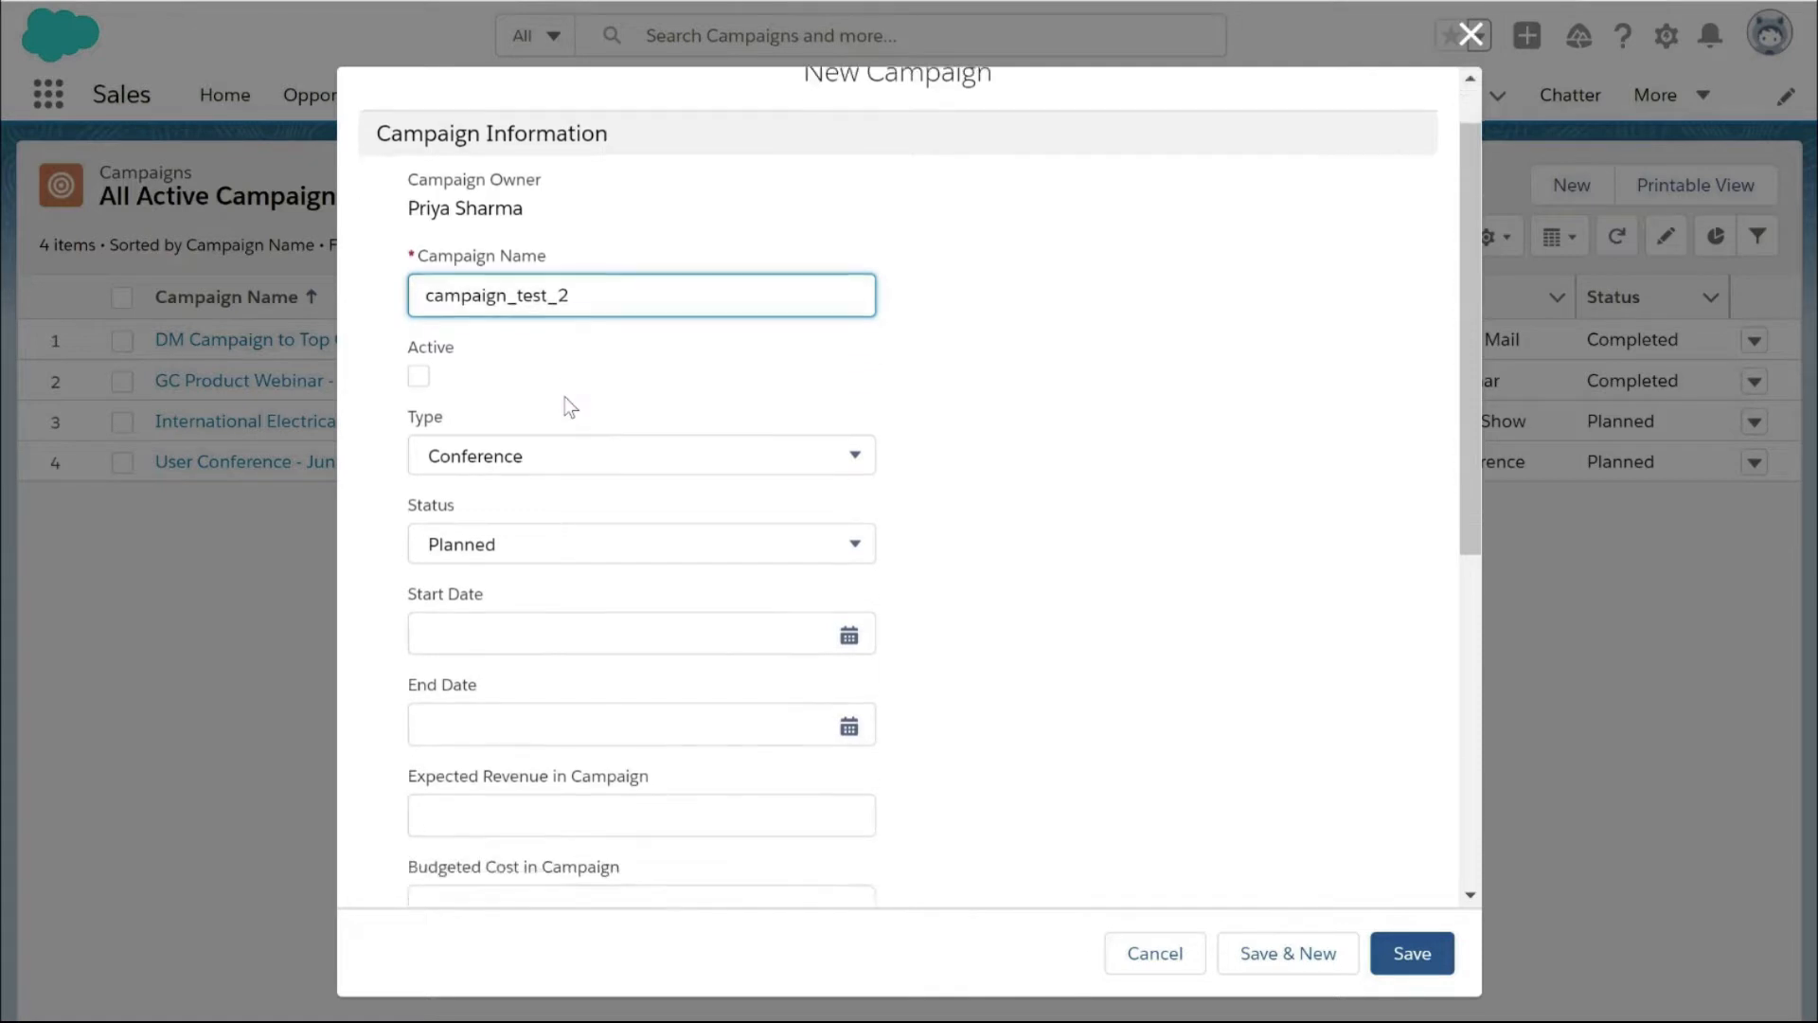
Set the new campaign's type to Webinar and its status to In Progress.
{"action": "left_click", "coordinate": [548, 381]}
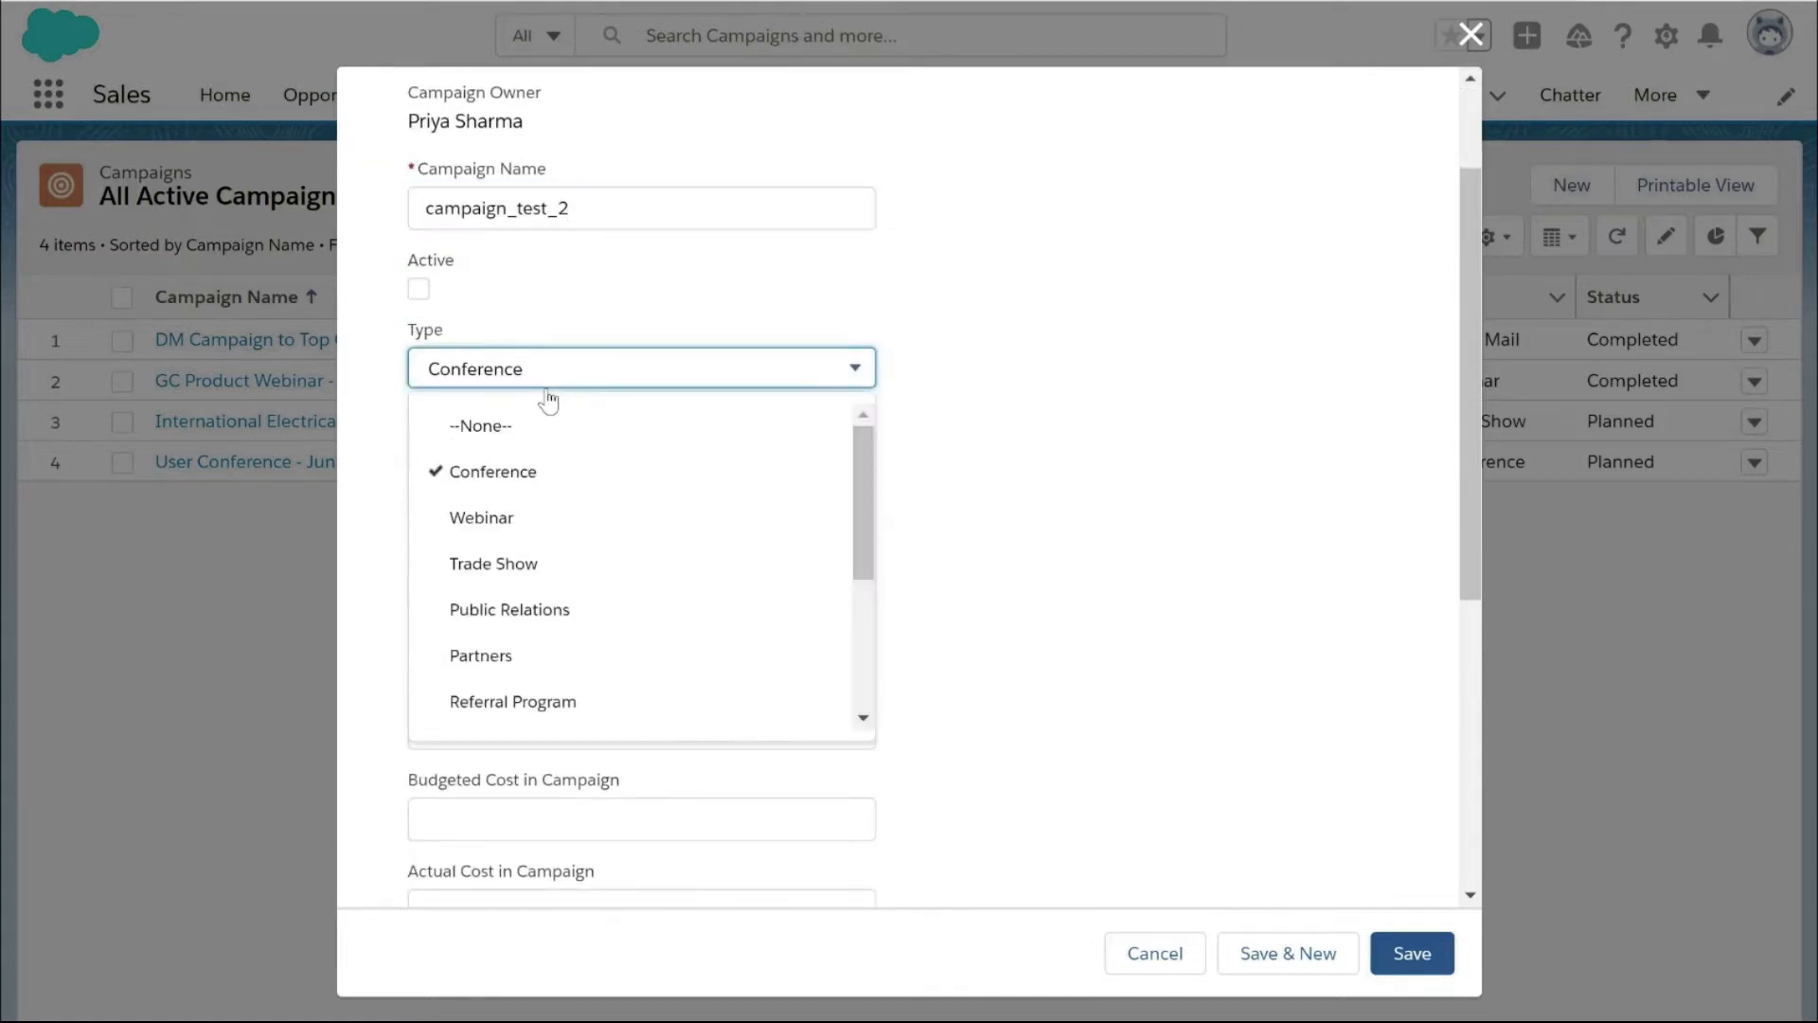
{"action": "left_click", "coordinate": [532, 521]}
{"action": "left_click", "coordinate": [526, 457]}
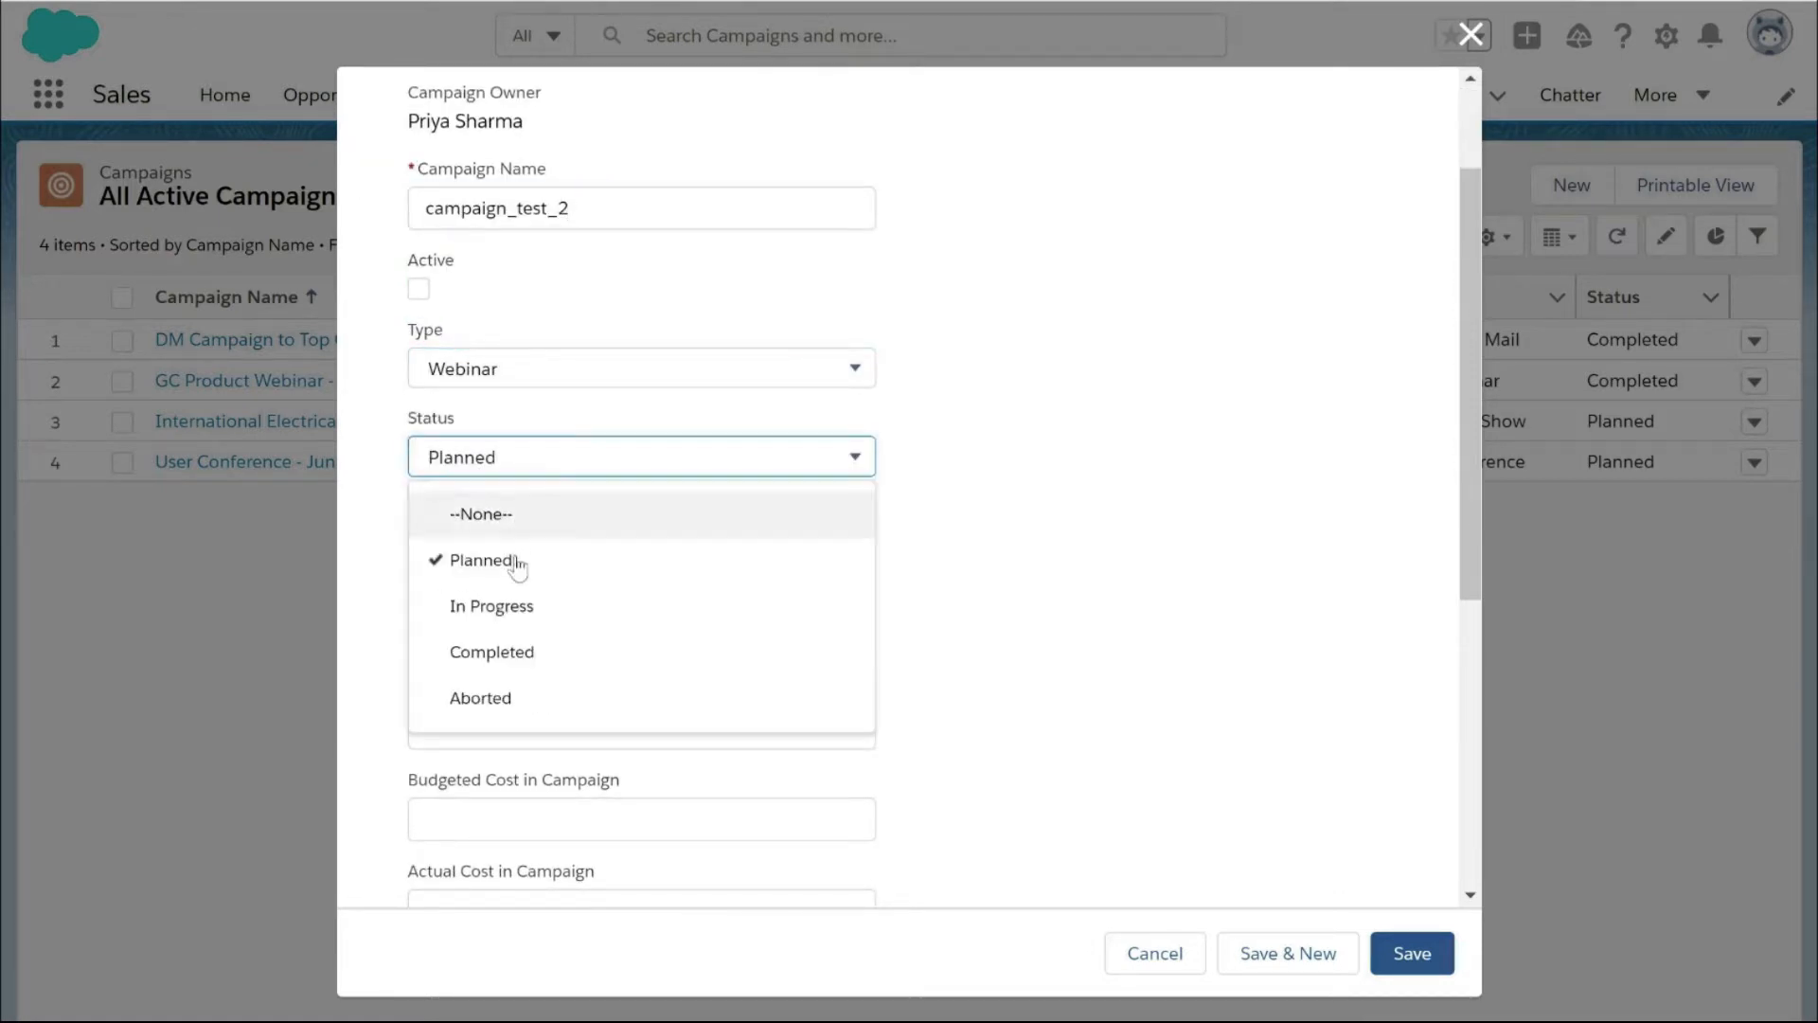
{"action": "left_click", "coordinate": [545, 611]}
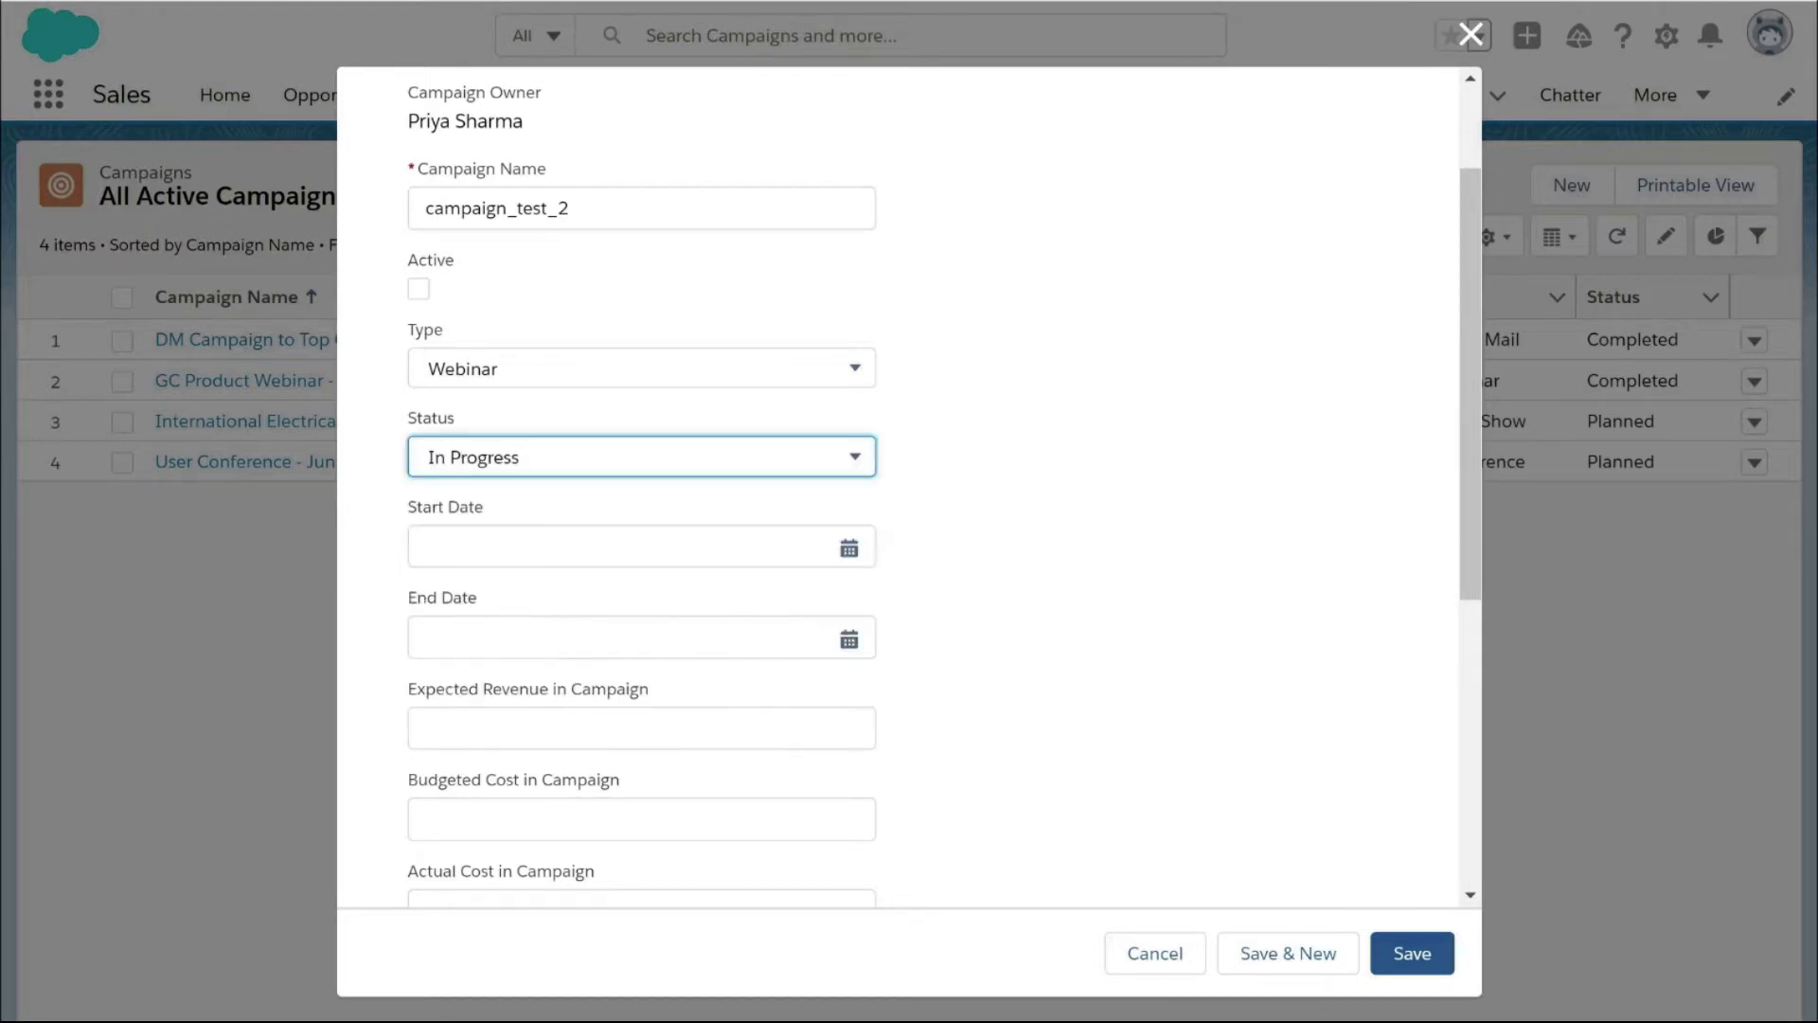
Set the campaign's start date to 28/5/2021 and its end date to 30/5/2021.
{"action": "scroll", "coordinate": [641, 568], "scroll_direction": "down", "scroll_amount": 2}
{"action": "left_click", "coordinate": [845, 384]}
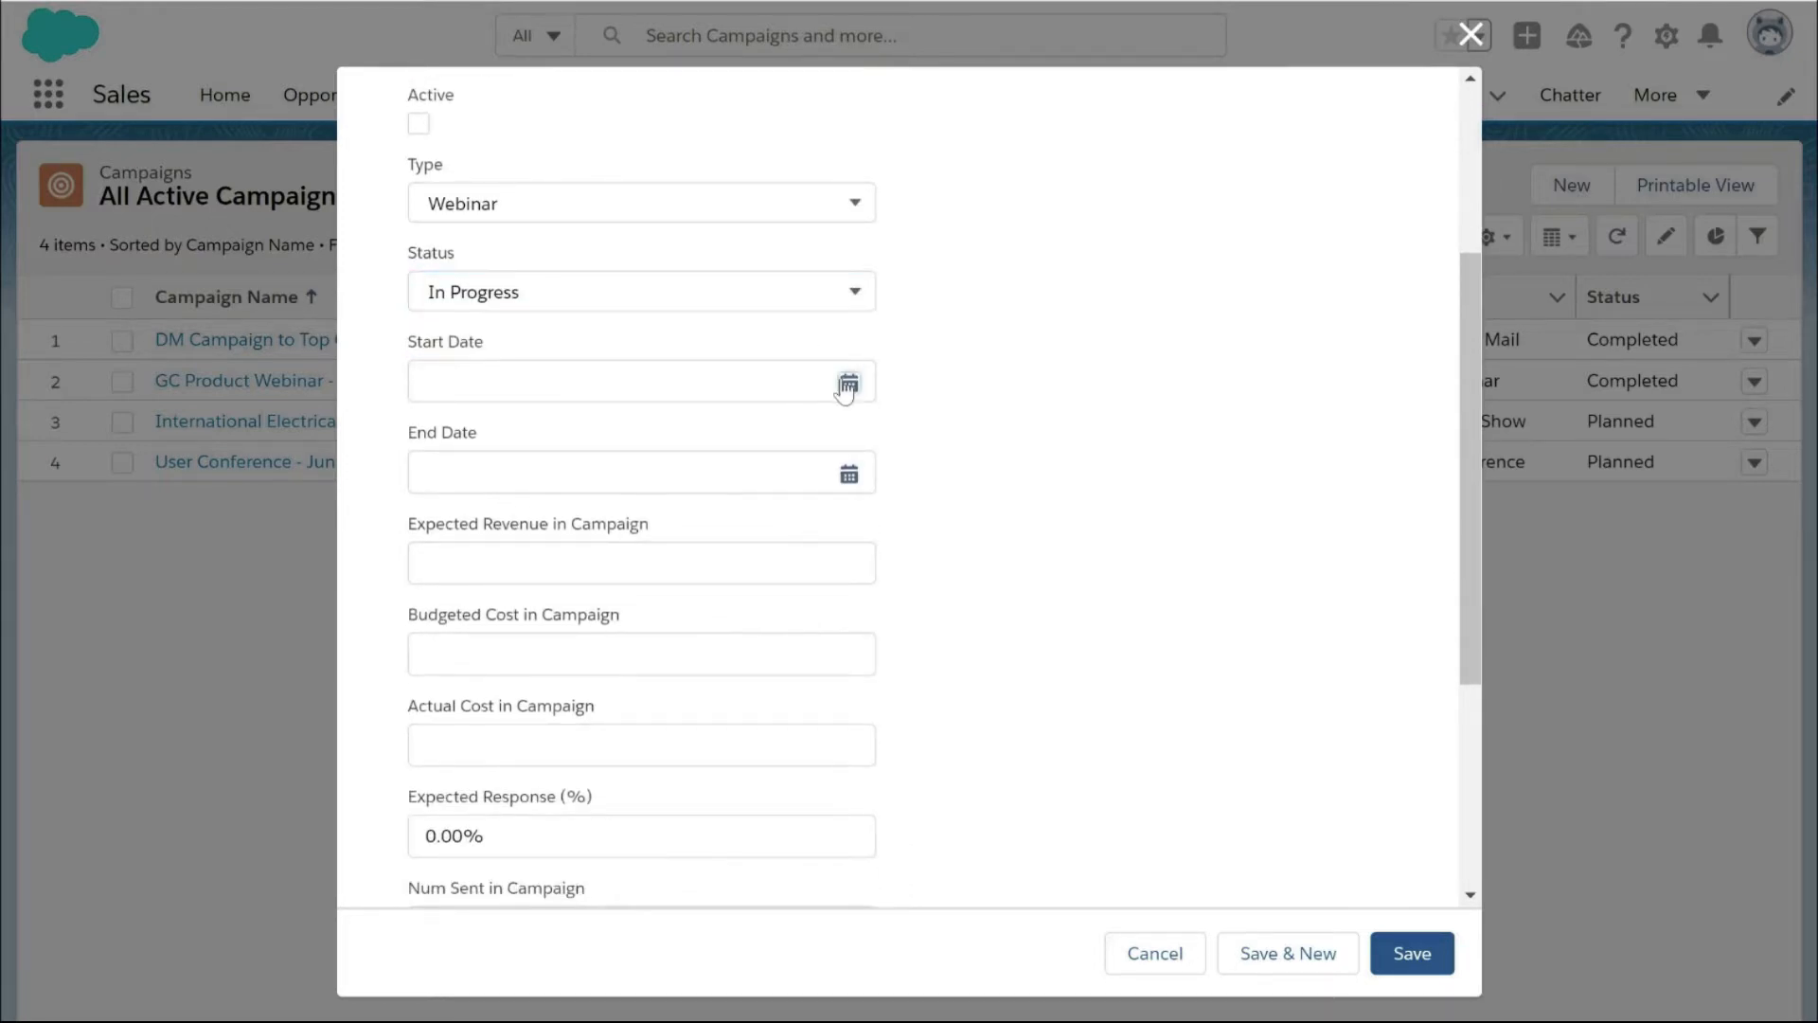
{"action": "left_click", "coordinate": [713, 742]}
{"action": "left_click", "coordinate": [848, 473]}
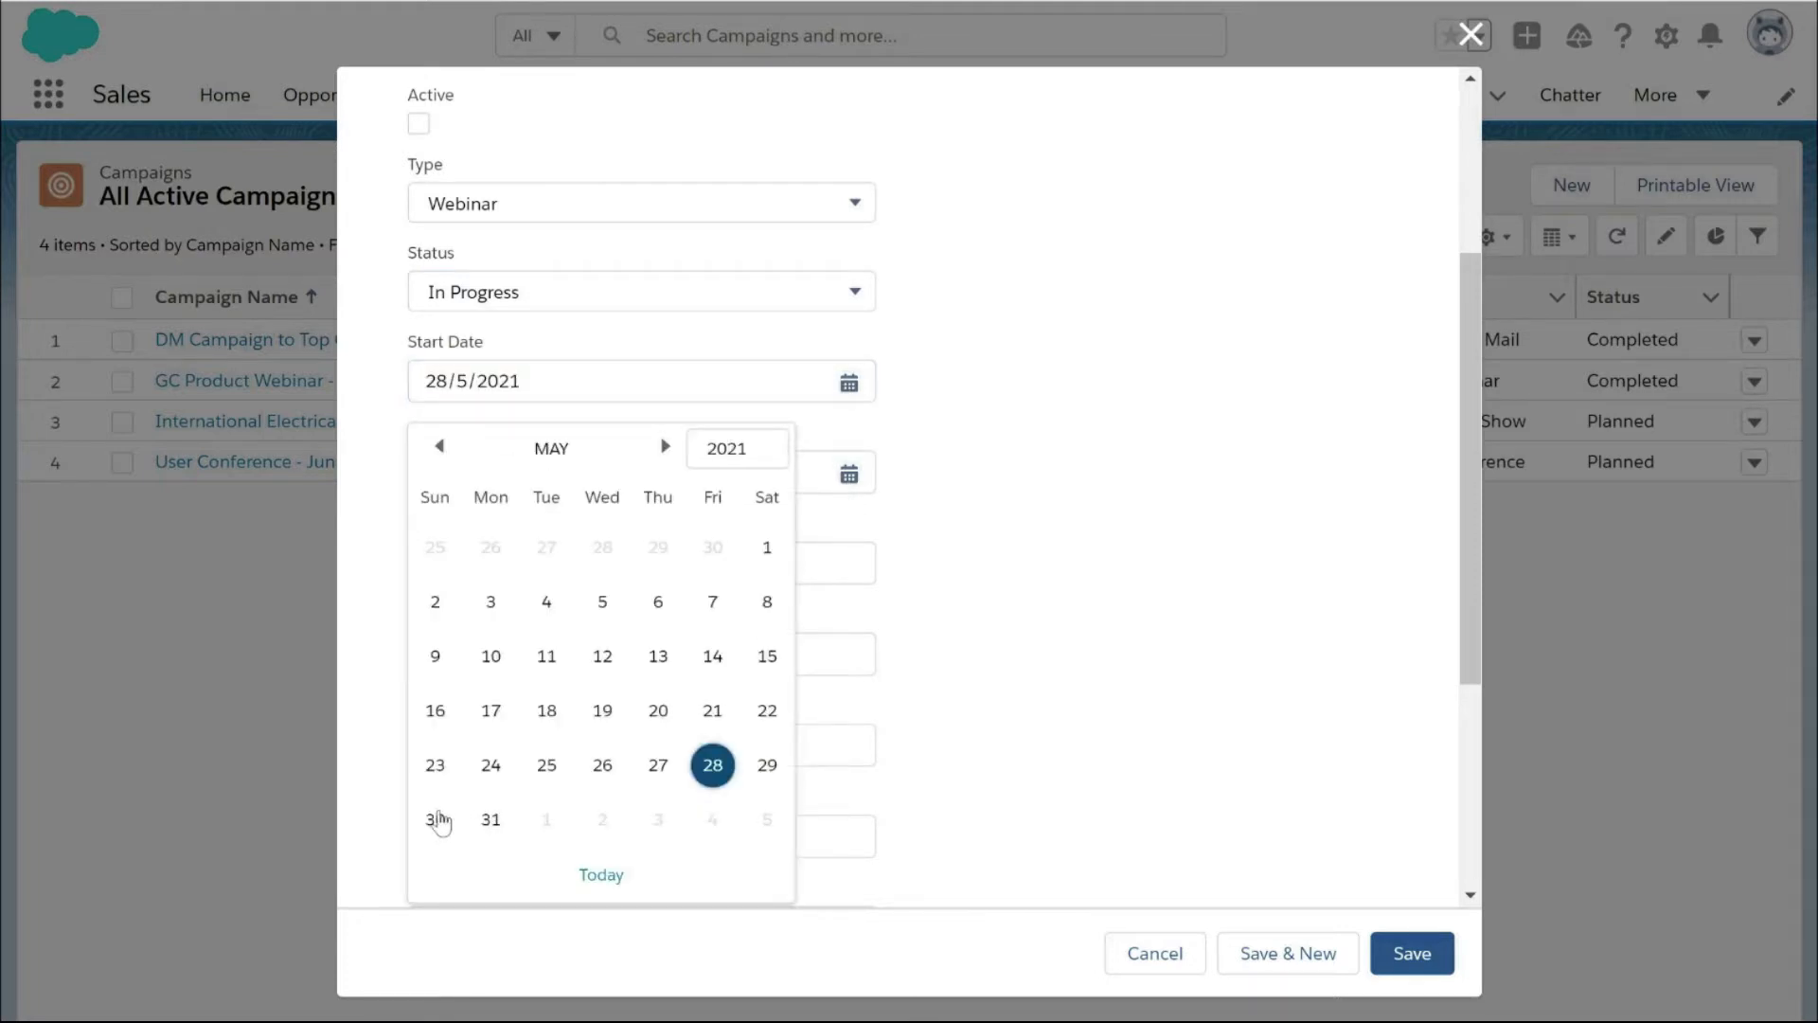
{"action": "left_click", "coordinate": [436, 820]}
Look over the remaining campaign fields and save the new campaign campaign_test_2.
{"action": "scroll", "coordinate": [986, 634], "scroll_direction": "down", "scroll_amount": 3}
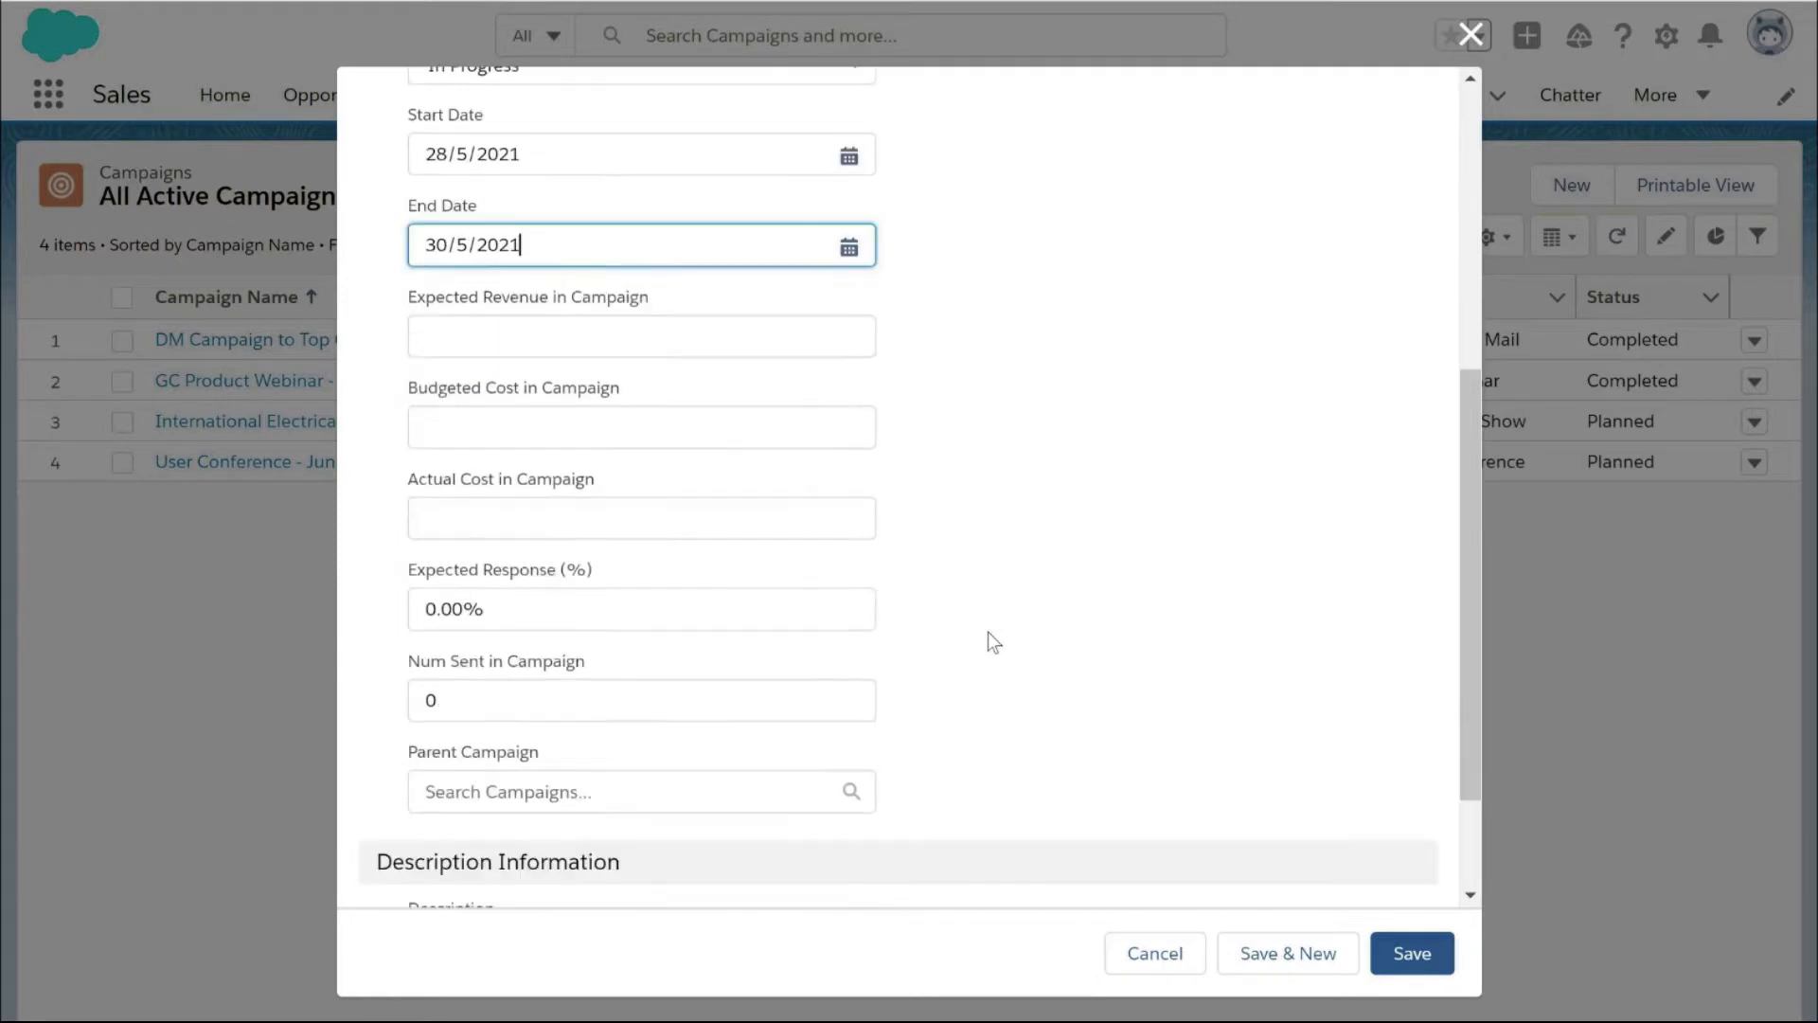
{"action": "scroll", "coordinate": [987, 632], "scroll_direction": "down", "scroll_amount": 2}
{"action": "scroll", "coordinate": [987, 632], "scroll_direction": "up", "scroll_amount": 8}
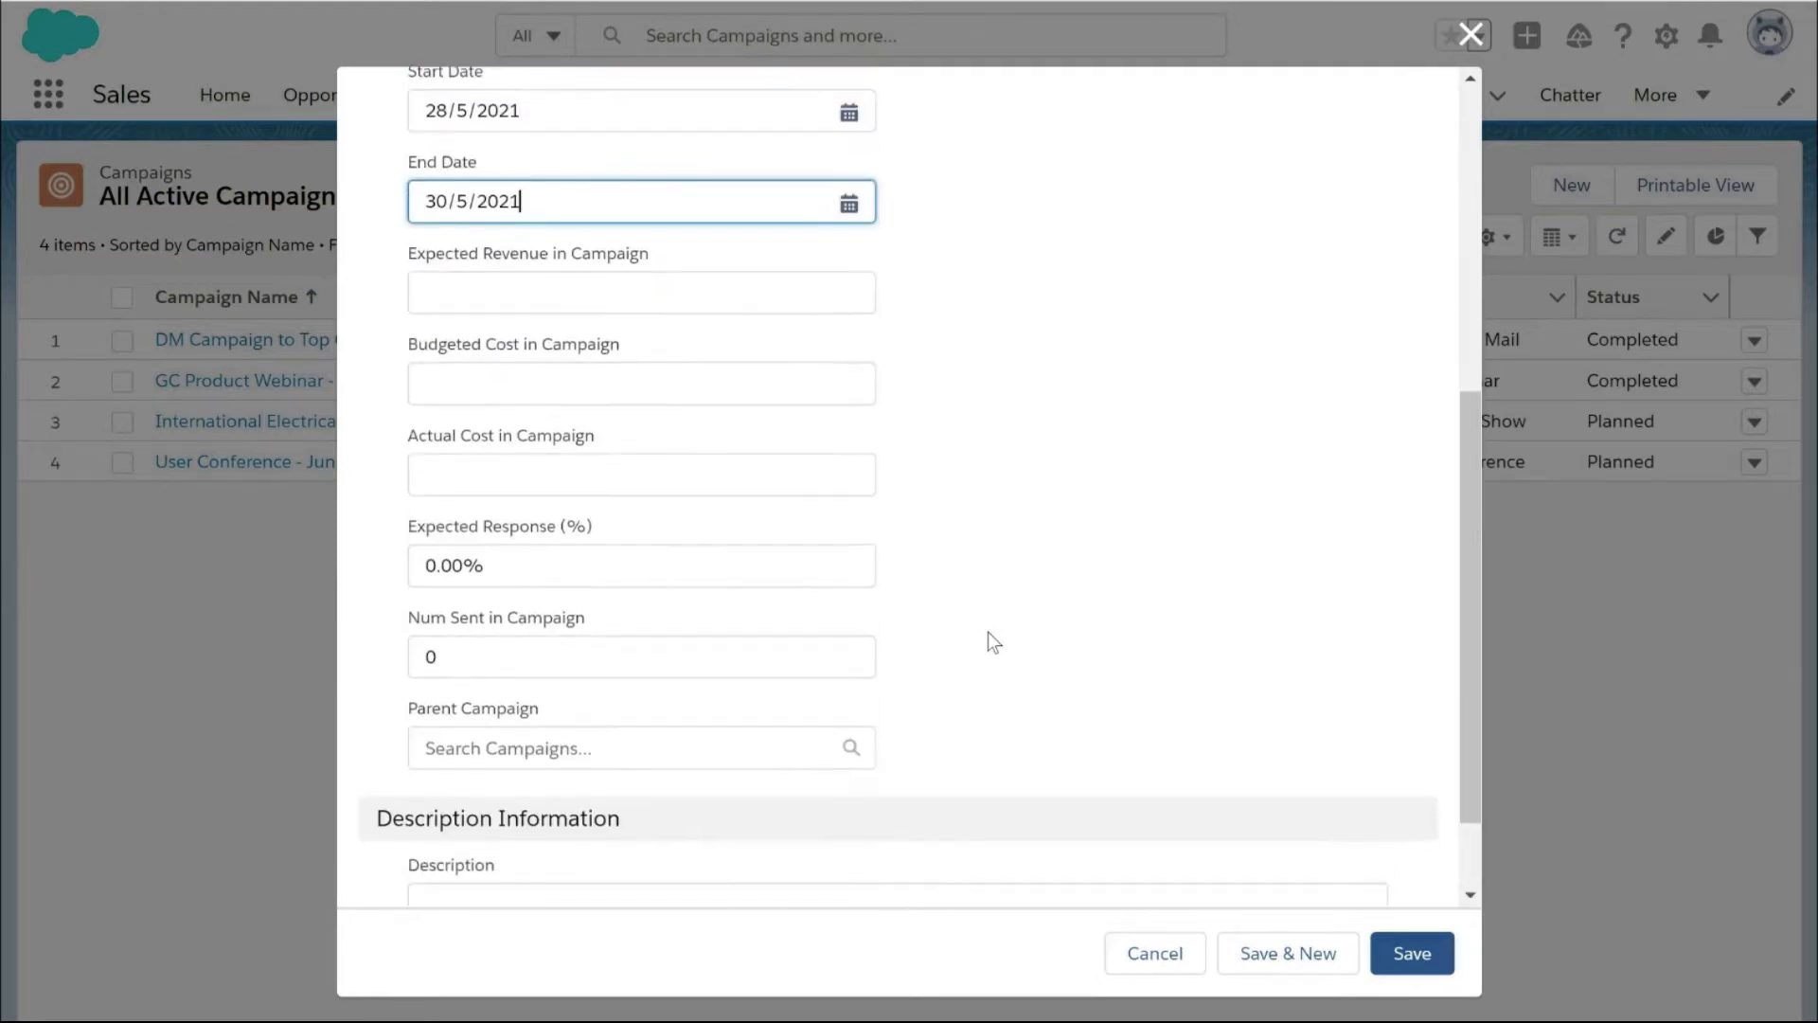
{"action": "scroll", "coordinate": [987, 633], "scroll_direction": "down", "scroll_amount": 8}
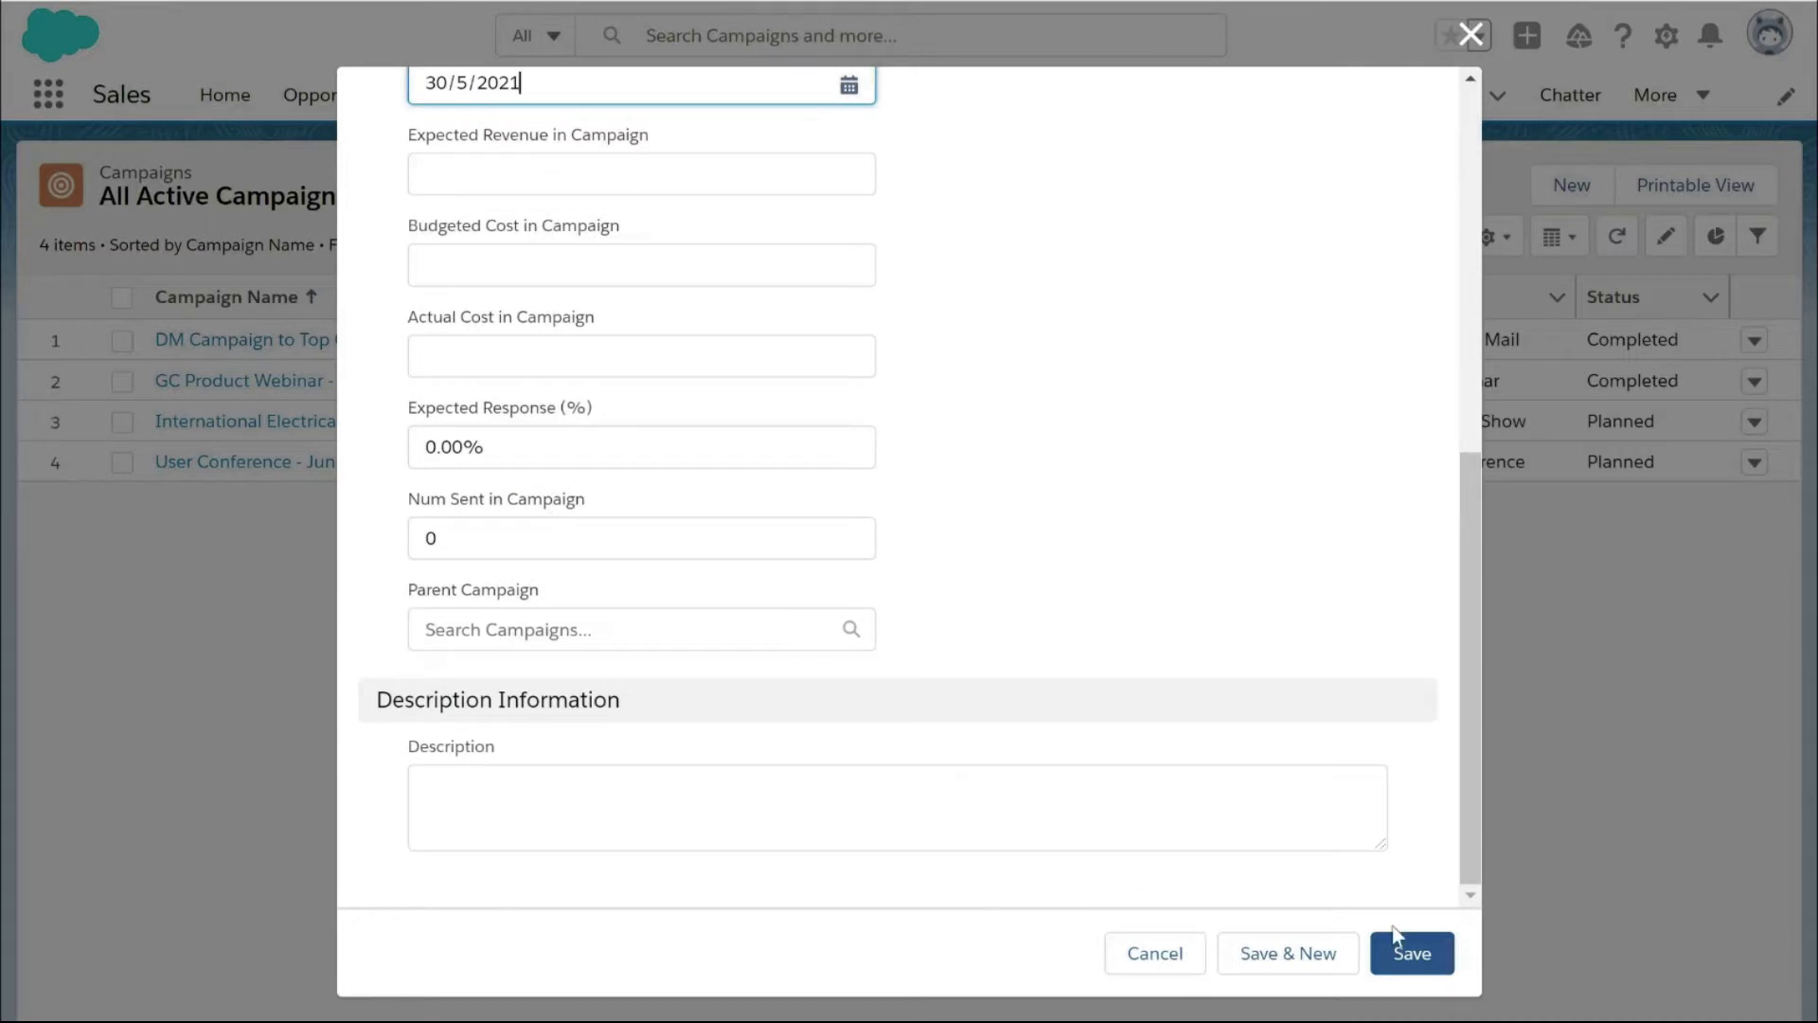
{"action": "left_click", "coordinate": [1392, 953]}
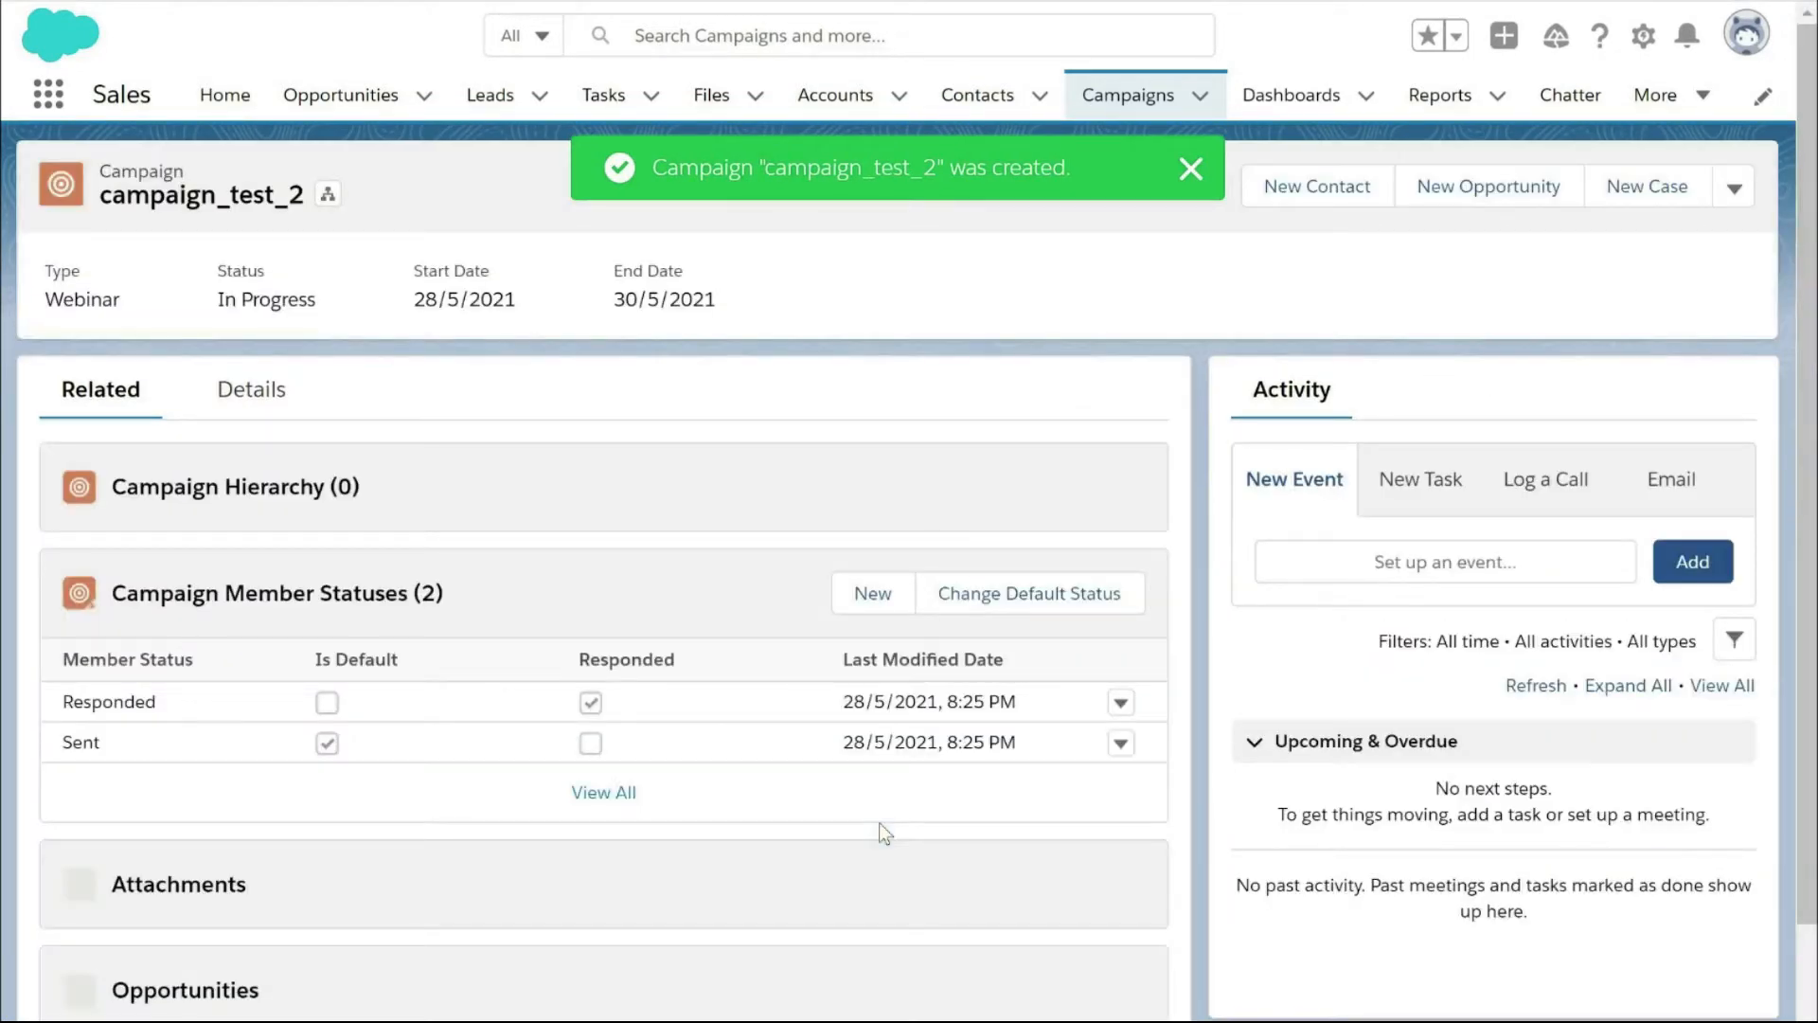
Examine the saved campaign's details and its related lists, including the campaign member statuses.
{"action": "left_click", "coordinate": [250, 389]}
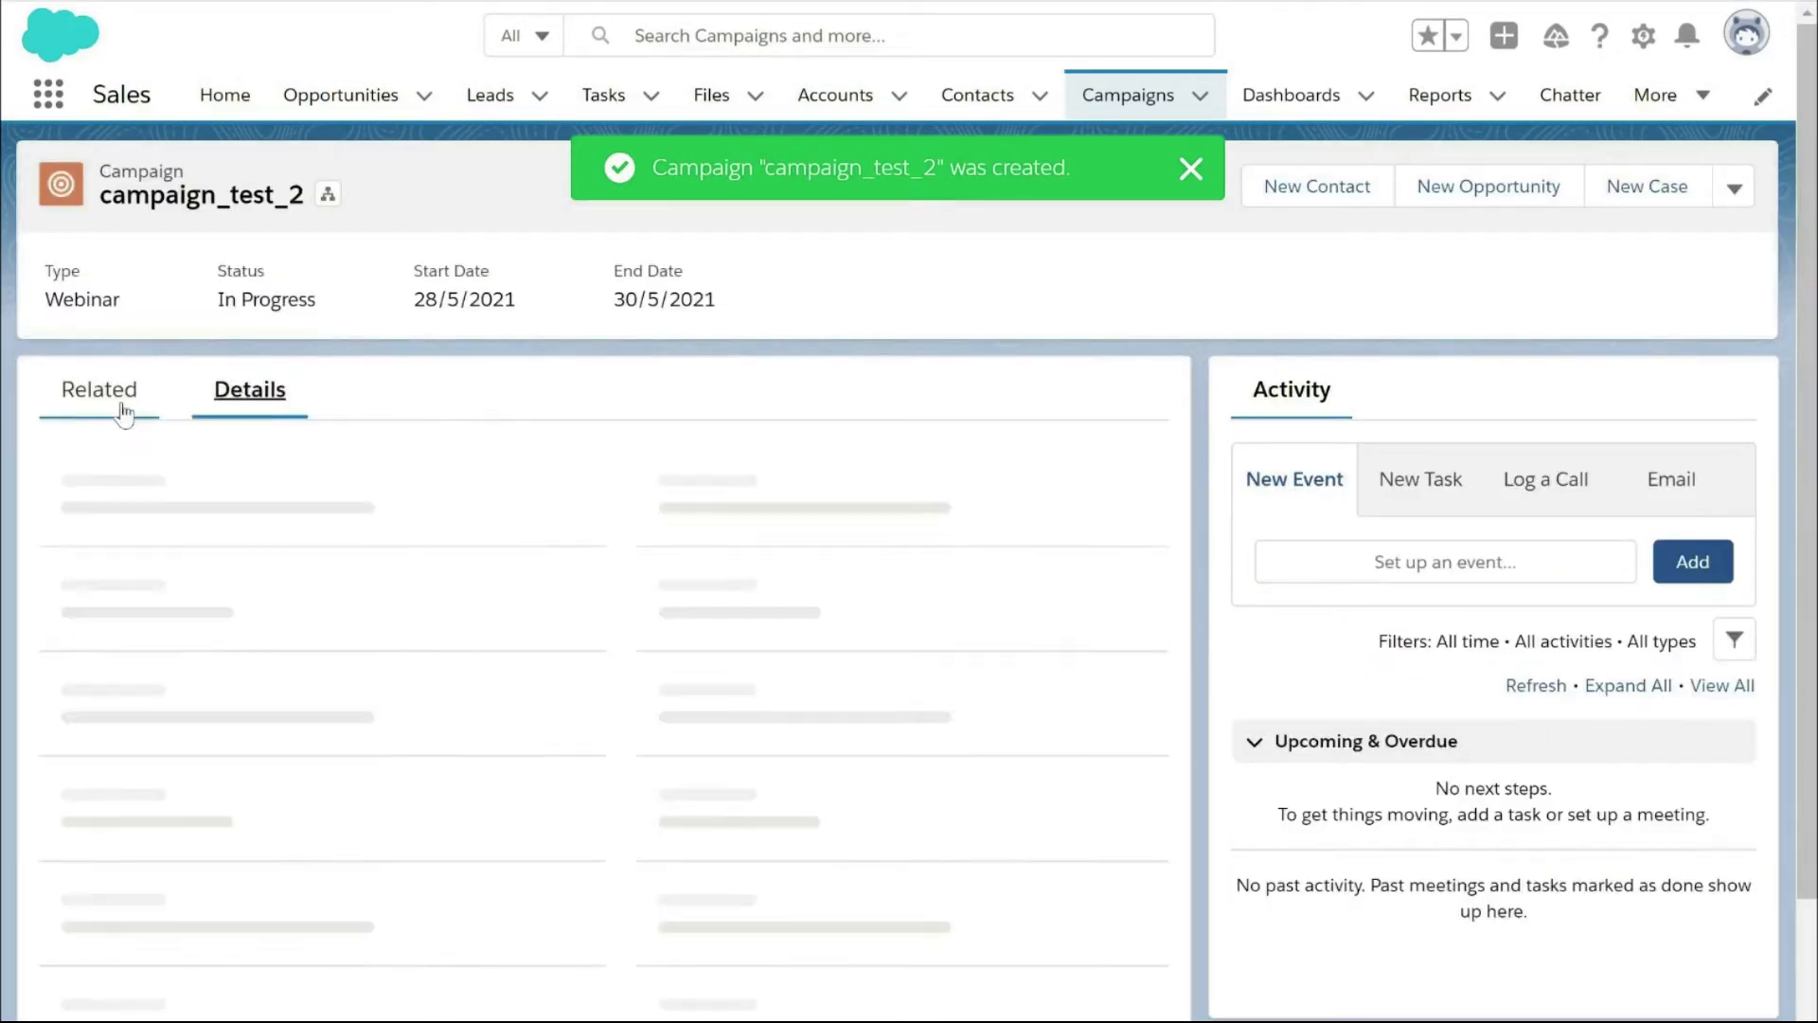
{"action": "scroll", "coordinate": [371, 702], "scroll_direction": "down", "scroll_amount": 7}
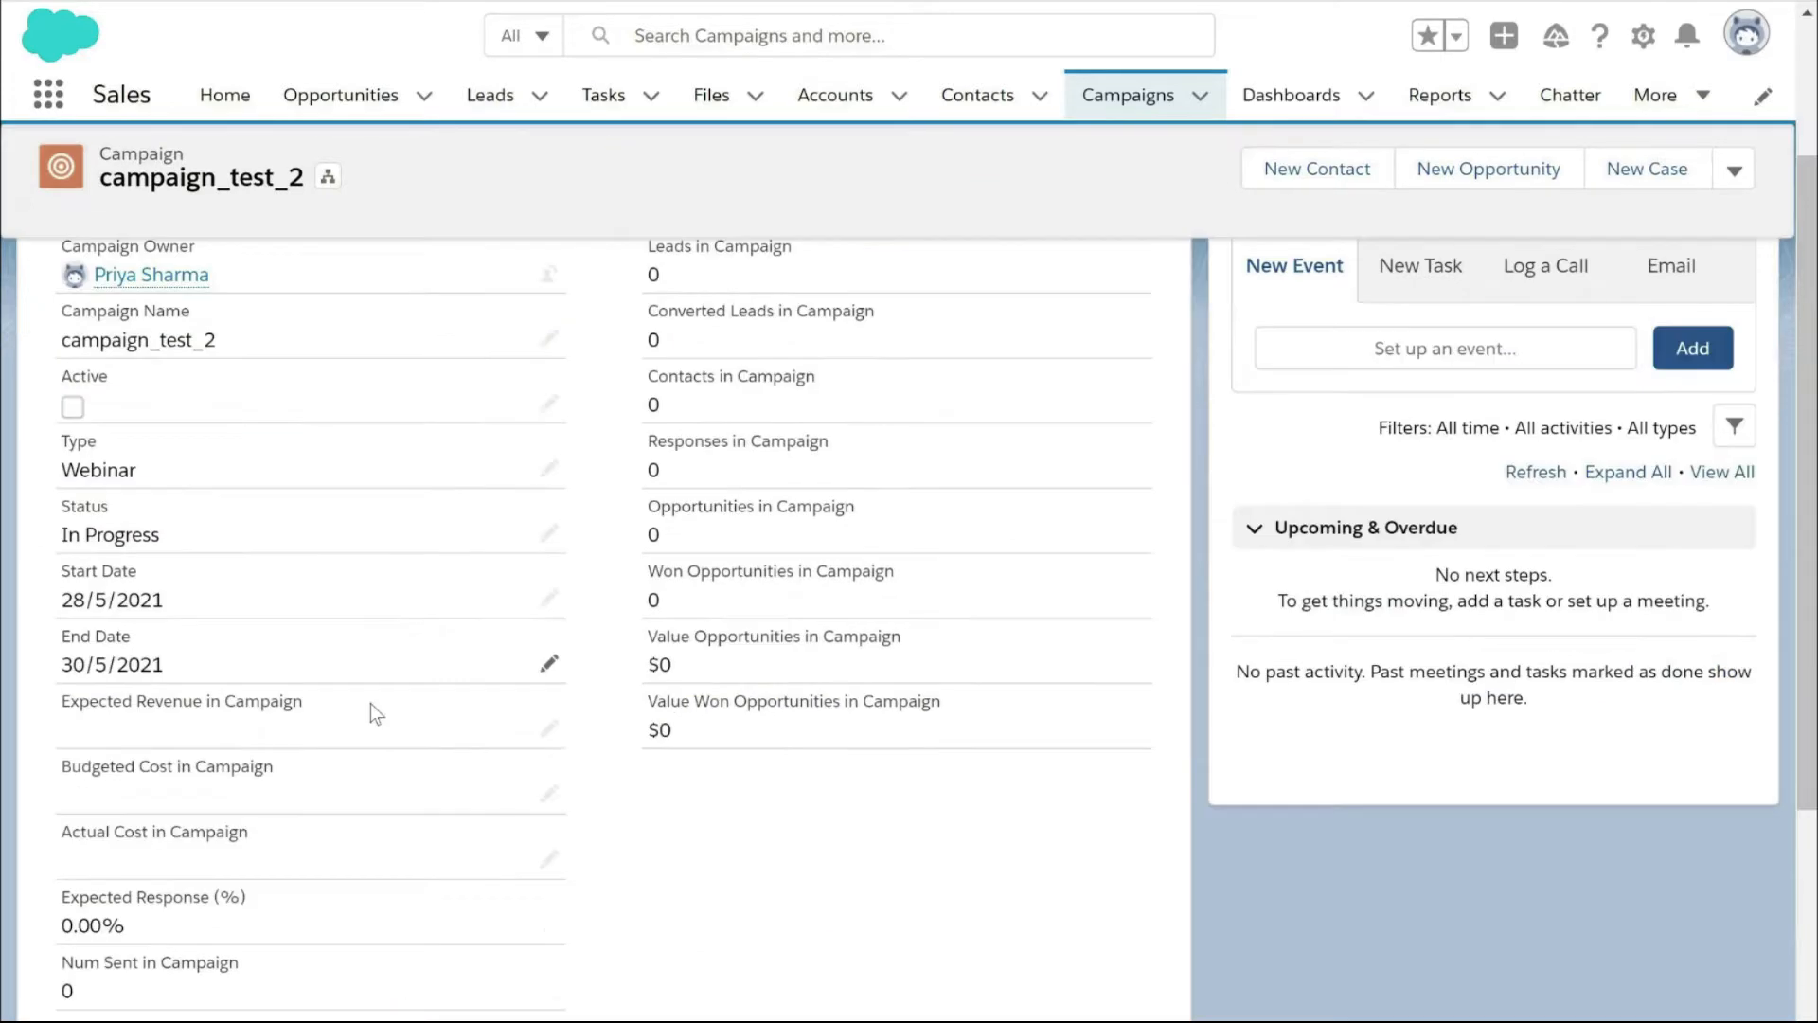
{"action": "scroll", "coordinate": [371, 702], "scroll_direction": "up", "scroll_amount": 5}
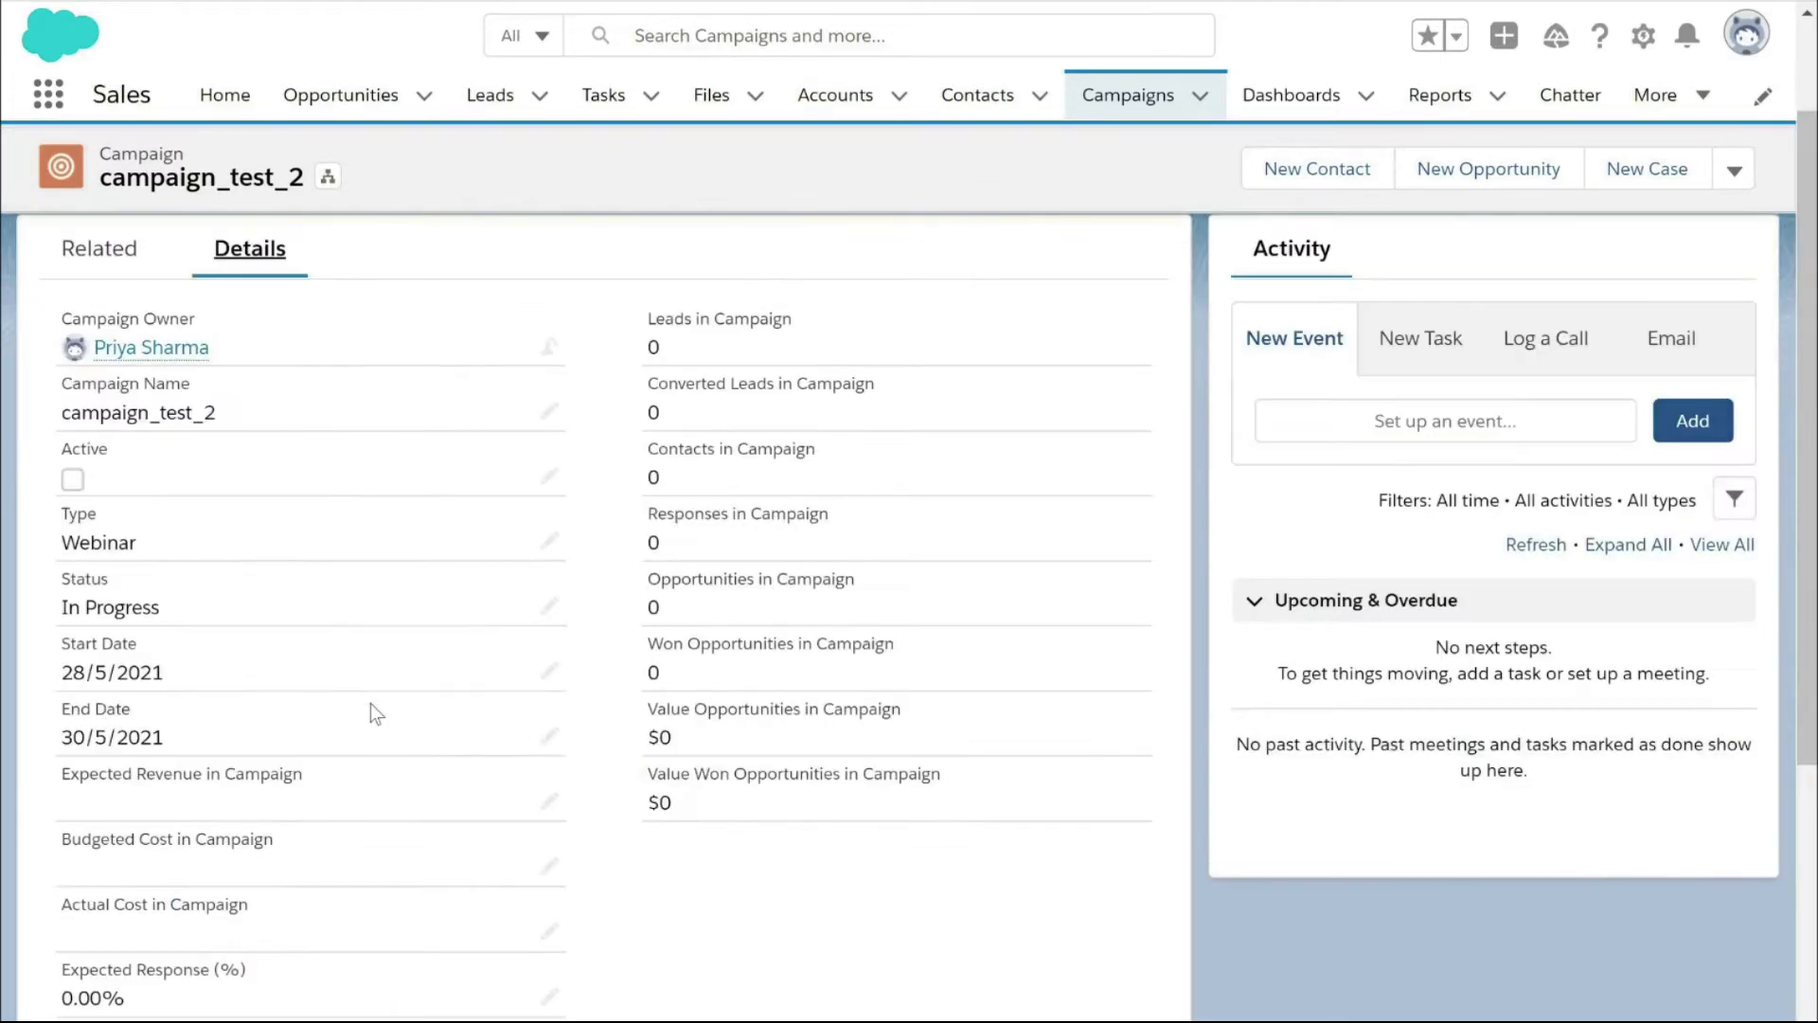
{"action": "scroll", "coordinate": [372, 703], "scroll_direction": "up", "scroll_amount": 3}
{"action": "left_click", "coordinate": [104, 390]}
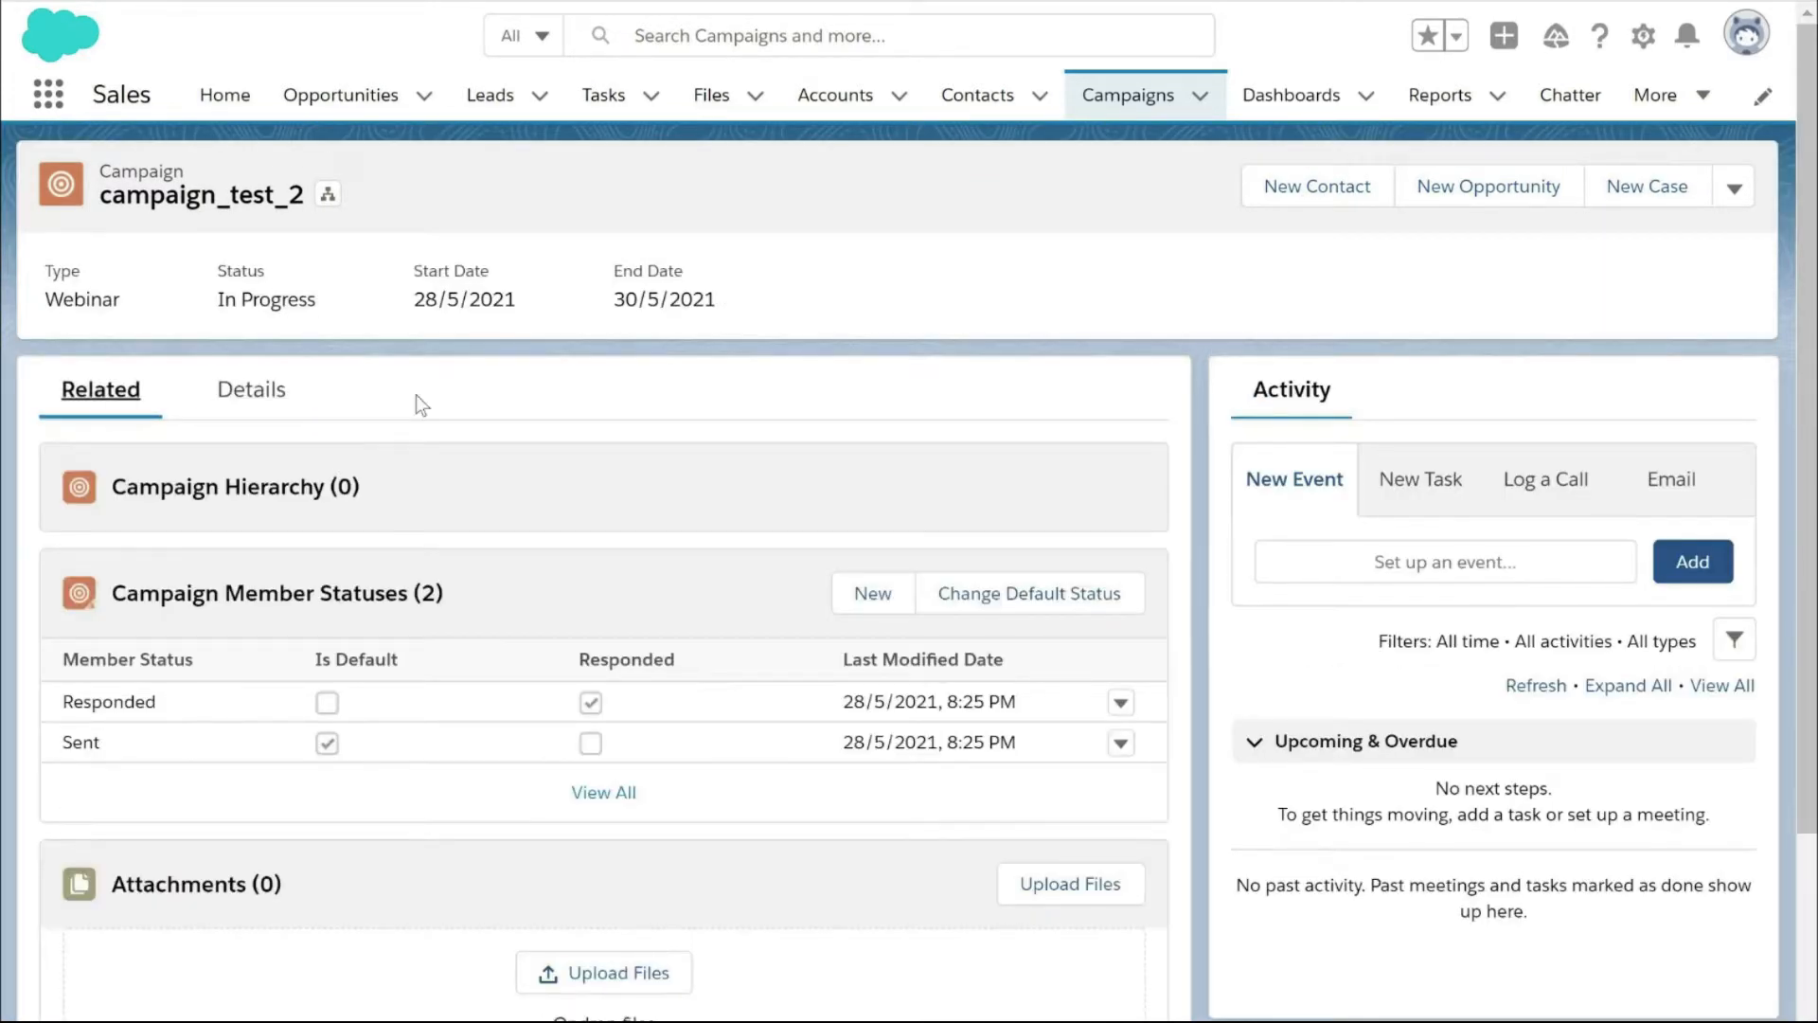
{"action": "scroll", "coordinate": [416, 394], "scroll_direction": "down", "scroll_amount": 1}
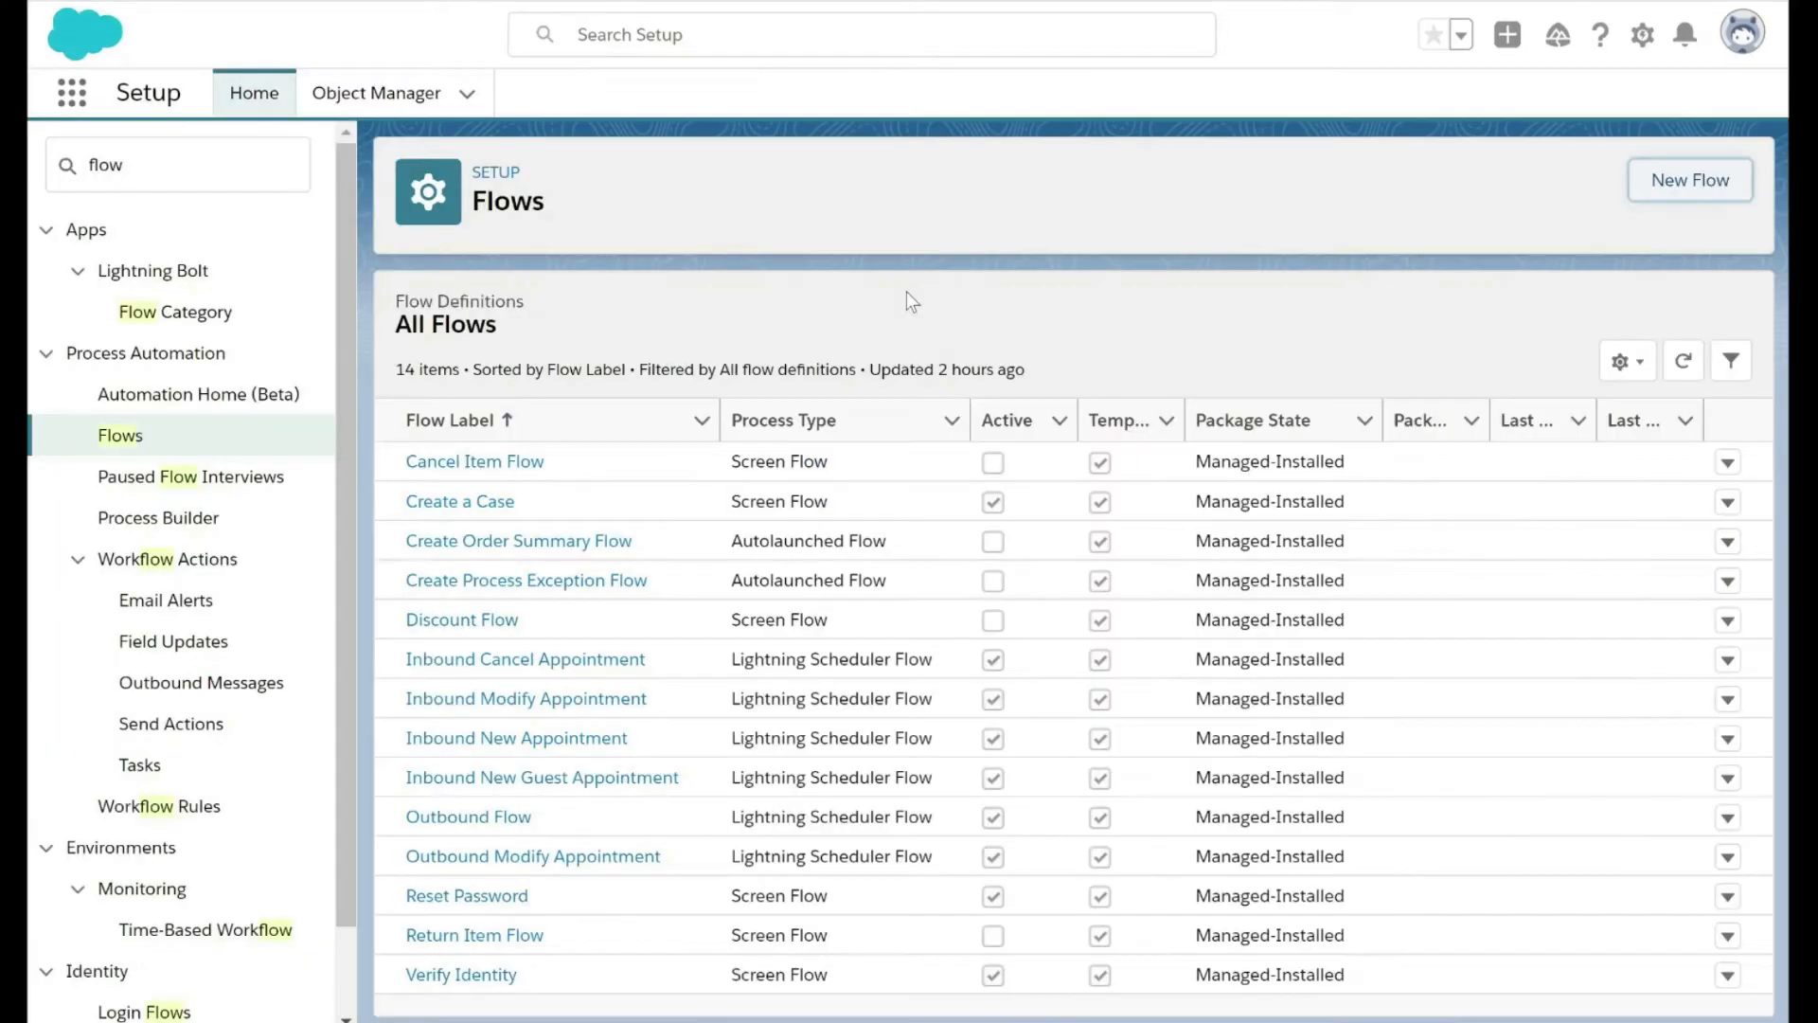
Create a new Record-Triggered Flow using the Freeform layout.
{"action": "left_click", "coordinate": [1653, 180]}
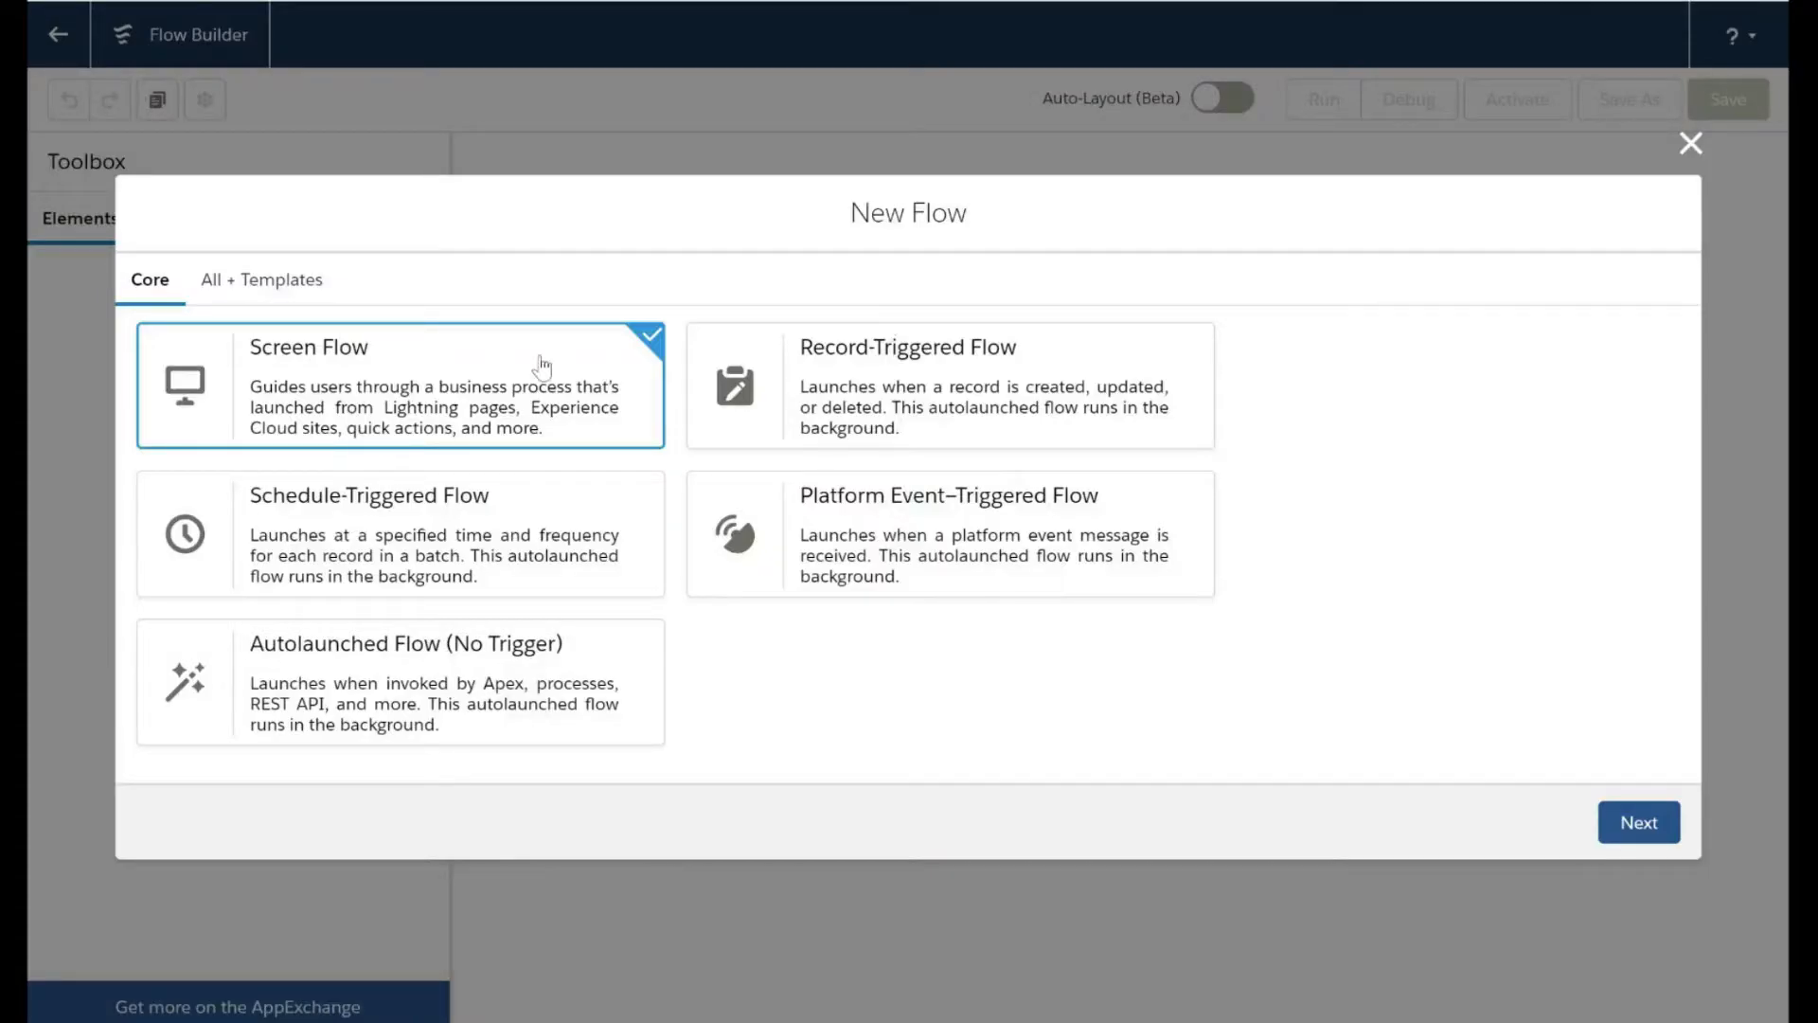
{"action": "left_click", "coordinate": [935, 394]}
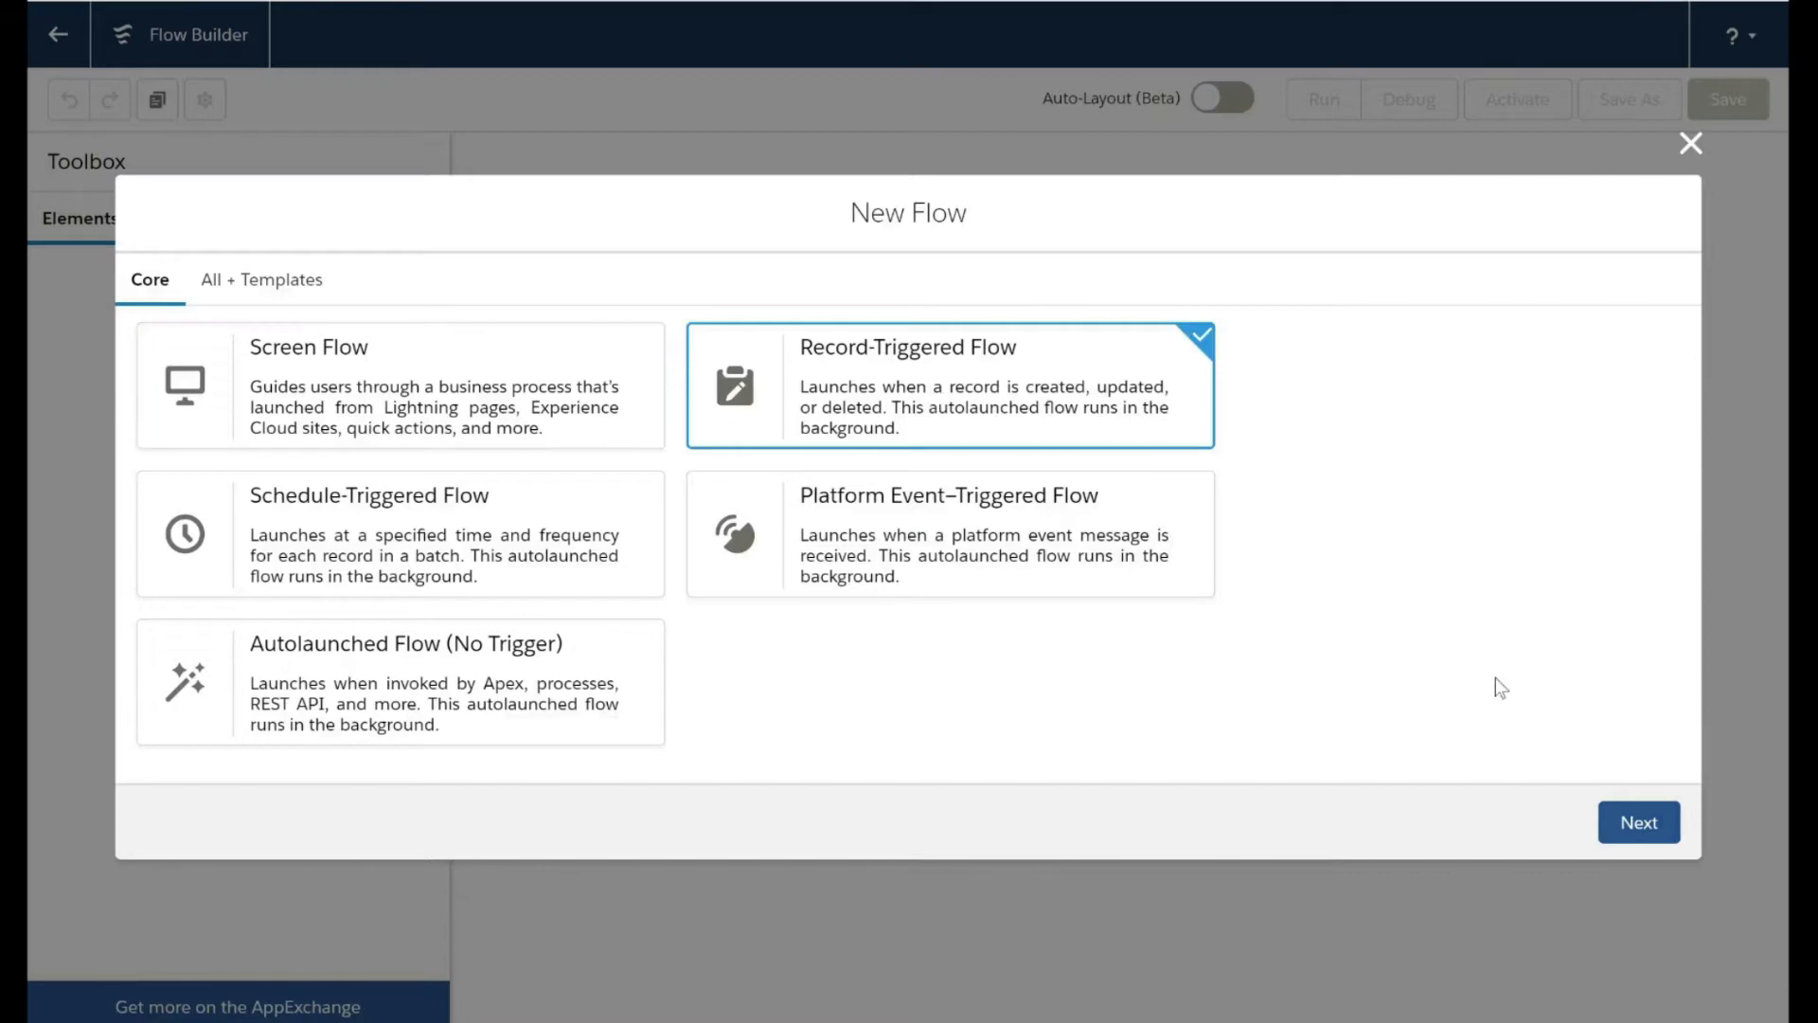
{"action": "left_click", "coordinate": [1634, 823]}
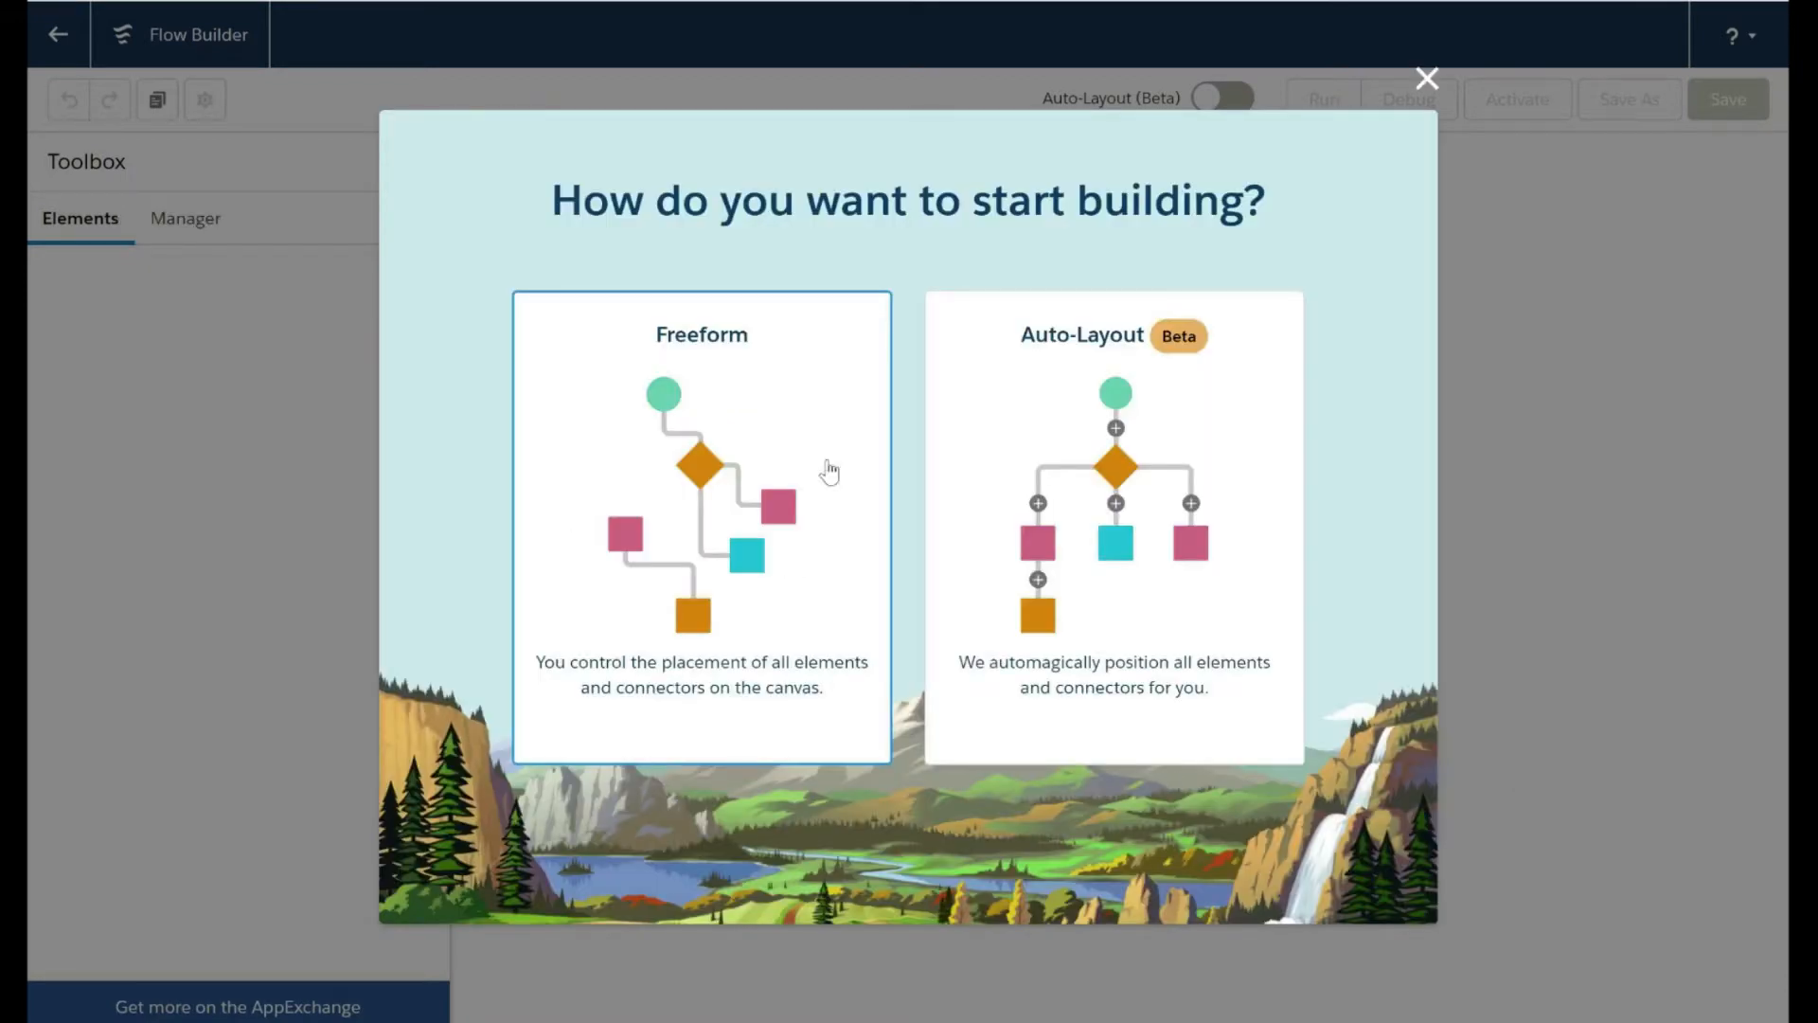
{"action": "left_click", "coordinate": [695, 474]}
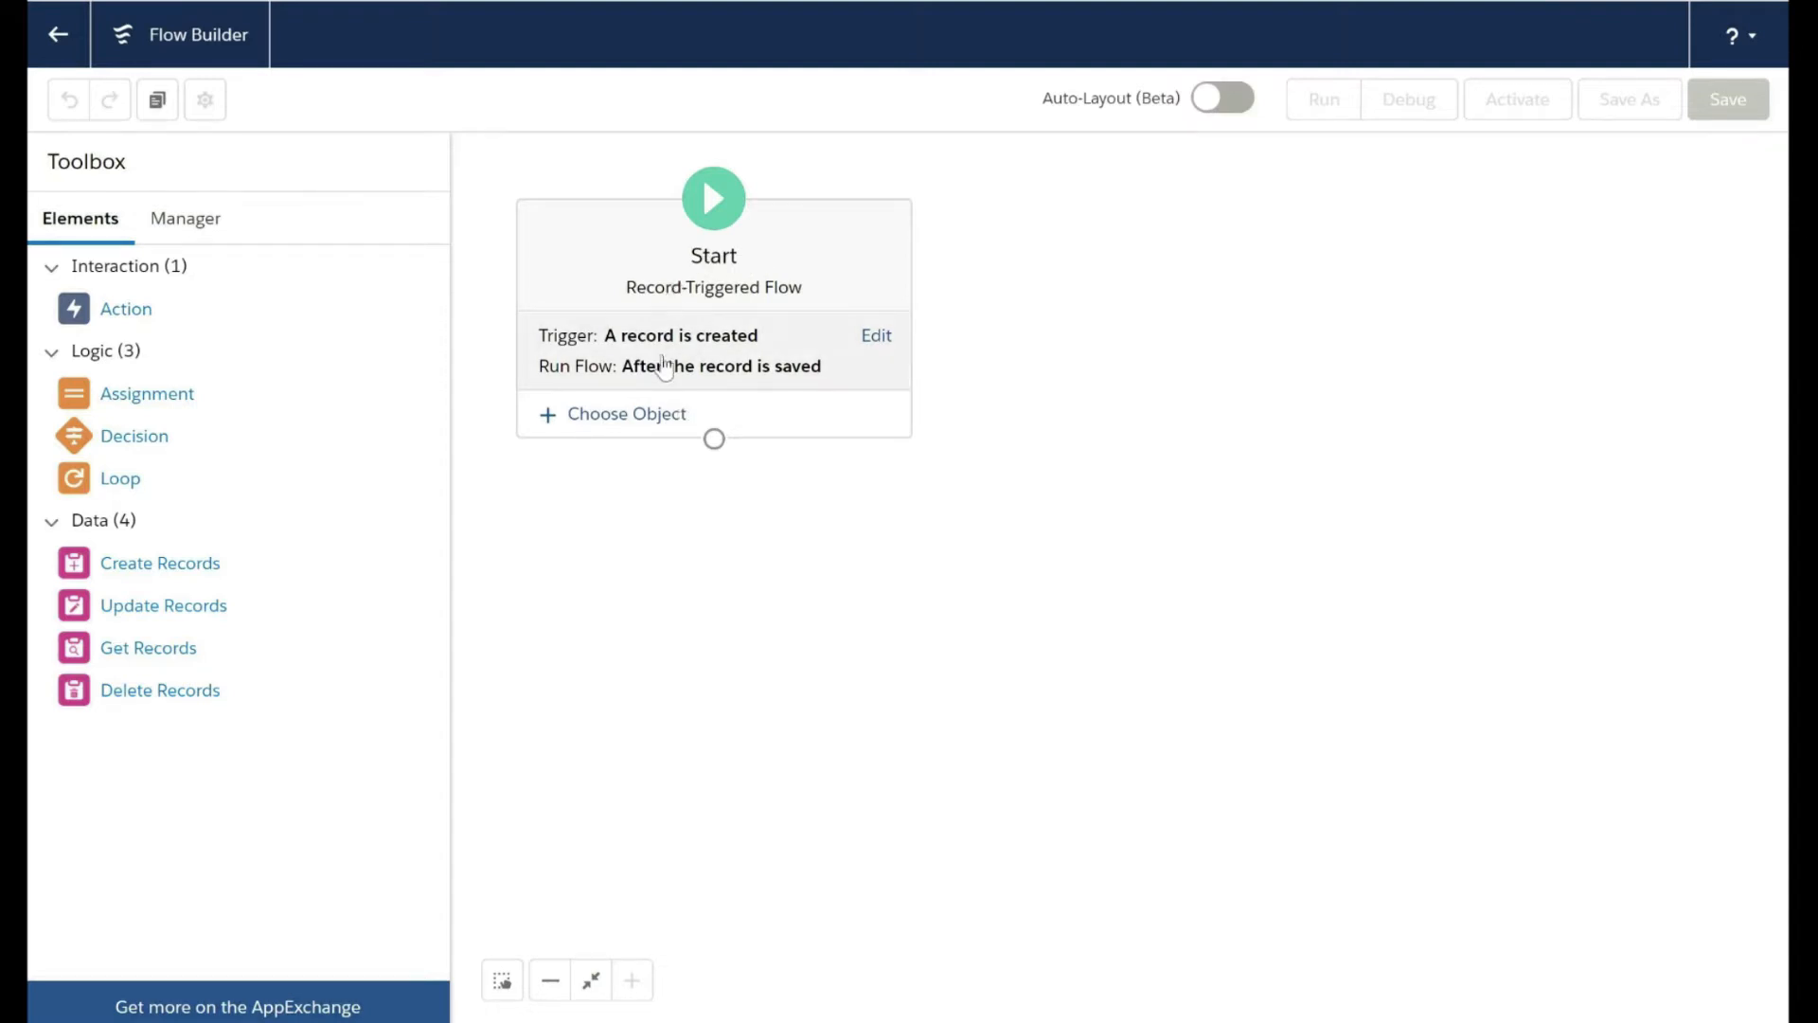
Configure the flow's start to run after a Campaign record is created and saved, with condition requirements set to None.
{"action": "left_click", "coordinate": [696, 360]}
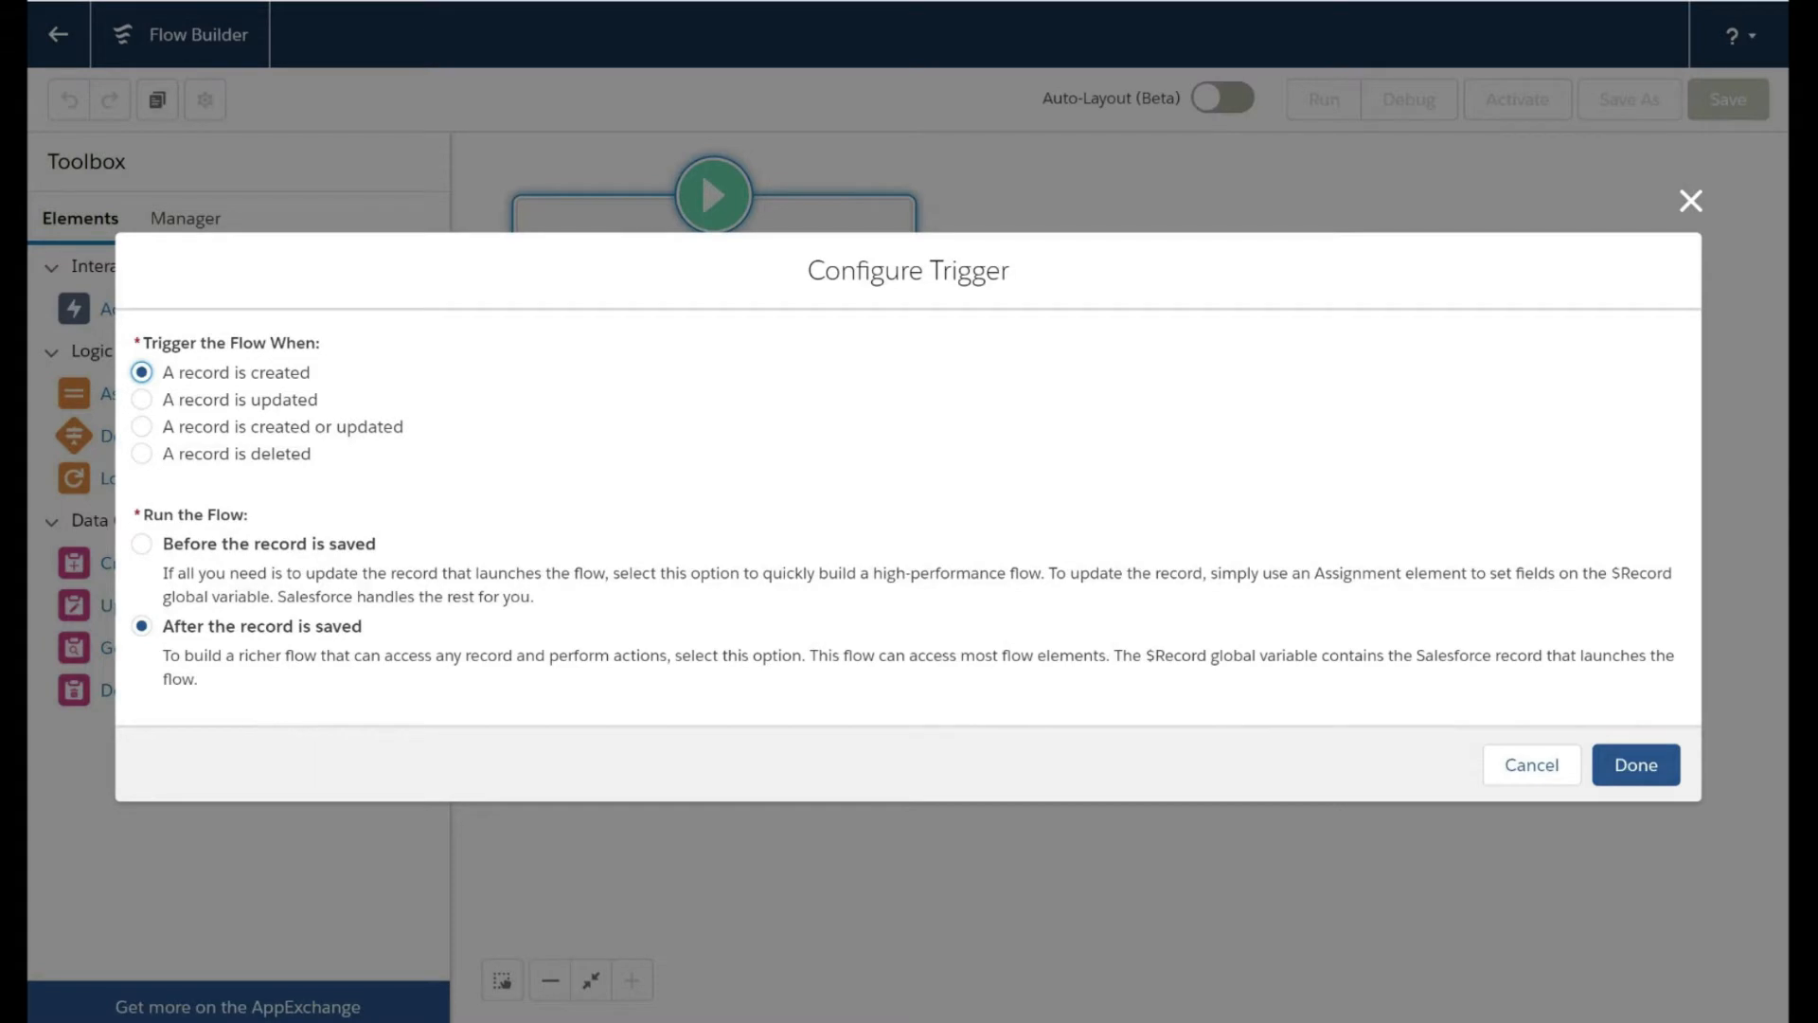
{"action": "left_click", "coordinate": [1632, 765]}
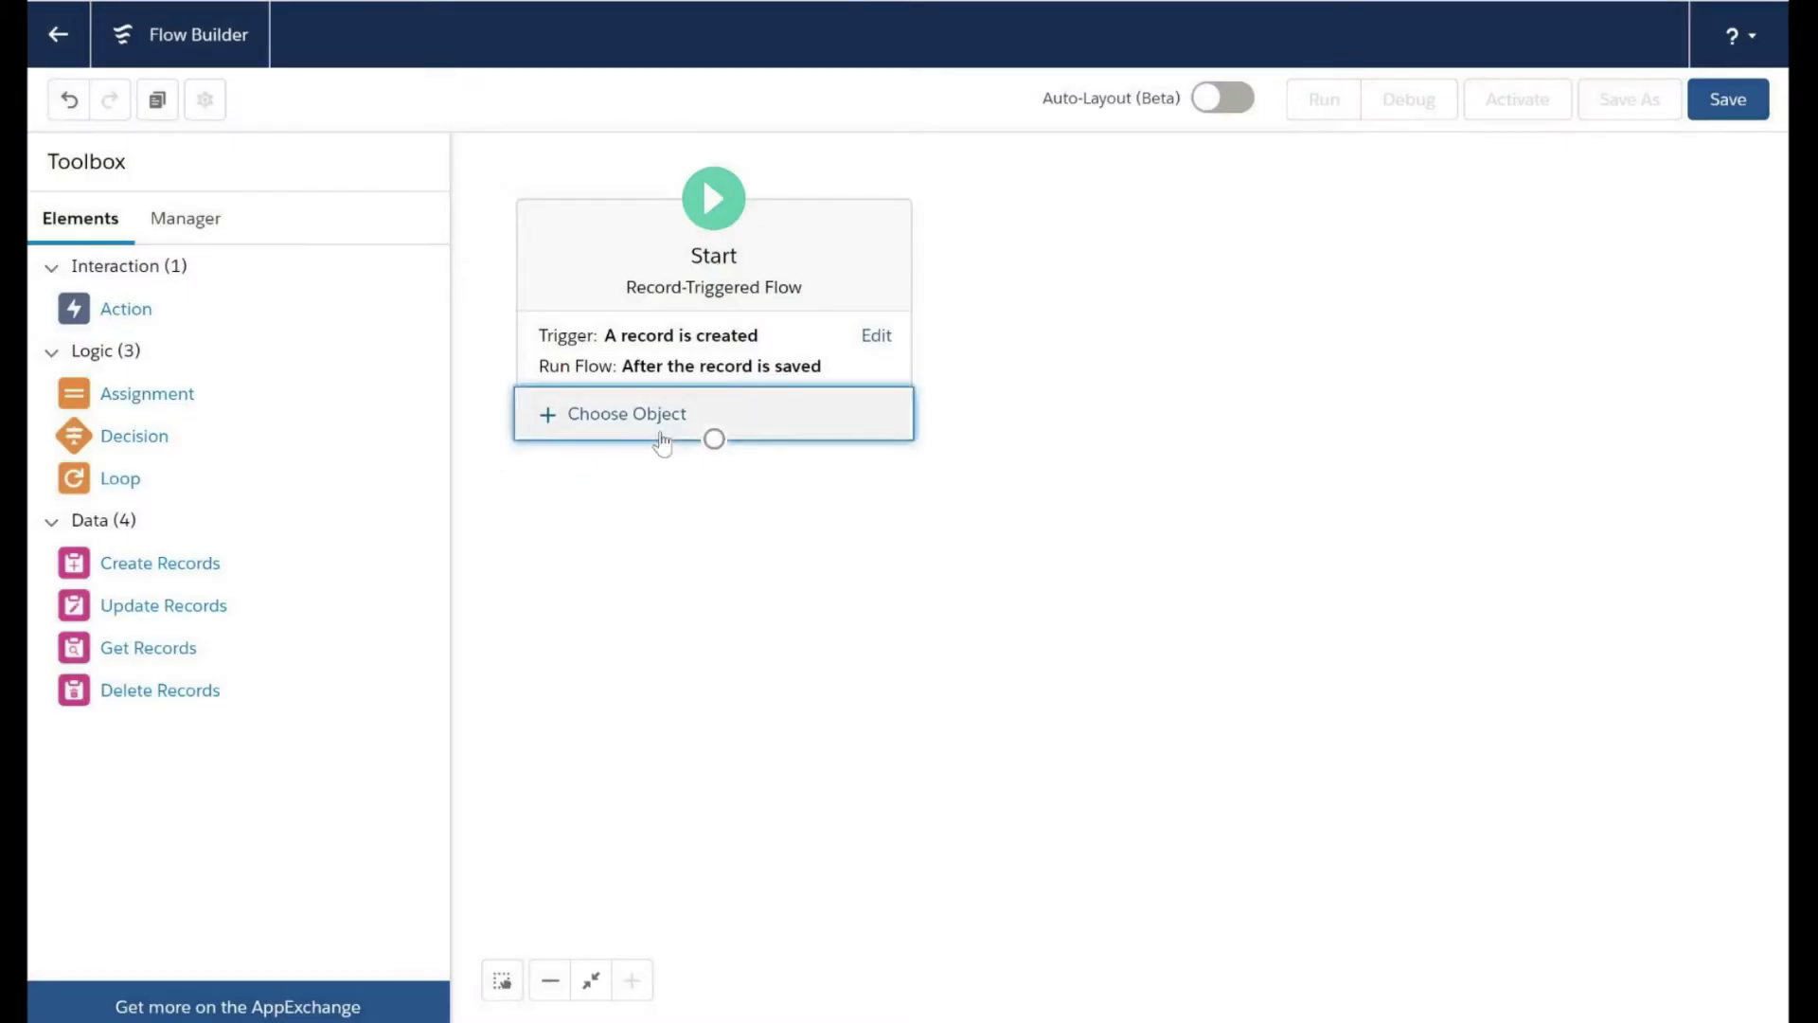
{"action": "left_click", "coordinate": [661, 438]}
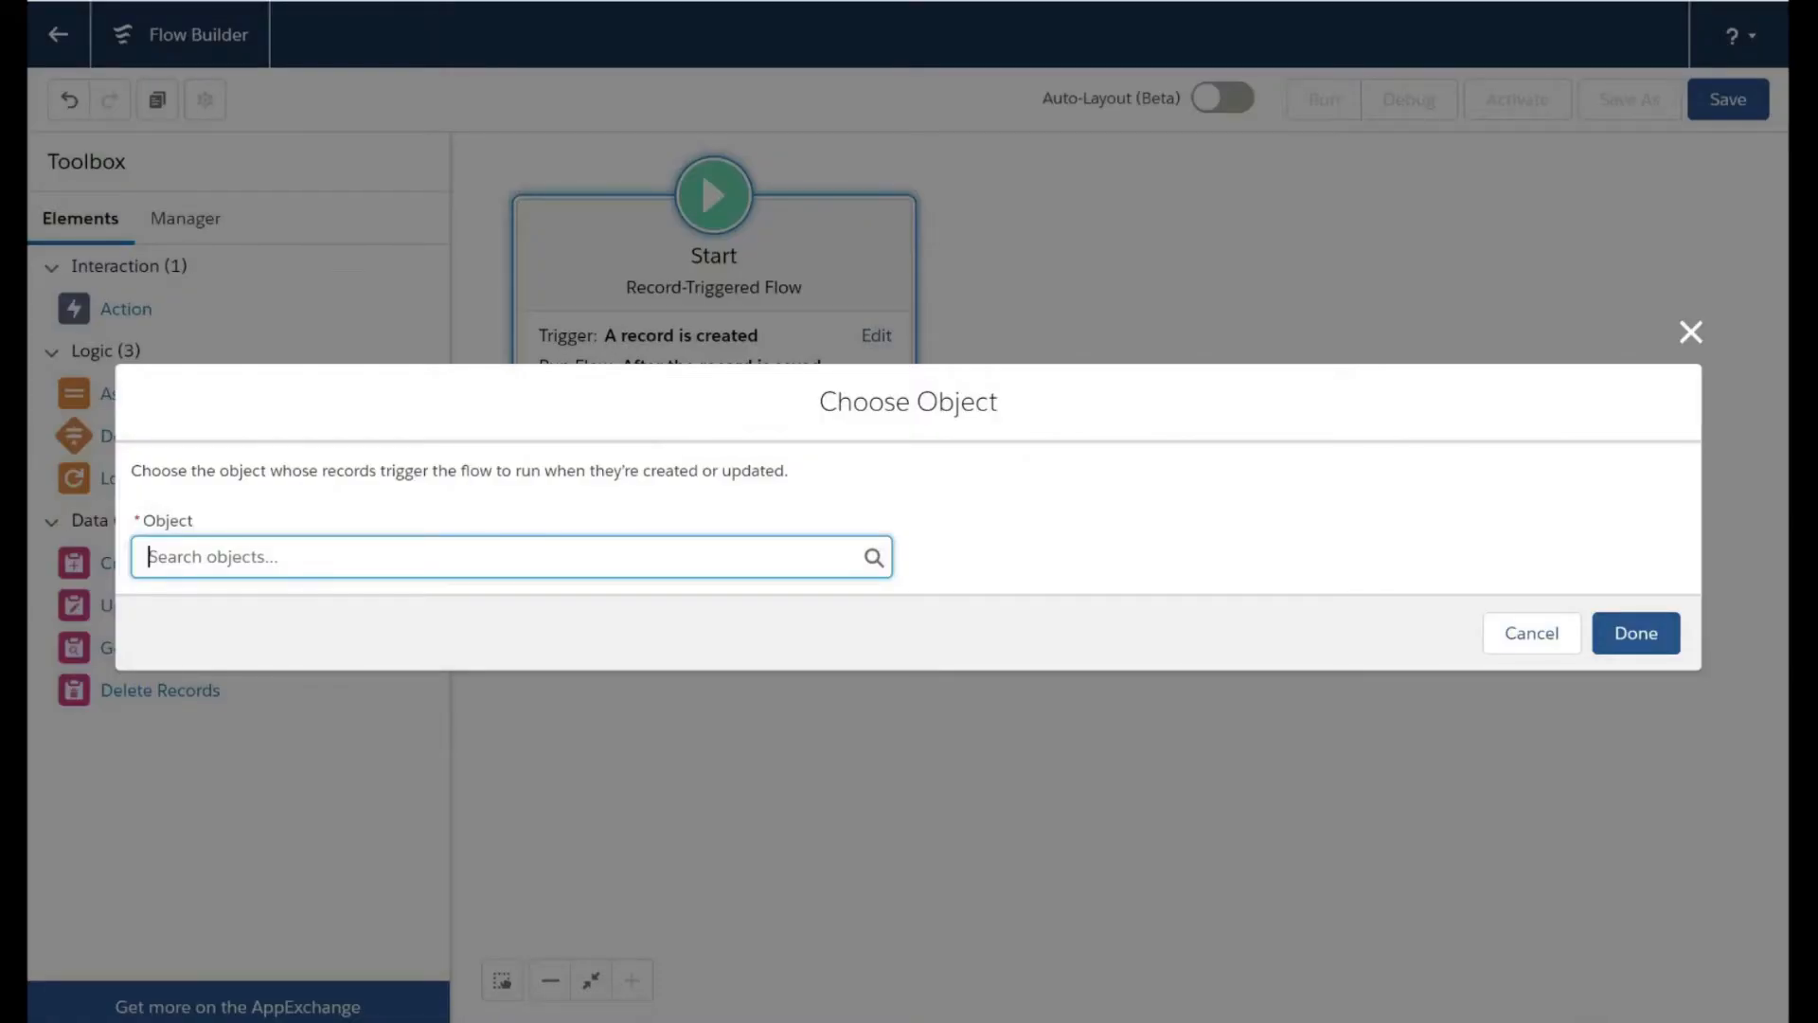
{"action": "type", "text": "campaign"}
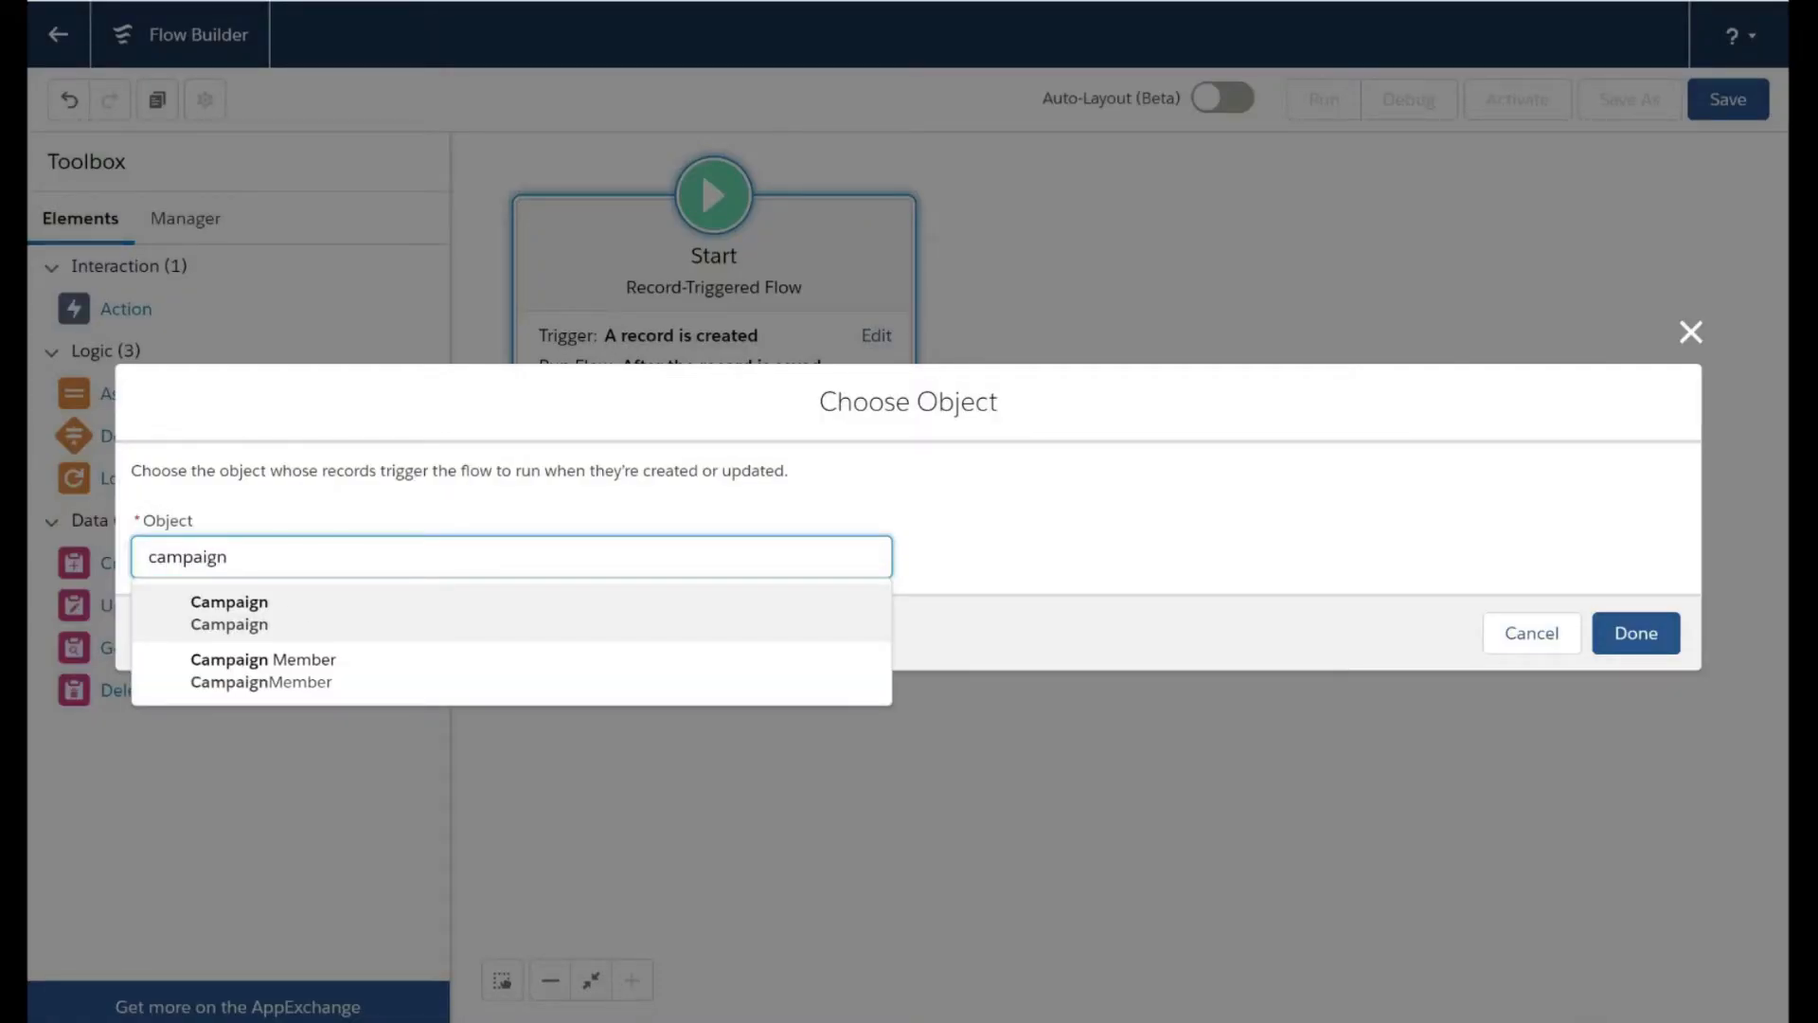
{"action": "left_click", "coordinate": [296, 609]}
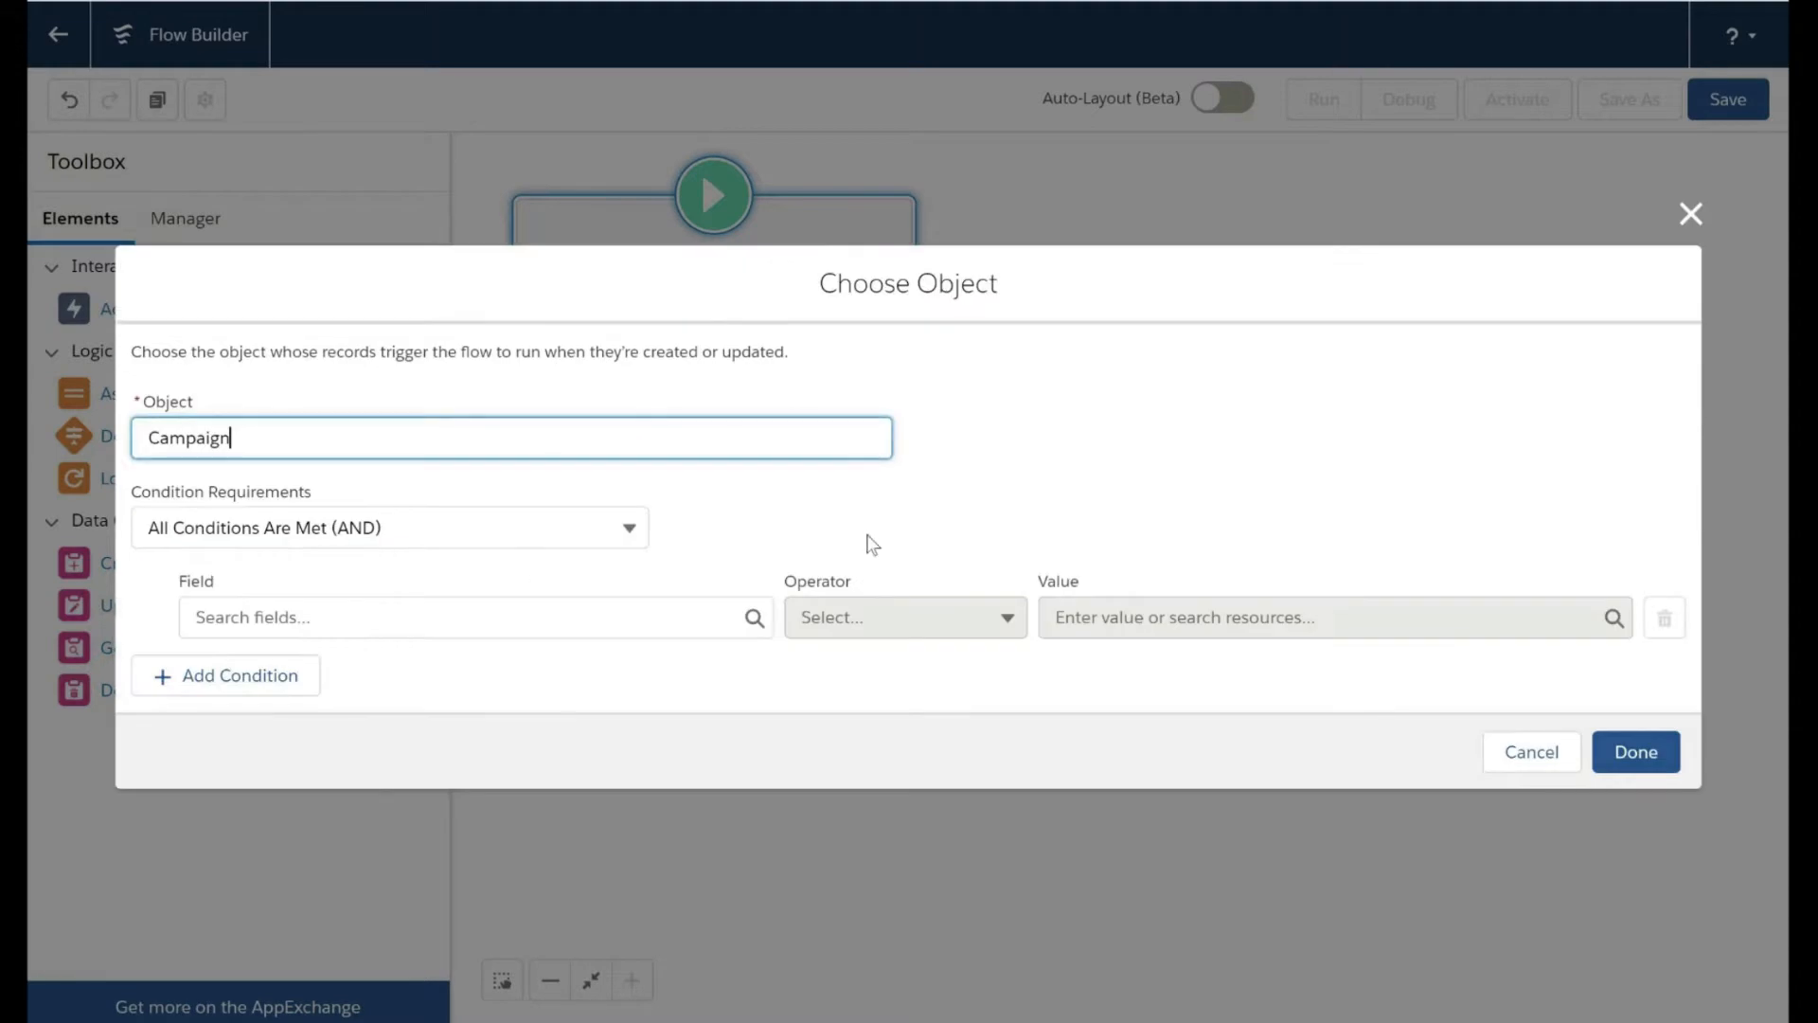
{"action": "left_click", "coordinate": [389, 528]}
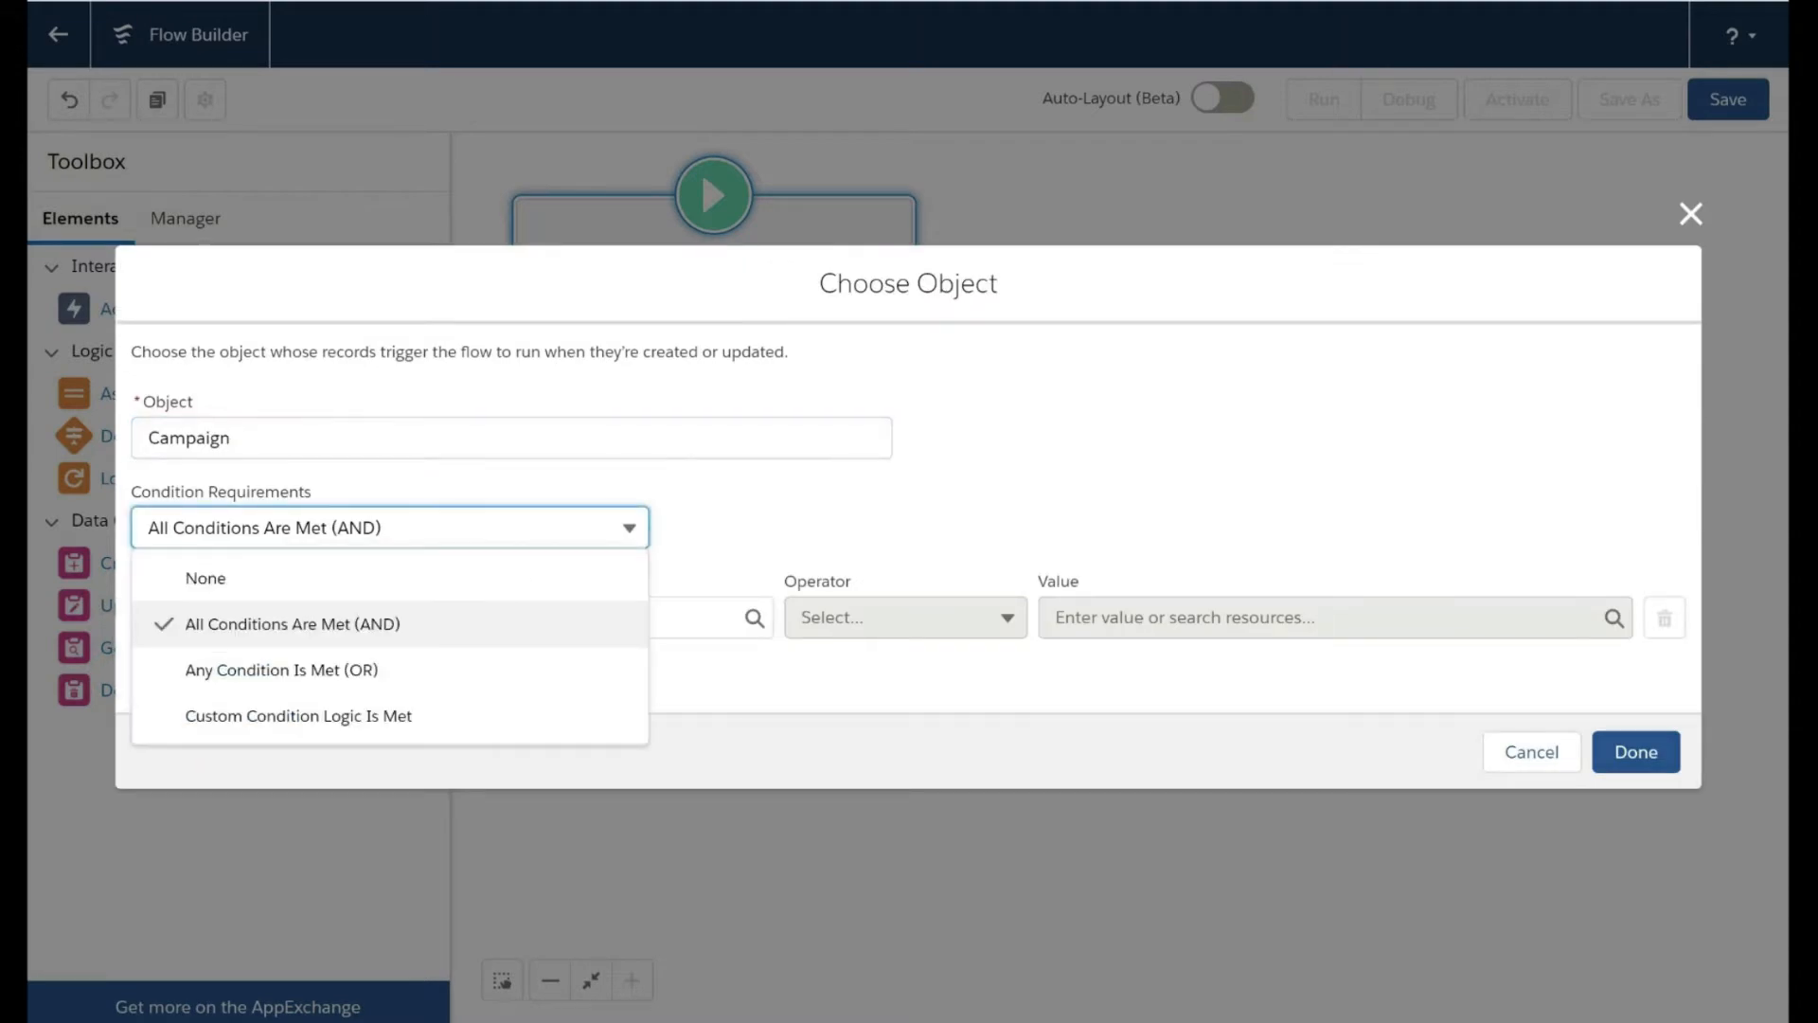
{"action": "left_click", "coordinate": [449, 589]}
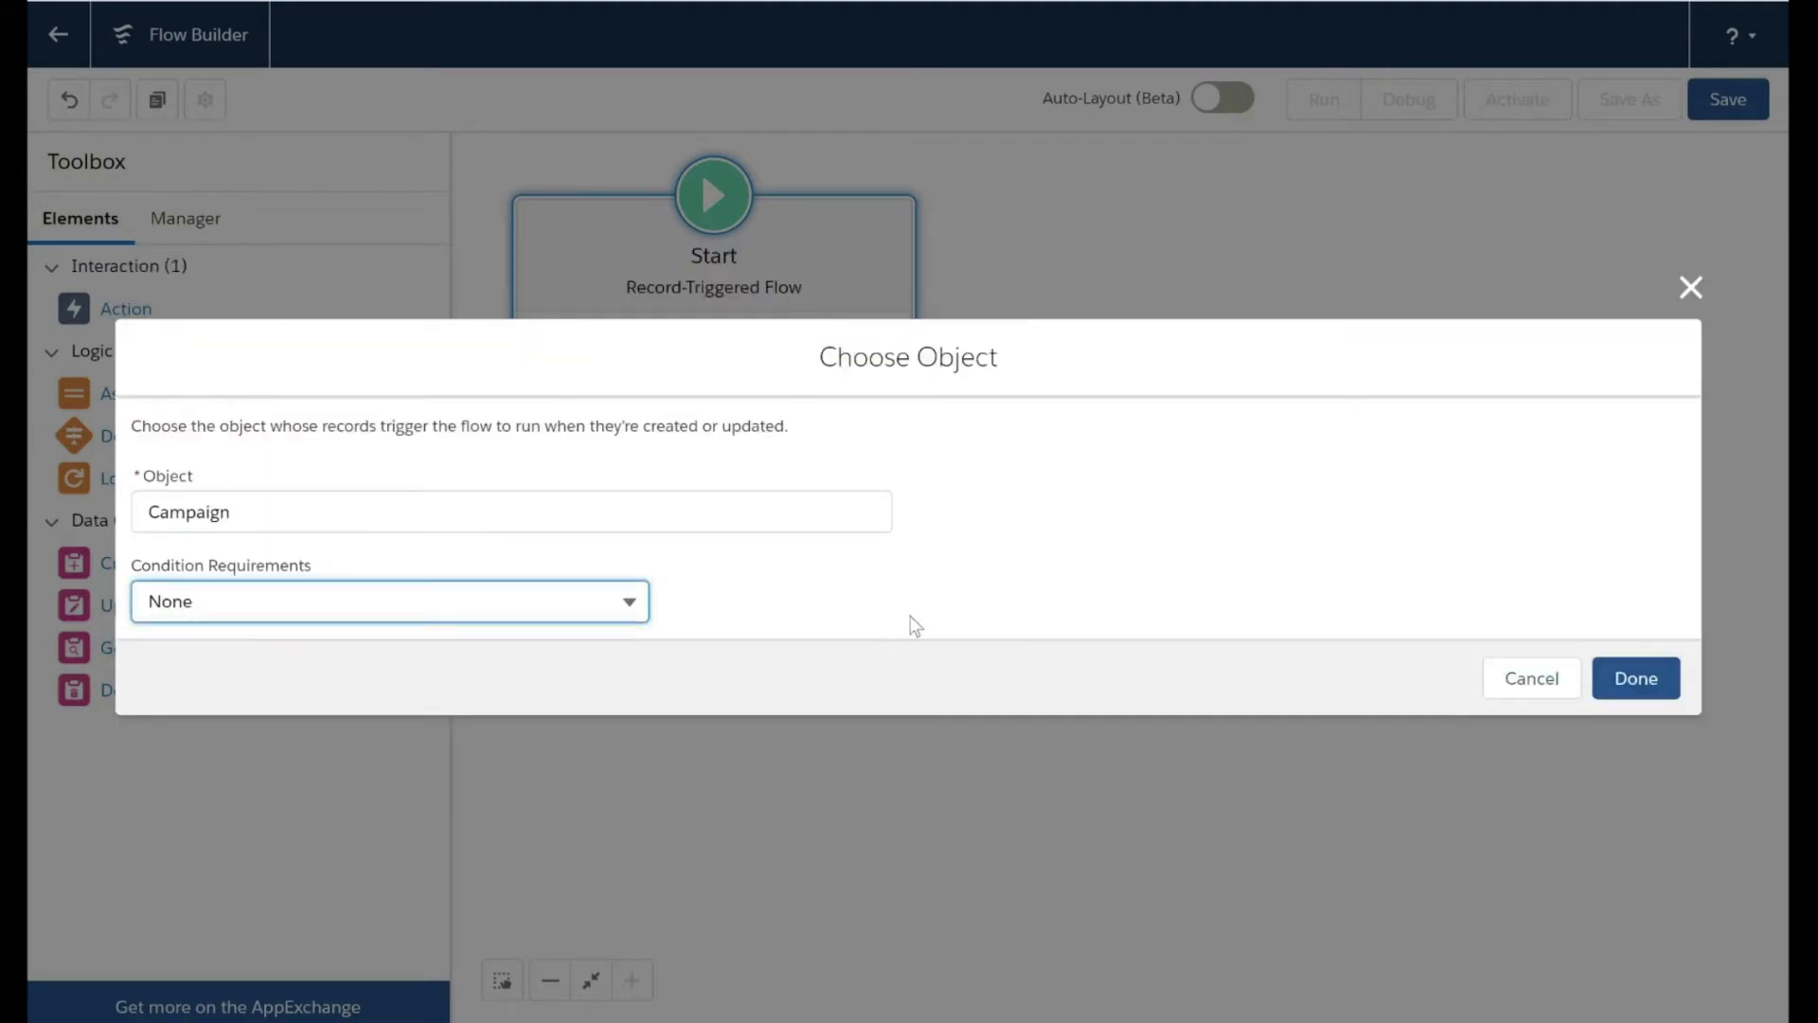
{"action": "left_click", "coordinate": [1652, 680]}
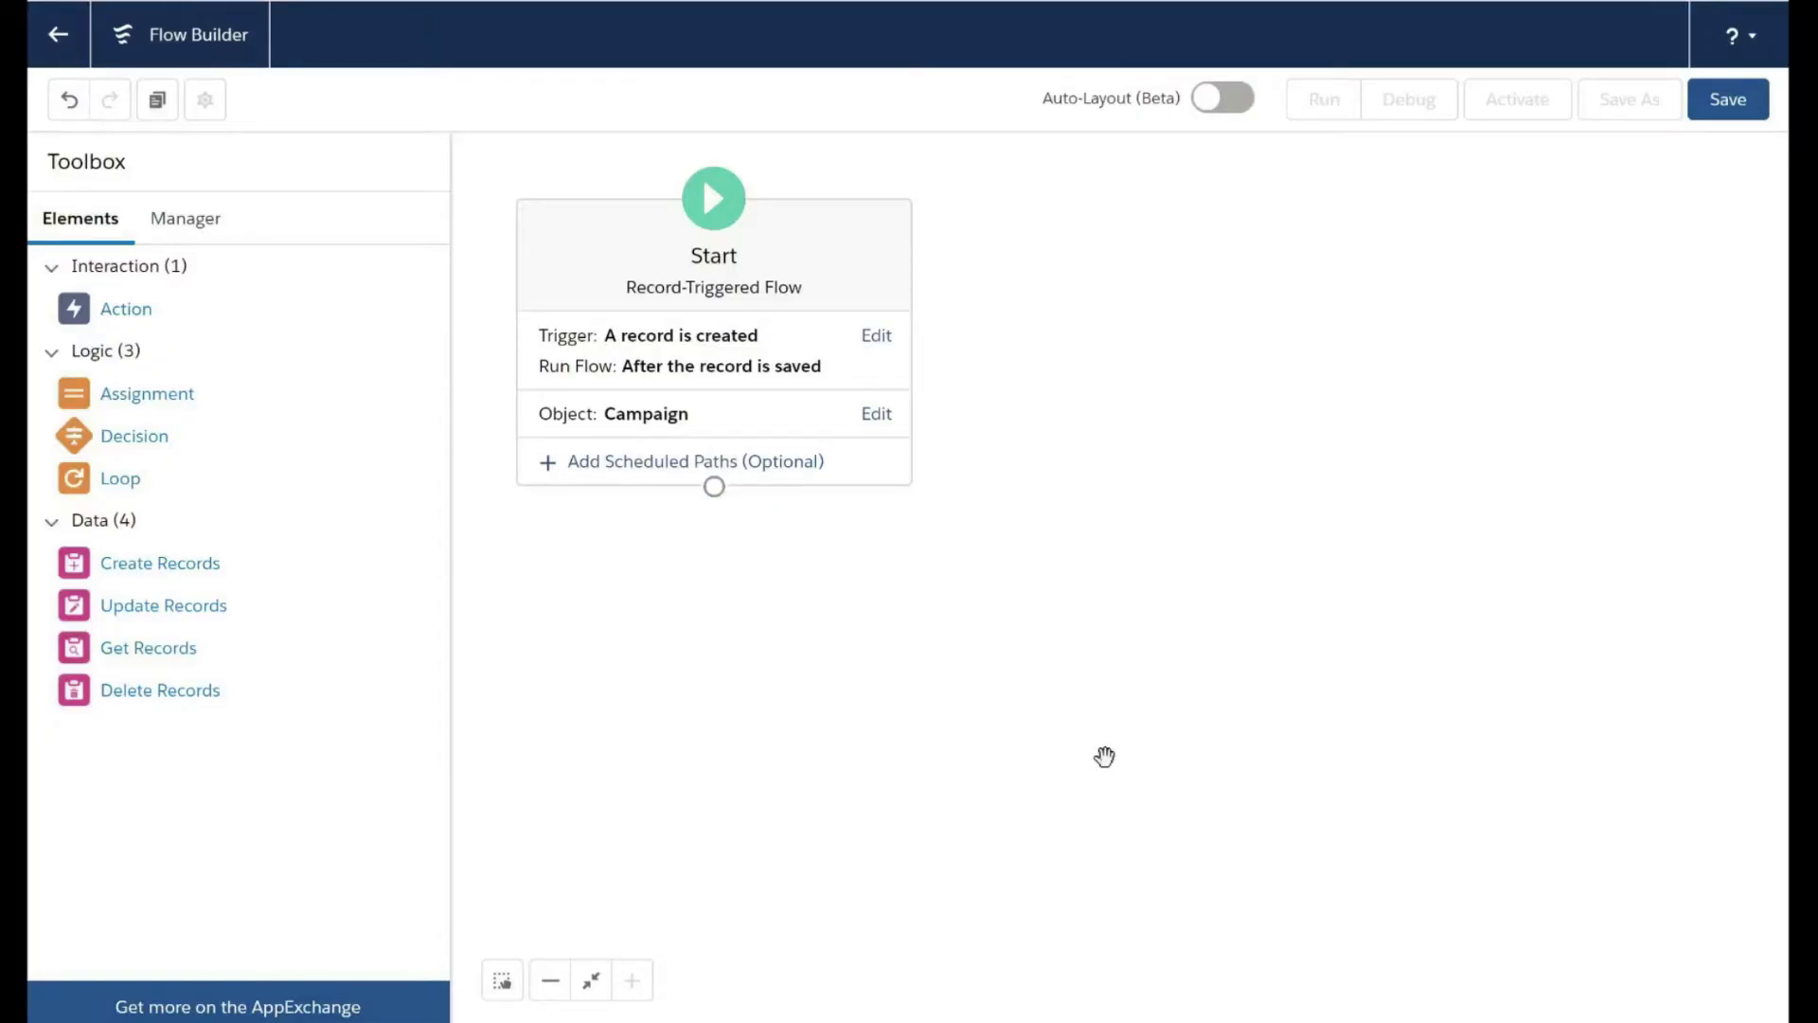
Add an Assignment element below the Start element and label it Member Status.
{"action": "left_click_drag", "start_coordinate": [259, 401], "coordinate": [687, 615]}
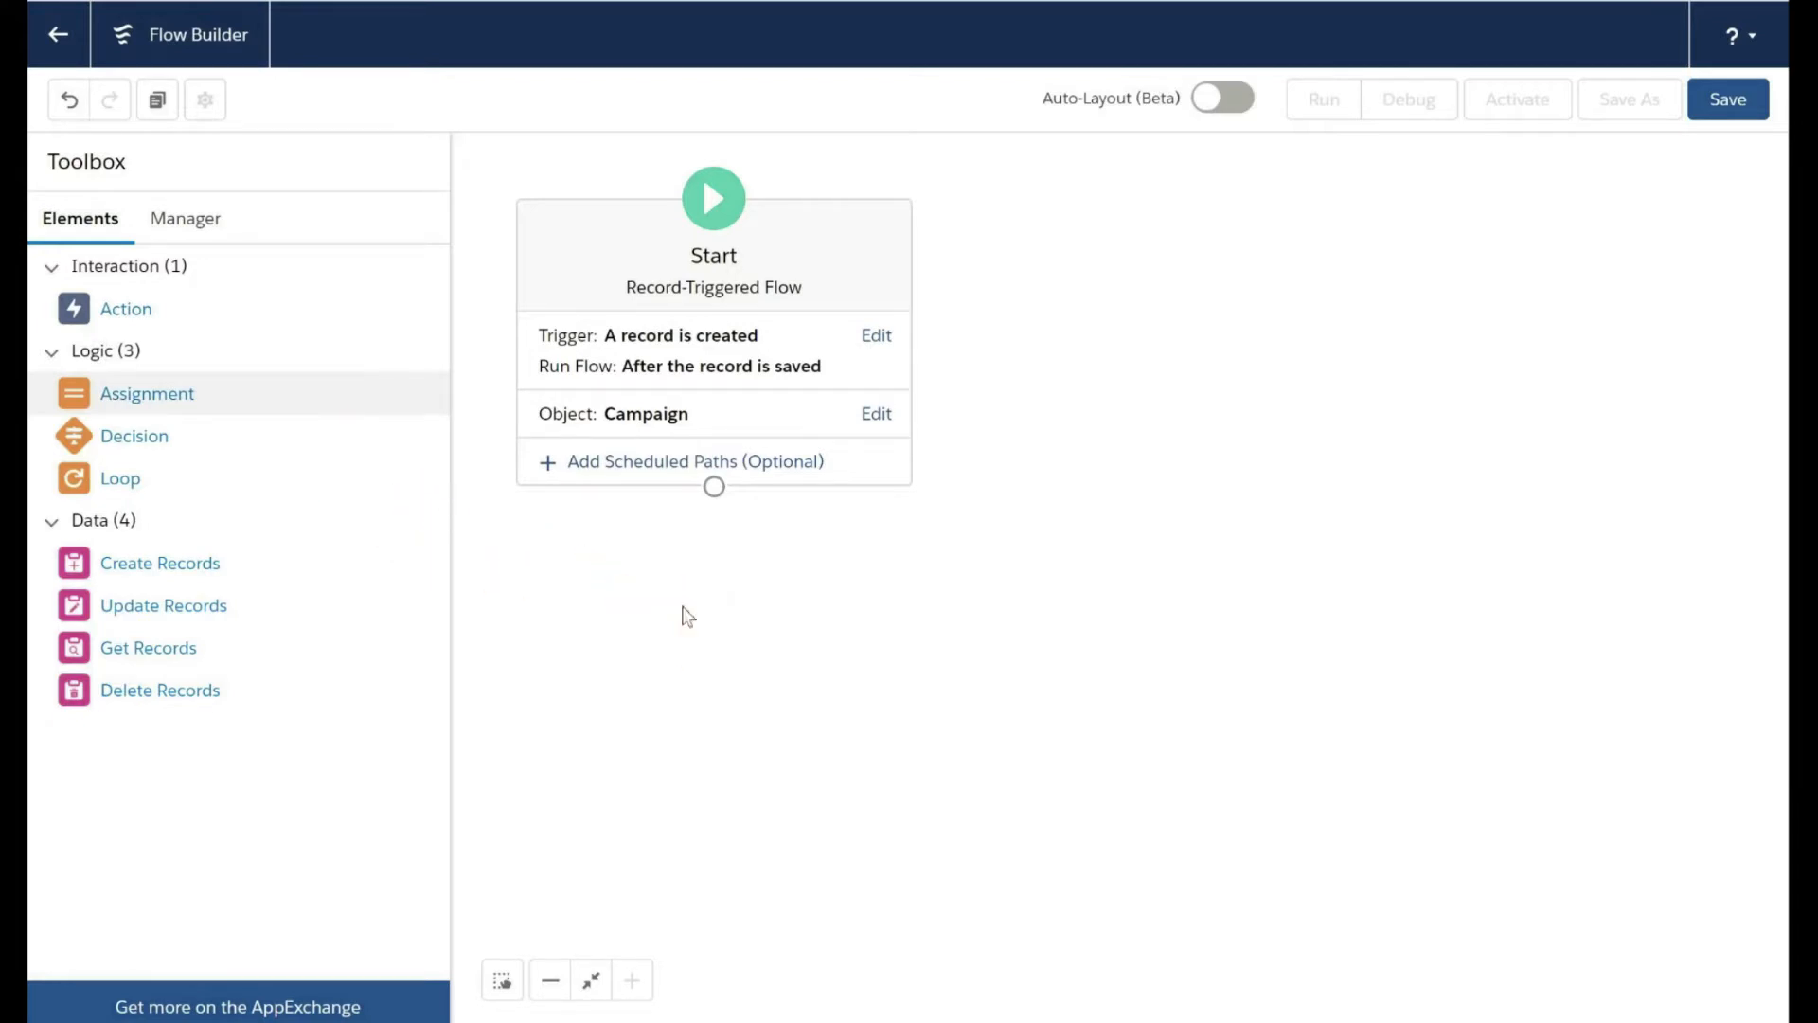
{"action": "type", "text": "Member status"}
{"action": "key", "text": "BackSpace"}
{"action": "key", "text": "BackSpace"}
{"action": "key", "text": "BackSpace"}
{"action": "key", "text": "BackSpace"}
{"action": "key", "text": "BackSpace"}
{"action": "key", "text": "BackSpace"}
{"action": "type", "text": "Status"}
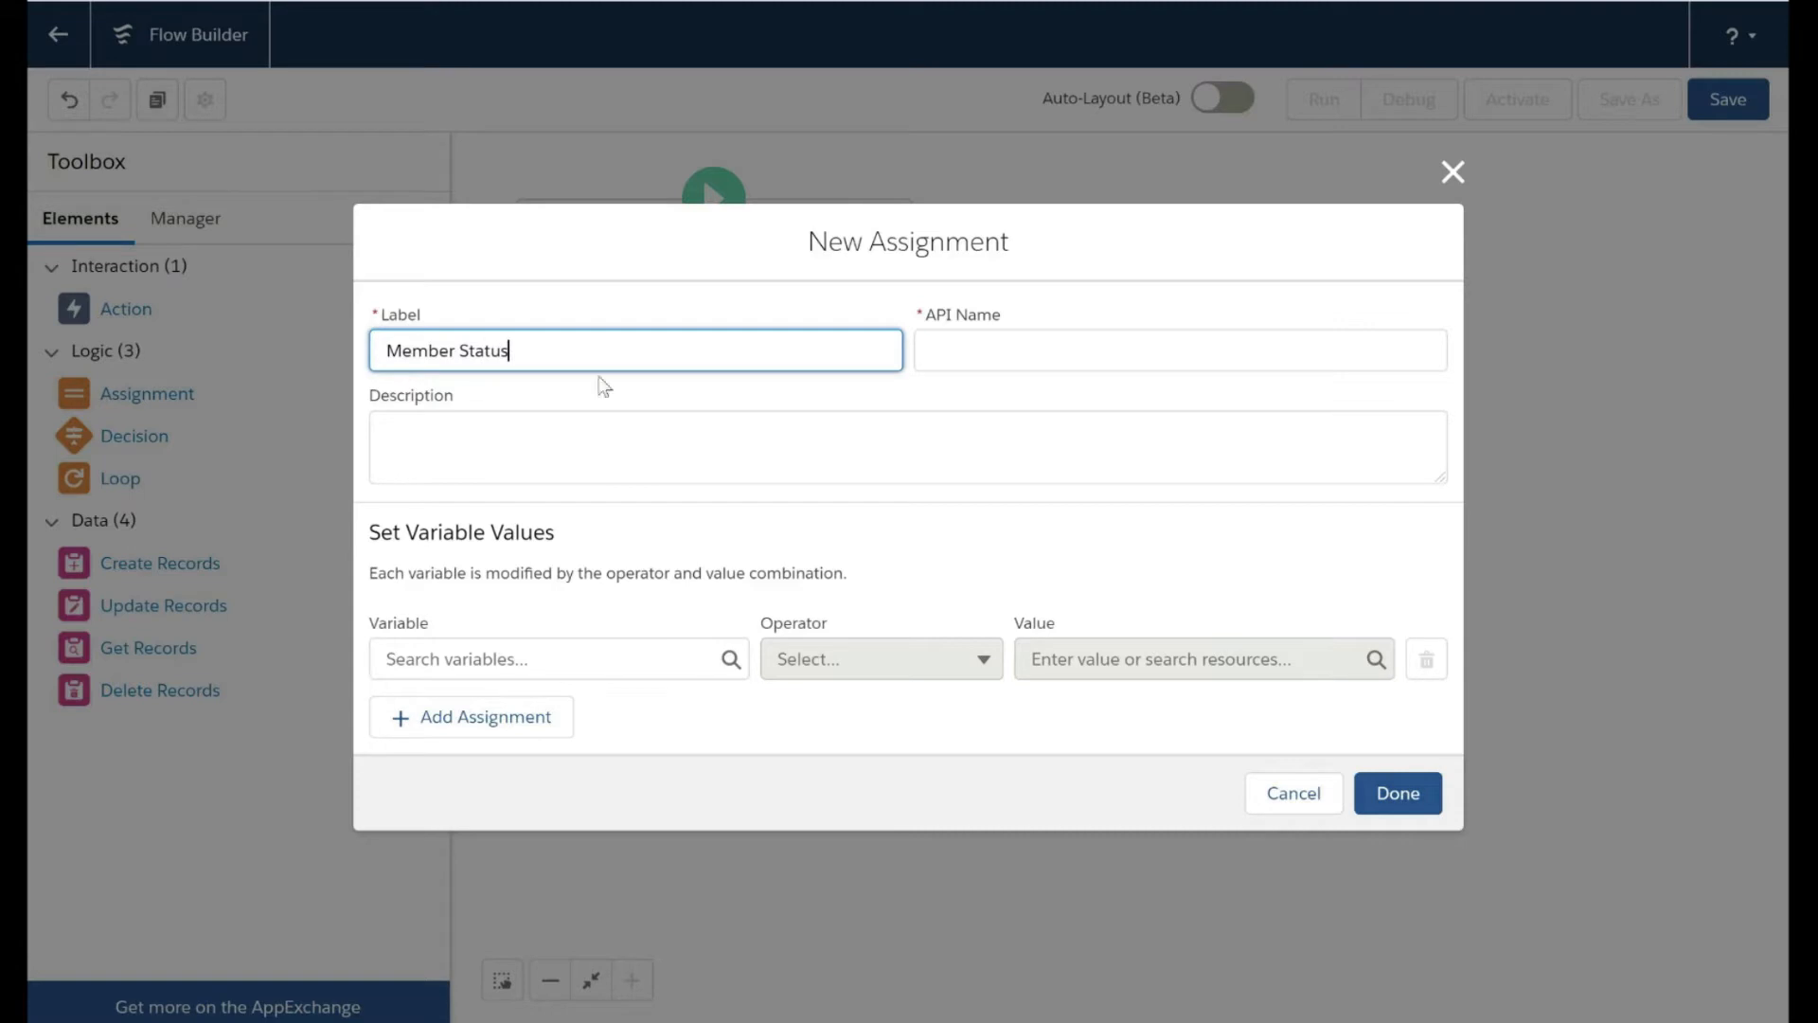
{"action": "left_click", "coordinate": [844, 549]}
Start a new Variable resource for the assignment's variable and give it the API name new_status.
{"action": "left_click", "coordinate": [540, 659]}
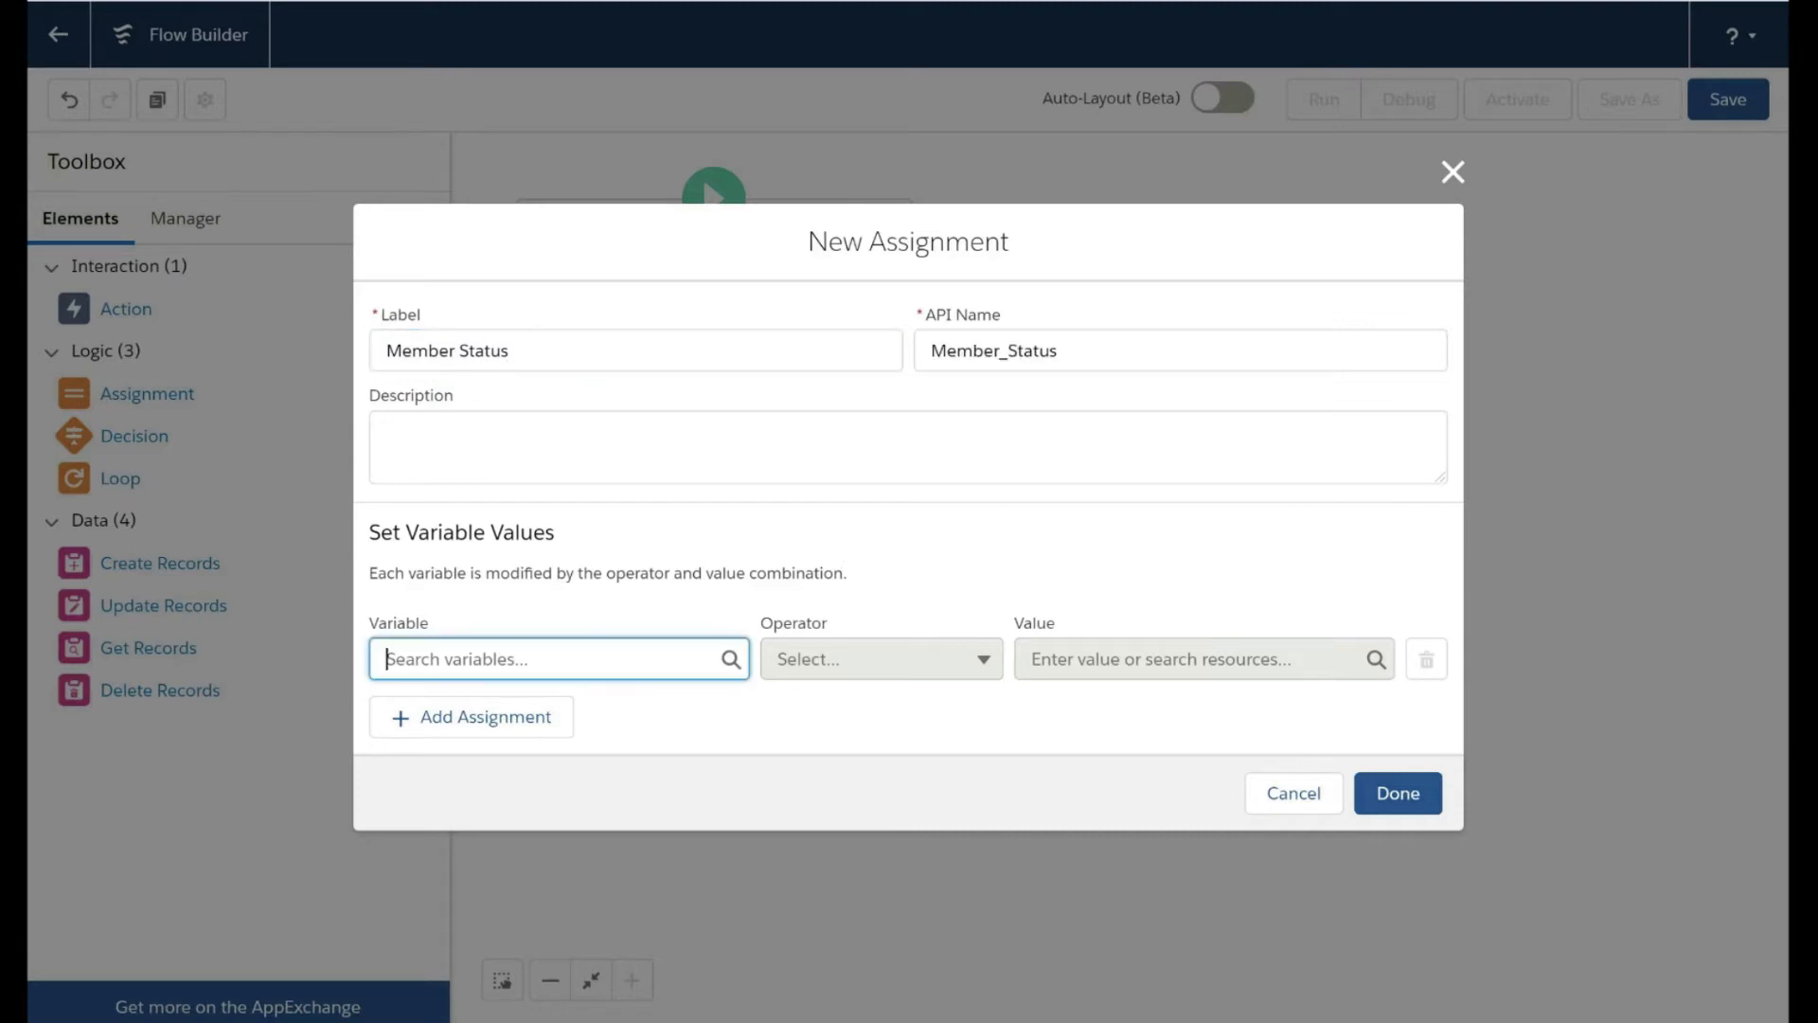
{"action": "left_click", "coordinate": [556, 716]}
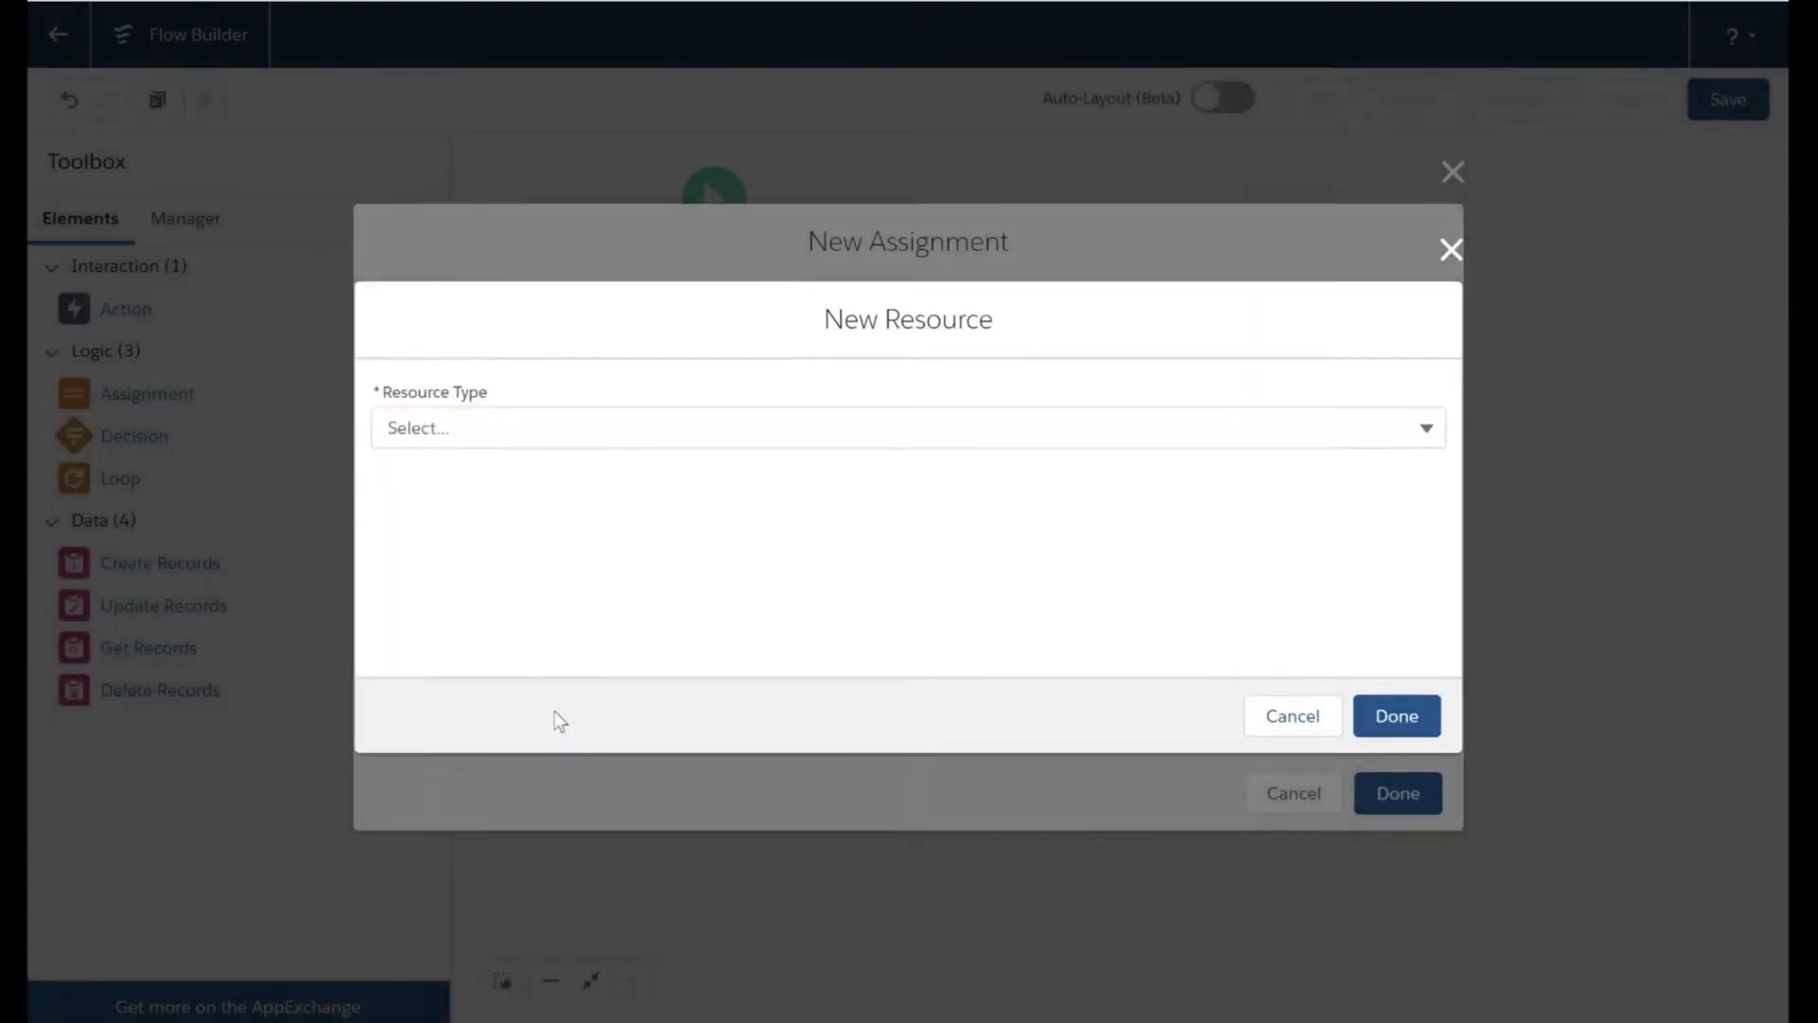
{"action": "left_click", "coordinate": [544, 427]}
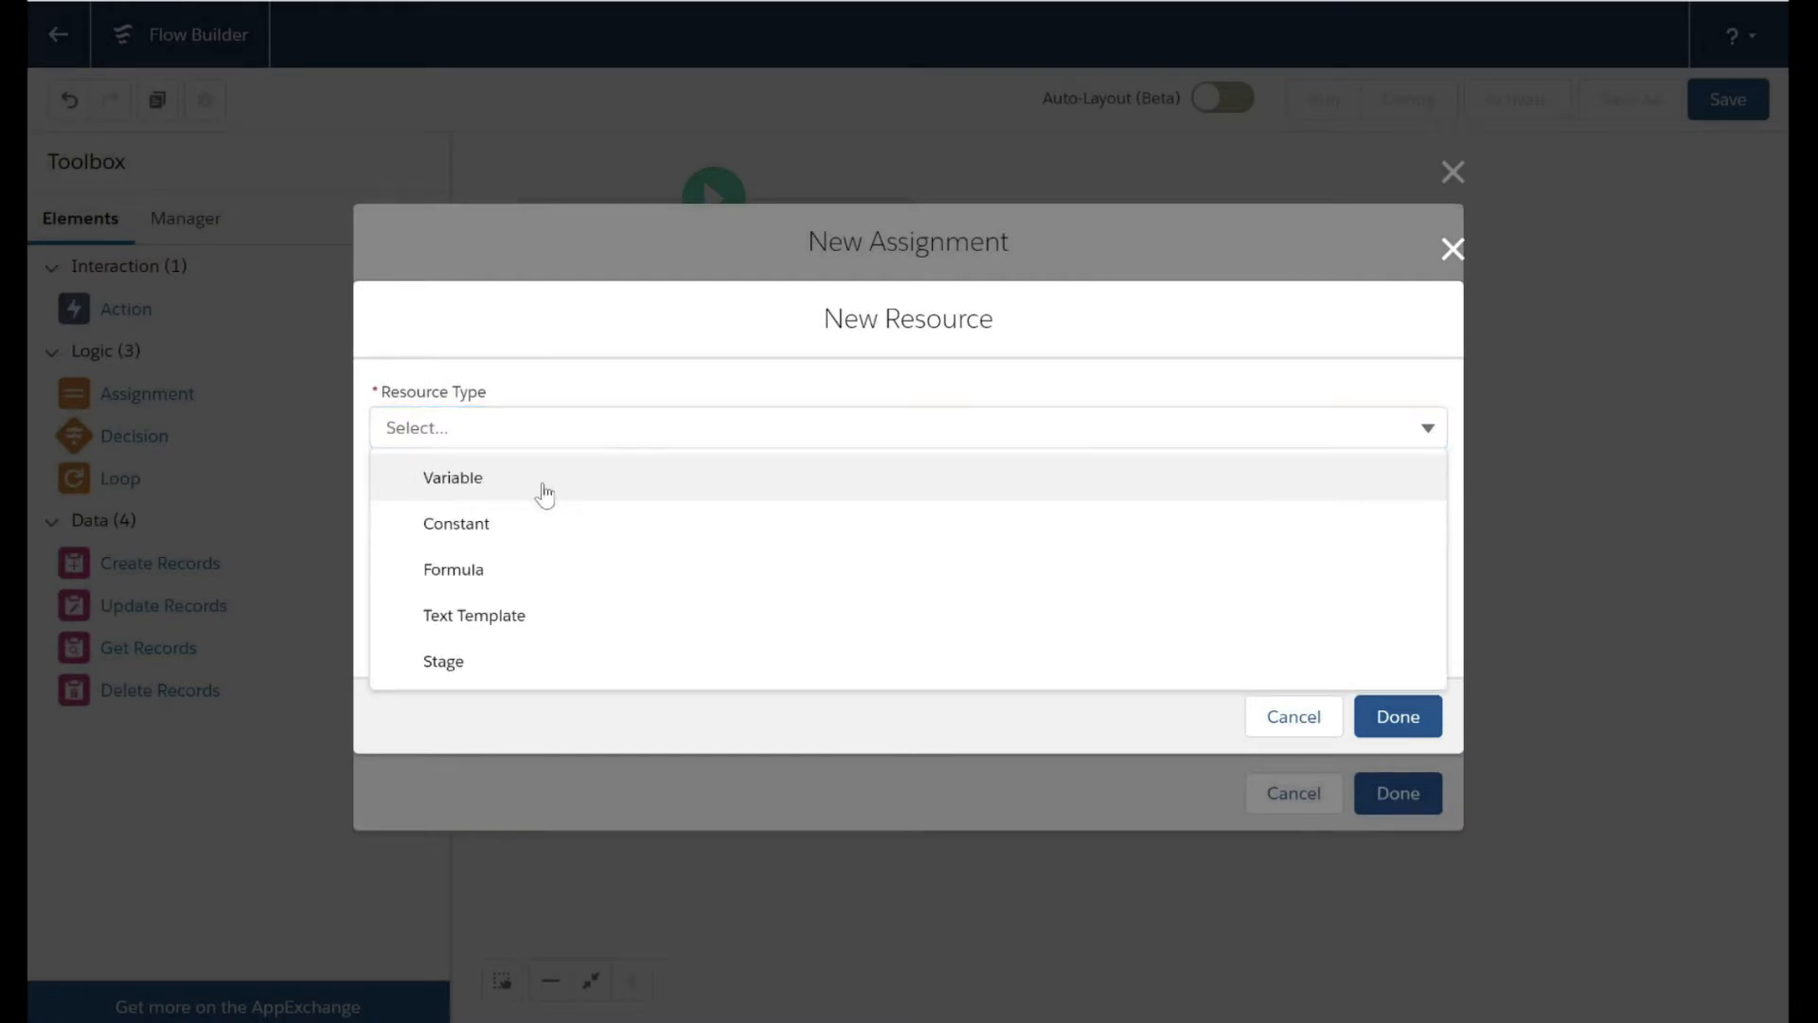
{"action": "left_click", "coordinate": [540, 492]}
{"action": "left_click", "coordinate": [540, 480]}
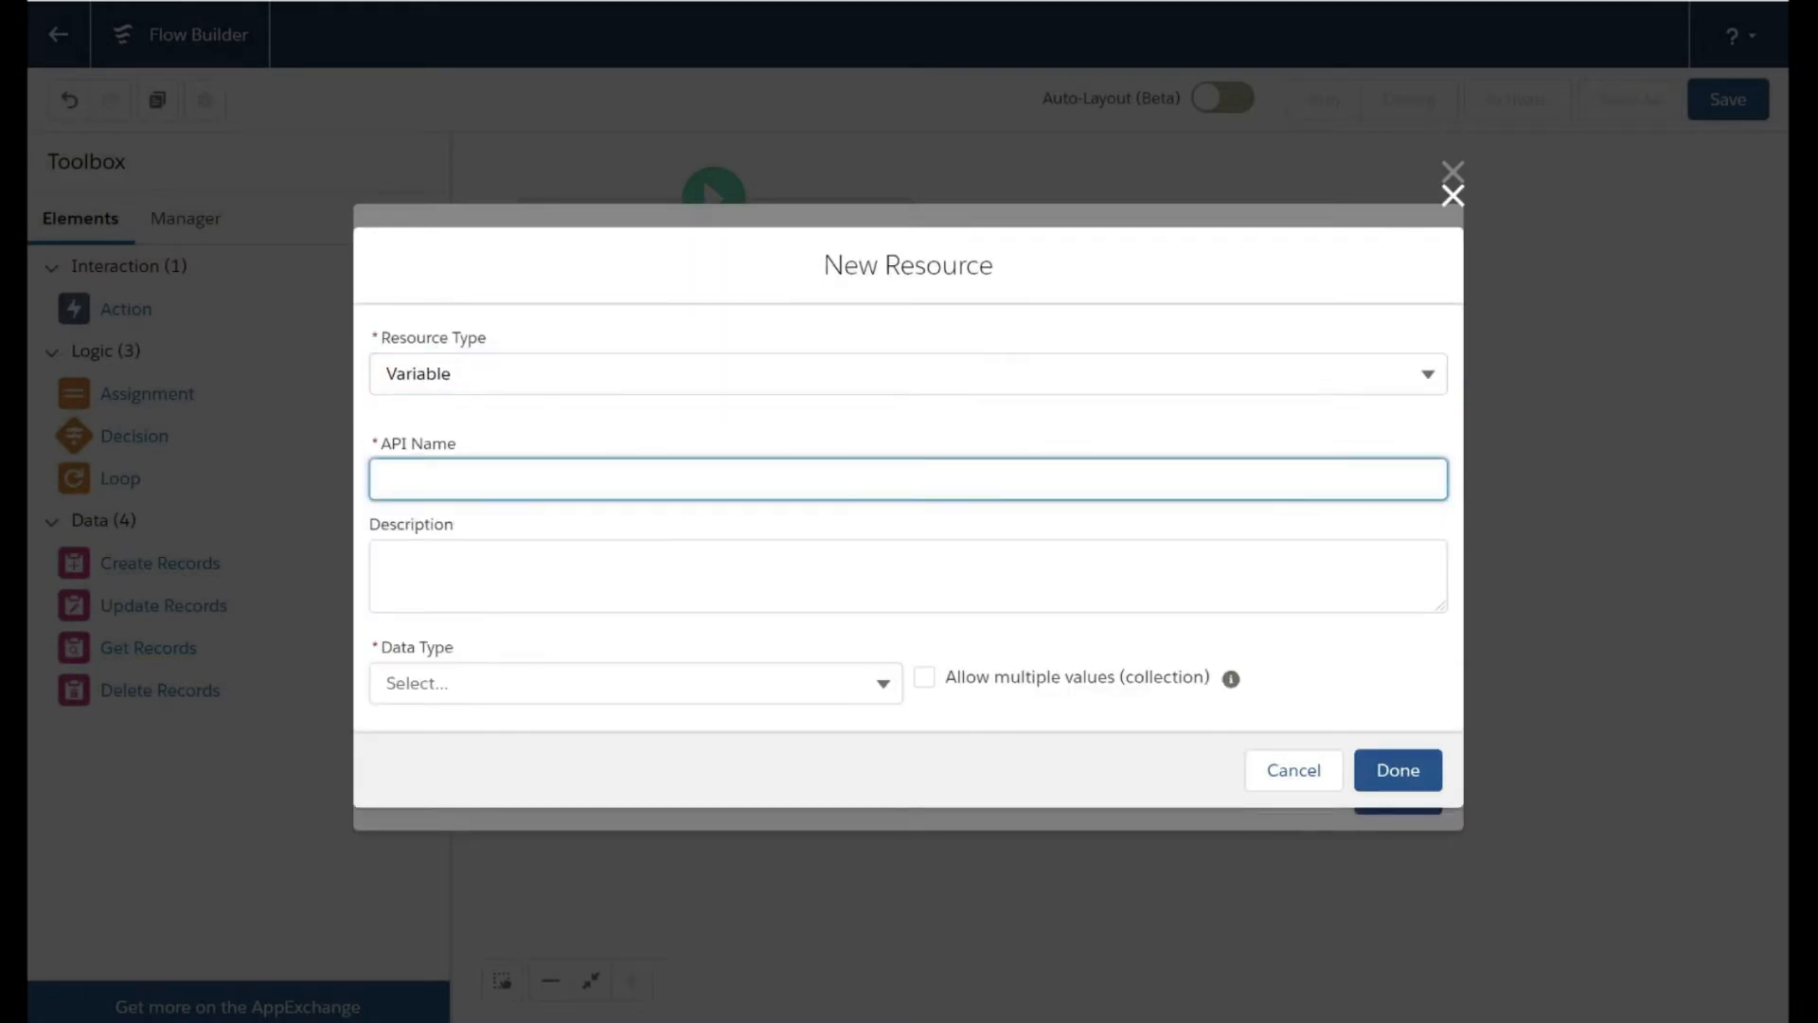
{"action": "type", "text": "M"}
{"action": "key", "text": "BackSpace"}
{"action": "type", "text": "status"}
{"action": "key", "text": "Home"}
{"action": "type", "text": "new_"}
{"action": "left_click", "coordinate": [1409, 580]}
Set the new_status variable's data type to Text and allow multiple values as a collection.
{"action": "left_click", "coordinate": [511, 682]}
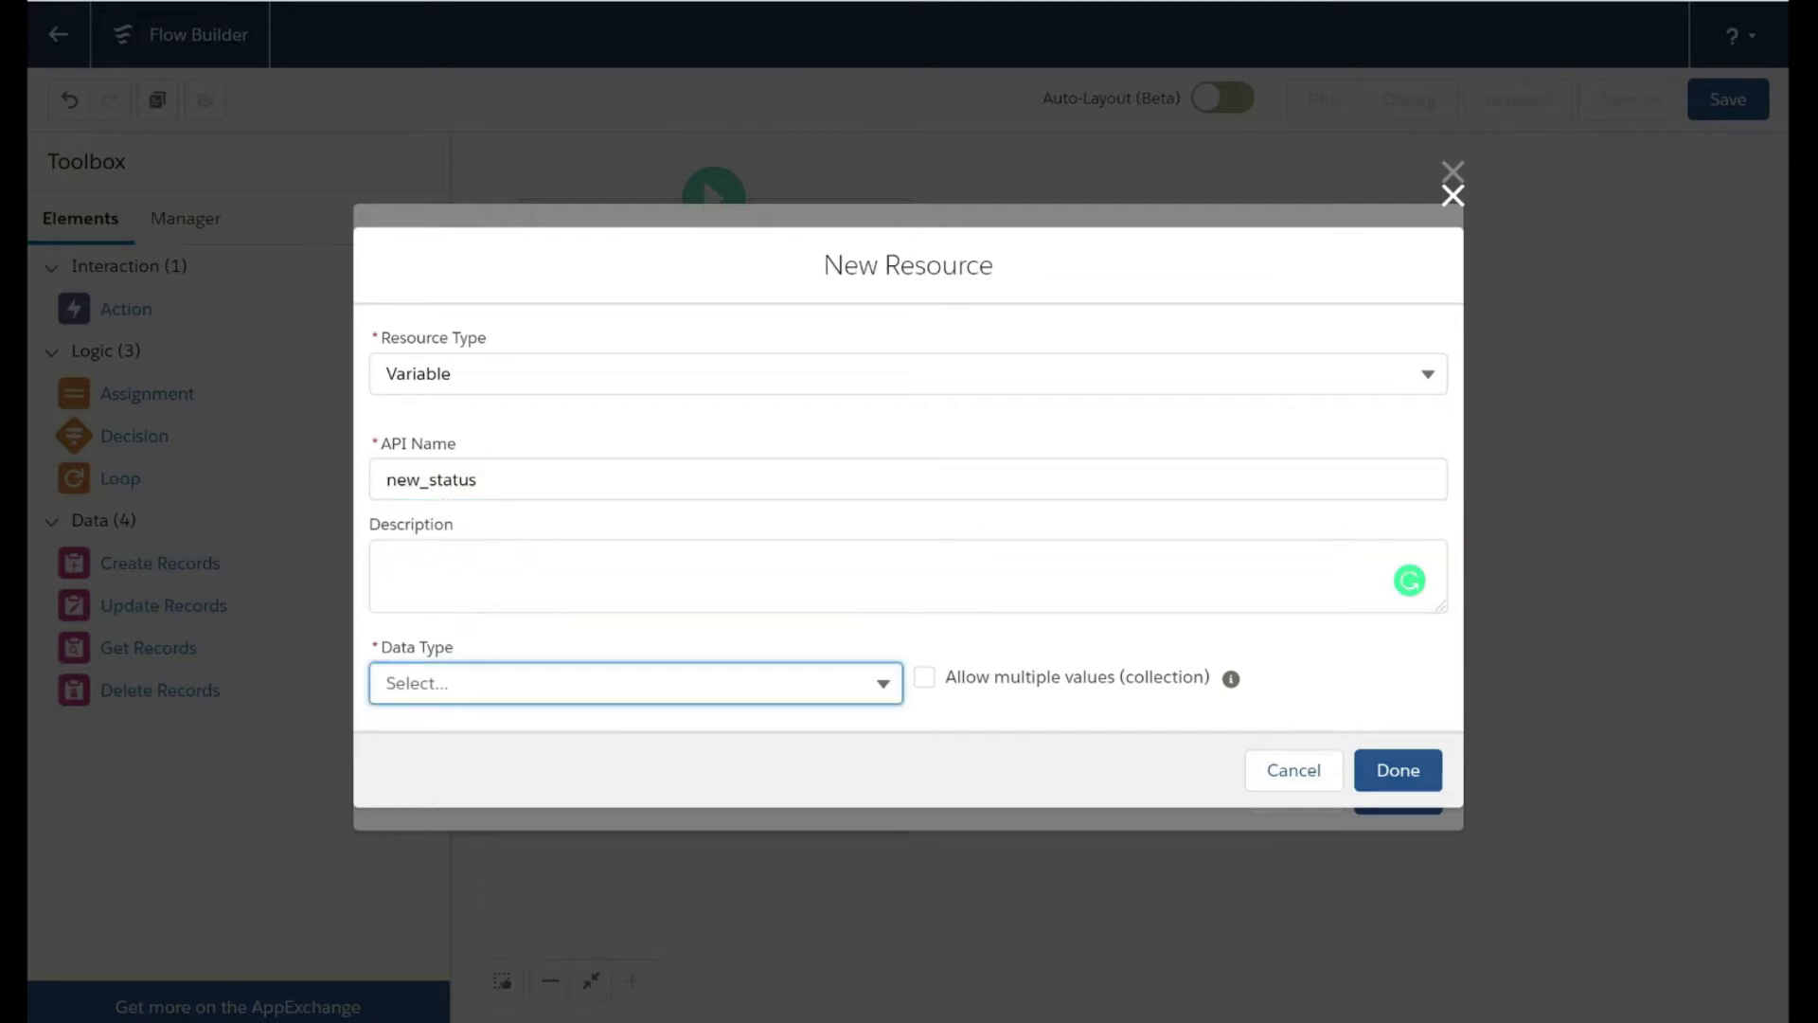
{"action": "left_click", "coordinate": [514, 327]}
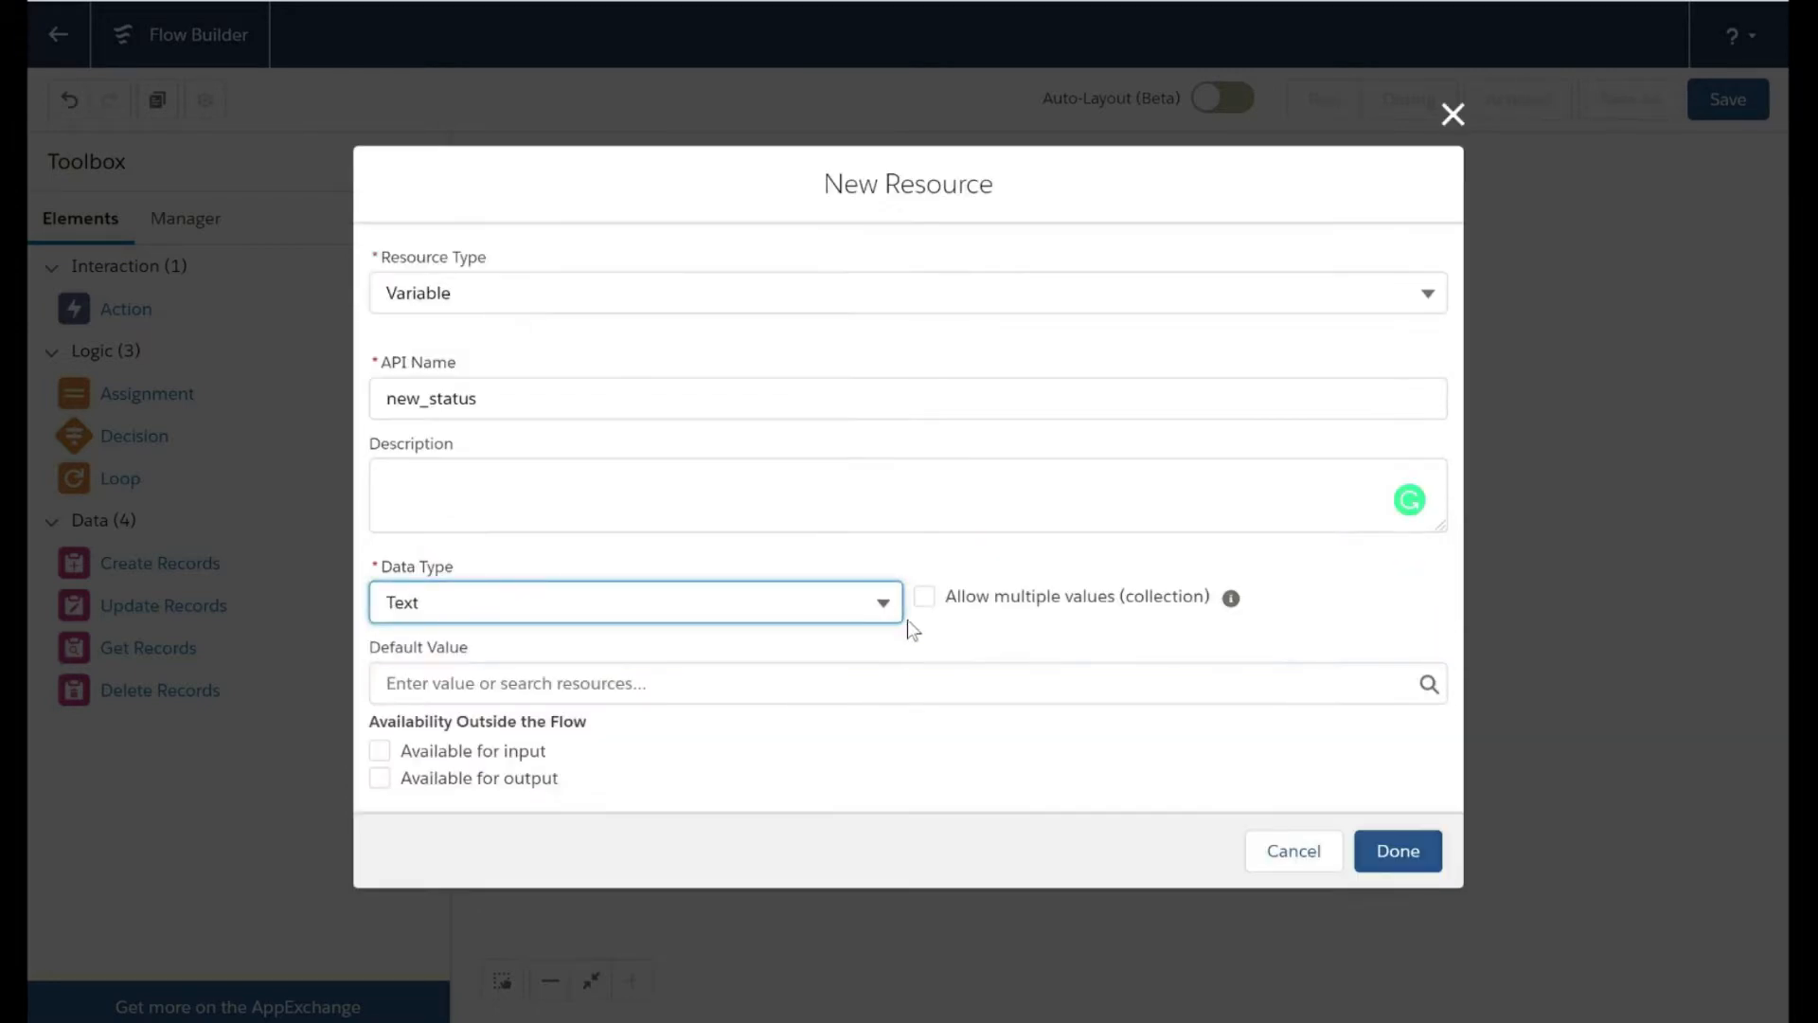
{"action": "left_click", "coordinate": [928, 598]}
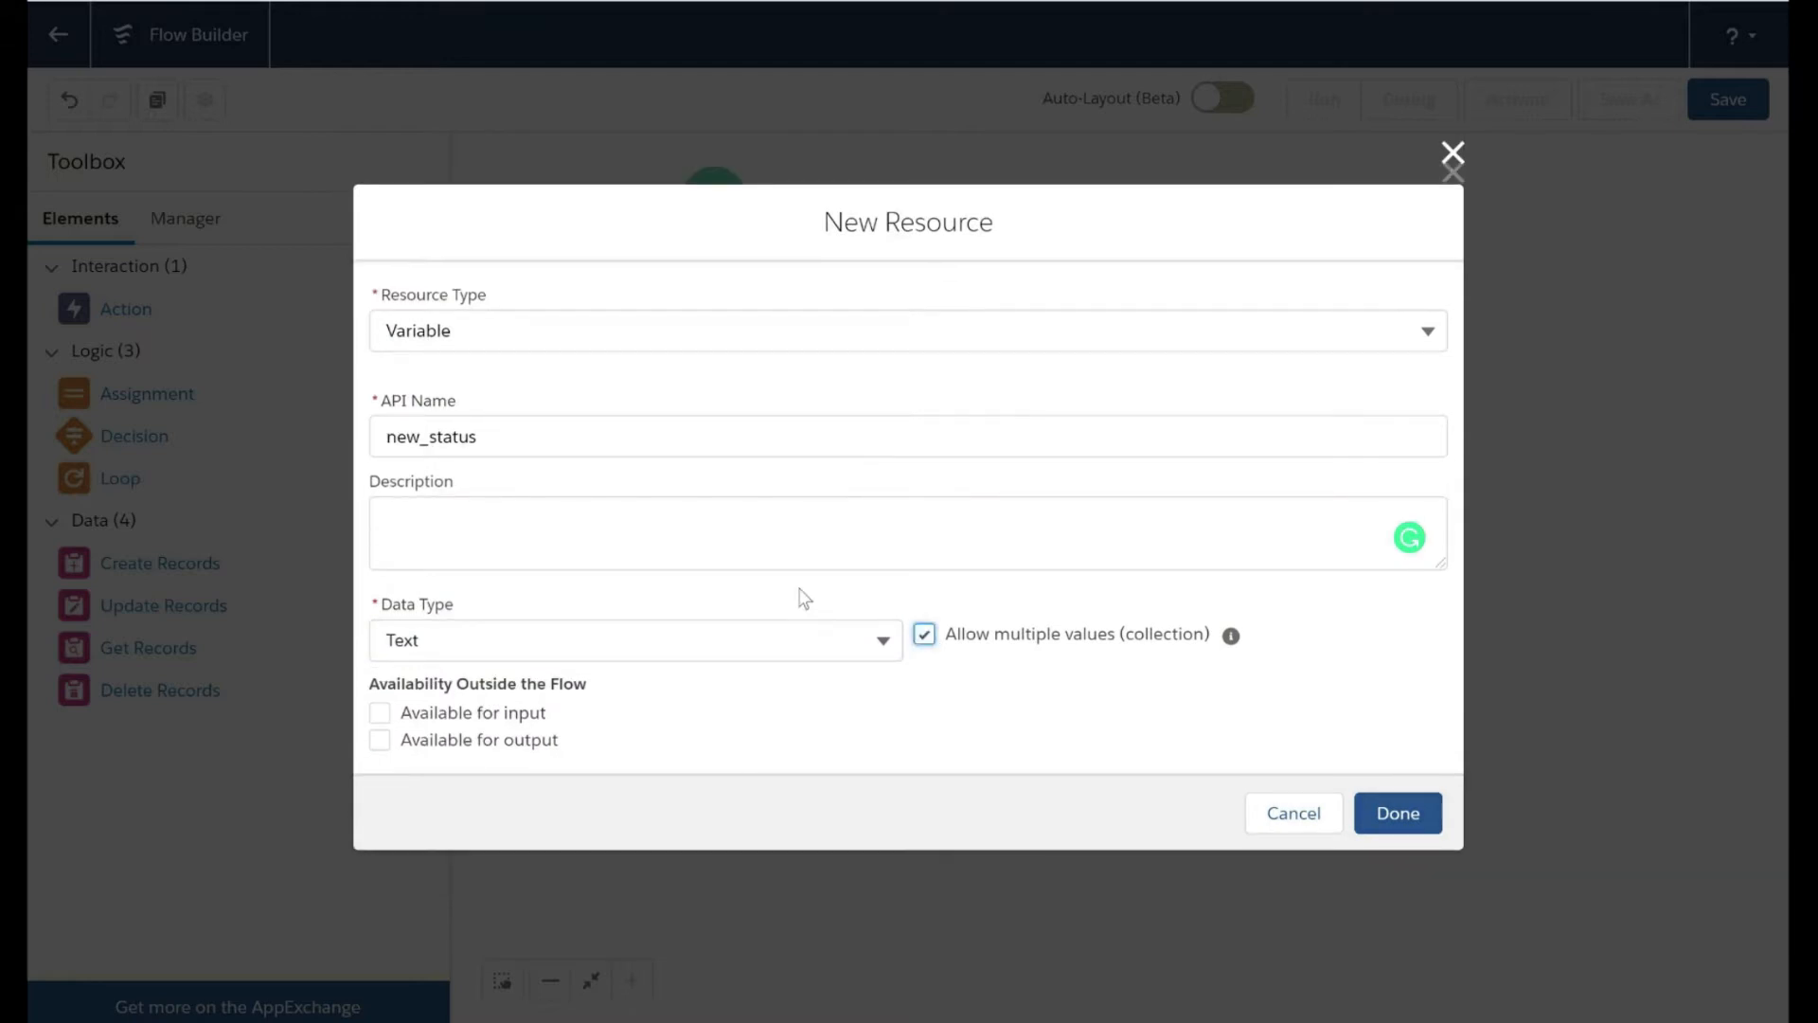
Make the new variable available for input, and set the assignment to add the value Registered to new_status.
{"action": "left_click", "coordinate": [378, 713]}
{"action": "left_click", "coordinate": [1397, 814]}
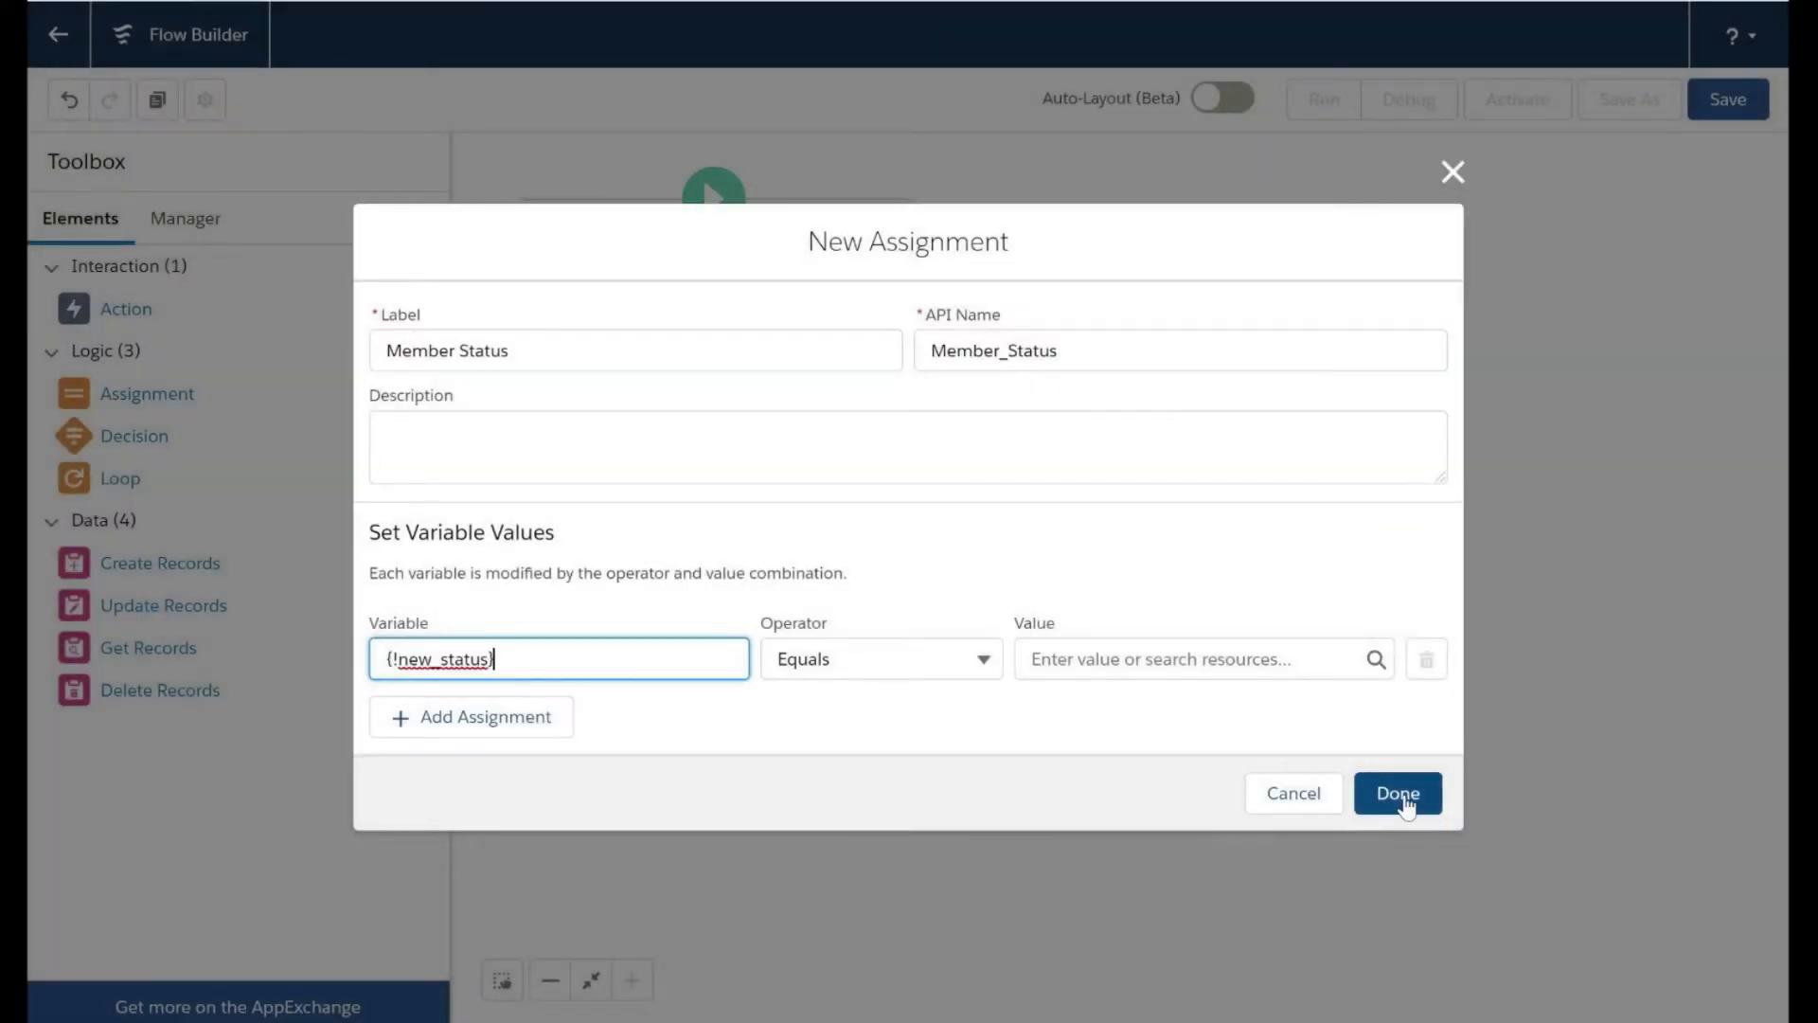
{"action": "left_click", "coordinate": [881, 659]}
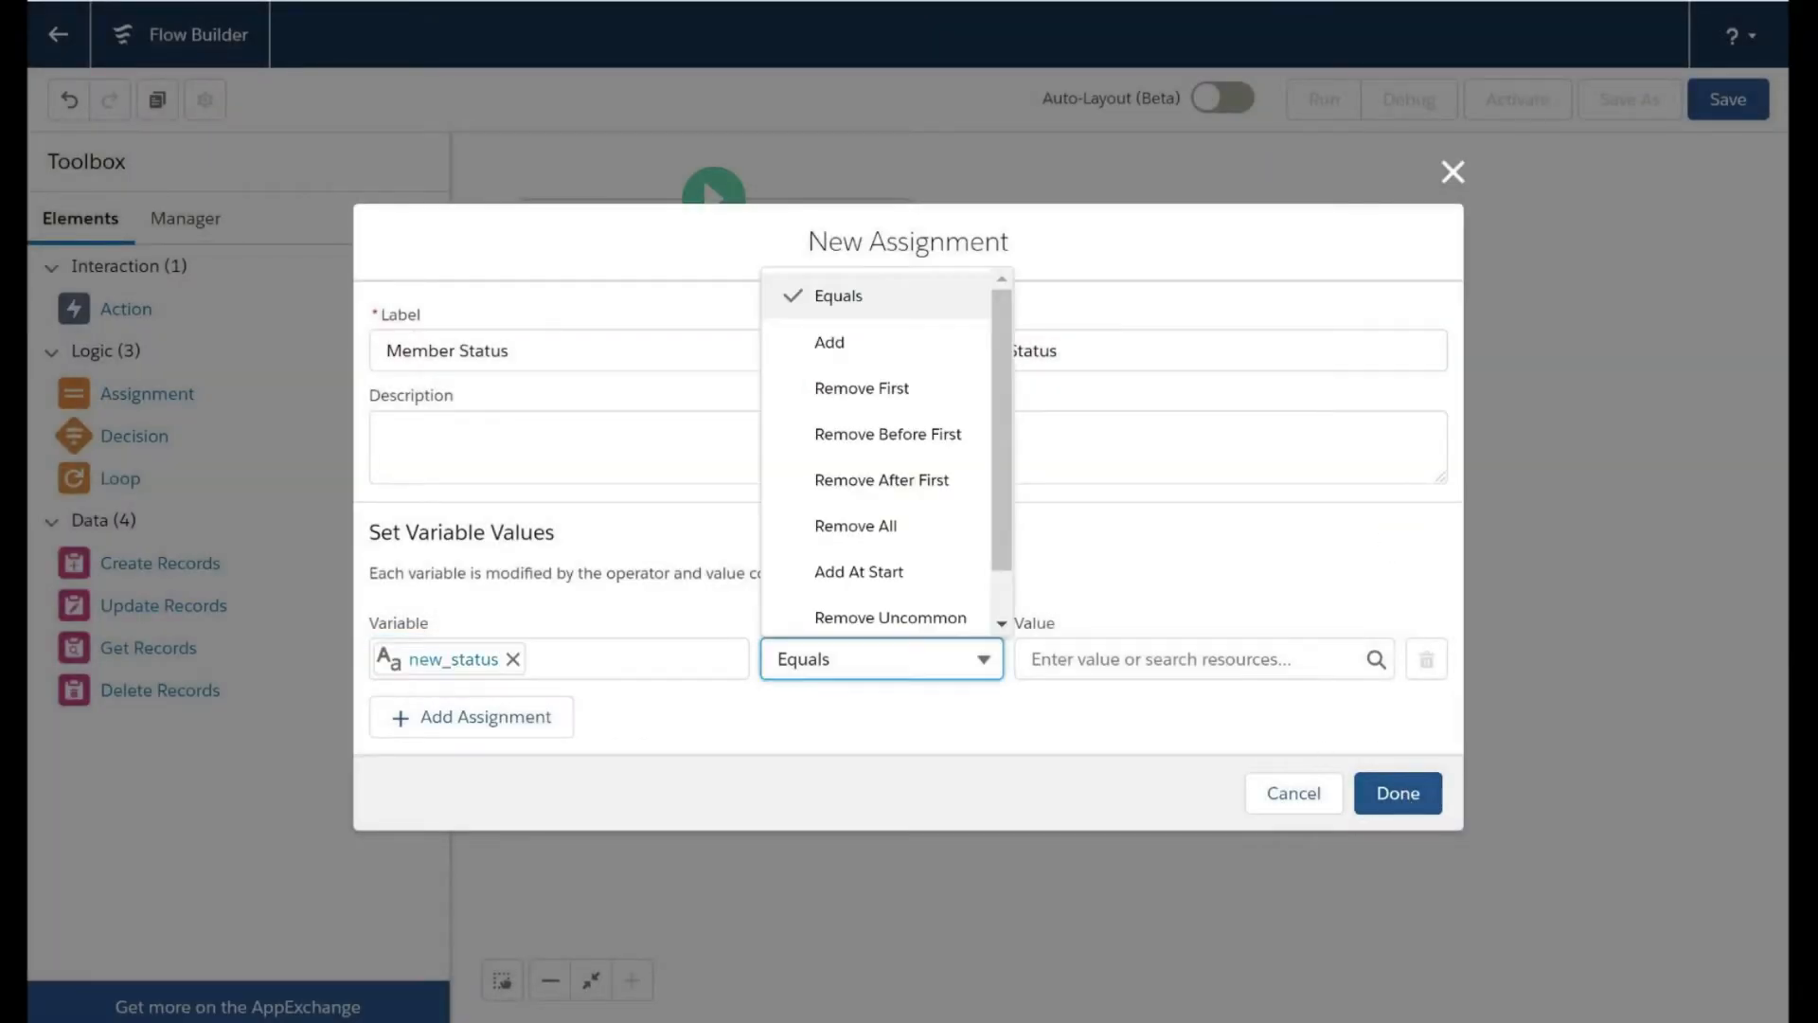
{"action": "left_click", "coordinate": [881, 352]}
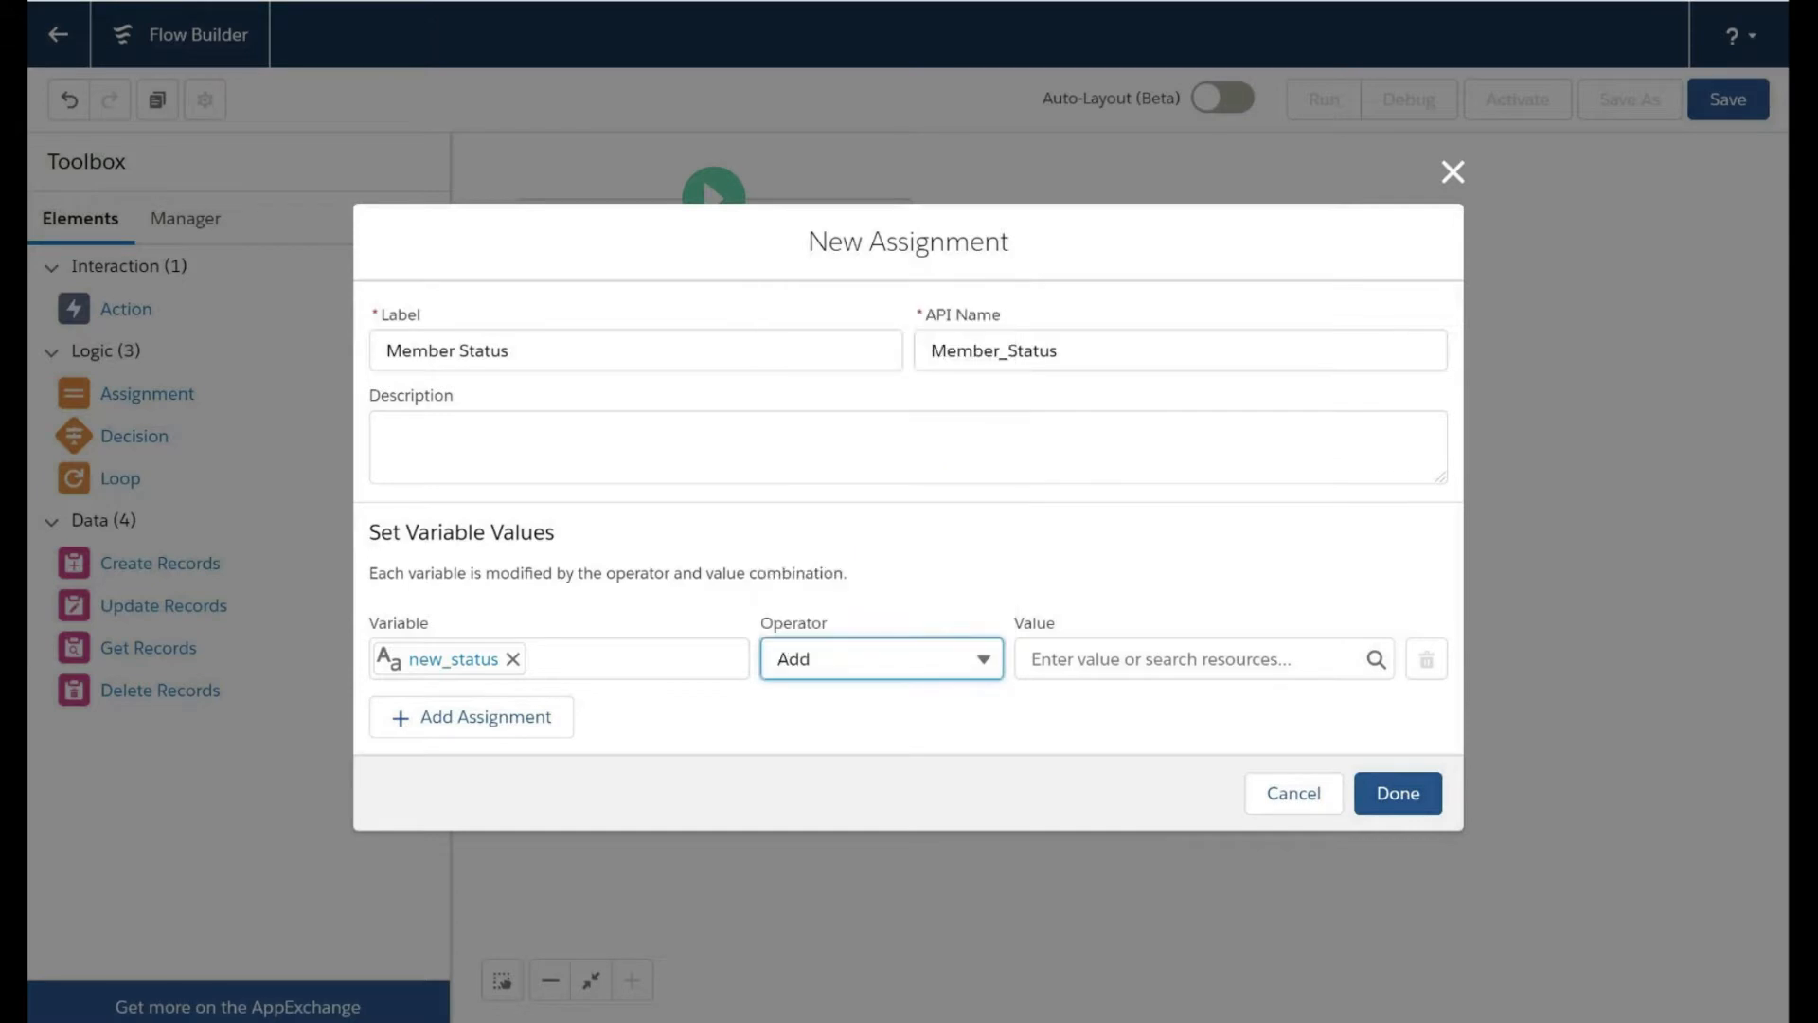
{"action": "left_click", "coordinate": [1032, 659]}
{"action": "type", "text": "R"}
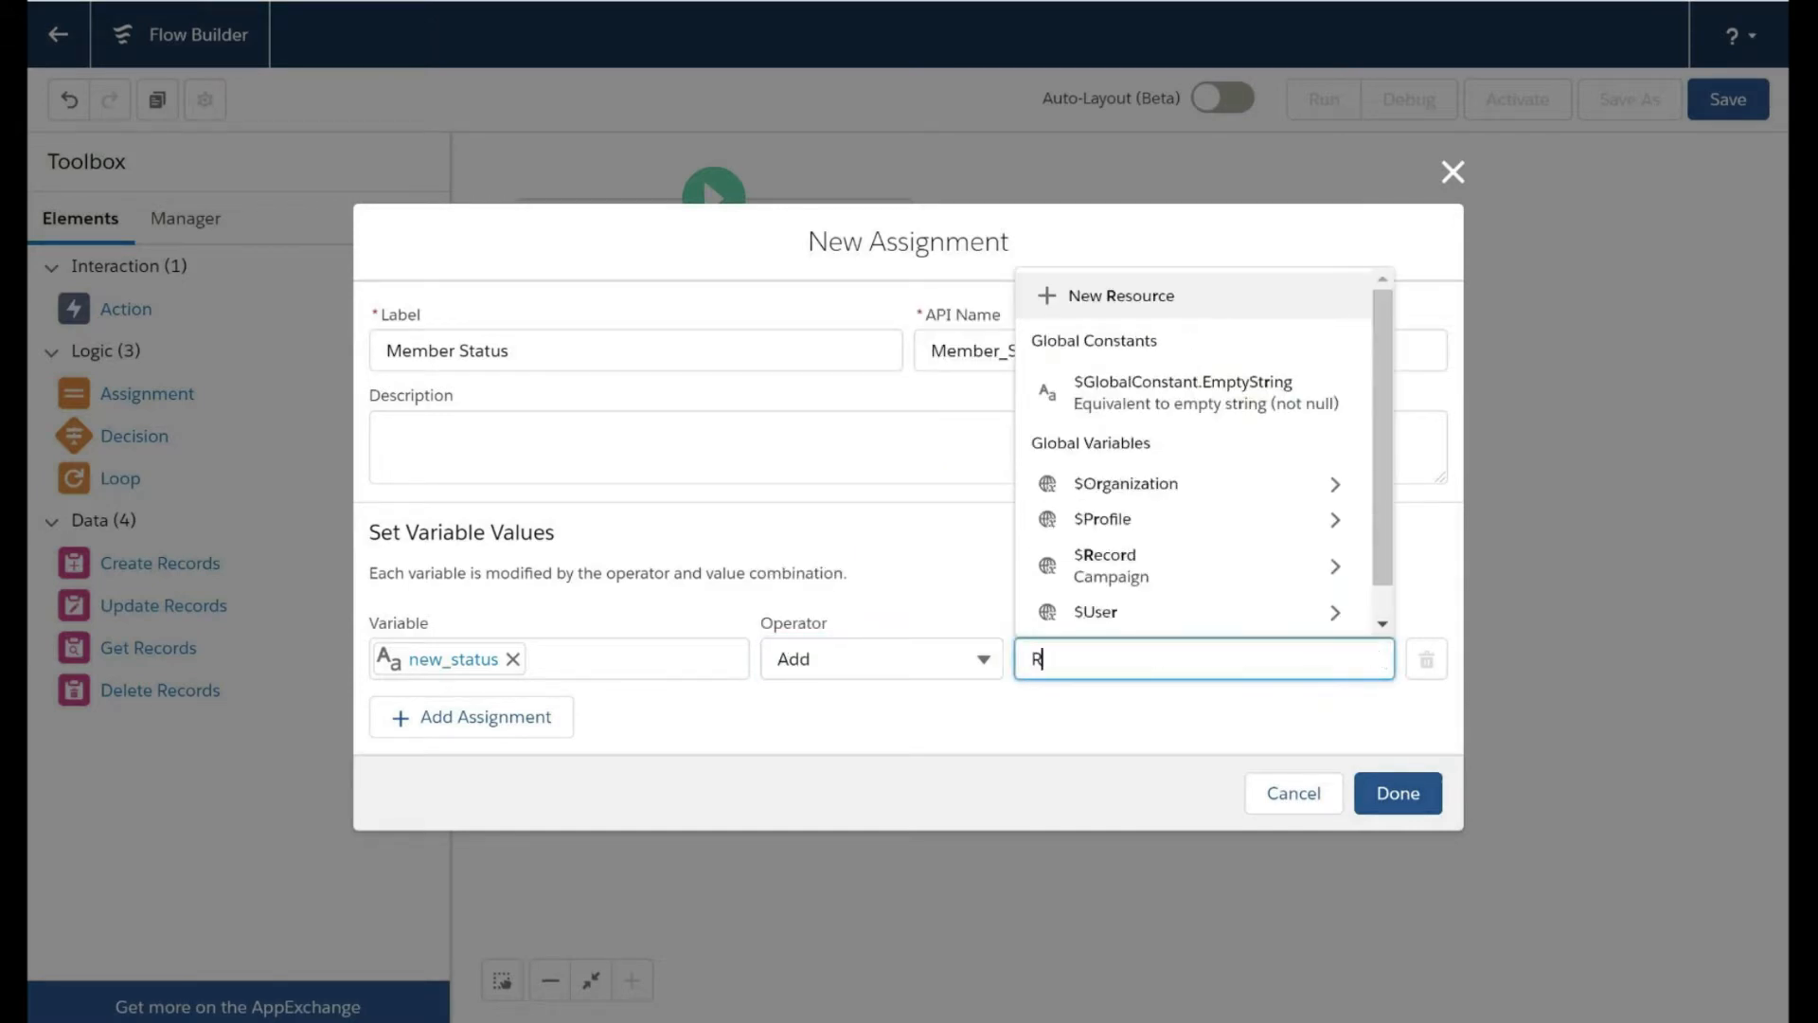
{"action": "type", "text": "egistered"}
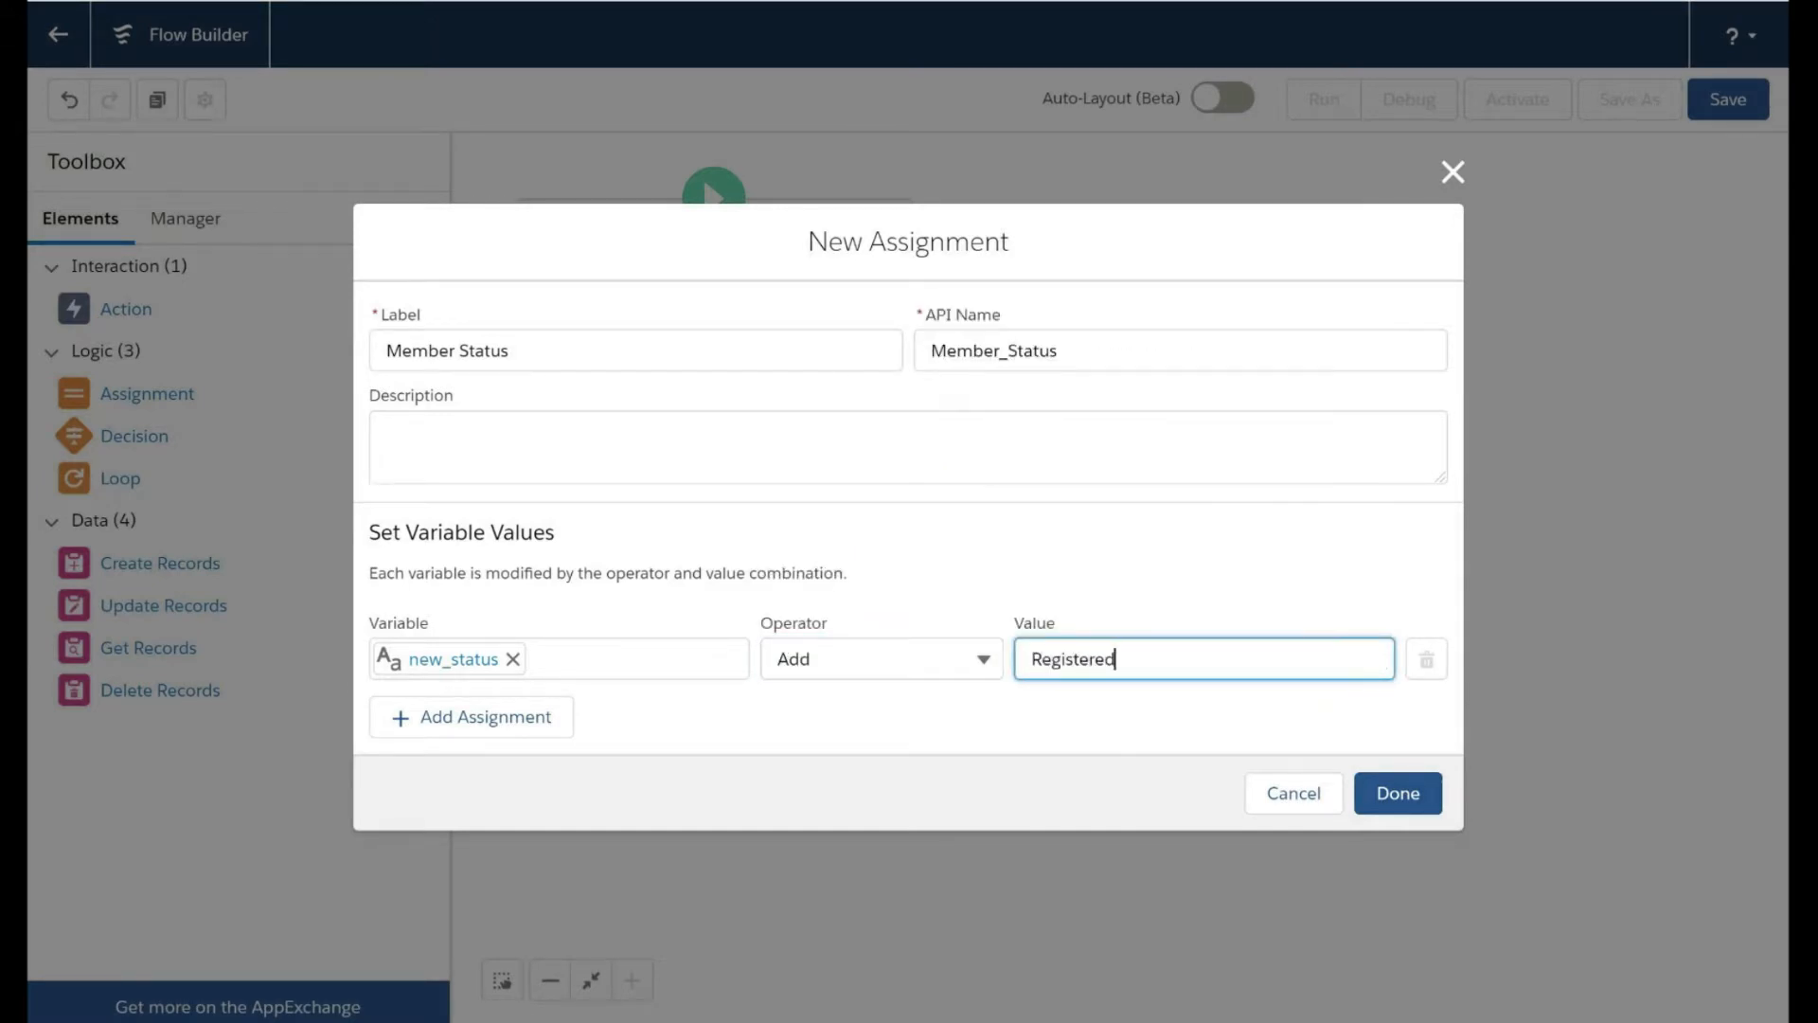
Add a second assignment row that adds Declined to new_status, and connect the Start element to the Member Status assignment.
{"action": "left_click", "coordinate": [481, 720]}
{"action": "left_click", "coordinate": [502, 700]}
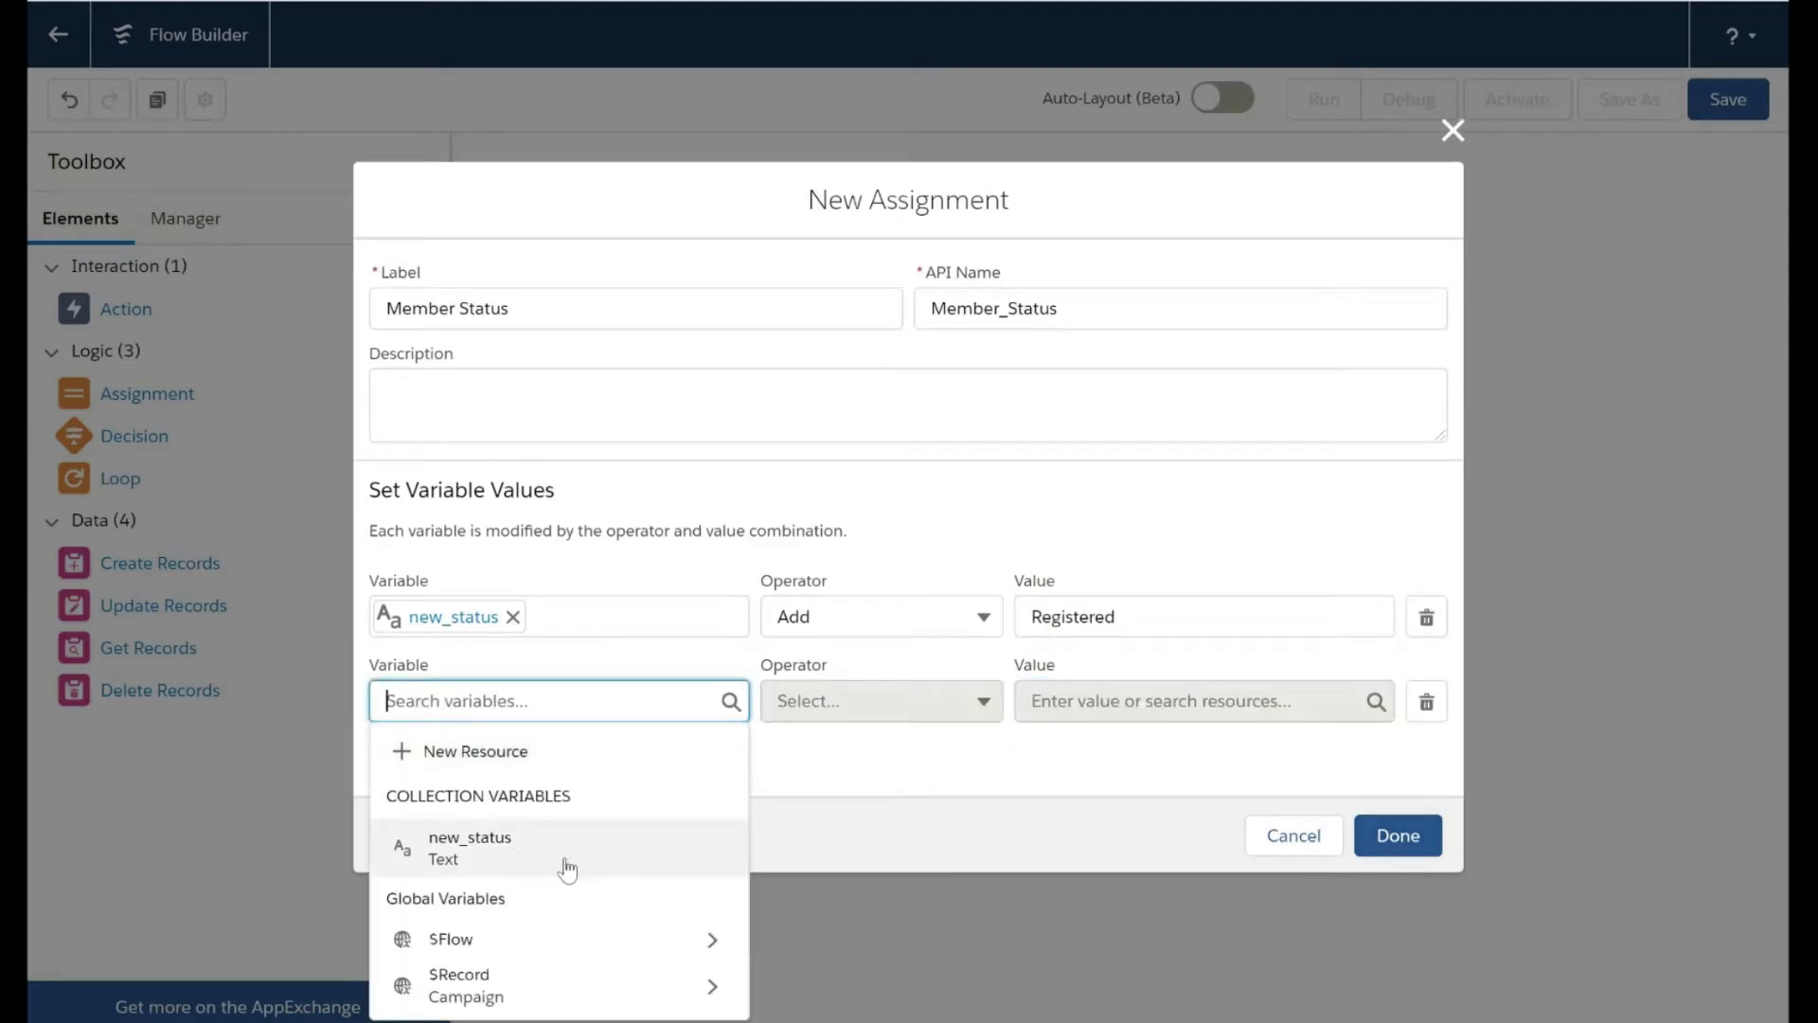
{"action": "left_click", "coordinate": [503, 855]}
{"action": "left_click", "coordinate": [881, 701]}
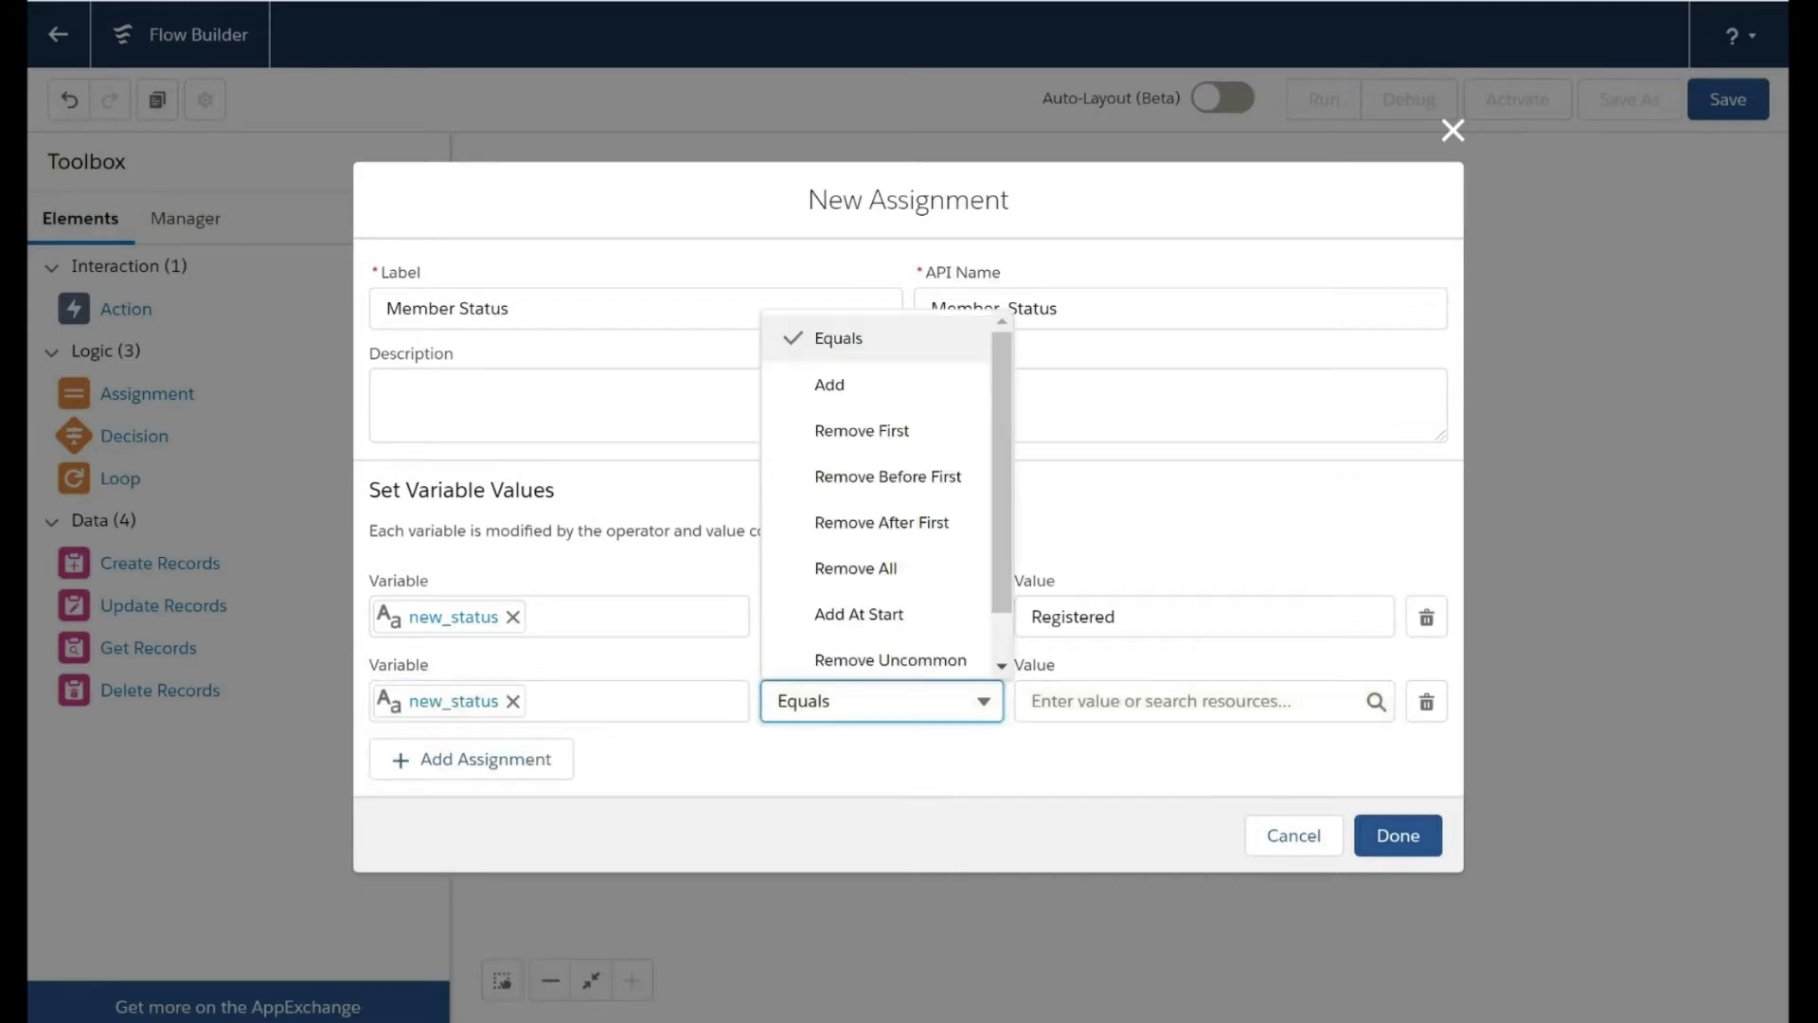
{"action": "left_click", "coordinate": [872, 385]}
{"action": "left_click", "coordinate": [1146, 700]}
{"action": "type", "text": "Declined"}
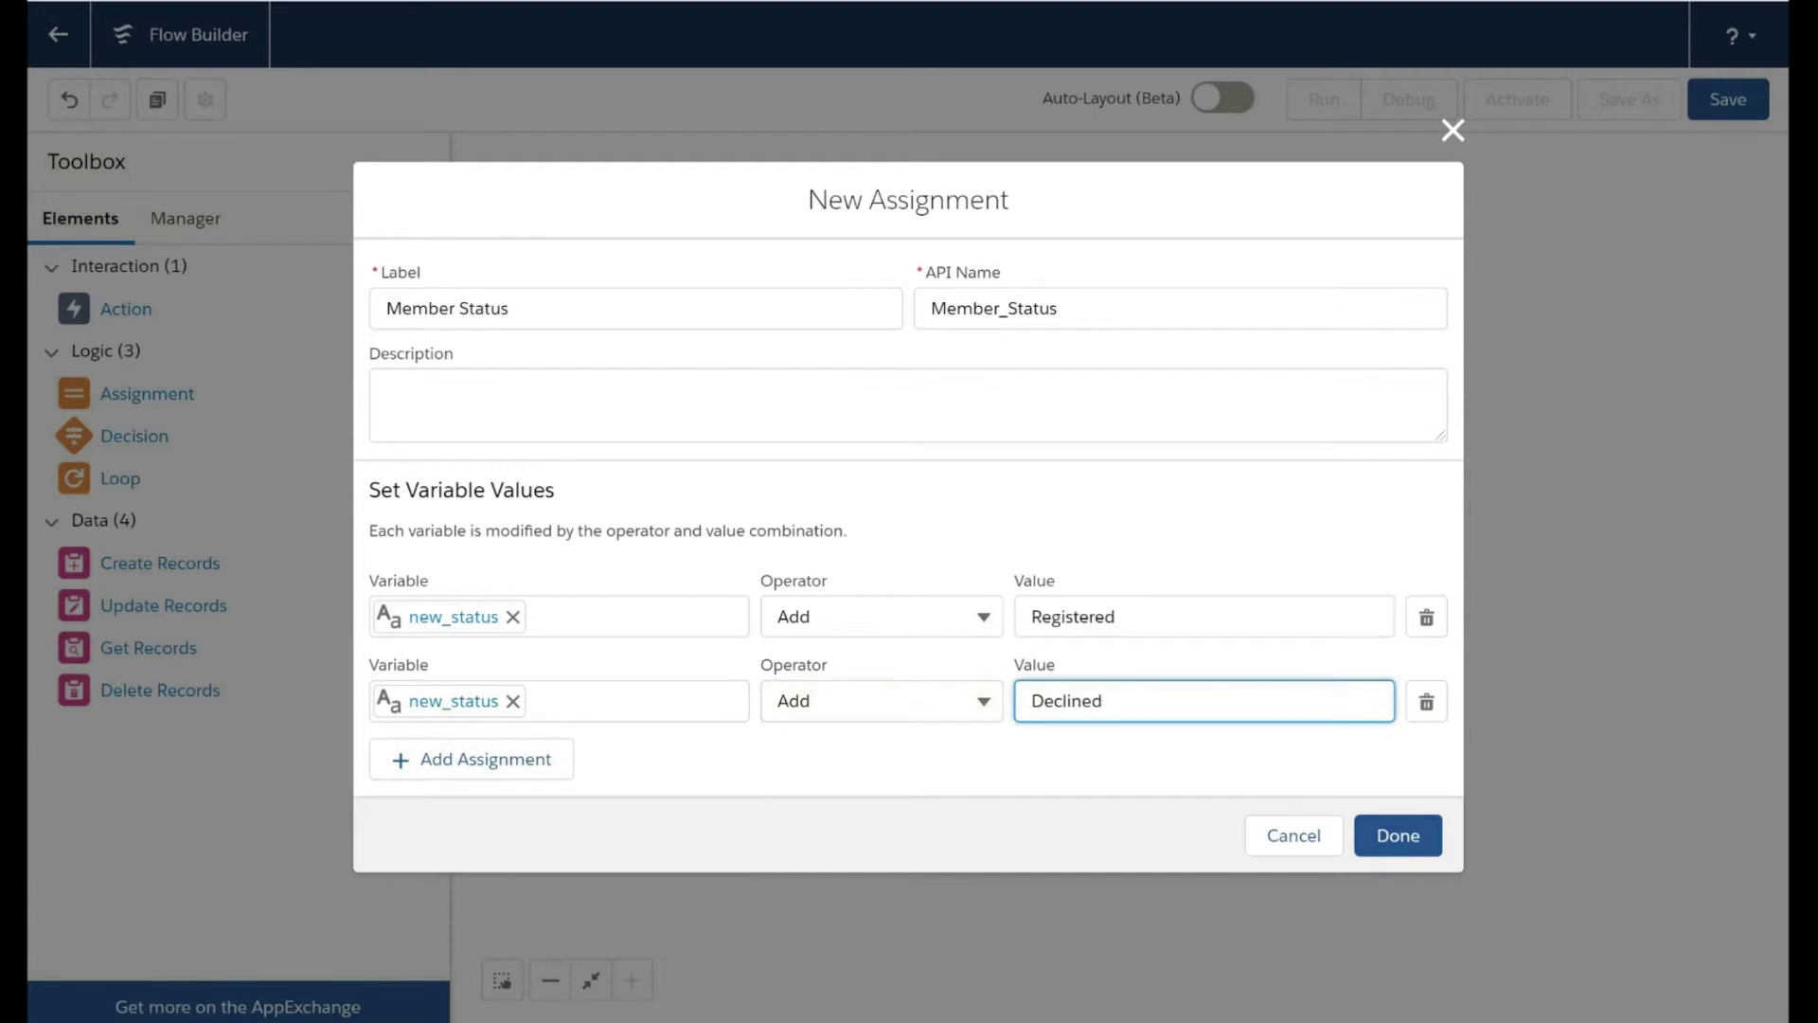
{"action": "left_click", "coordinate": [1411, 837]}
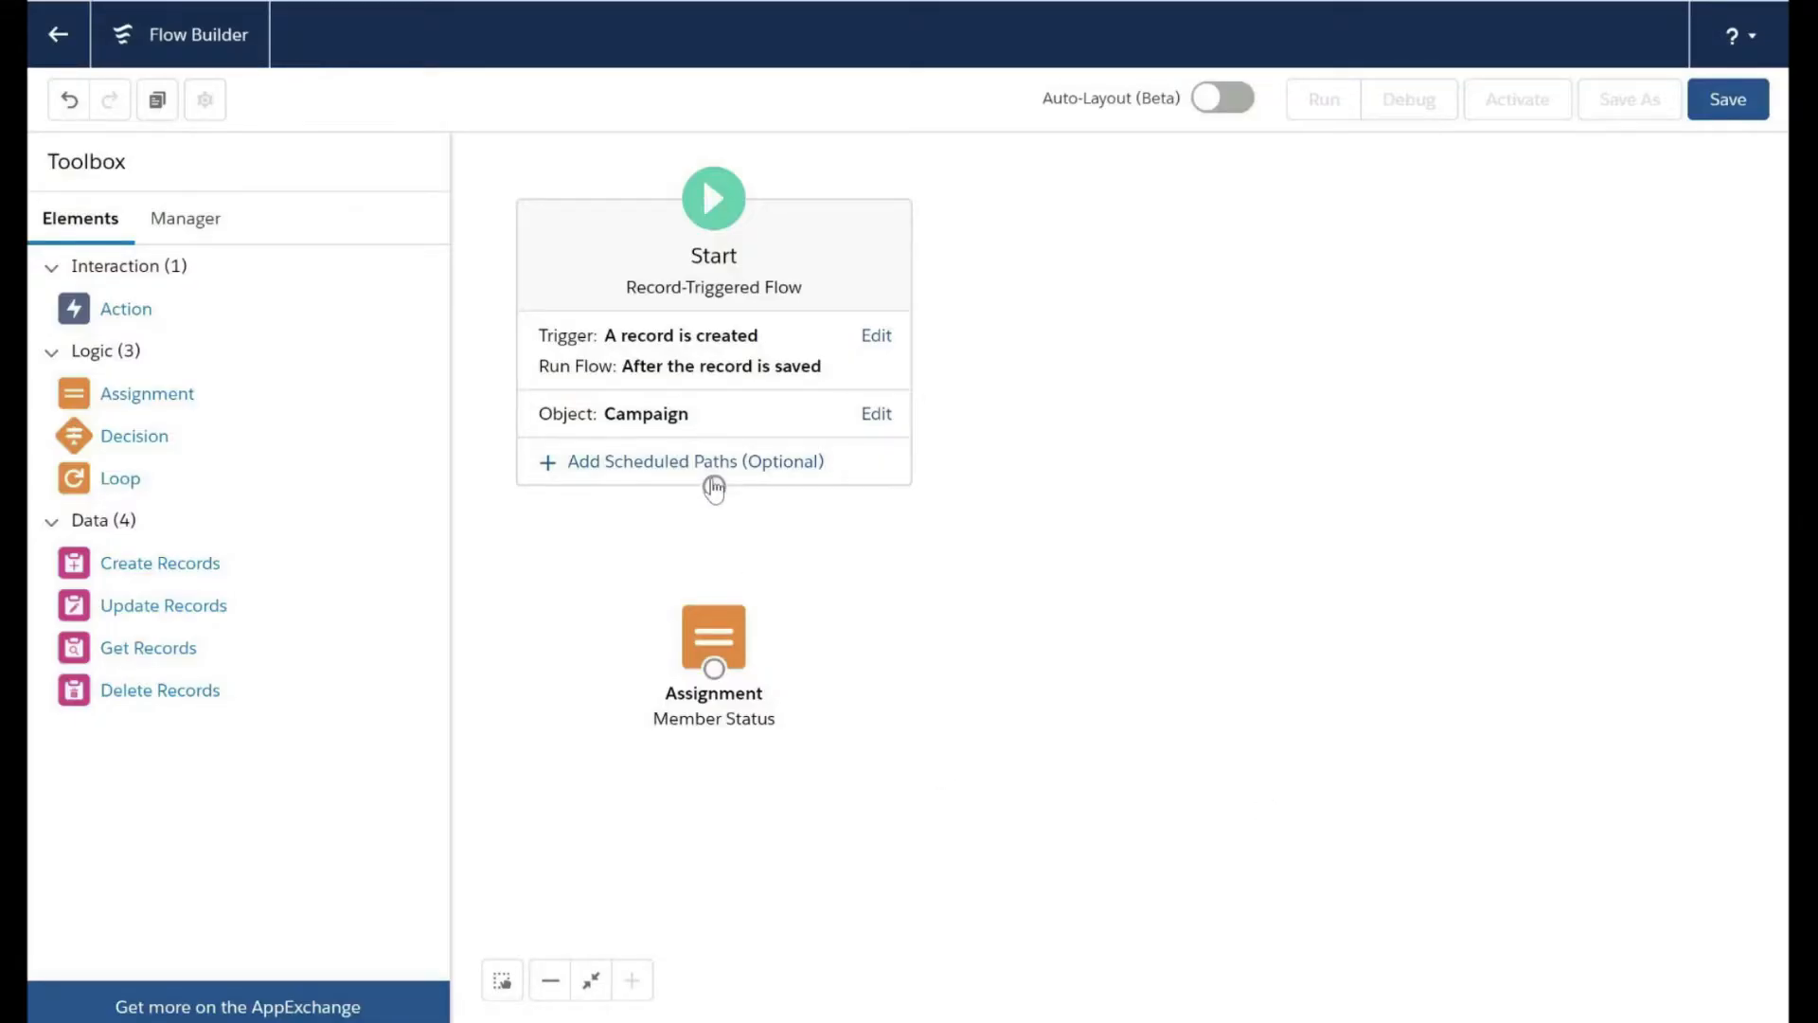
{"action": "left_click_drag", "start_coordinate": [714, 486], "coordinate": [715, 667]}
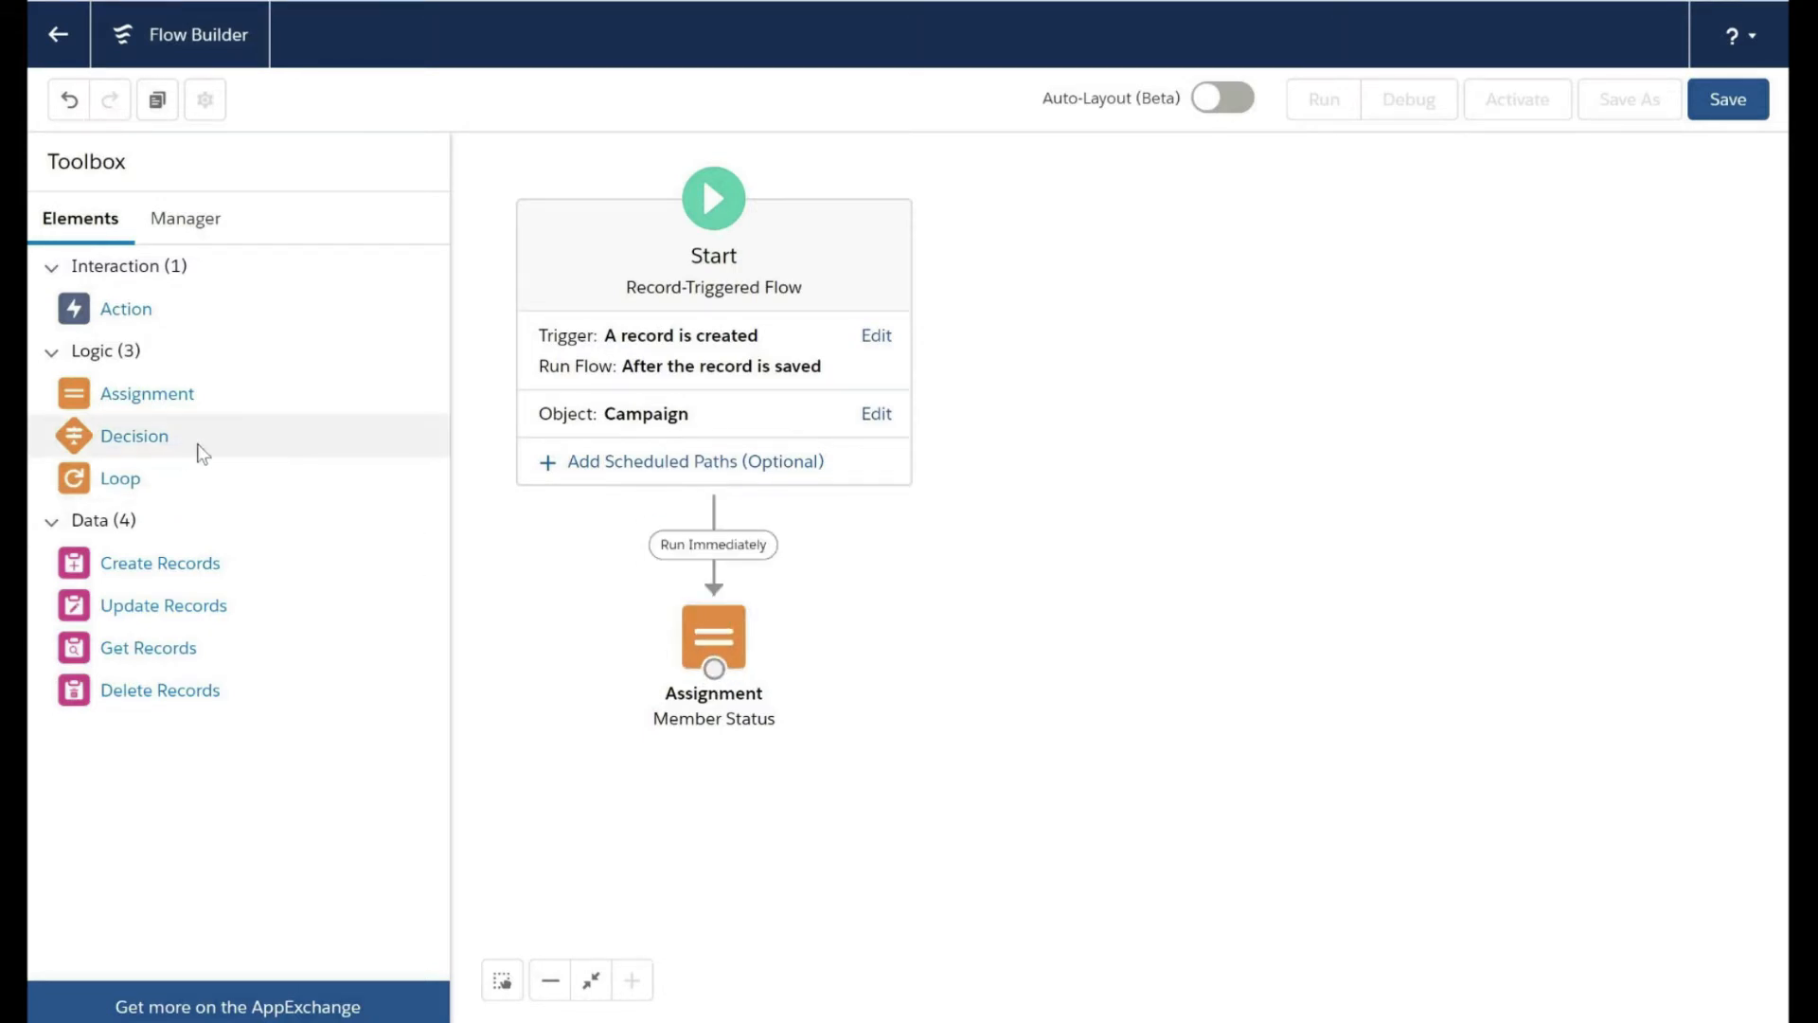
{"action": "left_click_drag", "start_coordinate": [236, 439], "coordinate": [930, 589]}
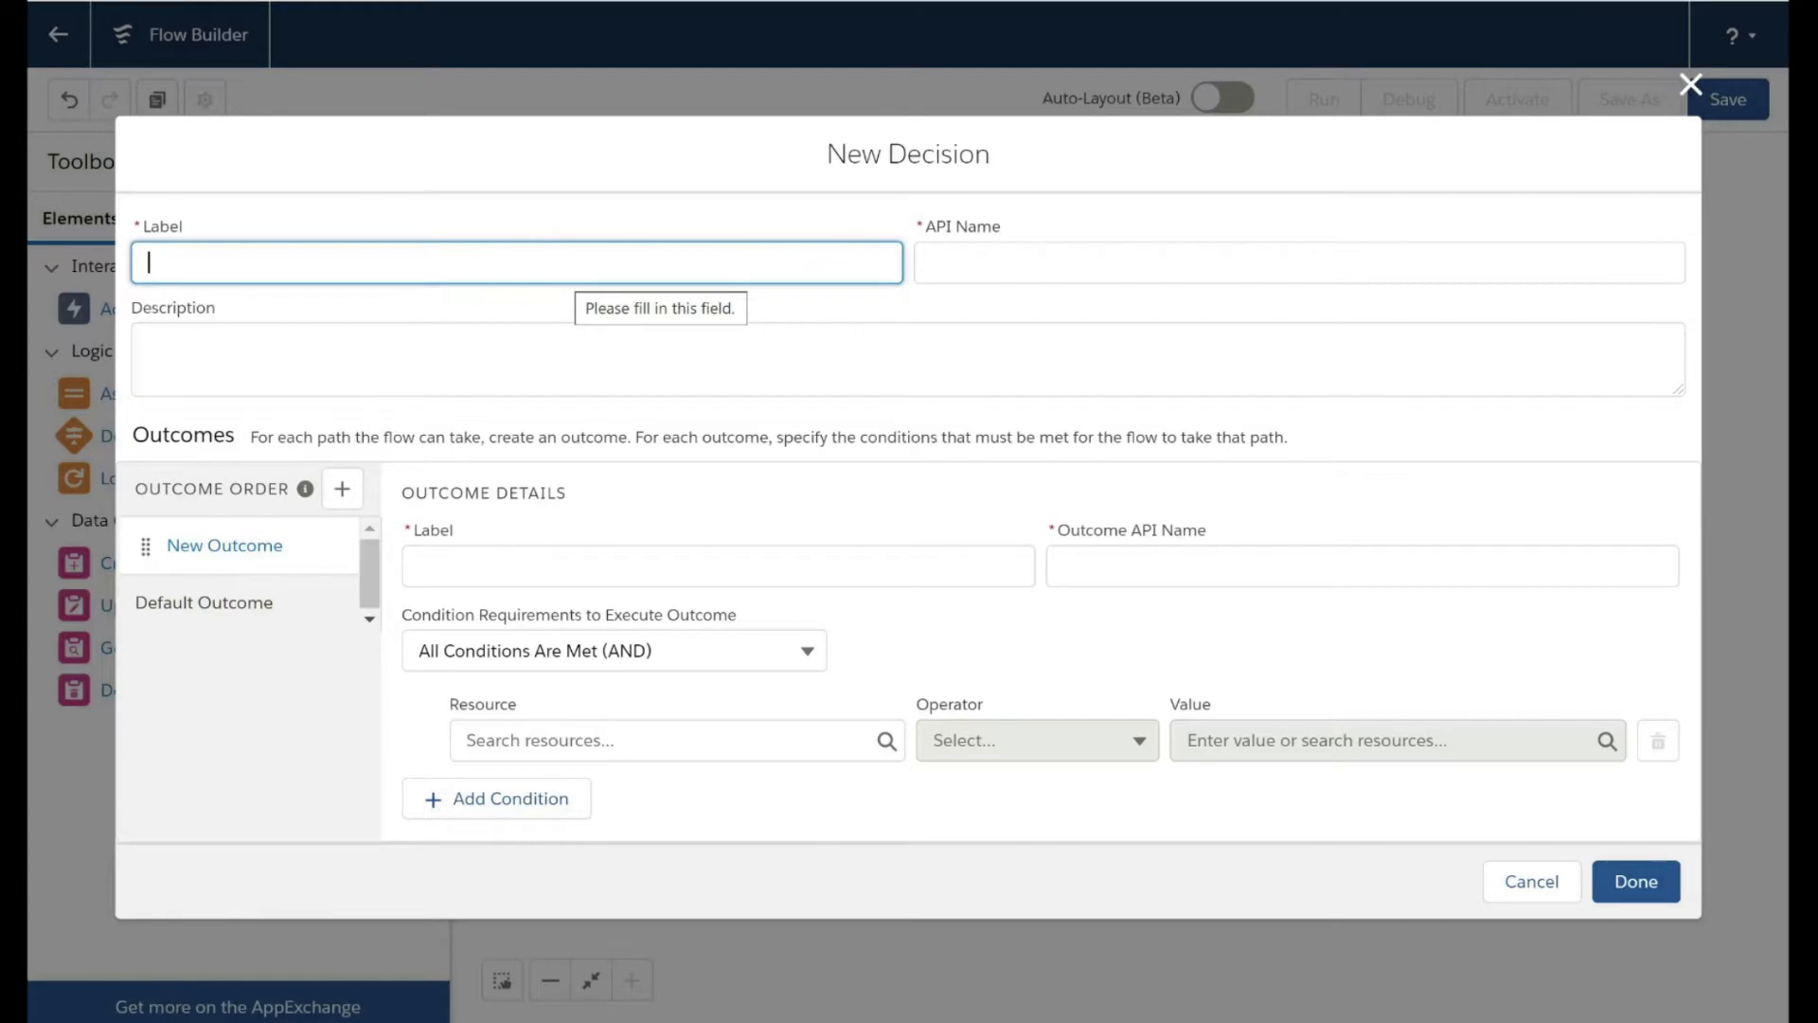
{"action": "type", "text": "Loop"}
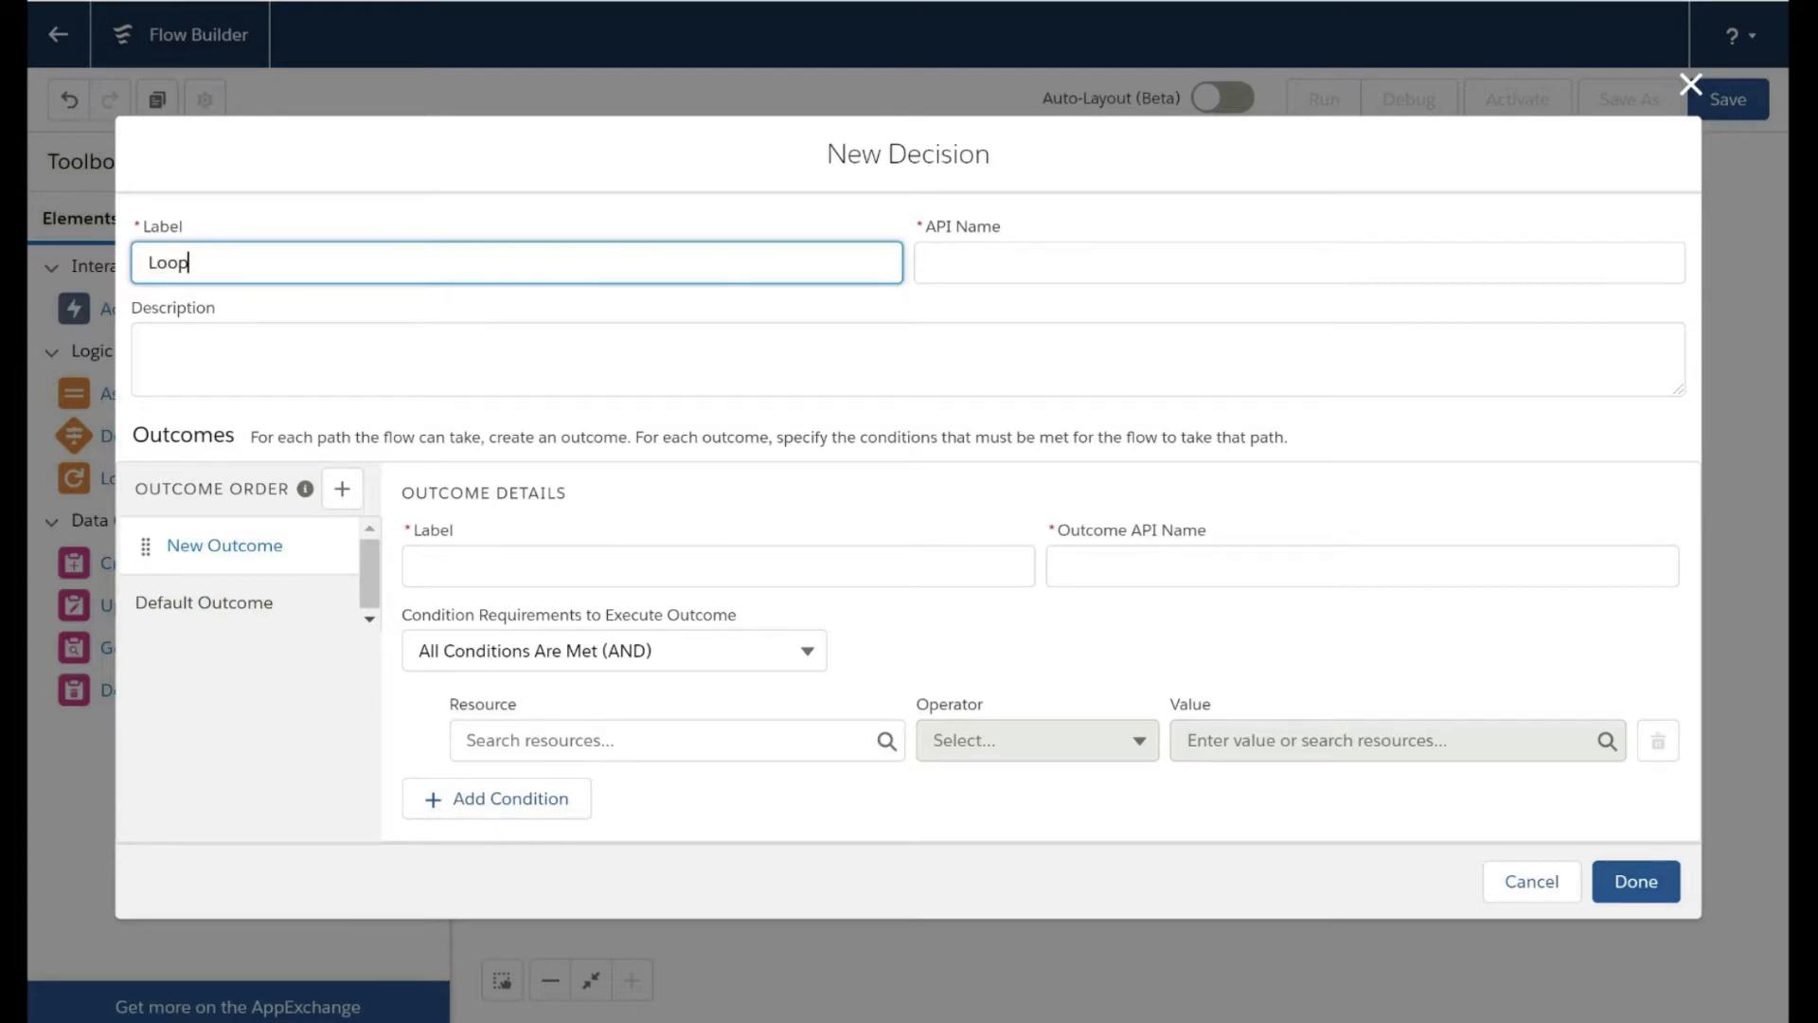
{"action": "type", "text": " on status"}
{"action": "left_click", "coordinate": [883, 418]}
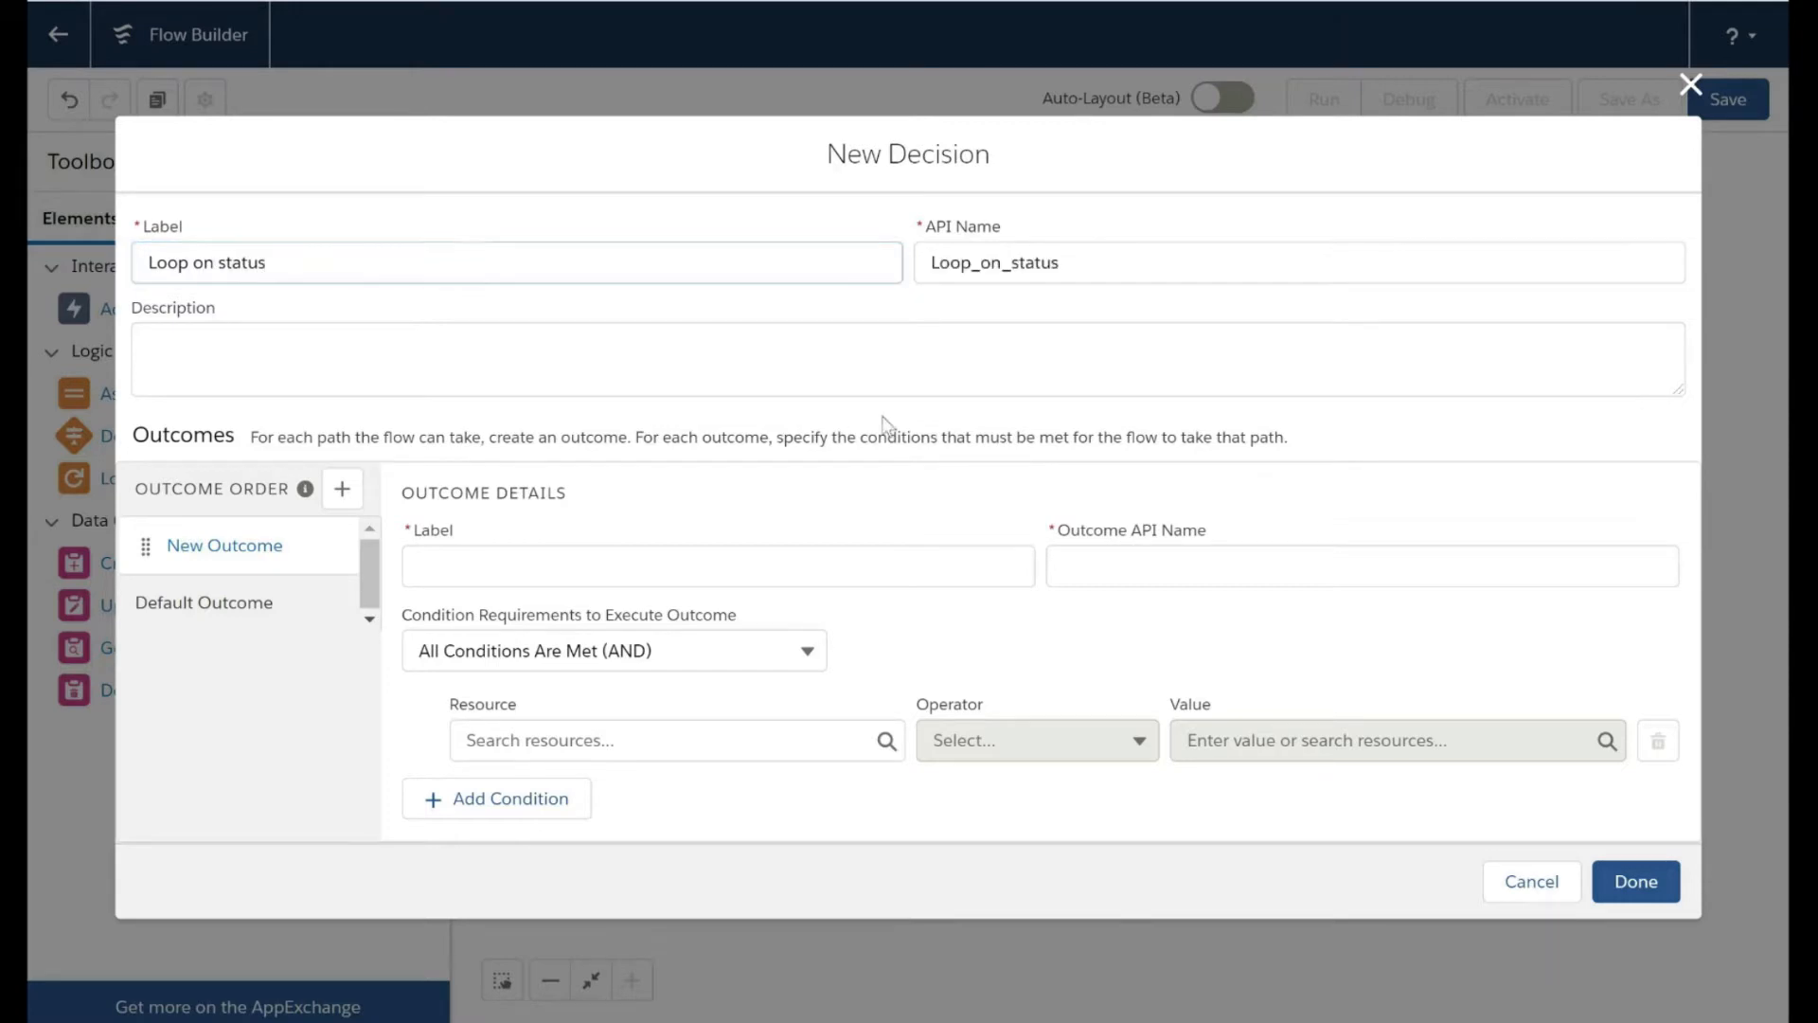
{"action": "left_click", "coordinate": [606, 566]}
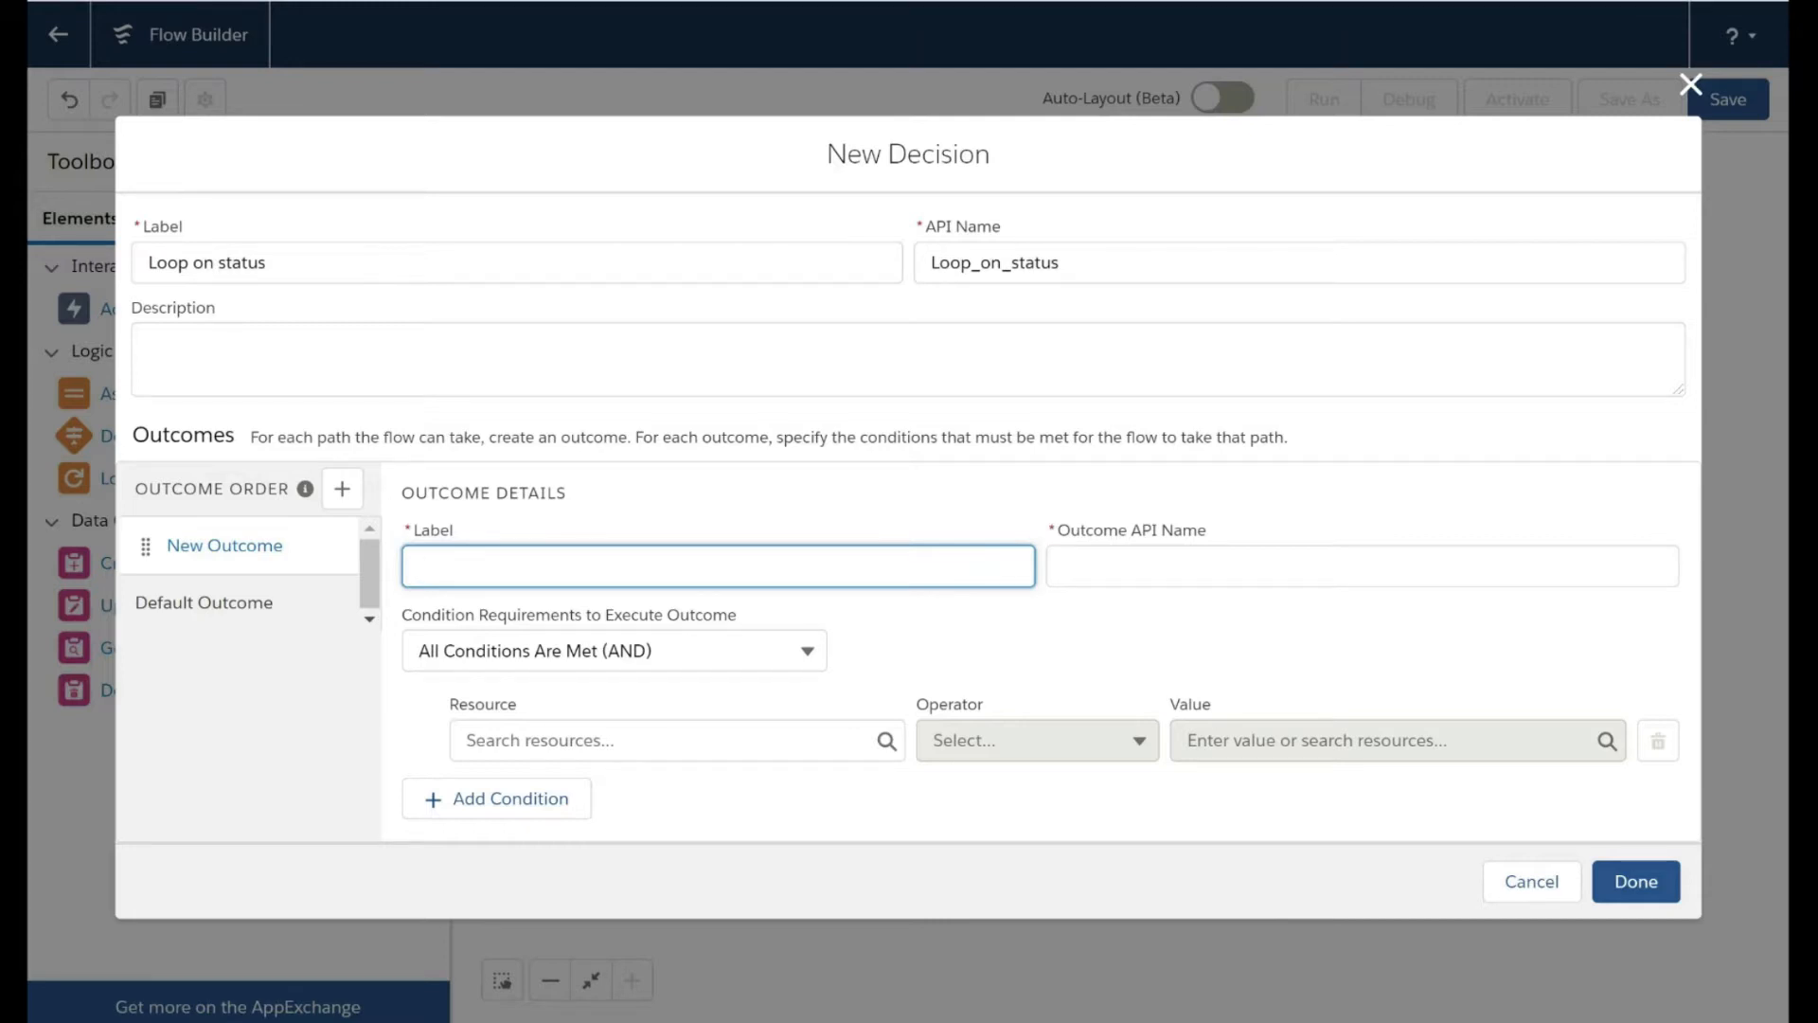
{"action": "left_click", "coordinate": [1510, 881]}
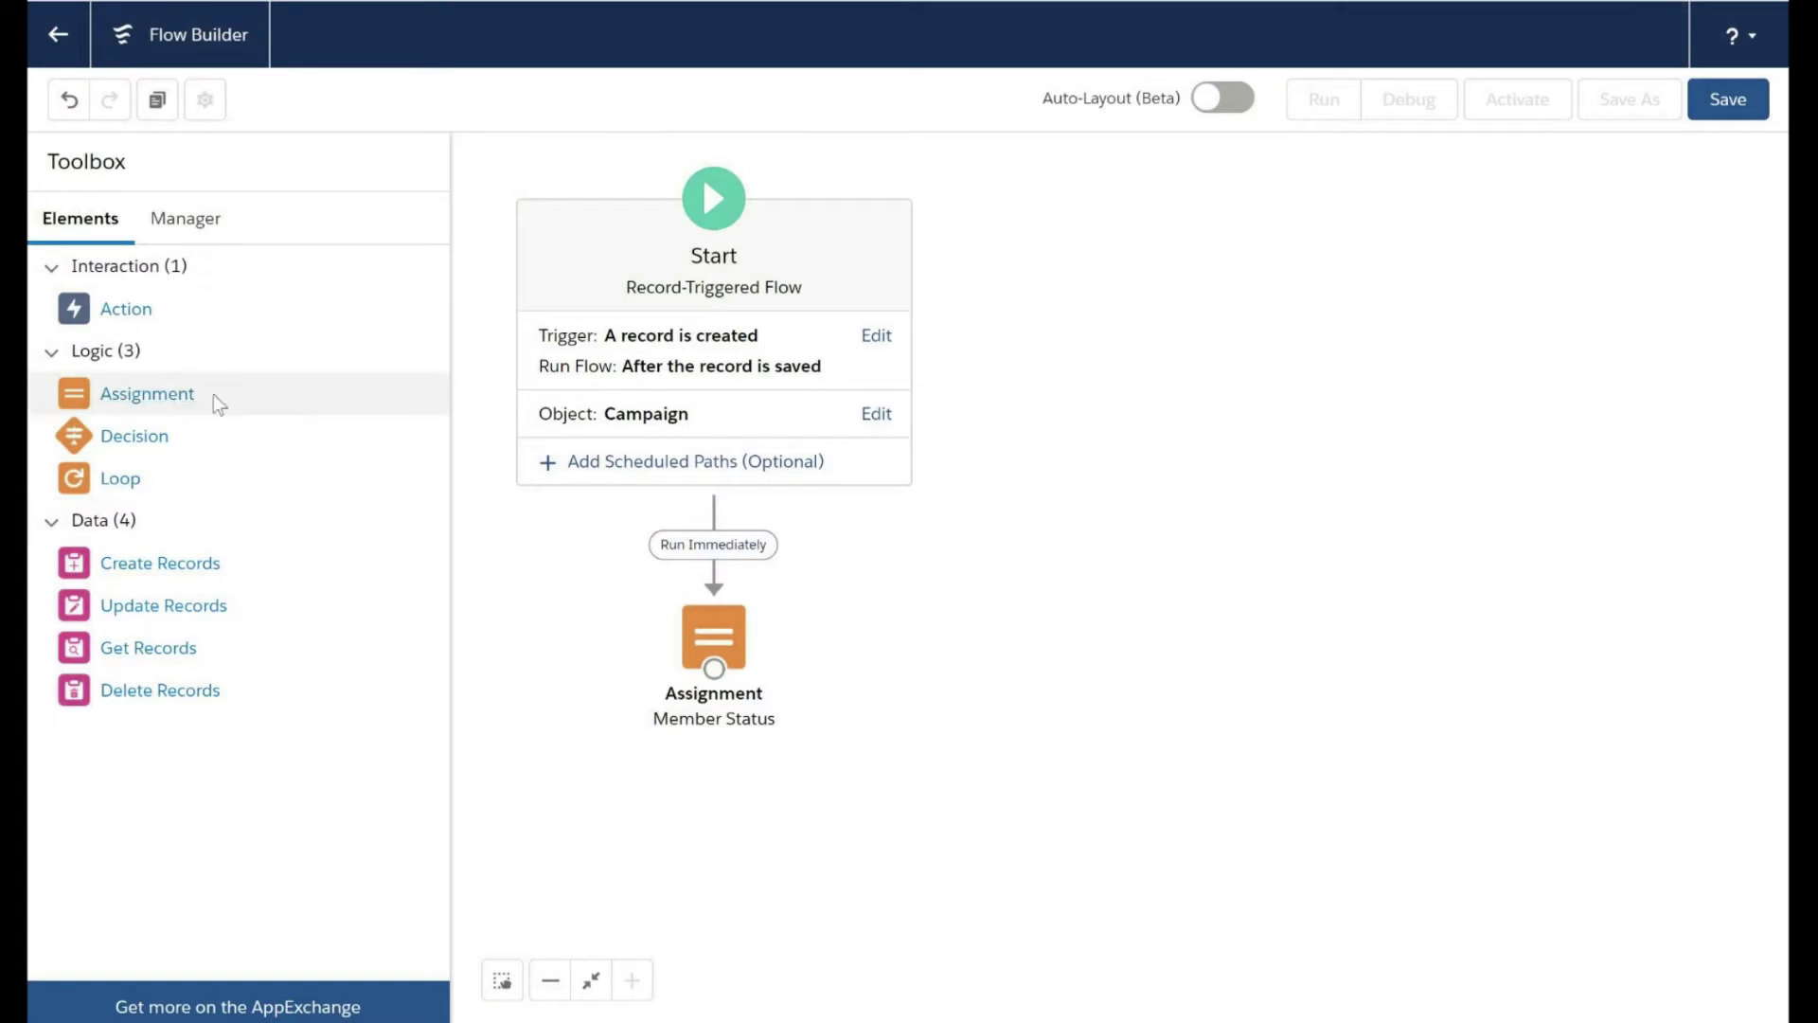
Add a Loop element labelled Loop over status that iterates over the new_status collection, and connect the Member Status assignment to it.
{"action": "left_click_drag", "start_coordinate": [207, 476], "coordinate": [954, 722]}
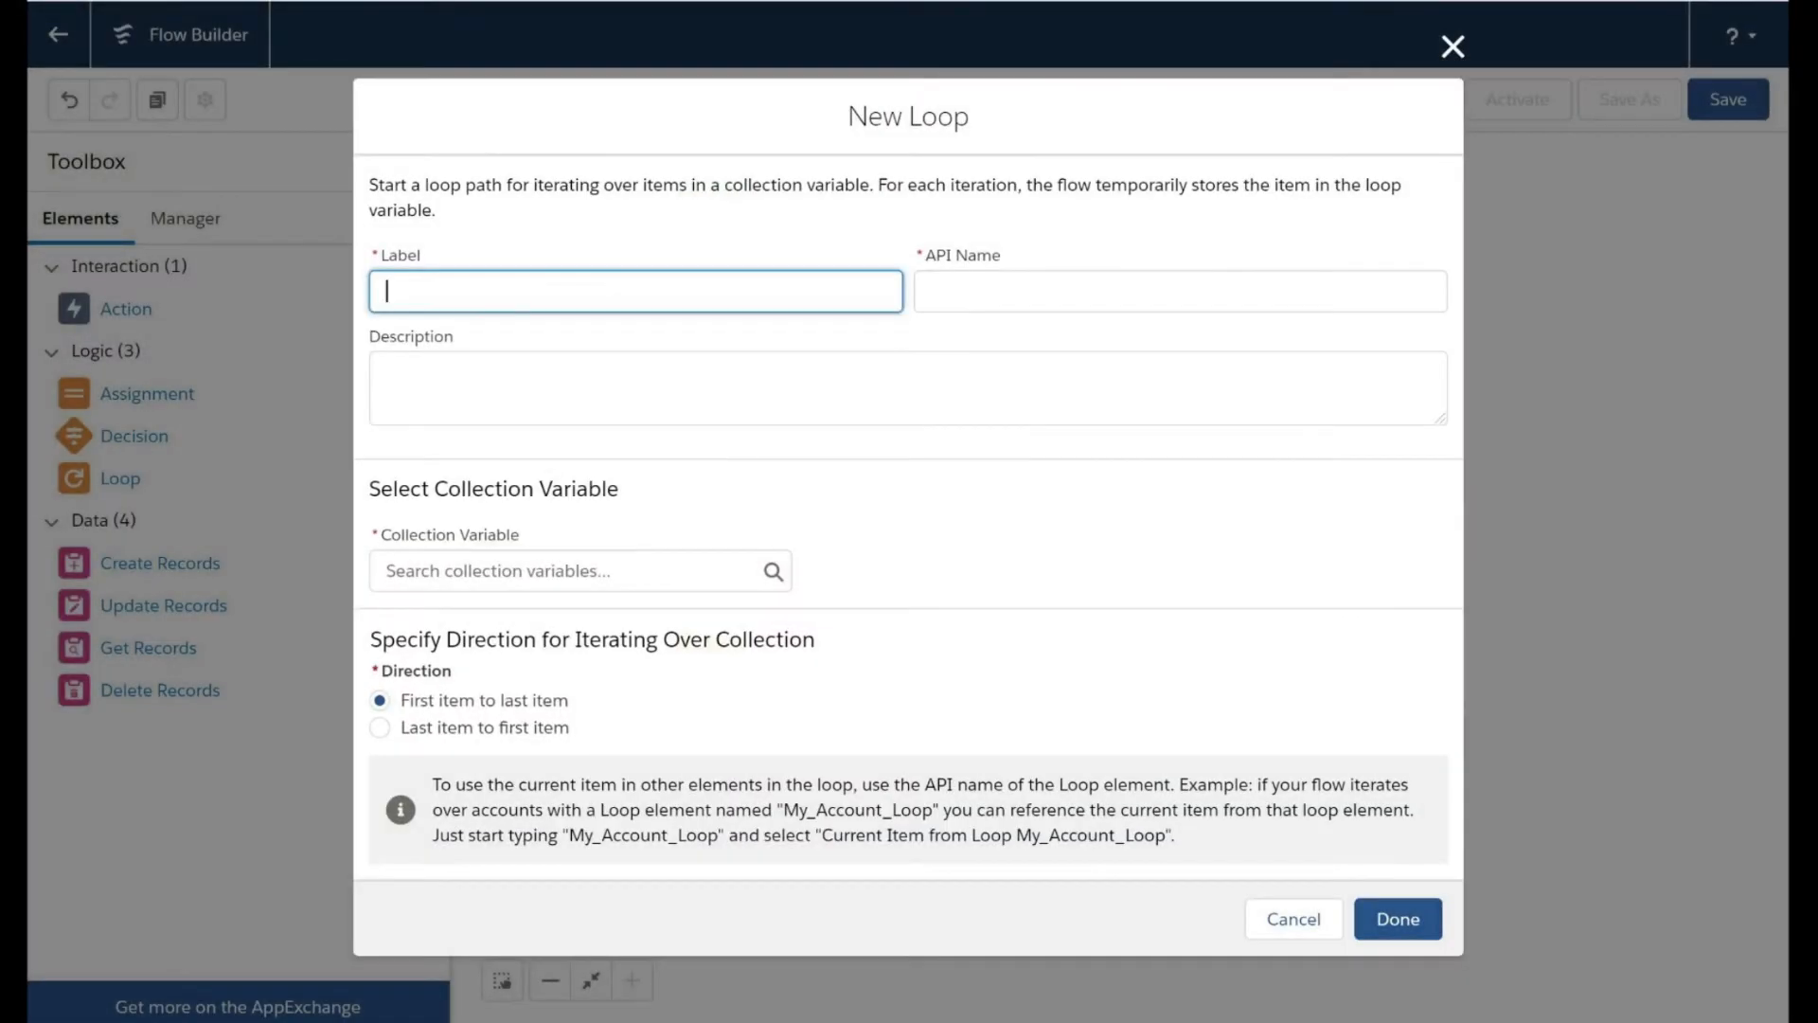
{"action": "type", "text": "M"}
{"action": "key", "text": "BackSpace"}
{"action": "type", "text": "Loop over status"}
{"action": "key", "text": "Tab"}
{"action": "key", "text": "Tab"}
{"action": "key", "text": "Tab"}
{"action": "left_click", "coordinate": [500, 727]}
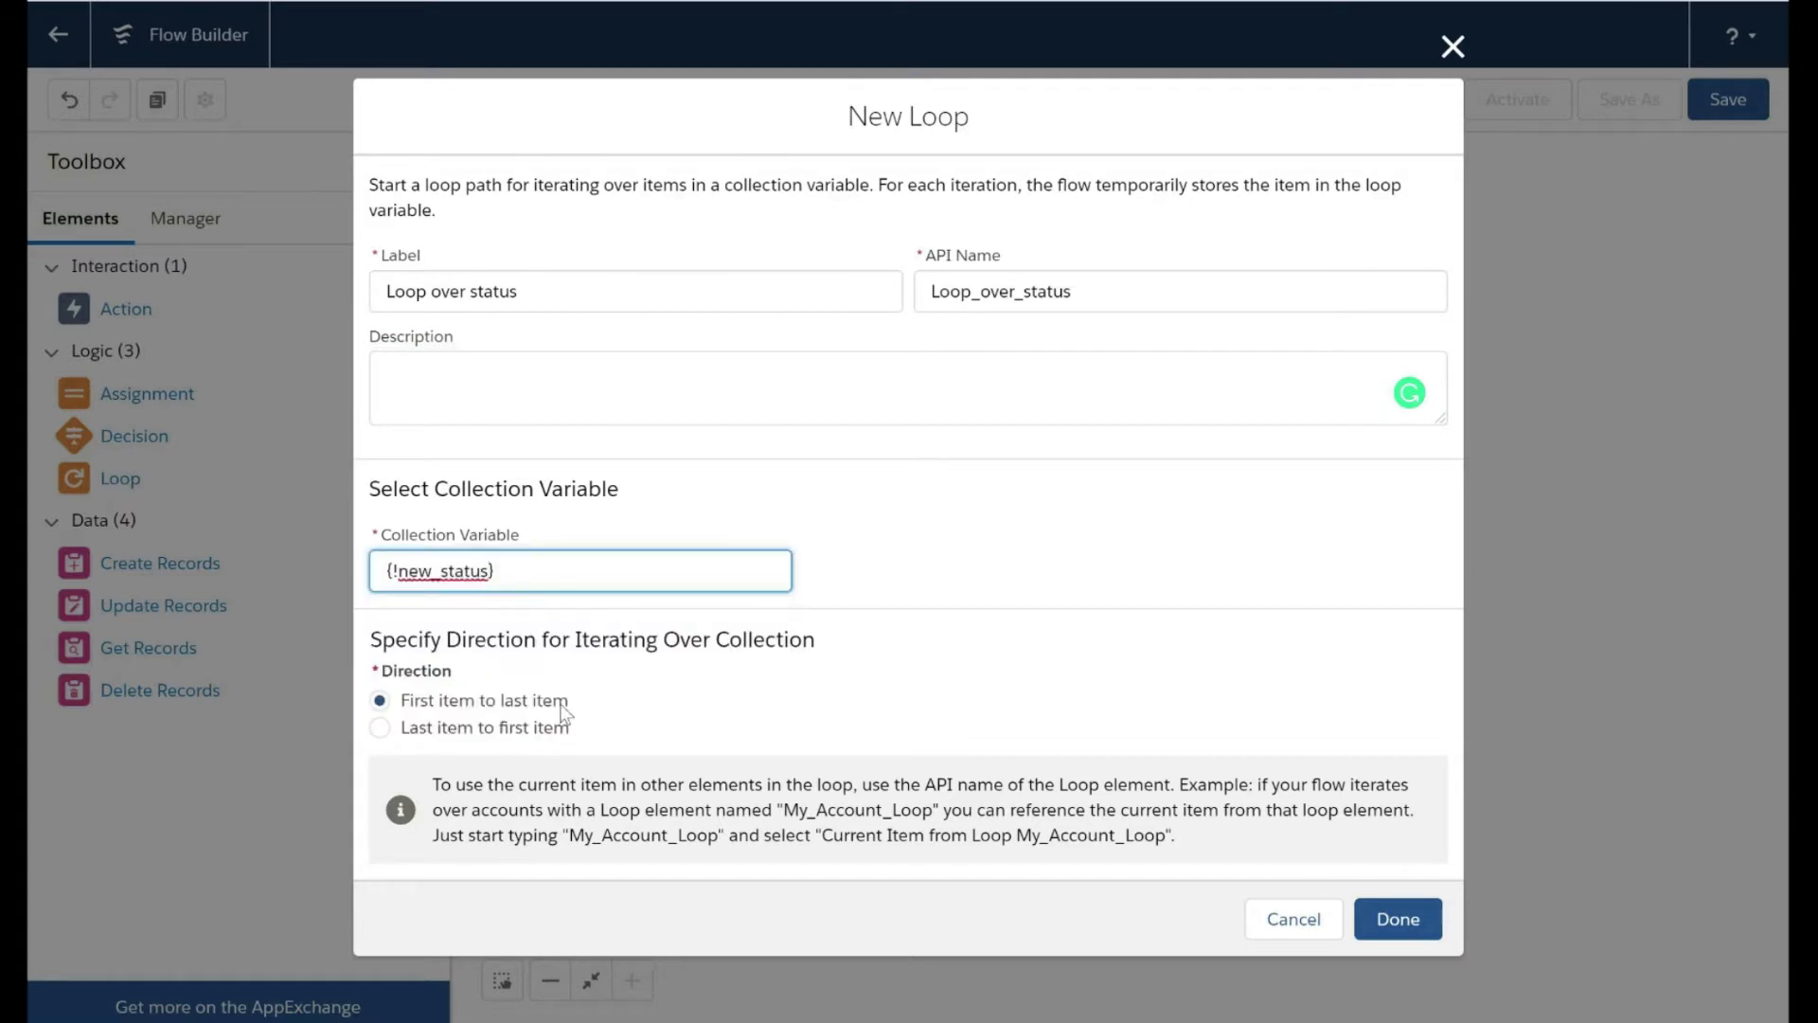
{"action": "left_click", "coordinate": [1396, 918]}
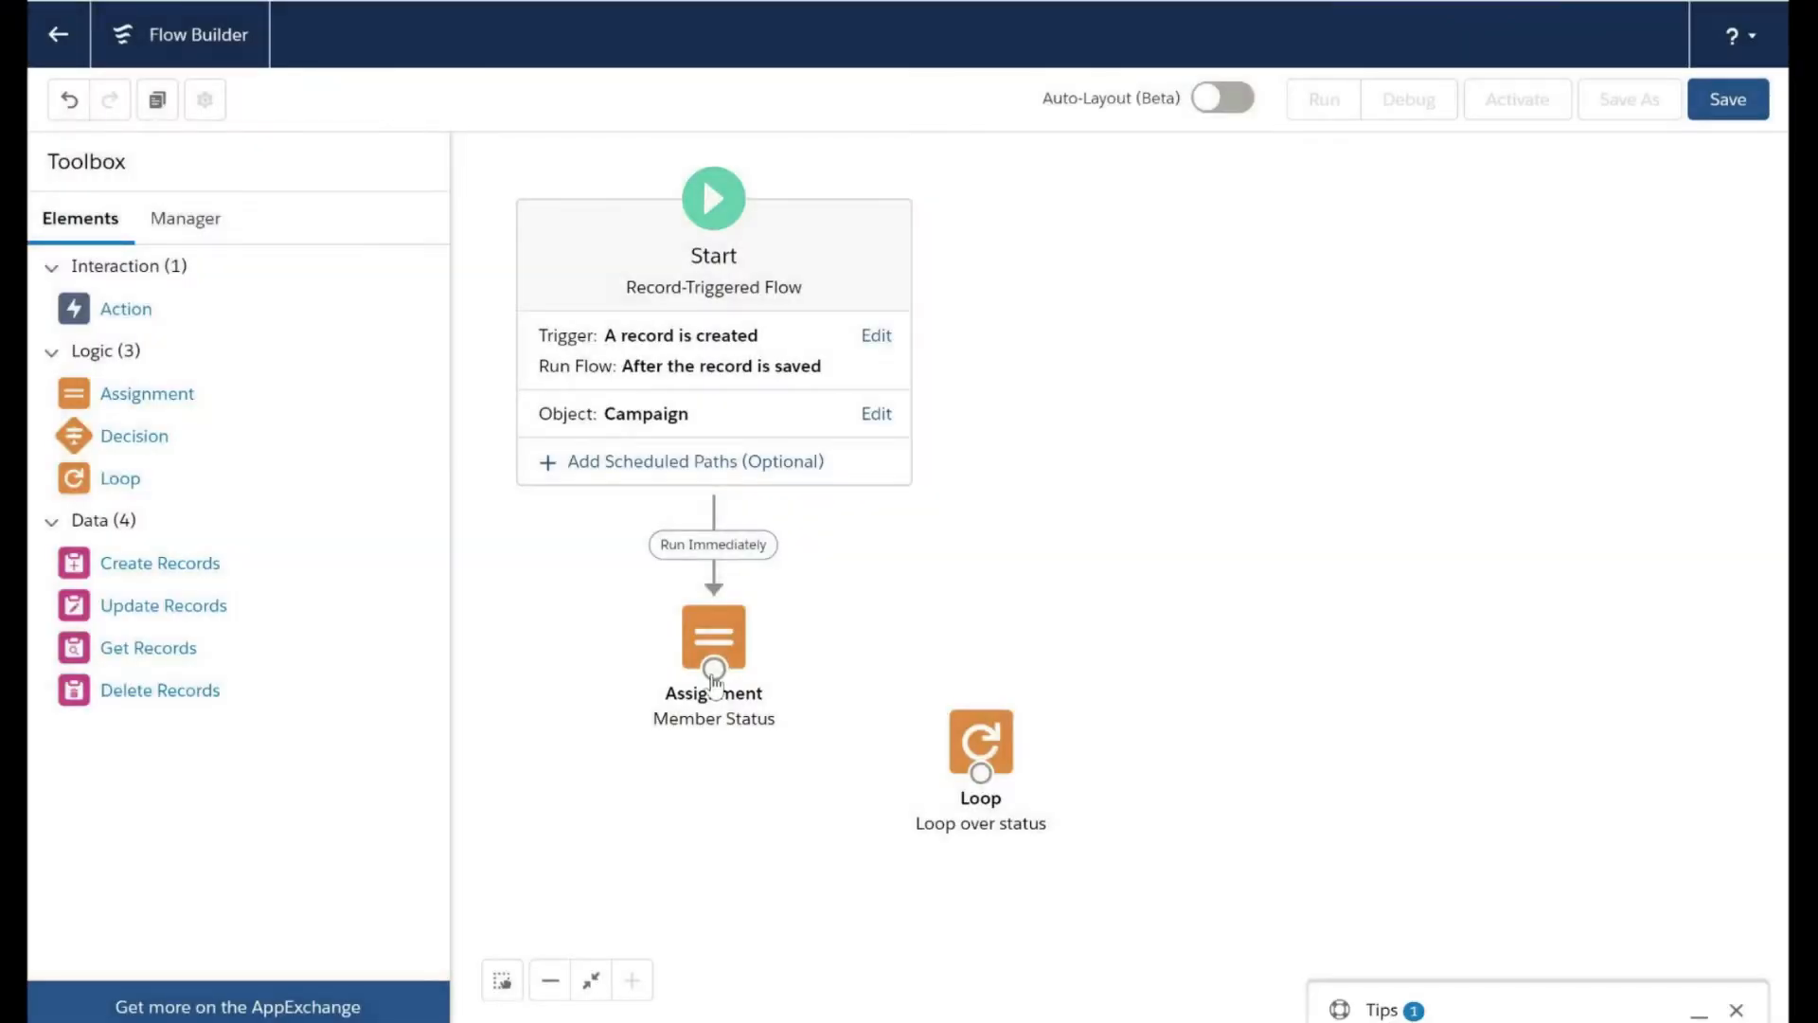
{"action": "left_click_drag", "start_coordinate": [715, 674], "coordinate": [980, 774]}
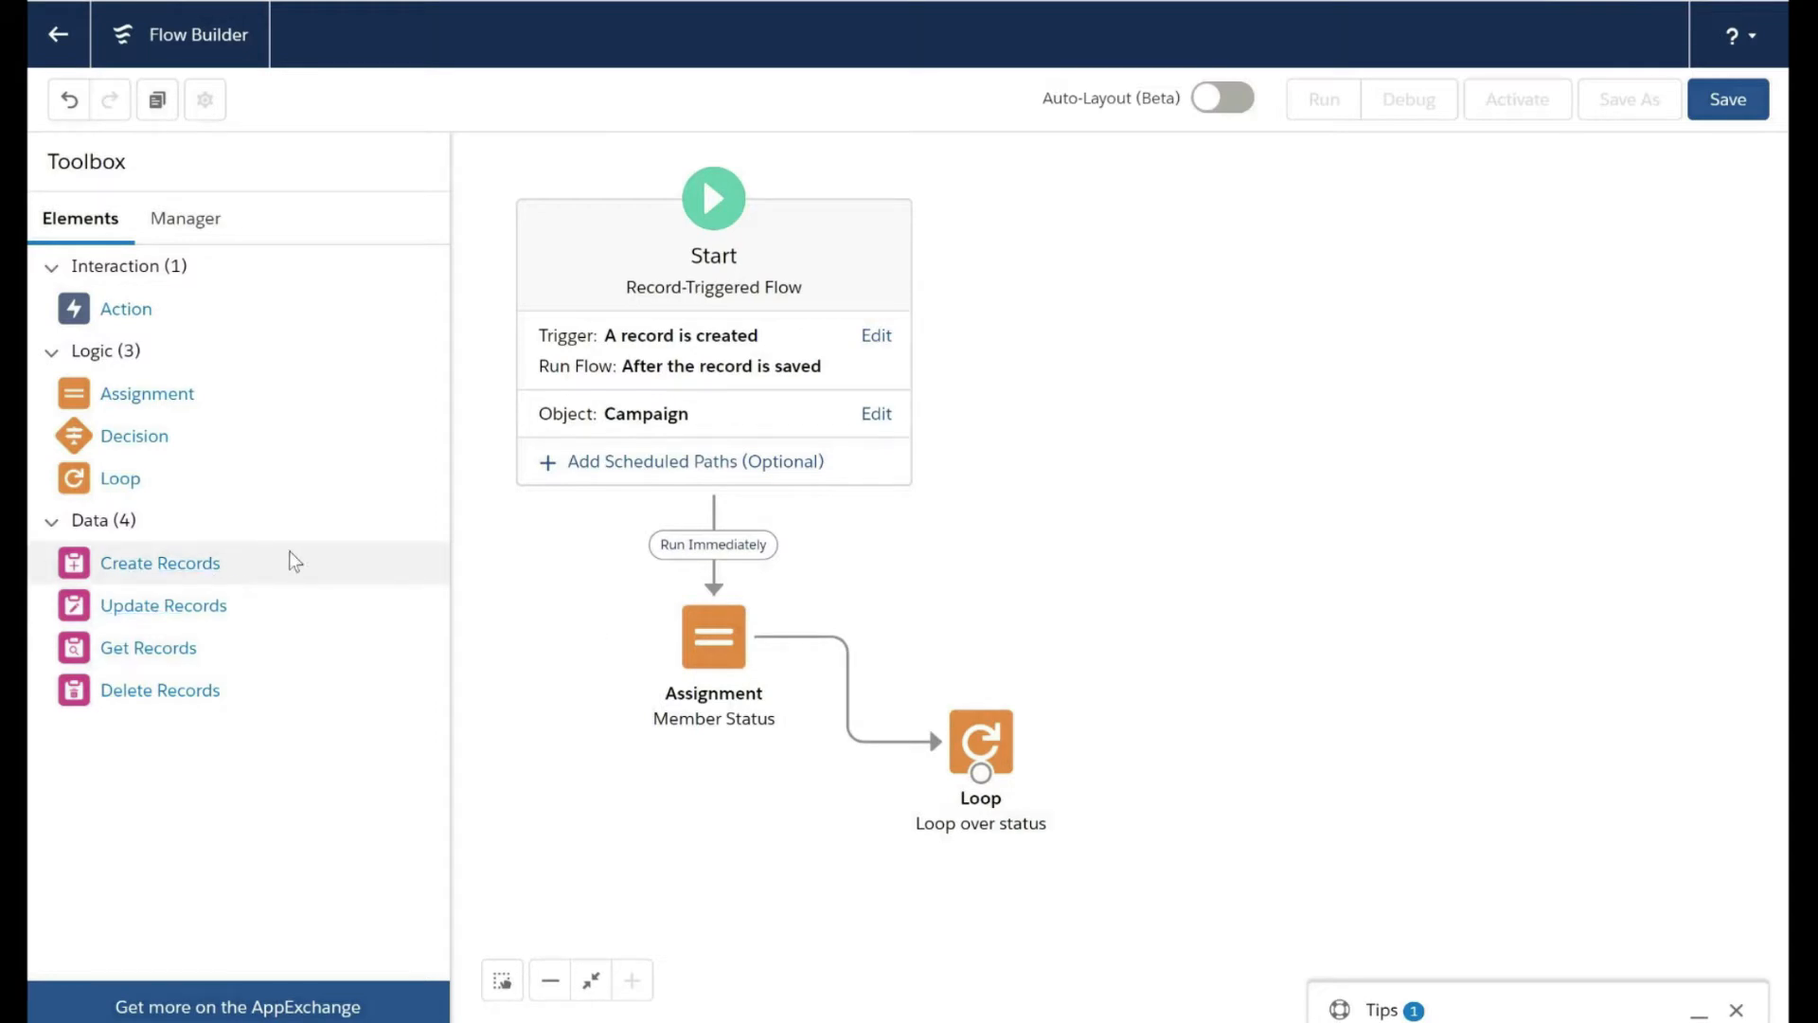
Add a Create Records element to the flow and label it campaign member status.
{"action": "left_click_drag", "start_coordinate": [289, 566], "coordinate": [1184, 663]}
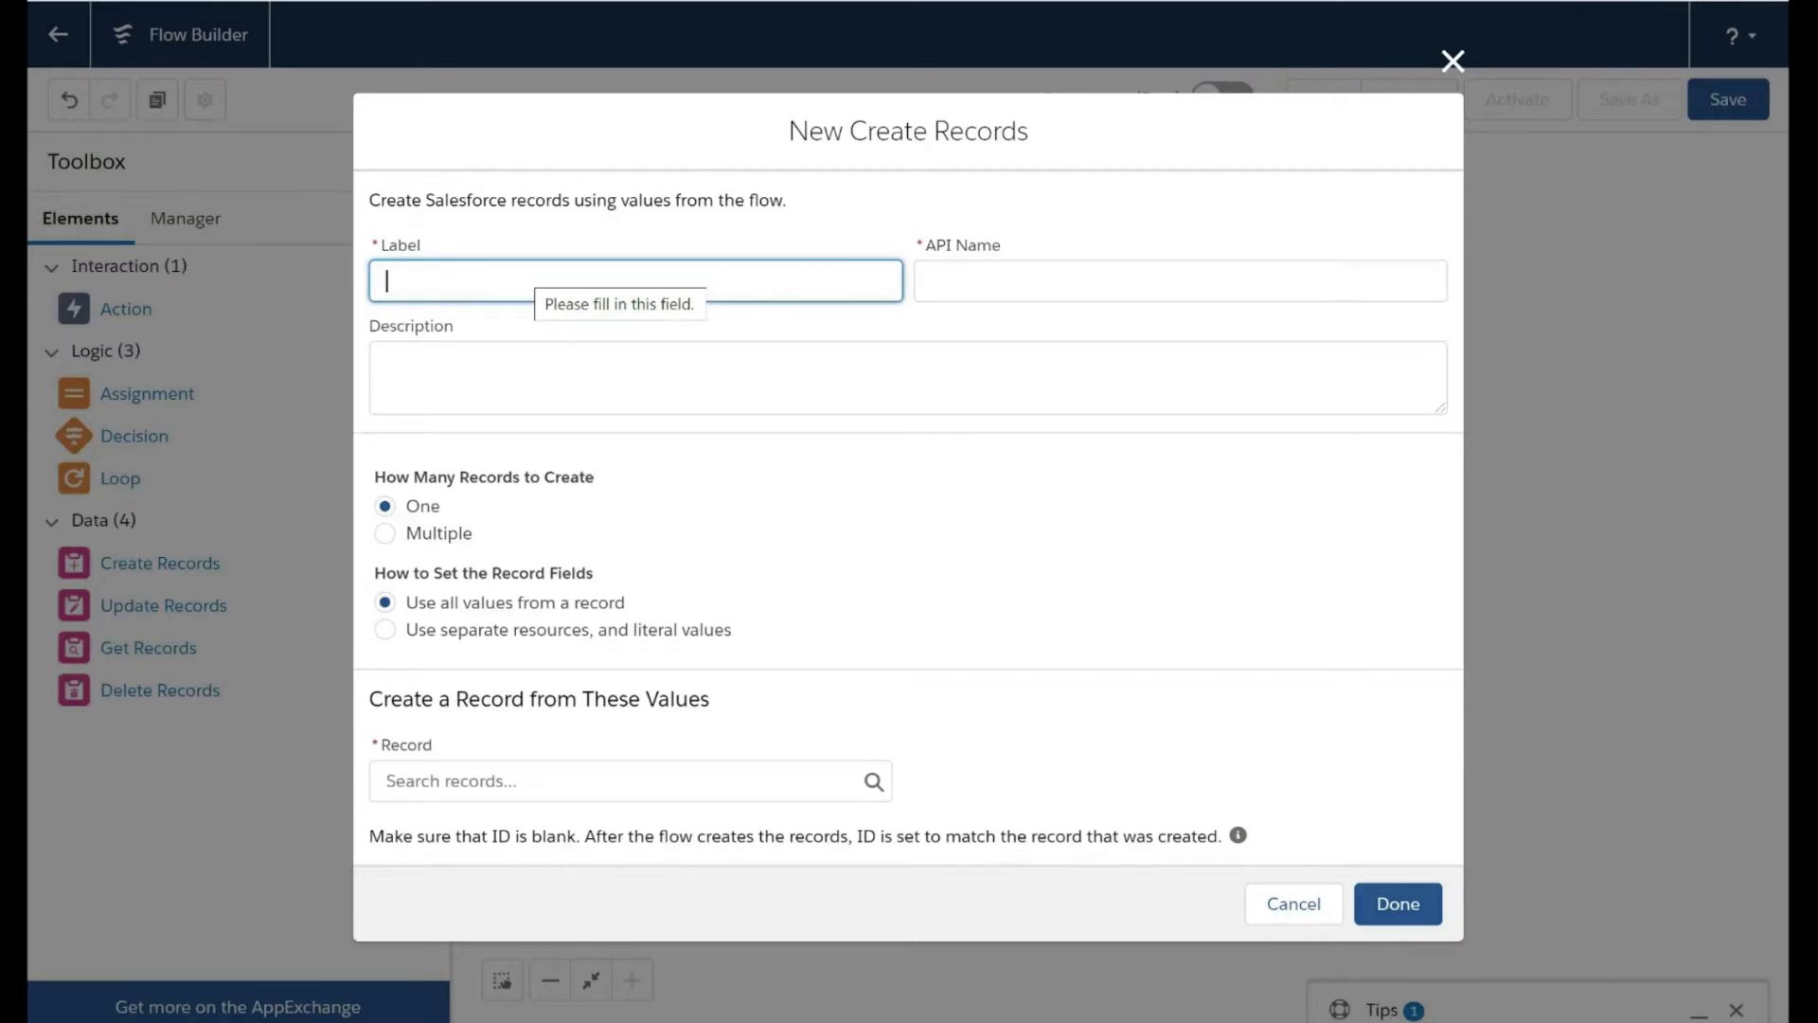
{"action": "type", "text": "create "}
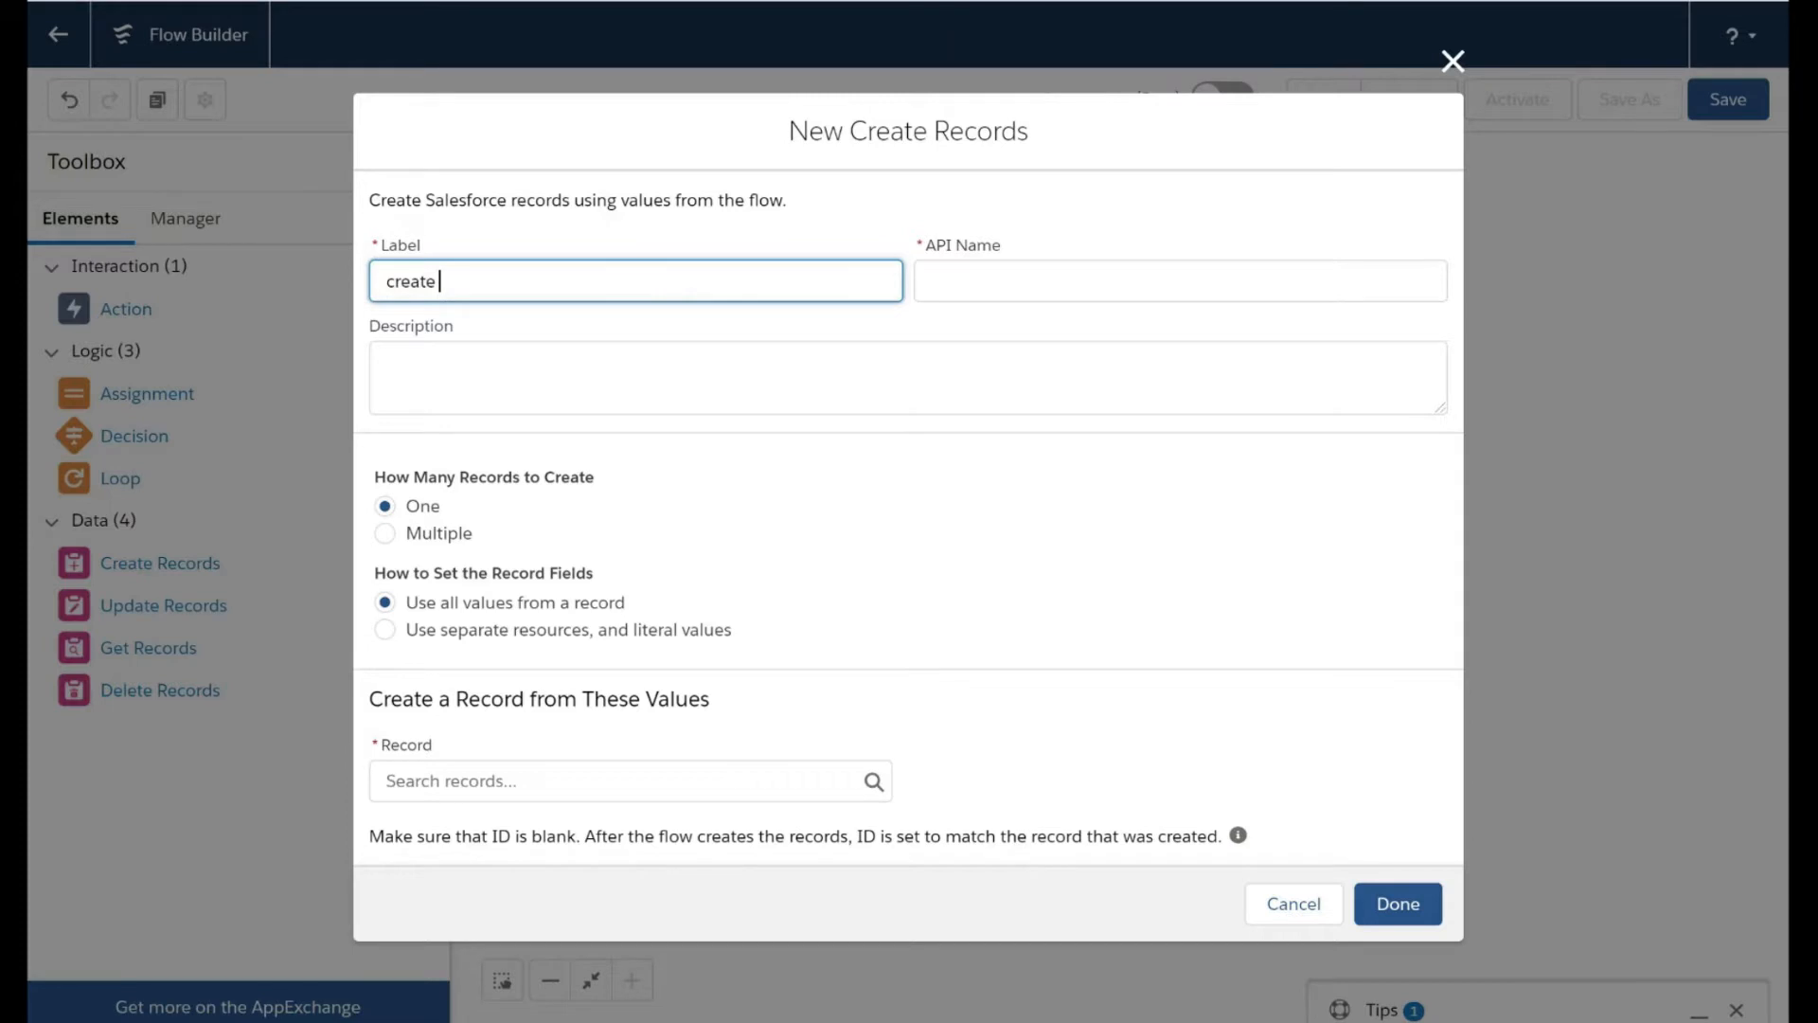
{"action": "type", "text": "N"}
{"action": "key", "text": "BackSpace"}
{"action": "key", "text": "BackSpace"}
{"action": "key", "text": "BackSpace"}
{"action": "key", "text": "BackSpace"}
{"action": "key", "text": "BackSpace"}
{"action": "key", "text": "BackSpace"}
{"action": "key", "text": "BackSpace"}
{"action": "key", "text": "BackSpace"}
{"action": "type", "text": "campaign member status"}
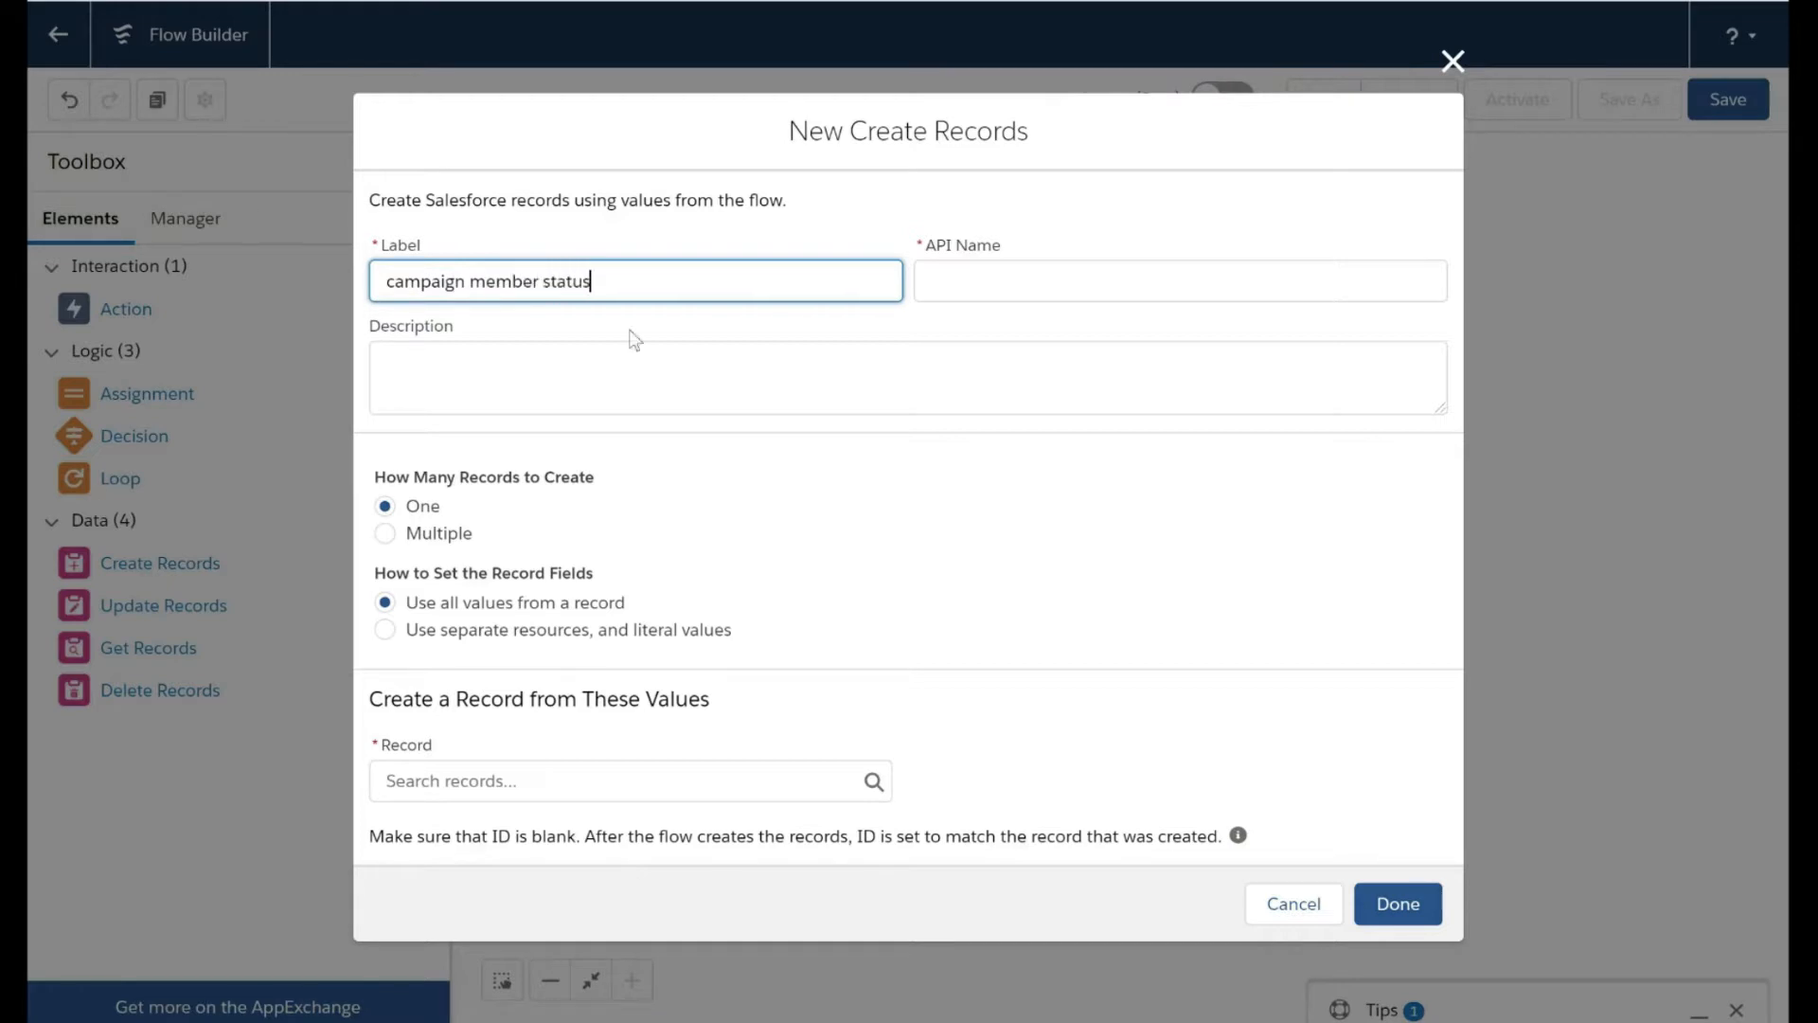
{"action": "left_click", "coordinate": [727, 457]}
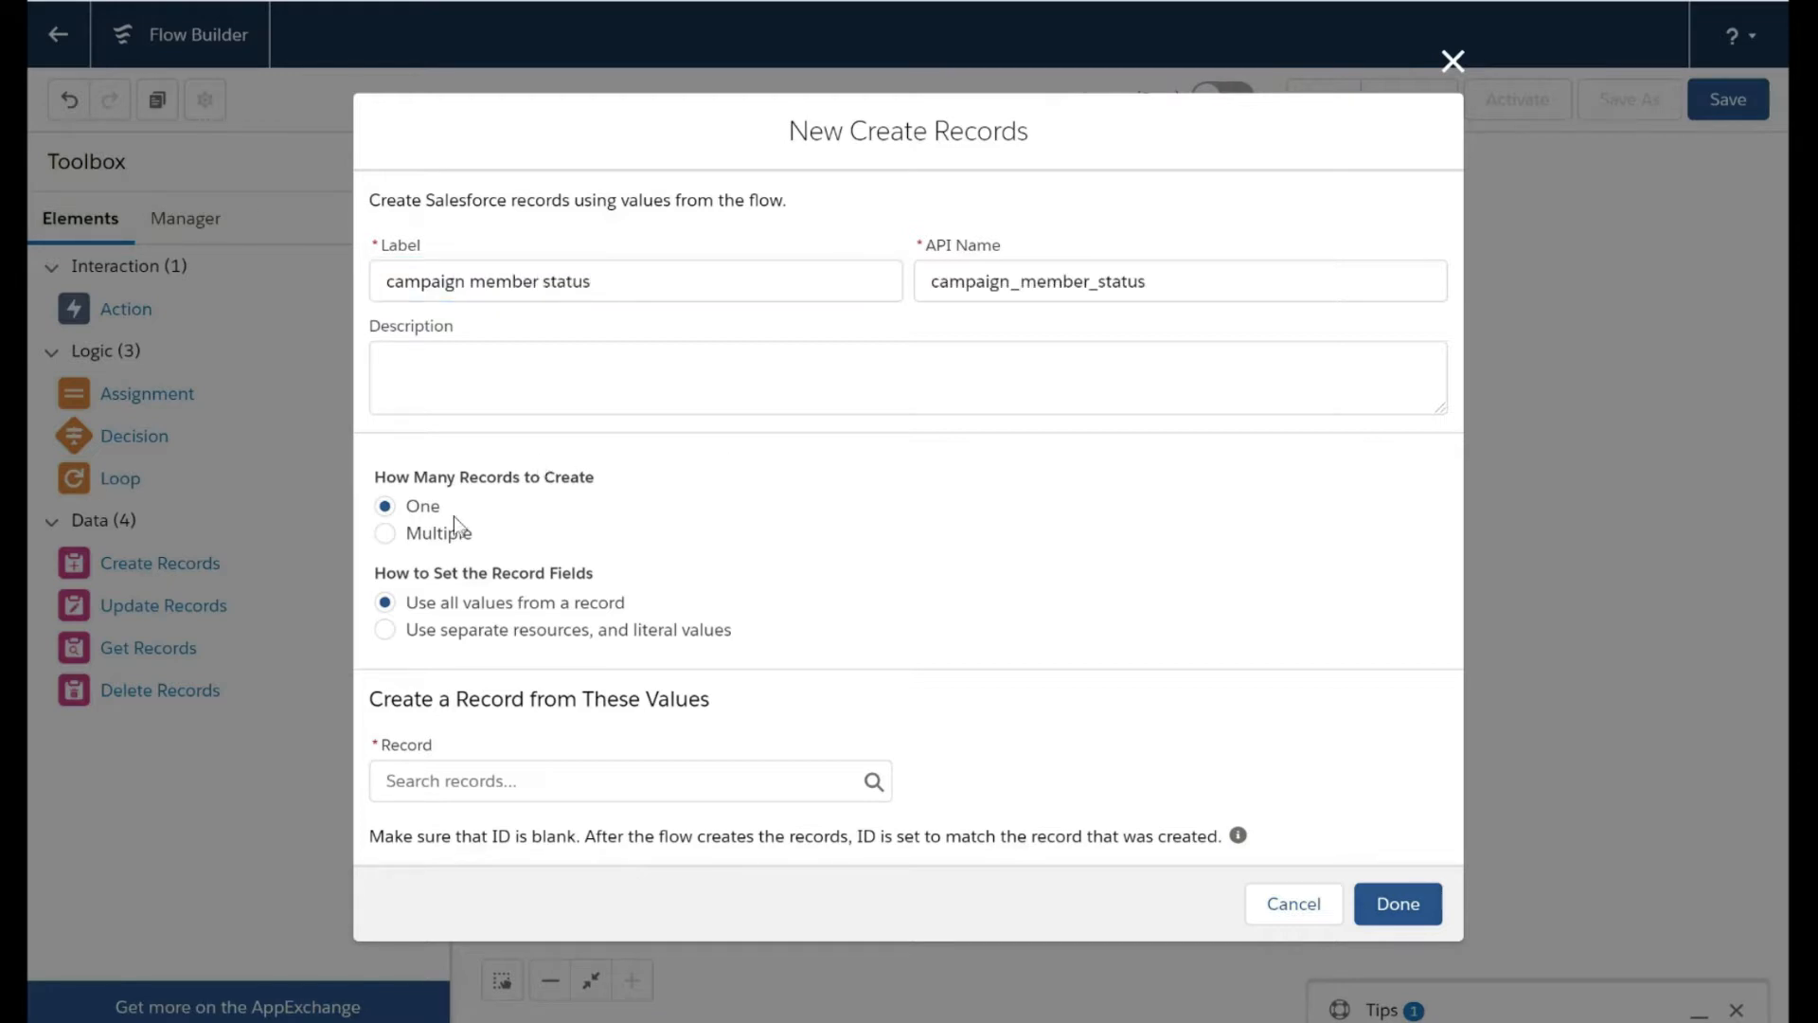
Set the record fields to use separate resources and literal values, and choose Campaign Member Status as the object.
{"action": "left_click", "coordinate": [384, 631]}
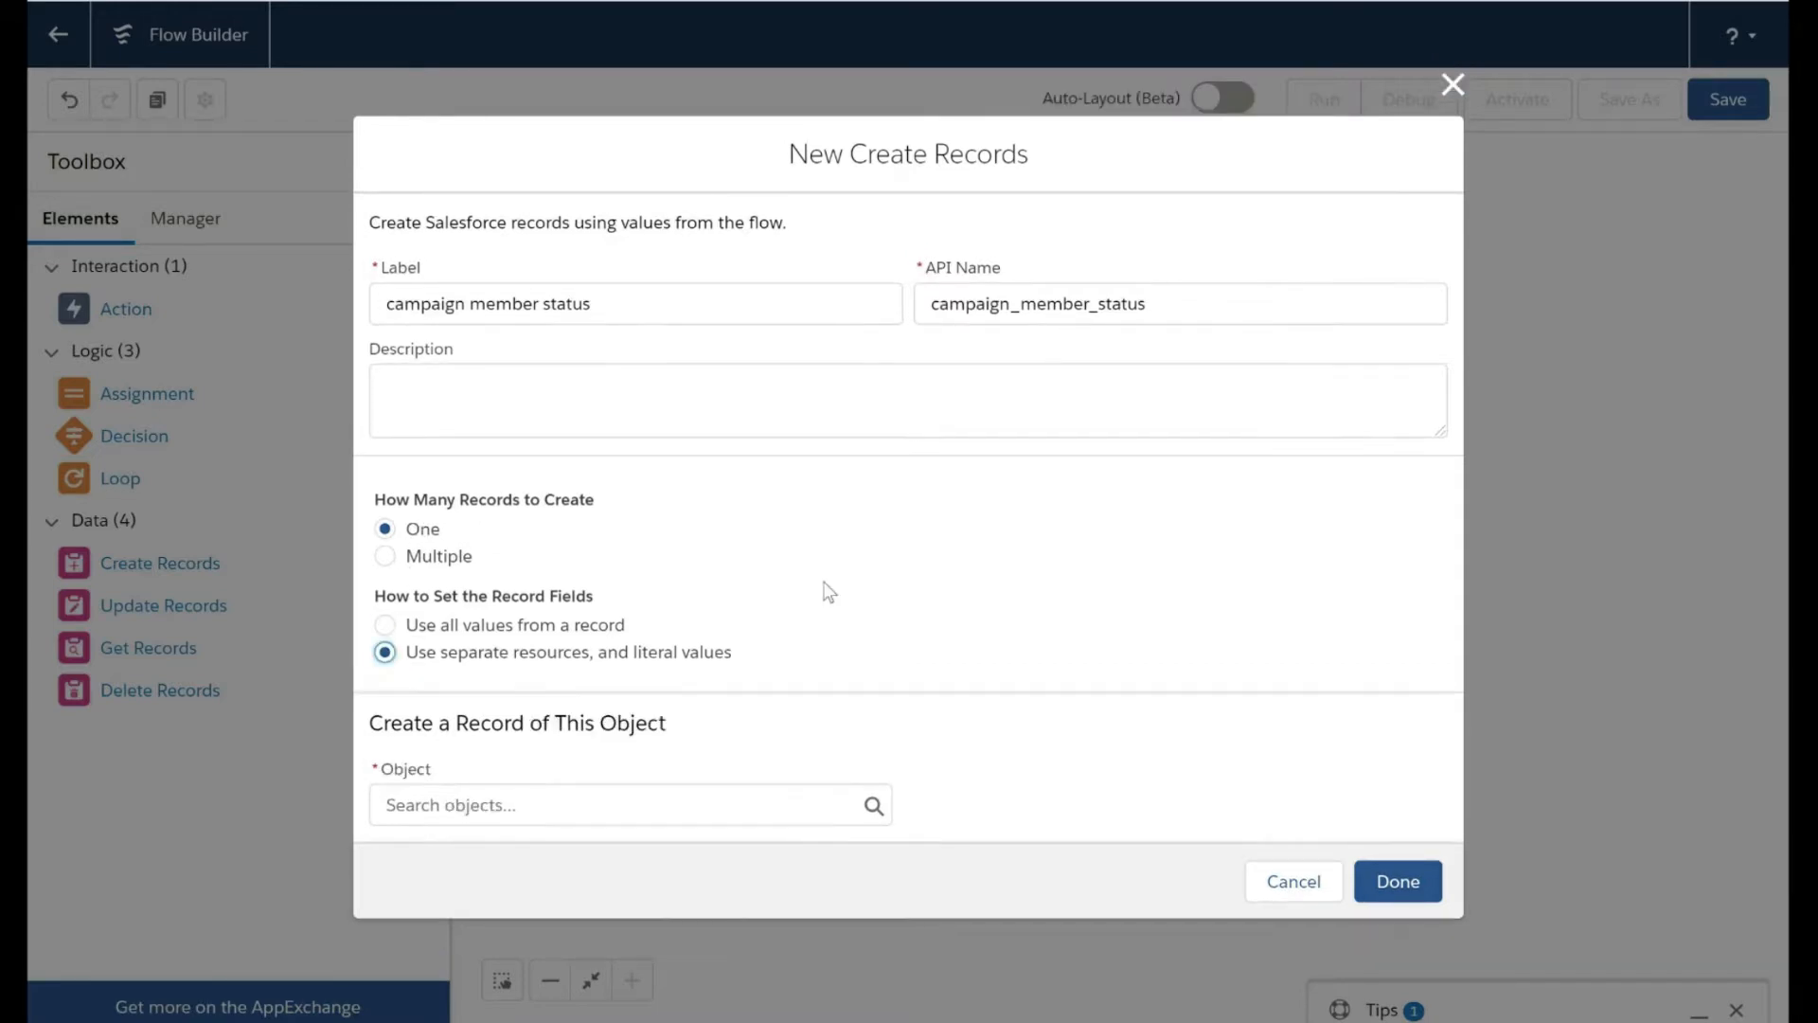
{"action": "left_click", "coordinate": [530, 805]}
{"action": "type", "text": "campaign member"}
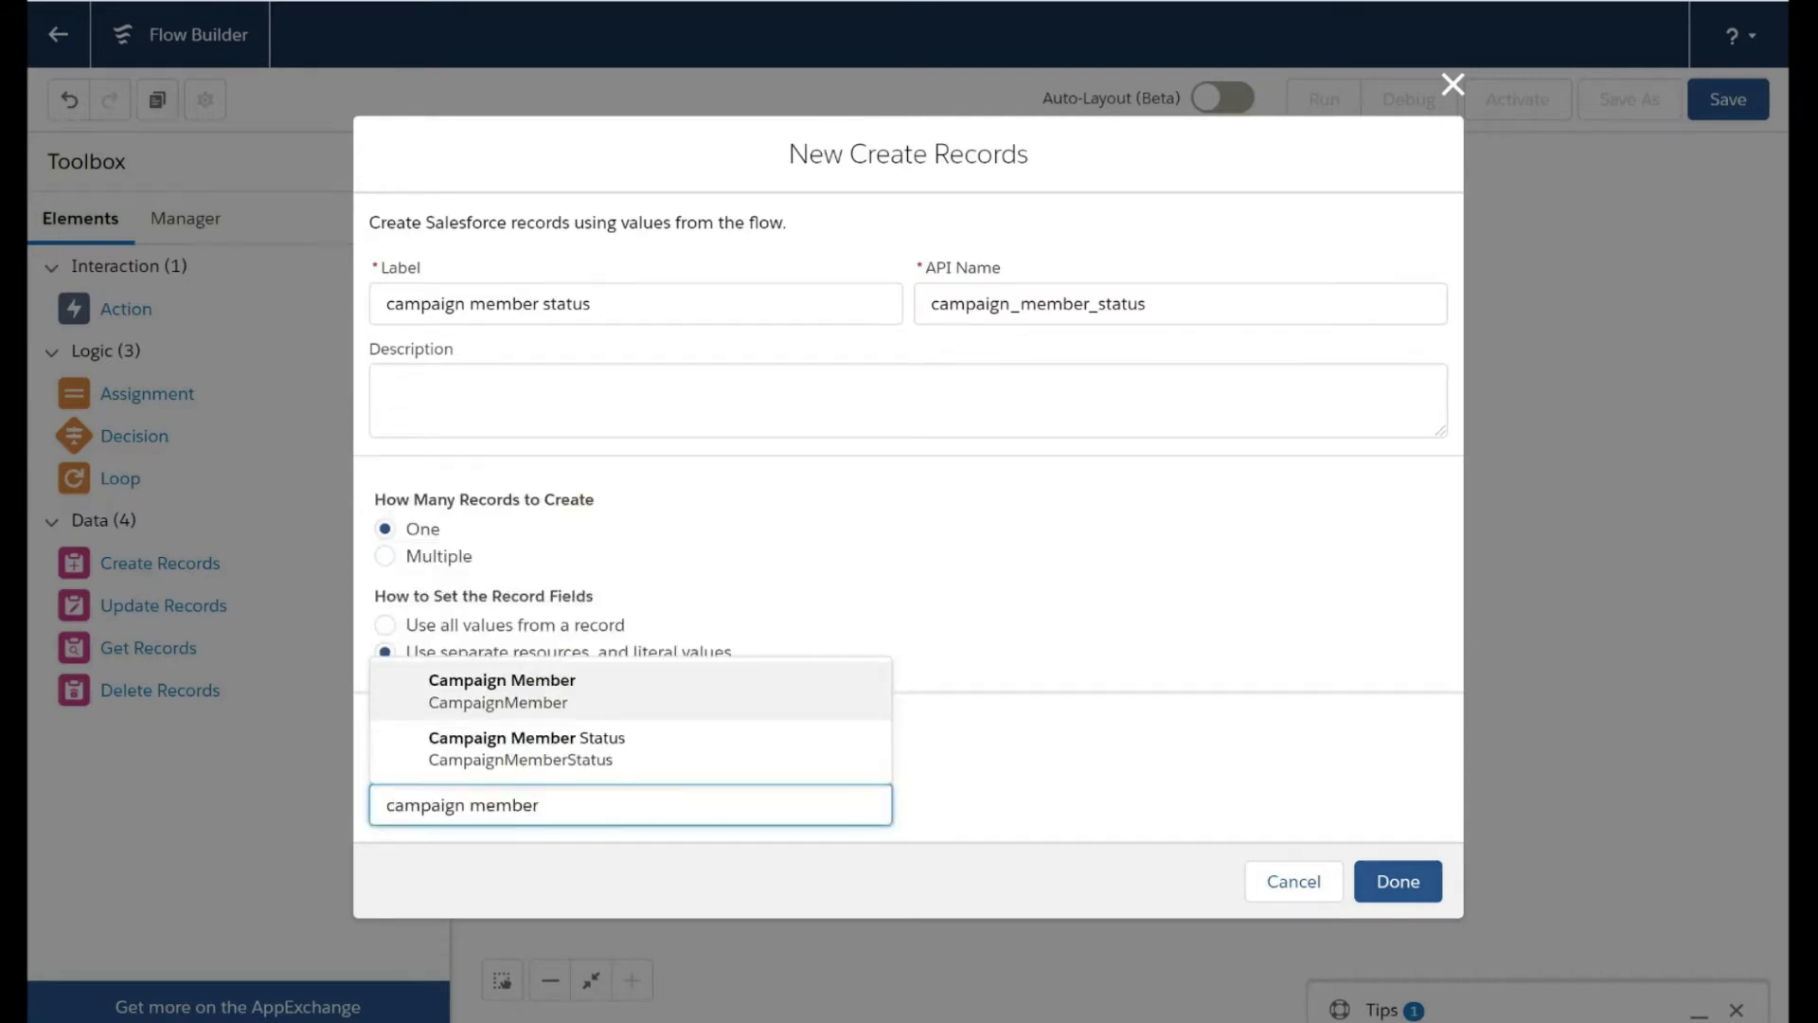
{"action": "left_click", "coordinate": [601, 753]}
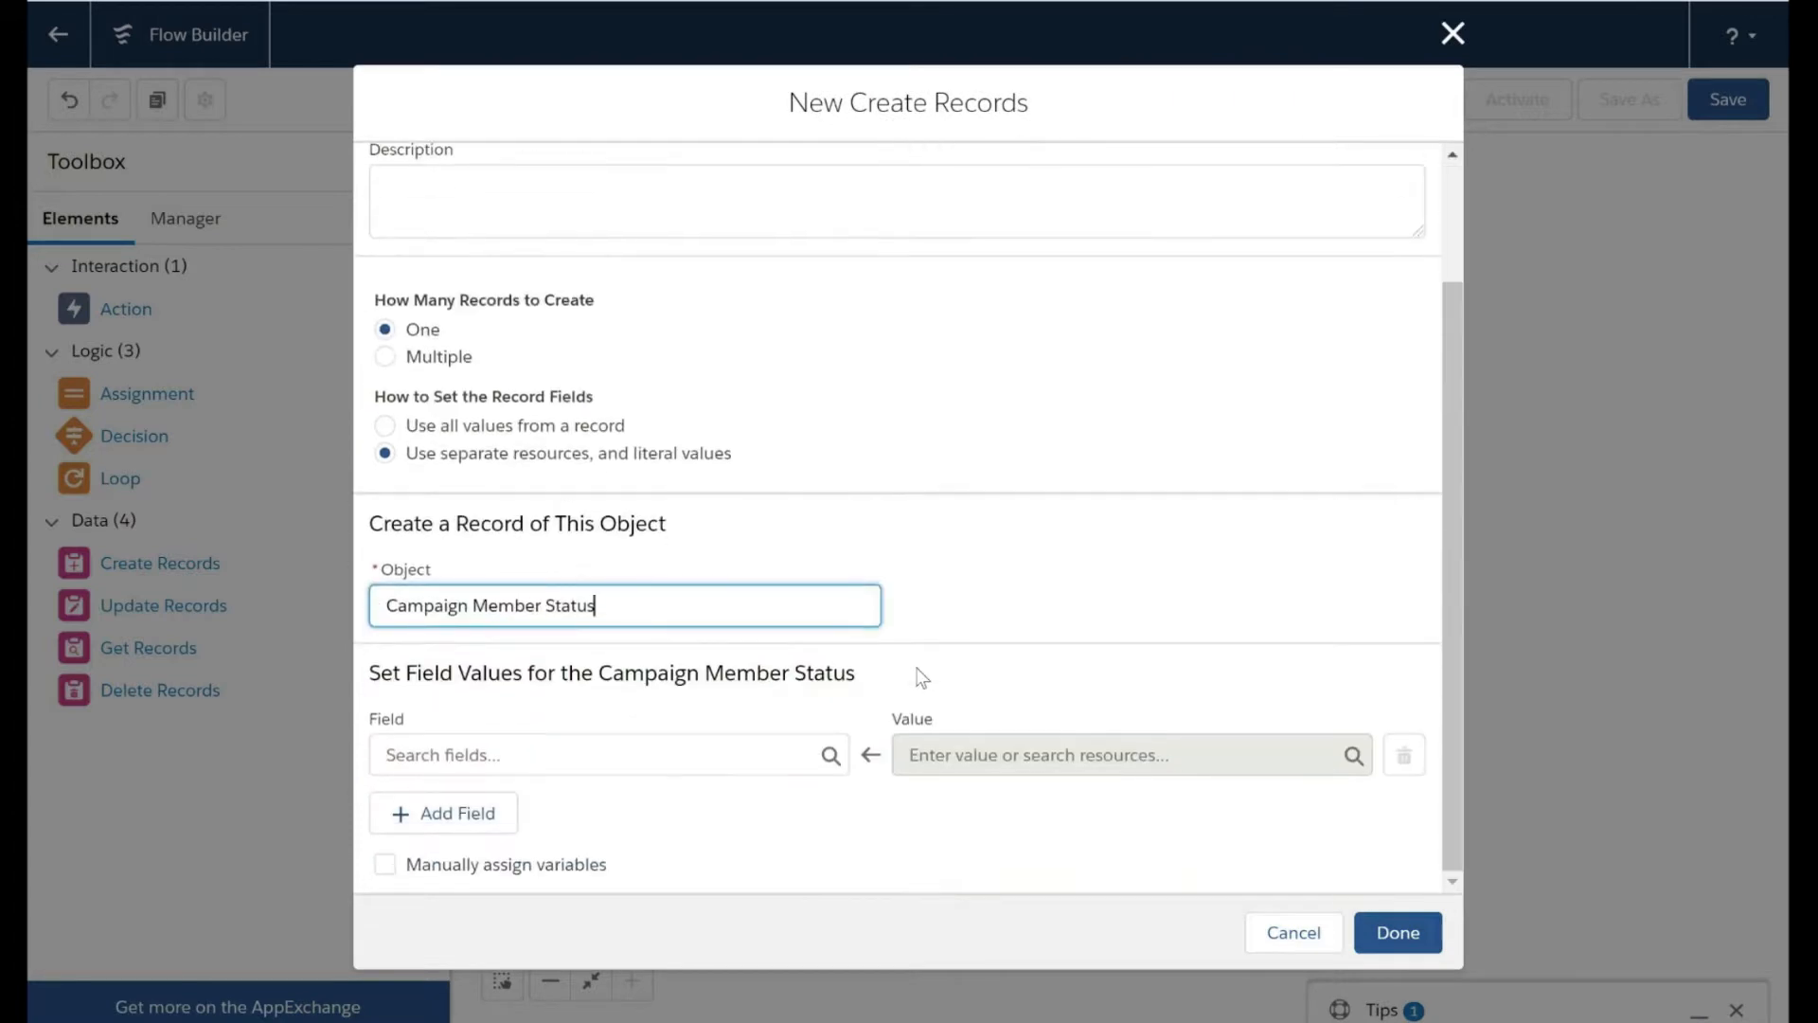
Set the CampaignId field of the new Campaign Member Status record to the triggering record's Campaign ID, $Record.Id.
{"action": "left_click", "coordinate": [601, 748]}
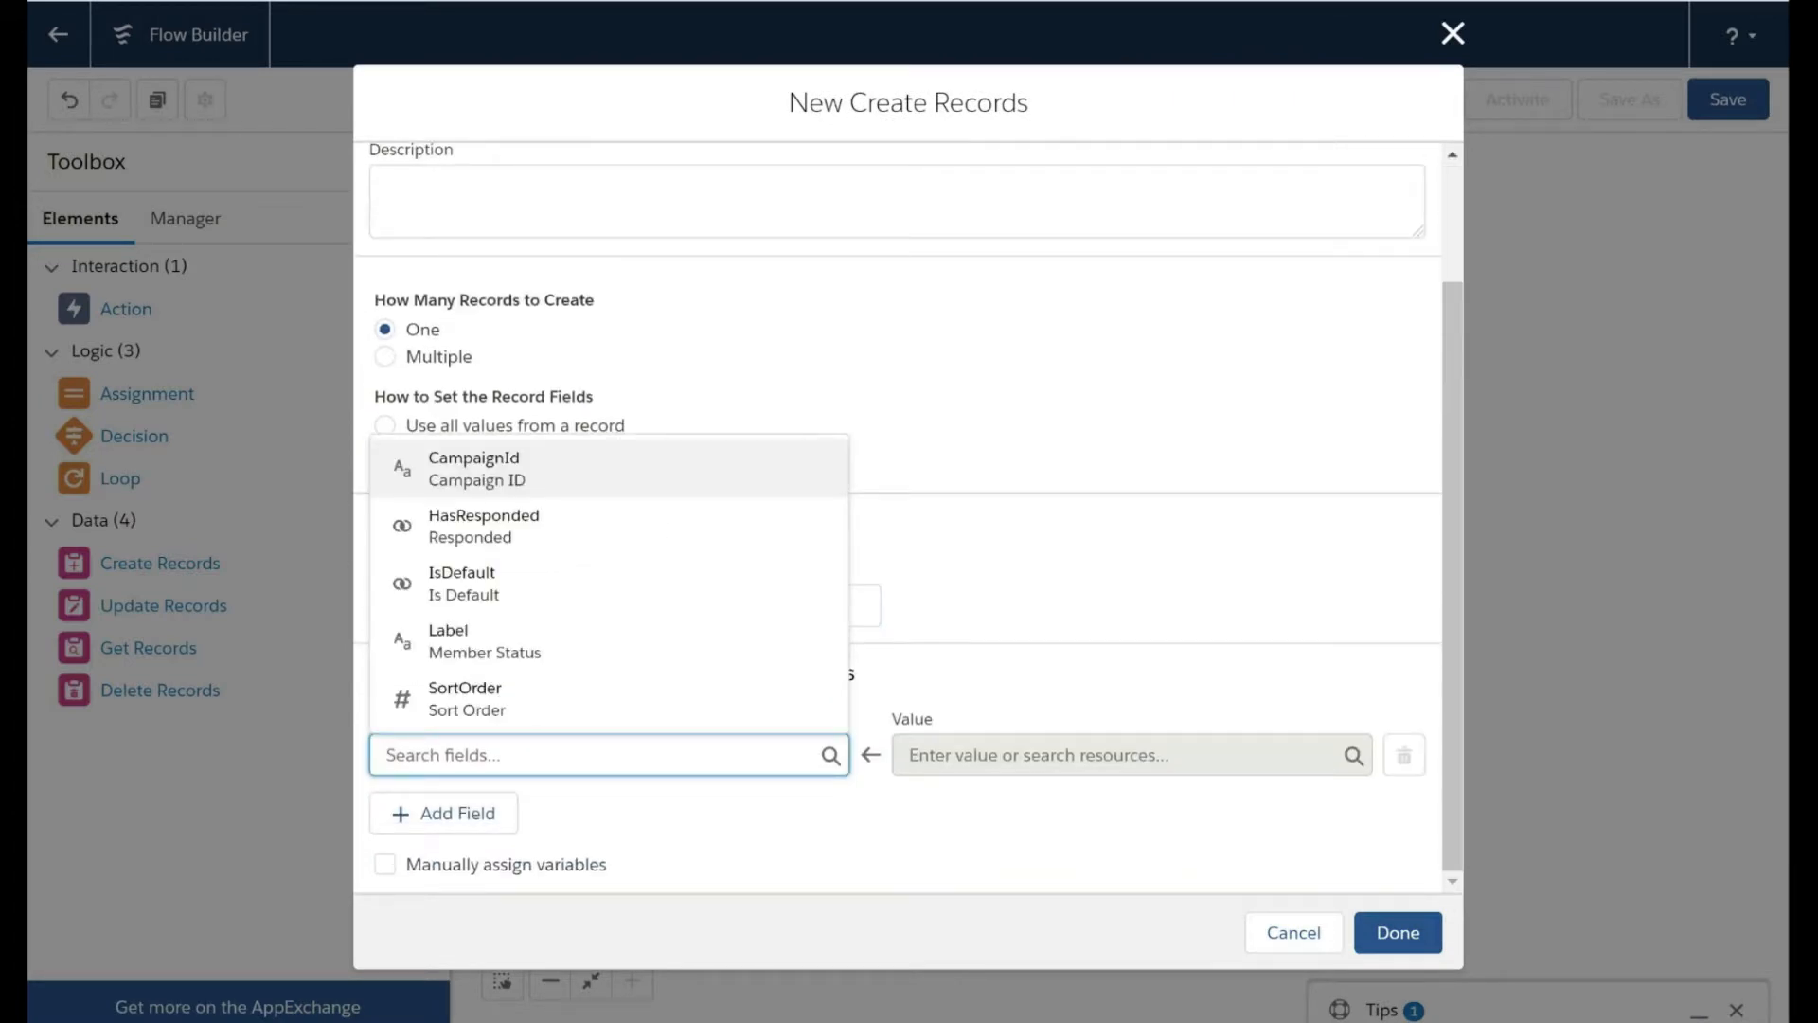
{"action": "left_click", "coordinate": [913, 669]}
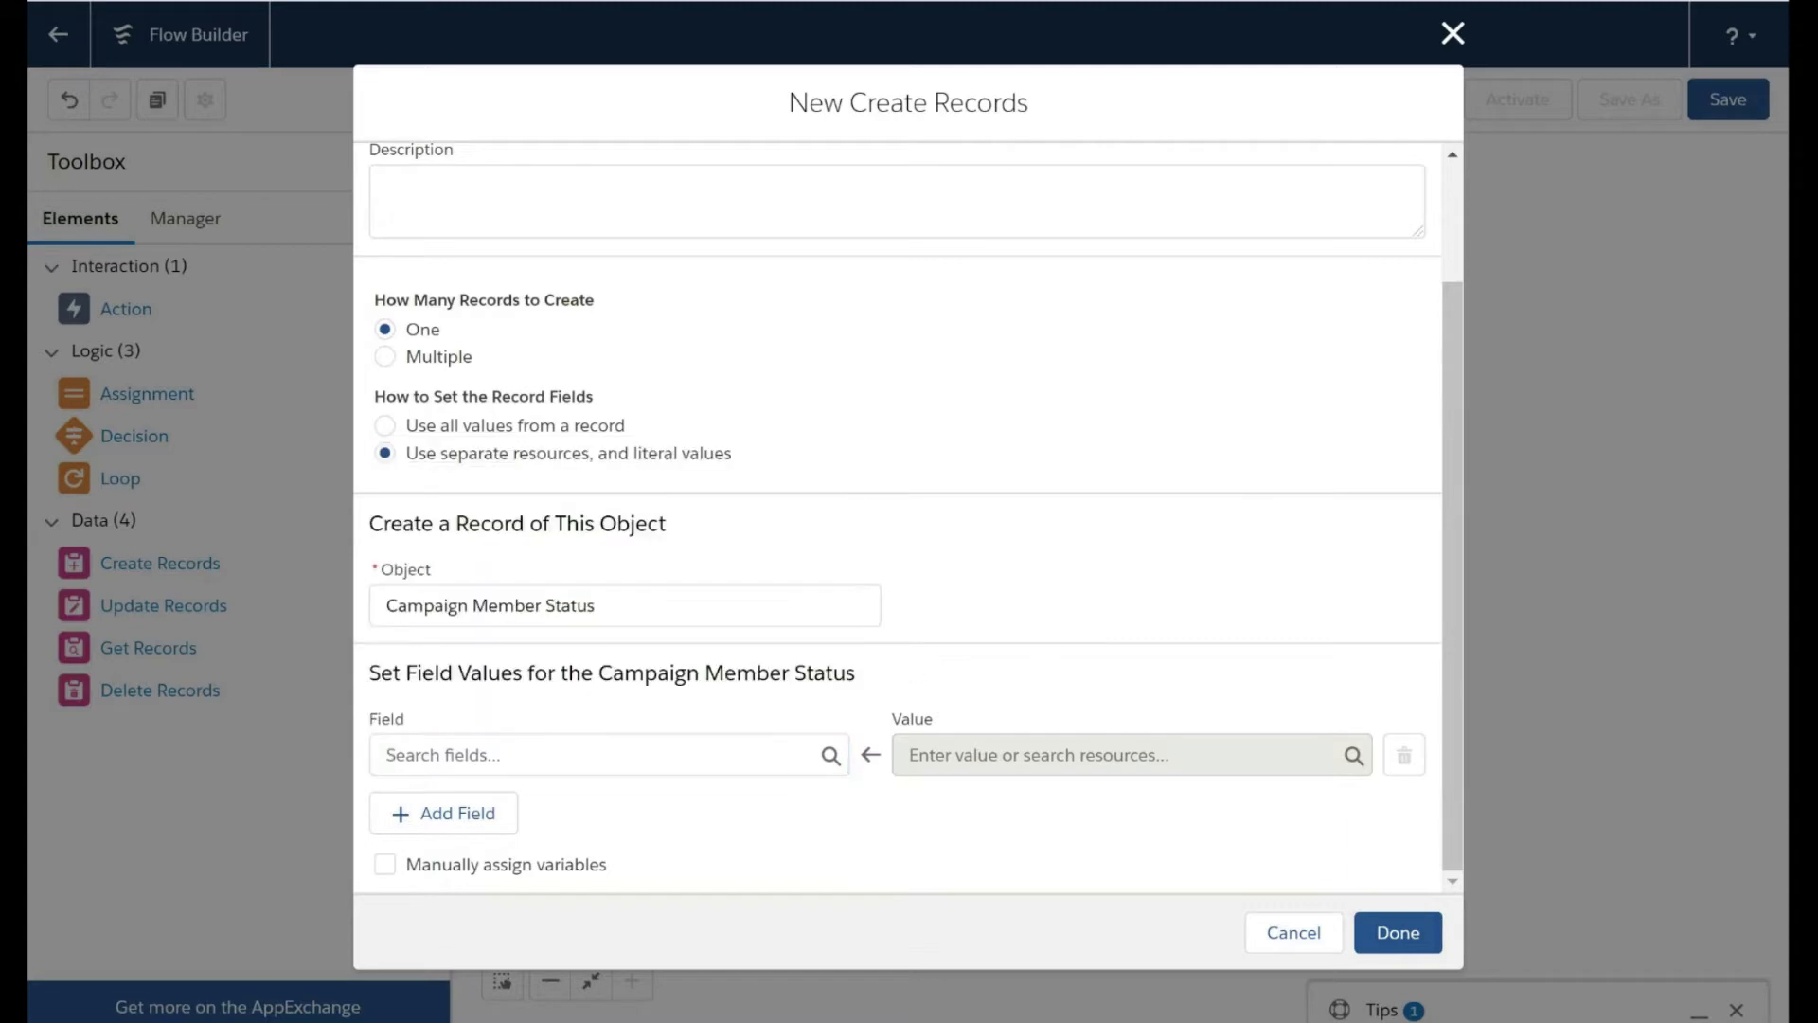
{"action": "left_click", "coordinate": [600, 755]}
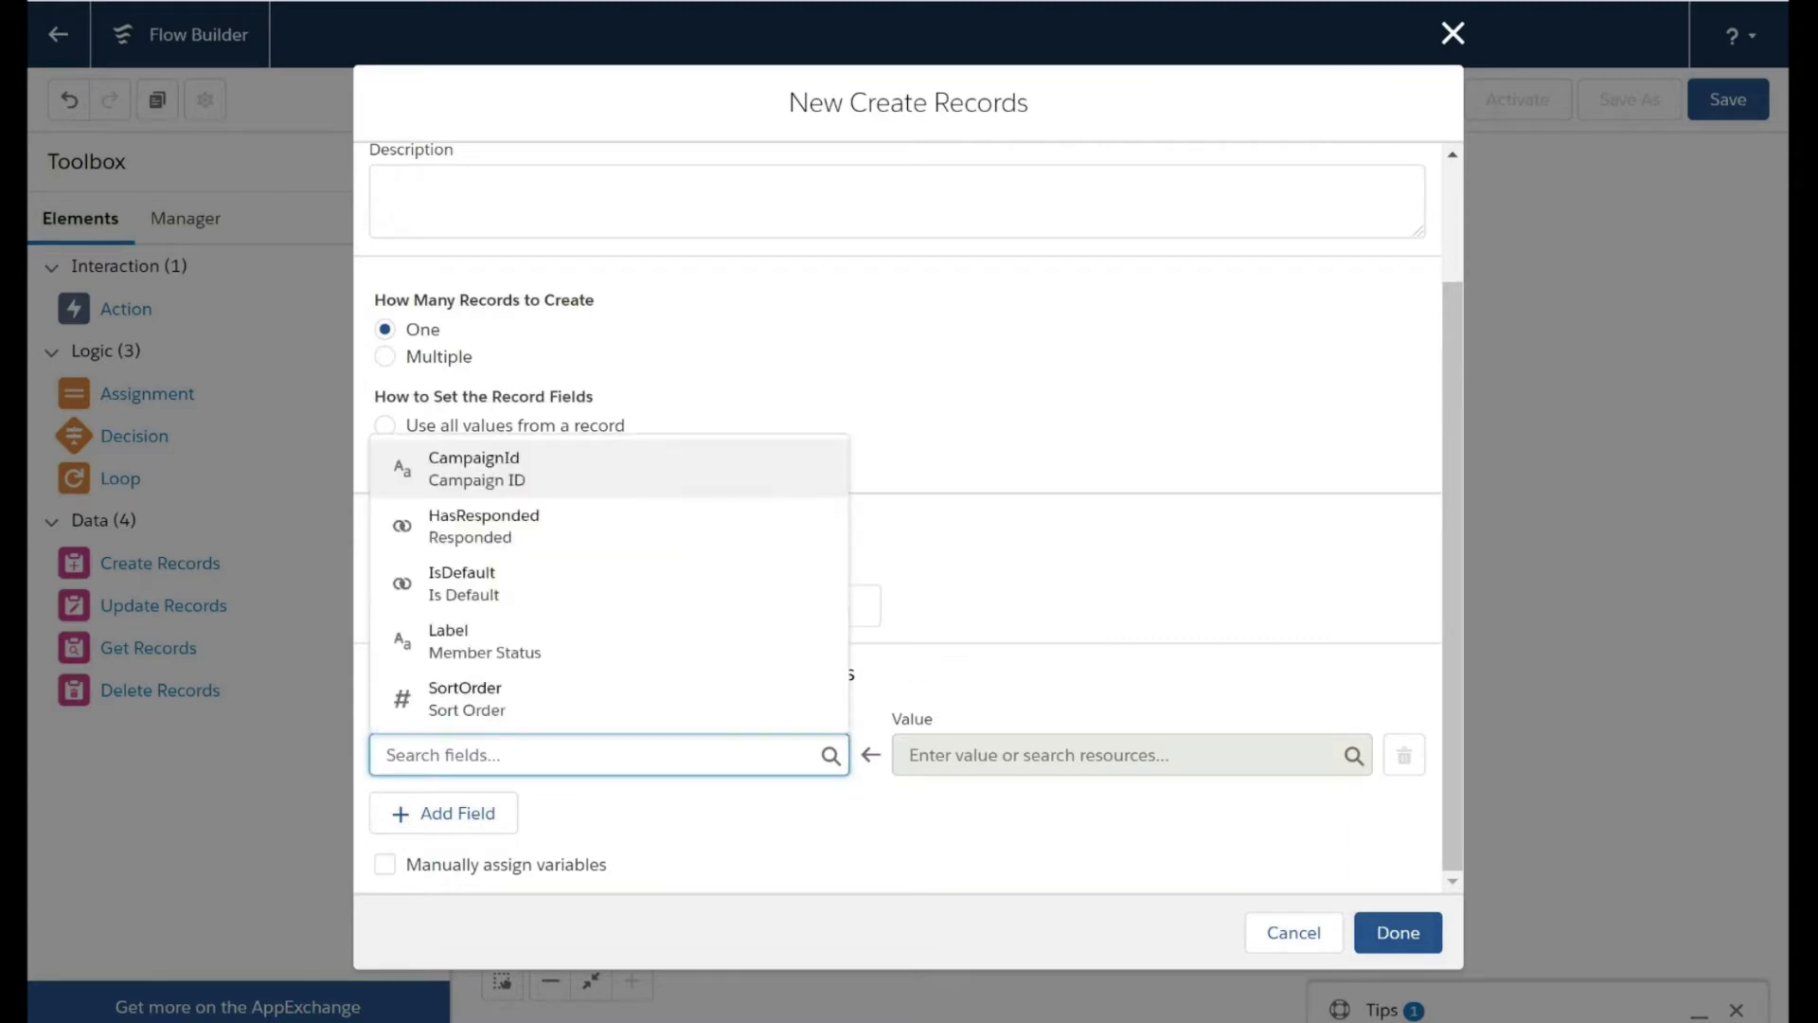
{"action": "left_click", "coordinate": [596, 470]}
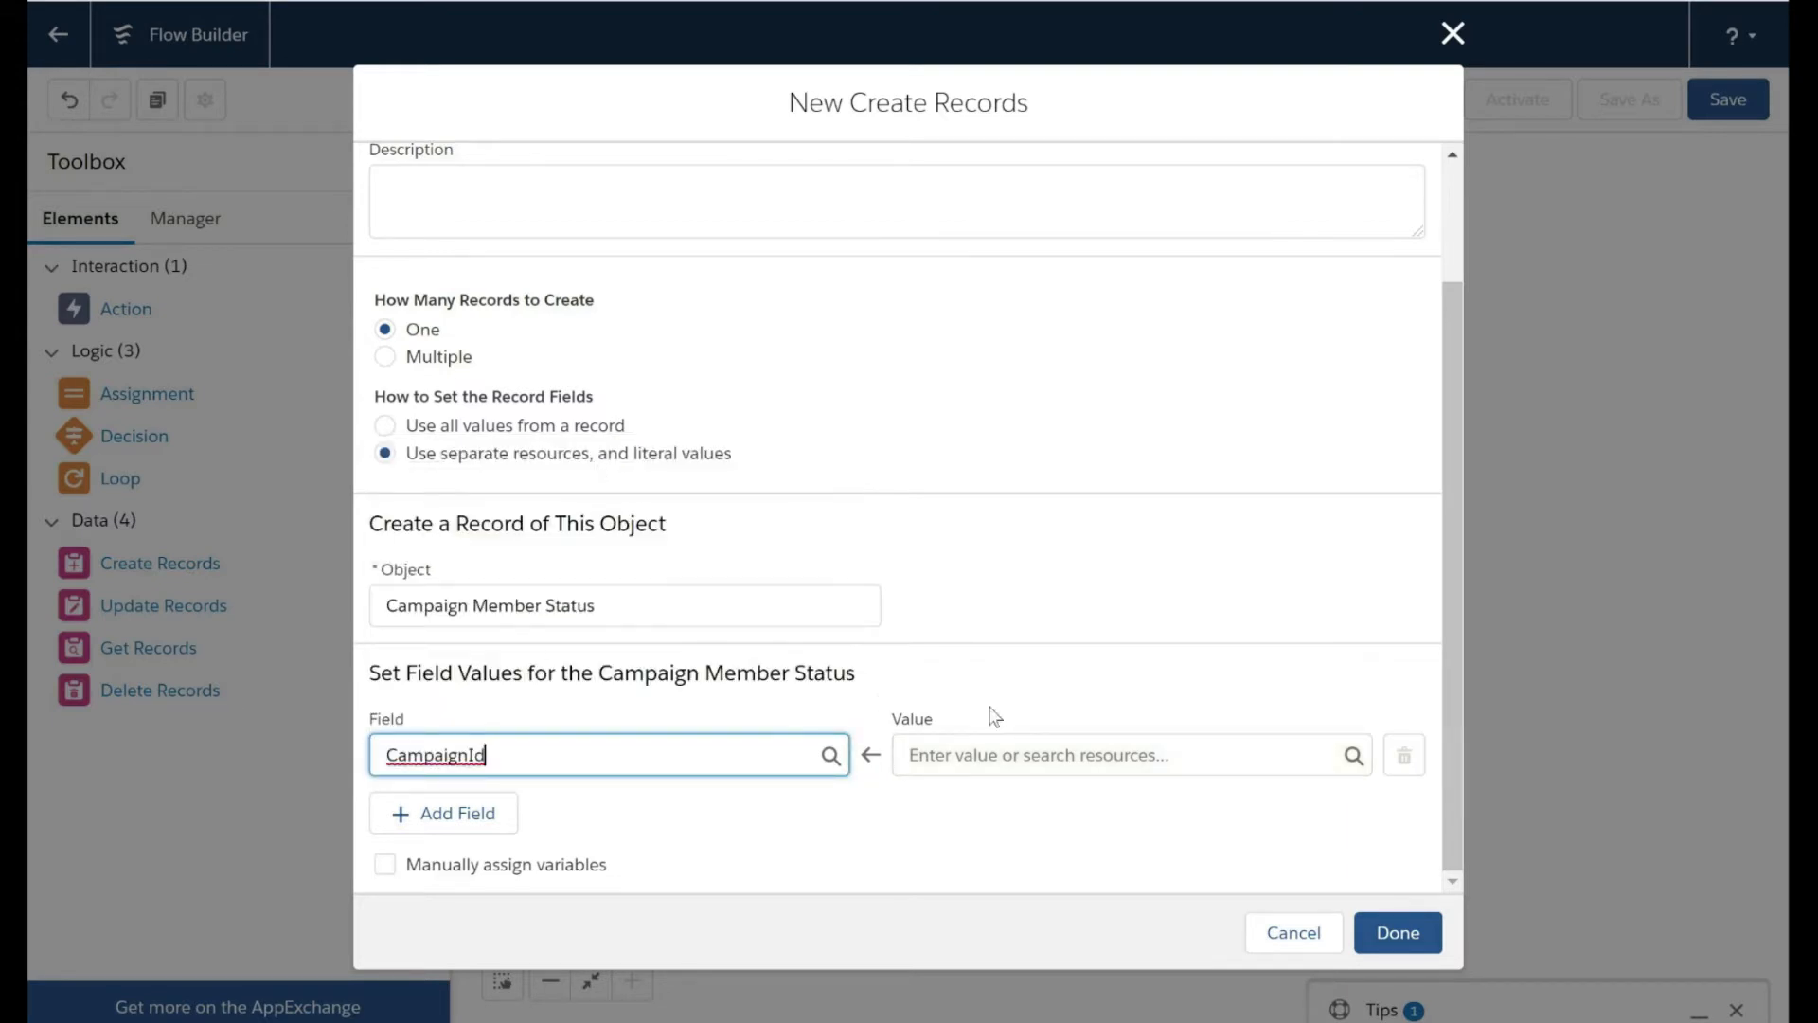
{"action": "left_click", "coordinate": [1033, 755]}
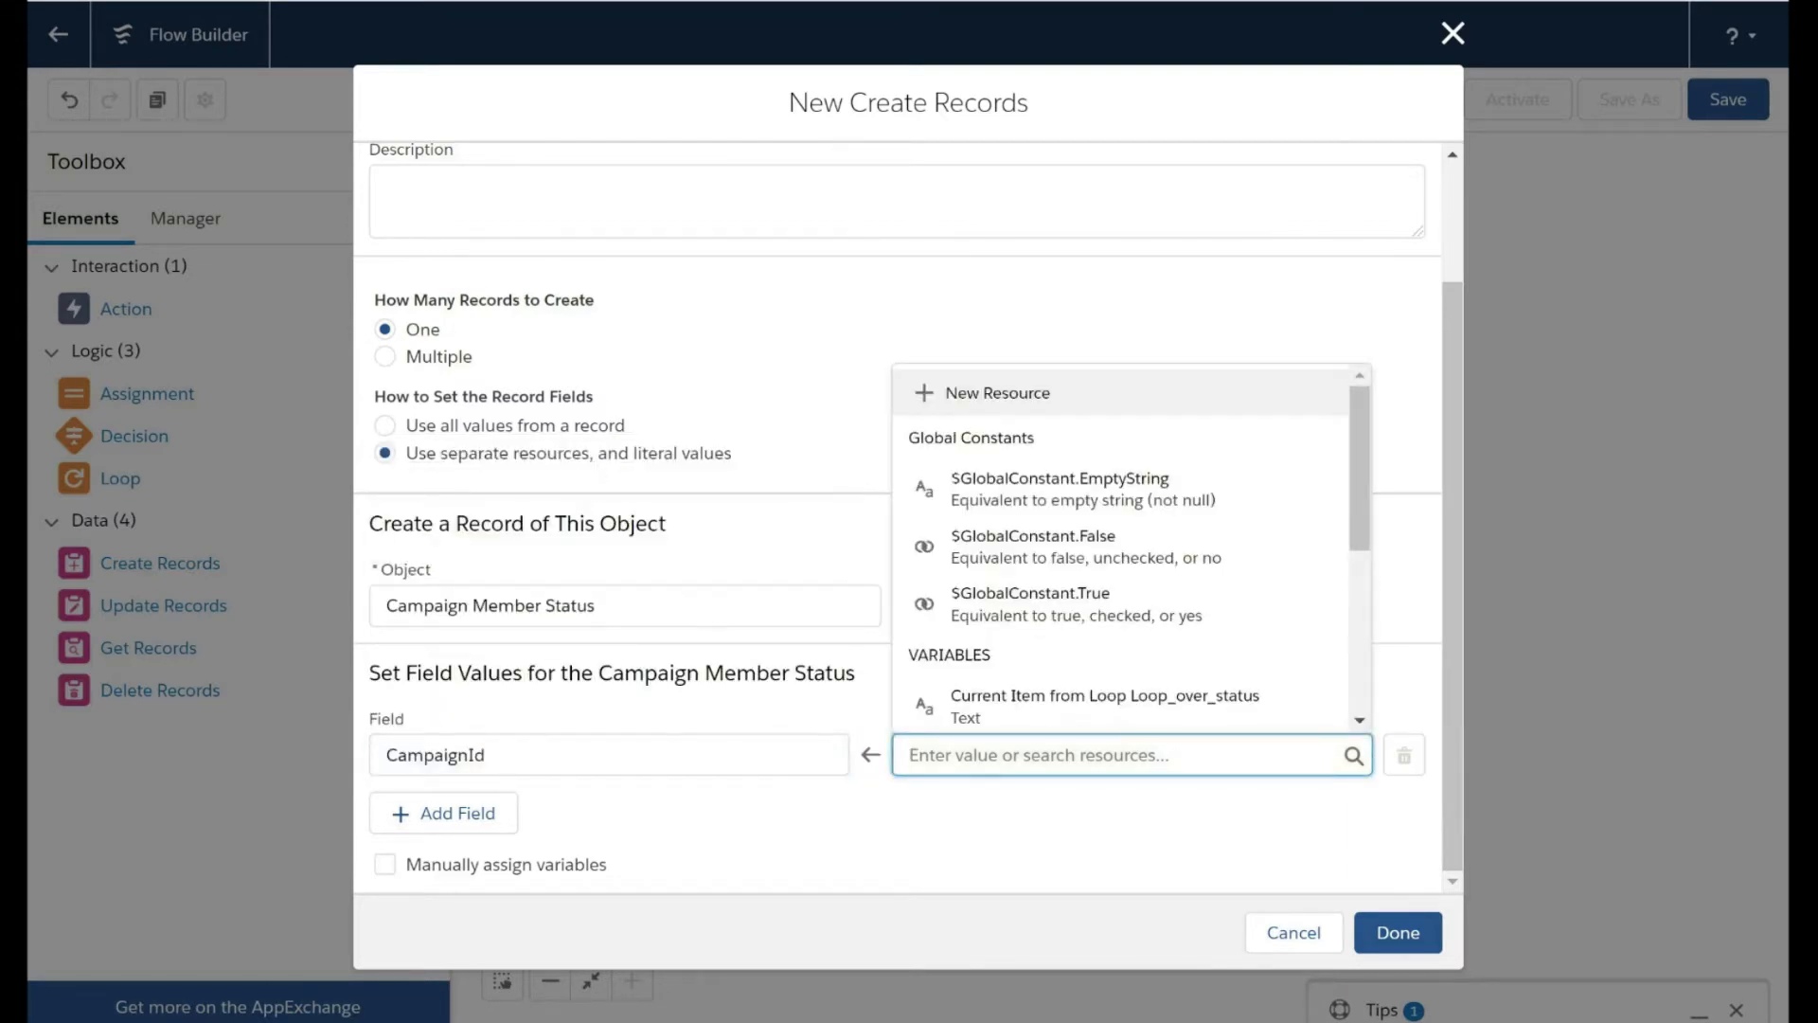
{"action": "scroll", "coordinate": [1047, 499], "scroll_direction": "down", "scroll_amount": 4}
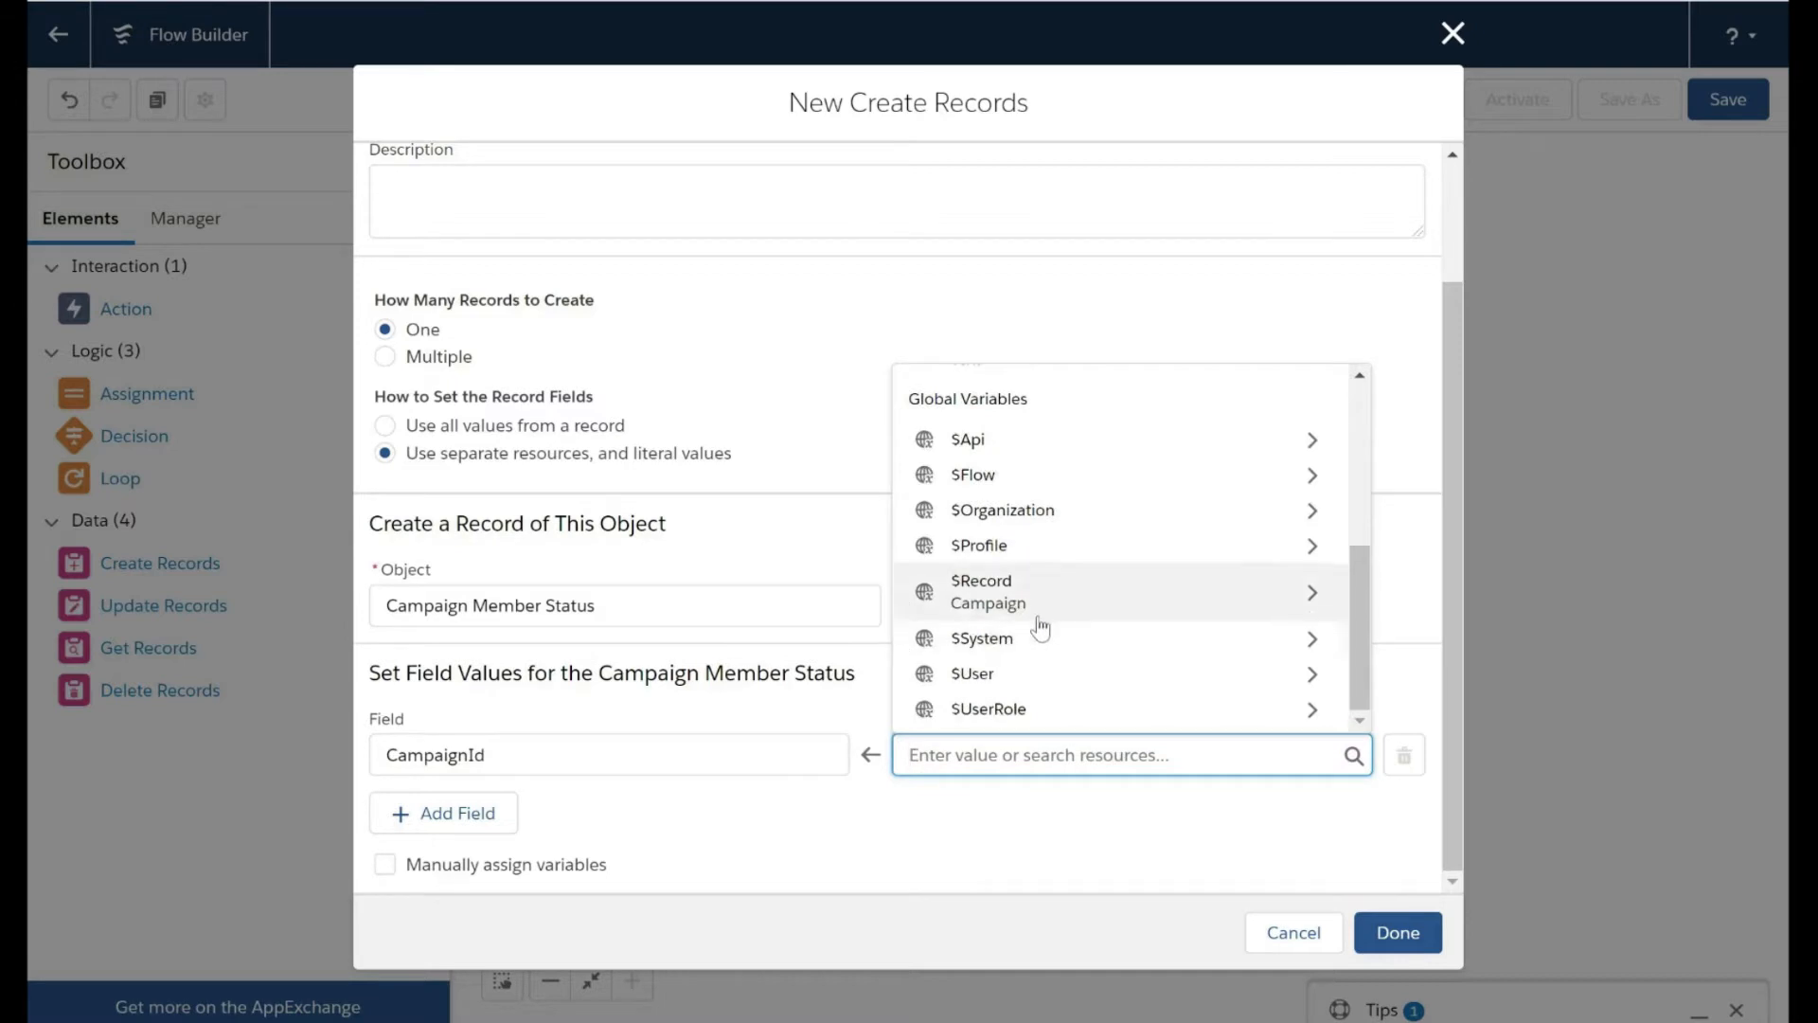
{"action": "left_click", "coordinate": [1084, 632]}
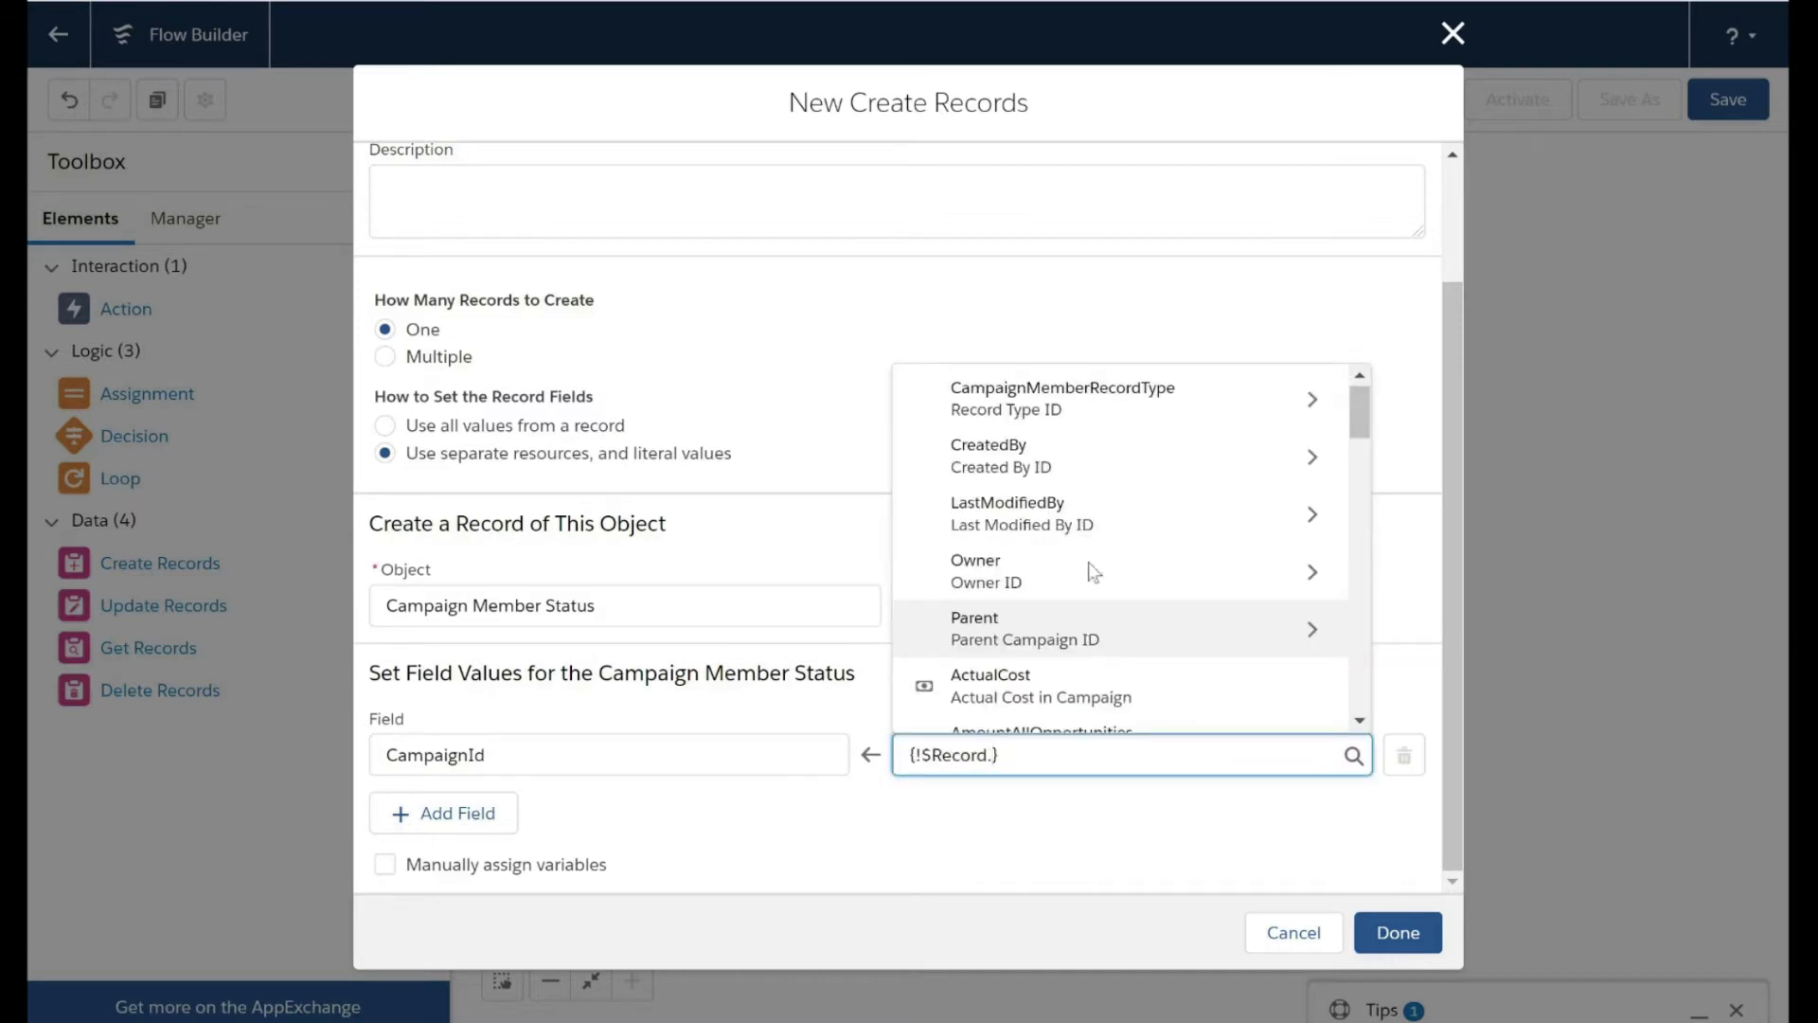
{"action": "scroll", "coordinate": [1132, 529], "scroll_direction": "down", "scroll_amount": 1}
{"action": "type", "text": "id"}
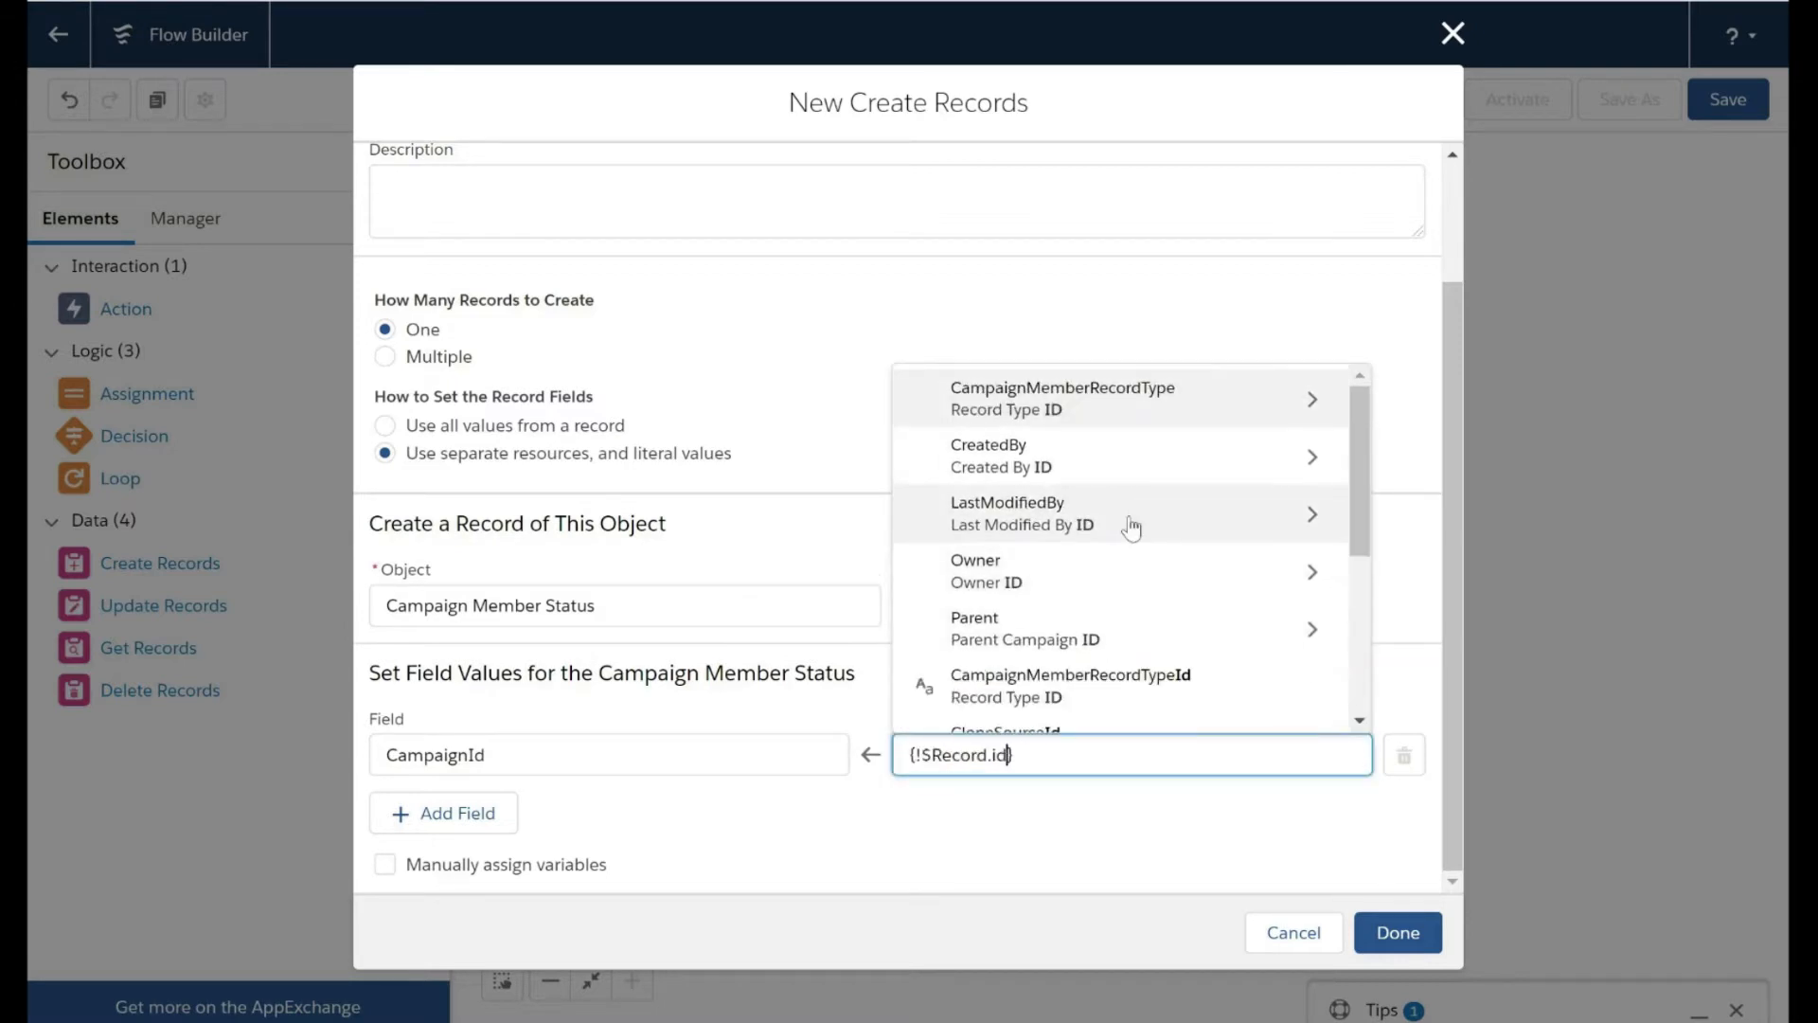
{"action": "scroll", "coordinate": [1080, 625], "scroll_direction": "down", "scroll_amount": 2}
{"action": "scroll", "coordinate": [1102, 669], "scroll_direction": "down", "scroll_amount": 2}
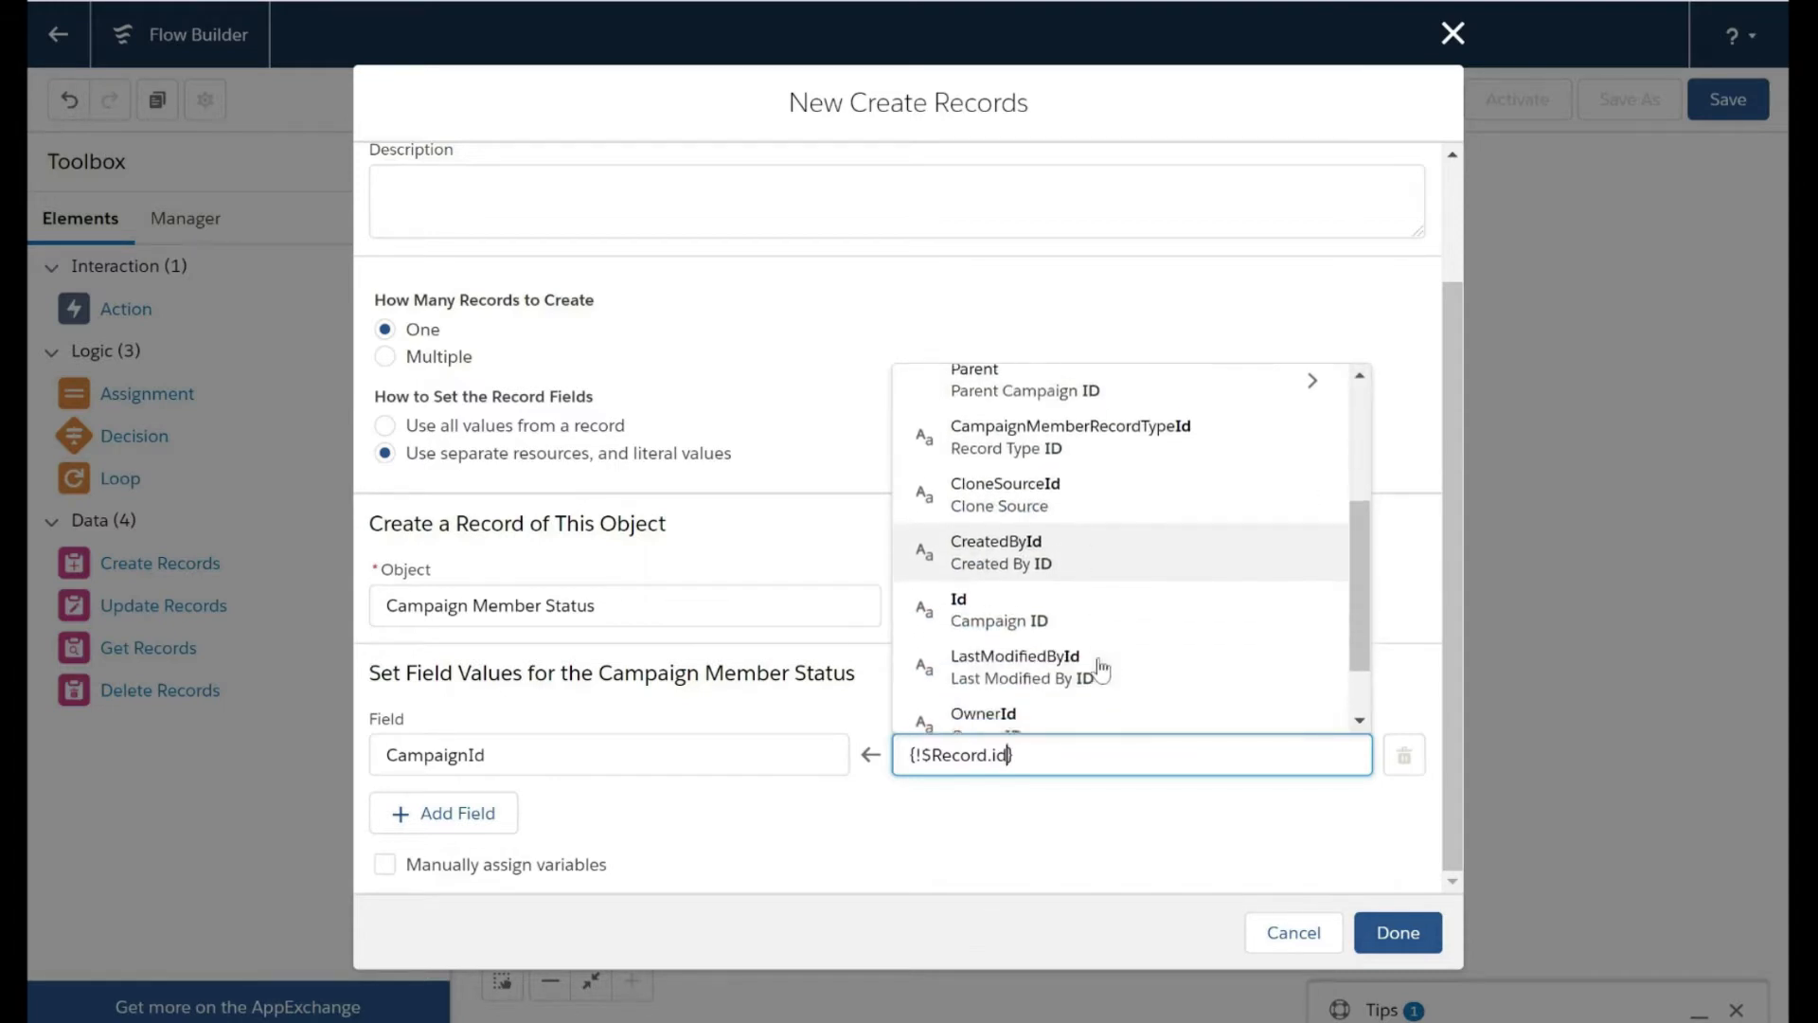
{"action": "scroll", "coordinate": [1101, 669], "scroll_direction": "up", "scroll_amount": 1}
{"action": "scroll", "coordinate": [1102, 670], "scroll_direction": "up", "scroll_amount": 3}
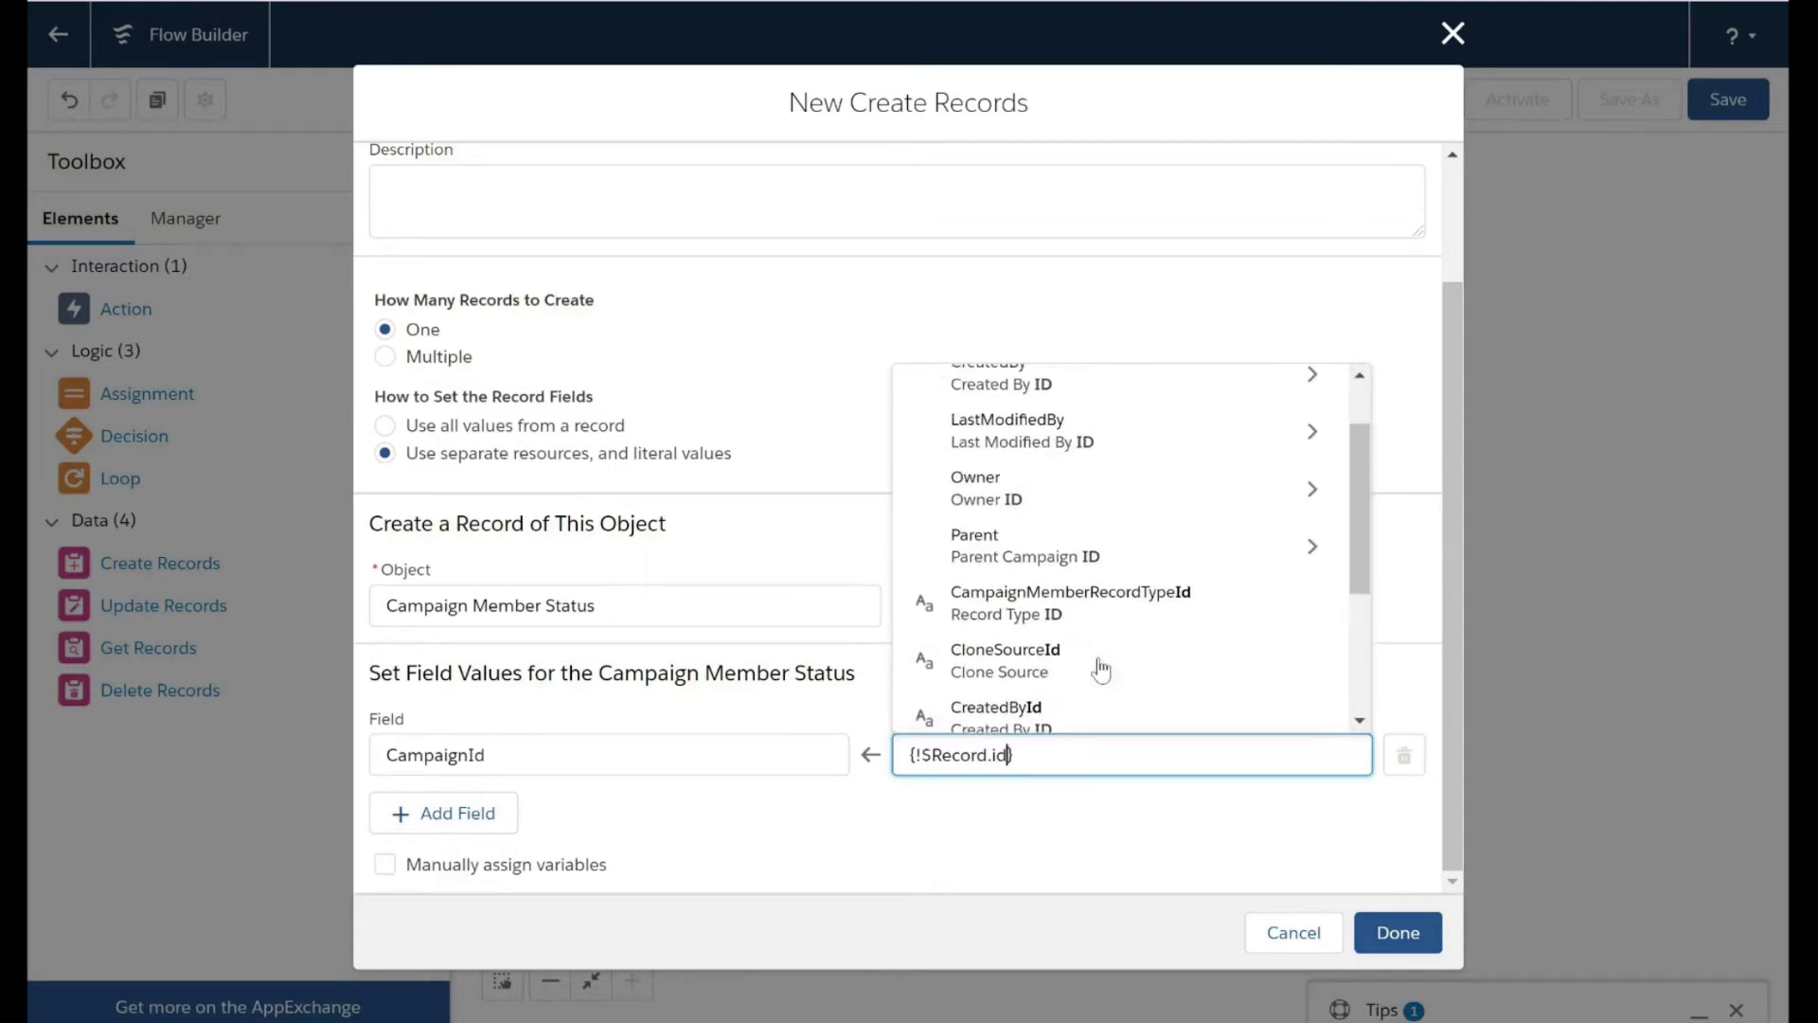
{"action": "scroll", "coordinate": [1051, 539], "scroll_direction": "up", "scroll_amount": 1}
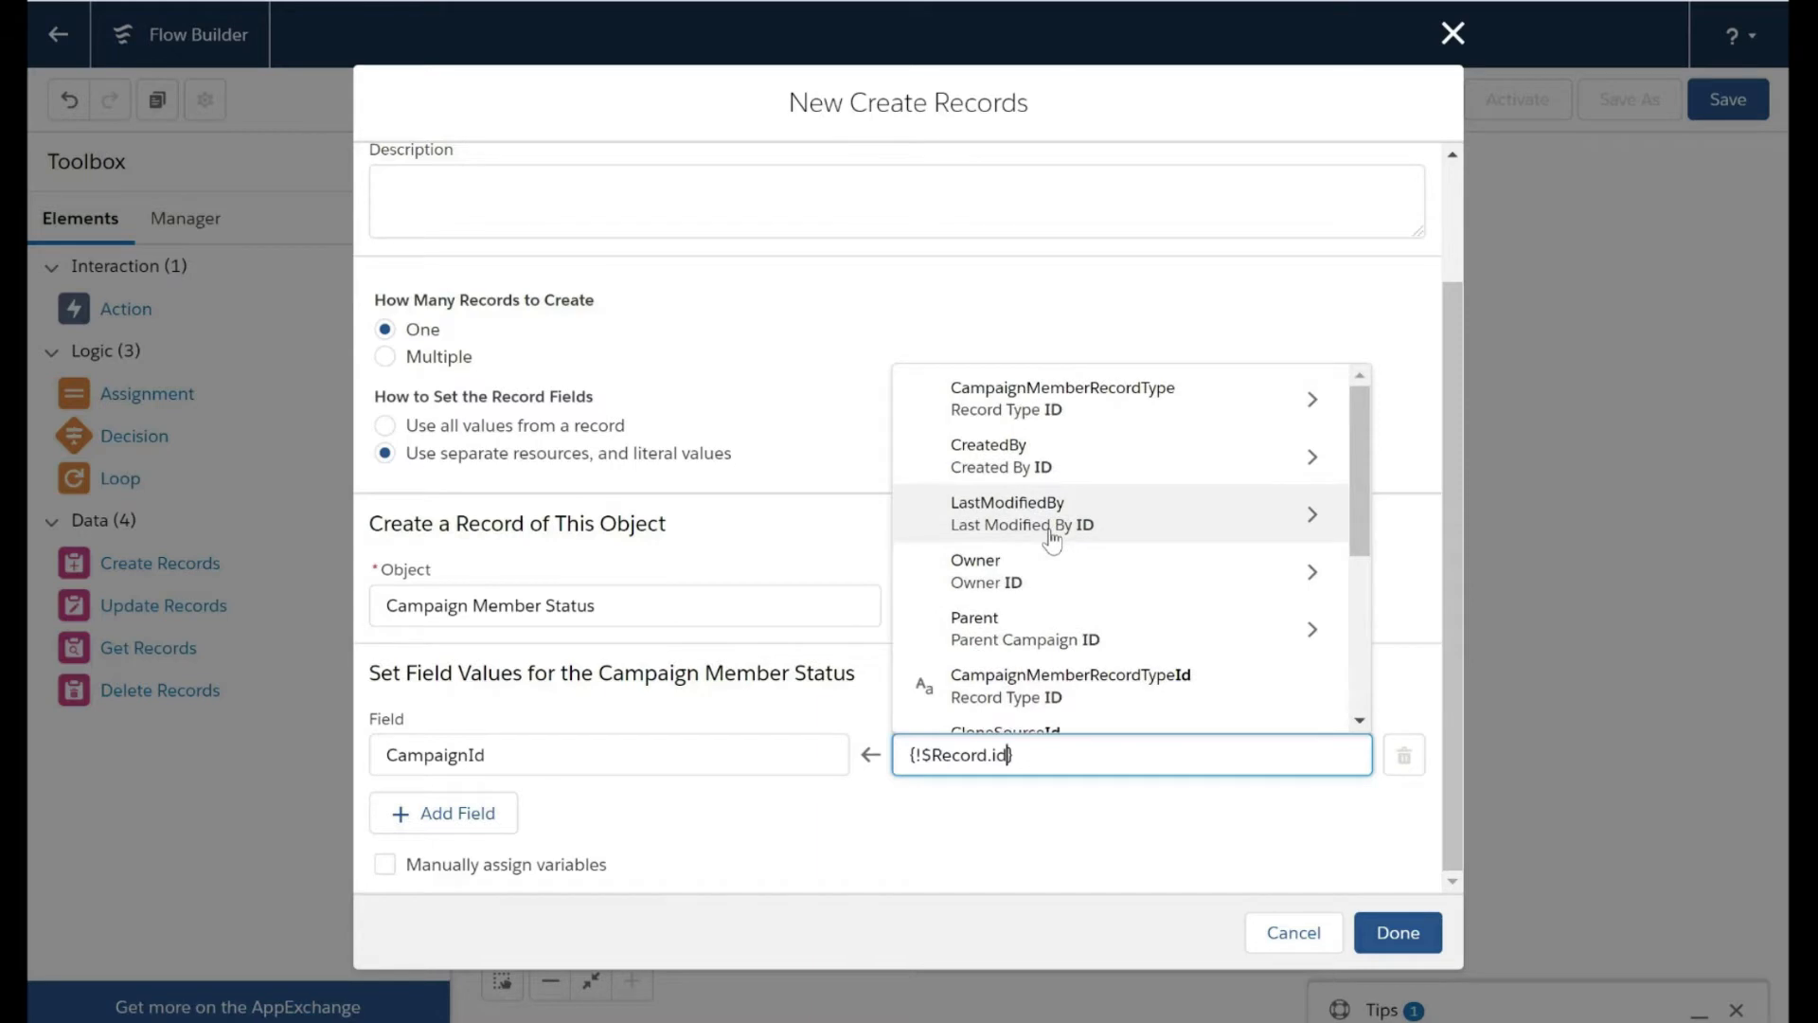
{"action": "scroll", "coordinate": [1051, 540], "scroll_direction": "down", "scroll_amount": 3}
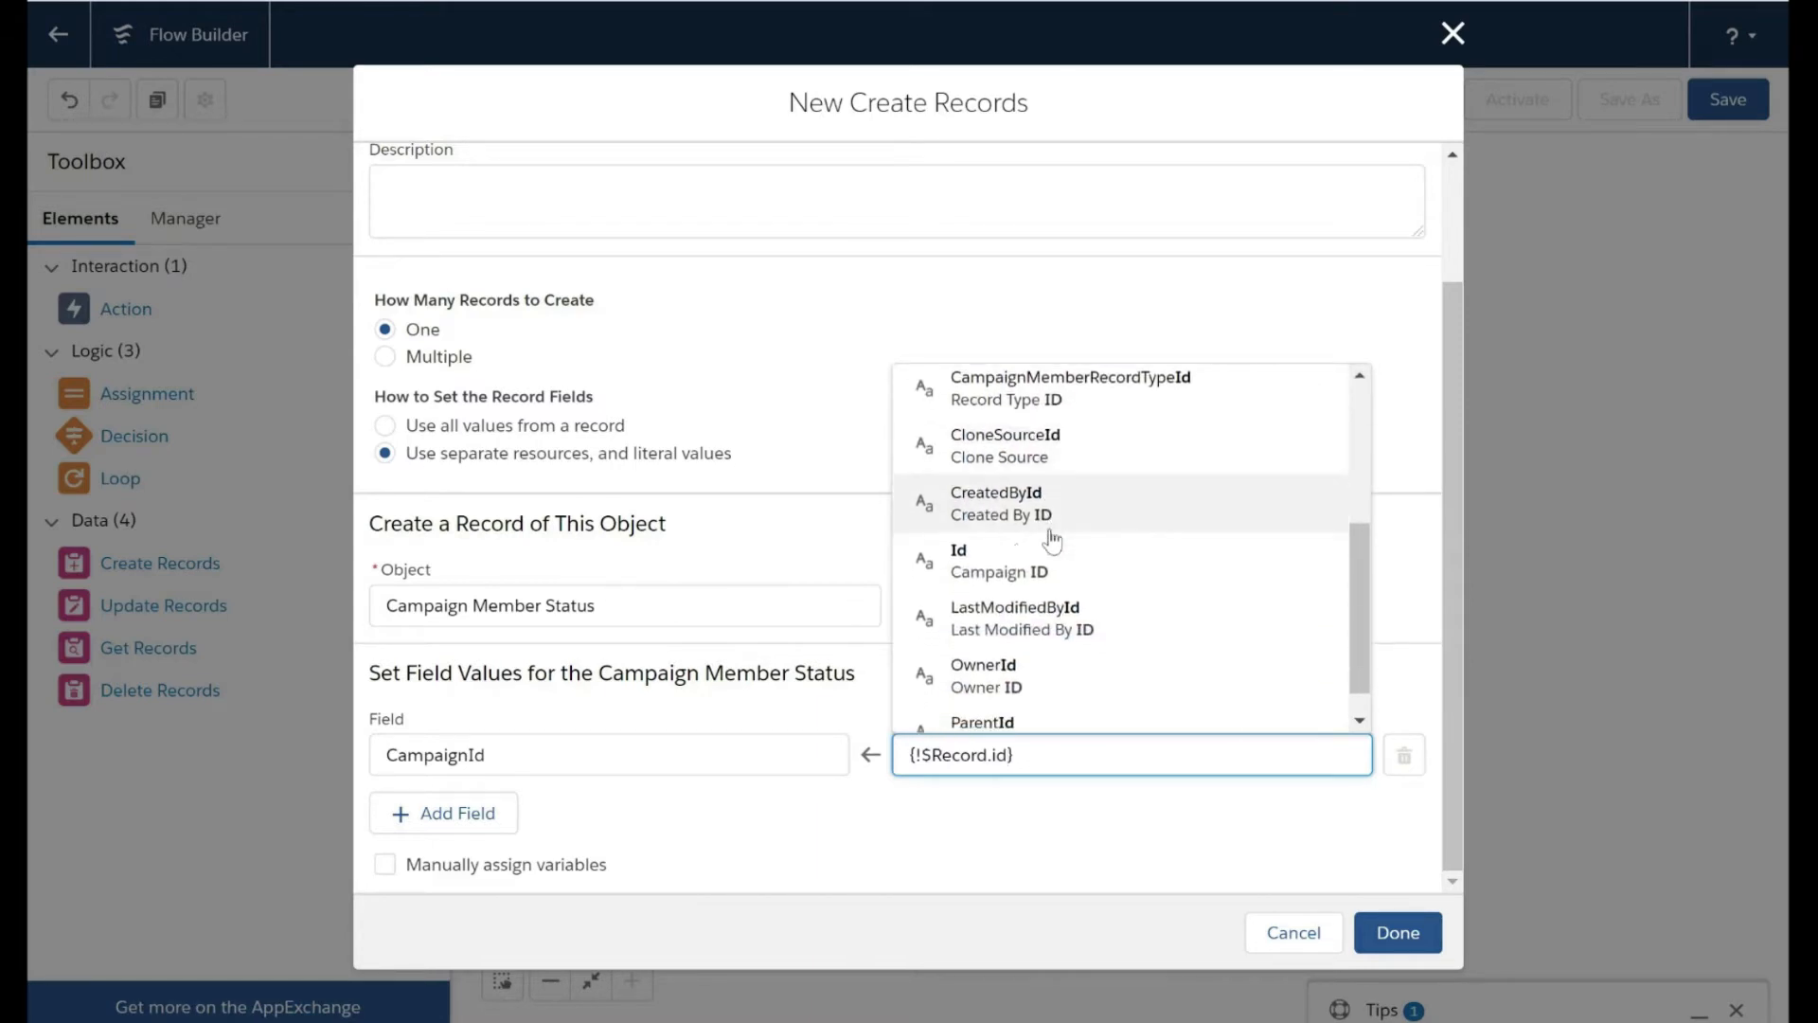
{"action": "left_click", "coordinate": [1009, 572]}
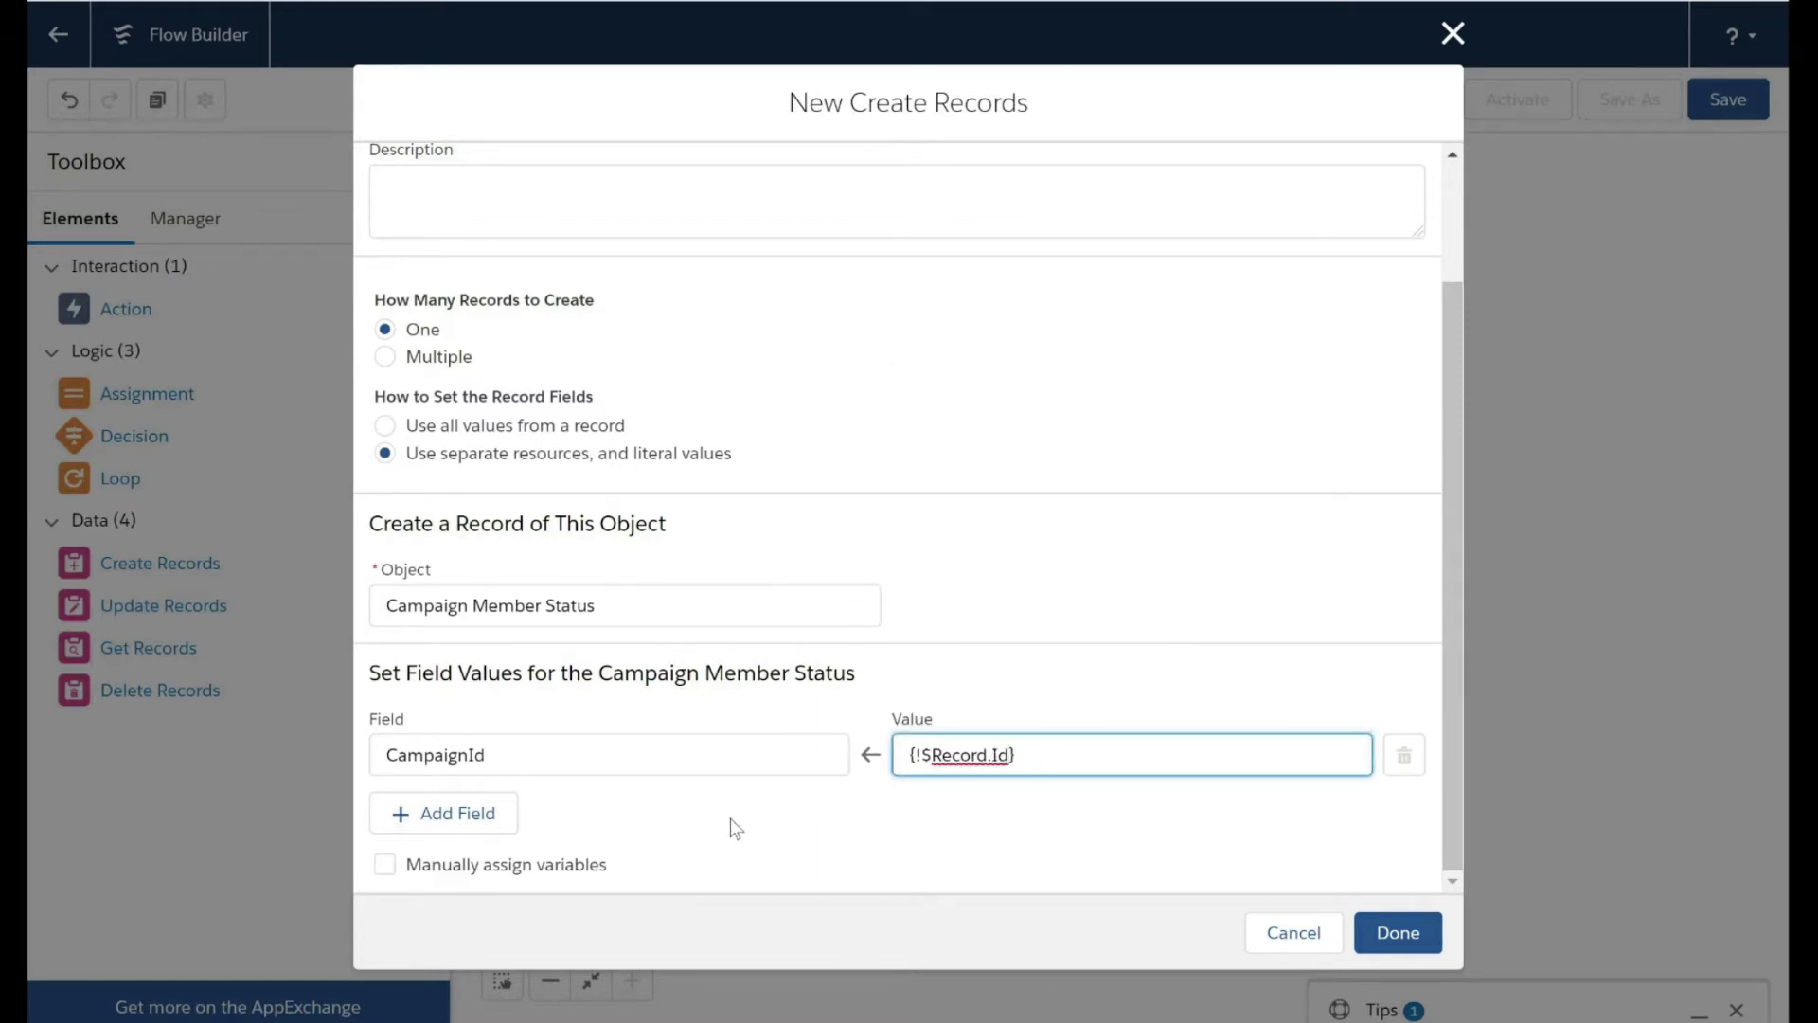
Add a second field row that sets Label to the current item from the Loop_over_status loop.
{"action": "left_click", "coordinate": [478, 817]}
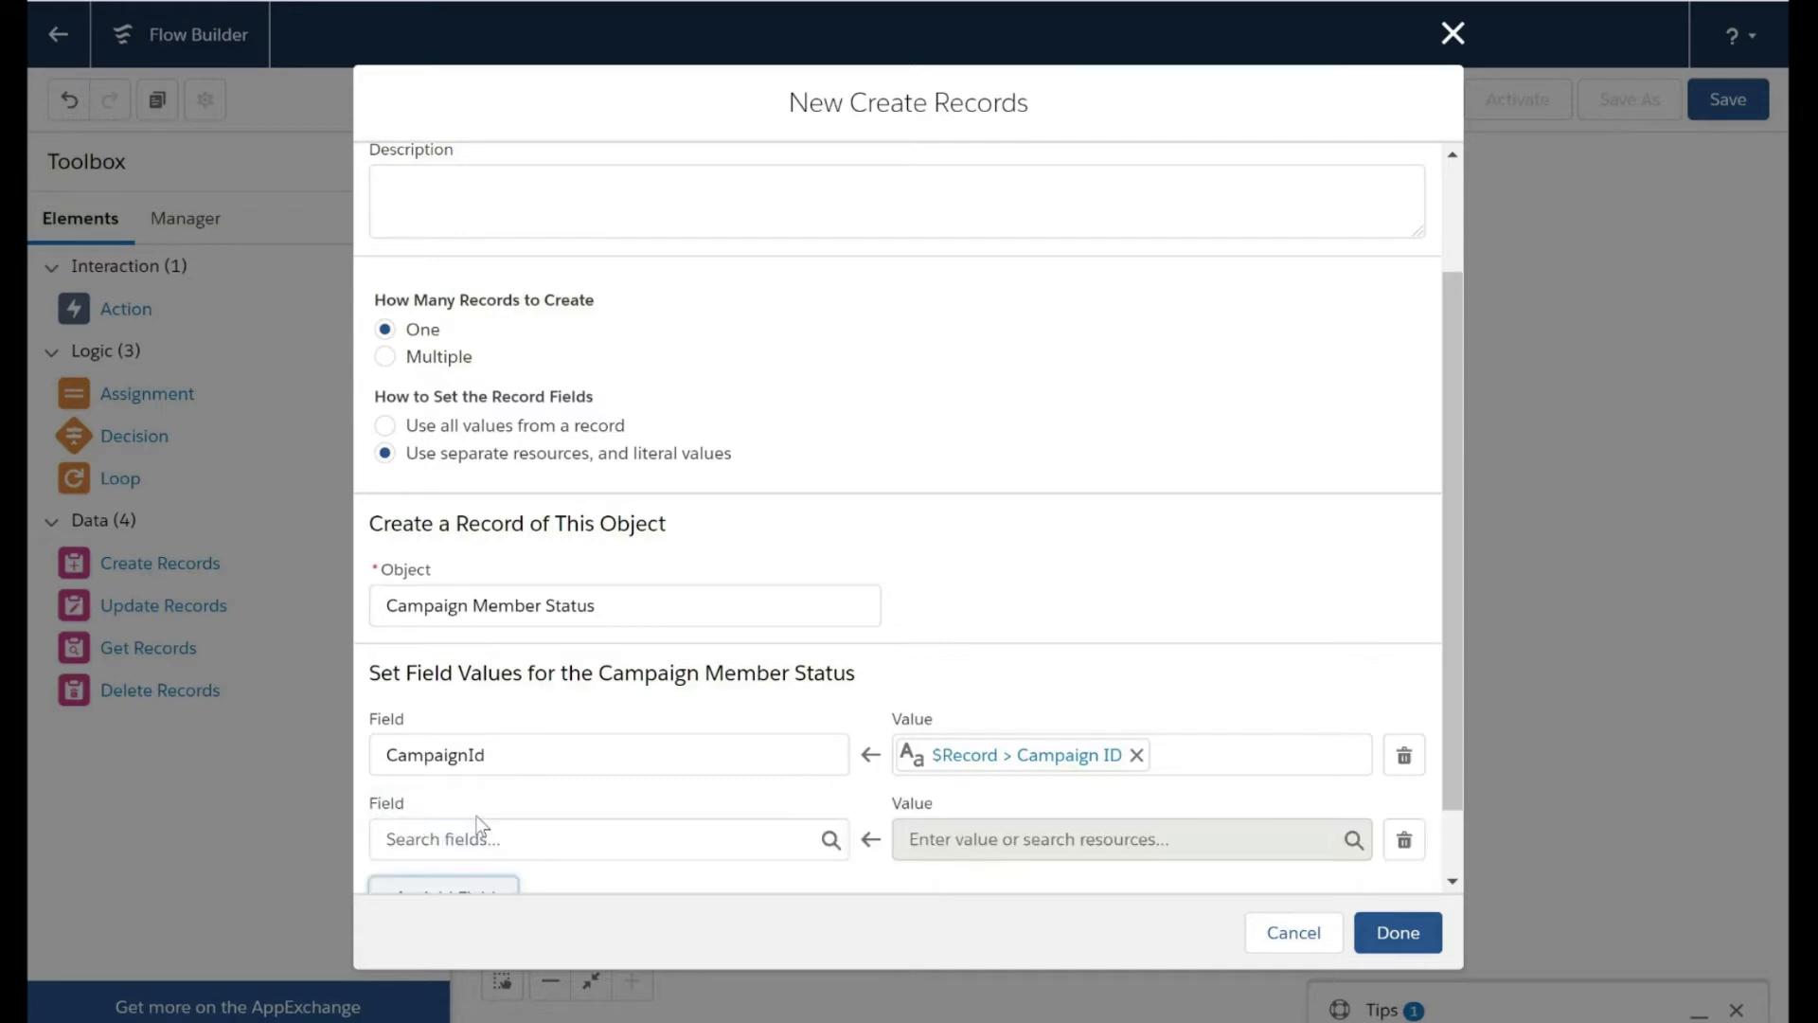
{"action": "scroll", "coordinate": [644, 812], "scroll_direction": "down", "scroll_amount": 1}
{"action": "left_click", "coordinate": [648, 774]}
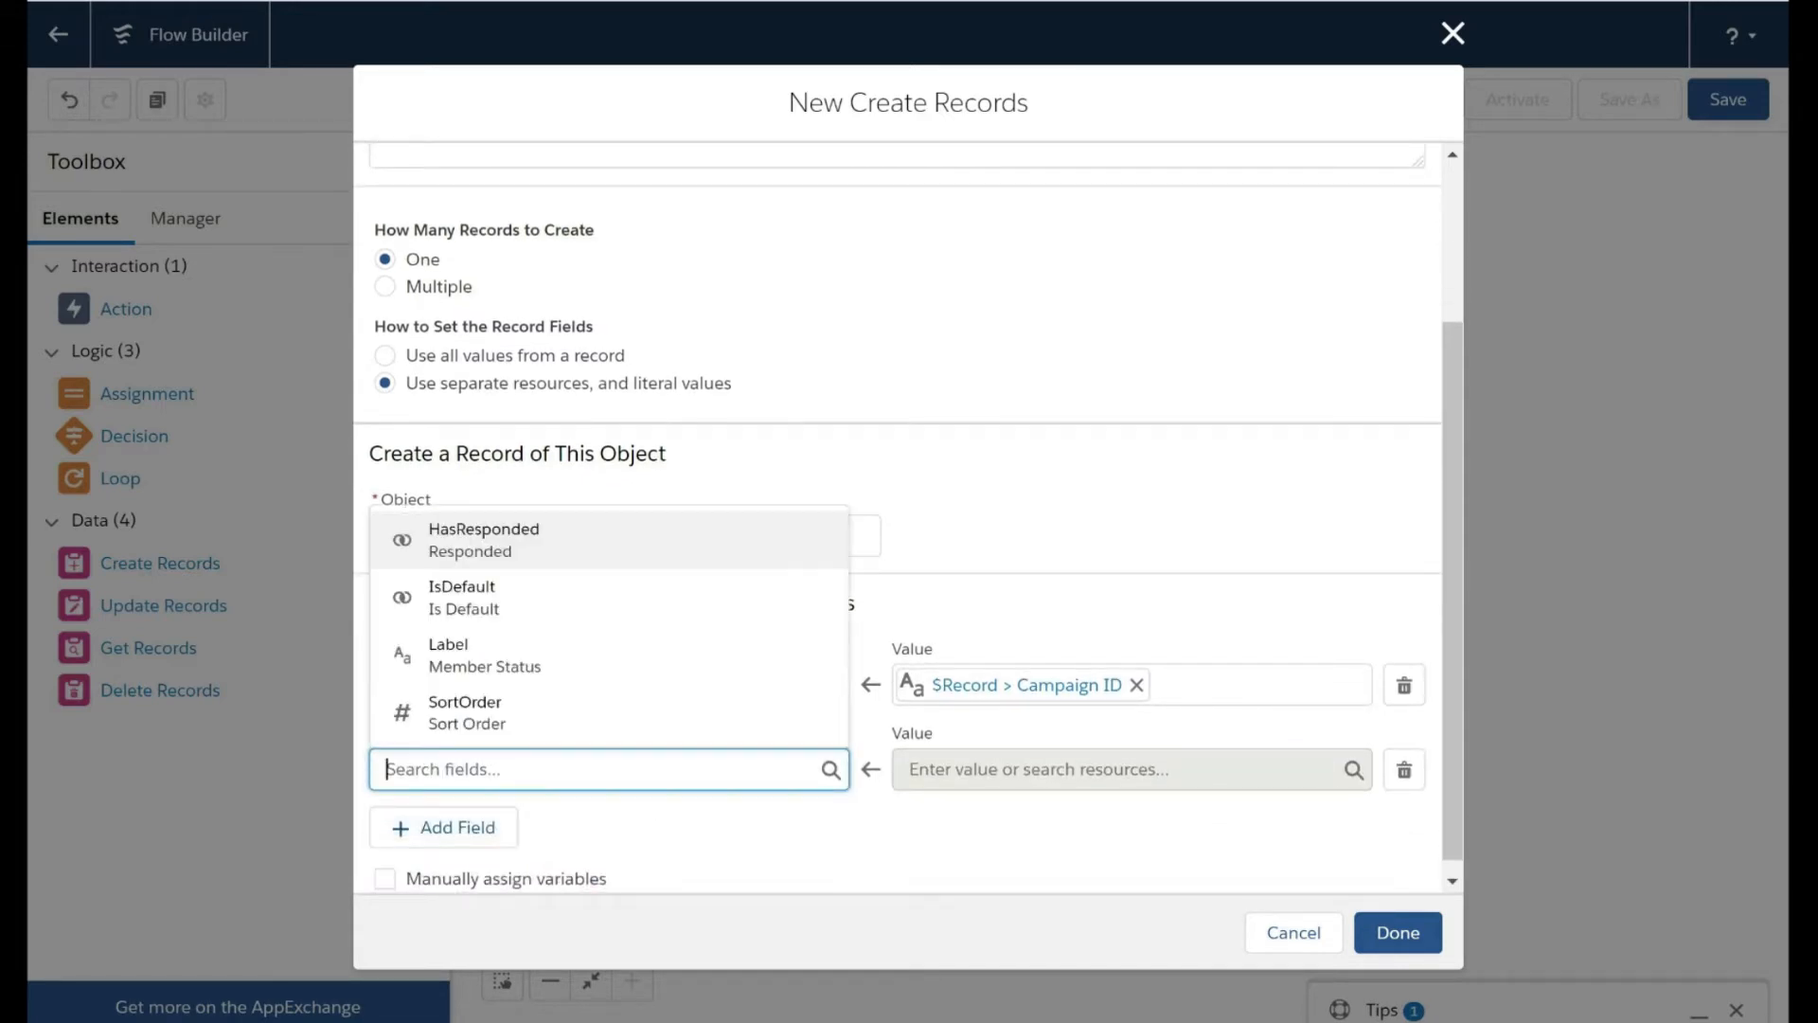
{"action": "type", "text": "label"}
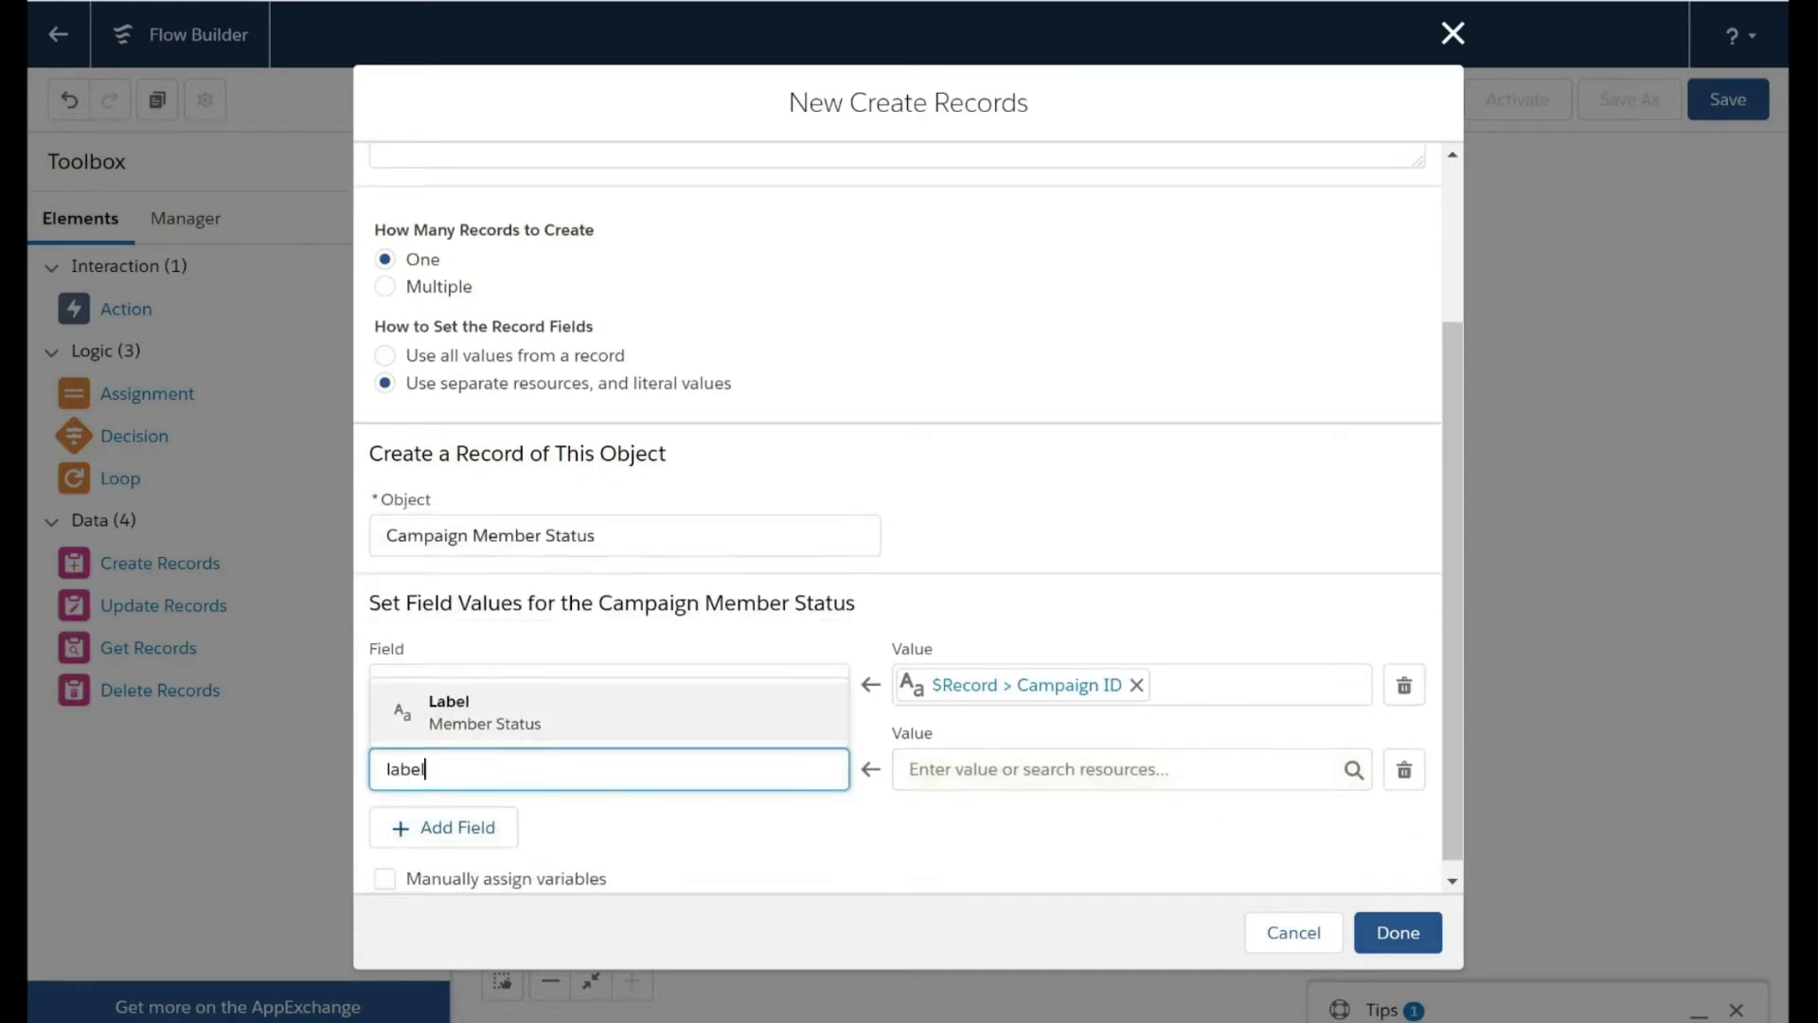
{"action": "key", "text": "Return"}
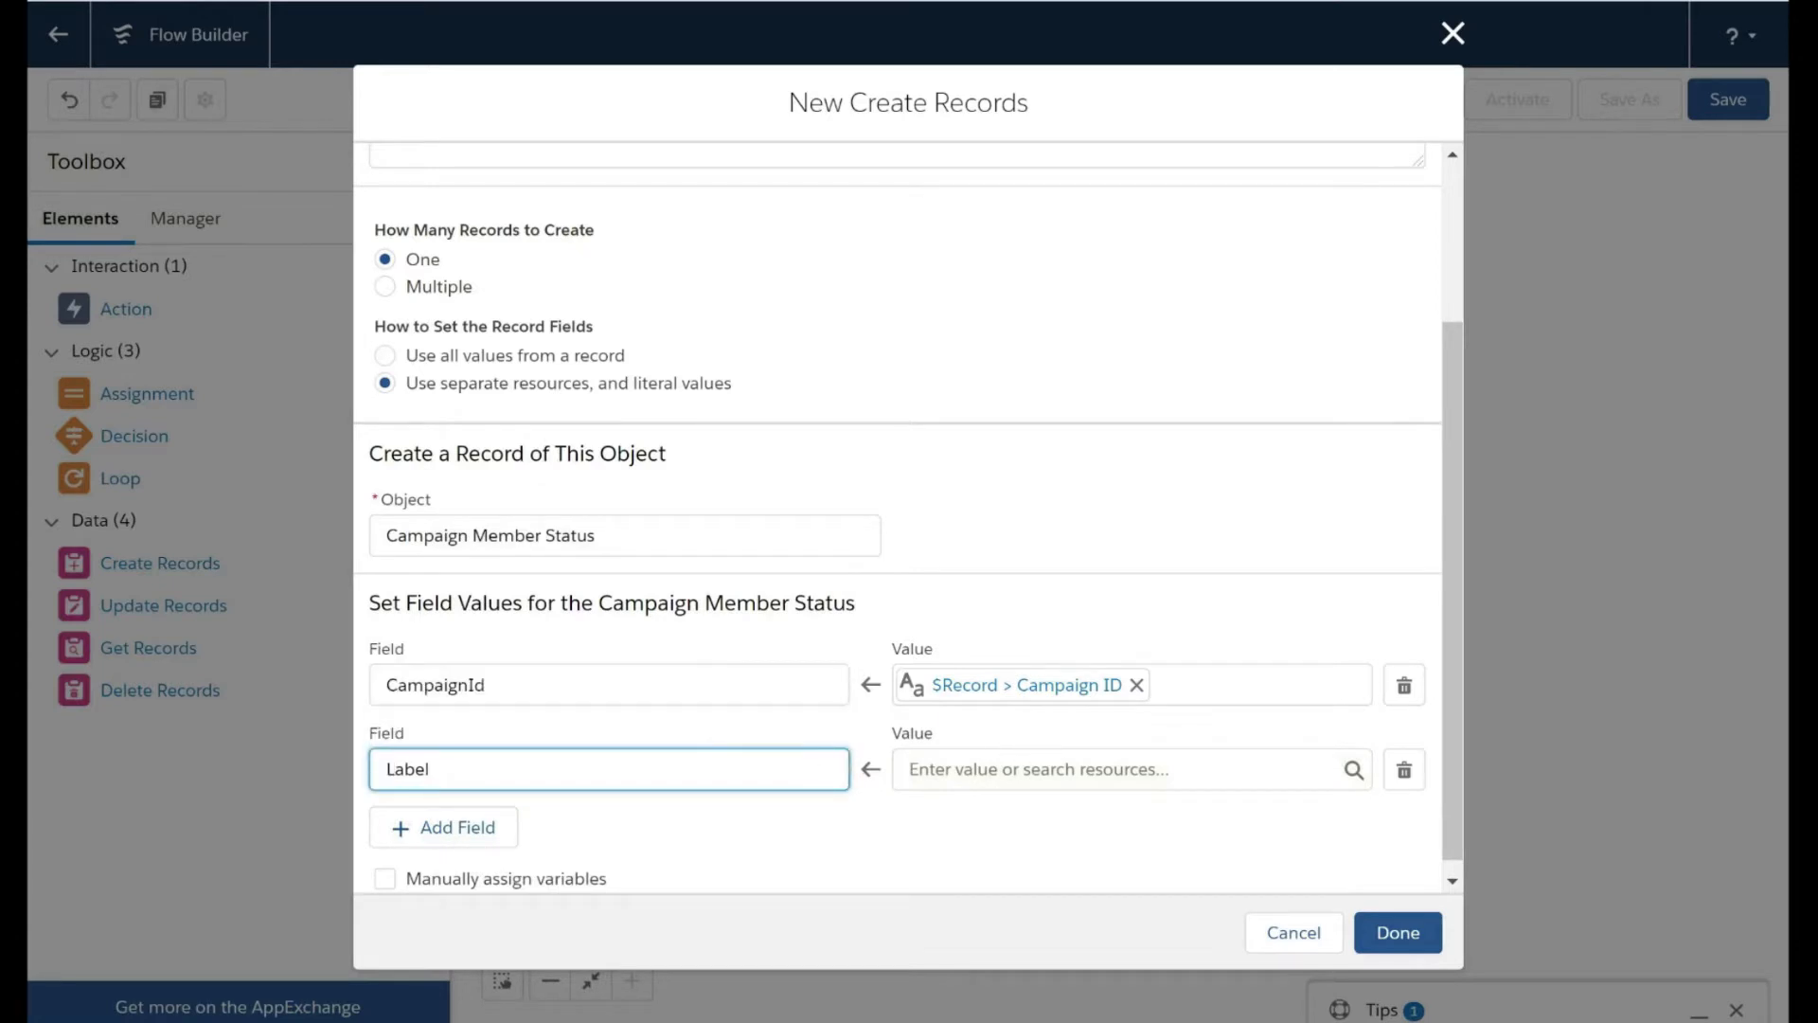
{"action": "key", "text": "Tab"}
{"action": "type", "text": "stat"}
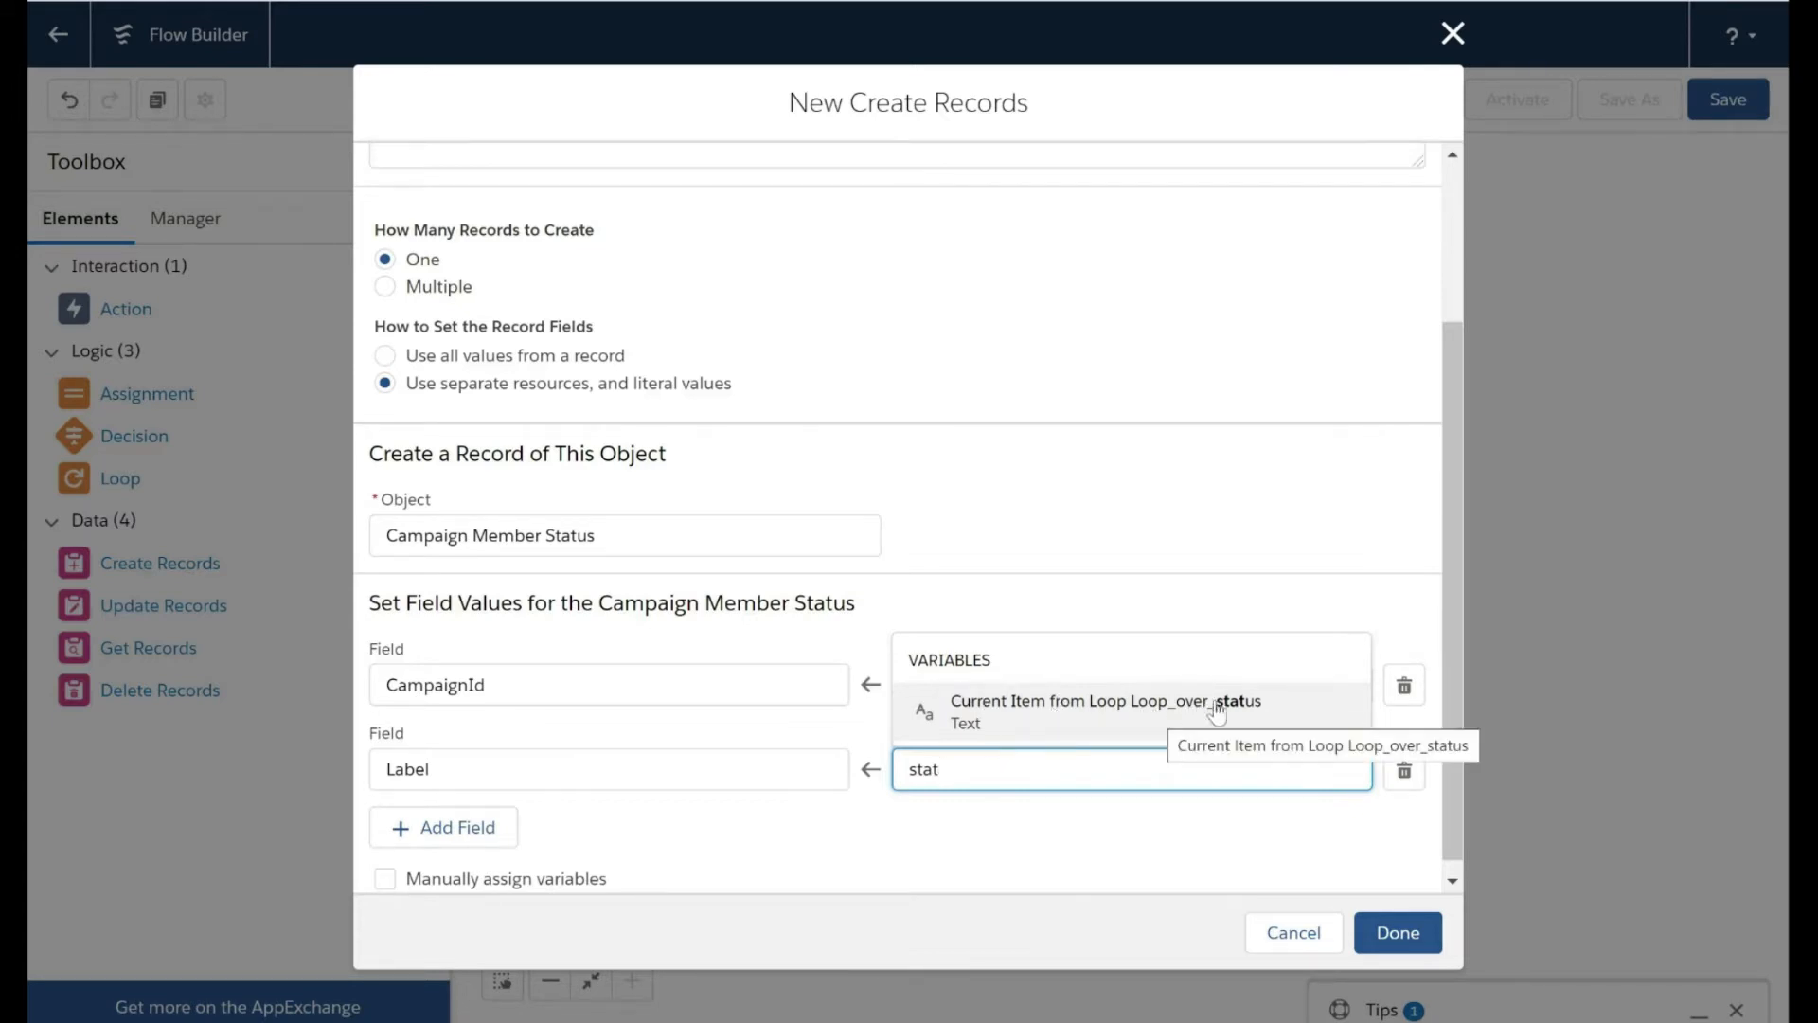
{"action": "left_click", "coordinate": [1021, 729]}
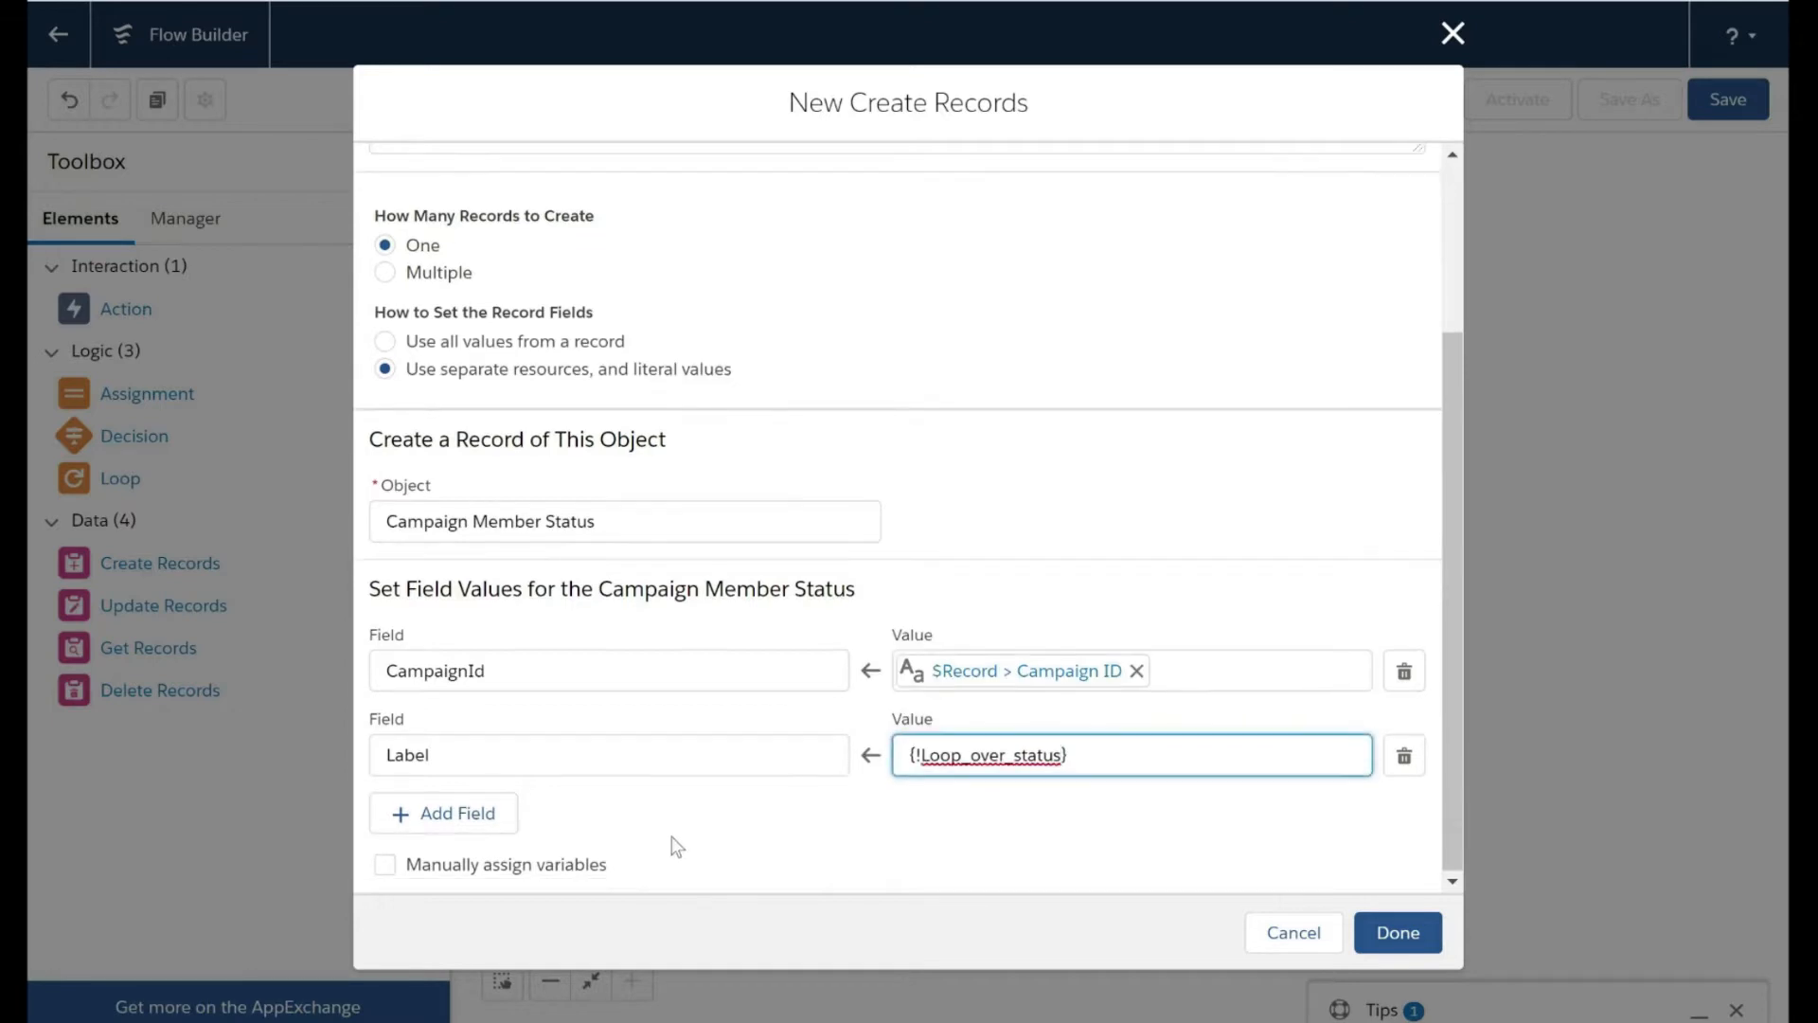
Finish the Create Records element and connect Loop over status to it for each item in the collection.
{"action": "left_click", "coordinate": [1396, 928]}
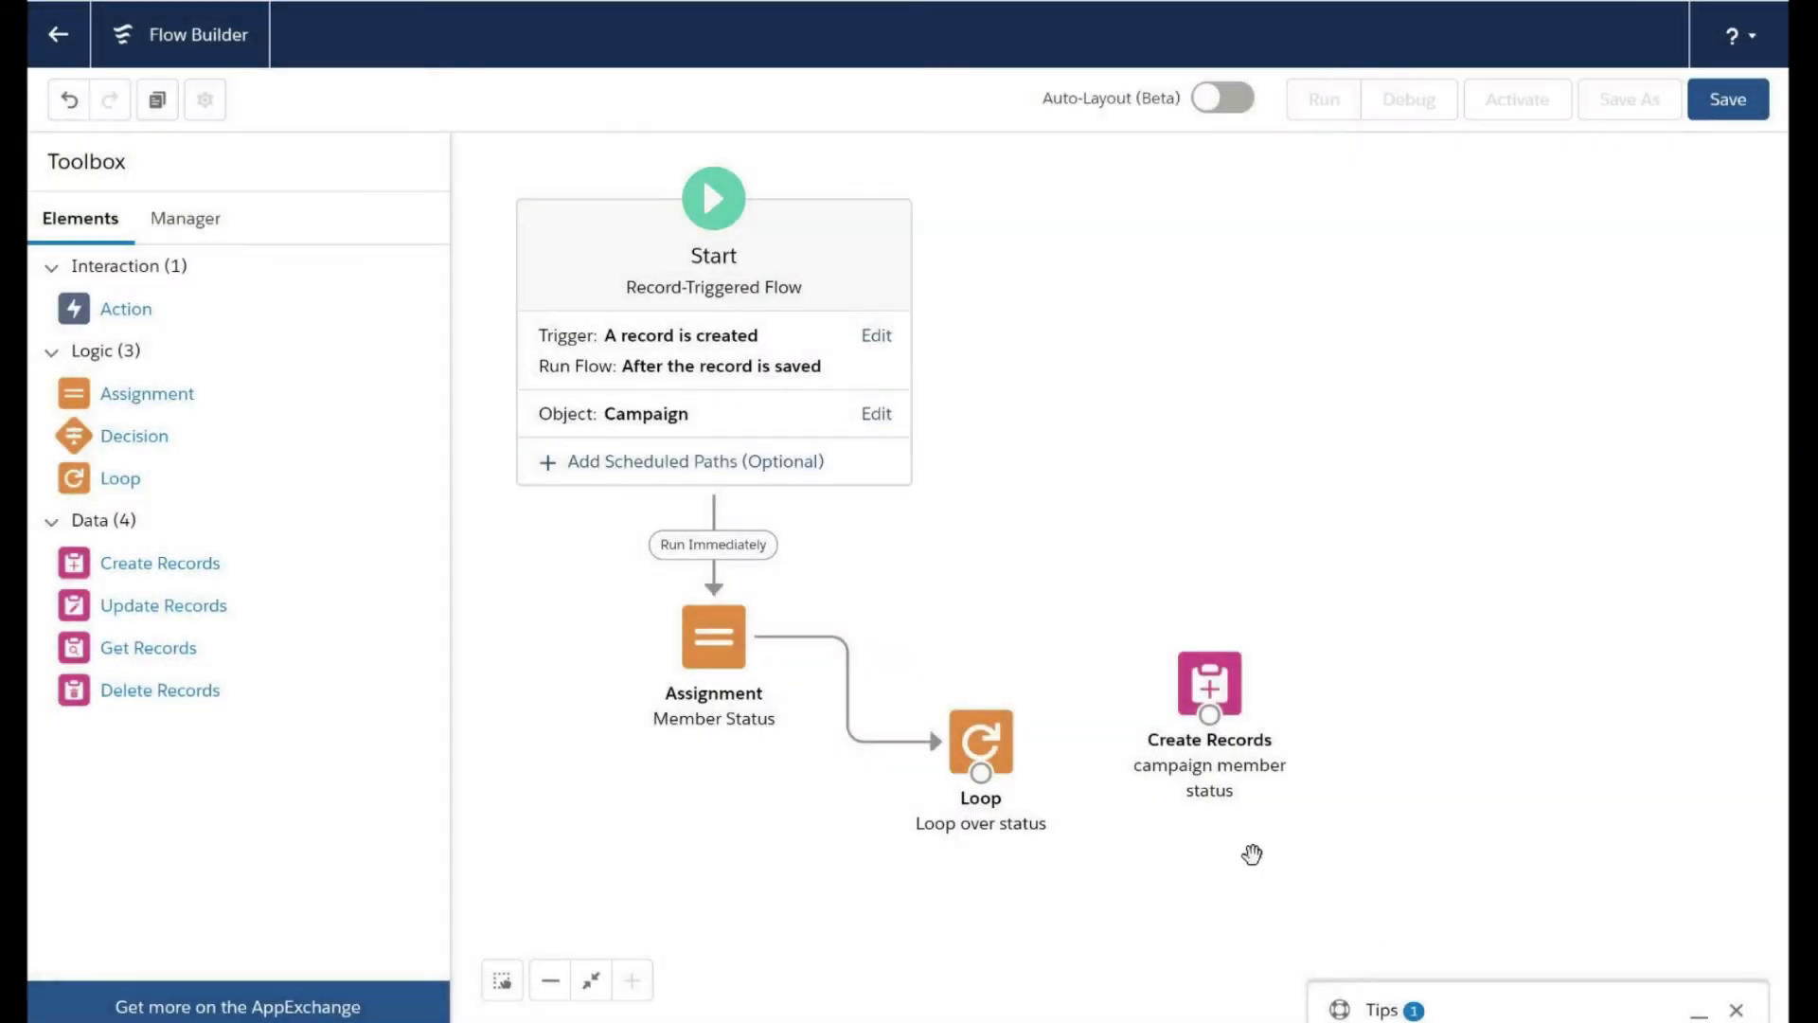
{"action": "left_click_drag", "start_coordinate": [982, 782], "coordinate": [1206, 732]}
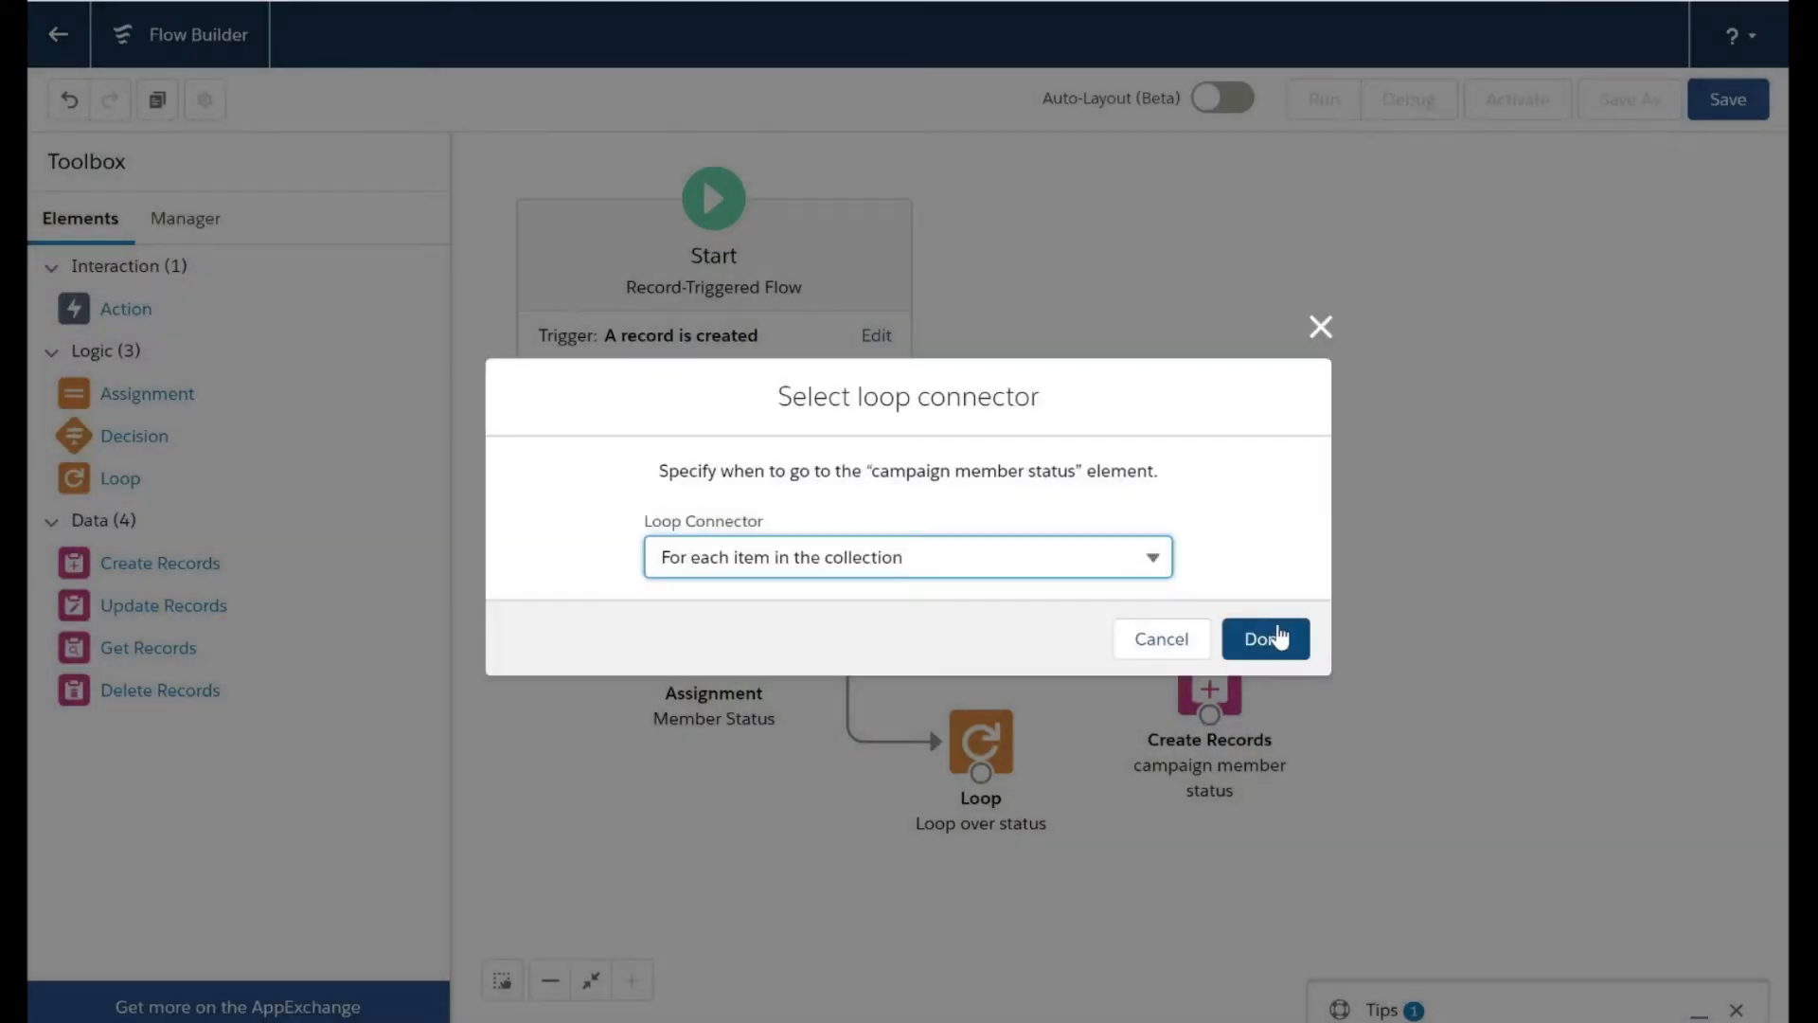
{"action": "left_click", "coordinate": [1276, 637]}
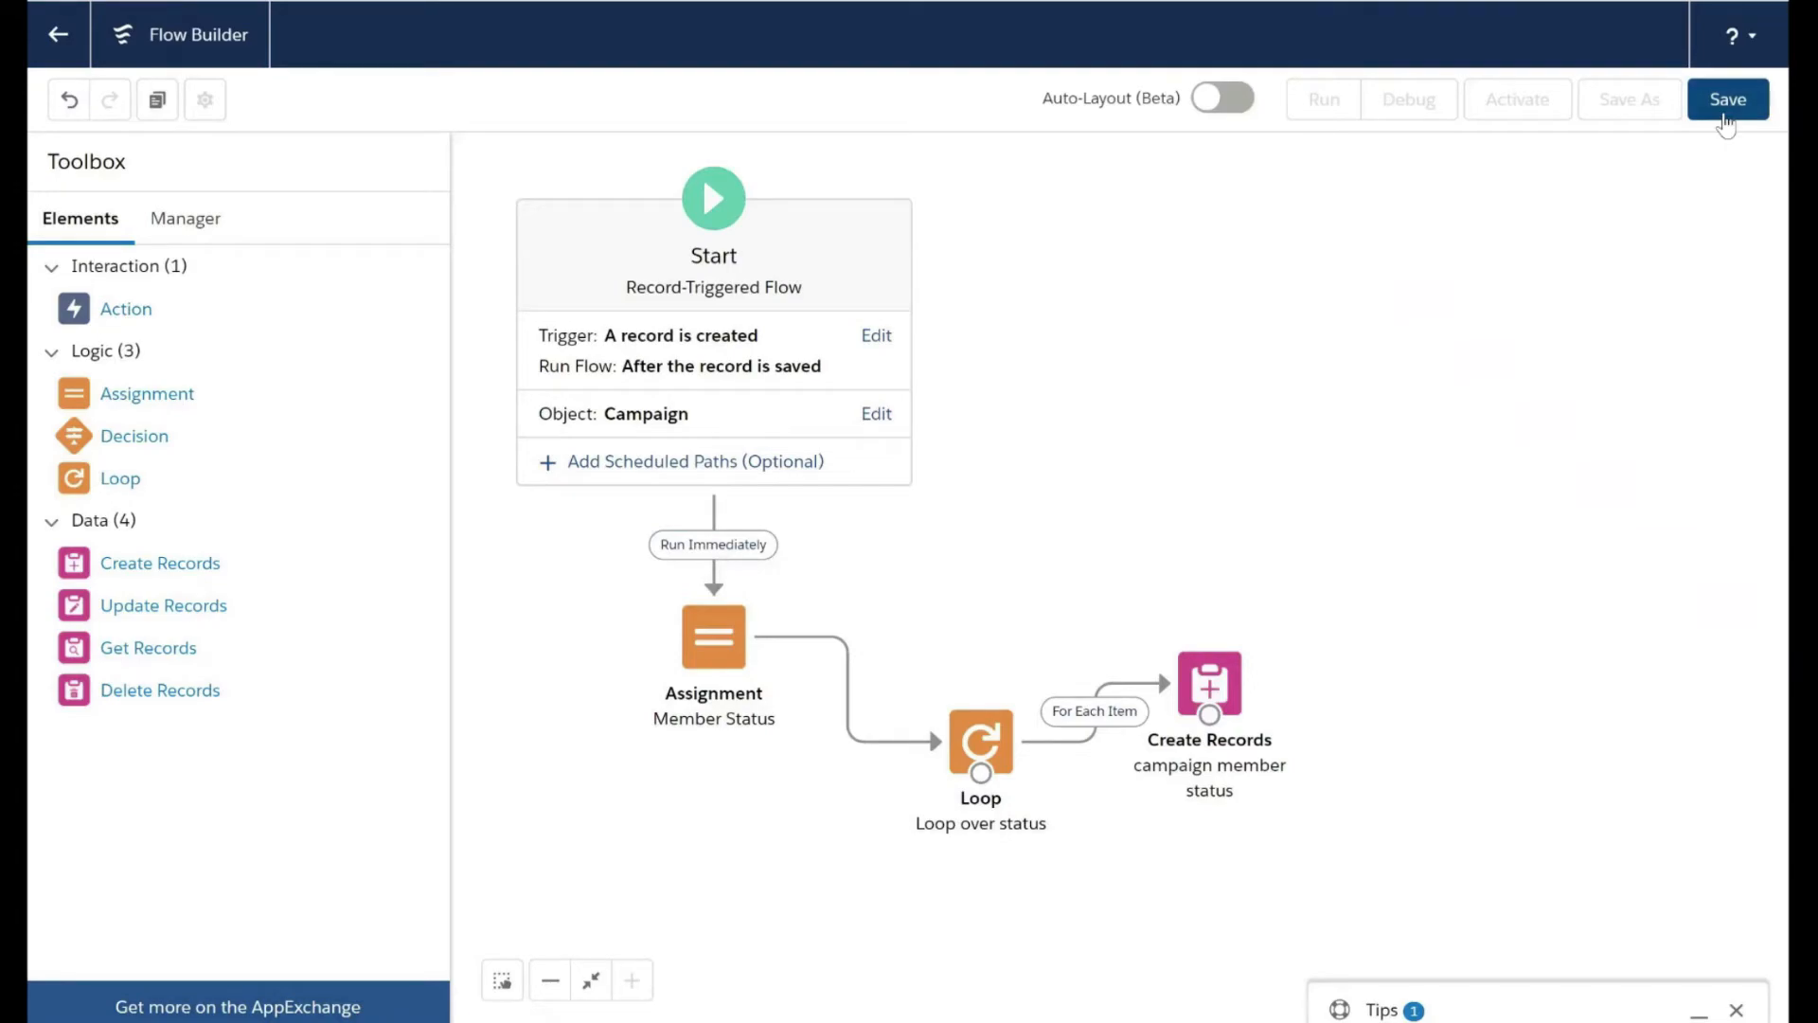
Save the flow labelled Addition of new member status with the description "We are going to add new campaign member status in the campaign member status object.".
{"action": "left_click", "coordinate": [1726, 104]}
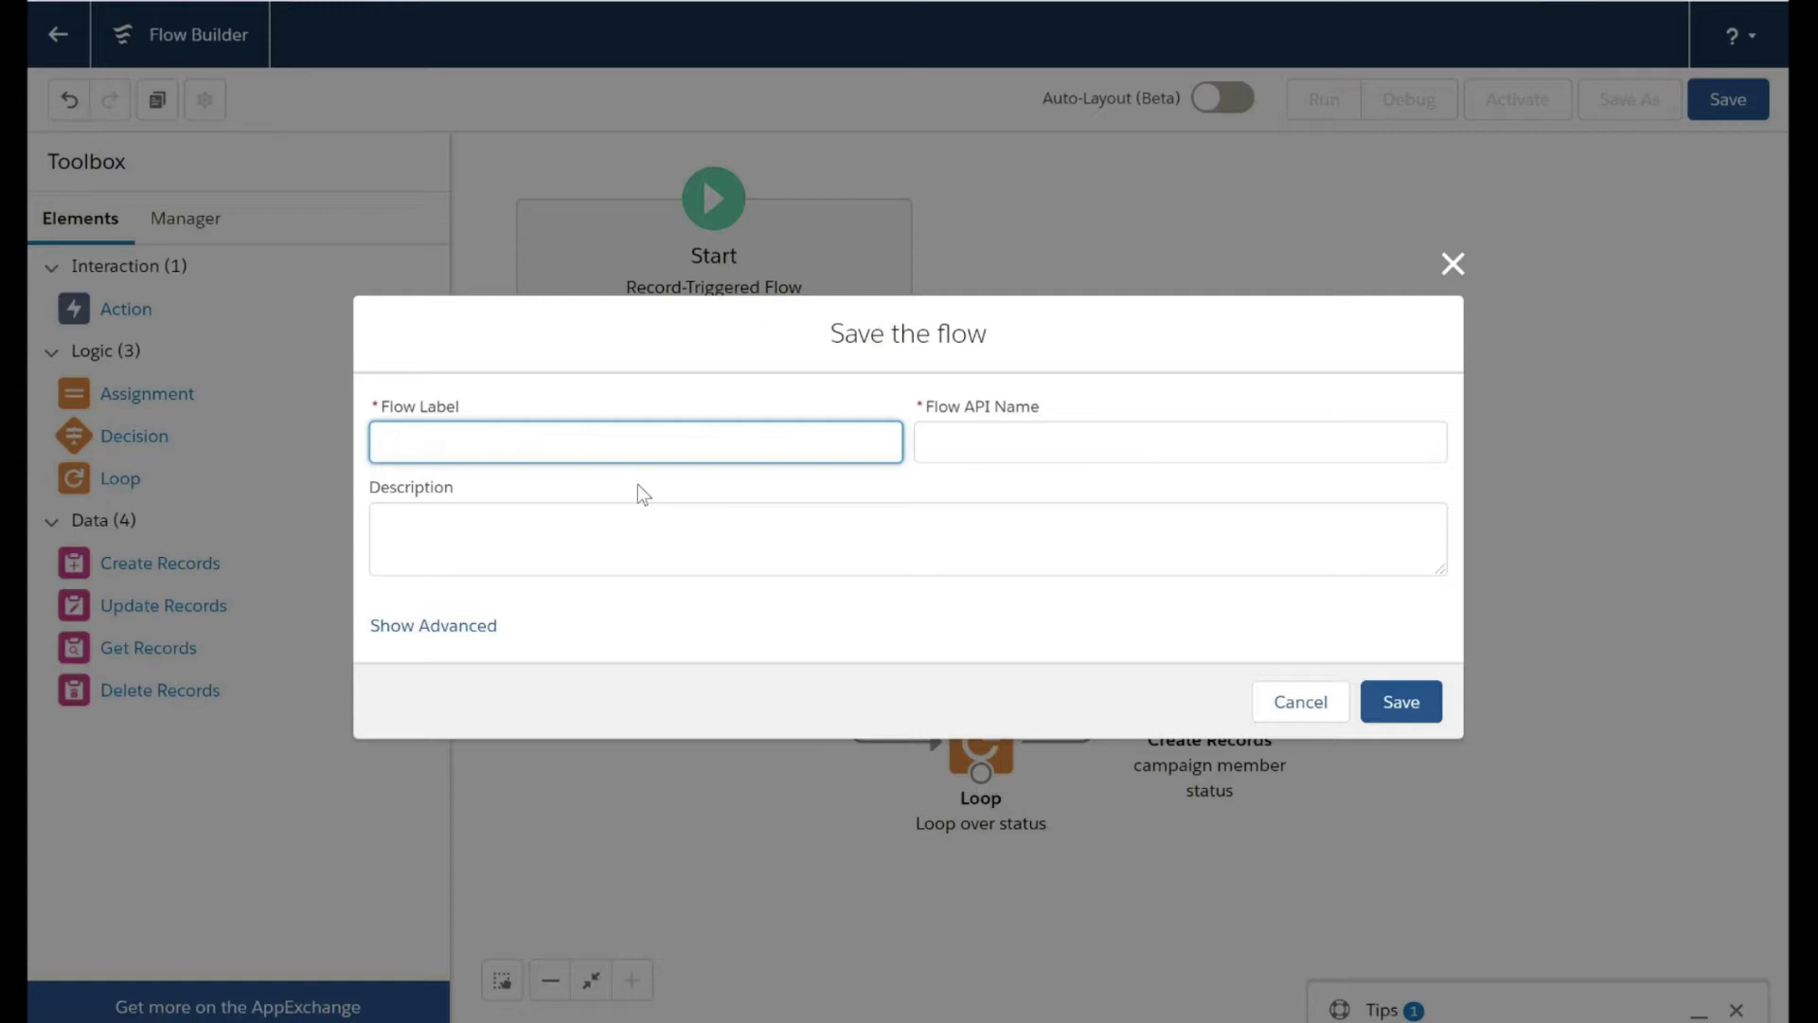
{"action": "type", "text": "Addition of new member stat"}
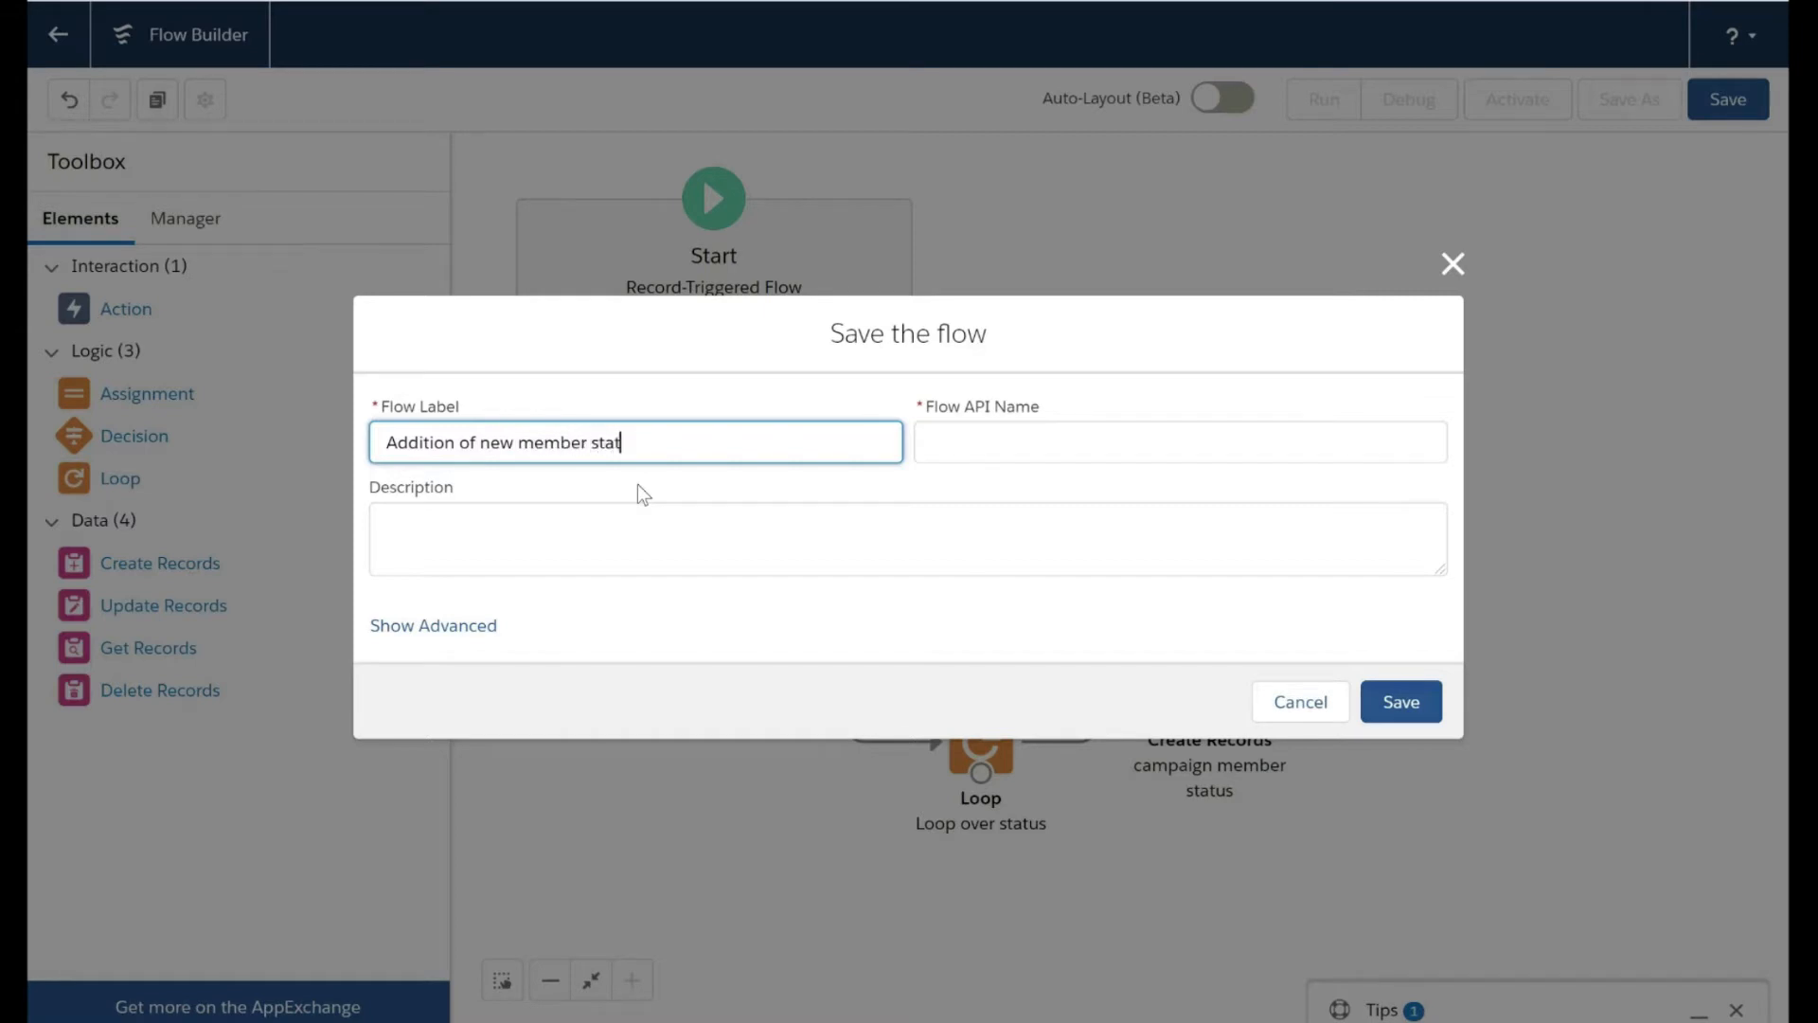
{"action": "type", "text": "us"}
{"action": "left_click", "coordinate": [793, 601]}
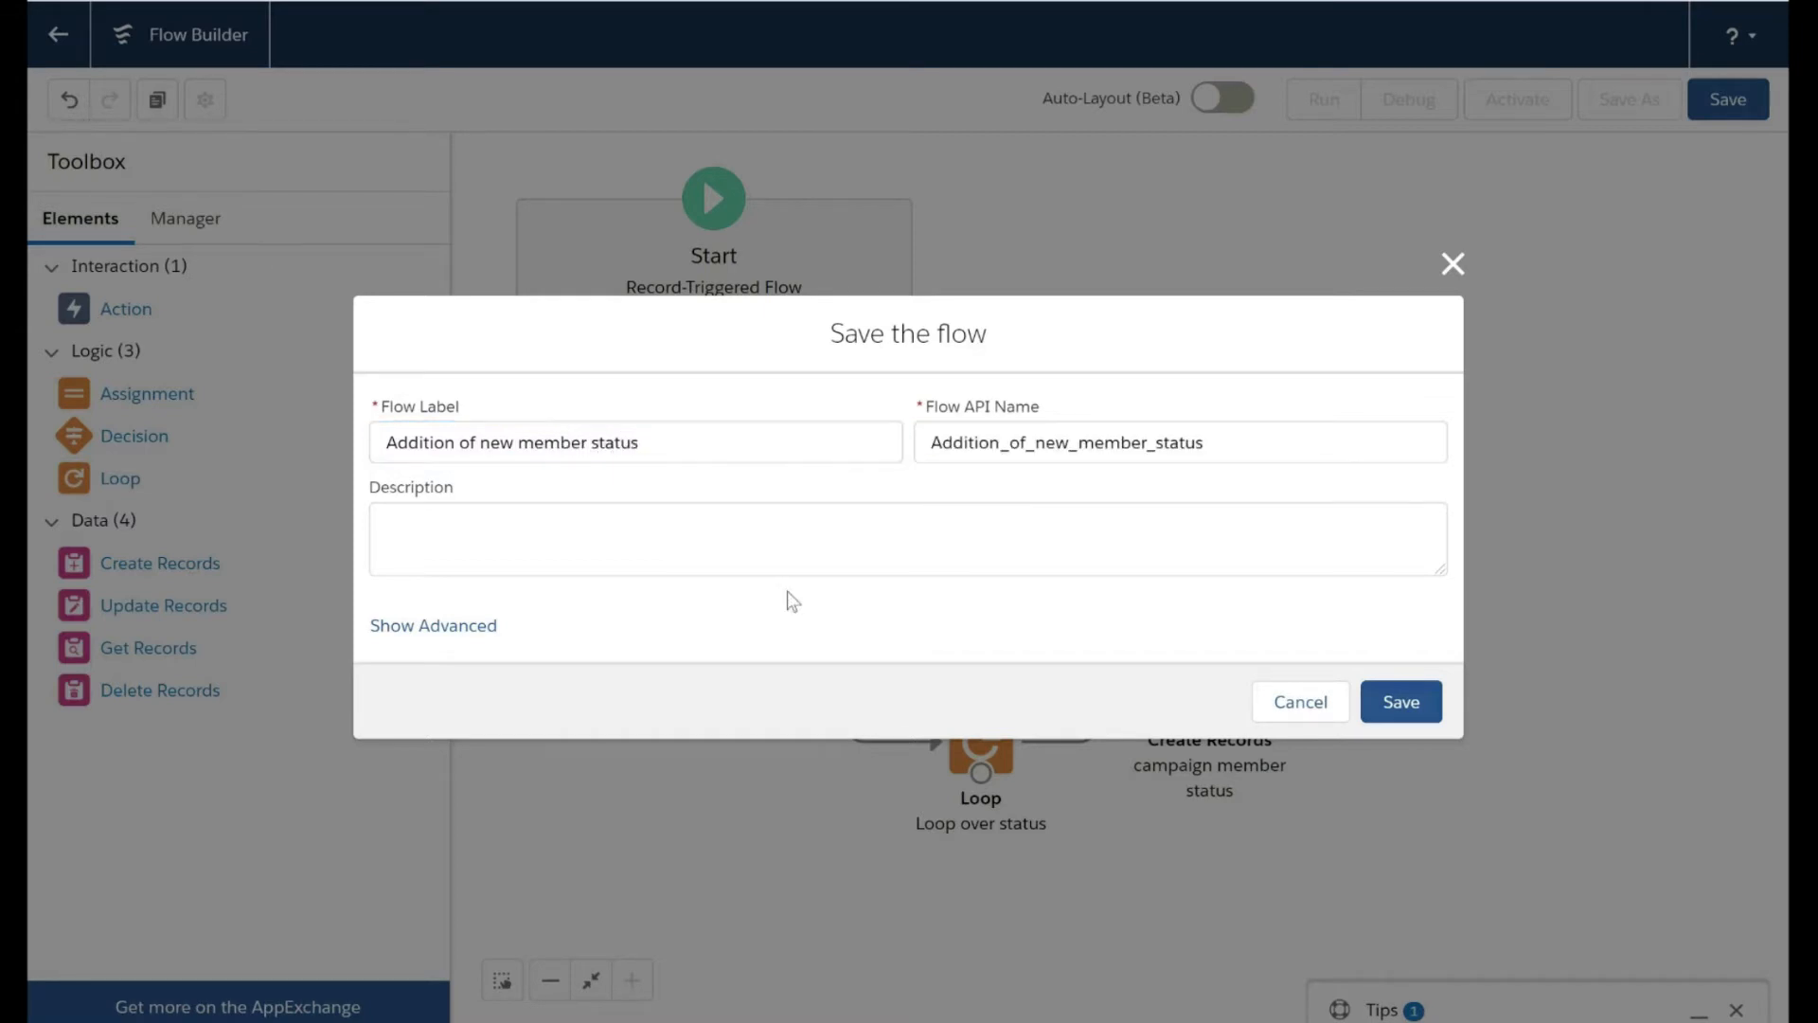
{"action": "left_click", "coordinate": [708, 537]}
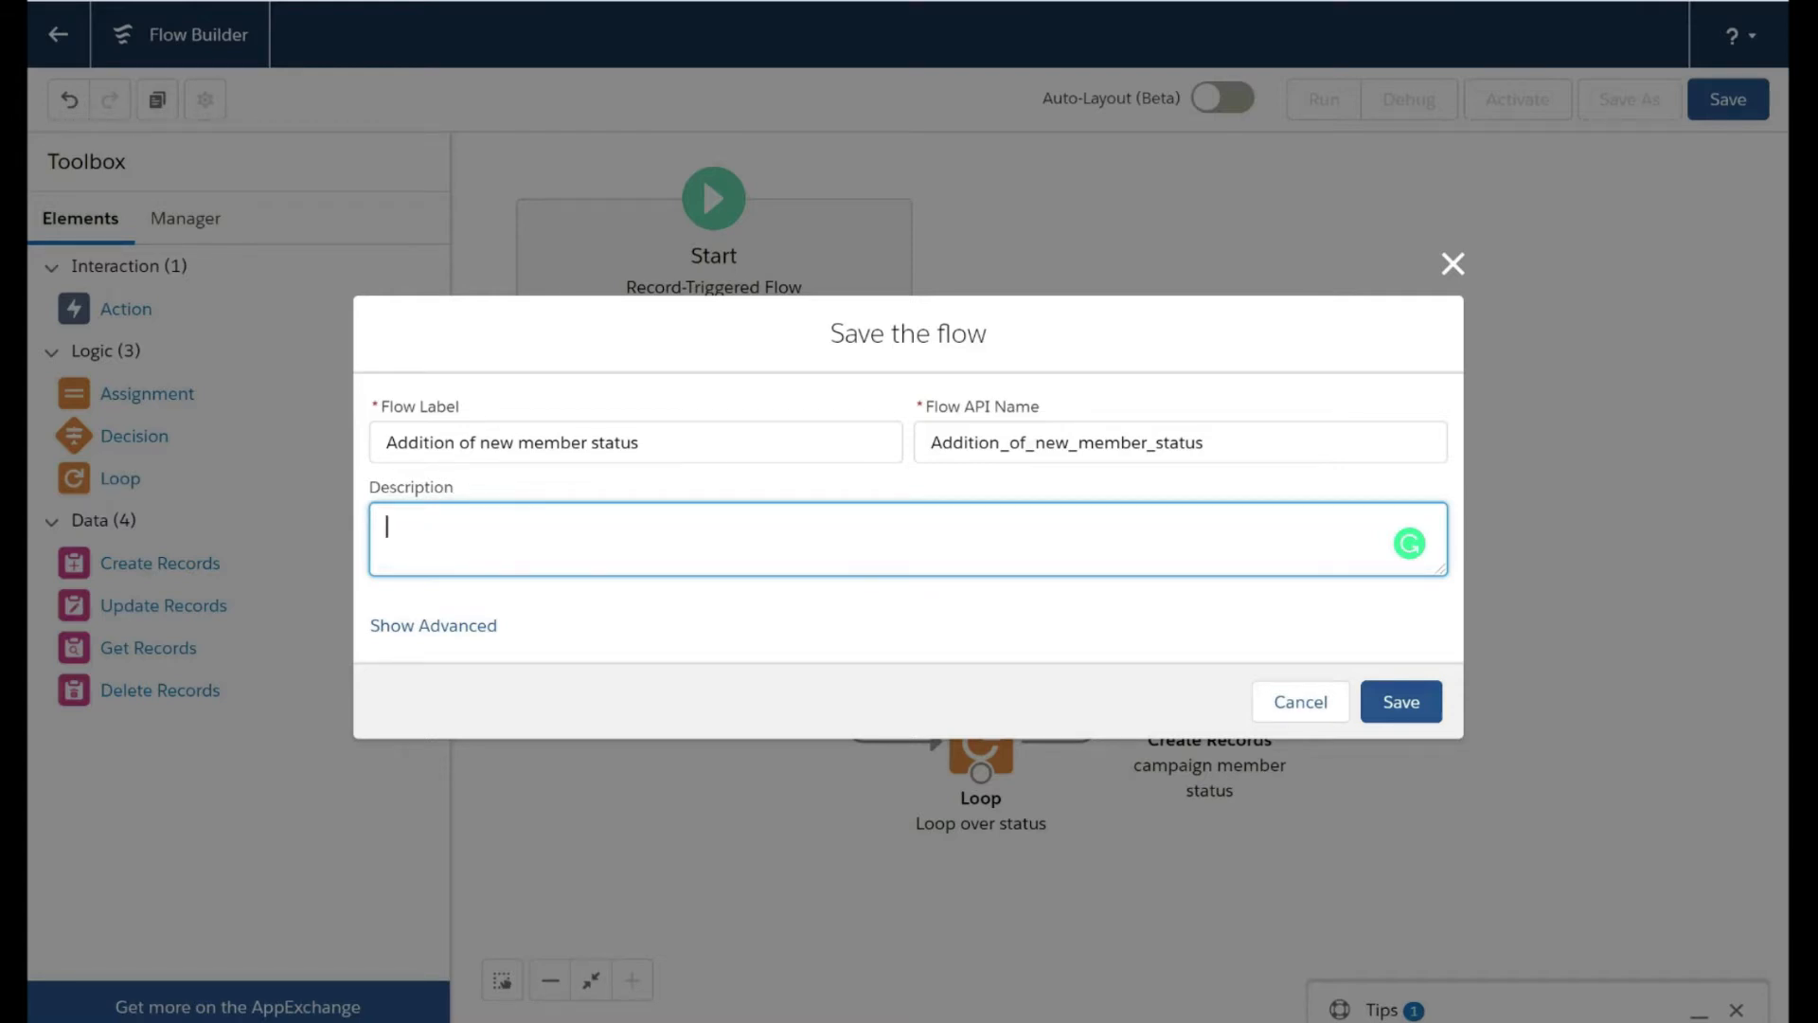
{"action": "type", "text": "We are going to add new ca"}
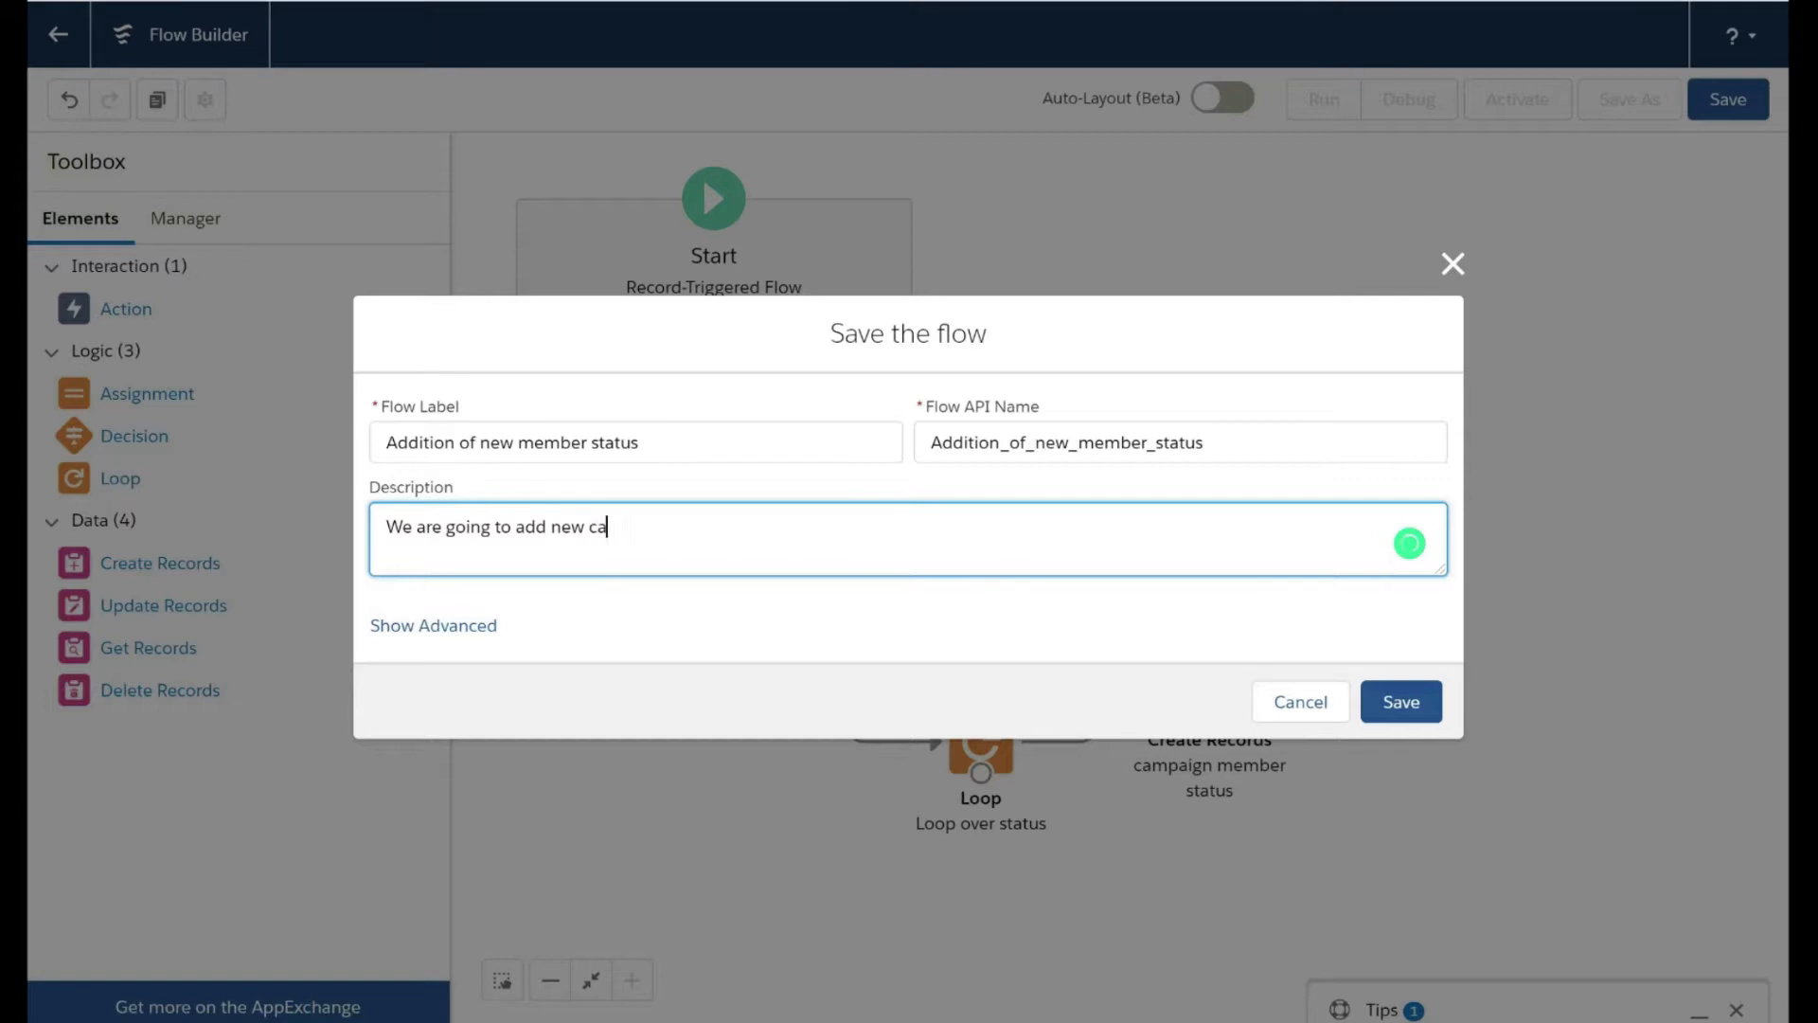
{"action": "type", "text": "mpaign member status"}
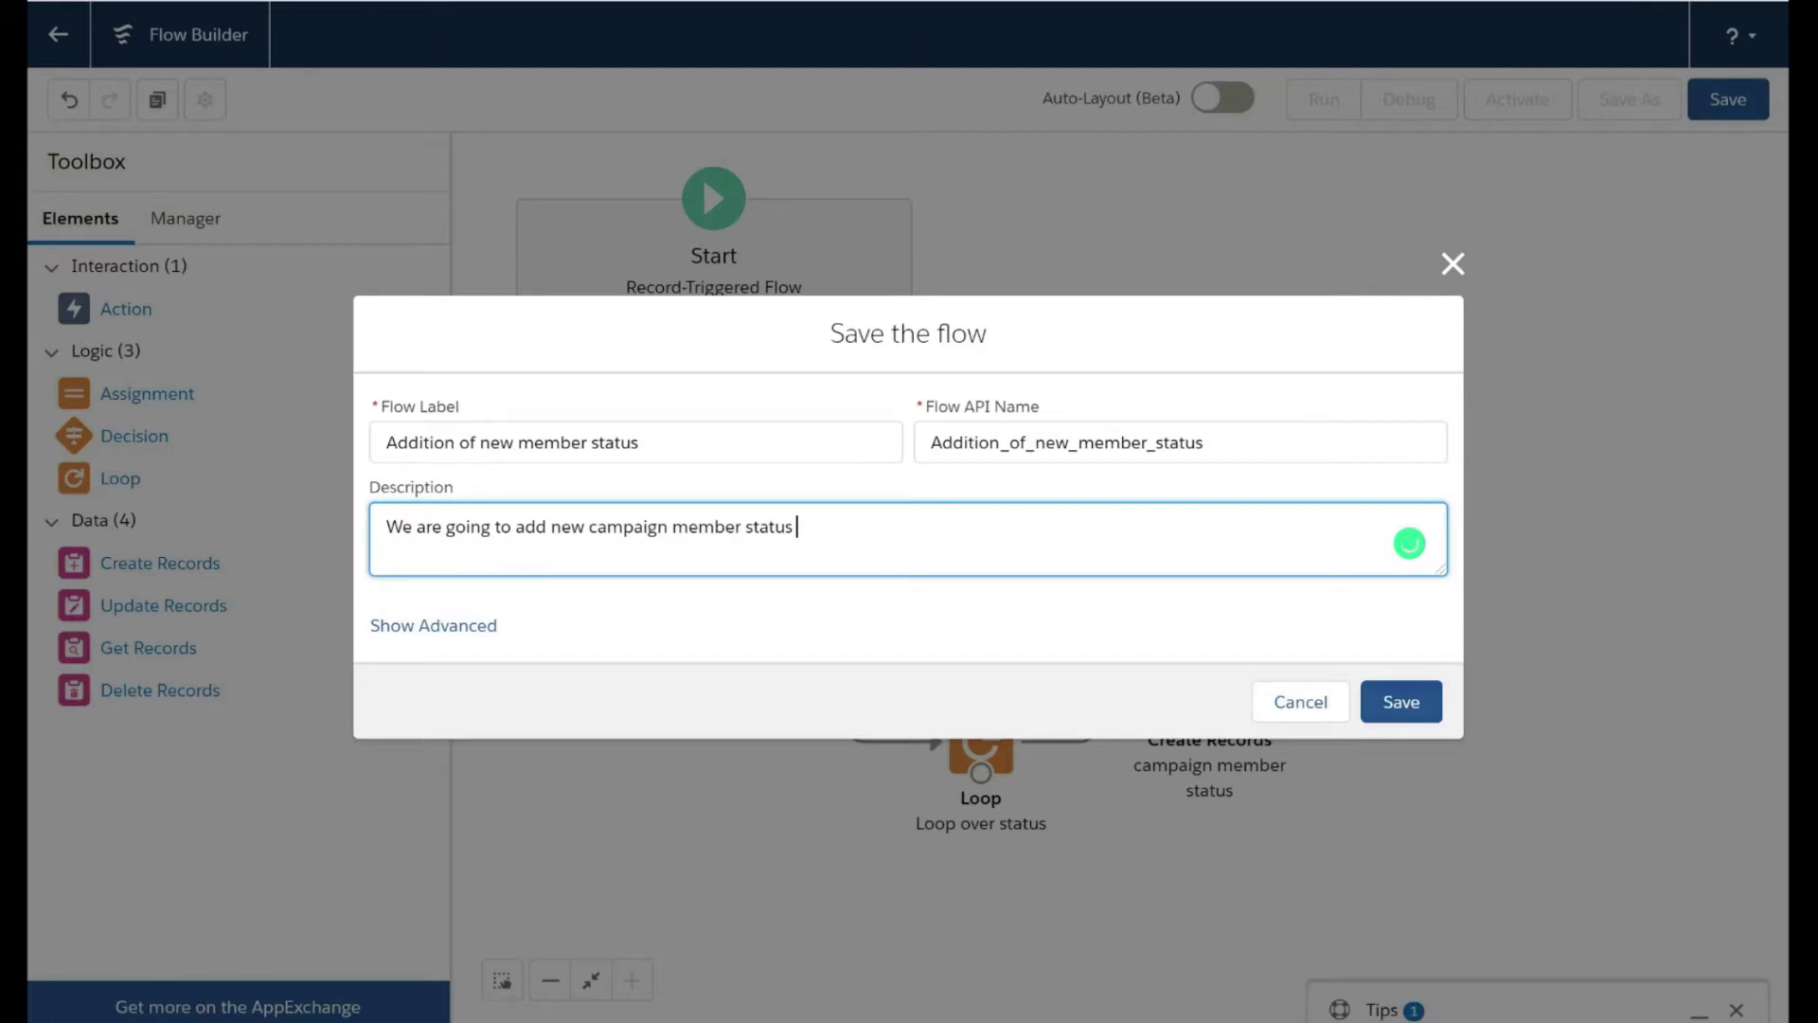
{"action": "type", "text": "in the campaign member status ob"}
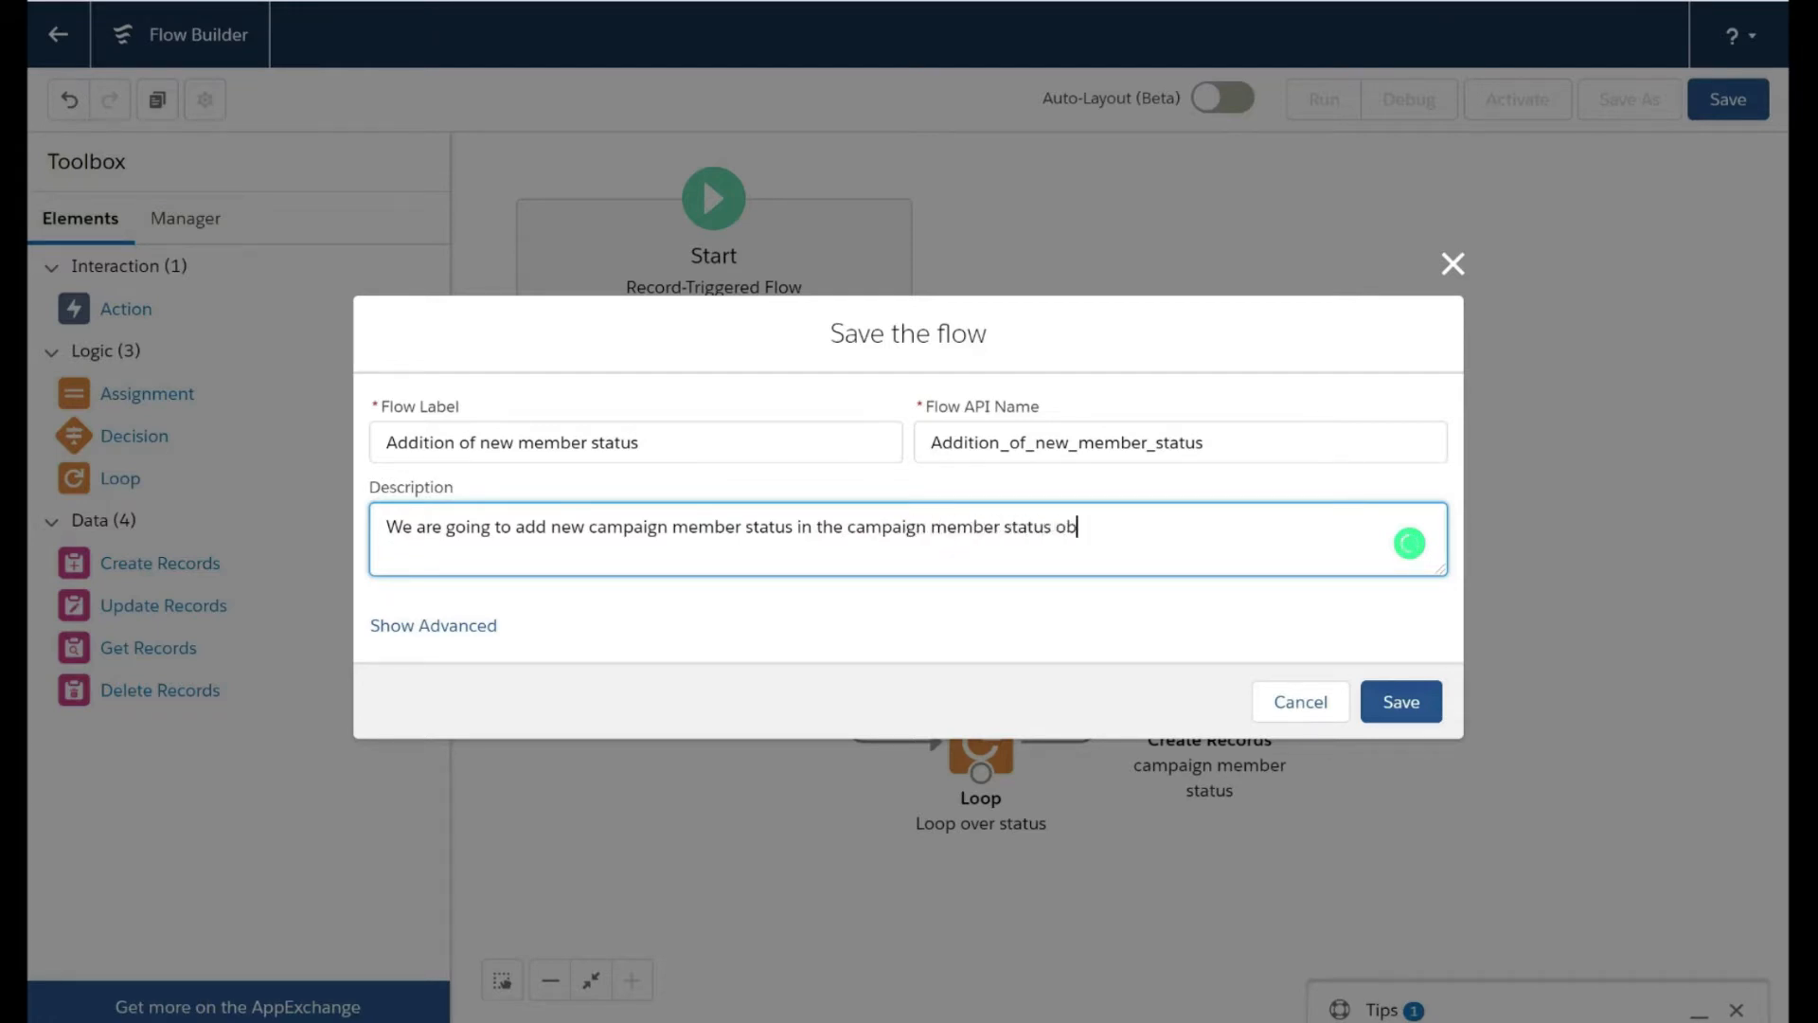
{"action": "type", "text": "ject."}
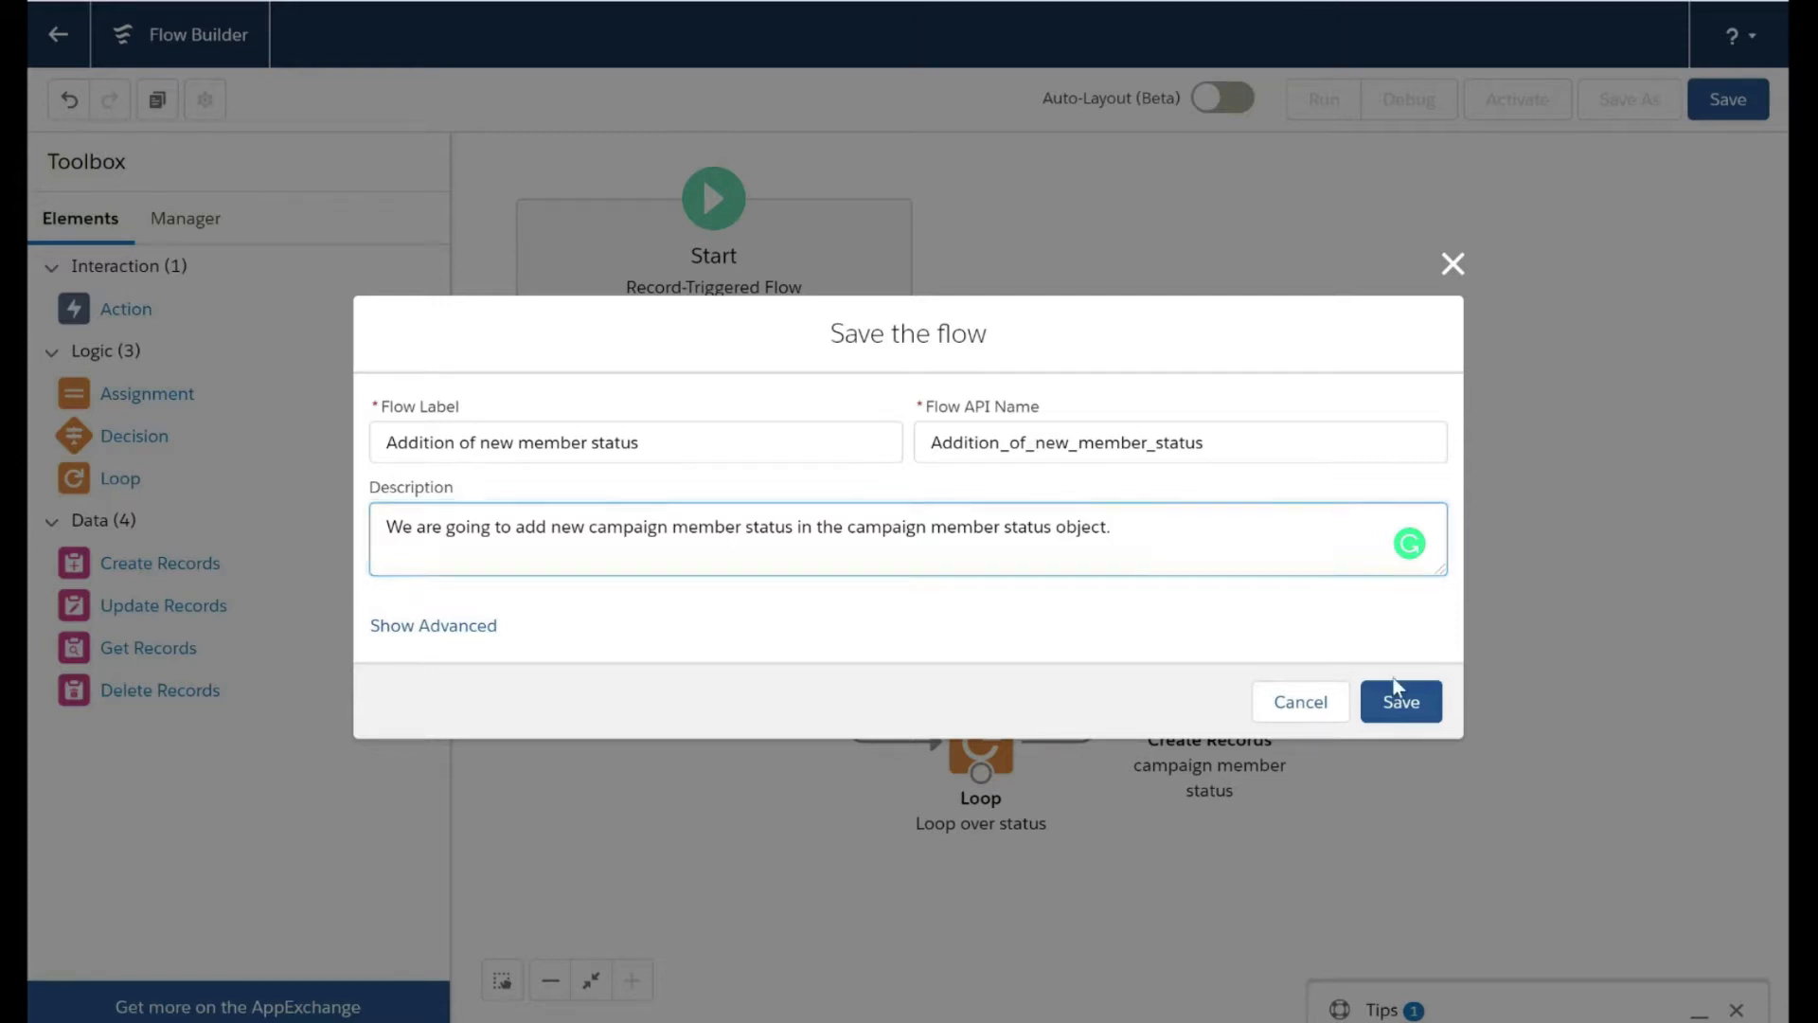
{"action": "left_click", "coordinate": [1394, 708]}
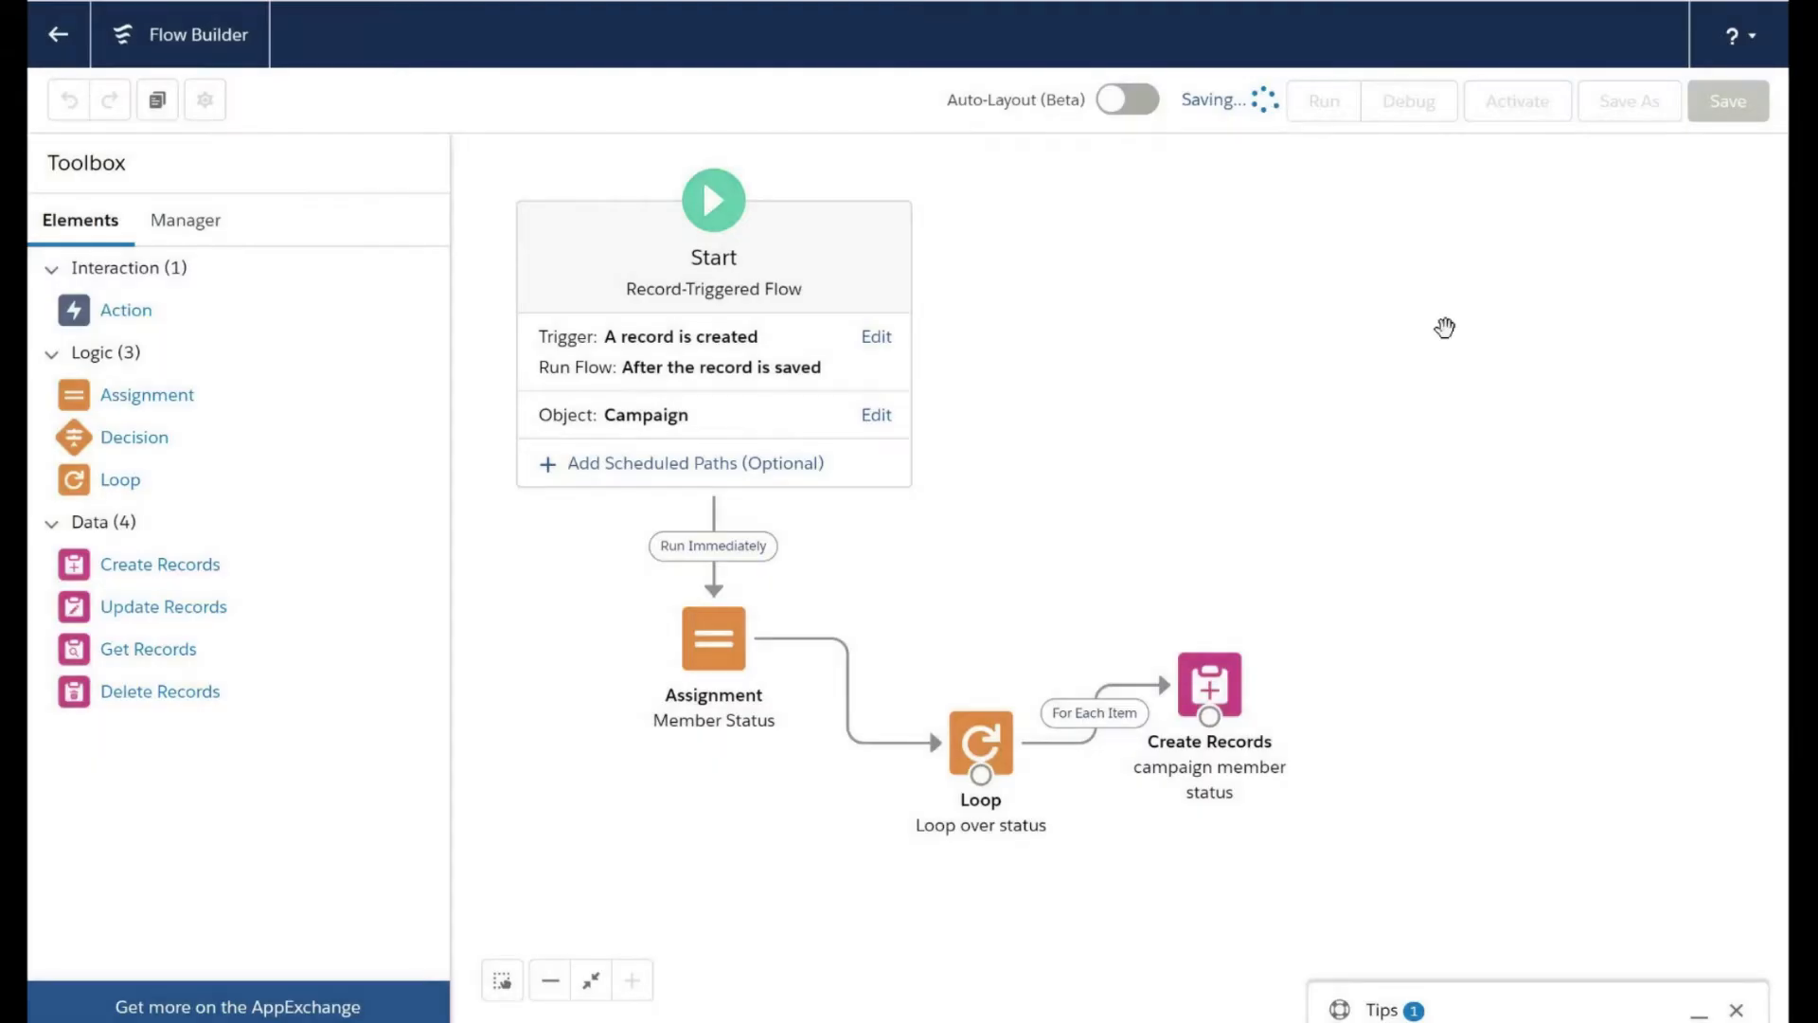
Activate the flow and connect the campaign member status Create Records element back to the Loop over status element.
{"action": "left_click", "coordinate": [1527, 118]}
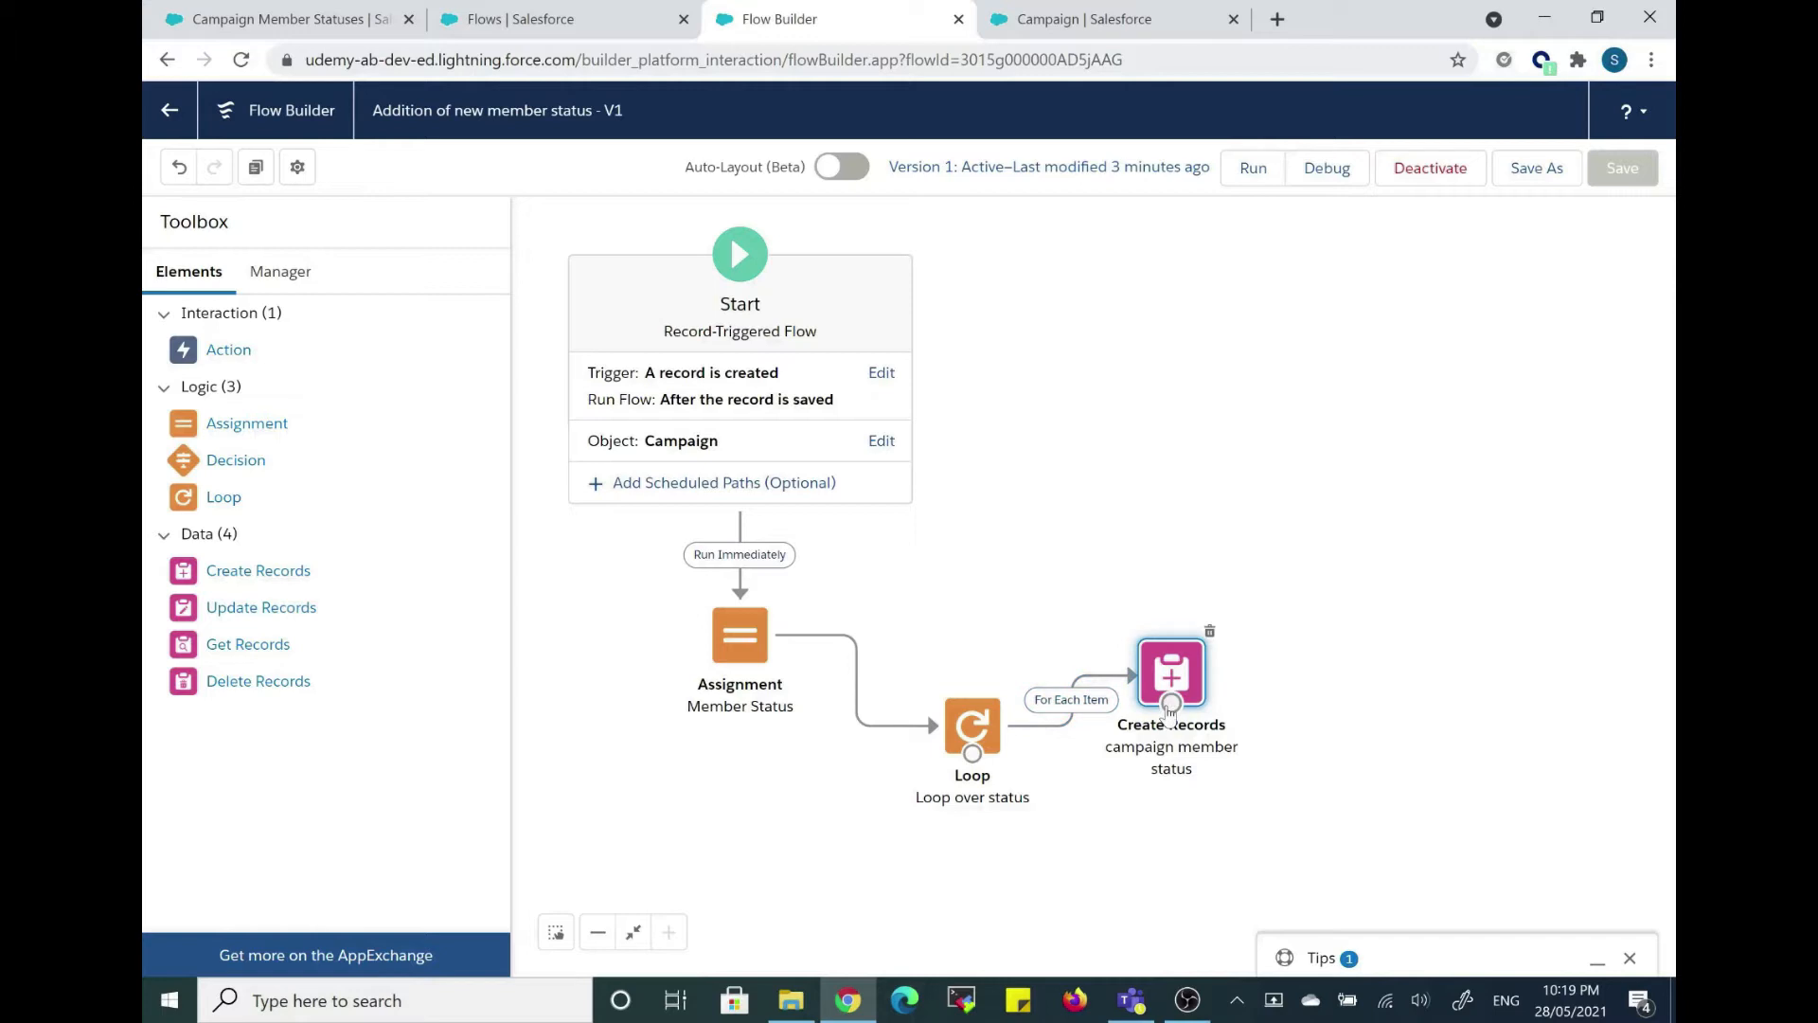
{"action": "left_click_drag", "start_coordinate": [1167, 708], "coordinate": [975, 756]}
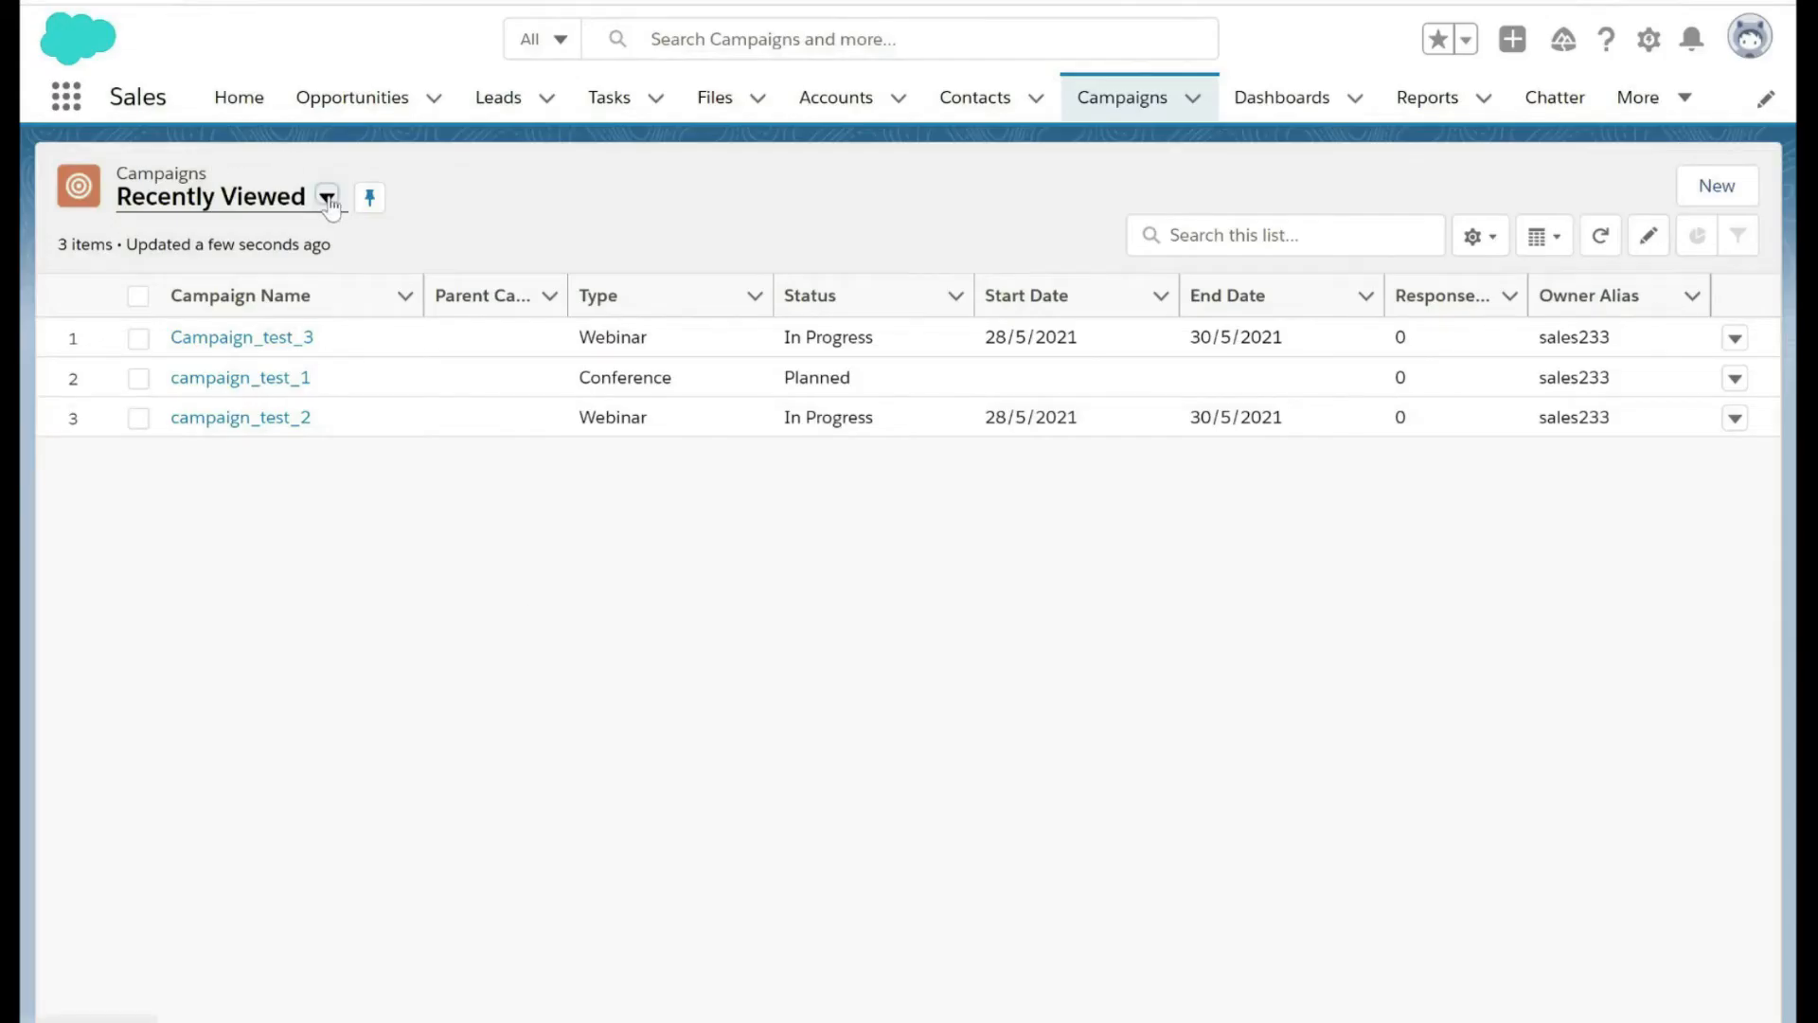
Show the All Active Campaigns list and start a new campaign named Campaign_test_4.
{"action": "left_click", "coordinate": [328, 199]}
{"action": "left_click", "coordinate": [284, 286]}
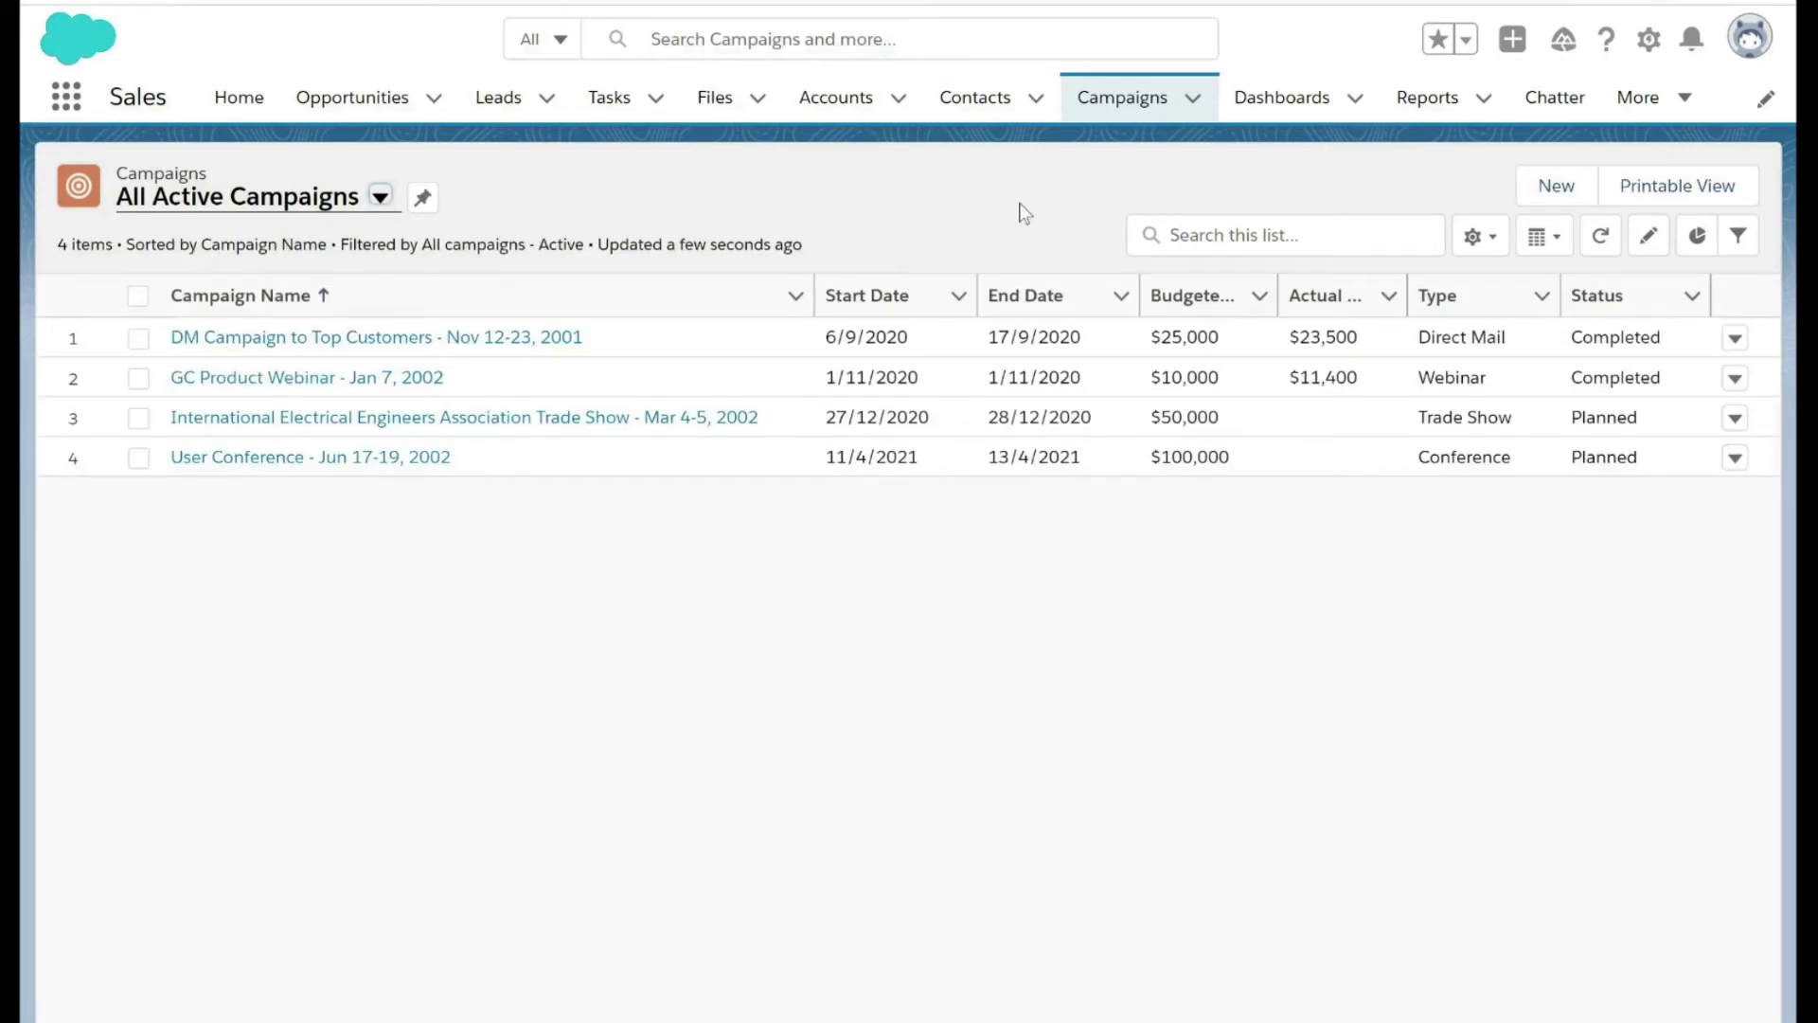
{"action": "left_click", "coordinate": [1570, 204]}
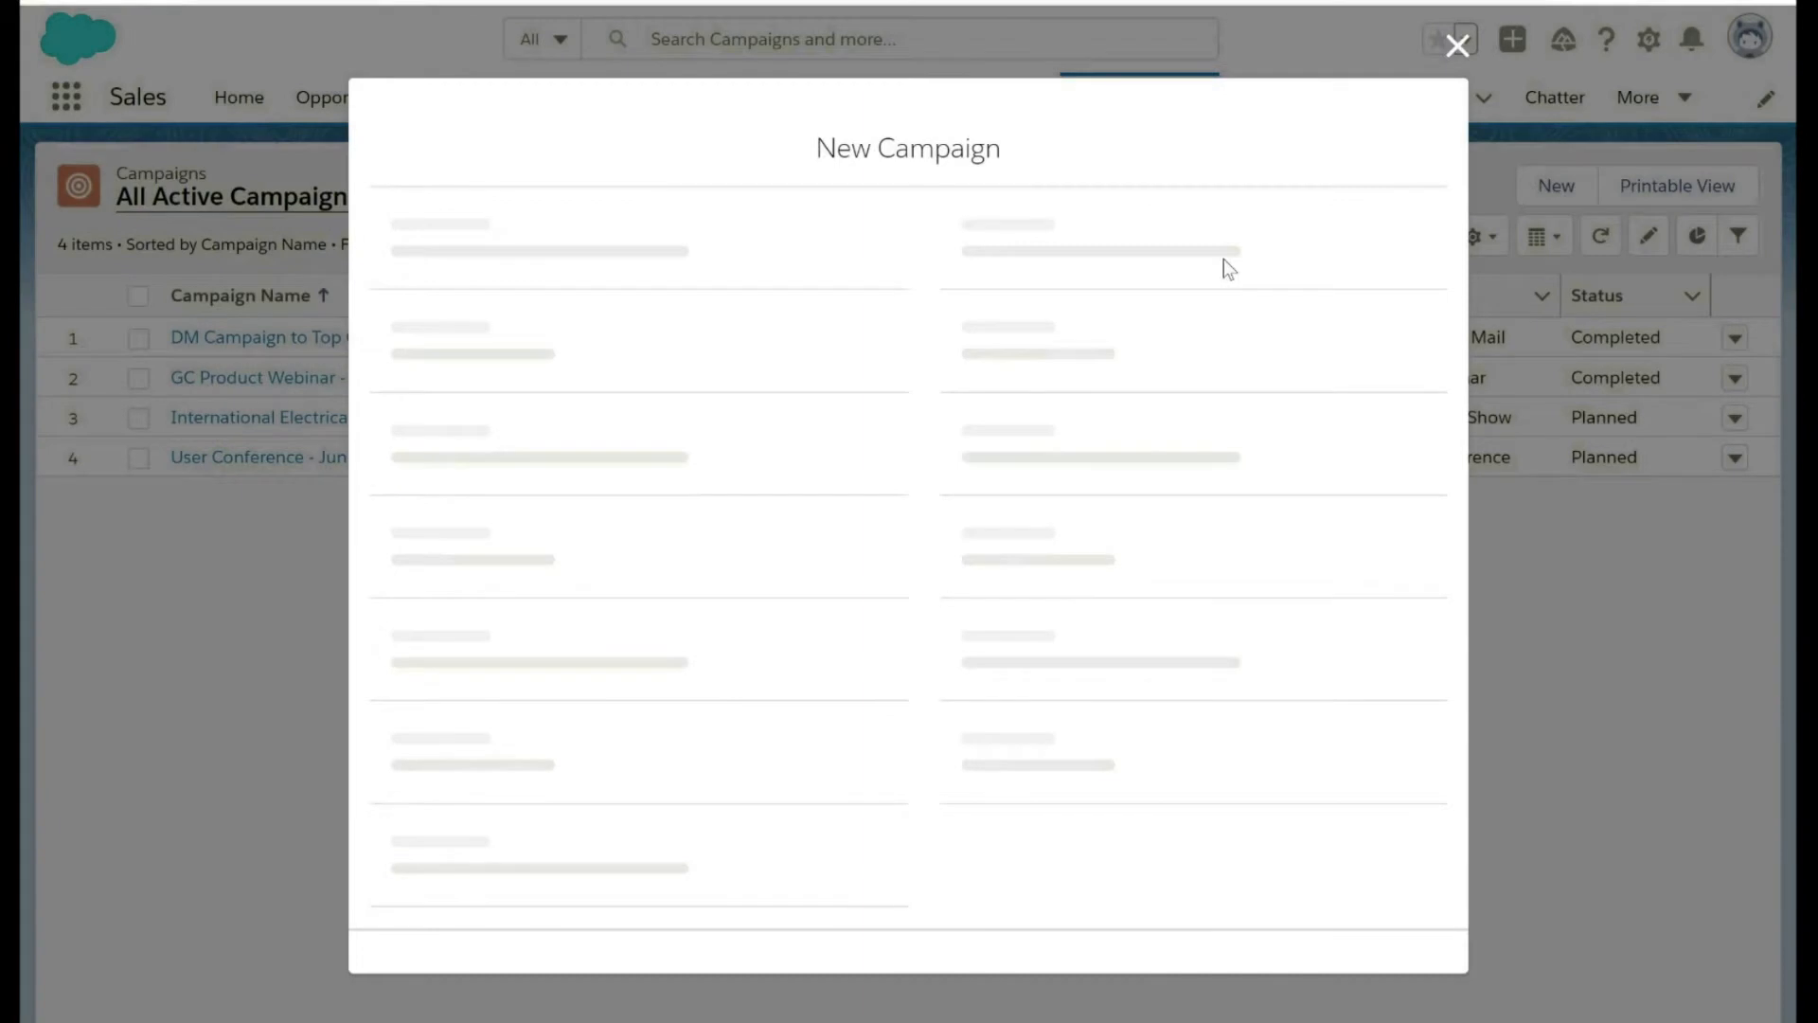
{"action": "type", "text": "C"}
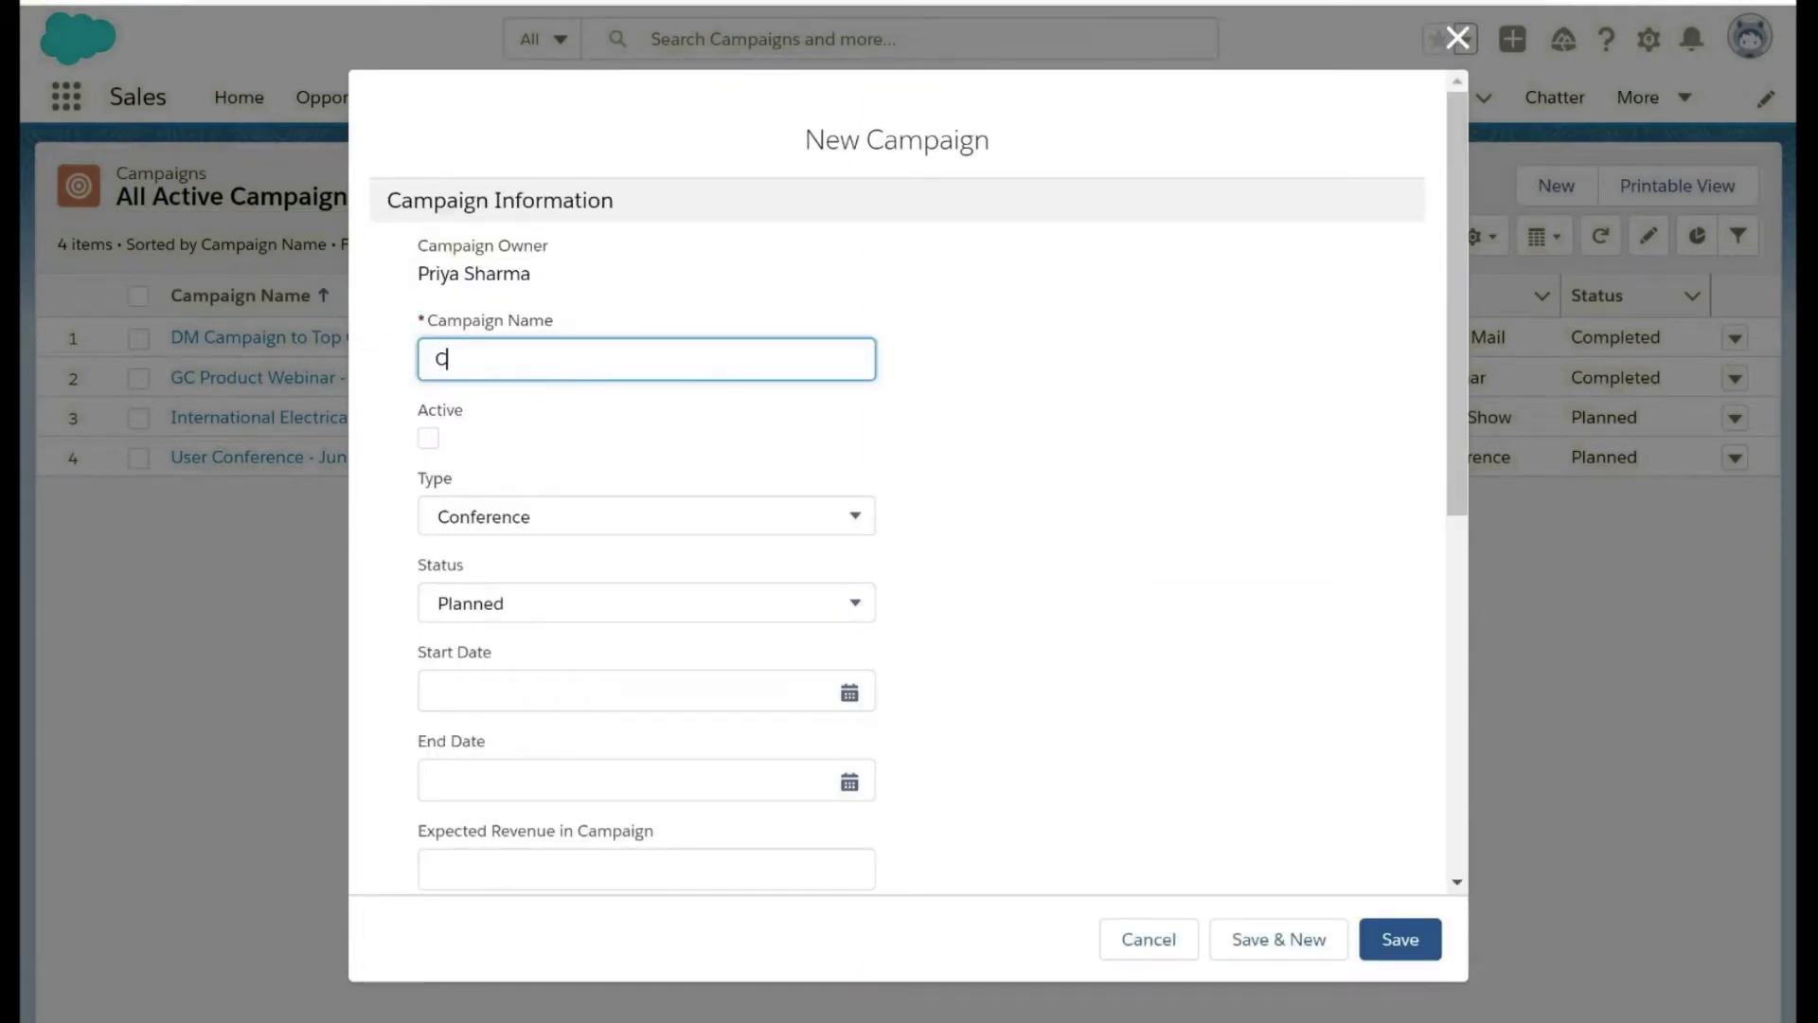
{"action": "type", "text": "ampaign "}
{"action": "type", "text": "test_4"}
Set the new campaign's type to Webinar and its status to In Progress.
{"action": "left_click", "coordinate": [584, 519]}
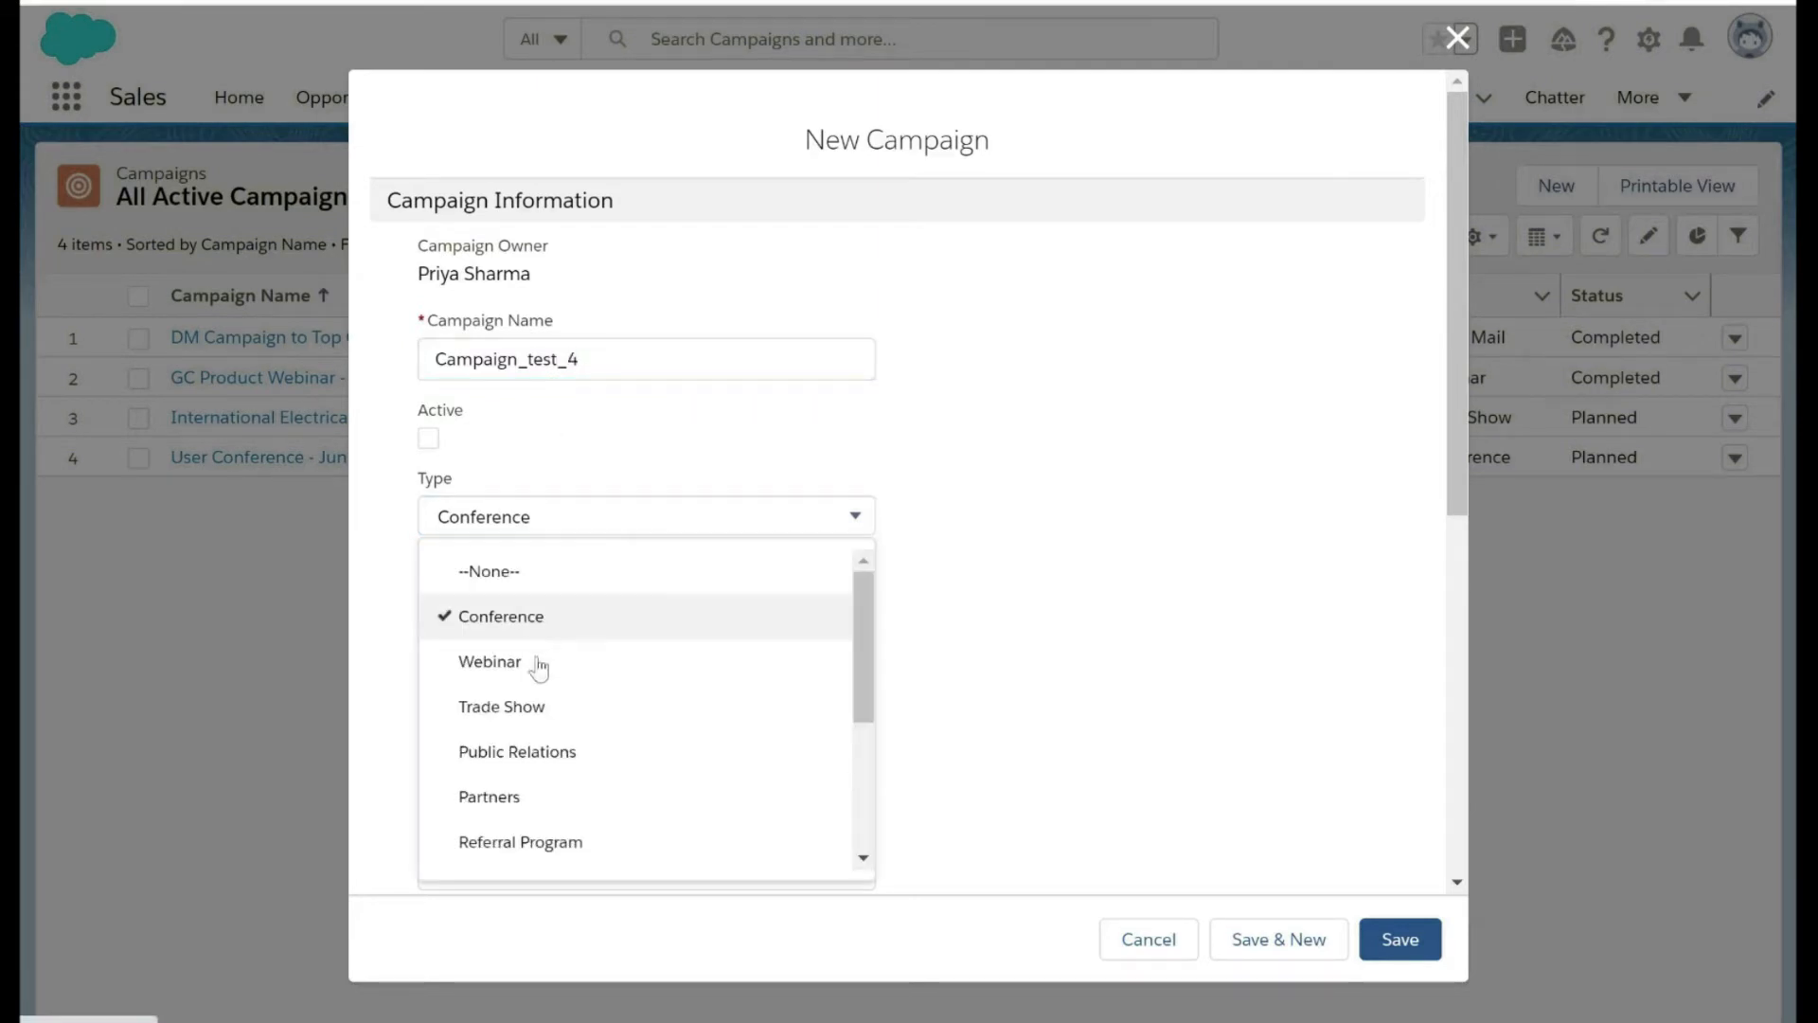
{"action": "left_click", "coordinate": [554, 668]}
{"action": "left_click", "coordinate": [554, 613]}
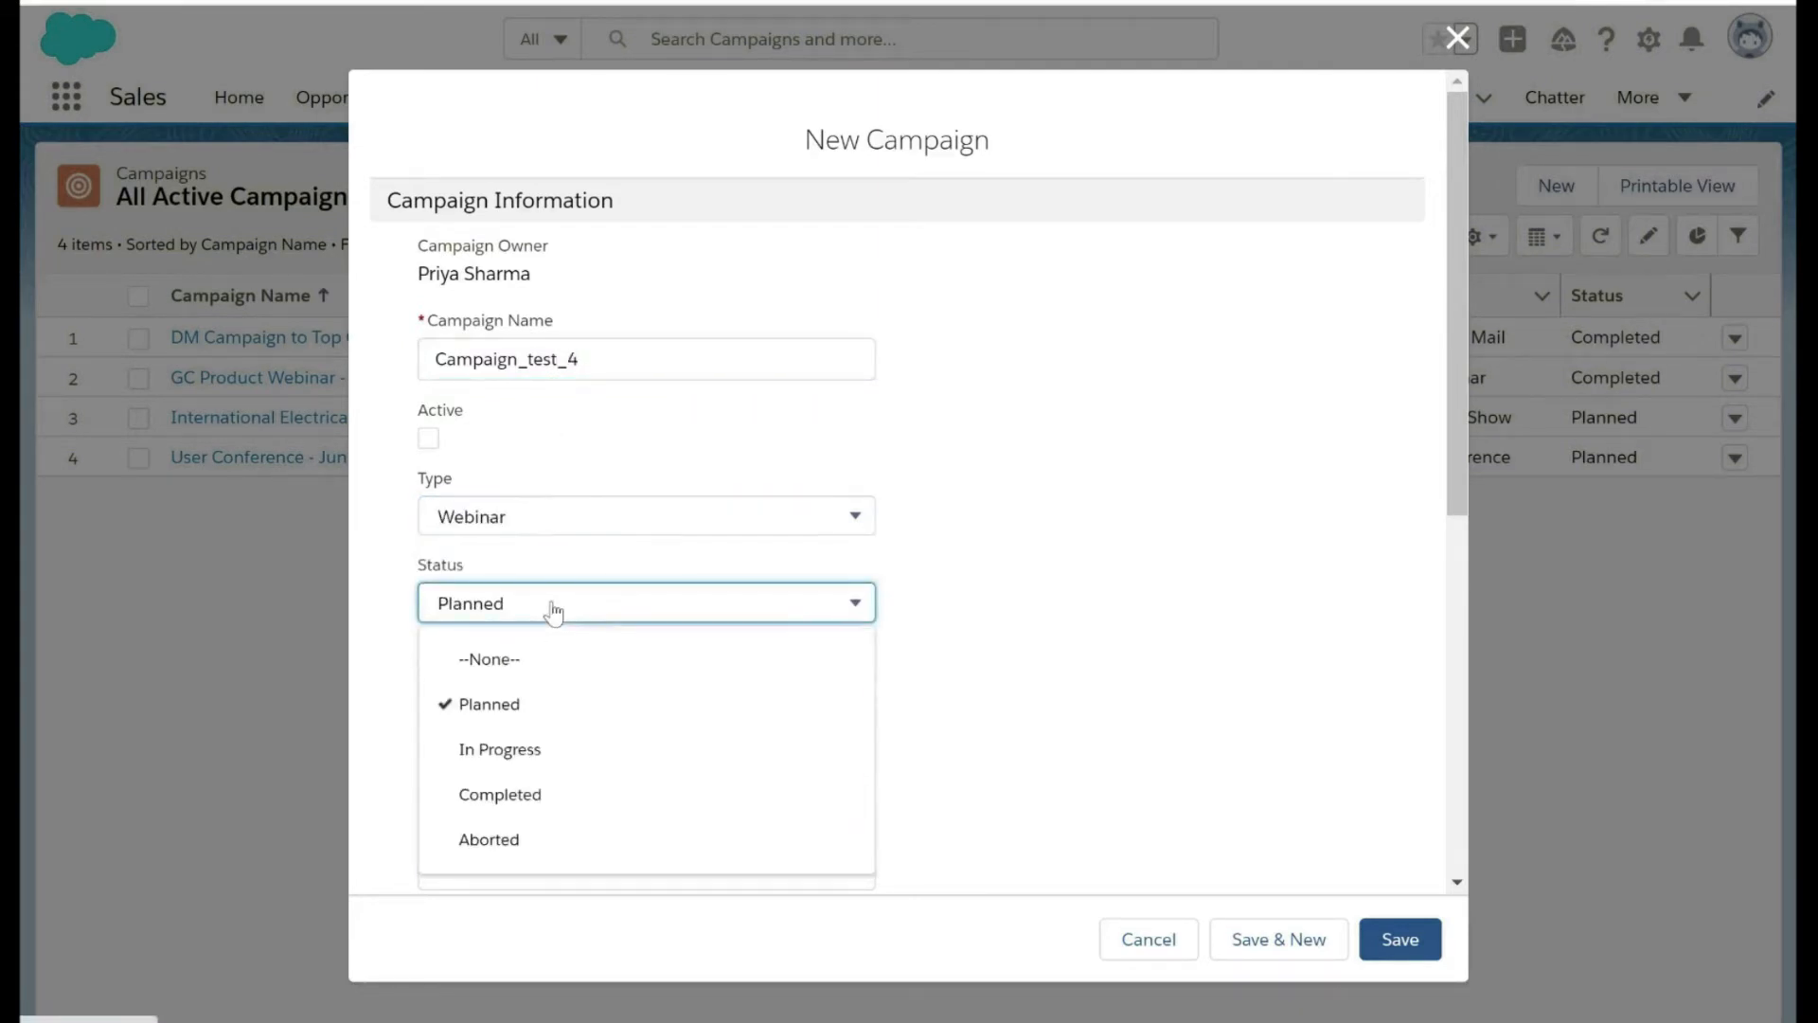
{"action": "left_click", "coordinate": [555, 755]}
Set the campaign's start date to 28/5/2021 and end date to 30/5/2021, and save it.
{"action": "scroll", "coordinate": [555, 760], "scroll_direction": "down", "scroll_amount": 1}
{"action": "left_click", "coordinate": [851, 614]}
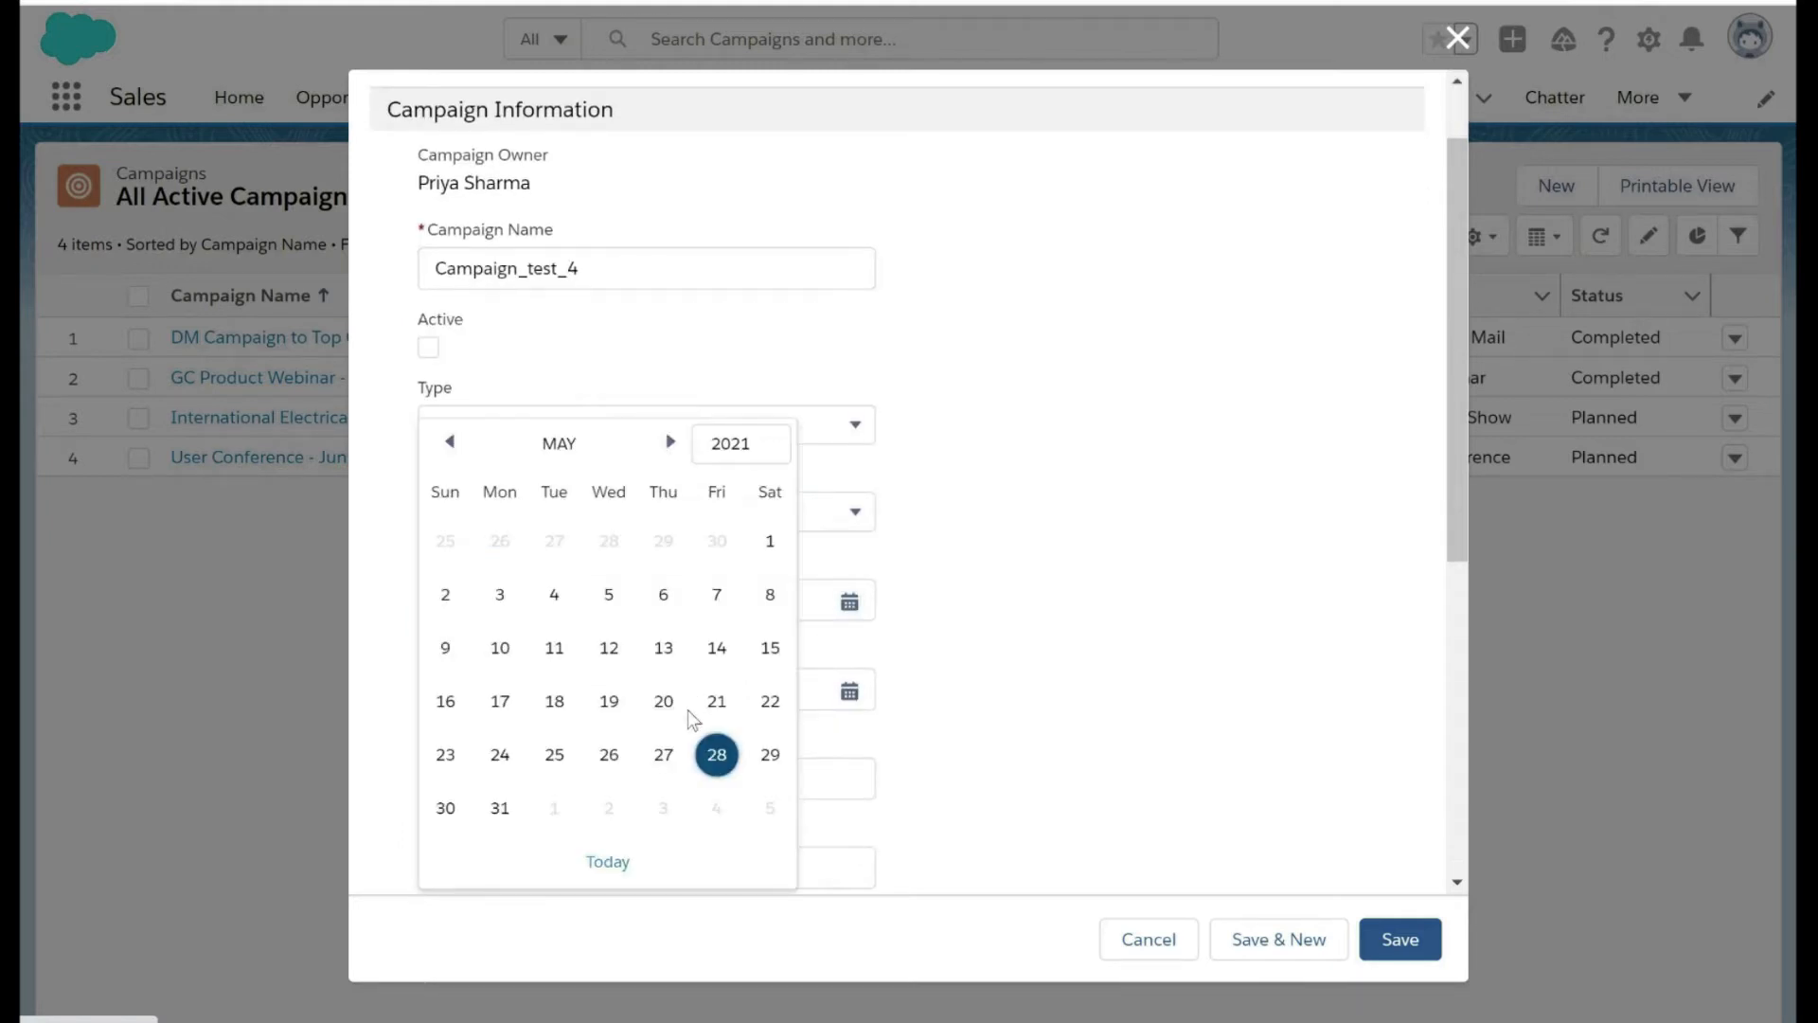
{"action": "left_click", "coordinate": [717, 755]}
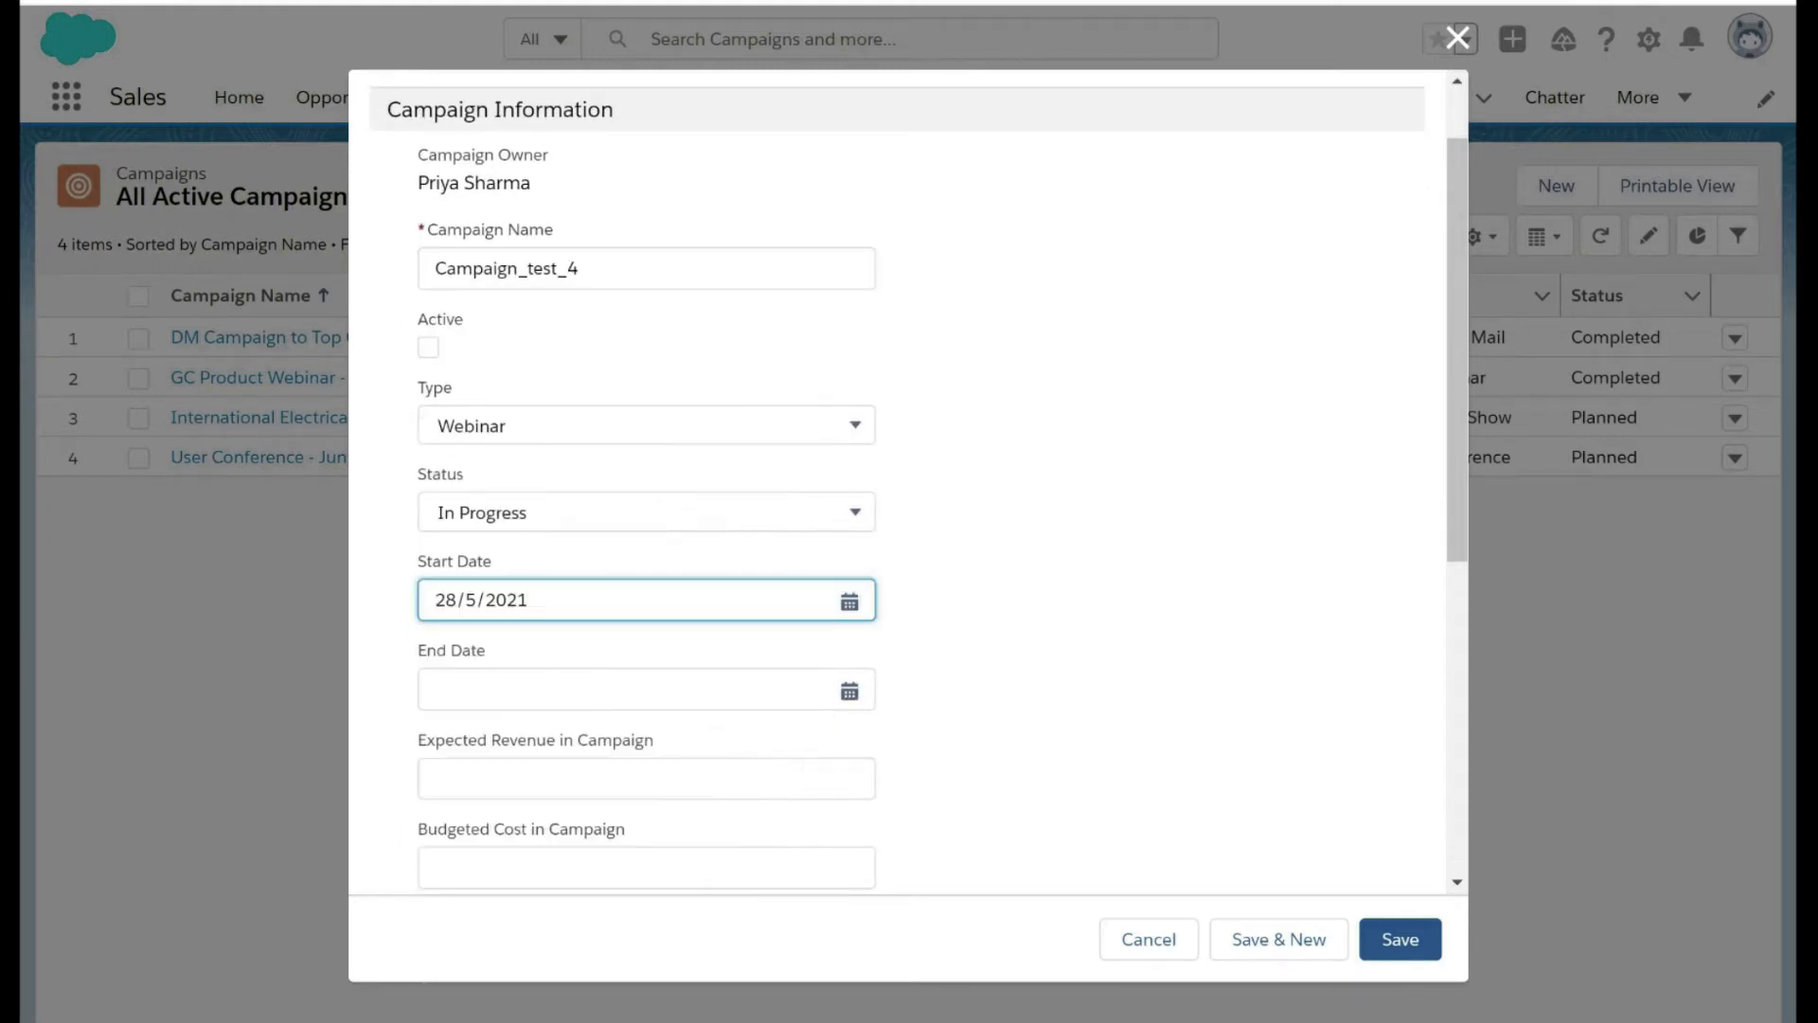
{"action": "left_click", "coordinate": [852, 692]}
{"action": "left_click", "coordinate": [446, 804]}
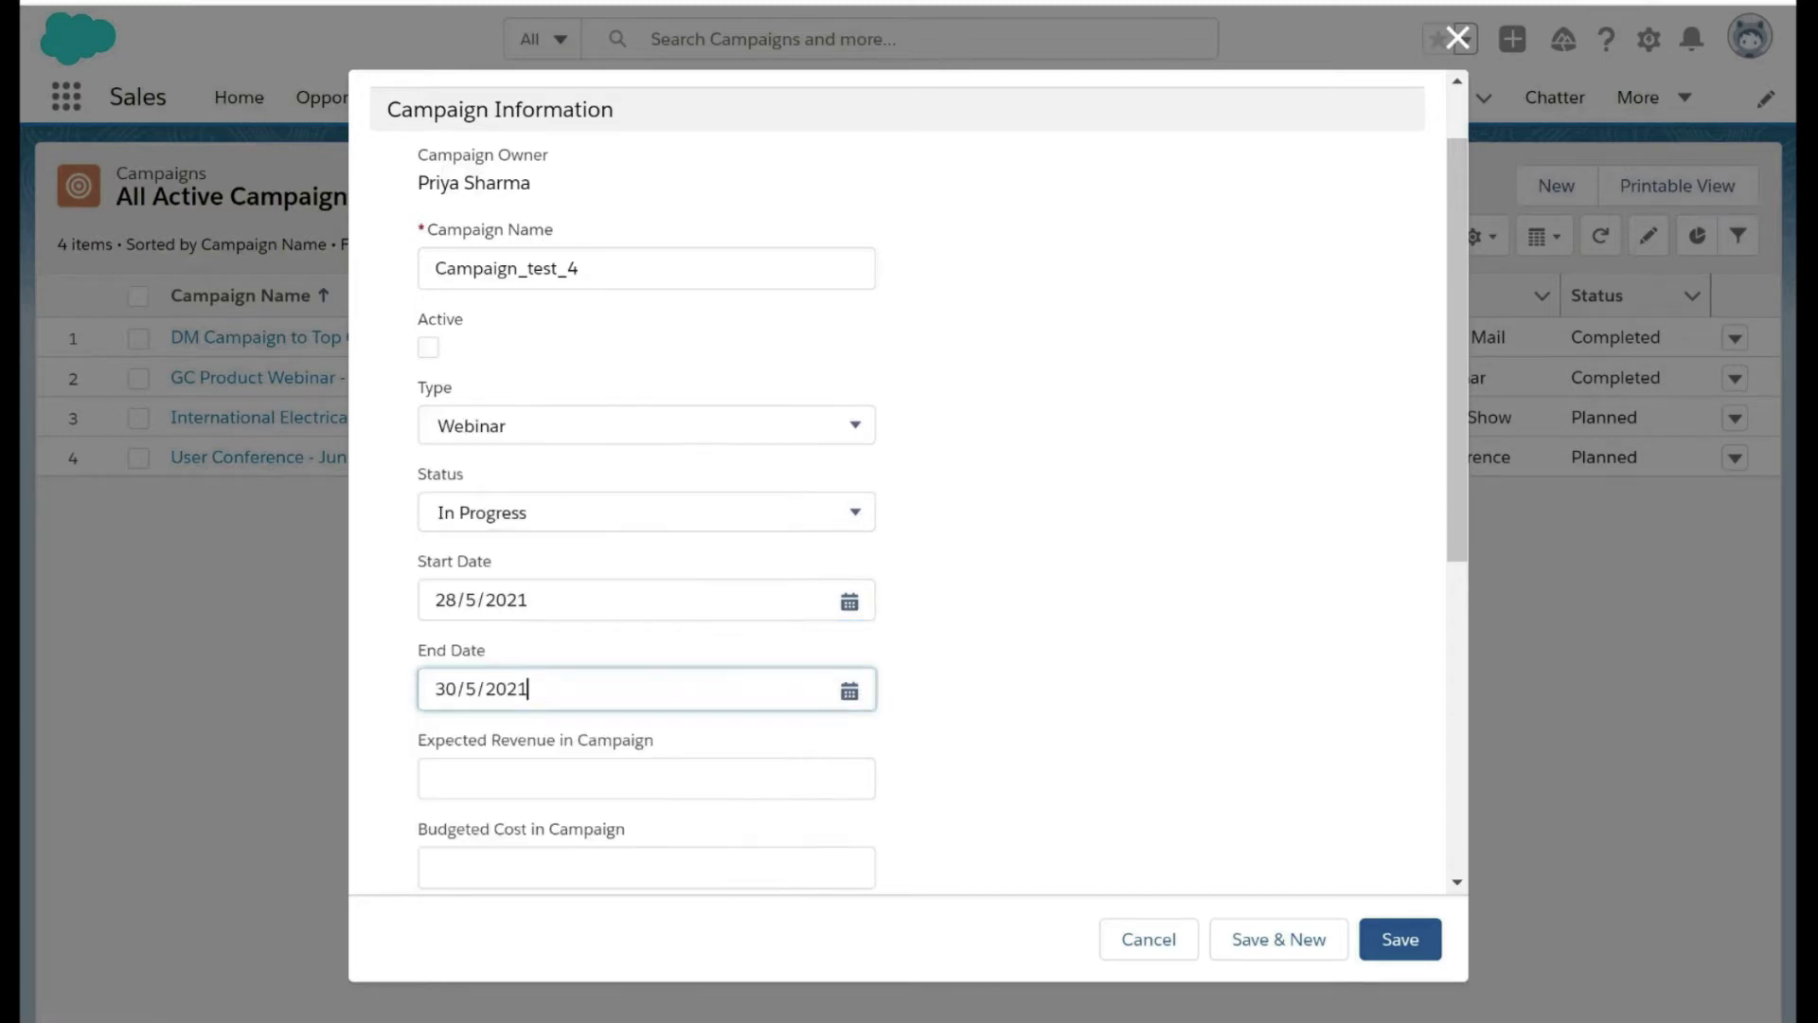
{"action": "scroll", "coordinate": [1057, 717], "scroll_direction": "down", "scroll_amount": 6}
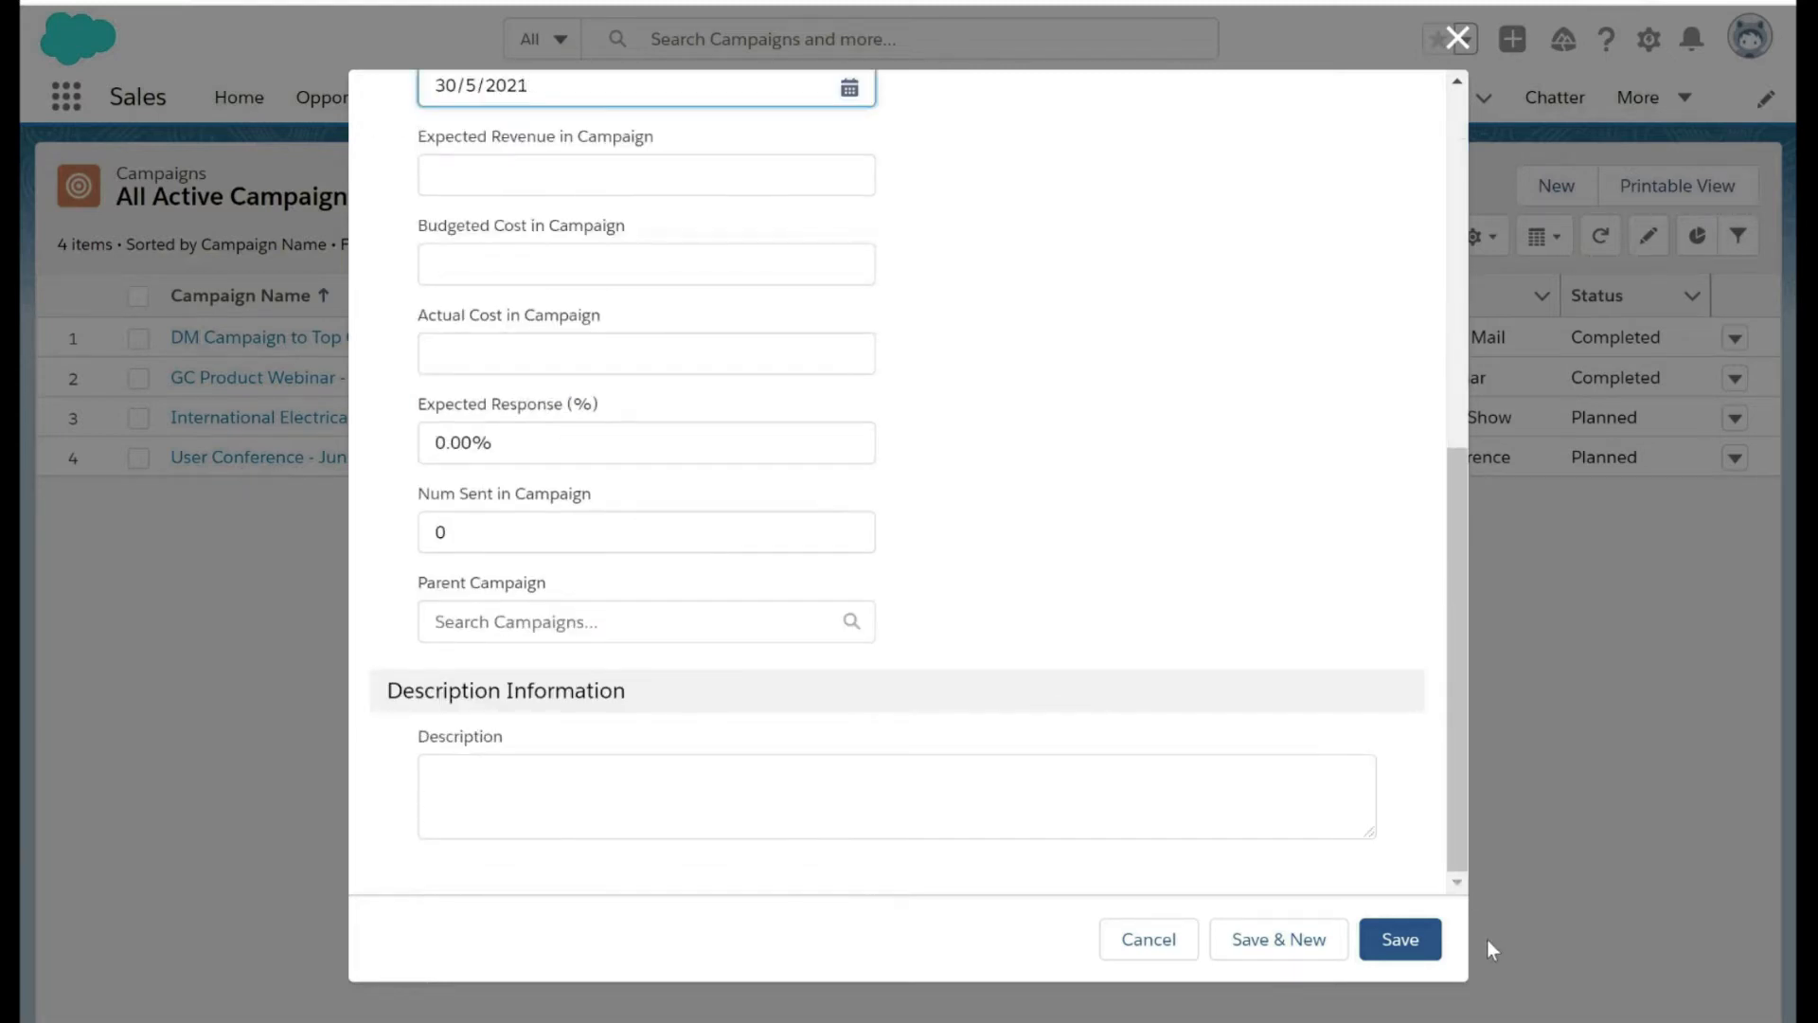
{"action": "left_click", "coordinate": [1395, 934]}
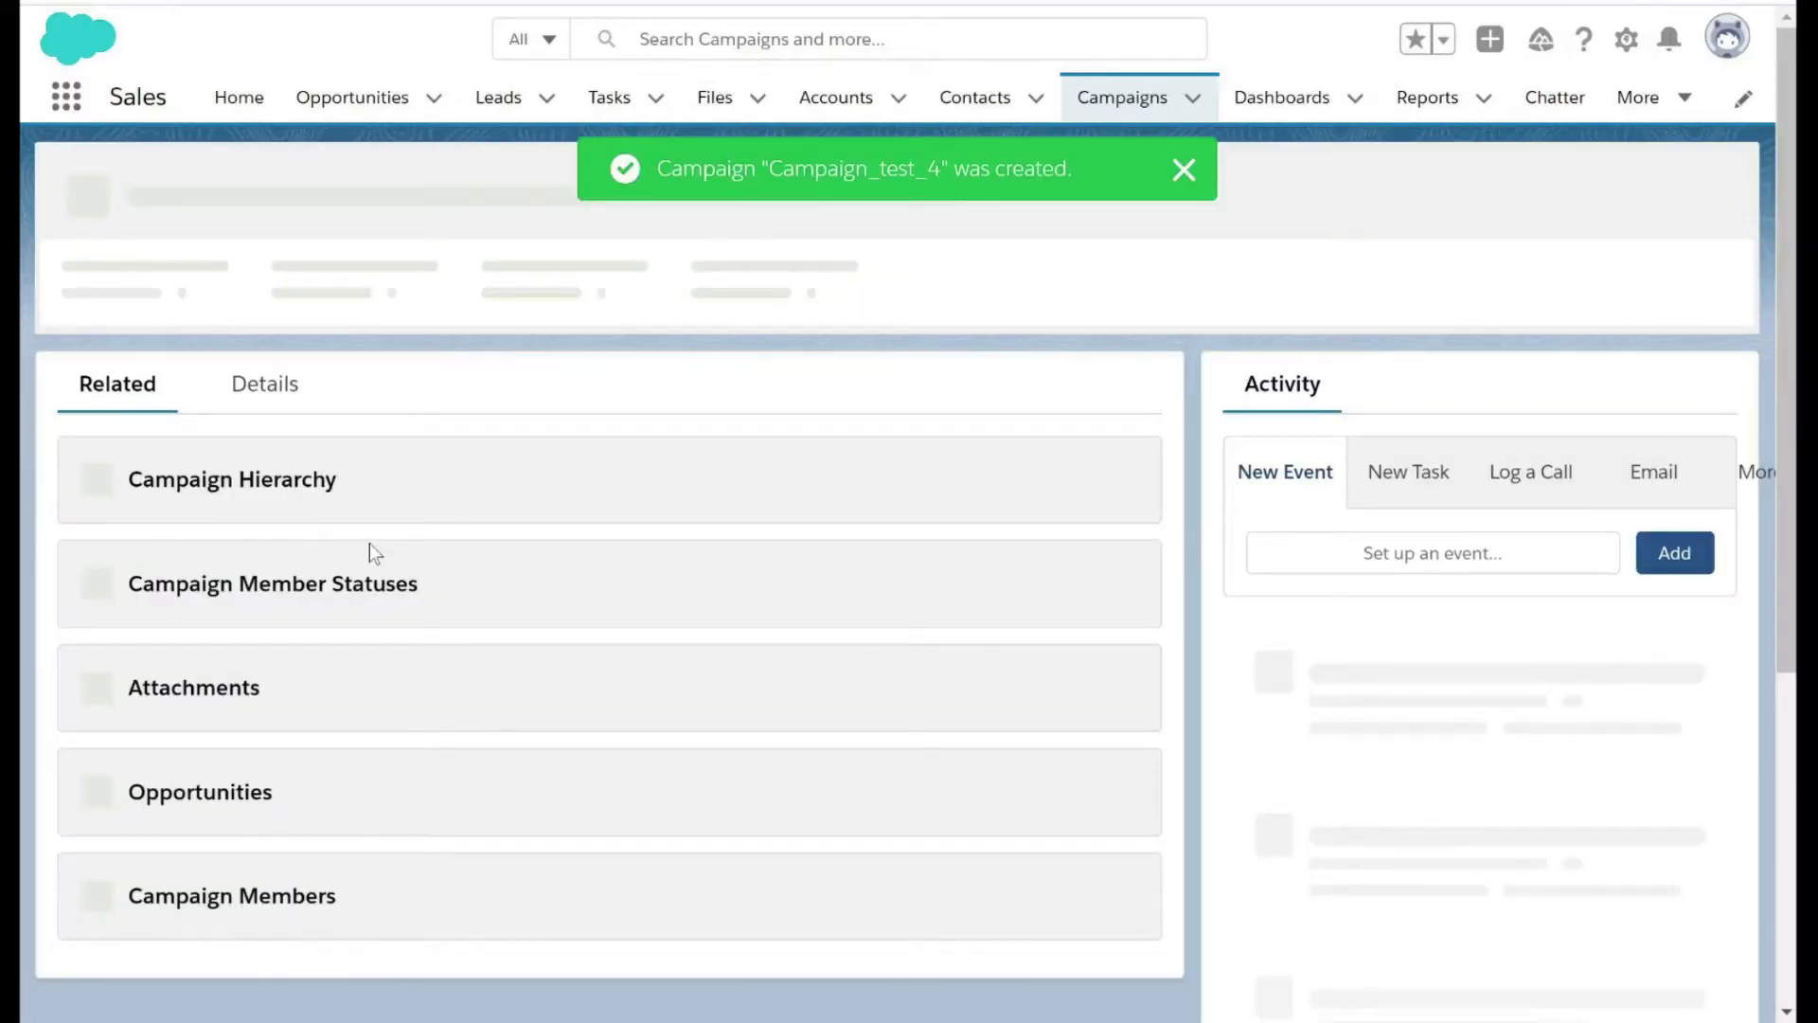
Examine the full list of member statuses of Campaign_test_4, and switch to PowerPoint to view the Challenge 2 expected output slide.
{"action": "scroll", "coordinate": [481, 443], "scroll_direction": "down", "scroll_amount": 1}
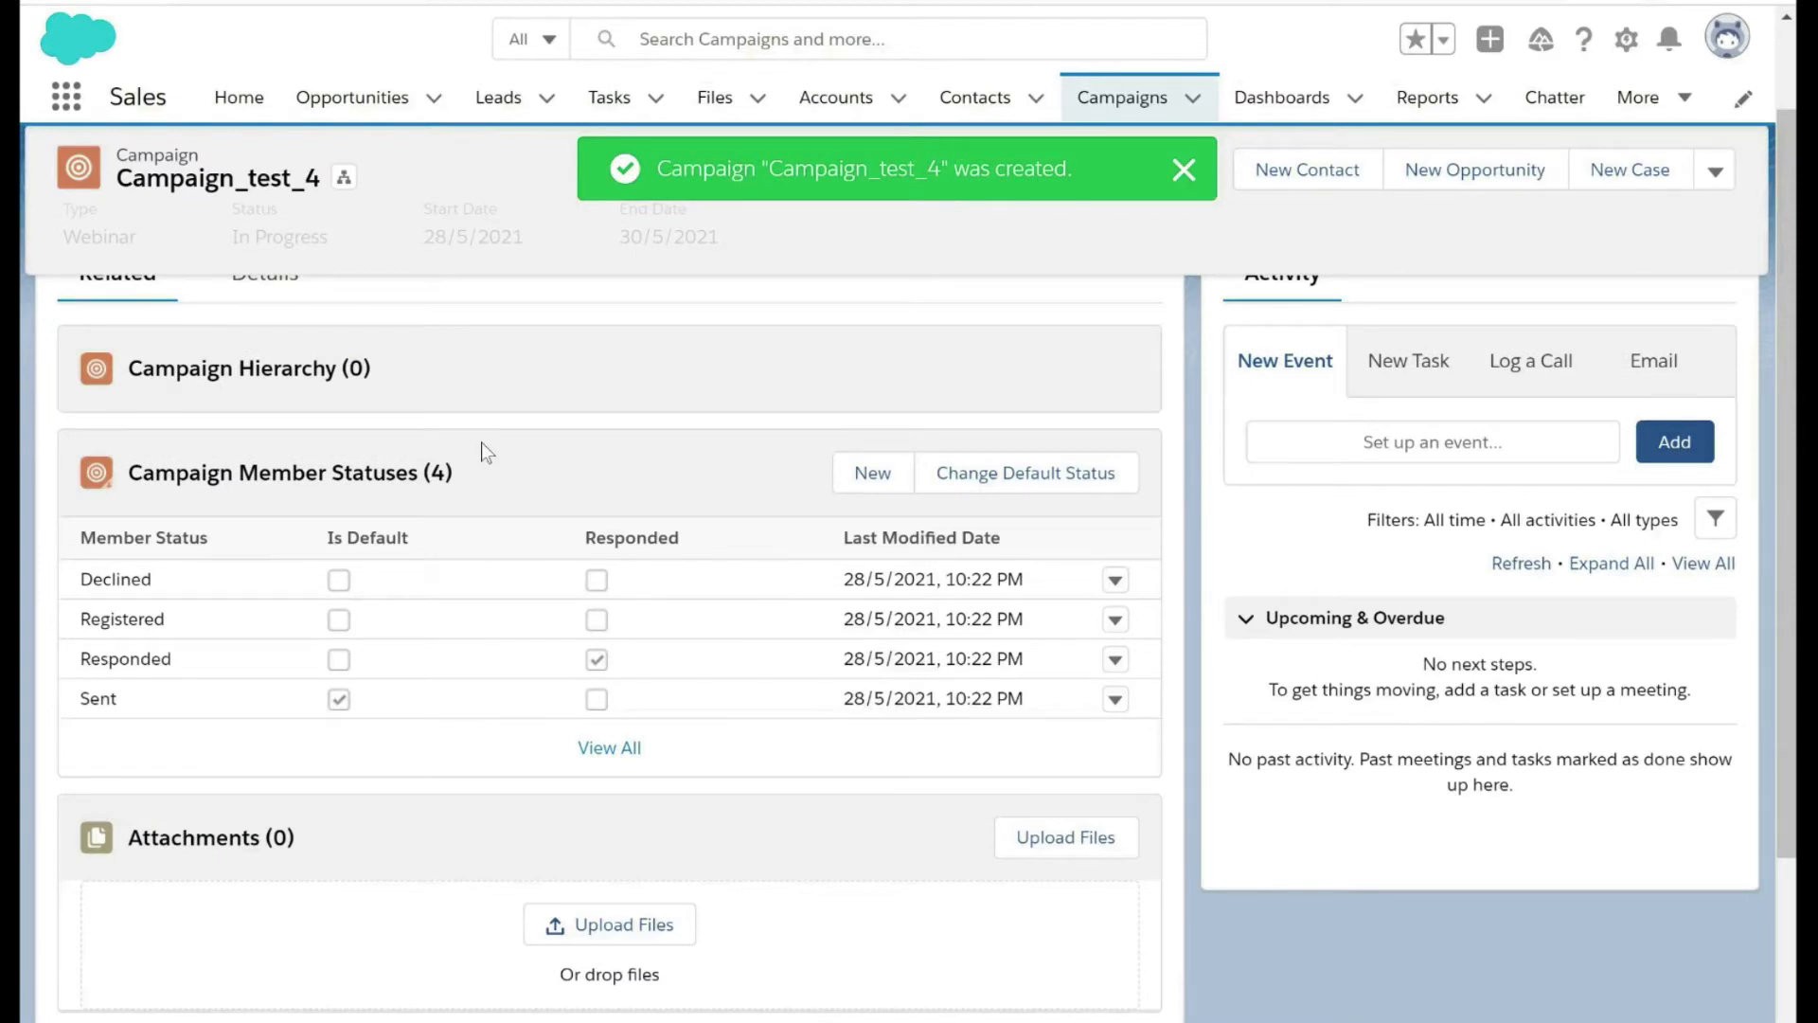
{"action": "scroll", "coordinate": [481, 441], "scroll_direction": "down", "scroll_amount": 1}
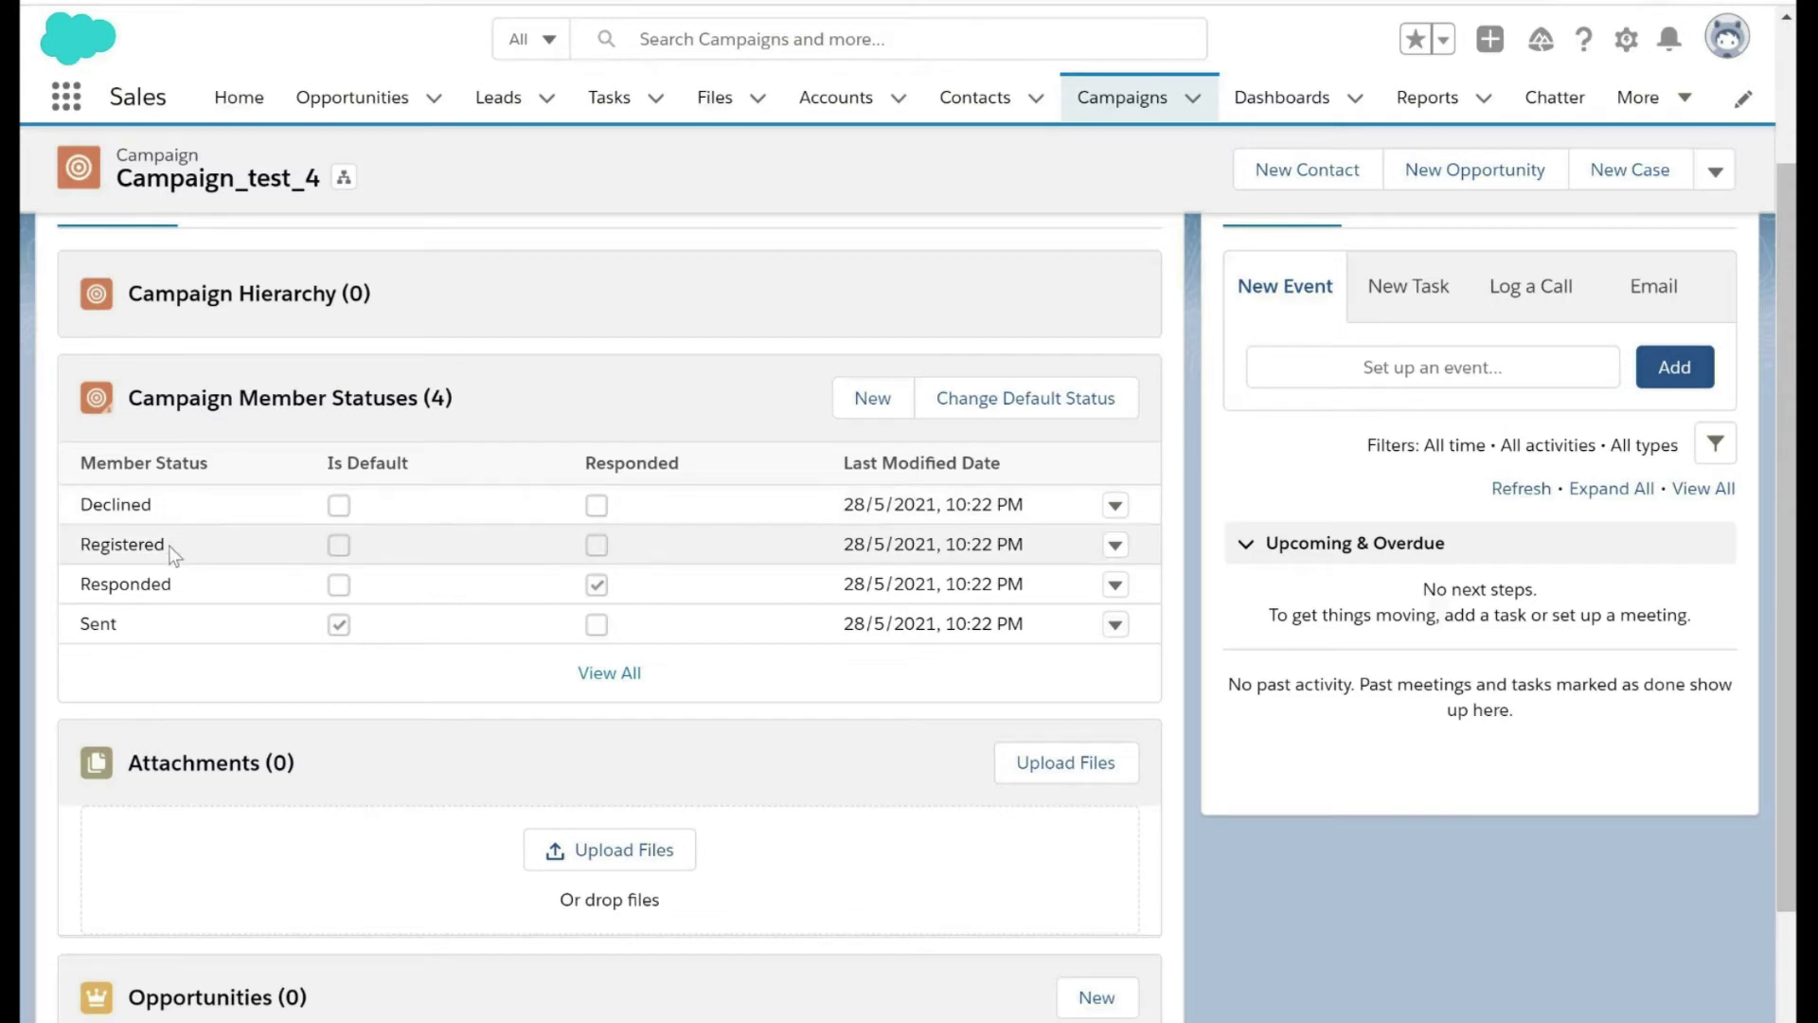
{"action": "scroll", "coordinate": [343, 407], "scroll_direction": "up", "scroll_amount": 1}
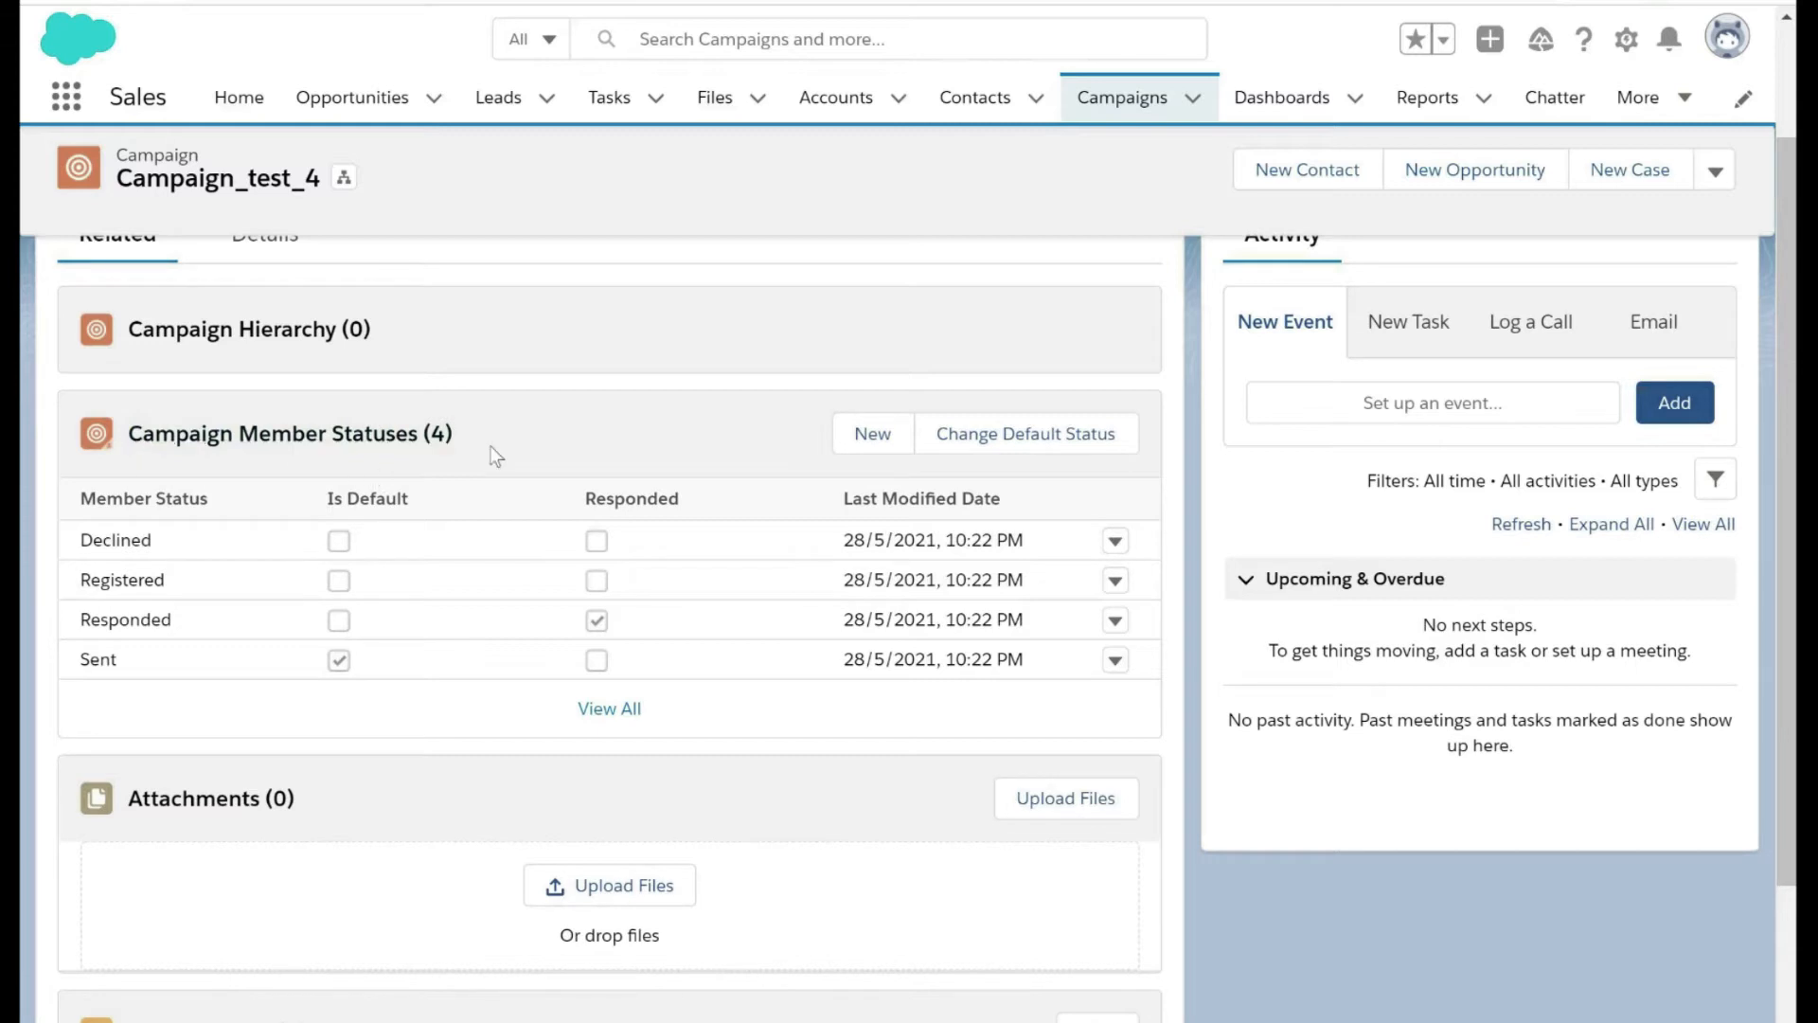
{"action": "scroll", "coordinate": [362, 477], "scroll_direction": "up", "scroll_amount": 2}
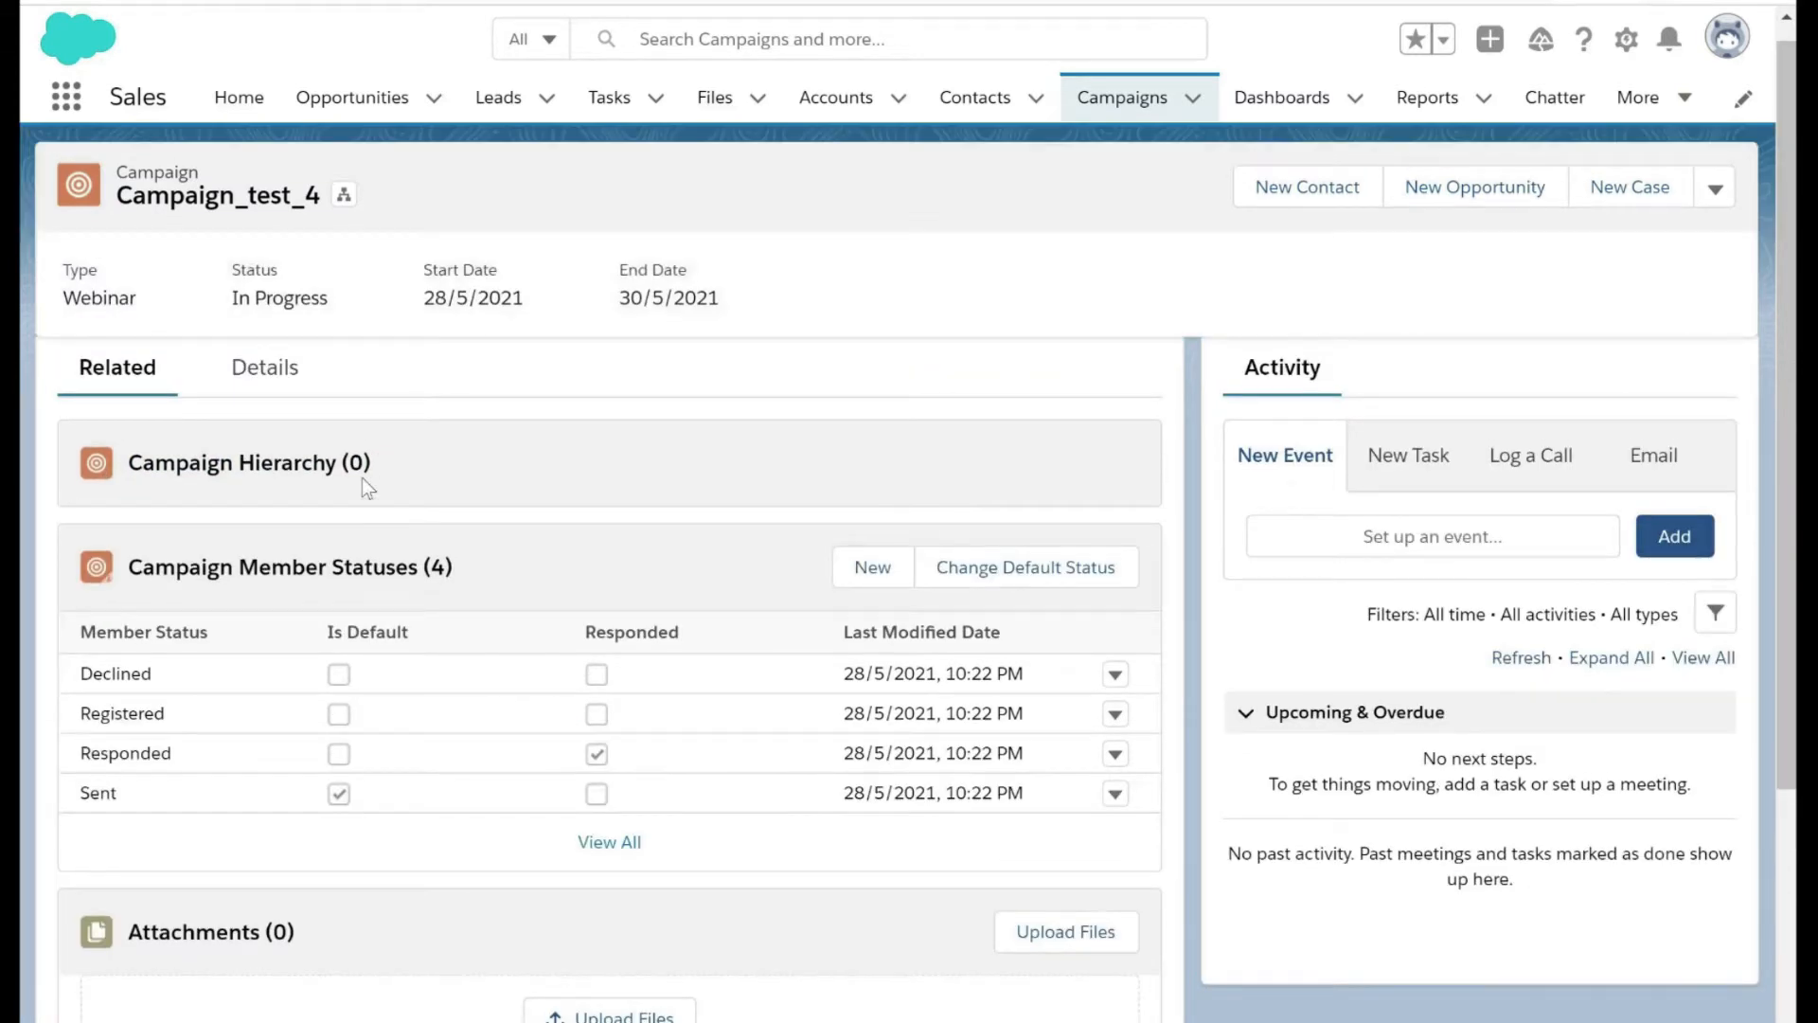
{"action": "scroll", "coordinate": [362, 479], "scroll_direction": "down", "scroll_amount": 1}
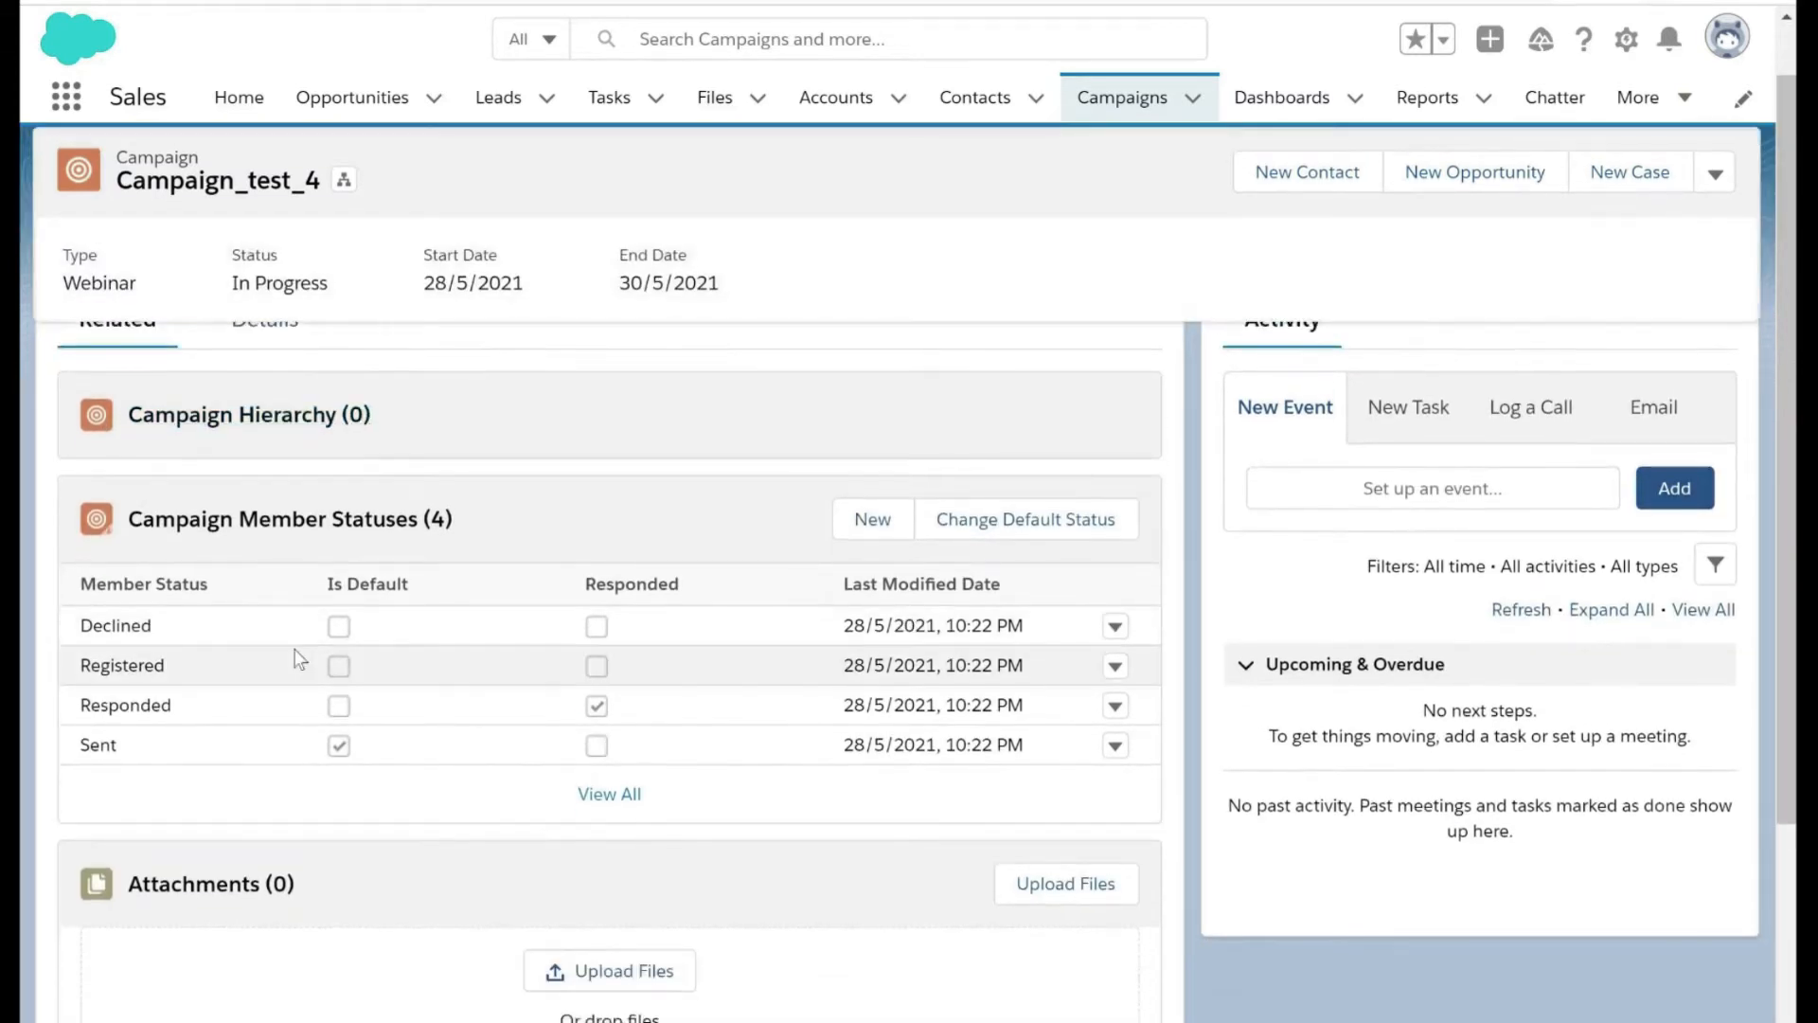
{"action": "left_click", "coordinate": [610, 794]}
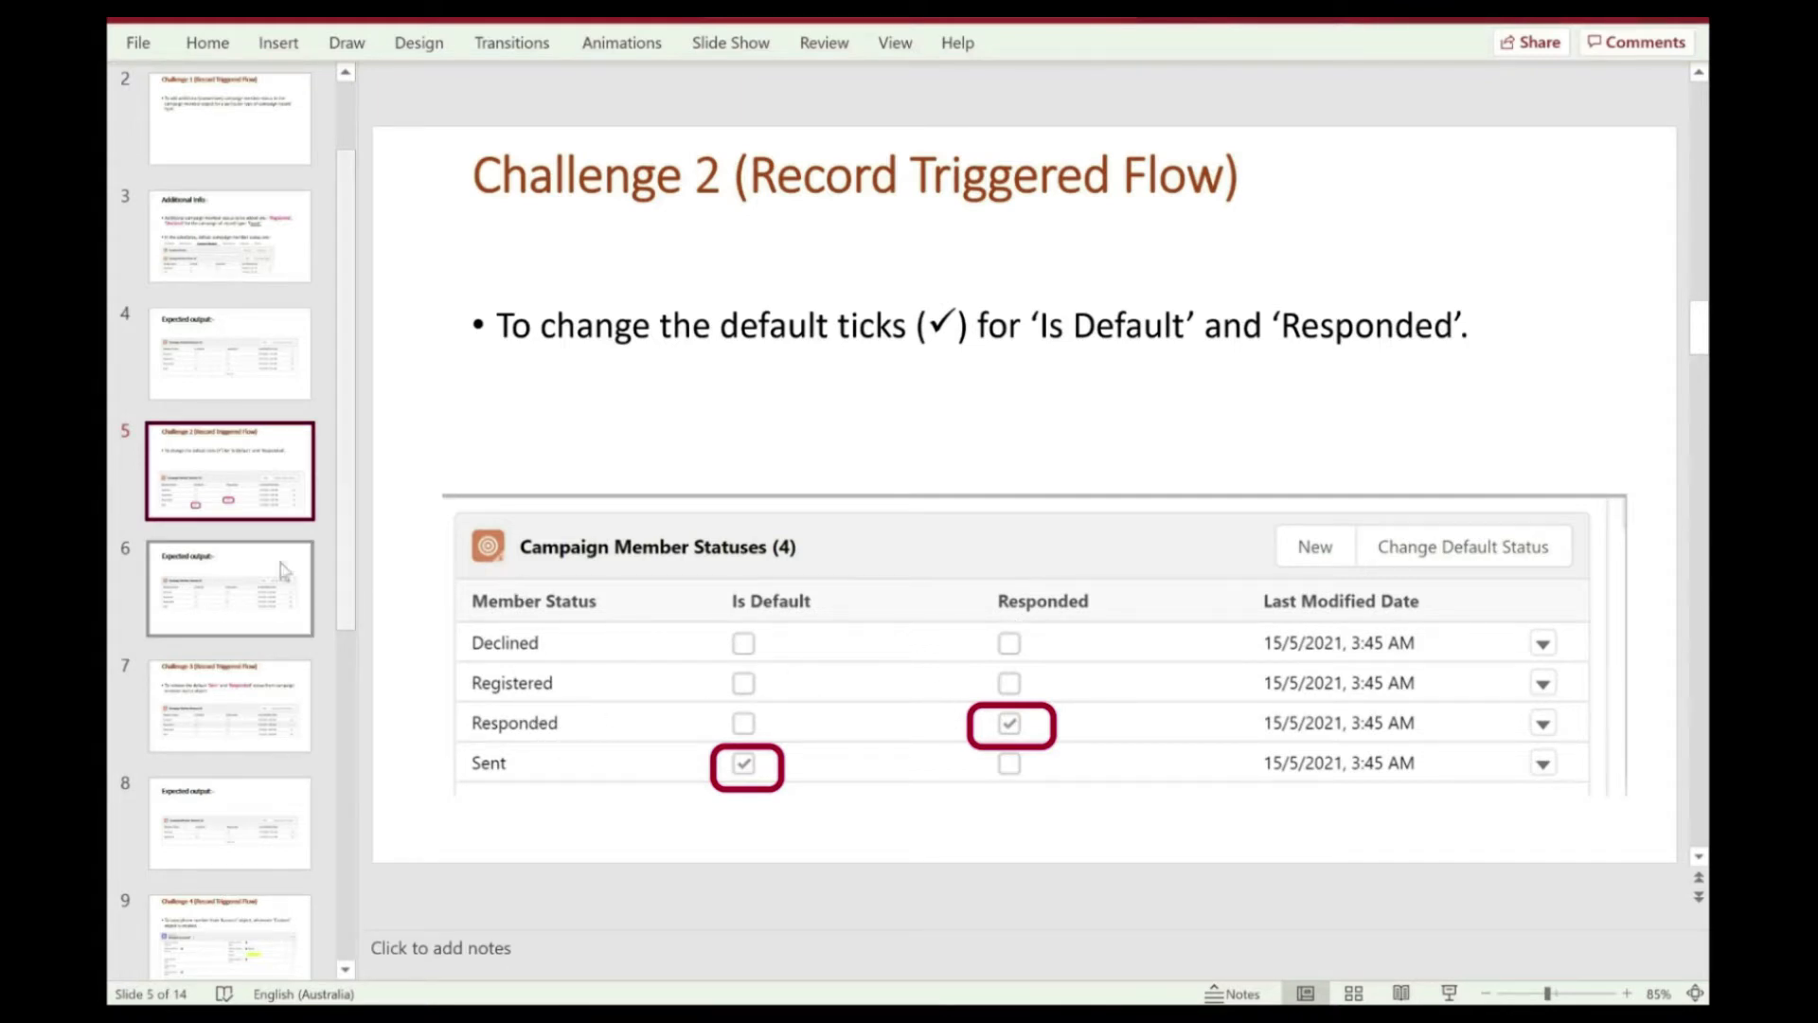
{"action": "left_click", "coordinate": [228, 566]}
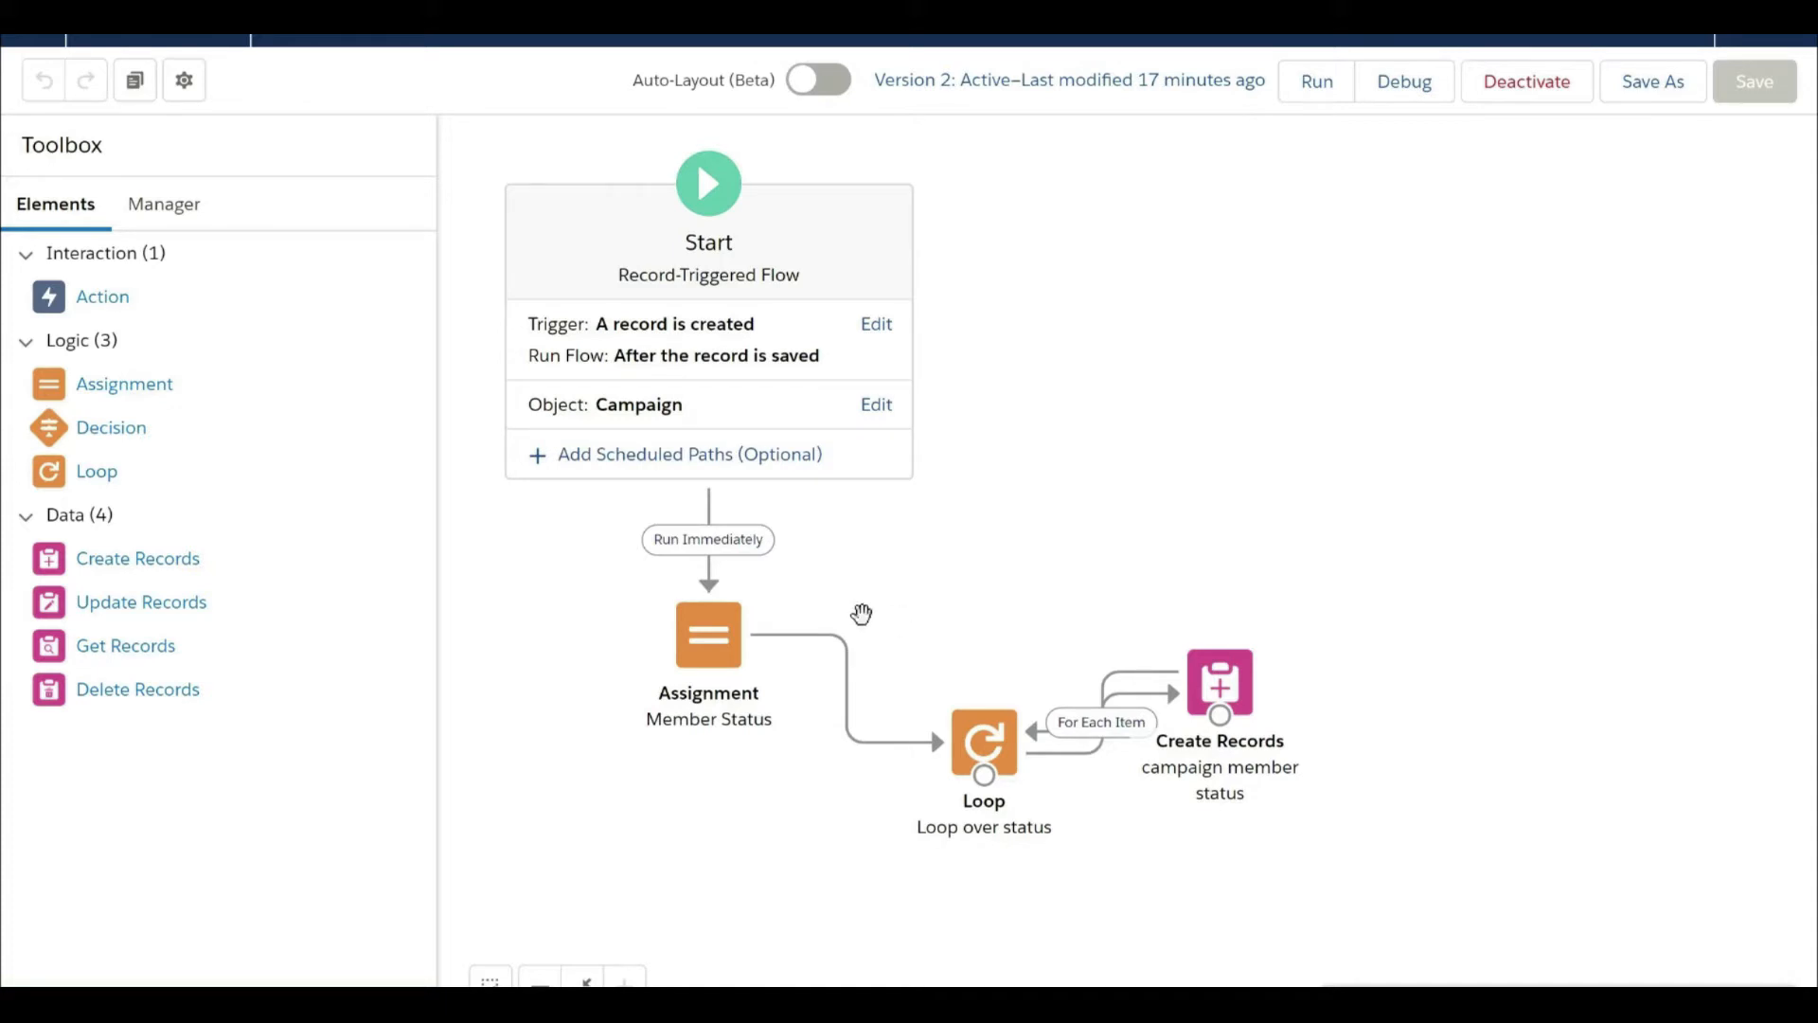
Remove the Declined row from the flow's Member Status assignment and keep the change.
{"action": "double_click", "coordinate": [717, 649]}
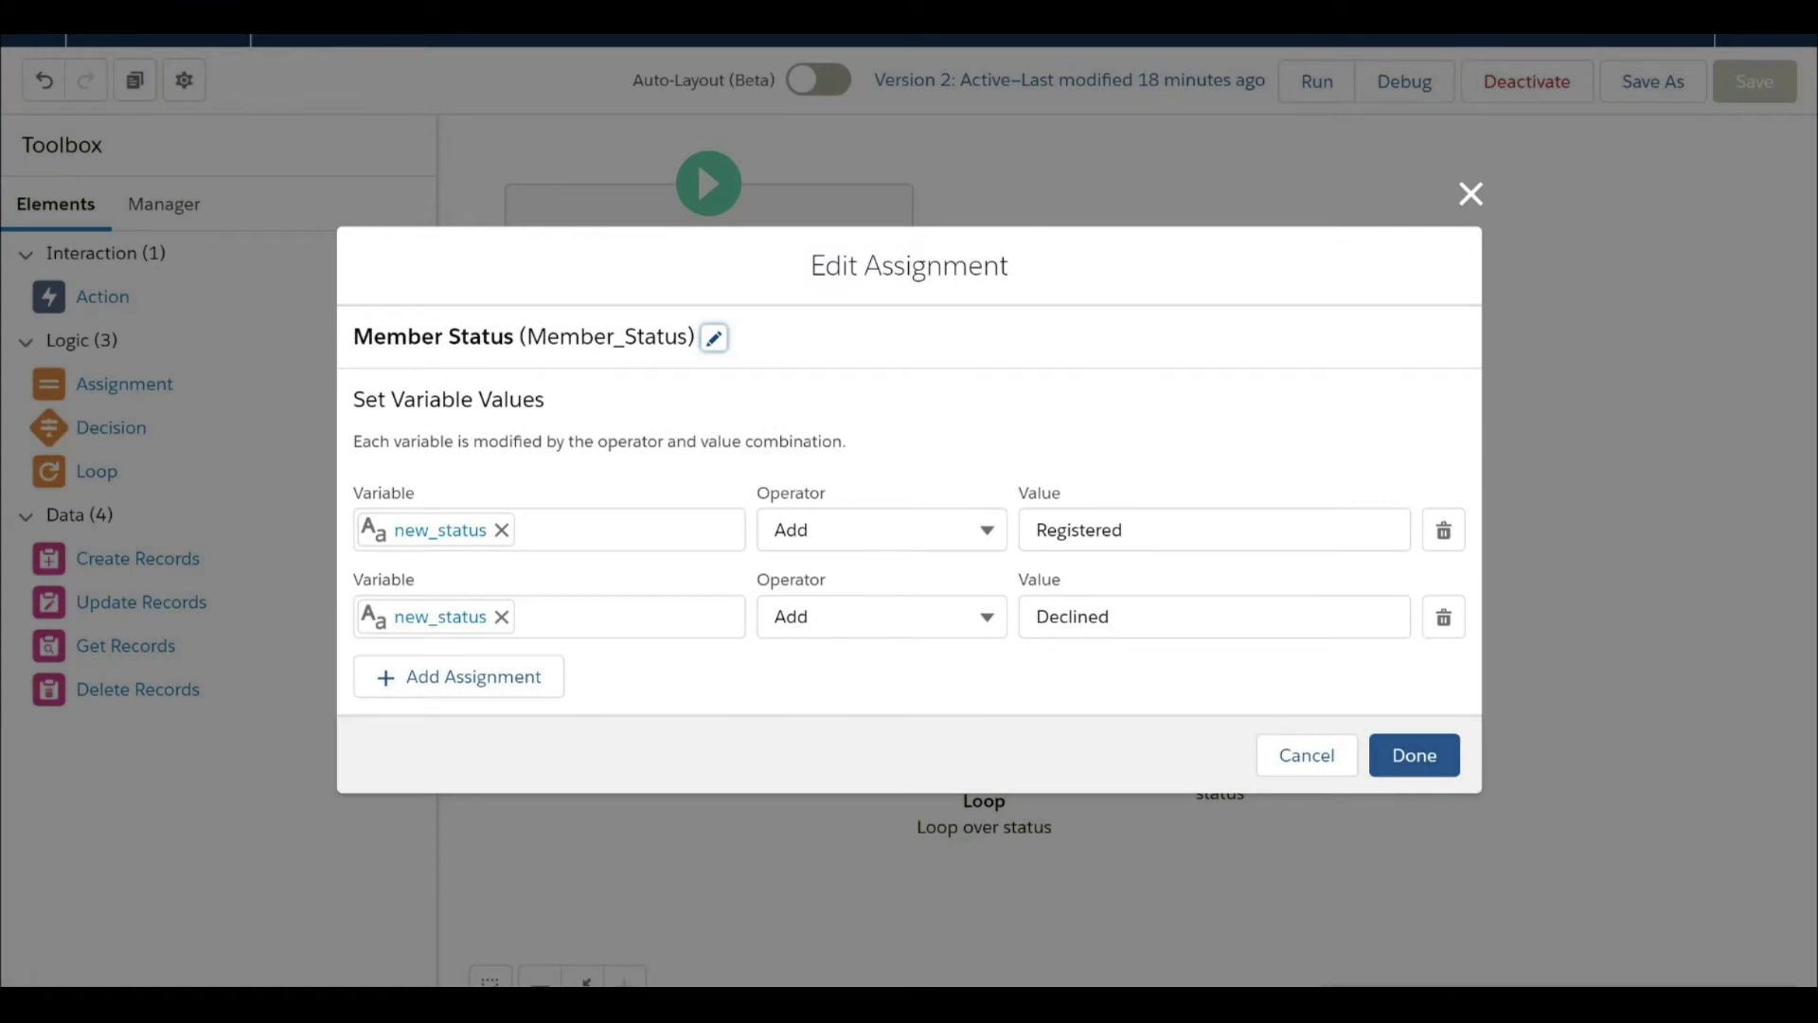
{"action": "left_click", "coordinate": [1445, 623]}
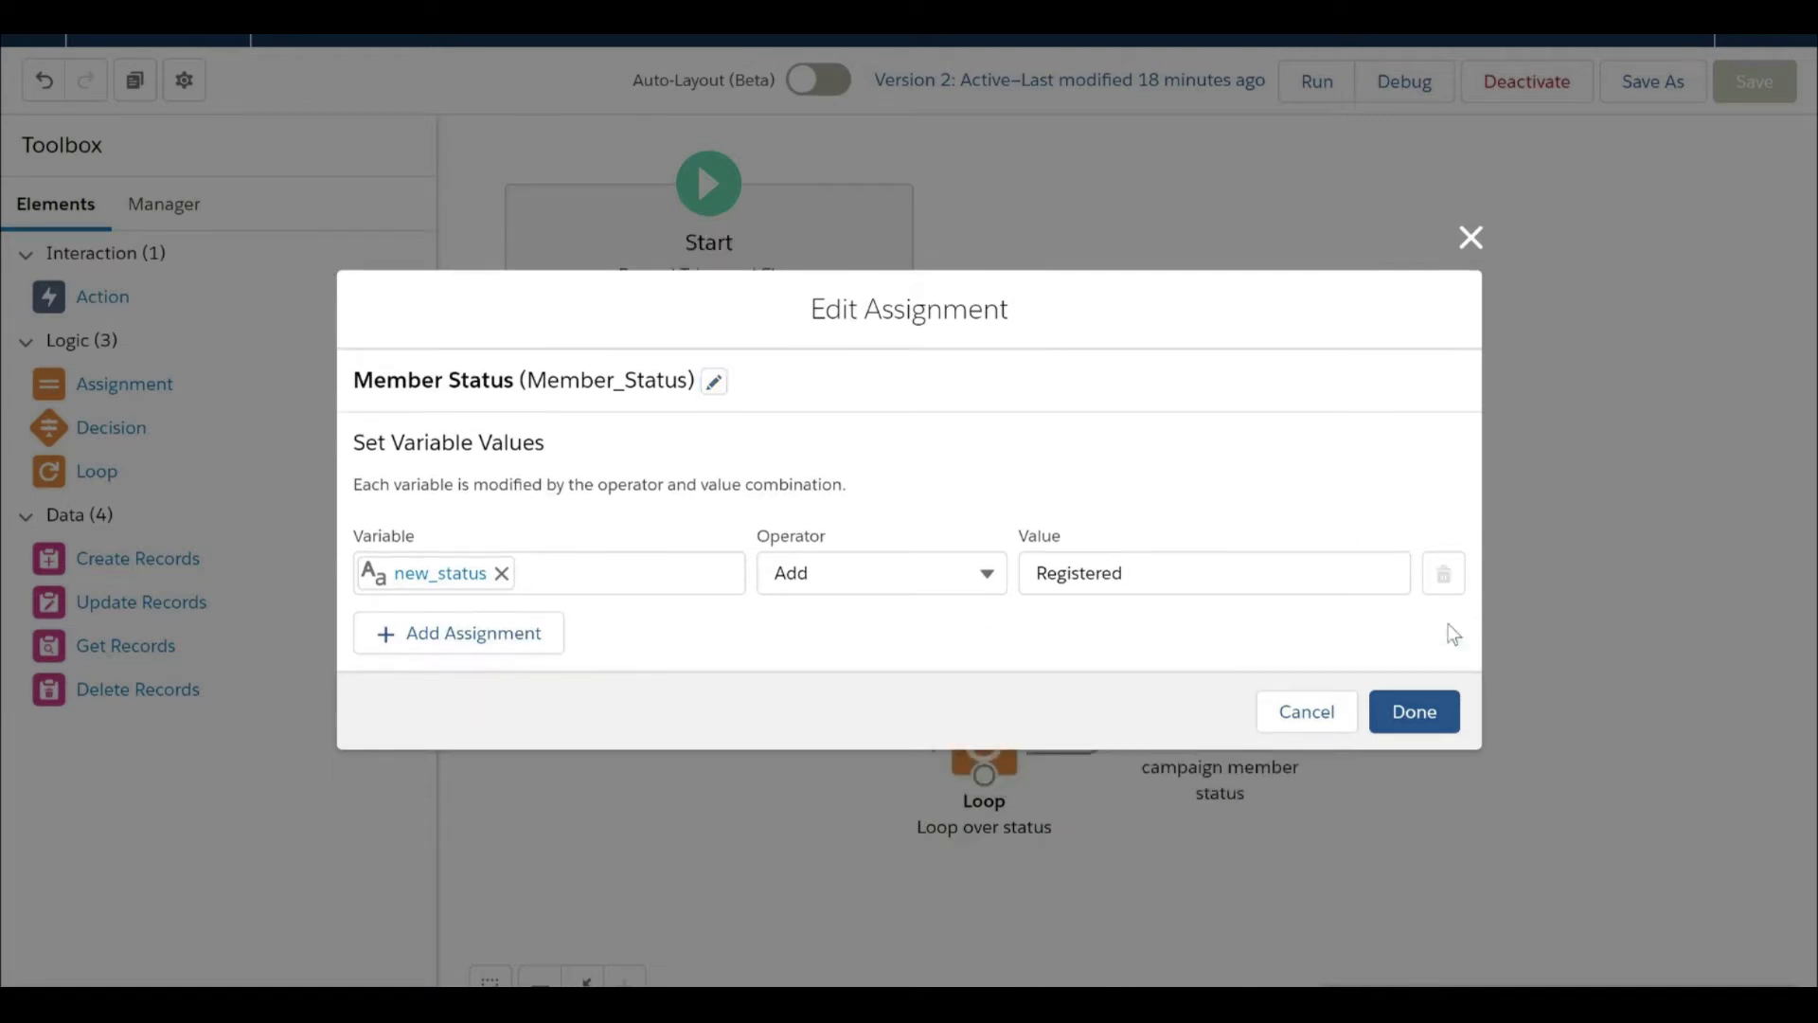
{"action": "left_click", "coordinate": [1415, 711]}
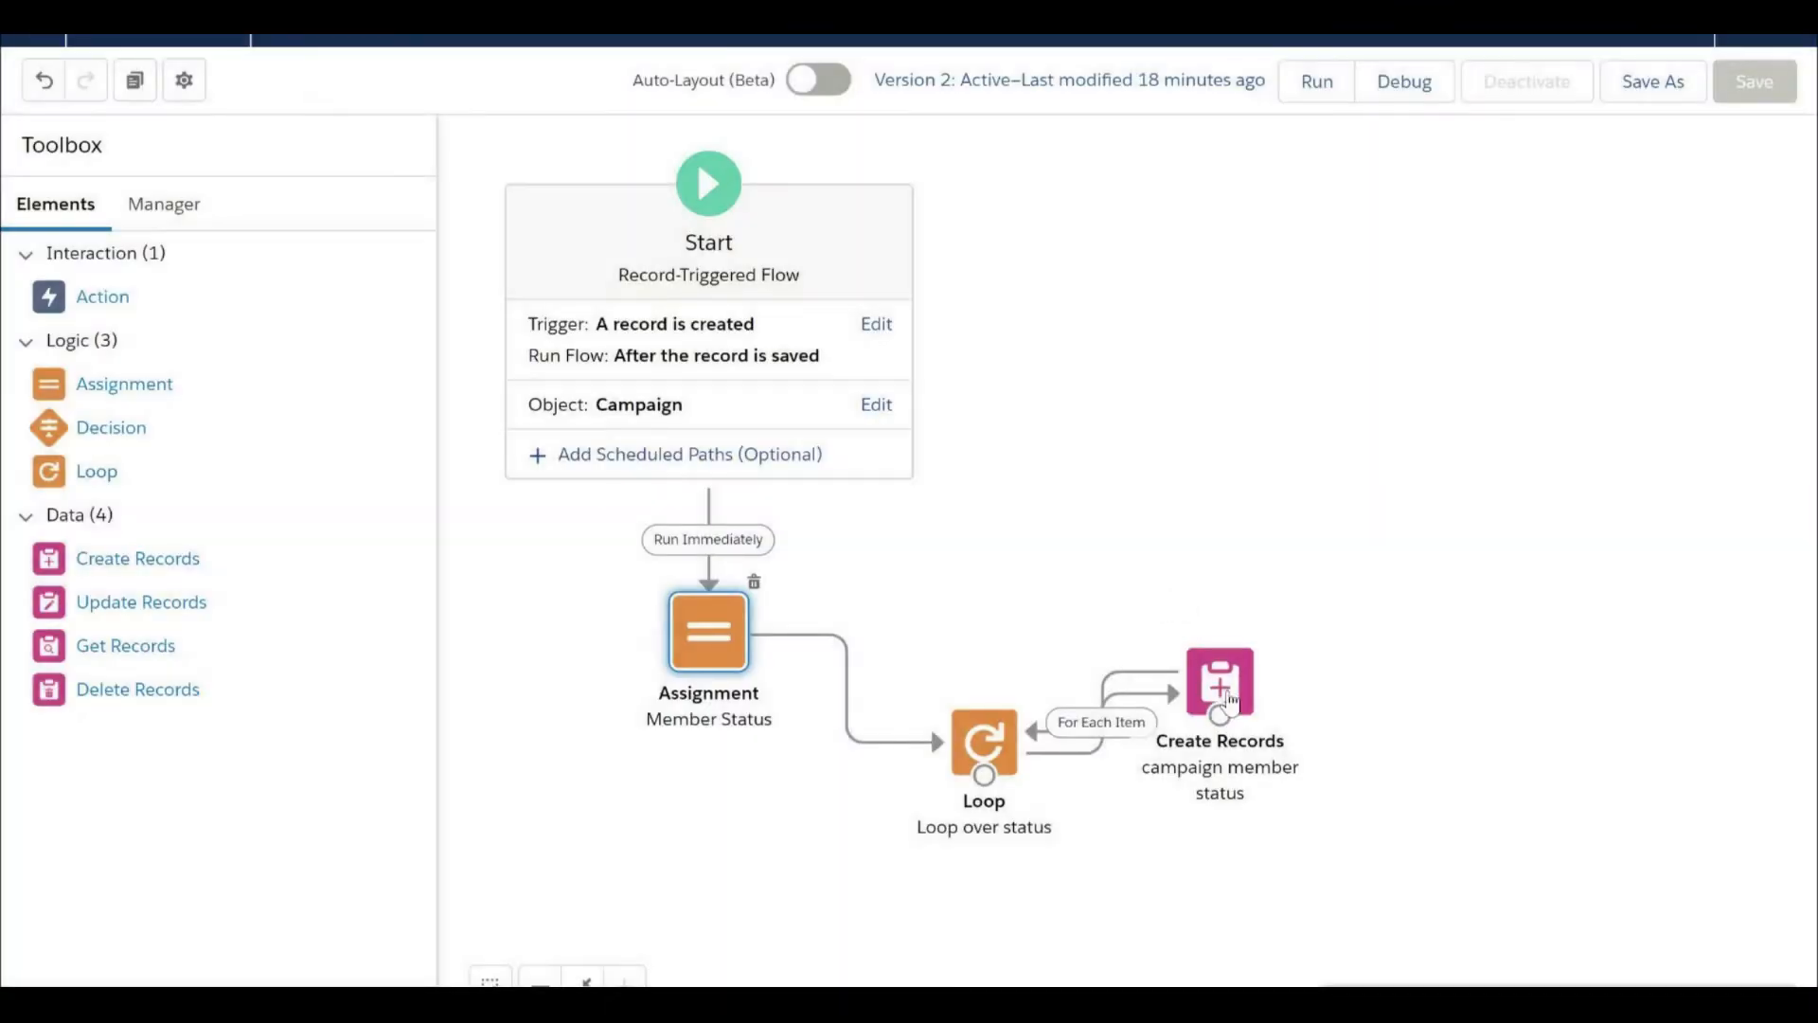
Review the field values of the campaign member status Create Records element and the variable row of the Member Status assignment.
{"action": "double_click", "coordinate": [1228, 690]}
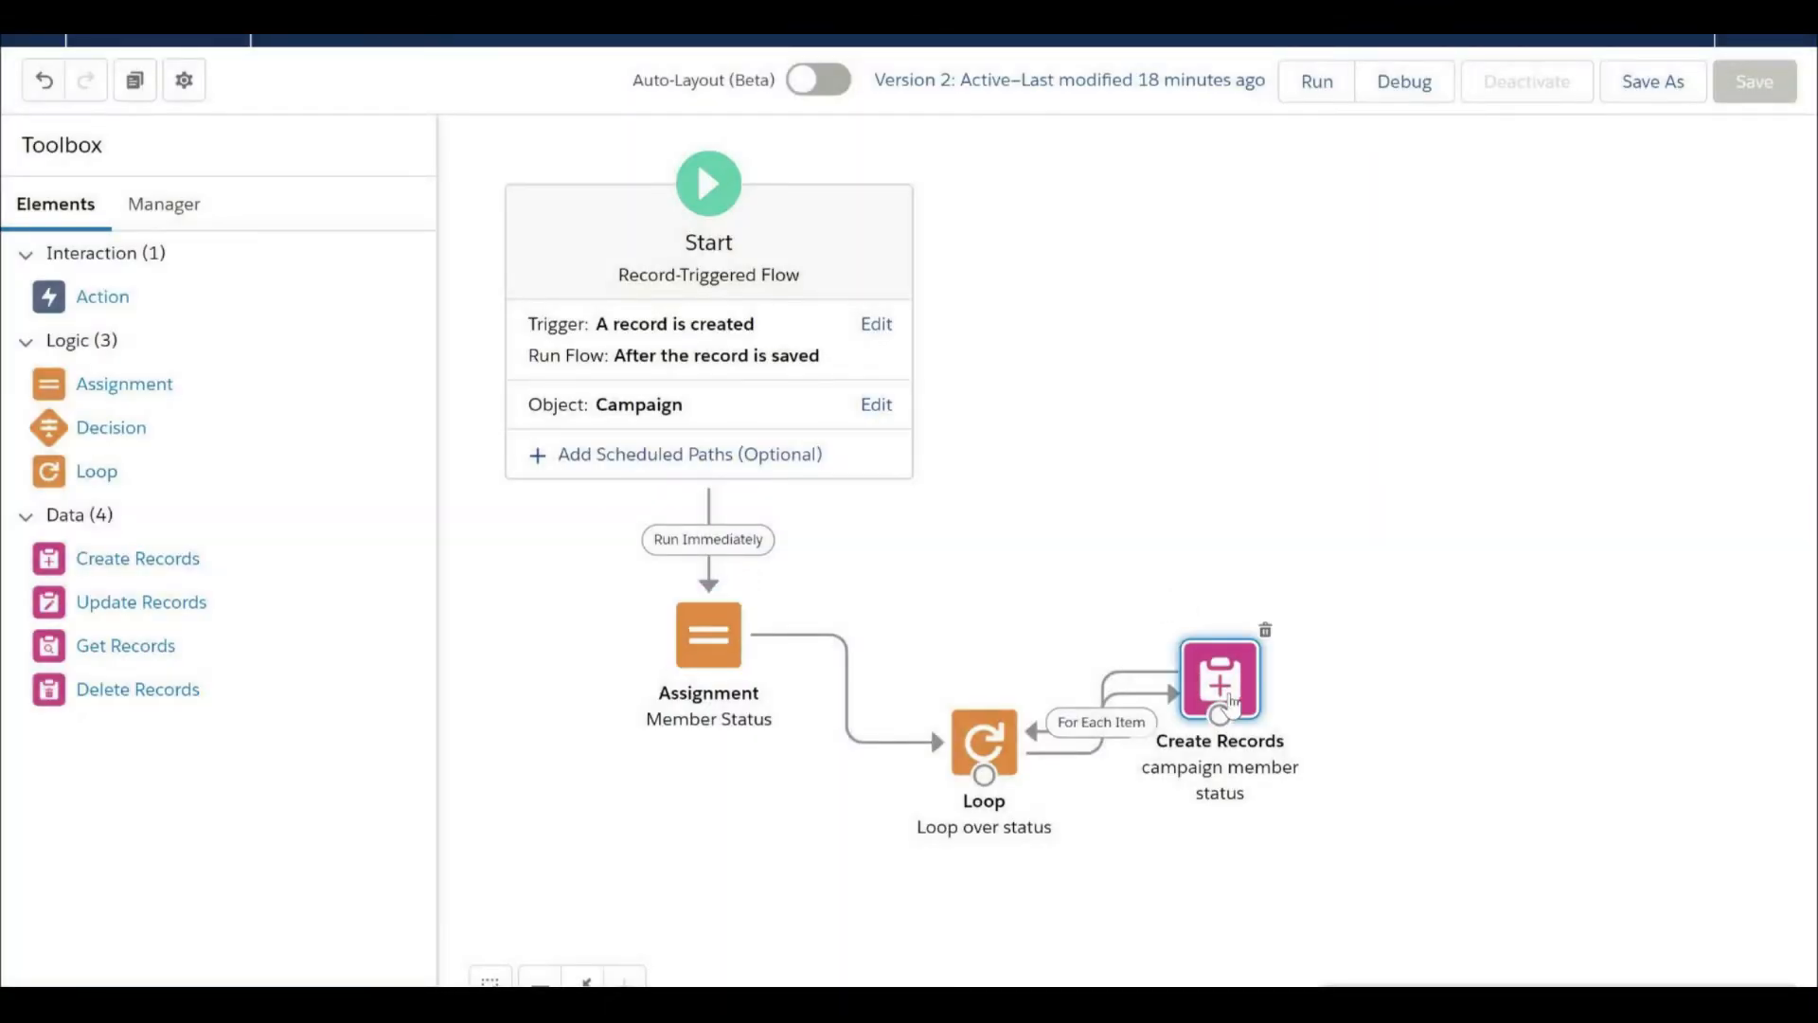
{"action": "scroll", "coordinate": [1038, 672], "scroll_direction": "down", "scroll_amount": 2}
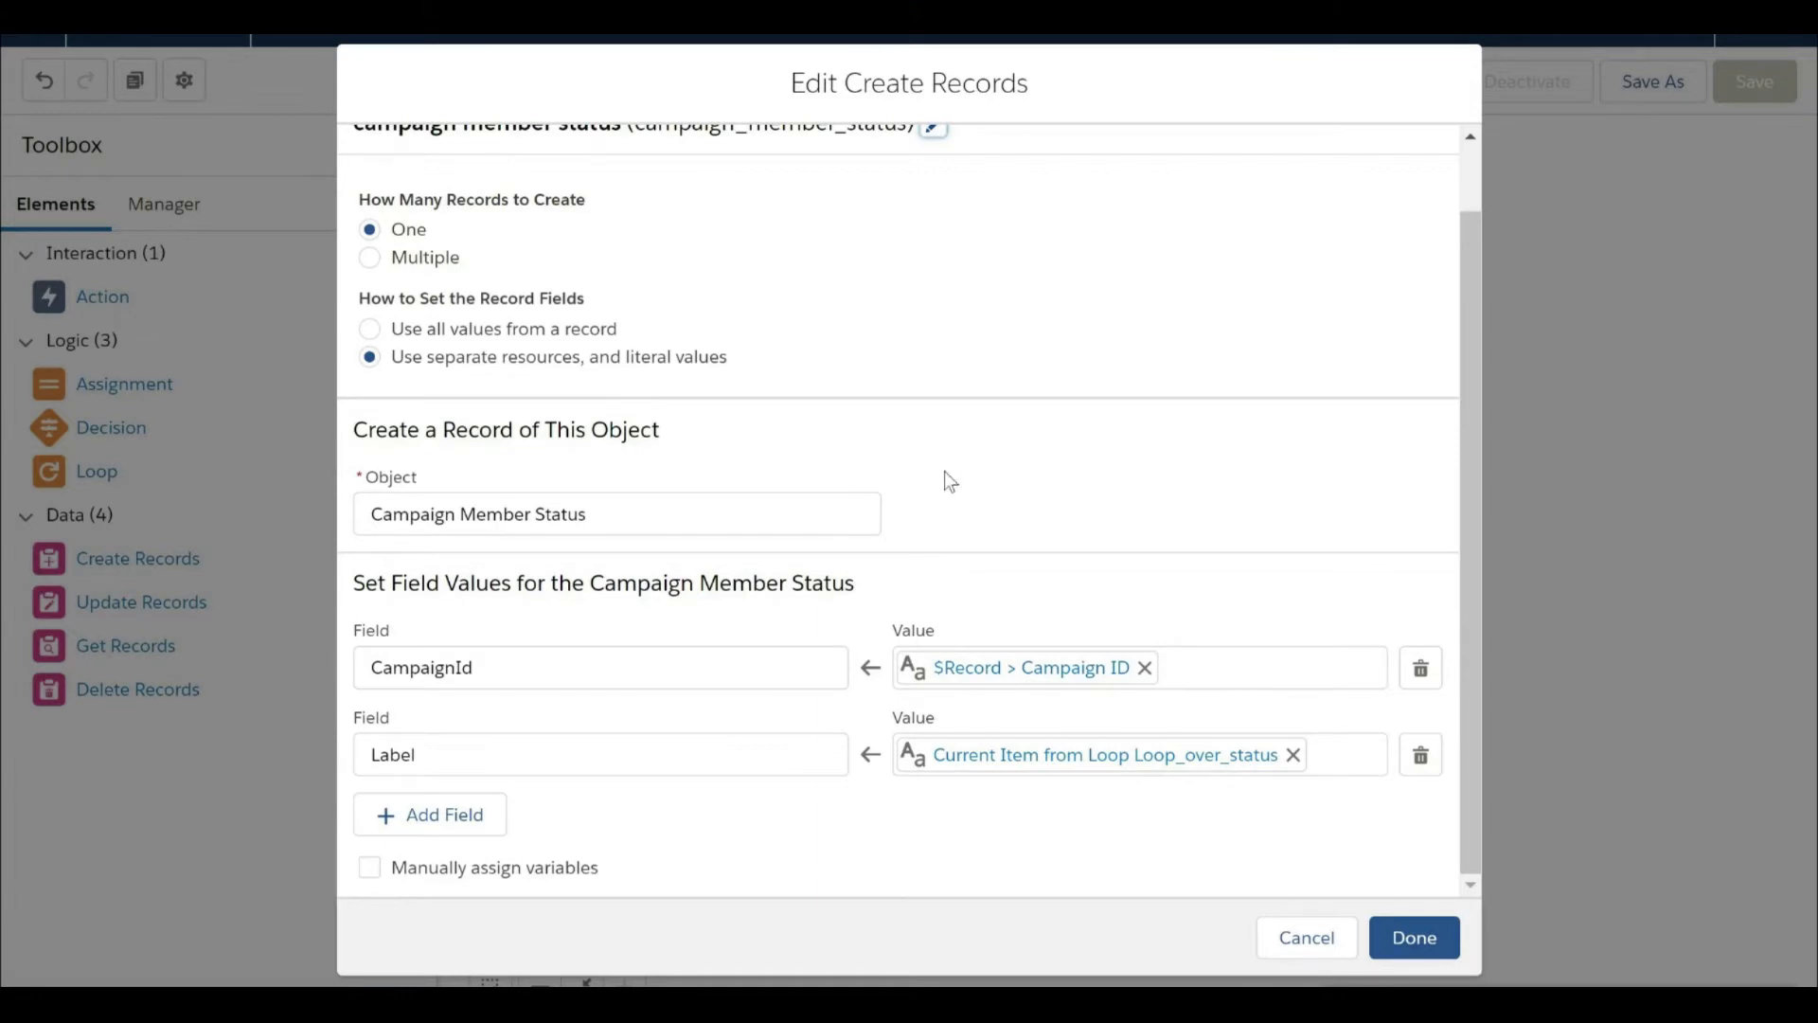
{"action": "left_click", "coordinate": [1474, 34]}
{"action": "double_click", "coordinate": [696, 638]}
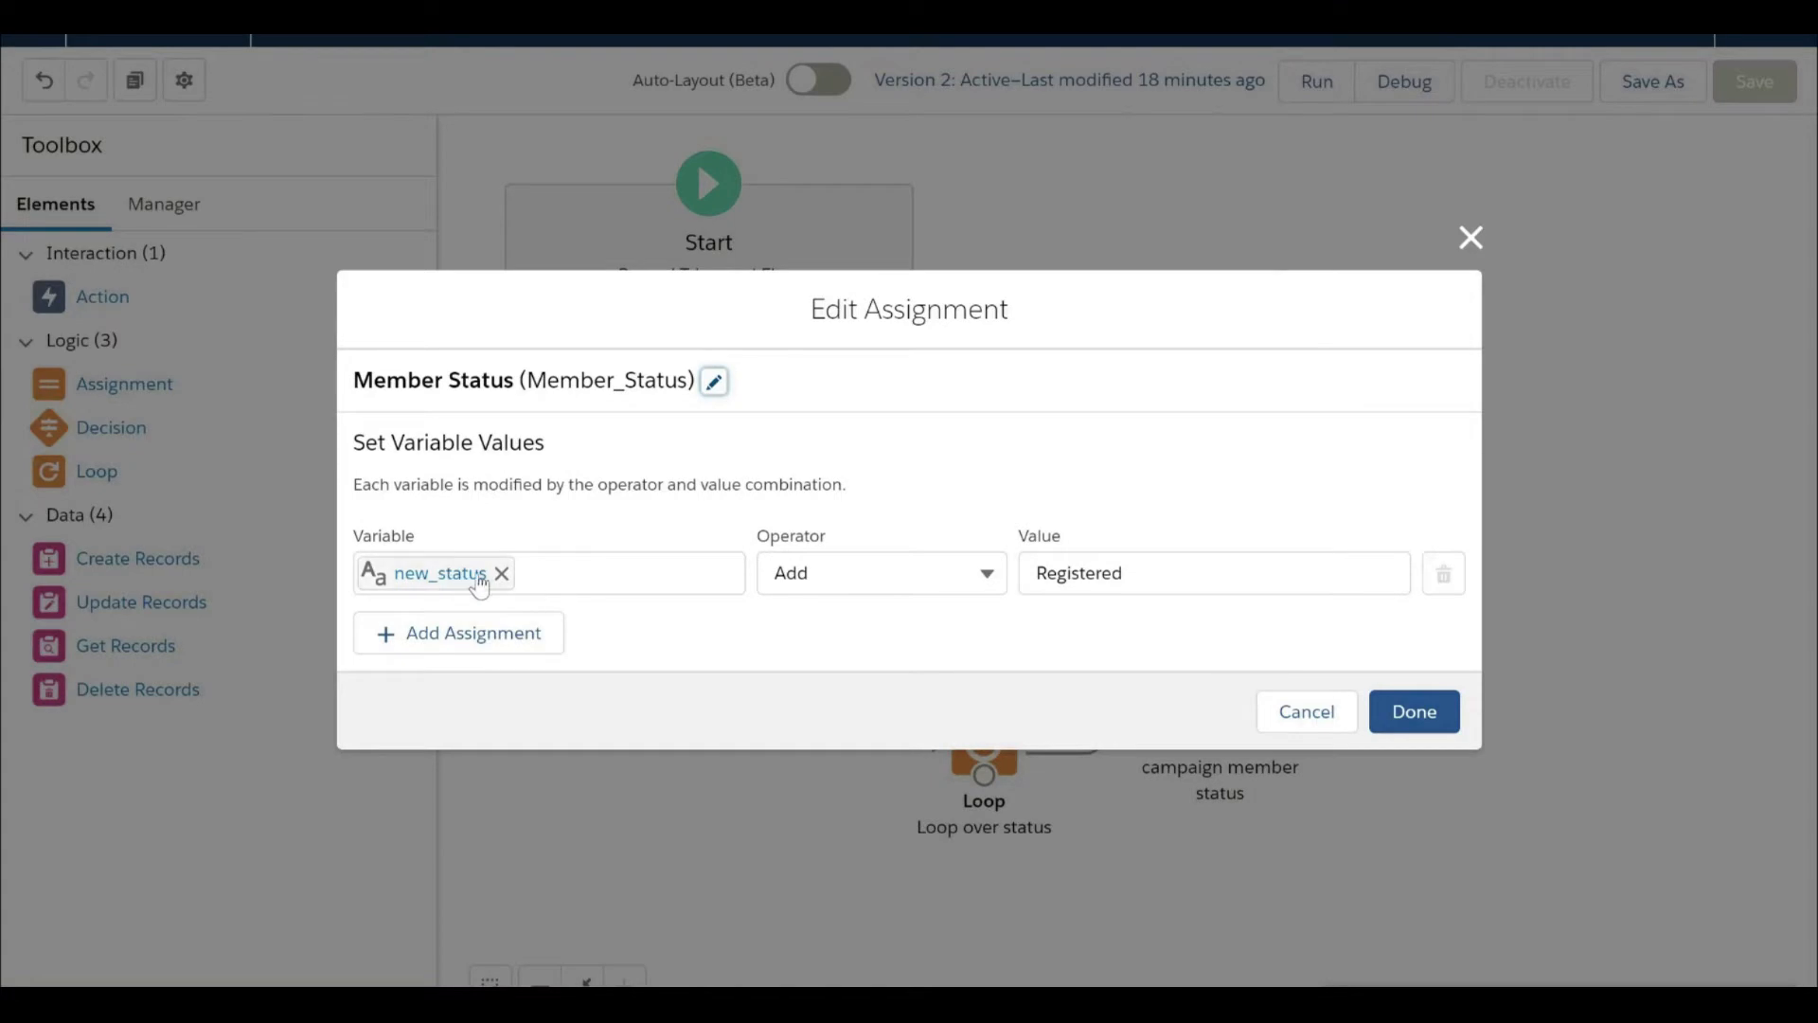
{"action": "left_click", "coordinate": [1473, 238]}
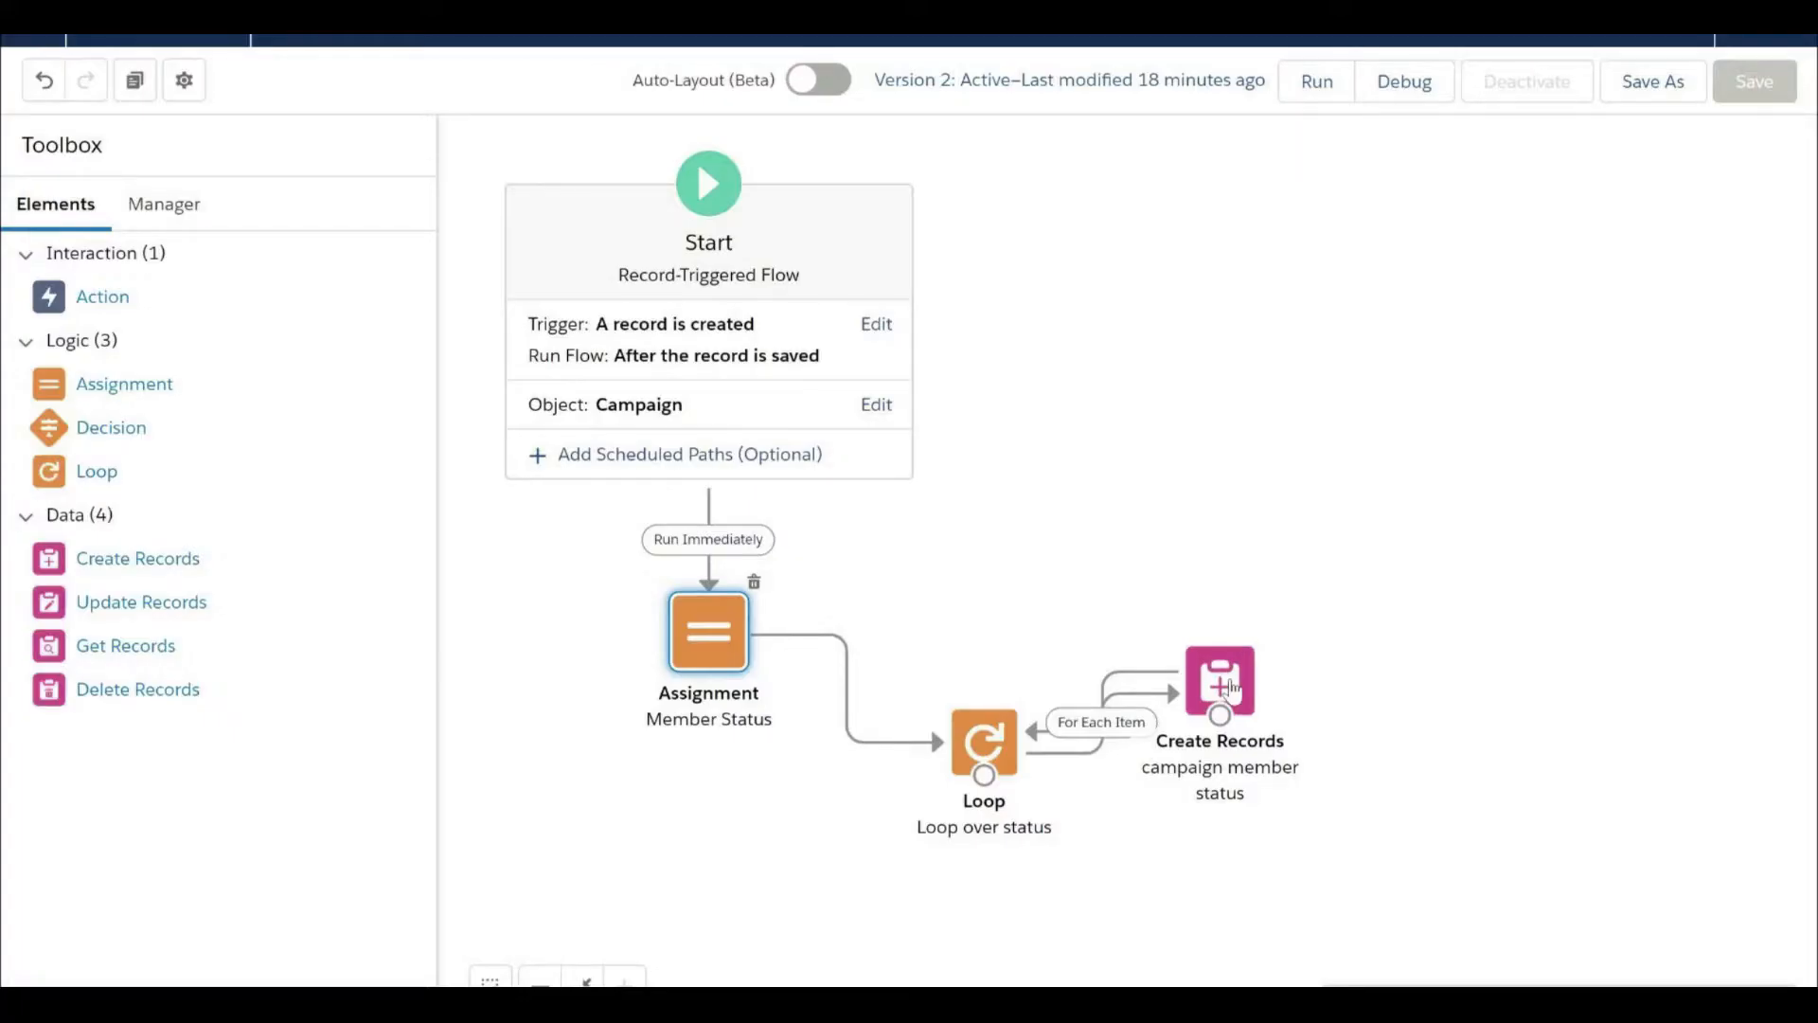
Add a field row to the campaign member status Create Records element that sets IsDefault to $GlobalConstant.True, and finish editing it.
{"action": "double_click", "coordinate": [1230, 684]}
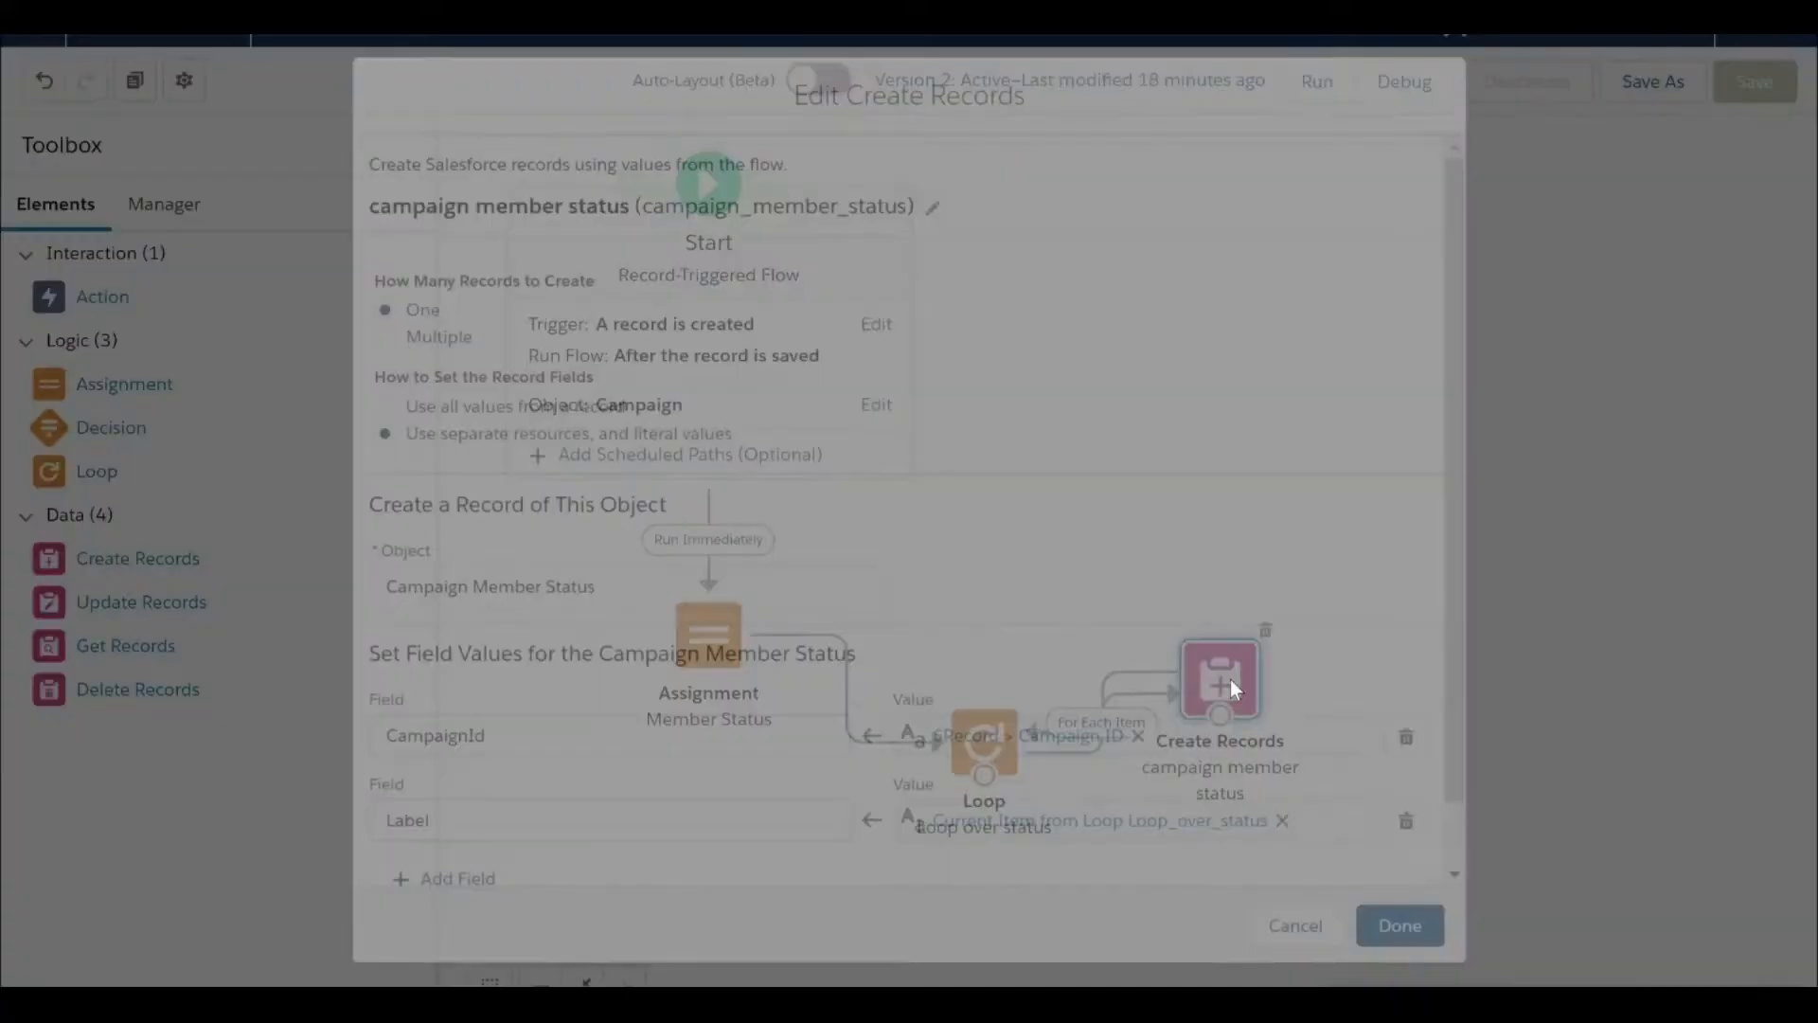
{"action": "scroll", "coordinate": [864, 634], "scroll_direction": "down", "scroll_amount": 1}
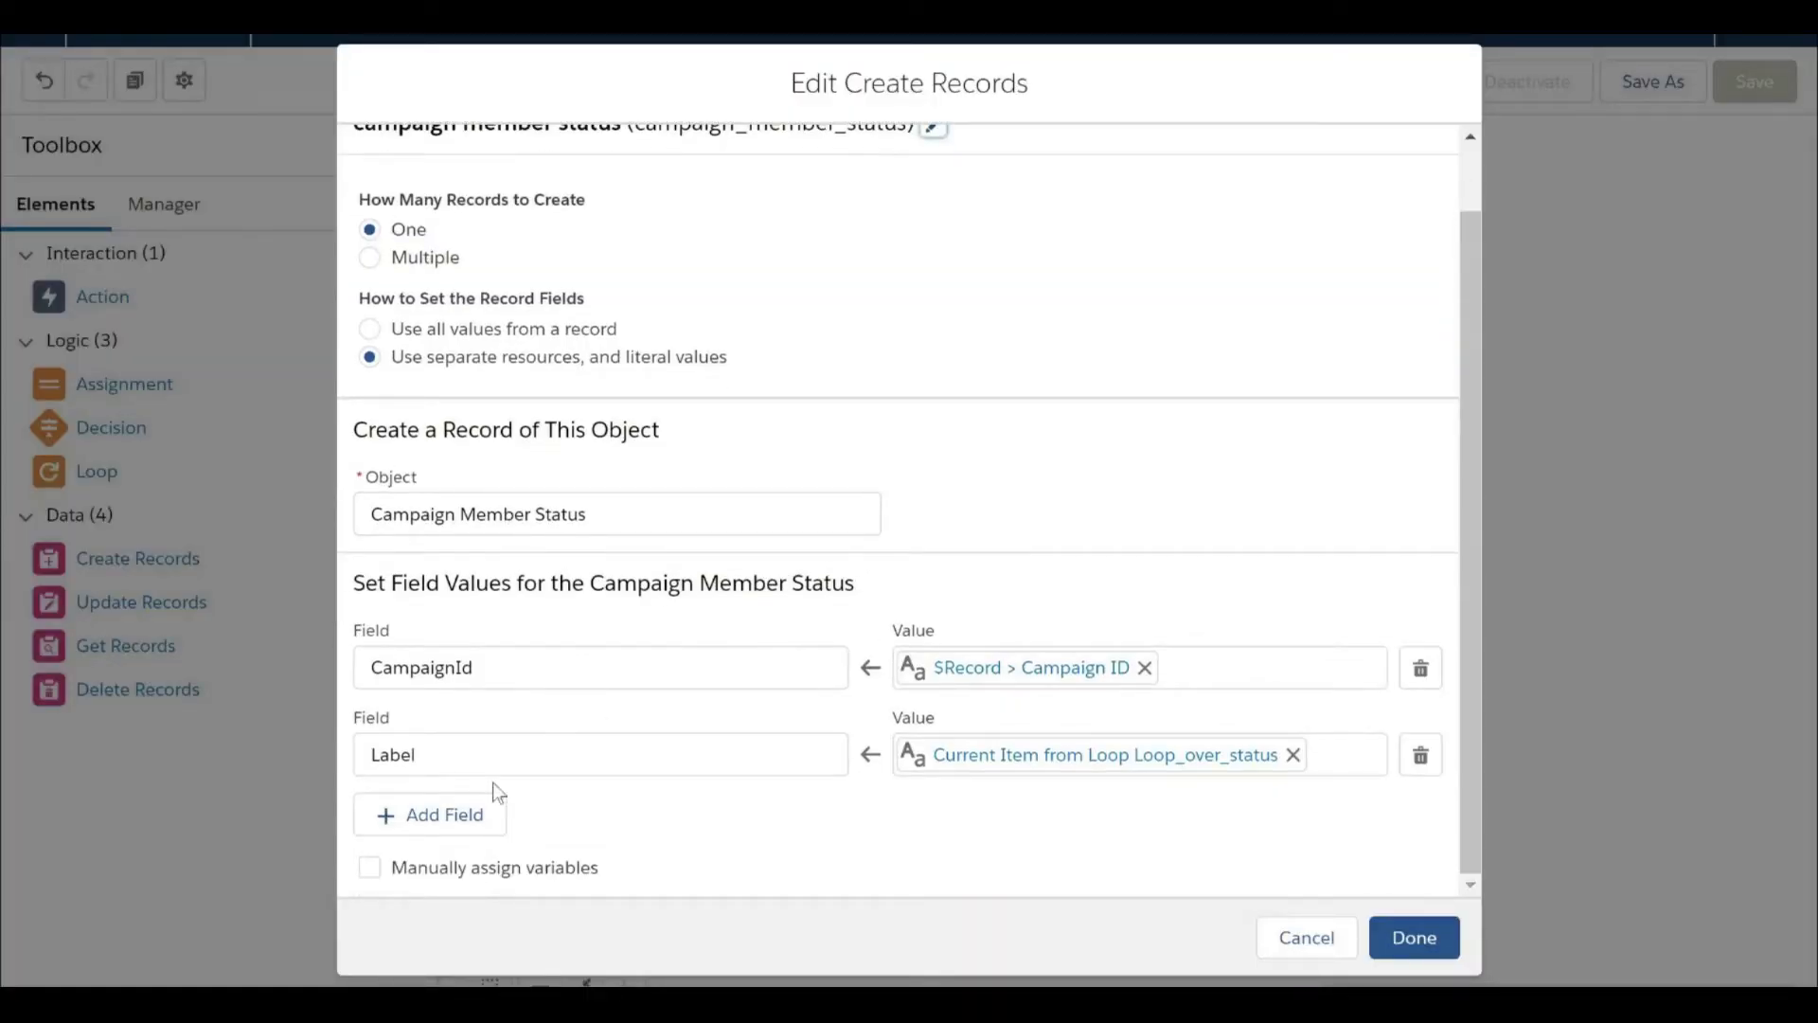
{"action": "left_click", "coordinate": [467, 812]}
{"action": "left_click", "coordinate": [508, 836]}
{"action": "scroll", "coordinate": [509, 835], "scroll_direction": "down", "scroll_amount": 1}
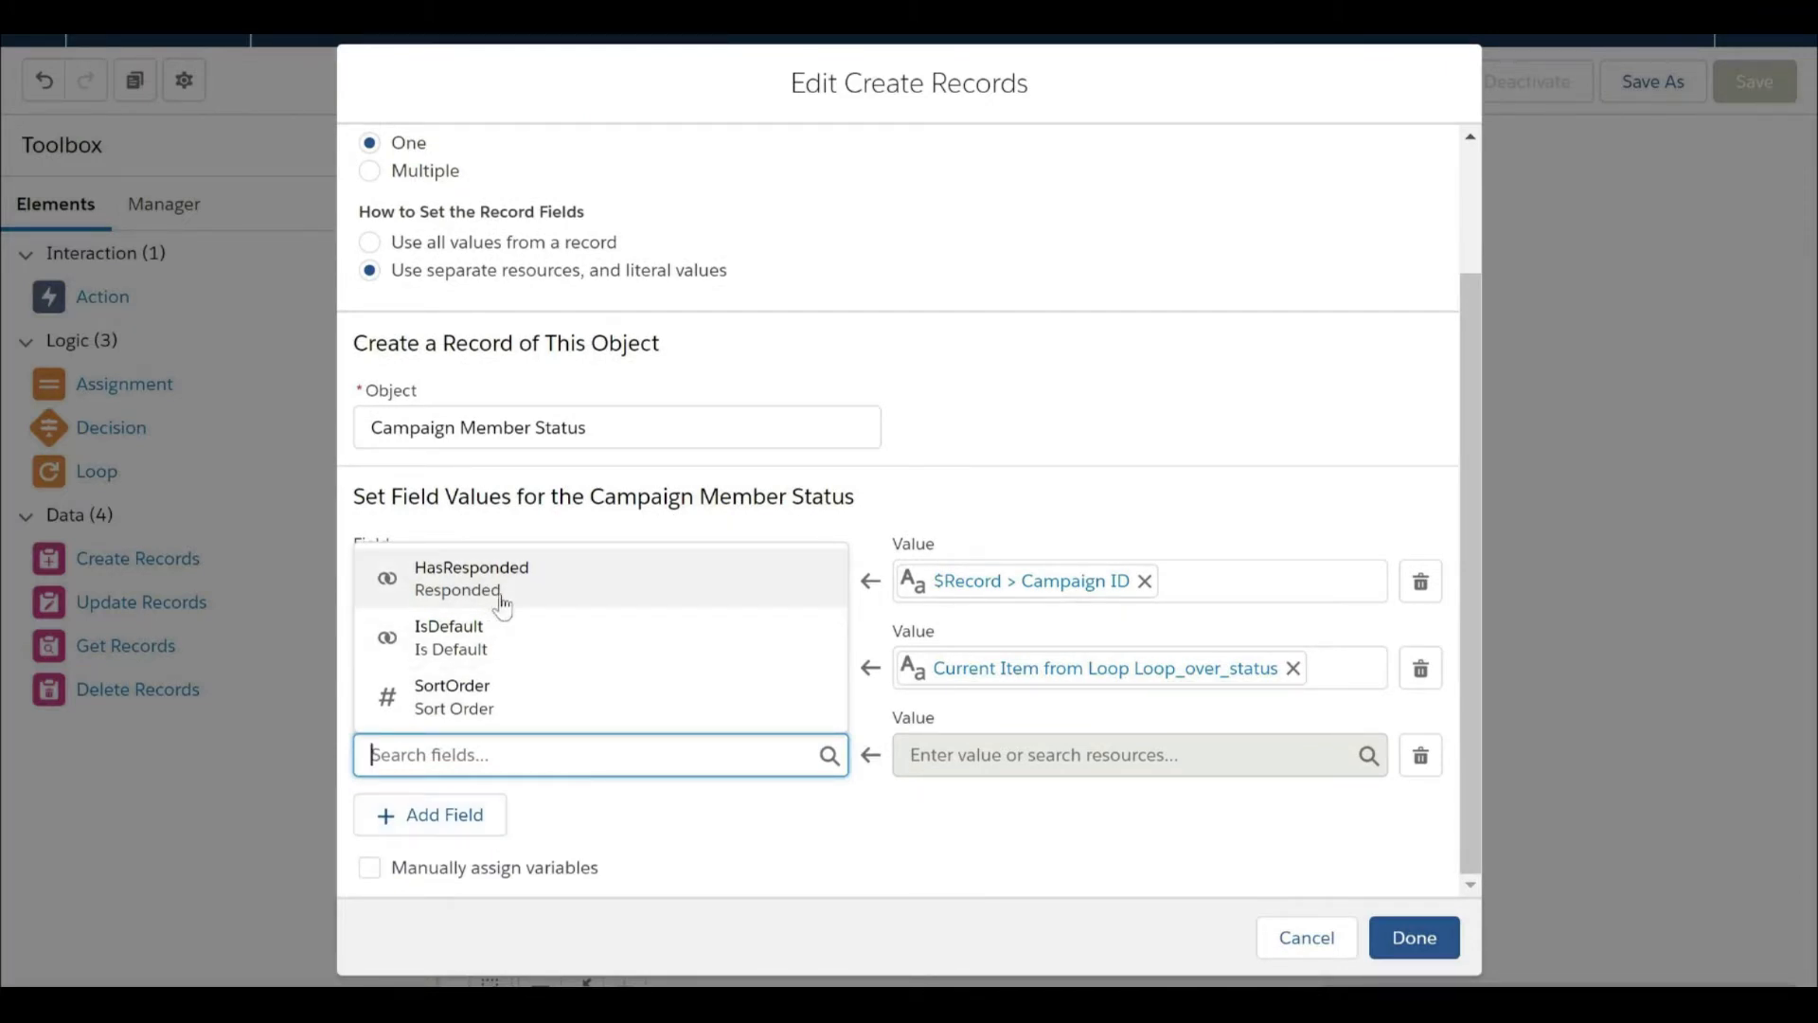
{"action": "left_click", "coordinate": [524, 633]}
{"action": "left_click", "coordinate": [1126, 754]}
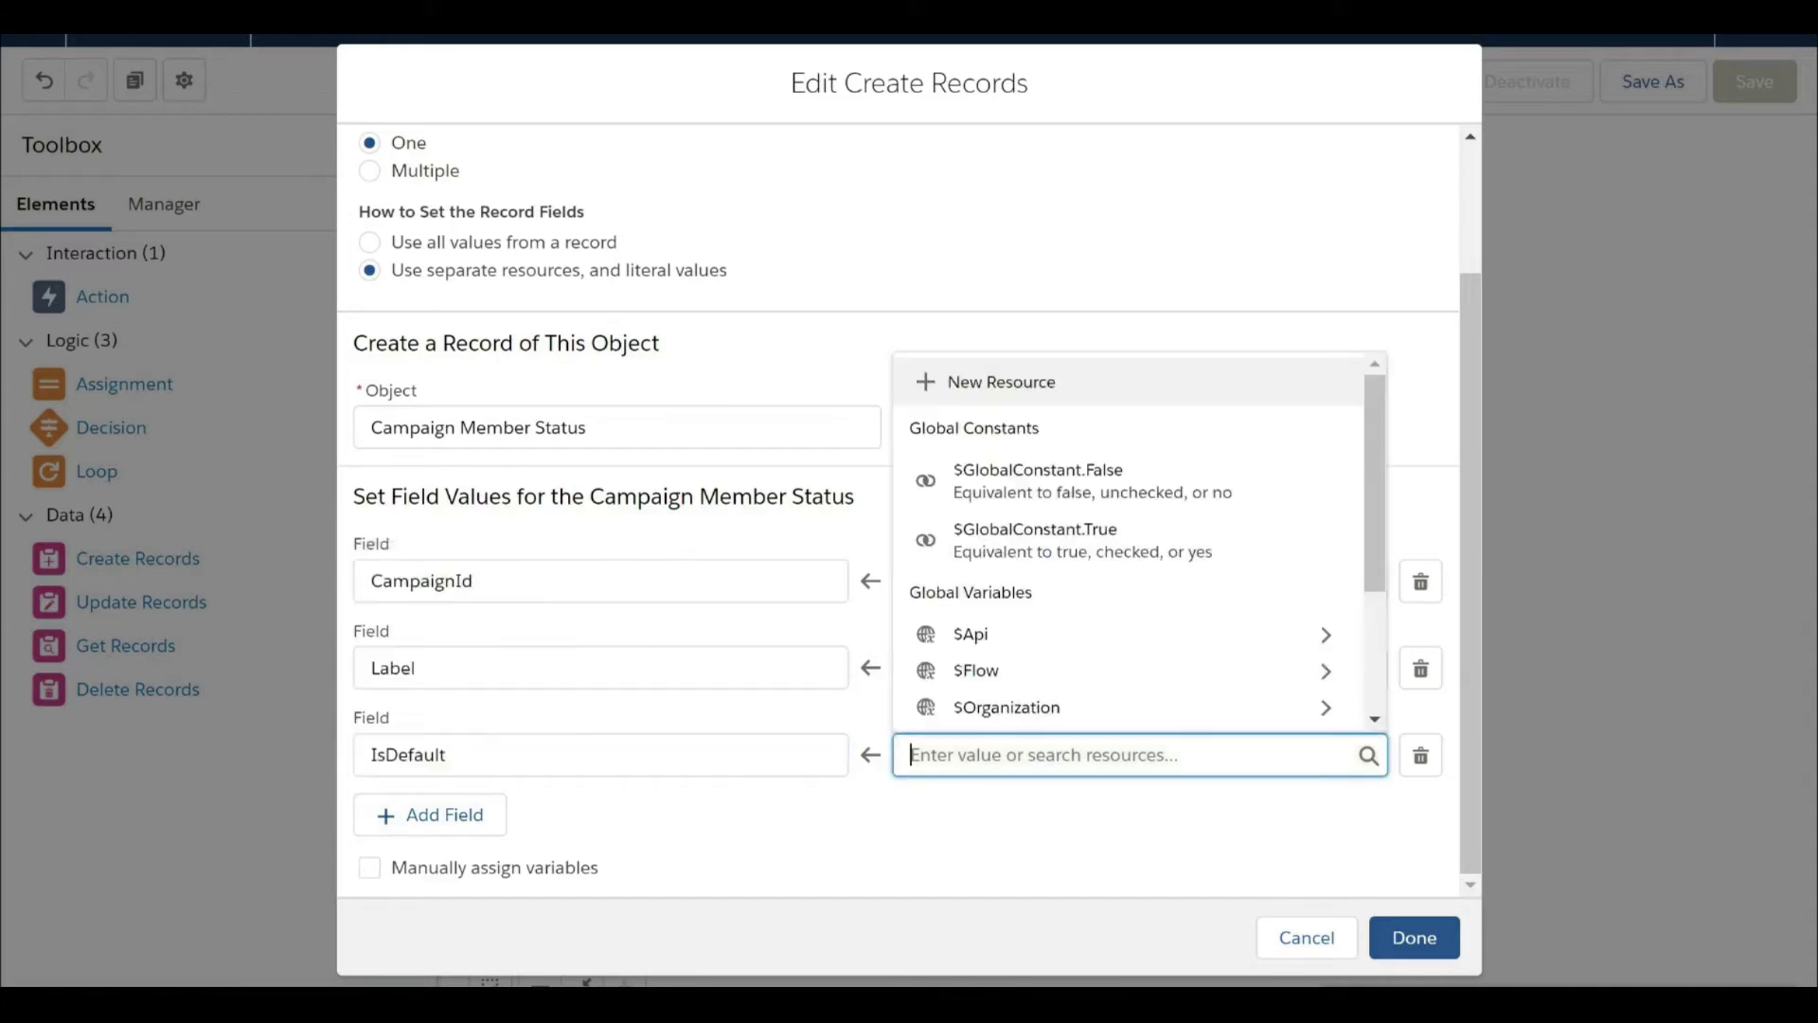
{"action": "left_click", "coordinate": [1146, 547]}
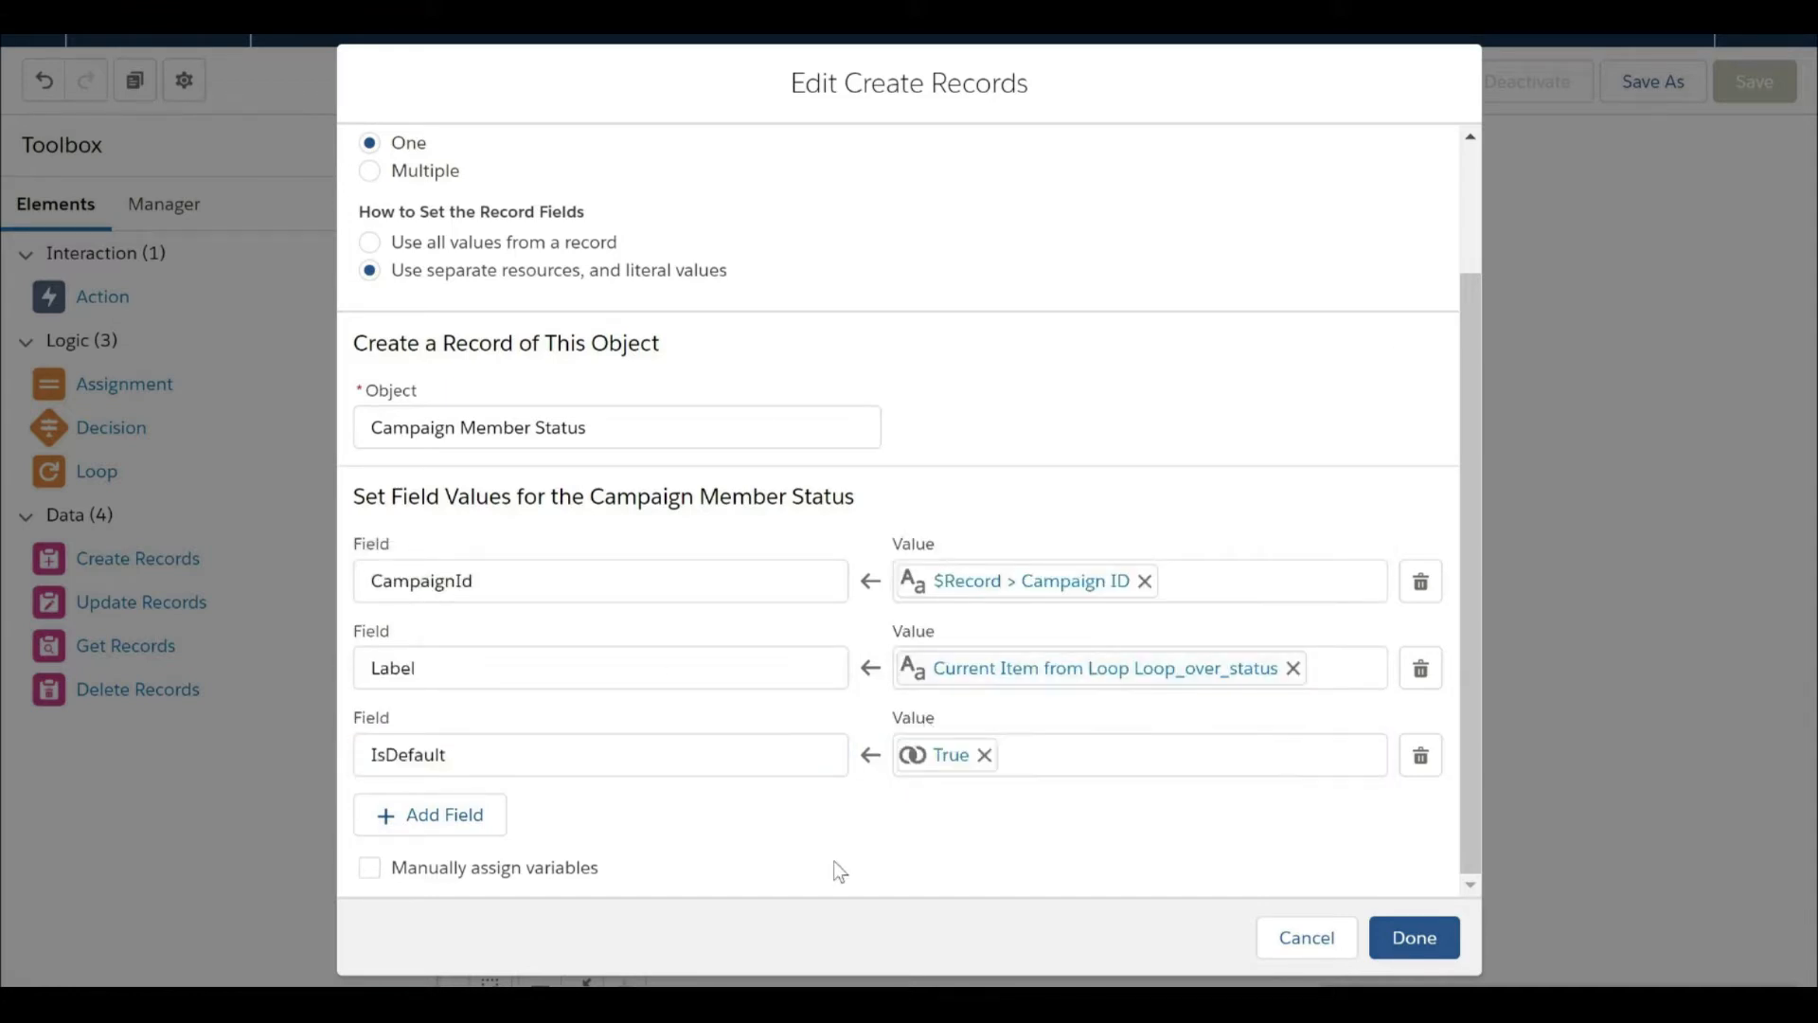
{"action": "left_click", "coordinate": [1441, 939]}
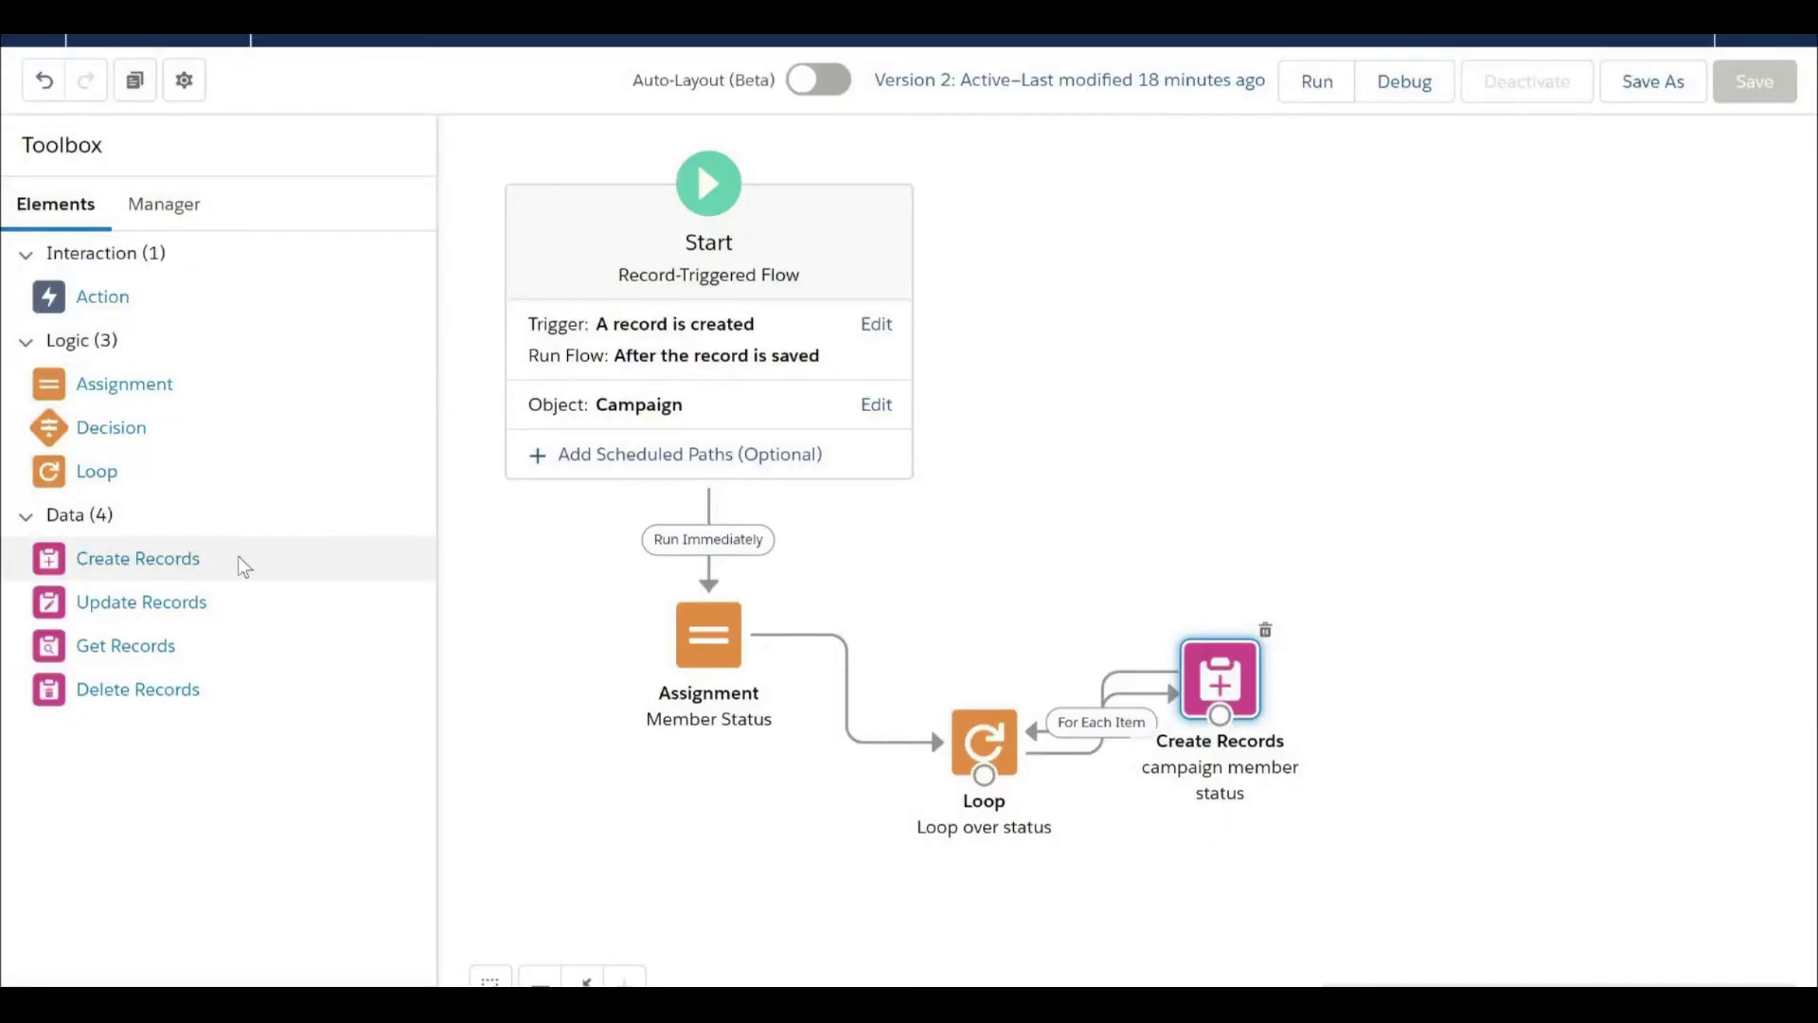
Add a new Create Records element to the flow canvas with the label "Has responded".
{"action": "left_click_drag", "start_coordinate": [244, 566], "coordinate": [1150, 373]}
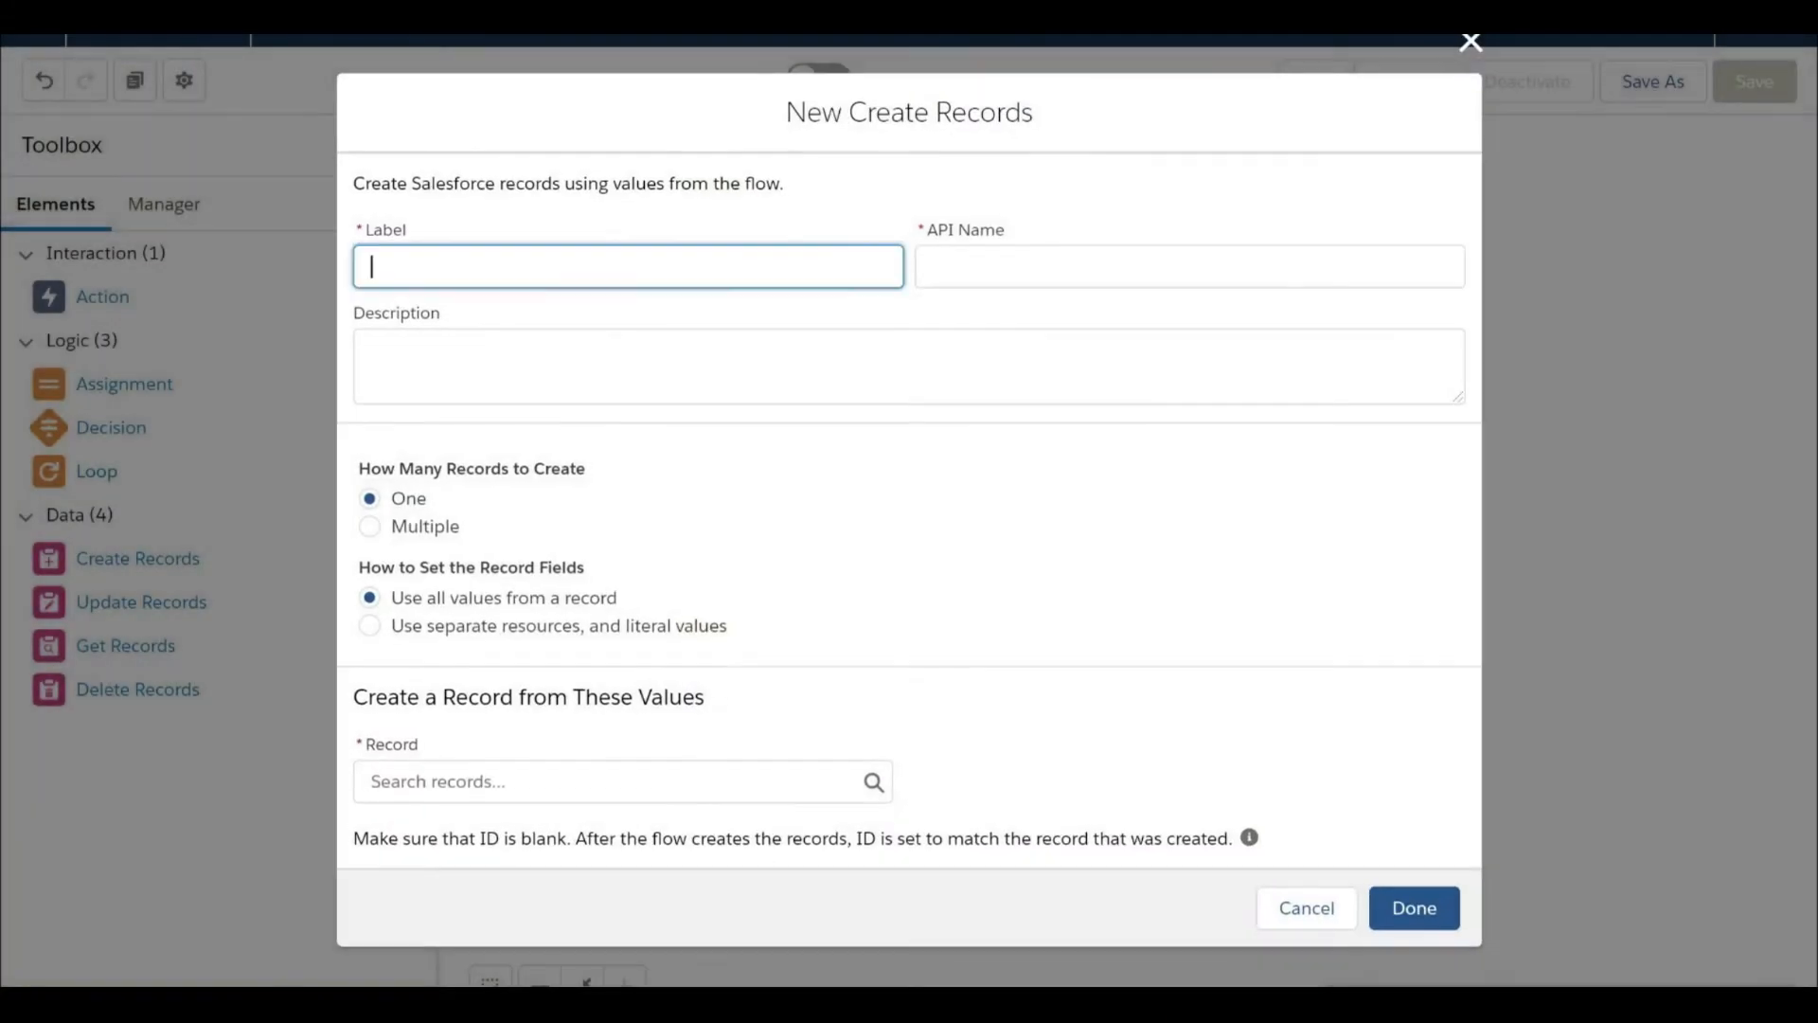
{"action": "type", "text": "Has re"}
{"action": "type", "text": "ponded"}
{"action": "left_click", "coordinate": [423, 267]}
{"action": "type", "text": "s"}
{"action": "left_click", "coordinate": [838, 510]}
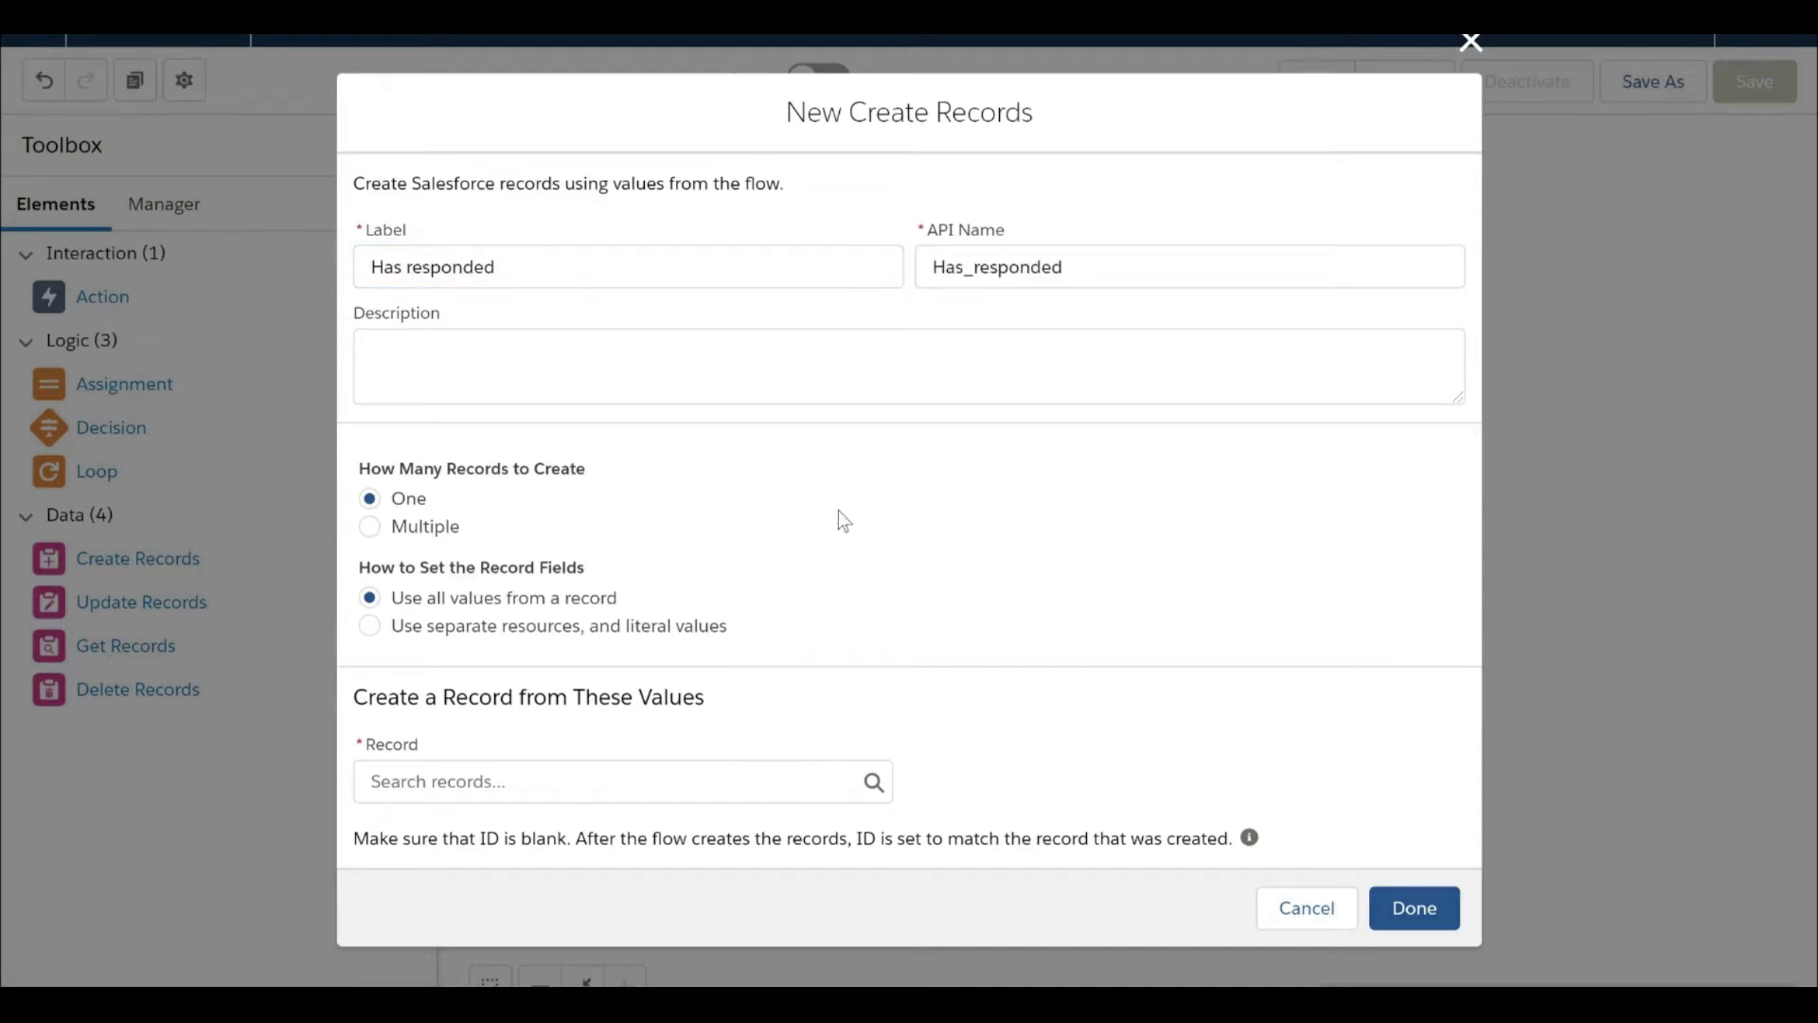
Set the Has responded element to use separate resources and literal values, with Campaign Member Status as its object.
{"action": "left_click", "coordinate": [370, 624]}
{"action": "left_click", "coordinate": [622, 806]}
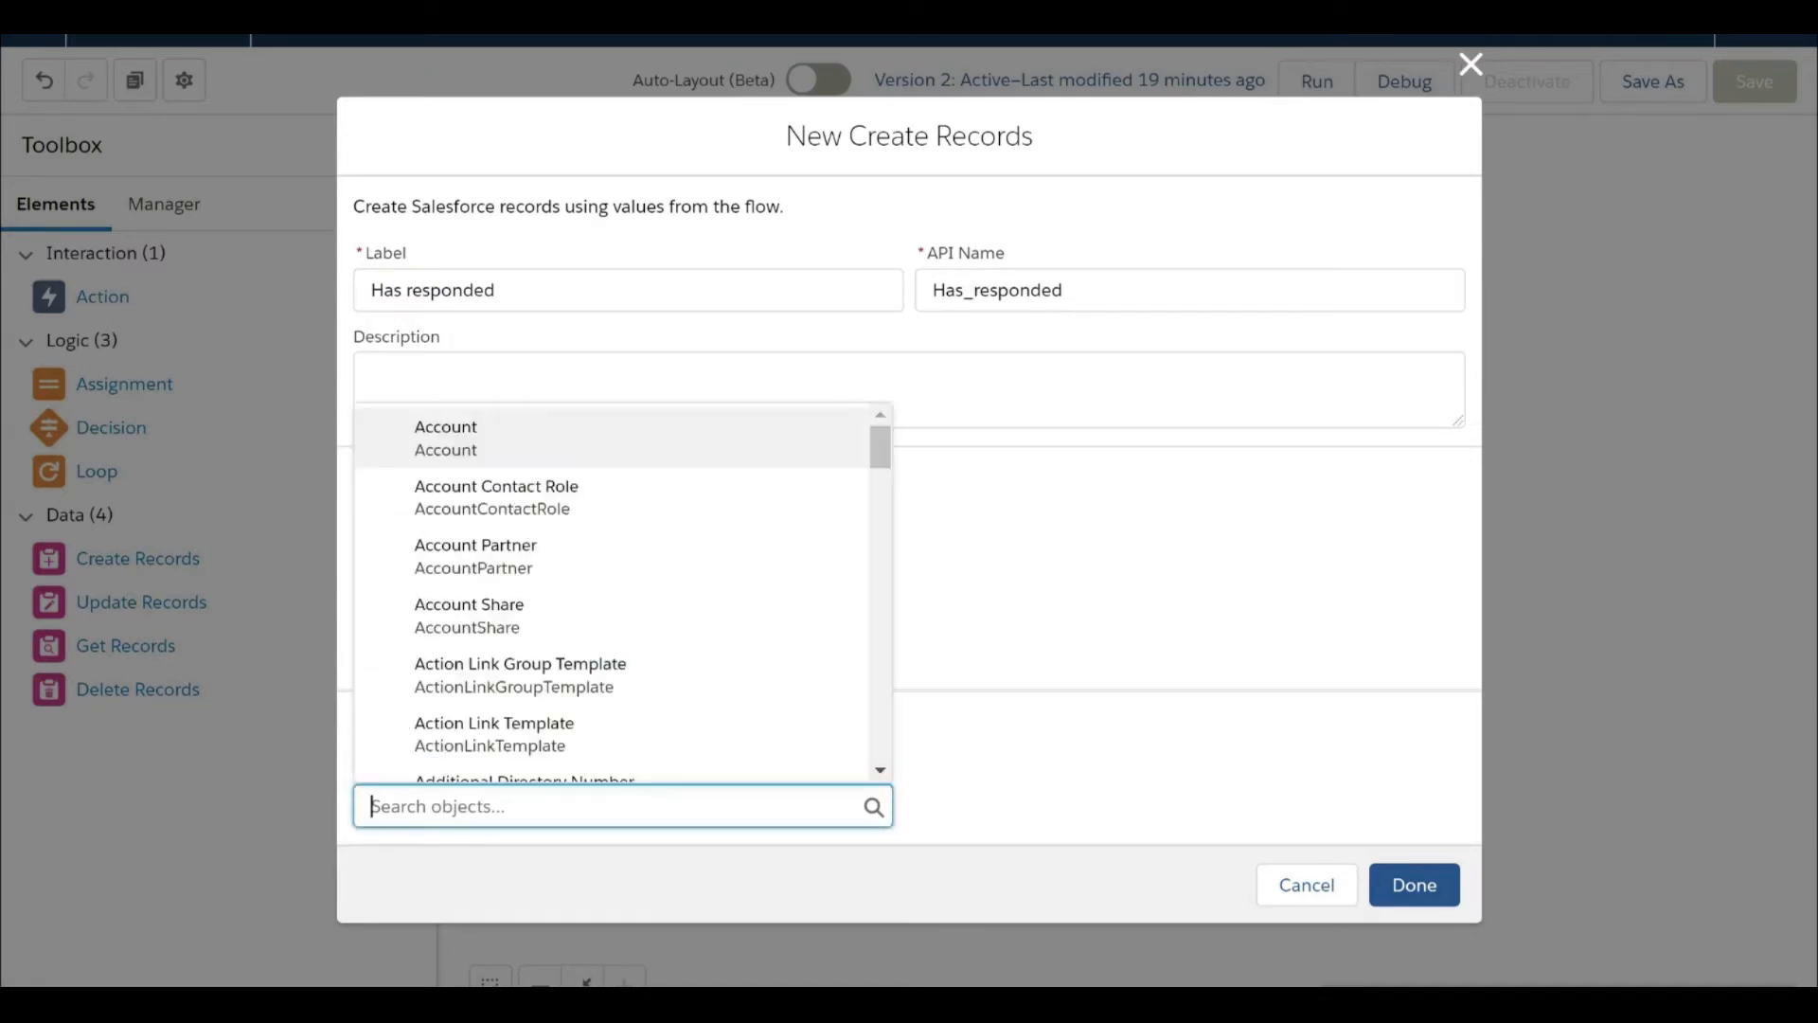
{"action": "type", "text": "campaign"}
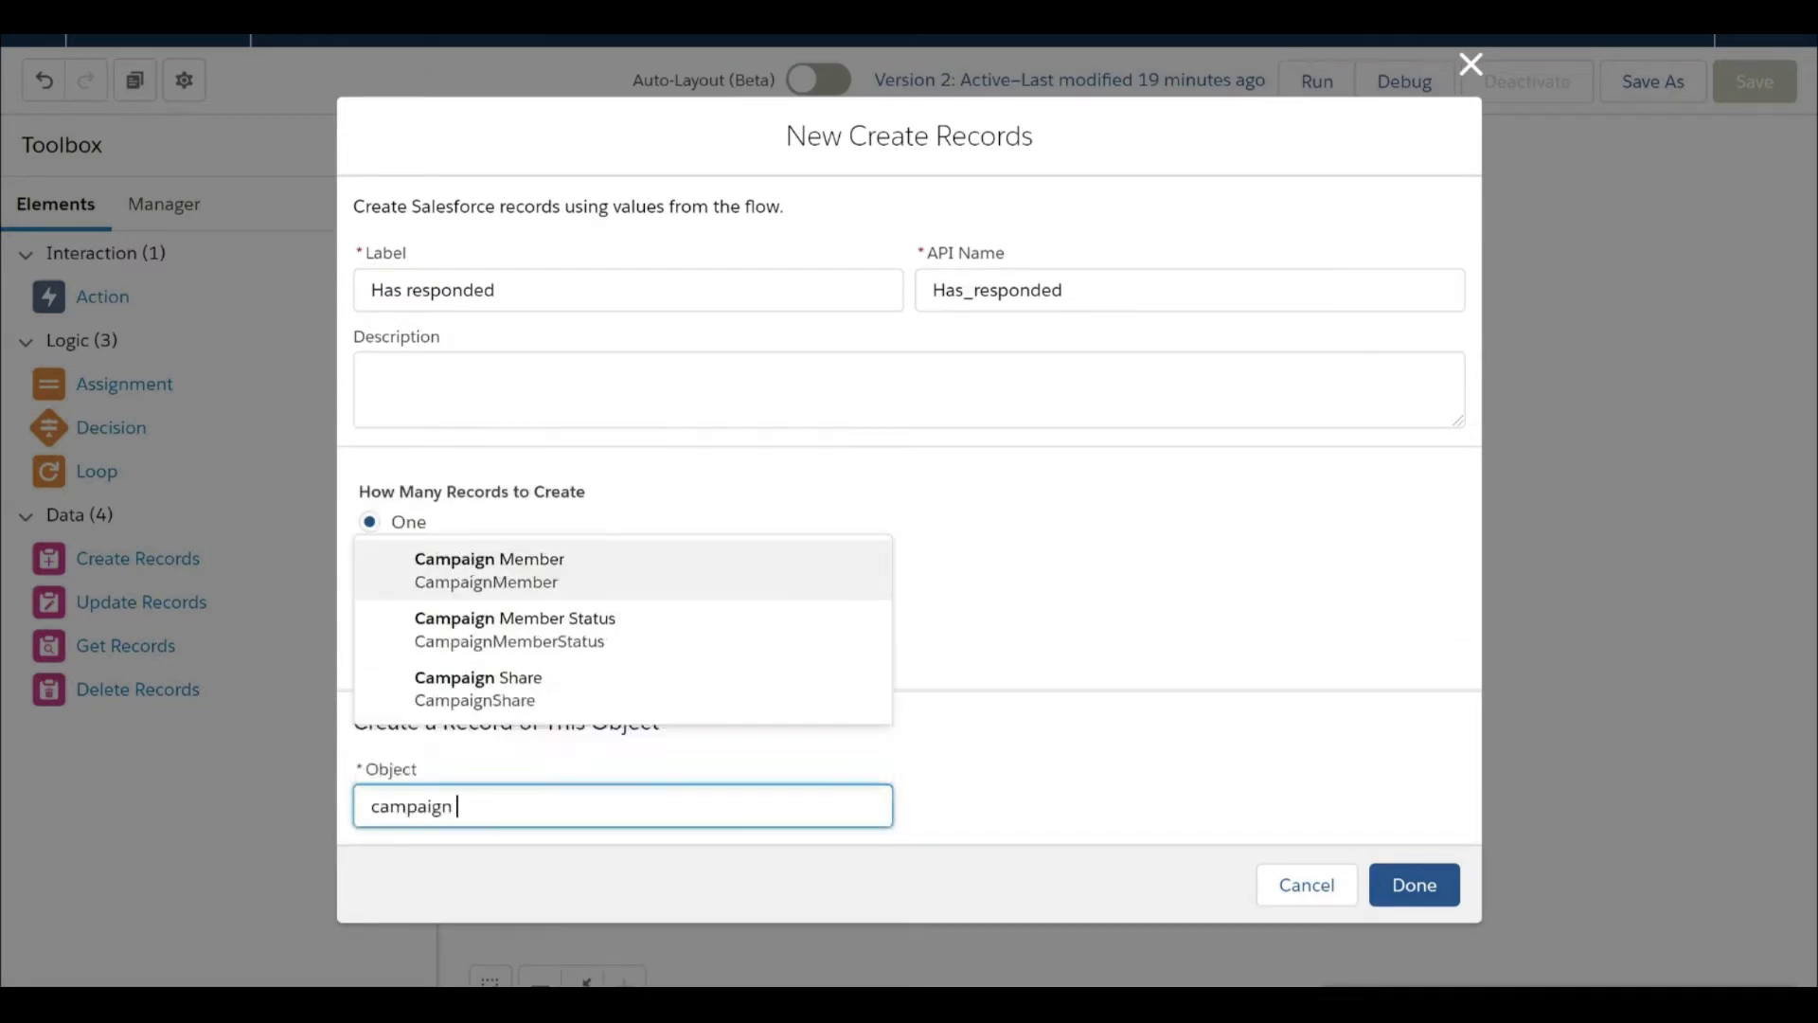
{"action": "left_click", "coordinate": [580, 696]}
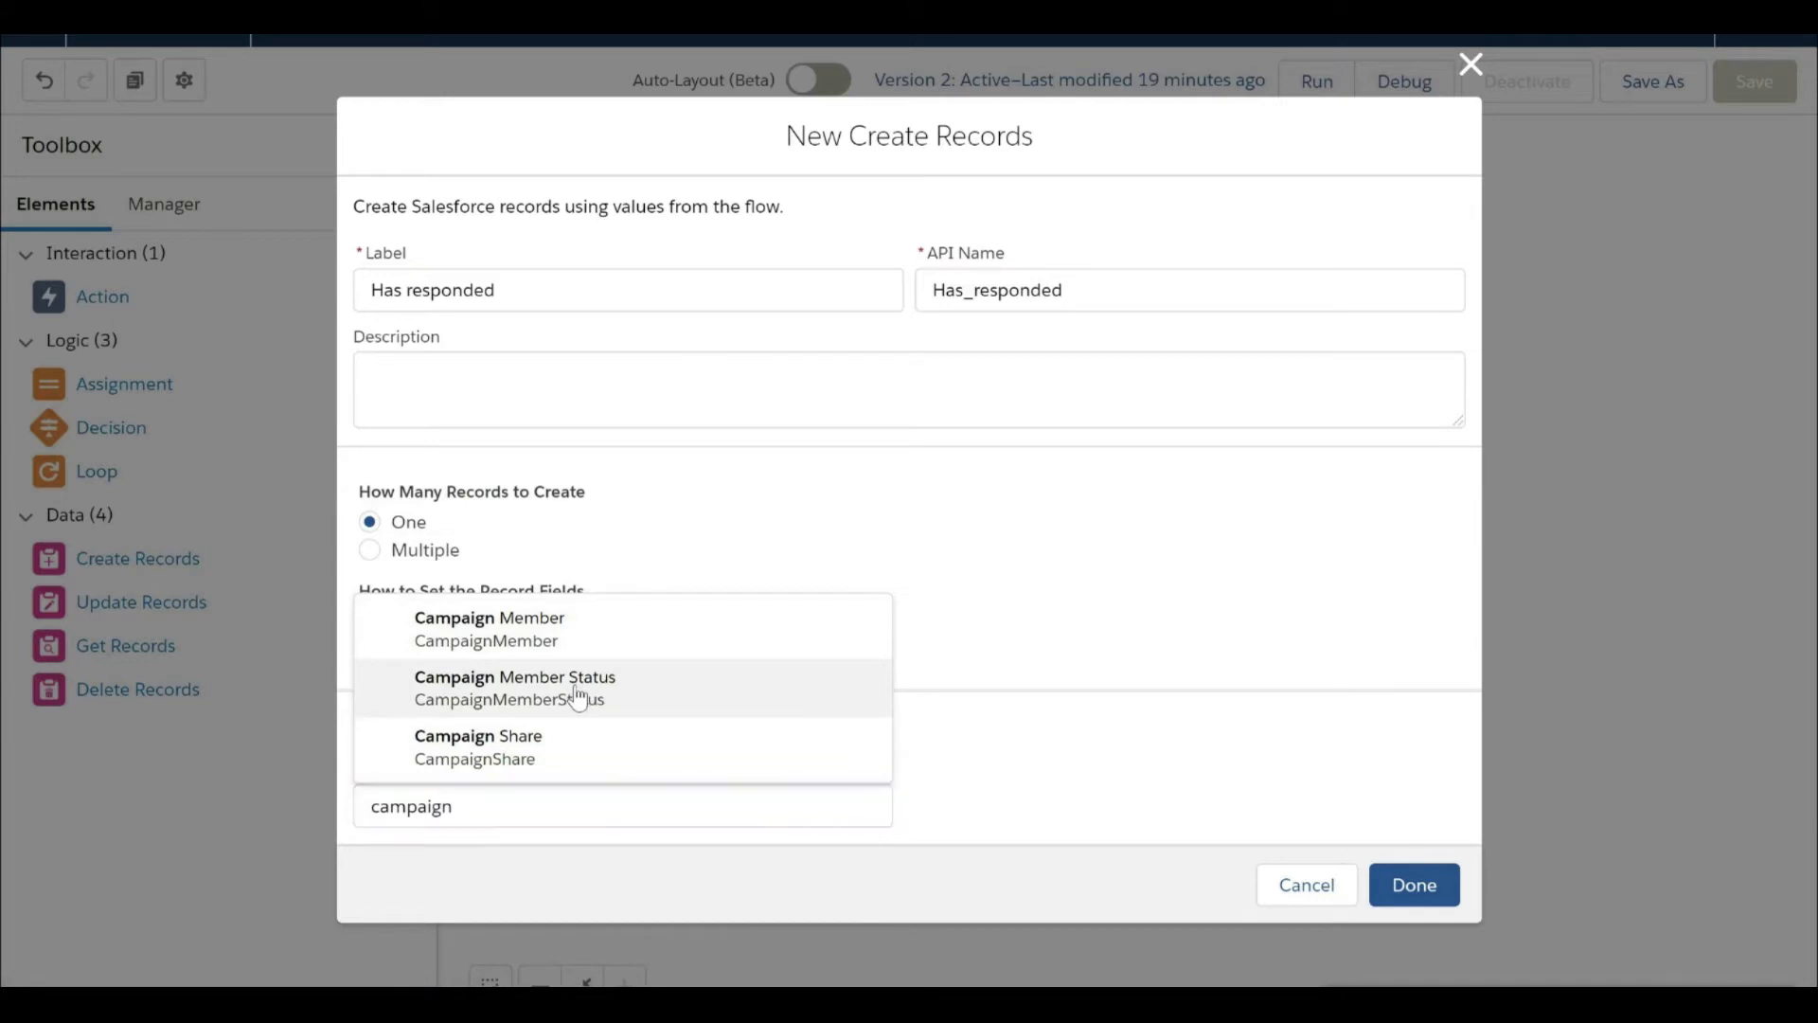
Set the CampaignId field of the Has responded element to the Campaign ID of $Record.
{"action": "scroll", "coordinate": [899, 696], "scroll_direction": "down", "scroll_amount": 2}
{"action": "left_click", "coordinate": [583, 748]}
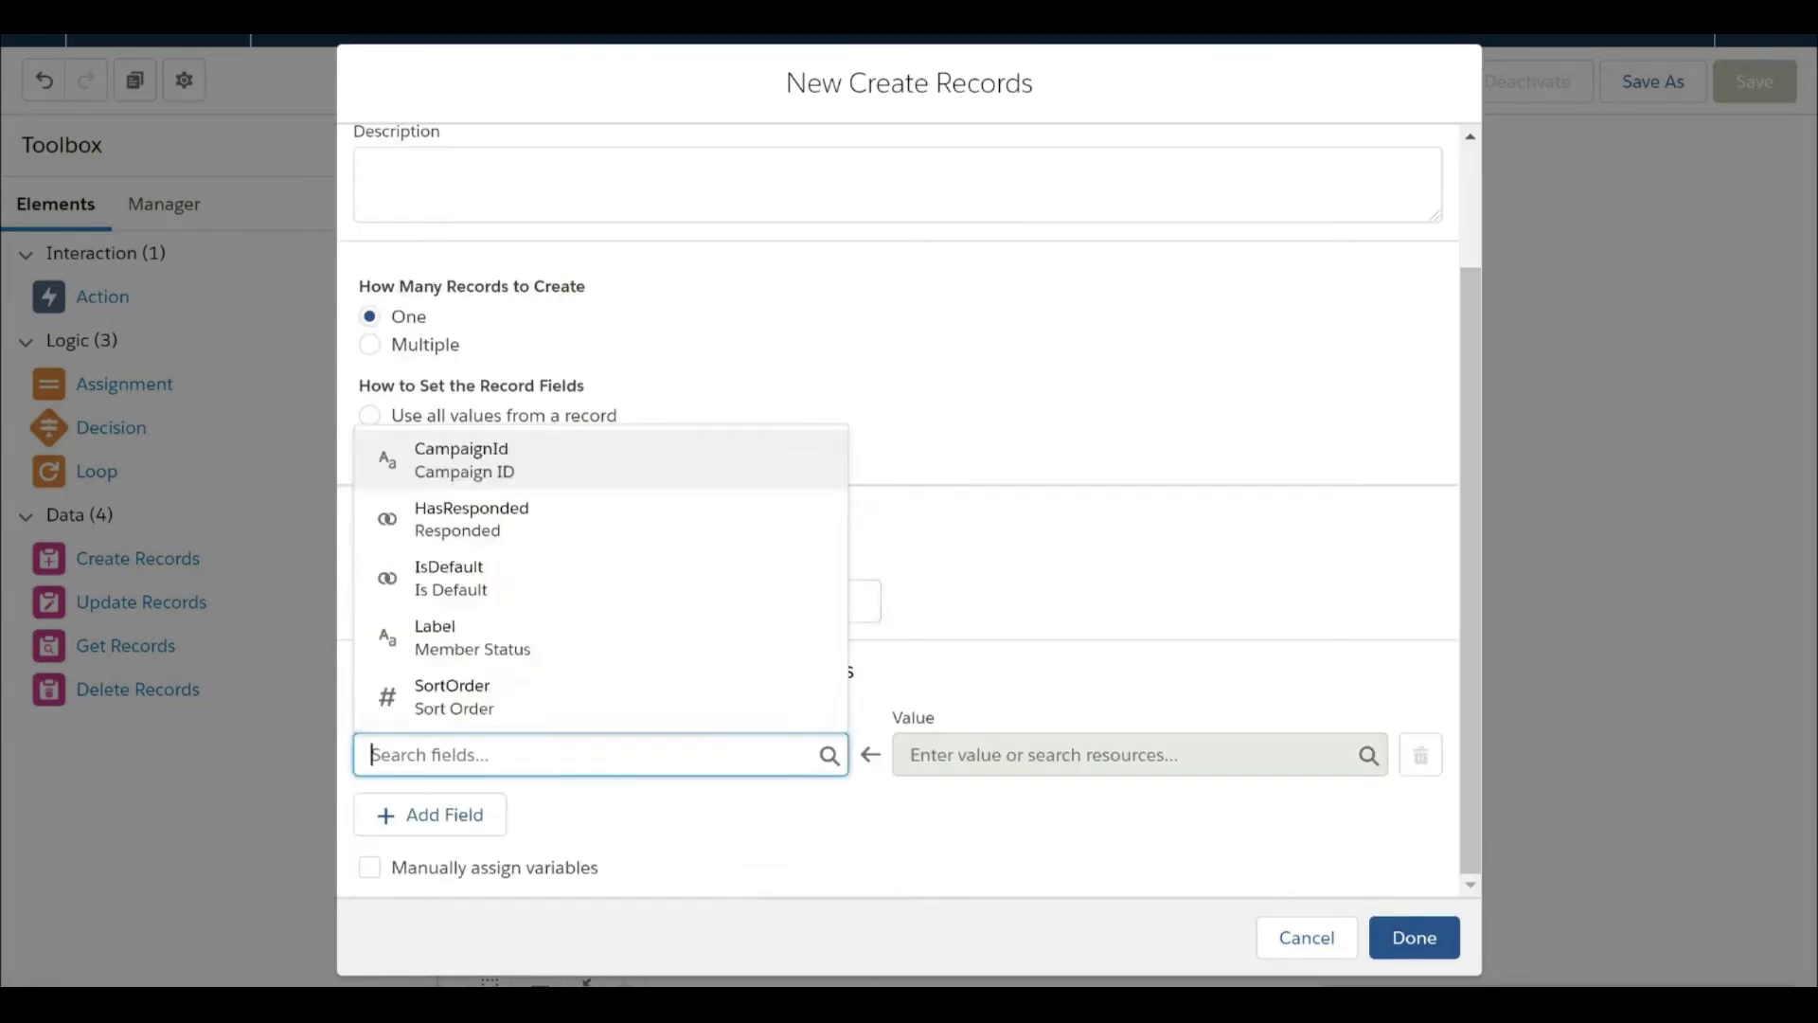
{"action": "type", "text": "campaign"}
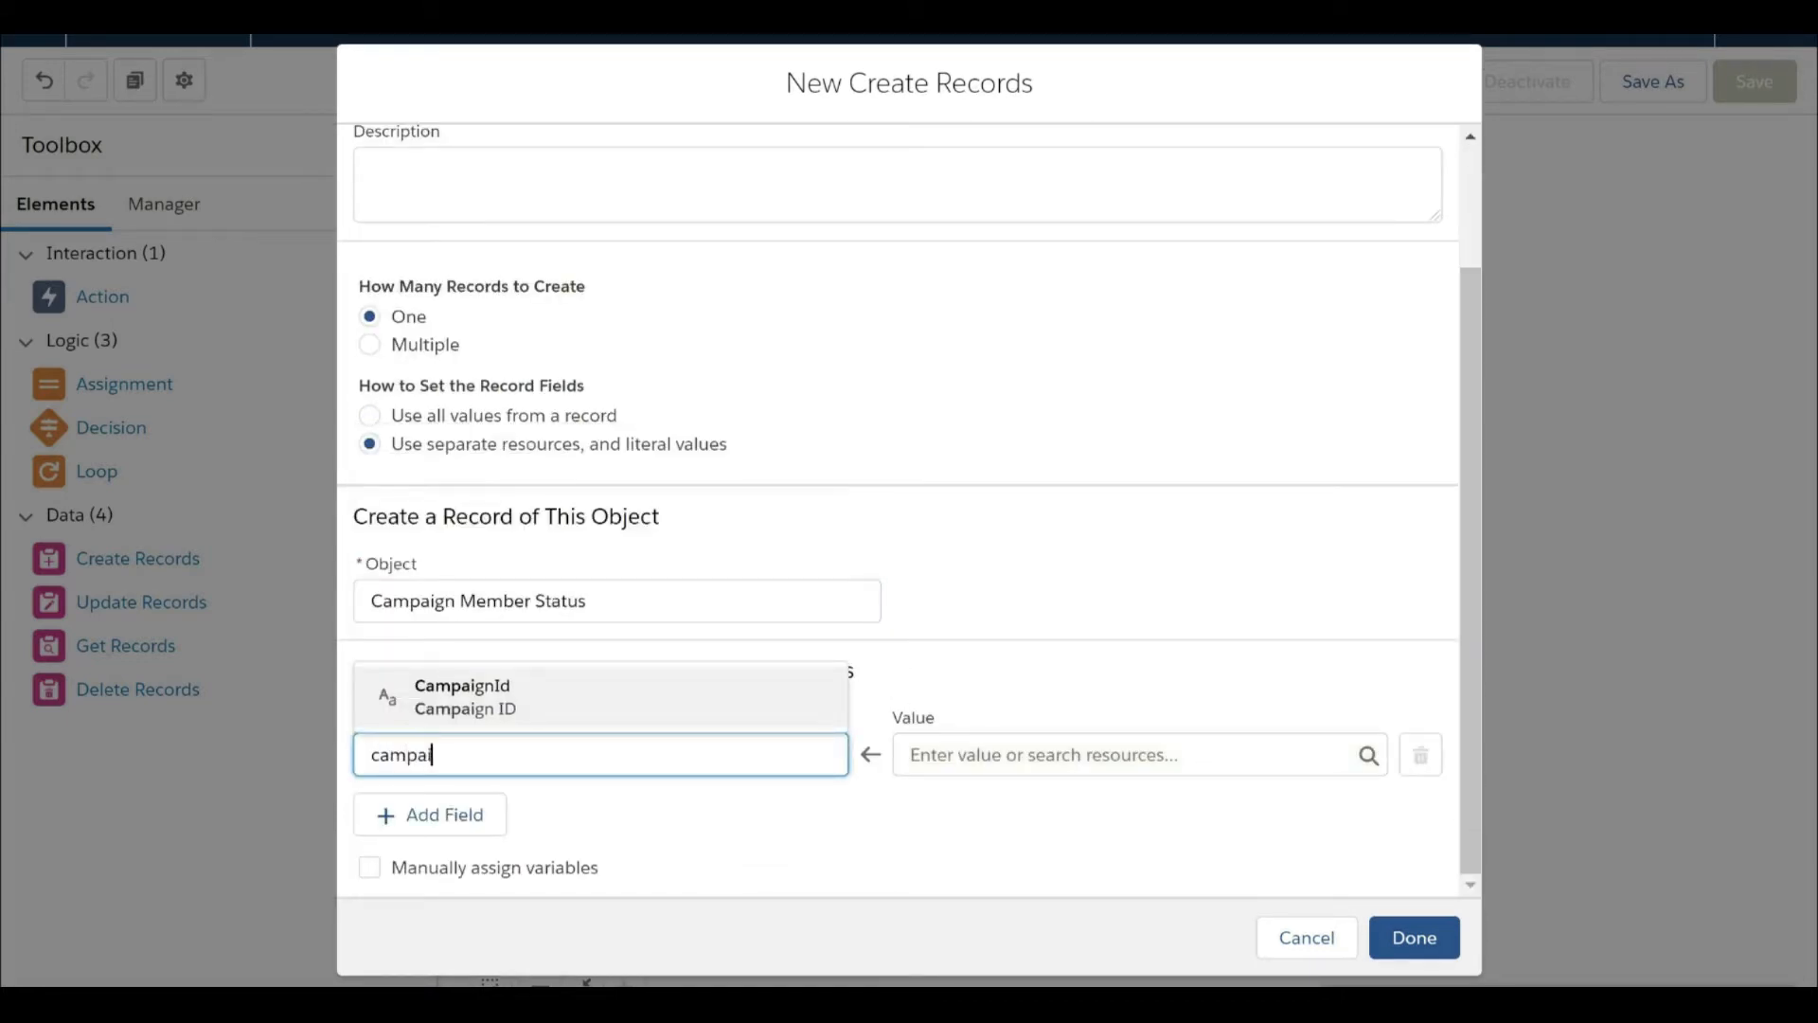
{"action": "left_click", "coordinate": [524, 724]}
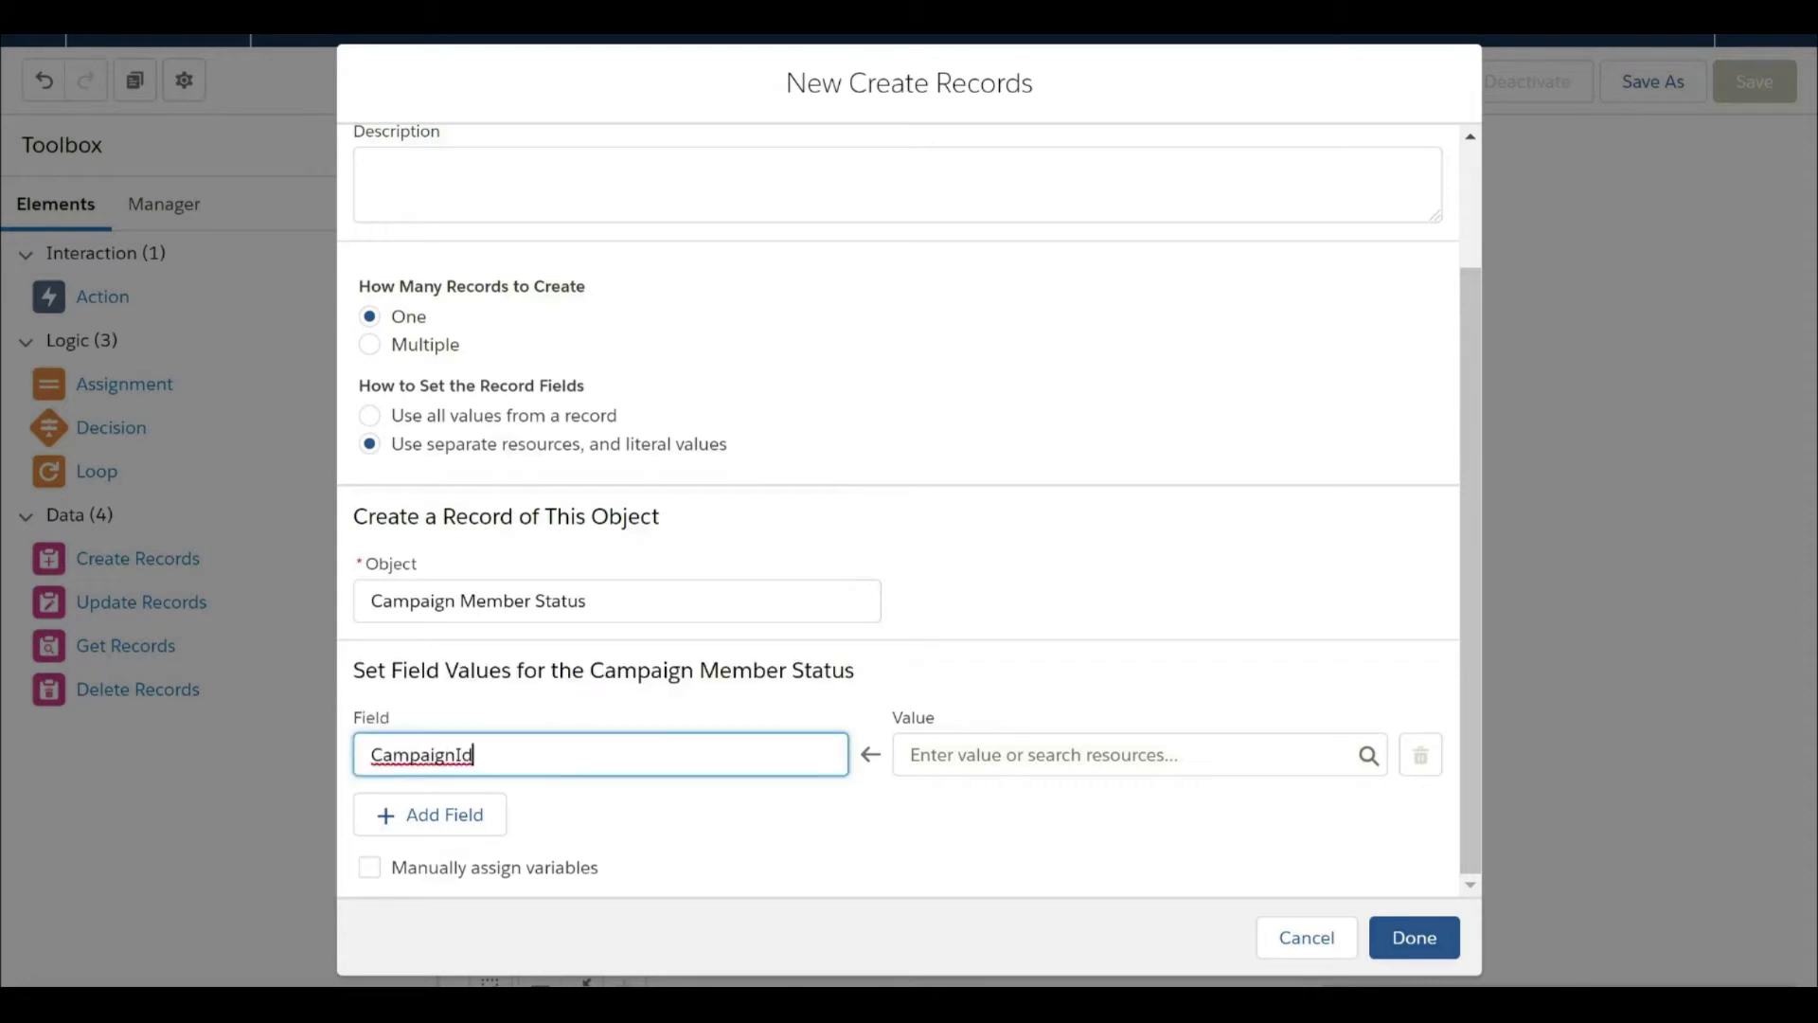
{"action": "left_click", "coordinate": [994, 754]}
{"action": "scroll", "coordinate": [1093, 622], "scroll_direction": "down", "scroll_amount": 5}
{"action": "left_click", "coordinate": [1060, 592]}
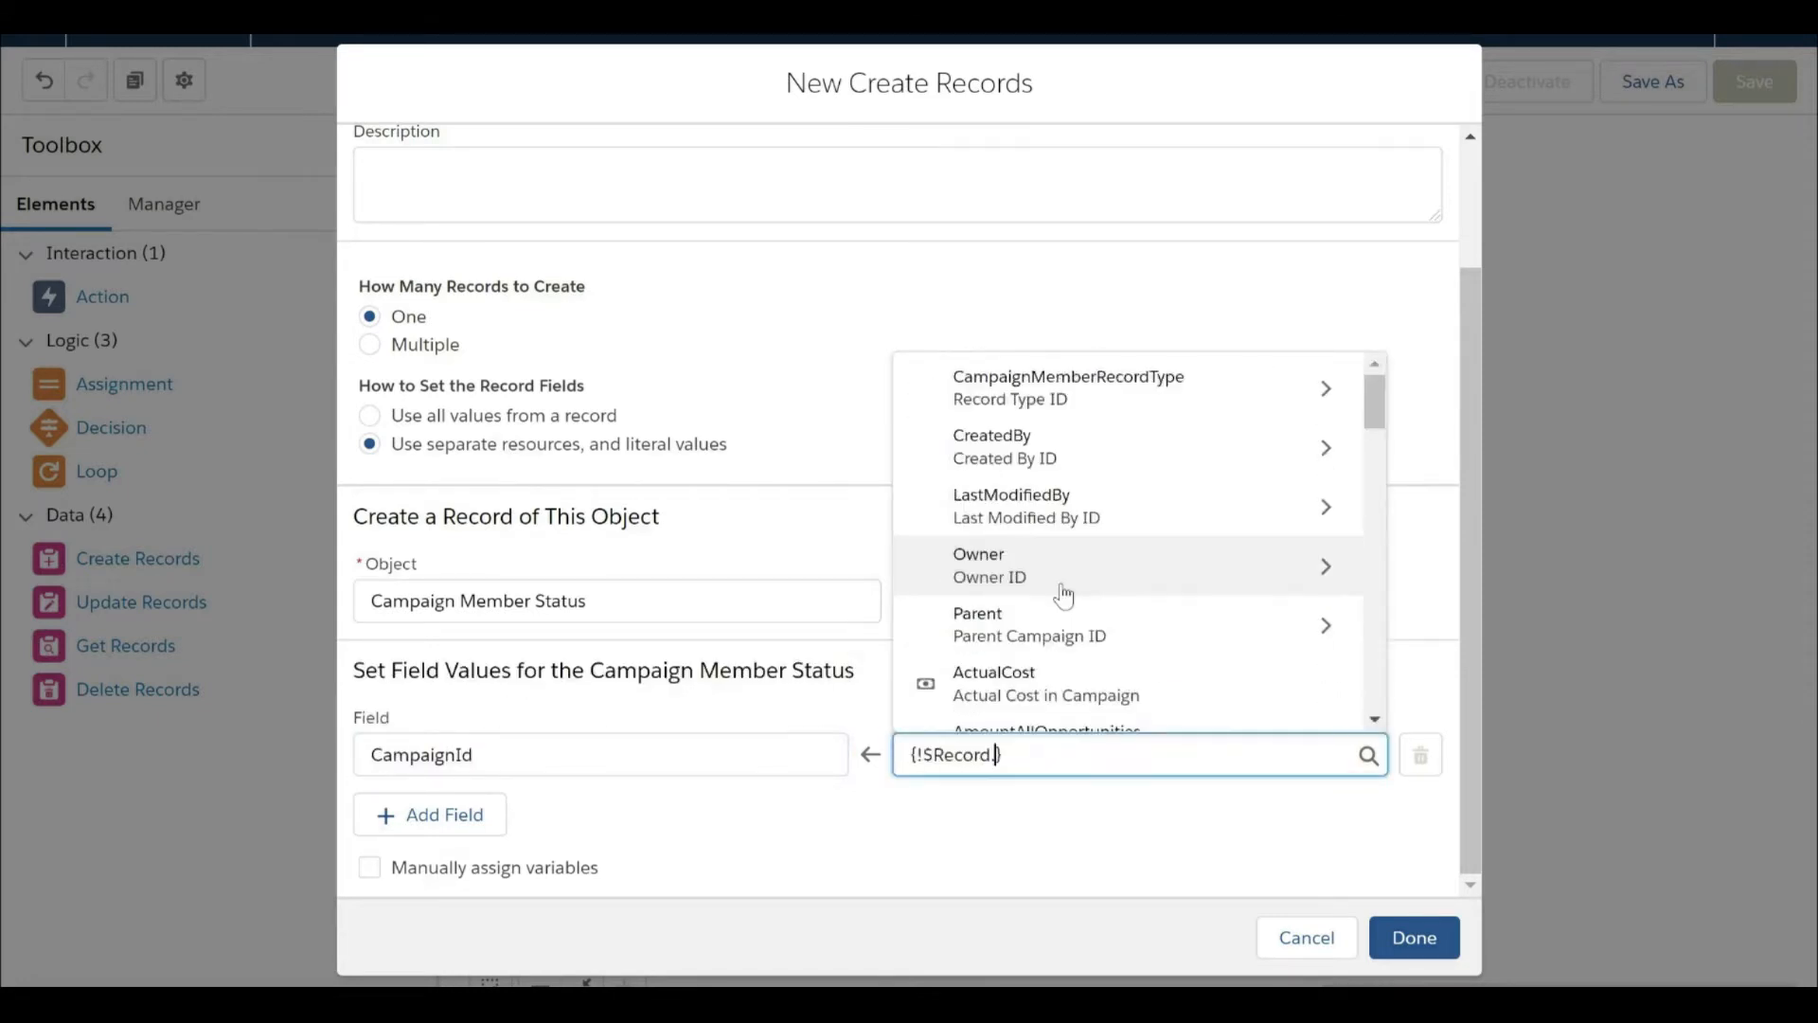
{"action": "type", "text": "id"}
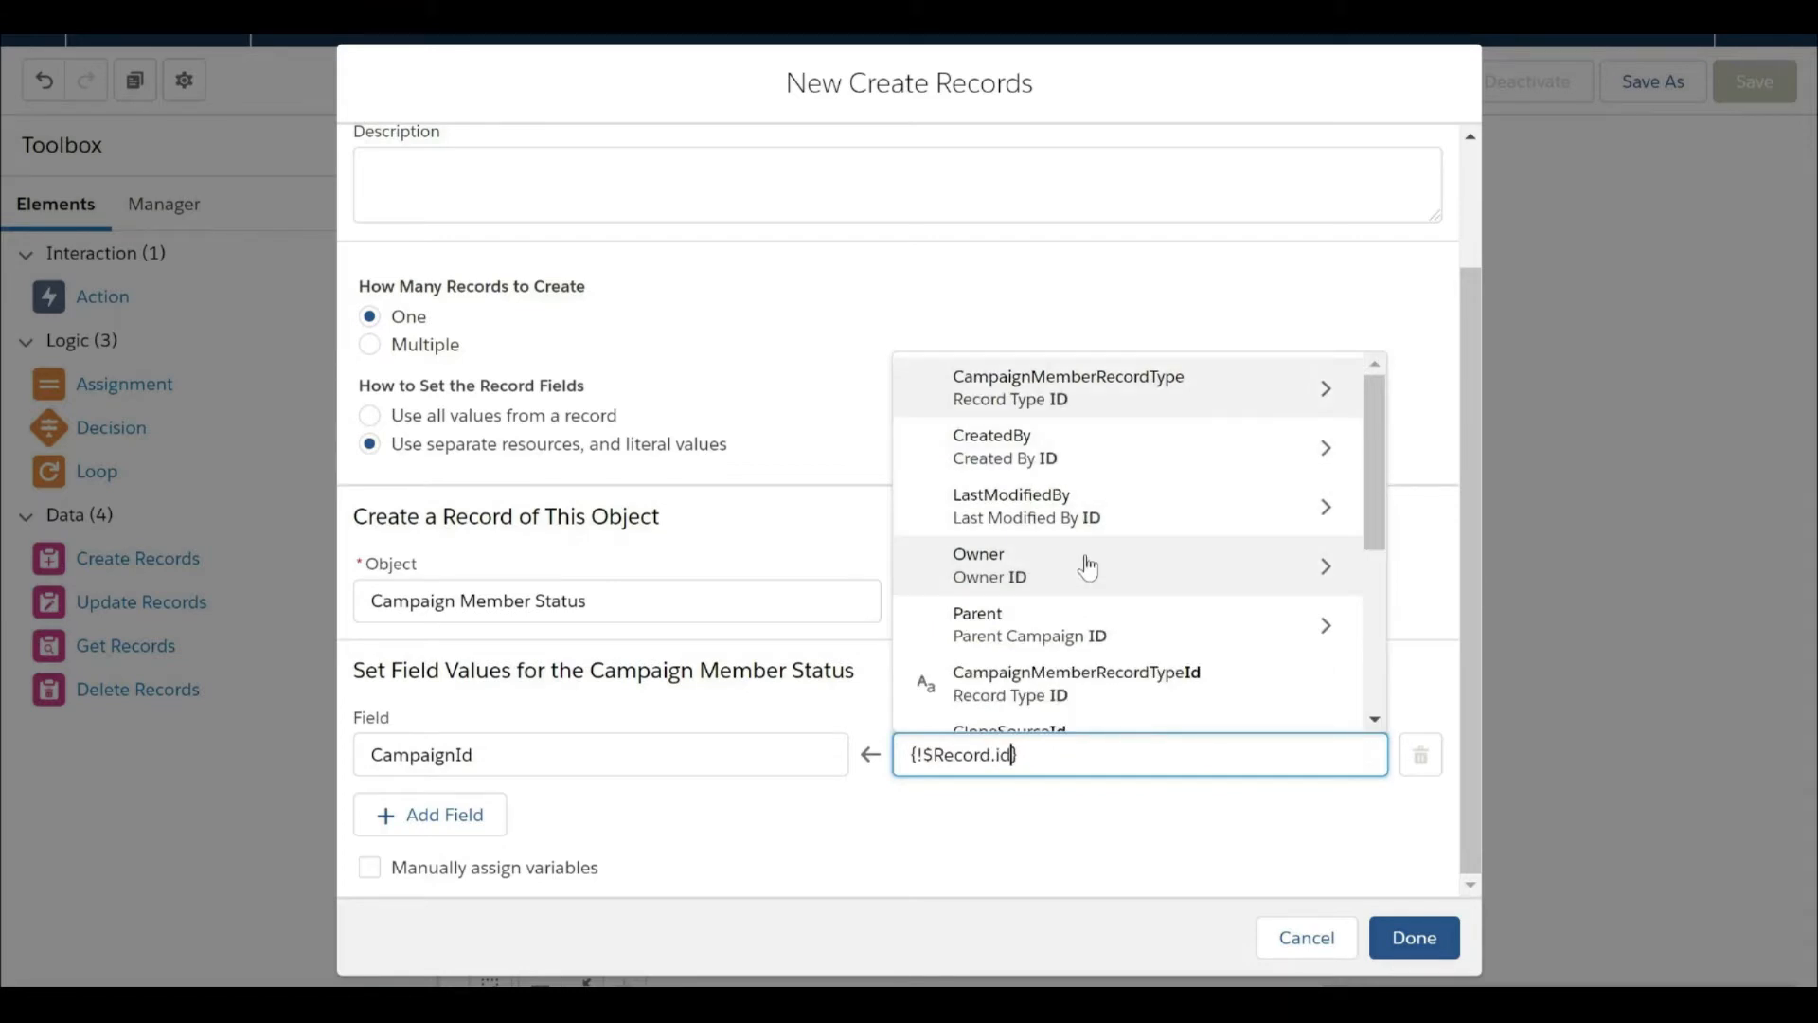
{"action": "scroll", "coordinate": [1068, 627], "scroll_direction": "down", "scroll_amount": 2}
{"action": "scroll", "coordinate": [1042, 630], "scroll_direction": "down", "scroll_amount": 2}
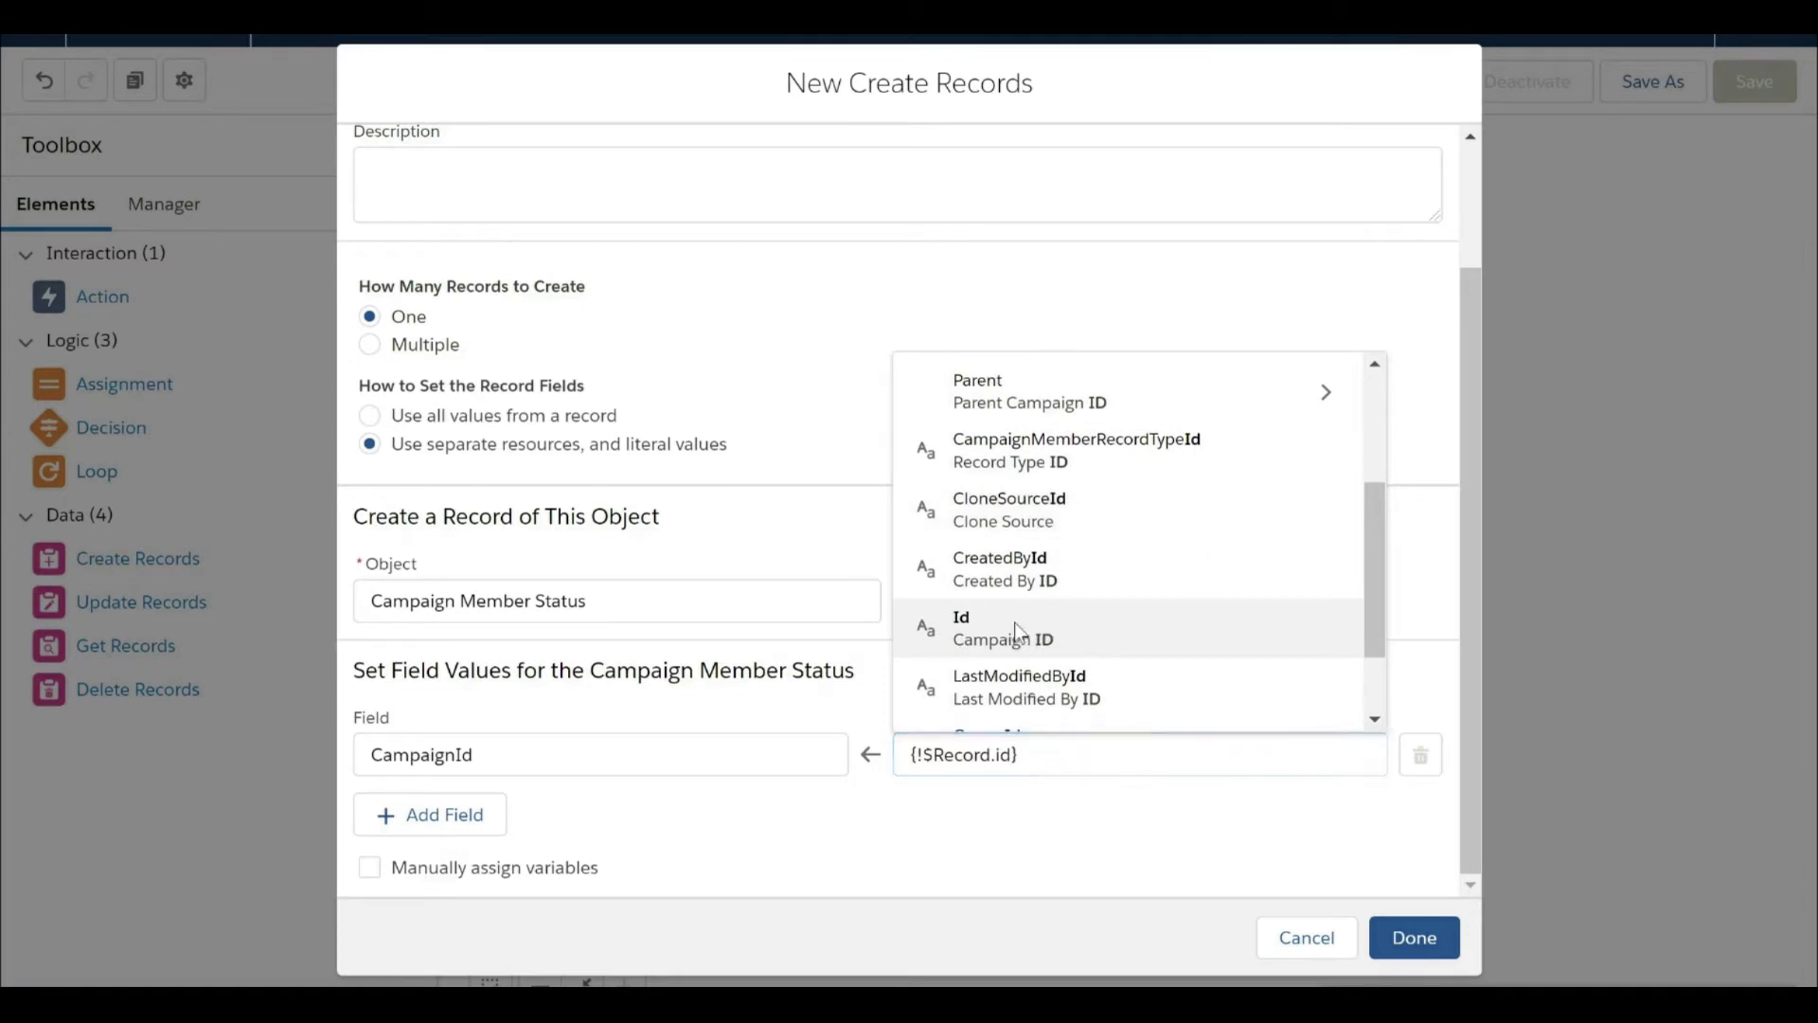
{"action": "left_click", "coordinate": [1018, 633]}
Add a field row to the Has responded element that sets Label to Declined.
{"action": "left_click", "coordinate": [428, 813]}
{"action": "left_click", "coordinate": [455, 830]}
{"action": "type", "text": "Labe"}
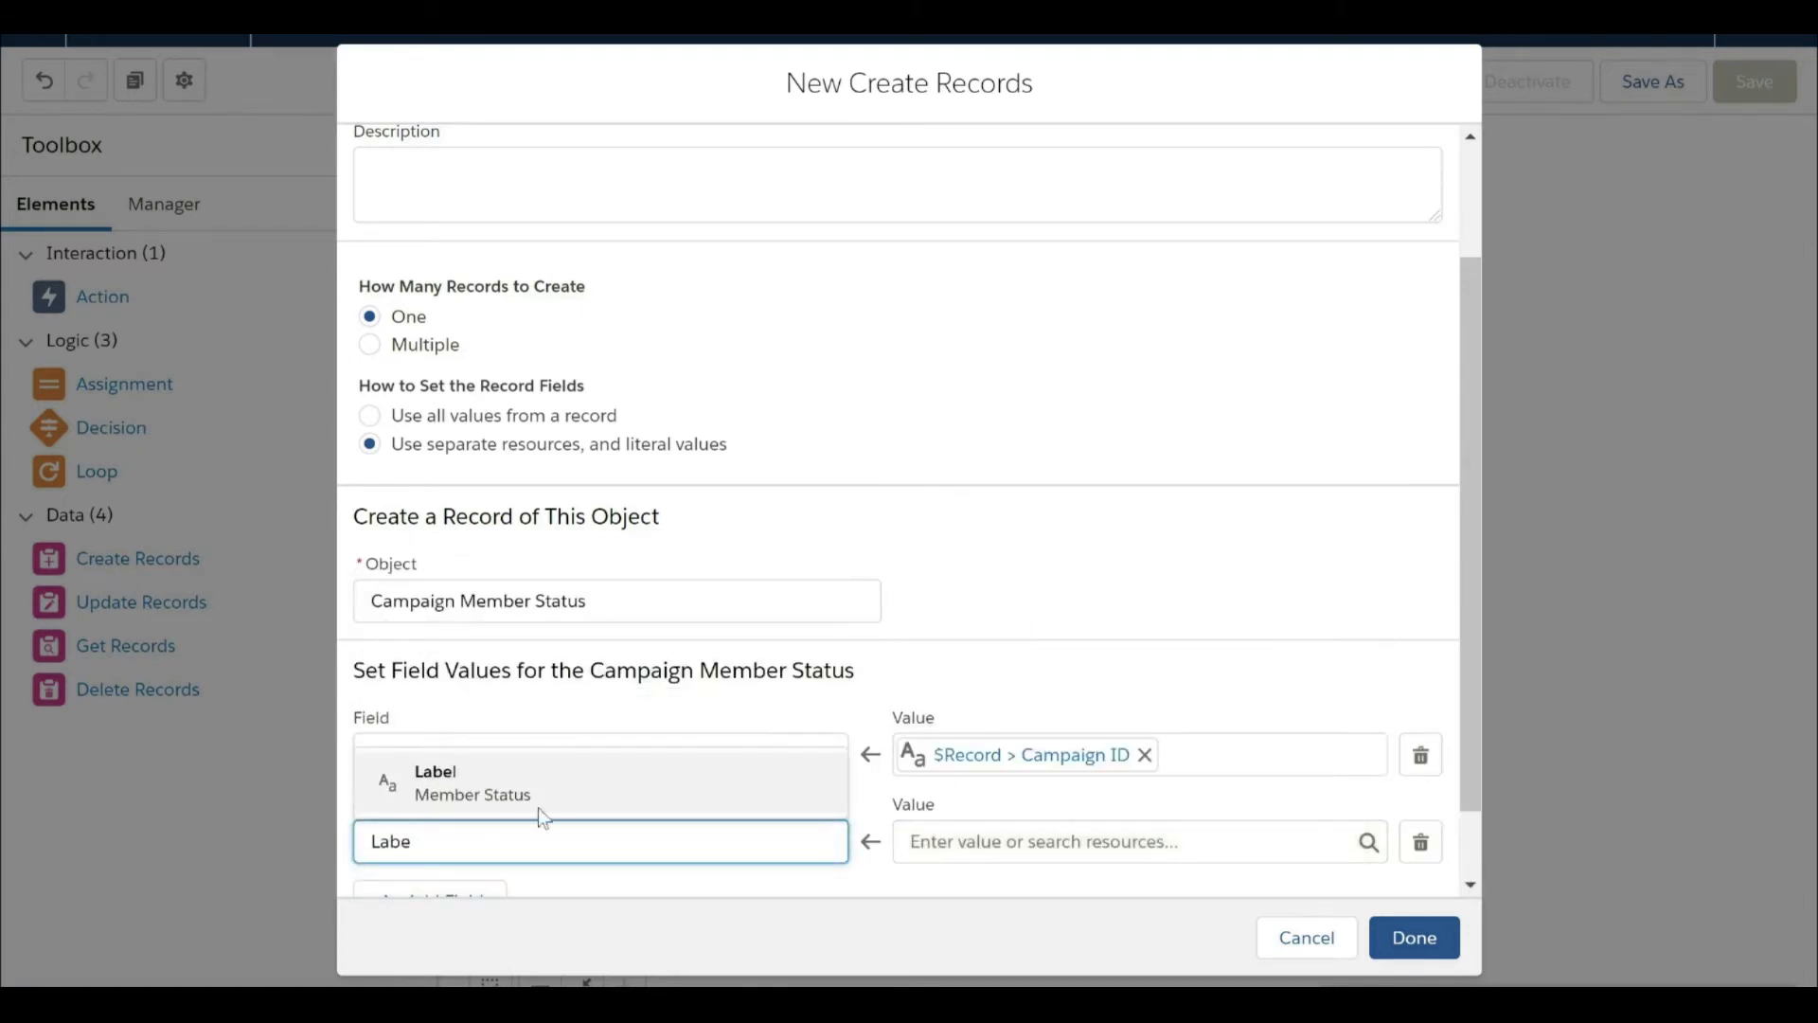
{"action": "left_click", "coordinate": [602, 796]}
{"action": "key", "text": "Tab"}
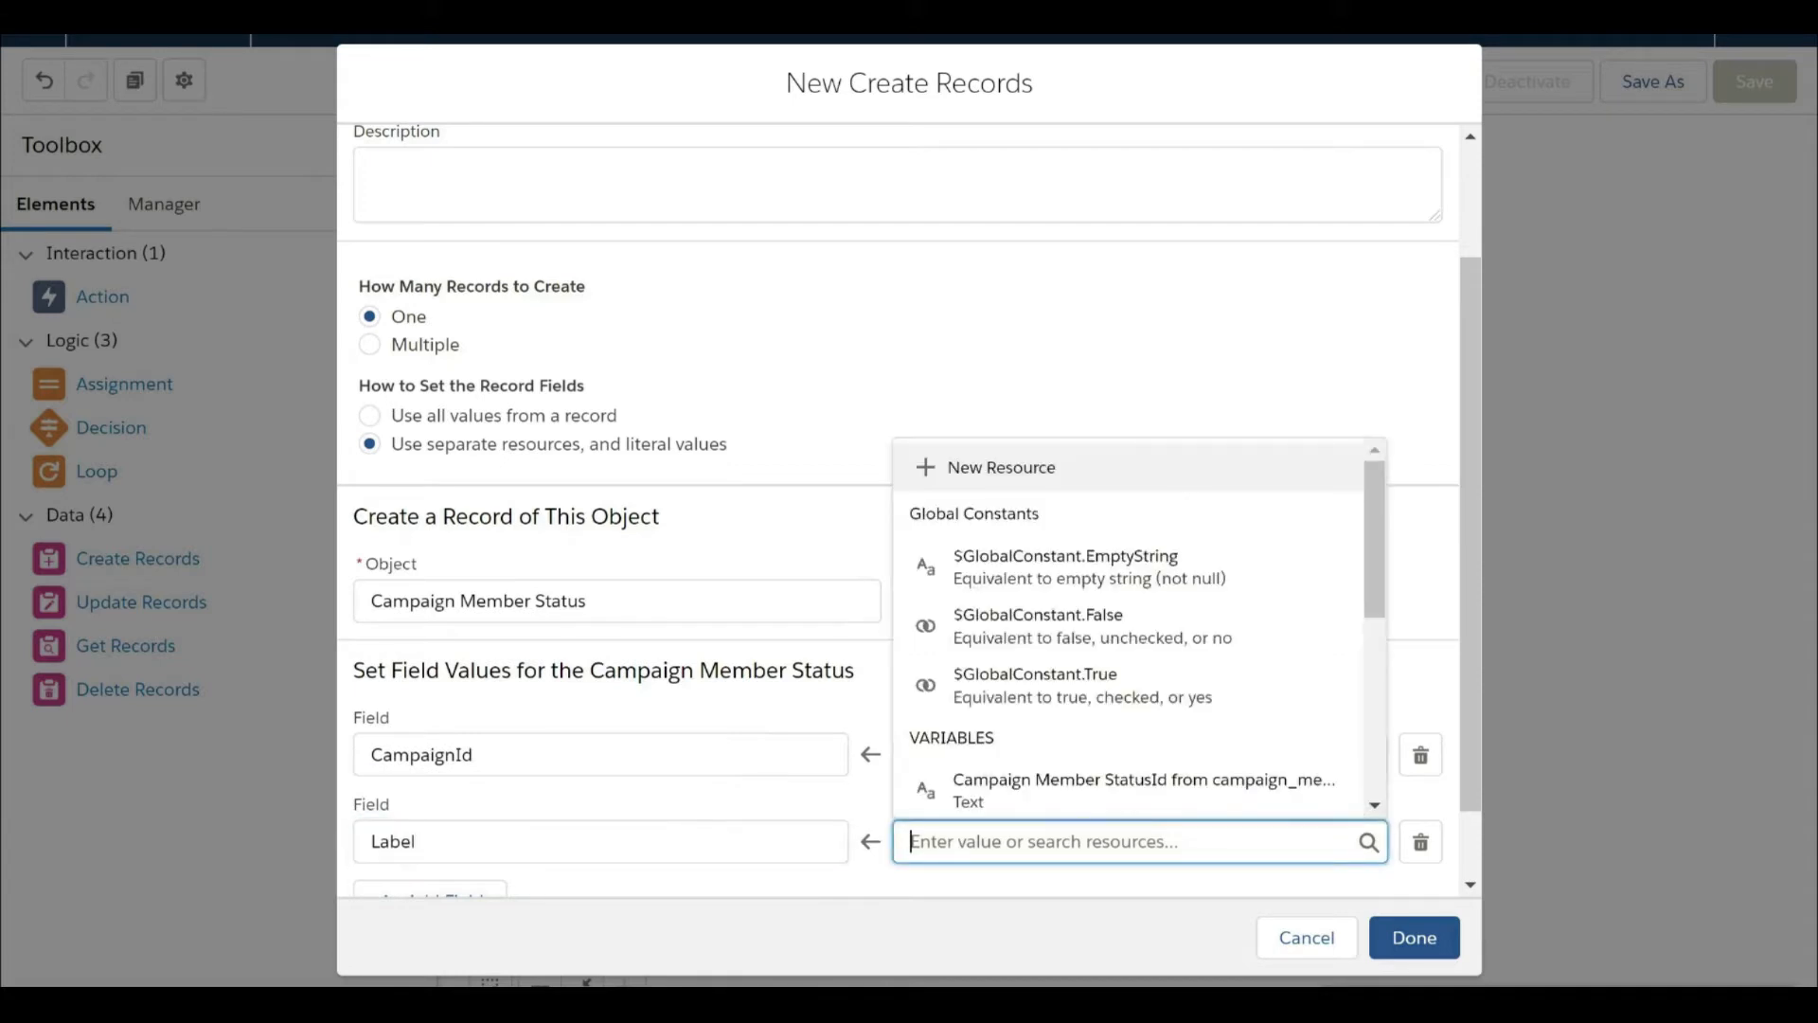
{"action": "type", "text": "Declined"}
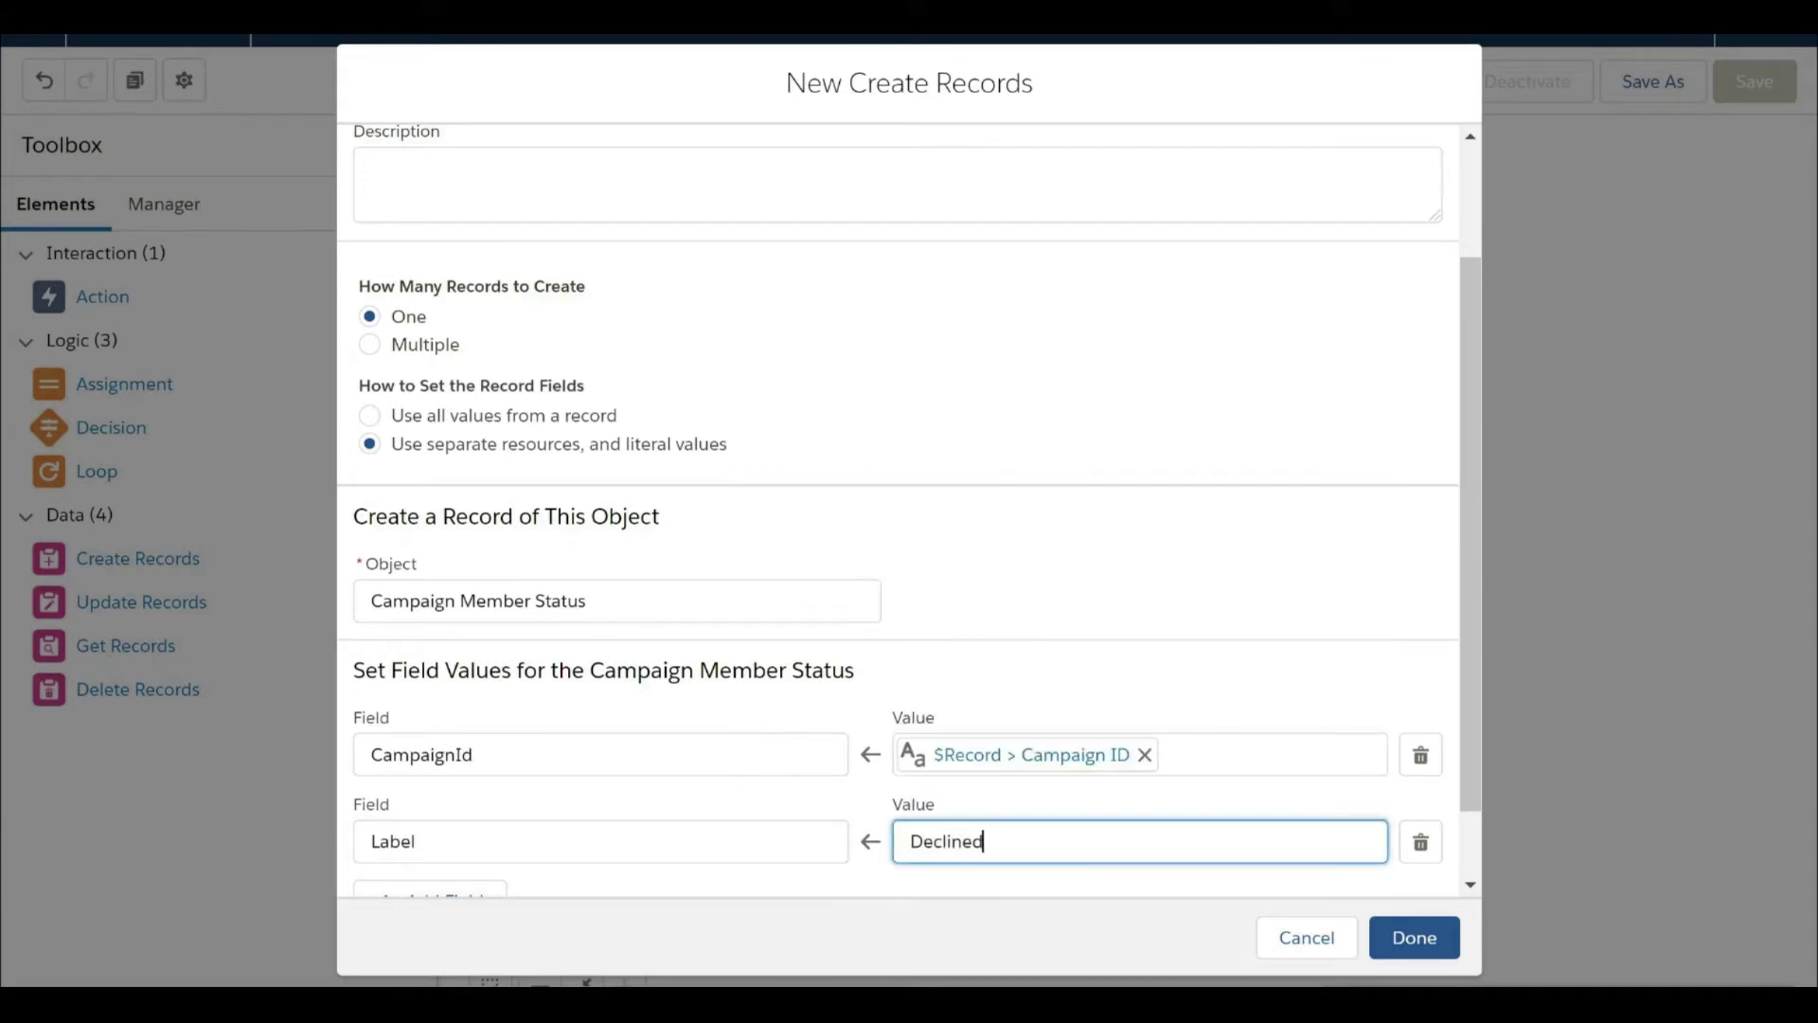
Add a field row that sets HasResponded to $GlobalConstant.True, and finish the Has responded element.
{"action": "scroll", "coordinate": [620, 815], "scroll_direction": "down", "scroll_amount": 2}
{"action": "left_click", "coordinate": [428, 815]}
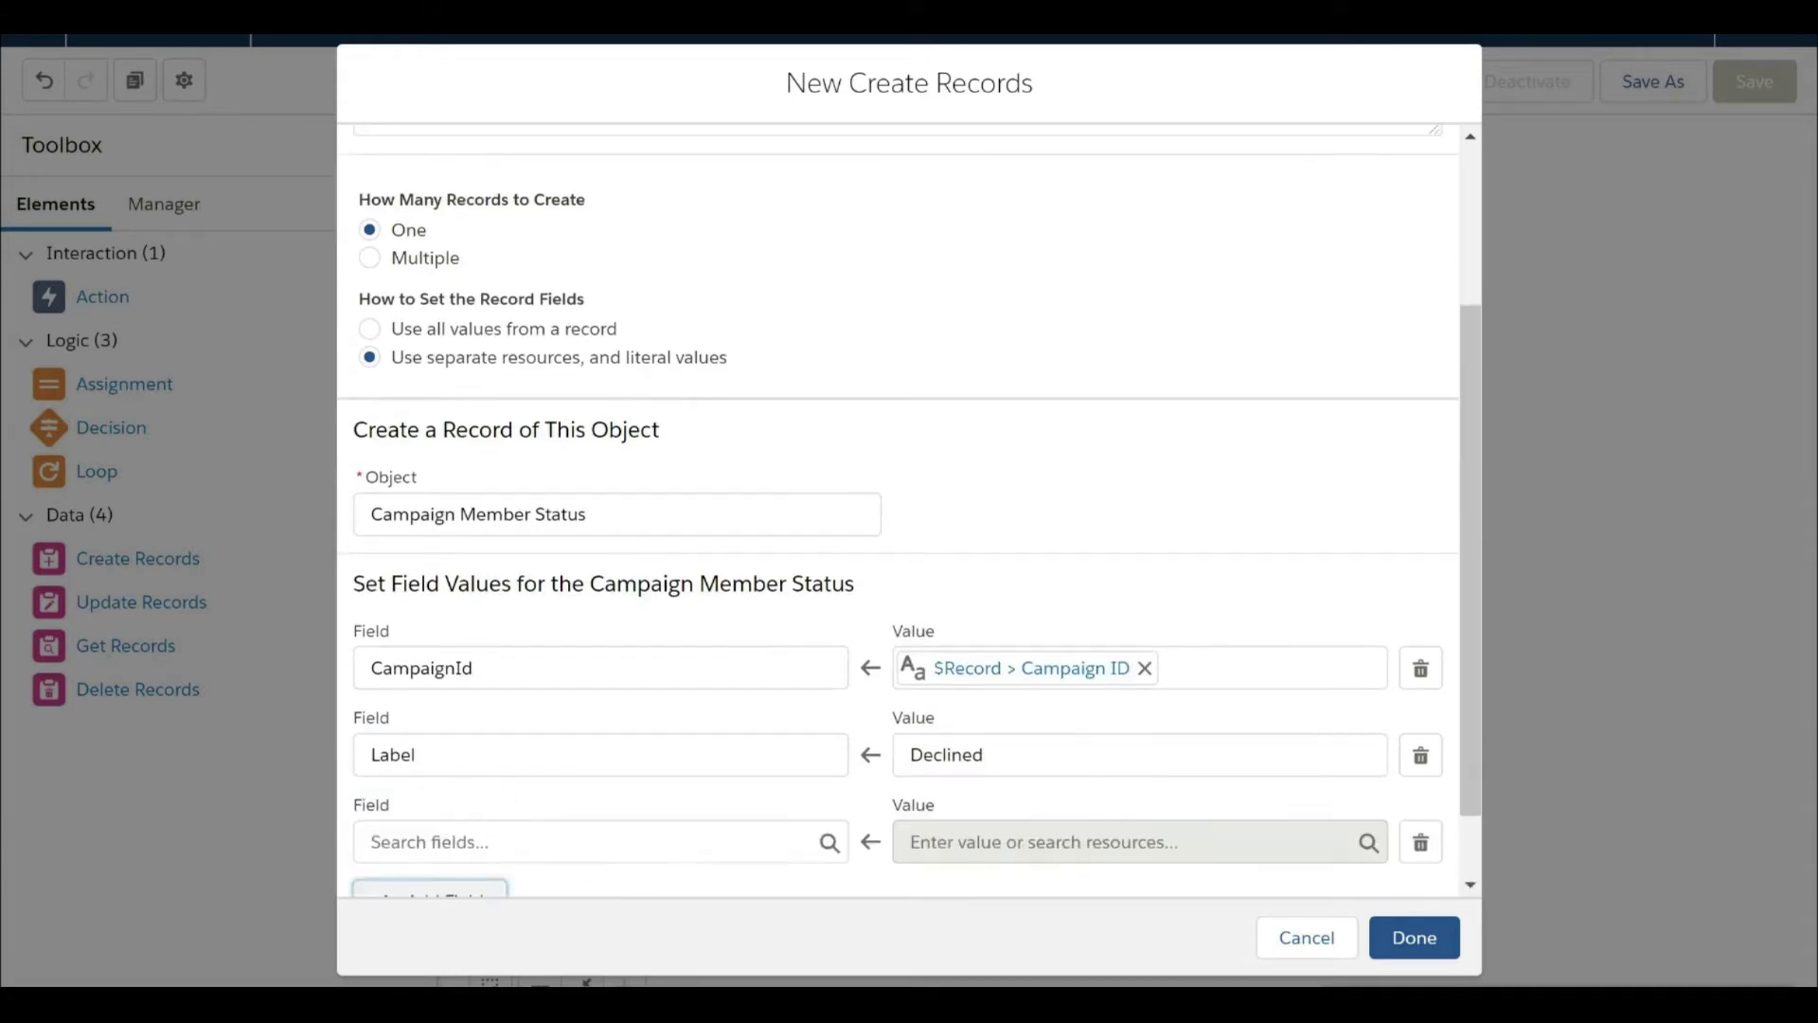
{"action": "left_click", "coordinate": [530, 842]}
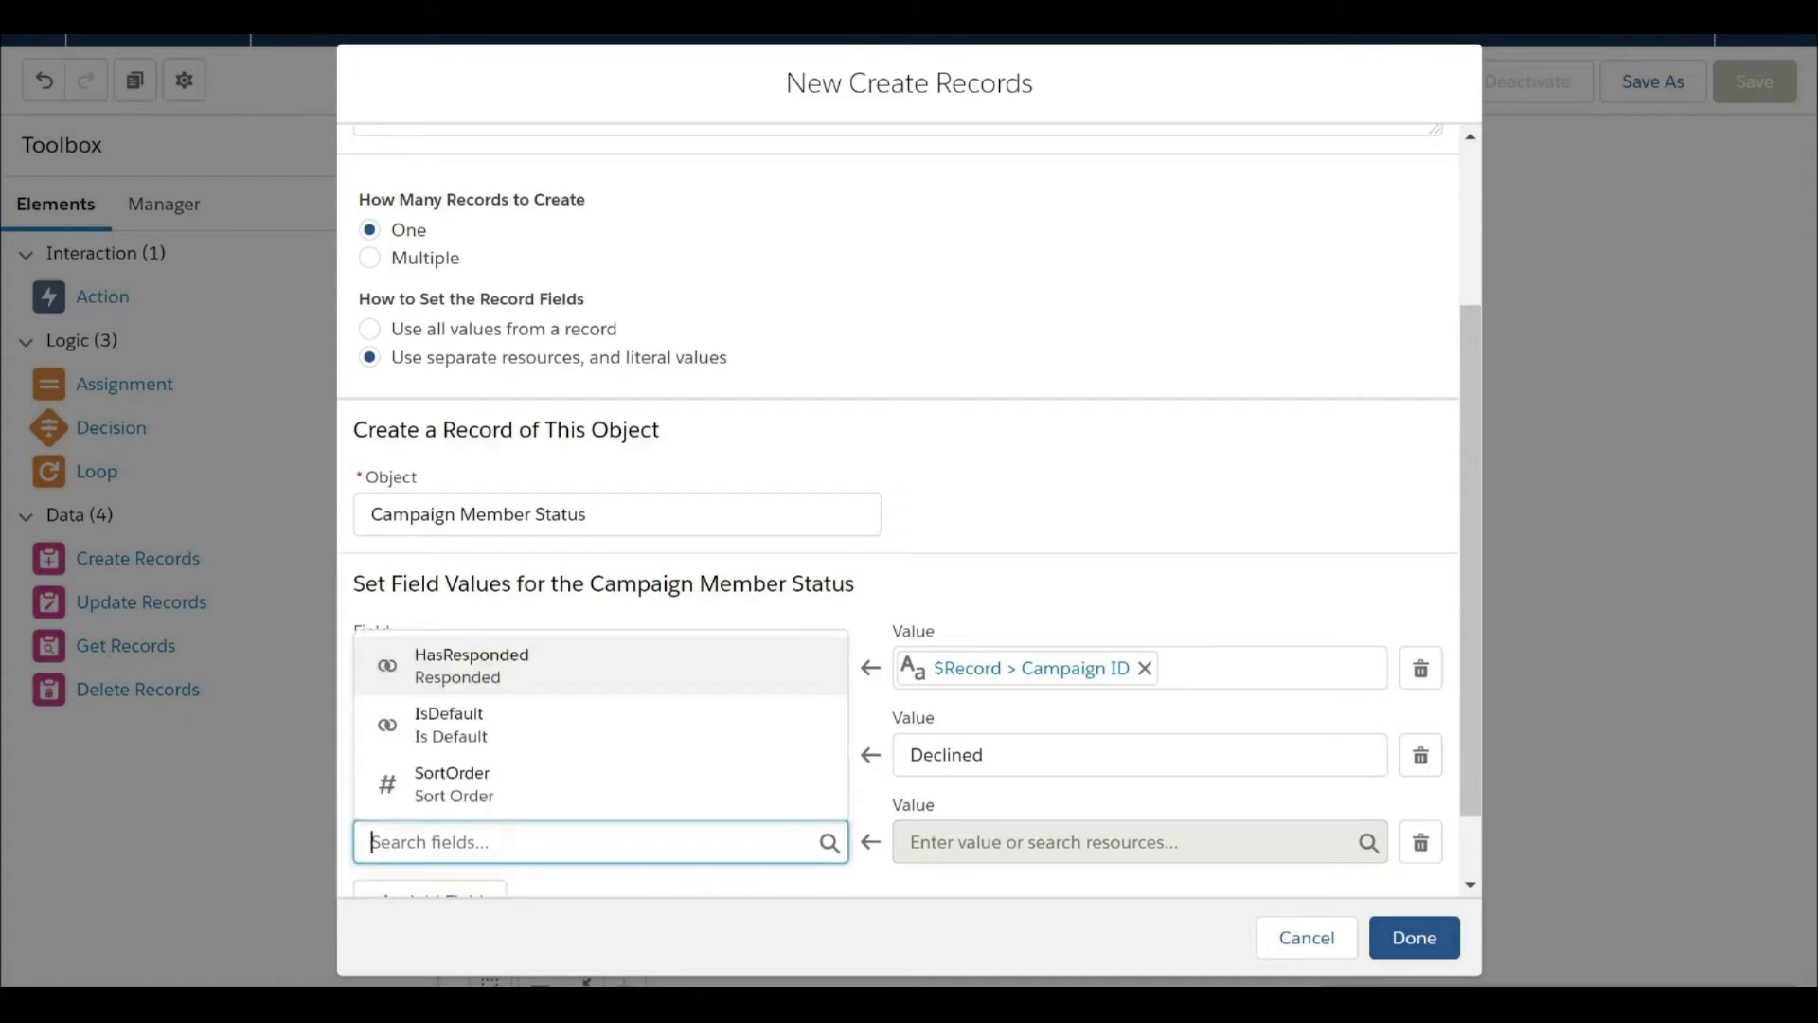
{"action": "left_click", "coordinate": [597, 665]}
{"action": "left_click", "coordinate": [1032, 842]}
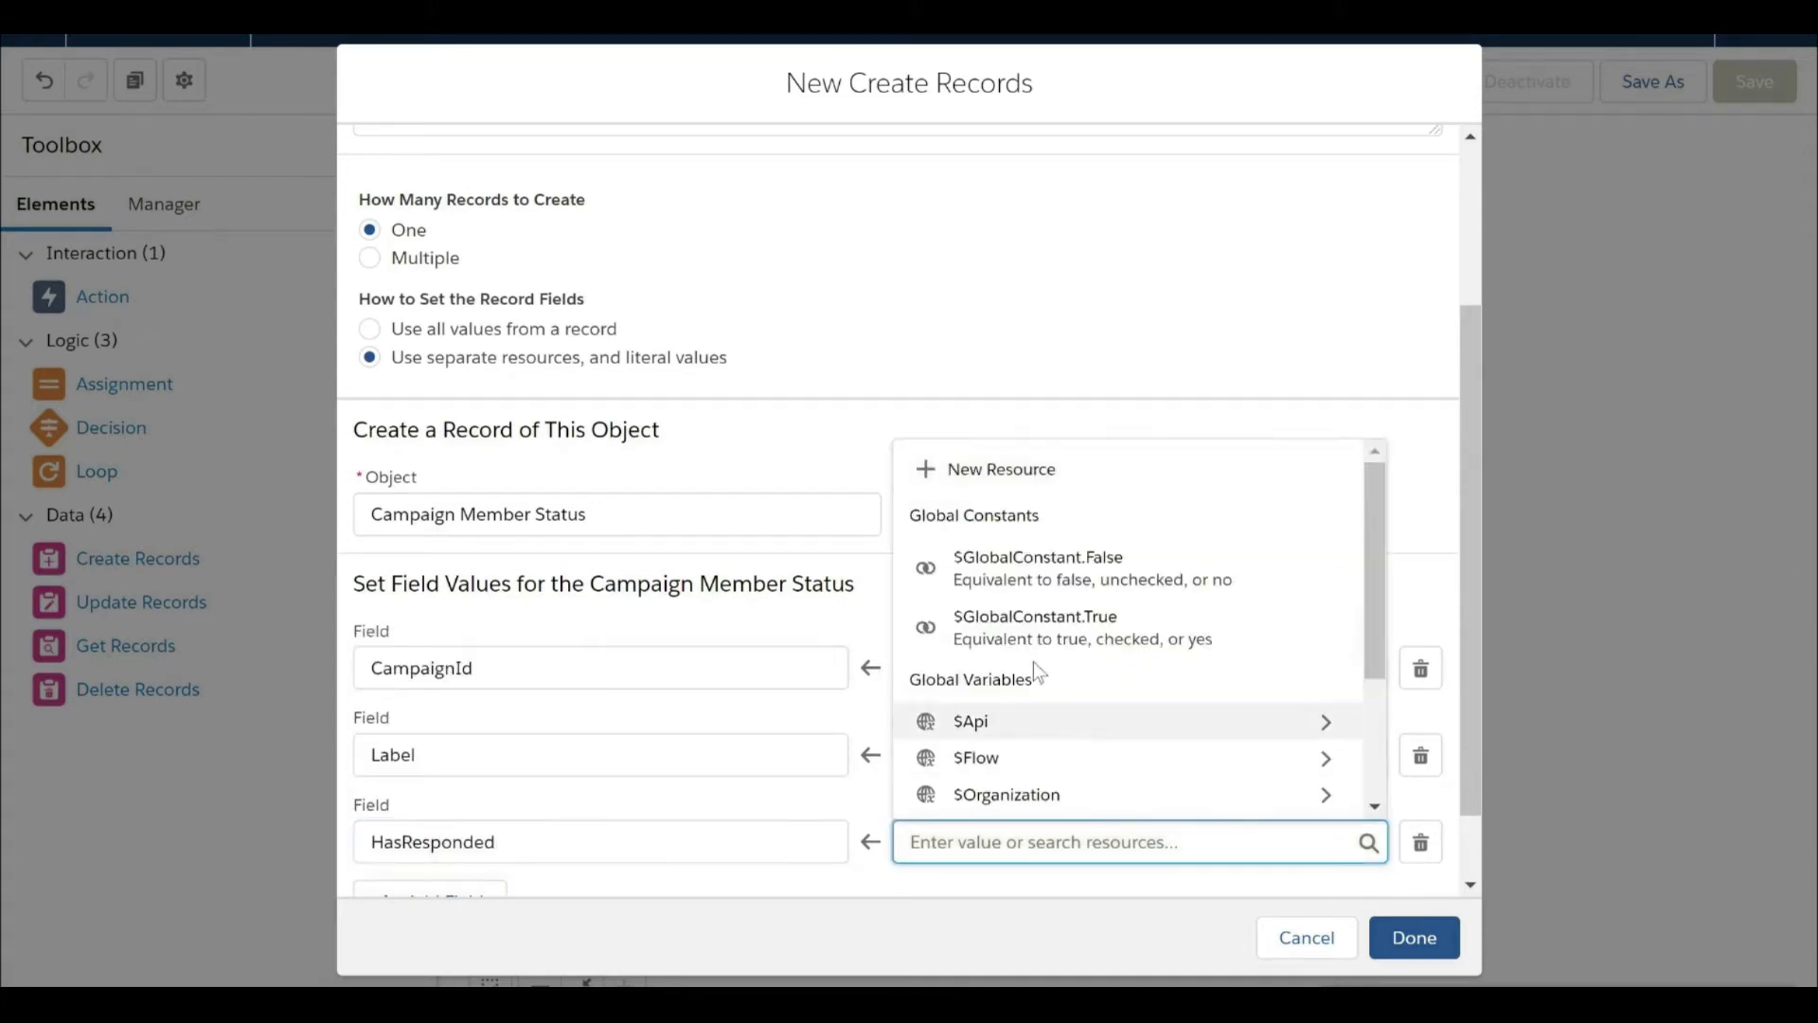
{"action": "left_click", "coordinate": [1128, 633]}
{"action": "scroll", "coordinate": [1022, 629], "scroll_direction": "down", "scroll_amount": 2}
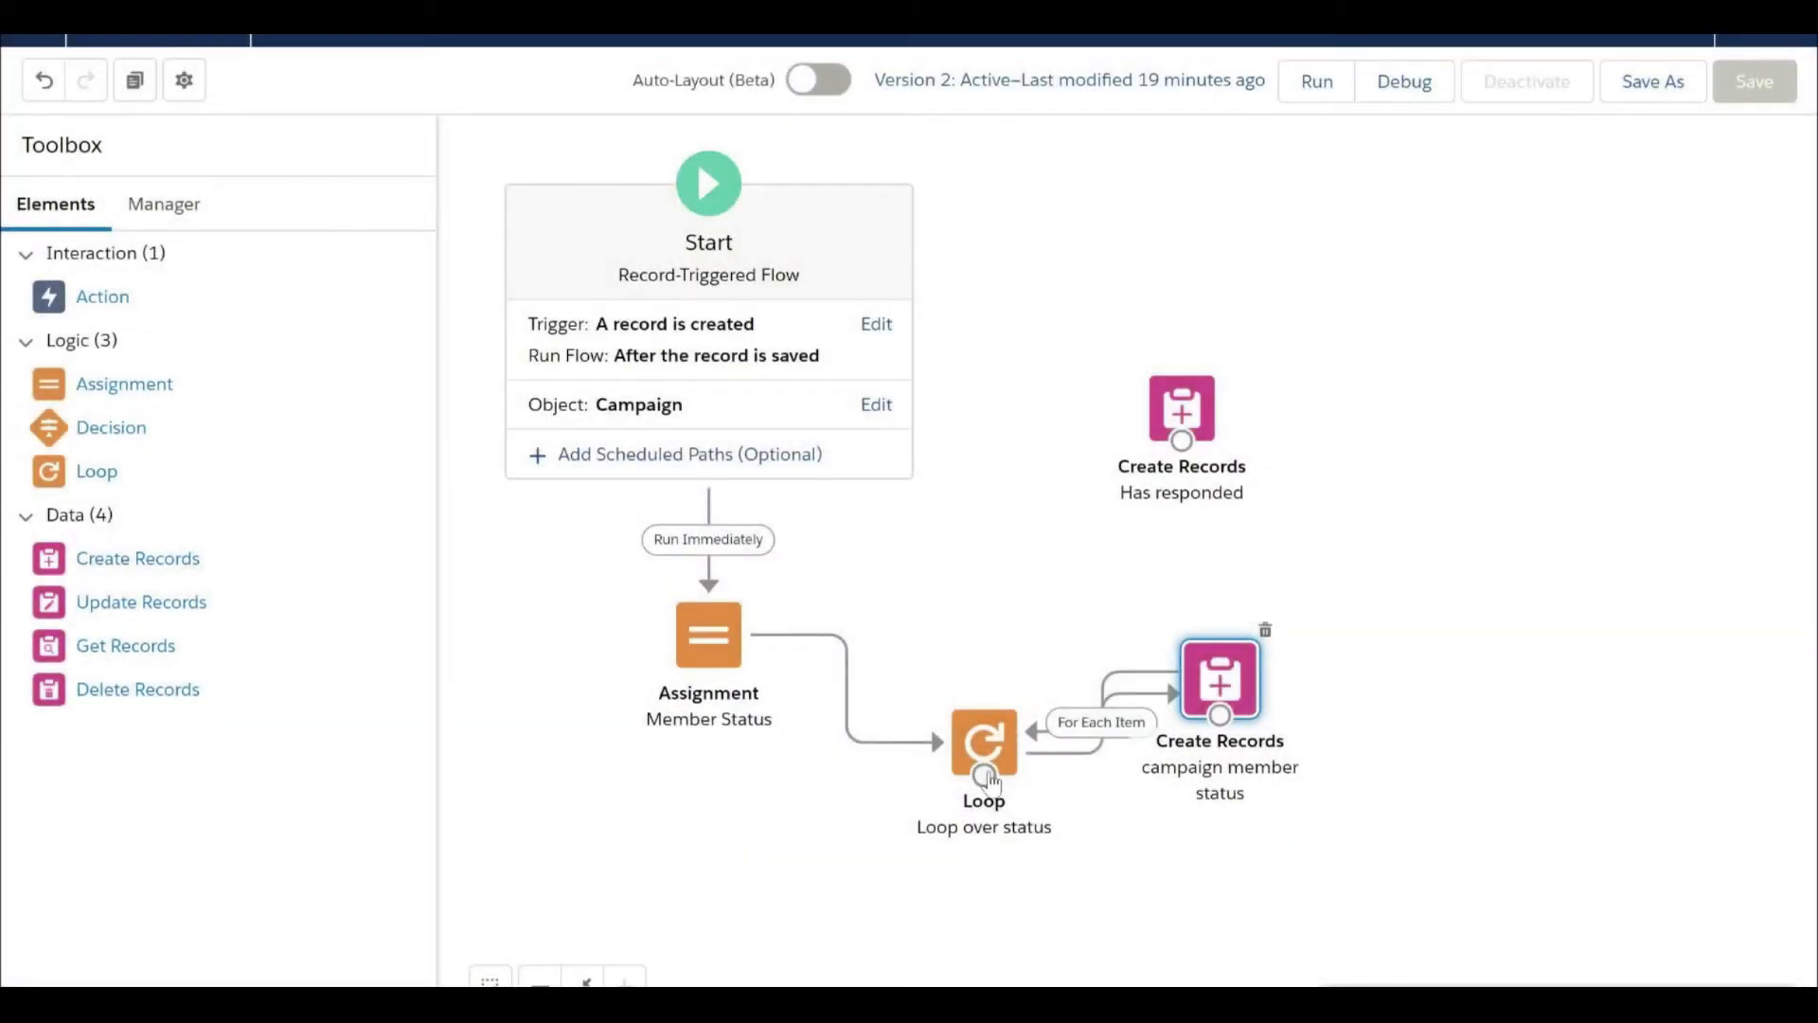
Connect the Loop over status element to the Has responded element as its After Last Item path.
{"action": "left_click_drag", "start_coordinate": [989, 779], "coordinate": [1180, 453]}
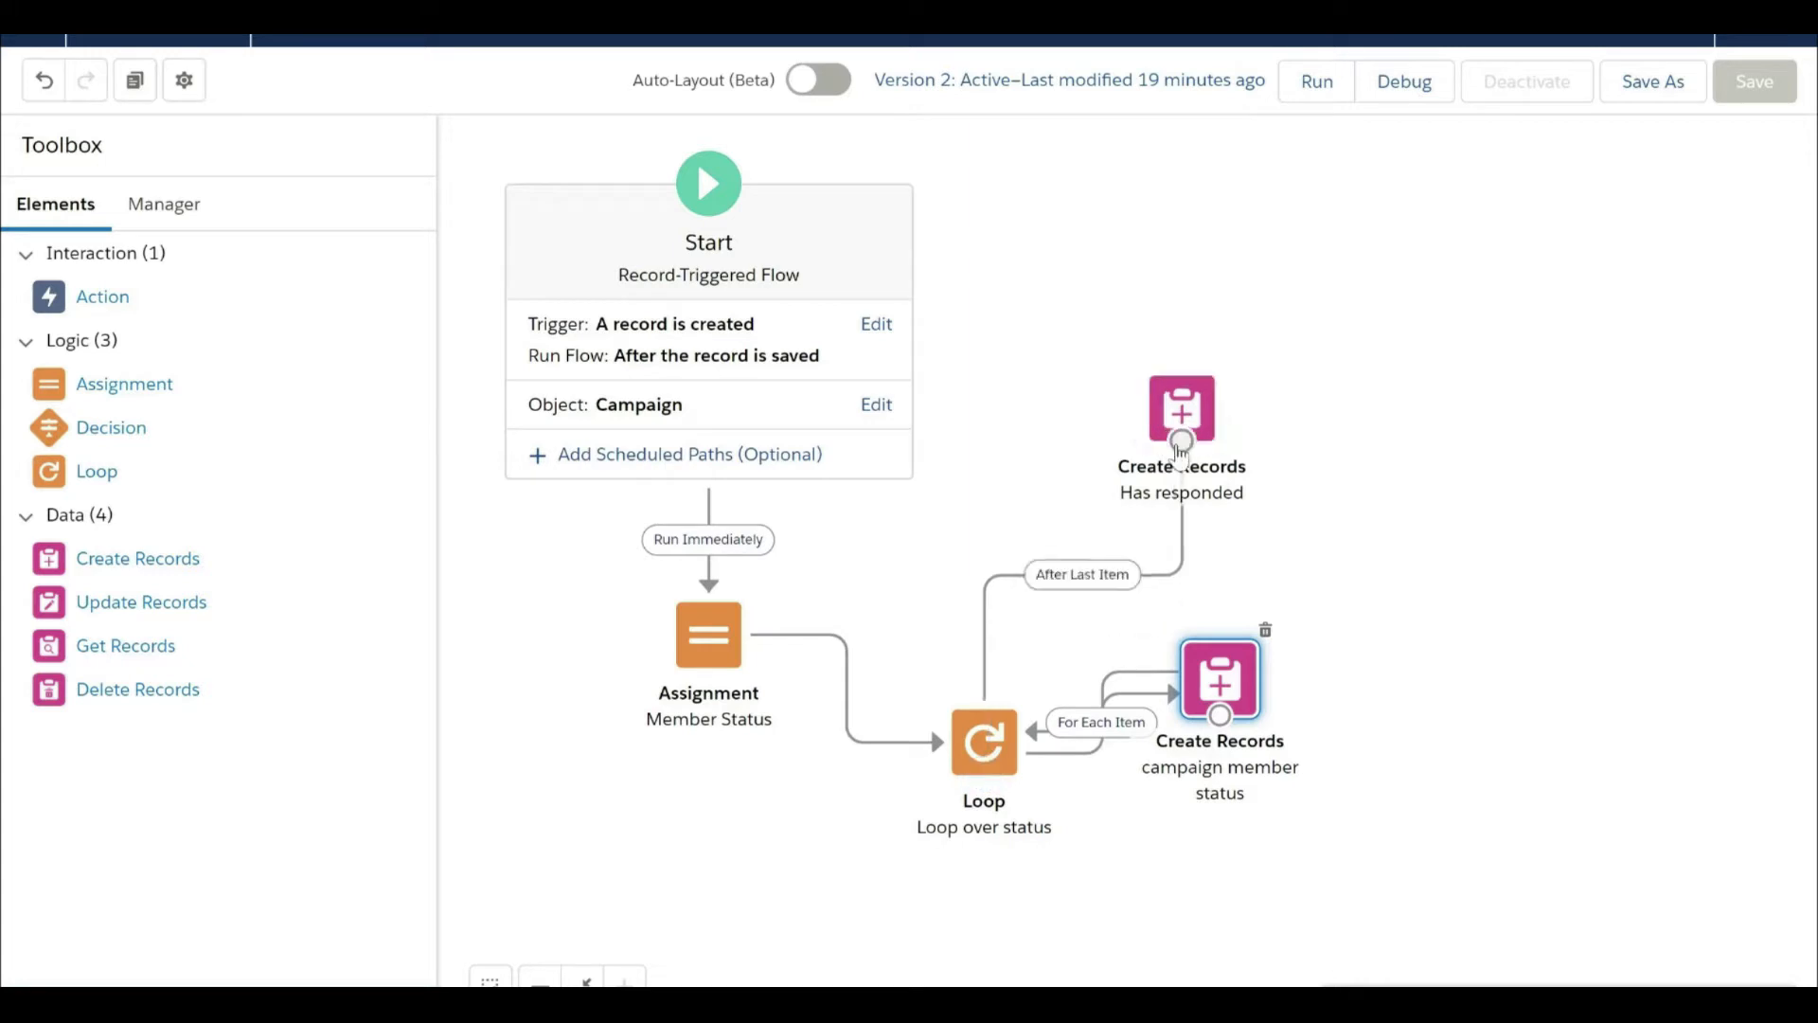
{"action": "left_click", "coordinate": [1140, 575]}
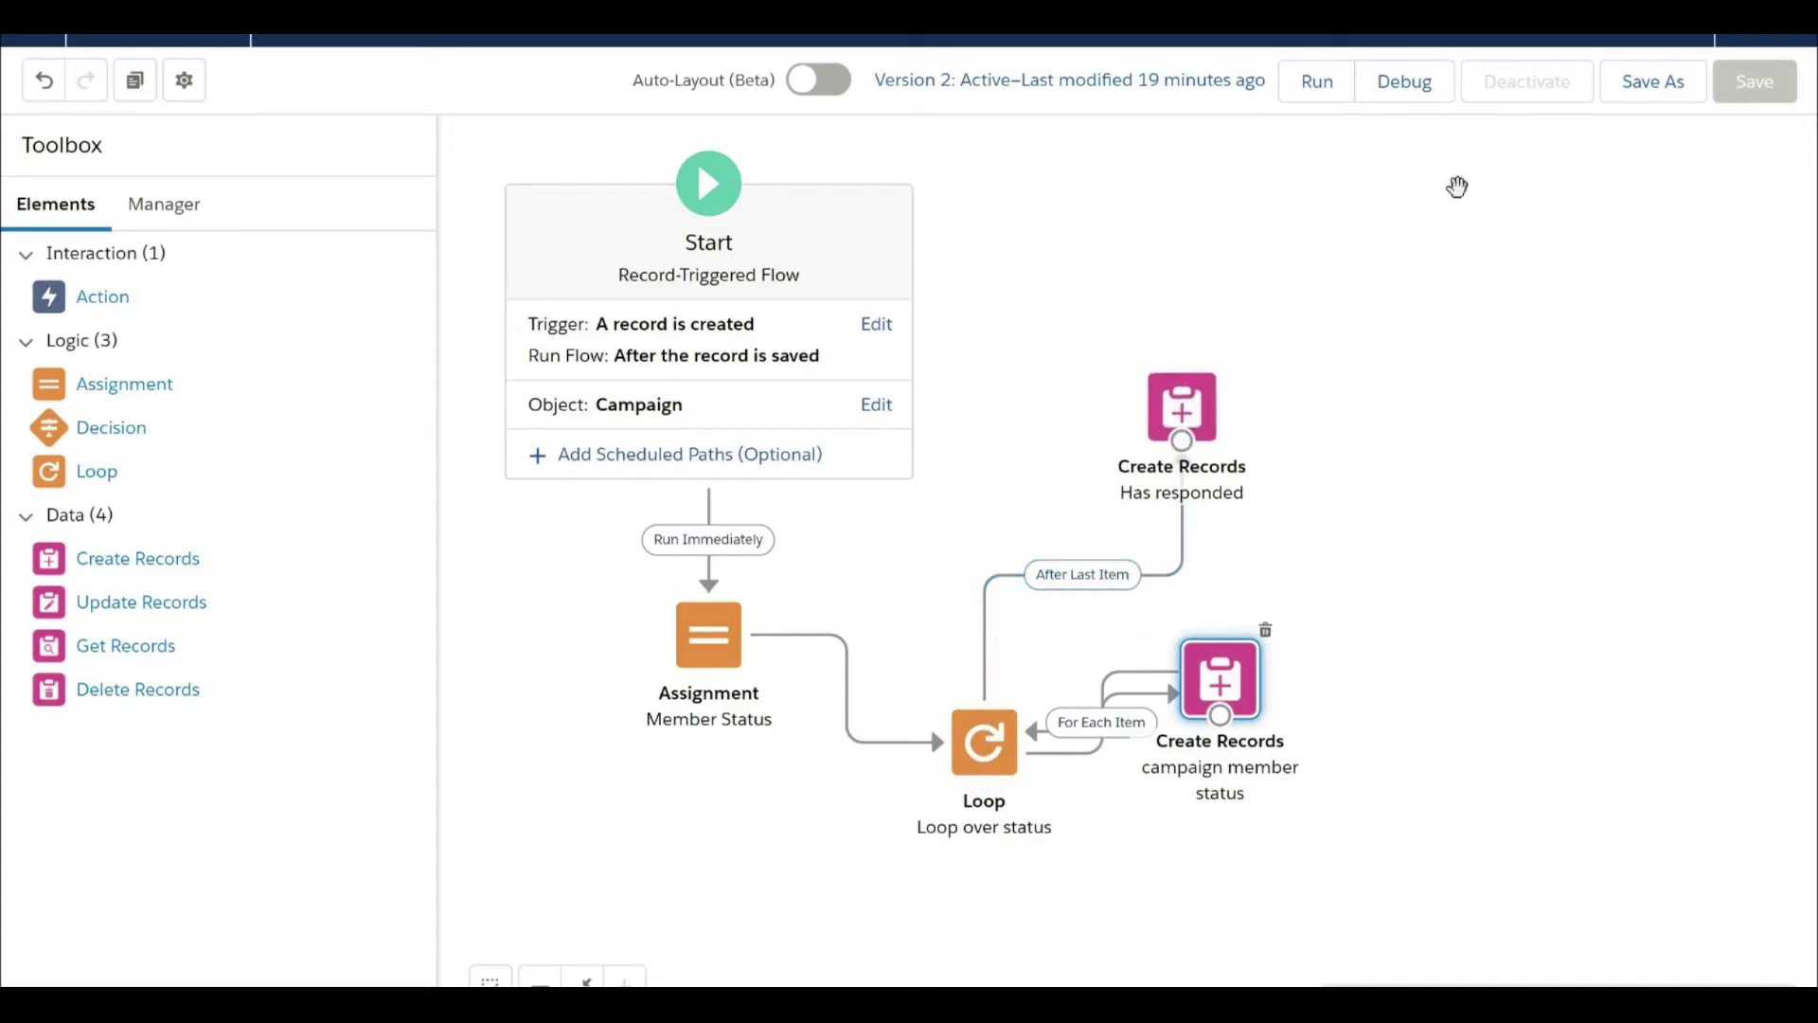
Save the flow Addition of new member status as a new version and activate it.
{"action": "left_click", "coordinate": [1676, 85]}
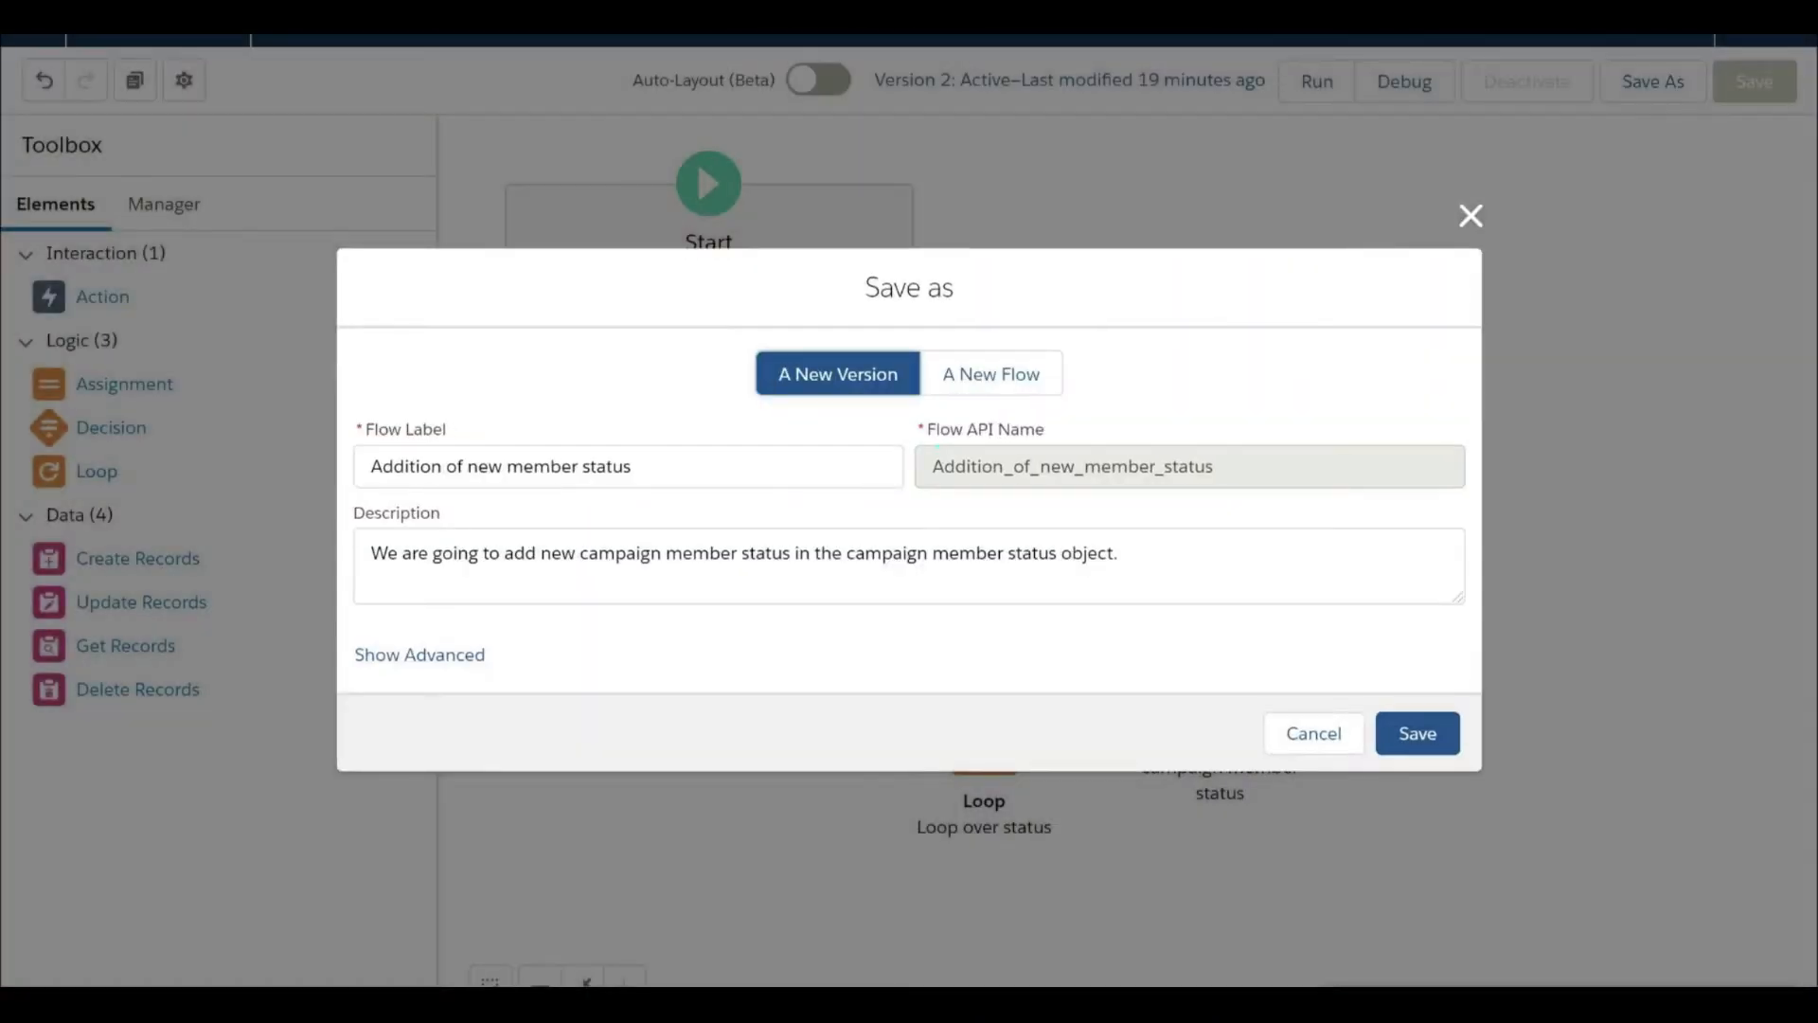
{"action": "left_click", "coordinate": [1417, 734]}
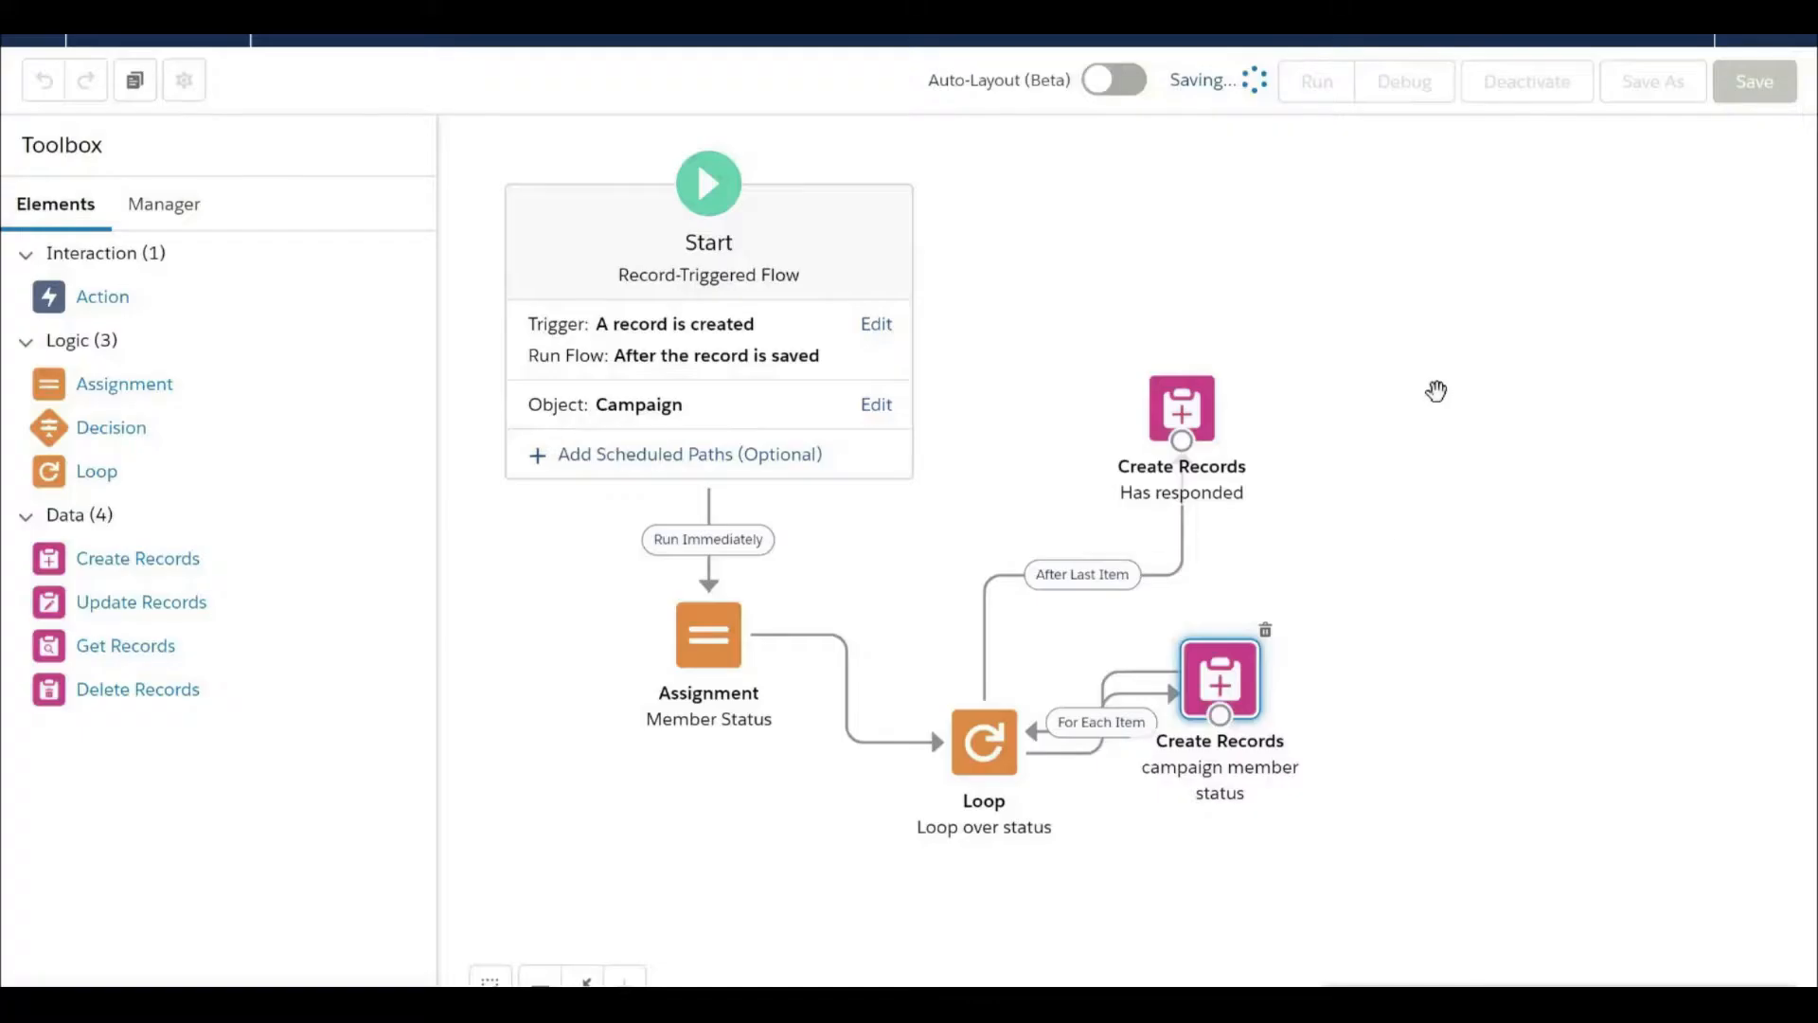
{"action": "left_click", "coordinate": [1542, 87]}
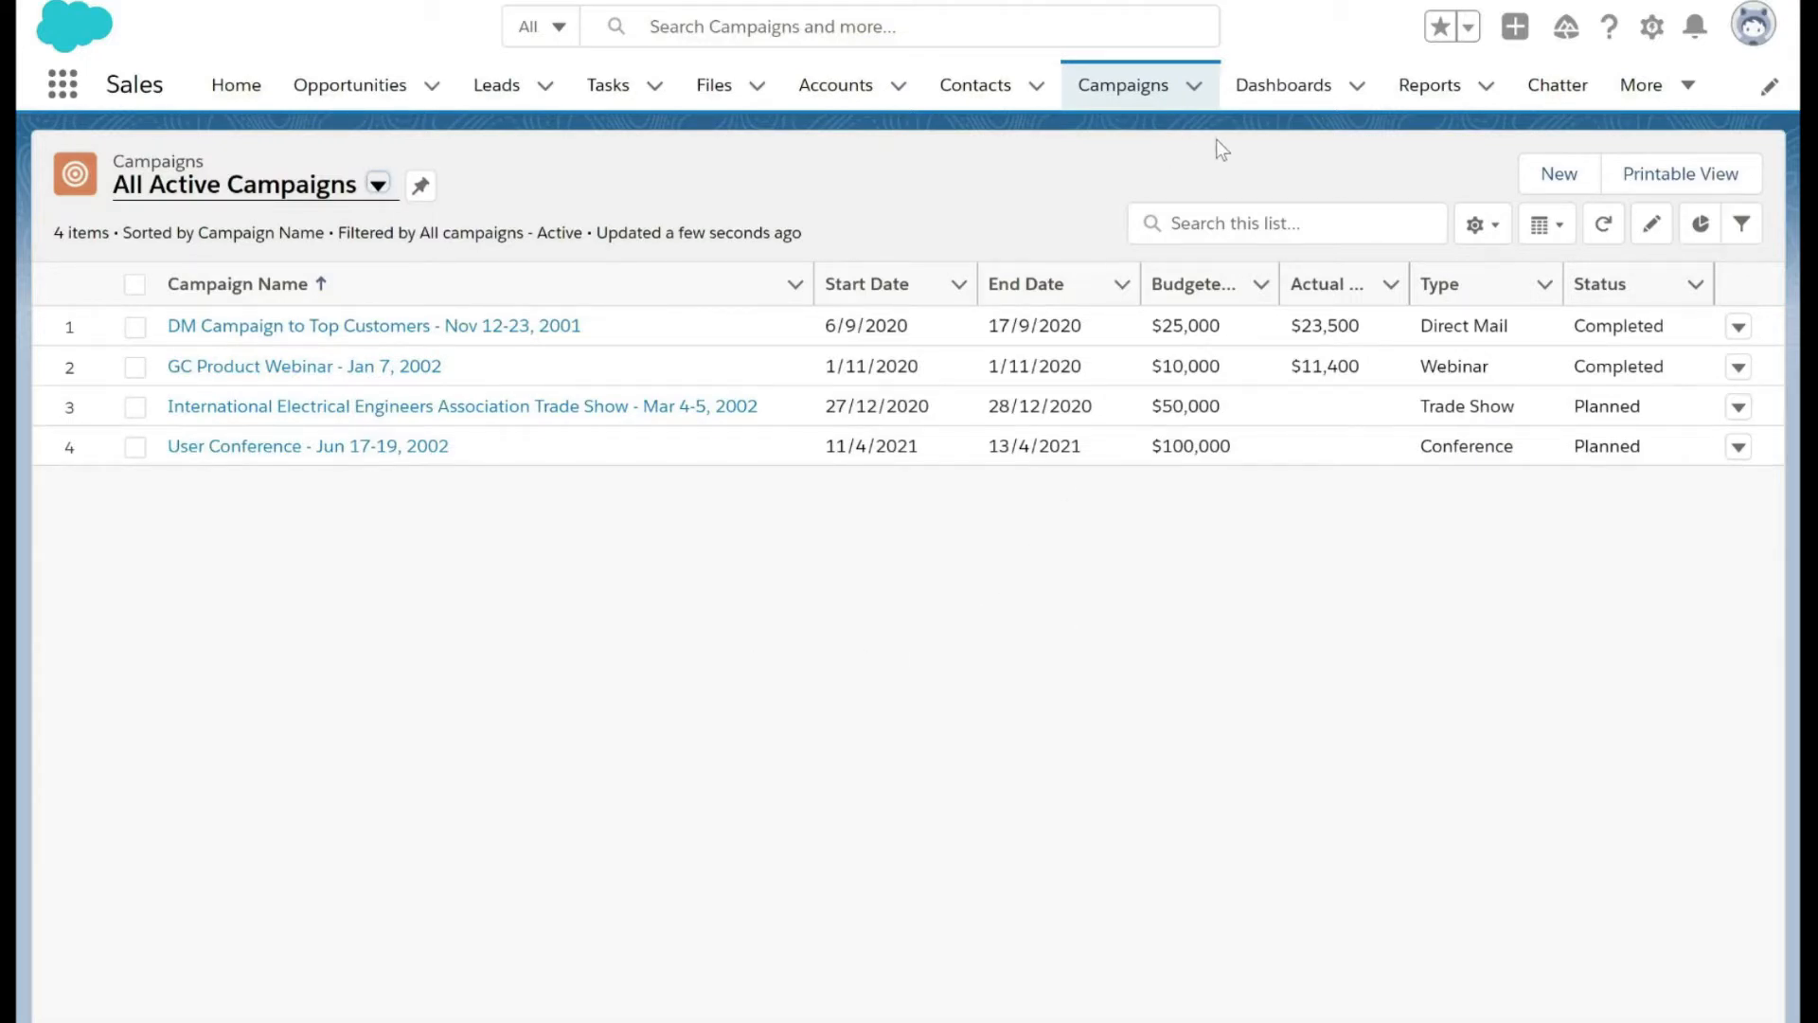
Start a new campaign in the Sales app with the name Campaign_test_5.
{"action": "left_click", "coordinate": [1552, 175]}
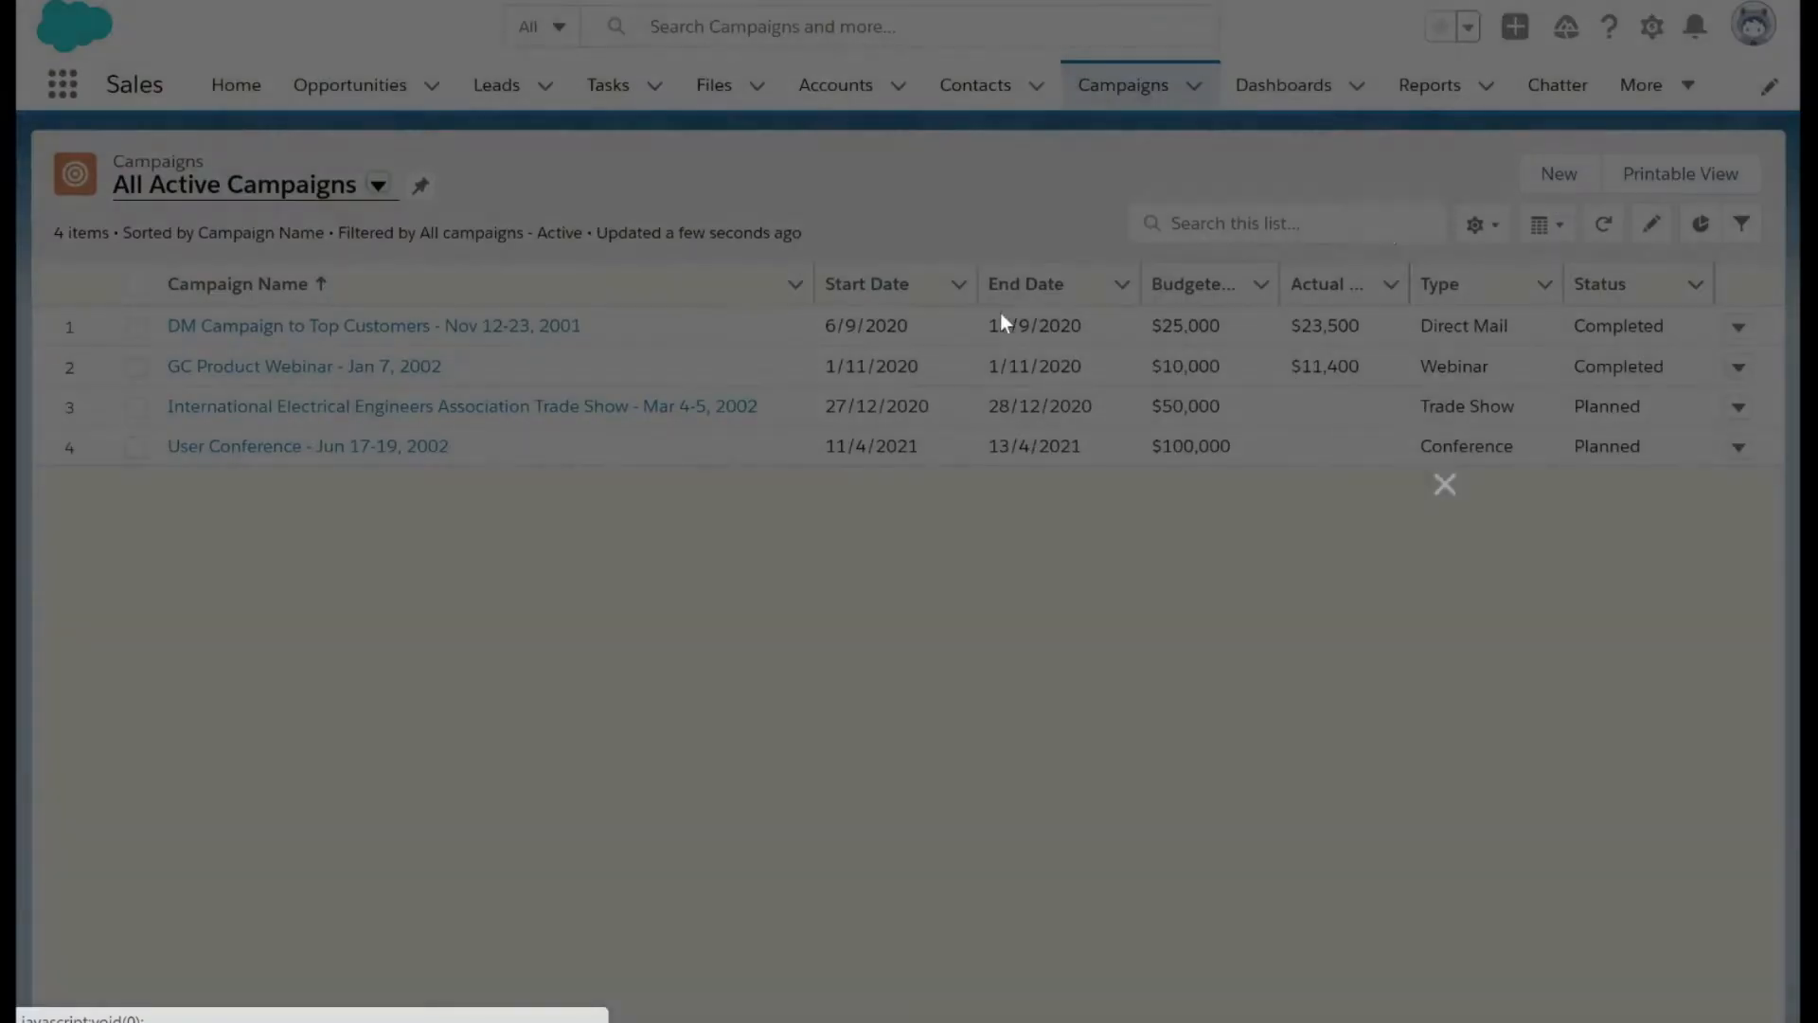
{"action": "type", "text": "Campaign_test_5"}
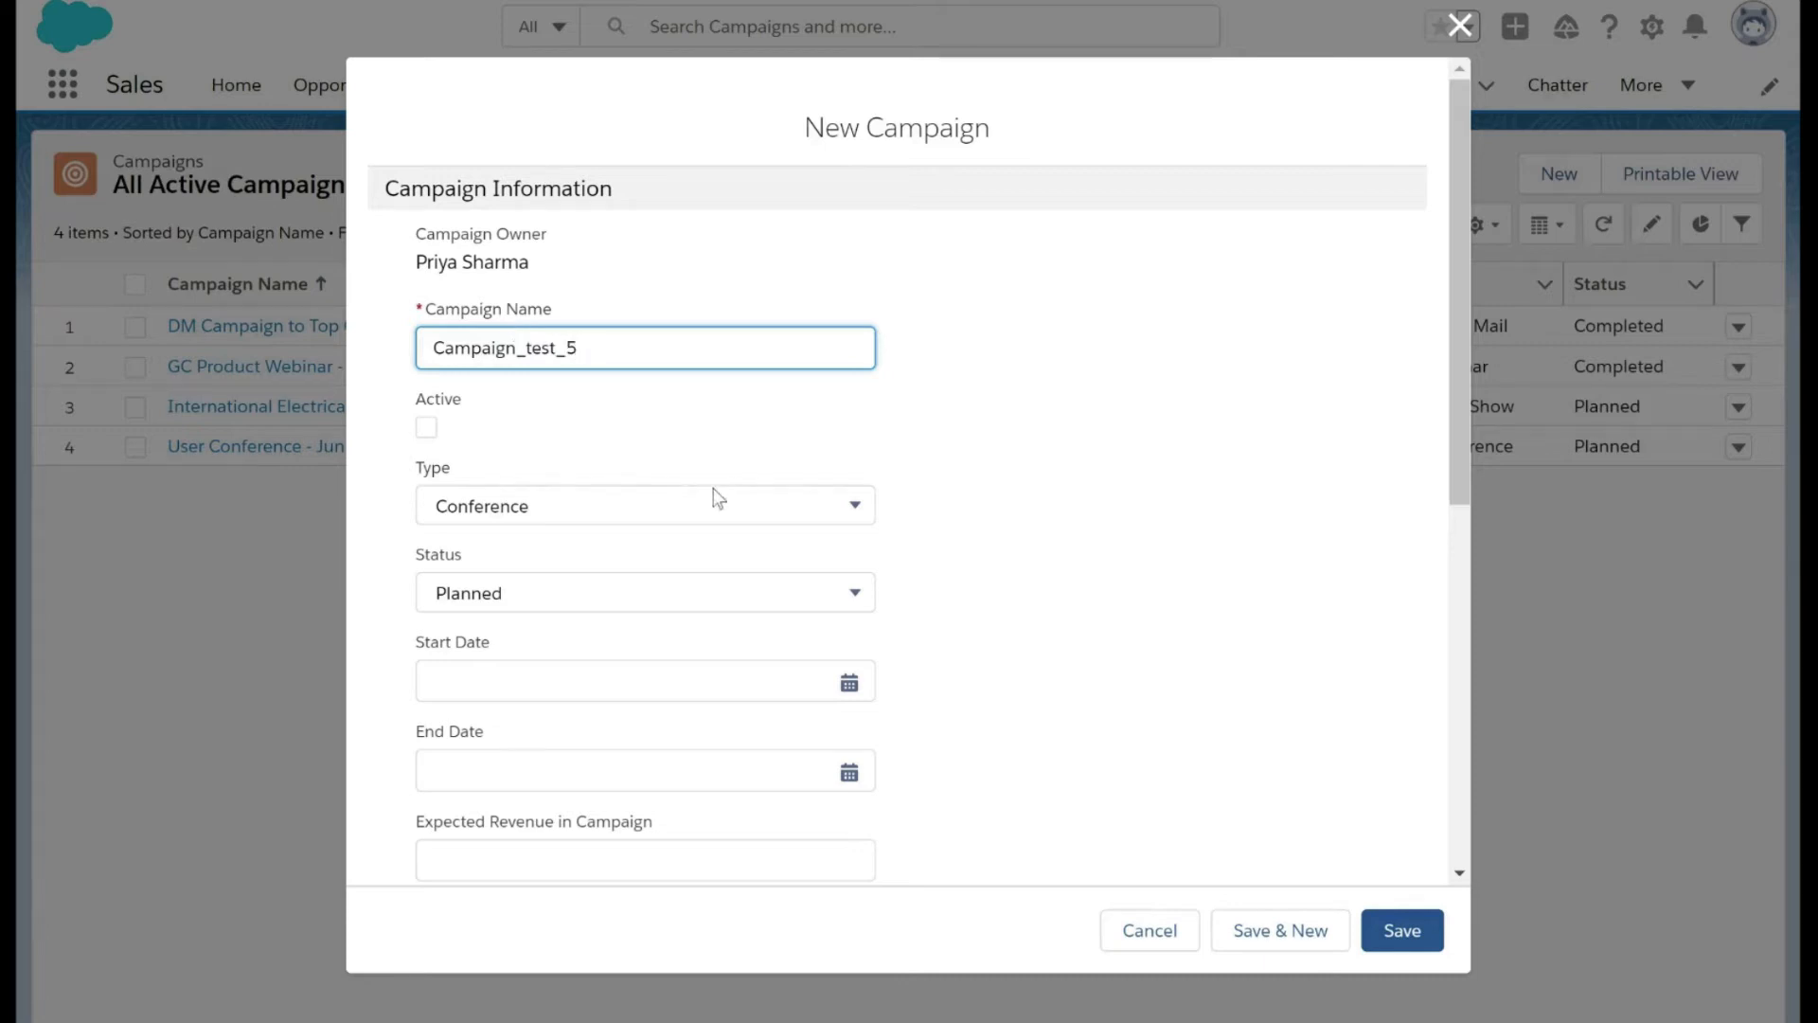
{"action": "left_click", "coordinate": [545, 483]}
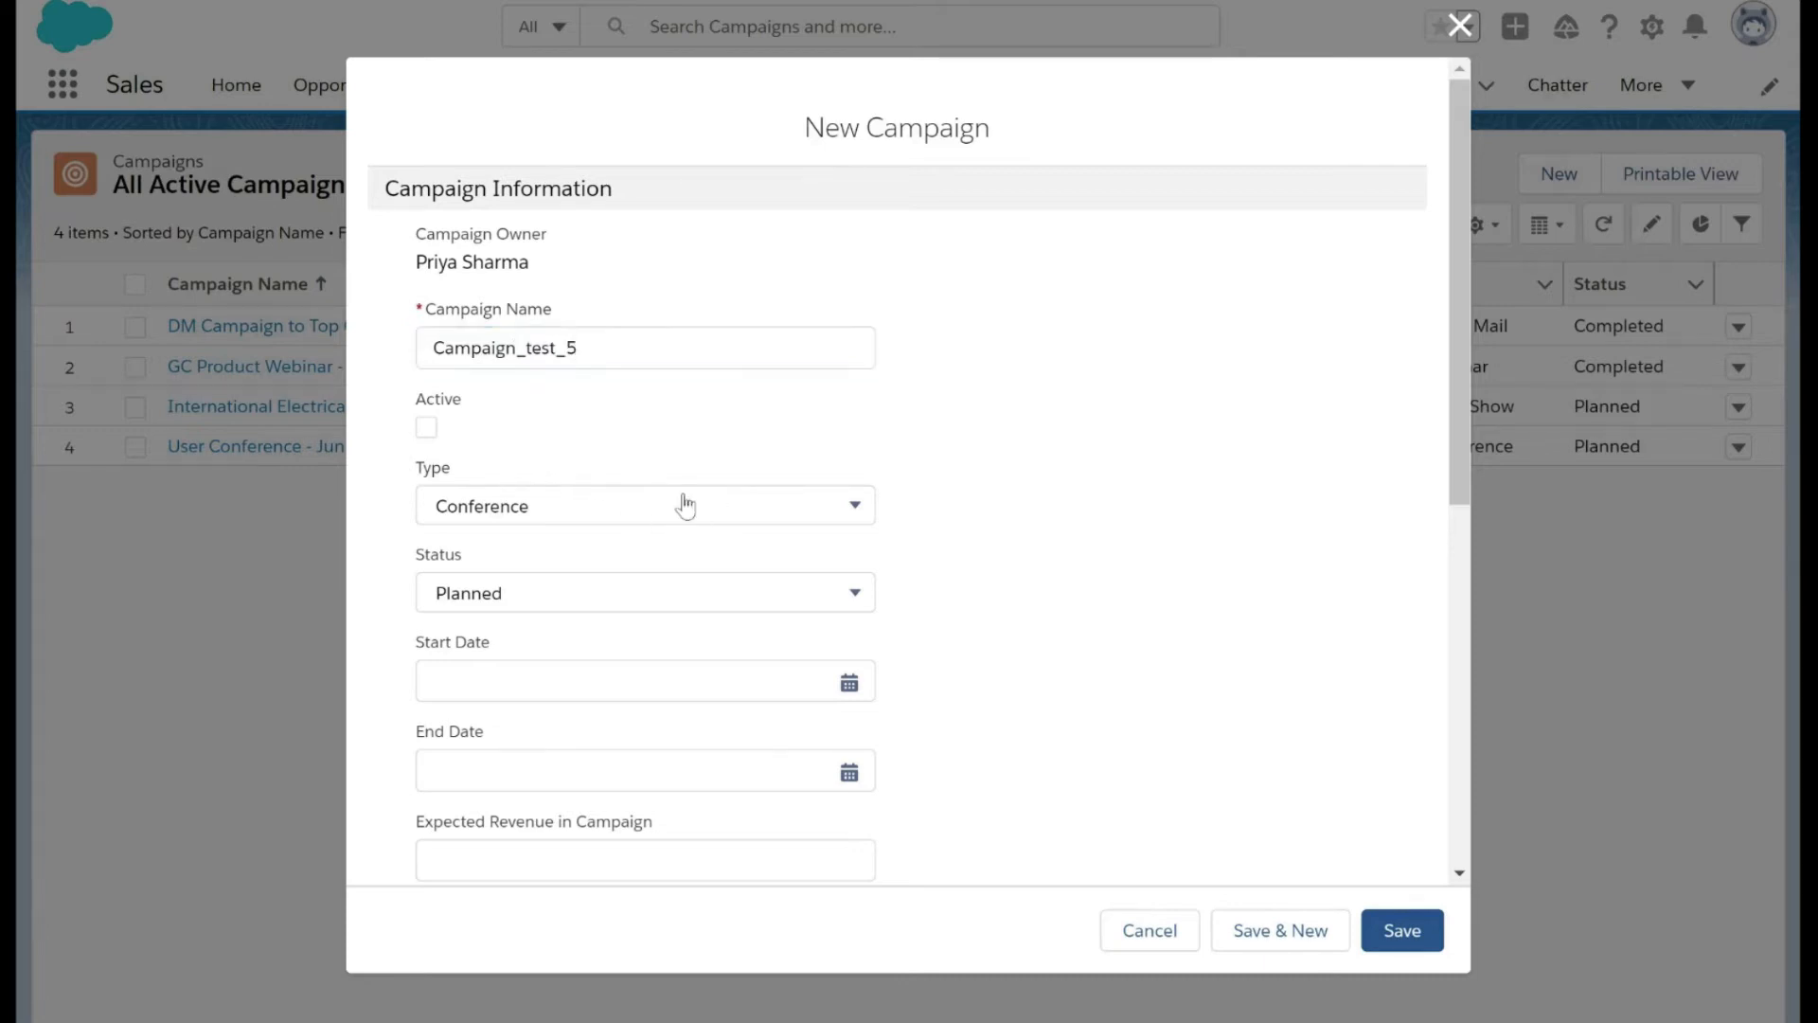
Set the campaign's start date to 28/5/2021 and end date to 29/5/2021, and save the campaign.
{"action": "scroll", "coordinate": [682, 502], "scroll_direction": "down", "scroll_amount": 2}
{"action": "scroll", "coordinate": [679, 496], "scroll_direction": "down", "scroll_amount": 3}
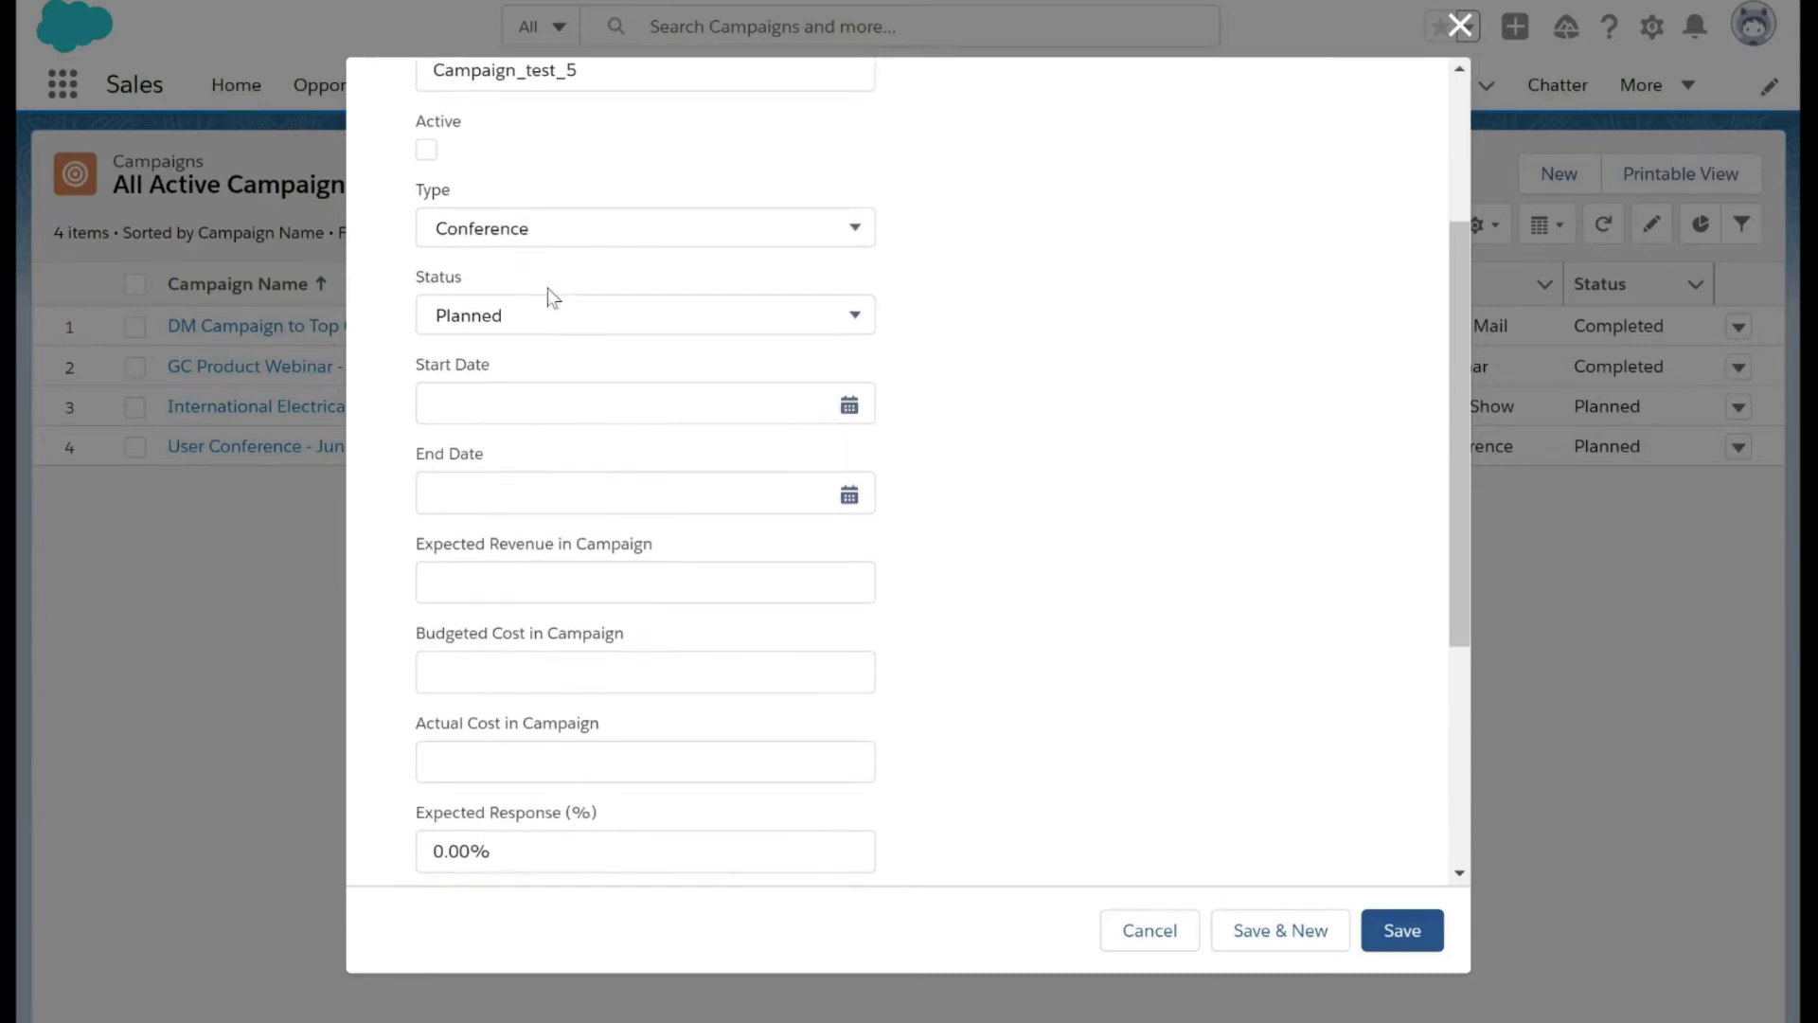
{"action": "scroll", "coordinate": [527, 304], "scroll_direction": "down", "scroll_amount": 1}
{"action": "scroll", "coordinate": [579, 573], "scroll_direction": "down", "scroll_amount": 3}
{"action": "scroll", "coordinate": [580, 573], "scroll_direction": "up", "scroll_amount": 4}
{"action": "scroll", "coordinate": [579, 573], "scroll_direction": "up", "scroll_amount": 2}
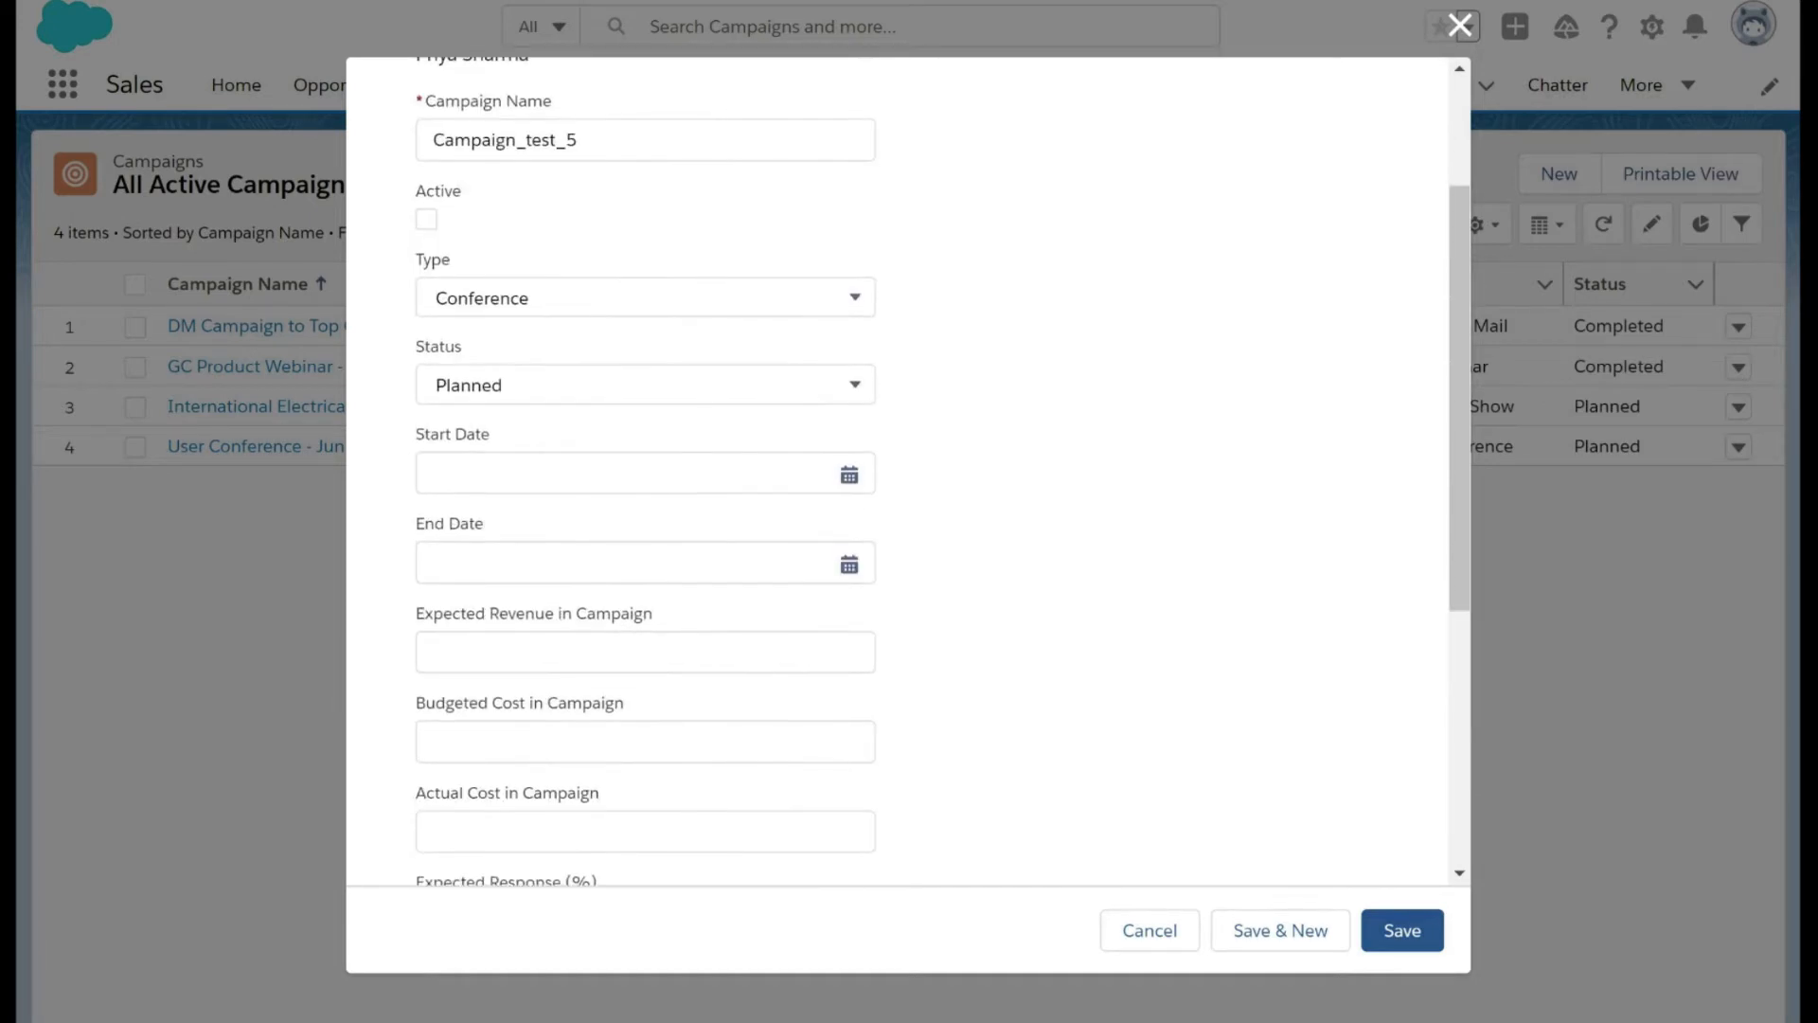
{"action": "left_click", "coordinate": [850, 483]}
{"action": "left_click", "coordinate": [716, 744]}
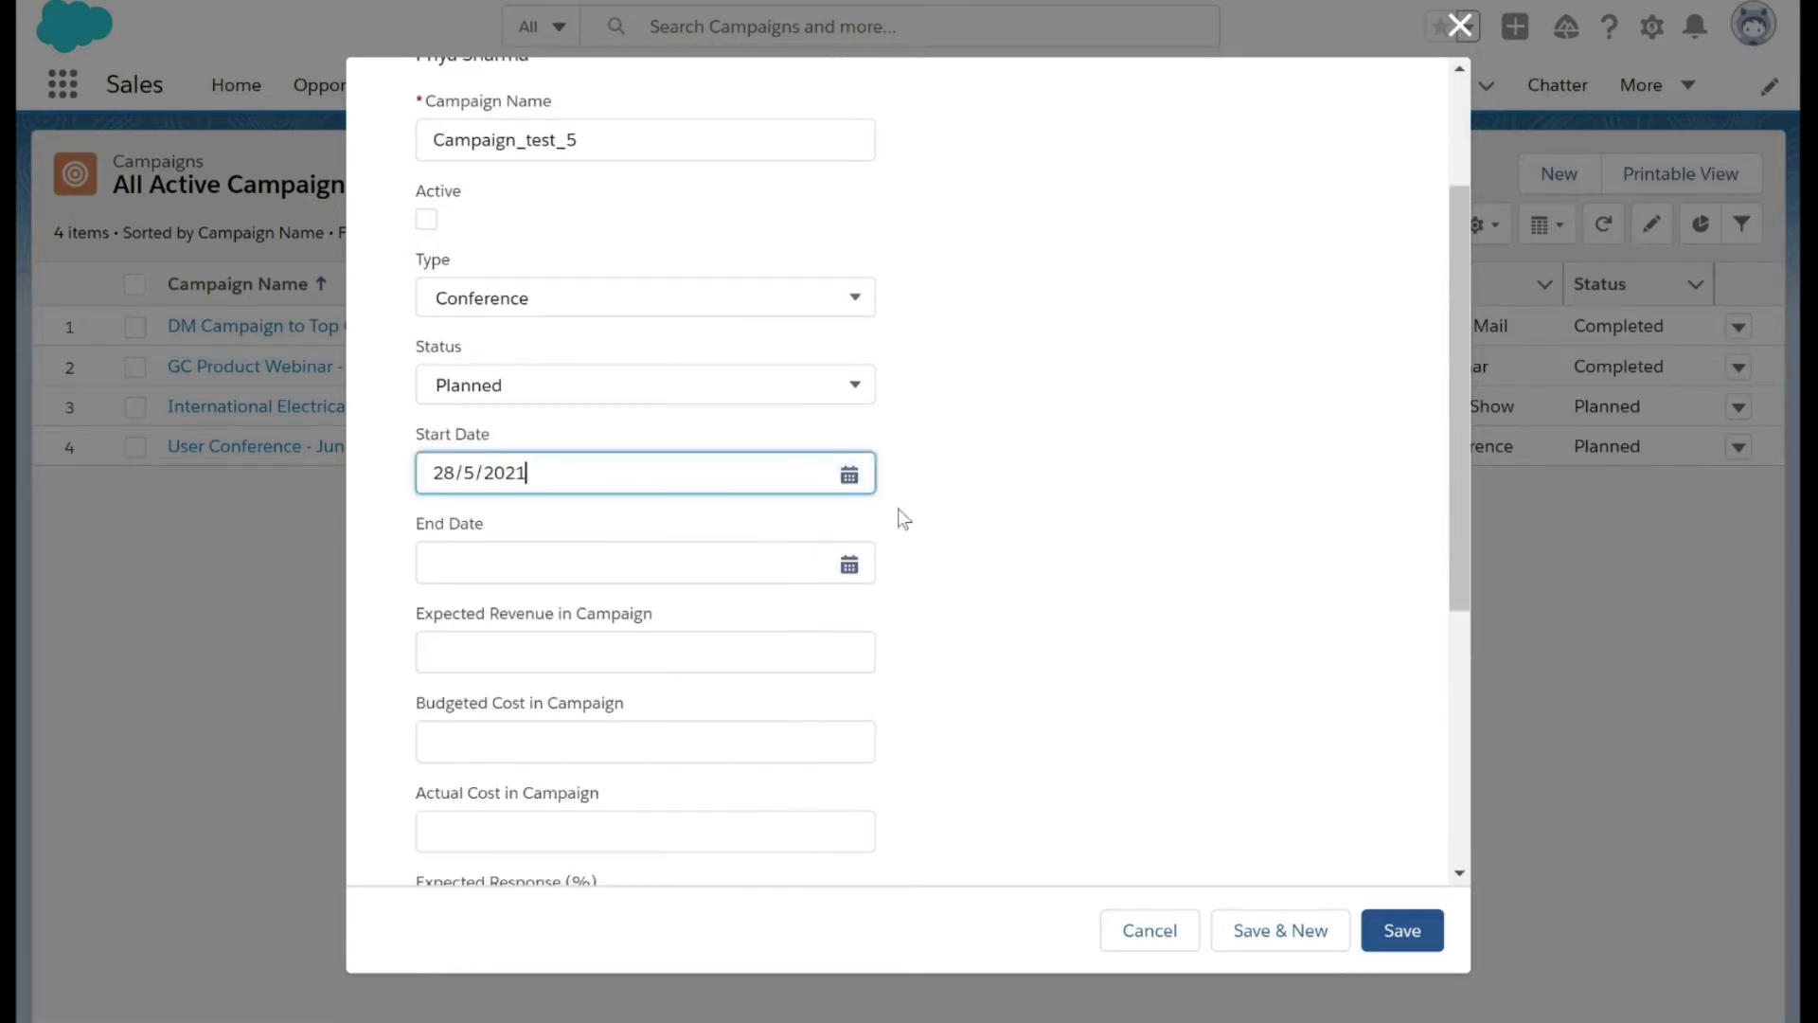
{"action": "left_click", "coordinate": [849, 565]}
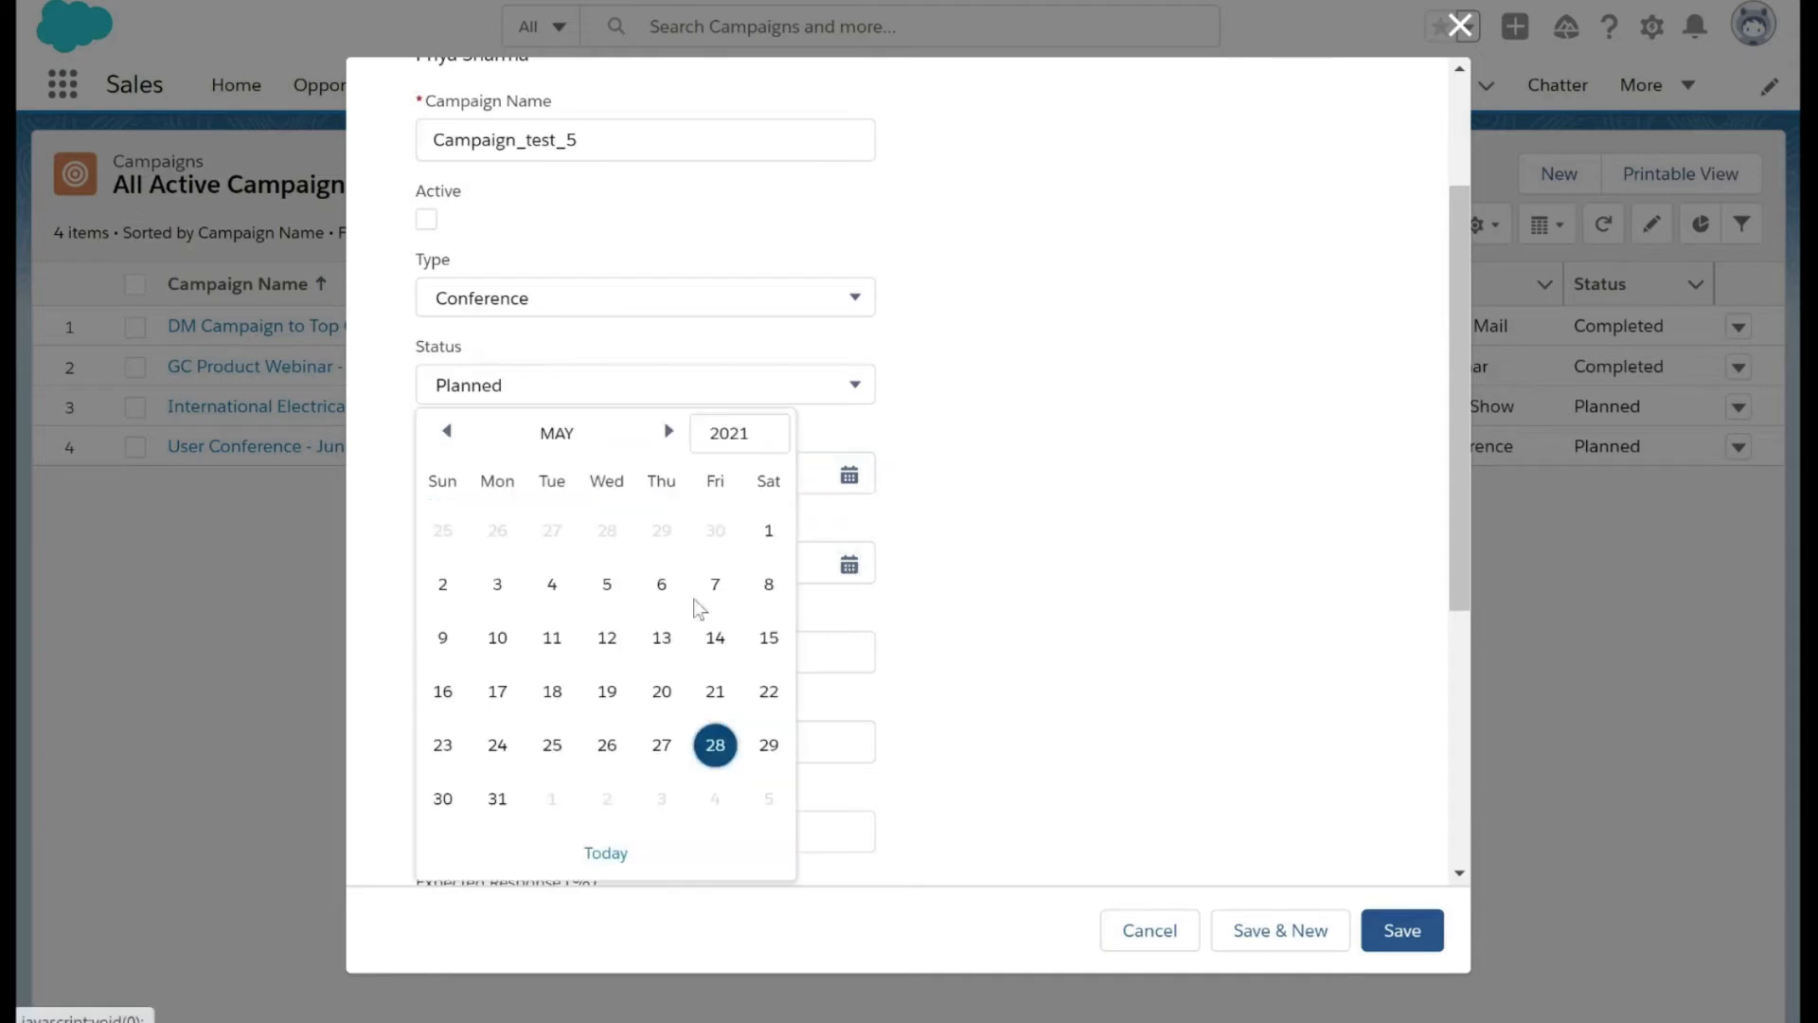
{"action": "left_click", "coordinate": [768, 744]}
{"action": "scroll", "coordinate": [1147, 714], "scroll_direction": "down", "scroll_amount": 1}
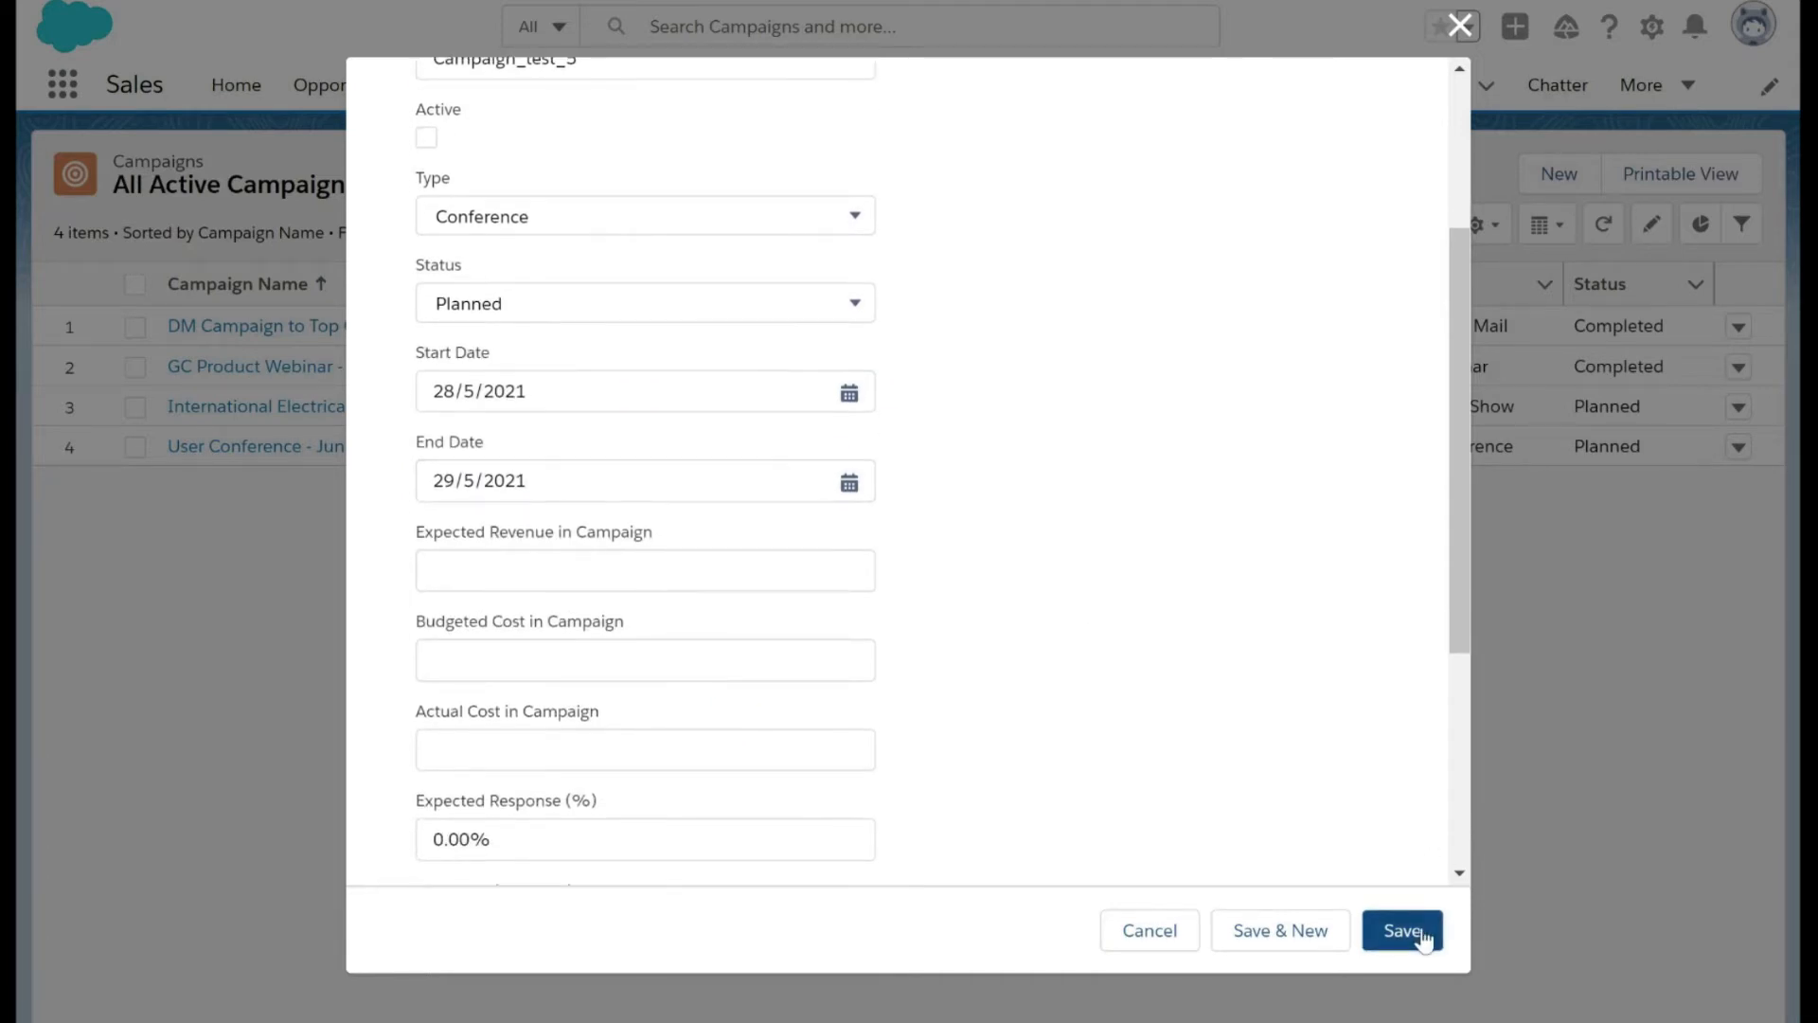
{"action": "left_click", "coordinate": [1420, 932]}
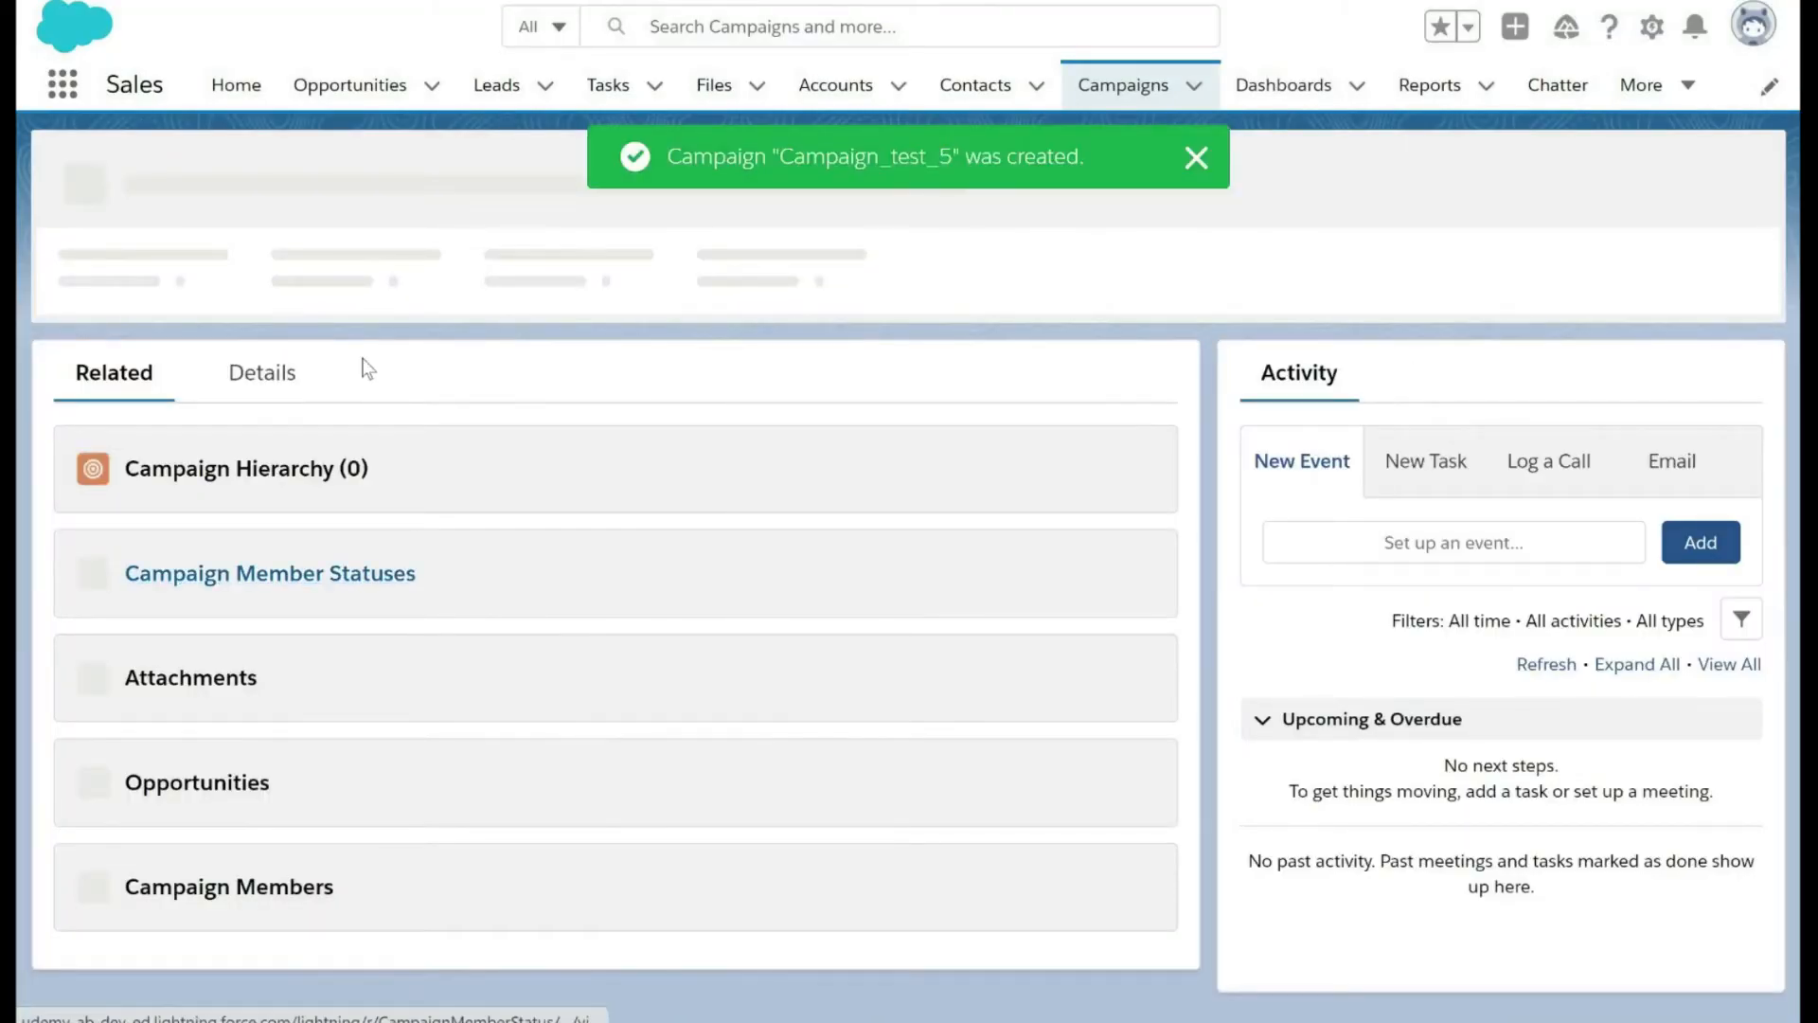
Examine the member statuses of Campaign_test_5, and compare the Challenge 3 slide with its expected output slide in the PowerPoint presentation.
{"action": "scroll", "coordinate": [247, 535], "scroll_direction": "down", "scroll_amount": 1}
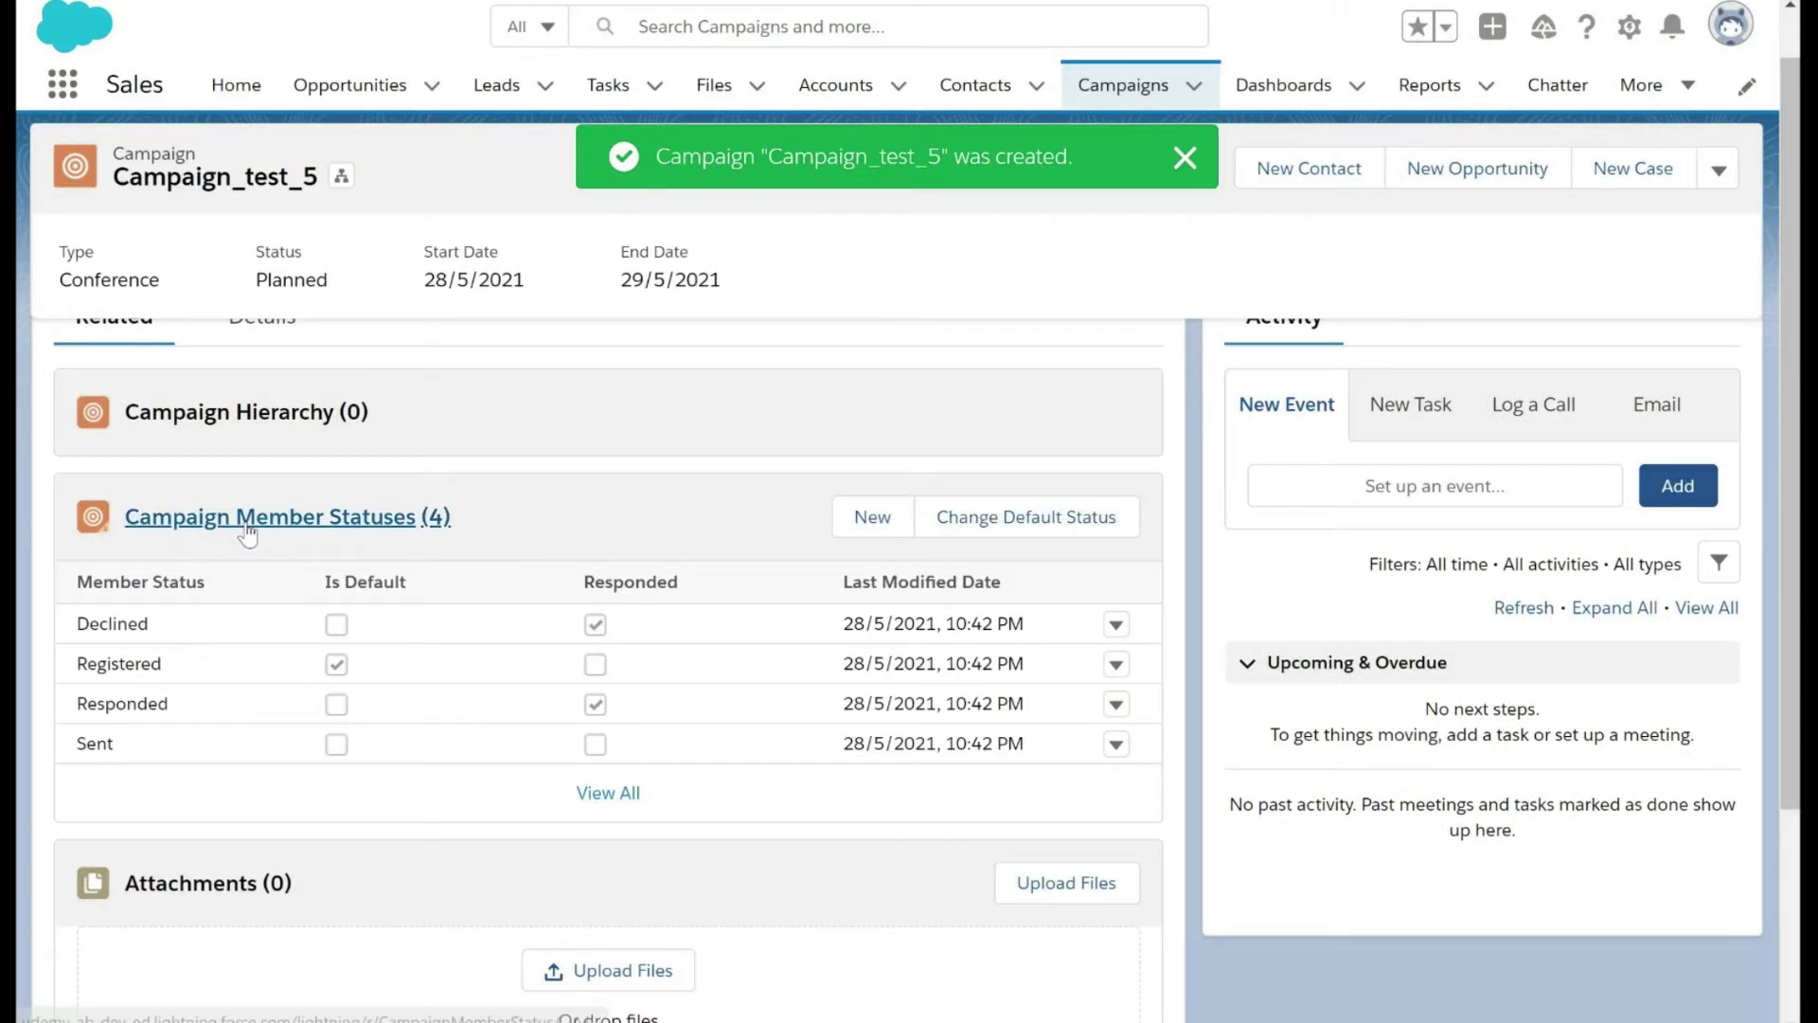
{"action": "scroll", "coordinate": [481, 567], "scroll_direction": "up", "scroll_amount": 1}
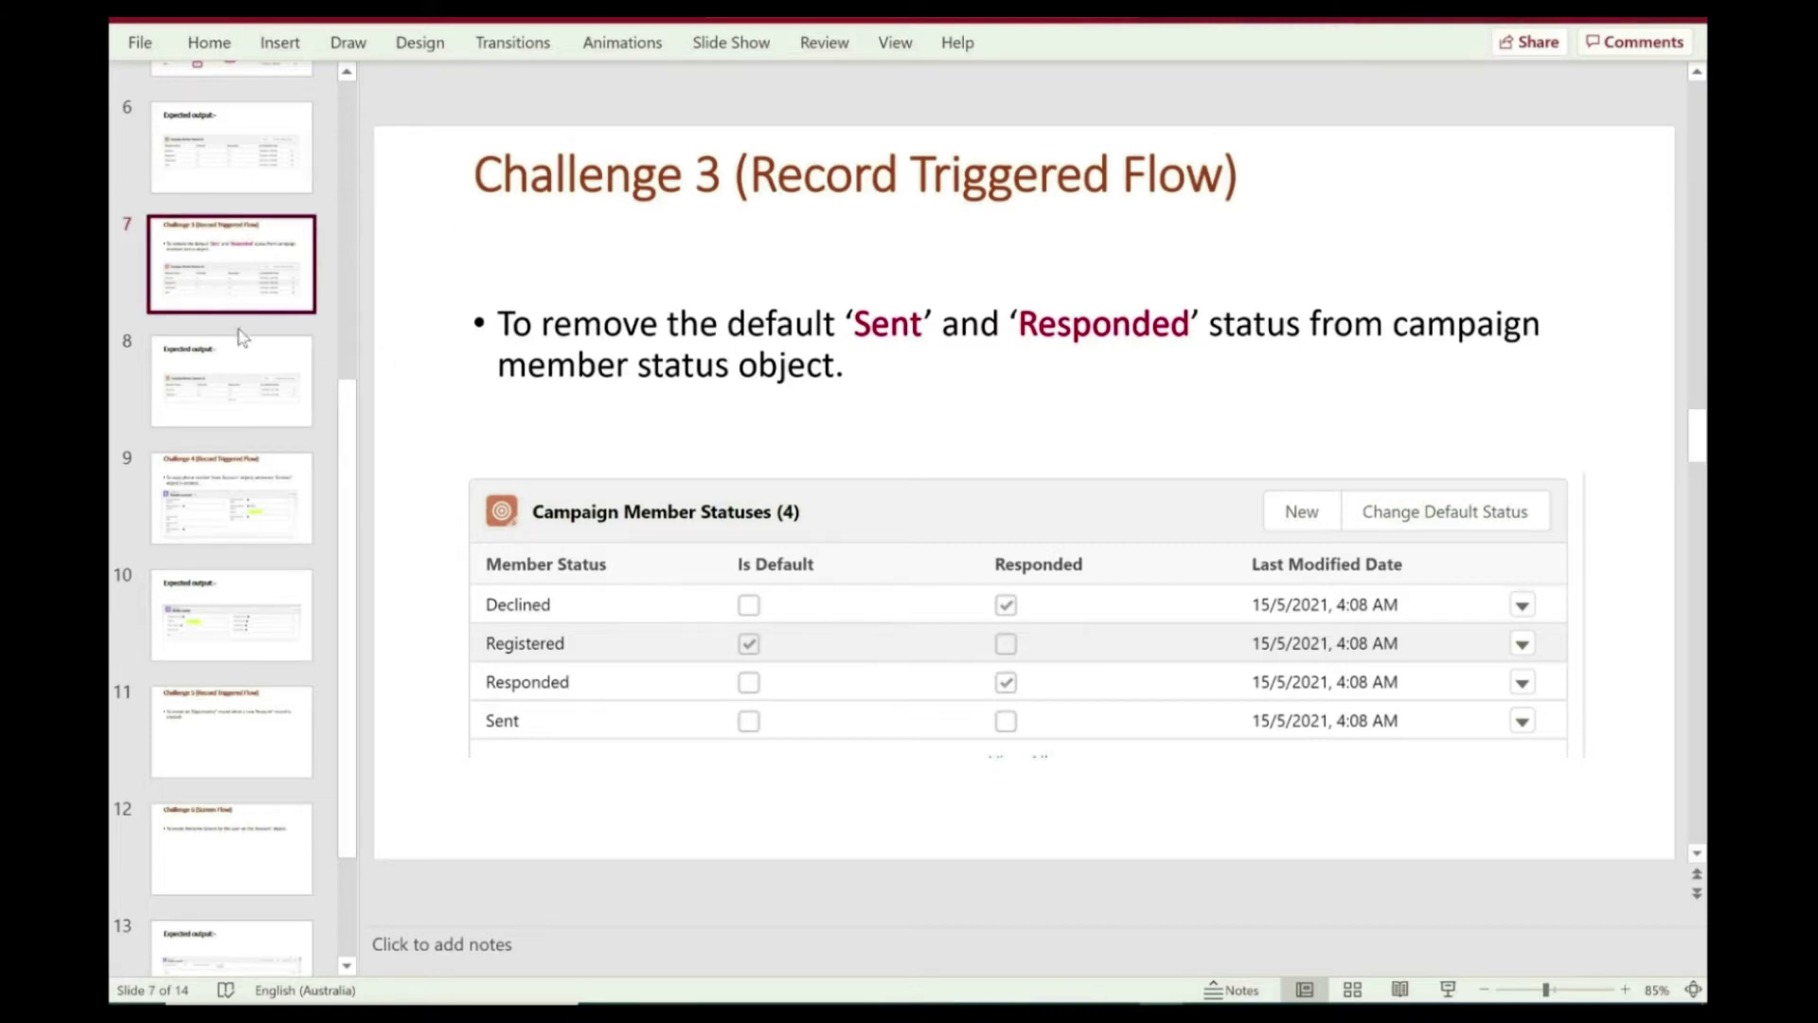
{"action": "left_click", "coordinate": [228, 388]}
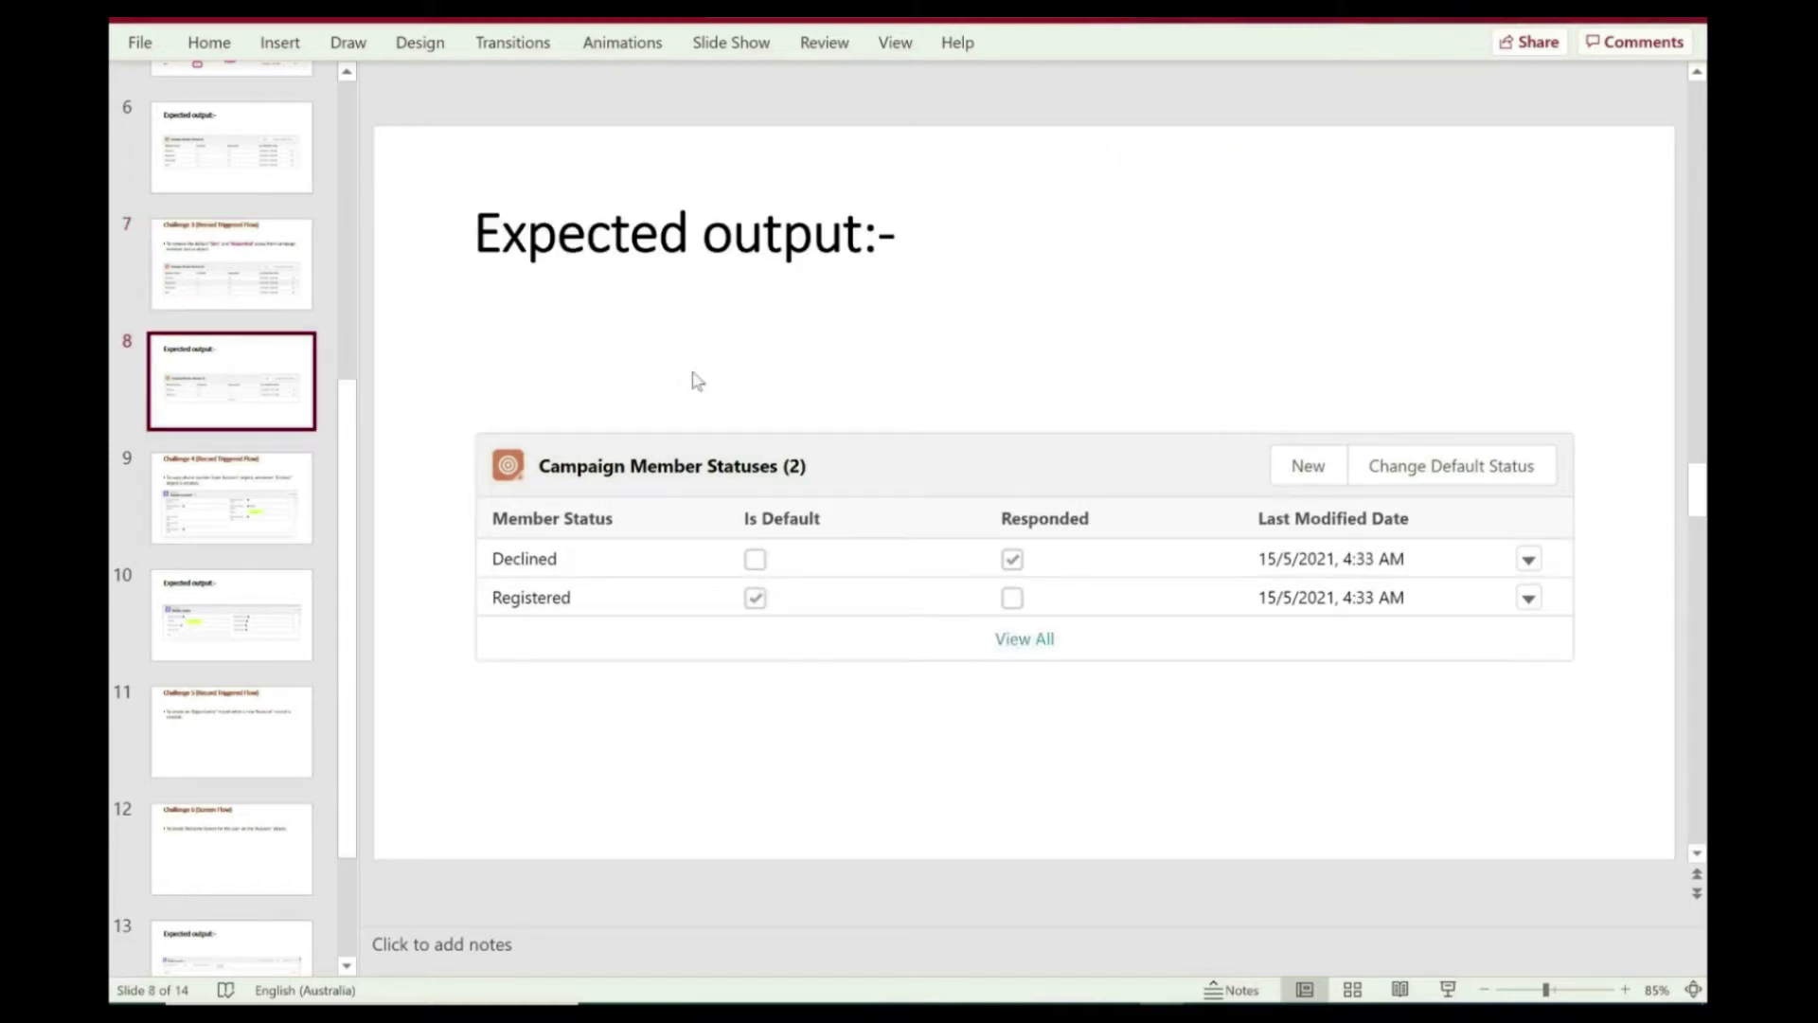
{"action": "key", "text": "Up"}
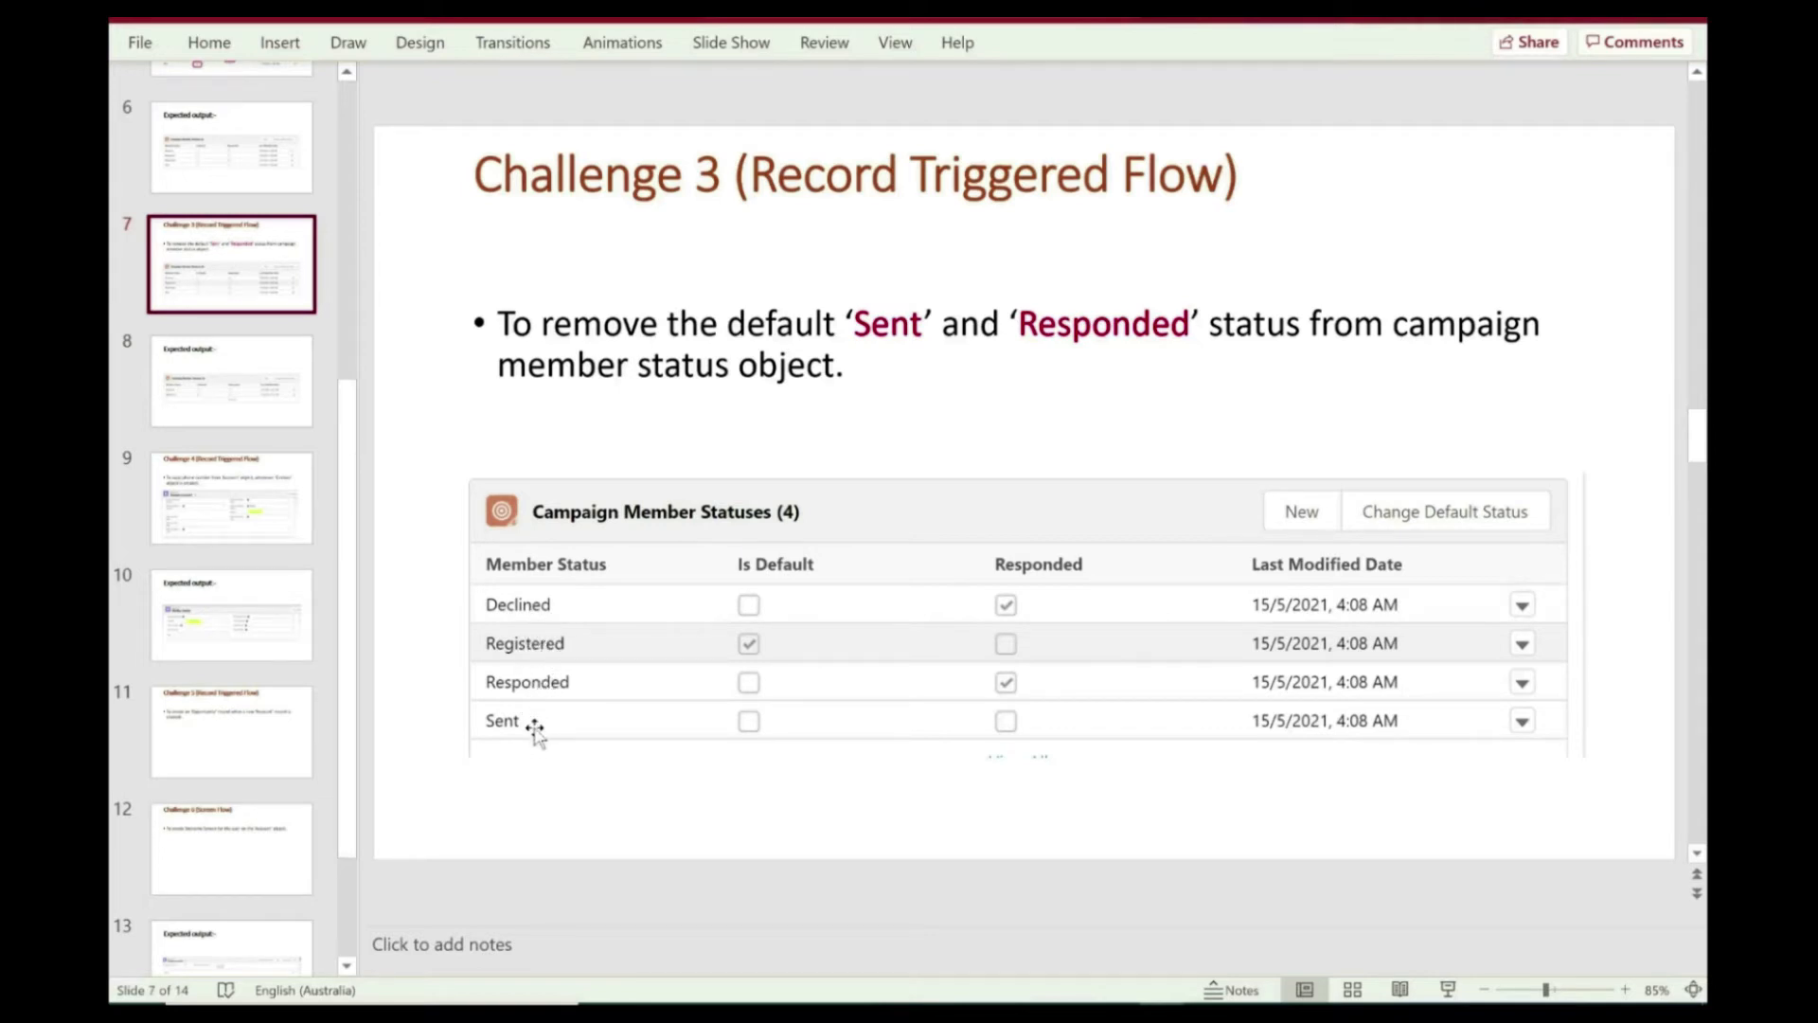
{"action": "left_click", "coordinate": [241, 397]}
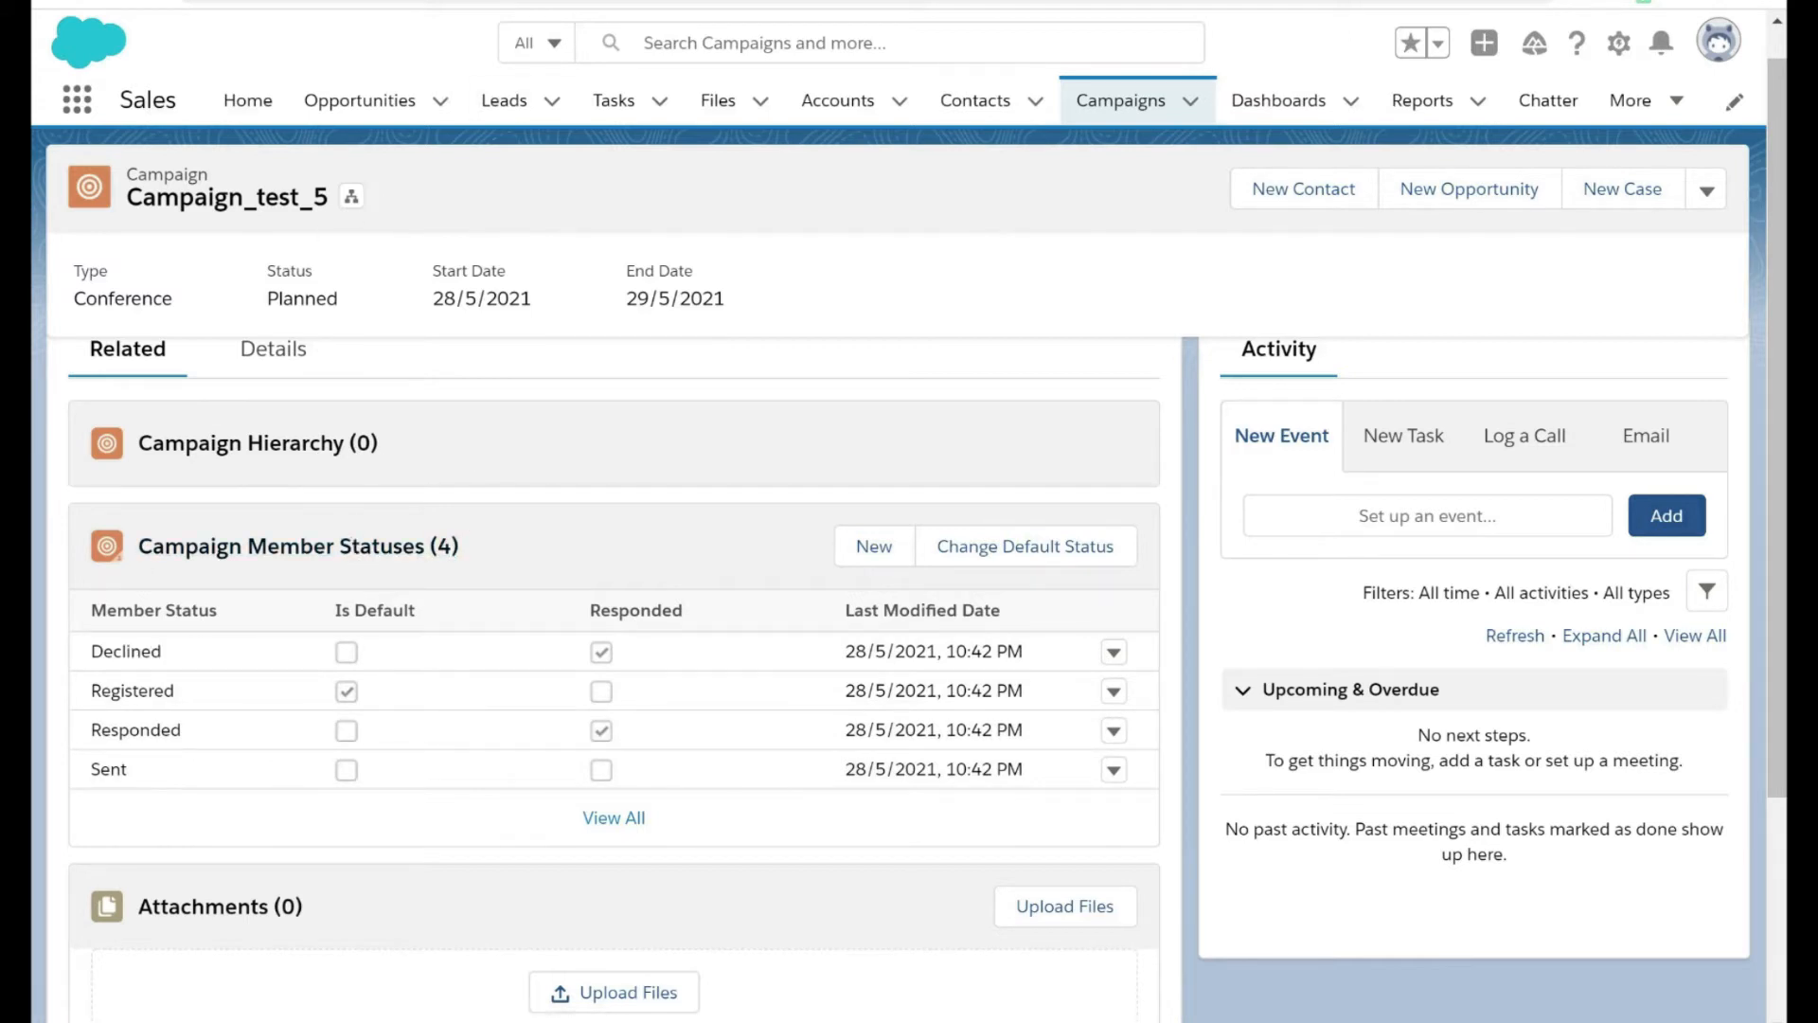
Switch to Flow Builder and add a new Delete Records element to the flow canvas with the label "delete default status".
{"action": "left_click", "coordinate": [568, 2]}
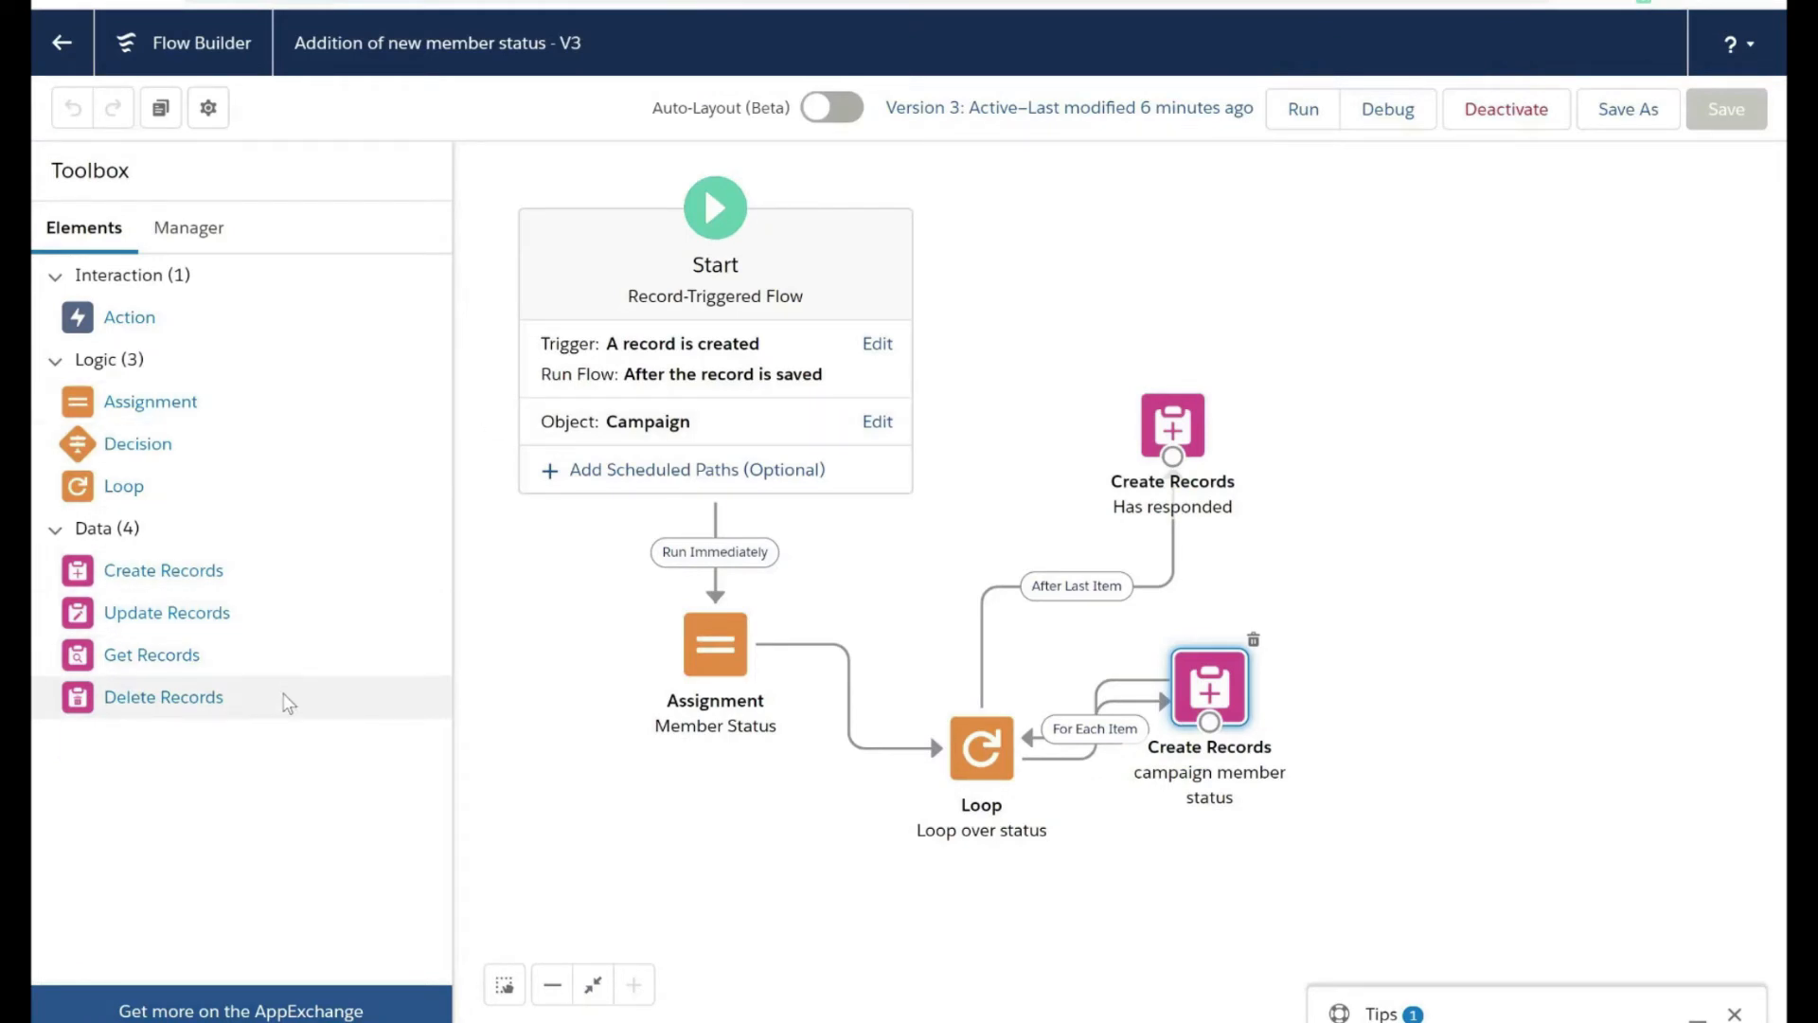
{"action": "left_click_drag", "start_coordinate": [289, 703], "coordinate": [1412, 349]}
{"action": "type", "text": "d"}
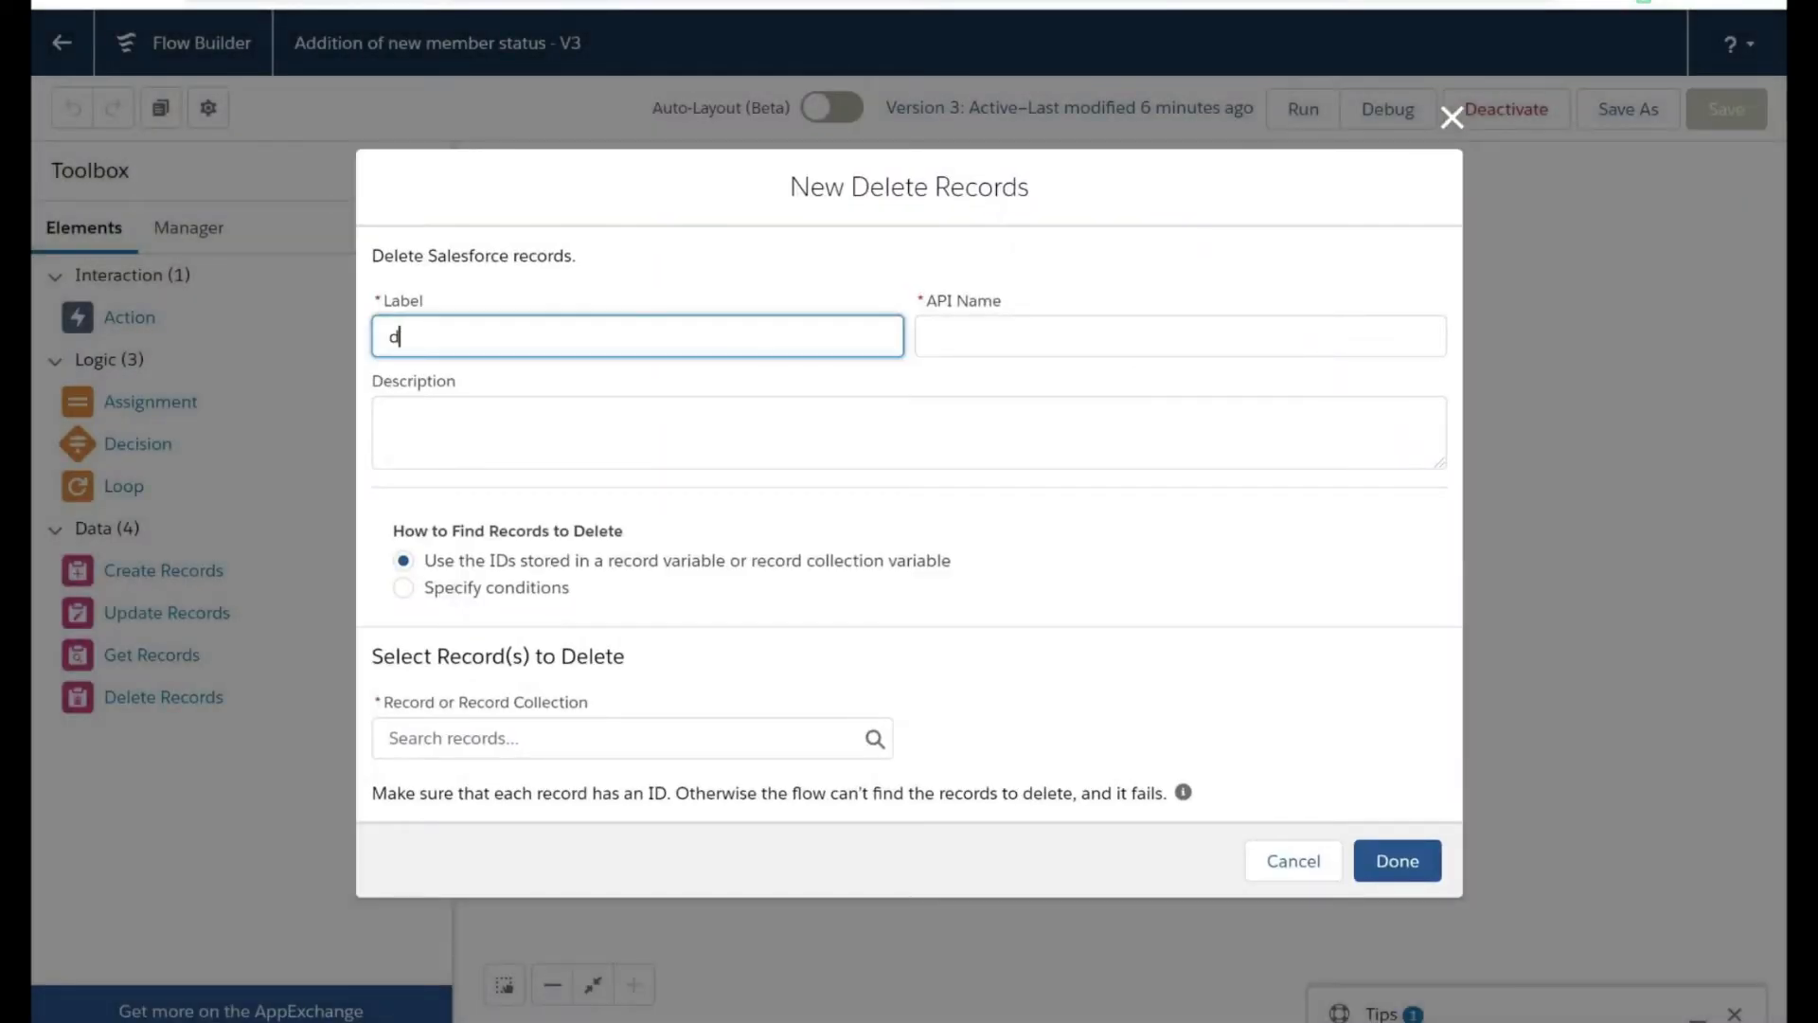
{"action": "type", "text": "elete default statu"}
{"action": "left_click", "coordinate": [1023, 514]}
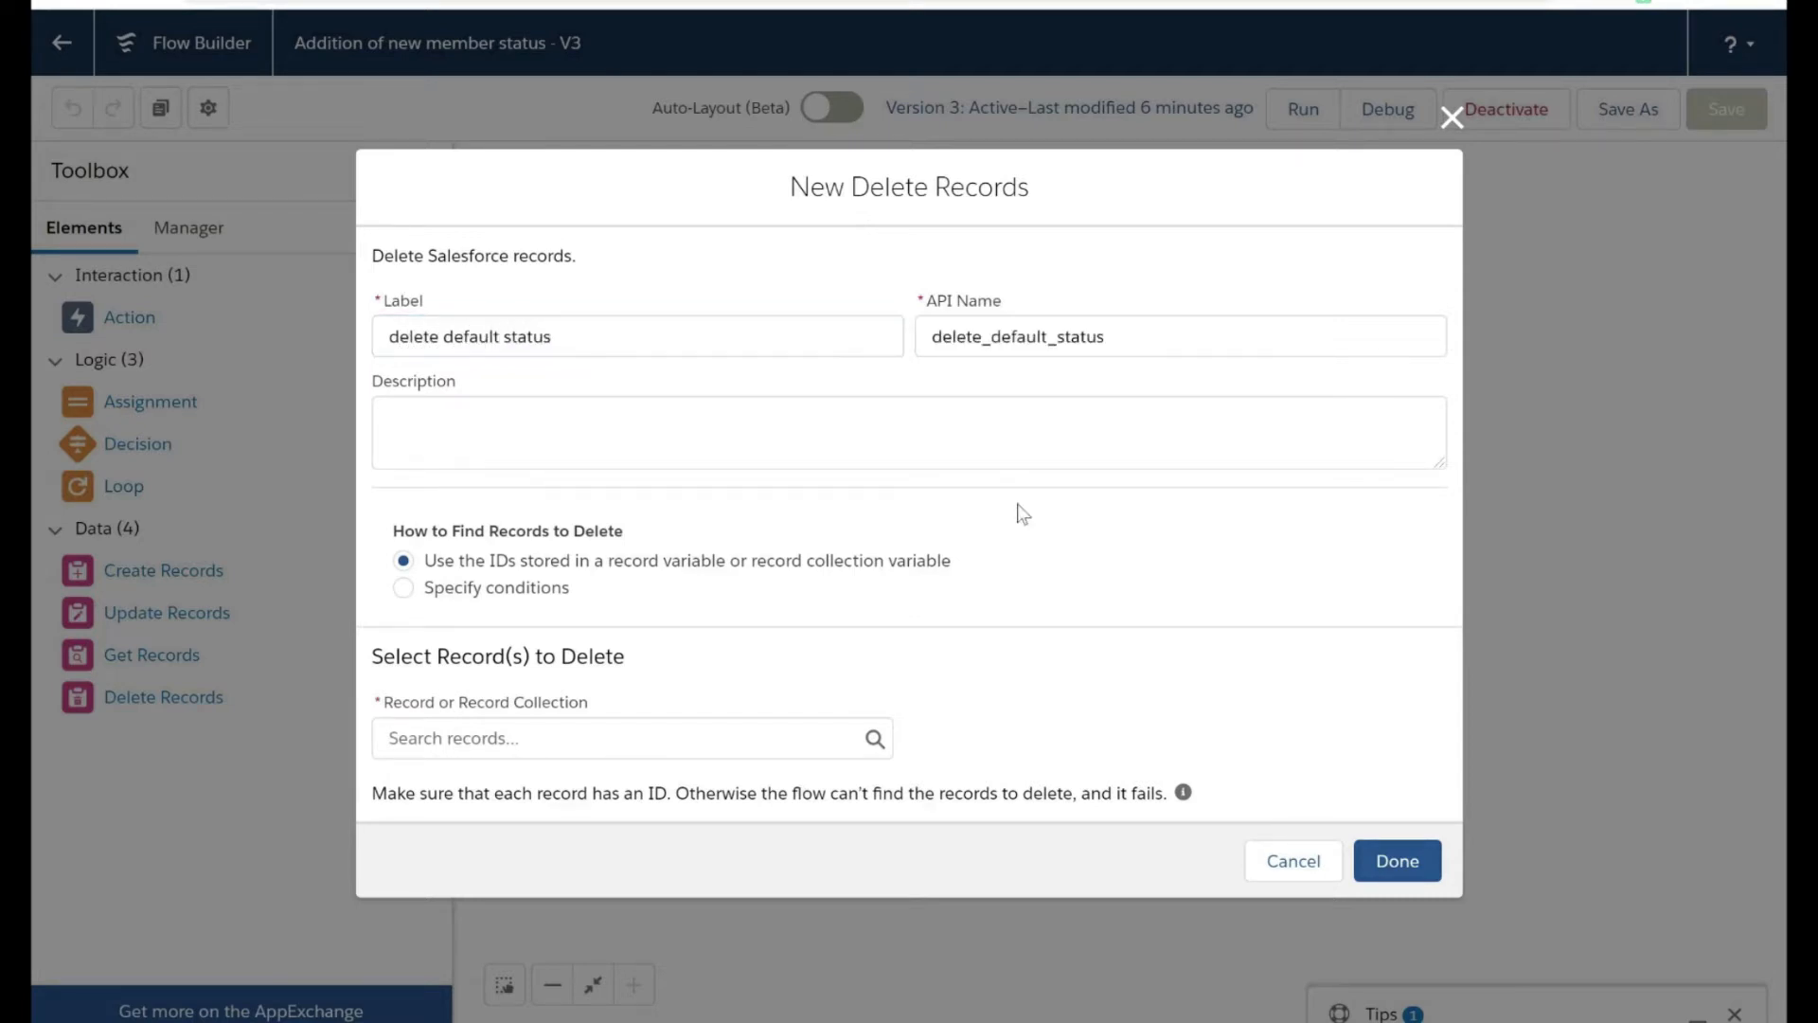
Make the element delete Campaign Member Status records found by specified conditions, using custom condition logic.
{"action": "left_click", "coordinate": [403, 589]}
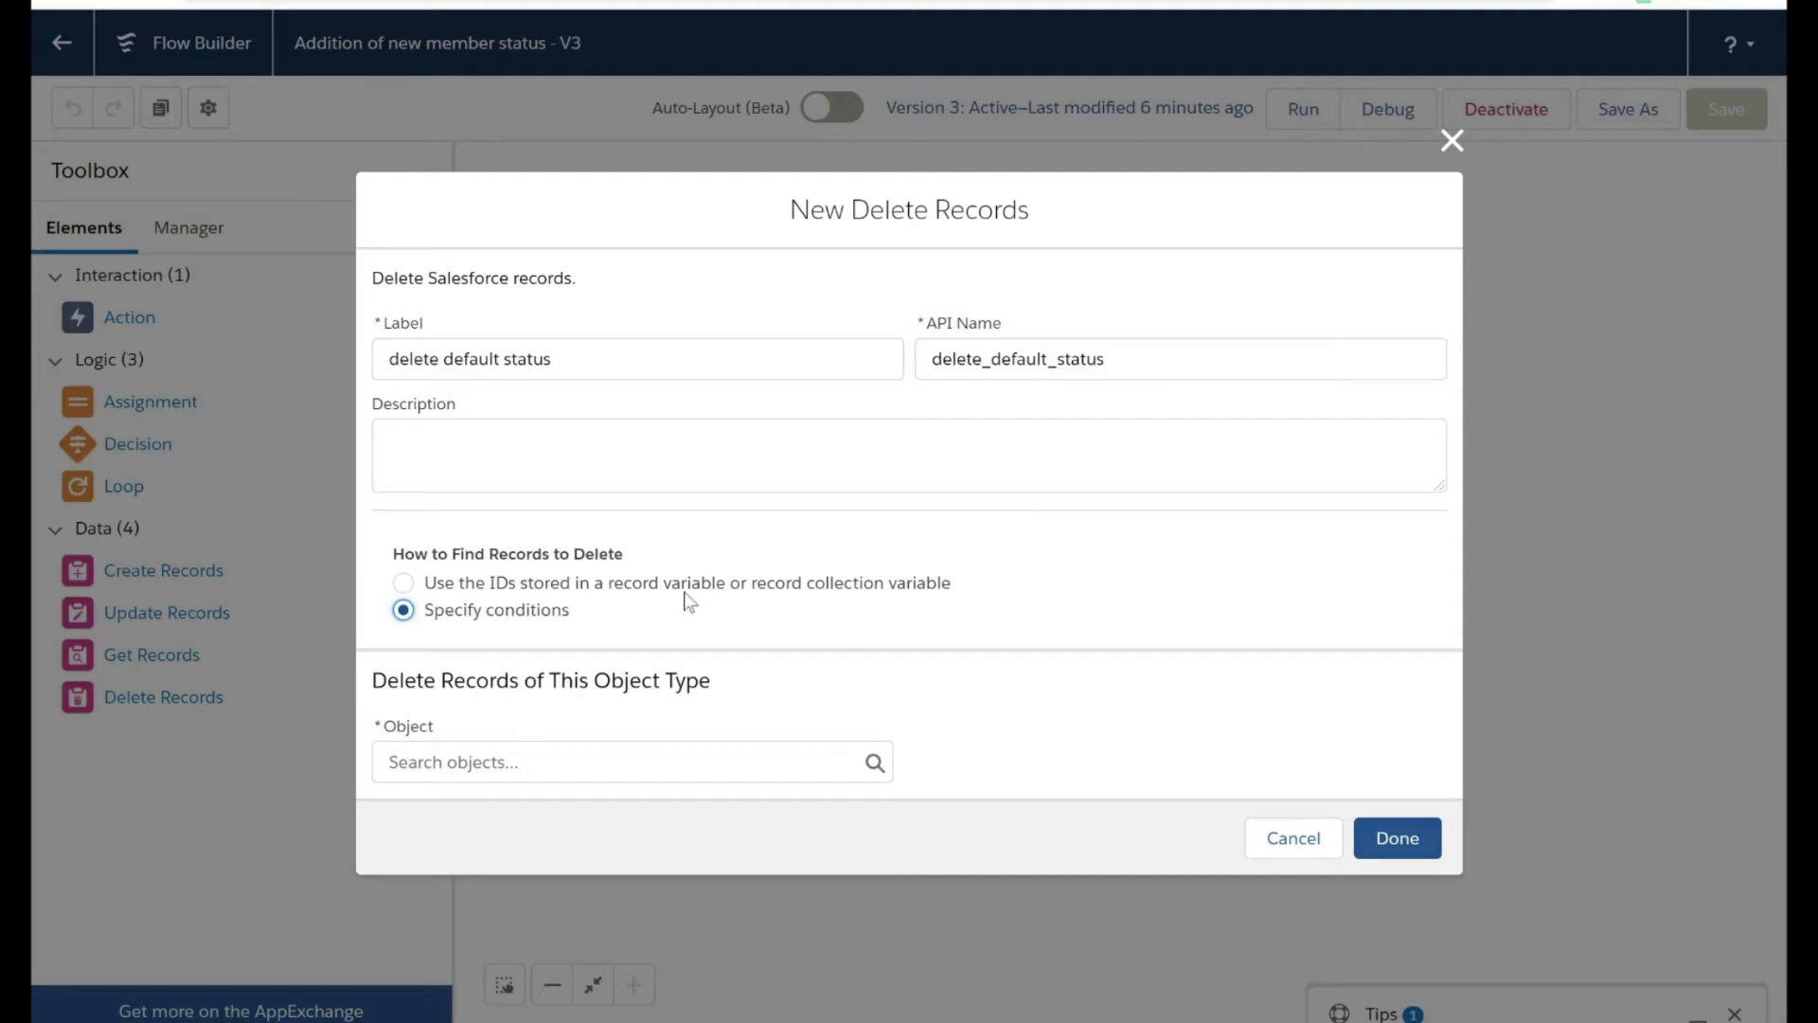
{"action": "left_click", "coordinate": [558, 763]}
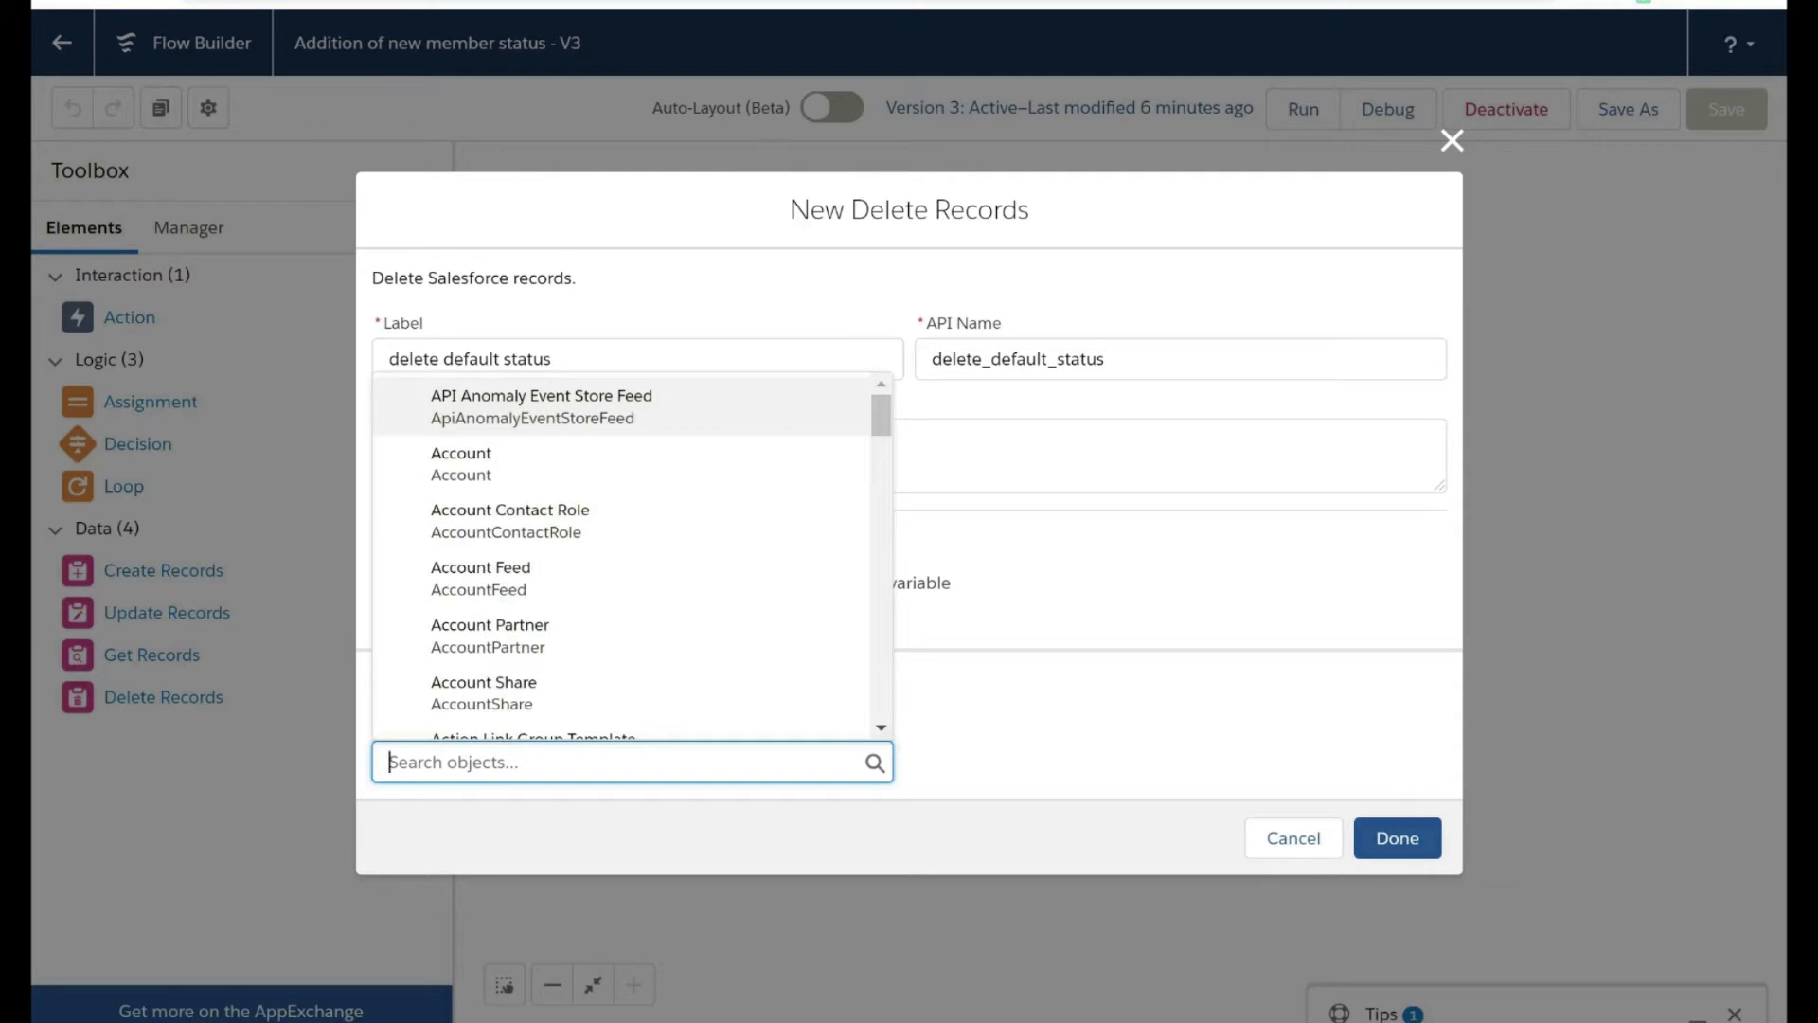
{"action": "type", "text": "campaign member"}
{"action": "left_click", "coordinate": [617, 720]}
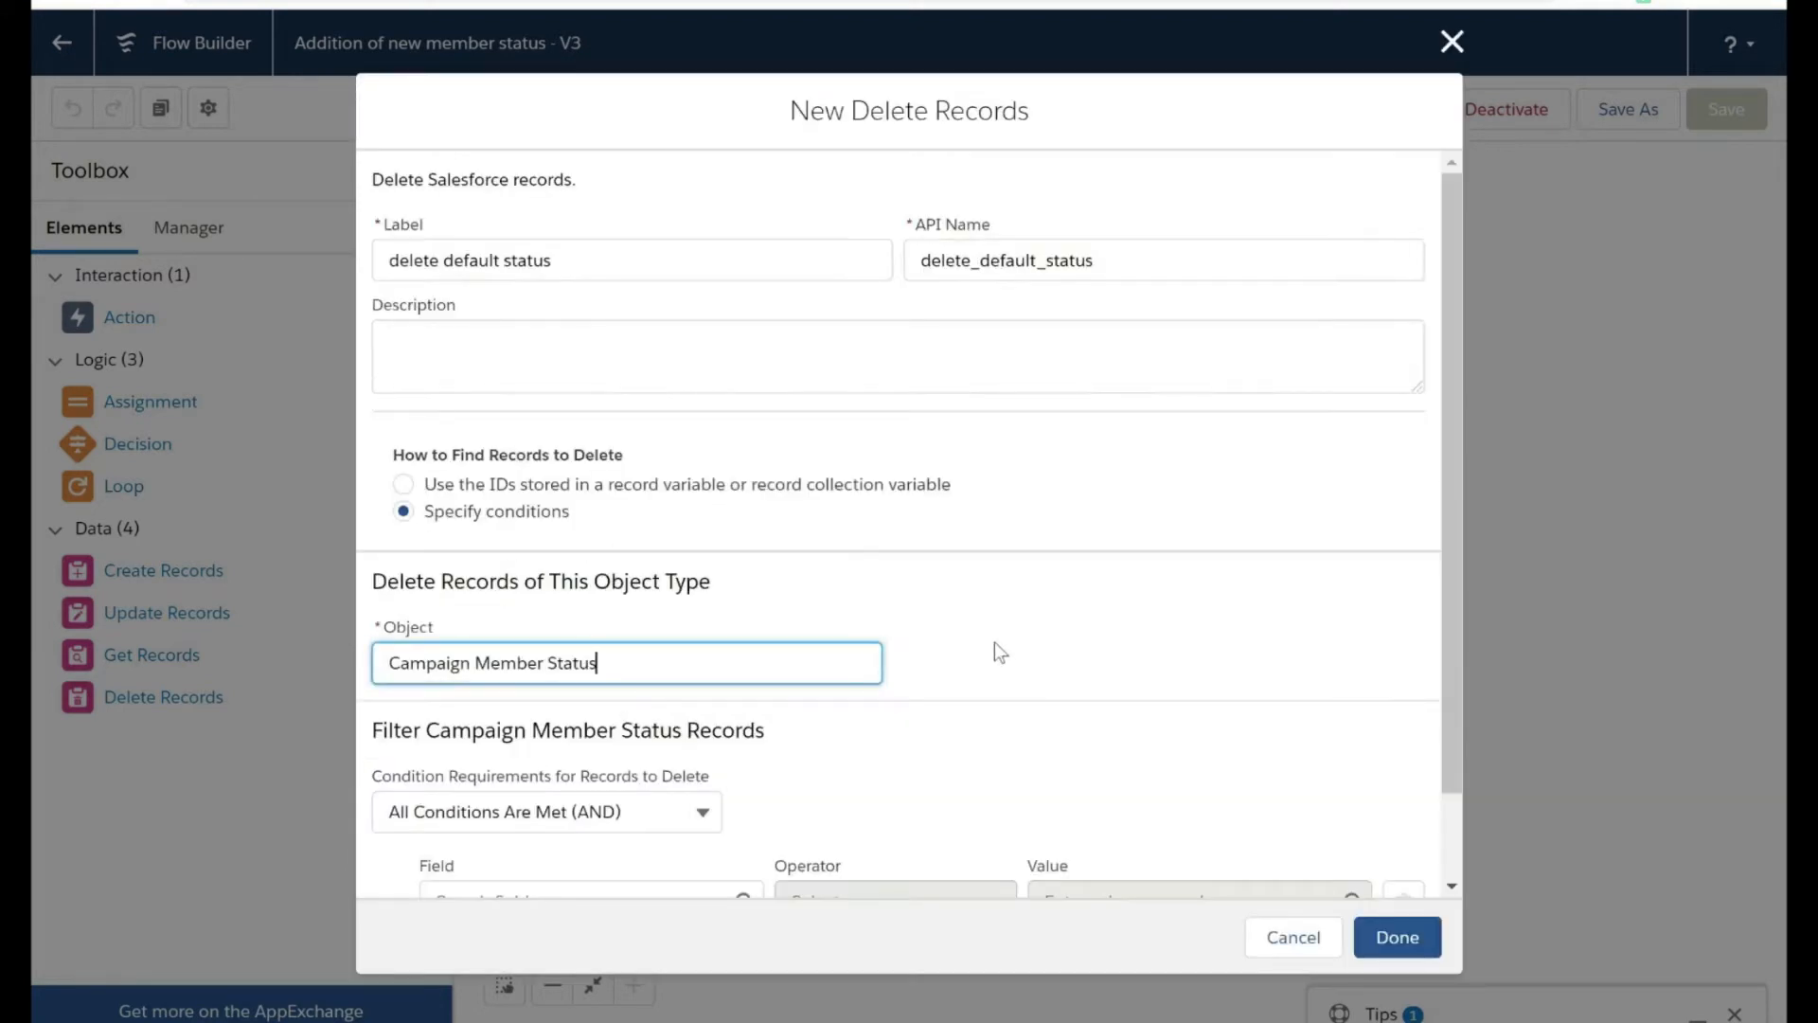
{"action": "scroll", "coordinate": [996, 648], "scroll_direction": "down", "scroll_amount": 1}
{"action": "left_click", "coordinate": [637, 722]}
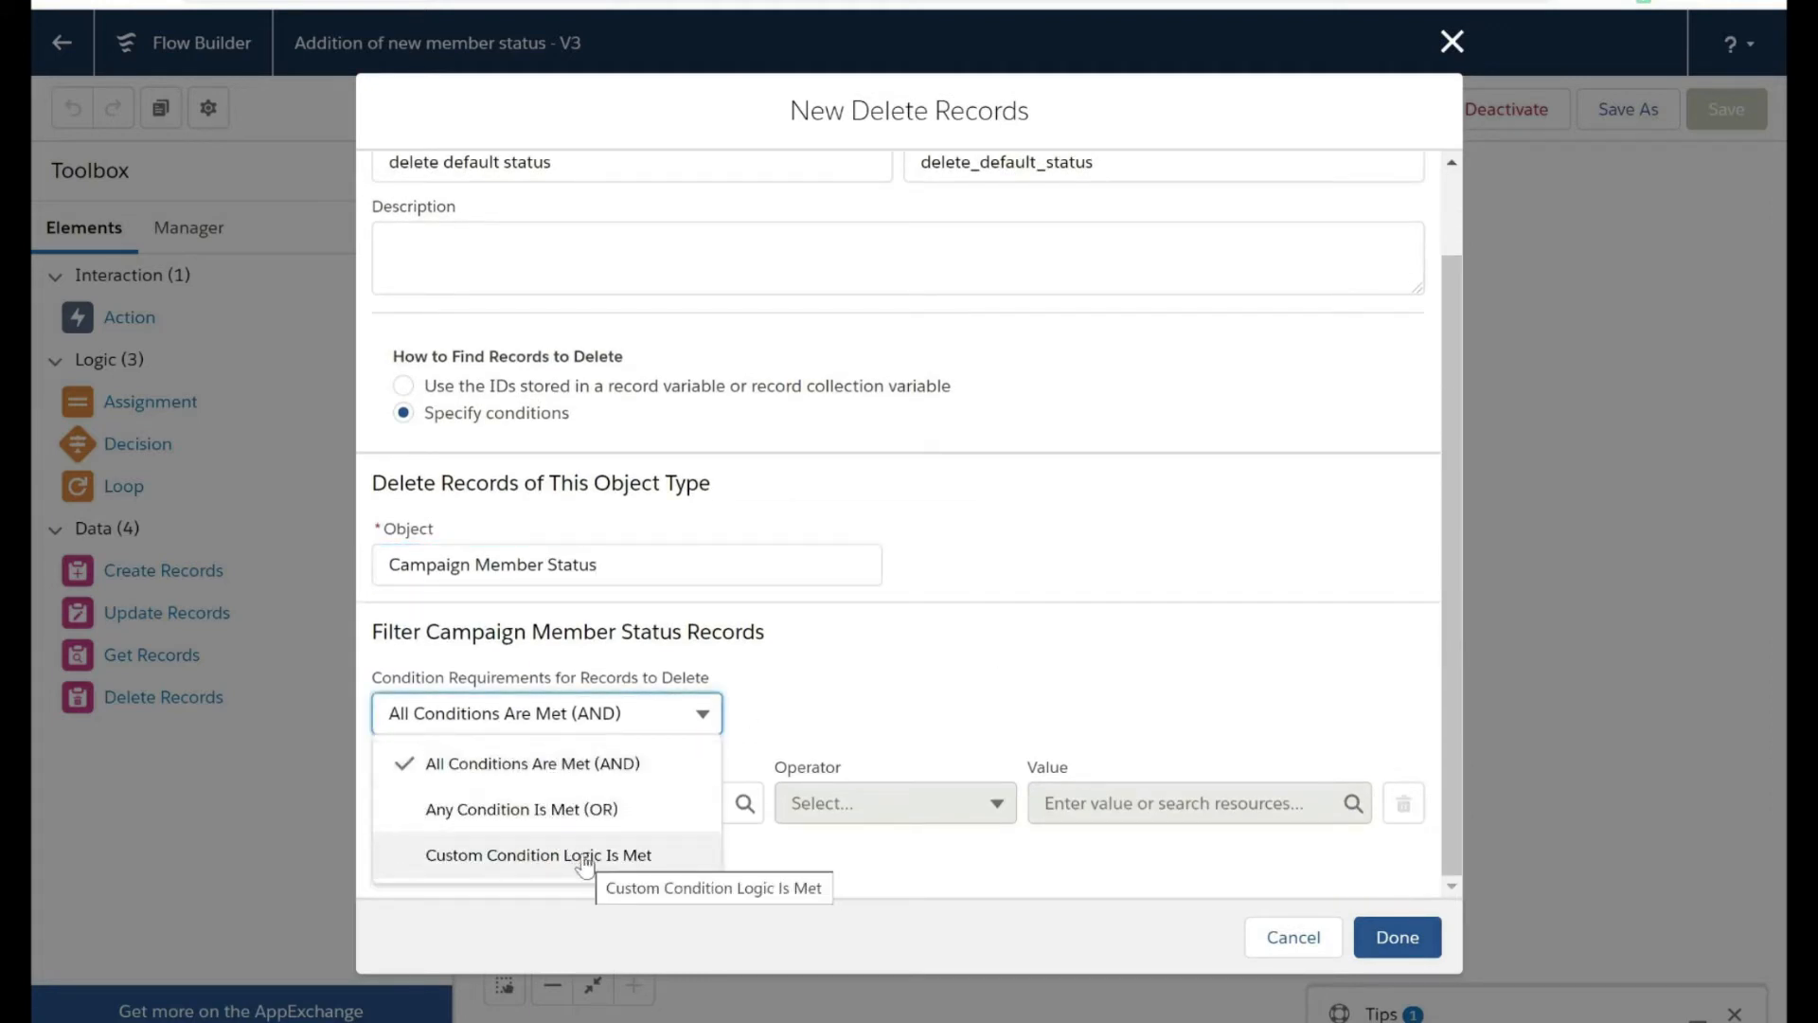
{"action": "left_click", "coordinate": [619, 857]}
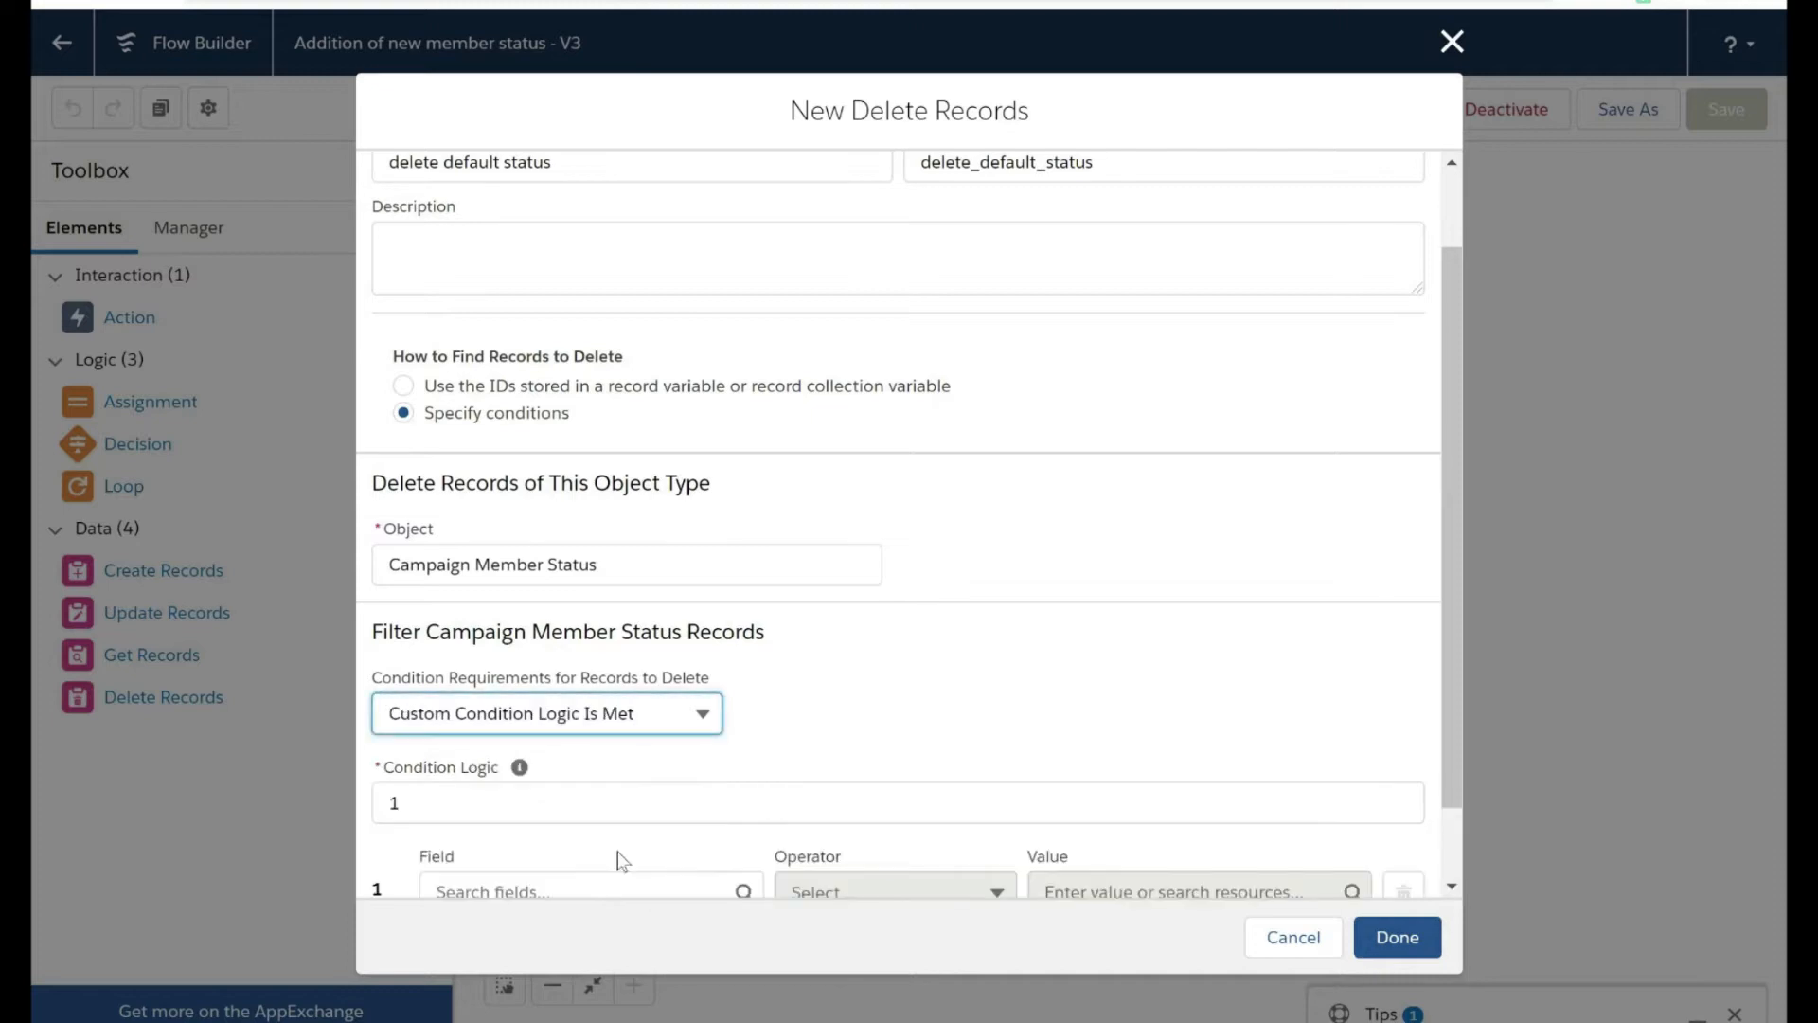
{"action": "scroll", "coordinate": [868, 673], "scroll_direction": "down", "scroll_amount": 1}
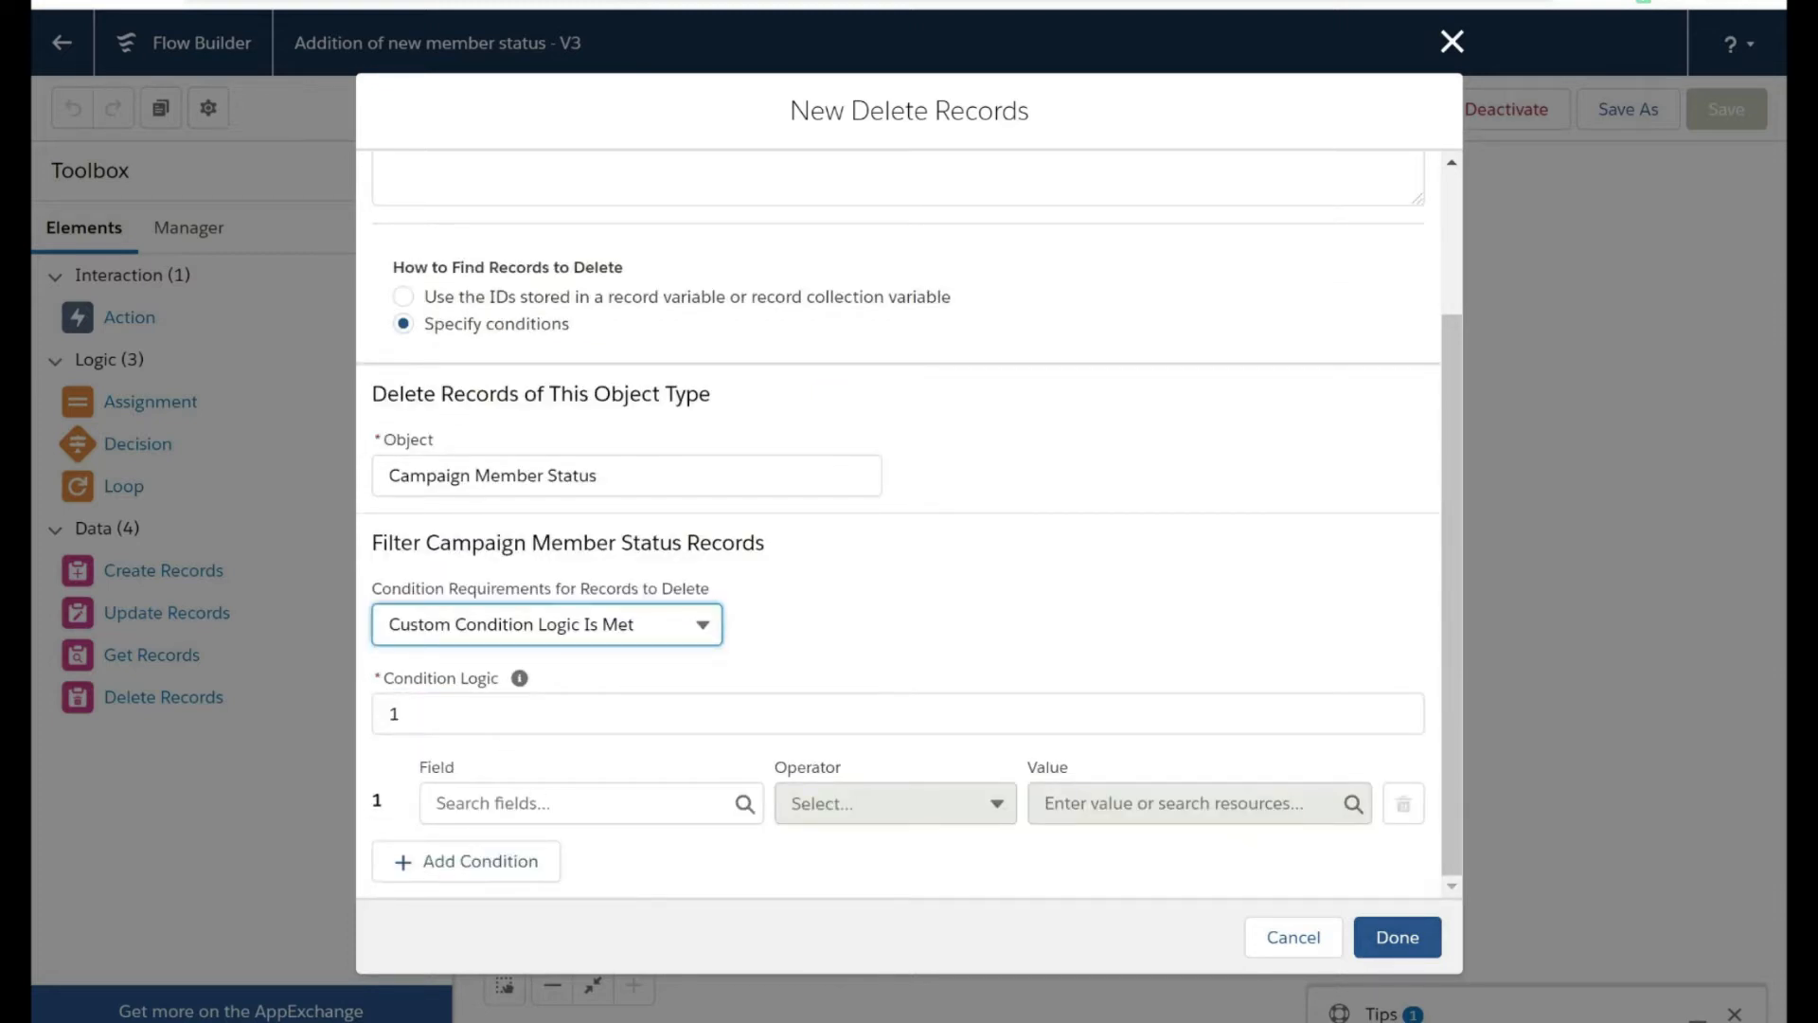
Define the first filter condition as Label equals Sent.
{"action": "left_click", "coordinate": [591, 803]}
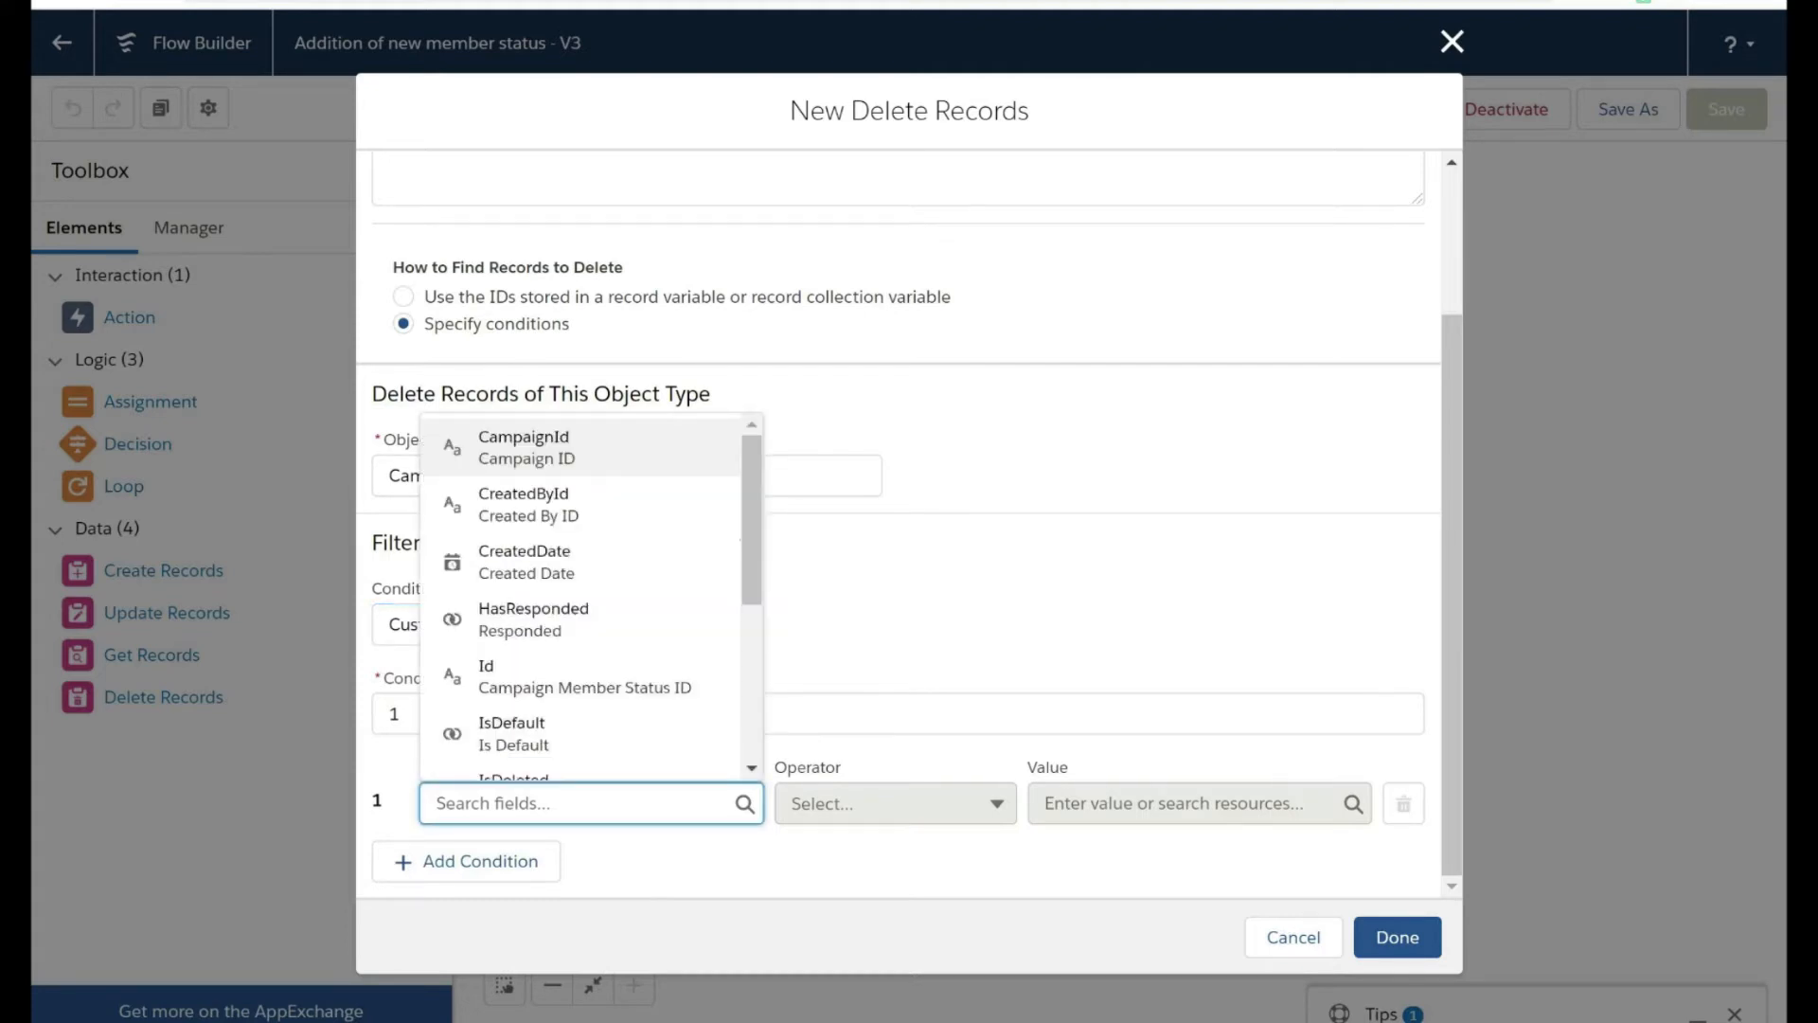
{"action": "type", "text": "label"}
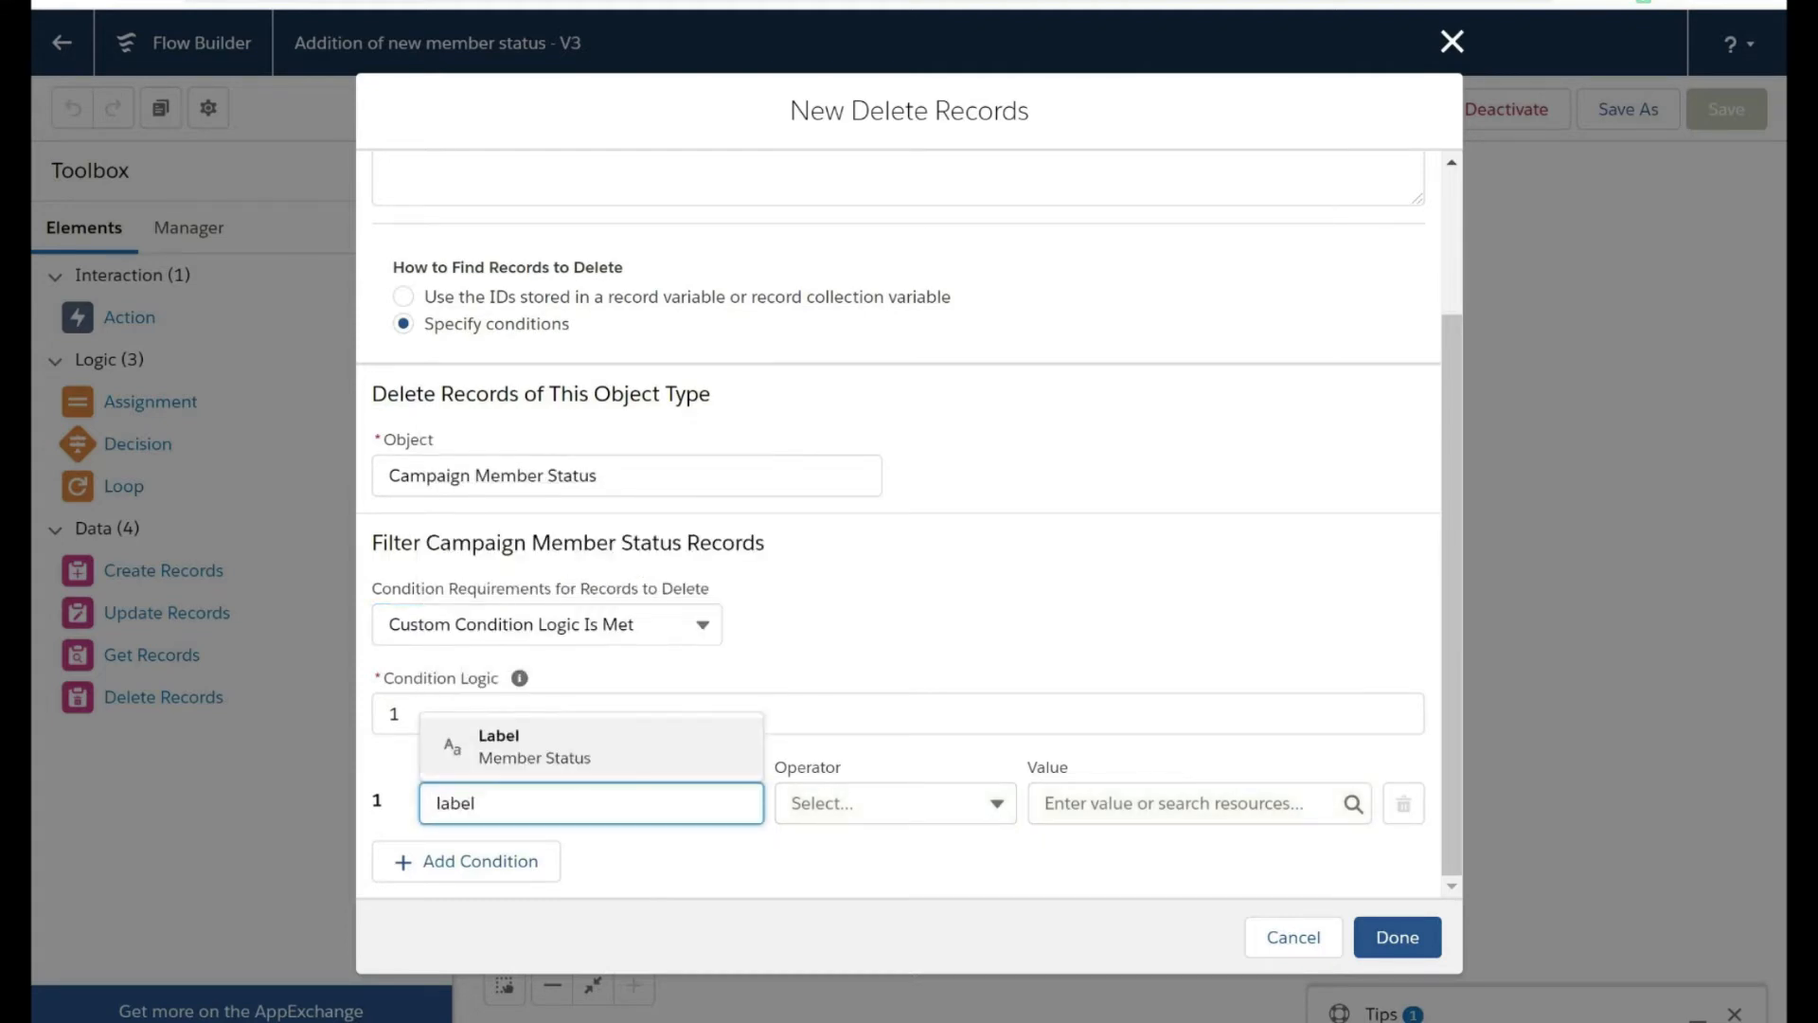
{"action": "left_click", "coordinate": [600, 742]}
{"action": "left_click", "coordinate": [1189, 803]}
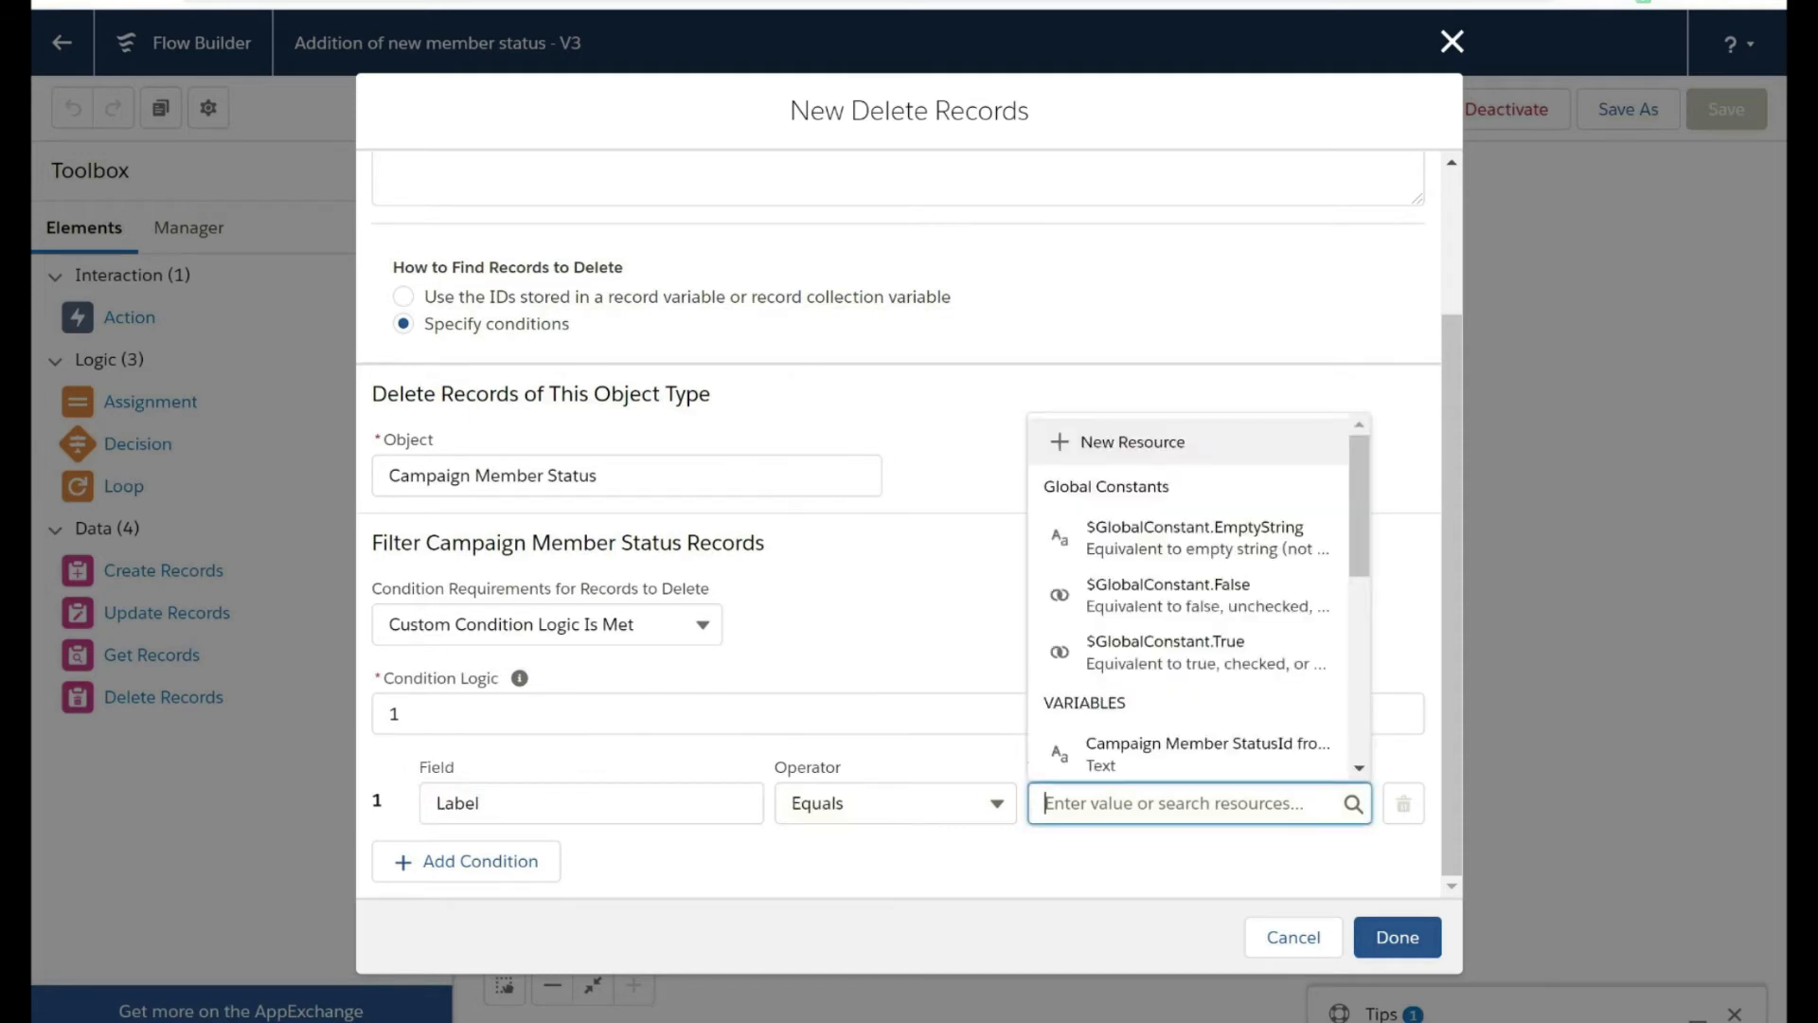
{"action": "type", "text": "Sent"}
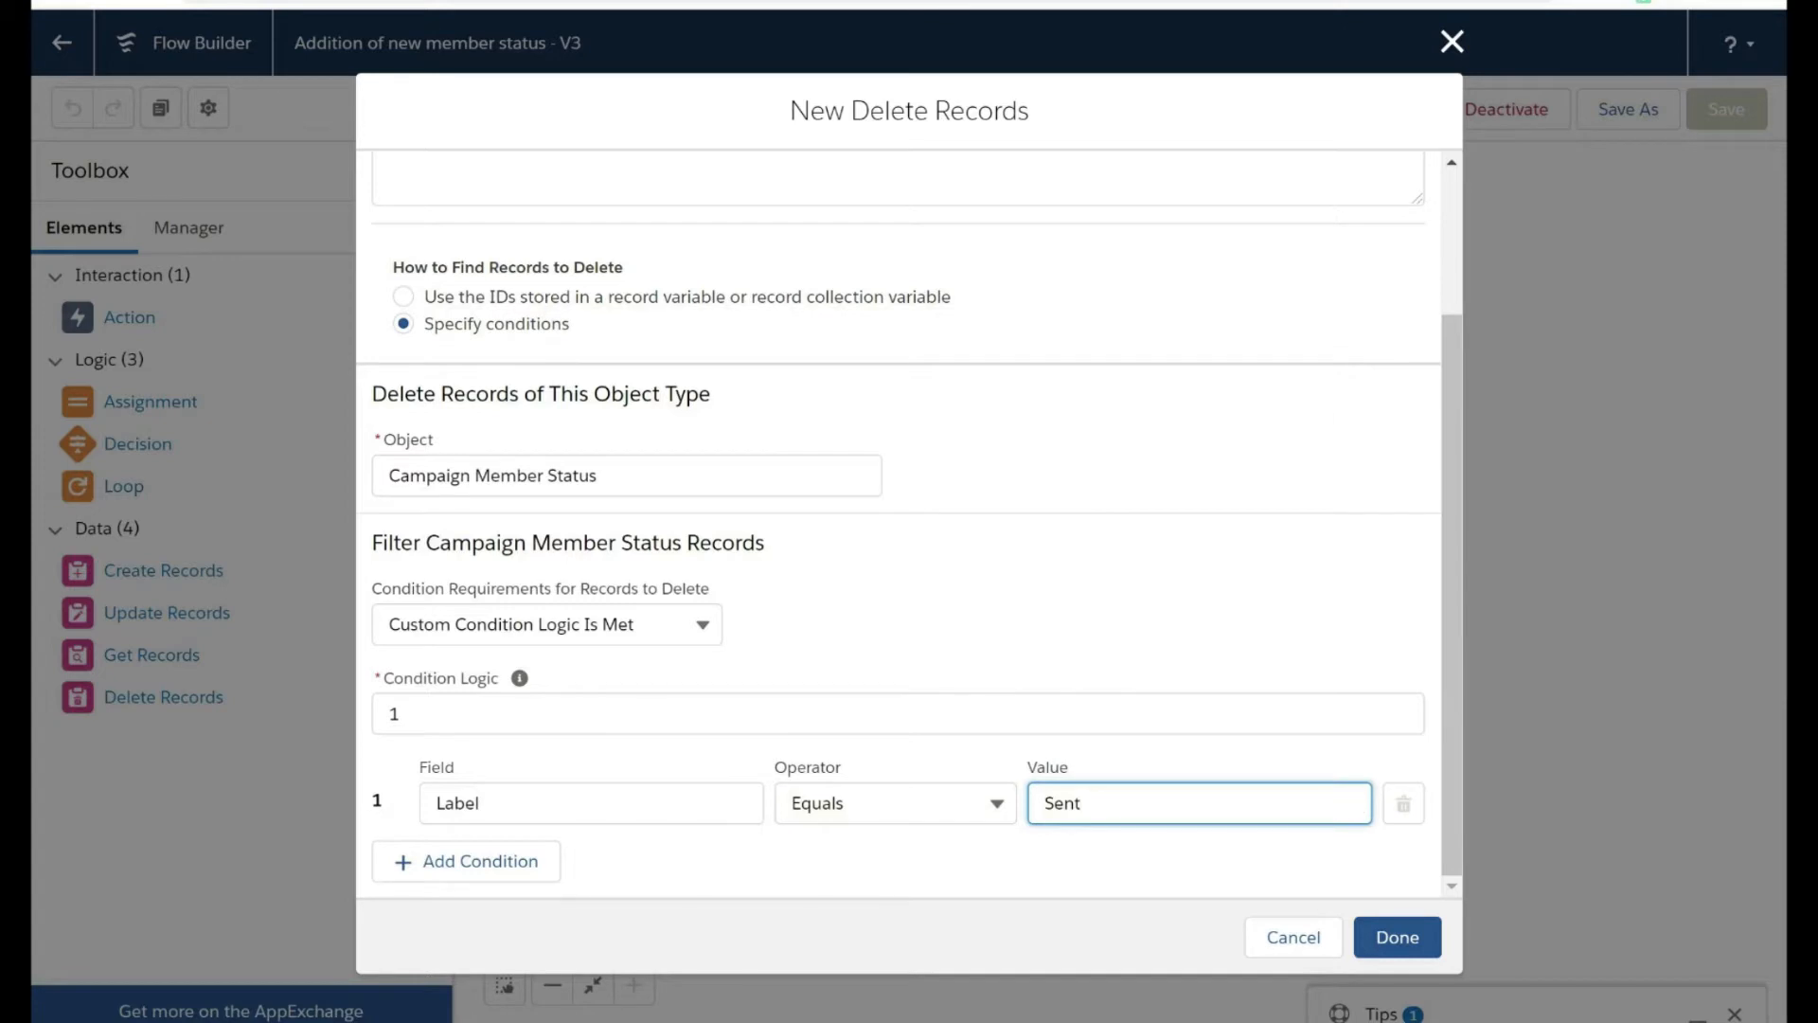
{"action": "left_click", "coordinate": [805, 713]}
{"action": "left_click", "coordinate": [740, 877]}
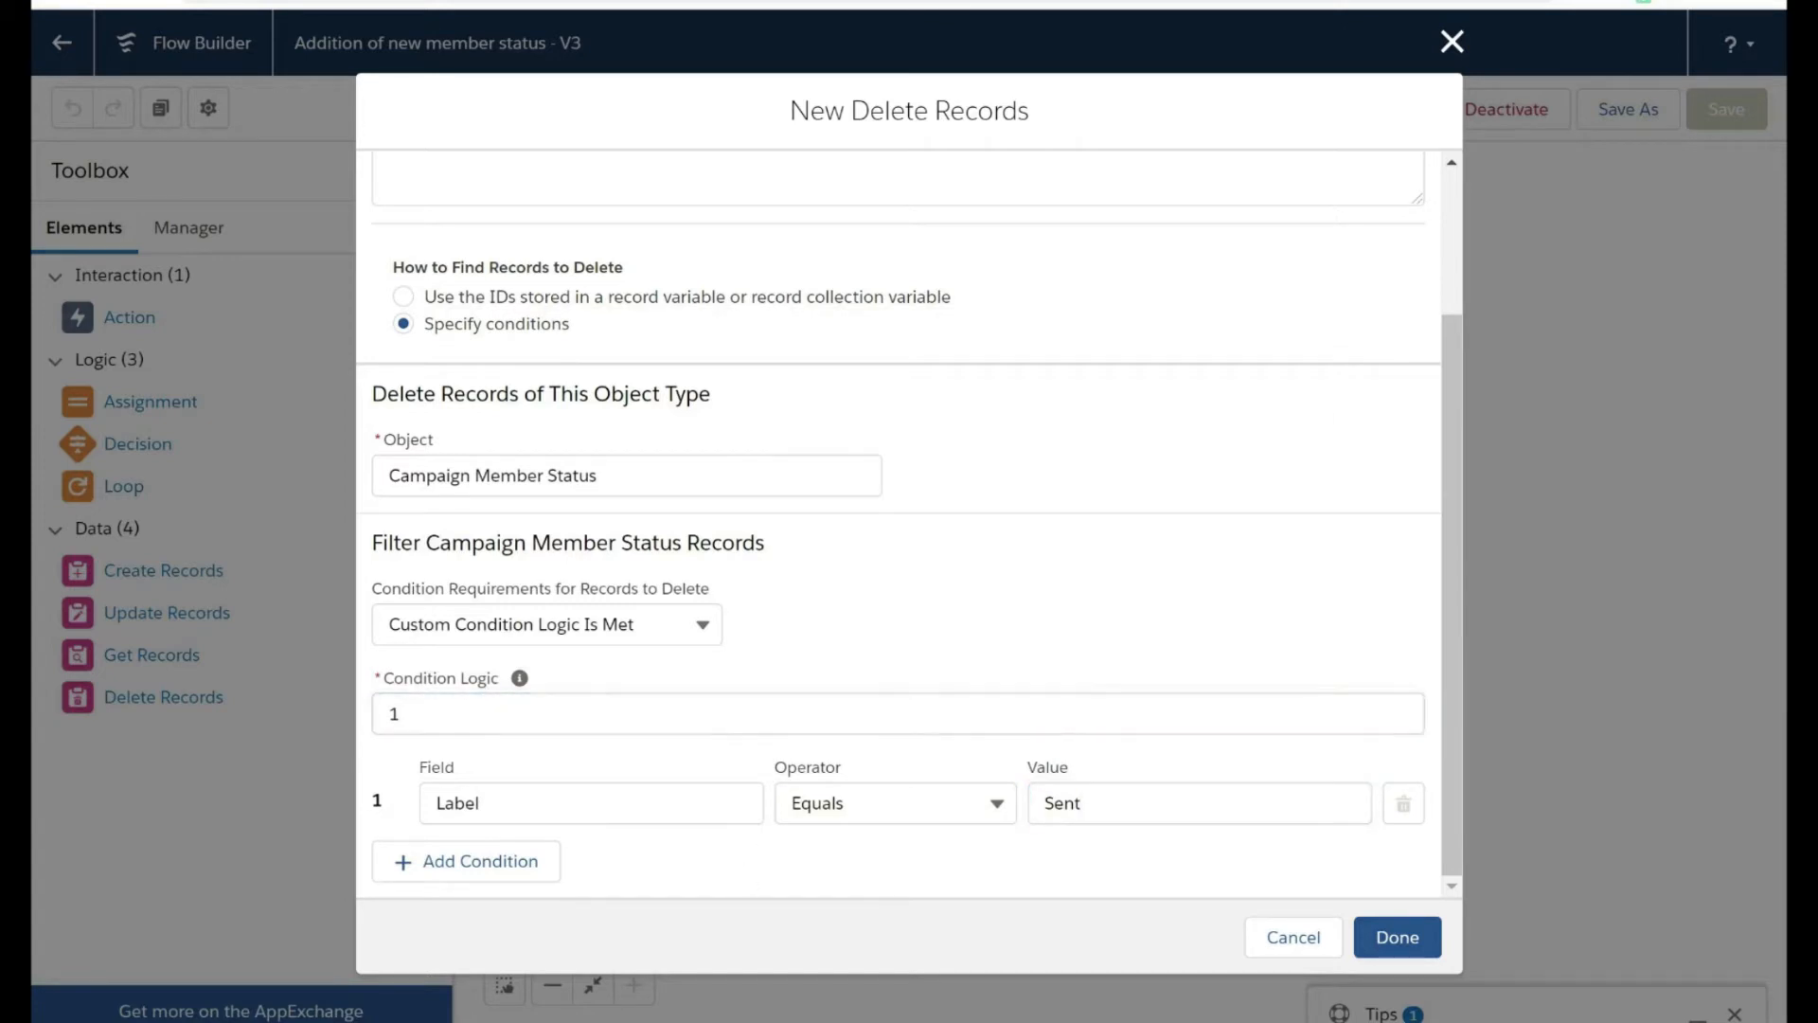
Add a second filter condition where Label equals Responded.
{"action": "left_click", "coordinate": [513, 862]}
{"action": "scroll", "coordinate": [578, 827], "scroll_direction": "down", "scroll_amount": 1}
{"action": "left_click", "coordinate": [436, 803]}
{"action": "type", "text": "Label"}
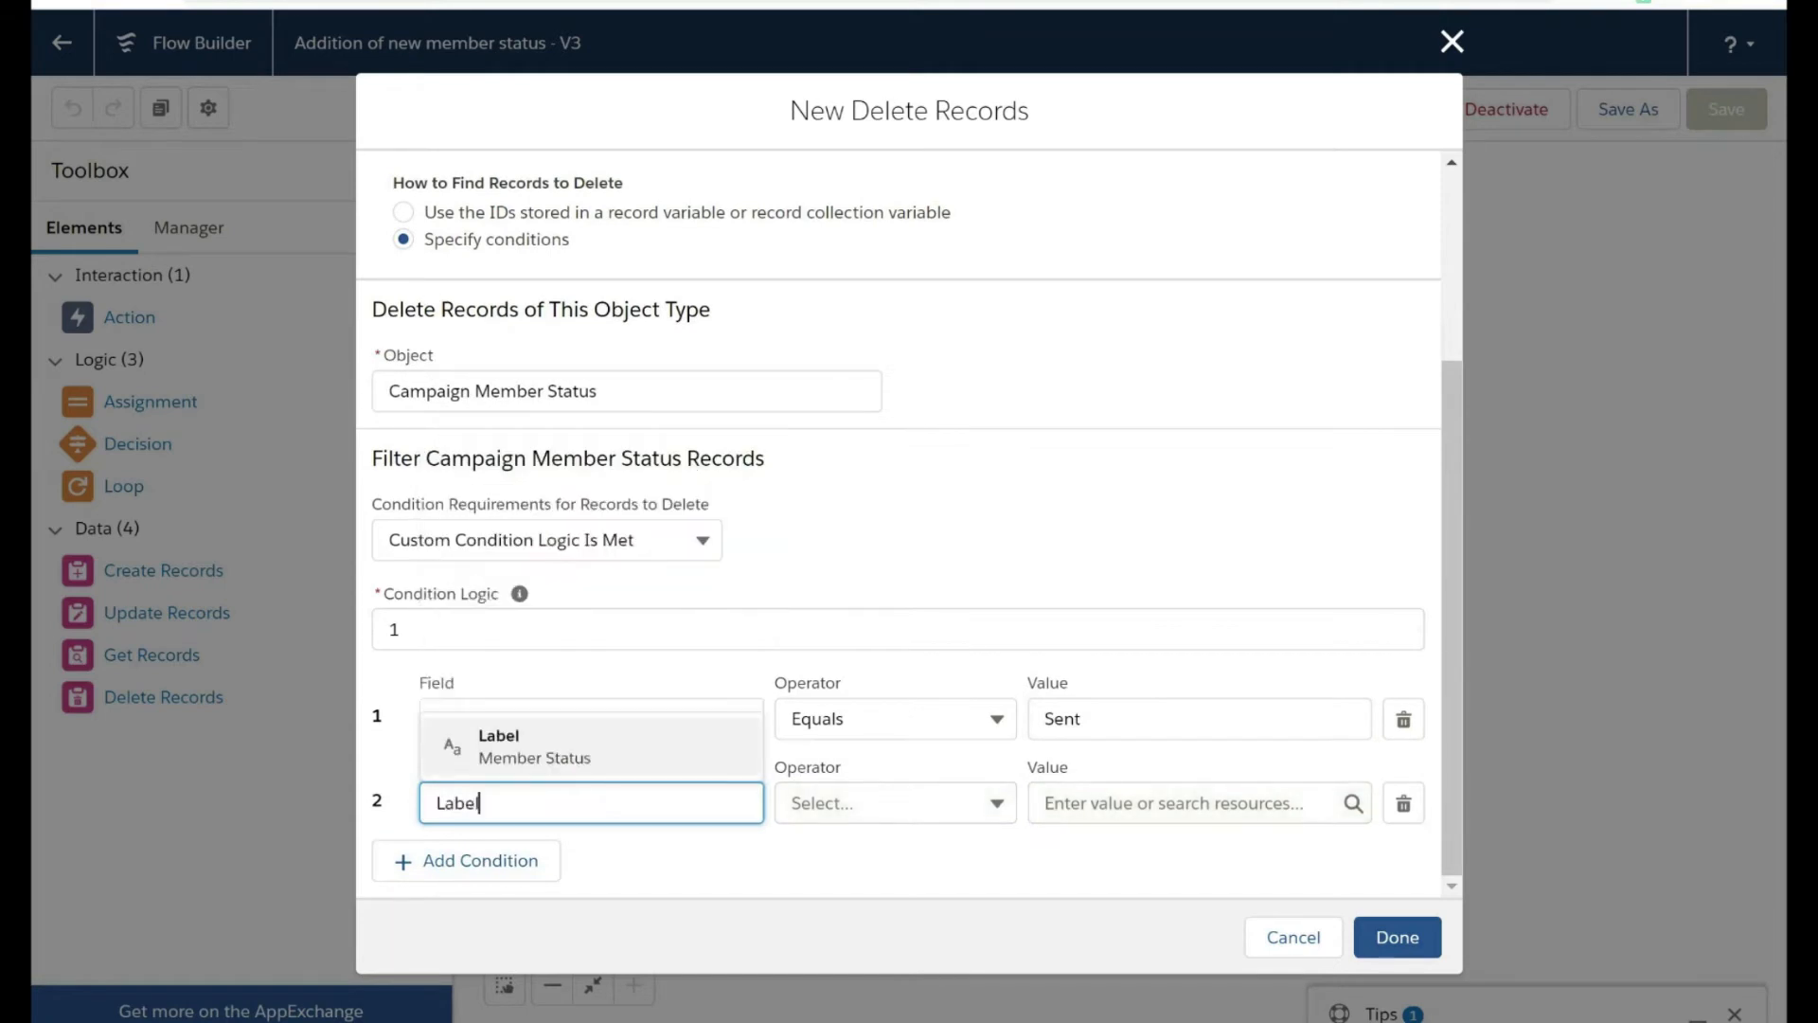
{"action": "left_click", "coordinate": [606, 773]}
{"action": "left_click", "coordinate": [1175, 803]}
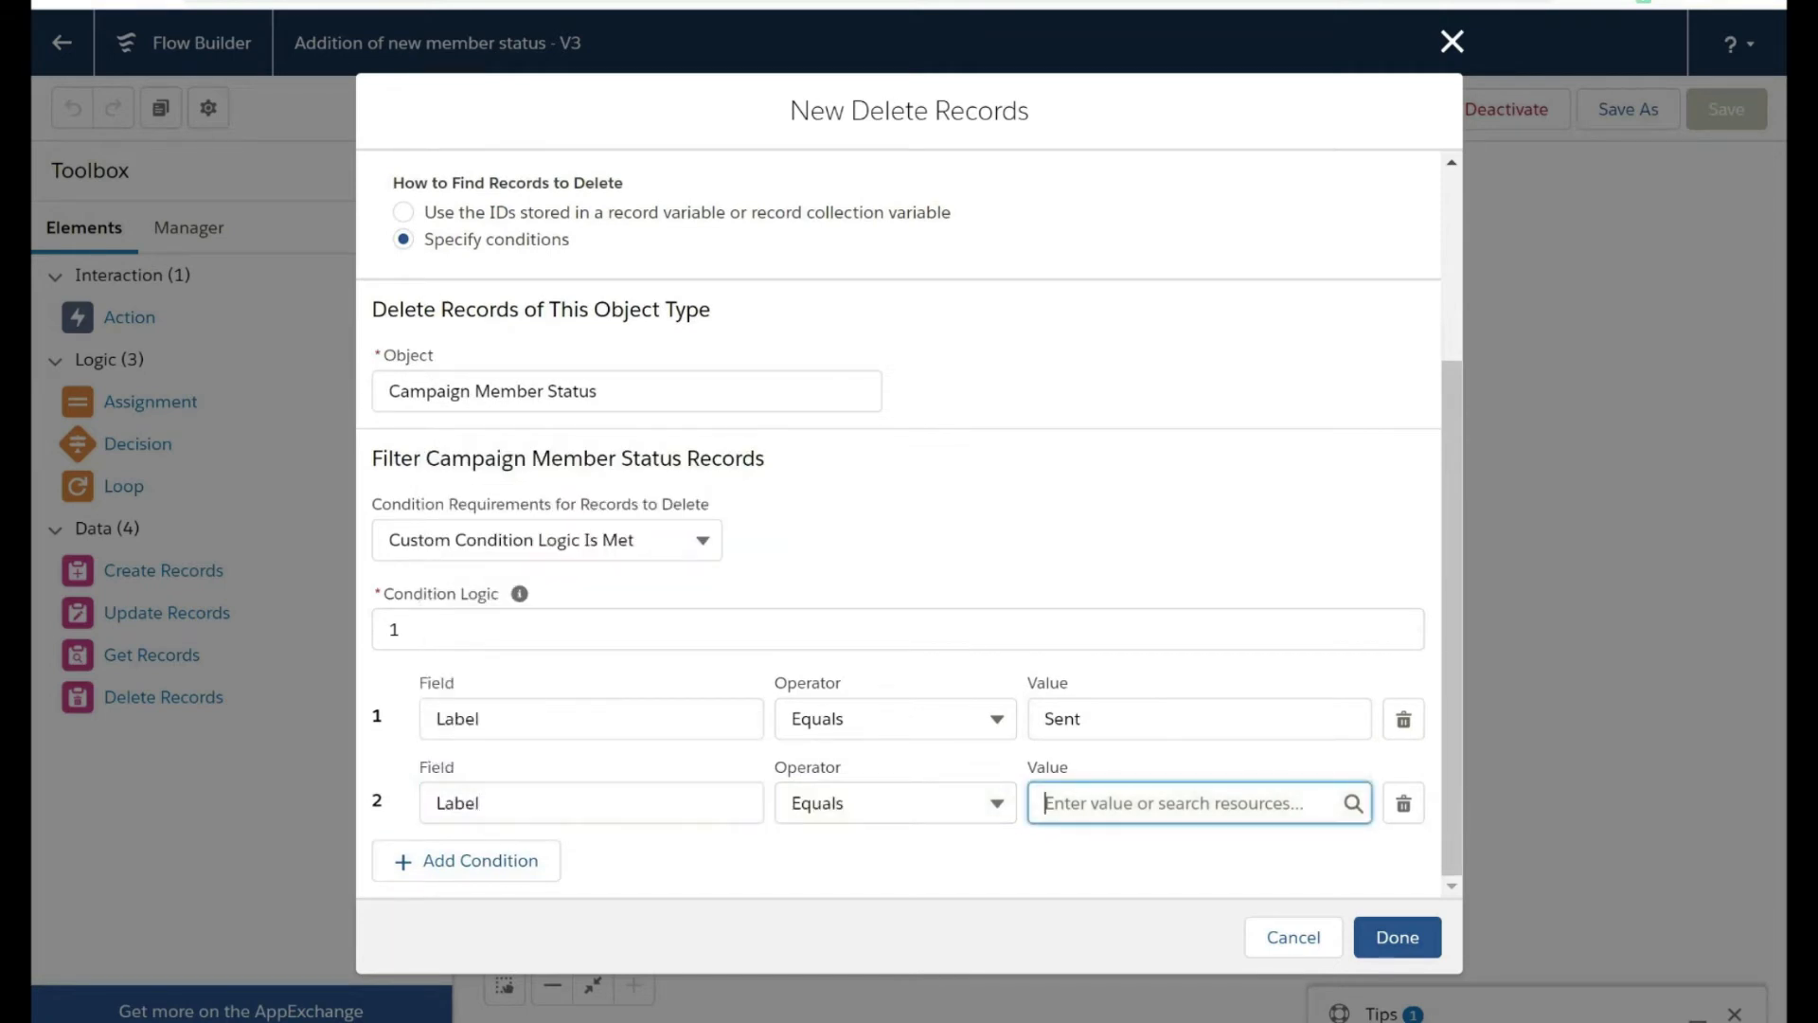
{"action": "type", "text": "Responded"}
{"action": "left_click", "coordinate": [976, 860]}
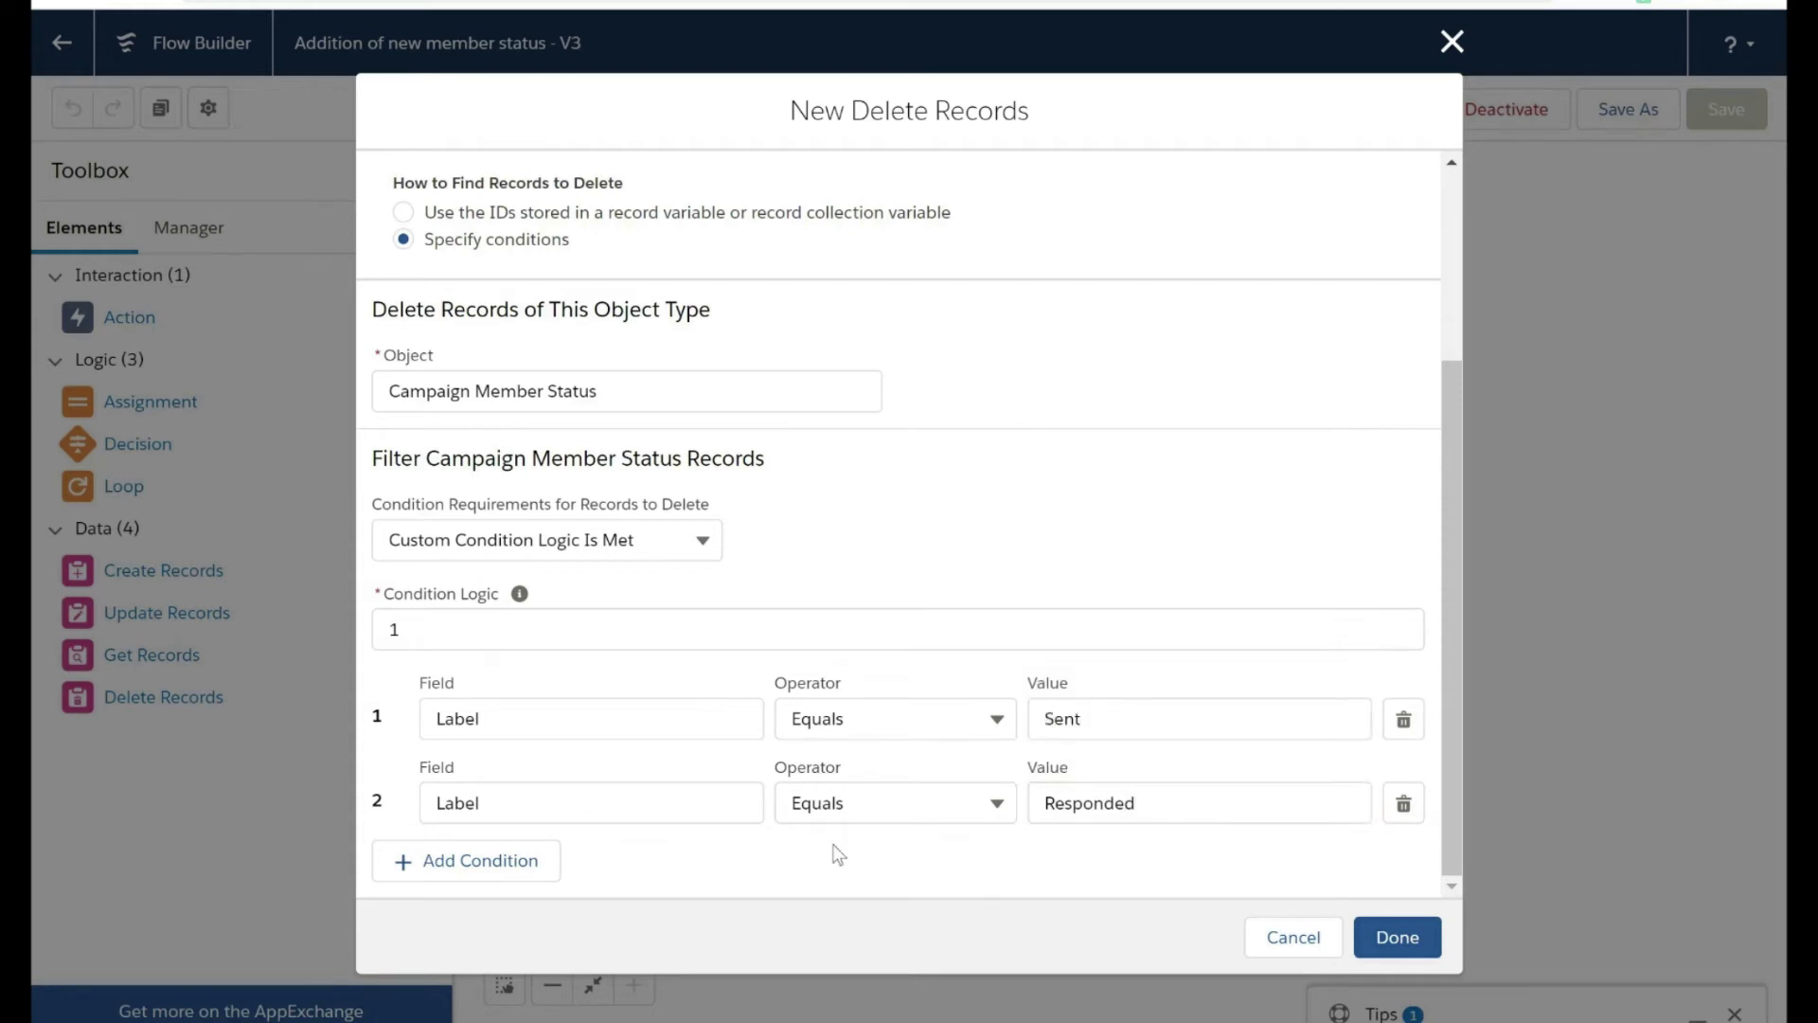
Add a third filter condition where CampaignId equals the triggering record's Campaign ID ($Record > Campaign ID).
{"action": "left_click", "coordinate": [493, 861]}
{"action": "scroll", "coordinate": [568, 852], "scroll_direction": "down", "scroll_amount": 1}
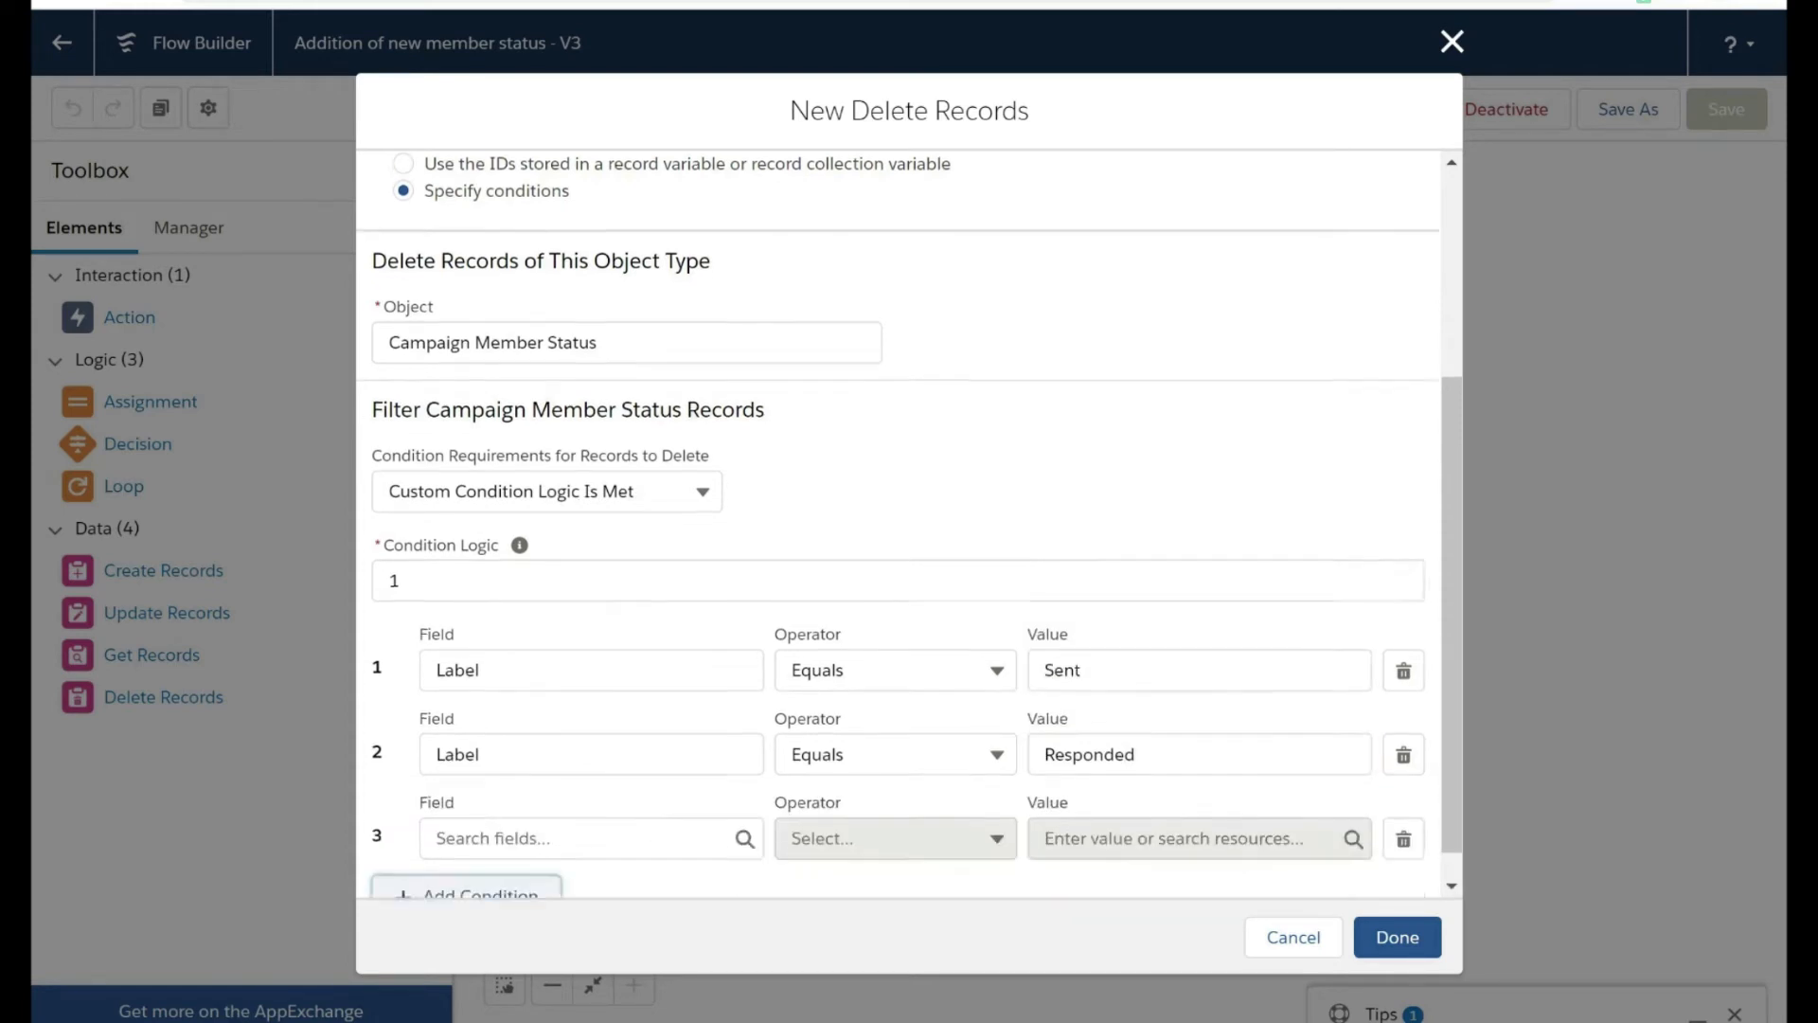
{"action": "left_click", "coordinate": [568, 803]}
{"action": "type", "text": "campaign"}
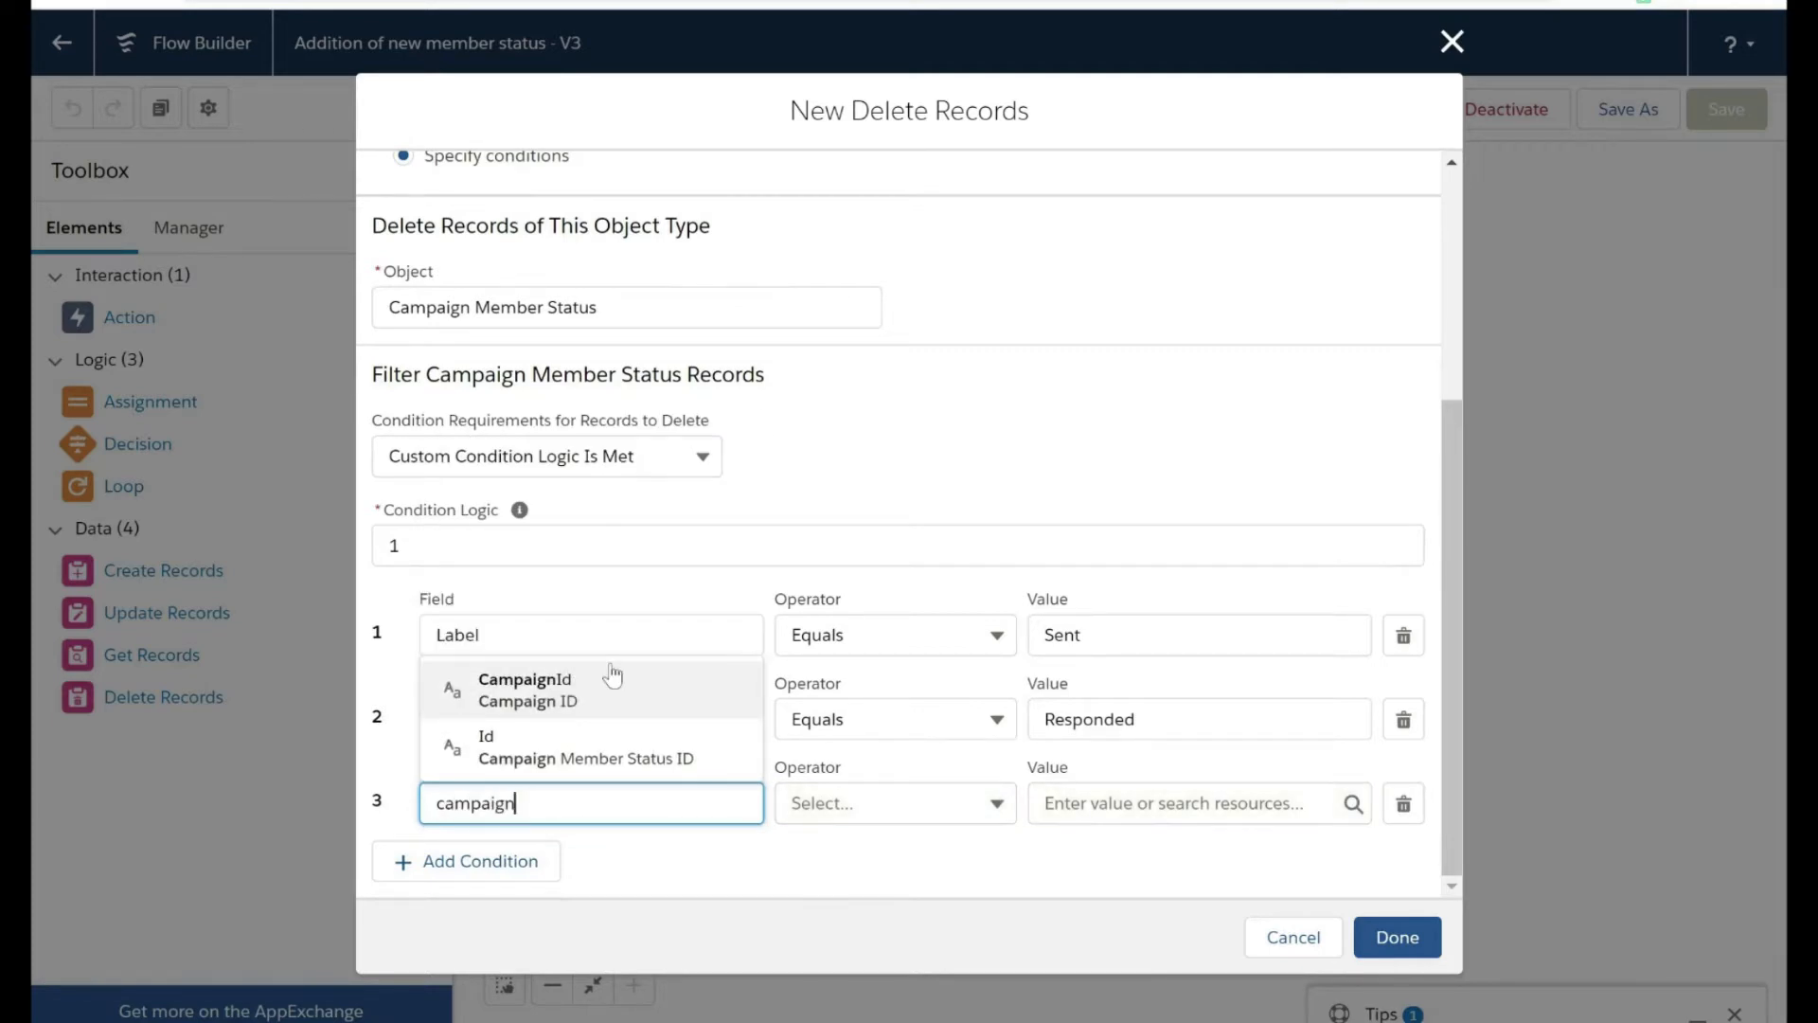
{"action": "left_click", "coordinate": [574, 692]}
{"action": "left_click", "coordinate": [1174, 803]}
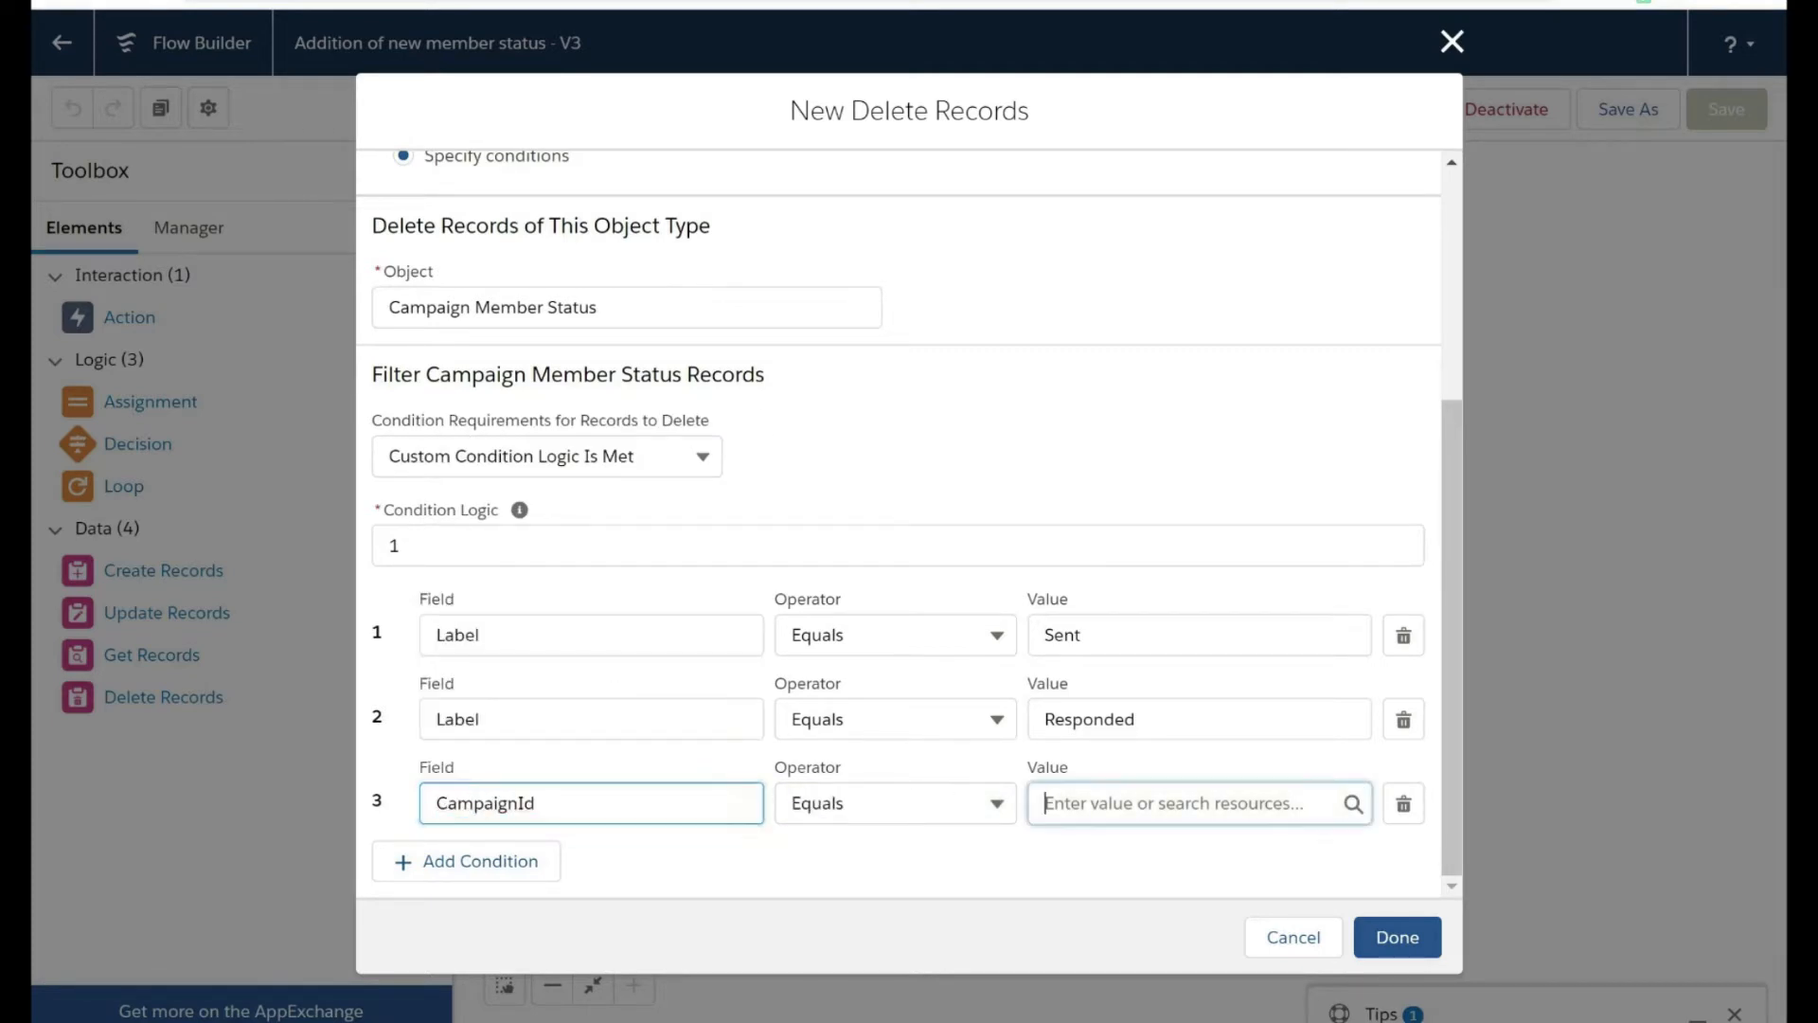
{"action": "scroll", "coordinate": [1184, 615], "scroll_direction": "down", "scroll_amount": 5}
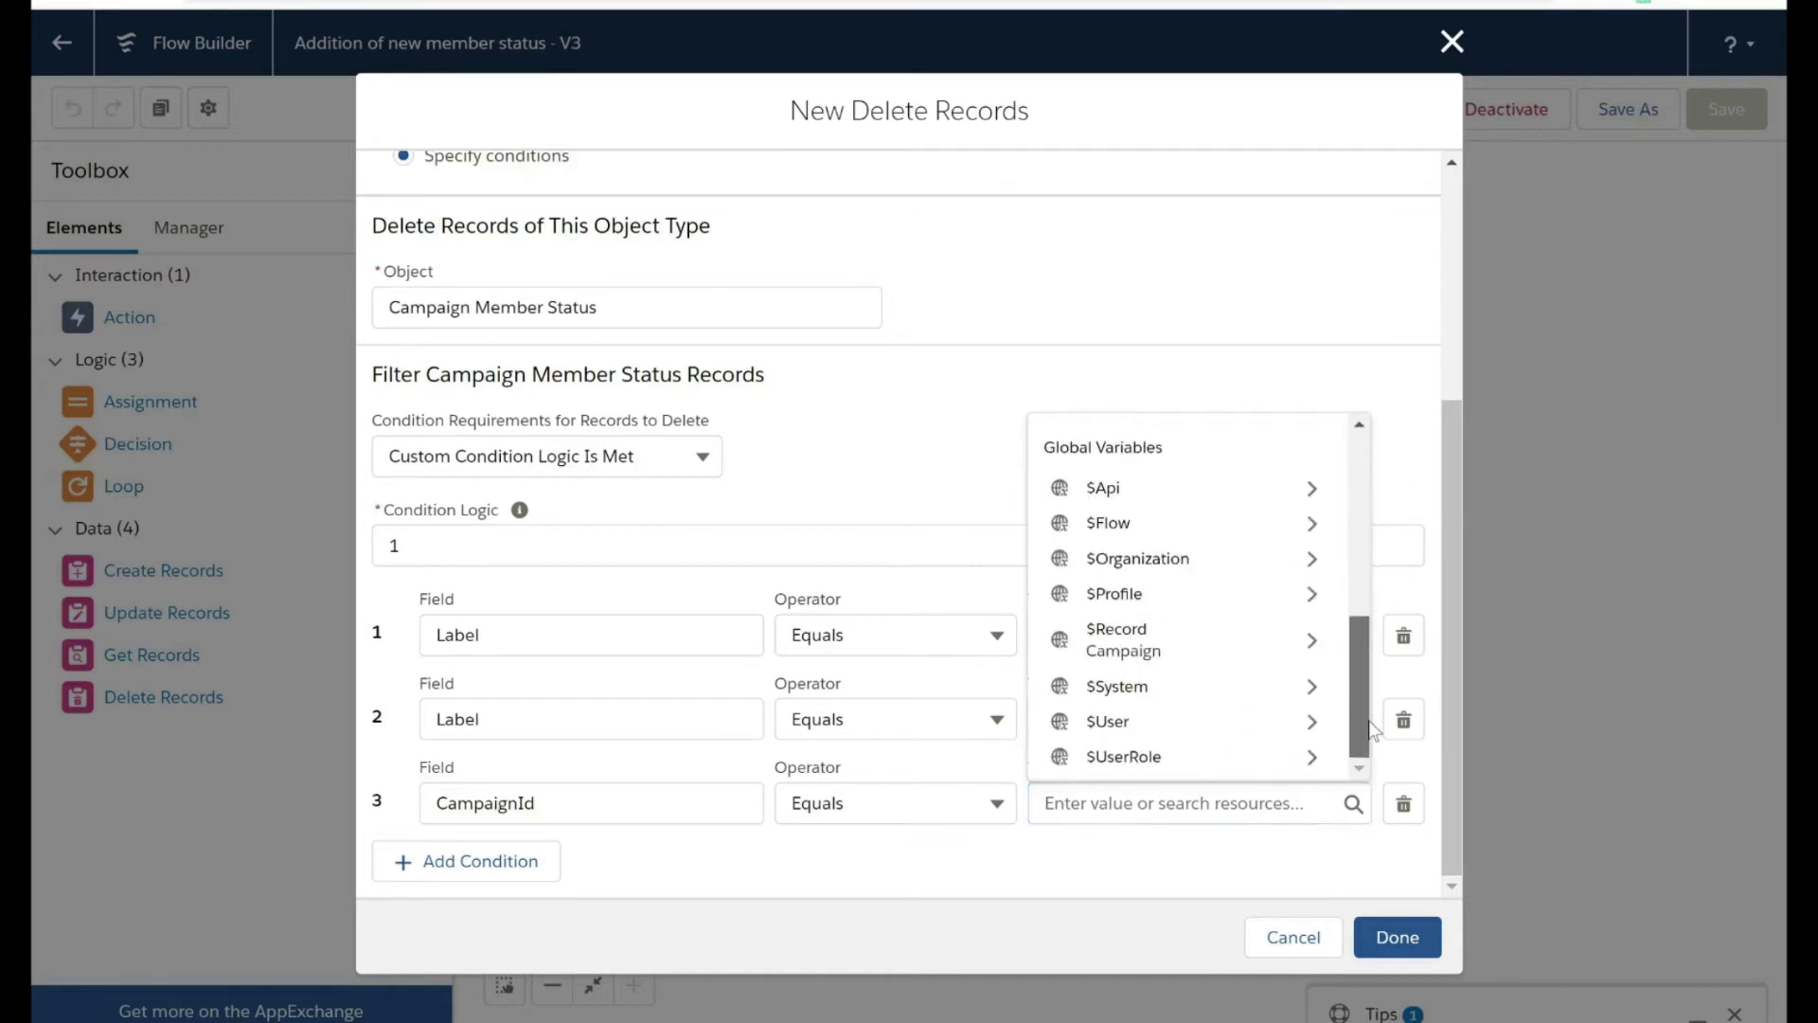
{"action": "left_click", "coordinate": [1114, 639]}
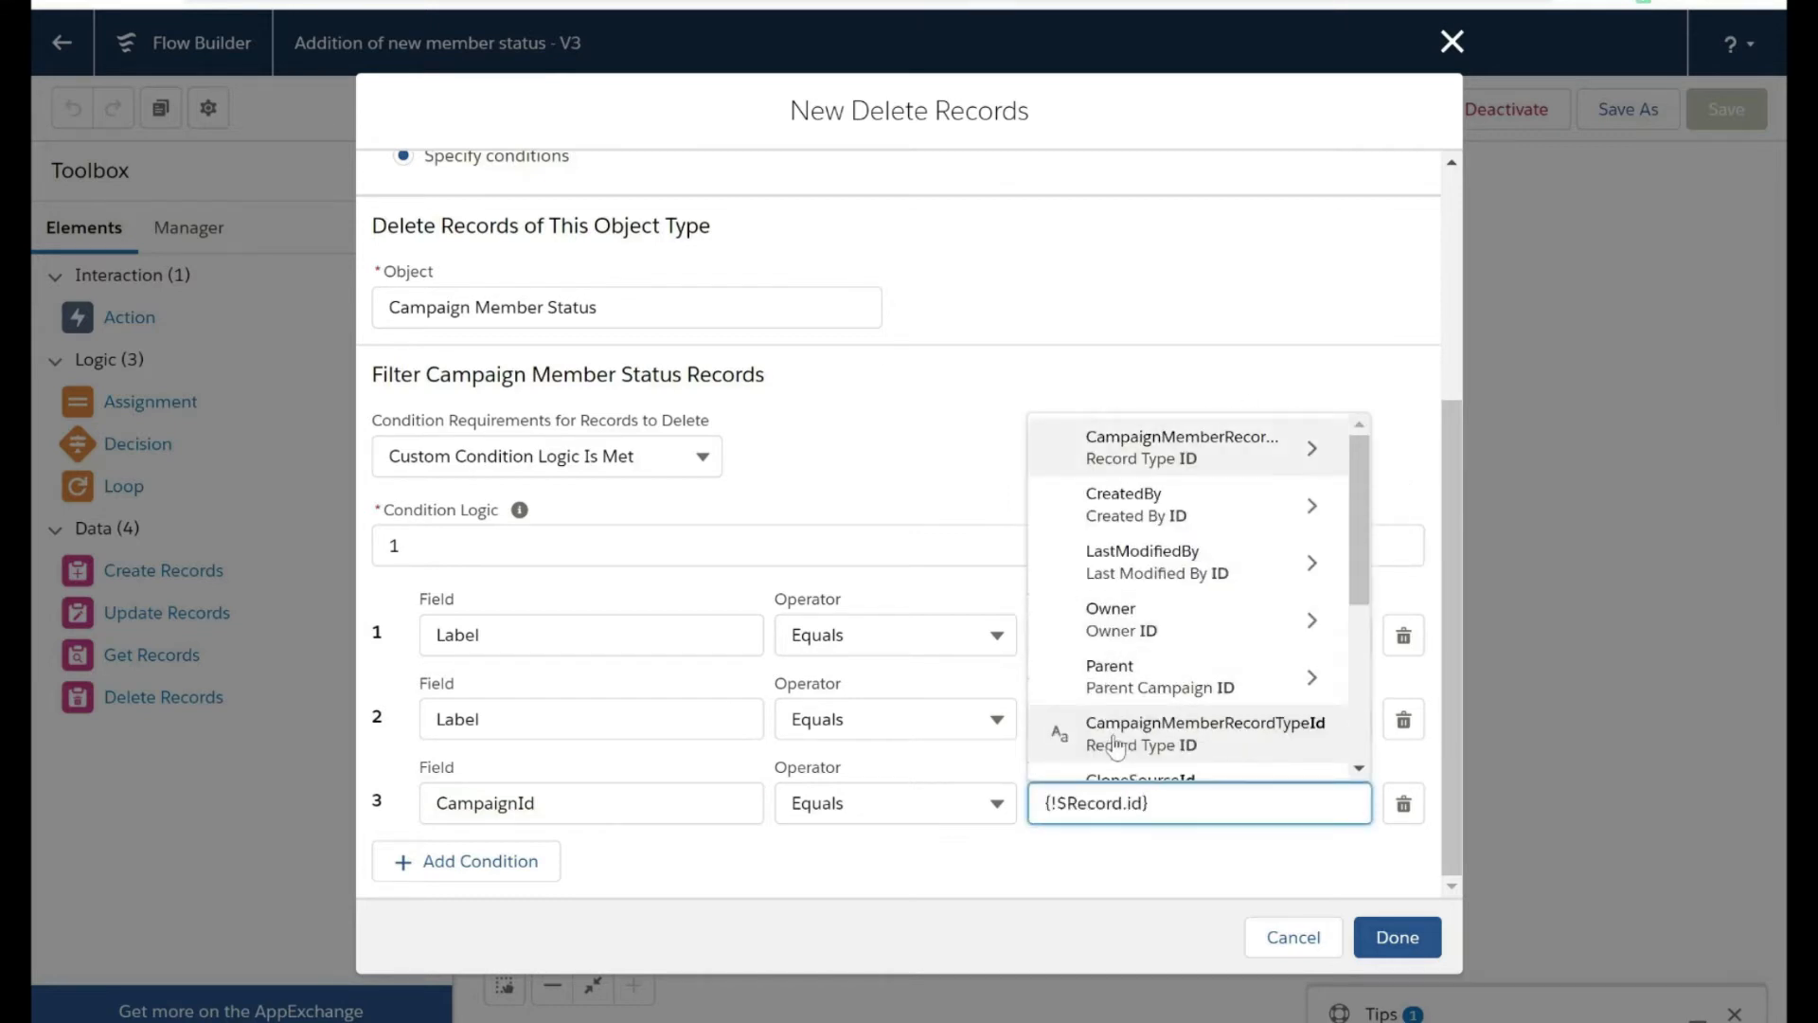
{"action": "scroll", "coordinate": [1174, 644], "scroll_direction": "down", "scroll_amount": 5}
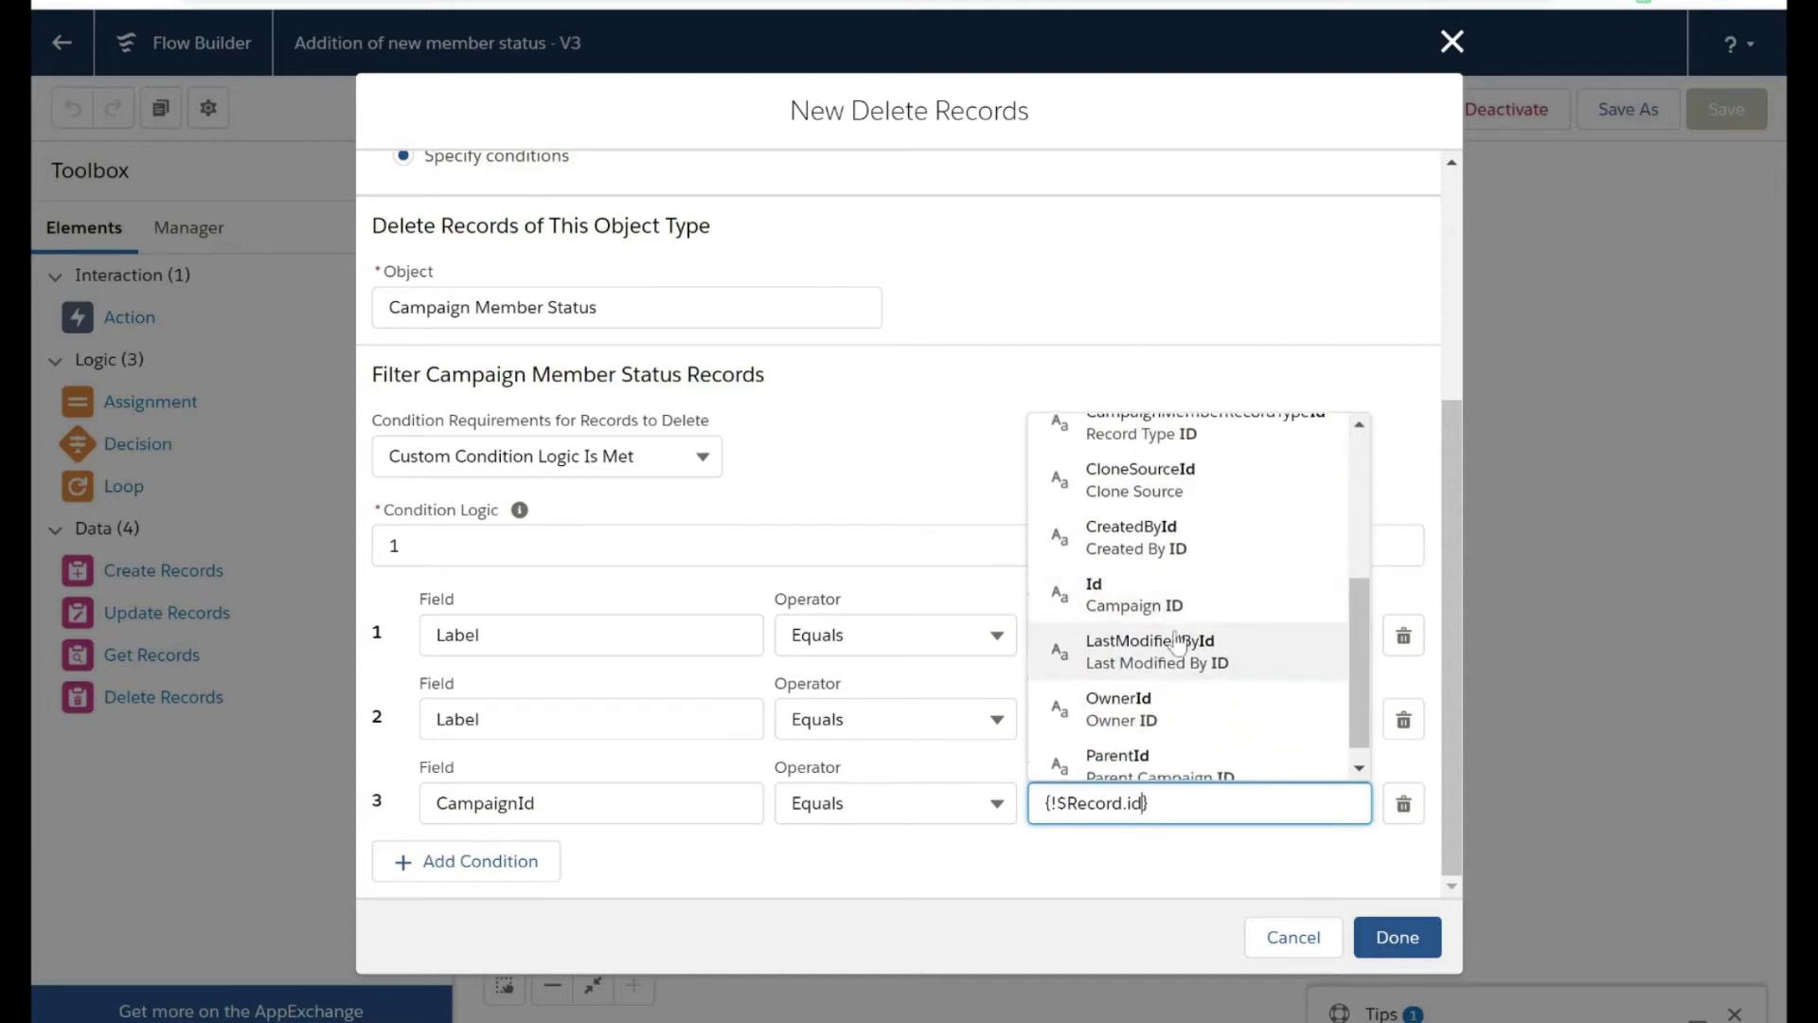
{"action": "left_click", "coordinate": [1172, 598]}
Apply (1 OR 2) AND 3 as the element's condition logic and connect the Has responded element to delete default status.
{"action": "left_click", "coordinate": [401, 545]}
{"action": "type", "text": "(1OR 2"}
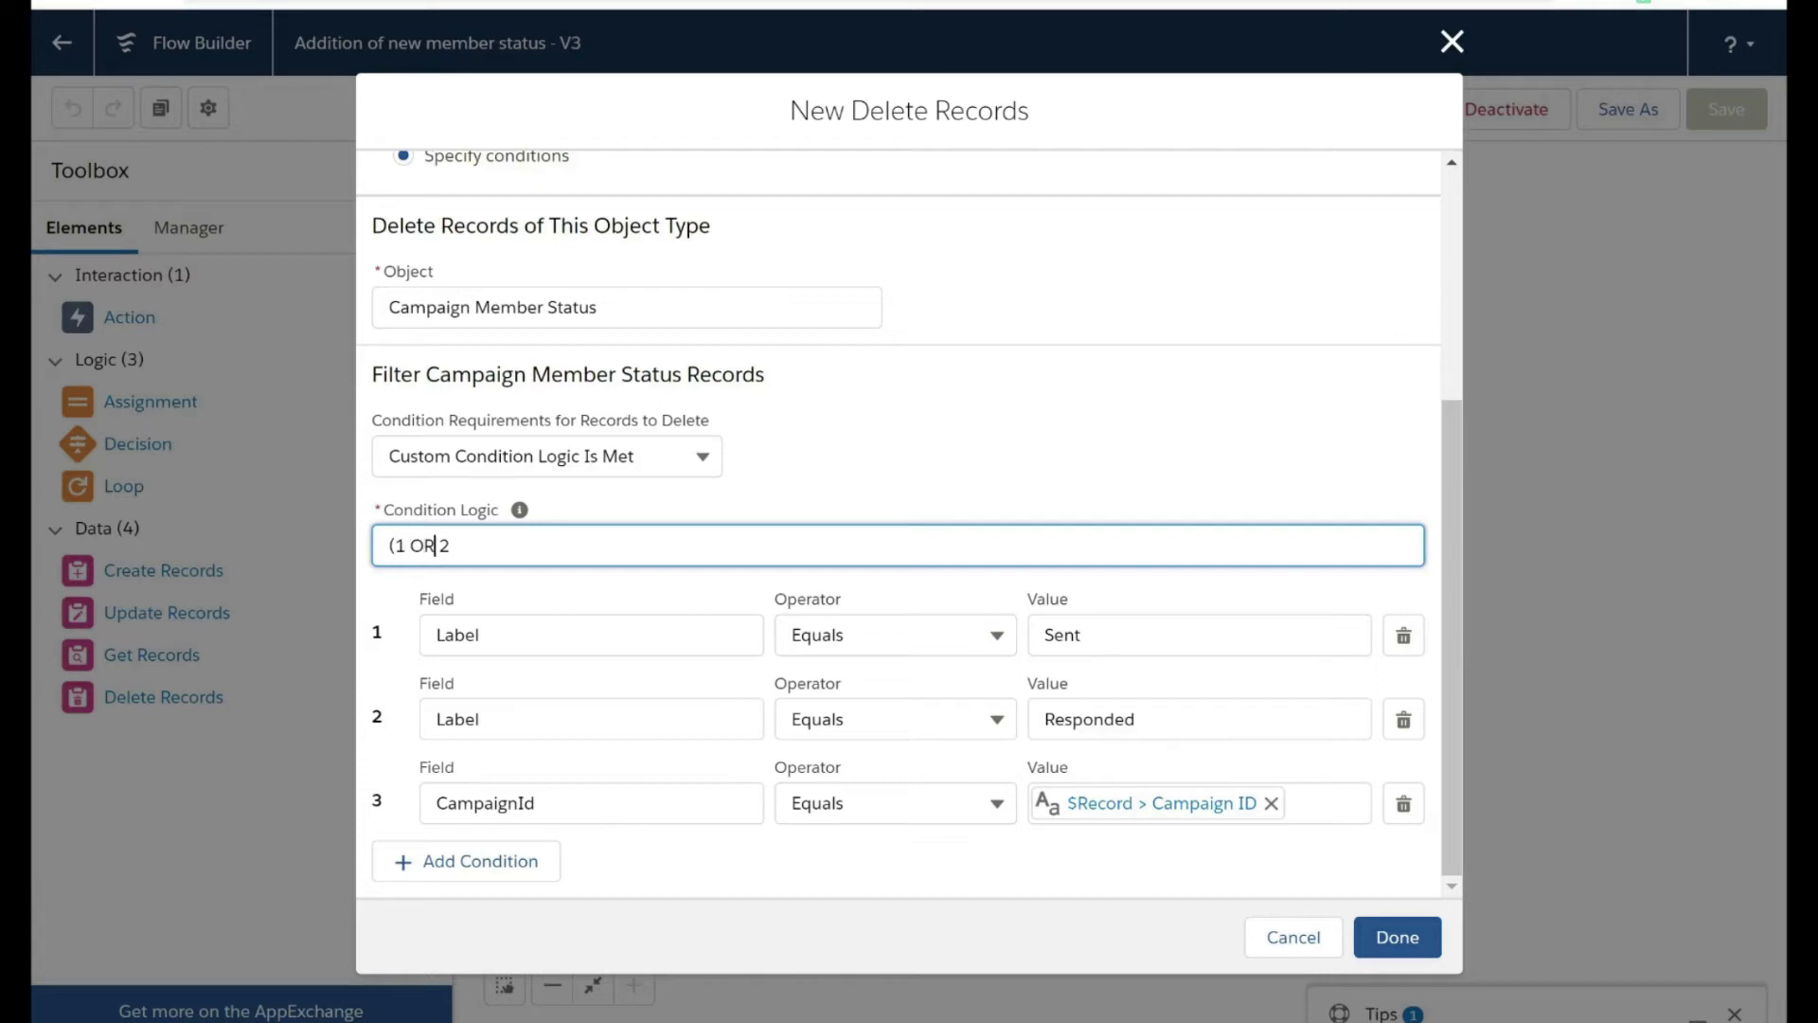
{"action": "type", "text": "  AND 3"}
{"action": "left_click", "coordinate": [1399, 937]}
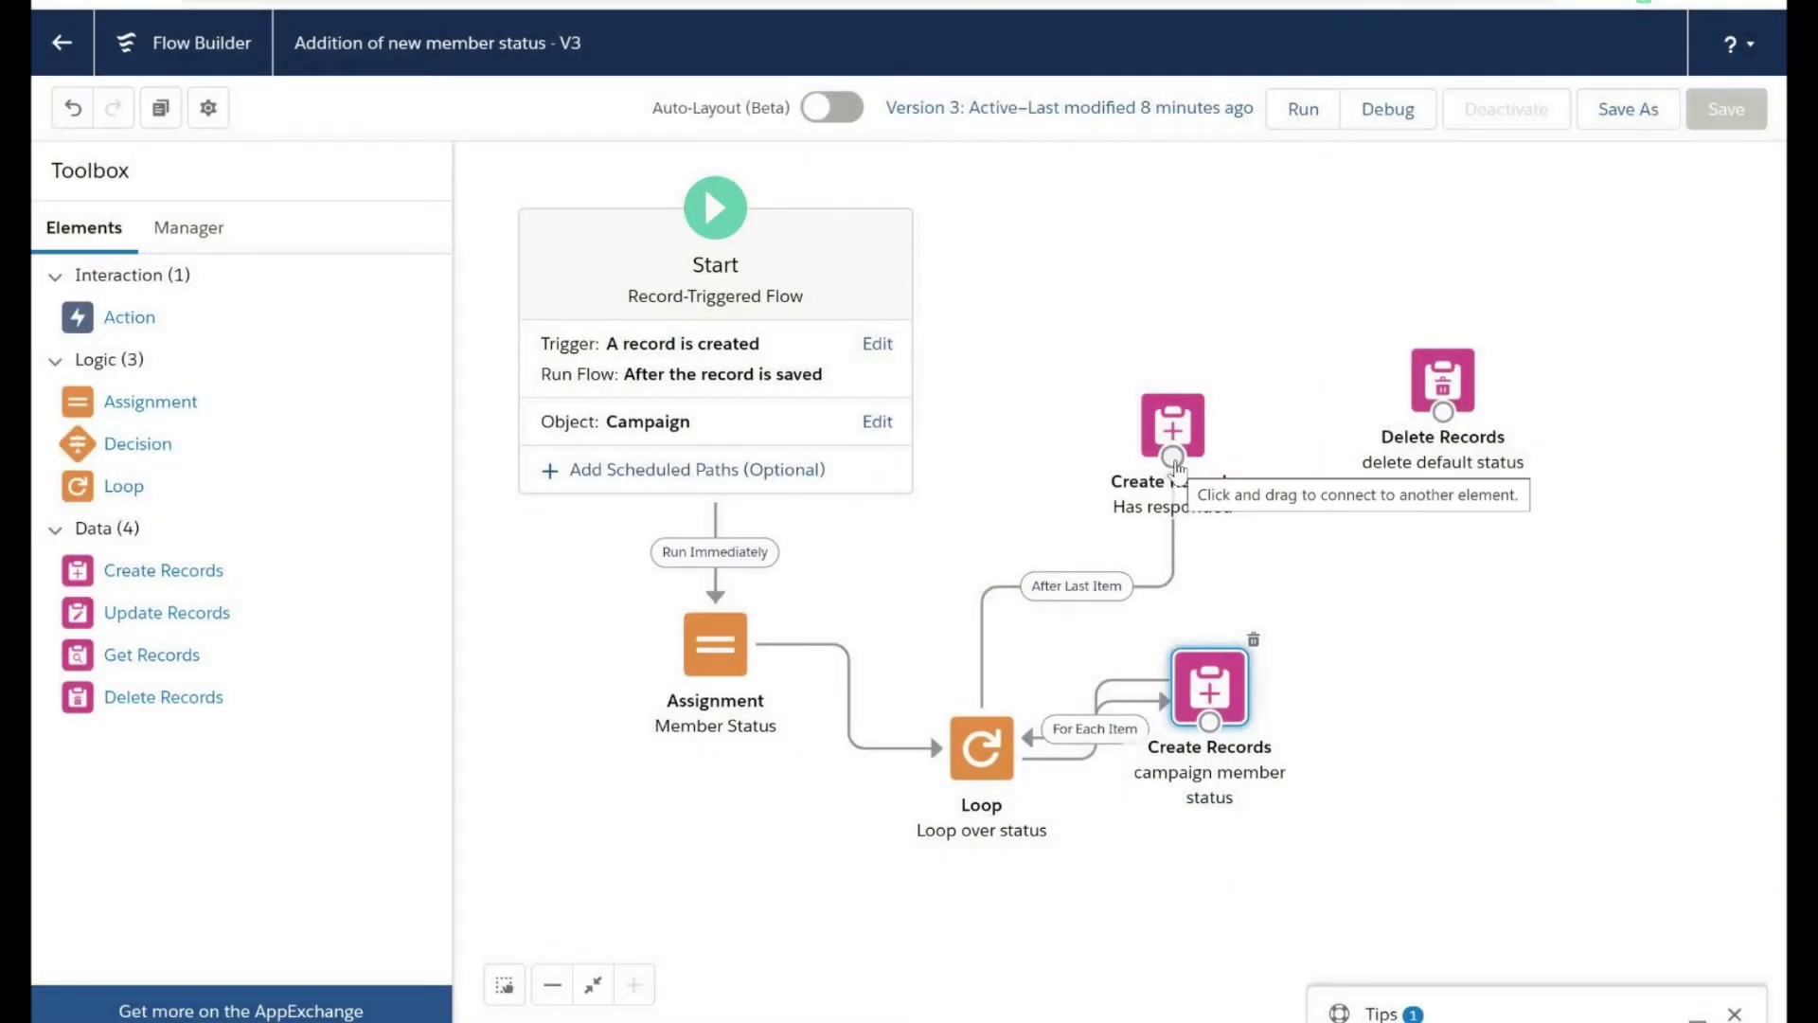
{"action": "left_click_drag", "start_coordinate": [1183, 458], "coordinate": [1425, 398]}
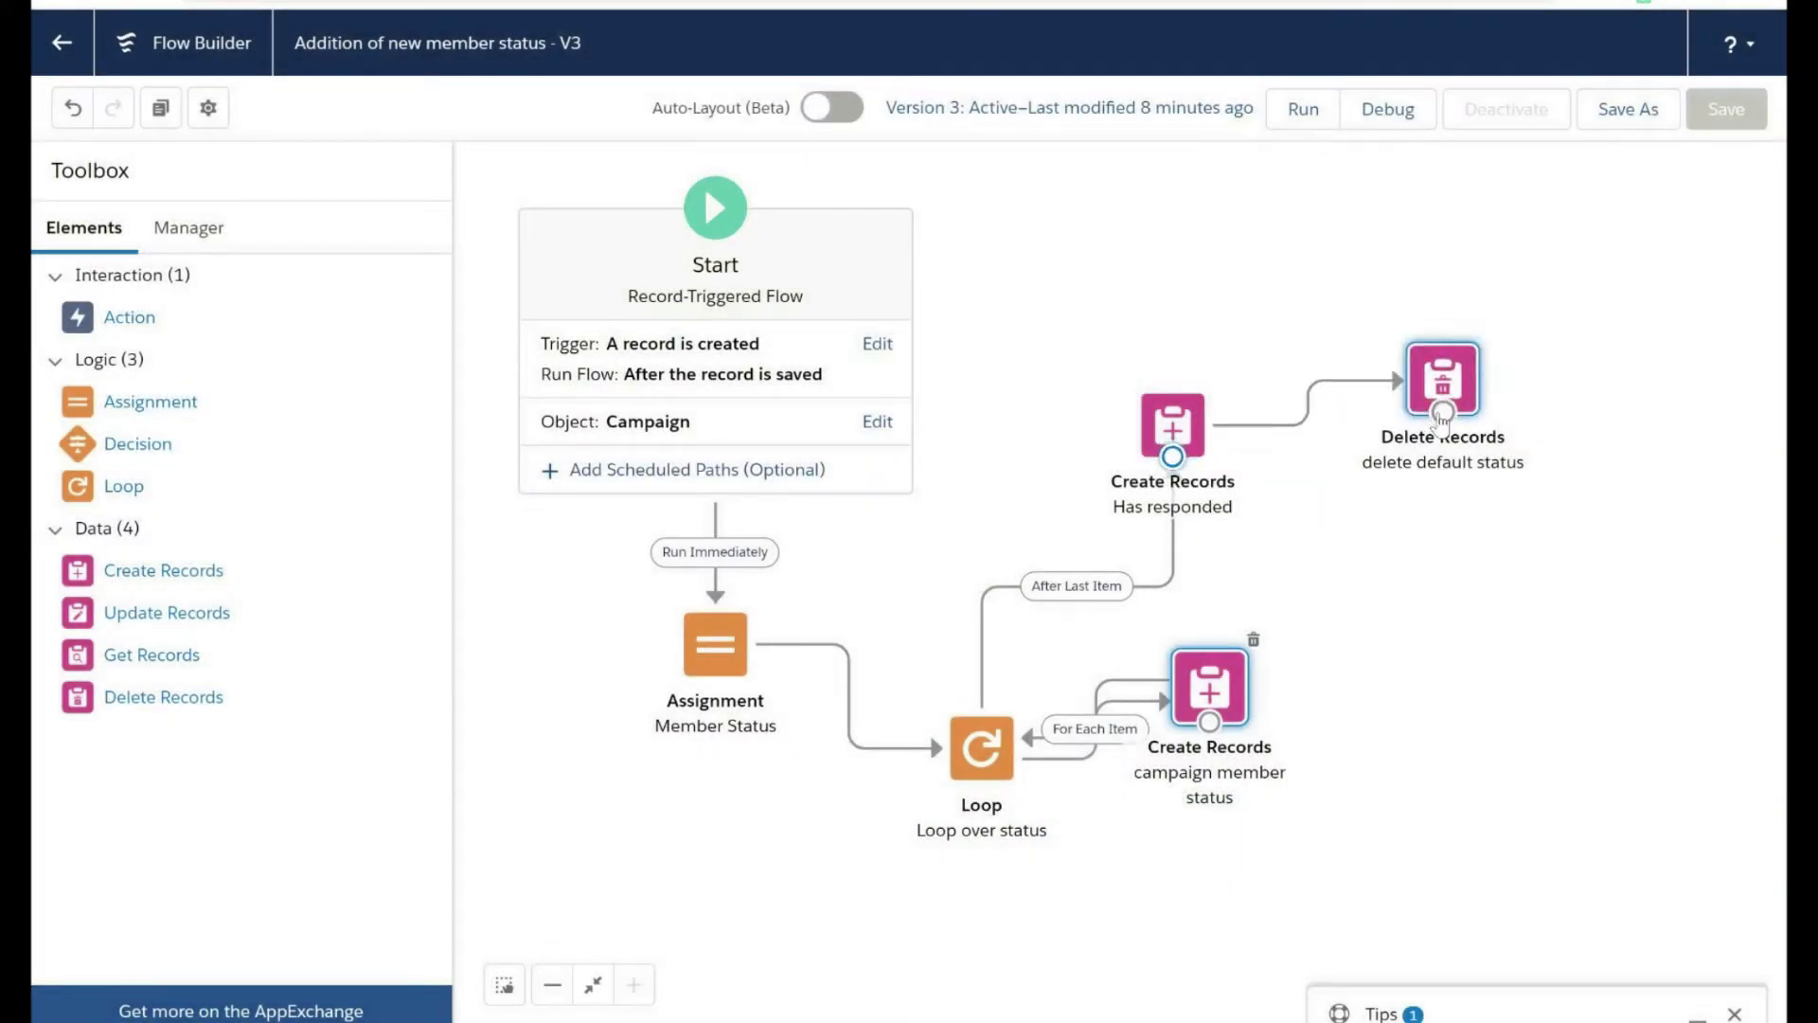
Save the flow as a new version and activate it.
{"action": "left_click", "coordinate": [1636, 112]}
{"action": "left_click", "coordinate": [1399, 740]}
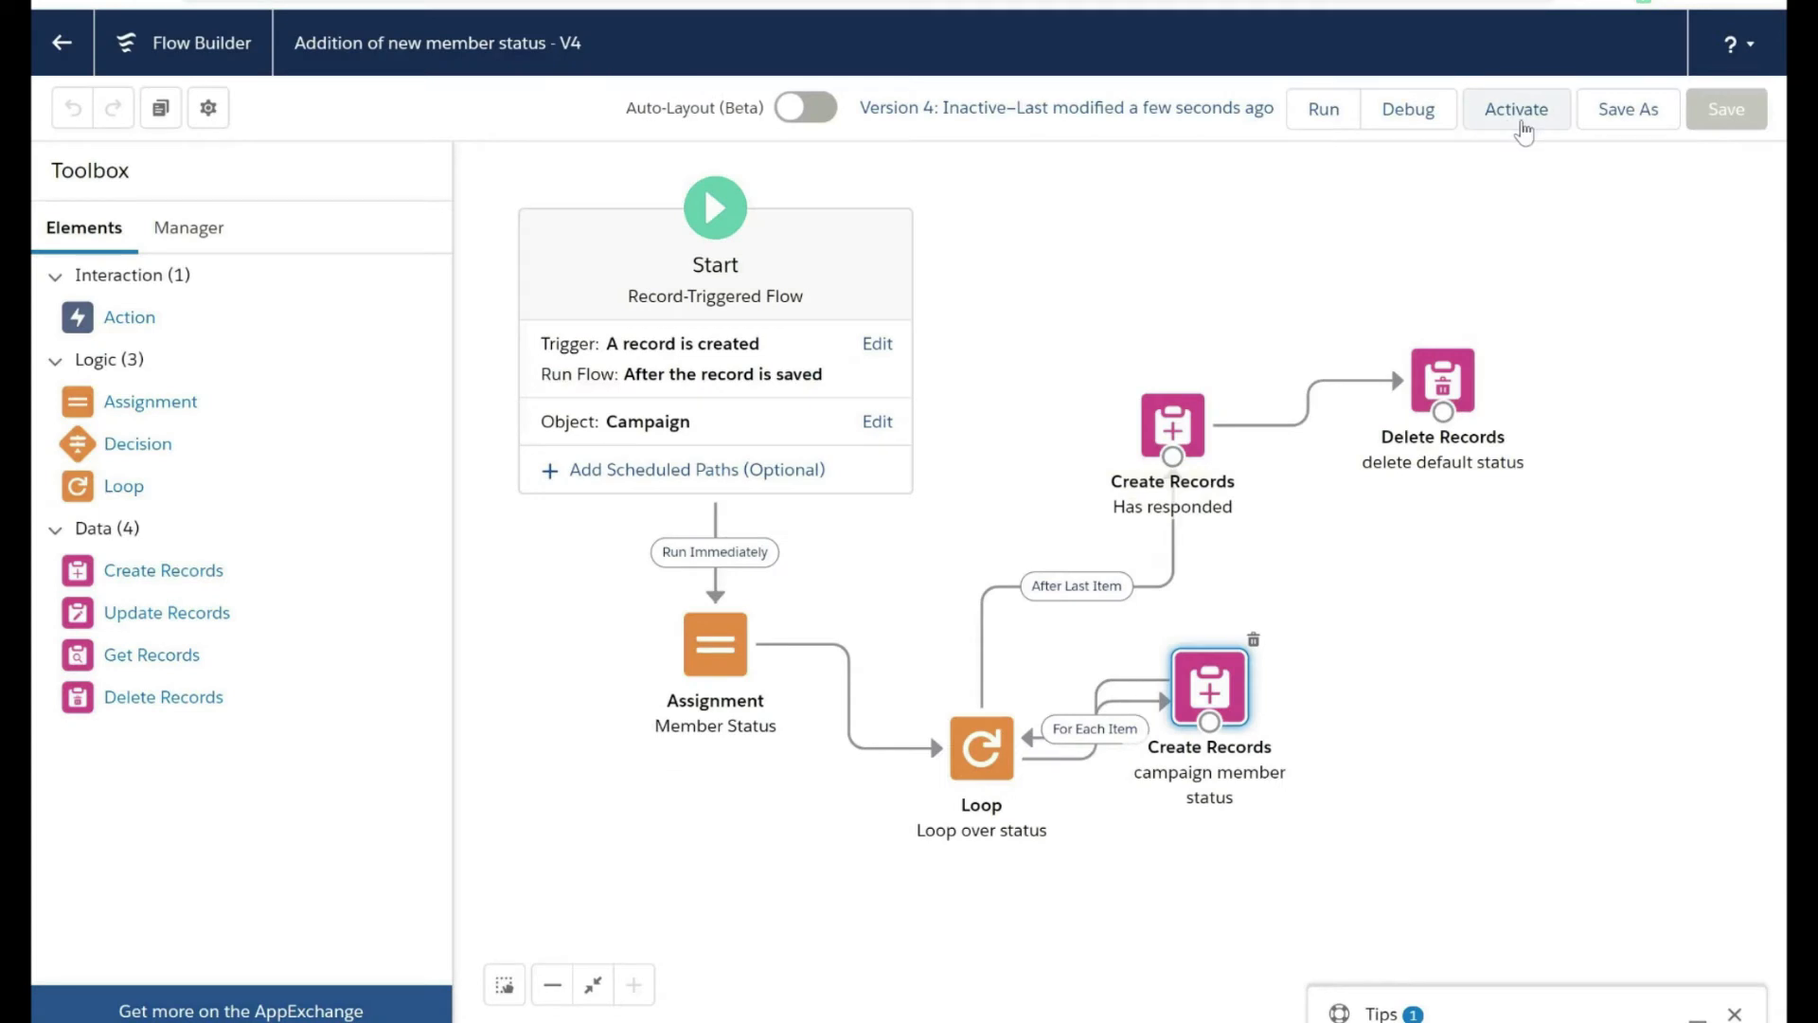
{"action": "left_click", "coordinate": [1518, 111]}
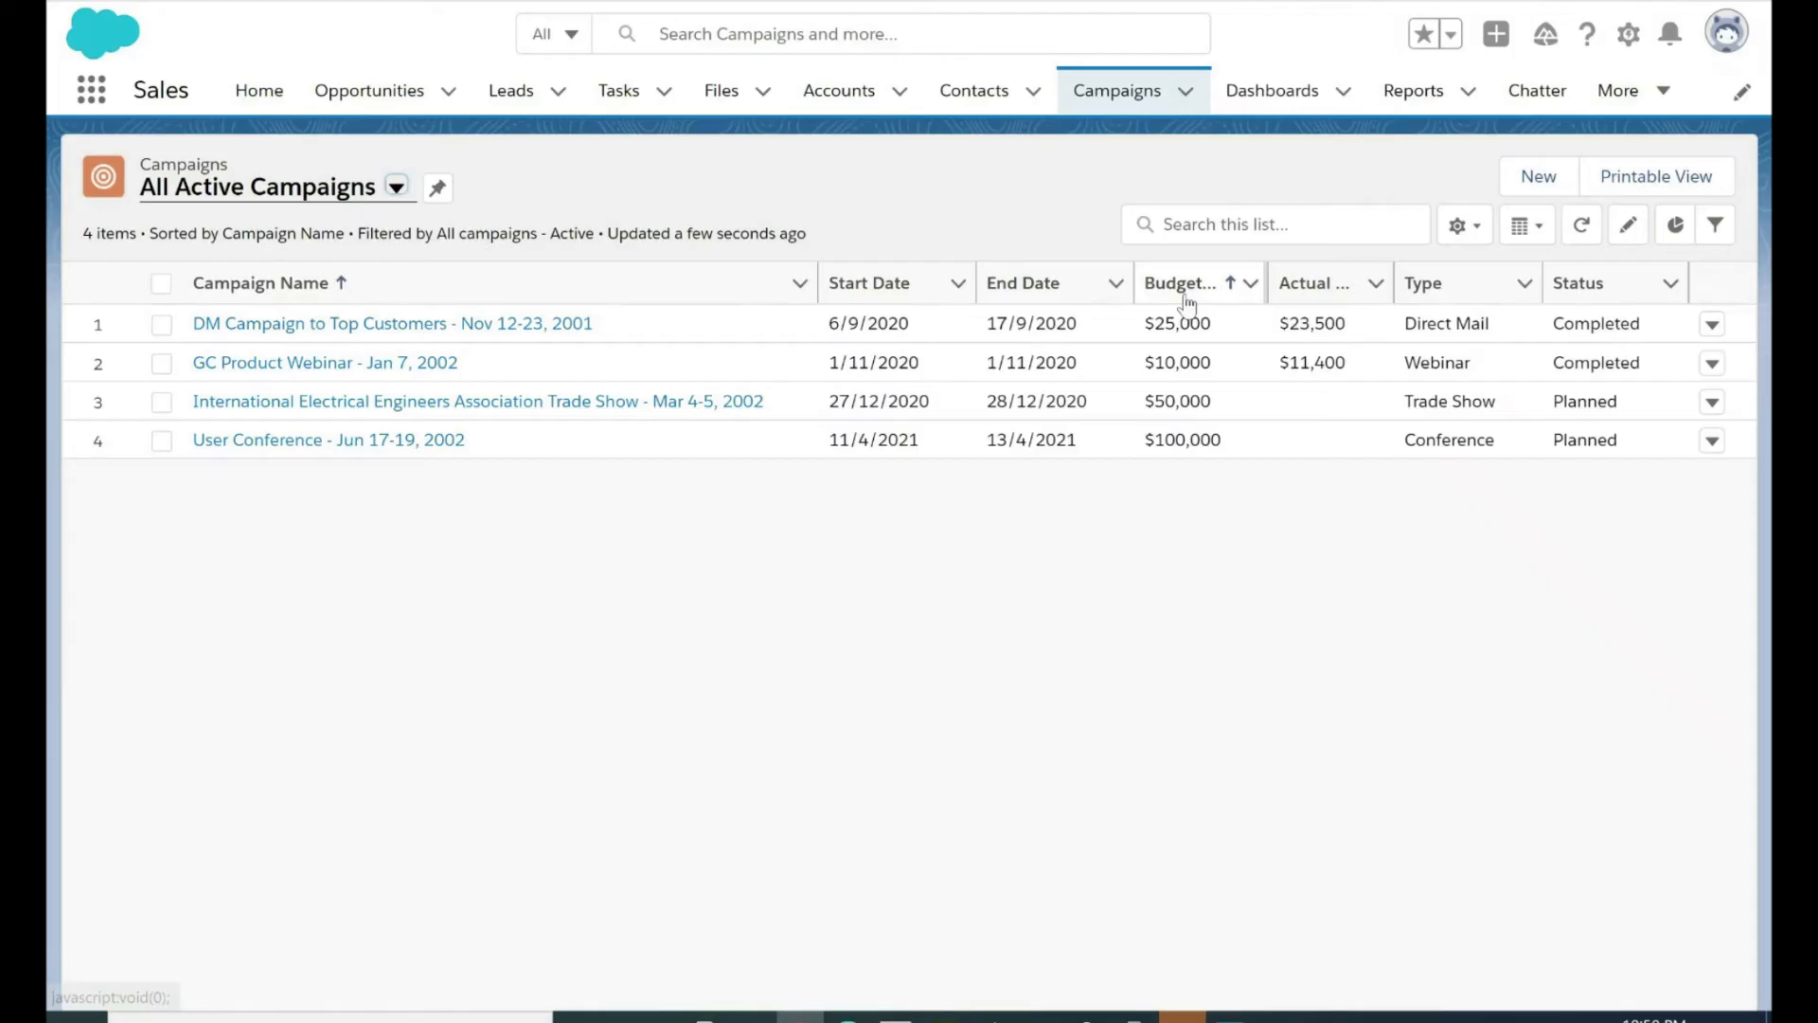
Switch to the Sales app and start a new campaign with the name Campaign_test_6.
{"action": "left_click", "coordinate": [1537, 173]}
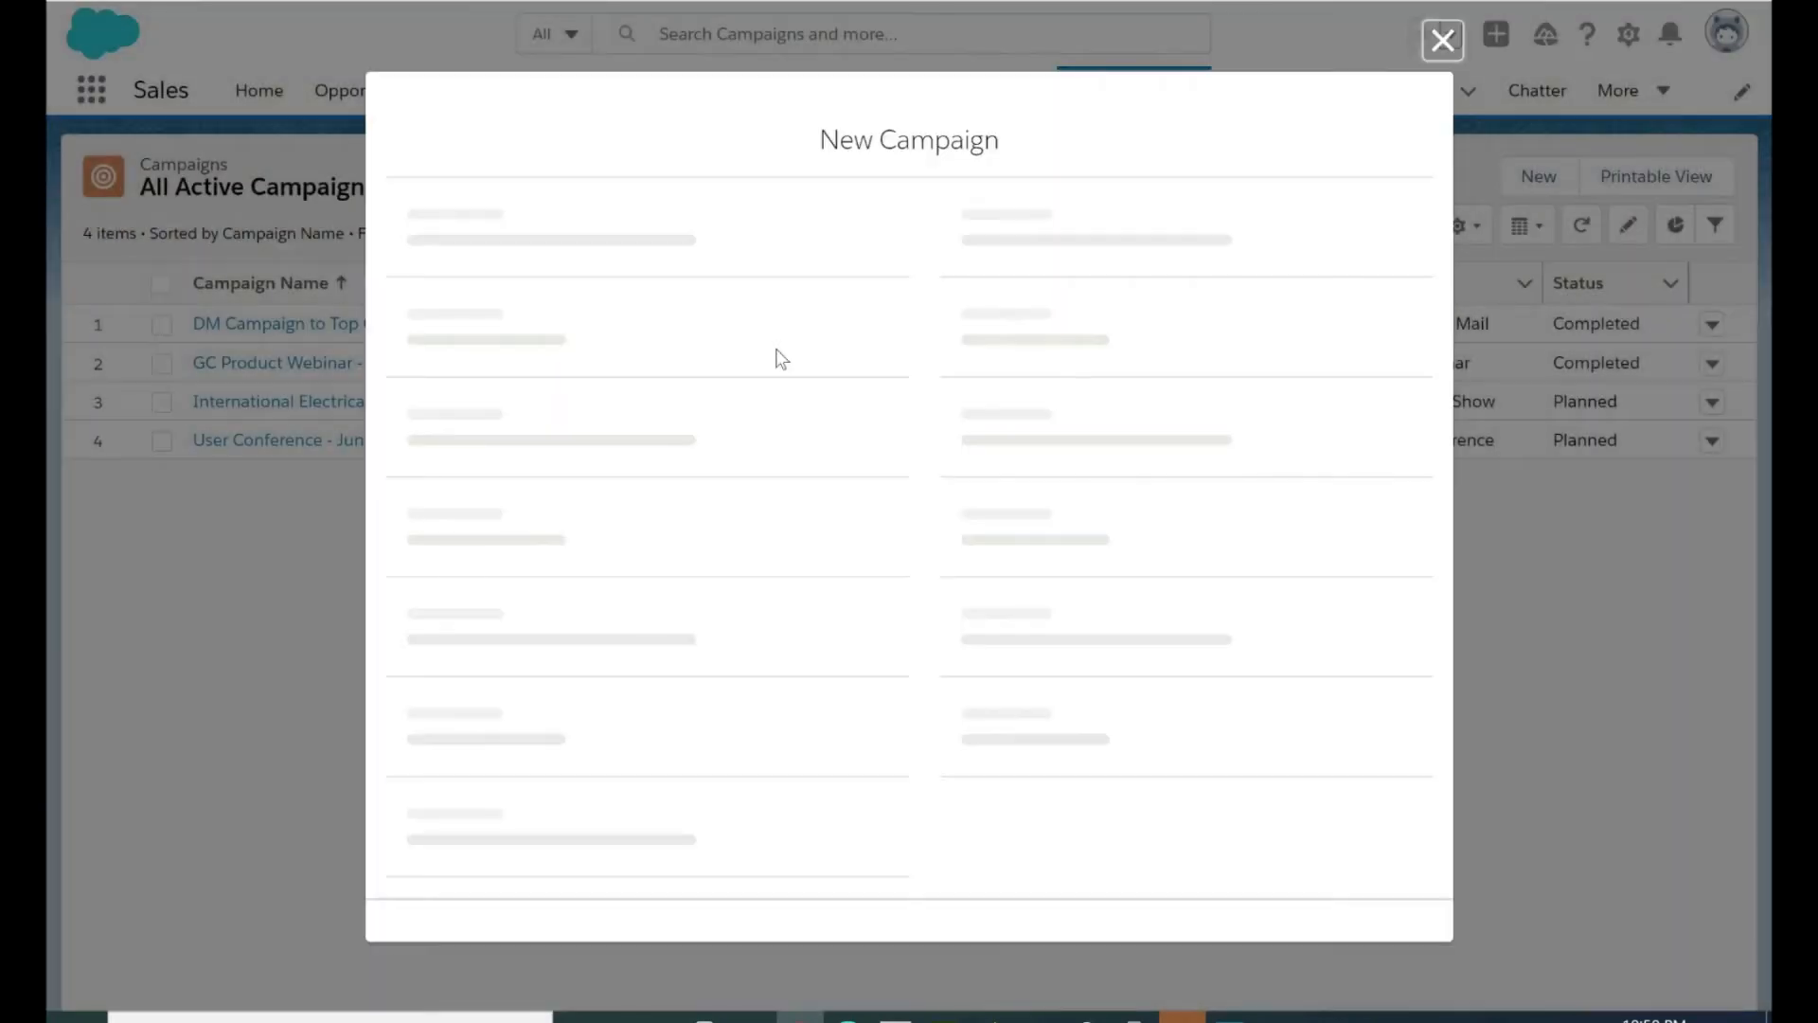
{"action": "type", "text": "Camp"}
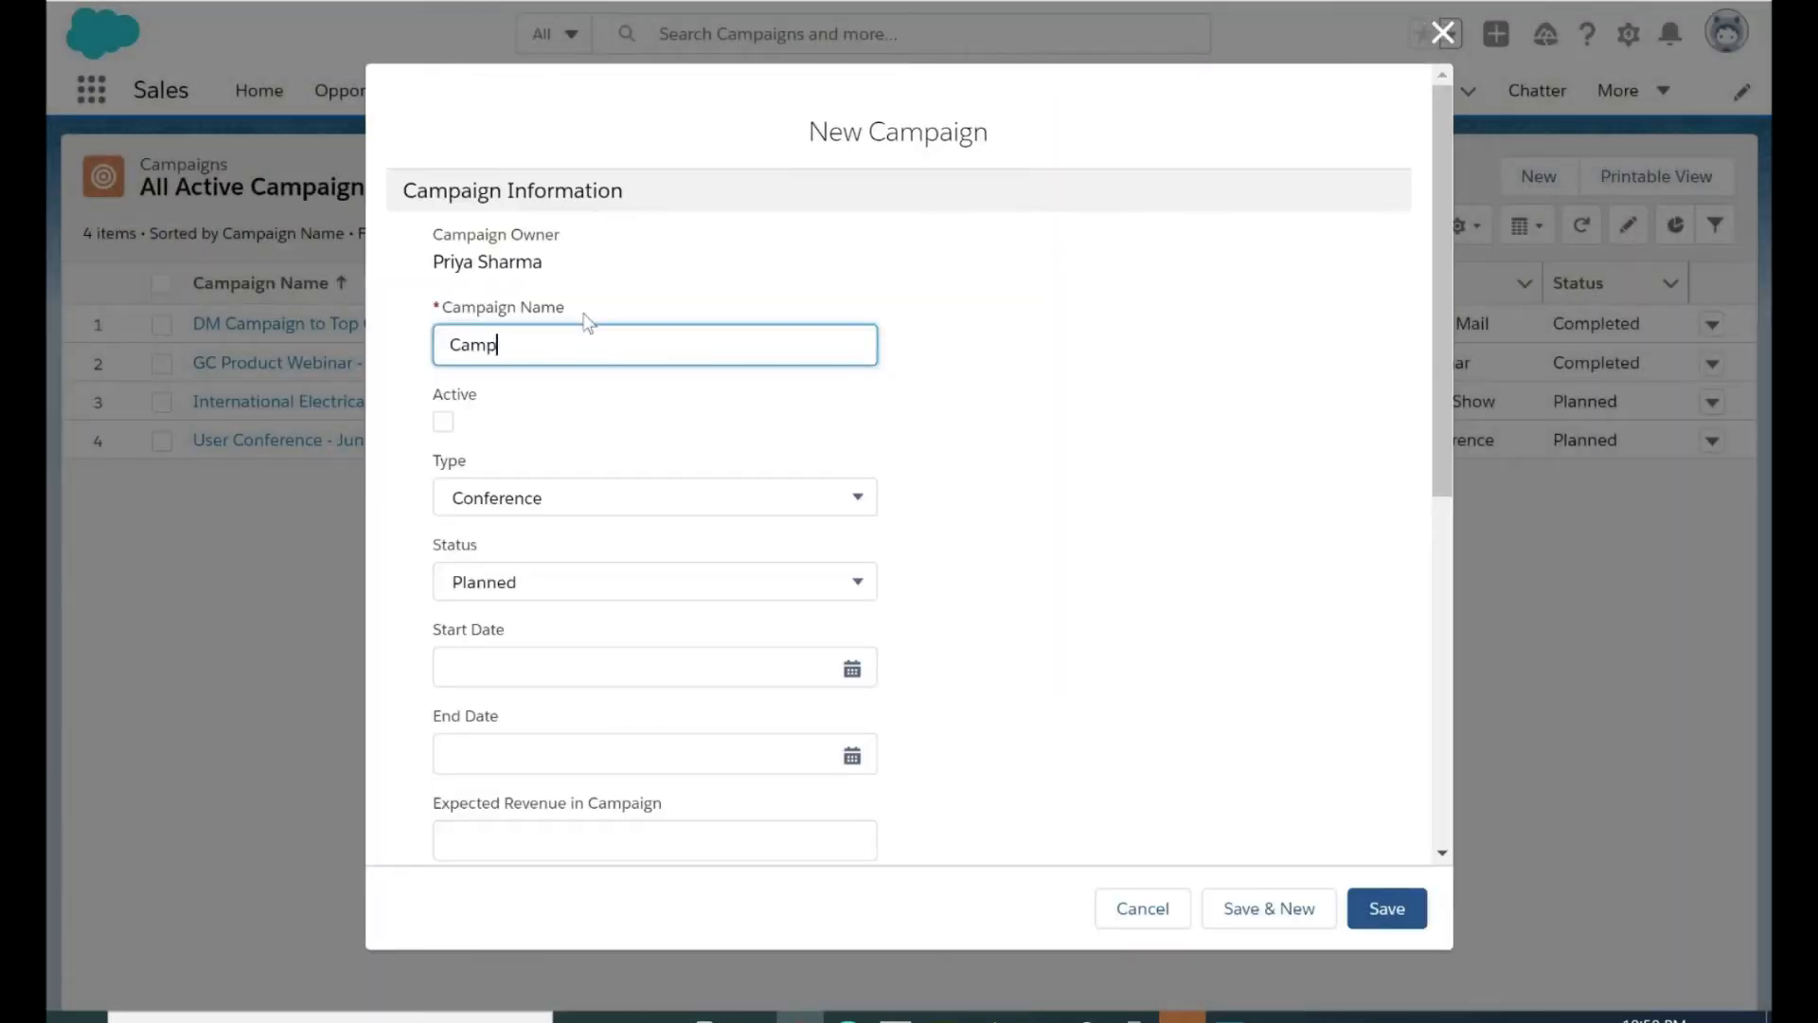
{"action": "type", "text": "aign_test_6"}
Set the campaign's type to Public Relations and its status to Completed.
{"action": "left_click", "coordinate": [592, 502]}
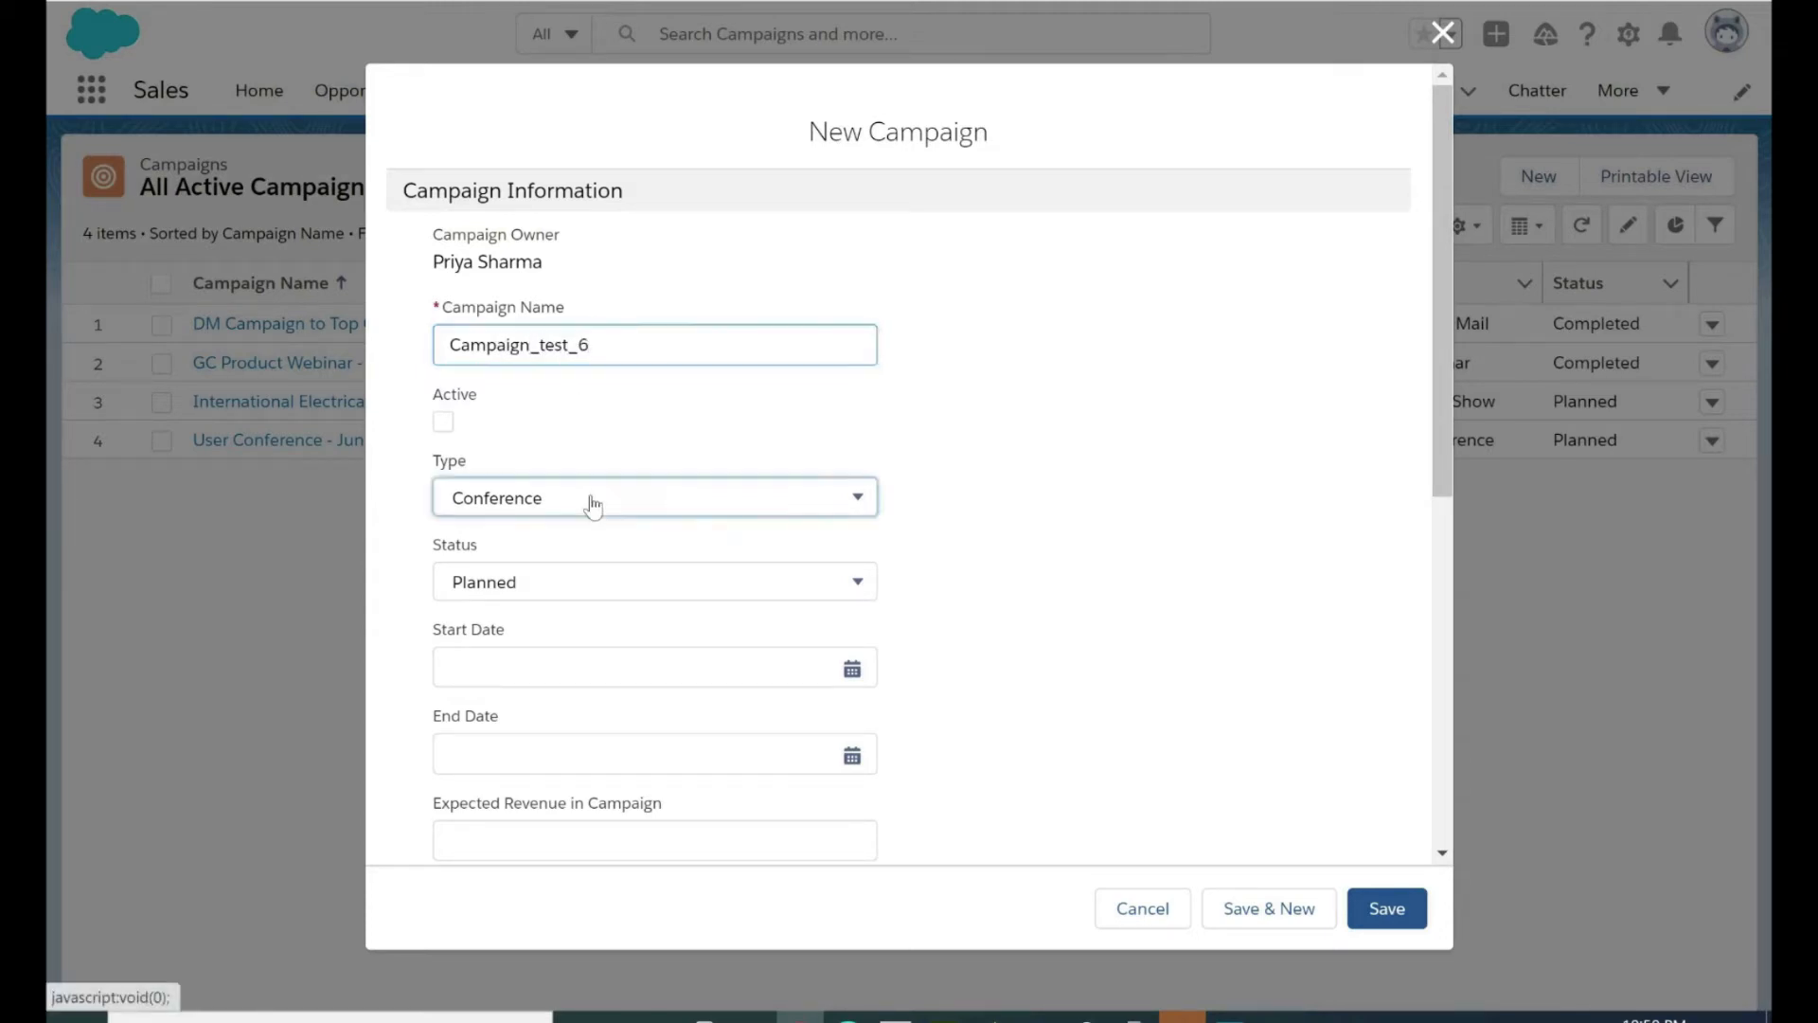
{"action": "left_click", "coordinate": [558, 727]}
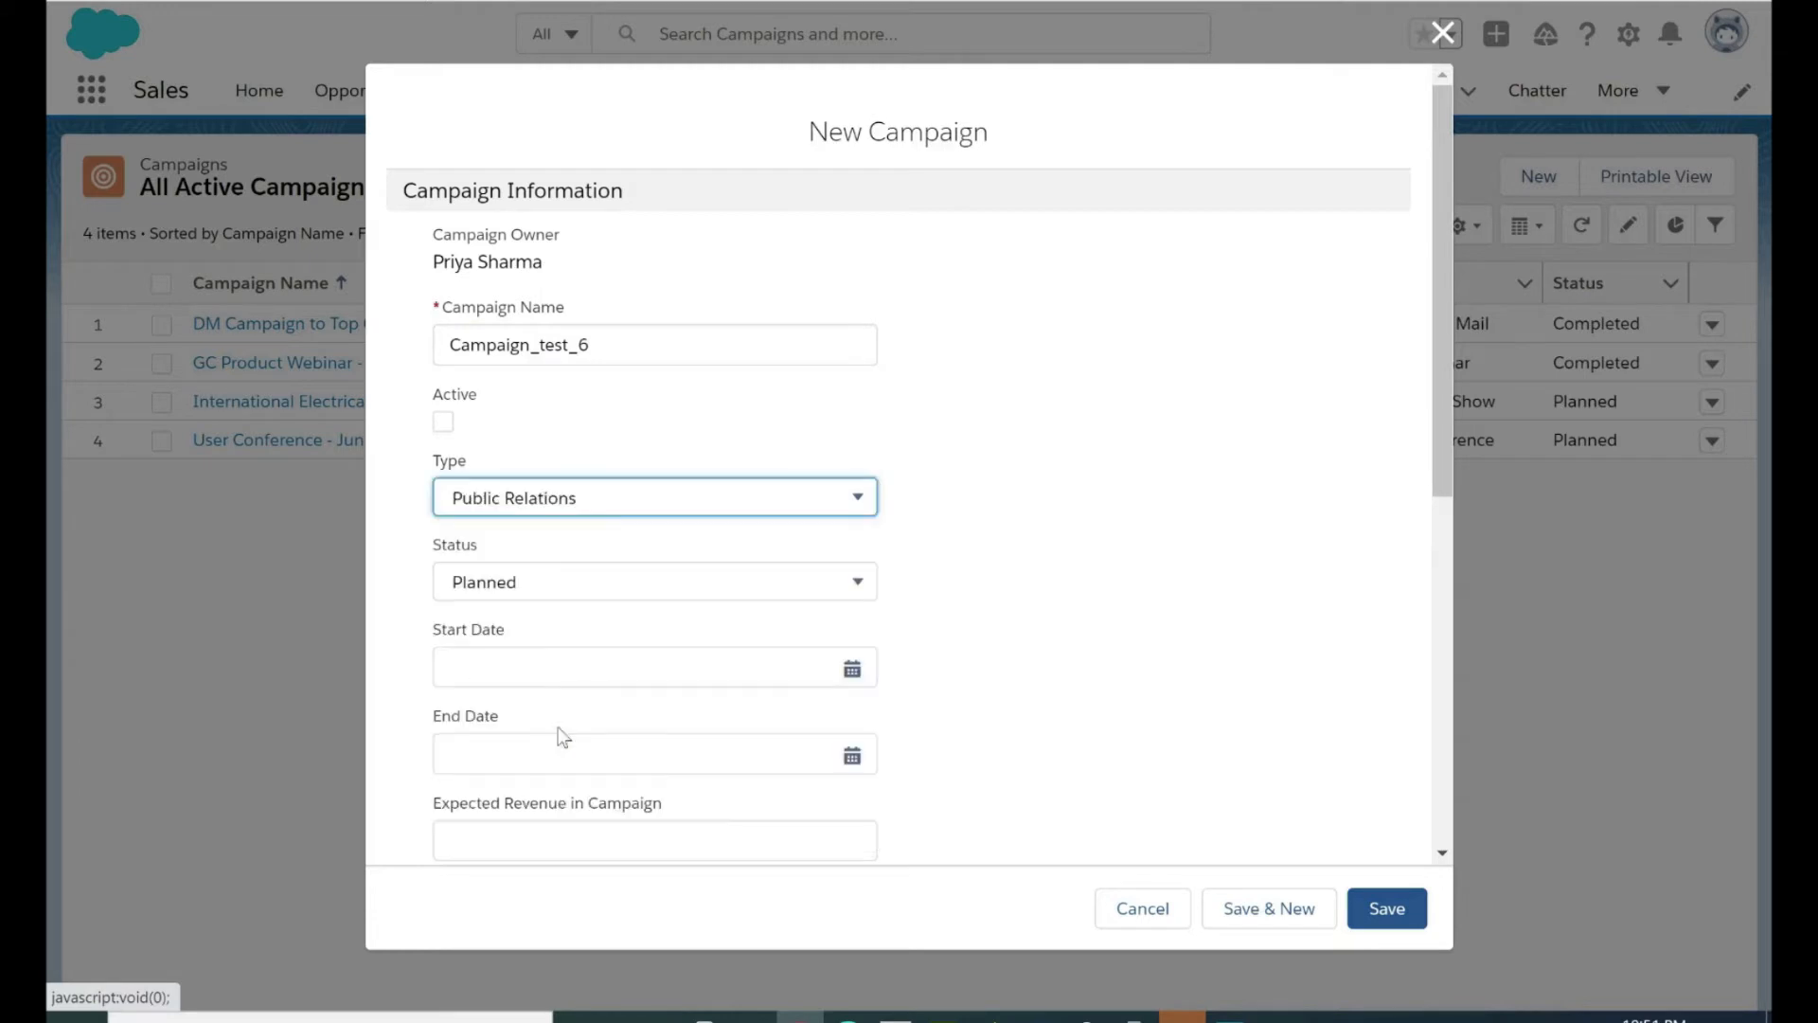
{"action": "left_click", "coordinate": [587, 593]}
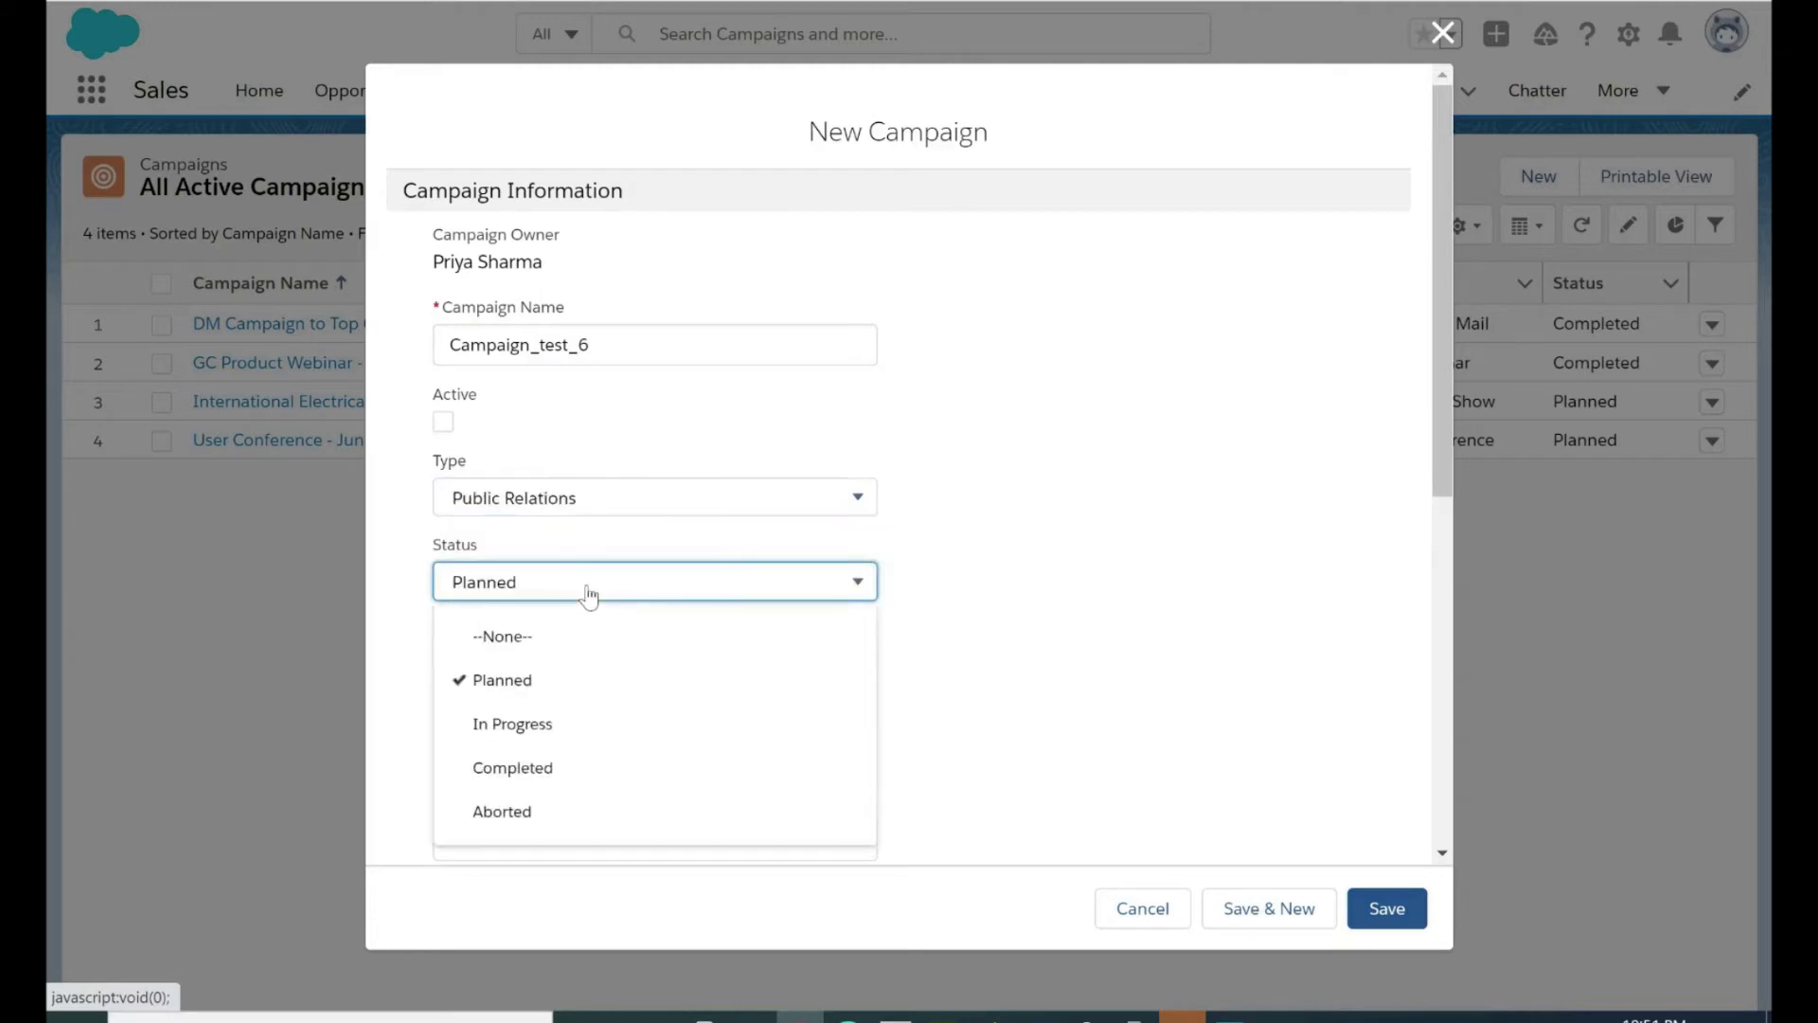
{"action": "left_click", "coordinate": [554, 769]}
Set the campaign's start date to 13/5/2021 and its end date to 30/5/2021, and save the campaign.
{"action": "scroll", "coordinate": [975, 650], "scroll_direction": "down", "scroll_amount": 2}
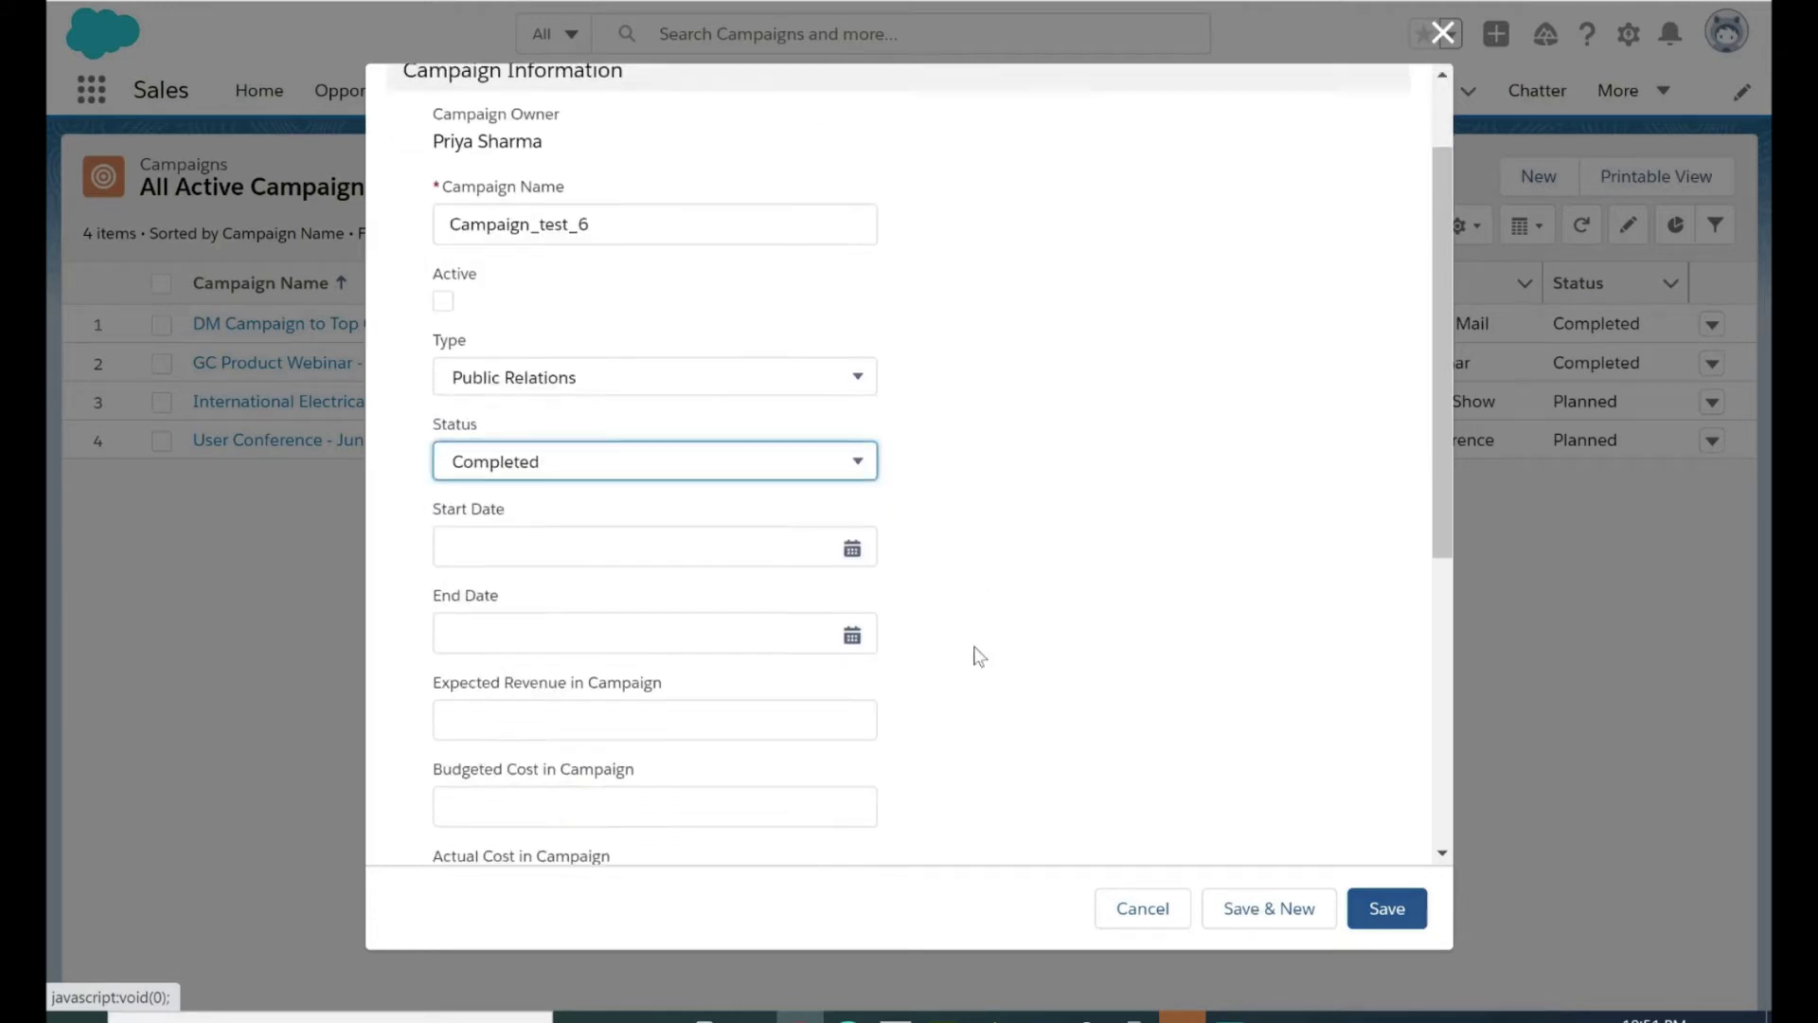
{"action": "left_click", "coordinate": [850, 490]}
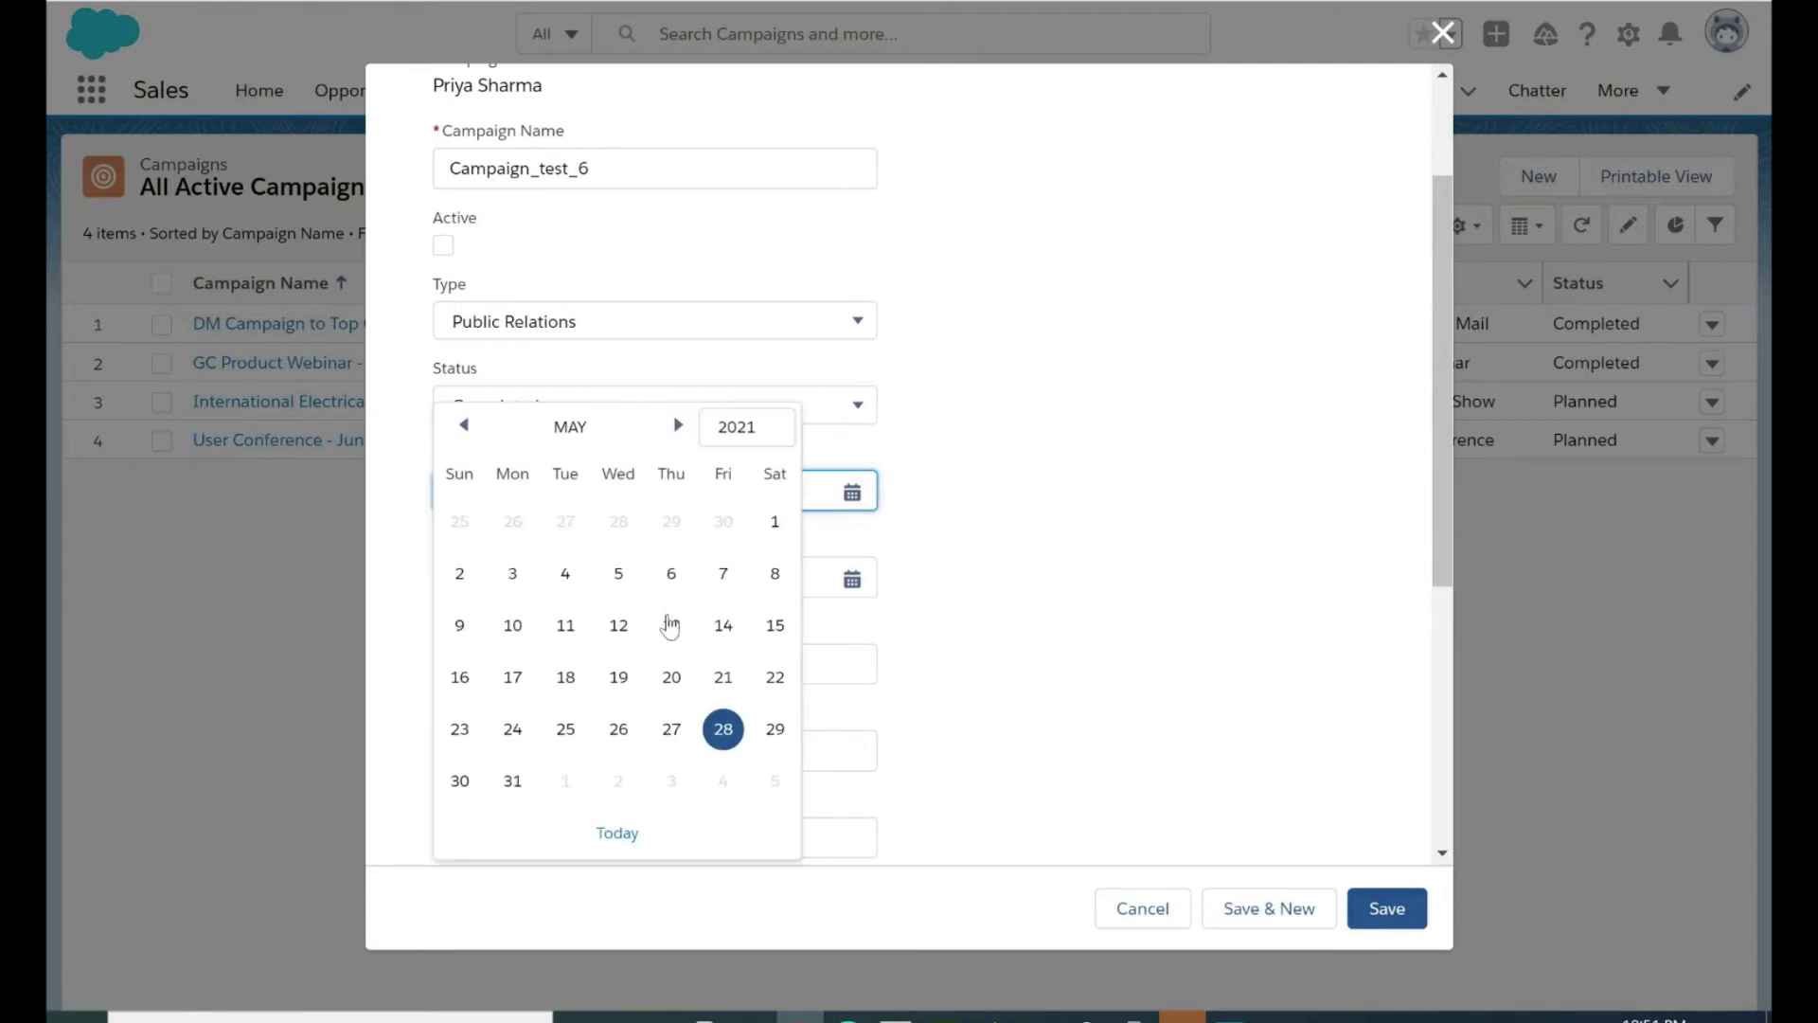
{"action": "left_click", "coordinate": [672, 625]}
{"action": "left_click", "coordinate": [853, 578]}
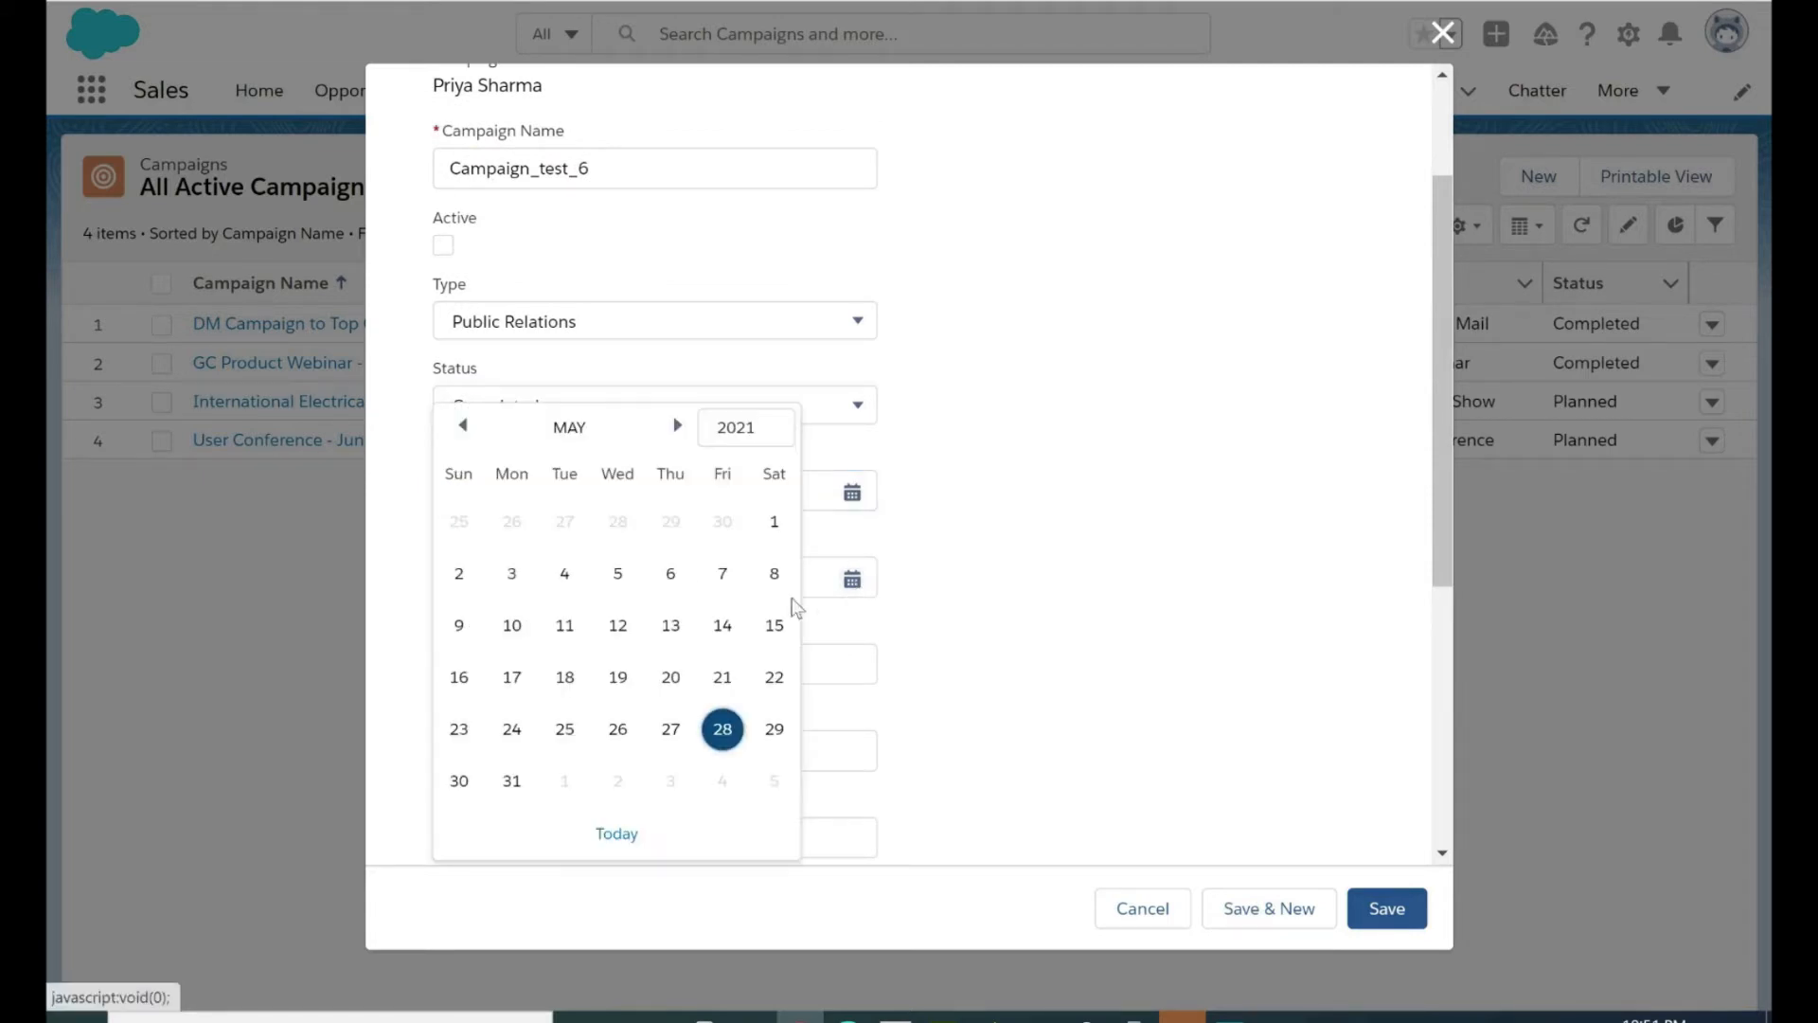
{"action": "left_click", "coordinate": [459, 780]}
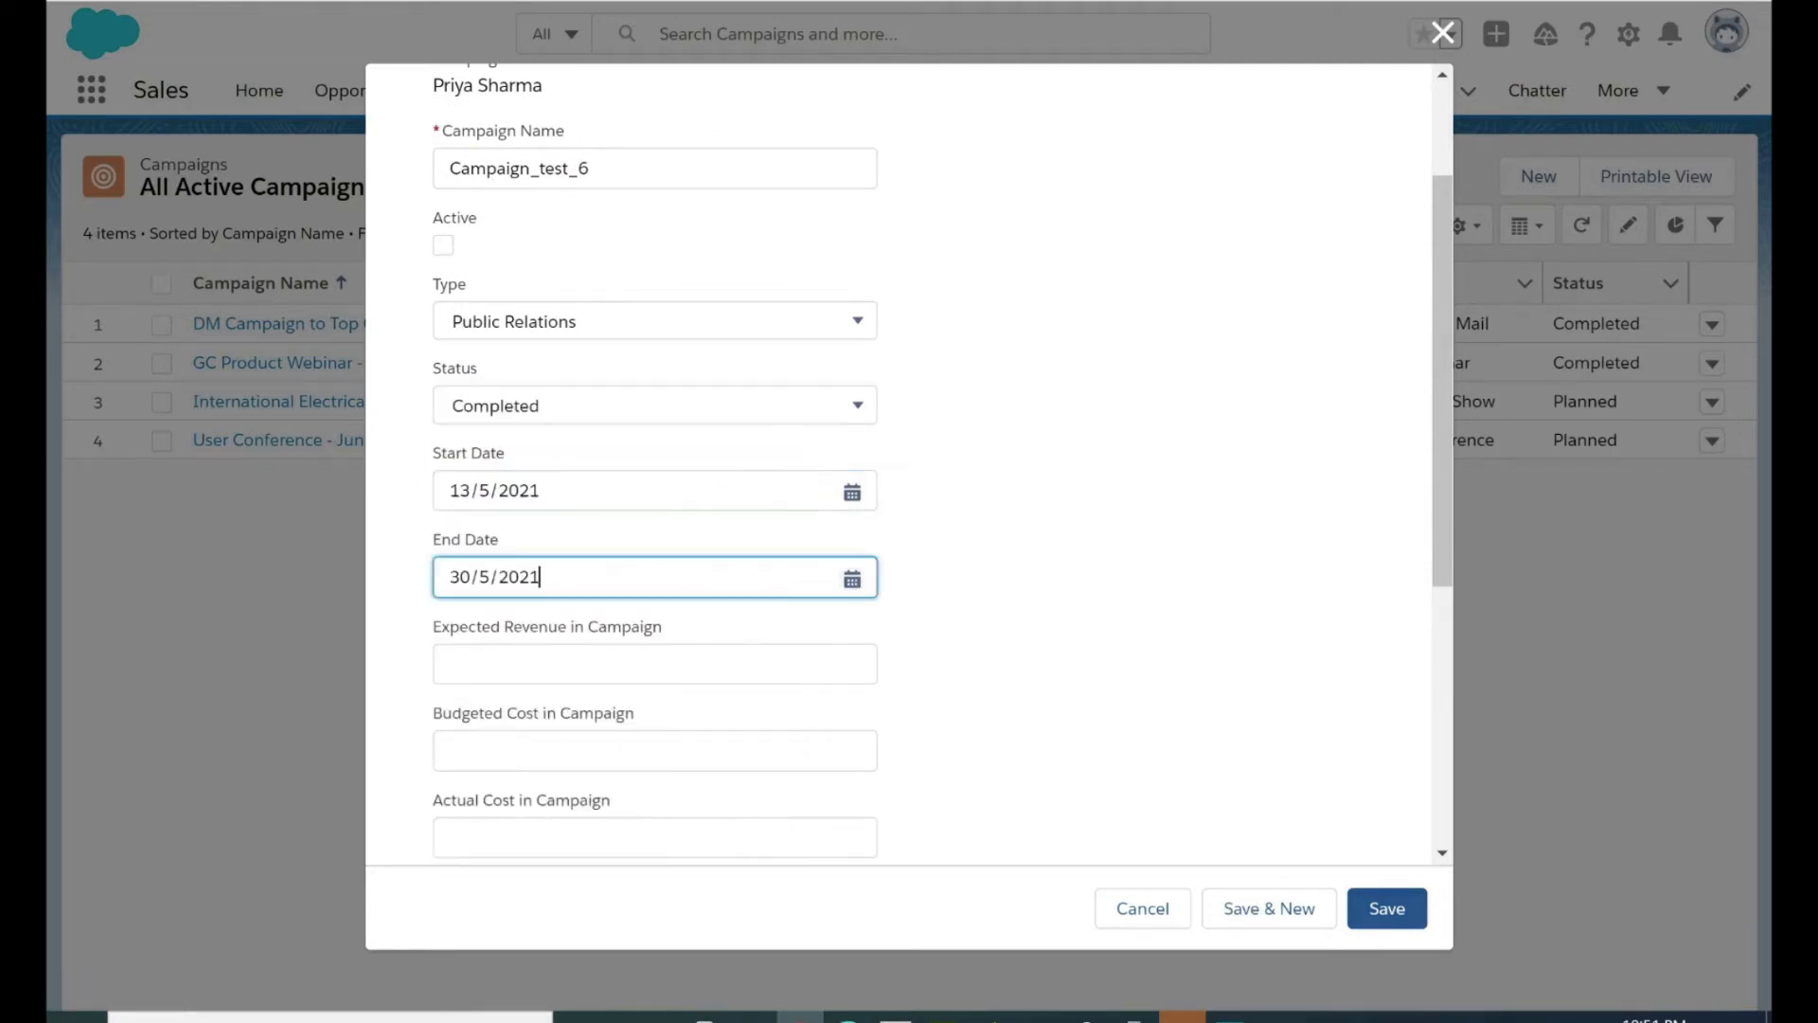
{"action": "scroll", "coordinate": [458, 780], "scroll_direction": "down", "scroll_amount": 2}
{"action": "scroll", "coordinate": [837, 678], "scroll_direction": "down", "scroll_amount": 3}
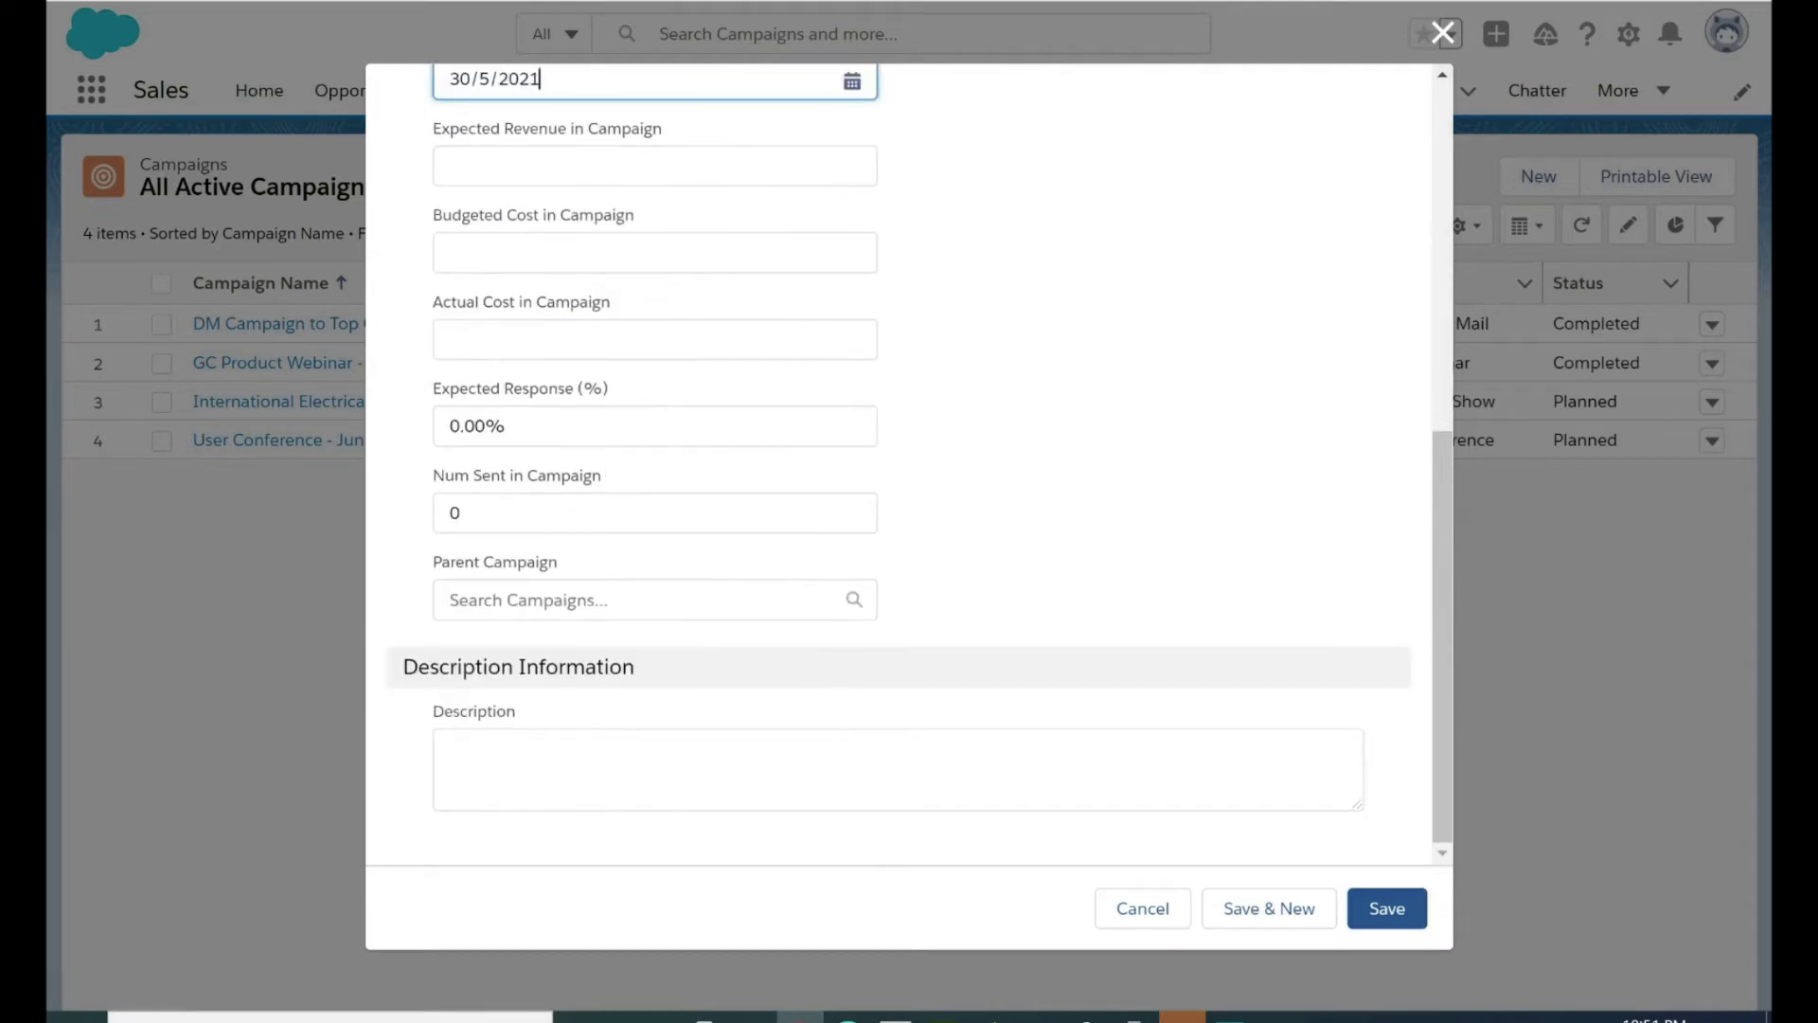
{"action": "left_click", "coordinate": [1386, 909]}
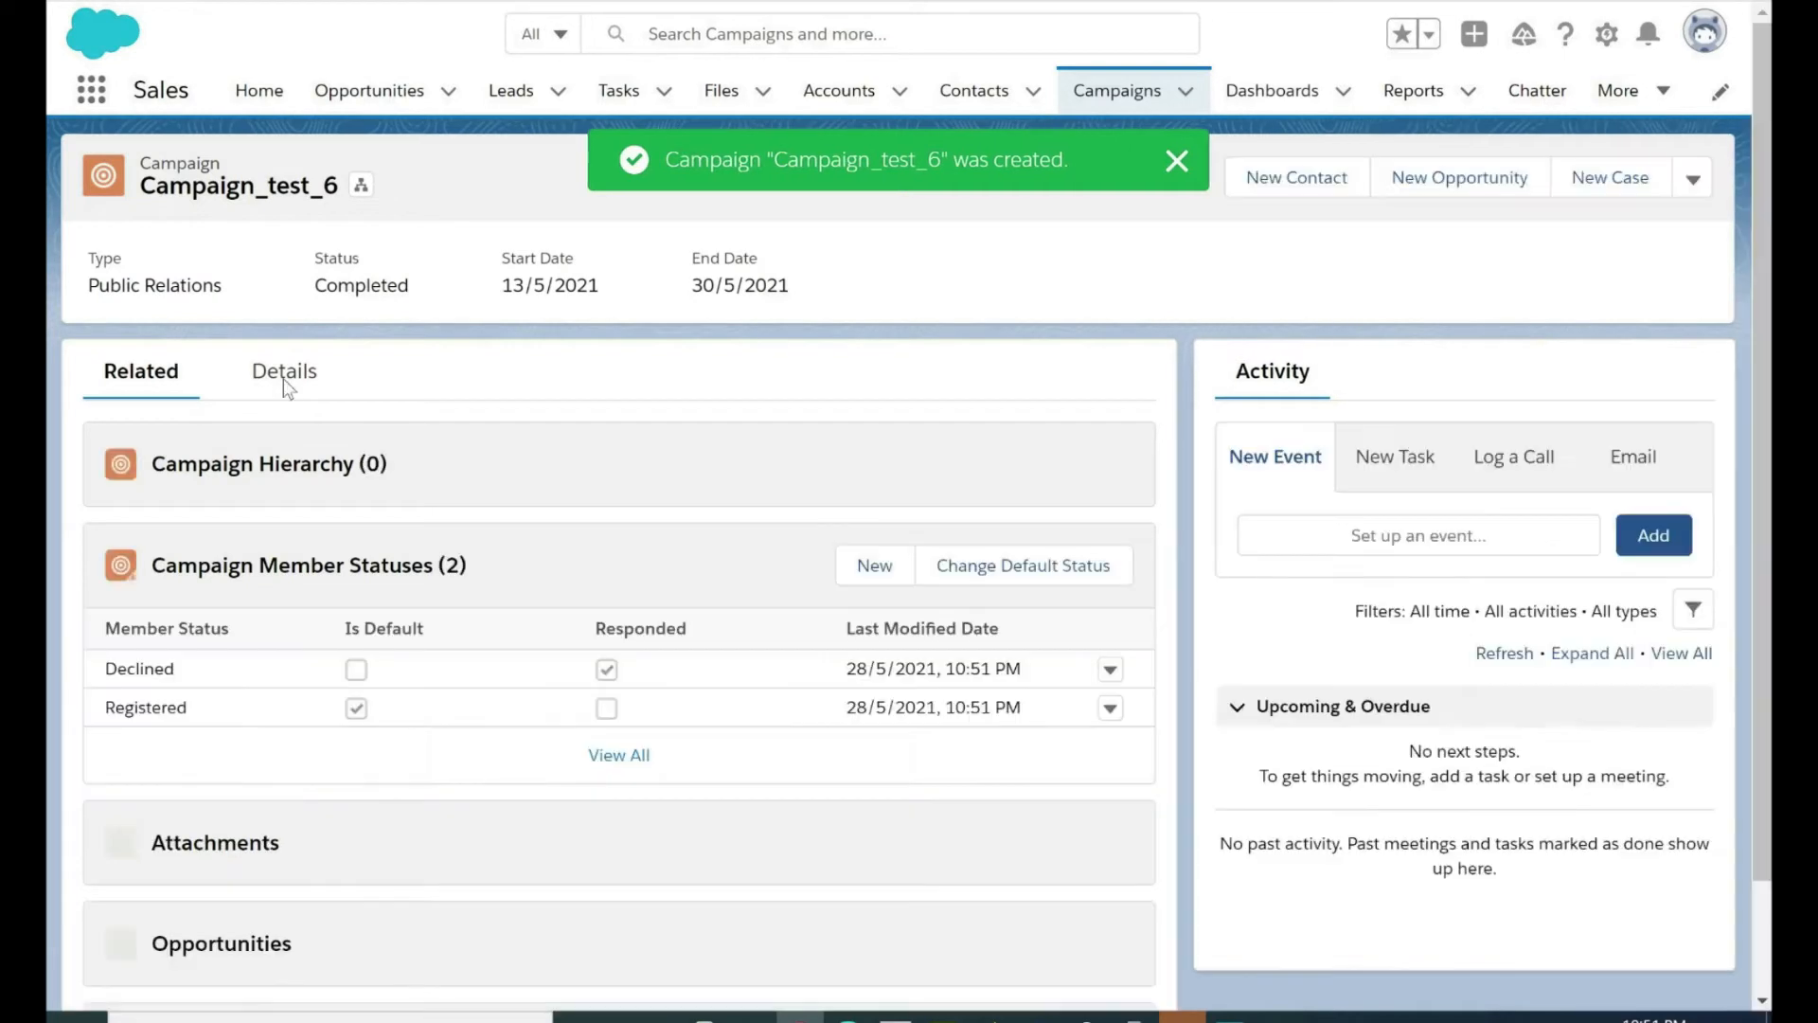
Open the full list of Campaign_test_6's campaign member statuses to check them.
{"action": "scroll", "coordinate": [319, 468], "scroll_direction": "down", "scroll_amount": 2}
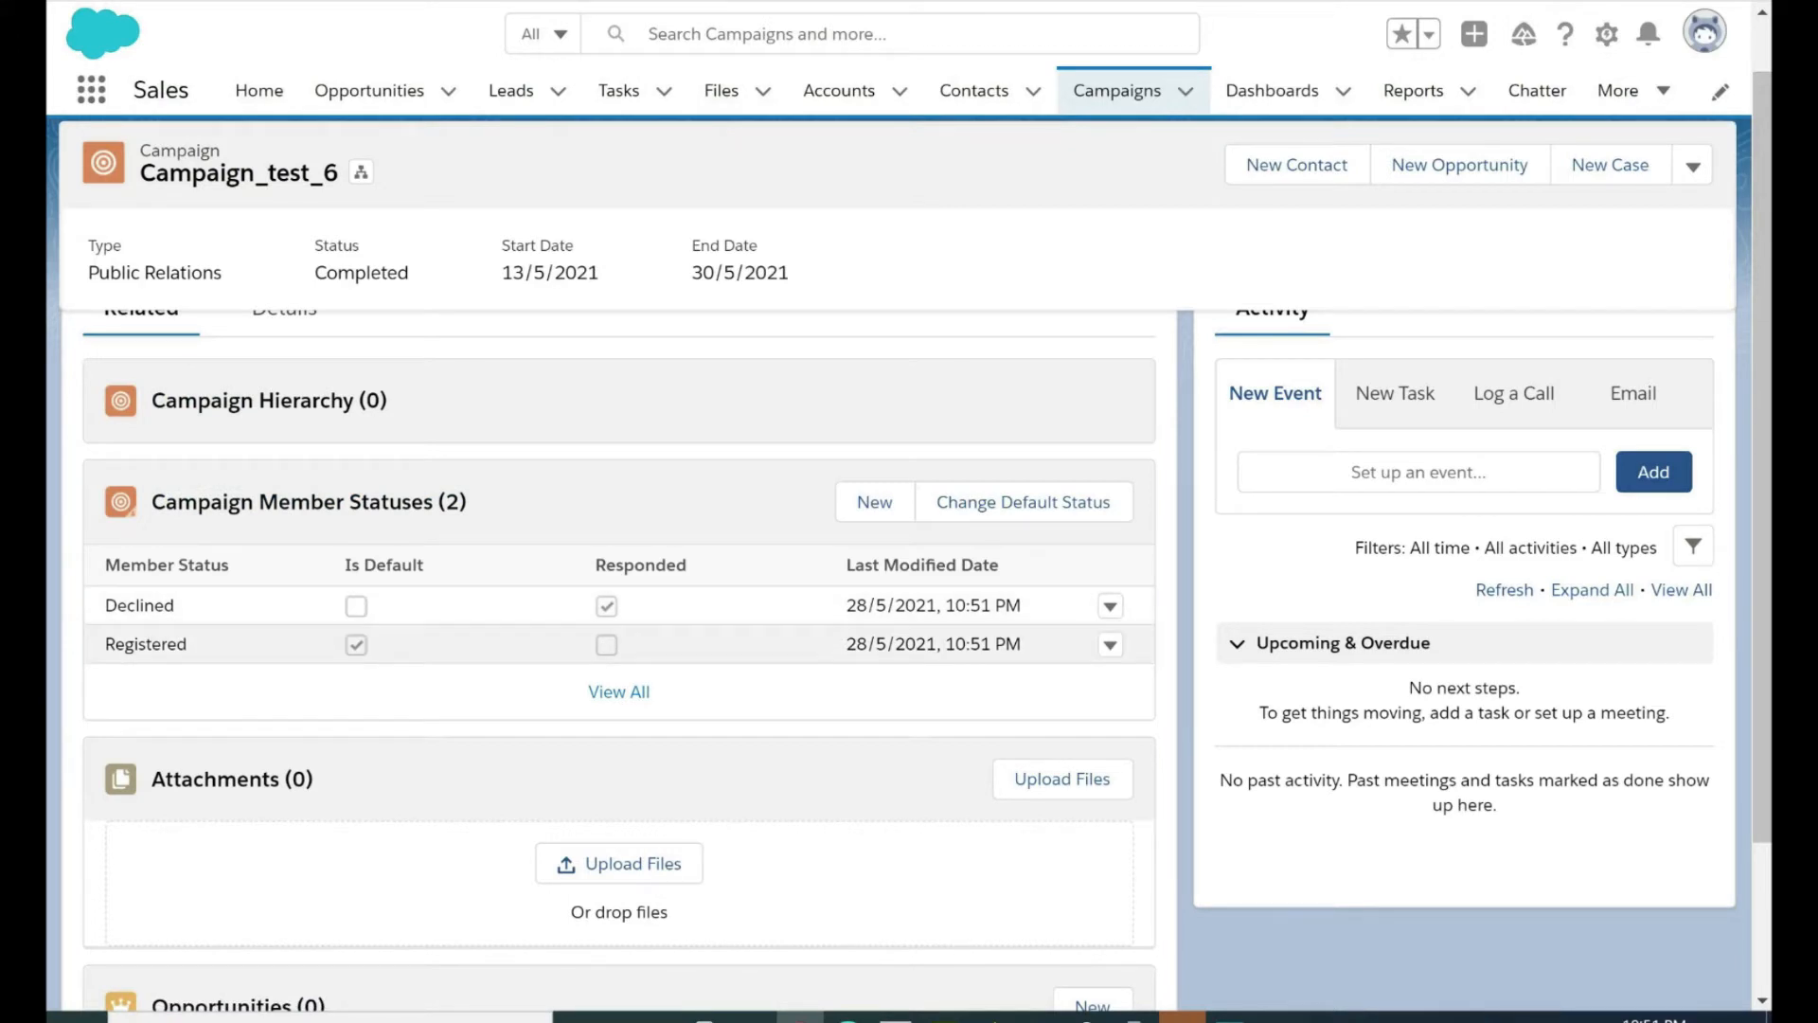
{"action": "left_click", "coordinate": [619, 692]}
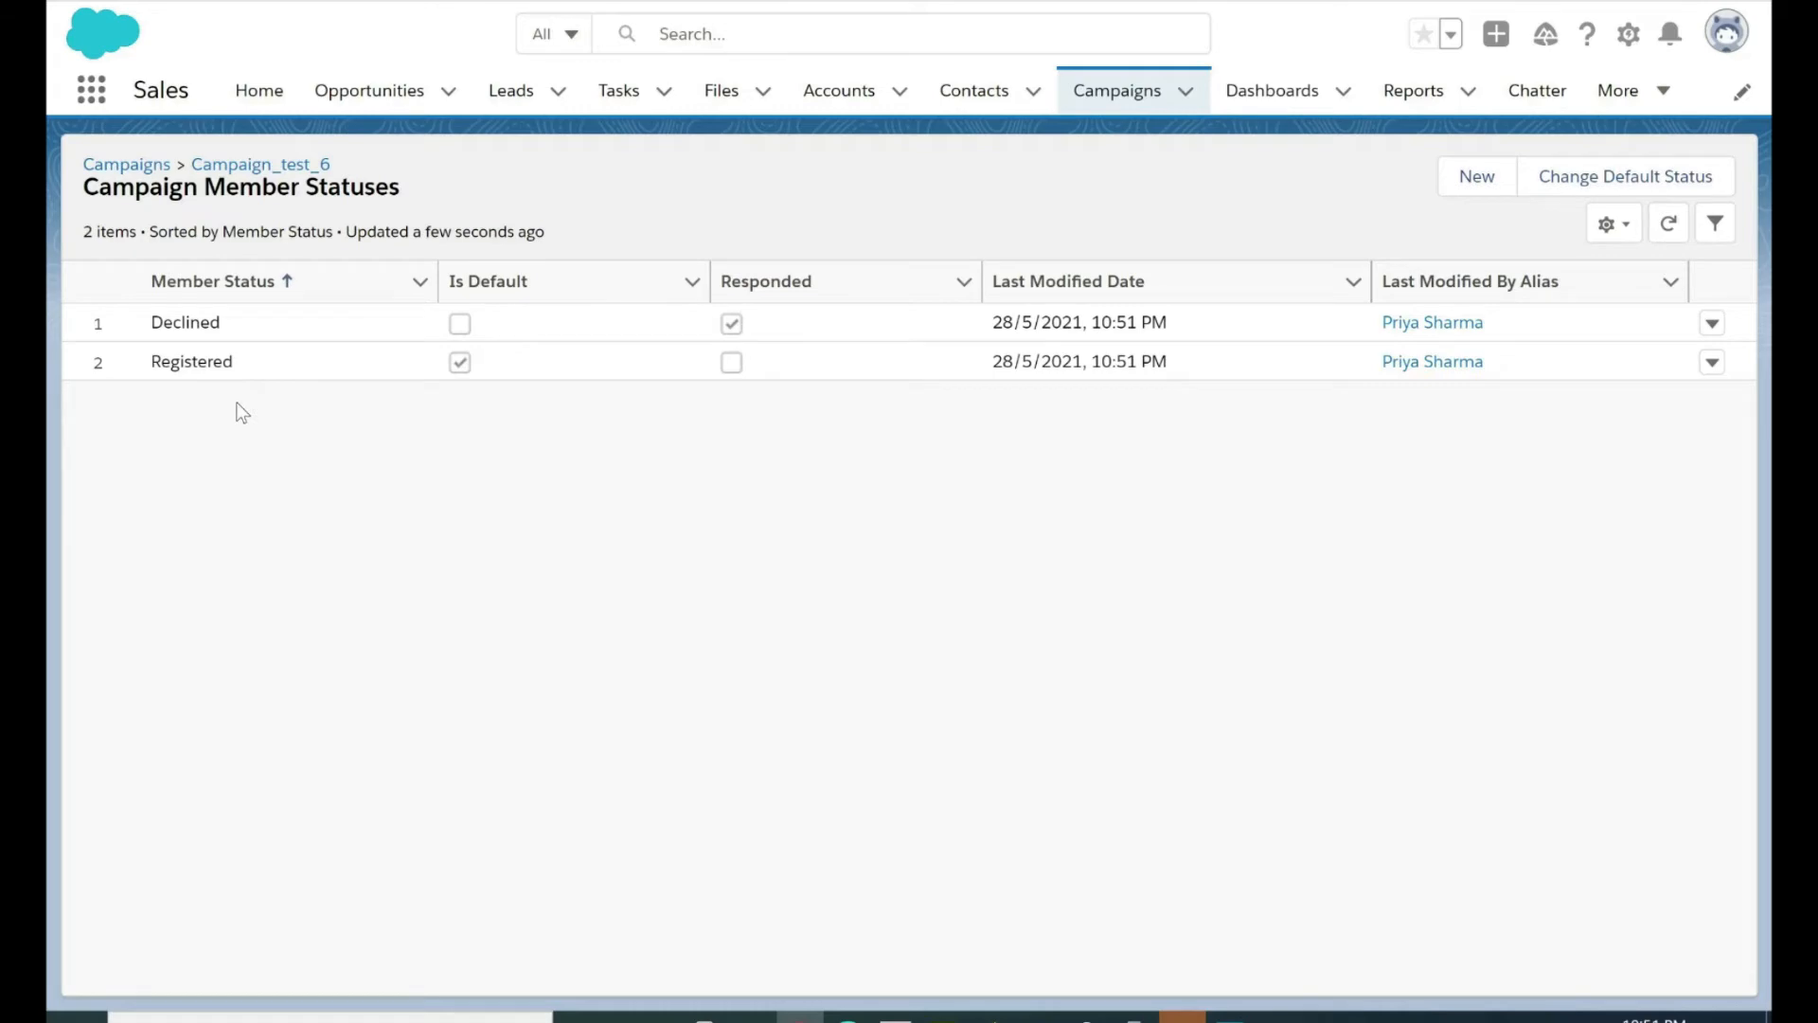
Switch to the PowerPoint presentation and review the Challenge 4 (Record Triggered Flow) task and the slide after it.
{"action": "left_click", "coordinate": [1087, 1019]}
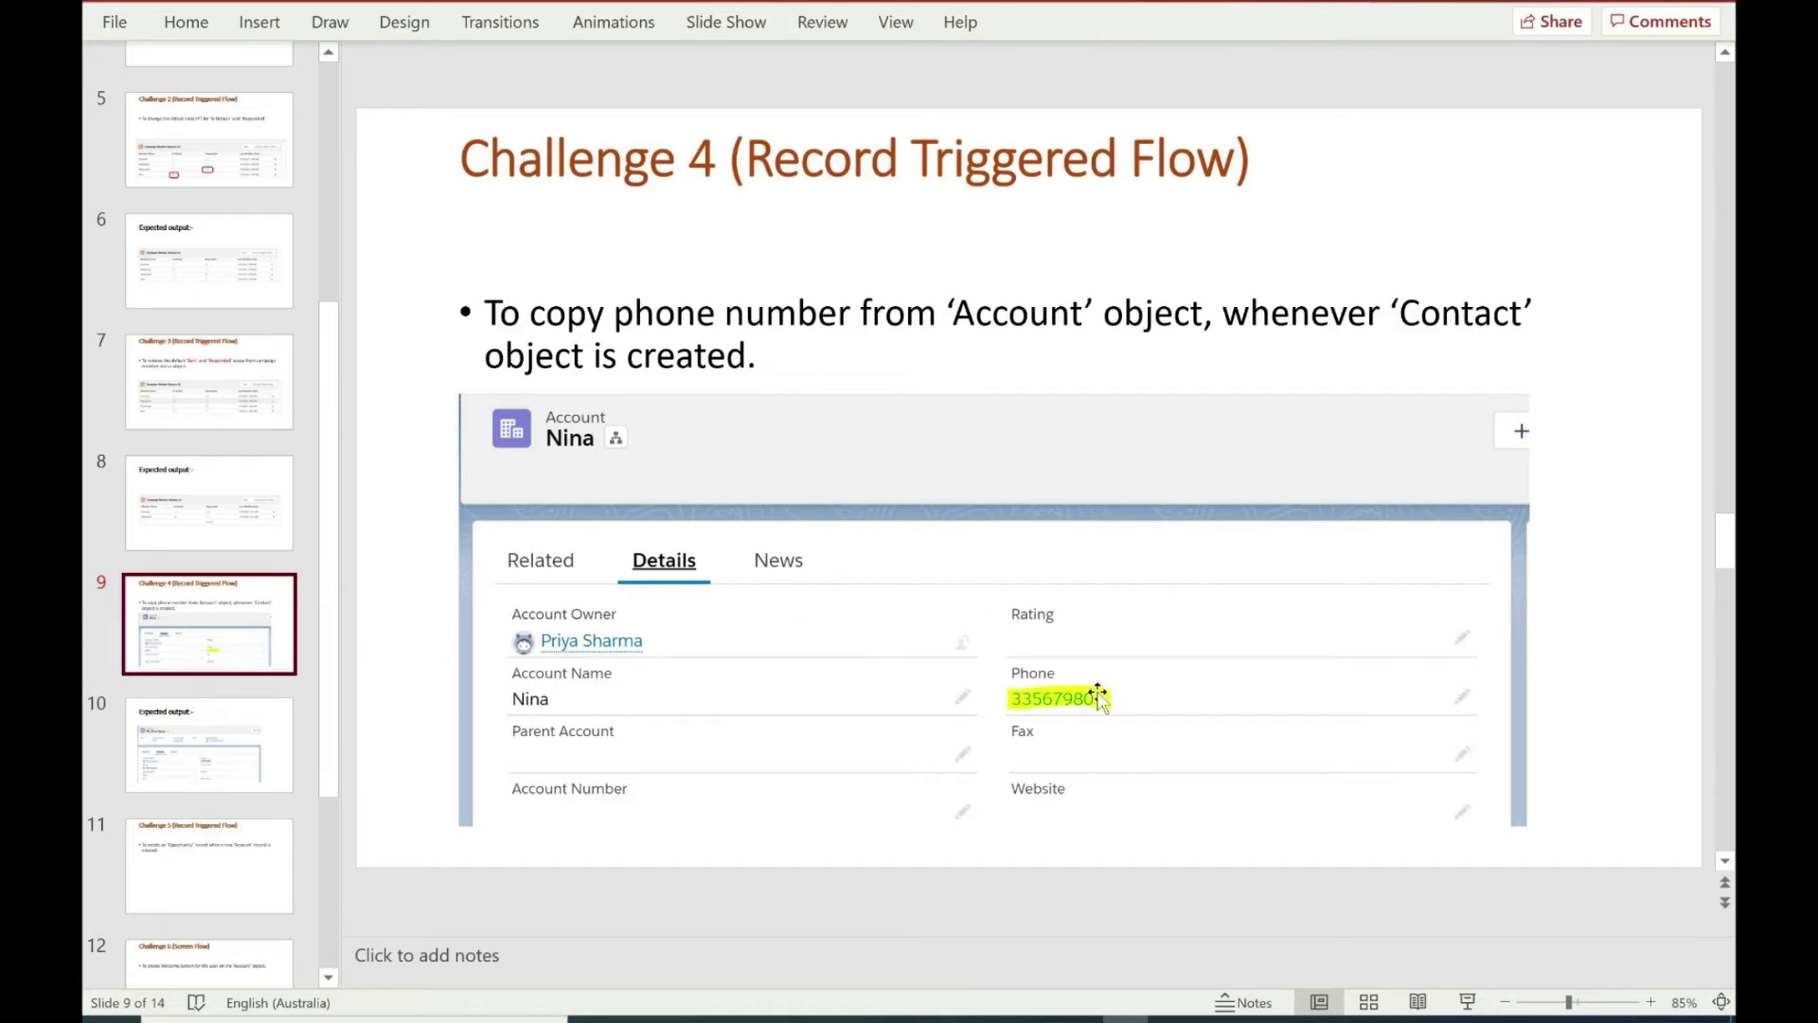
{"action": "key", "text": "Page_Down"}
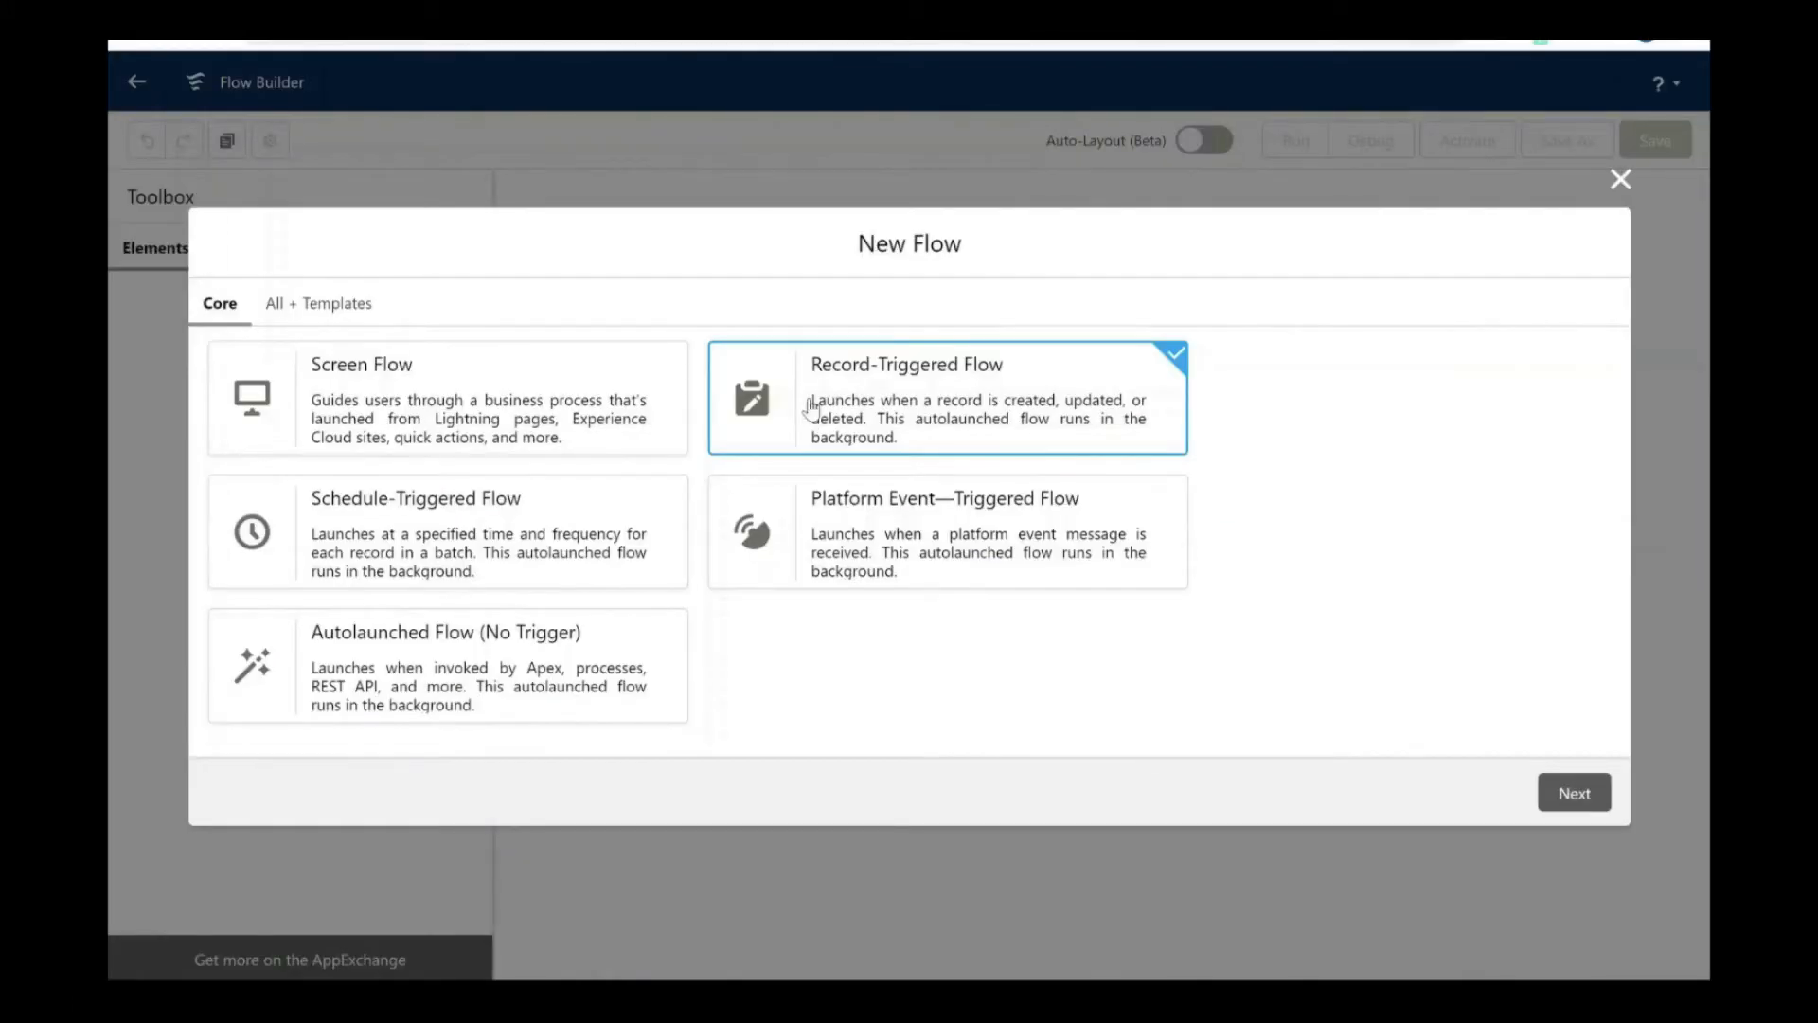
Create a new record-triggered flow on the Contact object with condition requirements set to None.
{"action": "left_click", "coordinate": [1576, 800]}
{"action": "left_click", "coordinate": [748, 576]}
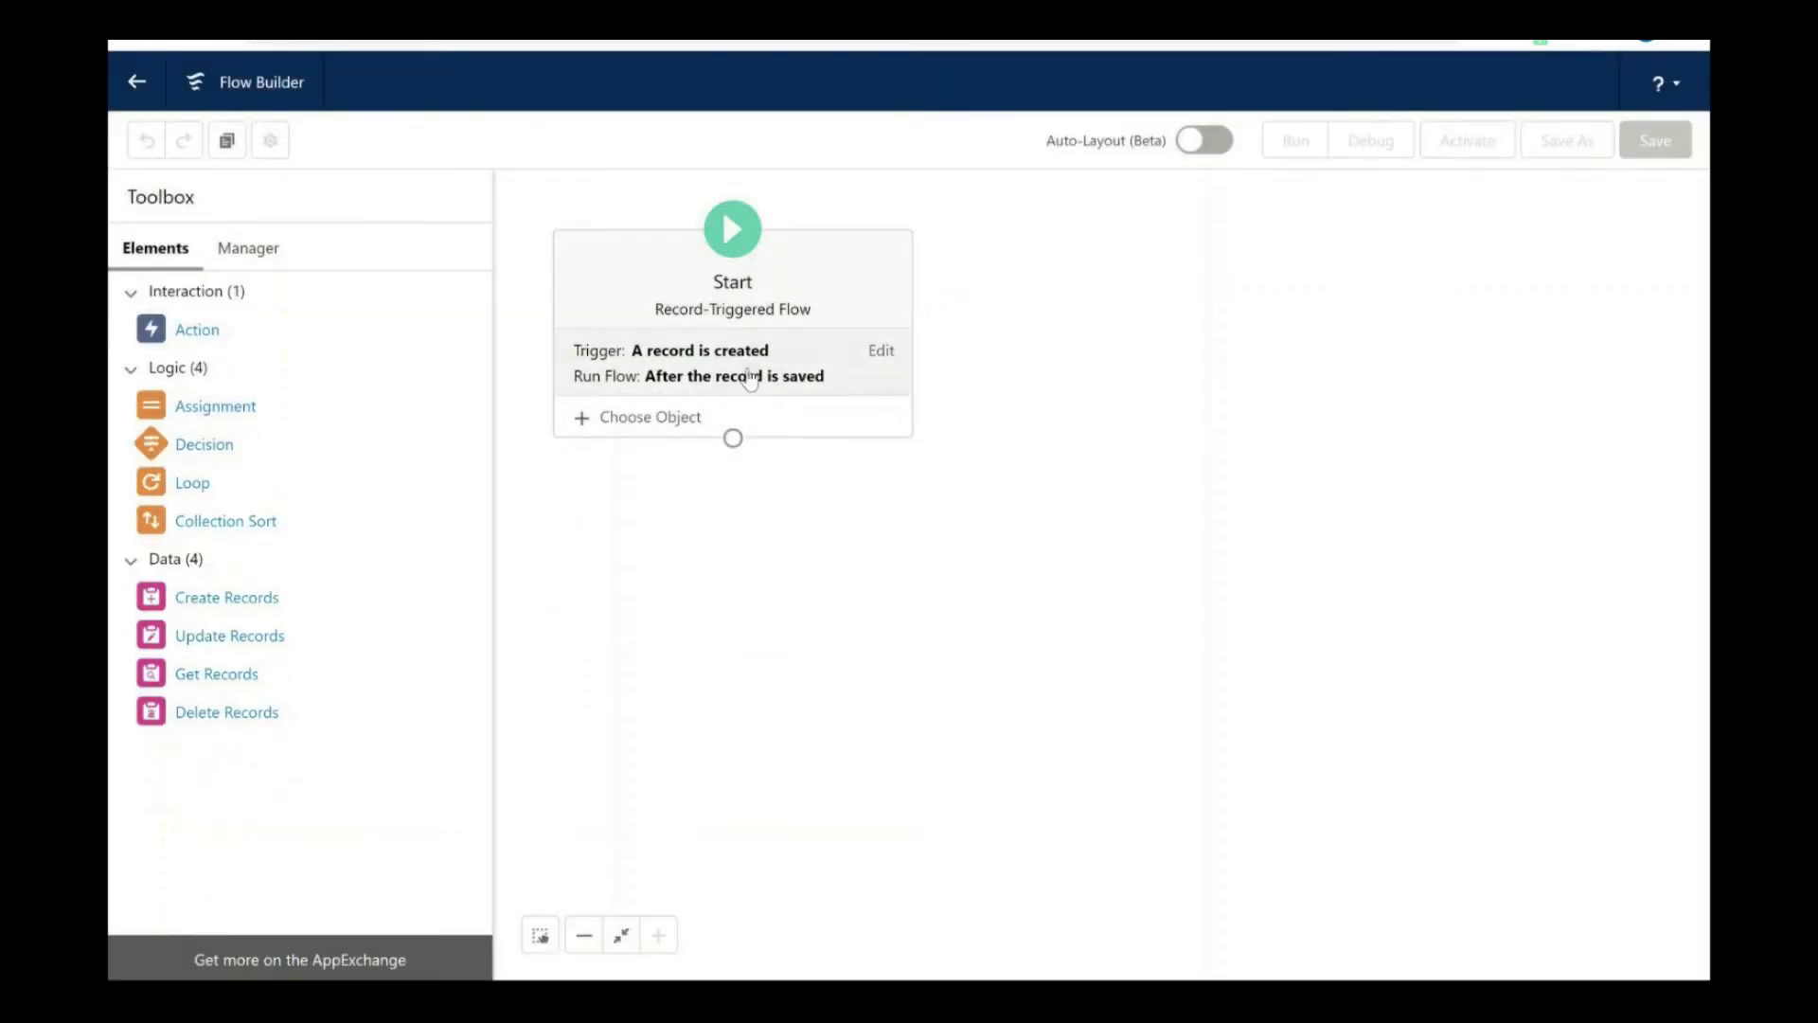
{"action": "left_click", "coordinate": [678, 414]}
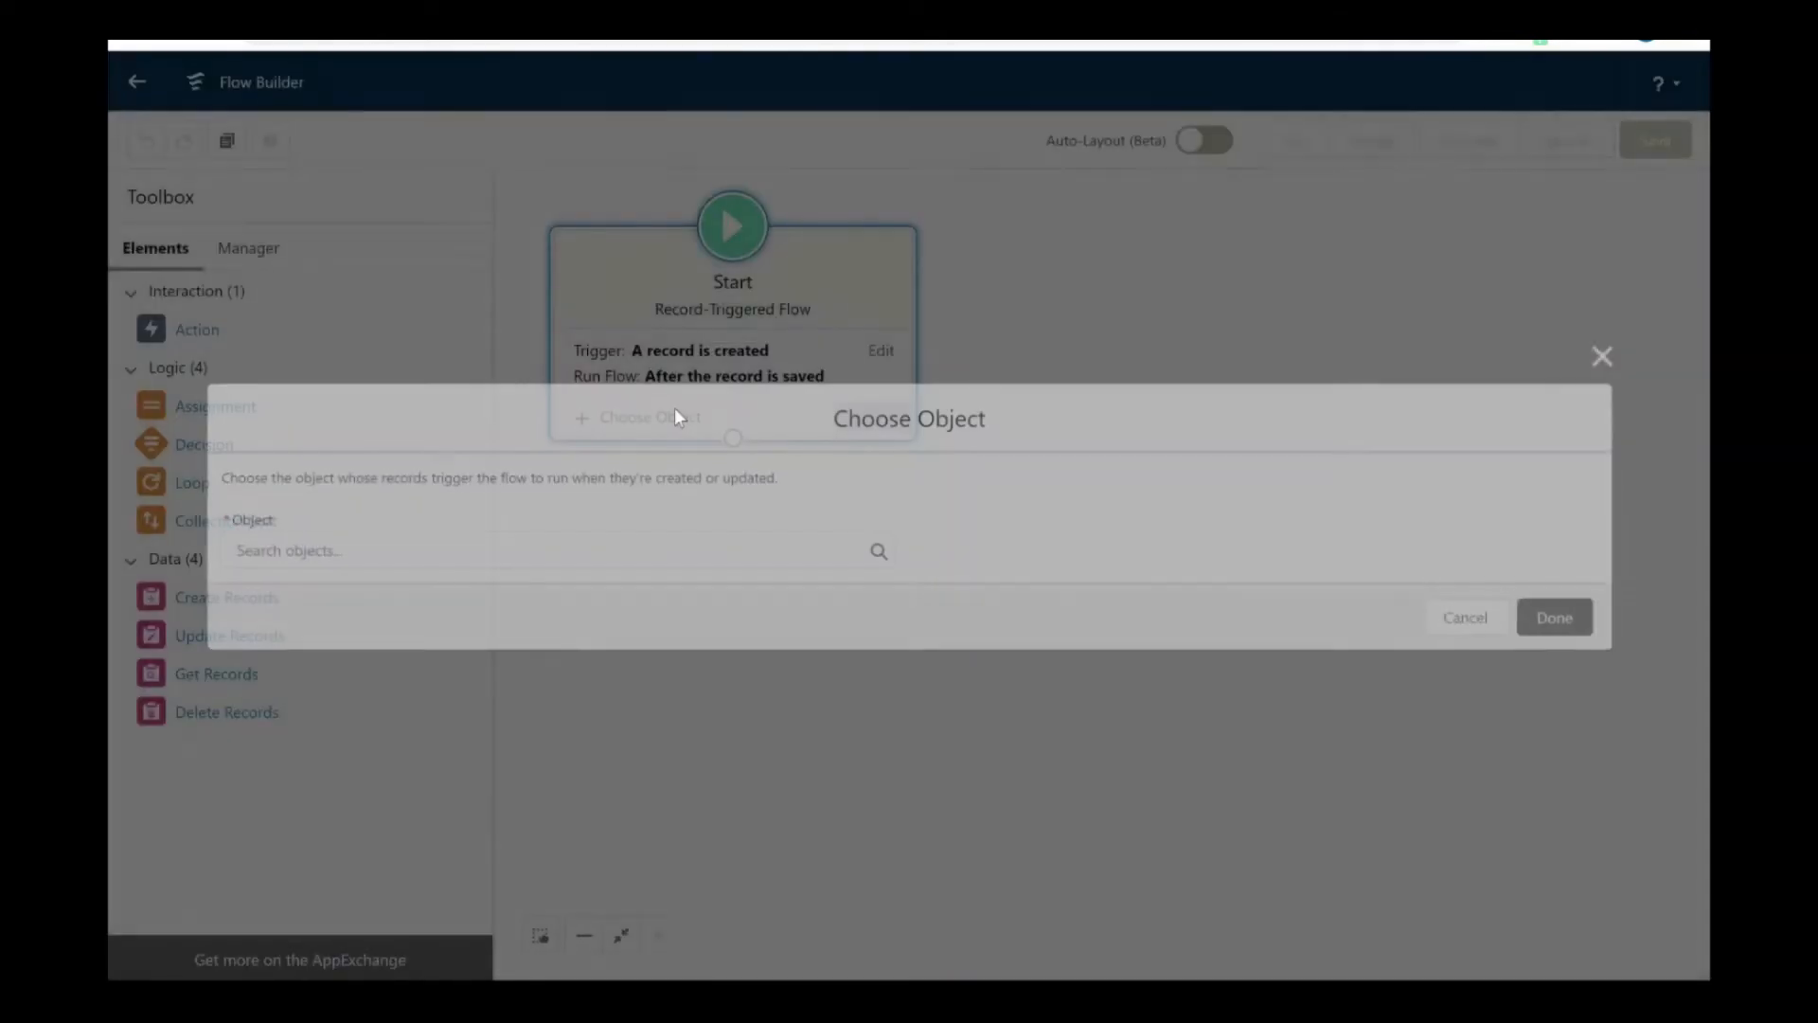
{"action": "type", "text": "contact"}
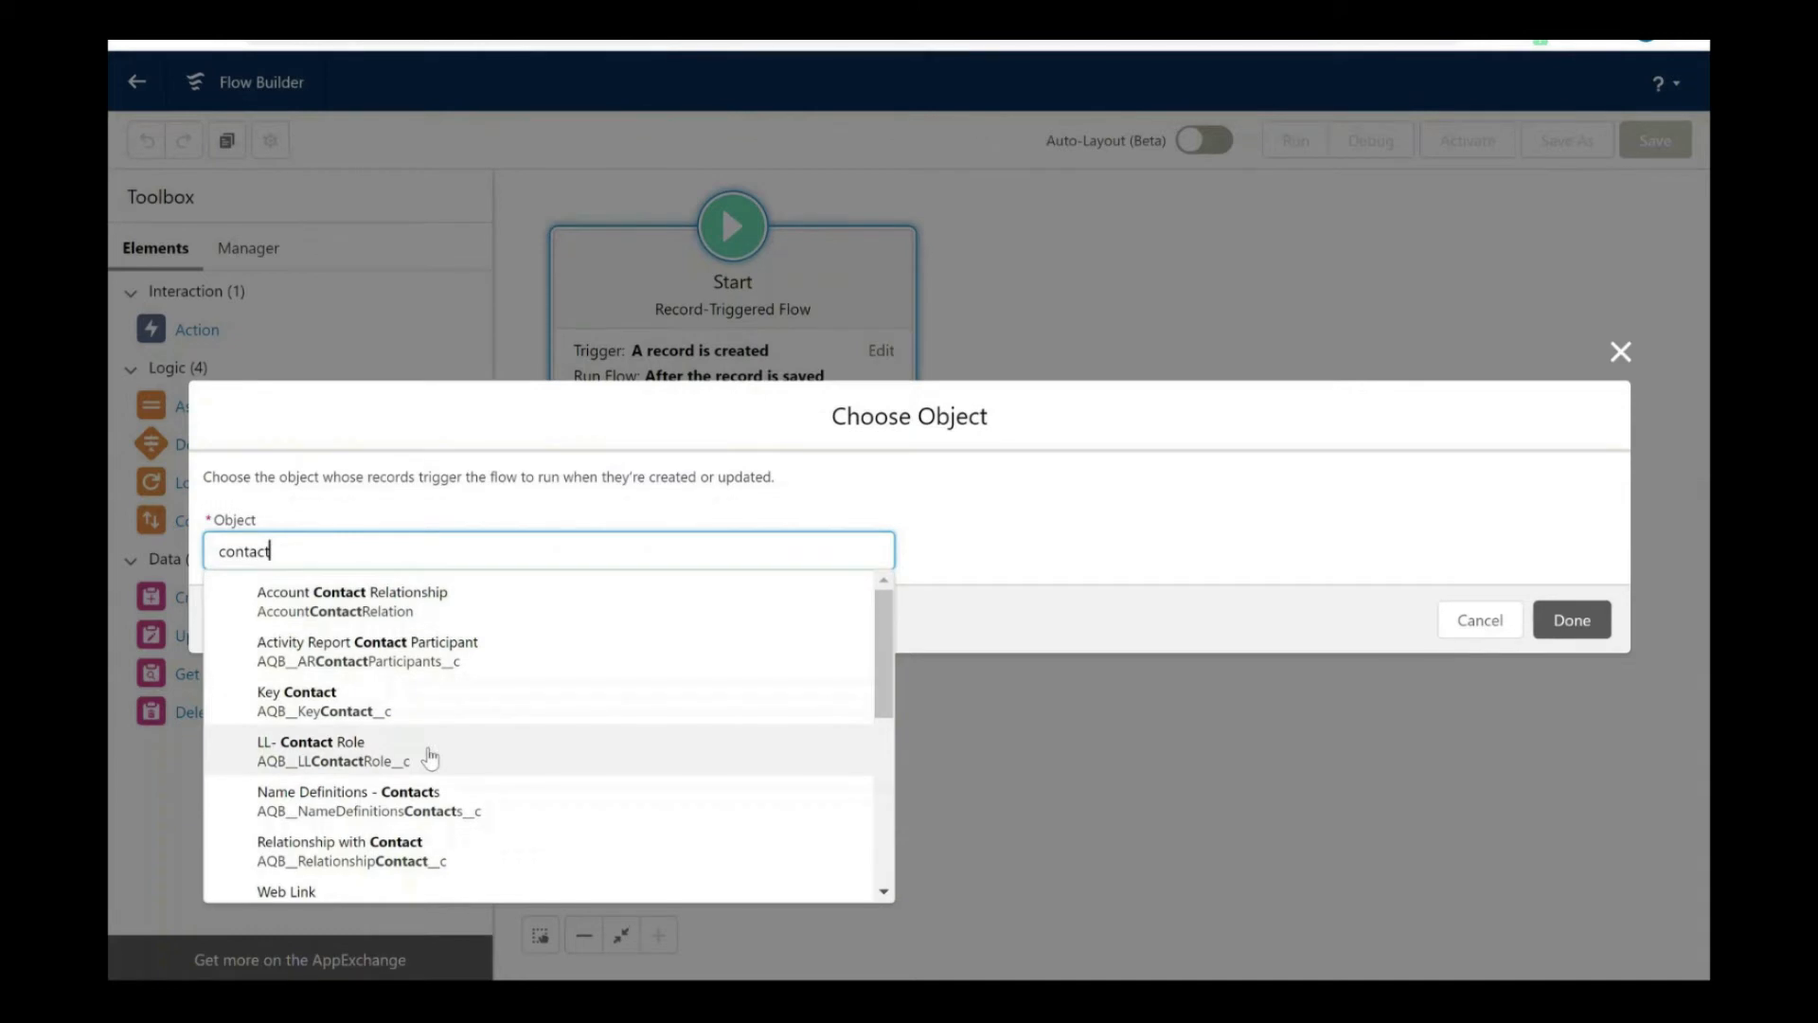
{"action": "scroll", "coordinate": [426, 758], "scroll_direction": "down", "scroll_amount": 3}
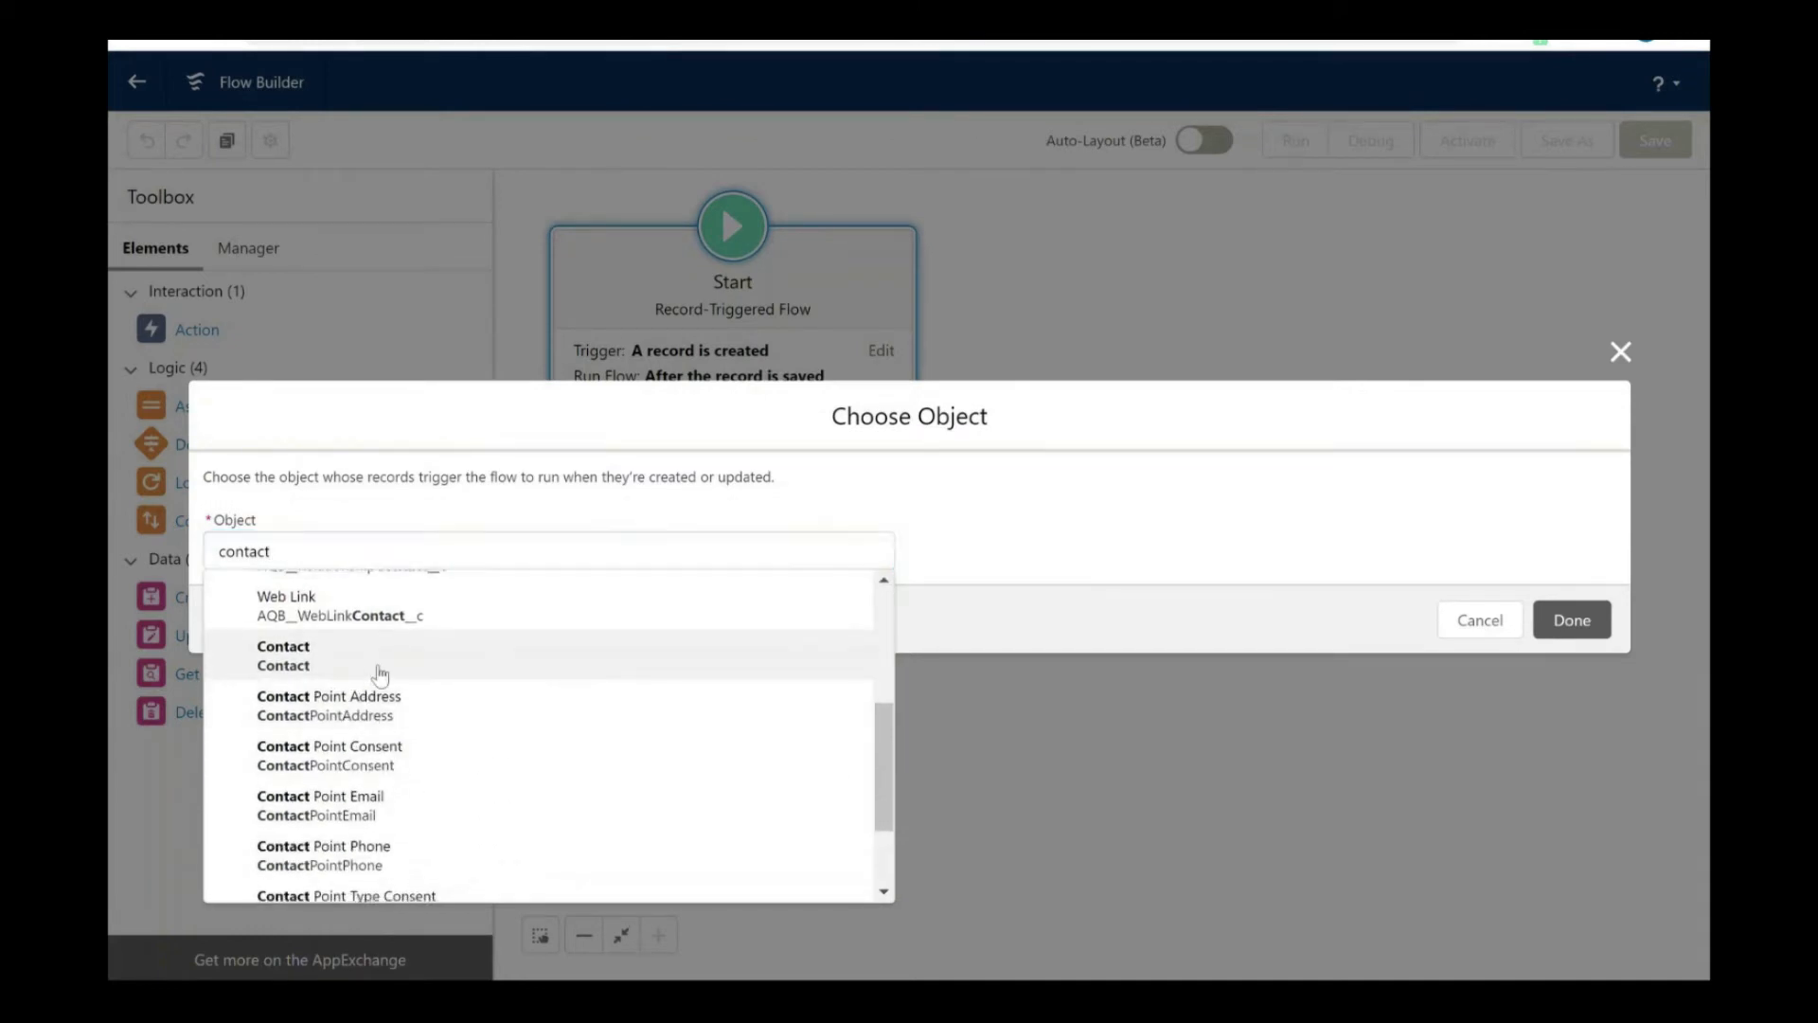
{"action": "left_click", "coordinate": [377, 668]}
{"action": "left_click", "coordinate": [428, 526]}
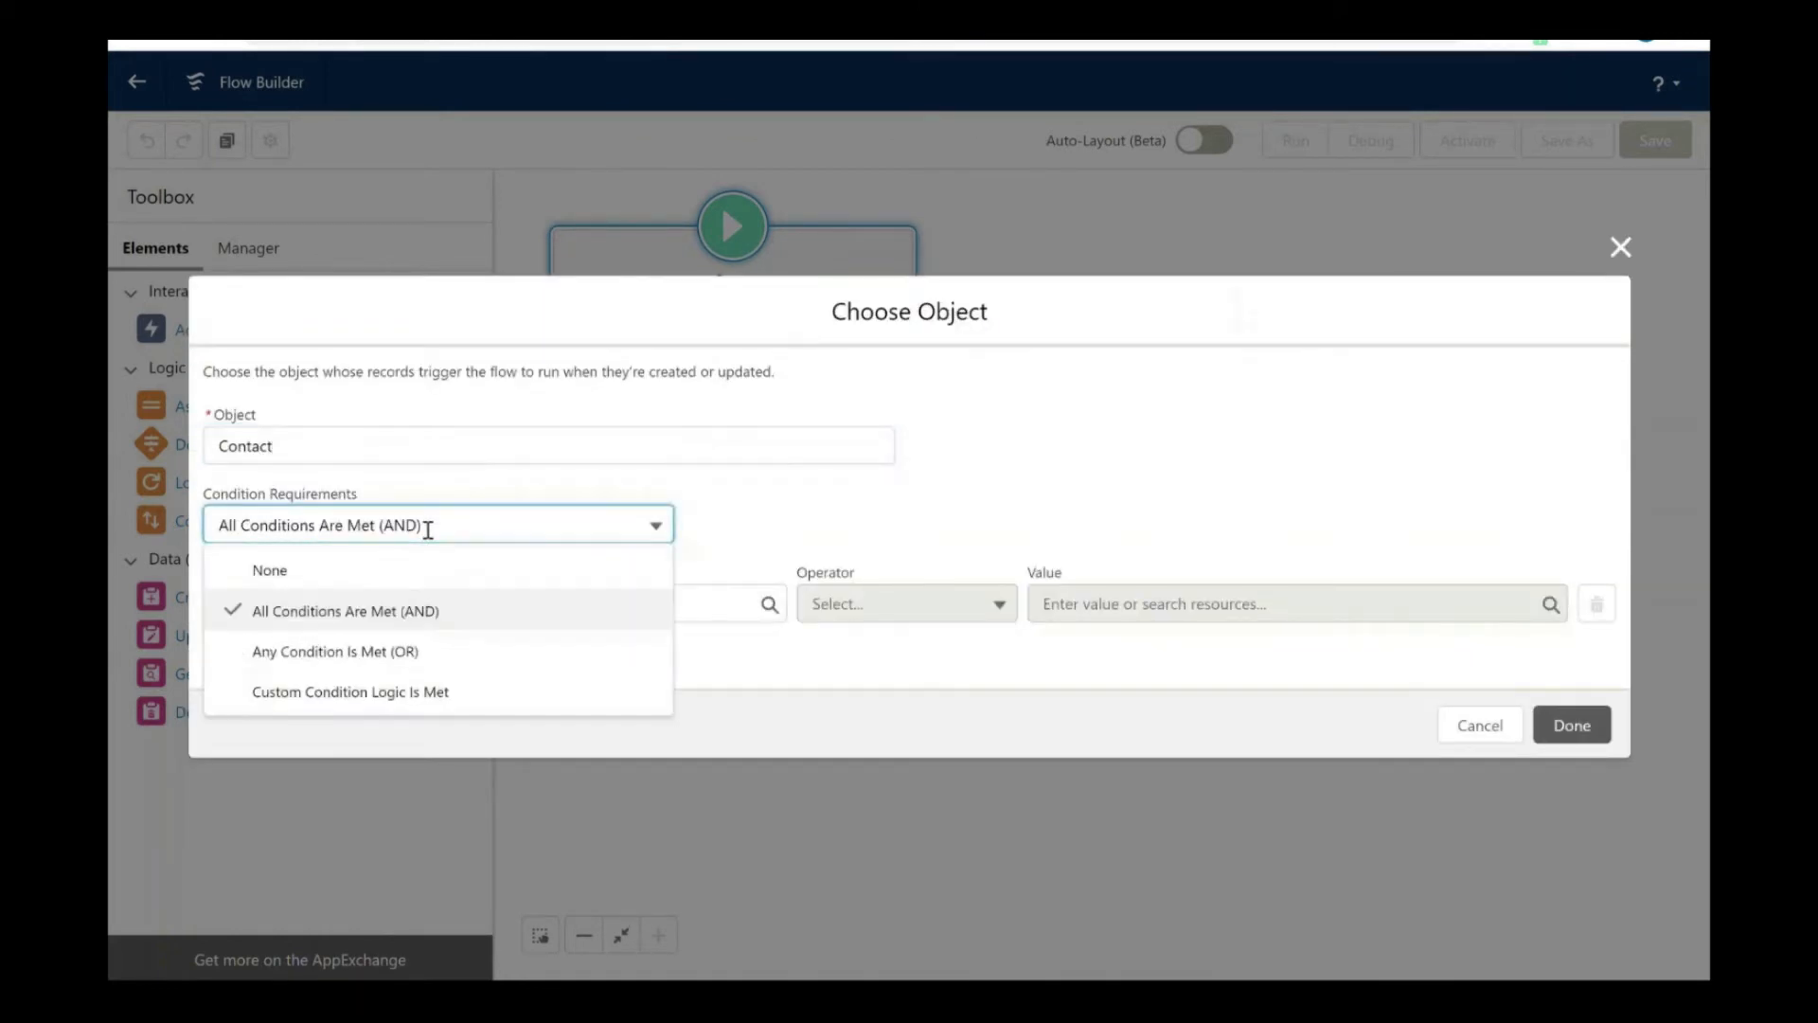
{"action": "left_click", "coordinate": [367, 571]}
{"action": "left_click", "coordinate": [1573, 660]}
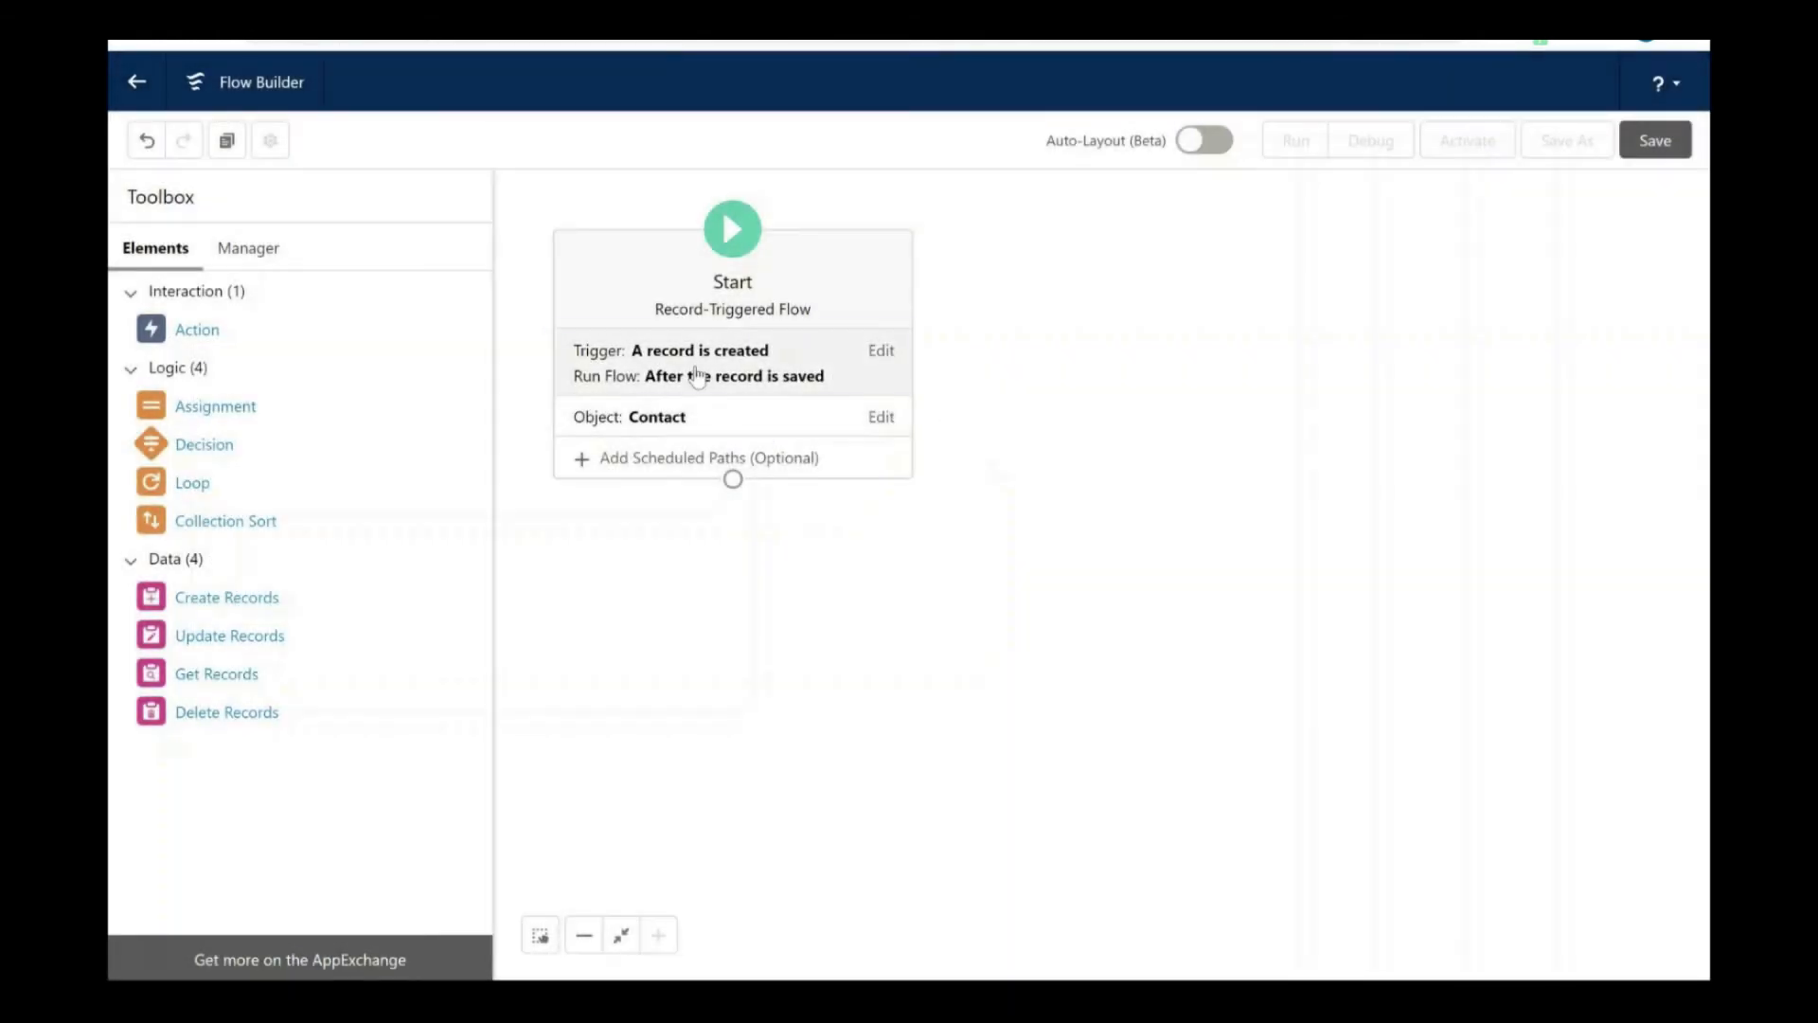
Configure the flow's trigger to run before the record is saved.
{"action": "left_click", "coordinate": [697, 375]}
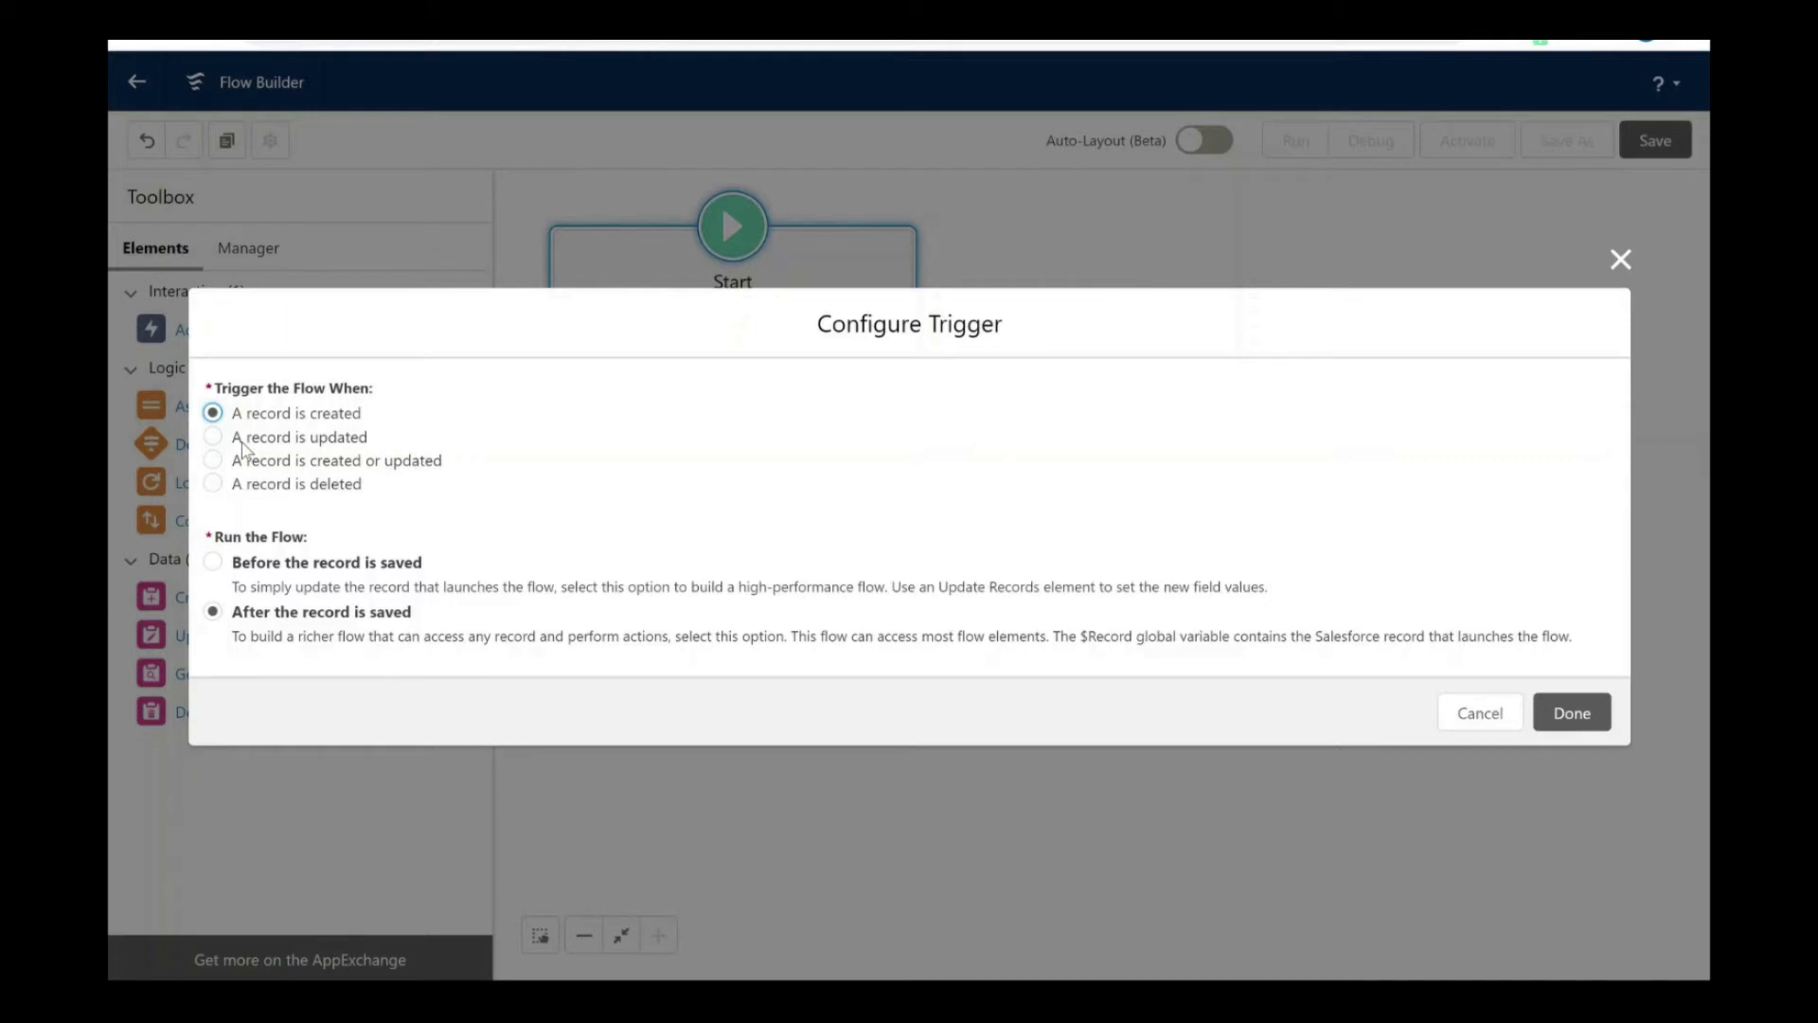
{"action": "left_click", "coordinate": [214, 563]}
{"action": "left_click", "coordinate": [1572, 719]}
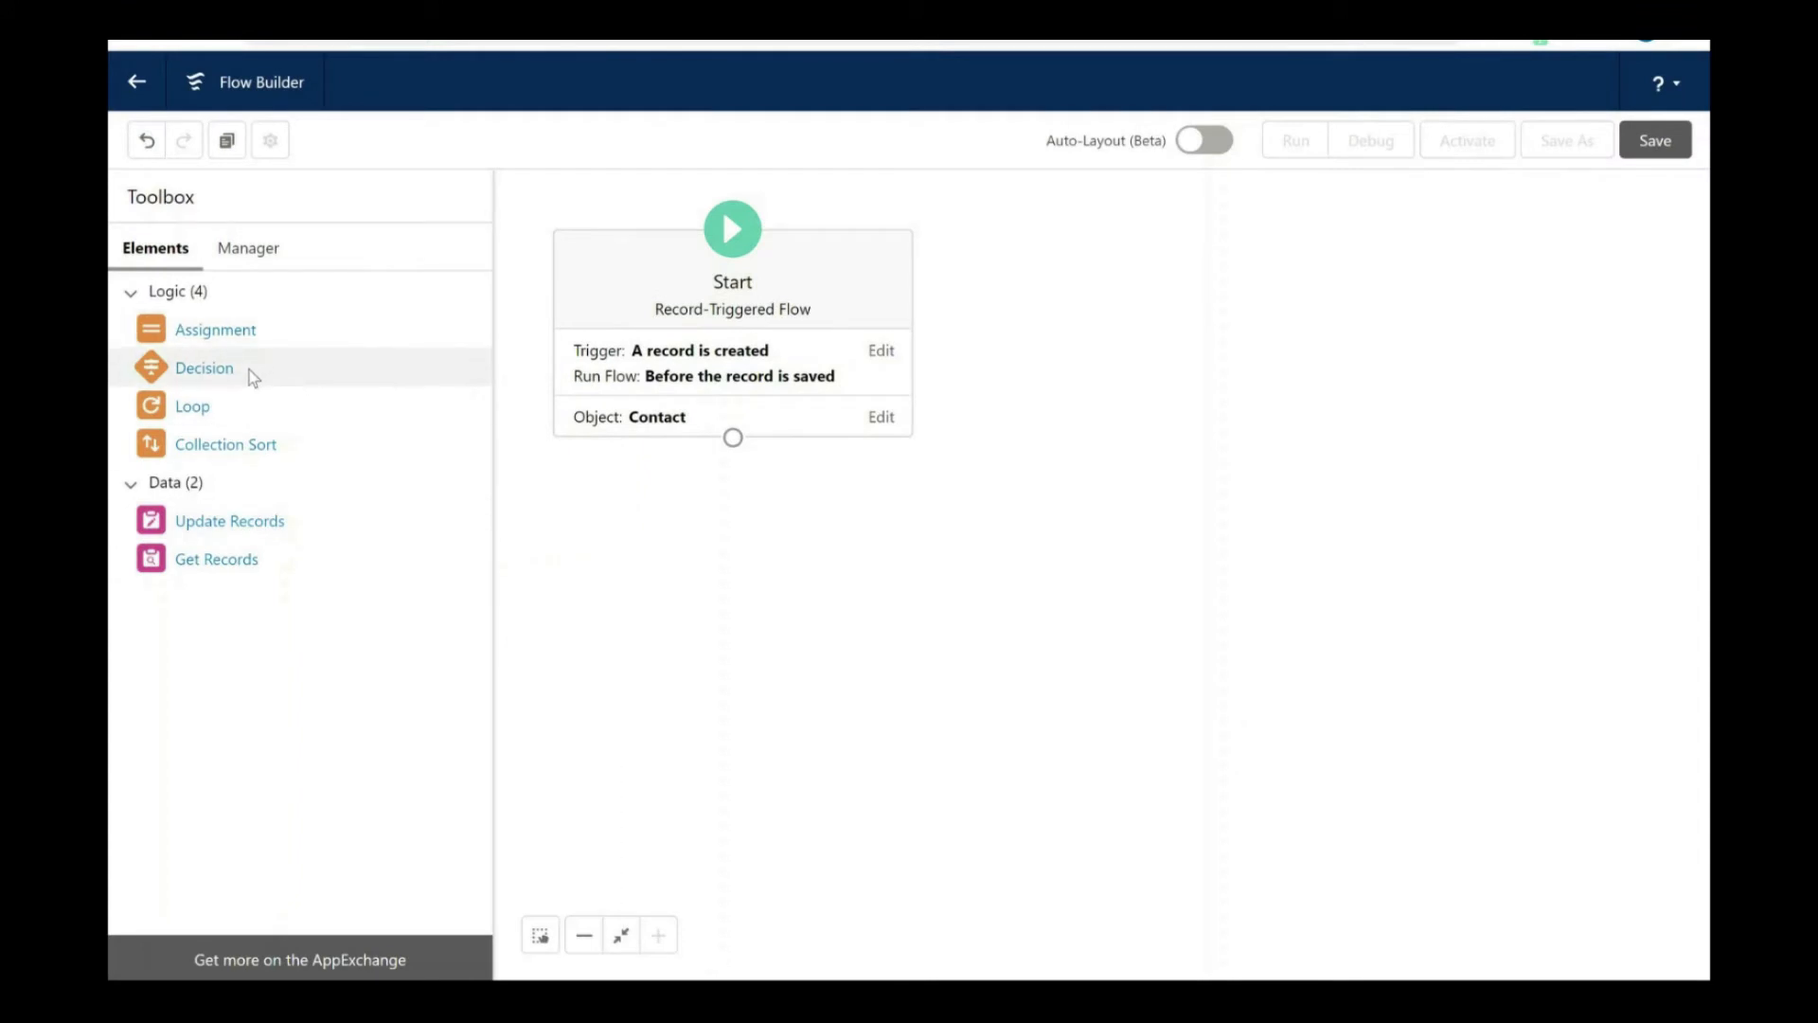
Add a Decision element below the Start element and label it Accountpopulated.
{"action": "left_click_drag", "start_coordinate": [254, 377], "coordinate": [725, 559]}
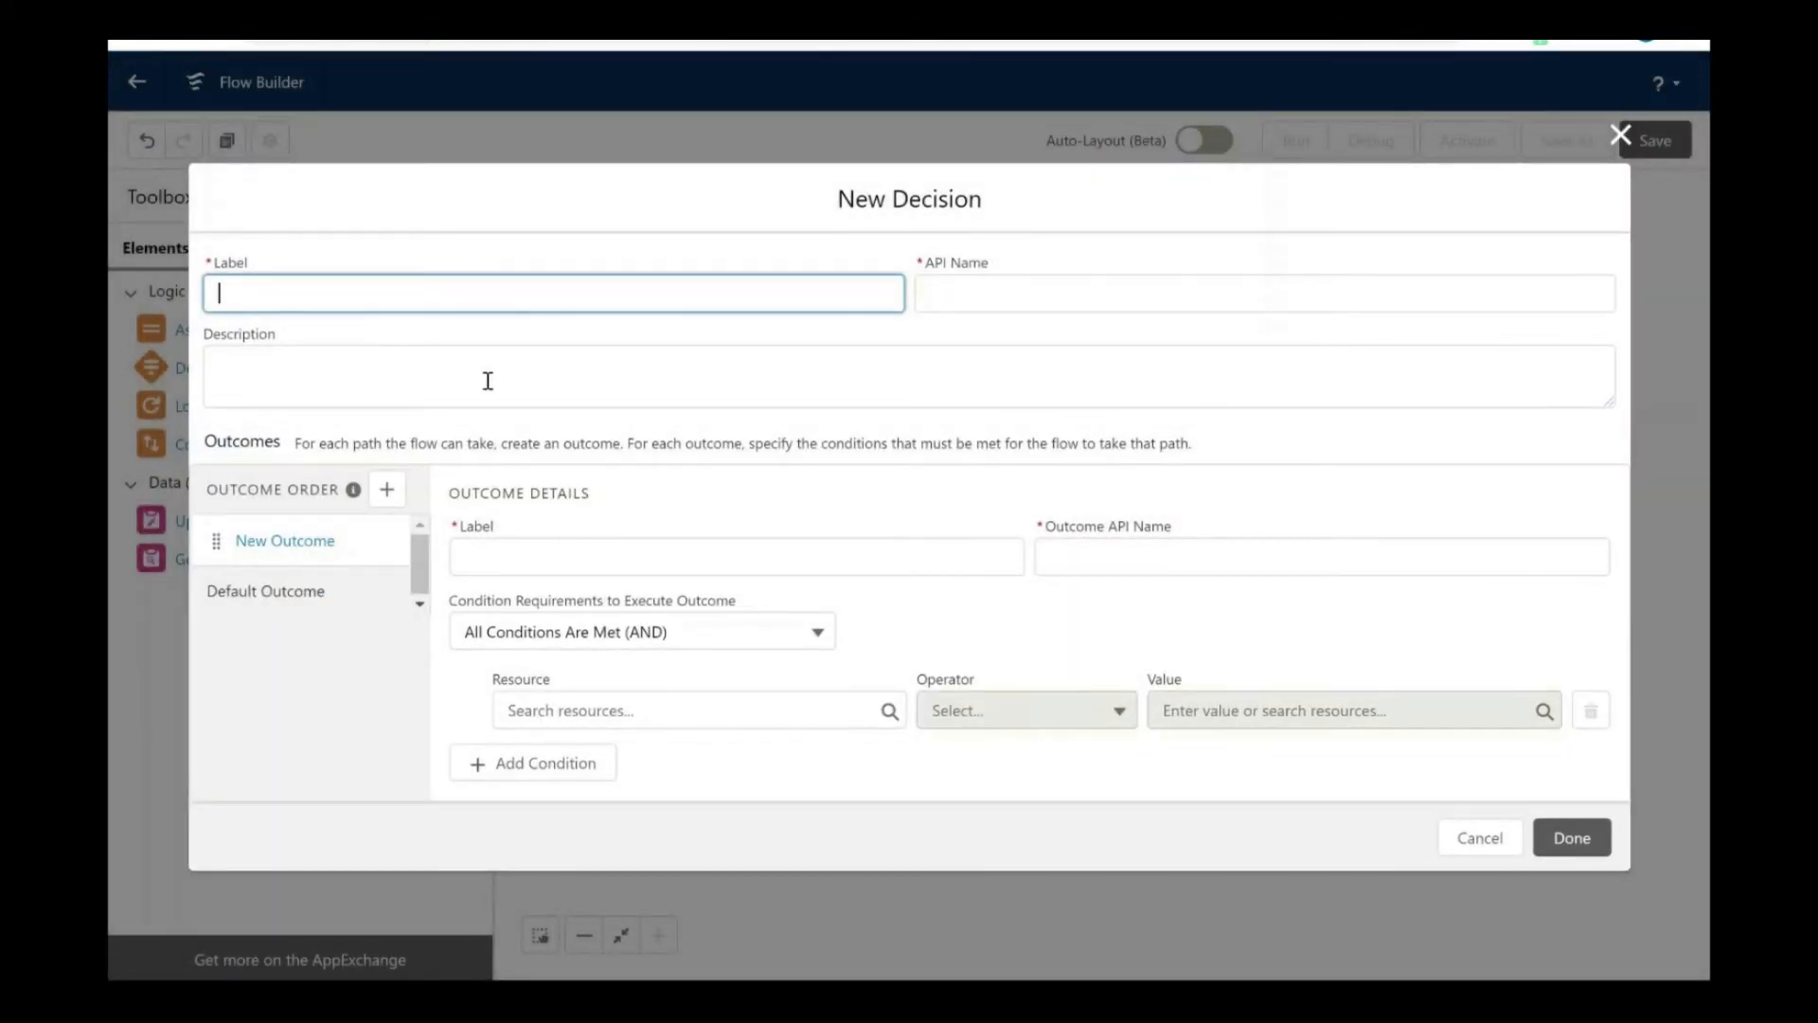
{"action": "type", "text": "a"}
{"action": "key", "text": "BackSpace"}
{"action": "type", "text": "Accountpopulated"}
{"action": "left_click", "coordinate": [716, 485]}
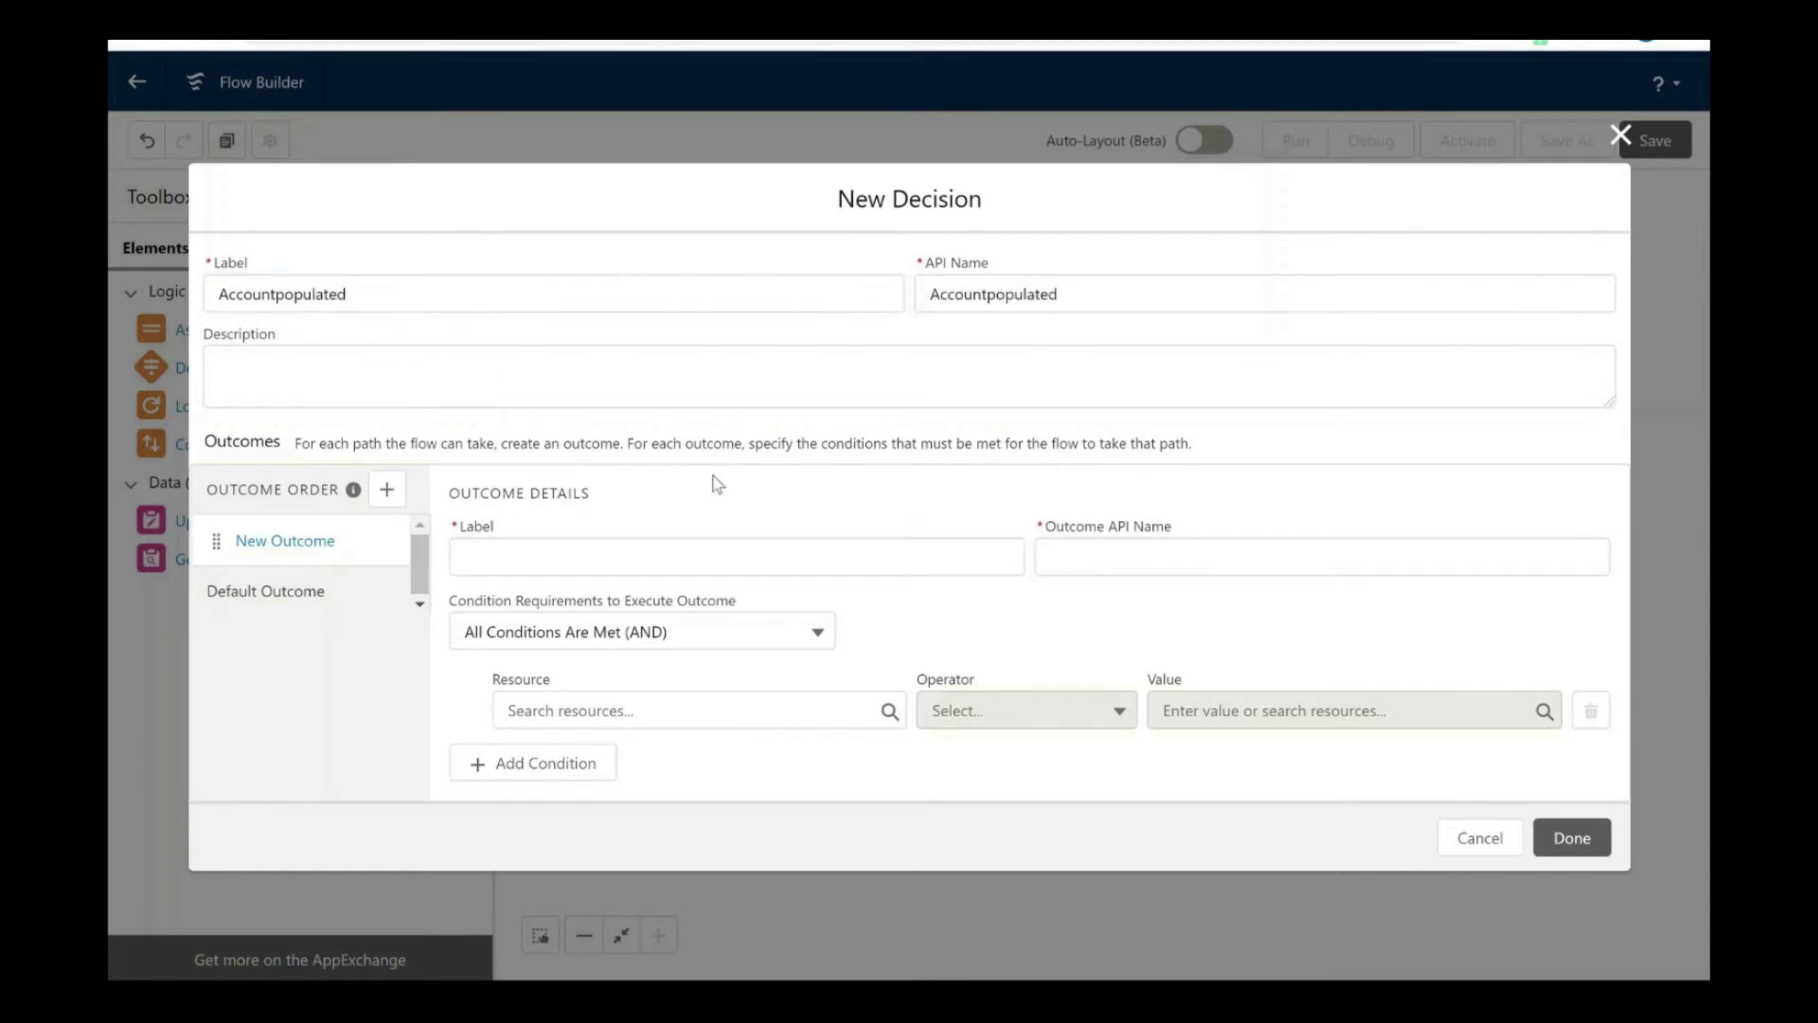
Label the decision's outcome id_account and keep its condition requirement as All Conditions Are Met (AND).
{"action": "left_click", "coordinate": [702, 558]}
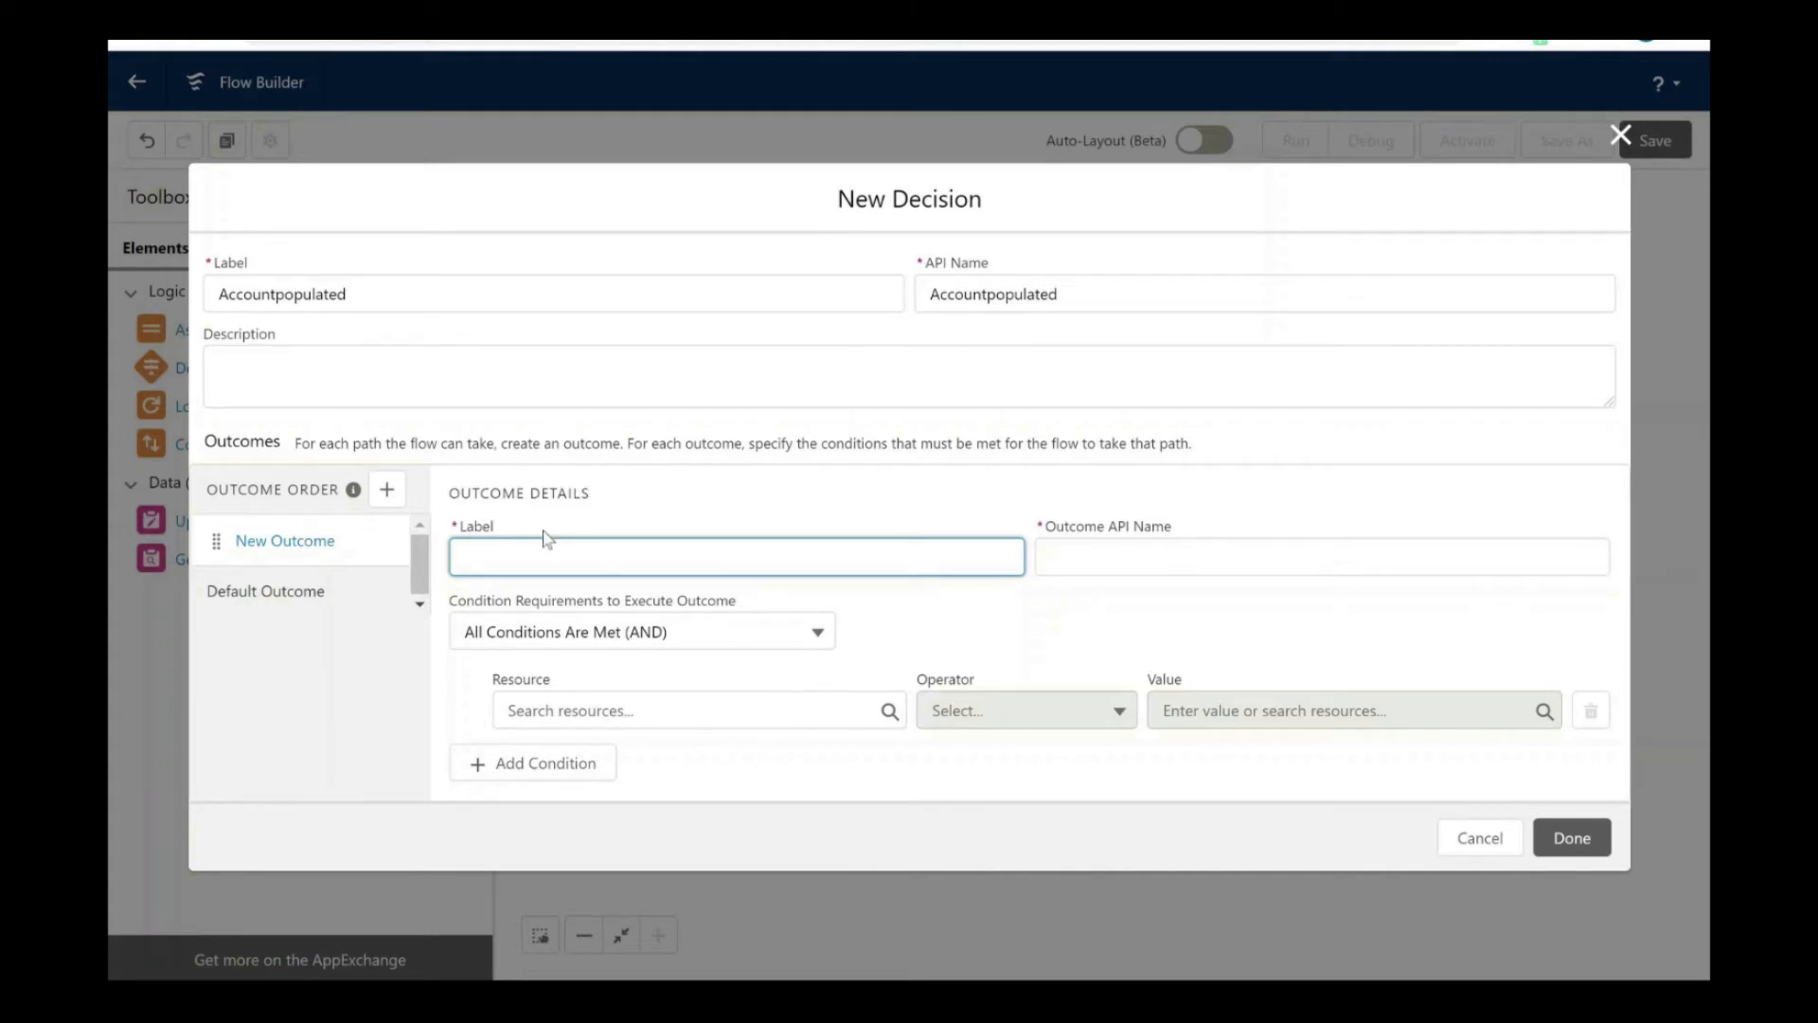
{"action": "type", "text": "id_account"}
{"action": "left_click", "coordinate": [873, 649]}
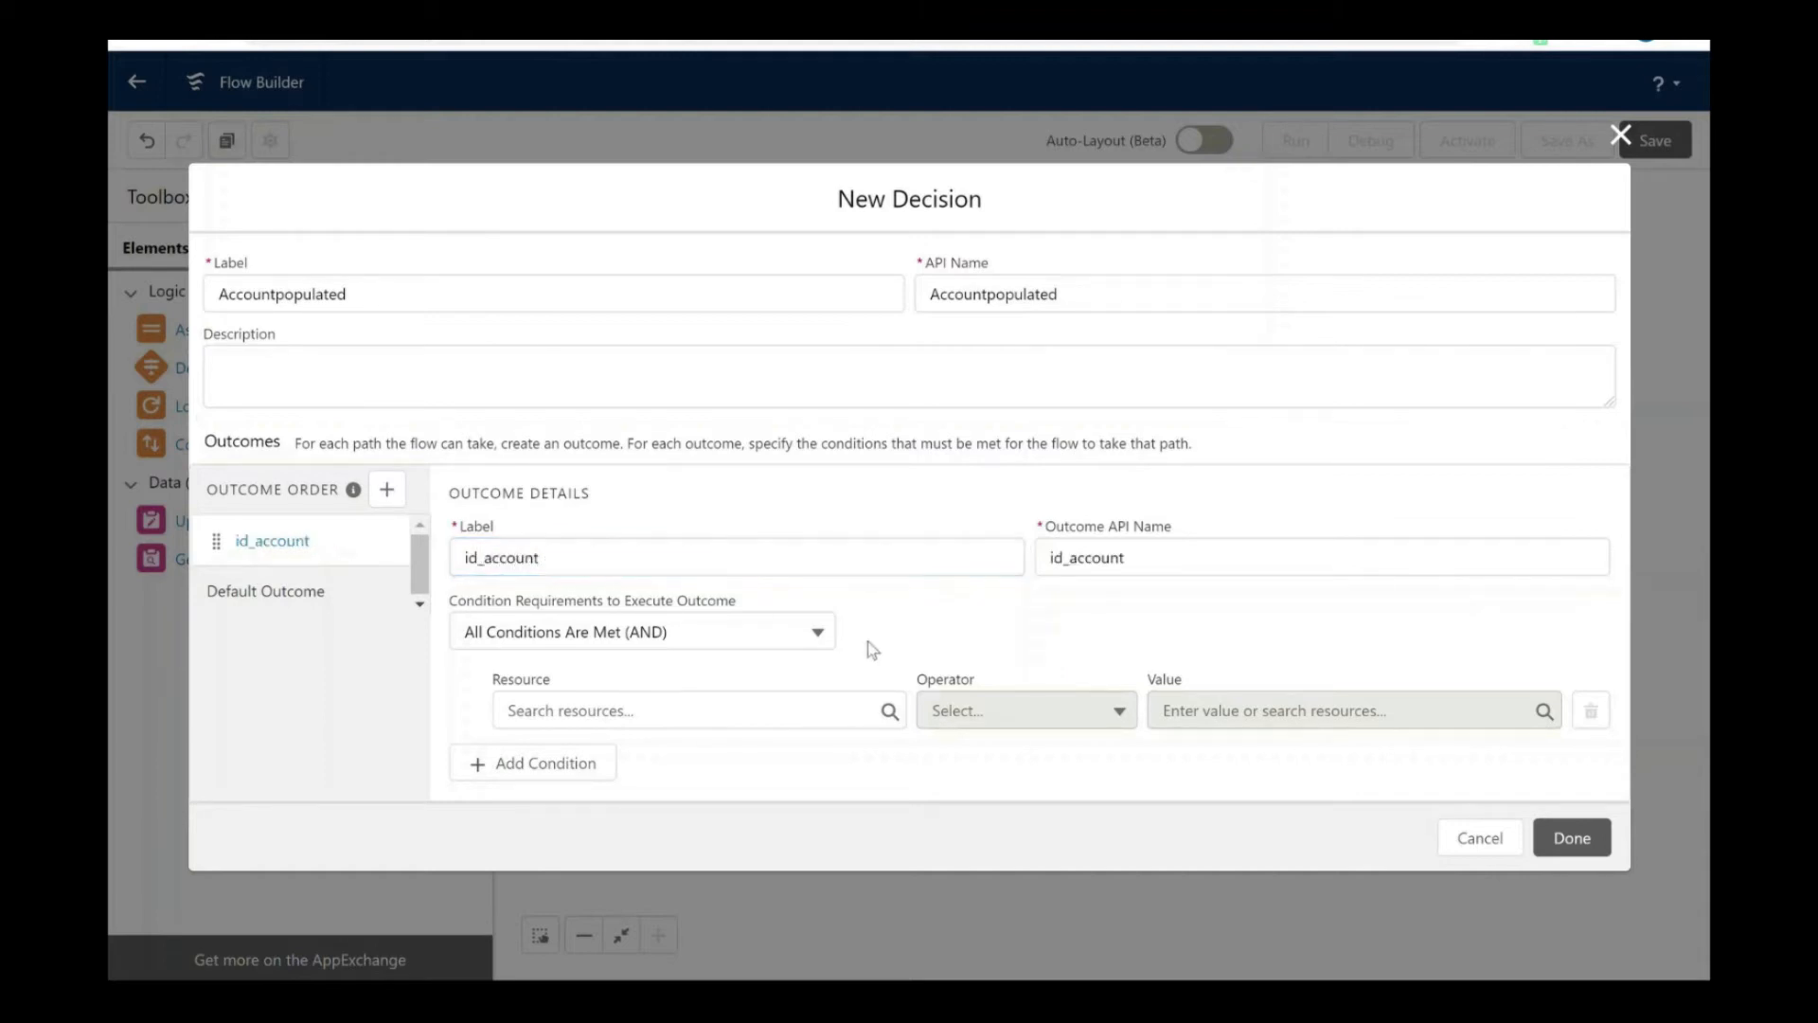
{"action": "left_click", "coordinate": [641, 632]}
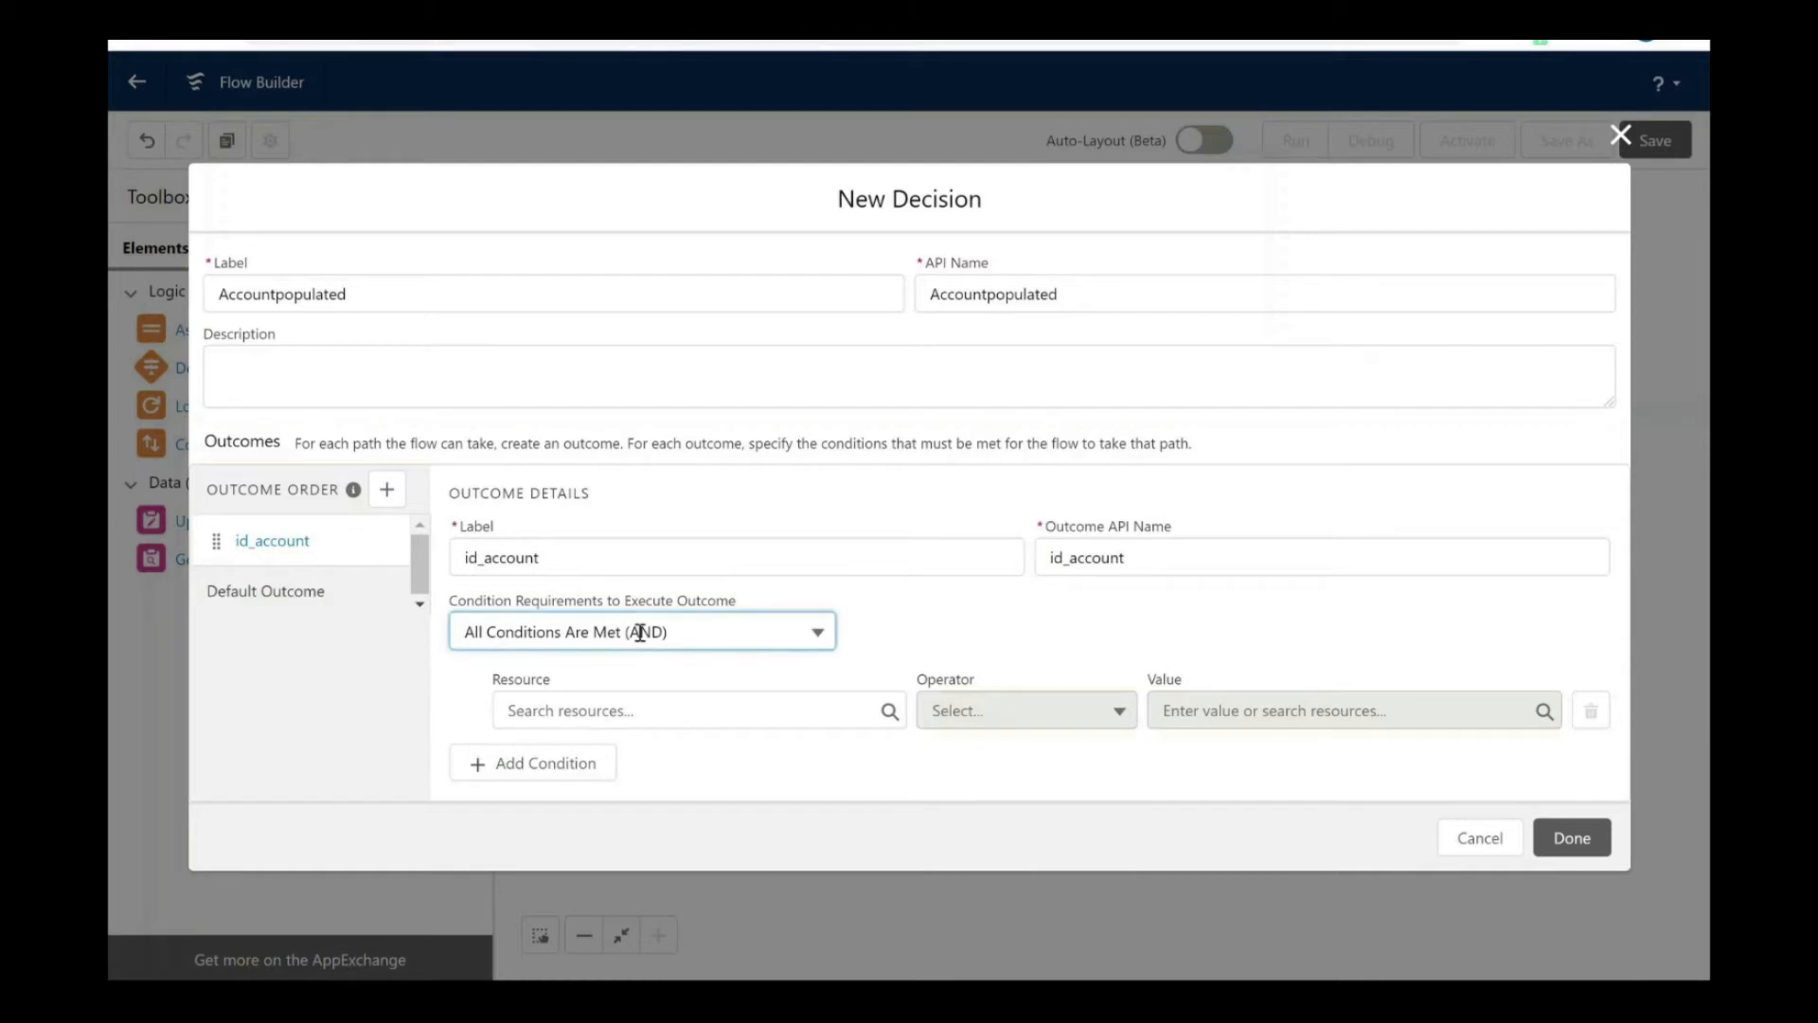
{"action": "left_click", "coordinate": [925, 617]}
{"action": "left_click", "coordinate": [720, 710]}
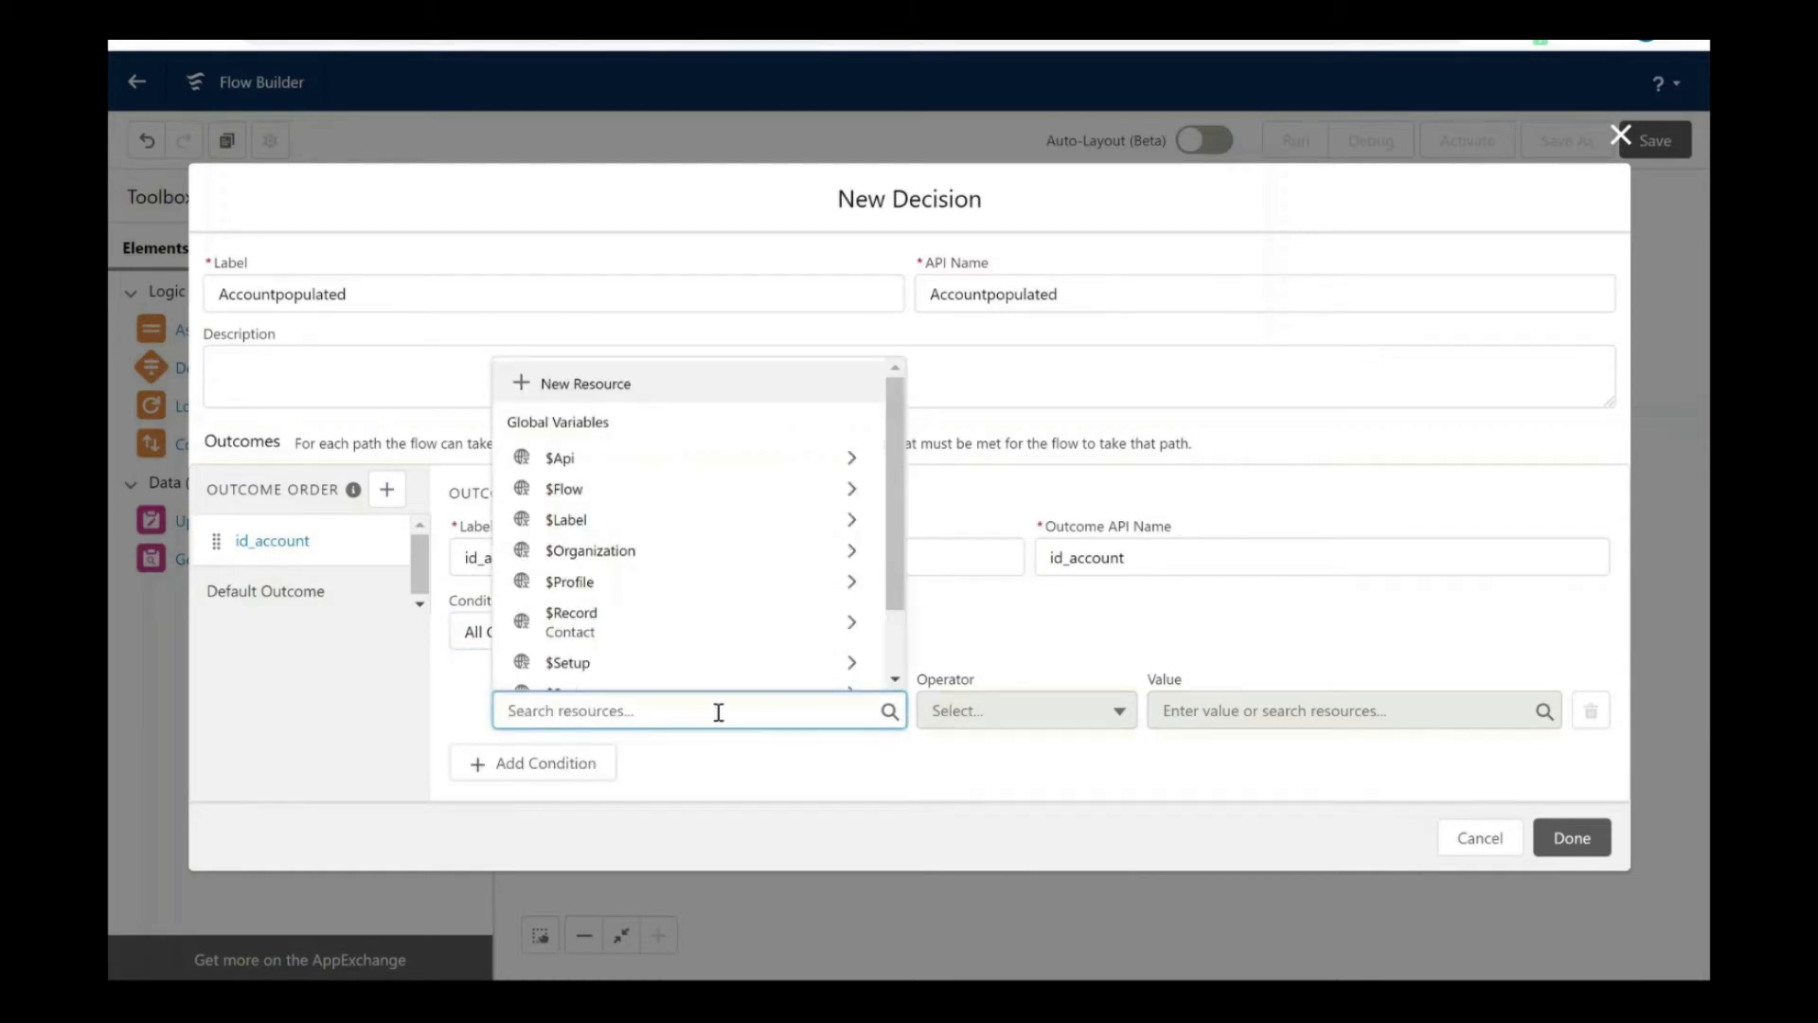
{"action": "type", "text": "acco"}
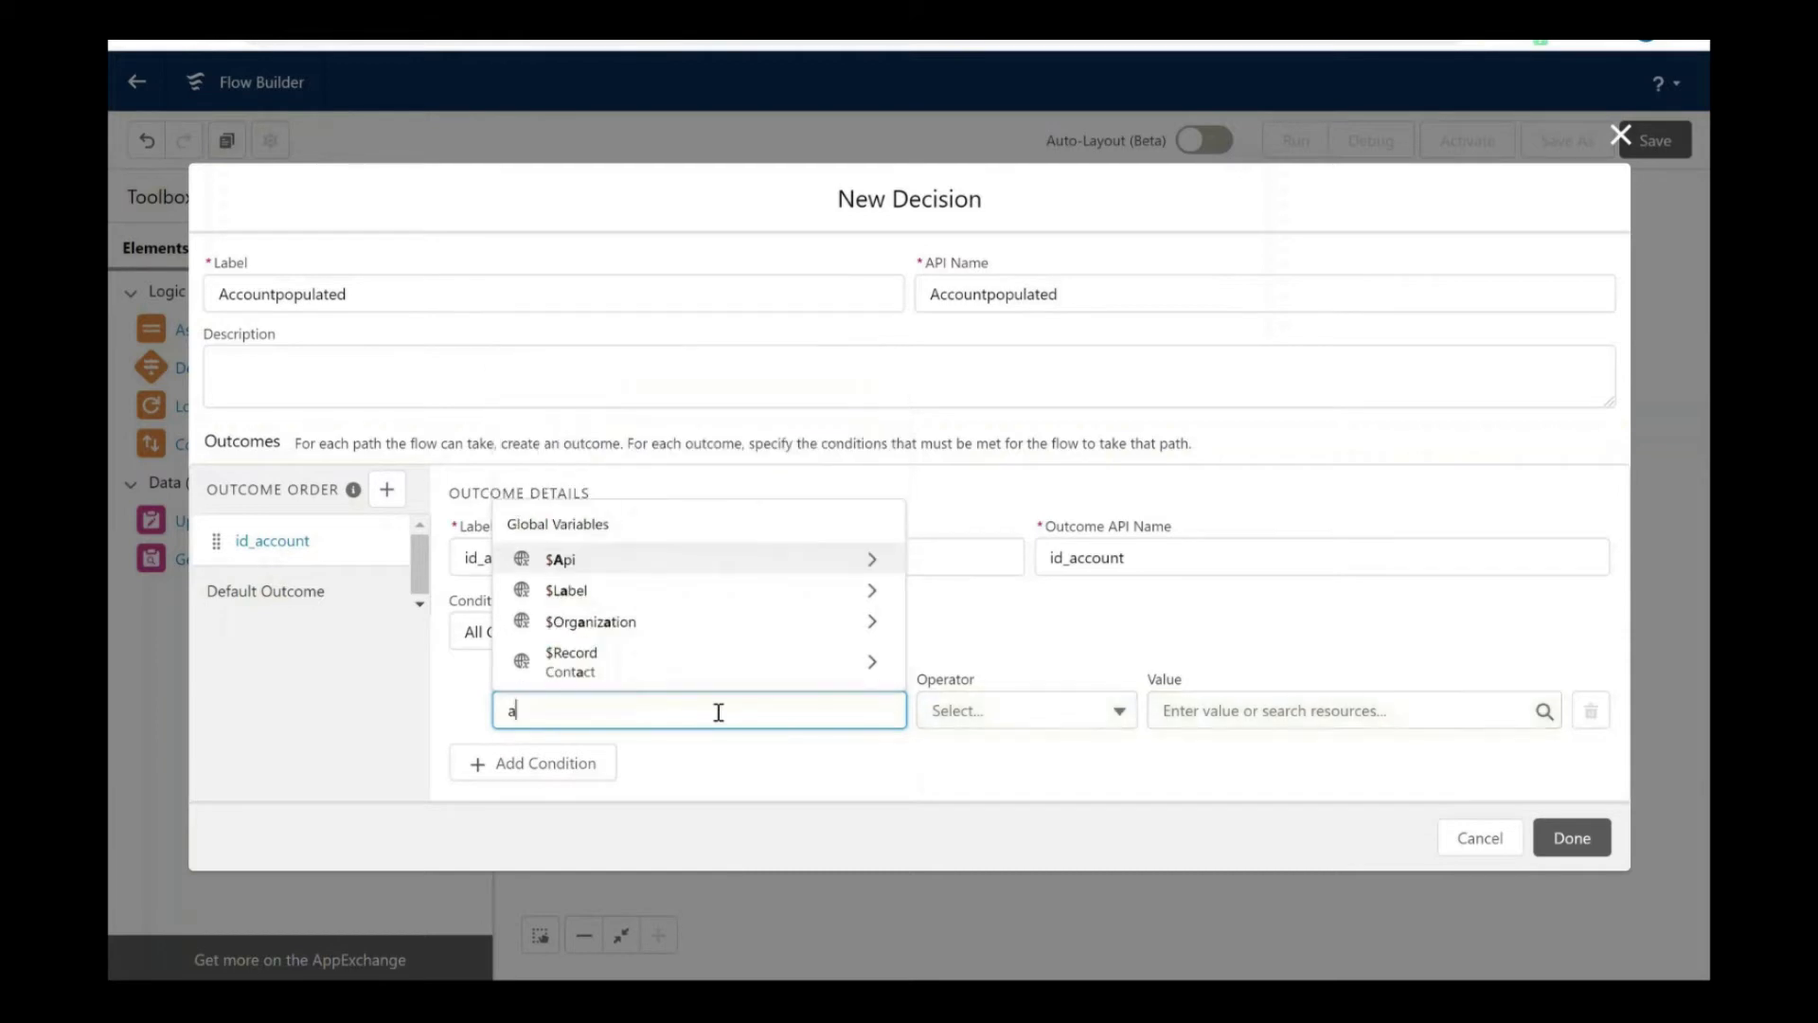
{"action": "key", "text": "BackSpace"}
{"action": "key", "text": "BackSpace"}
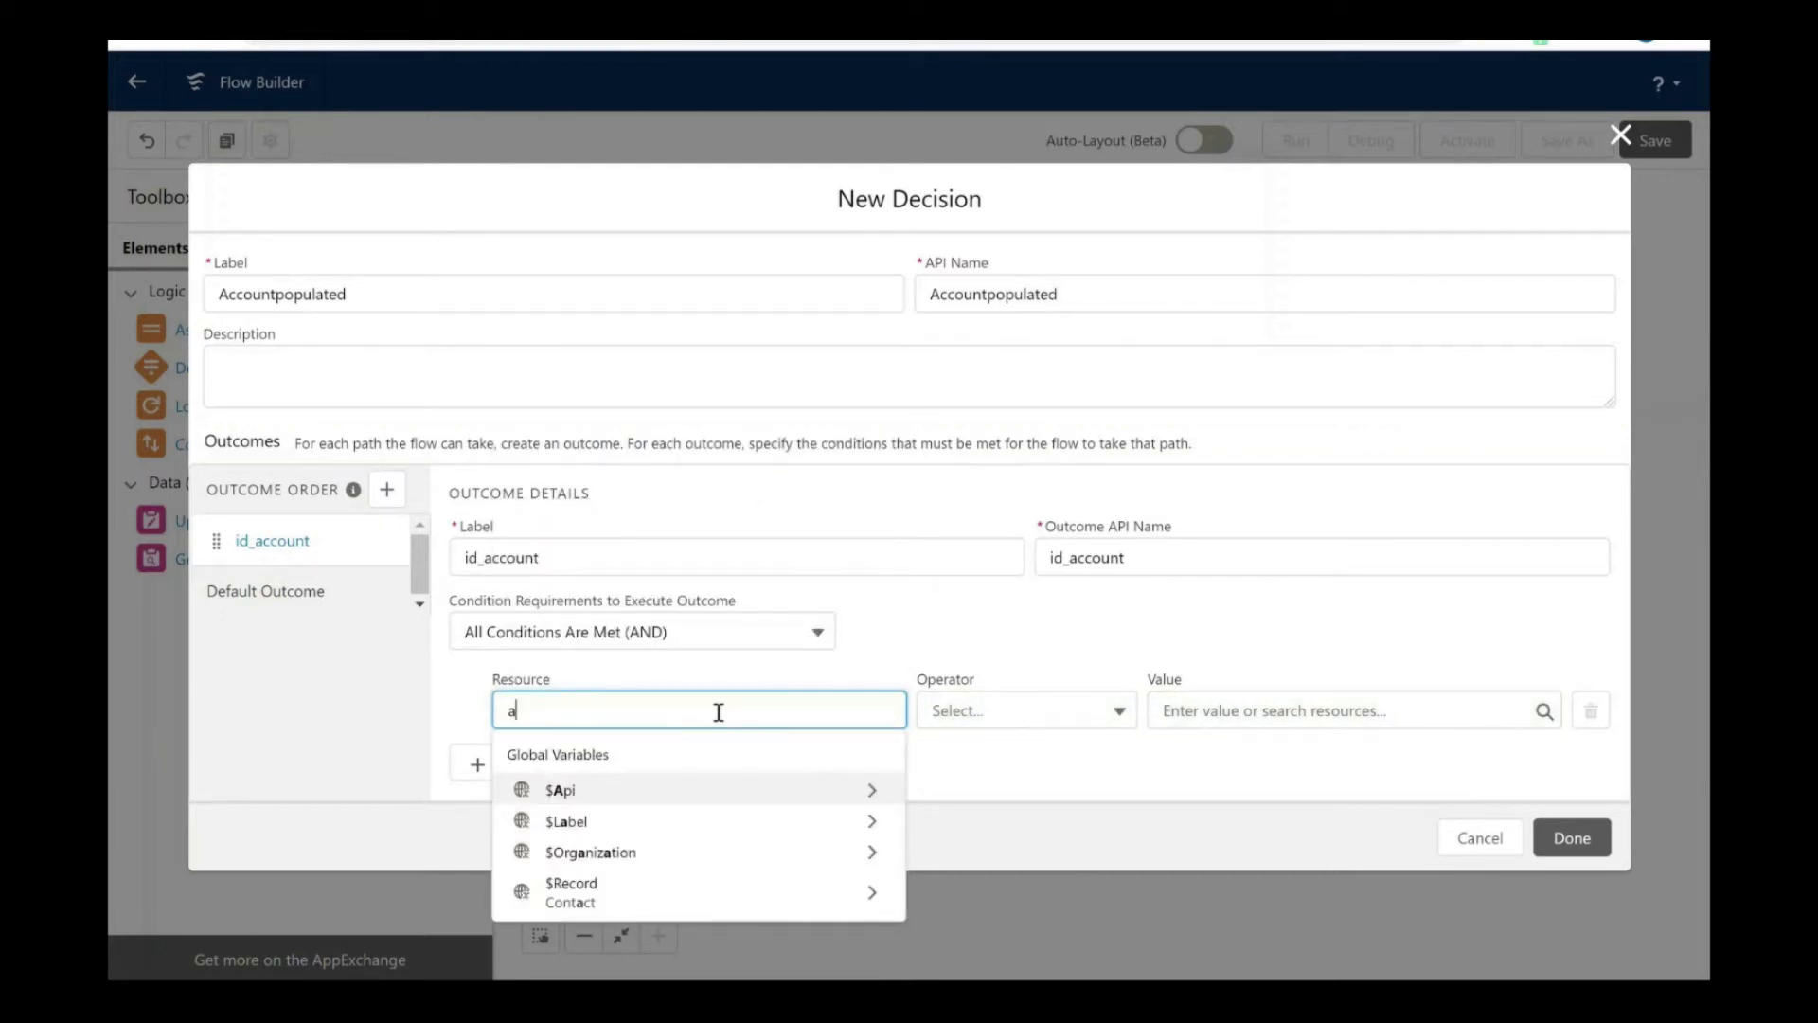
{"action": "left_click", "coordinate": [689, 907]}
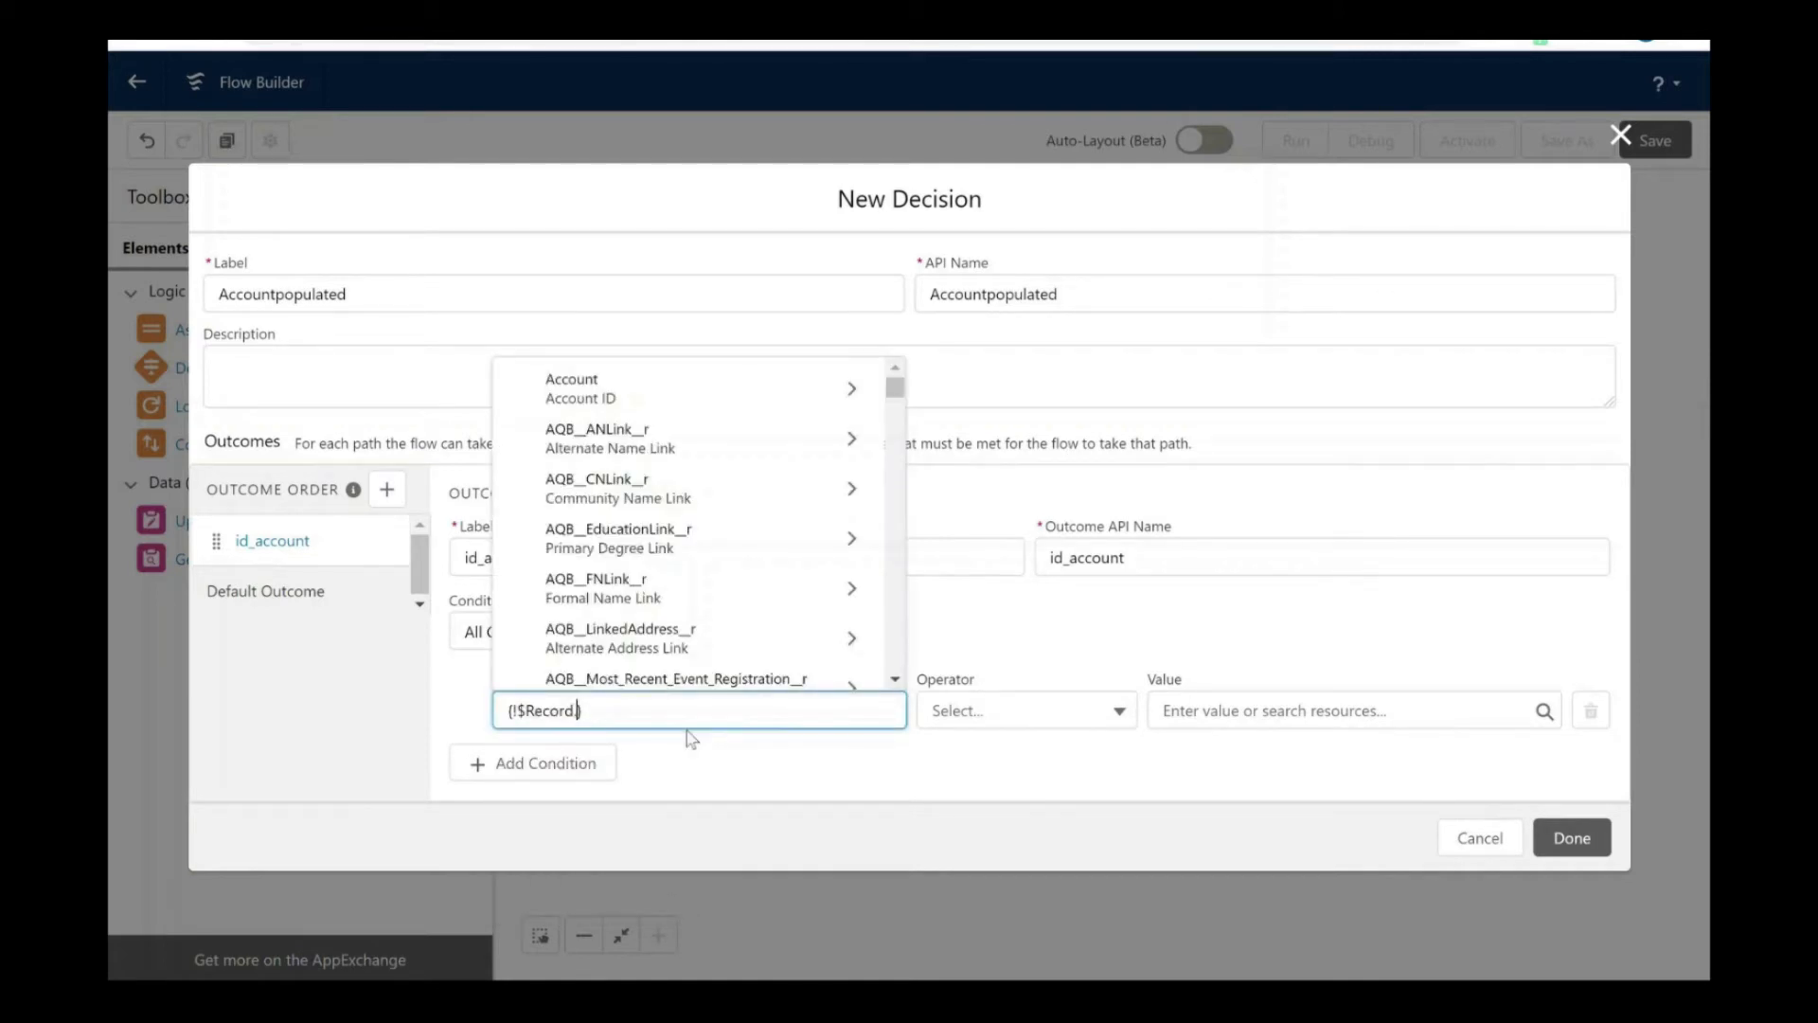
{"action": "type", "text": "account"}
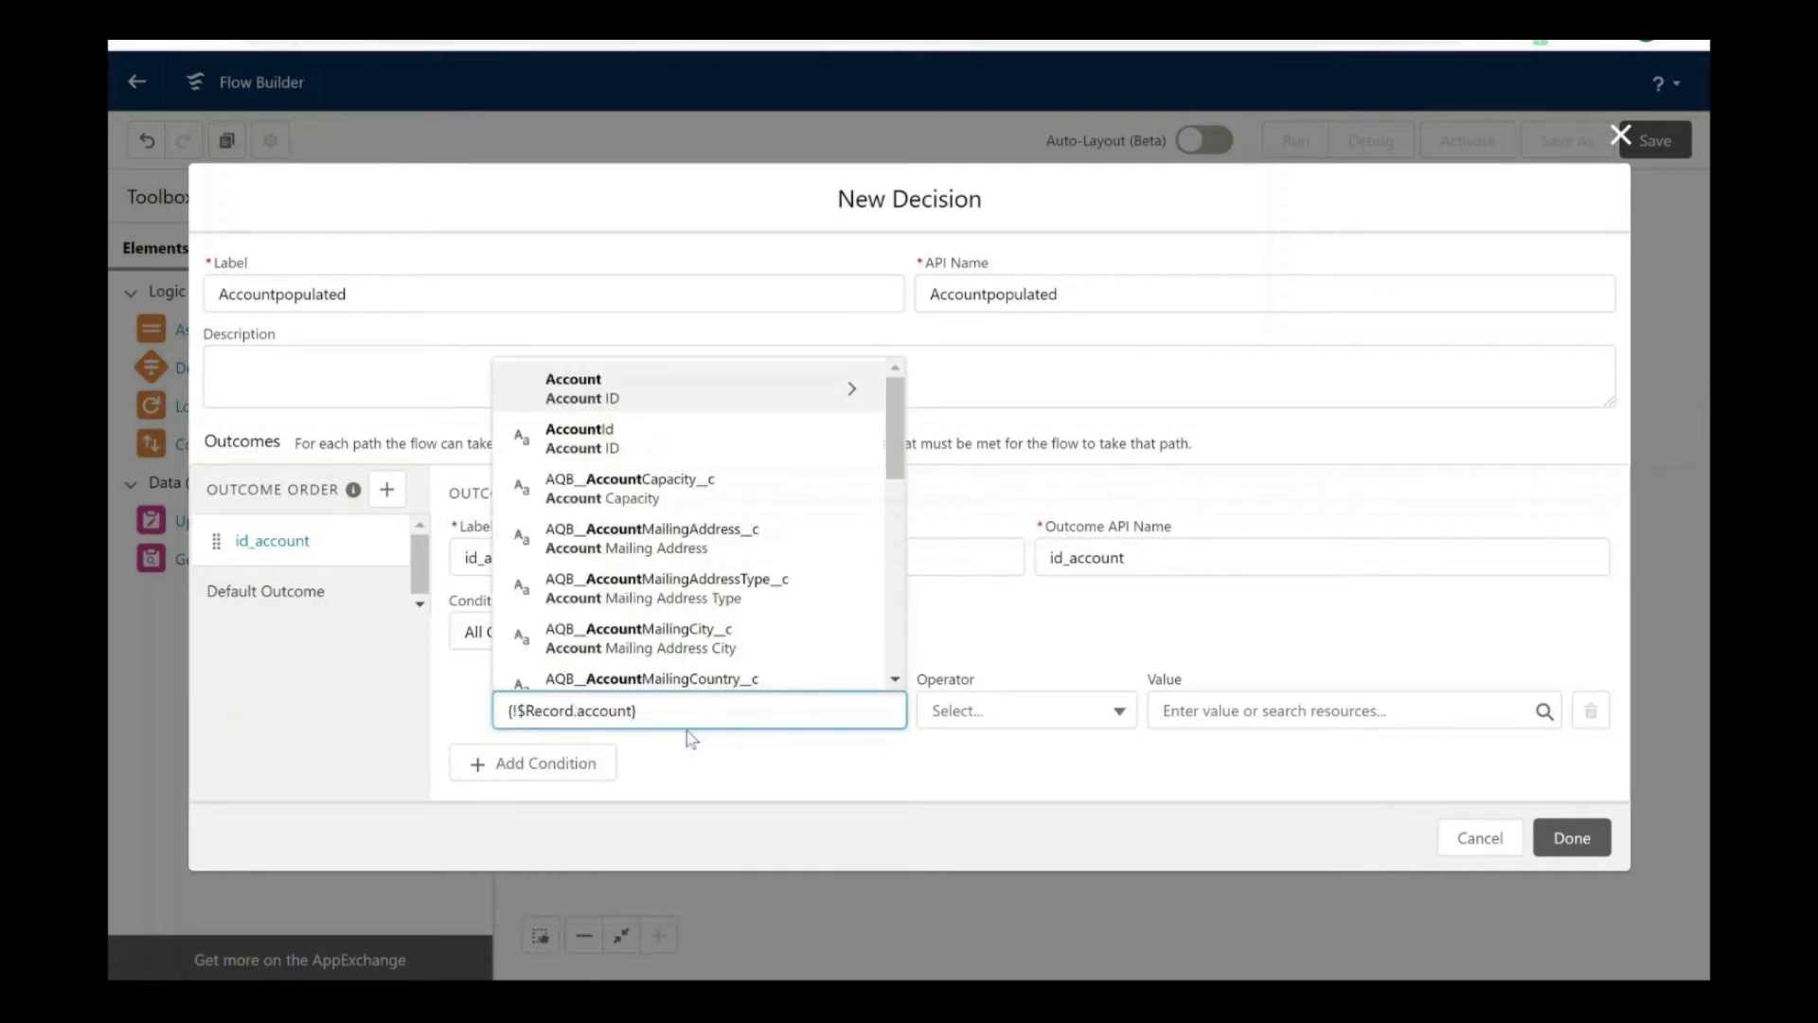
{"action": "left_click", "coordinate": [644, 392]}
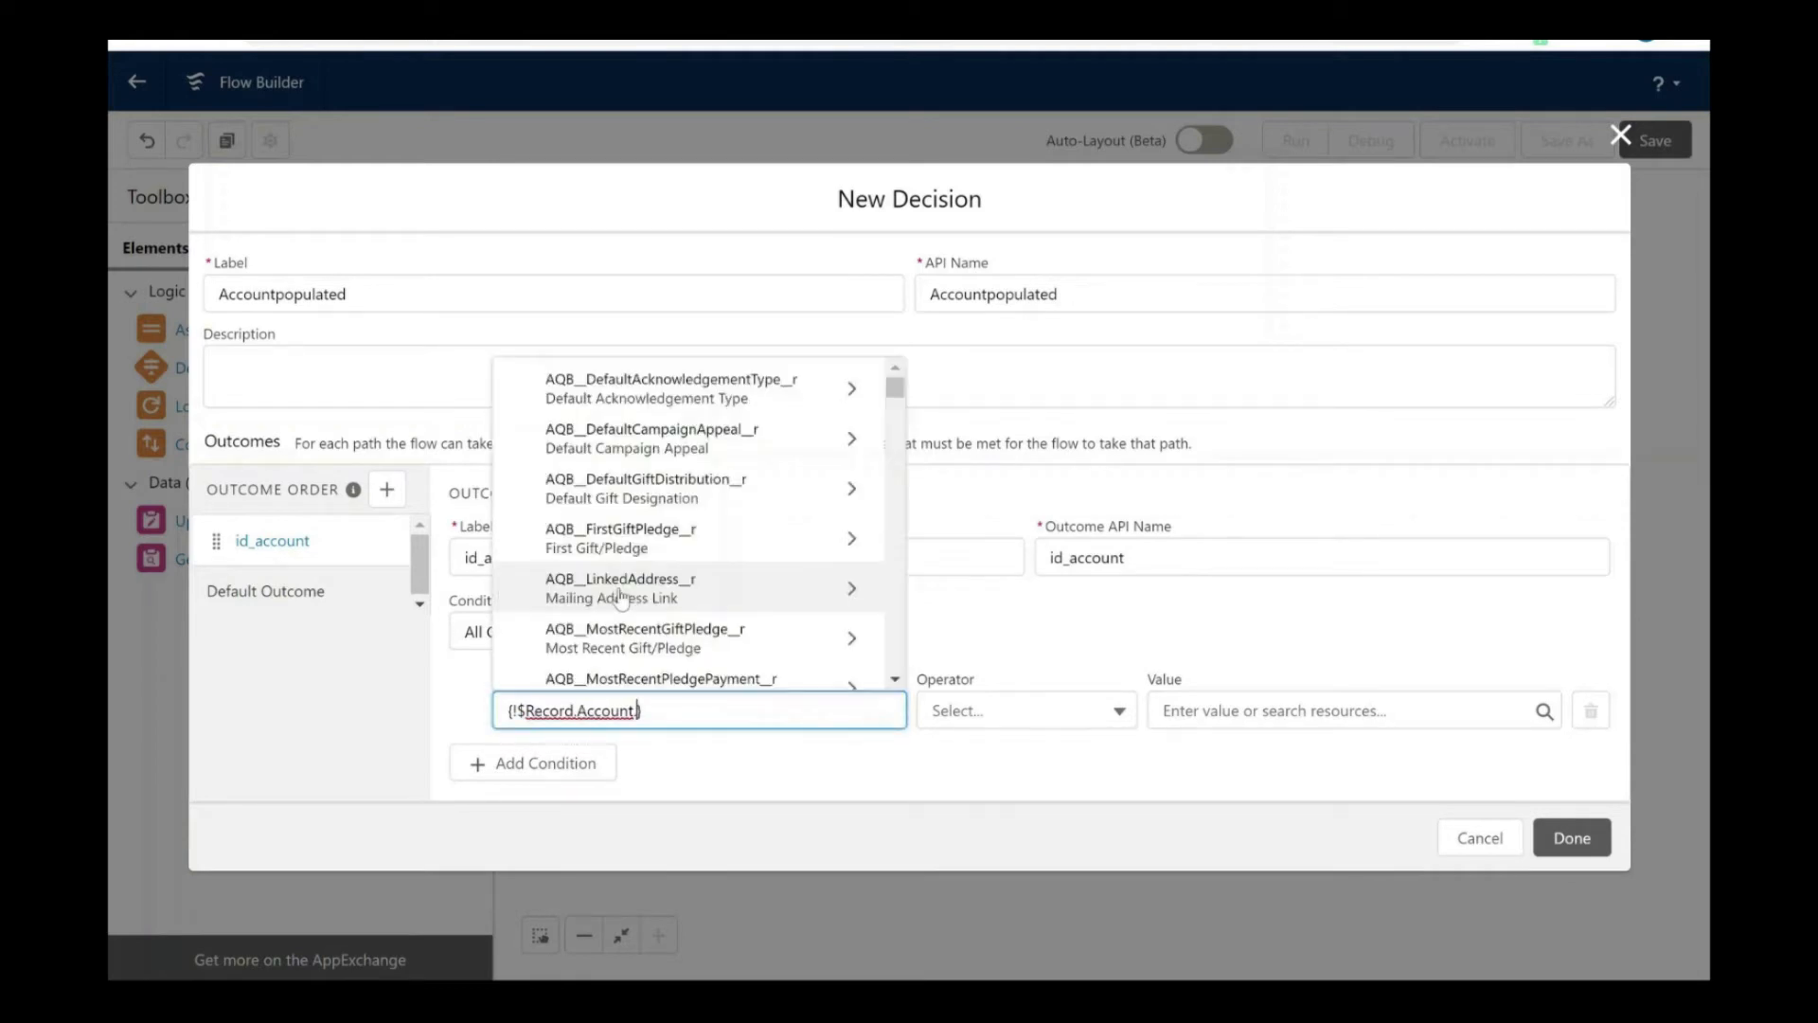
{"action": "key", "text": "BackSpace"}
{"action": "key", "text": "BackSpace"}
{"action": "key", "text": "BackSpace"}
{"action": "key", "text": "BackSpace"}
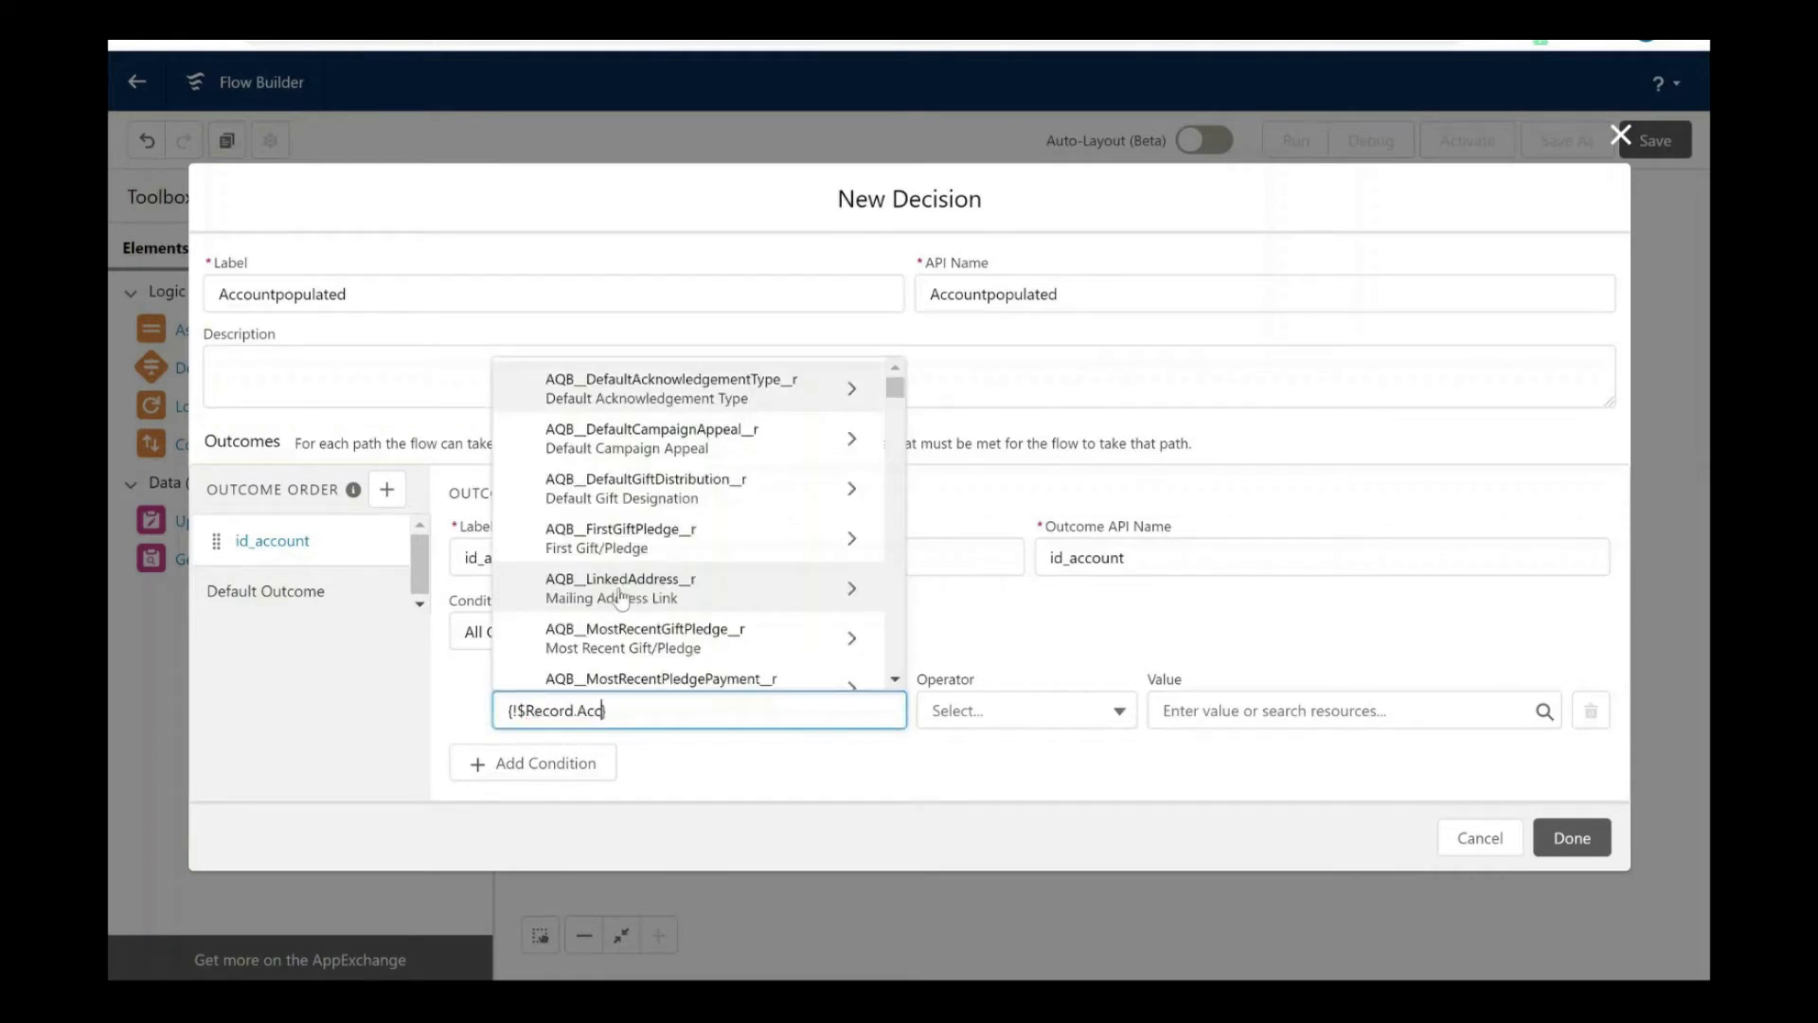
{"action": "key", "text": "BackSpace"}
{"action": "key", "text": "BackSpace"}
{"action": "key", "text": "BackSpace"}
{"action": "type", "text": "account"}
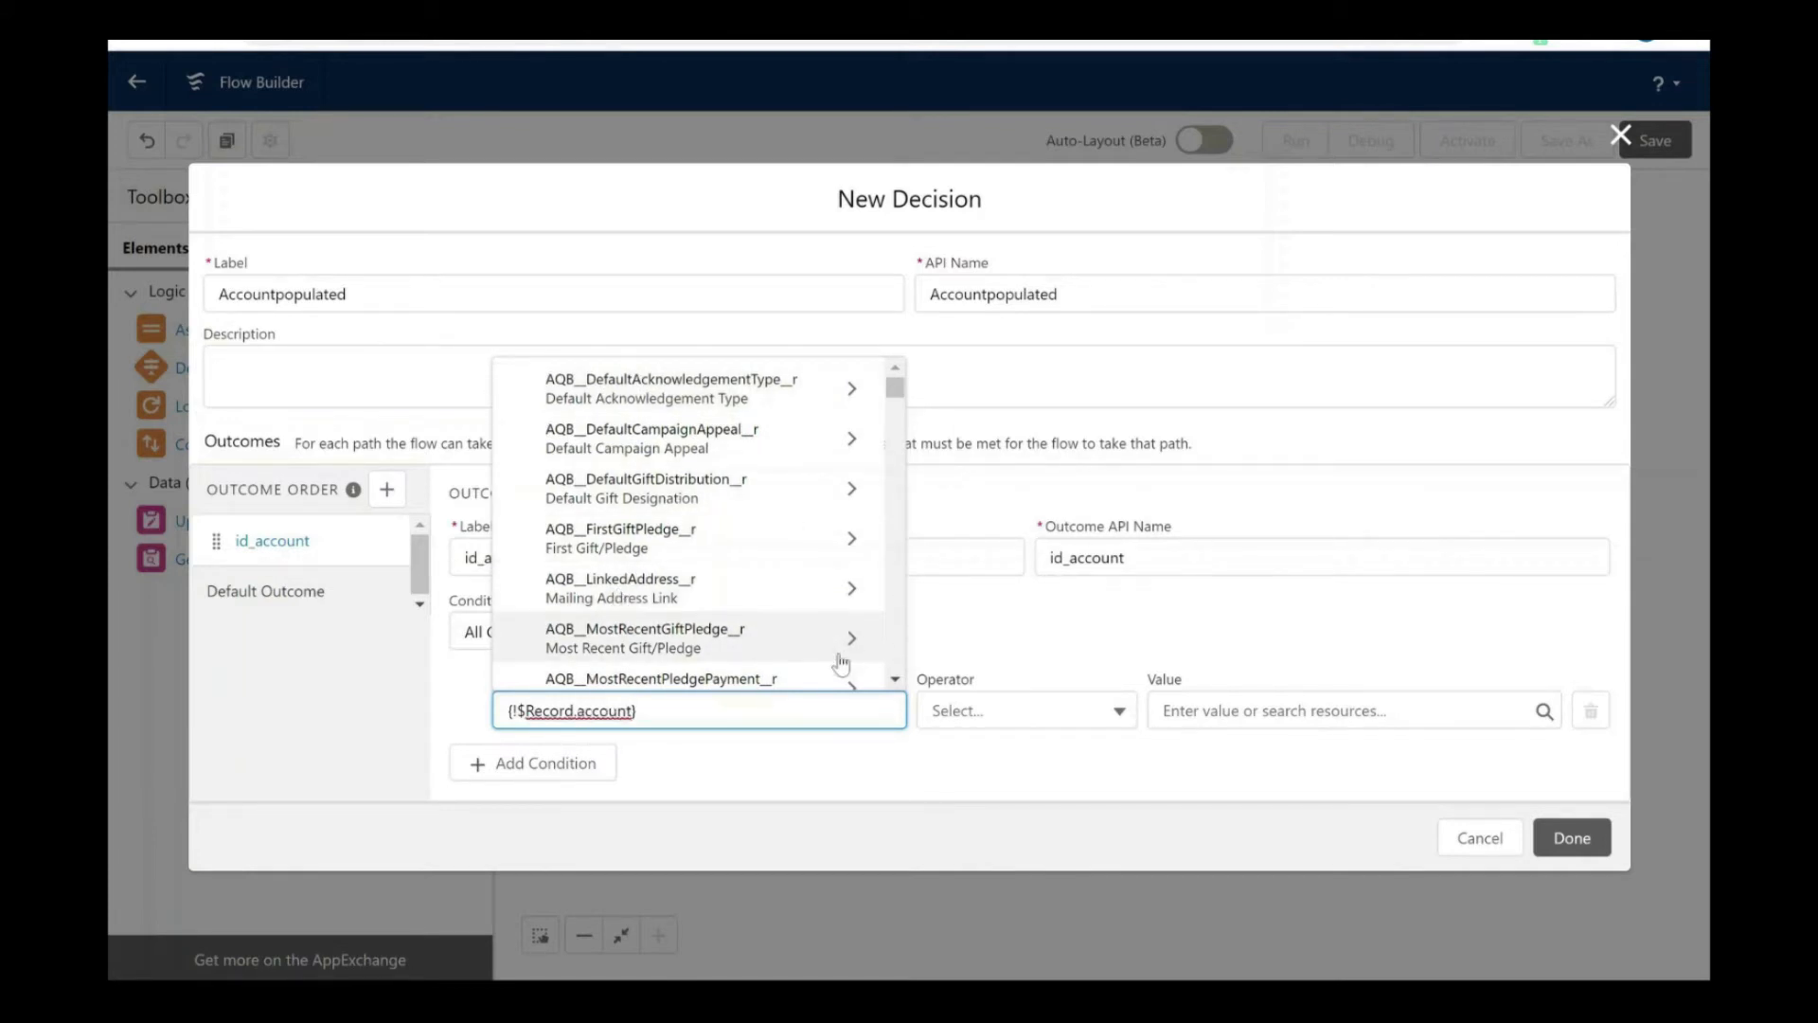
{"action": "type", "text": "id"}
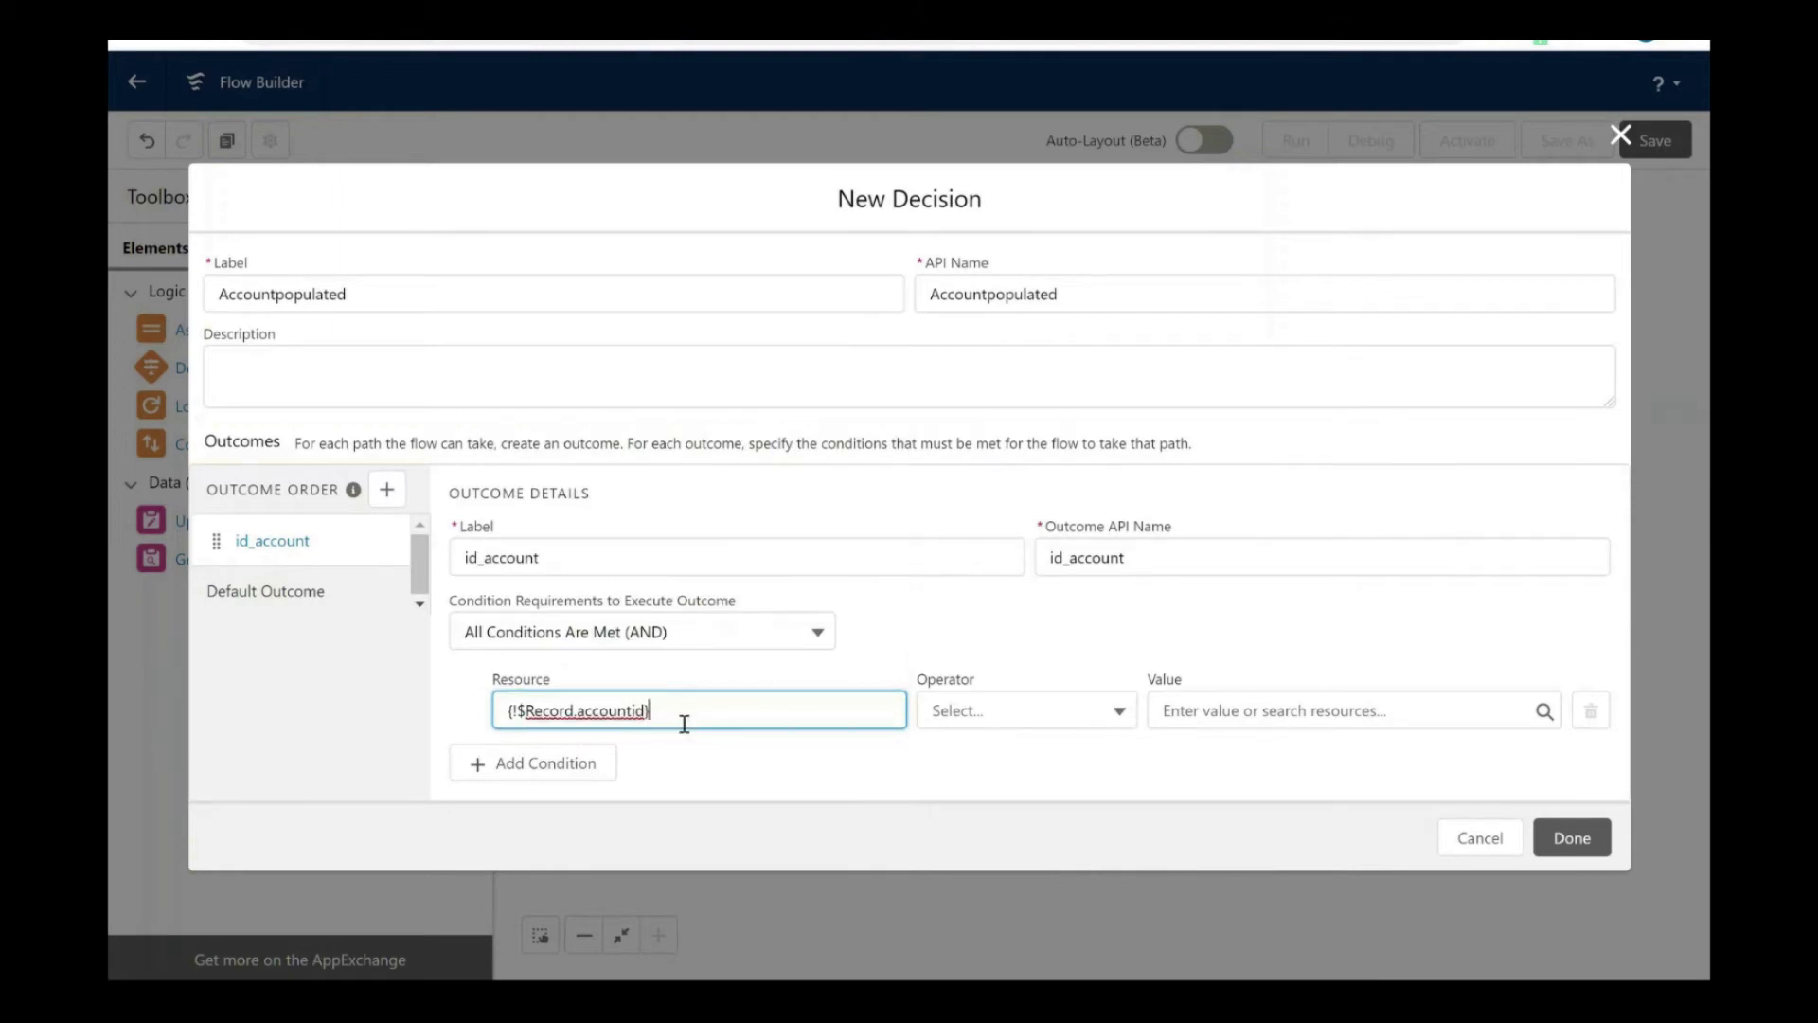
{"action": "key", "text": "BackSpace"}
{"action": "key", "text": "BackSpace"}
{"action": "key", "text": "BackSpace"}
{"action": "key", "text": "BackSpace"}
{"action": "key", "text": "BackSpace"}
{"action": "key", "text": "BackSpace"}
{"action": "key", "text": "BackSpace"}
{"action": "key", "text": "BackSpace"}
{"action": "key", "text": "BackSpace"}
{"action": "key", "text": "BackSpace"}
{"action": "key", "text": "BackSpace"}
{"action": "key", "text": "BackSpace"}
{"action": "key", "text": "BackSpace"}
{"action": "key", "text": "BackSpace"}
{"action": "key", "text": "BackSpace"}
{"action": "key", "text": "BackSpace"}
{"action": "key", "text": "BackSpace"}
{"action": "key", "text": "BackSpace"}
{"action": "key", "text": "BackSpace"}
{"action": "key", "text": "BackSpace"}
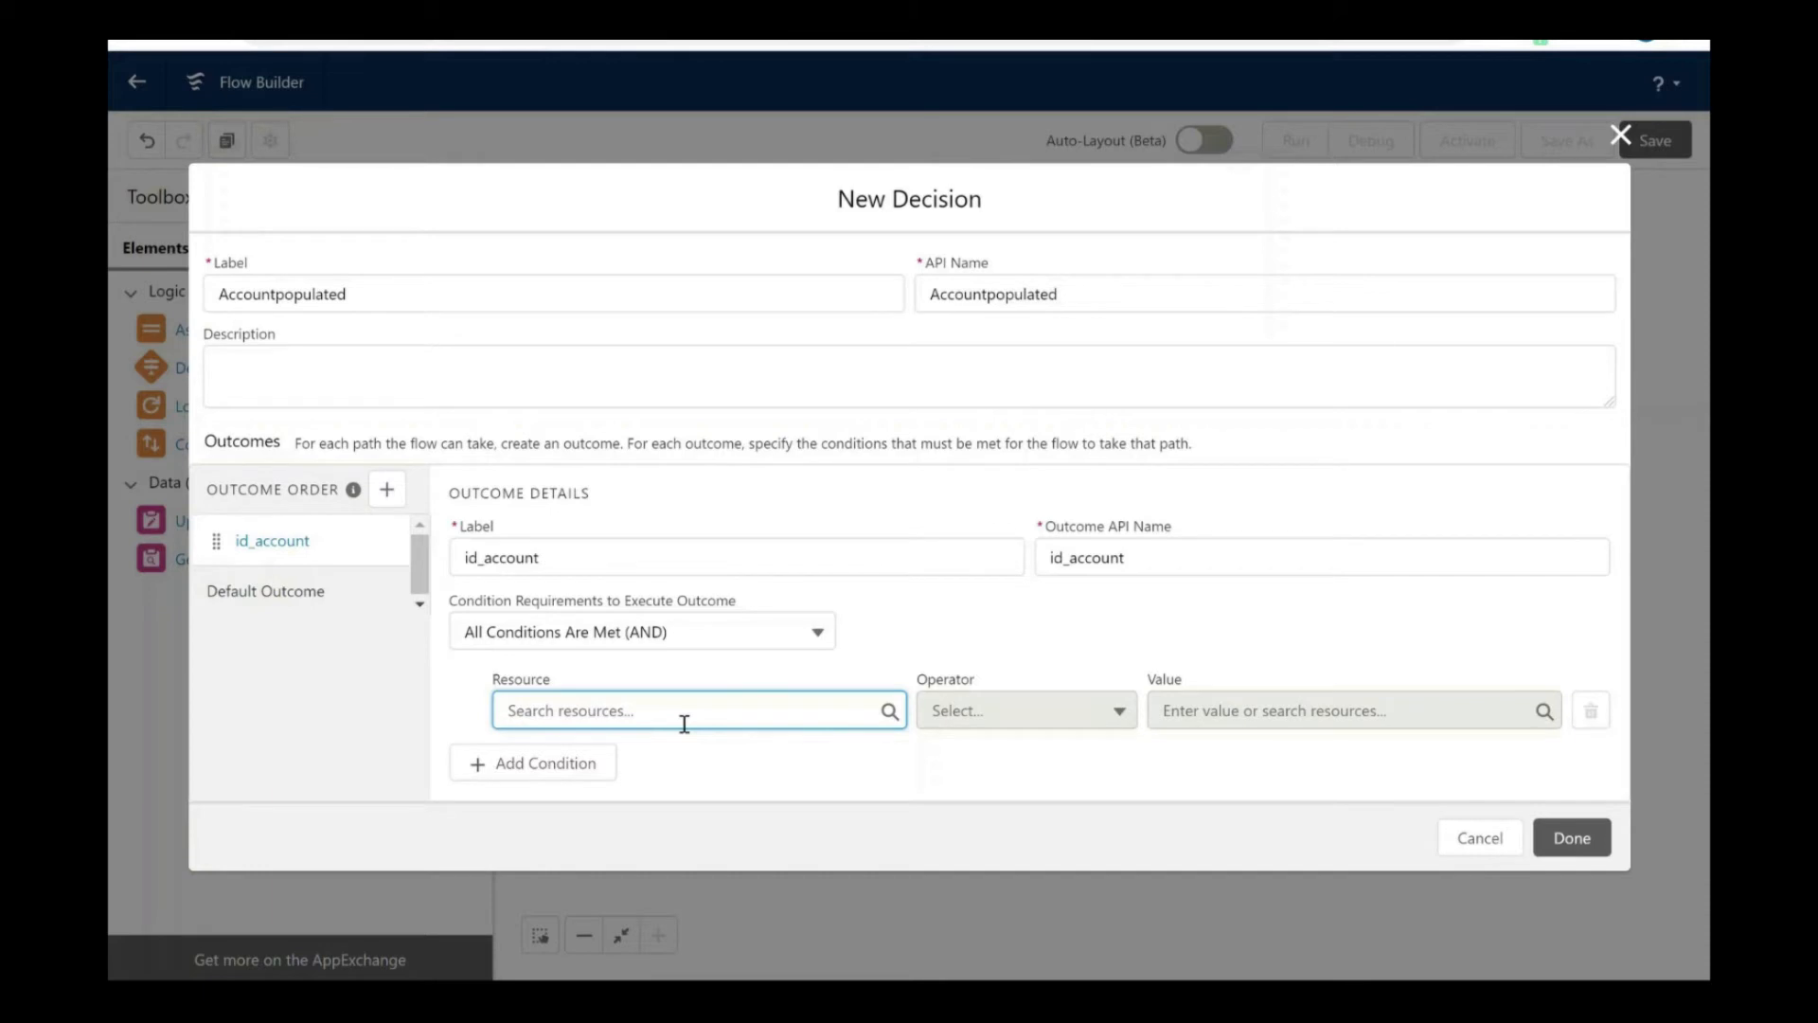
Set the id_account outcome's condition to $Record > Account ID Is Null $GlobalConstant.False and connect the Start element to the finished decision.
{"action": "type", "text": "contact"}
{"action": "left_click", "coordinate": [687, 818]}
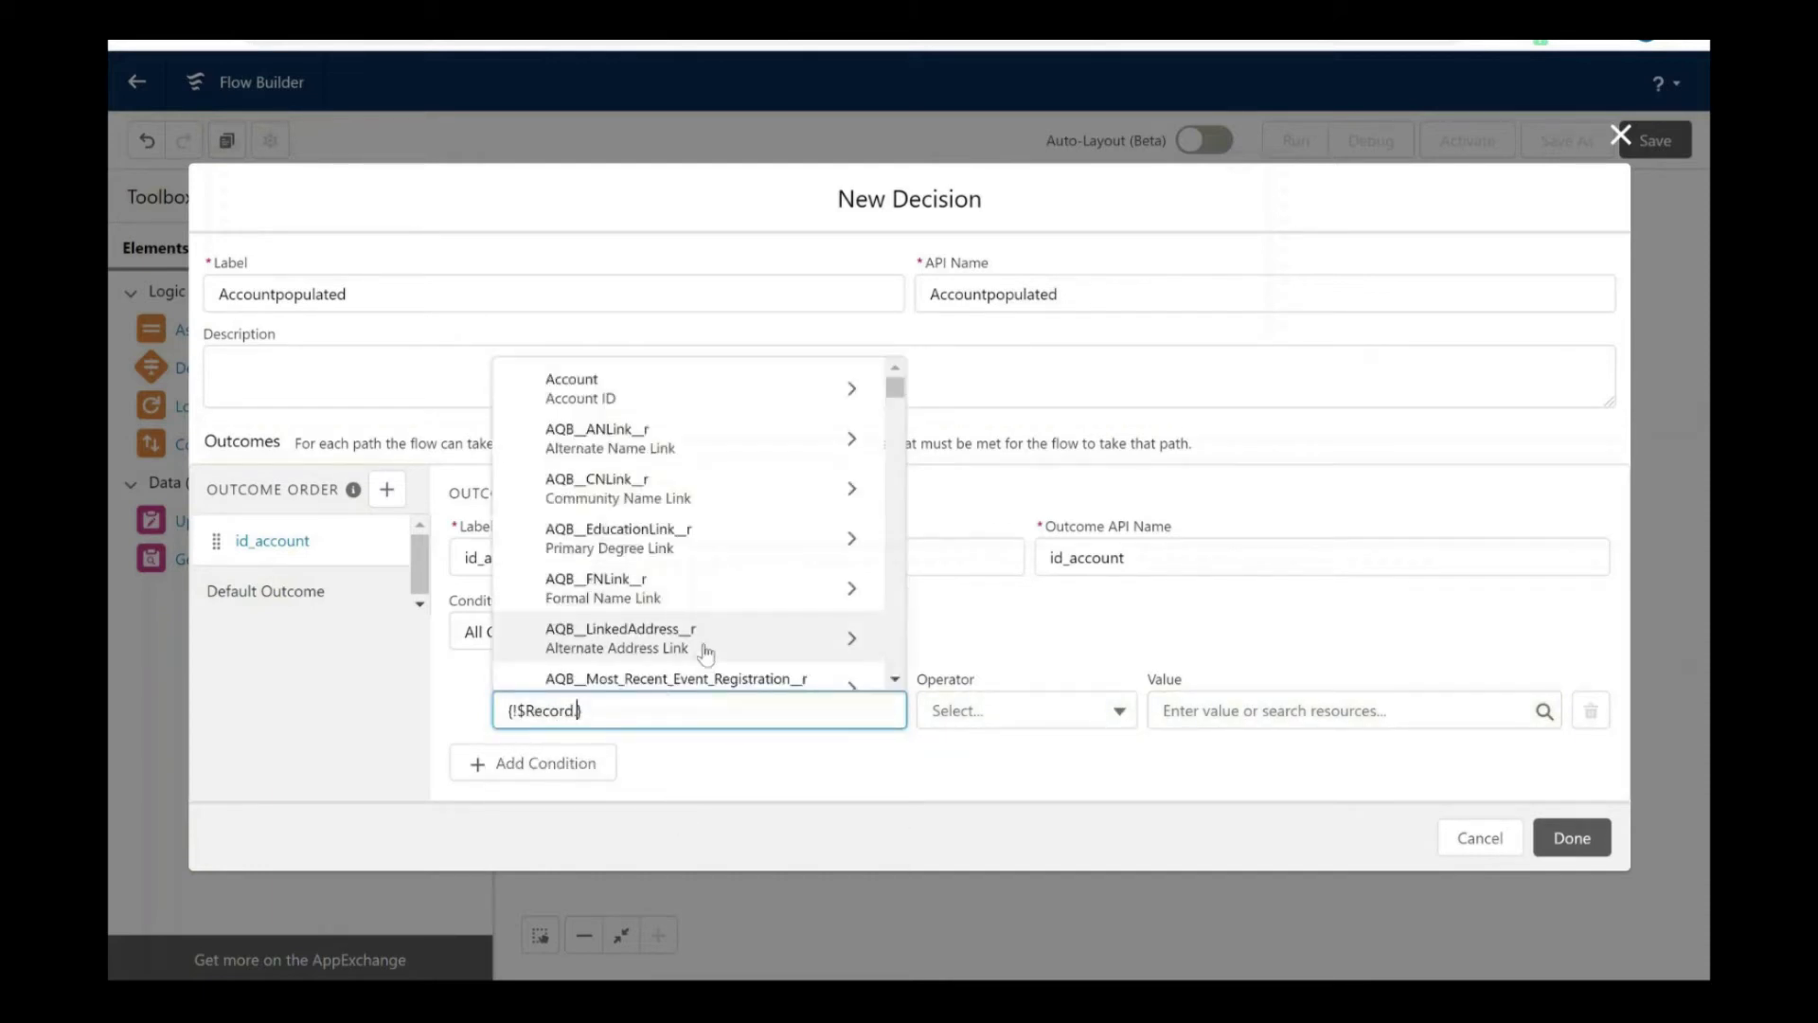
{"action": "type", "text": "account"}
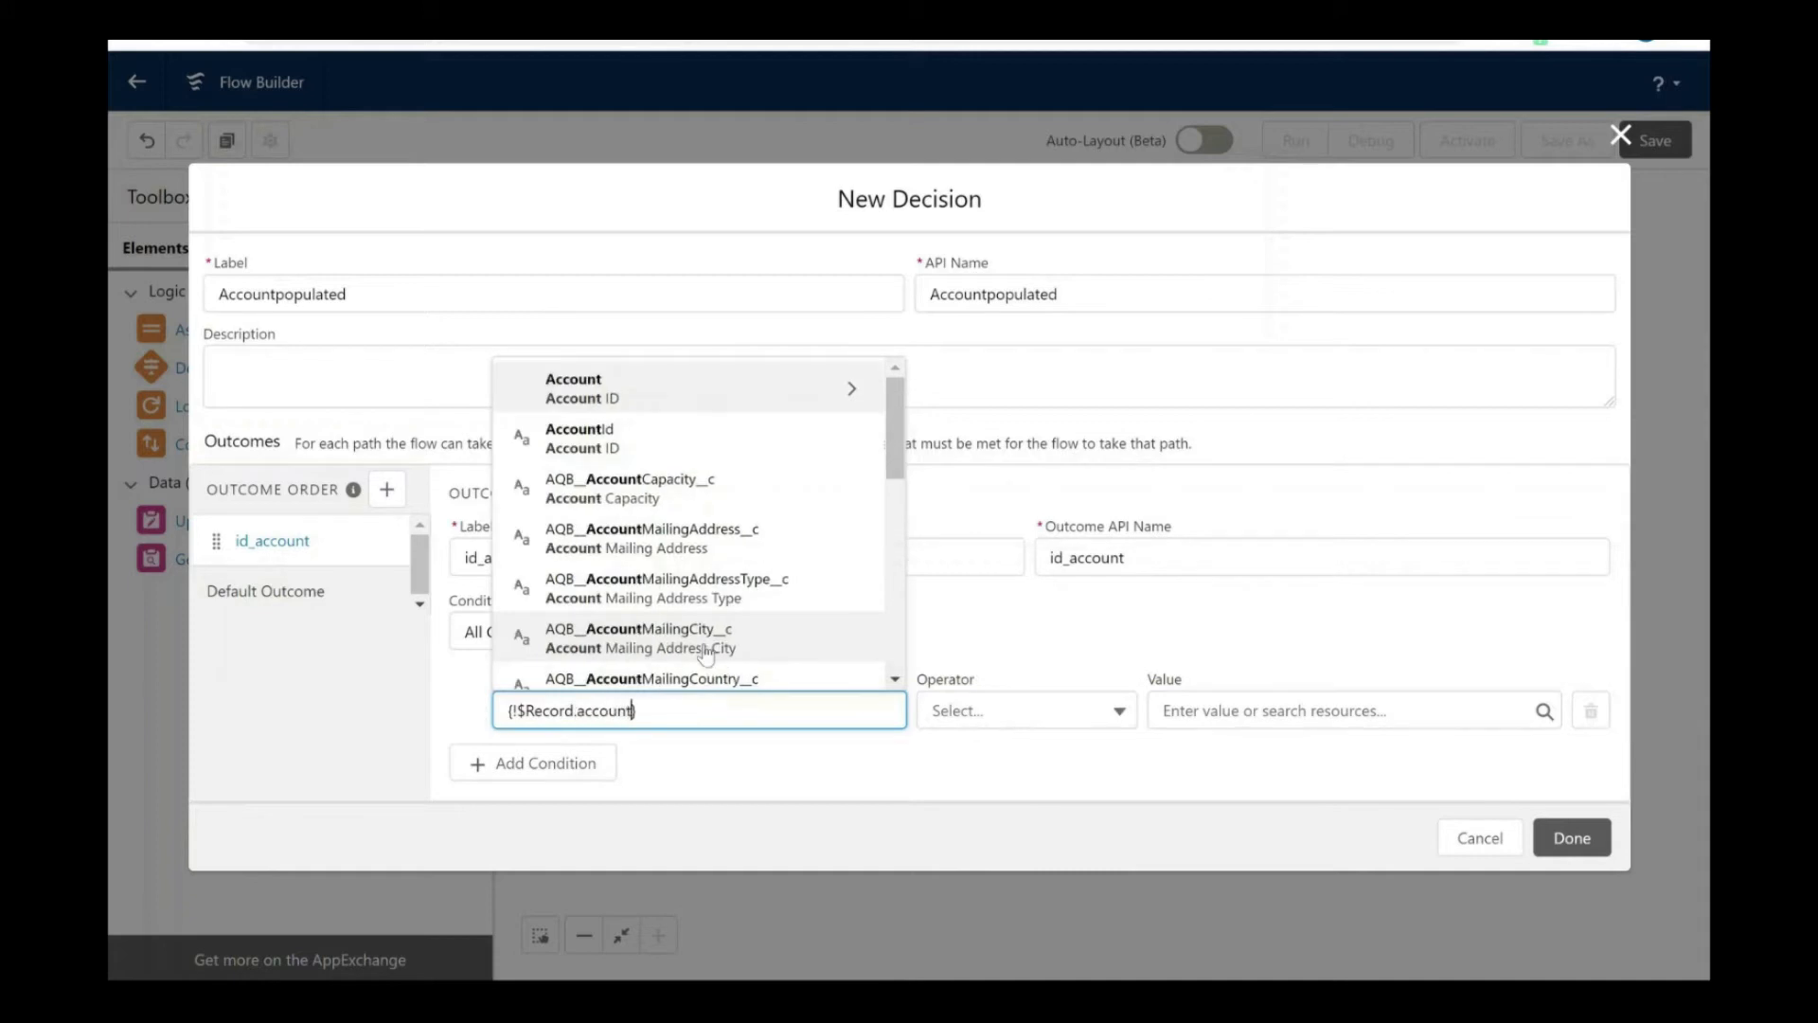
{"action": "left_click", "coordinate": [644, 443]}
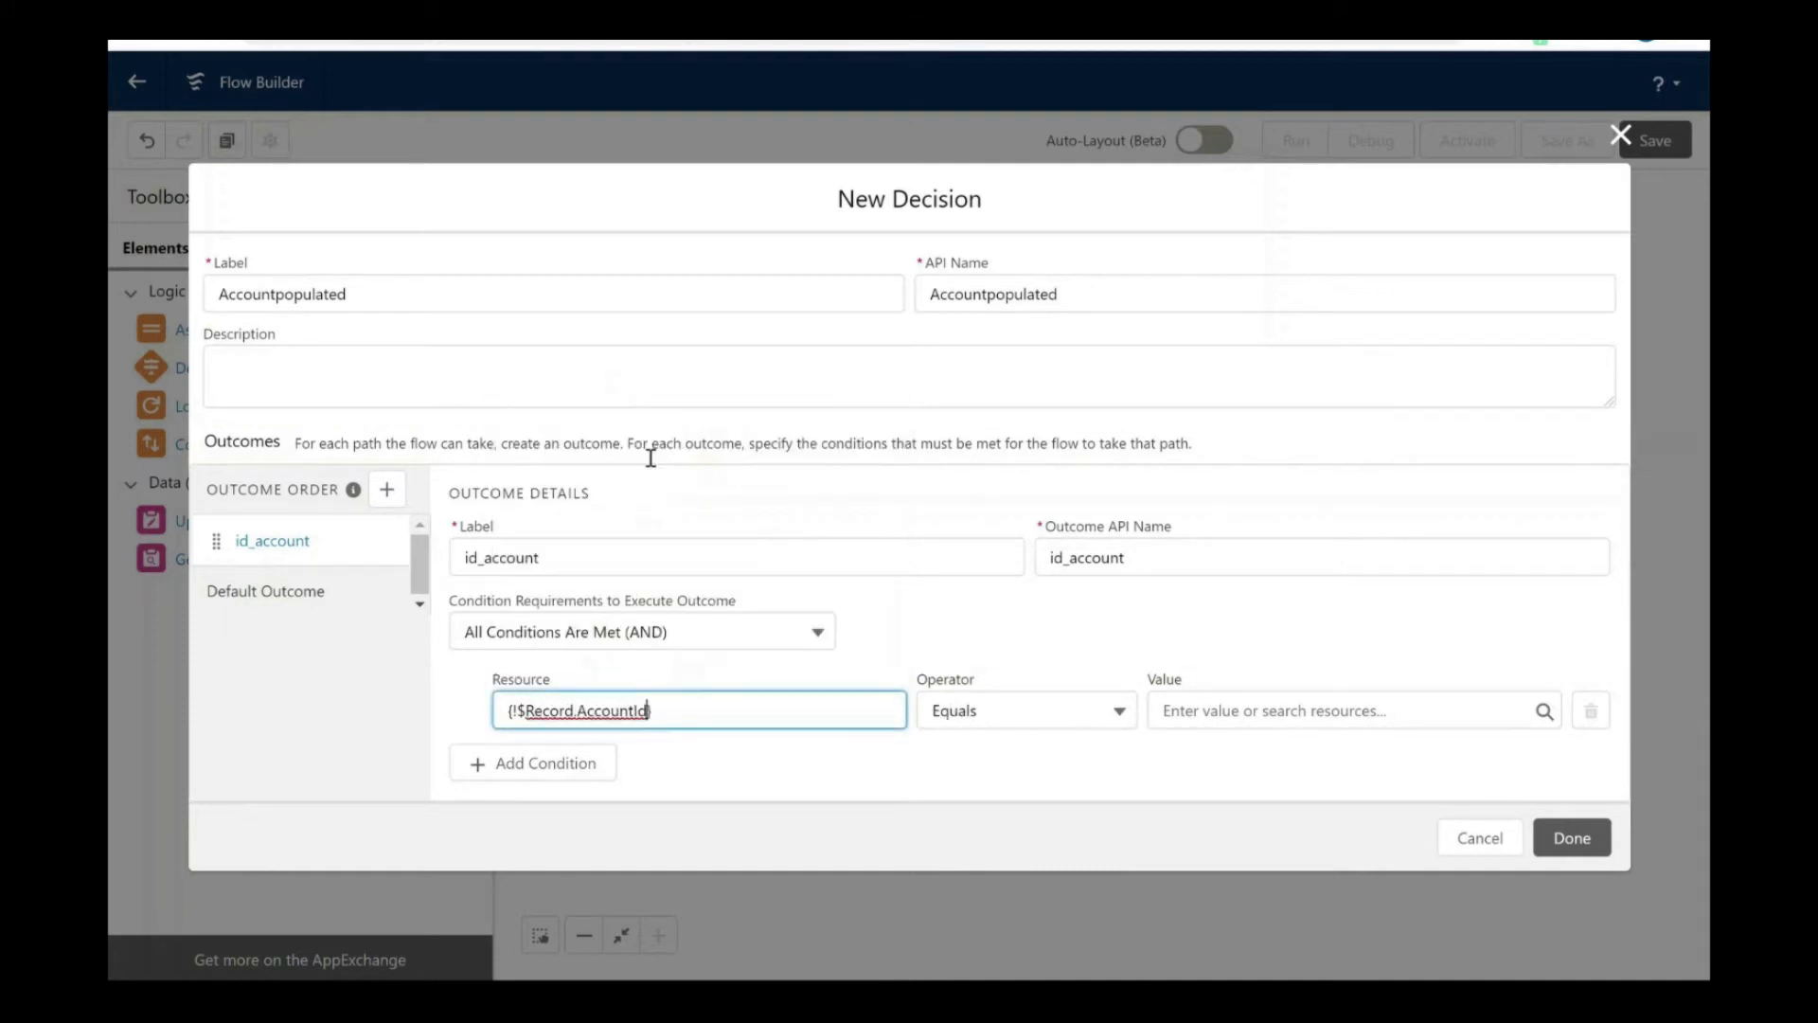
{"action": "left_click", "coordinate": [1040, 728]}
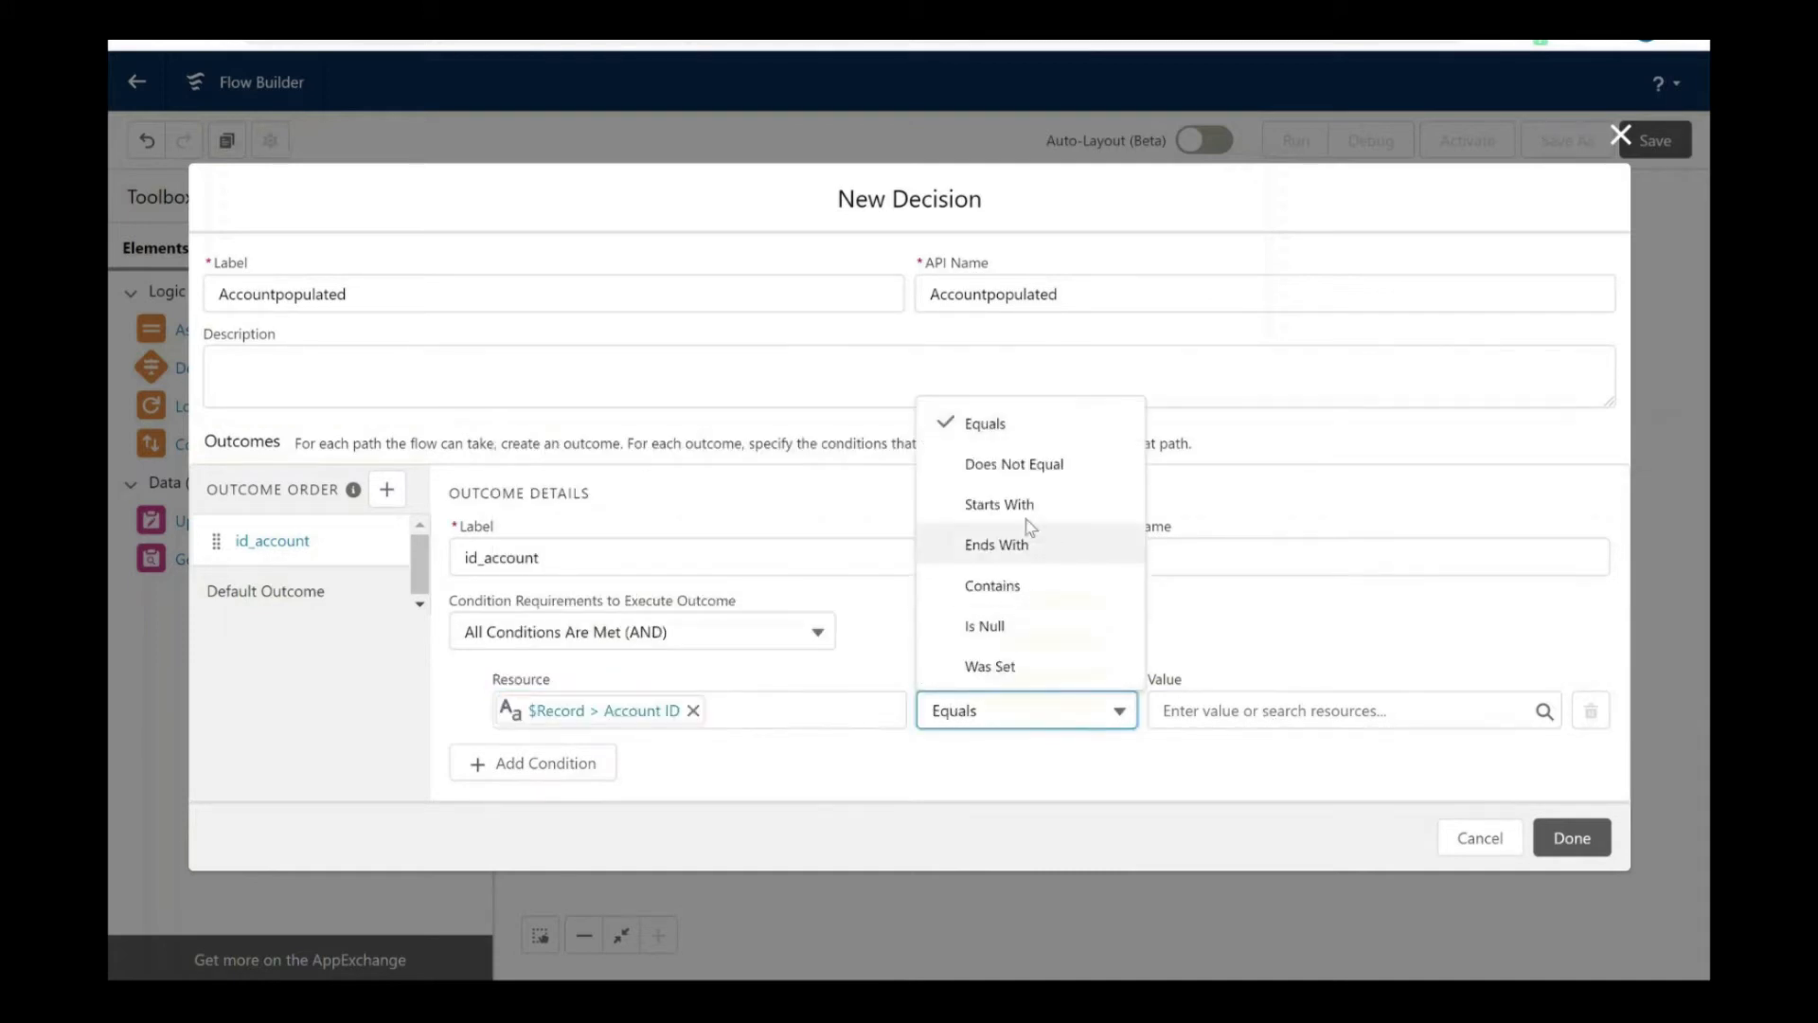
{"action": "left_click", "coordinate": [1038, 632]}
{"action": "left_click", "coordinate": [1217, 722]}
{"action": "type", "text": "false"}
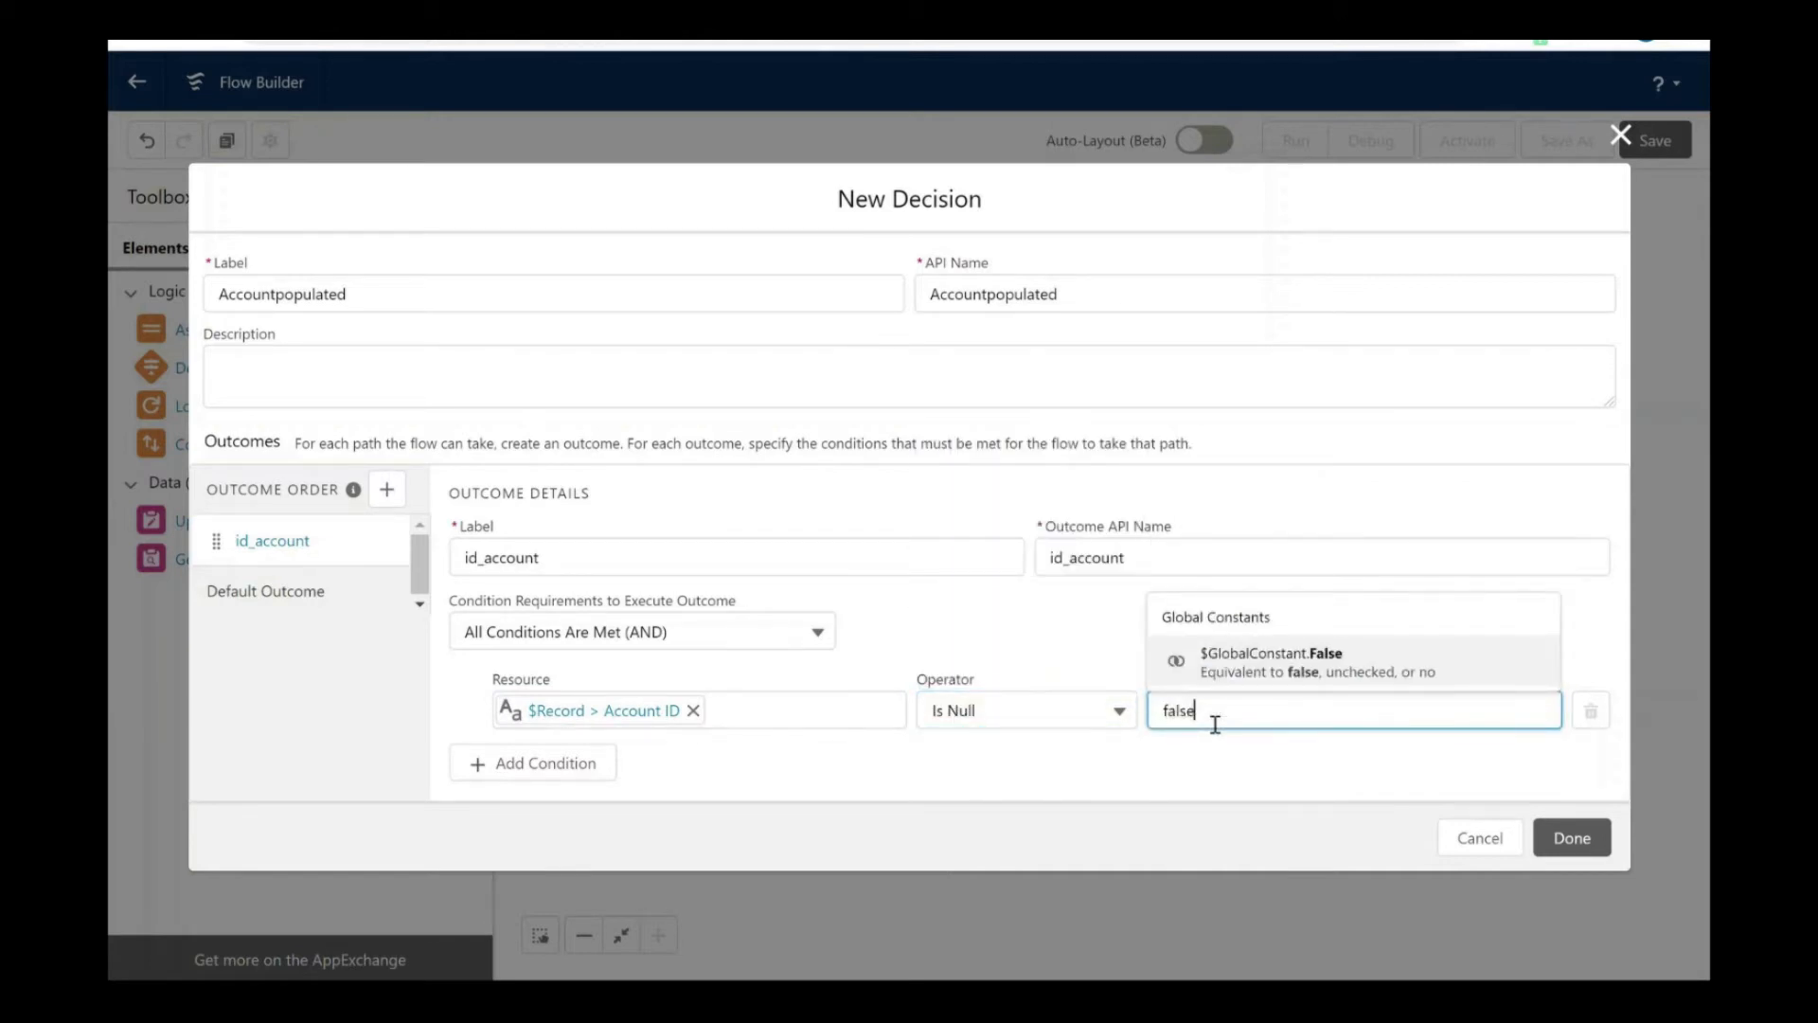
{"action": "left_click", "coordinate": [1289, 666]}
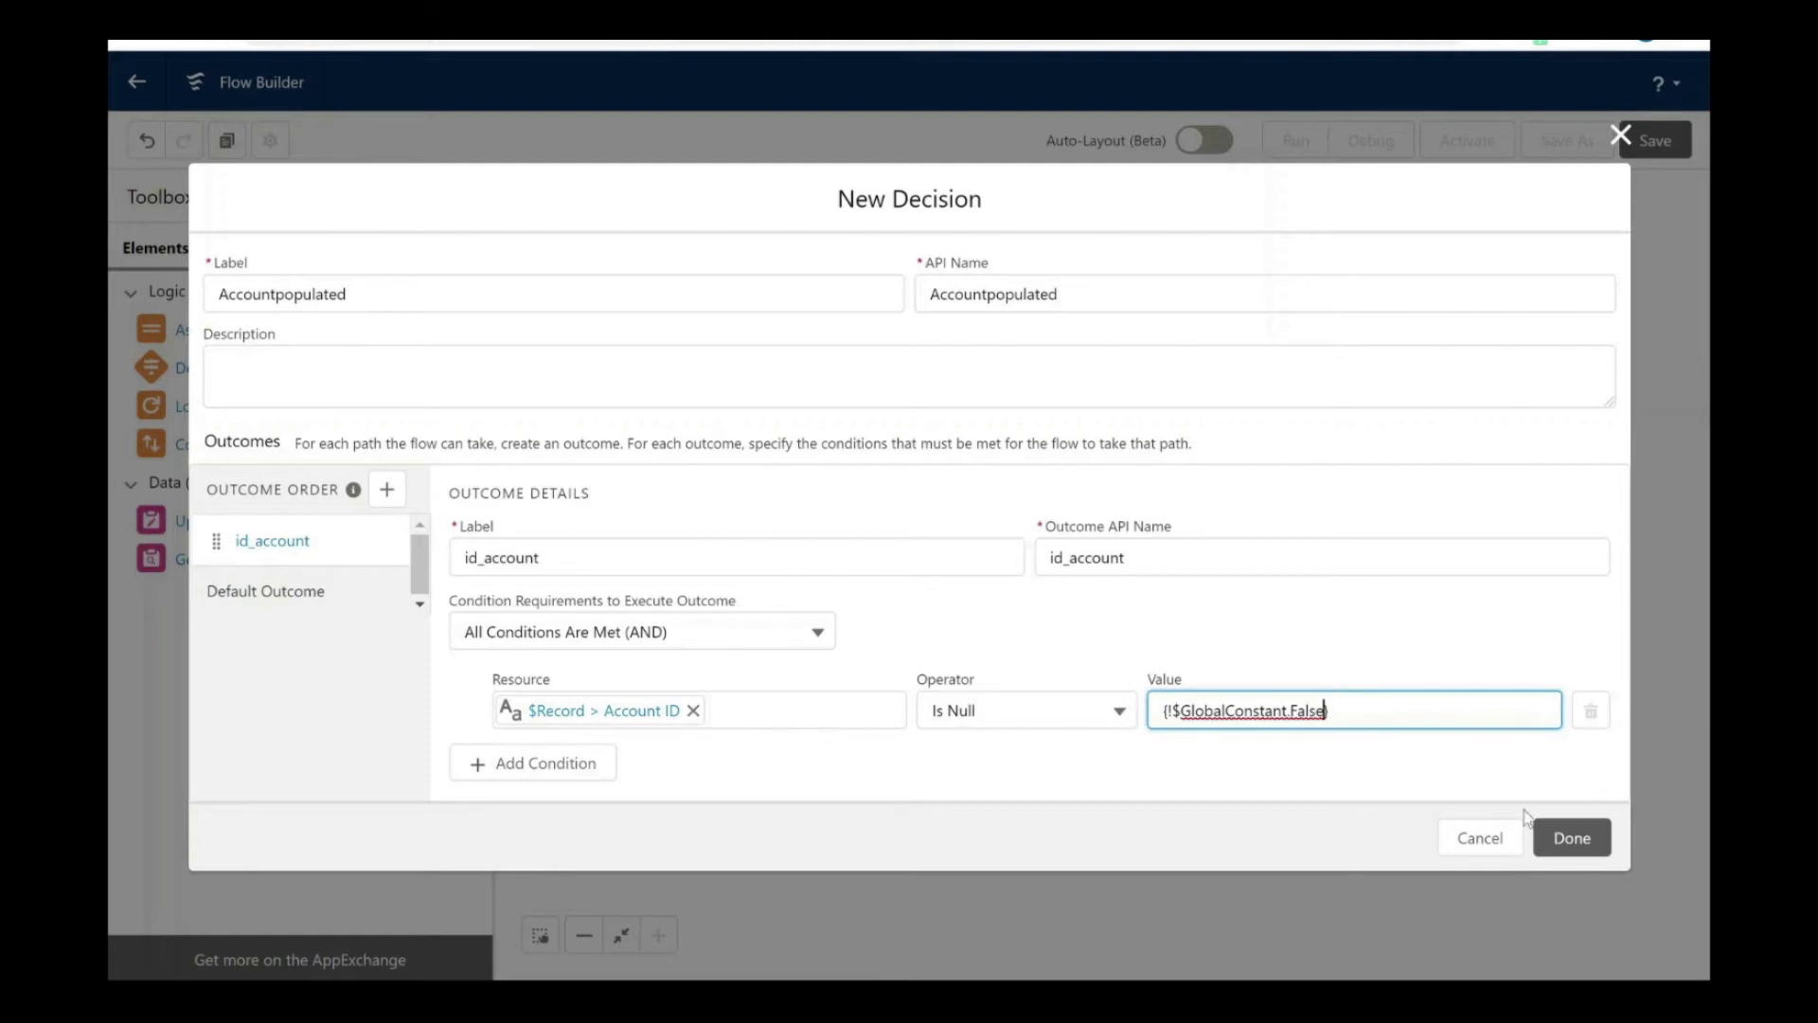
{"action": "left_click", "coordinate": [1571, 838]}
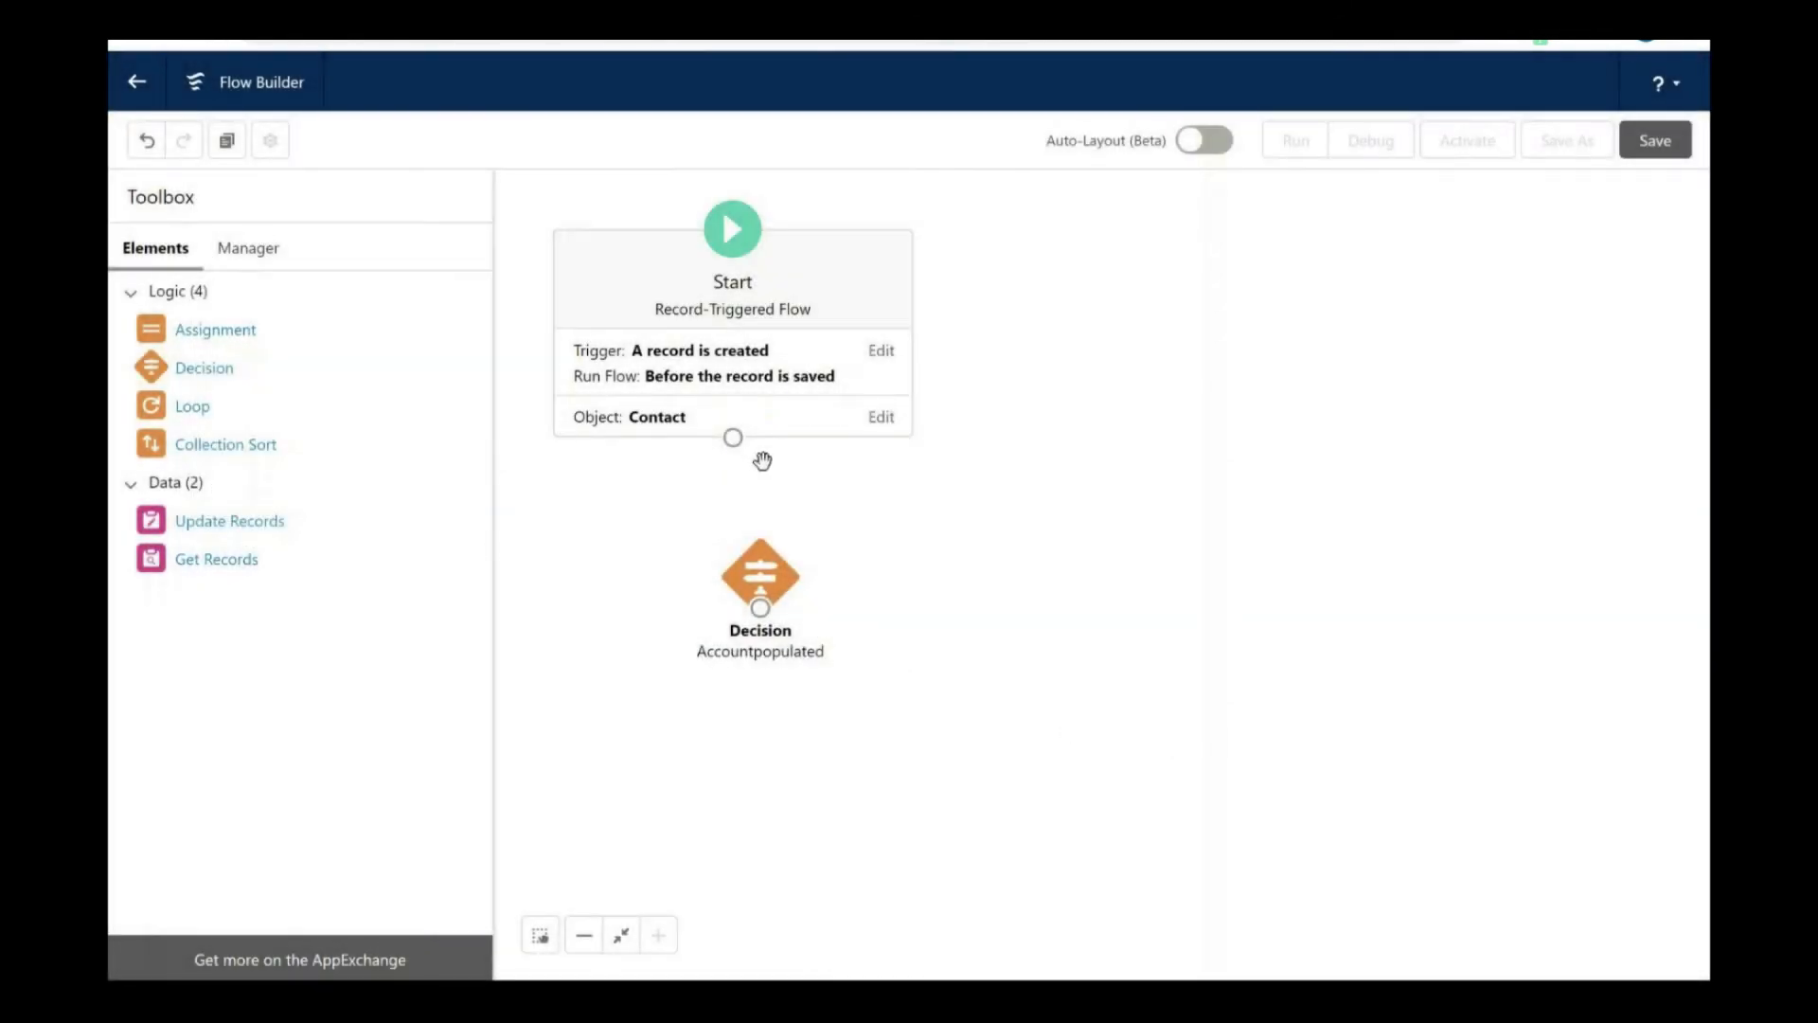
{"action": "left_click_drag", "start_coordinate": [733, 437], "coordinate": [765, 608]}
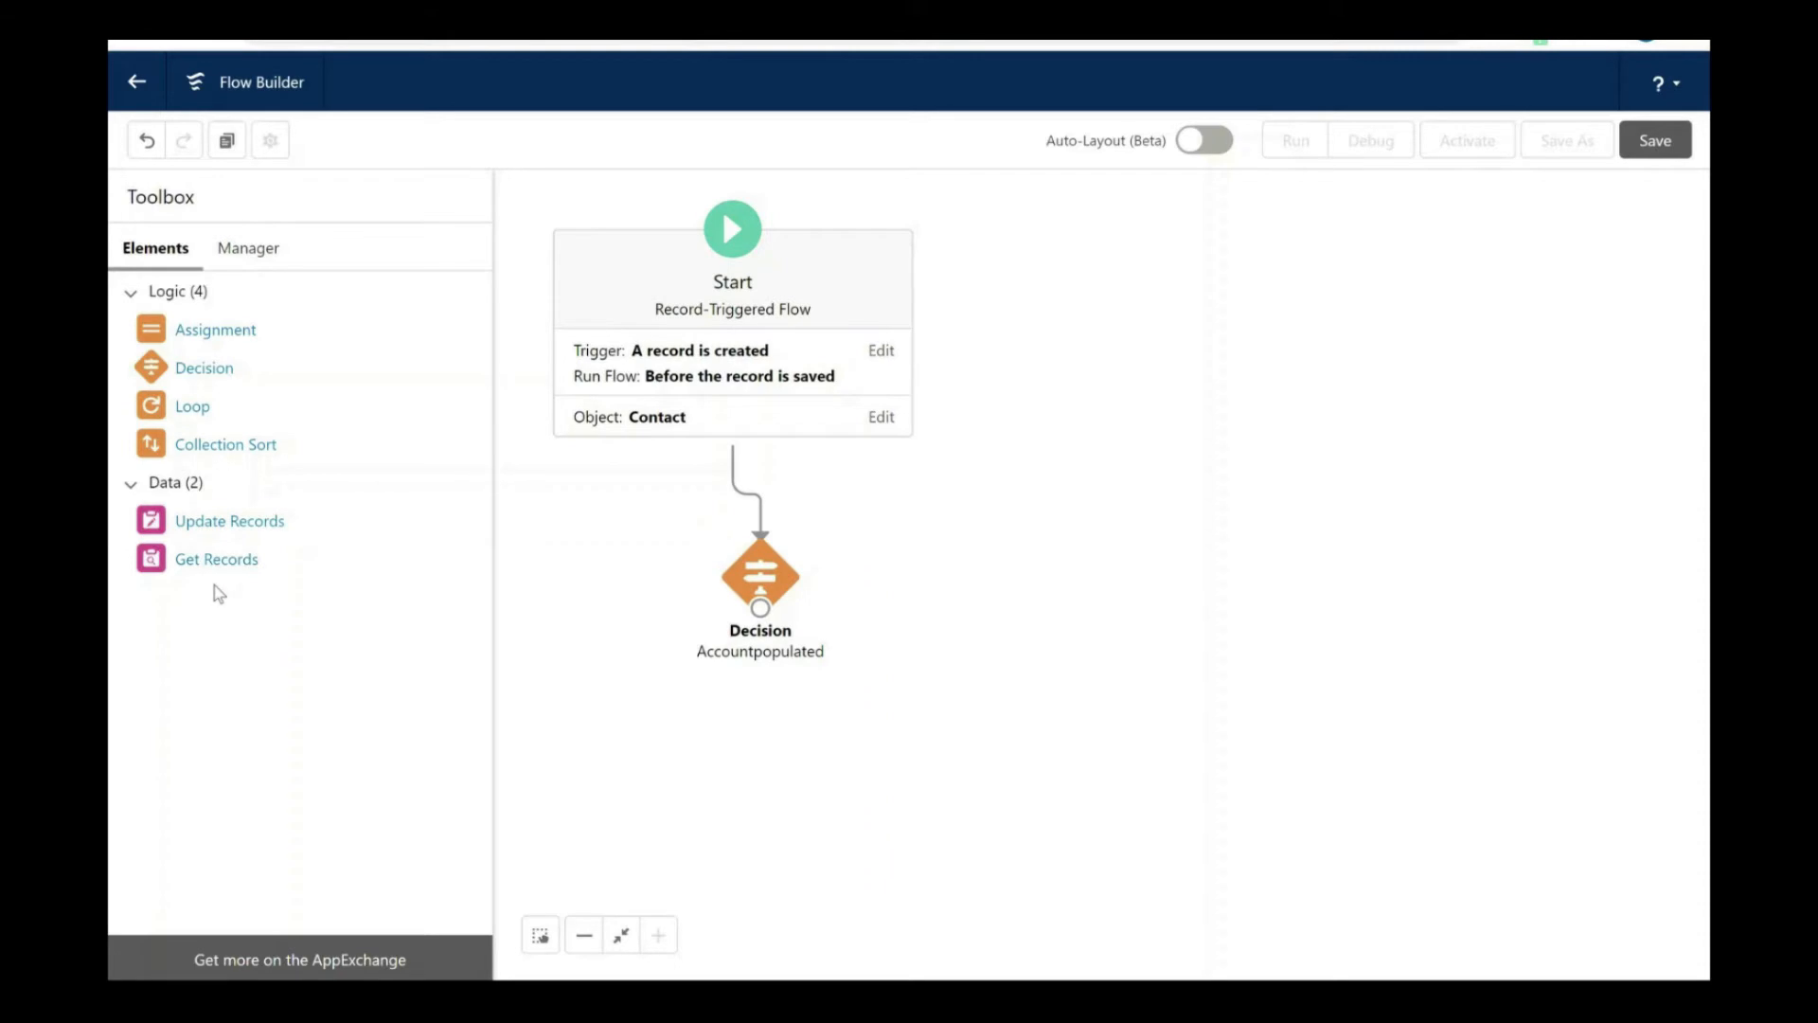
Add a Get Records element beside the decision, labelled getaccounts, with the description "To retrieve account object records".
{"action": "left_click_drag", "start_coordinate": [217, 560], "coordinate": [998, 593]}
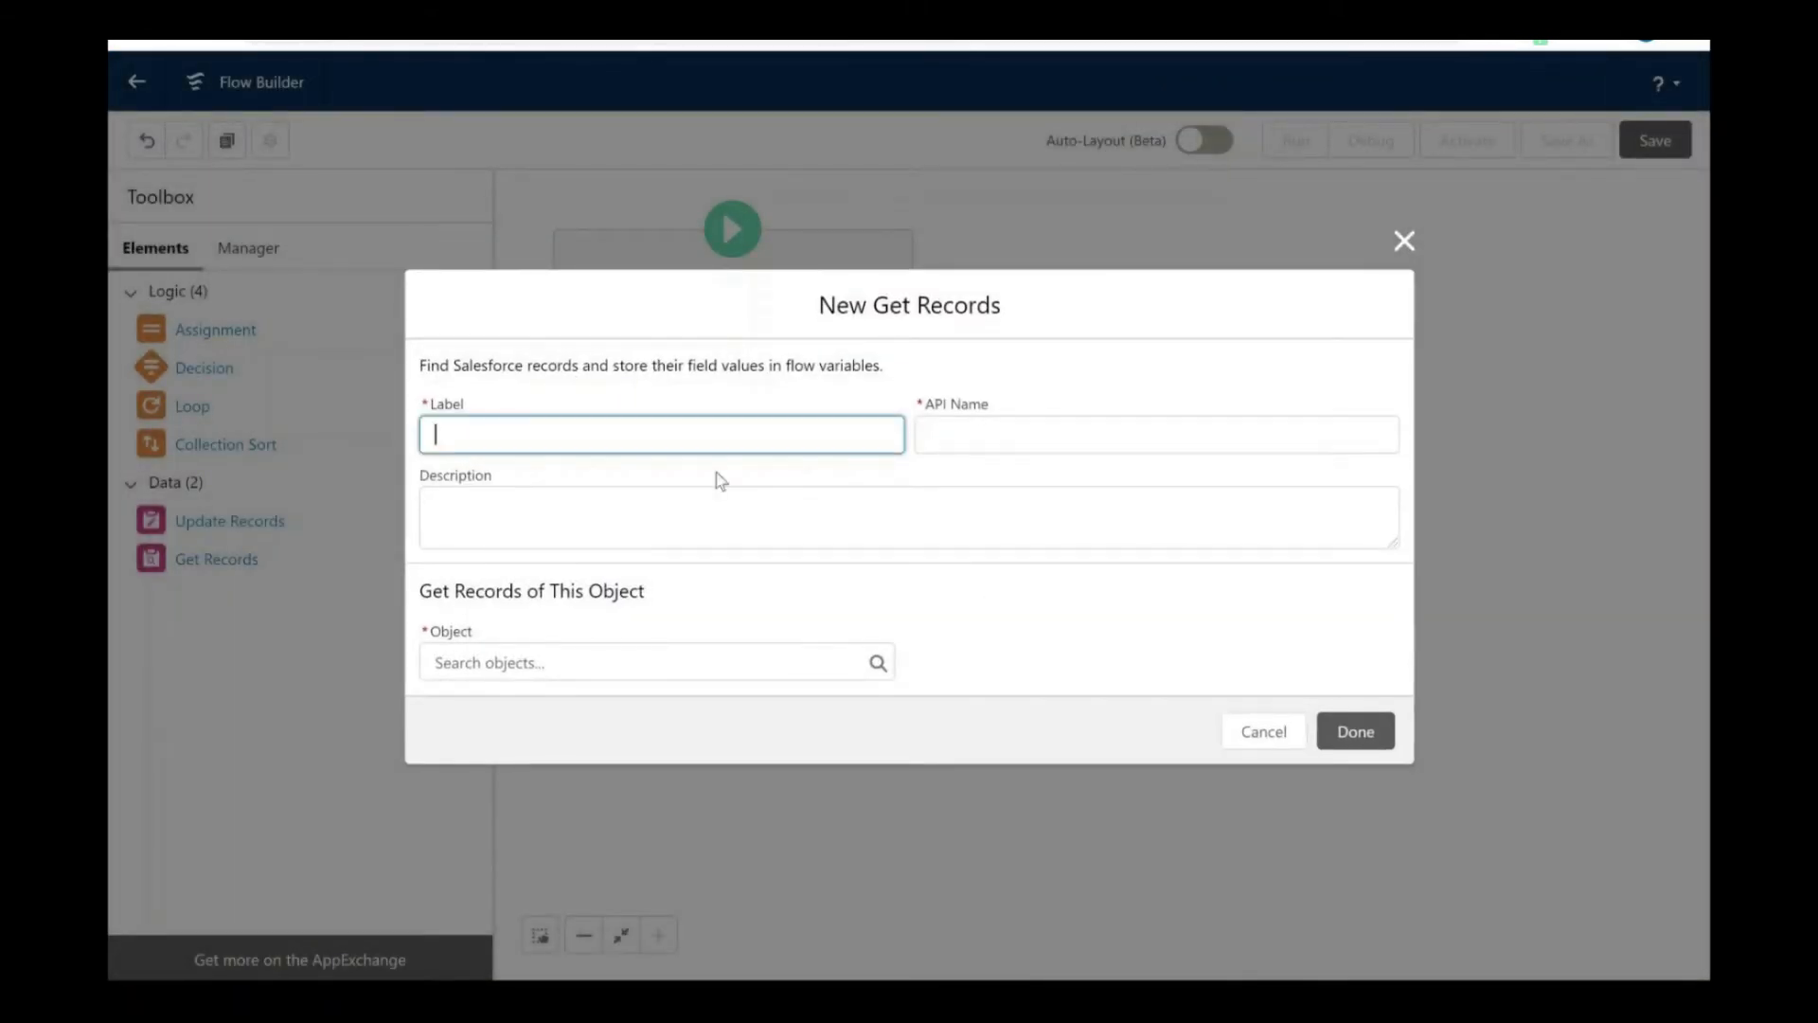
{"action": "type", "text": "getaccounts"}
{"action": "left_click", "coordinate": [726, 545]}
{"action": "left_click", "coordinate": [662, 666]}
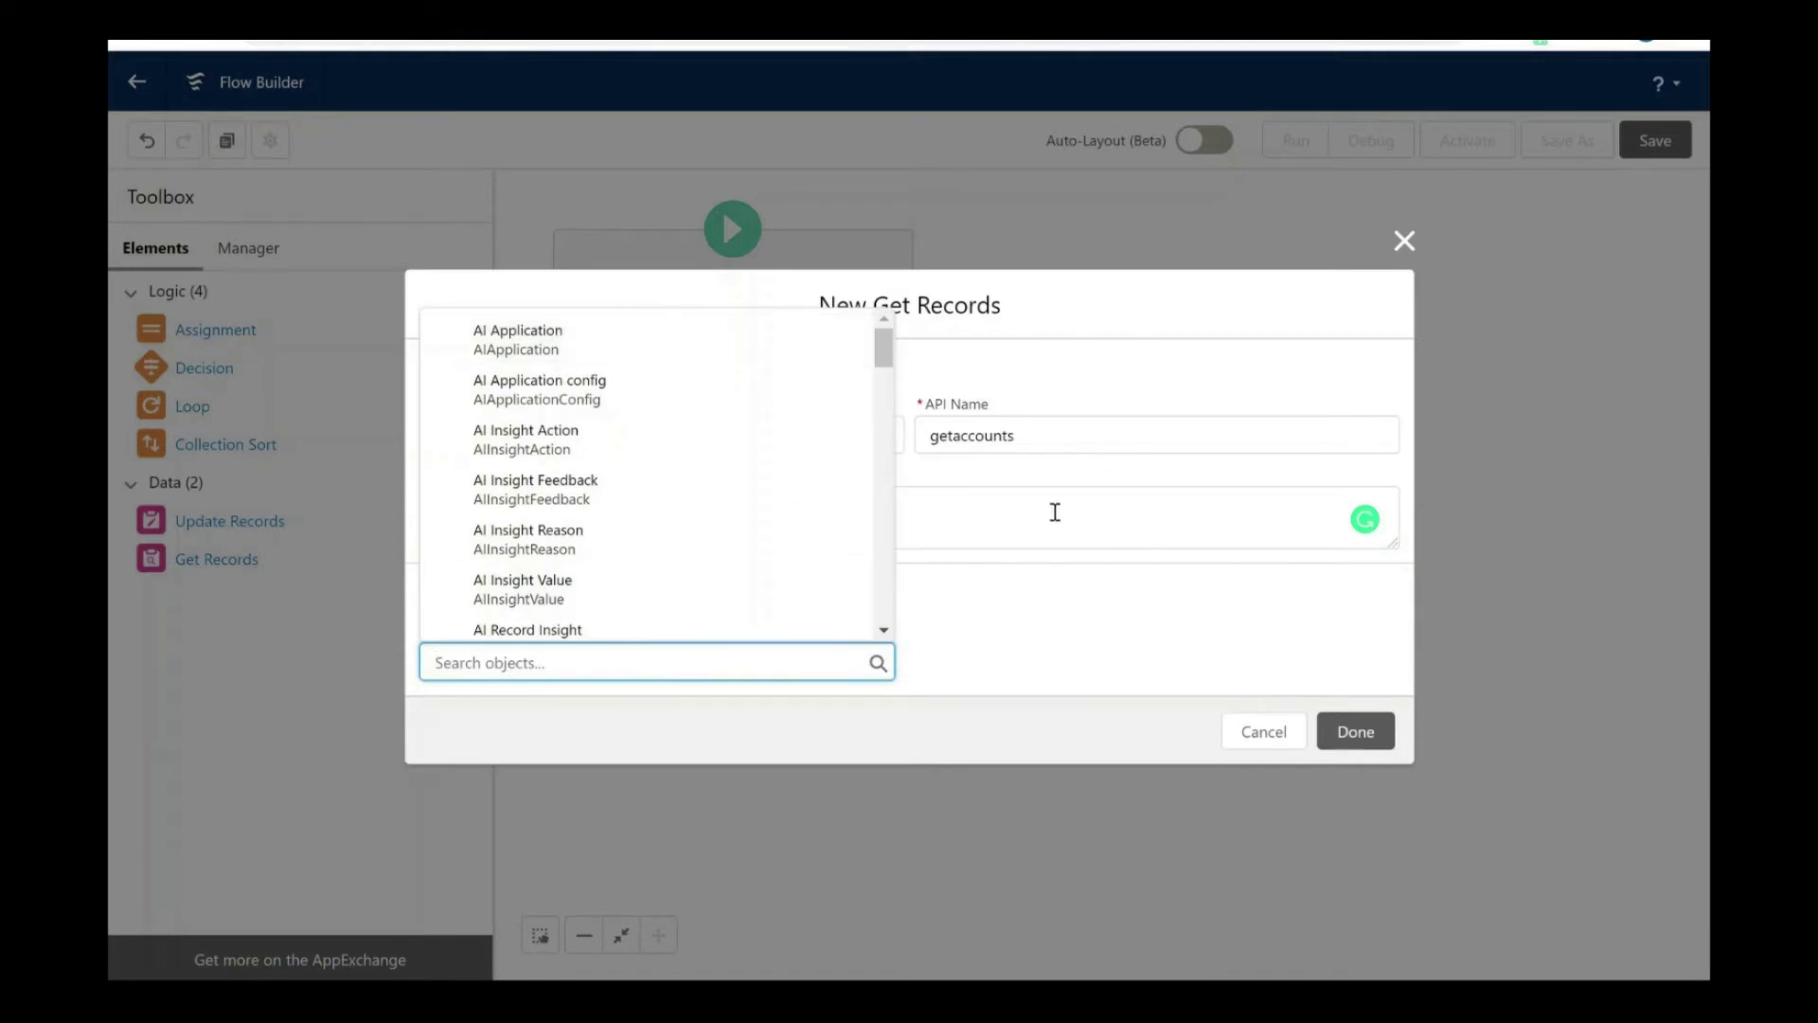
{"action": "left_click", "coordinate": [1051, 512]}
{"action": "type", "text": "To ret"}
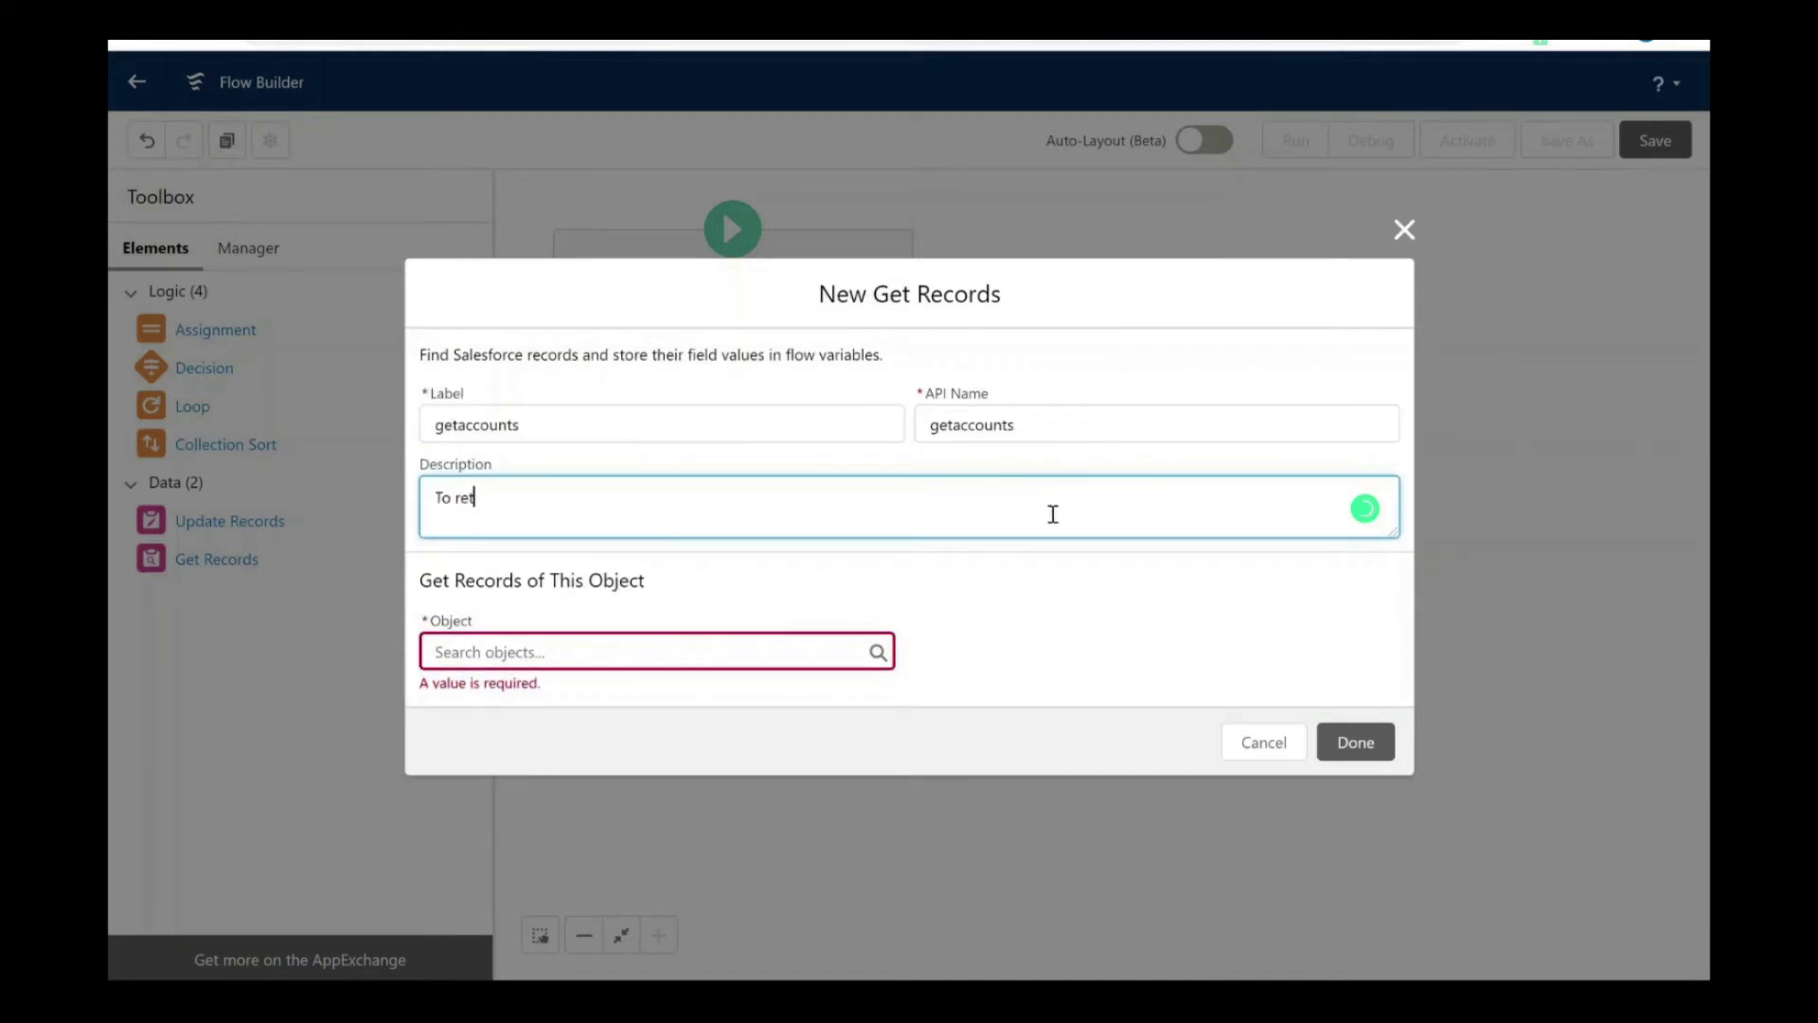
{"action": "type", "text": "rieve account object records"}
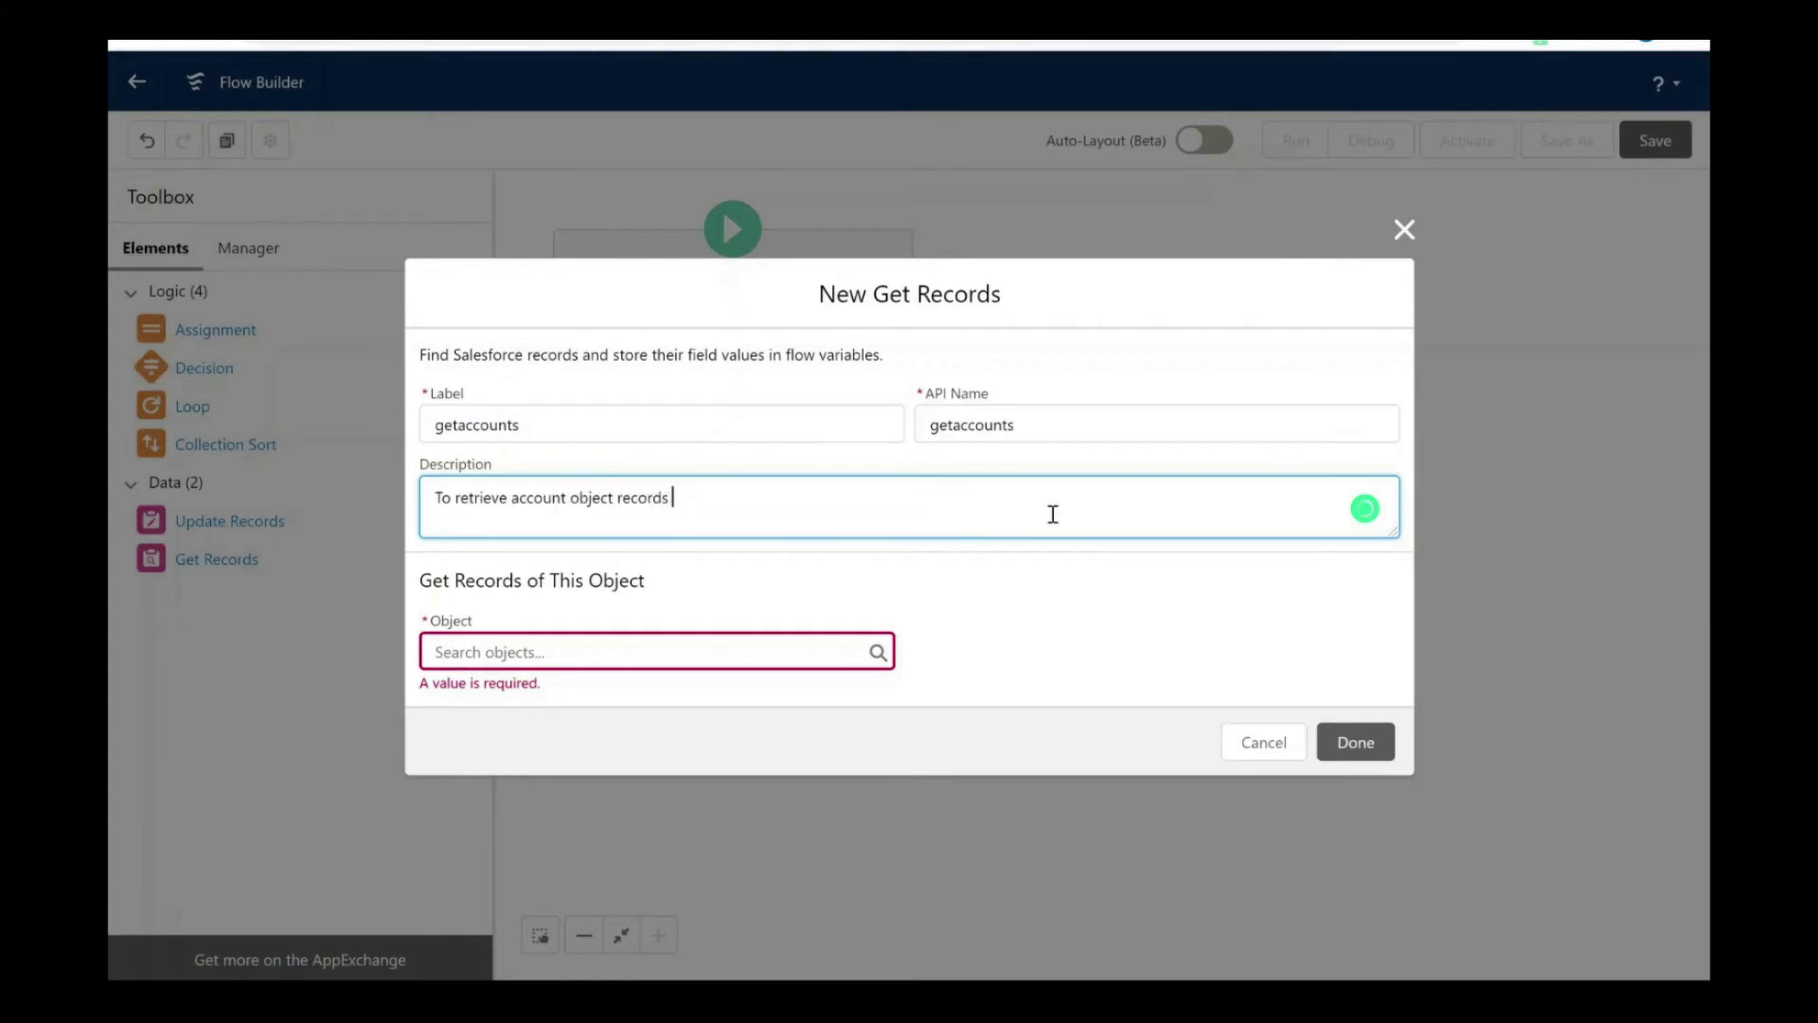
Choose Account as the object to retrieve and keep its condition requirements at All Conditions Are Met (AND).
{"action": "left_click", "coordinate": [712, 637]}
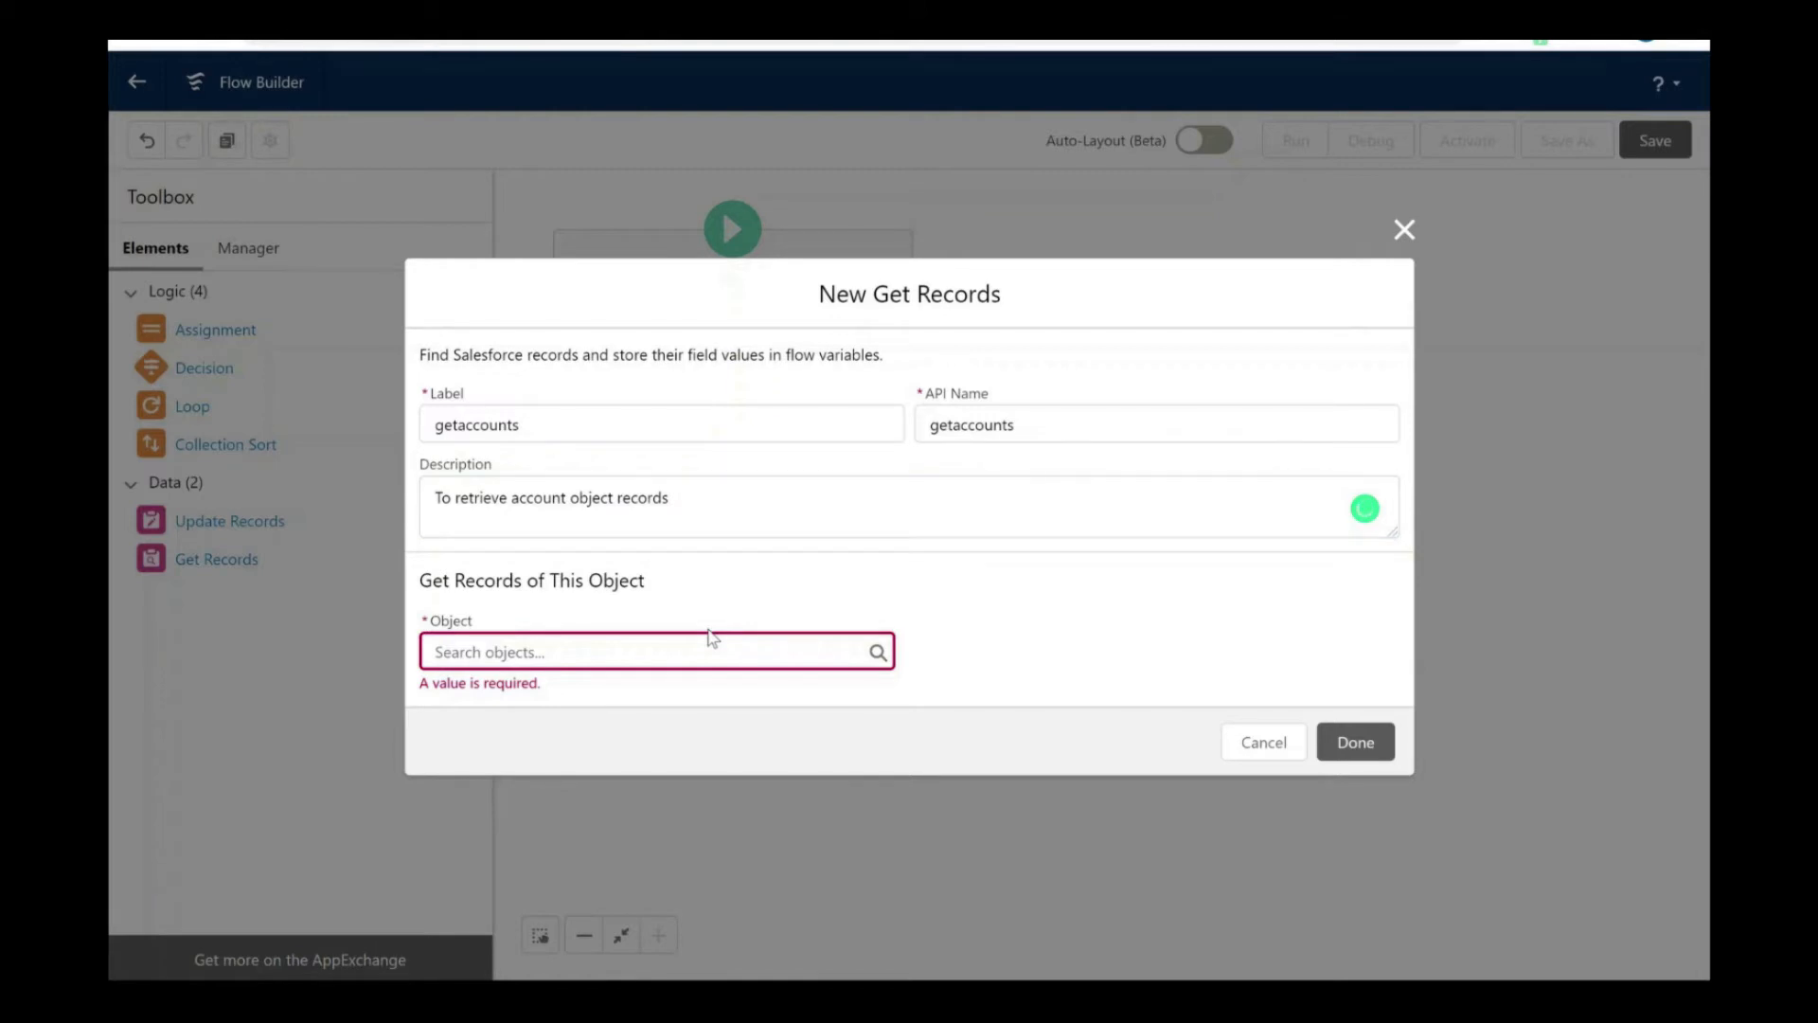
{"action": "left_click", "coordinate": [698, 653]}
{"action": "type", "text": "account"}
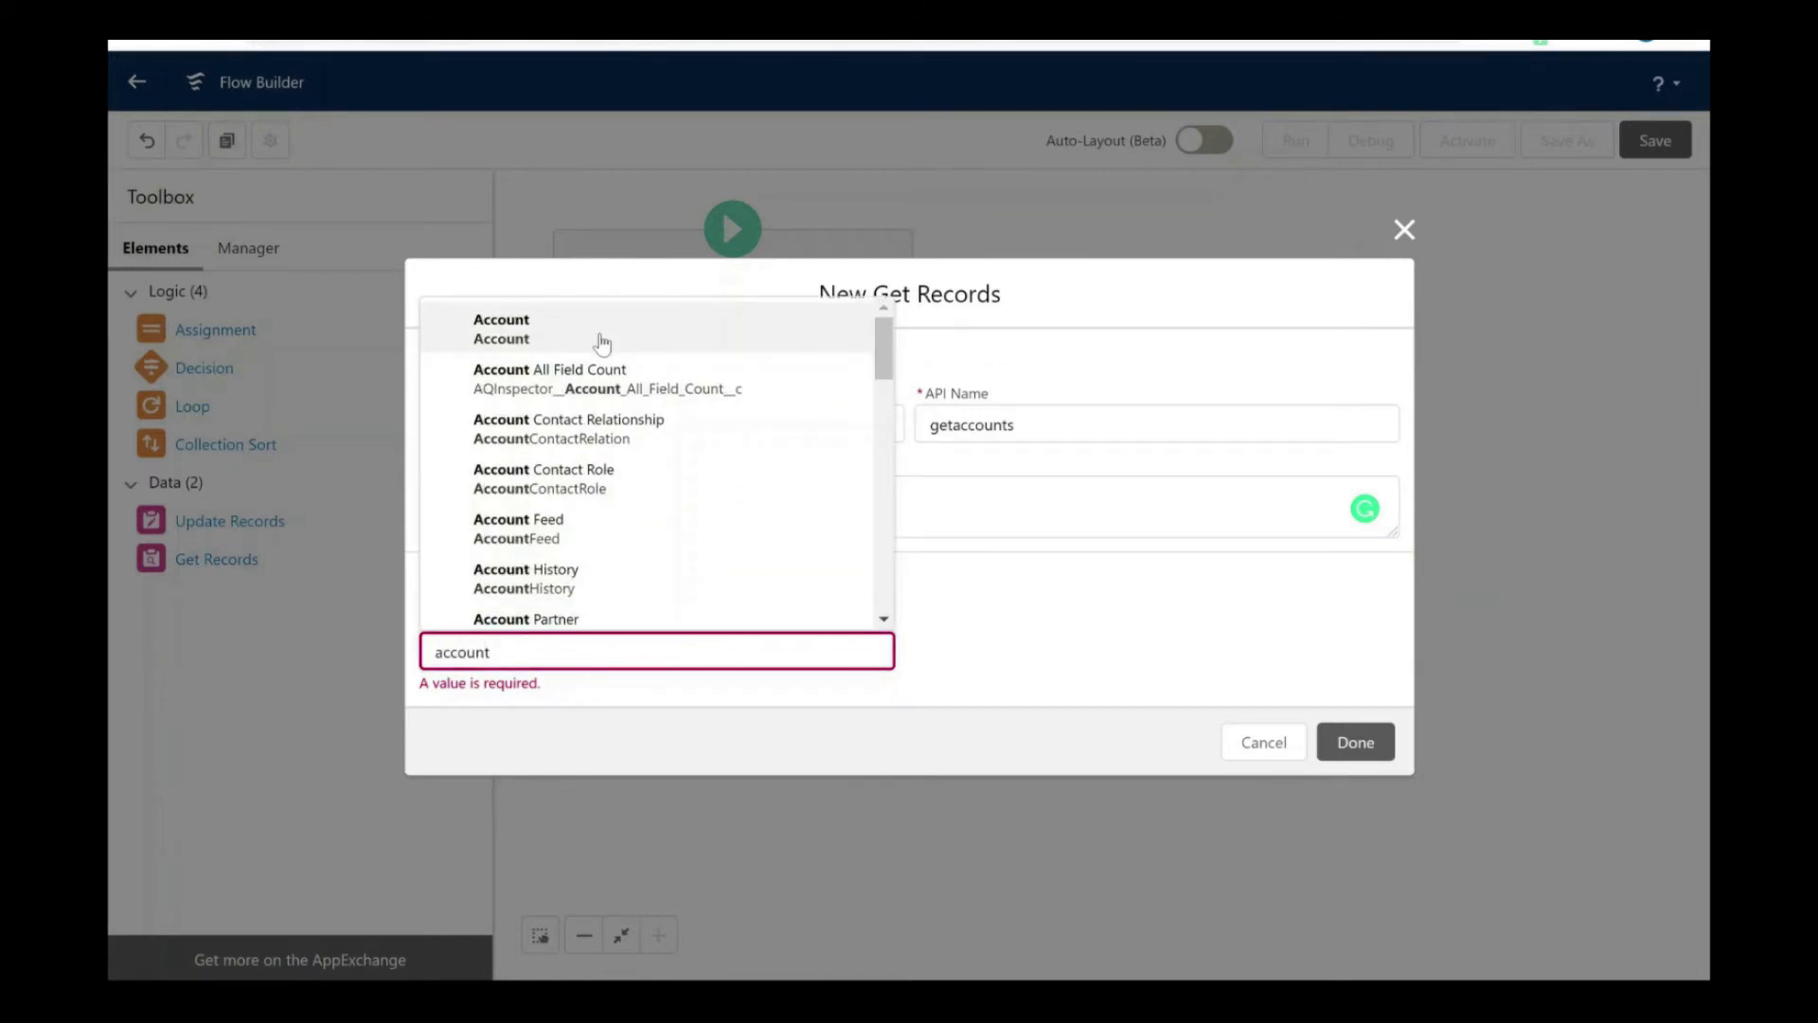
{"action": "left_click", "coordinate": [601, 343]}
{"action": "scroll", "coordinate": [727, 604], "scroll_direction": "down", "scroll_amount": 2}
{"action": "left_click", "coordinate": [738, 560]}
{"action": "left_click", "coordinate": [799, 536]}
{"action": "left_click", "coordinate": [639, 616]}
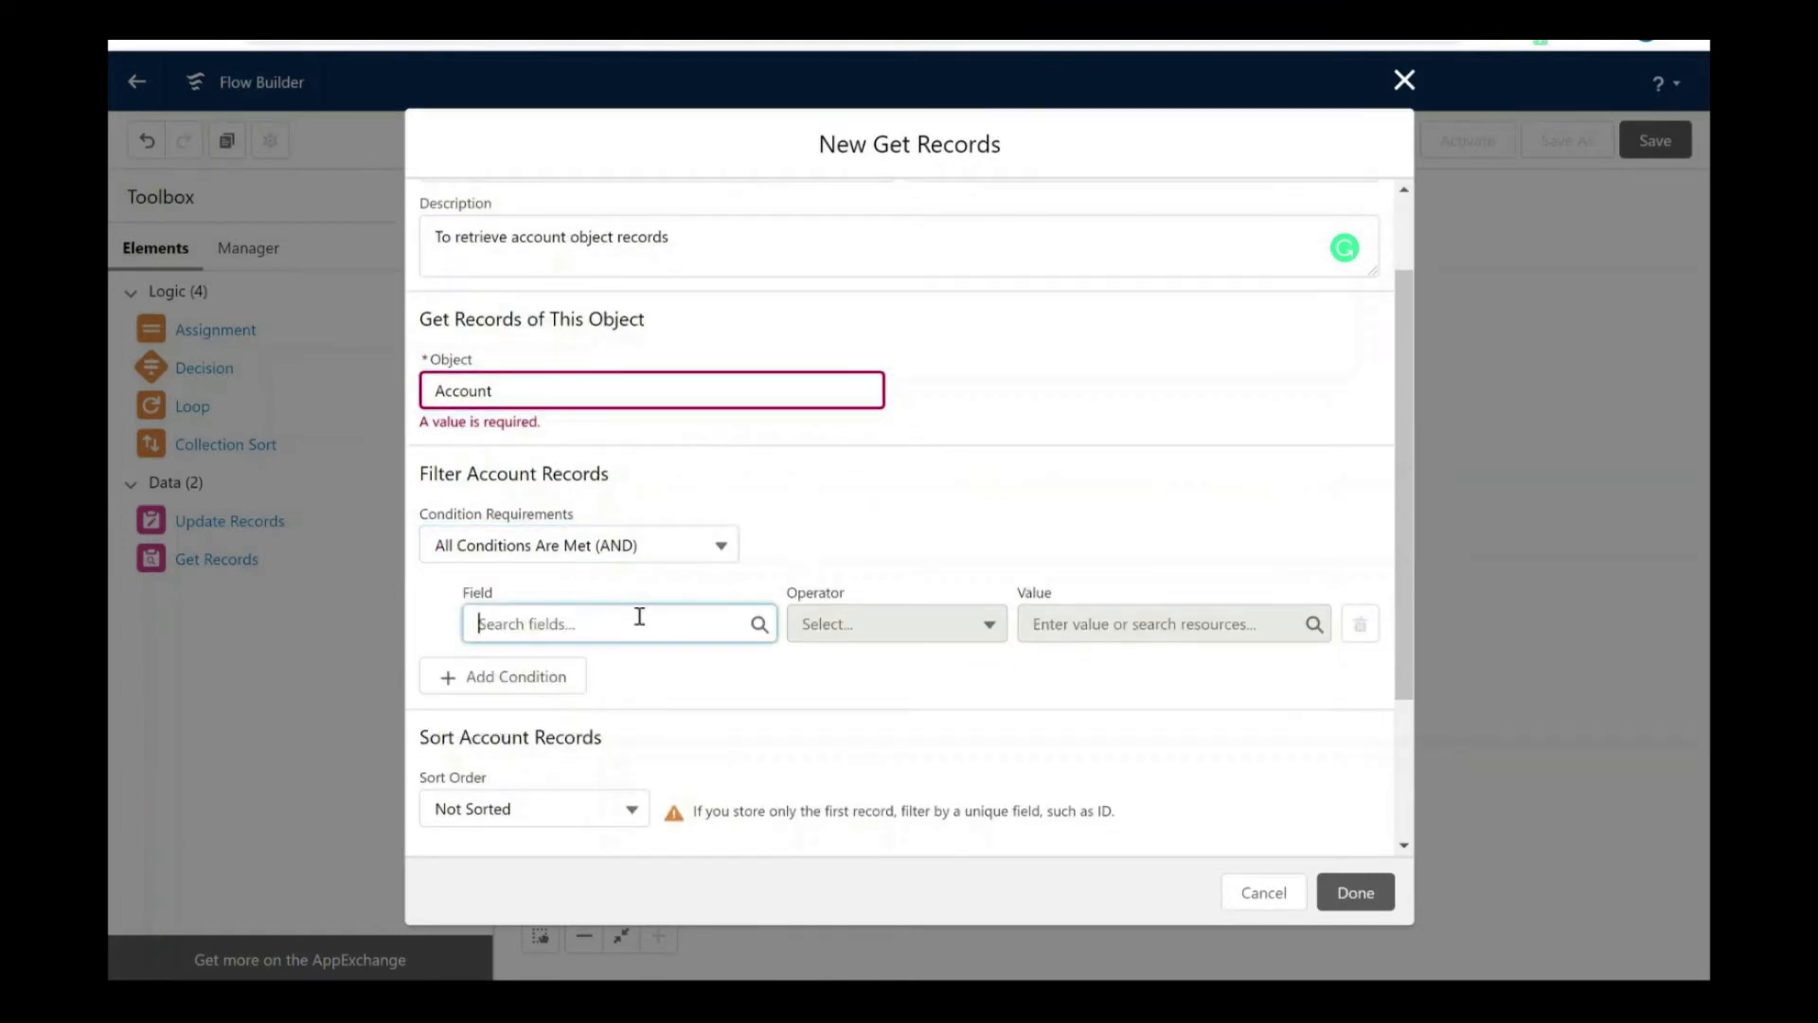
{"action": "left_click", "coordinate": [522, 398]}
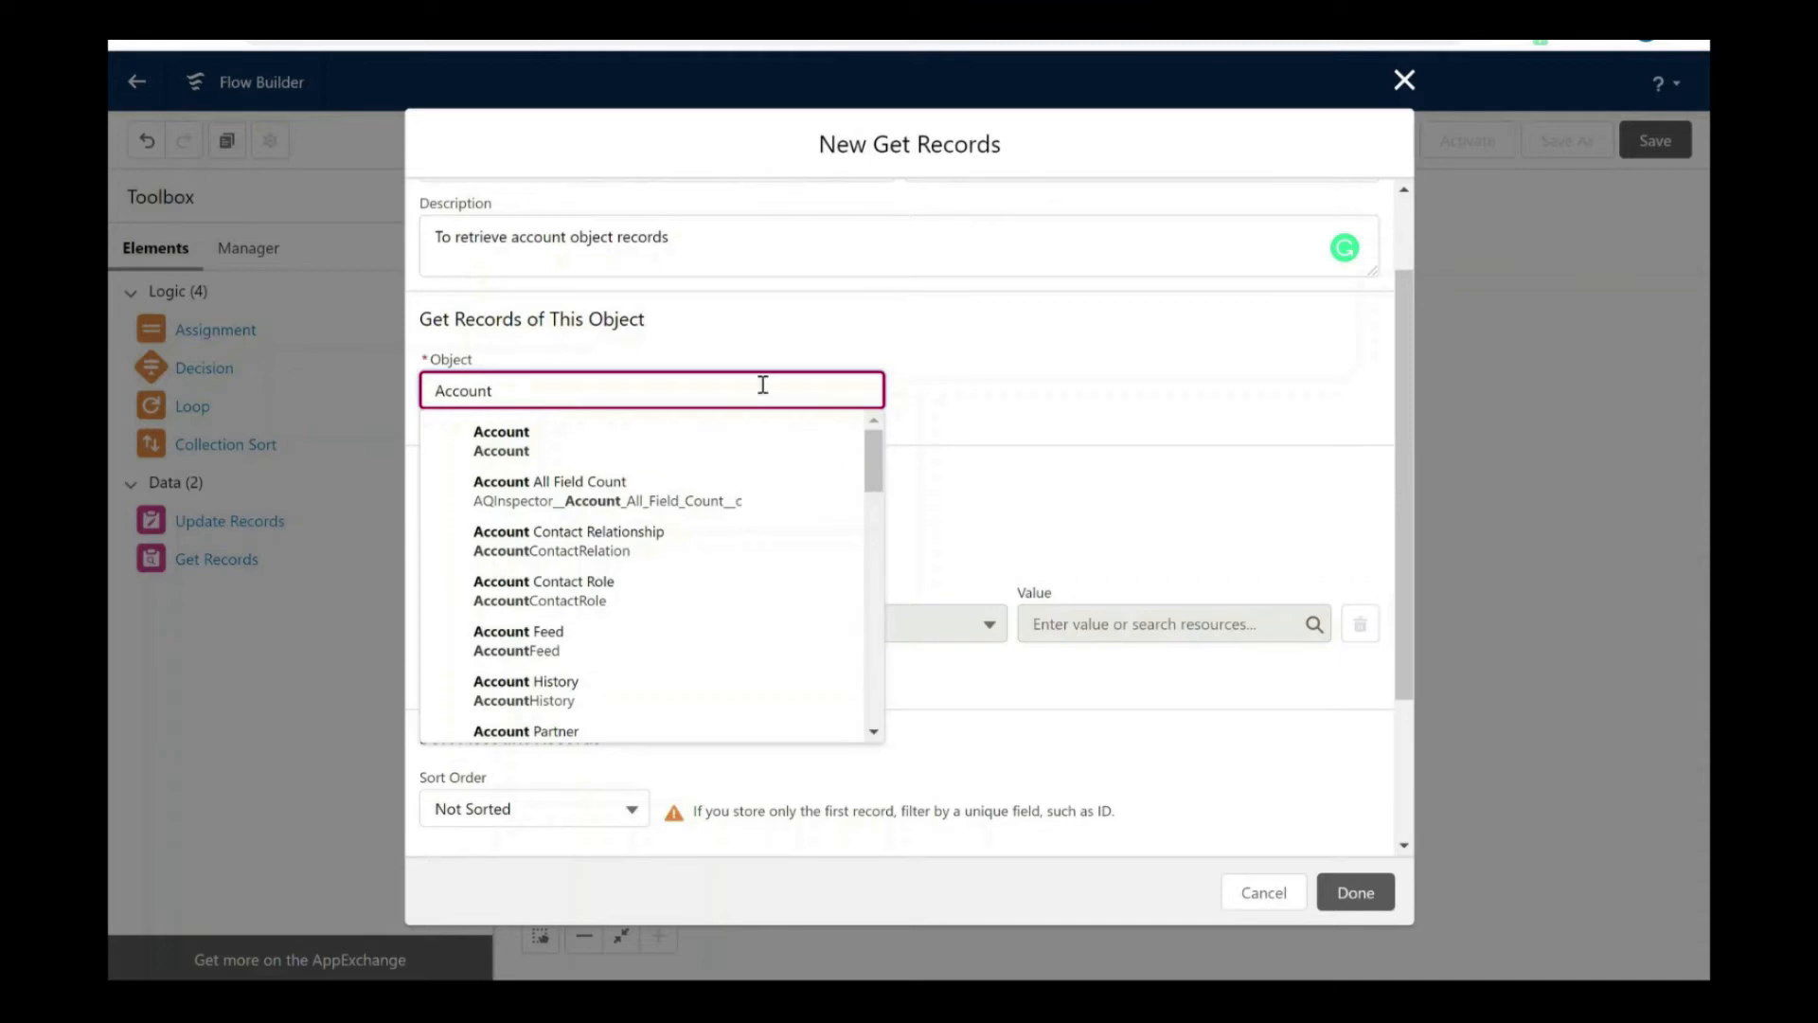
{"action": "left_click", "coordinate": [1044, 484]}
{"action": "scroll", "coordinate": [859, 531], "scroll_direction": "down", "scroll_amount": 1}
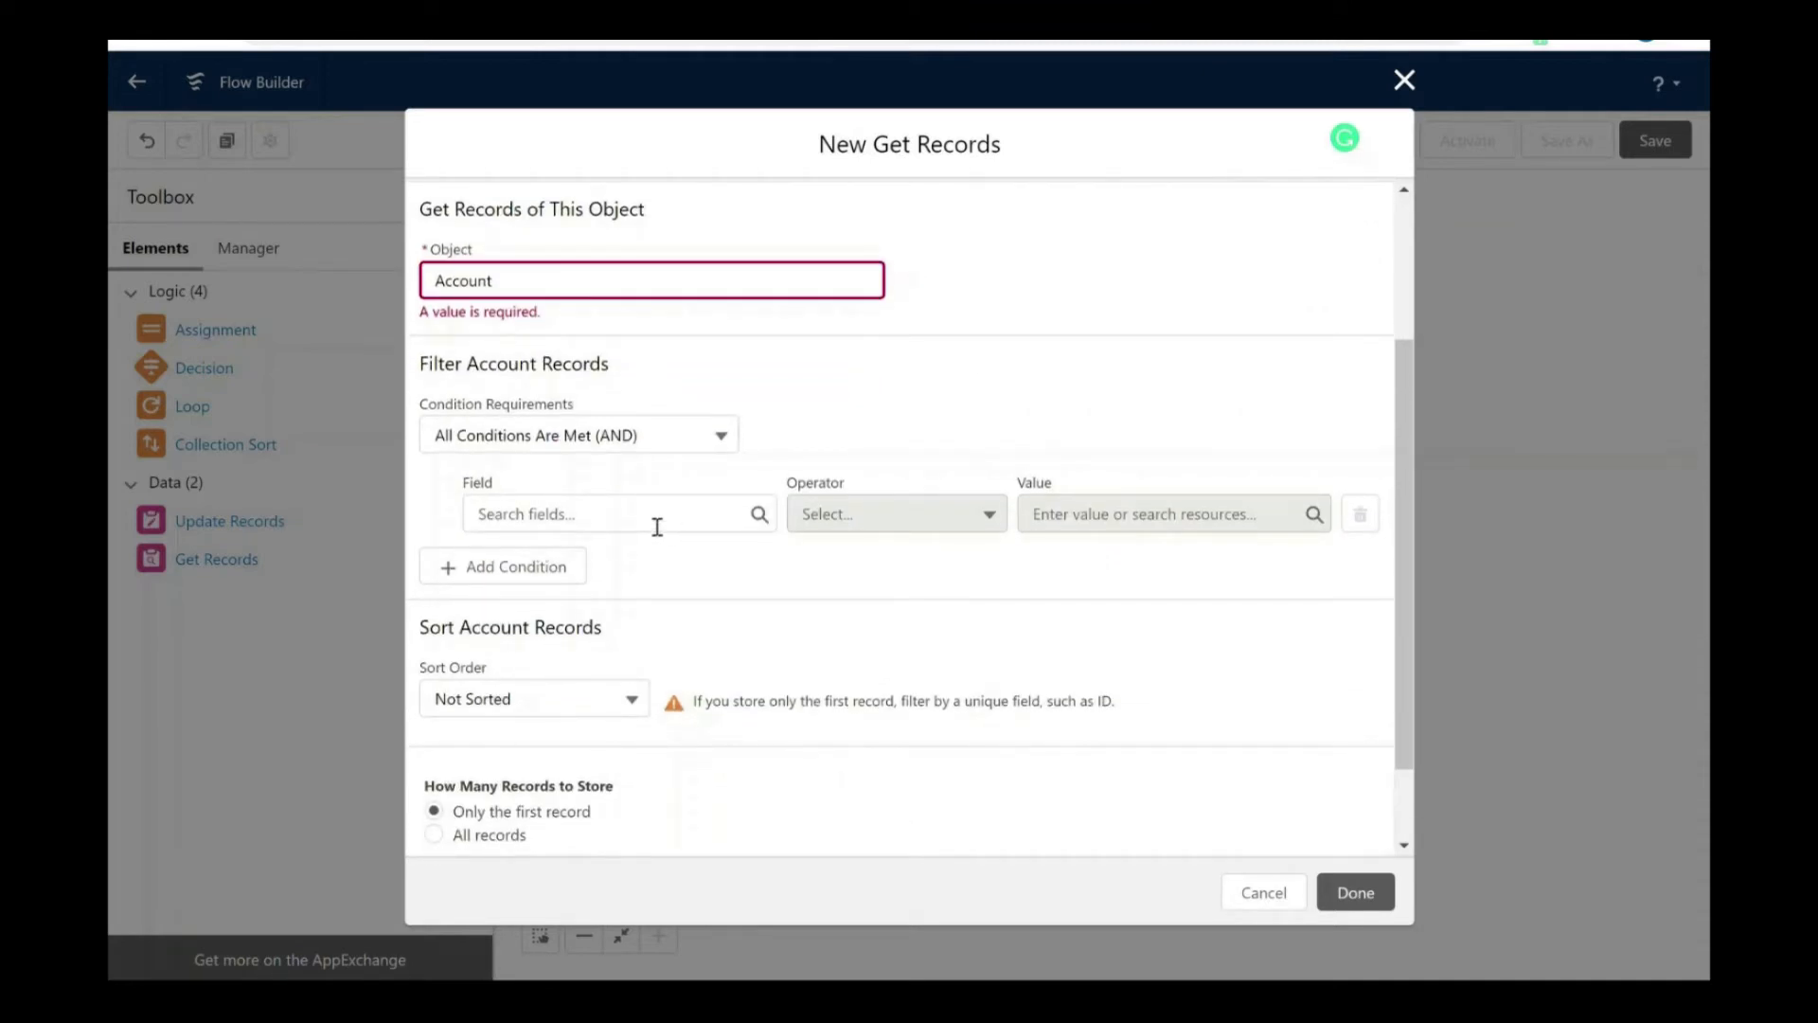
Filter the account records where the Id field Equals $Record > Account ID.
{"action": "left_click", "coordinate": [657, 527]}
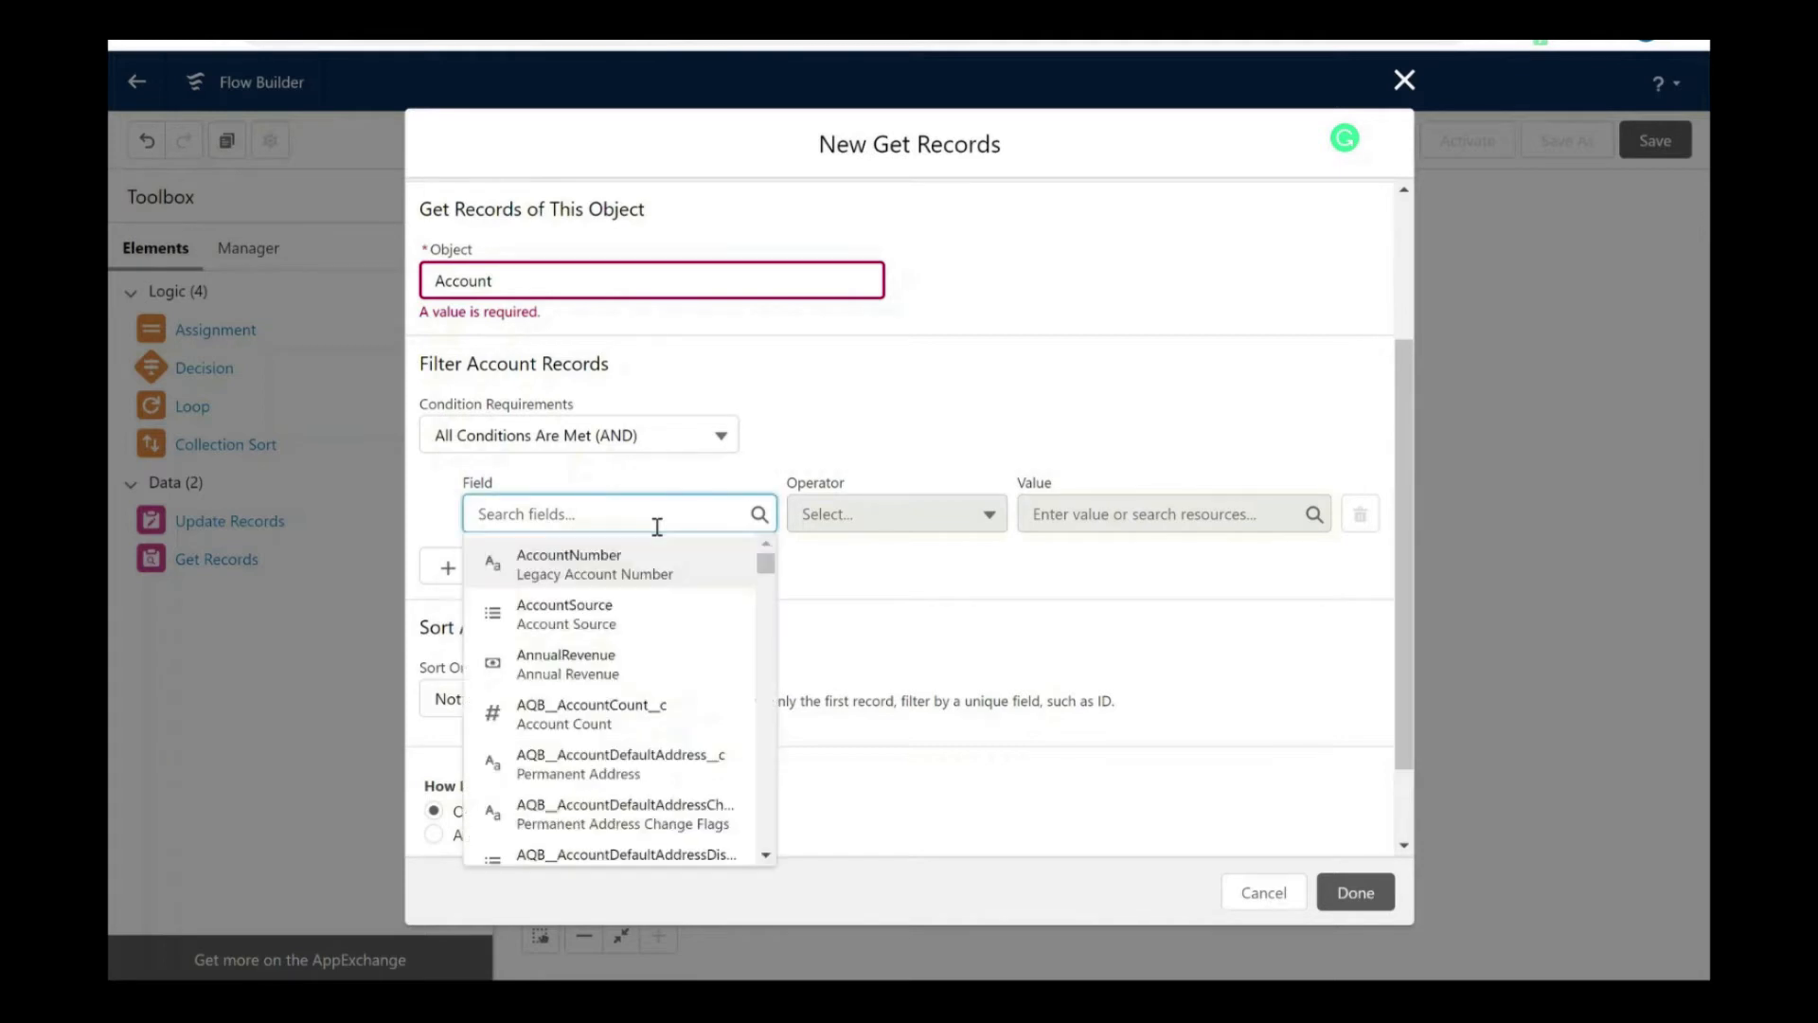
{"action": "type", "text": "id"}
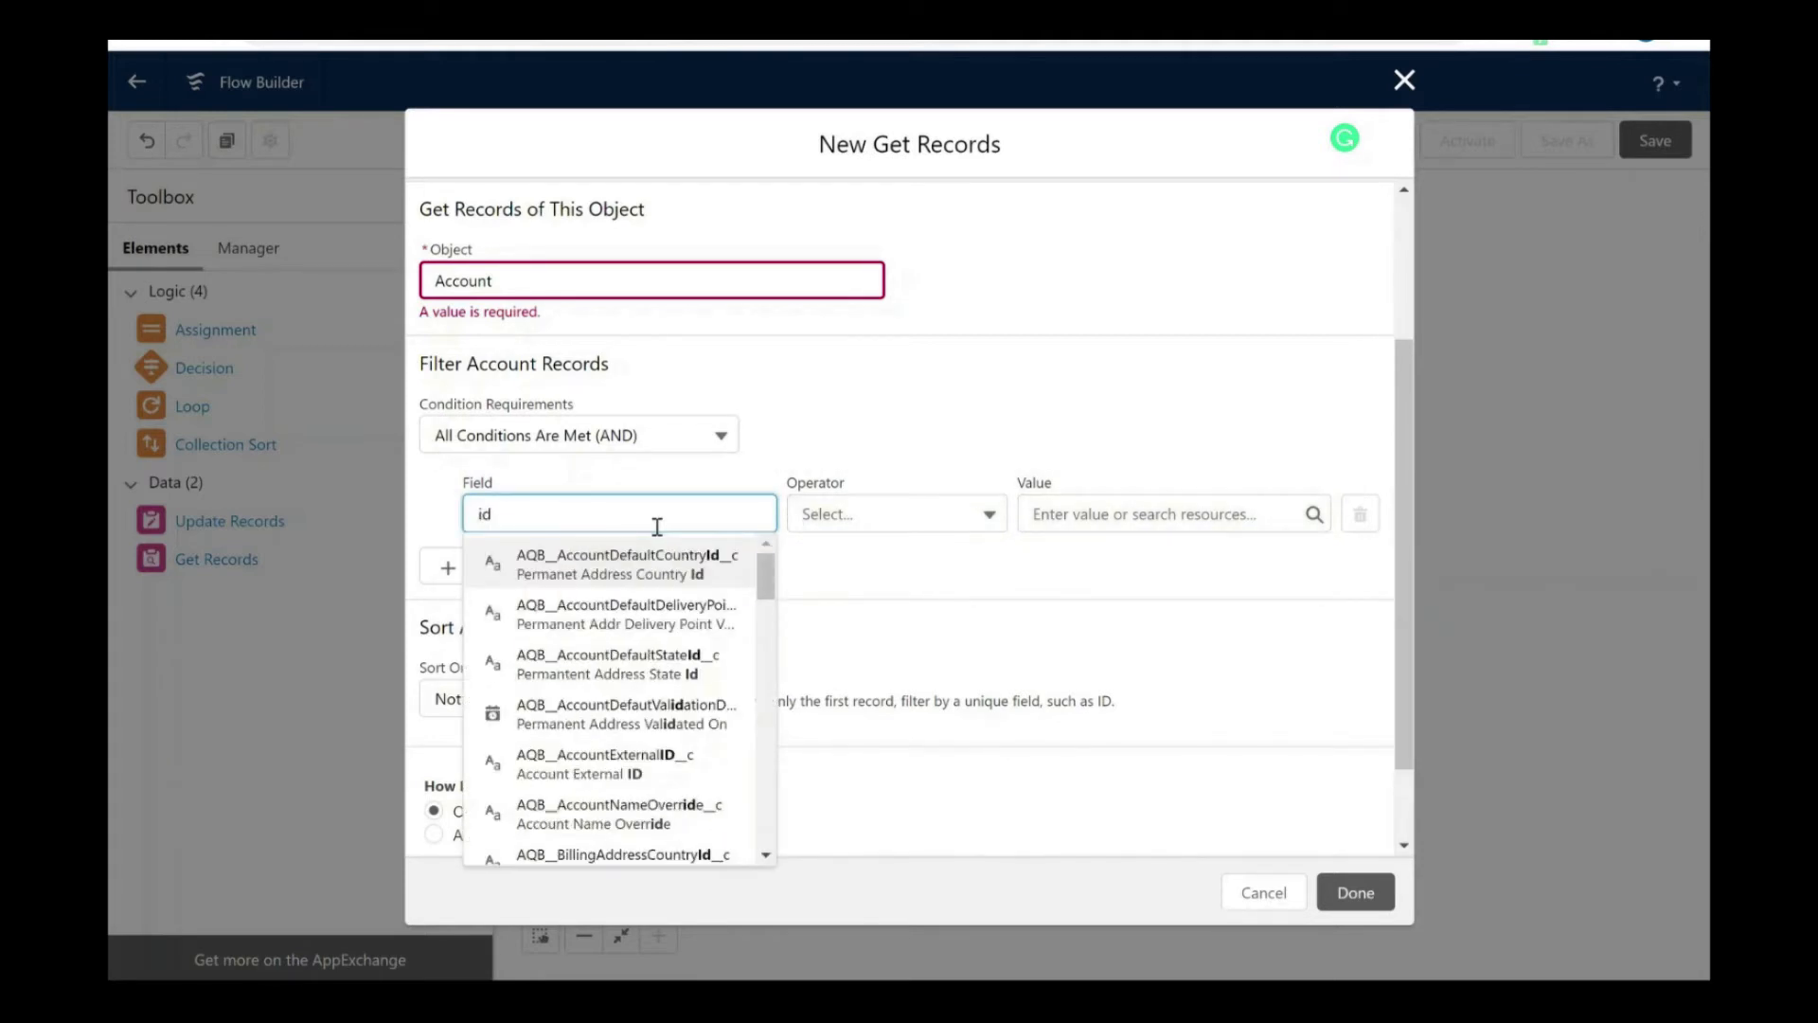
{"action": "scroll", "coordinate": [620, 678], "scroll_direction": "down", "scroll_amount": 5}
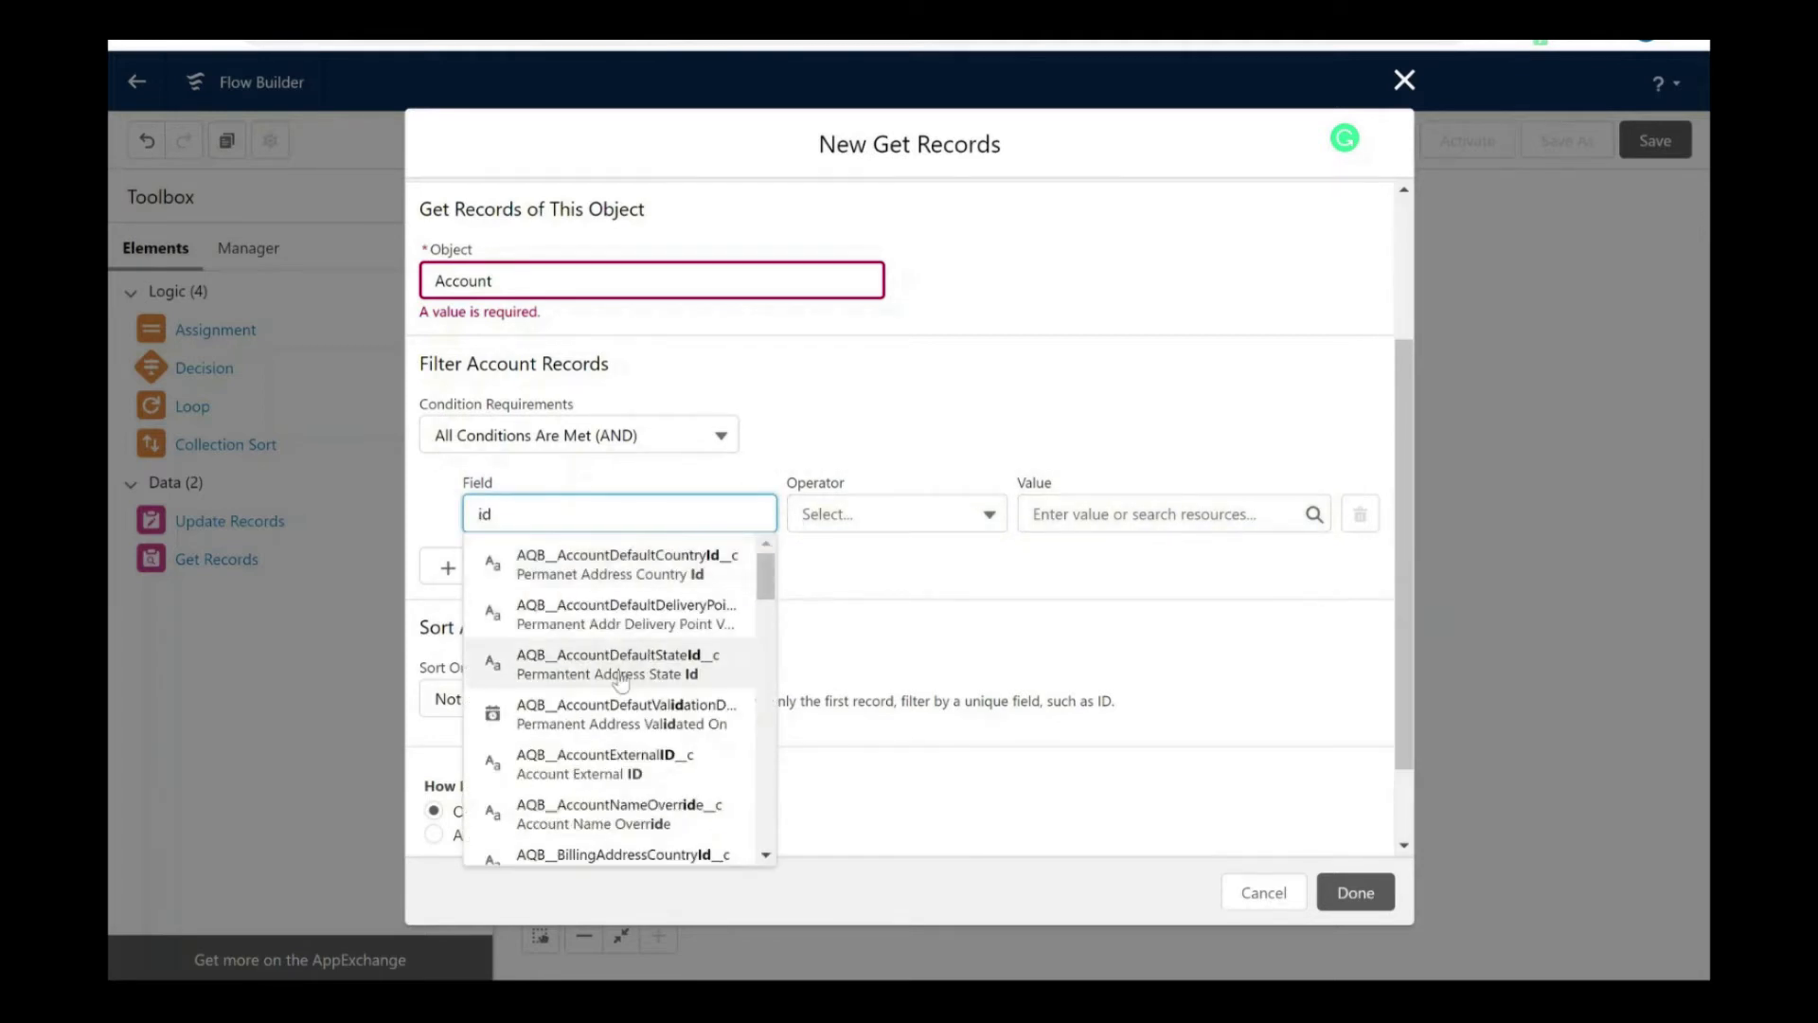
{"action": "scroll", "coordinate": [620, 678], "scroll_direction": "down", "scroll_amount": 10}
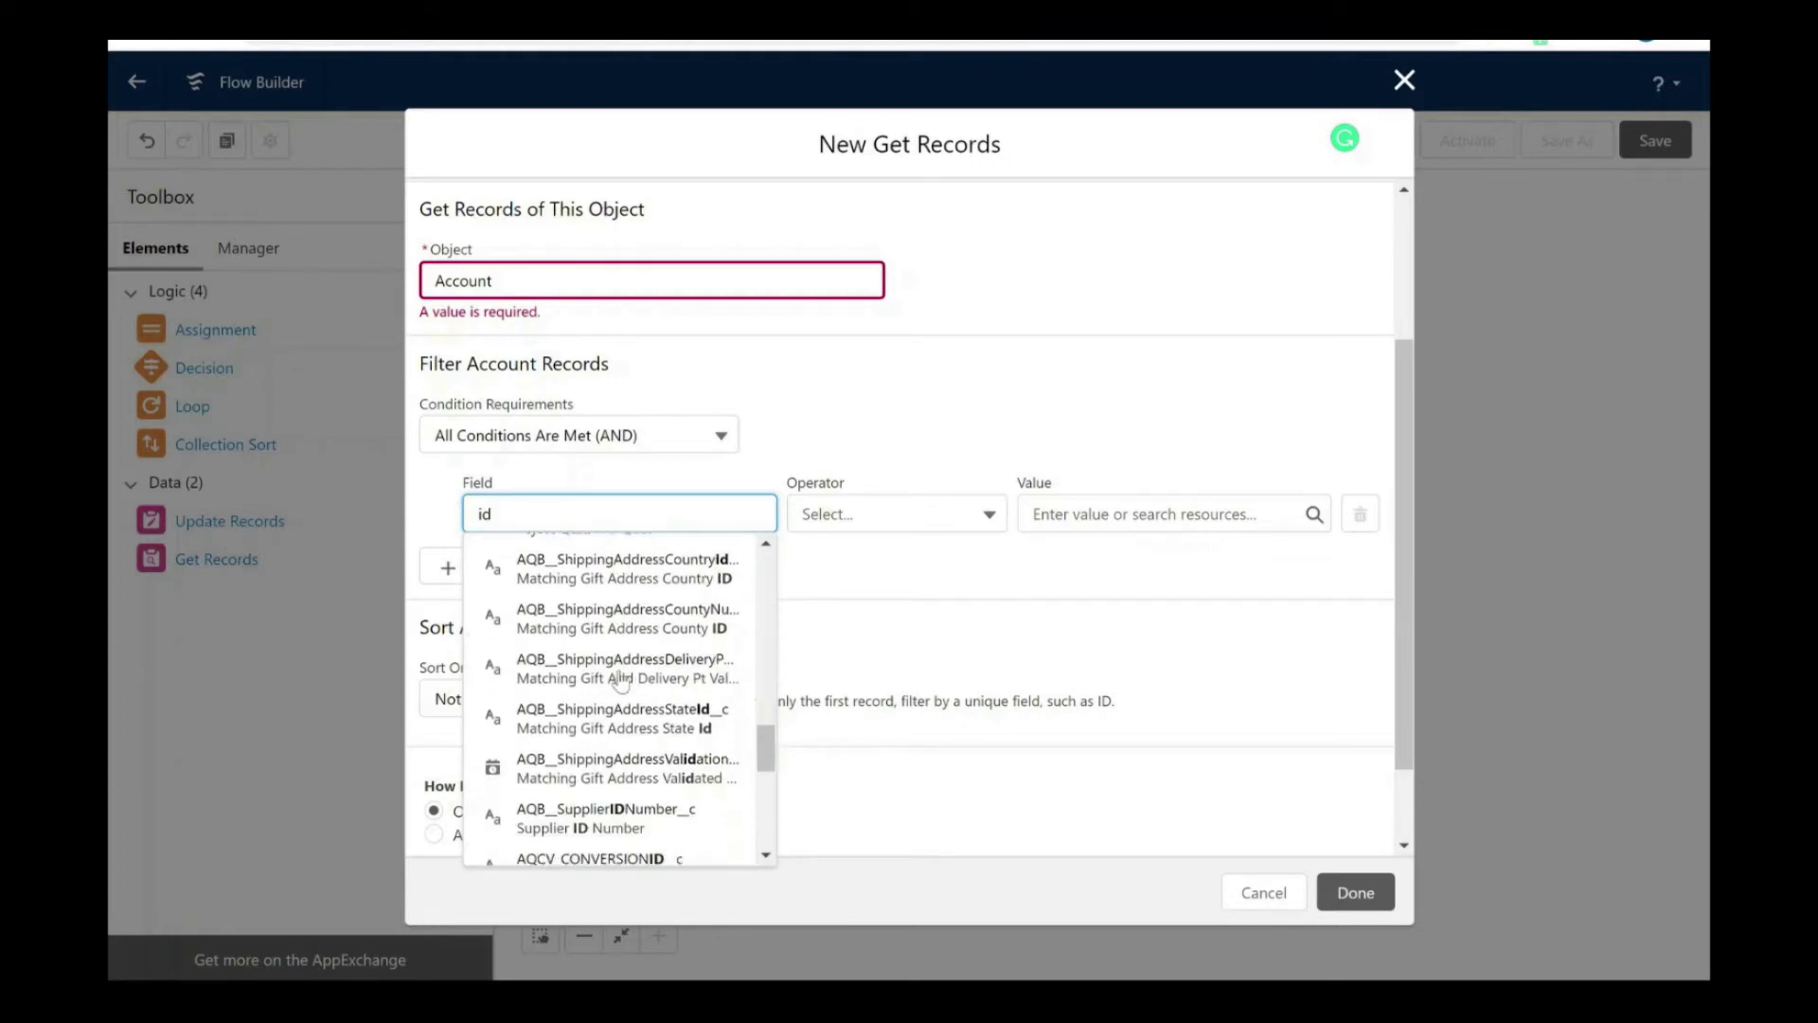
{"action": "left_click", "coordinate": [606, 706]}
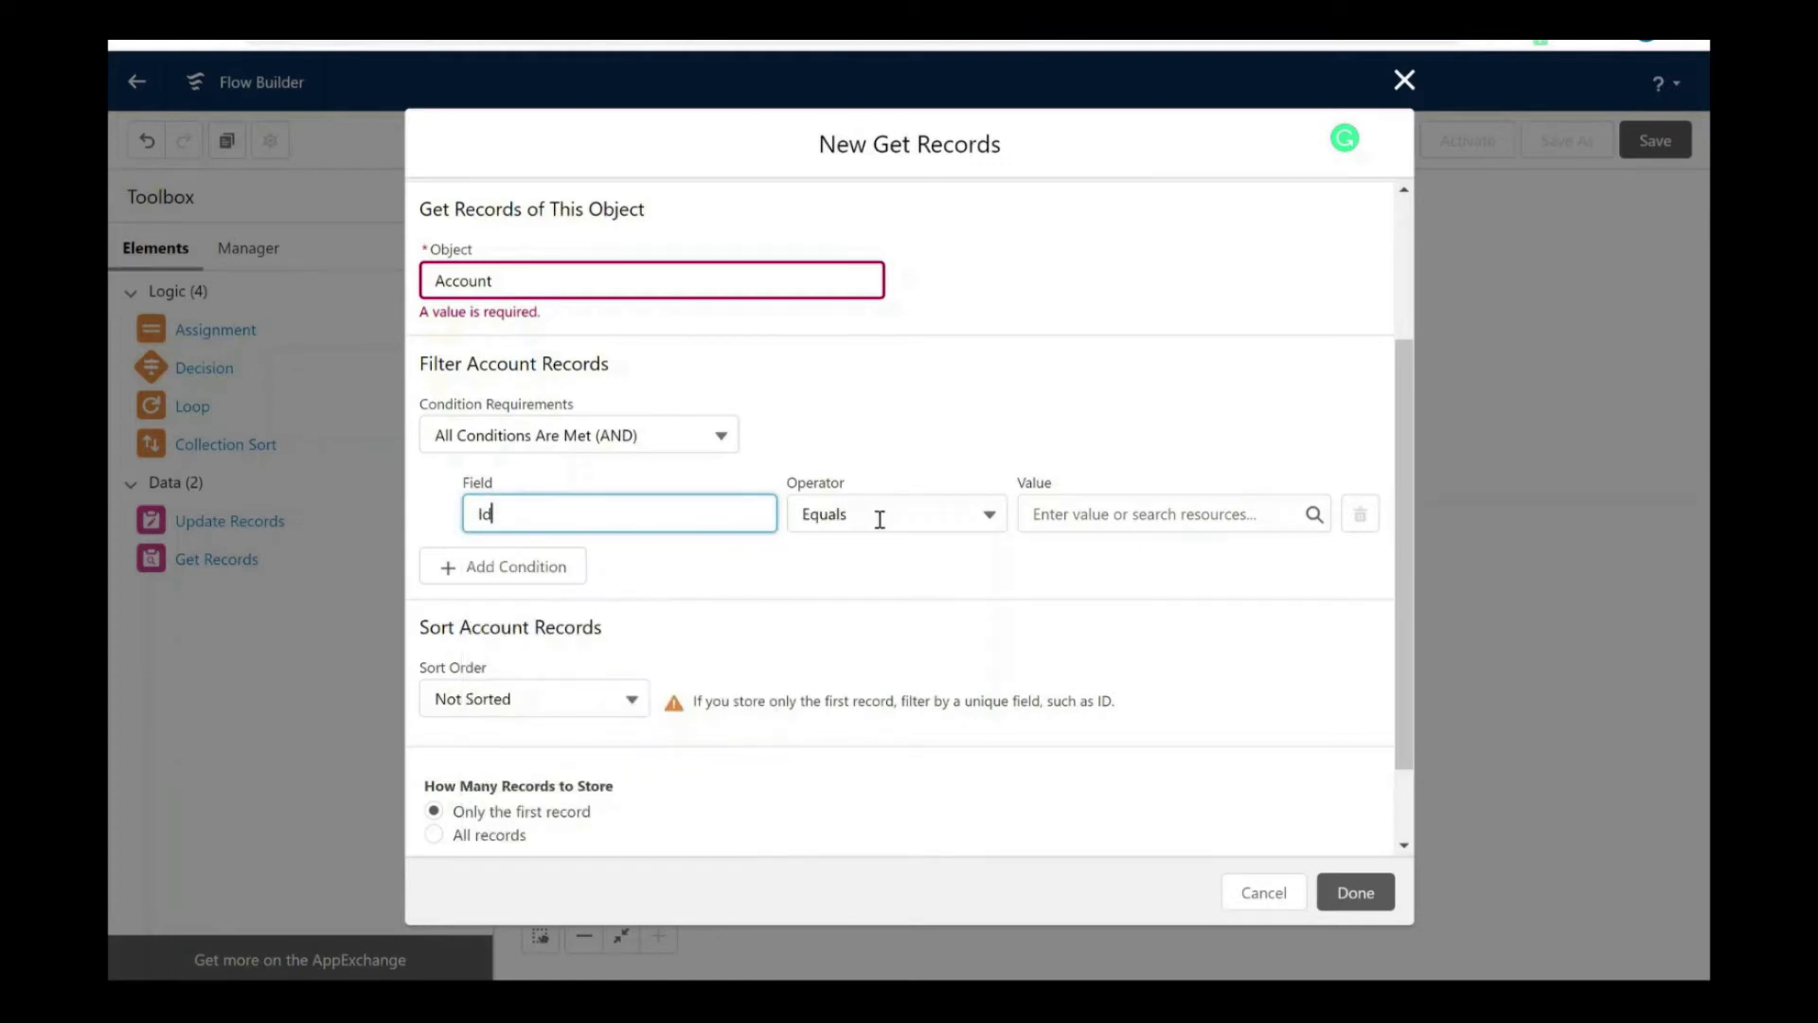
{"action": "left_click", "coordinate": [1138, 525]}
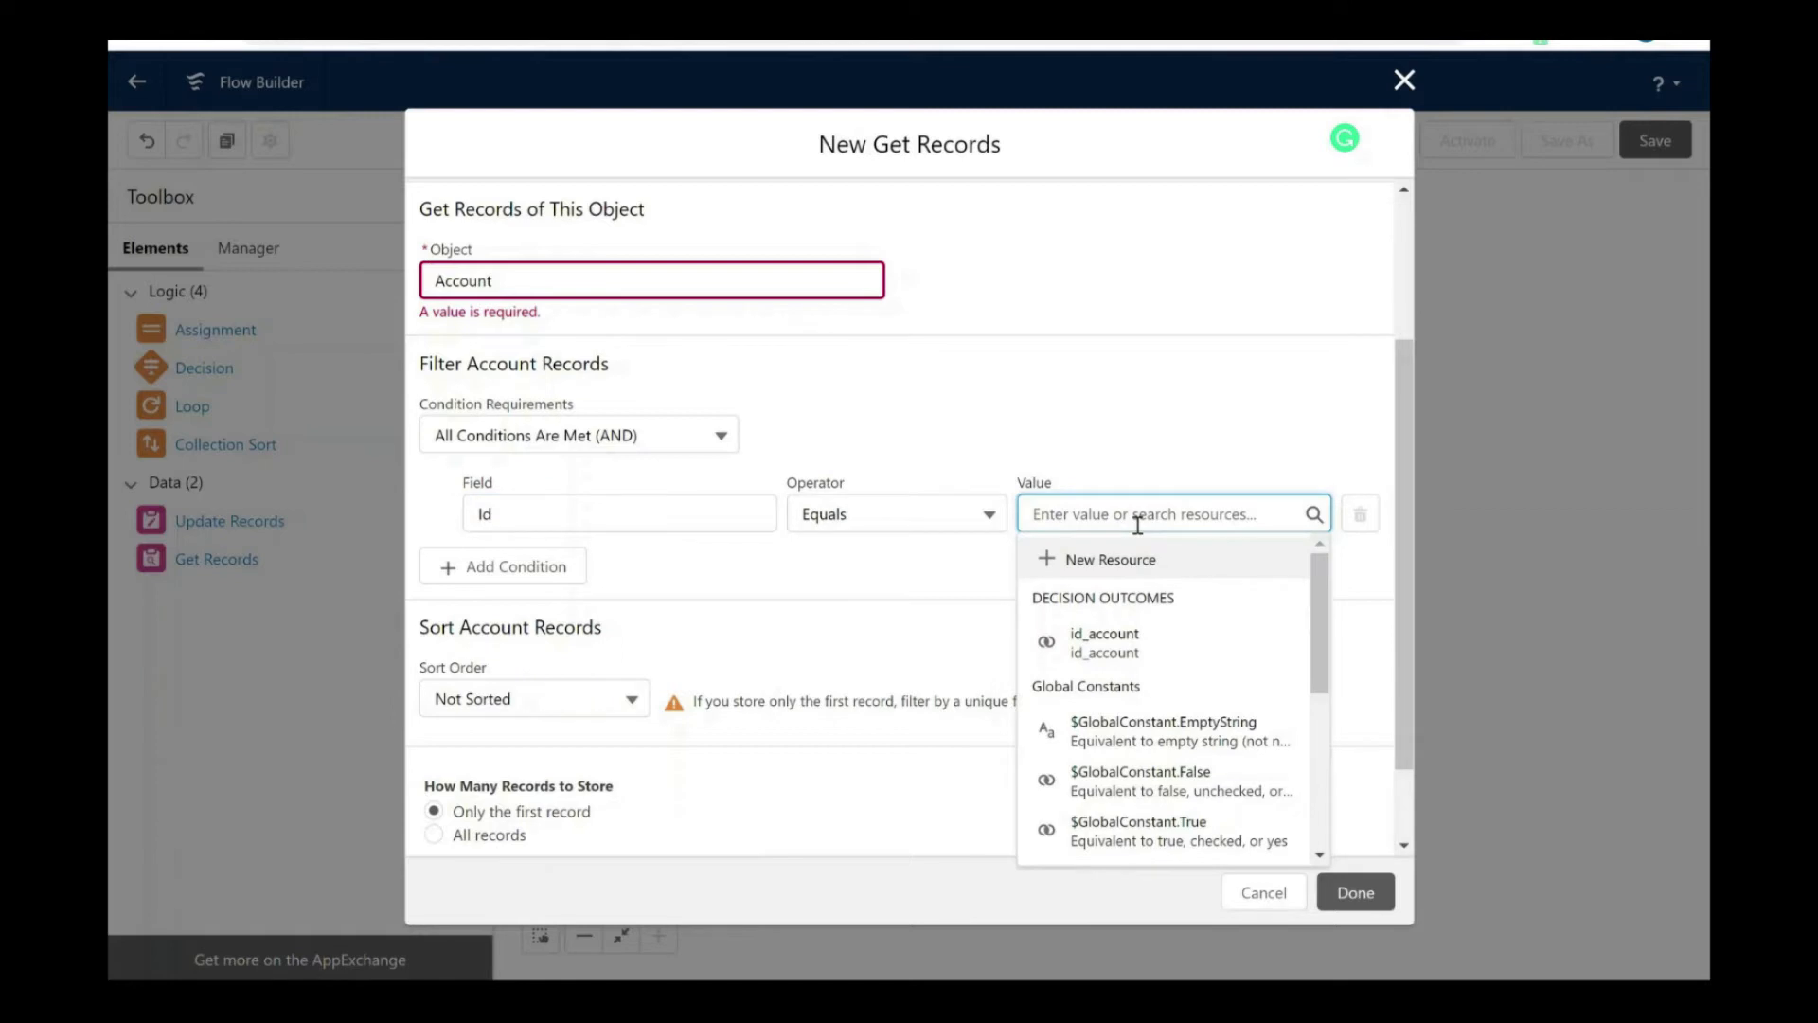
{"action": "scroll", "coordinate": [1124, 692], "scroll_direction": "down", "scroll_amount": 5}
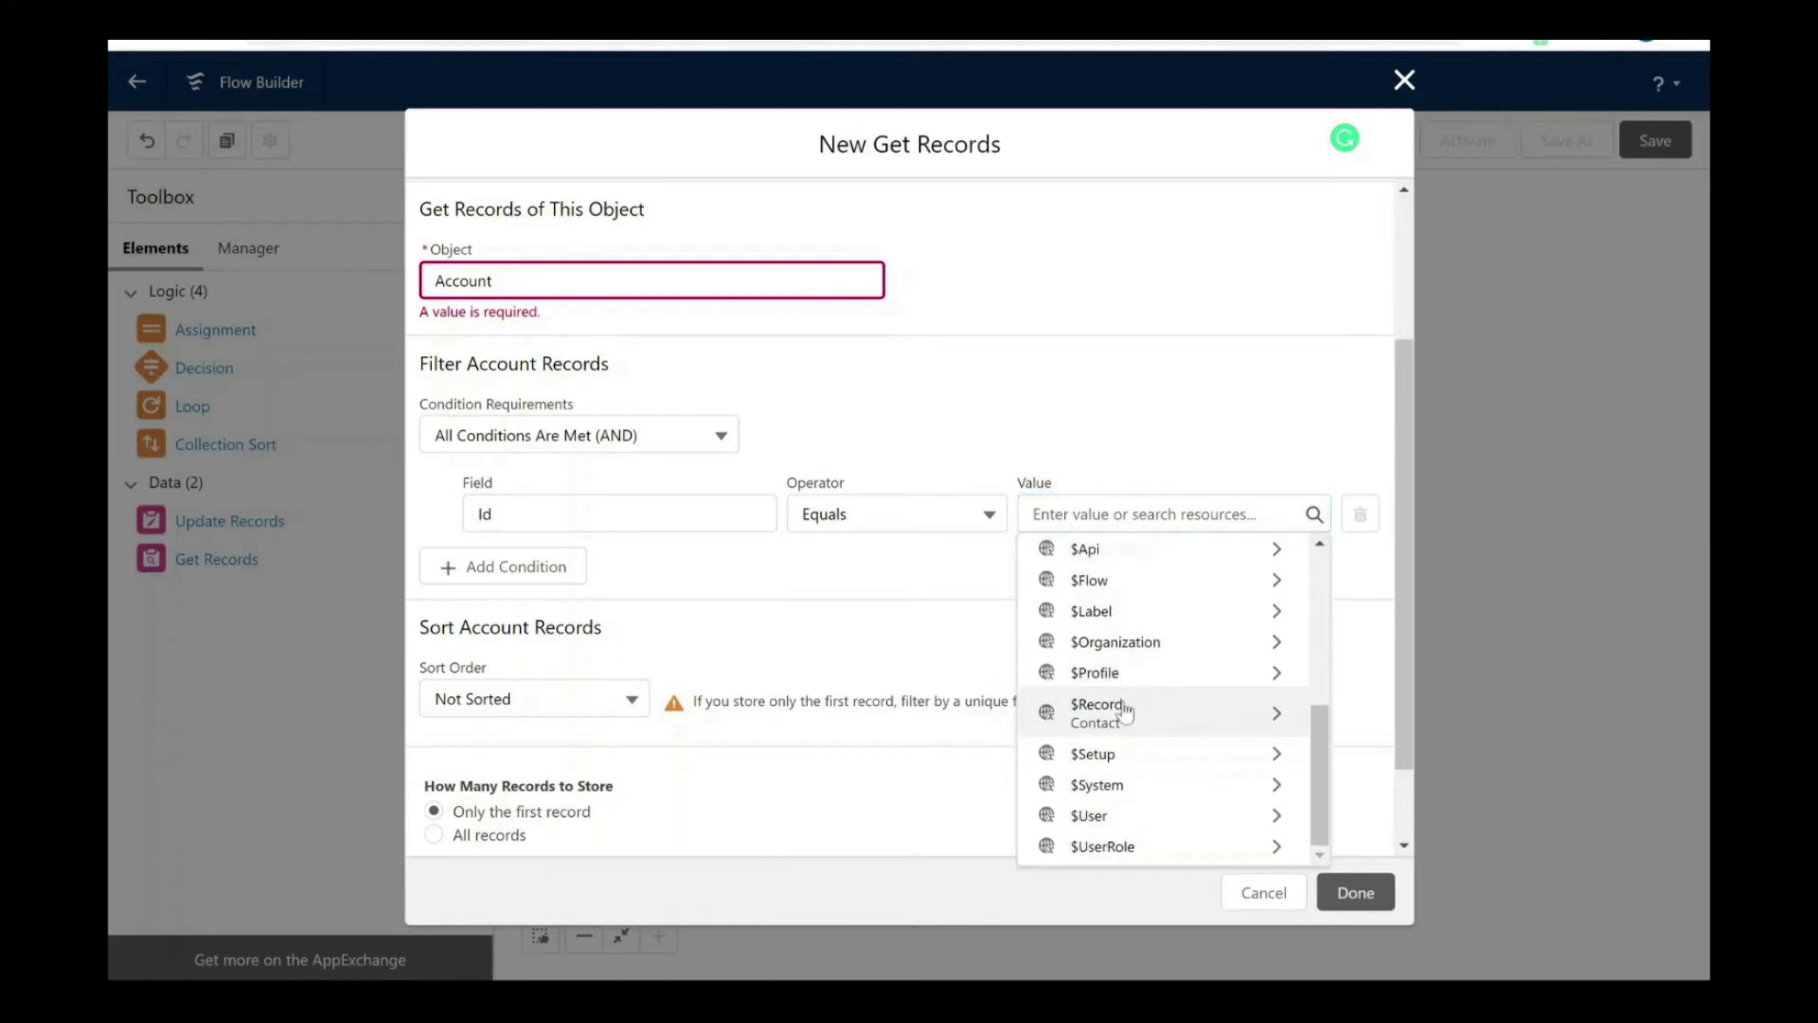
{"action": "left_click", "coordinate": [1124, 713]}
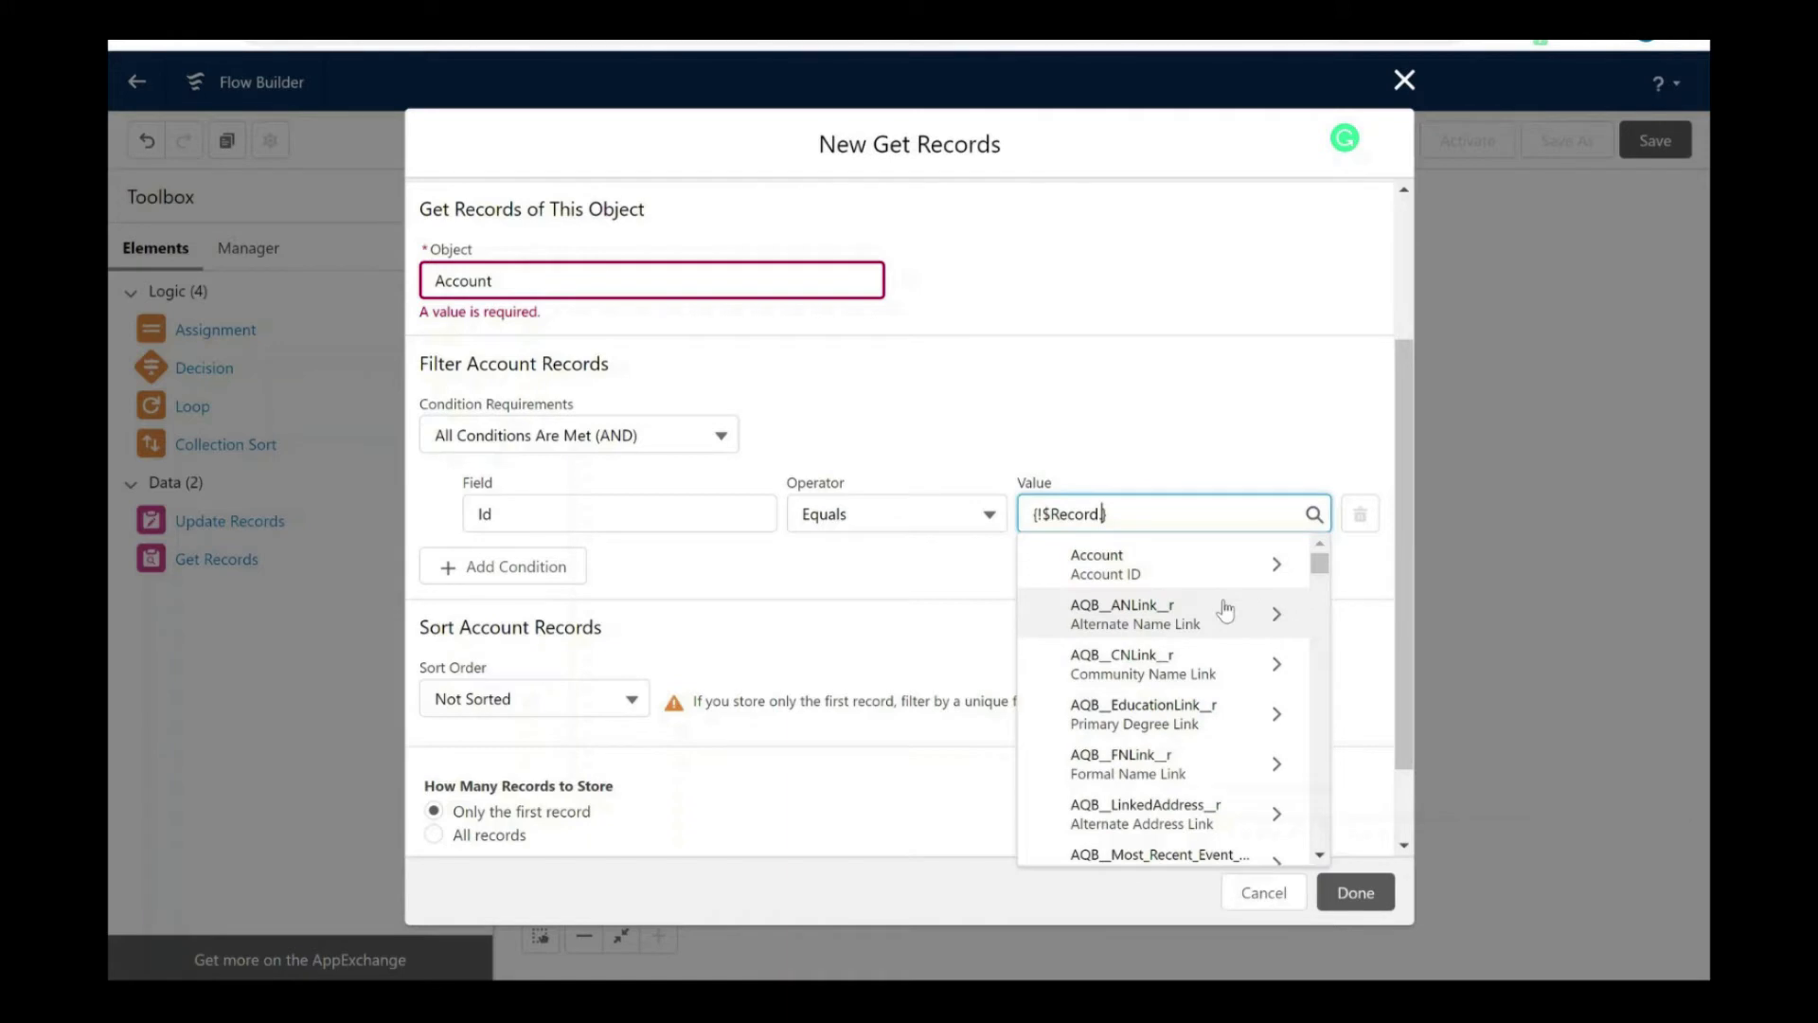
{"action": "type", "text": "account"}
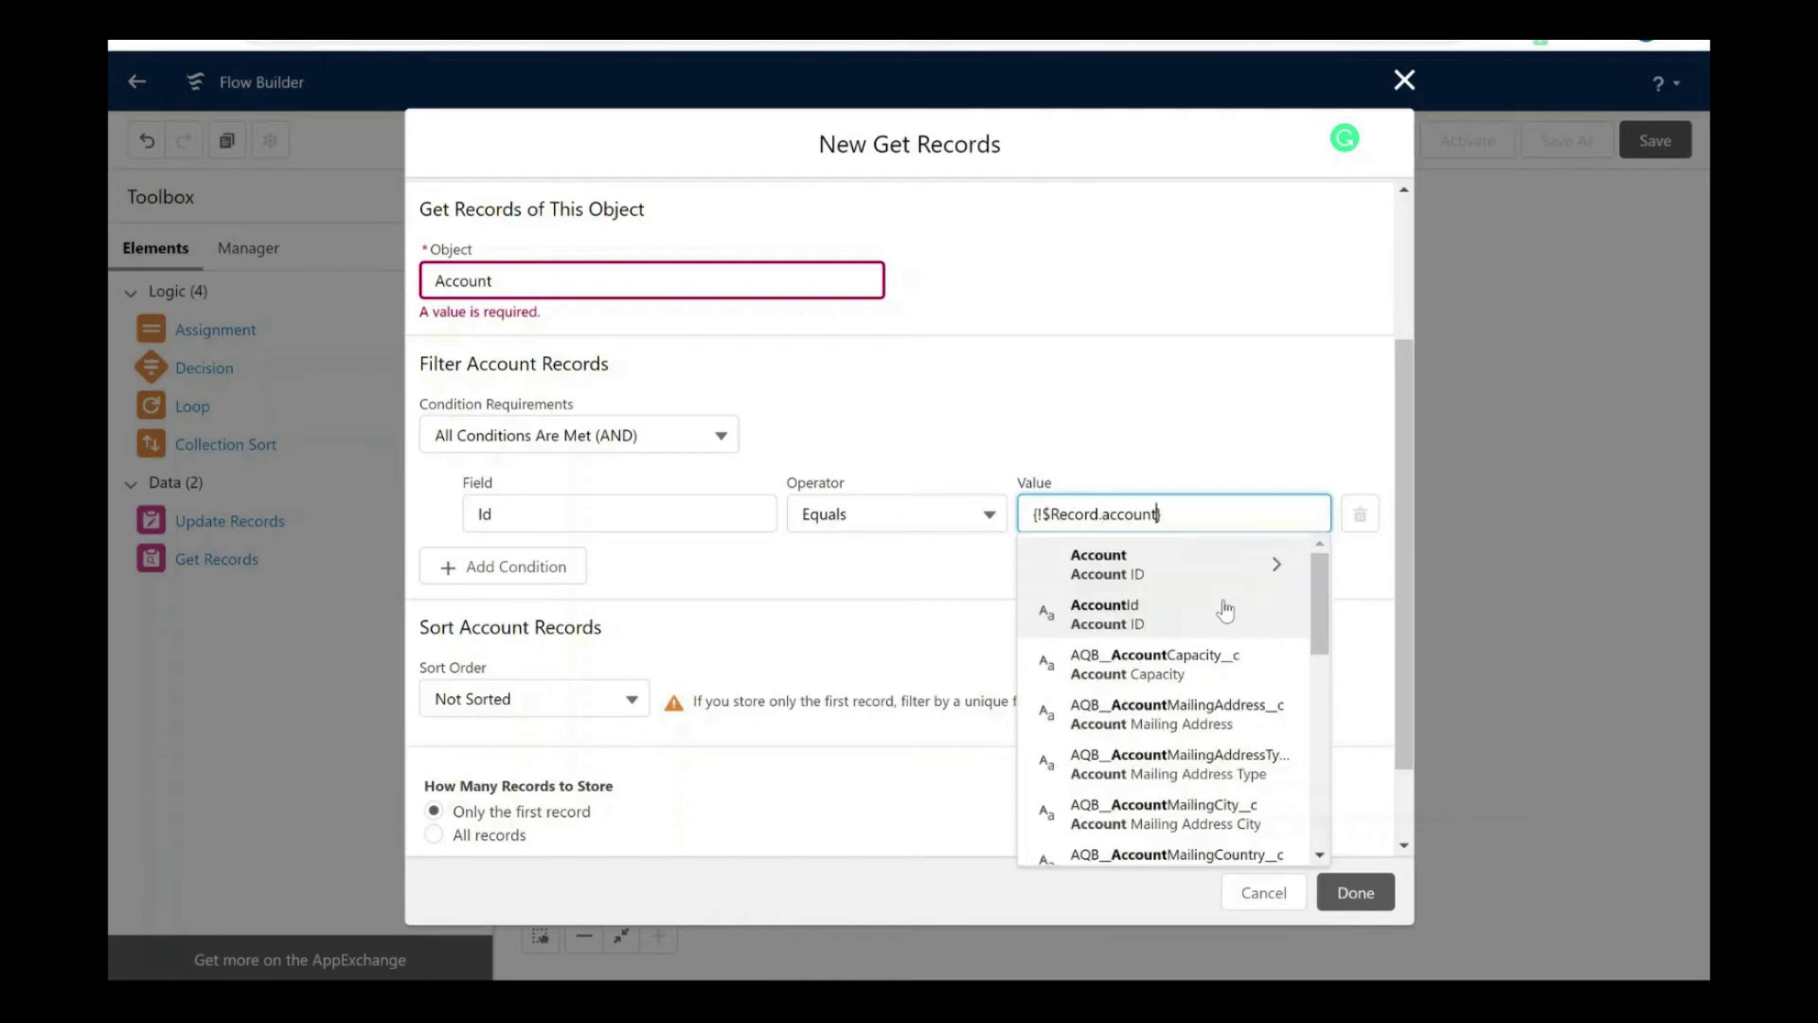
{"action": "left_click", "coordinate": [1172, 614]}
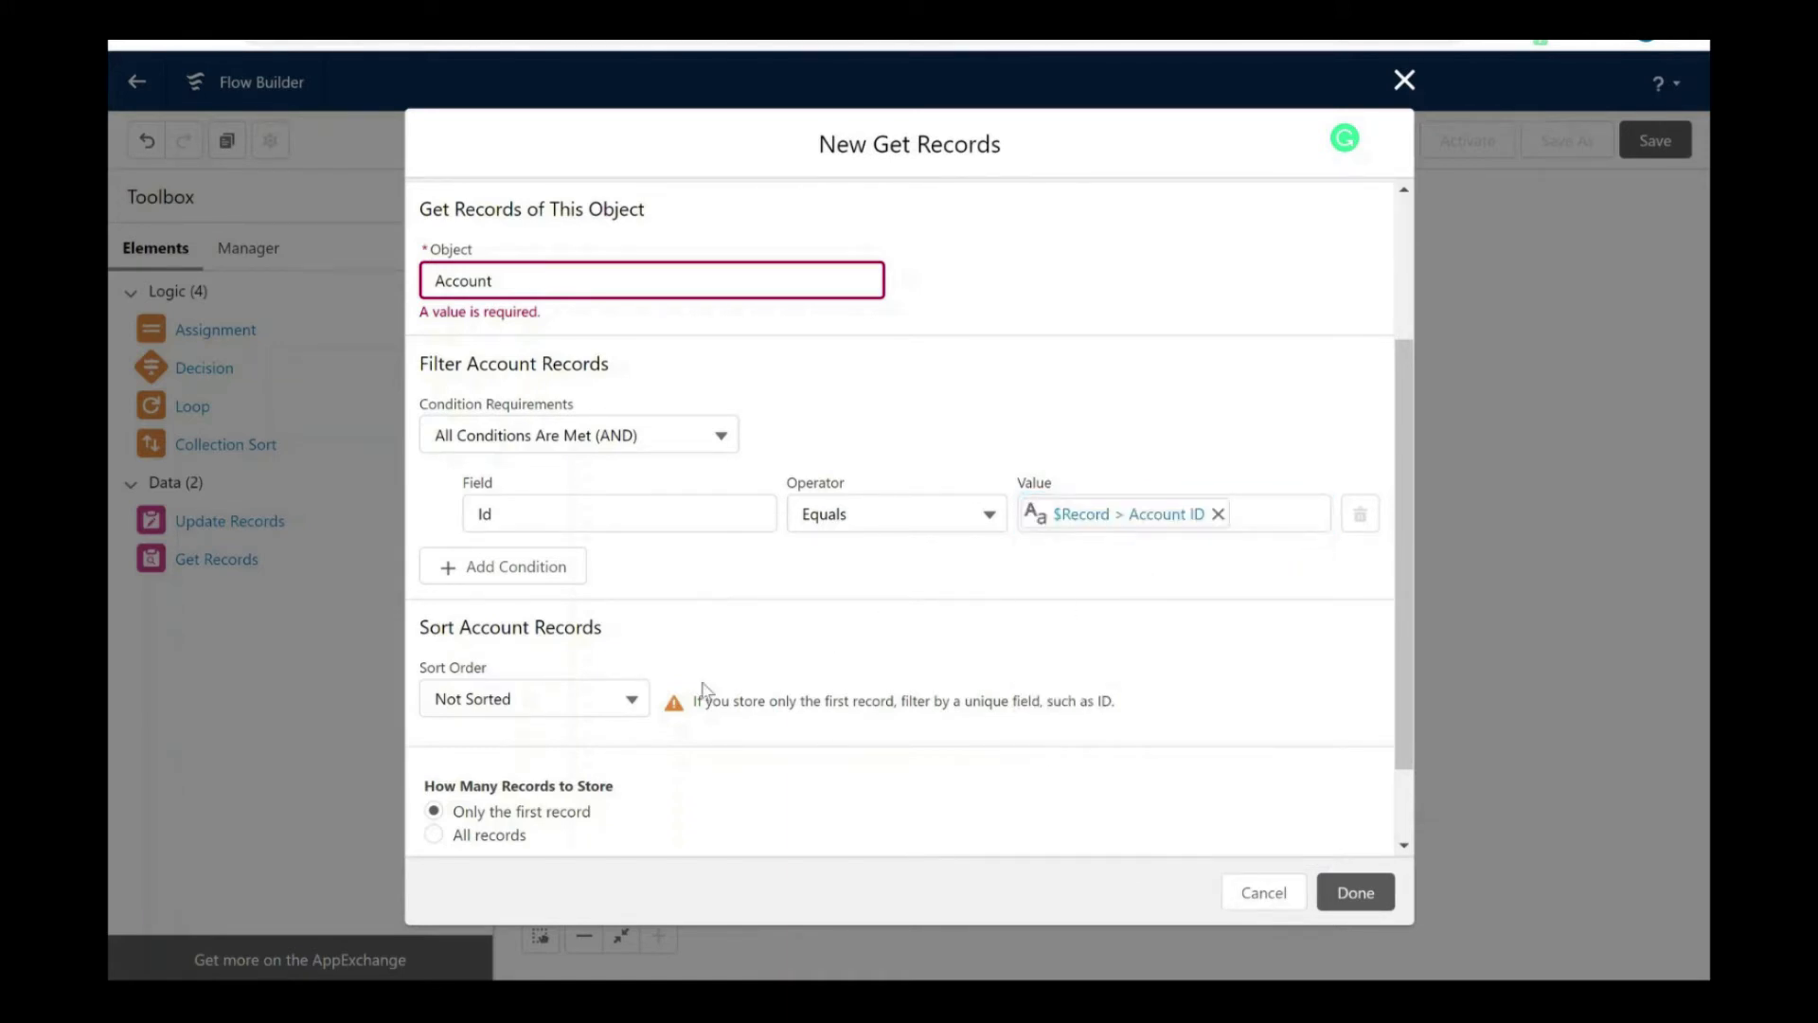
Finish getaccounts, storing only the first record with all fields automatically, and connect the decision's id_account outcome to it.
{"action": "scroll", "coordinate": [701, 696], "scroll_direction": "down", "scroll_amount": 1}
{"action": "scroll", "coordinate": [947, 700], "scroll_direction": "down", "scroll_amount": 2}
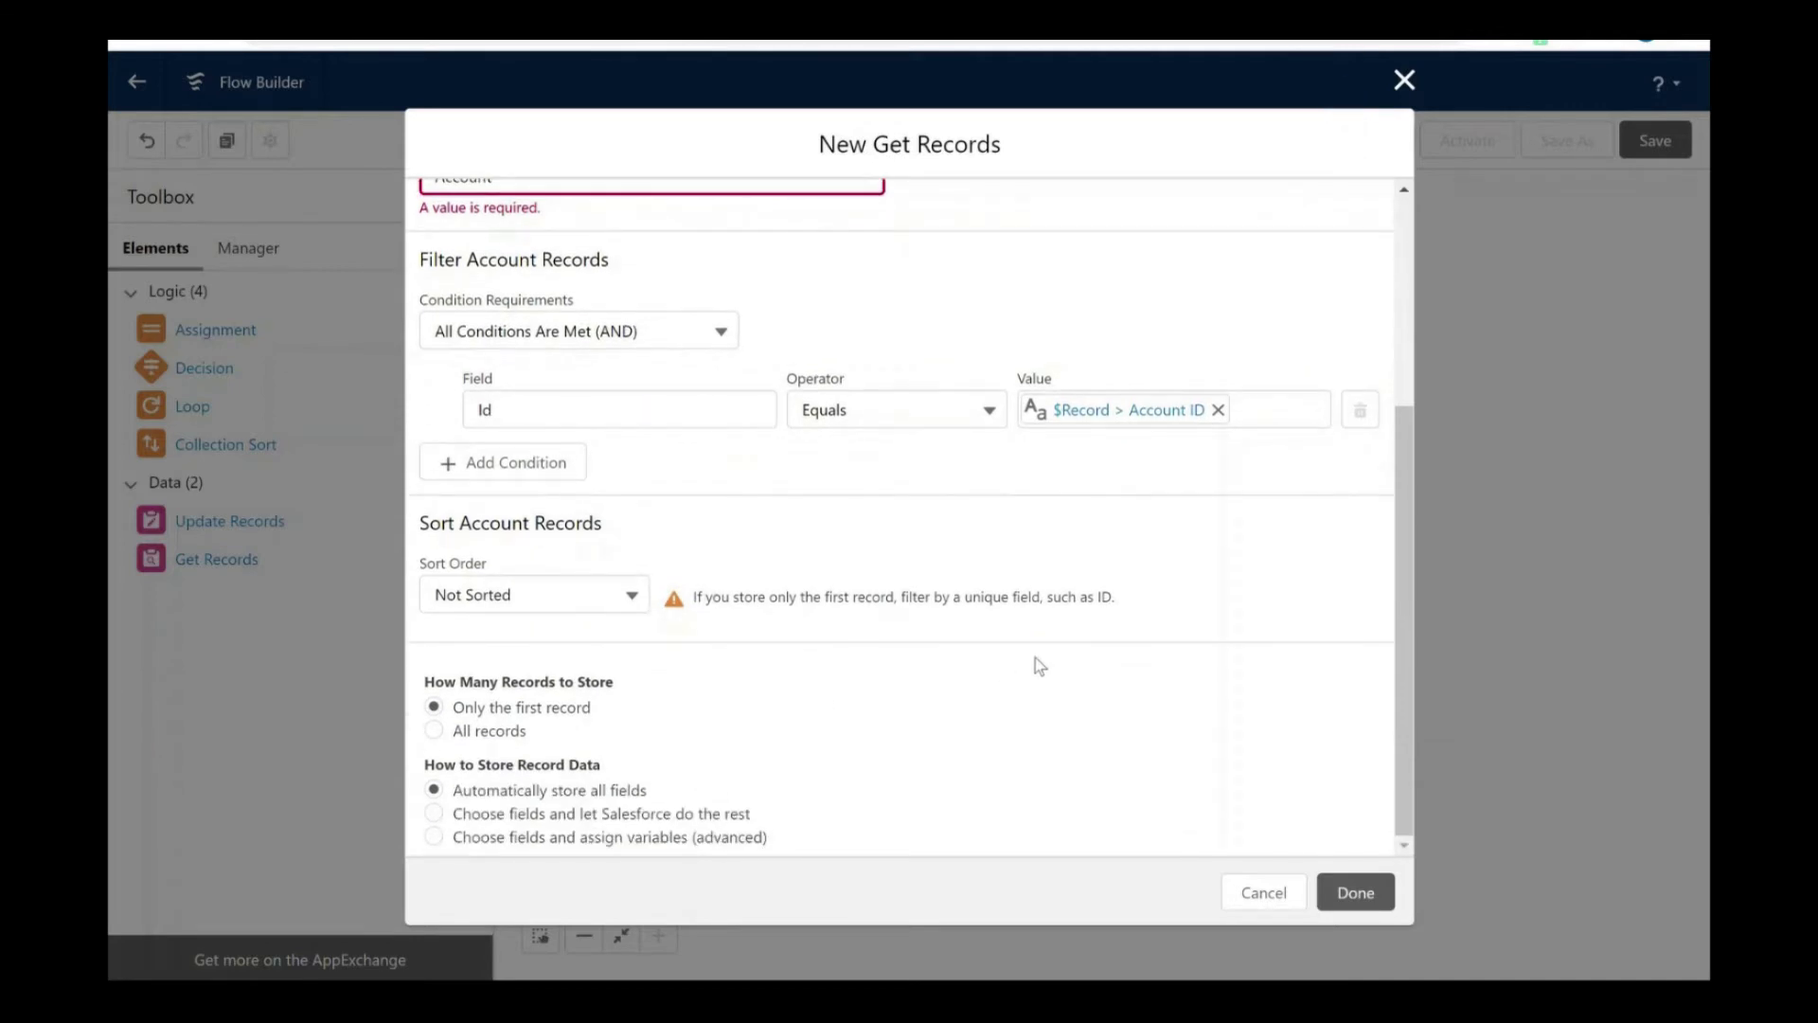
{"action": "left_click", "coordinate": [1367, 905]}
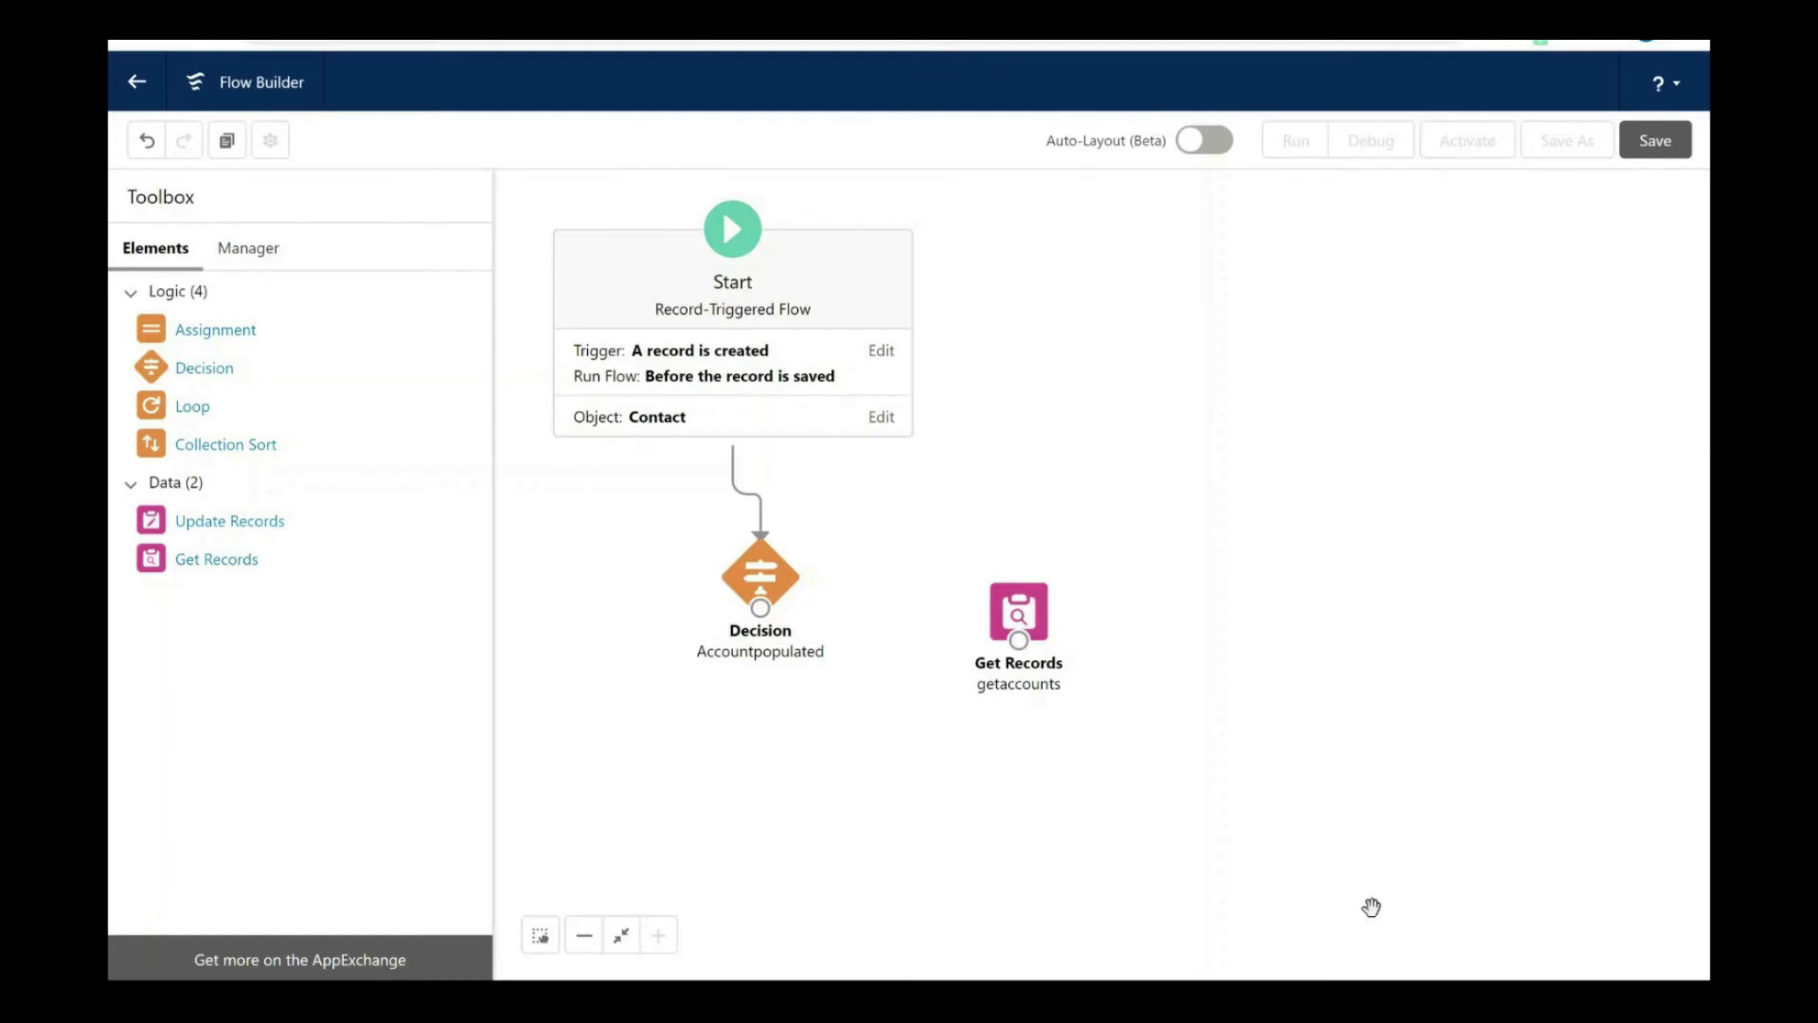
{"action": "left_click_drag", "start_coordinate": [766, 613], "coordinate": [1027, 638]}
{"action": "left_click", "coordinate": [1265, 626]}
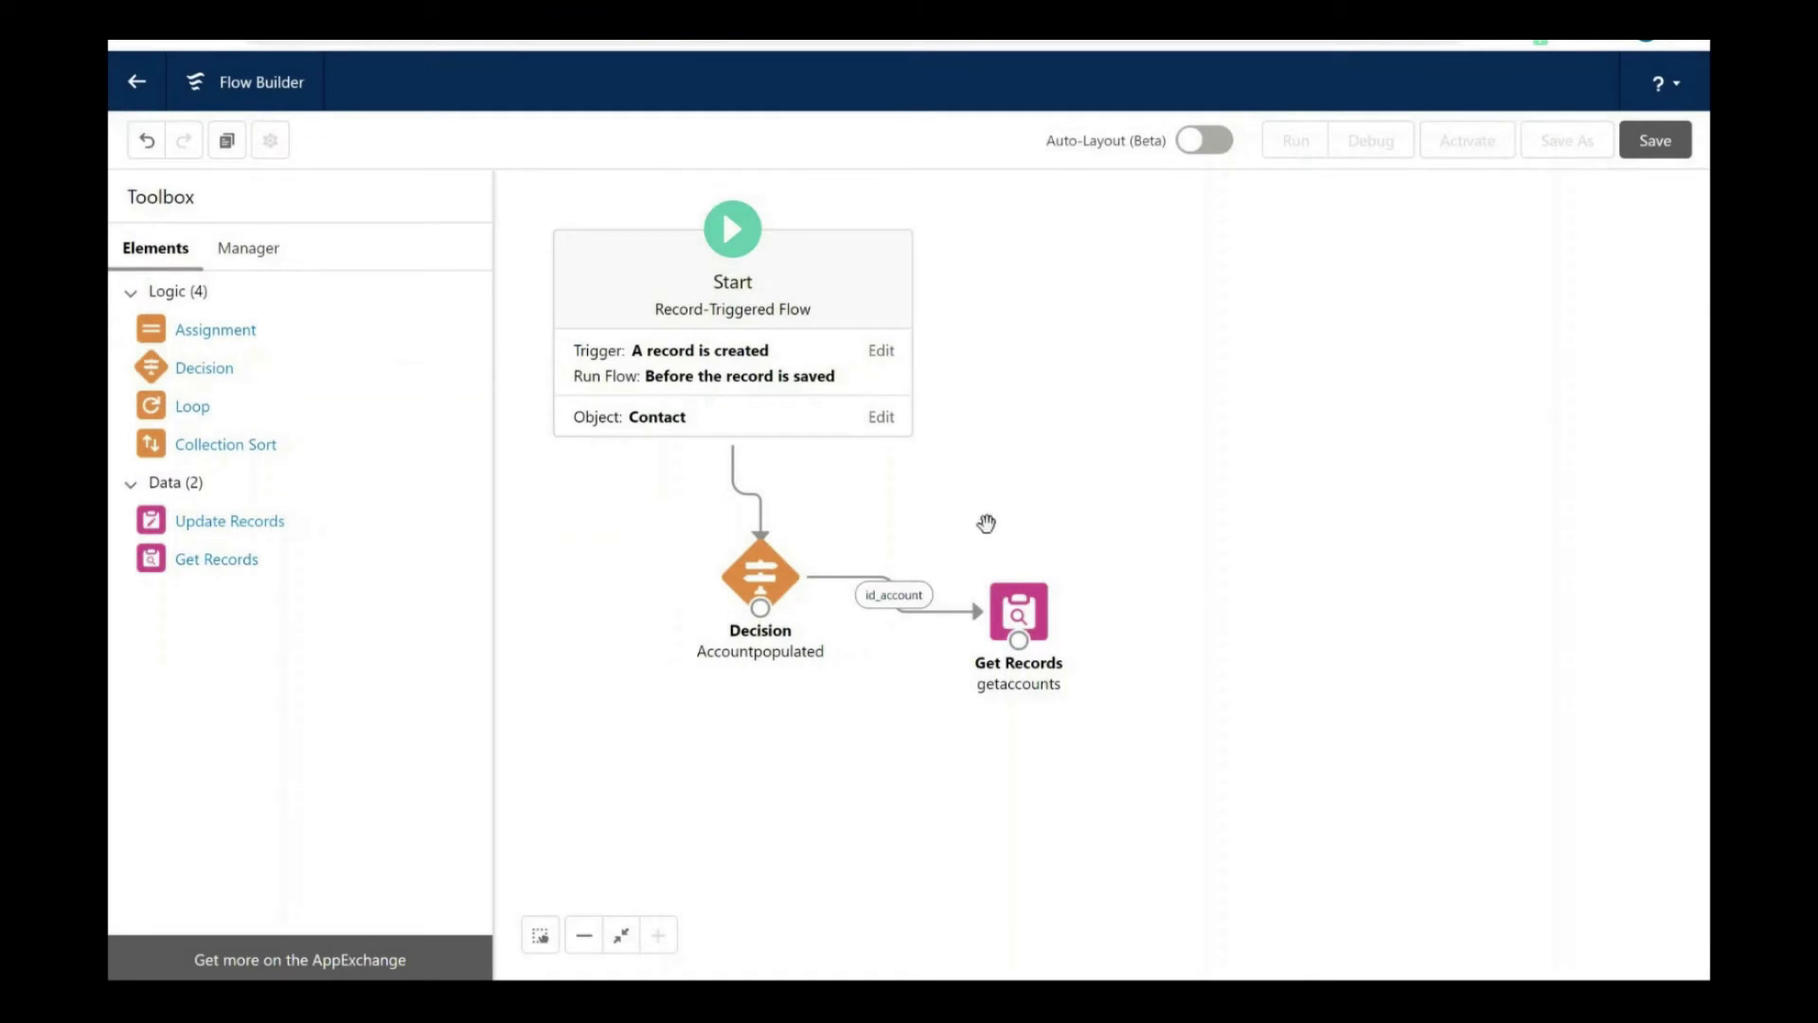
Add an Assignment element beside the getaccounts element and label it populatephoneoncontact.
{"action": "left_click_drag", "start_coordinate": [316, 338], "coordinate": [1233, 582]}
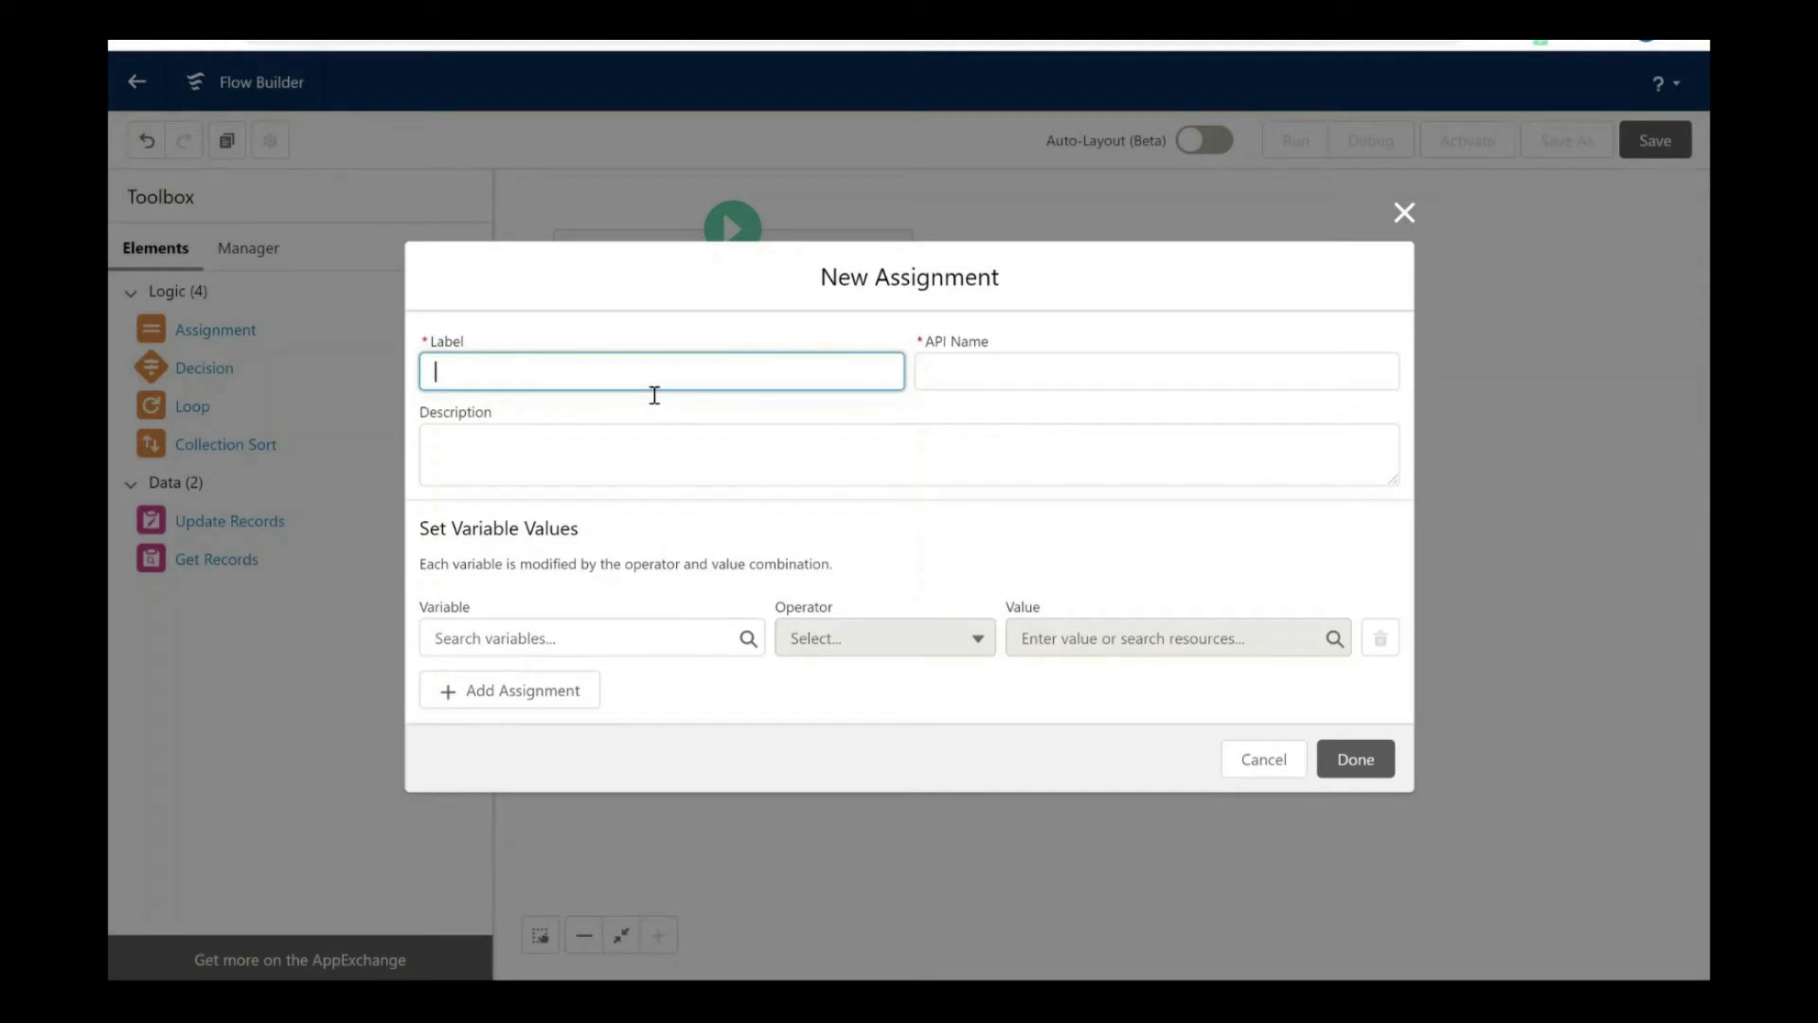
{"action": "type", "text": "populatephoneoncontact"}
{"action": "left_click", "coordinate": [754, 526]}
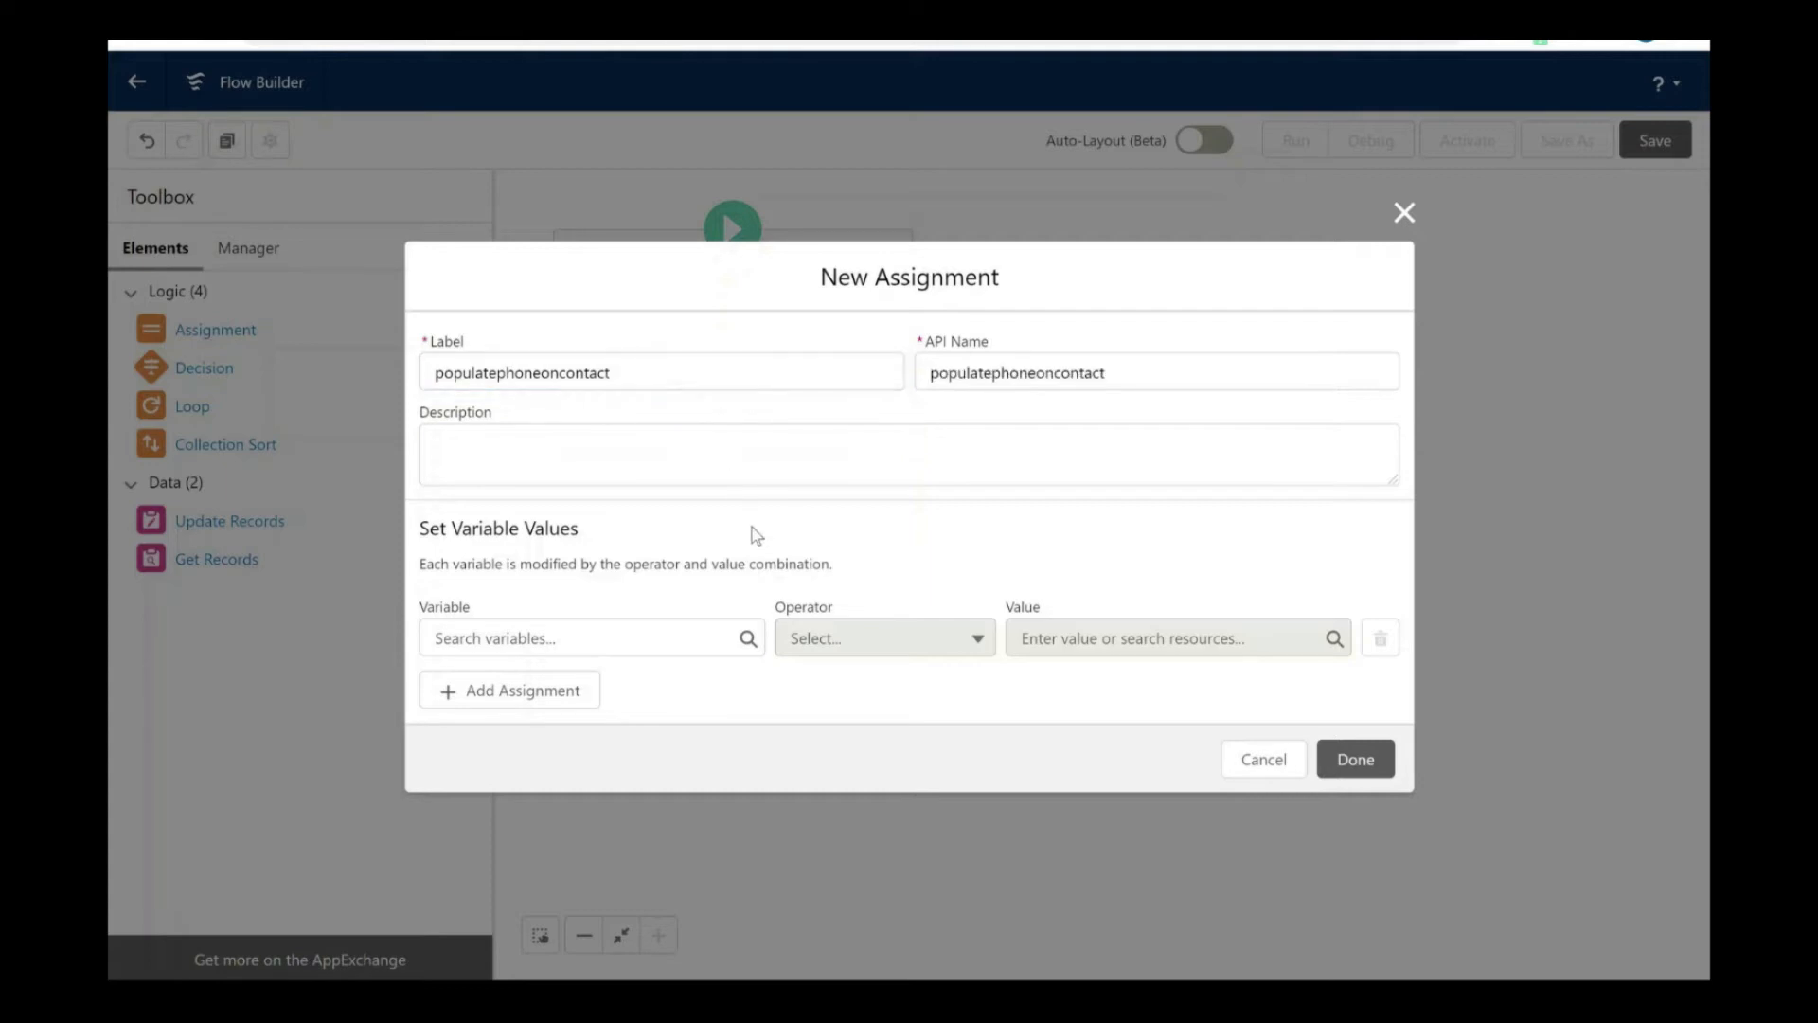
Set the assignment's variable to the Mobile Phone field of $Record.
{"action": "left_click", "coordinate": [649, 652]}
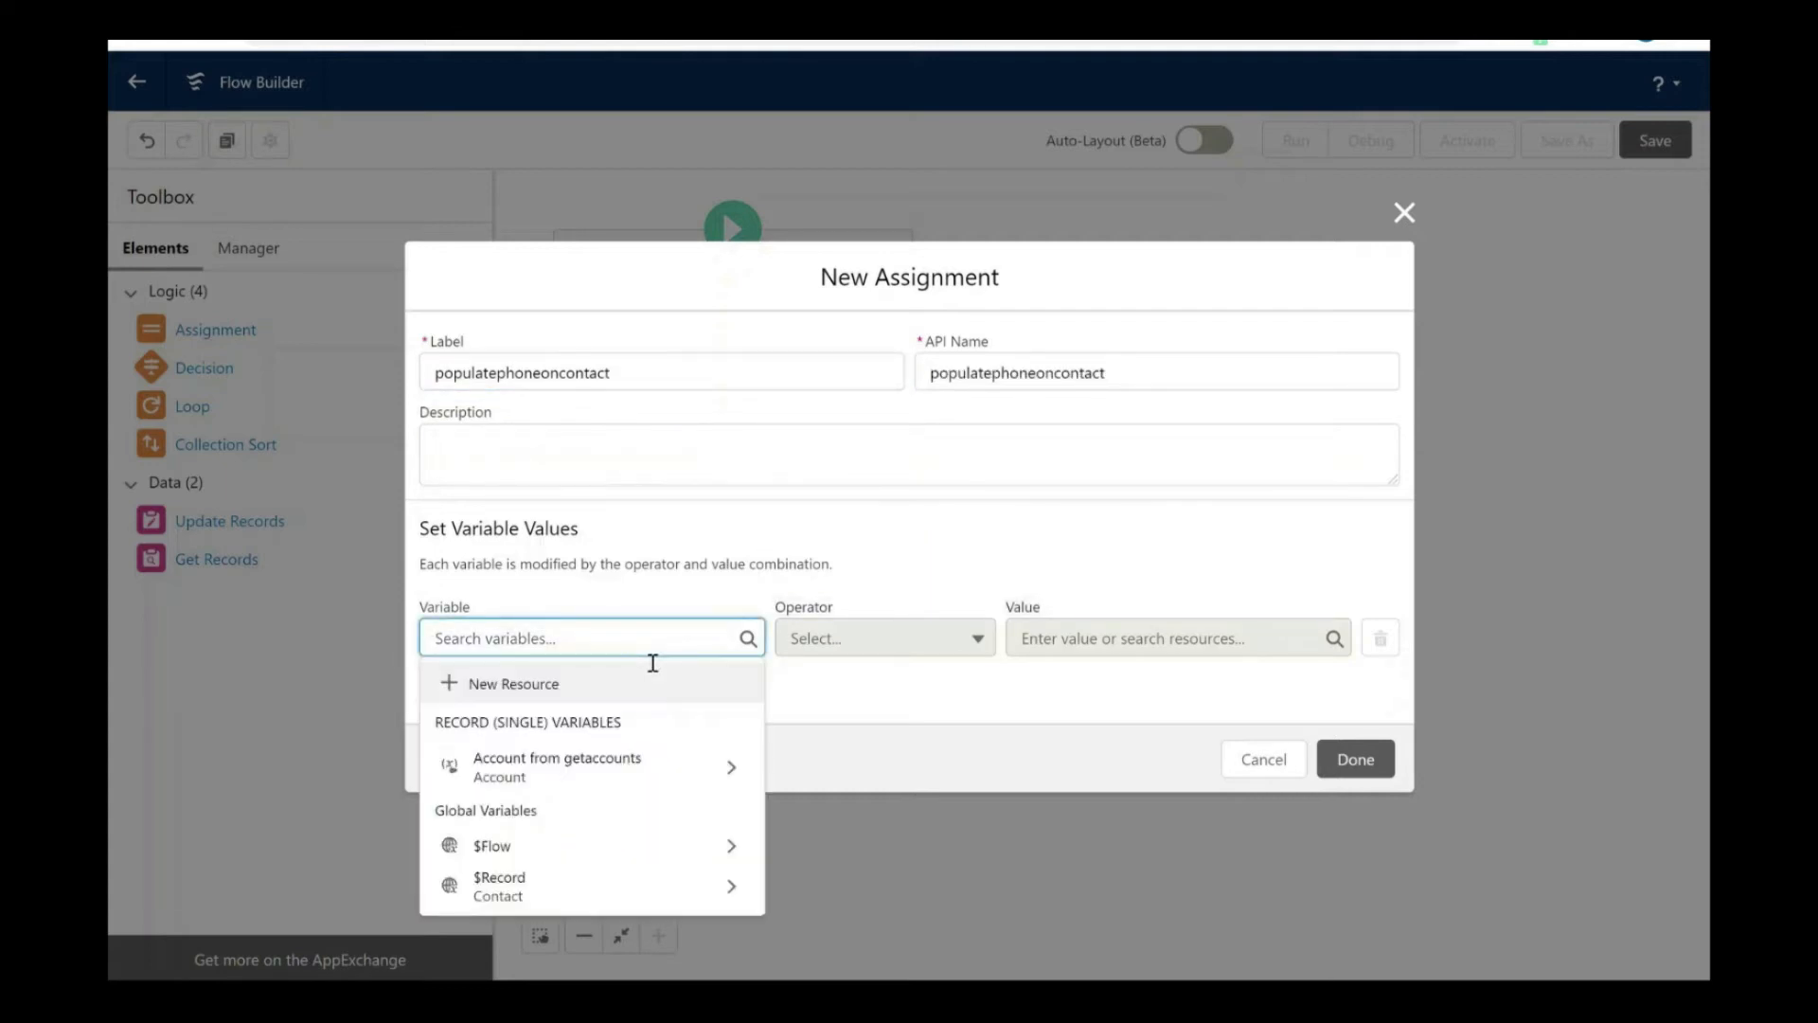
{"action": "left_click", "coordinate": [600, 886]}
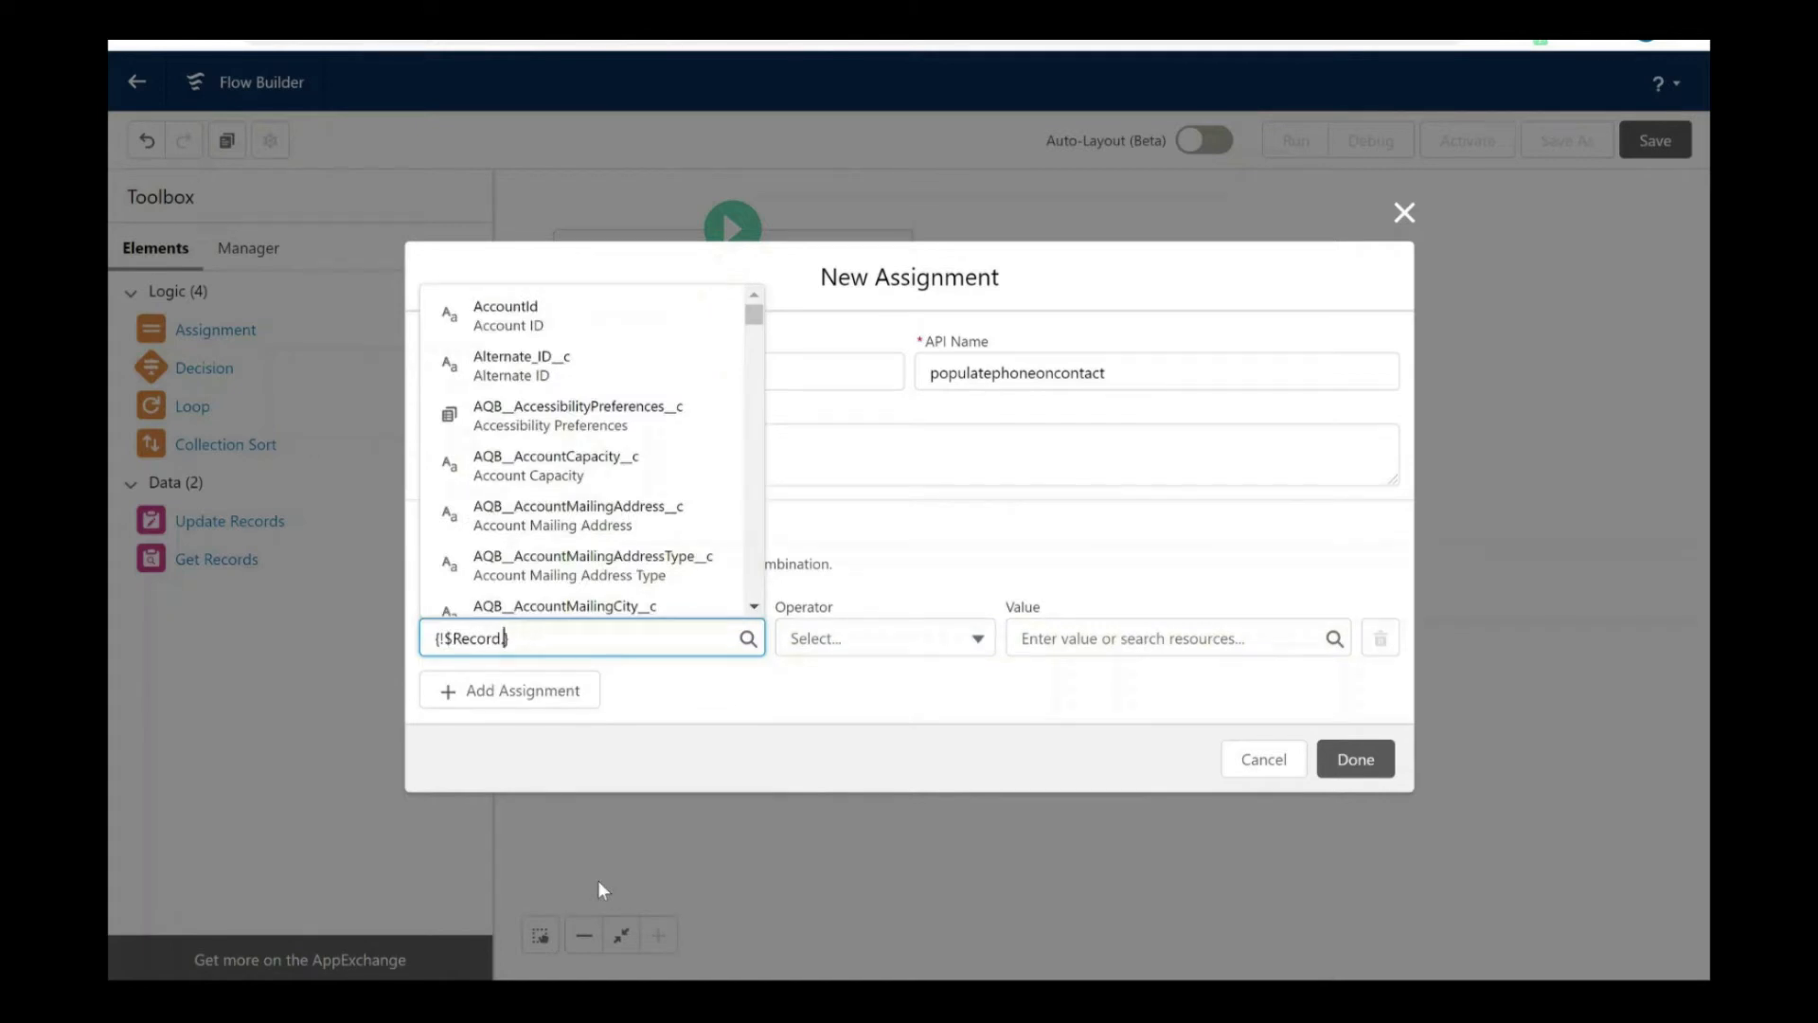
{"action": "type", "text": "phone"}
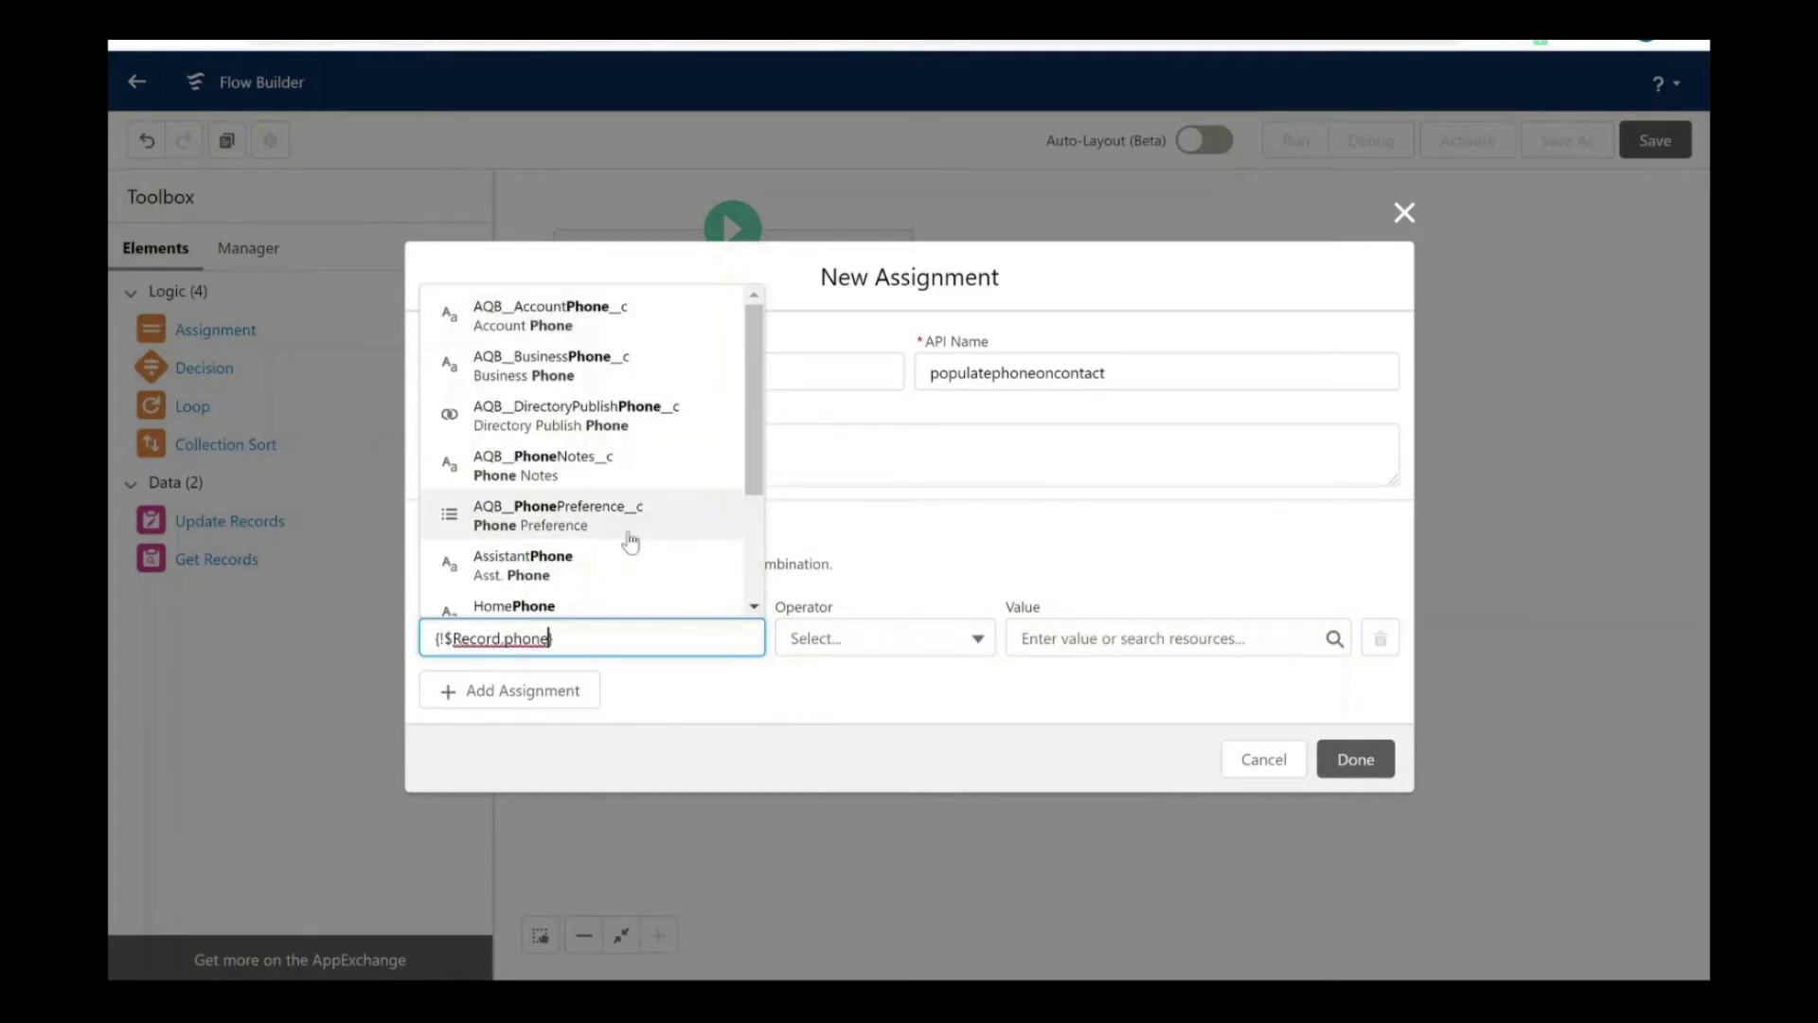
{"action": "scroll", "coordinate": [630, 540], "scroll_direction": "down", "scroll_amount": 3}
{"action": "scroll", "coordinate": [631, 542], "scroll_direction": "down", "scroll_amount": 1}
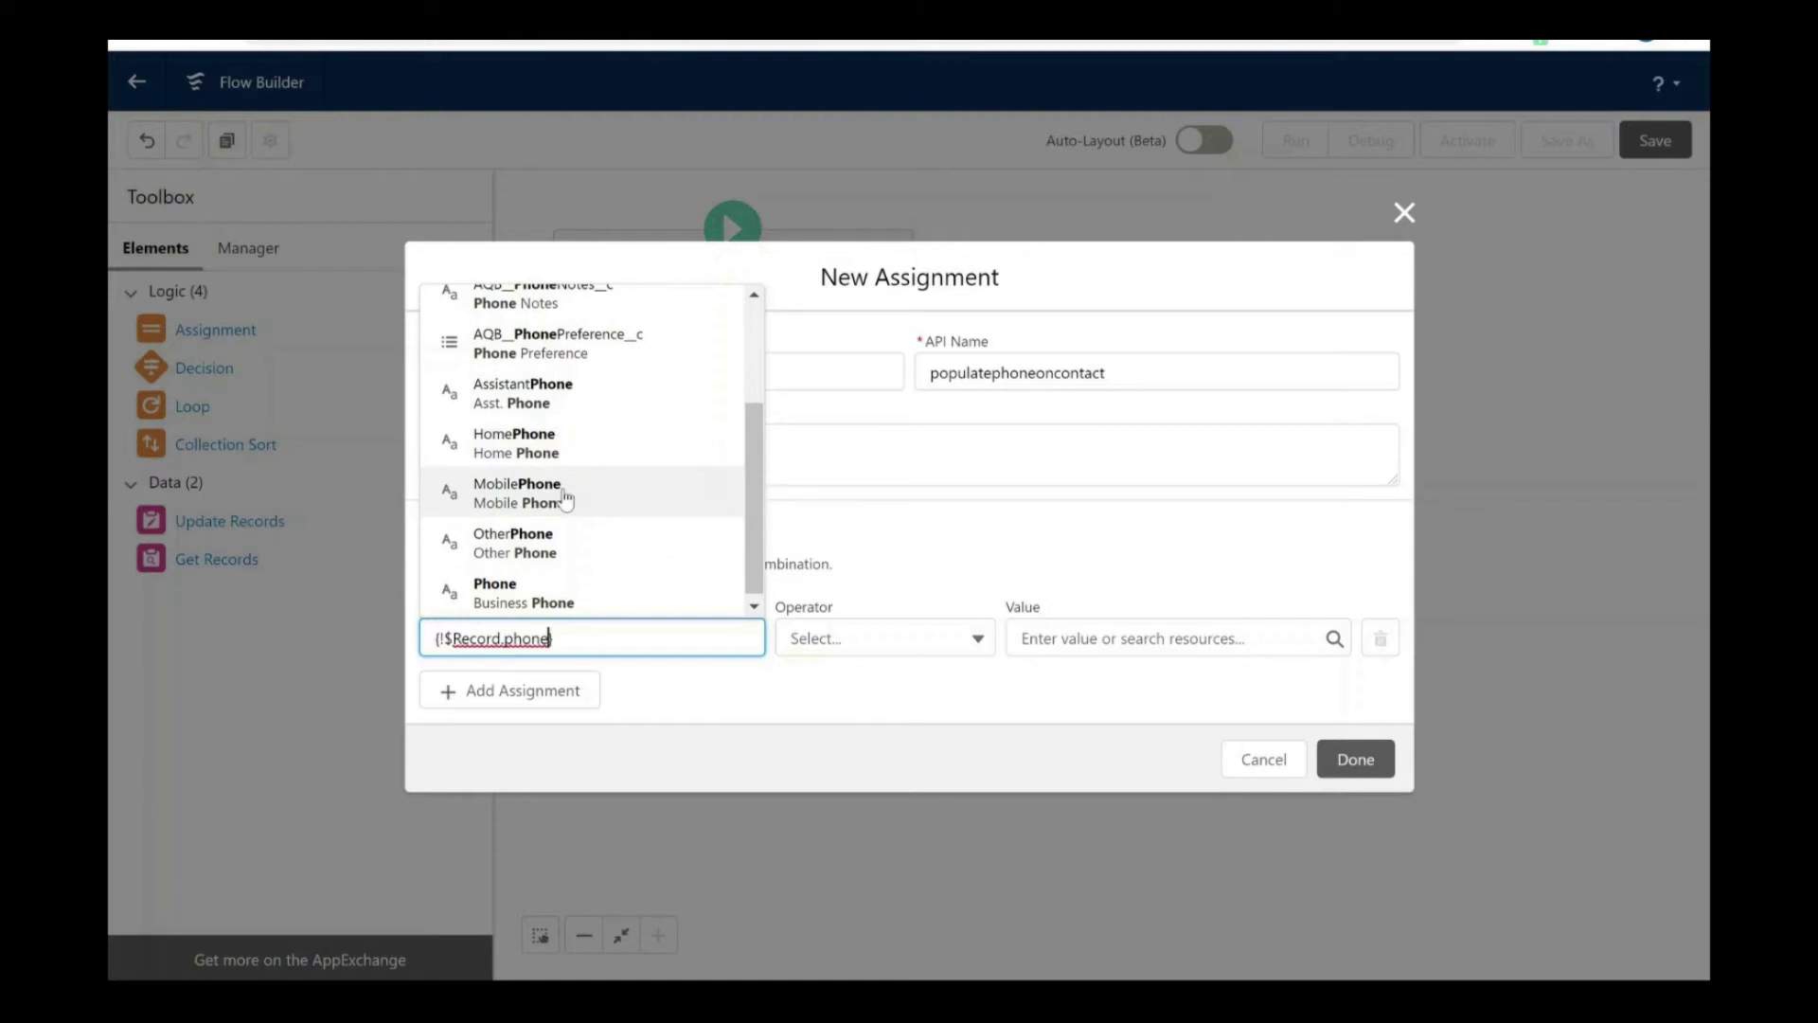
{"action": "scroll", "coordinate": [565, 499], "scroll_direction": "down", "scroll_amount": 1}
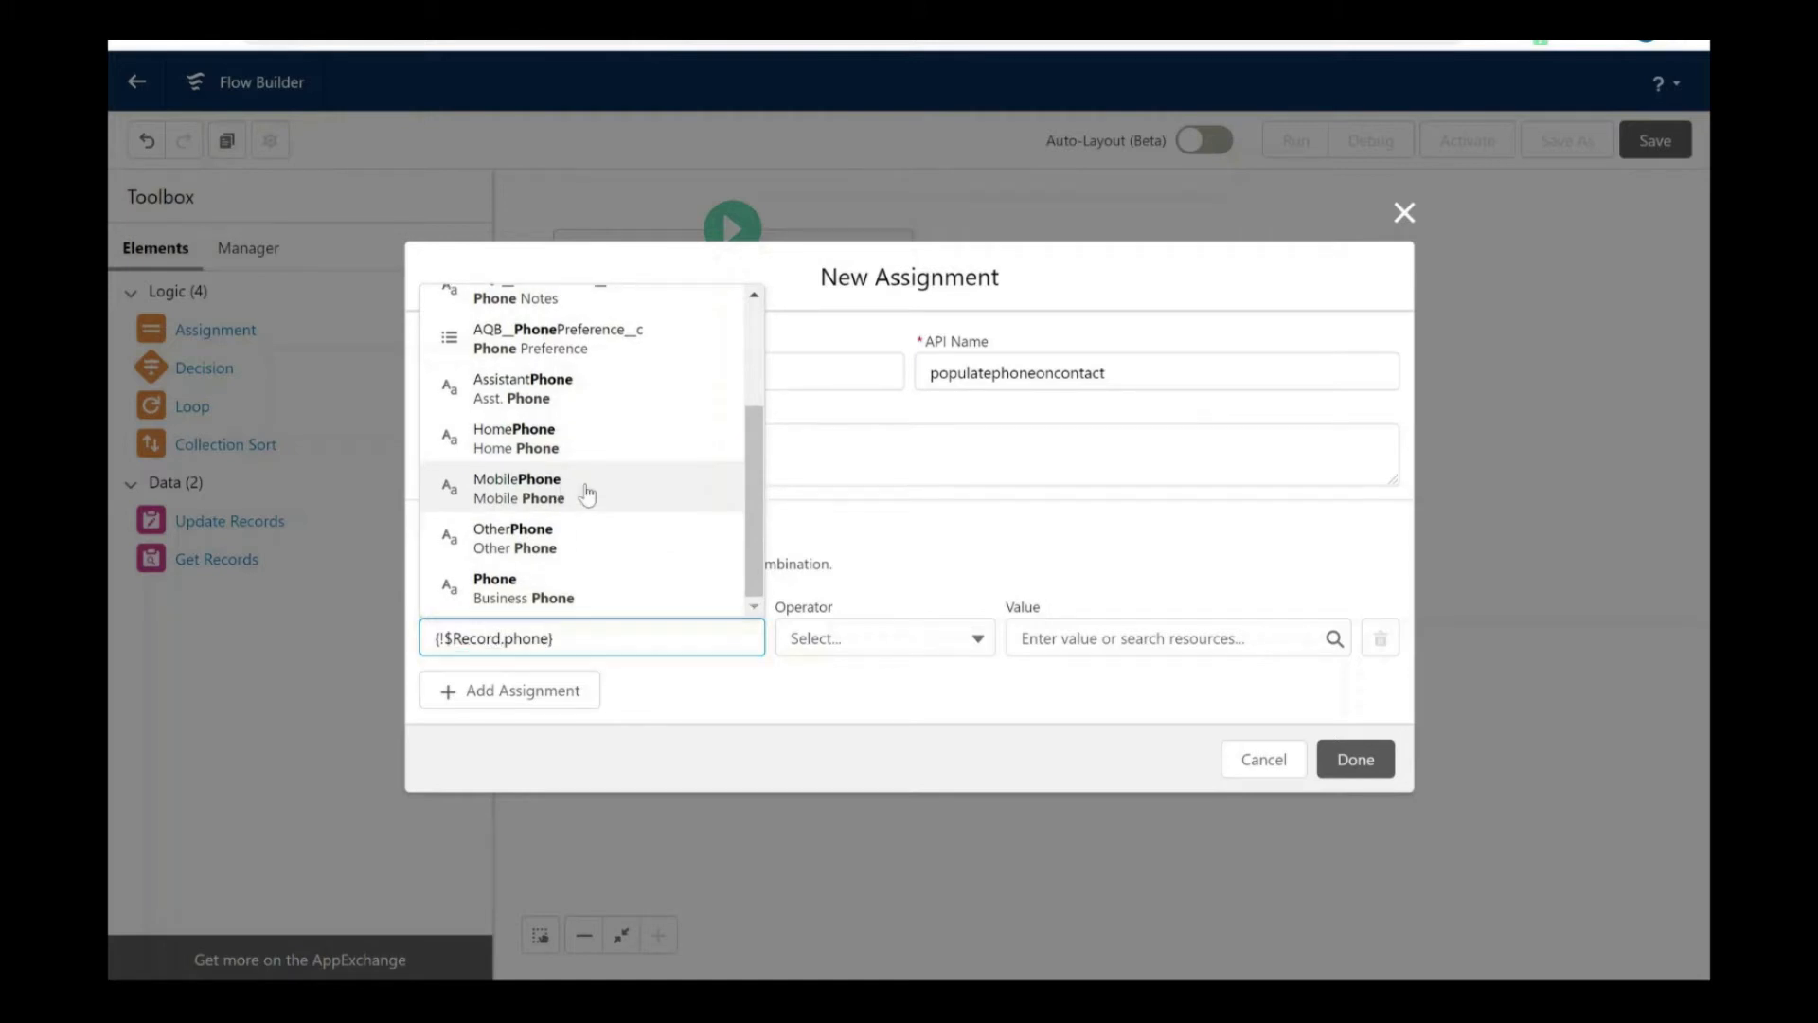
{"action": "left_click", "coordinate": [587, 490]}
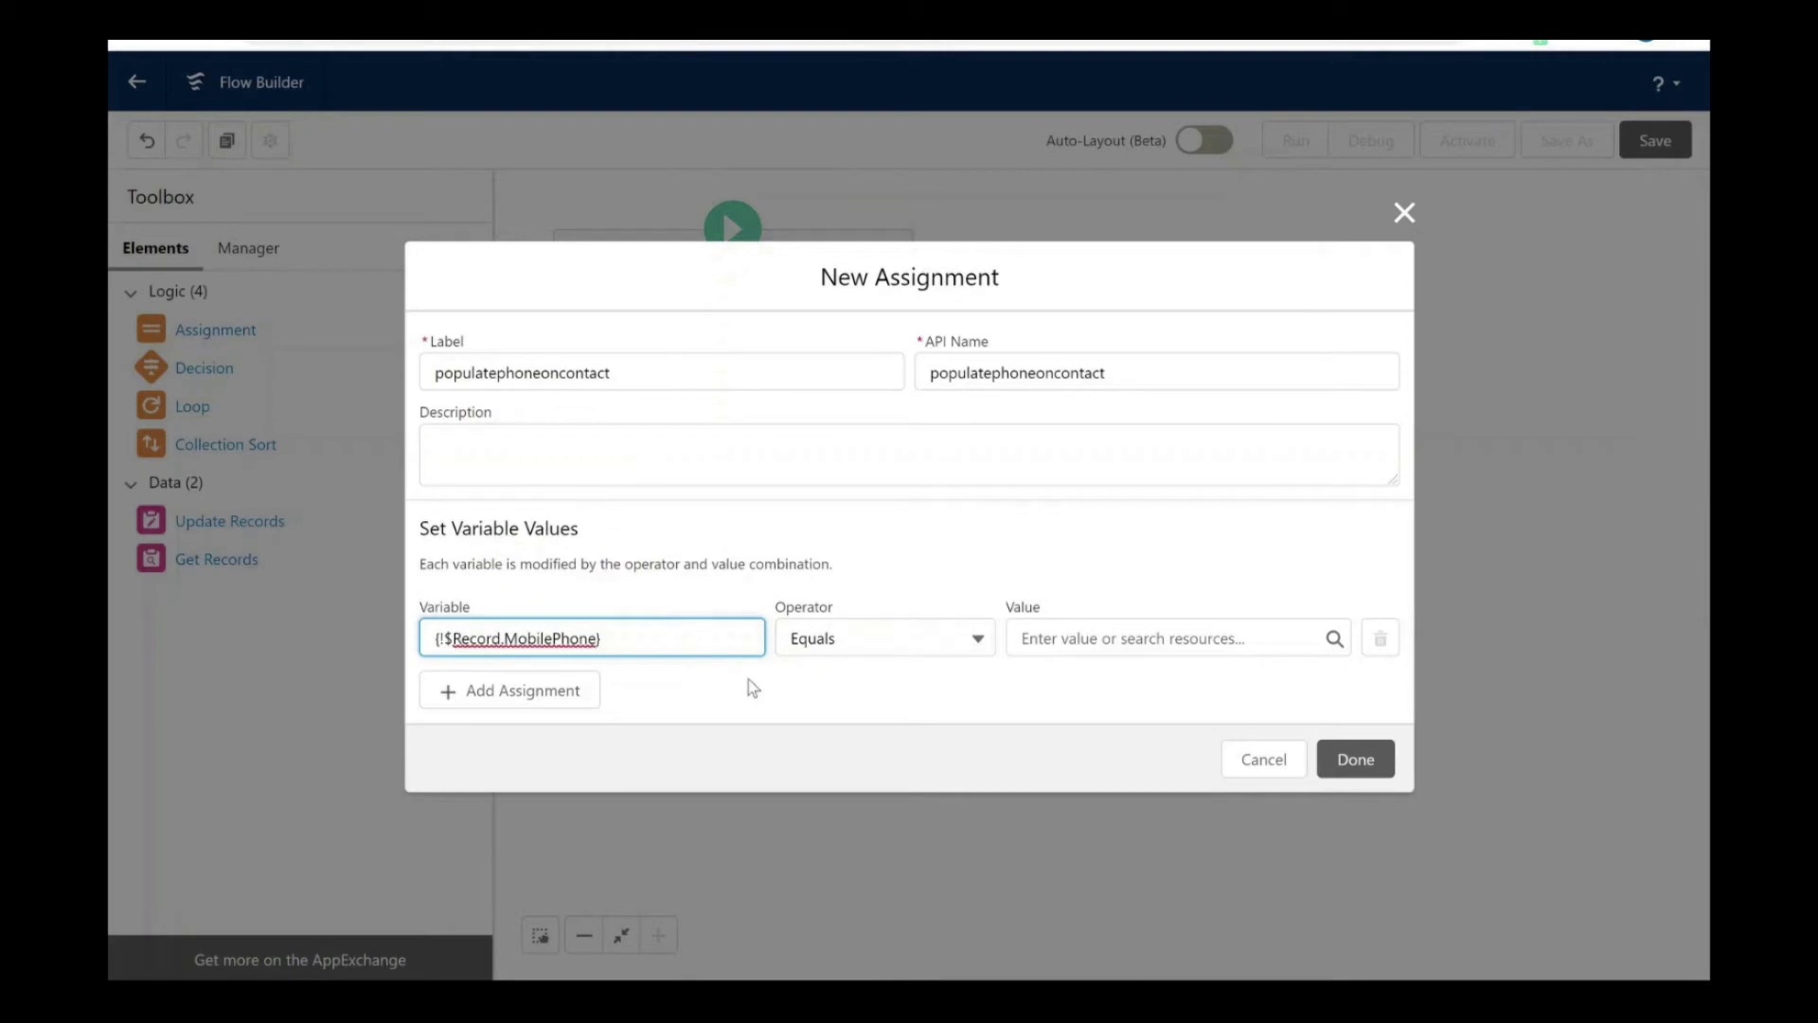
Assign the Phone field of Account from getaccounts as the value, finish the assignment, and connect getaccounts to populatephoneoncontact.
{"action": "left_click", "coordinate": [1088, 637]}
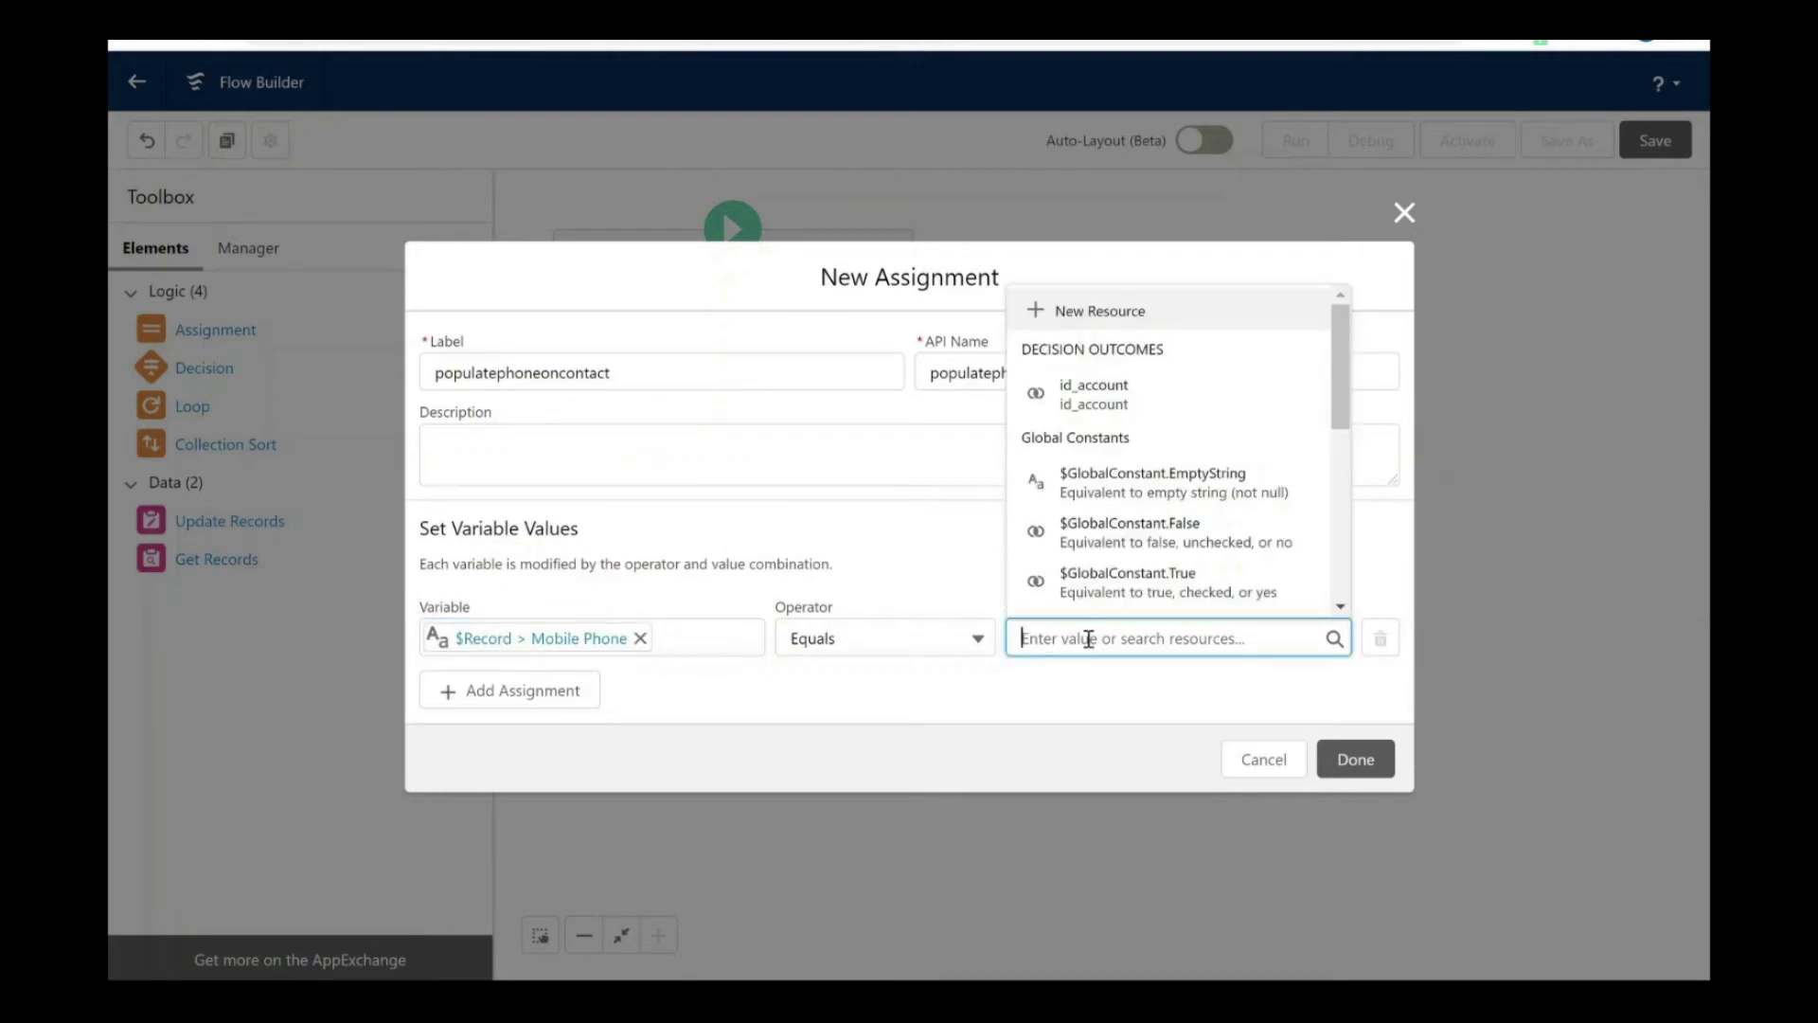
{"action": "scroll", "coordinate": [1174, 489], "scroll_direction": "down", "scroll_amount": 5}
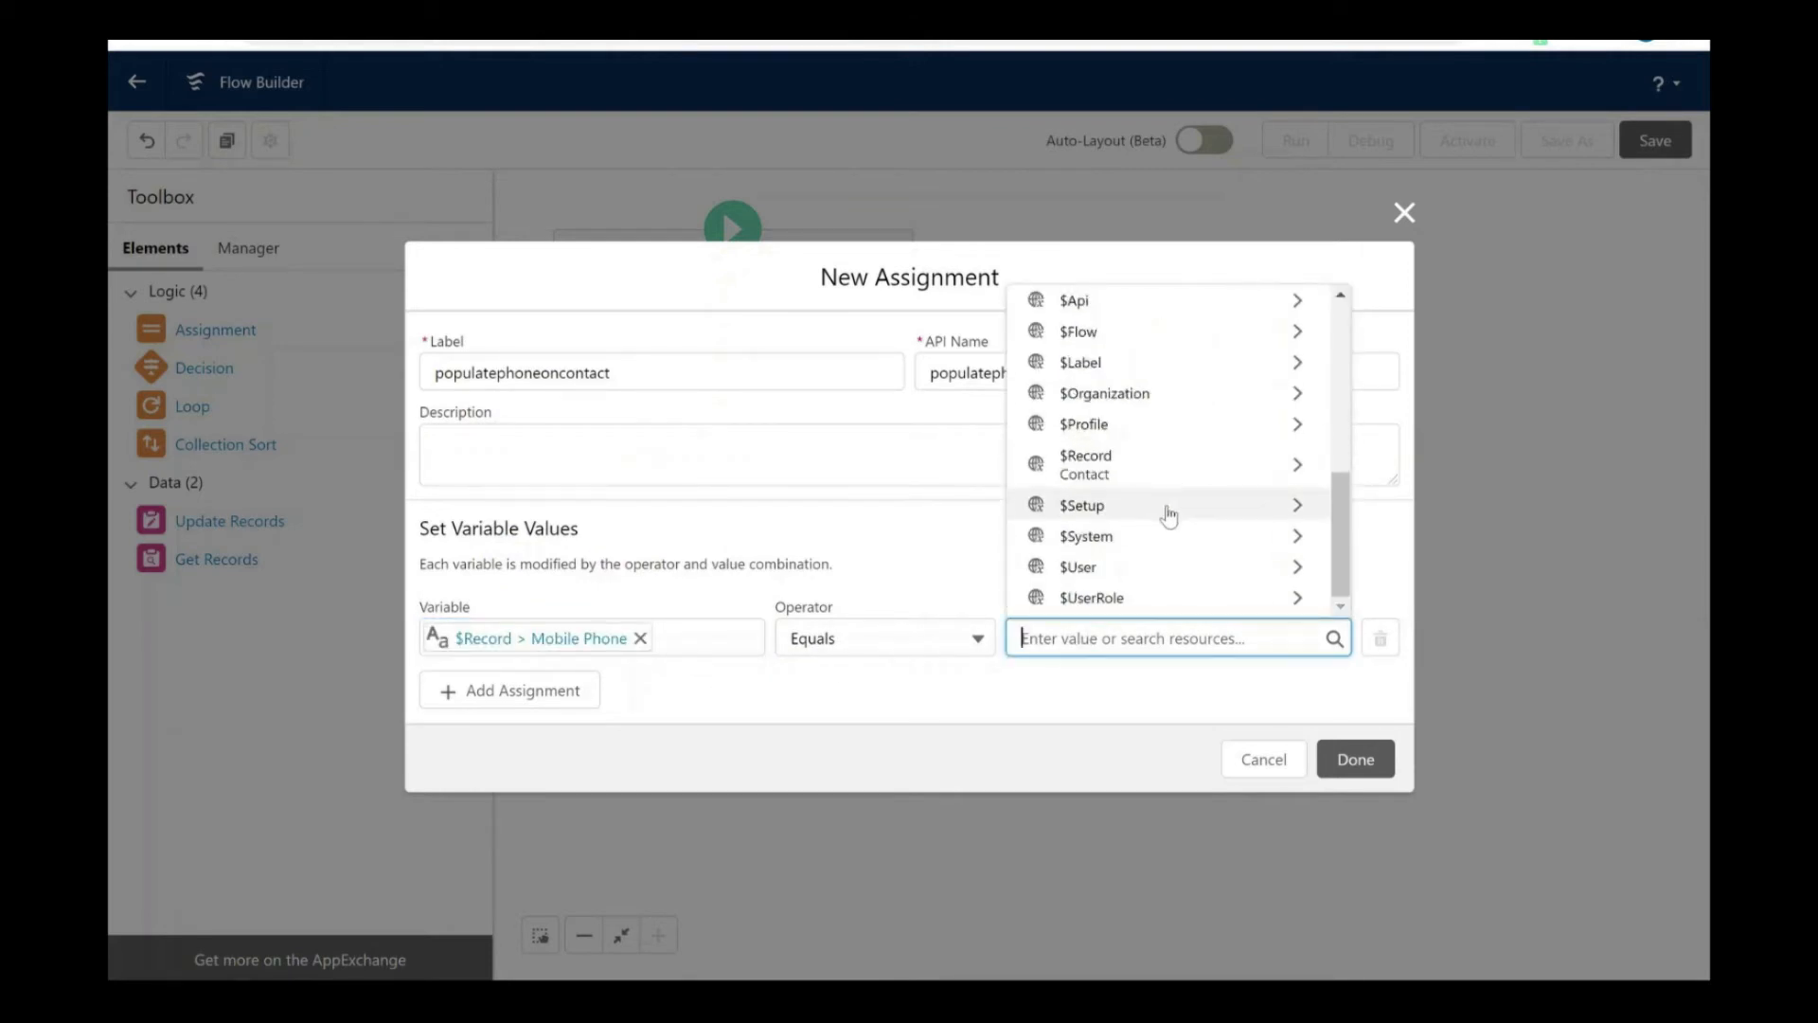
{"action": "scroll", "coordinate": [1169, 514], "scroll_direction": "up", "scroll_amount": 4}
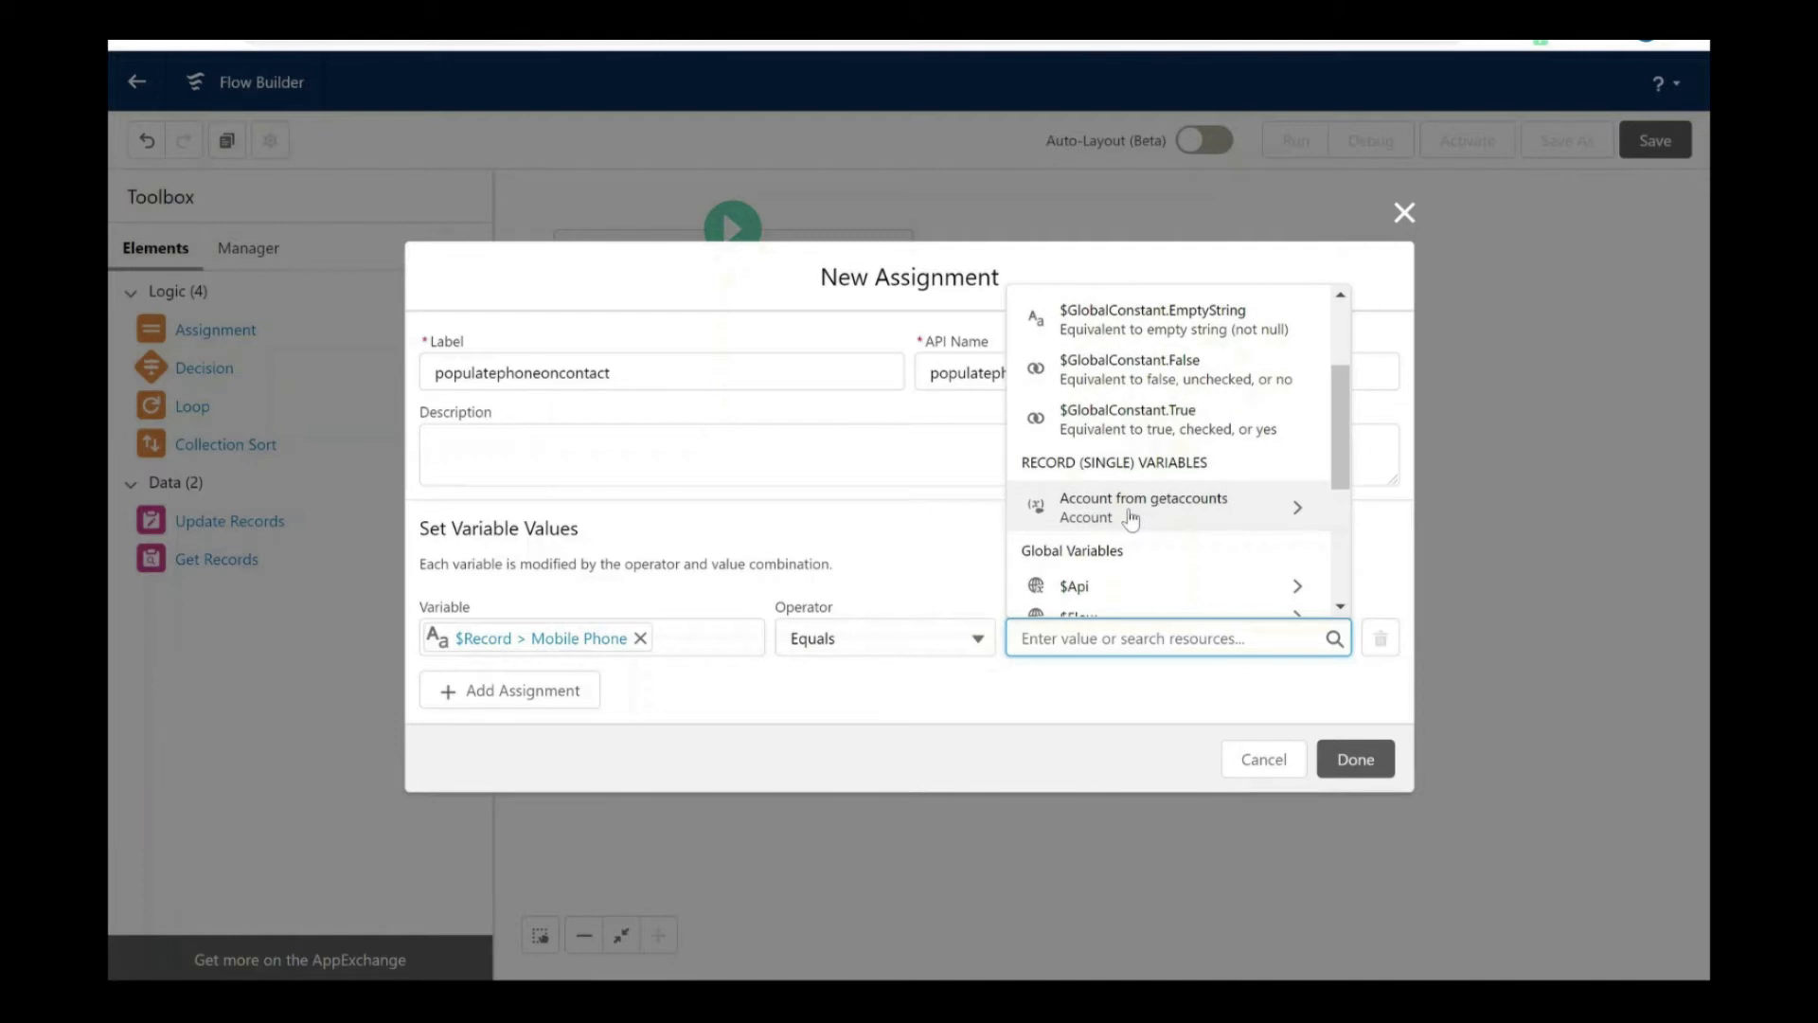
{"action": "left_click", "coordinate": [1127, 517]}
{"action": "type", "text": "."}
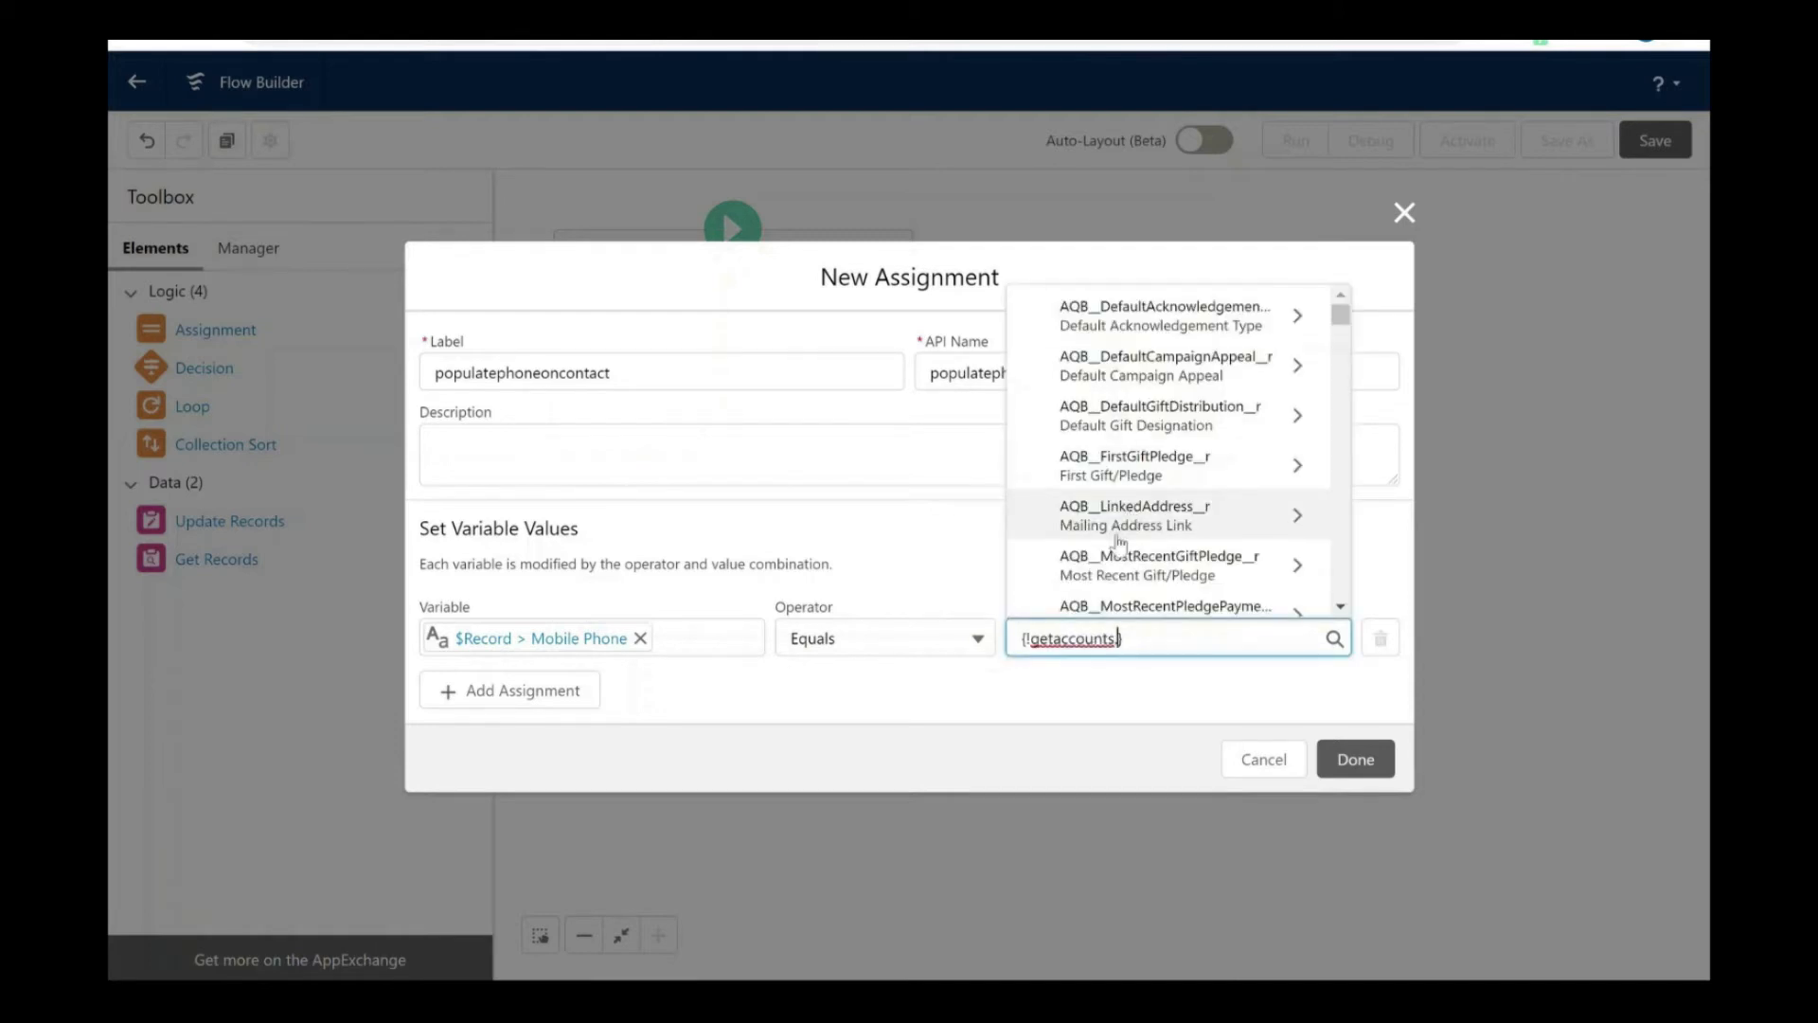
{"action": "scroll", "coordinate": [1122, 530], "scroll_direction": "down", "scroll_amount": 5}
{"action": "scroll", "coordinate": [1118, 545], "scroll_direction": "down", "scroll_amount": 3}
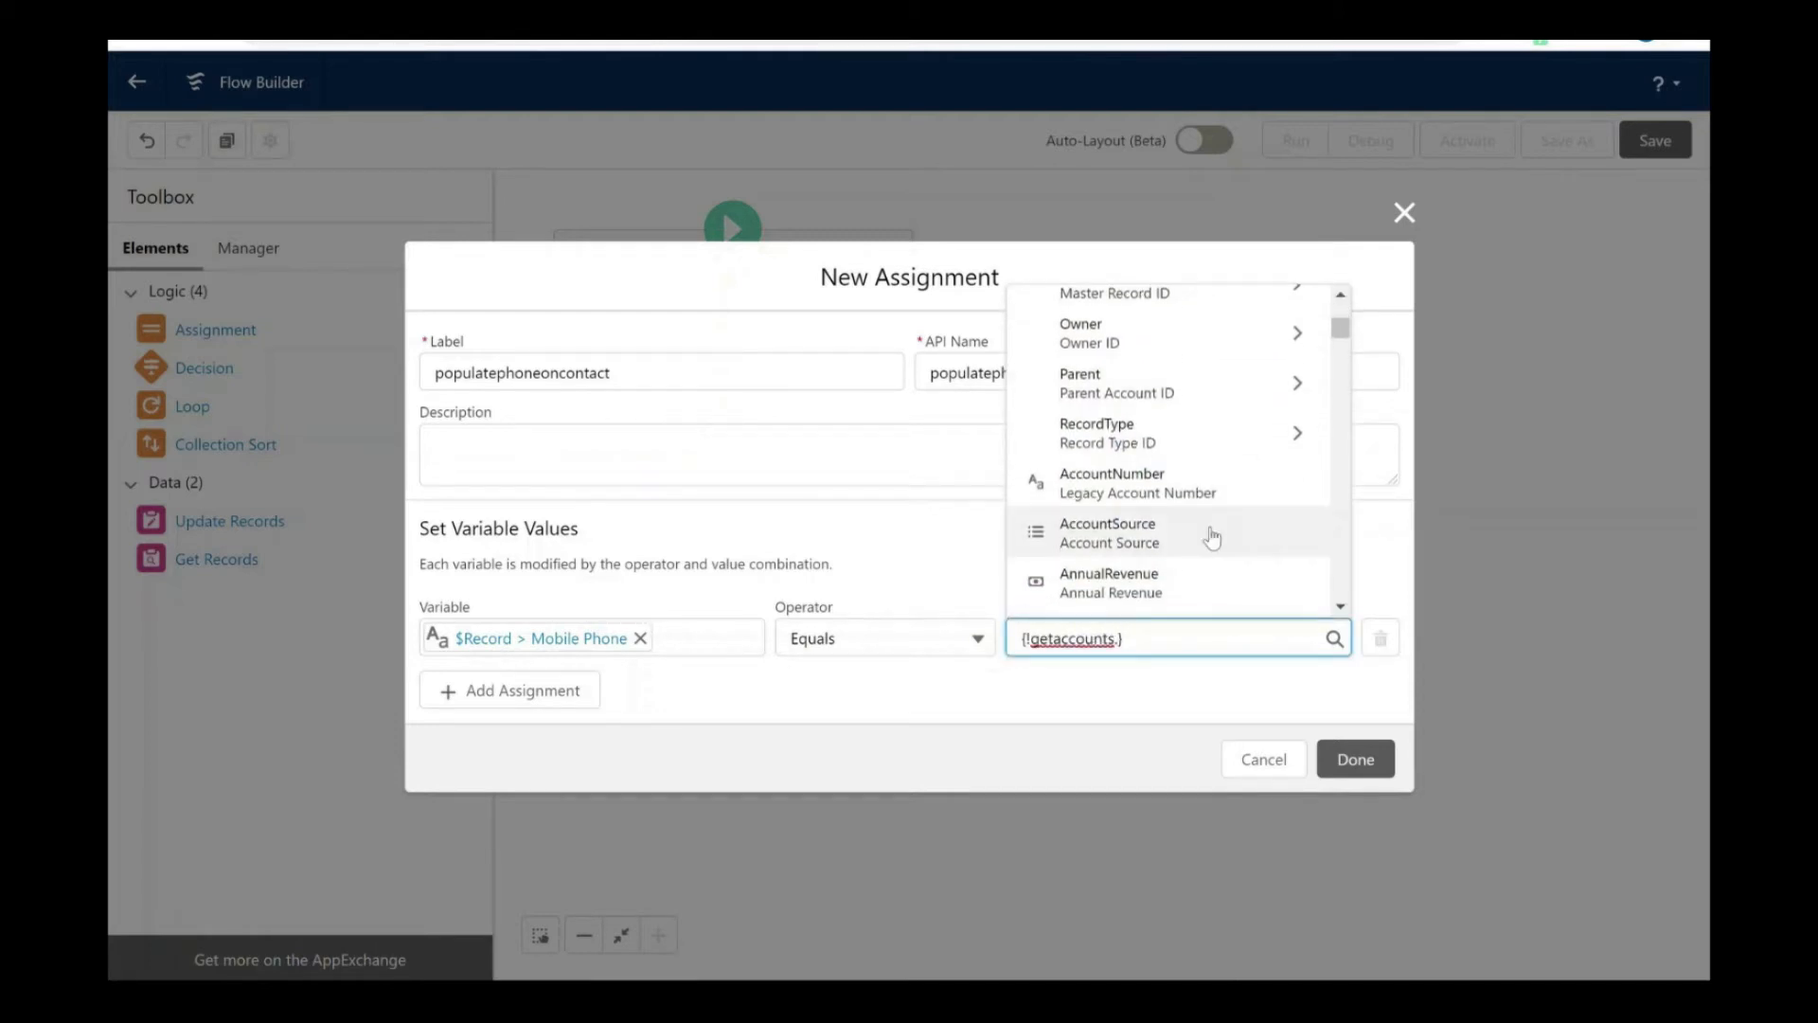
{"action": "type", "text": "phone"}
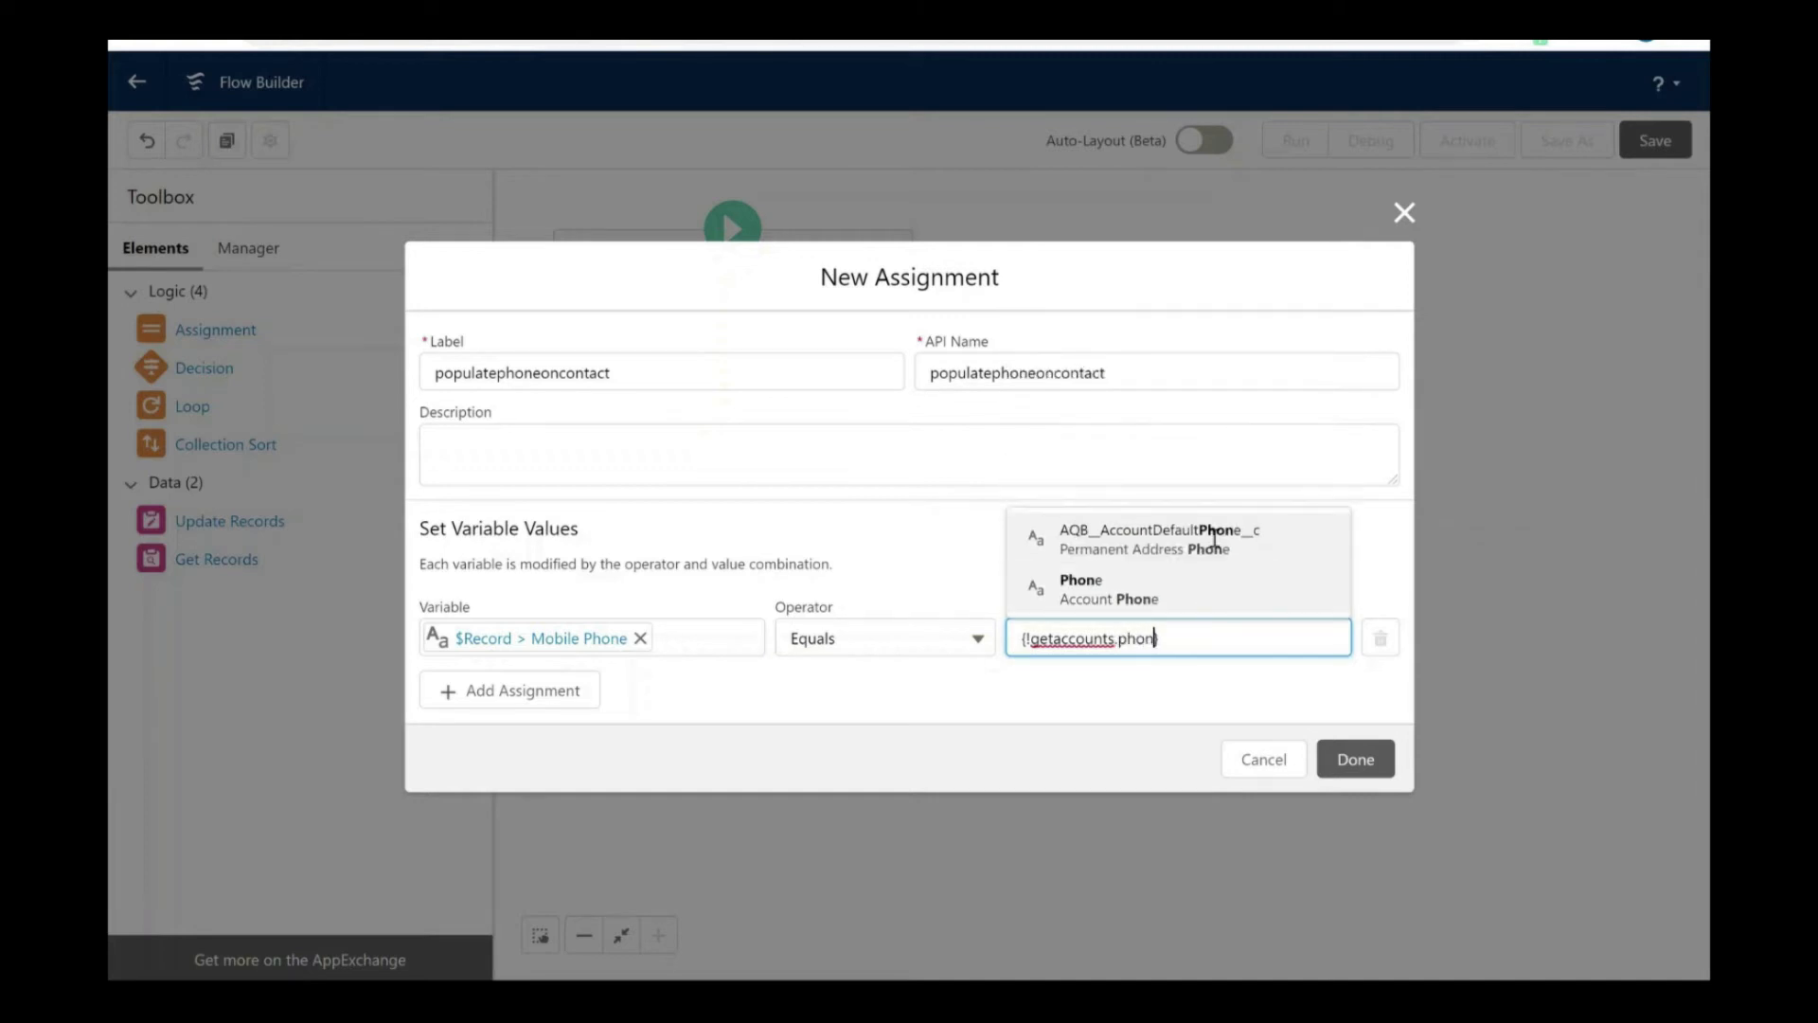
{"action": "left_click", "coordinate": [1154, 578]}
{"action": "left_click", "coordinate": [930, 692]}
{"action": "left_click", "coordinate": [1358, 760]}
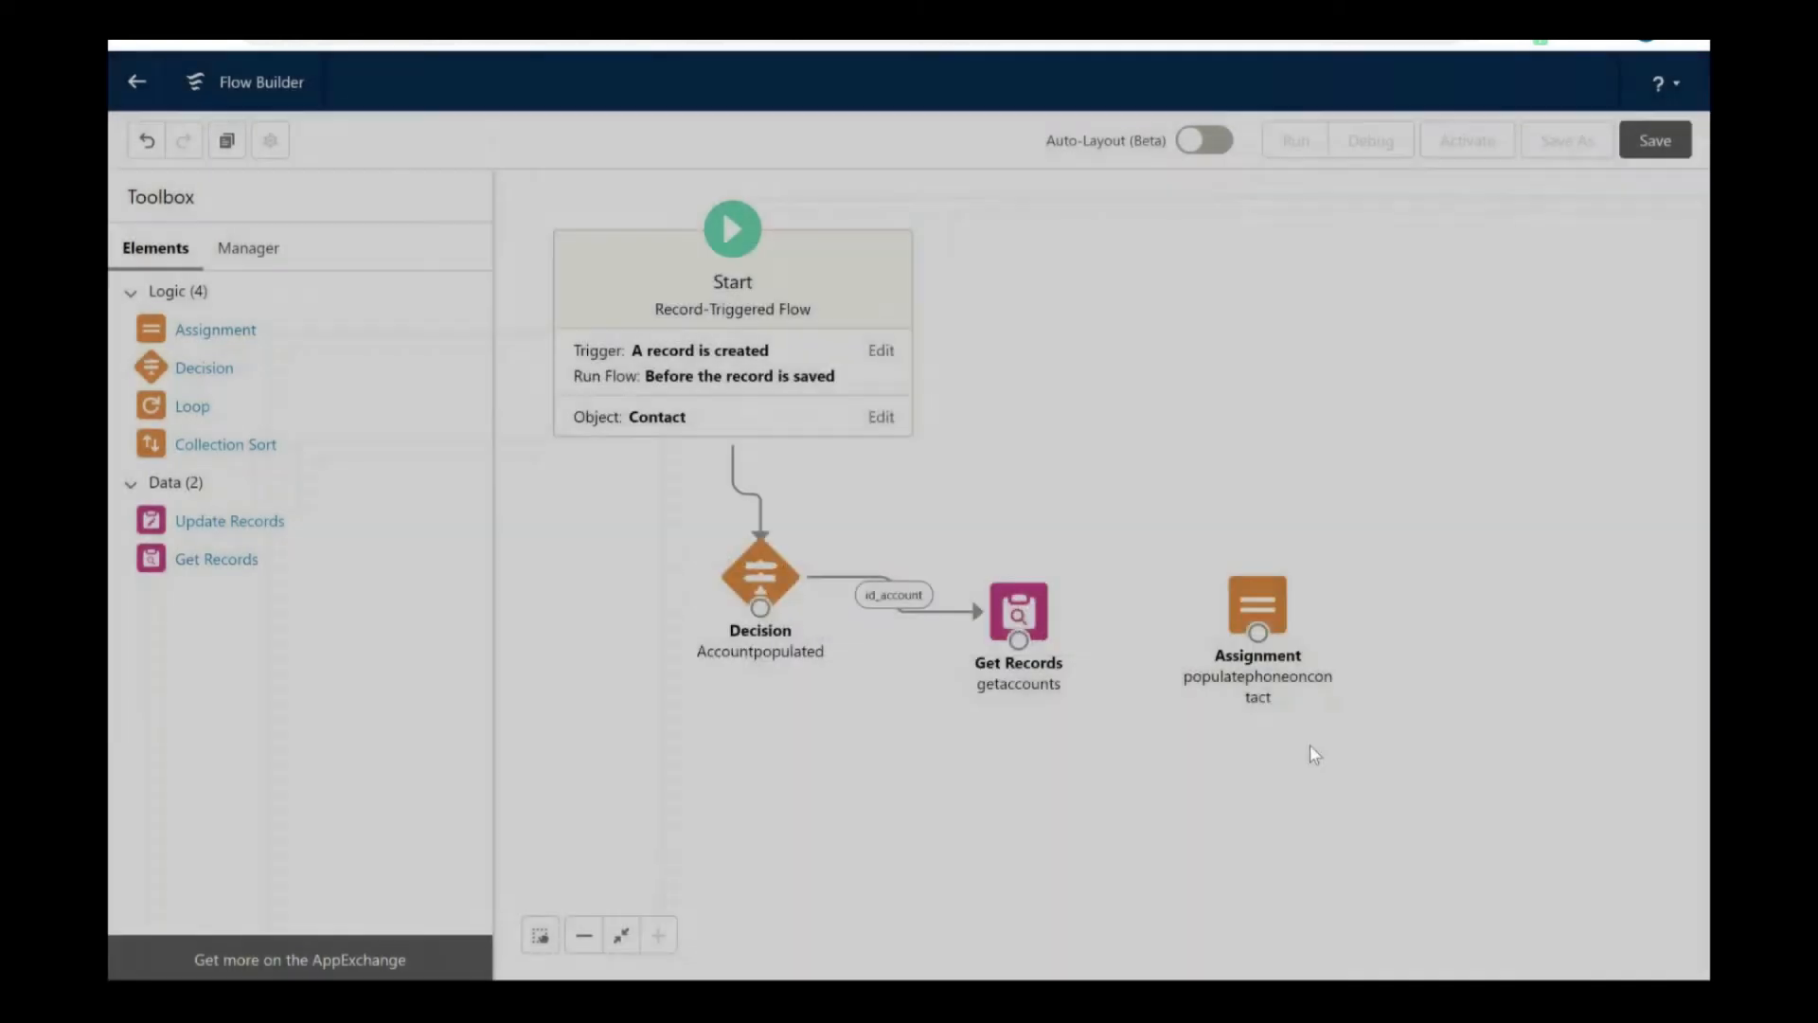
{"action": "left_click_drag", "start_coordinate": [1019, 641], "coordinate": [1265, 637]}
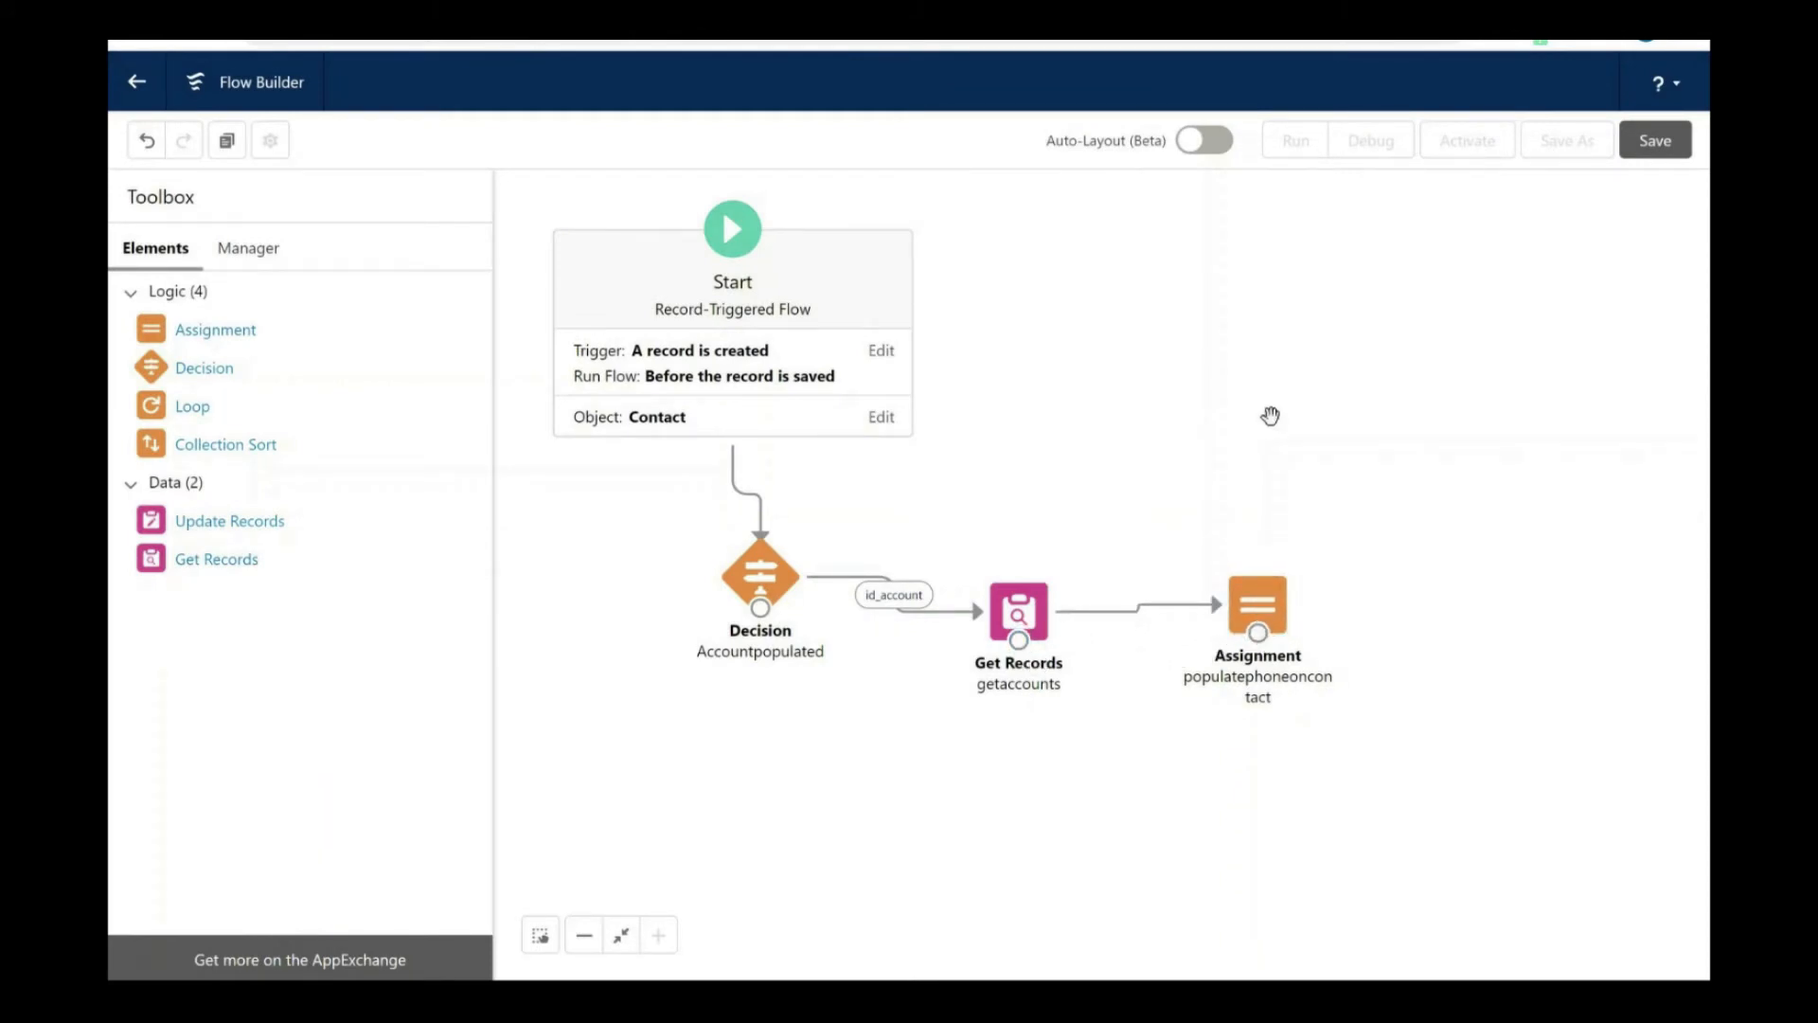
Save the flow with the label Populate contact phone from Account and activate it.
{"action": "left_click", "coordinate": [1666, 139]}
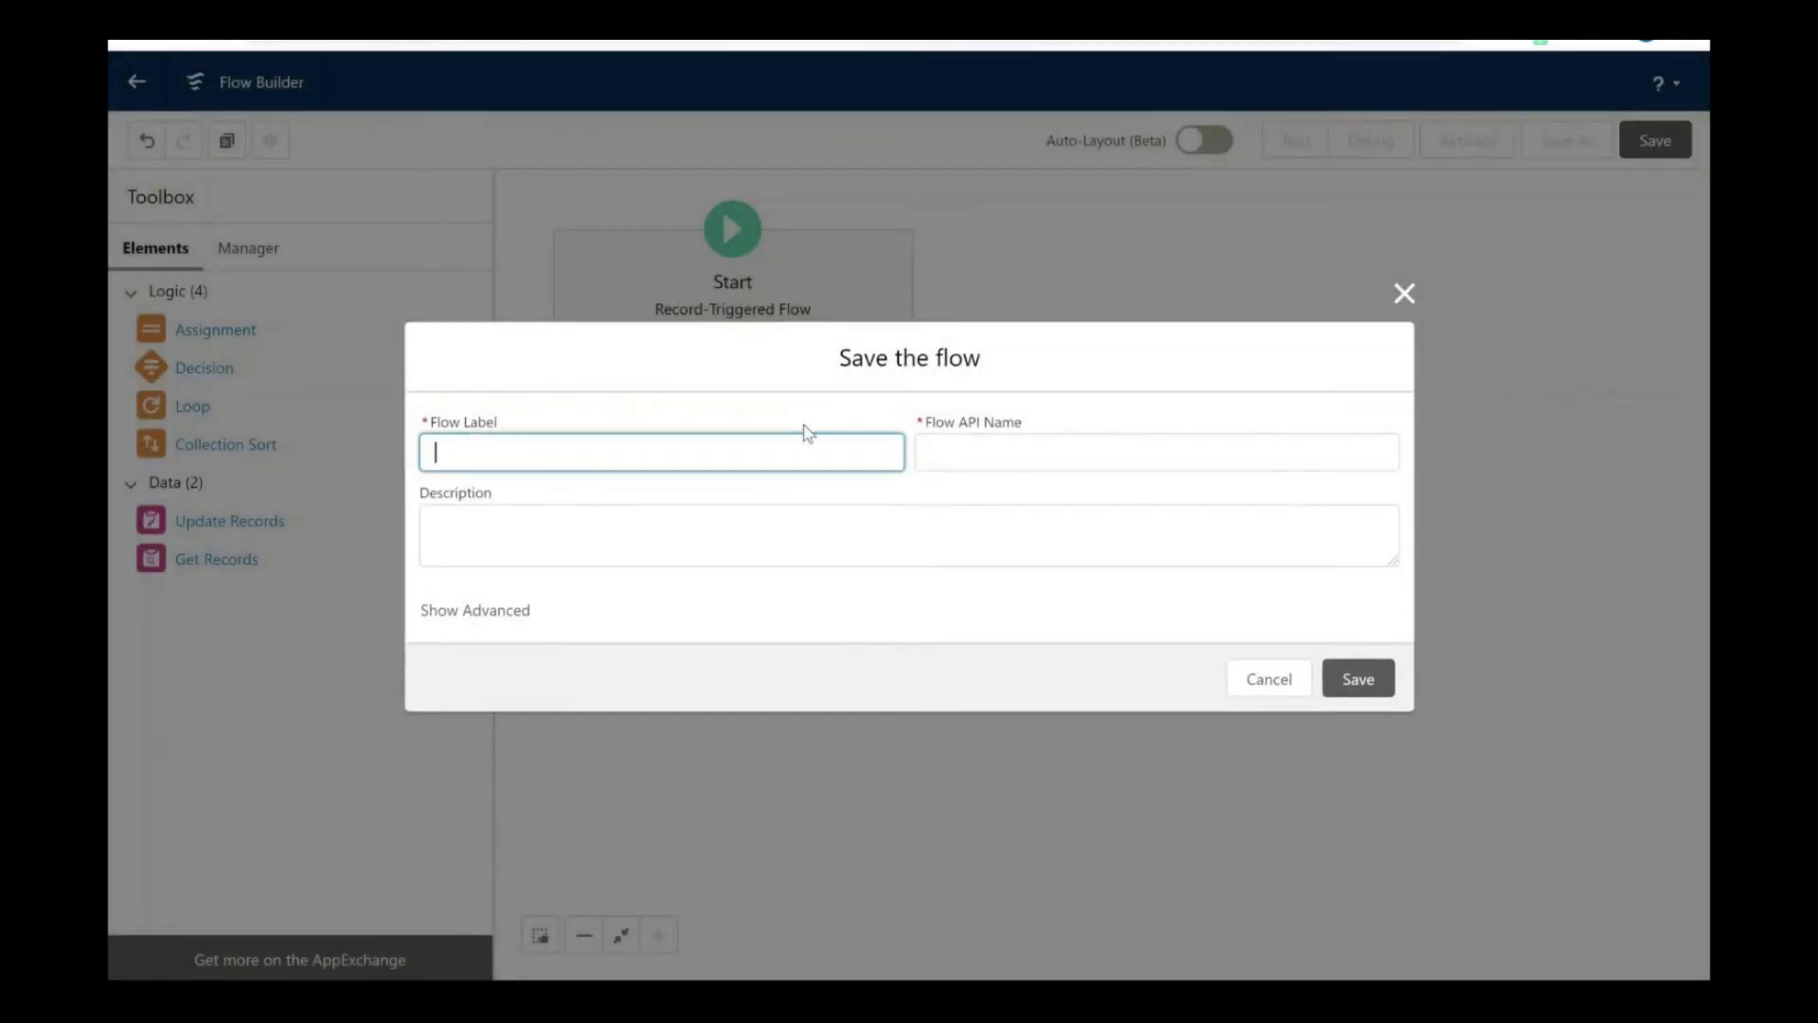
{"action": "type", "text": "Populate contact phone"}
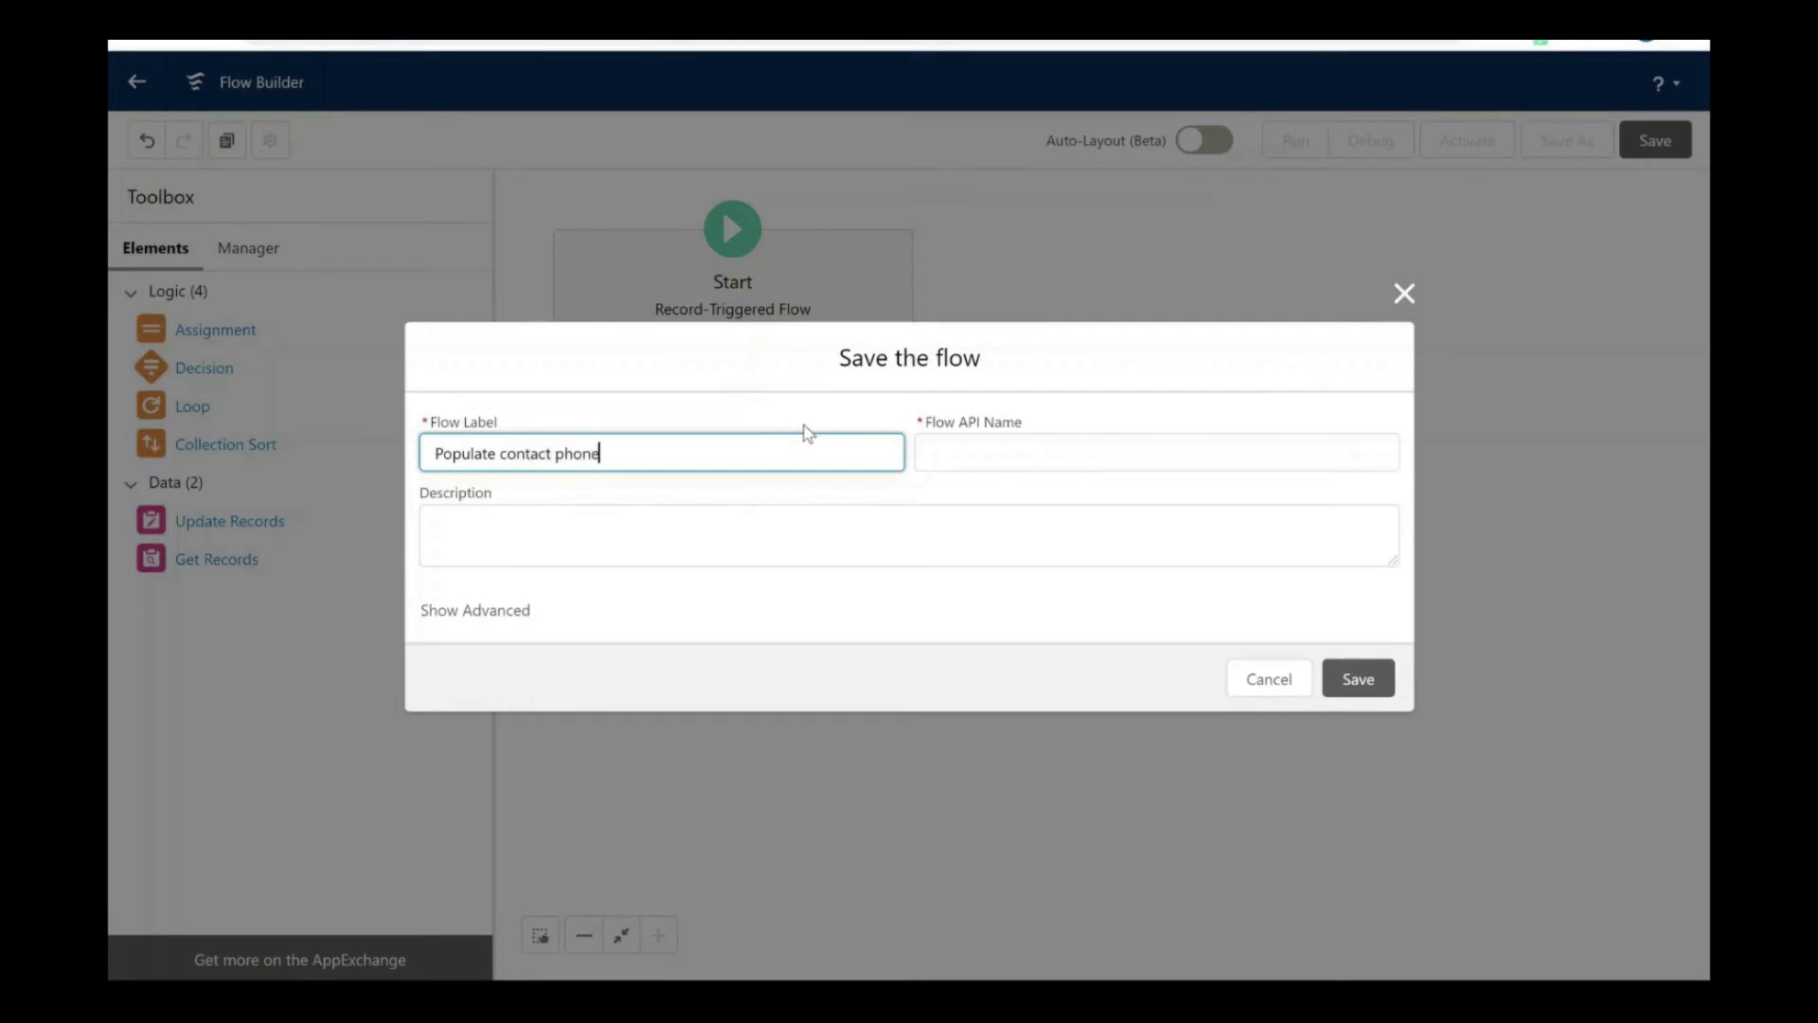
{"action": "type", "text": " from Account"}
{"action": "left_click", "coordinate": [826, 588]}
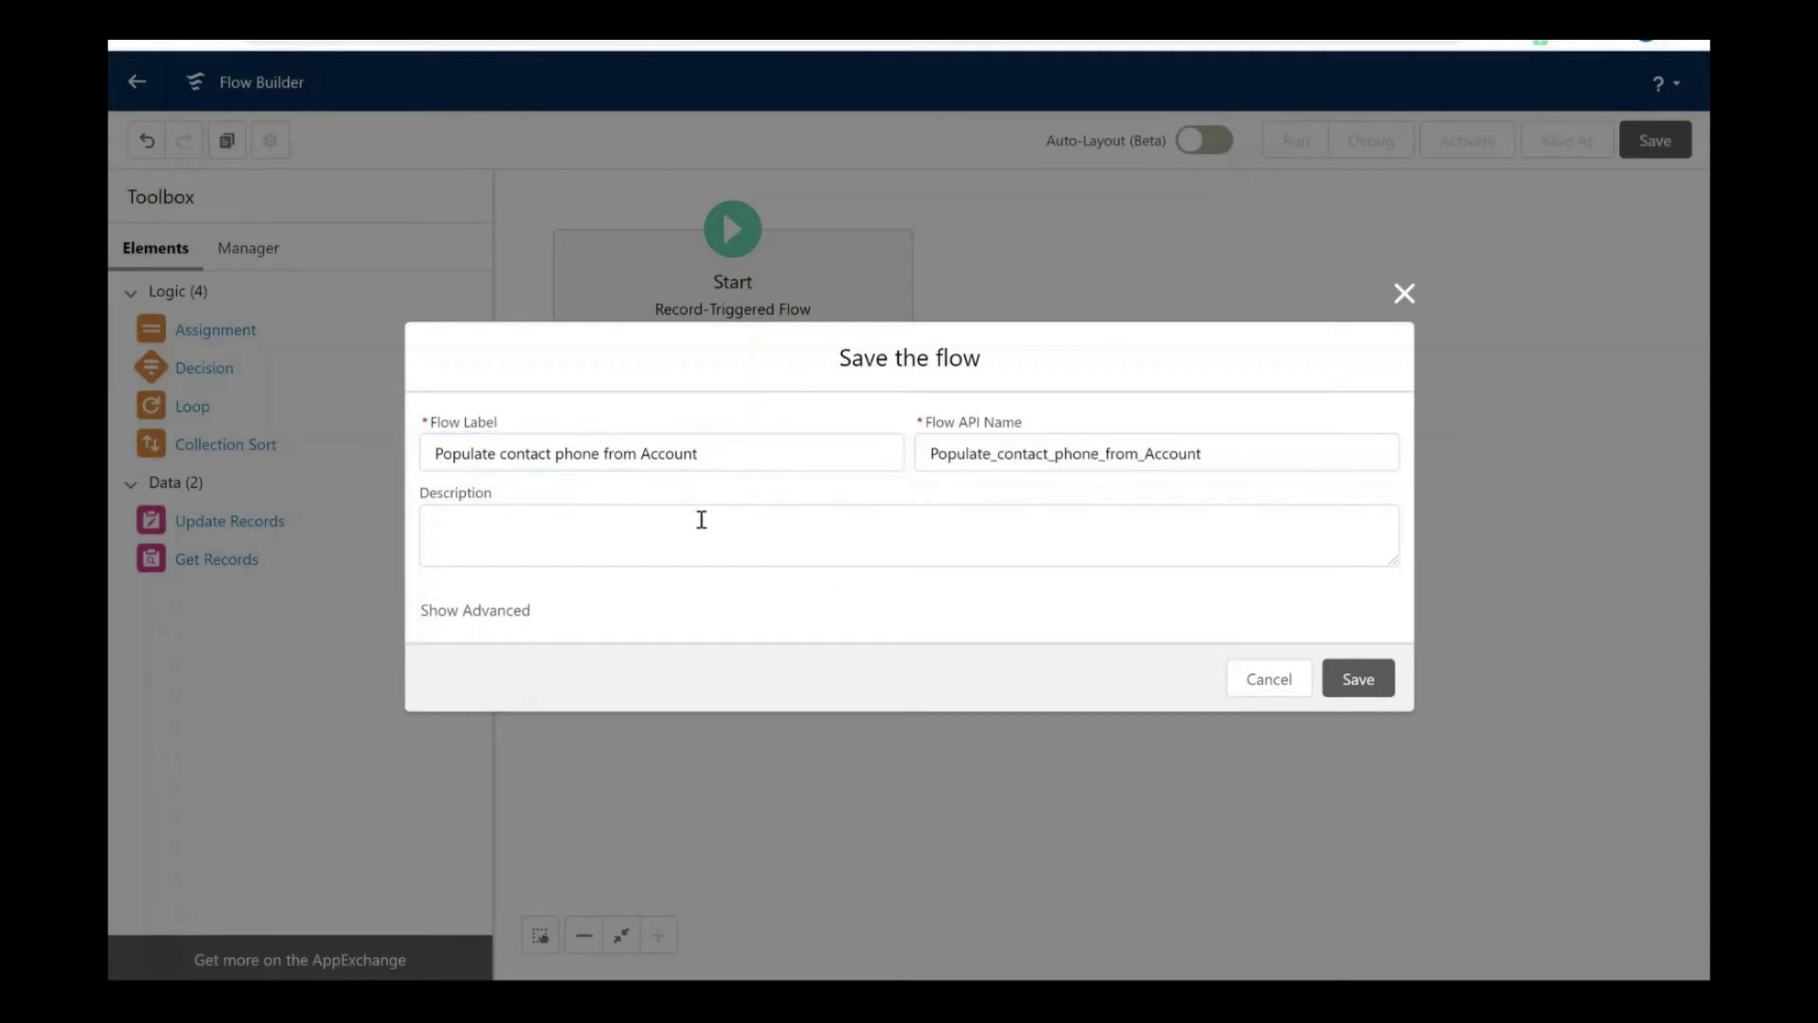
{"action": "left_click", "coordinate": [1368, 680]}
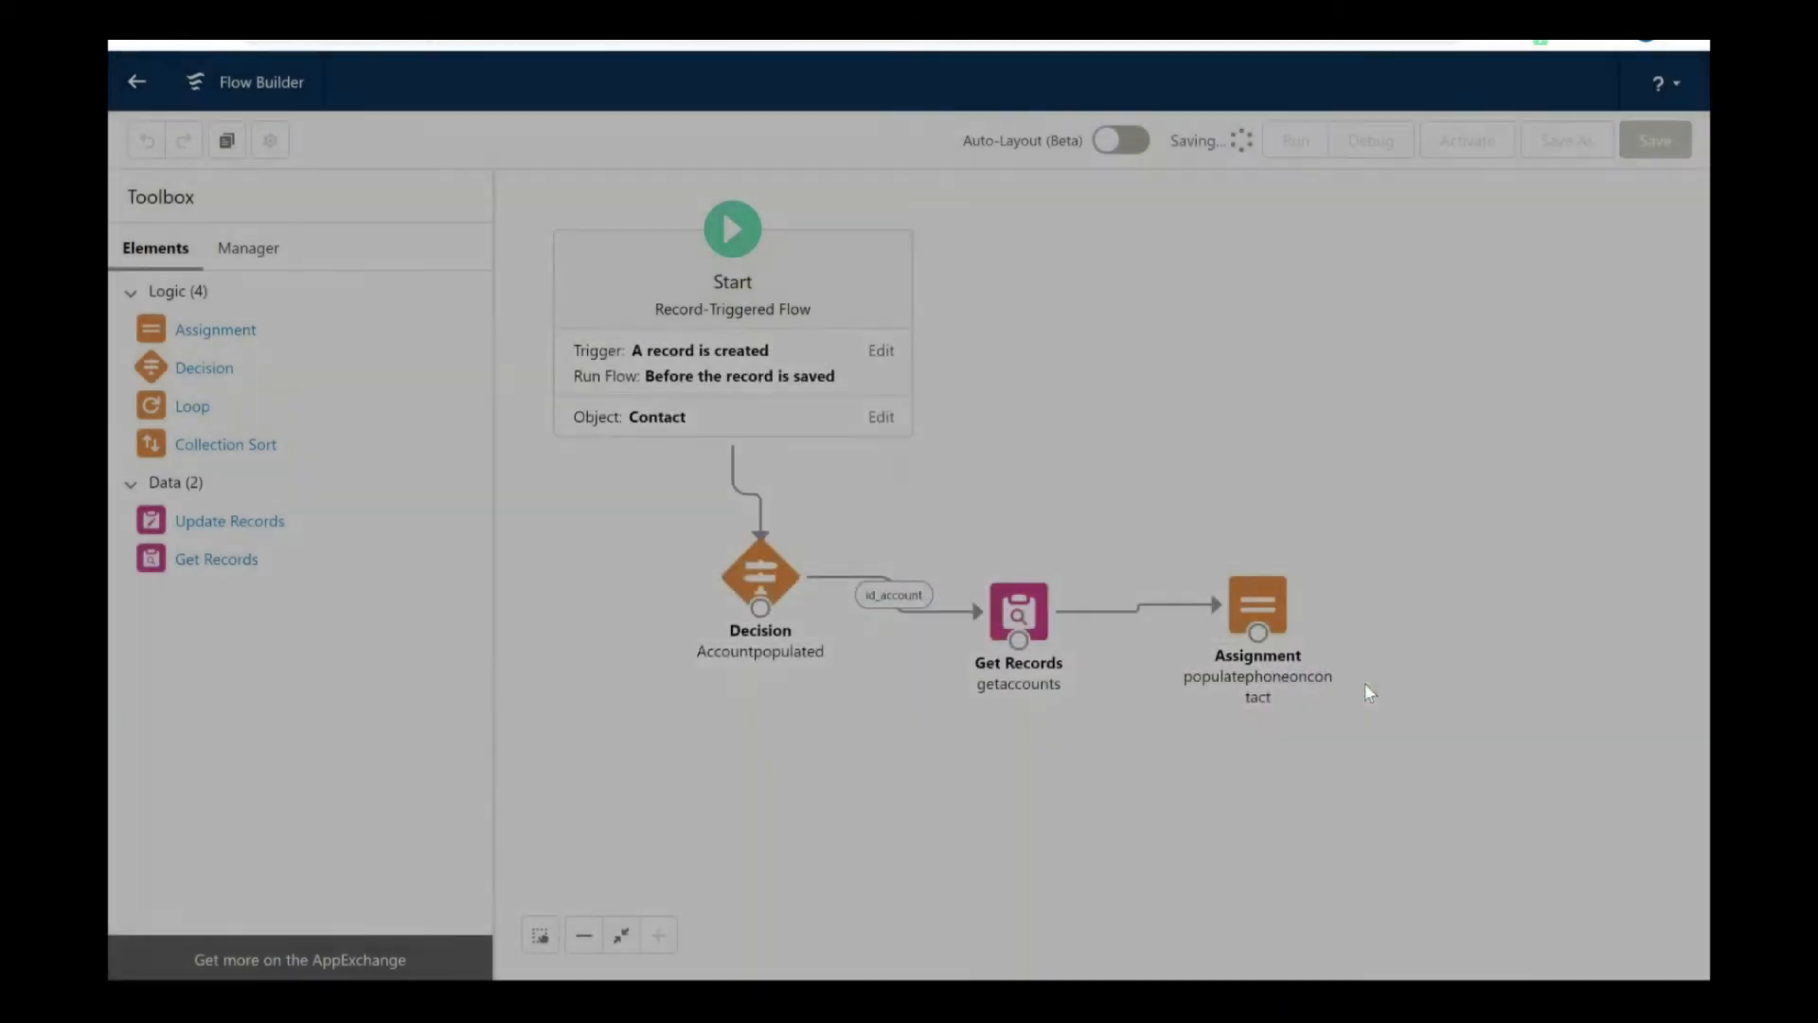
{"action": "left_click", "coordinate": [1476, 144]}
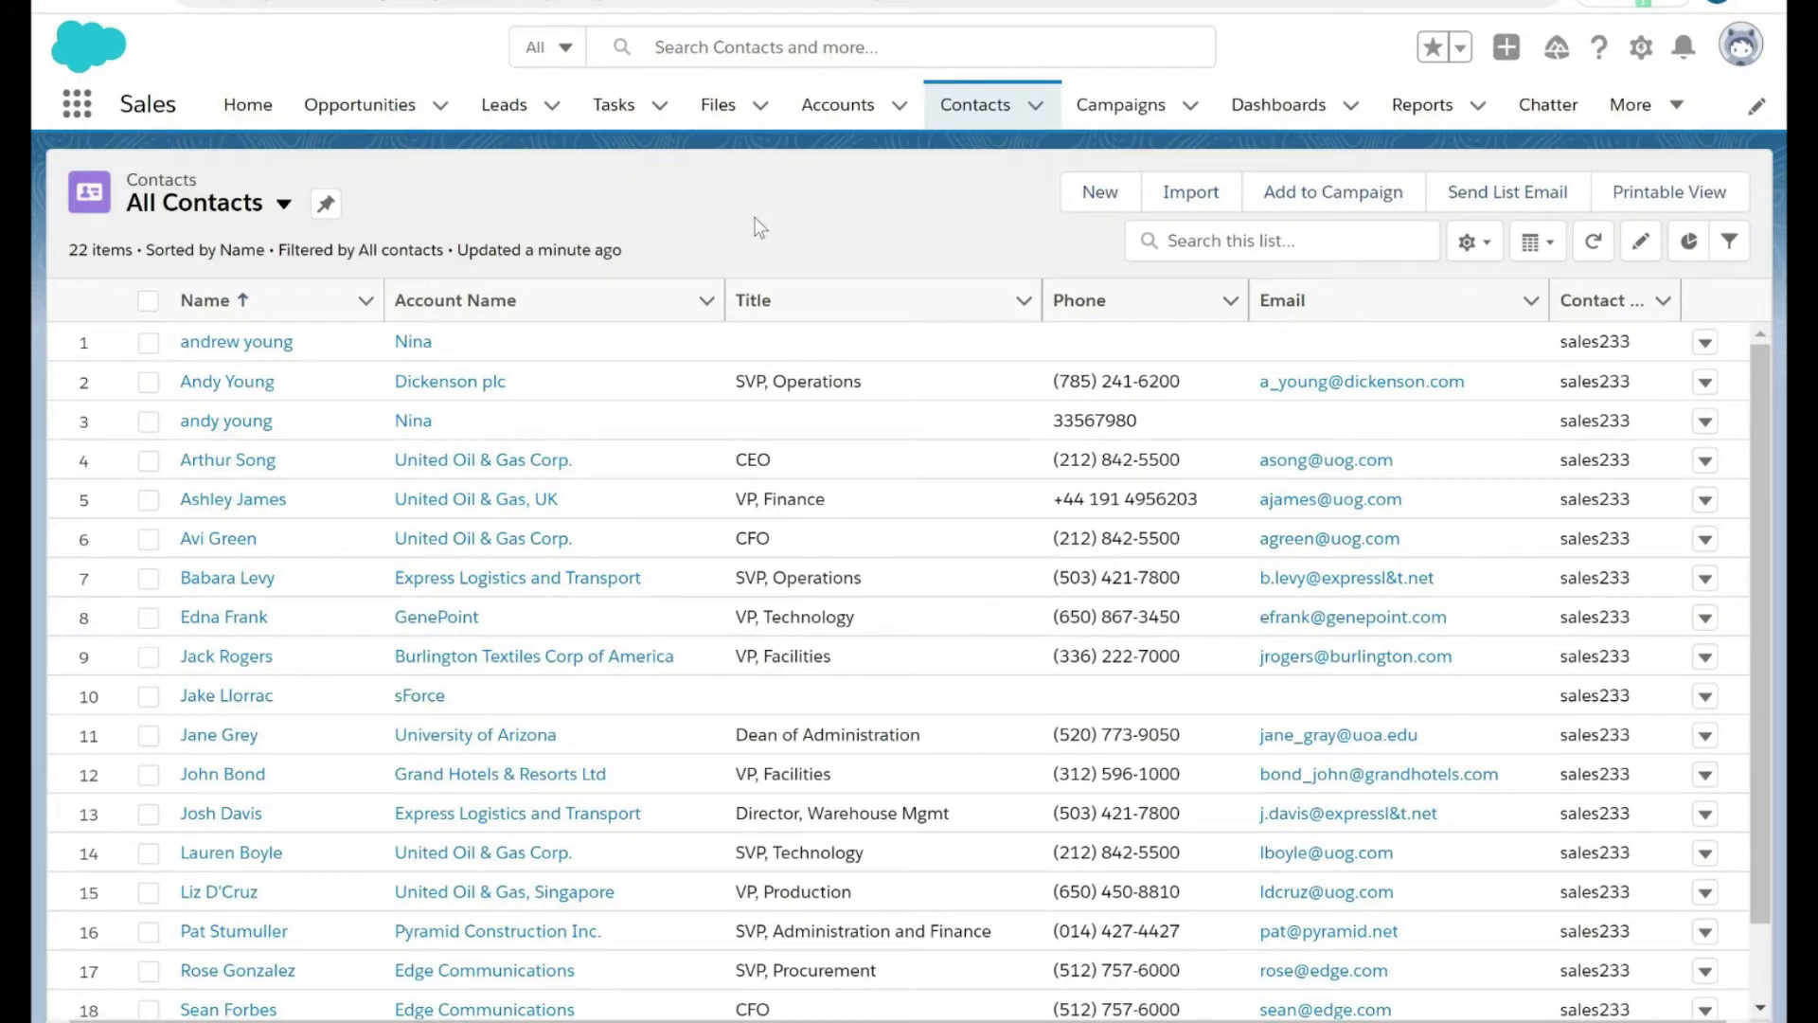
Start a new contact with the salutation Ms. and enter the contact's first and last name.
{"action": "left_click", "coordinate": [1092, 201]}
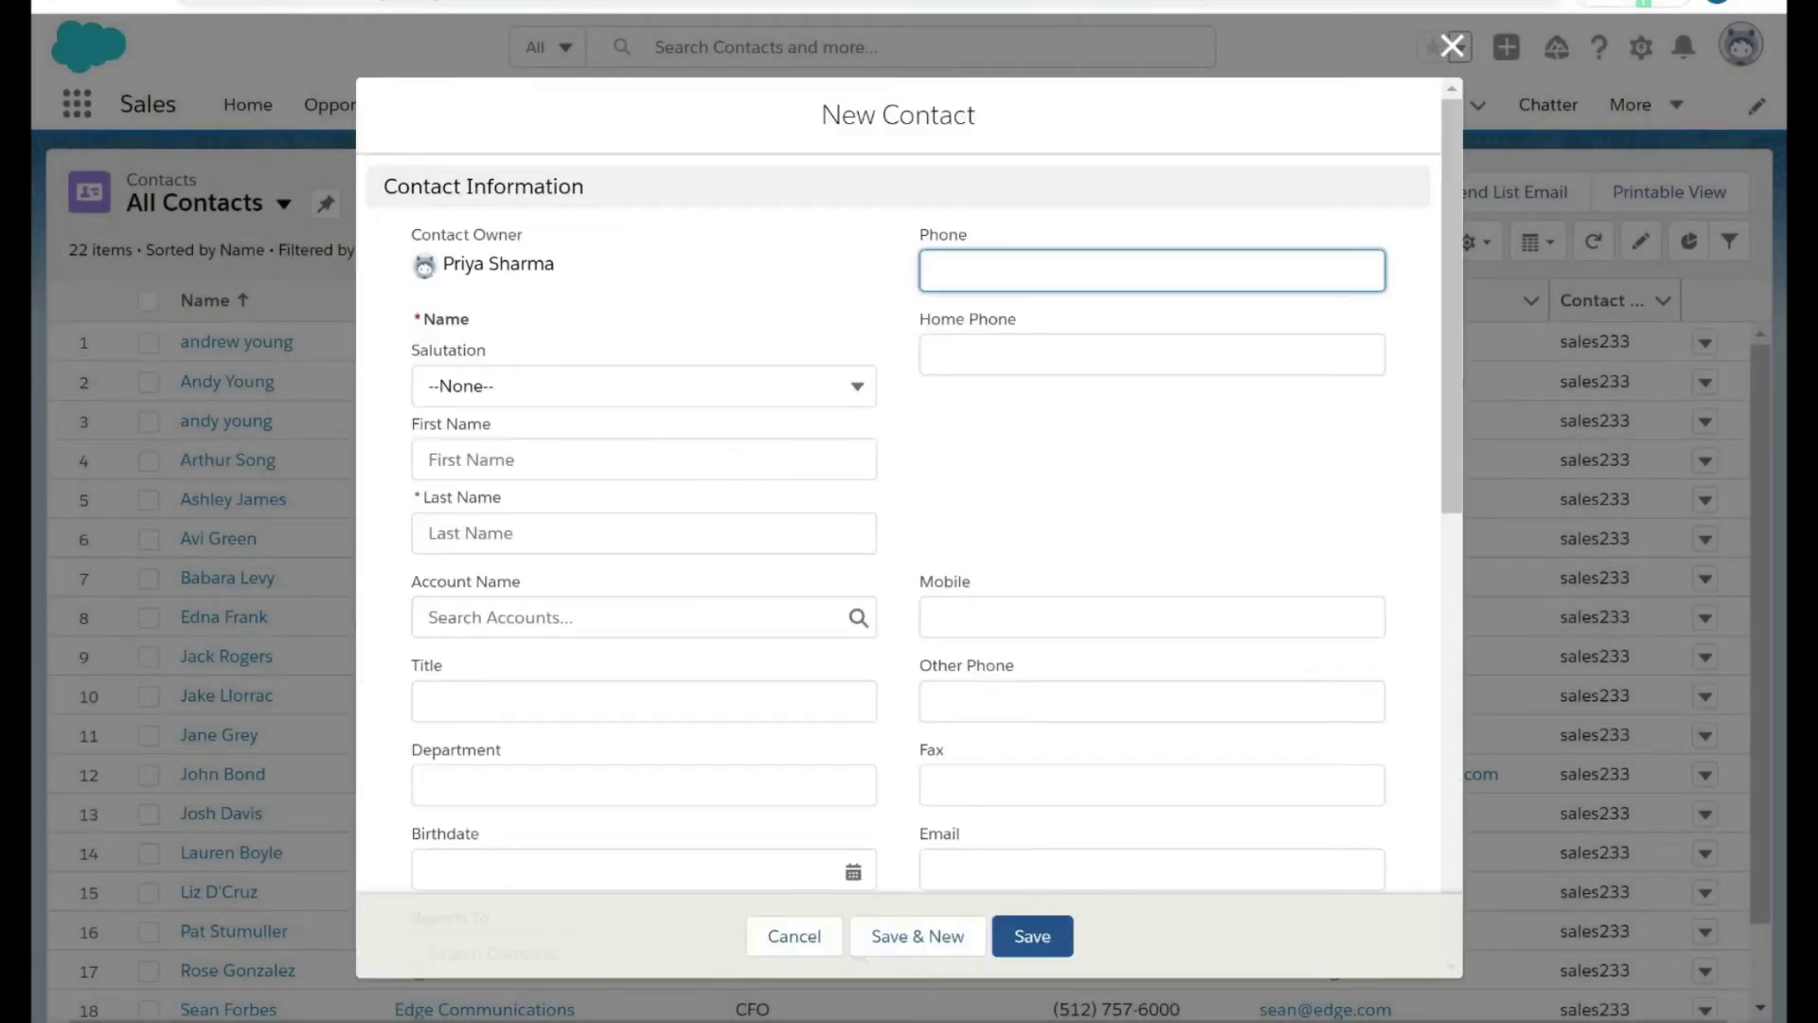
{"action": "left_click", "coordinate": [644, 387]}
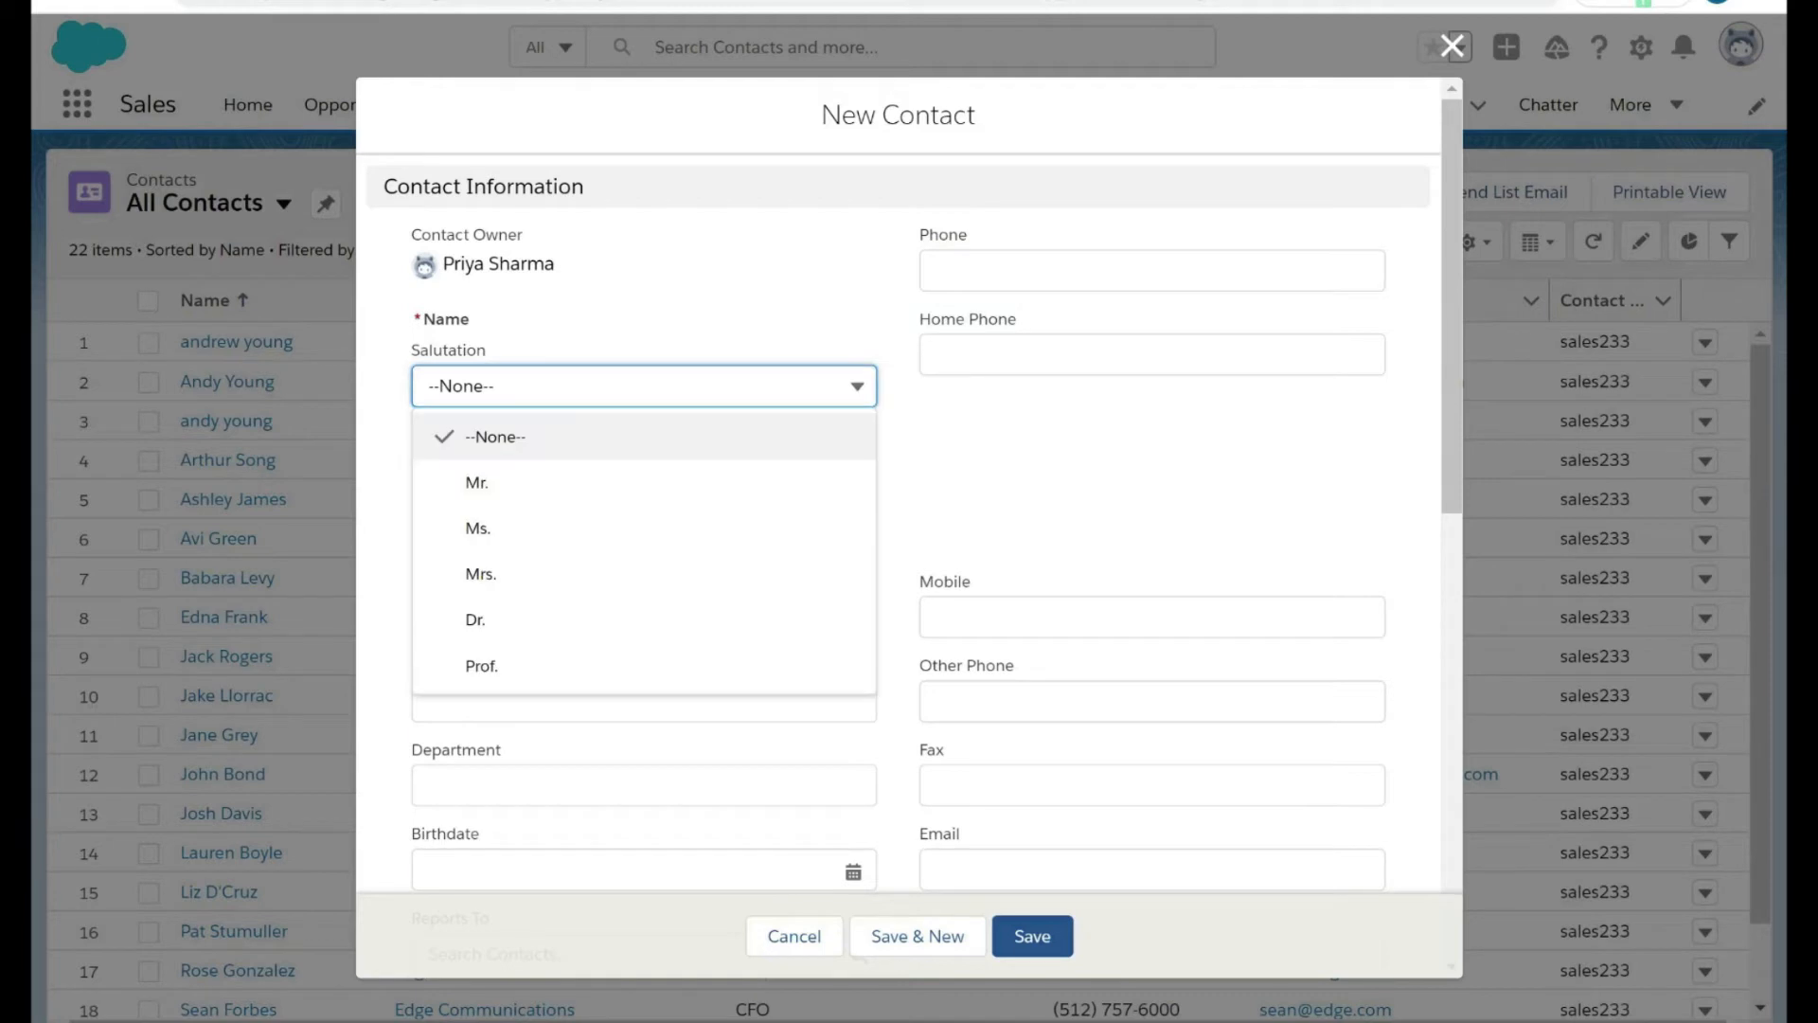
{"action": "left_click", "coordinate": [541, 526]}
{"action": "left_click", "coordinate": [587, 460]}
{"action": "type", "text": "Nina"}
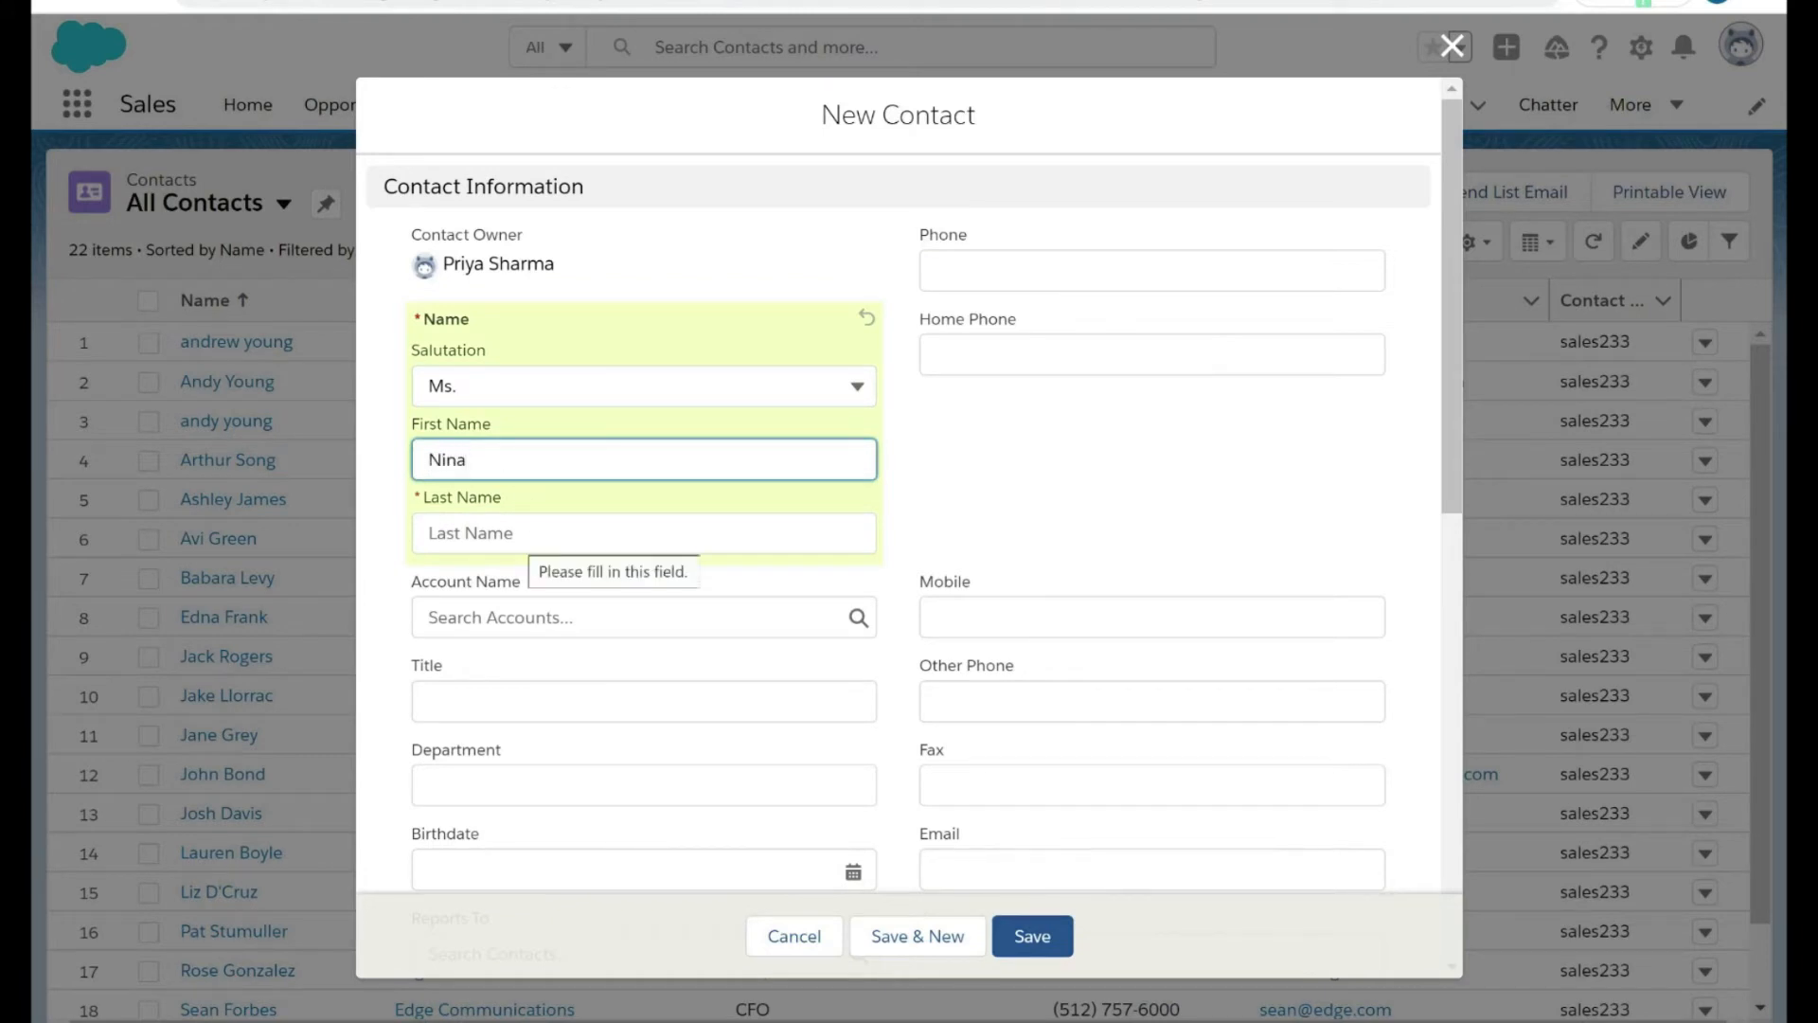
{"action": "left_click", "coordinate": [526, 532]}
{"action": "type", "text": "pta"}
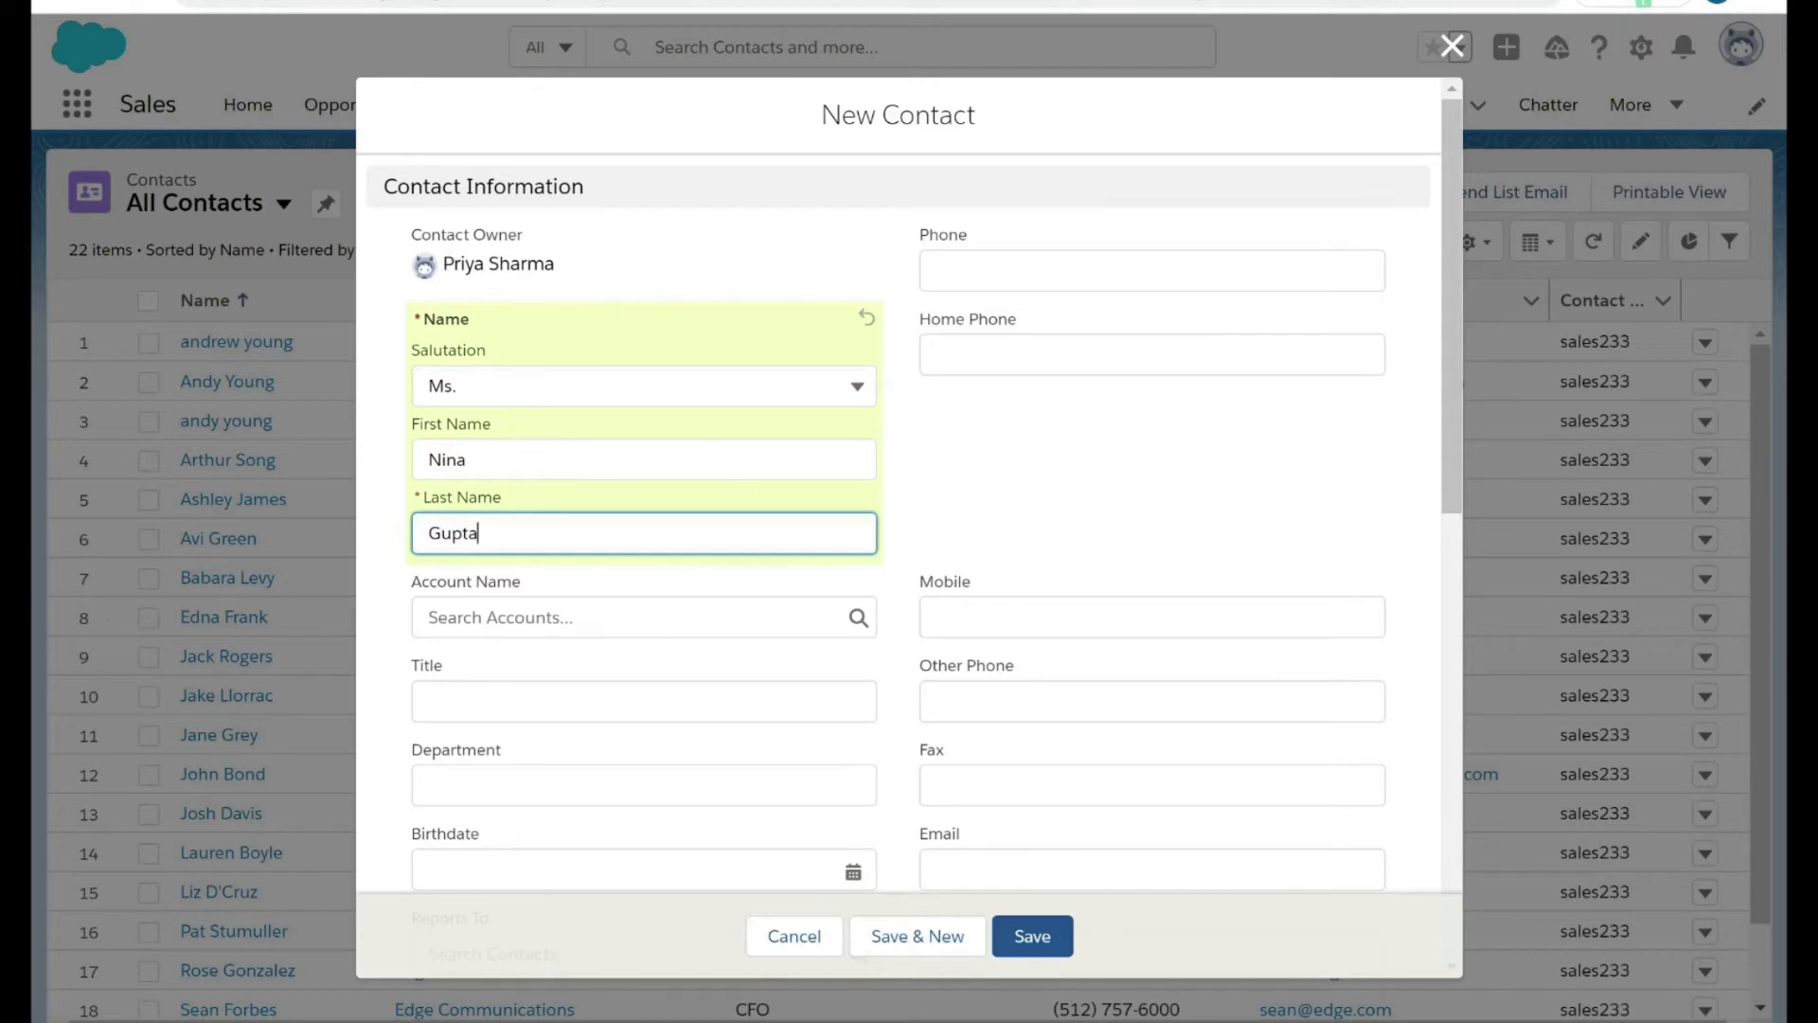
Link the new contact to the suggested account sharing its first name and save the contact.
{"action": "left_click", "coordinate": [644, 617]}
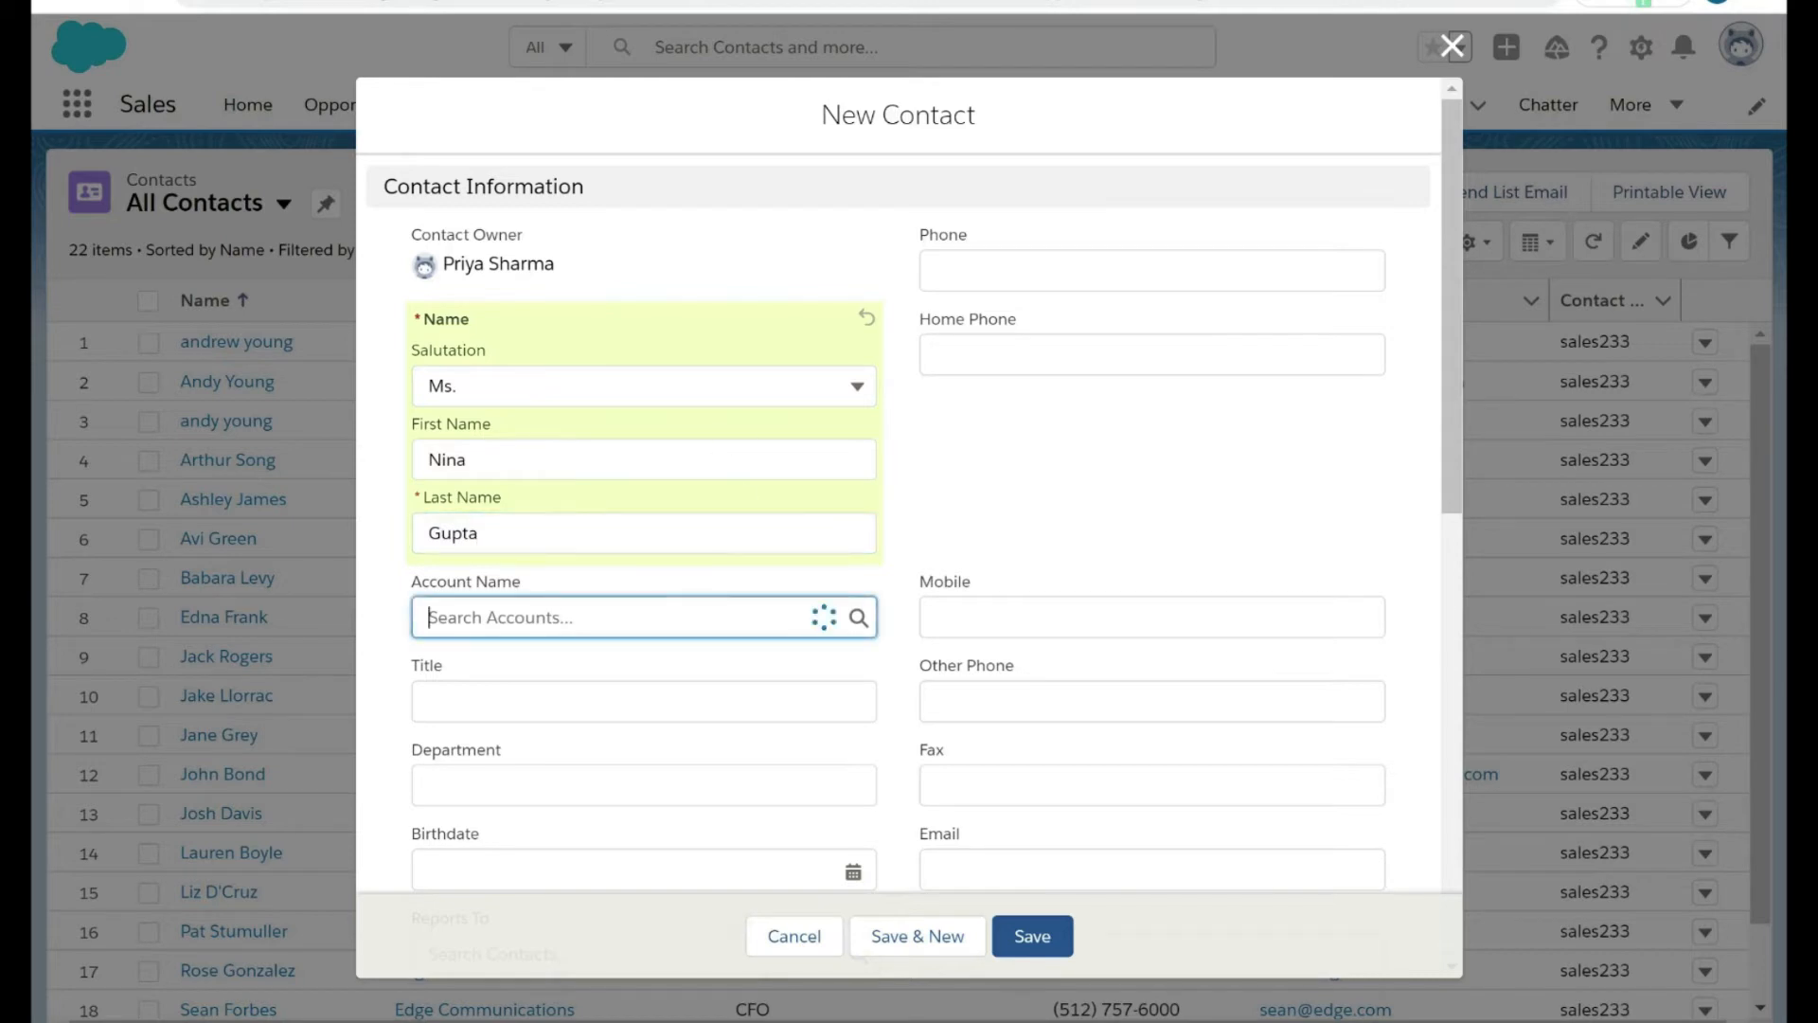
{"action": "left_click", "coordinate": [528, 712]}
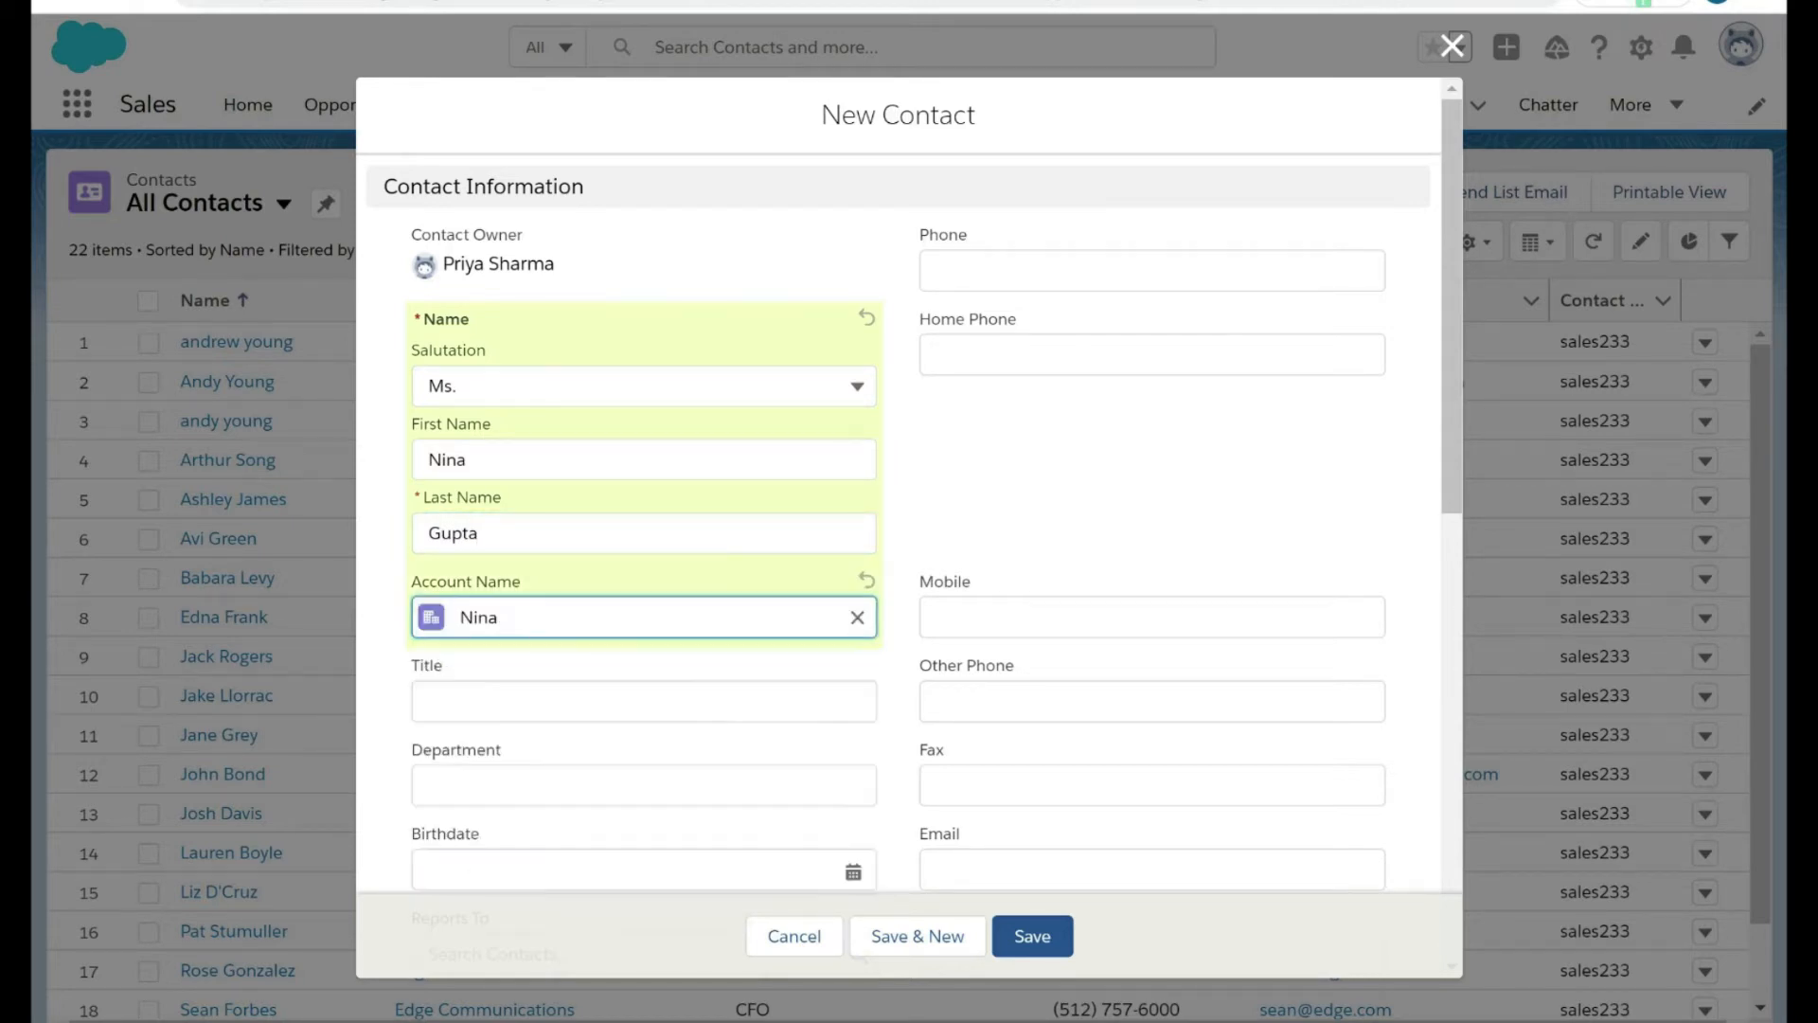
{"action": "left_click", "coordinate": [1030, 935]}
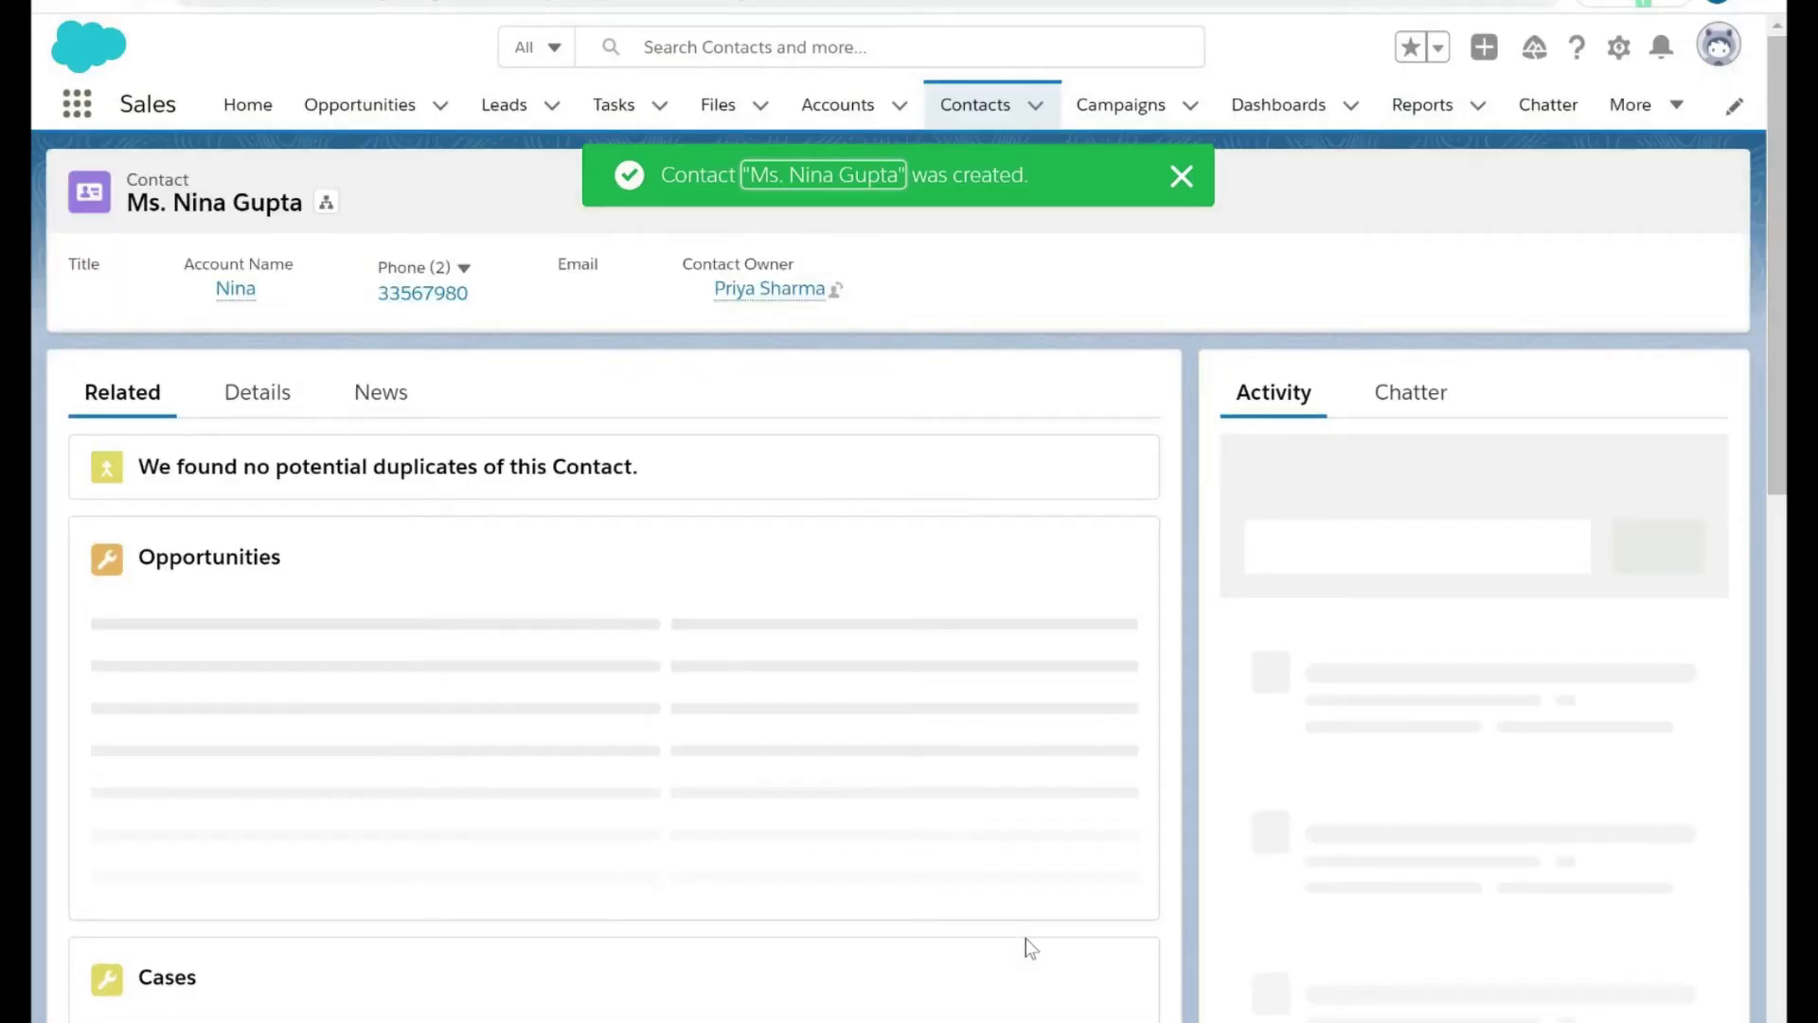
Compare the phone number in the new contact's details with the phone number on its linked account.
{"action": "left_click", "coordinate": [256, 392]}
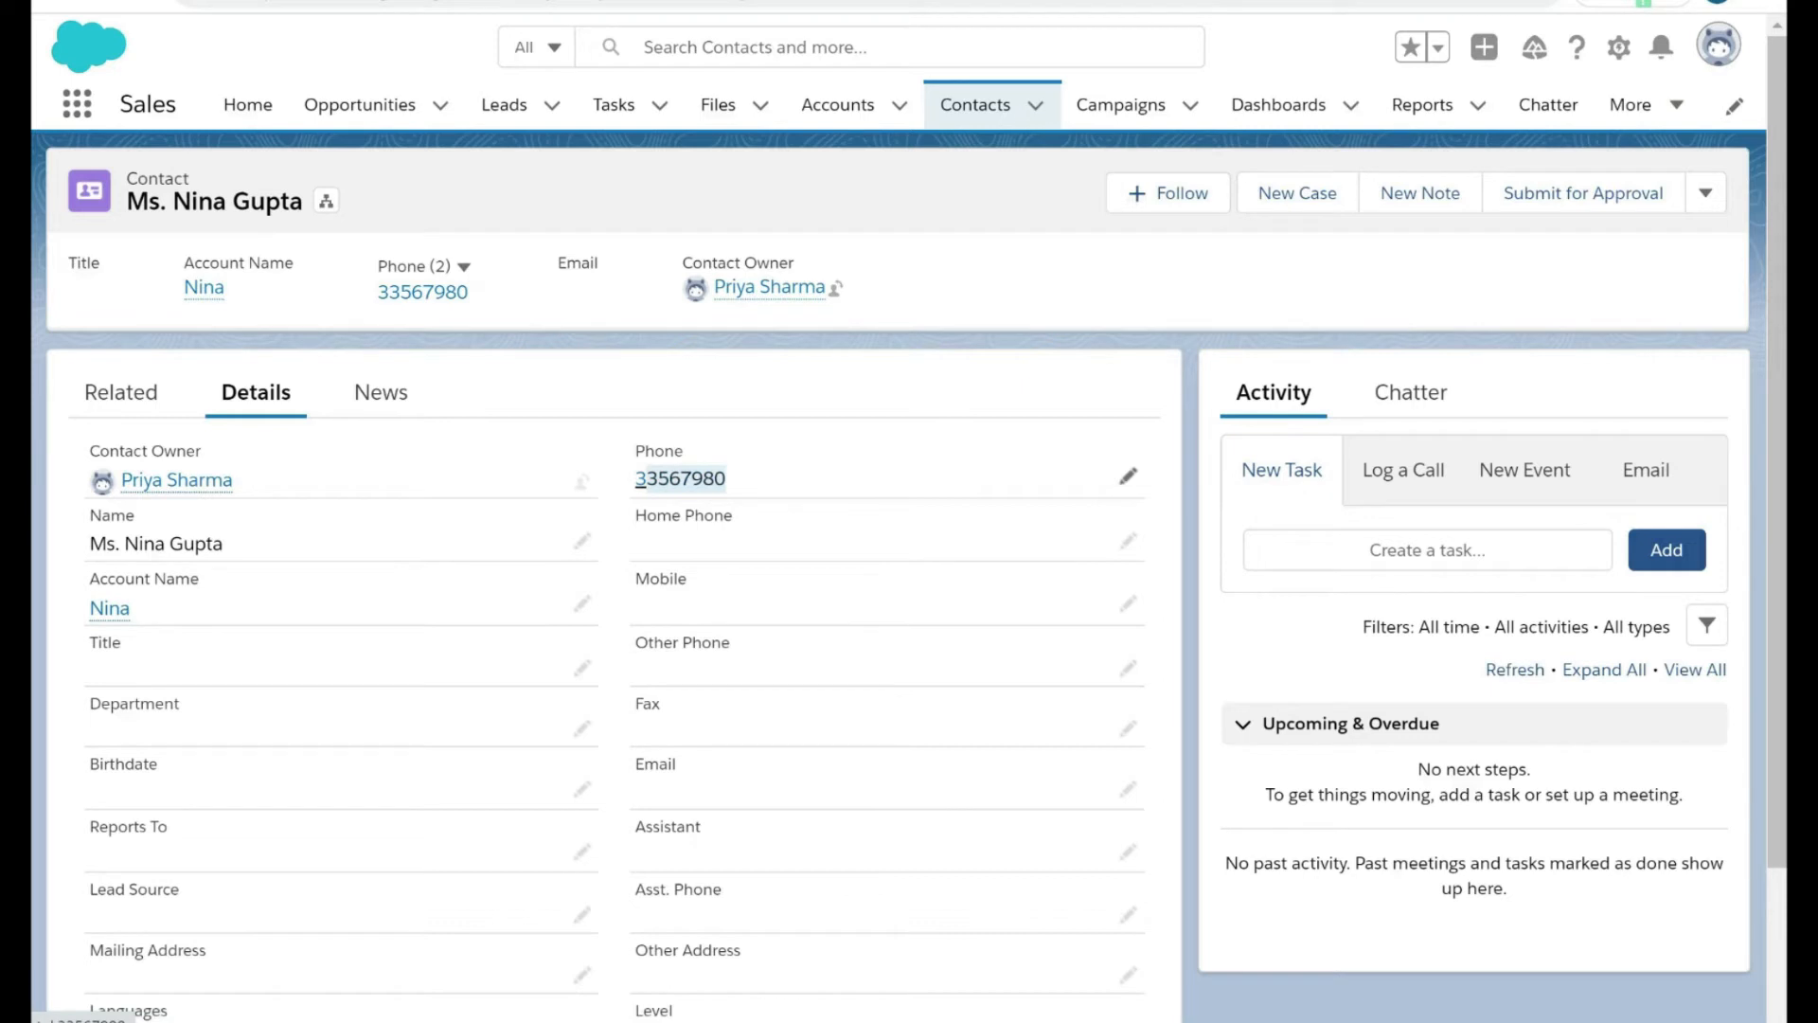
{"action": "left_click", "coordinate": [312, 2]}
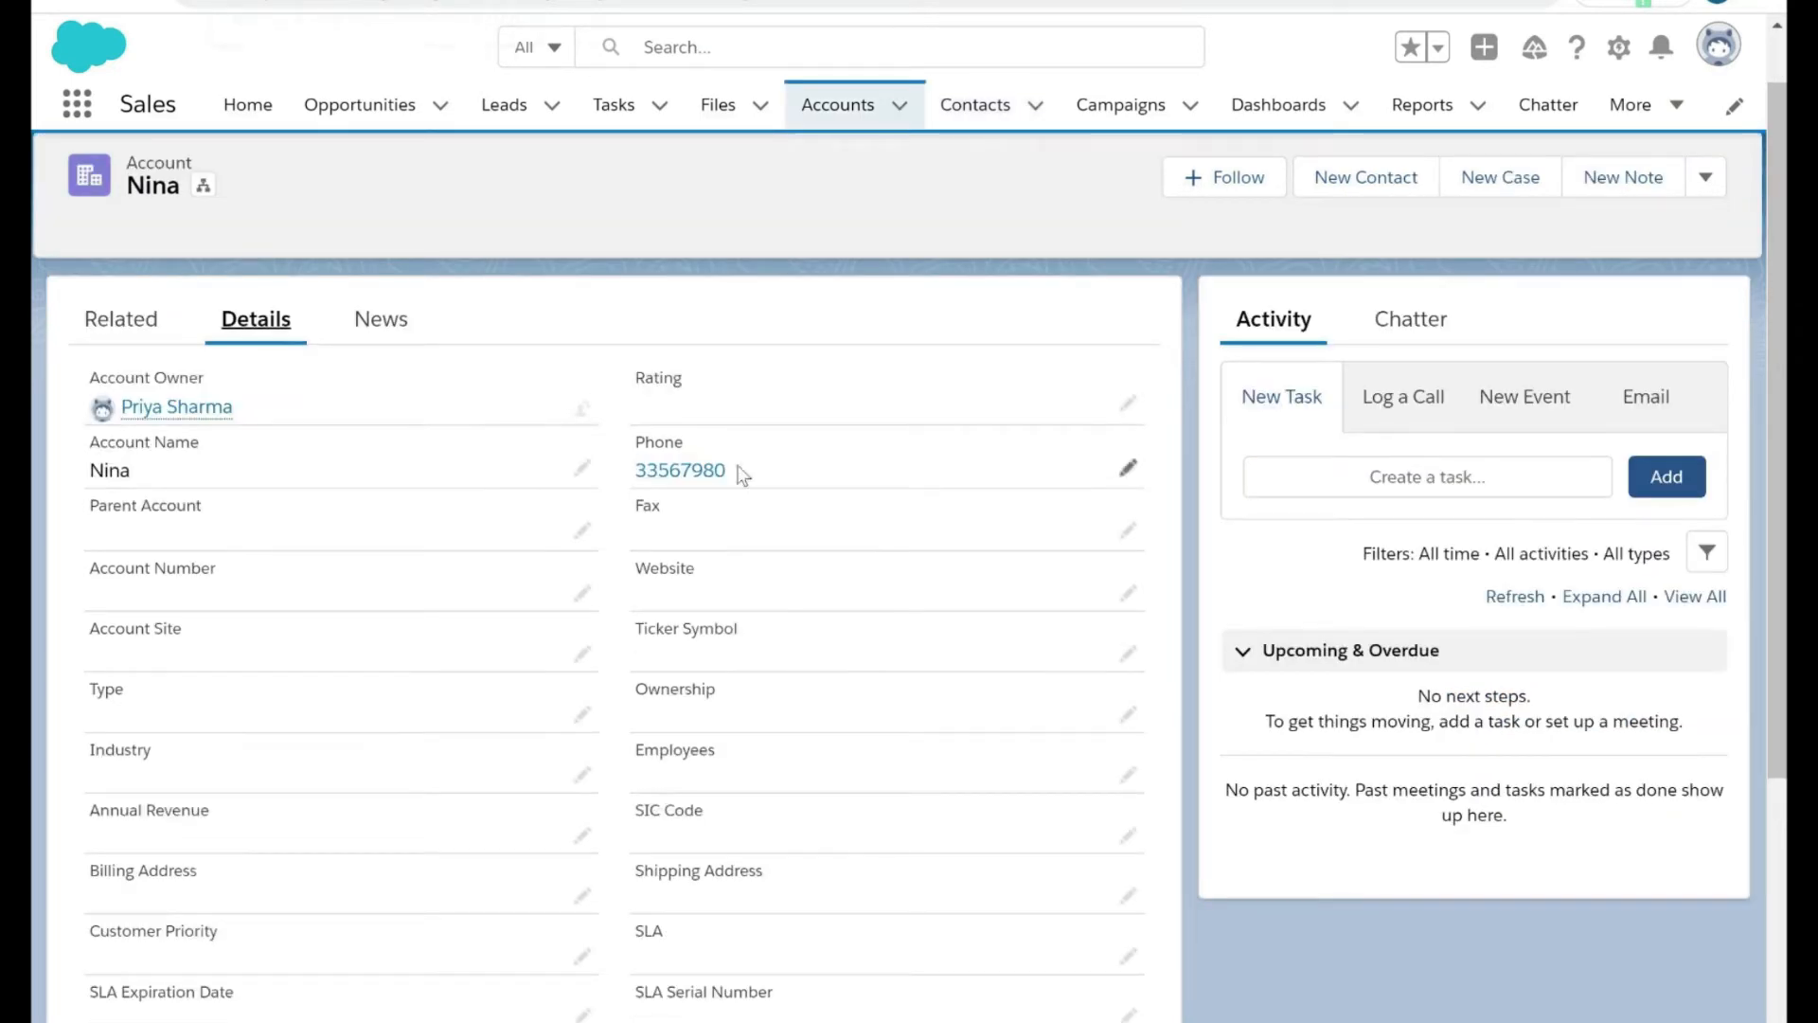
{"action": "left_click_drag", "start_coordinate": [743, 475], "coordinate": [645, 481]}
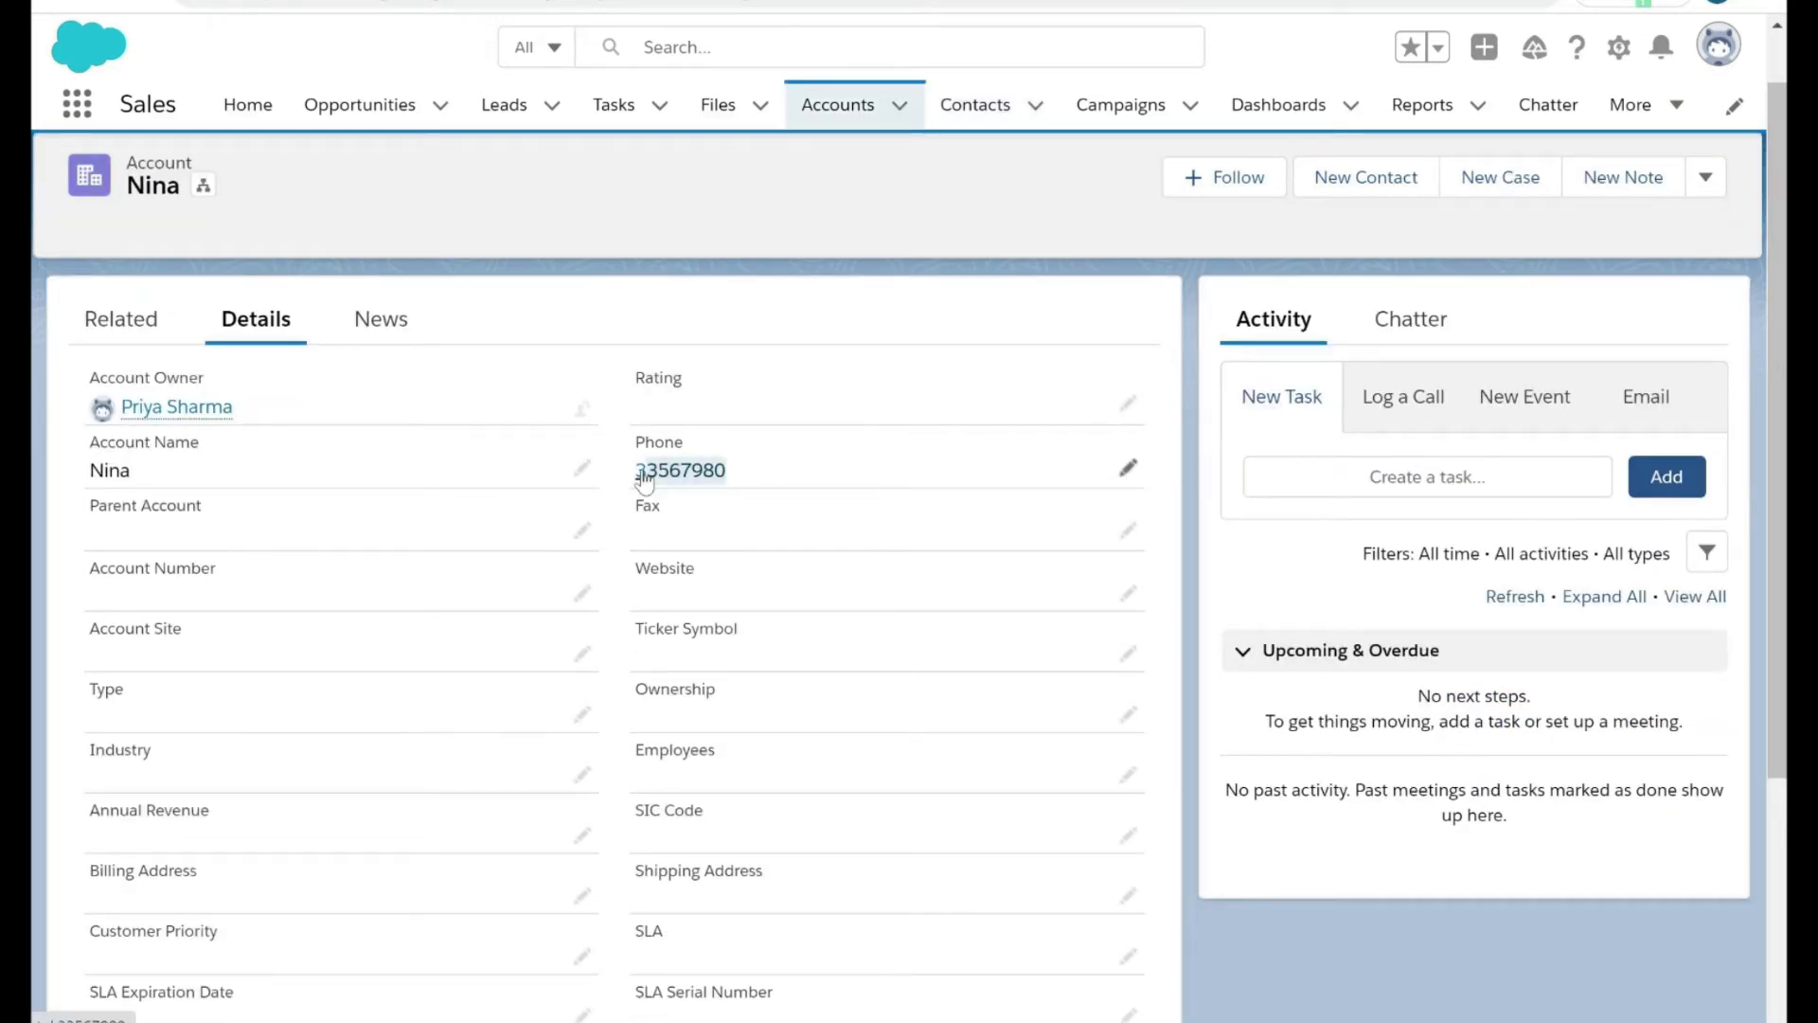
{"action": "left_click", "coordinate": [146, 473]}
{"action": "left_click_drag", "start_coordinate": [139, 467], "coordinate": [89, 471]}
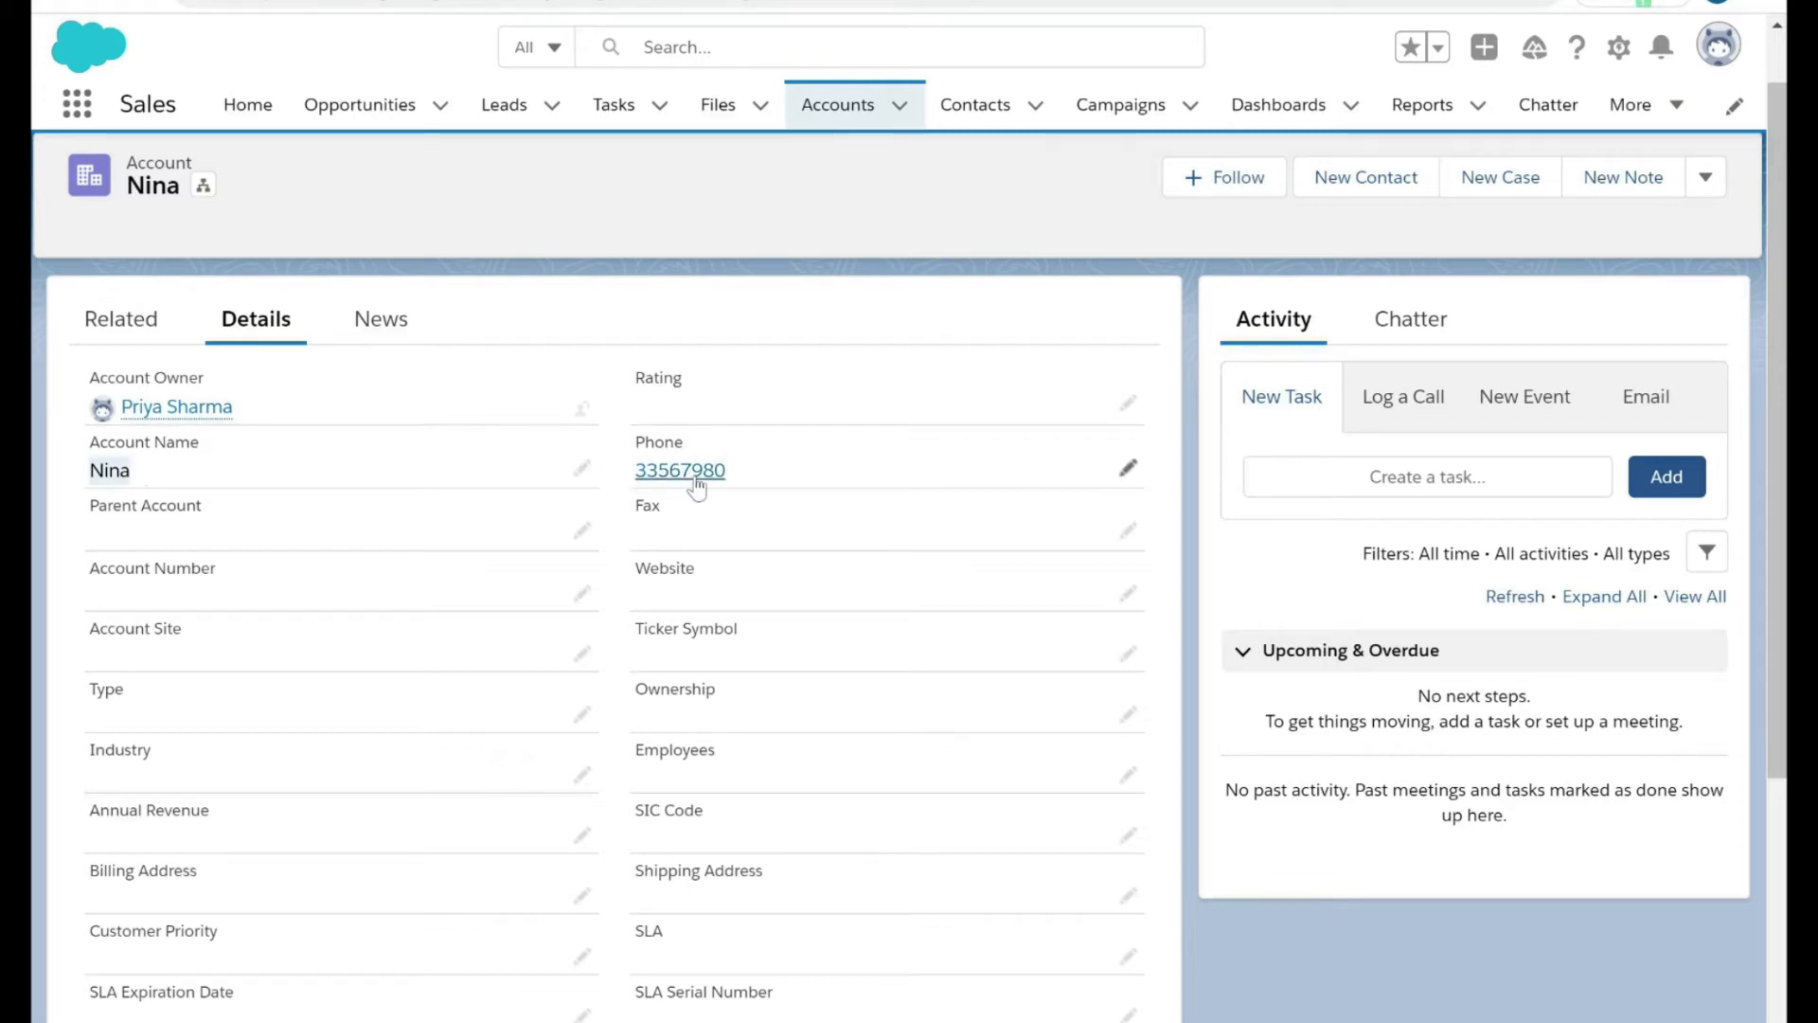
{"action": "left_click", "coordinate": [770, 473]}
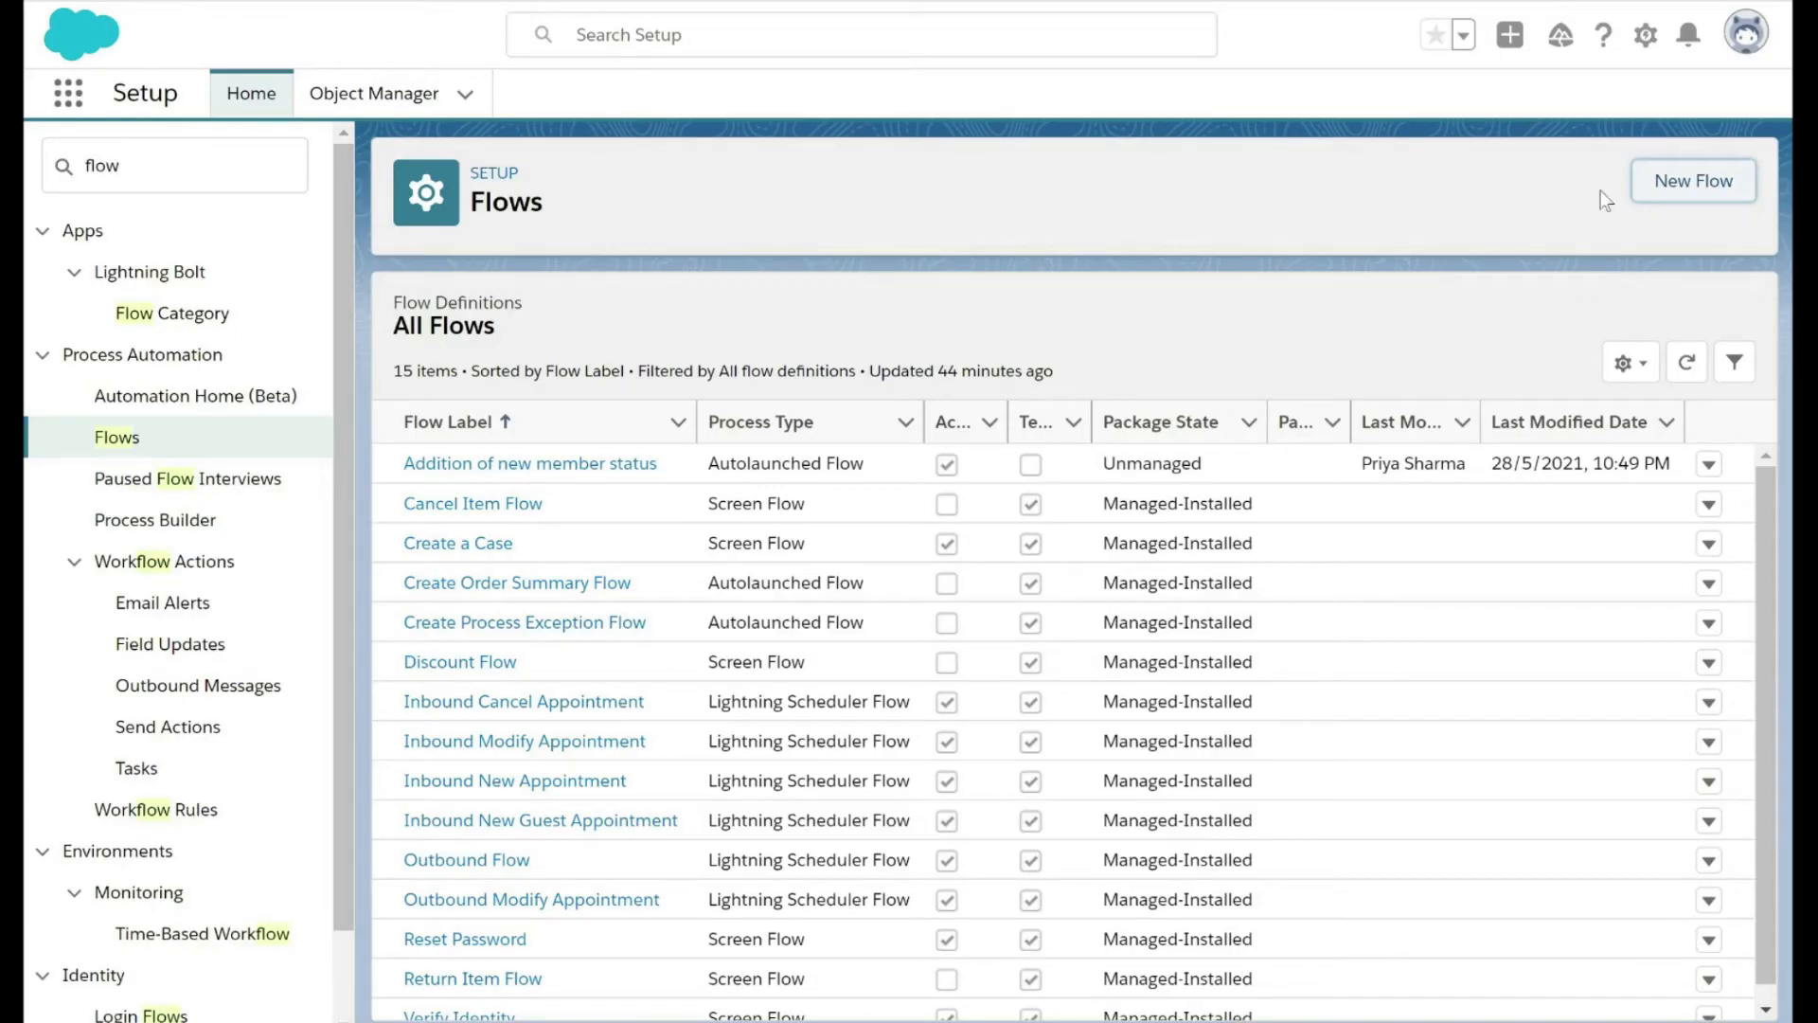
Create a new Record-Triggered Flow using the Freeform layout.
{"action": "left_click", "coordinate": [1651, 197]}
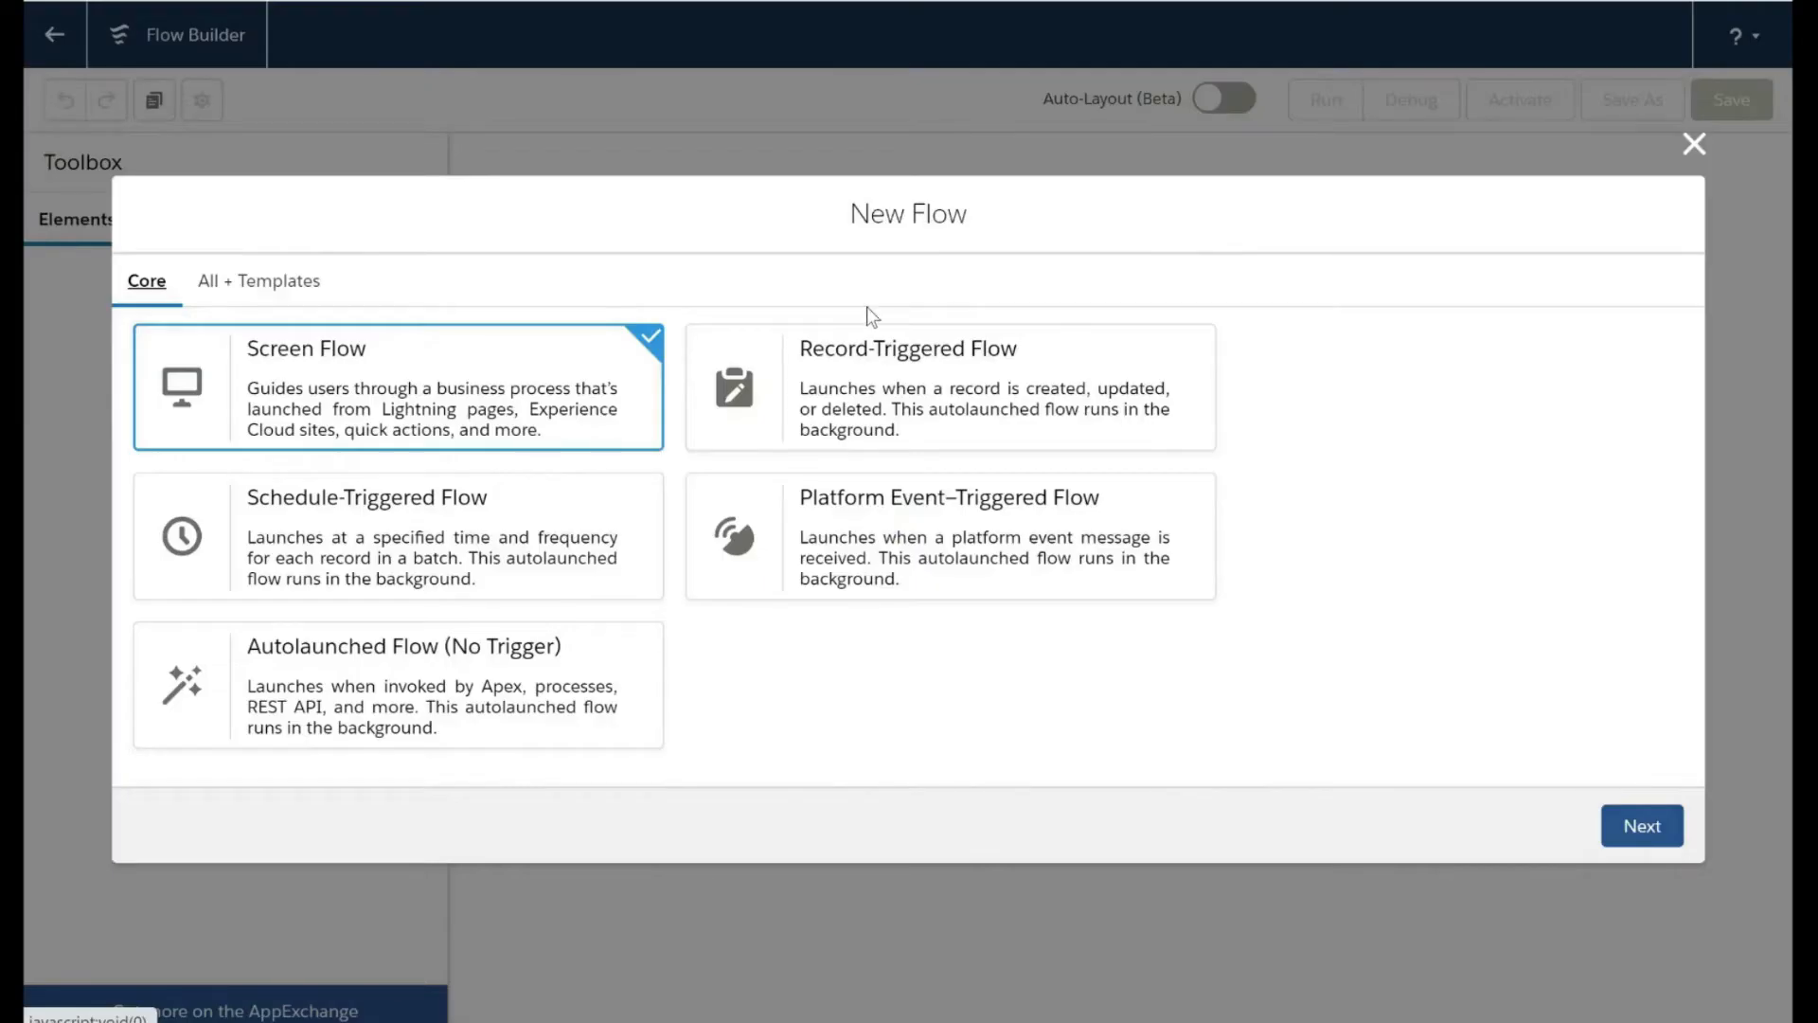
{"action": "left_click", "coordinate": [868, 368]}
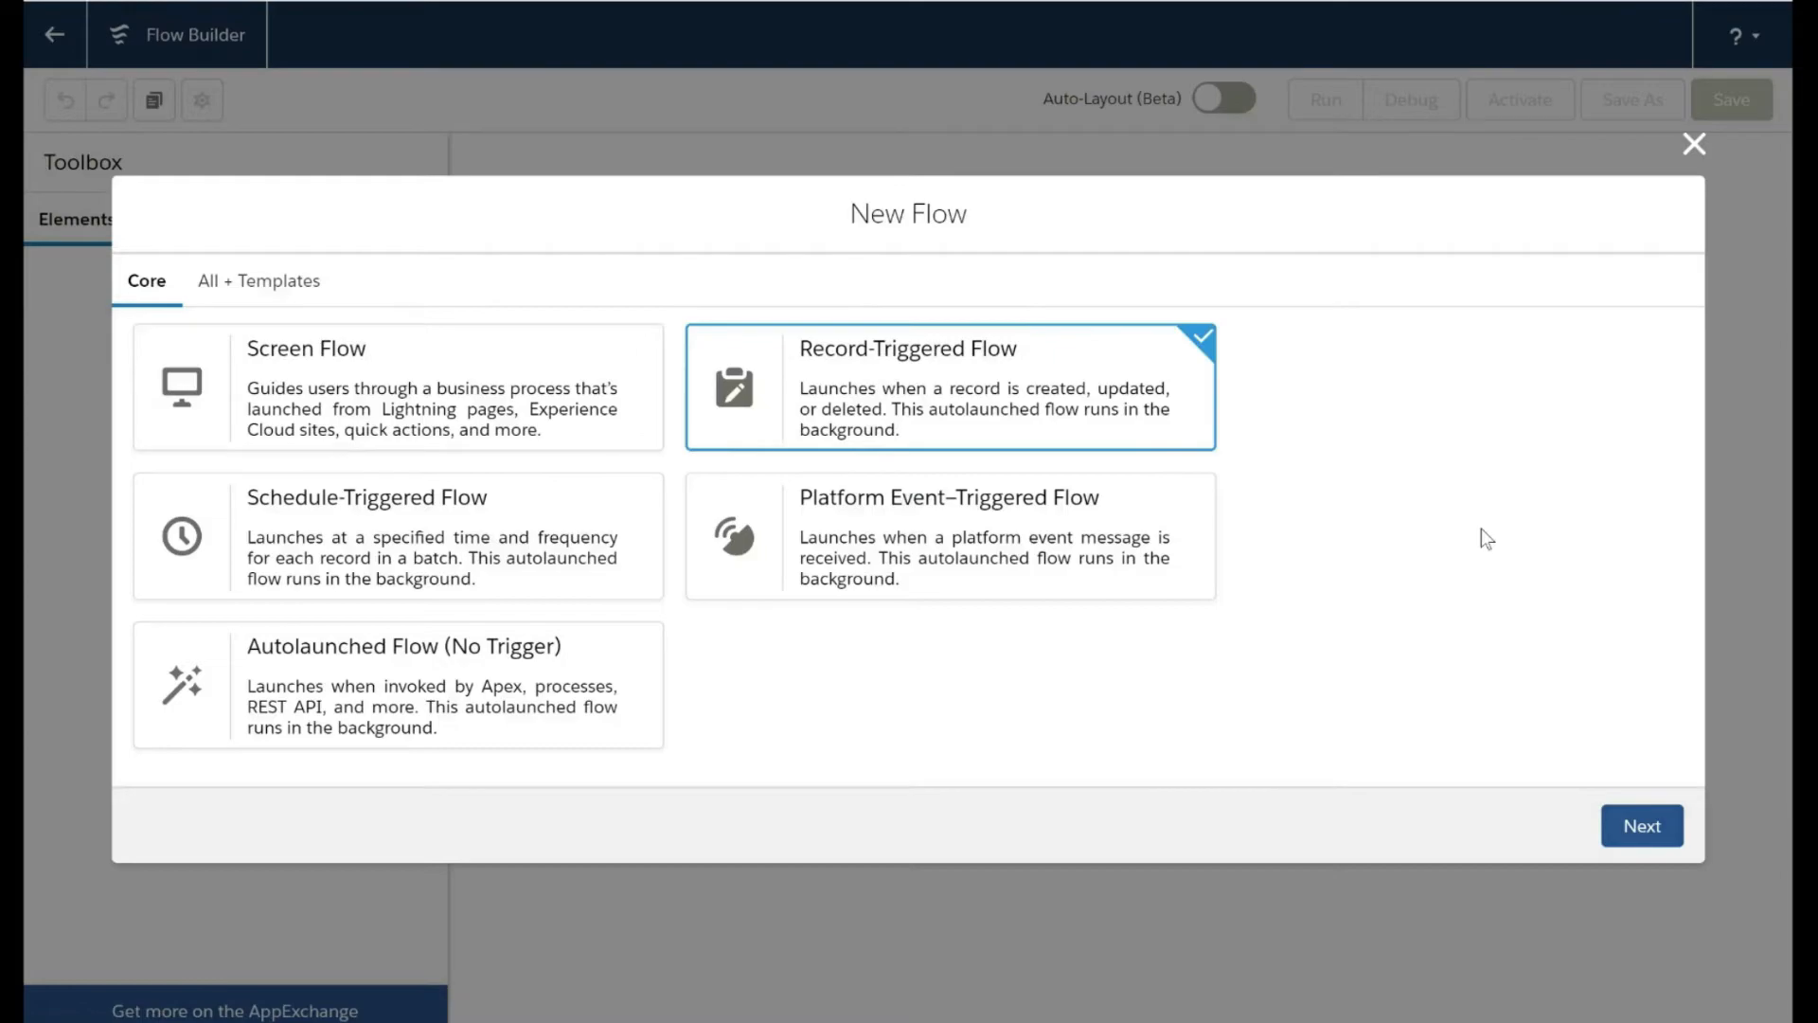
{"action": "left_click", "coordinate": [1645, 828]}
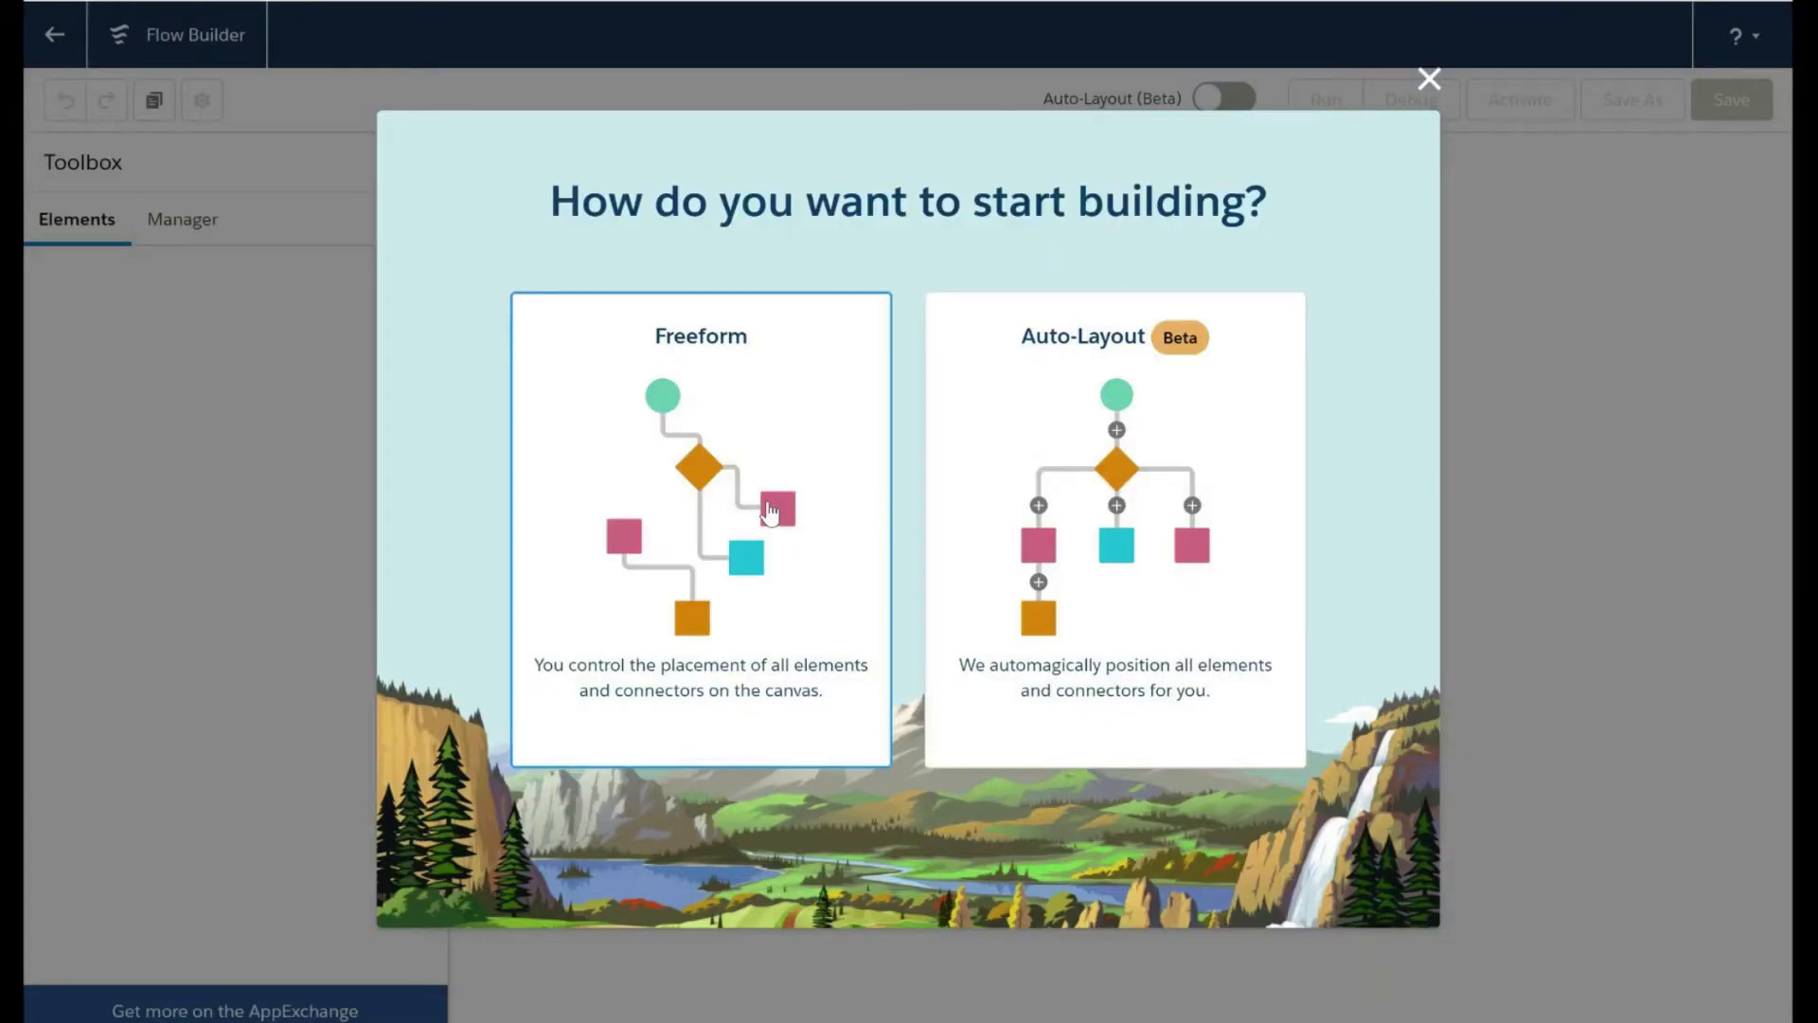
{"action": "left_click", "coordinate": [770, 512]}
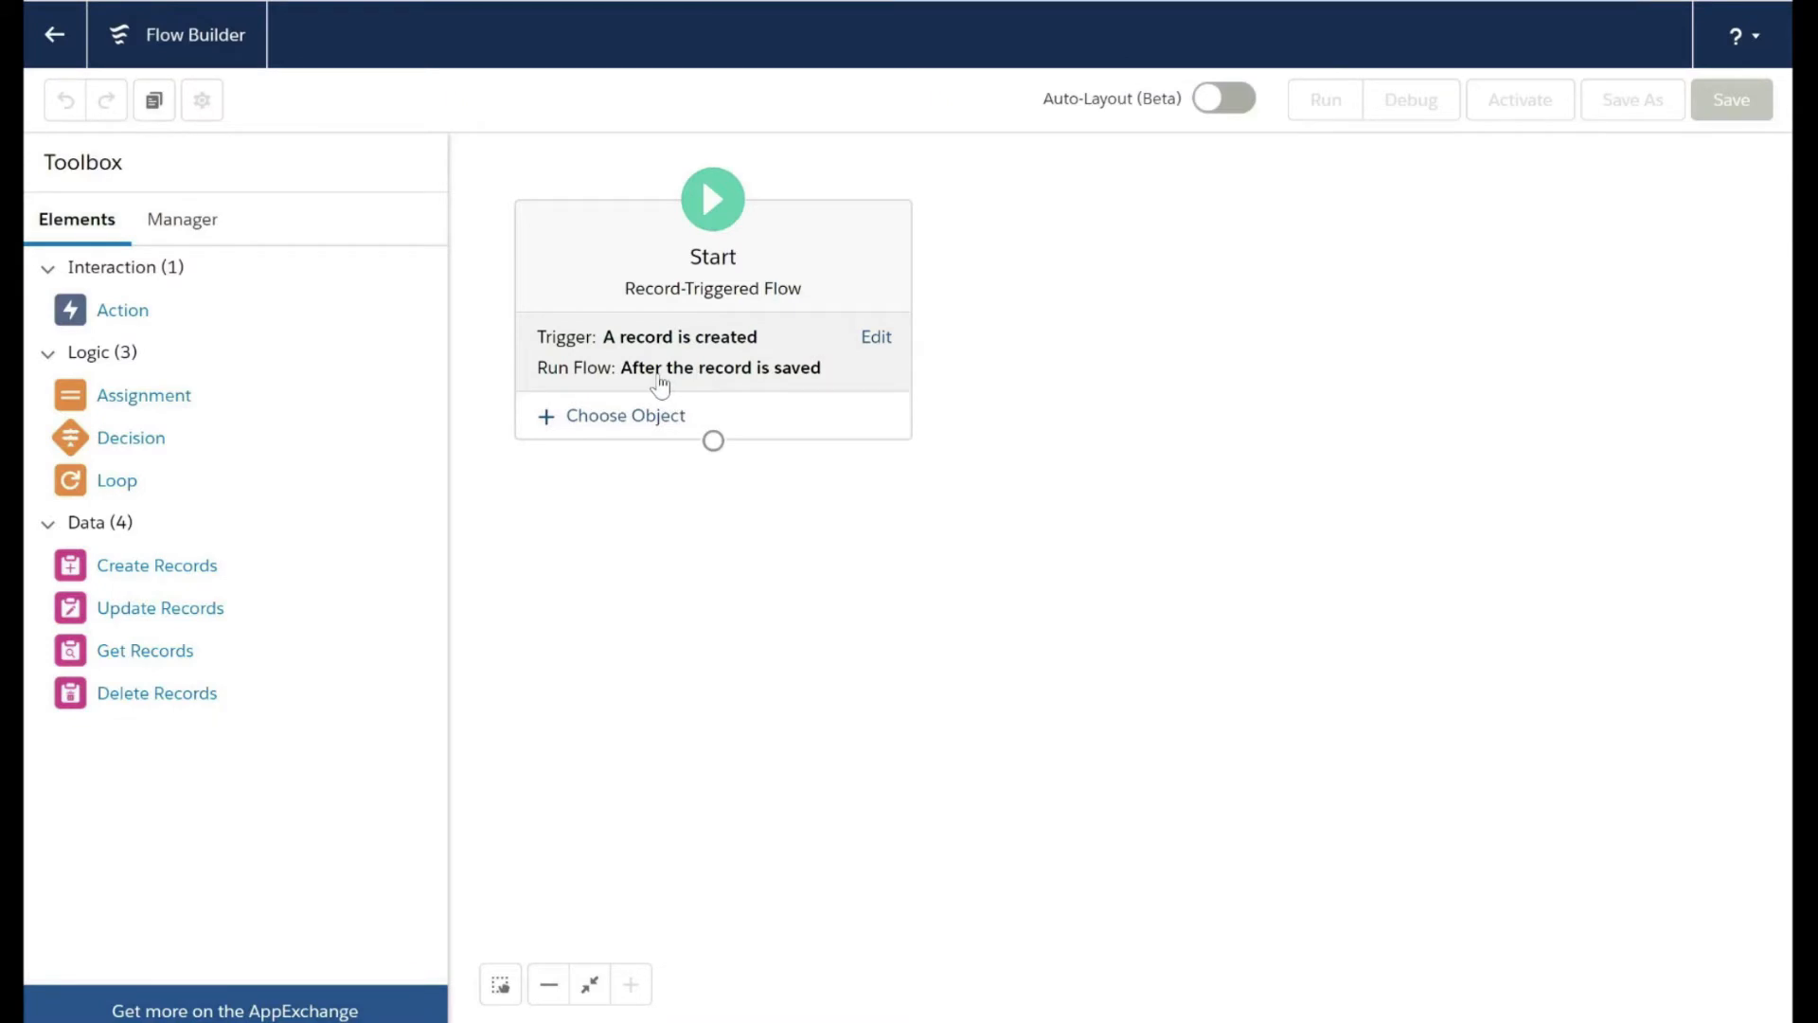
Confirm the trigger as record created, run after save, and choose Account as the object with condition requirements set to None.
{"action": "left_click", "coordinate": [736, 339]}
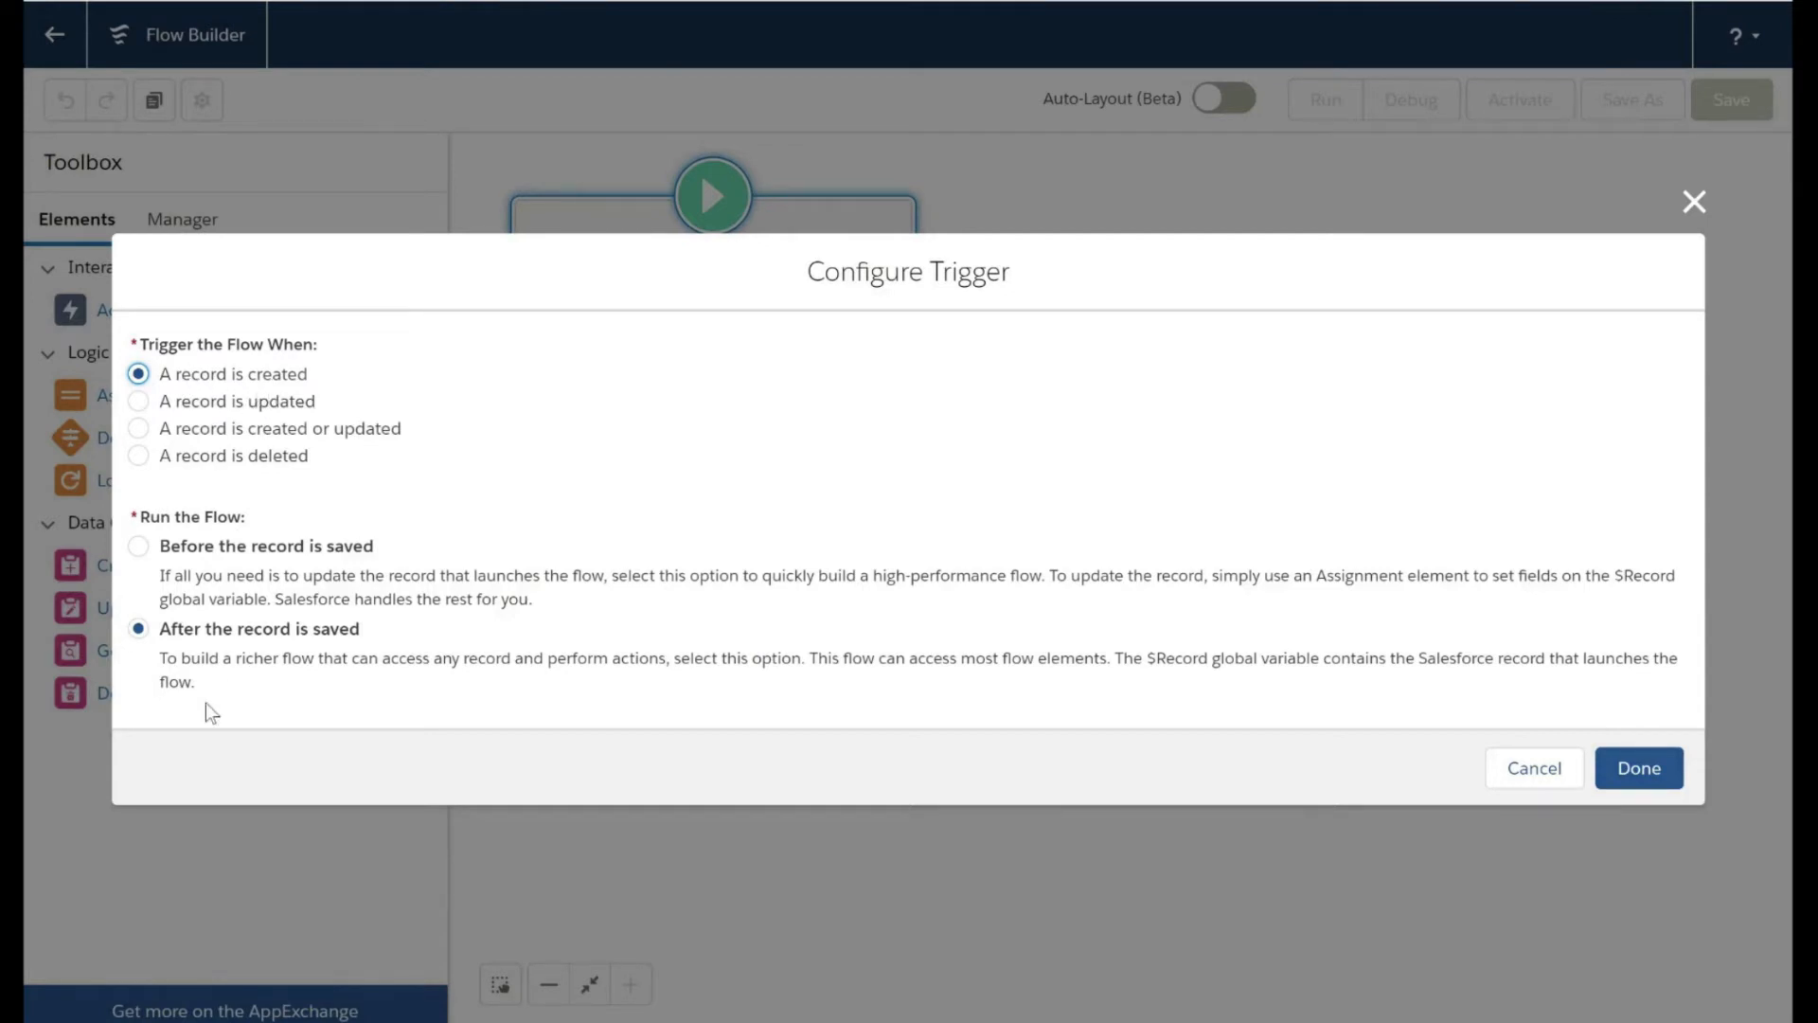
{"action": "left_click", "coordinate": [1654, 775]}
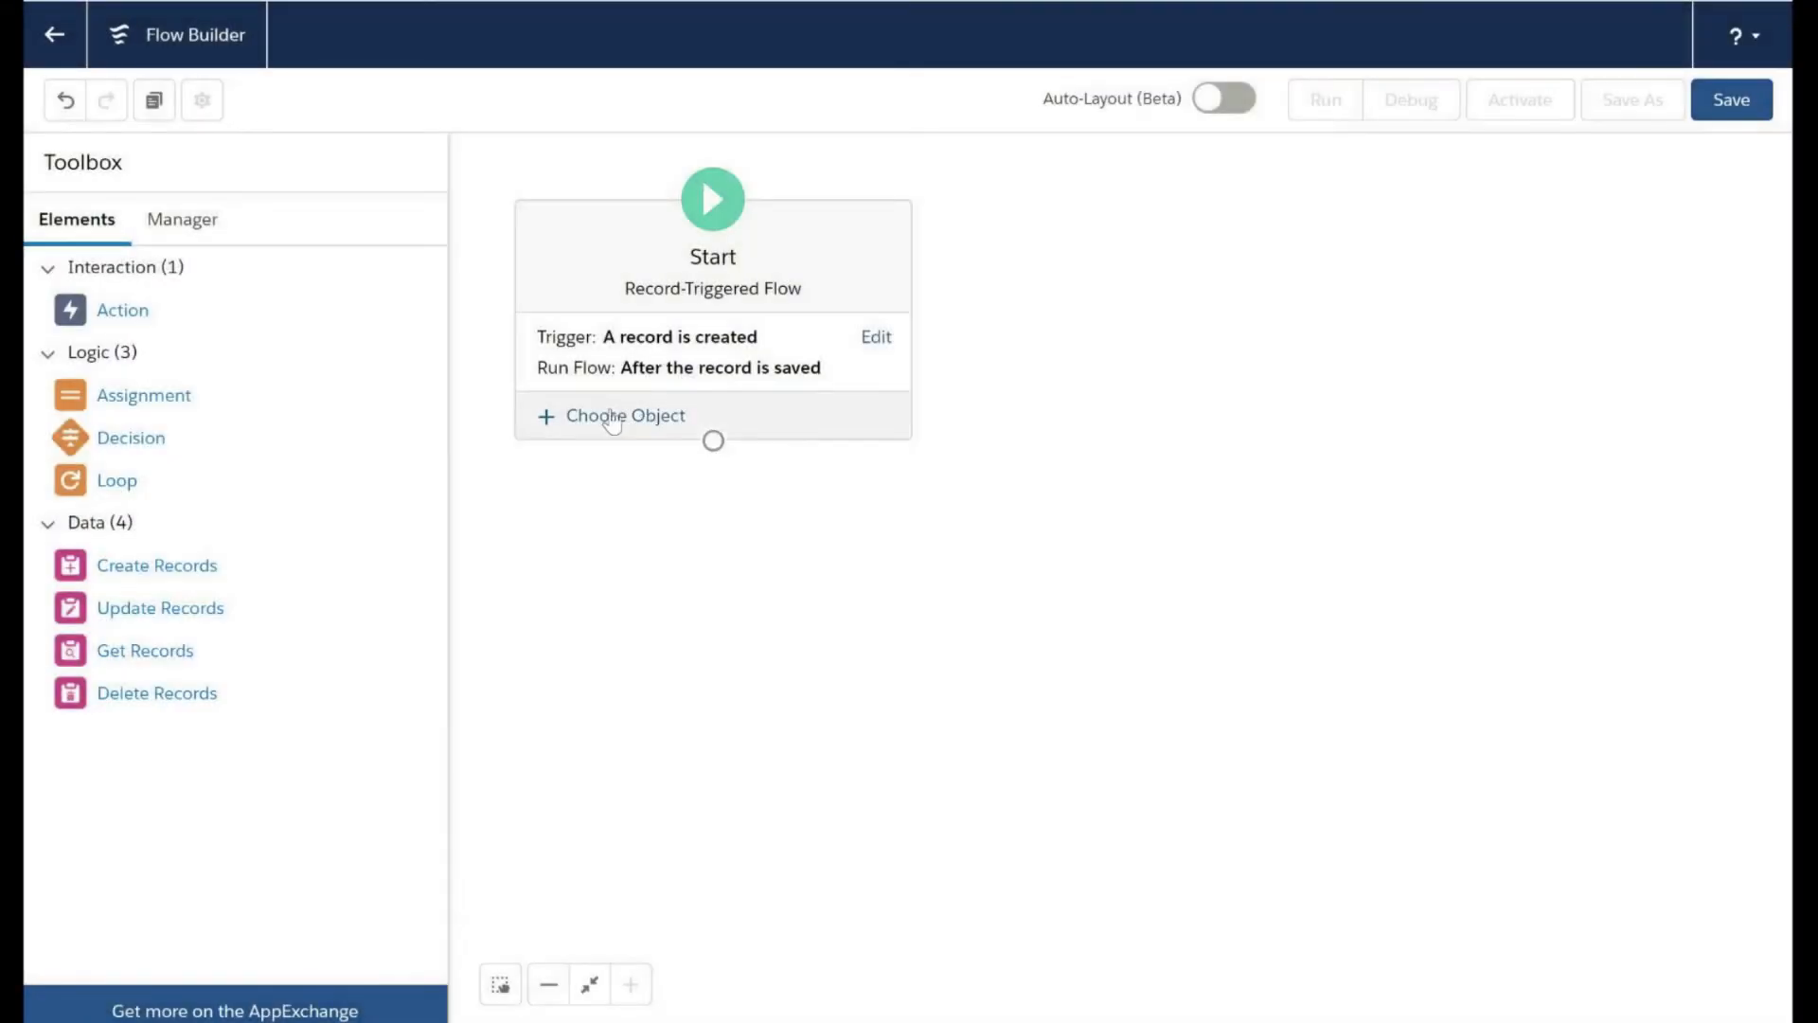
{"action": "left_click", "coordinate": [613, 418]}
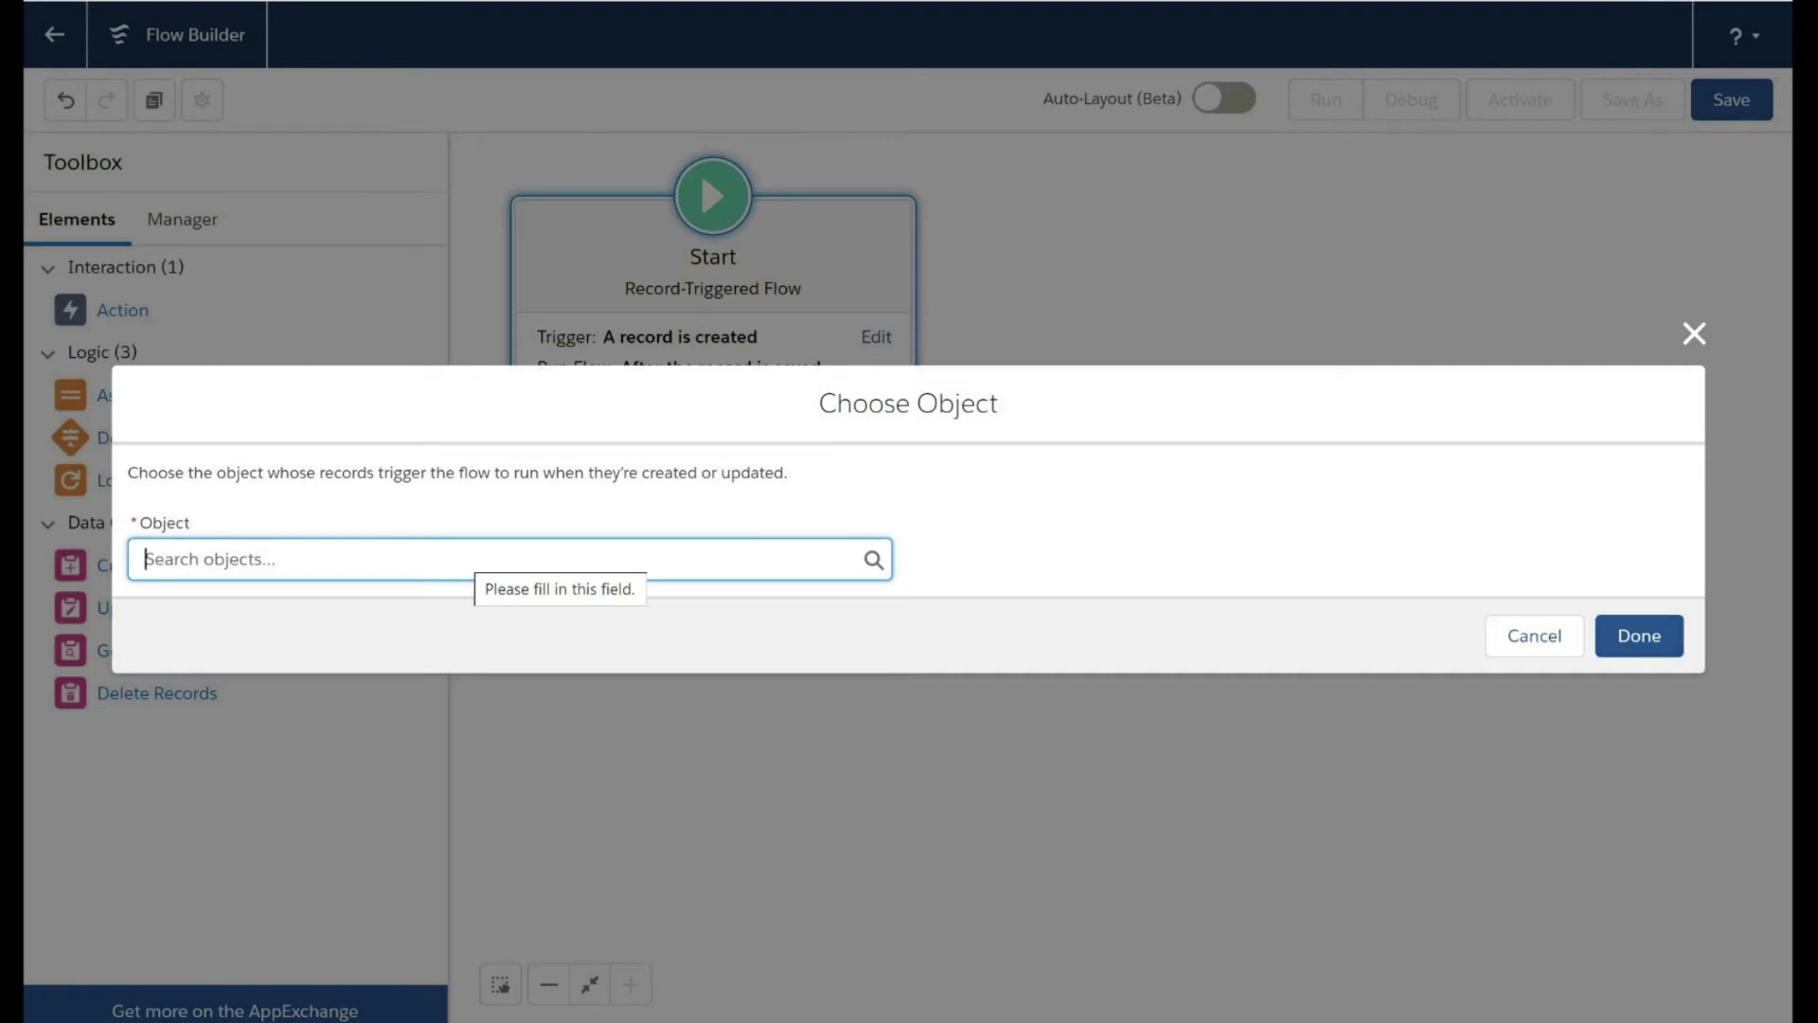
{"action": "type", "text": "account"}
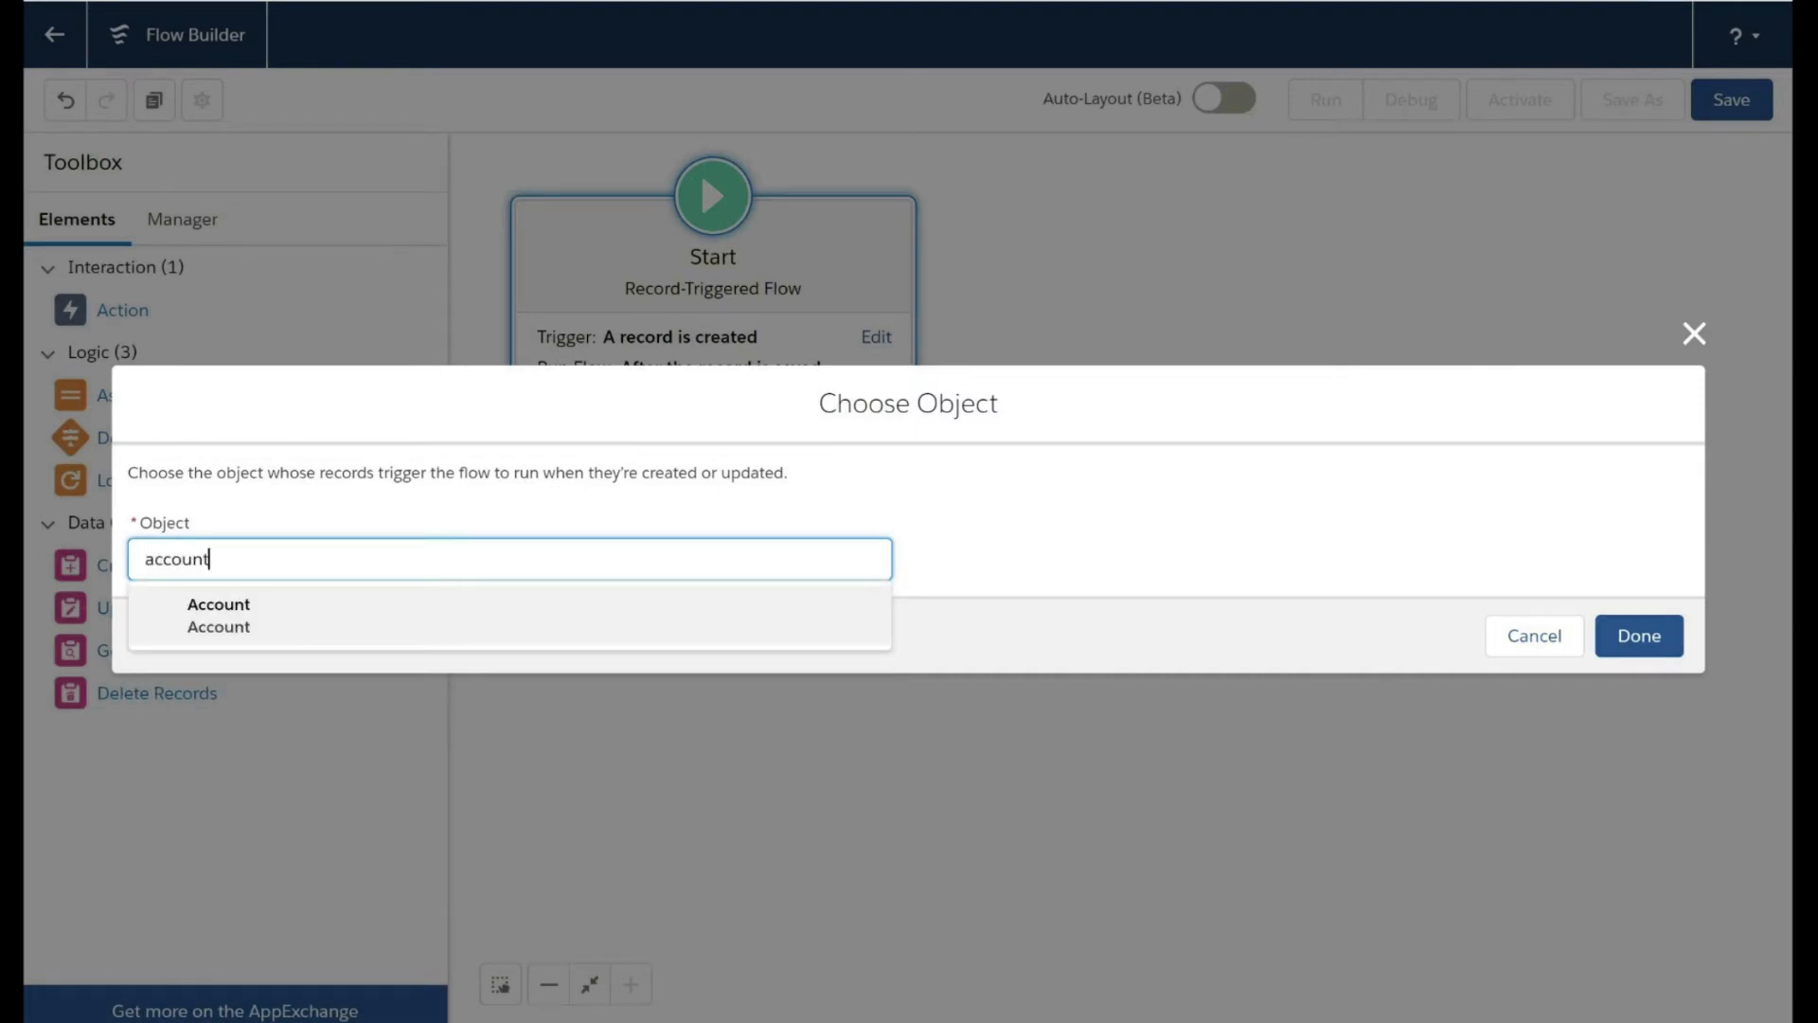
{"action": "left_click", "coordinate": [499, 615]}
{"action": "left_click", "coordinate": [360, 532]}
{"action": "left_click", "coordinate": [414, 579]}
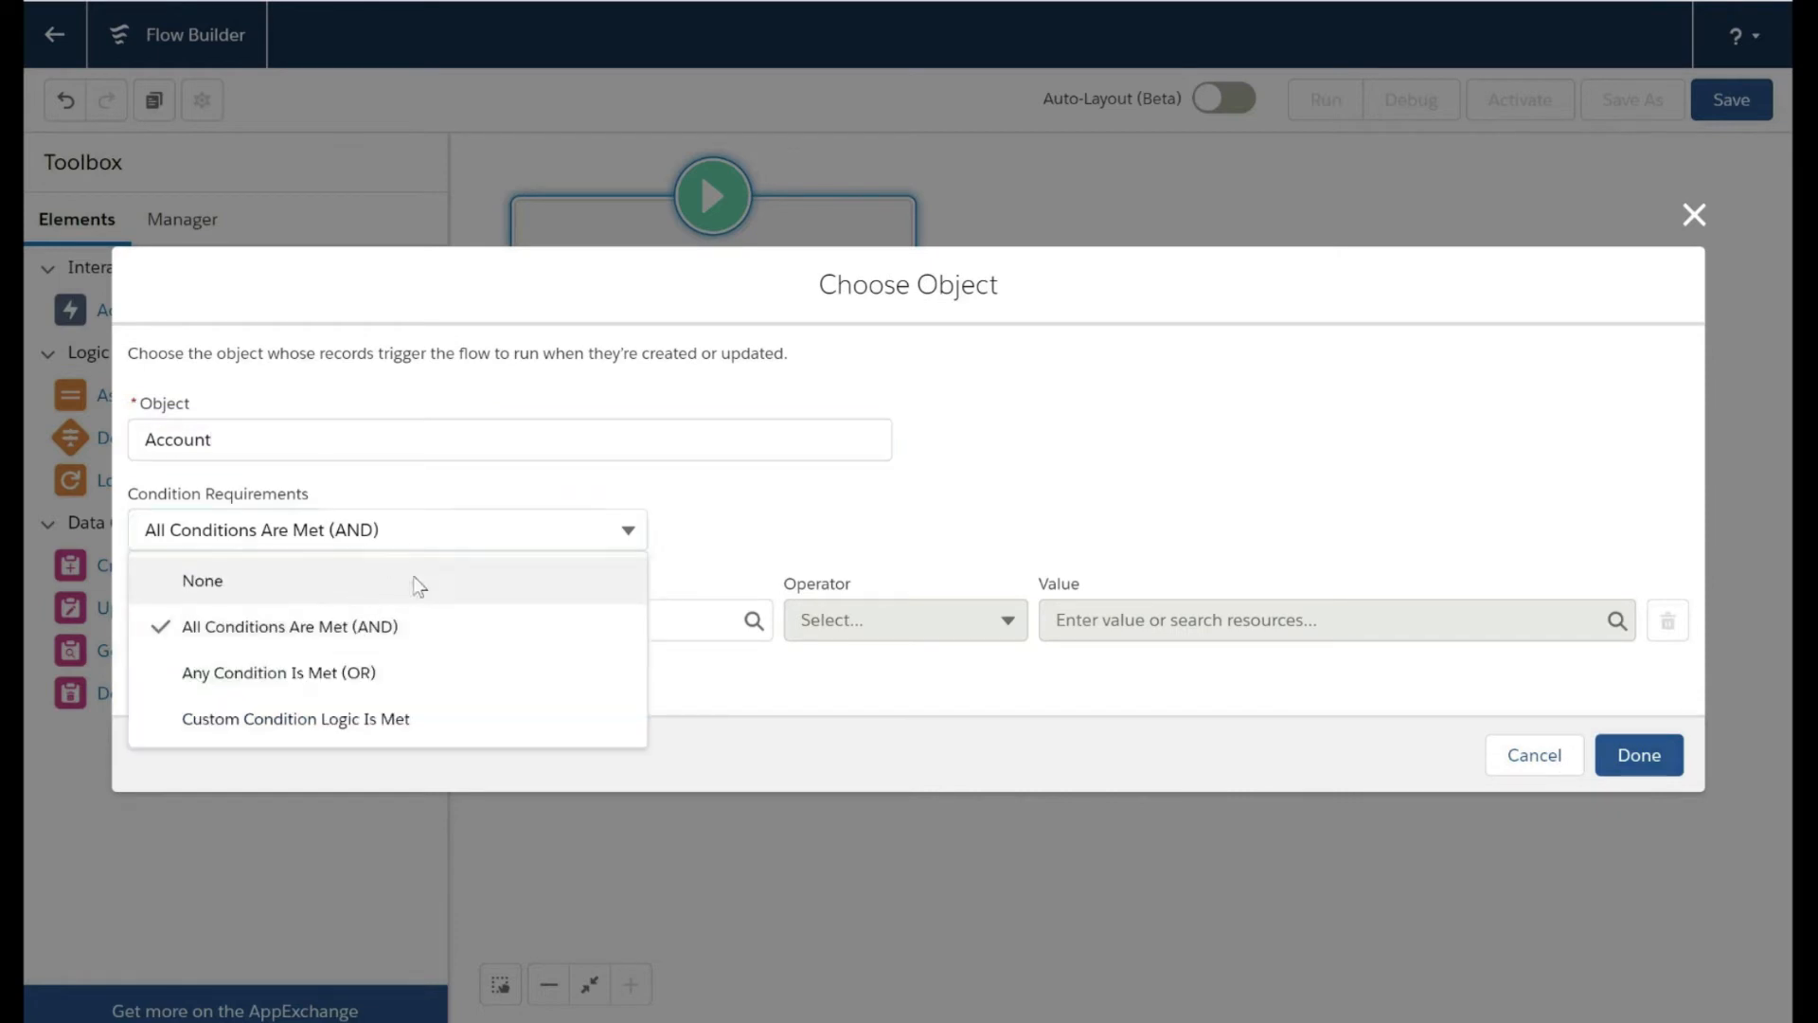
{"action": "left_click", "coordinate": [1641, 699]}
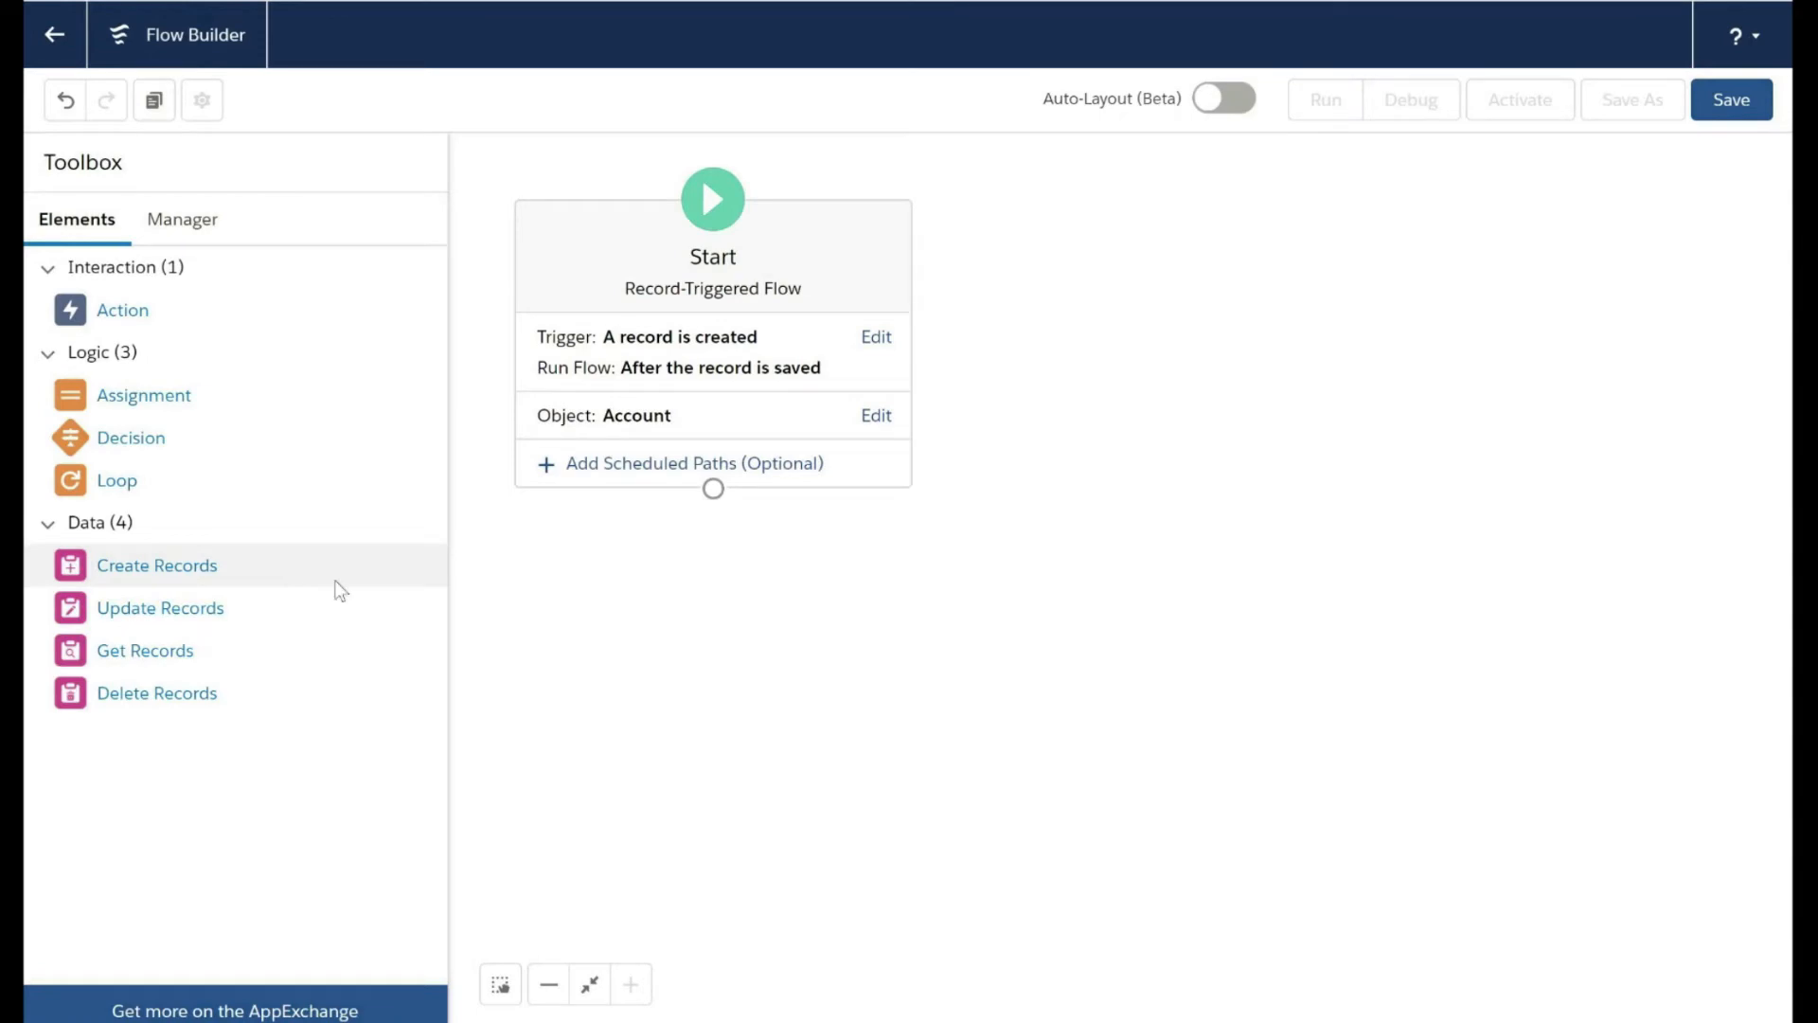
Add a Create Records element to the canvas below the Start element and label it "create opportunity record".
{"action": "left_click_drag", "start_coordinate": [333, 579], "coordinate": [742, 644]}
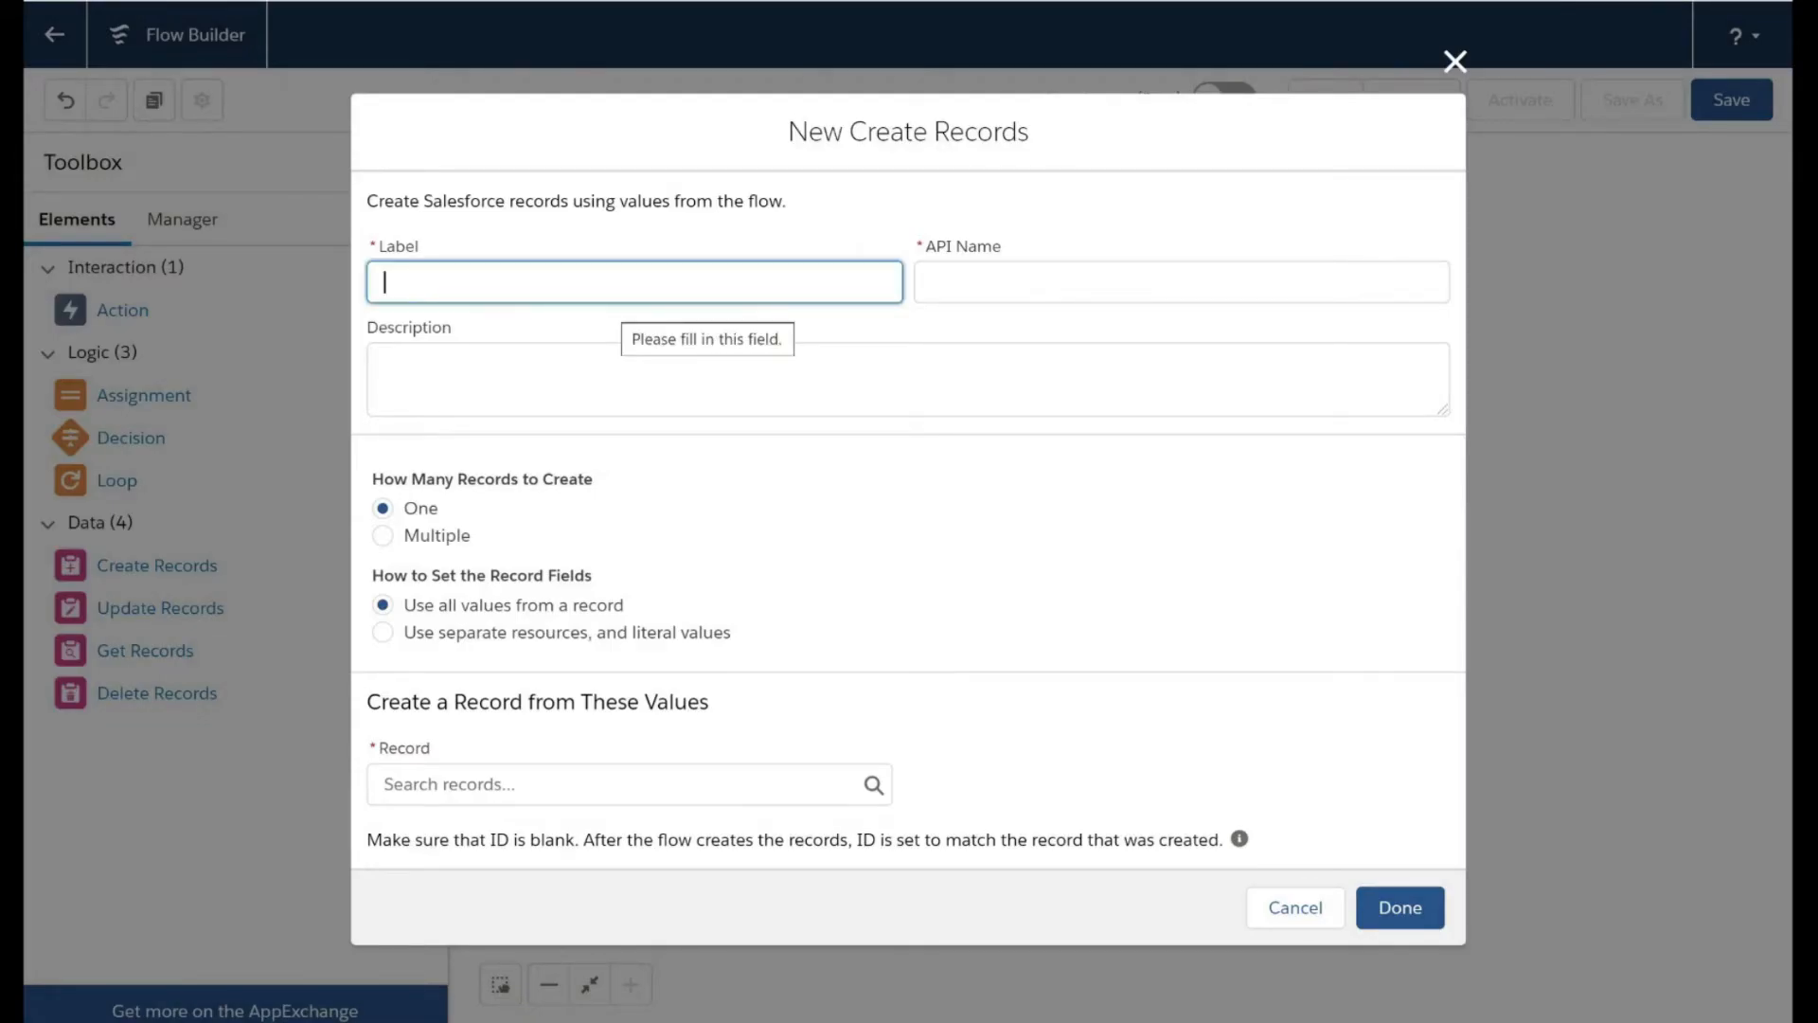
{"action": "type", "text": "c"}
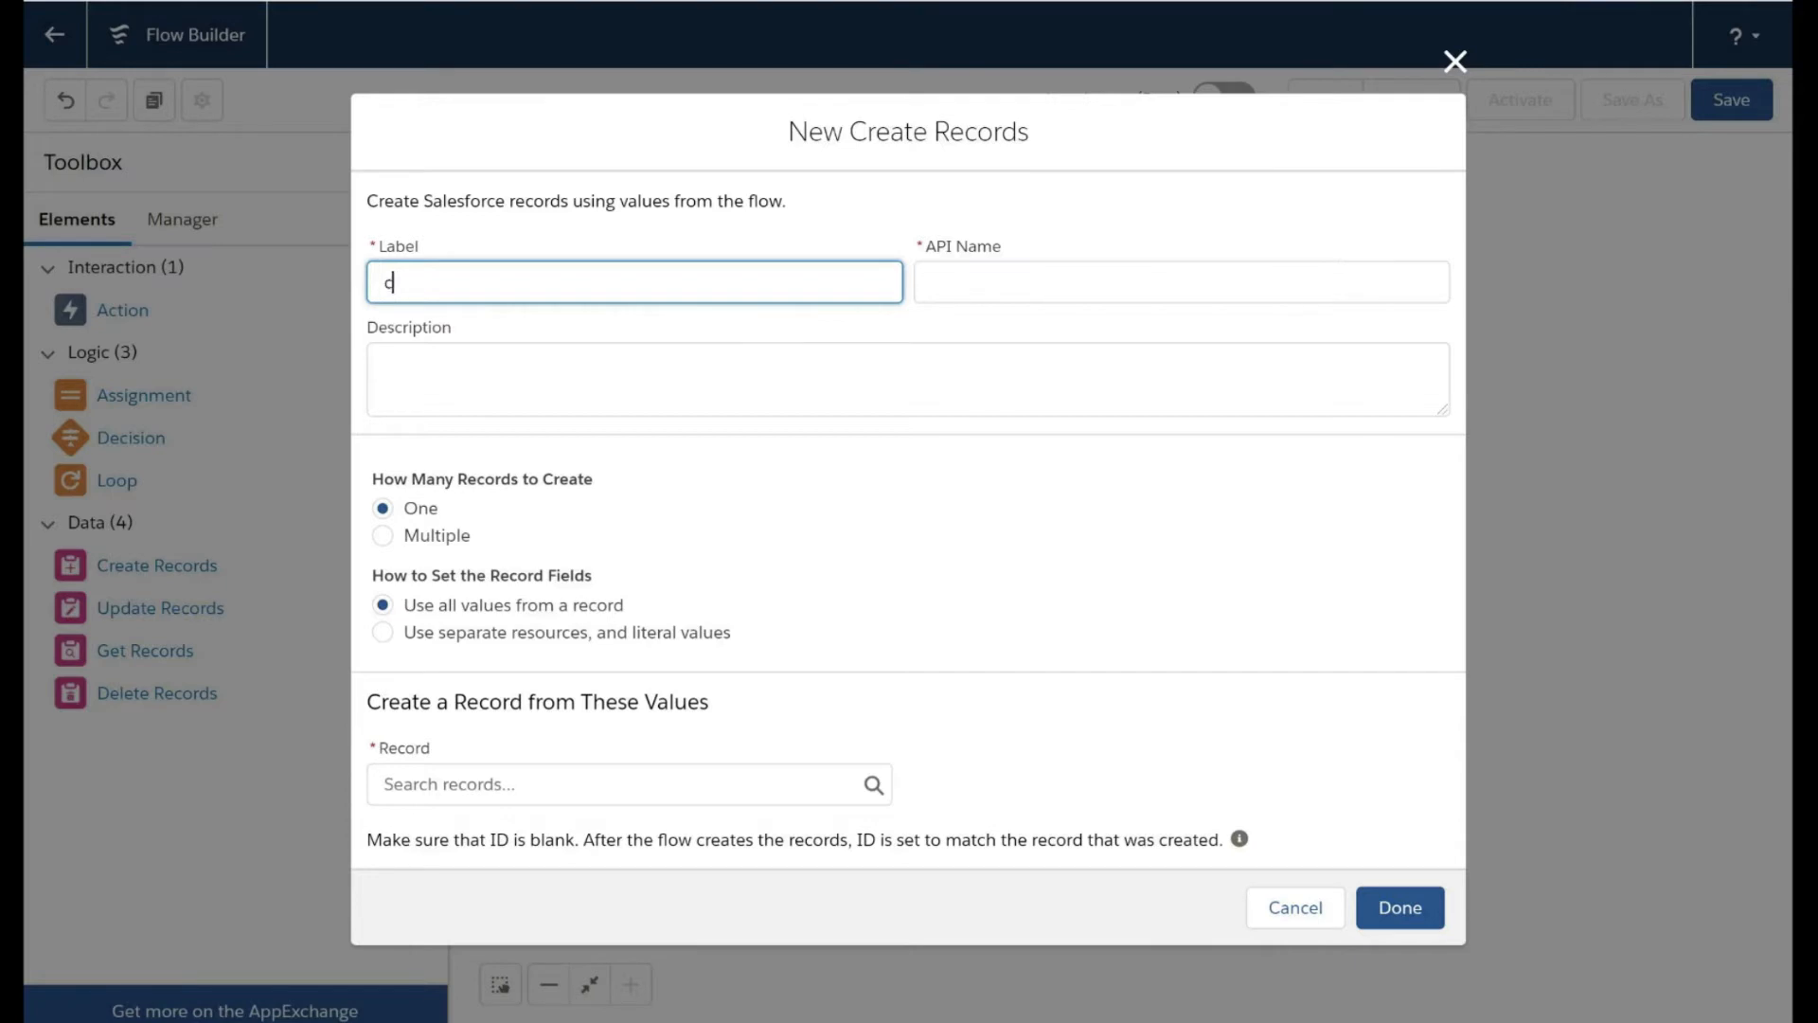
{"action": "type", "text": "reate opportunity record"}
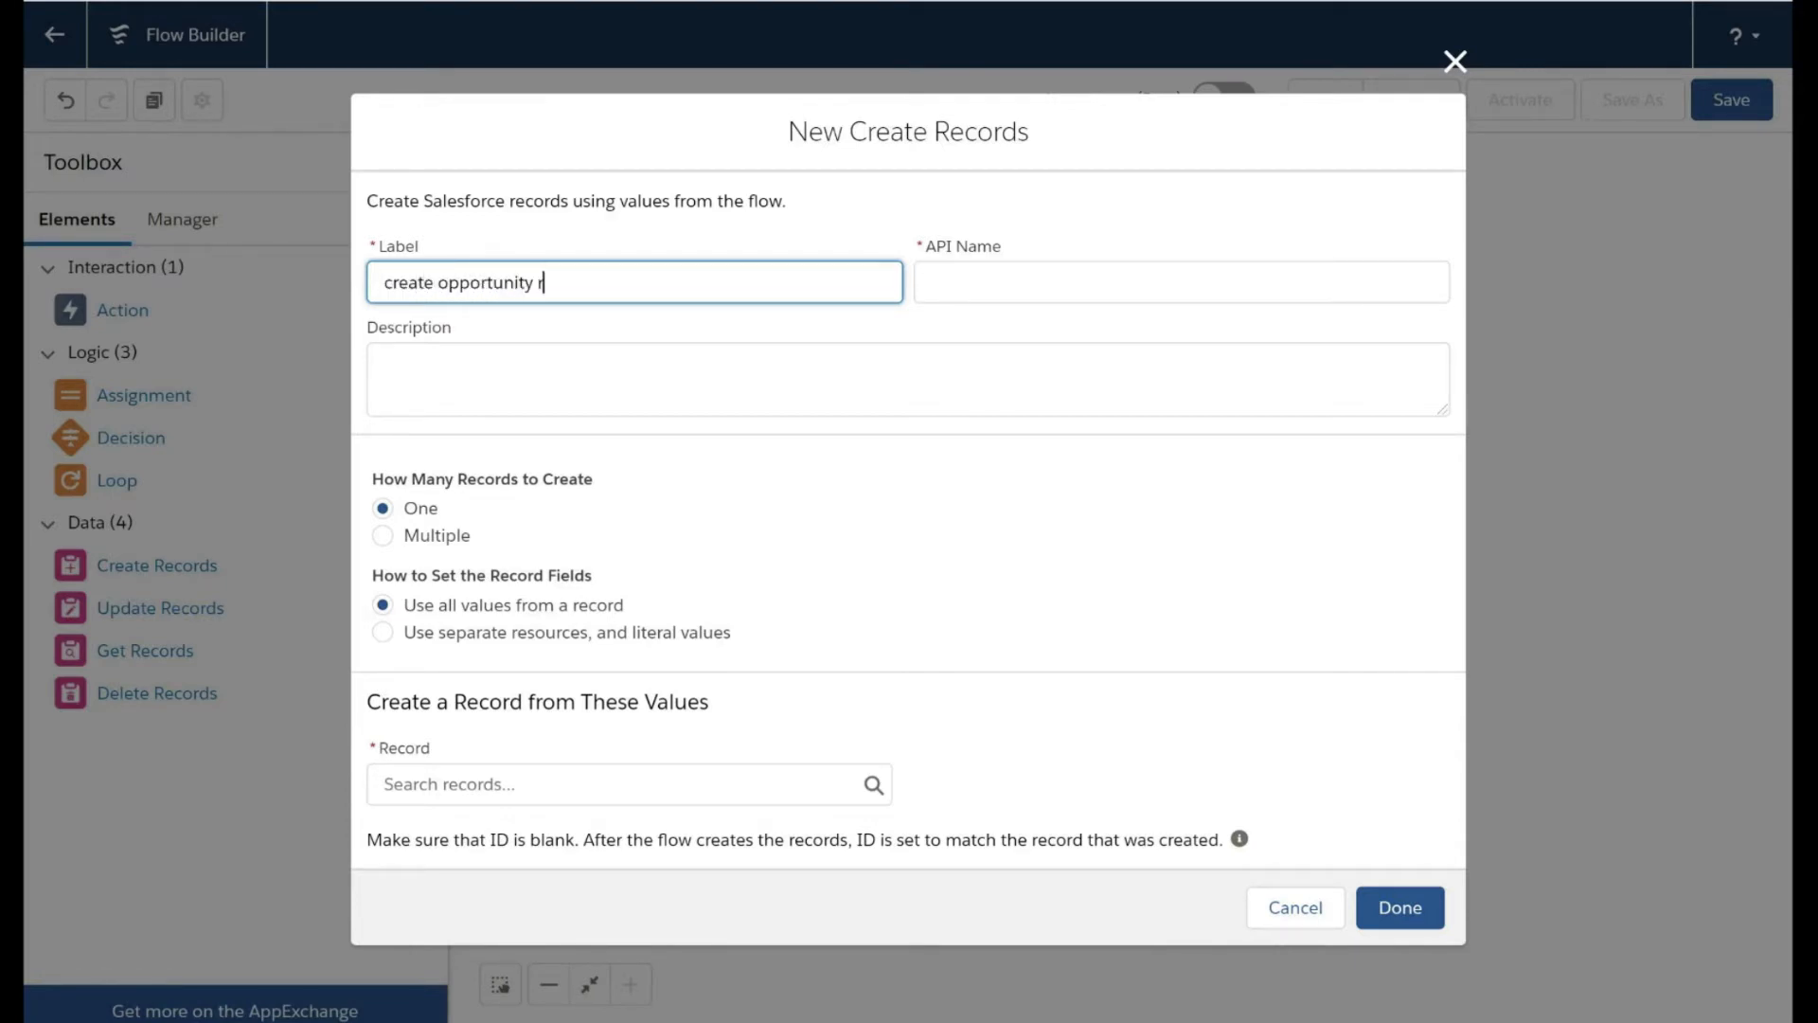
{"action": "left_click", "coordinate": [815, 583]}
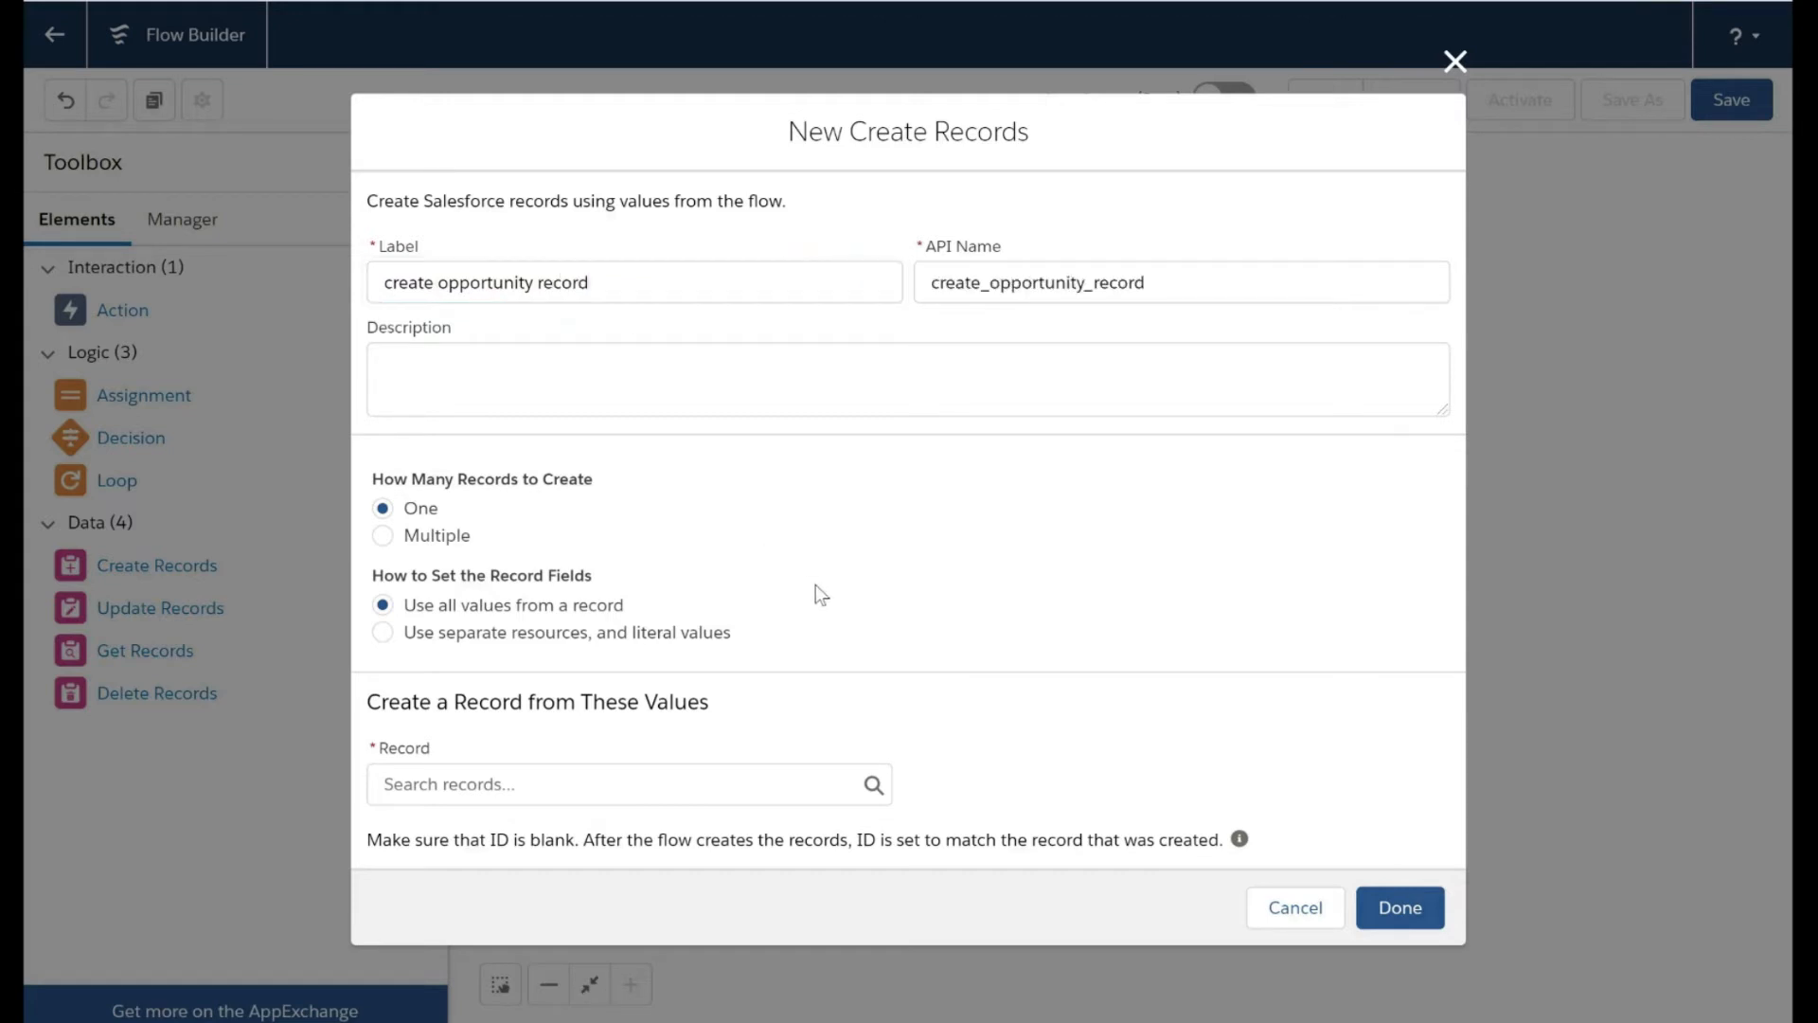
Set the record fields from separate resources and literal values, with Opportunity as the object of the record to create.
{"action": "left_click", "coordinate": [382, 633]}
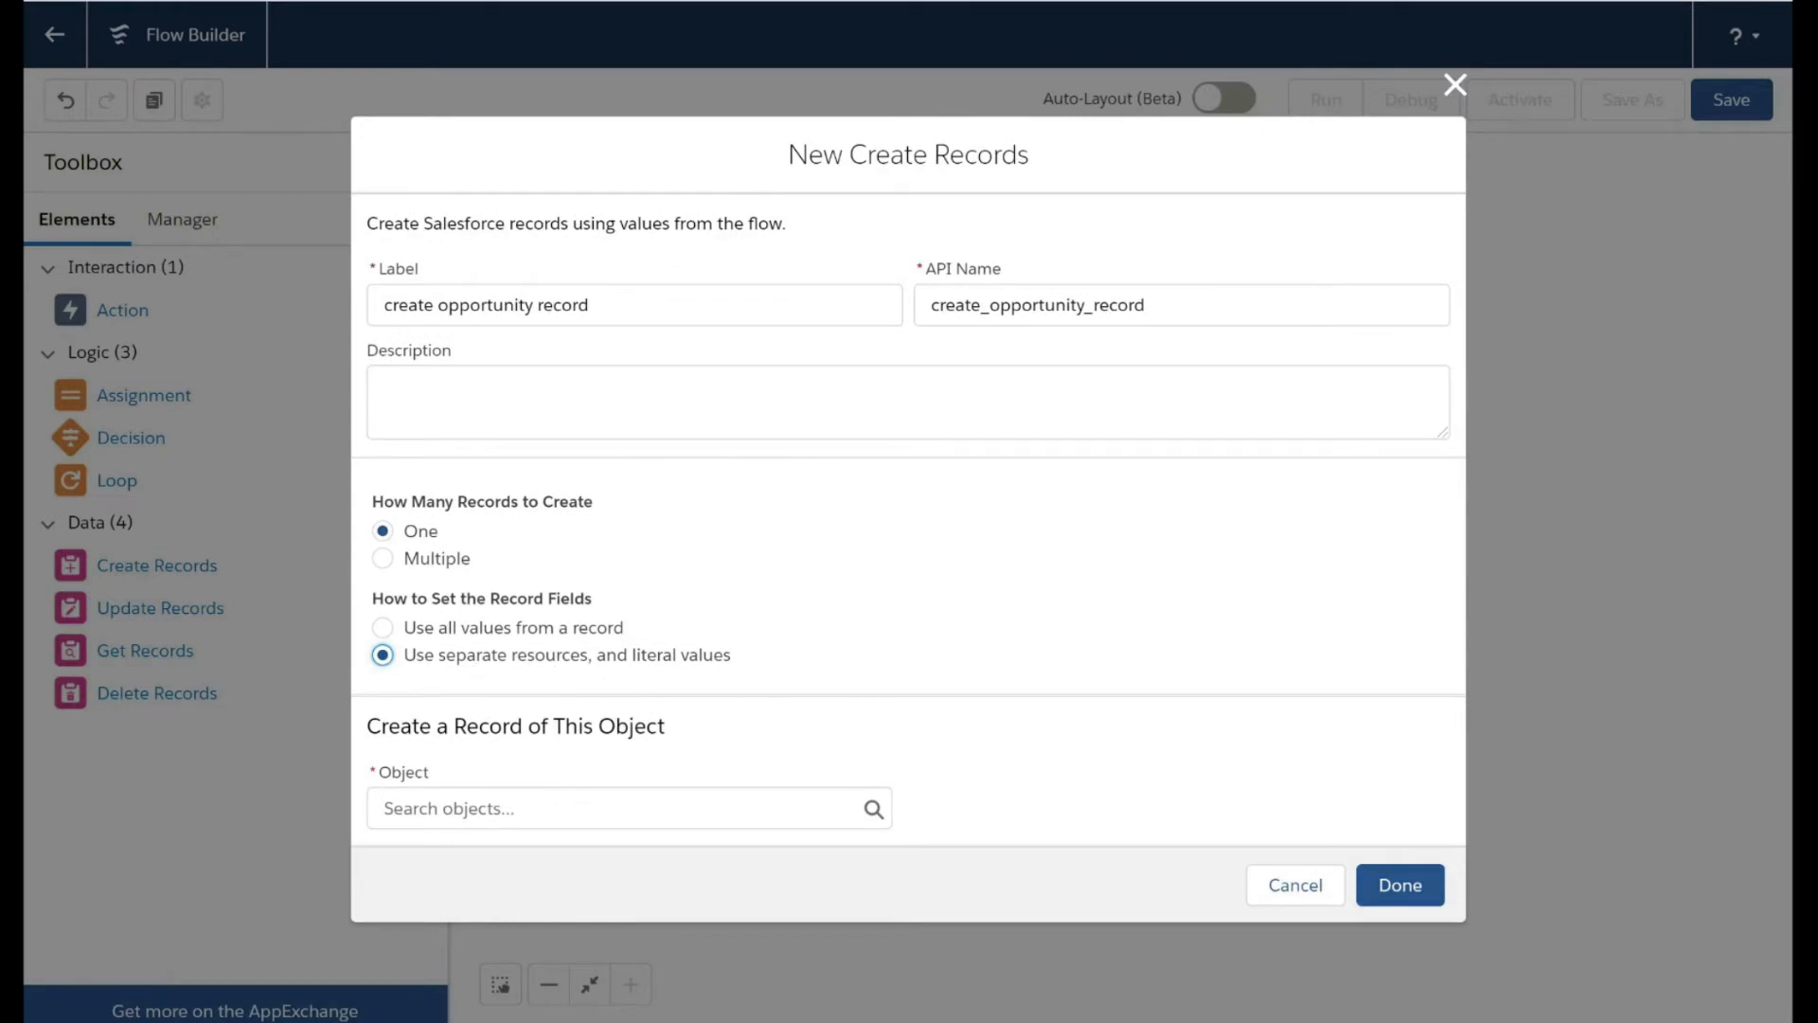
{"action": "left_click", "coordinate": [606, 809]}
{"action": "type", "text": "opportunity"}
{"action": "left_click", "coordinate": [548, 473]}
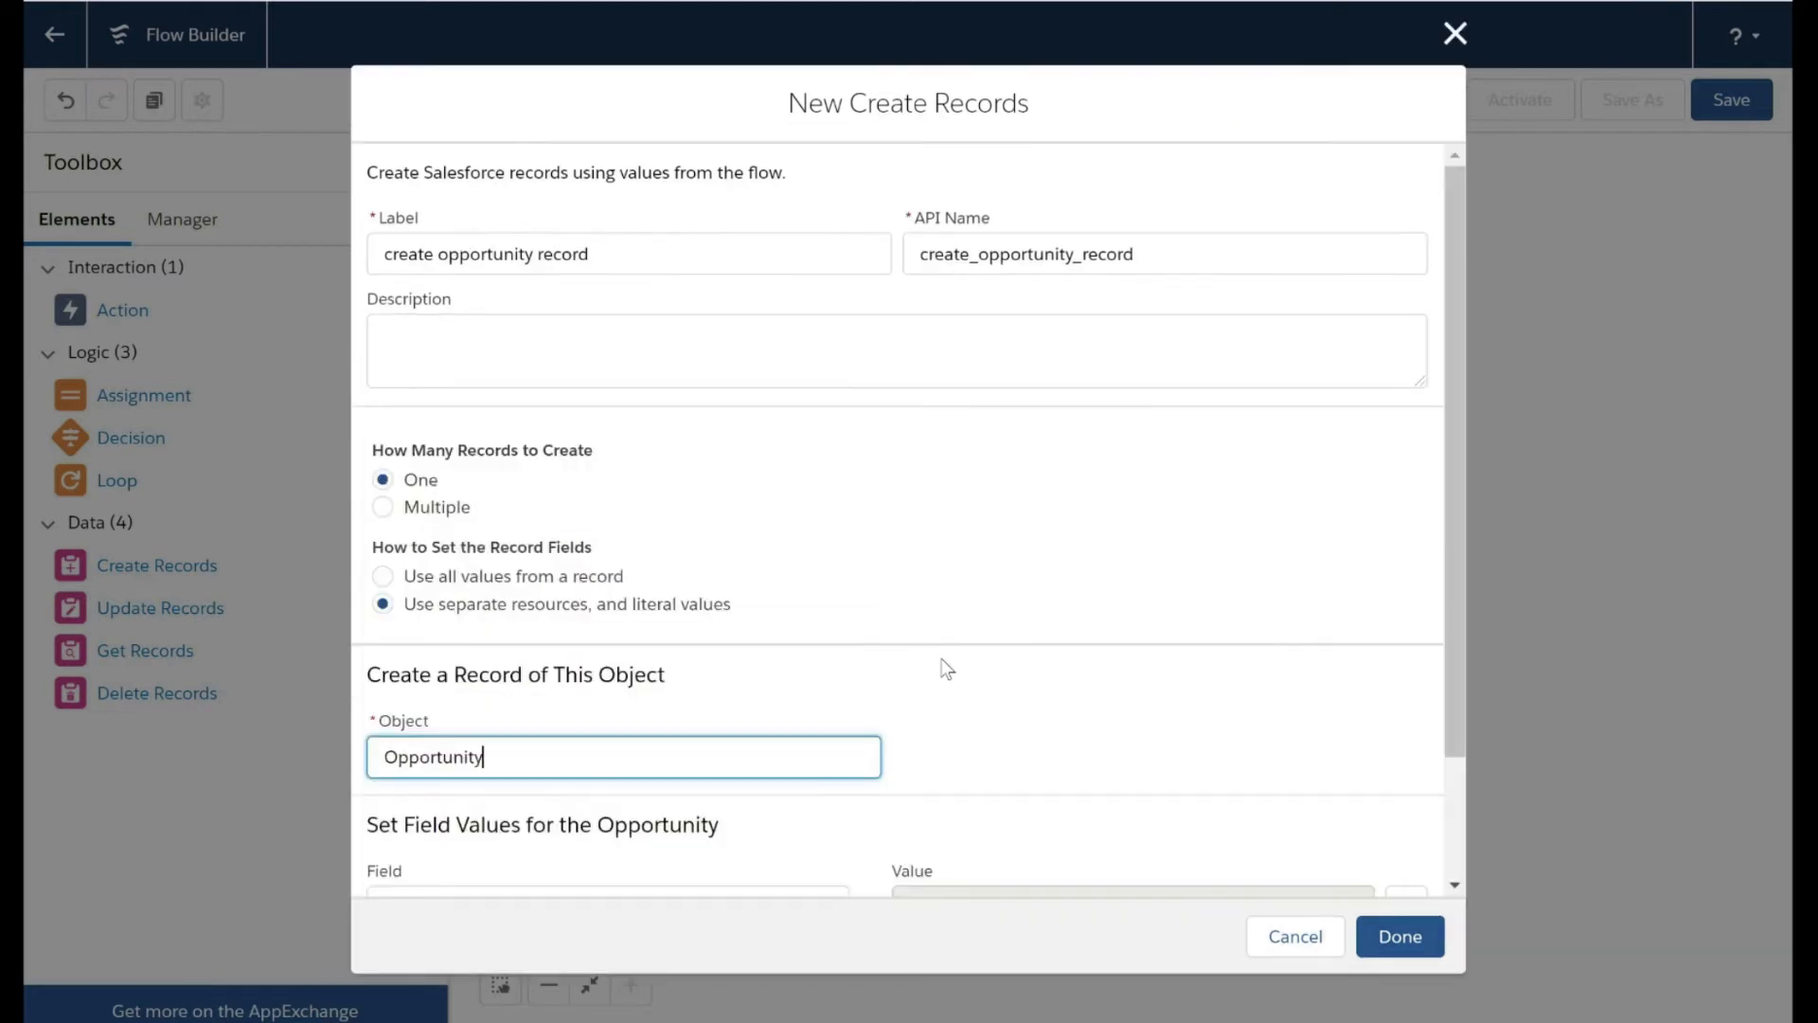
{"action": "scroll", "coordinate": [1135, 684], "scroll_direction": "down", "scroll_amount": 2}
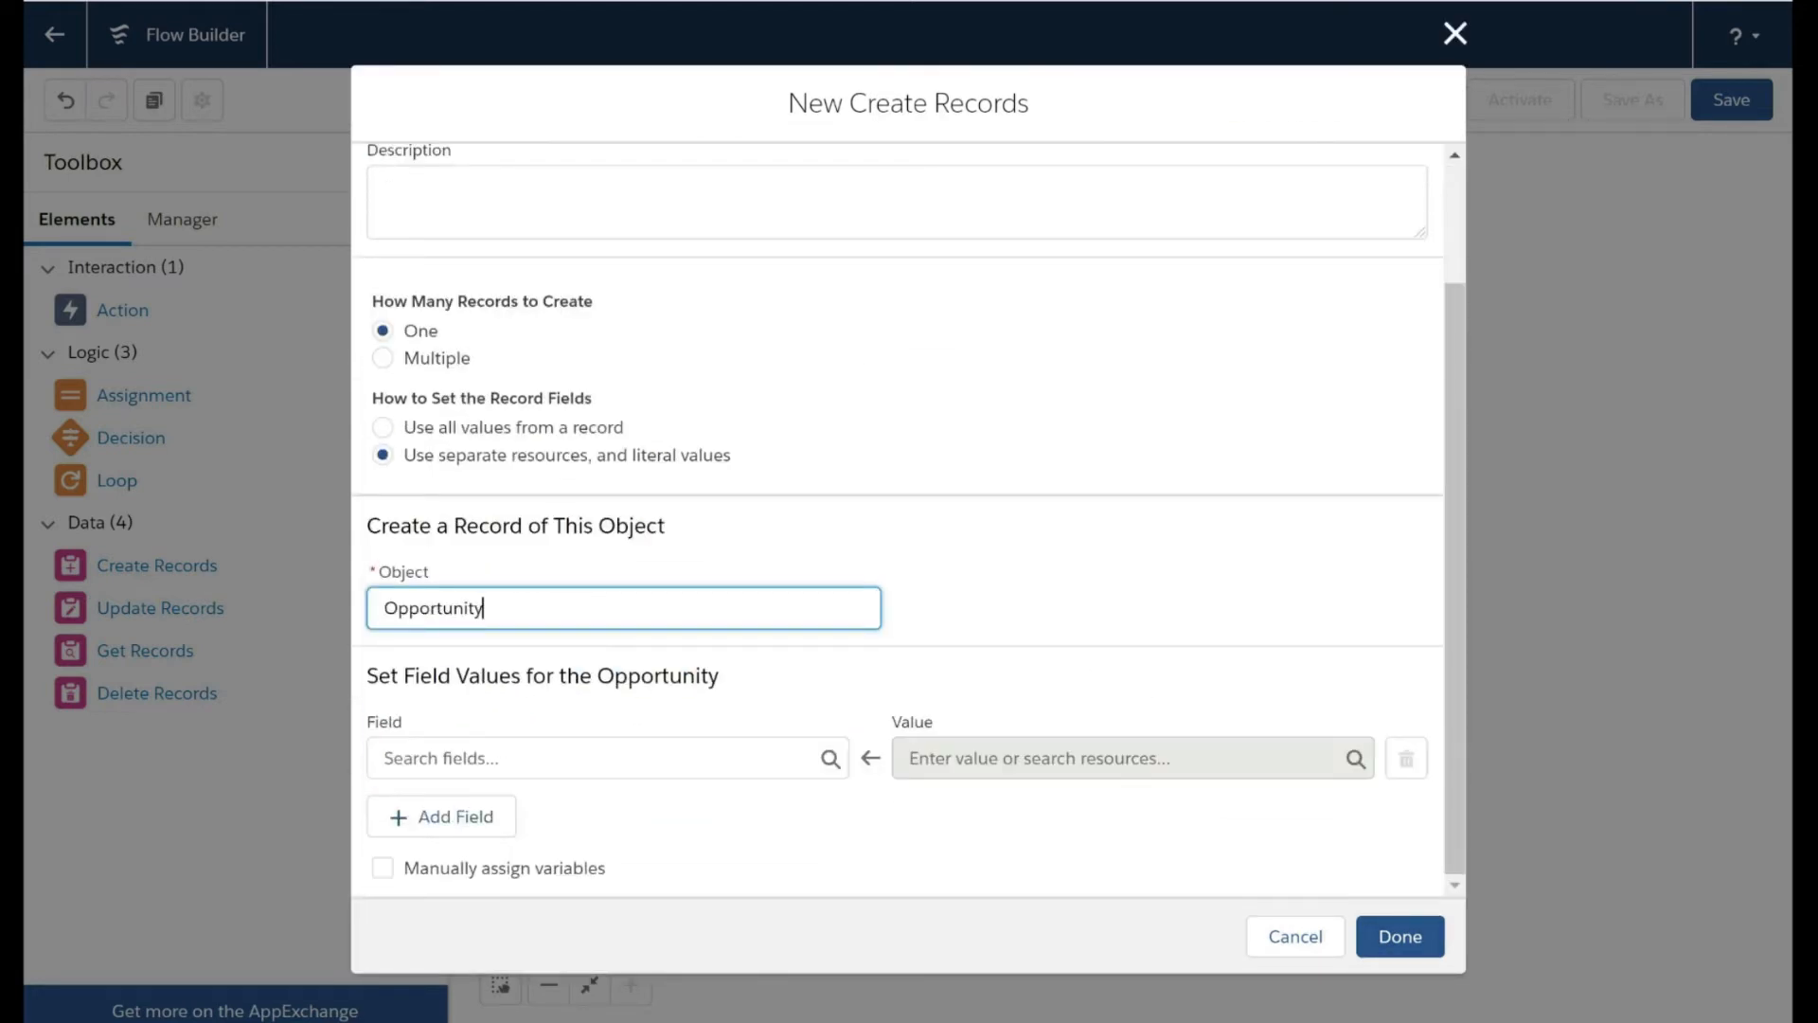
{"action": "scroll", "coordinate": [793, 628], "scroll_direction": "up", "scroll_amount": 2}
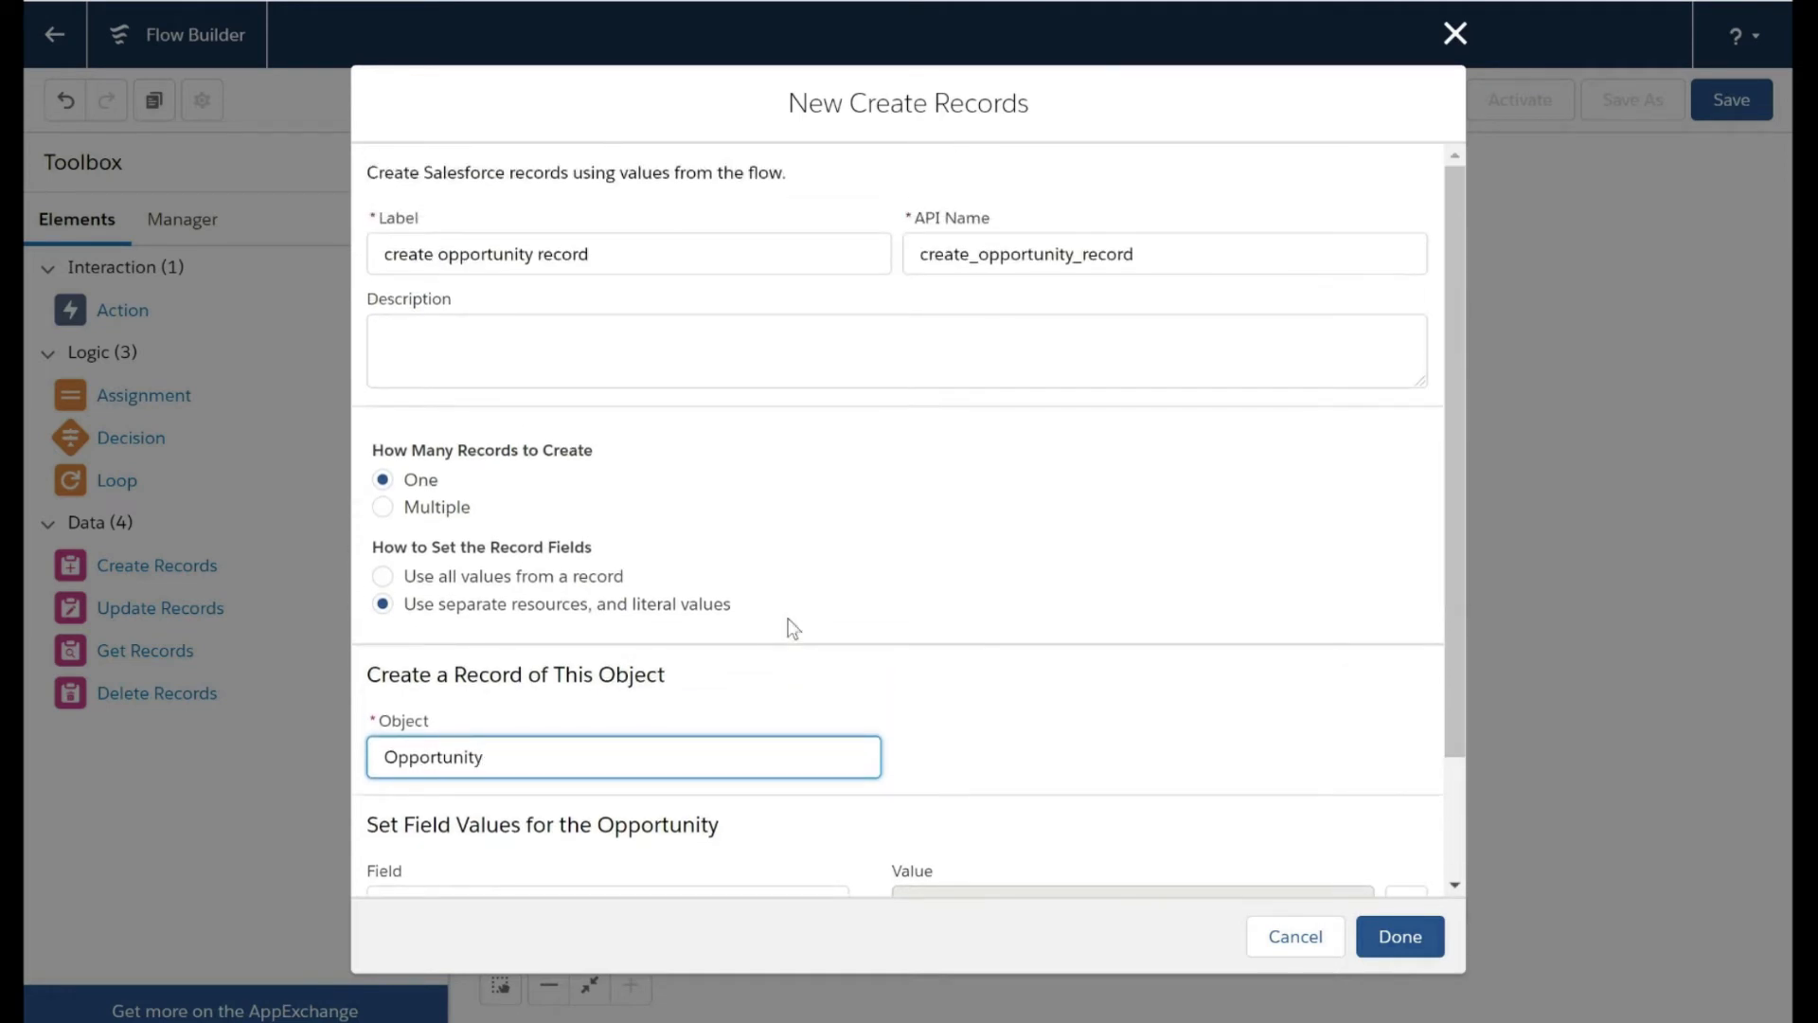
Set the opportunity's Name field to the triggering account's name, $Record > Account Name.
{"action": "scroll", "coordinate": [793, 628], "scroll_direction": "down", "scroll_amount": 2}
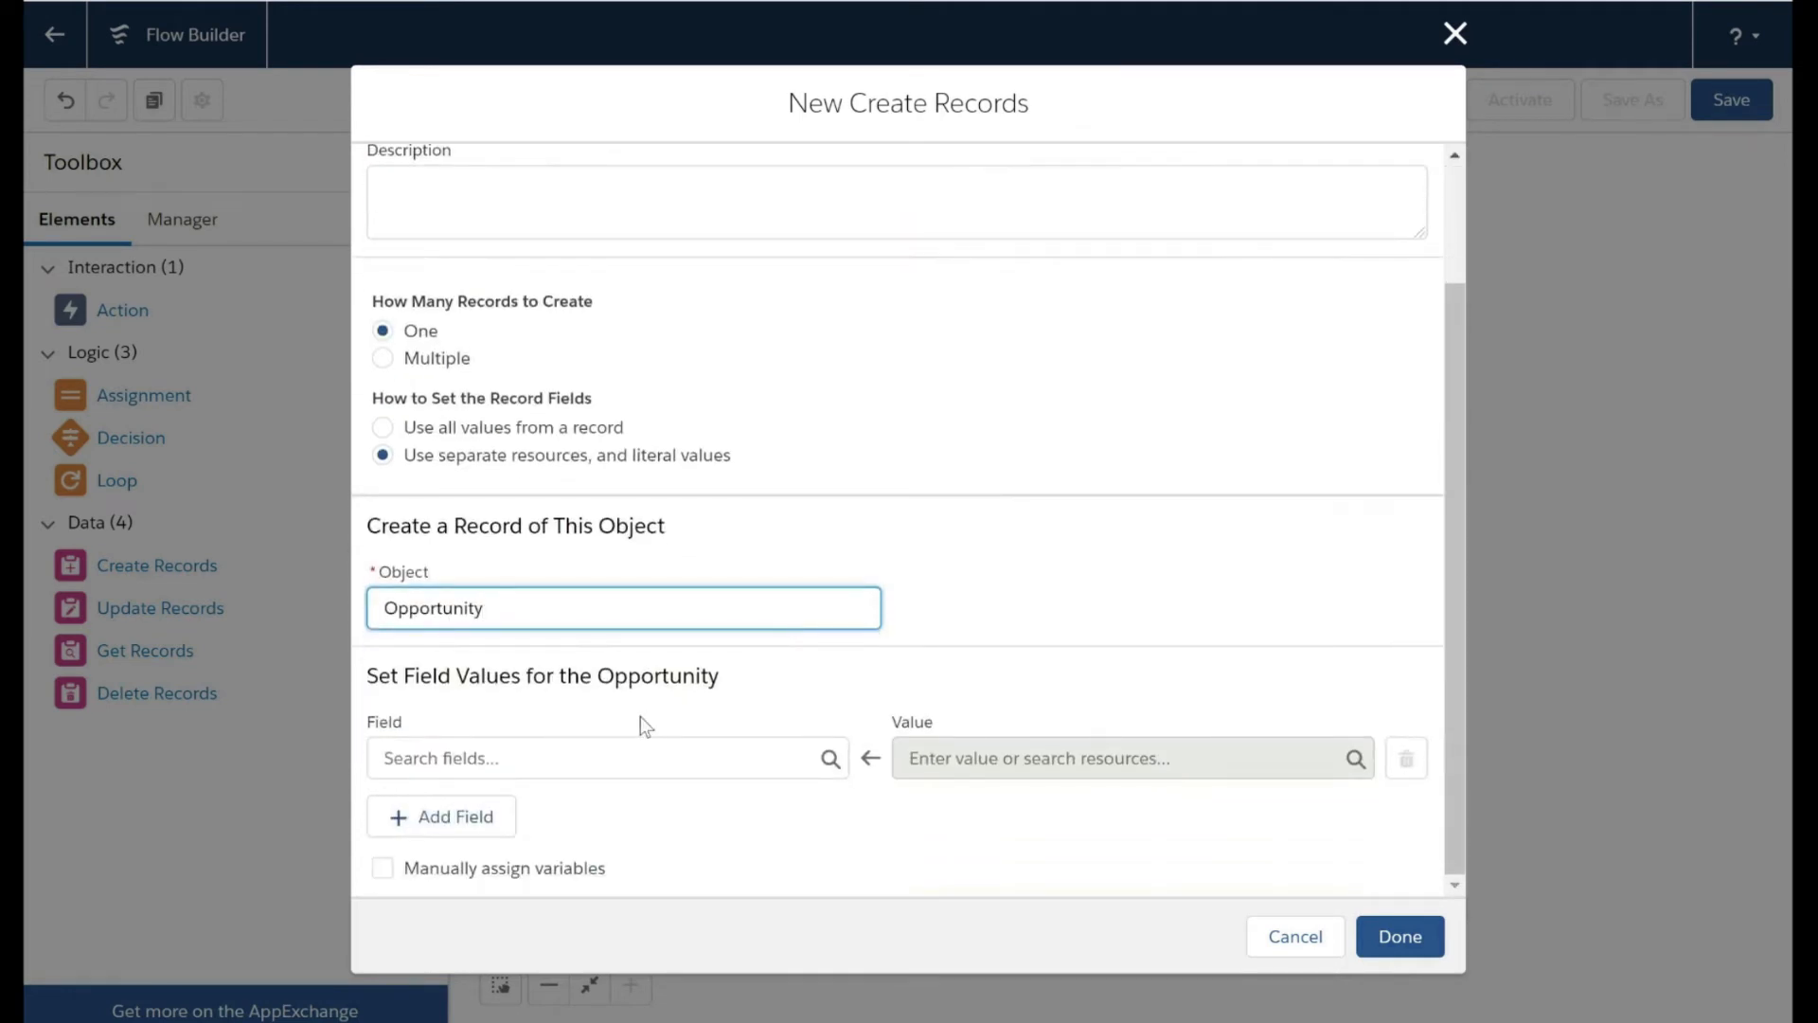
{"action": "left_click", "coordinate": [559, 757]}
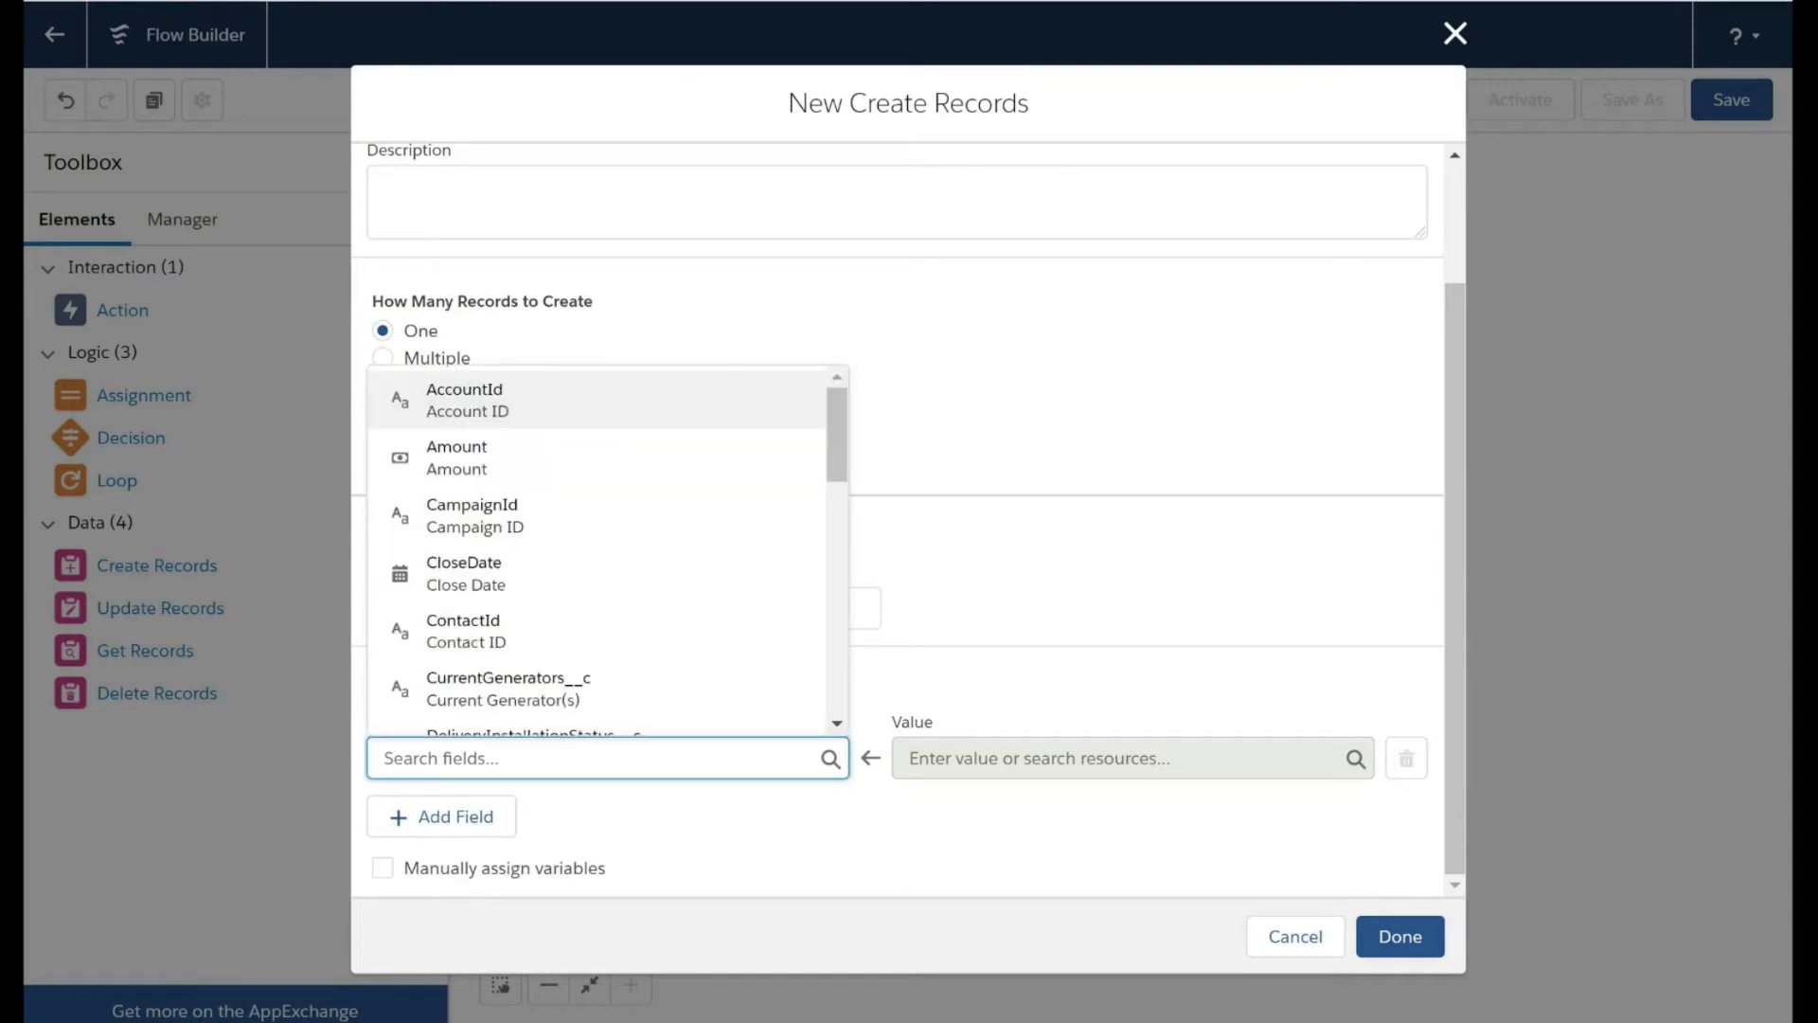
{"action": "type", "text": "name"}
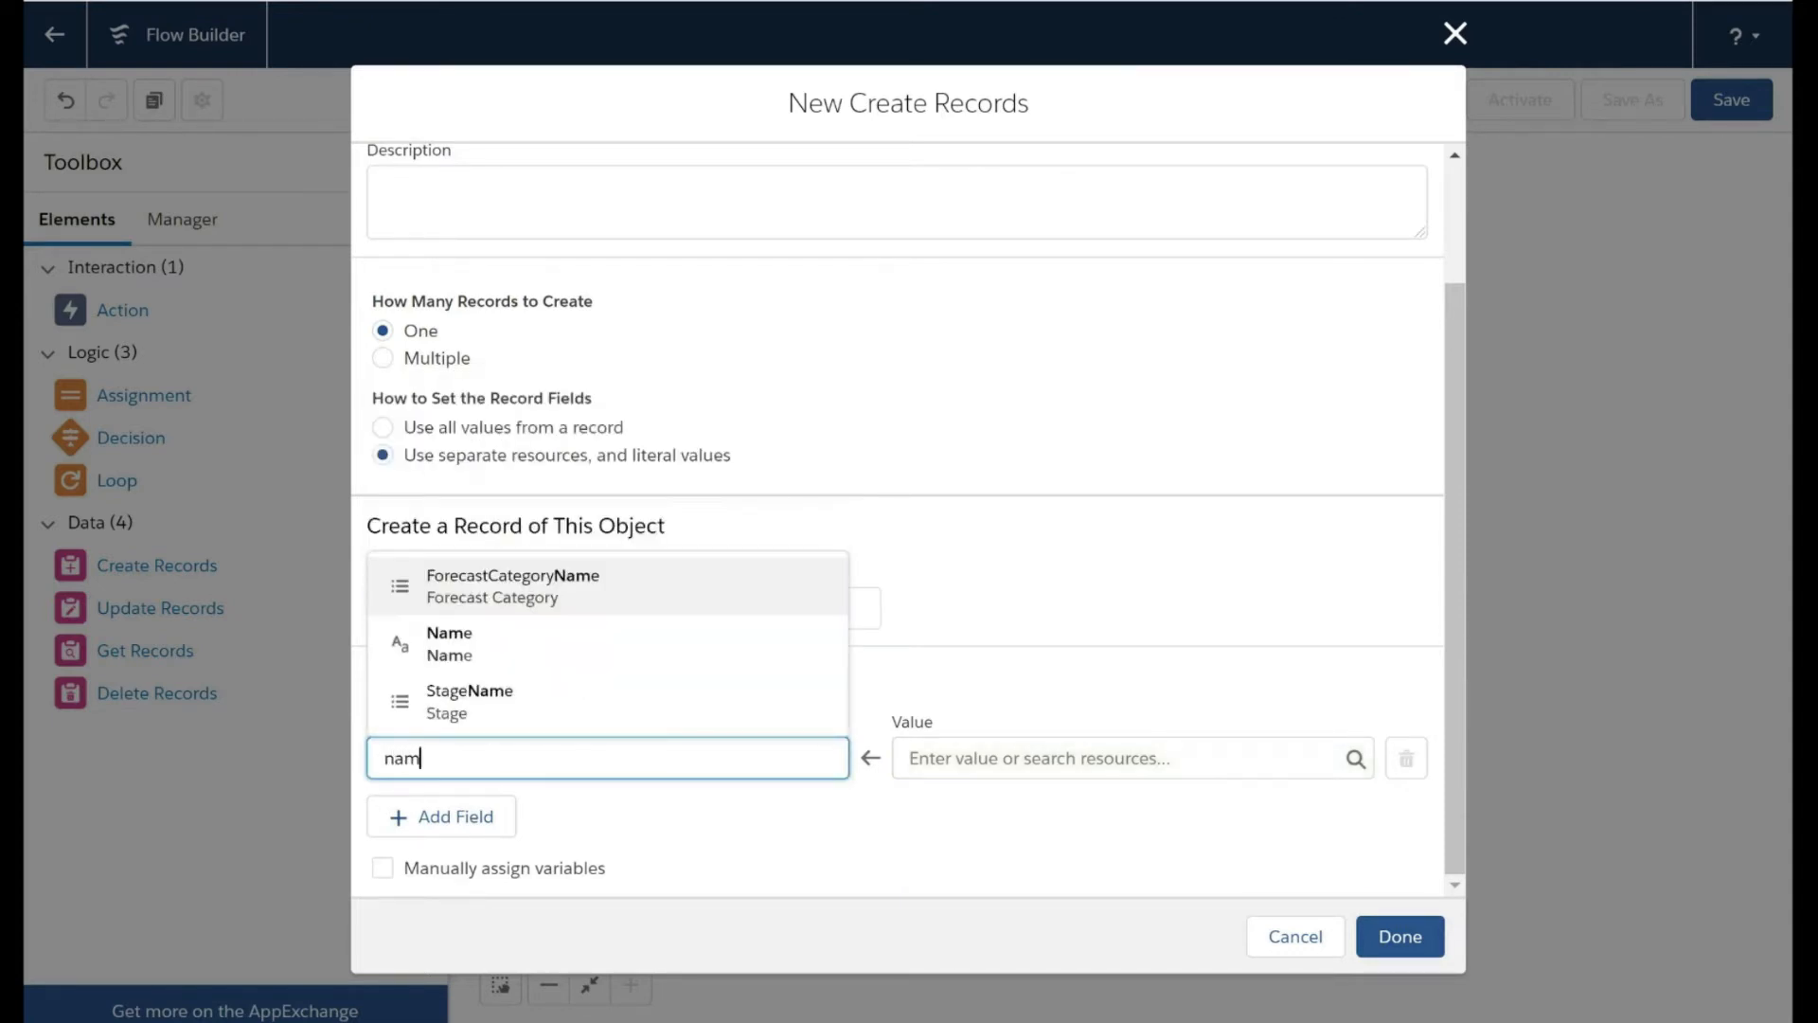
{"action": "left_click", "coordinate": [485, 646]}
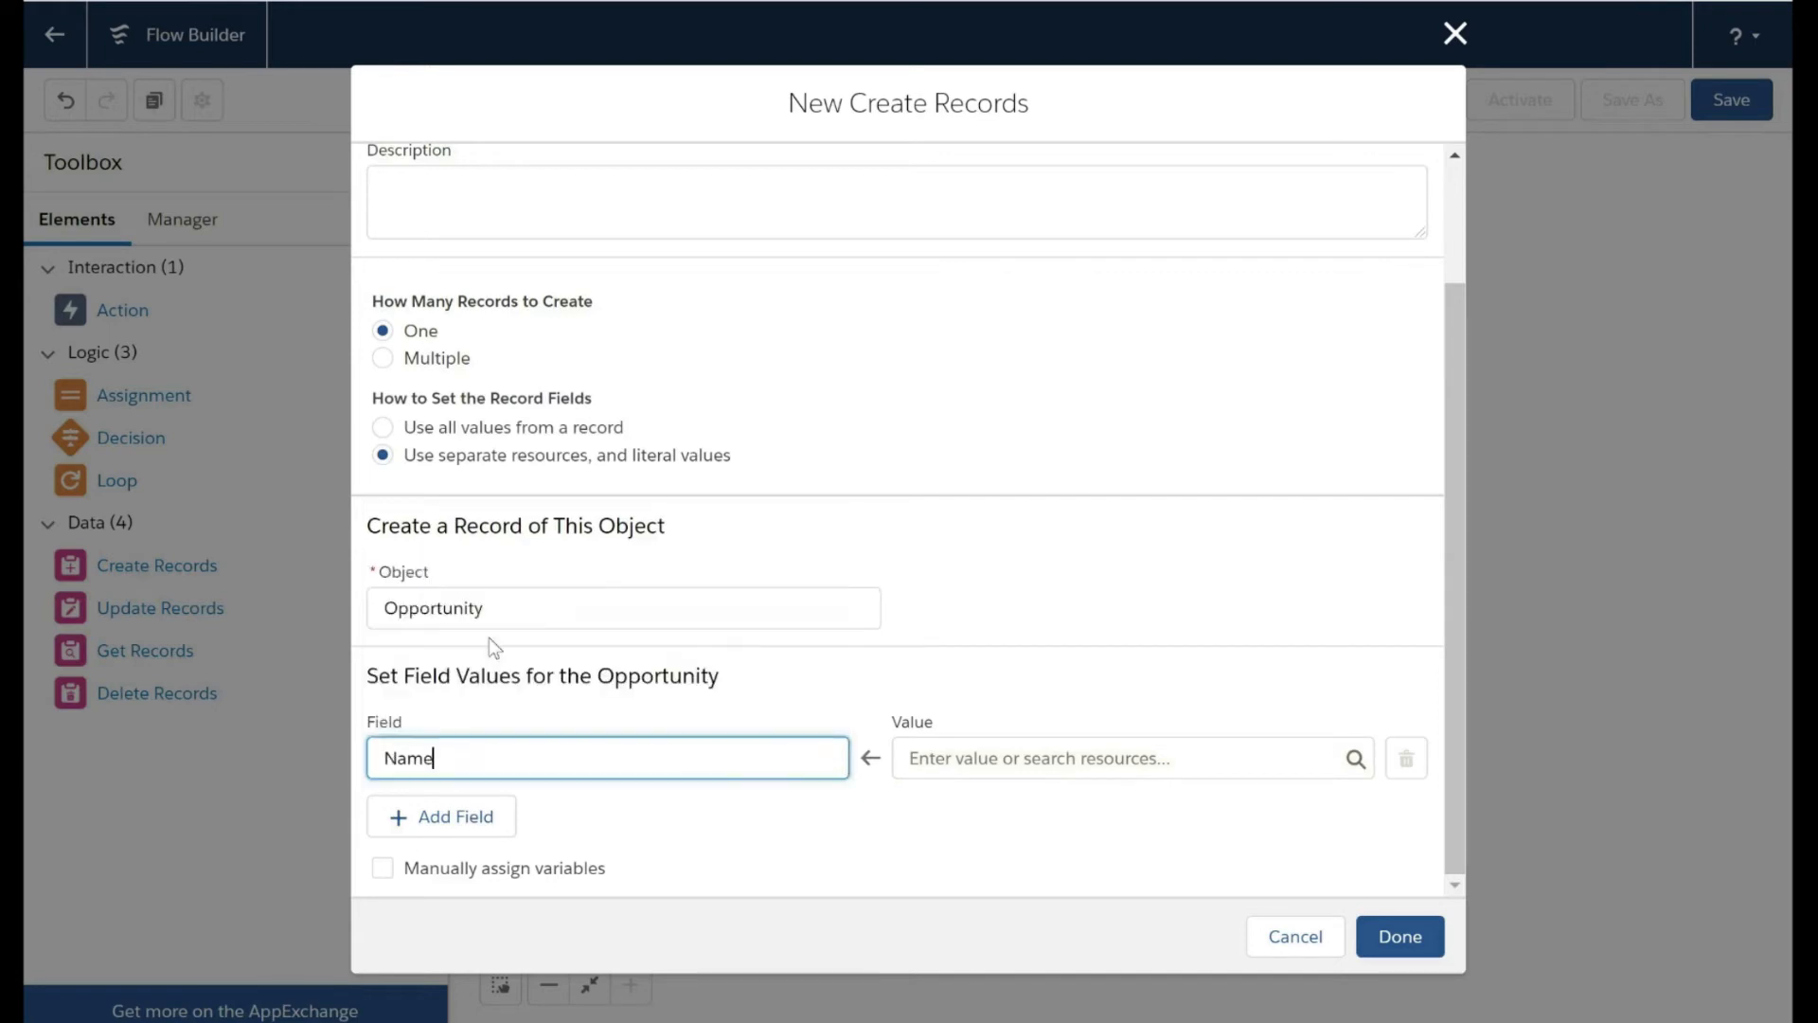
{"action": "left_click", "coordinate": [1041, 758]}
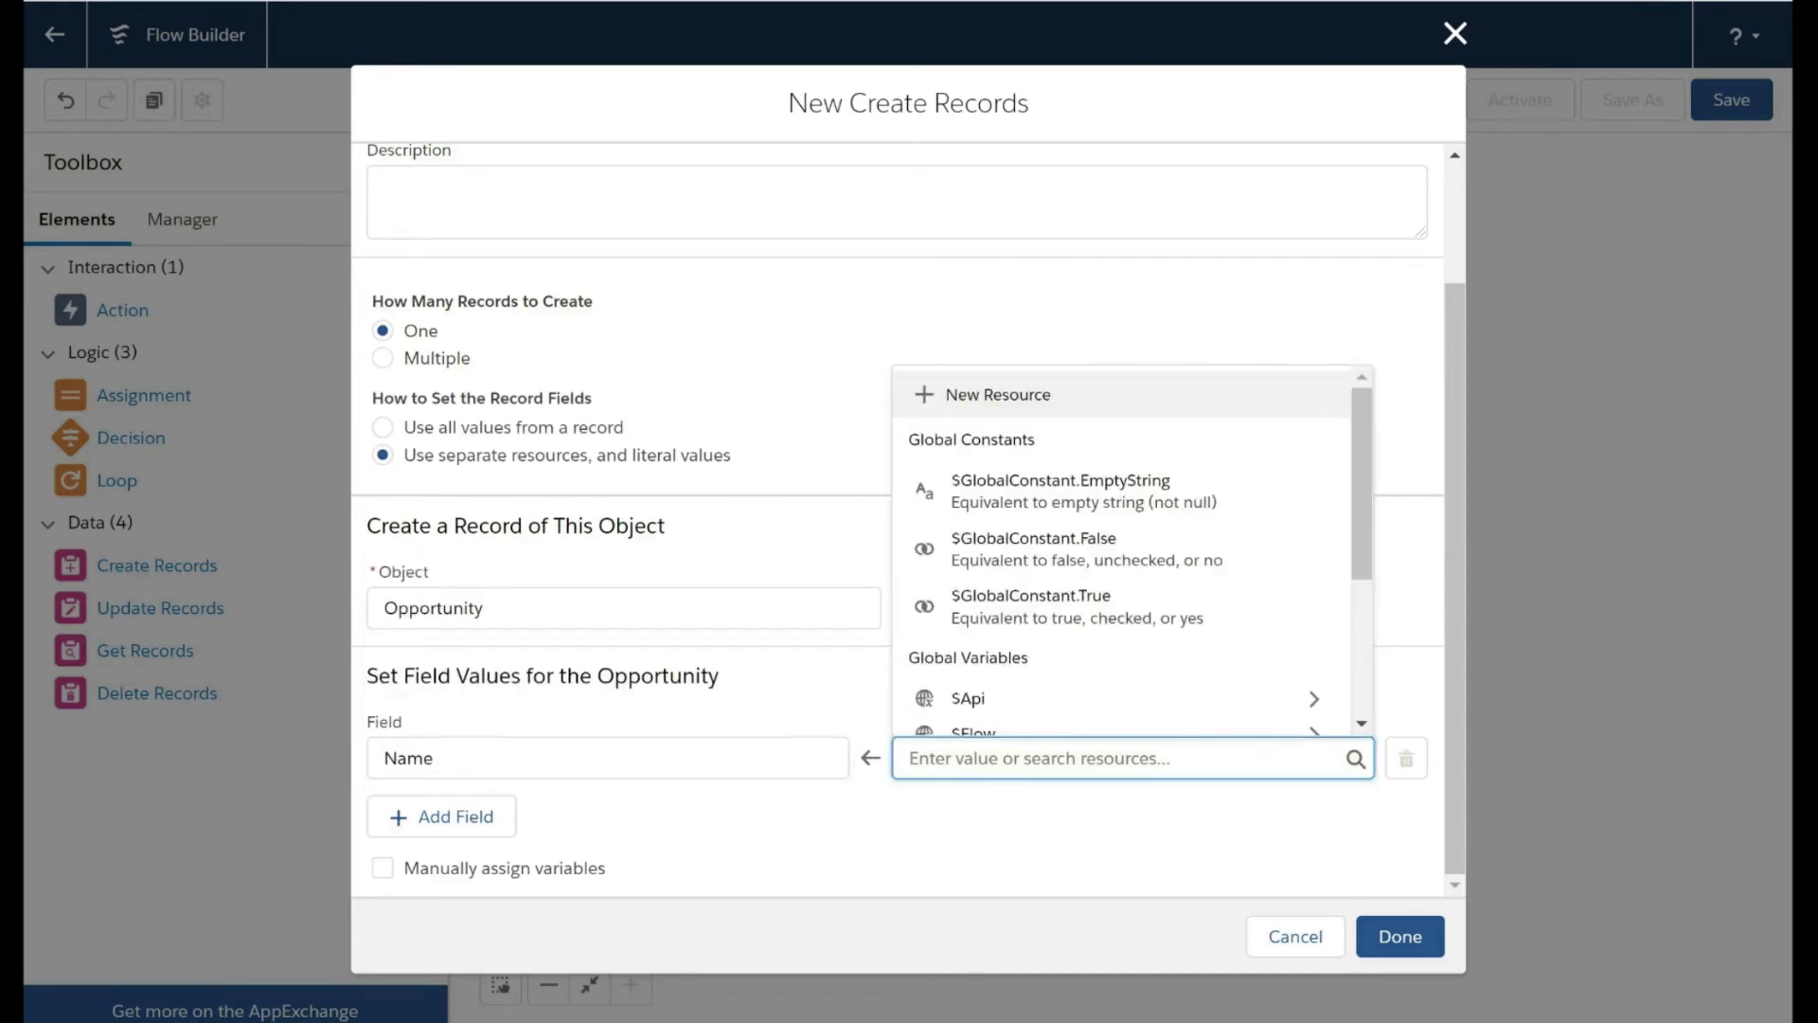
{"action": "scroll", "coordinate": [1054, 658], "scroll_direction": "down", "scroll_amount": 3}
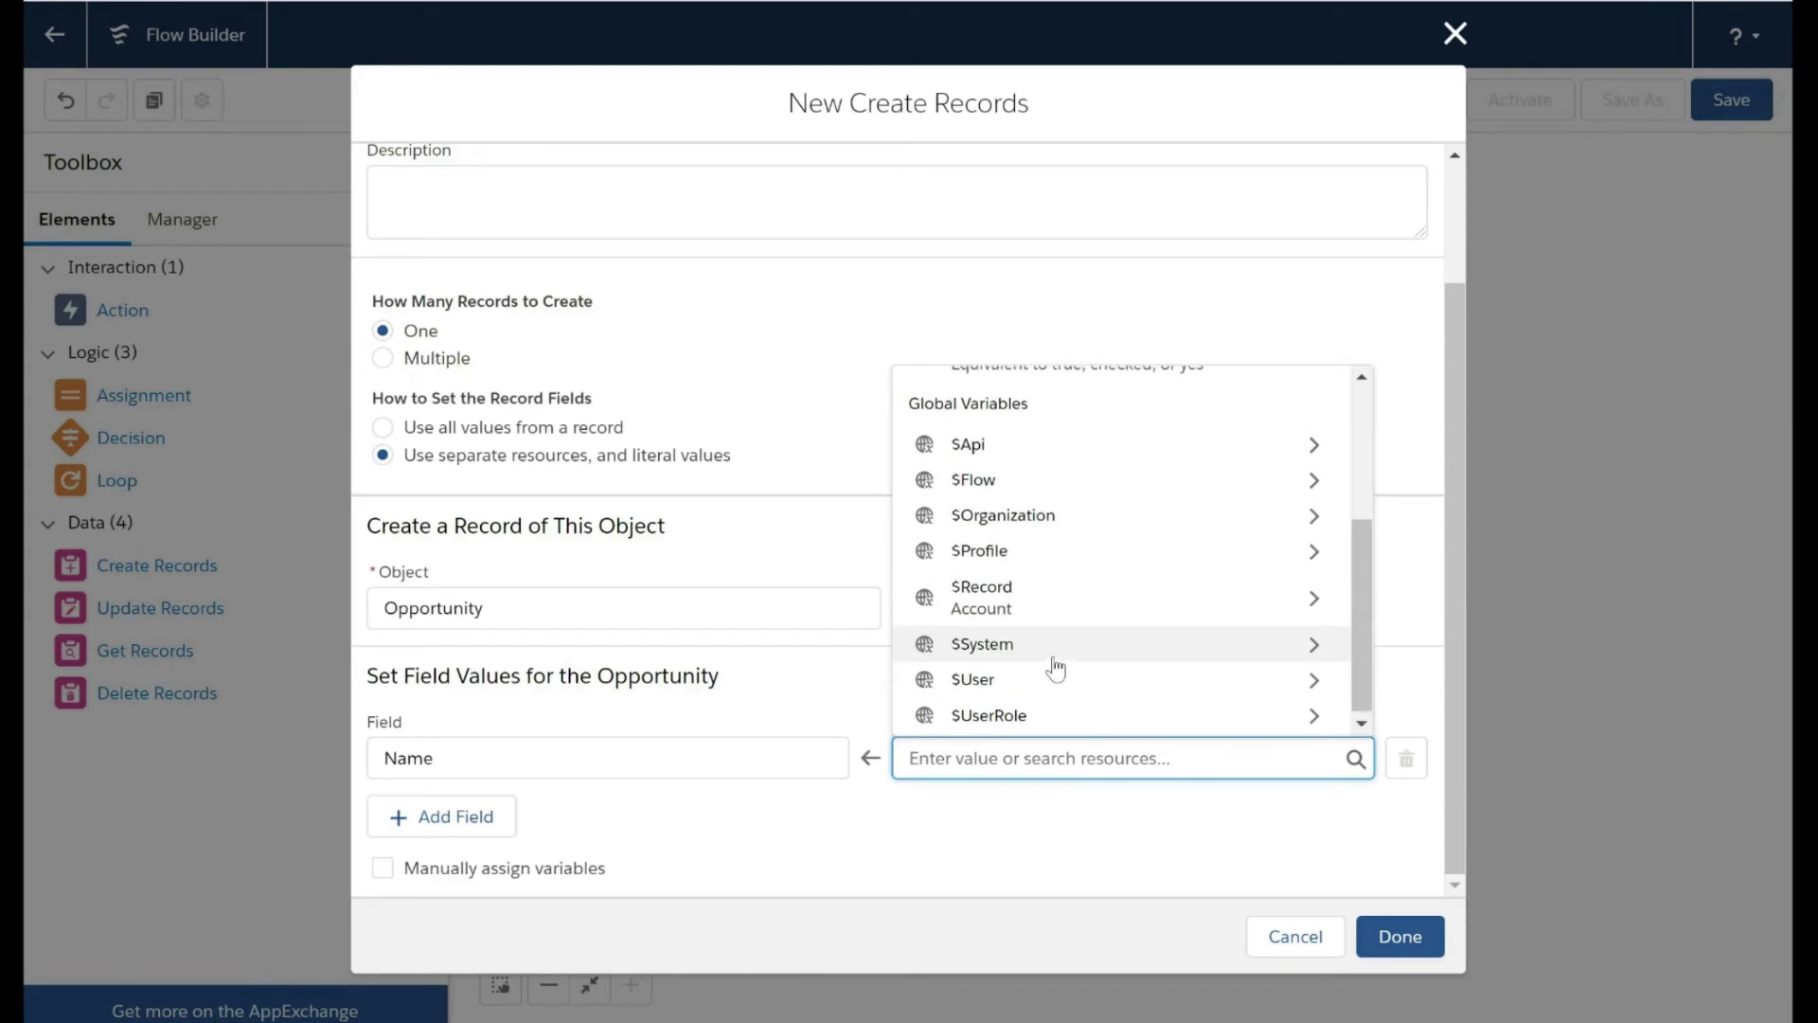
{"action": "scroll", "coordinate": [1013, 668], "scroll_direction": "up", "scroll_amount": 1}
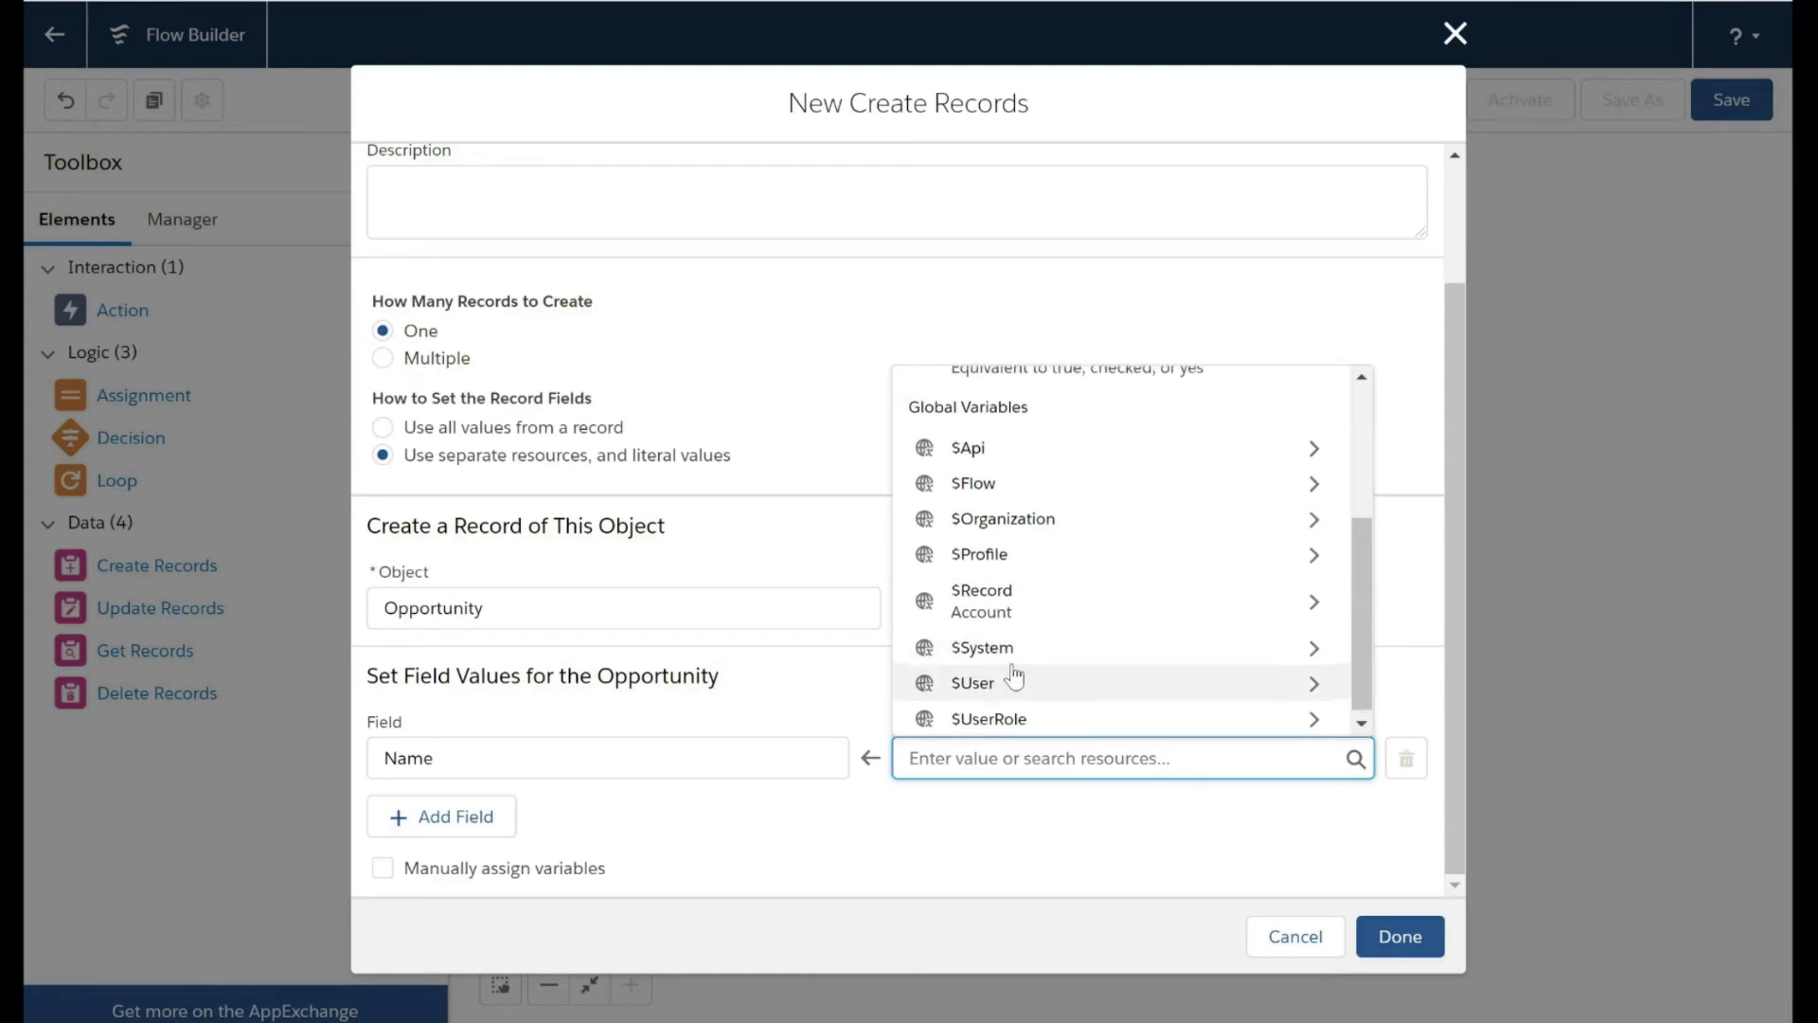
{"action": "scroll", "coordinate": [1014, 674], "scroll_direction": "up", "scroll_amount": 1}
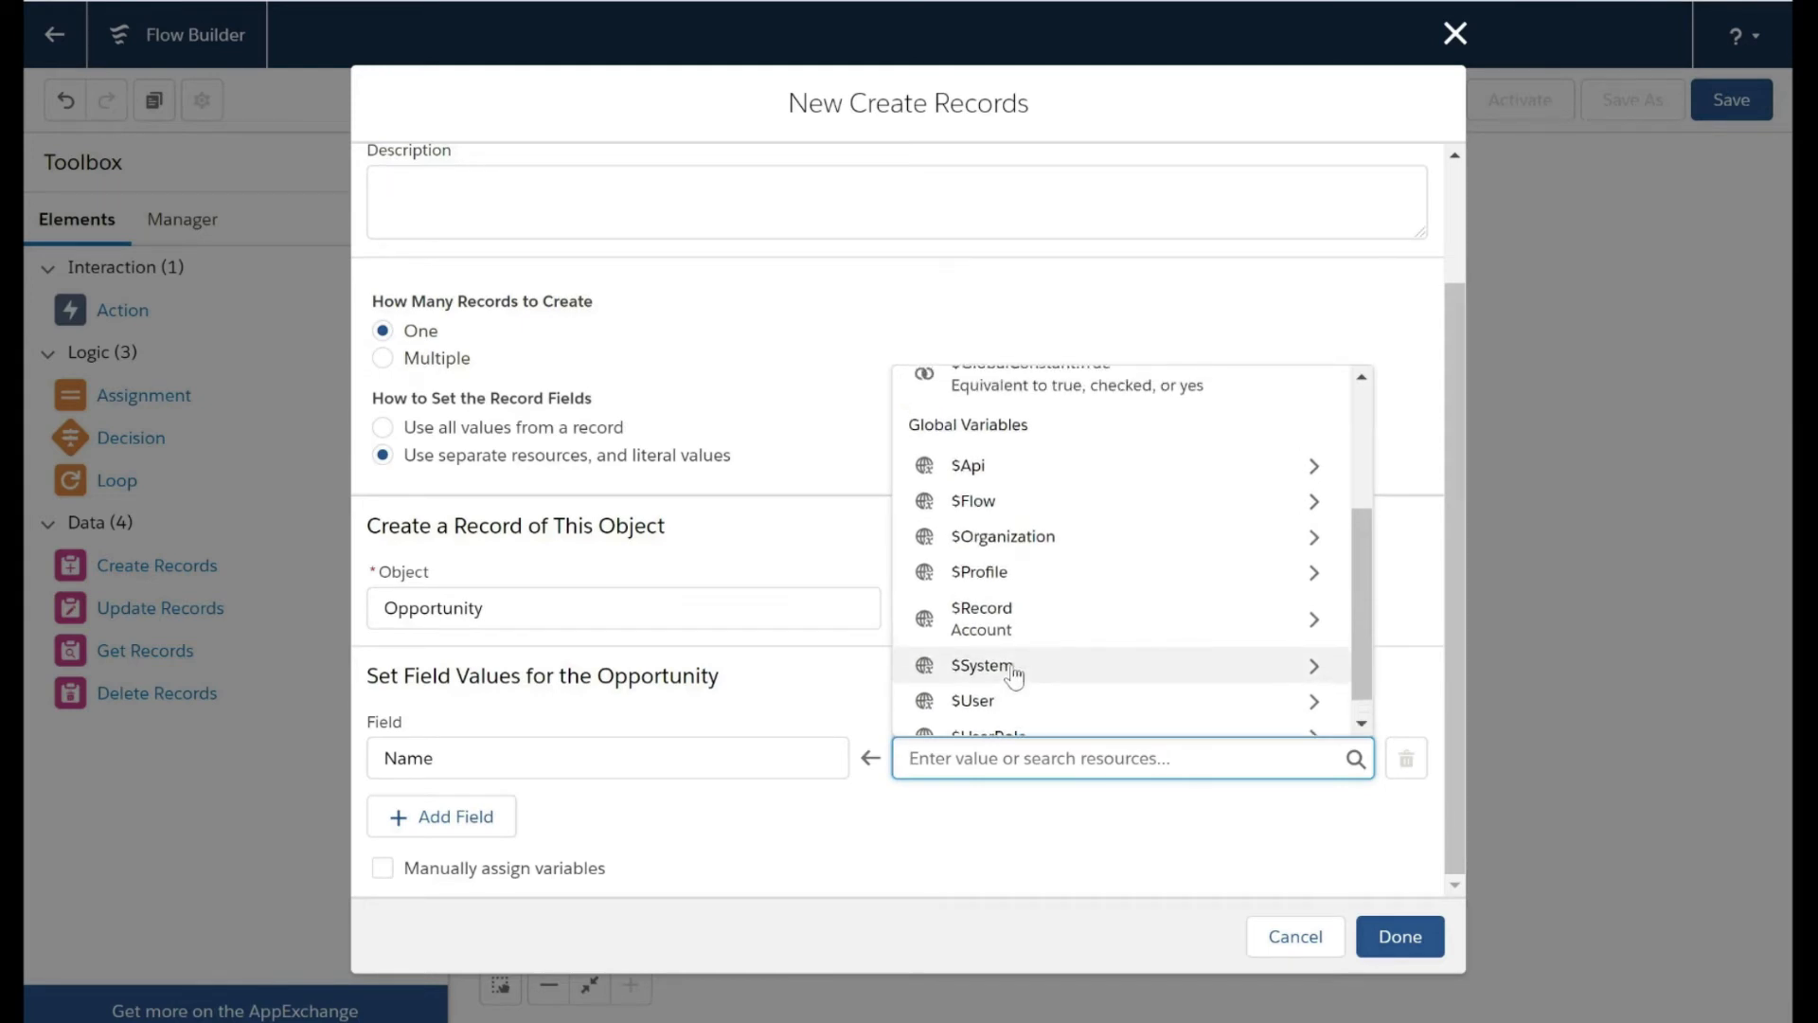
{"action": "left_click", "coordinate": [1096, 623]}
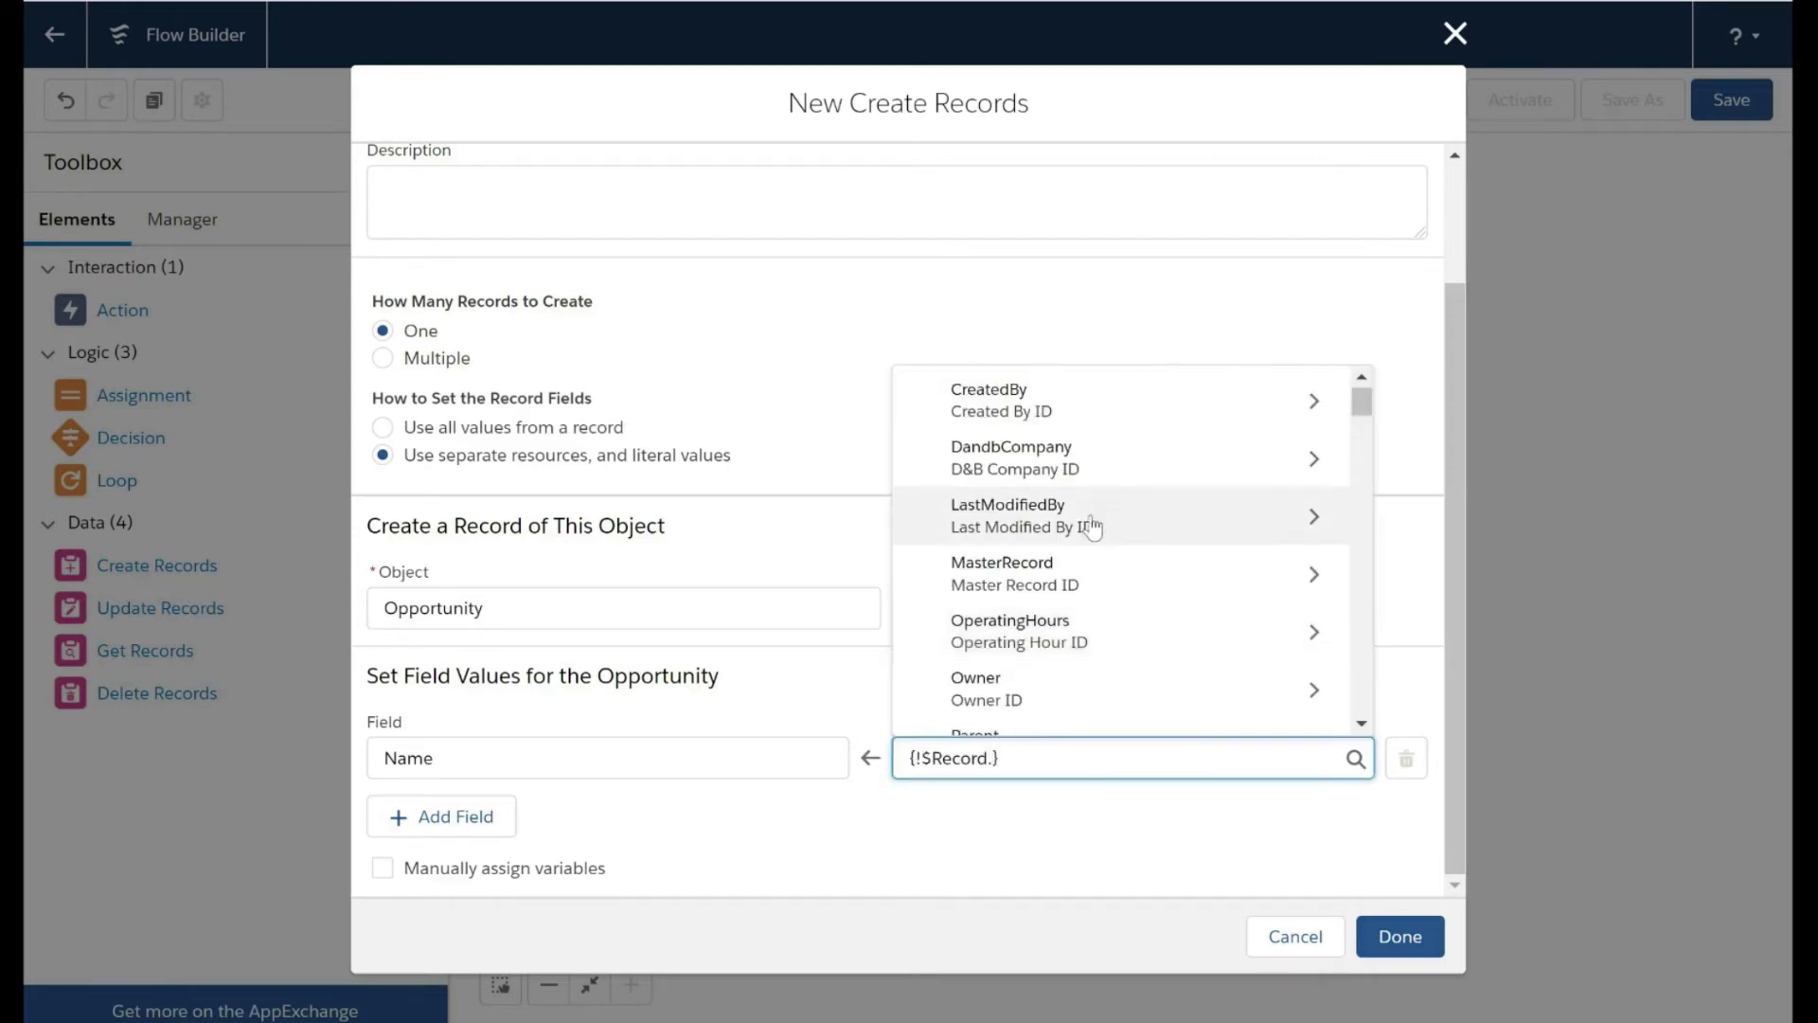
{"action": "scroll", "coordinate": [1090, 523], "scroll_direction": "down", "scroll_amount": 4}
{"action": "scroll", "coordinate": [1094, 527], "scroll_direction": "up", "scroll_amount": 1}
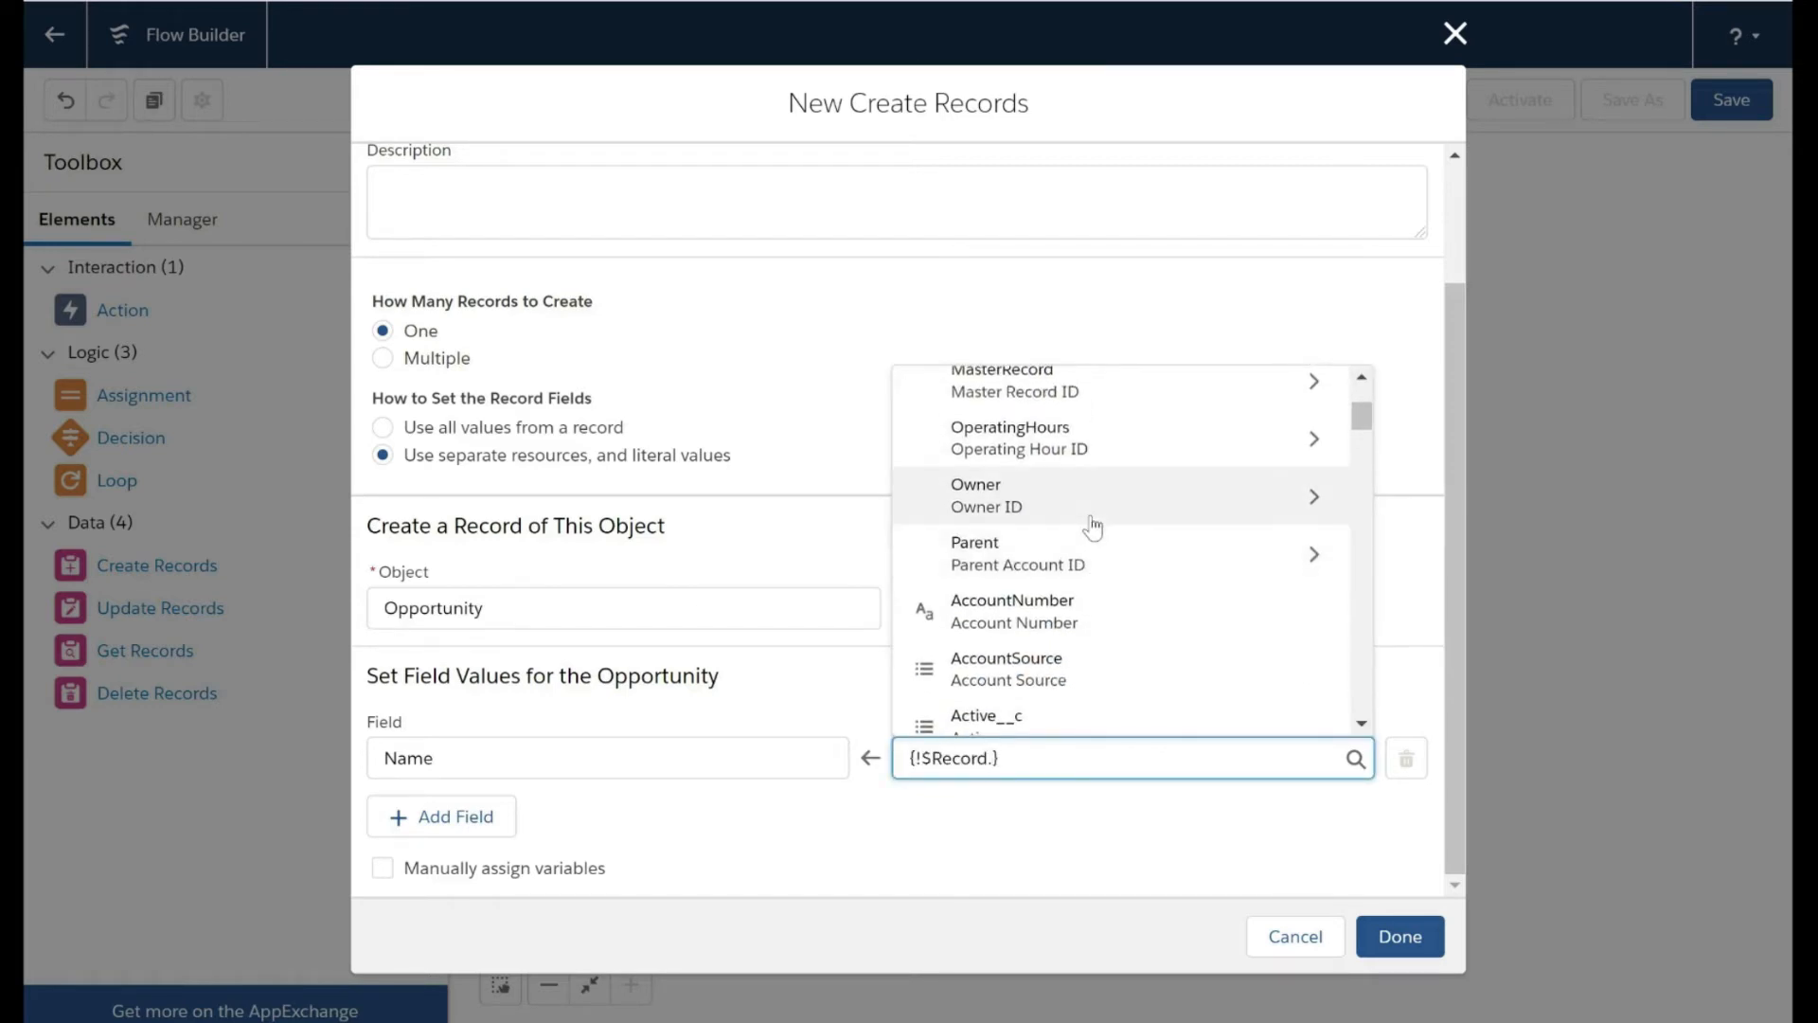
{"action": "scroll", "coordinate": [1094, 528], "scroll_direction": "down", "scroll_amount": 3}
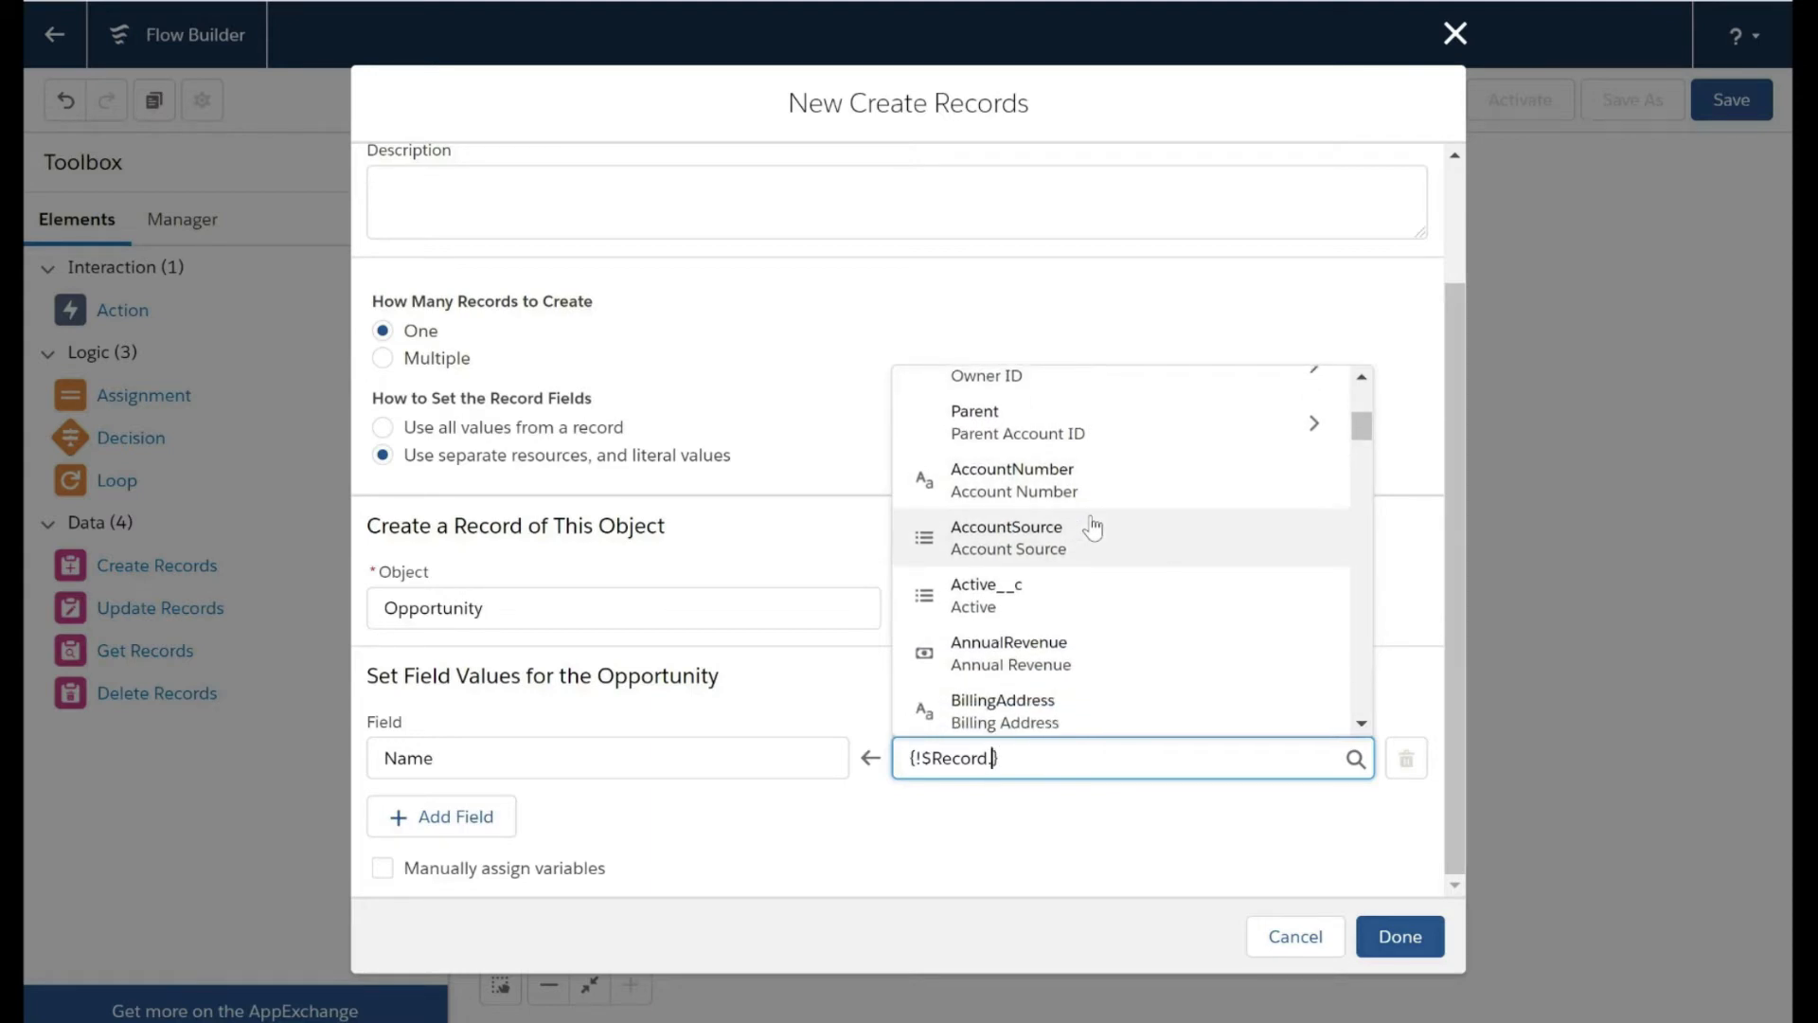
{"action": "scroll", "coordinate": [1094, 528], "scroll_direction": "down", "scroll_amount": 2}
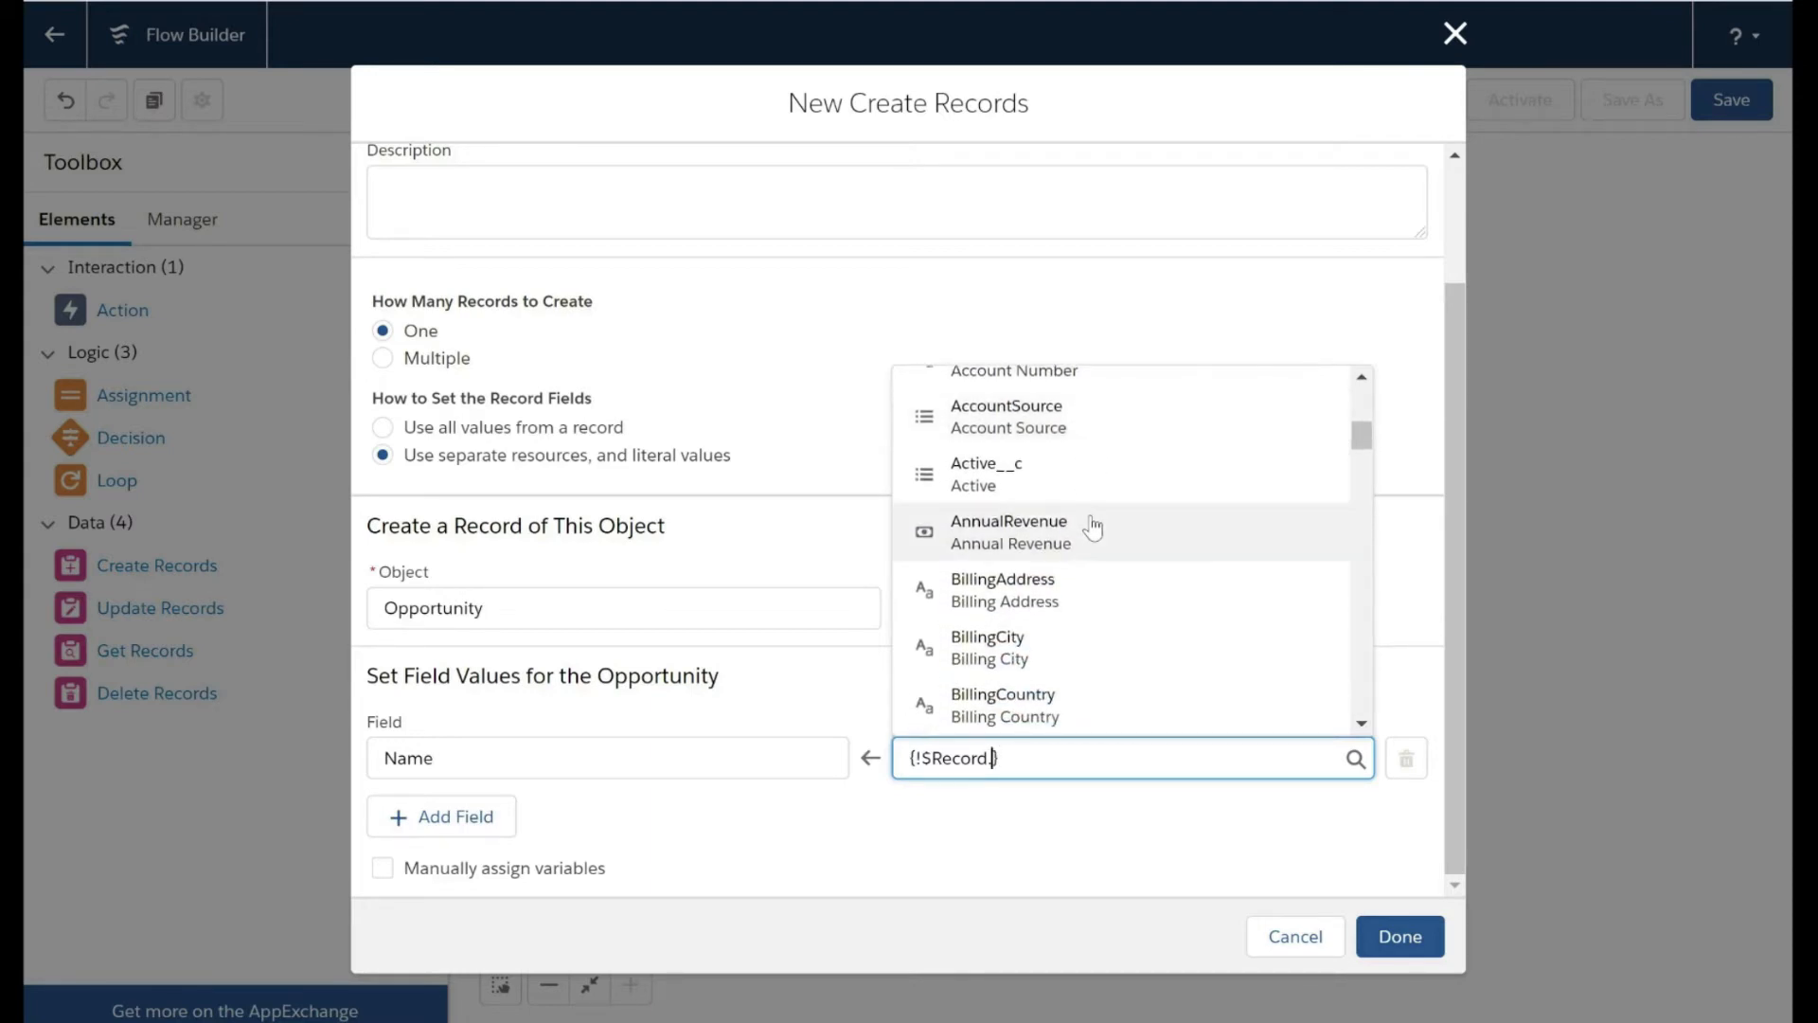
{"action": "scroll", "coordinate": [1094, 527], "scroll_direction": "down", "scroll_amount": 3}
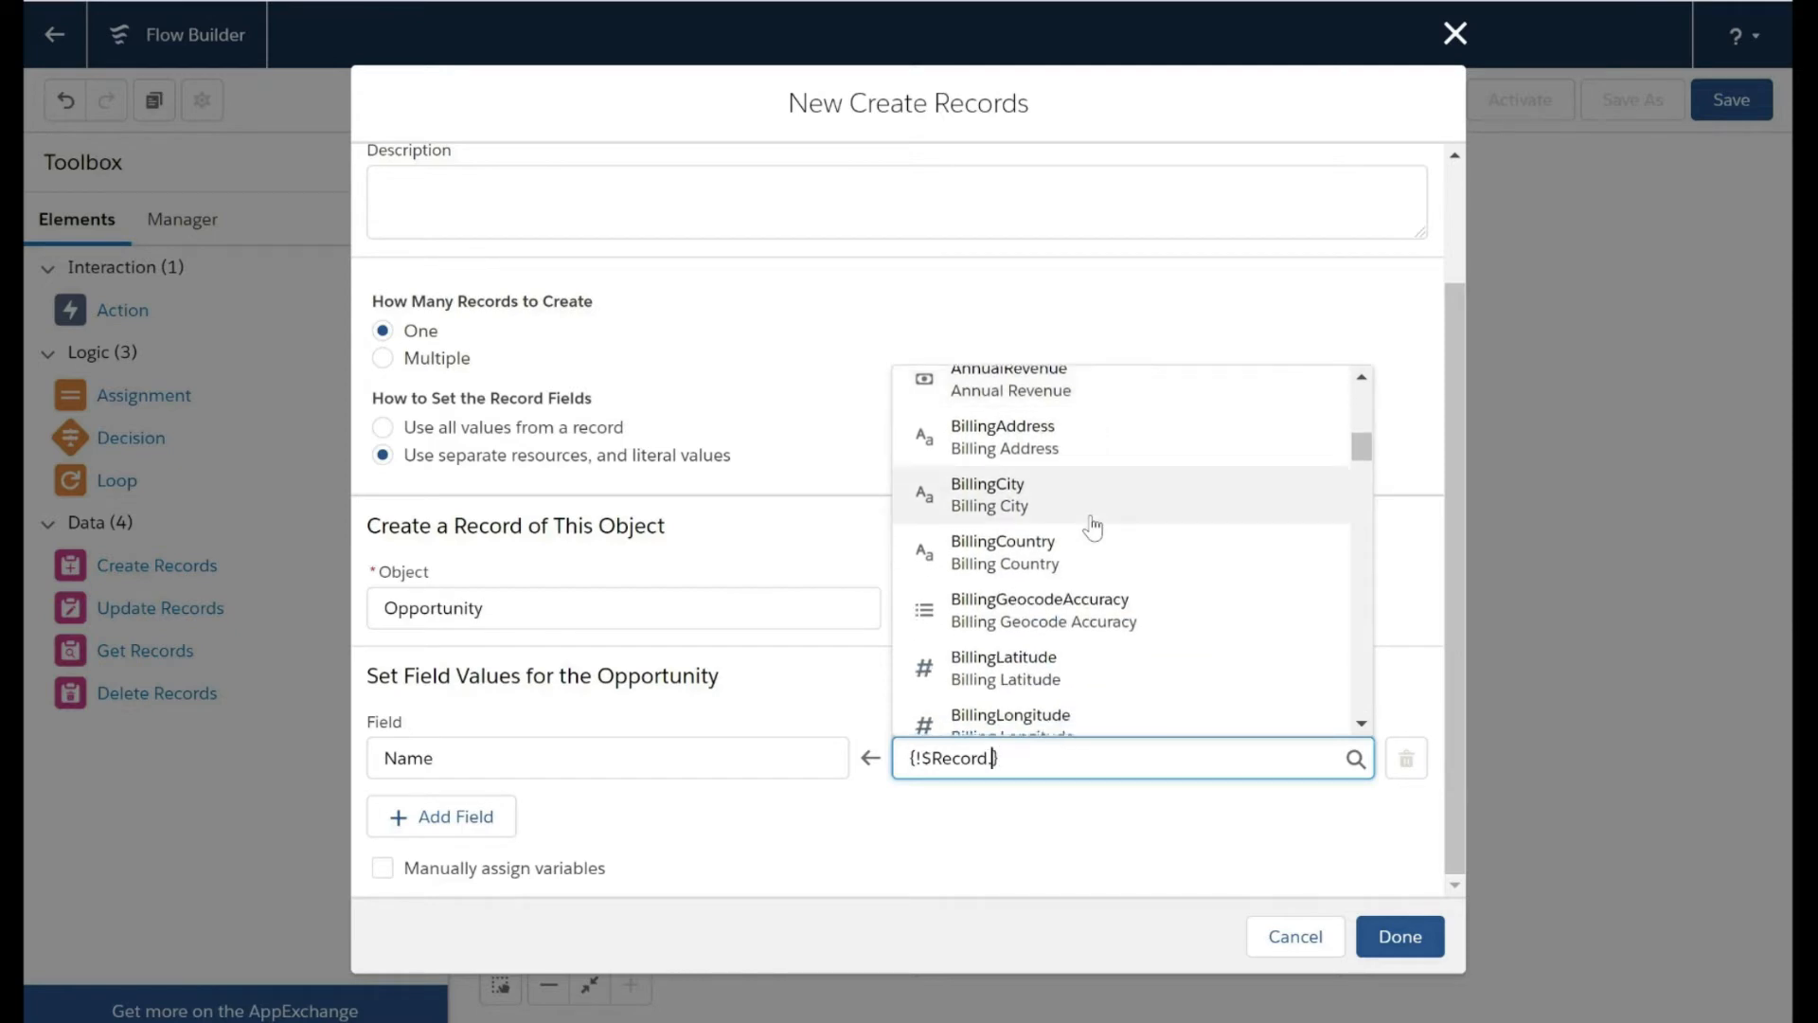
{"action": "type", "text": "name"}
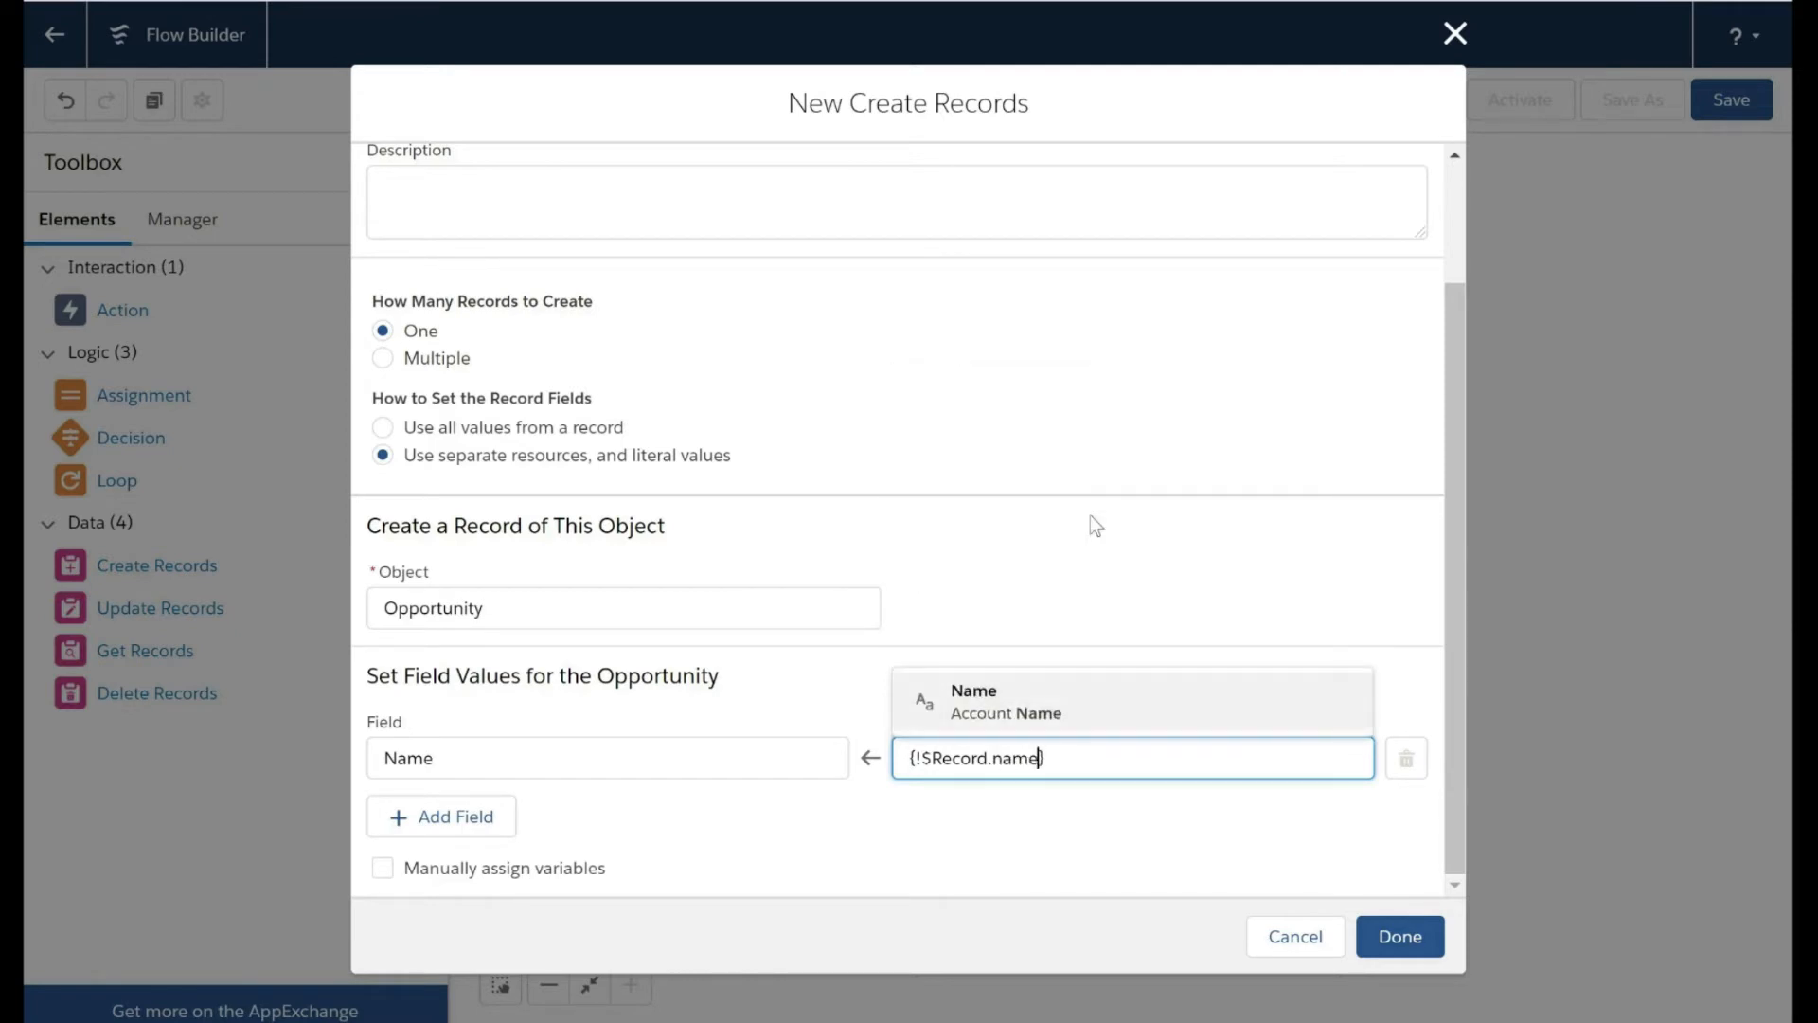
{"action": "left_click", "coordinate": [1032, 696]}
Add the AccountId field to the opportunity's field values and set it to the triggering account's ID, $Record > Account ID.
{"action": "left_click", "coordinate": [445, 815]}
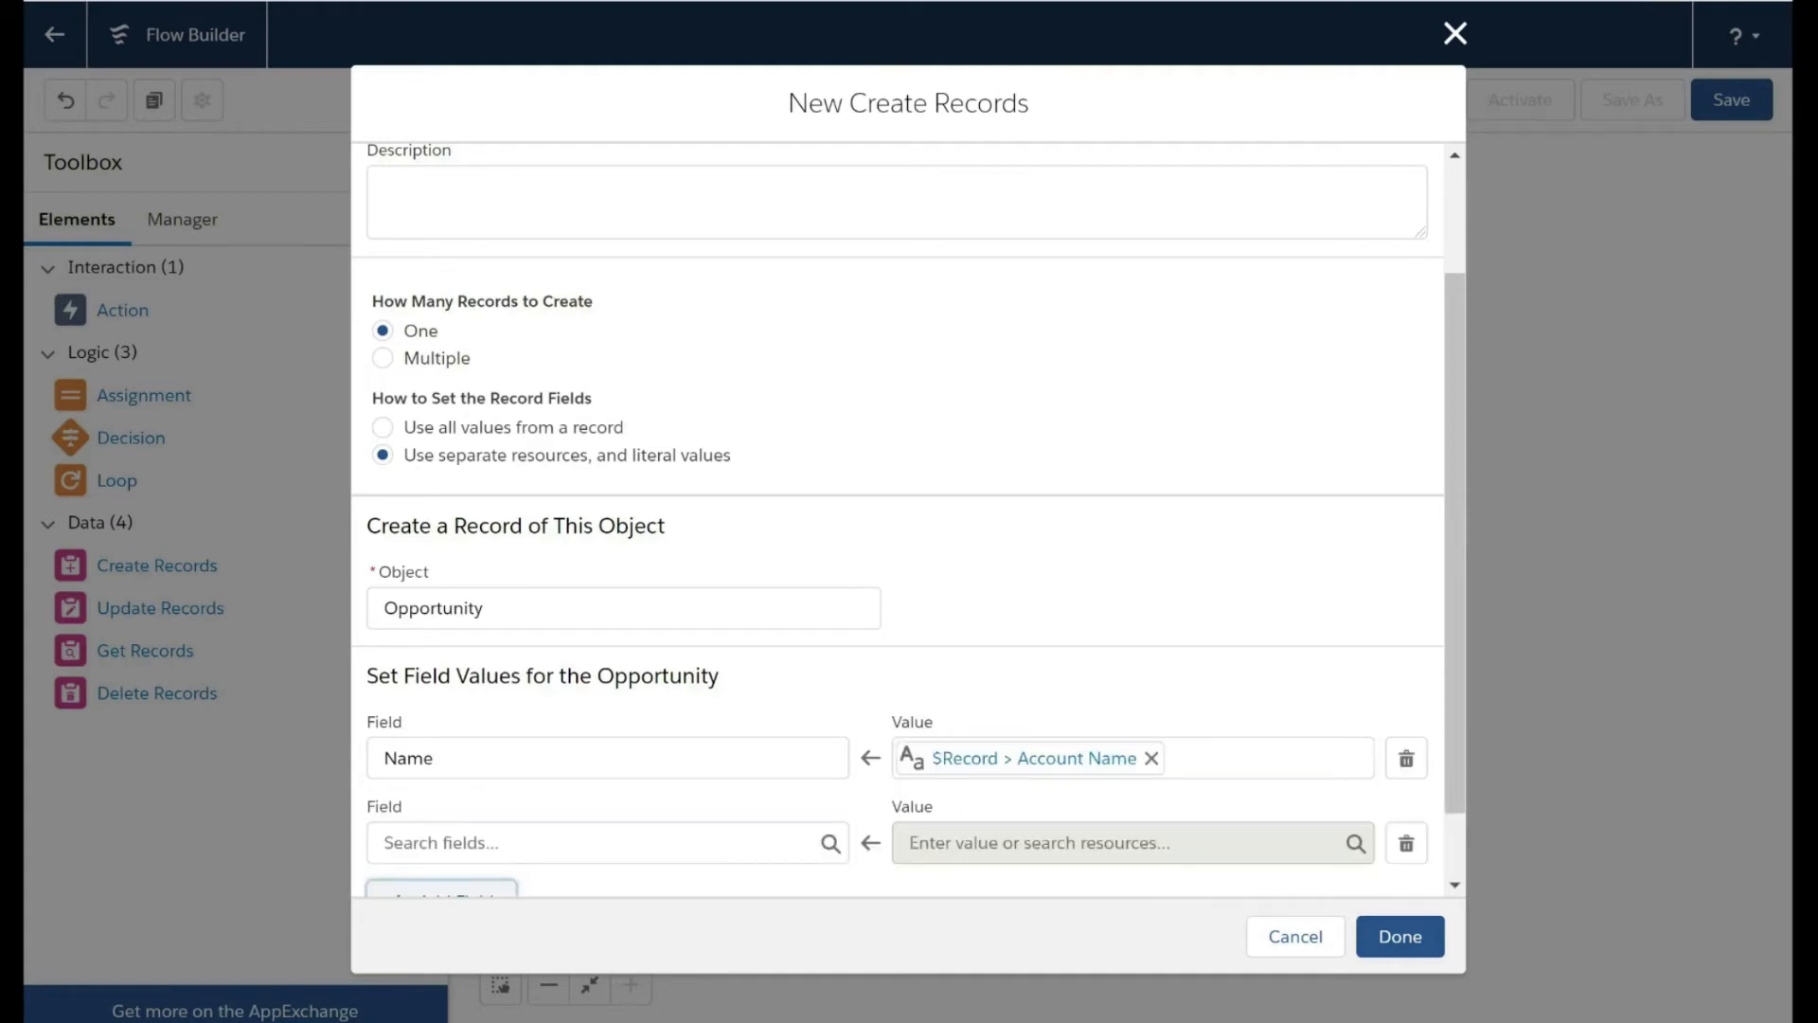
{"action": "left_click", "coordinate": [473, 843]}
{"action": "type", "text": "account"}
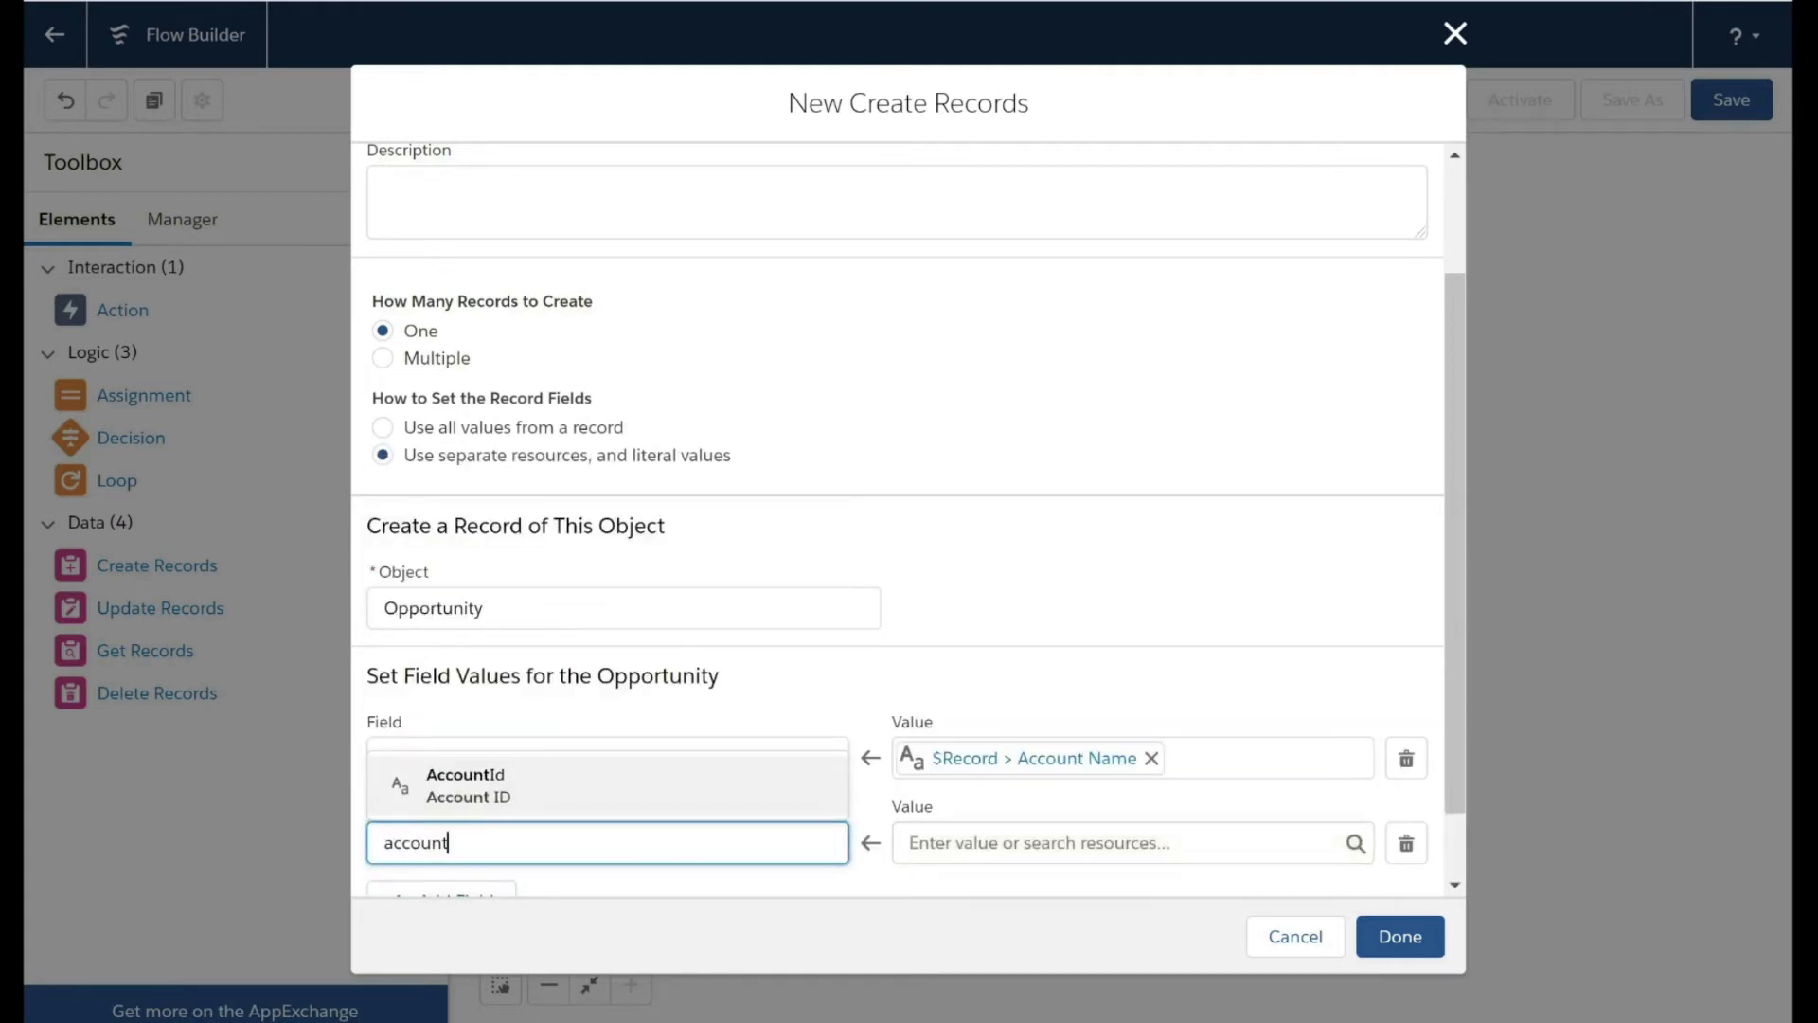
{"action": "left_click", "coordinate": [580, 805]}
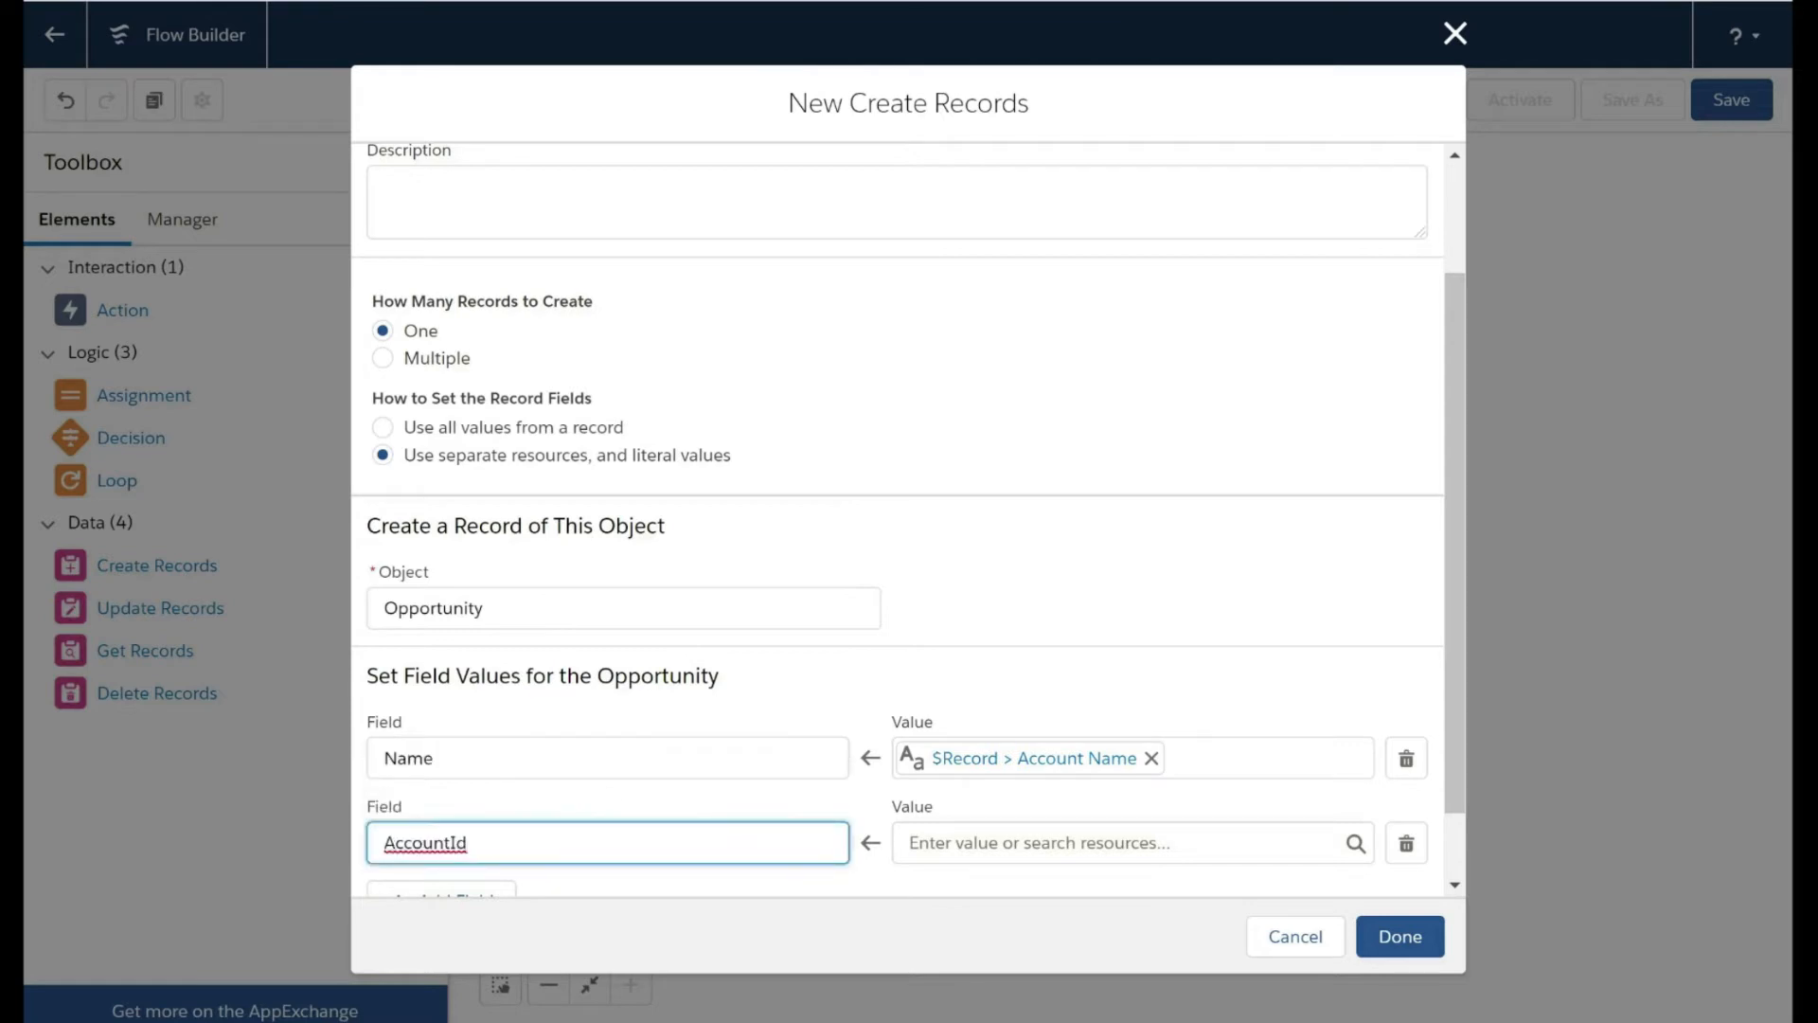
{"action": "key", "text": "Tab"}
{"action": "scroll", "coordinate": [1049, 754], "scroll_direction": "down", "scroll_amount": 5}
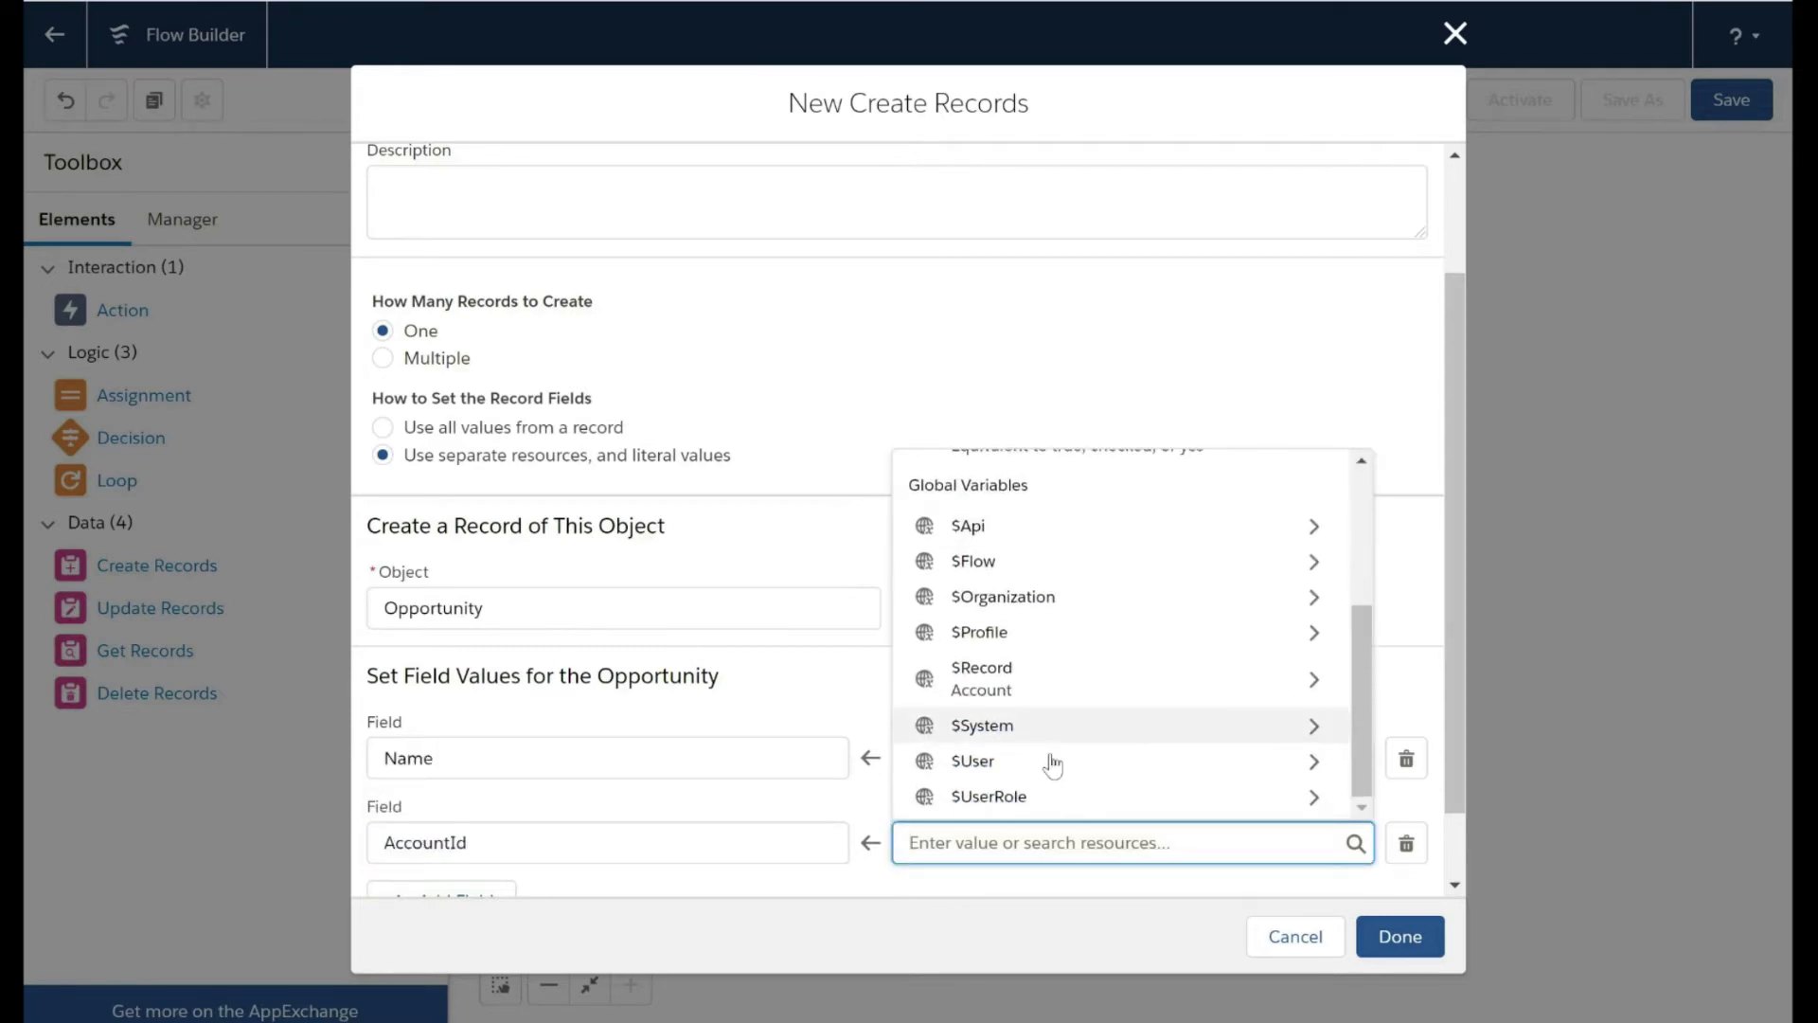
{"action": "left_click", "coordinate": [1073, 689]}
{"action": "scroll", "coordinate": [1073, 689], "scroll_direction": "down", "scroll_amount": 2}
{"action": "scroll", "coordinate": [1073, 688], "scroll_direction": "down", "scroll_amount": 4}
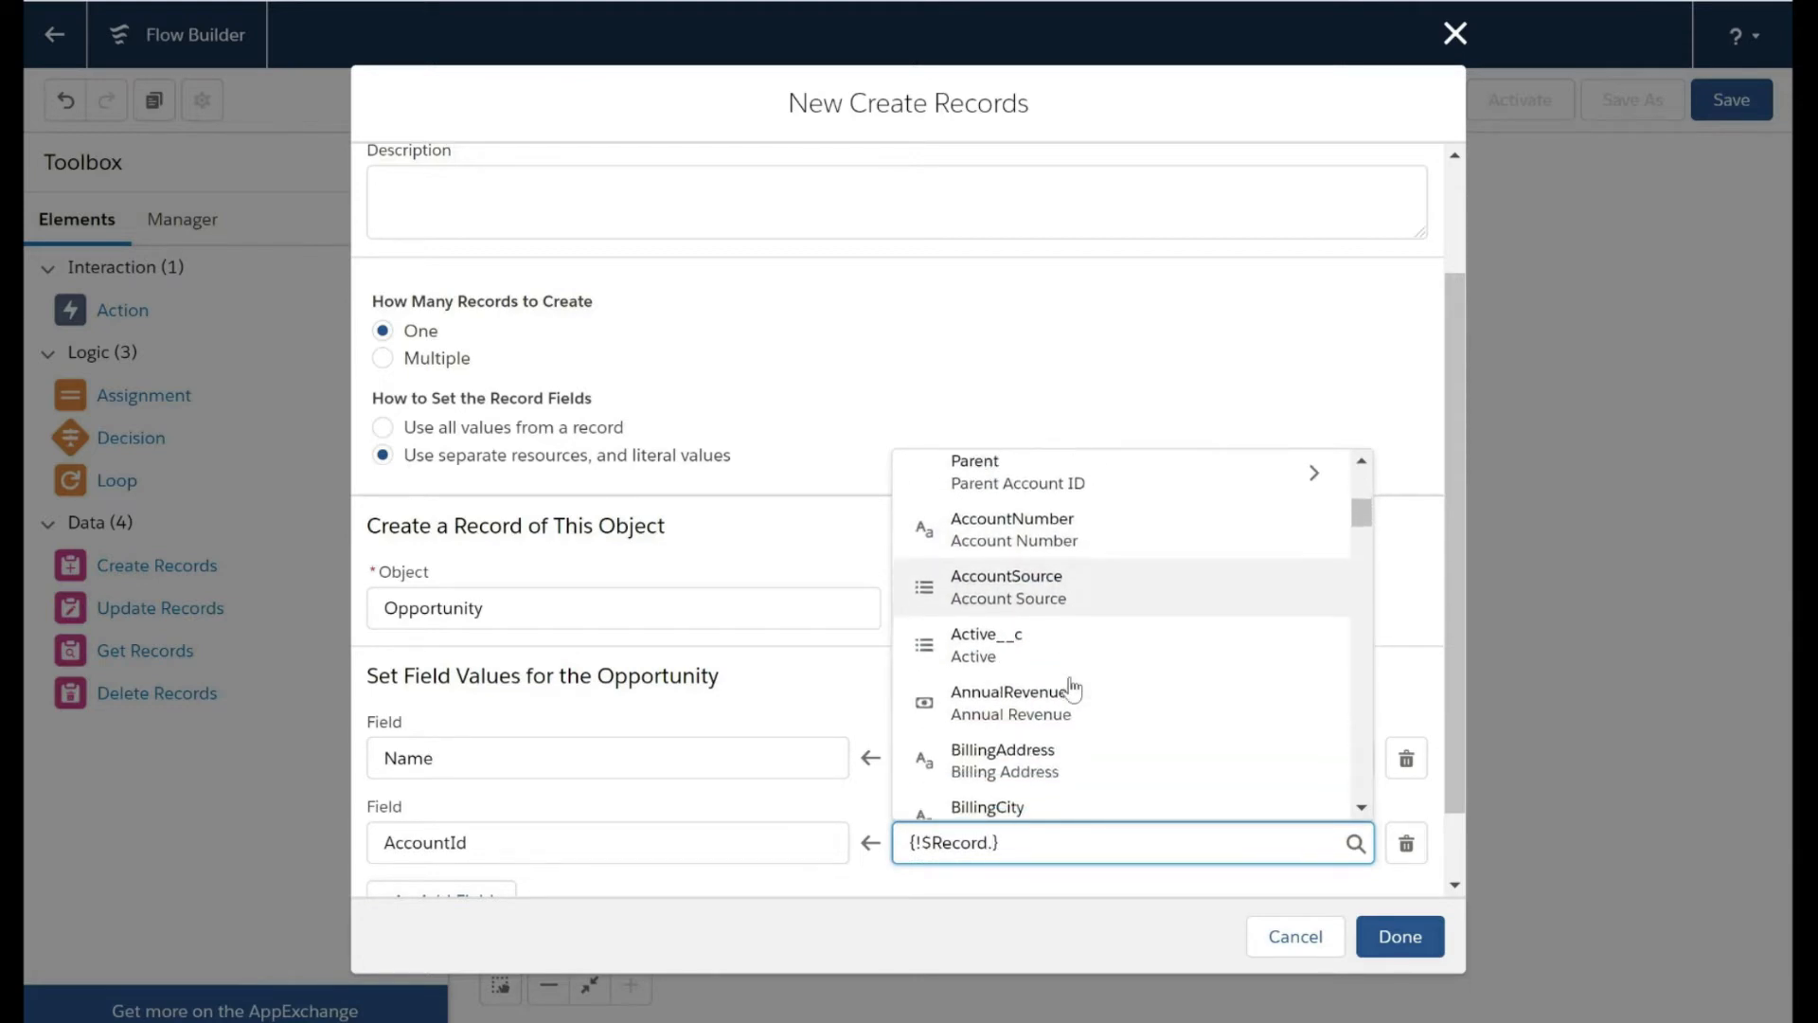
{"action": "scroll", "coordinate": [1072, 689], "scroll_direction": "down", "scroll_amount": 4}
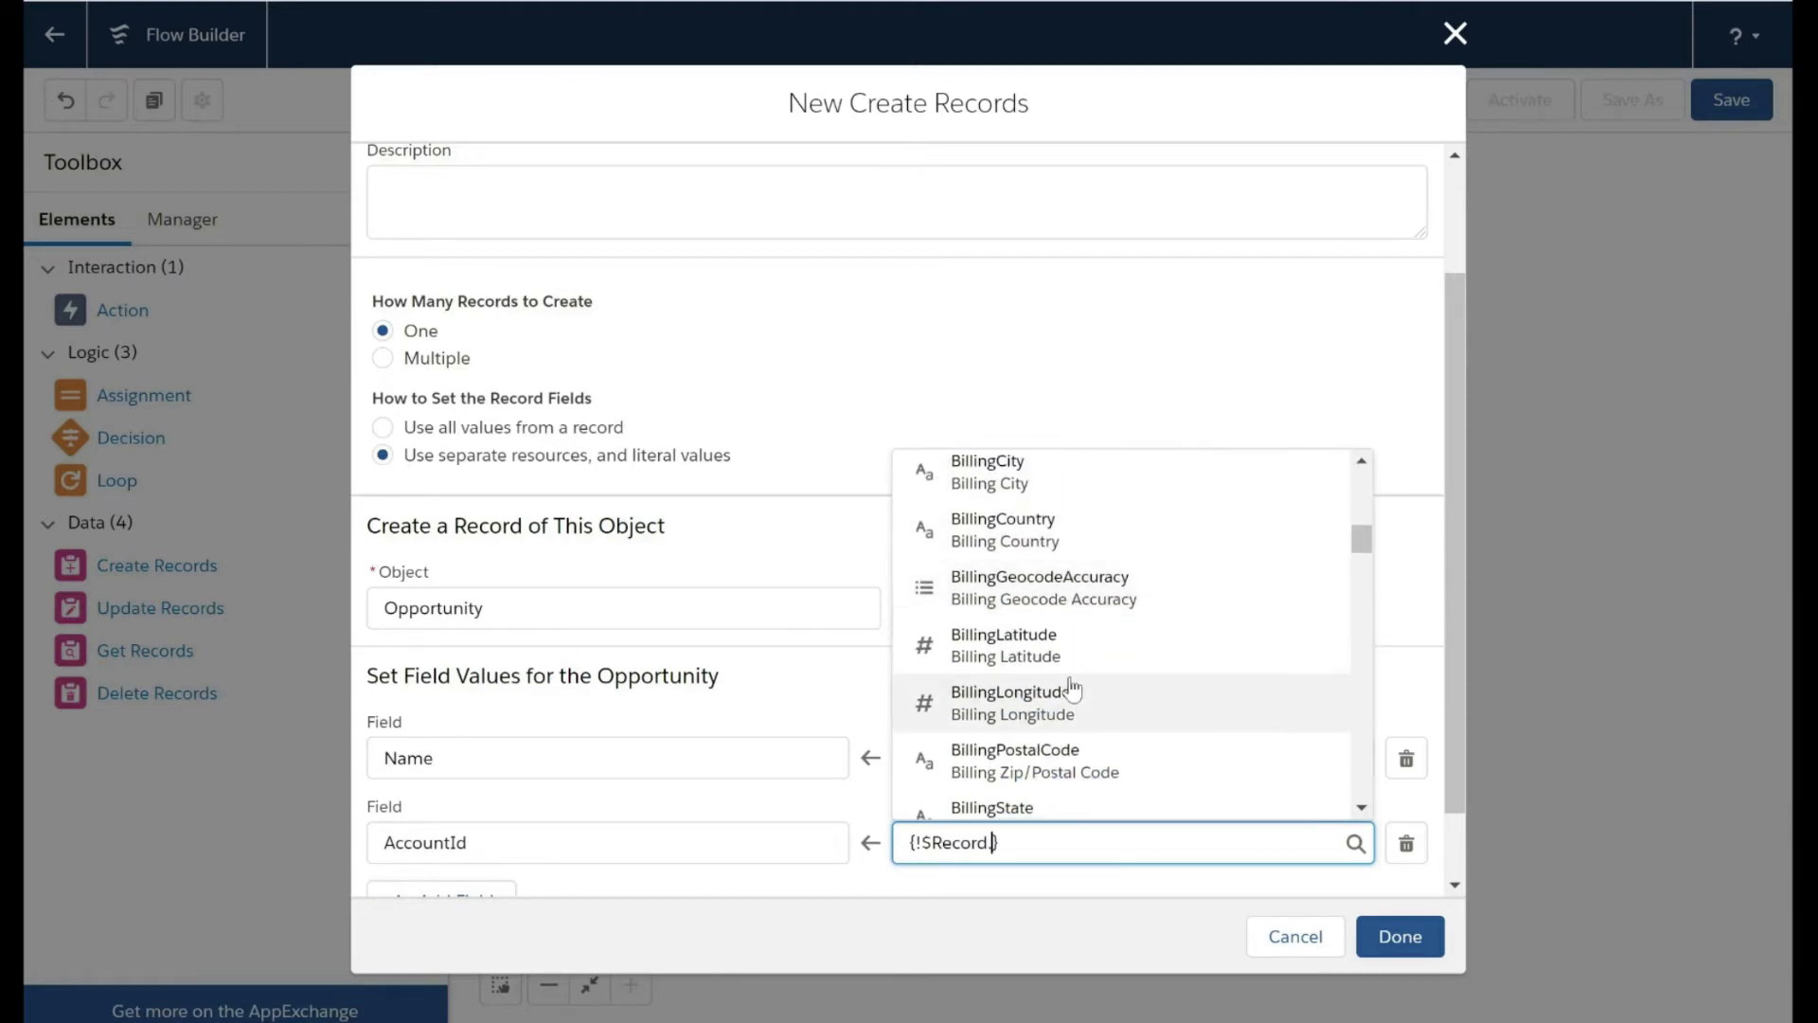
{"action": "scroll", "coordinate": [1072, 688], "scroll_direction": "down", "scroll_amount": 4}
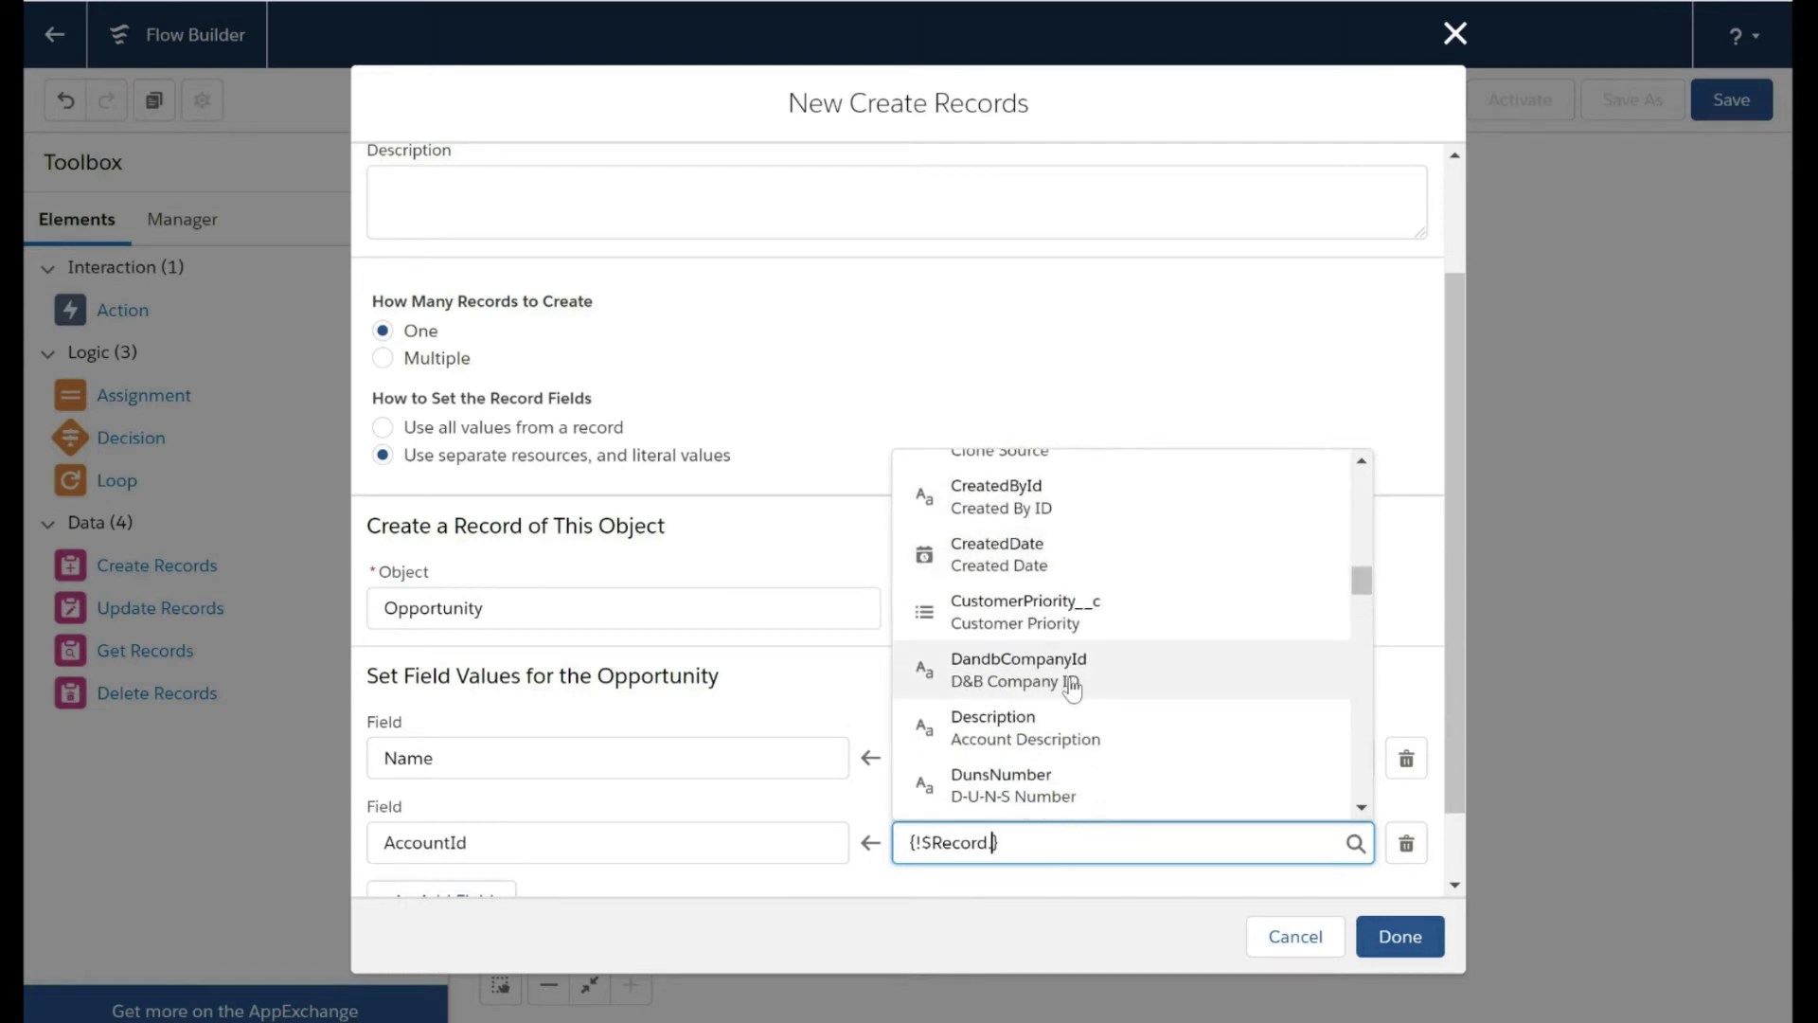
{"action": "type", "text": "id"}
{"action": "scroll", "coordinate": [1018, 712], "scroll_direction": "down", "scroll_amount": 5}
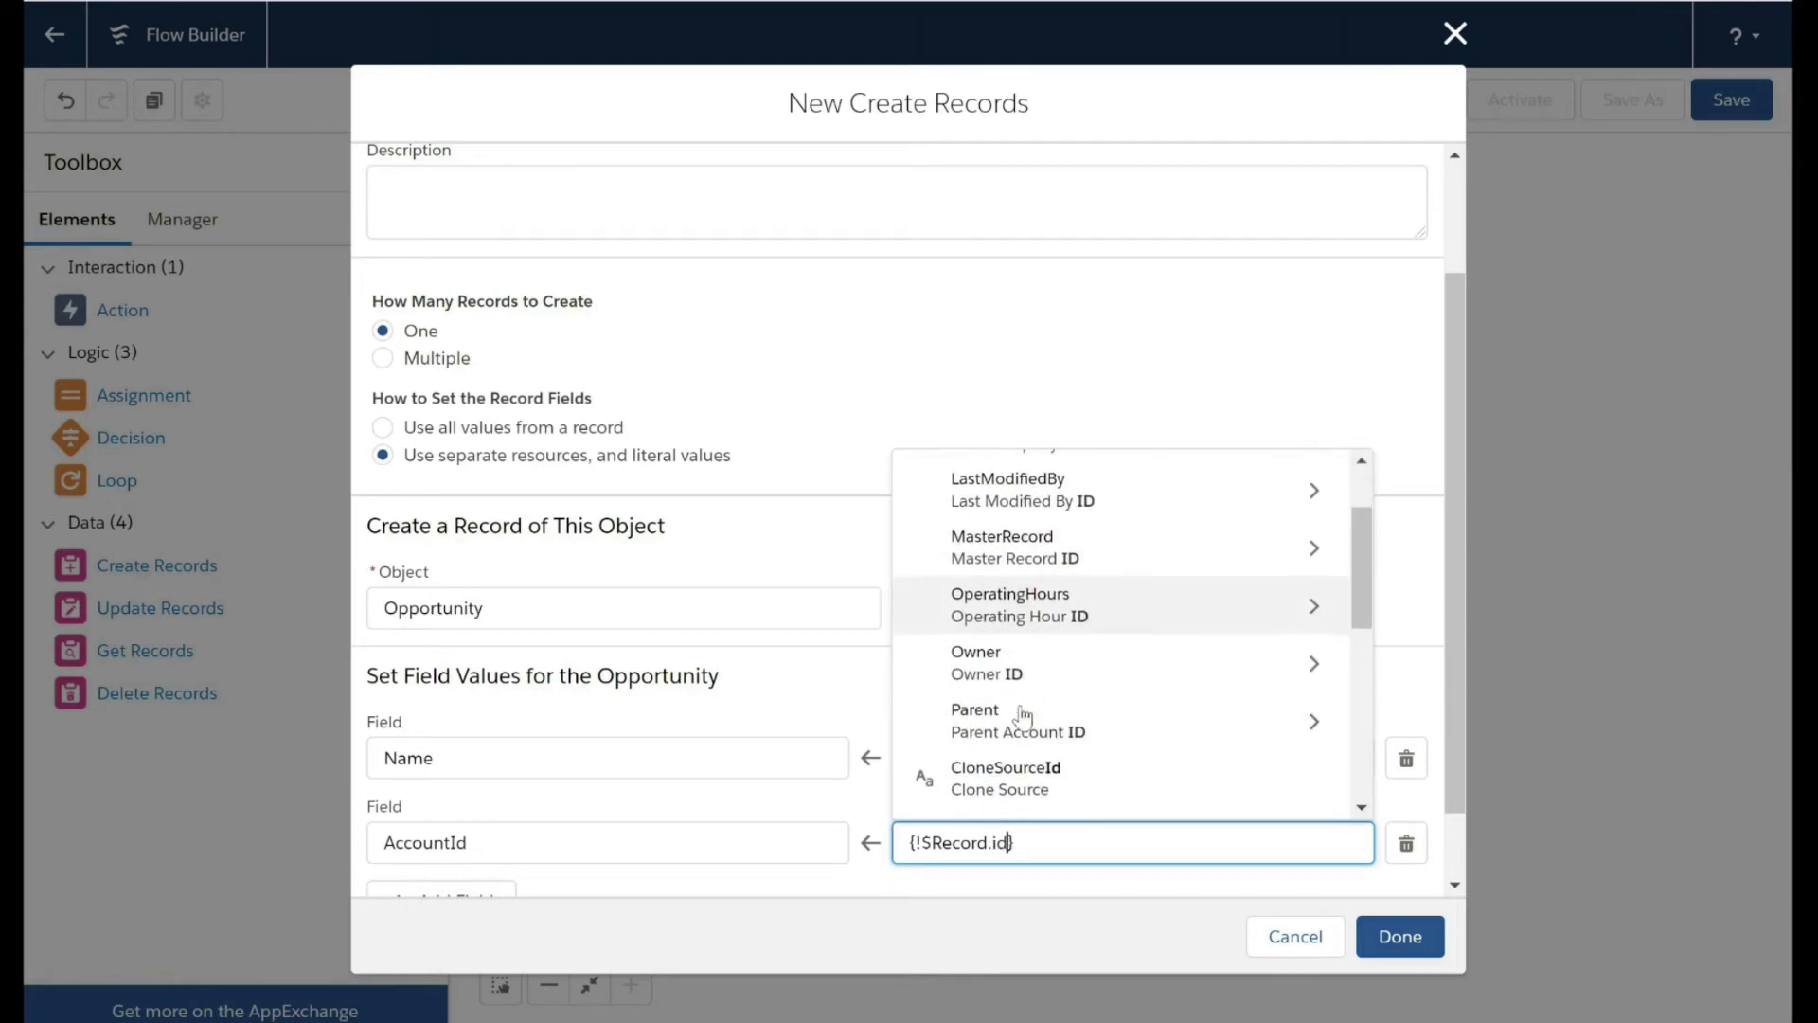
{"action": "scroll", "coordinate": [1021, 719], "scroll_direction": "down", "scroll_amount": 1}
{"action": "left_click", "coordinate": [975, 716]}
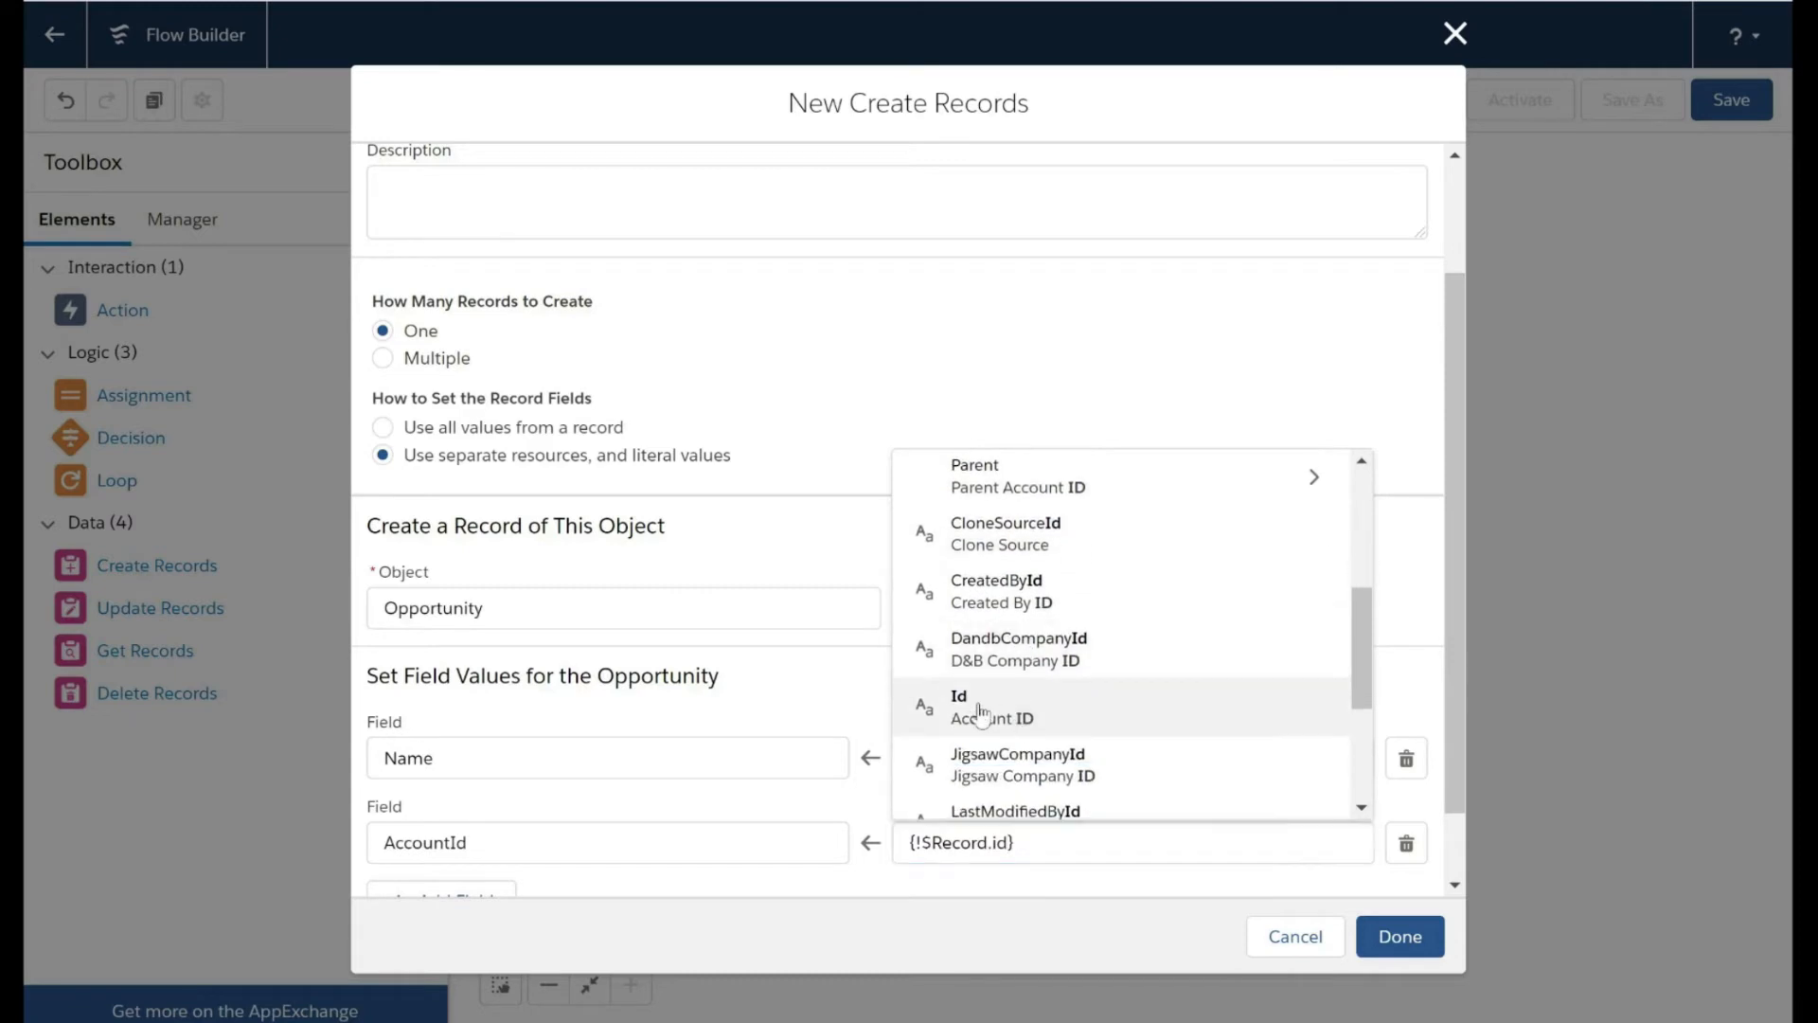
Add the StageName field to the opportunity's field values and set it to Qualification.
{"action": "scroll", "coordinate": [573, 810], "scroll_direction": "down", "scroll_amount": 1}
{"action": "left_click", "coordinate": [518, 828]}
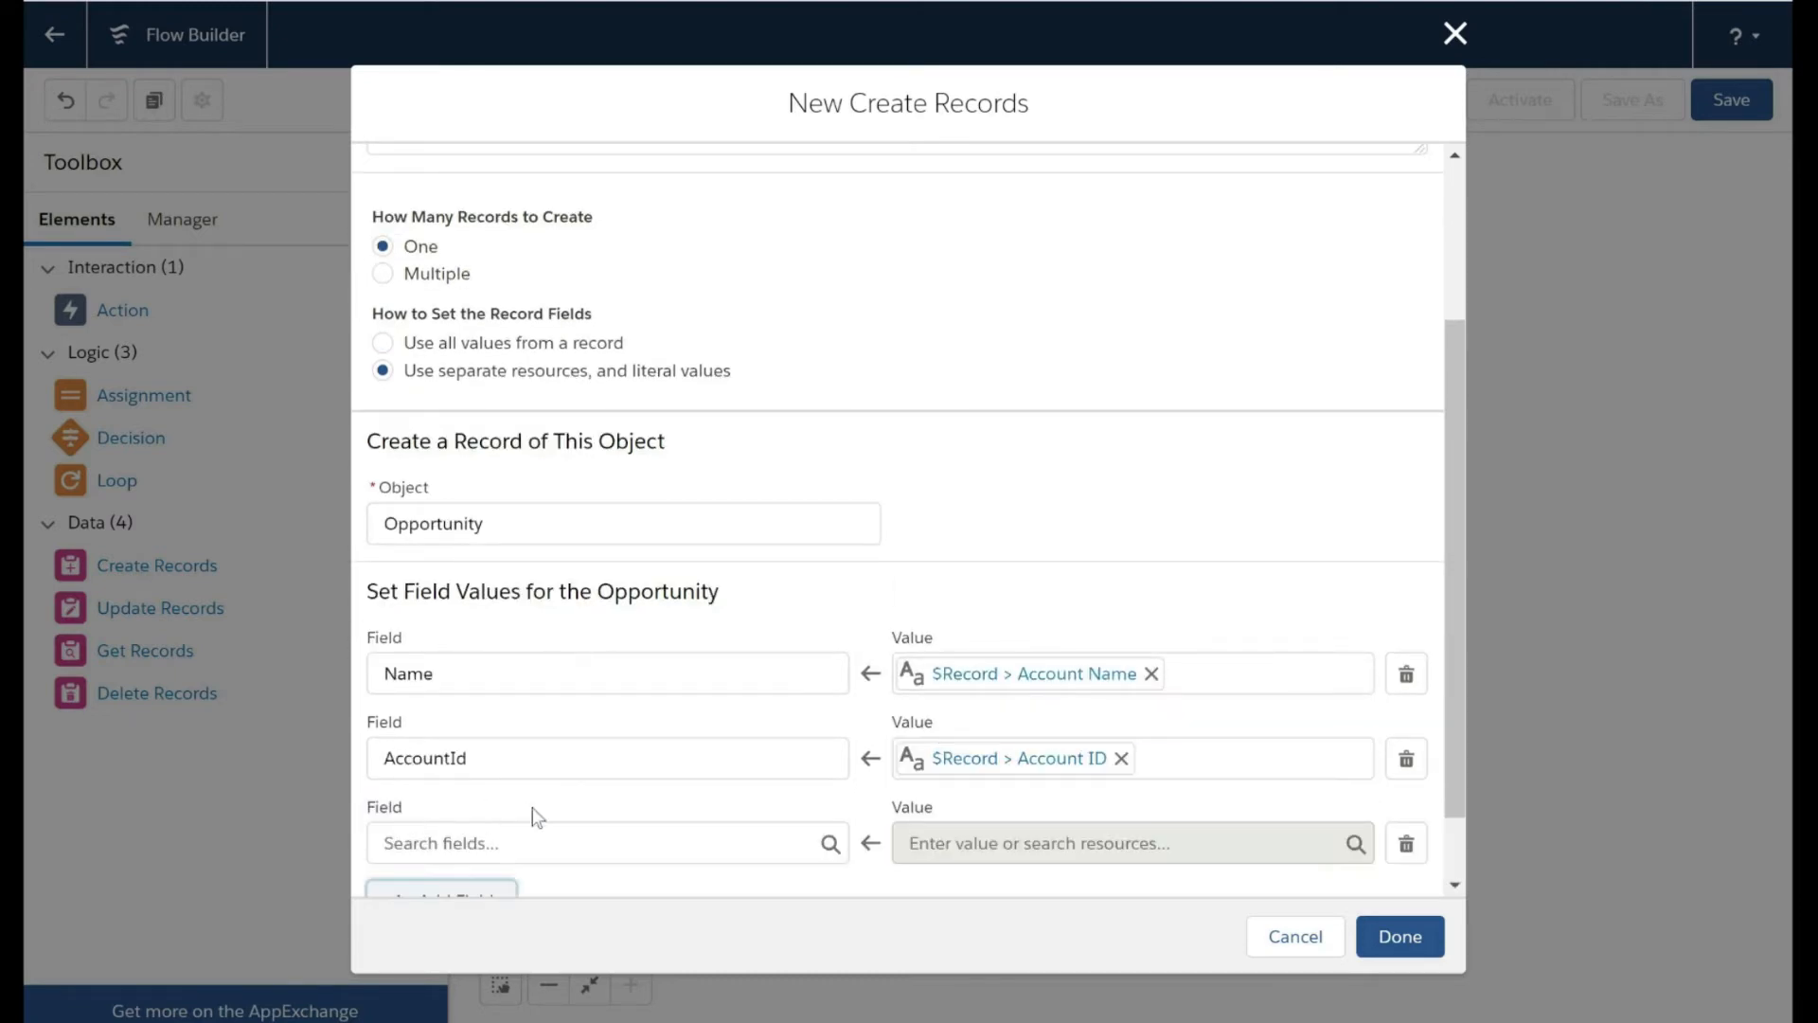
{"action": "left_click", "coordinate": [587, 843]}
{"action": "type", "text": "stage"}
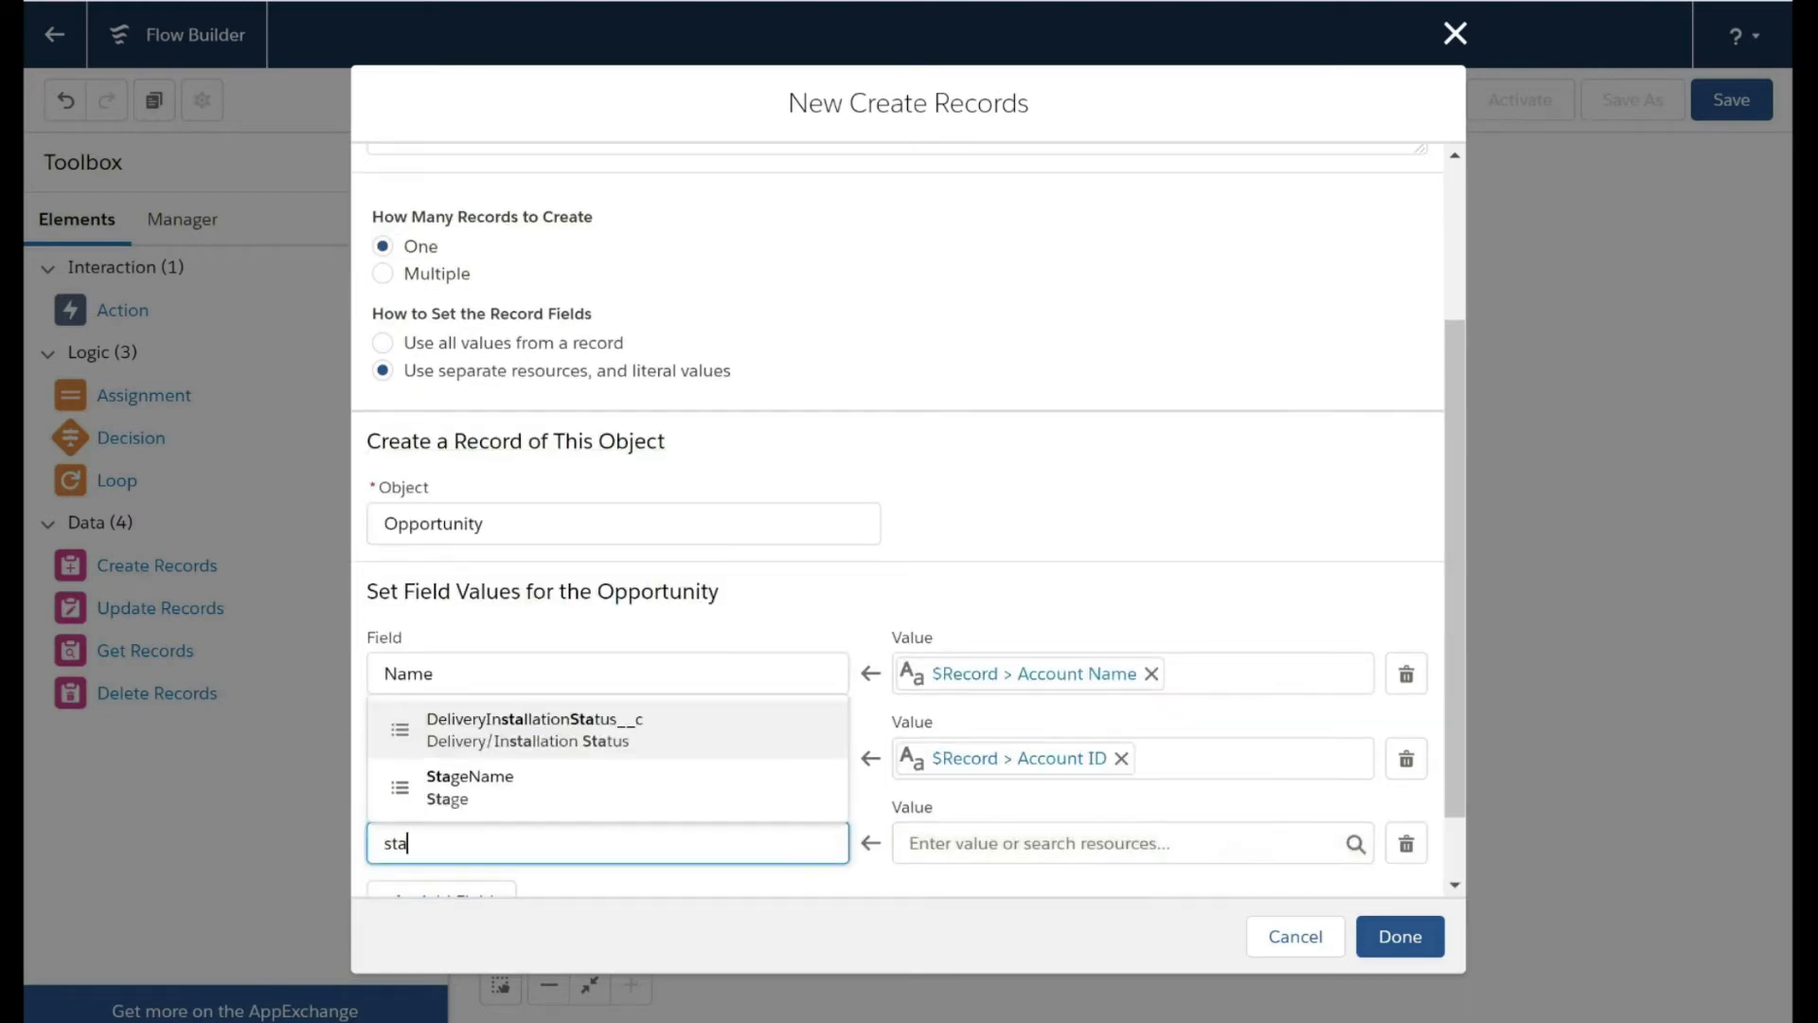
{"action": "left_click", "coordinate": [641, 790]}
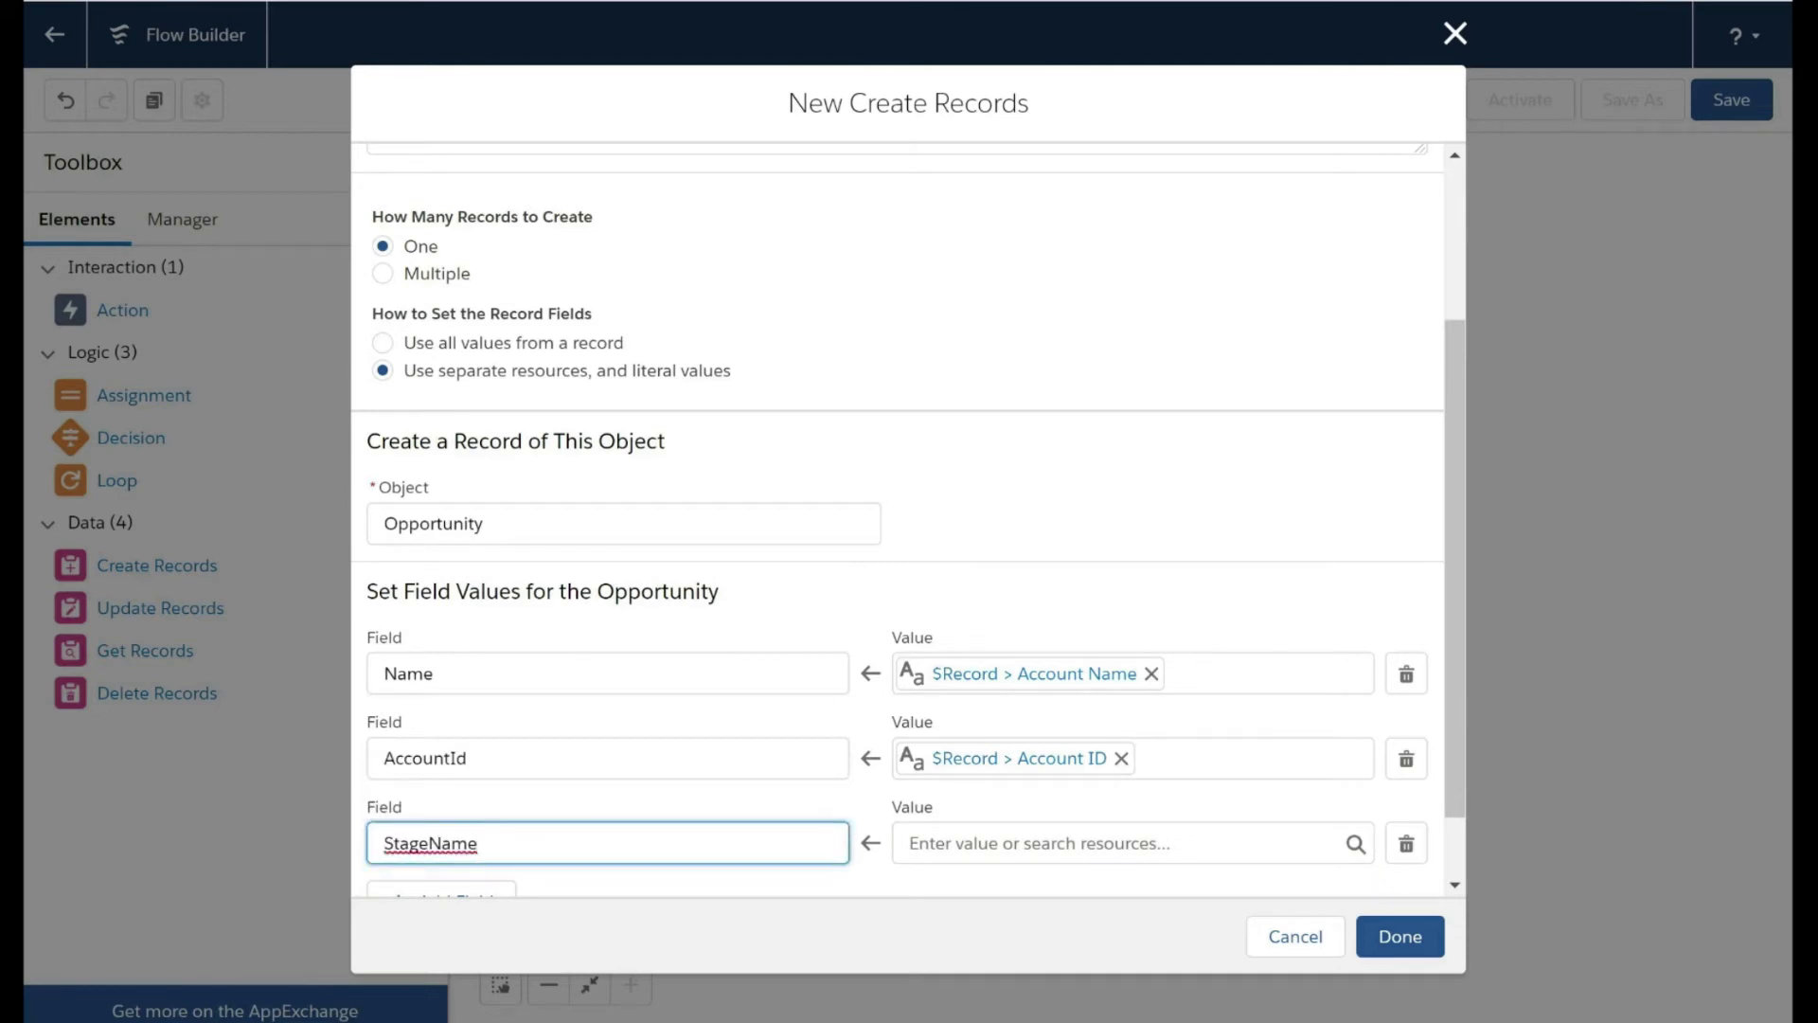
{"action": "left_click", "coordinate": [1032, 843]}
{"action": "scroll", "coordinate": [1073, 737], "scroll_direction": "down", "scroll_amount": 3}
{"action": "scroll", "coordinate": [1072, 737], "scroll_direction": "down", "scroll_amount": 2}
{"action": "scroll", "coordinate": [1073, 736], "scroll_direction": "up", "scroll_amount": 3}
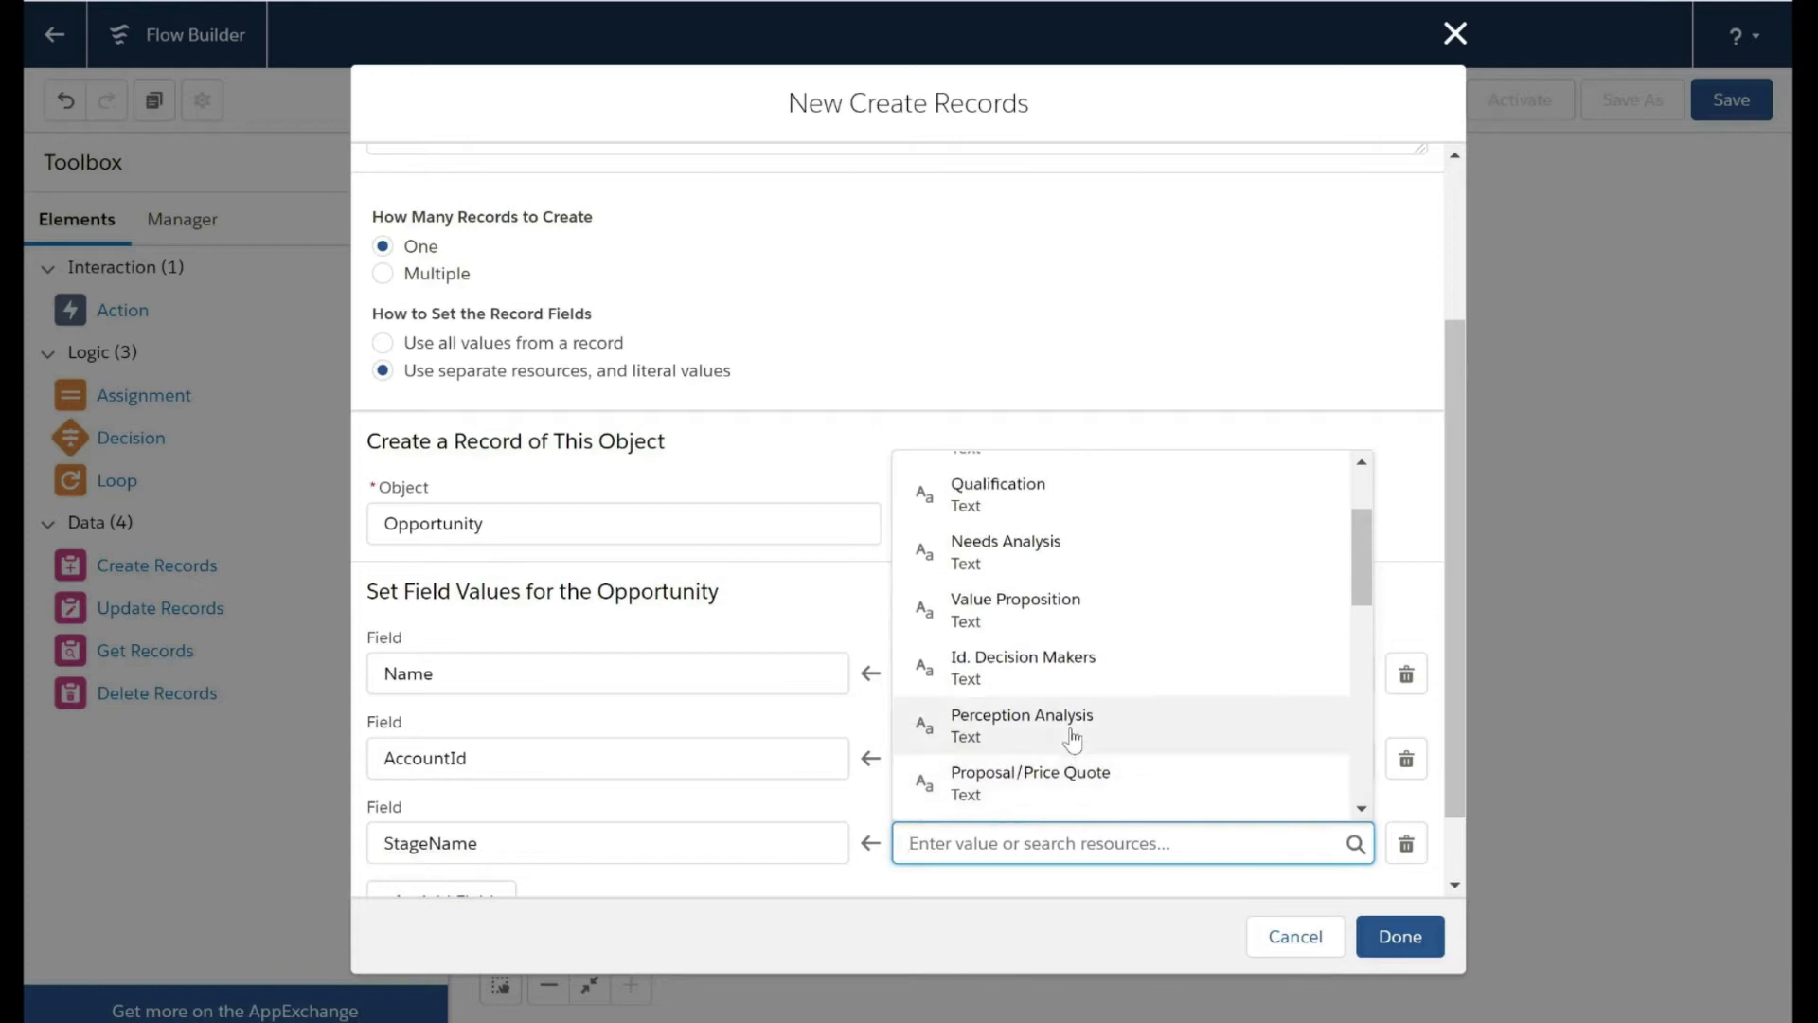
{"action": "scroll", "coordinate": [1028, 507], "scroll_direction": "up", "scroll_amount": 1}
{"action": "left_click", "coordinate": [1013, 516]}
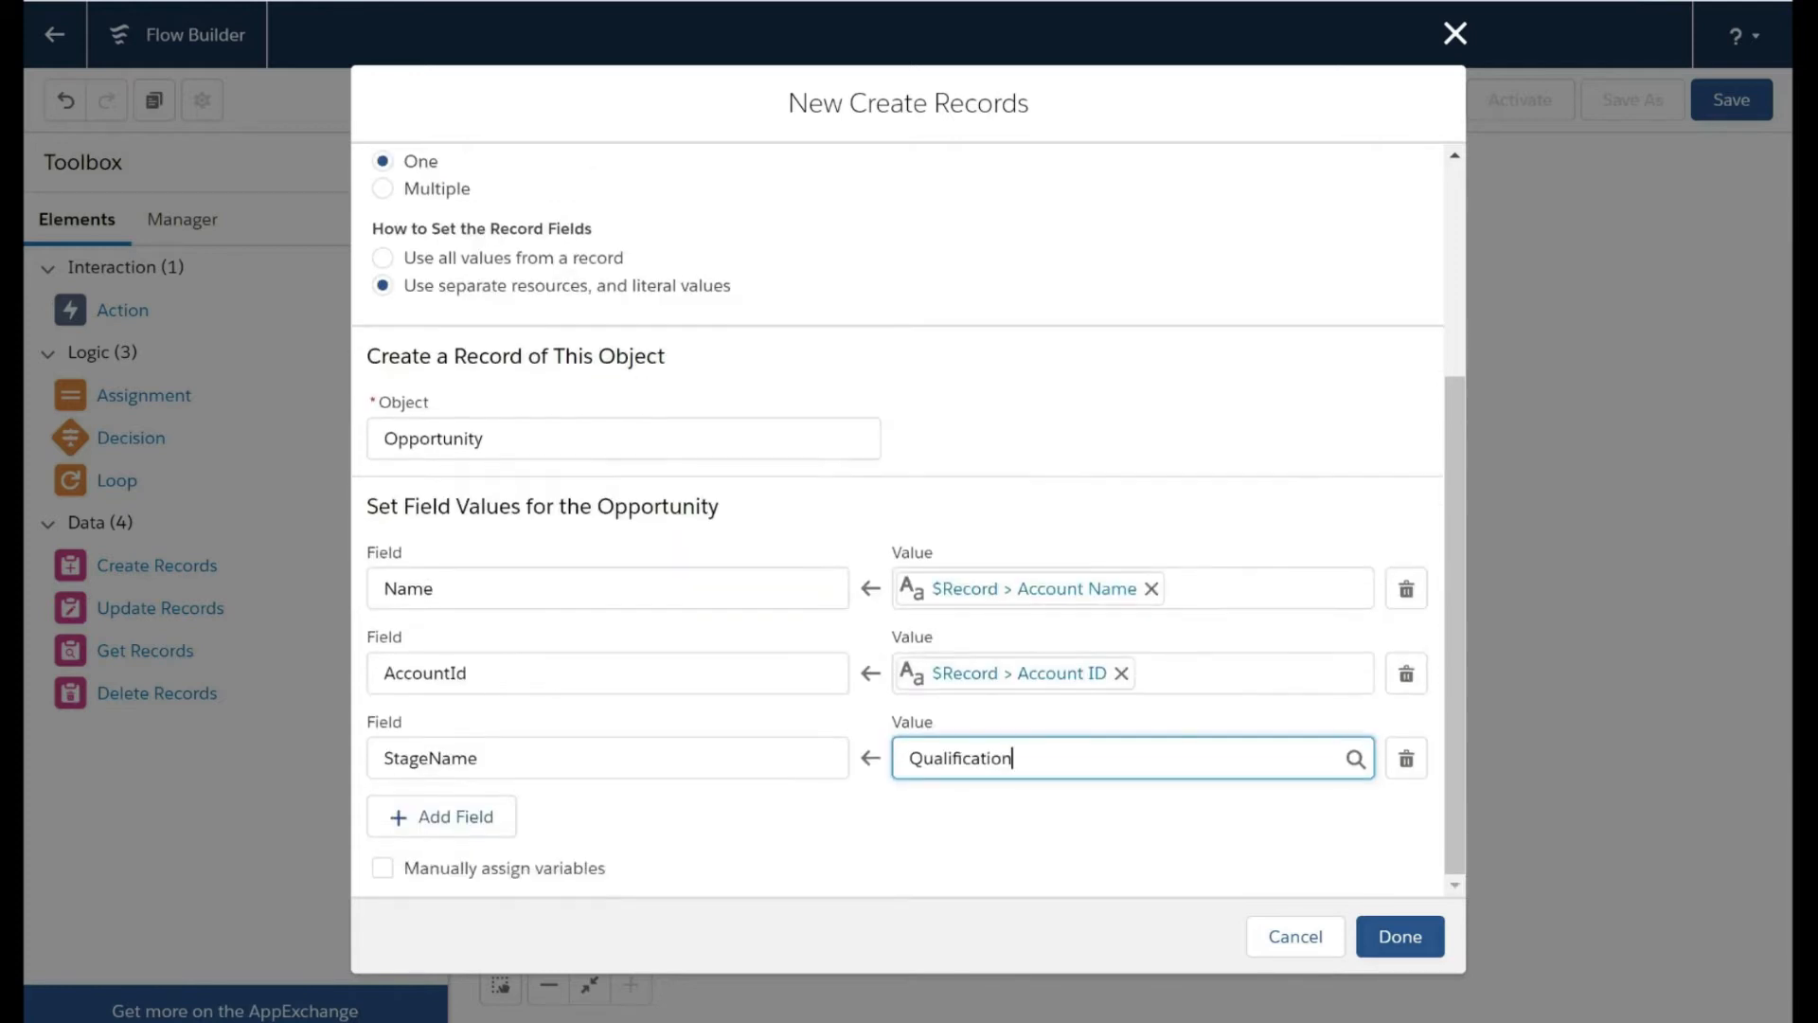
Add the CloseDate field to the opportunity's field values.
{"action": "left_click", "coordinate": [456, 820]}
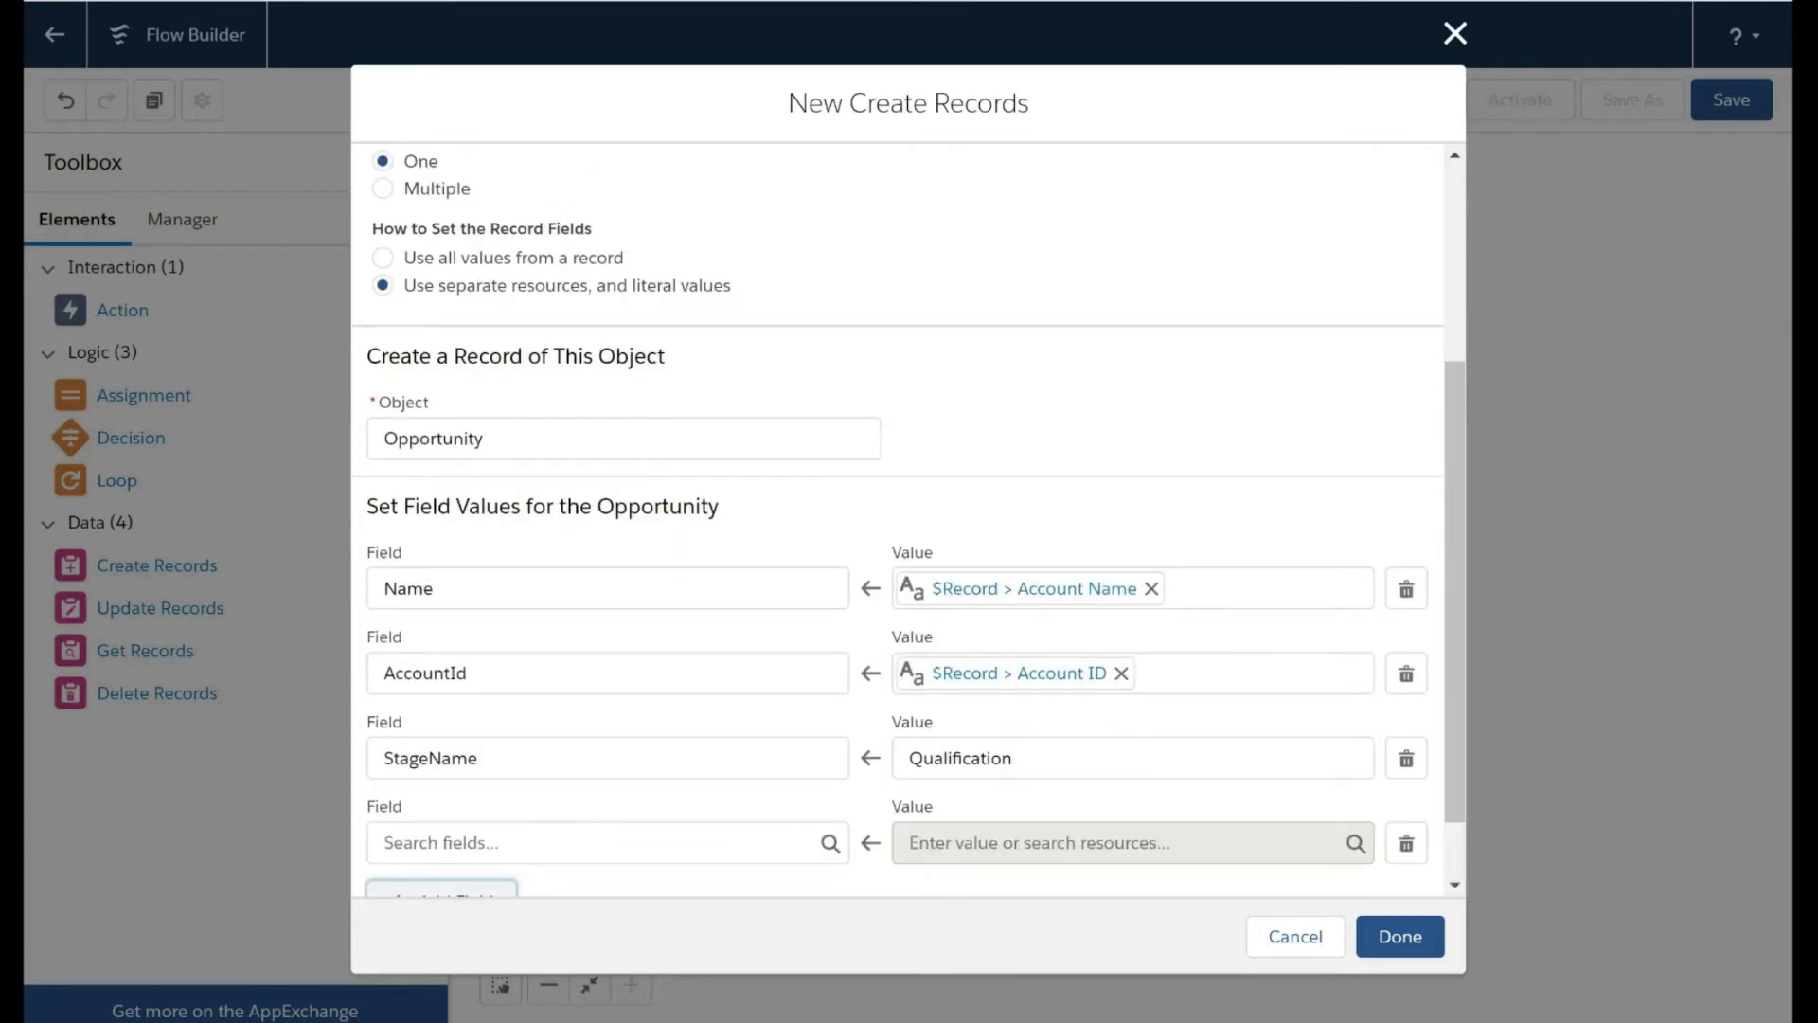
{"action": "type", "text": "close"}
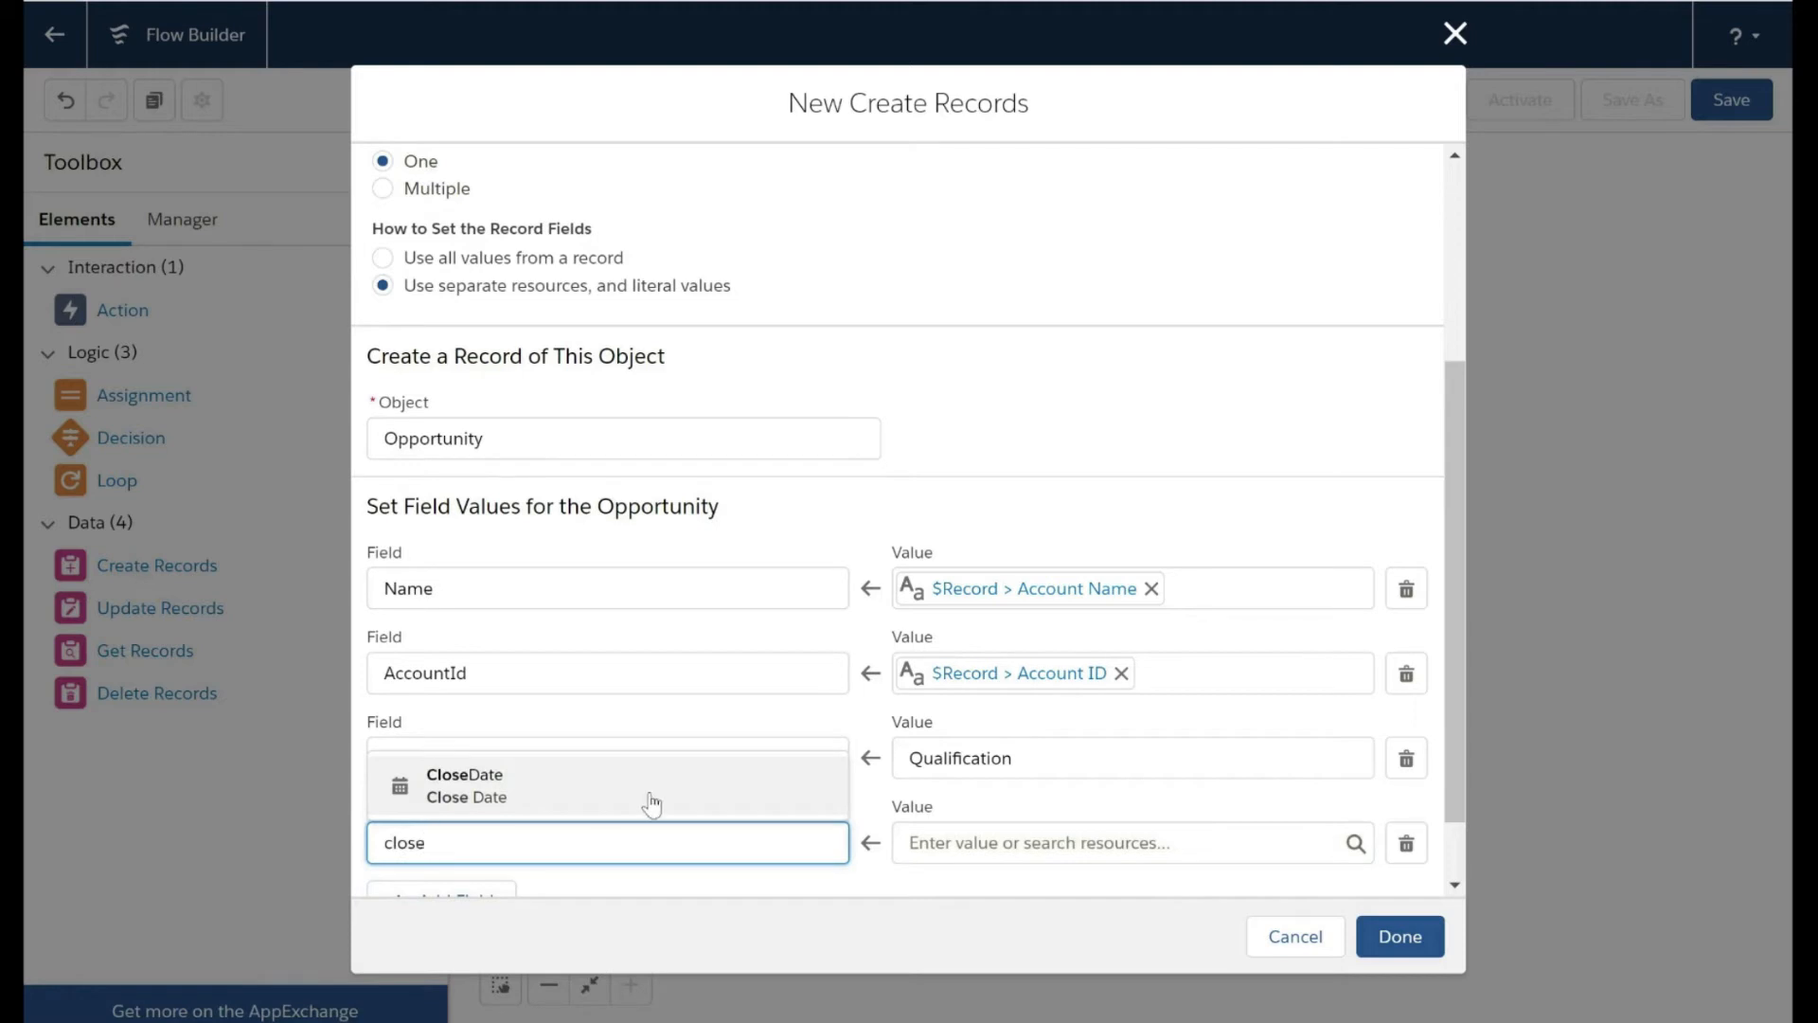
{"action": "left_click", "coordinate": [652, 804]}
{"action": "key", "text": "Tab"}
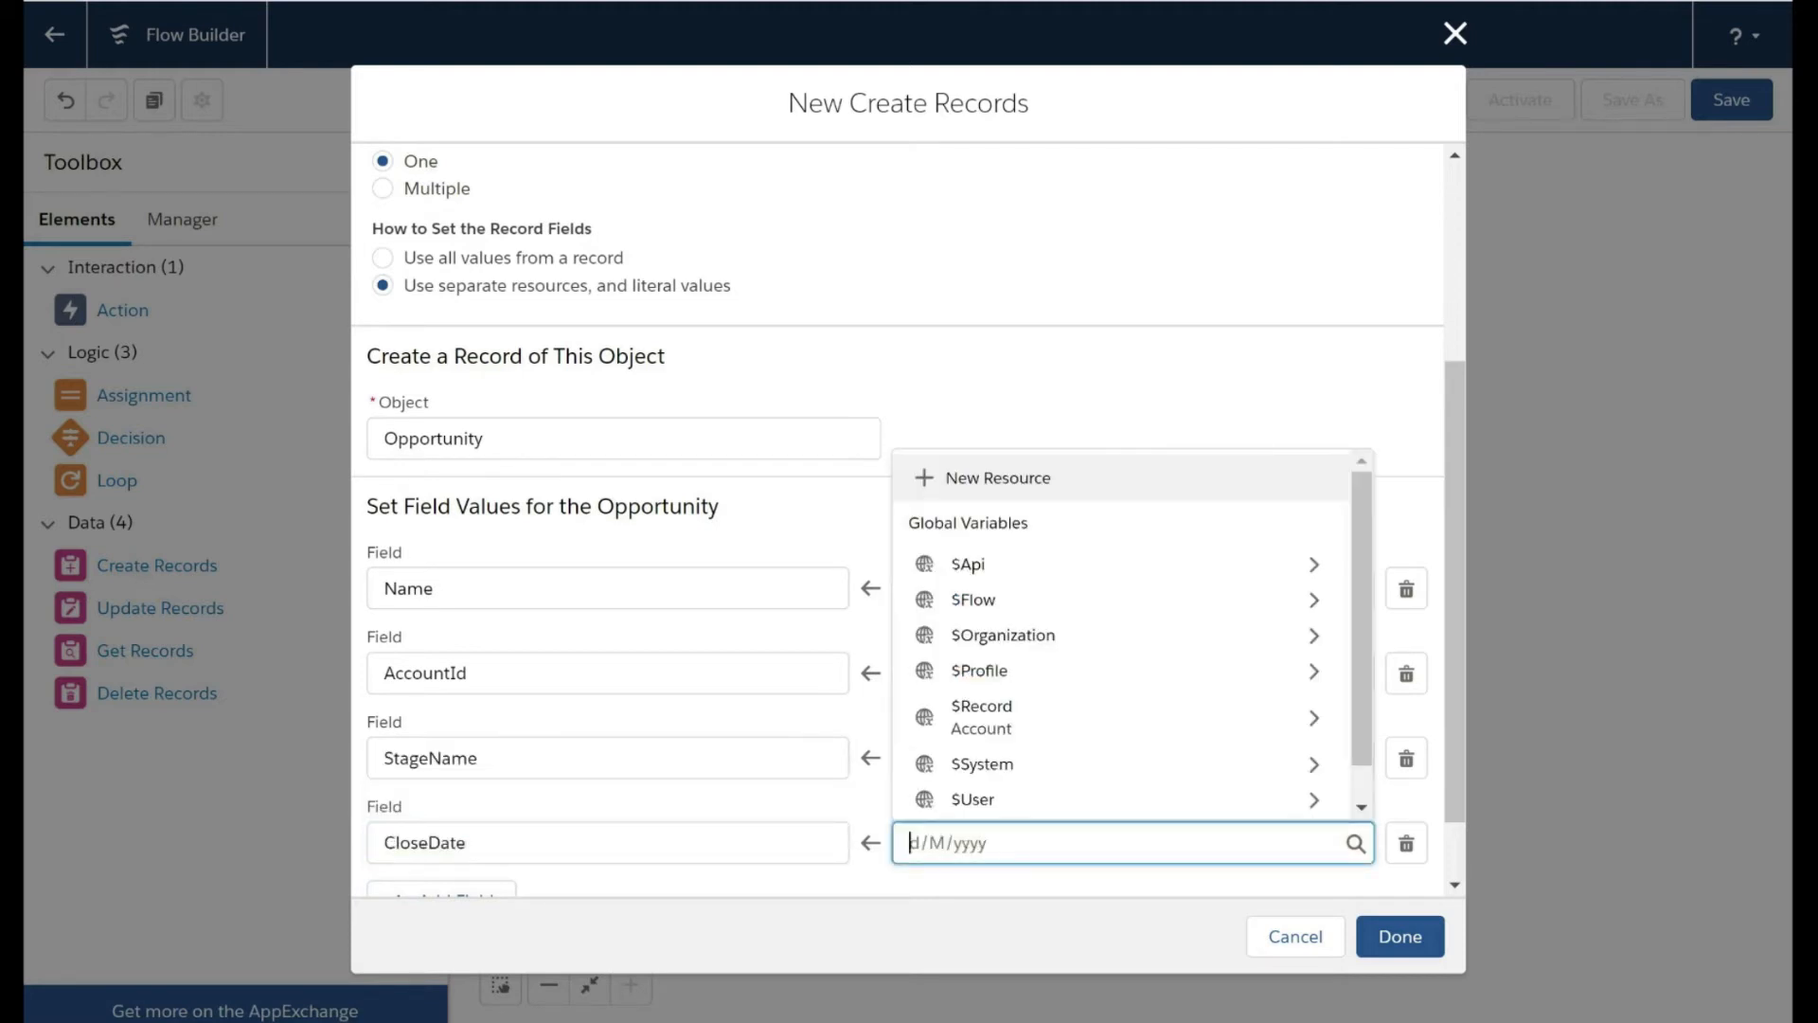
Start a new formula resource for the CloseDate value, with API name date_var and data type Date.
{"action": "left_click", "coordinate": [1038, 477]}
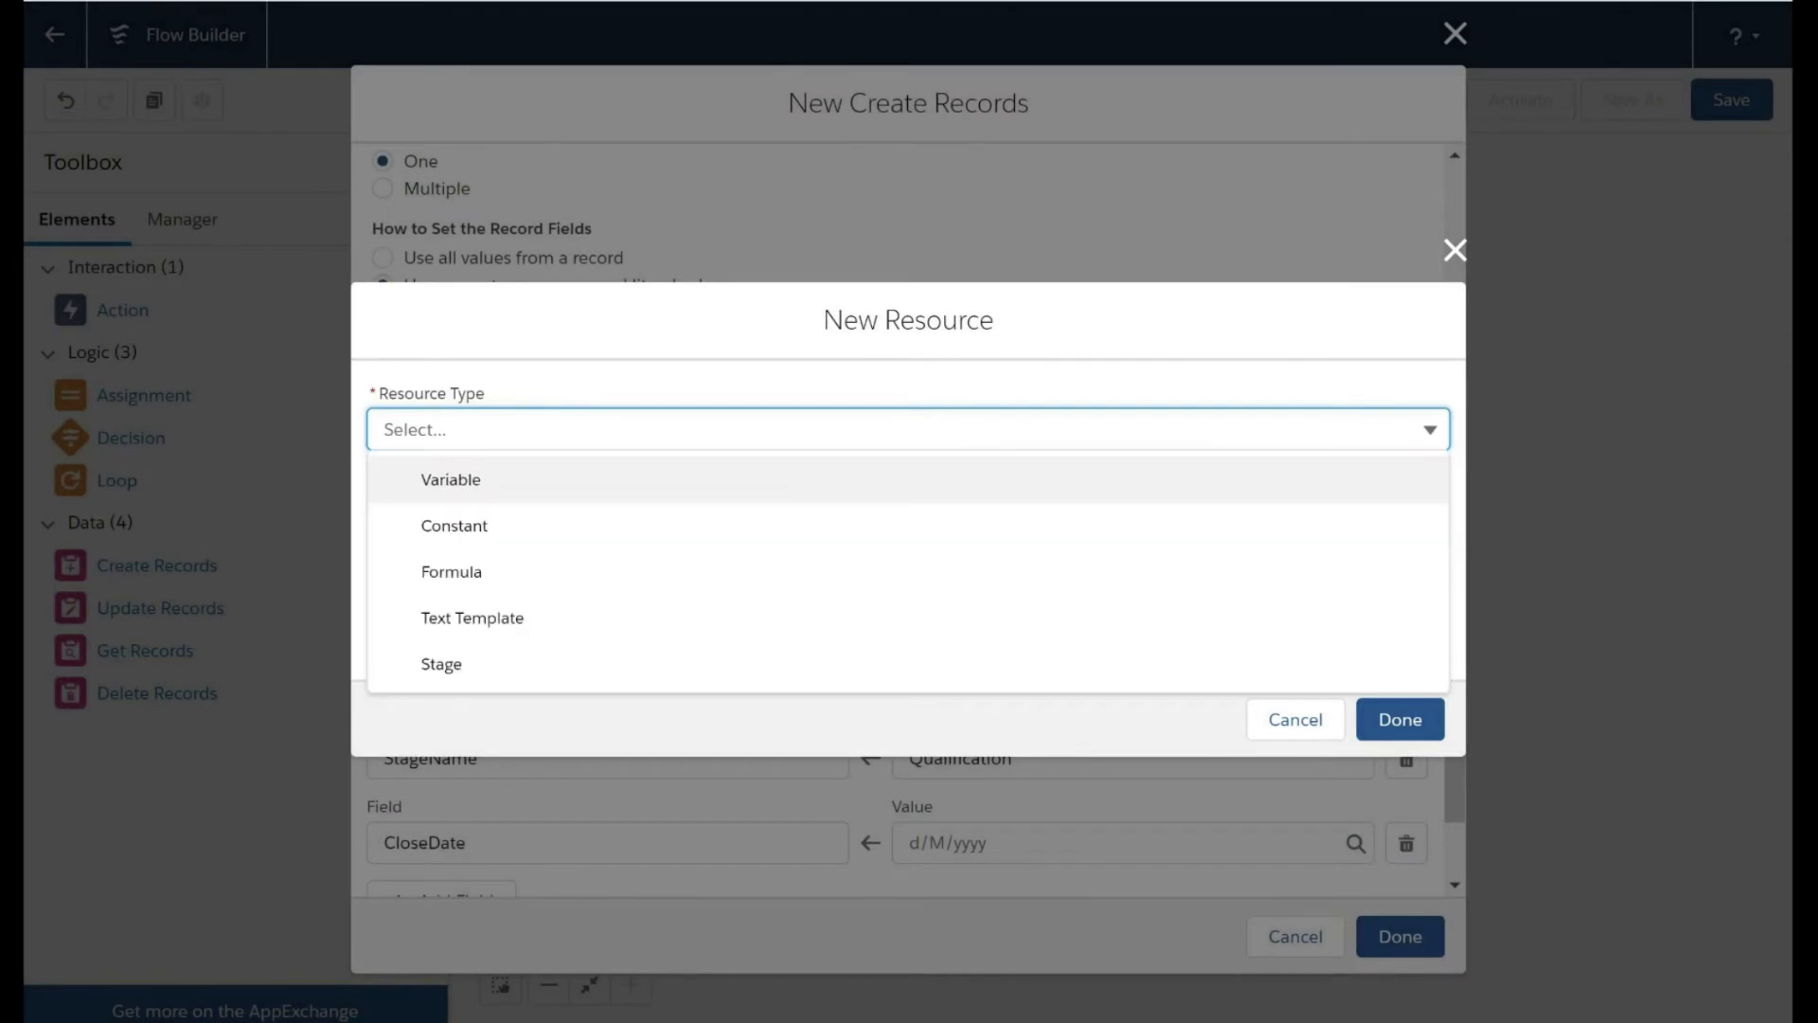
{"action": "left_click", "coordinate": [527, 574]}
{"action": "left_click", "coordinate": [494, 400]}
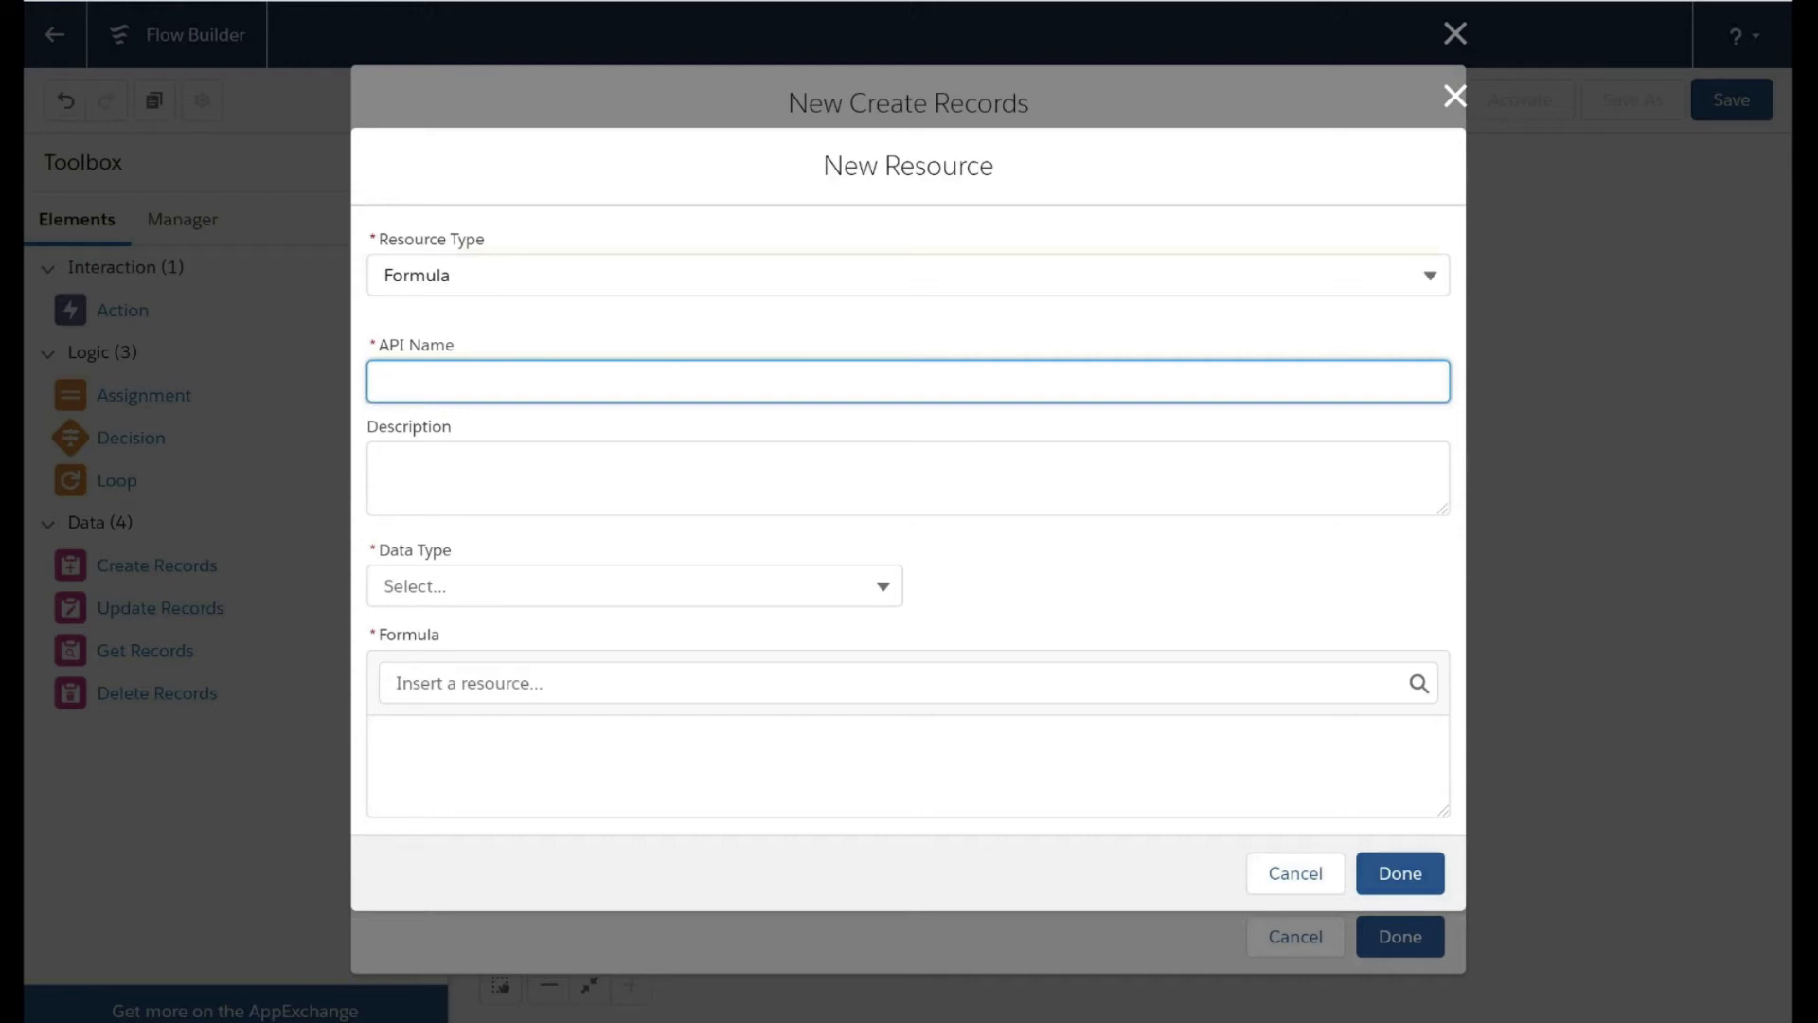
{"action": "type", "text": "date"}
{"action": "left_click", "coordinate": [884, 587]}
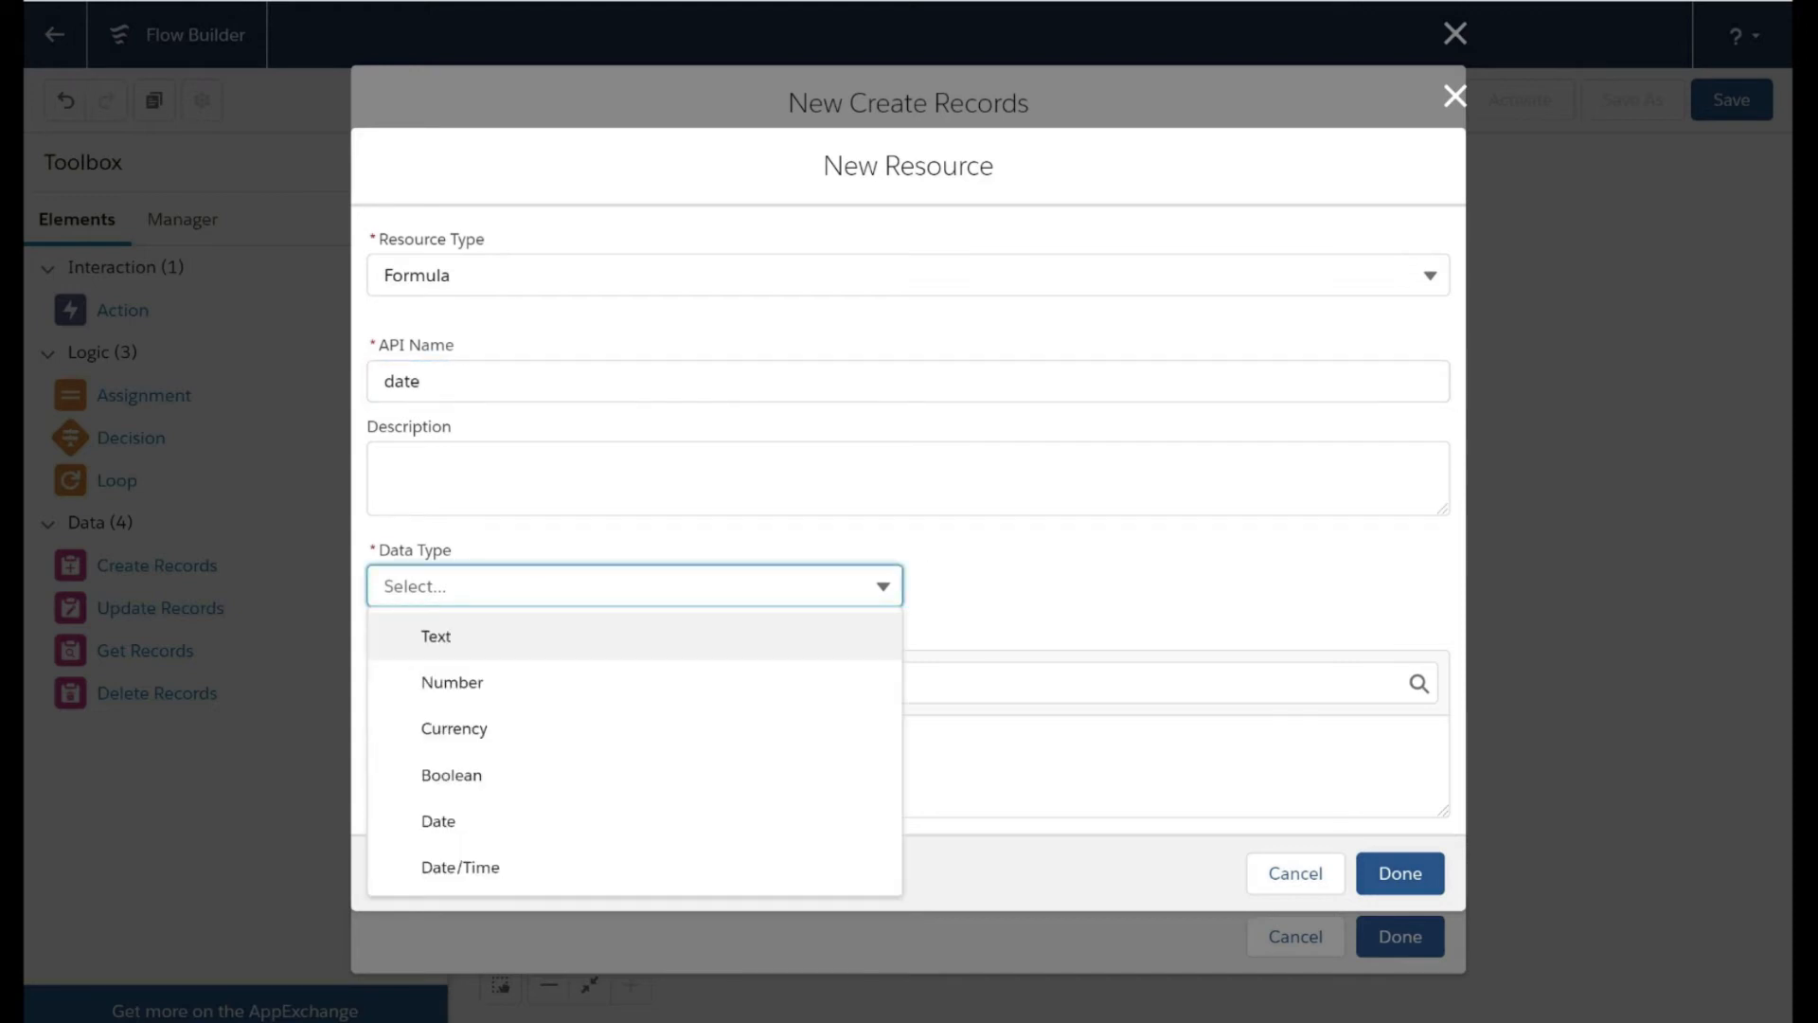
{"action": "left_click", "coordinate": [421, 381]}
{"action": "type", "text": "_var"}
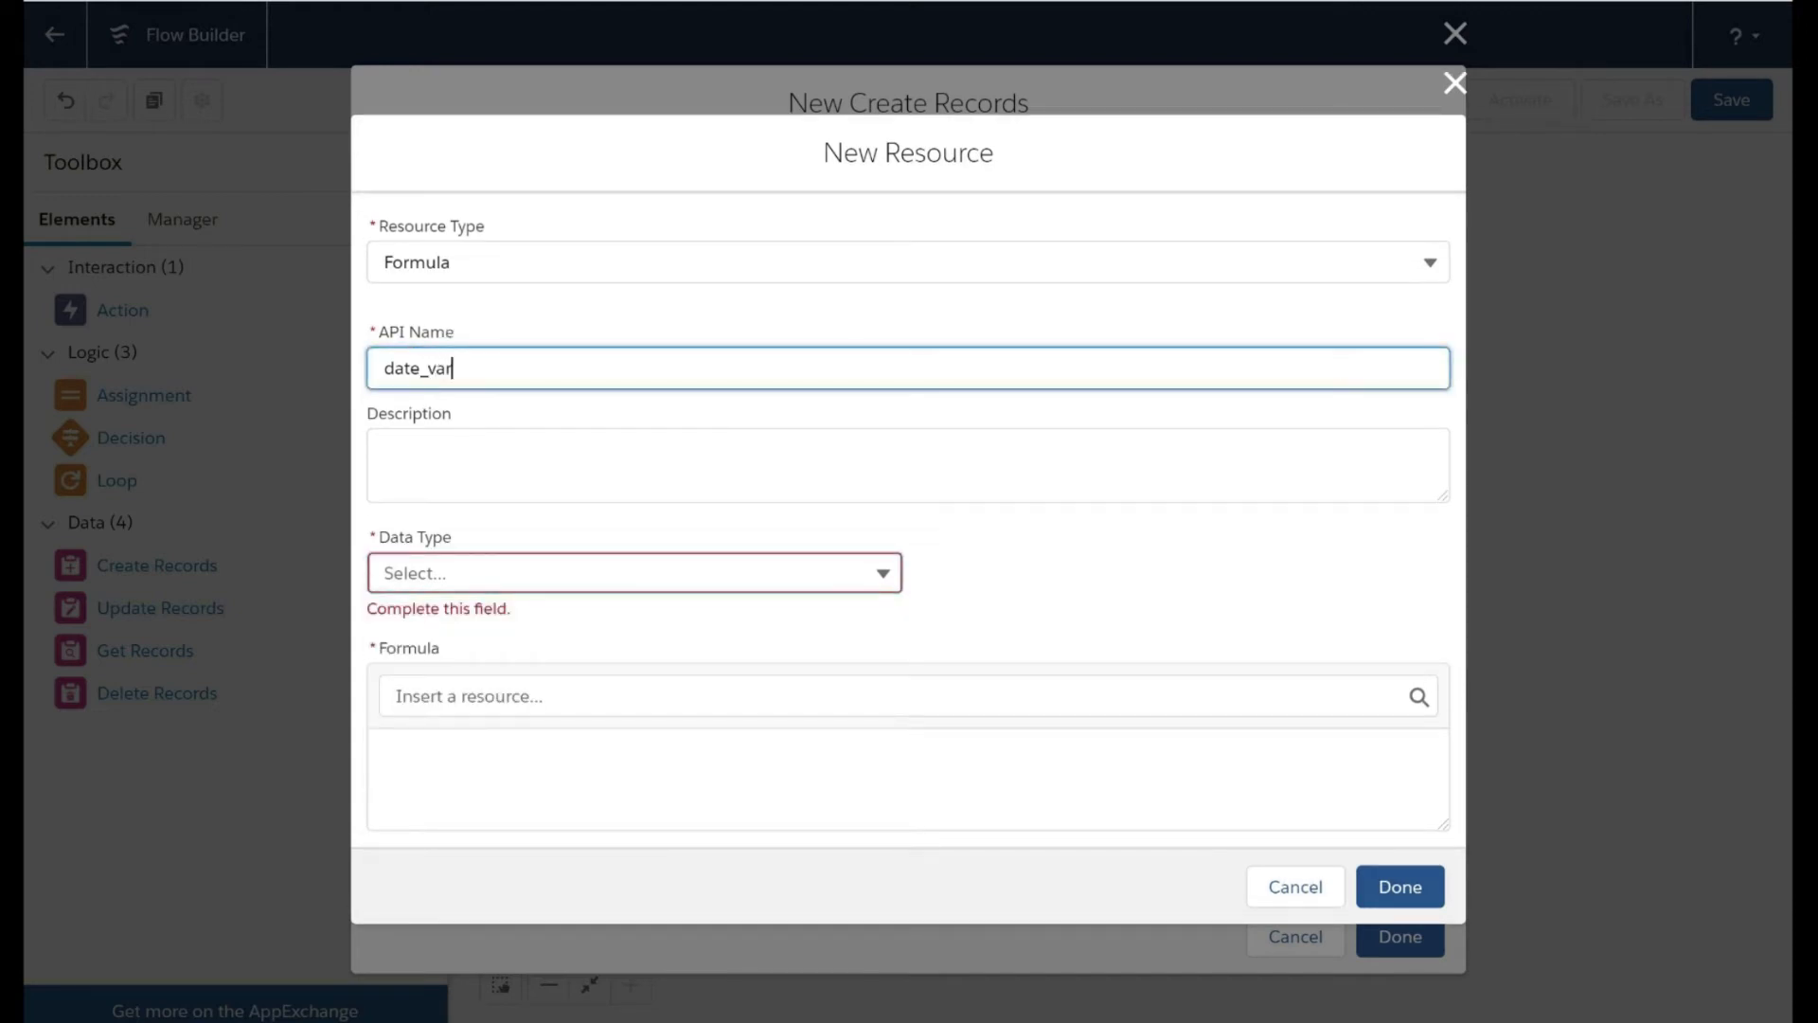
{"action": "left_click", "coordinate": [495, 566]}
{"action": "key", "text": "Down"}
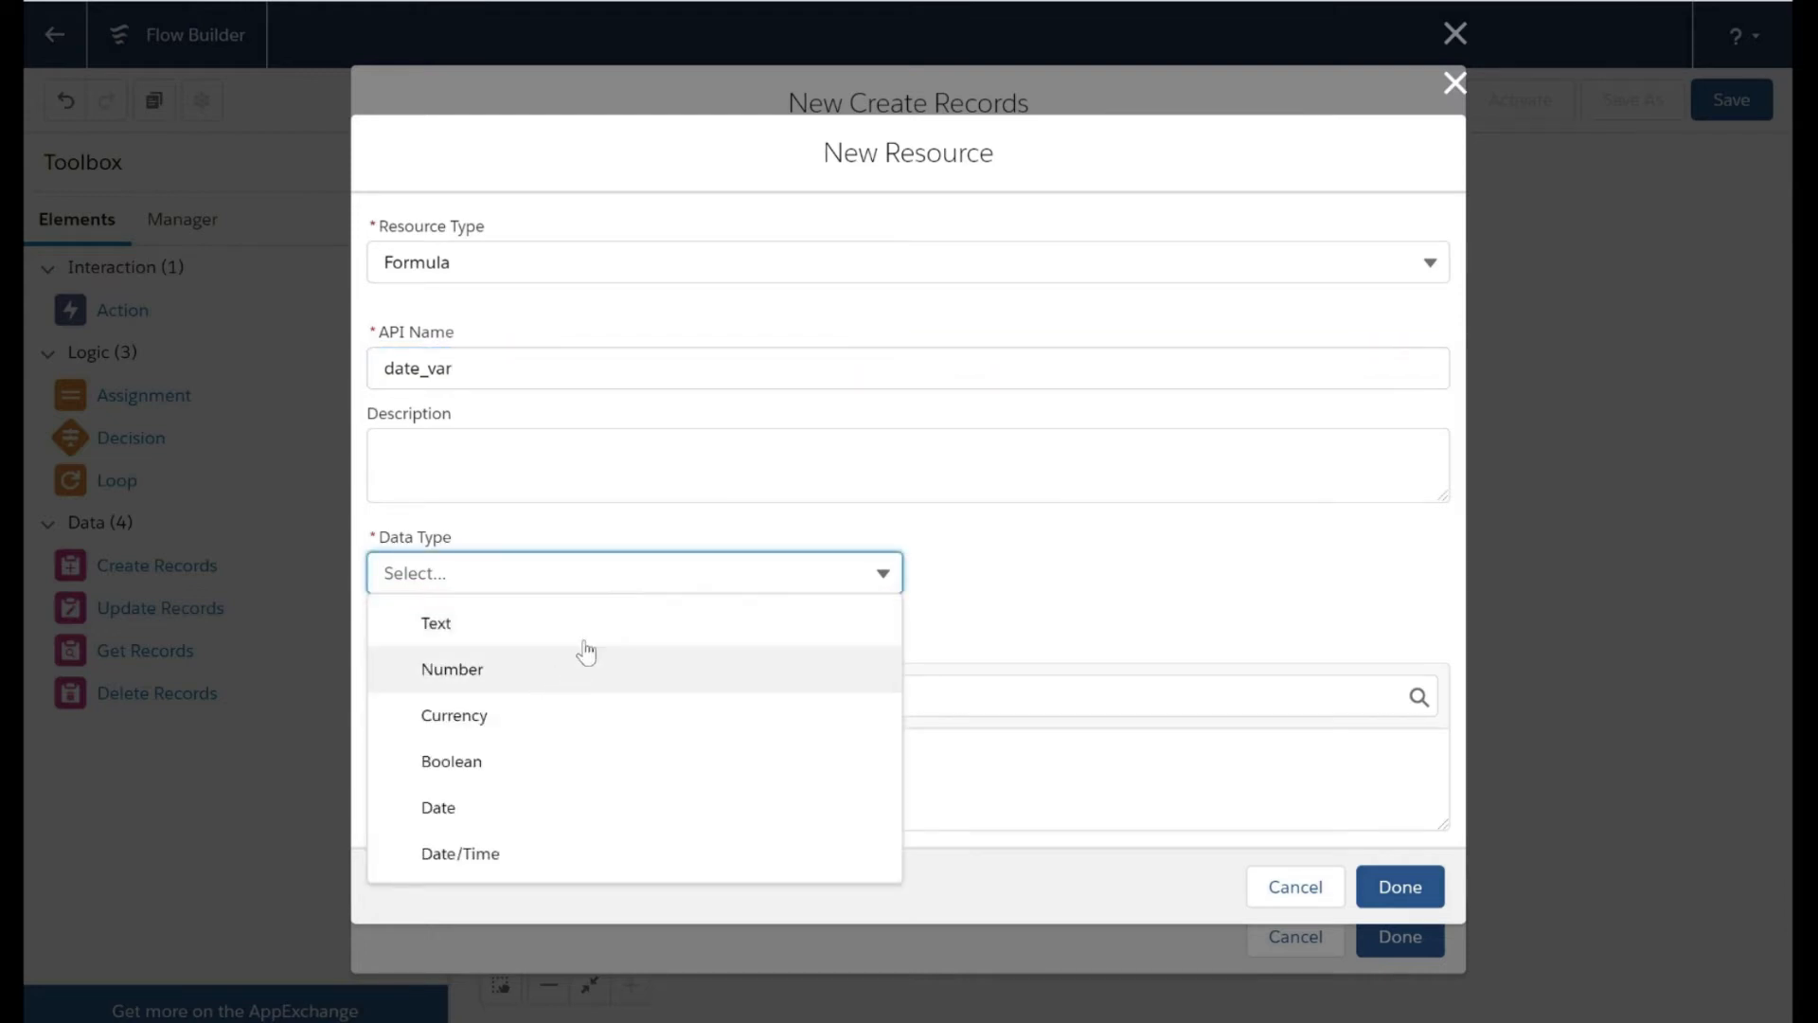
{"action": "left_click", "coordinate": [530, 813]}
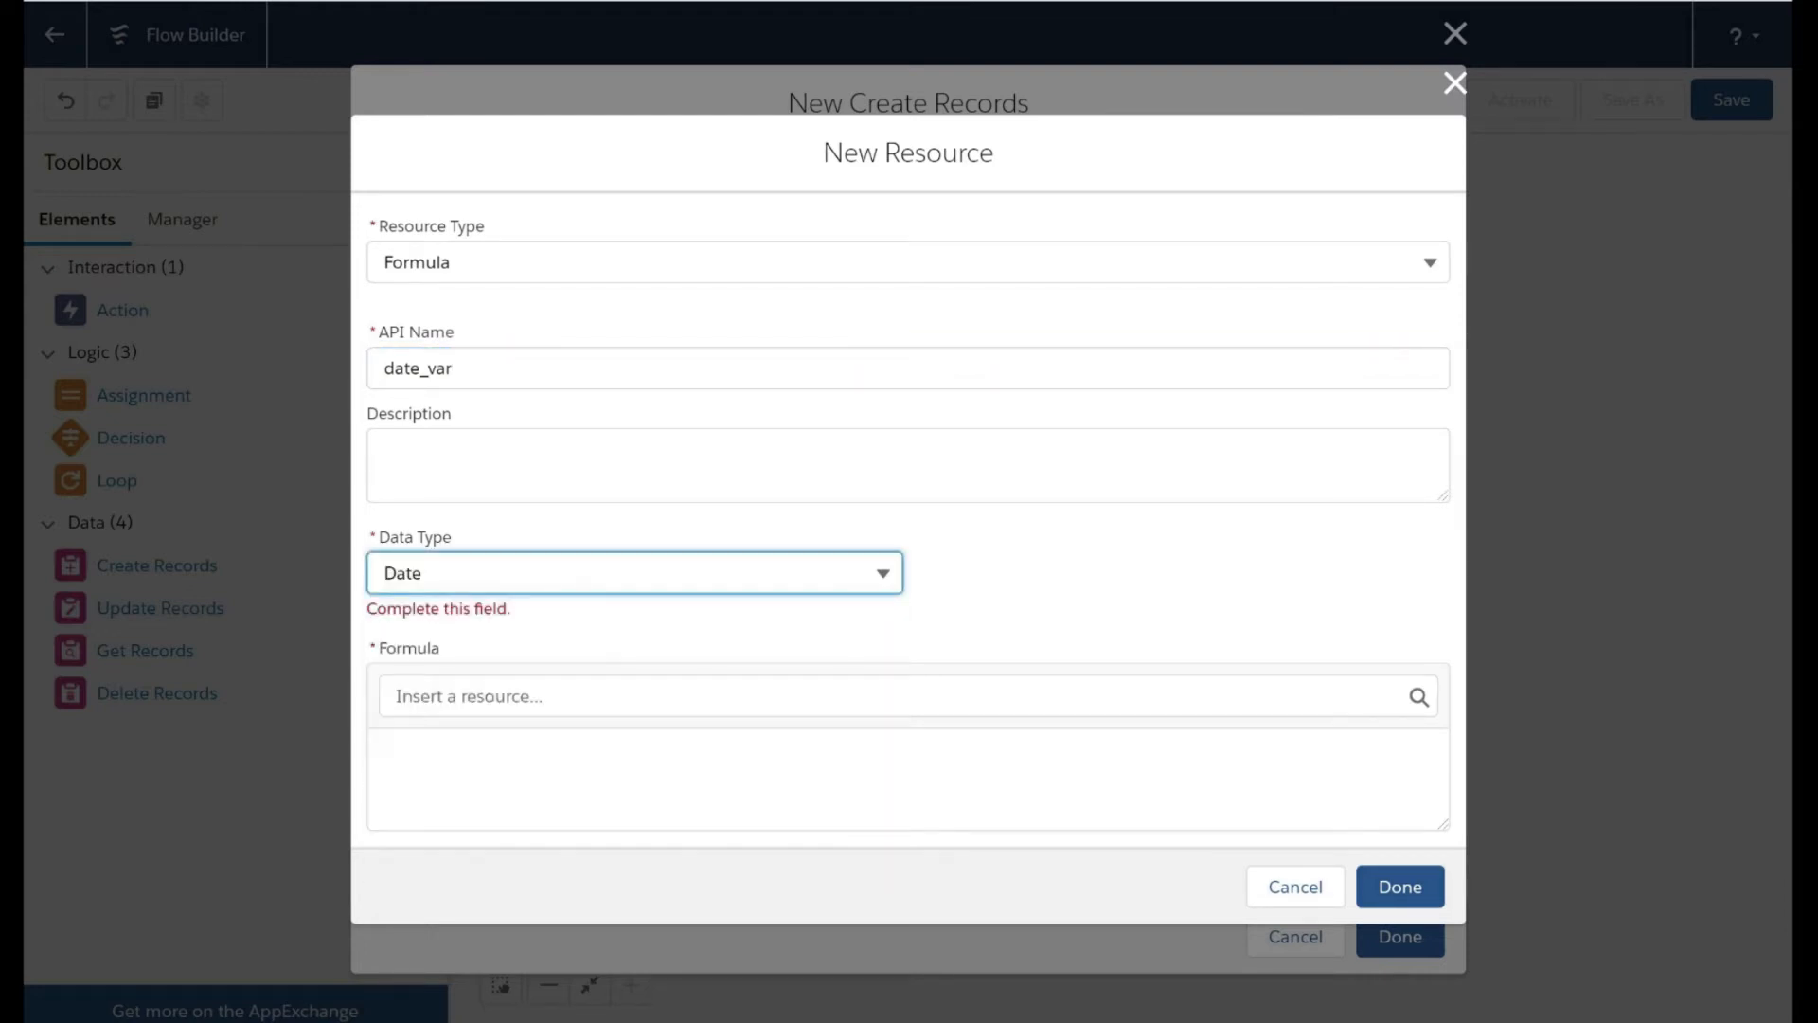
Enter Today() as the formula of date_var and finish the resource as the CloseDate value.
{"action": "left_click", "coordinate": [532, 697]}
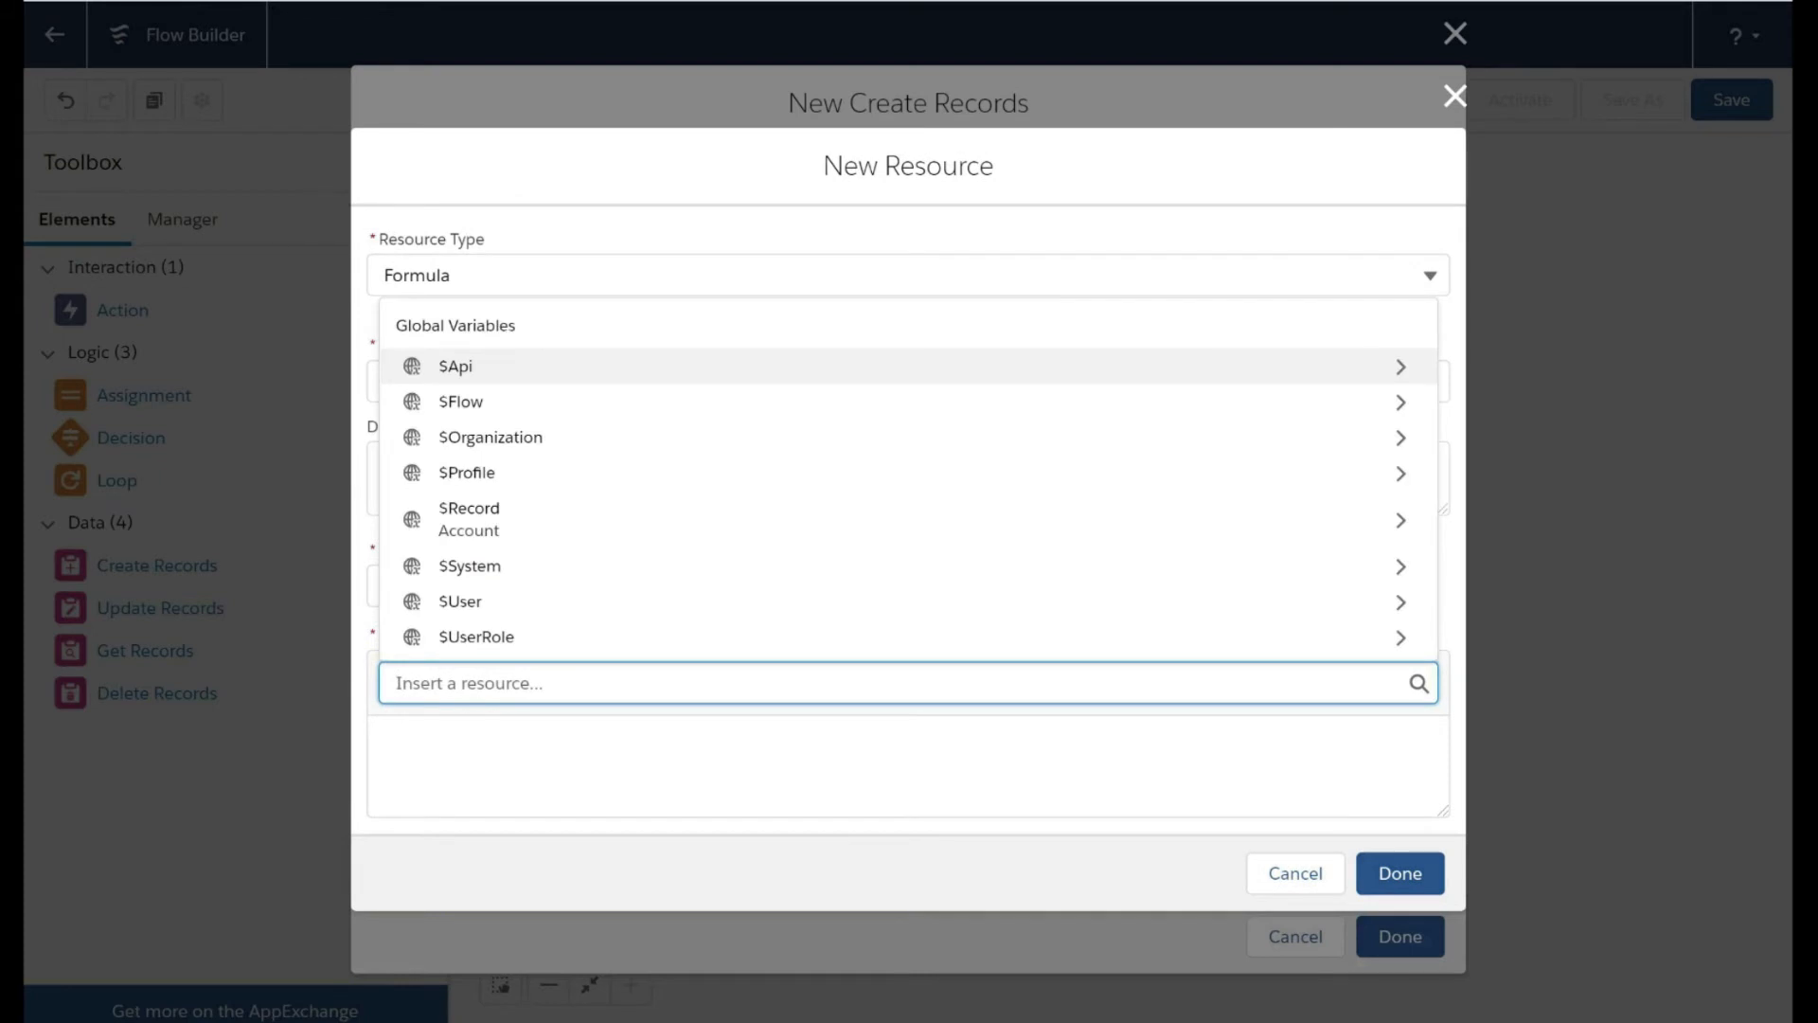
{"action": "left_click", "coordinate": [1411, 784]}
{"action": "type", "text": "Today()"}
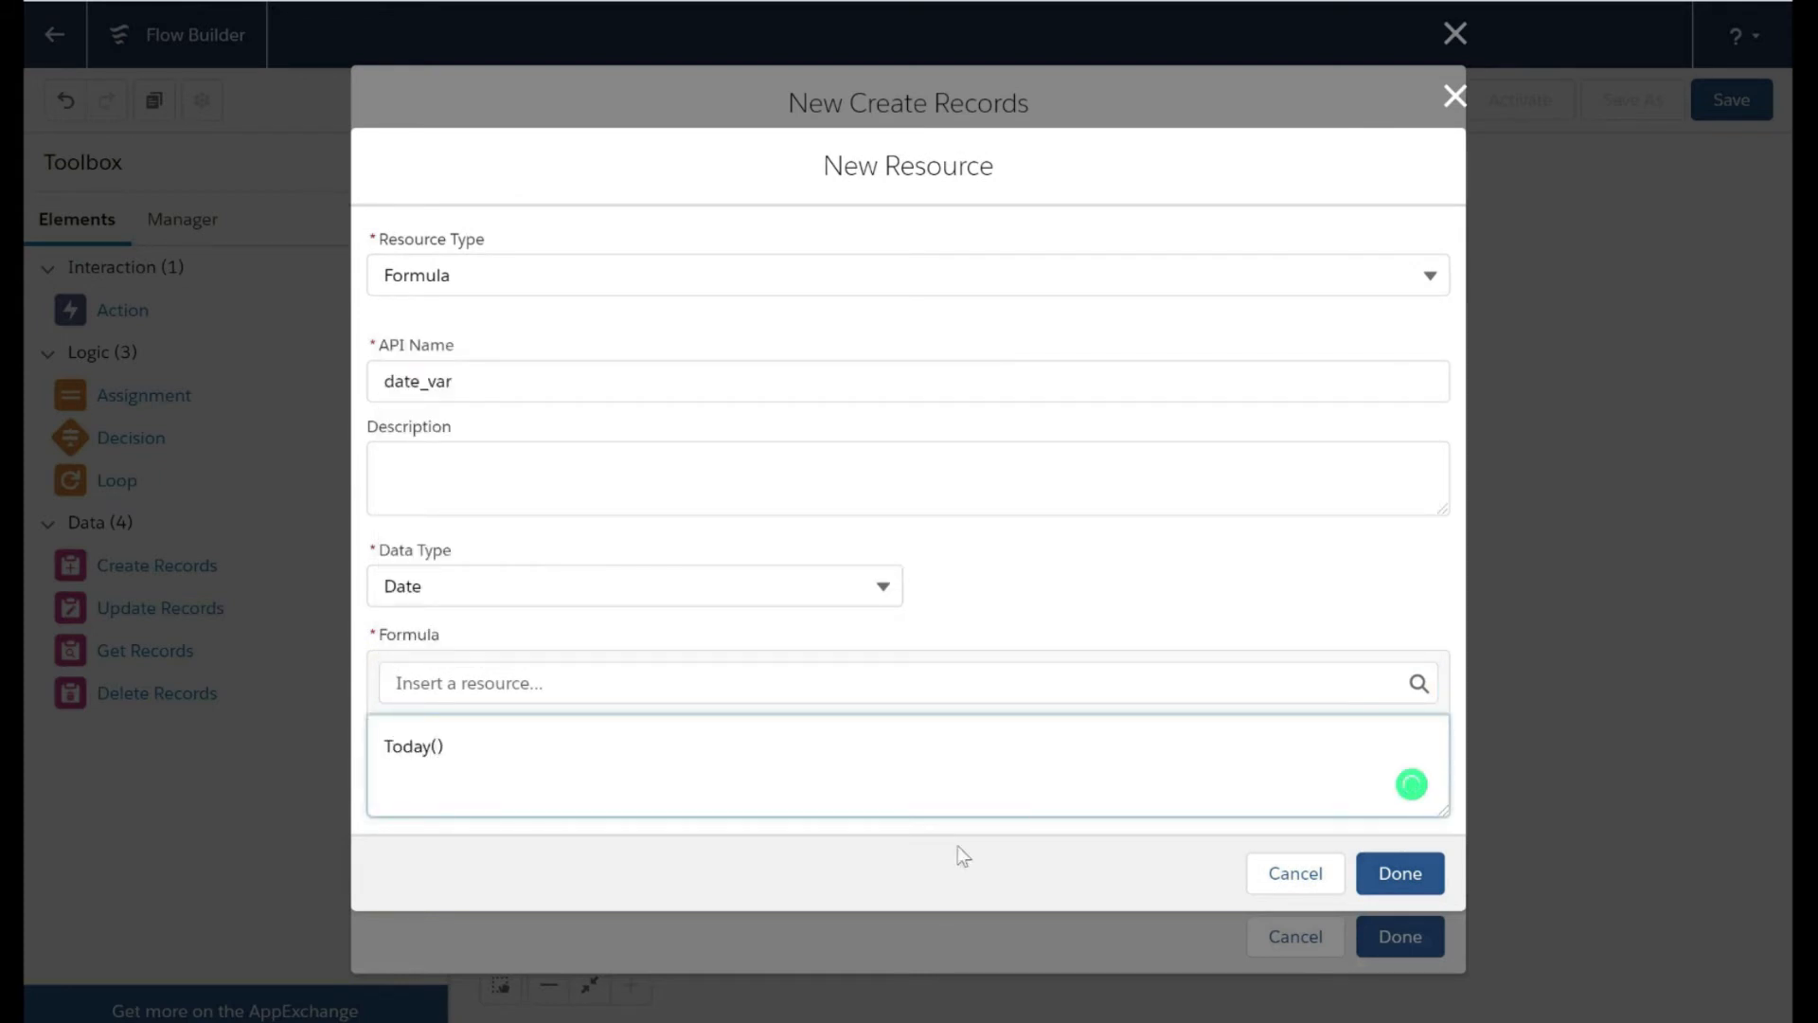
{"action": "left_click", "coordinate": [1403, 872]}
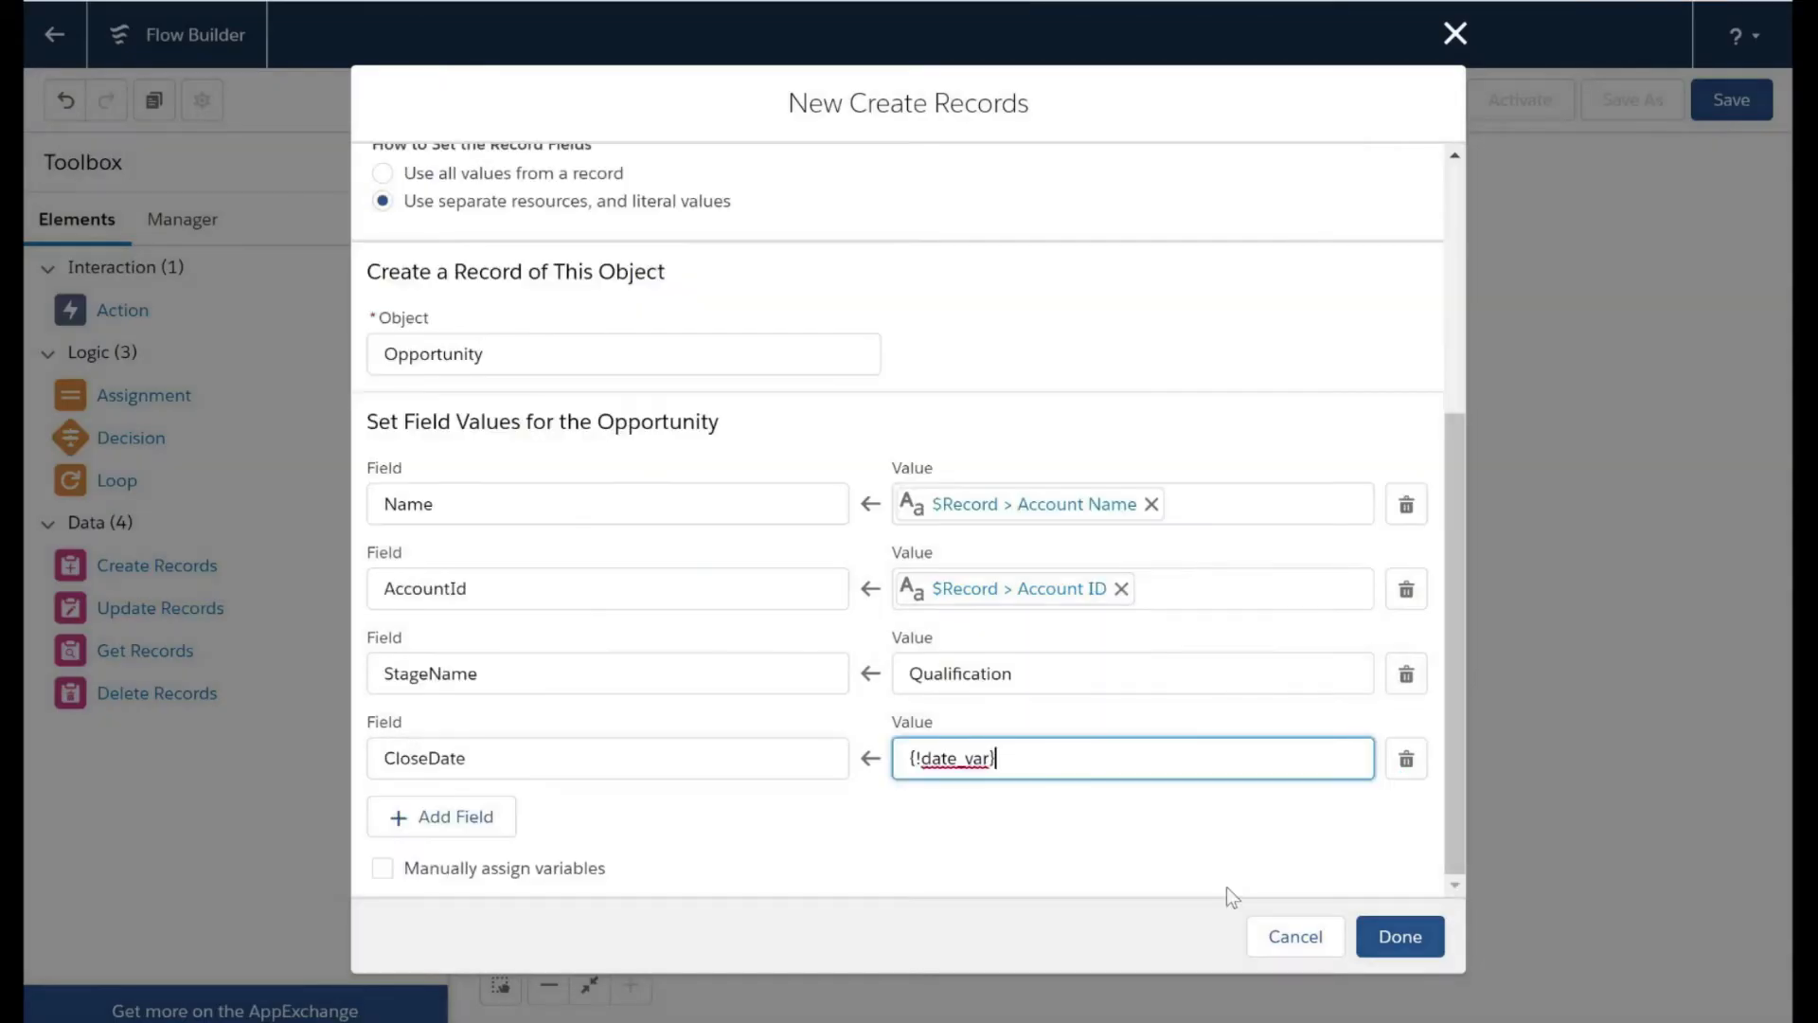
Finish the Create Records element and connect the Start element to it.
{"action": "left_click", "coordinate": [976, 845]}
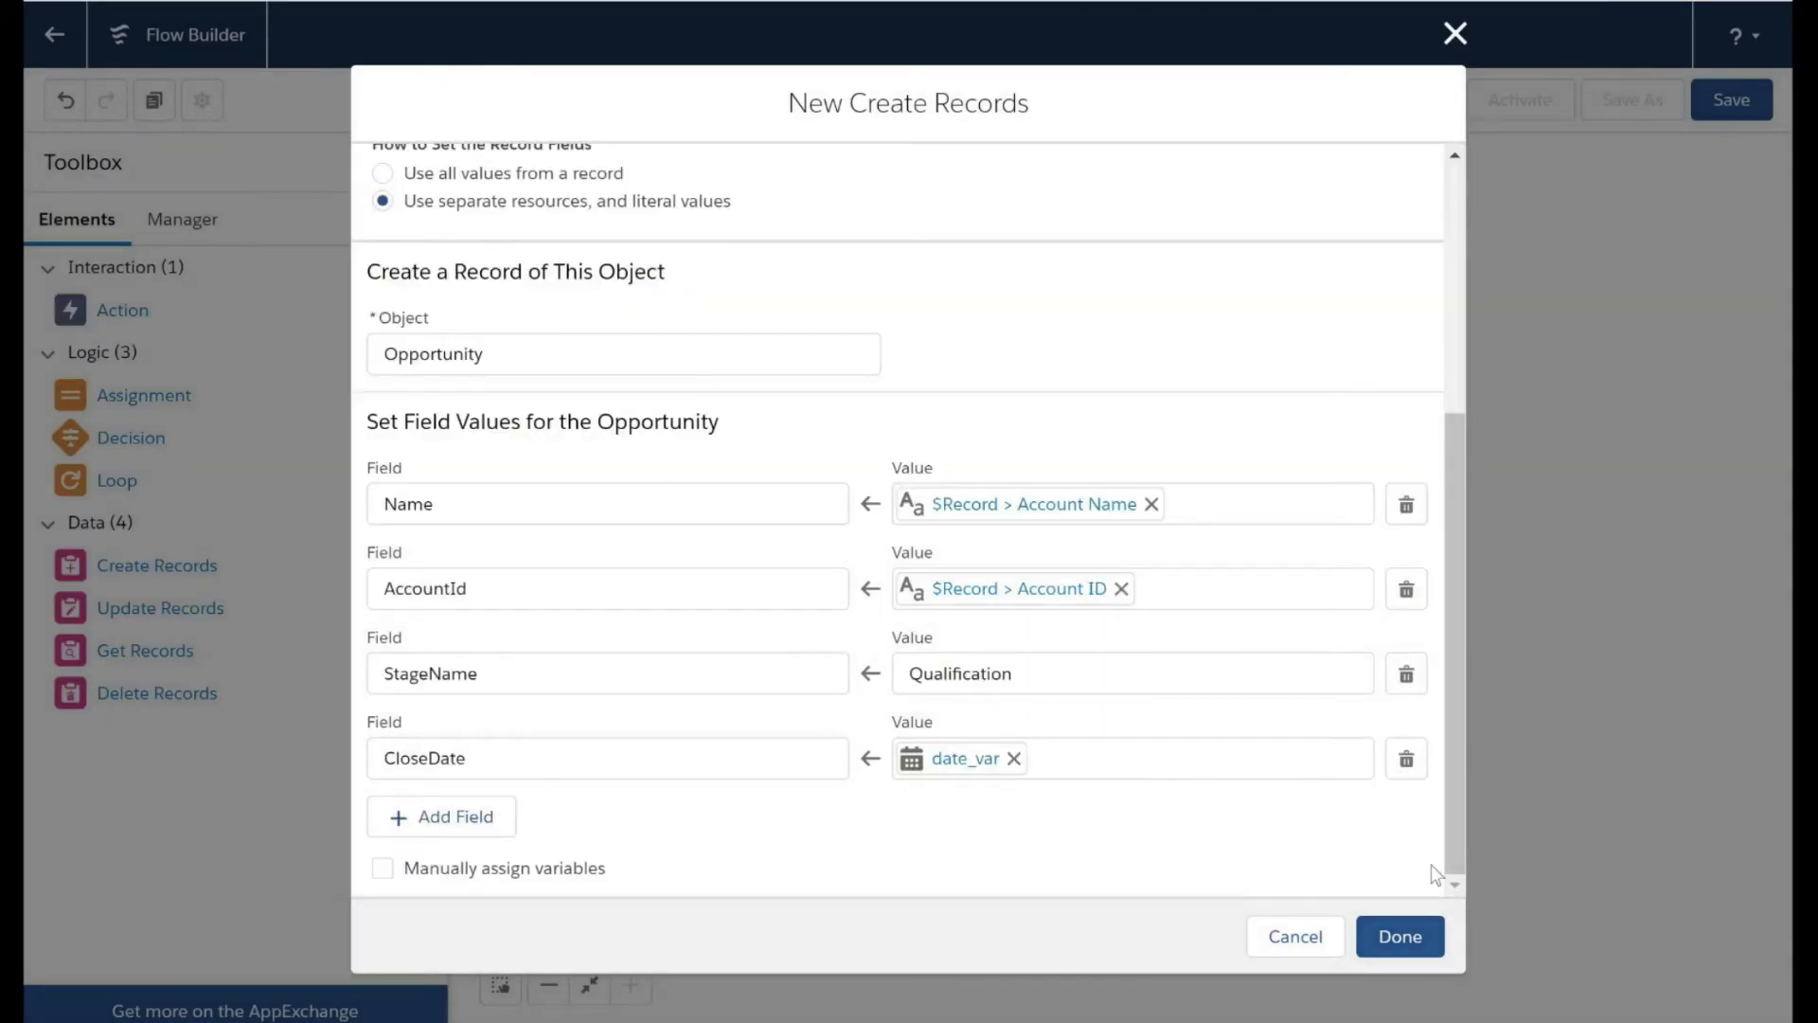
{"action": "left_click", "coordinate": [1411, 937]}
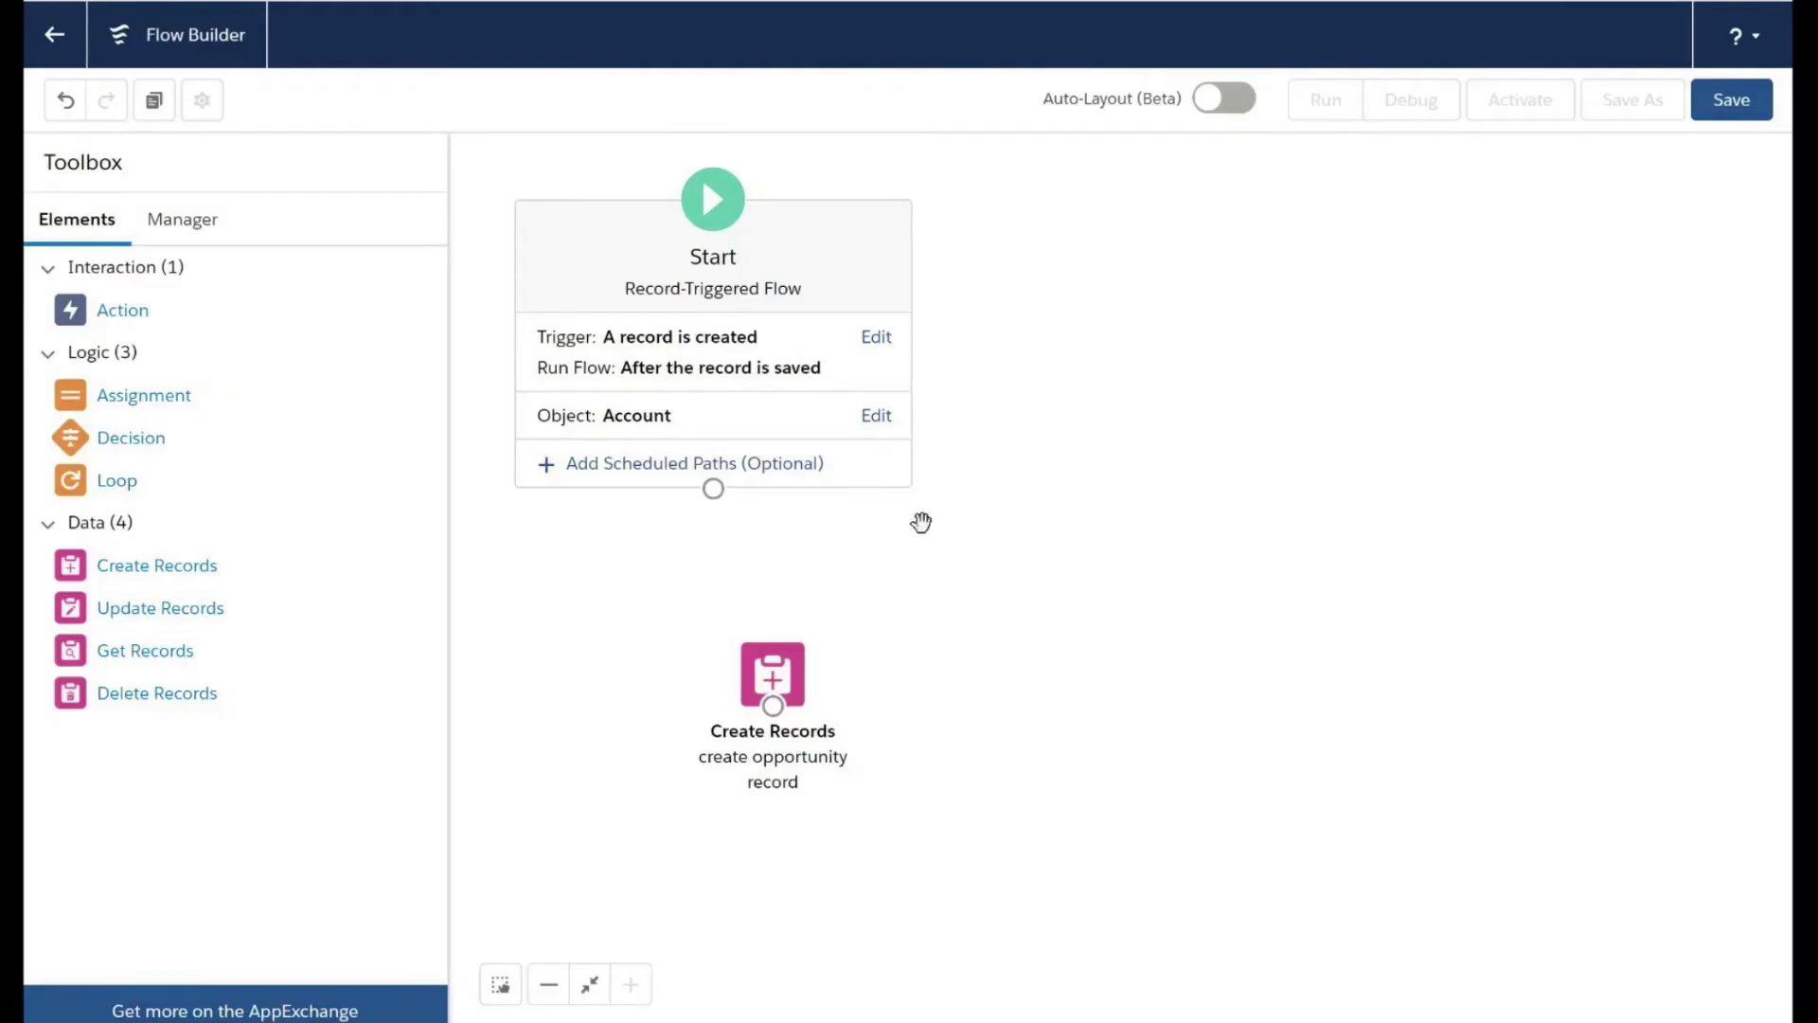
{"action": "left_click_drag", "start_coordinate": [712, 489], "coordinate": [771, 705]}
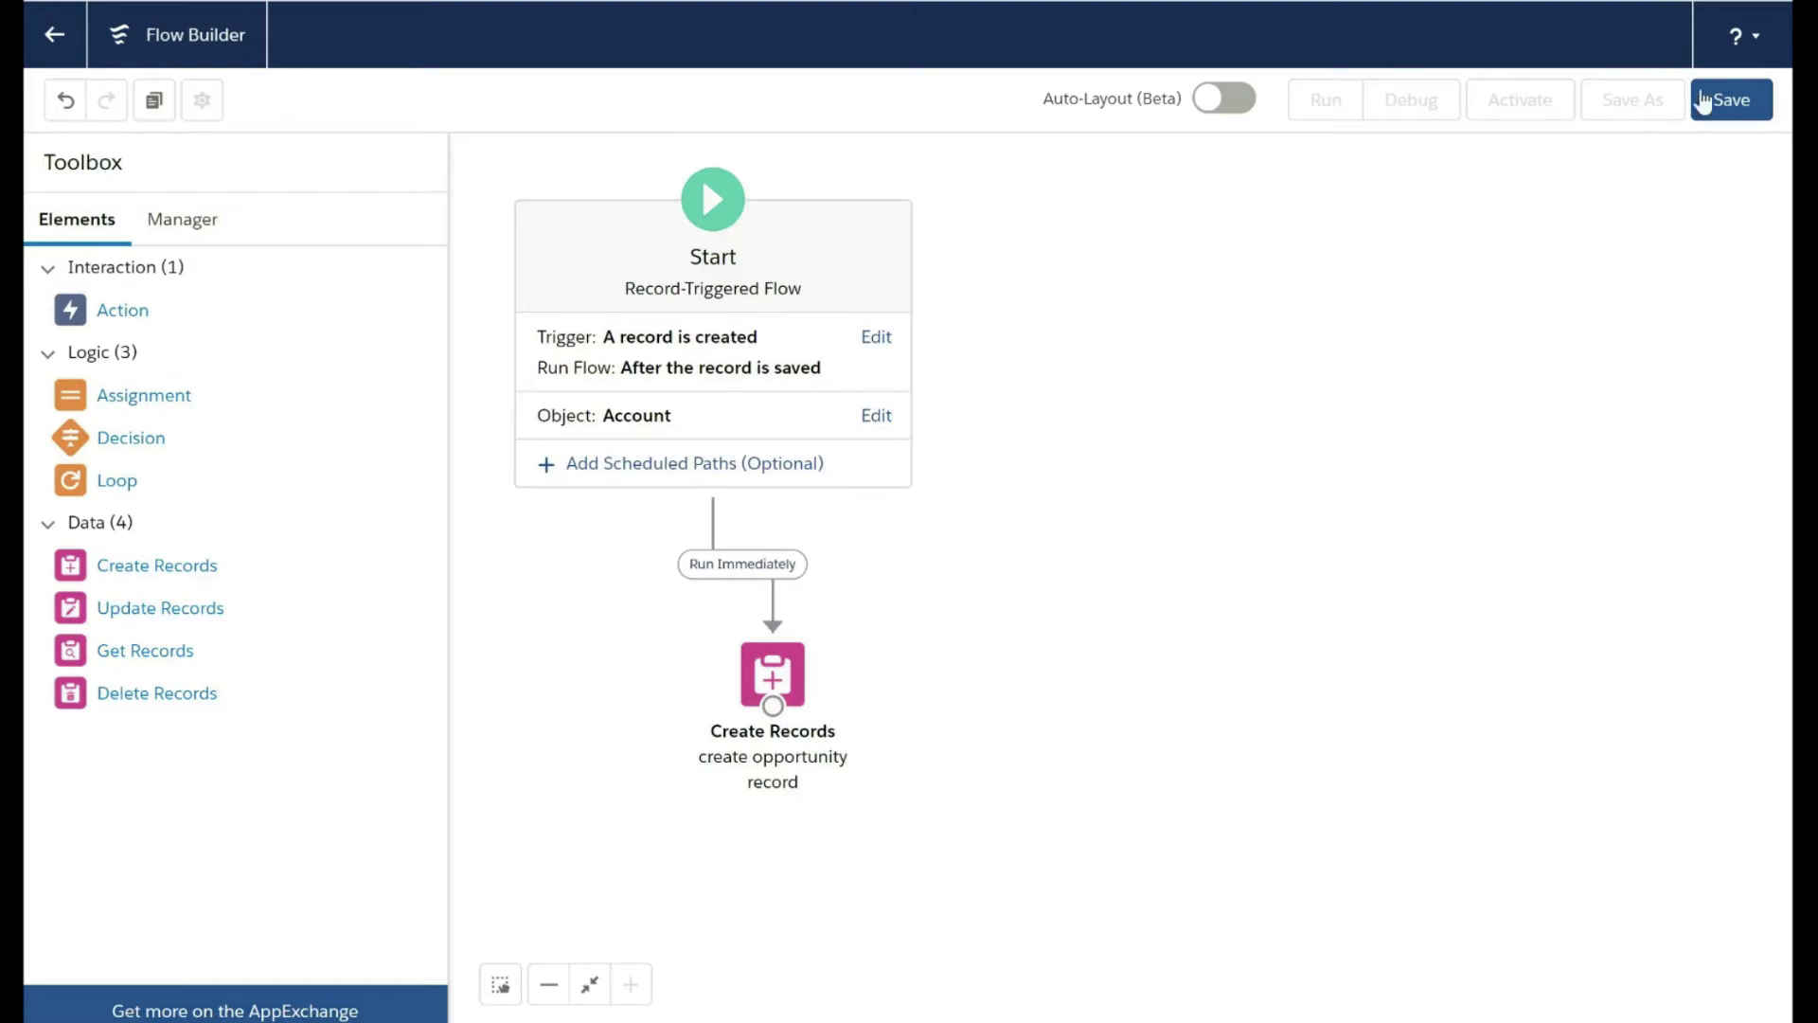
Save the flow with the label "create opportunity after account object" and activate it.
{"action": "left_click", "coordinate": [1730, 102]}
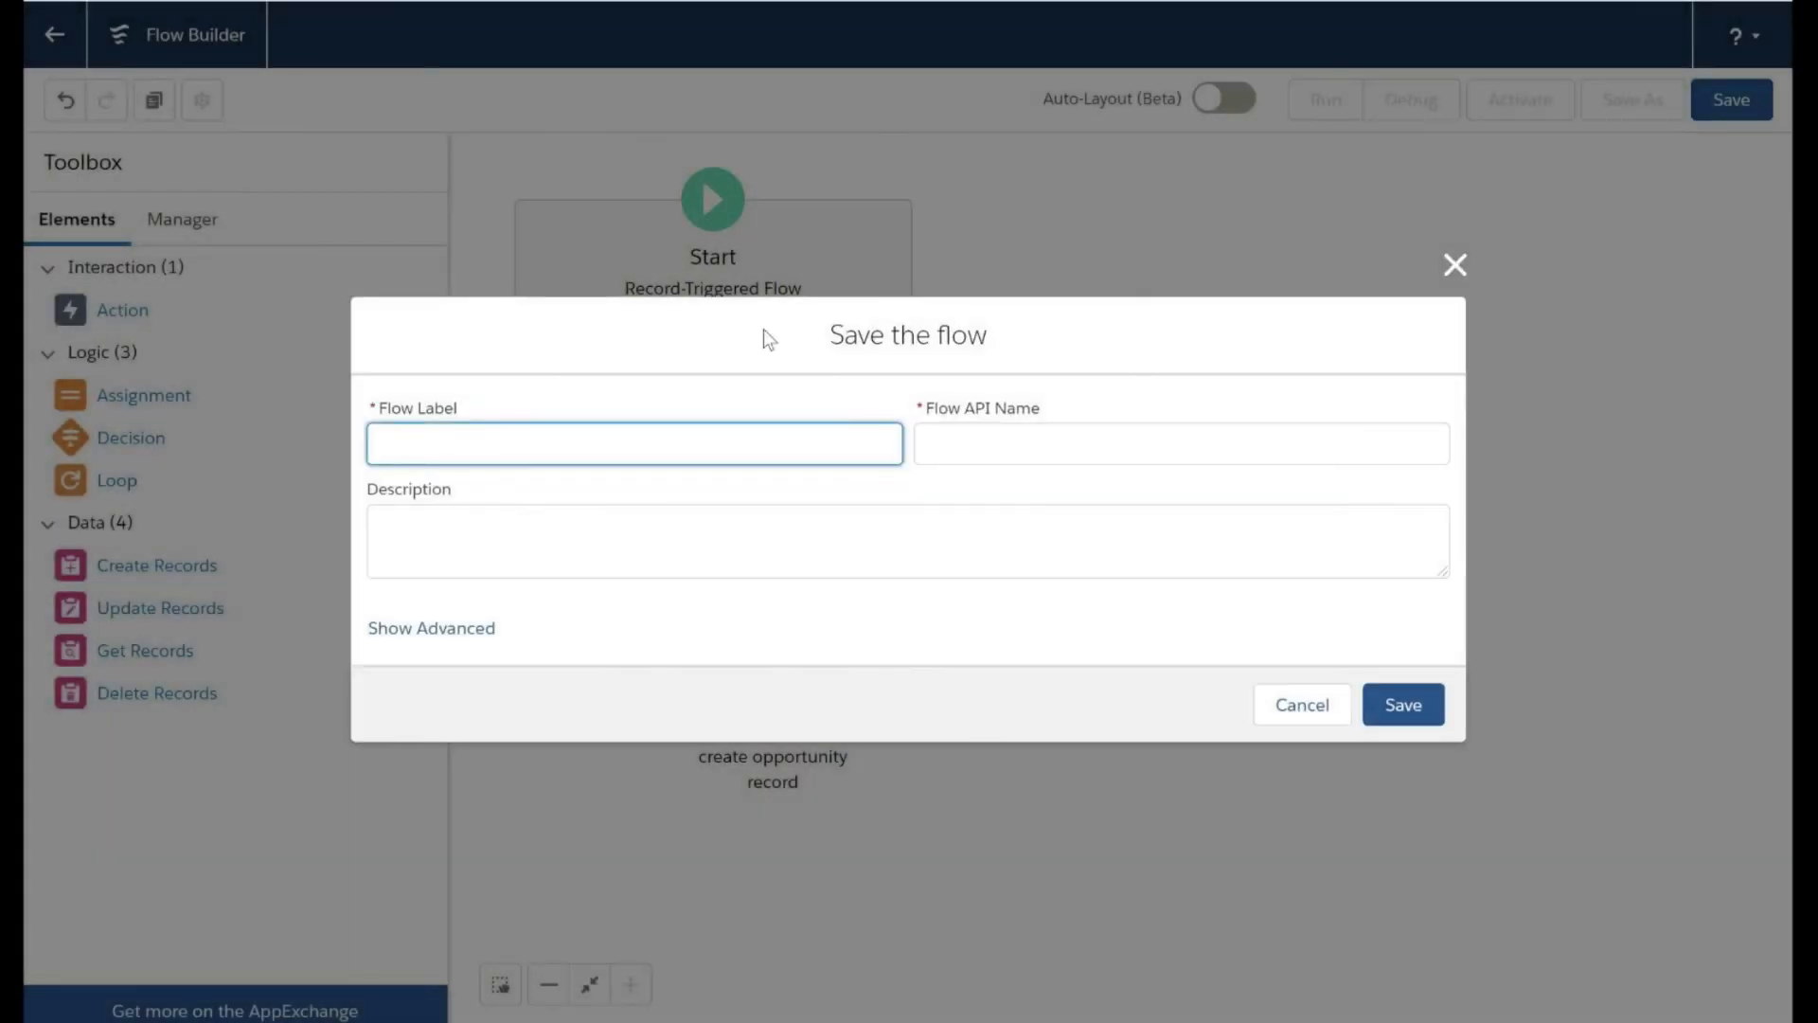
{"action": "type", "text": "create opportunity af"}
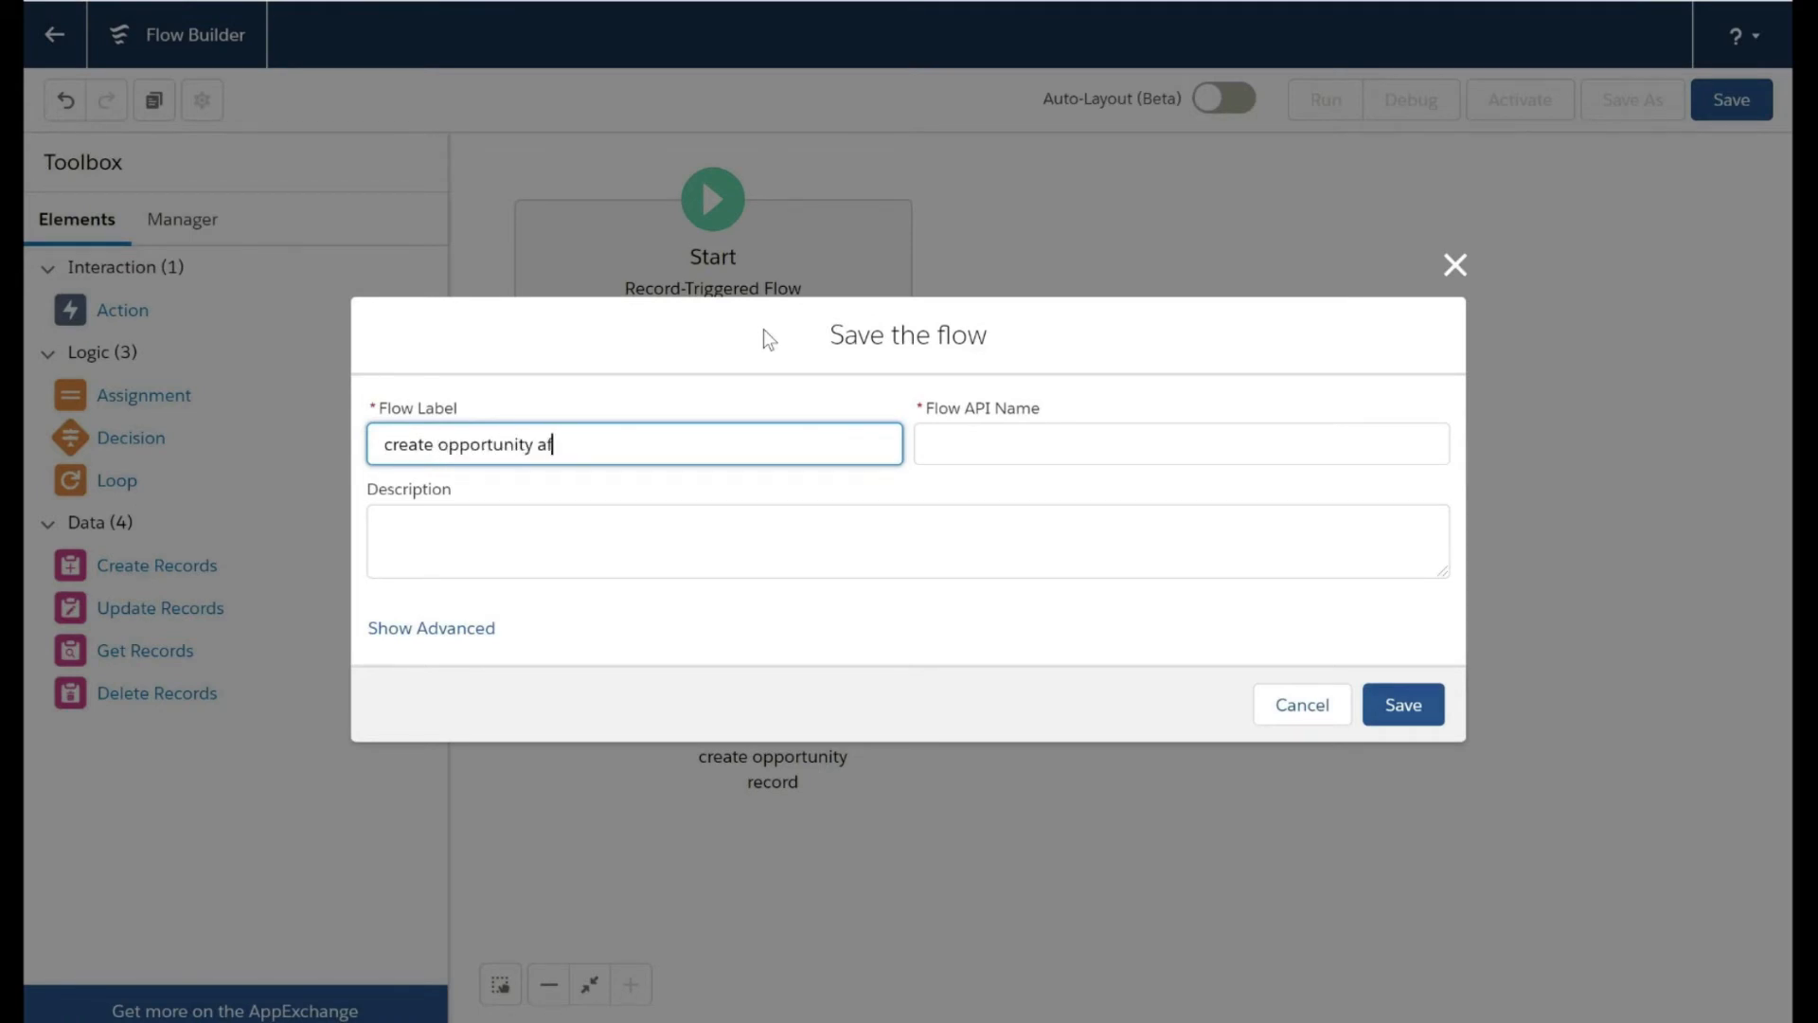
{"action": "type", "text": "ter account object"}
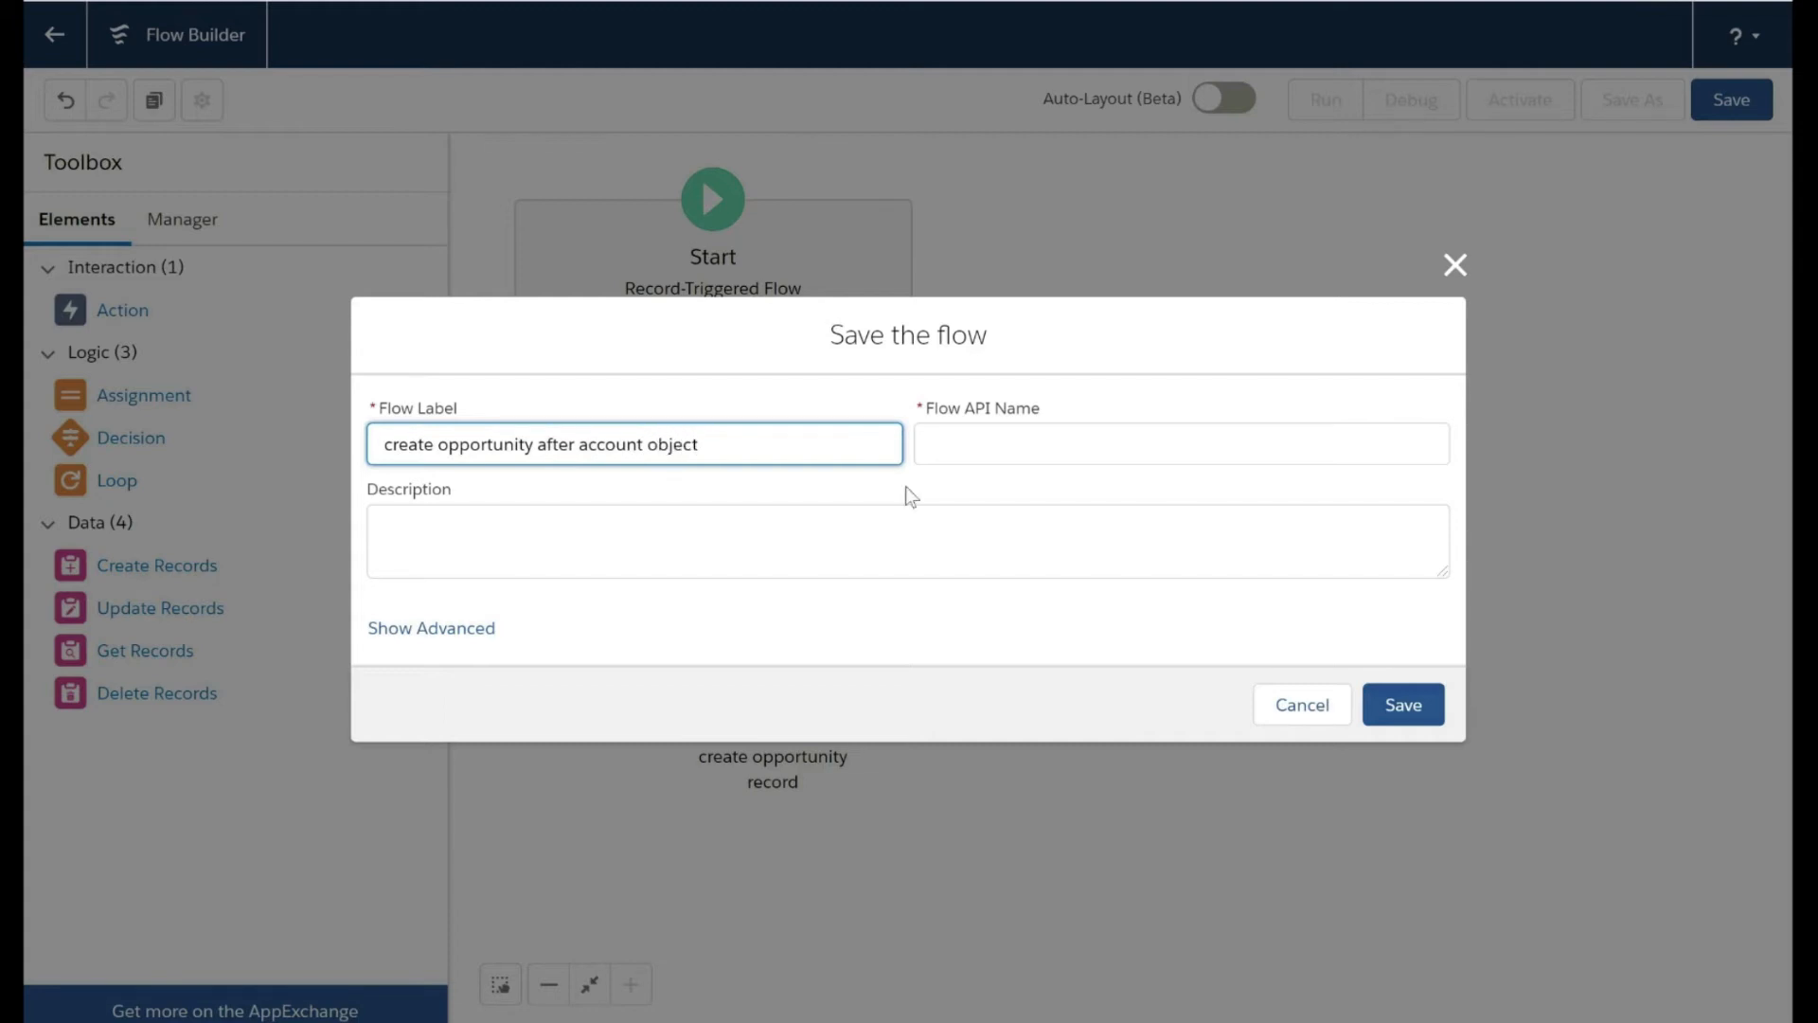
{"action": "left_click", "coordinate": [989, 602]}
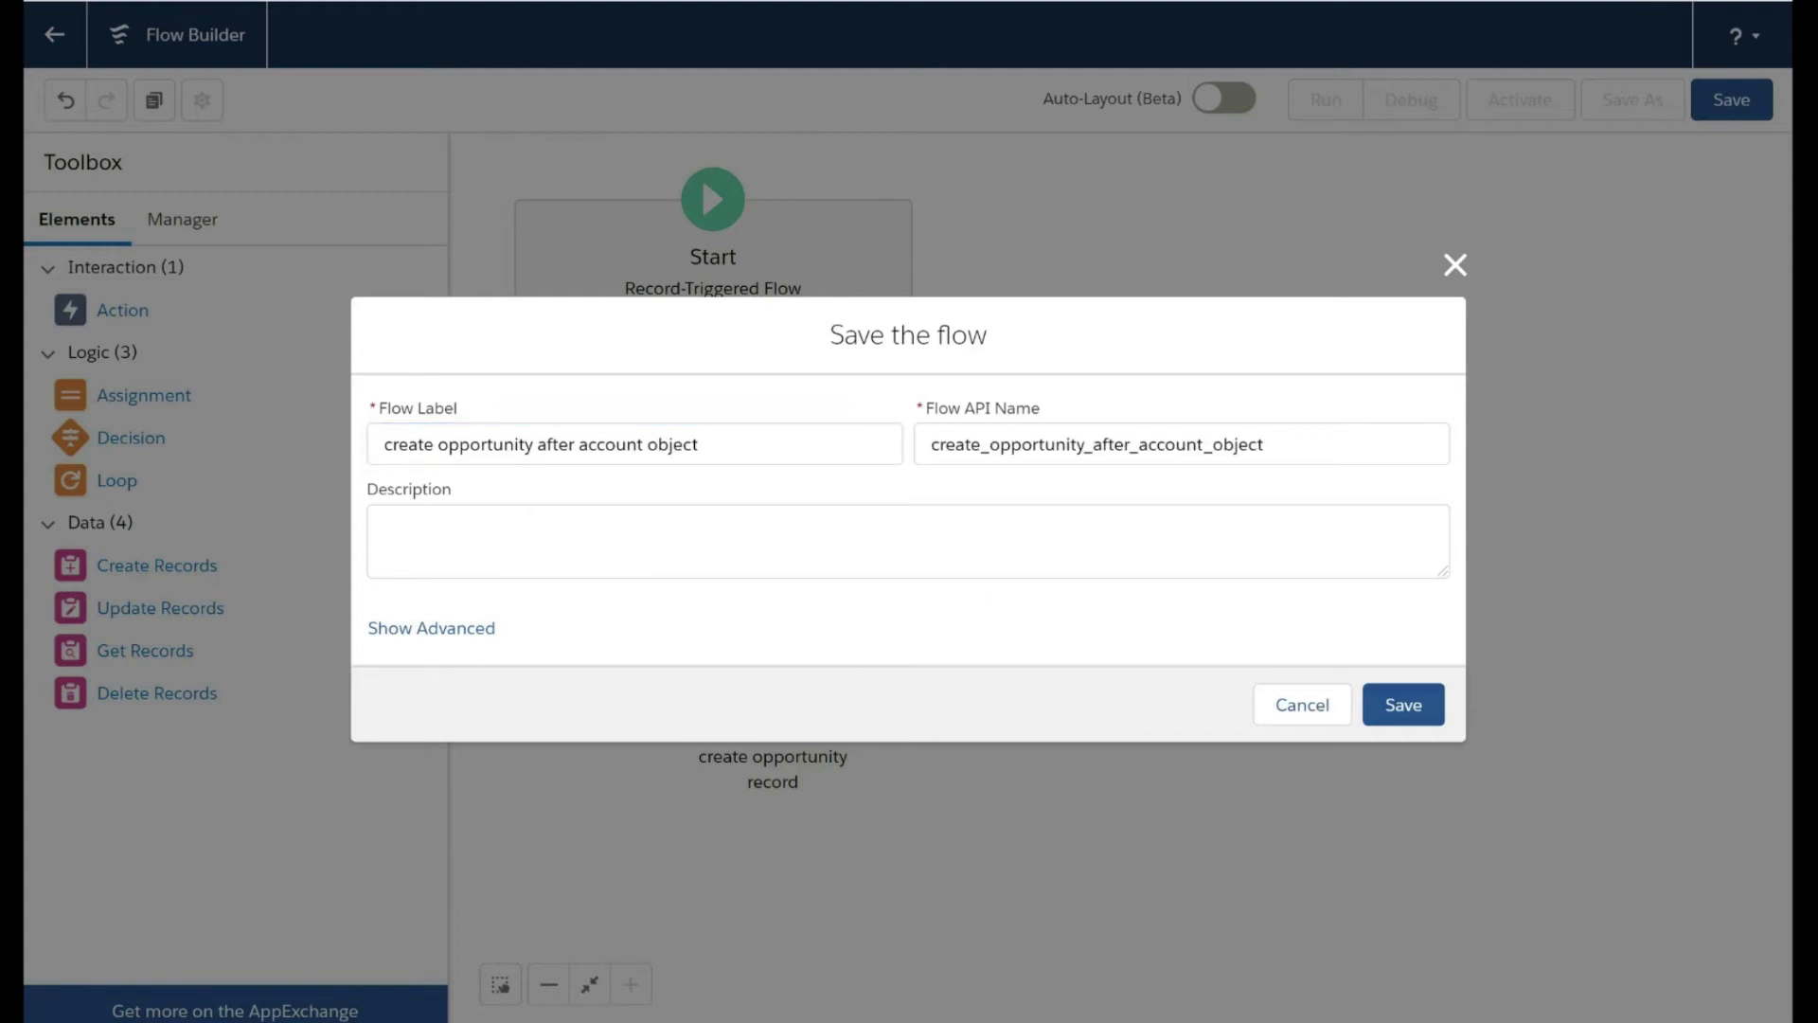
{"action": "left_click", "coordinate": [1402, 700]}
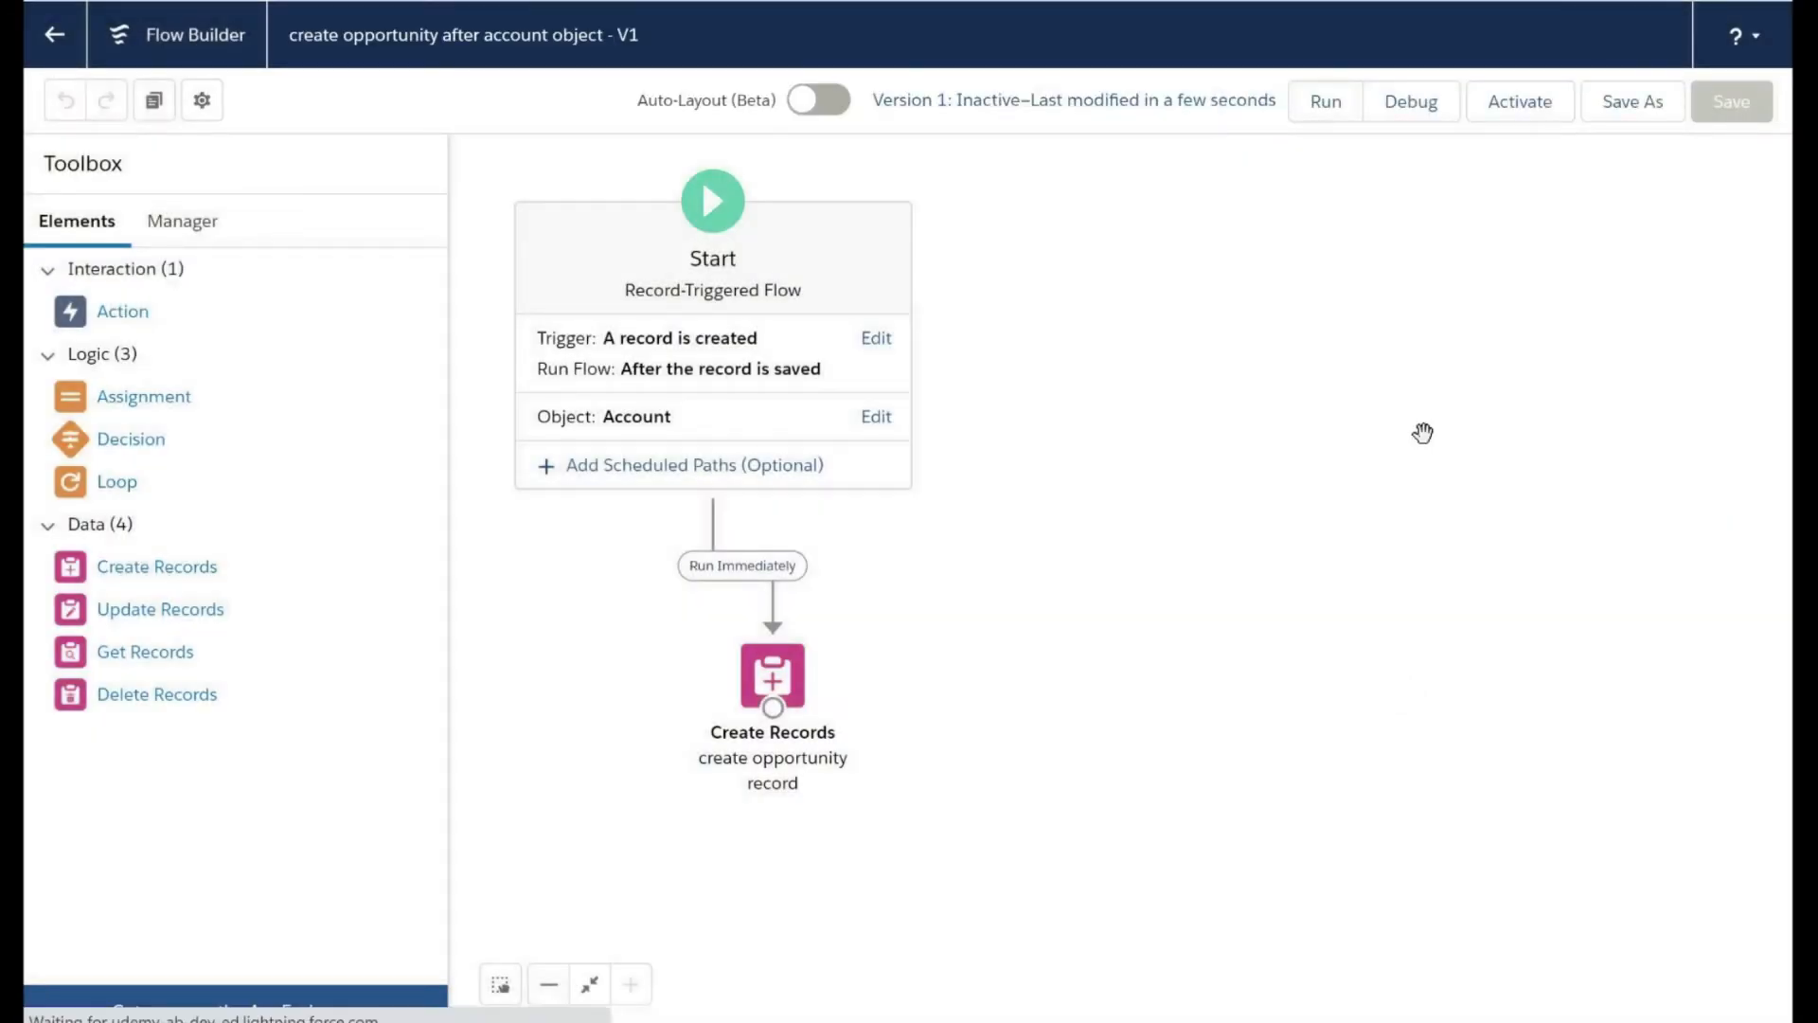
{"action": "left_click", "coordinate": [1531, 114]}
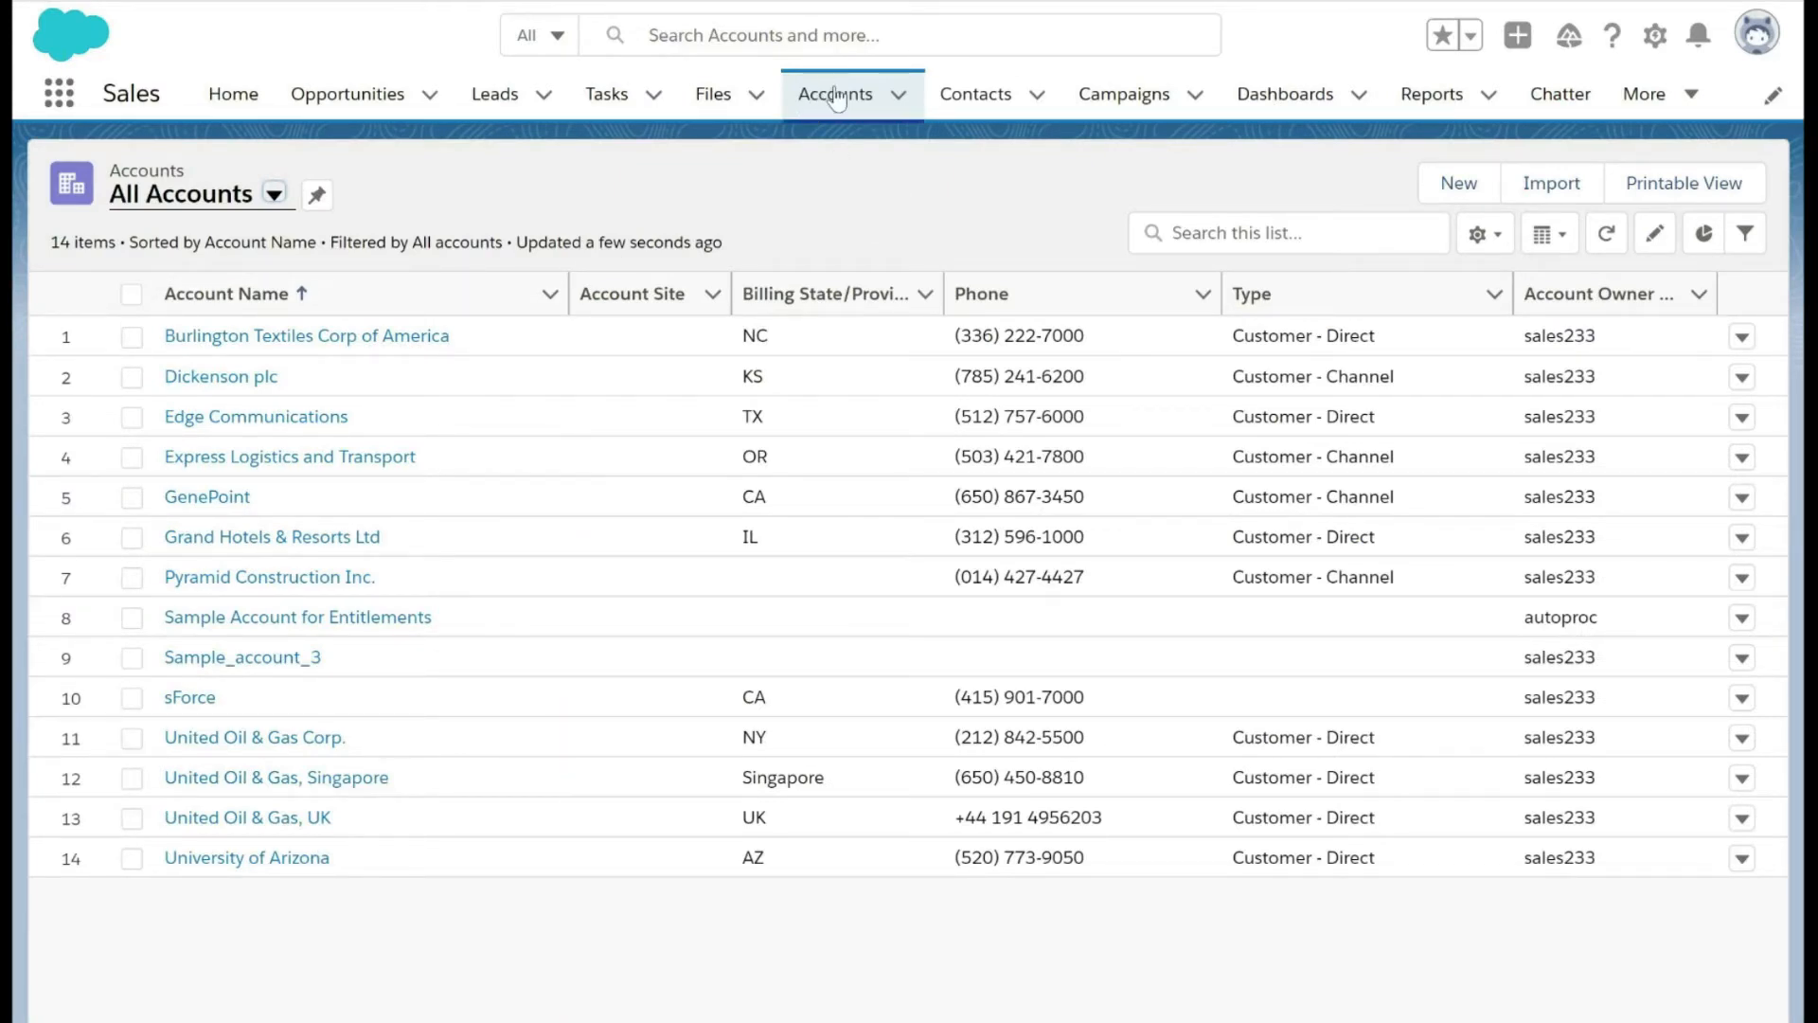
Start a new account record and enter "Sample account 4" as the account name.
{"action": "left_click", "coordinate": [1458, 182]}
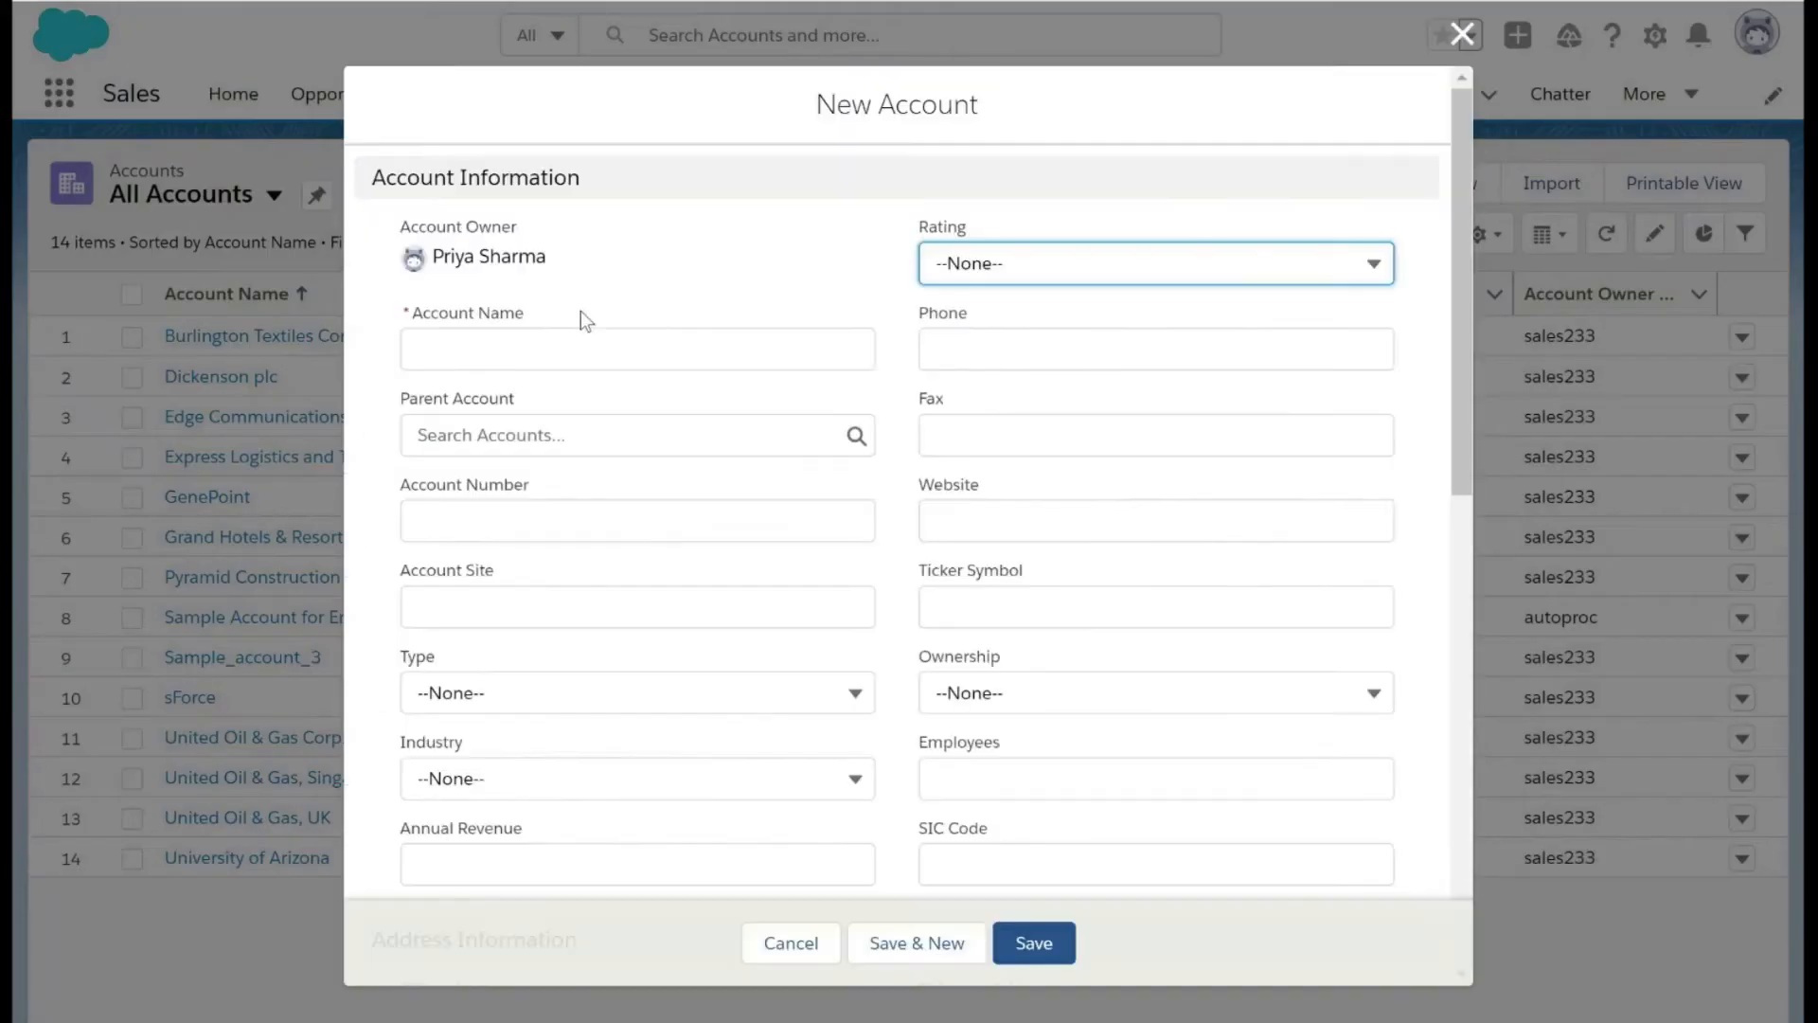
{"action": "left_click", "coordinate": [581, 349]}
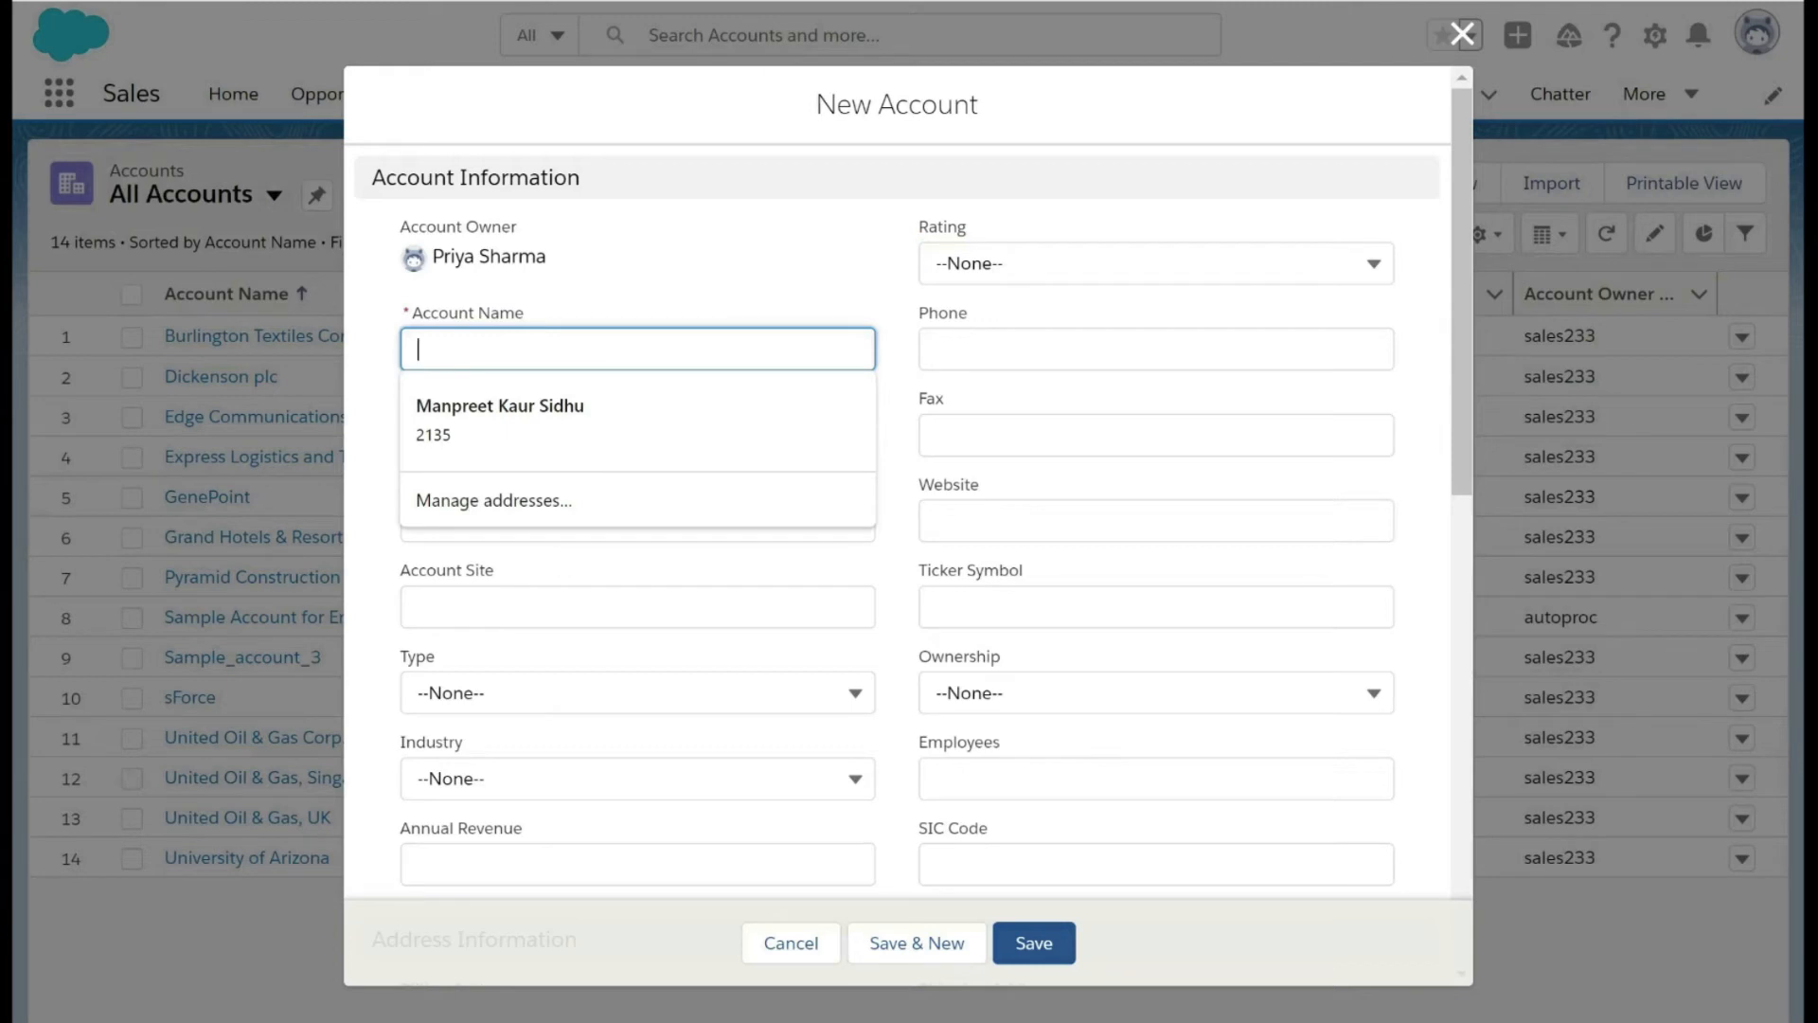
{"action": "type", "text": "Sampl"}
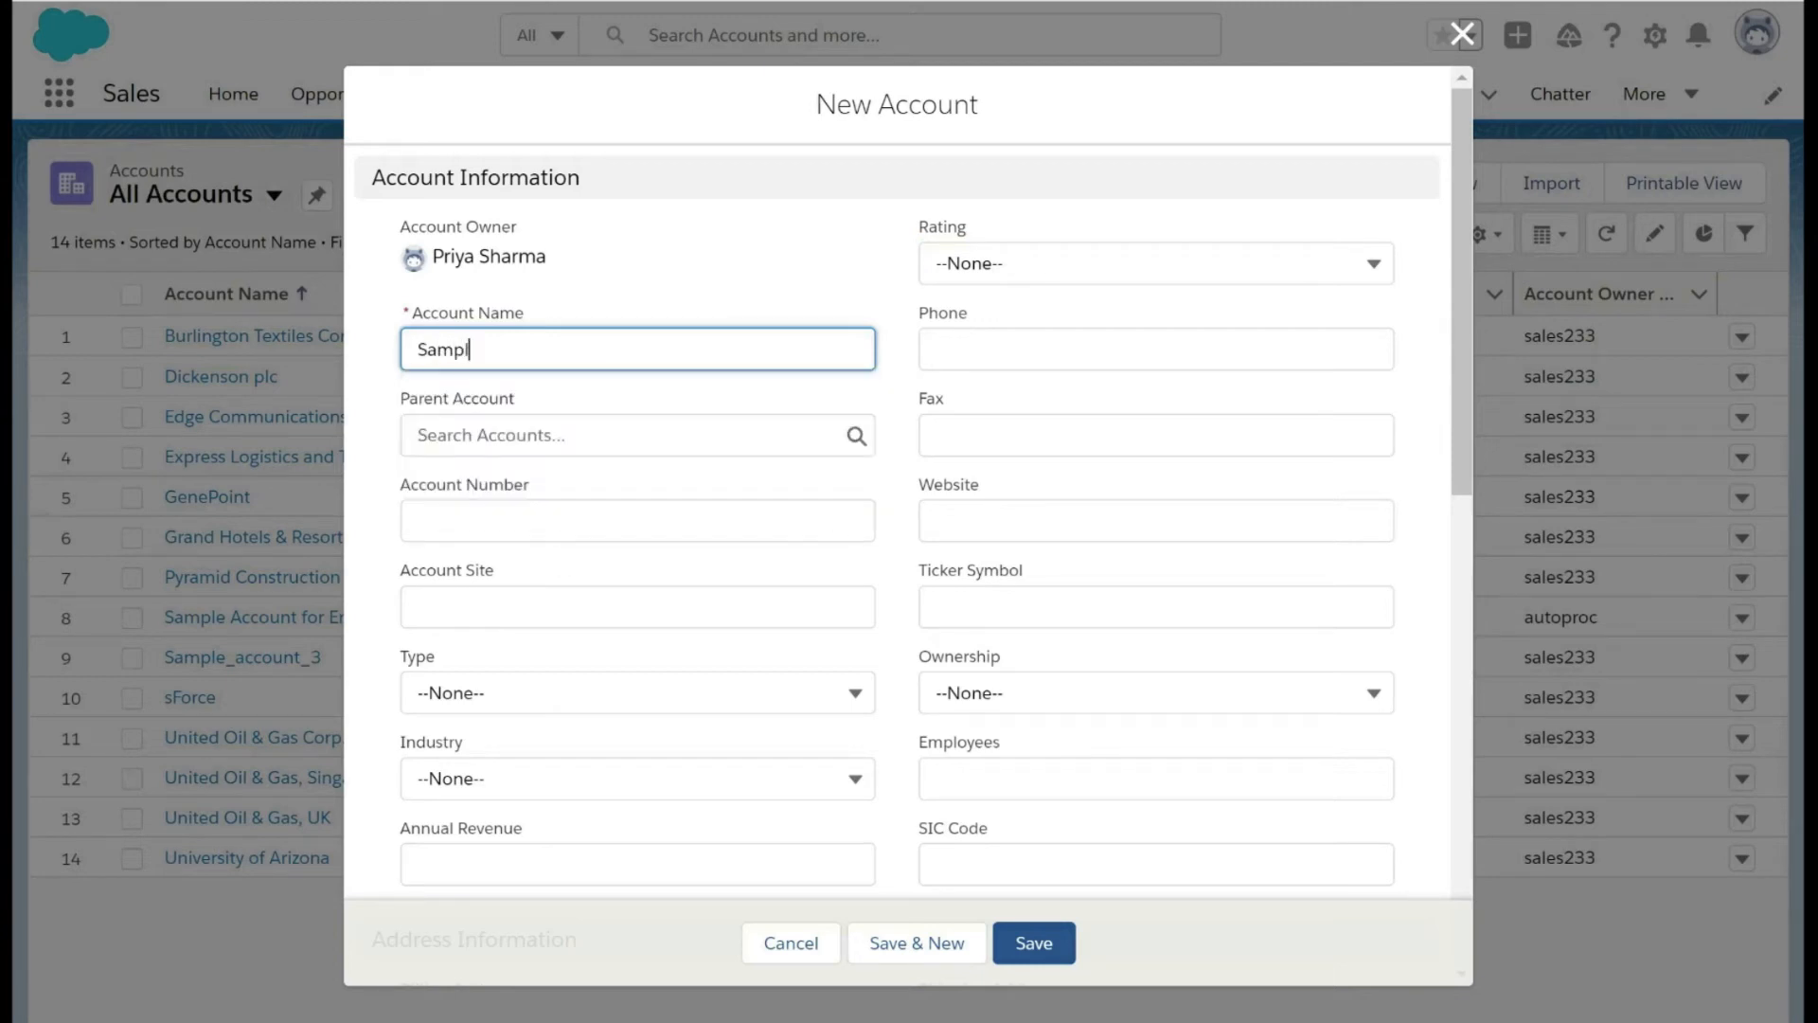
{"action": "type", "text": "e account 4"}
{"action": "left_click", "coordinate": [748, 311]}
Set the new account's rating to Hot, look over the remaining fields and save the record.
{"action": "left_click", "coordinate": [1004, 264]}
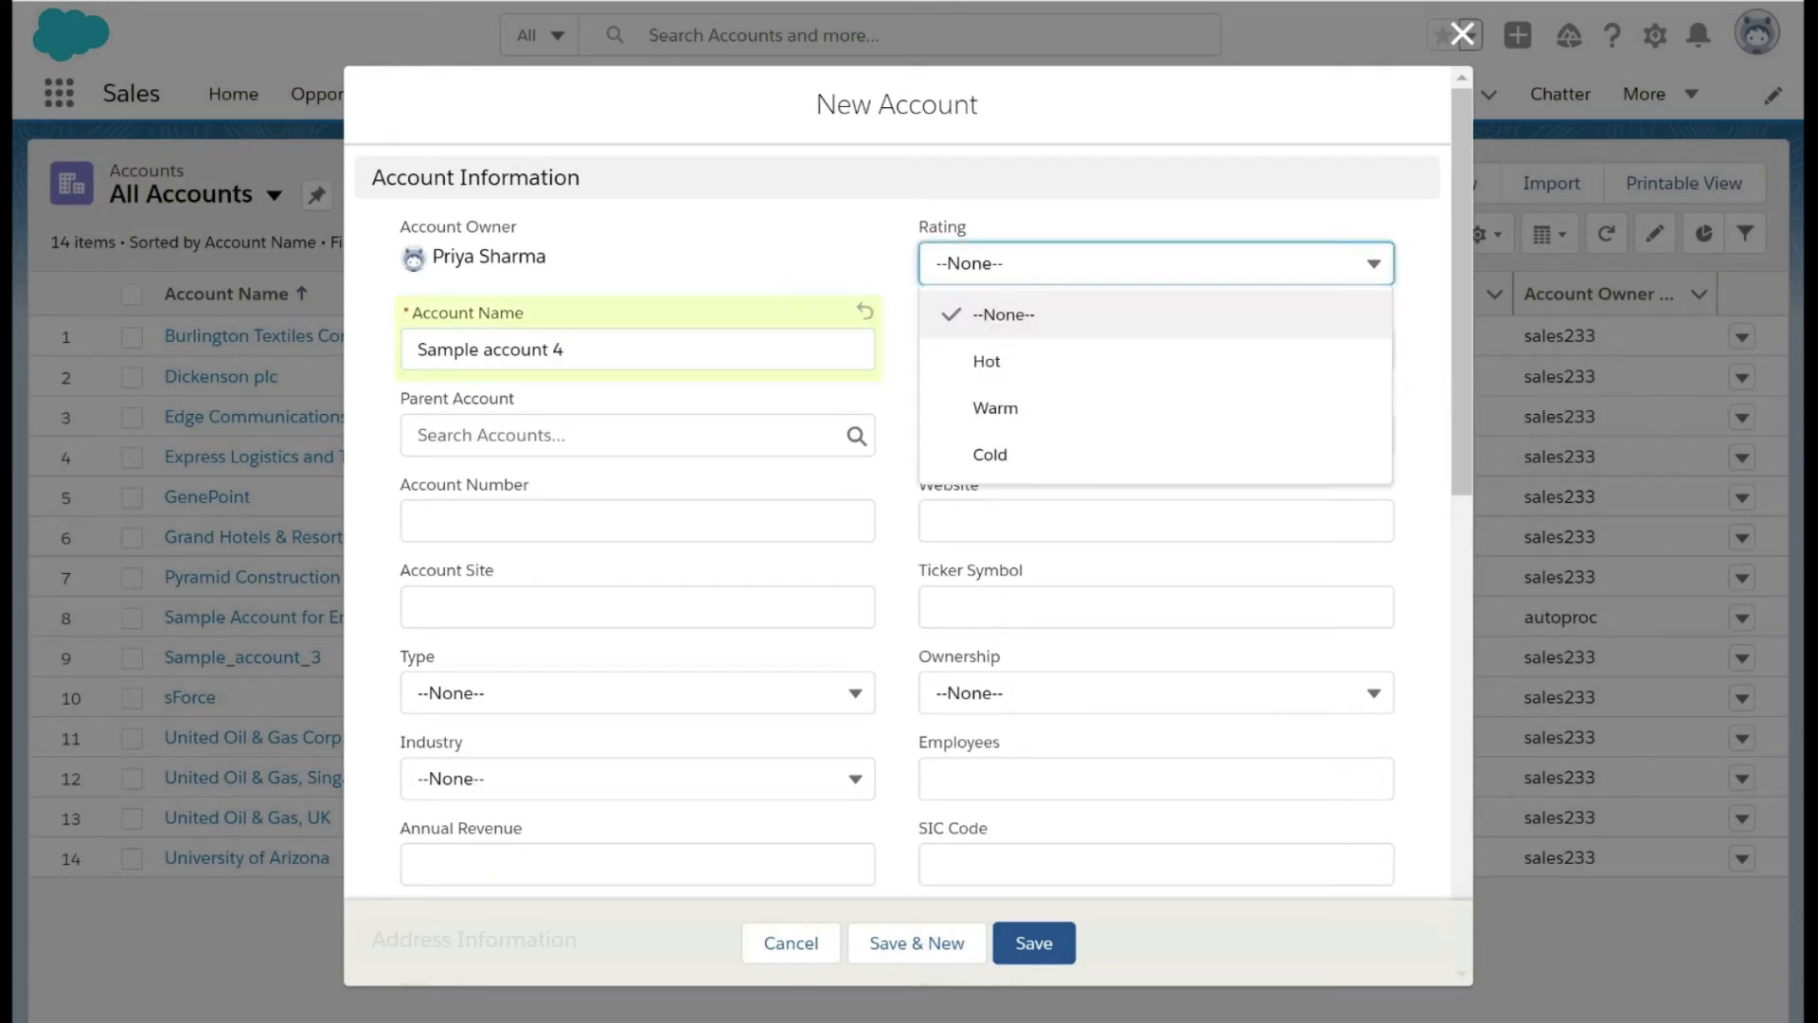
{"action": "left_click", "coordinate": [992, 360]}
{"action": "scroll", "coordinate": [633, 595], "scroll_direction": "down", "scroll_amount": 10}
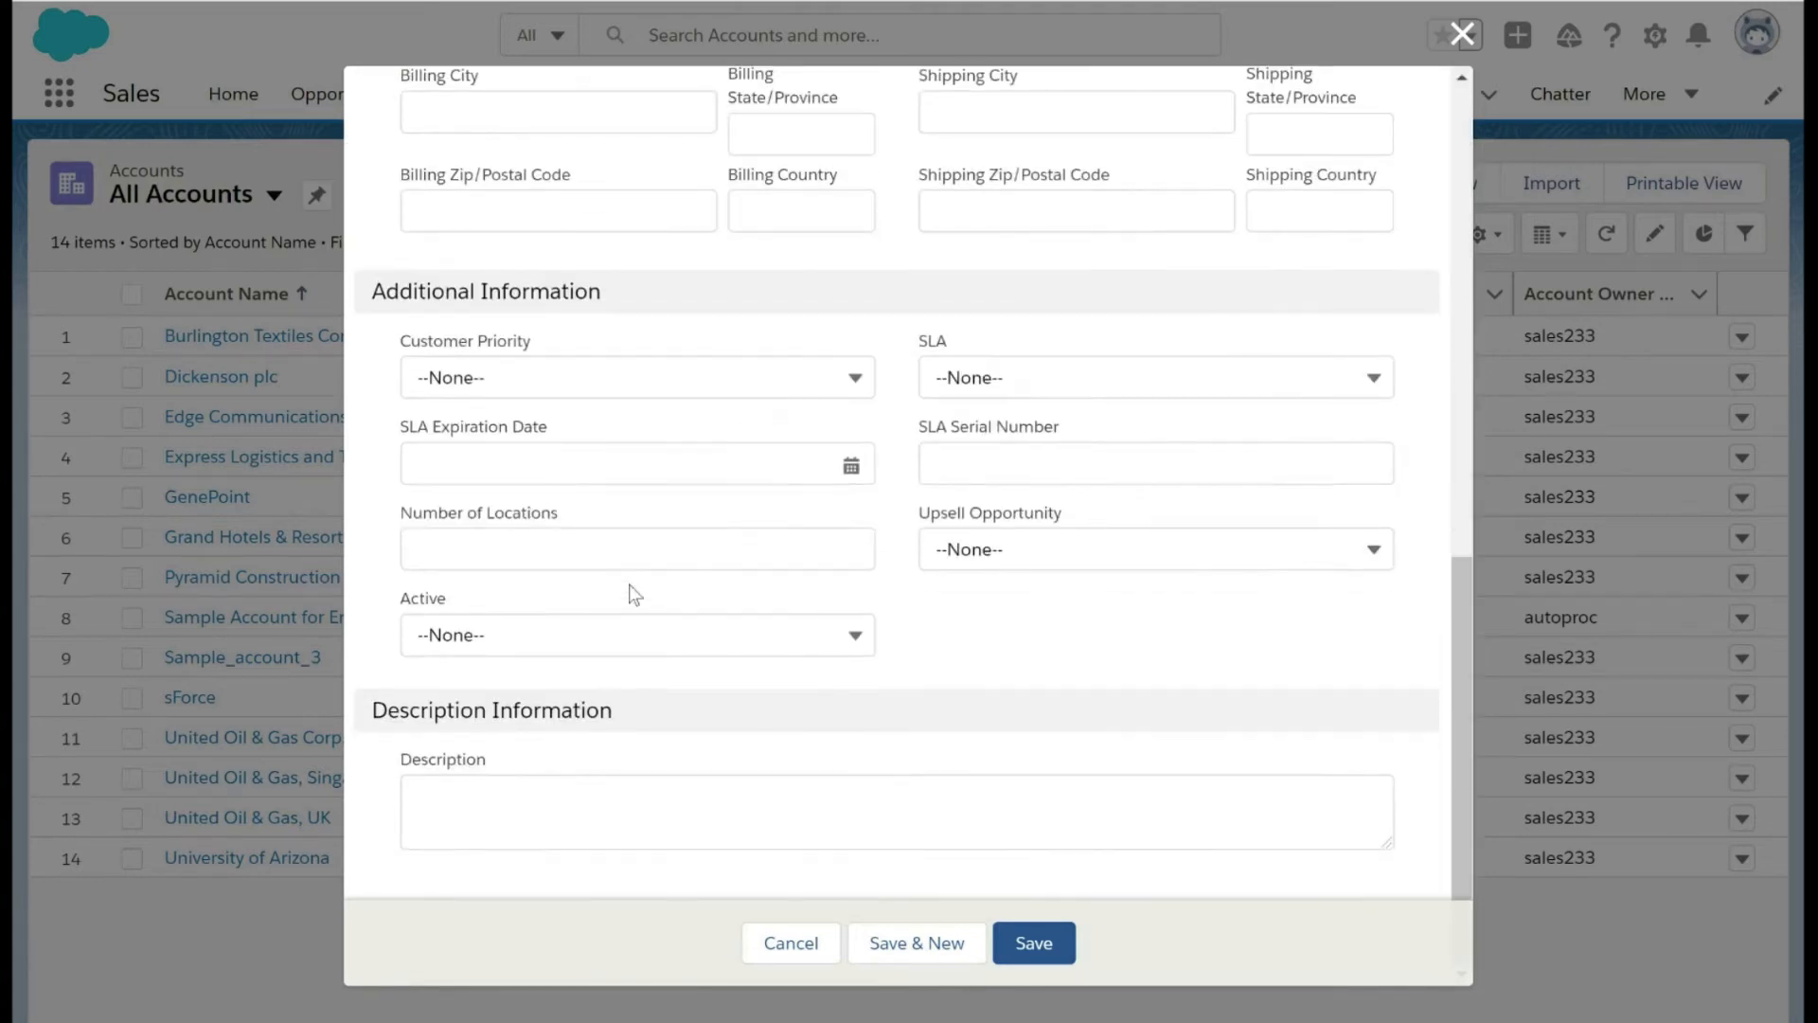
{"action": "scroll", "coordinate": [630, 592], "scroll_direction": "up", "scroll_amount": 10}
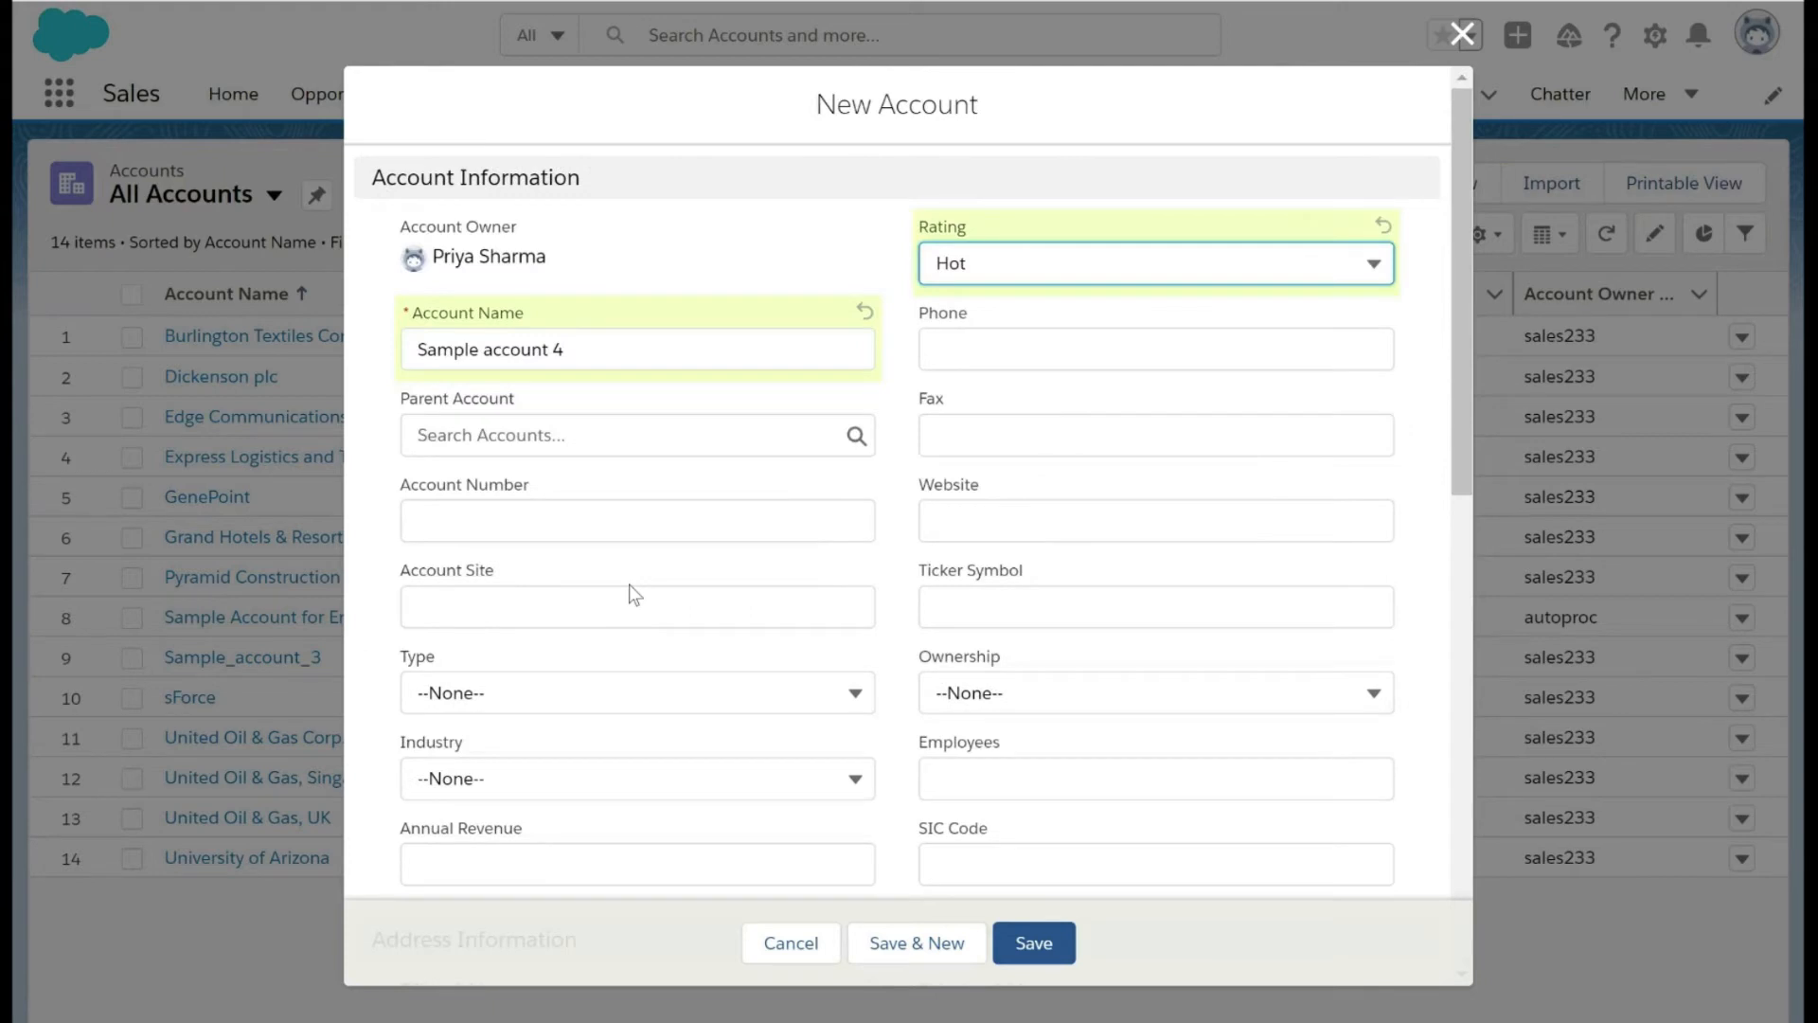
{"action": "scroll", "coordinate": [634, 392], "scroll_direction": "down", "scroll_amount": 3}
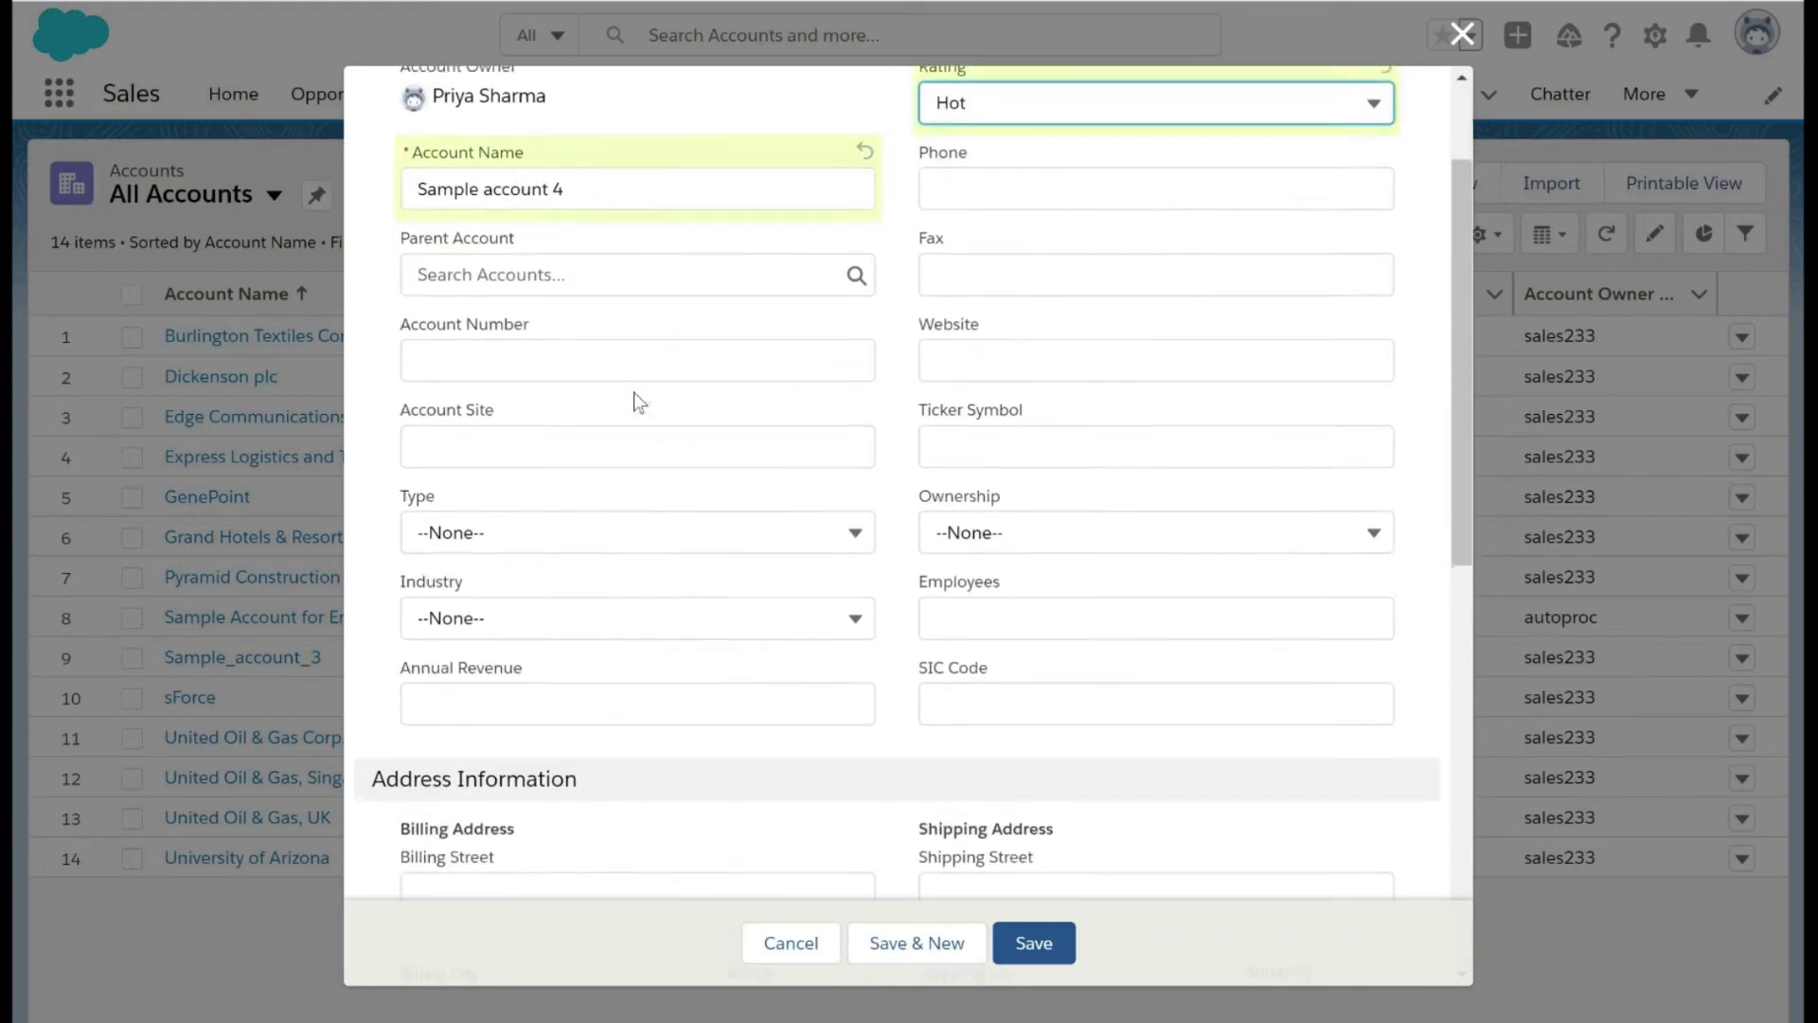
{"action": "scroll", "coordinate": [519, 516], "scroll_direction": "down", "scroll_amount": 10}
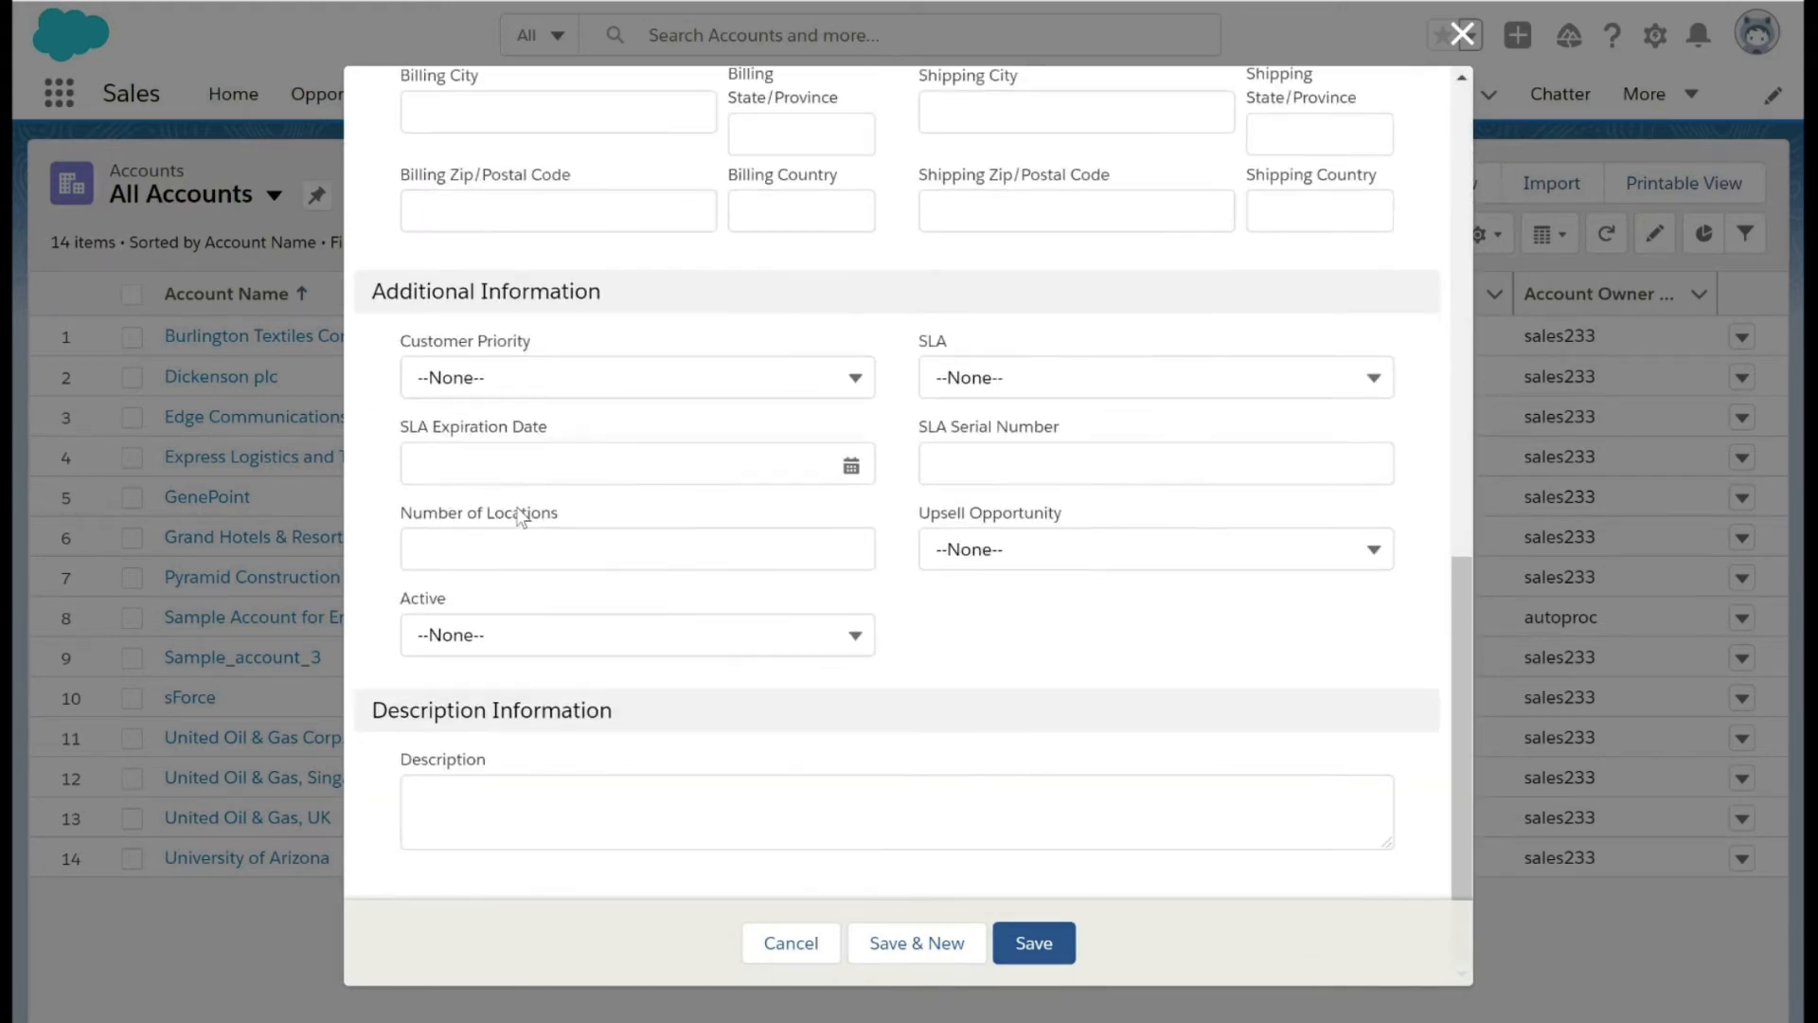
{"action": "scroll", "coordinate": [520, 516], "scroll_direction": "up", "scroll_amount": 10}
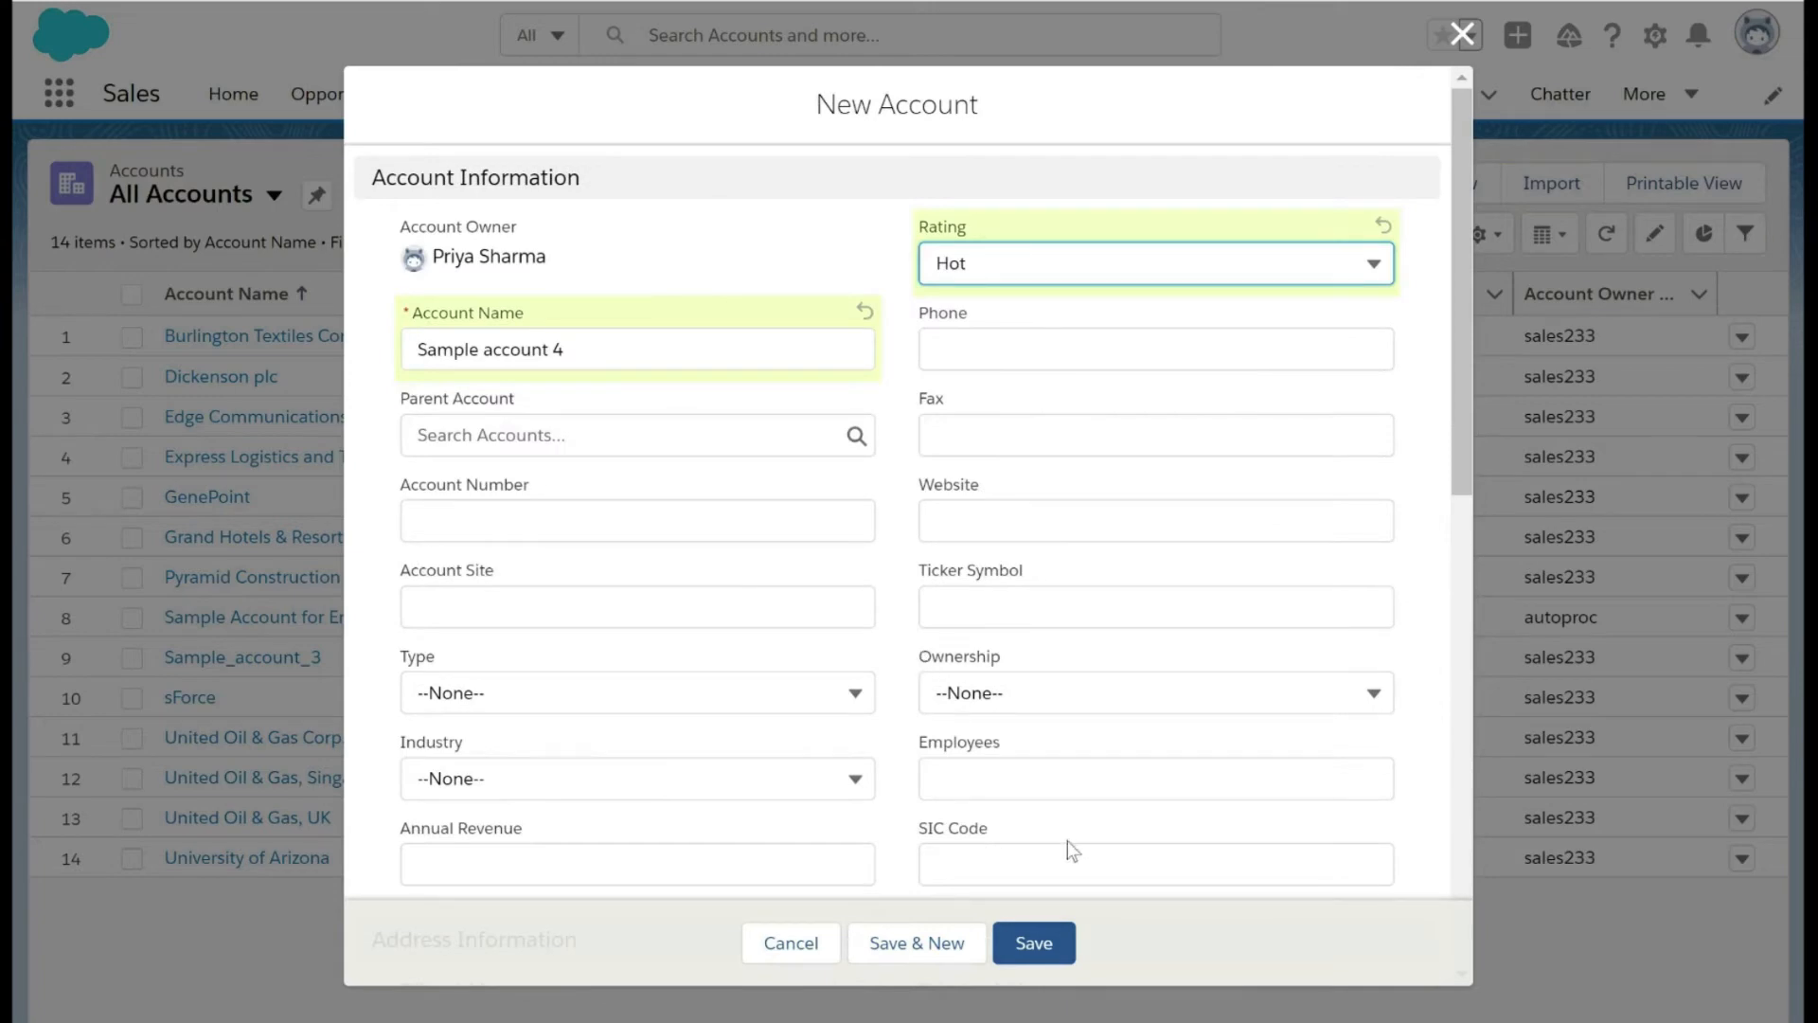
{"action": "left_click", "coordinate": [1035, 943]}
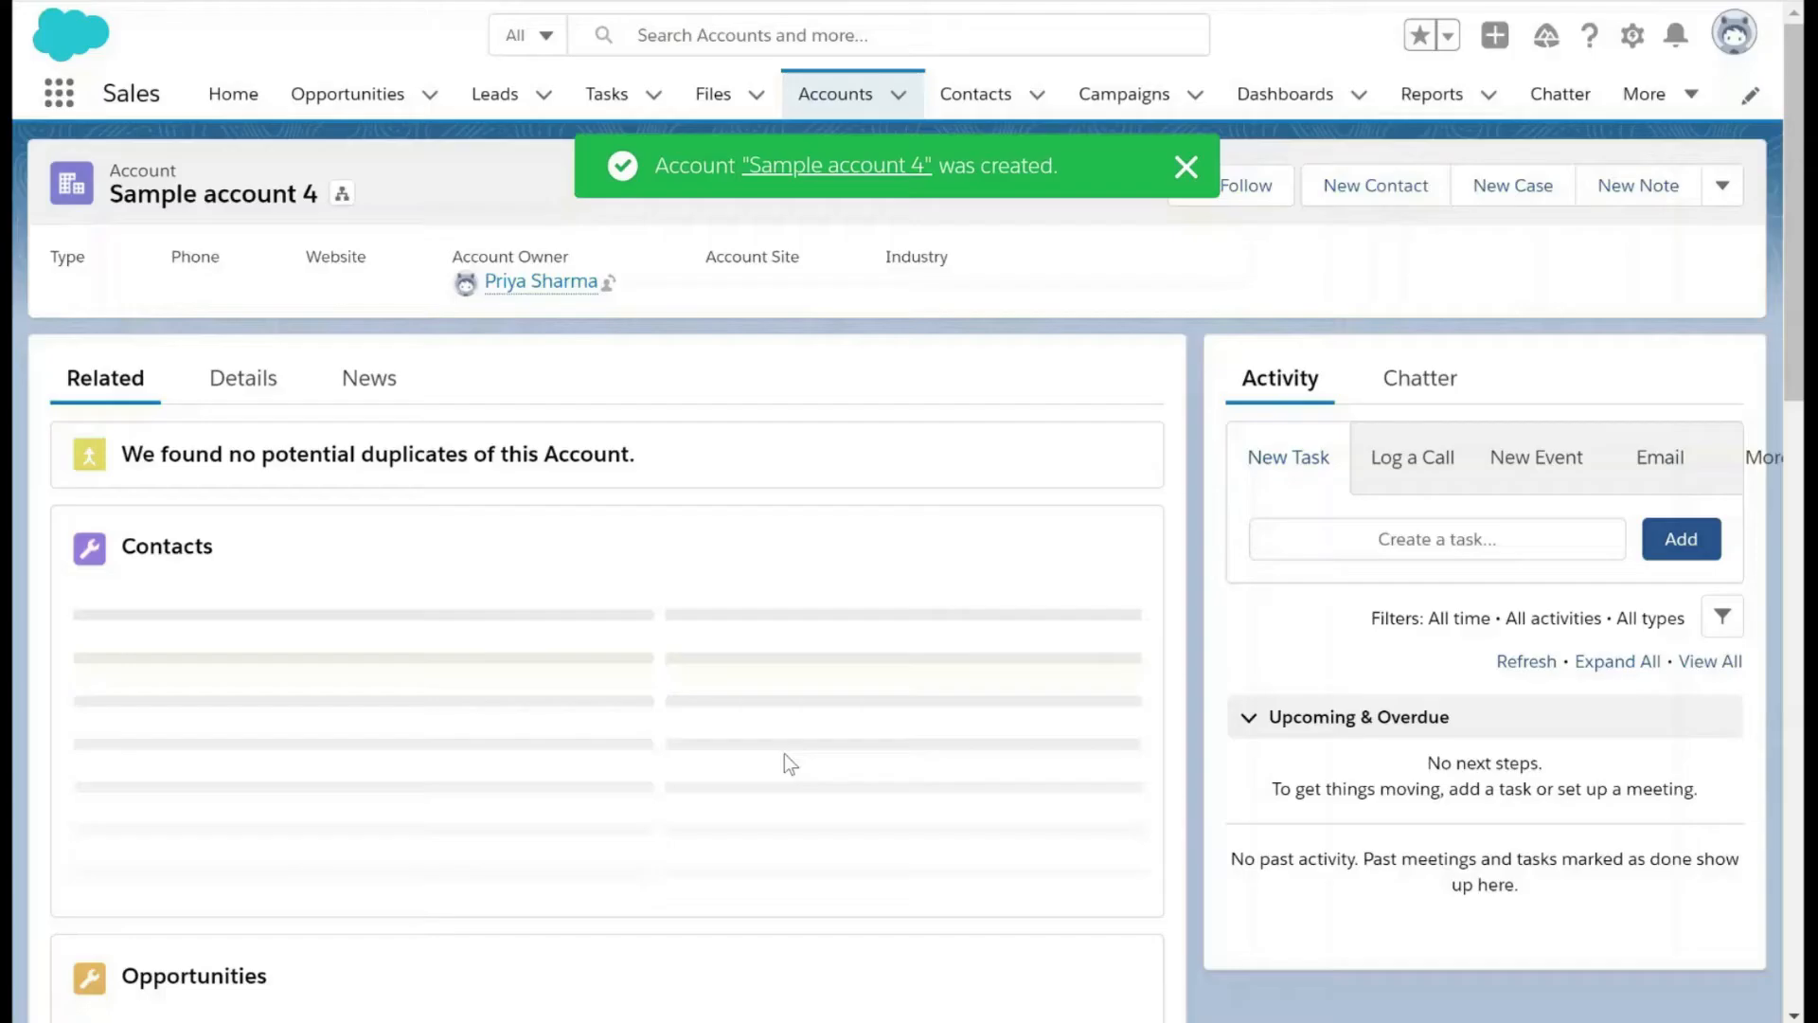
Examine the saved account's details and its related opportunities to check whether the flow created an opportunity.
{"action": "scroll", "coordinate": [303, 502], "scroll_direction": "down", "scroll_amount": 2}
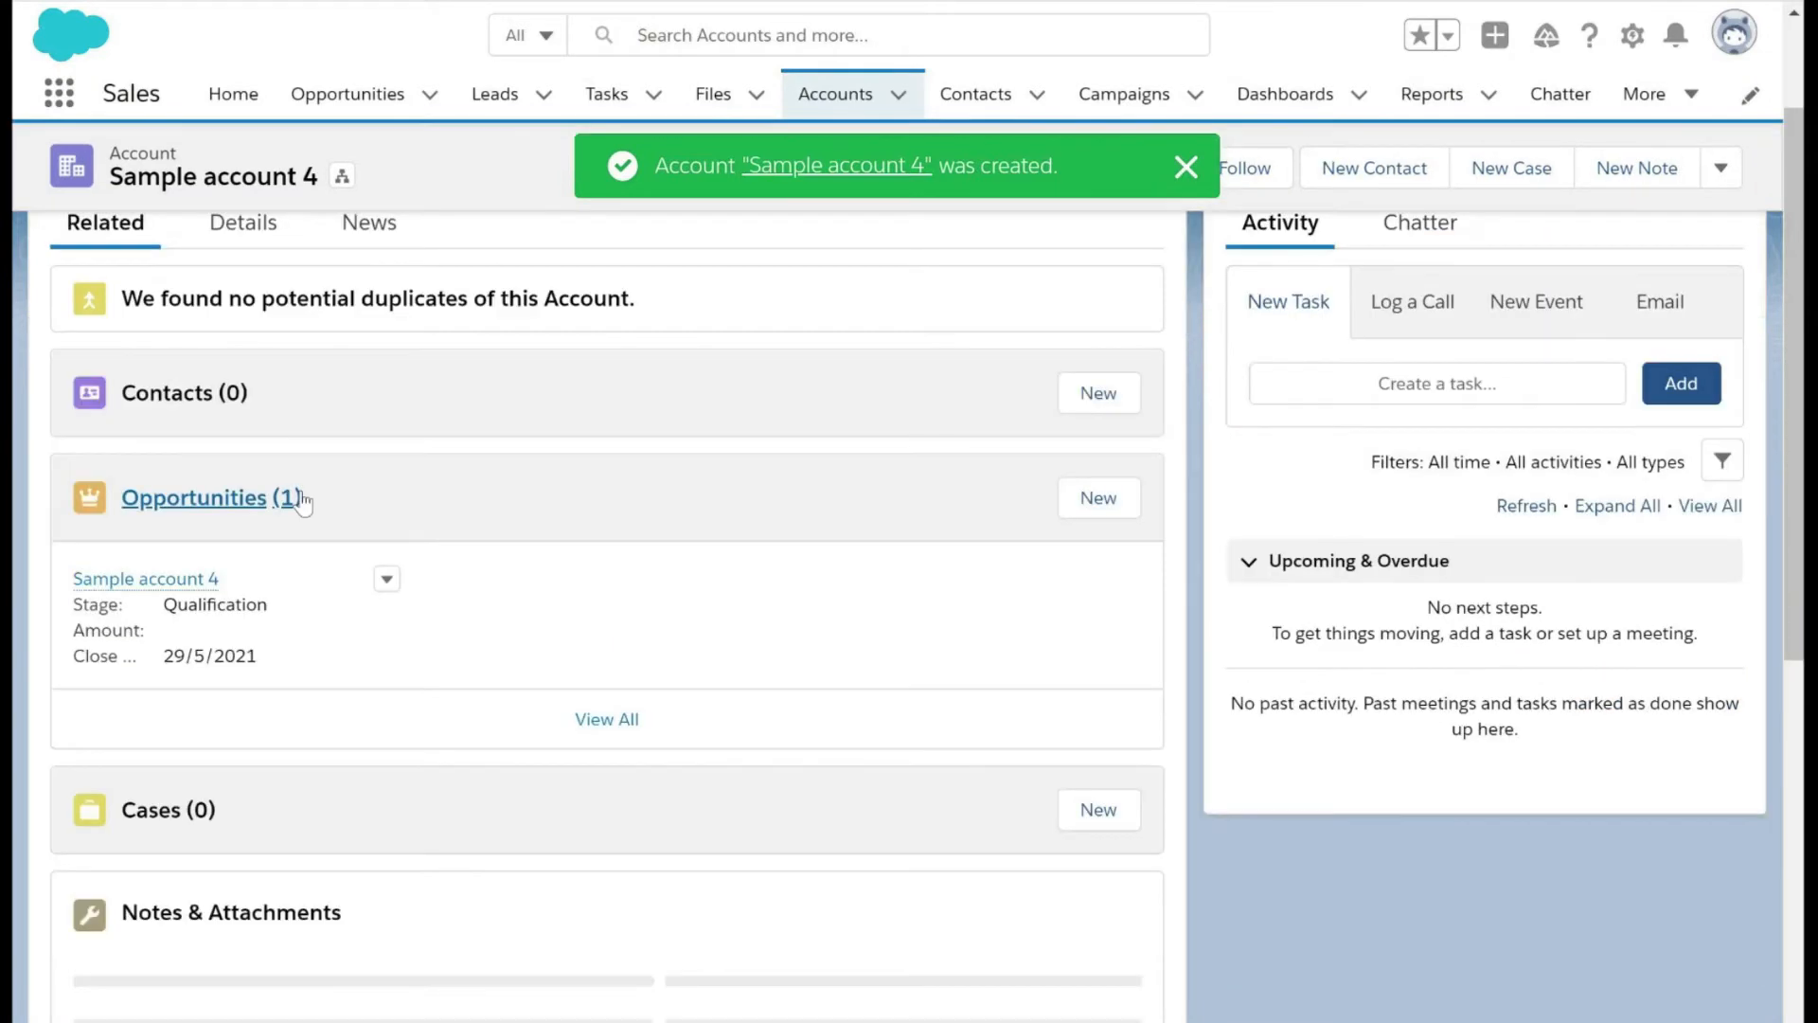
{"action": "scroll", "coordinate": [303, 502], "scroll_direction": "up", "scroll_amount": 1}
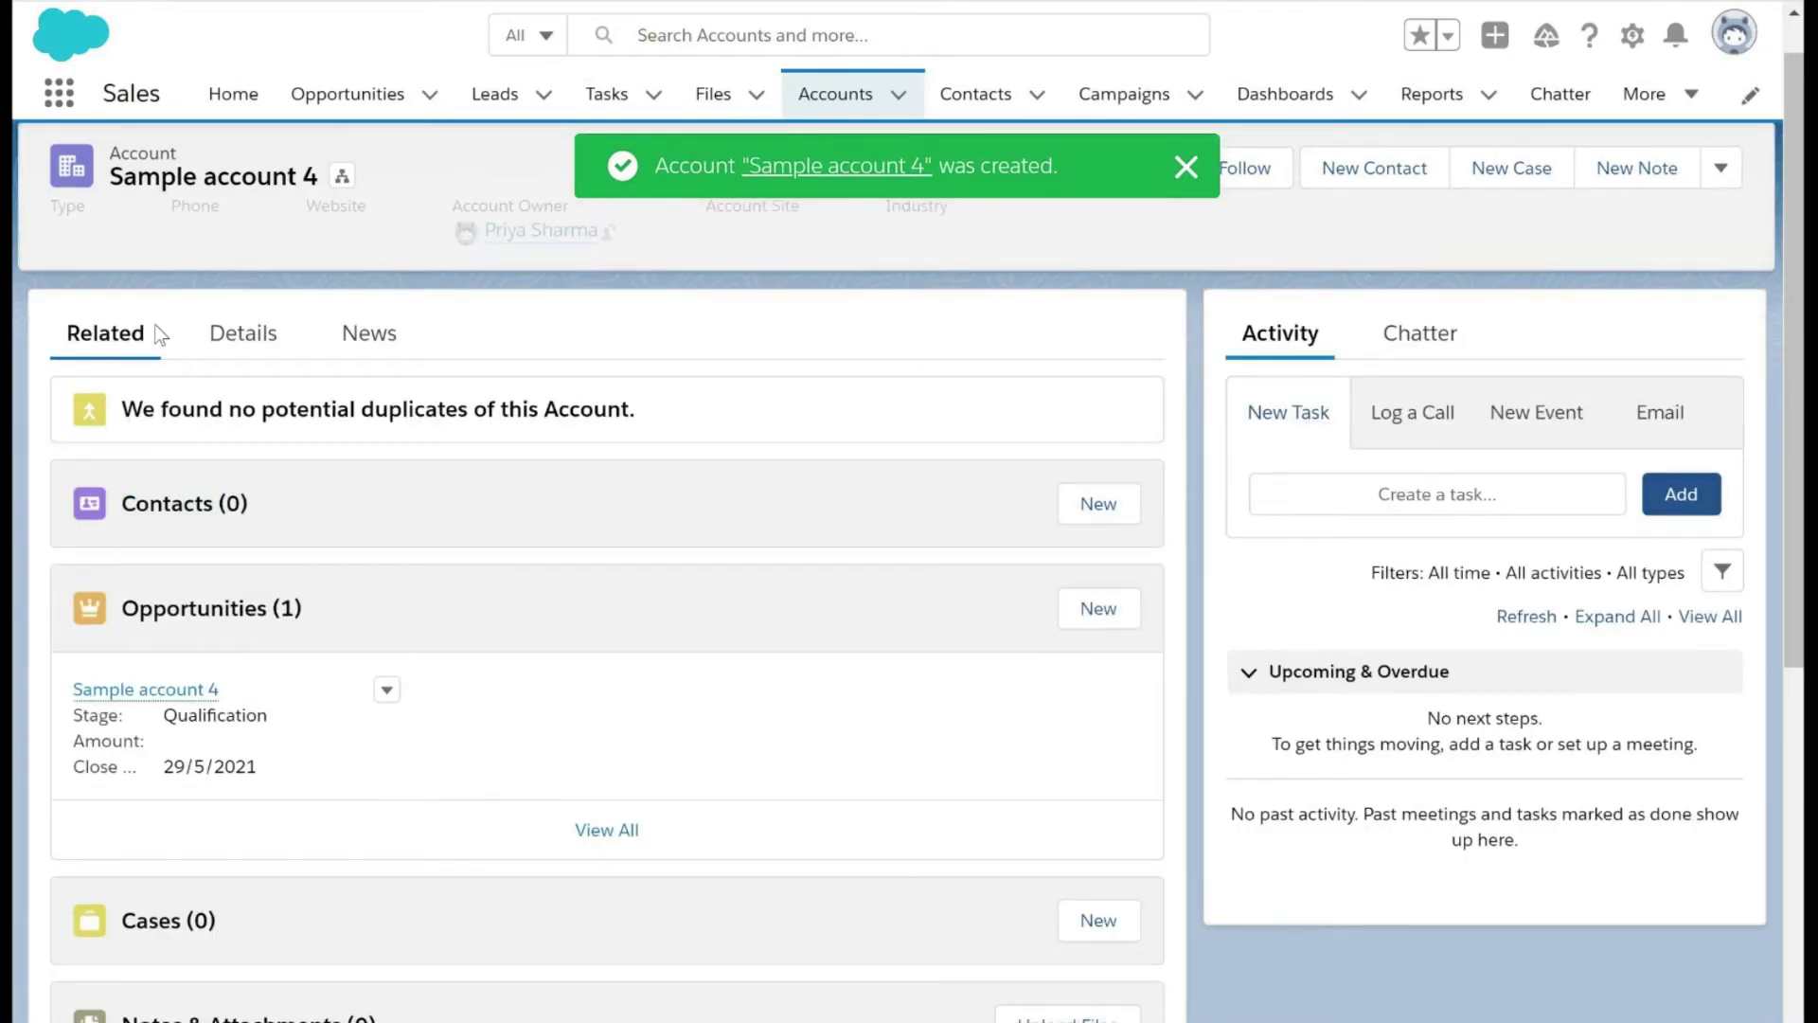
{"action": "left_click", "coordinate": [242, 333]}
{"action": "scroll", "coordinate": [280, 633], "scroll_direction": "down", "scroll_amount": 2}
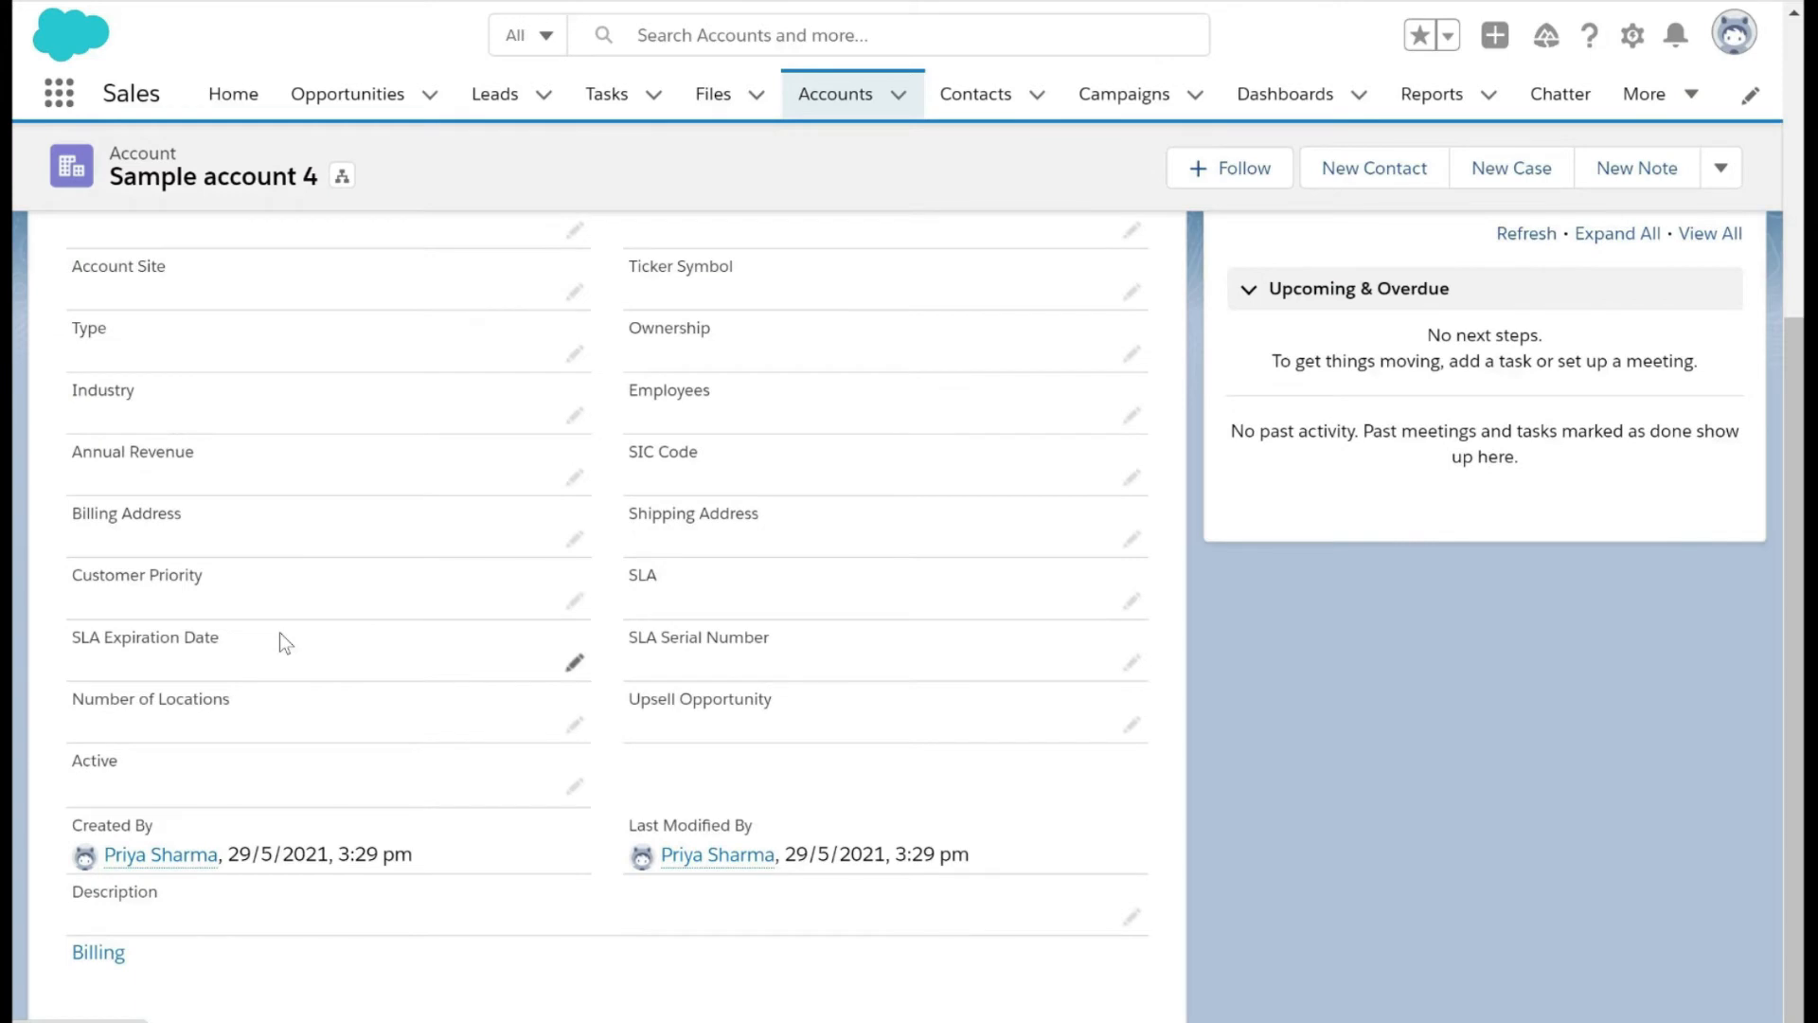
{"action": "scroll", "coordinate": [281, 633], "scroll_direction": "up", "scroll_amount": 2}
{"action": "left_click", "coordinate": [90, 396]}
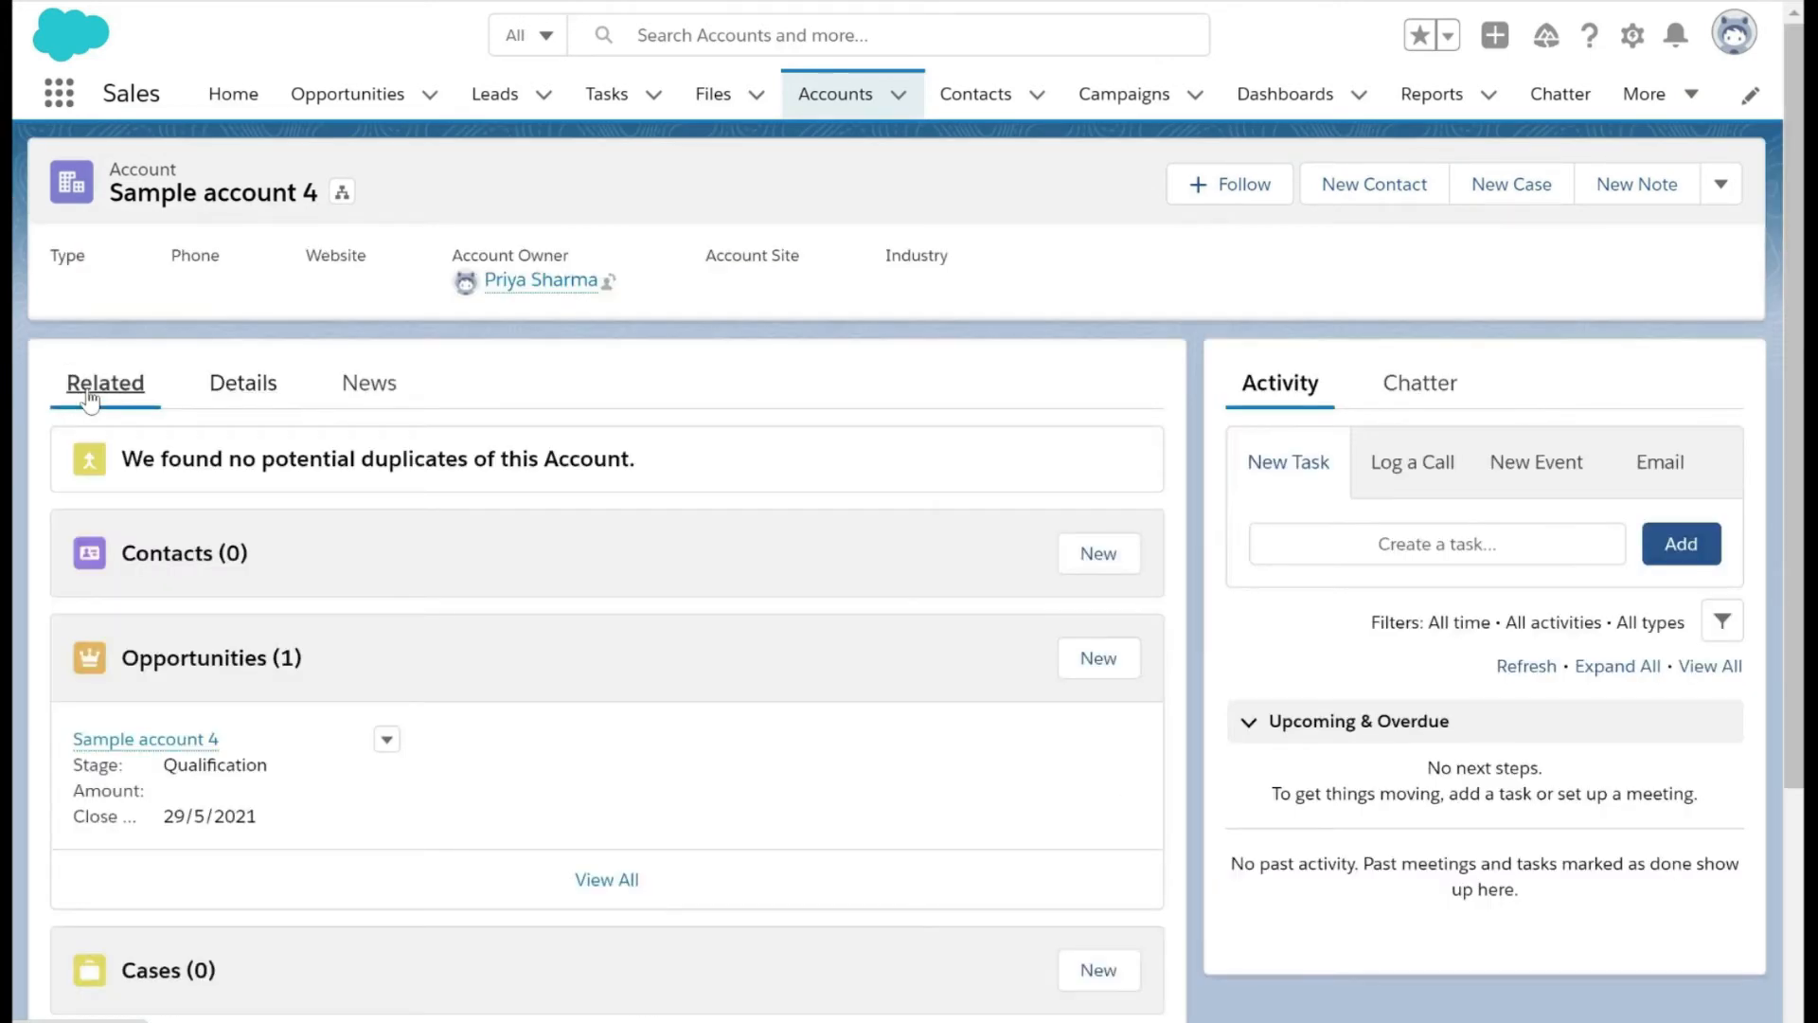
{"action": "scroll", "coordinate": [373, 504], "scroll_direction": "down", "scroll_amount": 2}
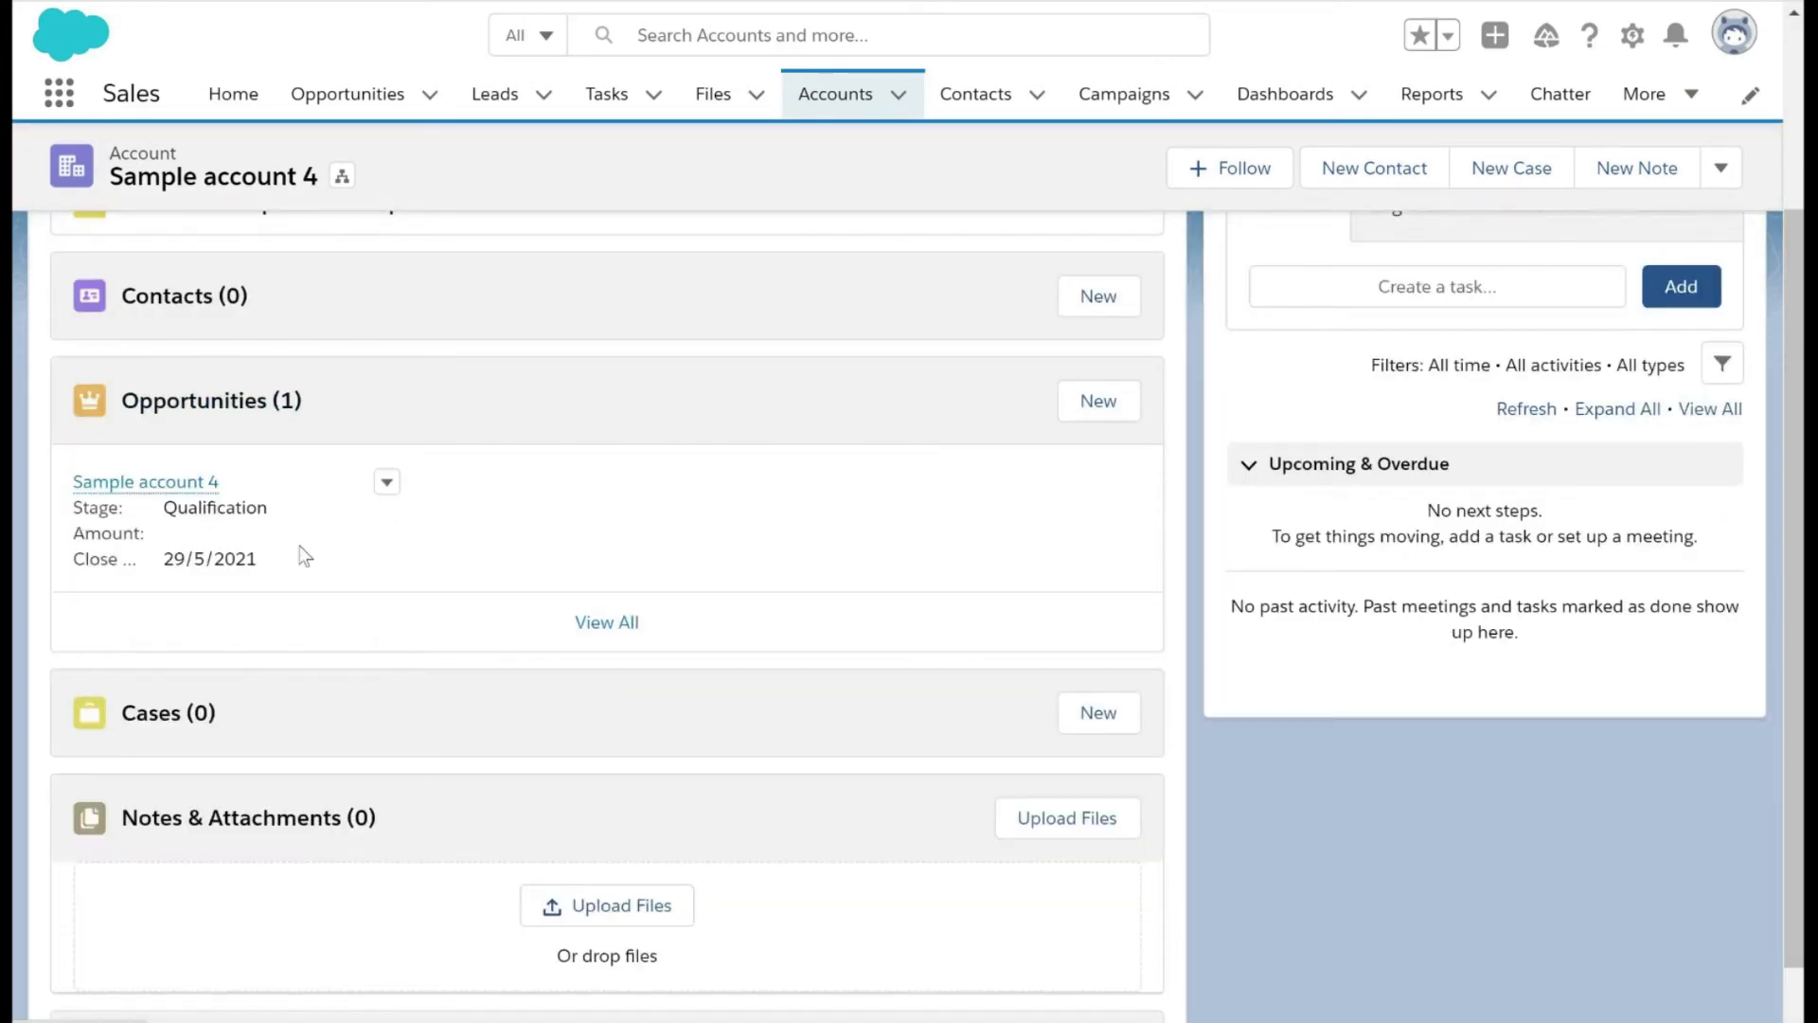
Open the Sample account 4 opportunity from the account's related list and review its detail fields and stage history.
{"action": "left_click", "coordinate": [154, 485]}
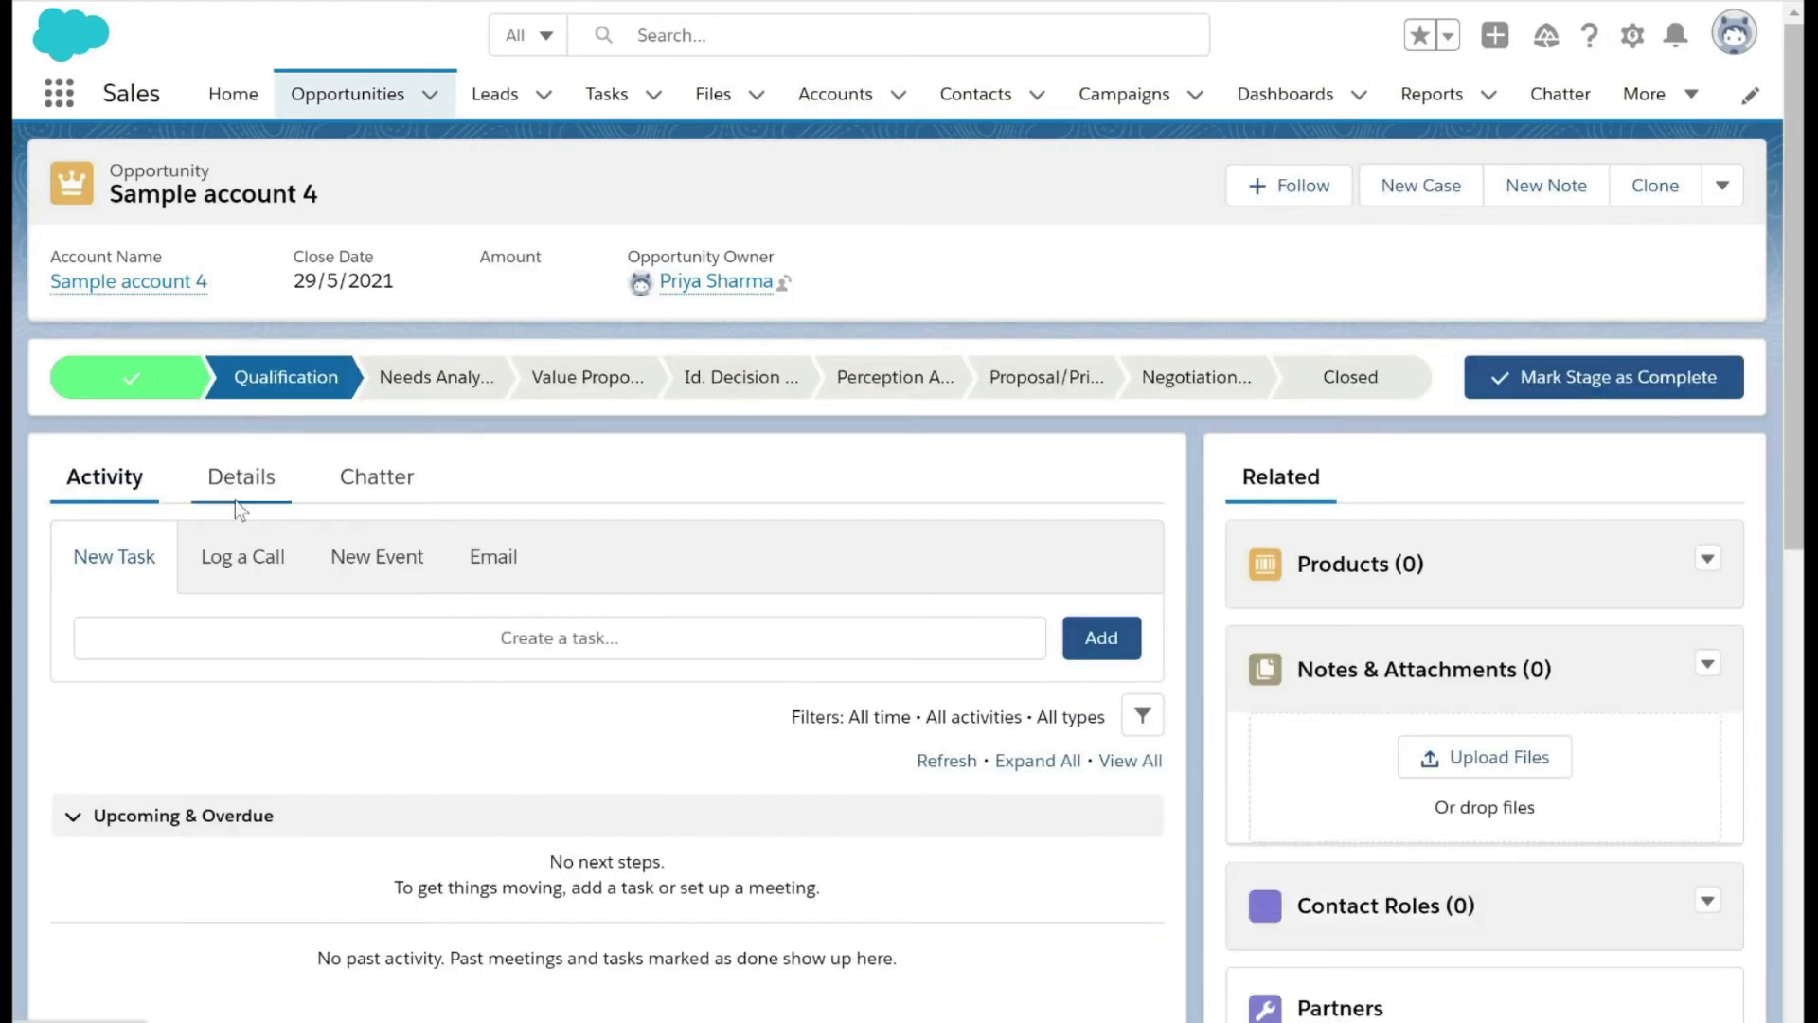
{"action": "left_click", "coordinate": [234, 498]}
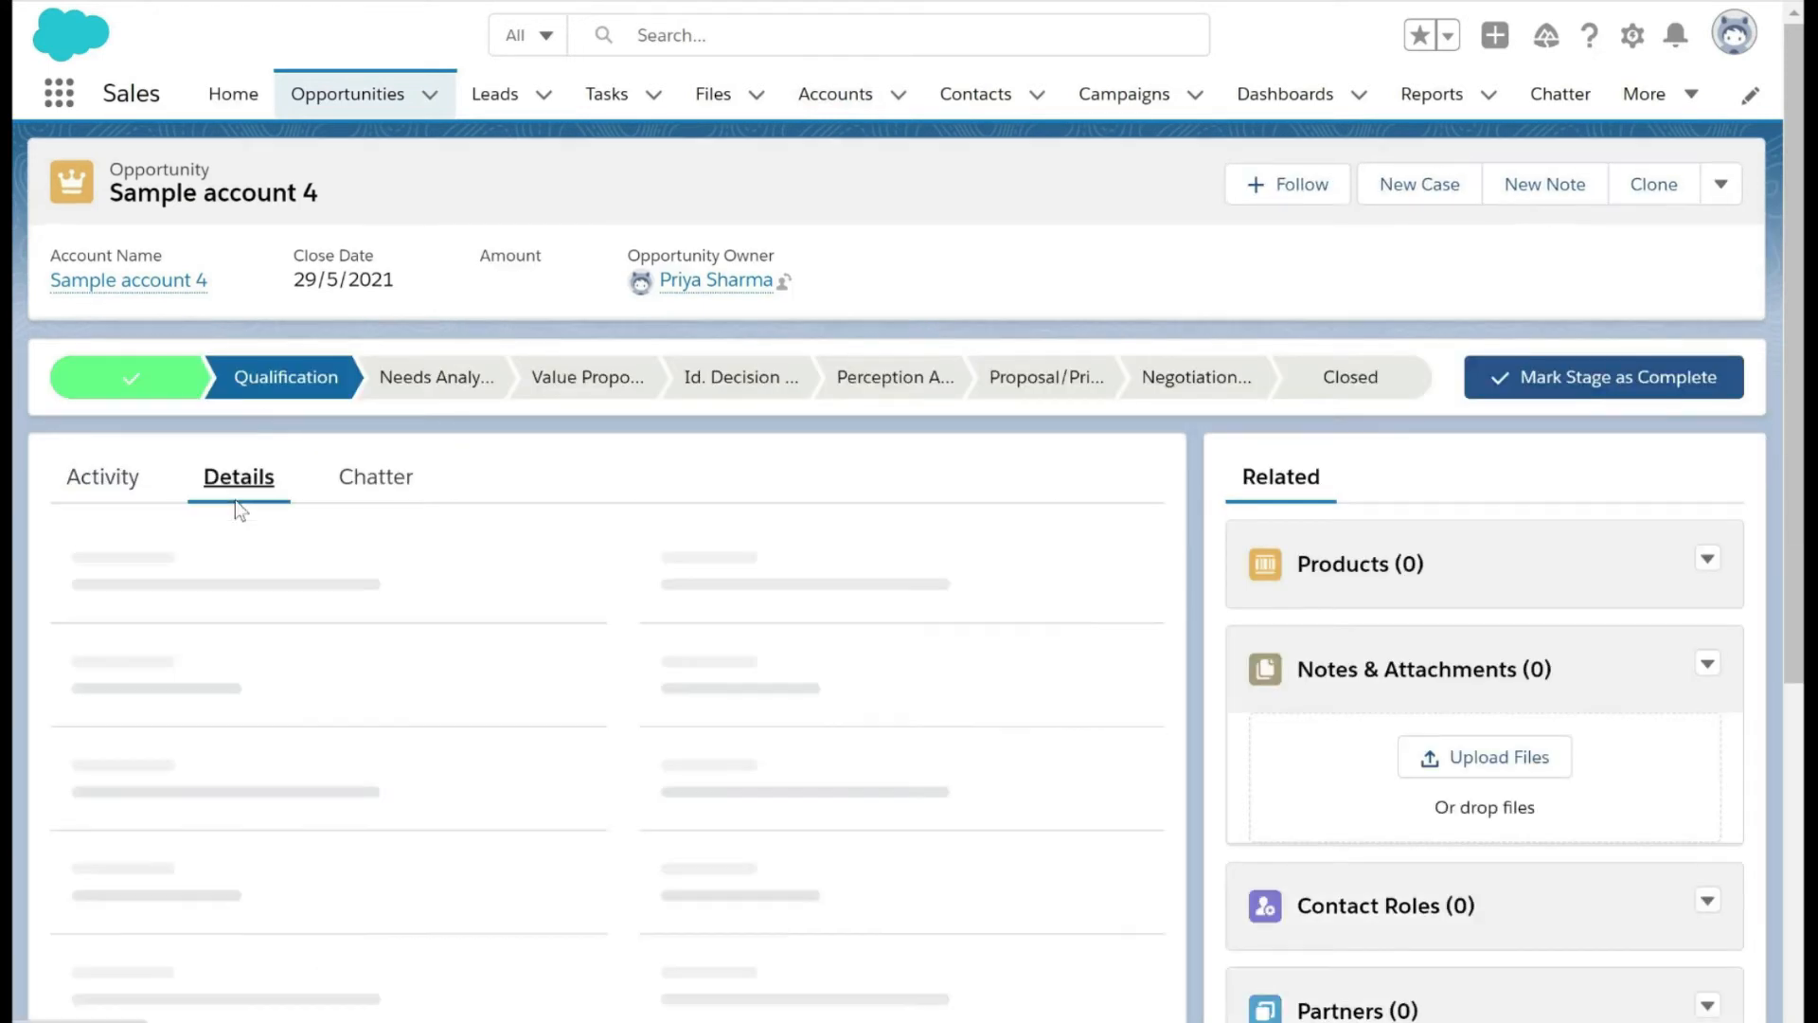
{"action": "scroll", "coordinate": [437, 690], "scroll_direction": "down", "scroll_amount": 1}
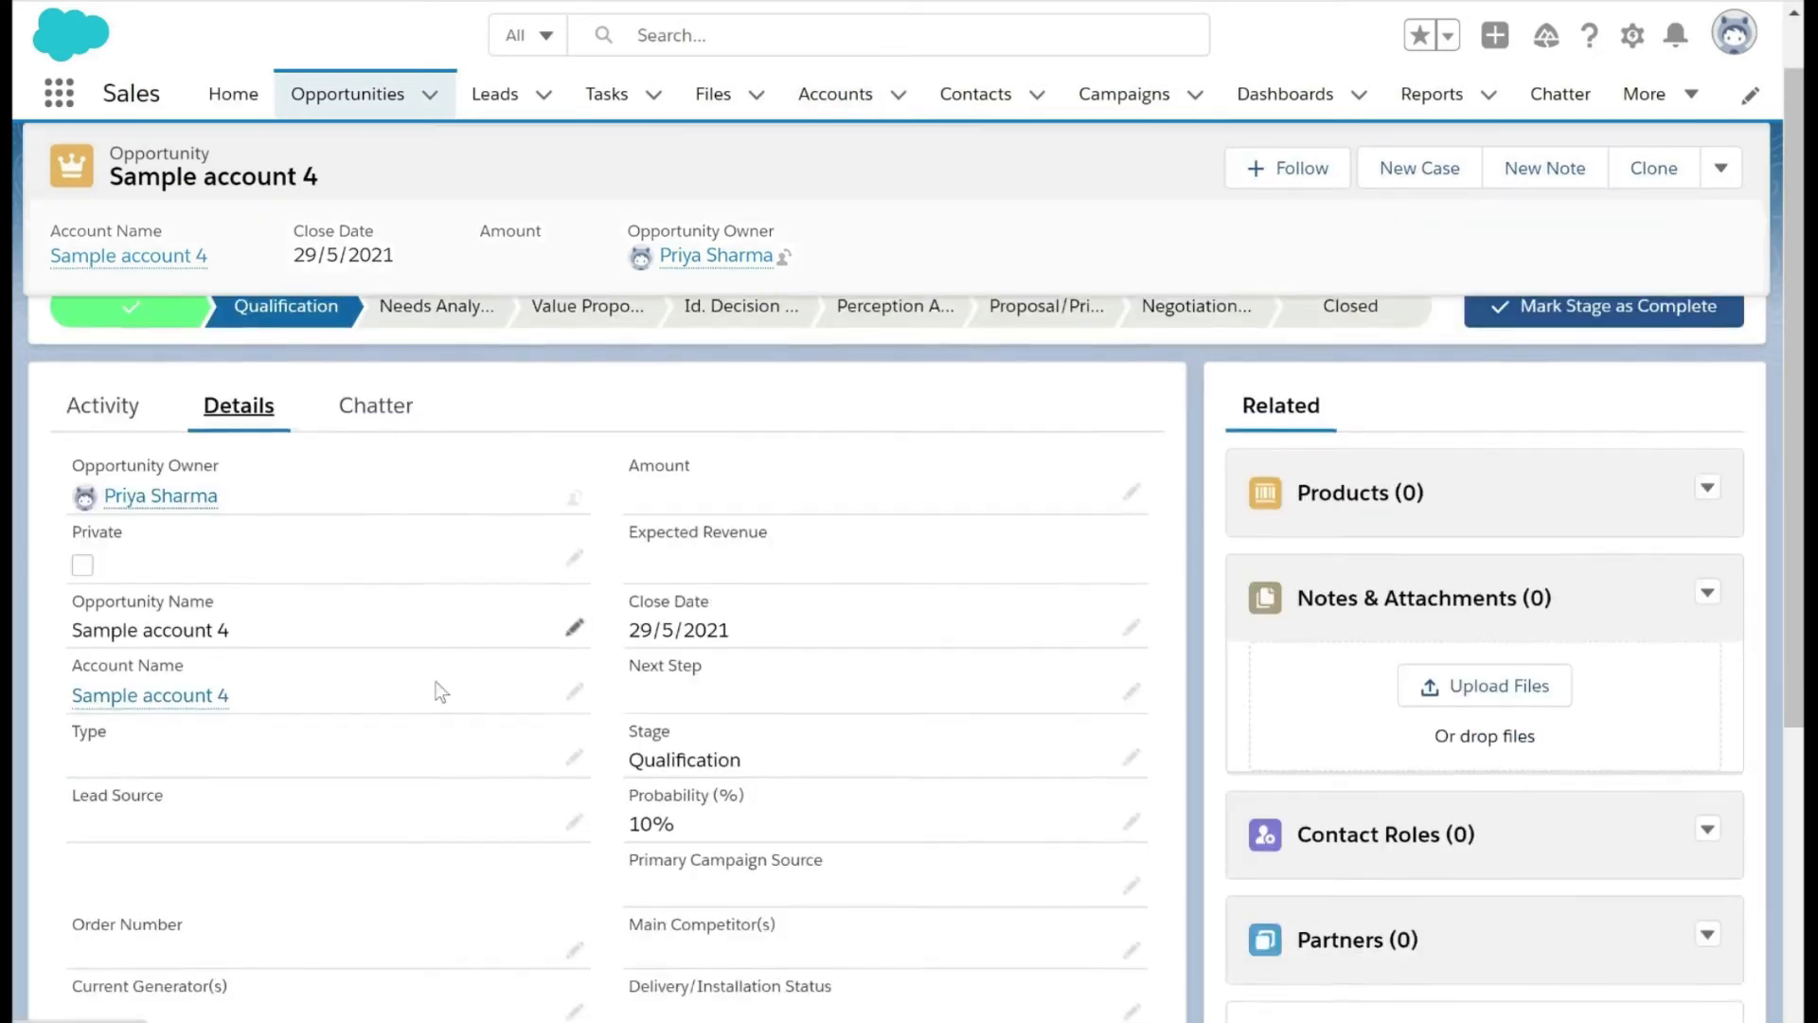
{"action": "scroll", "coordinate": [441, 691], "scroll_direction": "down", "scroll_amount": 1}
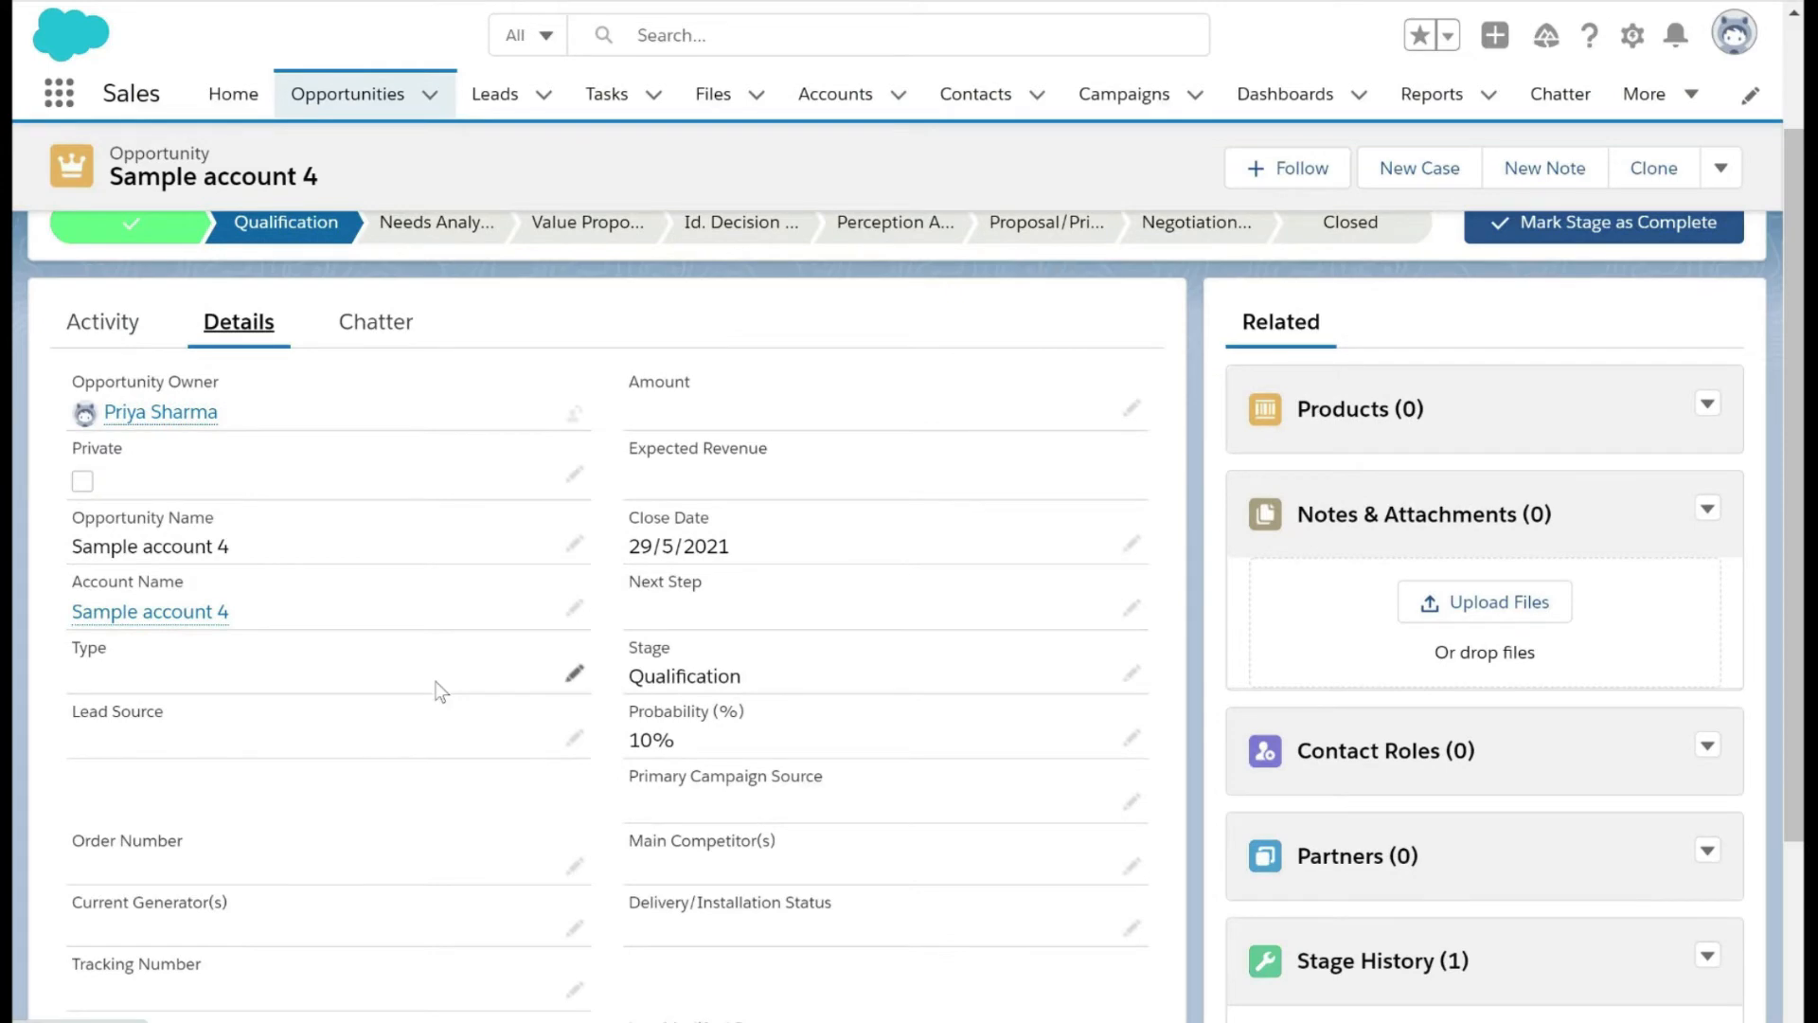
{"action": "scroll", "coordinate": [441, 691], "scroll_direction": "down", "scroll_amount": 3}
{"action": "scroll", "coordinate": [440, 691], "scroll_direction": "up", "scroll_amount": 5}
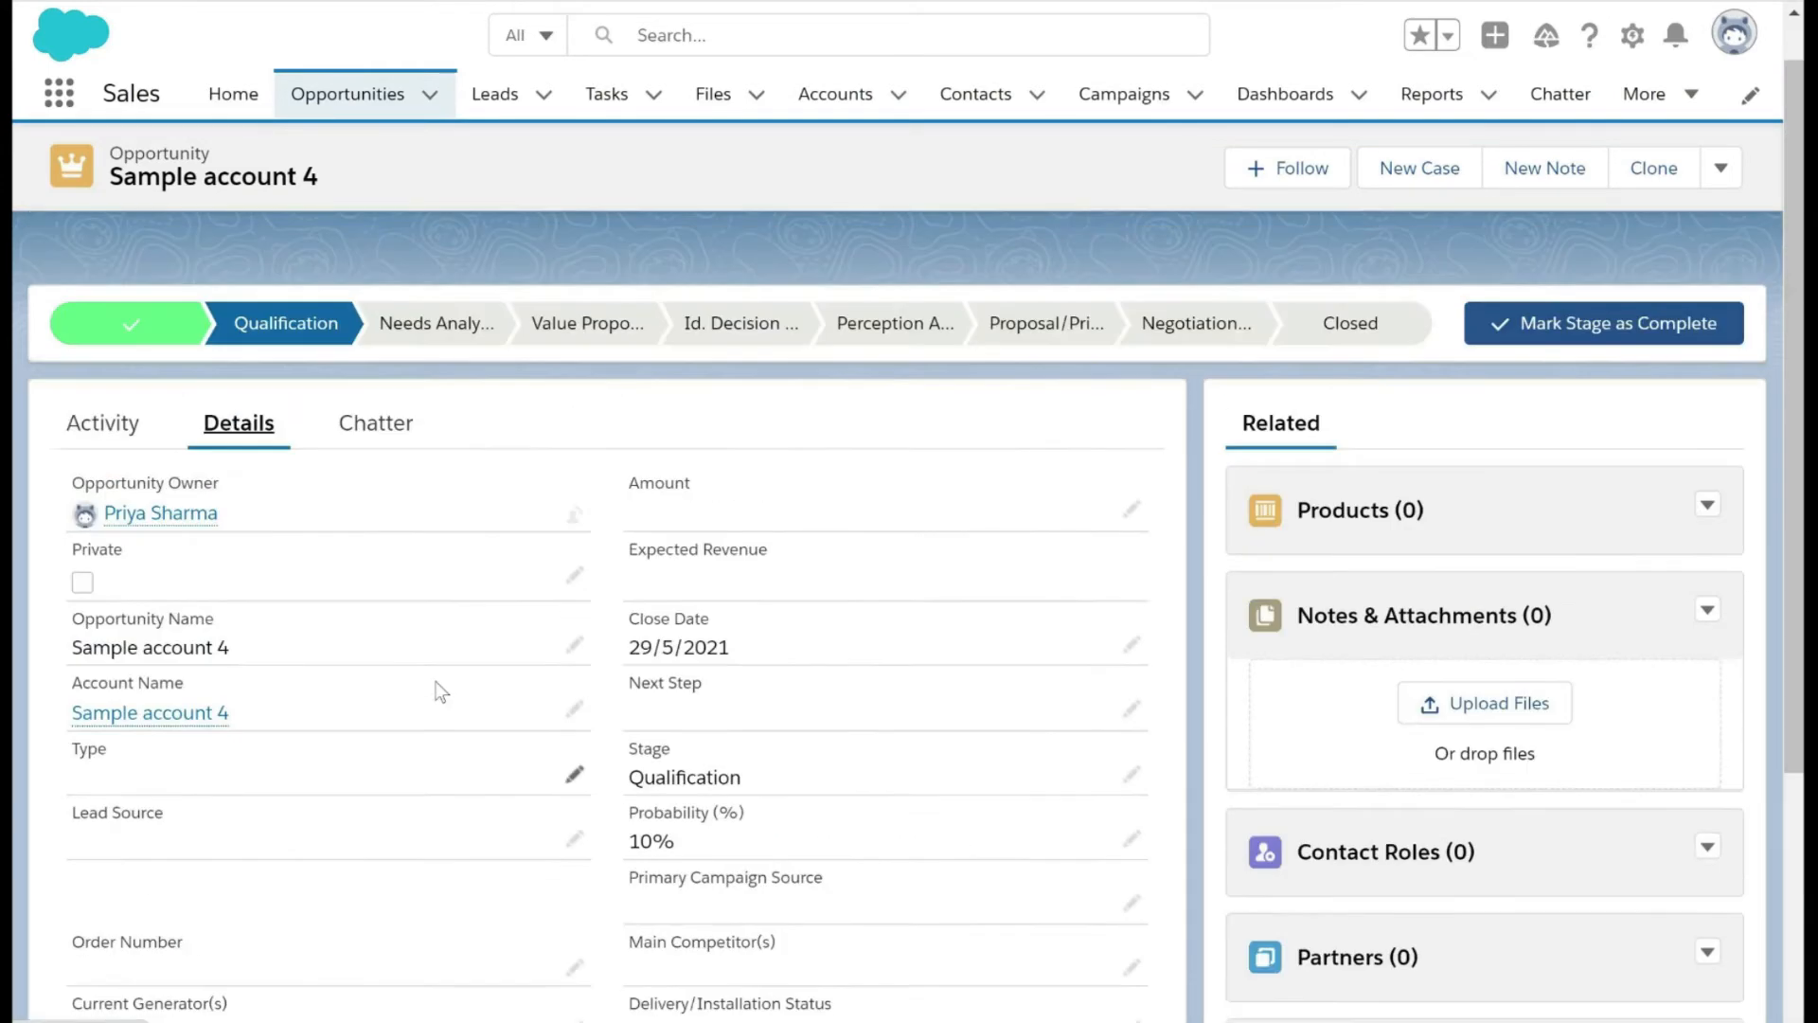
{"action": "scroll", "coordinate": [440, 691], "scroll_direction": "up", "scroll_amount": 1}
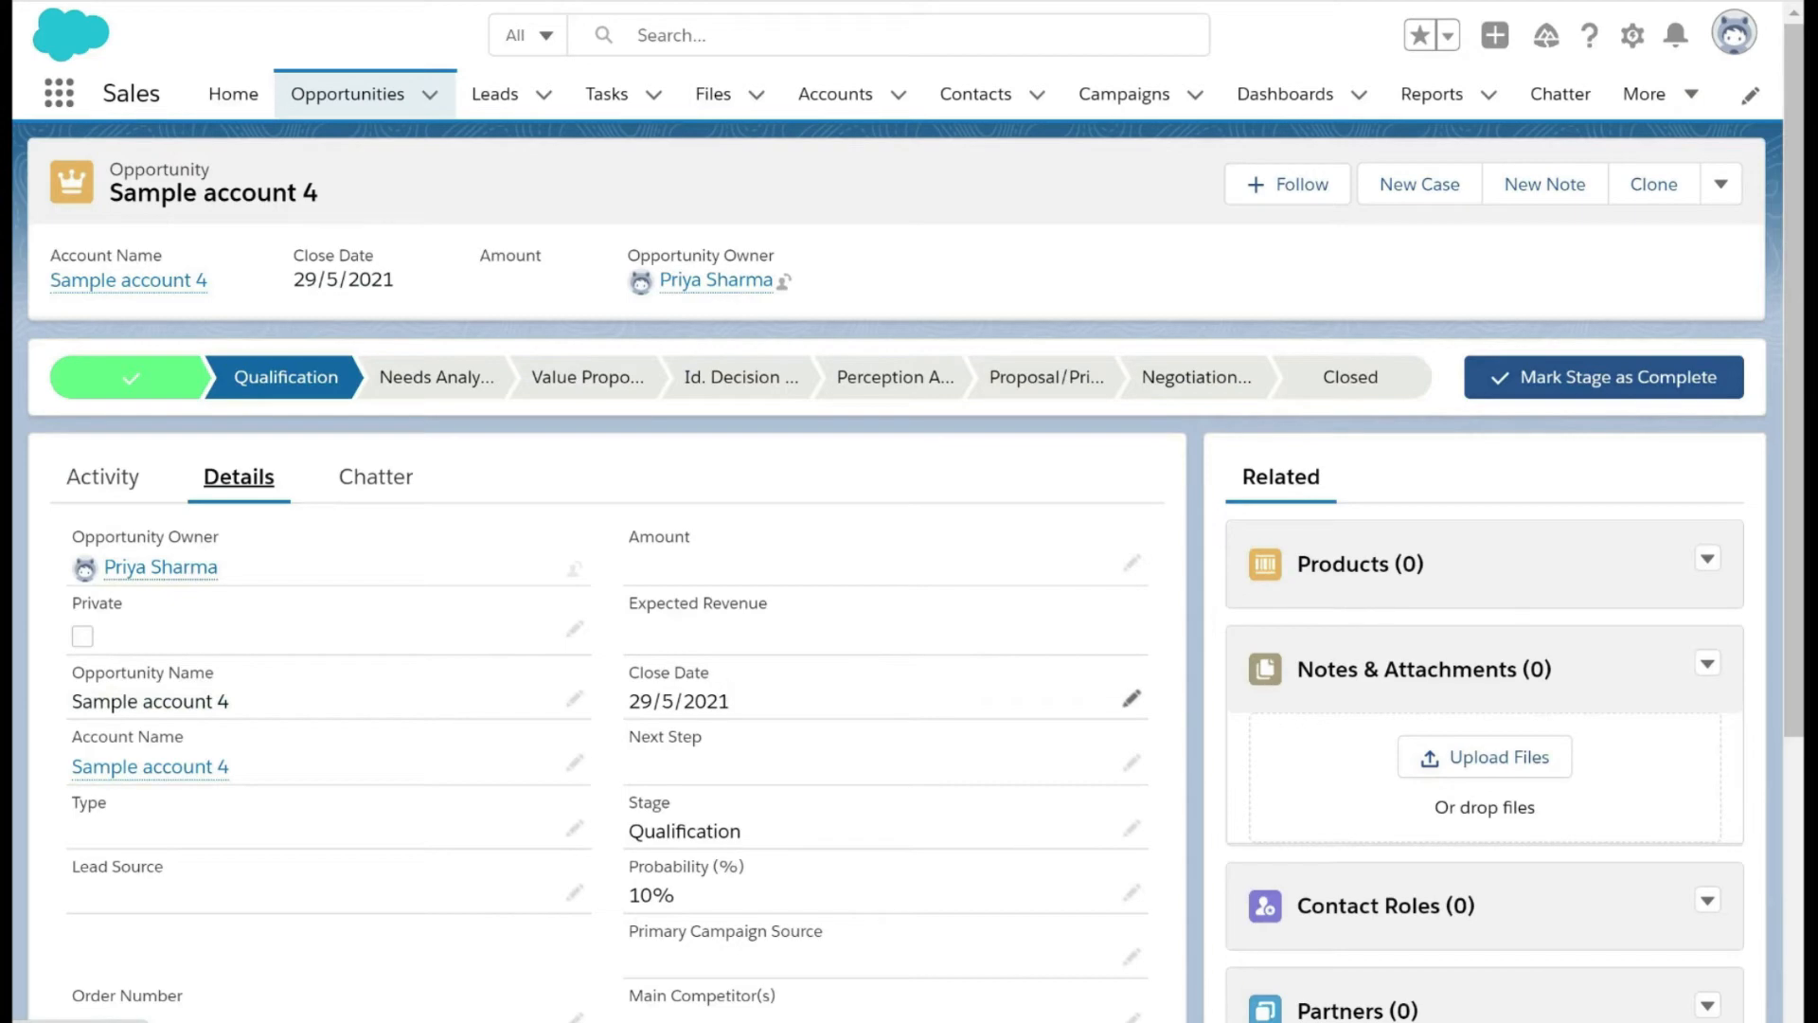
{"action": "scroll", "coordinate": [735, 685], "scroll_direction": "down", "scroll_amount": 5}
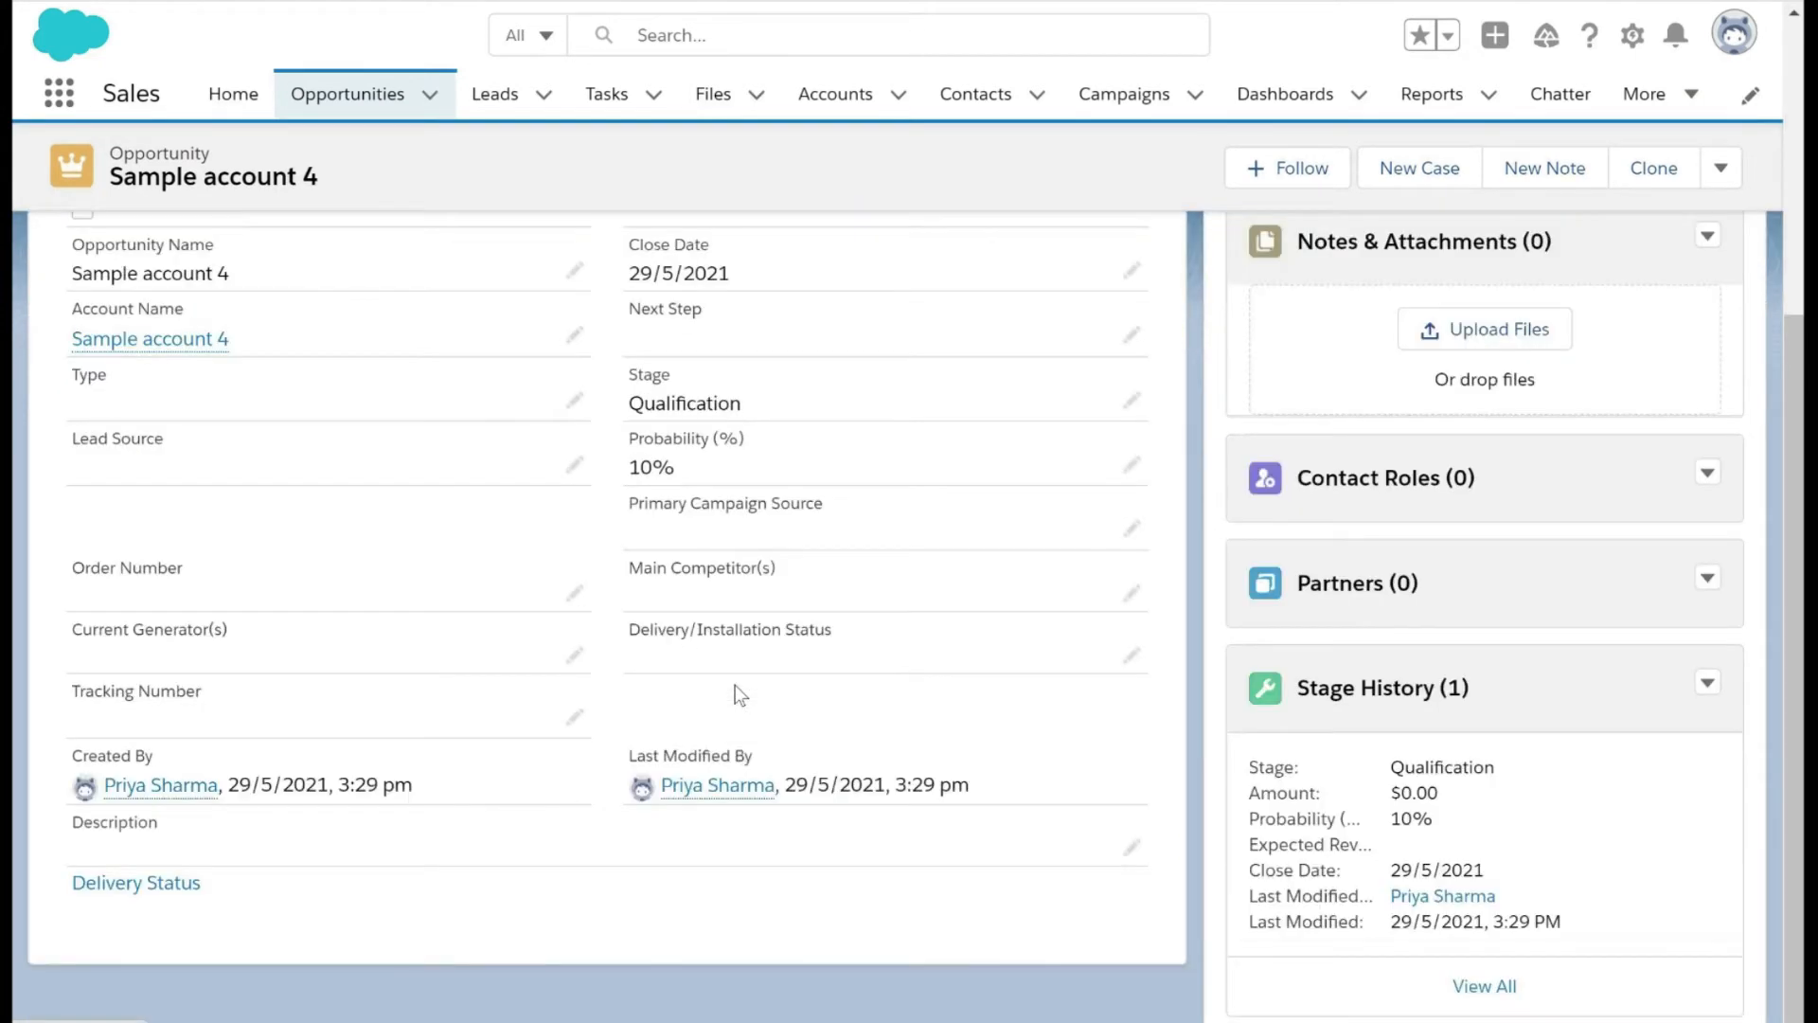
{"action": "scroll", "coordinate": [735, 685], "scroll_direction": "up", "scroll_amount": 3}
{"action": "scroll", "coordinate": [735, 685], "scroll_direction": "up", "scroll_amount": 2}
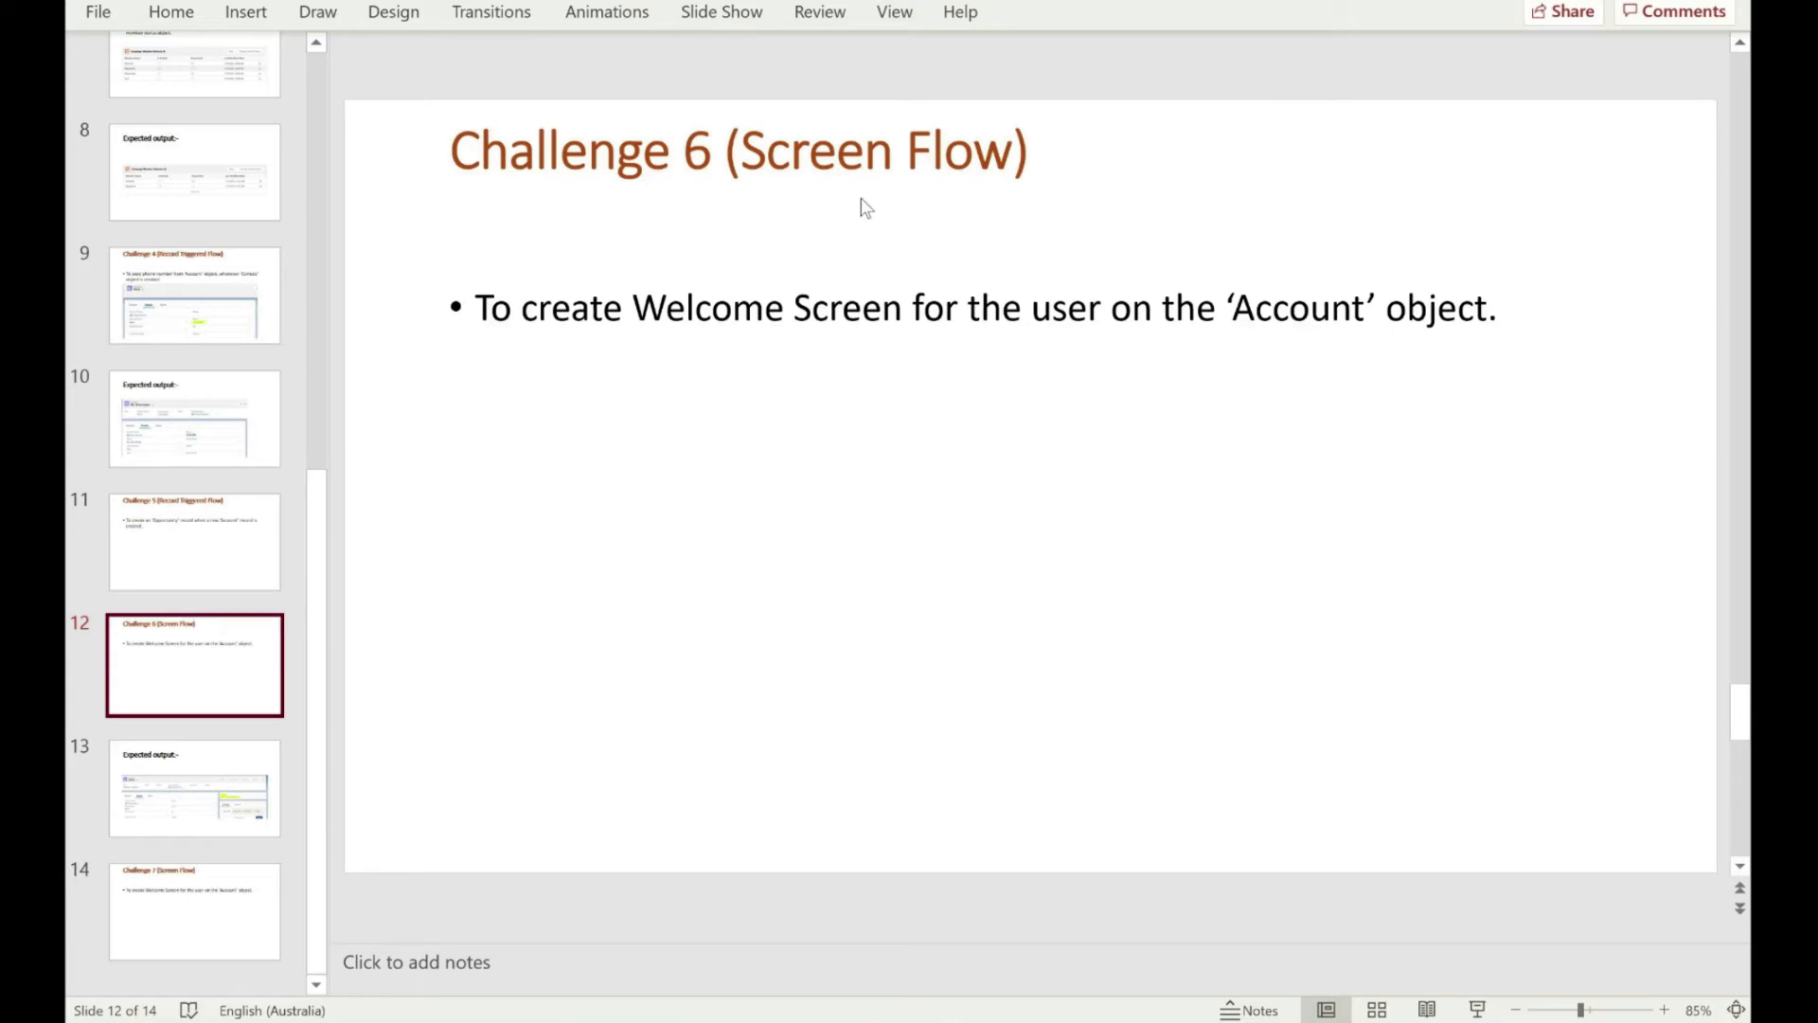
Show the Challenge 6 expected-output slide in PowerPoint, then look through the example account's details in Salesforce.
{"action": "left_click", "coordinate": [224, 786]}
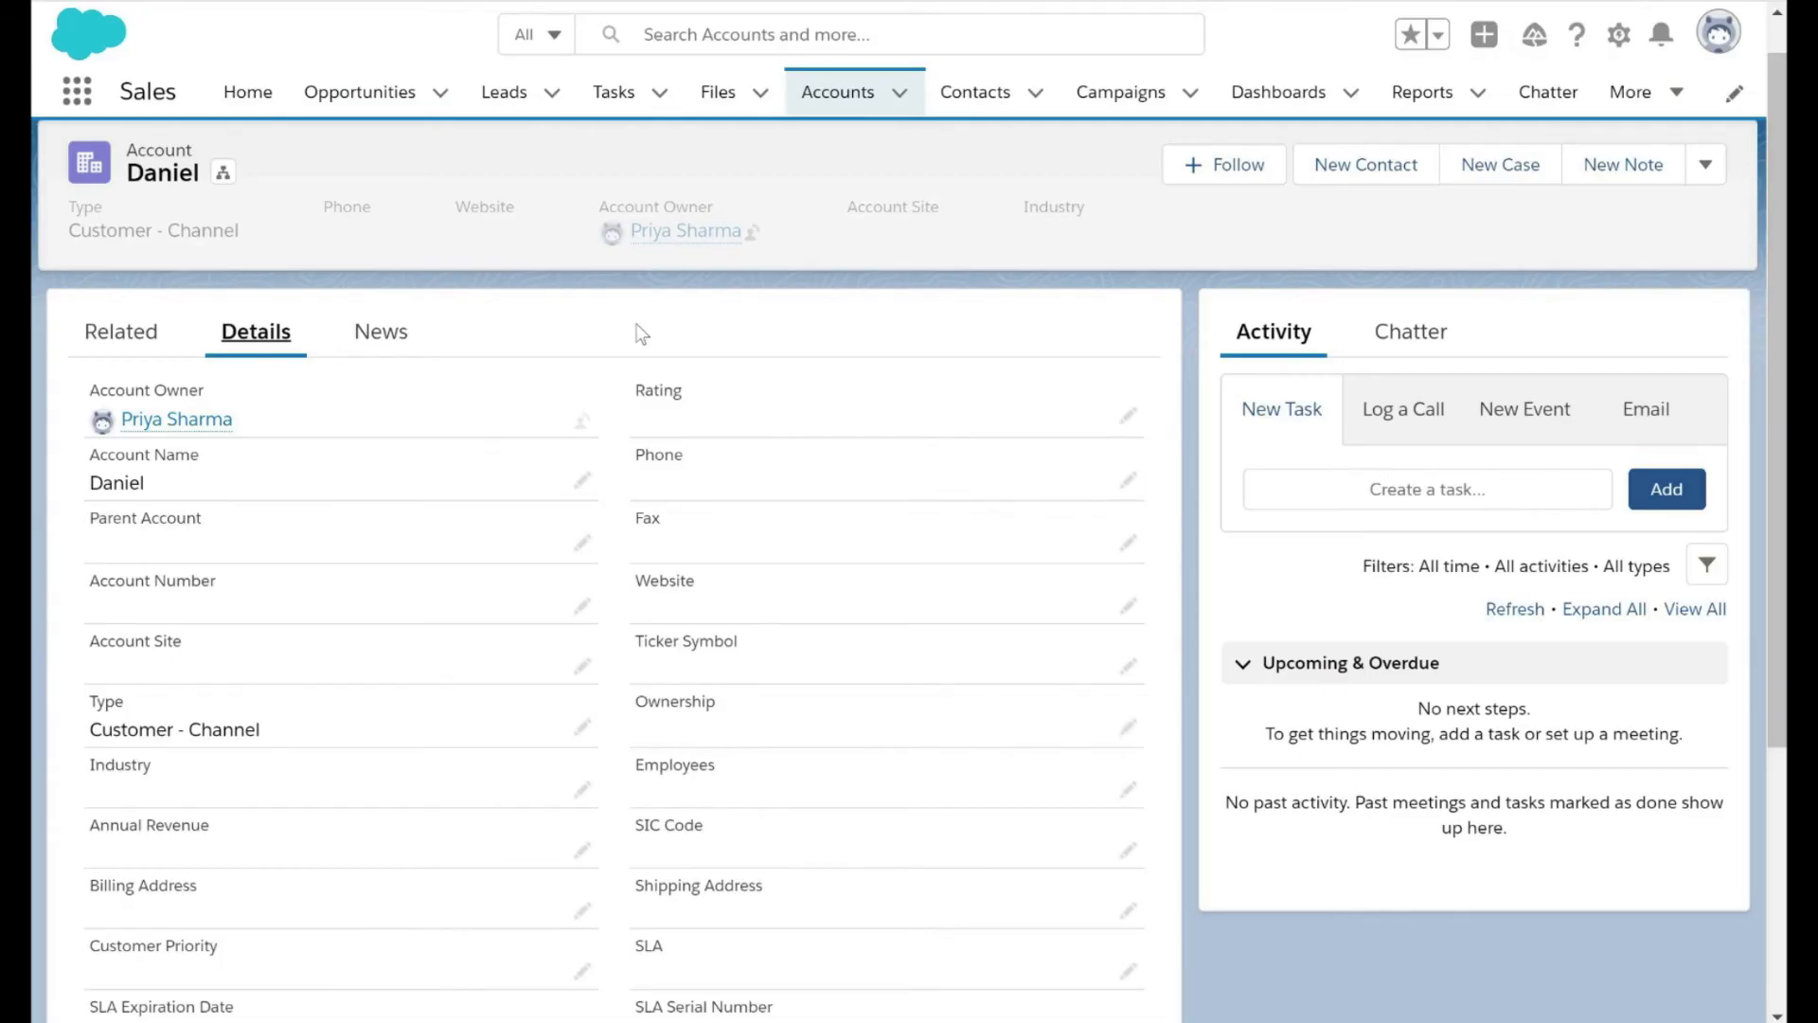
{"action": "scroll", "coordinate": [918, 602], "scroll_direction": "down", "scroll_amount": 4}
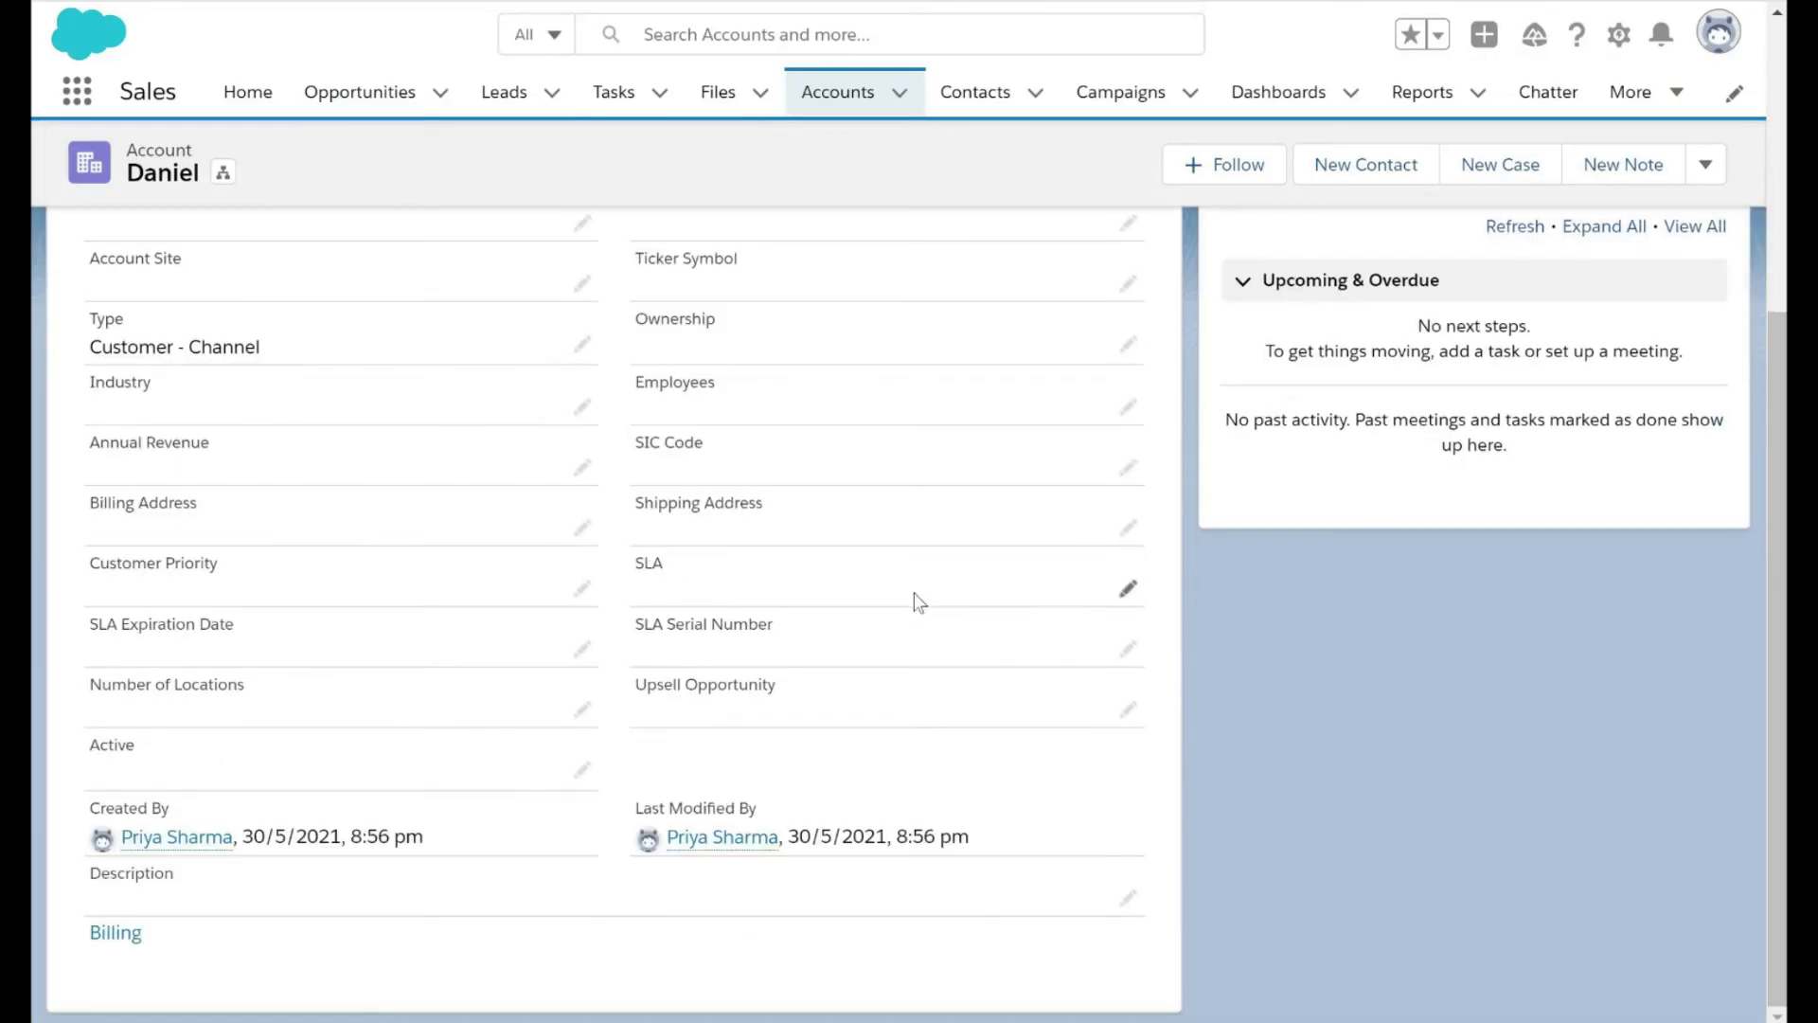
{"action": "scroll", "coordinate": [917, 603], "scroll_direction": "up", "scroll_amount": 4}
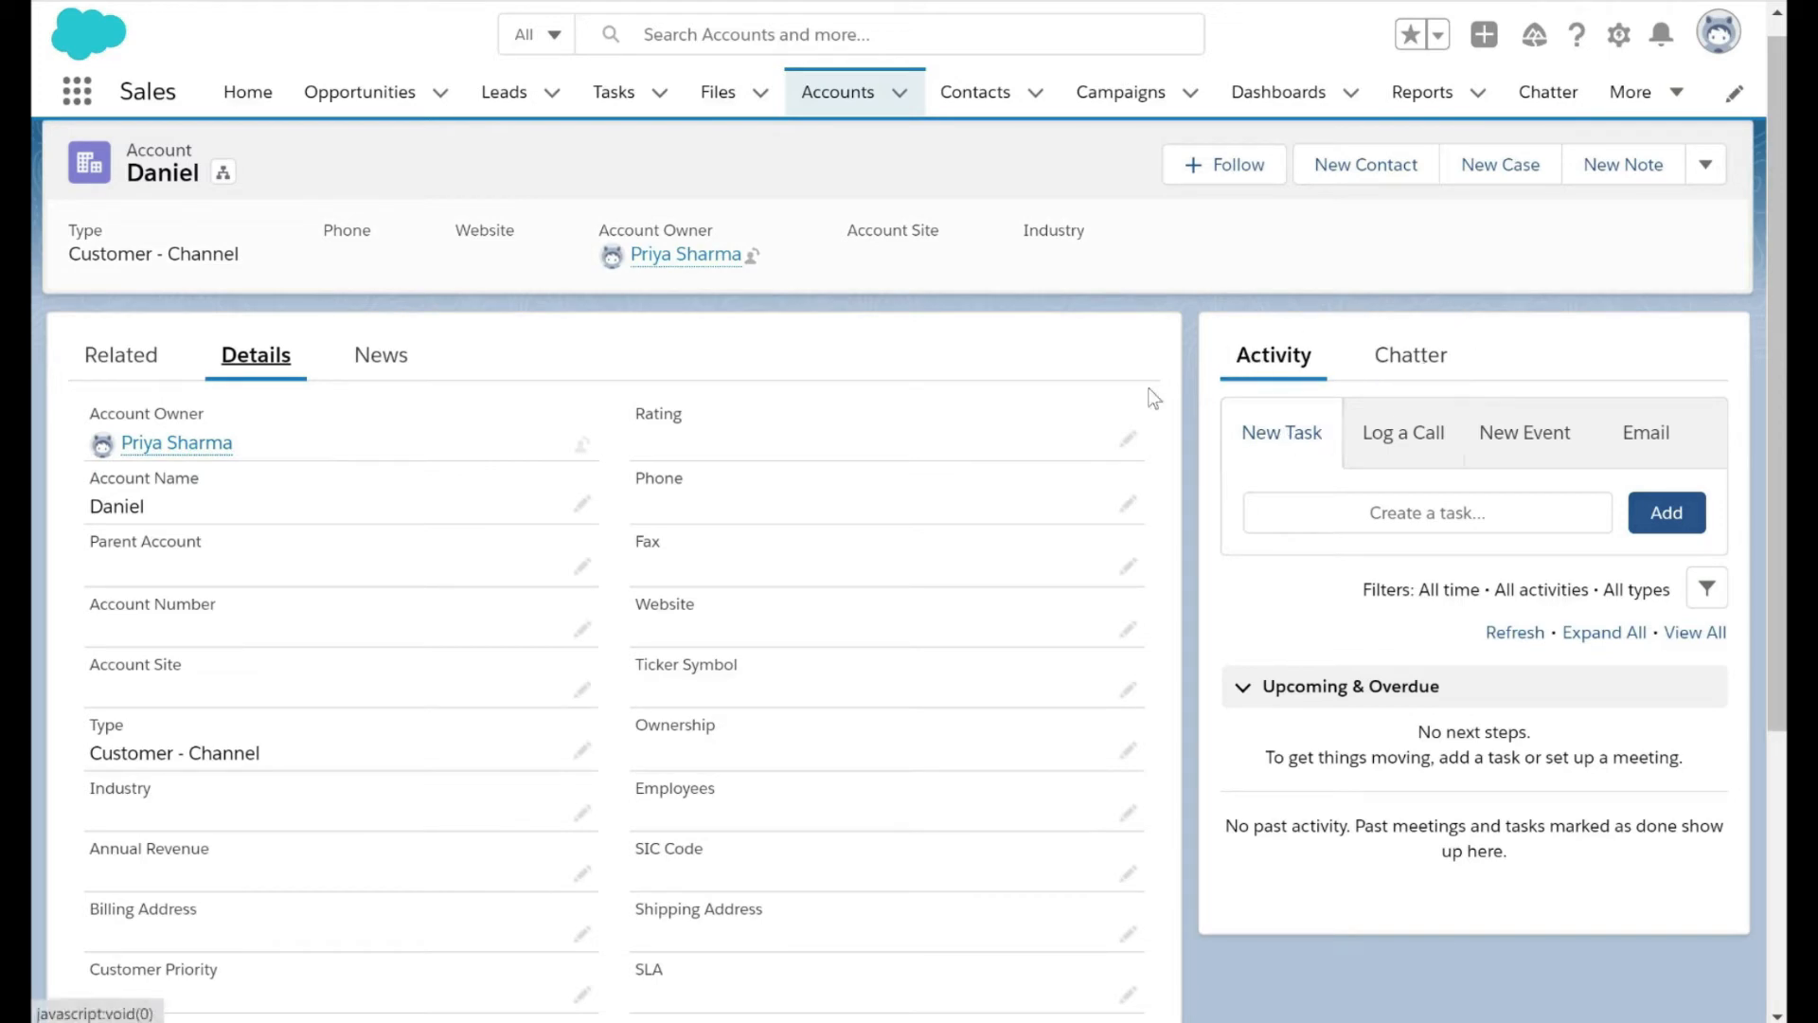
{"action": "scroll", "coordinate": [1153, 398], "scroll_direction": "up", "scroll_amount": 1}
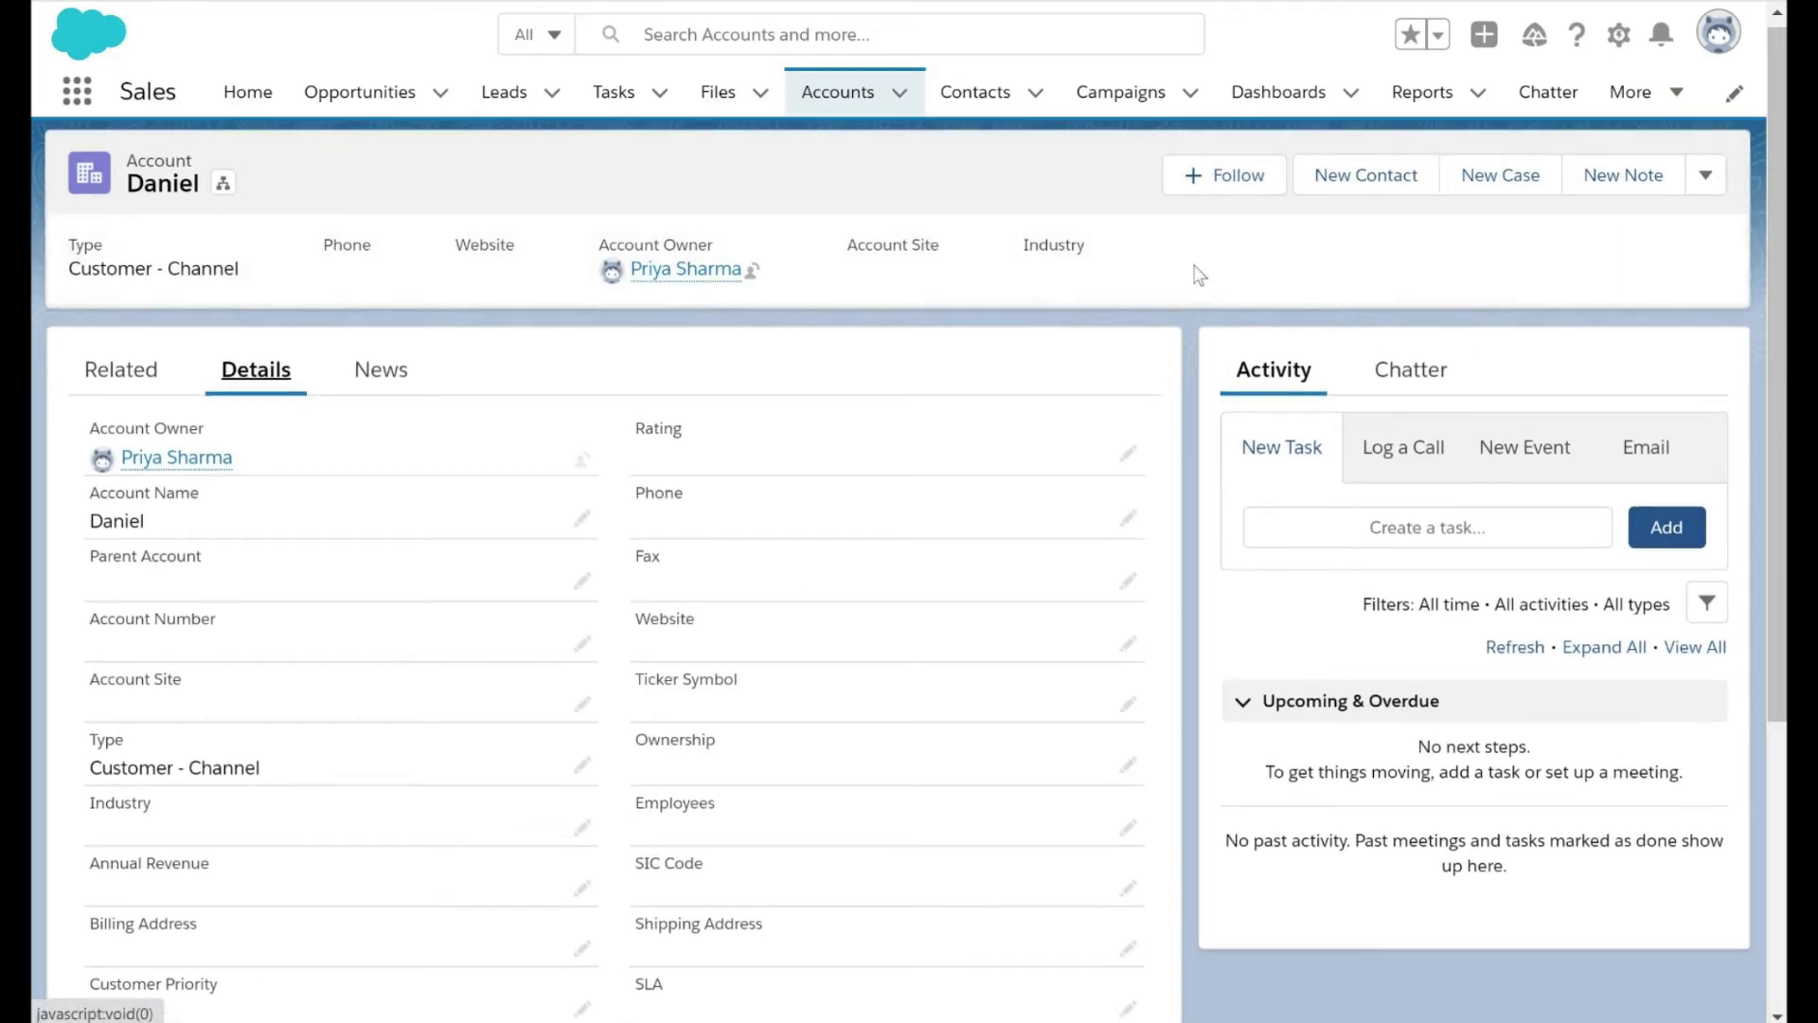
{"action": "scroll", "coordinate": [1295, 424], "scroll_direction": "up", "scroll_amount": 1}
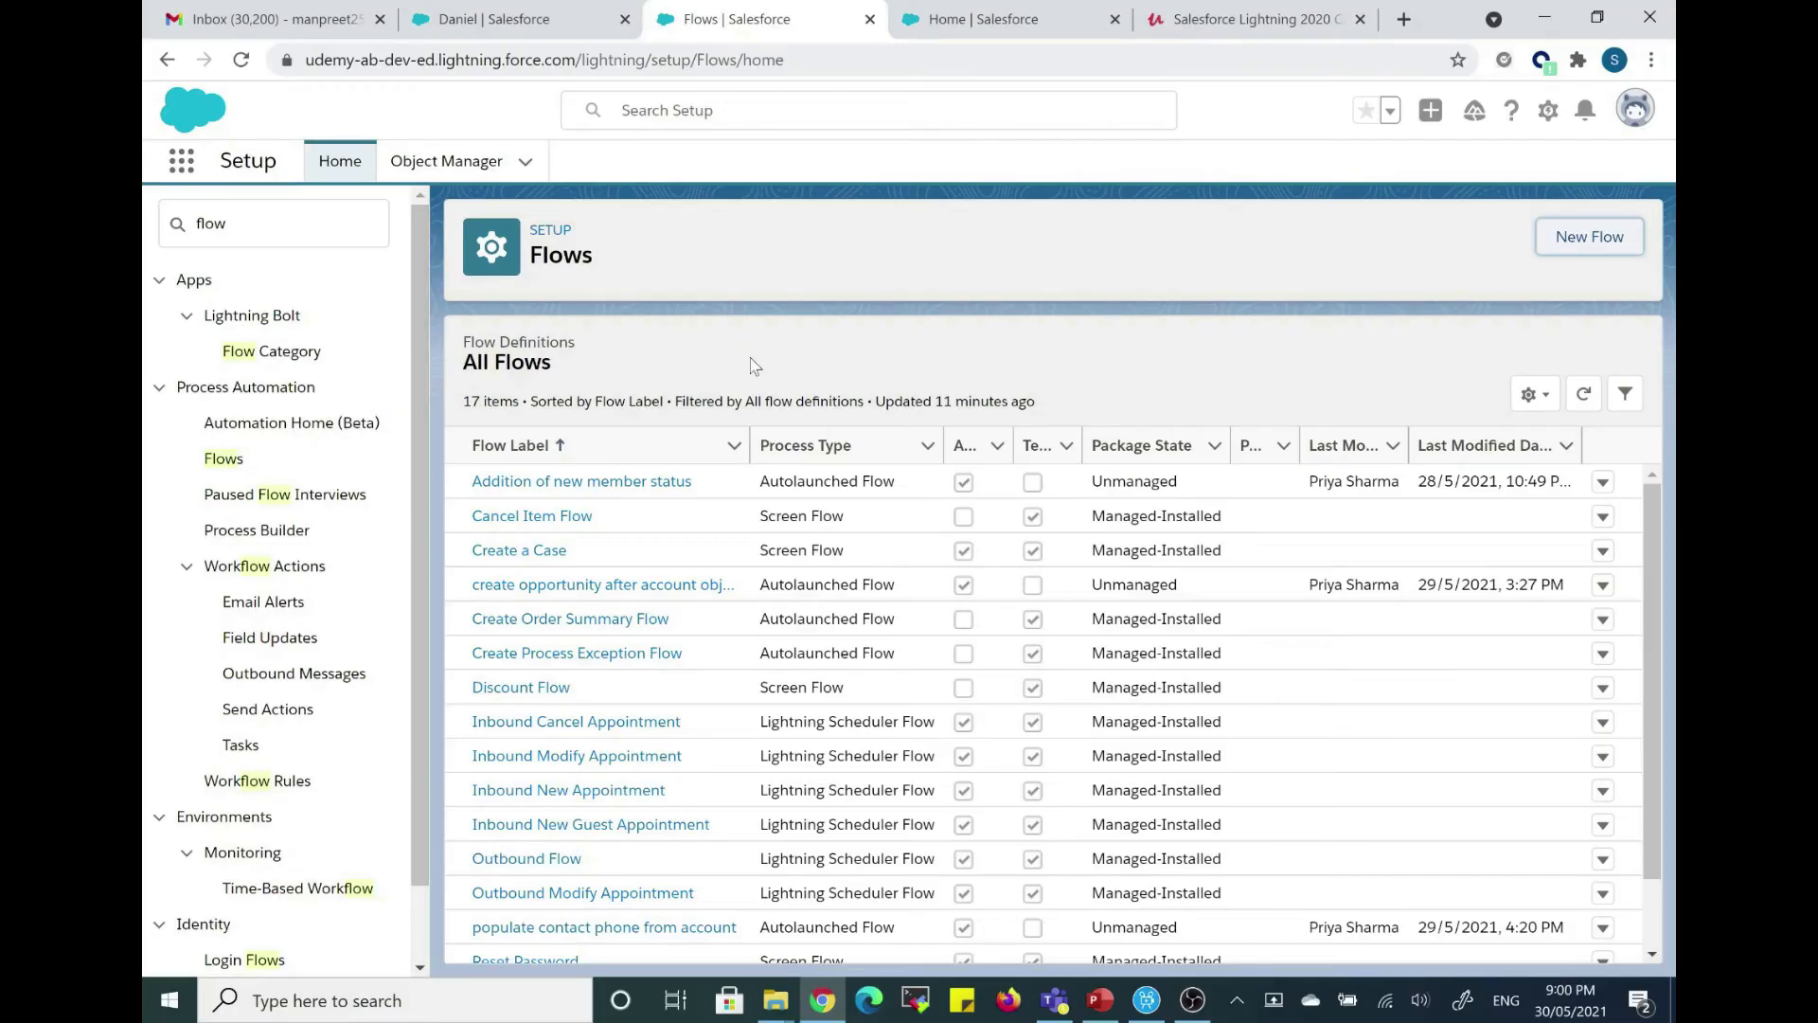
Create a new Screen Flow from the Flows setup page using the Freeform layout.
{"action": "left_click", "coordinate": [1601, 239]}
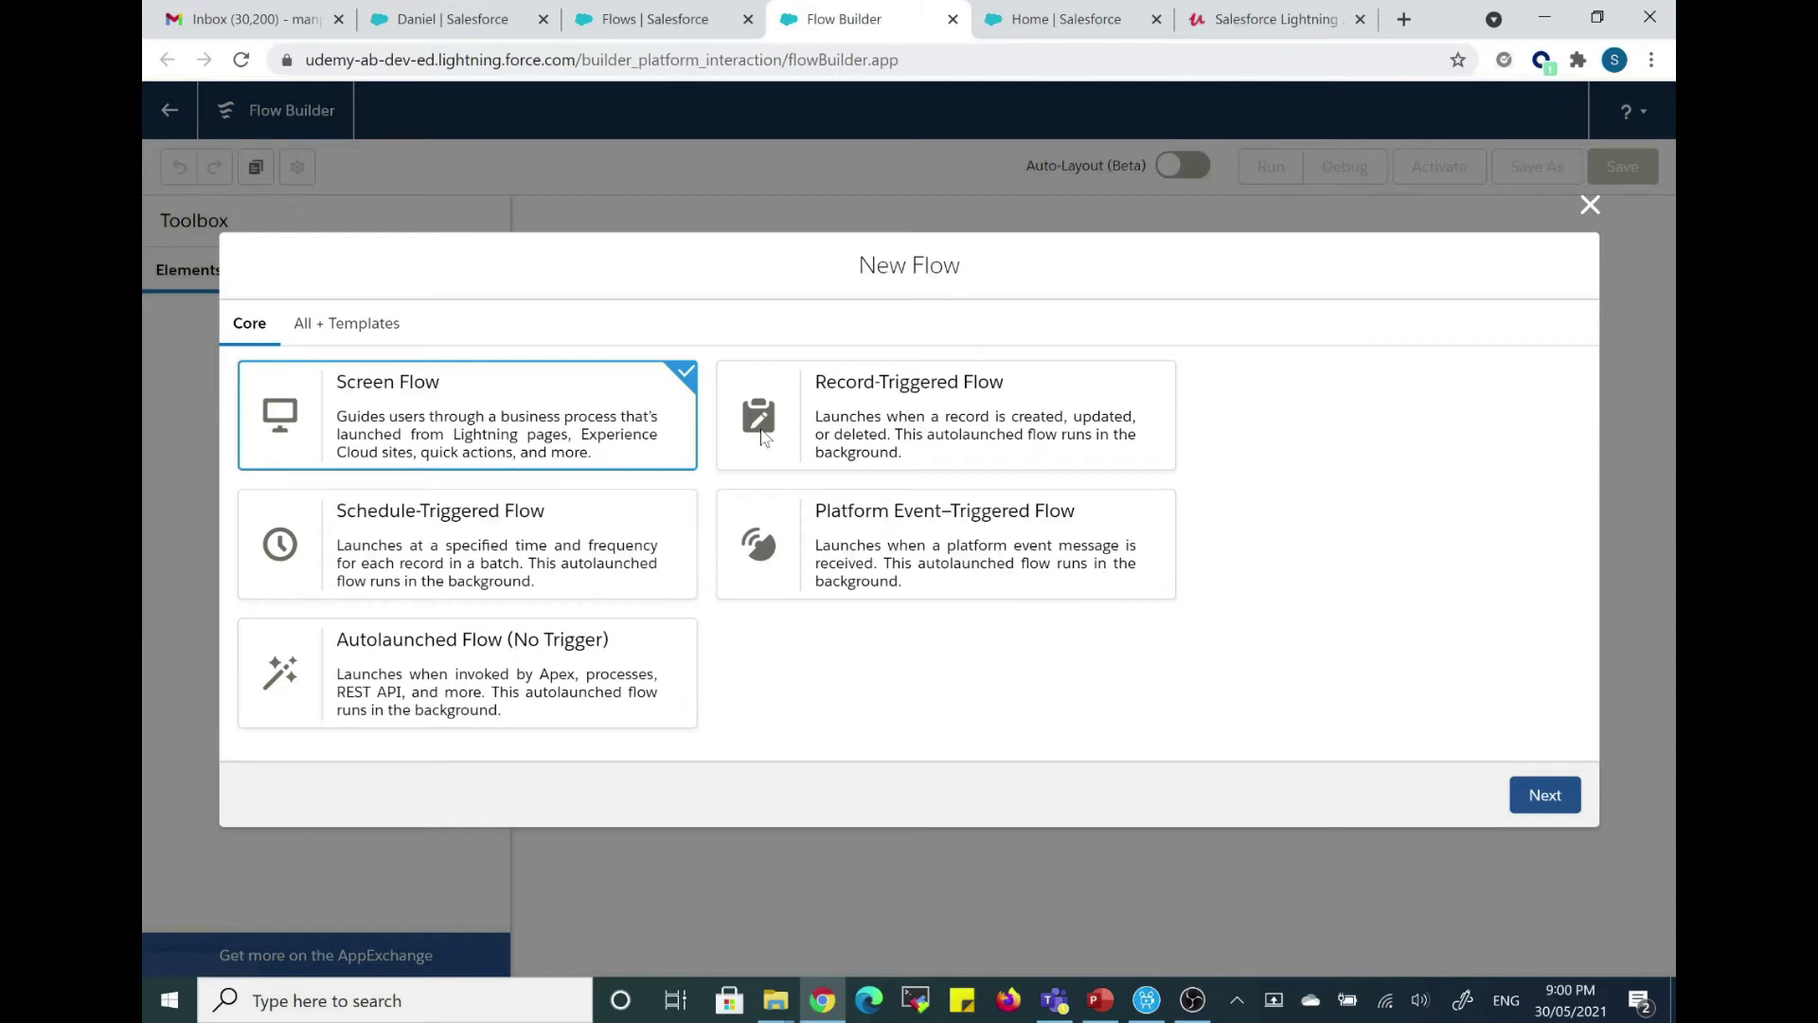
{"action": "left_click", "coordinate": [1560, 804]}
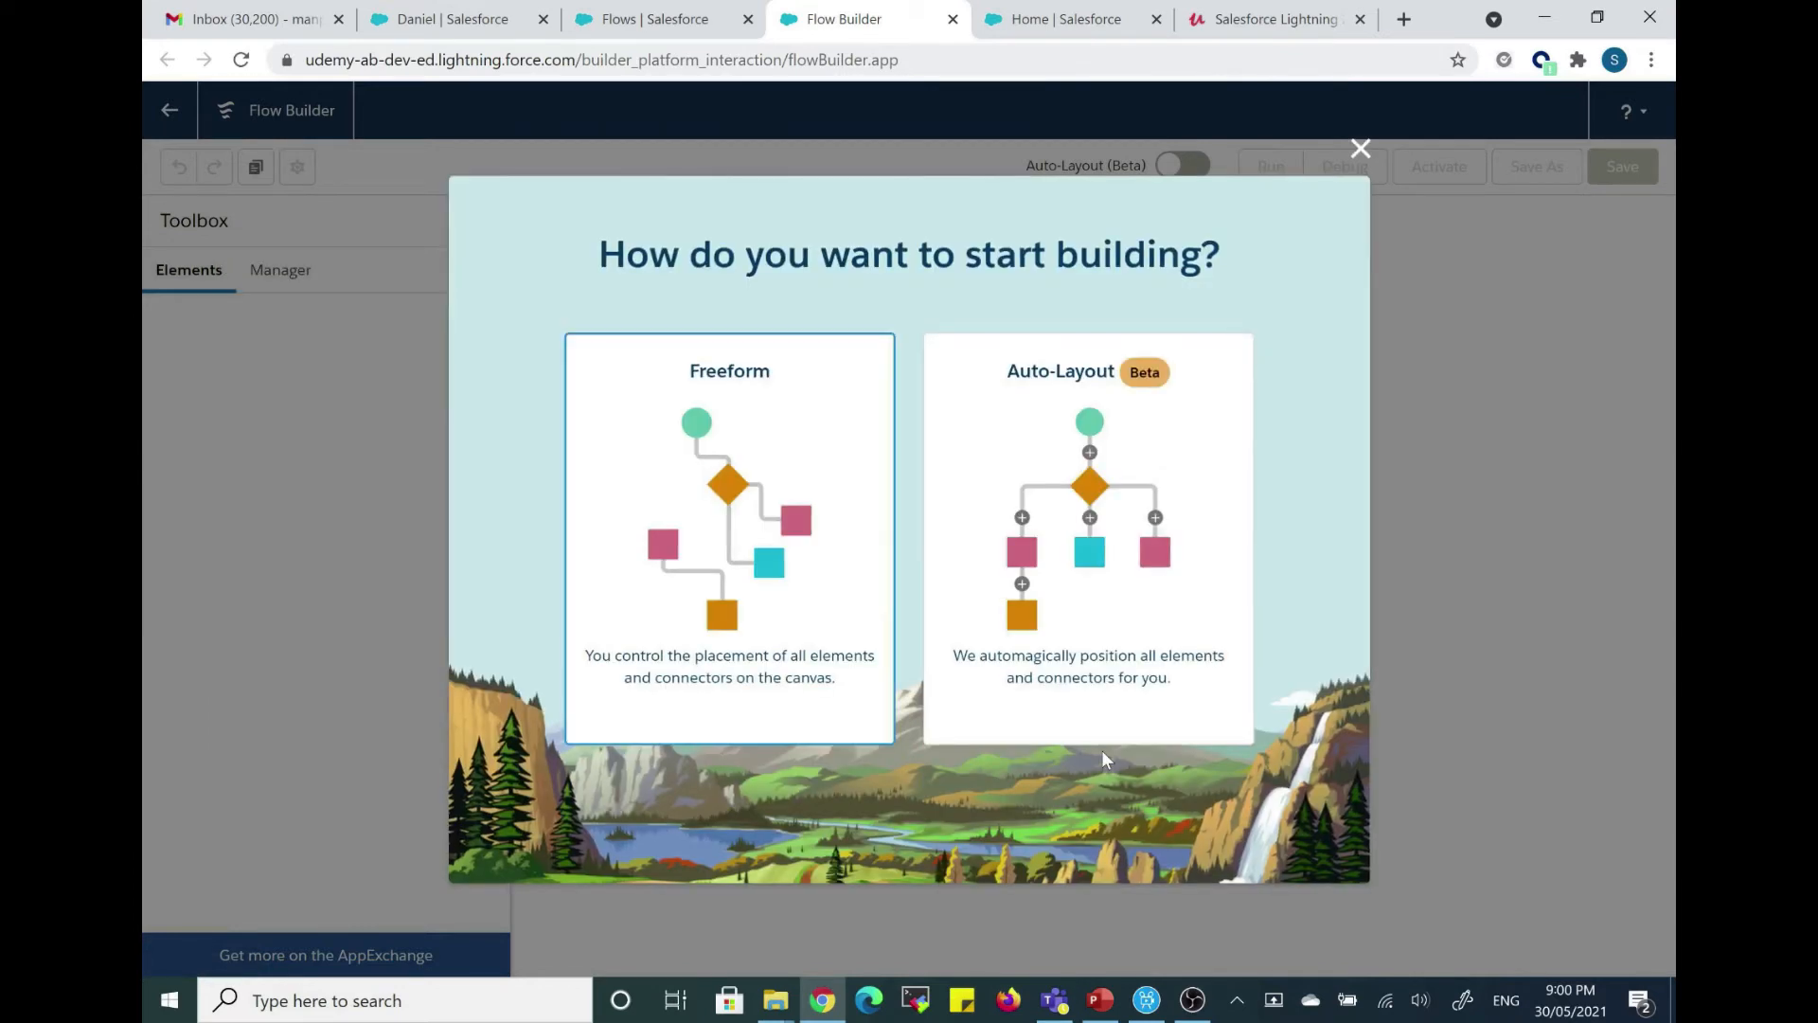
{"action": "left_click", "coordinate": [800, 618]}
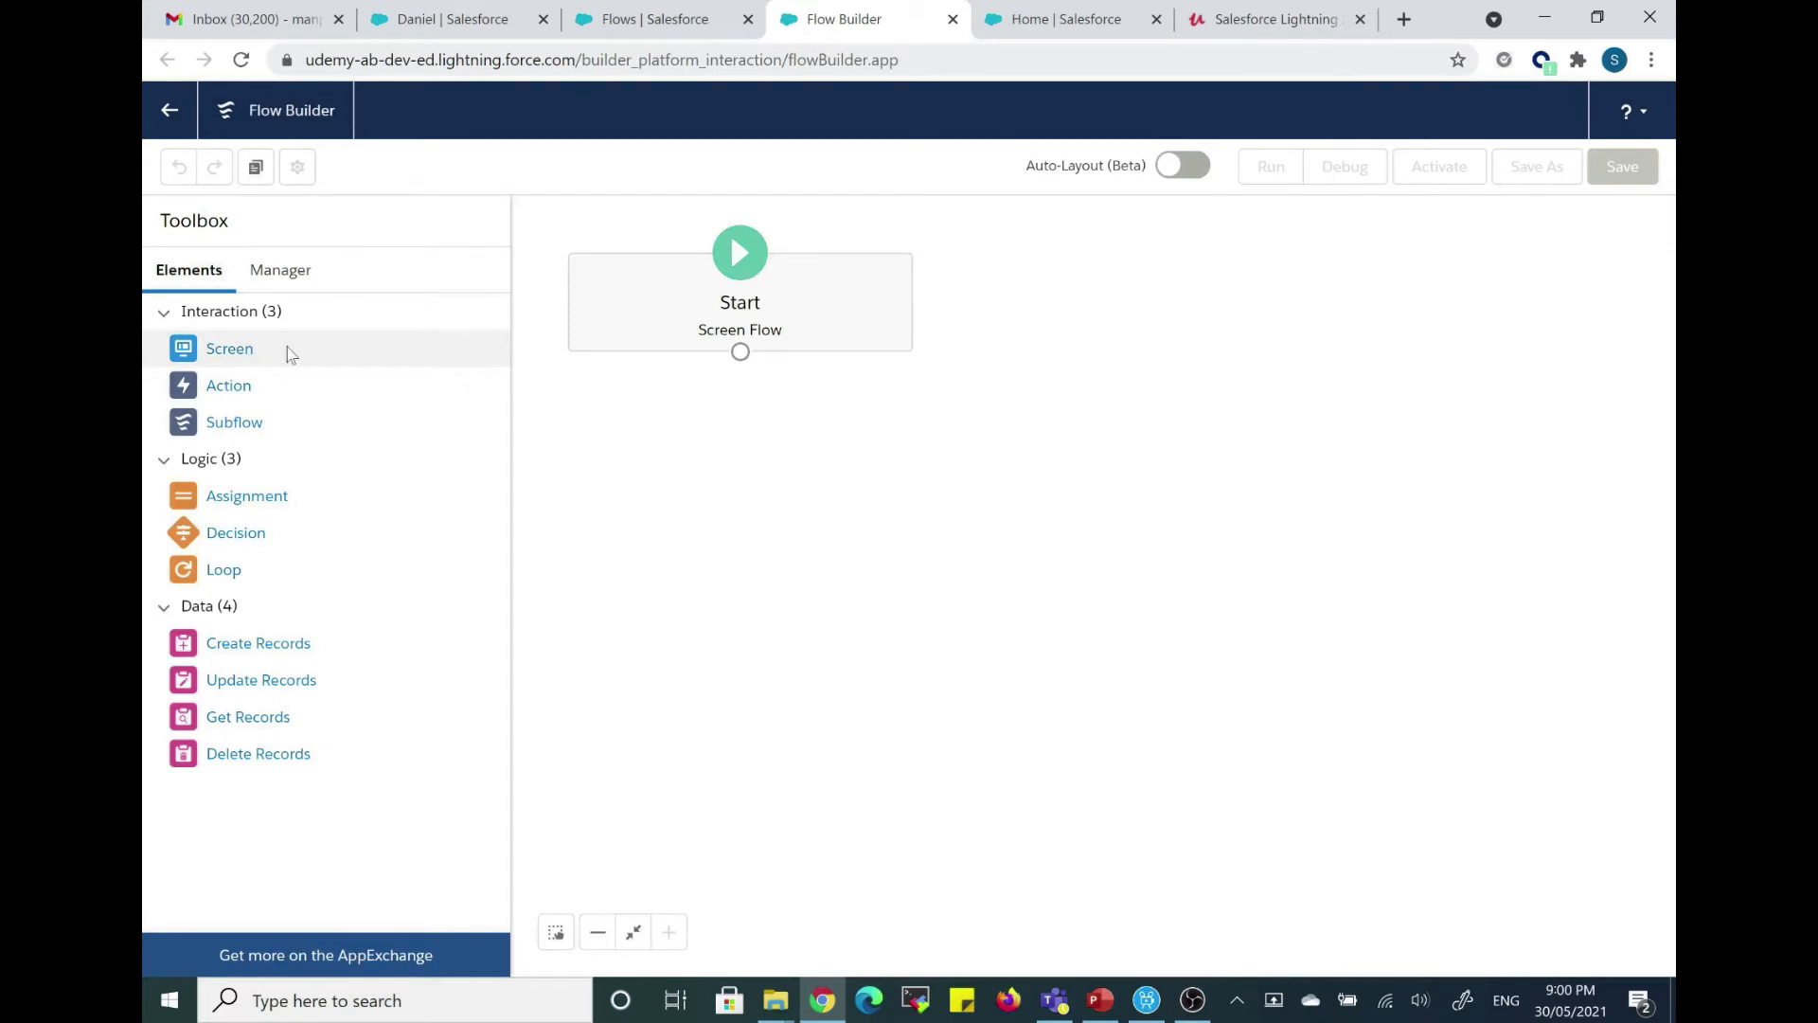
Add a Screen element to the canvas below the Start element.
{"action": "left_click_drag", "start_coordinate": [348, 354], "coordinate": [768, 569]}
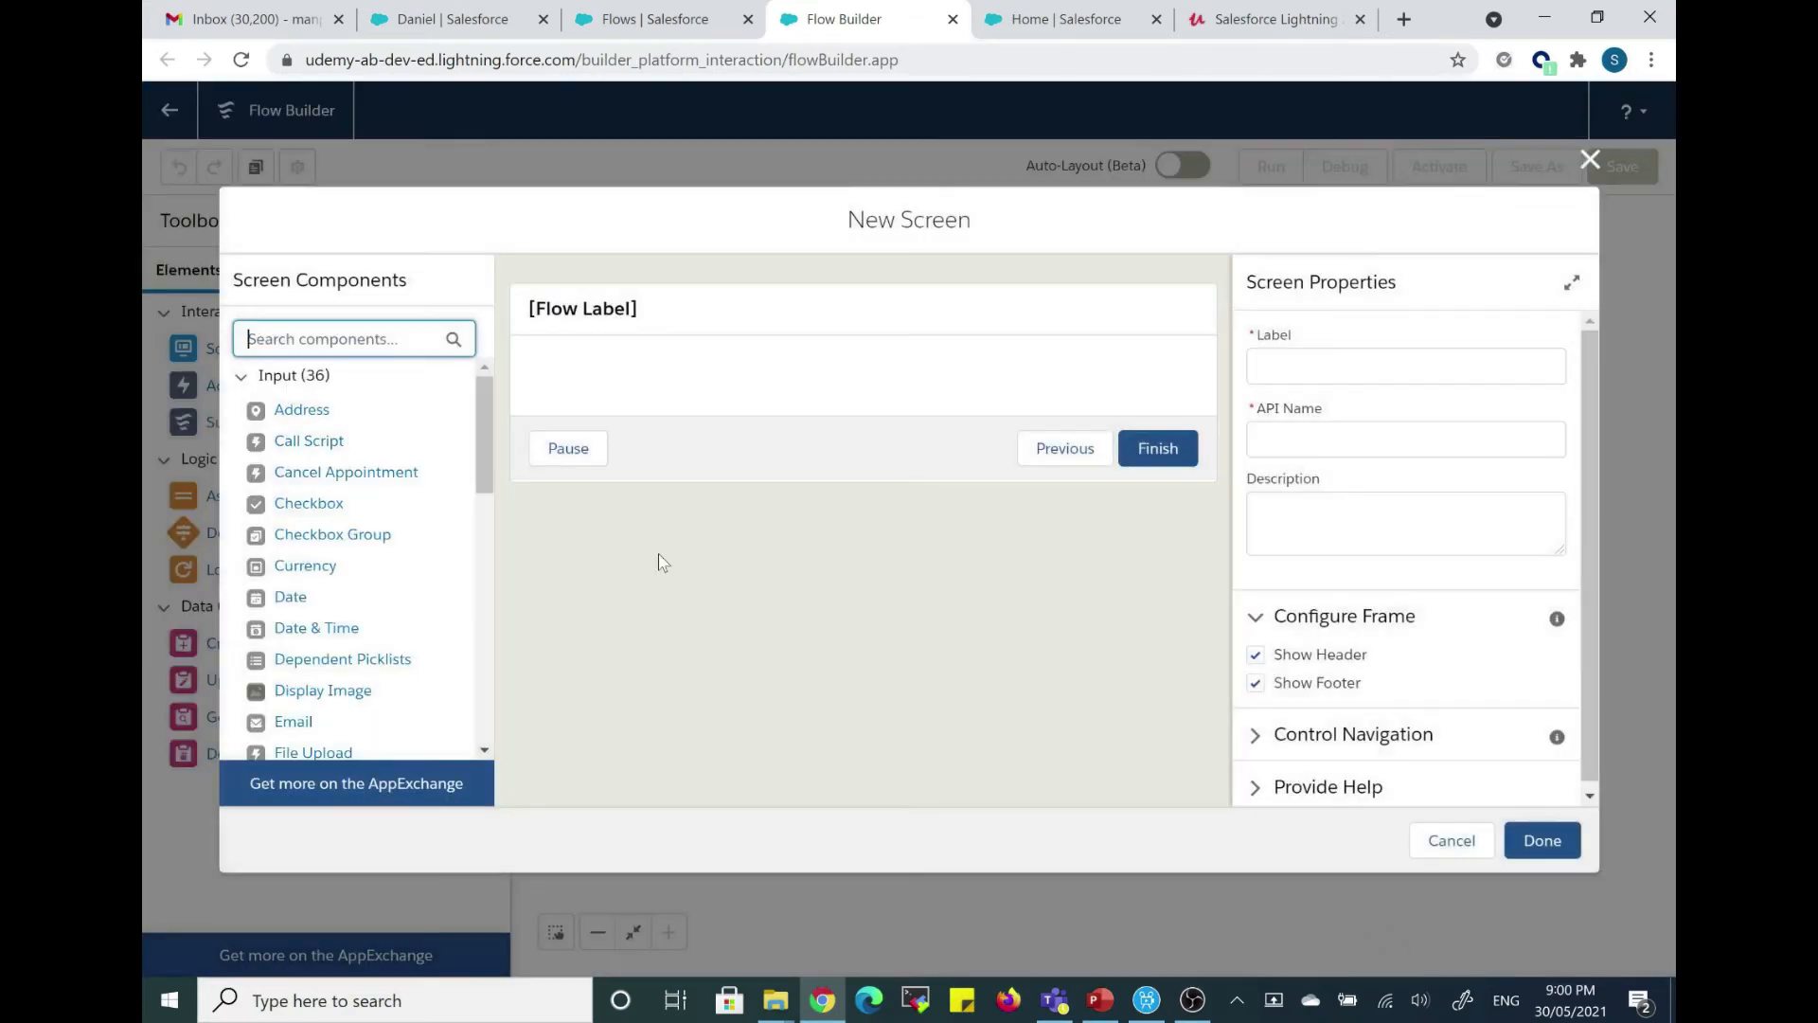
{"action": "left_click", "coordinate": [682, 240]}
{"action": "left_click_drag", "start_coordinate": [682, 240], "coordinate": [757, 292]}
{"action": "left_click", "coordinate": [674, 366]}
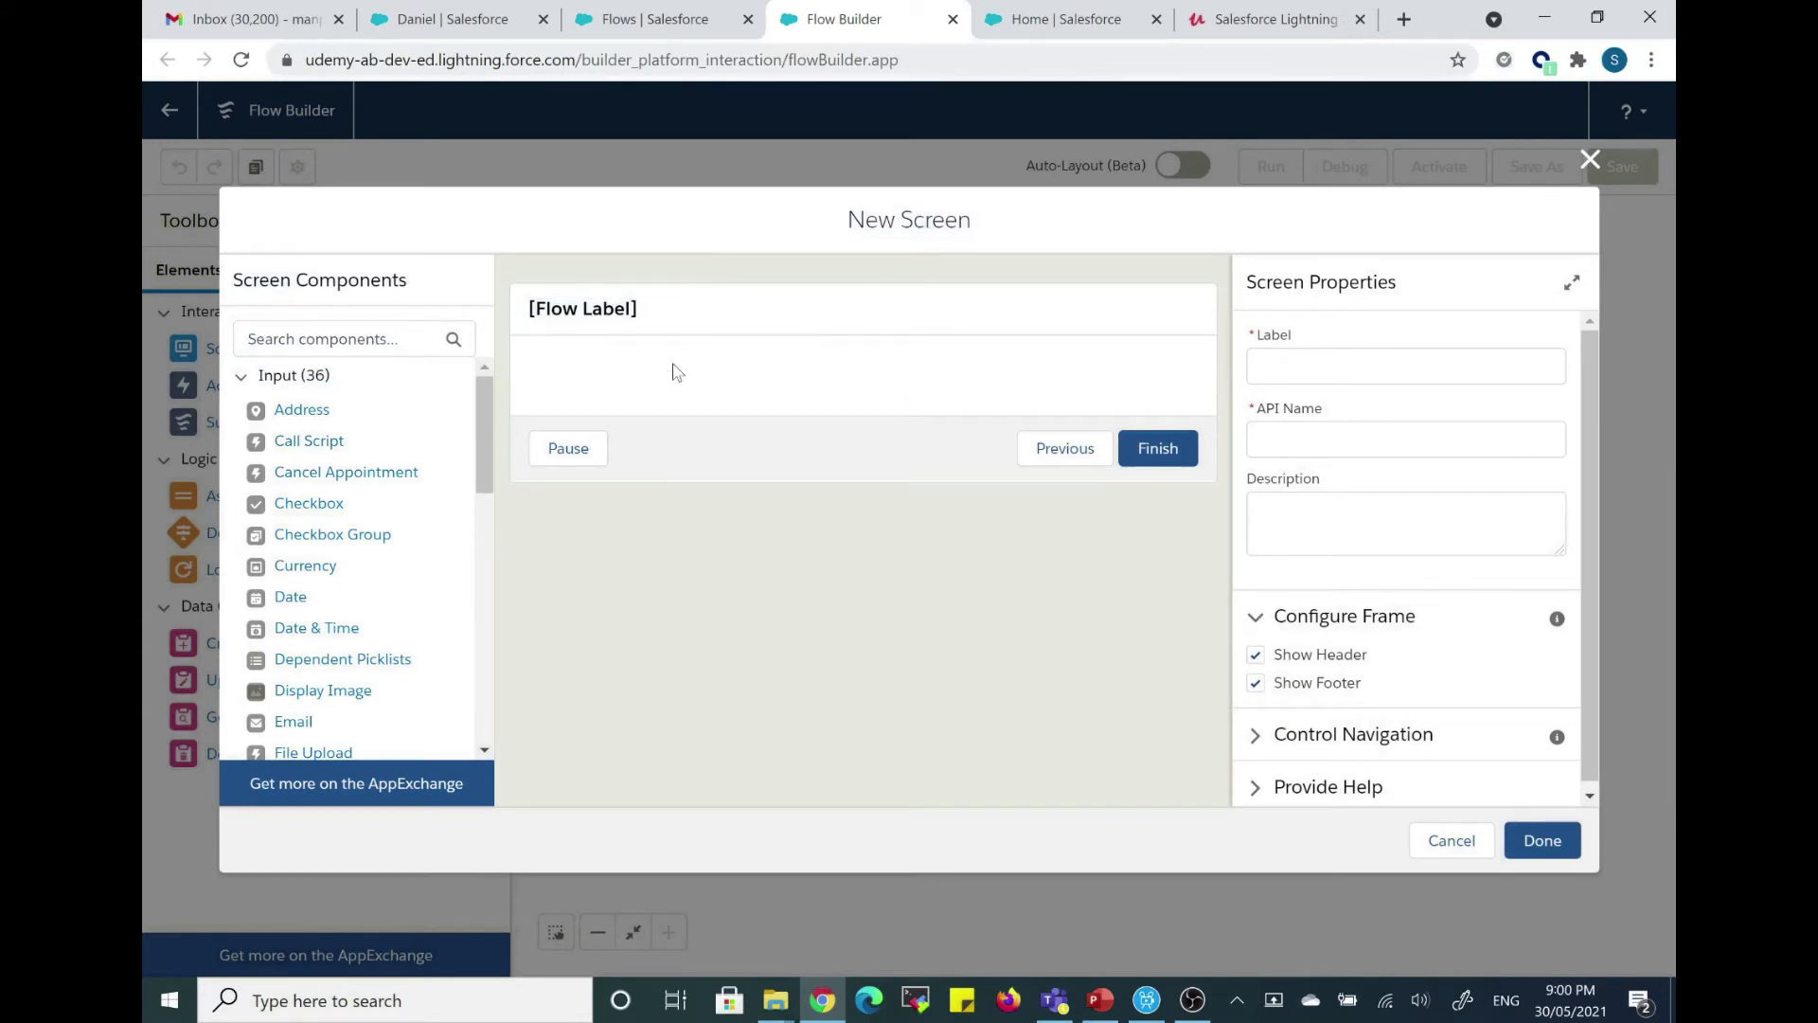
Add a Display Text component to the new screen and give it the API name Welcome_text.
{"action": "left_click", "coordinate": [360, 338]}
{"action": "type", "text": "display"}
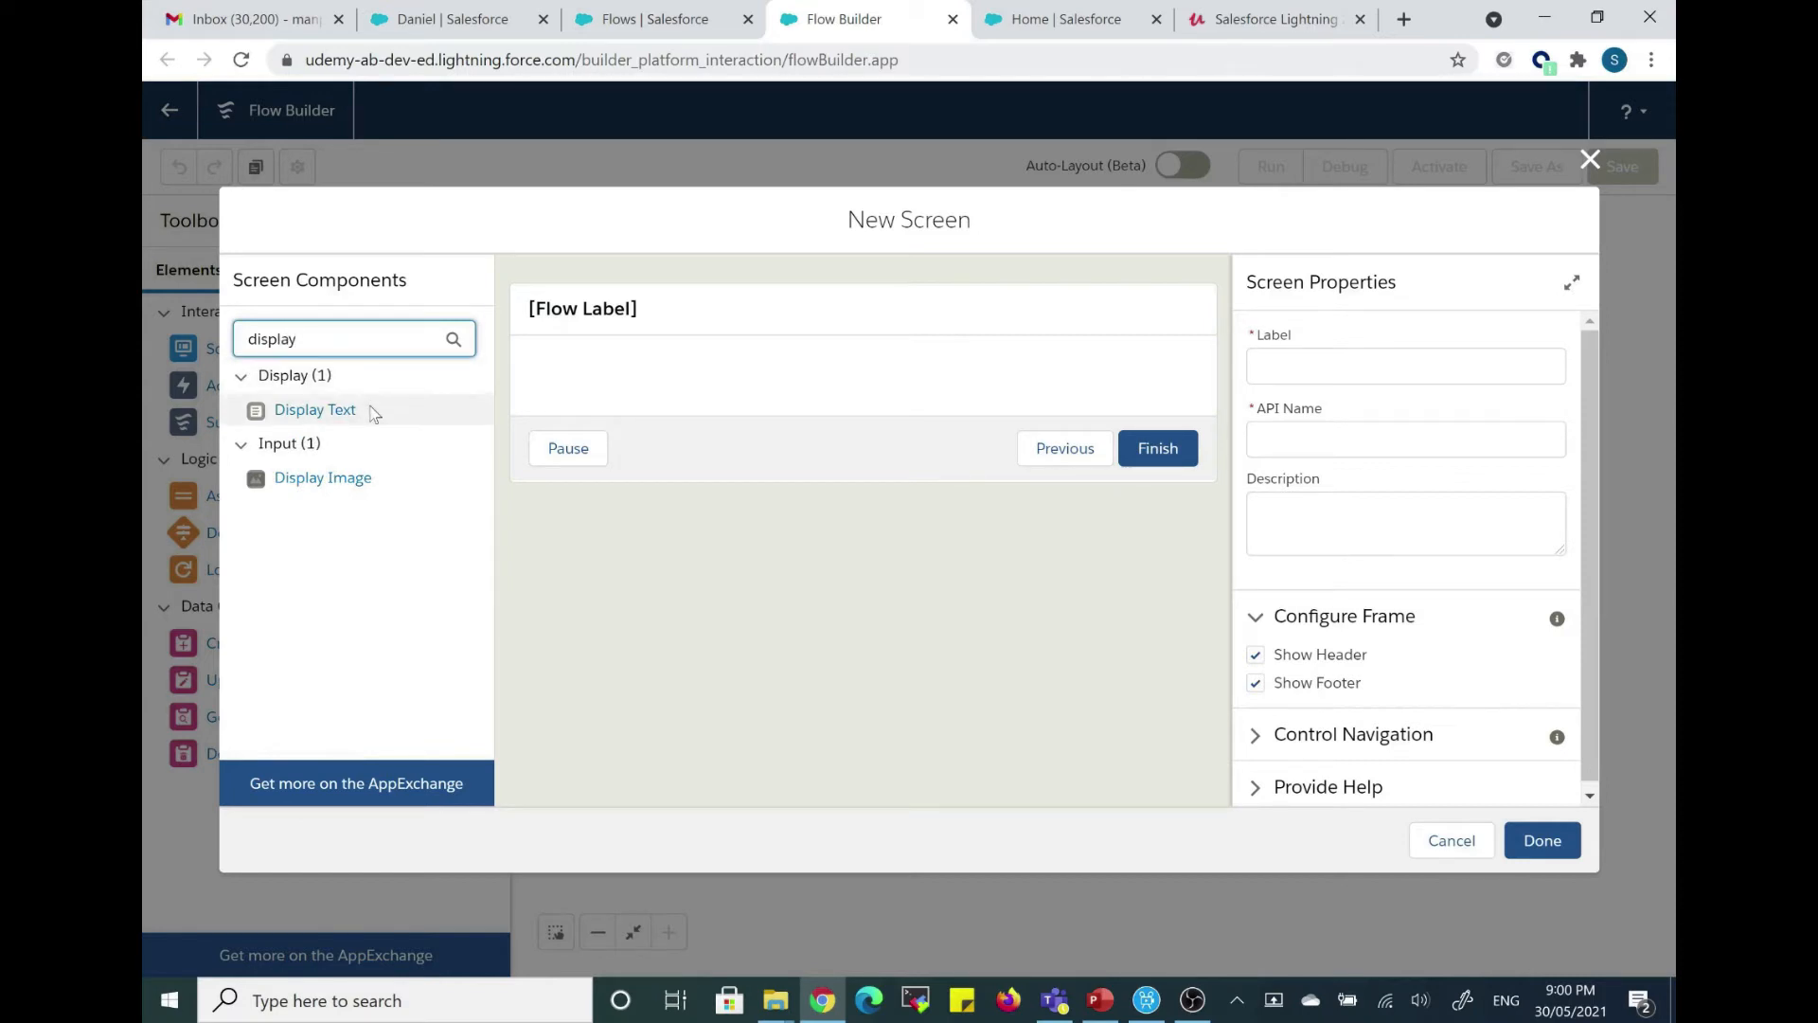
{"action": "left_click_drag", "start_coordinate": [372, 411], "coordinate": [467, 407]}
{"action": "left_click_drag", "start_coordinate": [630, 386], "coordinate": [632, 389]}
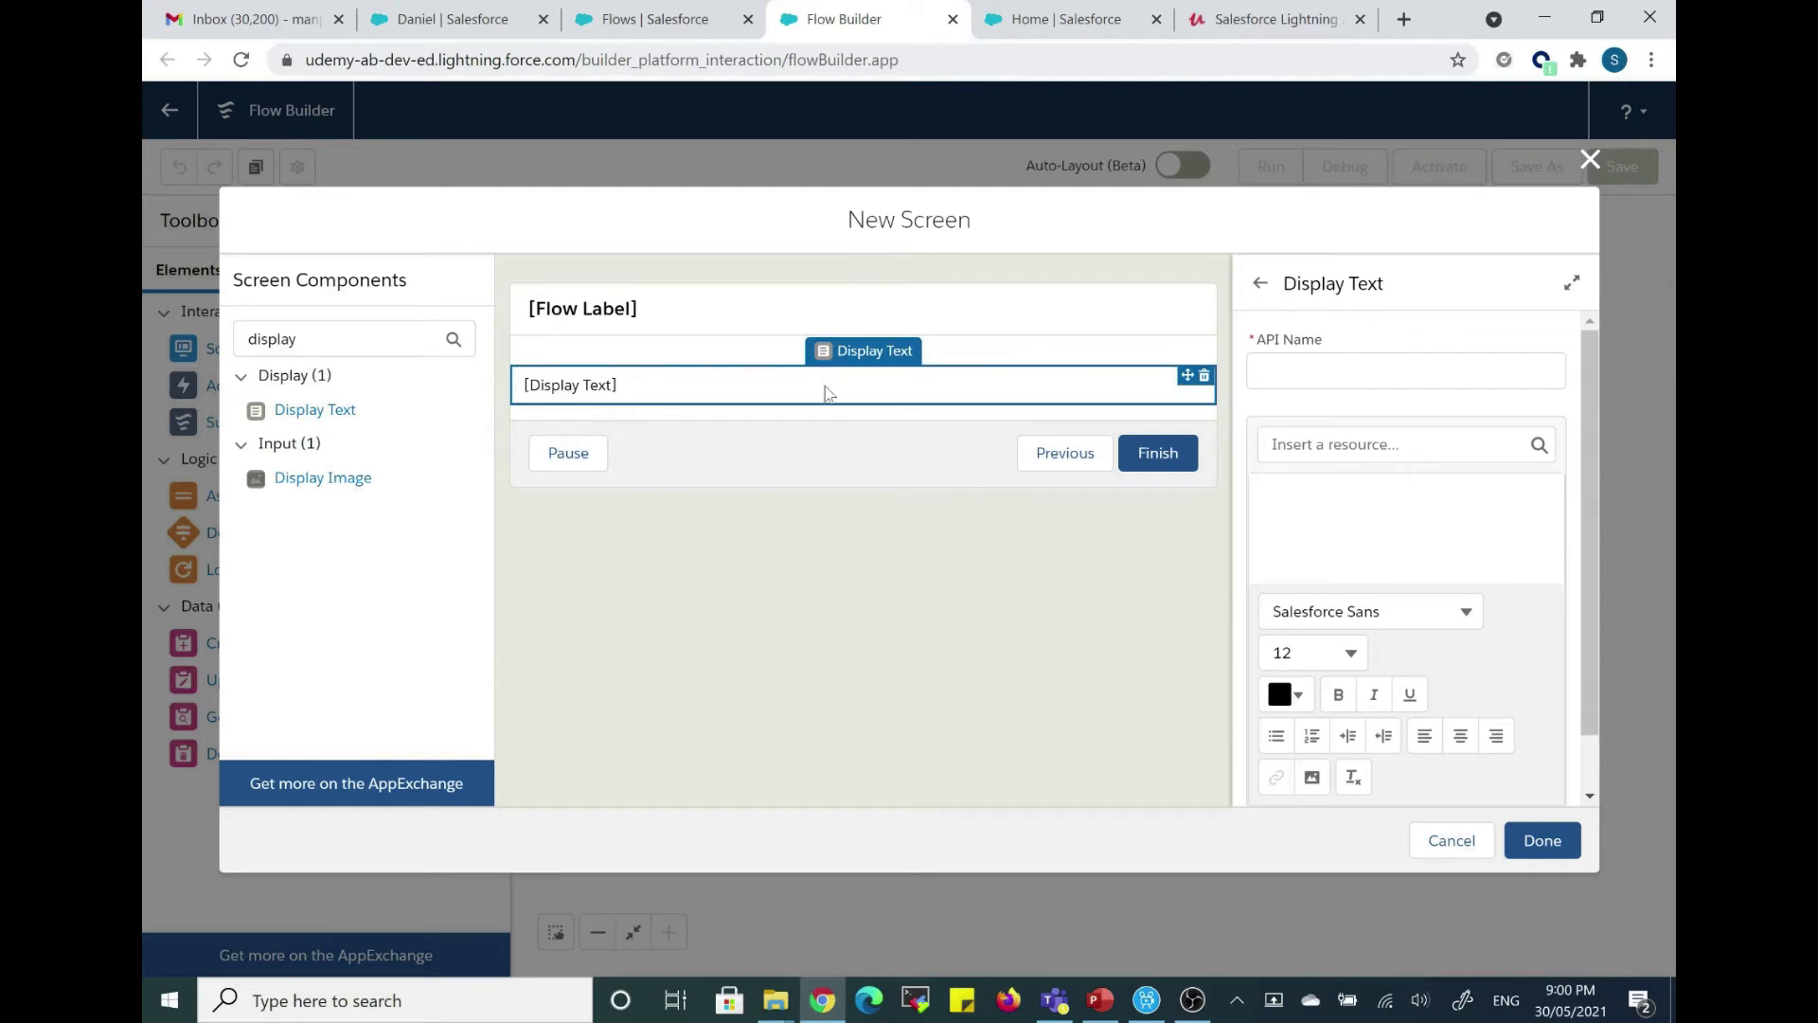
{"action": "left_click", "coordinate": [1264, 371]}
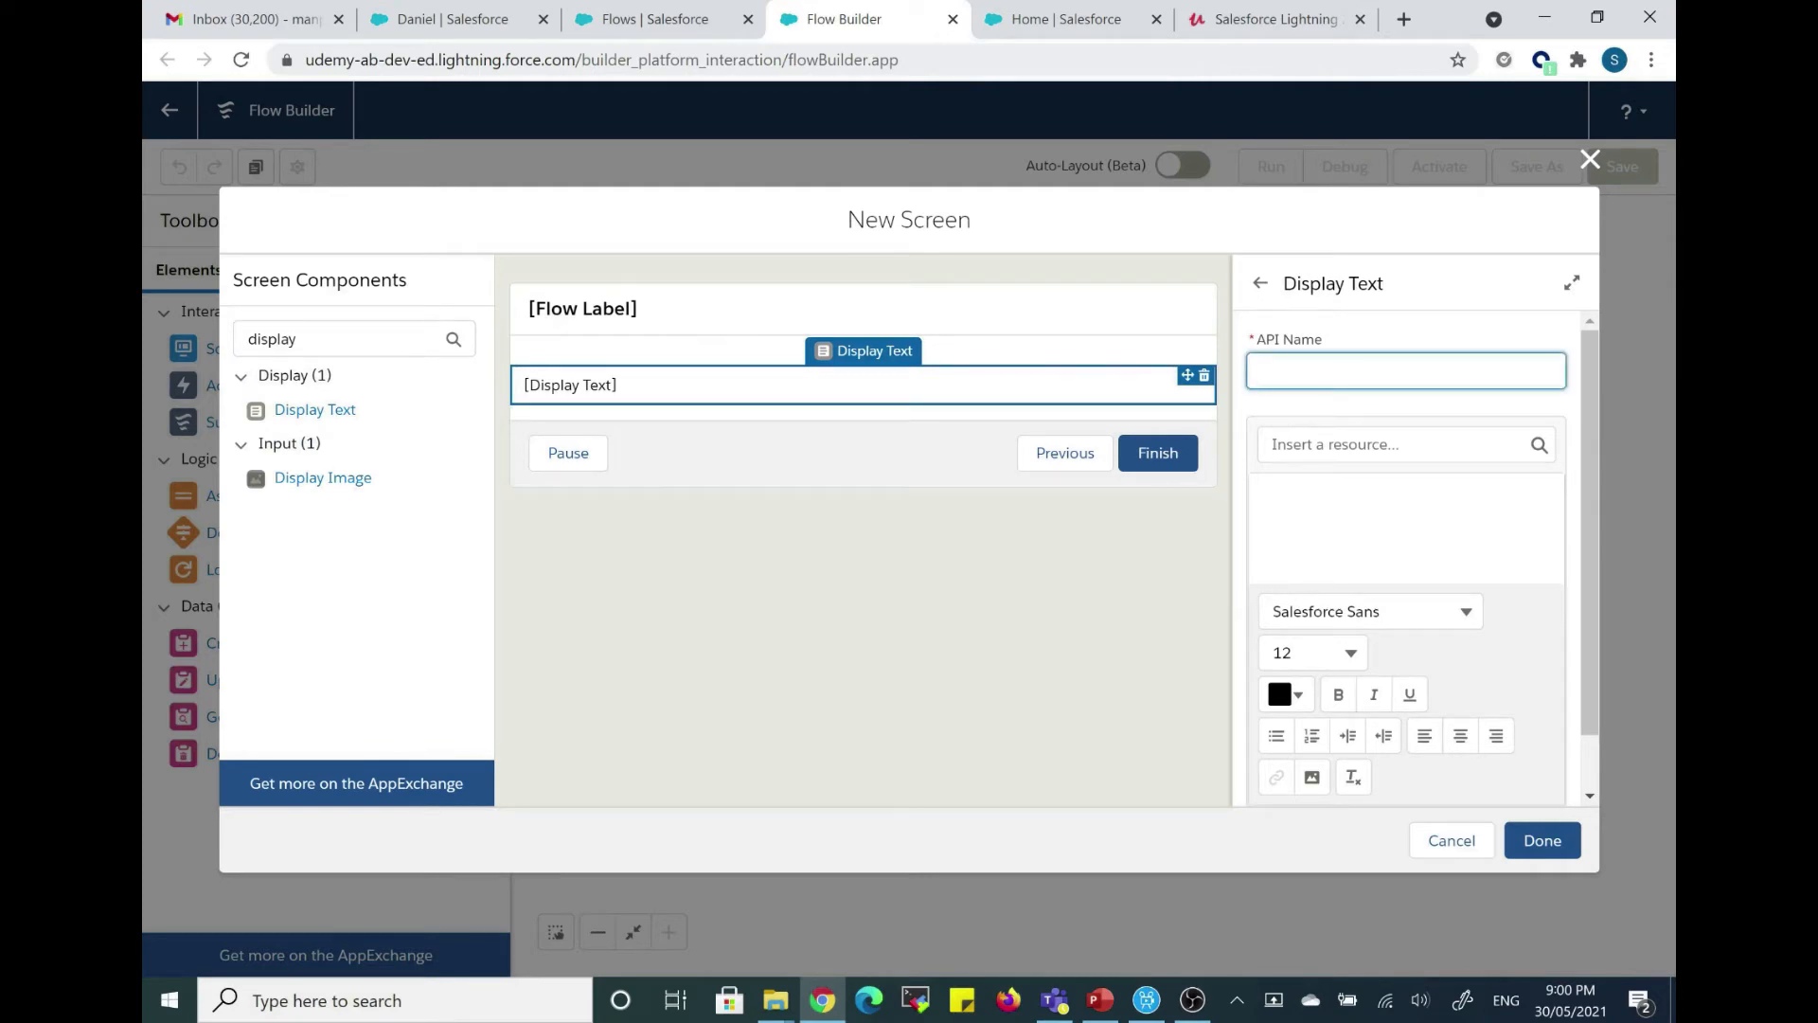
{"action": "type", "text": "Welcome_text"}
Enter the greeting "Hi {!$User.FirstName}," in the display text, inserting the FirstName field of the $User global variable.
{"action": "left_click", "coordinate": [1527, 547]}
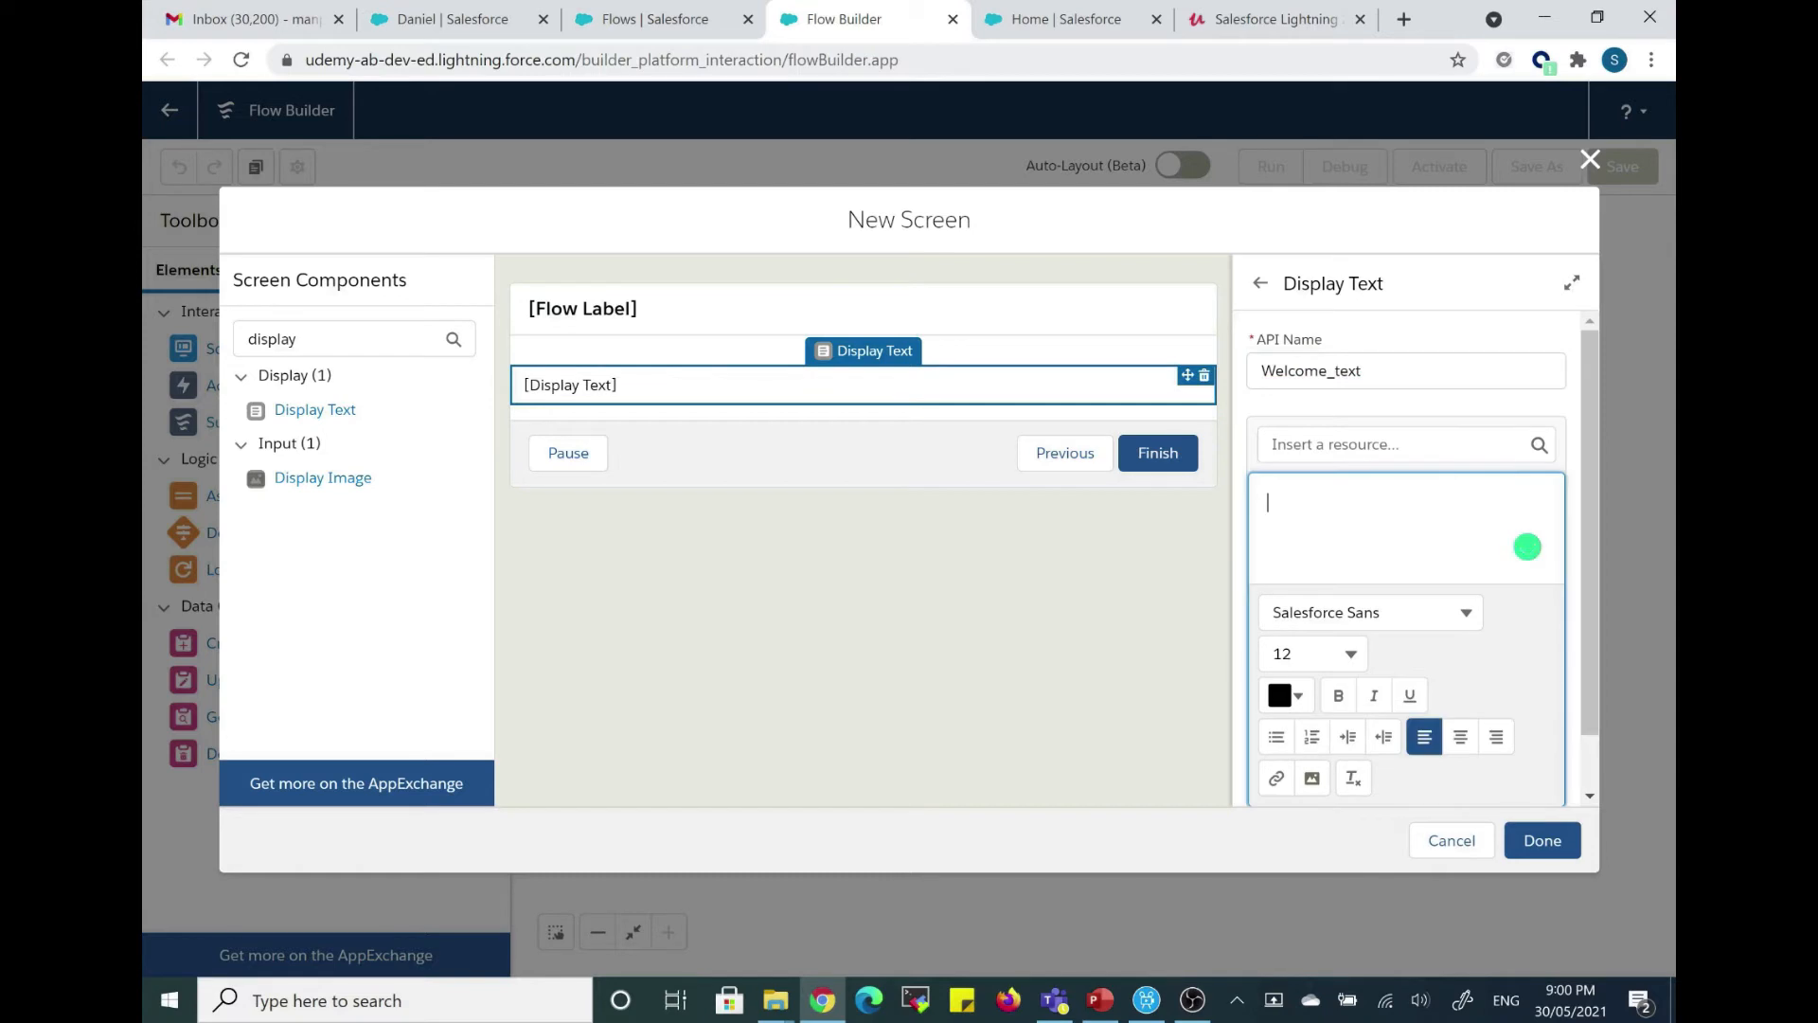
{"action": "type", "text": "Hi"}
{"action": "left_click", "coordinate": [1379, 446]}
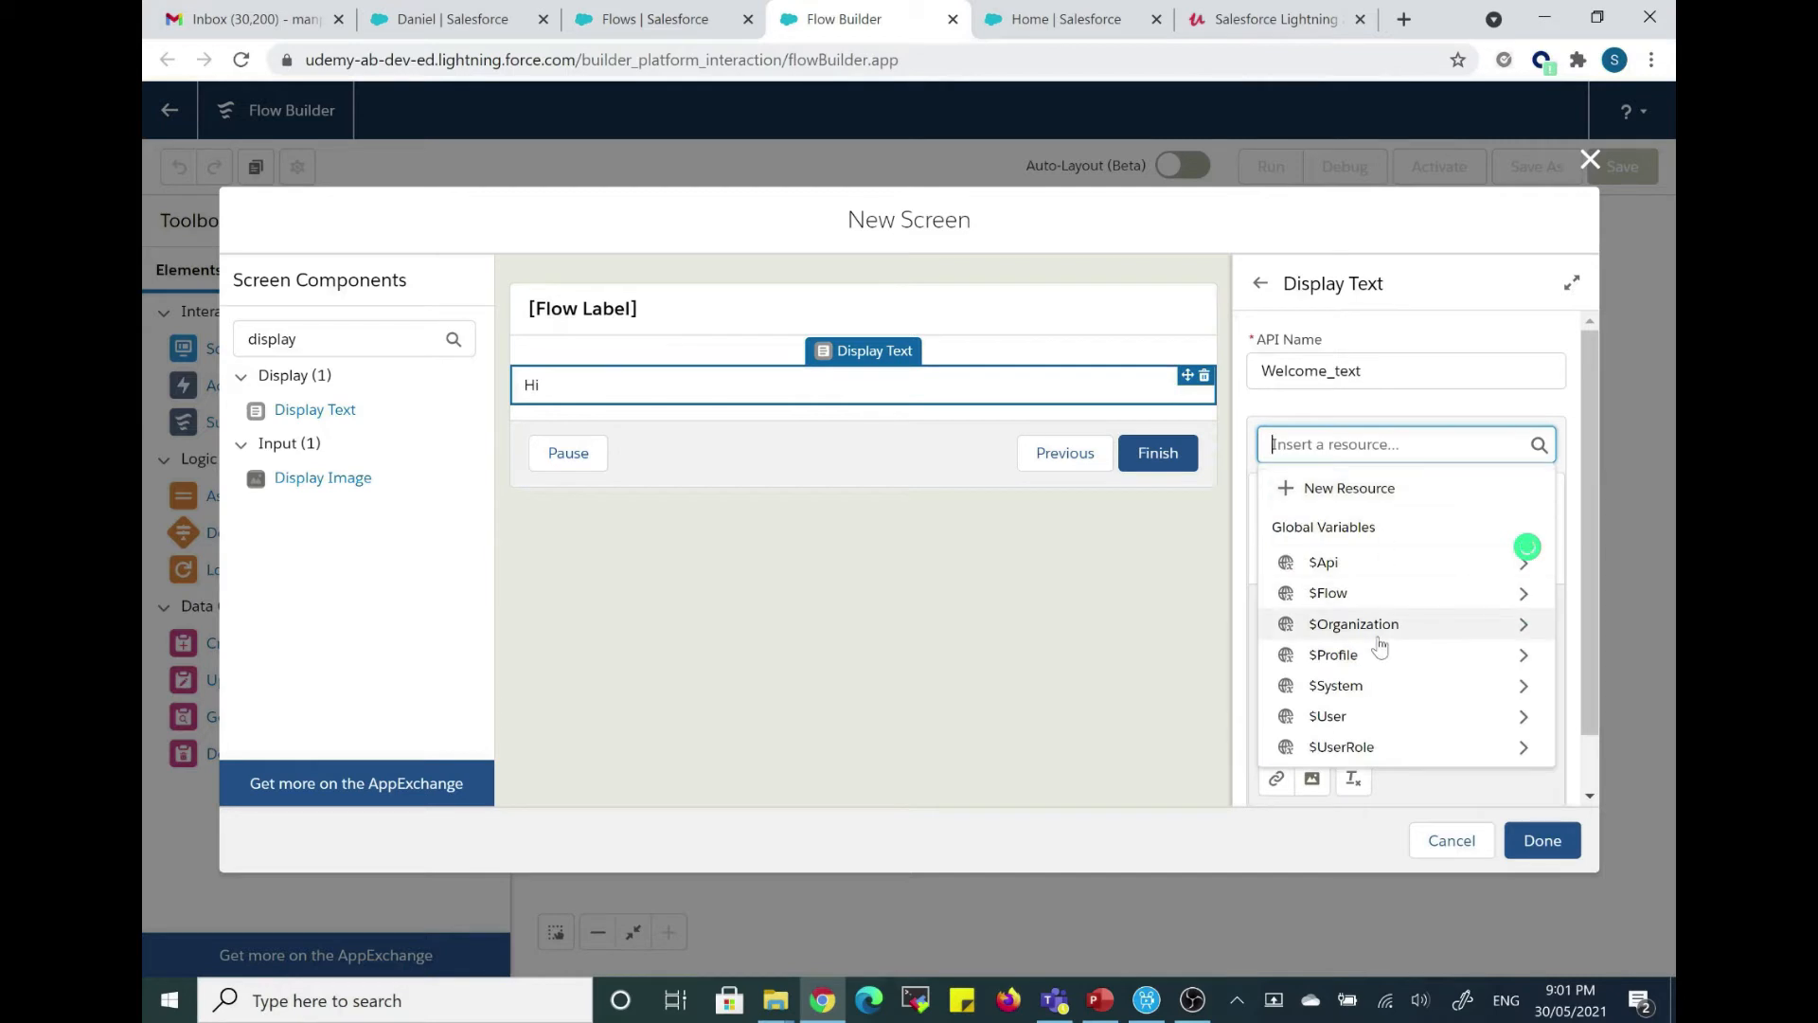
{"action": "left_click", "coordinate": [1363, 718]}
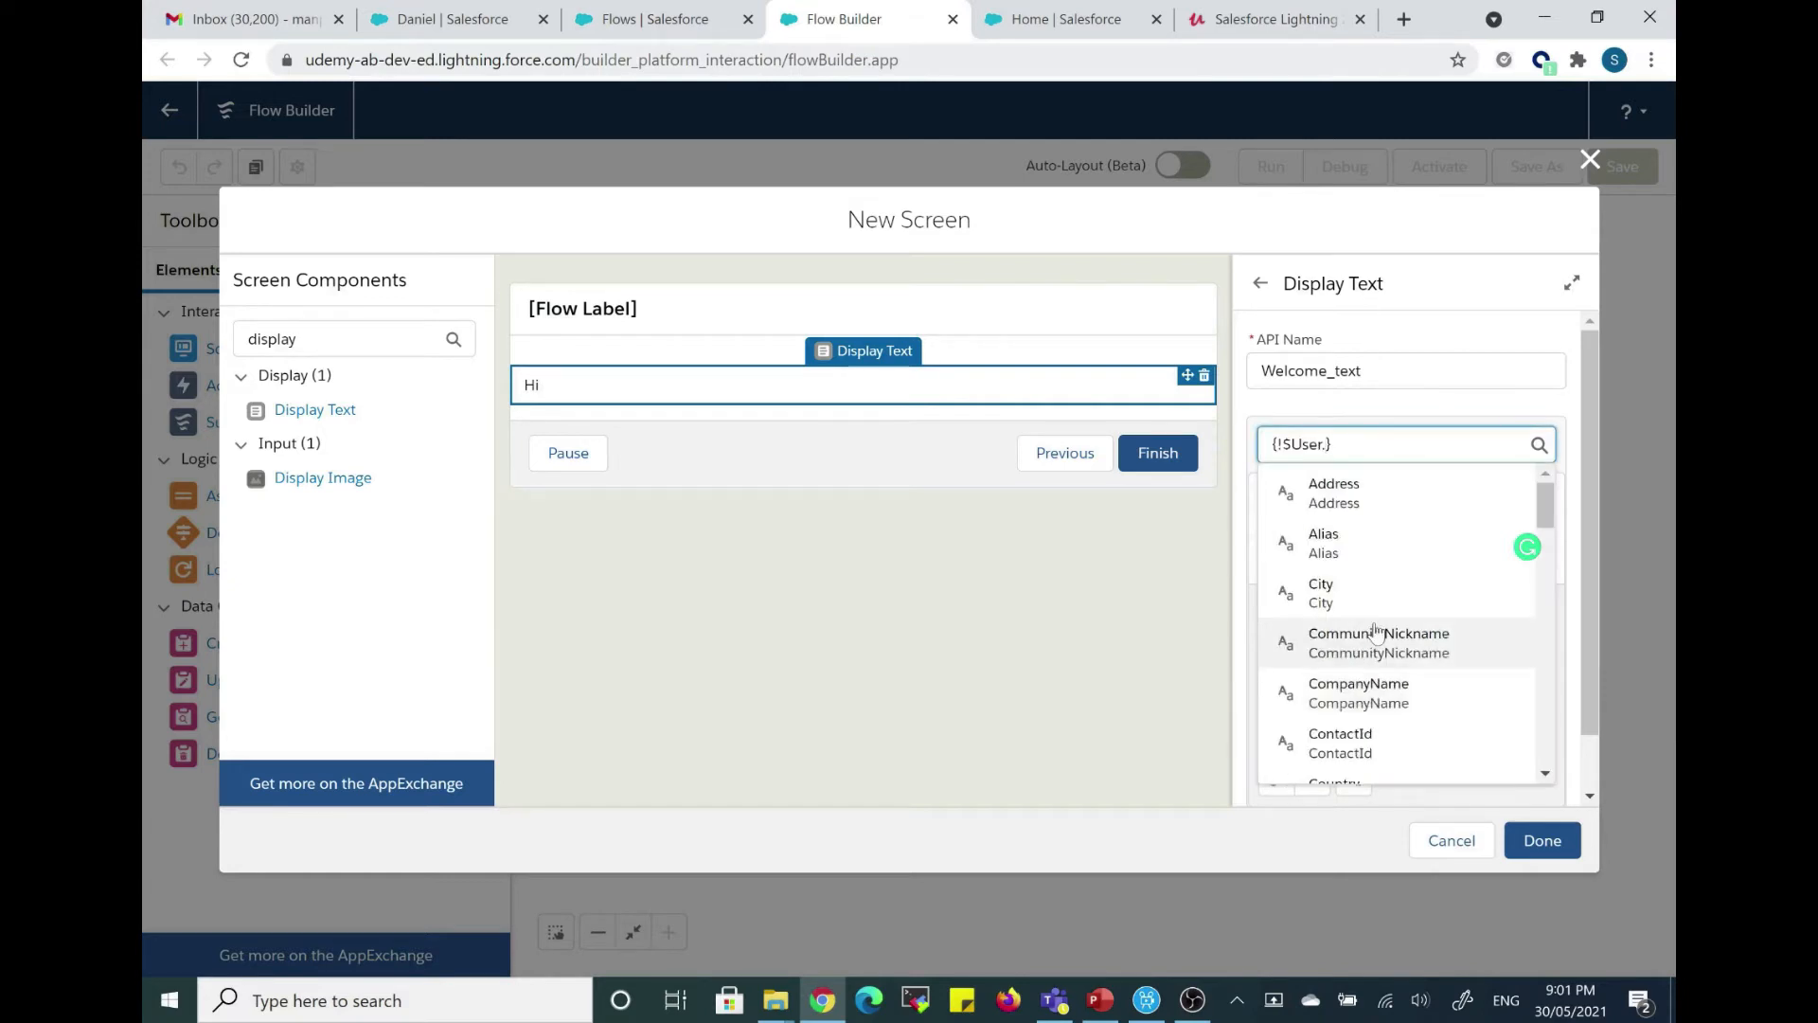
{"action": "type", "text": "first"}
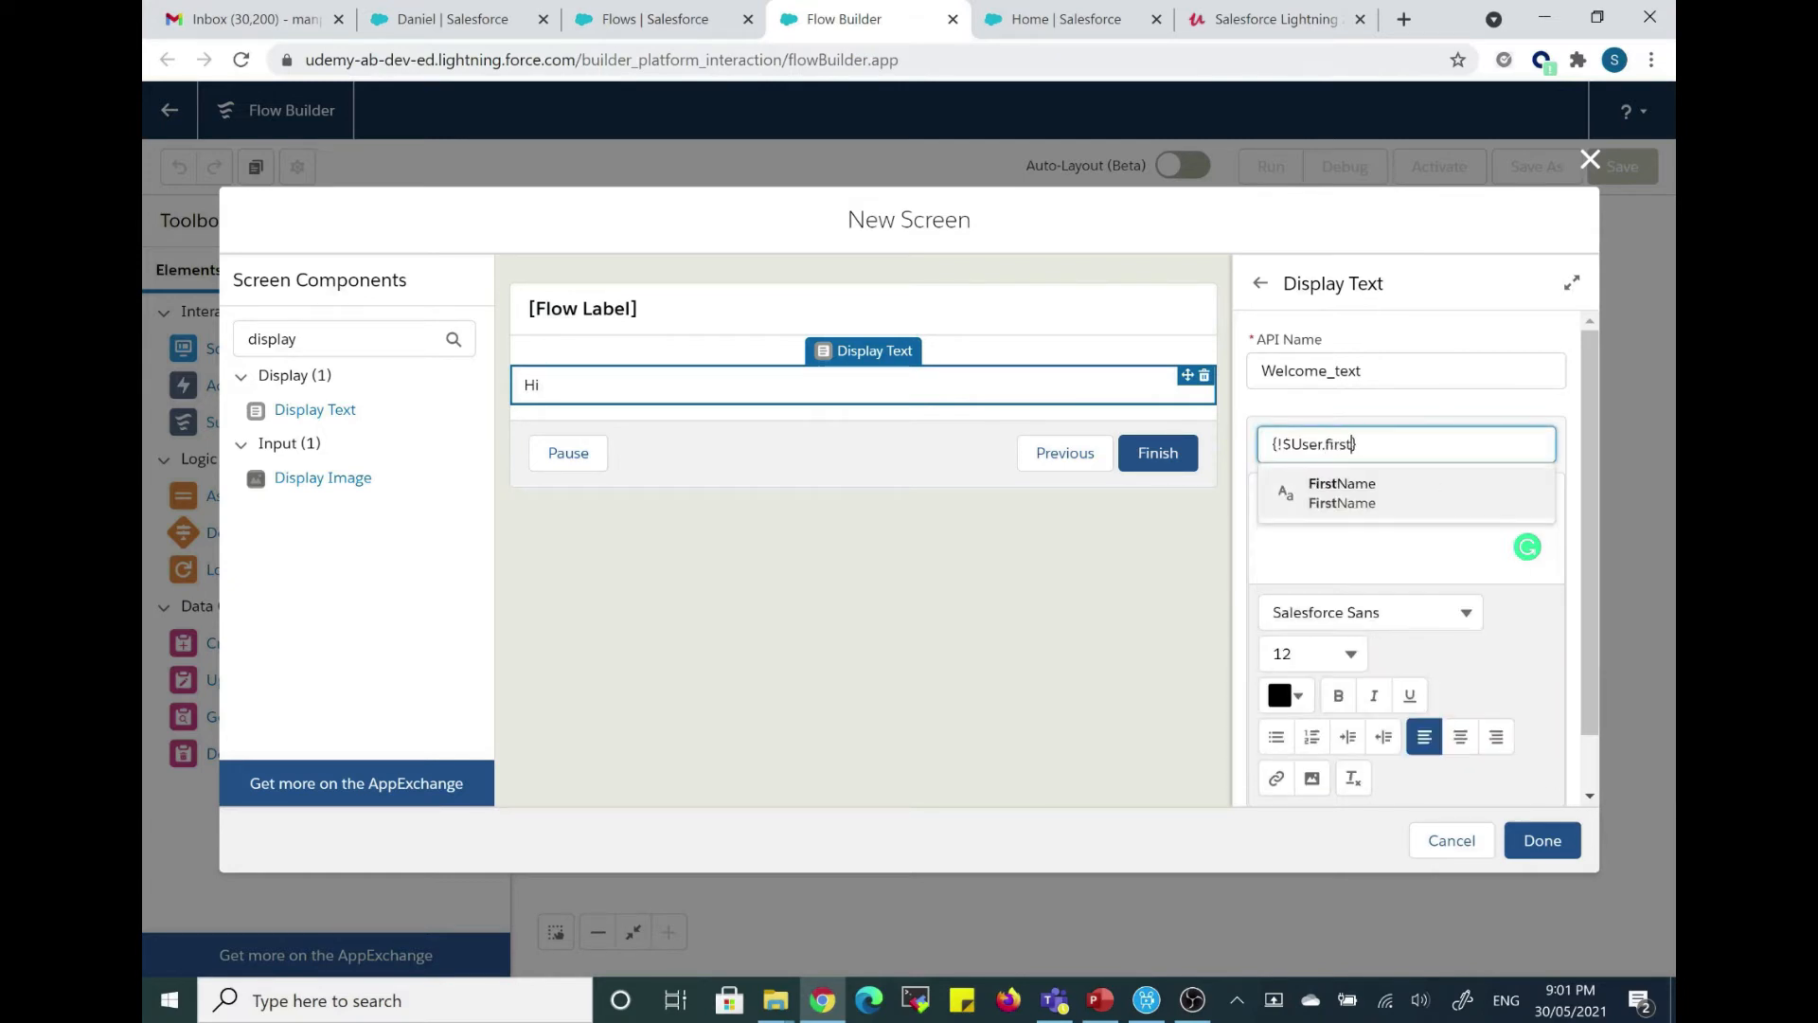
{"action": "left_click", "coordinate": [1362, 494]}
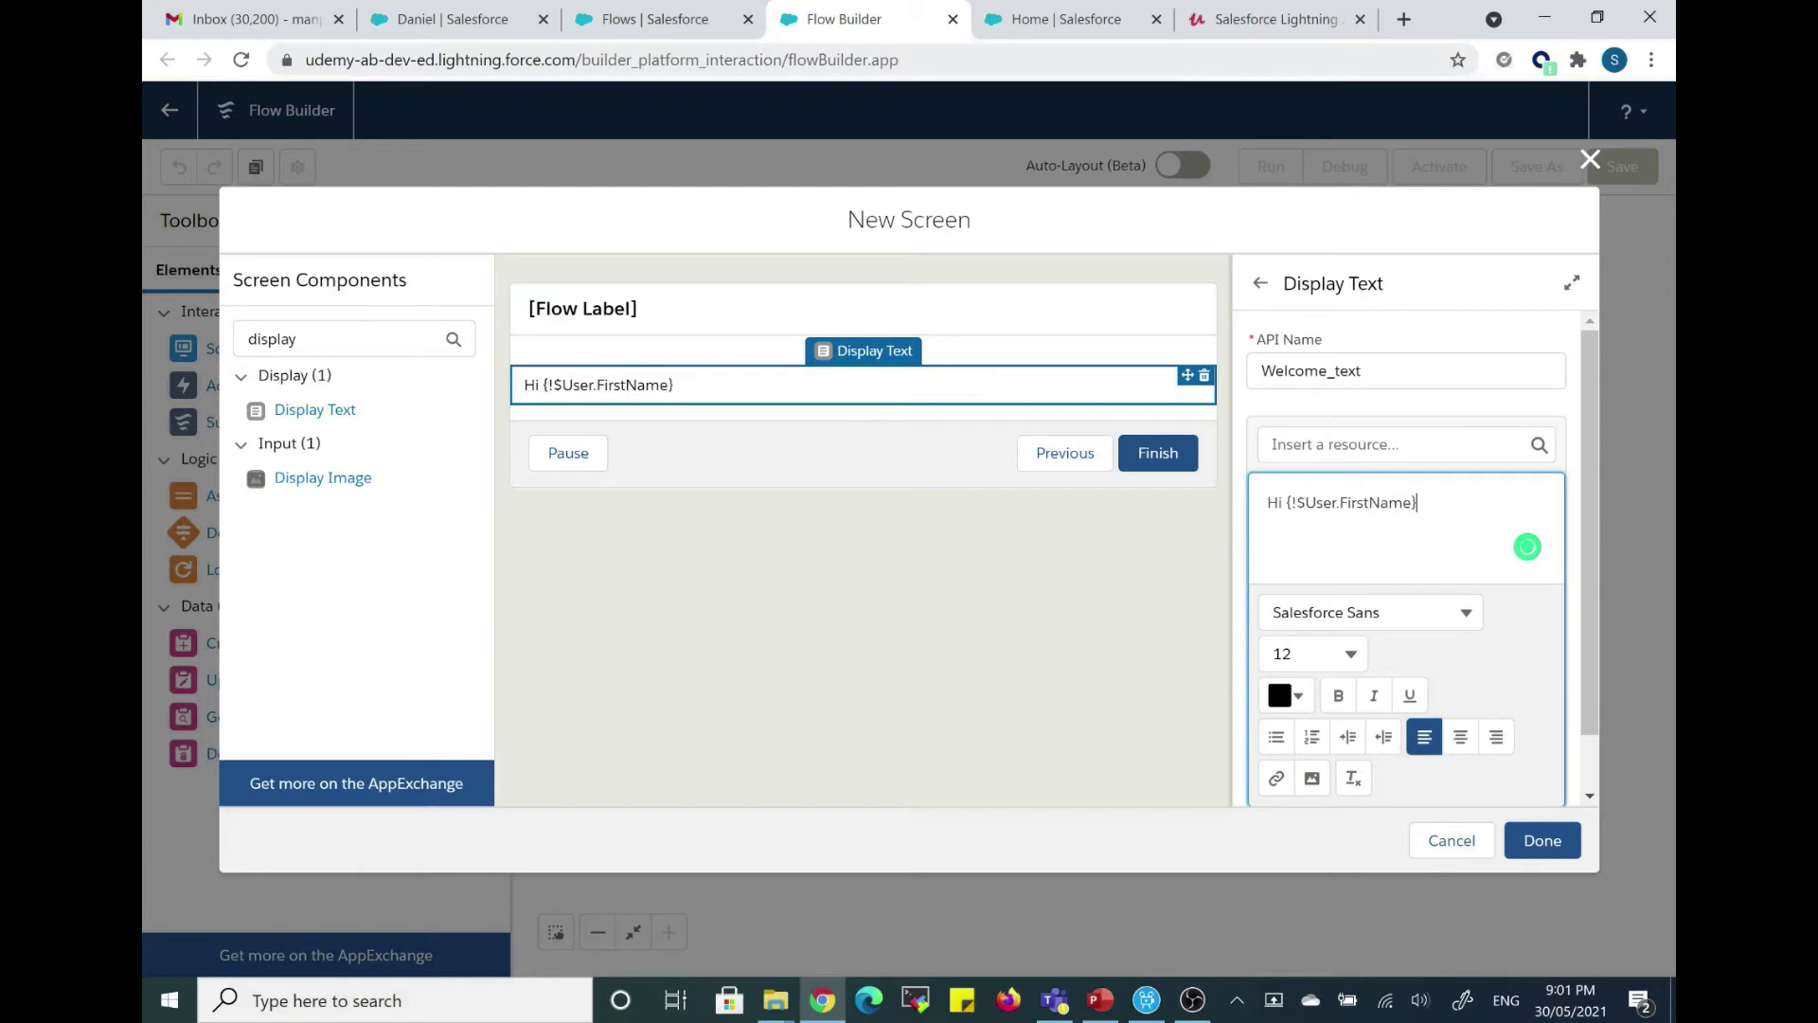
{"action": "type", "text": ","}
Add a second line reading "Welcome to the Salesforce" directly under the greeting.
{"action": "key", "text": "Return"}
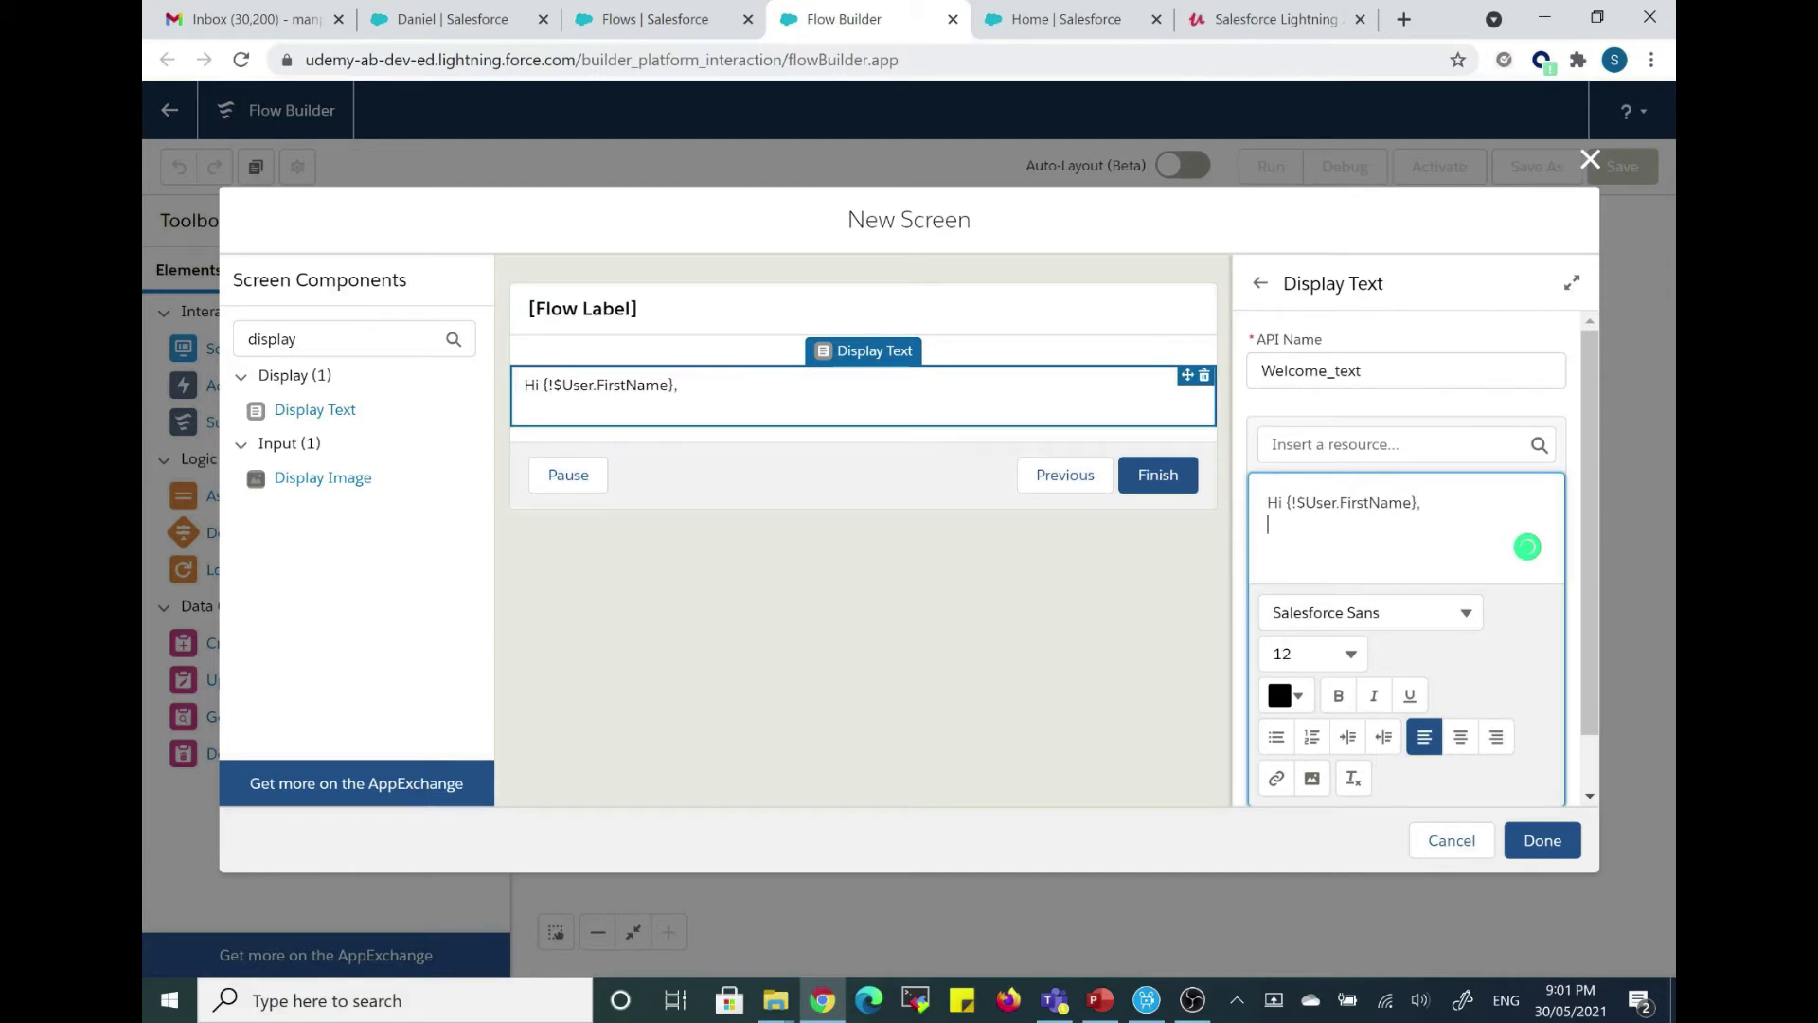
{"action": "key", "text": "Return"}
{"action": "type", "text": "W"}
{"action": "key", "text": "BackSpace"}
{"action": "key", "text": "BackSpace"}
{"action": "type", "text": "Welcome to the Sales"}
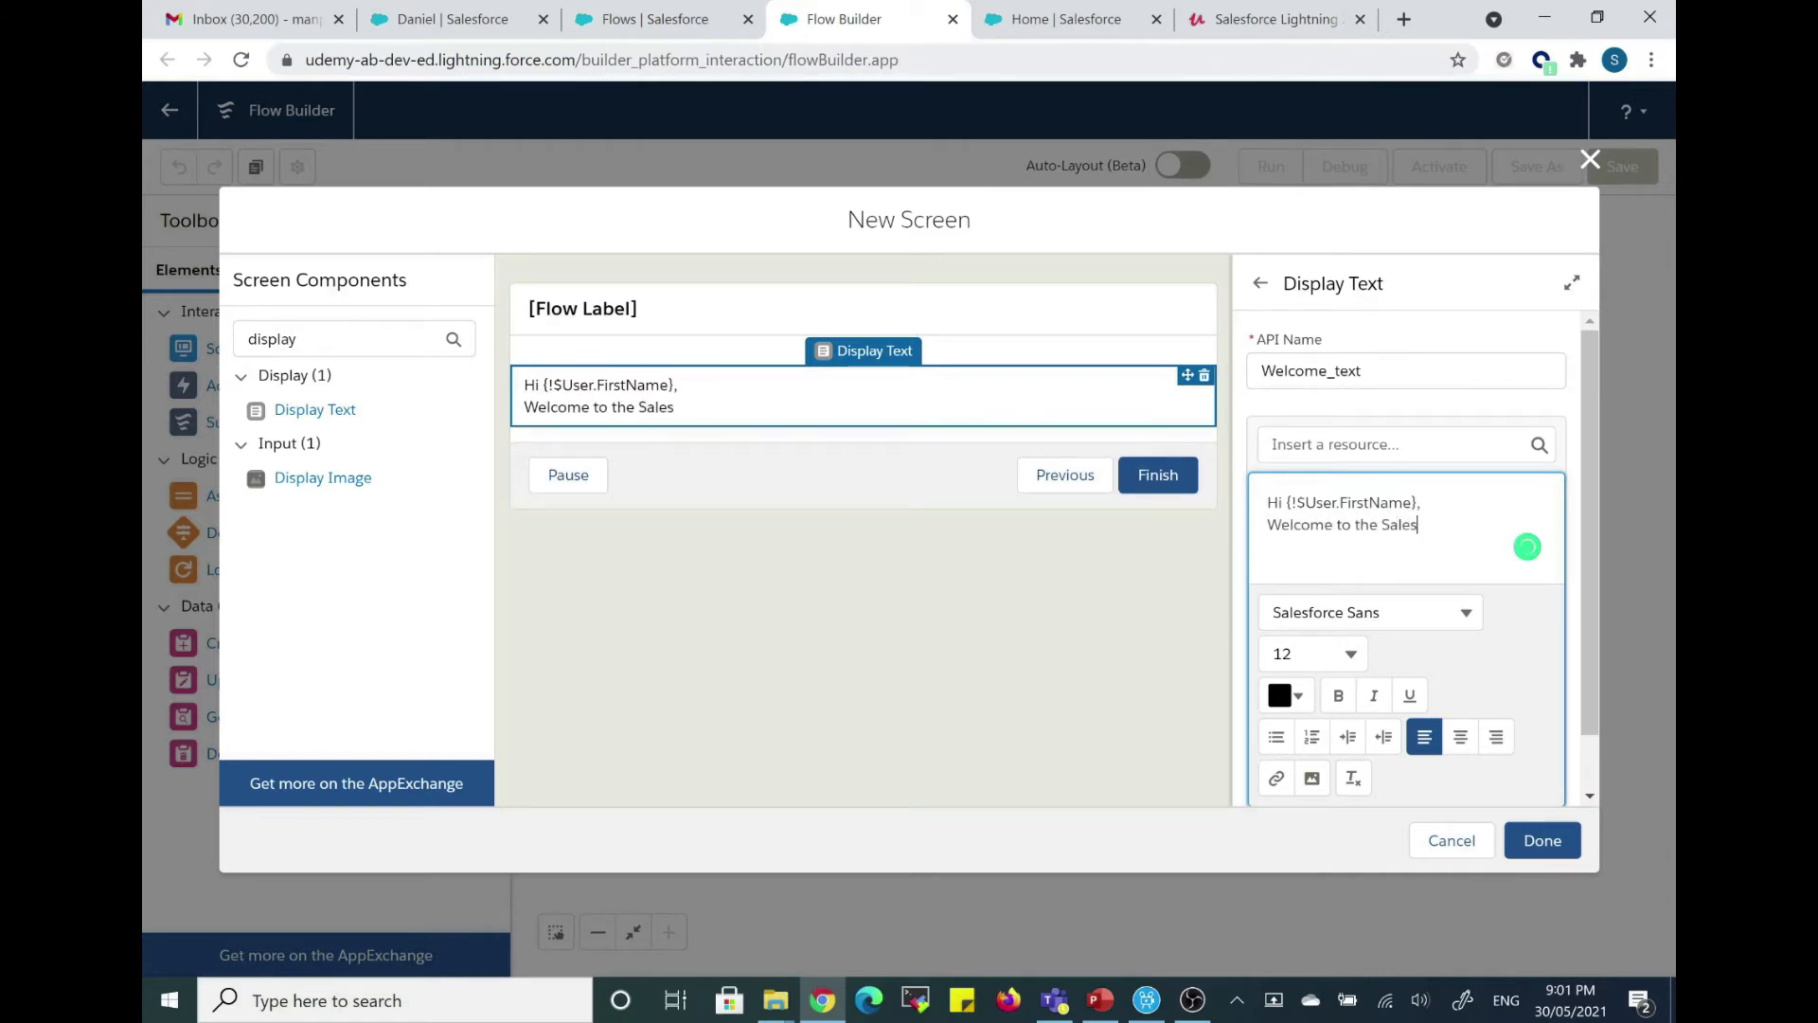
{"action": "type", "text": "force"}
{"action": "scroll", "coordinate": [1406, 596], "scroll_direction": "down", "scroll_amount": 1}
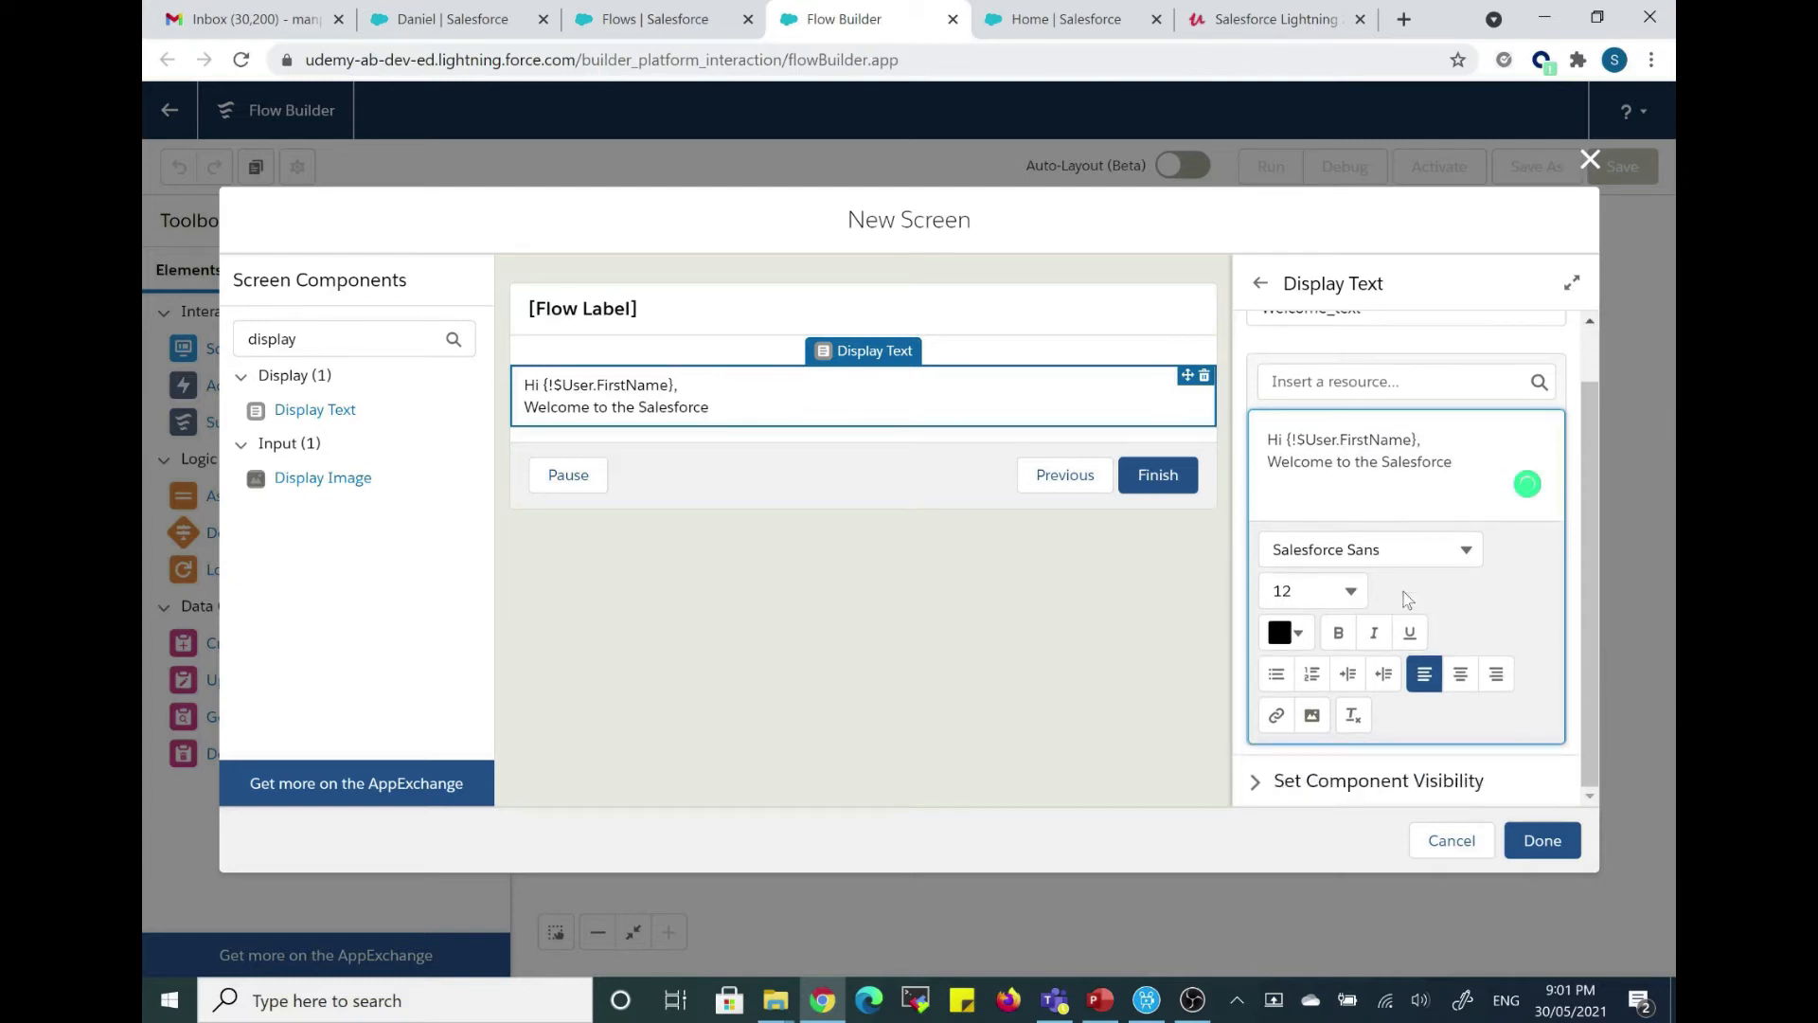
Set the screen's label and API name to Welcome_screen and hide its header.
{"action": "left_click", "coordinate": [943, 489]}
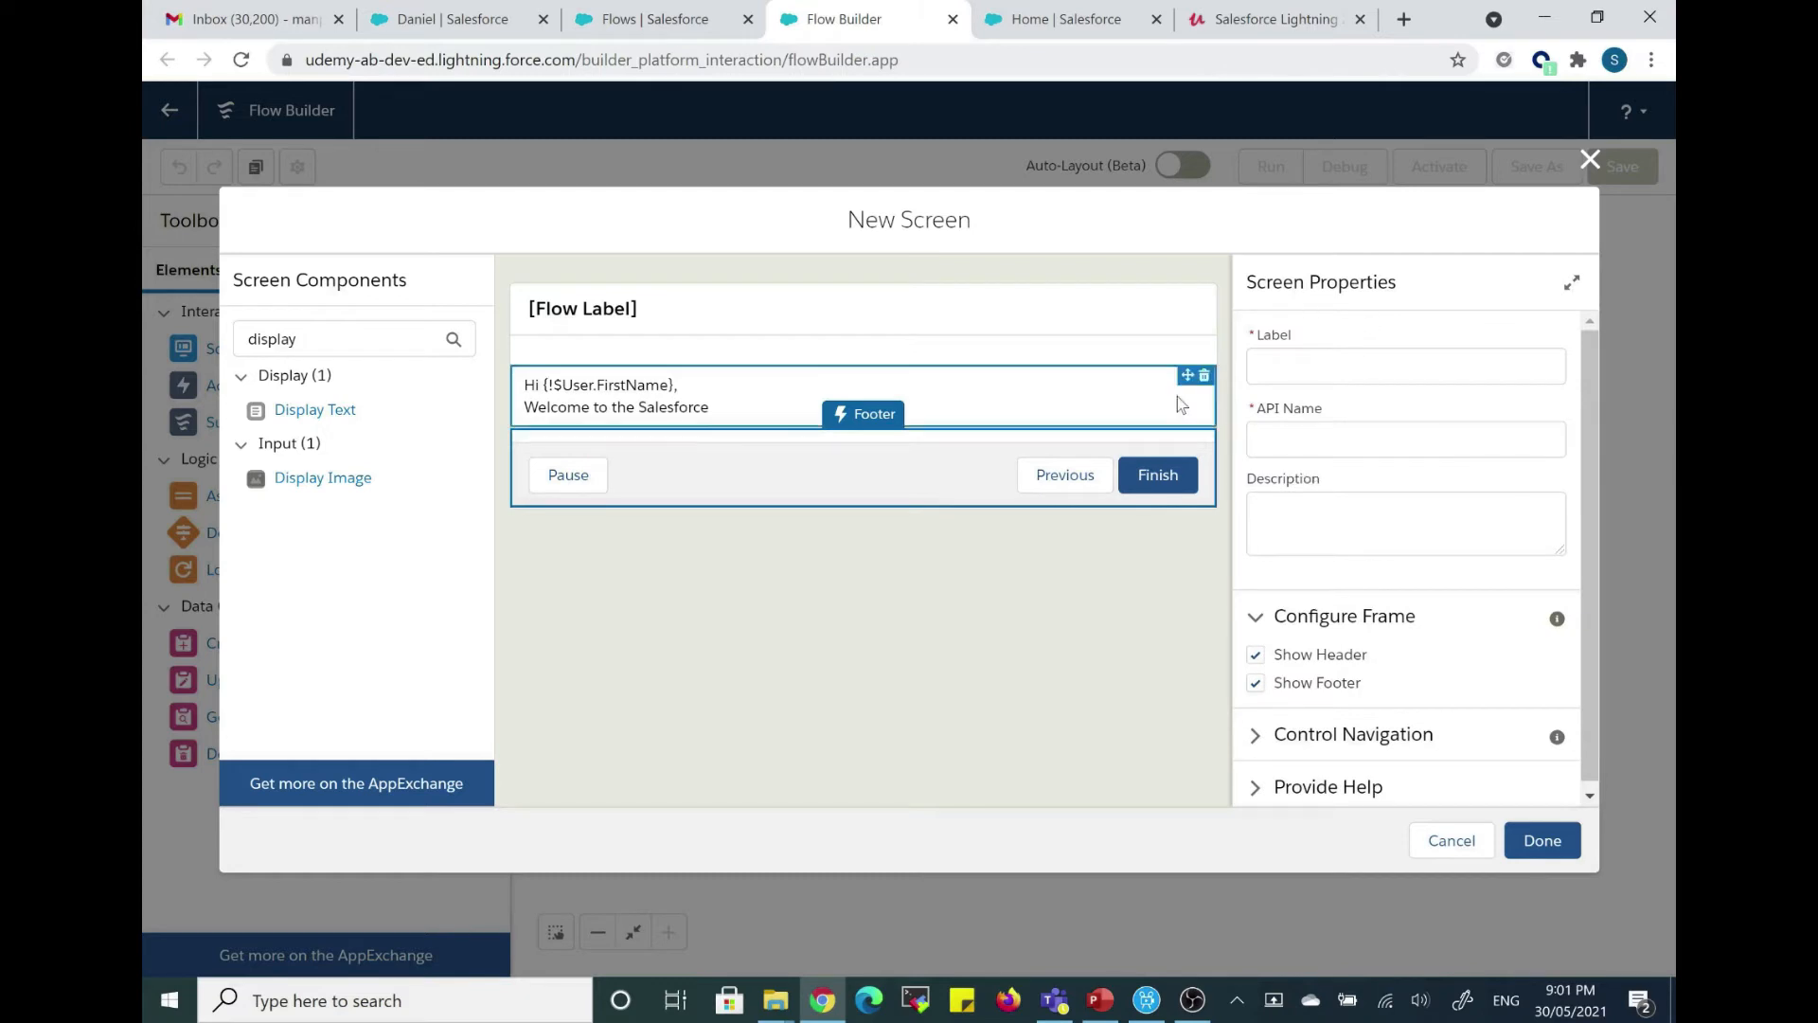
{"action": "left_click", "coordinate": [1335, 367]}
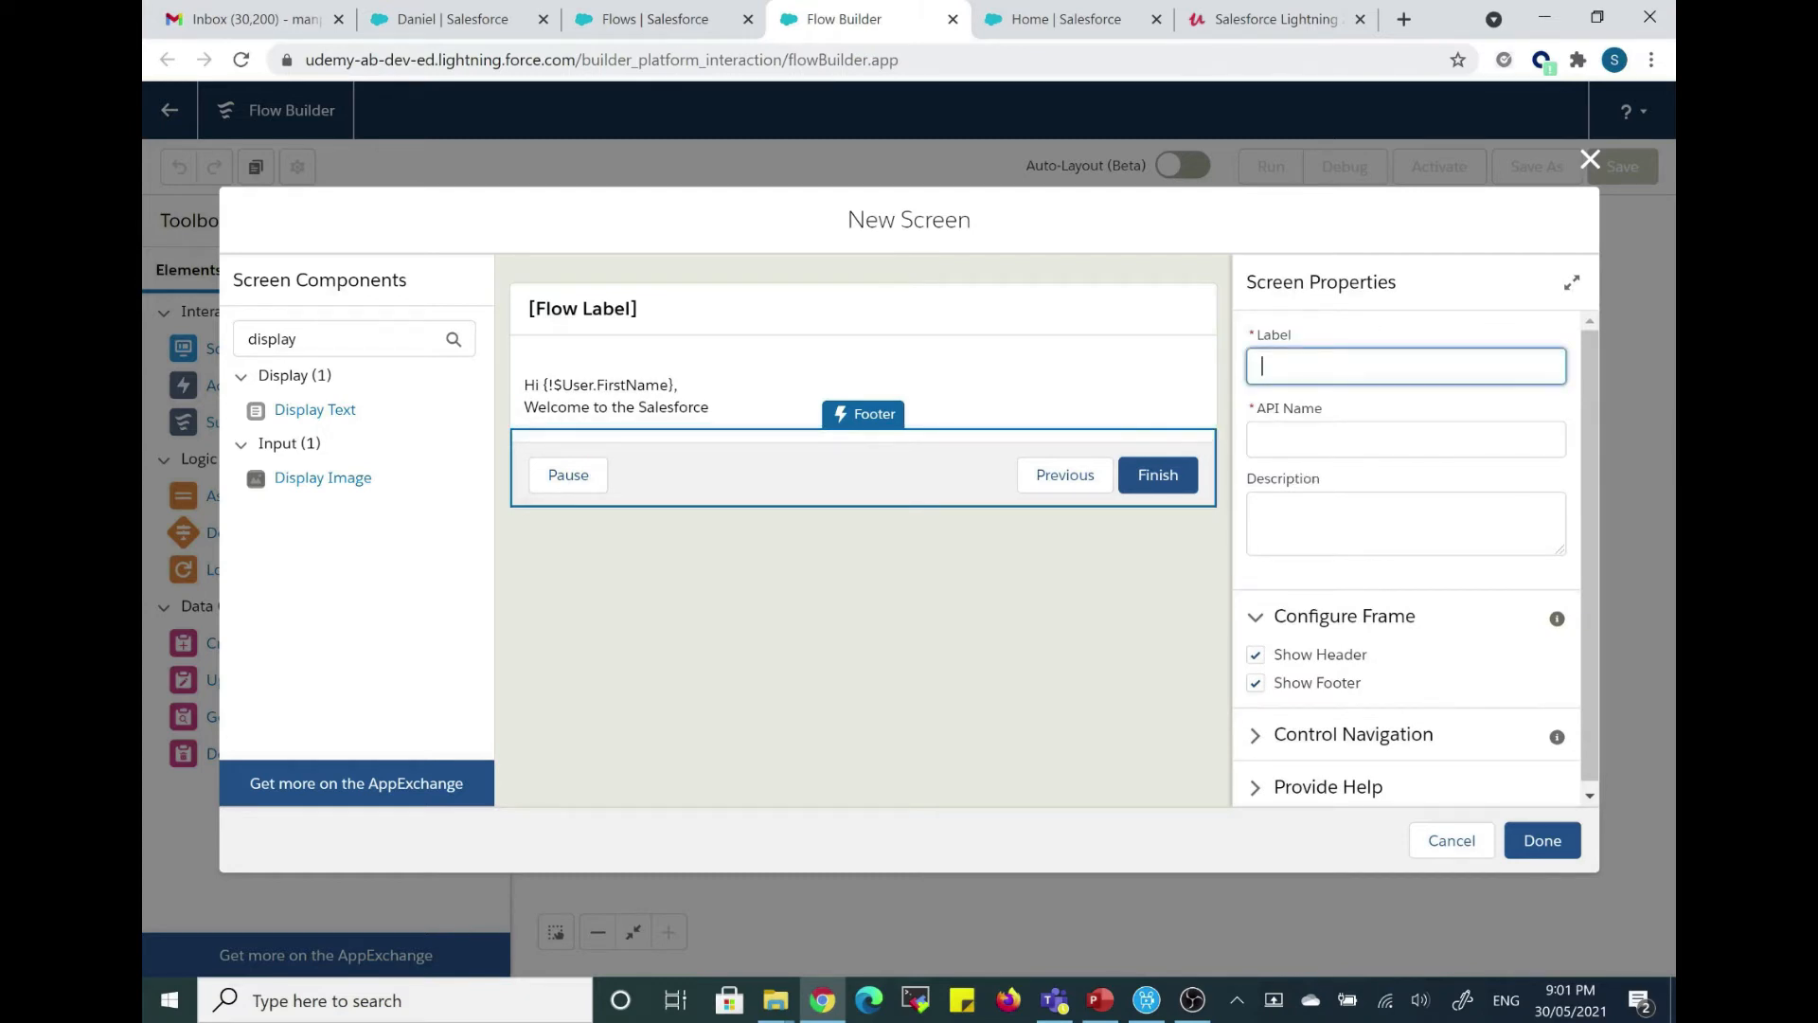
{"action": "left_click", "coordinate": [835, 334]}
{"action": "left_click", "coordinate": [824, 491]}
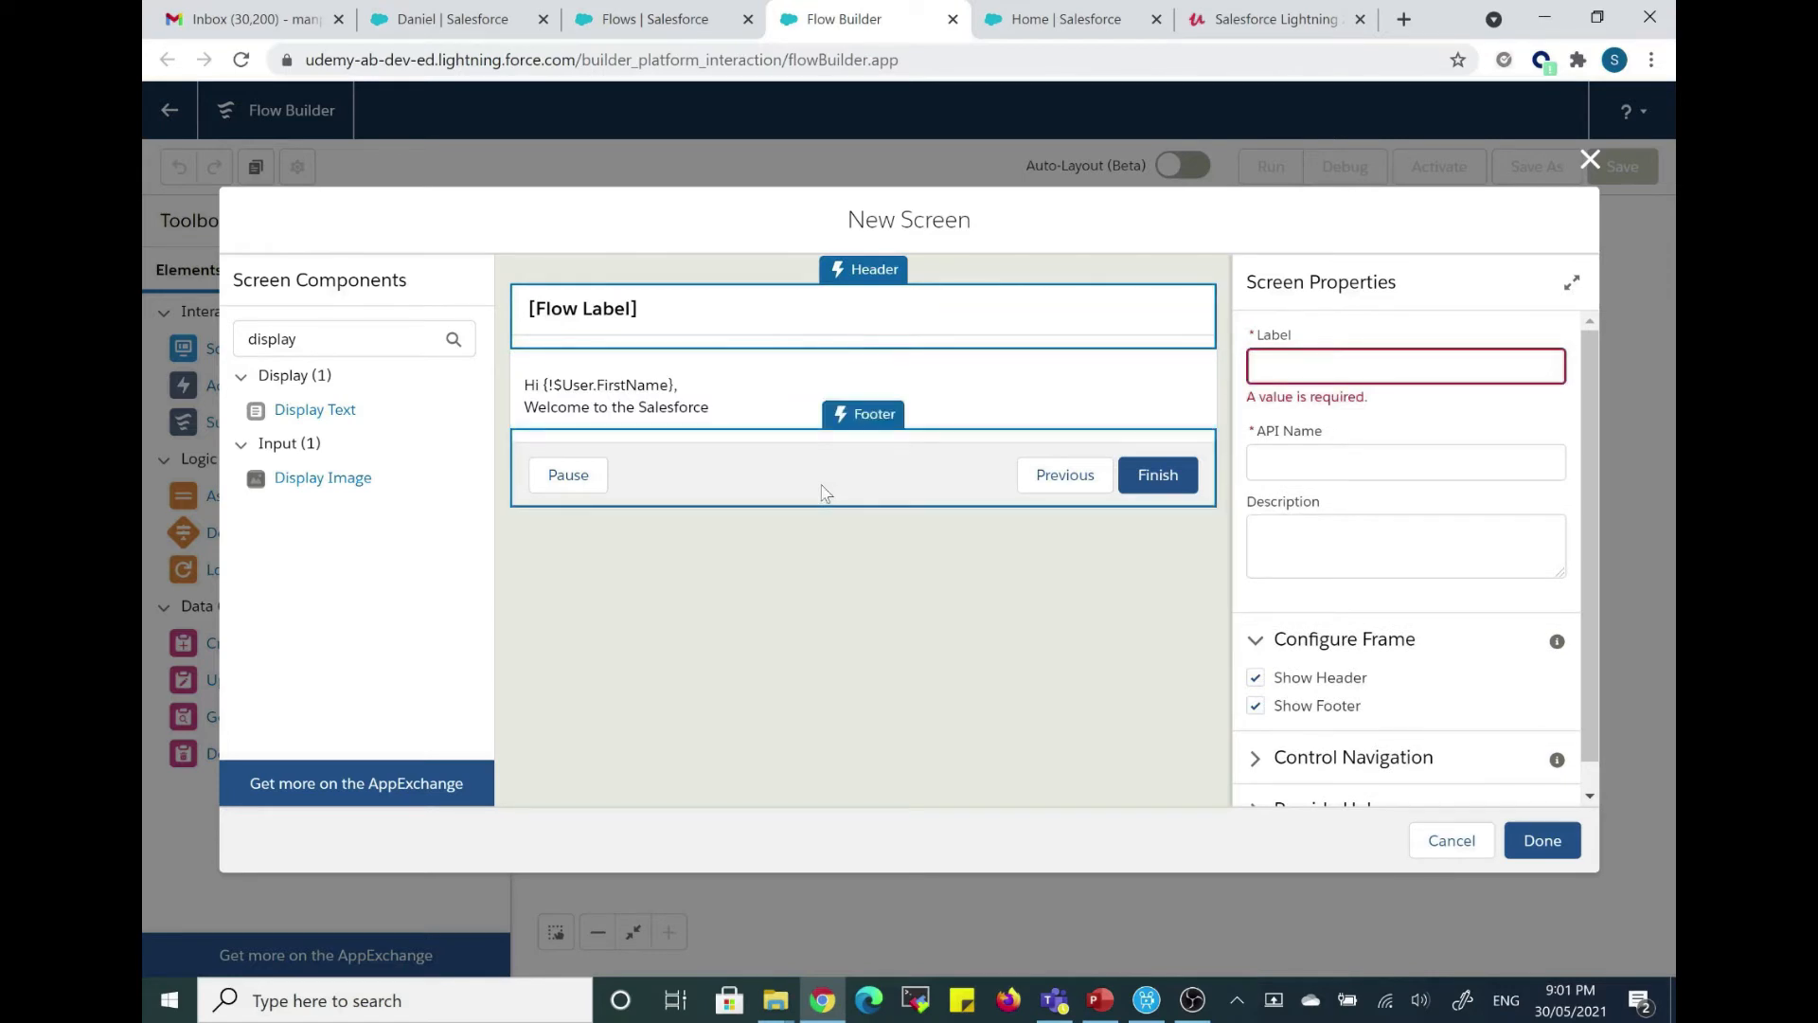
{"action": "left_click", "coordinate": [1363, 367]}
{"action": "type", "text": "Welcome_"}
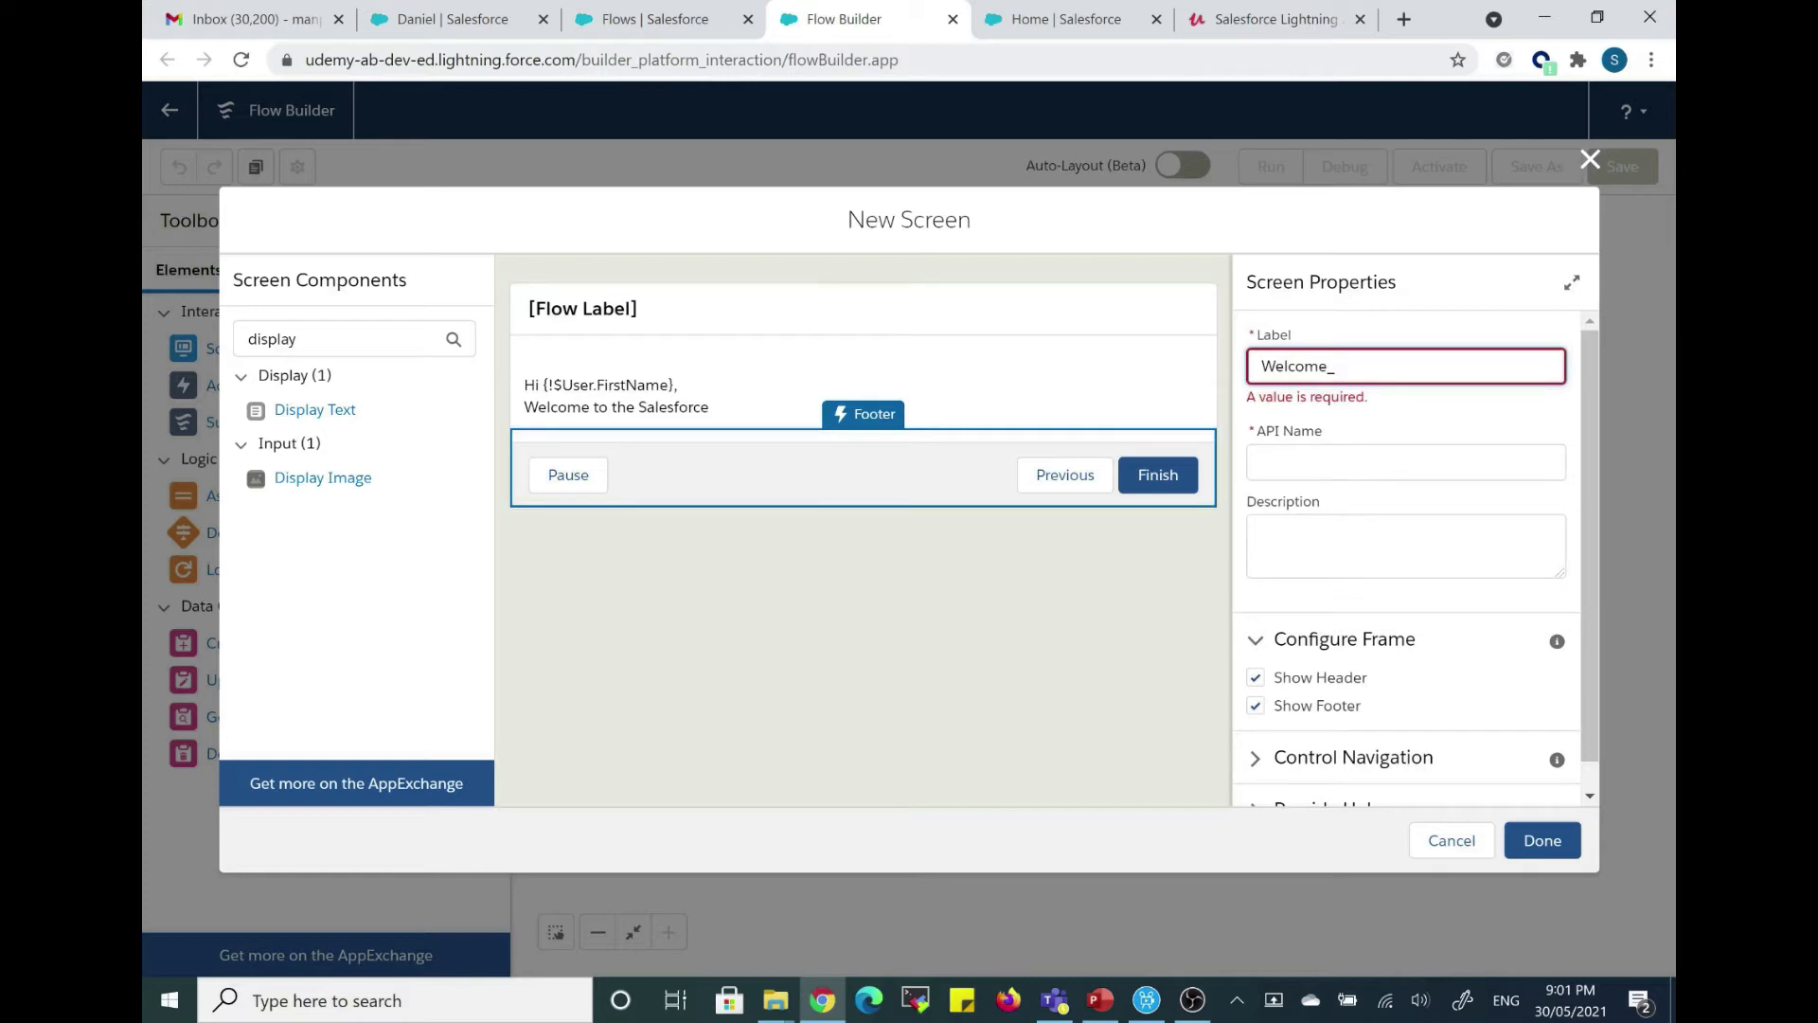
{"action": "type", "text": "screen"}
{"action": "left_click", "coordinate": [1275, 464]}
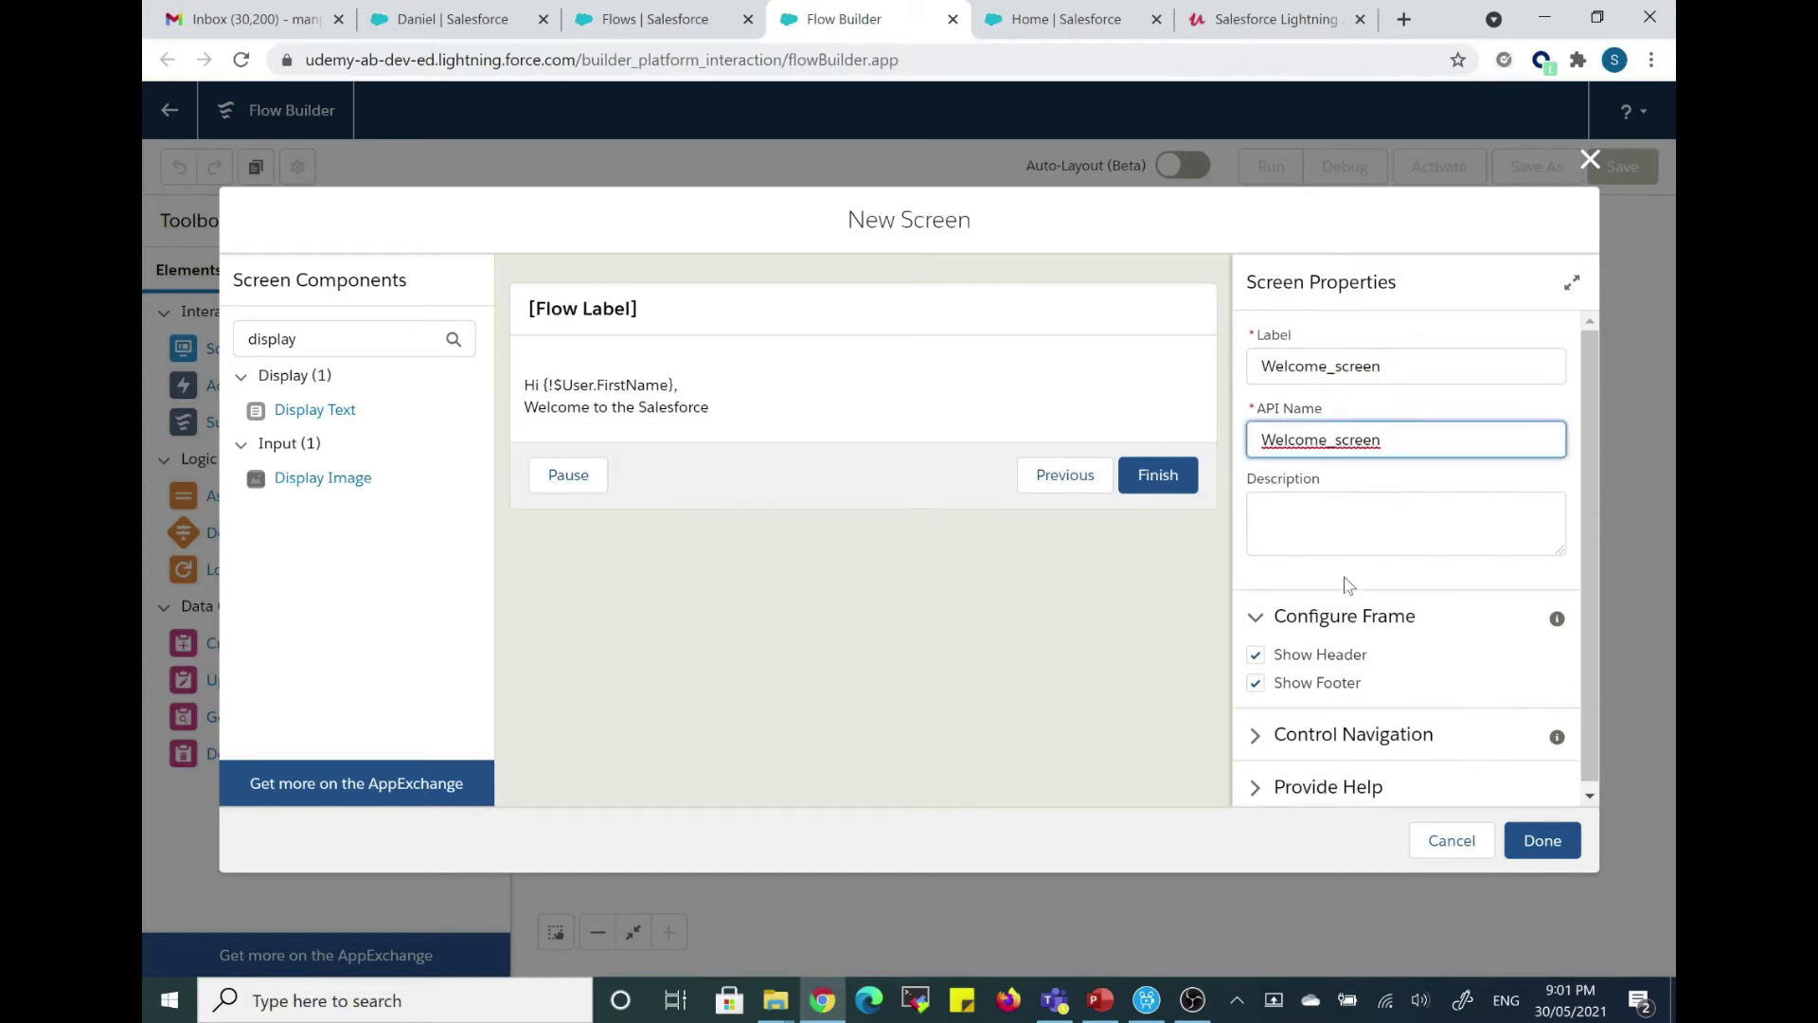
{"action": "left_click", "coordinate": [1255, 653]}
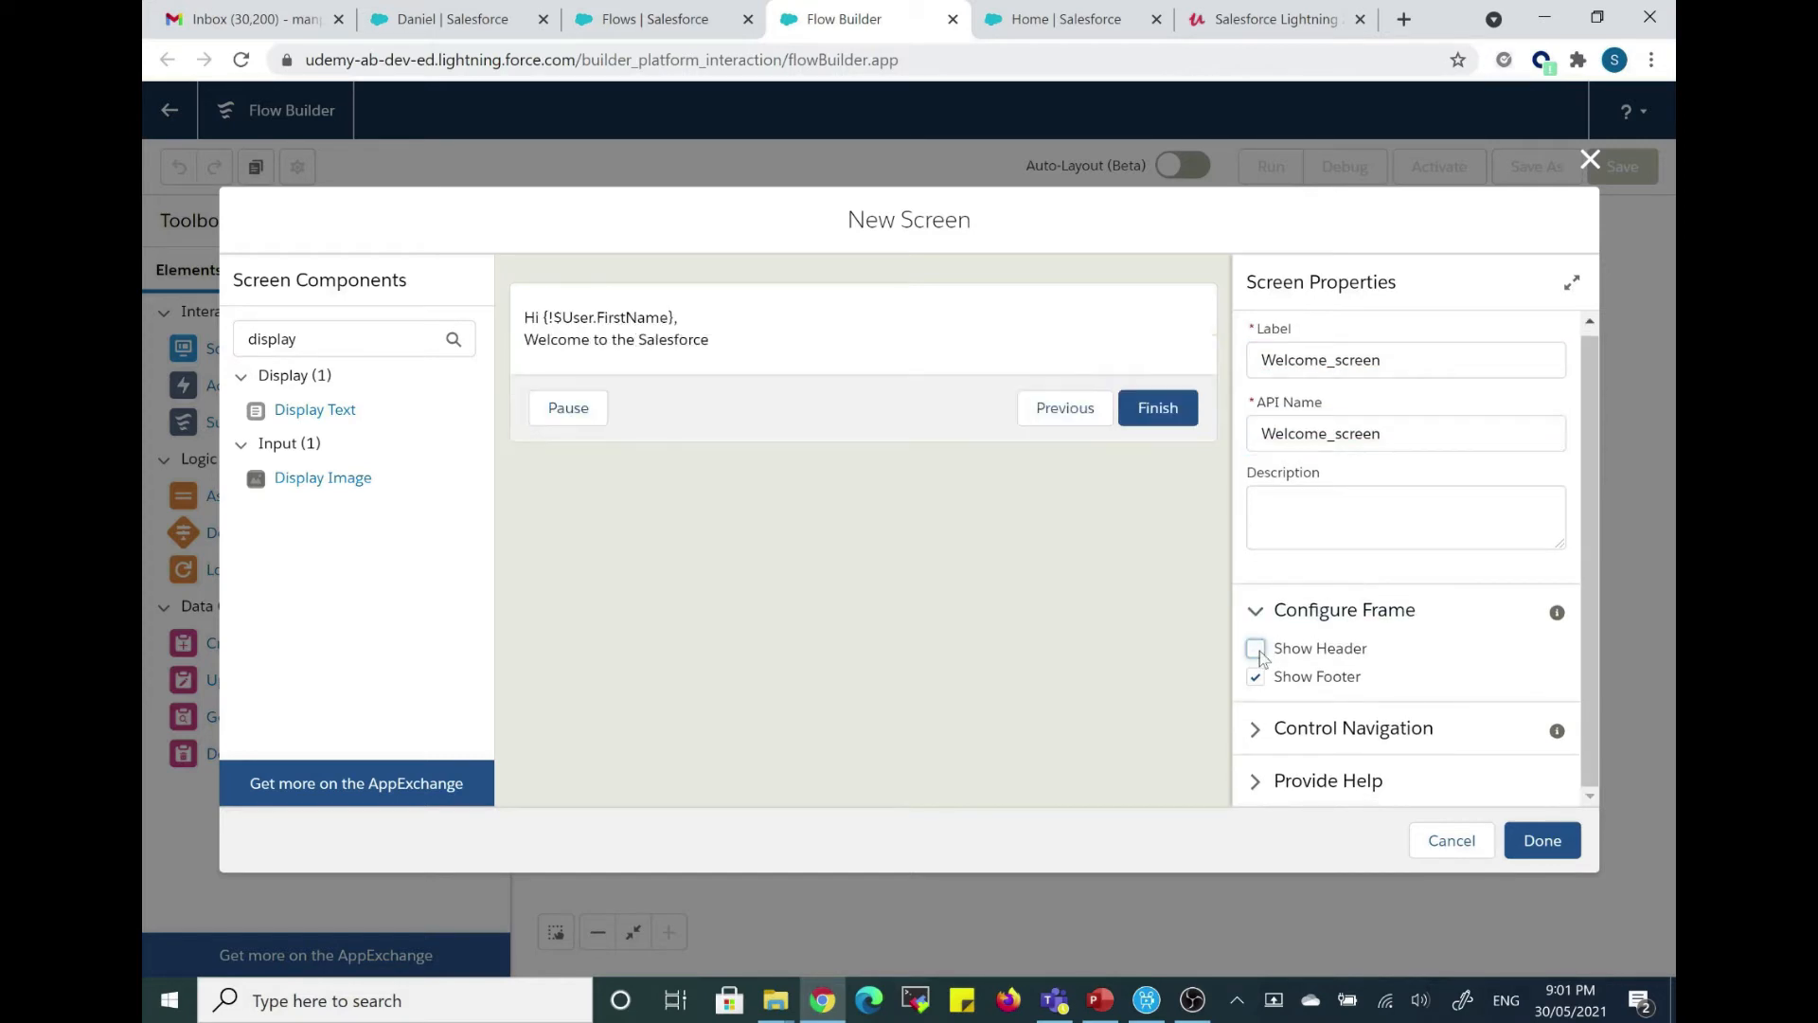
Hide the footer of Welcome_screen, finish the screen, and connect the Start element to it.
{"action": "left_click", "coordinate": [1256, 678]}
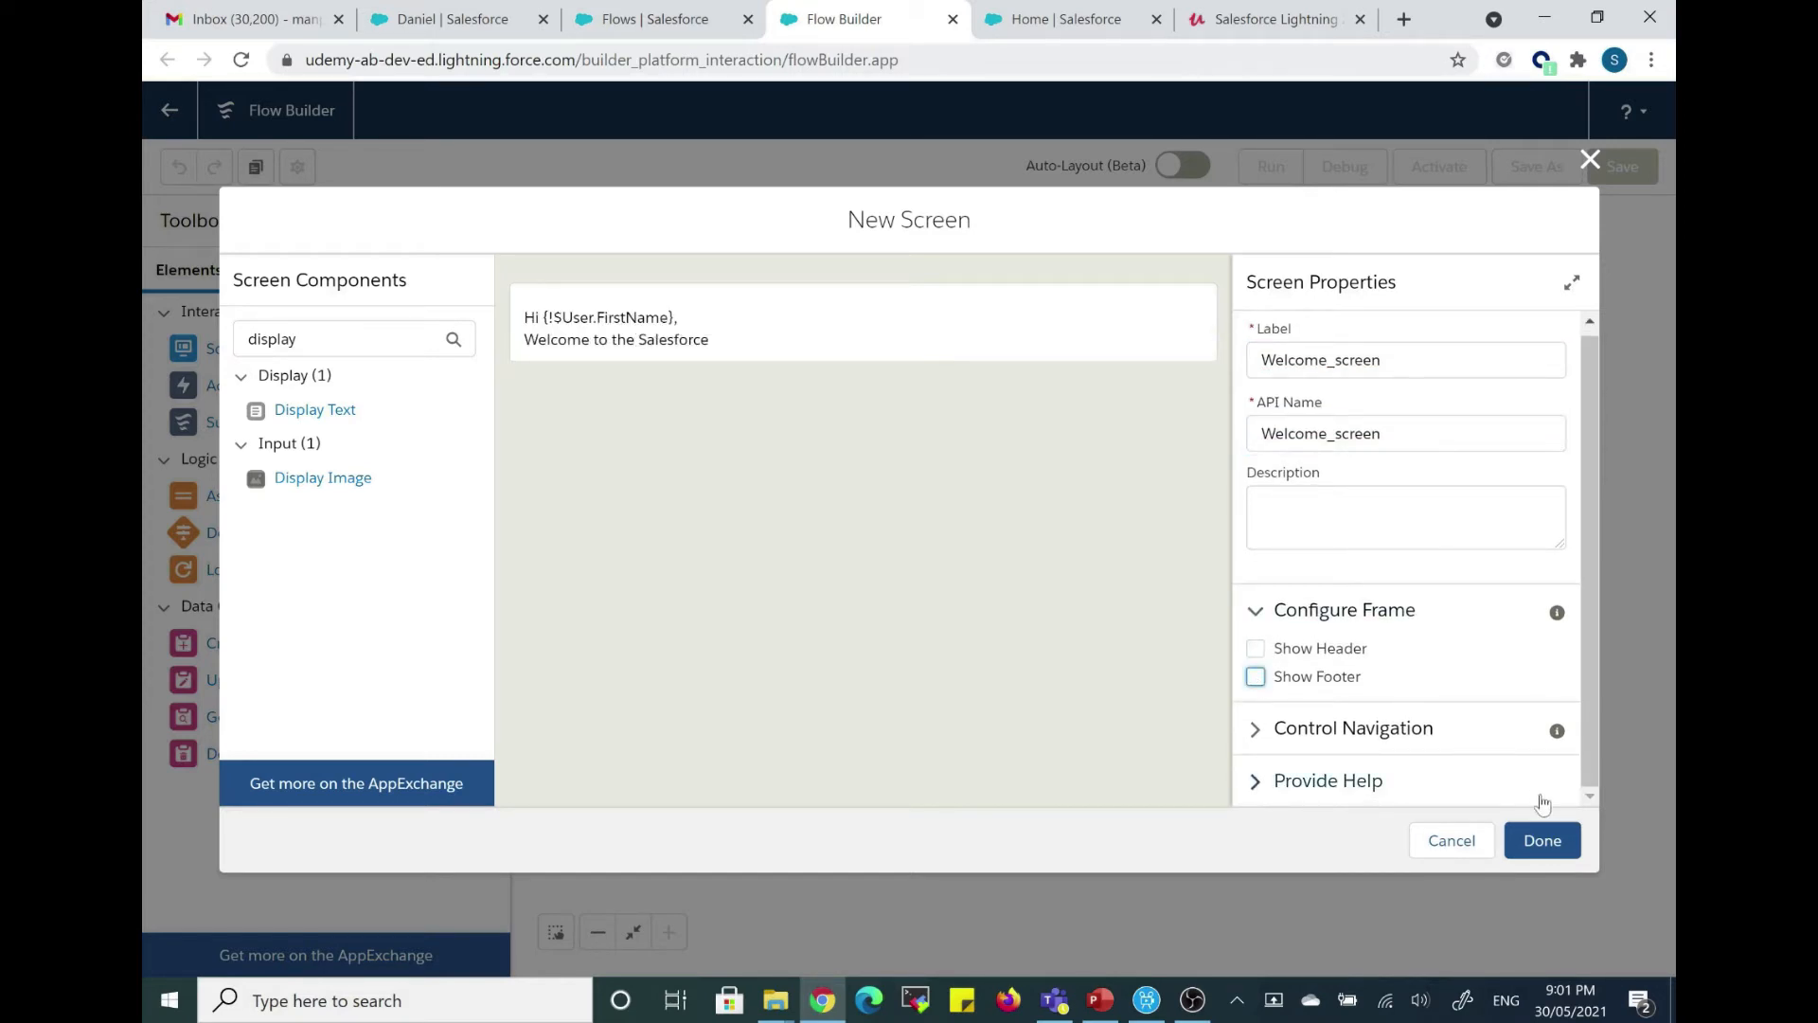
{"action": "left_click", "coordinate": [1543, 844]}
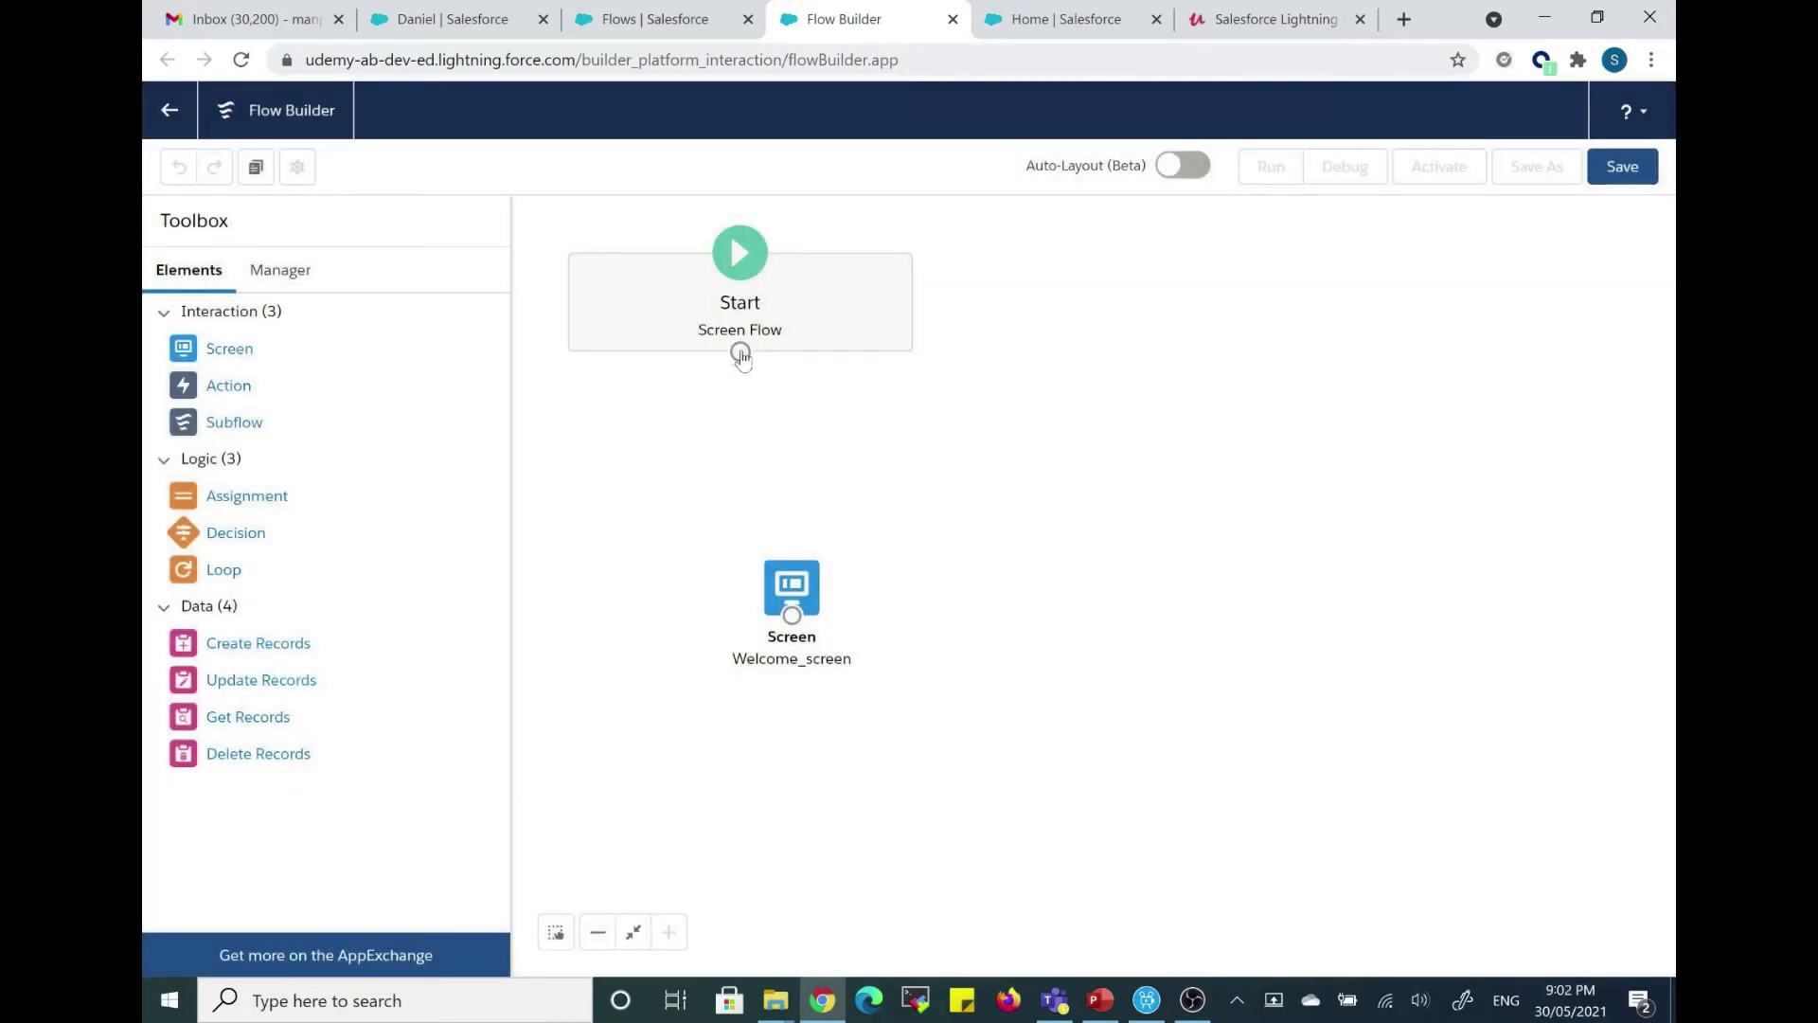
{"action": "left_click_drag", "start_coordinate": [740, 353], "coordinate": [792, 620]}
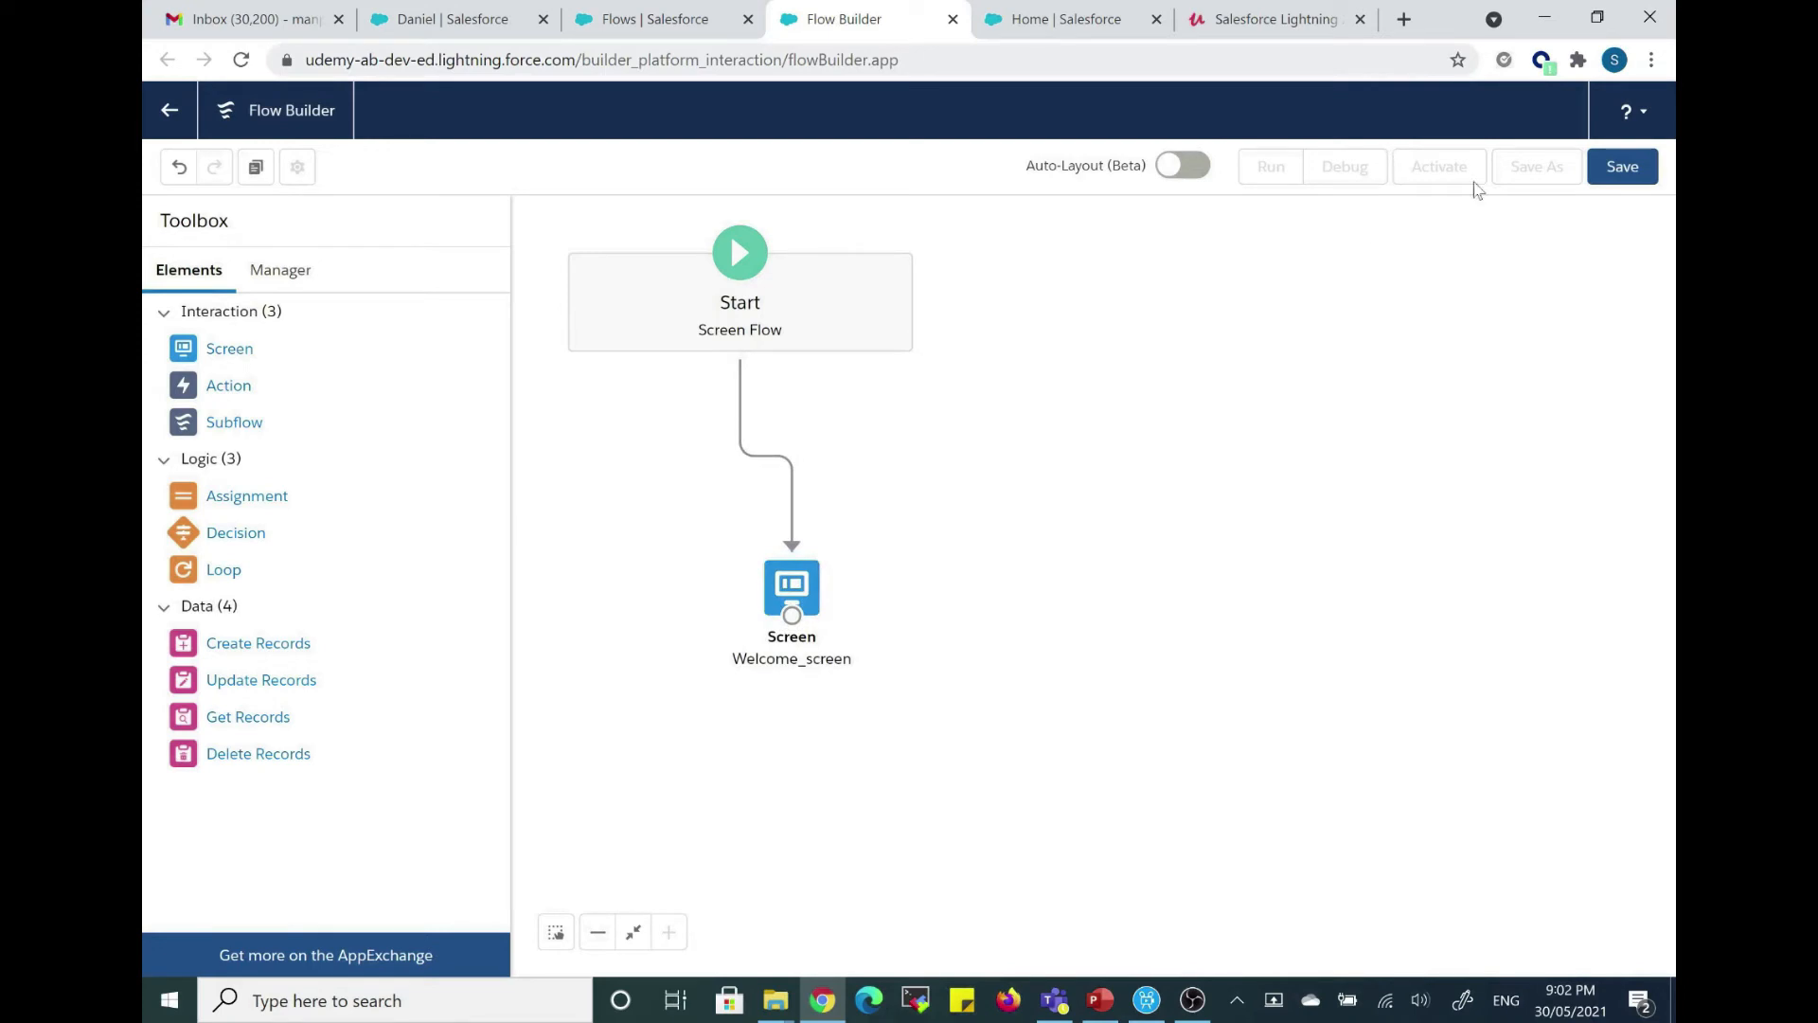
Save the flow with the label "Welcome screen" and API name Welcome_screen, and activate it.
{"action": "left_click", "coordinate": [1629, 168]}
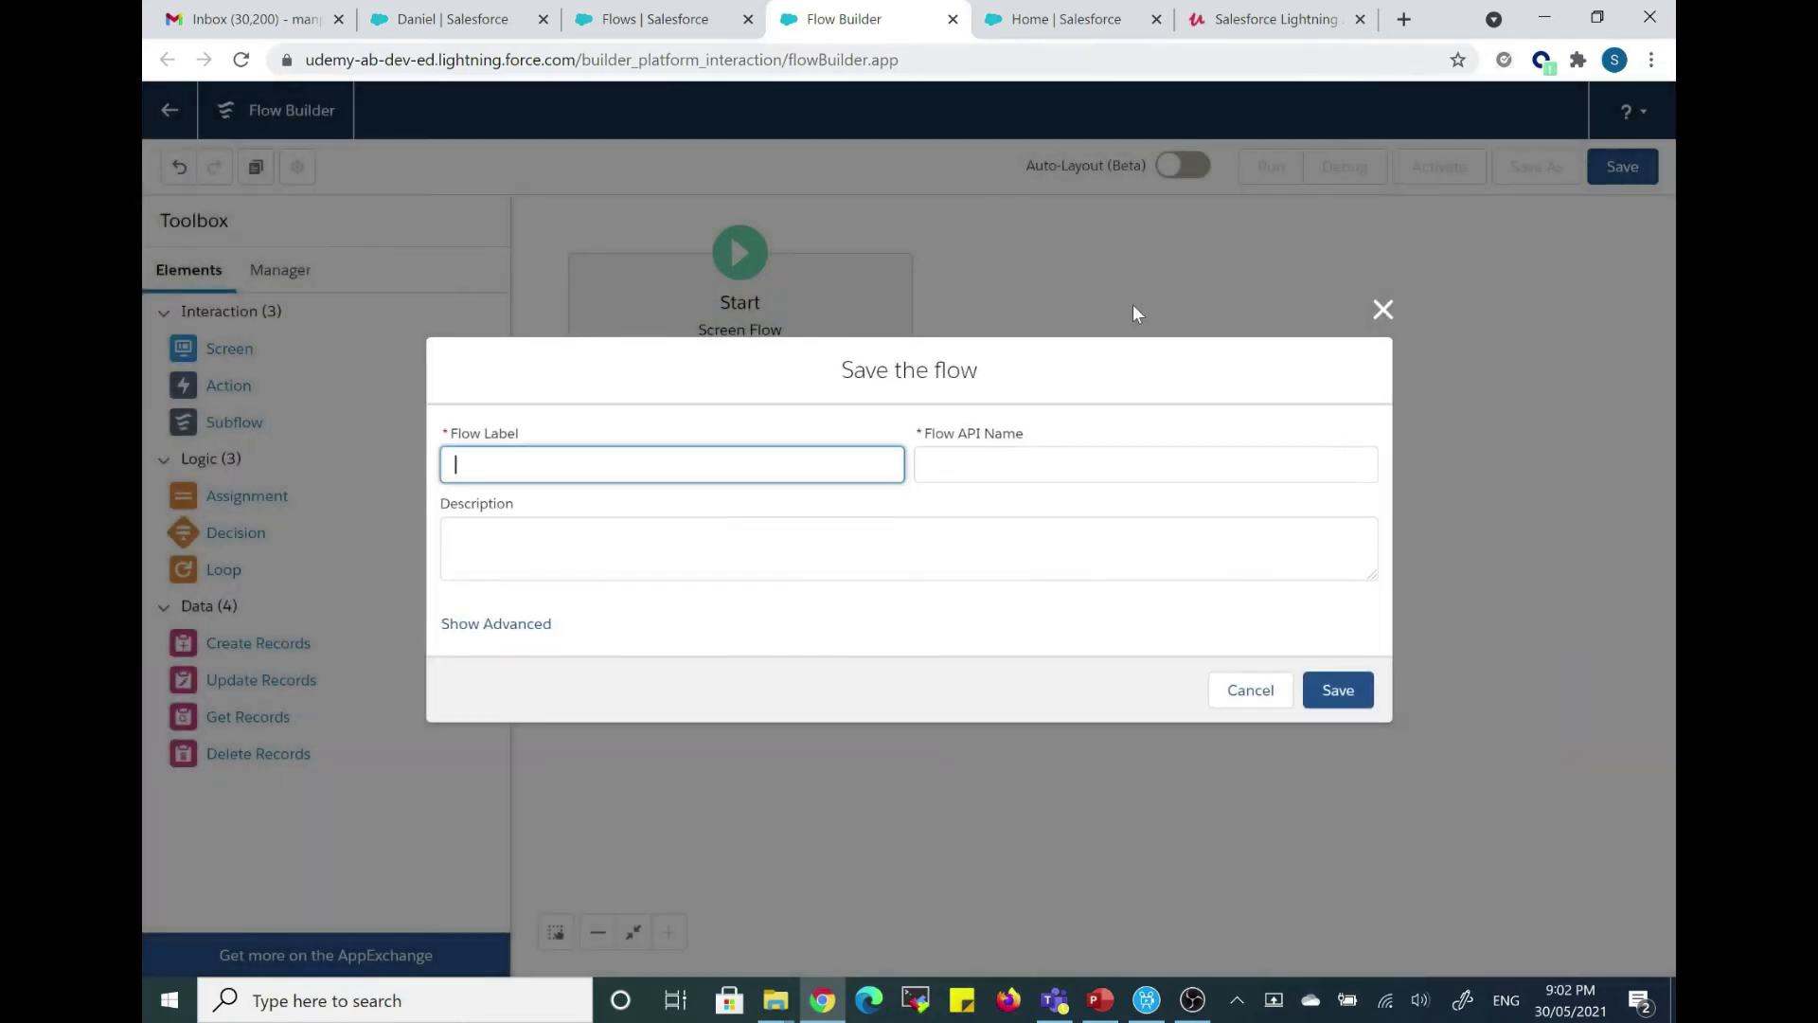
{"action": "type", "text": "Welcome screen on"}
{"action": "key", "text": "BackSpace"}
{"action": "key", "text": "BackSpace"}
{"action": "left_click", "coordinate": [899, 616]}
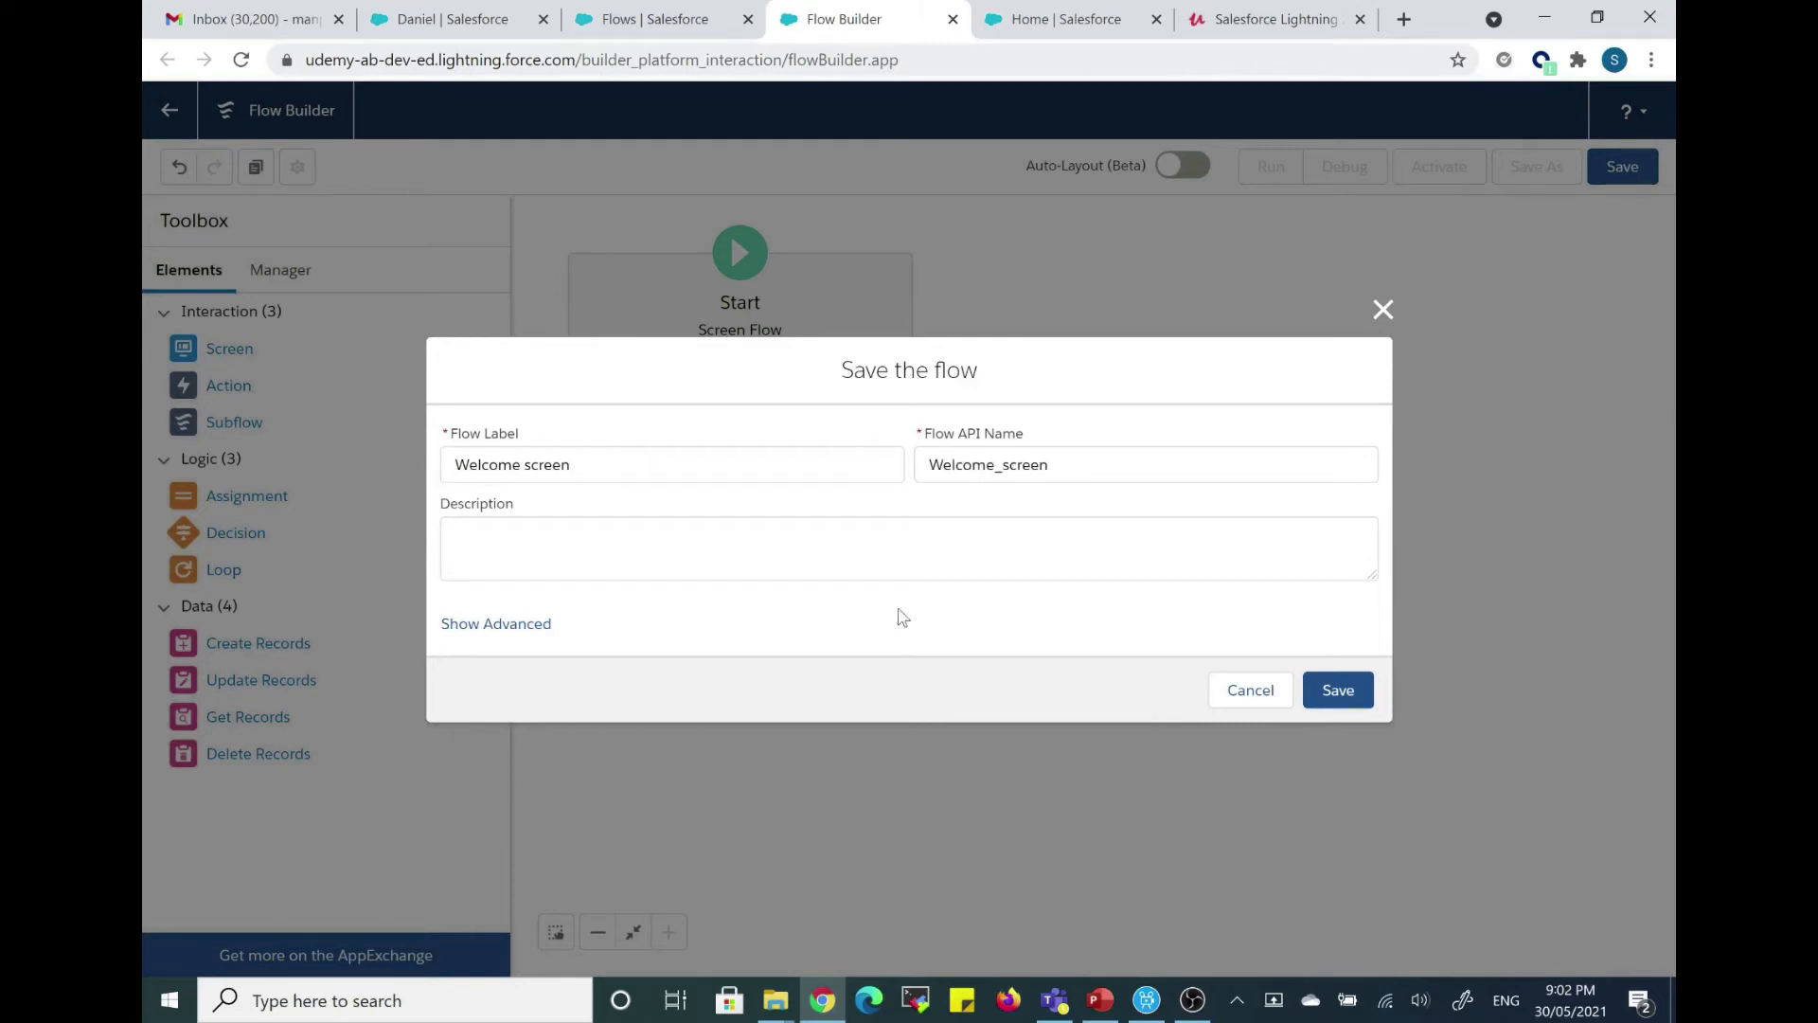
{"action": "left_click", "coordinate": [1343, 691]}
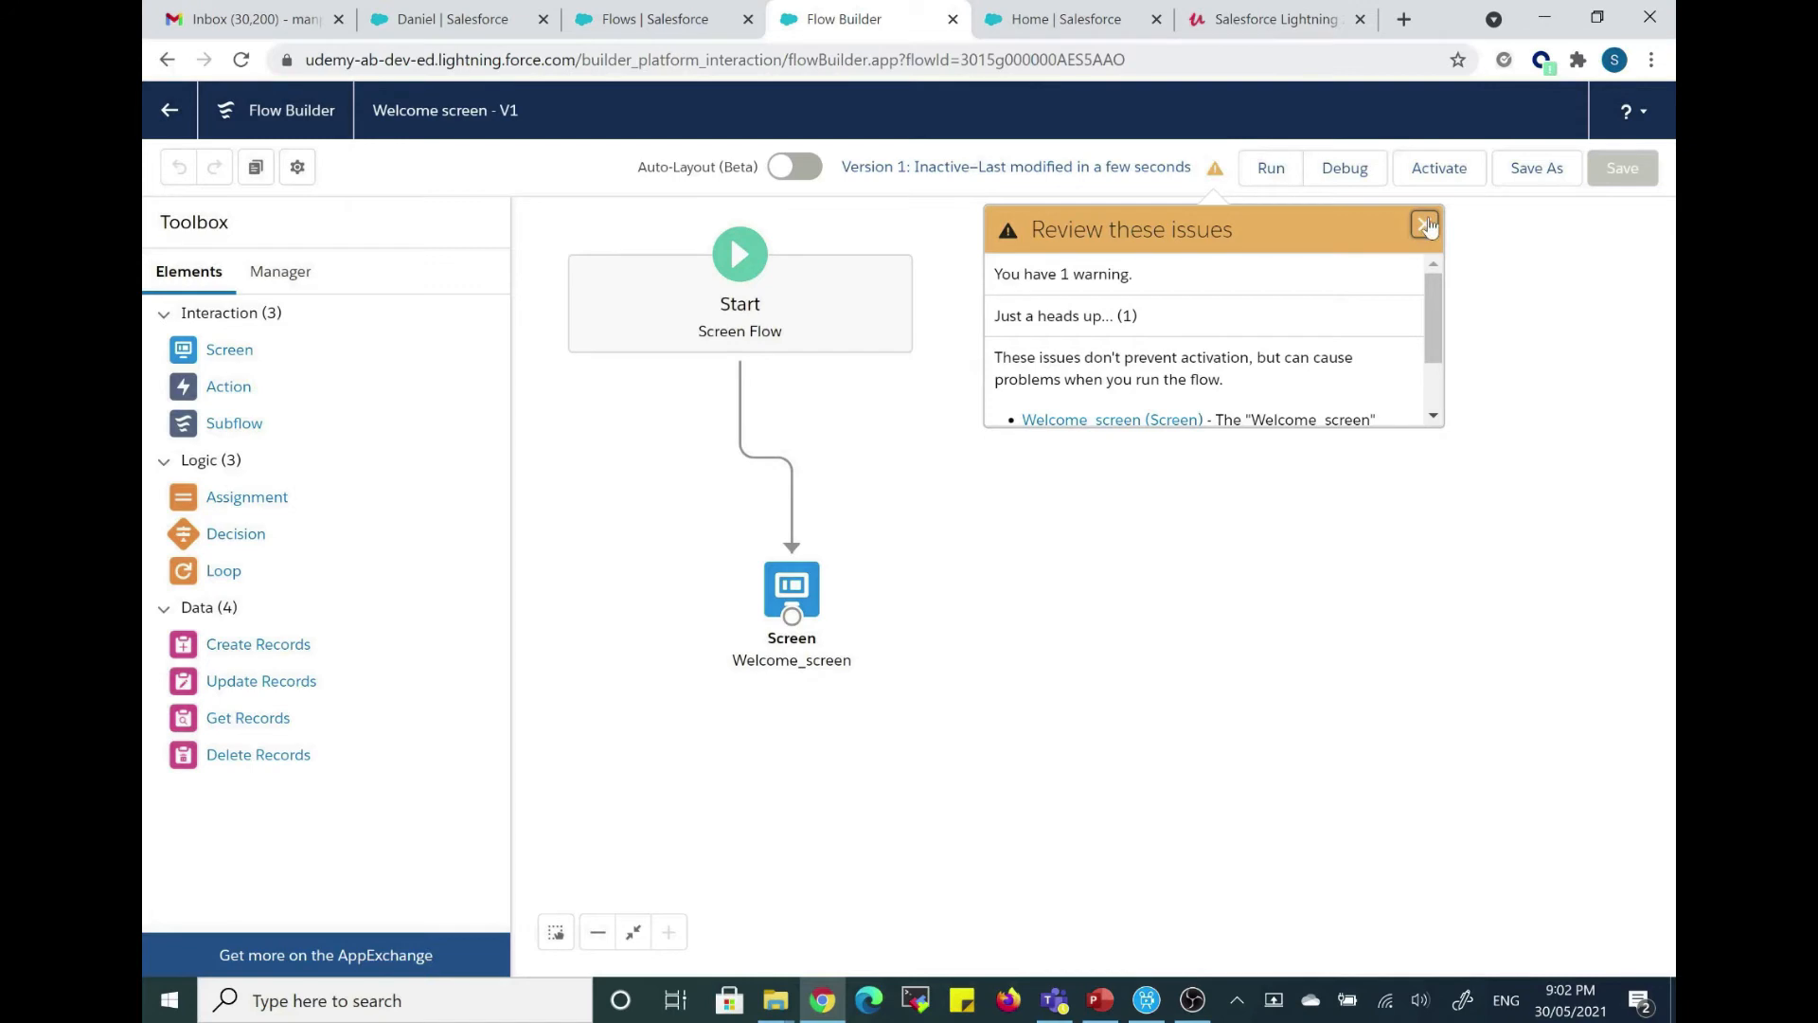
{"action": "left_click", "coordinate": [1425, 224]}
{"action": "left_click", "coordinate": [1449, 183]}
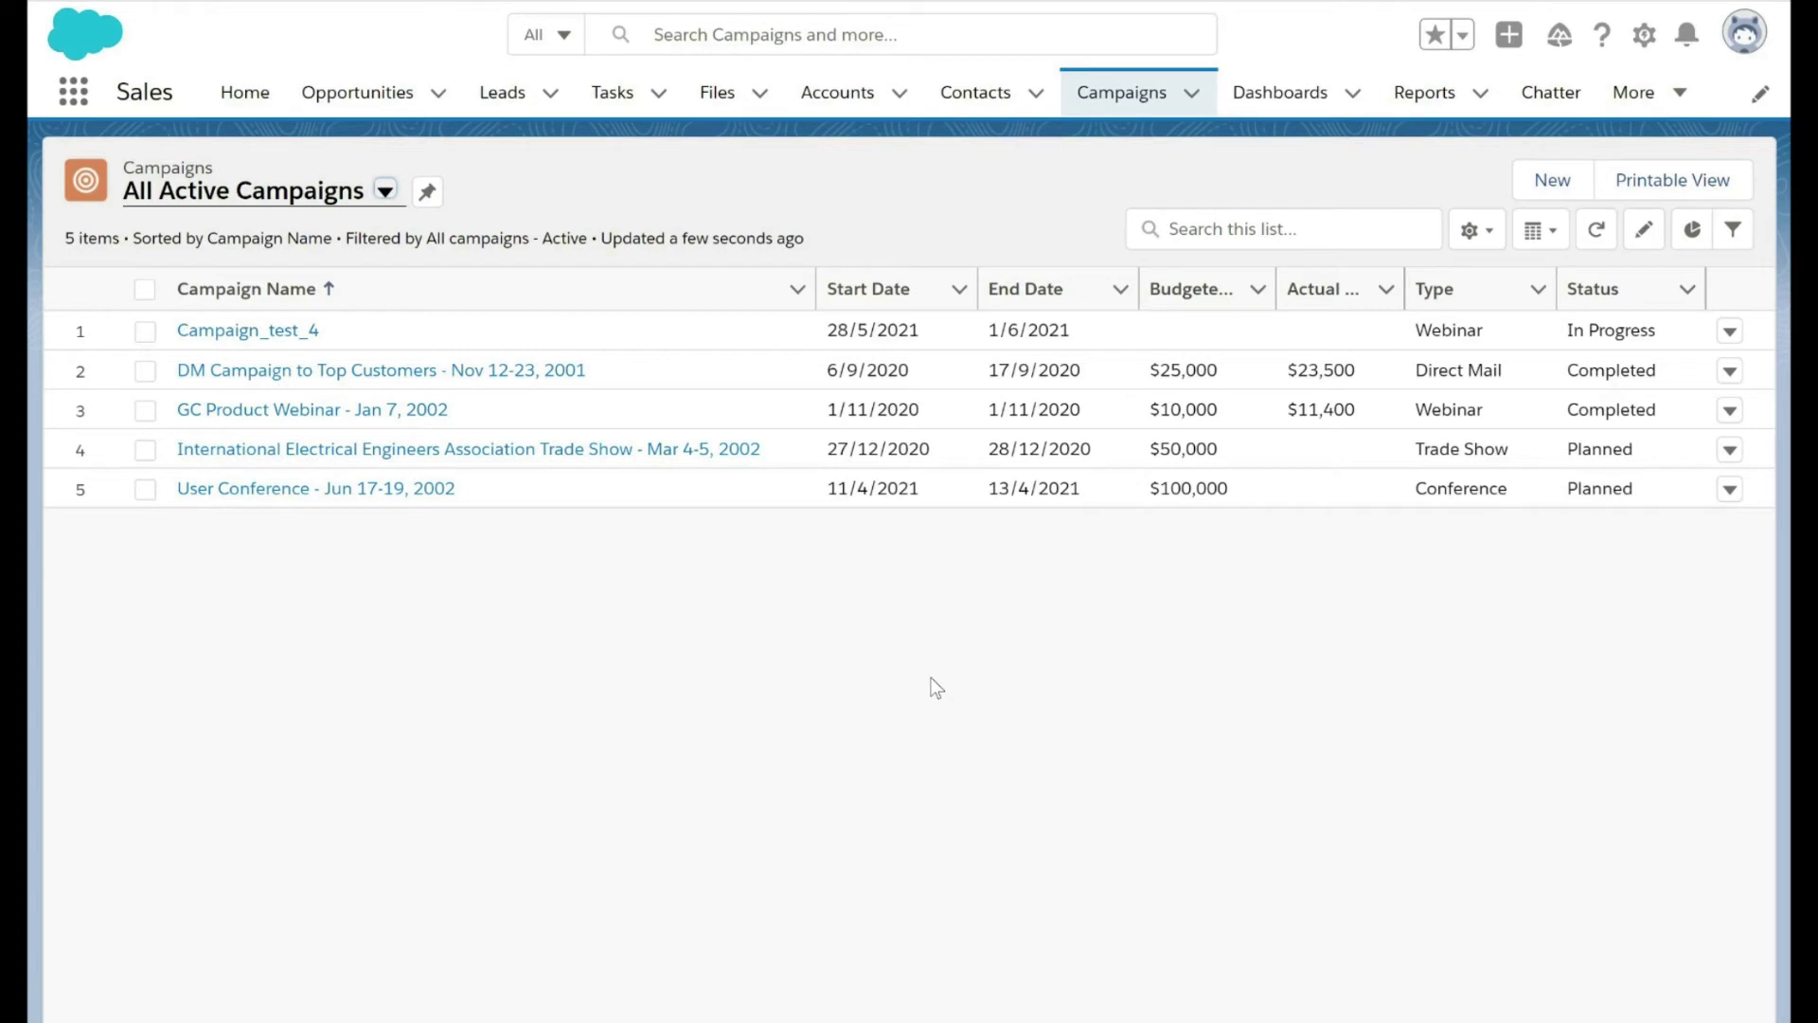
Open a new campaign form and examine its fields from Campaign Name down to Description.
{"action": "left_click", "coordinate": [1541, 178]}
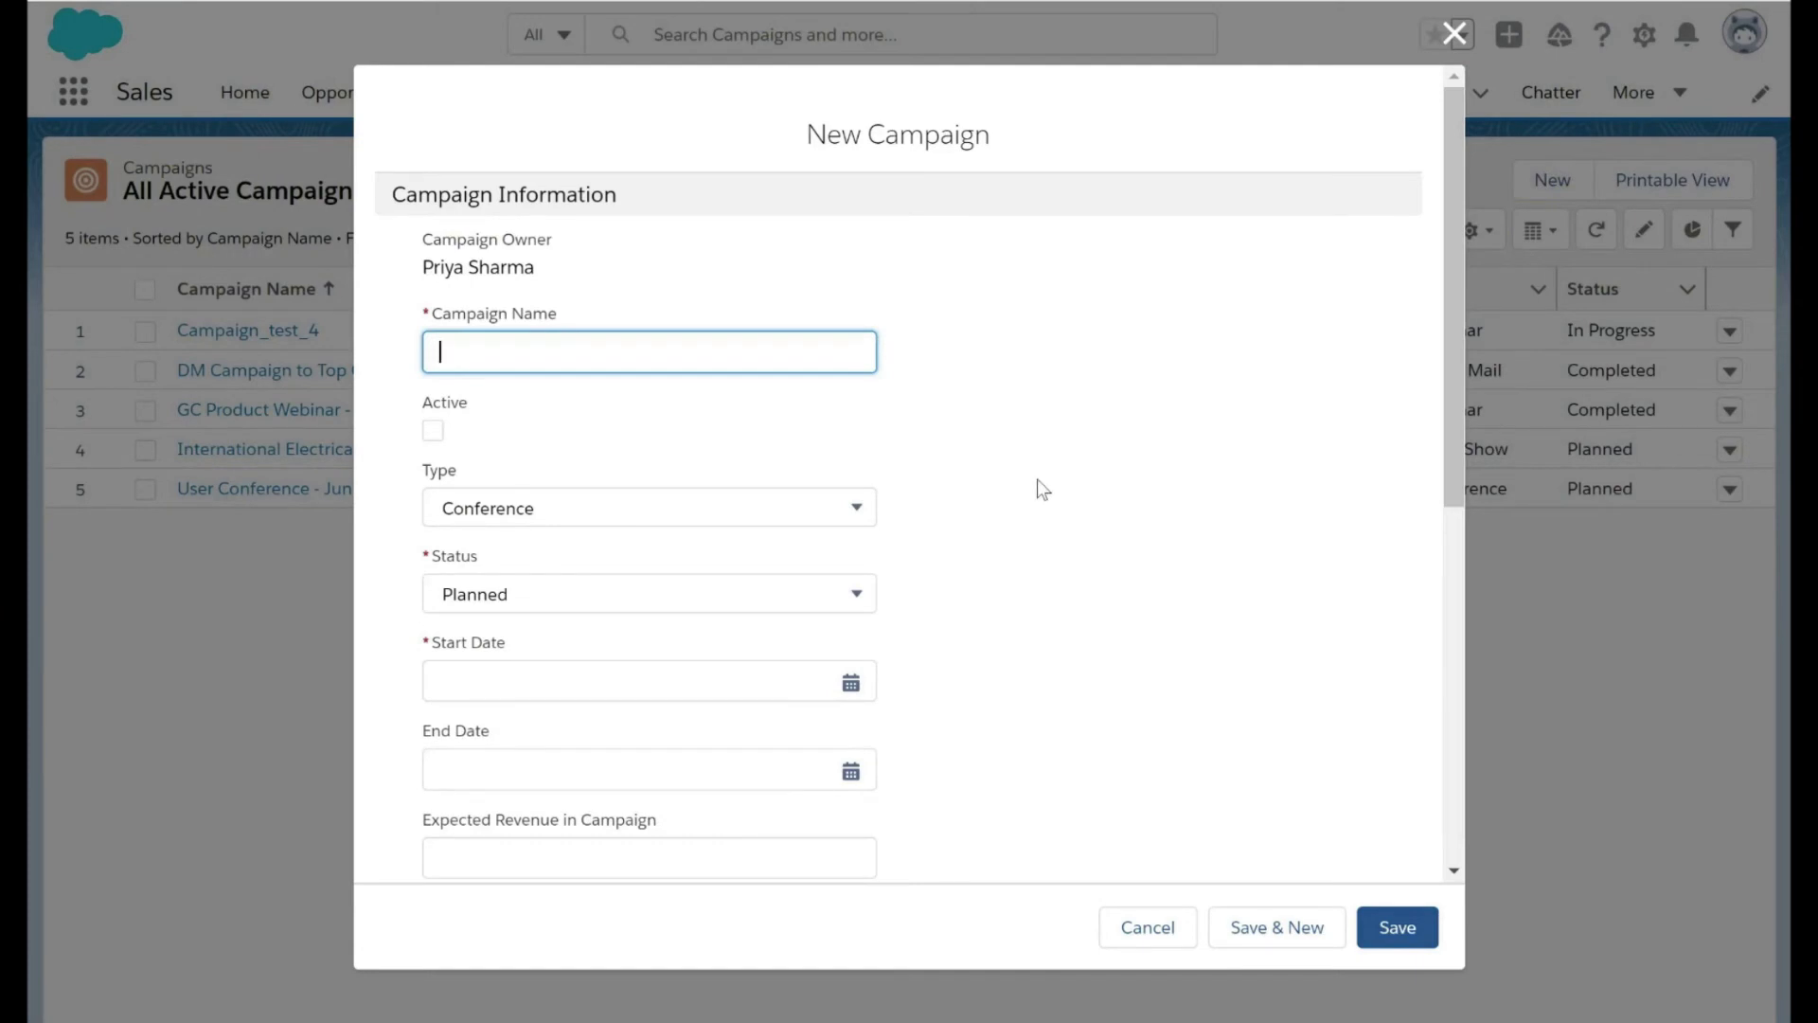
{"action": "scroll", "coordinate": [1037, 479], "scroll_direction": "down", "scroll_amount": 3}
{"action": "scroll", "coordinate": [1037, 480], "scroll_direction": "up", "scroll_amount": 3}
{"action": "scroll", "coordinate": [532, 373], "scroll_direction": "down", "scroll_amount": 1}
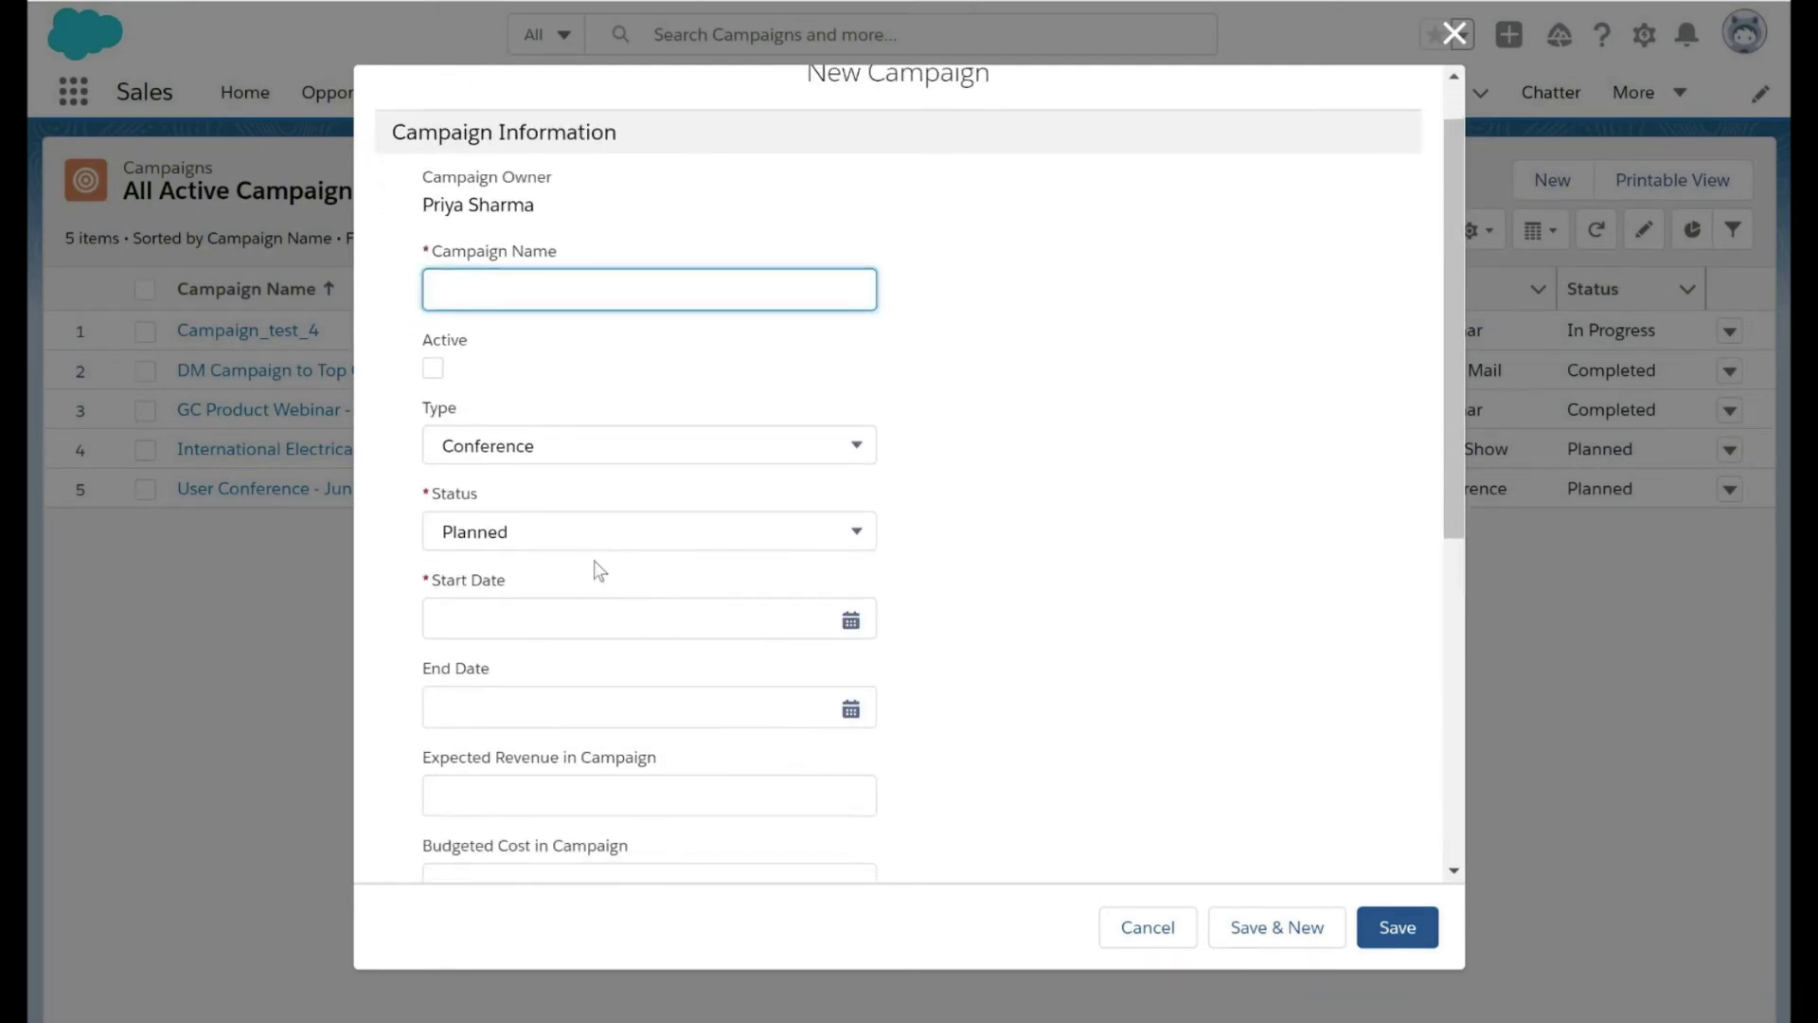
{"action": "scroll", "coordinate": [595, 568], "scroll_direction": "down", "scroll_amount": 1}
{"action": "scroll", "coordinate": [616, 521], "scroll_direction": "down", "scroll_amount": 1}
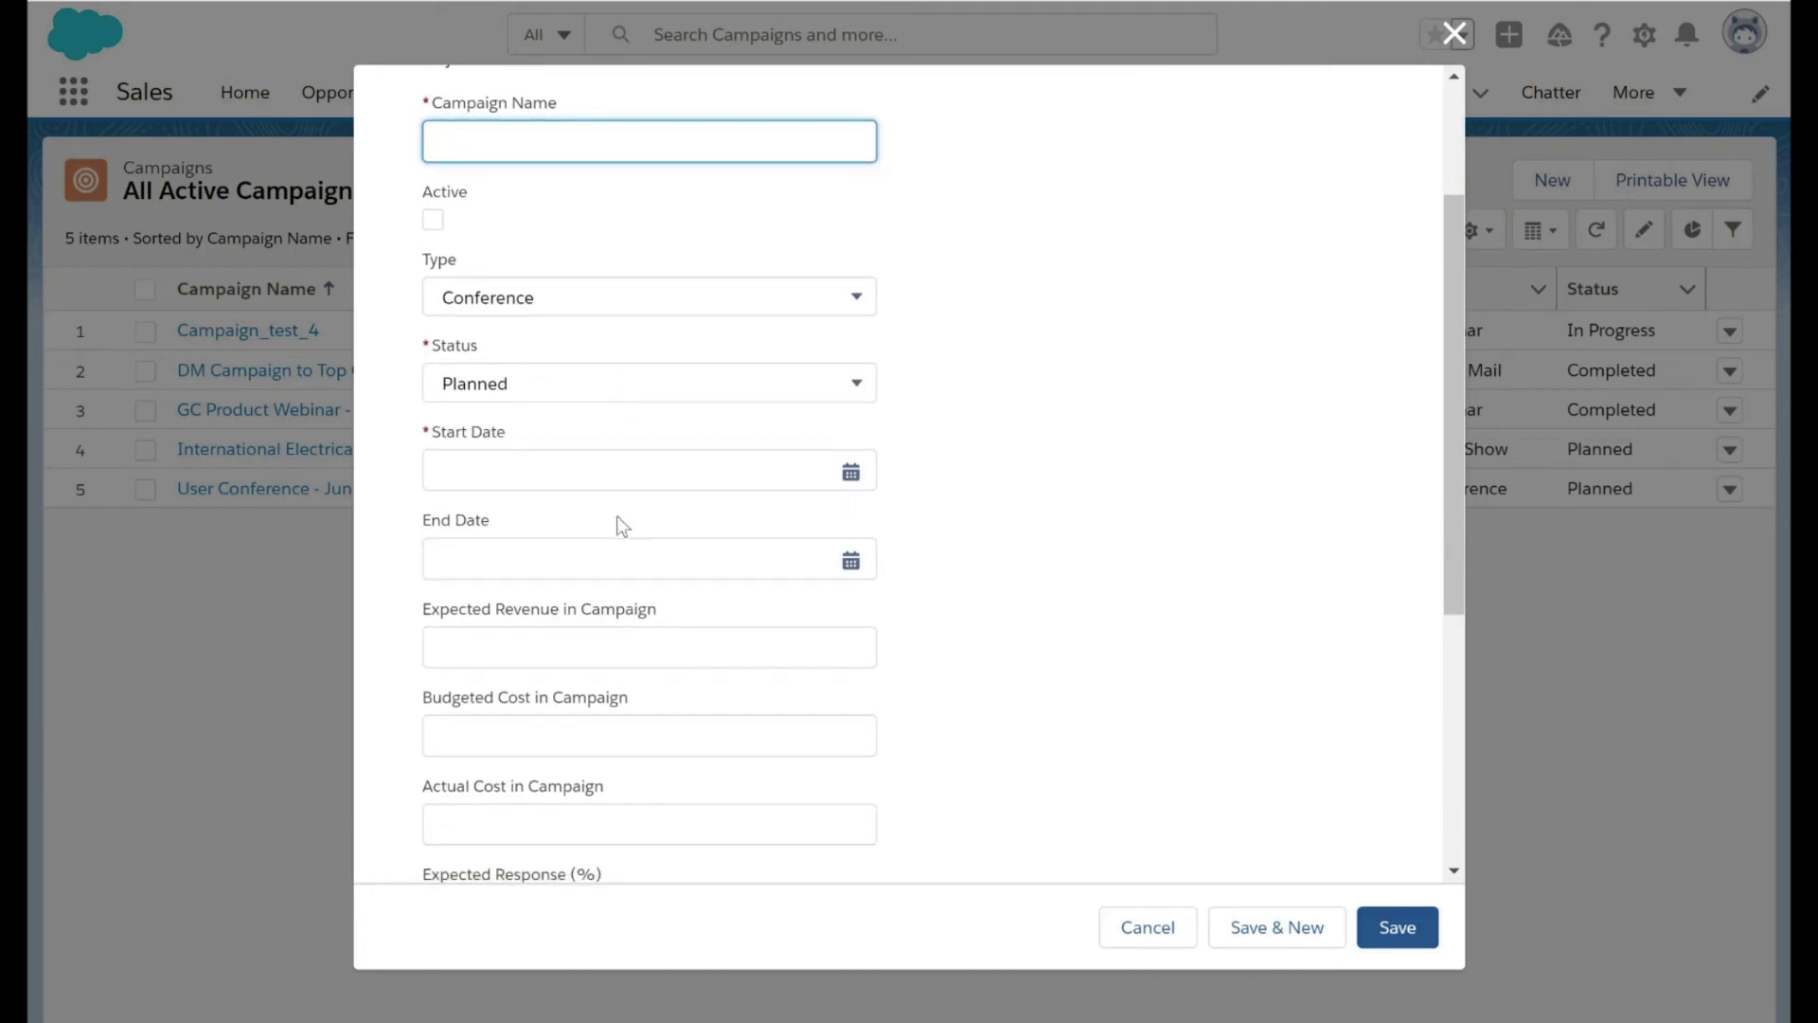
{"action": "scroll", "coordinate": [436, 428], "scroll_direction": "down", "scroll_amount": 5}
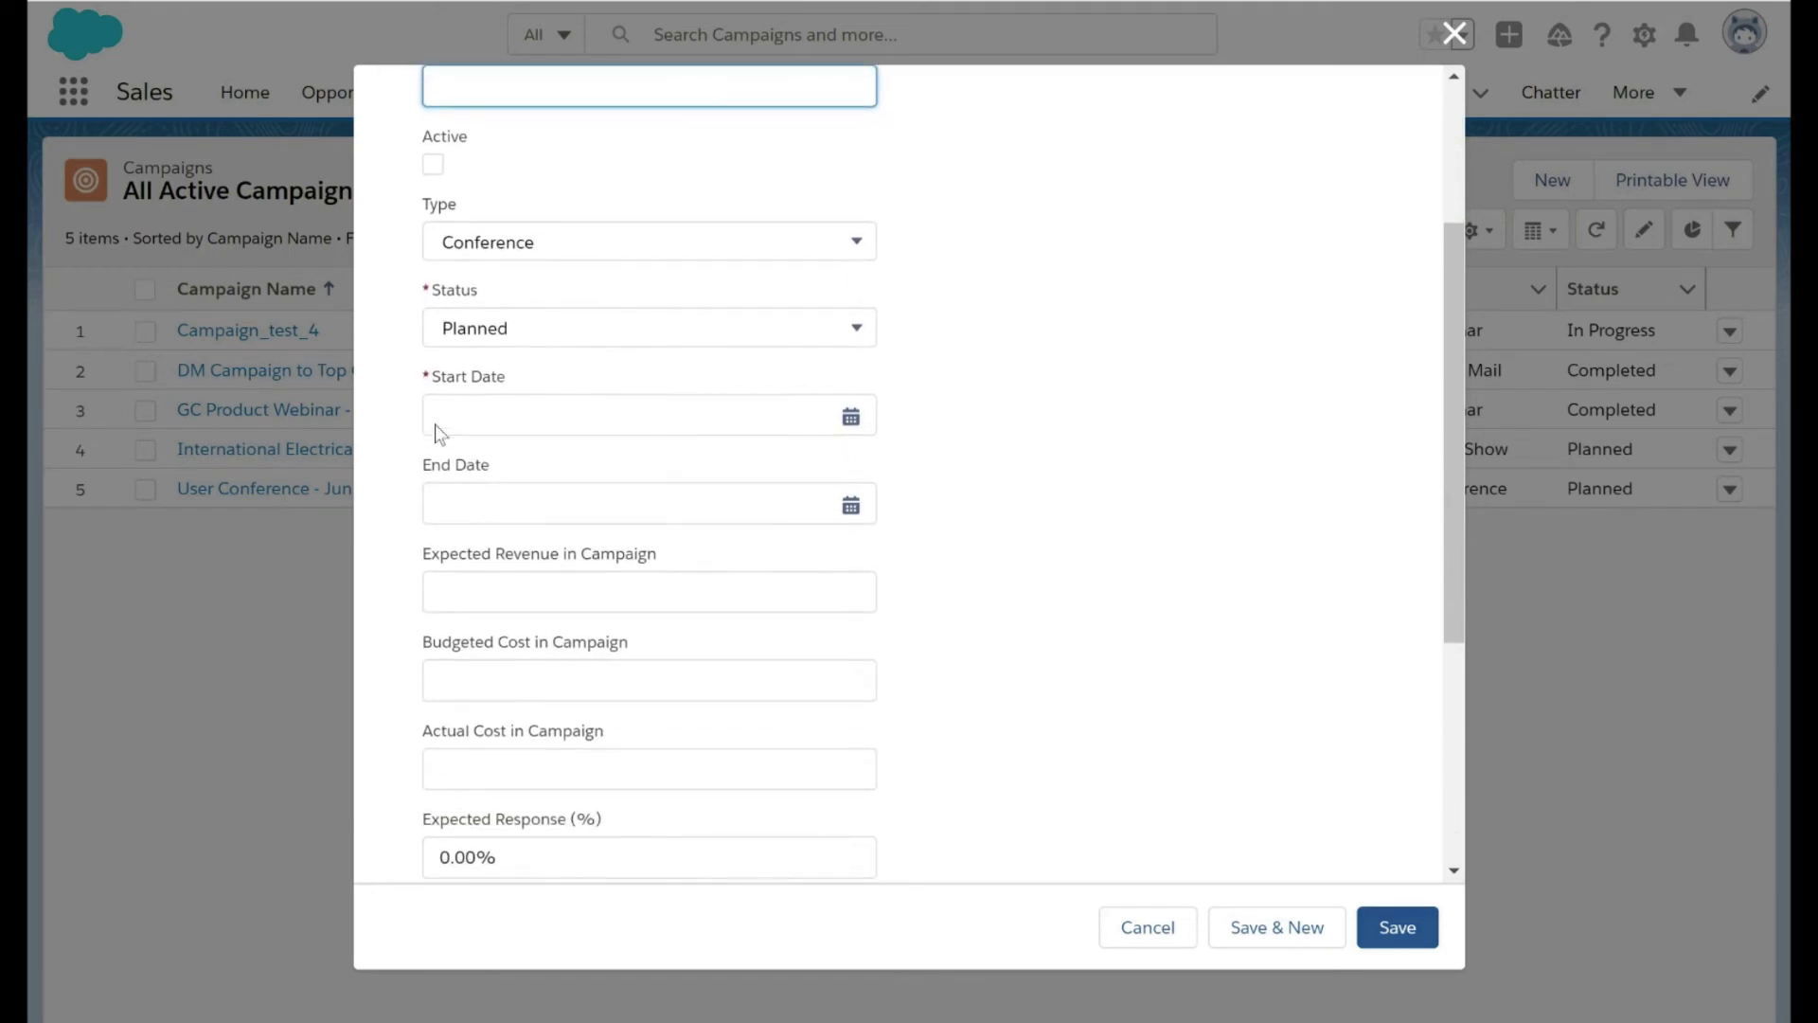
{"action": "scroll", "coordinate": [436, 428], "scroll_direction": "up", "scroll_amount": 5}
{"action": "scroll", "coordinate": [909, 464], "scroll_direction": "down", "scroll_amount": 5}
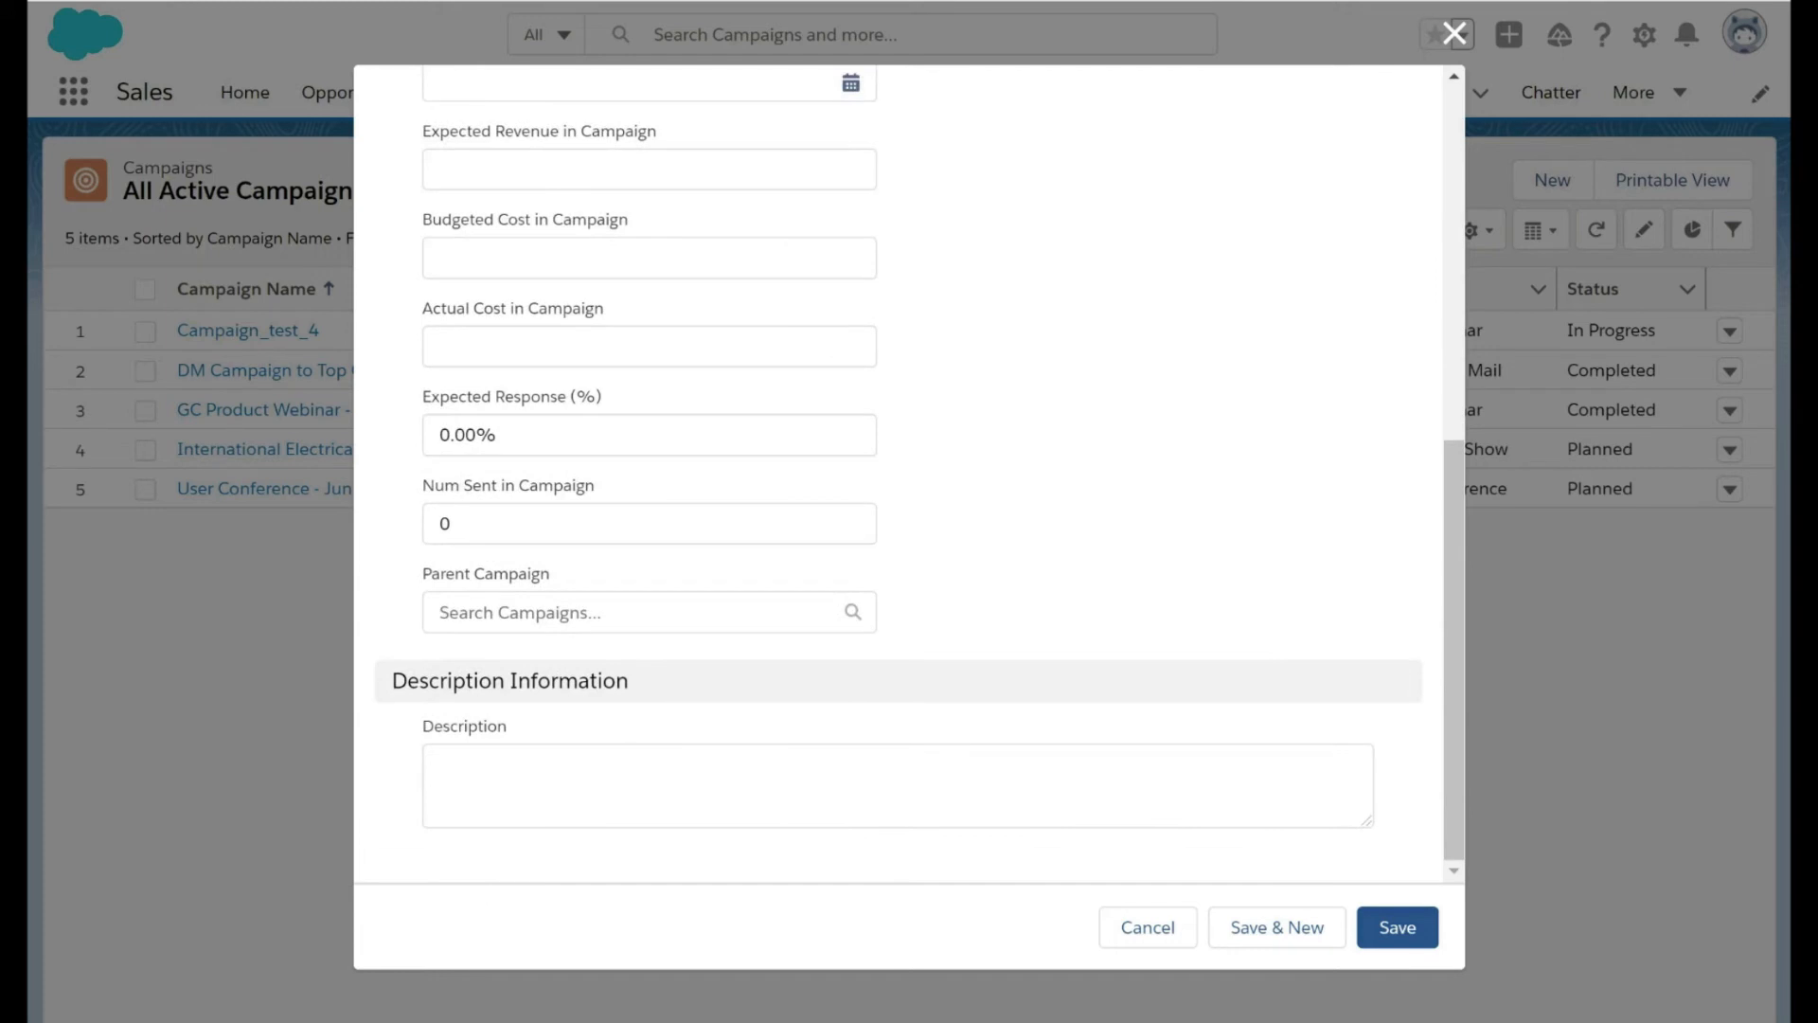
{"action": "scroll", "coordinate": [438, 426], "scroll_direction": "up", "scroll_amount": 8}
{"action": "scroll", "coordinate": [527, 464], "scroll_direction": "down", "scroll_amount": 1}
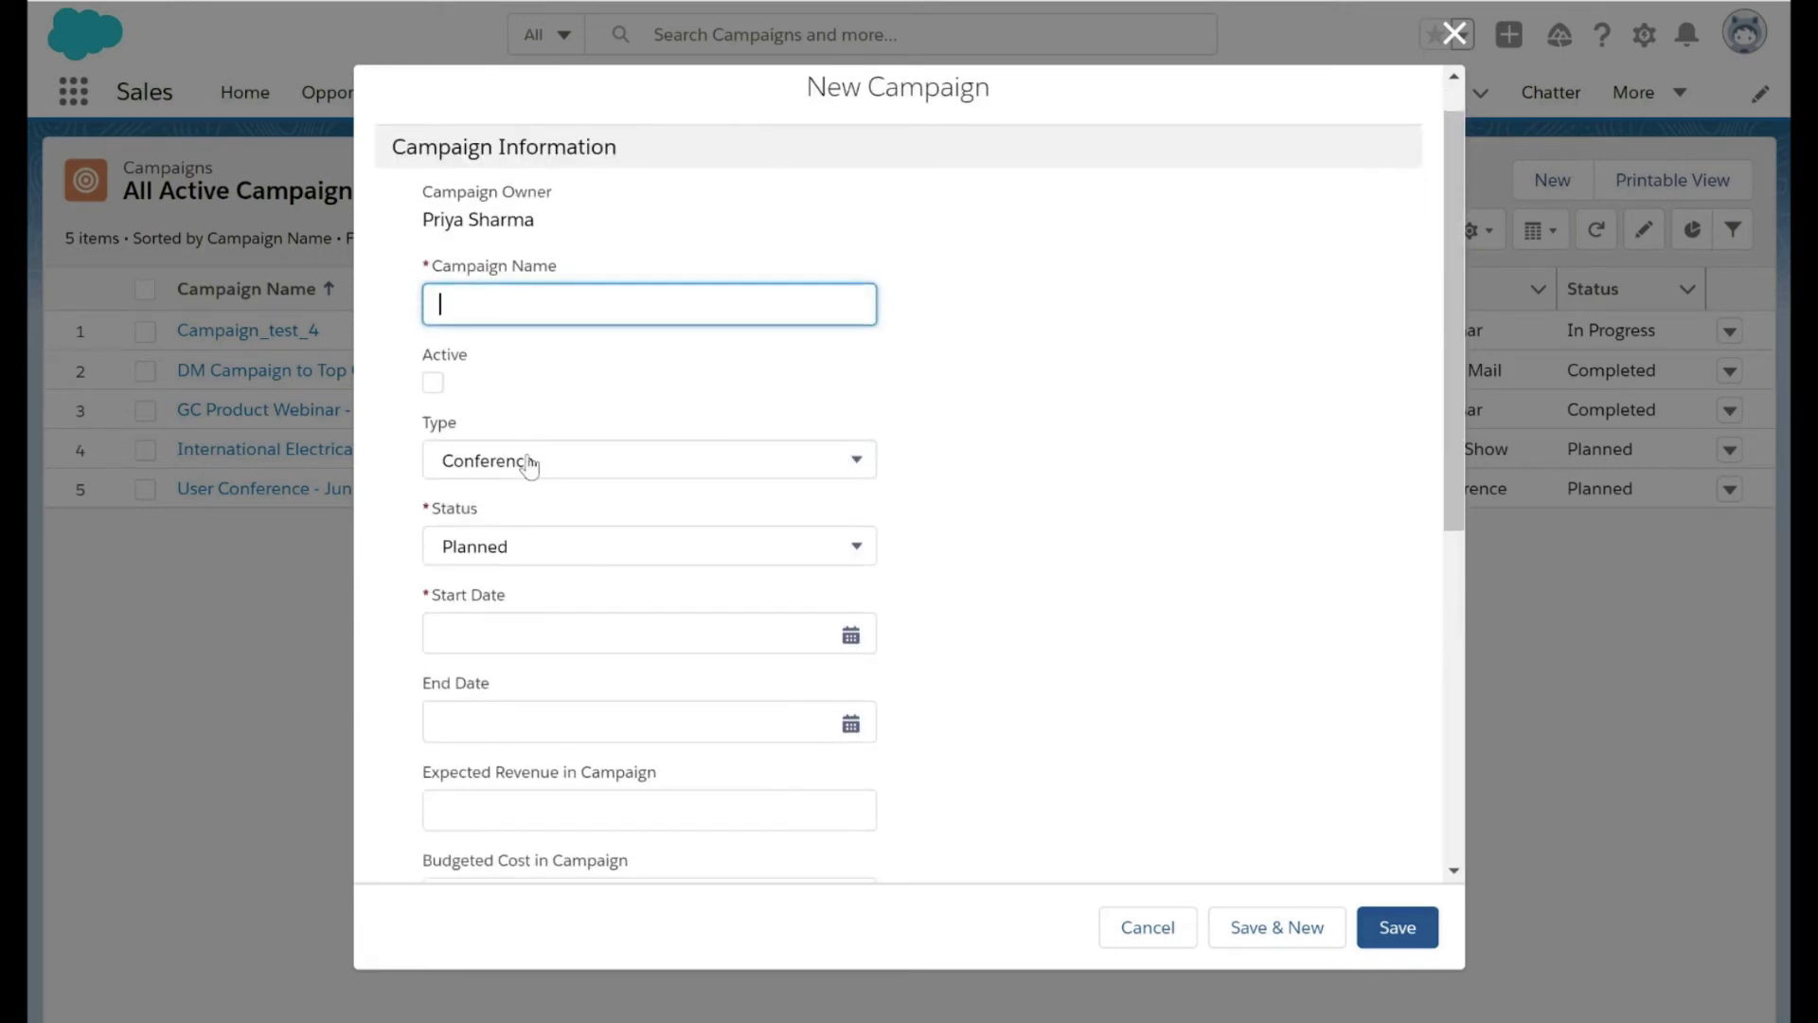
Examine the Status options, the Start Date calendar and the required fields in the new campaign form.
{"action": "left_click", "coordinate": [608, 547]}
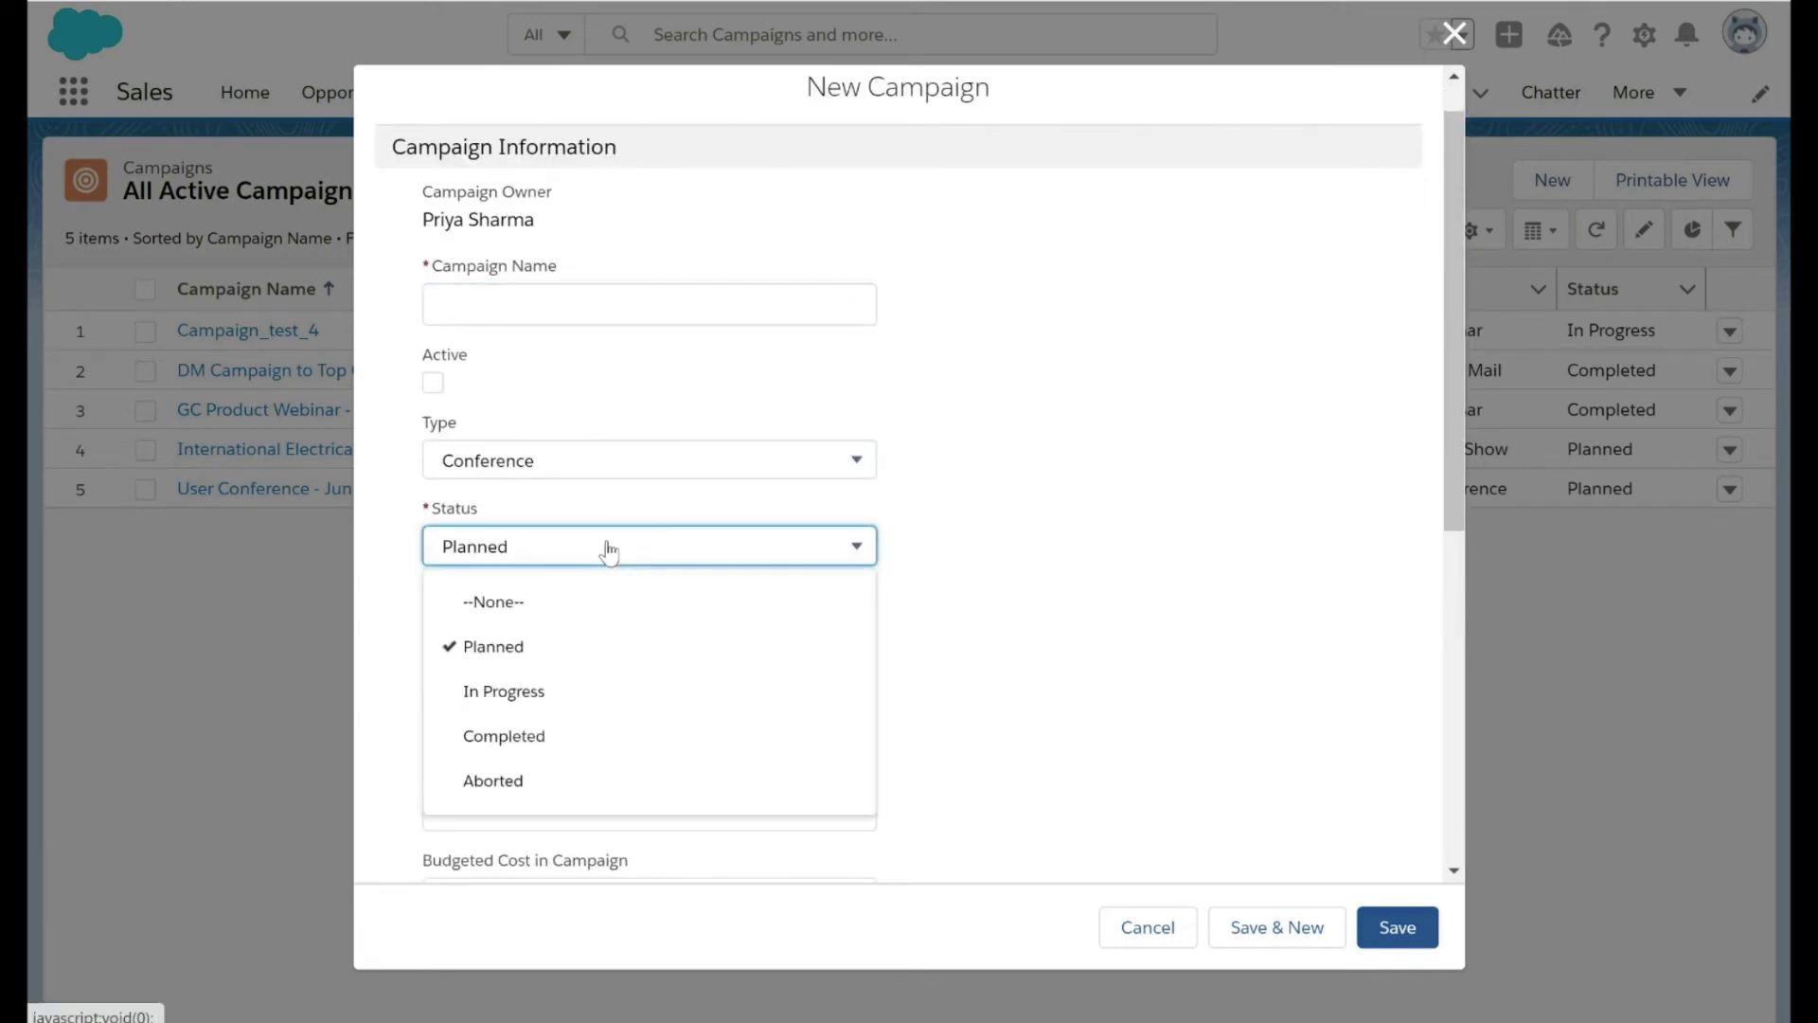
{"action": "scroll", "coordinate": [599, 692], "scroll_direction": "down", "scroll_amount": 1}
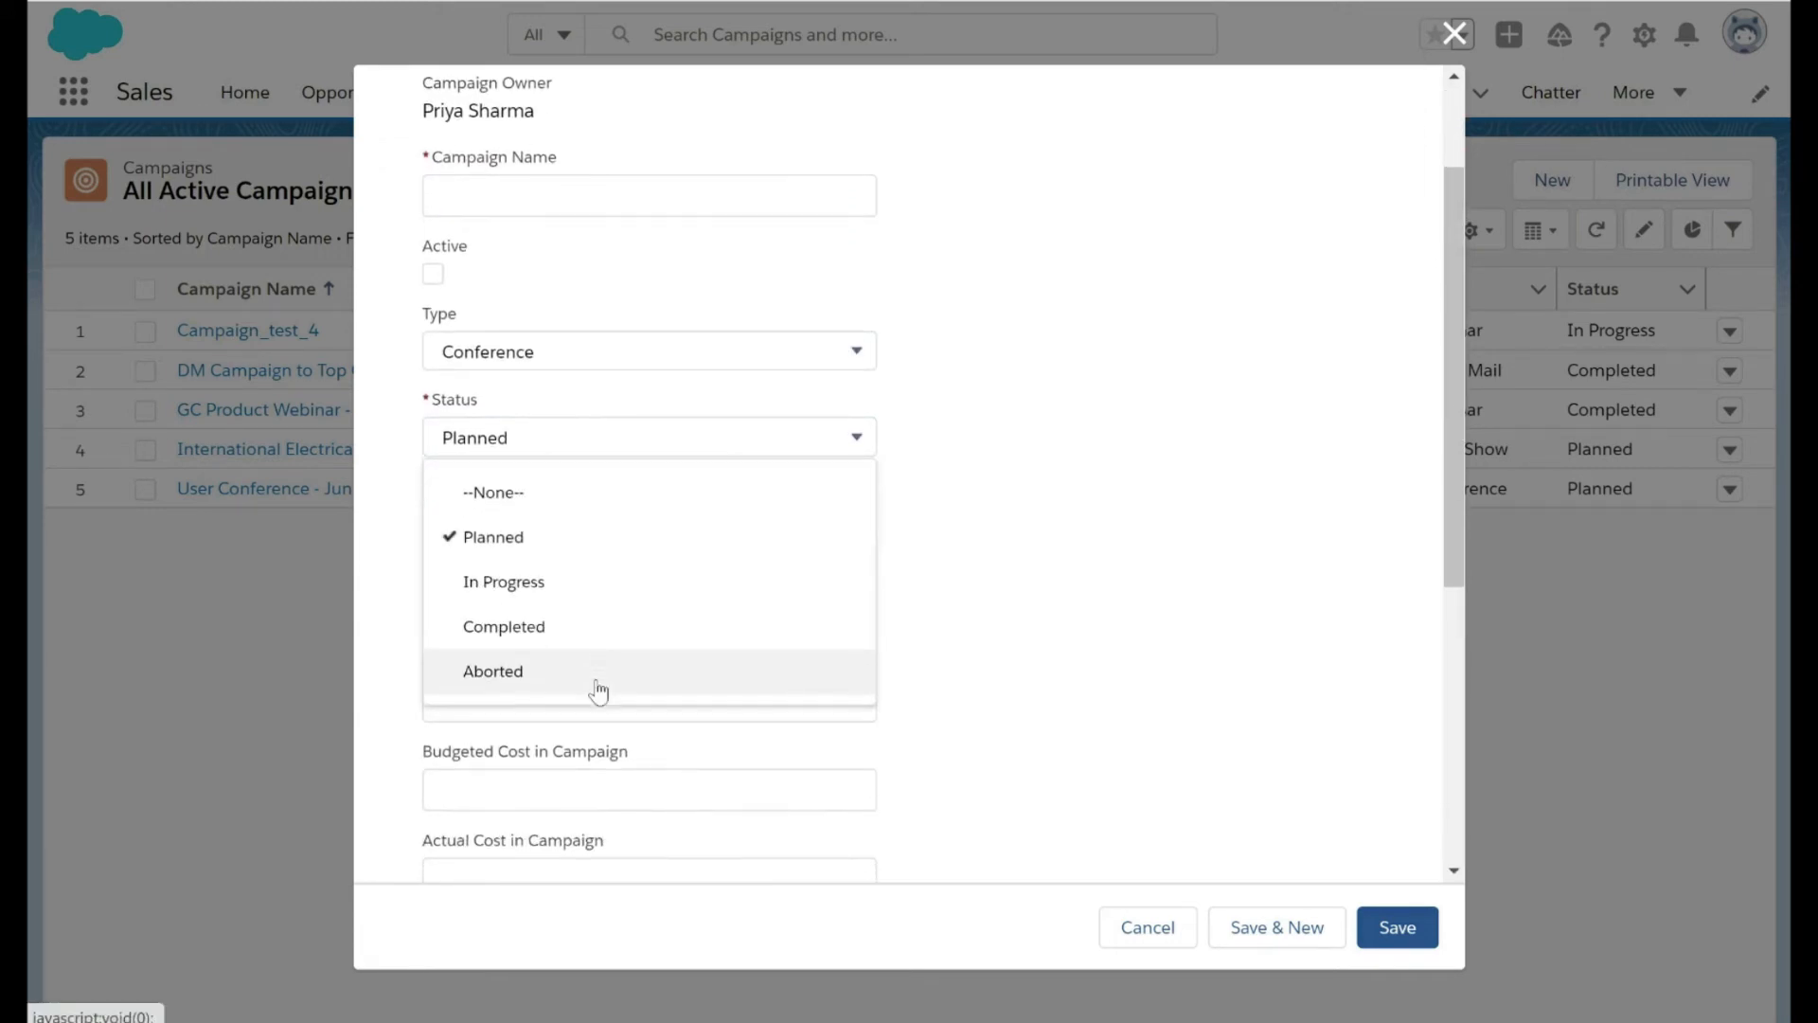
{"action": "left_click", "coordinate": [1068, 632]}
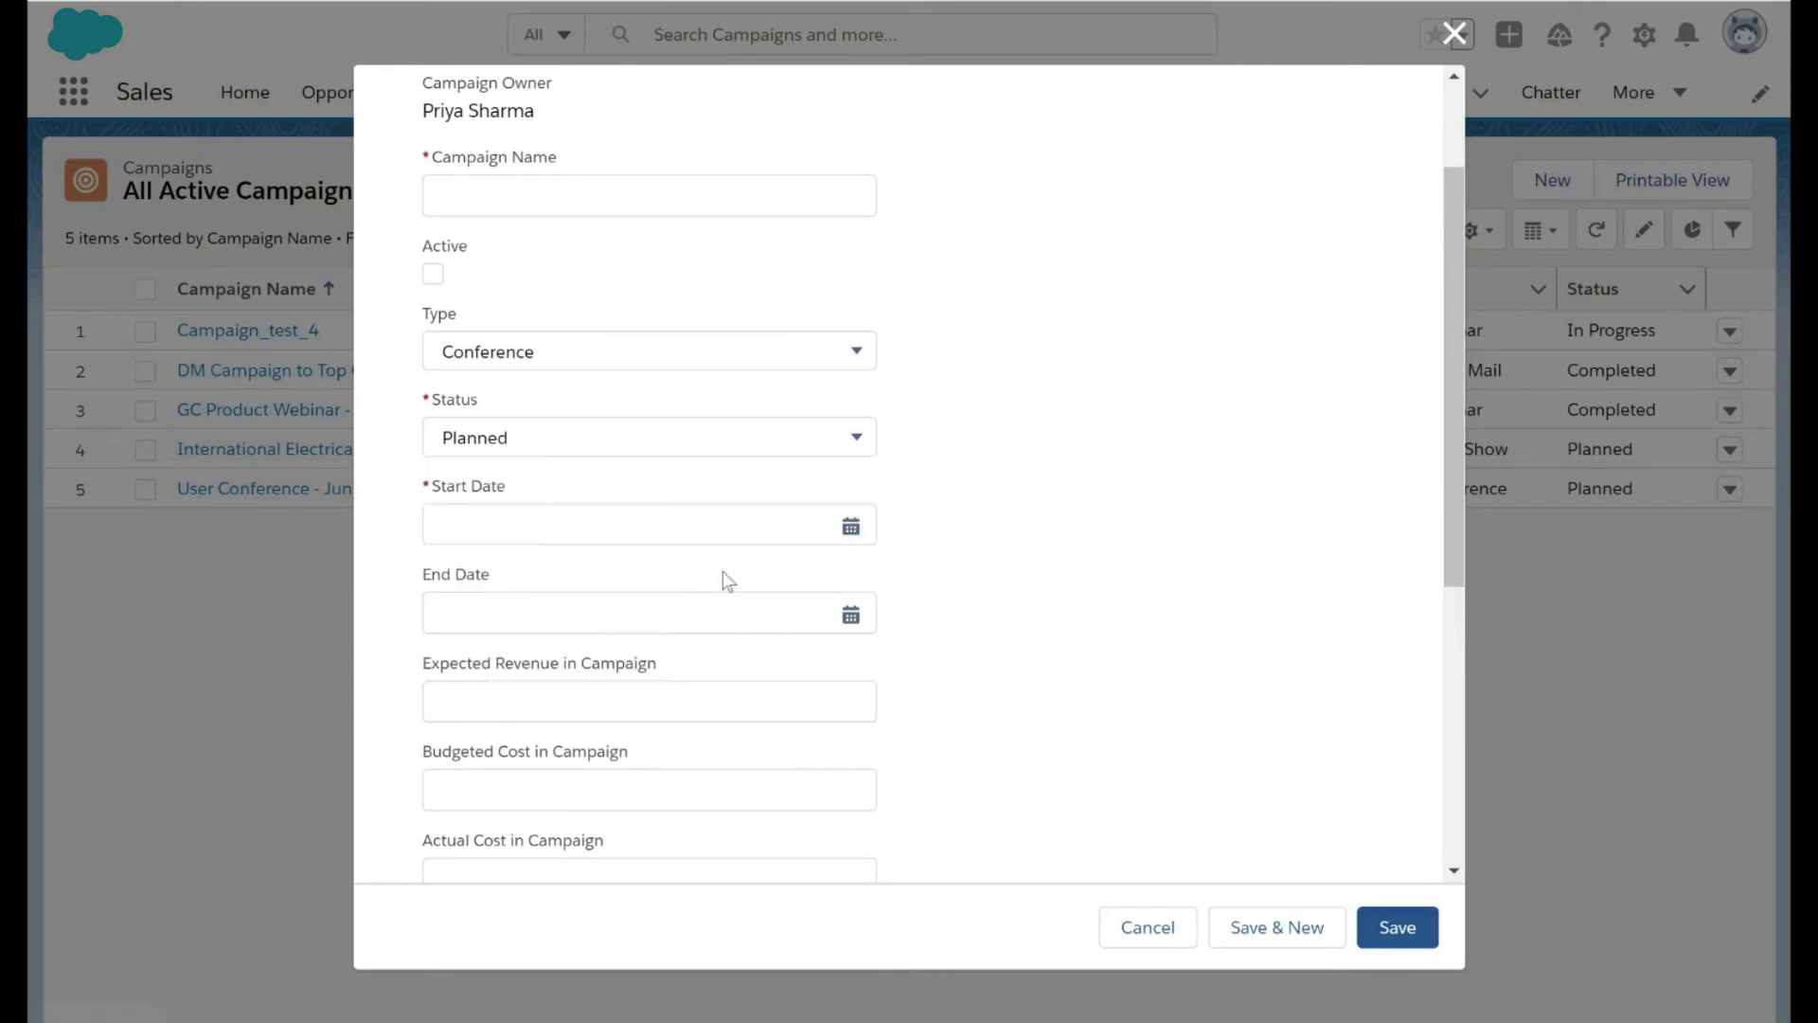
{"action": "left_click", "coordinate": [851, 527]}
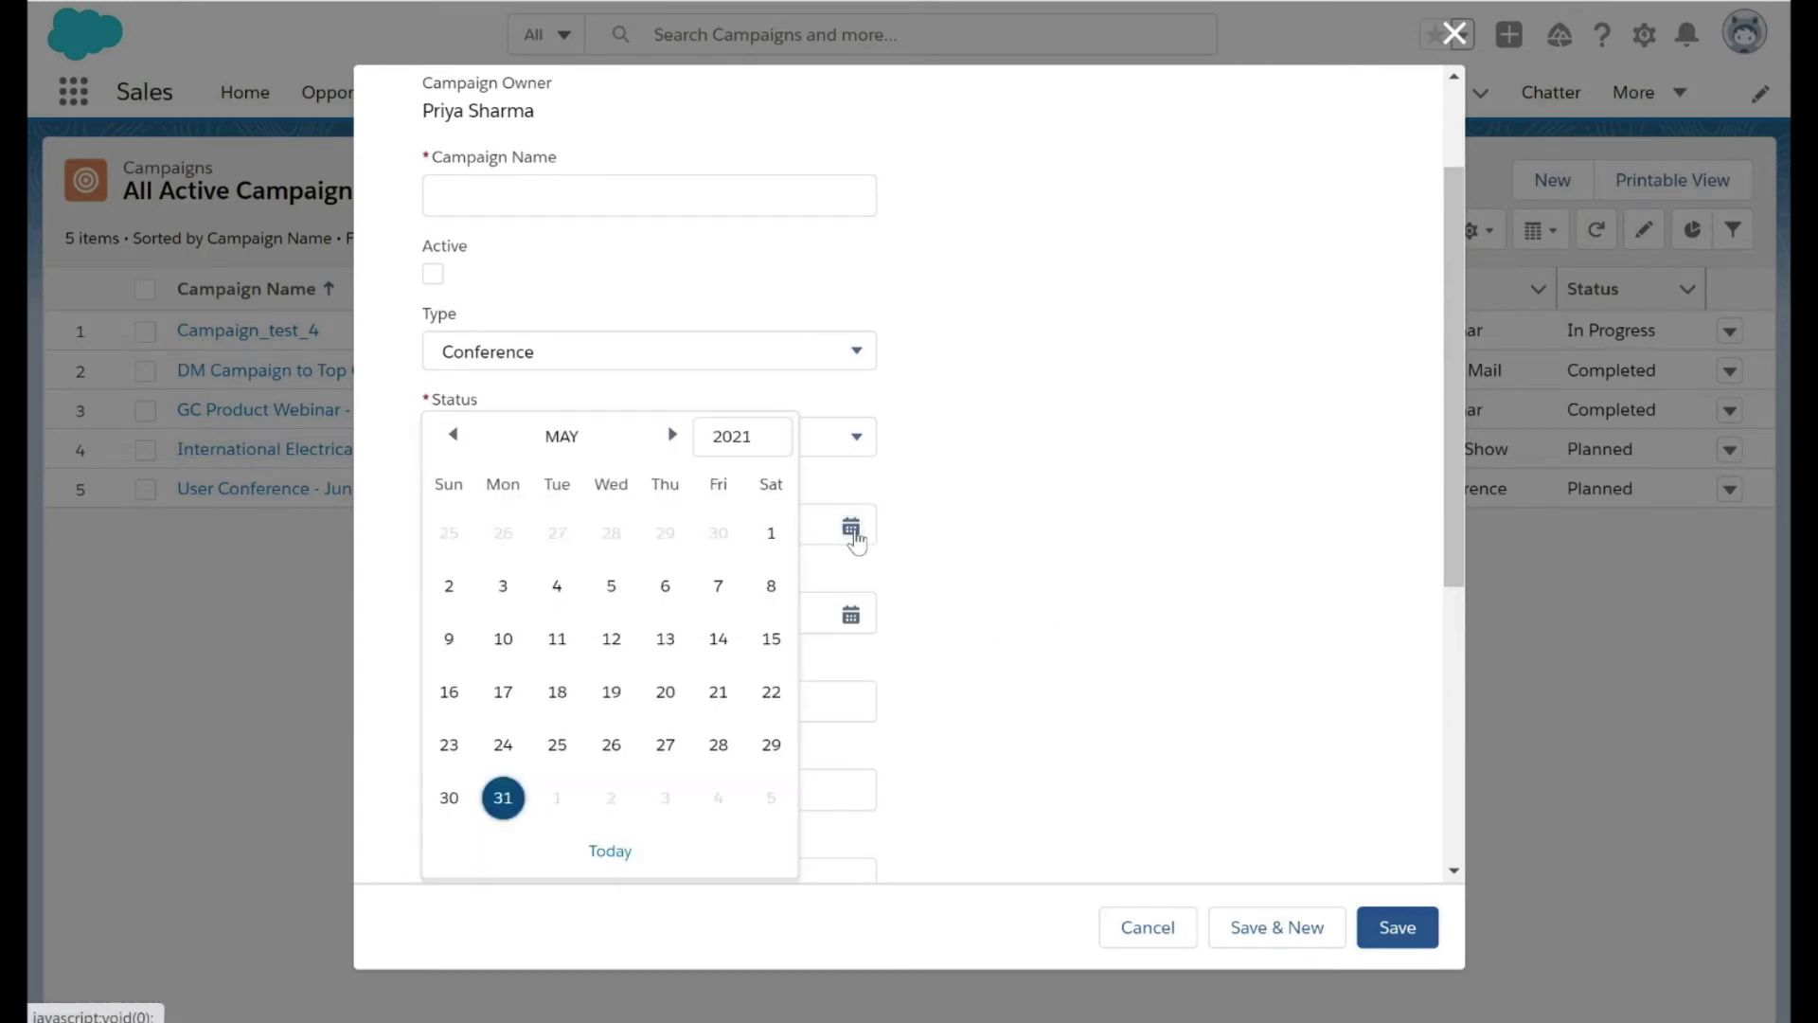
{"action": "left_click", "coordinate": [1014, 526]}
{"action": "scroll", "coordinate": [1025, 571], "scroll_direction": "down", "scroll_amount": 1}
{"action": "scroll", "coordinate": [1025, 571], "scroll_direction": "up", "scroll_amount": 2}
{"action": "scroll", "coordinate": [1024, 571], "scroll_direction": "down", "scroll_amount": 3}
{"action": "scroll", "coordinate": [1024, 571], "scroll_direction": "up", "scroll_amount": 3}
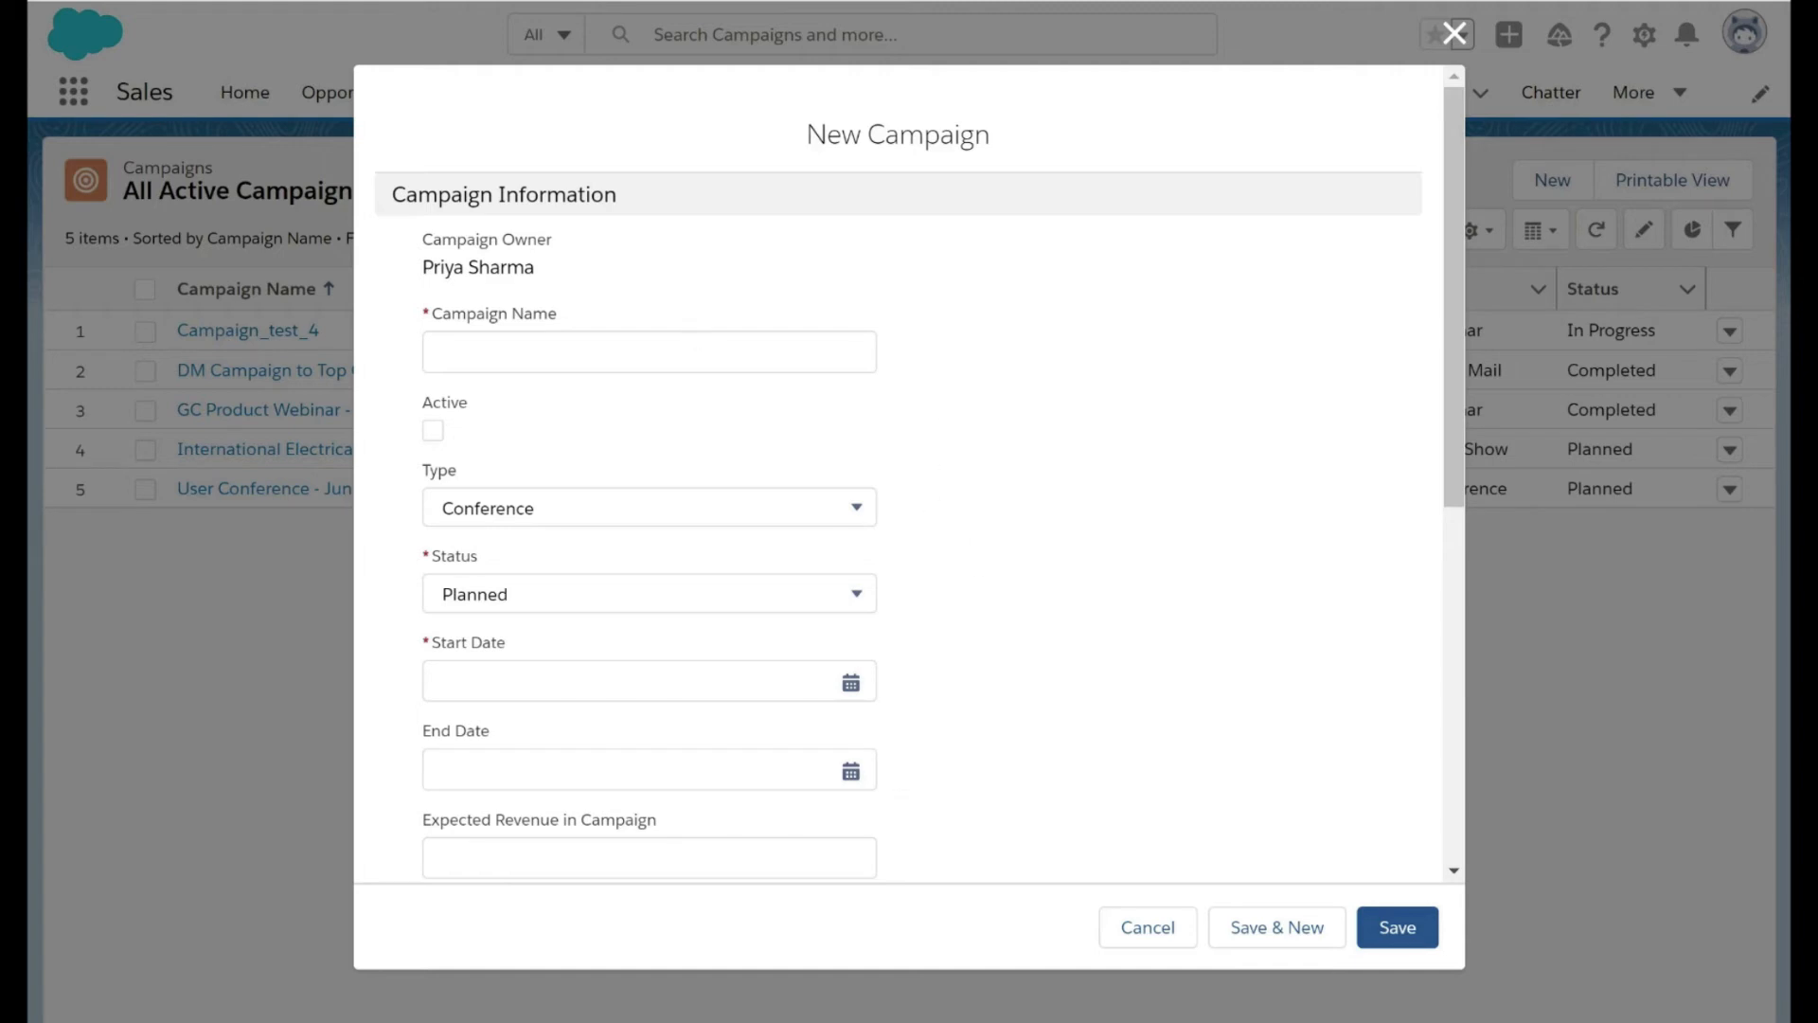
{"action": "left_click", "coordinate": [469, 351]}
{"action": "left_click", "coordinate": [1005, 440]}
{"action": "scroll", "coordinate": [1005, 439], "scroll_direction": "down", "scroll_amount": 1}
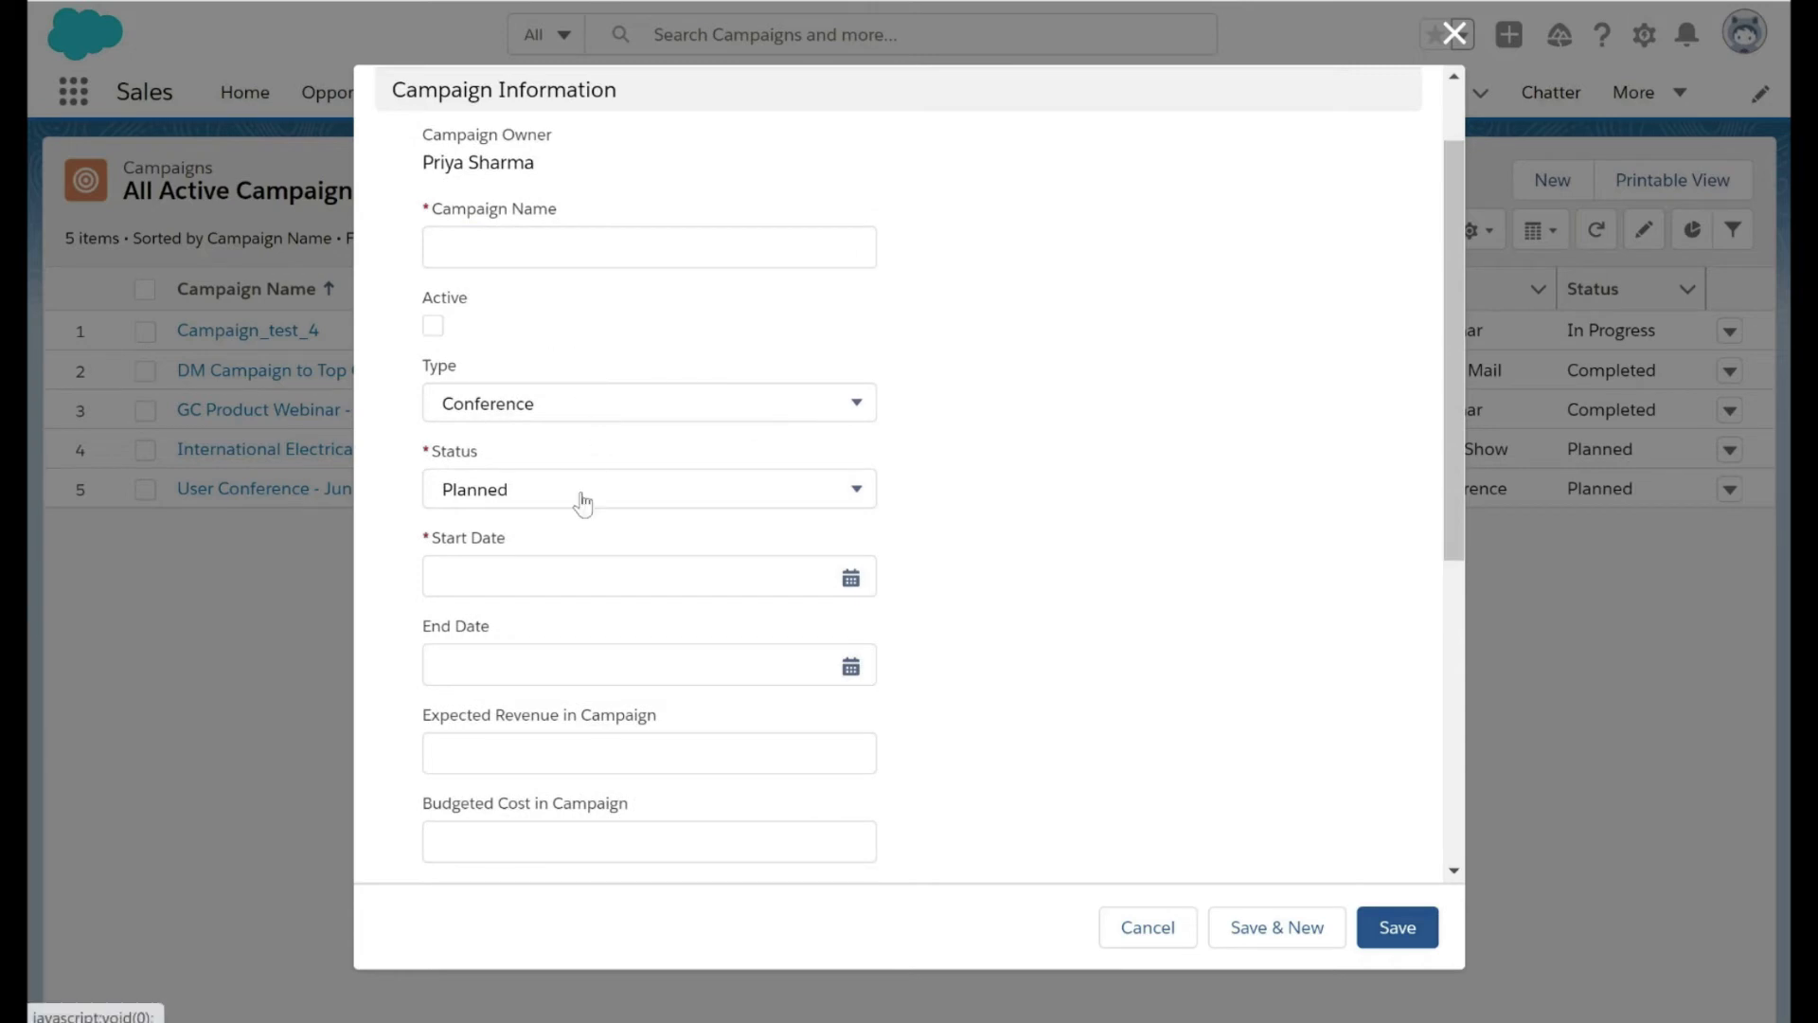
{"action": "scroll", "coordinate": [580, 503], "scroll_direction": "down", "scroll_amount": 1}
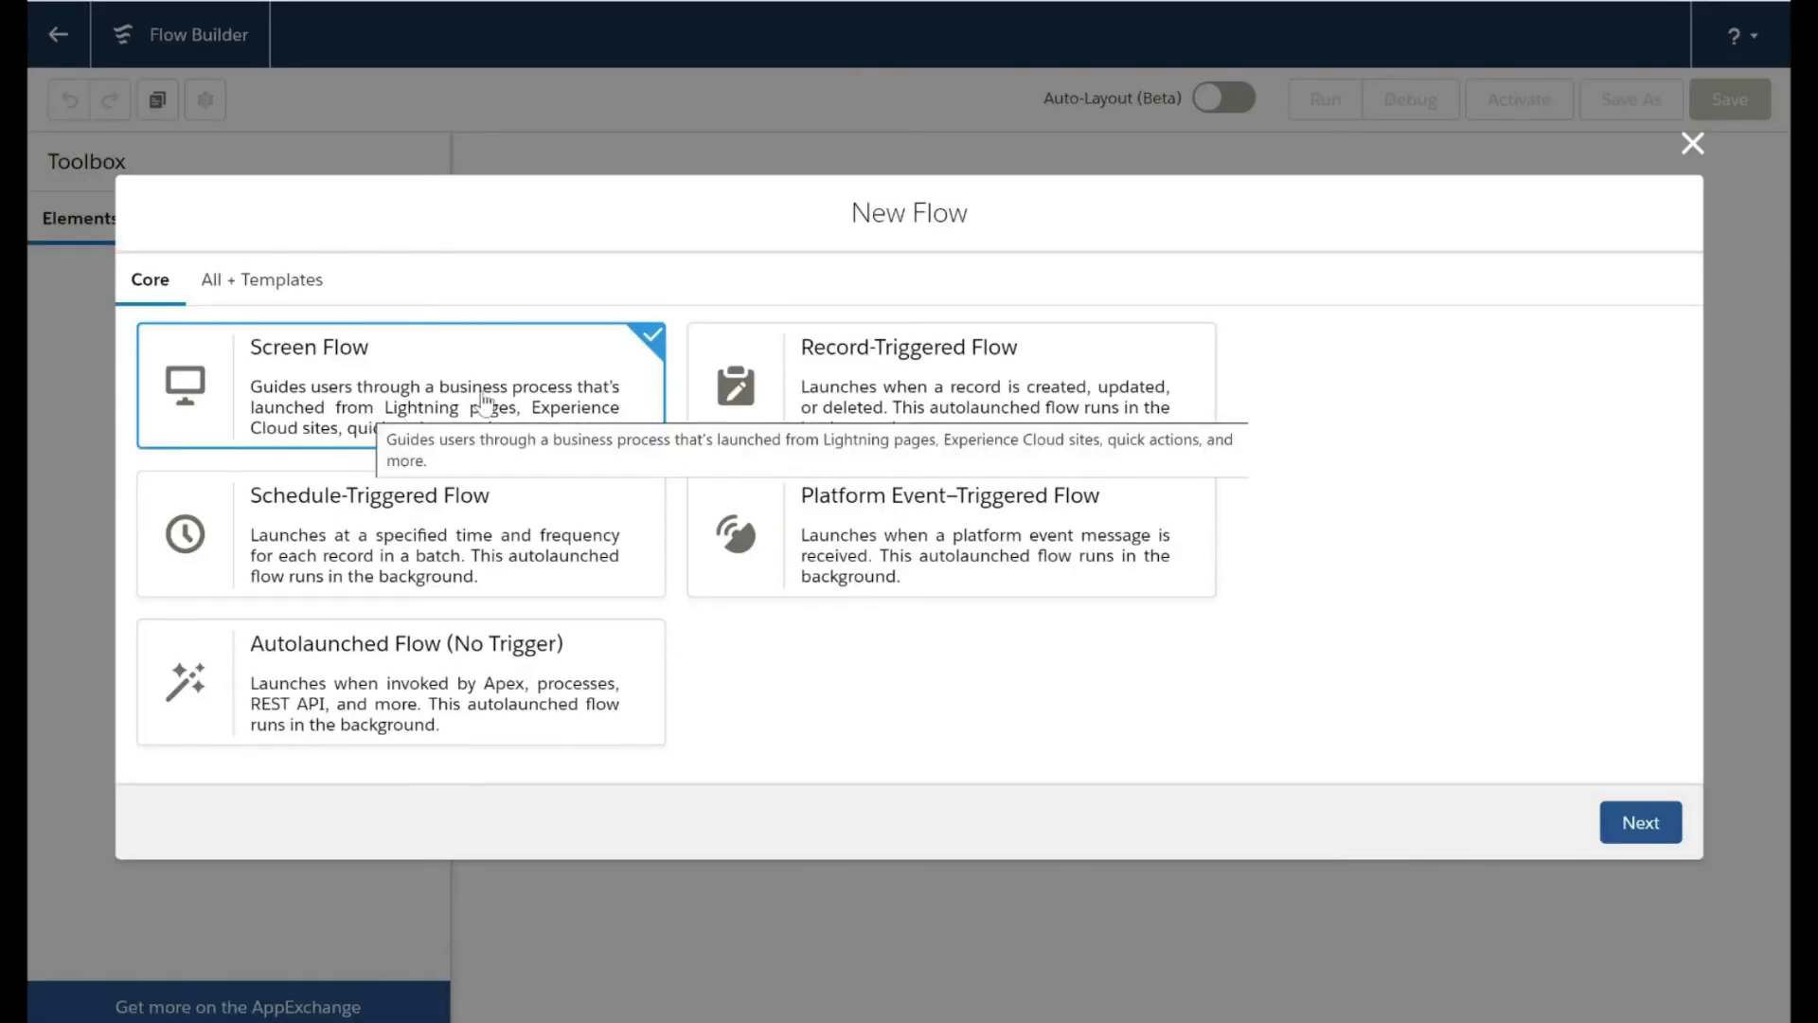
Create a new Screen Flow in Freeform layout and add a Screen element below Start.
{"action": "left_click", "coordinate": [1650, 824]}
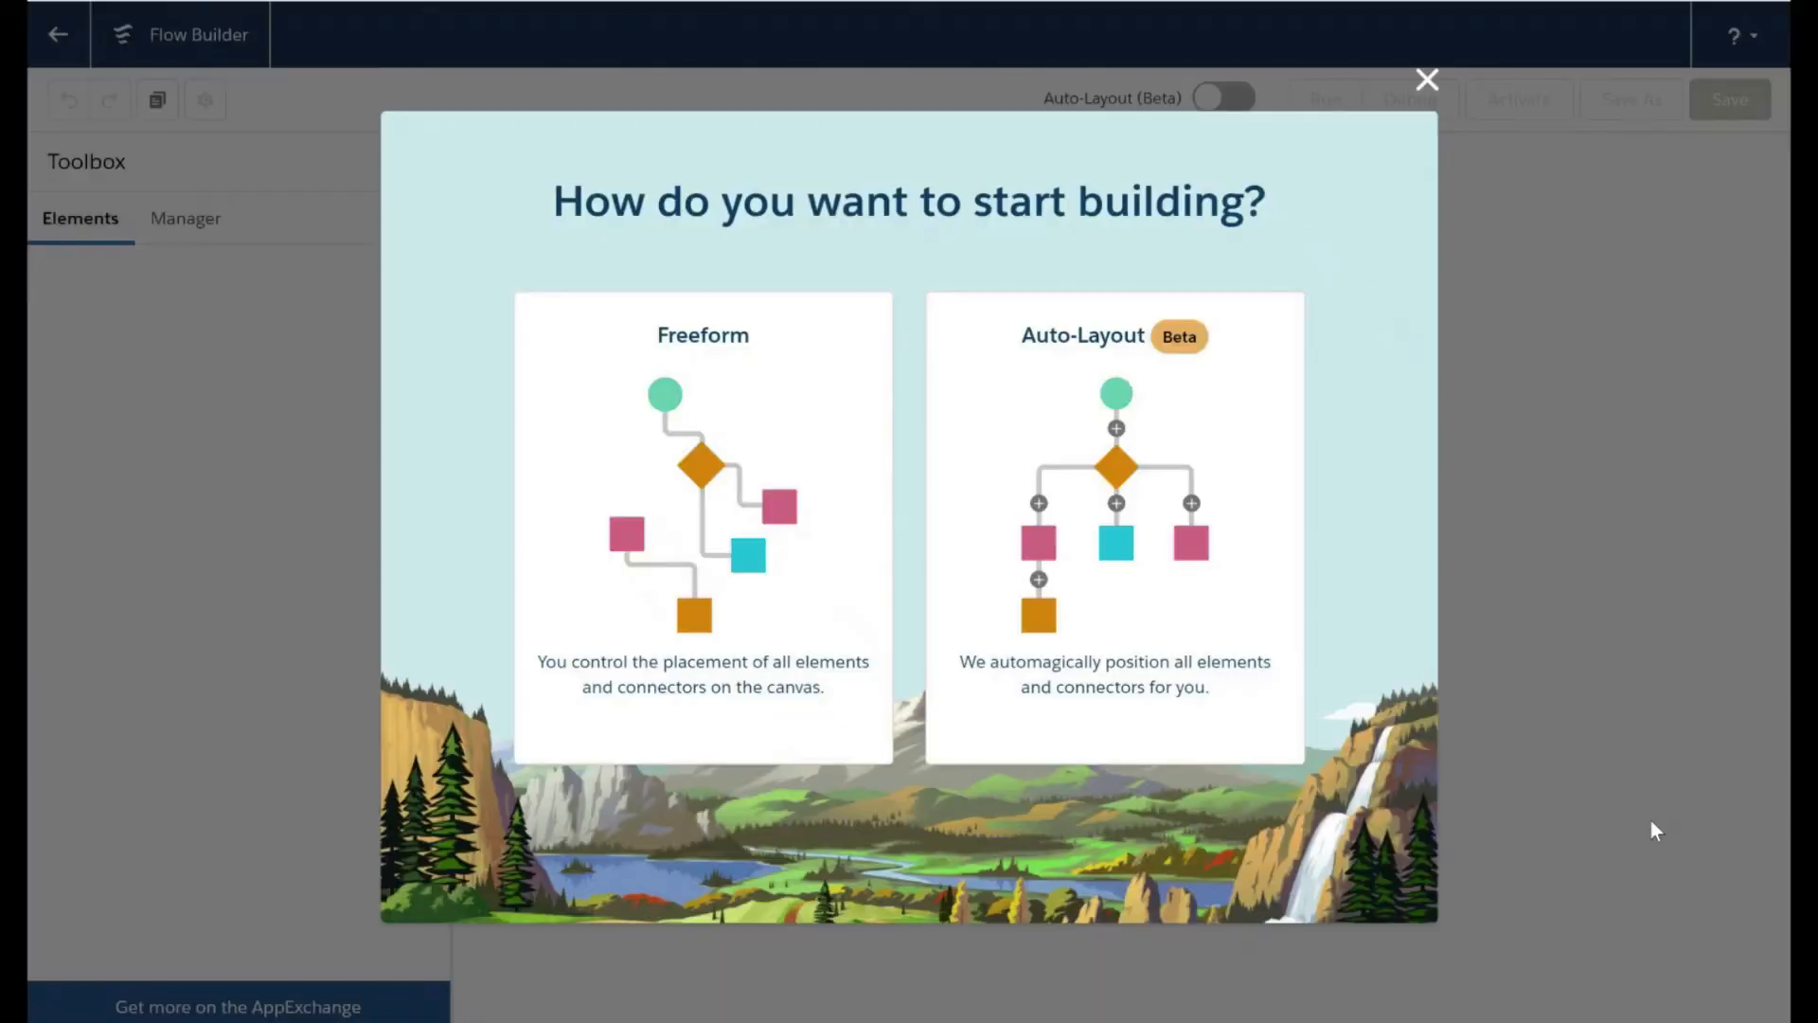
{"action": "left_click", "coordinate": [863, 630]}
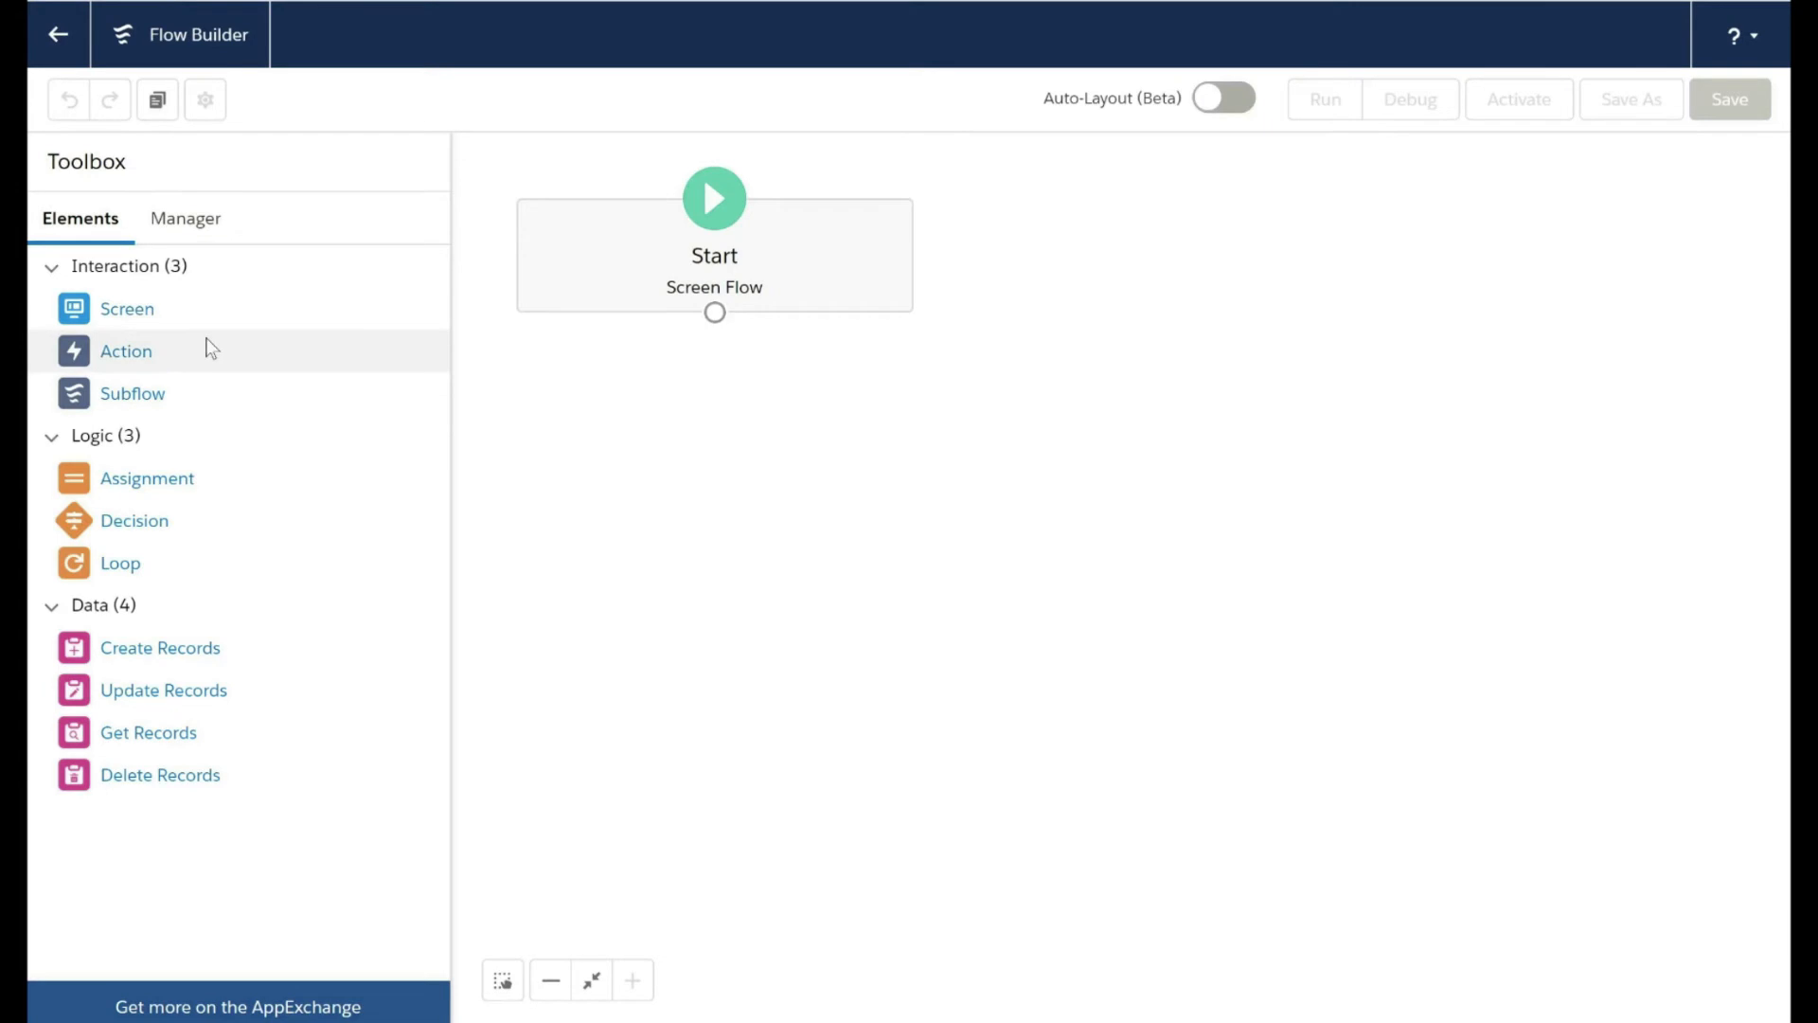
{"action": "left_click_drag", "start_coordinate": [233, 312], "coordinate": [673, 481]}
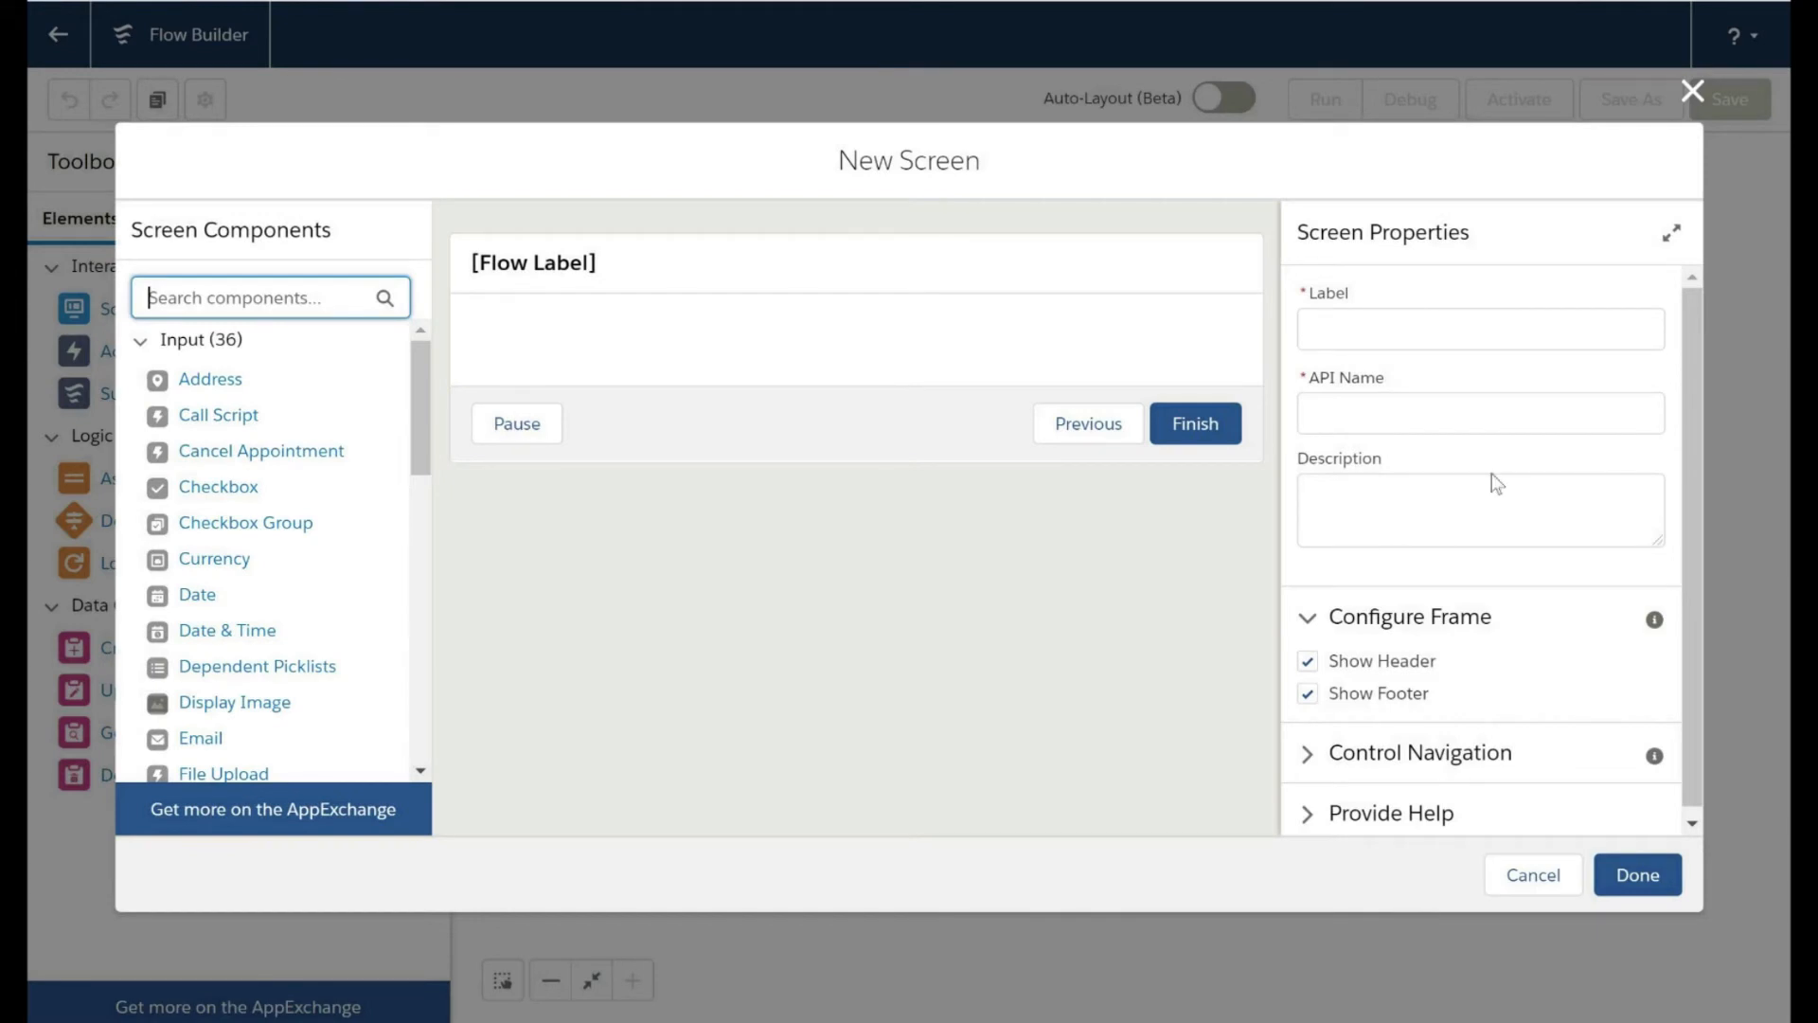
Set the new screen's label and API name to Campaign_screen and expand its navigation settings.
{"action": "left_click", "coordinate": [1481, 329]}
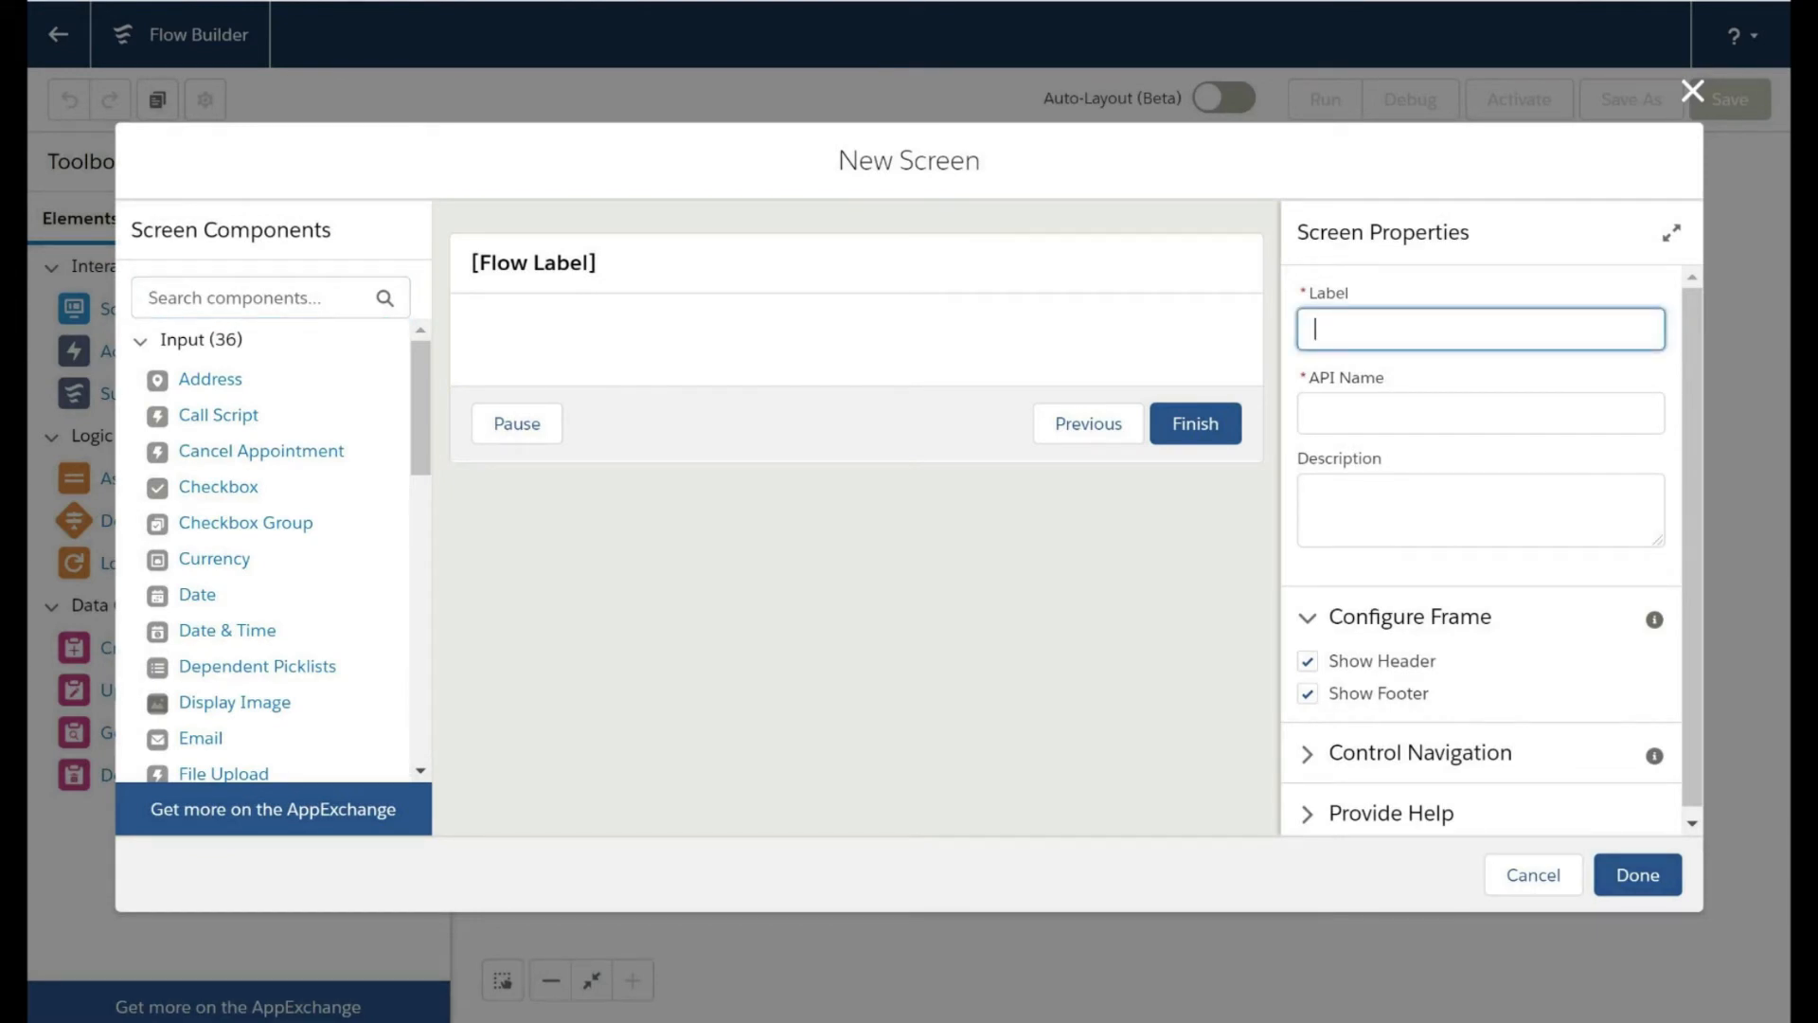
{"action": "type", "text": "Campaign_screen"}
{"action": "left_click", "coordinate": [1408, 455]}
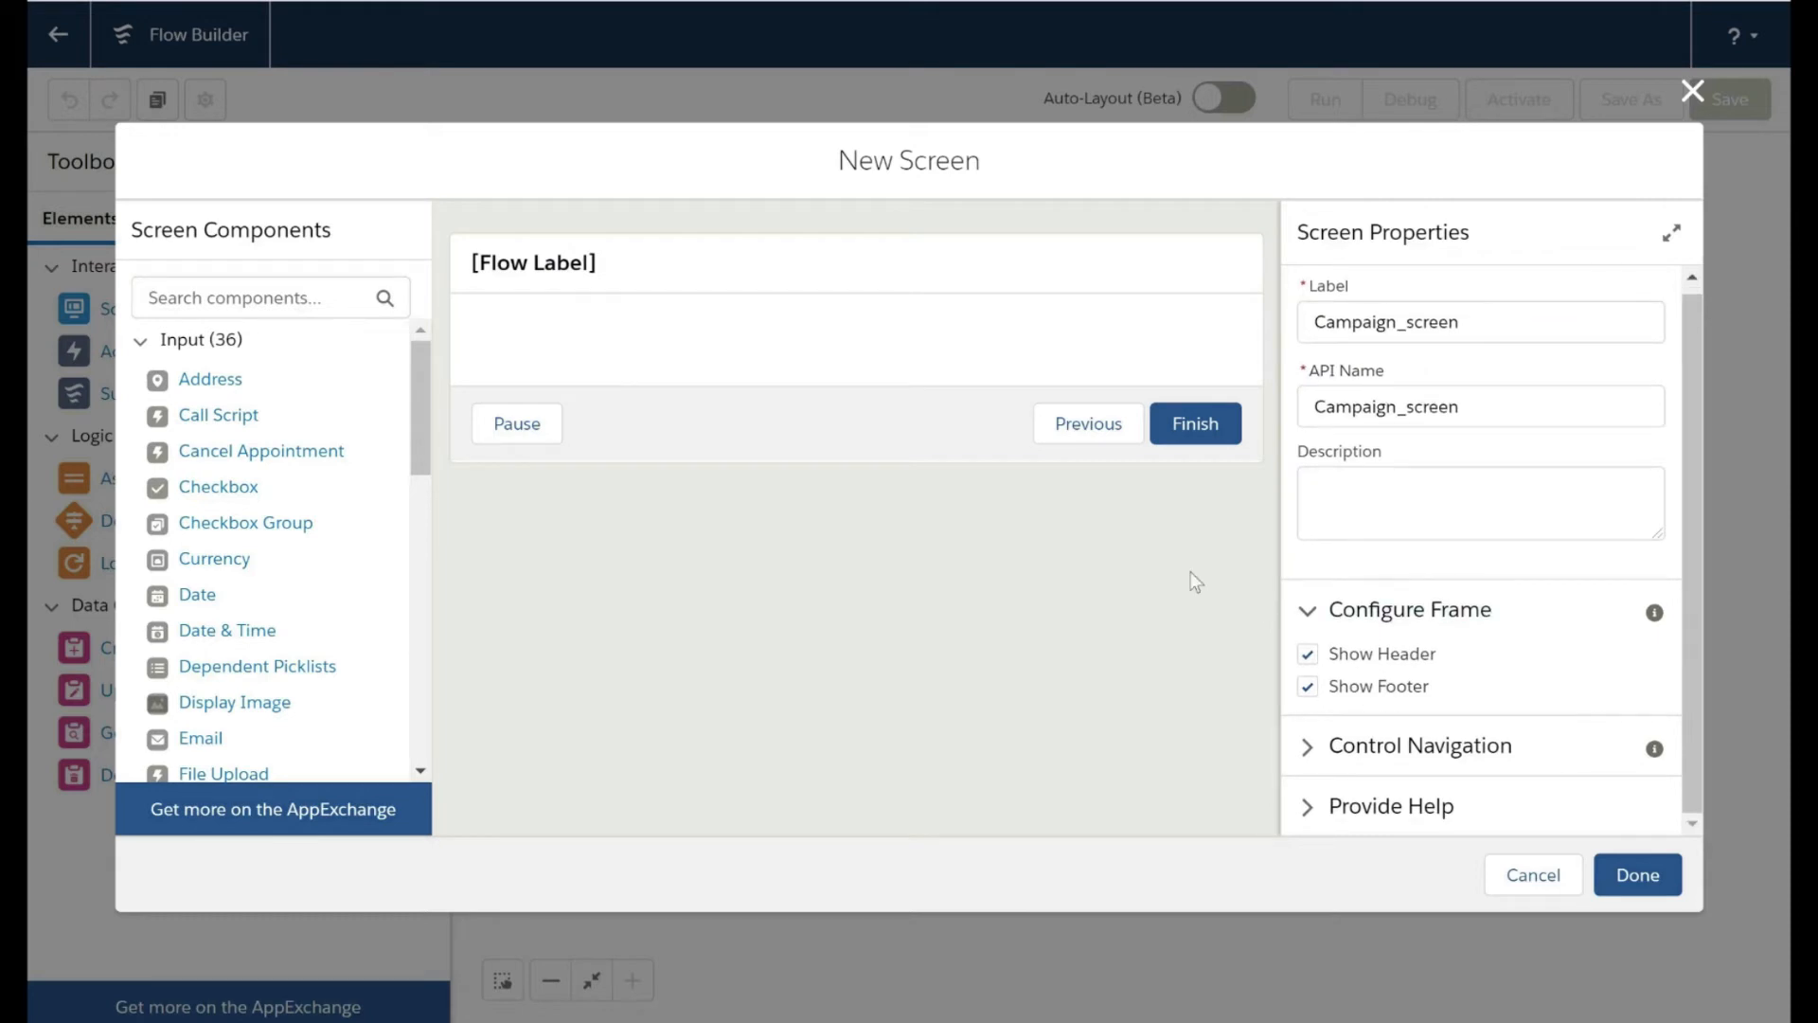
{"action": "left_click", "coordinate": [1308, 746]}
{"action": "scroll", "coordinate": [1418, 636], "scroll_direction": "down", "scroll_amount": 5}
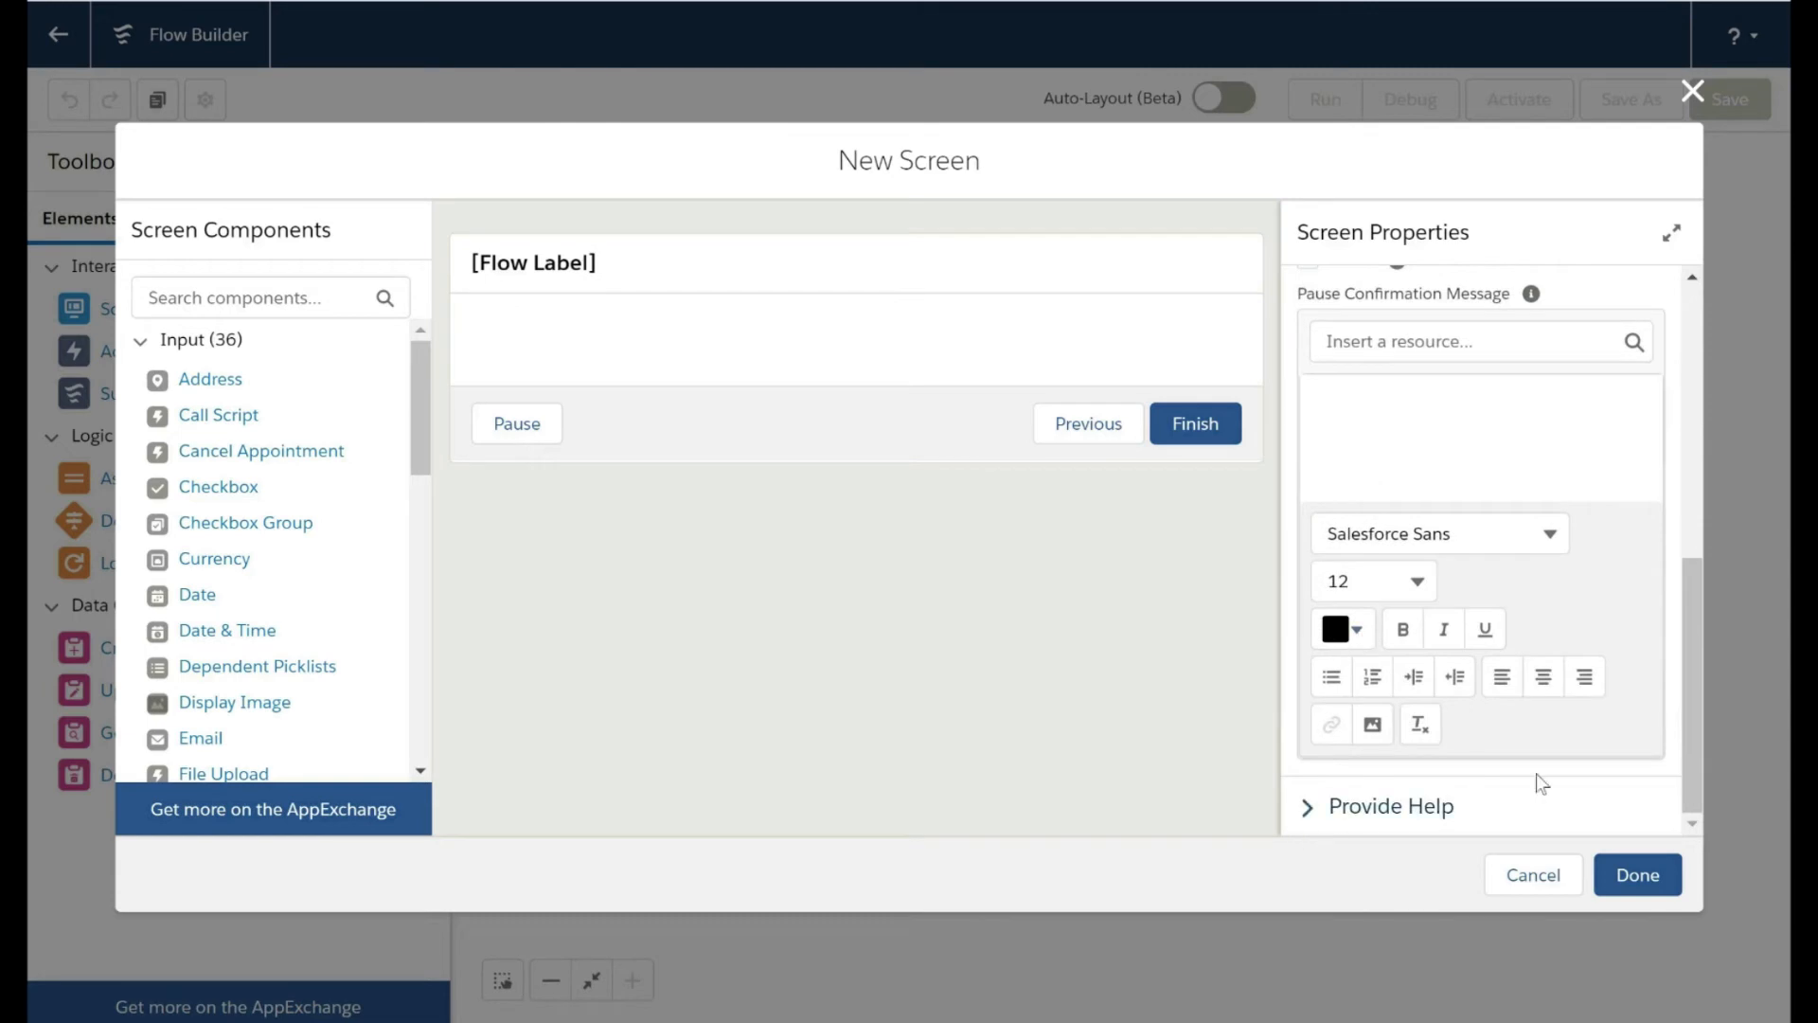
Add a required Text input to the screen with the label Campaign Name and API name Campaign_Name.
{"action": "left_click", "coordinate": [248, 298]}
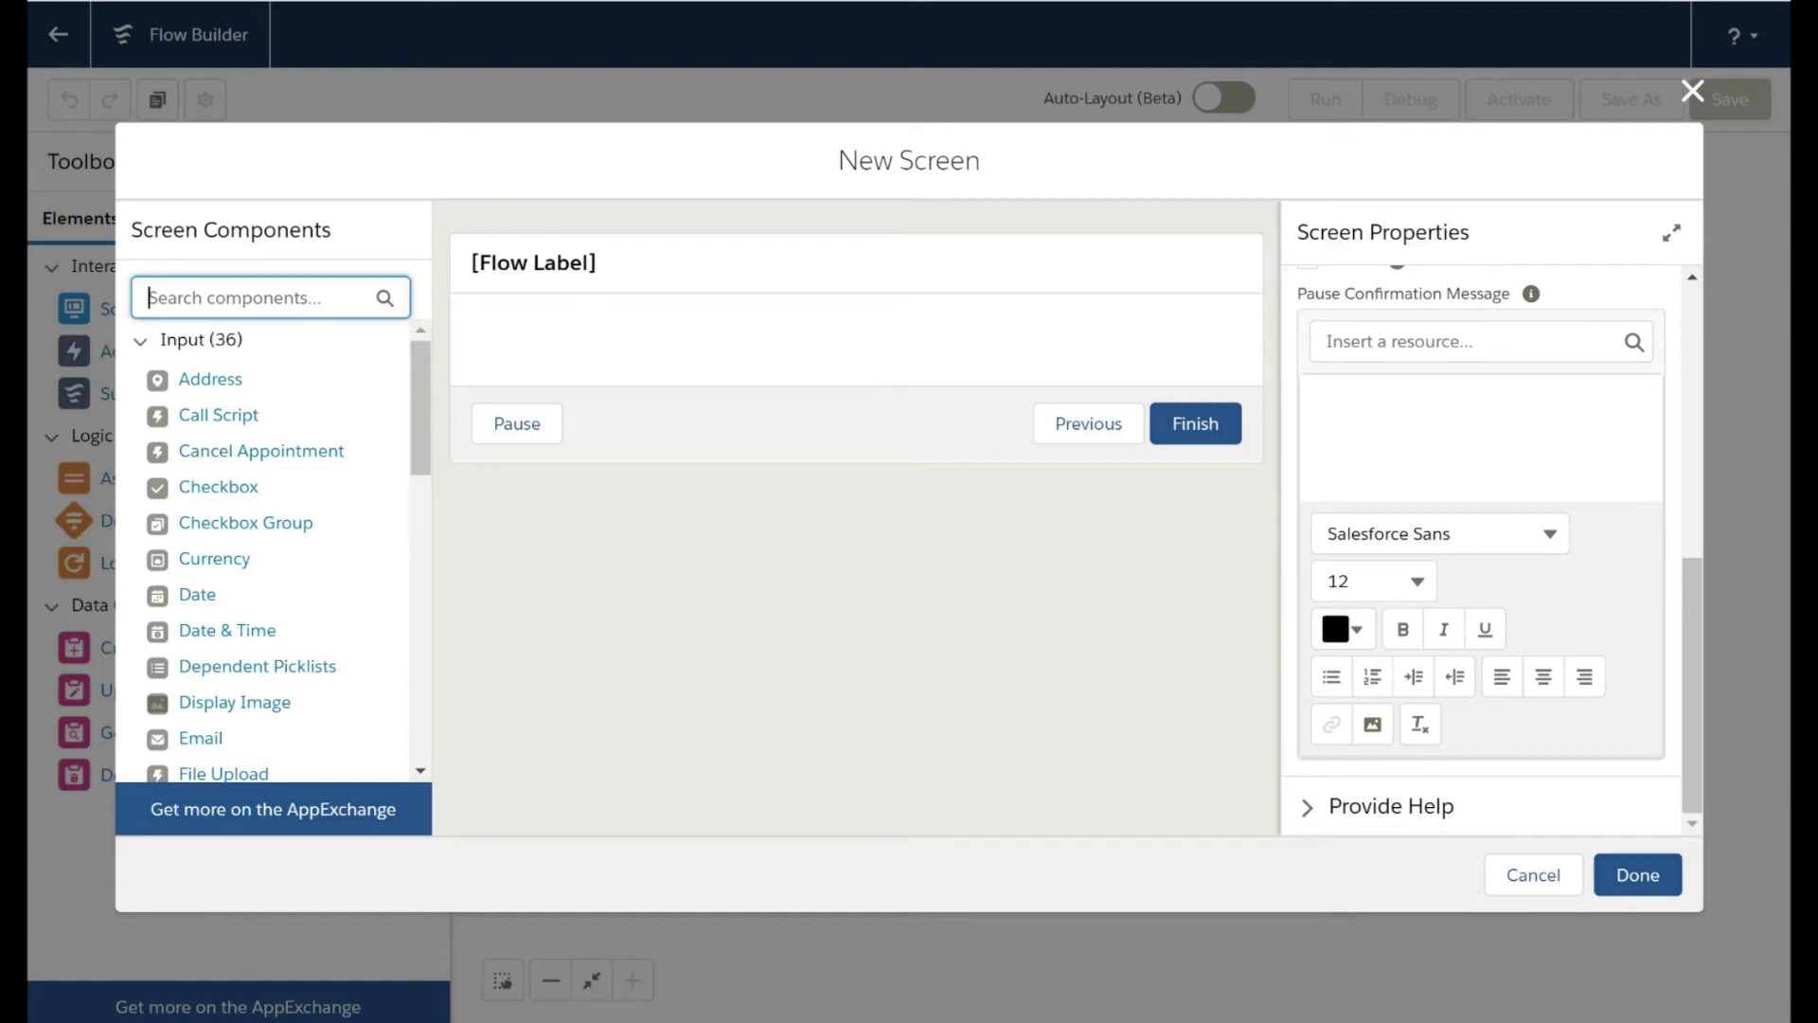
{"action": "type", "text": "text"}
{"action": "left_click_drag", "start_coordinate": [289, 421], "coordinate": [584, 355]}
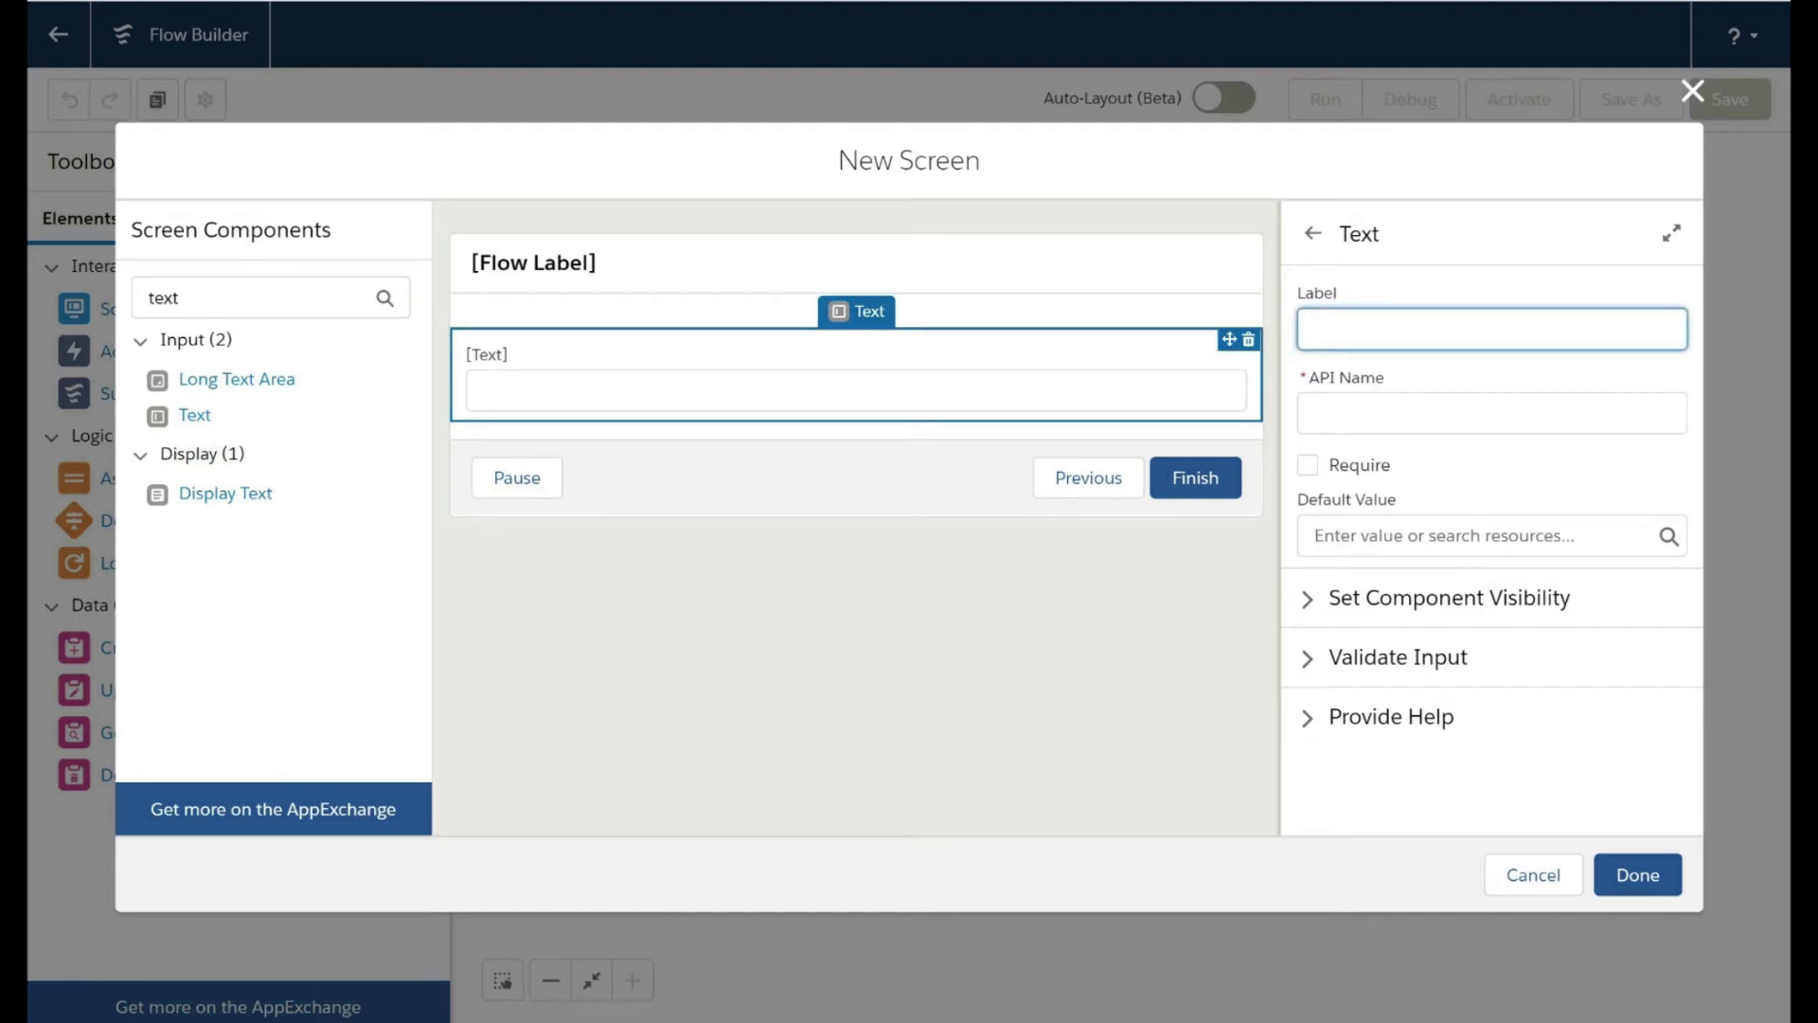
{"action": "type", "text": "Campaign Name"}
{"action": "left_click", "coordinate": [1446, 440]}
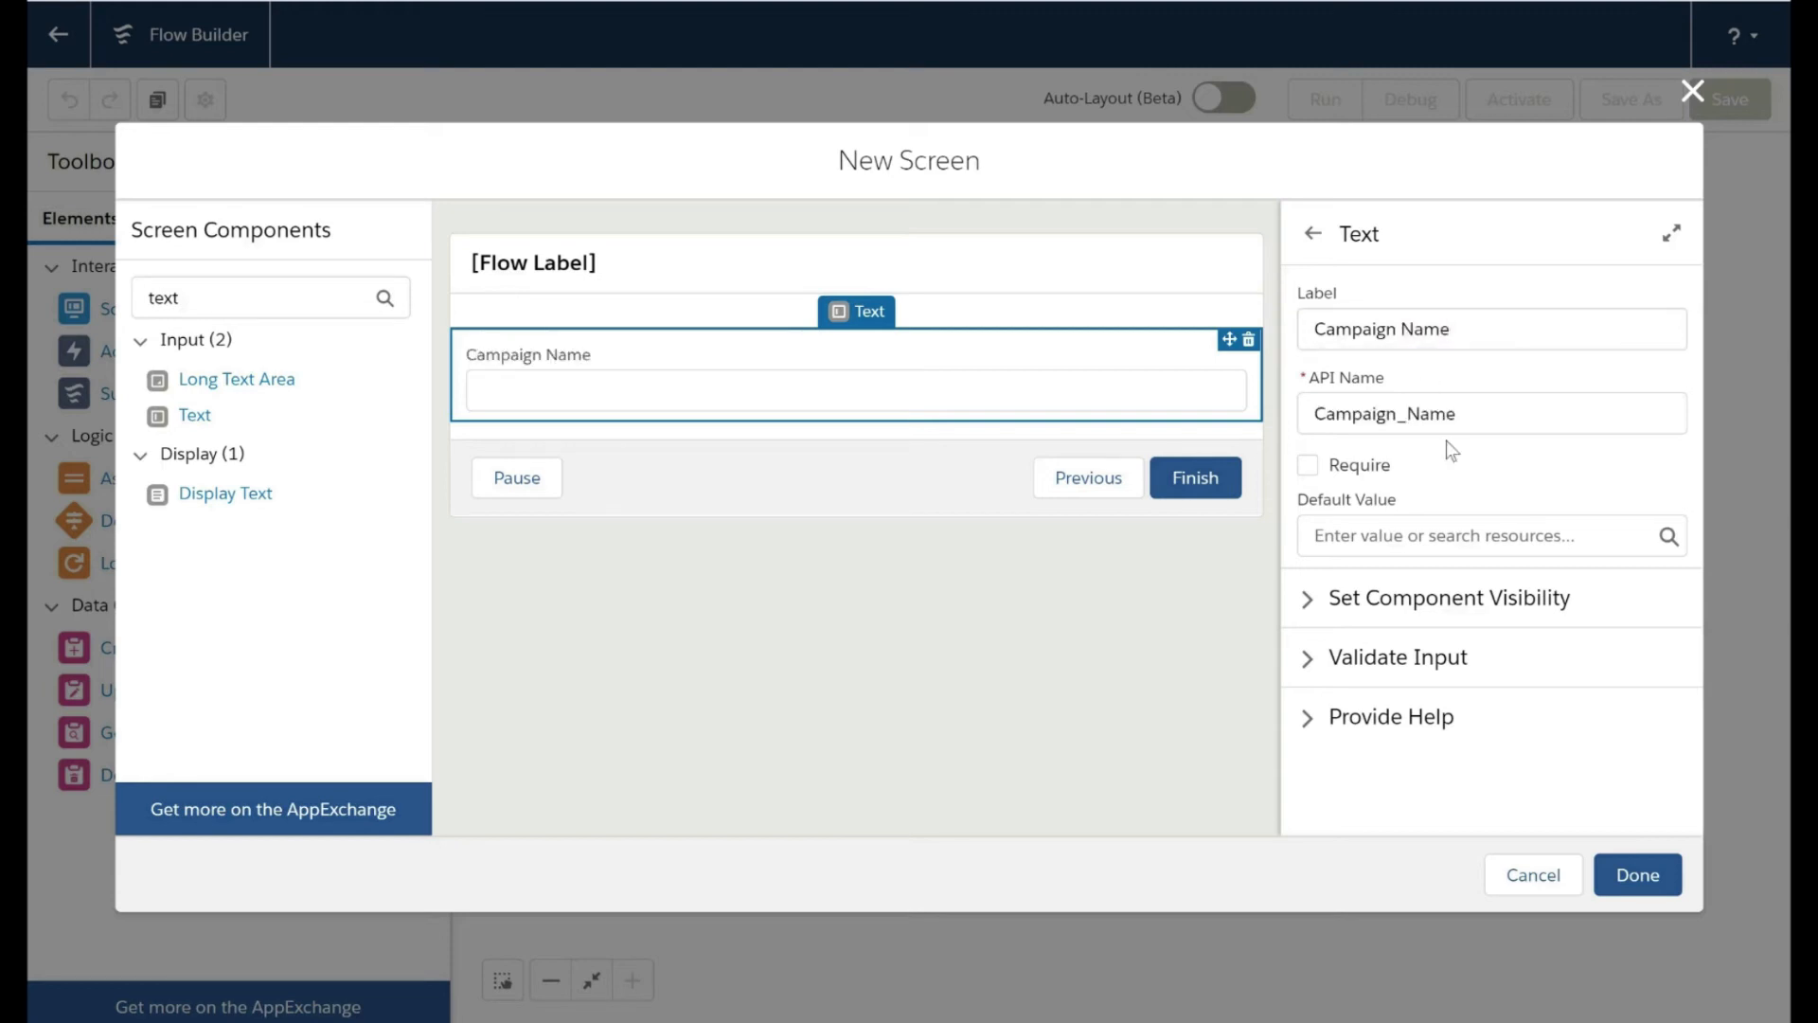
{"action": "left_click", "coordinate": [1307, 464]}
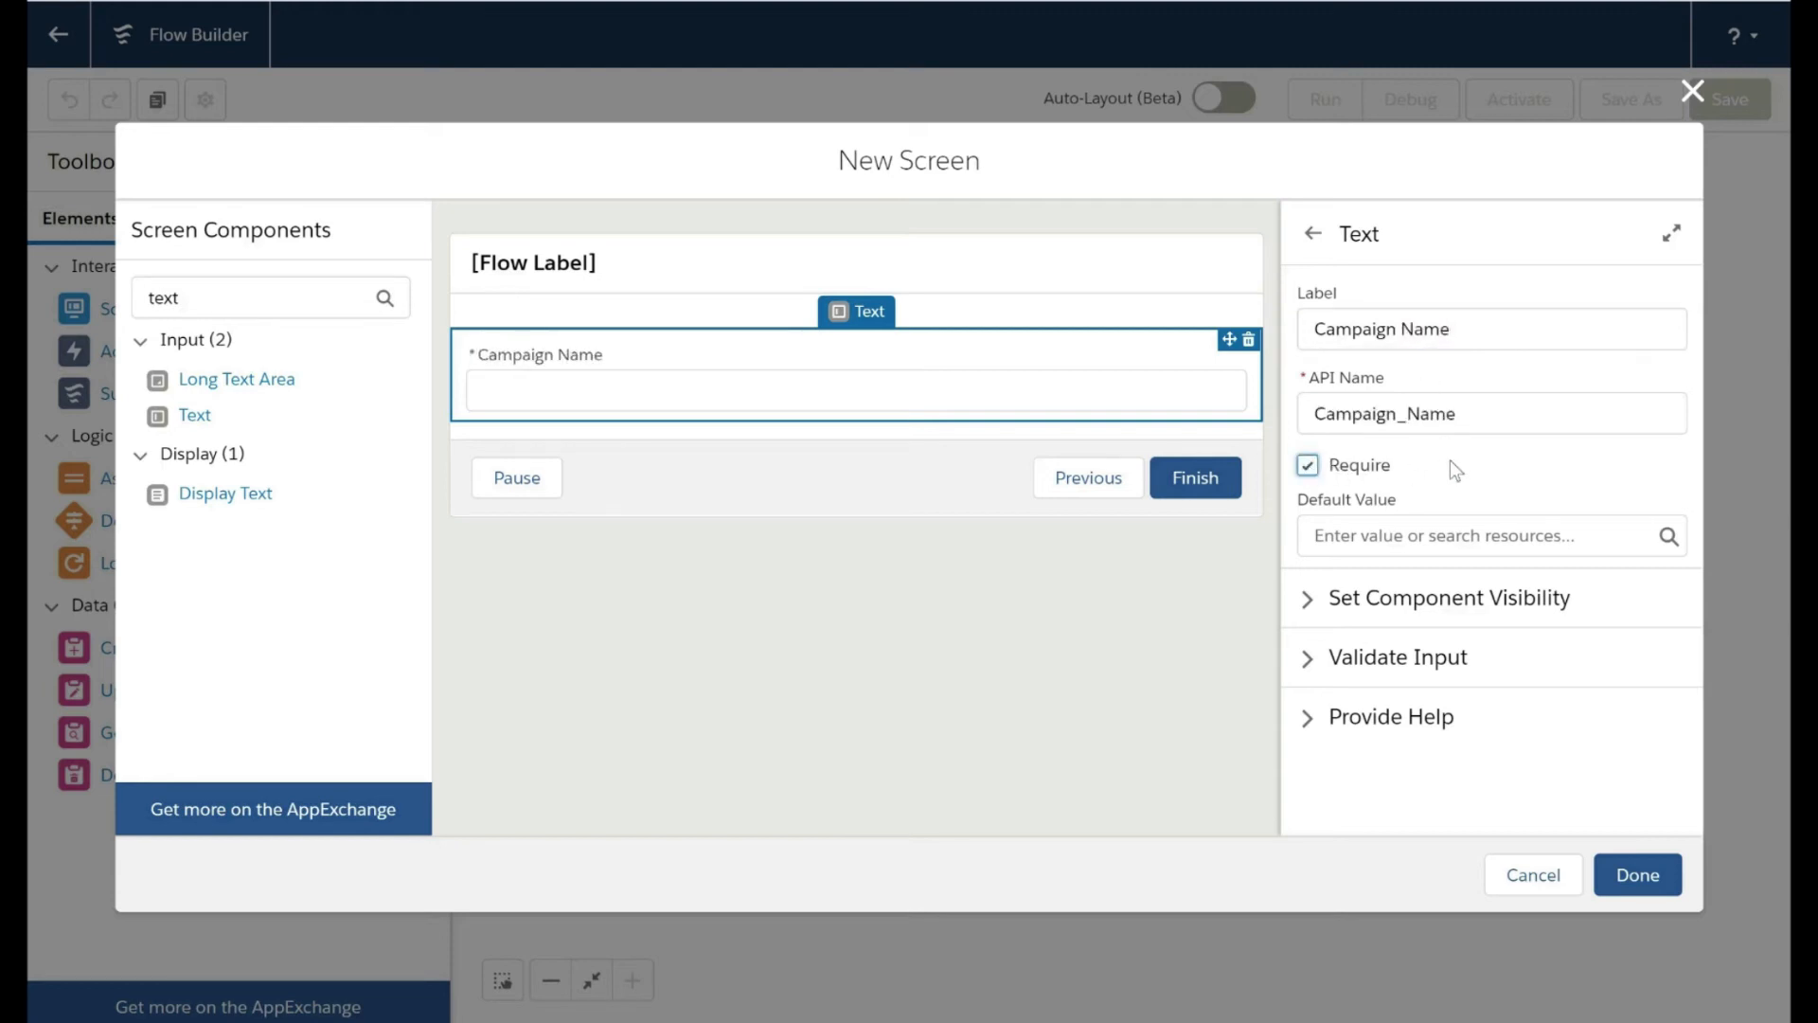
Examine the component visibility, input validation and help text settings of the Campaign Name field.
{"action": "left_click", "coordinate": [1322, 597]}
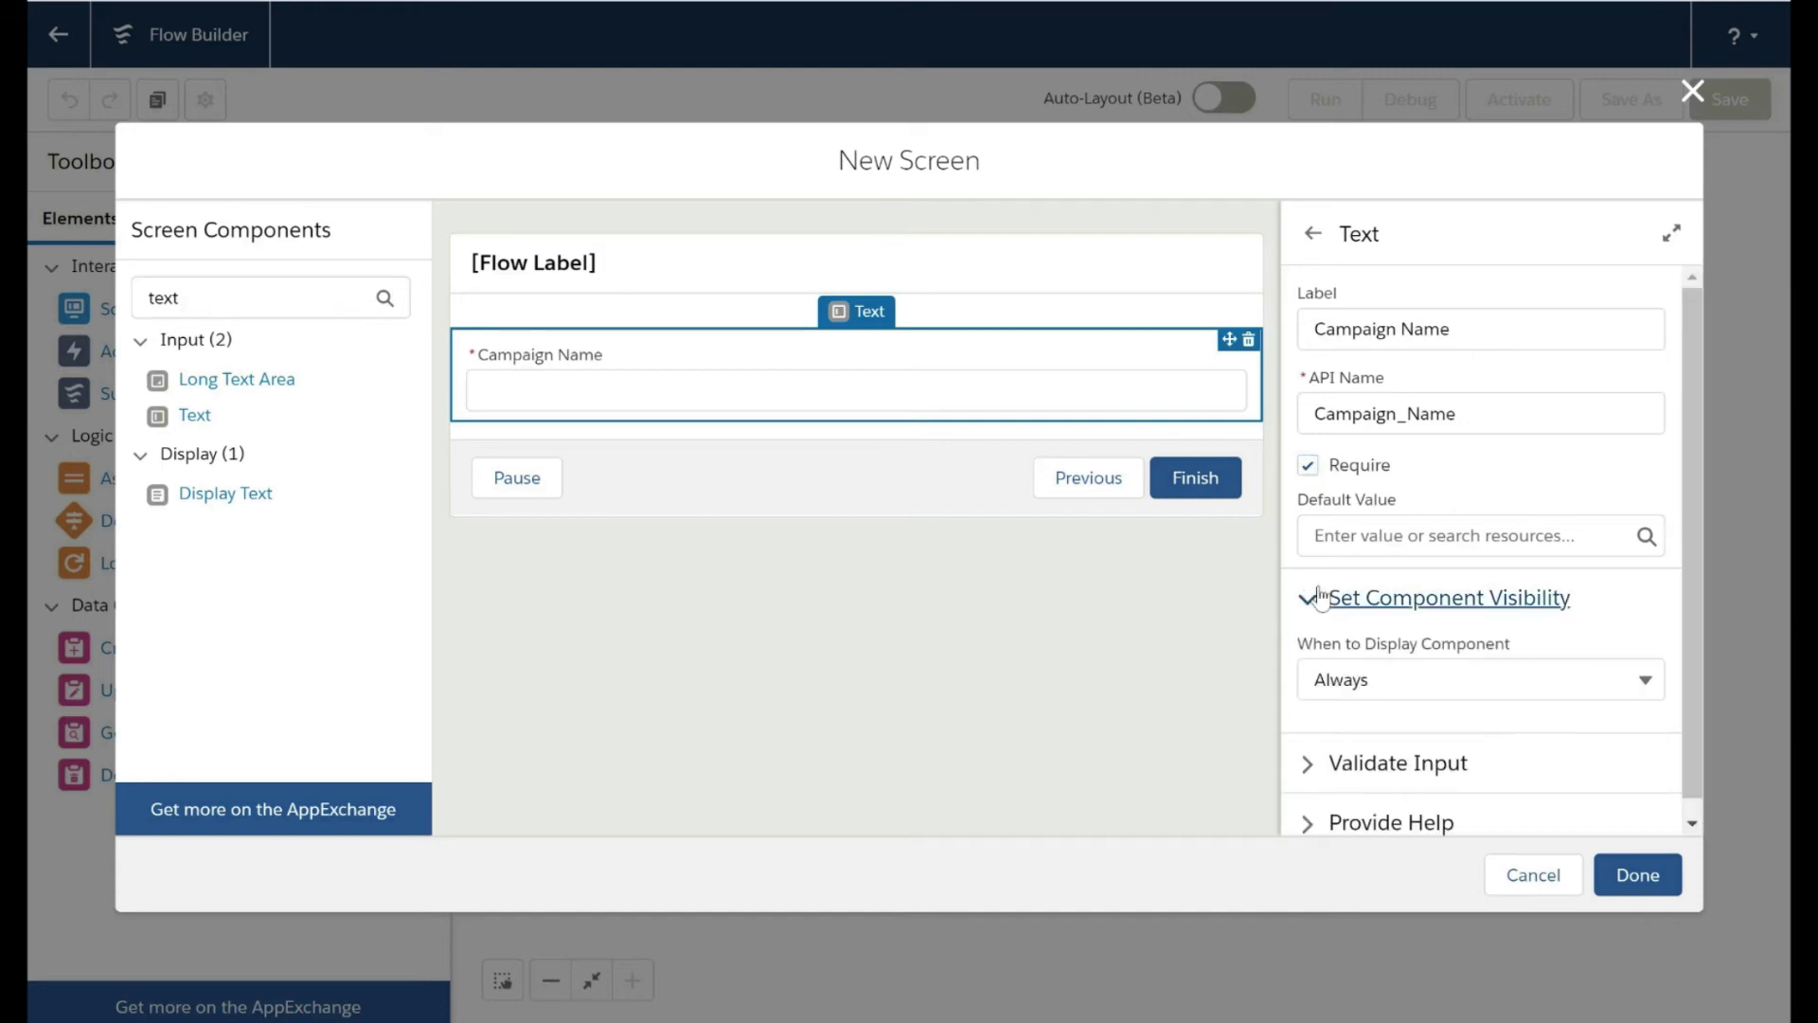
{"action": "left_click", "coordinate": [1305, 746]}
{"action": "scroll", "coordinate": [1458, 623], "scroll_direction": "down", "scroll_amount": 5}
{"action": "scroll", "coordinate": [1459, 623], "scroll_direction": "down", "scroll_amount": 3}
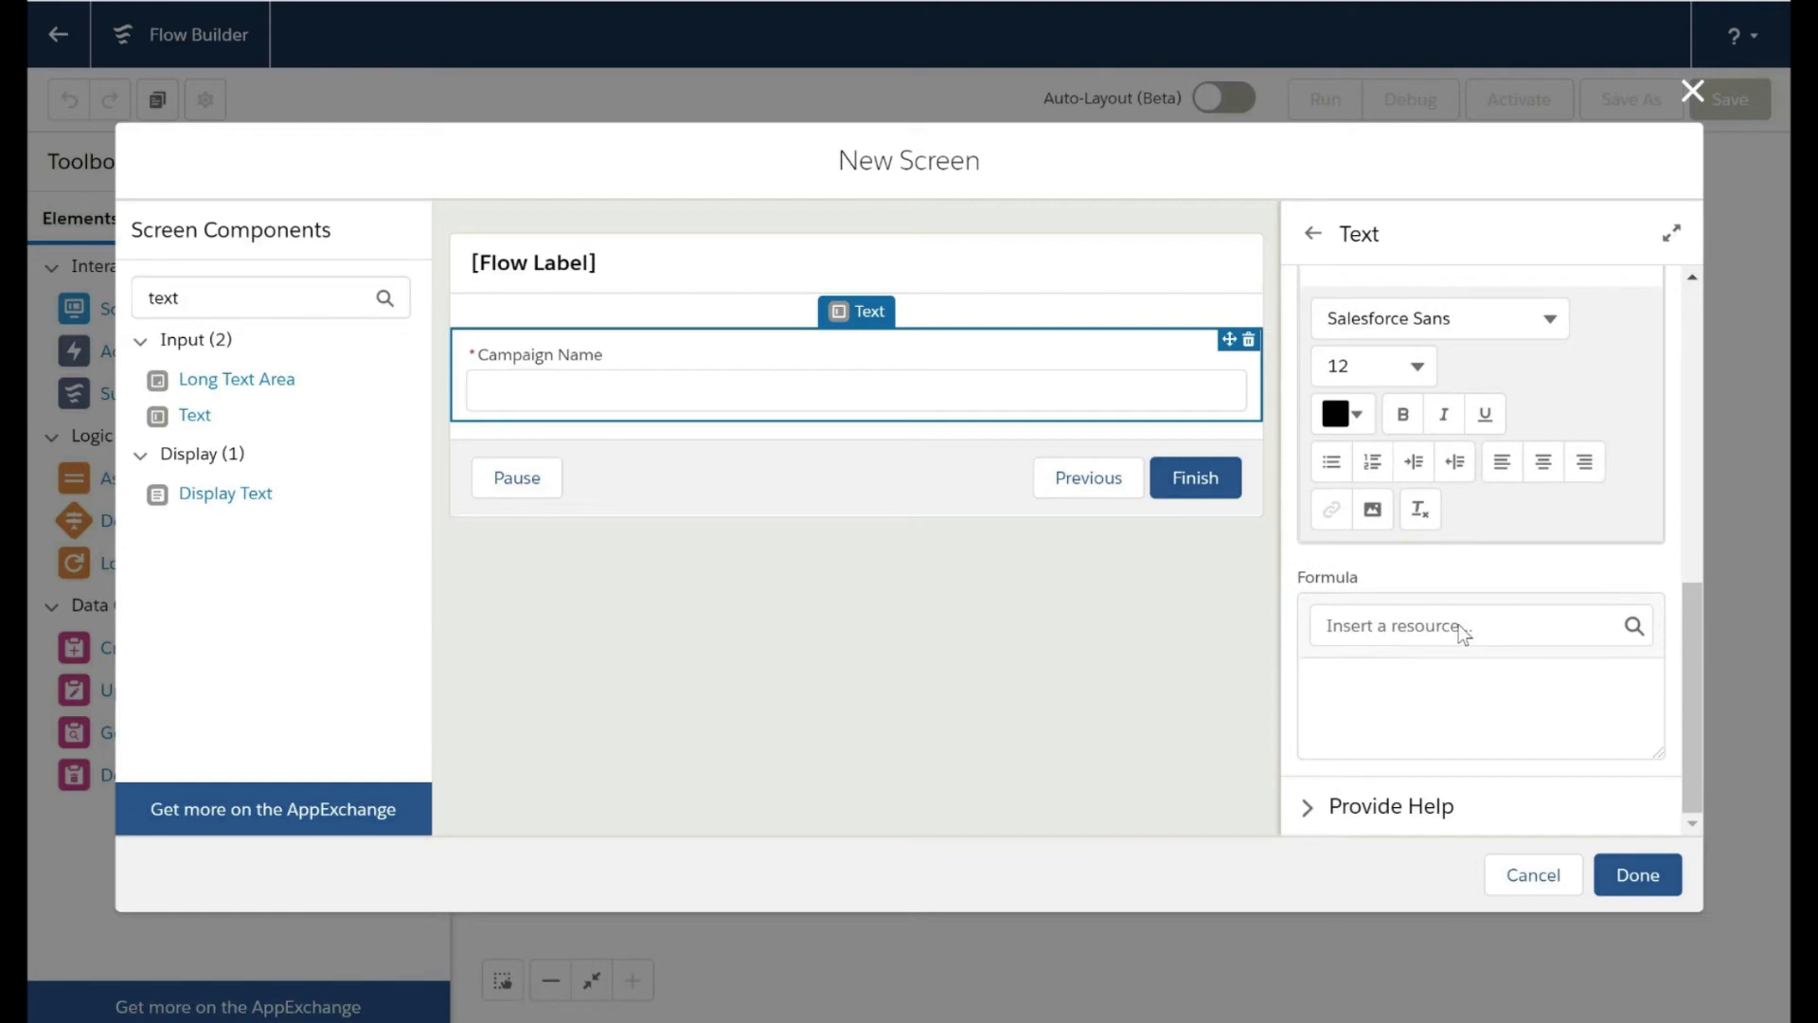
{"action": "left_click", "coordinate": [1307, 807]}
{"action": "scroll", "coordinate": [1399, 652], "scroll_direction": "down", "scroll_amount": 4}
{"action": "left_click", "coordinate": [1399, 651]}
{"action": "scroll", "coordinate": [1411, 647], "scroll_direction": "up", "scroll_amount": 4}
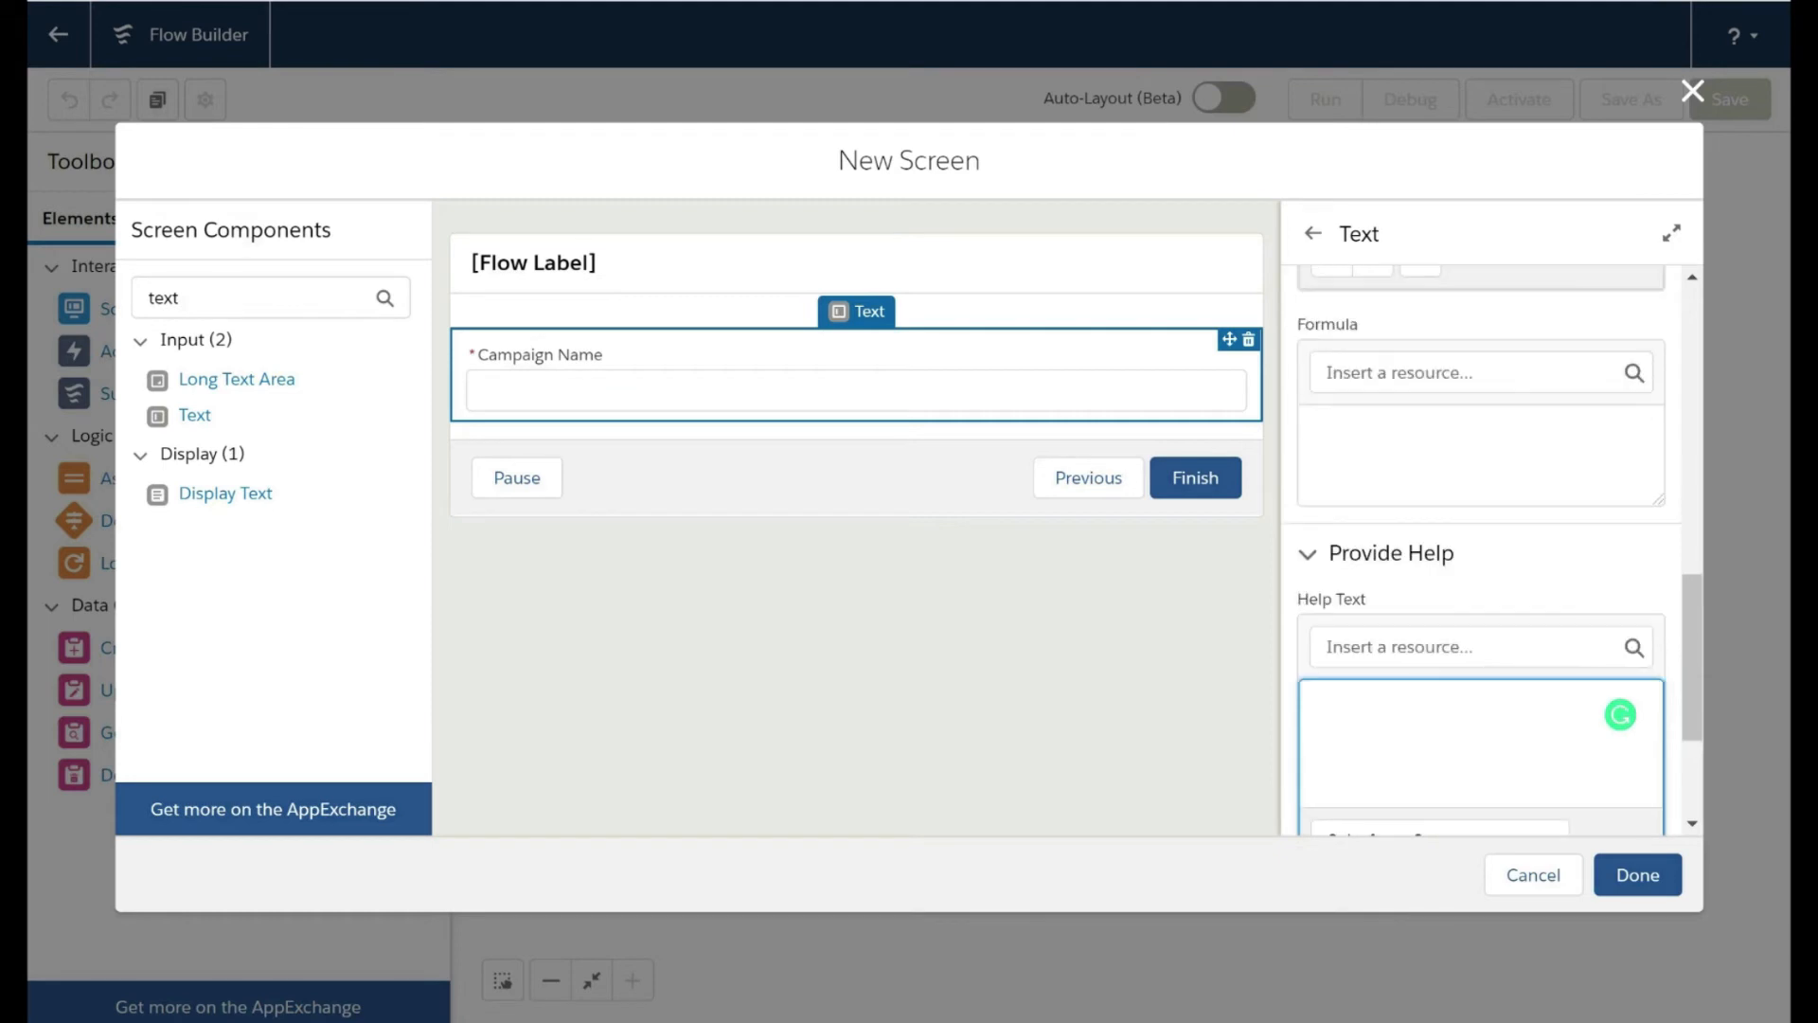
{"action": "scroll", "coordinate": [1411, 647], "scroll_direction": "up", "scroll_amount": 1}
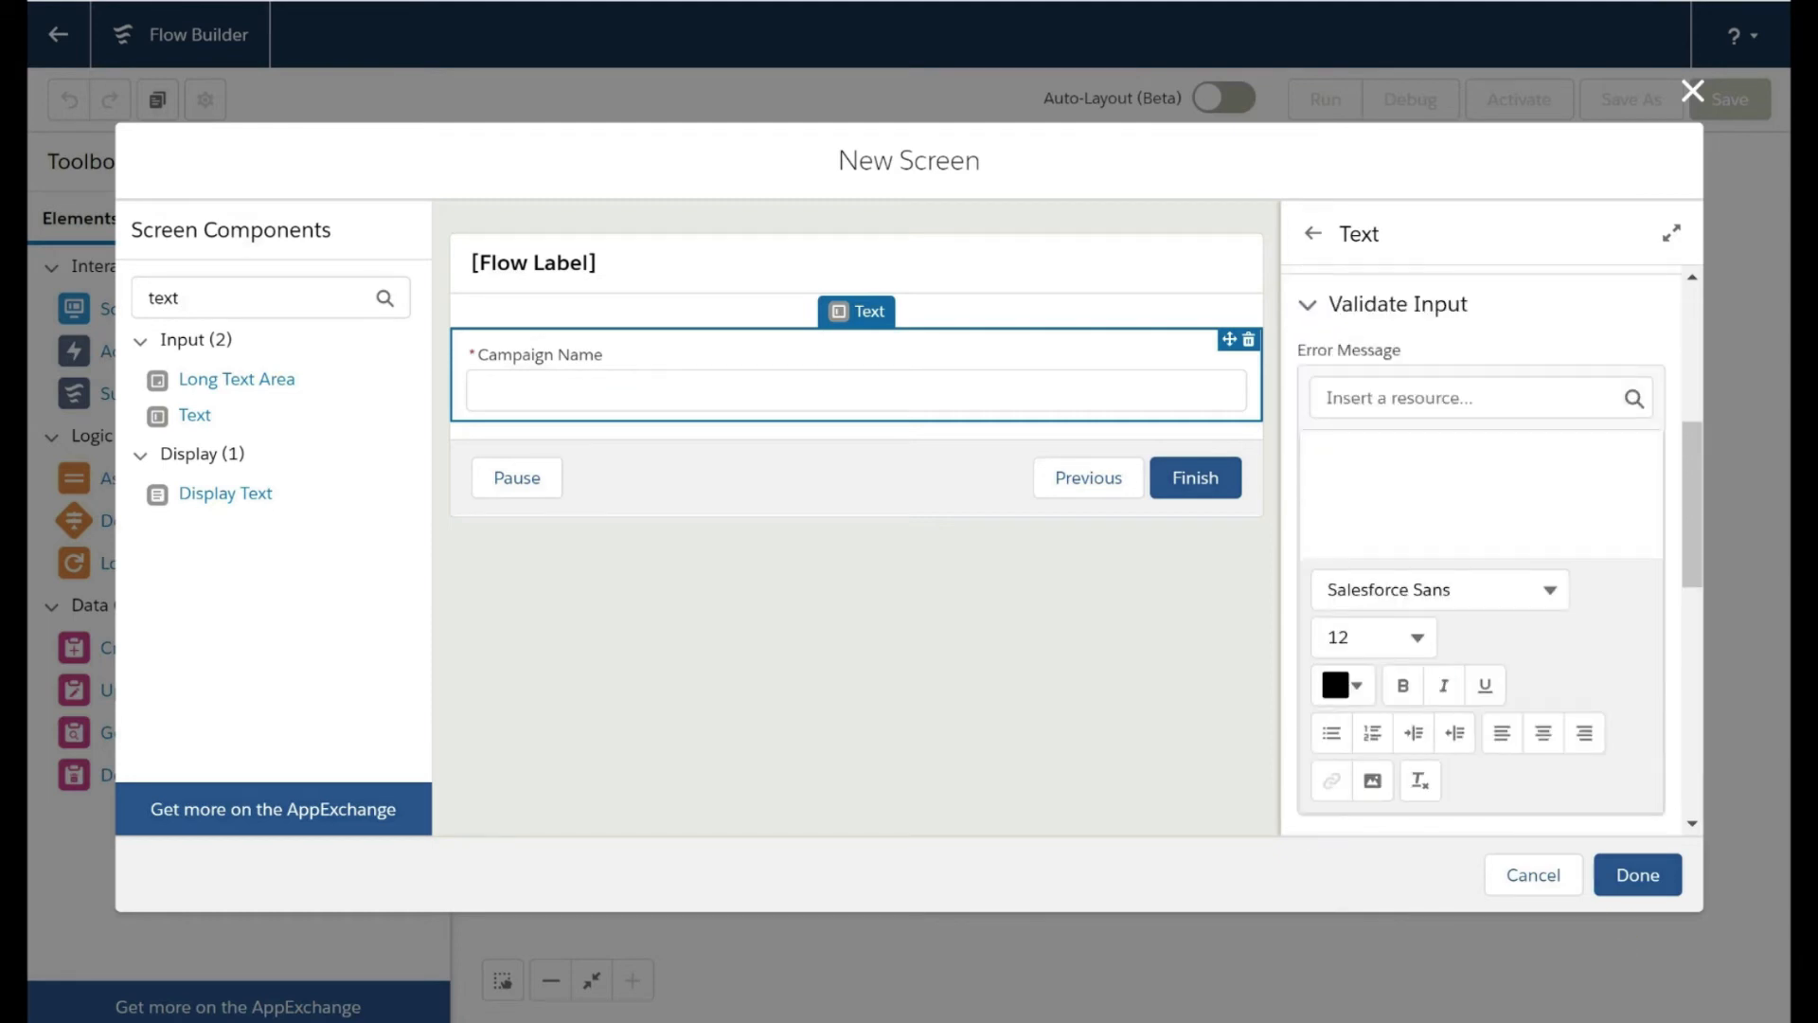
{"action": "scroll", "coordinate": [1411, 645], "scroll_direction": "down", "scroll_amount": 2}
{"action": "scroll", "coordinate": [1410, 647], "scroll_direction": "up", "scroll_amount": 2}
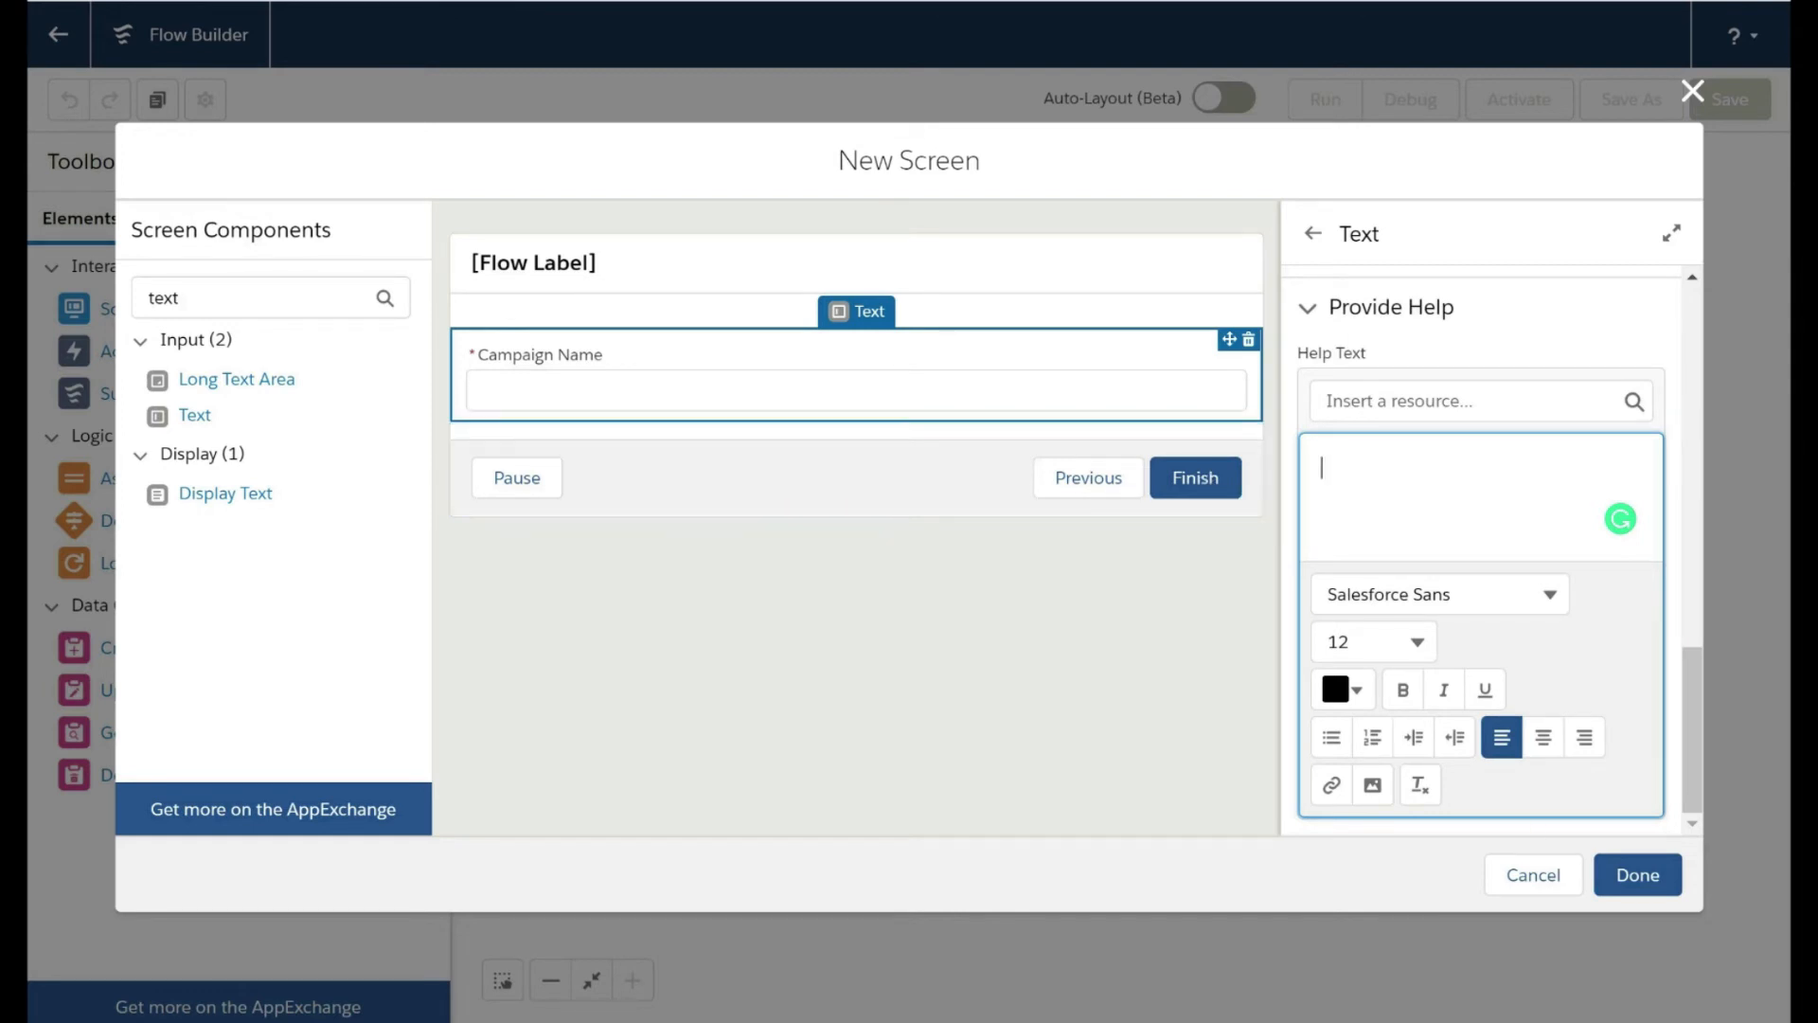
Find the Date input component and add it to the screen below the Campaign Name field.
{"action": "left_click", "coordinate": [248, 296]}
{"action": "key", "text": "BackSpace"}
{"action": "key", "text": "BackSpace"}
{"action": "key", "text": "BackSpace"}
{"action": "key", "text": "BackSpace"}
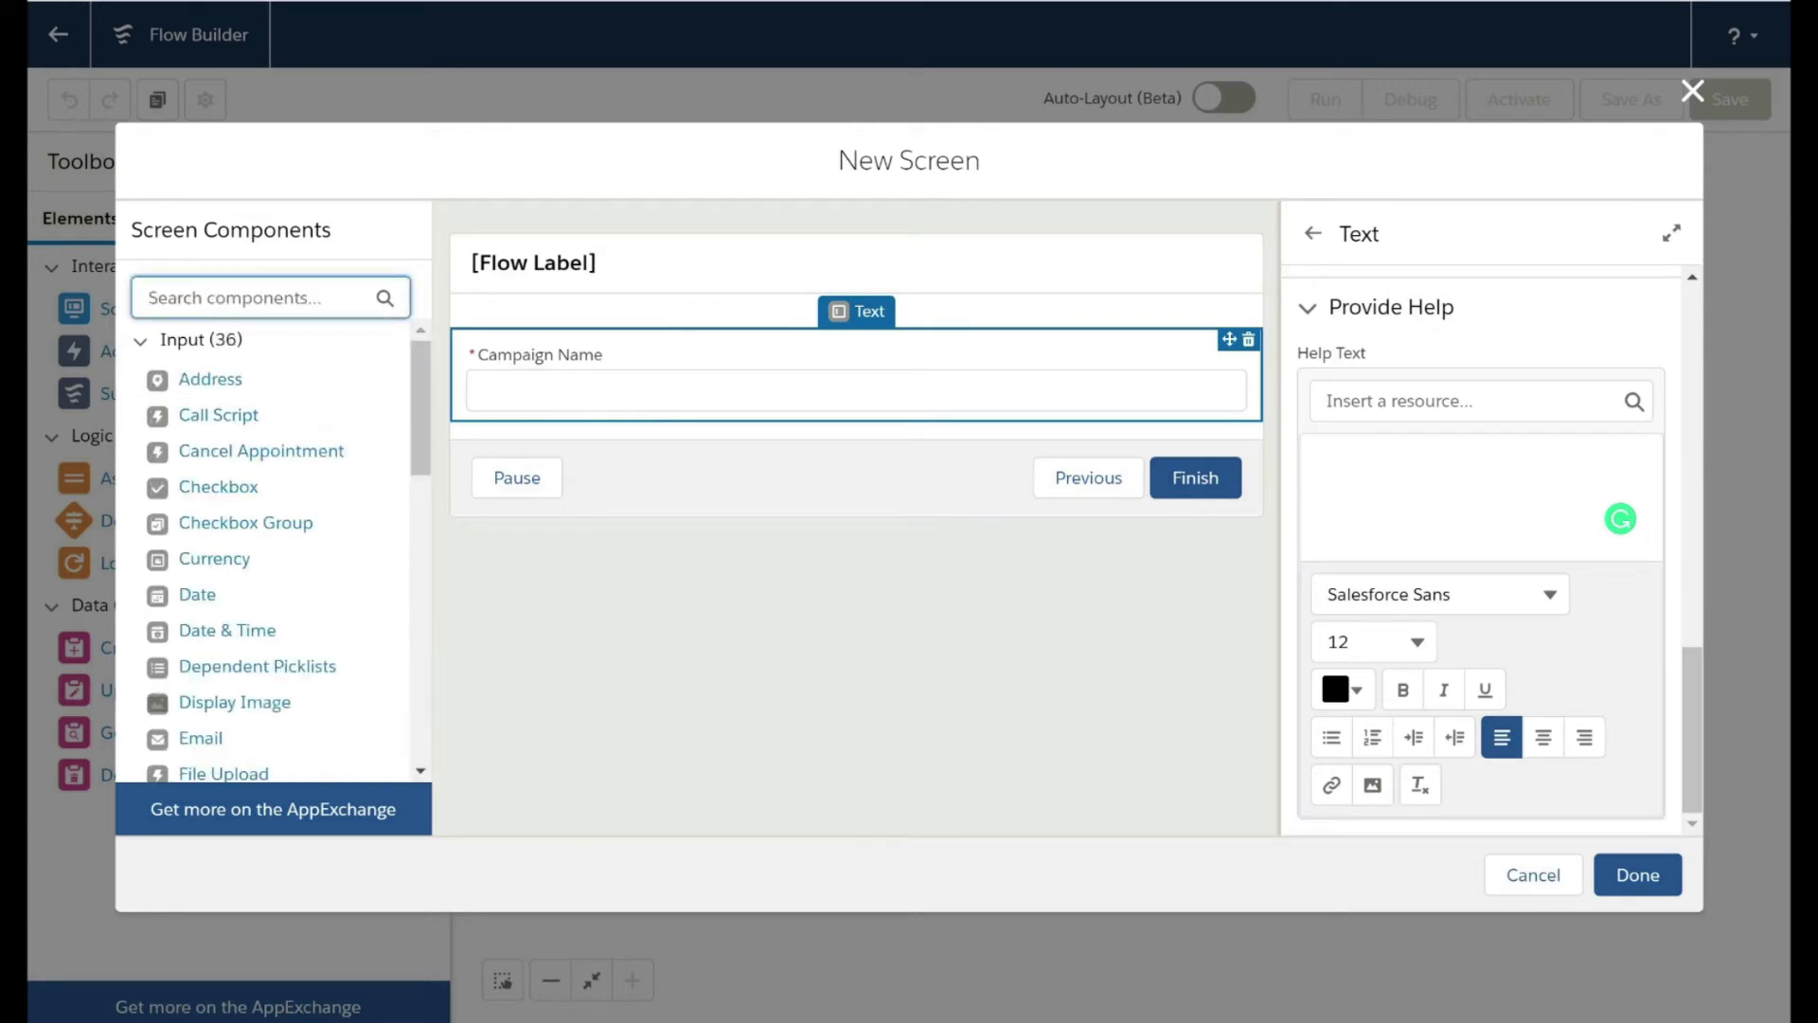
{"action": "type", "text": "start data"}
{"action": "key", "text": "BackSpace"}
{"action": "key", "text": "BackSpace"}
{"action": "key", "text": "BackSpace"}
{"action": "key", "text": "BackSpace"}
{"action": "key", "text": "BackSpace"}
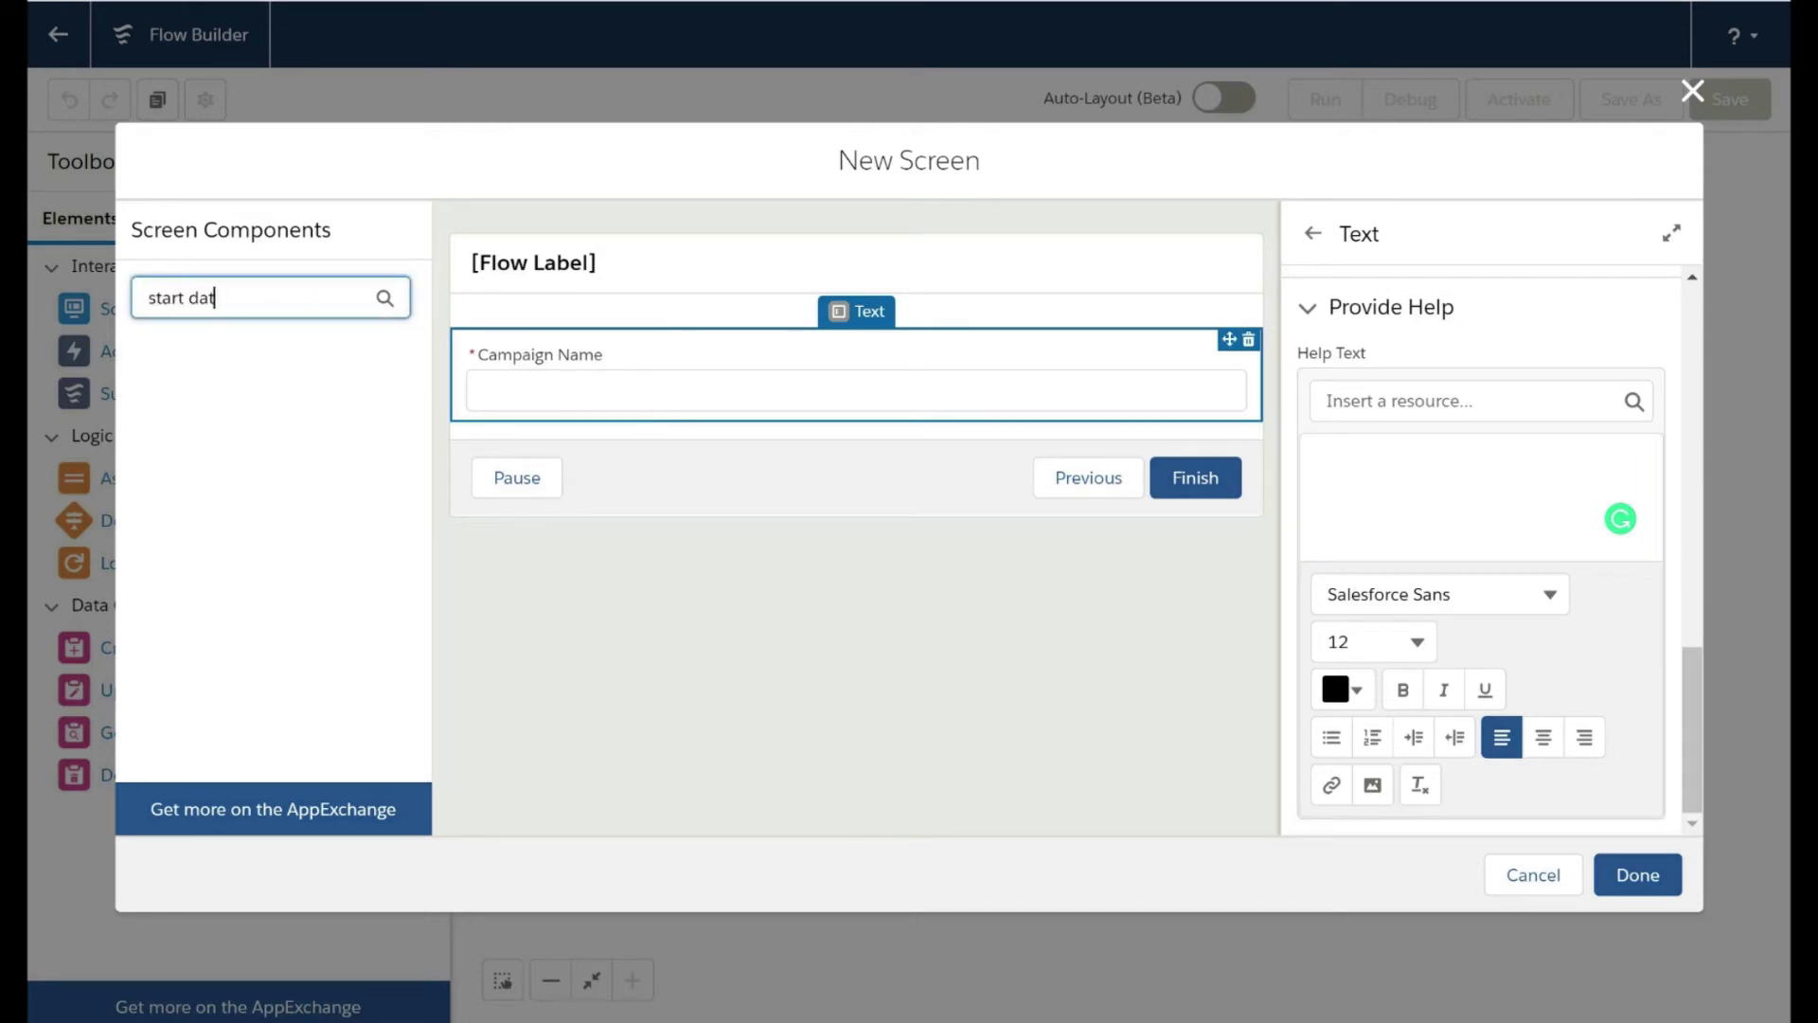
{"action": "key", "text": "BackSpace"}
{"action": "key", "text": "BackSpace"}
{"action": "key", "text": "BackSpace"}
{"action": "key", "text": "BackSpace"}
{"action": "key", "text": "BackSpace"}
{"action": "type", "text": "date"}
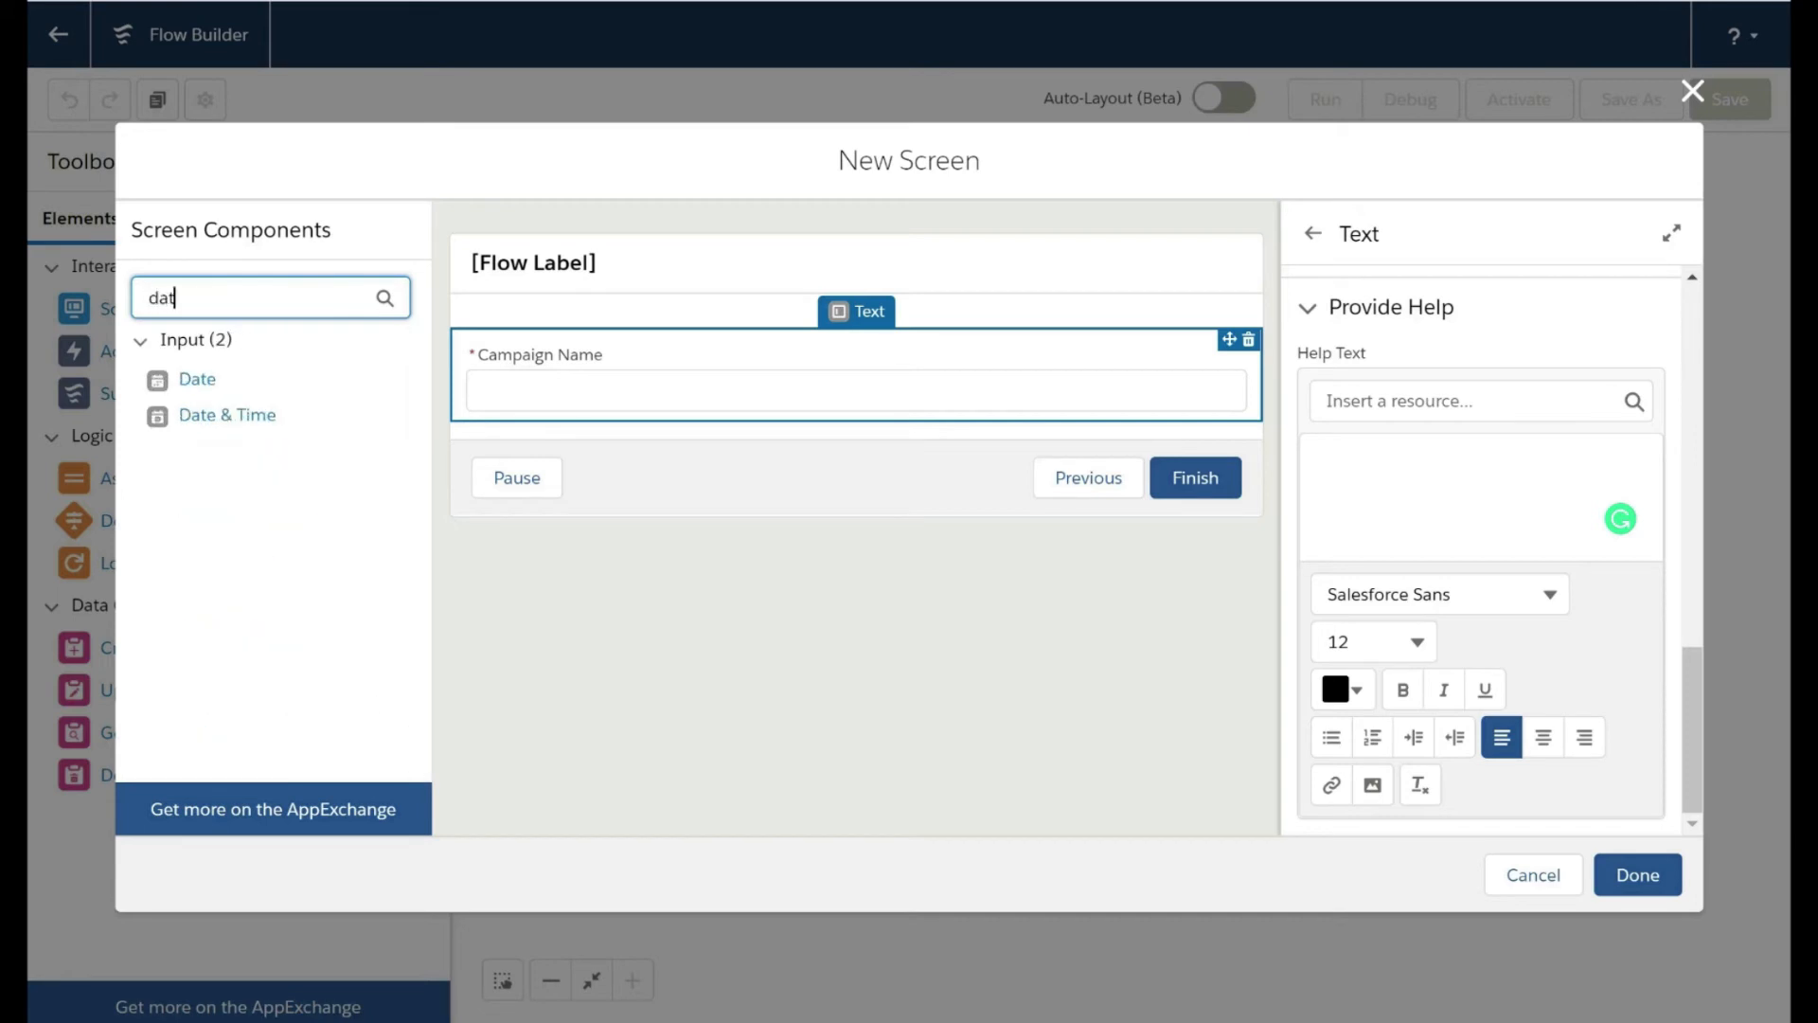
{"action": "left_click_drag", "start_coordinate": [254, 382], "coordinate": [512, 431]}
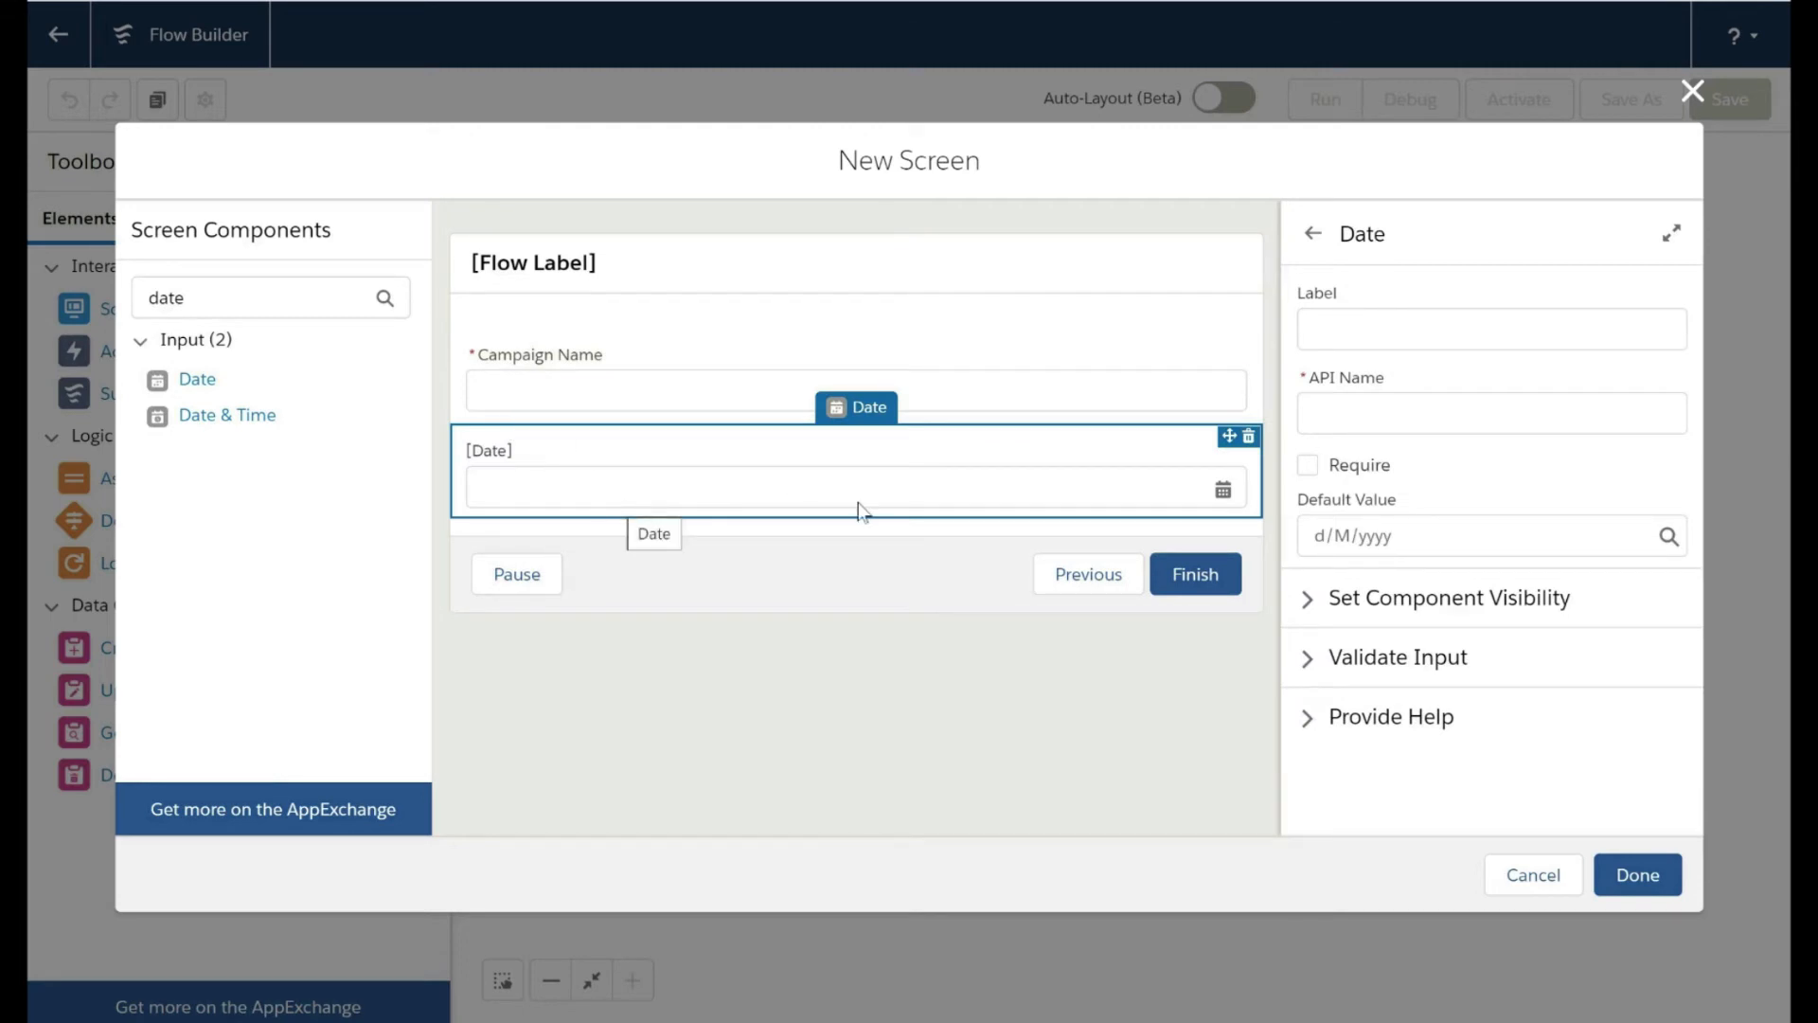
Label the date field Start Date with the API name Start_Date and make it required.
{"action": "left_click", "coordinate": [1431, 328]}
{"action": "type", "text": "start Date"}
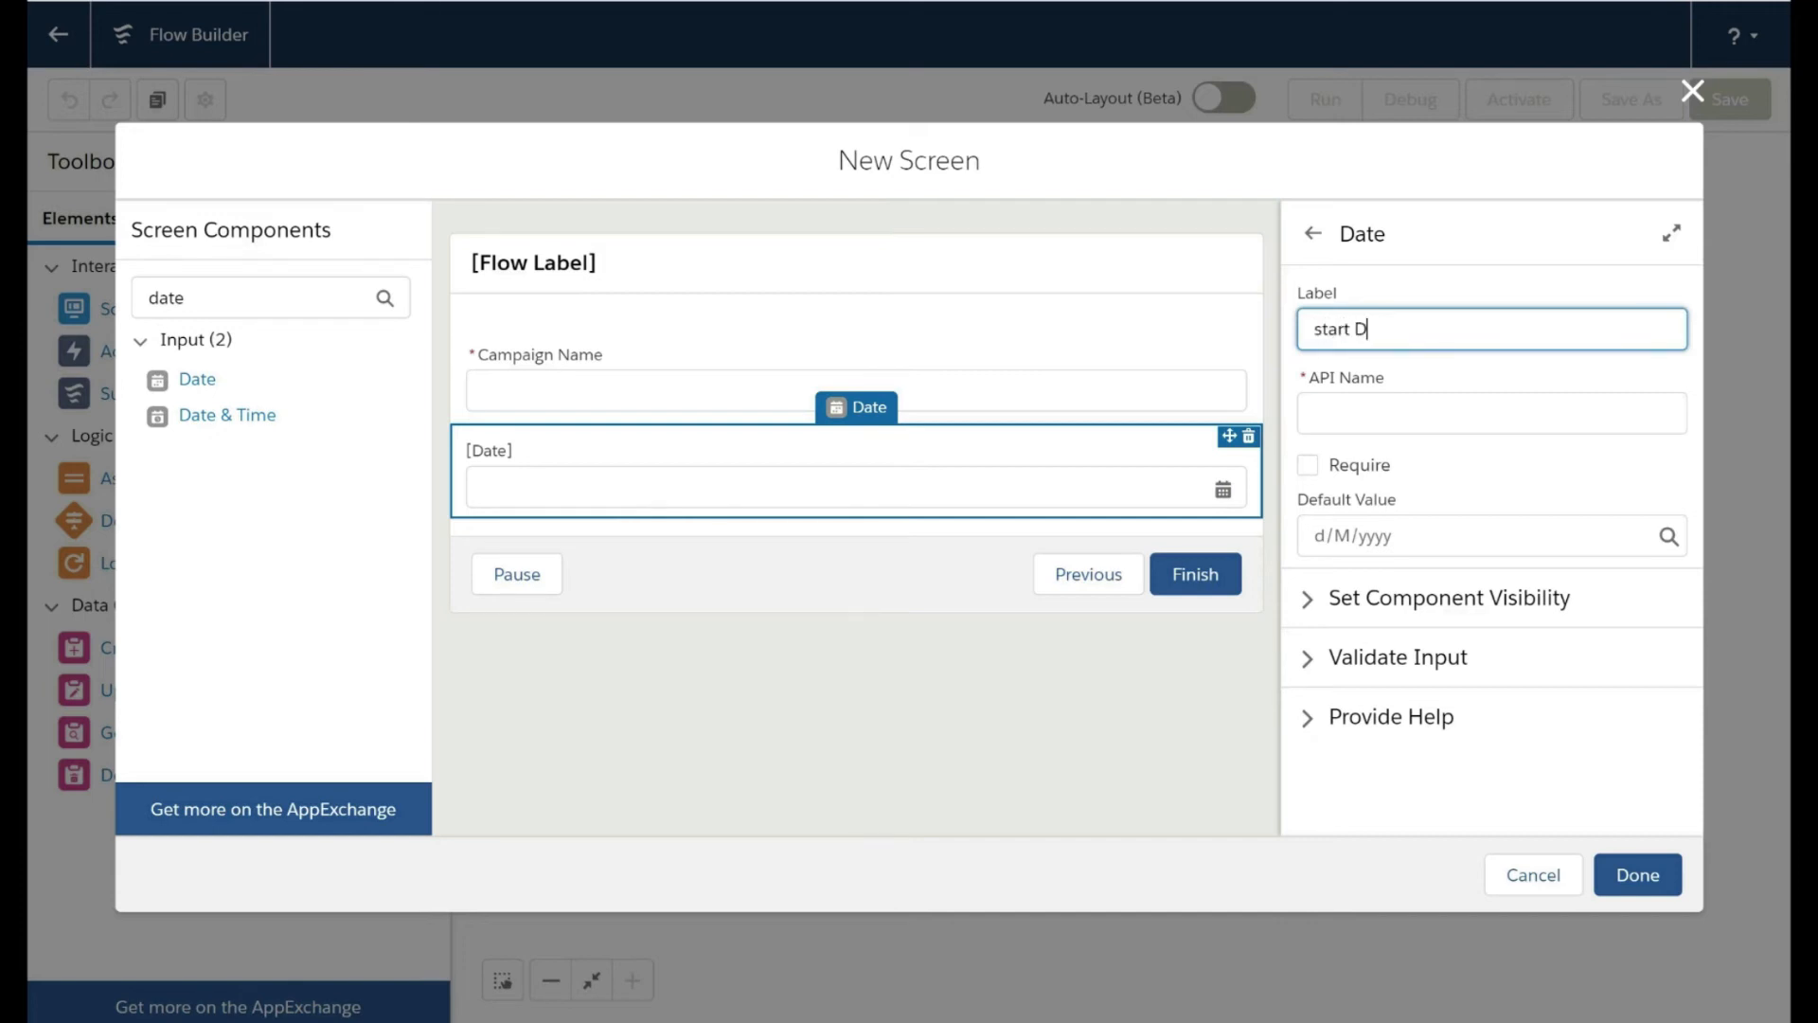
{"action": "key", "text": "Home"}
{"action": "key", "text": "Delete"}
{"action": "type", "text": "S"}
{"action": "left_click", "coordinate": [1421, 440]}
{"action": "left_click", "coordinate": [1308, 466]}
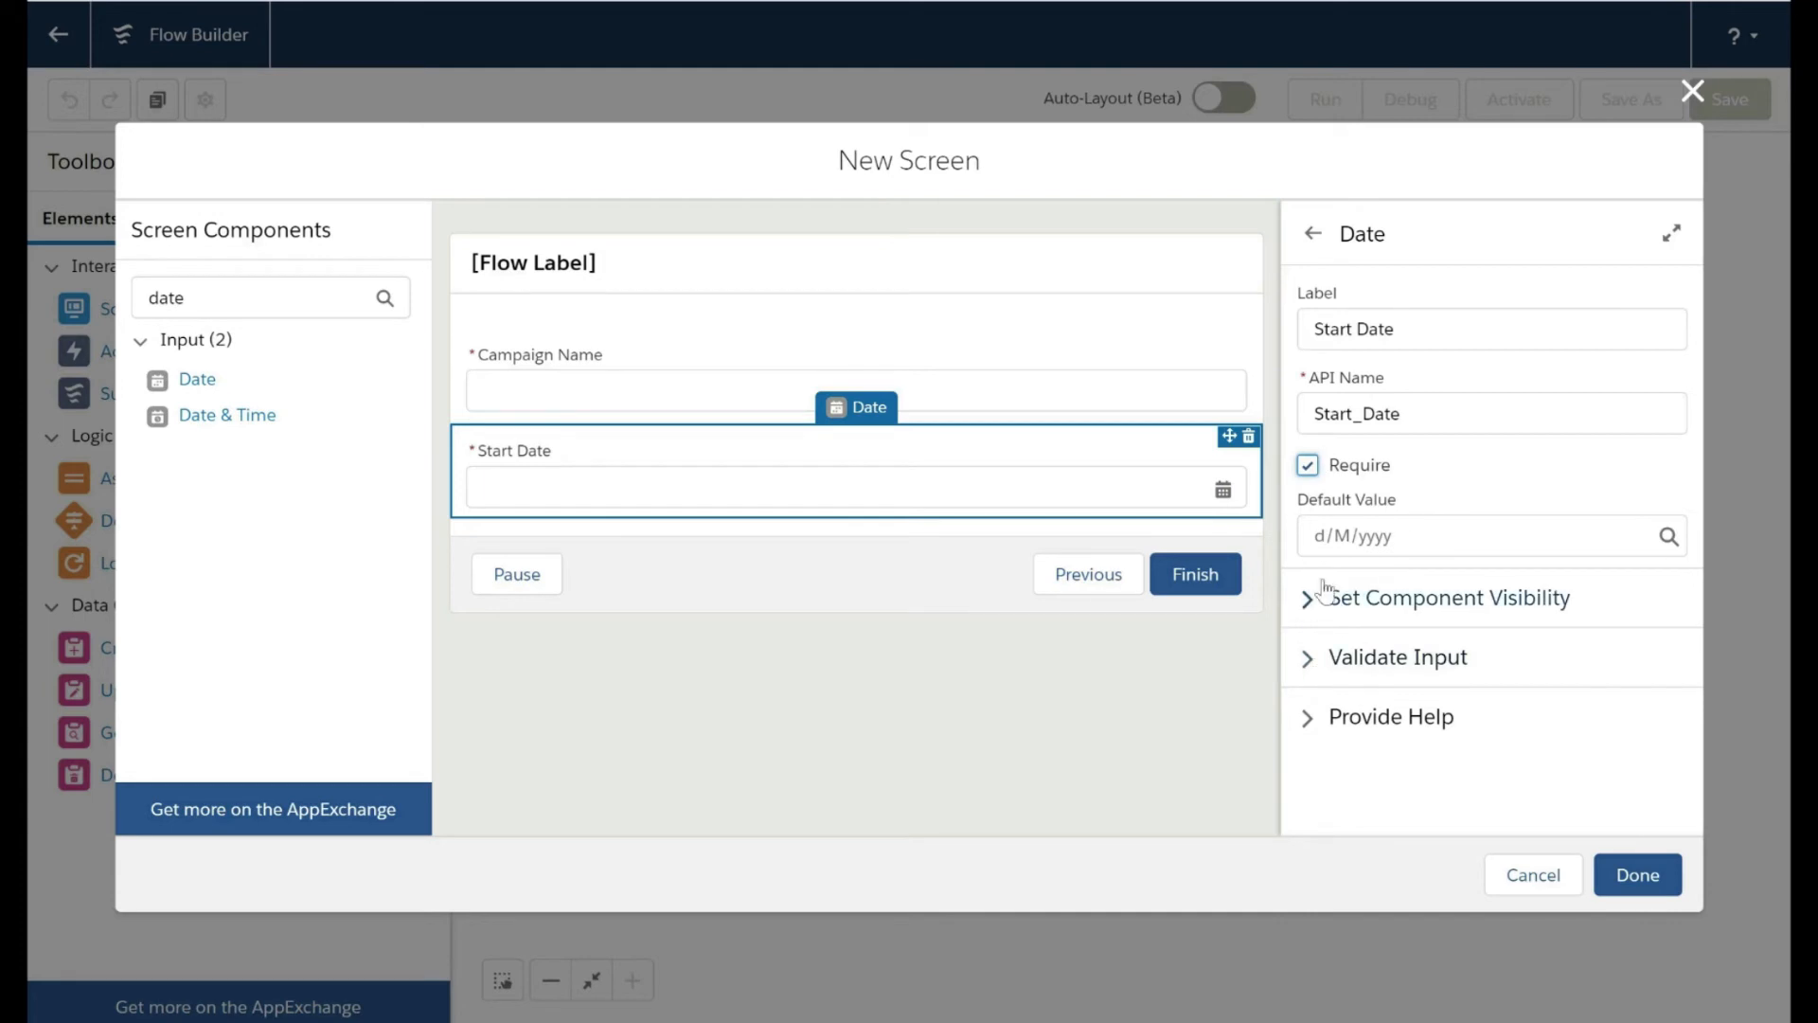
Examine the component visibility and input validation settings of the Start Date field.
{"action": "left_click", "coordinate": [1311, 604]}
{"action": "scroll", "coordinate": [1438, 633], "scroll_direction": "down", "scroll_amount": 1}
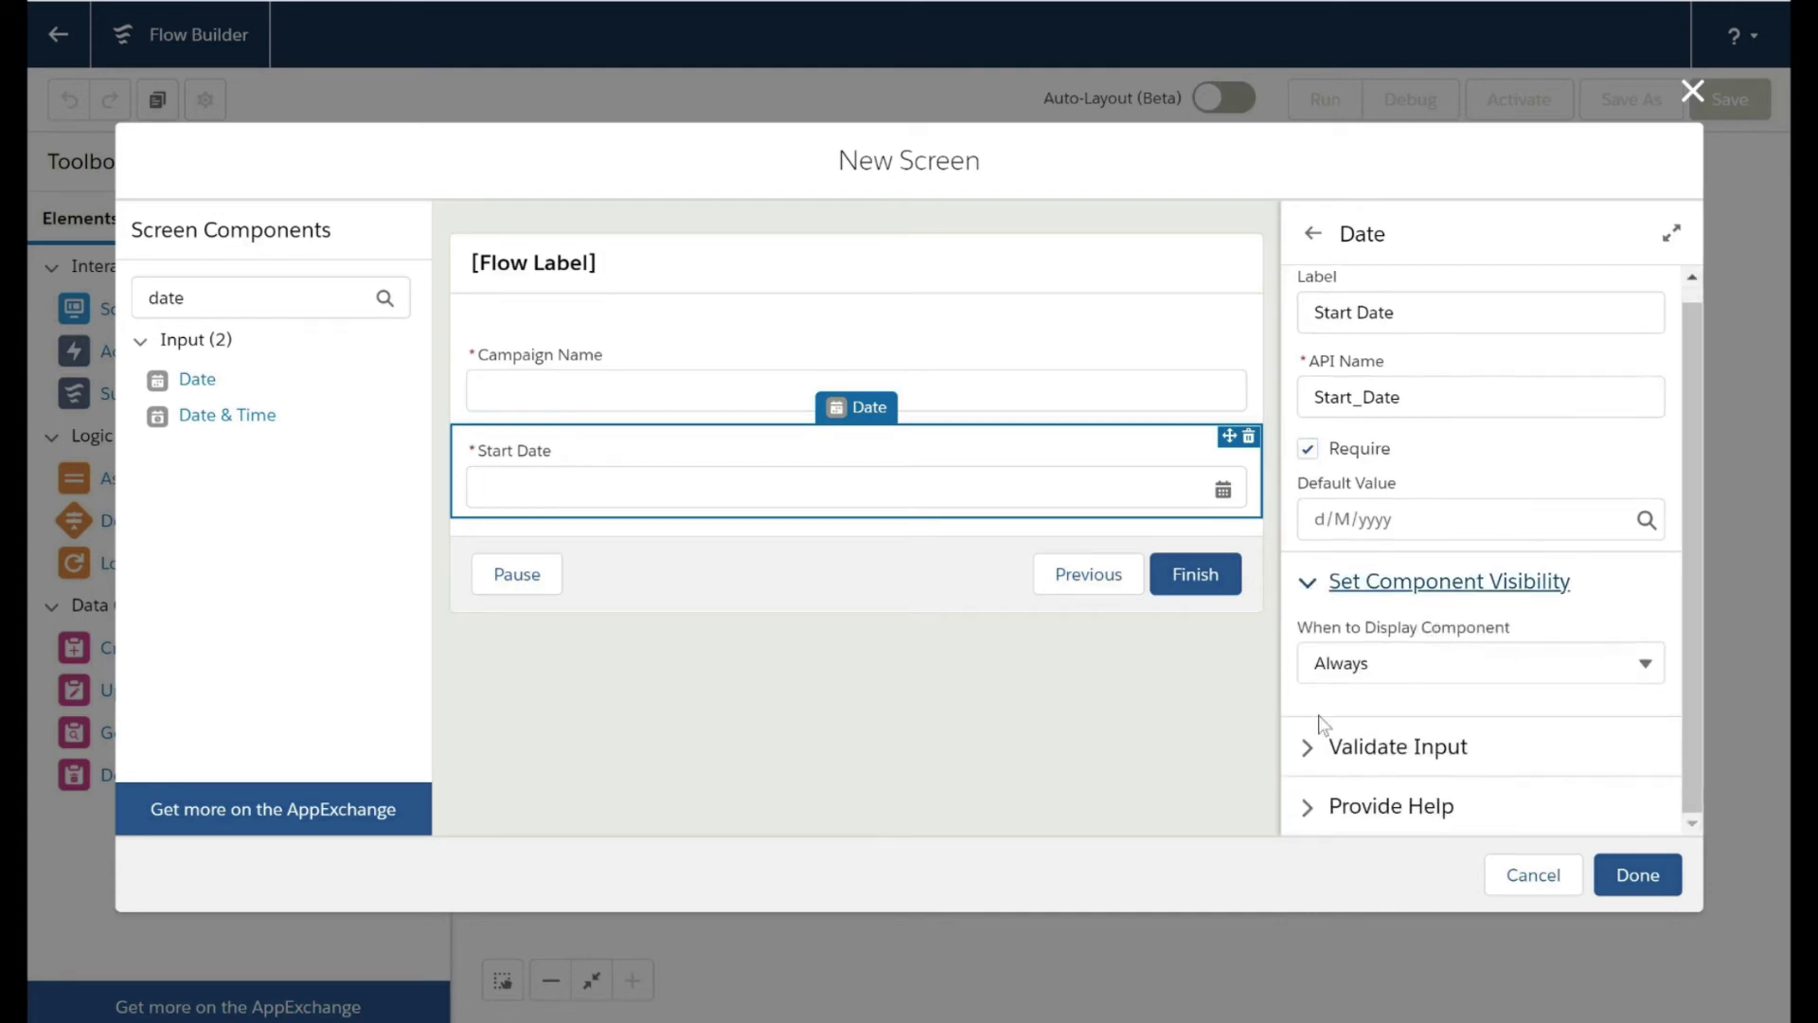
{"action": "left_click", "coordinate": [1310, 755]}
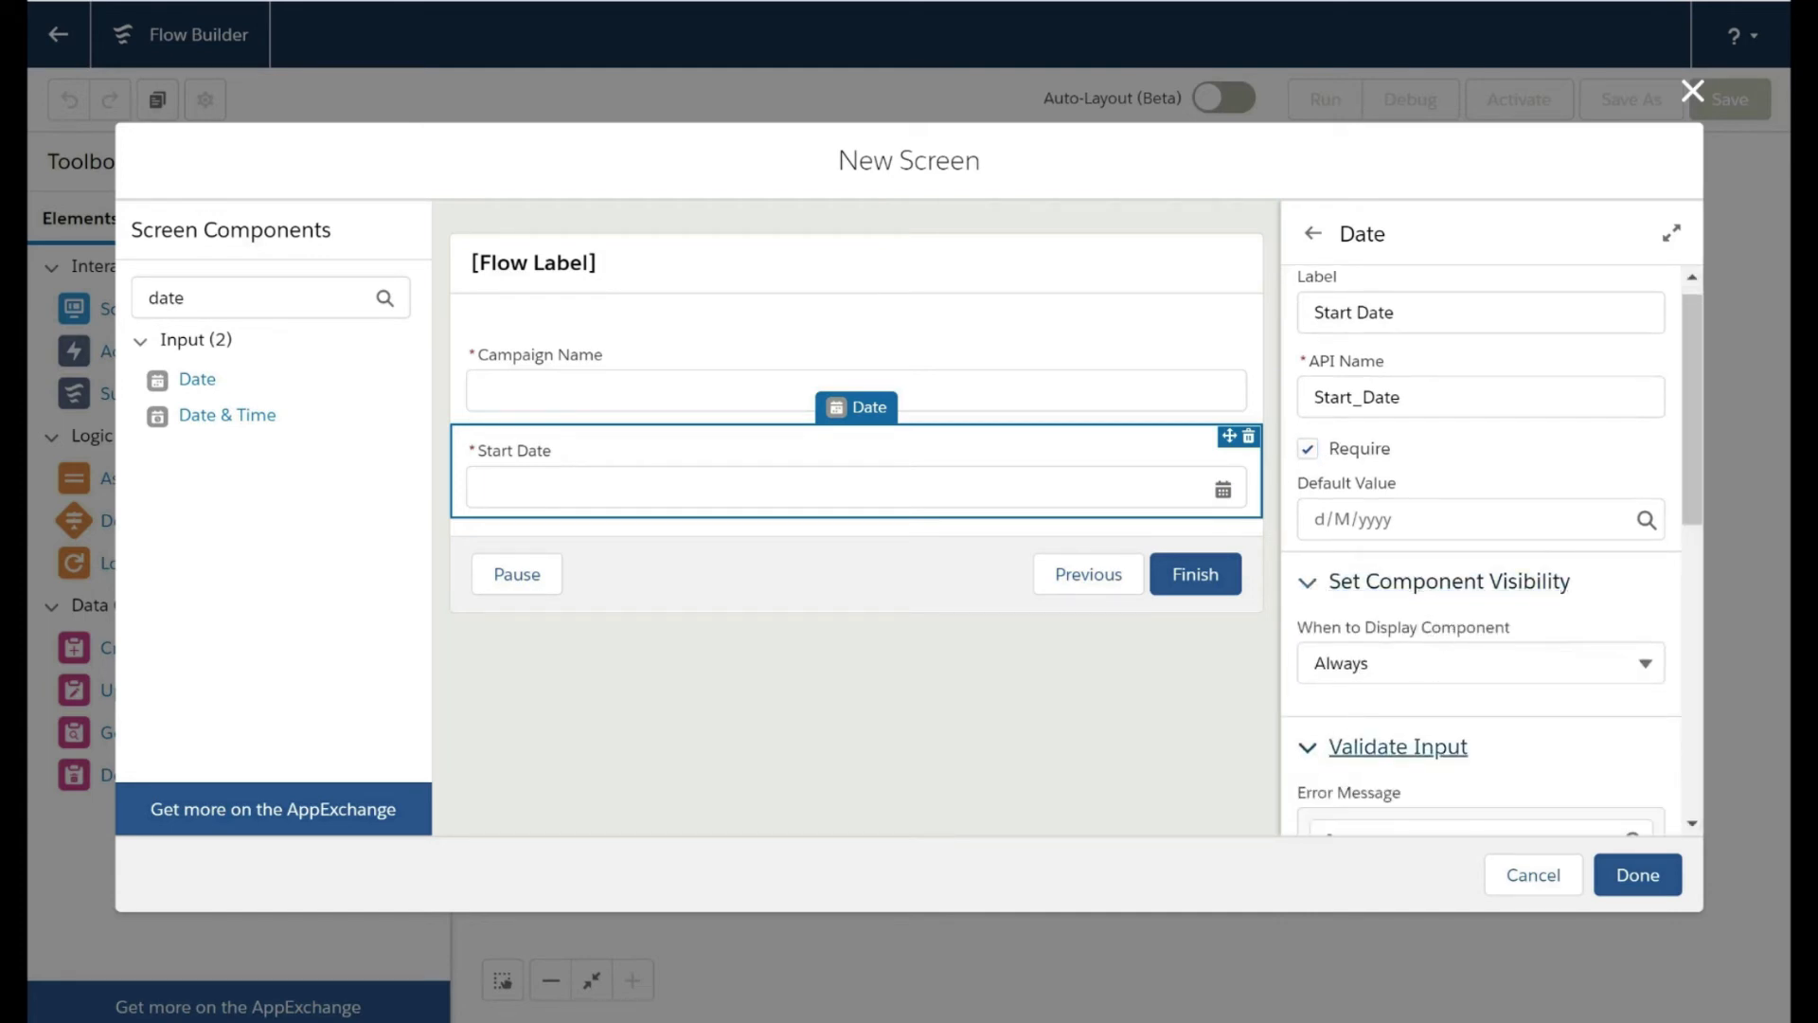
{"action": "scroll", "coordinate": [1481, 587], "scroll_direction": "up", "scroll_amount": 1}
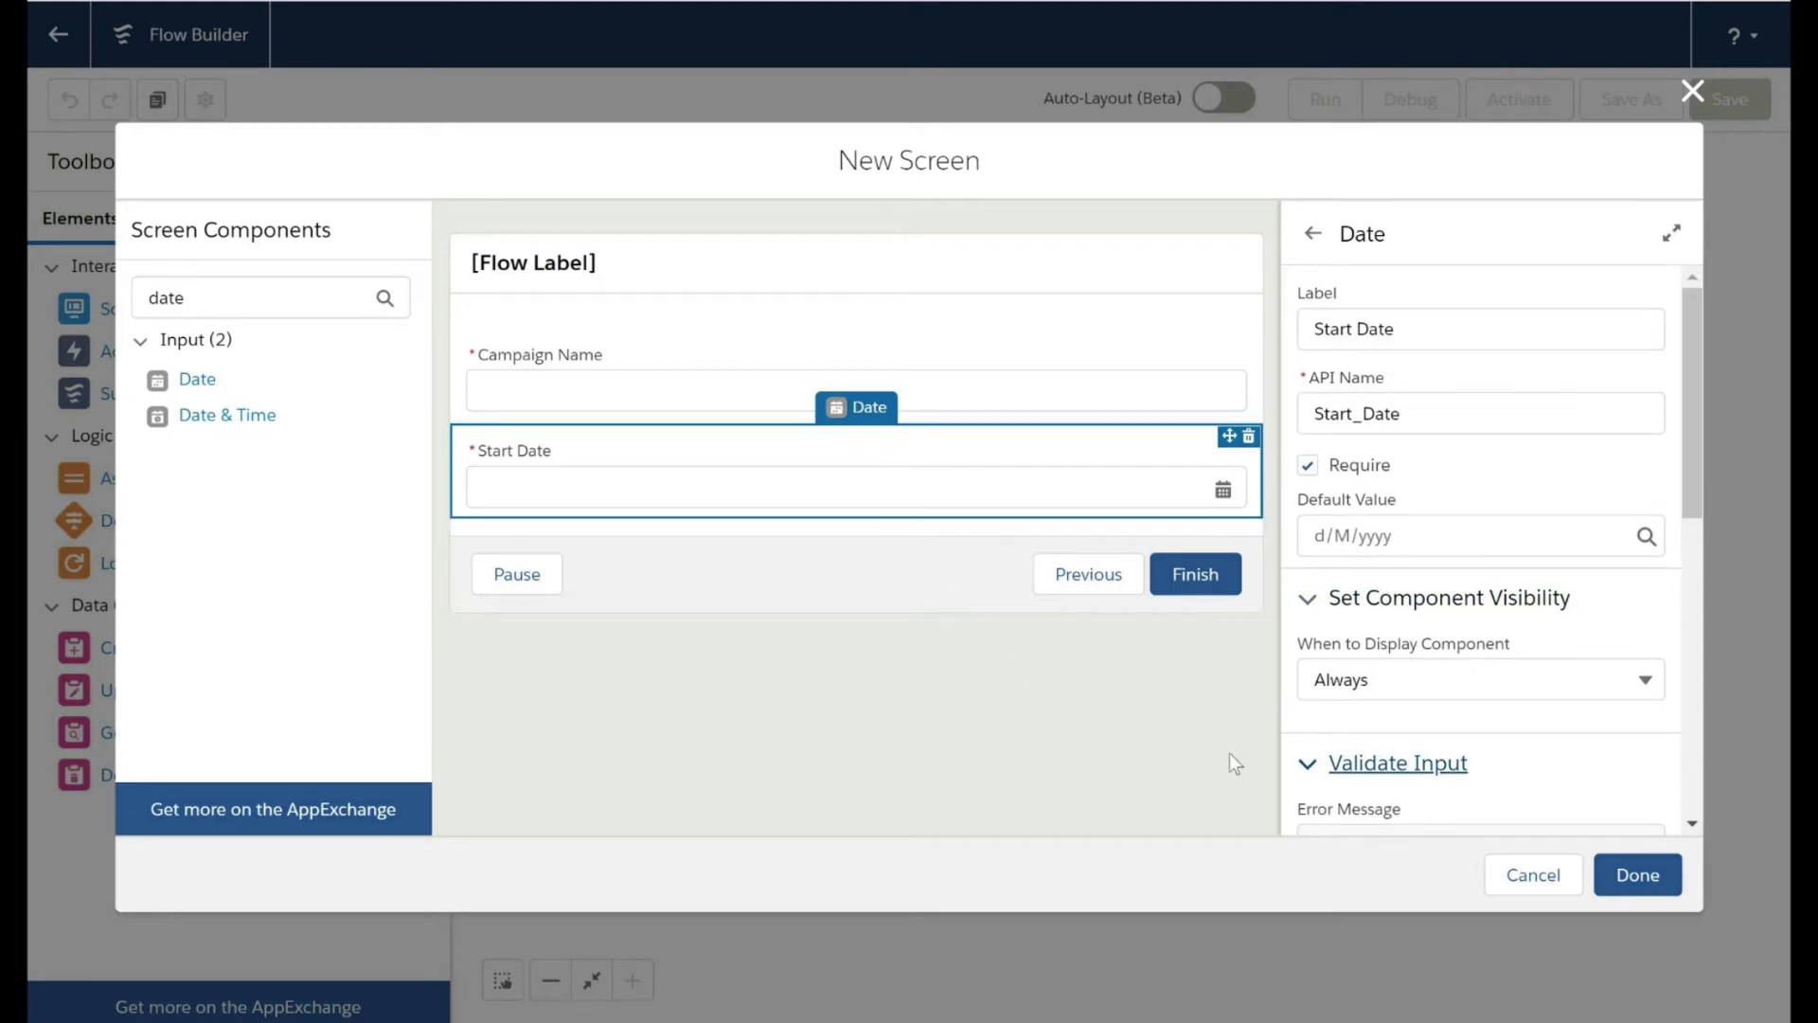
Finish the screen configuration and connect the Start element to Campaign_screen.
{"action": "left_click", "coordinate": [1637, 882]}
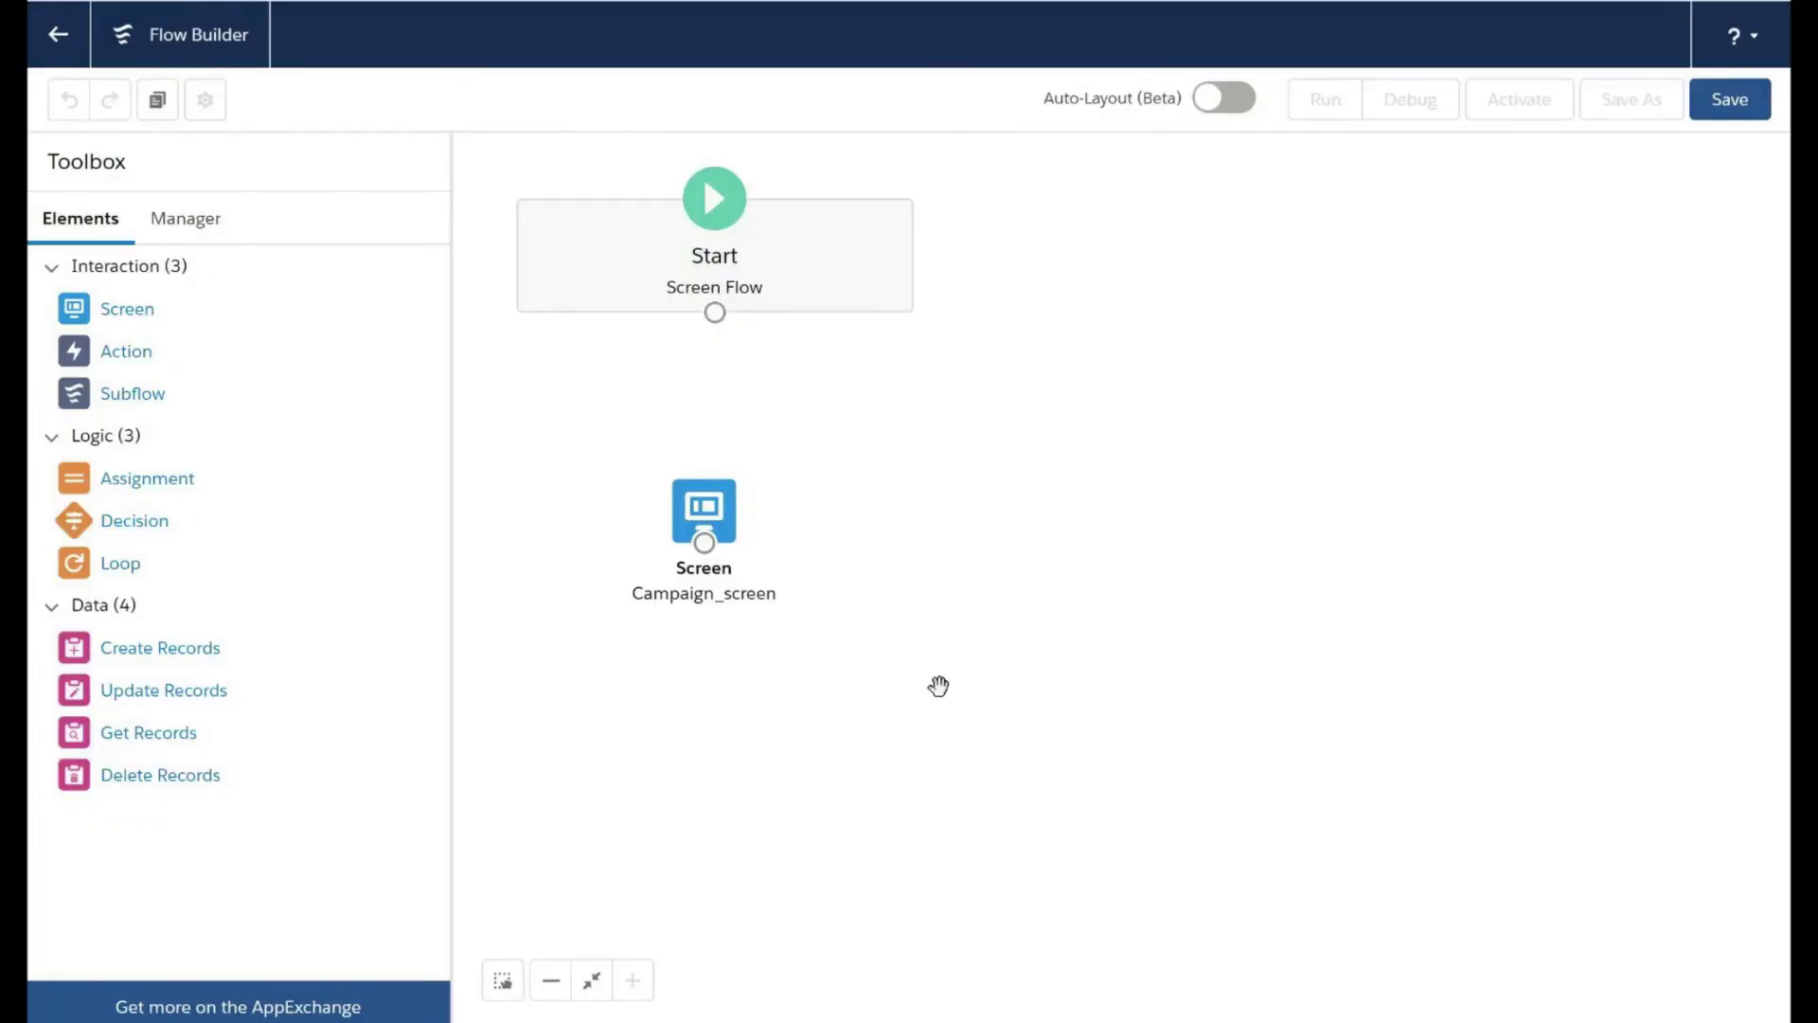
{"action": "left_click_drag", "start_coordinate": [715, 313], "coordinate": [705, 540]}
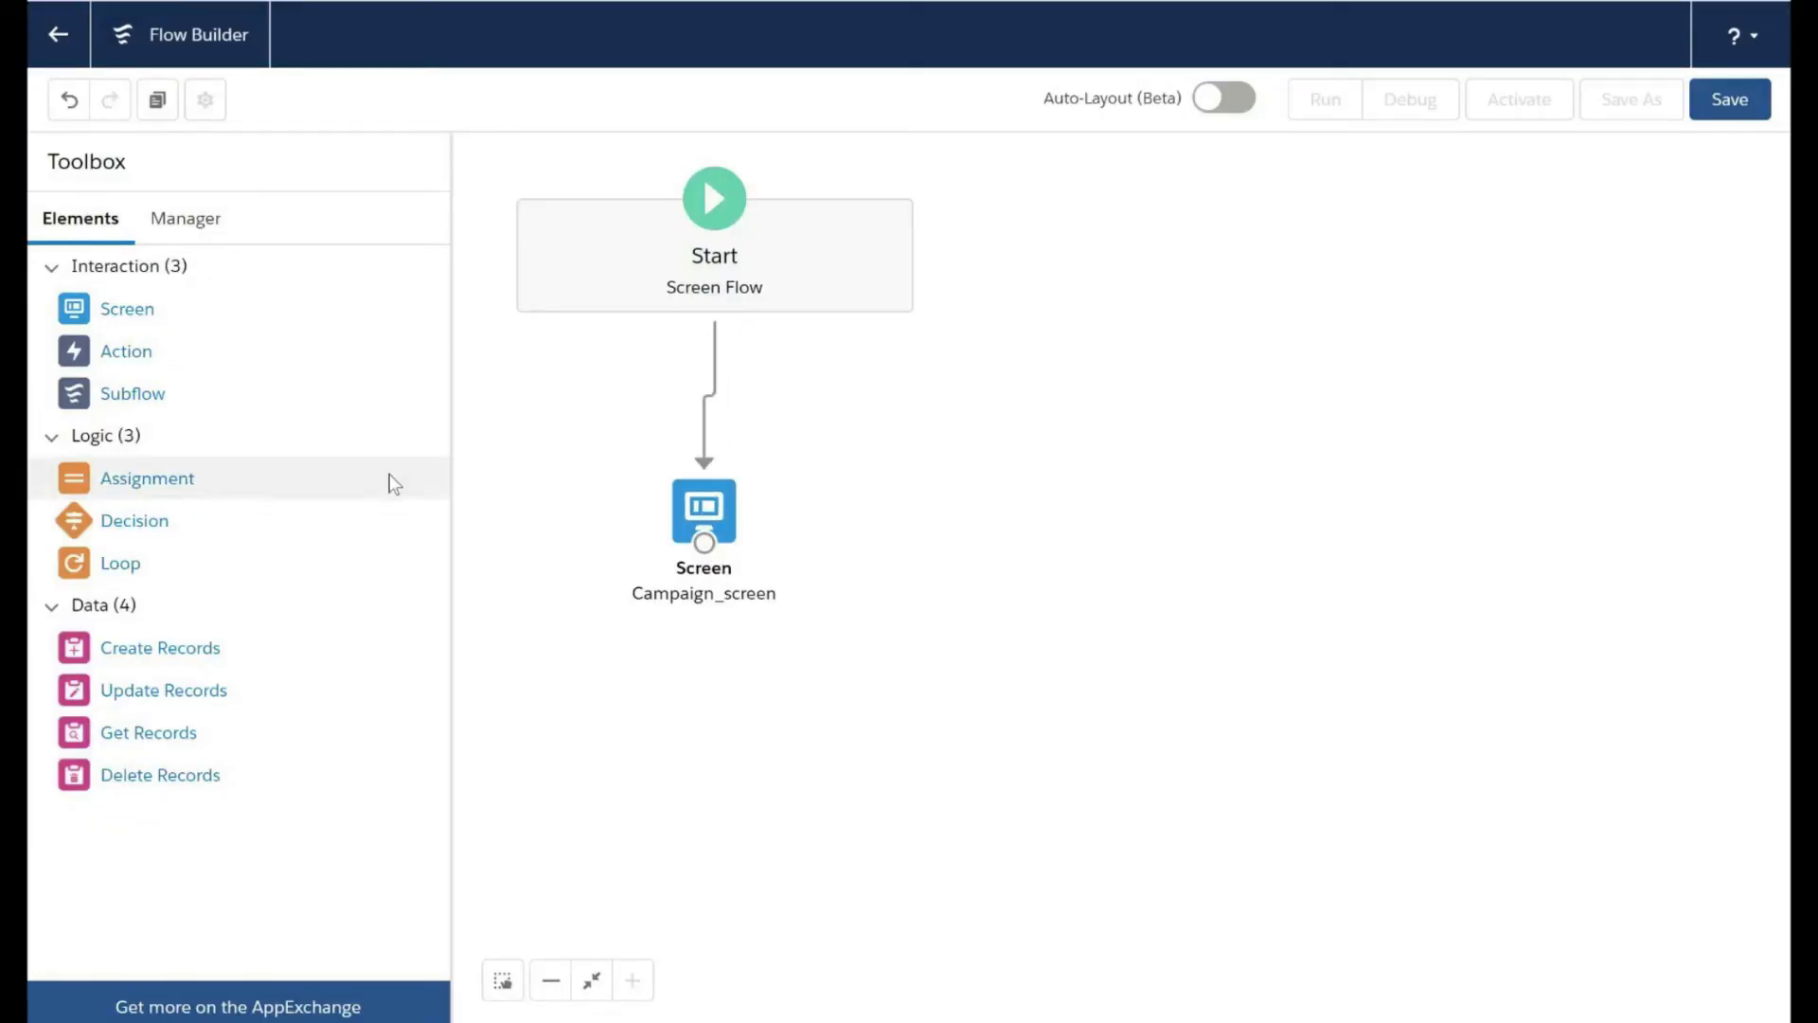
{"action": "left_click_drag", "start_coordinate": [214, 316], "coordinate": [253, 298]}
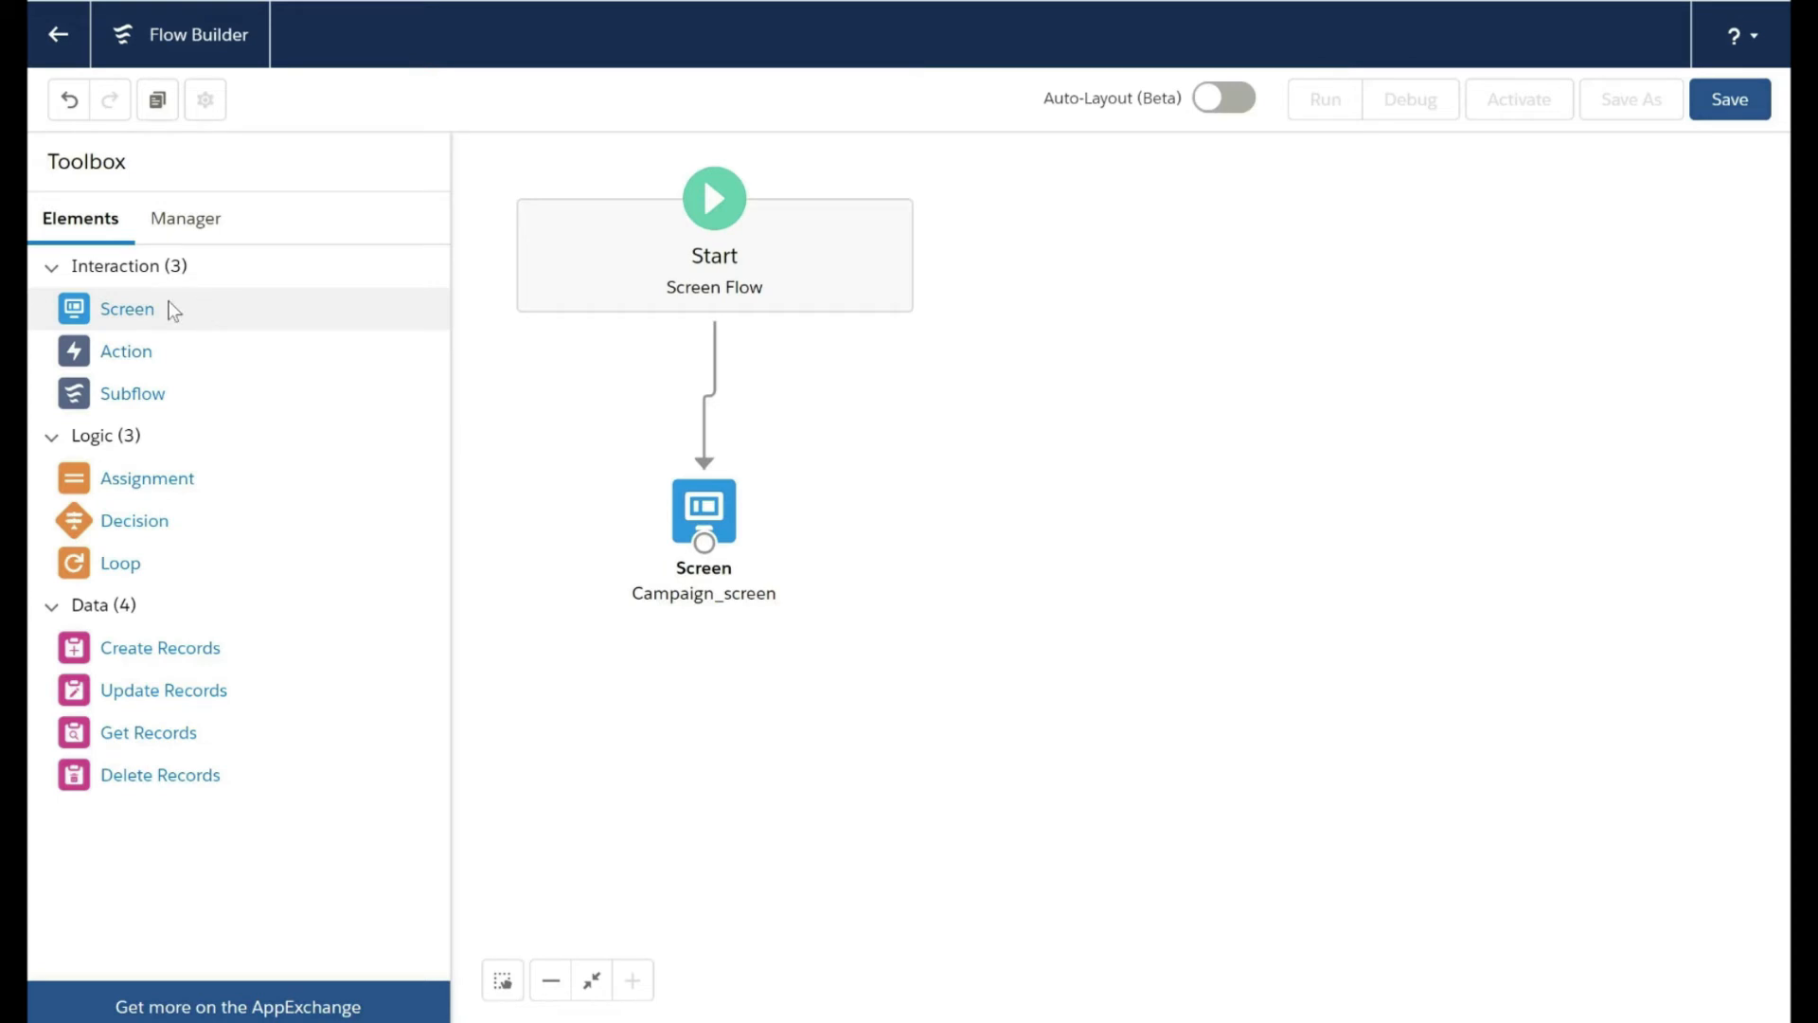
Start a new flow resource of type Picklist Choice Set.
{"action": "left_click", "coordinate": [213, 224]}
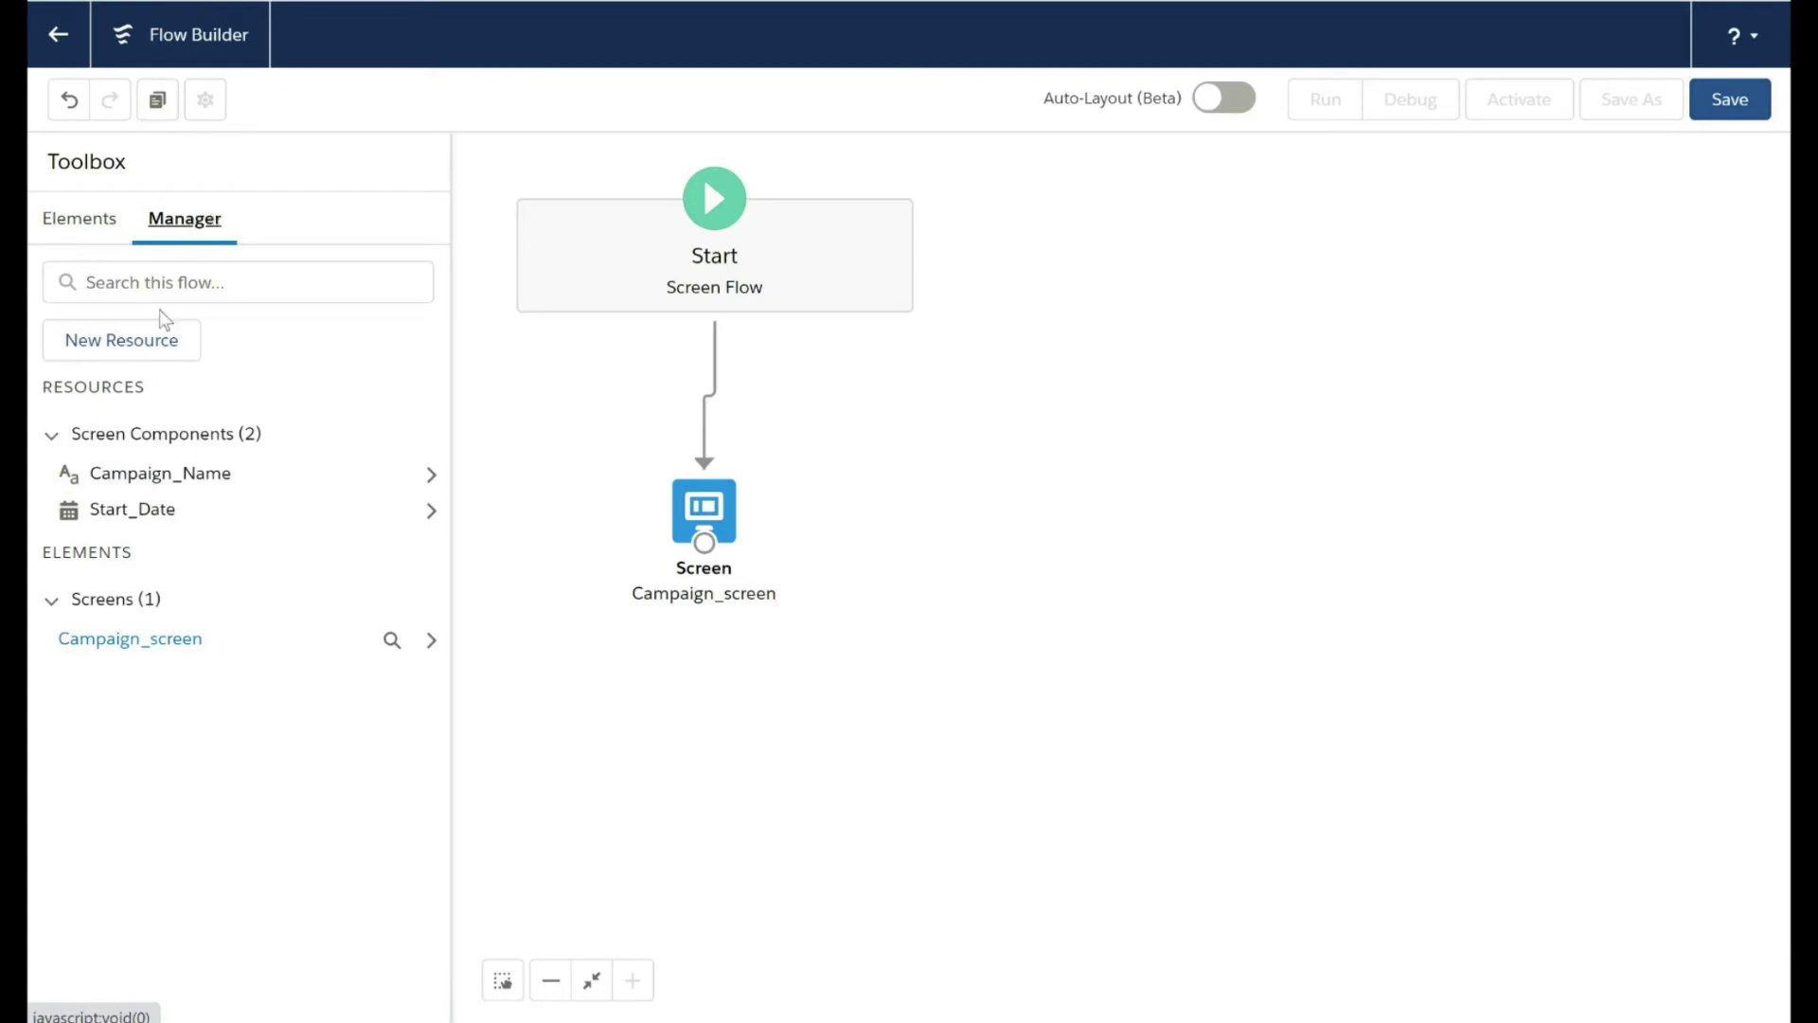
{"action": "left_click", "coordinate": [150, 331]}
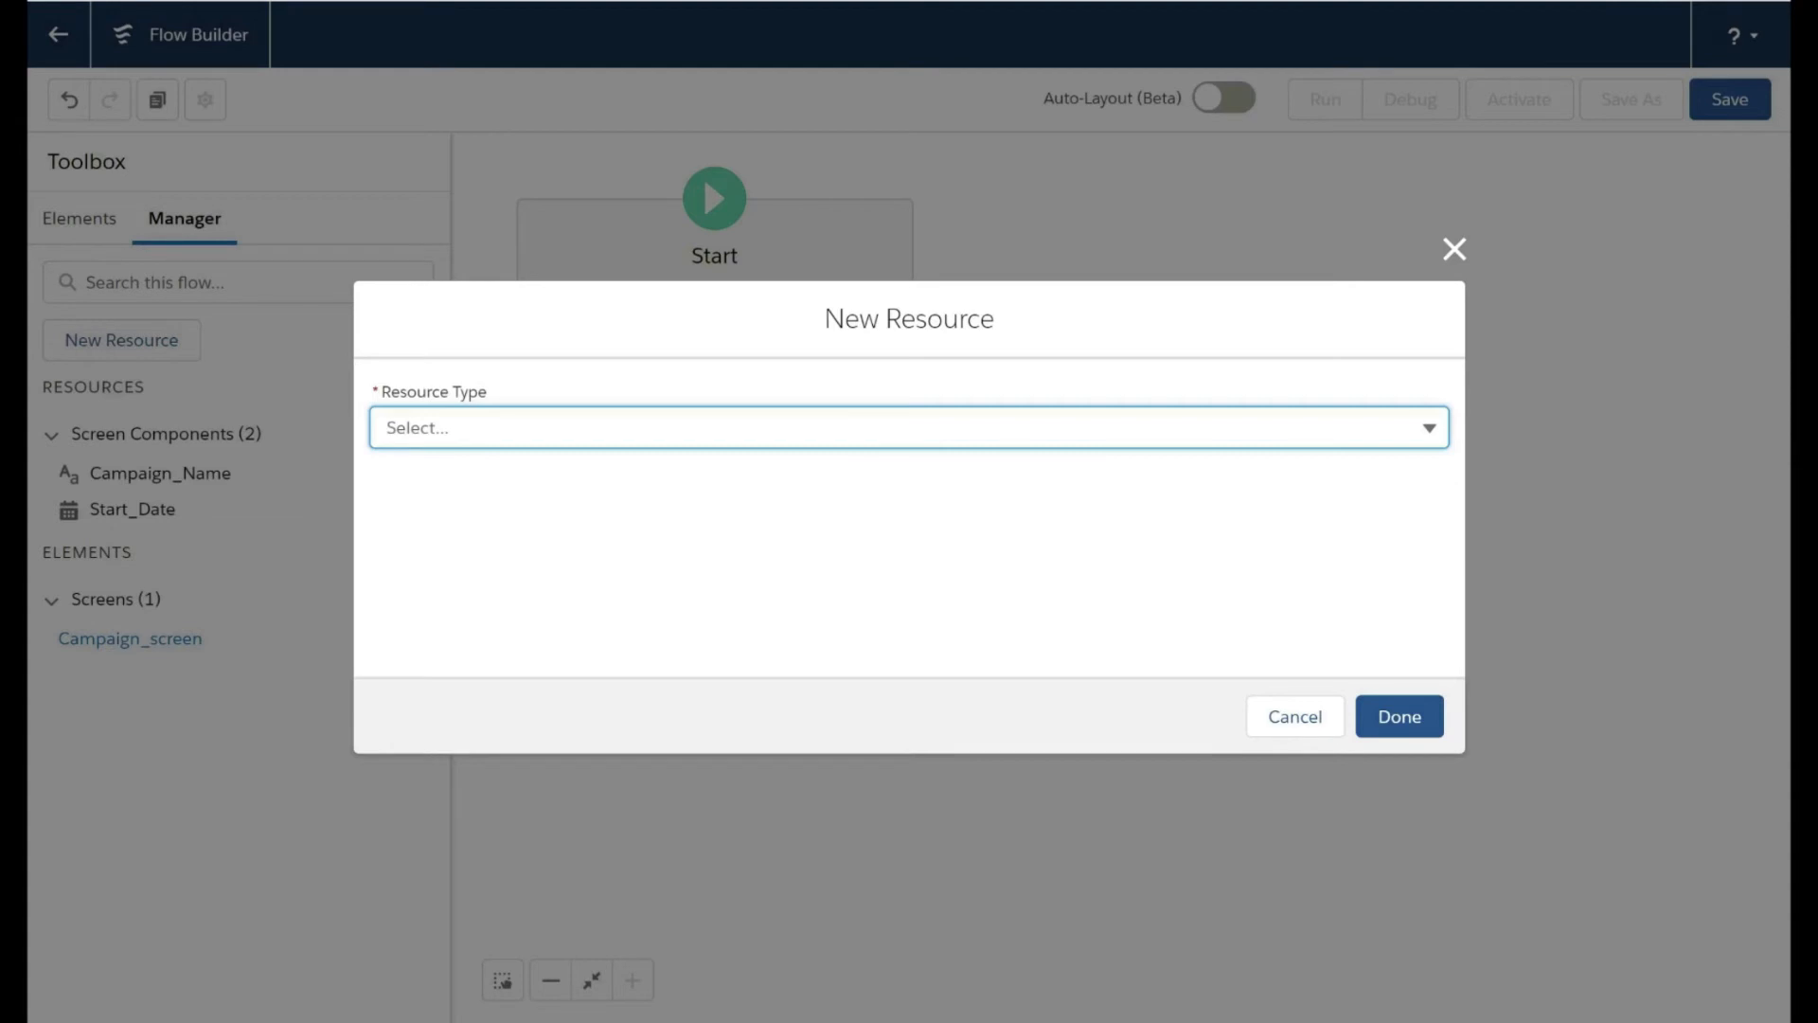
{"action": "left_click", "coordinate": [536, 429]}
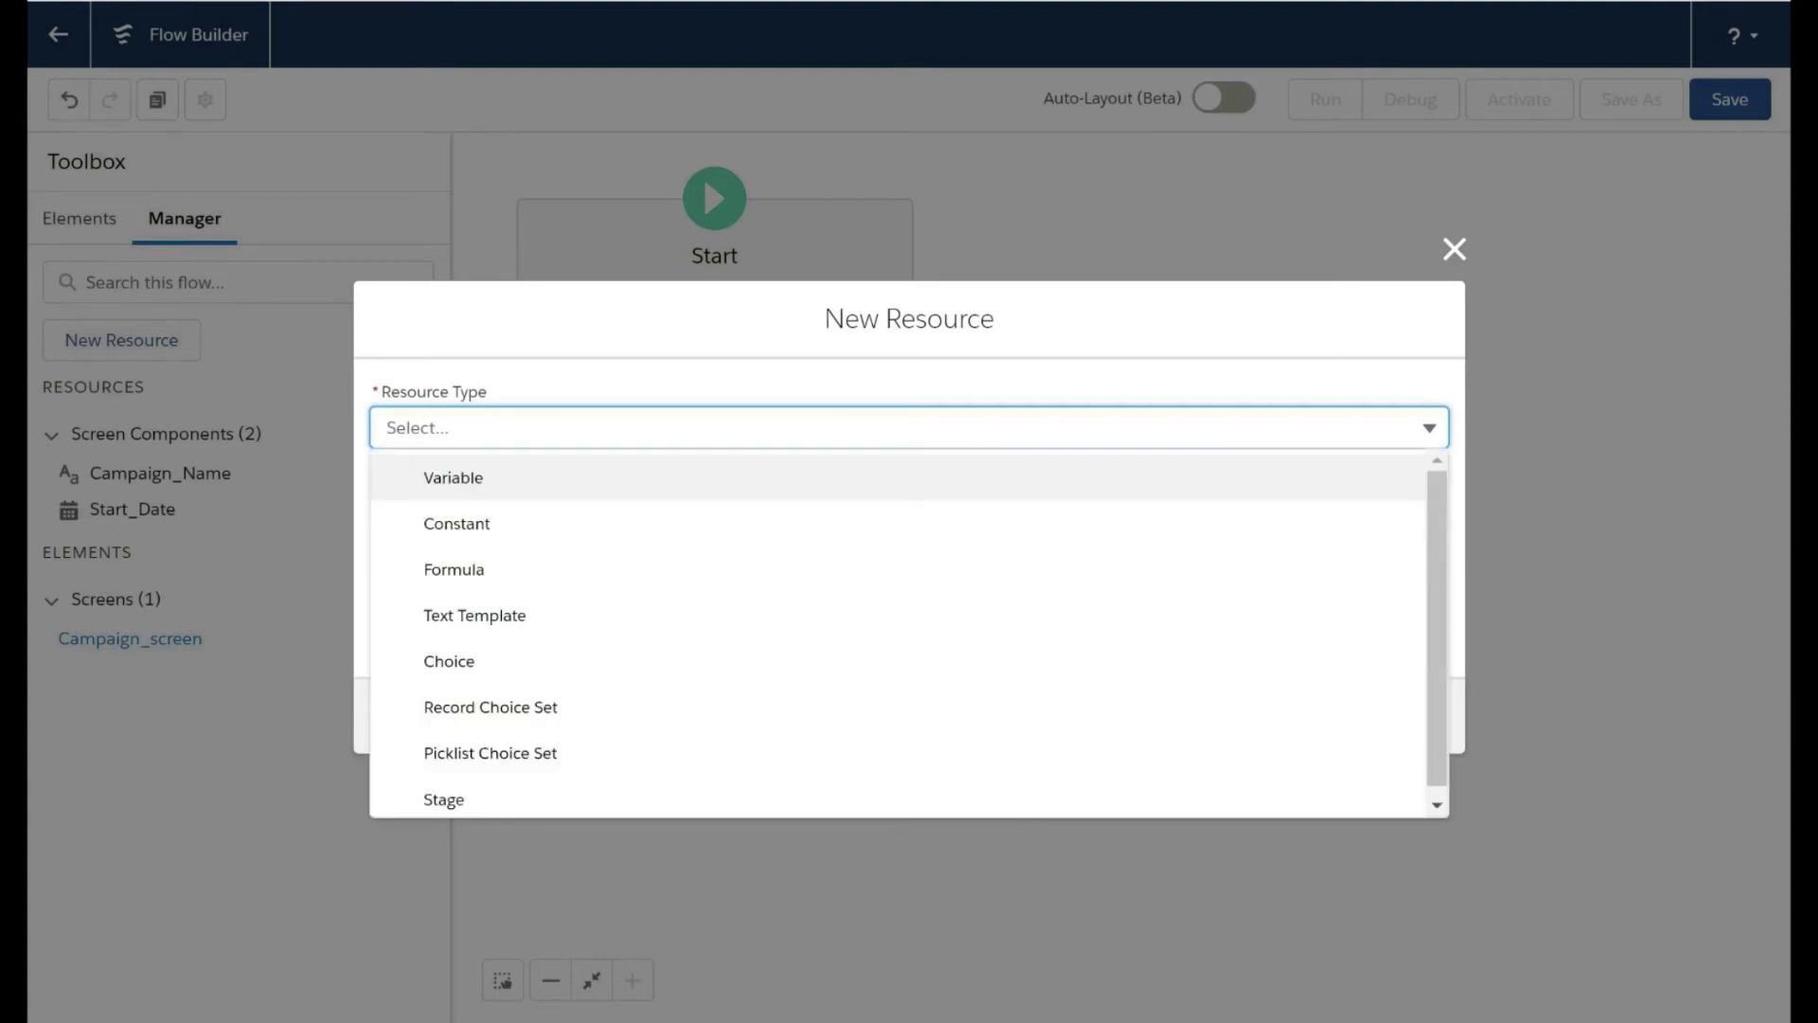
{"action": "left_click", "coordinate": [556, 757]}
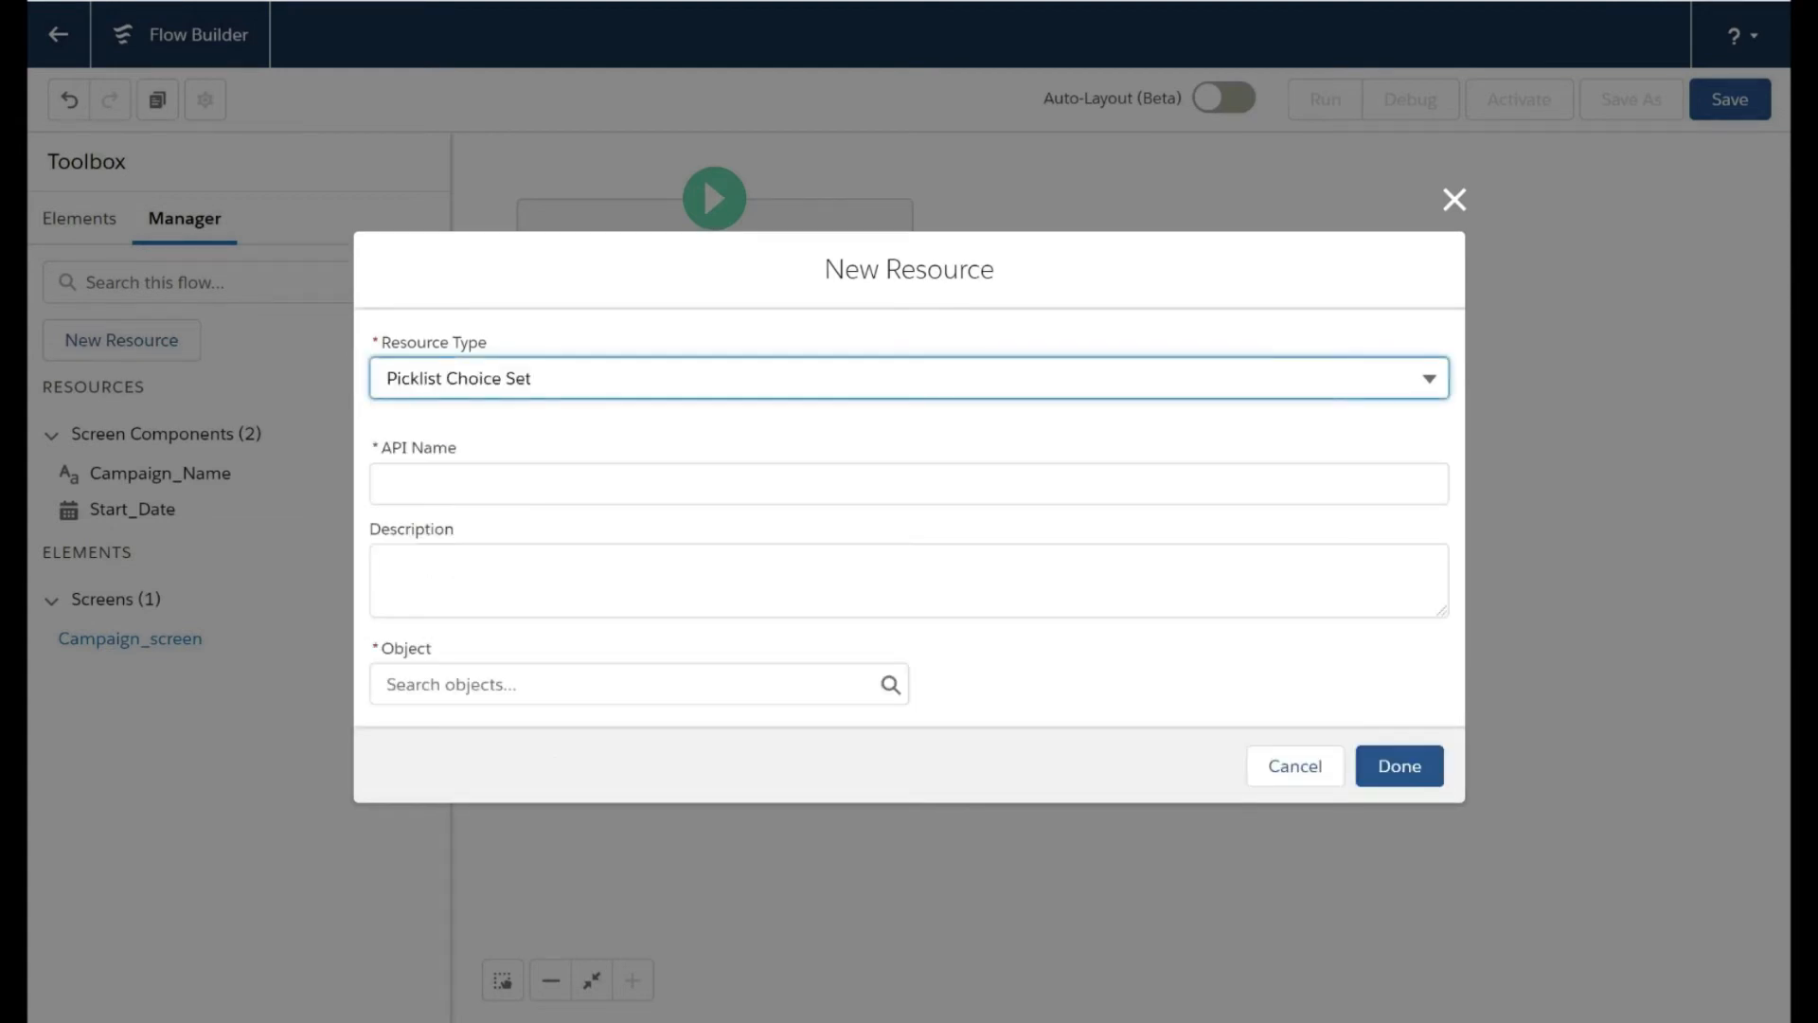
{"action": "left_click", "coordinate": [587, 484]}
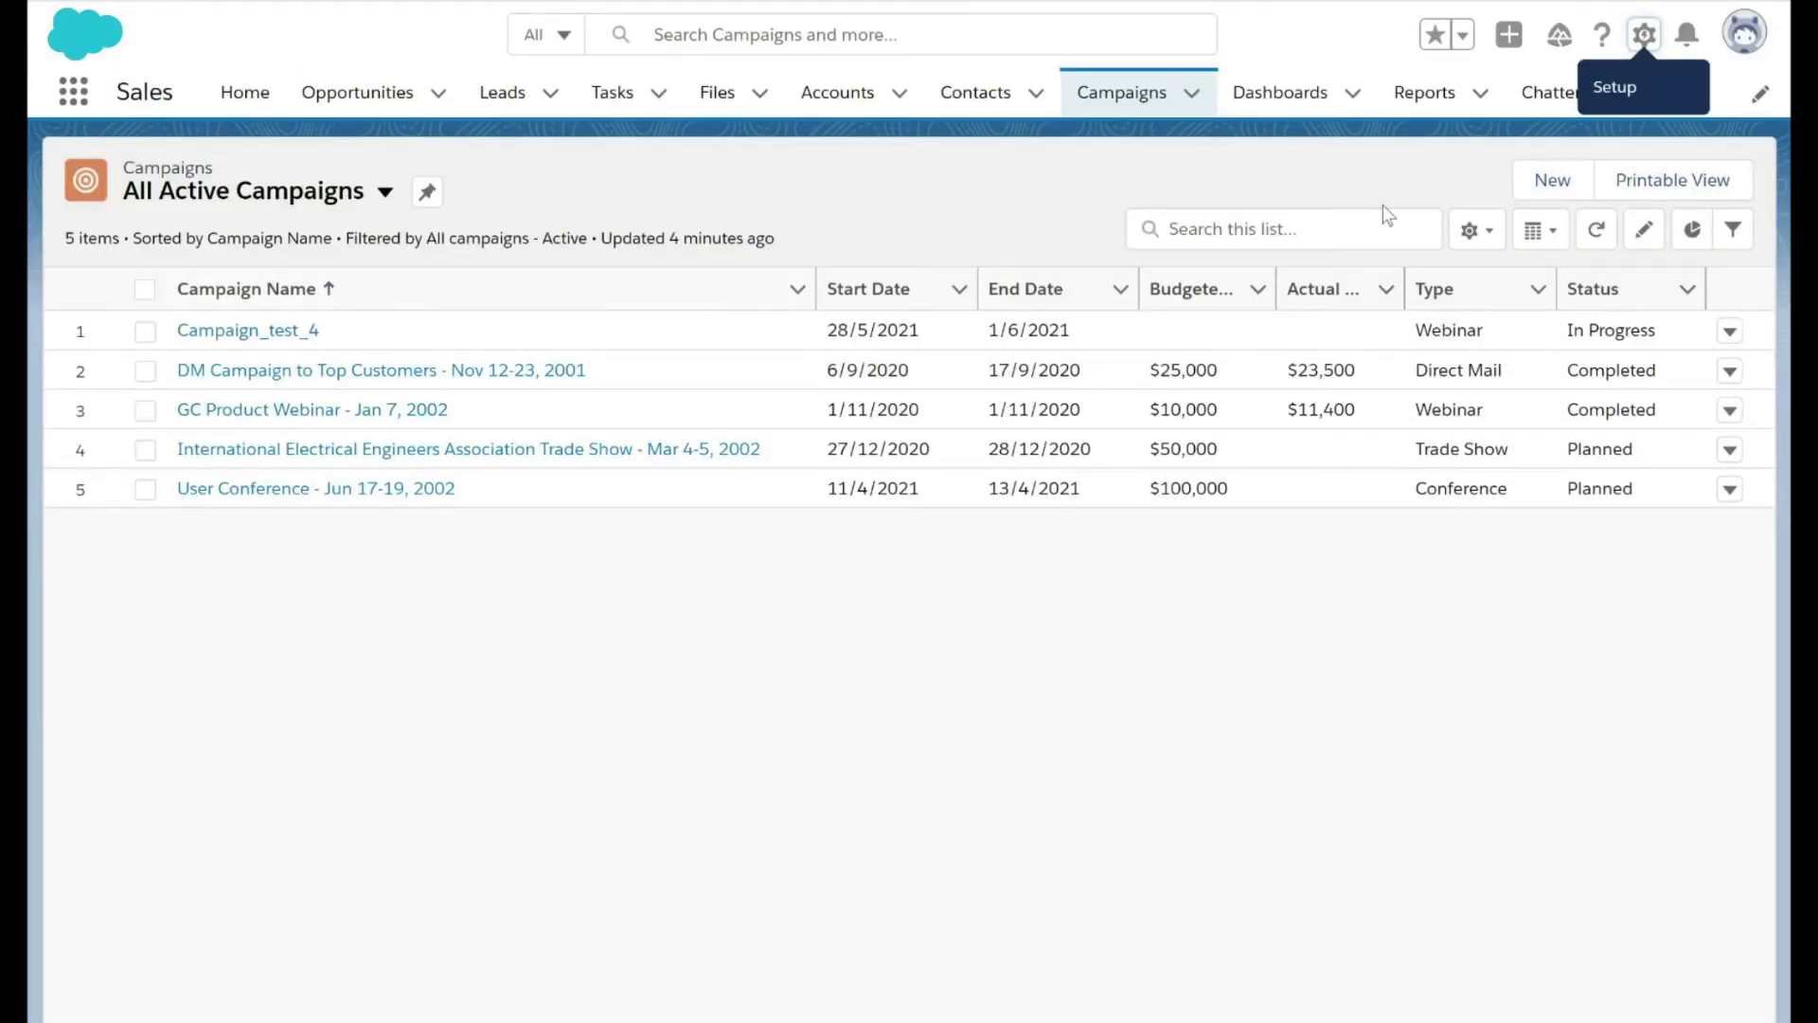
Switch to the Salesforce Campaigns list, open a new campaign form and examine its Status picklist.
{"action": "left_click", "coordinate": [1555, 182]}
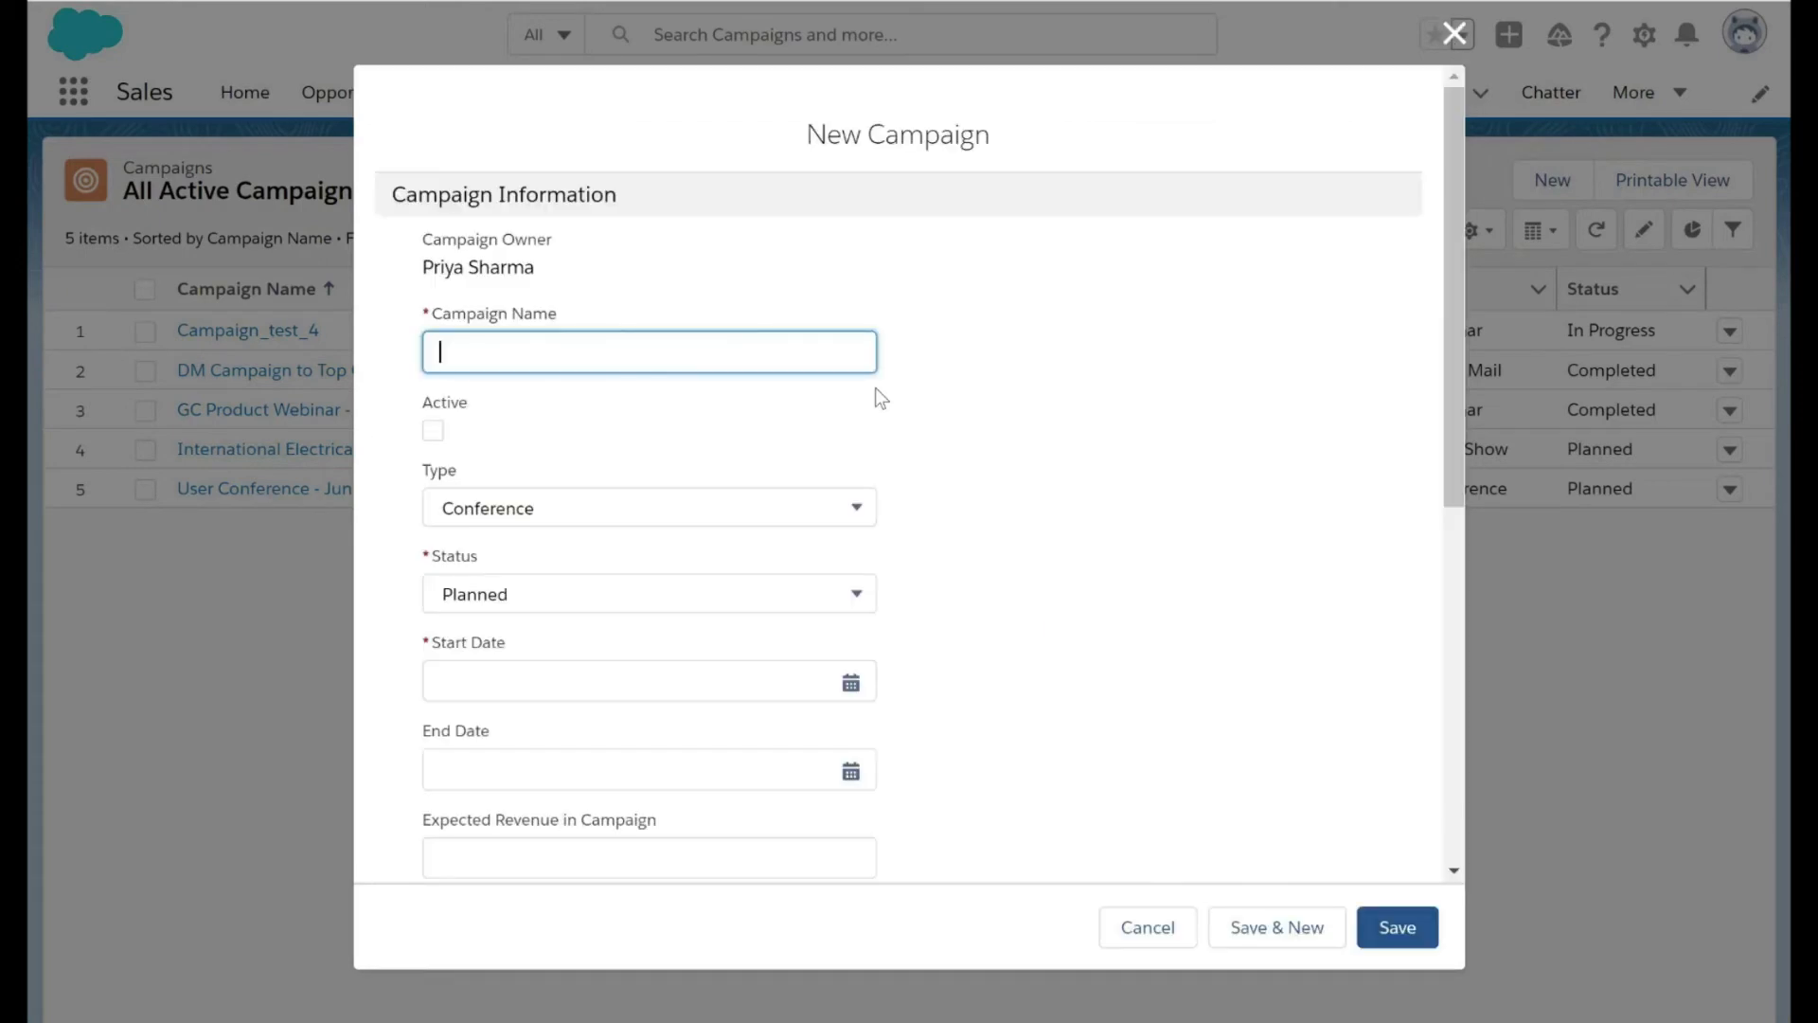
{"action": "scroll", "coordinate": [875, 389], "scroll_direction": "down", "scroll_amount": 2}
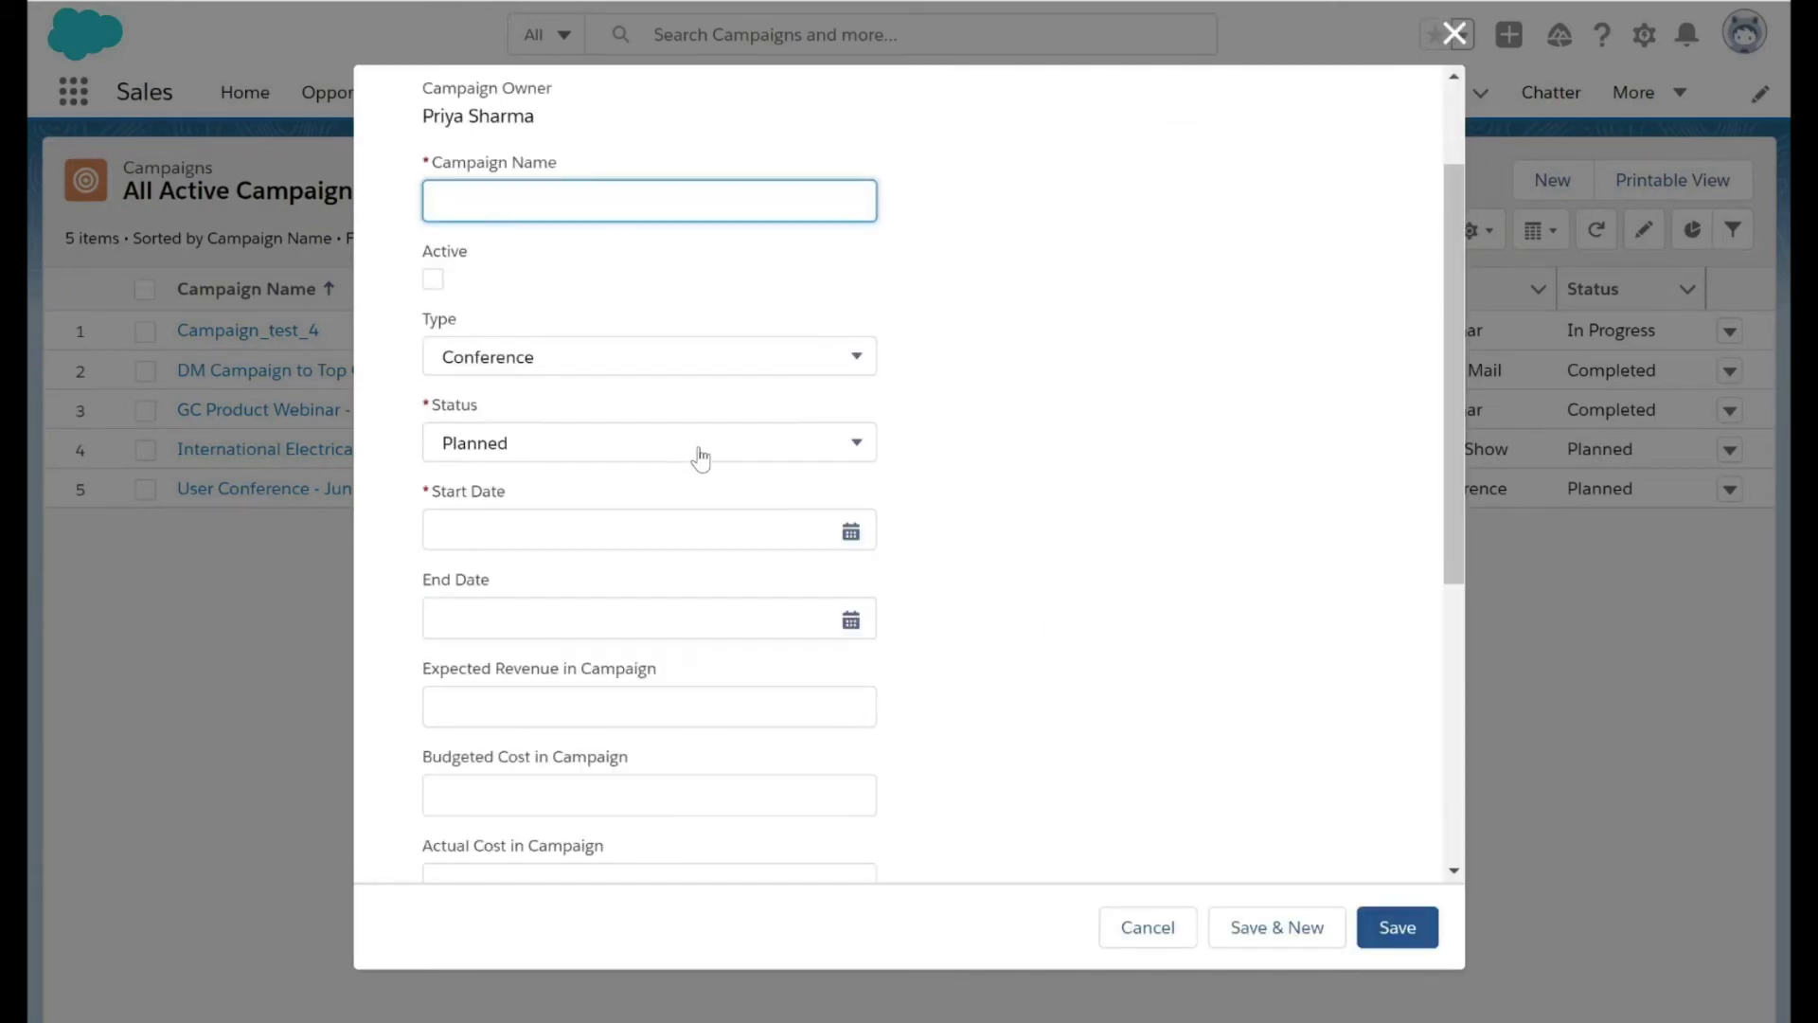
{"action": "left_click", "coordinate": [701, 455]}
{"action": "left_click", "coordinate": [701, 454]}
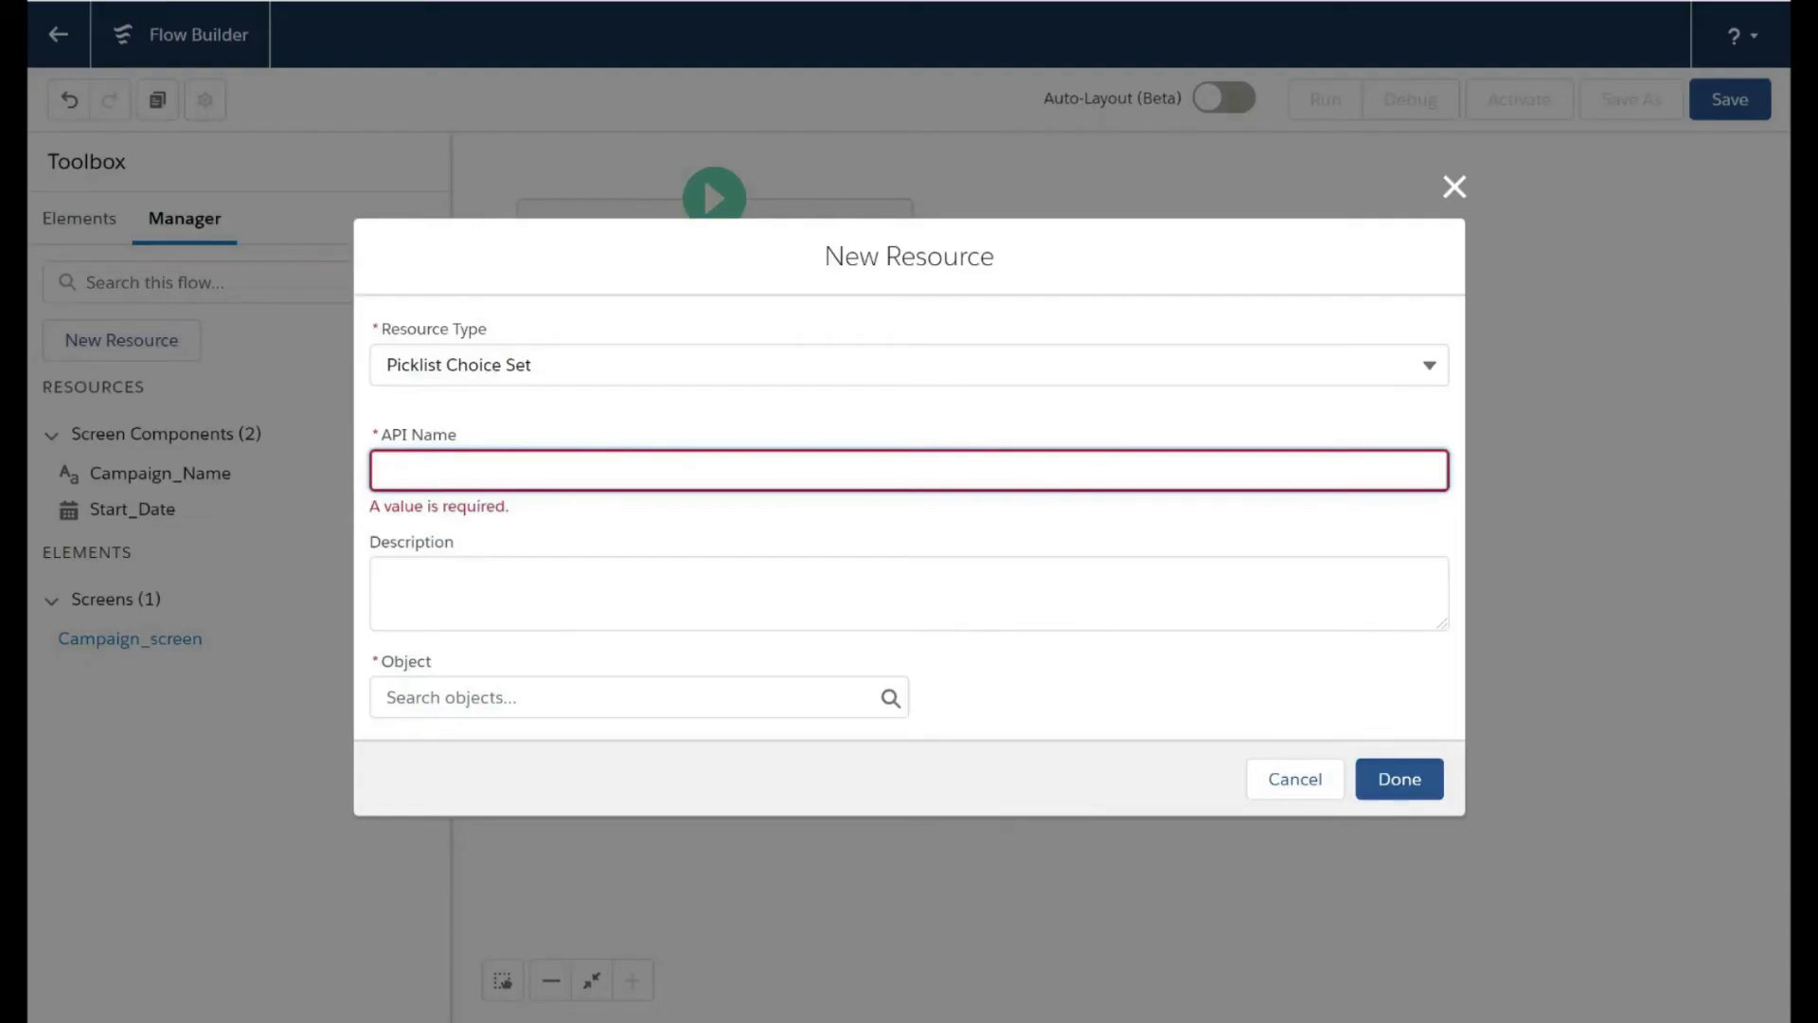
Back in Flow Builder, give the picklist choice set the API name Status_values and the object Campaign.
{"action": "type", "text": "Status_values"}
{"action": "key", "text": "Tab"}
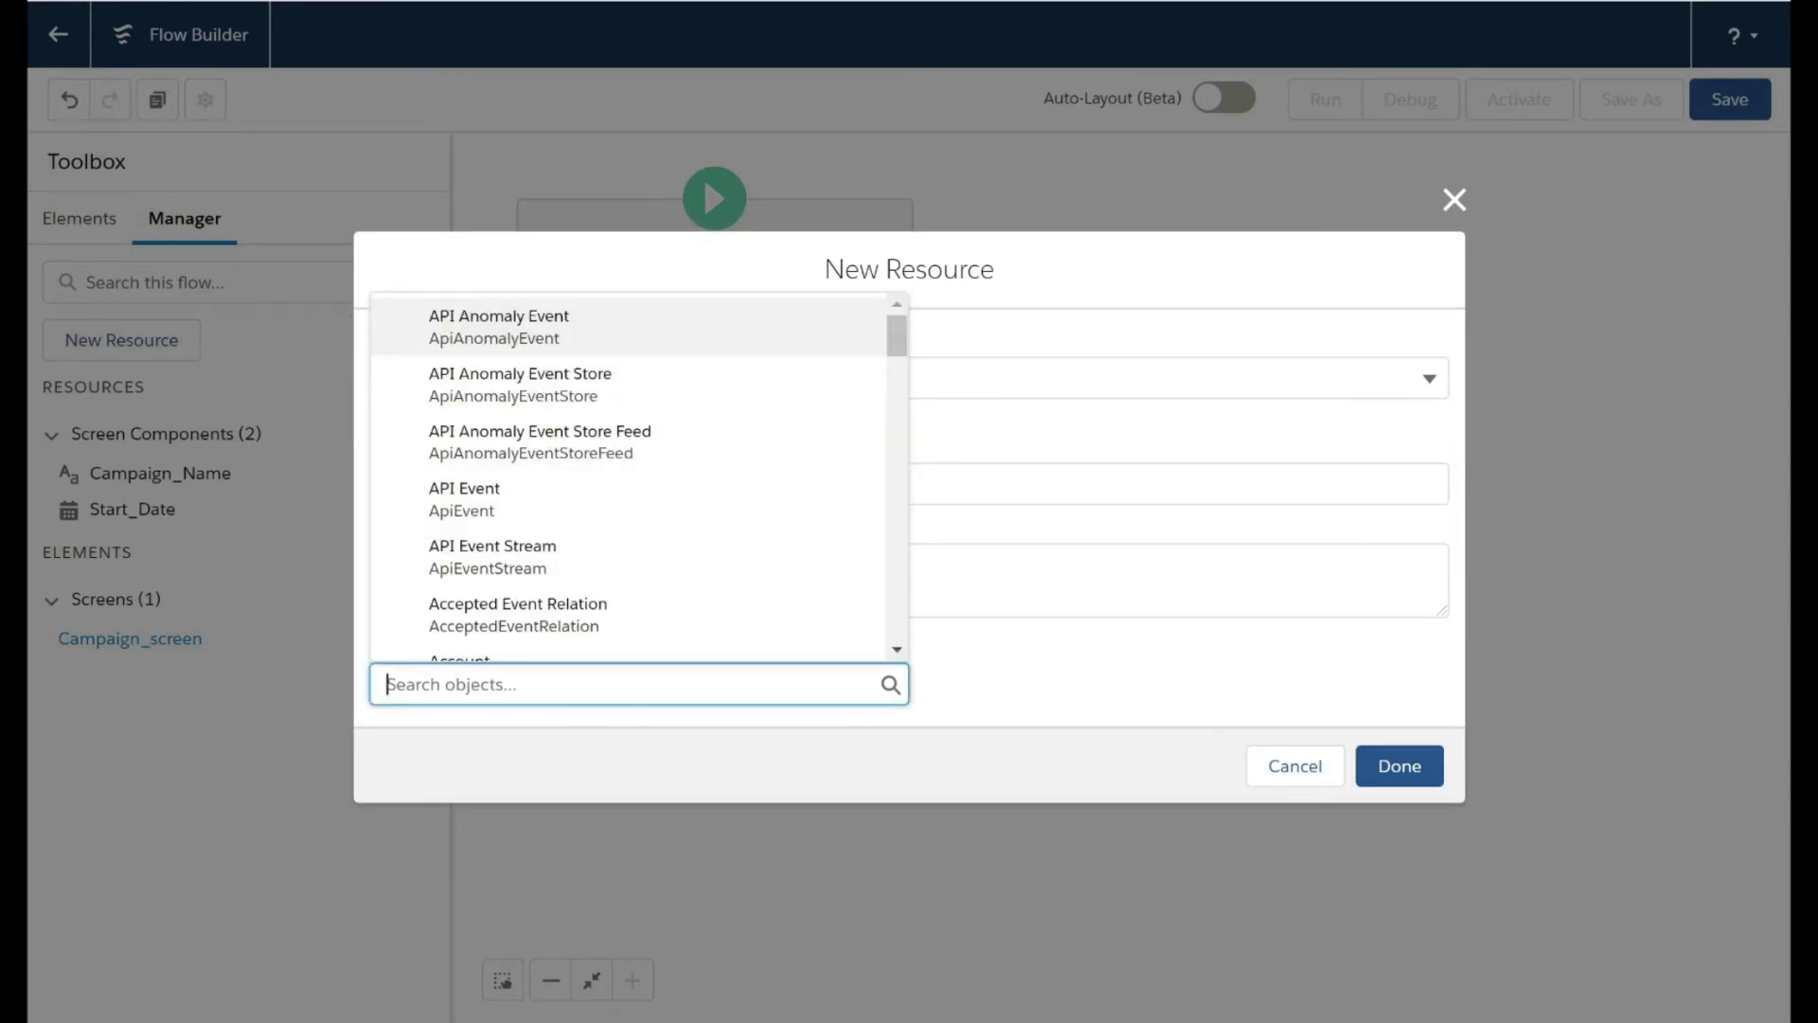
{"action": "type", "text": "campaig"}
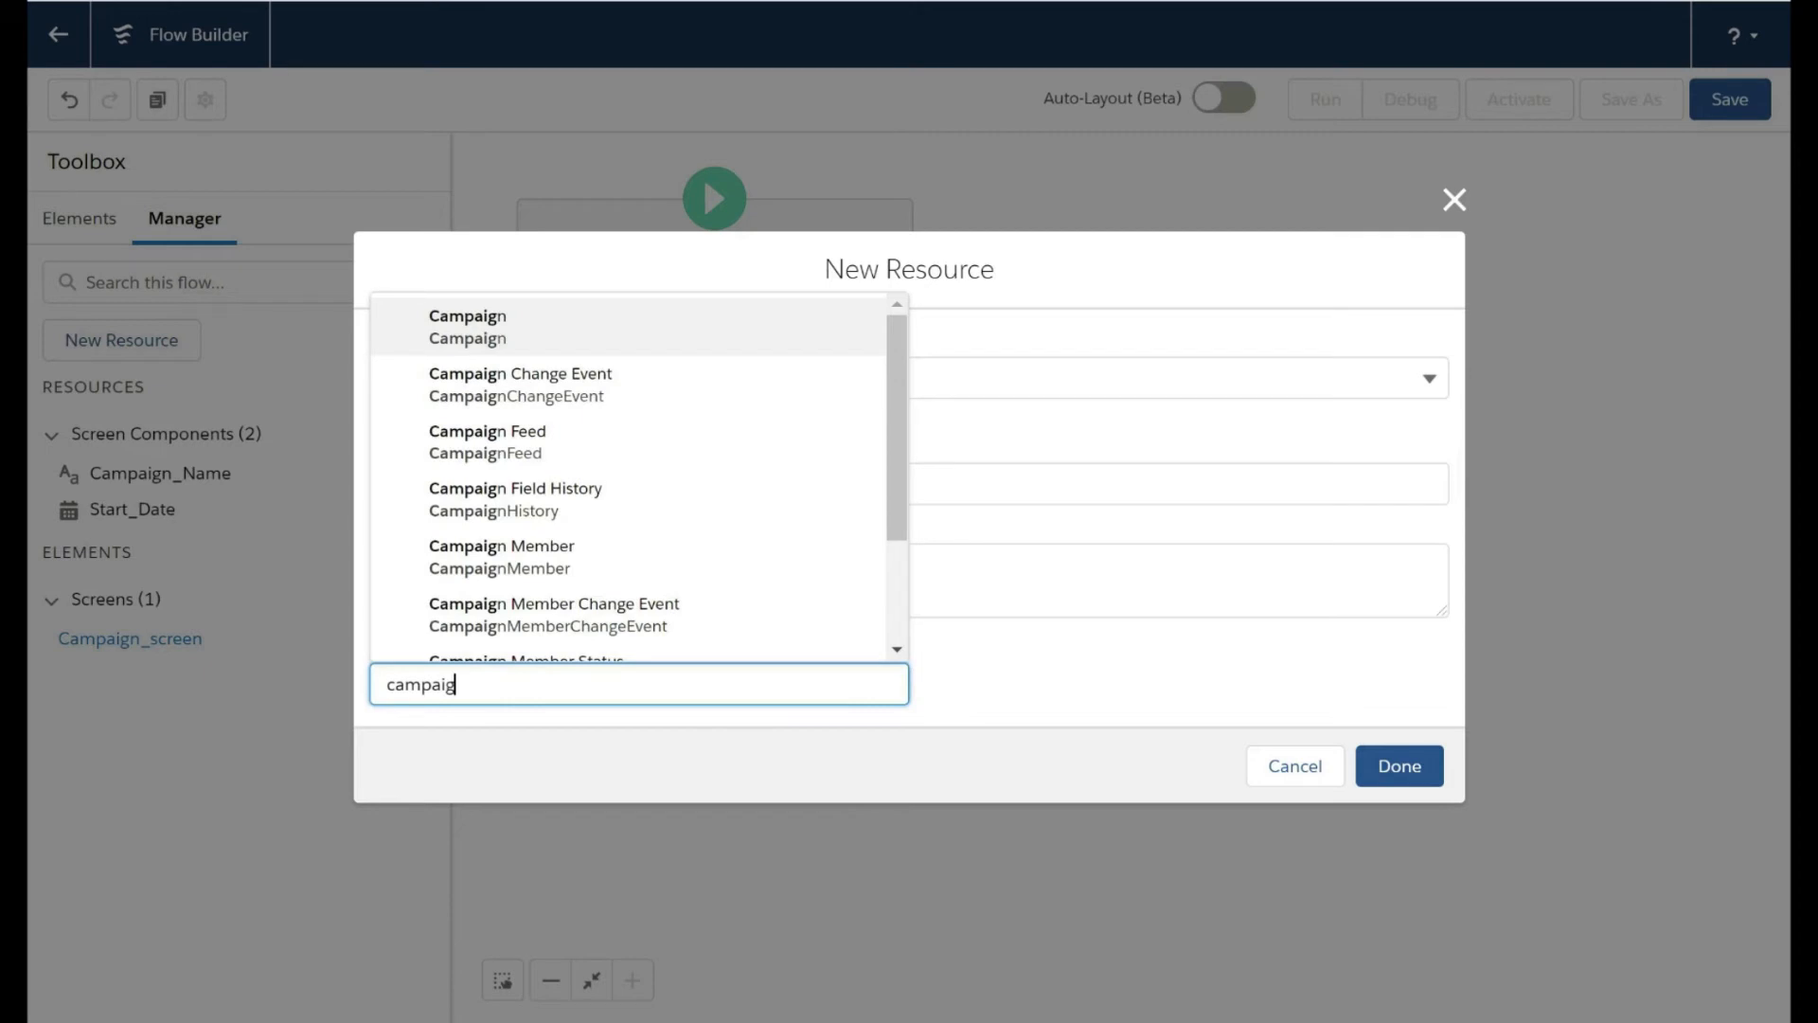
{"action": "left_click", "coordinate": [467, 327]}
Set the choice set's data type to Picklist, field to Status and sort order to Ascending, and save the resource.
{"action": "left_click", "coordinate": [636, 684]}
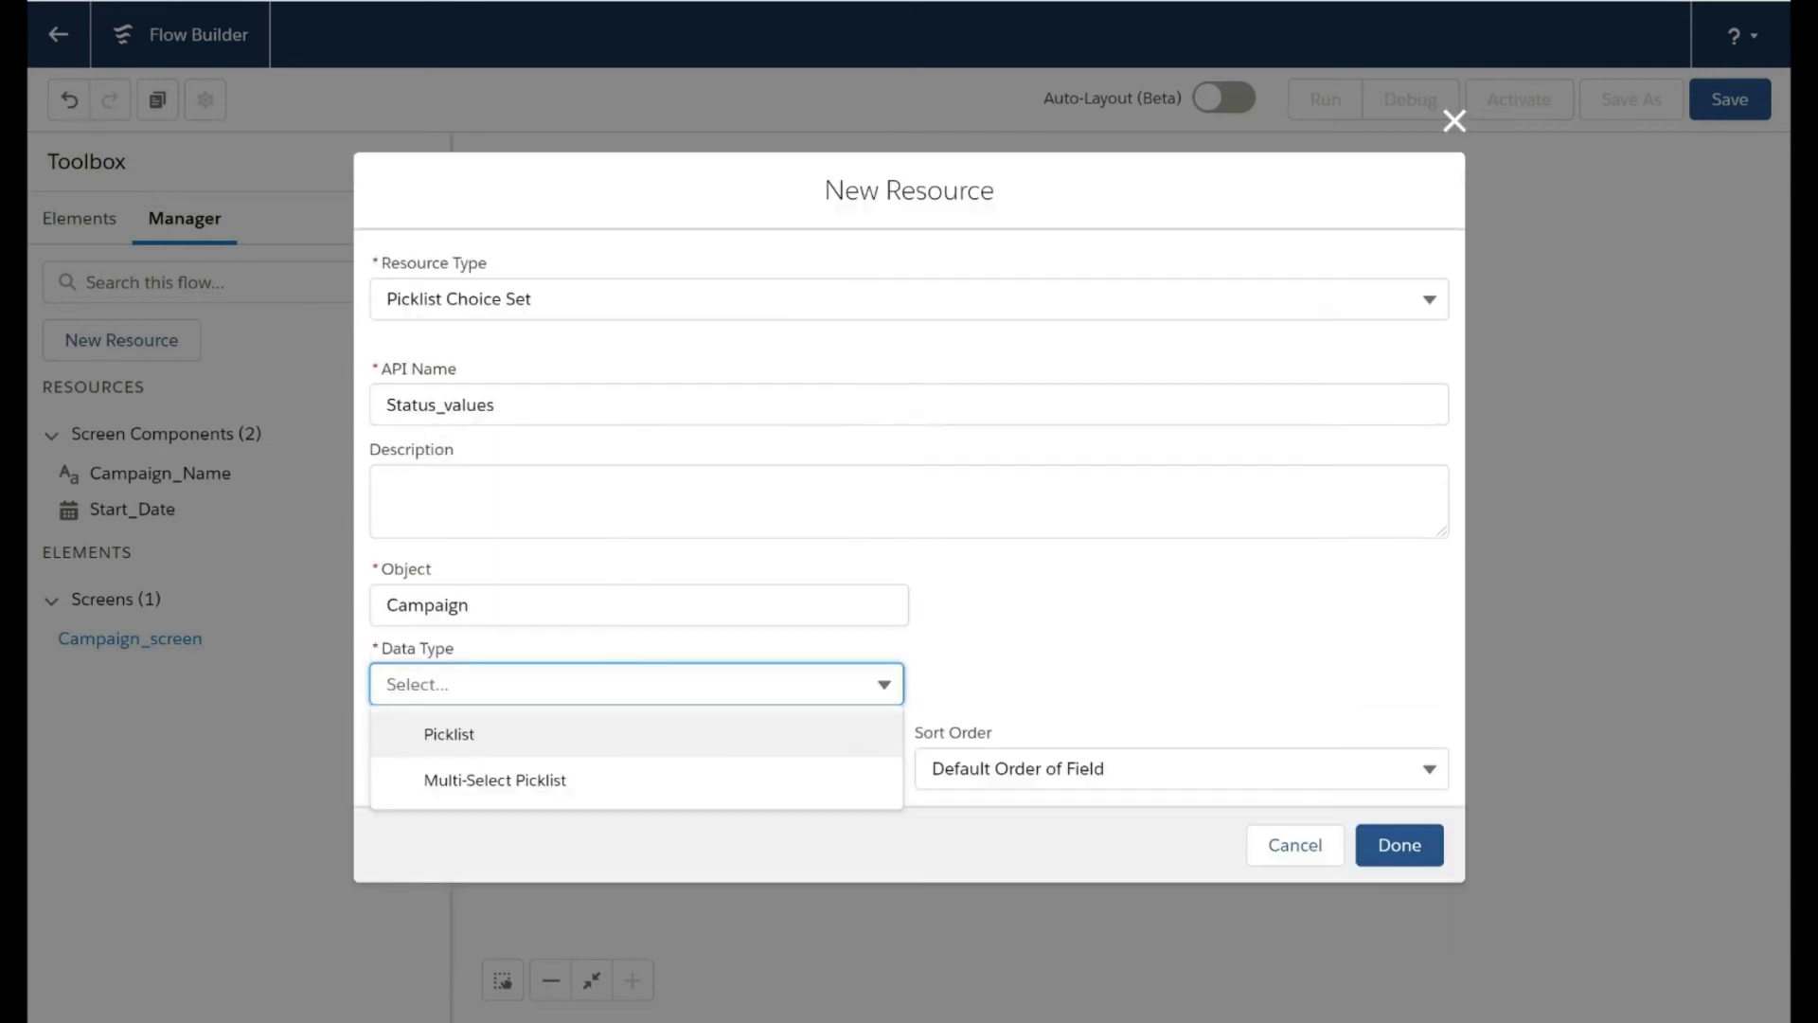
{"action": "left_click", "coordinate": [583, 735]}
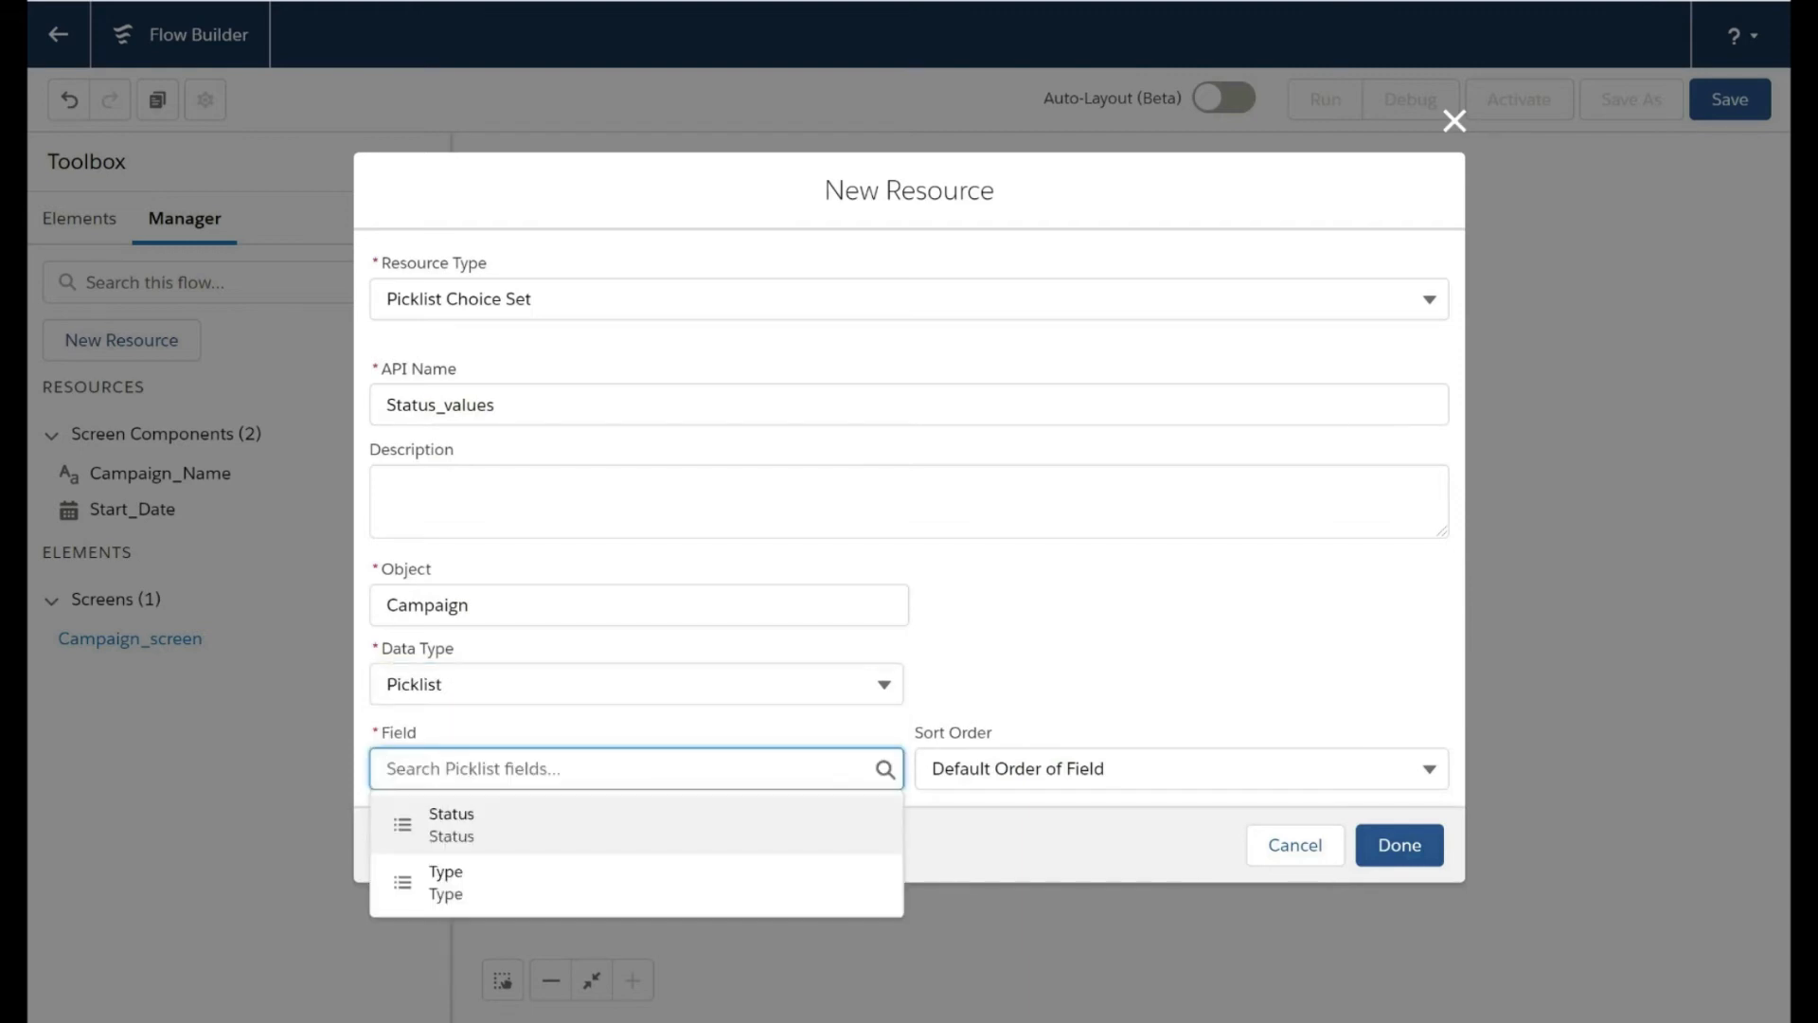
{"action": "left_click", "coordinate": [570, 834]}
{"action": "left_click", "coordinate": [1182, 768]}
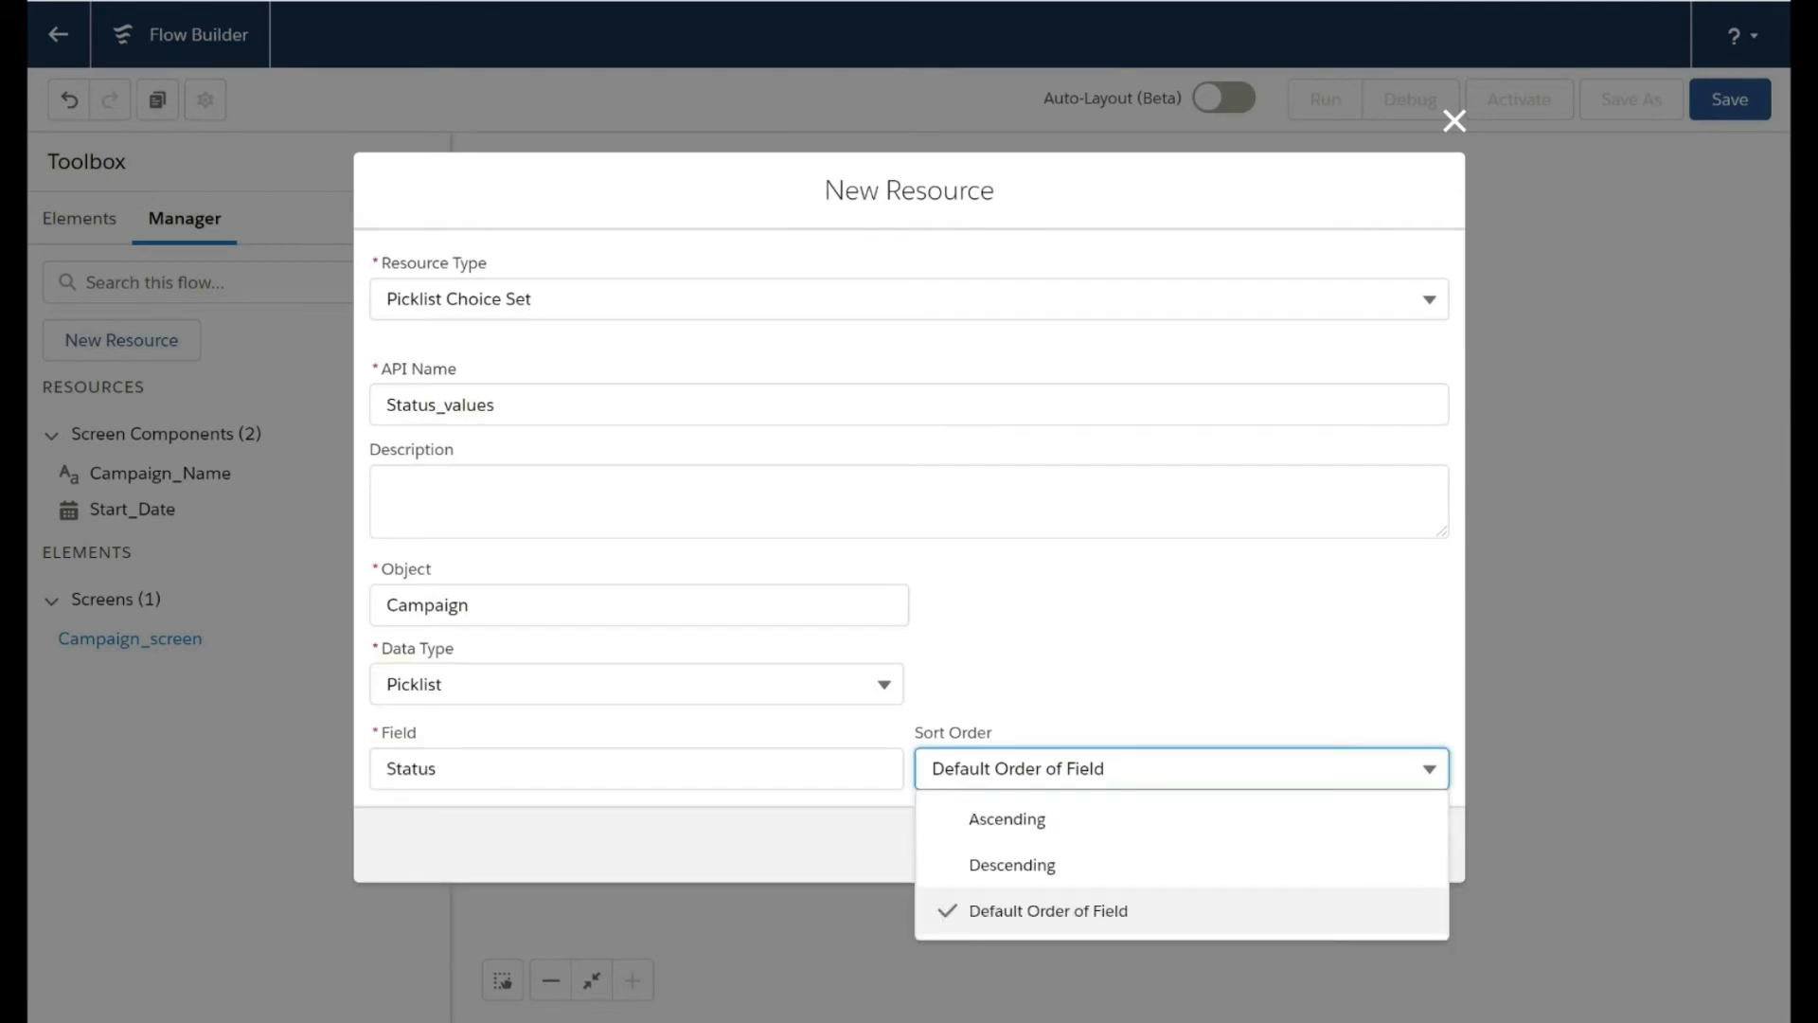
{"action": "left_click", "coordinate": [1241, 818]}
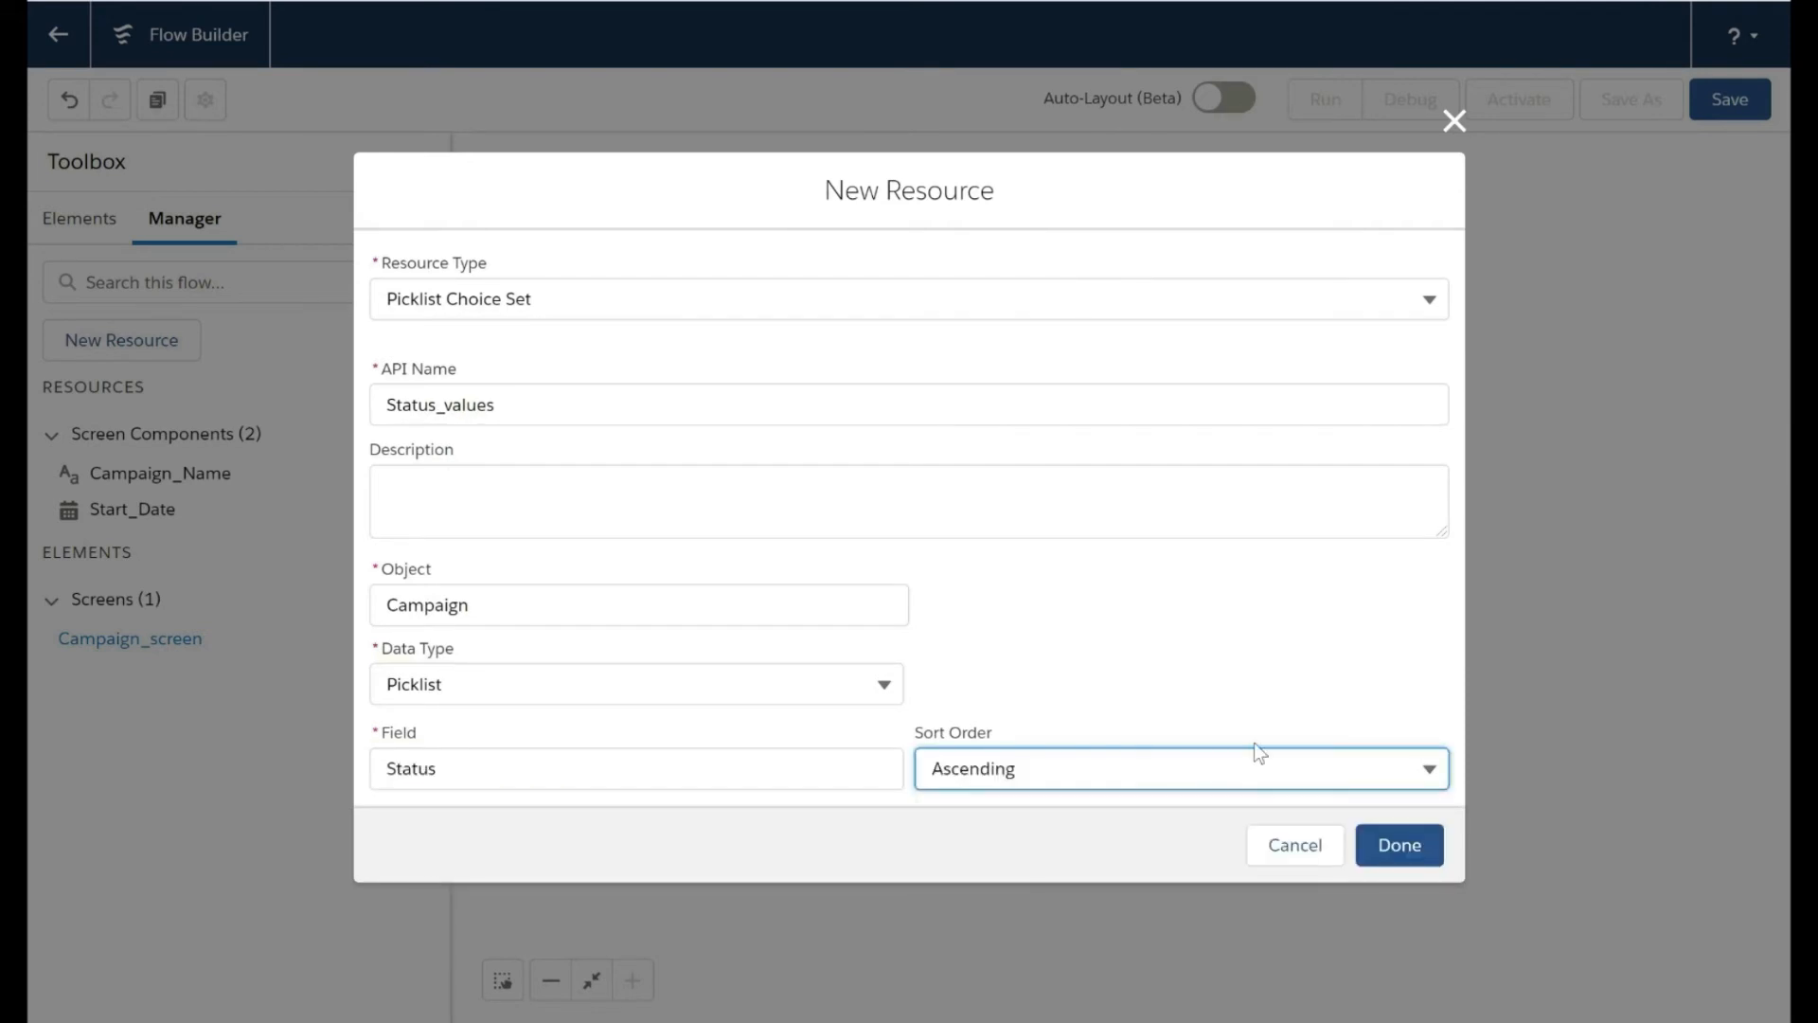
{"action": "left_click", "coordinate": [1398, 845]}
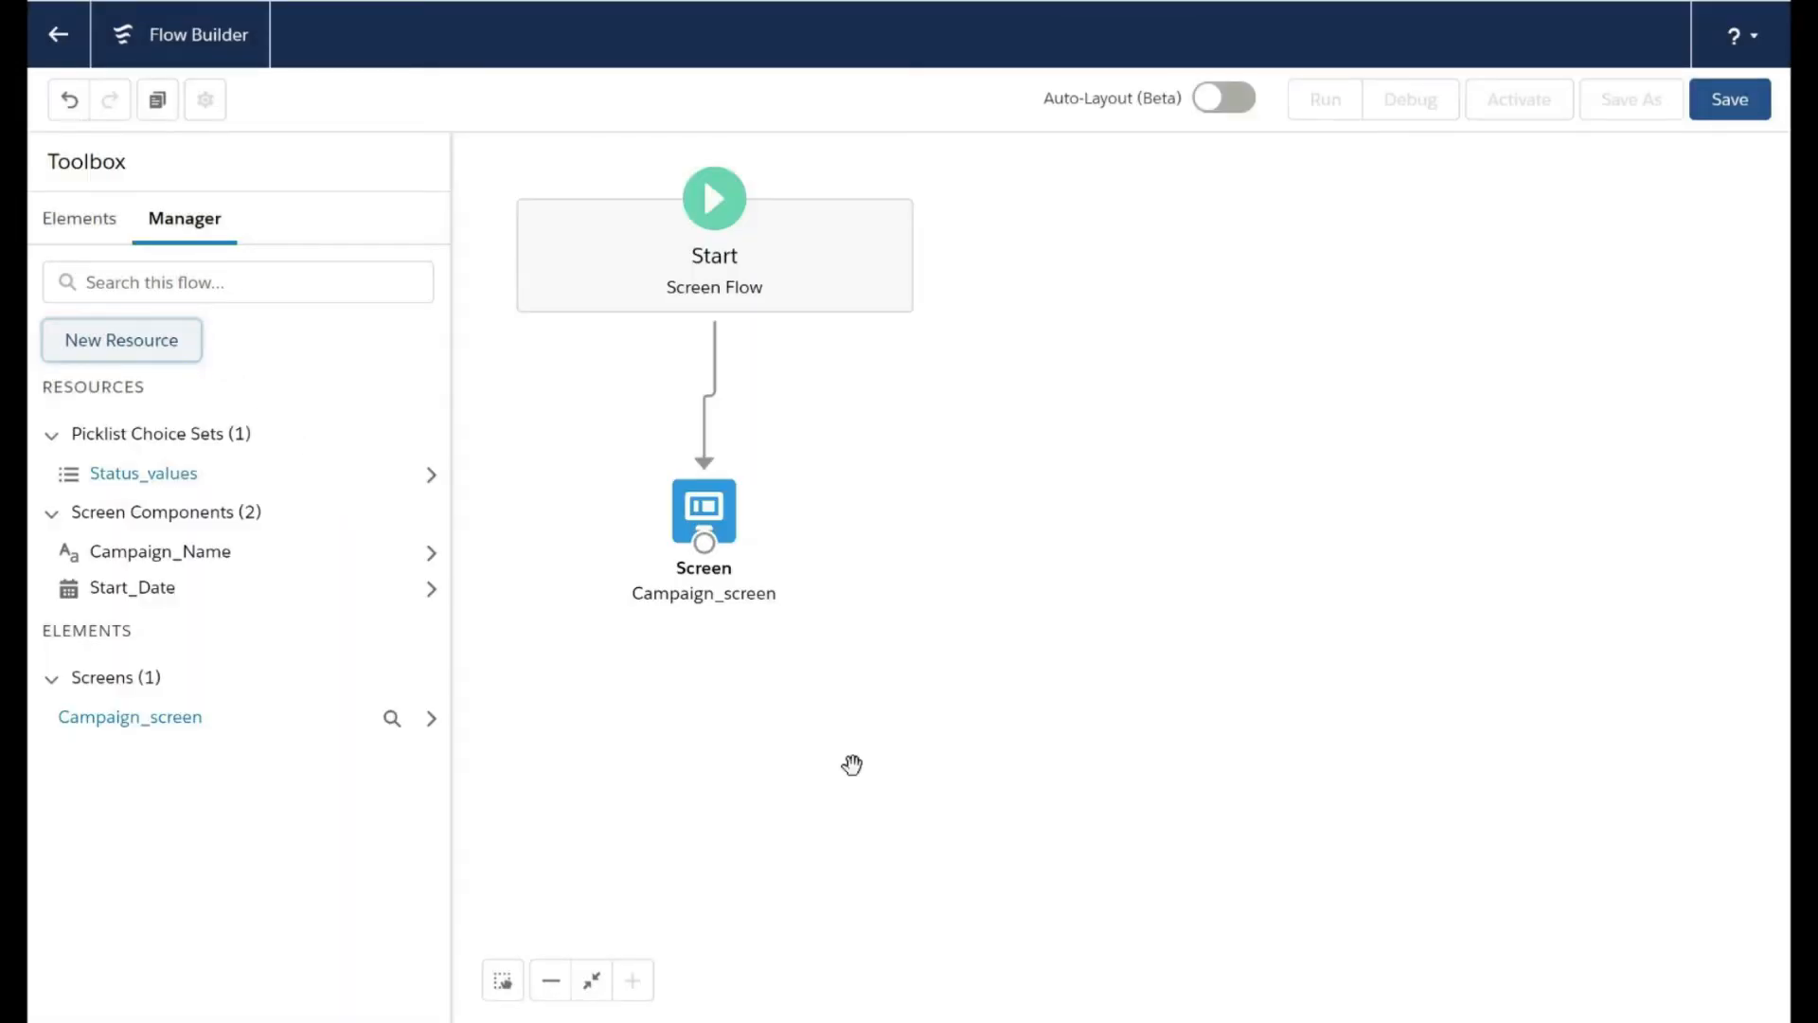
Add a second Screen element to the canvas beside Campaign_screen.
{"action": "left_click", "coordinate": [79, 217]}
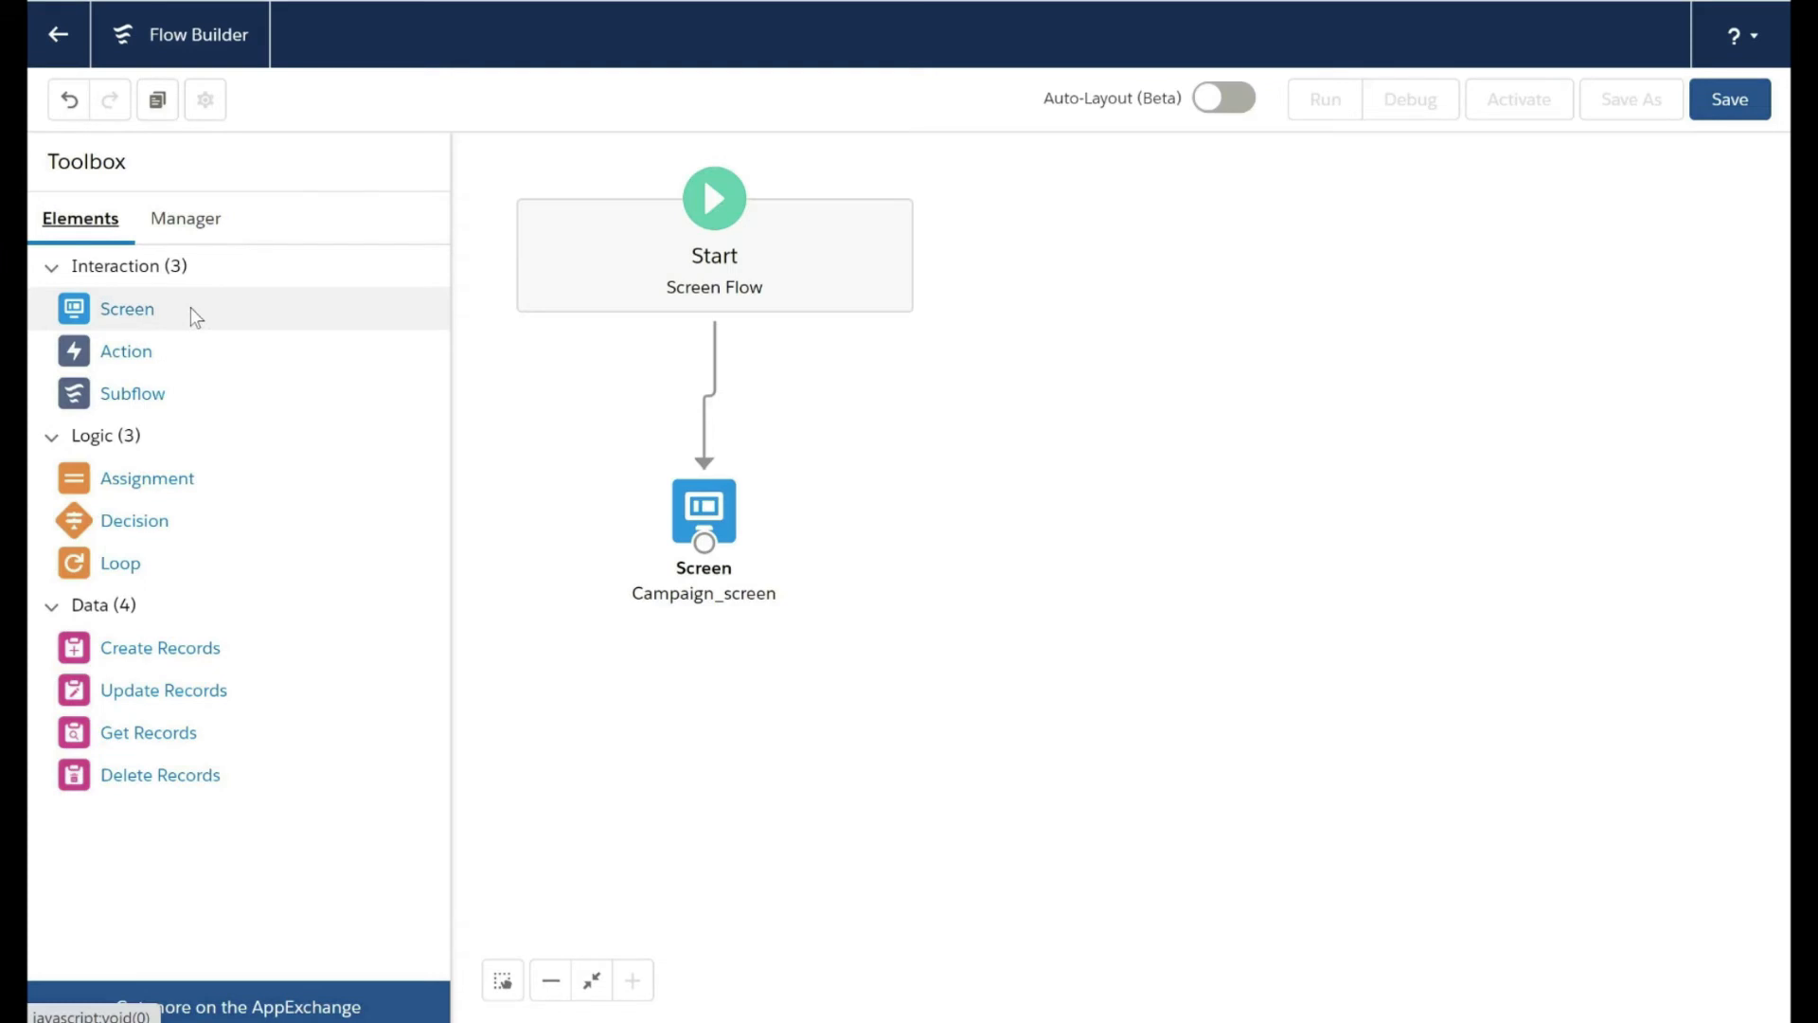
{"action": "left_click_drag", "start_coordinate": [190, 307], "coordinate": [893, 576]}
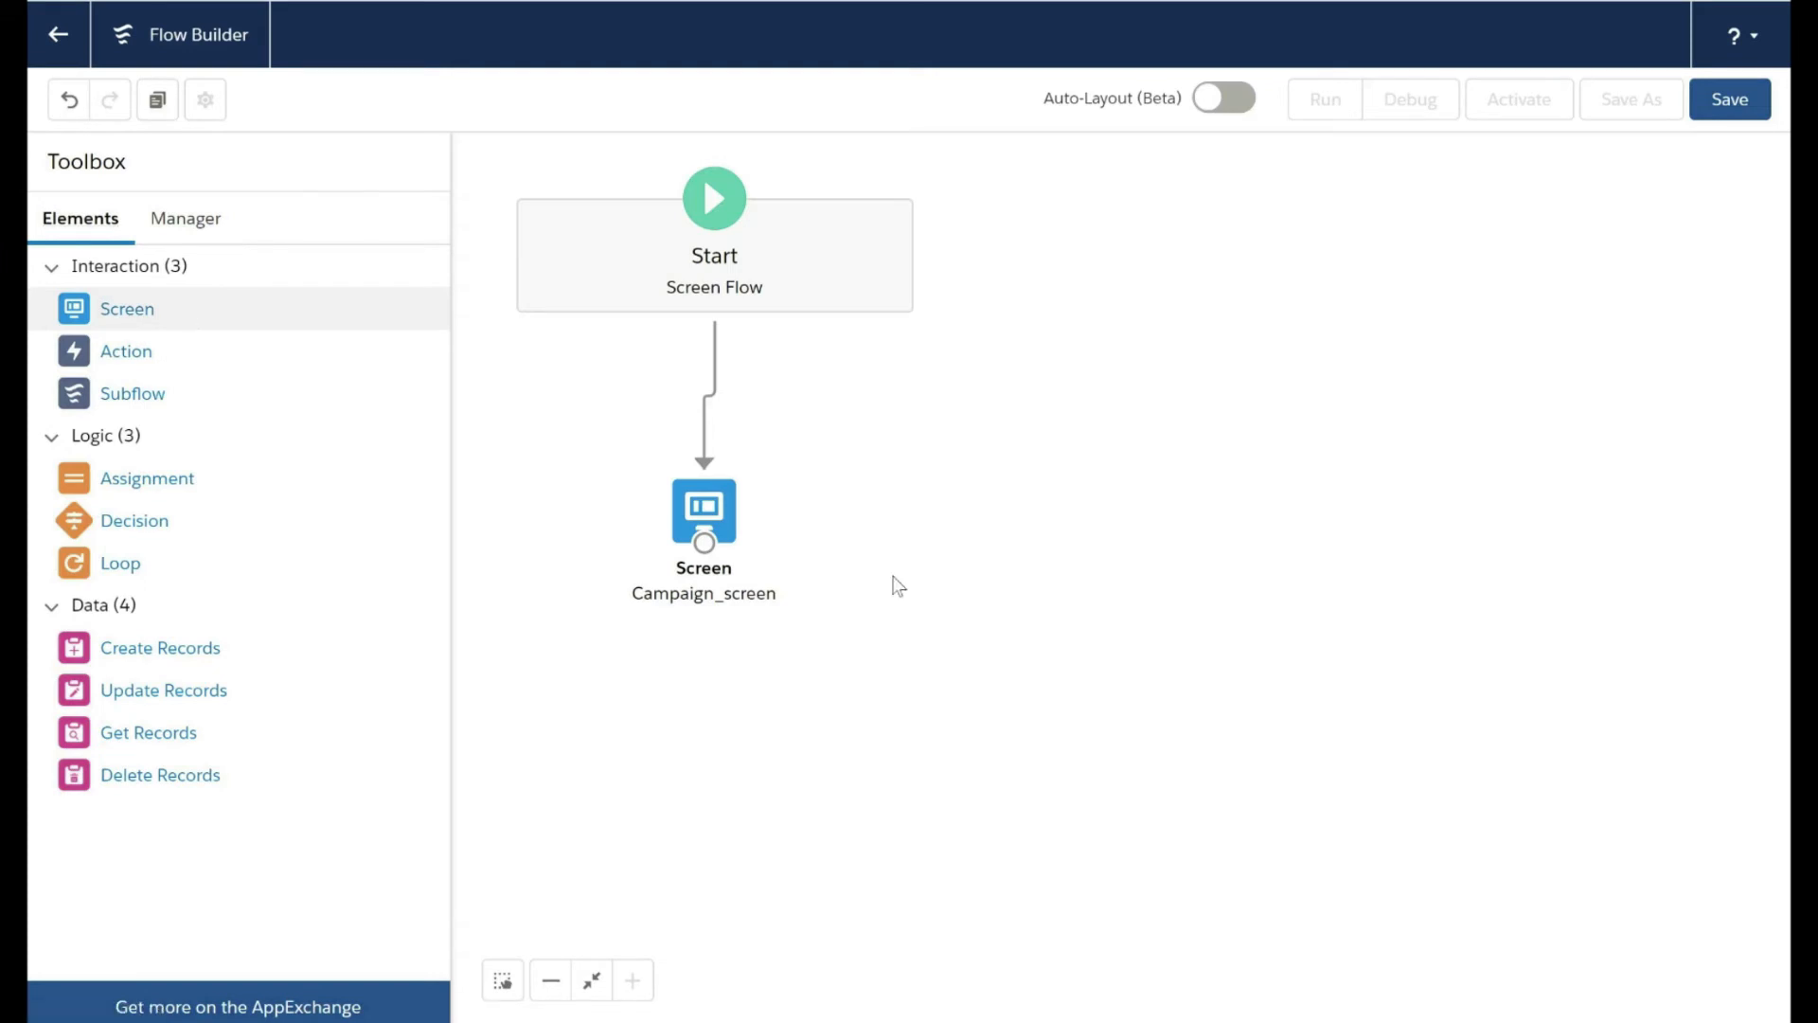
{"action": "left_click_drag", "start_coordinate": [898, 585], "coordinate": [898, 585]}
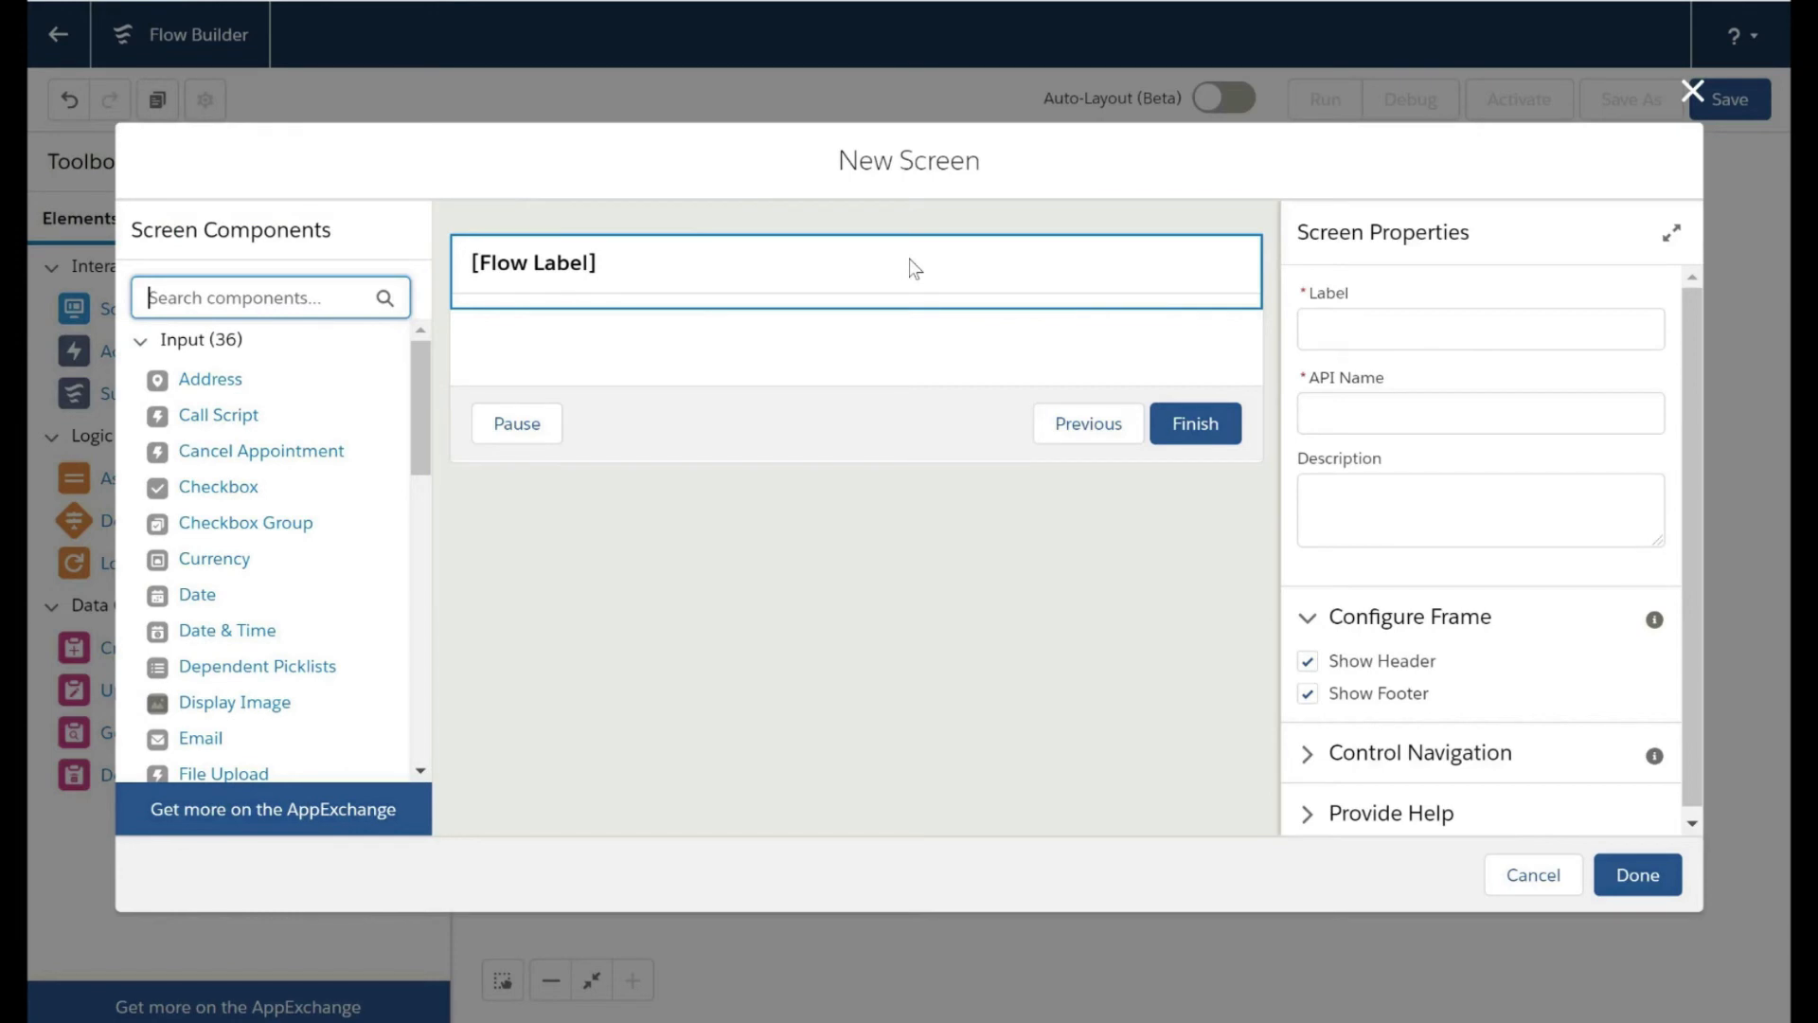
Set the second screen's label and API name to Campaign_screen_2, keeping its header and footer shown.
{"action": "left_click", "coordinate": [1480, 329]}
{"action": "type", "text": "Camapig"}
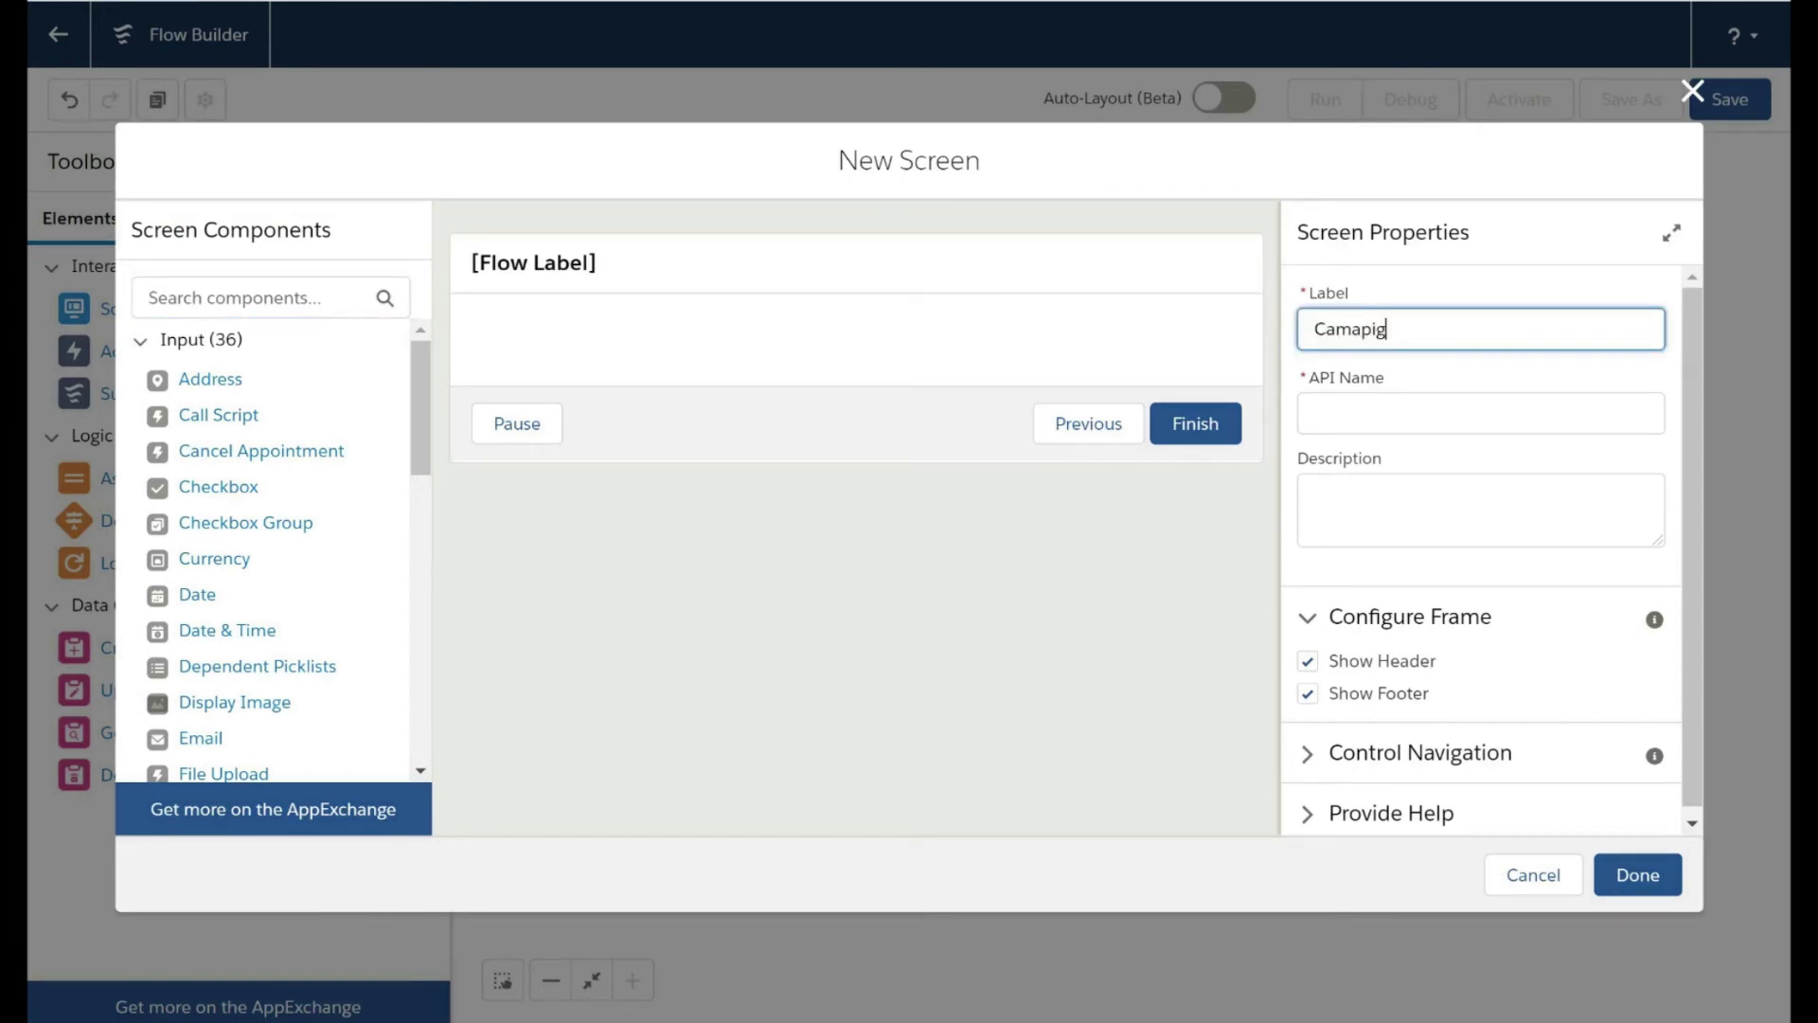
{"action": "key", "text": "BackSpace"}
{"action": "key", "text": "BackSpace"}
{"action": "key", "text": "BackSpace"}
{"action": "key", "text": "BackSpace"}
{"action": "type", "text": "paign_screen_2"}
{"action": "left_click", "coordinate": [1529, 602]}
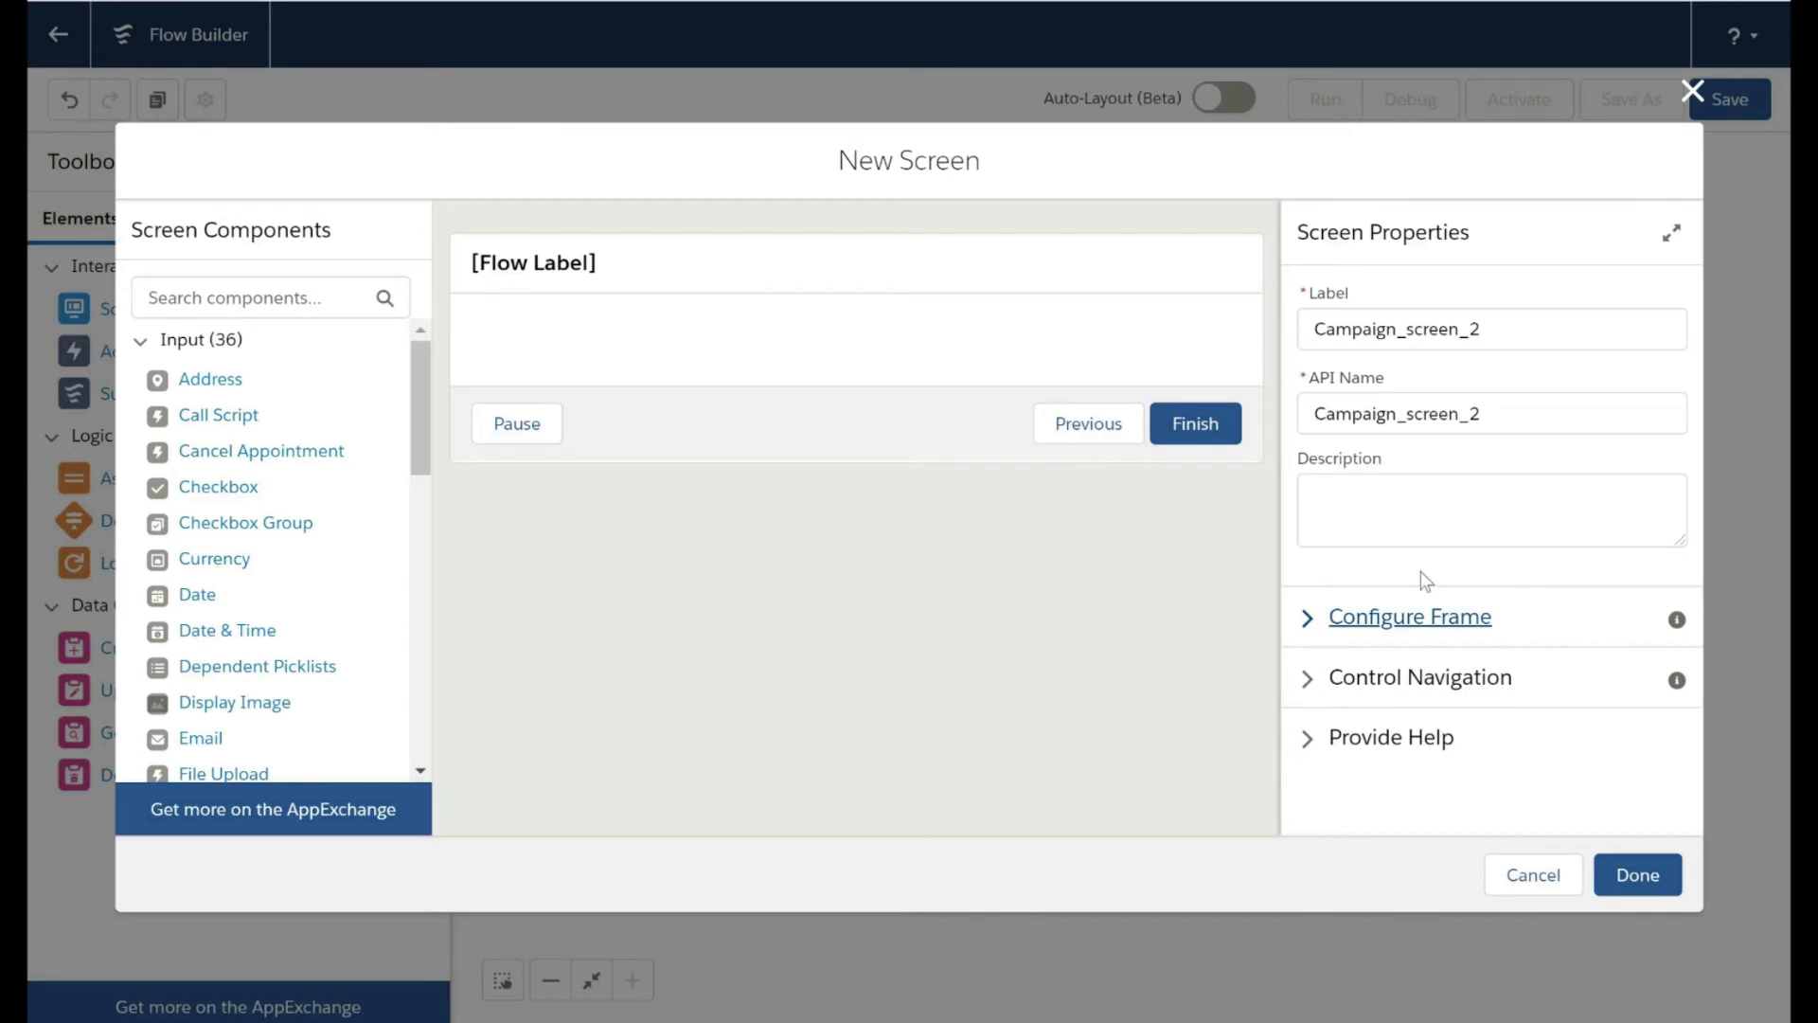
{"action": "left_click", "coordinate": [1398, 617]}
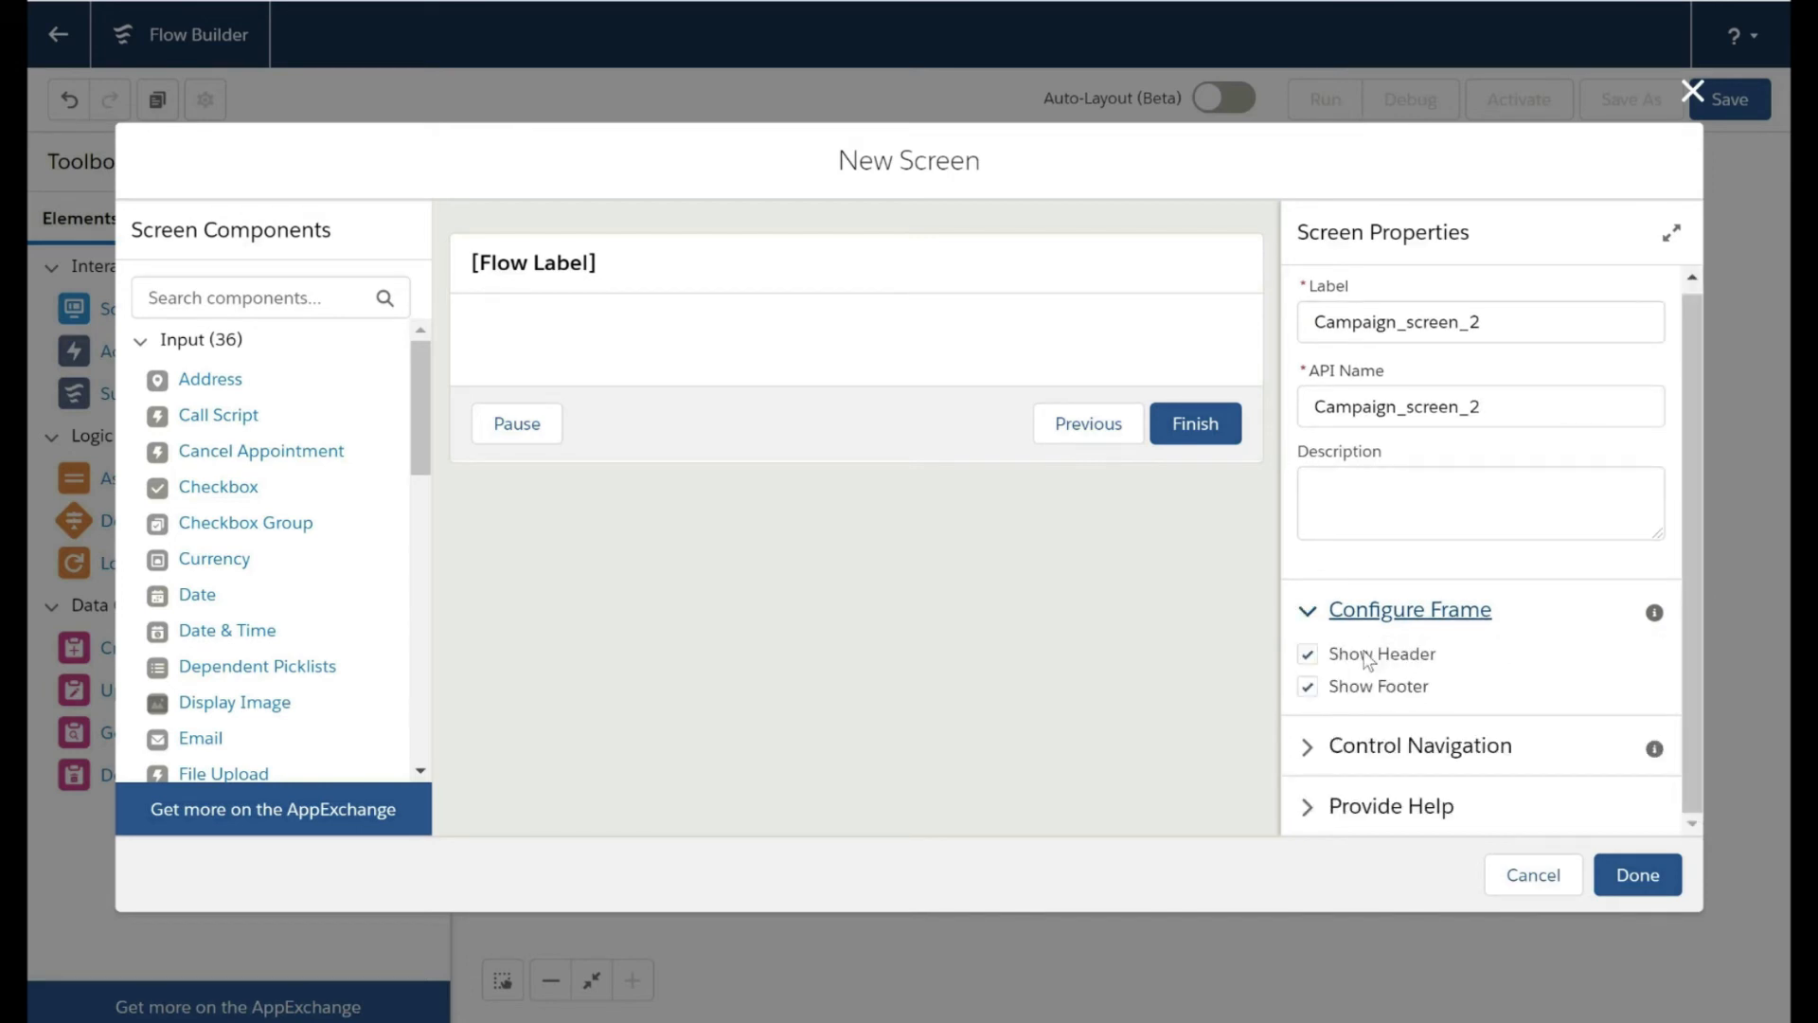
Find the Picklist input component and add it to the Campaign_screen_2 layout.
{"action": "left_click", "coordinate": [251, 297]}
{"action": "type", "text": "pick"}
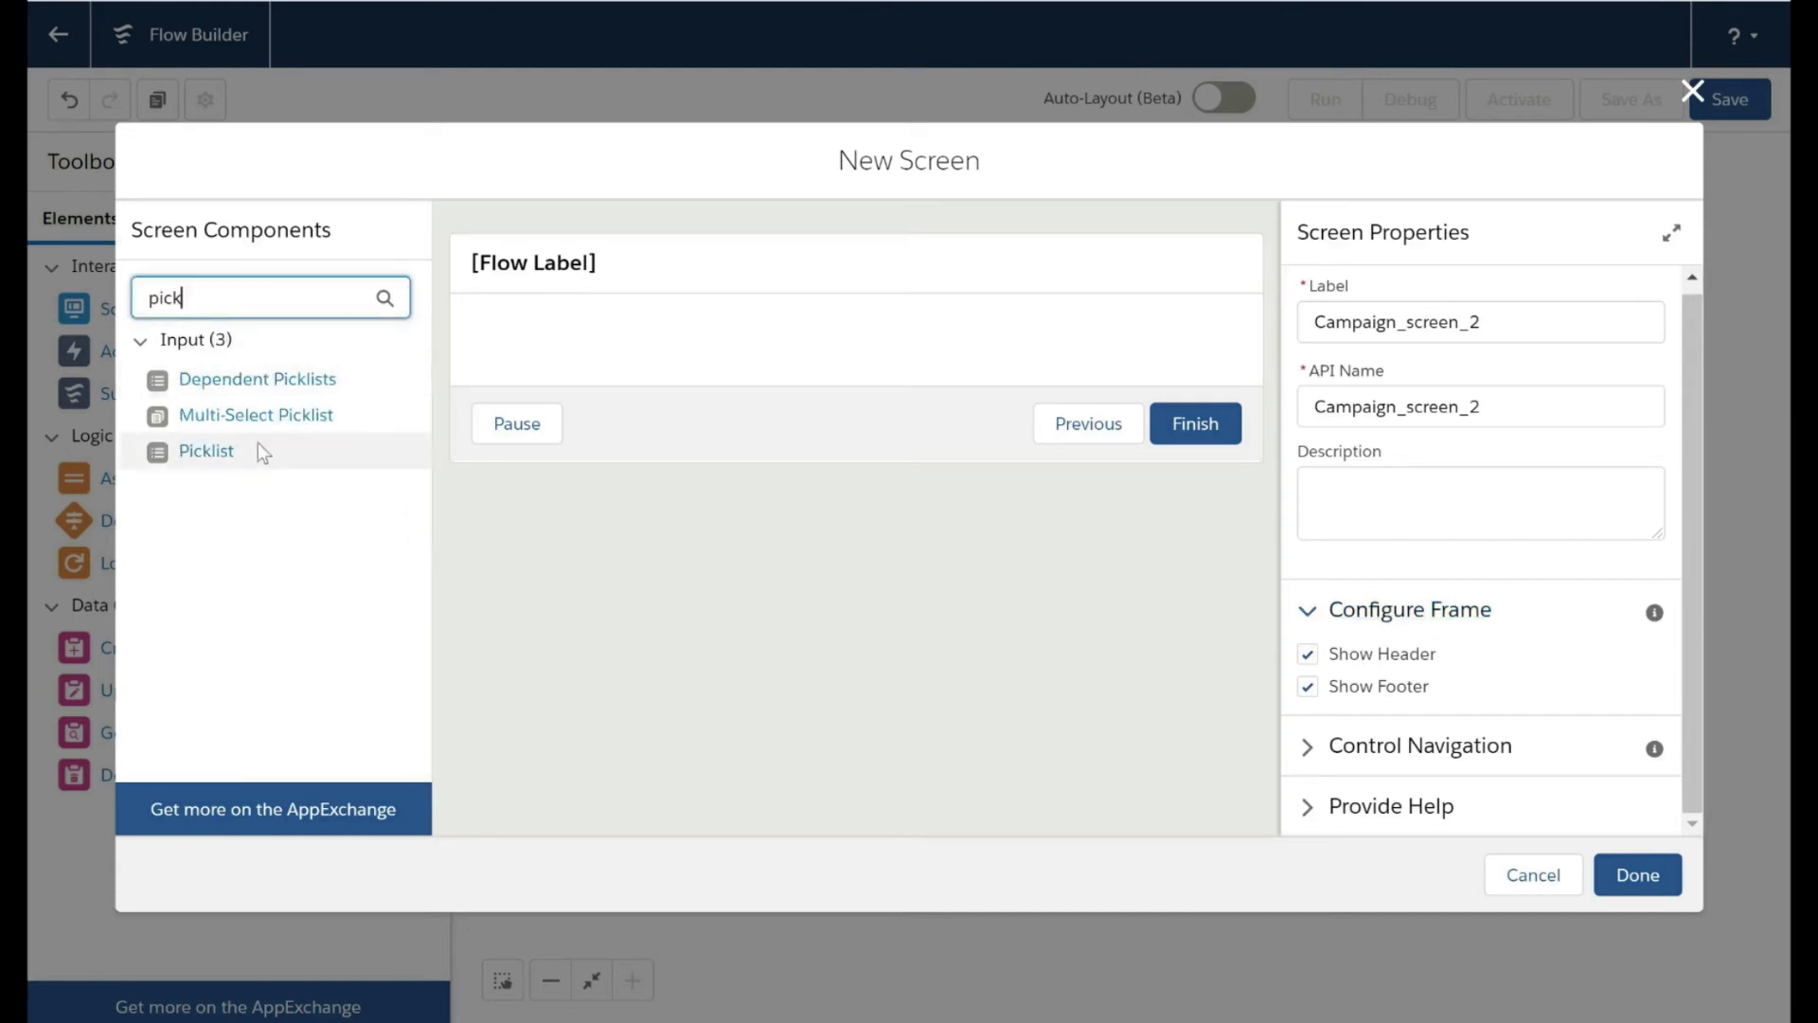
{"action": "left_click_drag", "start_coordinate": [259, 445], "coordinate": [555, 356]}
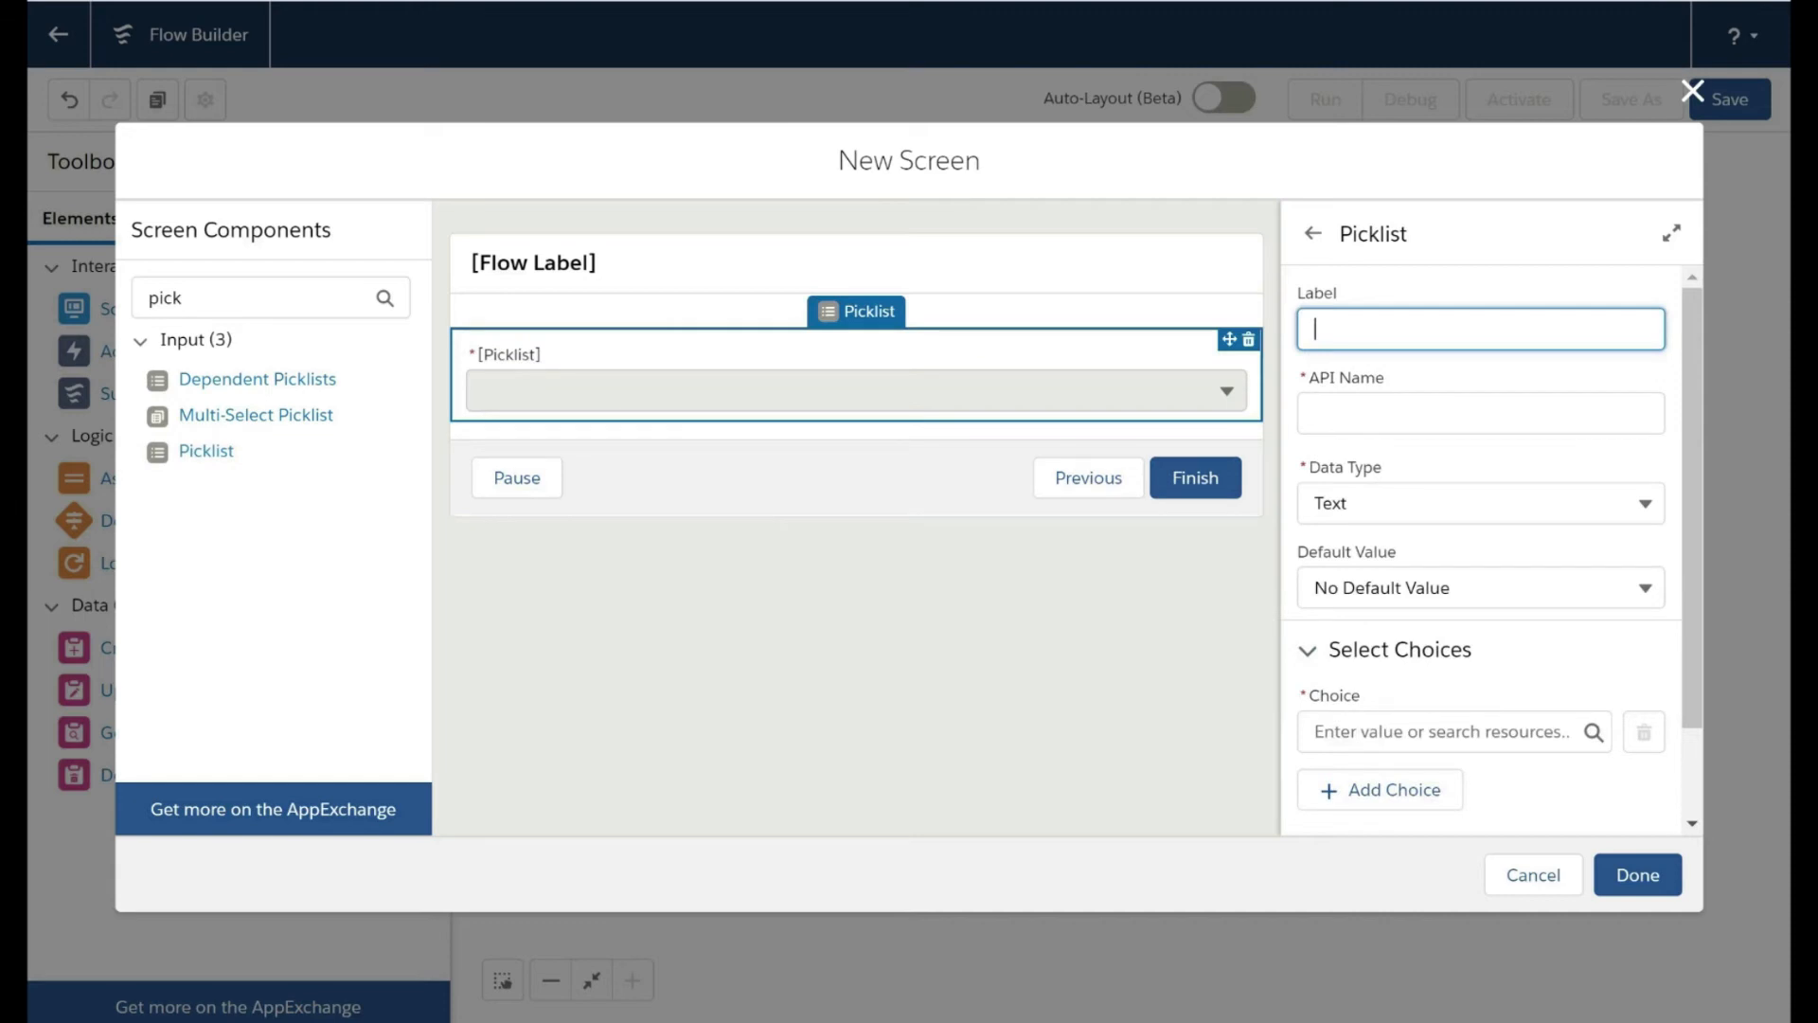
Label the picklist Stage, keep its data type Text, use Status_values as its choice, and finish the screen.
{"action": "type", "text": "Stage"}
{"action": "key", "text": "Tab"}
{"action": "key", "text": "Tab"}
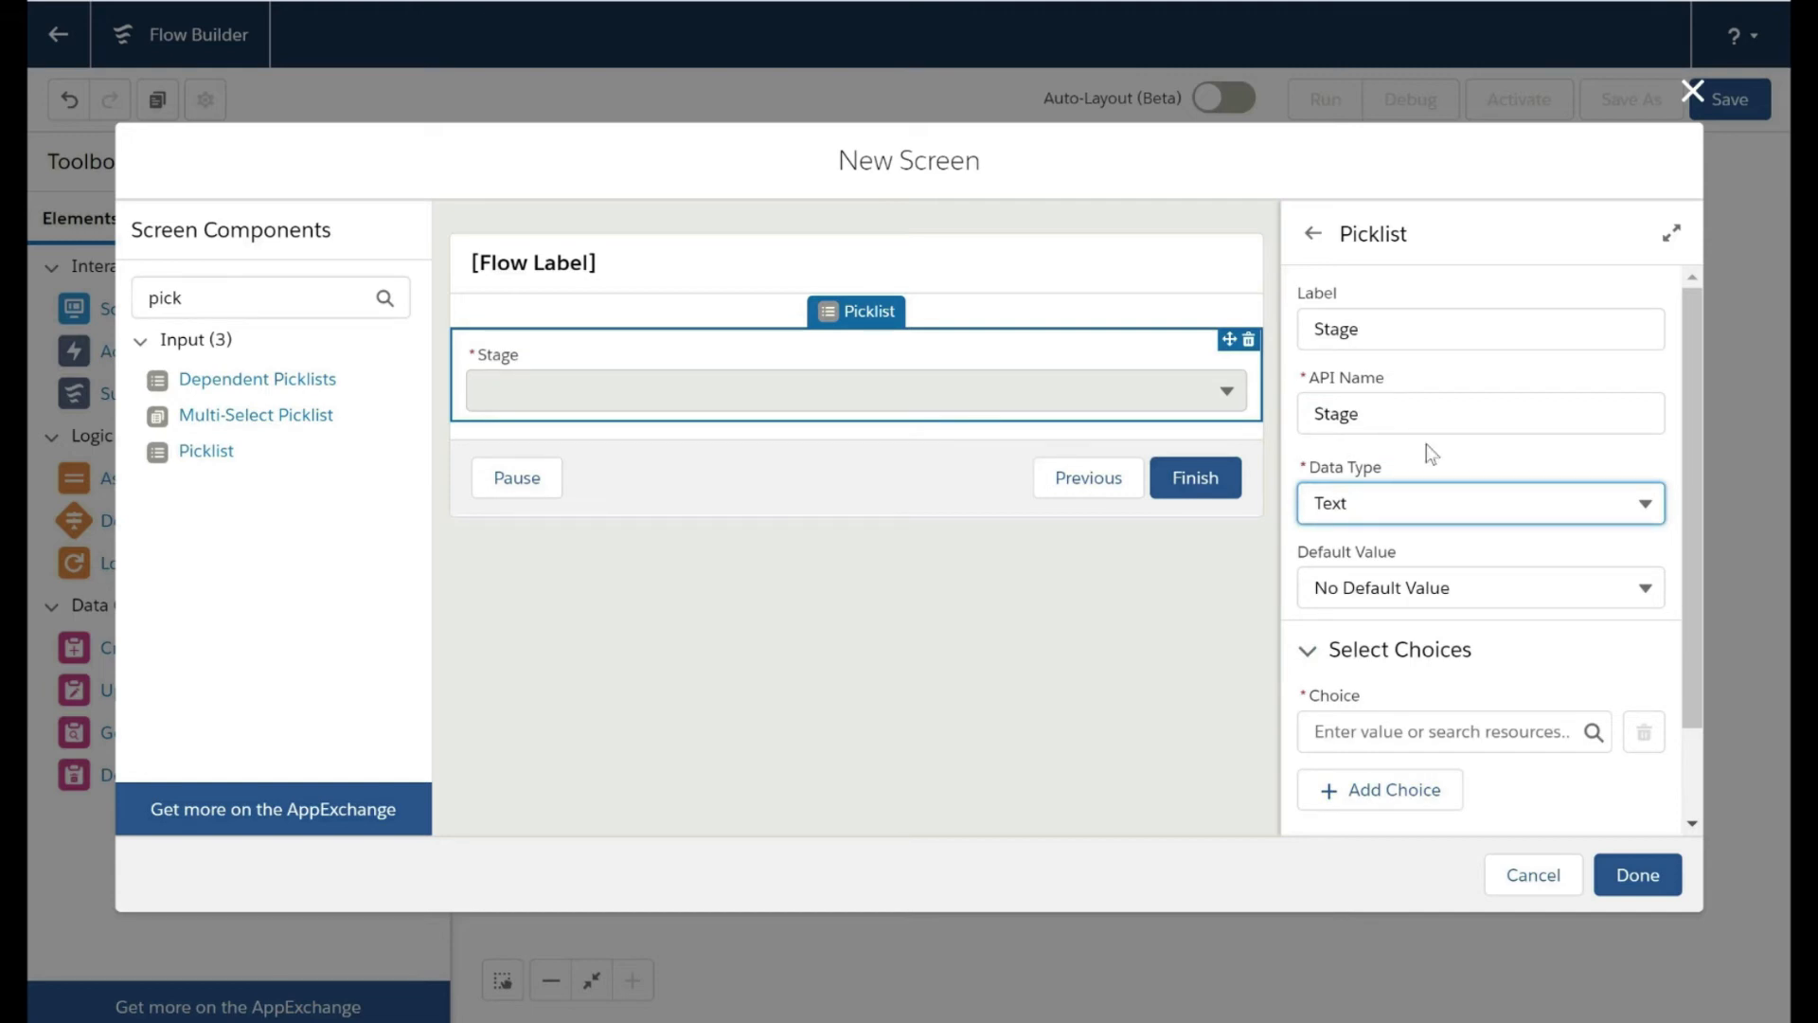
{"action": "left_click", "coordinate": [1439, 731]}
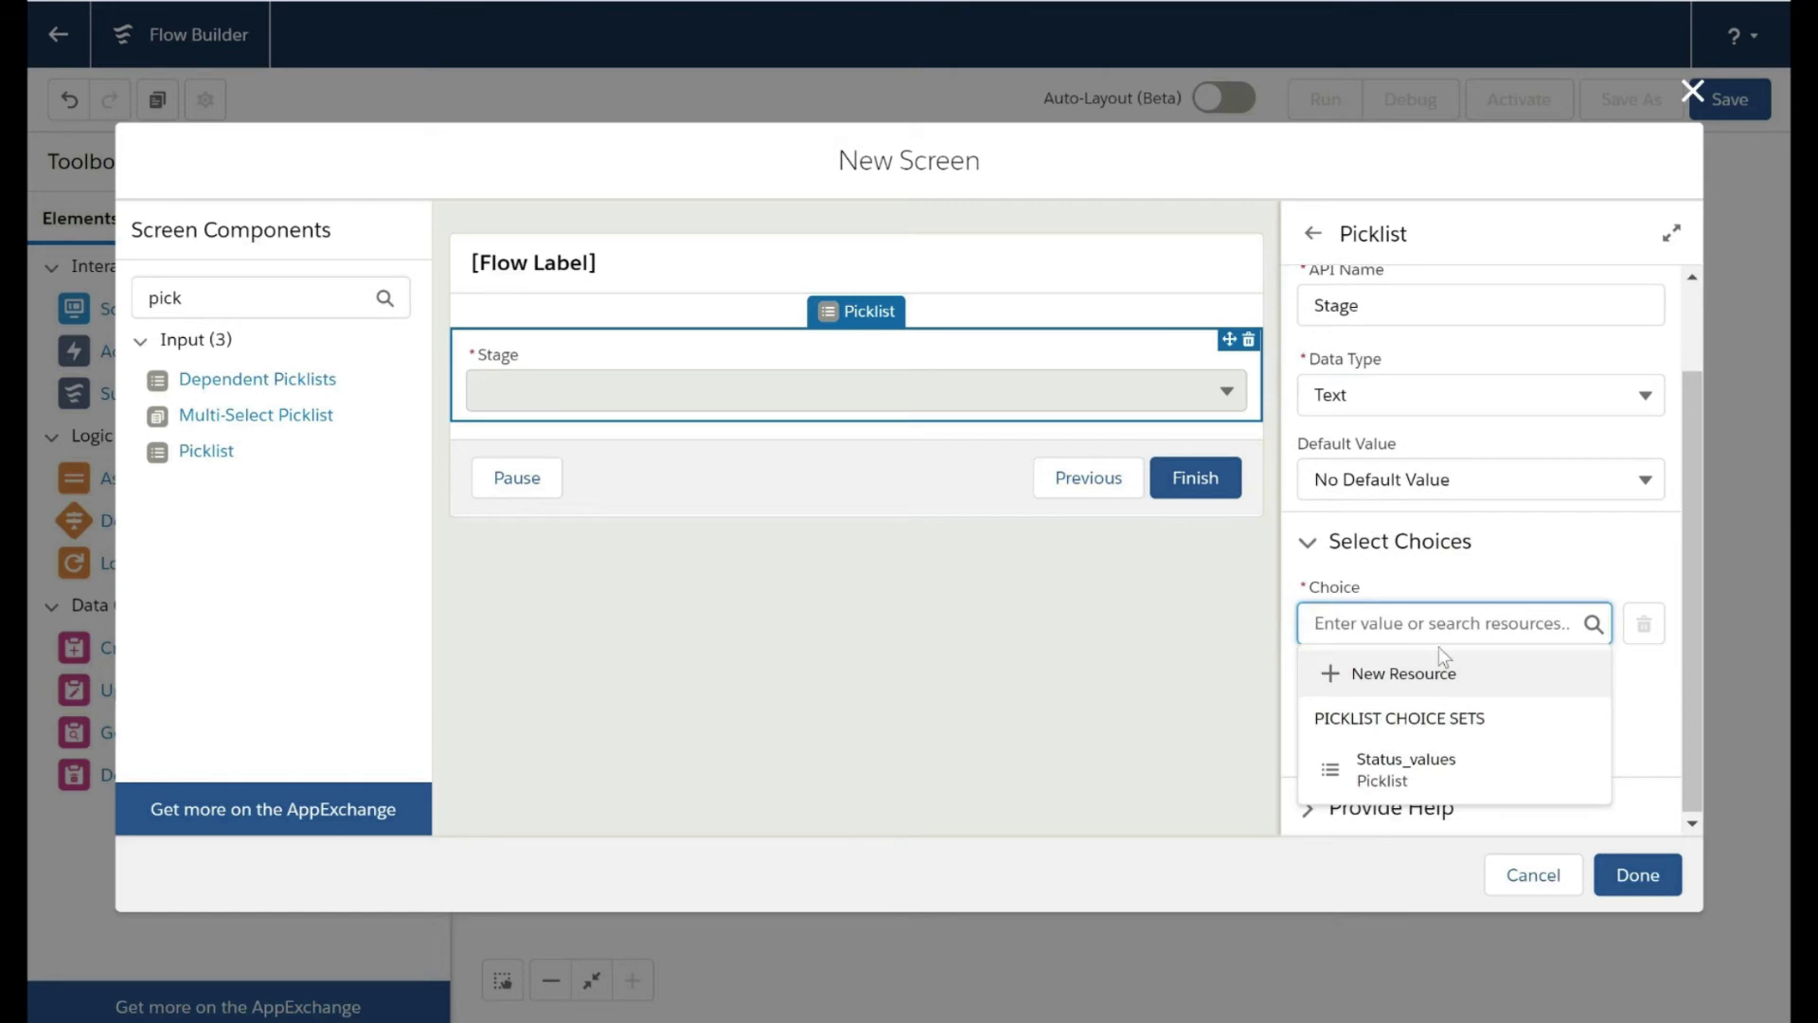
{"action": "left_click", "coordinate": [1406, 769]}
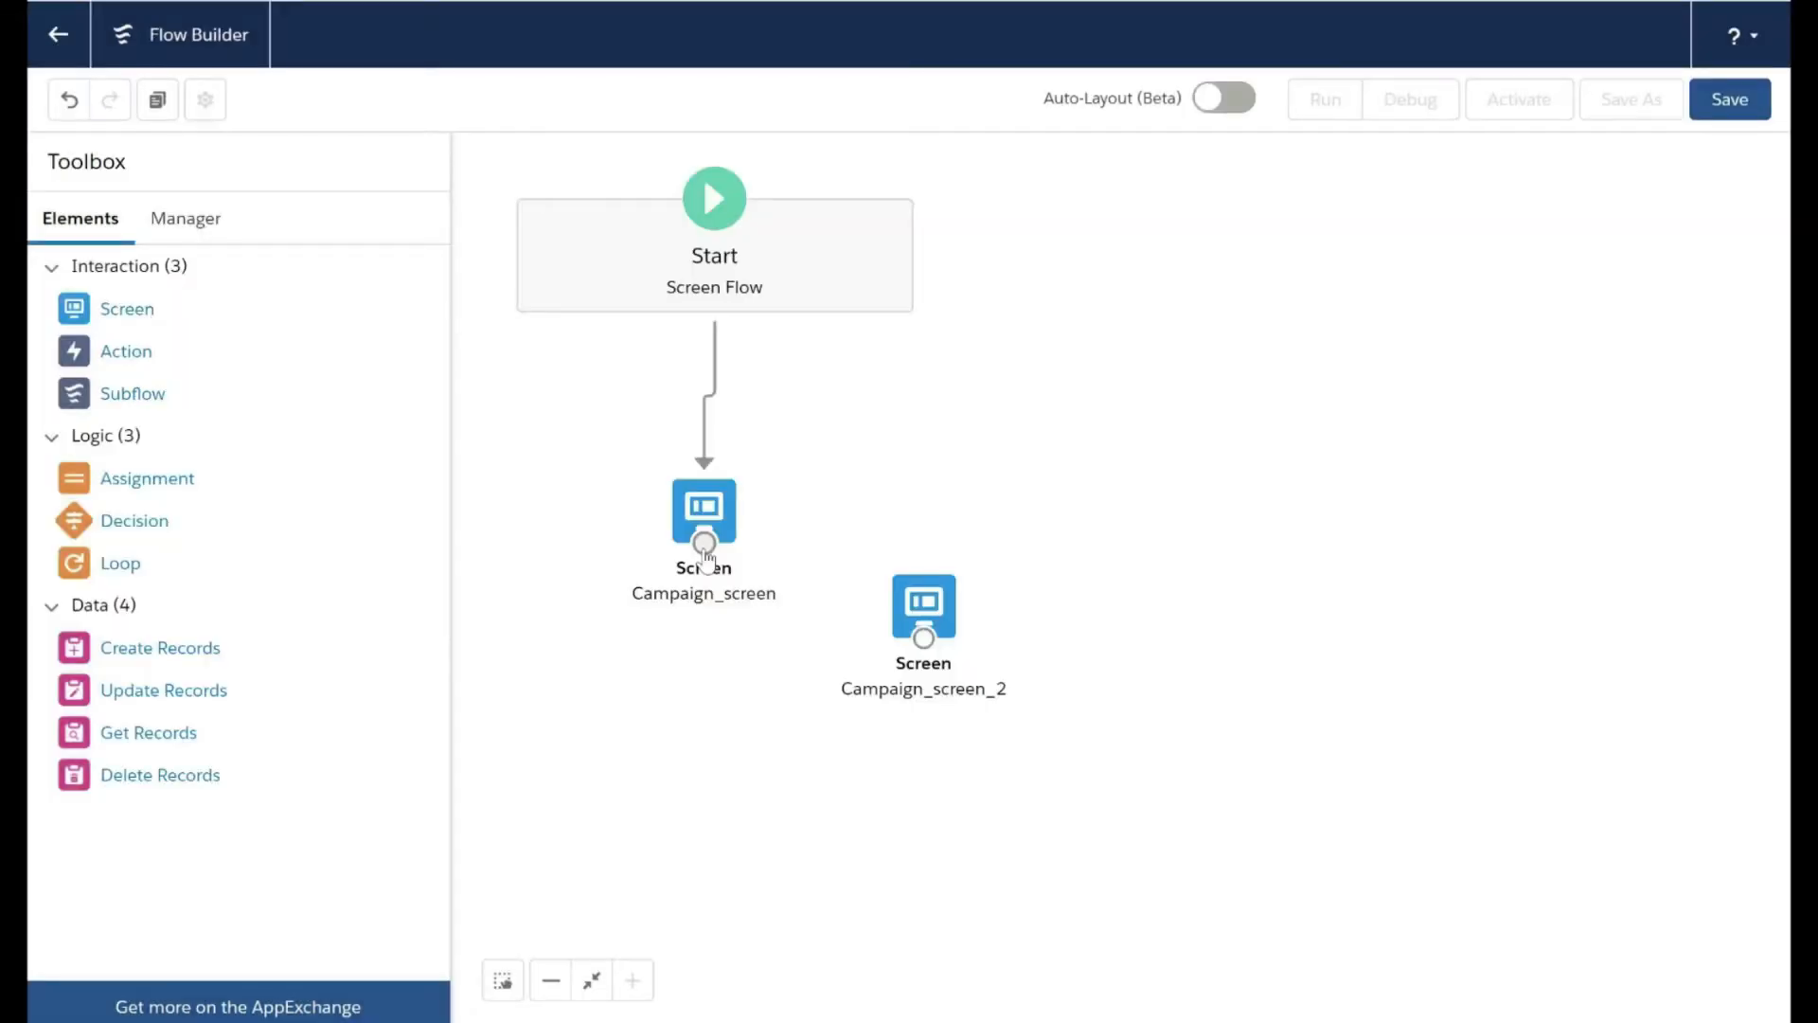
Connect Campaign_screen to Campaign_screen_2 and add a Create Records element to the canvas.
{"action": "left_click_drag", "start_coordinate": [708, 547], "coordinate": [778, 581]}
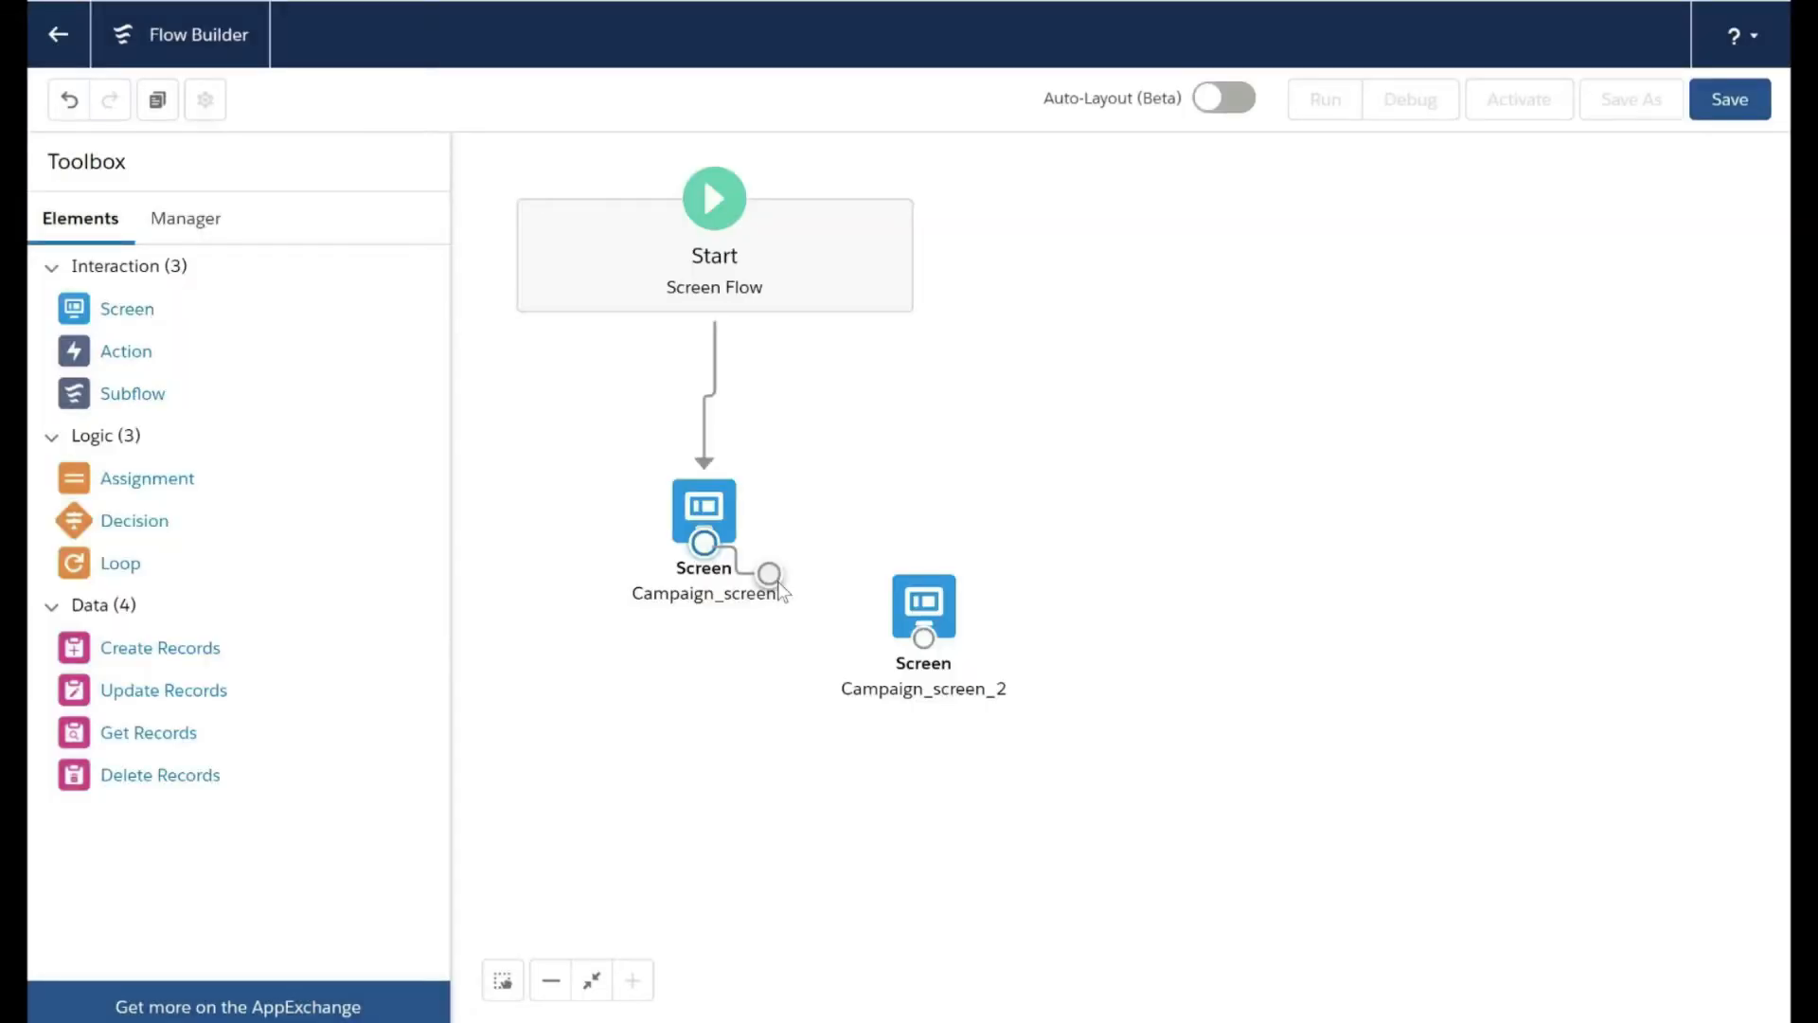
{"action": "left_click_drag", "start_coordinate": [781, 589], "coordinate": [924, 606]}
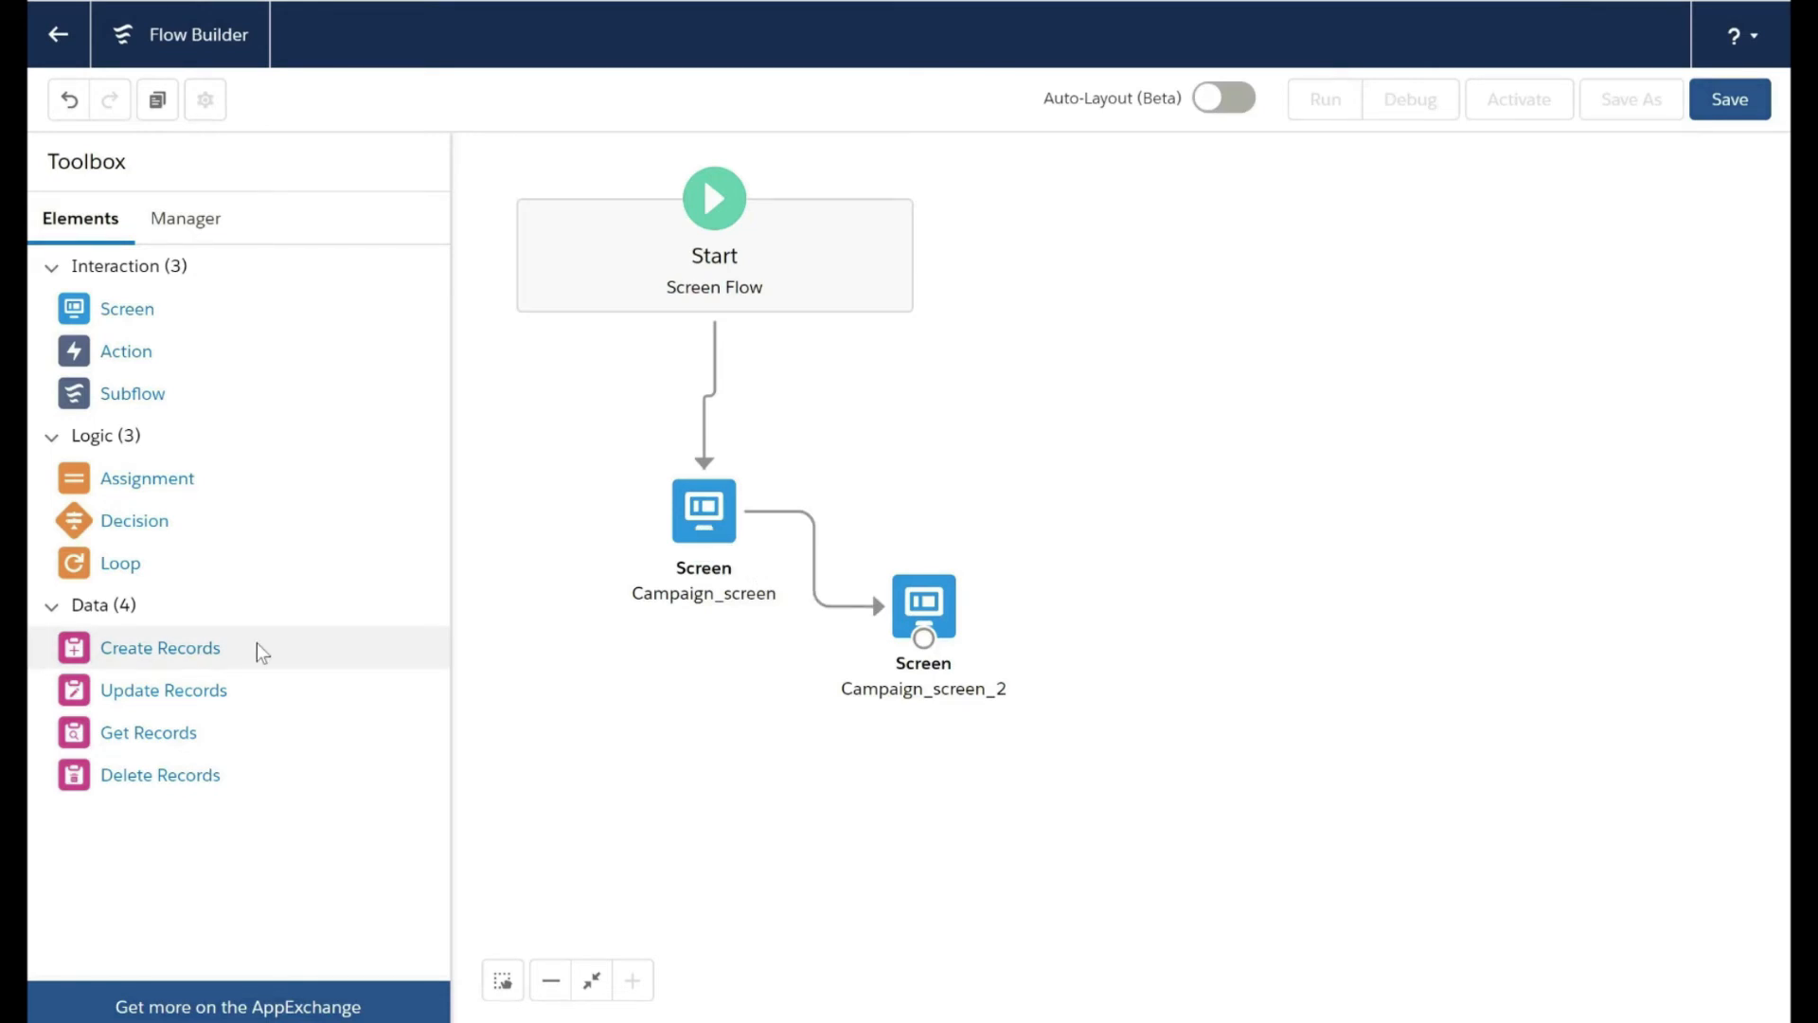
{"action": "left_click_drag", "start_coordinate": [257, 644], "coordinate": [748, 424]}
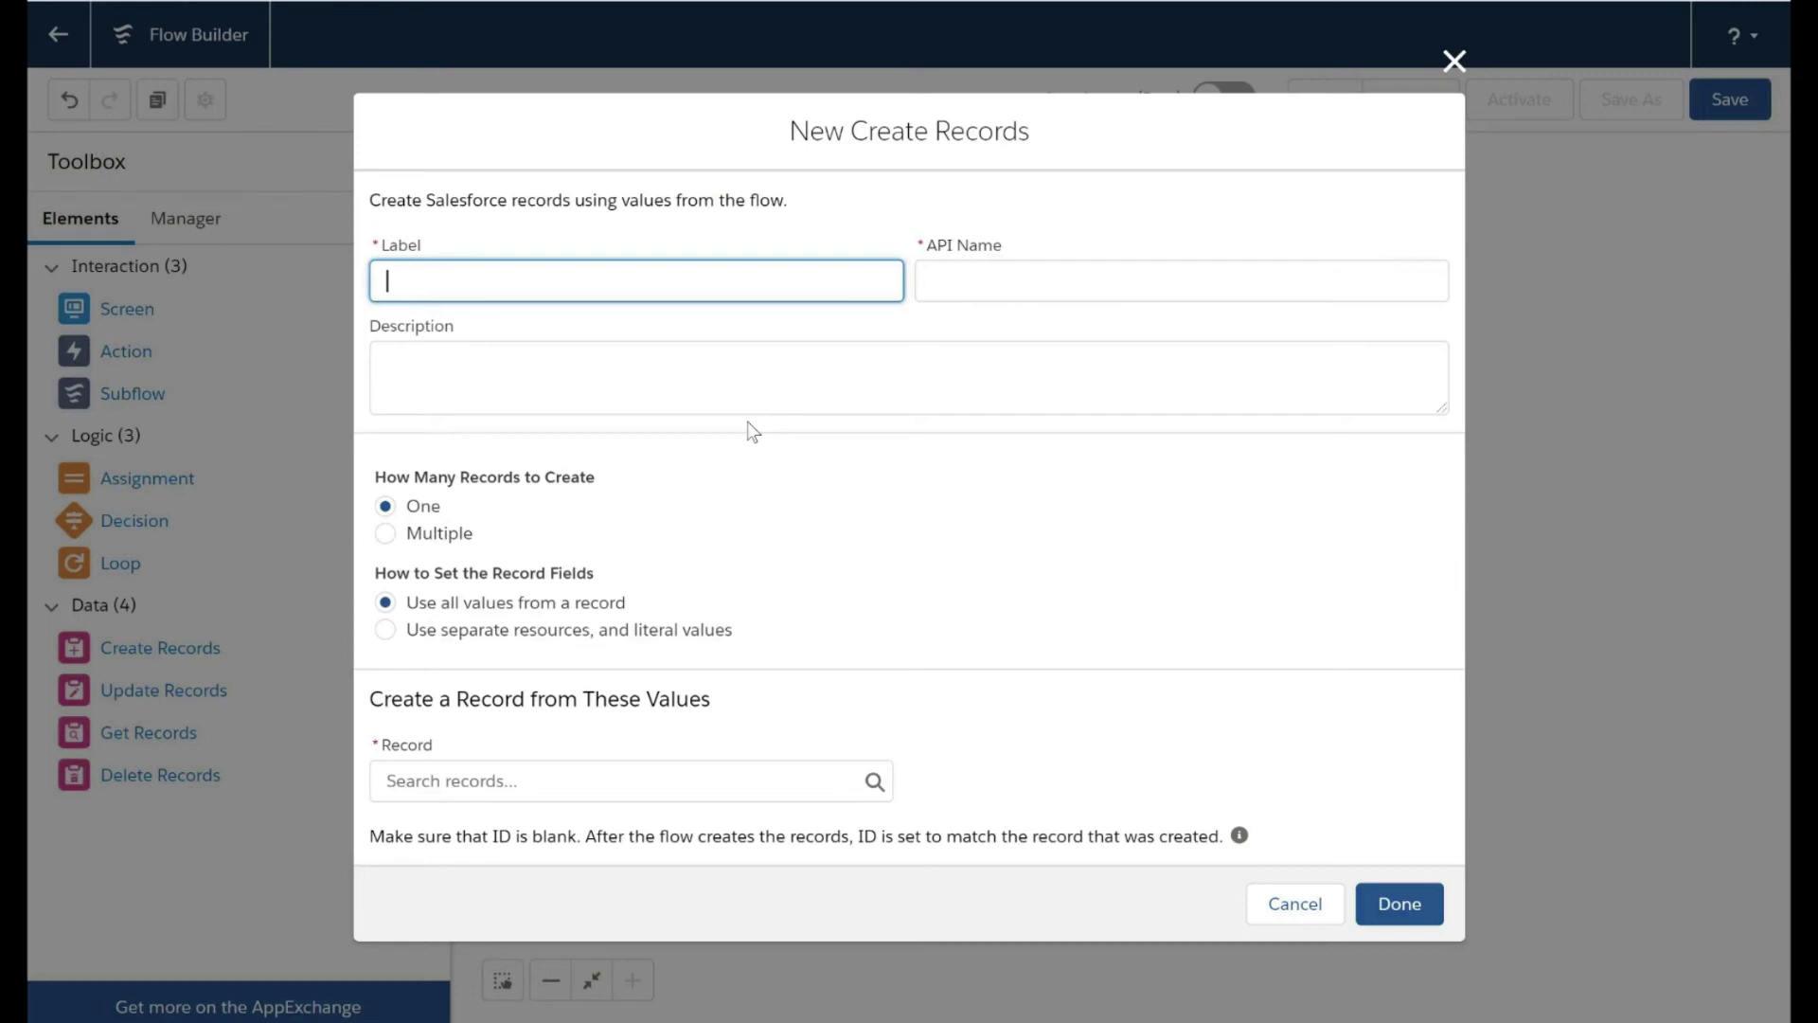
Name the element Campaign_record and set it to create one Campaign record using separate resources and literal values.
{"action": "type", "text": "Campaign_record"}
{"action": "left_click", "coordinate": [789, 488]}
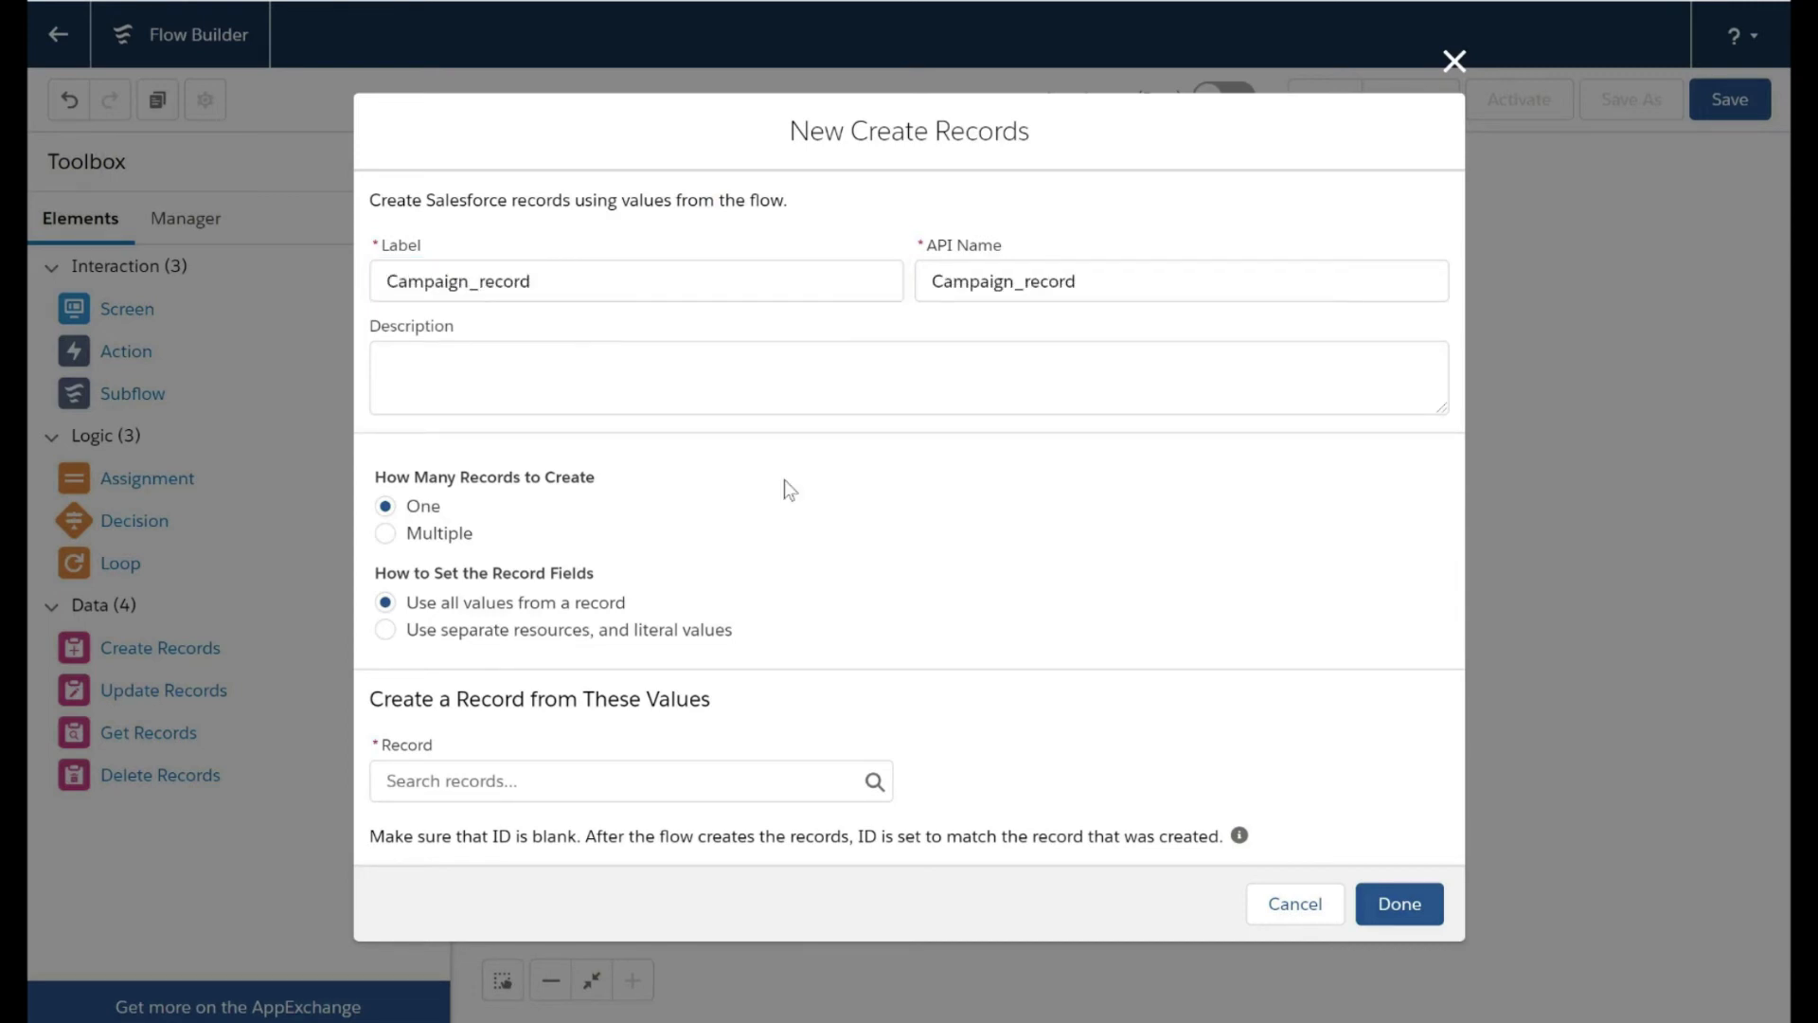
{"action": "left_click", "coordinate": [685, 625]}
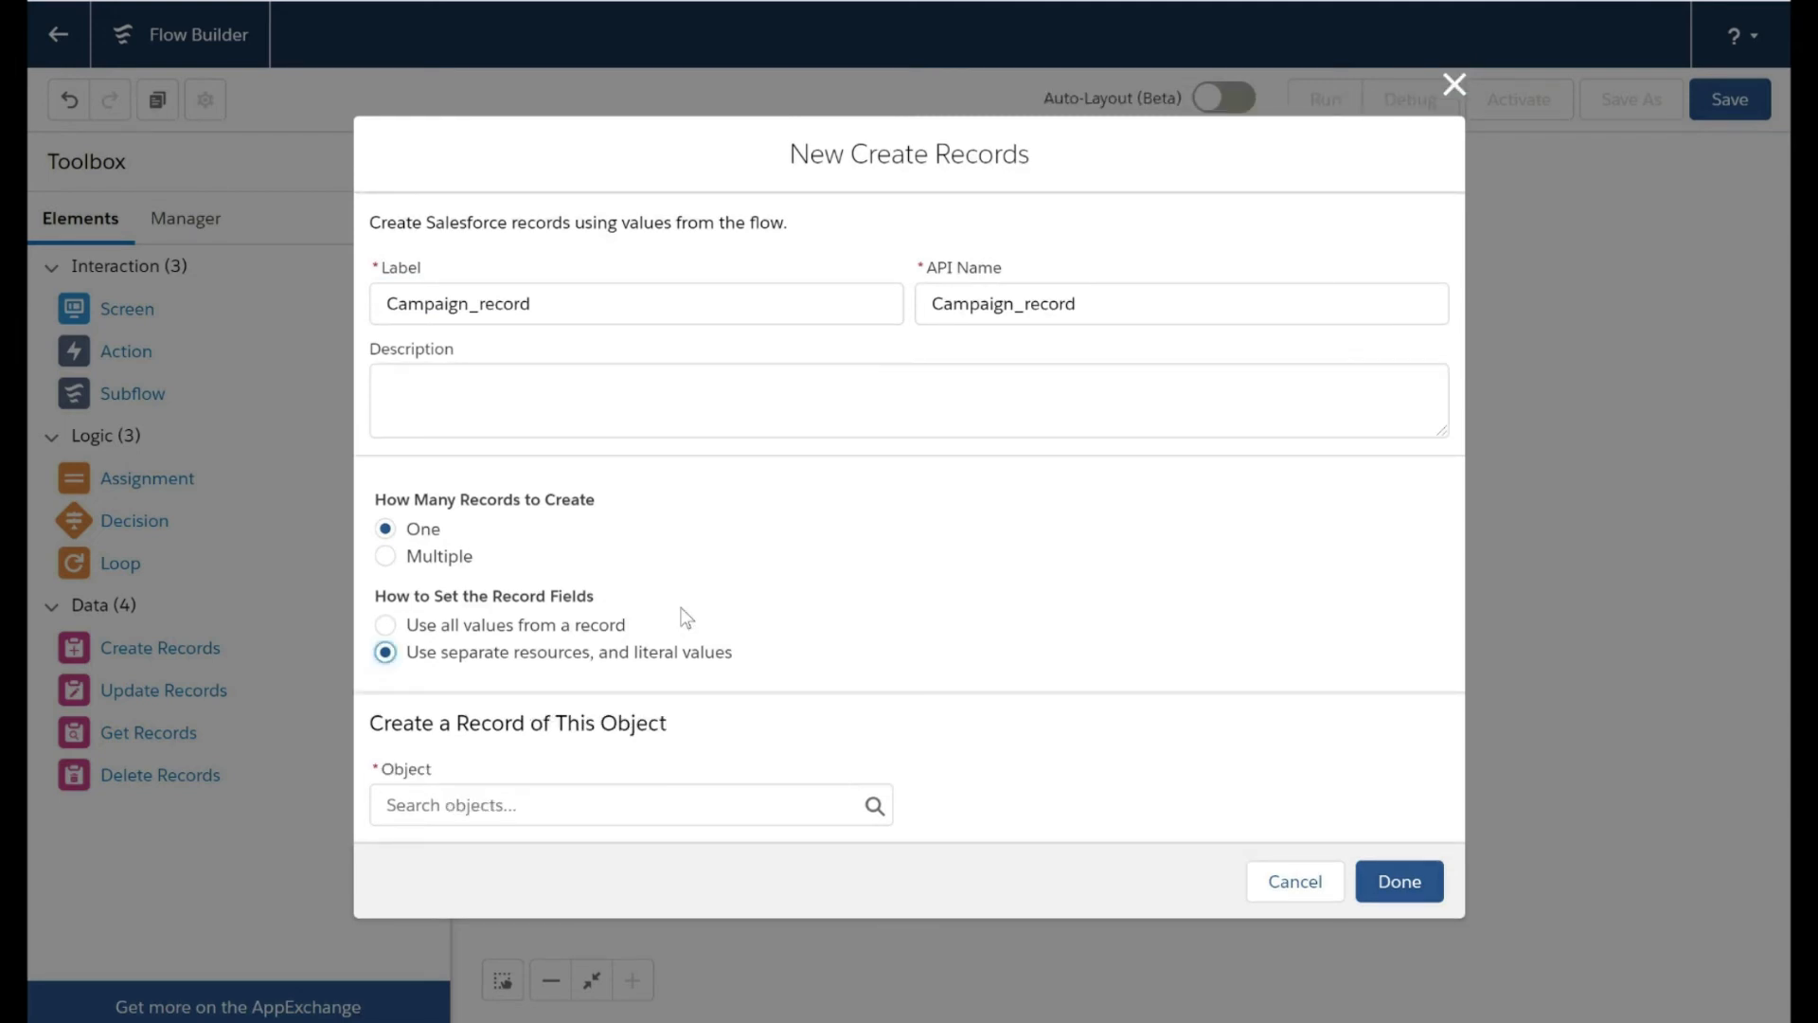
{"action": "left_click", "coordinate": [606, 805]}
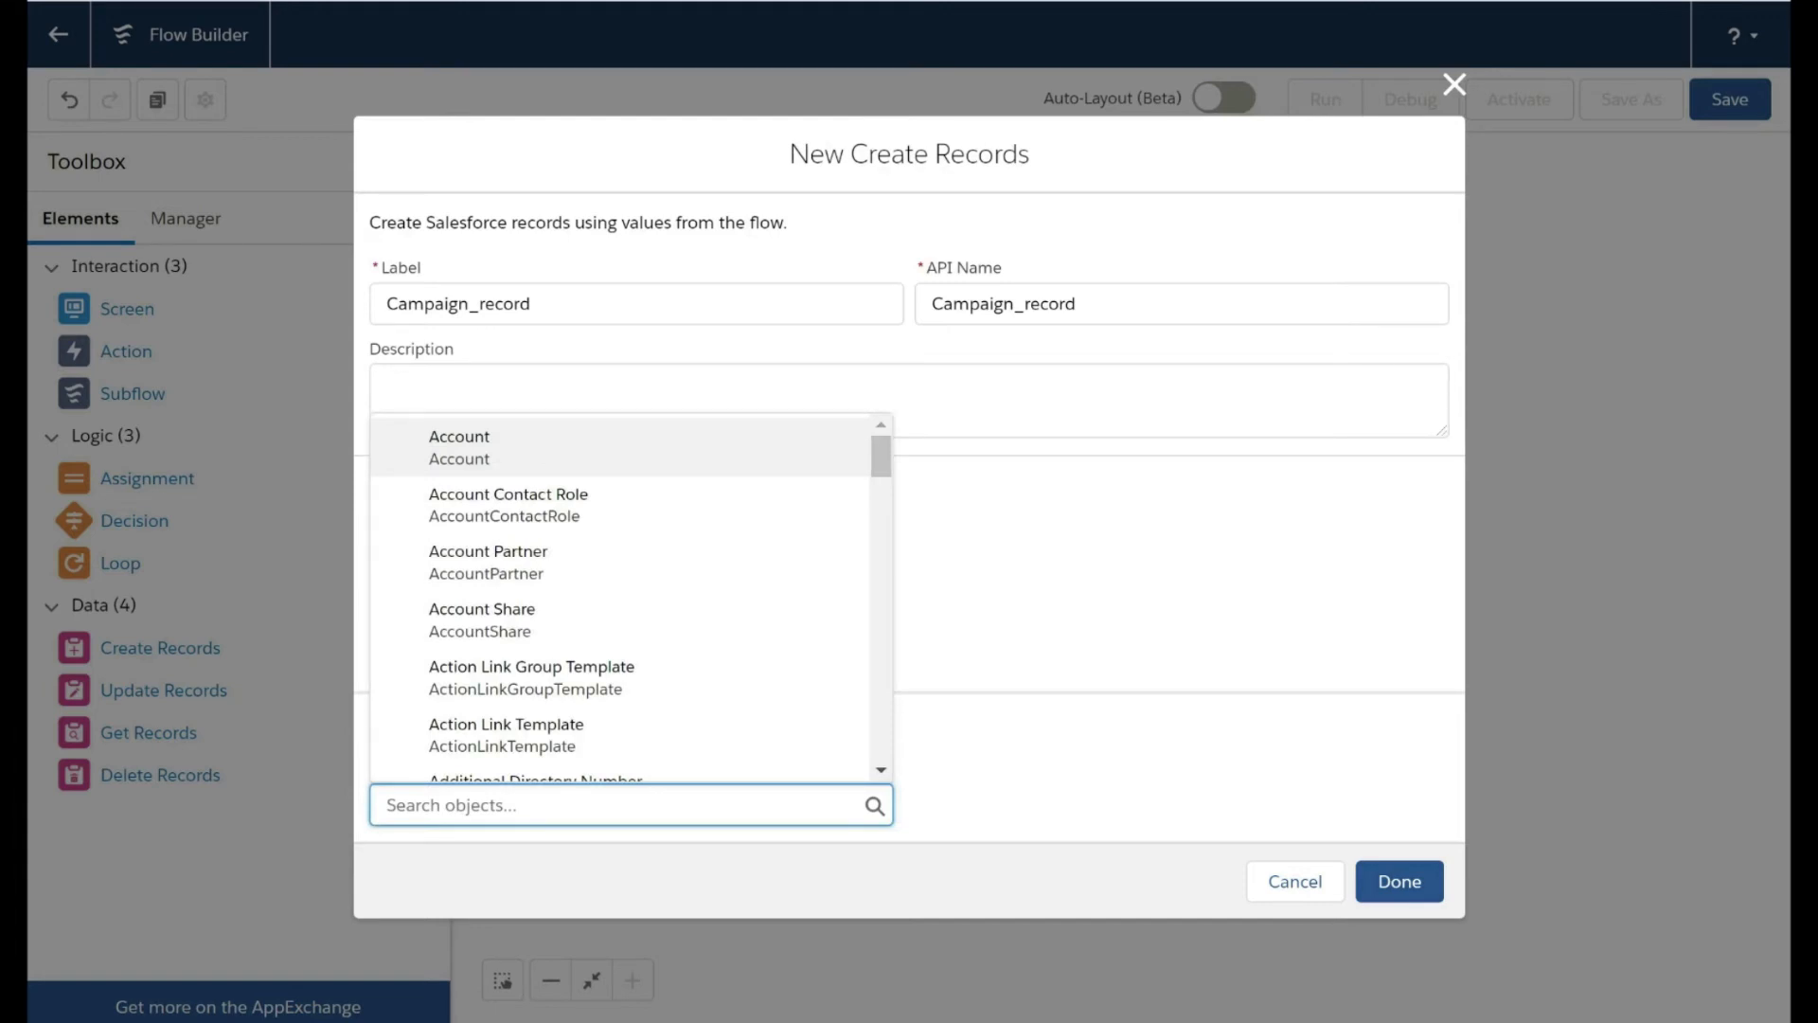
{"action": "type", "text": "campaign"}
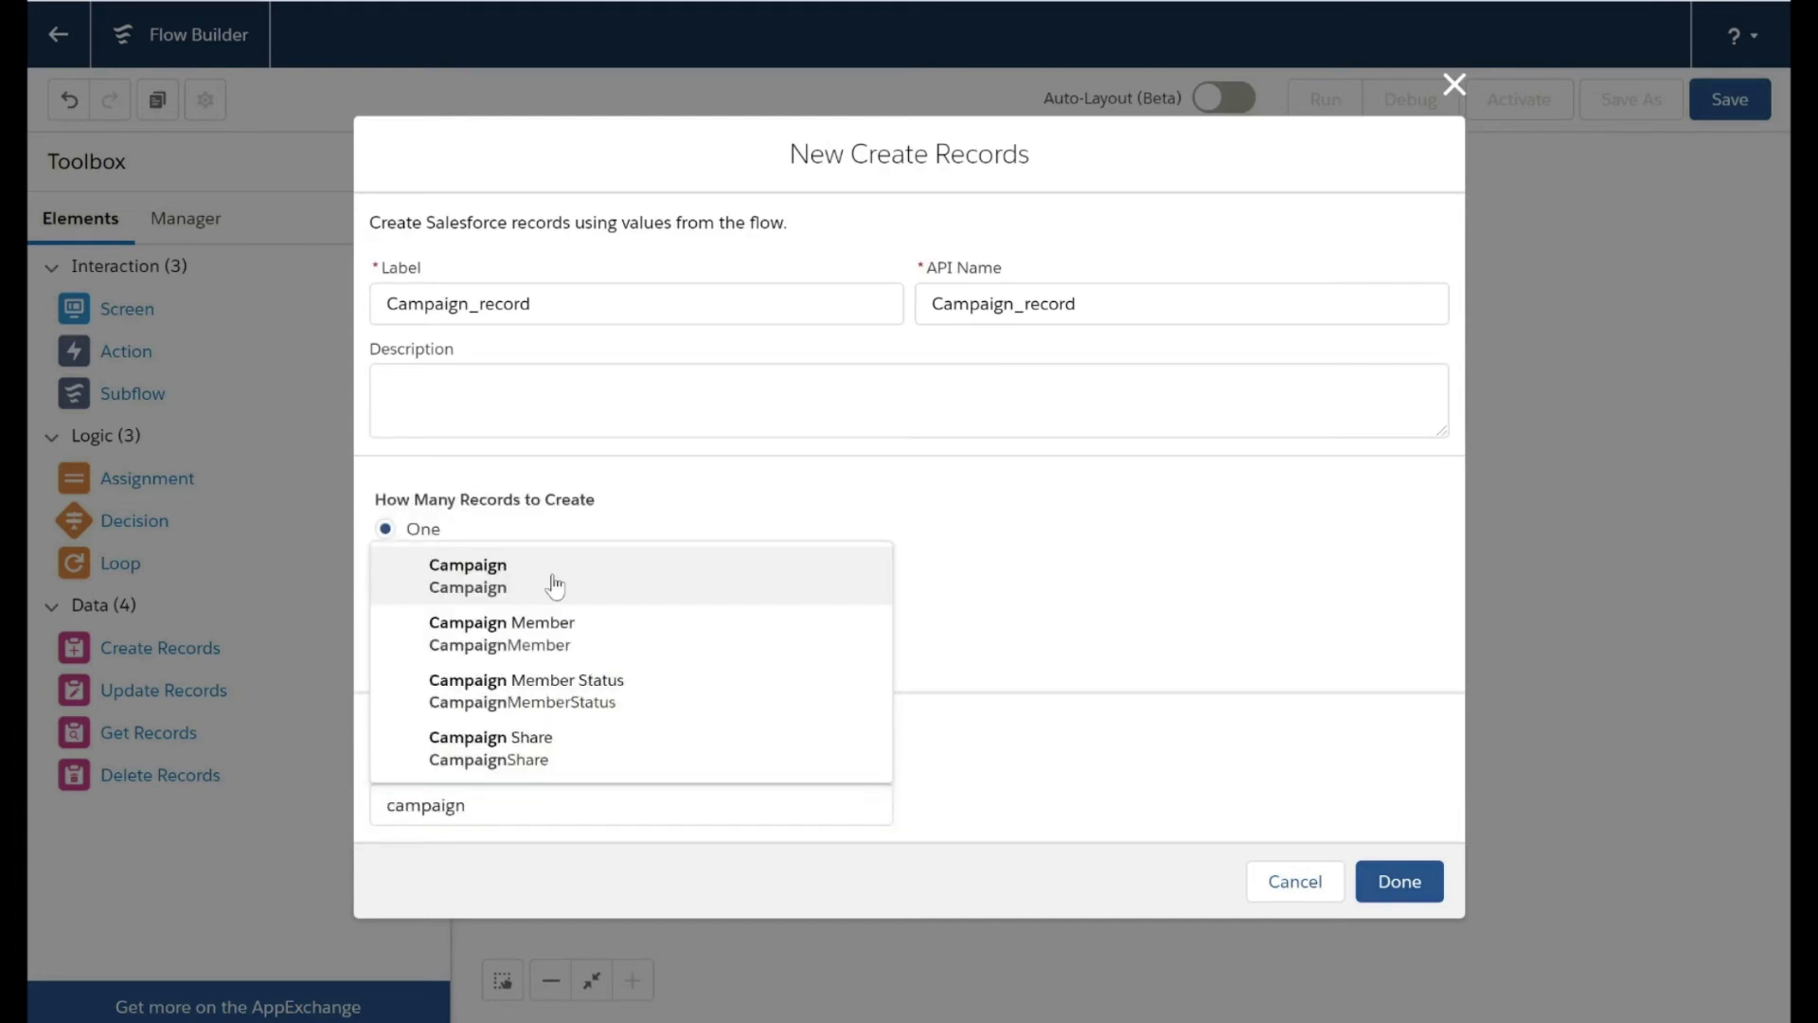
{"action": "left_click", "coordinate": [555, 585]}
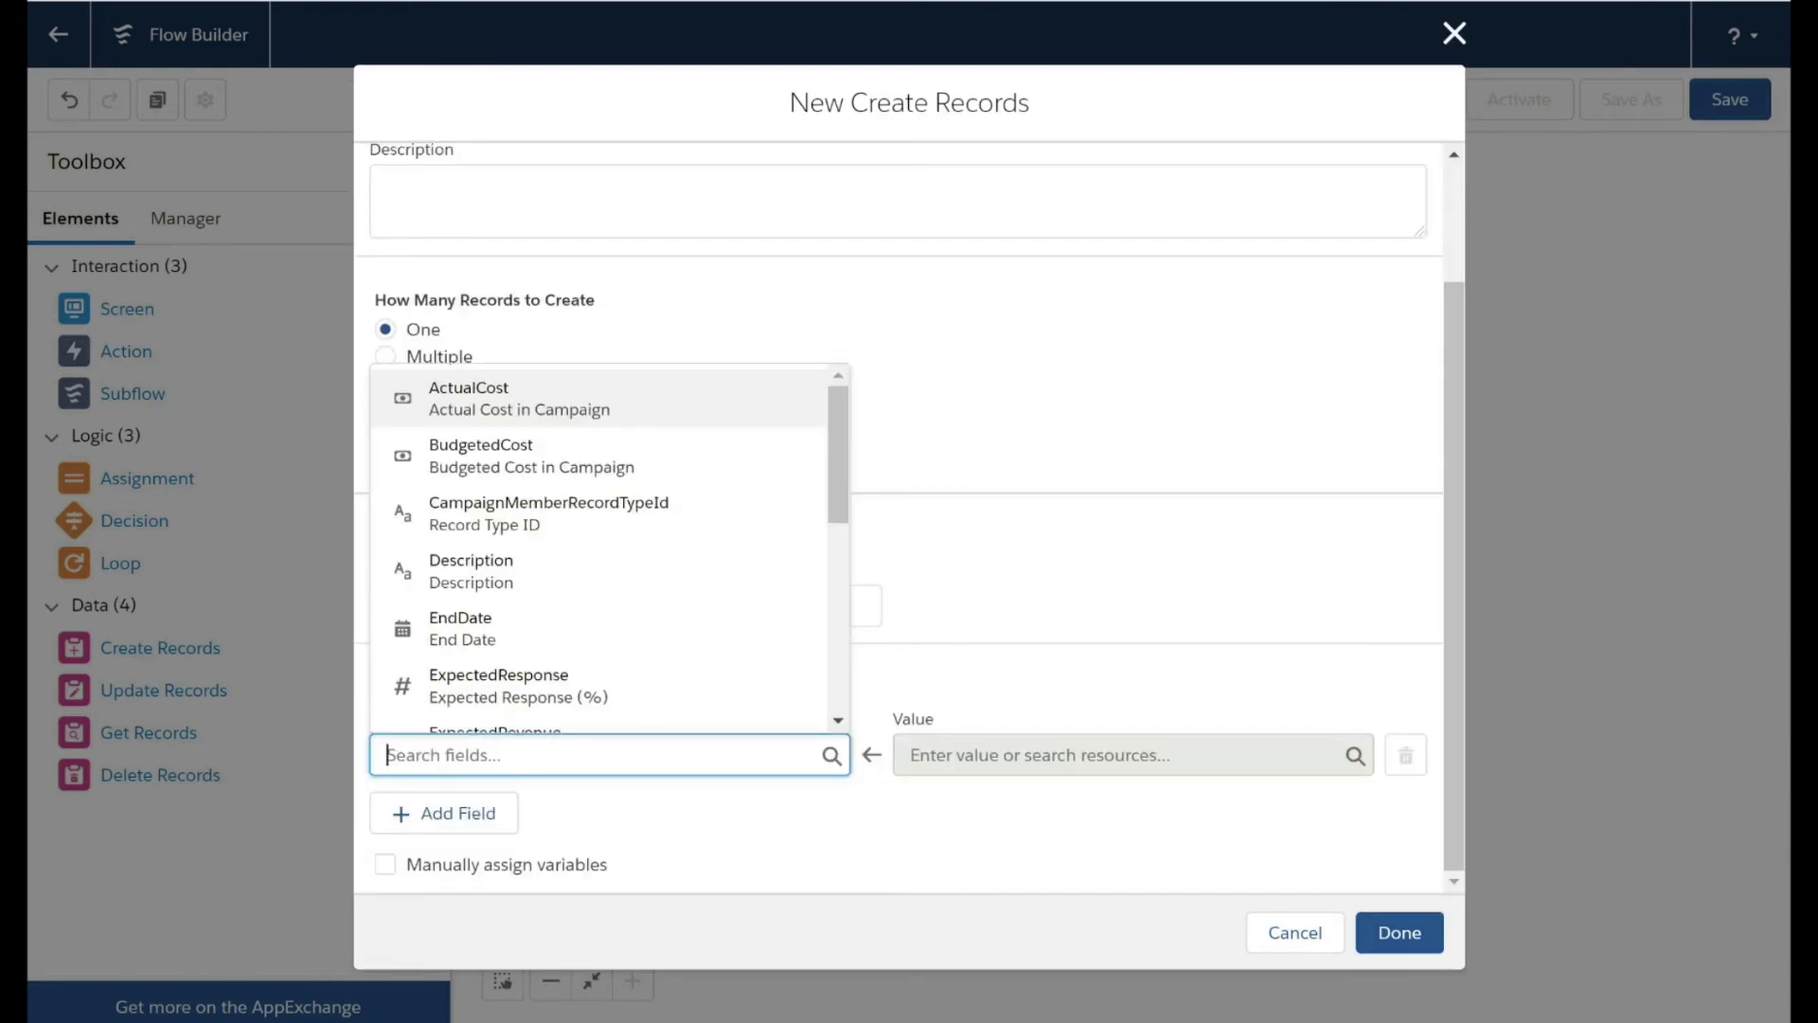
Map the campaign's Name field to Campaign_Name, StartDate to Start_Date and Status to the Stage screen component.
{"action": "type", "text": "campa"}
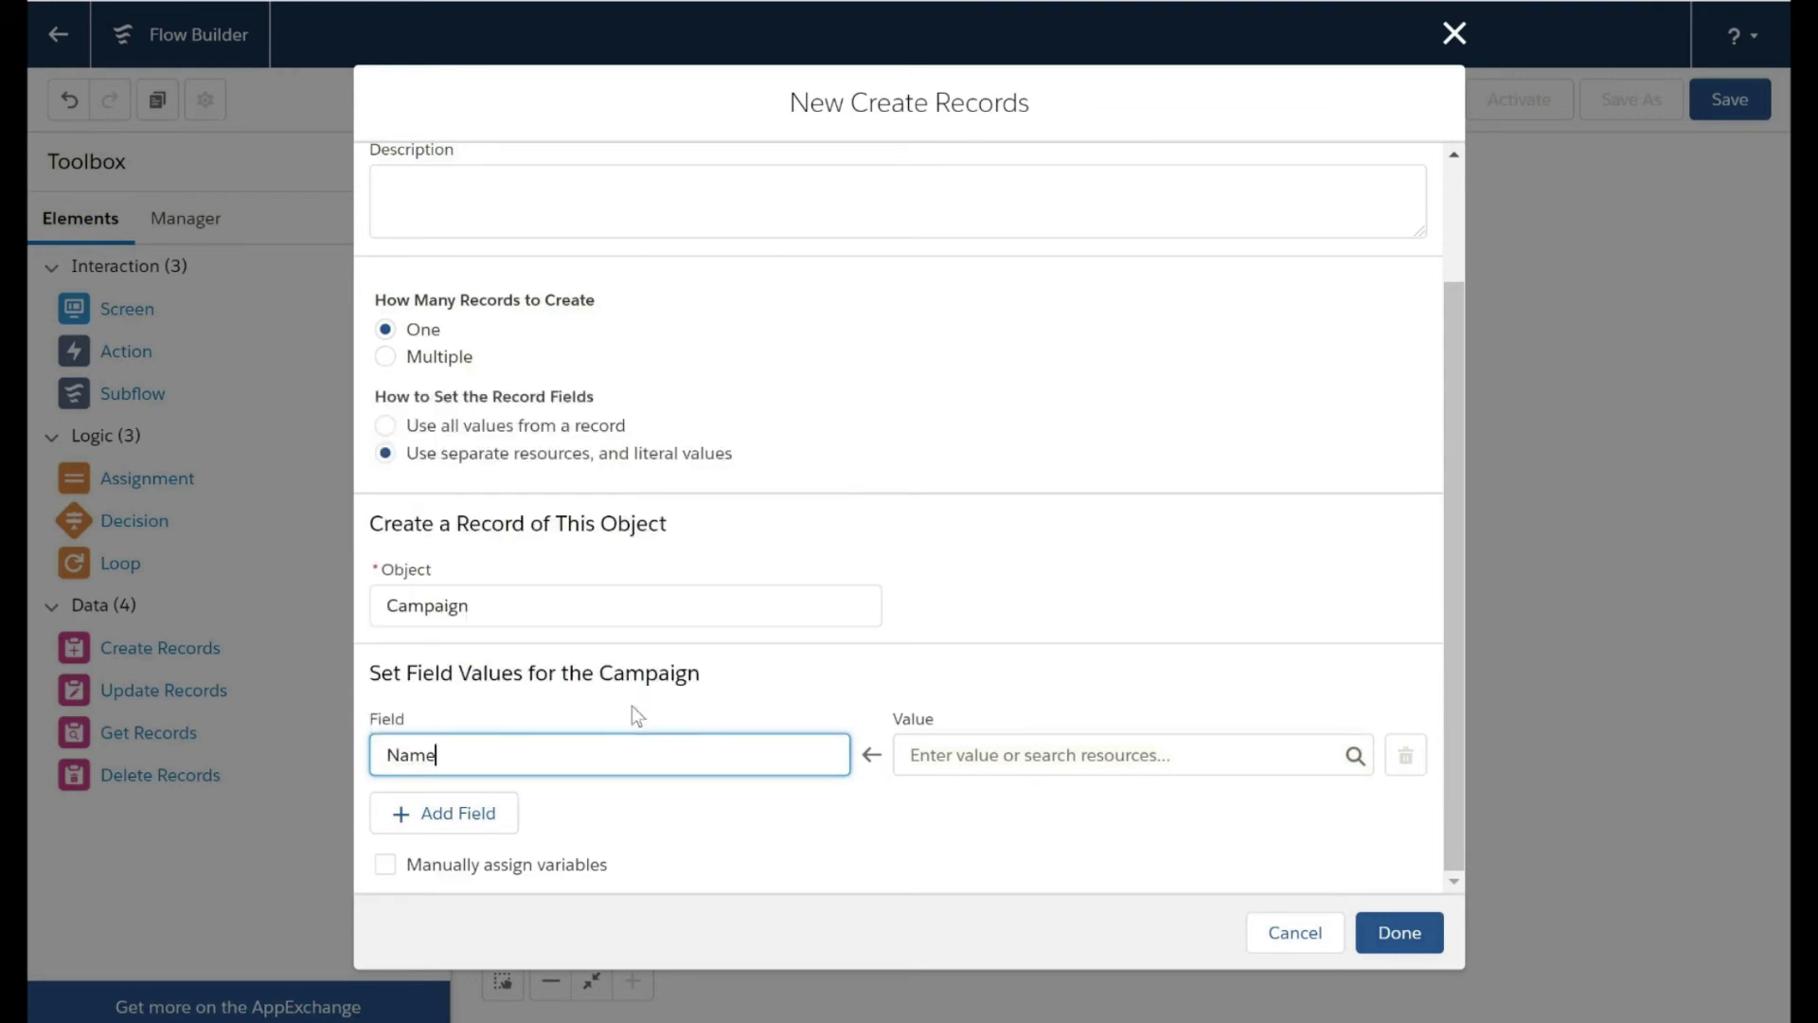
{"action": "key", "text": "Tab"}
{"action": "type", "text": "c"}
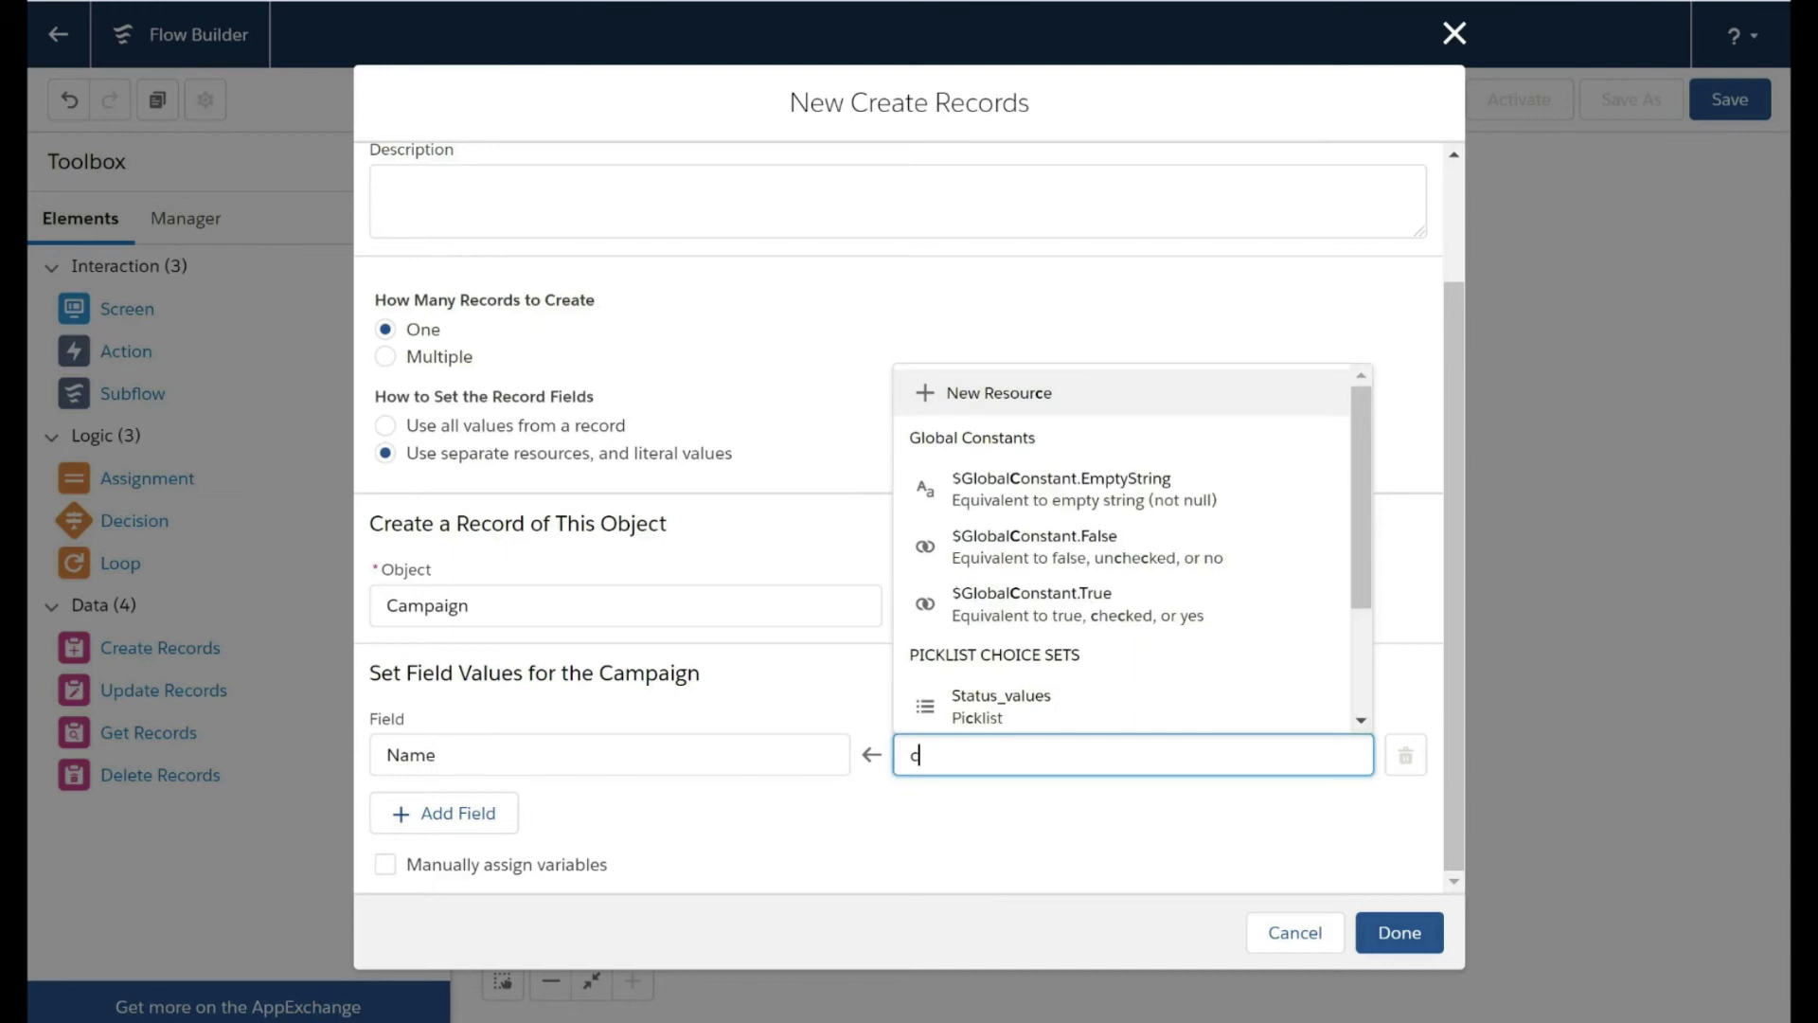
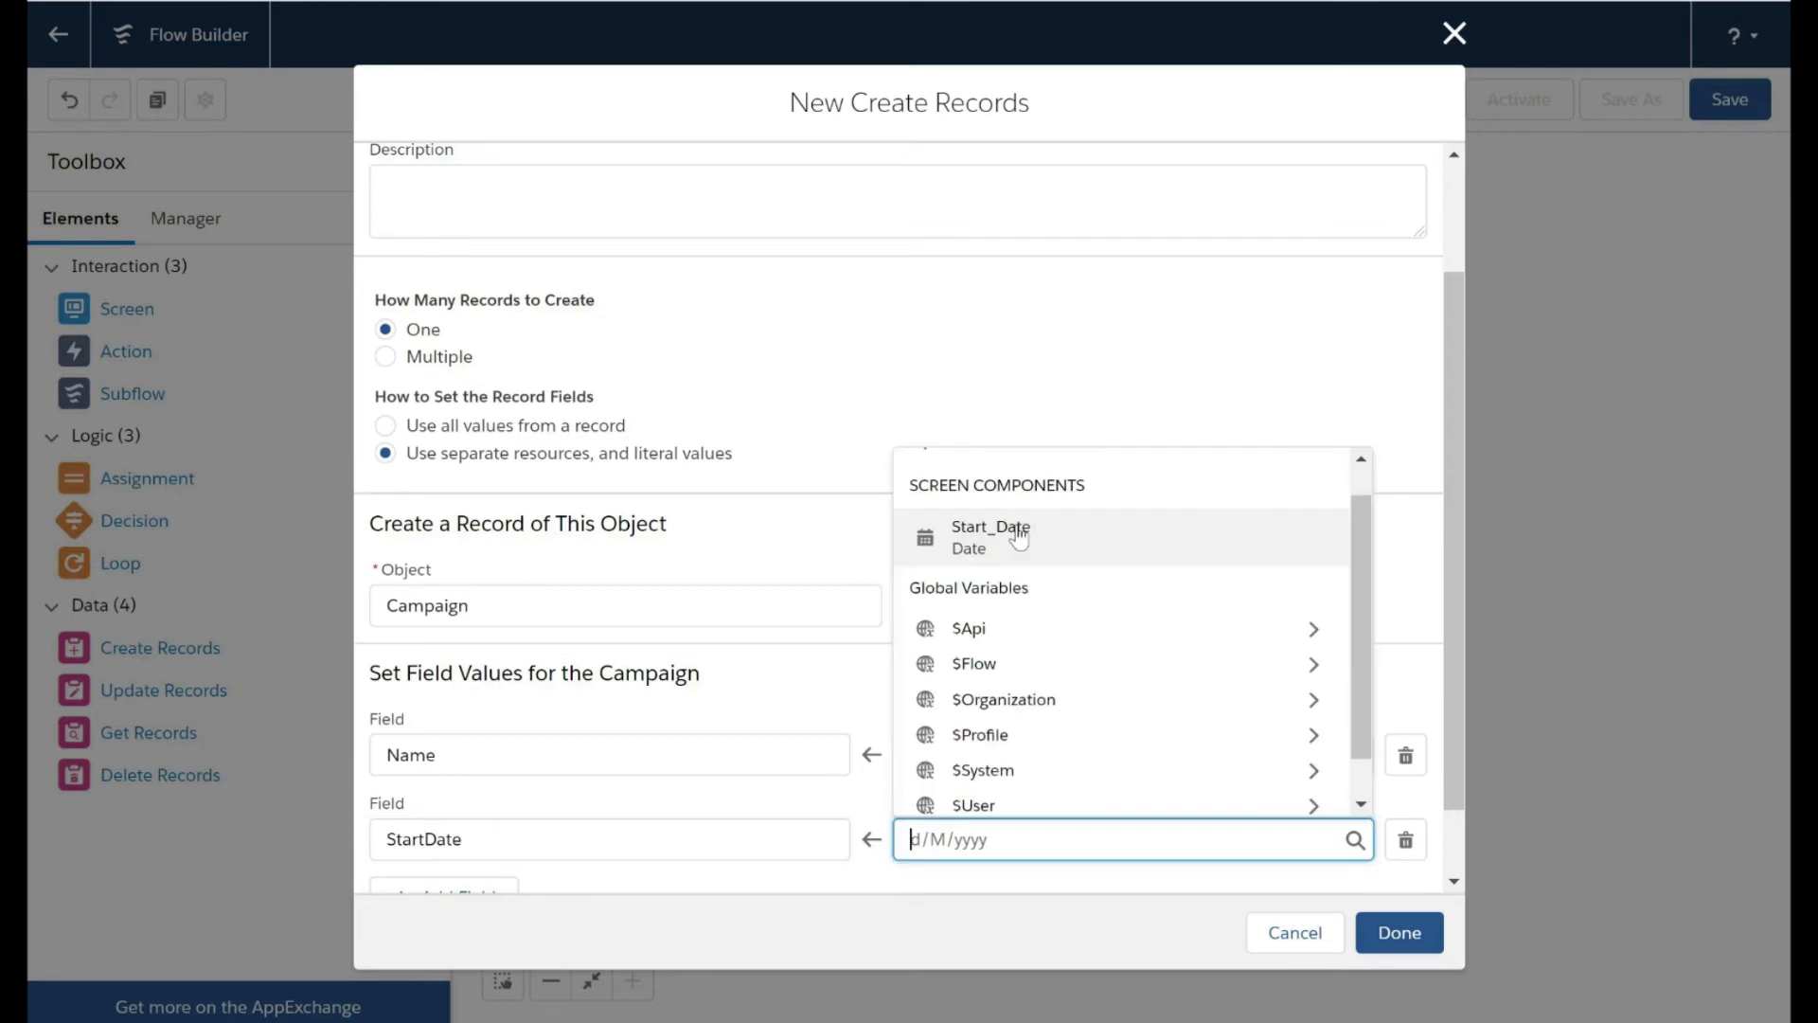
{"action": "left_click", "coordinate": [991, 535]}
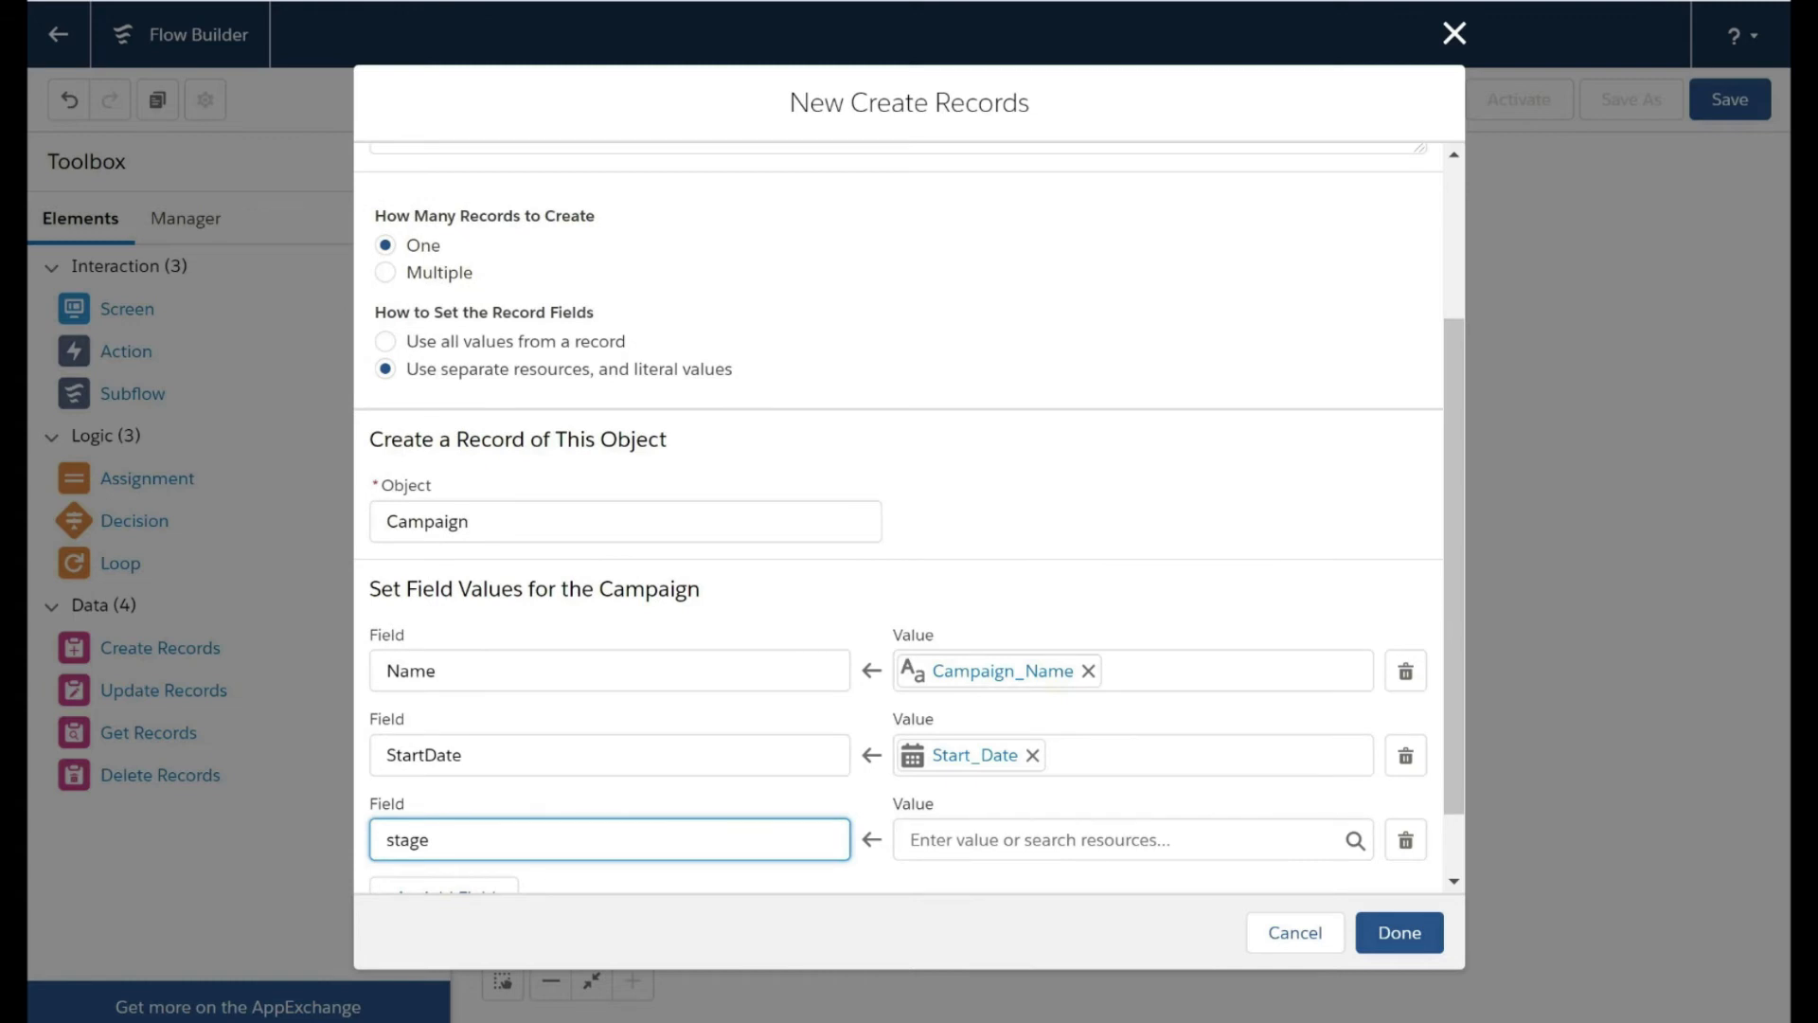
{"action": "left_click", "coordinate": [1117, 840]}
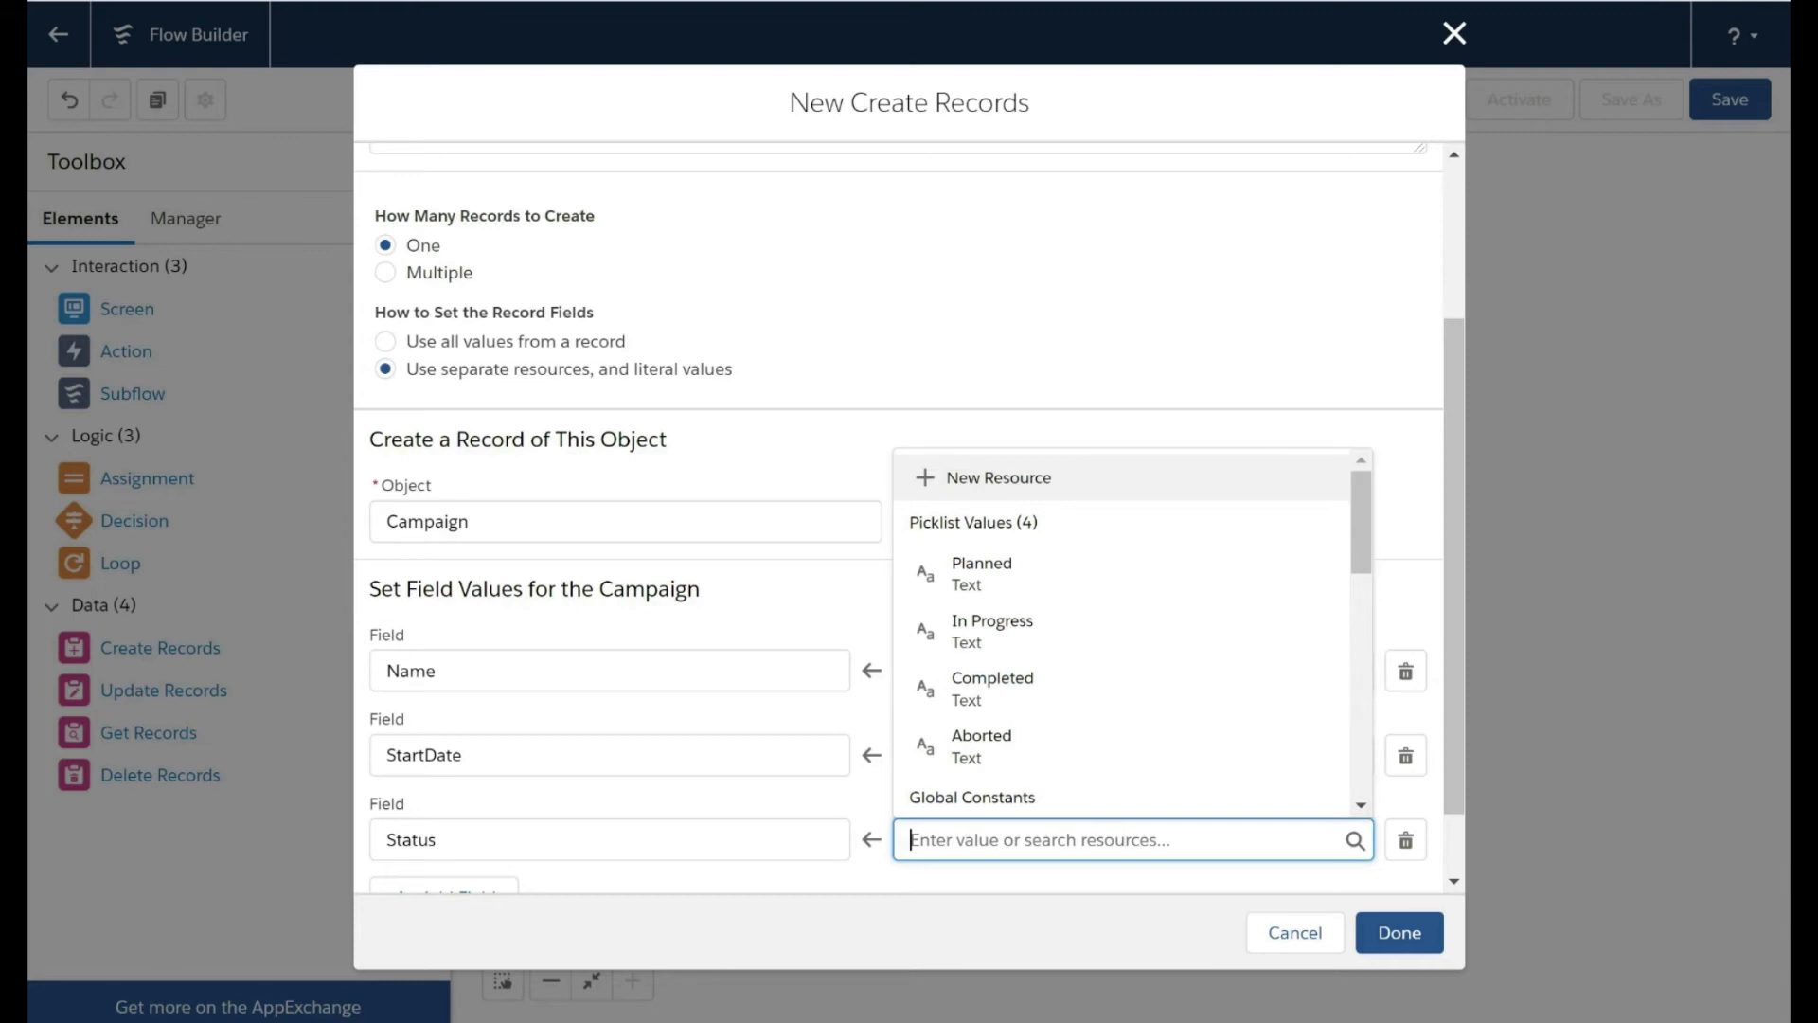
{"action": "scroll", "coordinate": [1052, 621], "scroll_direction": "down", "scroll_amount": 5}
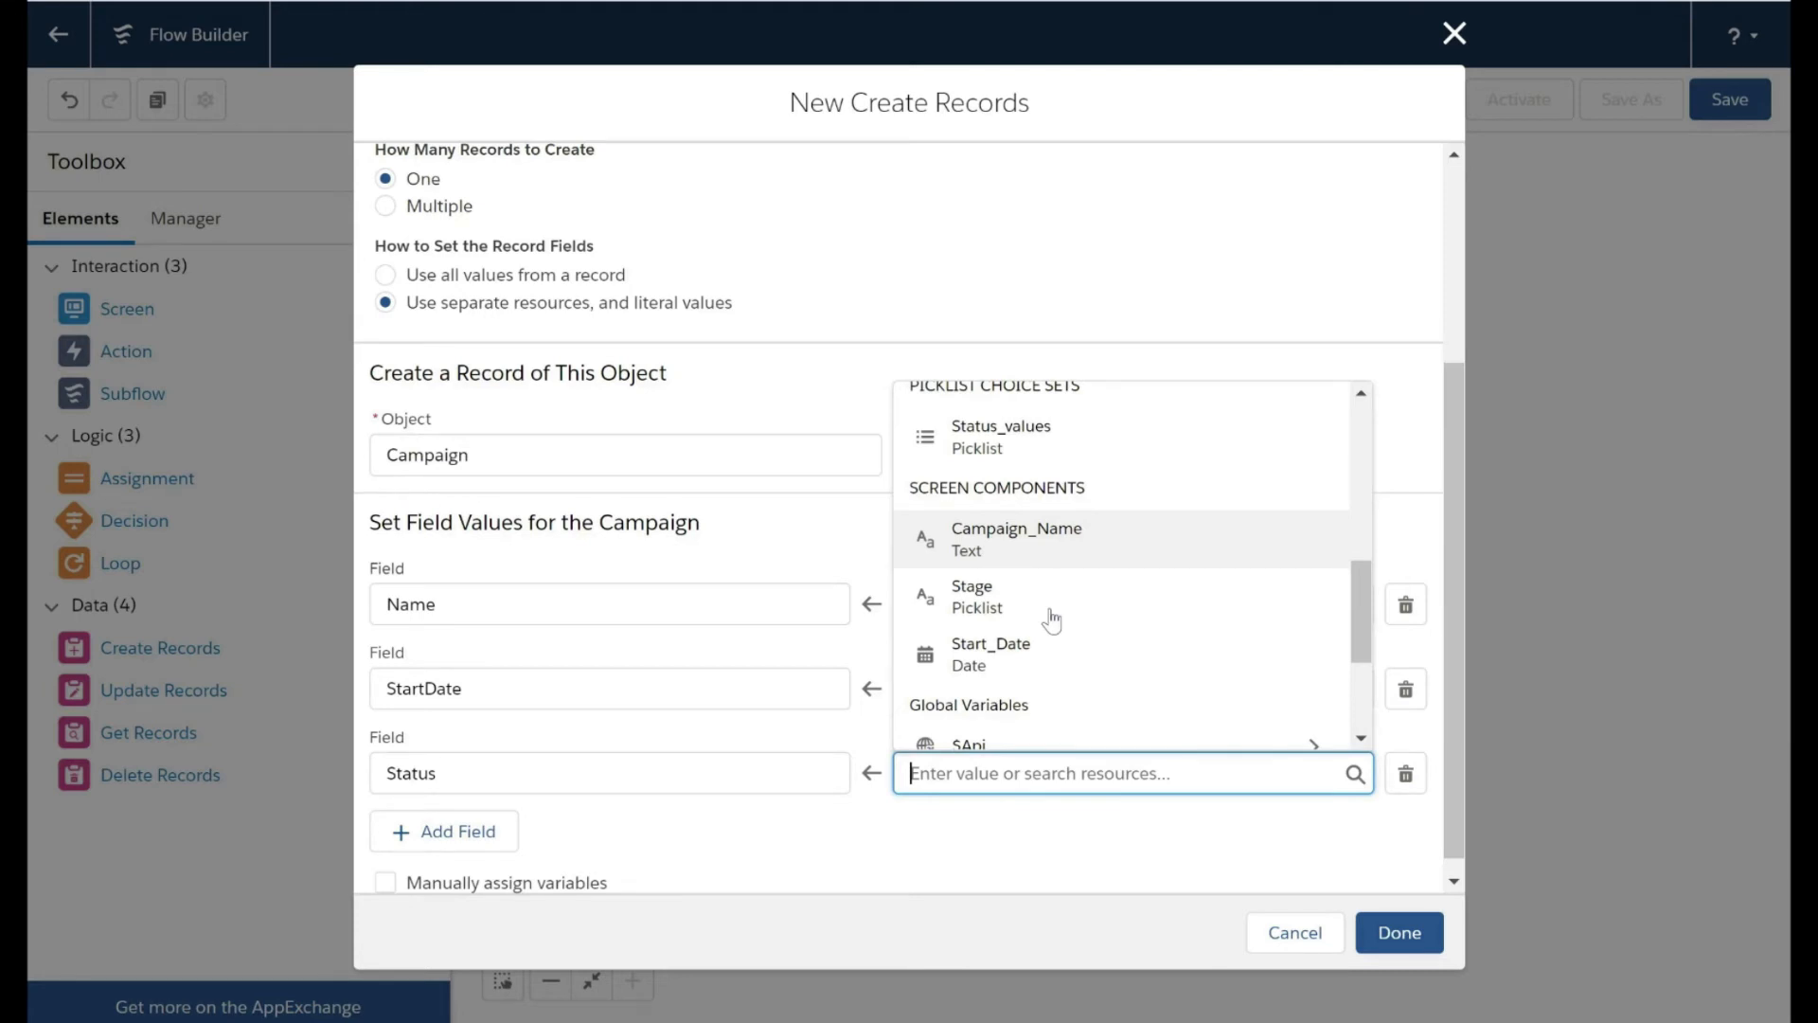
{"action": "left_click", "coordinate": [1052, 621]}
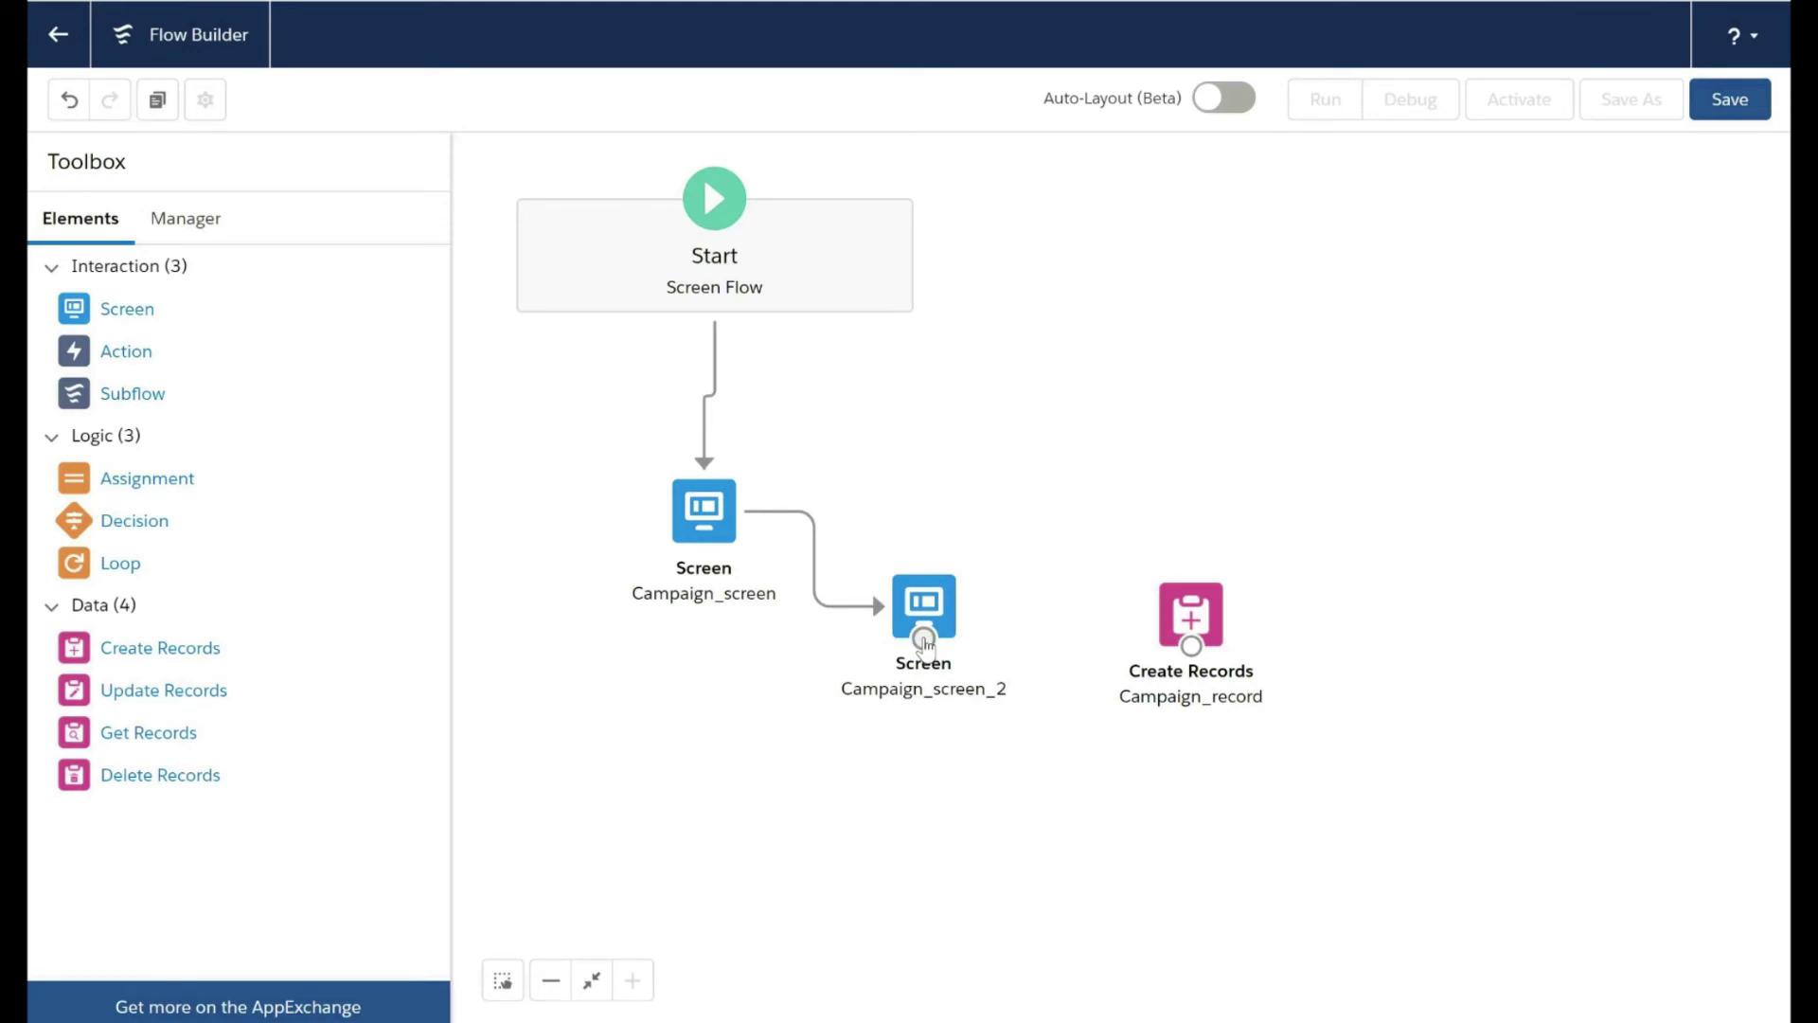
Connect Campaign_screen_2 to the Campaign_record element and run the saved create campaign record flow in debug mode.
{"action": "left_click_drag", "start_coordinate": [923, 641], "coordinate": [1190, 613]}
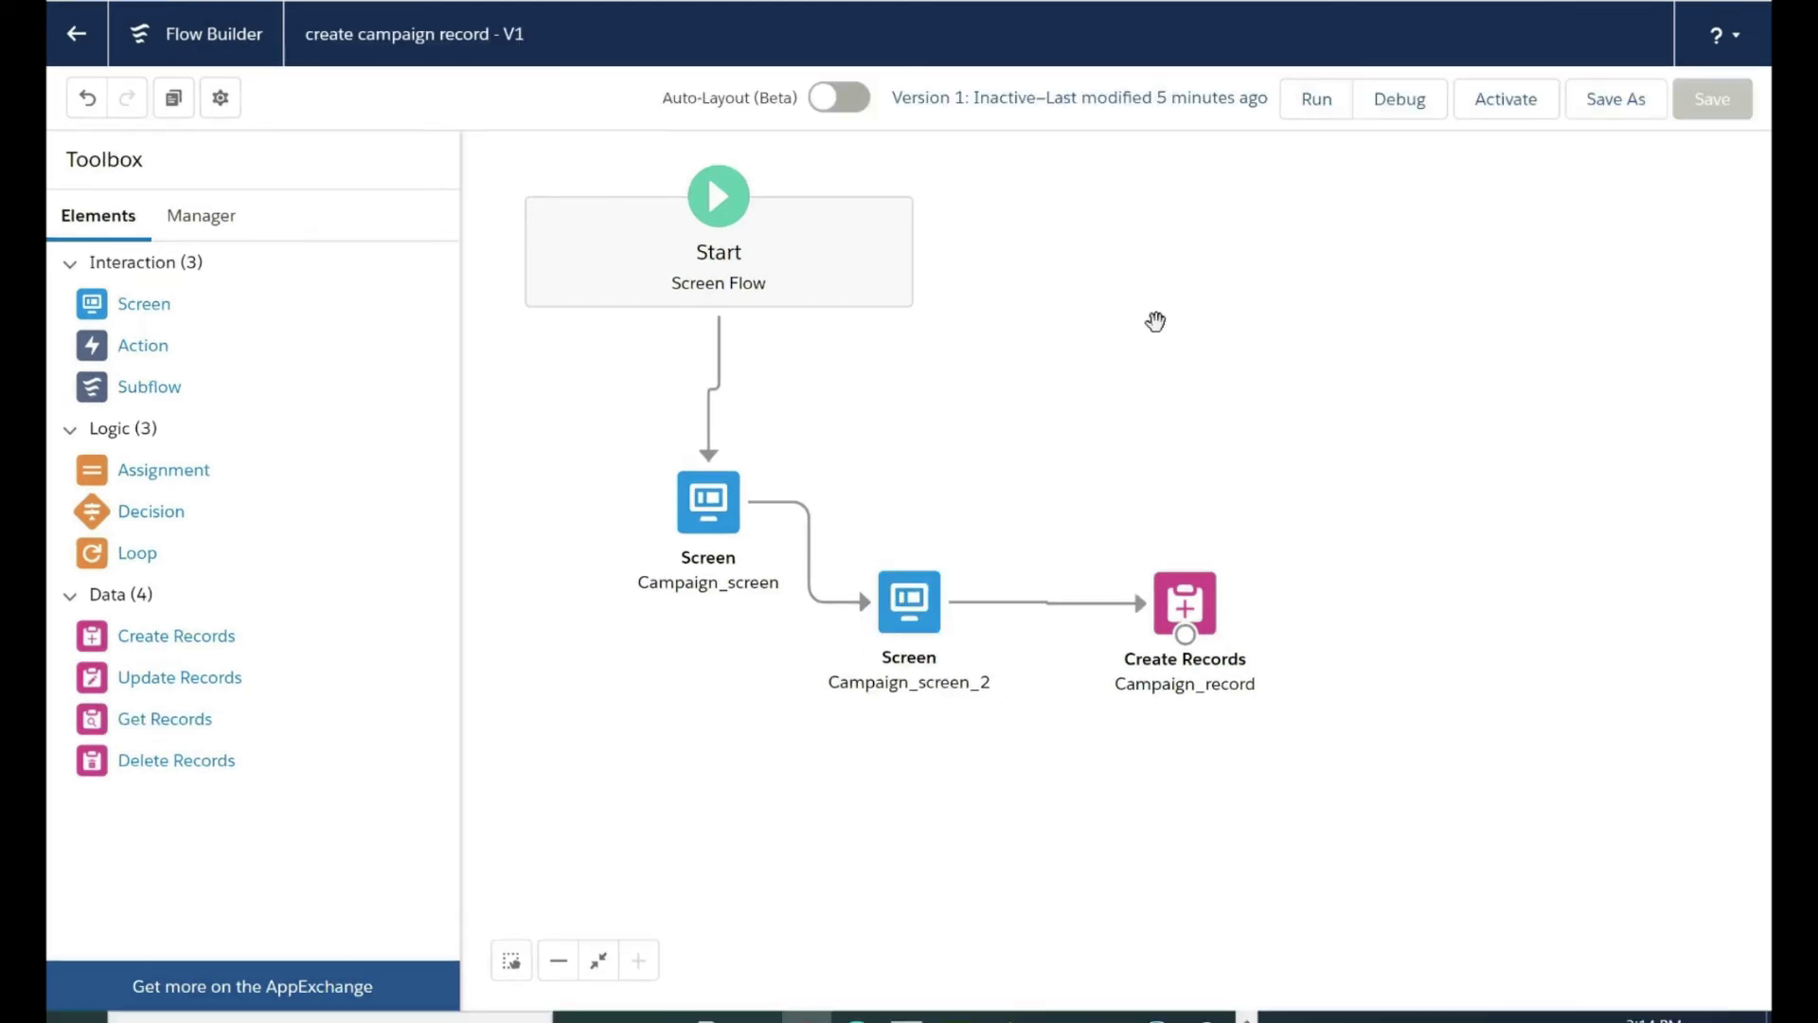
{"action": "left_click", "coordinate": [1410, 99]}
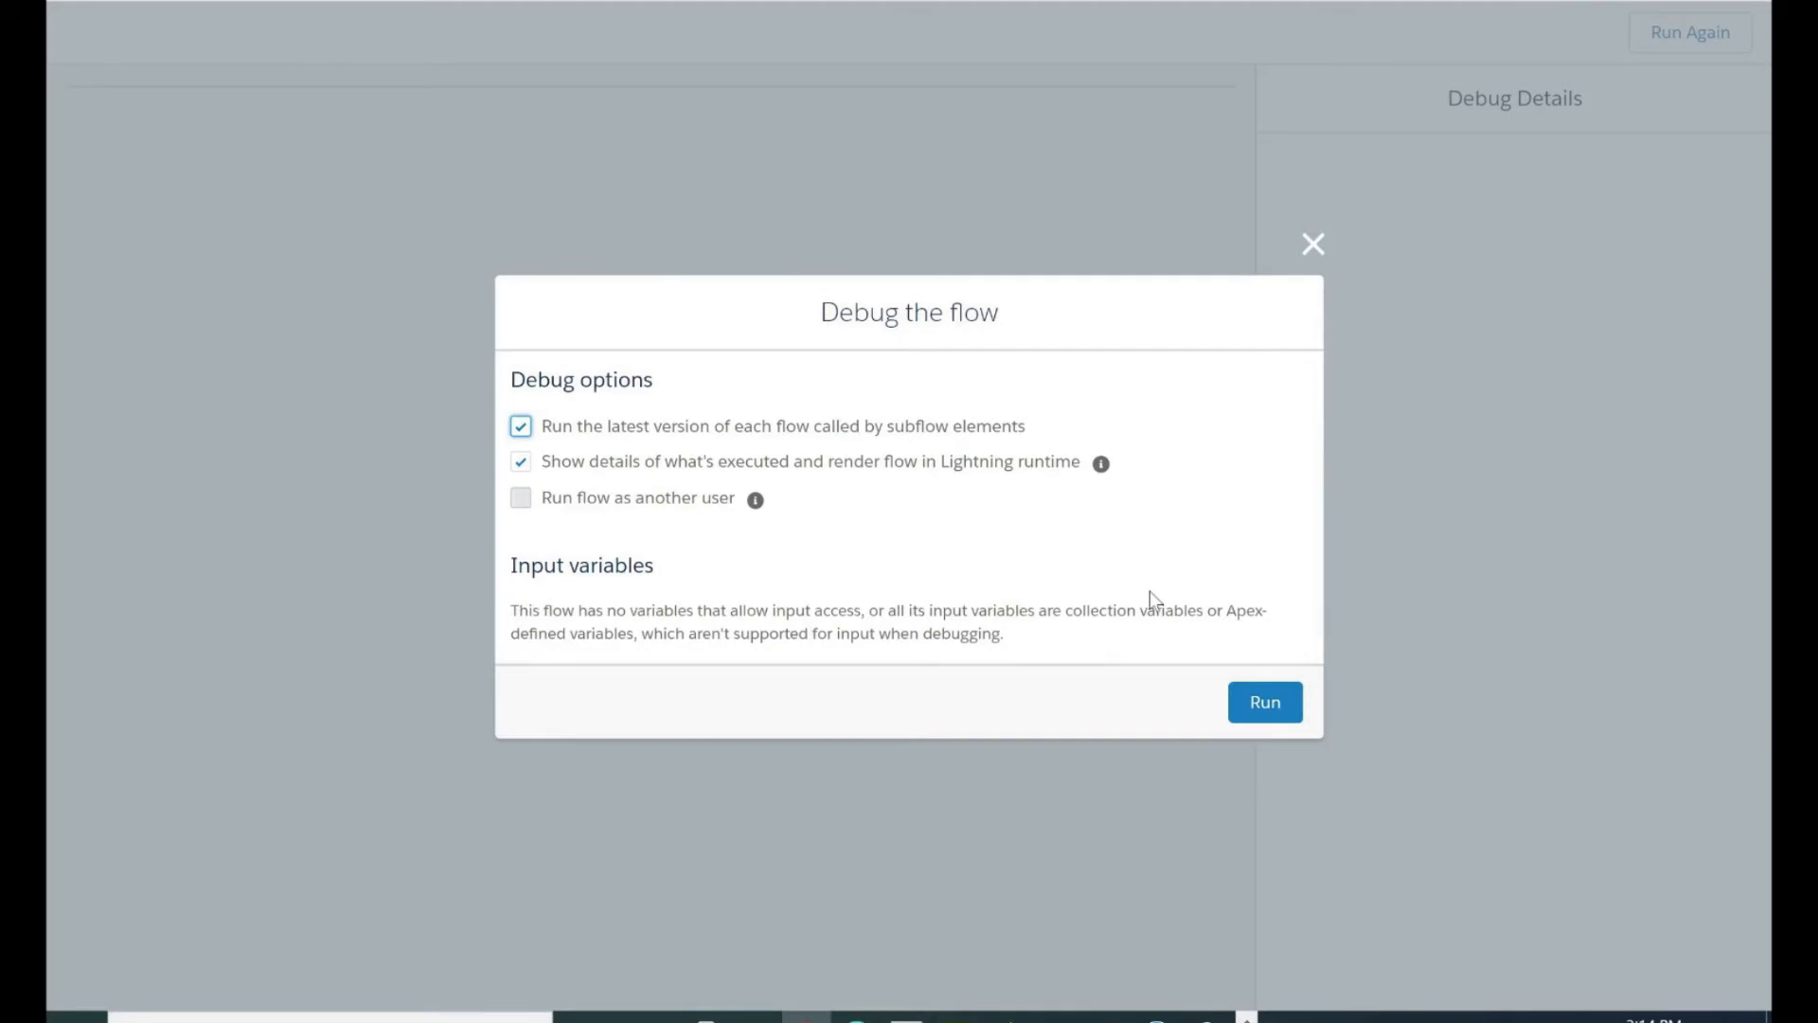
{"action": "left_click", "coordinate": [1263, 705]}
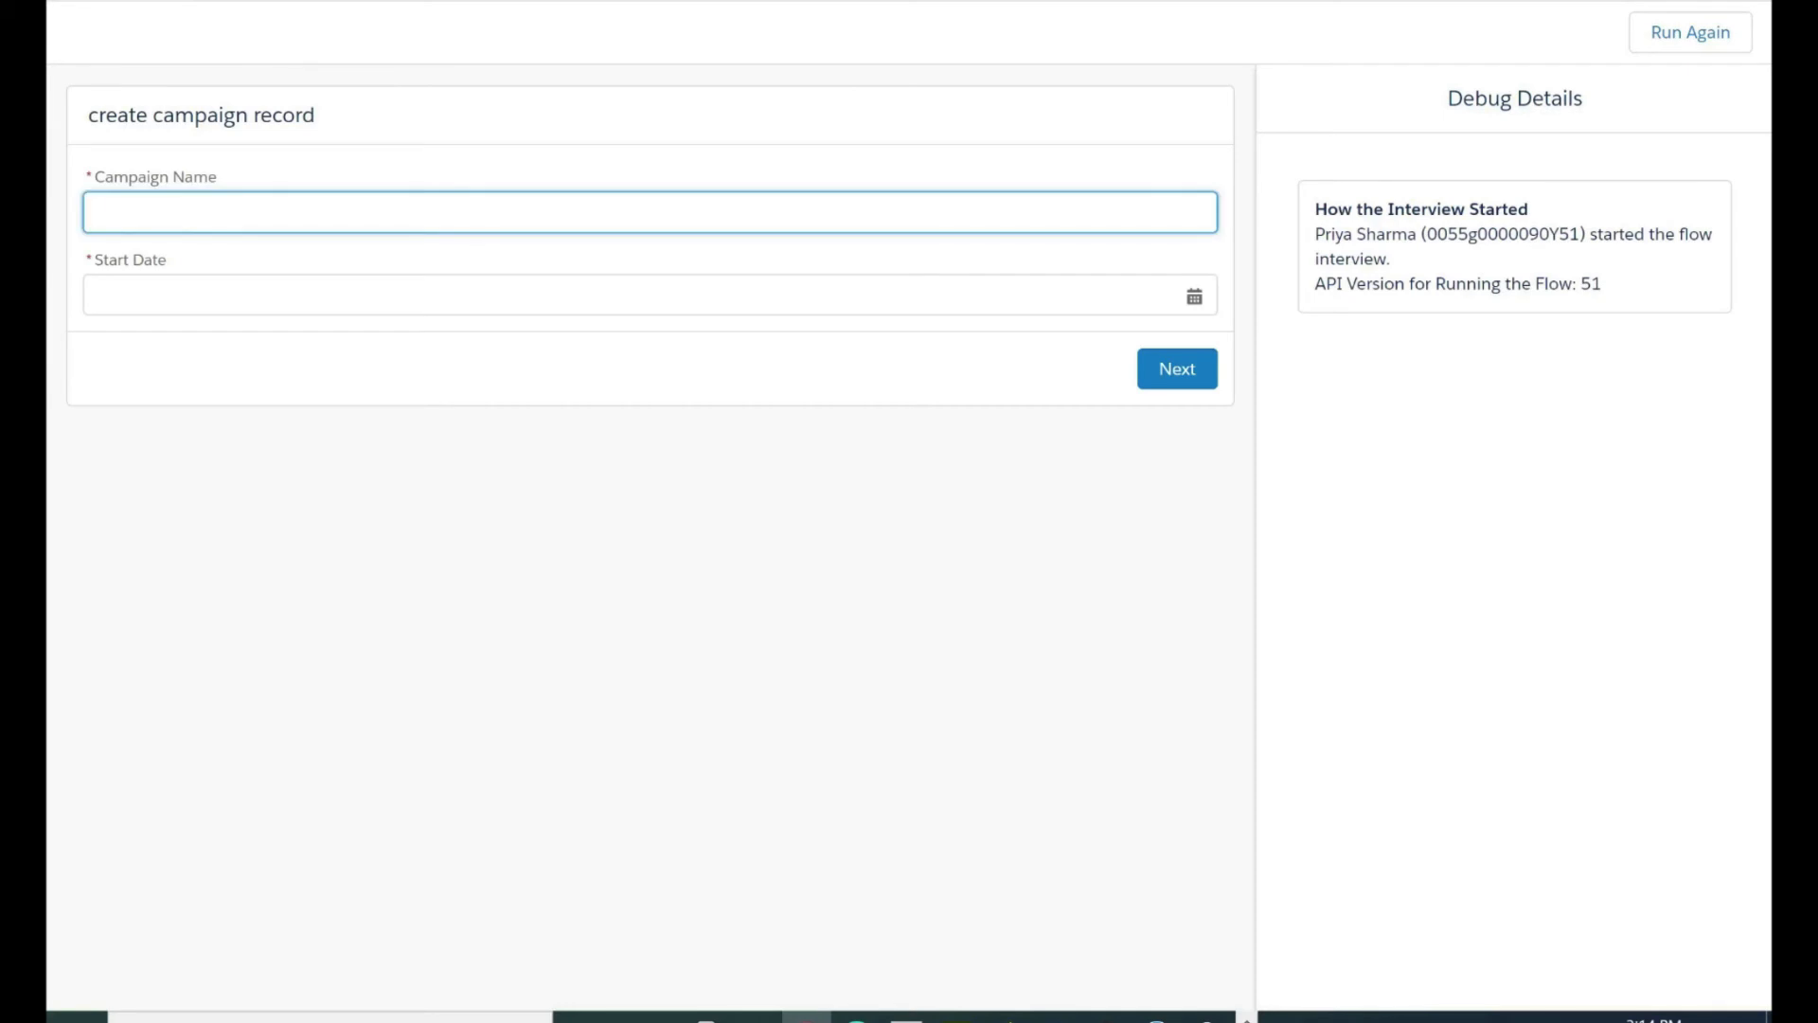
Complete the debug run with campaign name Campaign_3, start date 31 May 2021 and stage In Progress.
{"action": "type", "text": "Campaign_3"}
{"action": "key", "text": "Tab"}
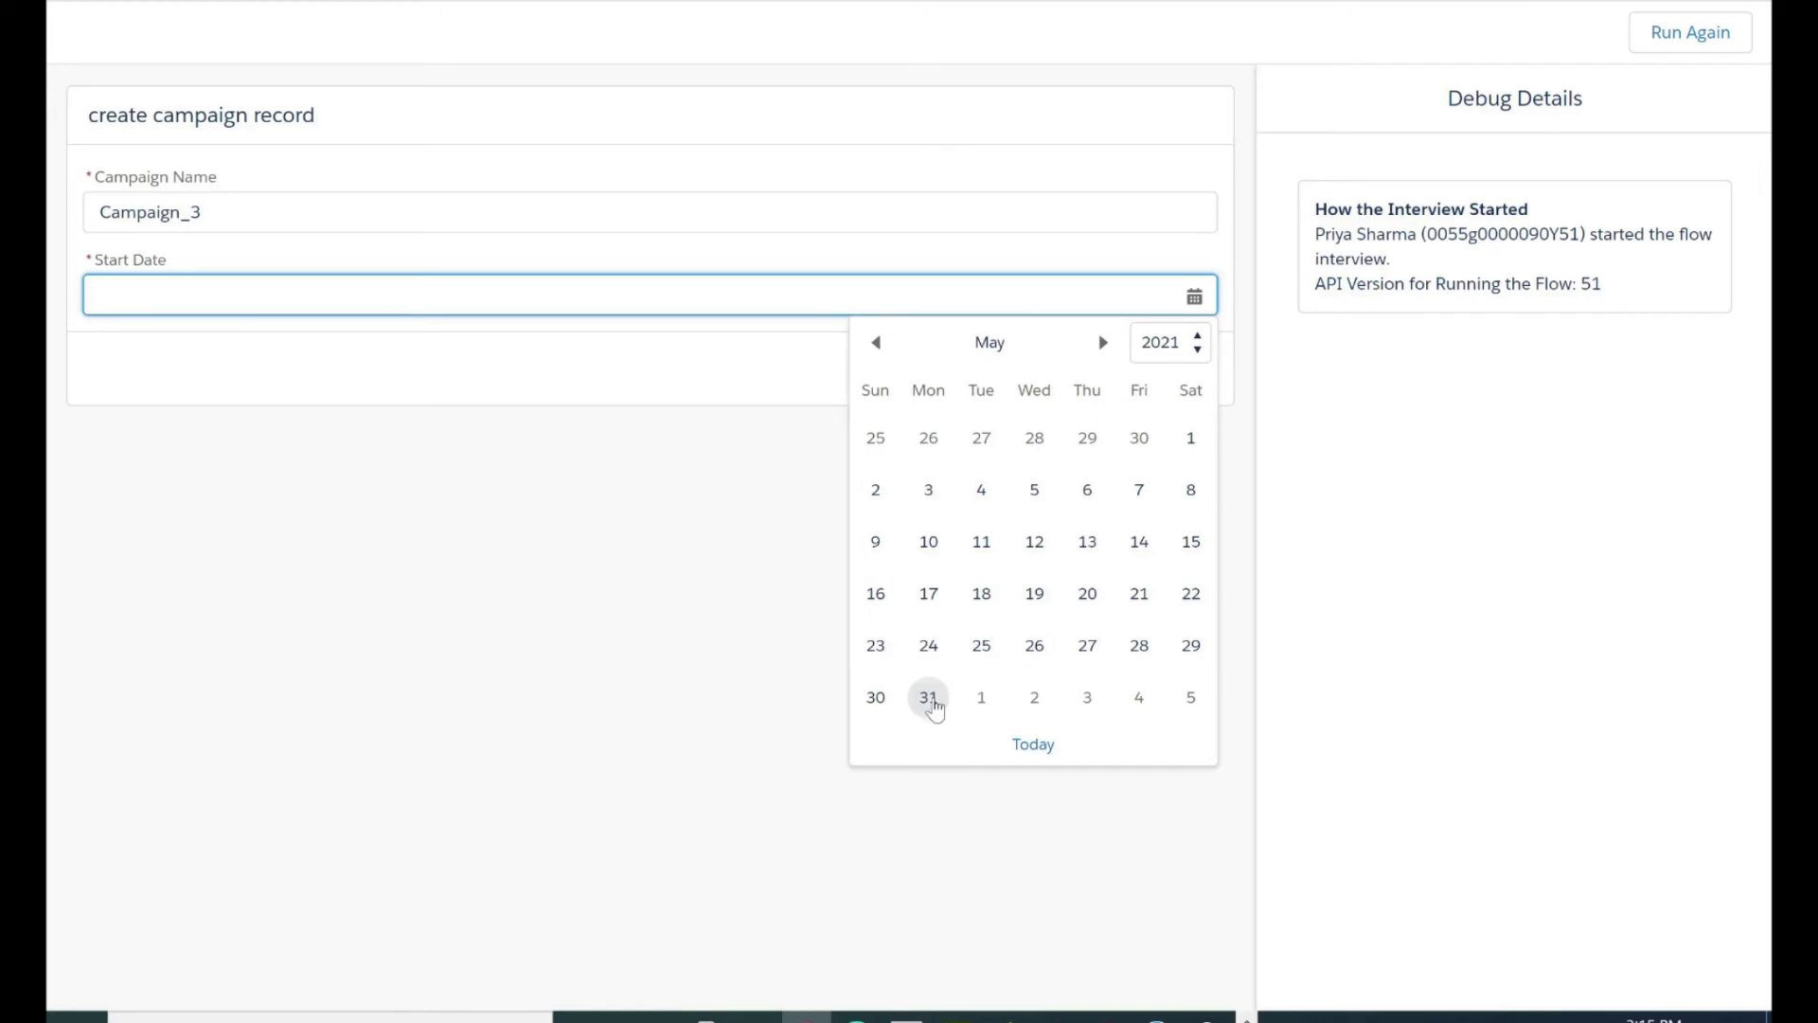
{"action": "left_click", "coordinate": [929, 698]}
{"action": "left_click", "coordinate": [1180, 371]}
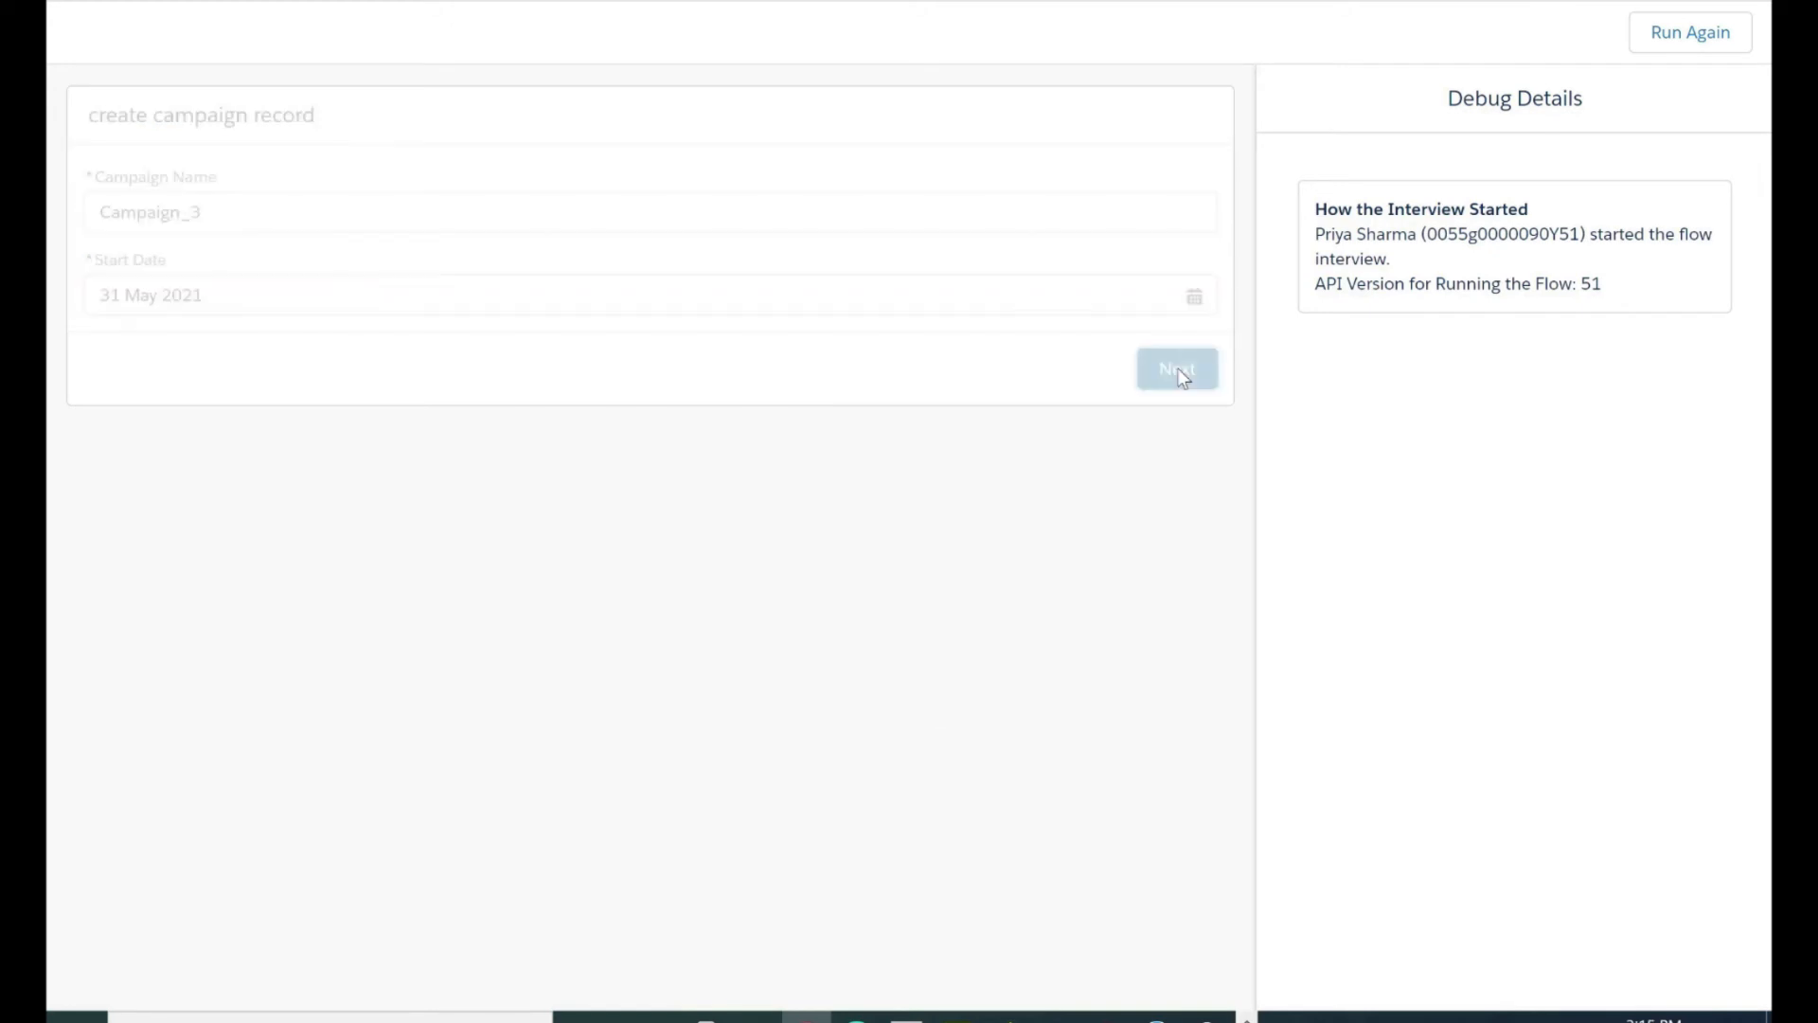
{"action": "left_click", "coordinate": [689, 224]}
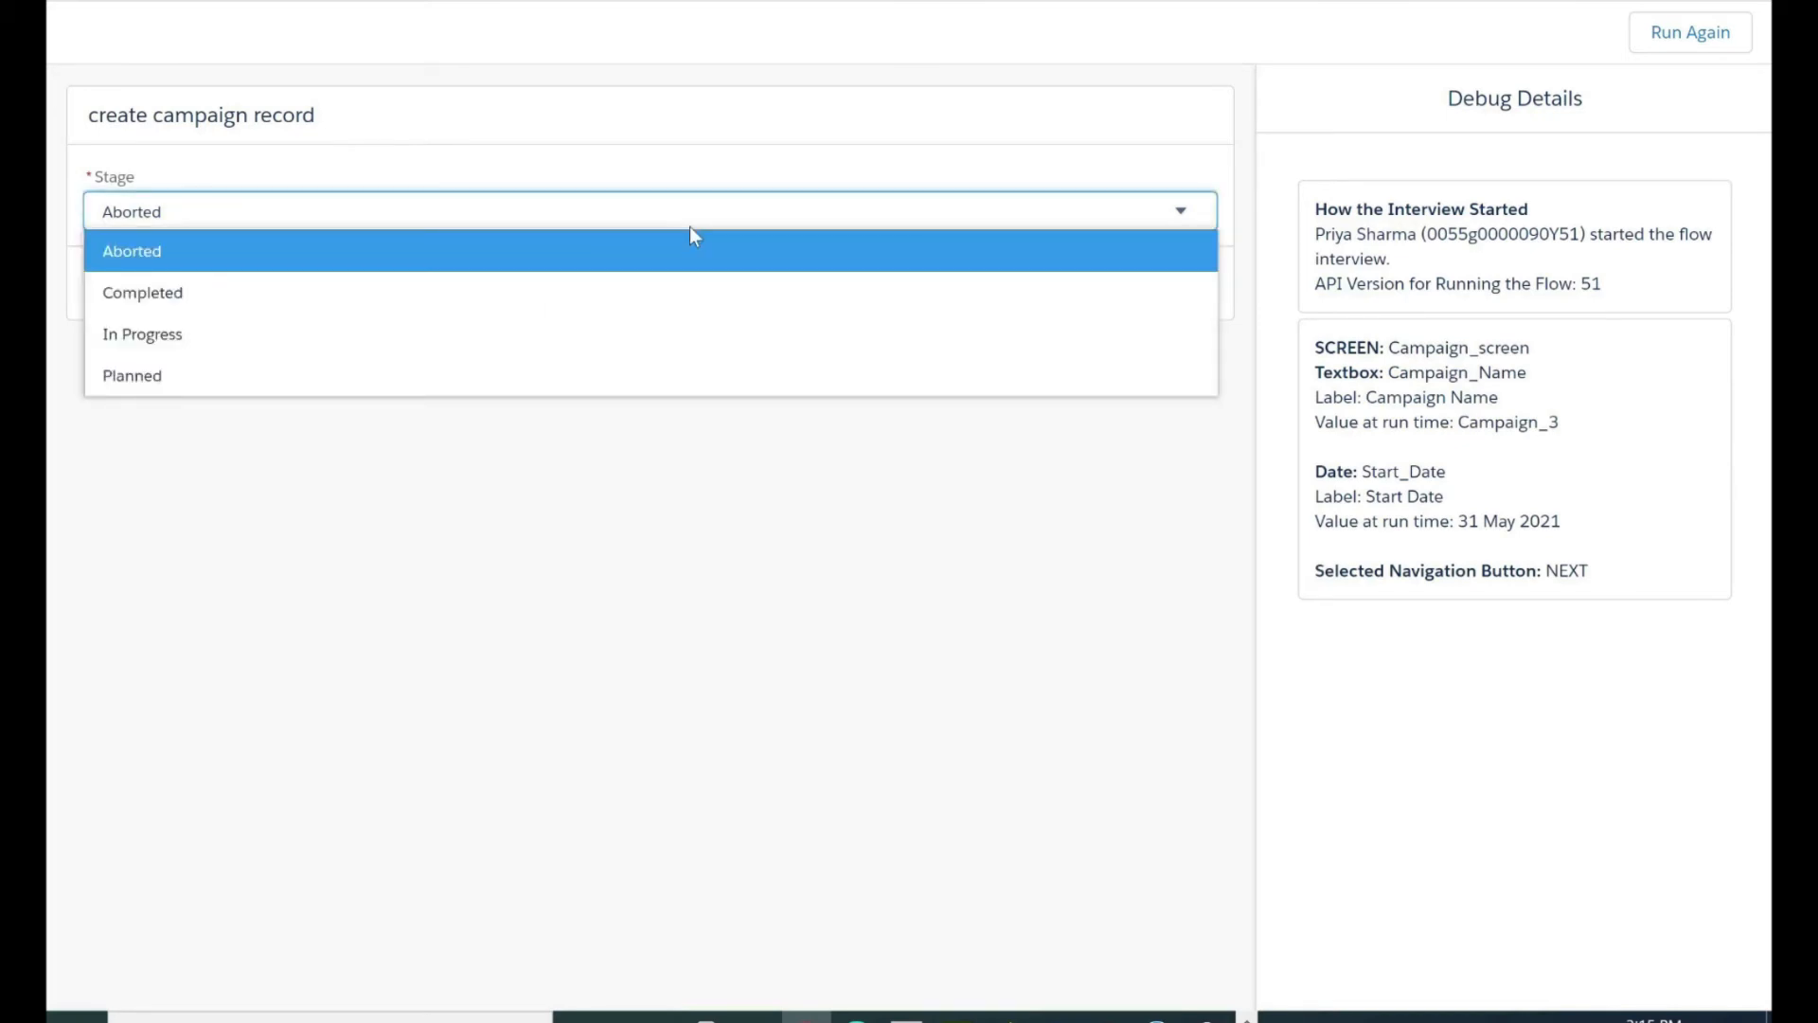
{"action": "left_click", "coordinate": [597, 346]}
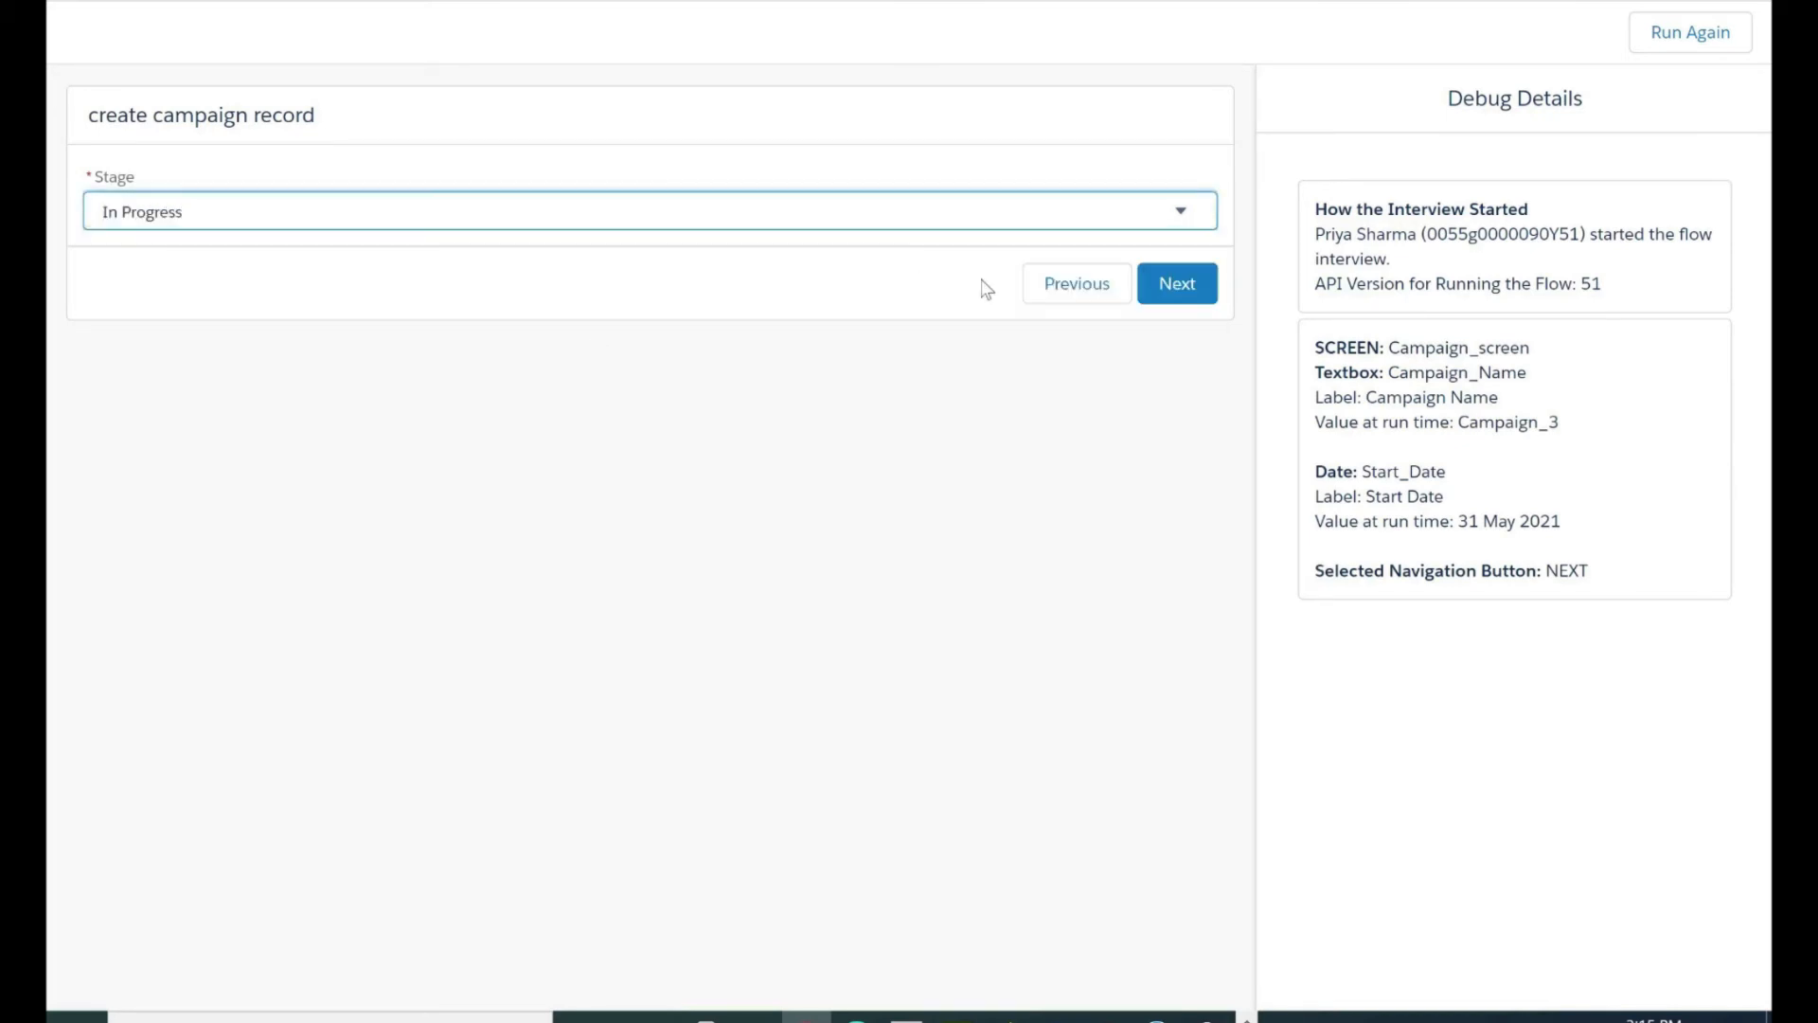
{"action": "left_click", "coordinate": [1179, 307]}
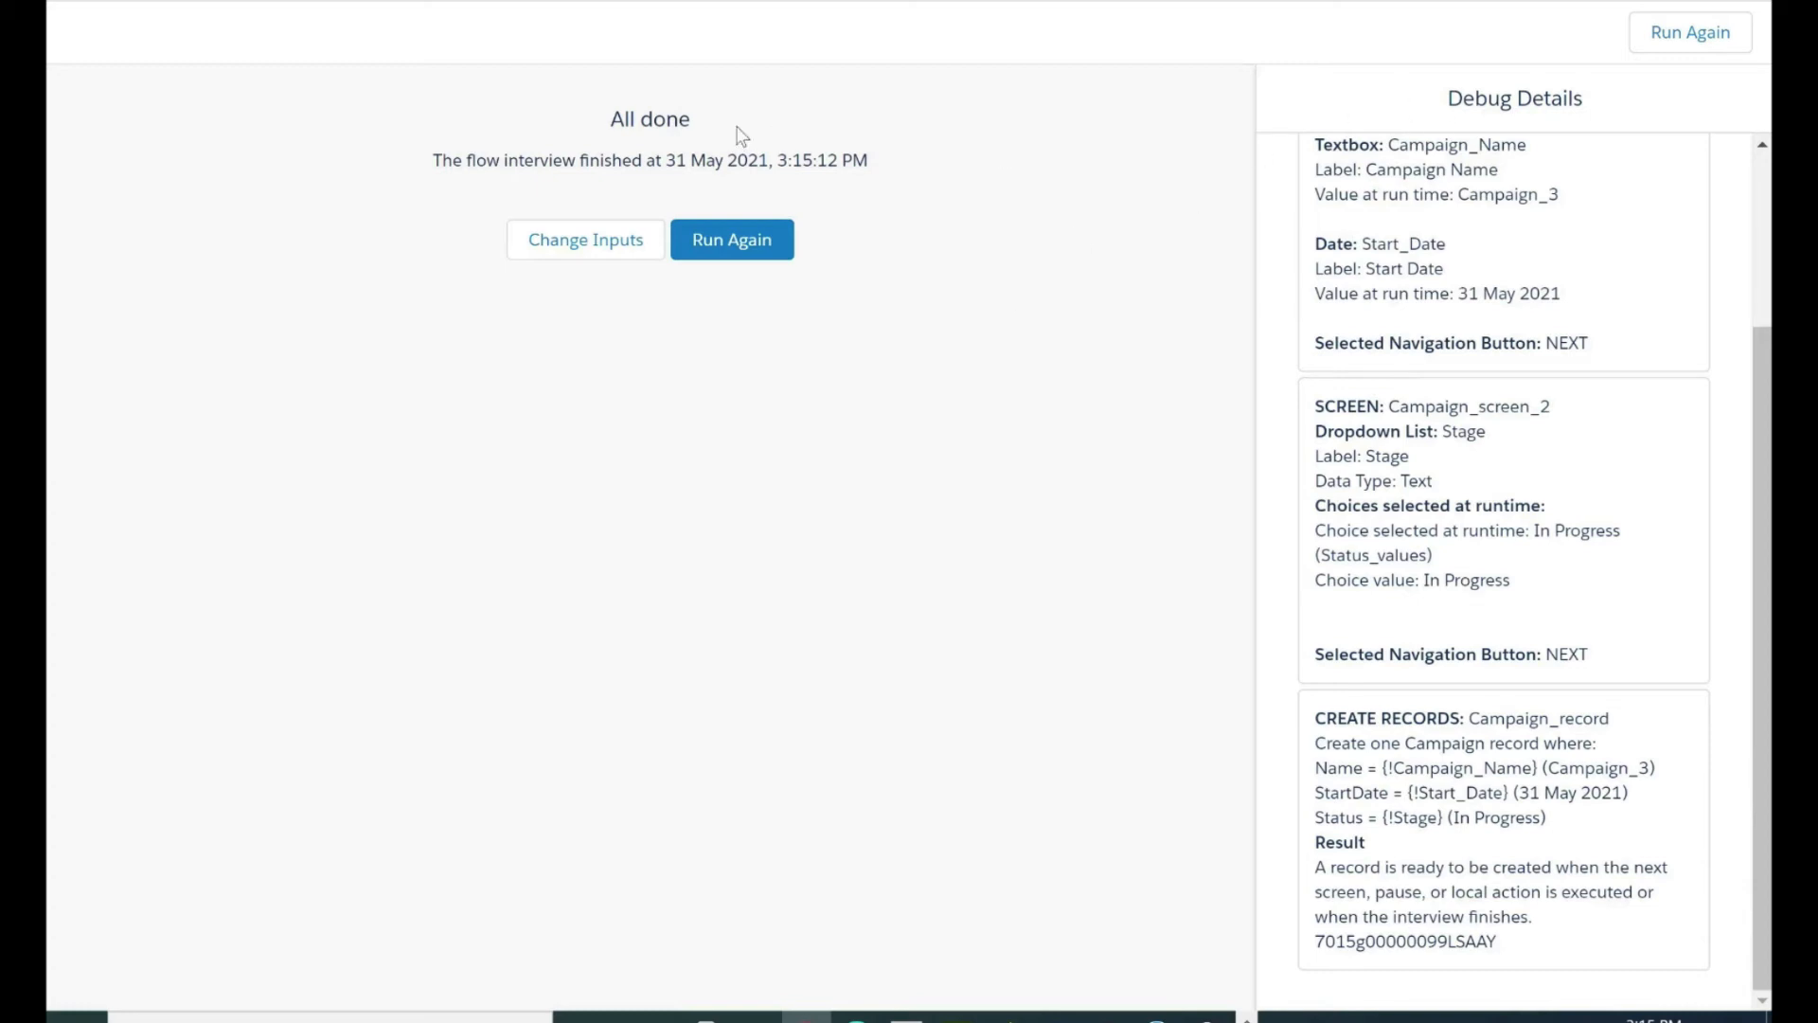
Open the Campaign_3 record from the All Campaigns list in Sales and check its name, status and start date details.
{"action": "left_click", "coordinate": [417, 2]}
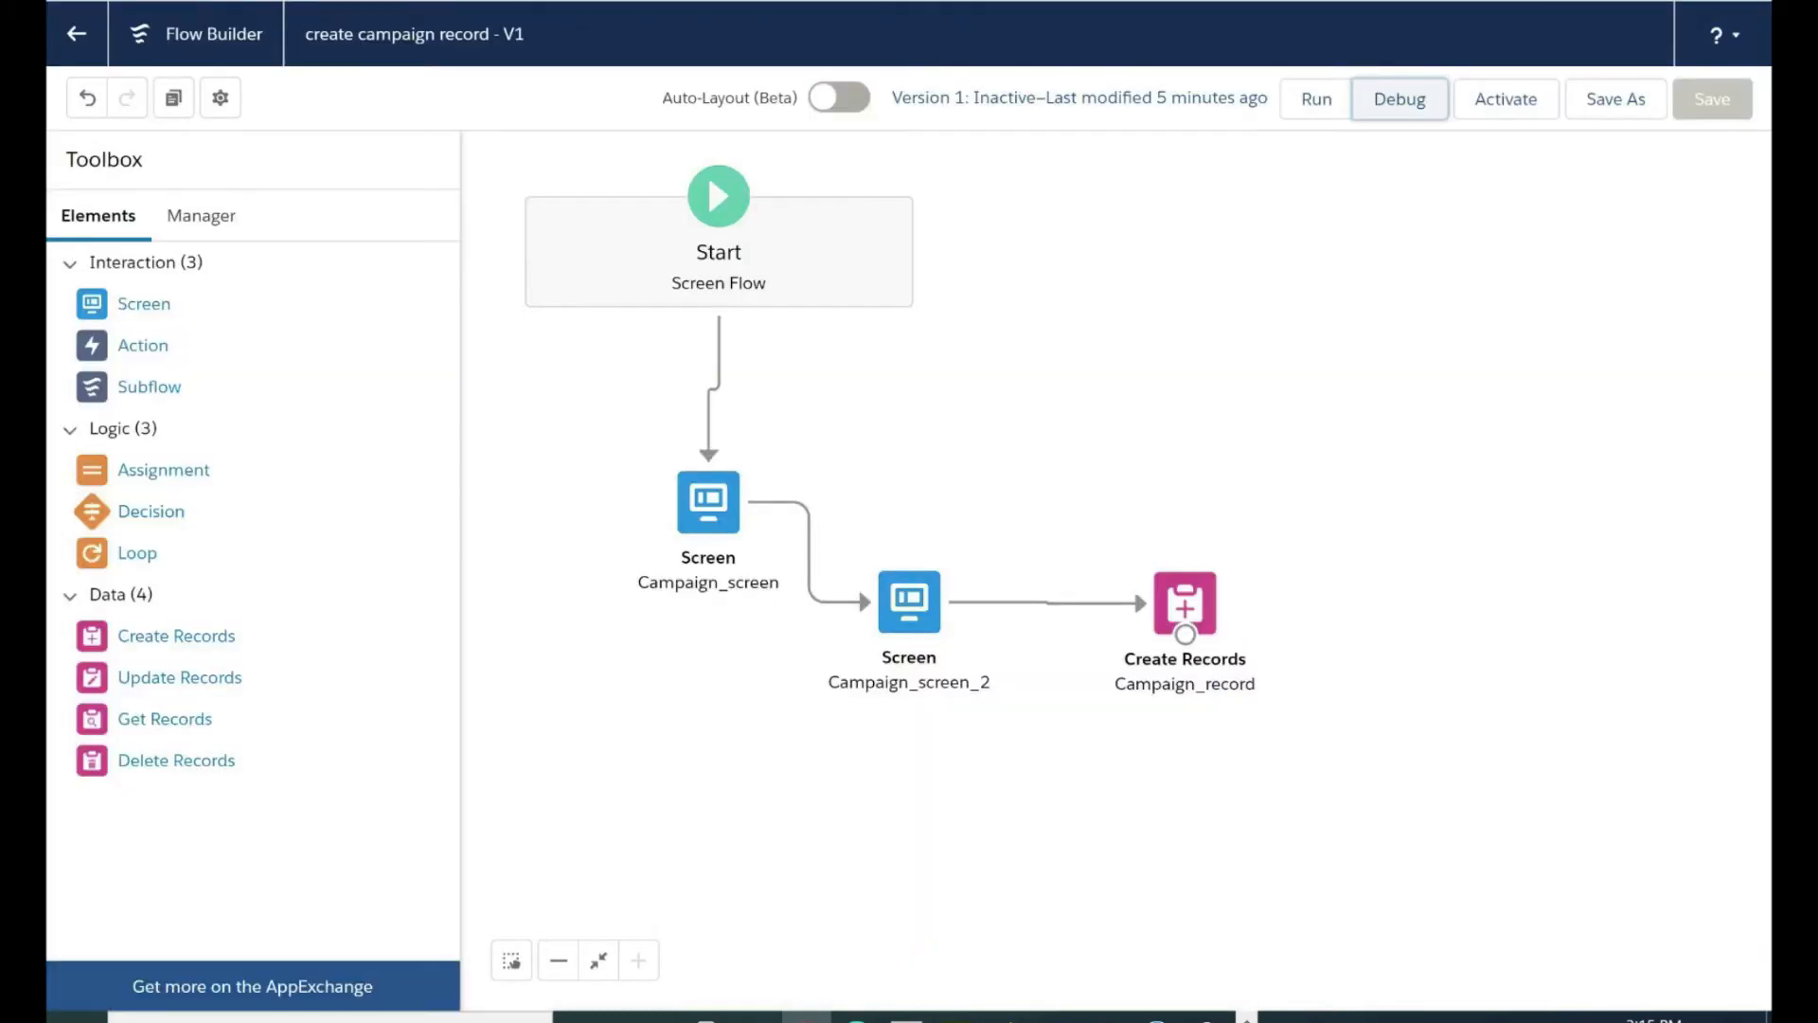
{"action": "left_click", "coordinate": [246, 2]}
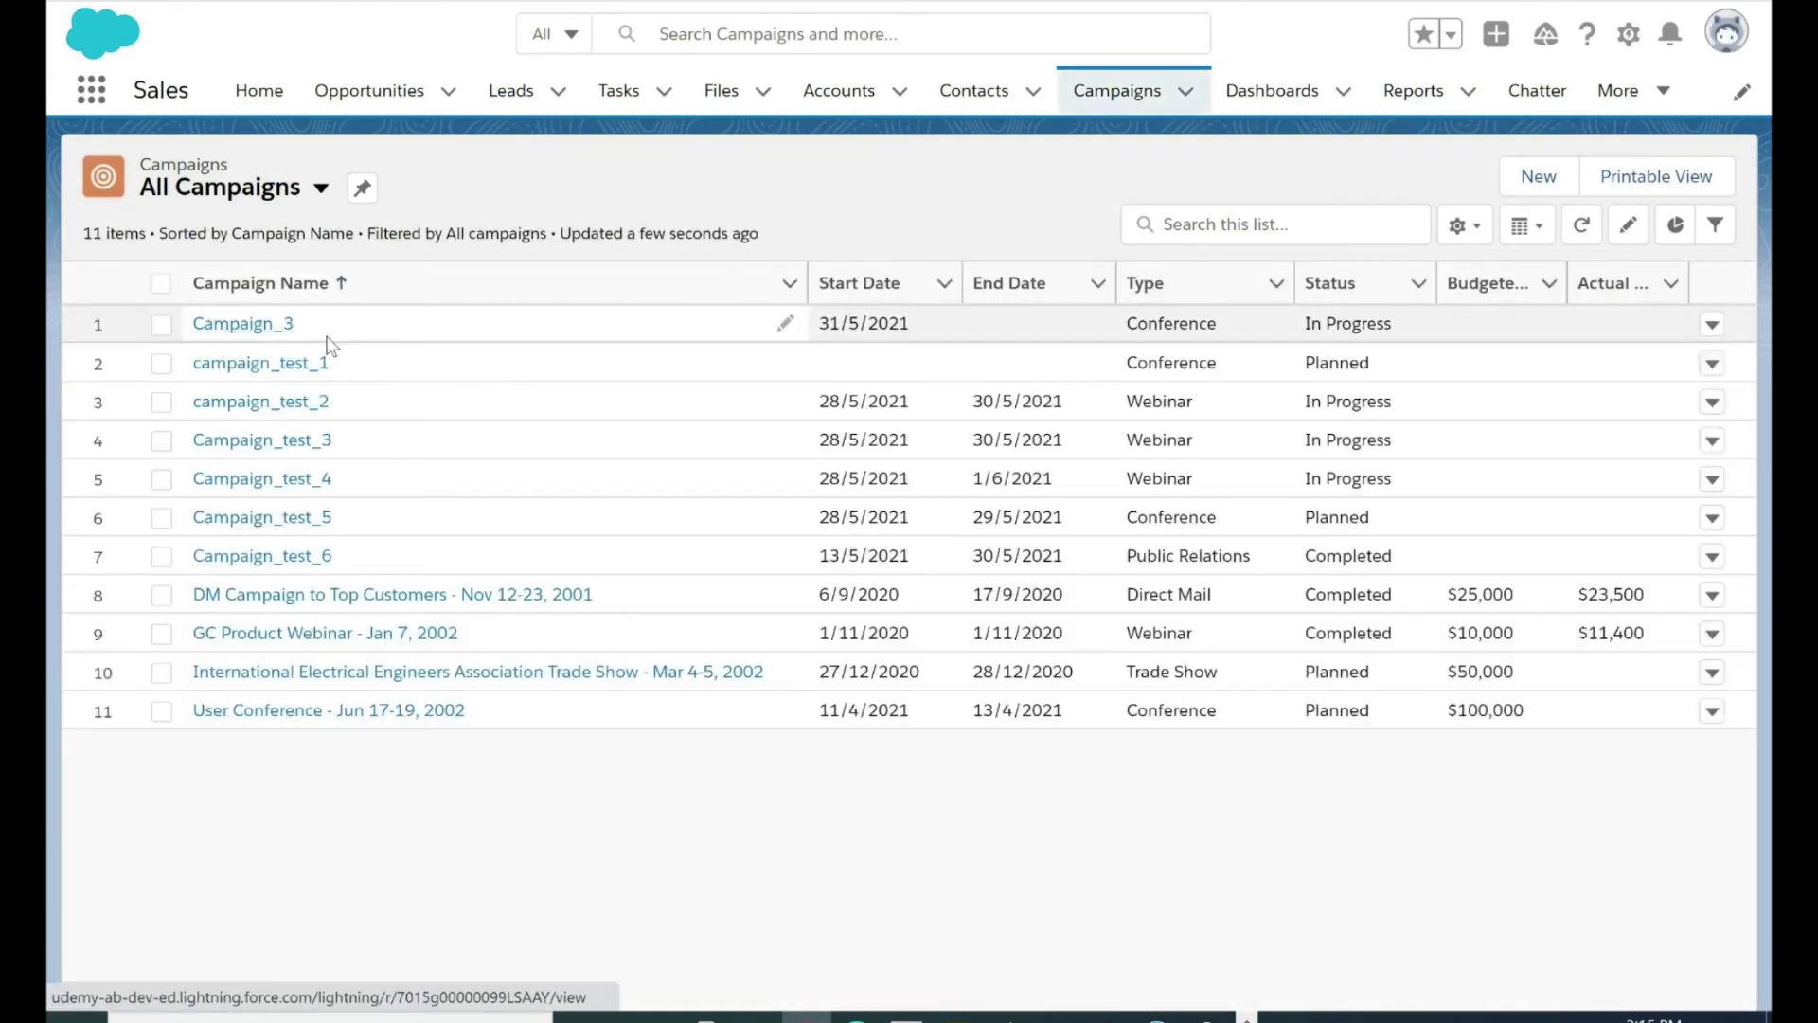
{"action": "left_click", "coordinate": [255, 326]}
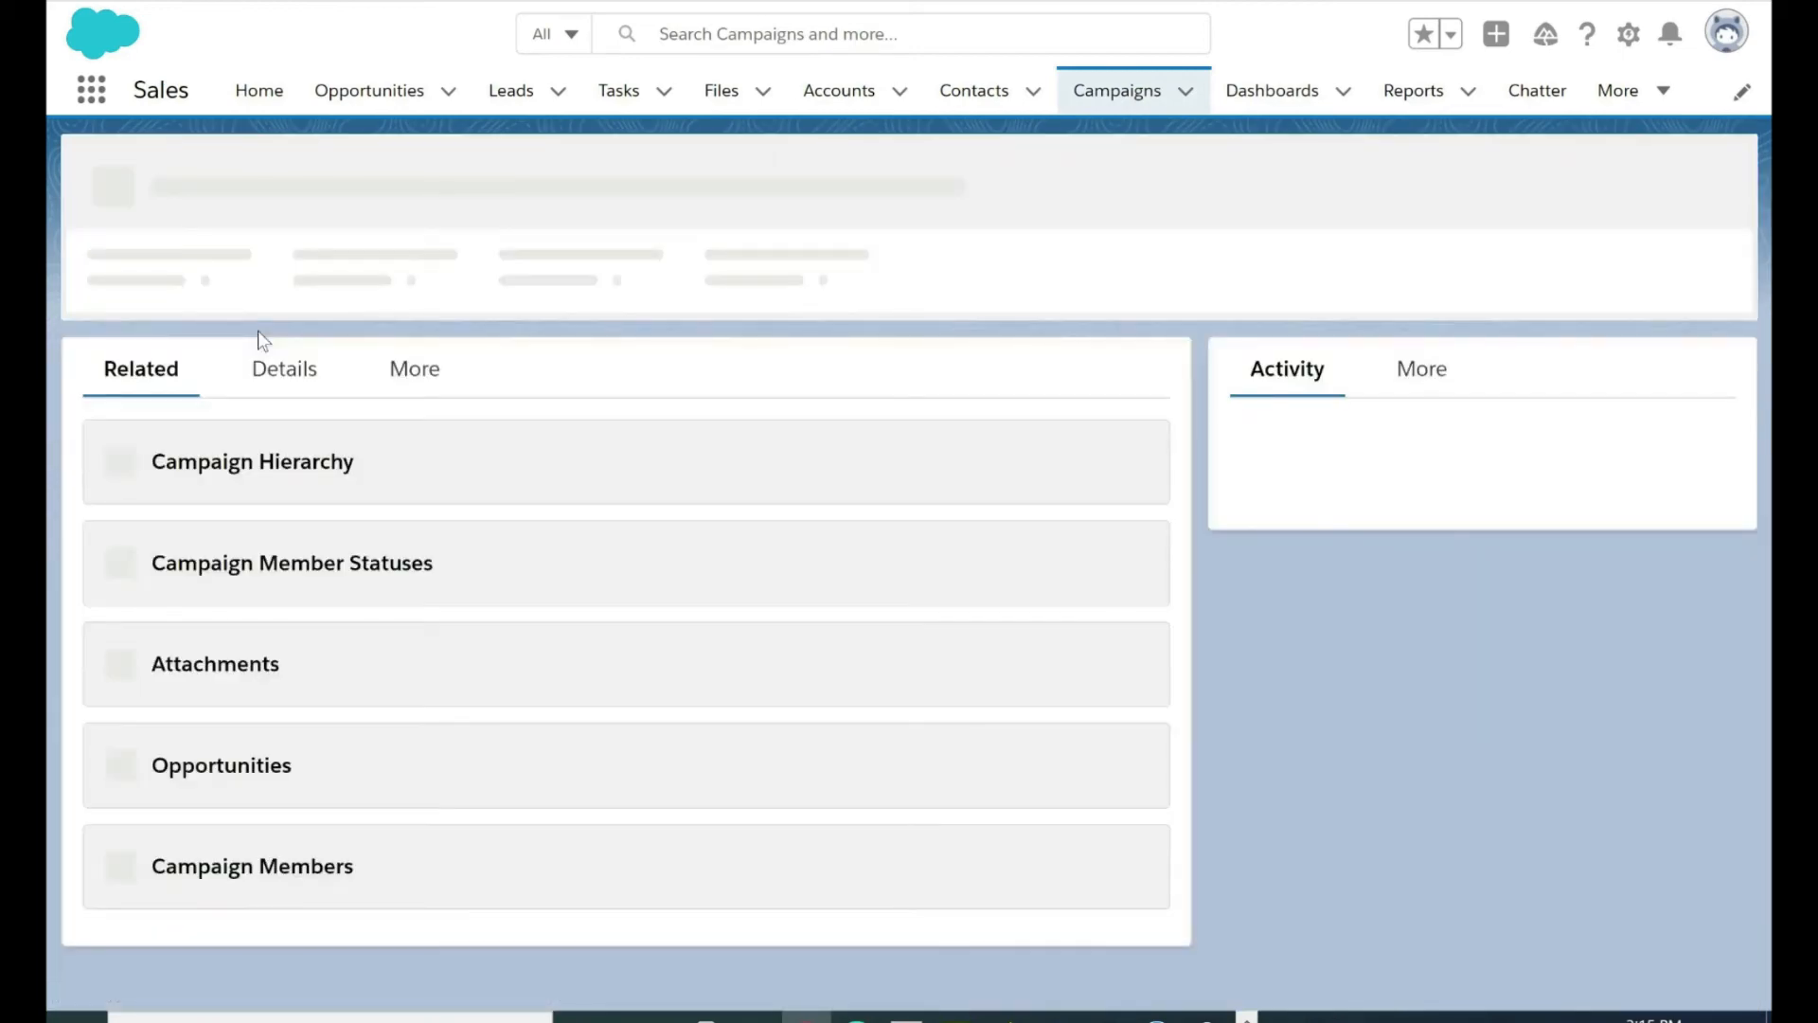
{"action": "left_click", "coordinate": [287, 369]}
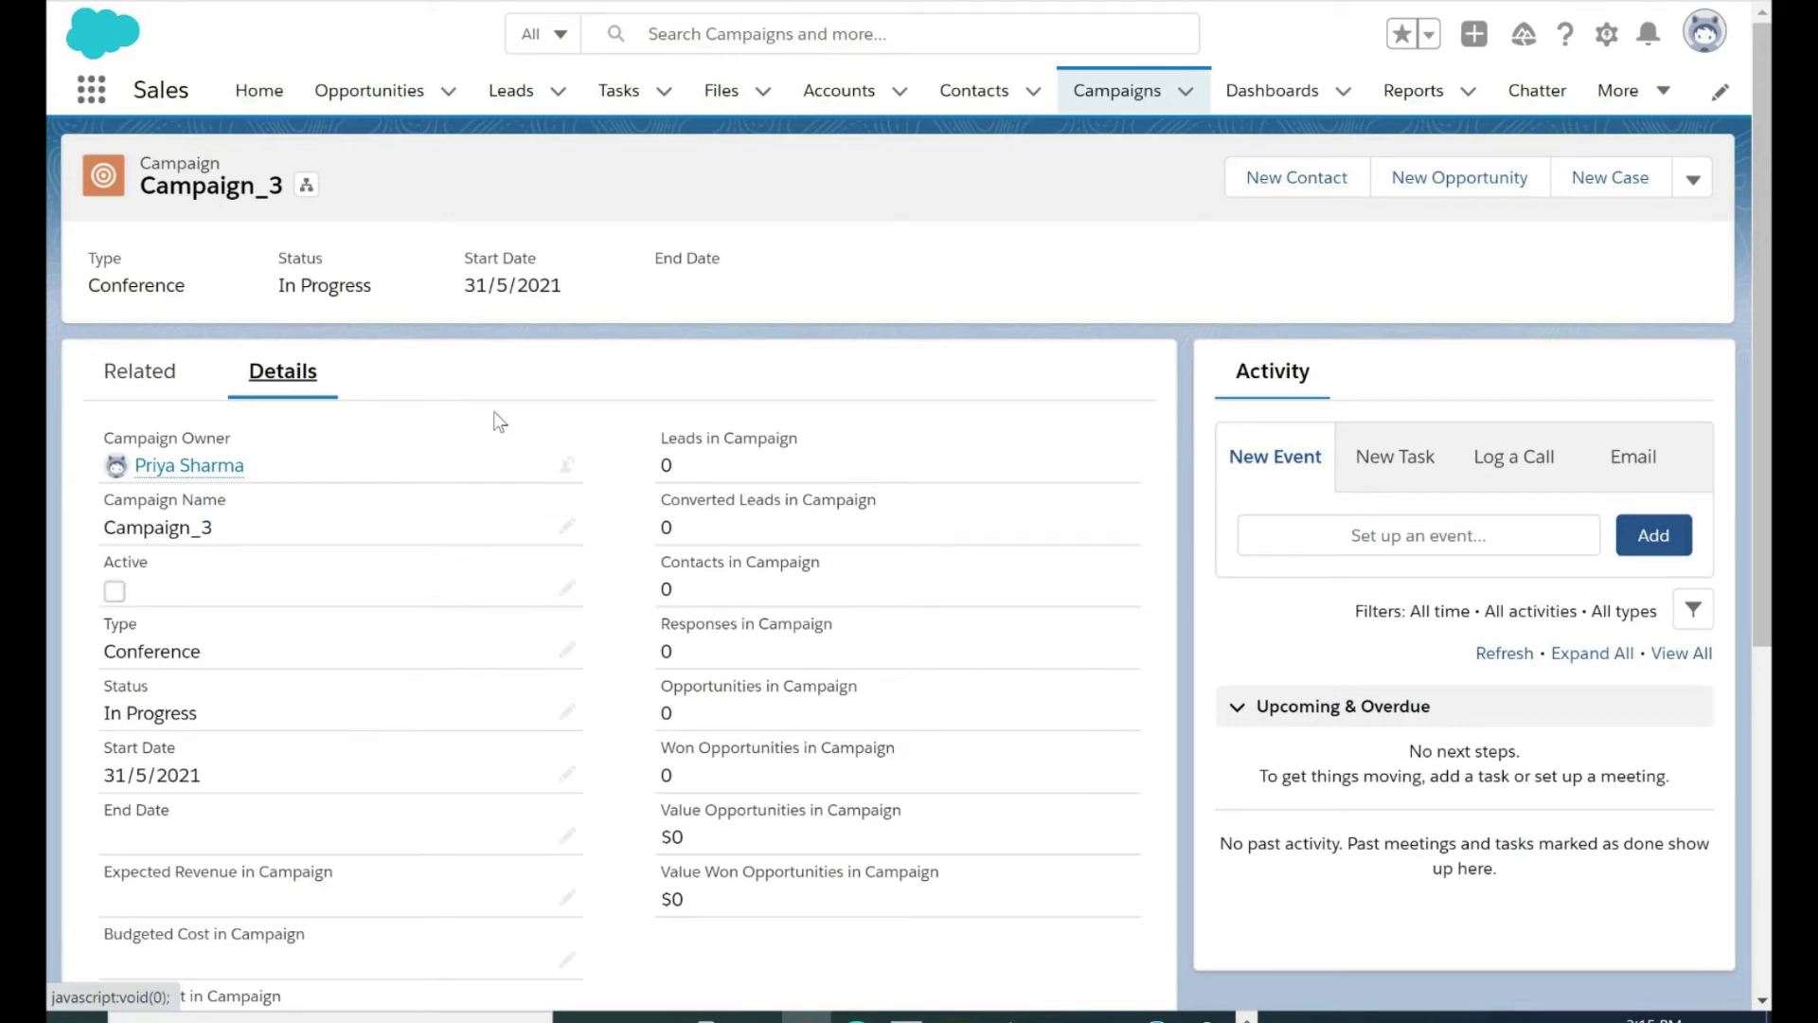
{"action": "scroll", "coordinate": [172, 398], "scroll_direction": "down", "scroll_amount": 1}
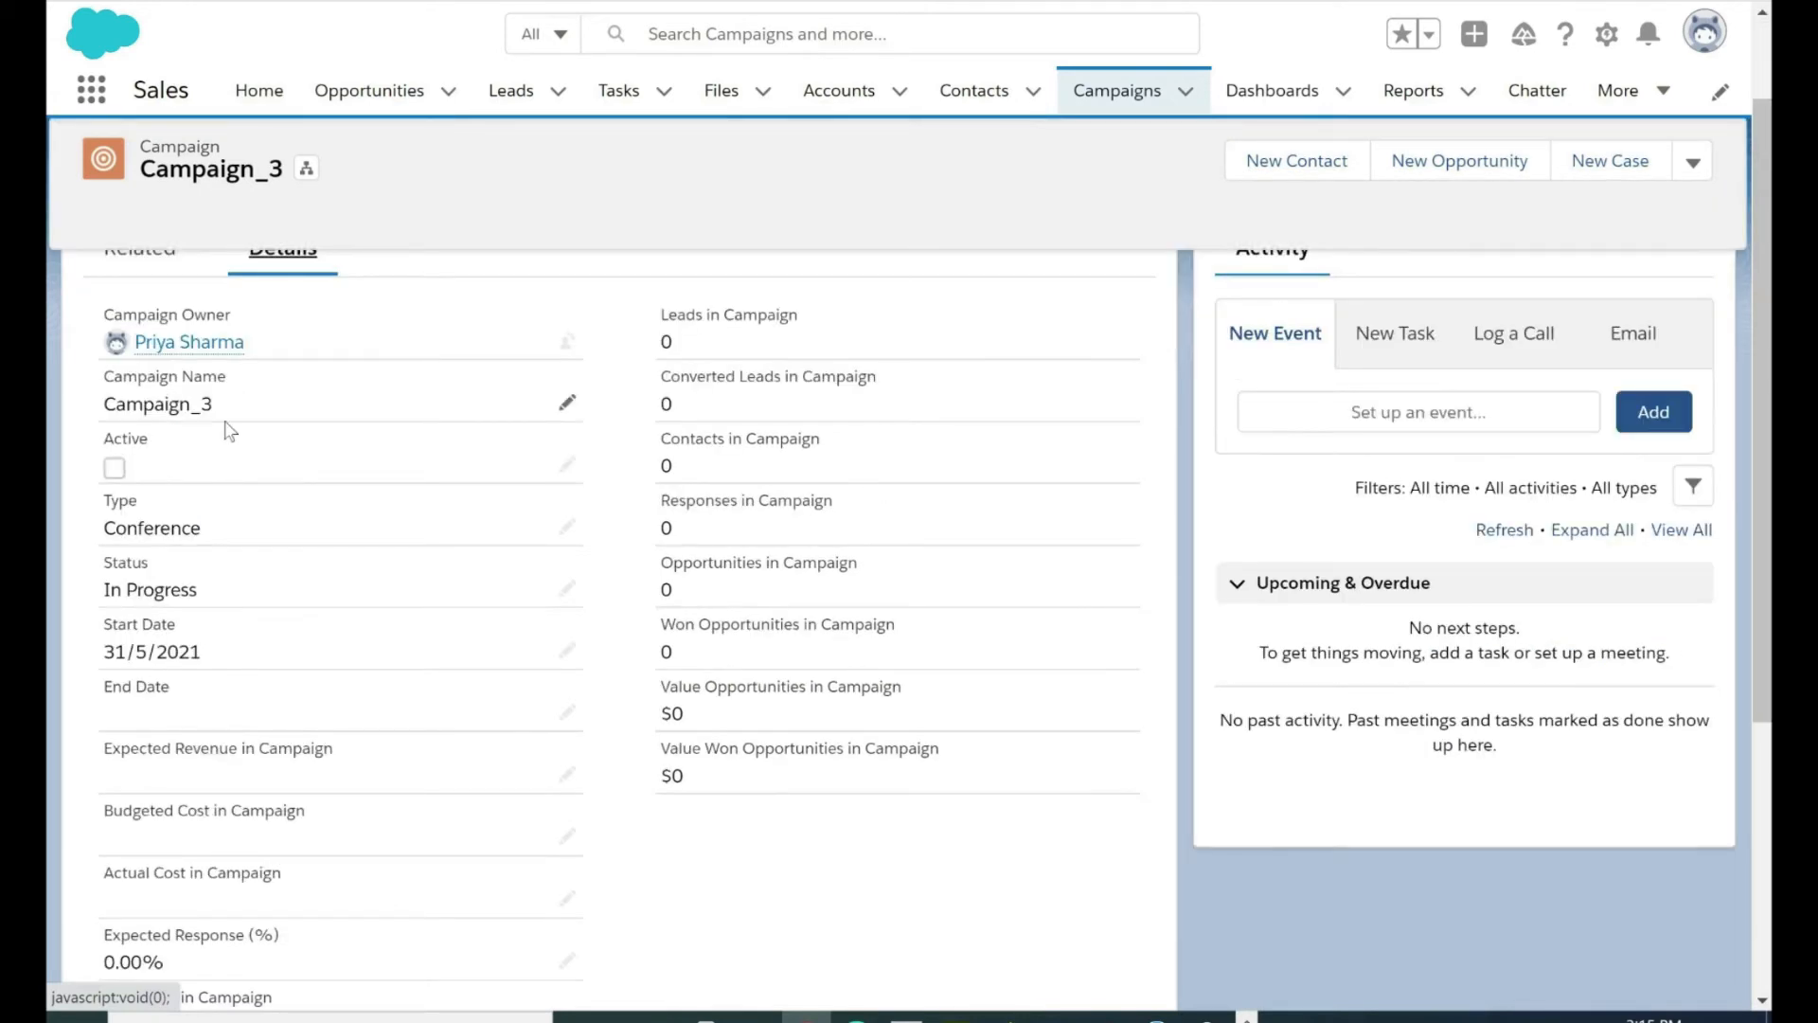
{"action": "scroll", "coordinate": [228, 511], "scroll_direction": "down", "scroll_amount": 1}
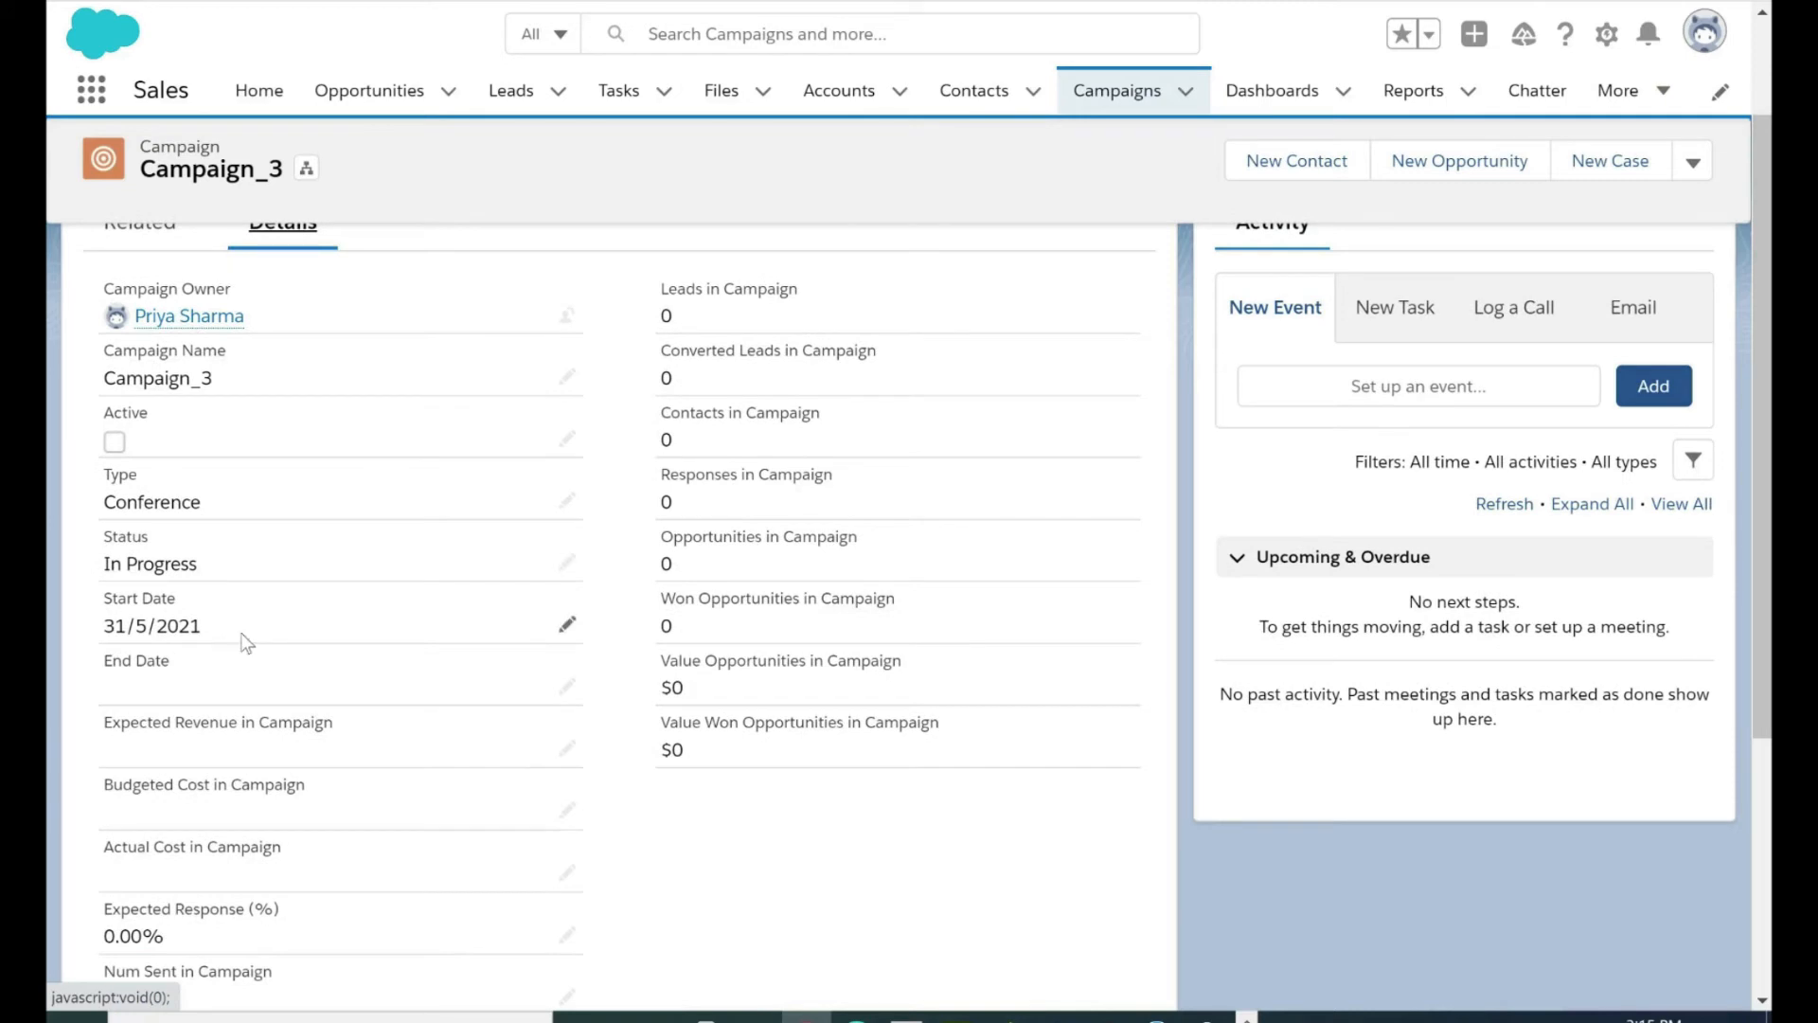
{"action": "scroll", "coordinate": [318, 655], "scroll_direction": "up", "scroll_amount": 3}
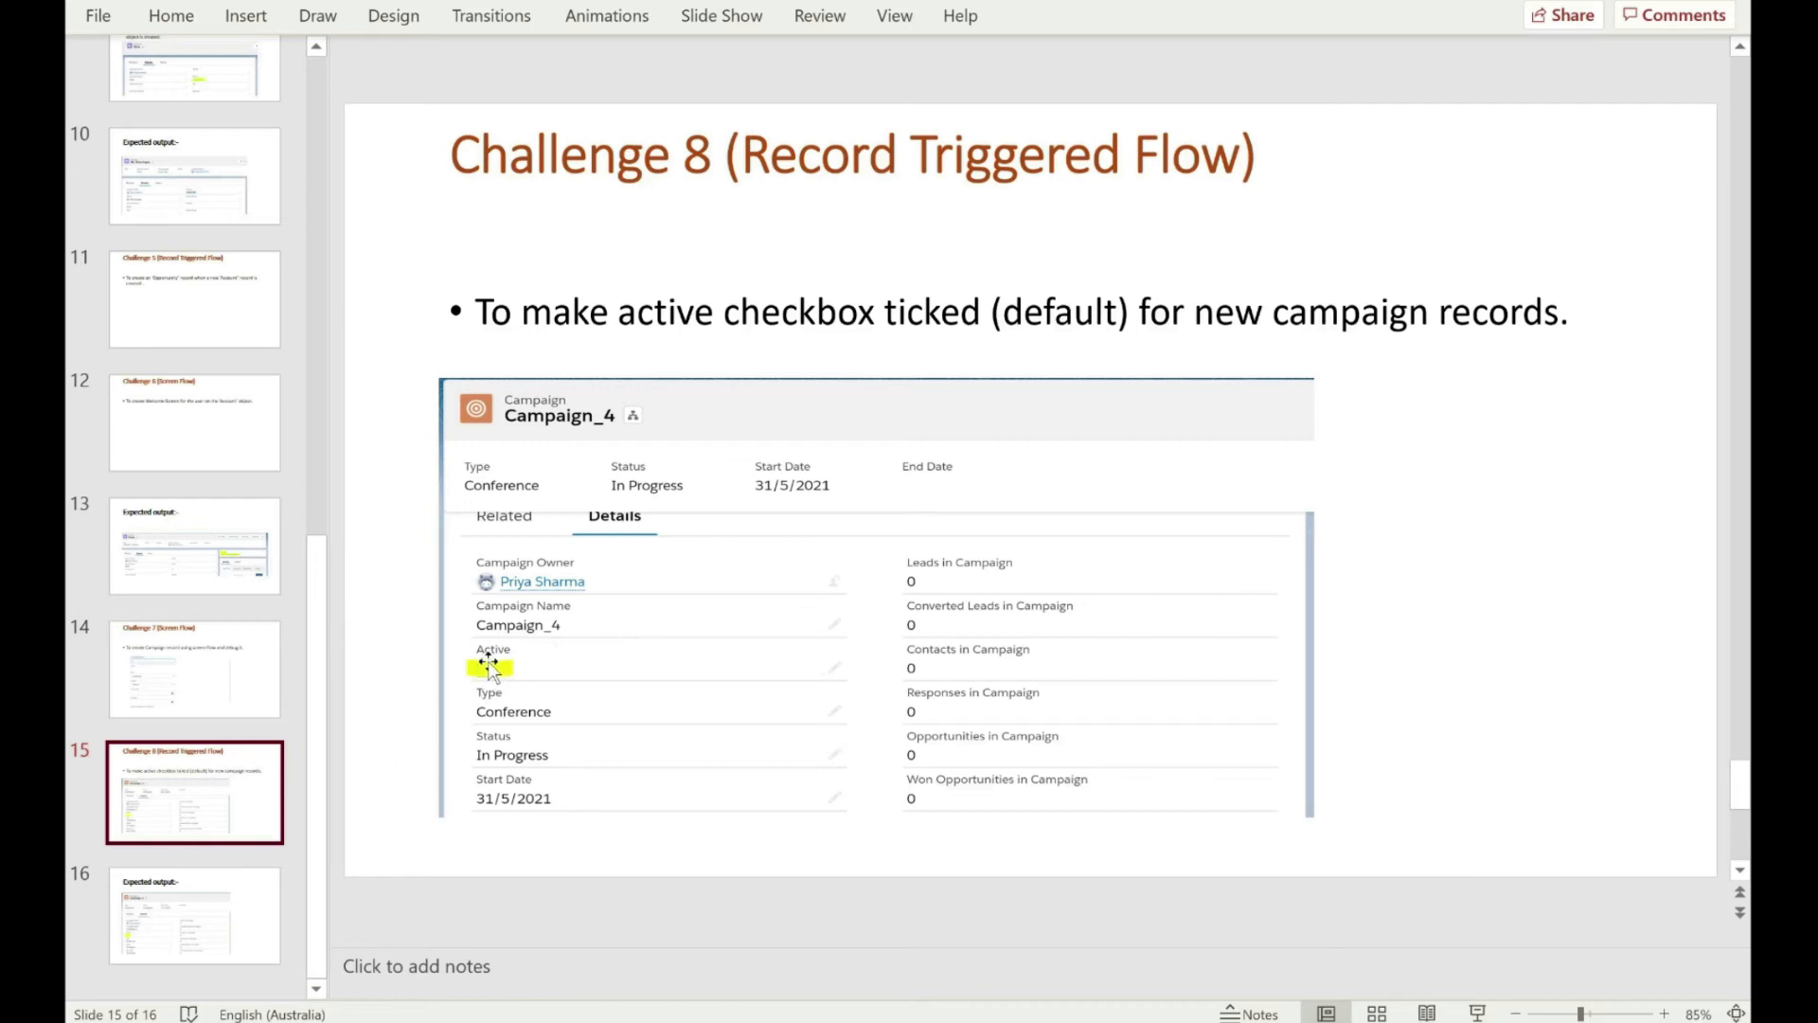
Create a new record-triggered flow that triggers when a record is created and runs after the record is saved.
{"action": "left_click", "coordinate": [223, 897]}
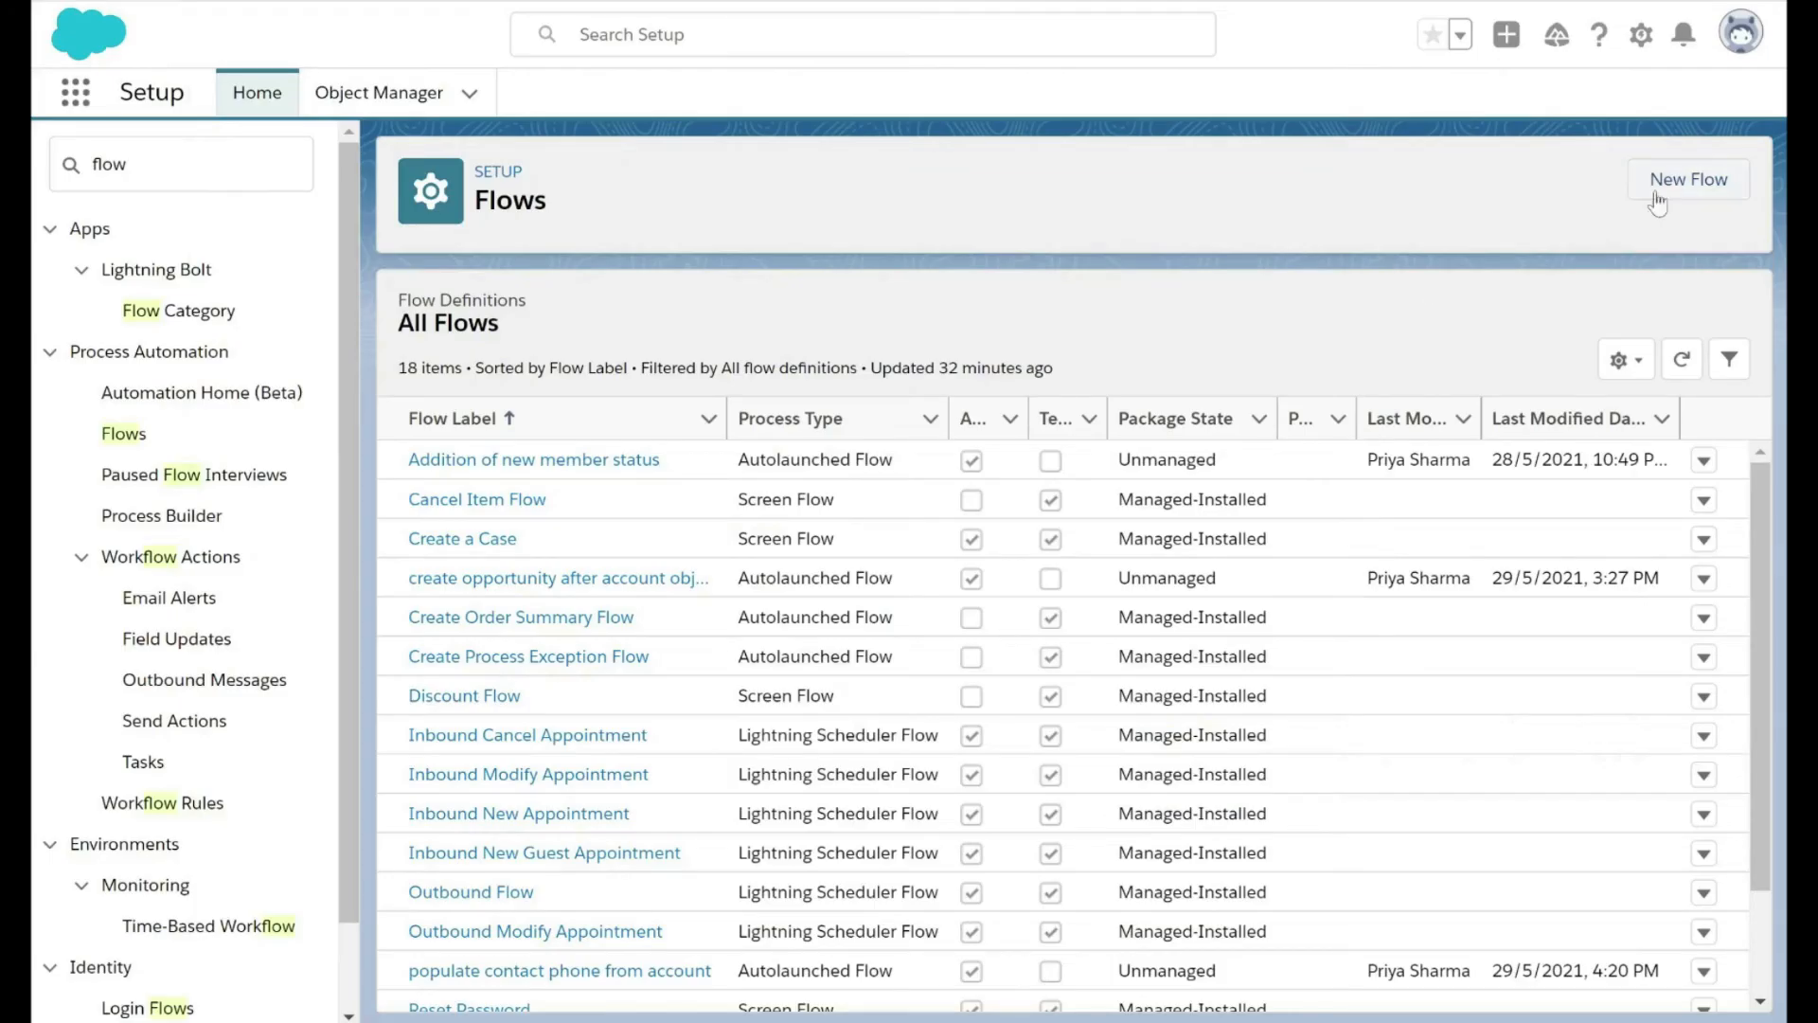
{"action": "left_click", "coordinate": [1674, 201]}
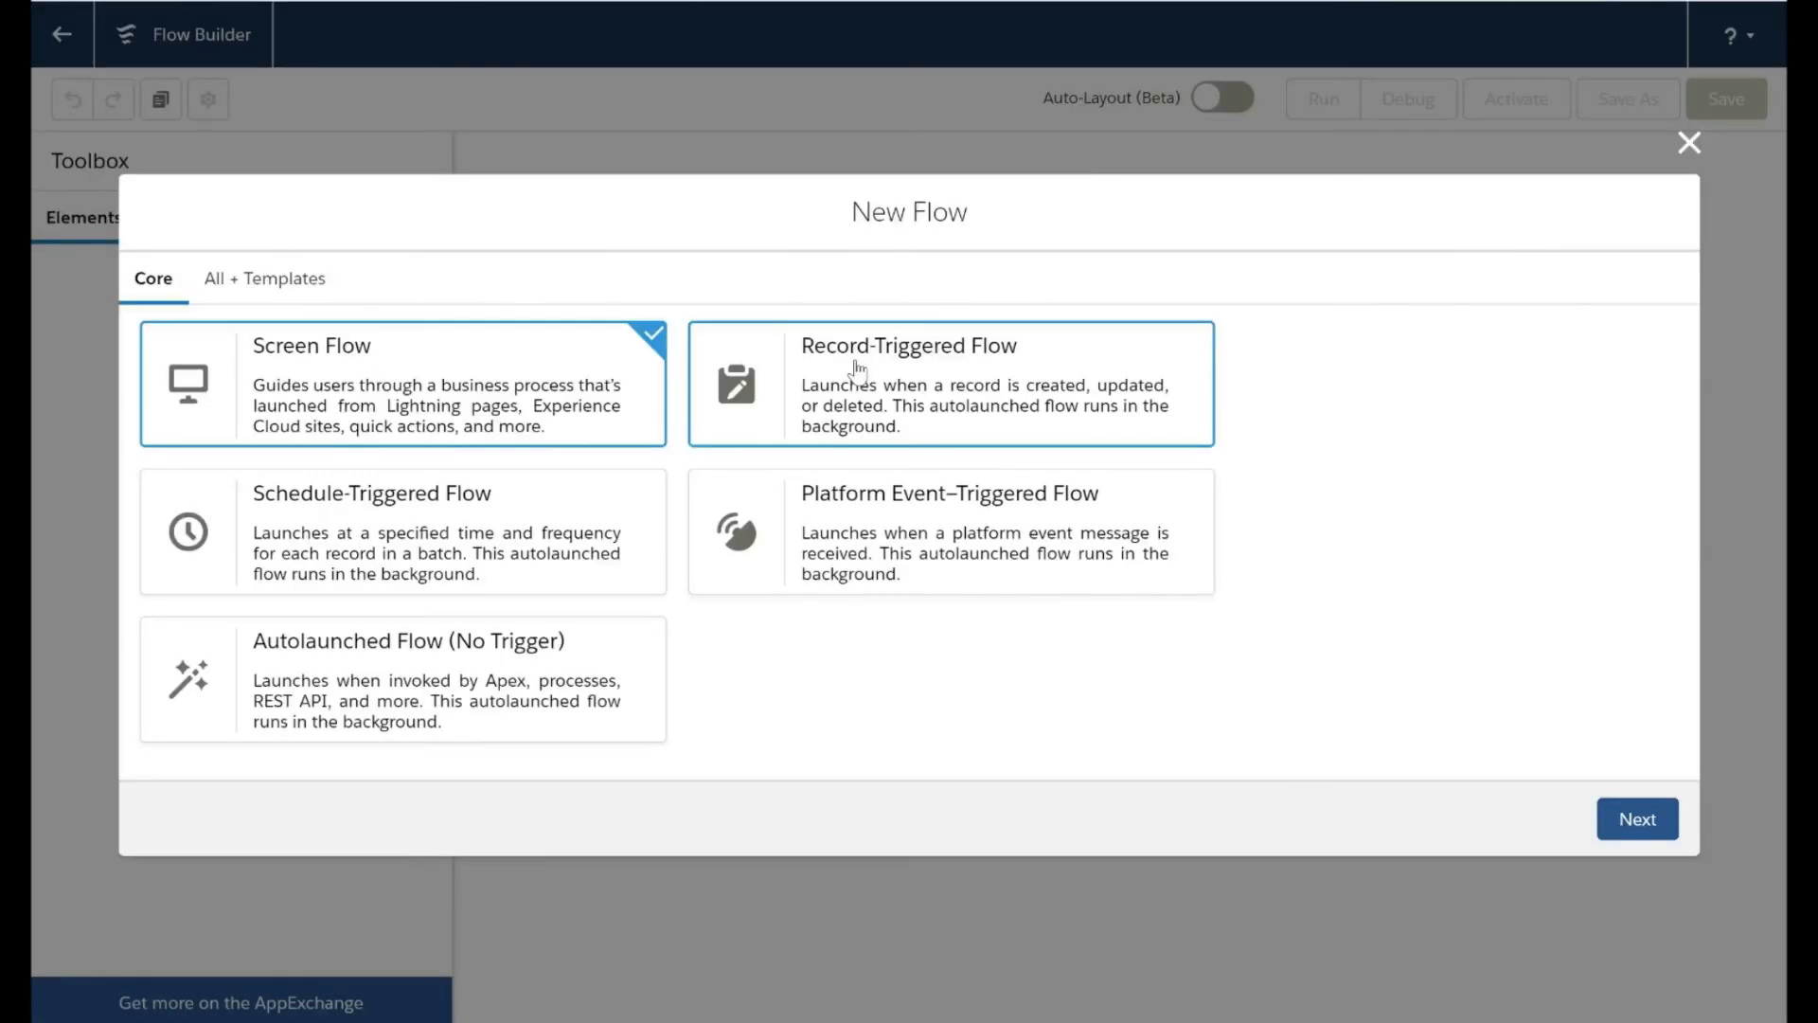
{"action": "left_click", "coordinate": [857, 369]}
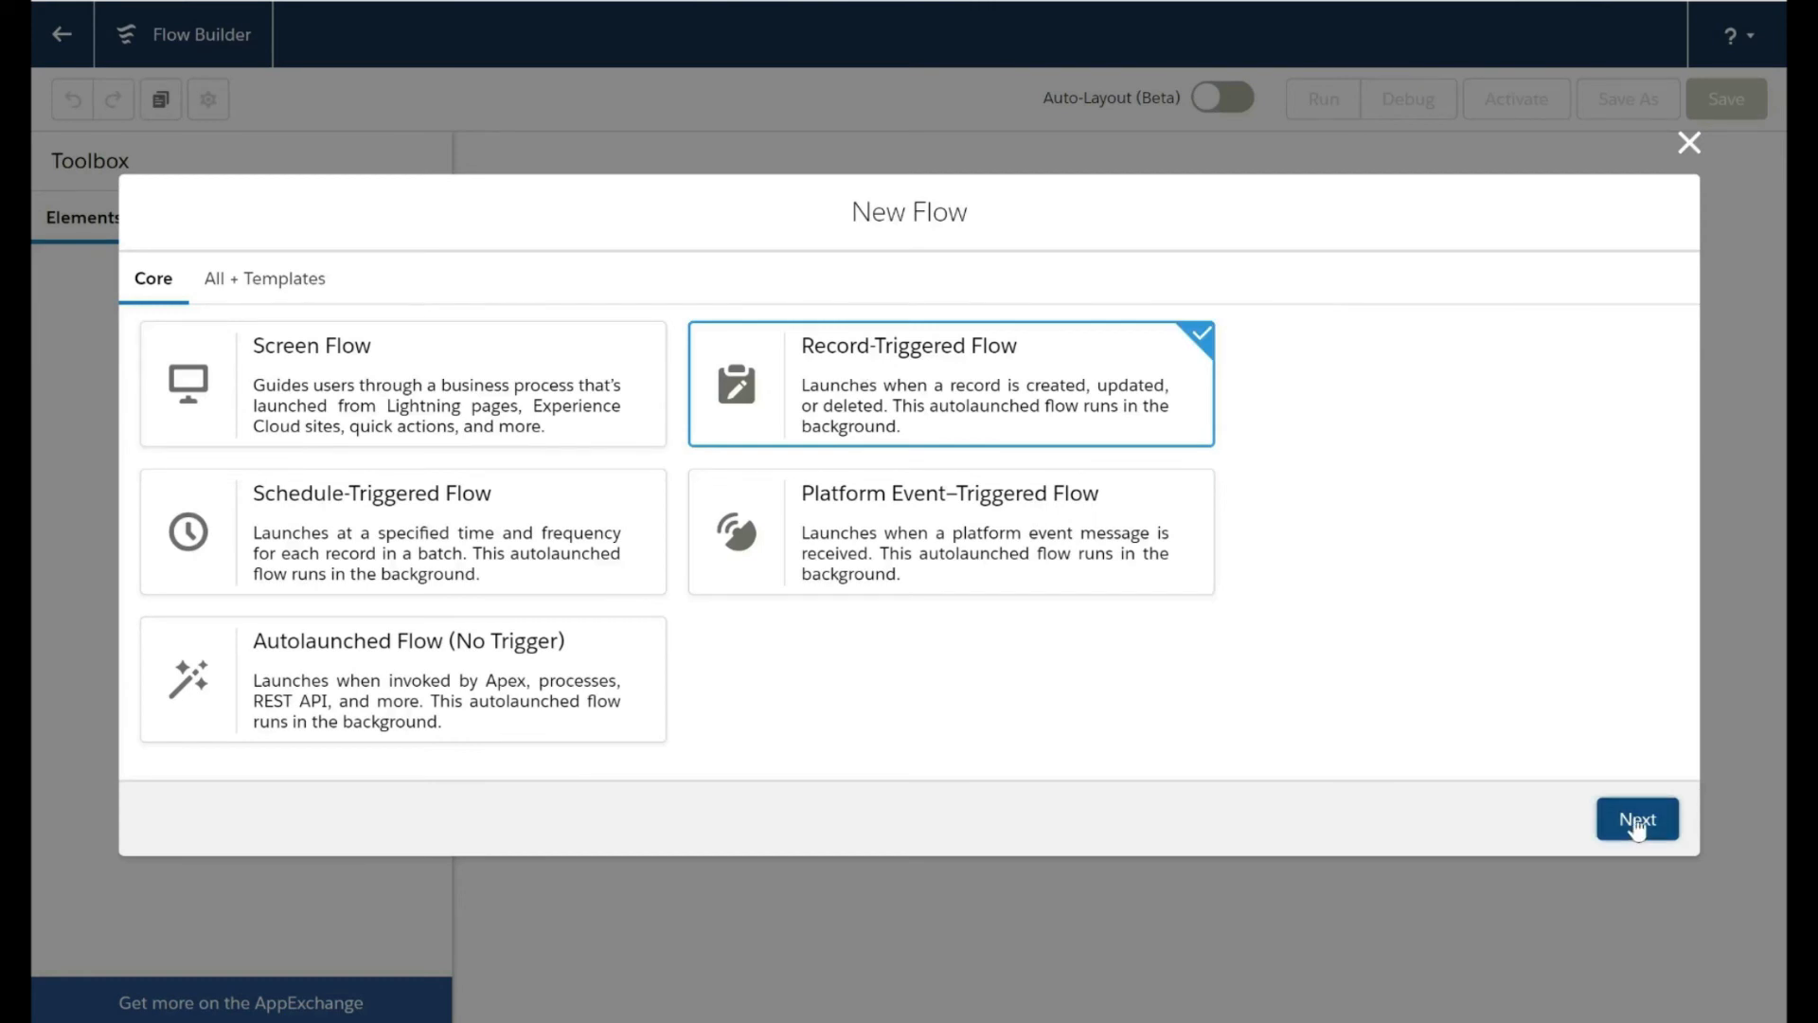
{"action": "left_click", "coordinate": [1637, 822]}
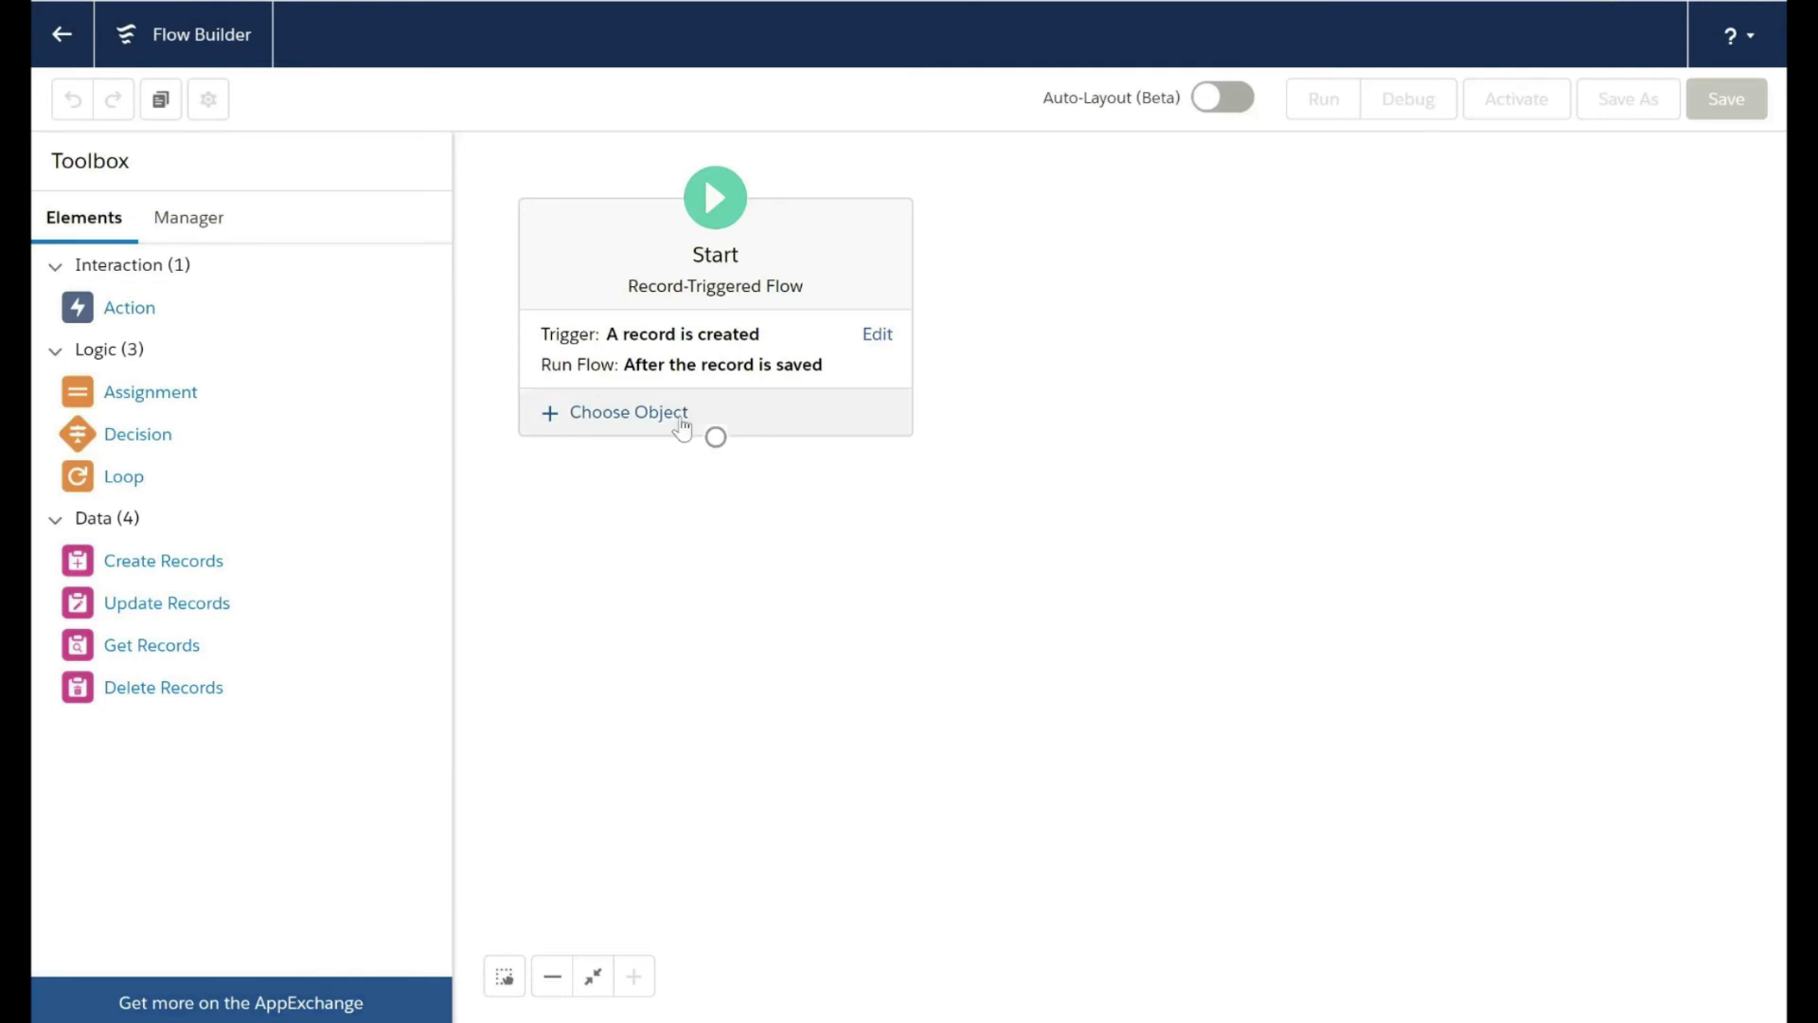
{"action": "left_click", "coordinate": [749, 343]}
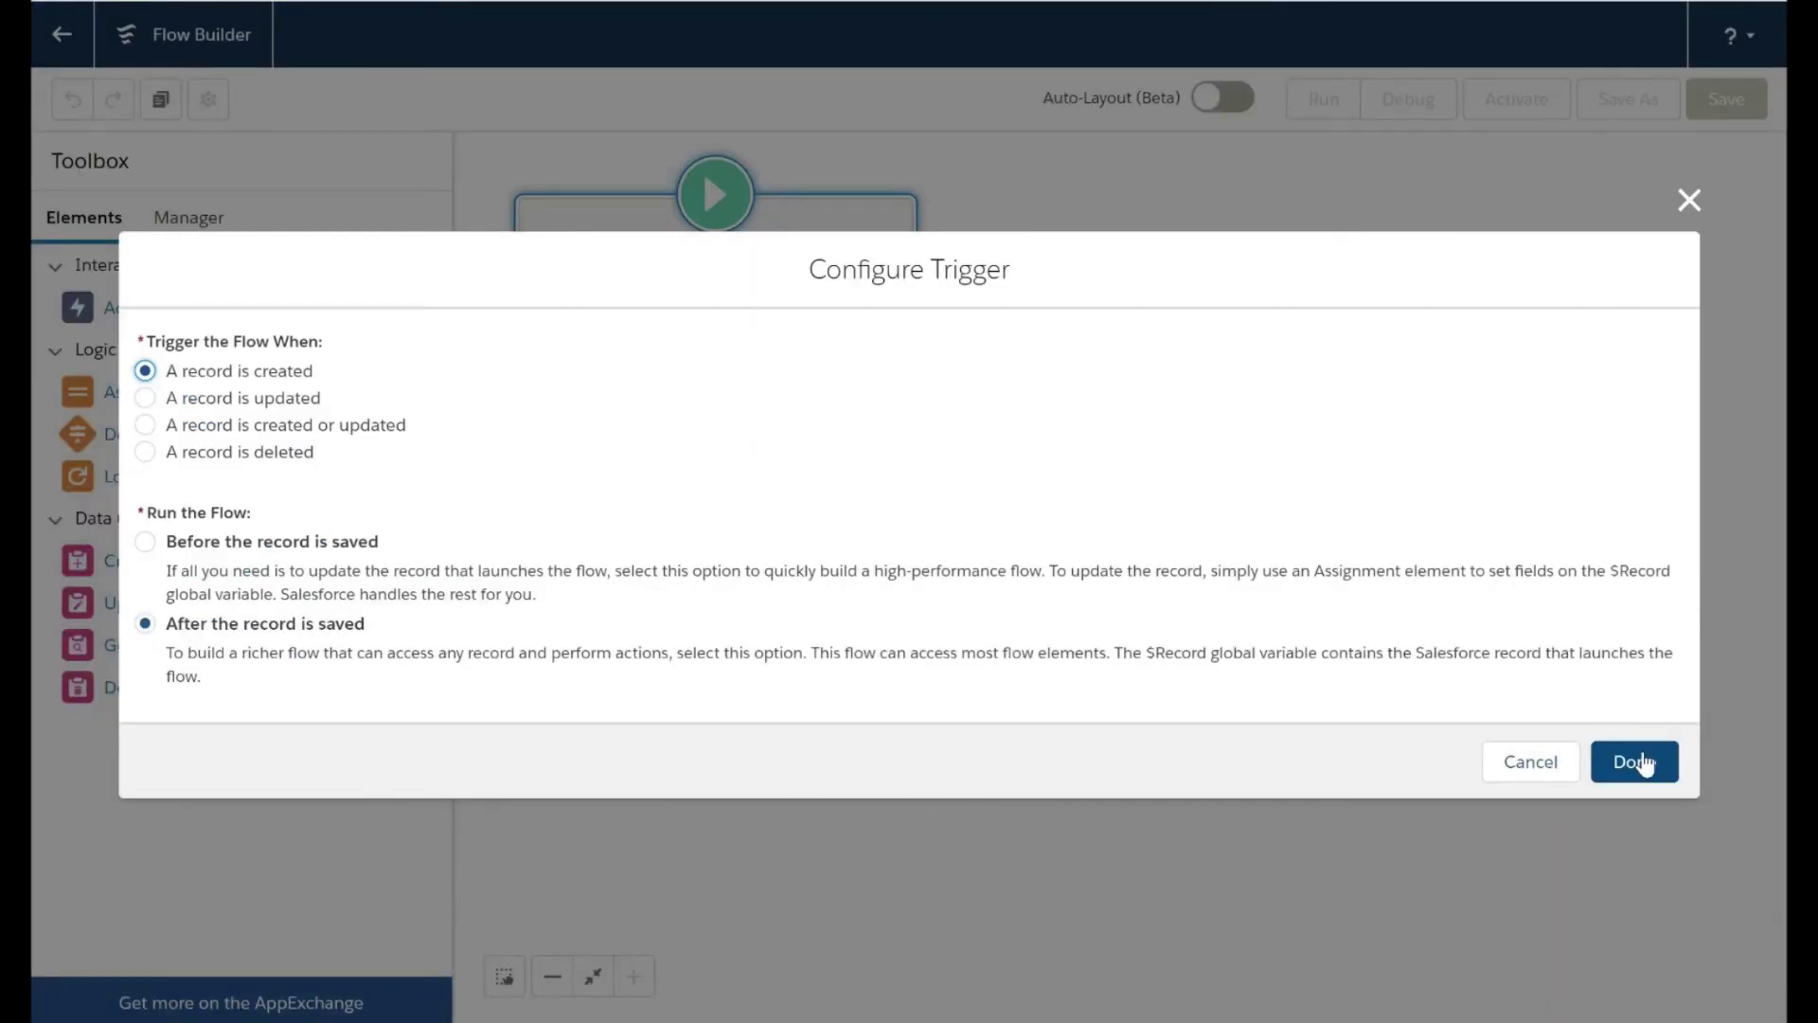
{"action": "left_click", "coordinate": [1635, 761]}
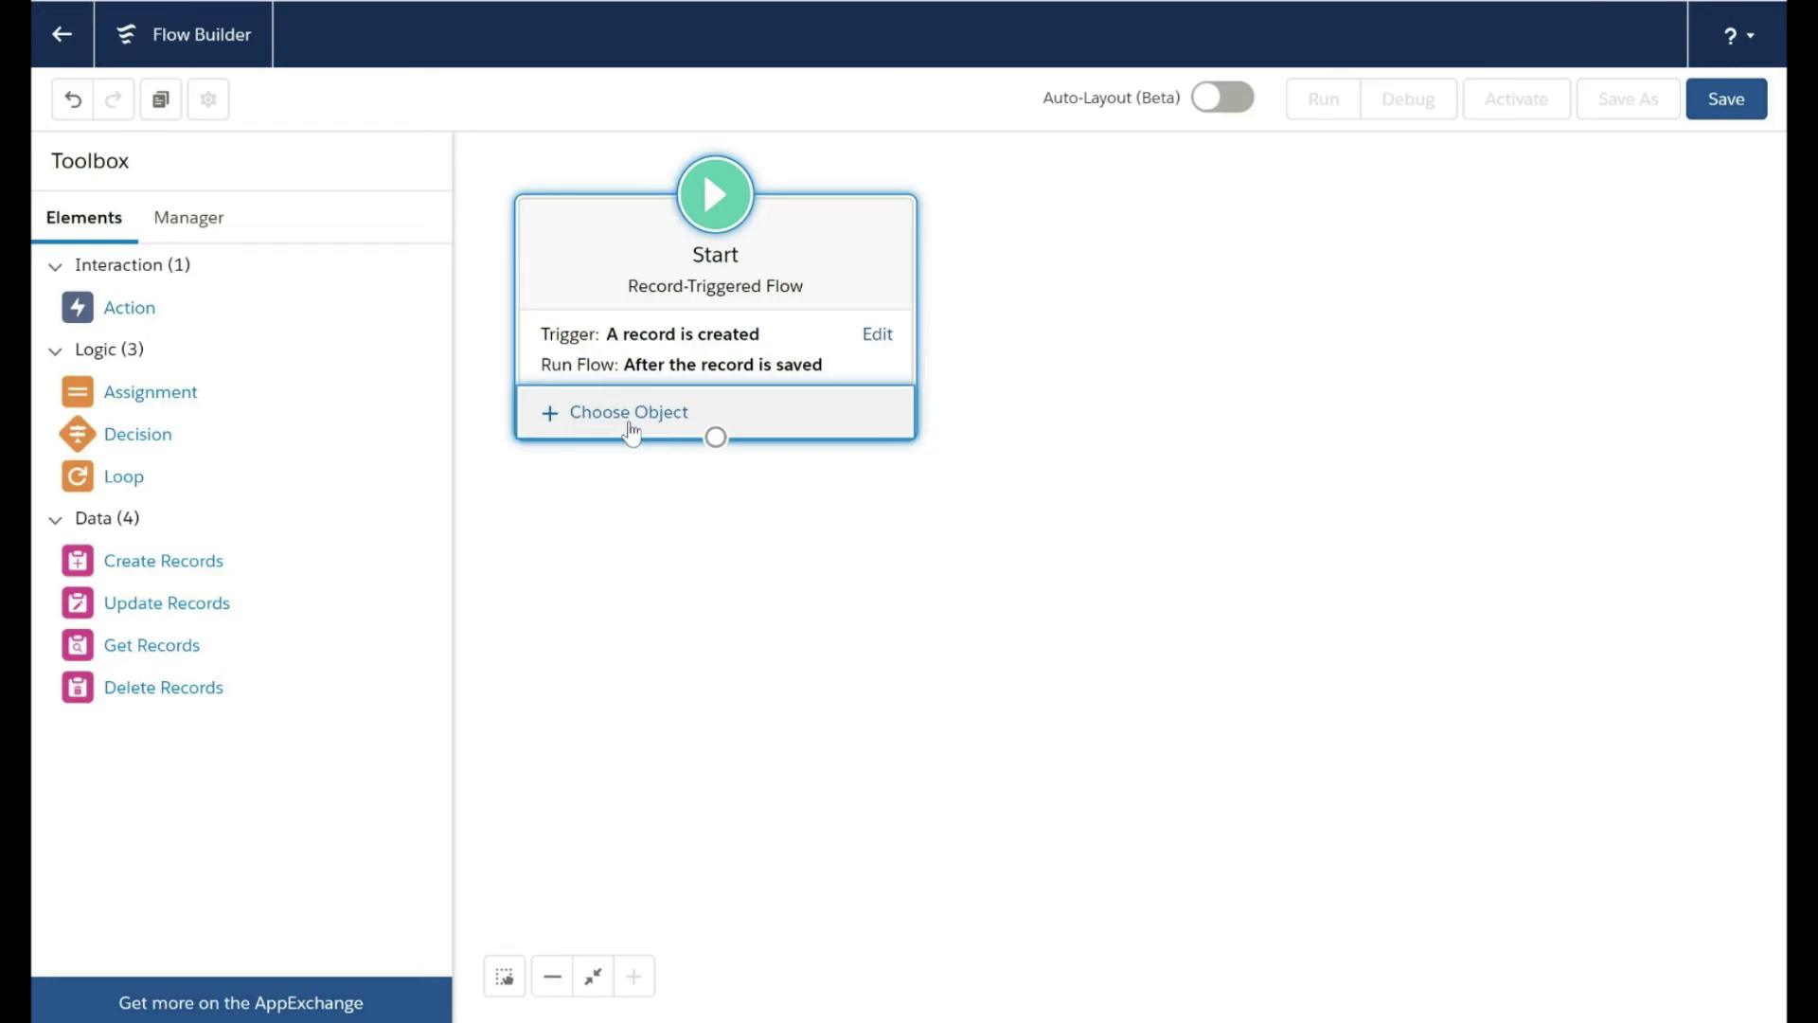
Choose Campaign as the trigger object, requiring all conditions (AND) with IsActive Equals False.
{"action": "left_click", "coordinate": [632, 431]}
{"action": "type", "text": "campaign"}
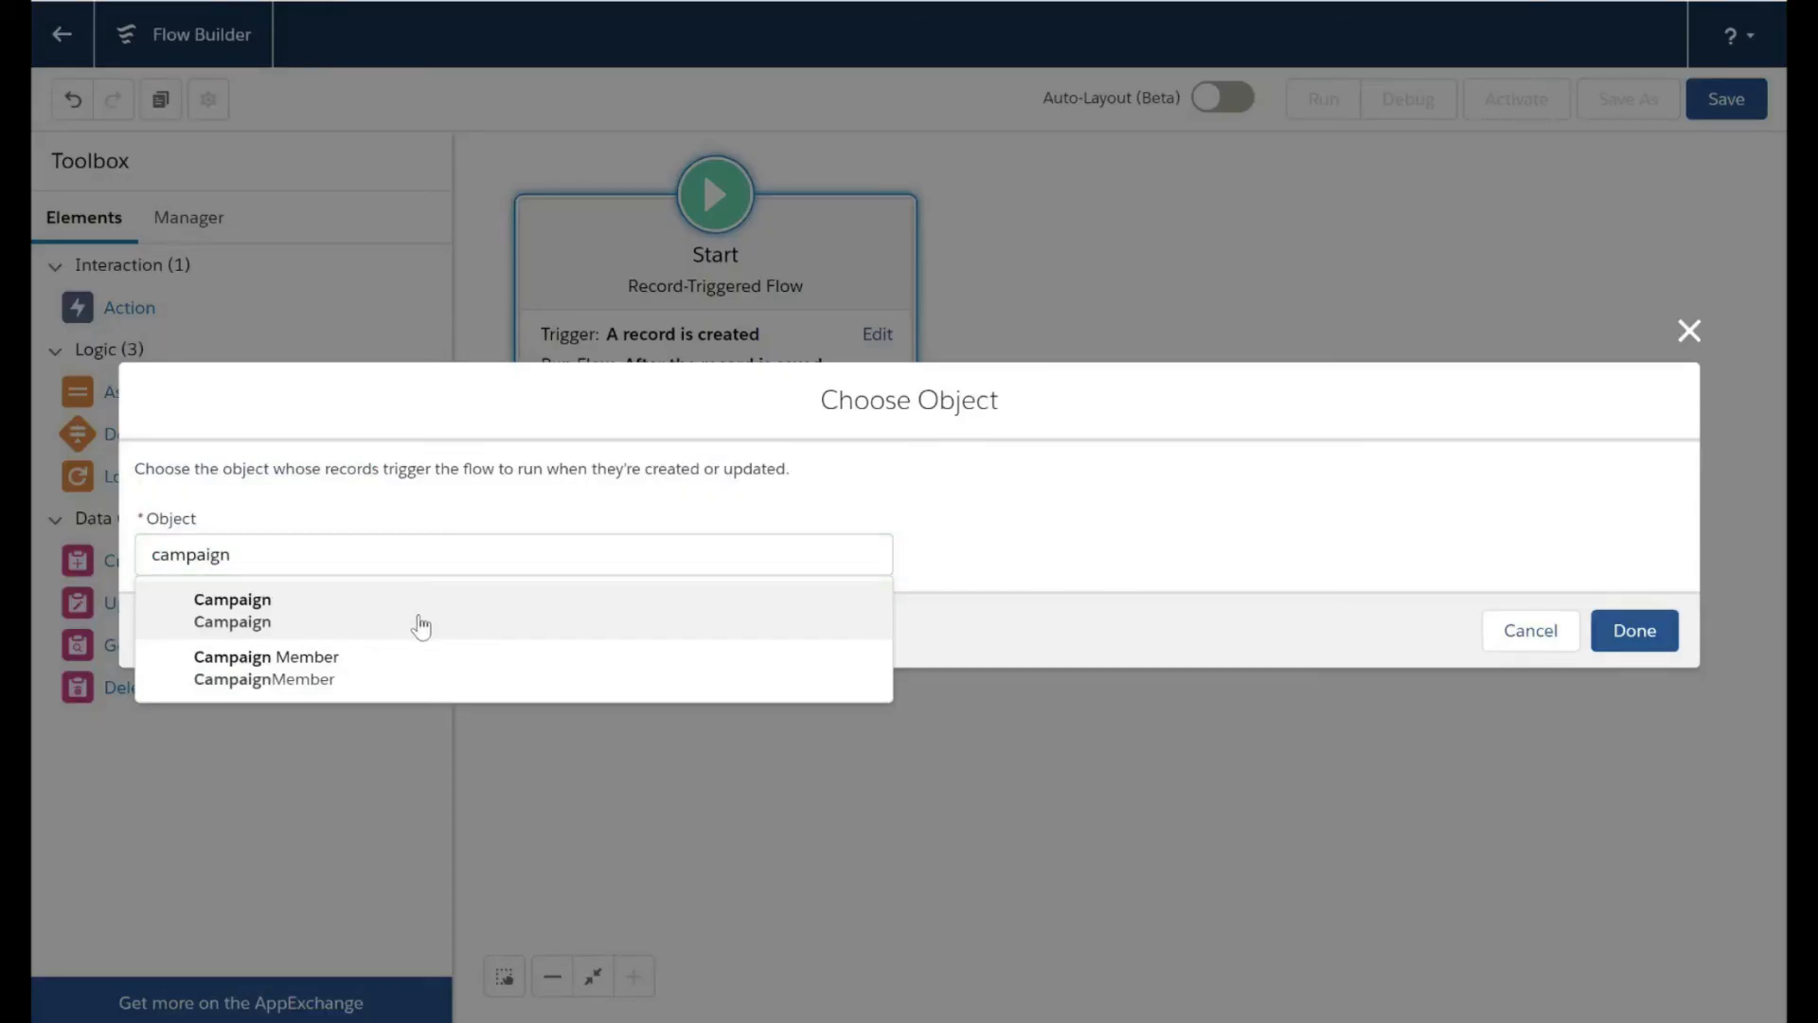
{"action": "left_click", "coordinate": [421, 625]}
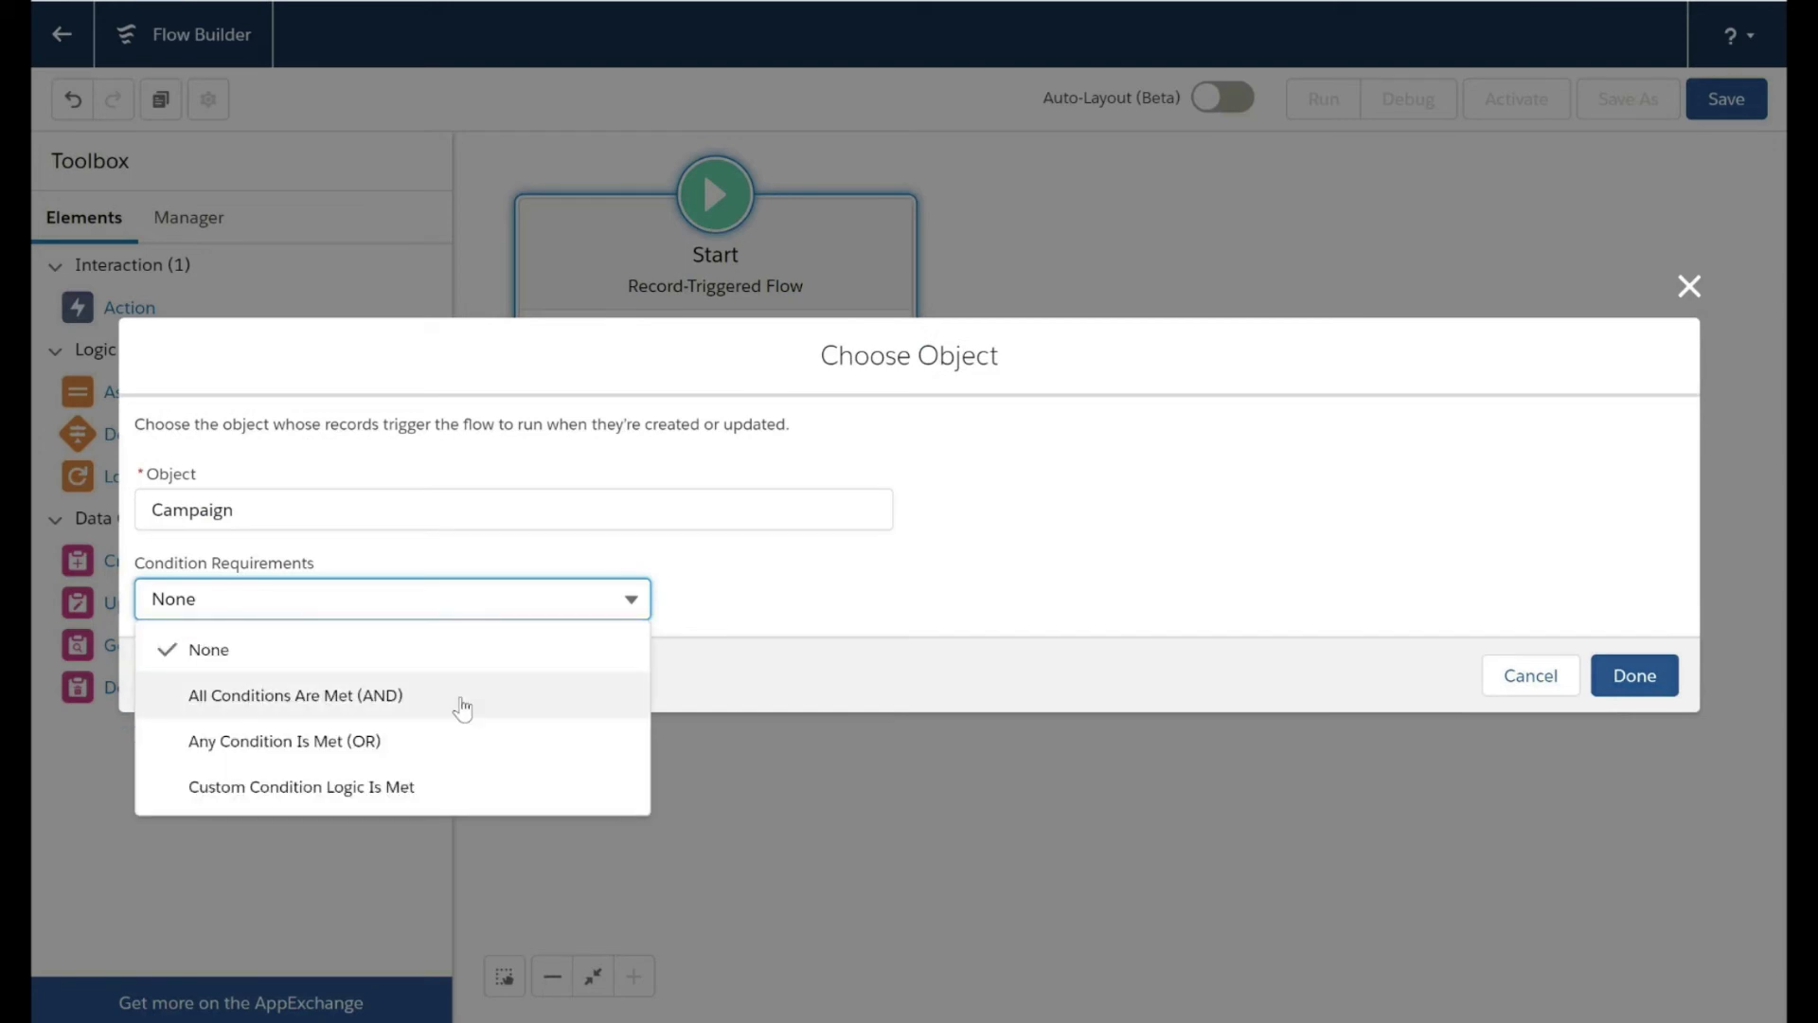
{"action": "left_click", "coordinate": [462, 701]}
{"action": "type", "text": "activ"}
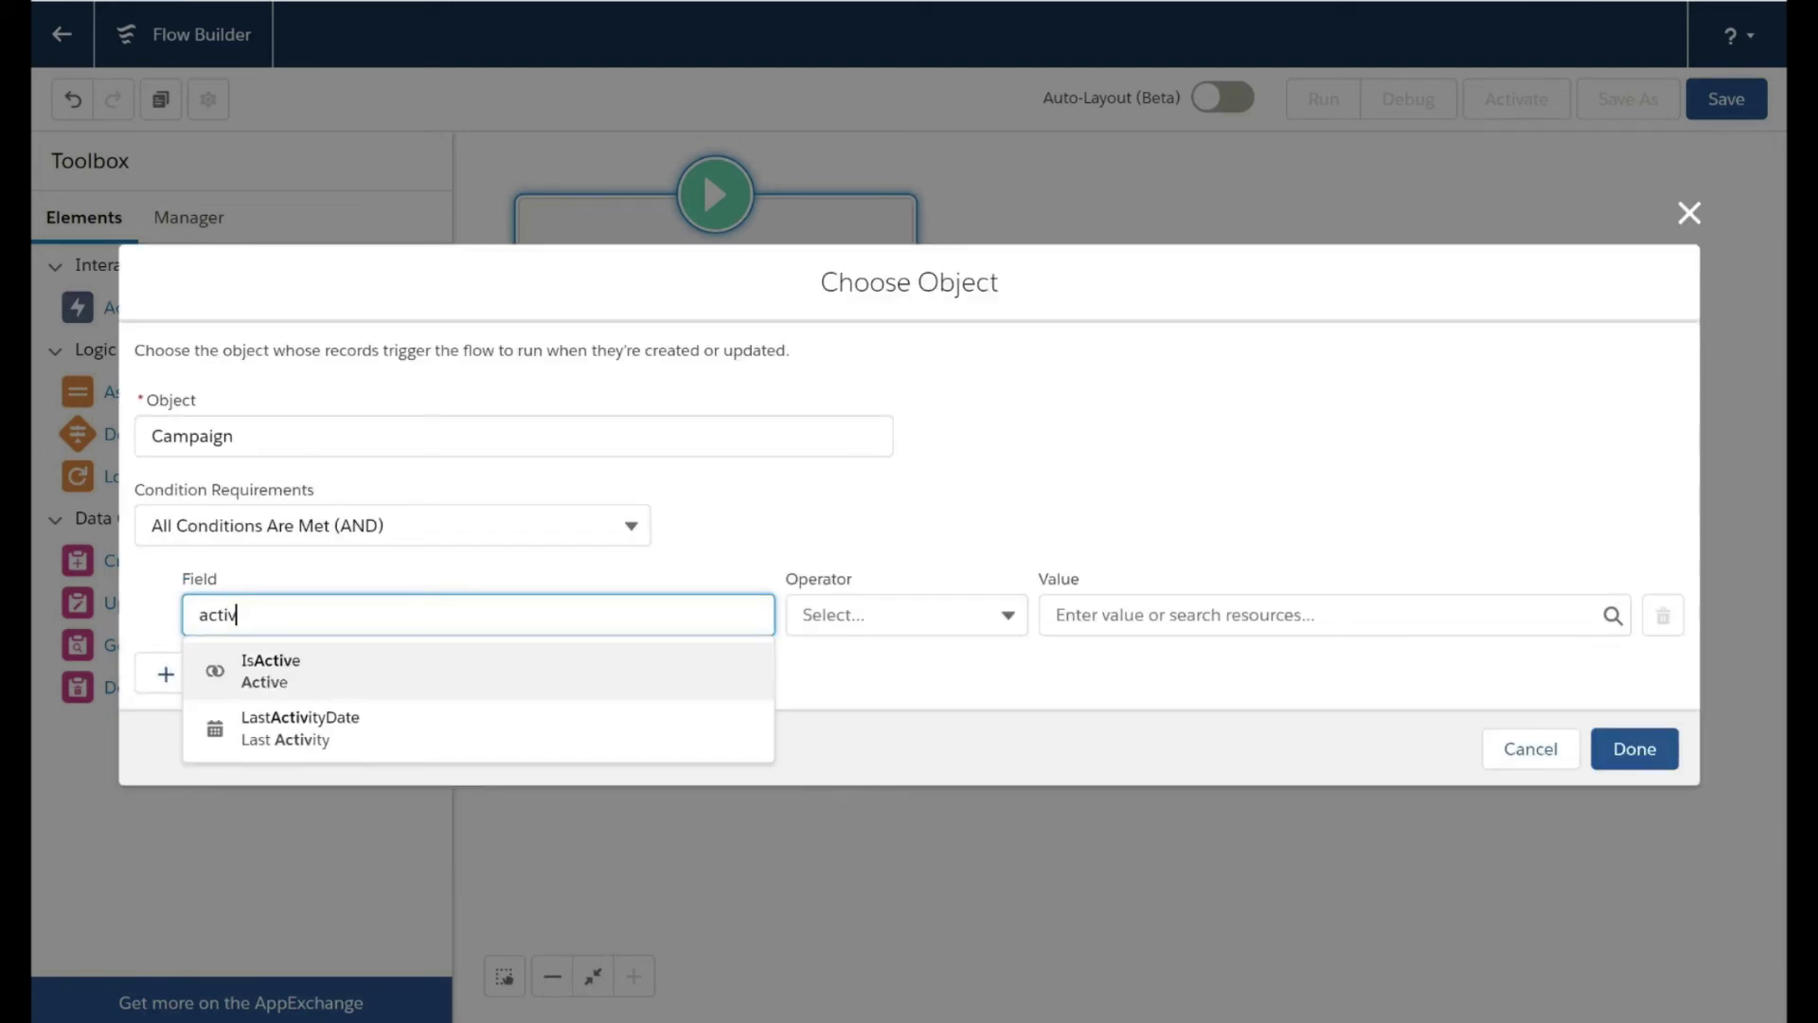
{"action": "key", "text": "Return"}
{"action": "left_click", "coordinate": [1231, 615]}
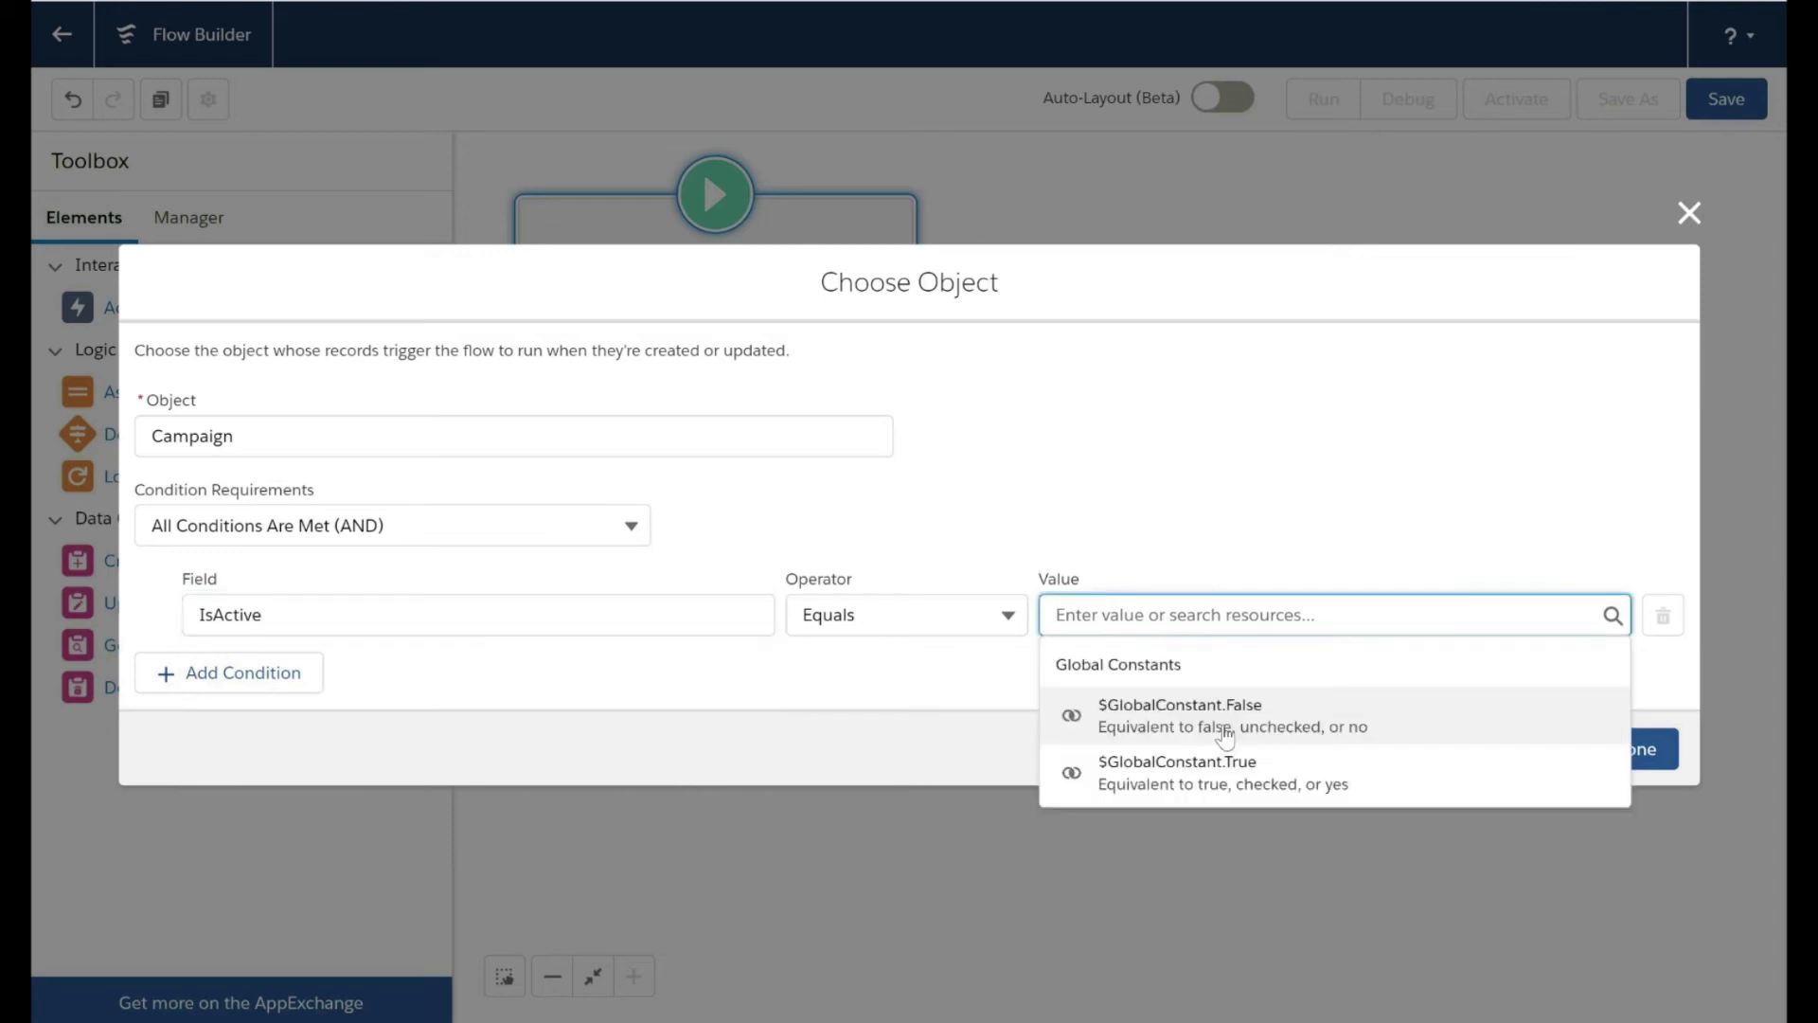
{"action": "left_click", "coordinate": [1229, 720]}
{"action": "left_click", "coordinate": [1627, 757]}
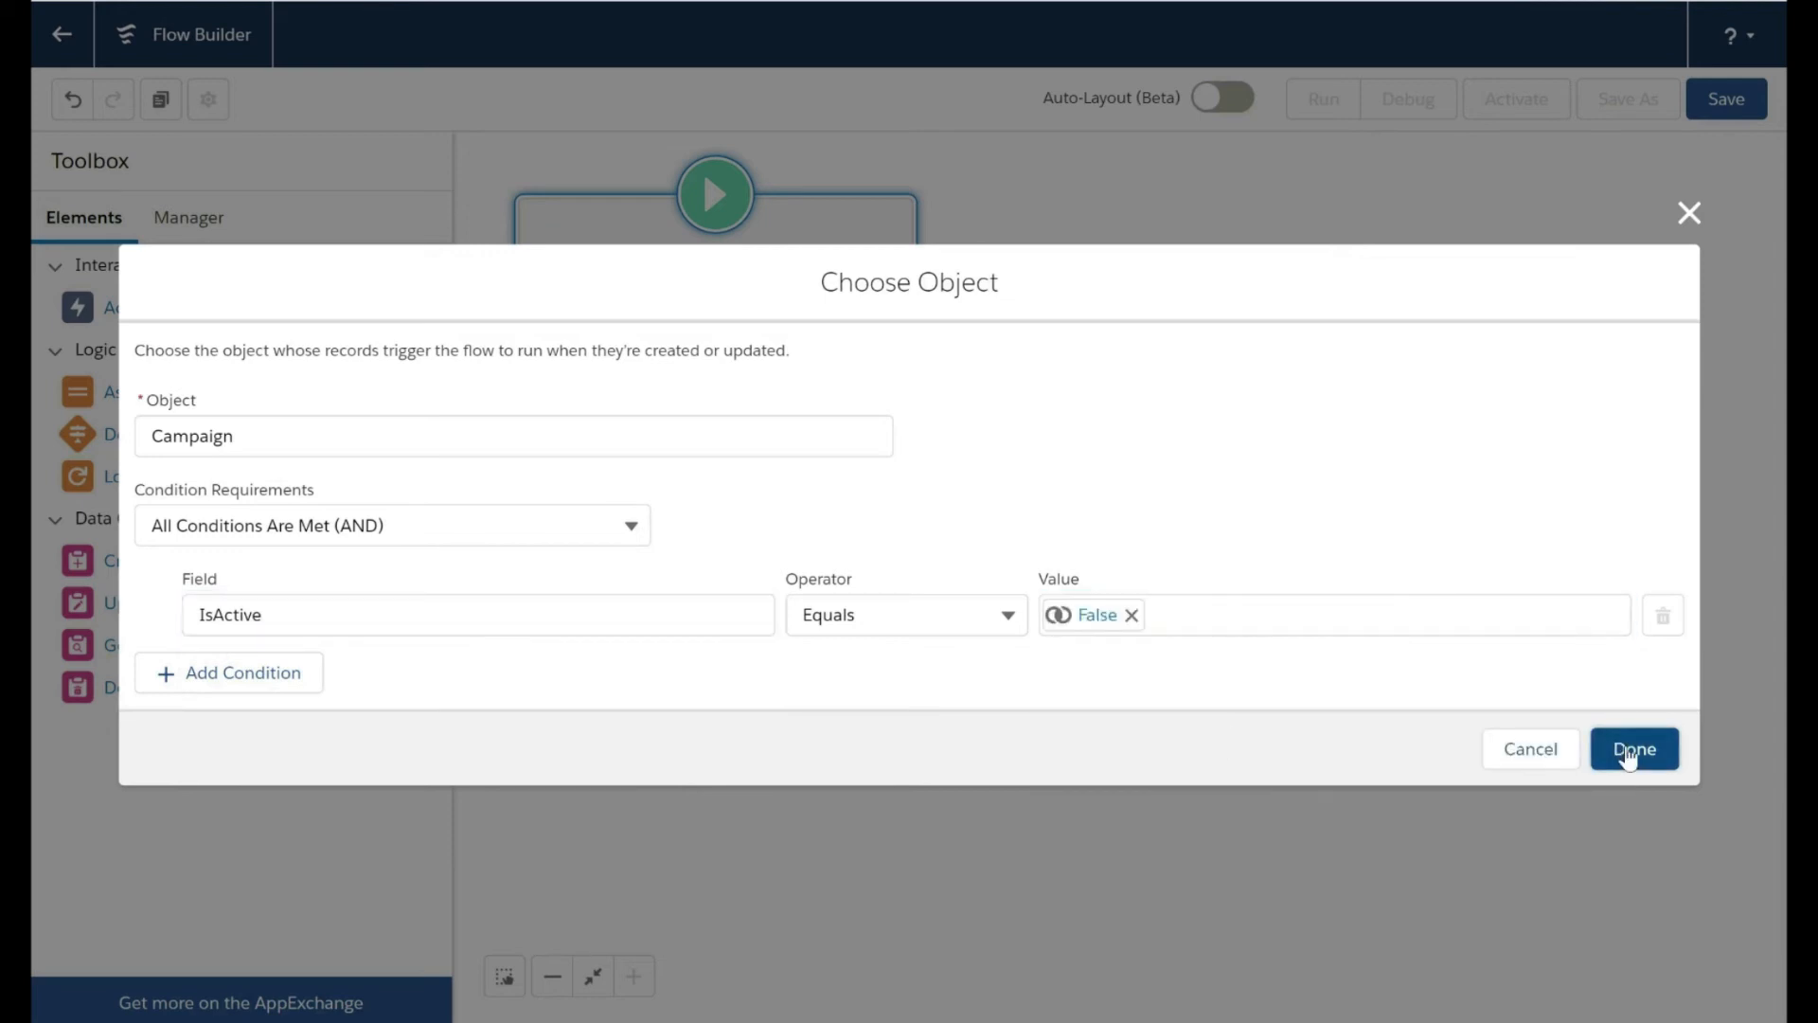
{"action": "left_click", "coordinate": [1628, 755]}
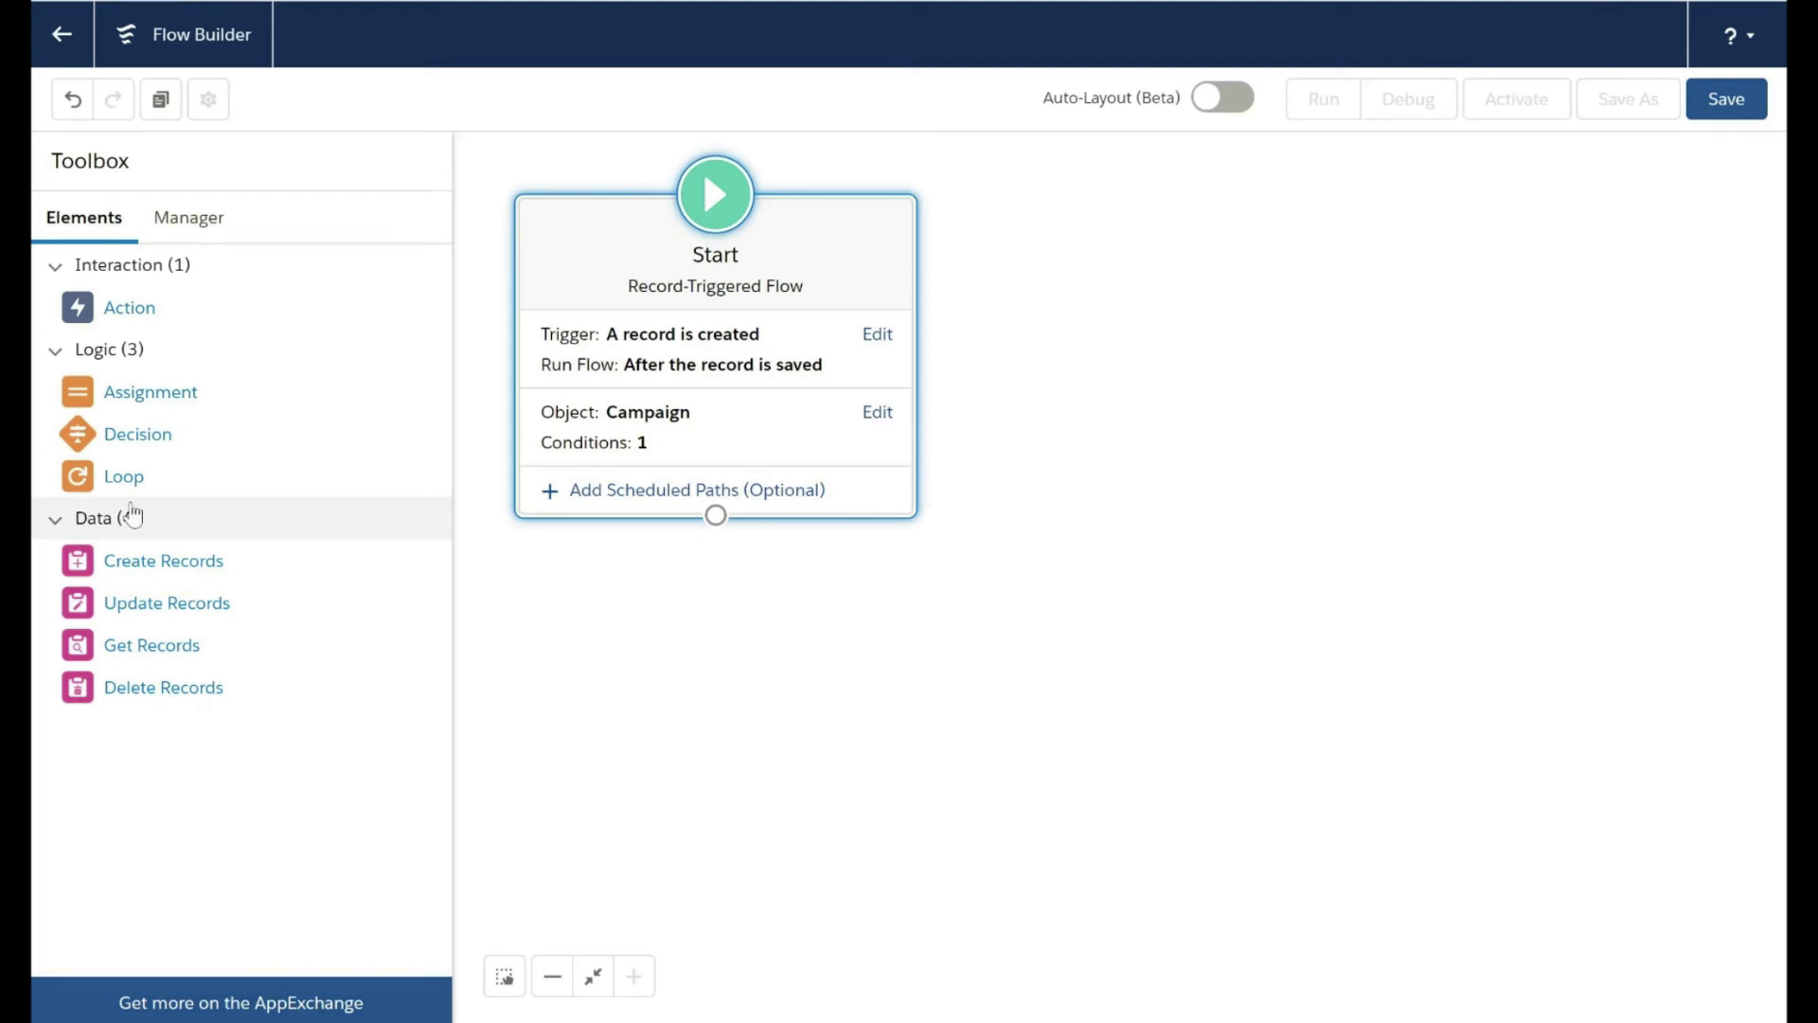
Add an Update Records element labelled update campaign record that specifies conditions to identify records of the Campaign object.
{"action": "left_click_drag", "start_coordinate": [277, 600], "coordinate": [763, 639]}
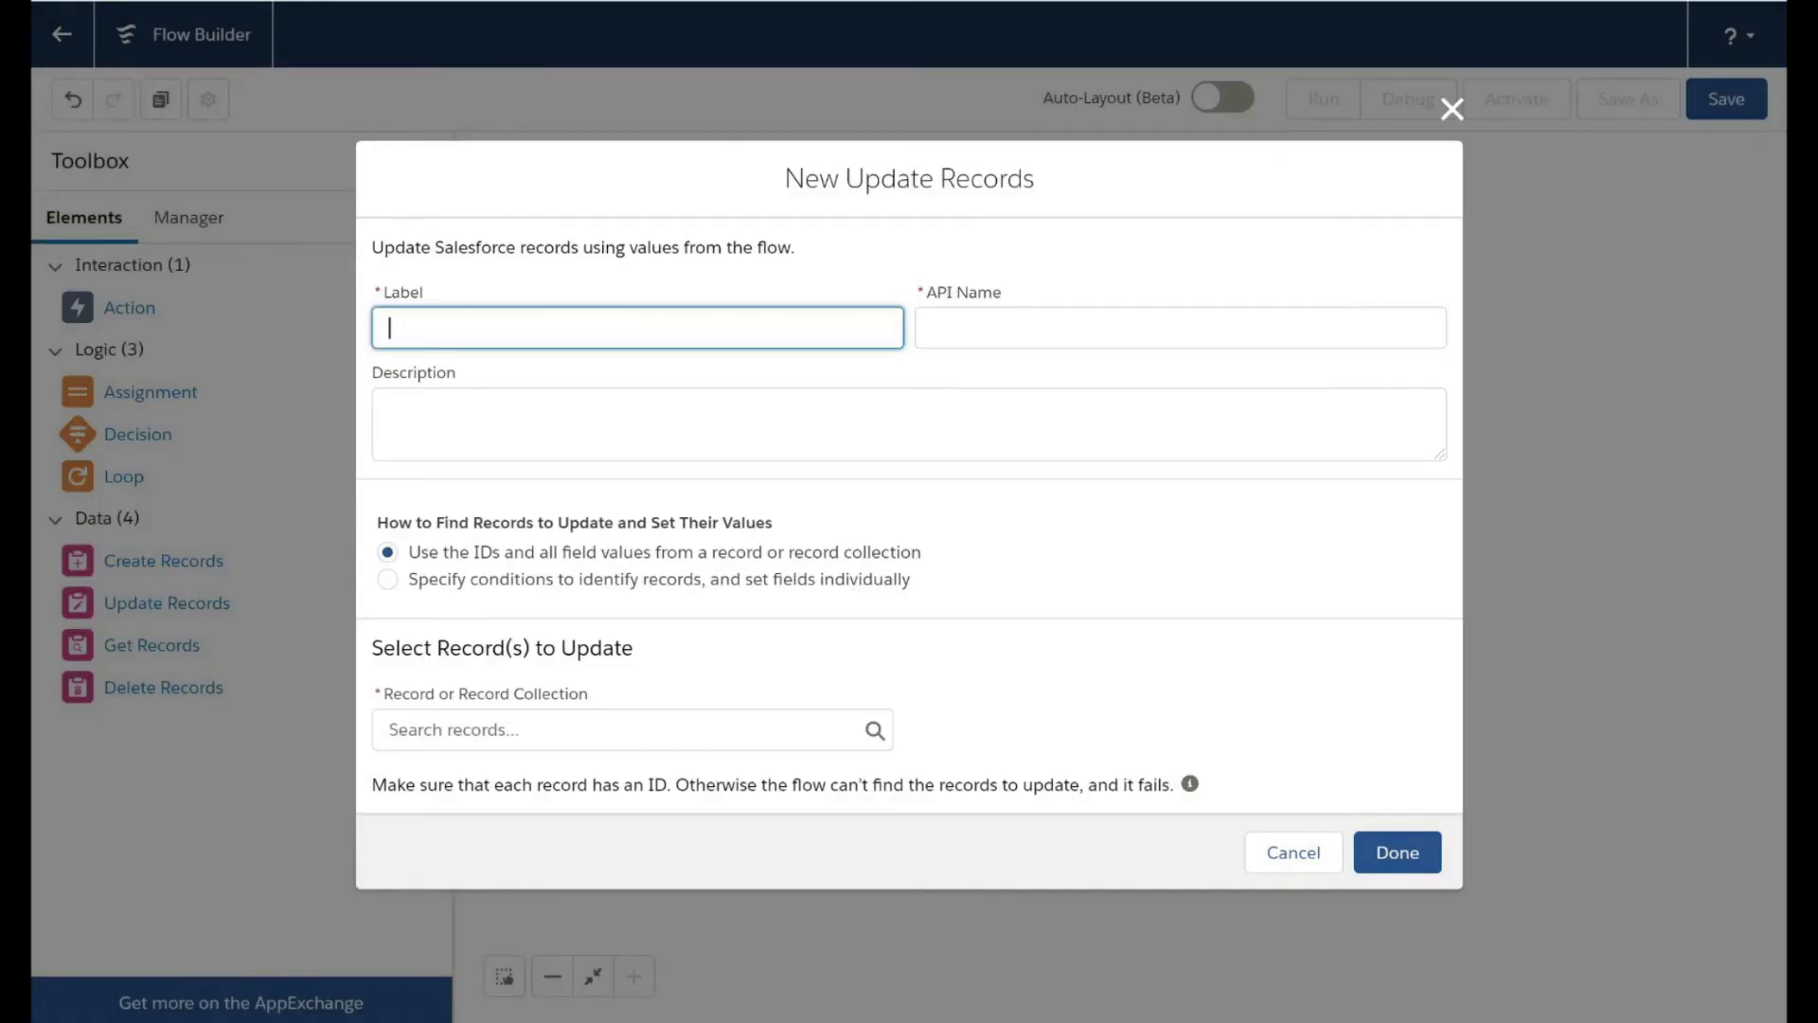
{"action": "type", "text": "update campaign record"}
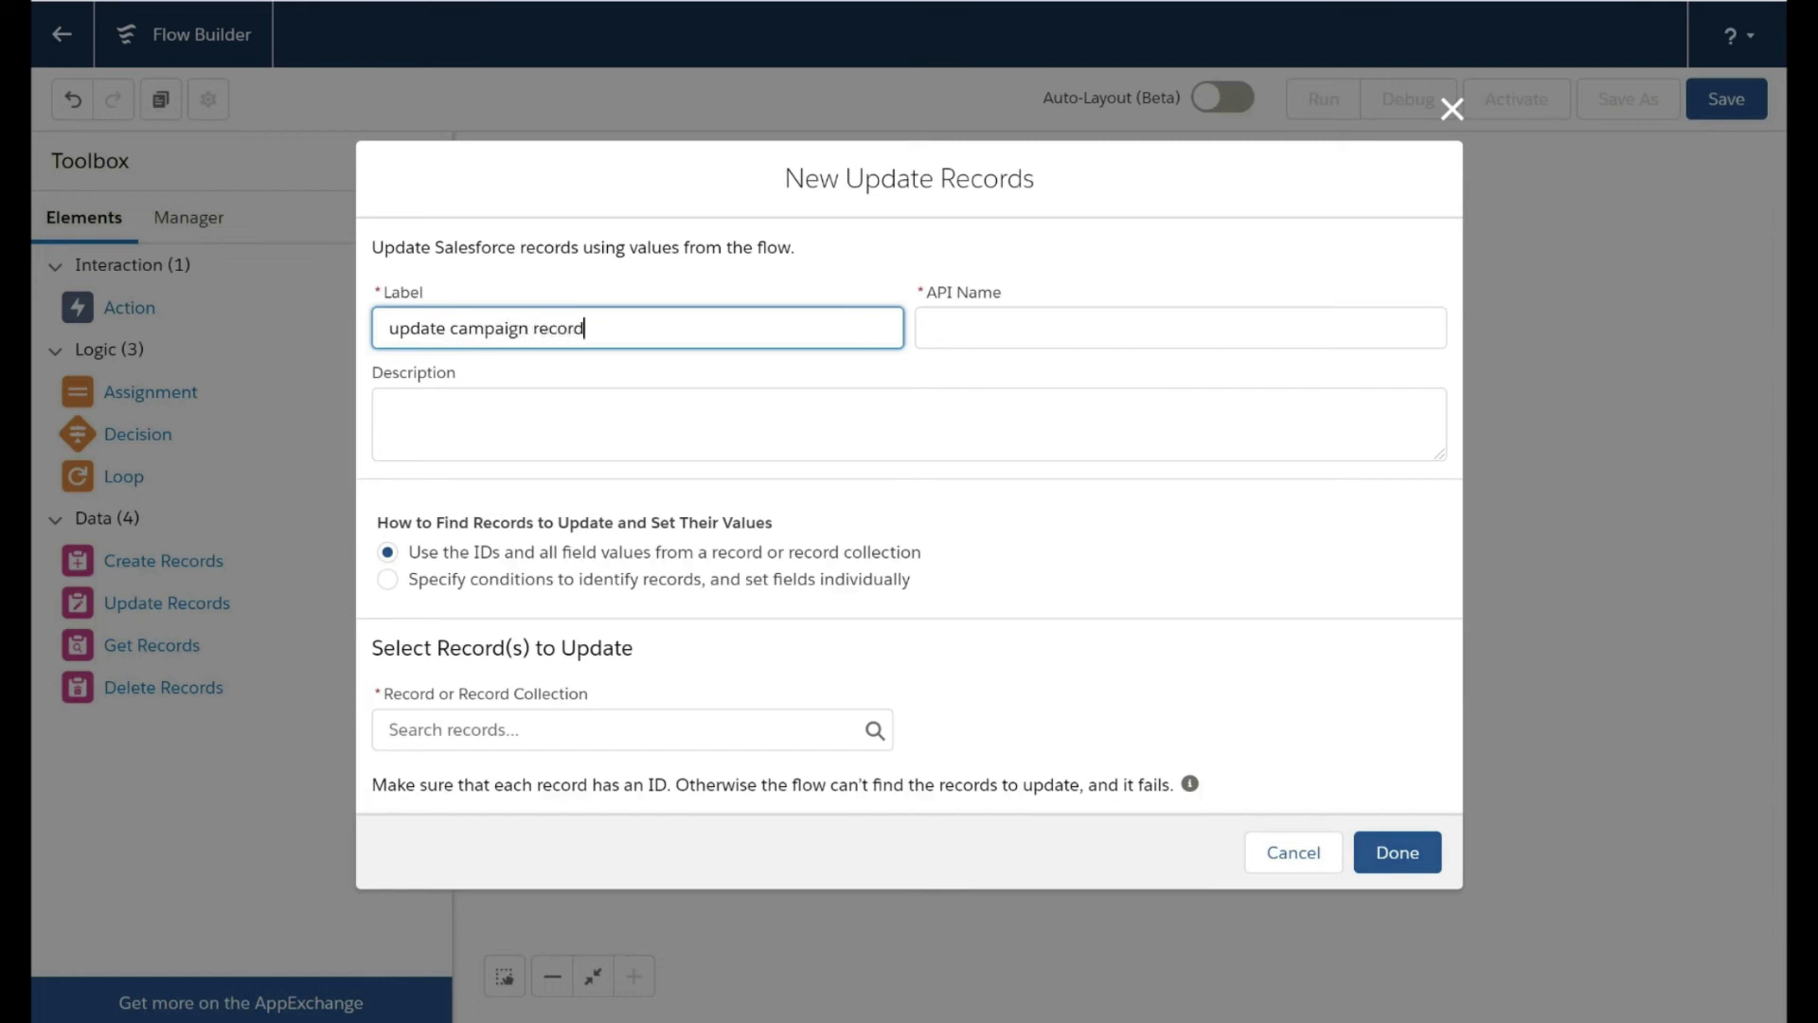
{"action": "left_click", "coordinate": [943, 476]}
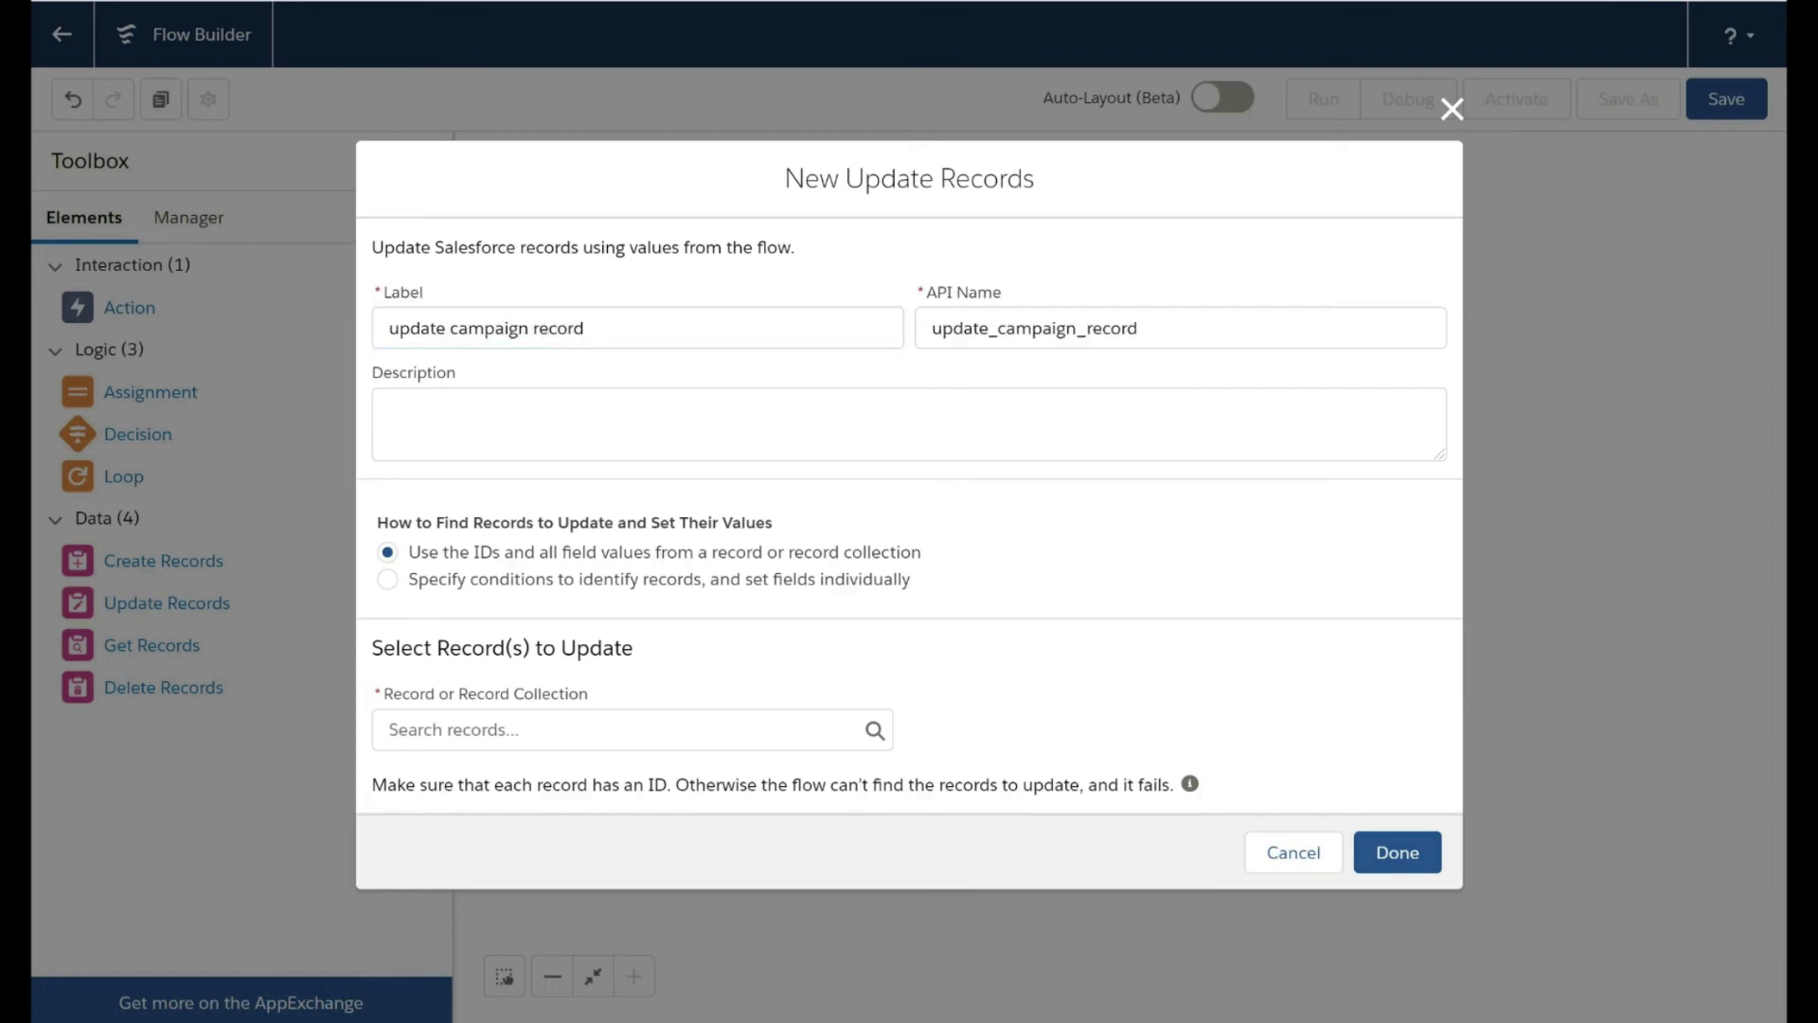
{"action": "left_click", "coordinate": [387, 580]}
{"action": "left_click", "coordinate": [473, 752]}
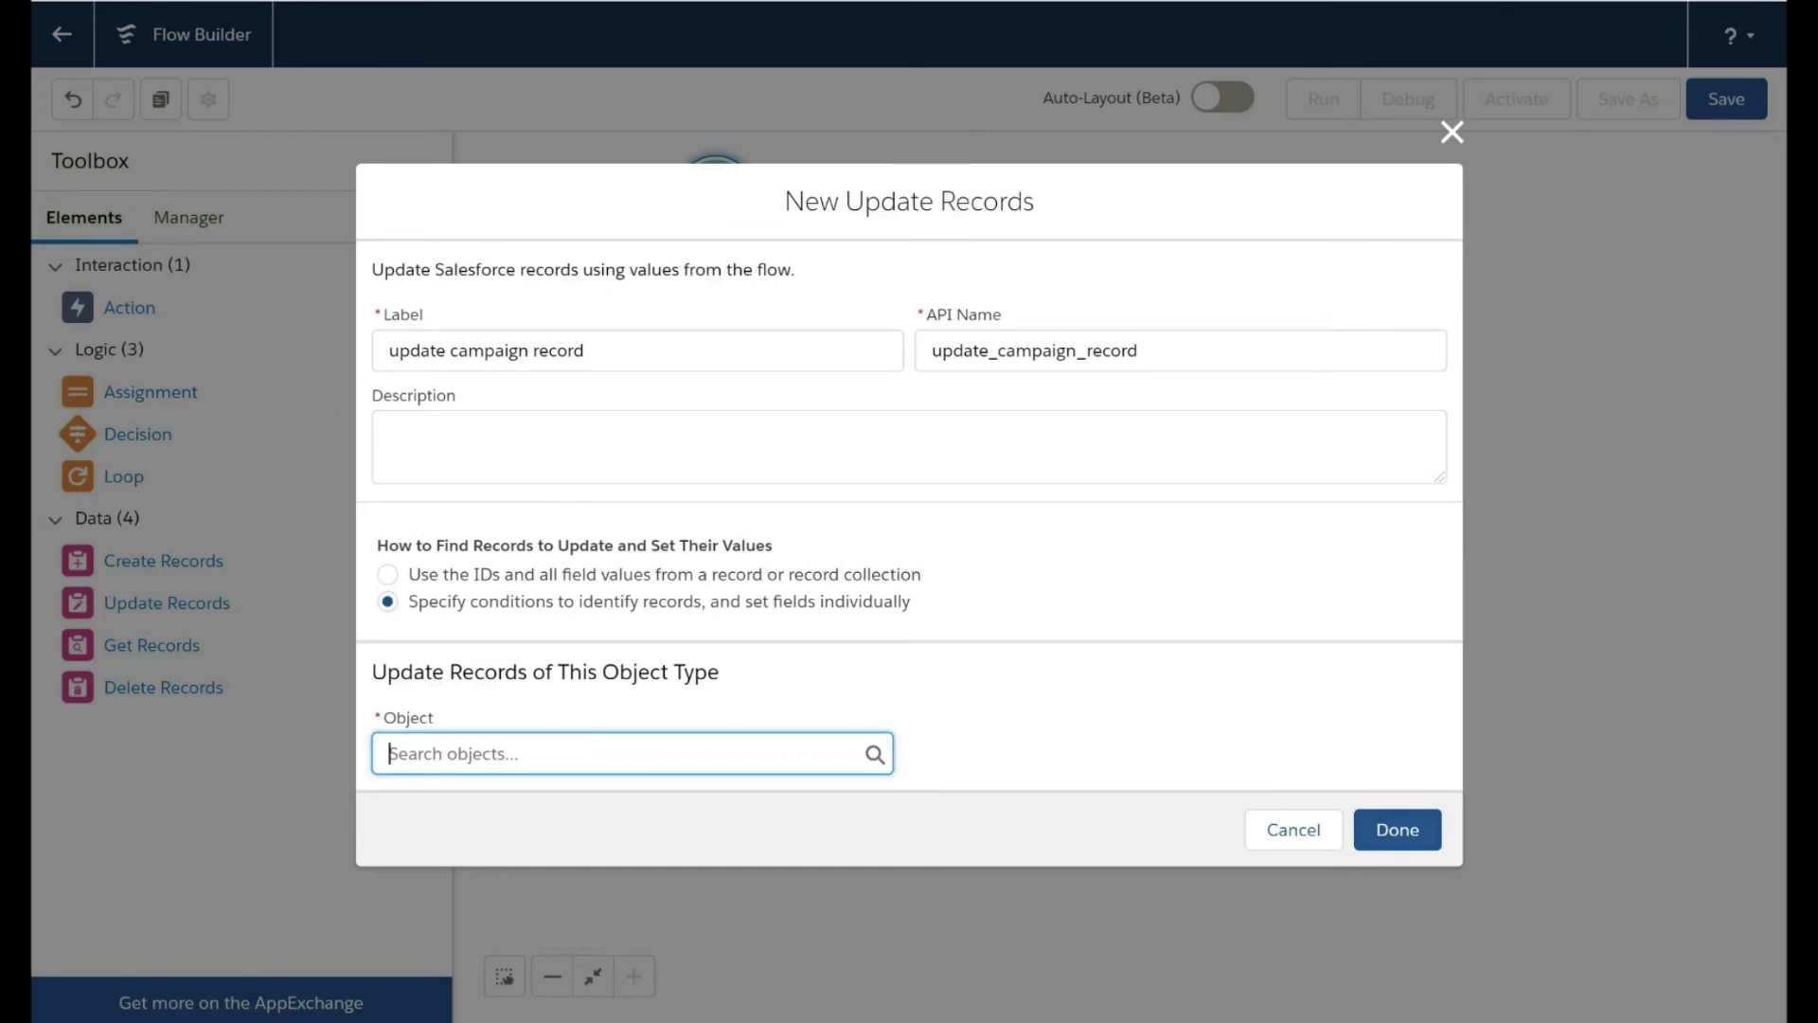
{"action": "type", "text": "campag"}
{"action": "type", "text": "ain"}
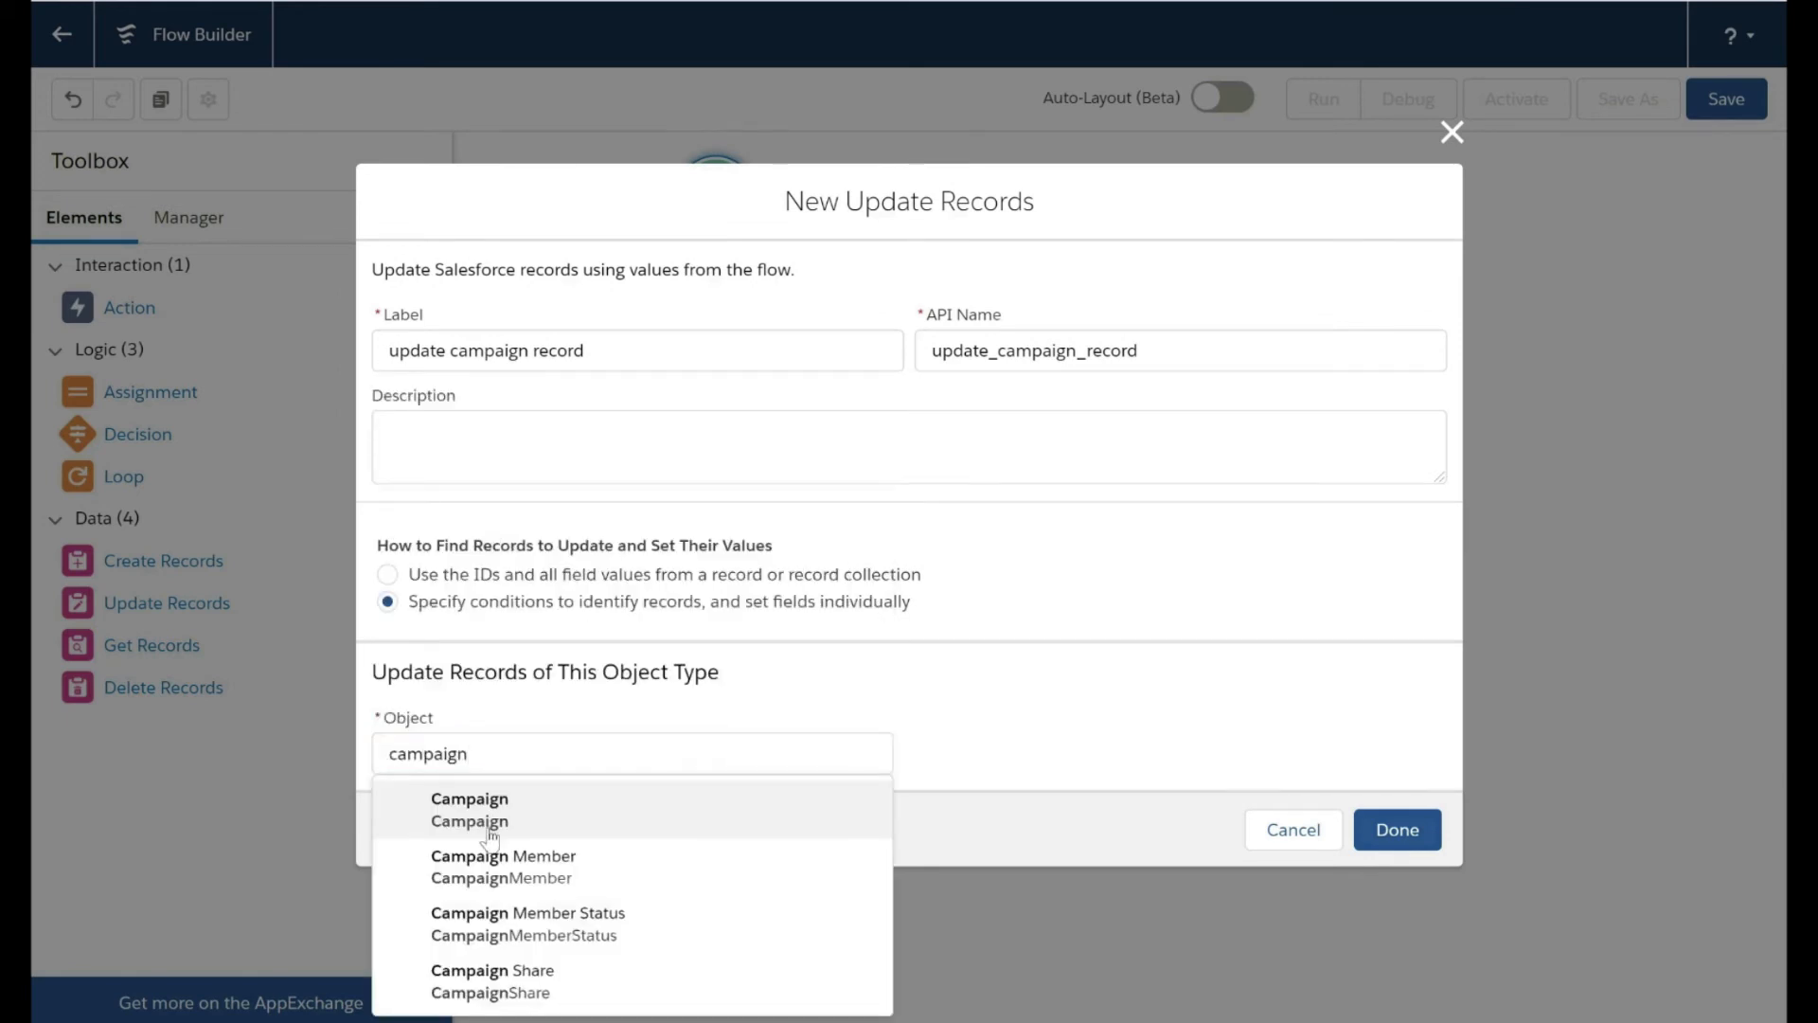
{"action": "left_click", "coordinate": [492, 834]}
Filter the campaign records to update by Id Equals $Record > Campaign ID, with all conditions met (AND).
{"action": "scroll", "coordinate": [690, 723], "scroll_direction": "down", "scroll_amount": 2}
{"action": "key", "text": "Tab"}
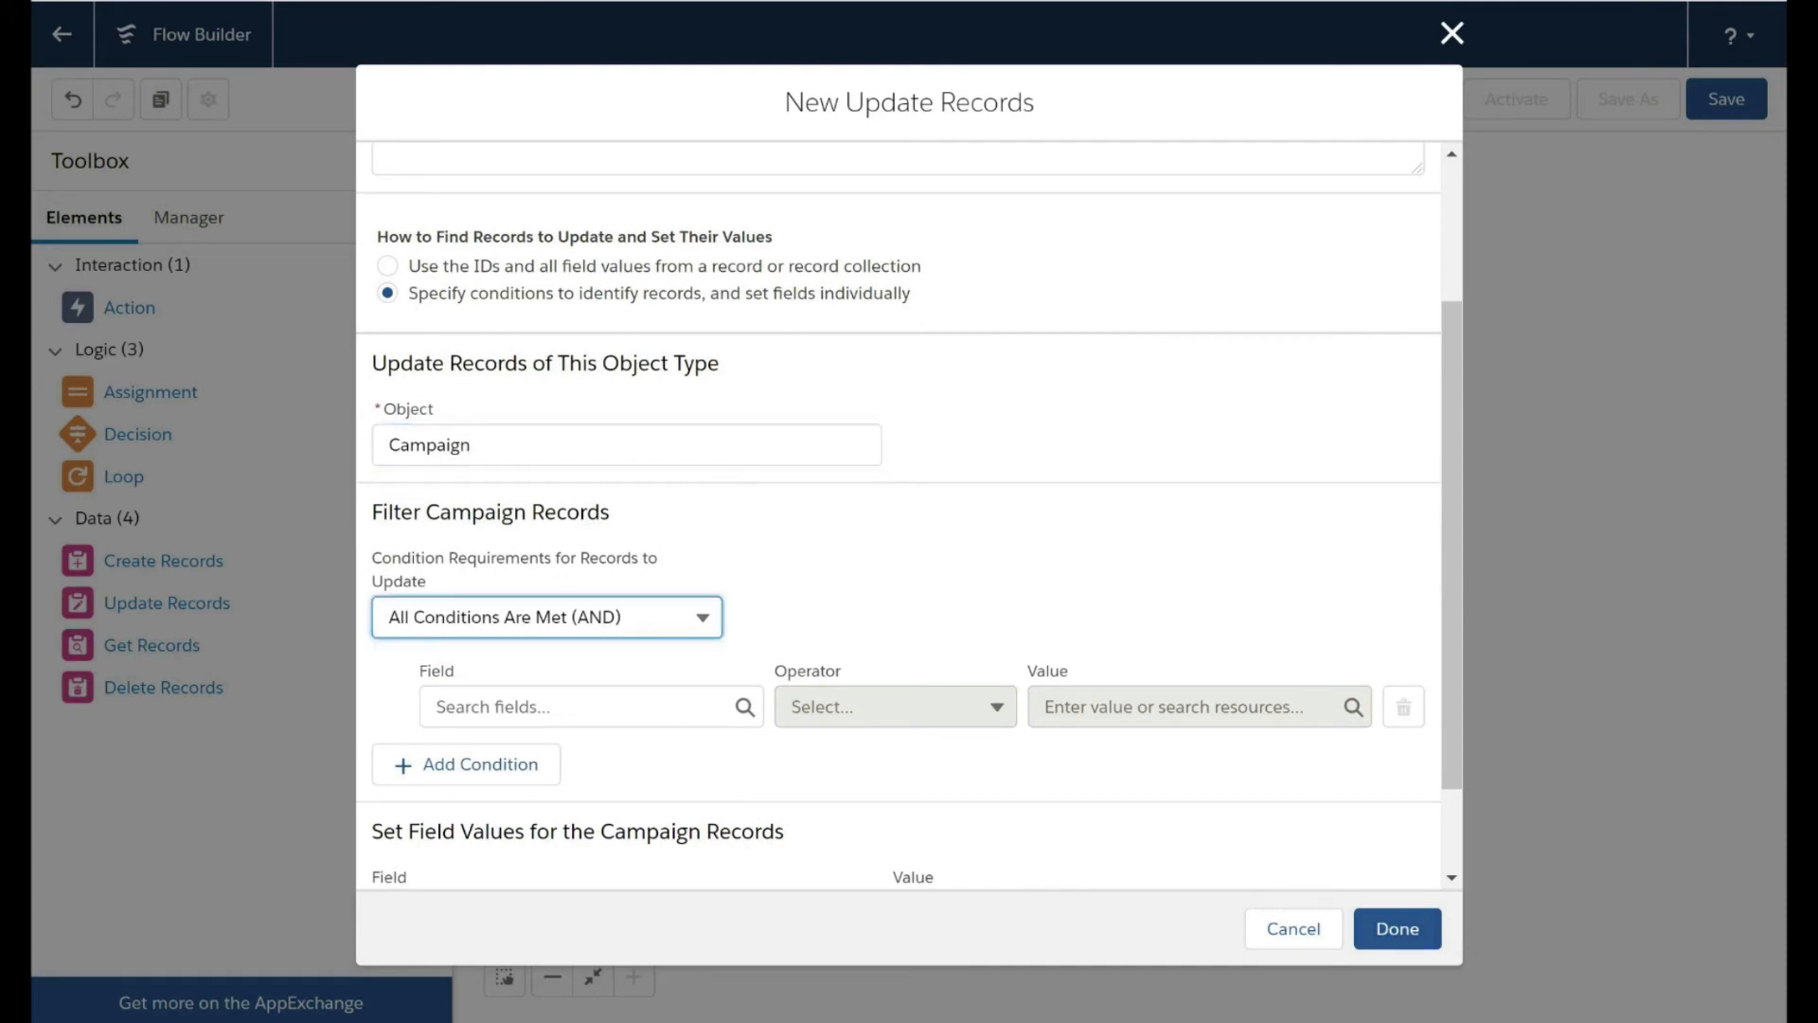
{"action": "left_click", "coordinate": [547, 618]}
{"action": "key", "text": "Escape"}
{"action": "key", "text": "Tab"}
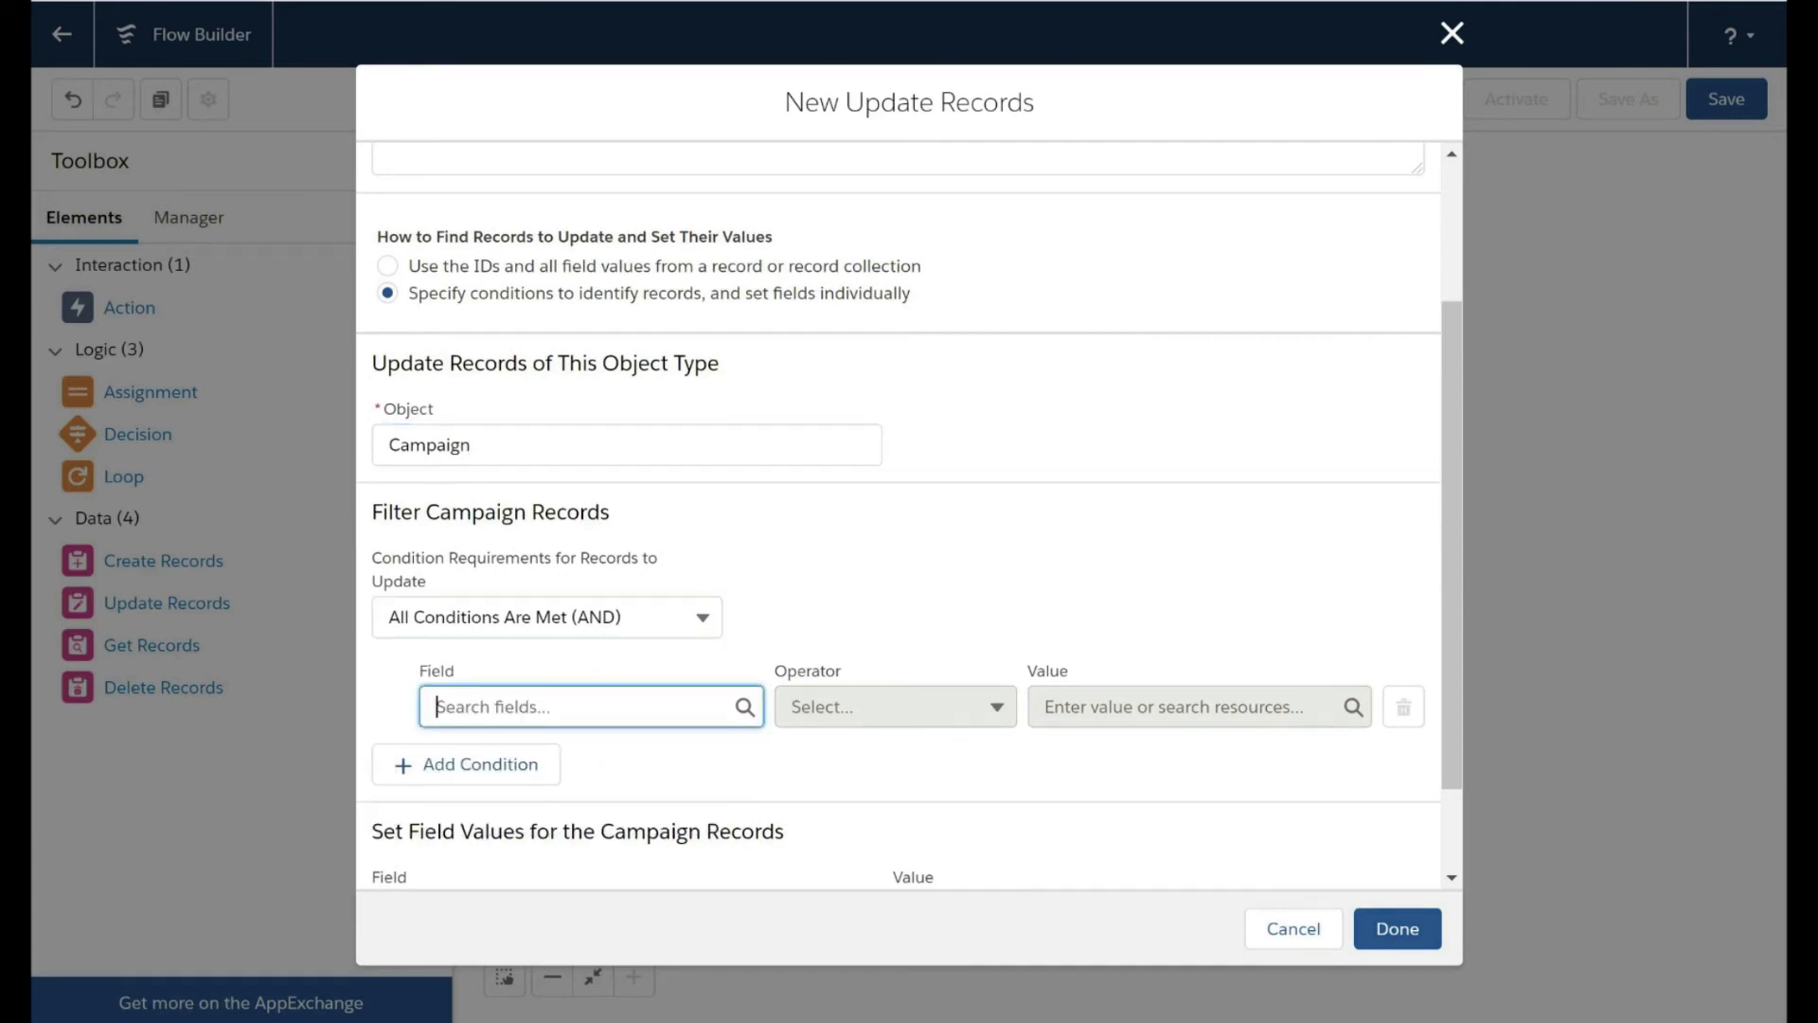
{"action": "type", "text": "id"}
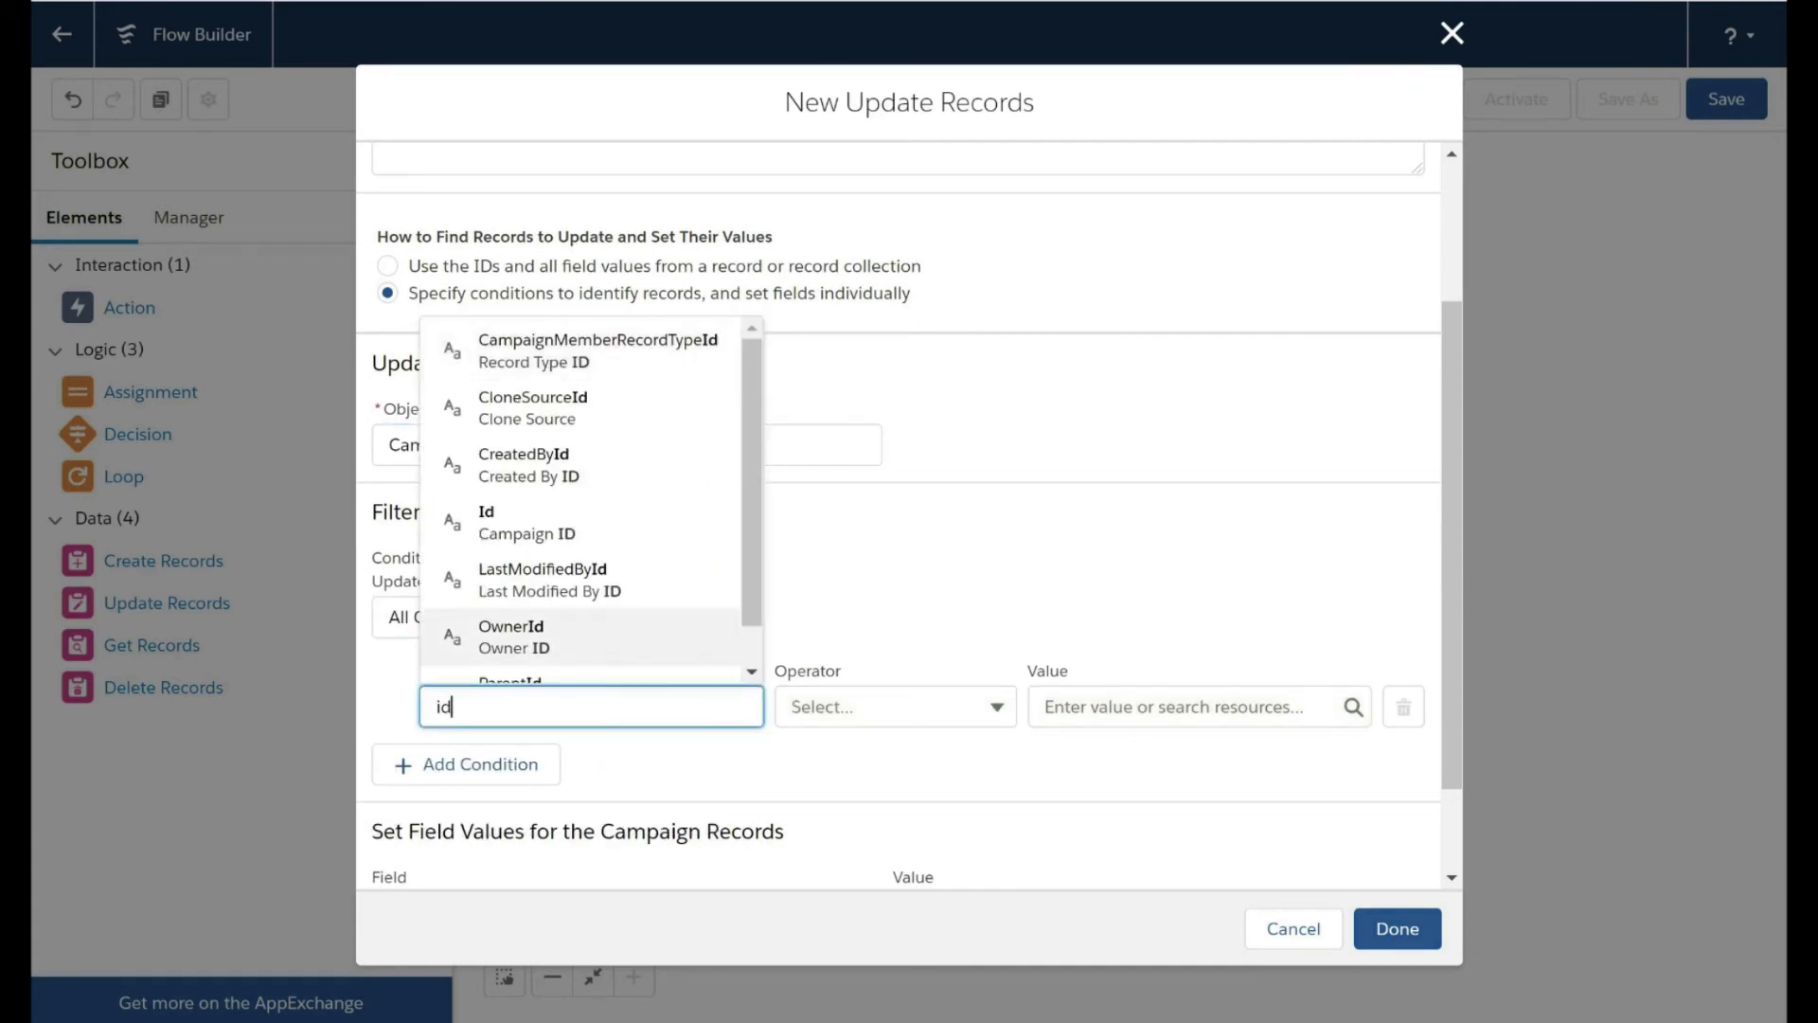
{"action": "left_click", "coordinate": [698, 535]}
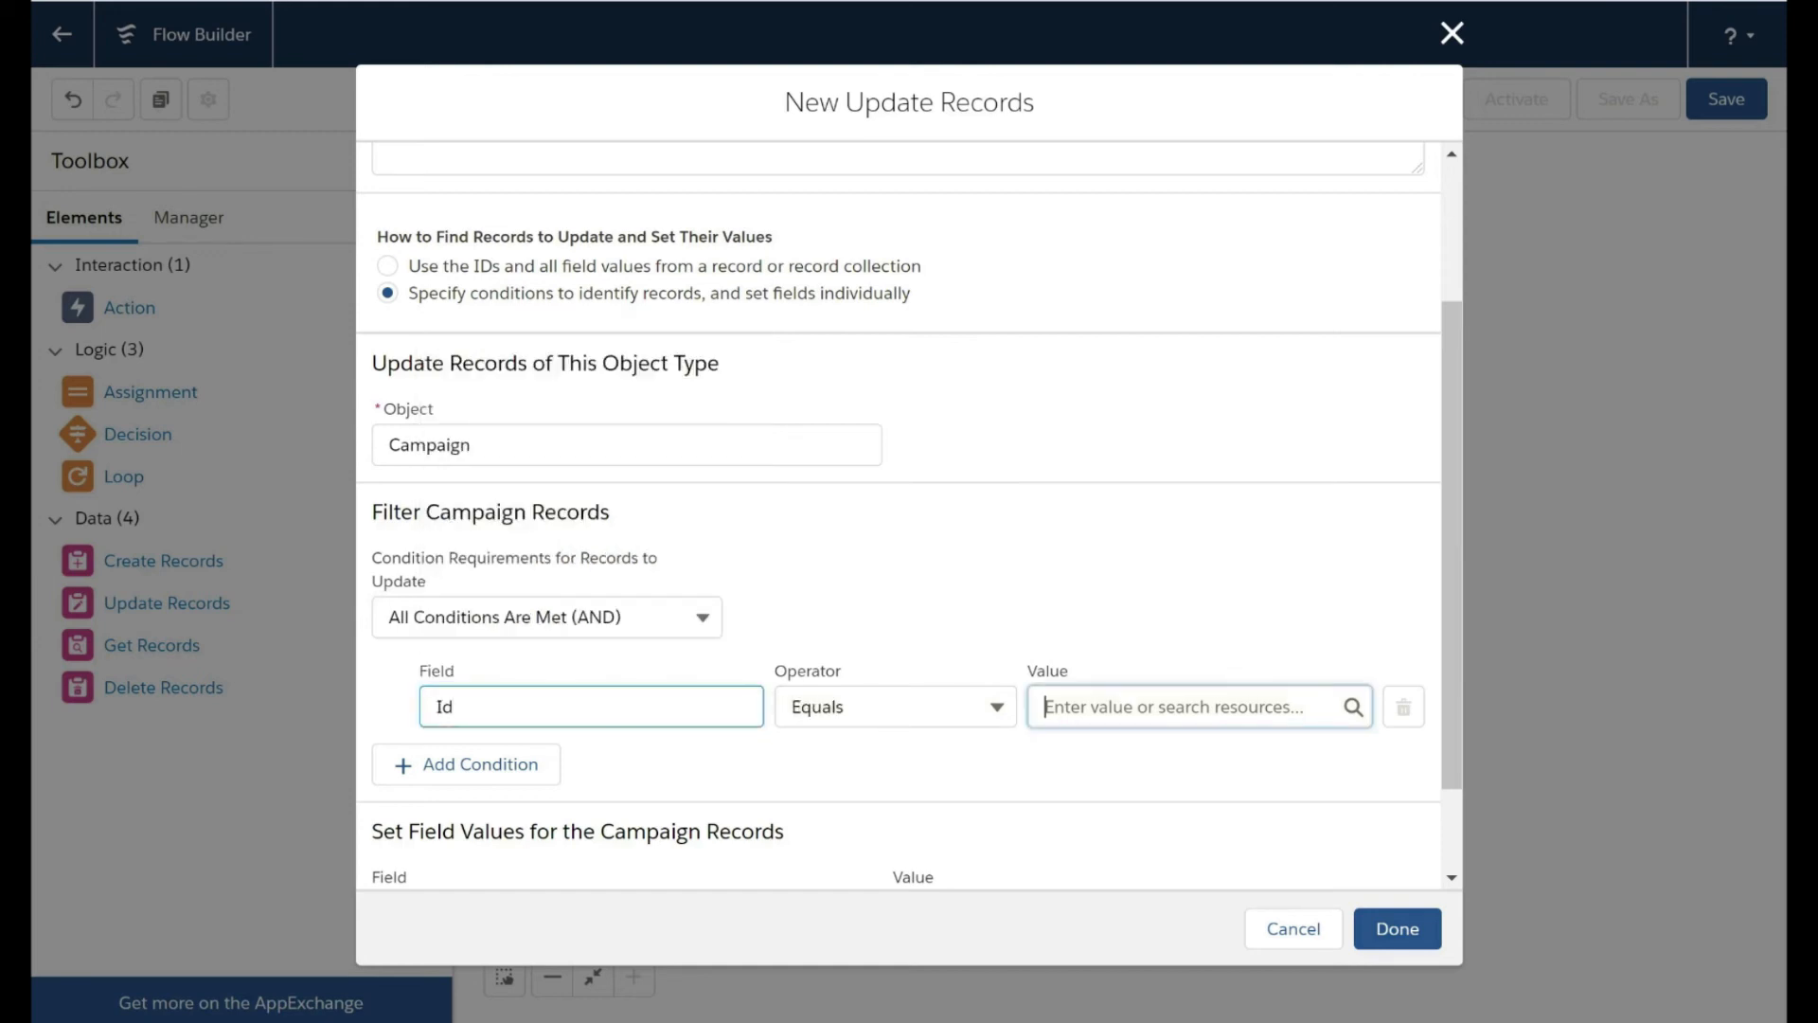
{"action": "left_click", "coordinate": [1221, 706]}
{"action": "scroll", "coordinate": [1227, 587], "scroll_direction": "down", "scroll_amount": 3}
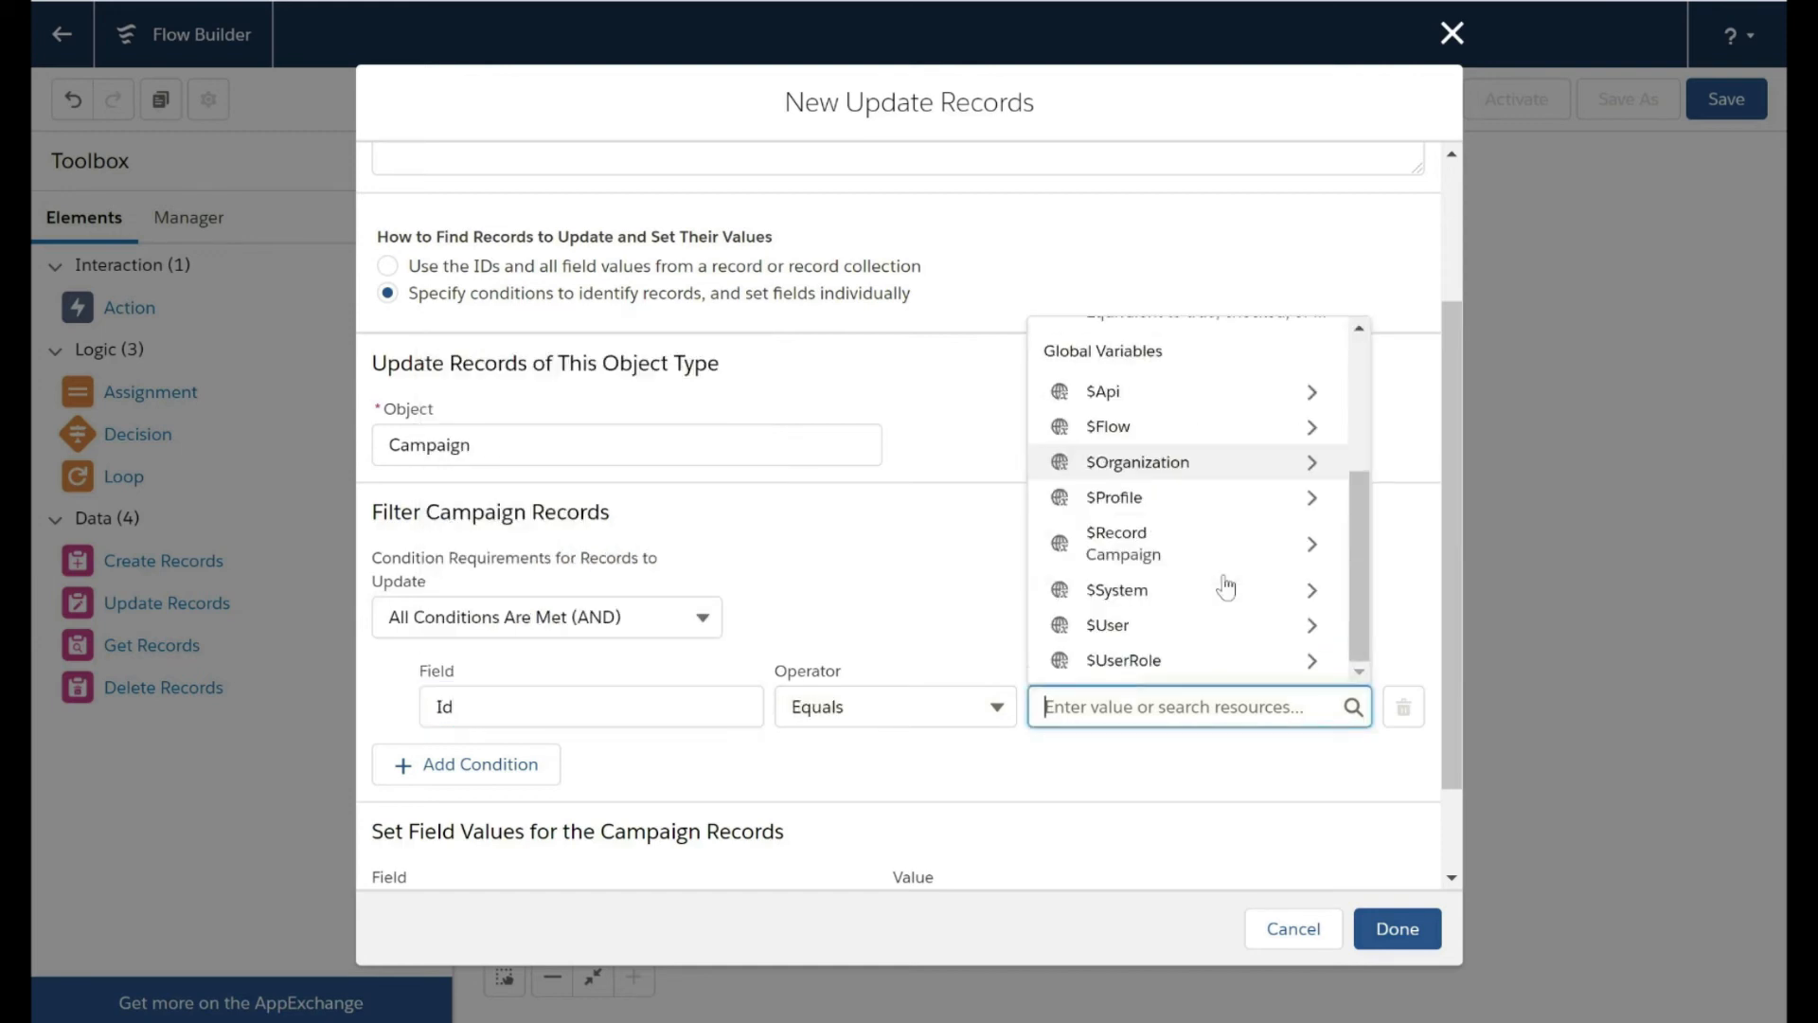
{"action": "left_click", "coordinate": [1116, 540]}
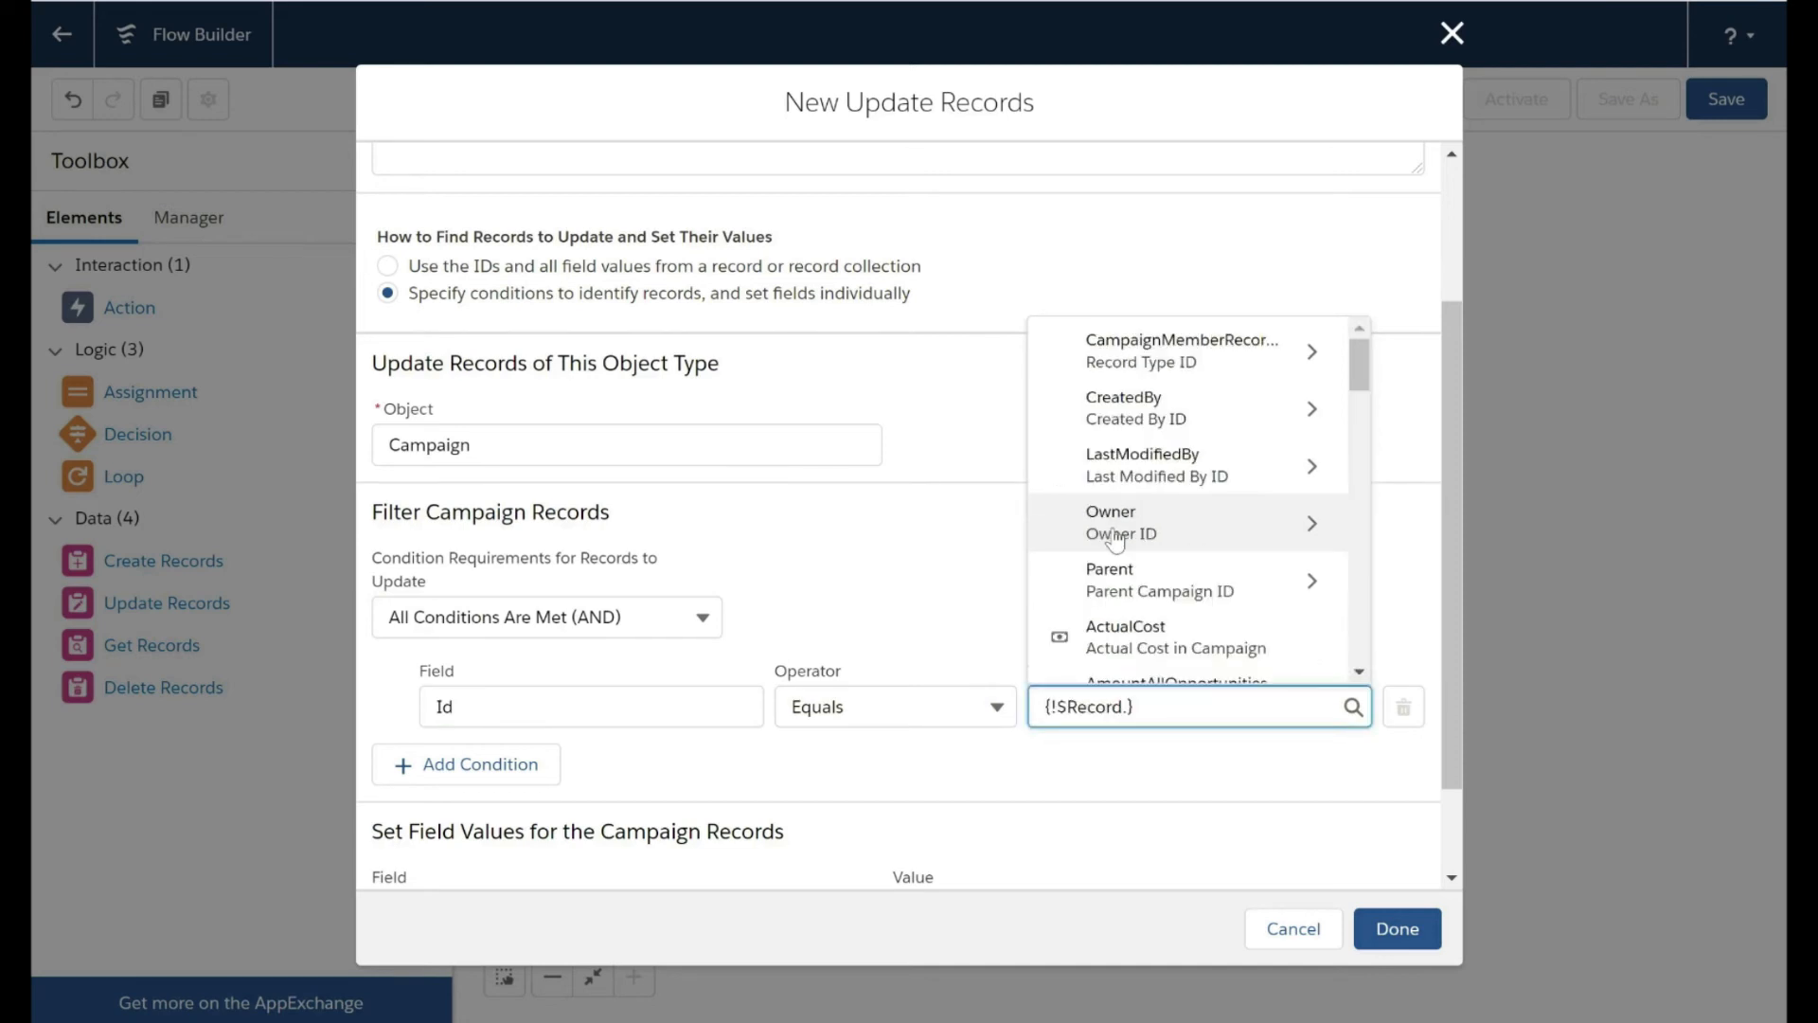
{"action": "type", "text": "id"}
{"action": "scroll", "coordinate": [1184, 578], "scroll_direction": "down", "scroll_amount": 2}
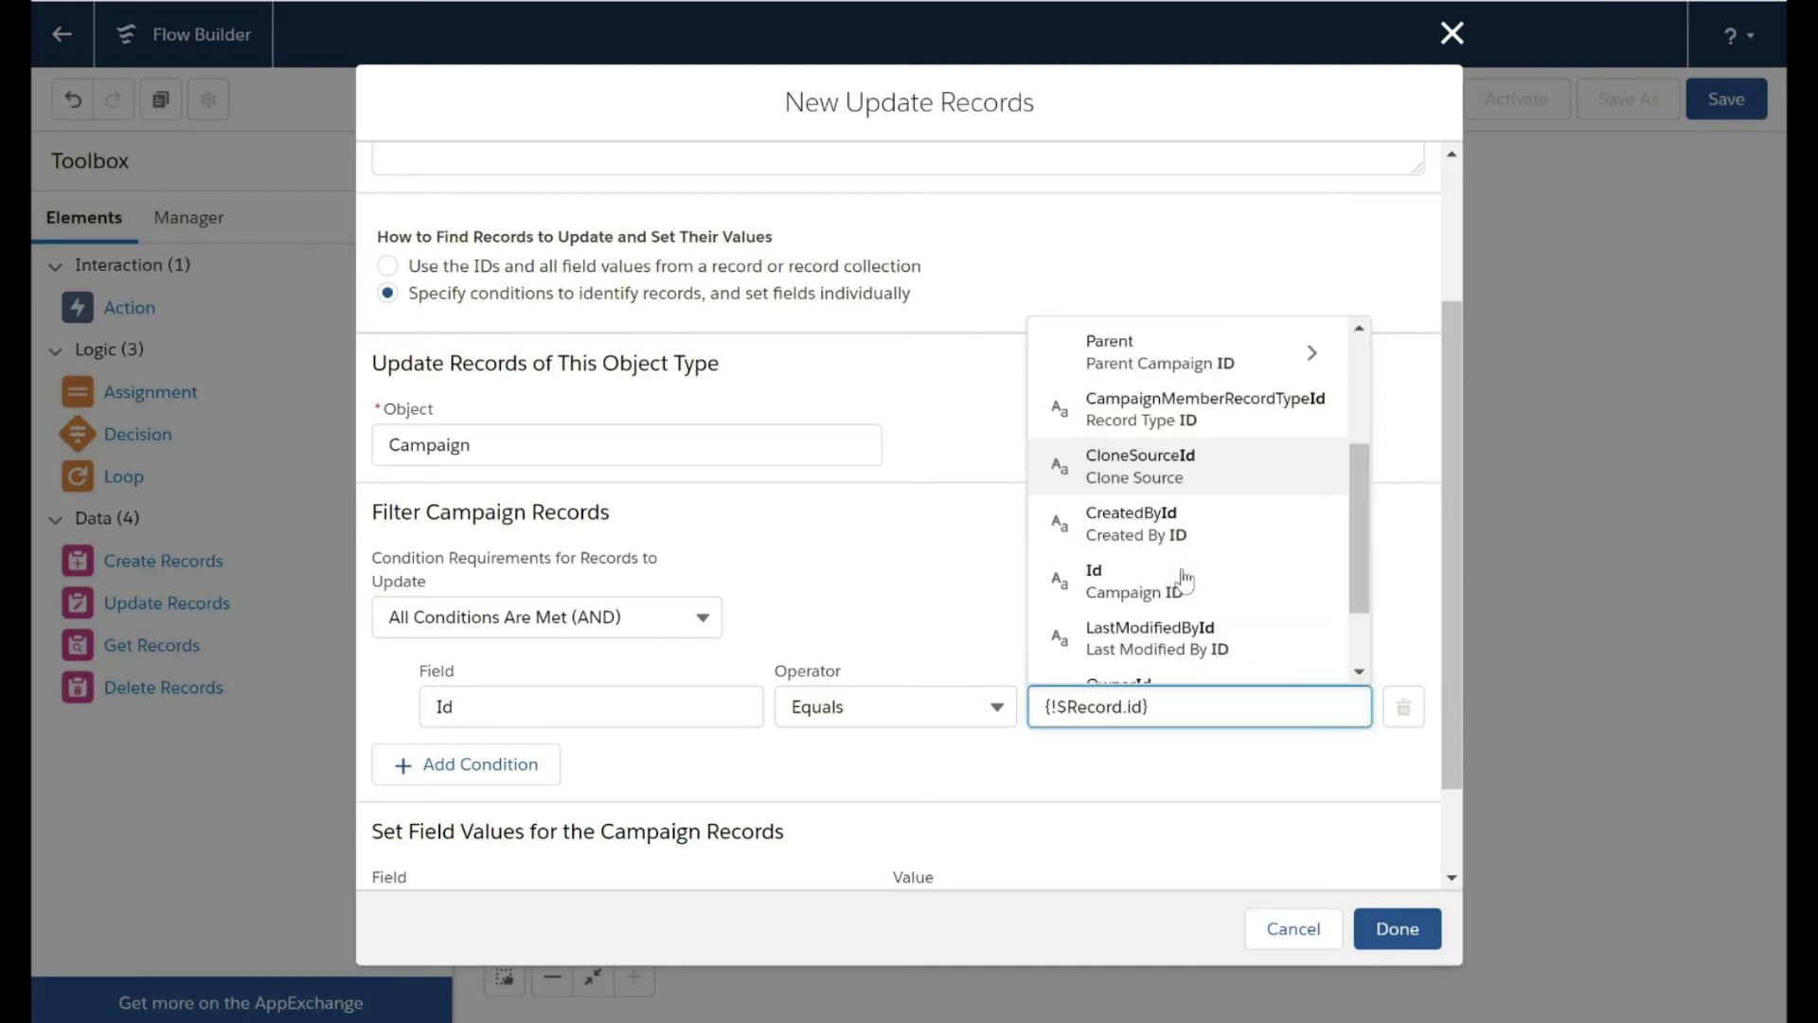
{"action": "left_click", "coordinate": [1184, 579]}
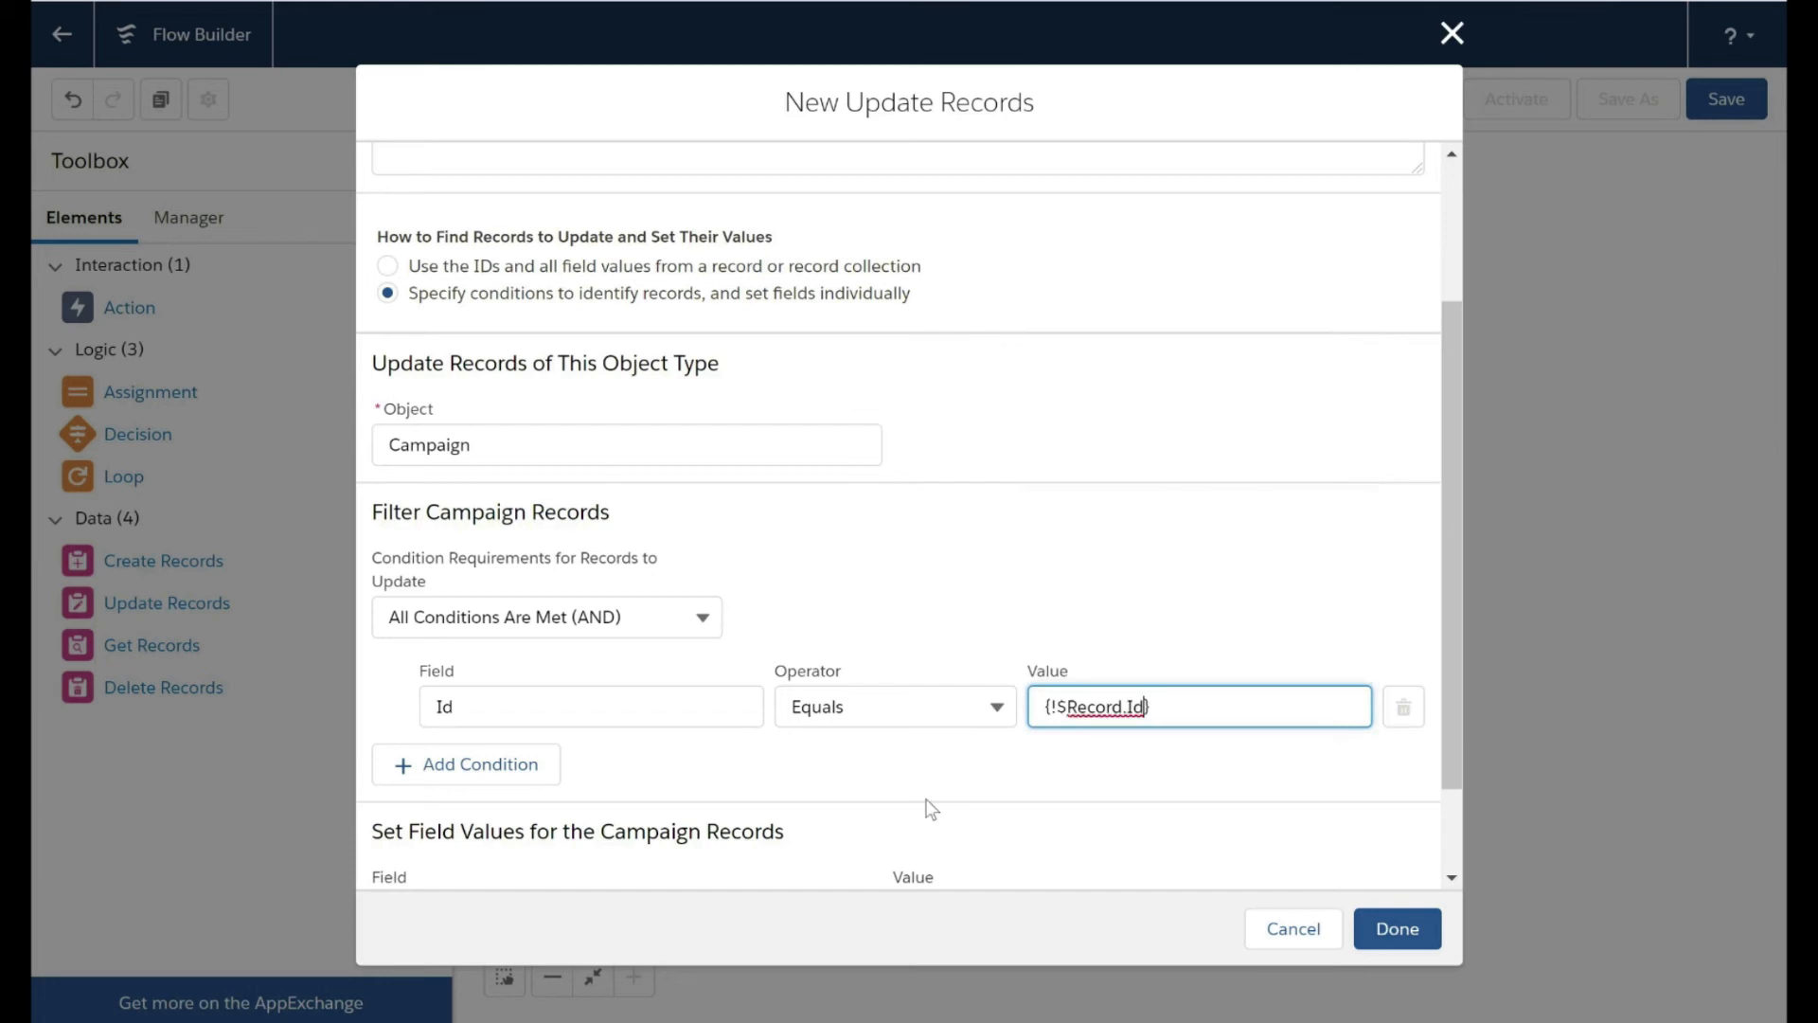
Set the IsActive field to True for the filtered campaign records and finish the Update Records element.
{"action": "scroll", "coordinate": [931, 807], "scroll_direction": "down", "scroll_amount": 2}
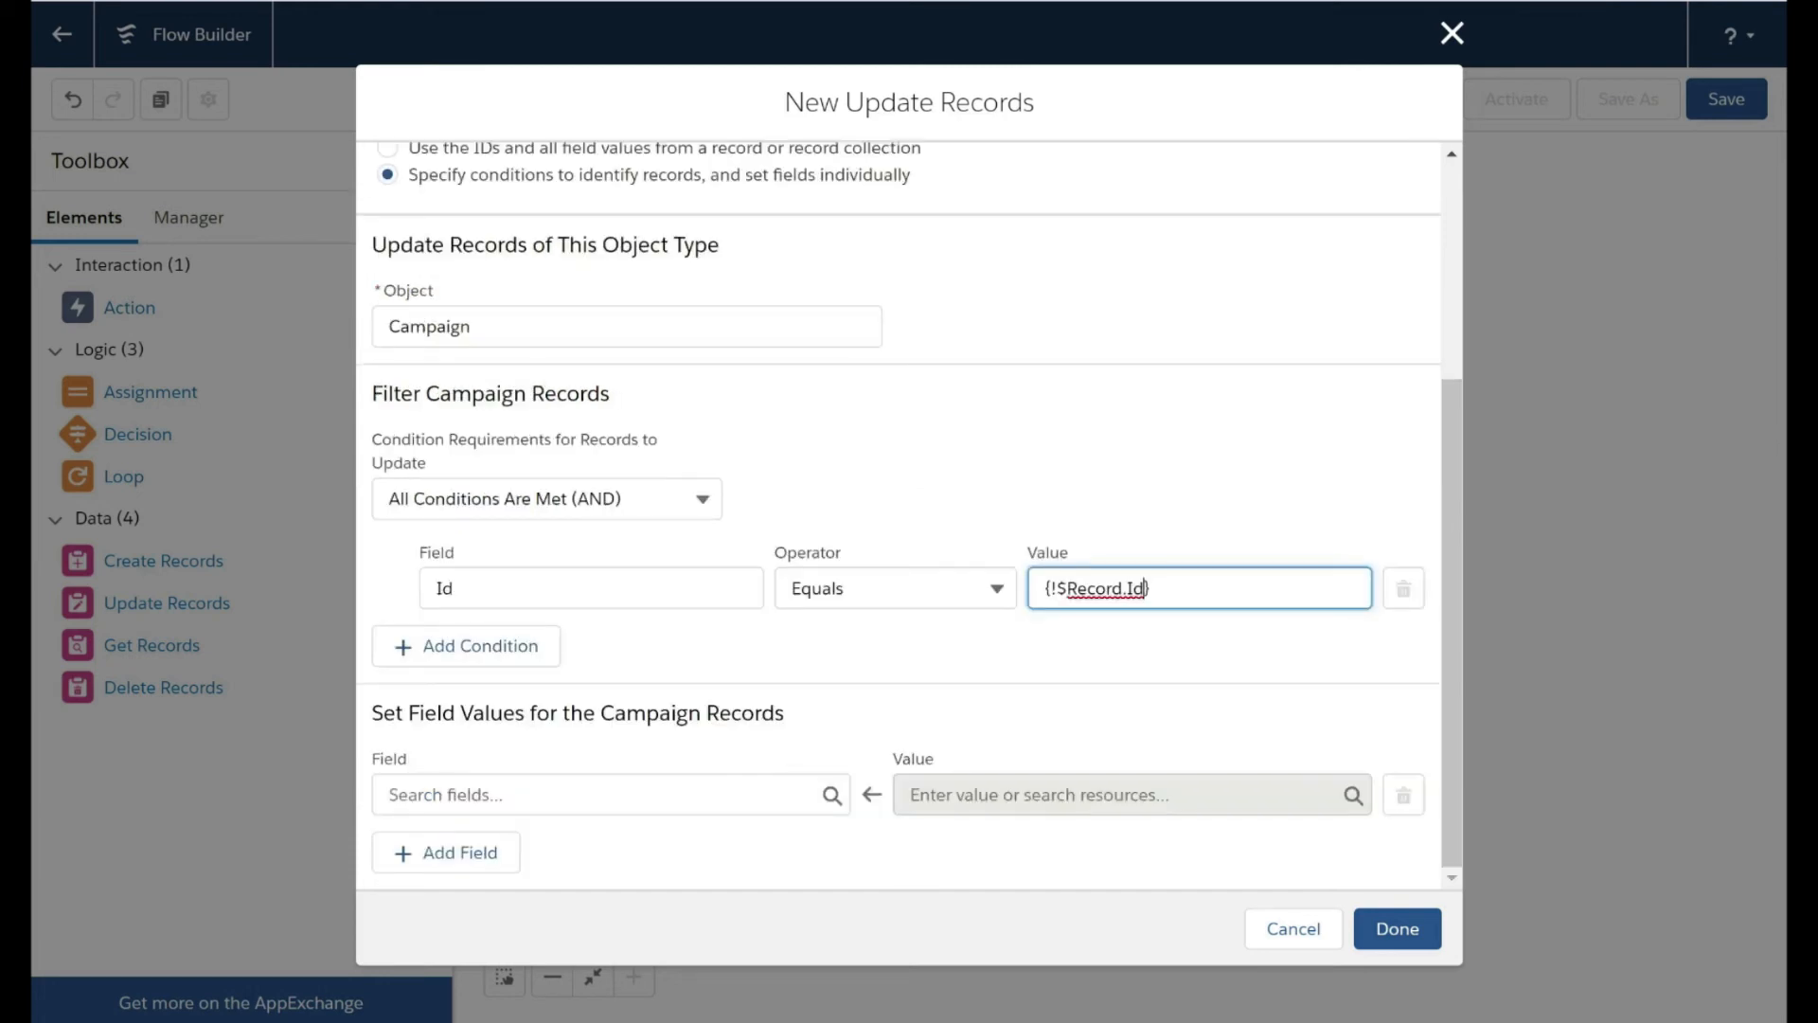
{"action": "left_click", "coordinate": [606, 794]}
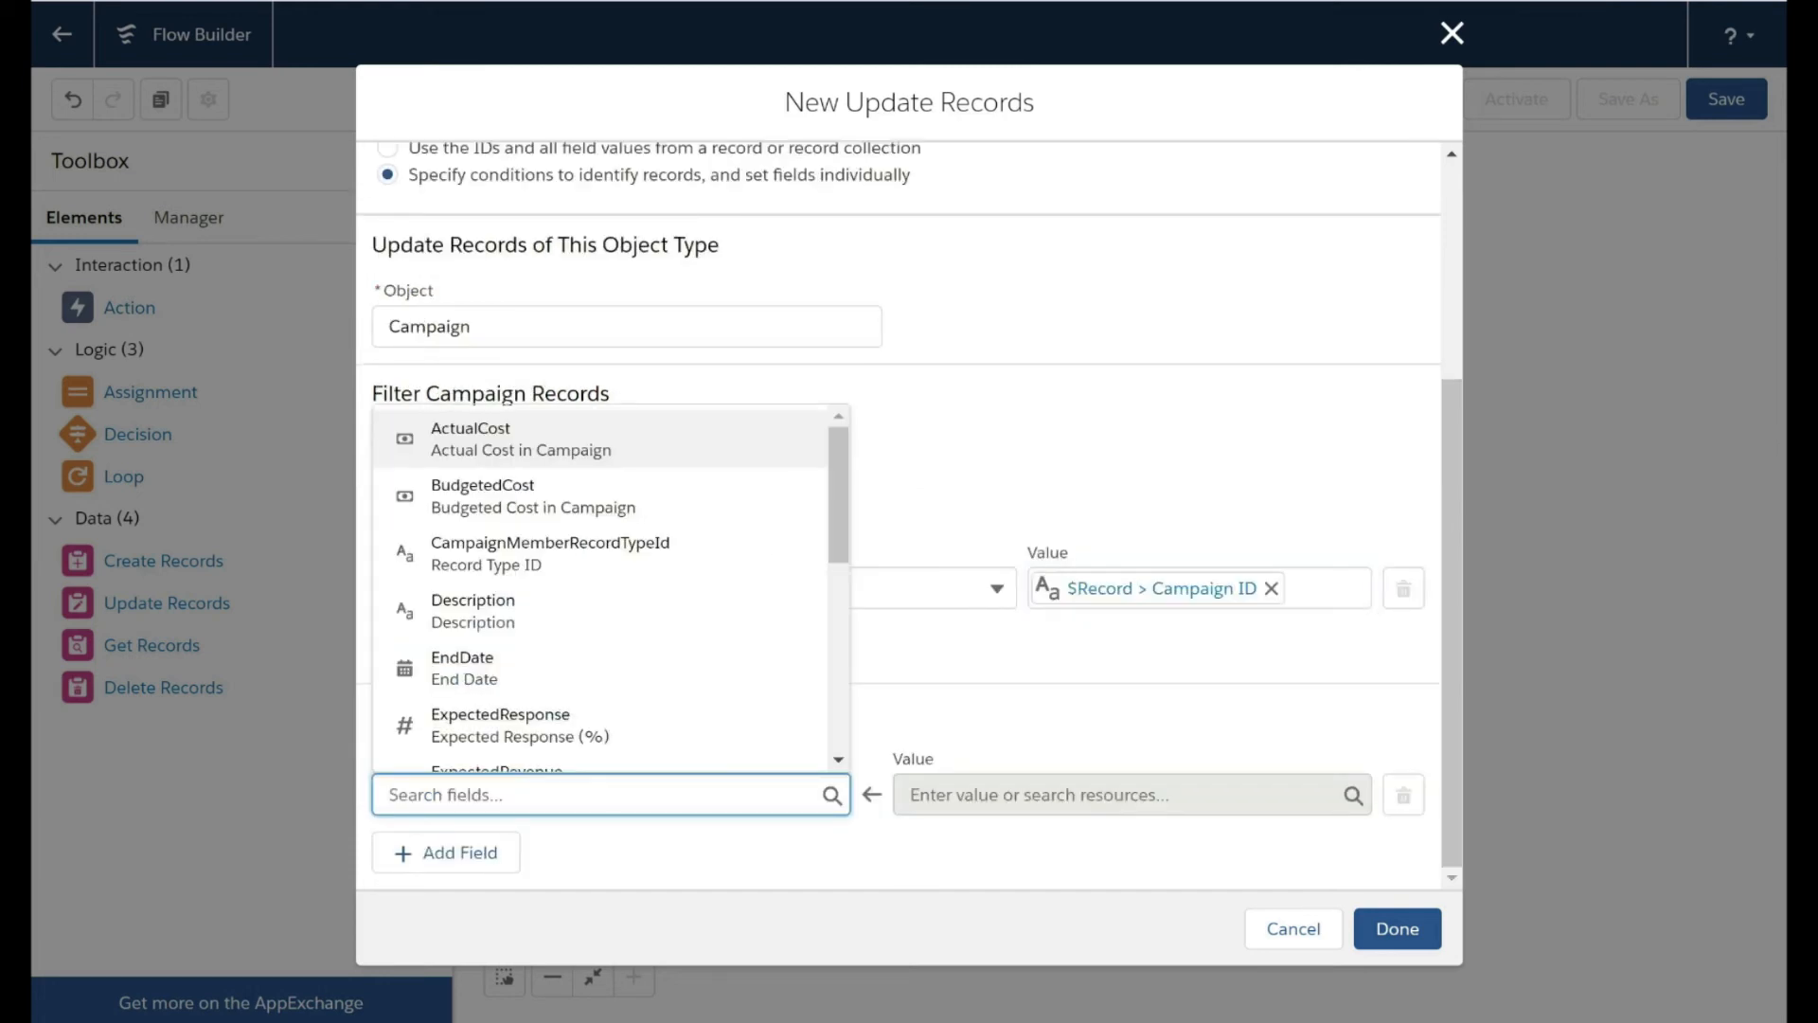
{"action": "type", "text": "acti"}
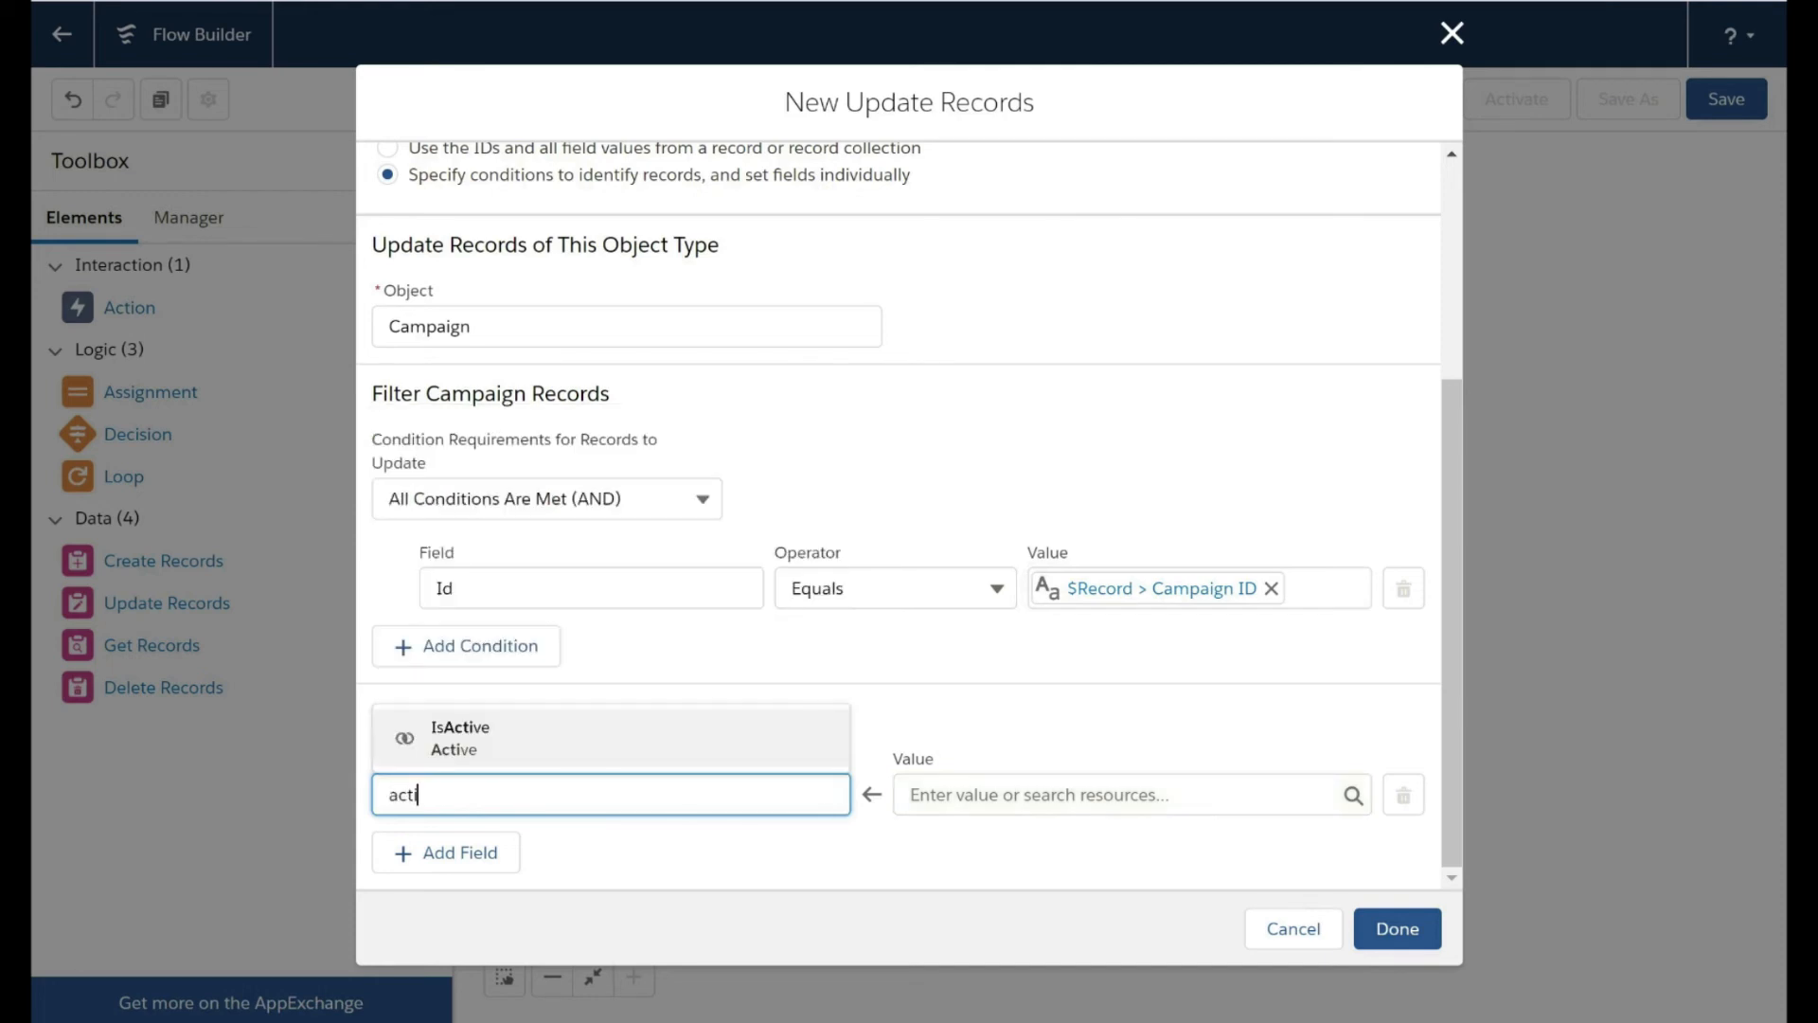
{"action": "key", "text": "Return"}
{"action": "key", "text": "Tab"}
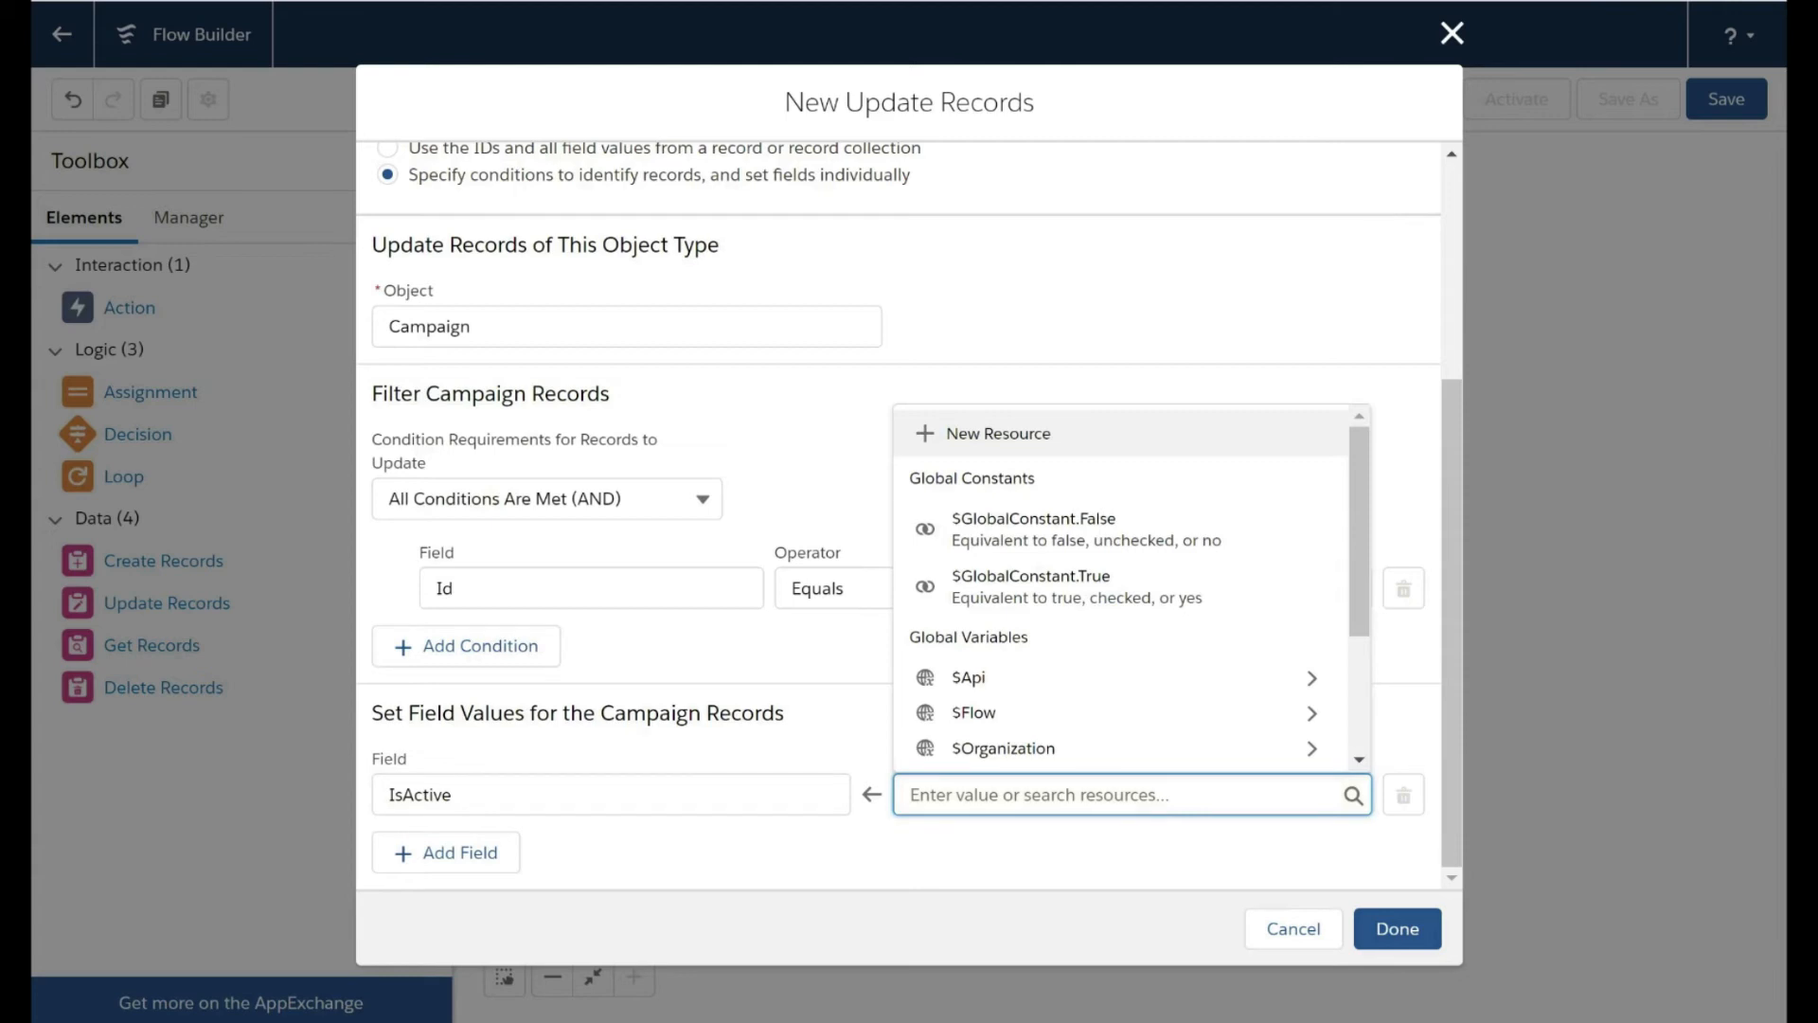
{"action": "left_click", "coordinate": [1030, 586]}
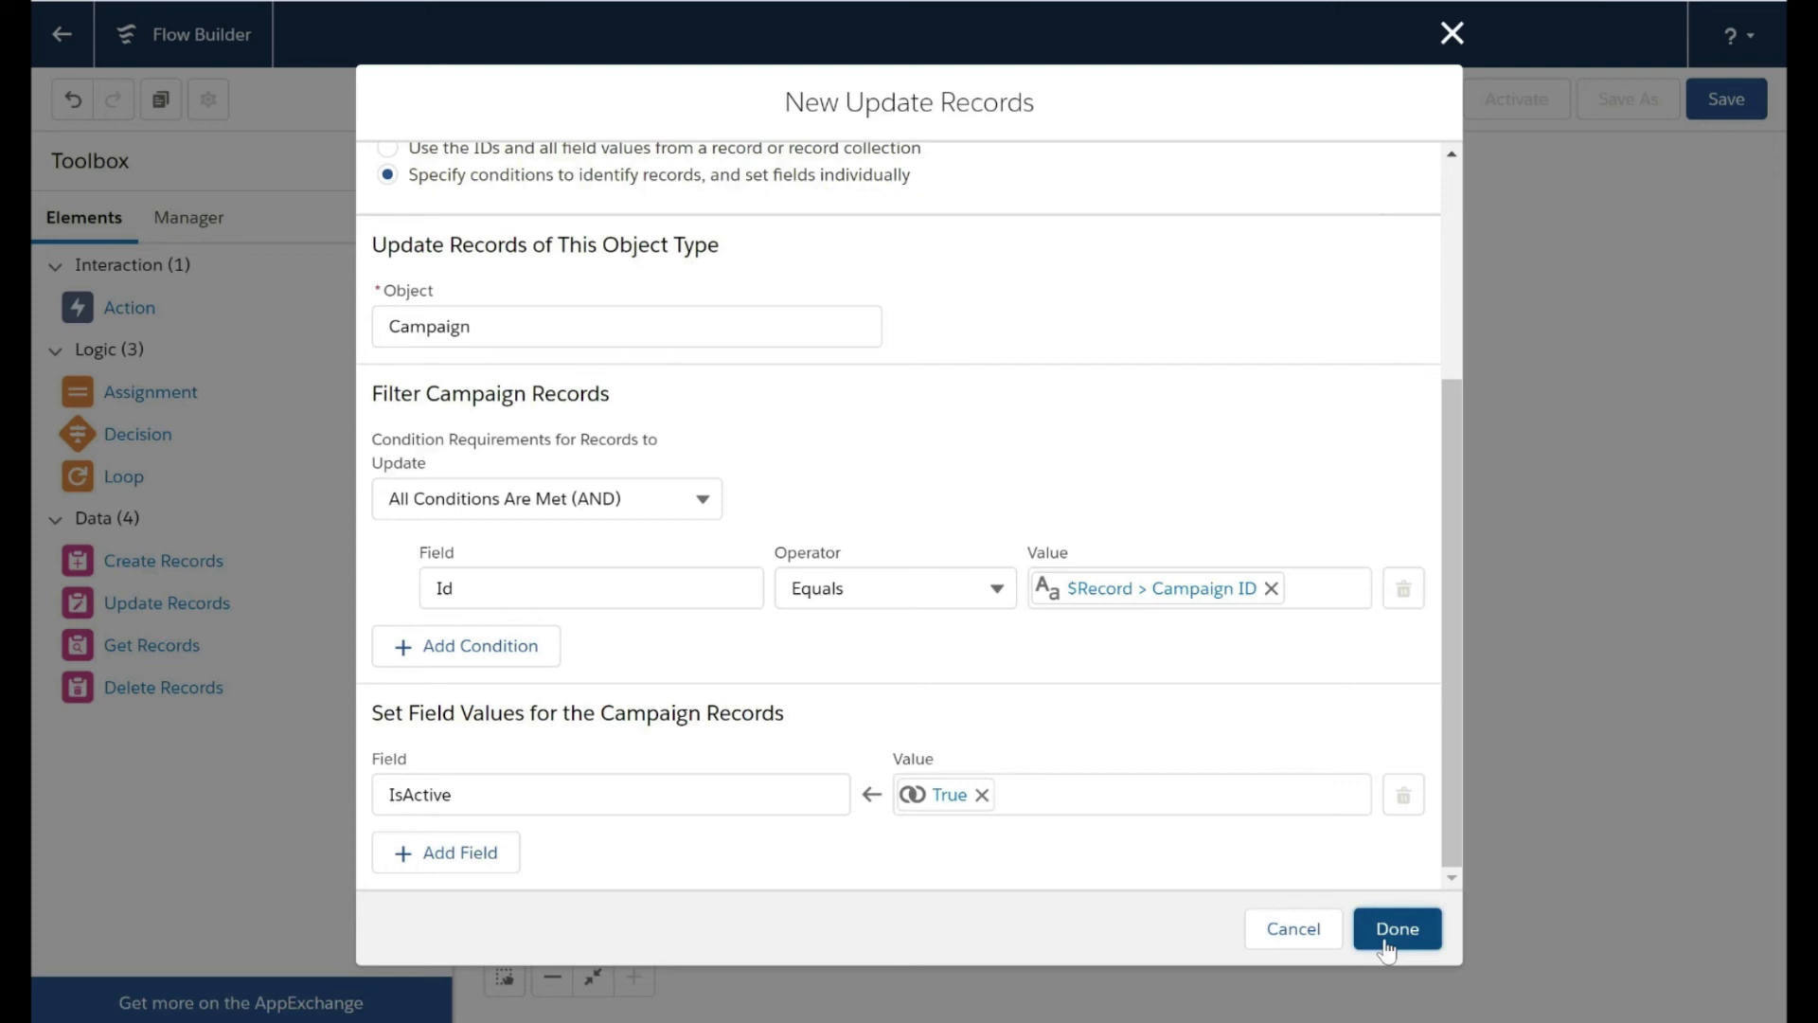
{"action": "left_click", "coordinate": [1385, 937]}
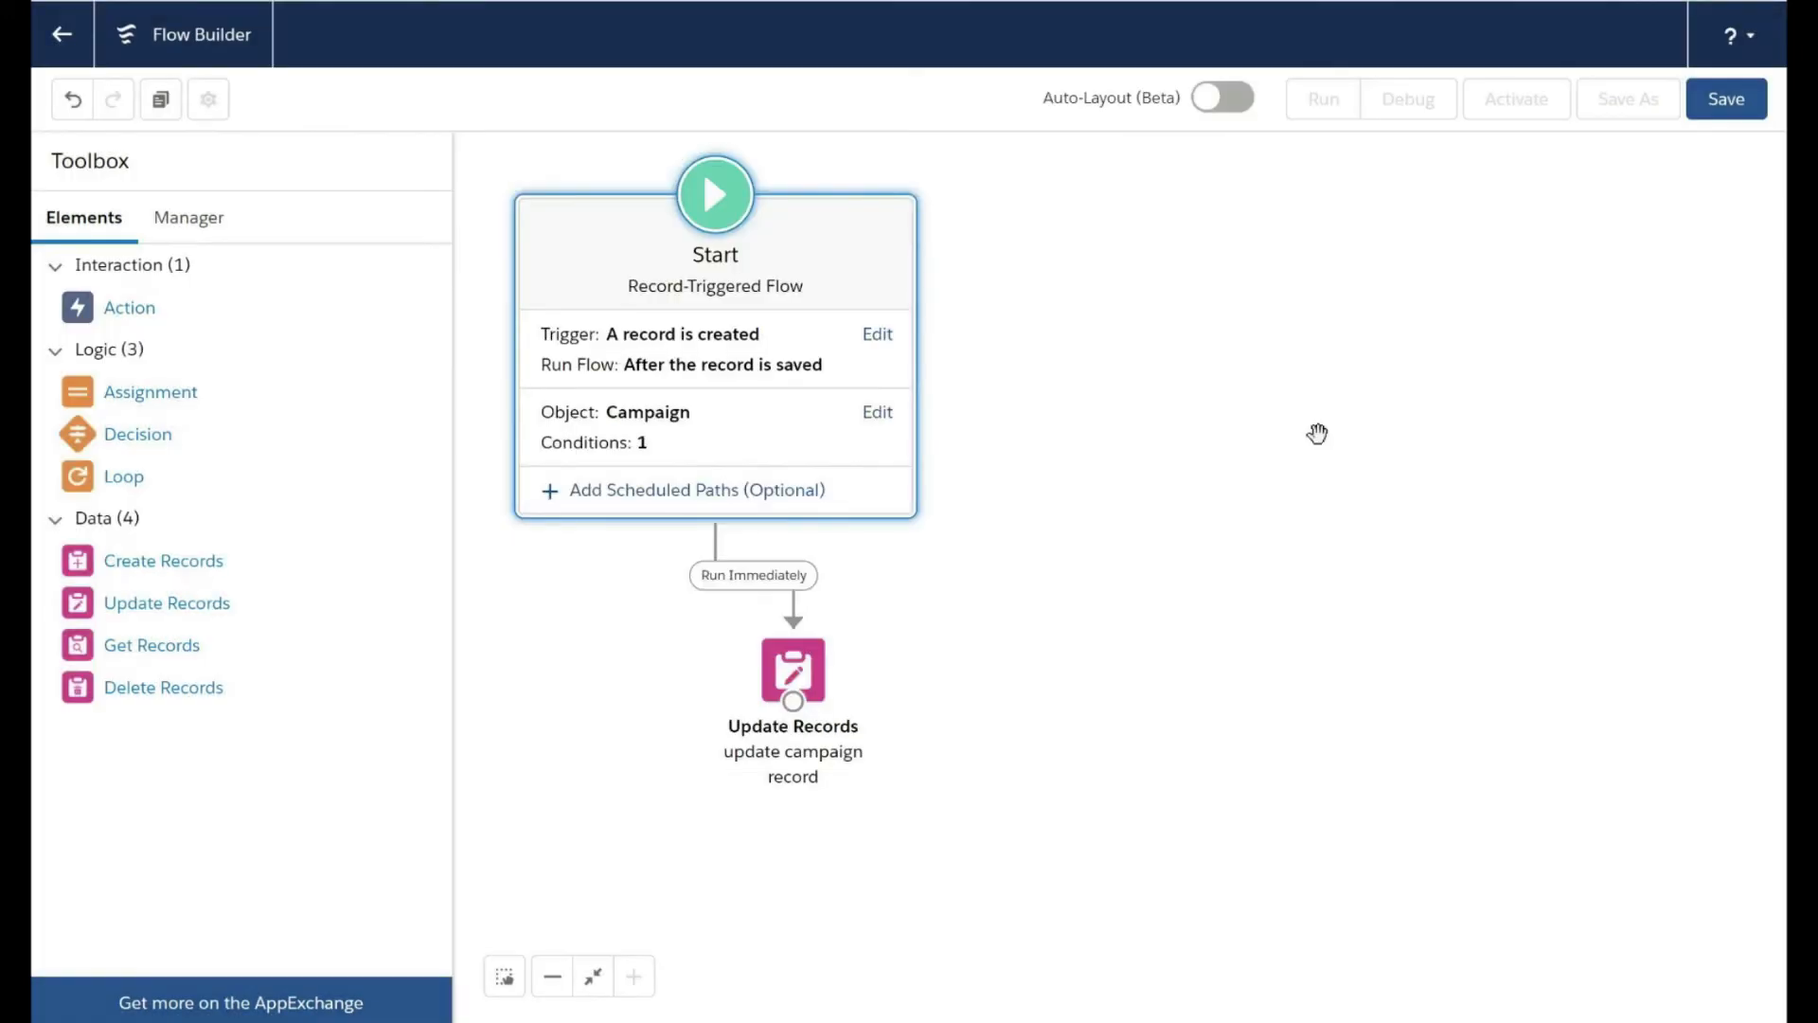
Save the record-triggered flow with the label activate_campaign.
{"action": "left_click", "coordinate": [1726, 99]}
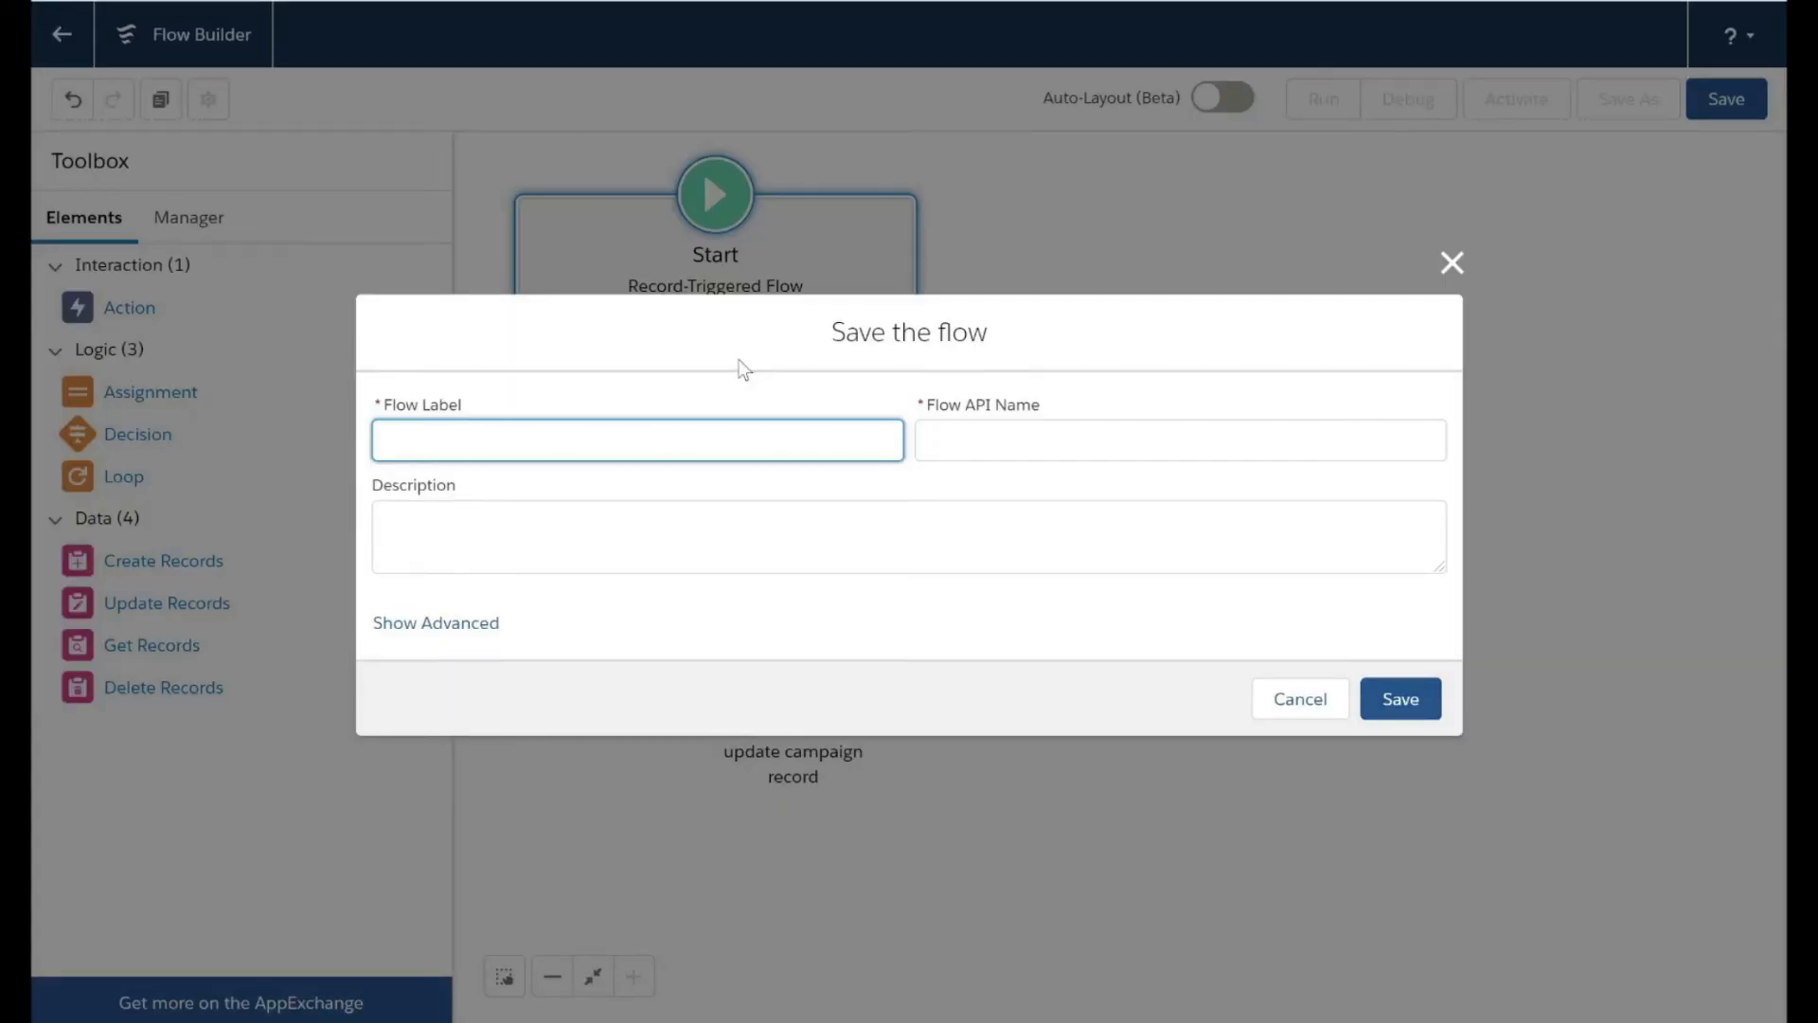
{"action": "type", "text": "activate_campaign"}
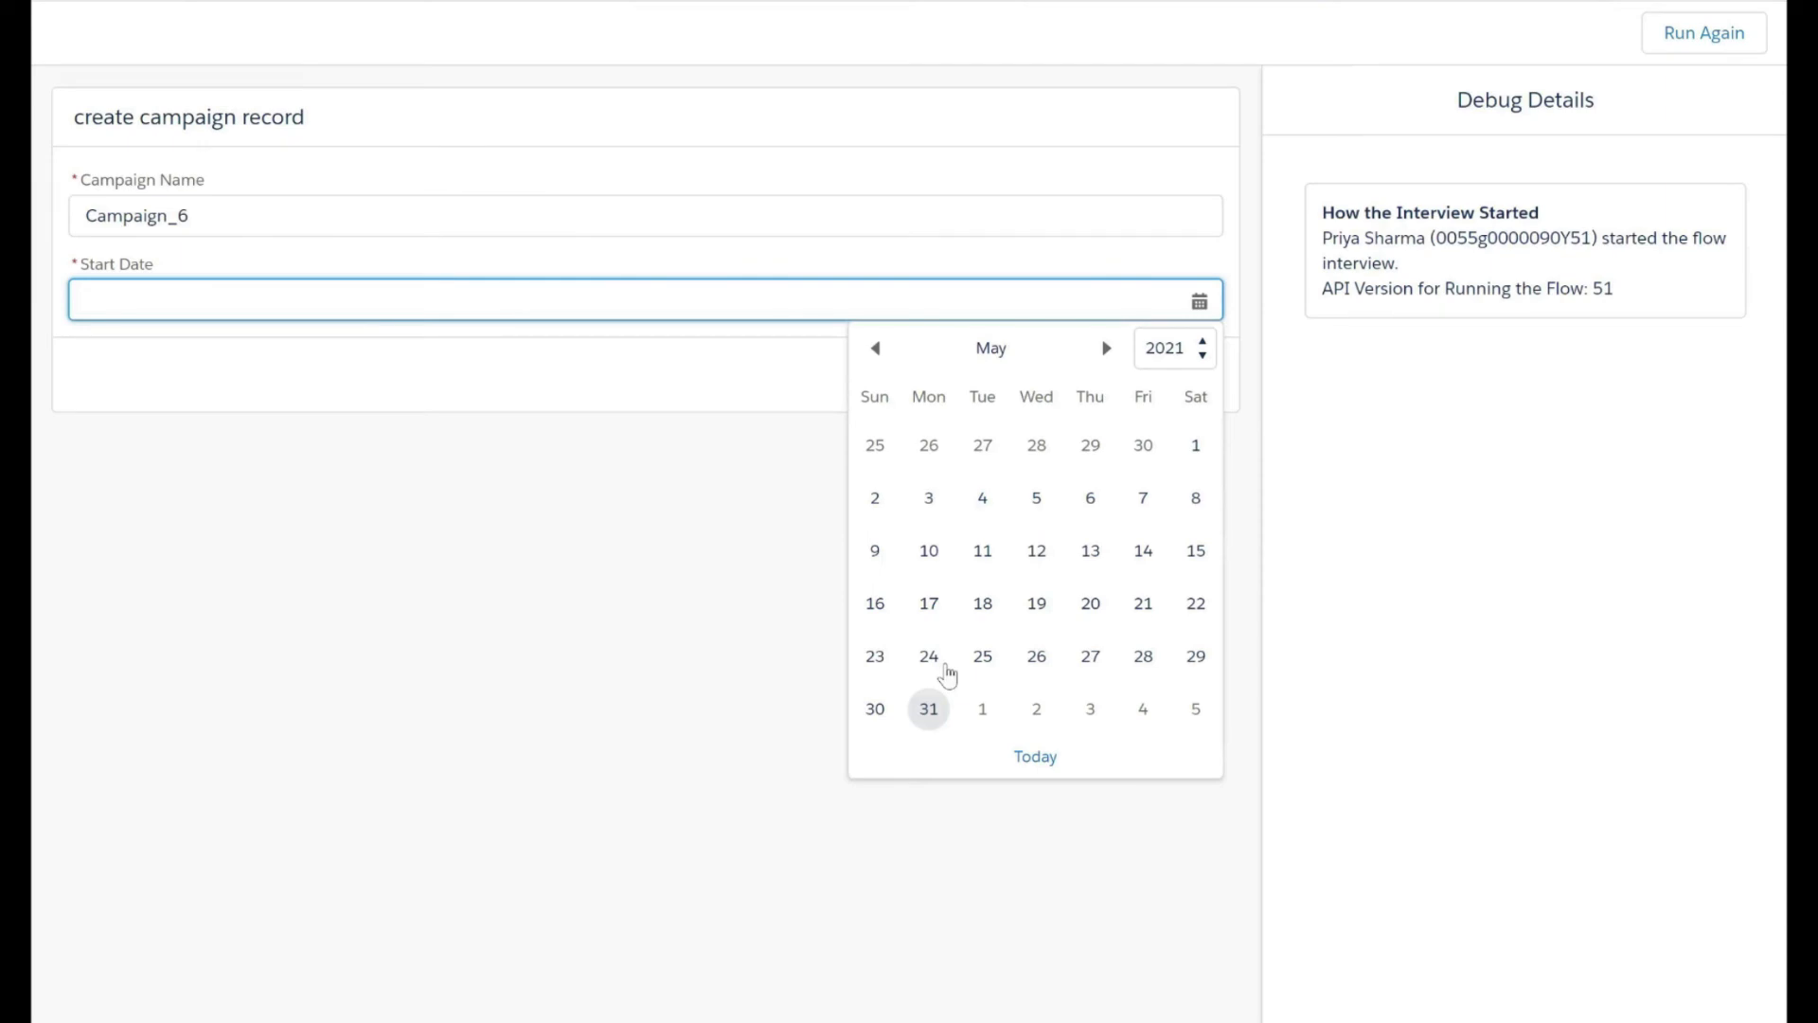
Set the start date to 31 May 2021 for Campaign_6 in the create campaign record debug run and continue.
{"action": "left_click", "coordinate": [929, 708]}
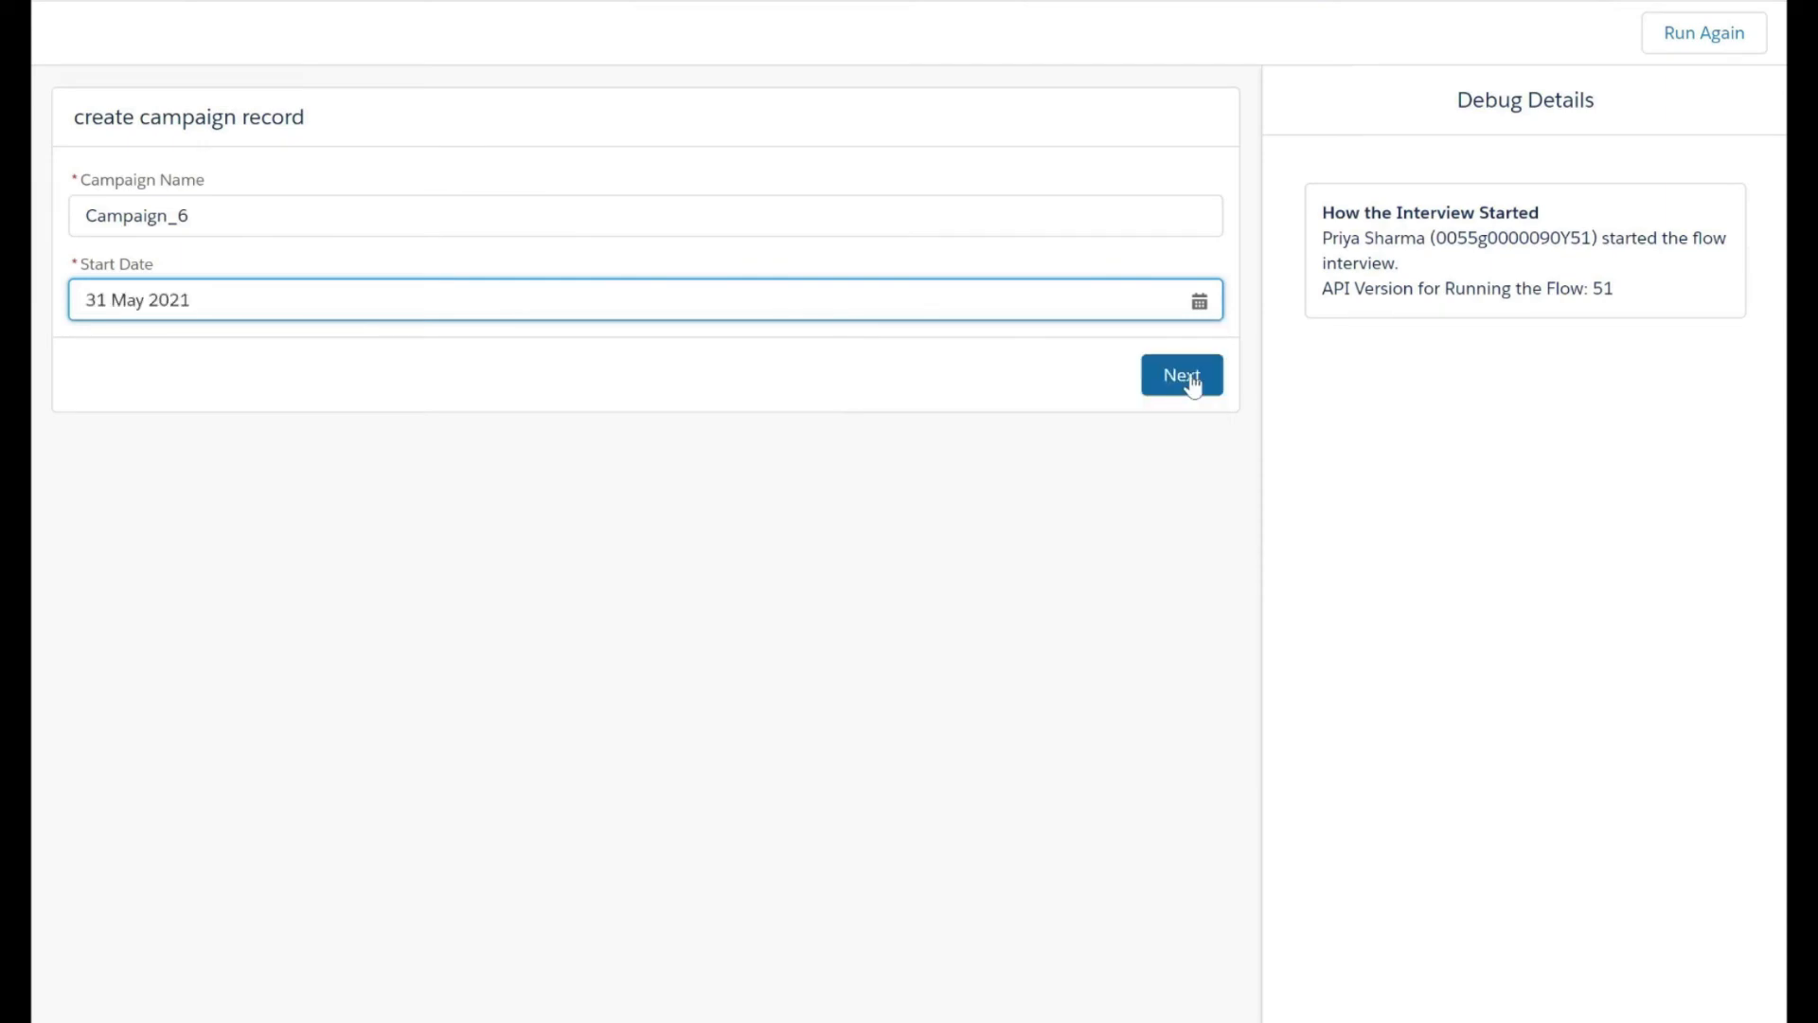
{"action": "left_click", "coordinate": [1192, 383]}
{"action": "left_click", "coordinate": [379, 215]}
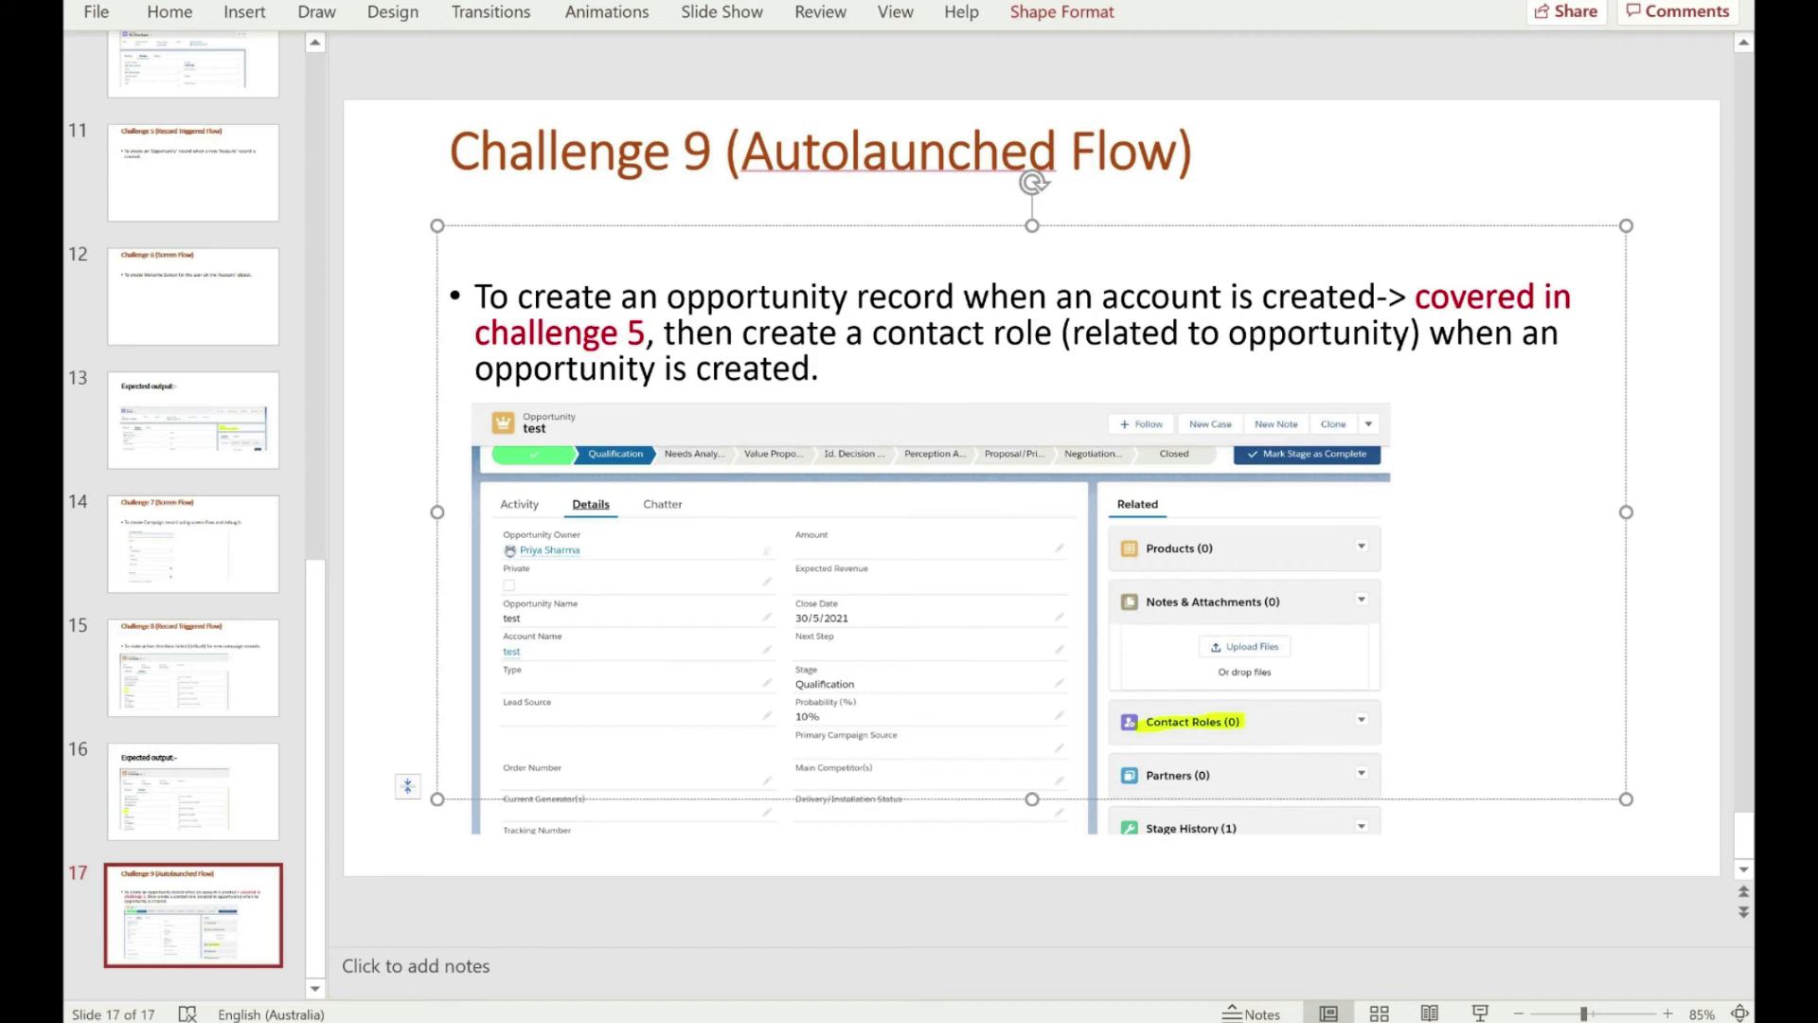
{"action": "left_click_drag", "start_coordinate": [903, 296], "coordinate": [889, 297]}
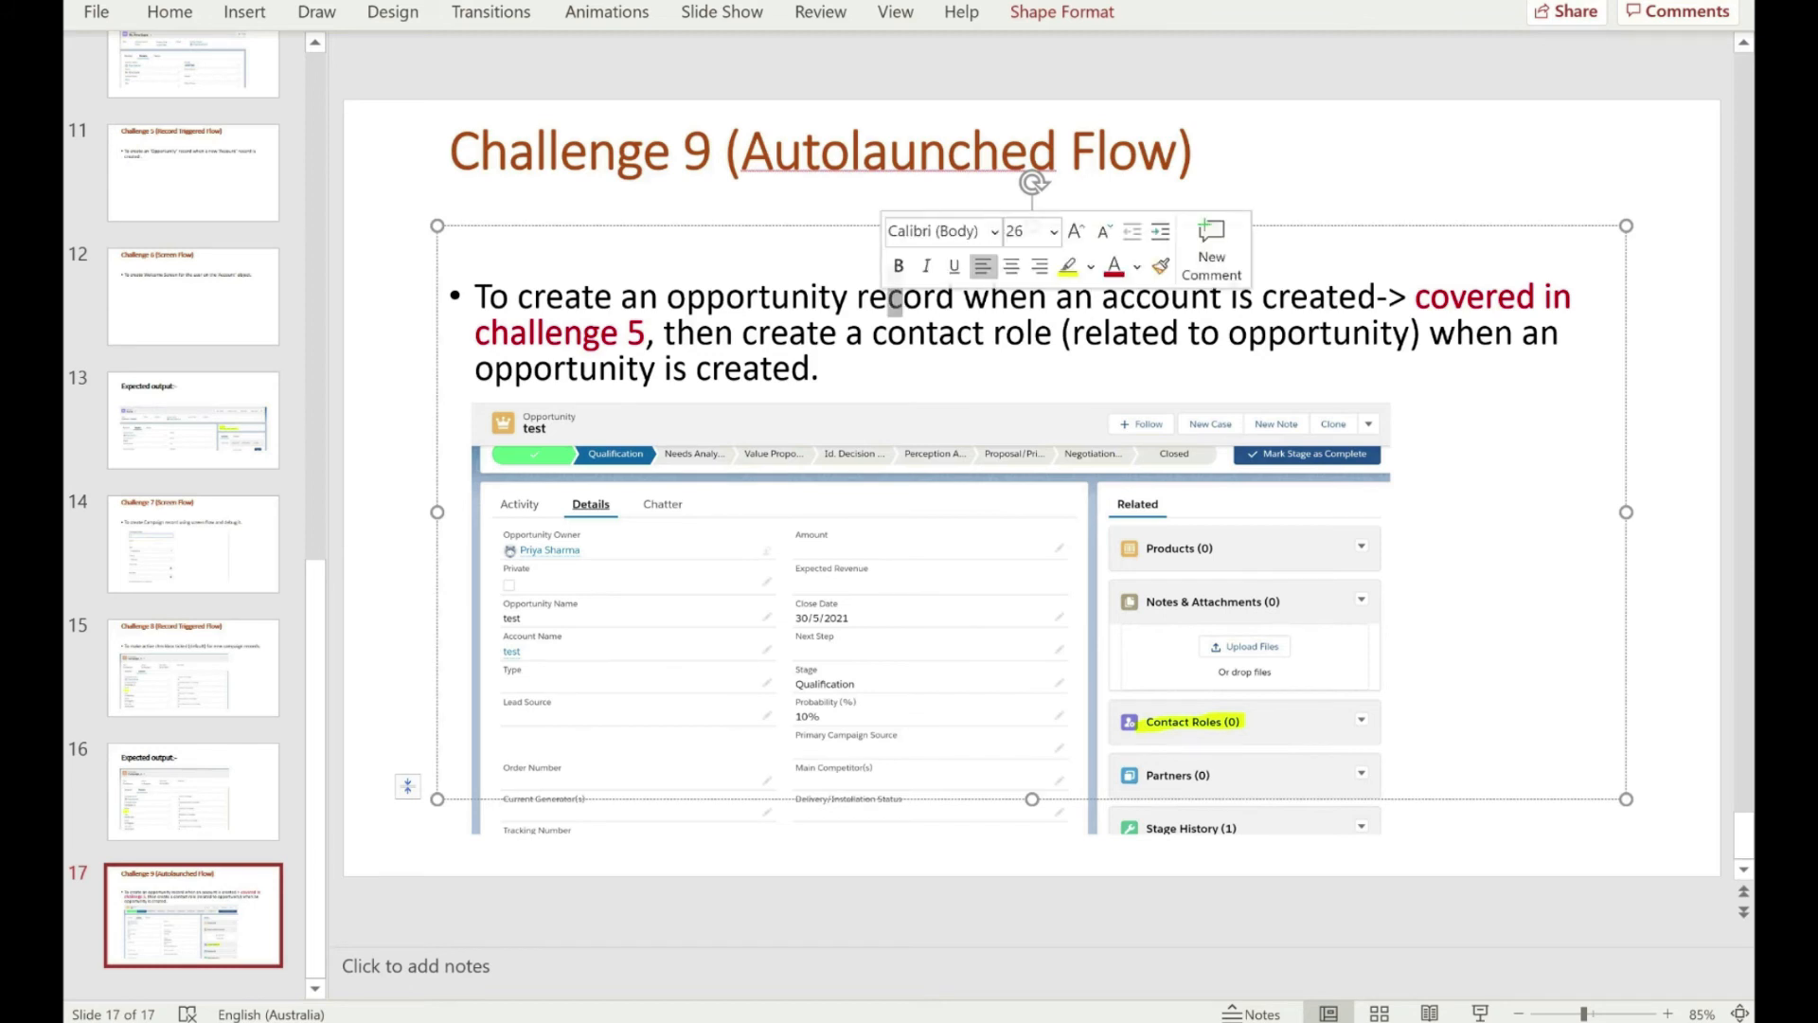
{"action": "left_click", "coordinate": [1172, 297]}
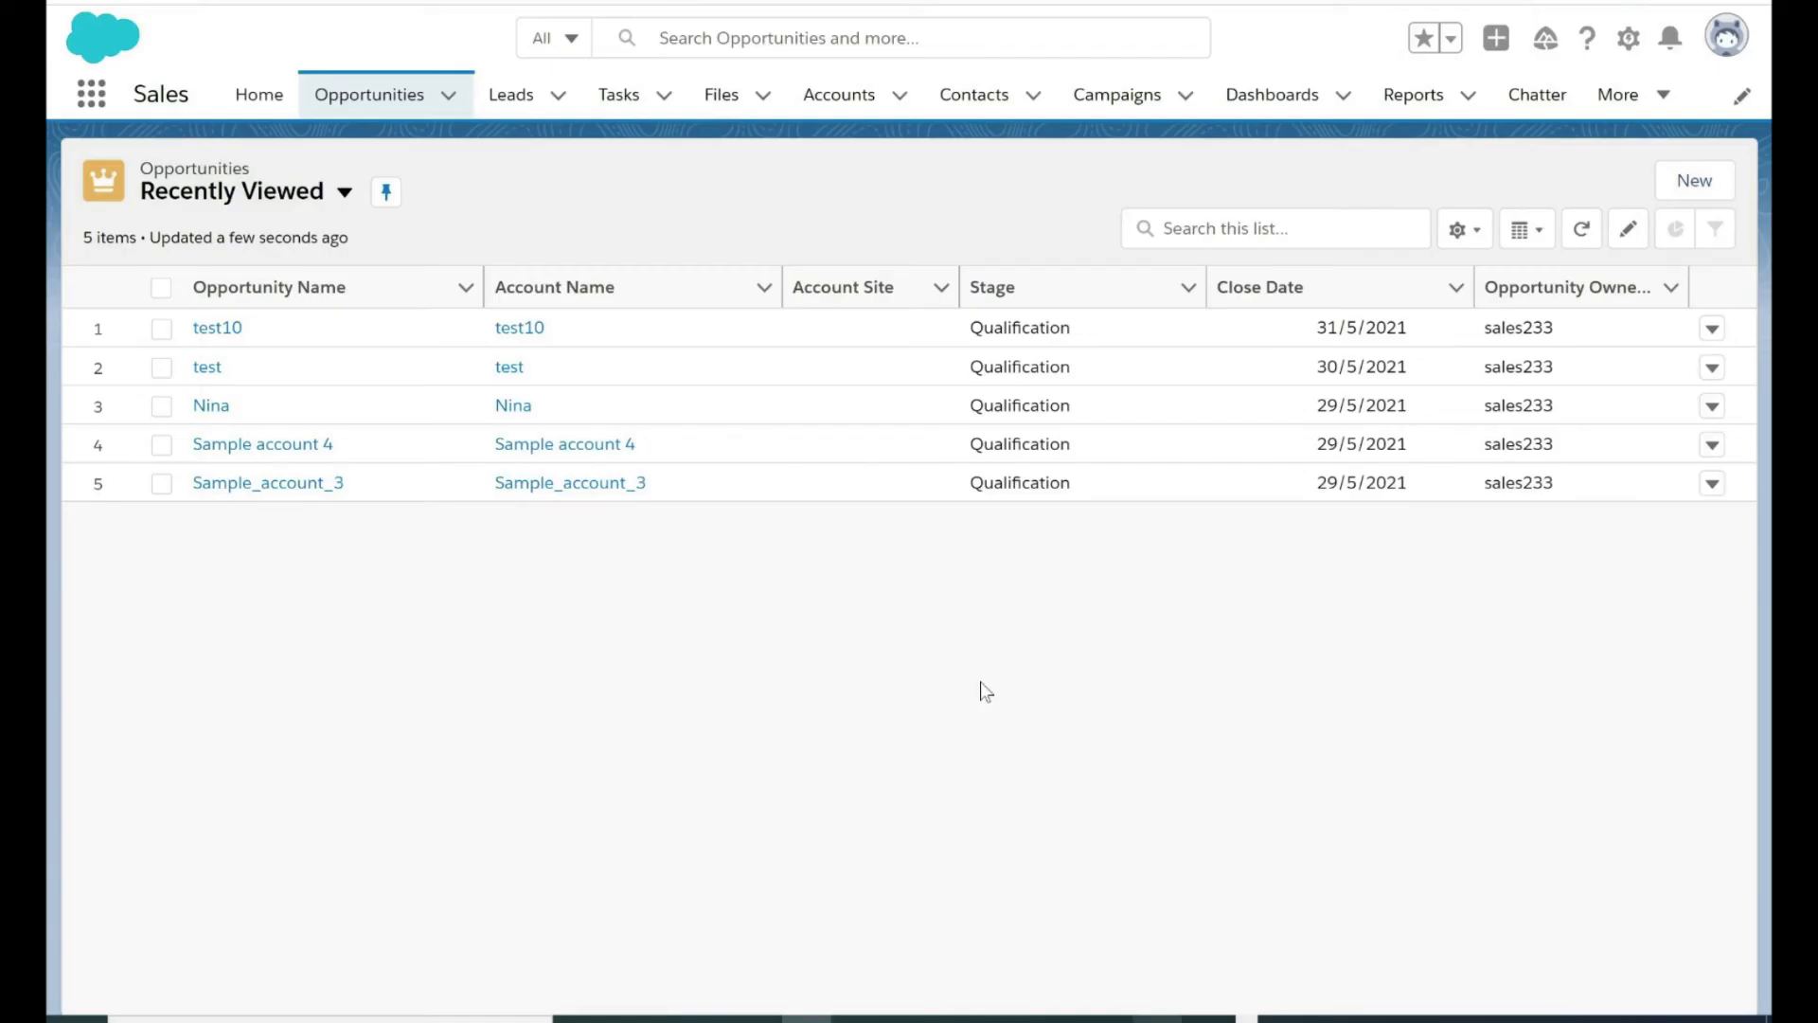
{"action": "left_click", "coordinate": [1694, 179]}
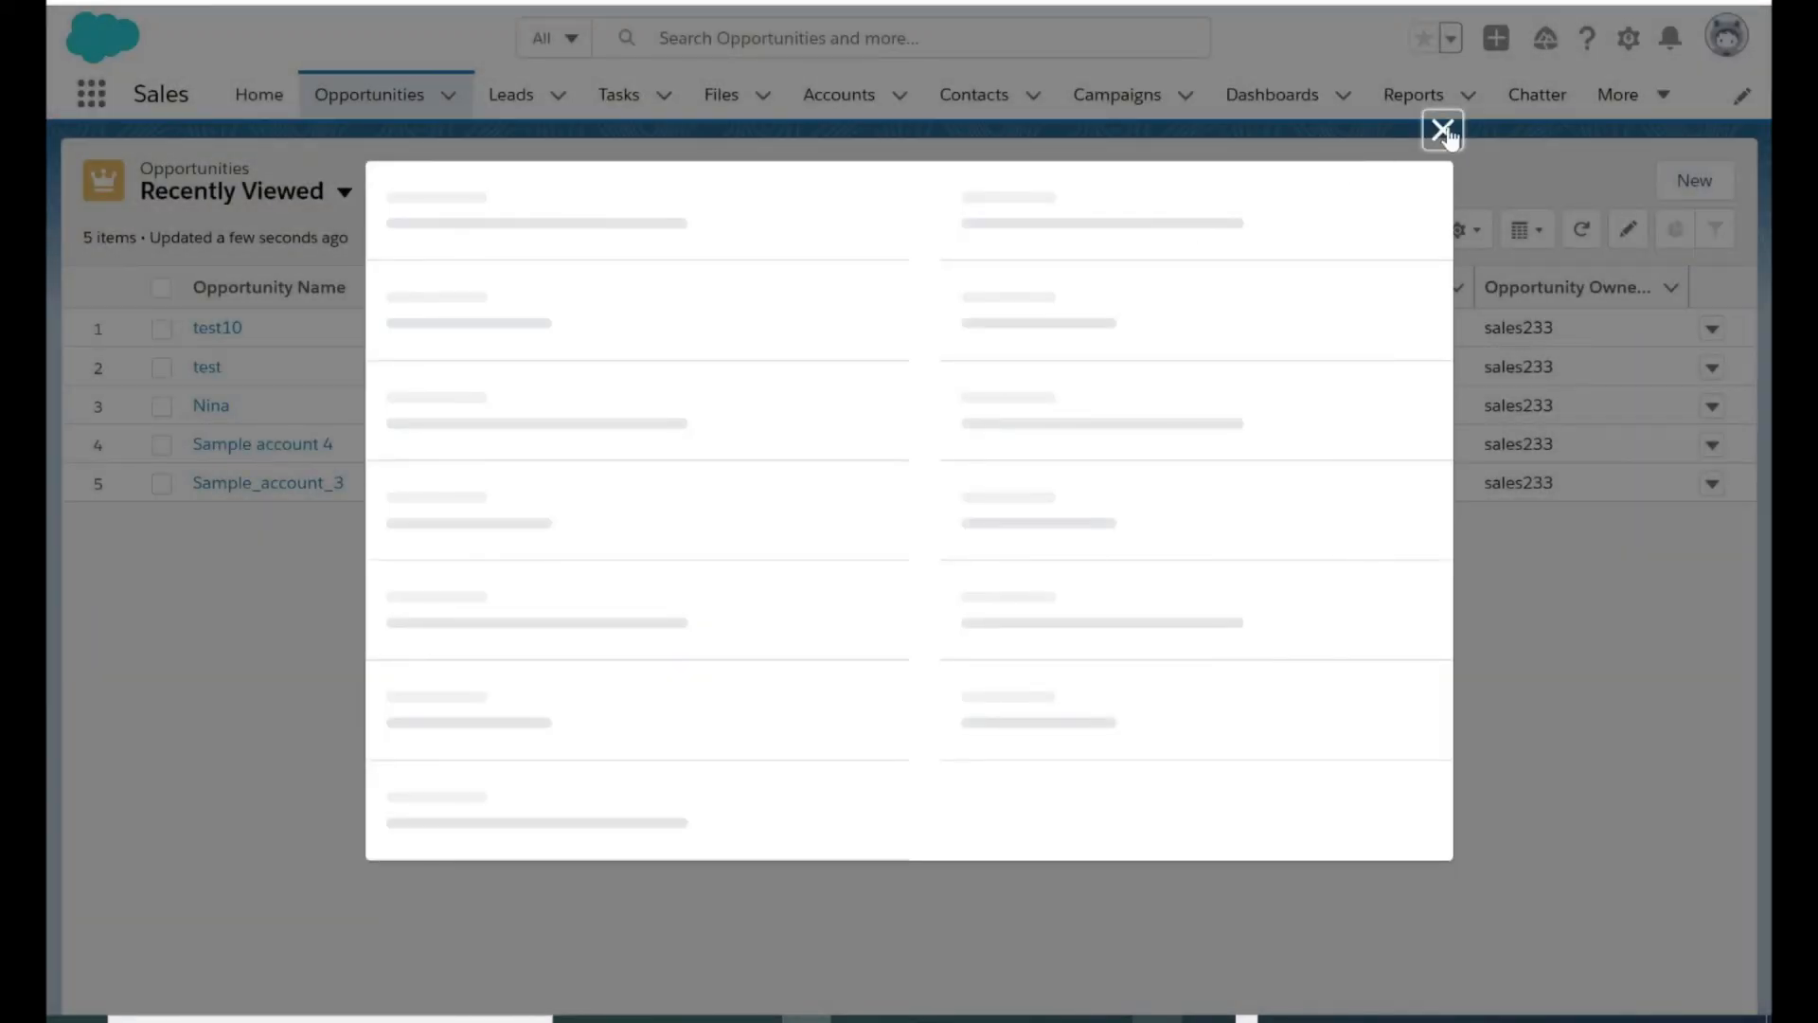
{"action": "left_click", "coordinate": [1443, 35]}
Start a new account record in the Sales app and name it test20.
{"action": "left_click", "coordinate": [839, 94]}
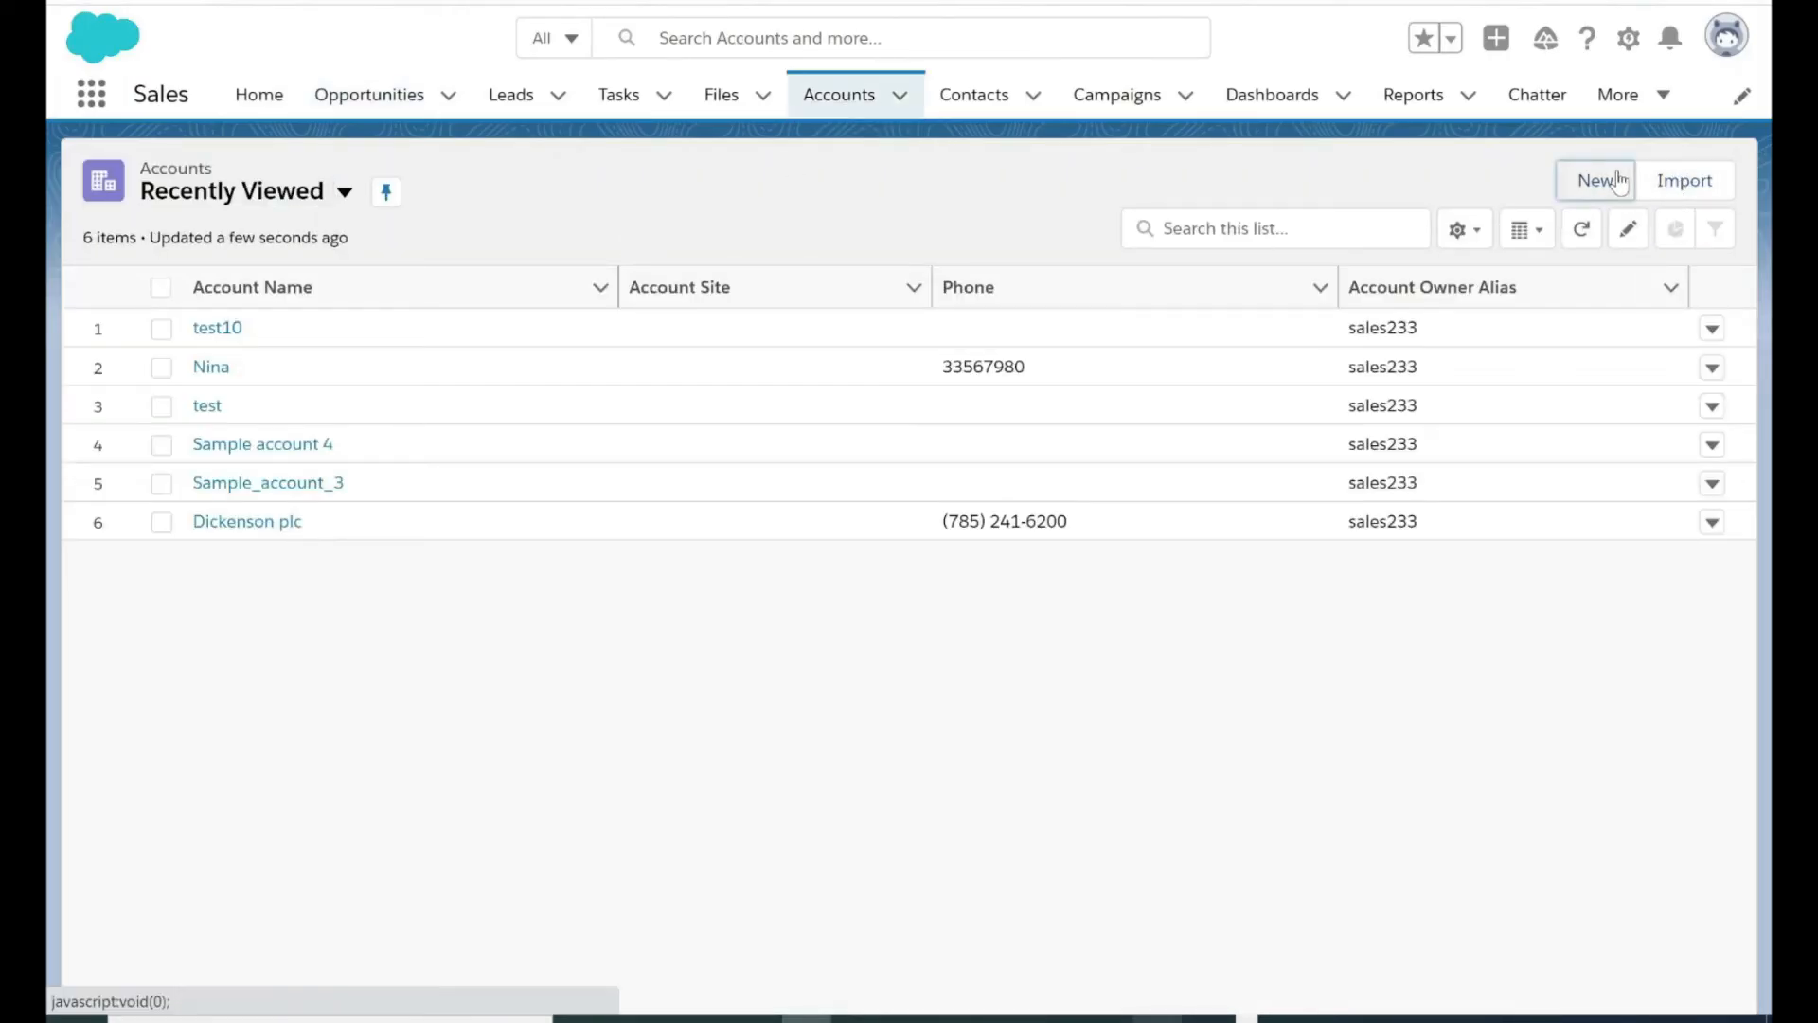
{"action": "left_click", "coordinate": [1619, 180]}
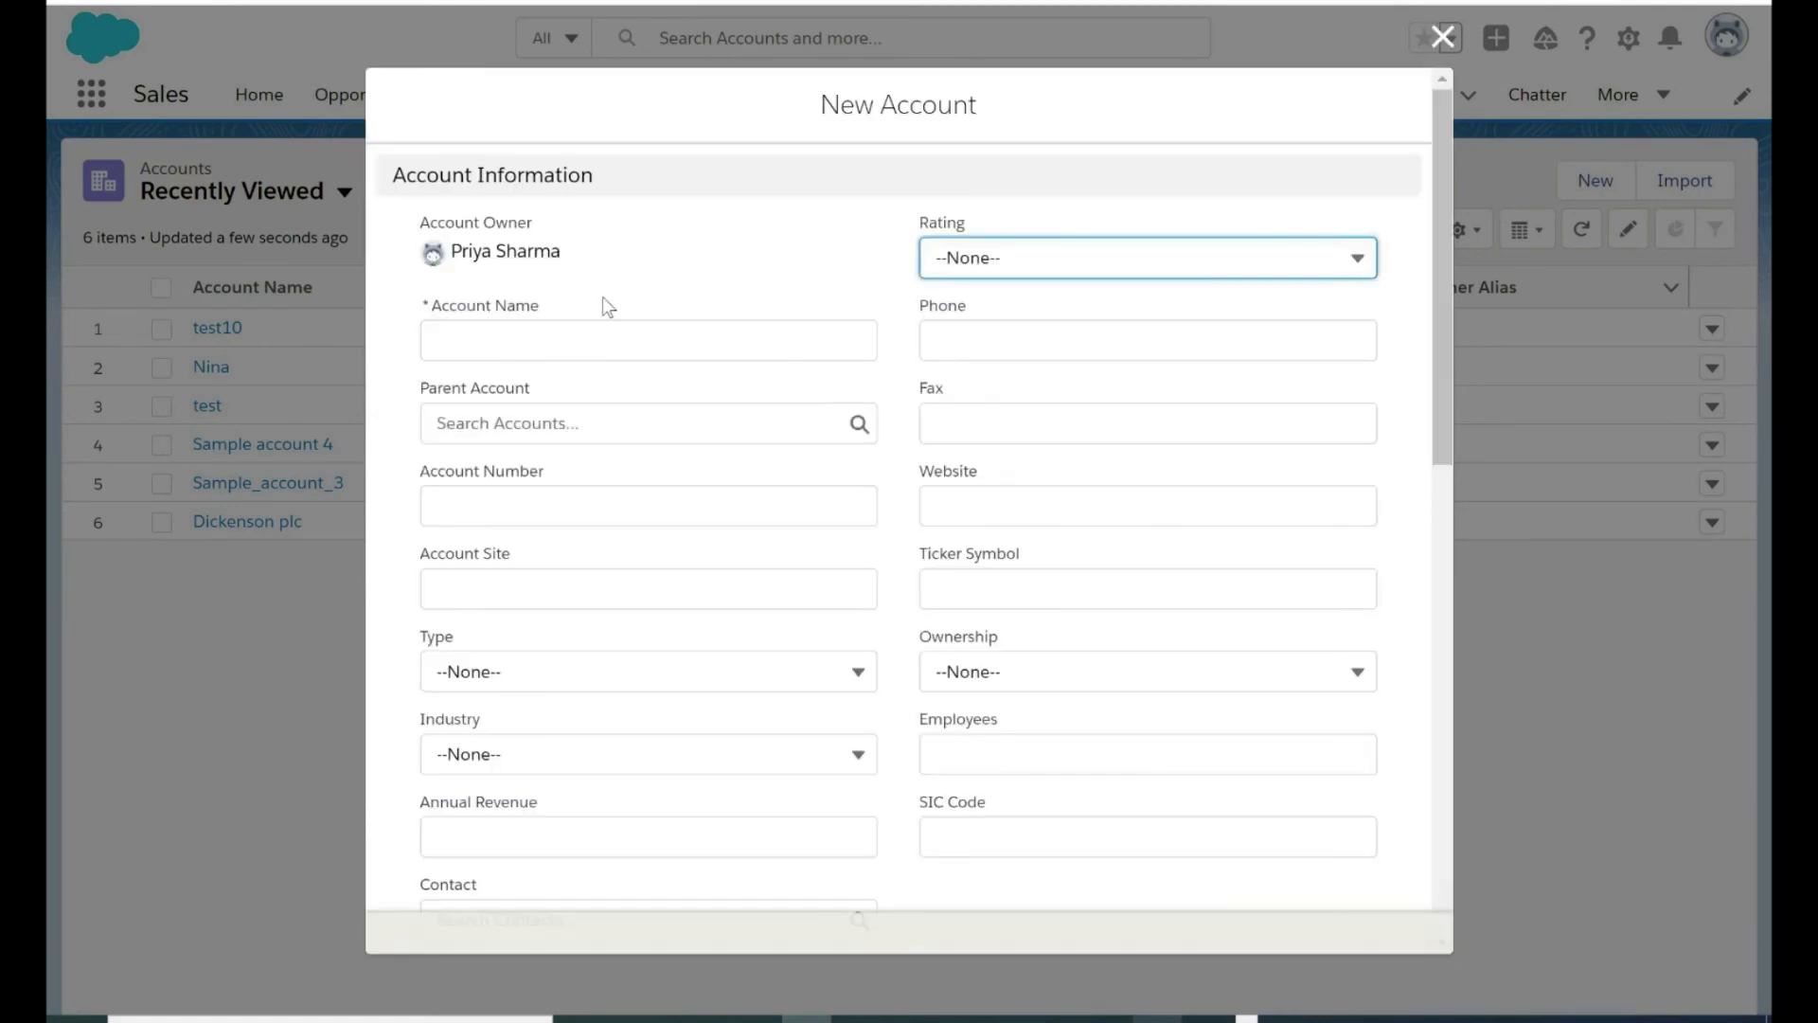
{"action": "left_click", "coordinate": [606, 339]}
{"action": "type", "text": "test"}
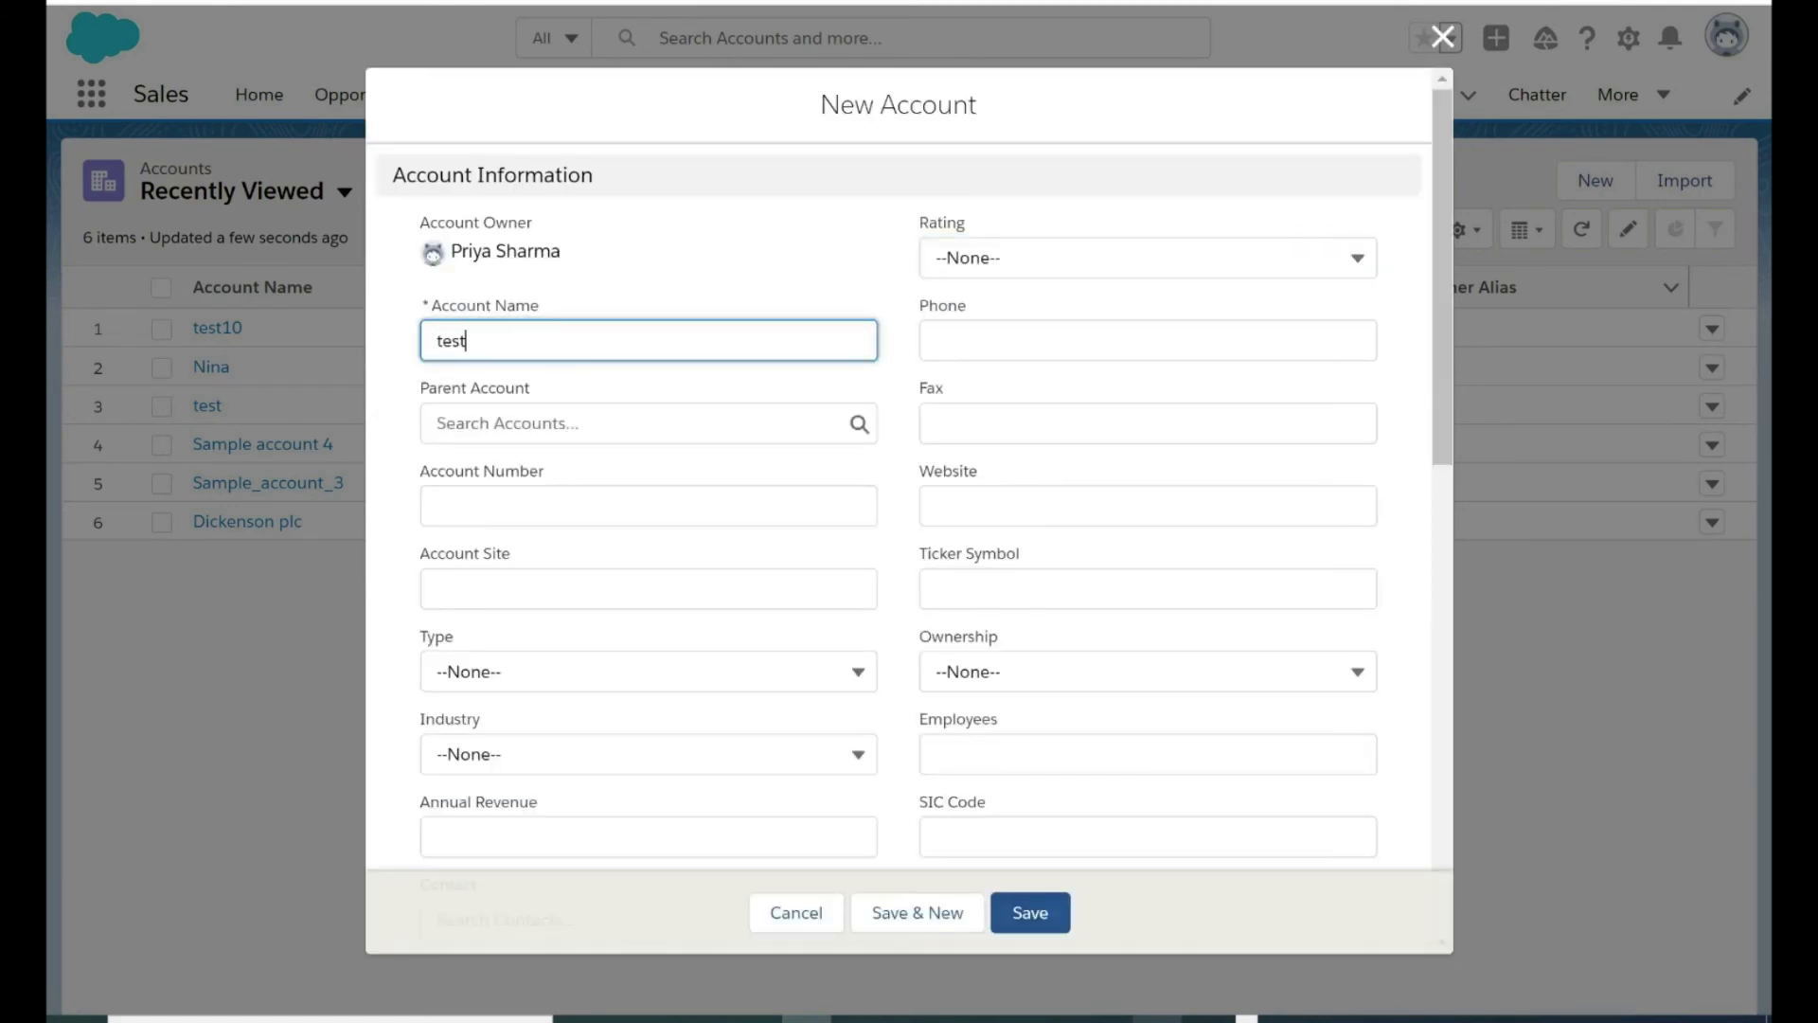
{"action": "type", "text": "20"}
Link the second recent contact to the test20 account through its Contact field and save the account.
{"action": "scroll", "coordinate": [717, 564], "scroll_direction": "down", "scroll_amount": 3}
{"action": "left_click", "coordinate": [663, 644]}
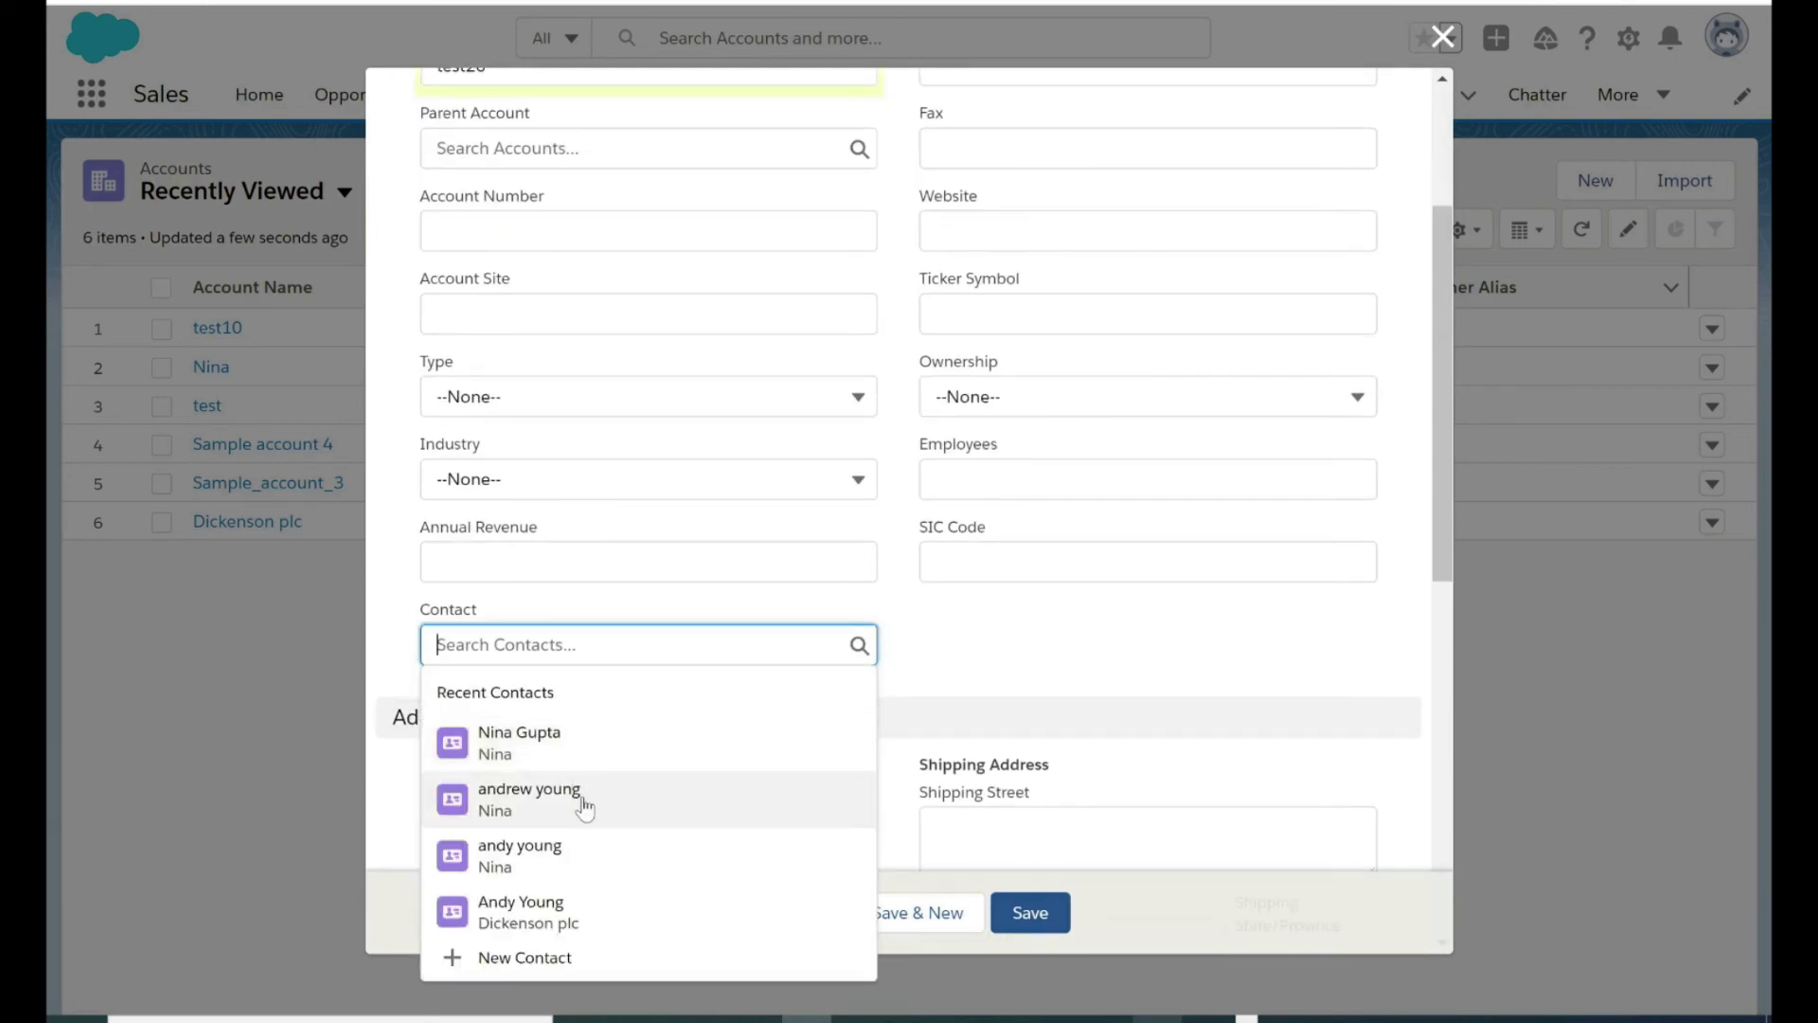
{"action": "left_click", "coordinate": [581, 798]}
{"action": "scroll", "coordinate": [583, 797], "scroll_direction": "up", "scroll_amount": 3}
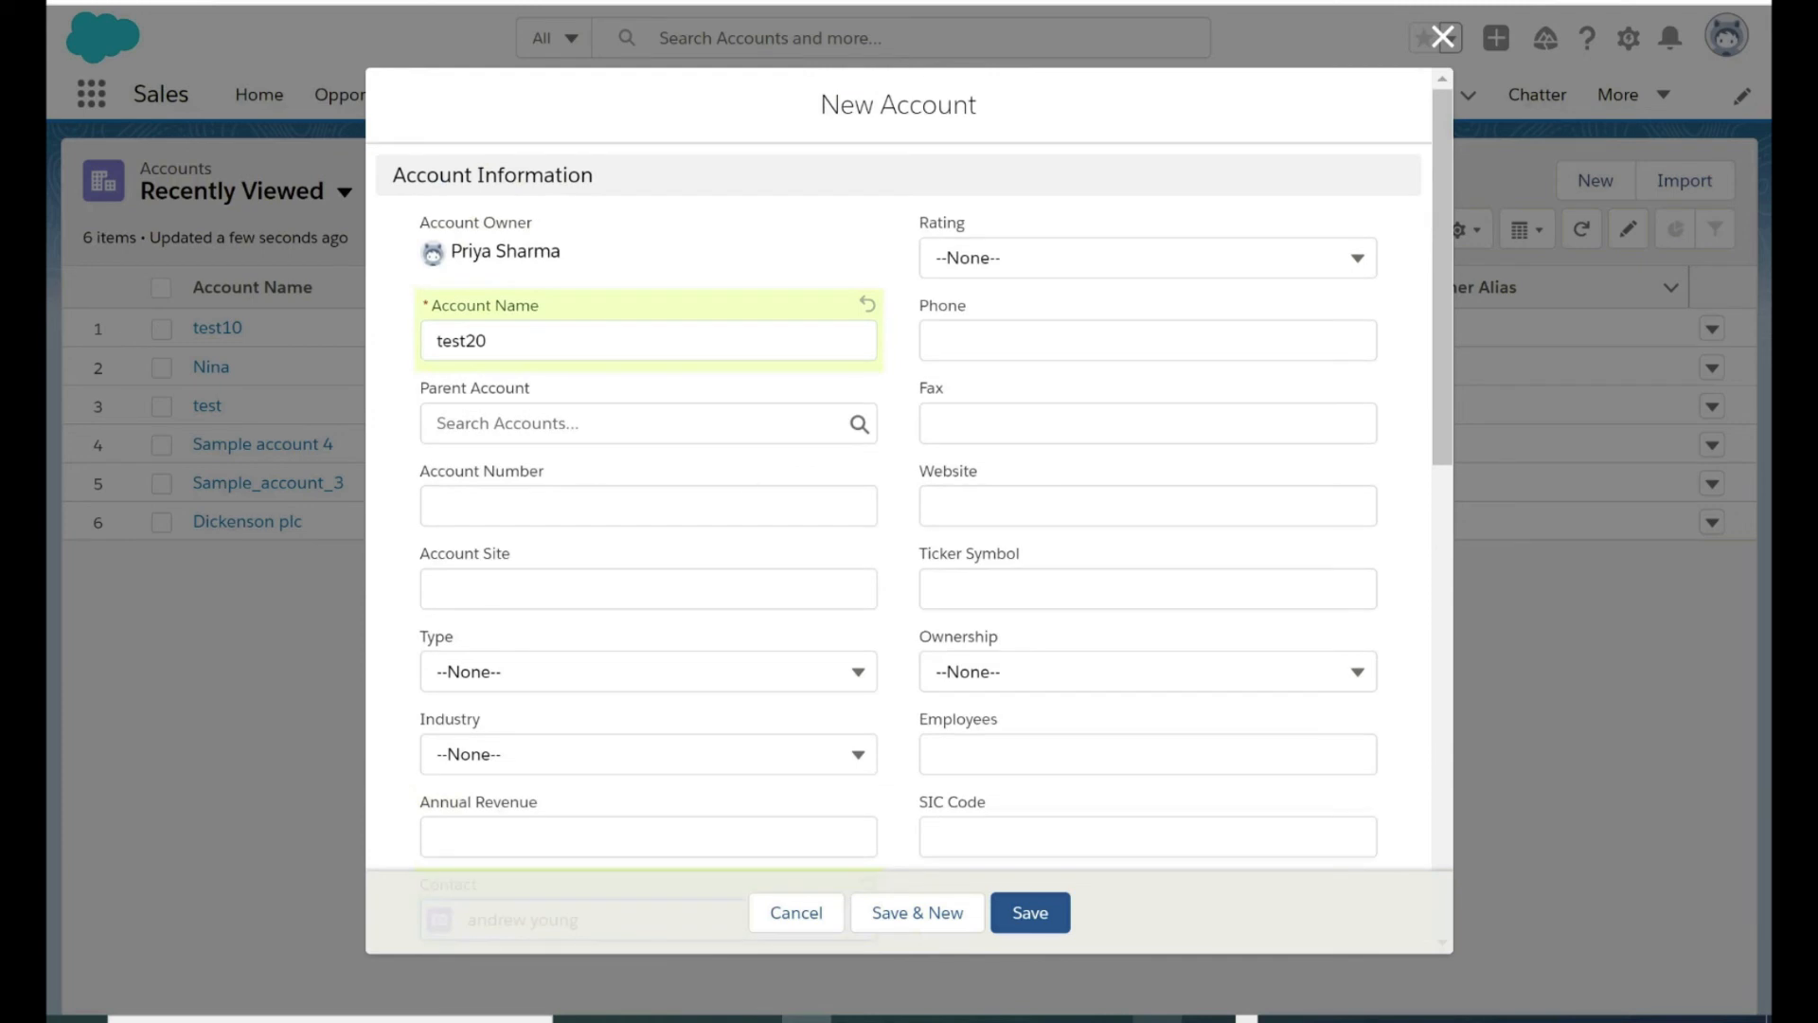
{"action": "scroll", "coordinate": [743, 479], "scroll_direction": "down", "scroll_amount": 2}
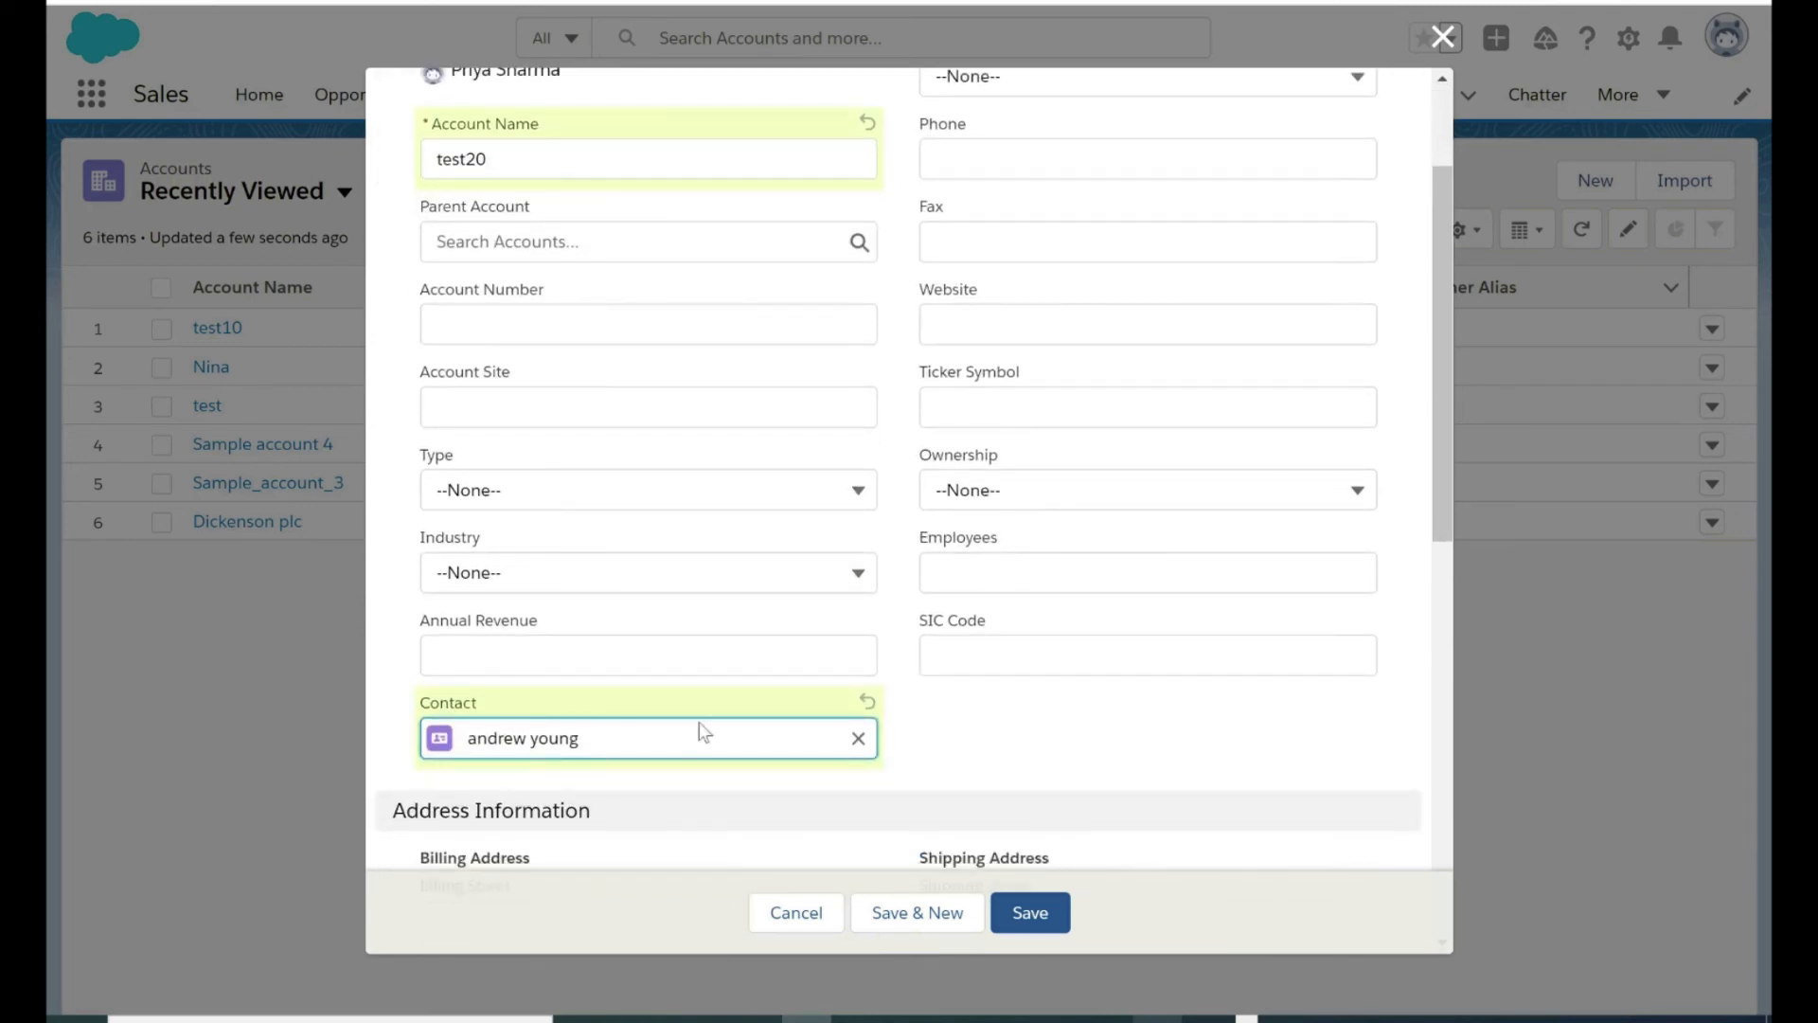
{"action": "left_click", "coordinate": [1021, 914]}
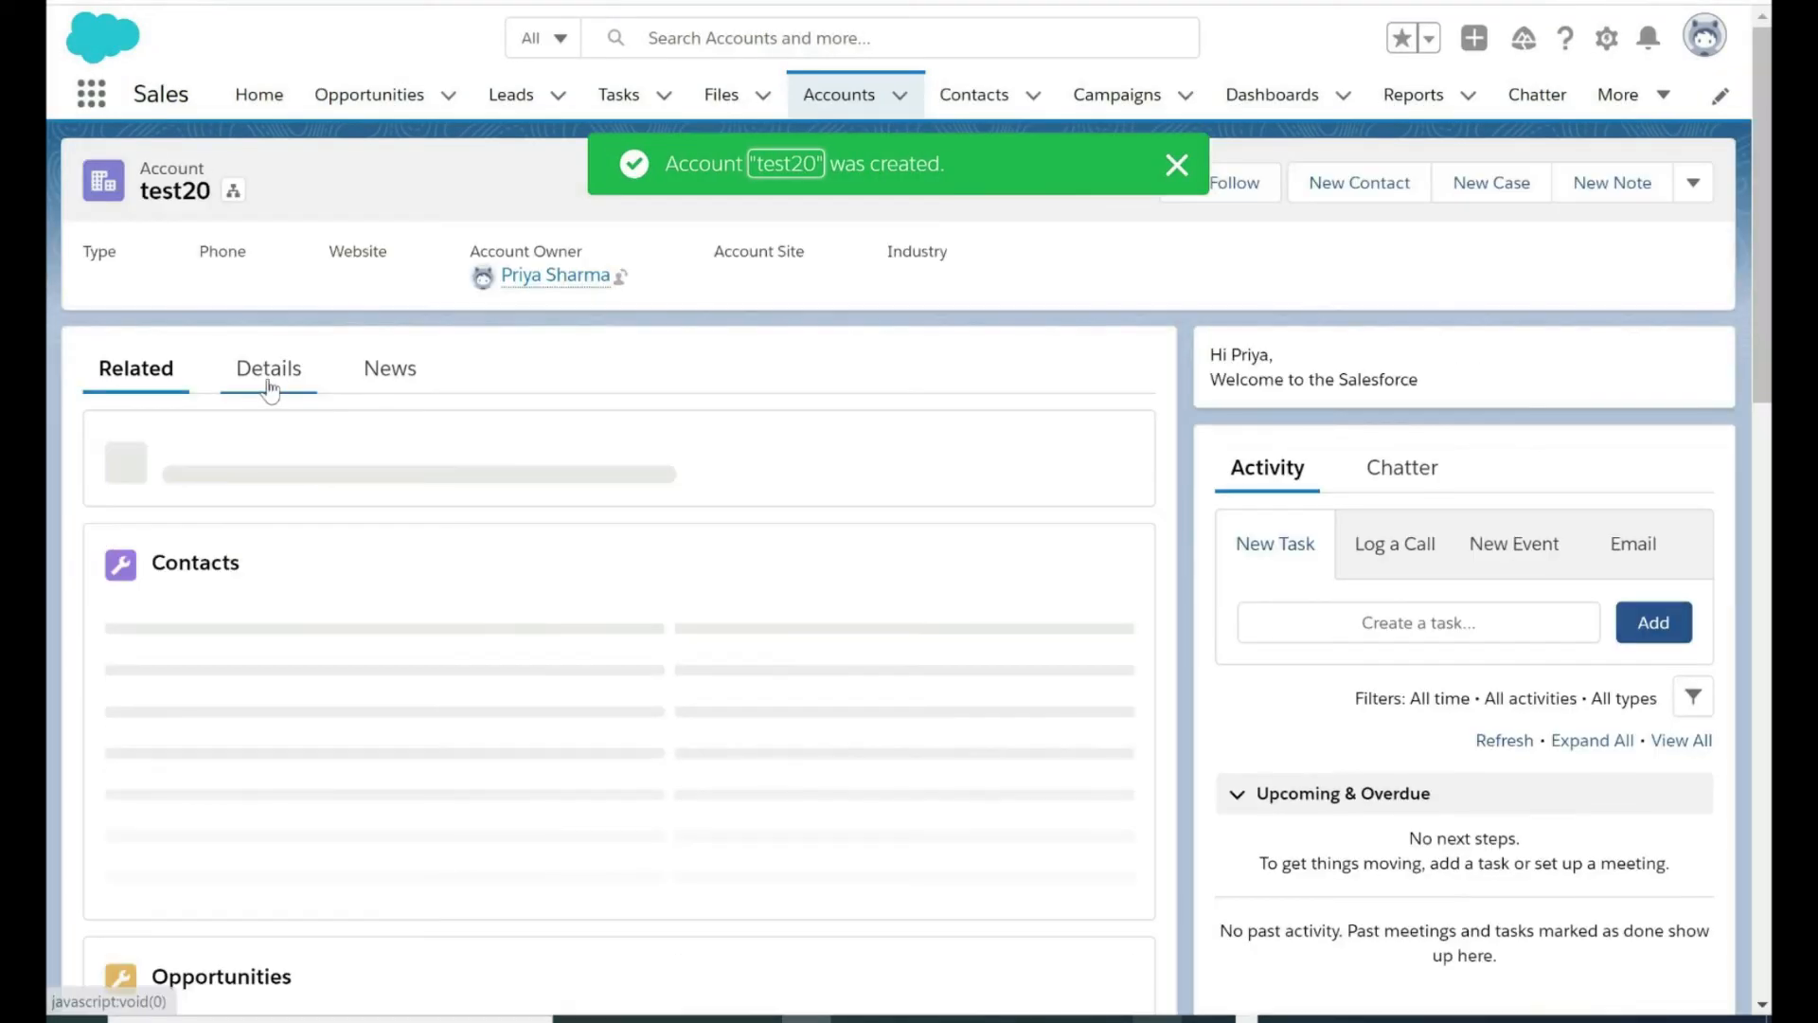
Open the opportunity related to the test20 account and examine its details and its Contact Roles list.
{"action": "left_click", "coordinate": [271, 388]}
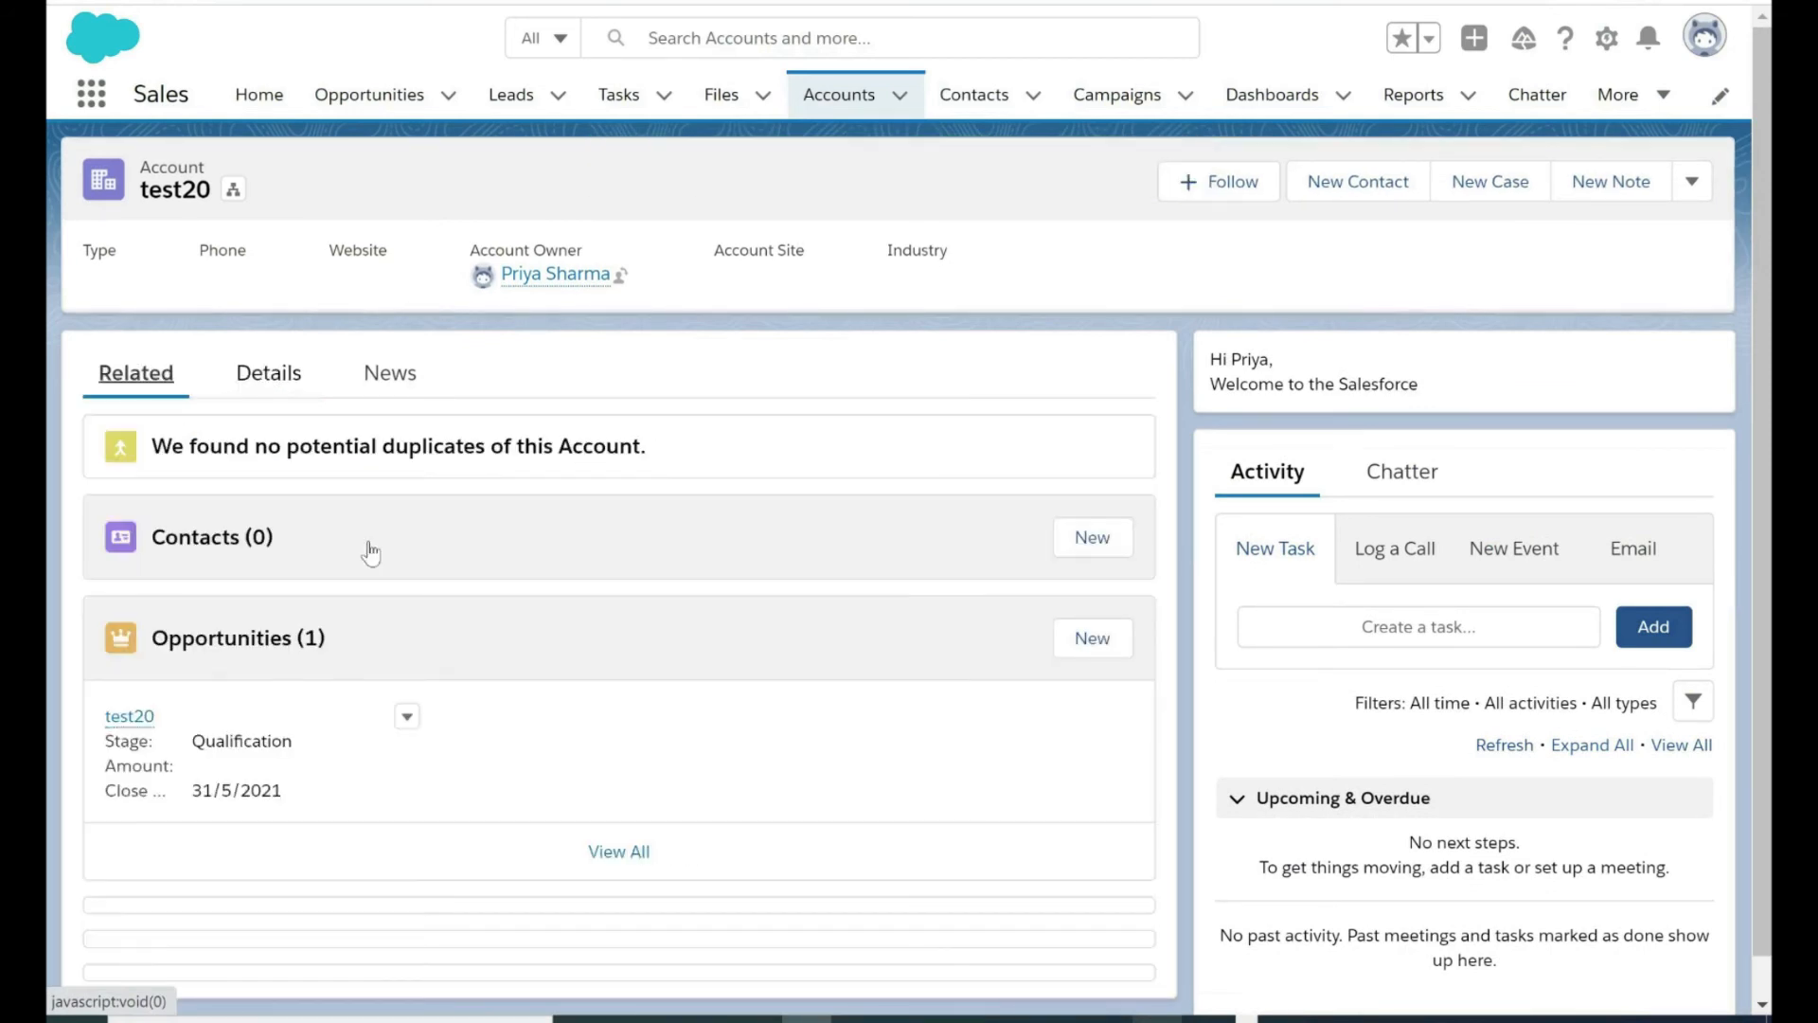
{"action": "scroll", "coordinate": [370, 553], "scroll_direction": "down", "scroll_amount": 1}
{"action": "left_click", "coordinate": [142, 588]}
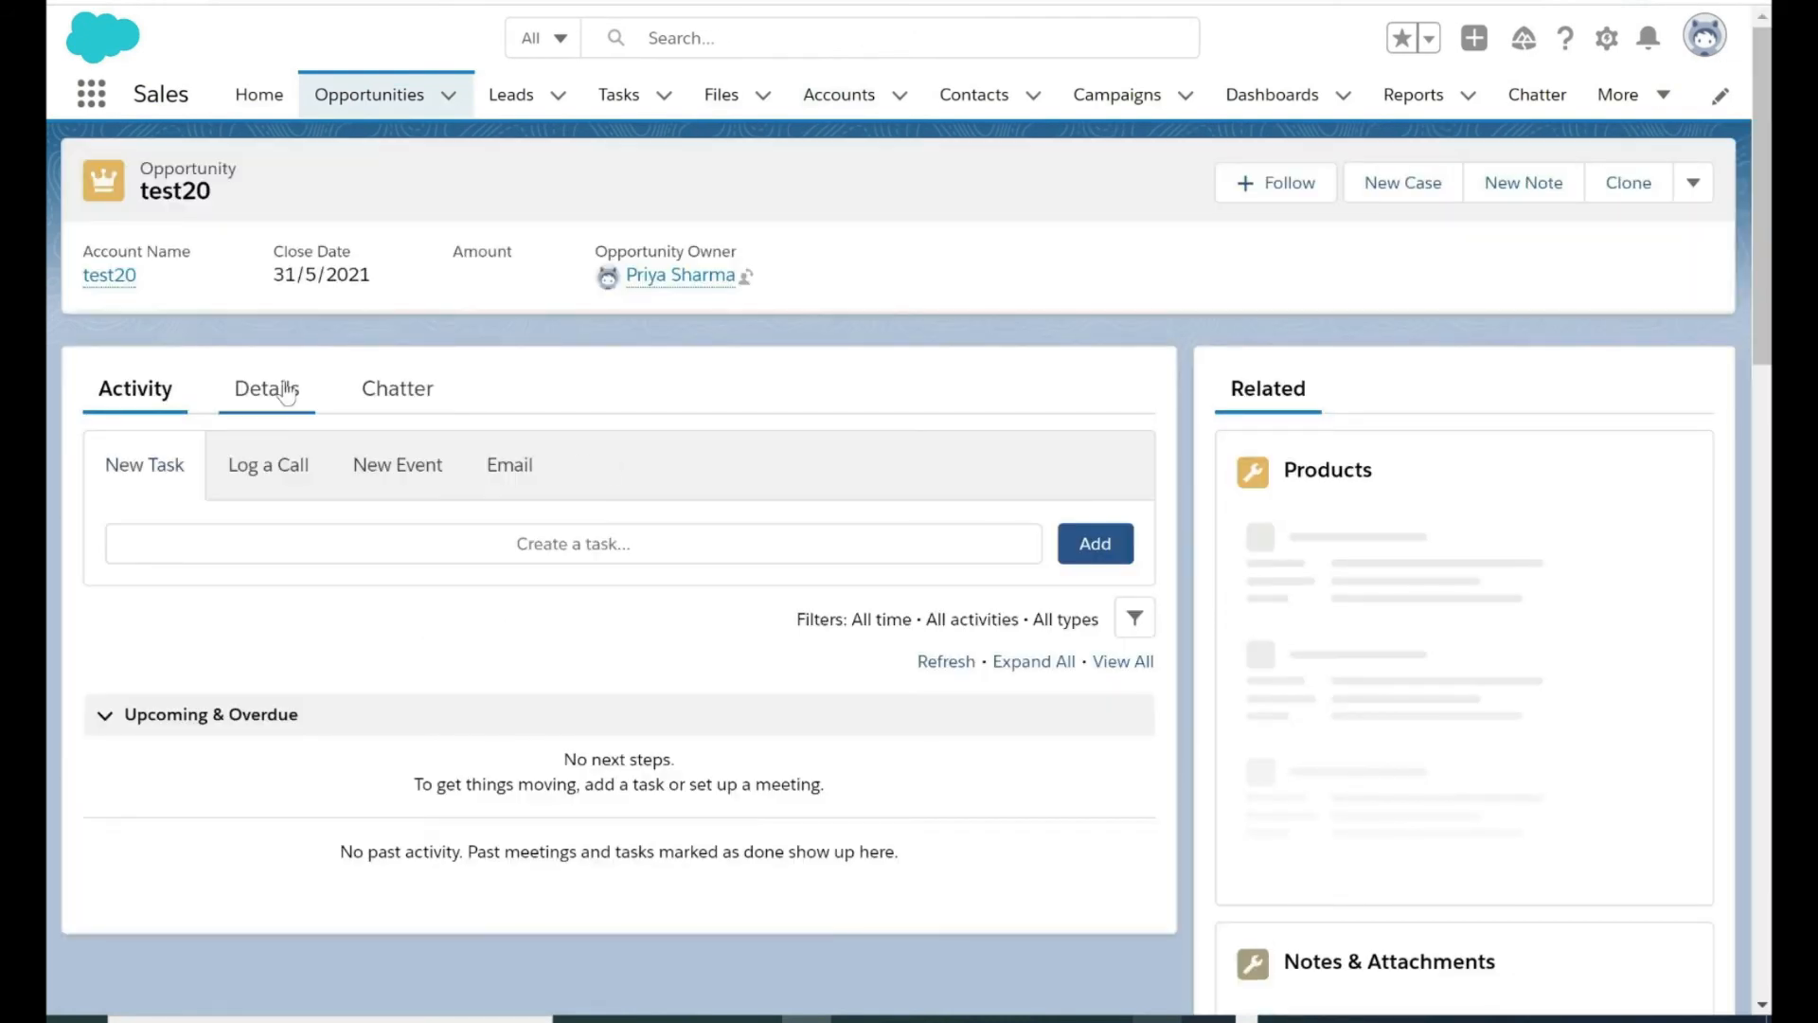
{"action": "left_click", "coordinate": [284, 389]}
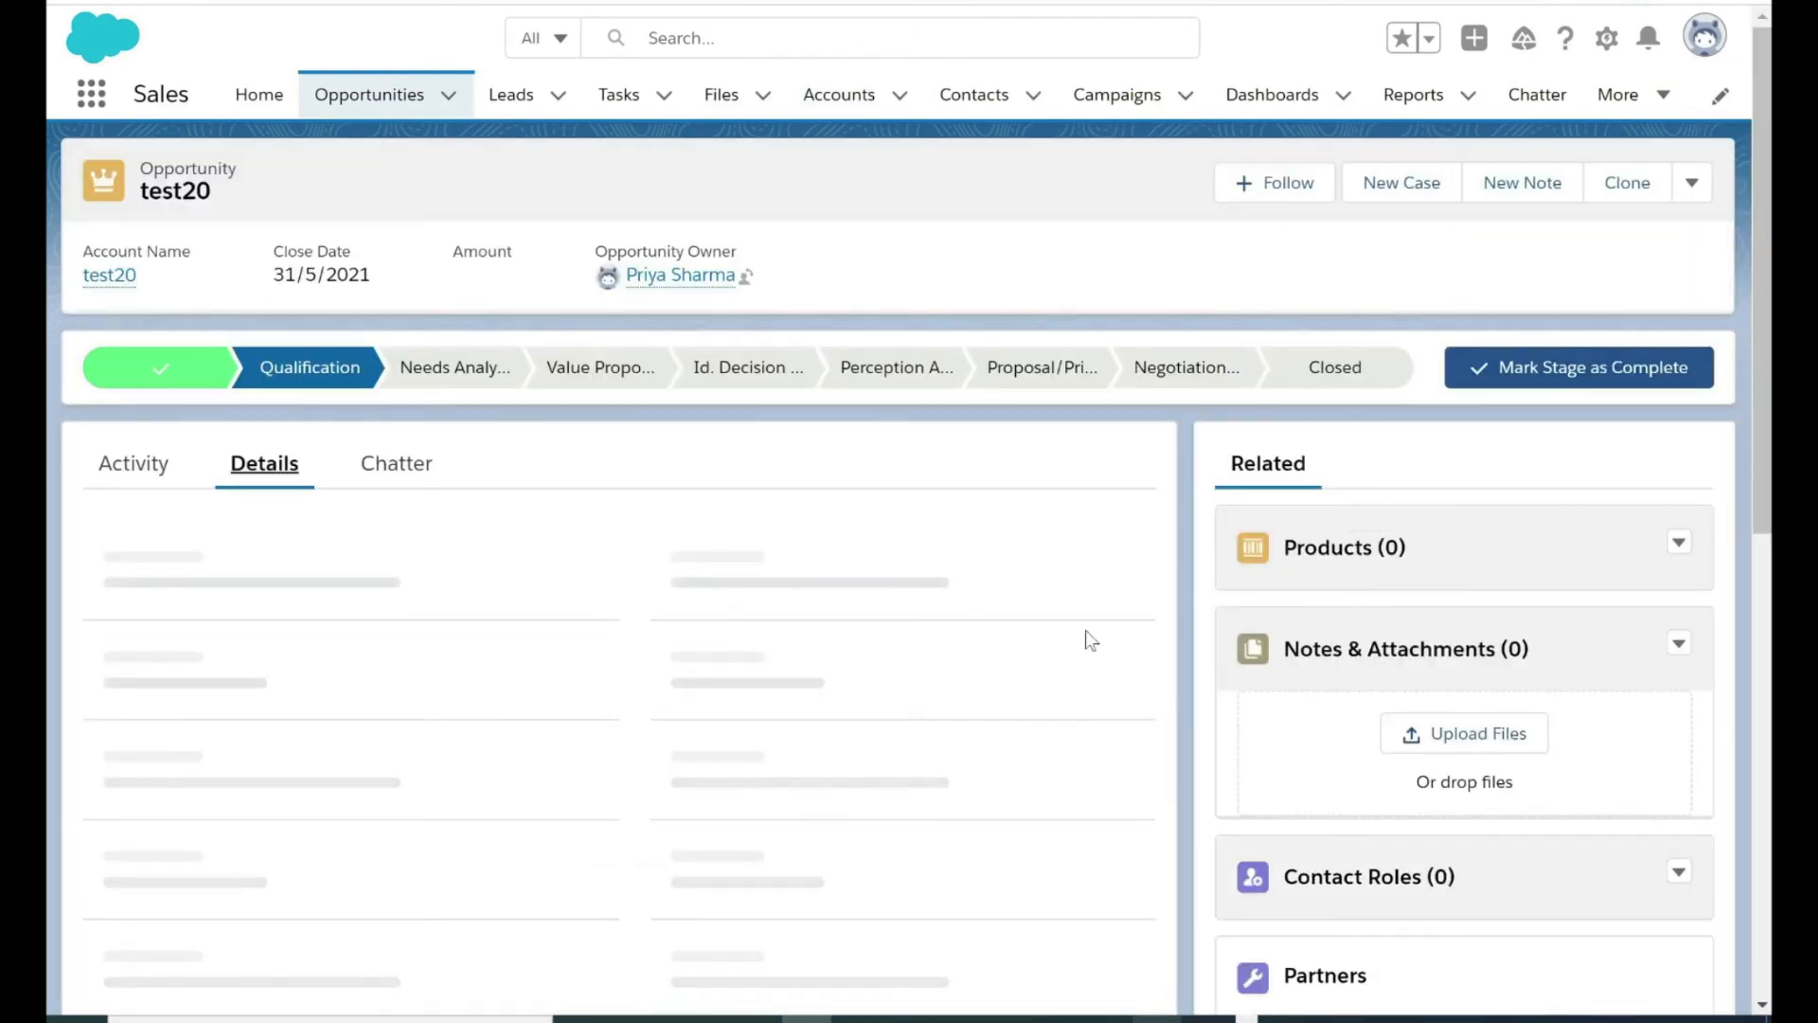
{"action": "scroll", "coordinate": [1085, 629], "scroll_direction": "down", "scroll_amount": 1}
{"action": "scroll", "coordinate": [914, 641], "scroll_direction": "up", "scroll_amount": 1}
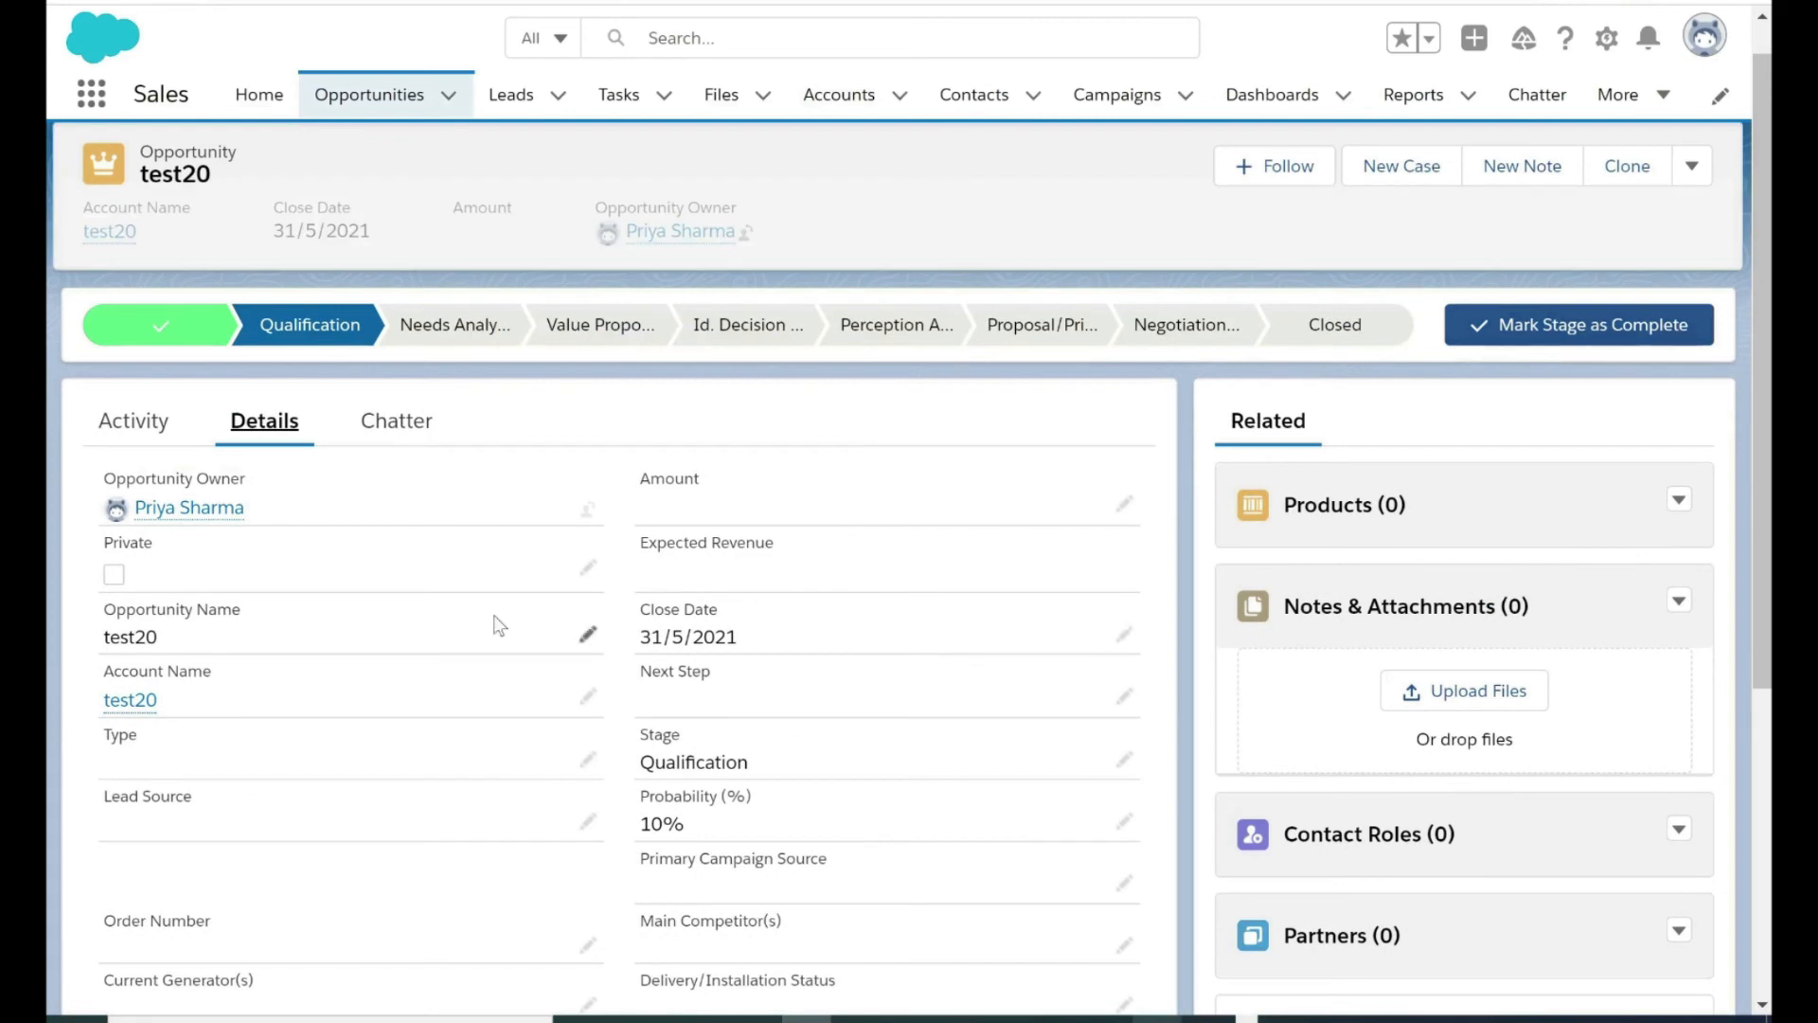
{"action": "scroll", "coordinate": [213, 702], "scroll_direction": "down", "scroll_amount": 1}
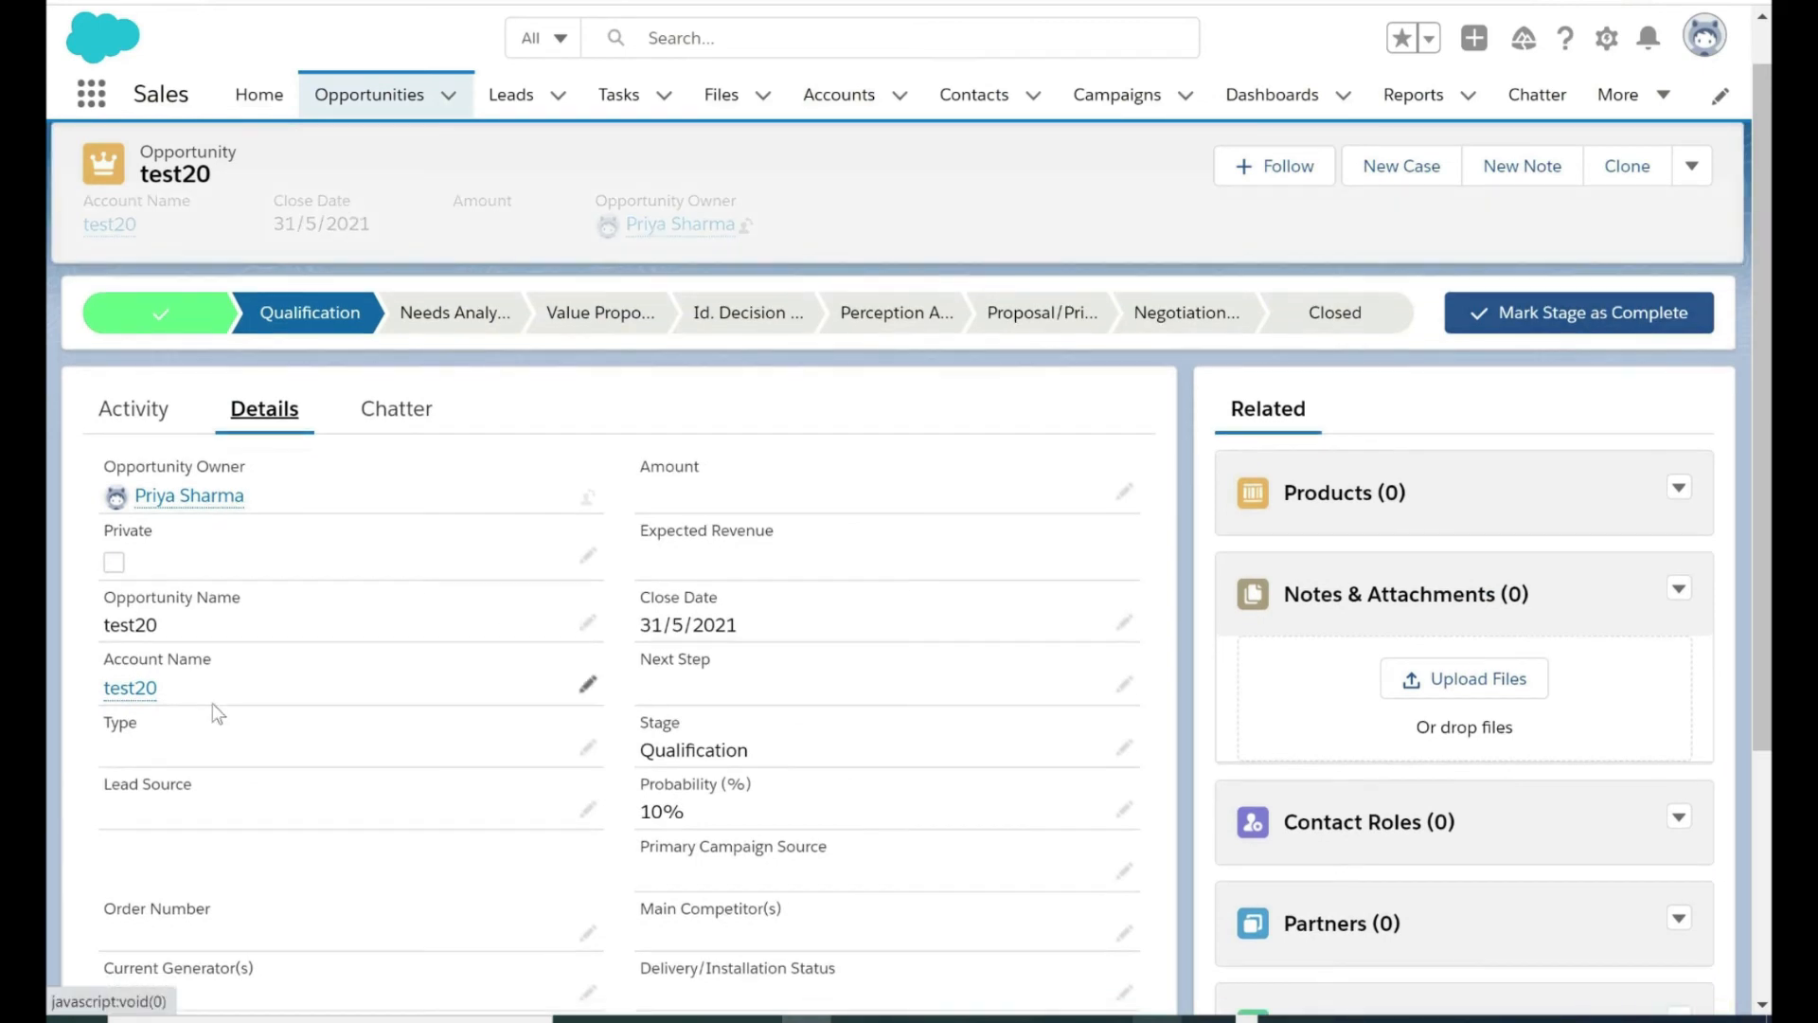
{"action": "scroll", "coordinate": [1051, 764], "scroll_direction": "down", "scroll_amount": 1}
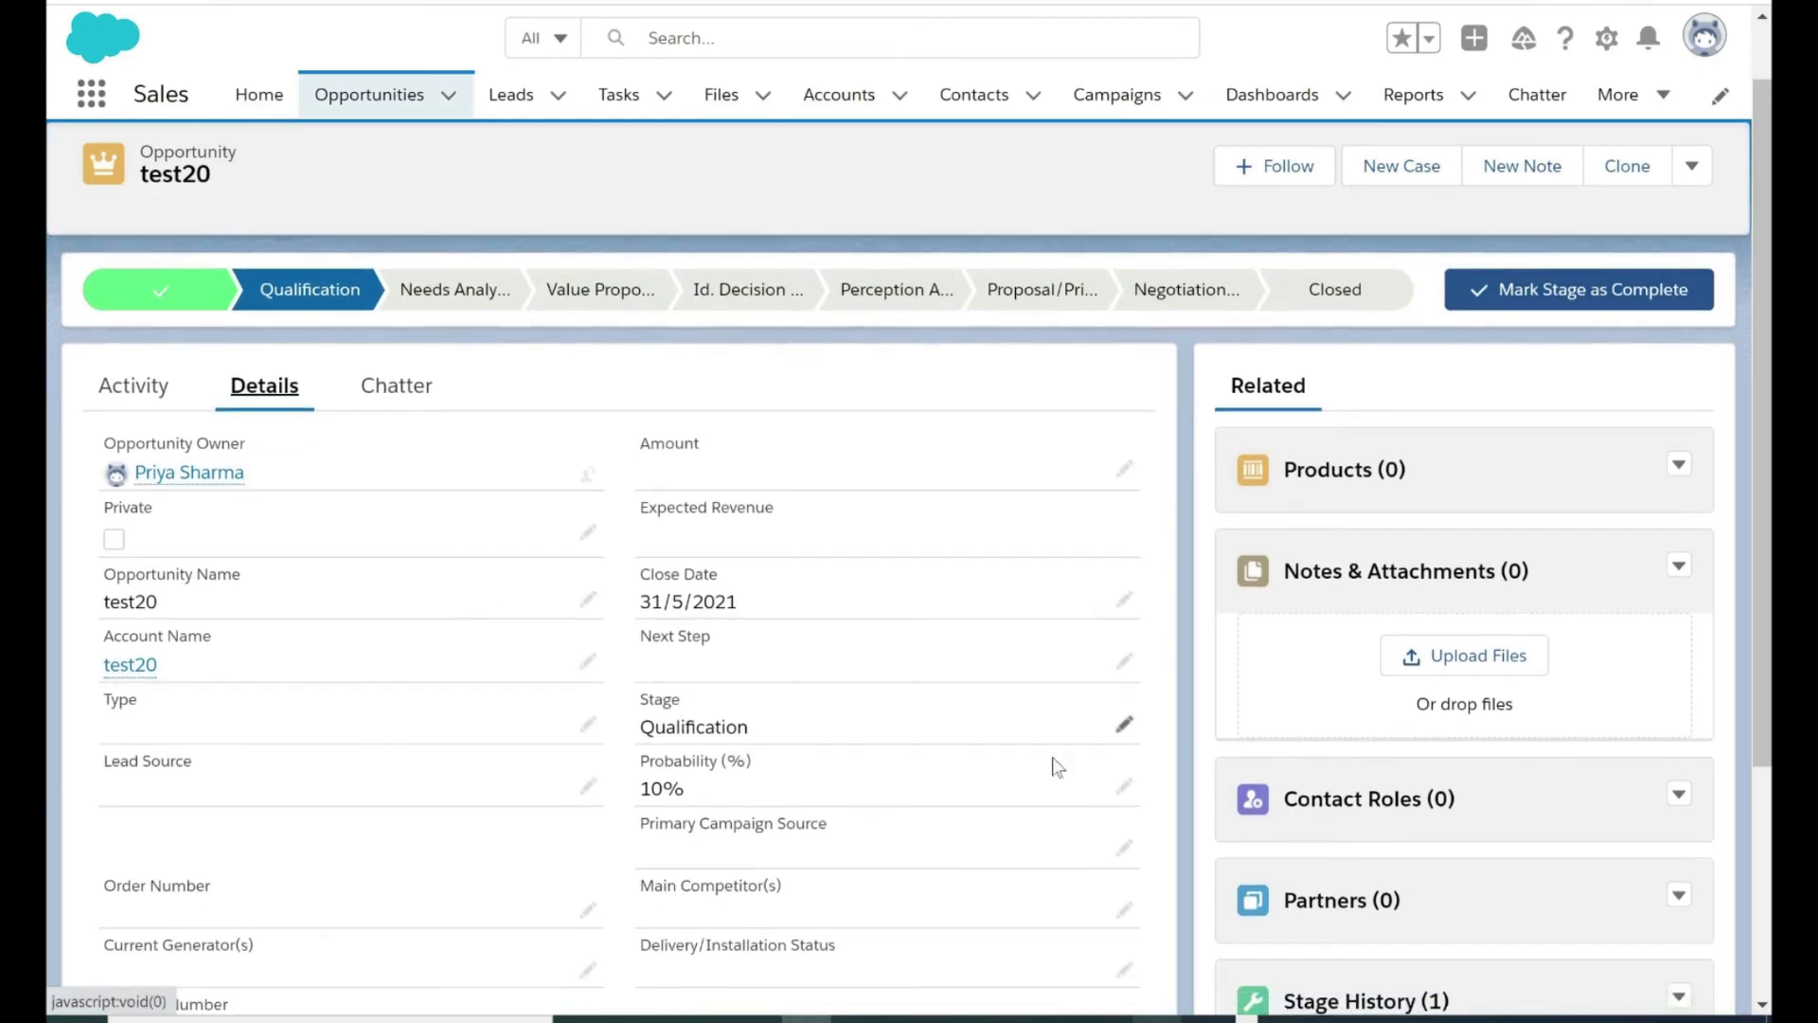
{"action": "scroll", "coordinate": [812, 770], "scroll_direction": "down", "scroll_amount": 2}
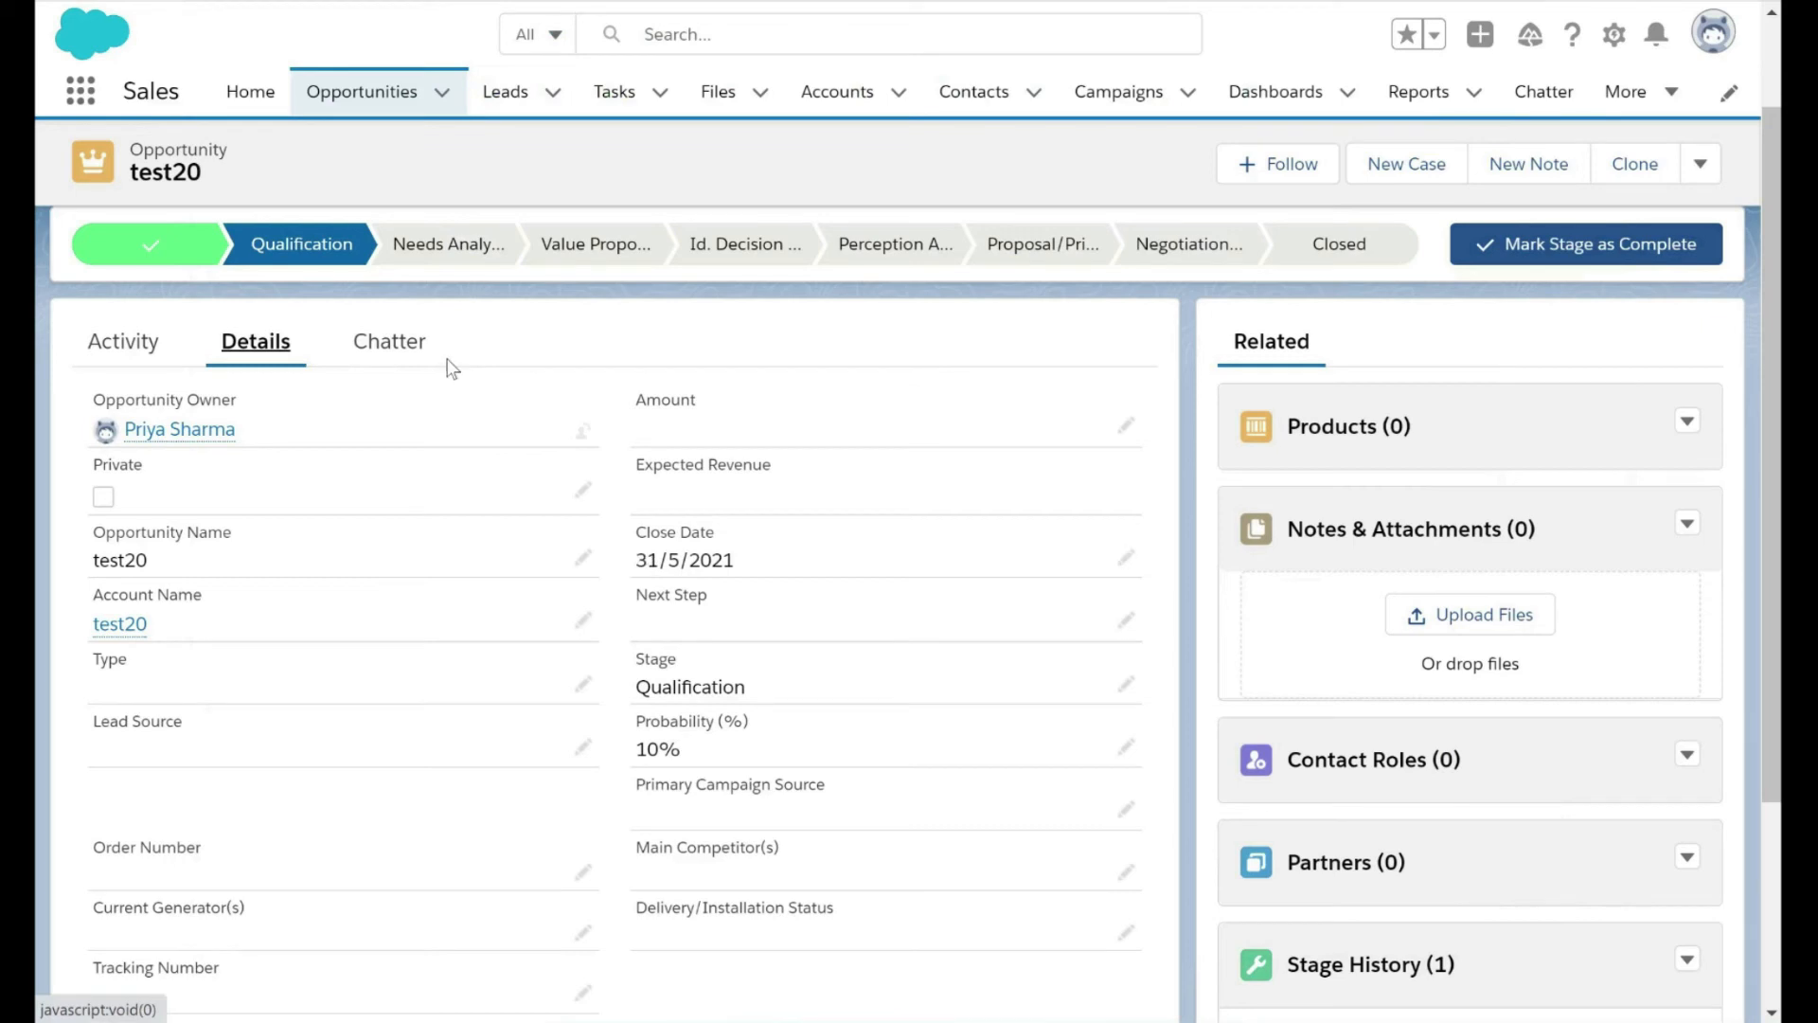
Create a new Autolaunched Flow (No Trigger) from the Flows page in Setup.
{"action": "left_click", "coordinate": [455, 2]}
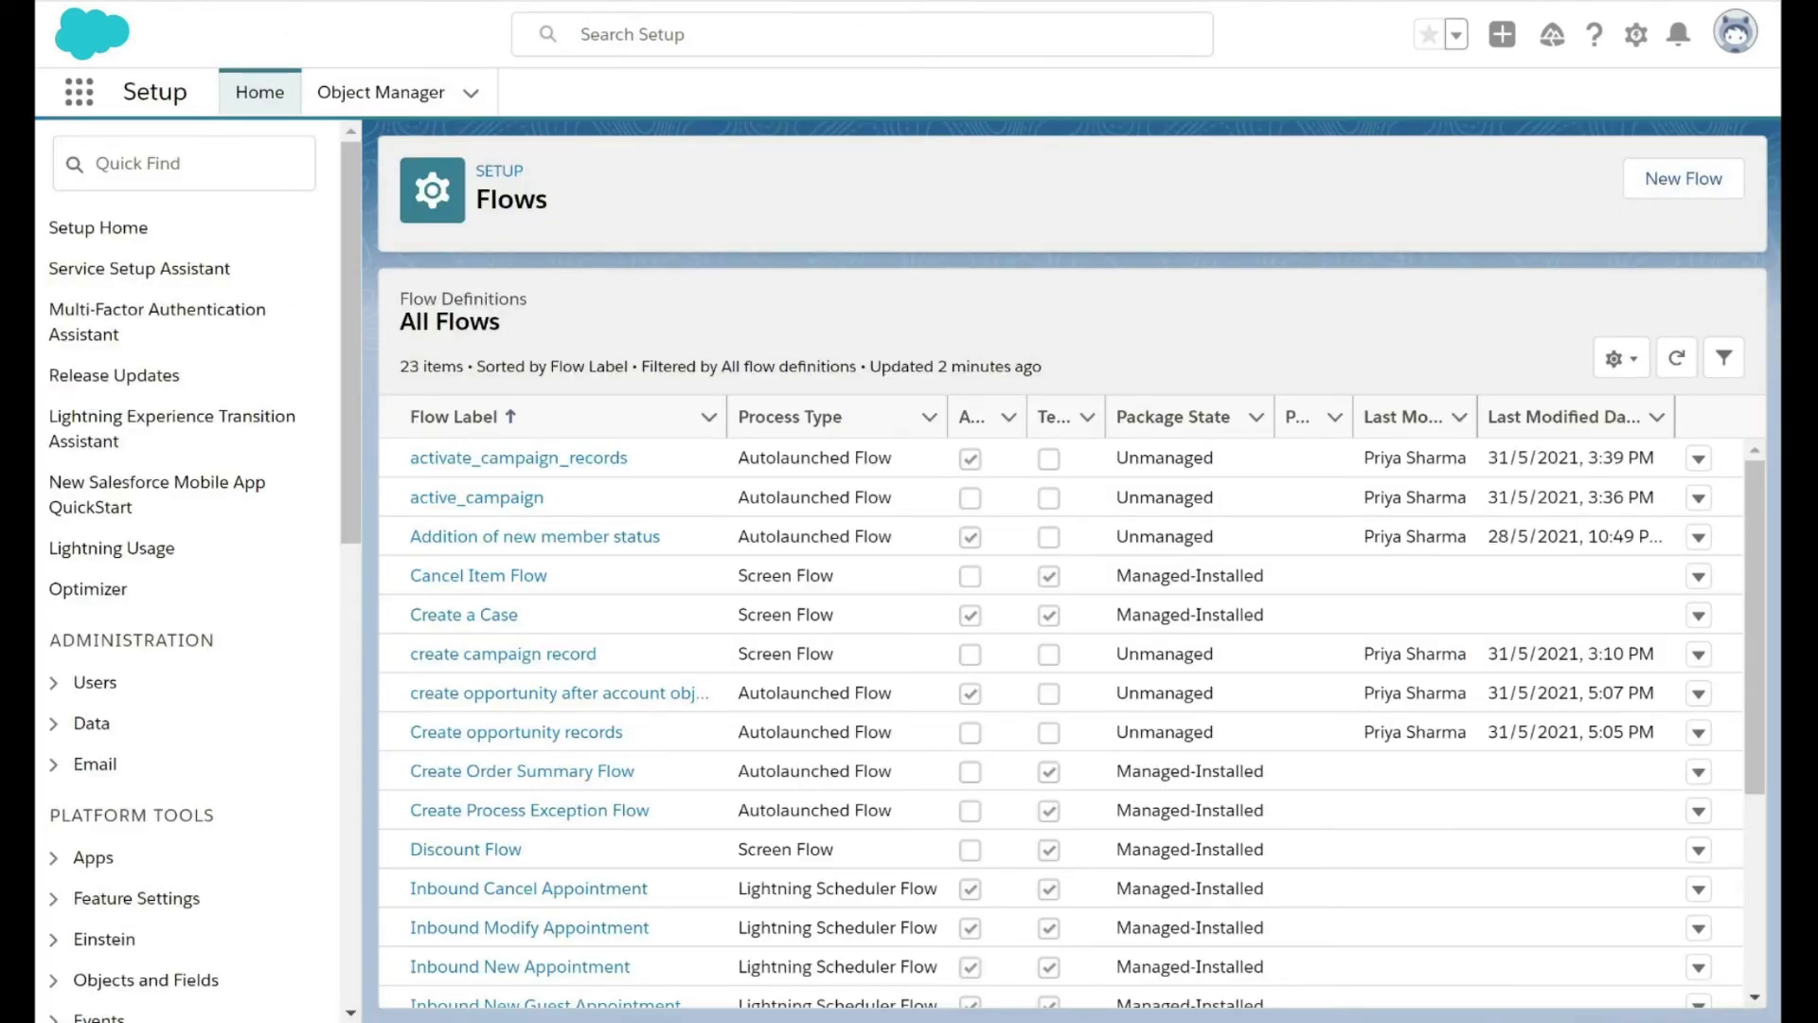
{"action": "left_click", "coordinate": [246, 1]}
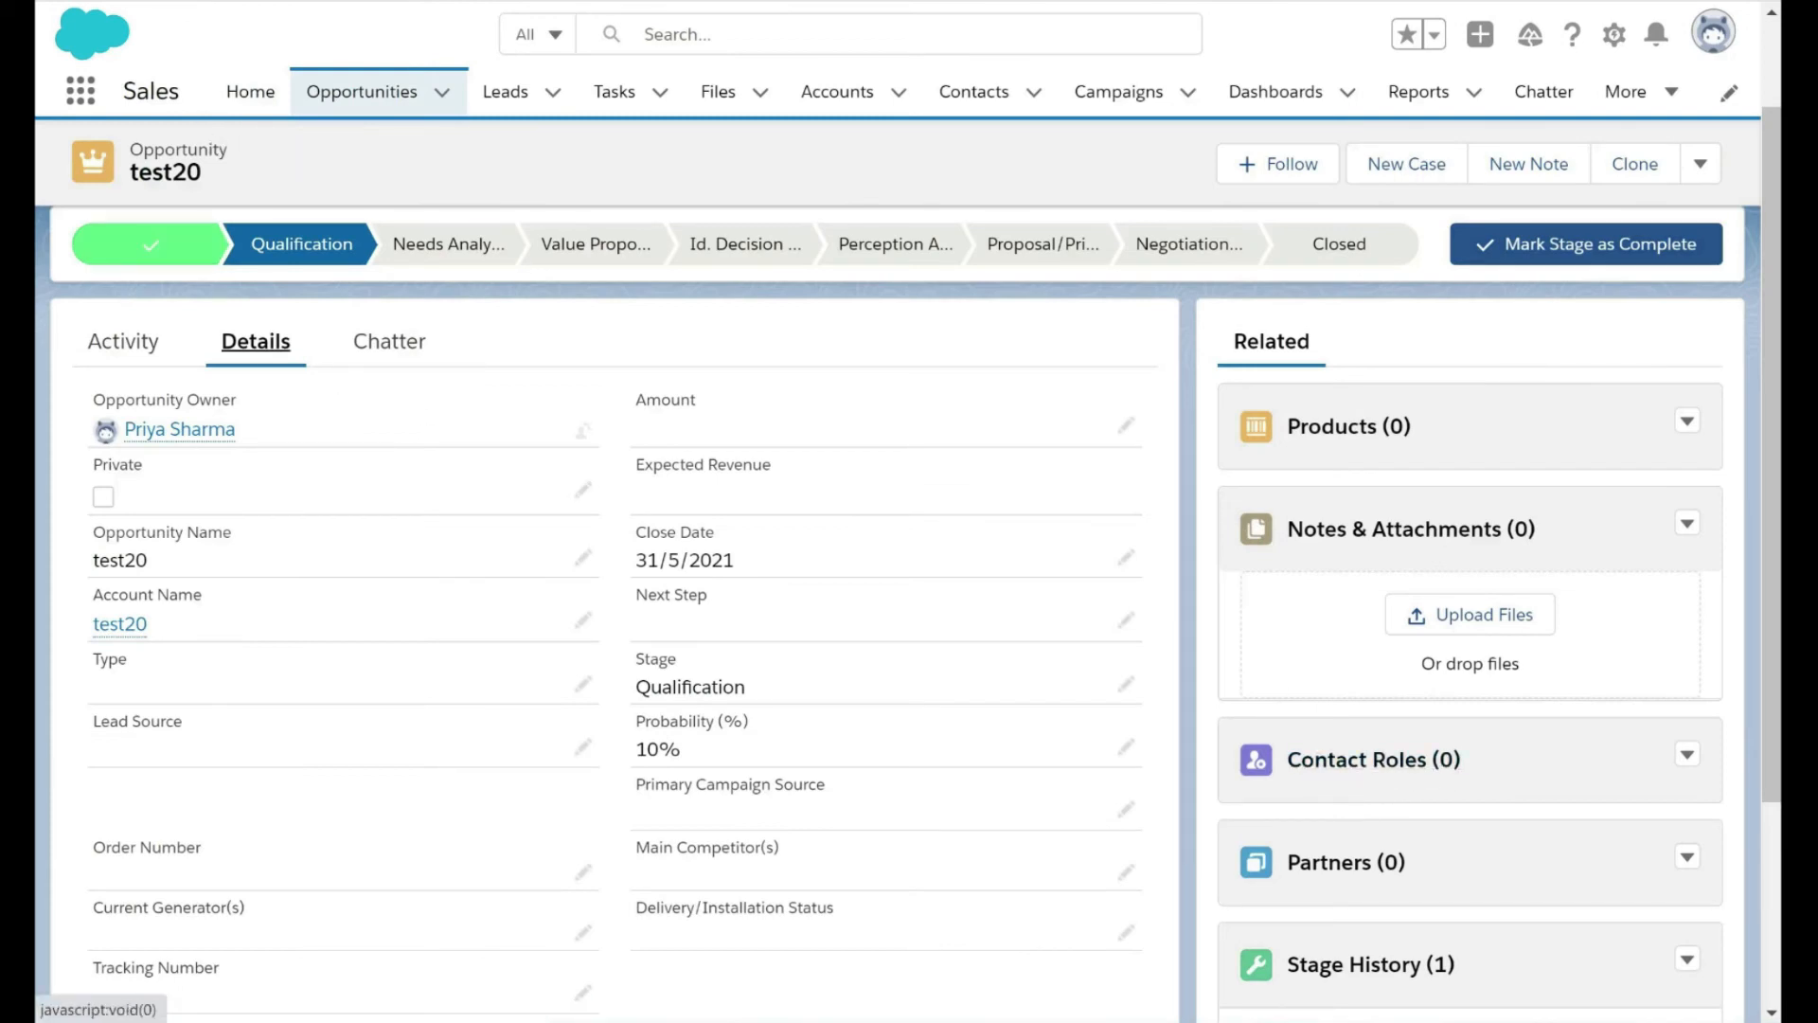
{"action": "left_click", "coordinate": [445, 2]}
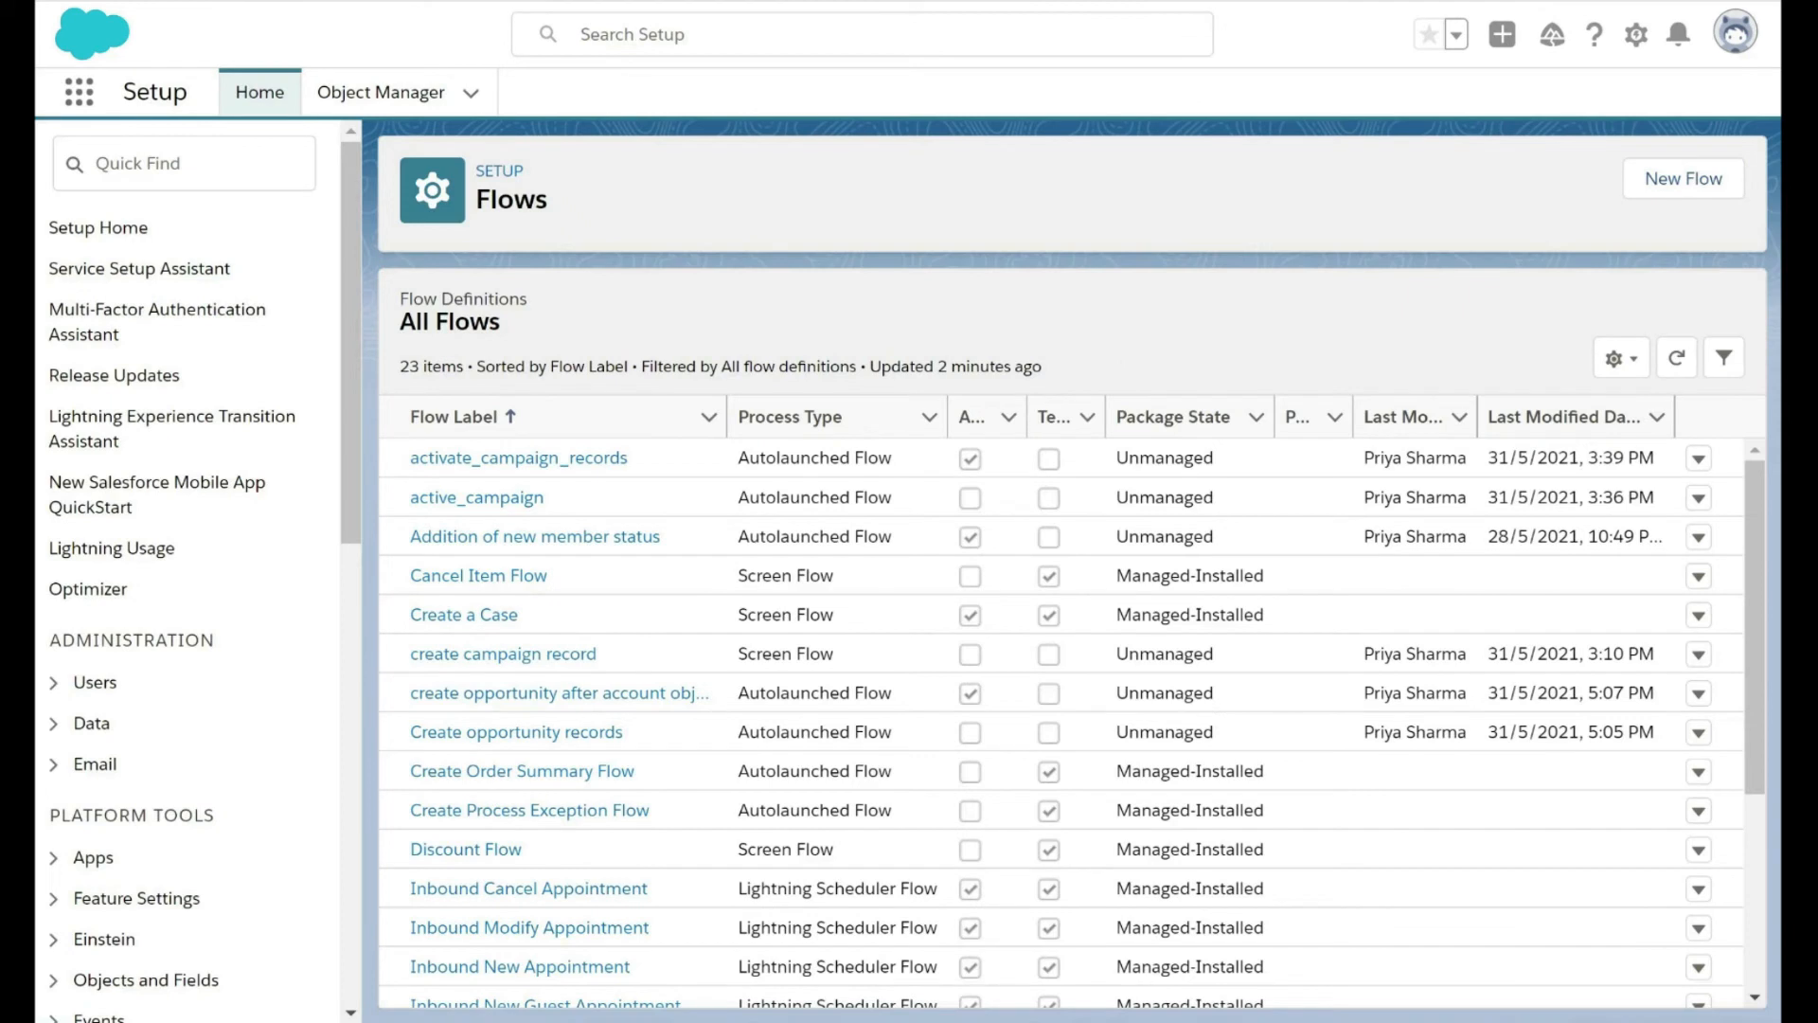
{"action": "left_click", "coordinate": [1688, 180]}
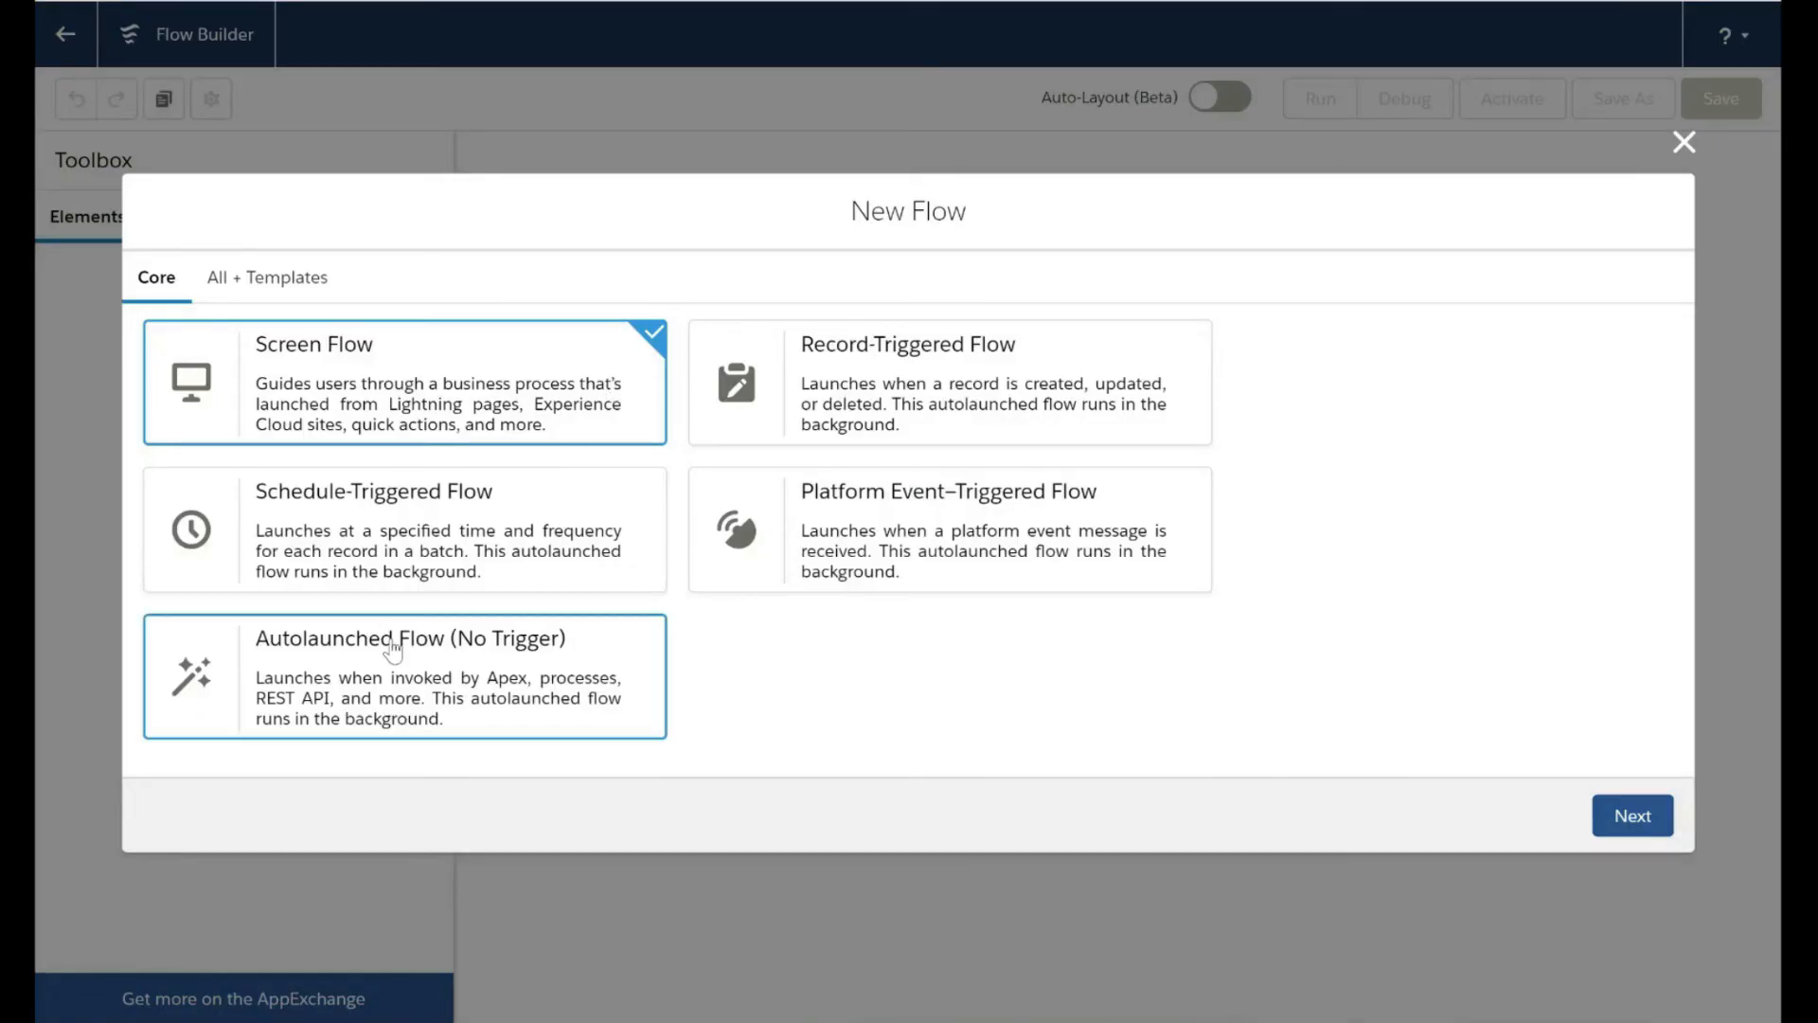
{"action": "left_click", "coordinate": [393, 652]}
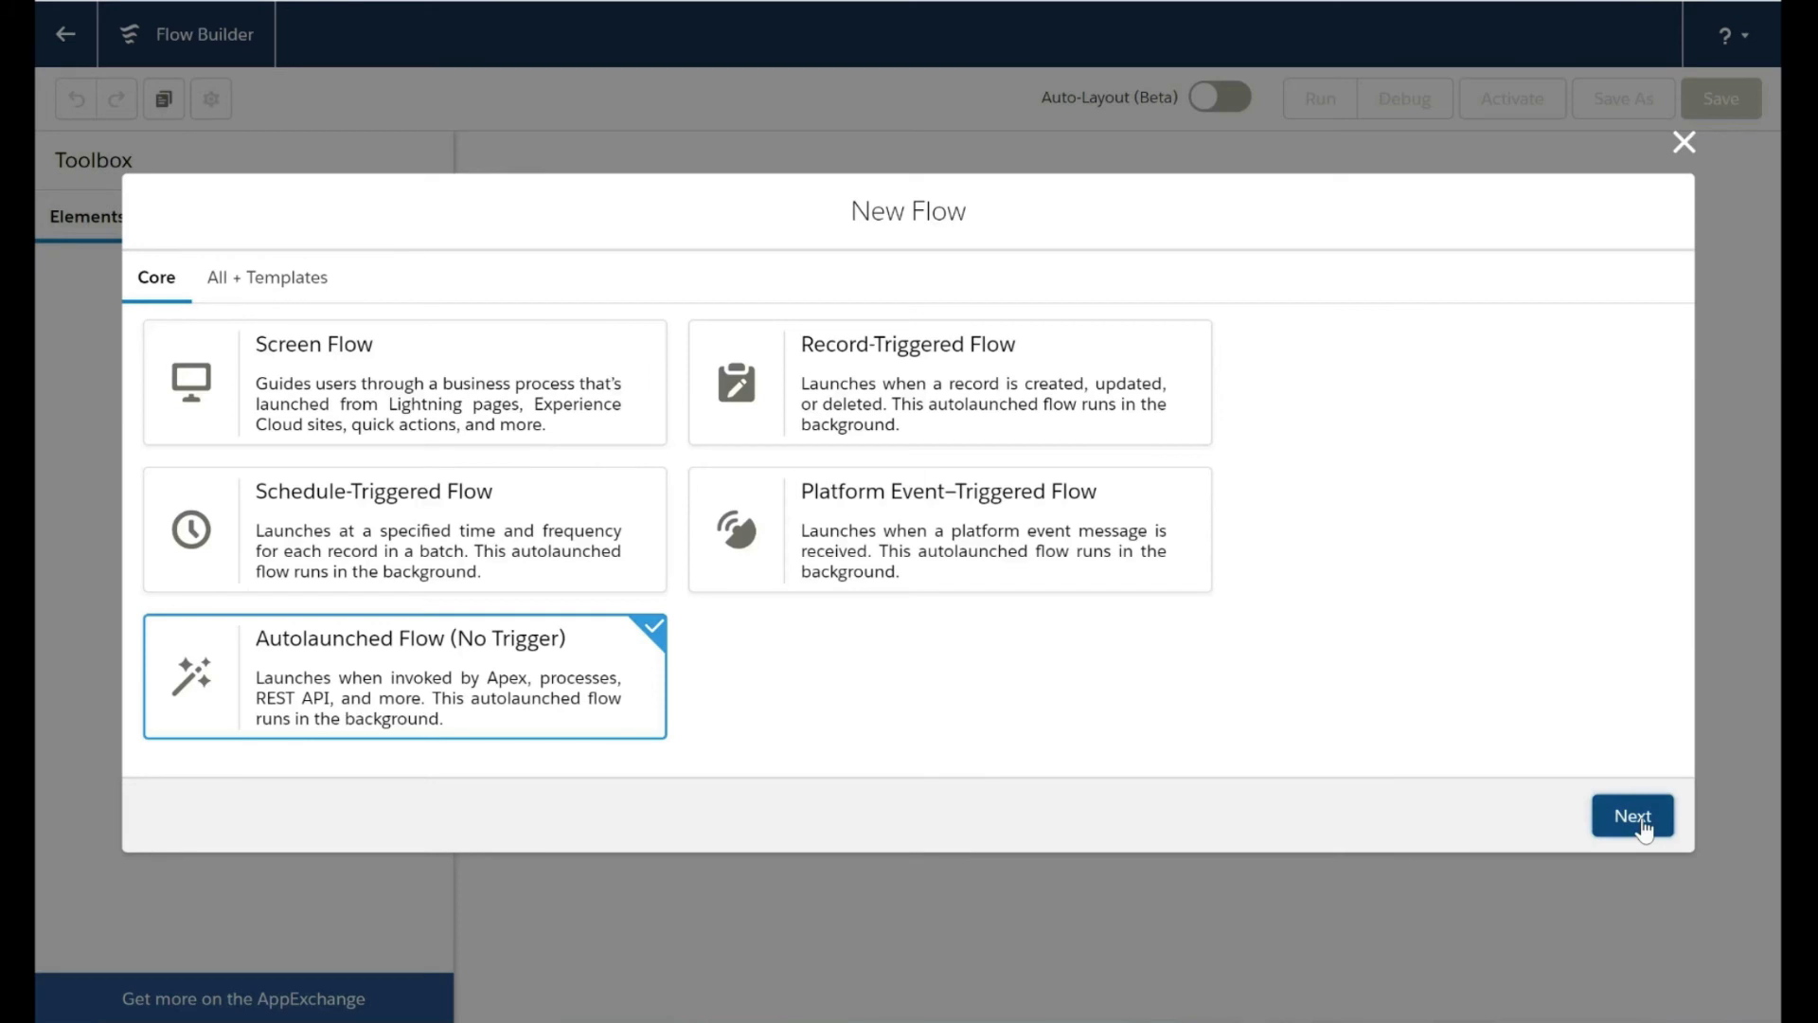
{"action": "left_click", "coordinate": [1641, 825]}
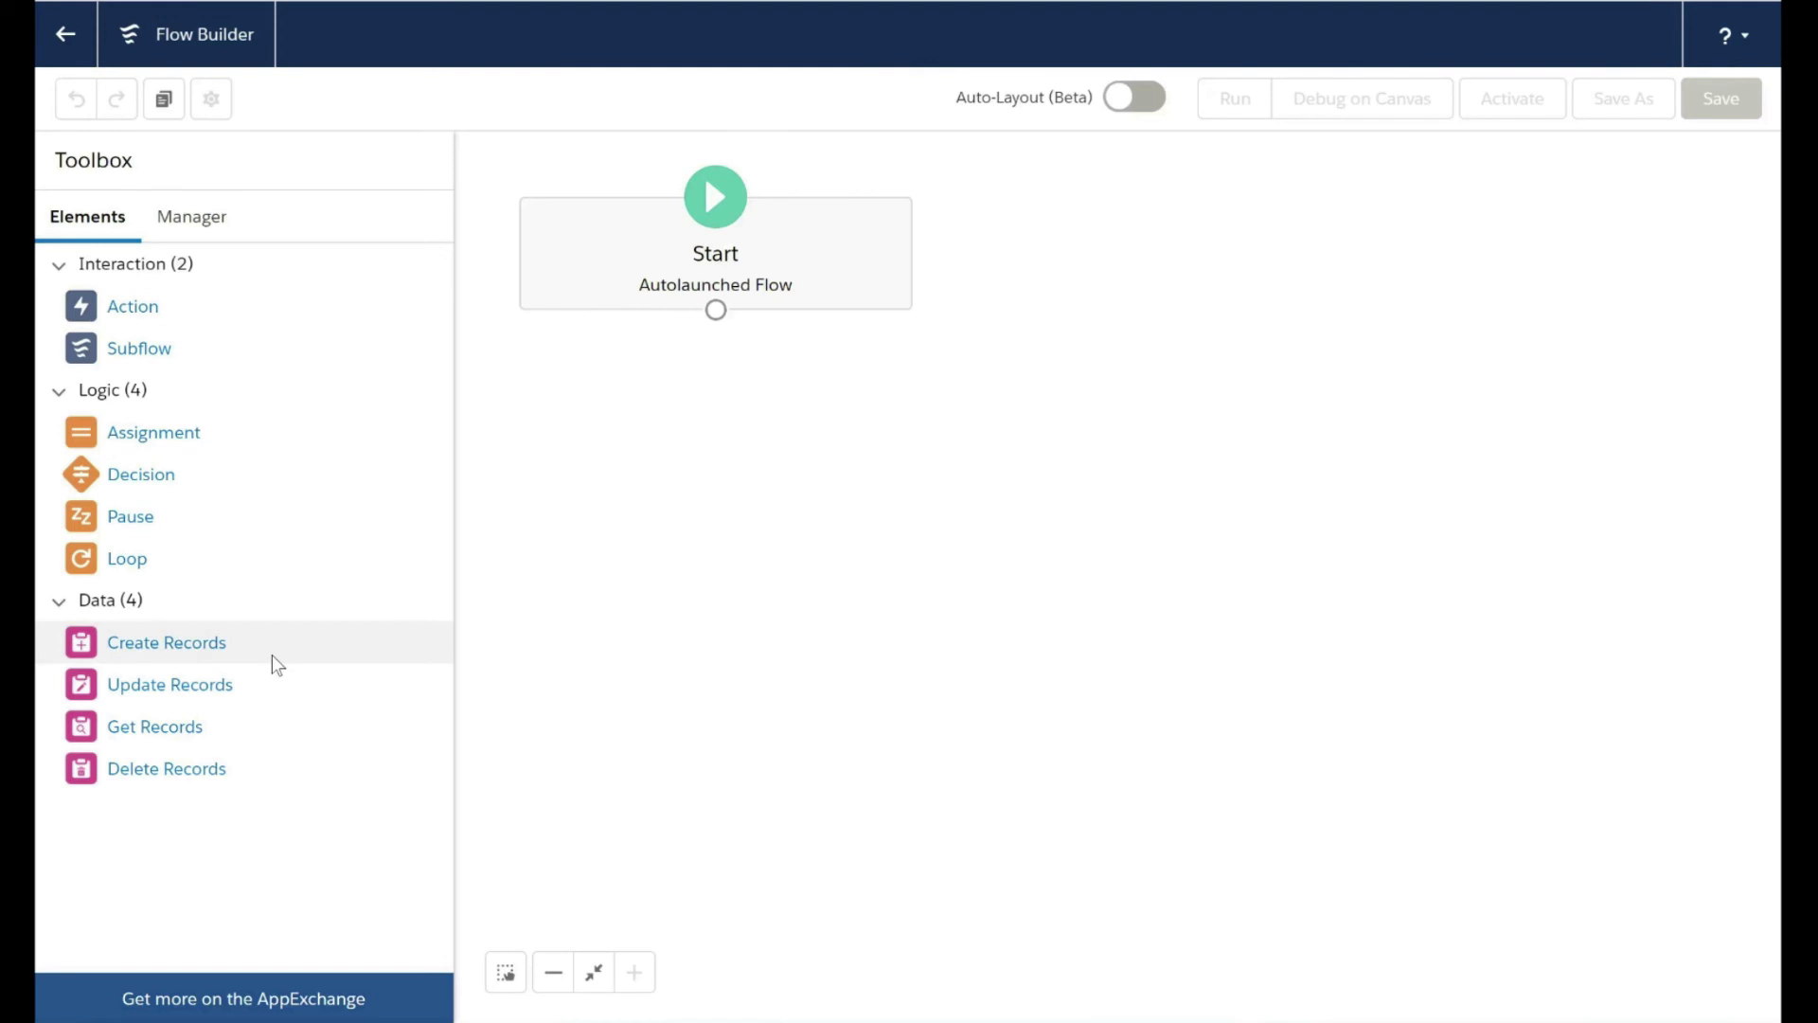
Add a Create Records element to the canvas with the label contact_role_record.
{"action": "left_click_drag", "start_coordinate": [273, 655], "coordinate": [717, 517]}
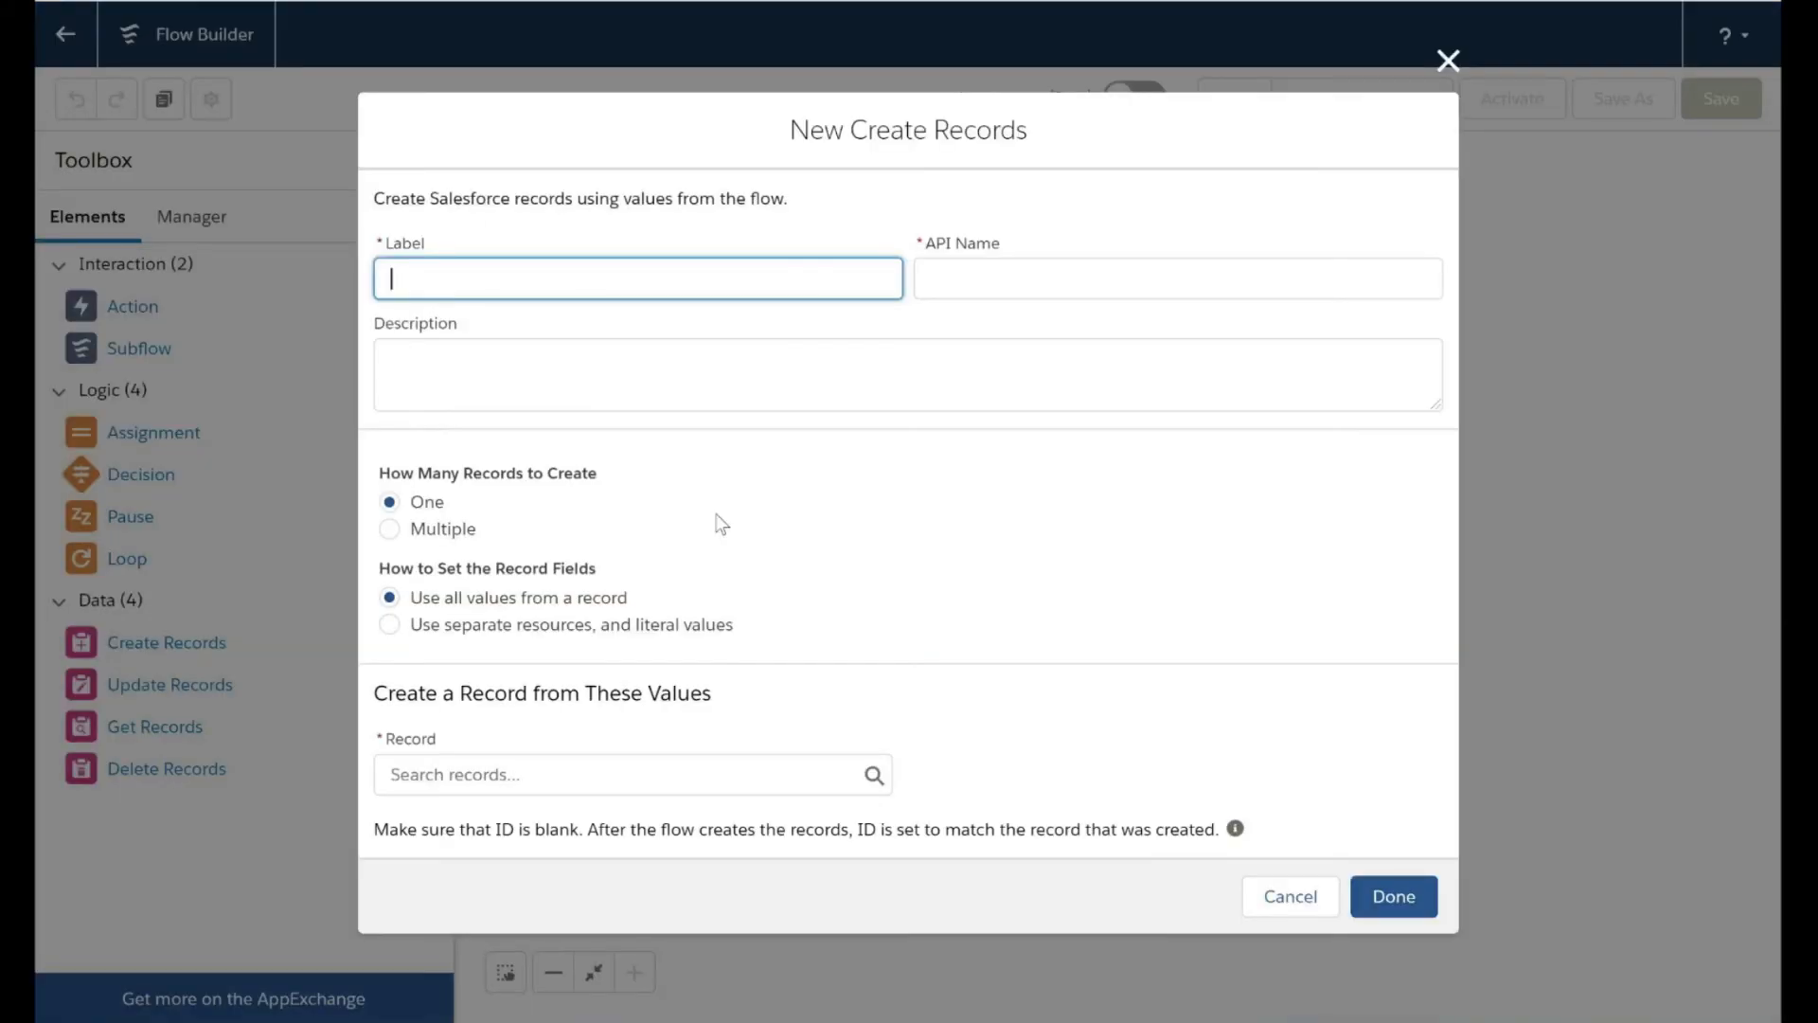
{"action": "type", "text": "contact_role_record"}
{"action": "left_click", "coordinate": [811, 481]}
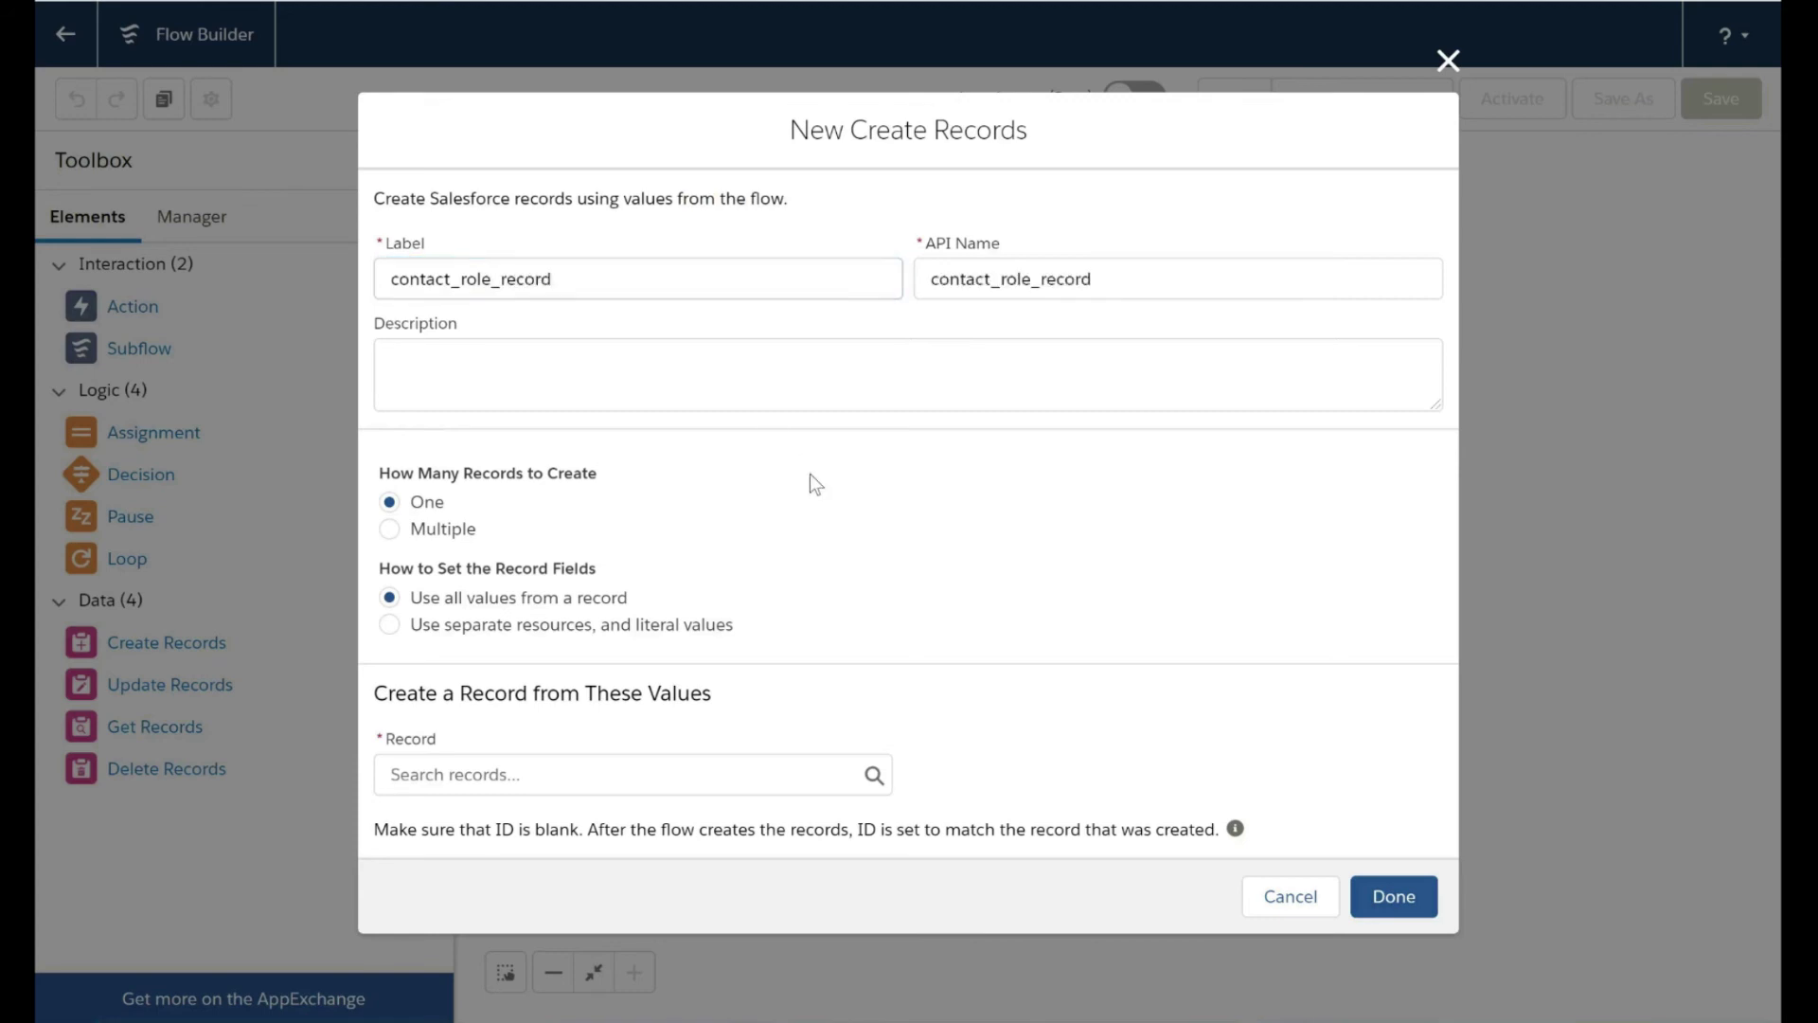
Set the contact_role_record element to use separate resources and literal values for an Opportunity Contact Role record.
{"action": "left_click", "coordinate": [389, 624]}
{"action": "left_click", "coordinate": [498, 778]}
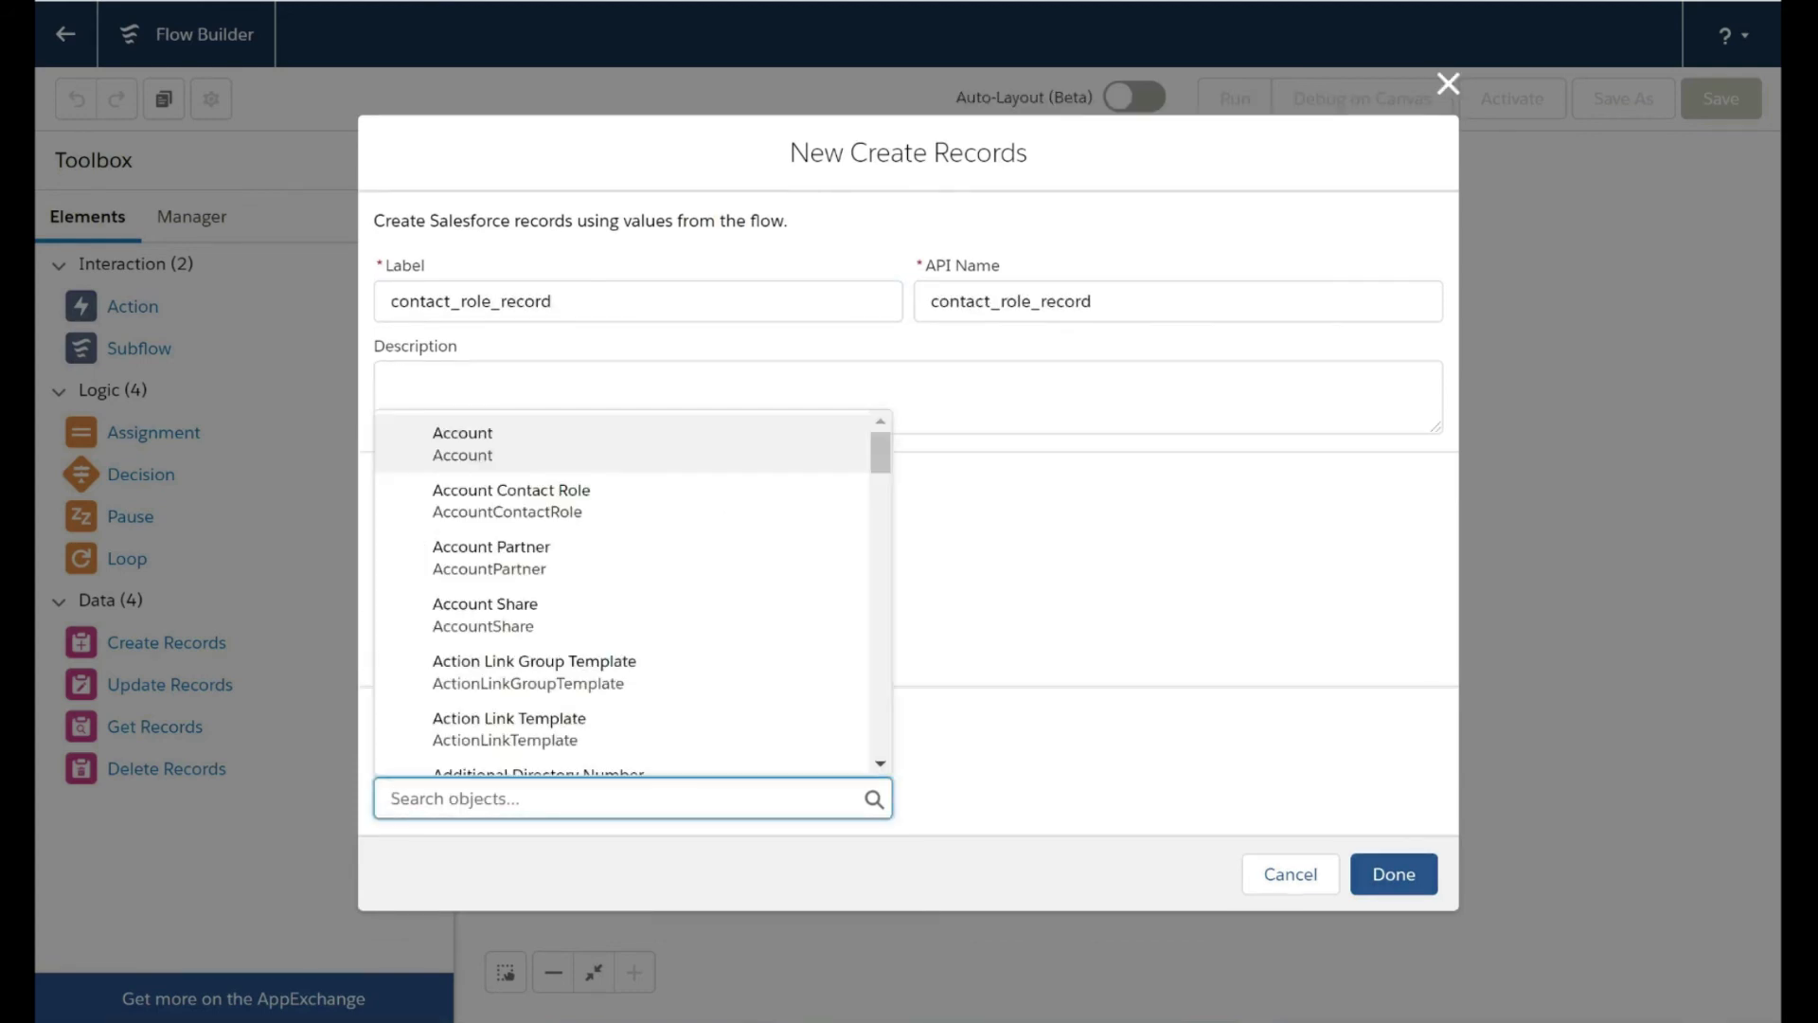
{"action": "type", "text": "contac"}
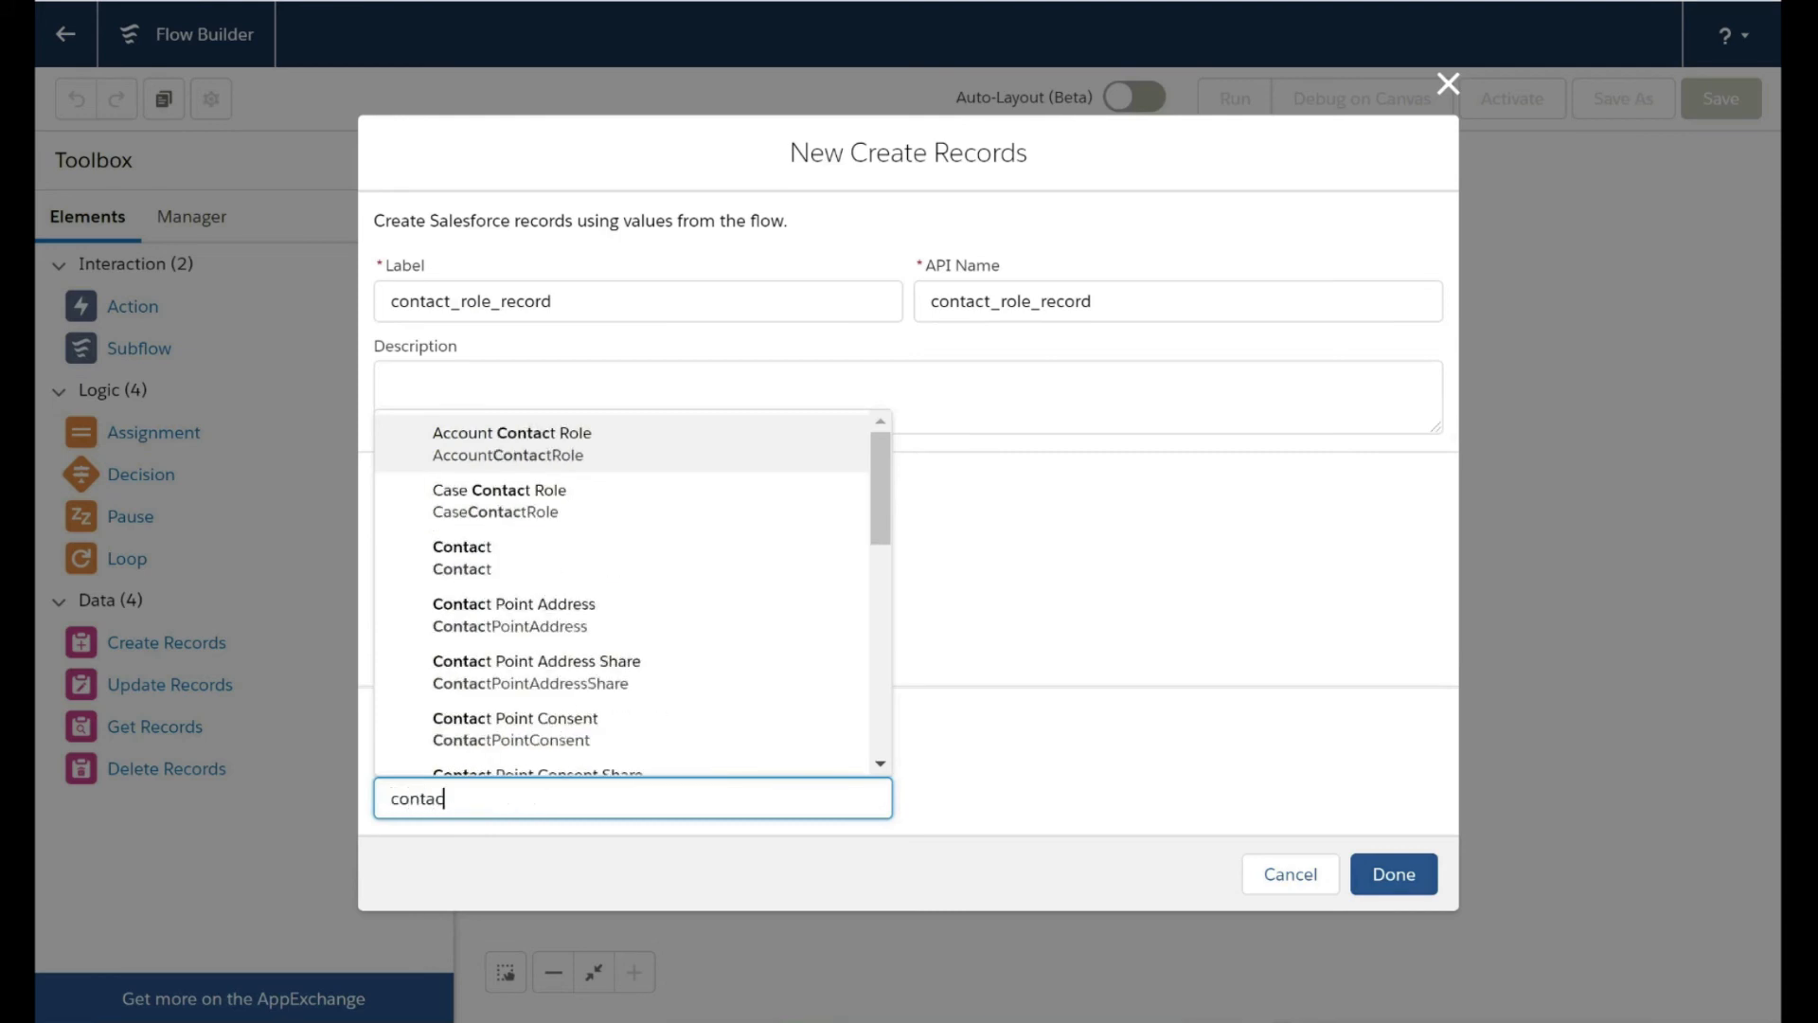
{"action": "type", "text": "t role"}
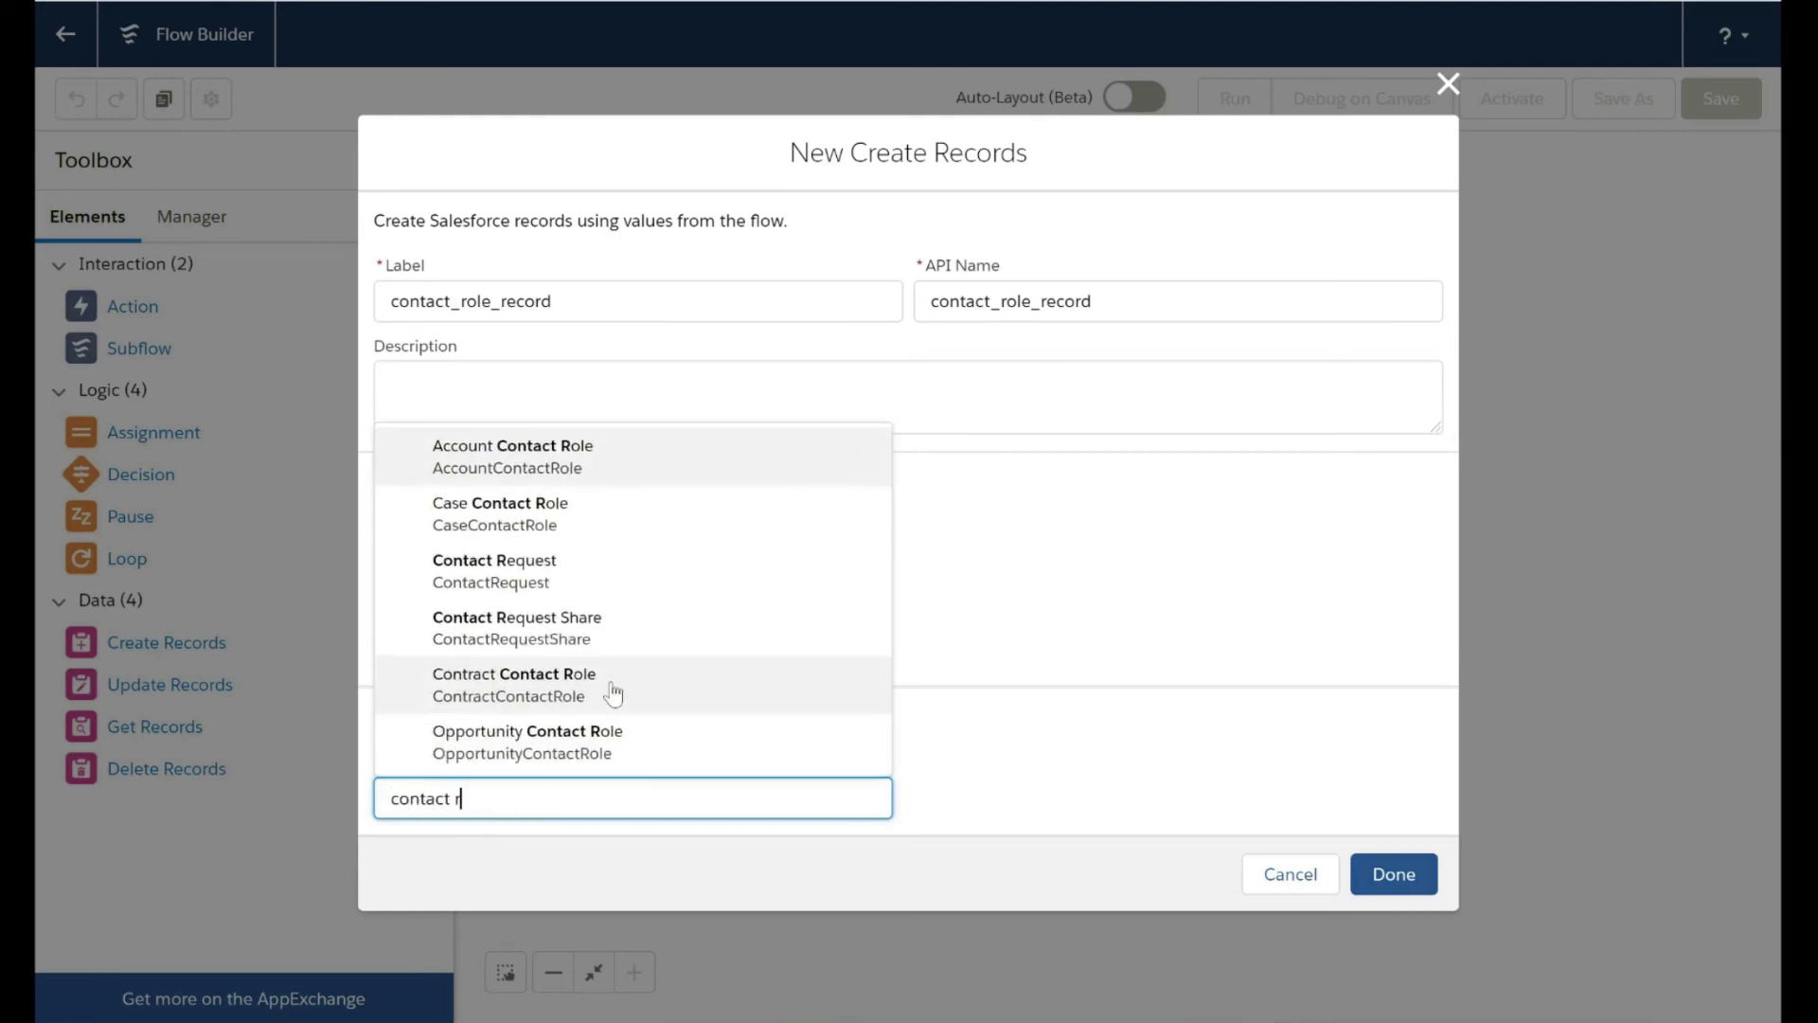
{"action": "left_click", "coordinate": [629, 743]}
{"action": "scroll", "coordinate": [830, 649], "scroll_direction": "down", "scroll_amount": 2}
Set the OpportunityId field from a new Text variable named opportunity_id that is available for input.
{"action": "left_click", "coordinate": [612, 749]}
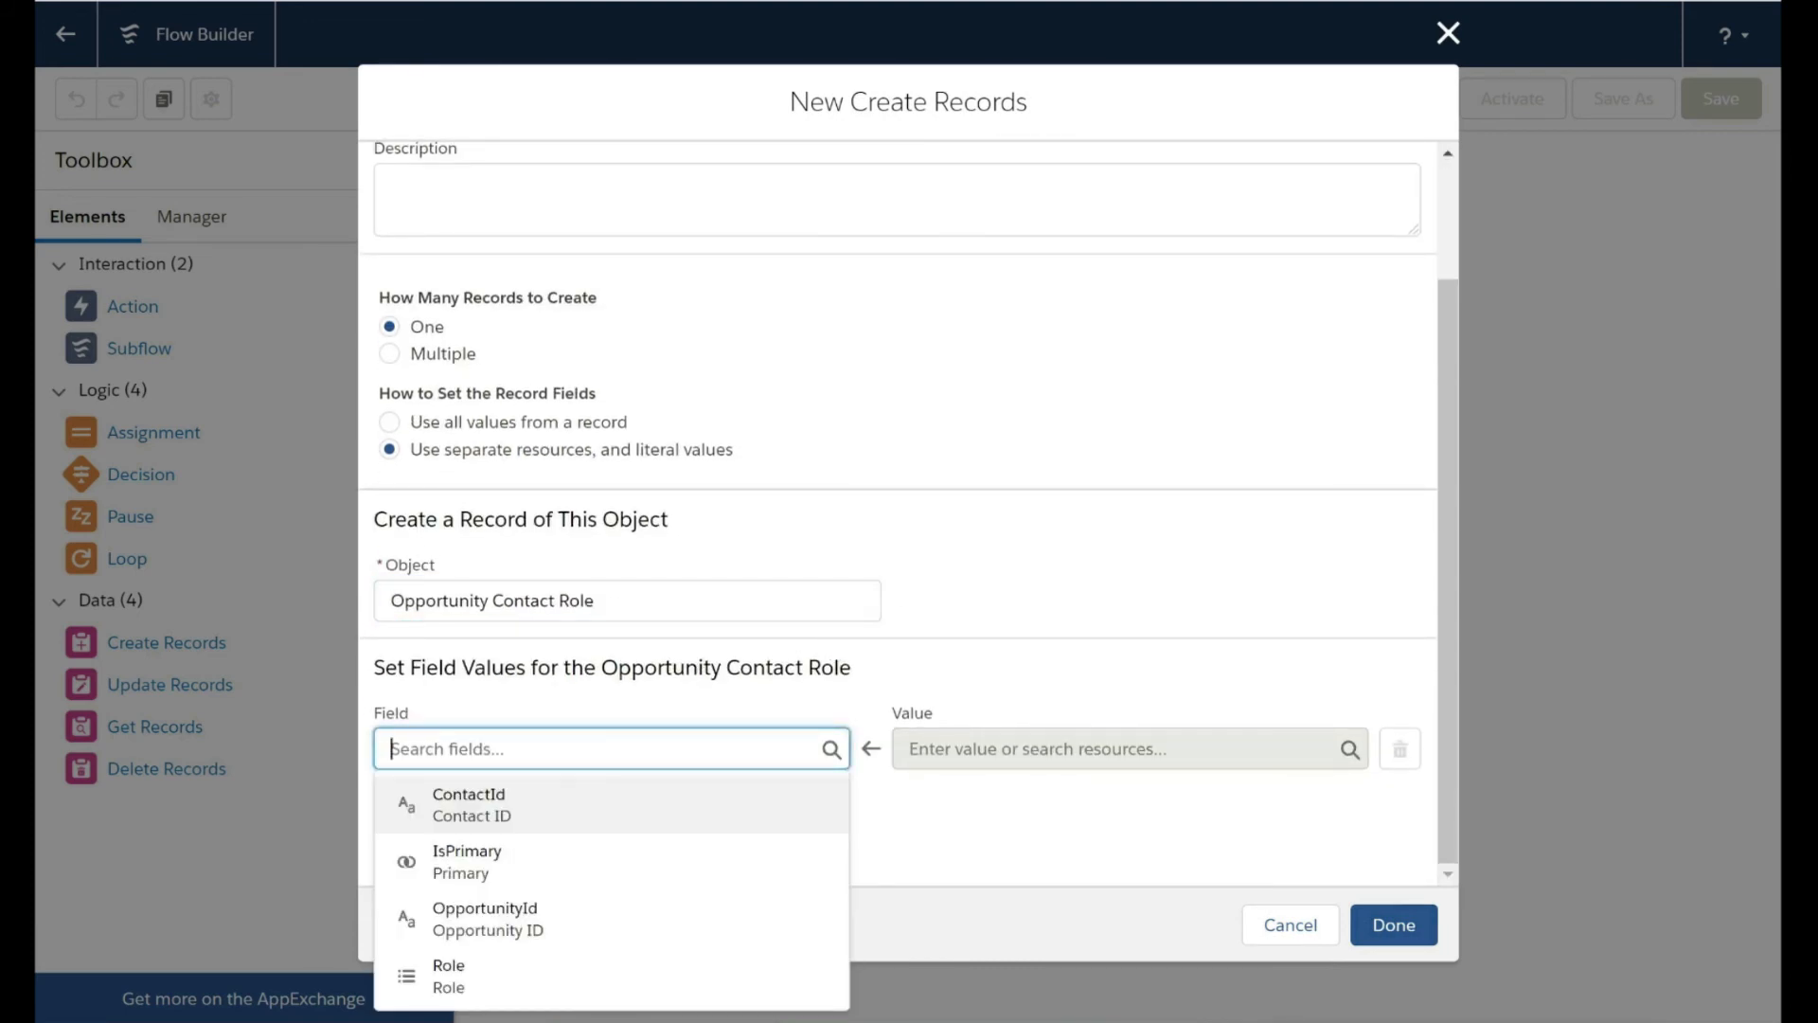
{"action": "left_click", "coordinate": [559, 933]}
{"action": "left_click", "coordinate": [1130, 749]}
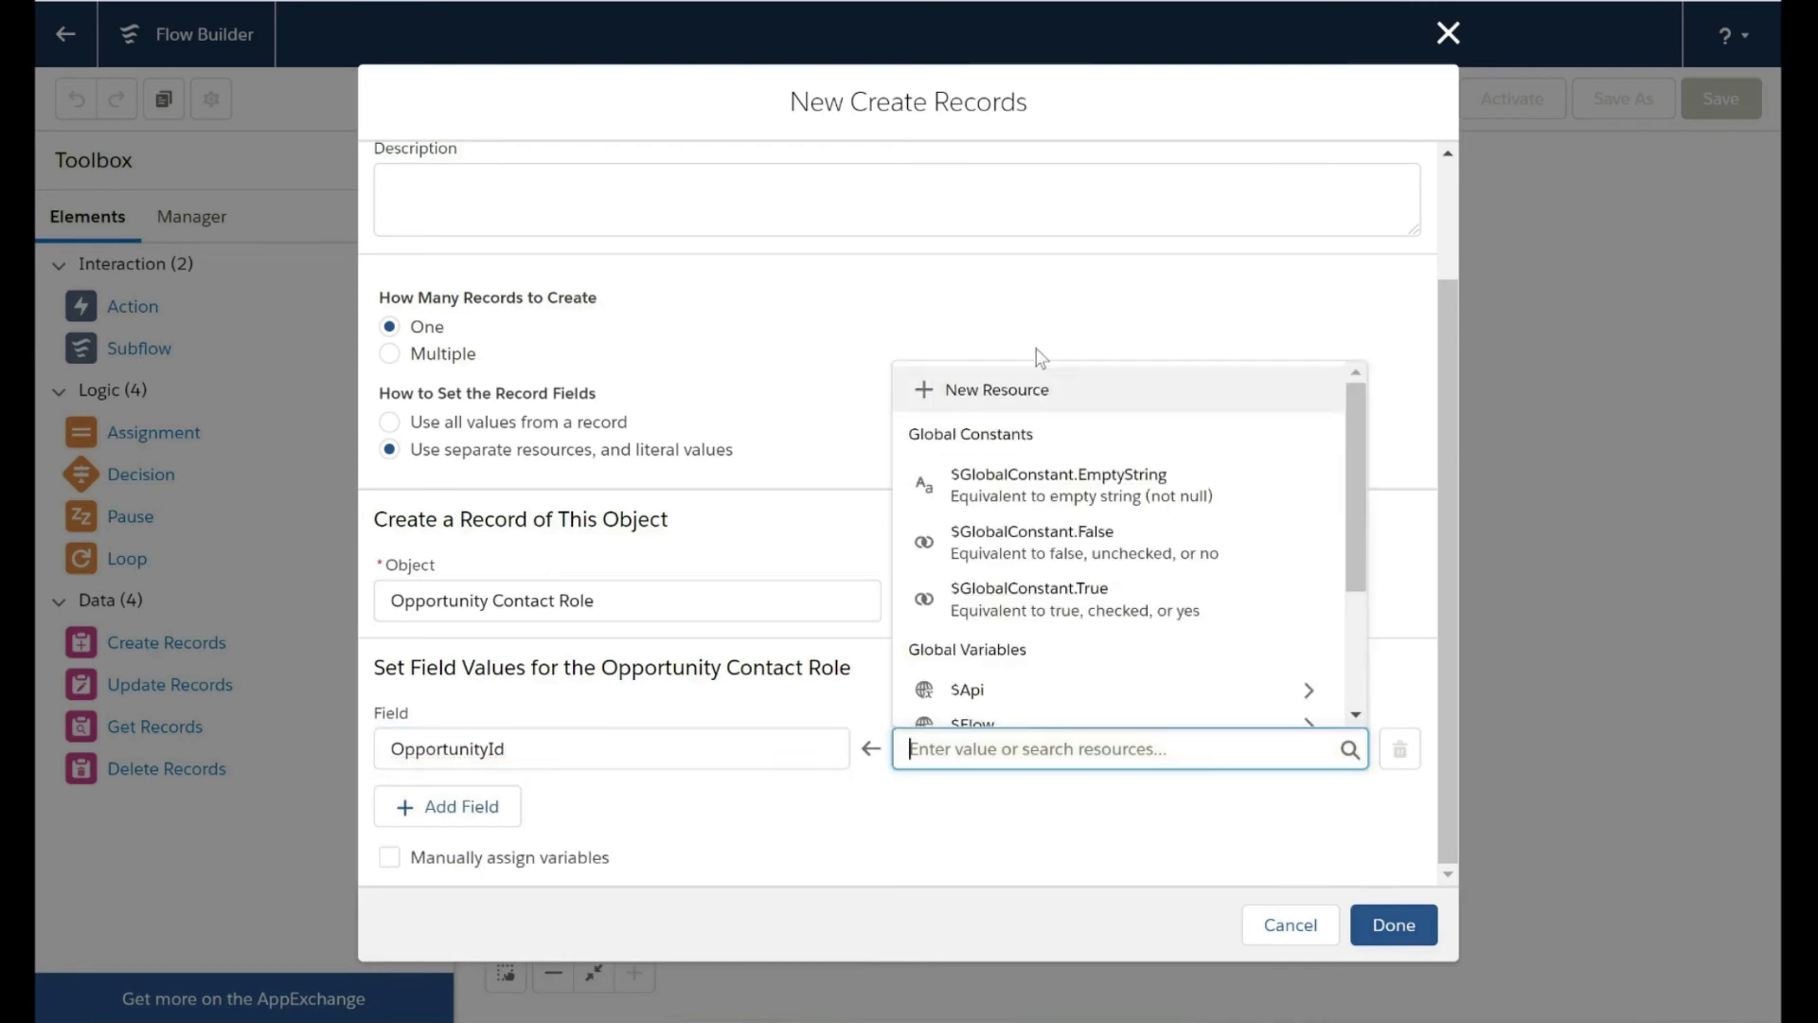
{"action": "left_click", "coordinate": [1066, 389]}
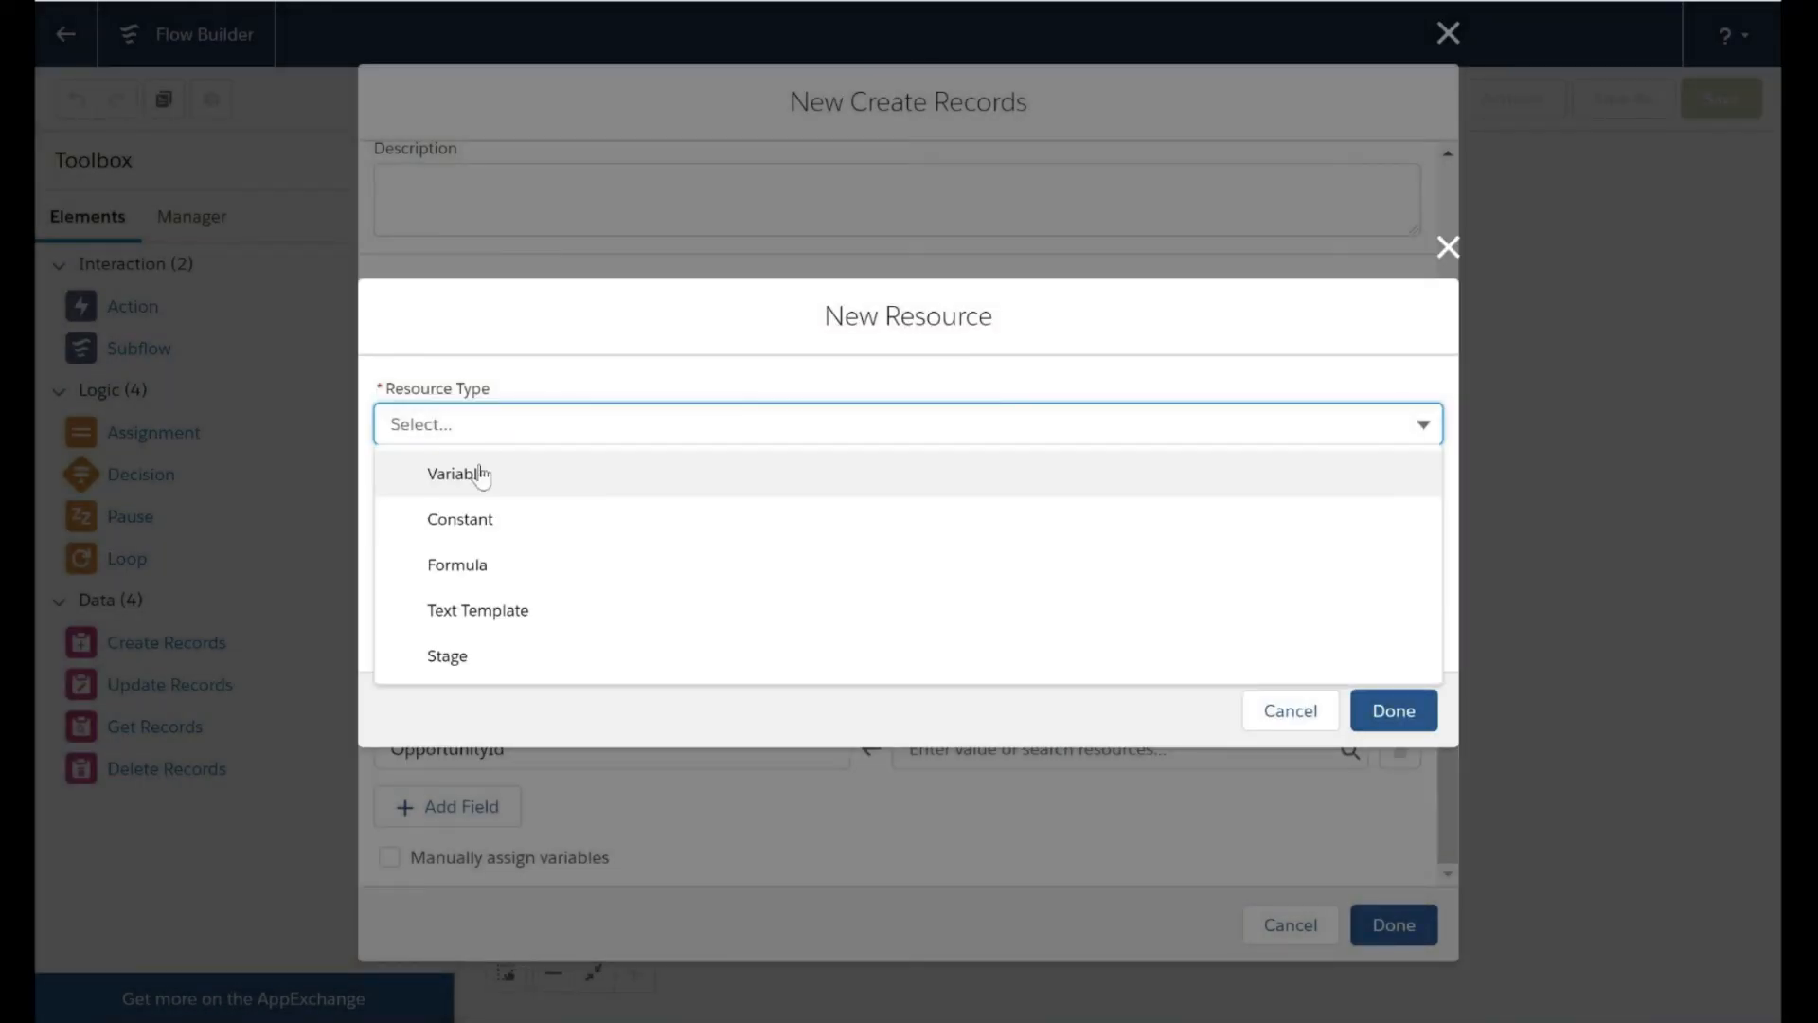
{"action": "left_click", "coordinate": [485, 472]}
{"action": "type", "text": "opportunity_id"}
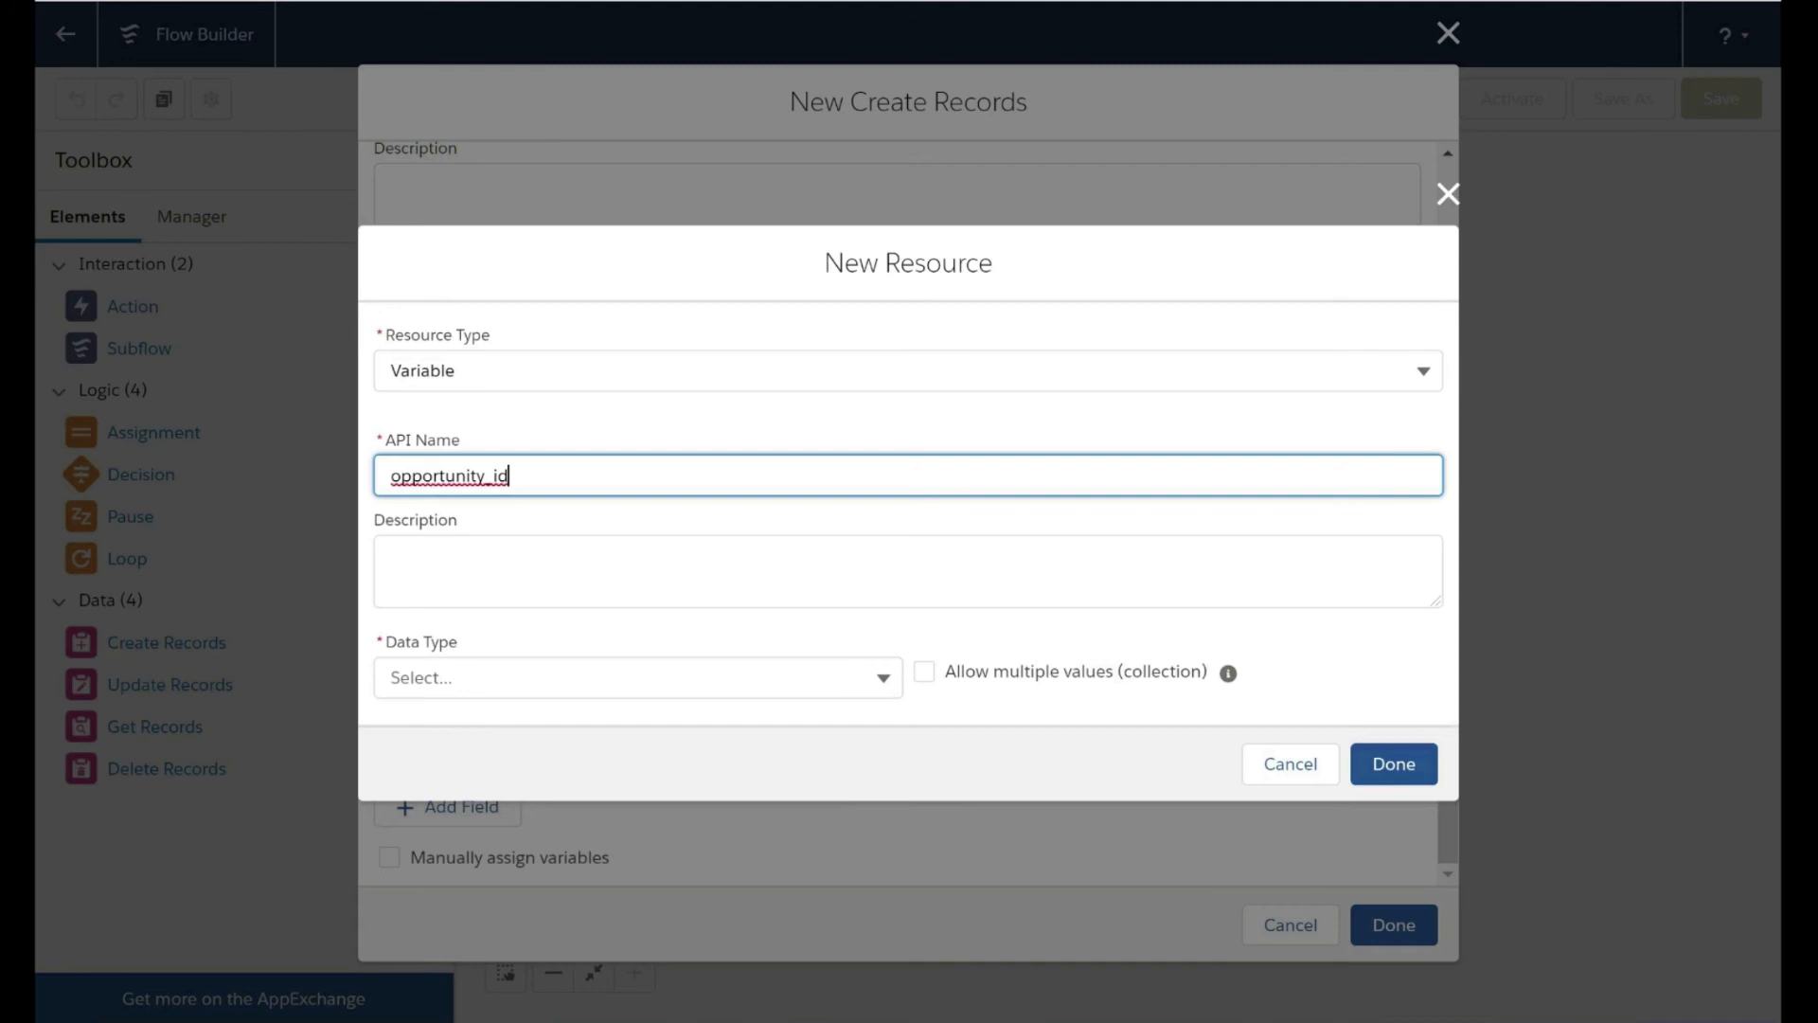
{"action": "left_click", "coordinate": [637, 677]}
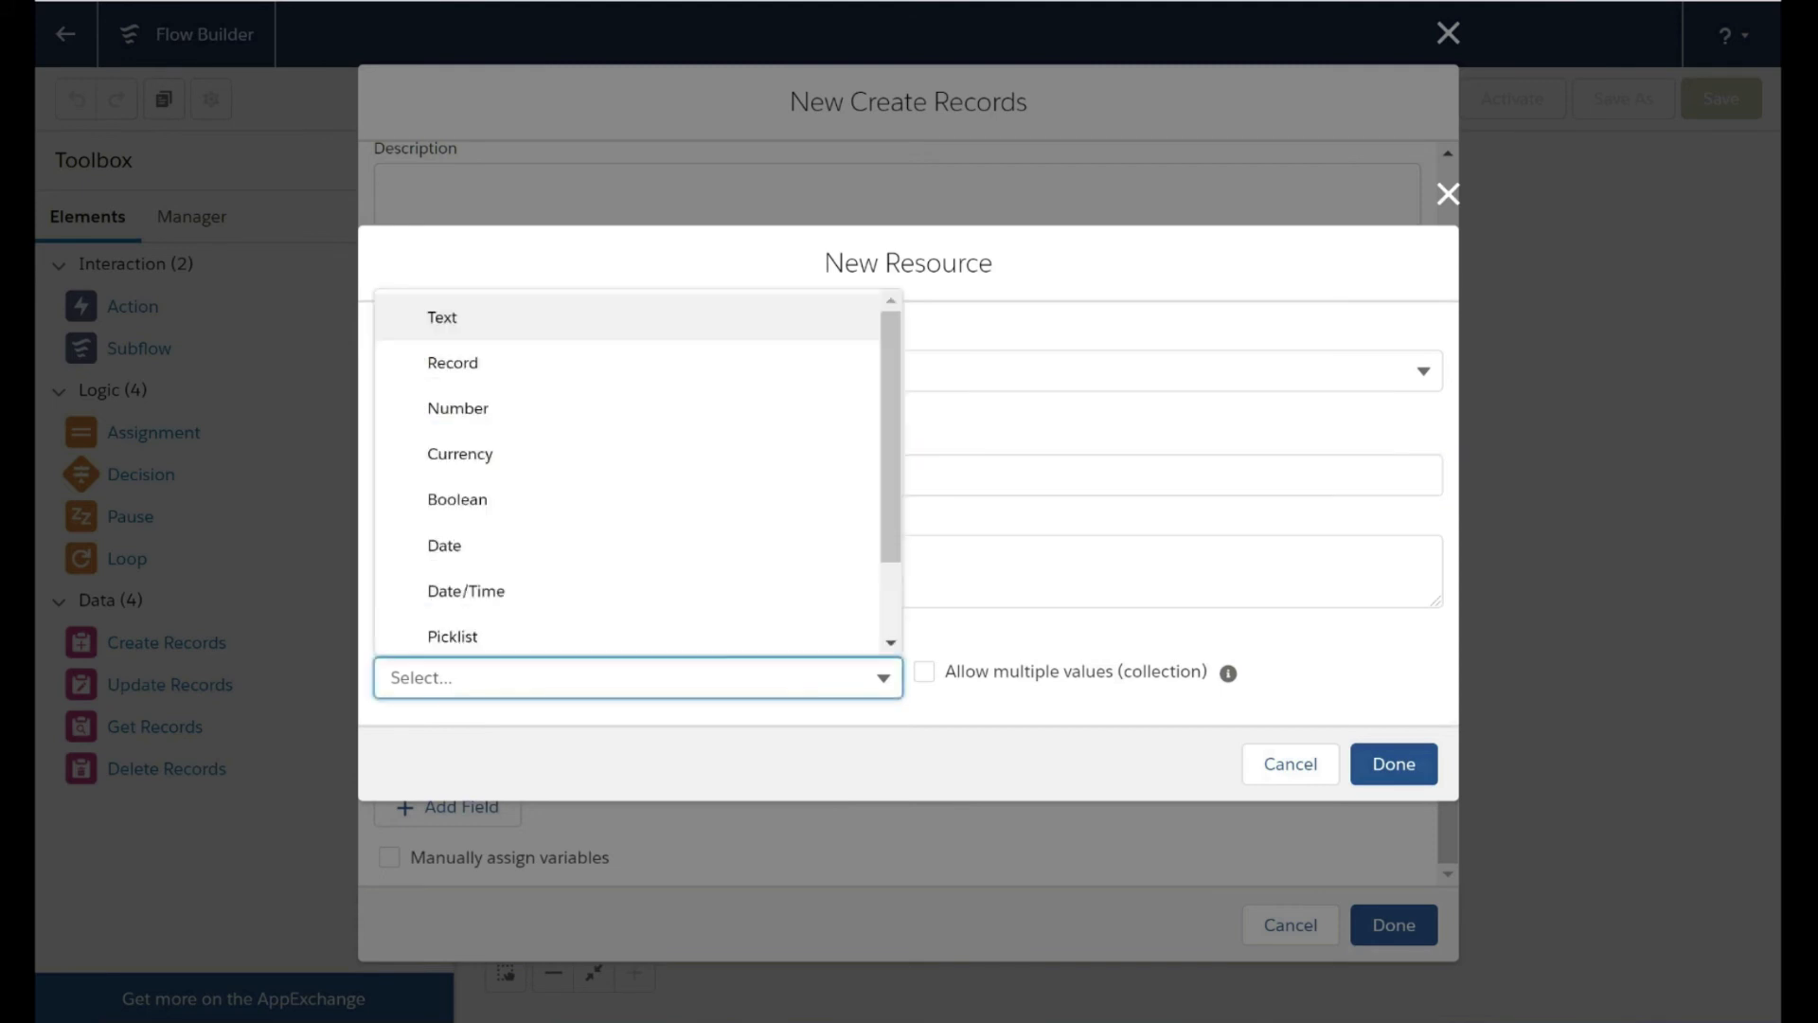
{"action": "left_click", "coordinate": [580, 318]}
{"action": "left_click", "coordinate": [385, 744]}
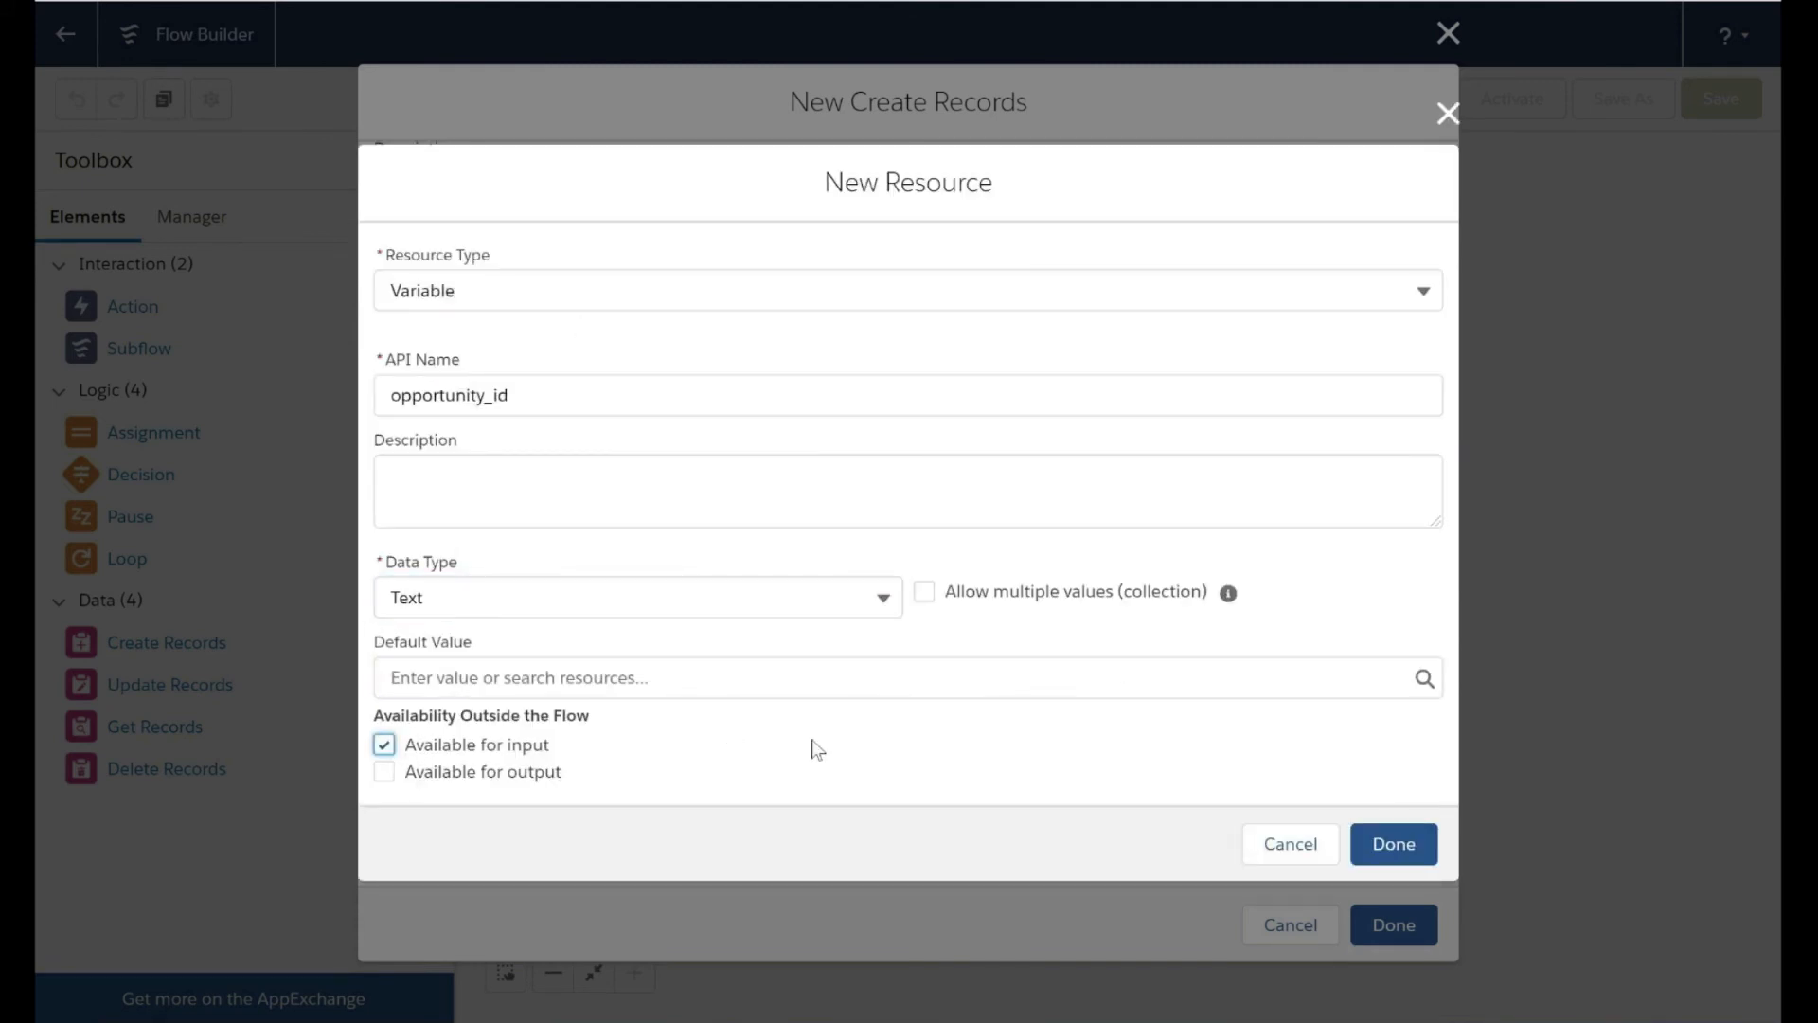
{"action": "left_click", "coordinate": [1397, 846]}
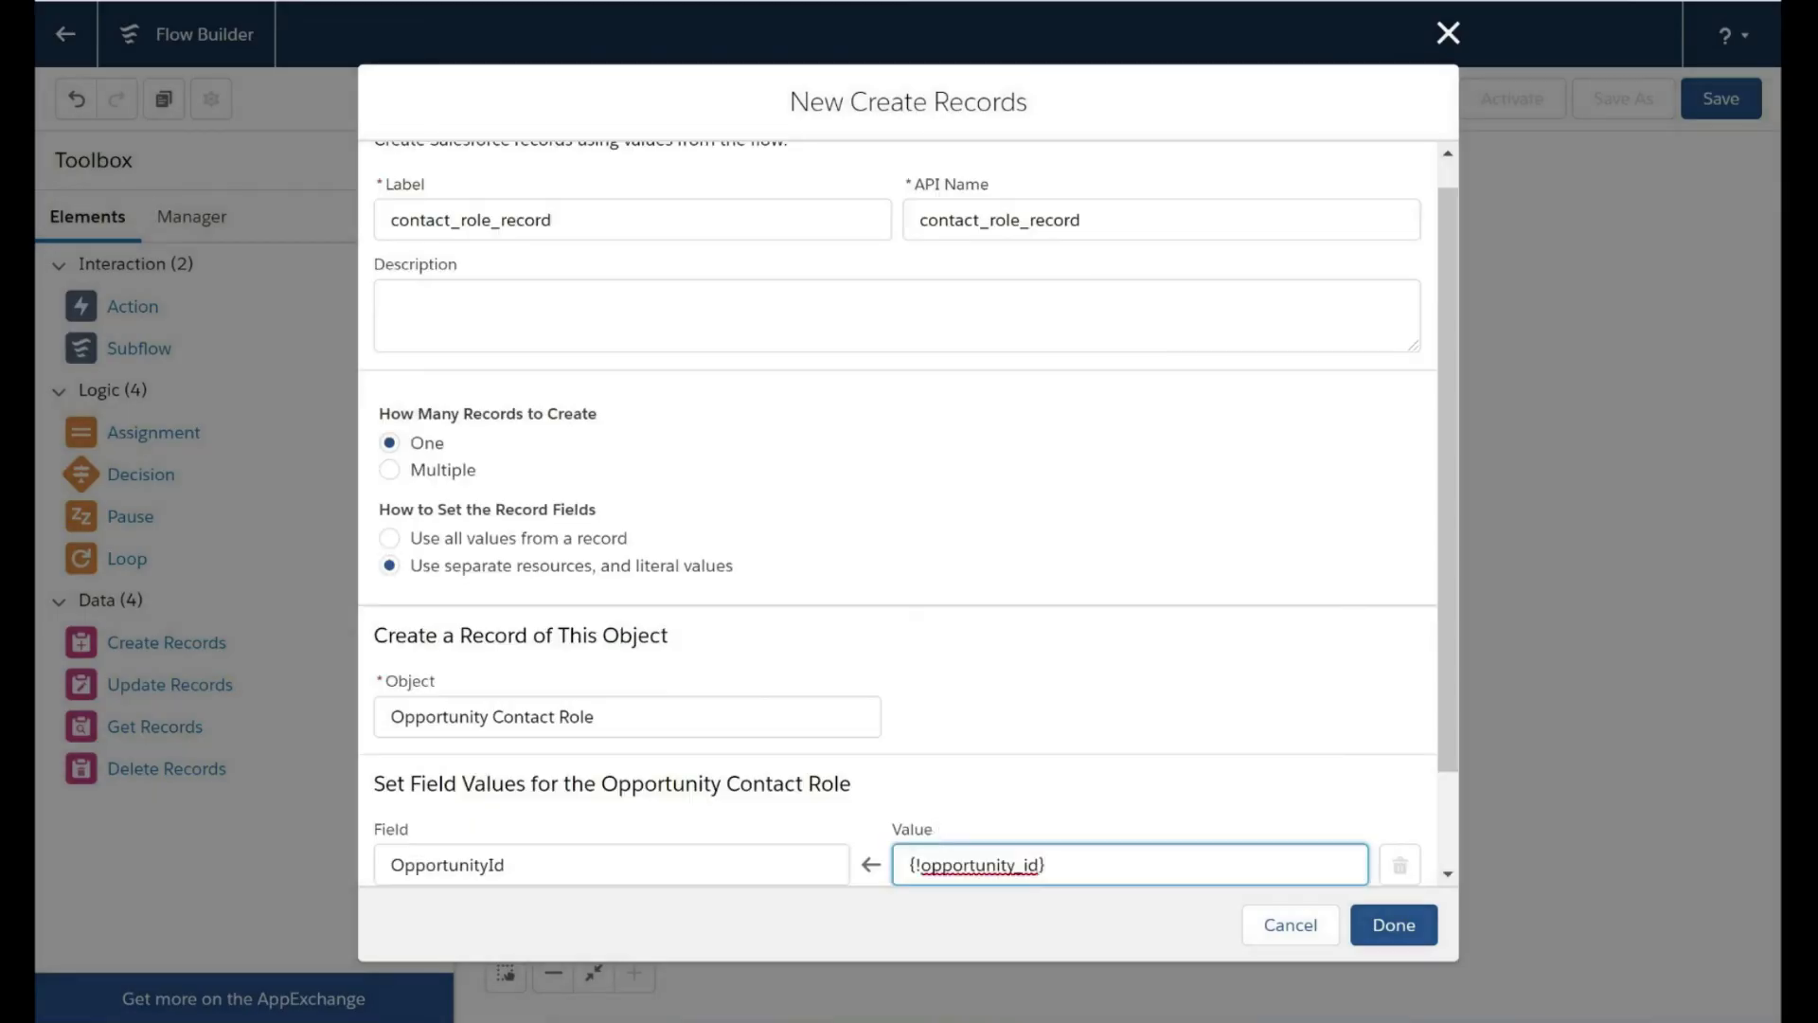
Add a second field assignment for ContactId on the Opportunity Contact Role record.
{"action": "scroll", "coordinate": [700, 816], "scroll_direction": "down", "scroll_amount": 2}
{"action": "left_click", "coordinate": [473, 814]}
{"action": "left_click", "coordinate": [476, 824]}
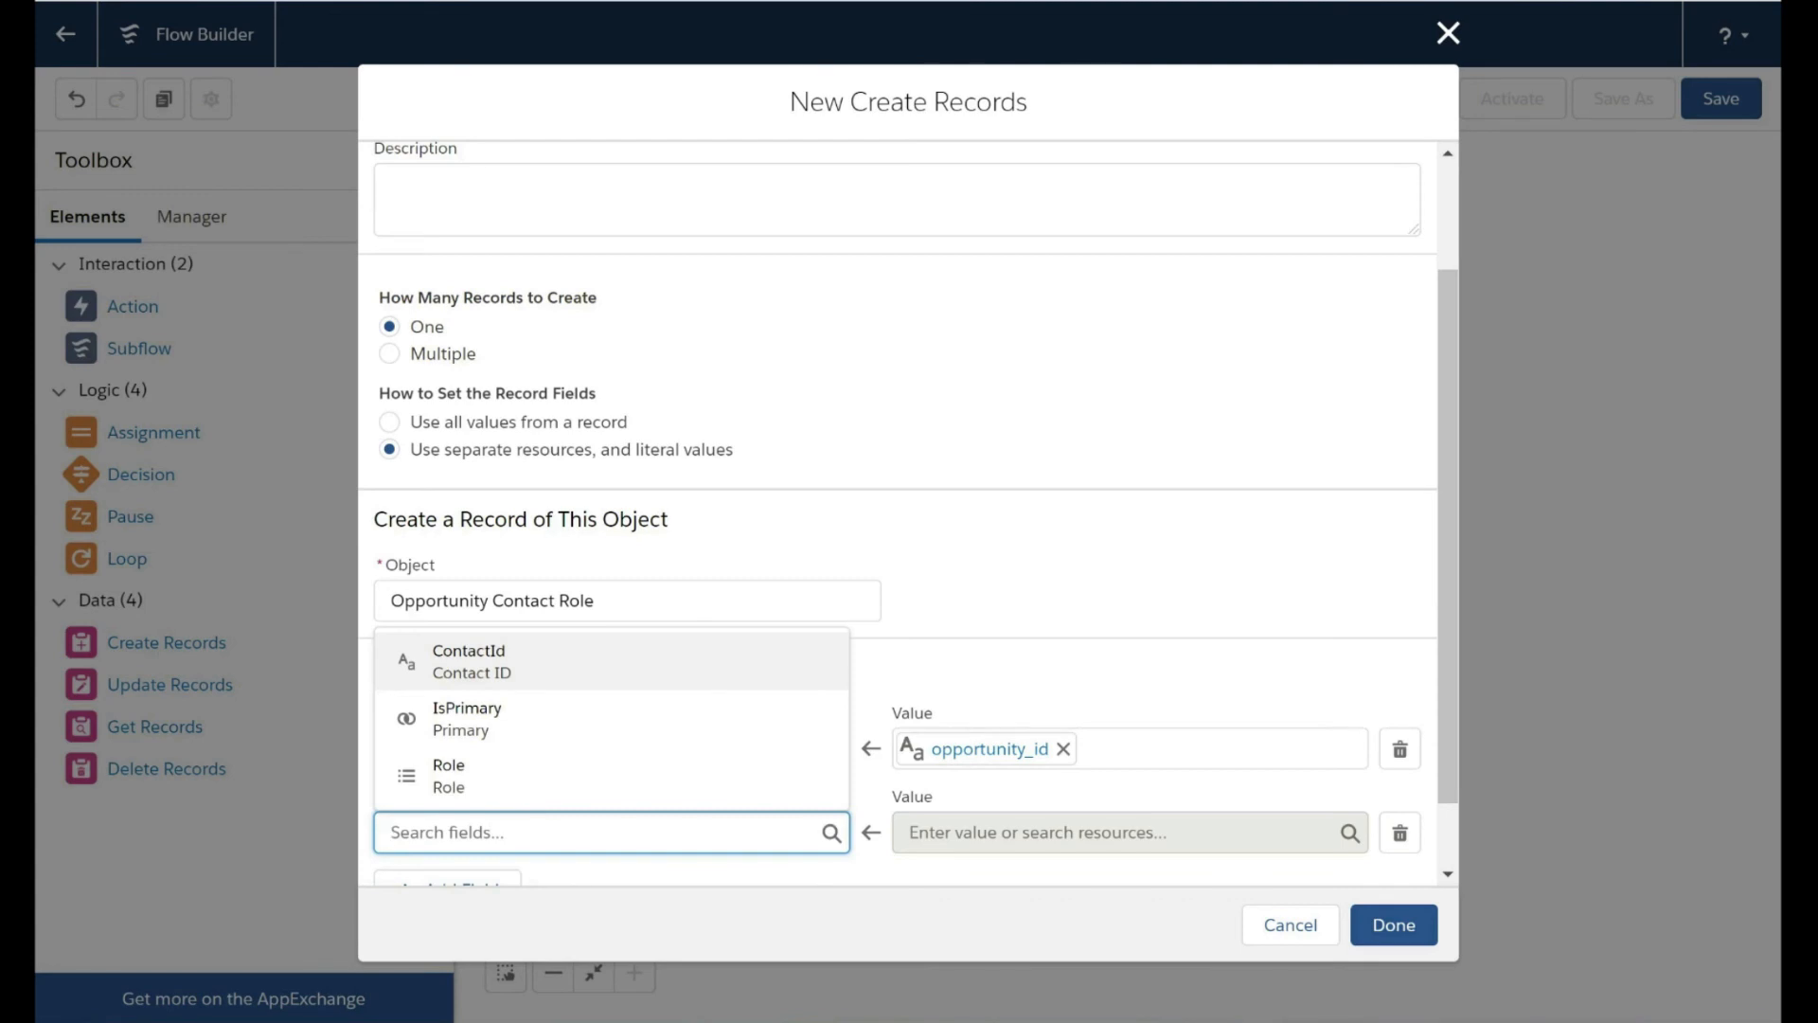
{"action": "left_click", "coordinate": [540, 661]}
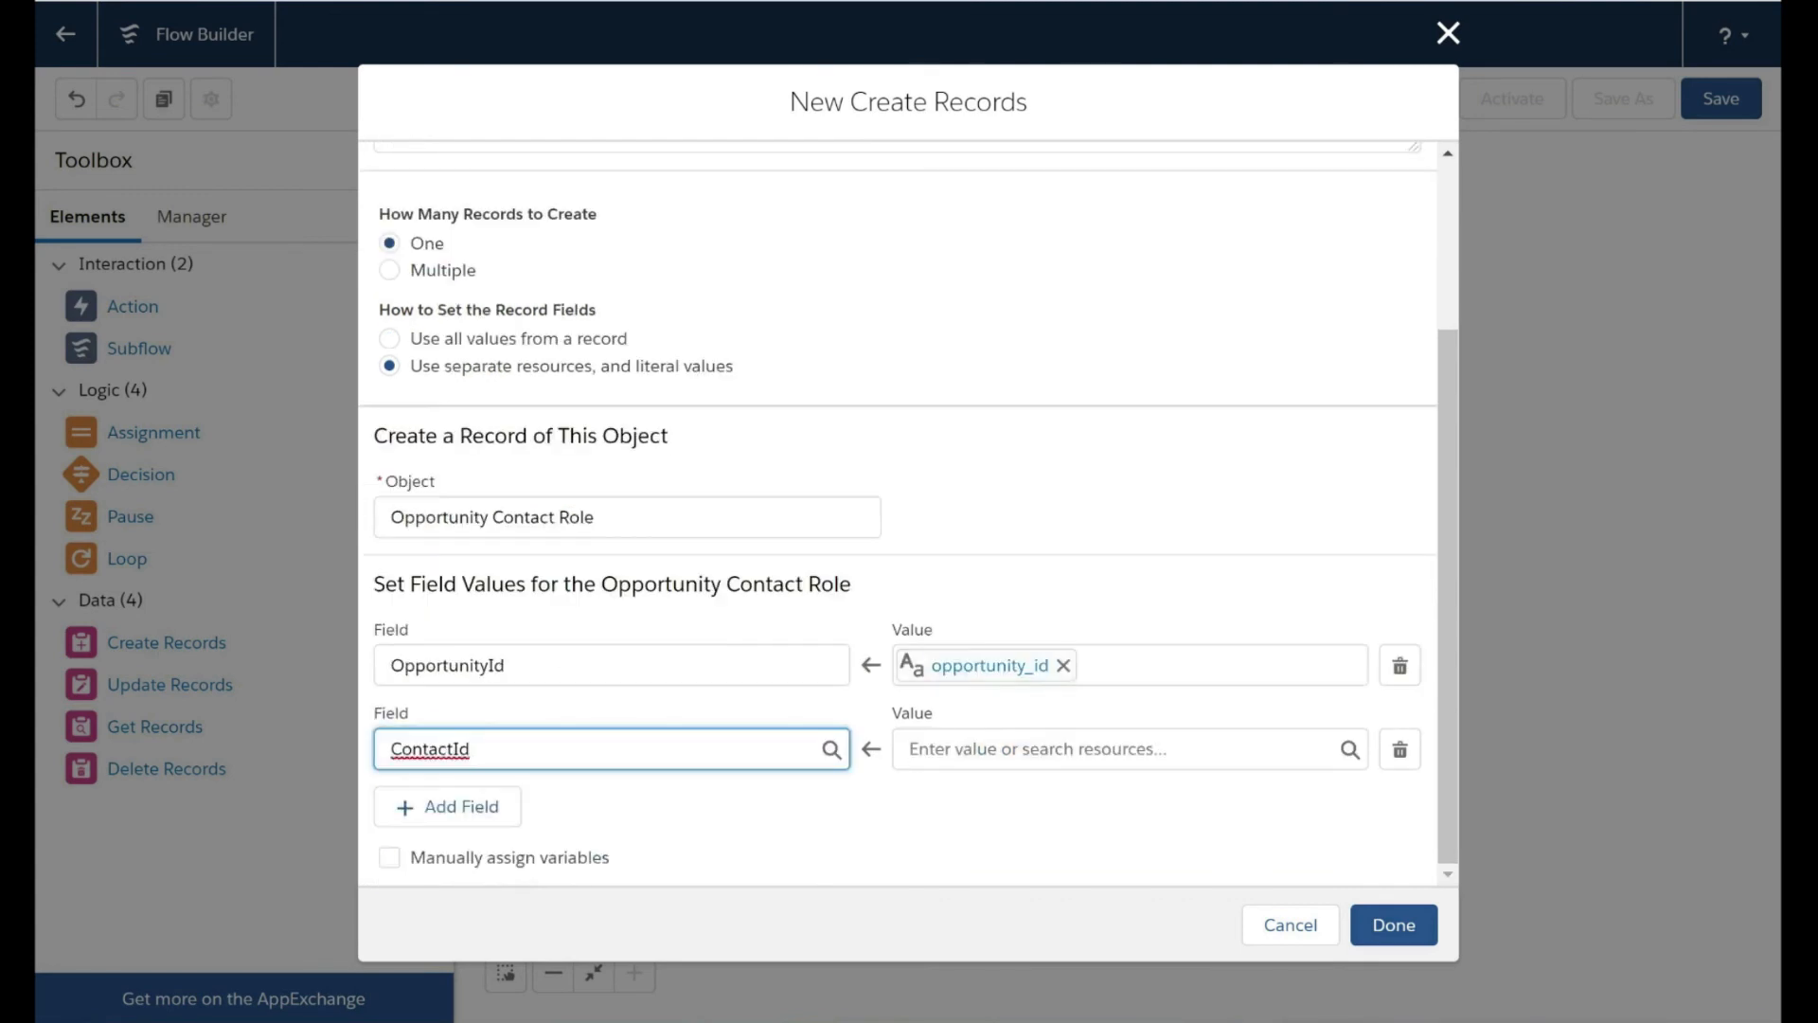
Set the ContactId value from a new Text variable named contact_id that is available for input.
{"action": "left_click", "coordinate": [914, 750]}
{"action": "left_click", "coordinate": [1030, 390]}
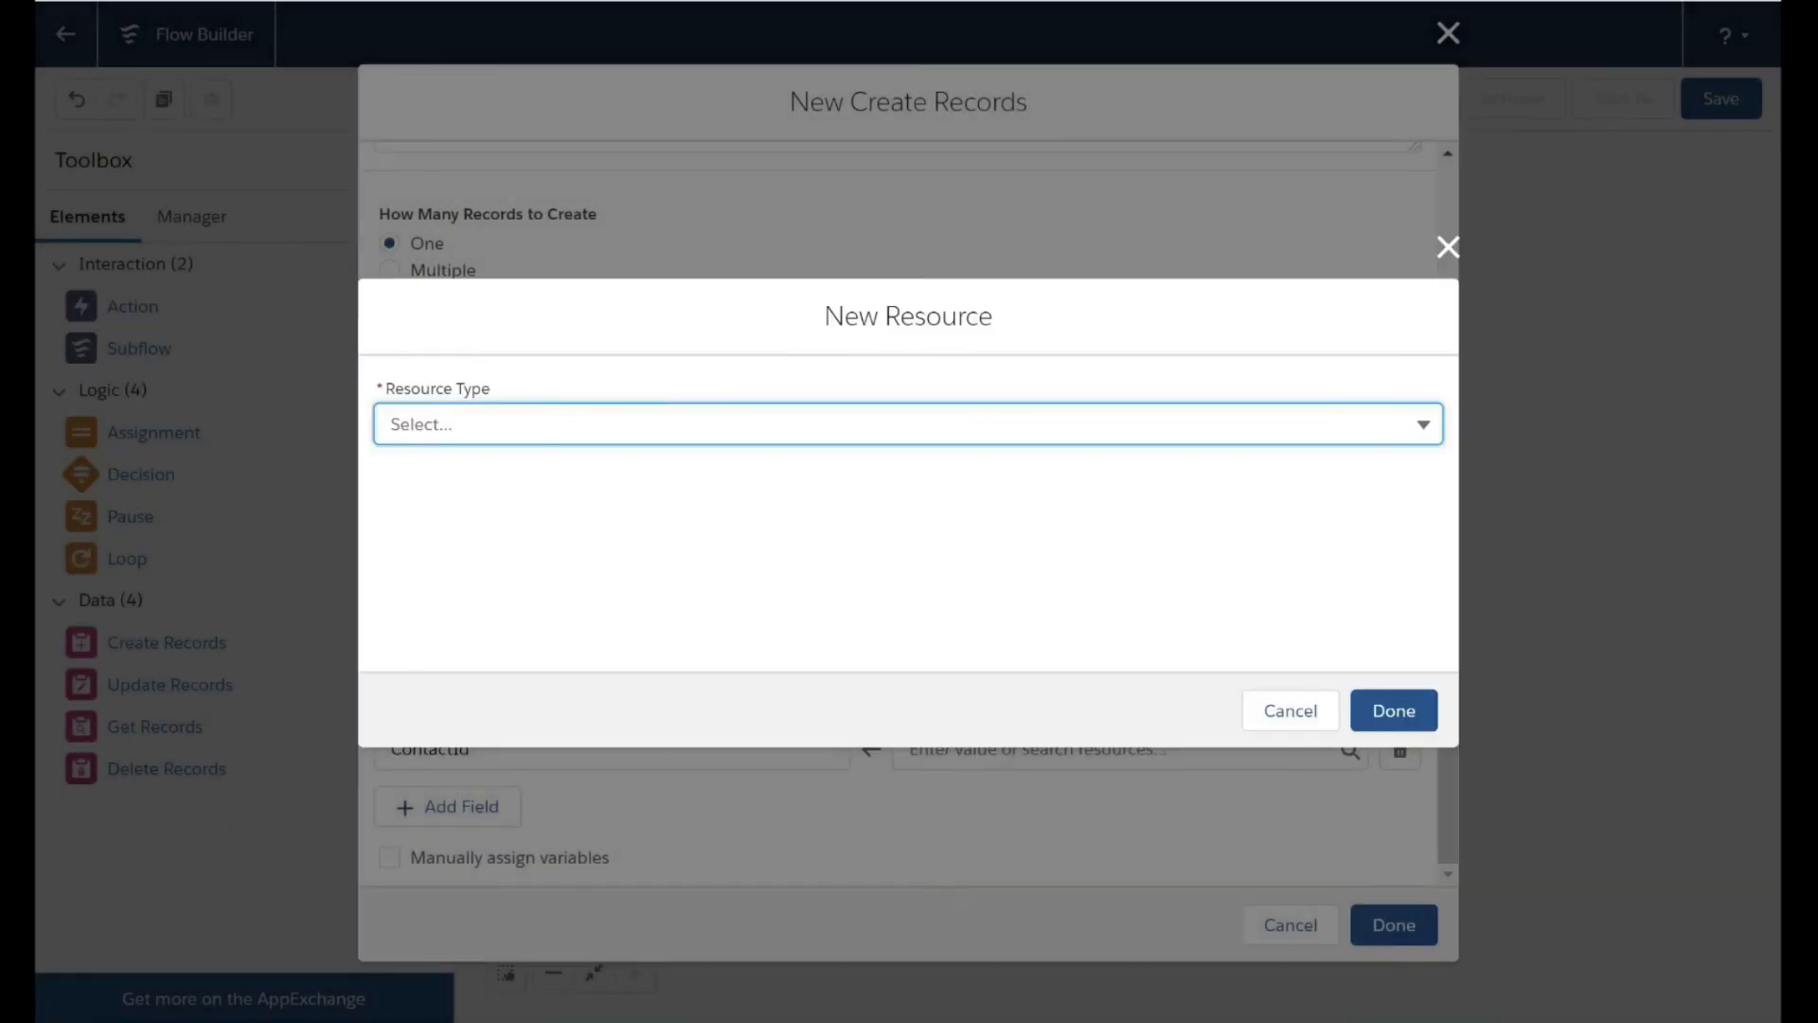
{"action": "left_click", "coordinate": [479, 425]}
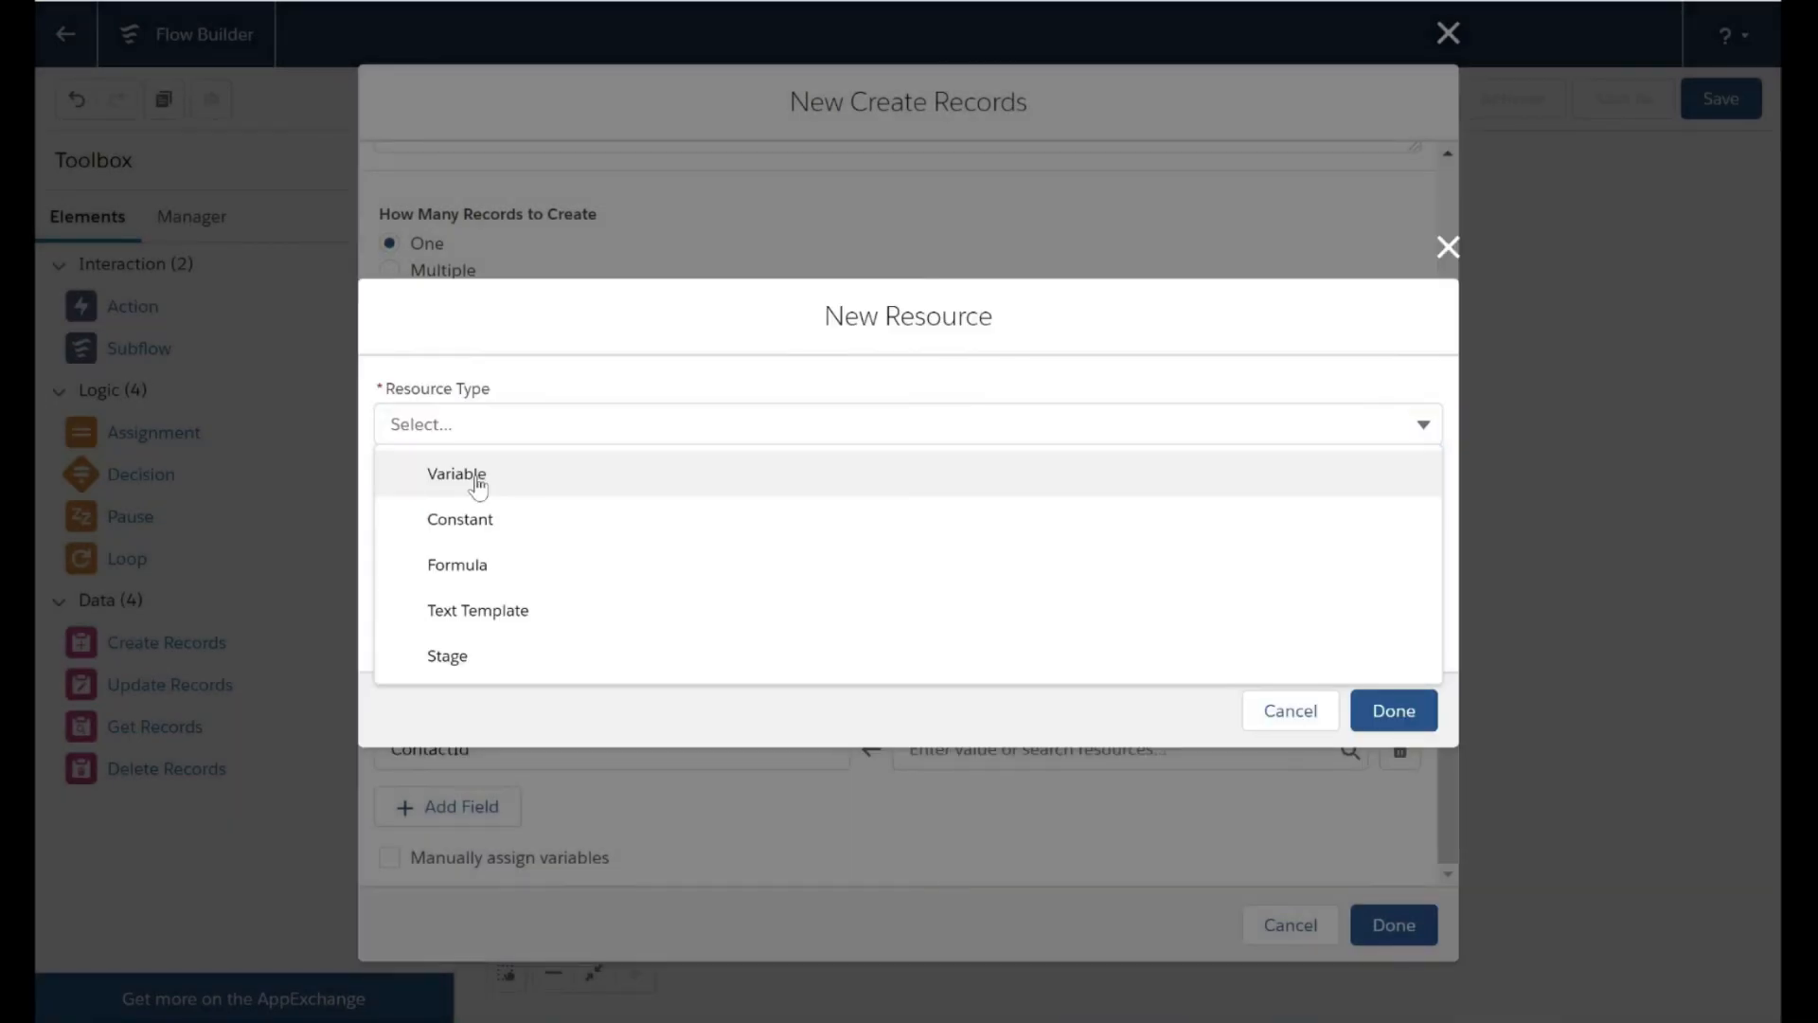
{"action": "left_click", "coordinate": [478, 478]}
{"action": "left_click", "coordinate": [478, 476]}
{"action": "type", "text": "contact_id"}
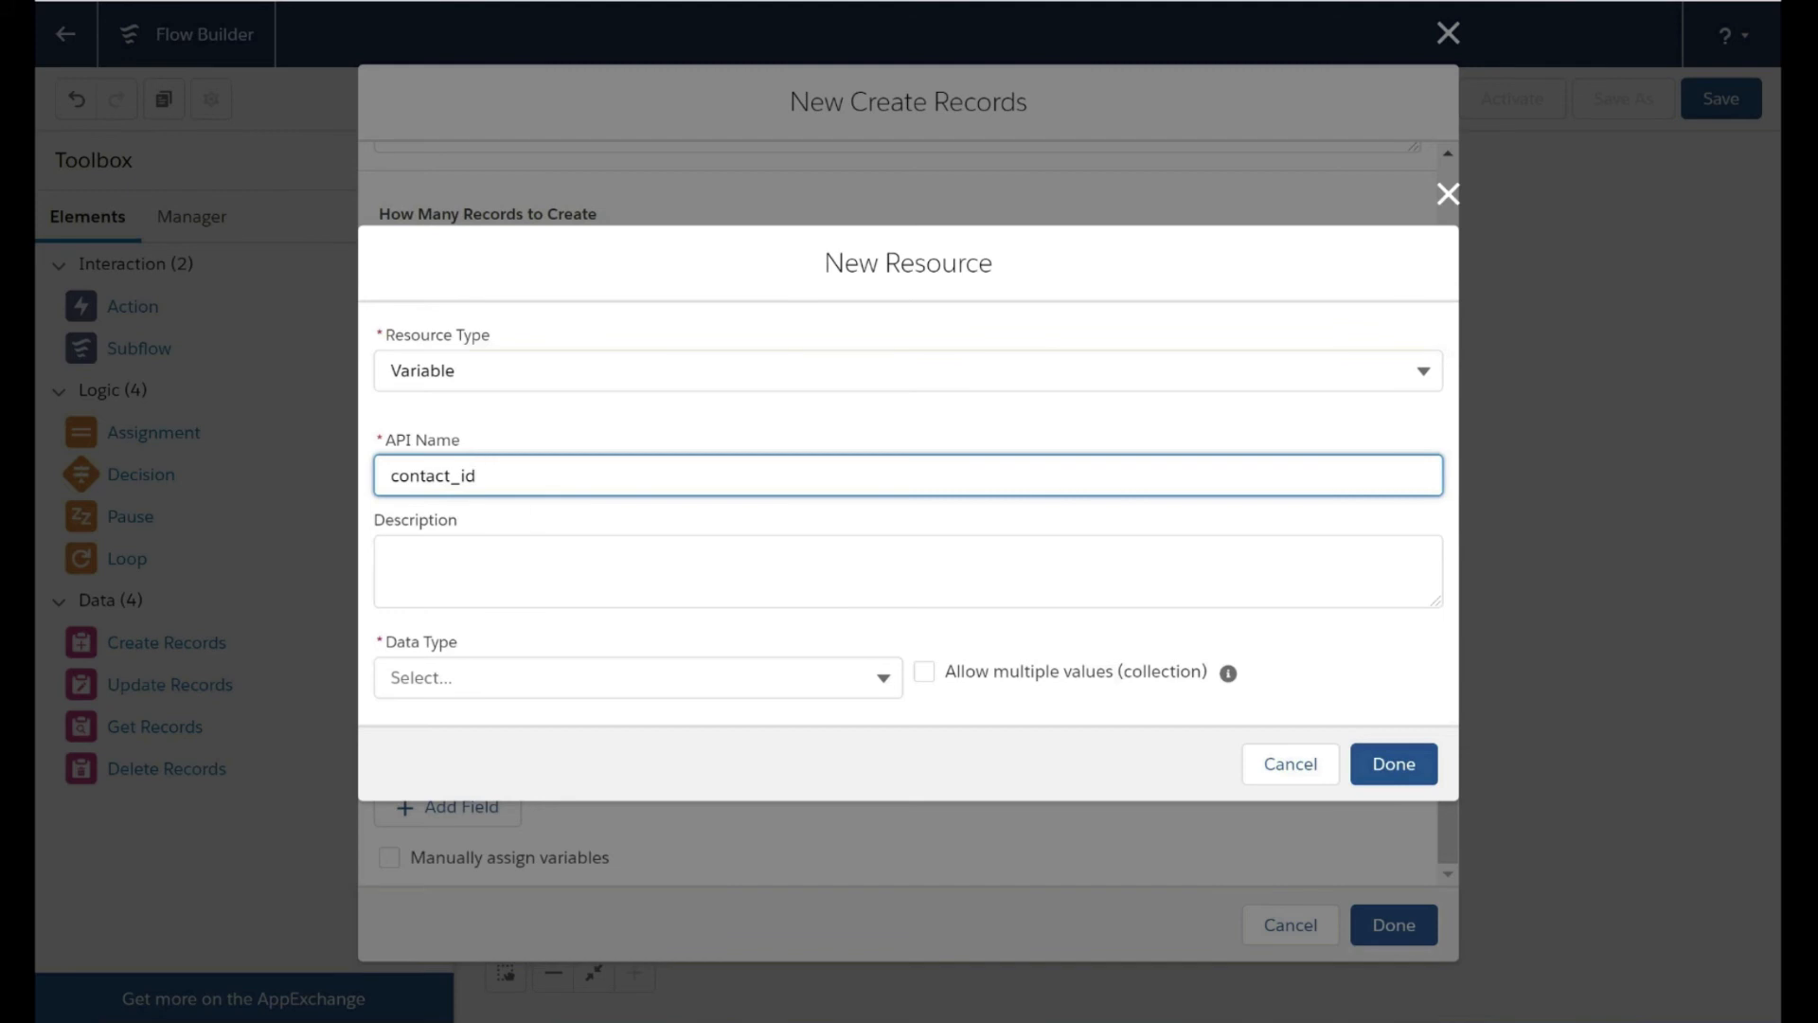
{"action": "left_click", "coordinate": [606, 677]}
{"action": "left_click", "coordinate": [606, 336]}
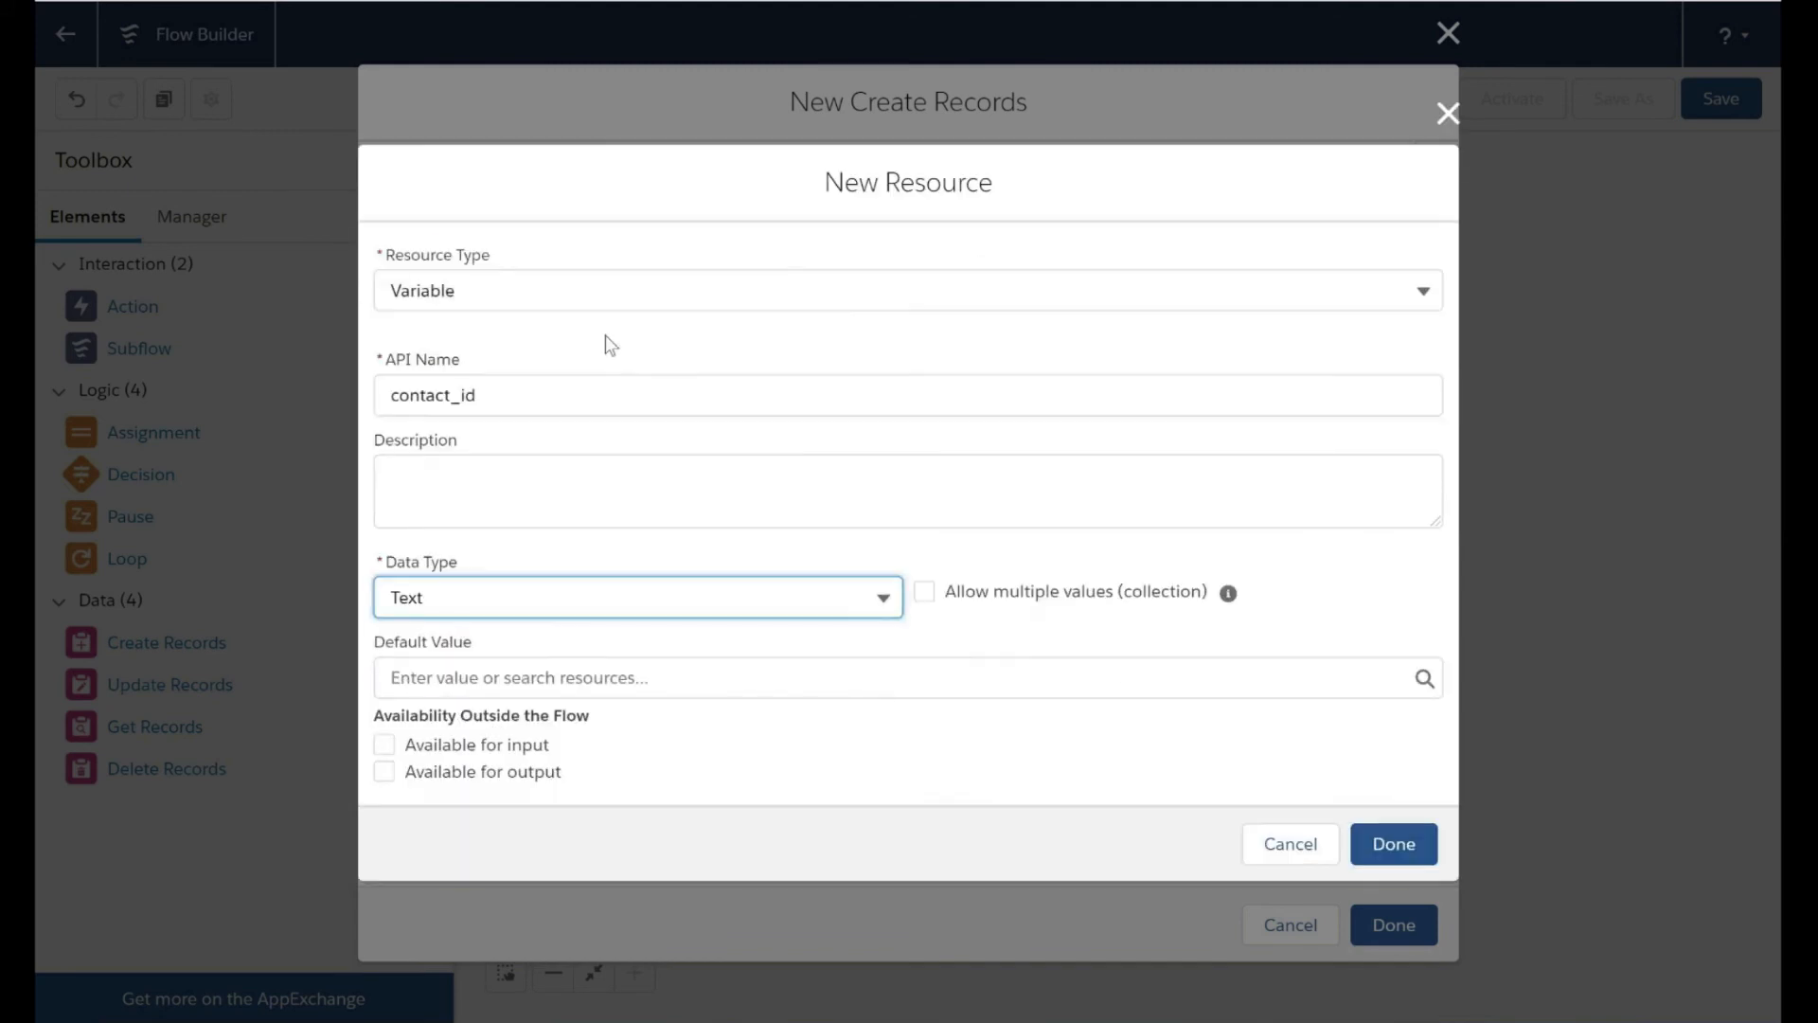
{"action": "left_click", "coordinate": [384, 747]}
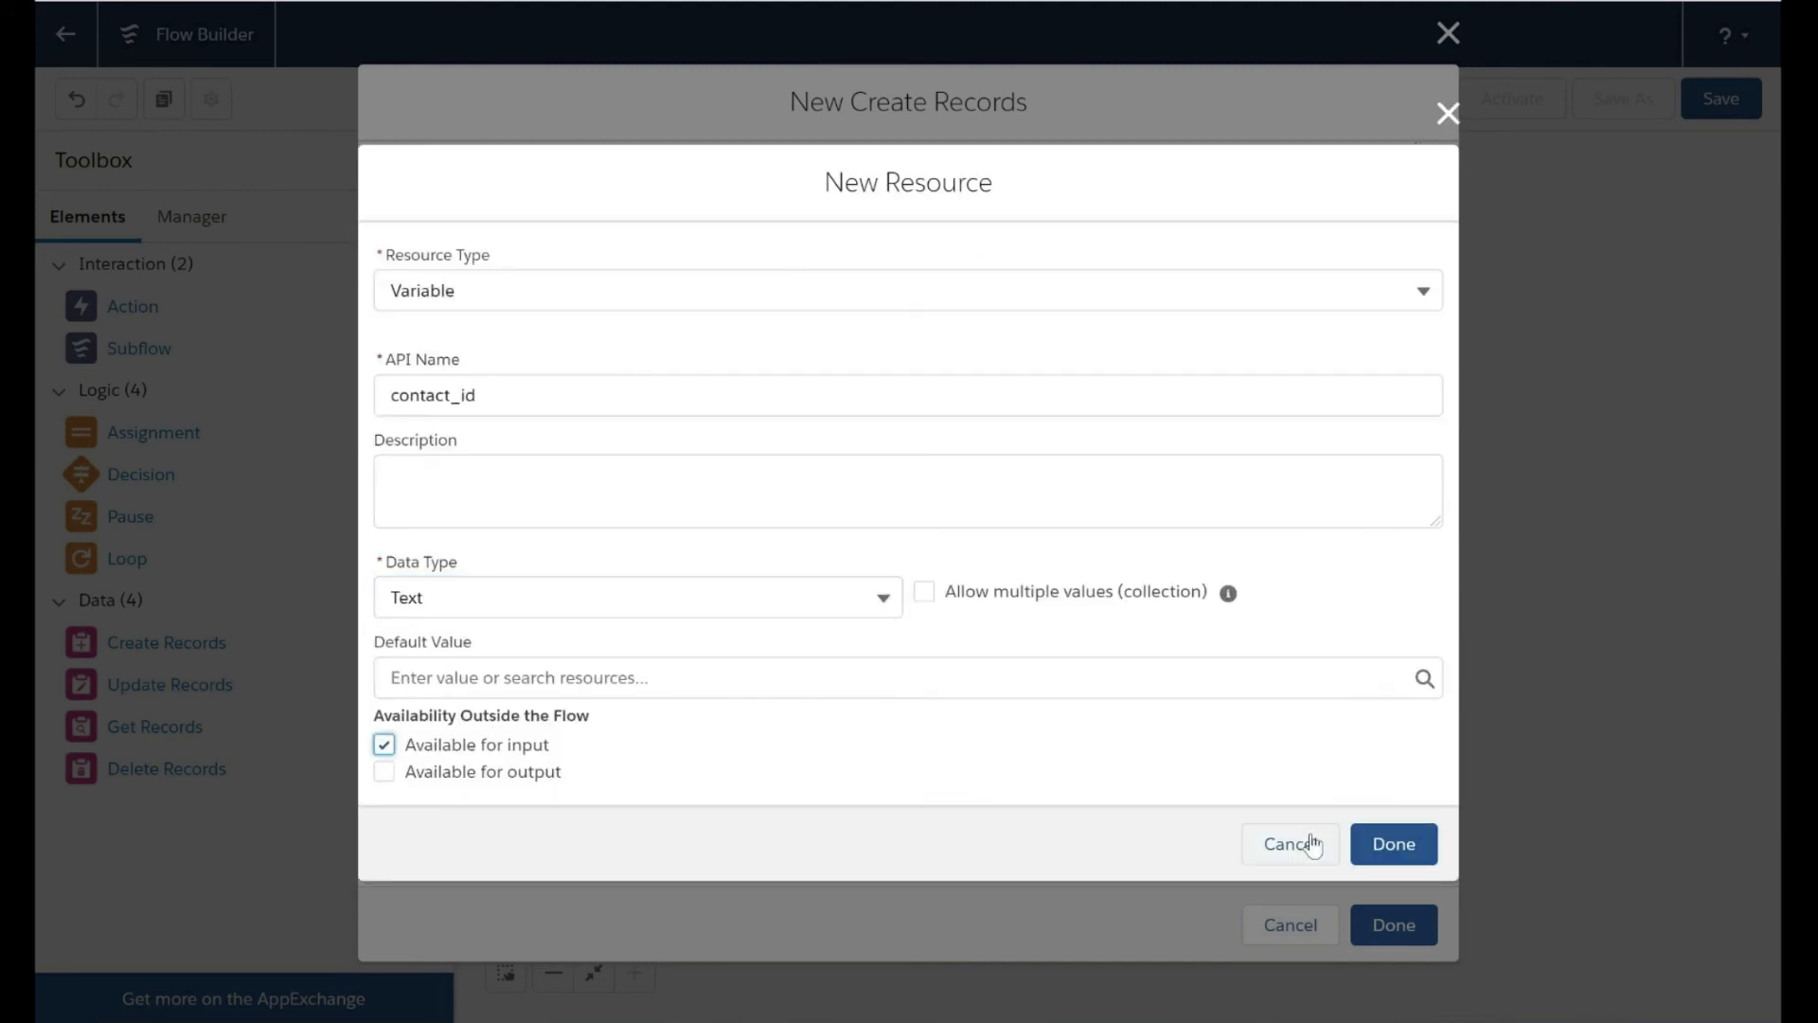
{"action": "left_click", "coordinate": [1414, 860]}
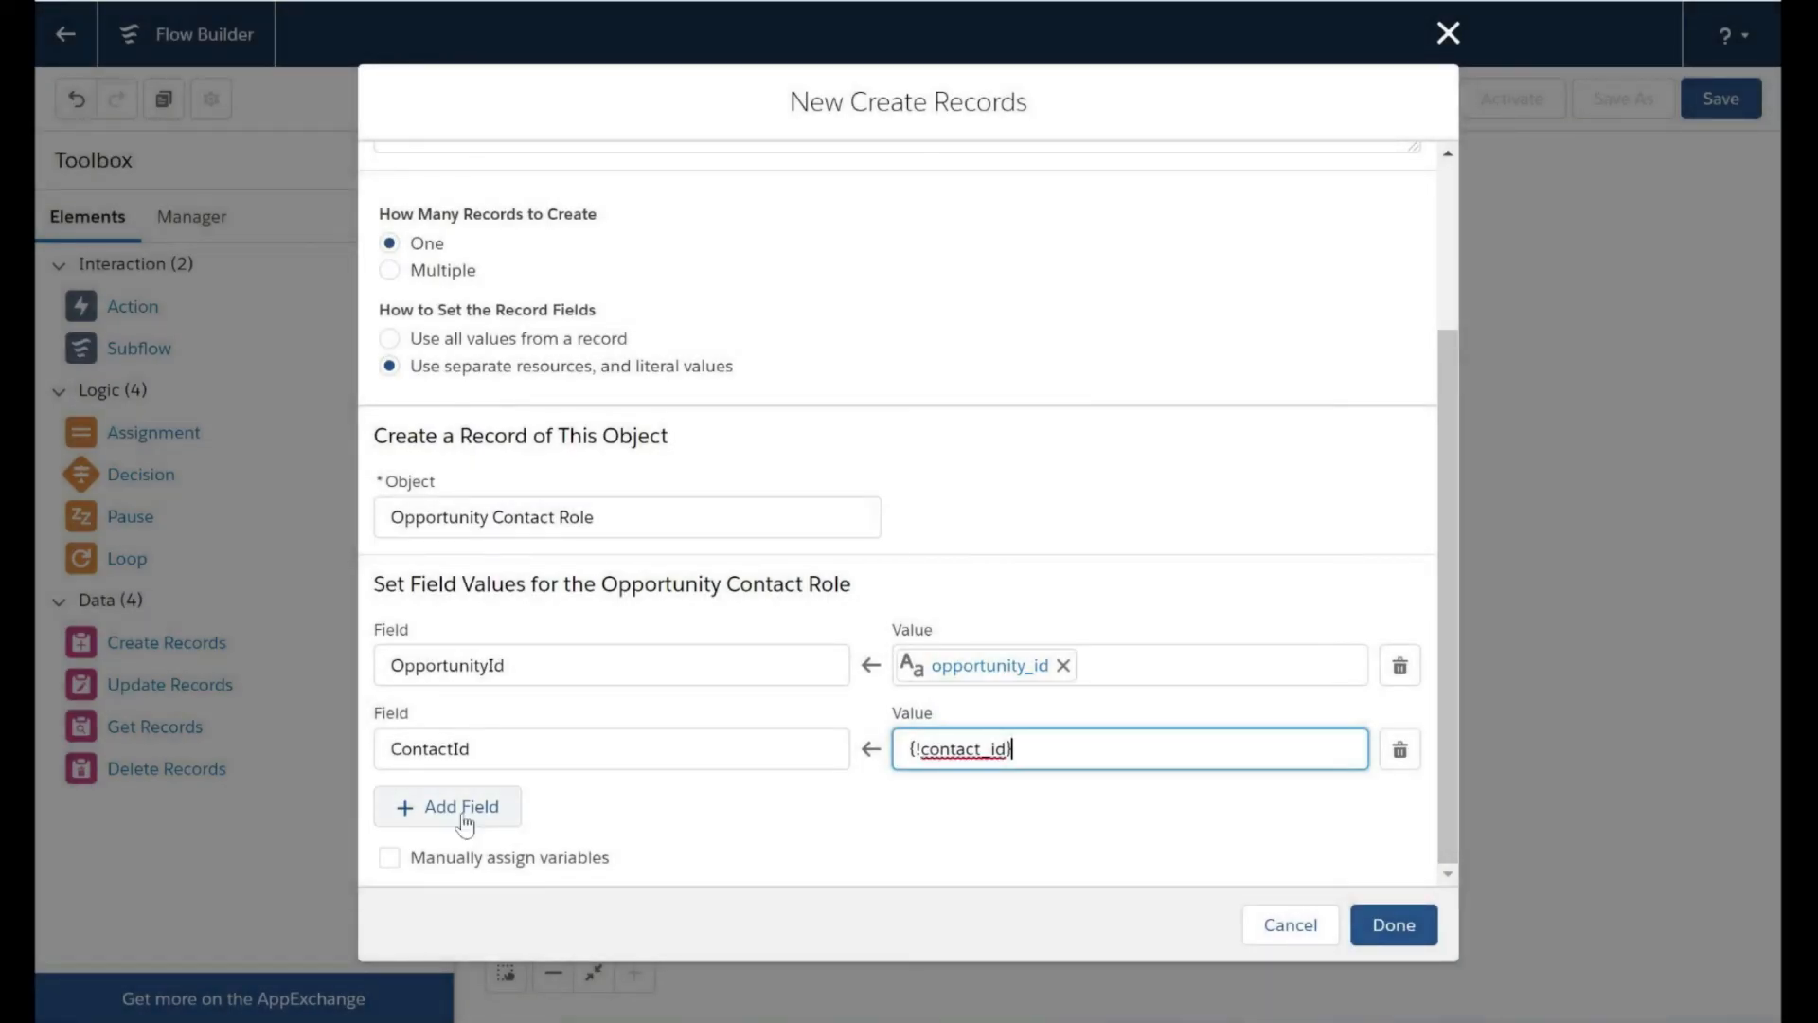
Set the Role field to Business User, then finish the contact_role_record element and connect Start to it.
{"action": "left_click", "coordinate": [464, 806]}
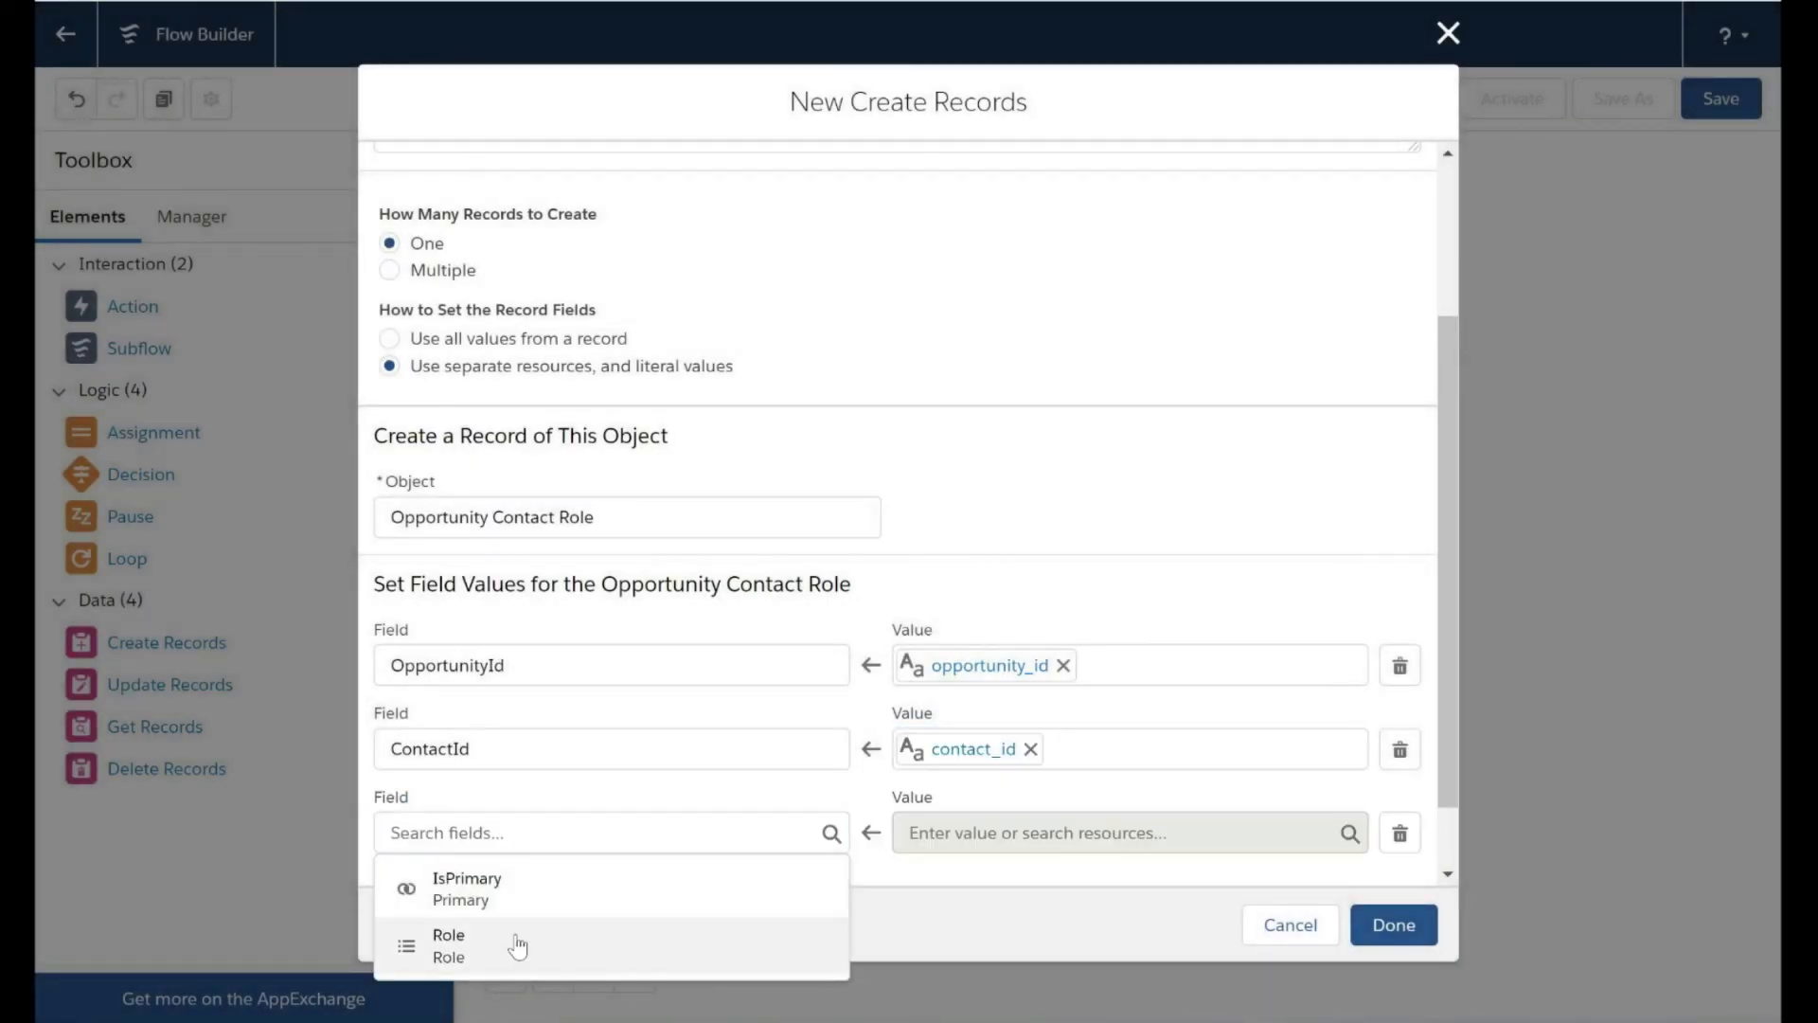
{"action": "left_click", "coordinate": [517, 945]}
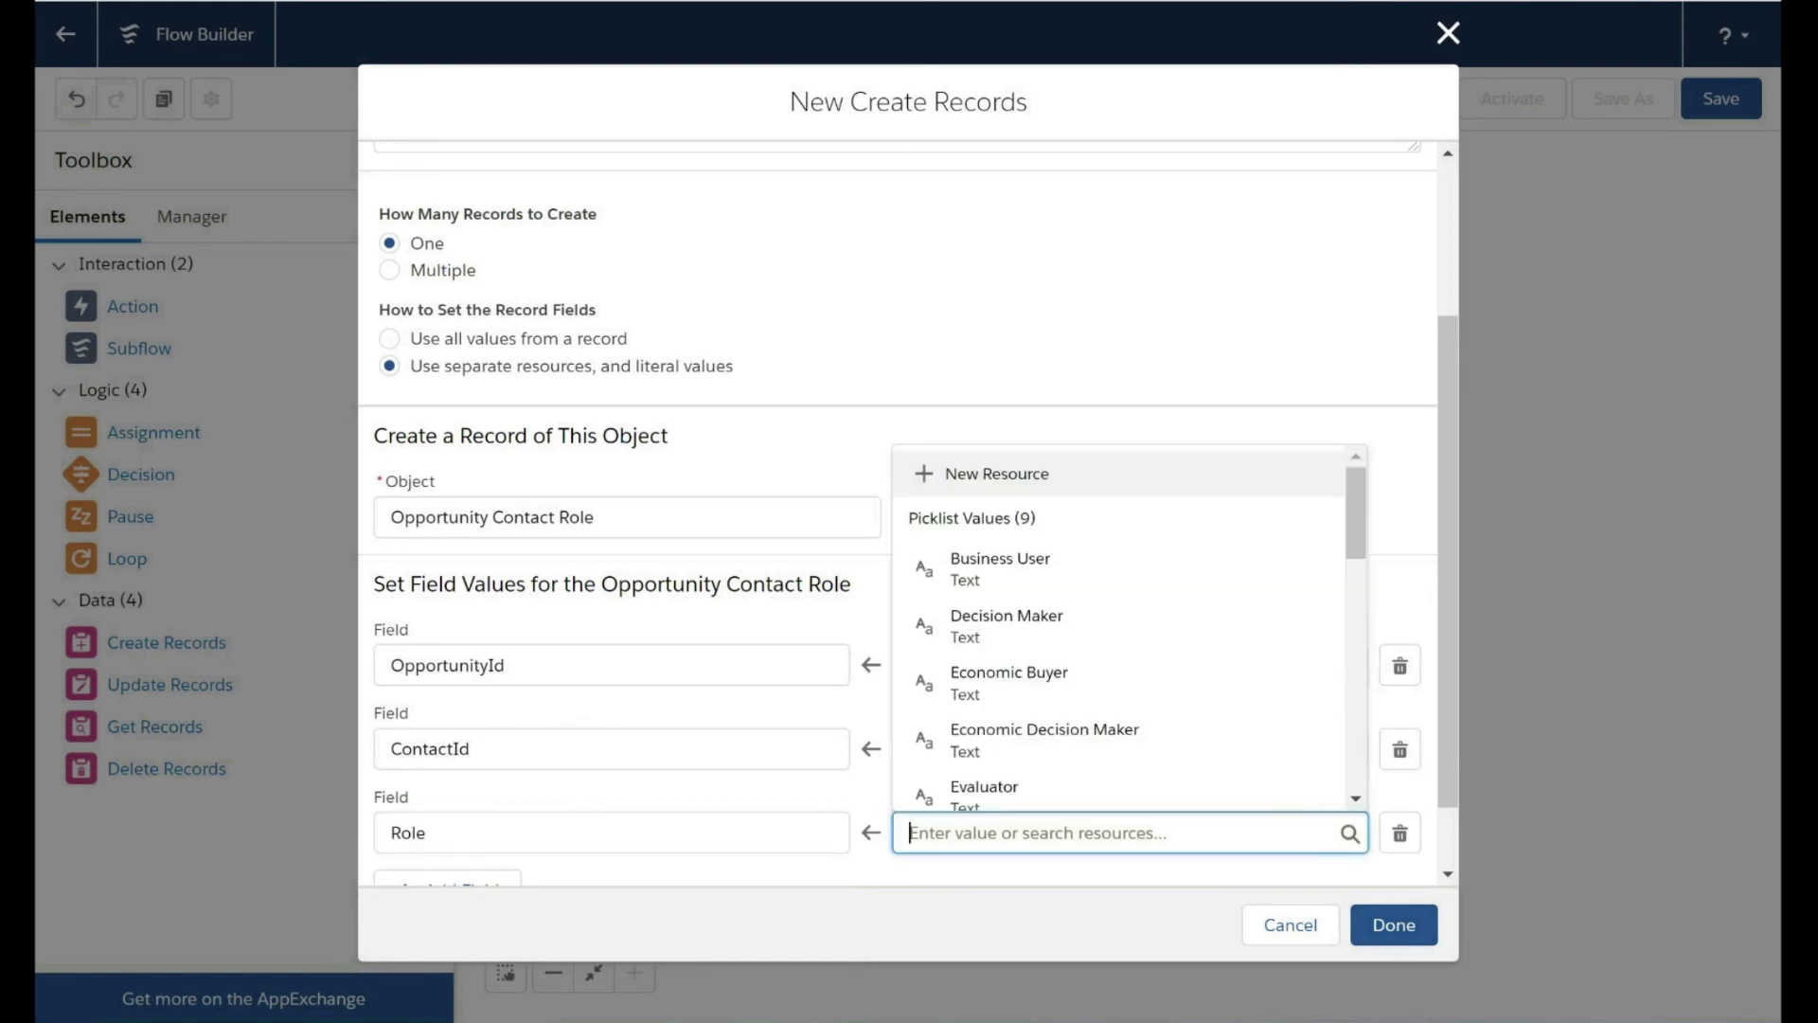
{"action": "left_click", "coordinate": [1051, 569]}
{"action": "scroll", "coordinate": [1053, 571], "scroll_direction": "down", "scroll_amount": 1}
{"action": "left_click", "coordinate": [1399, 930]}
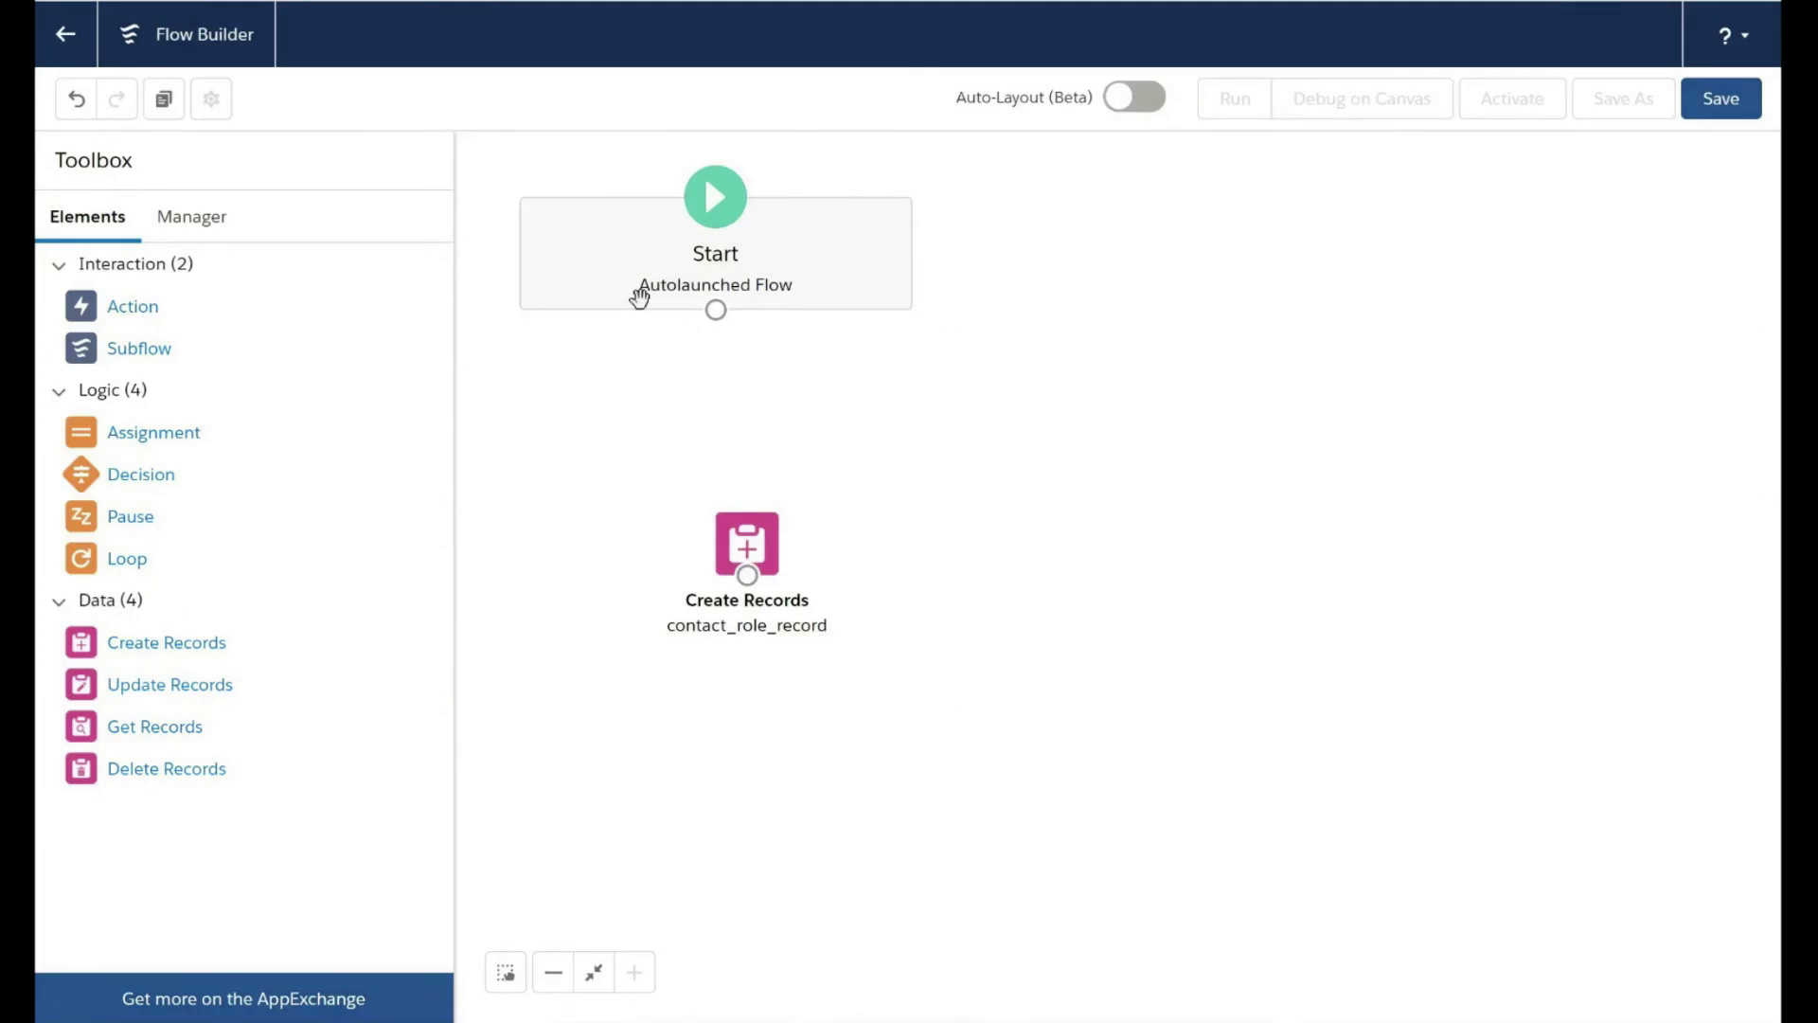
{"action": "left_click_drag", "start_coordinate": [716, 309], "coordinate": [746, 535]}
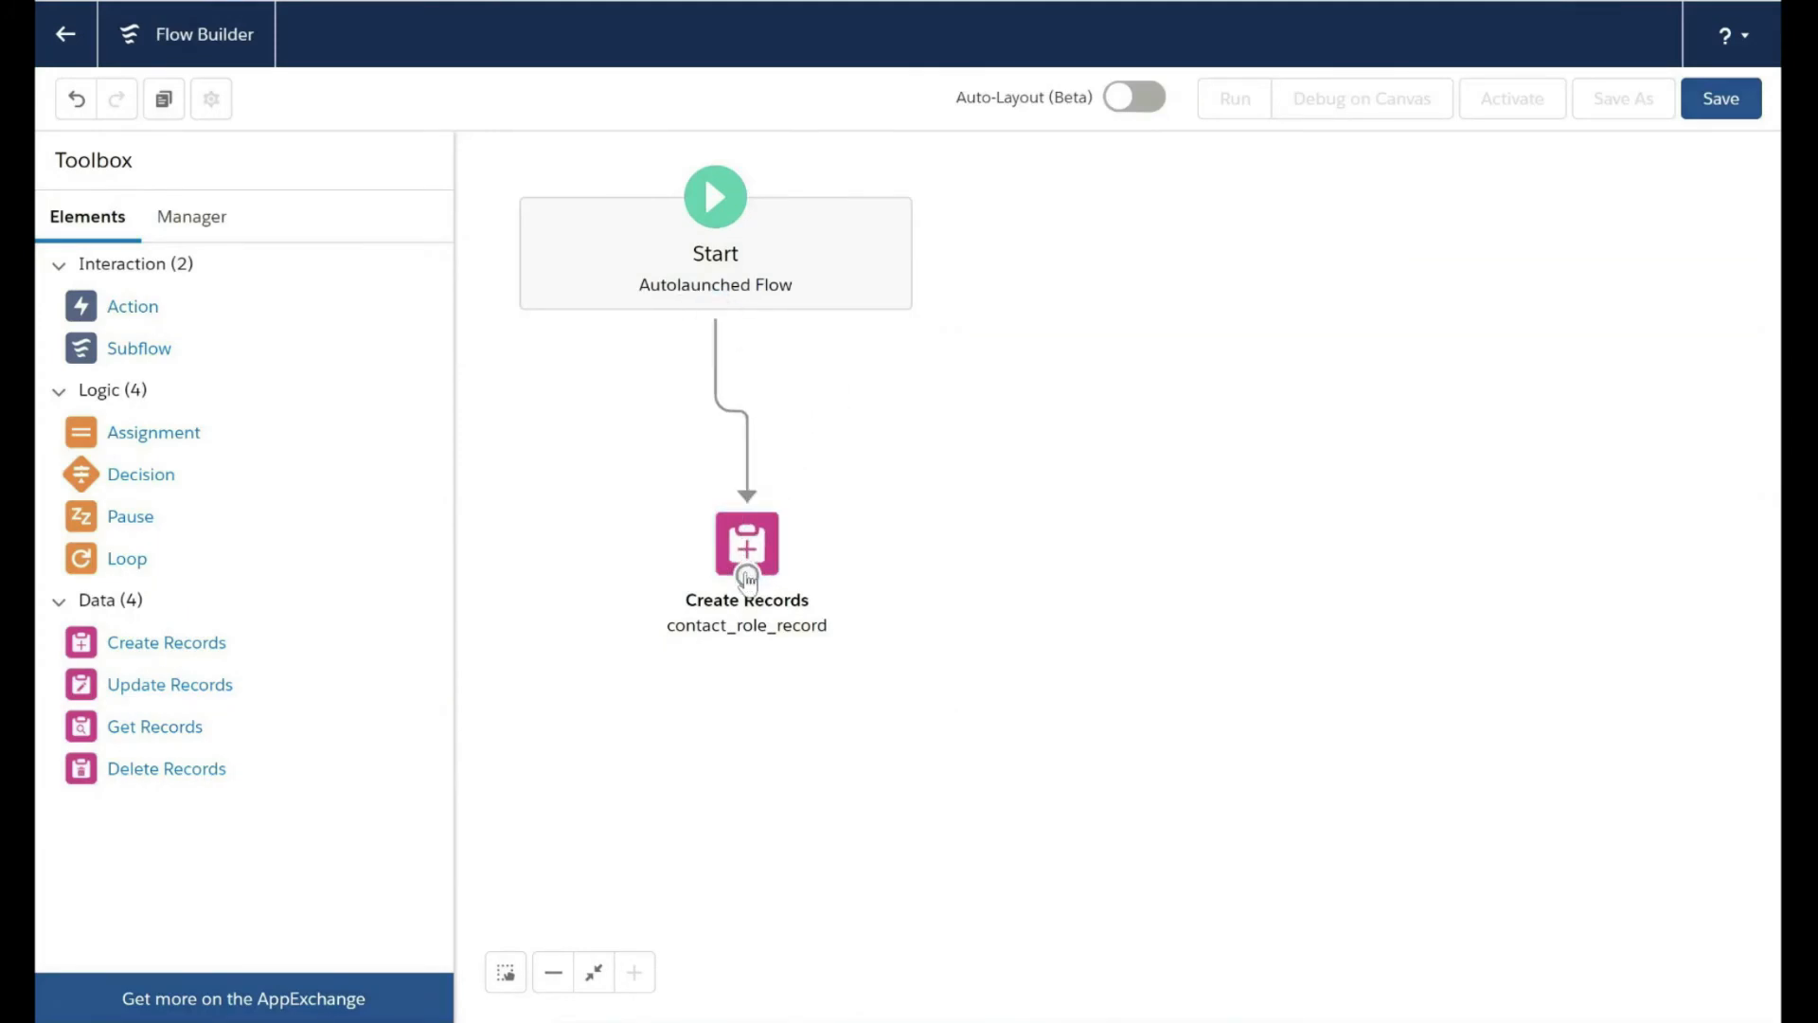
Save the flow with the label create_contact_role and activate it.
{"action": "left_click", "coordinate": [1738, 121]}
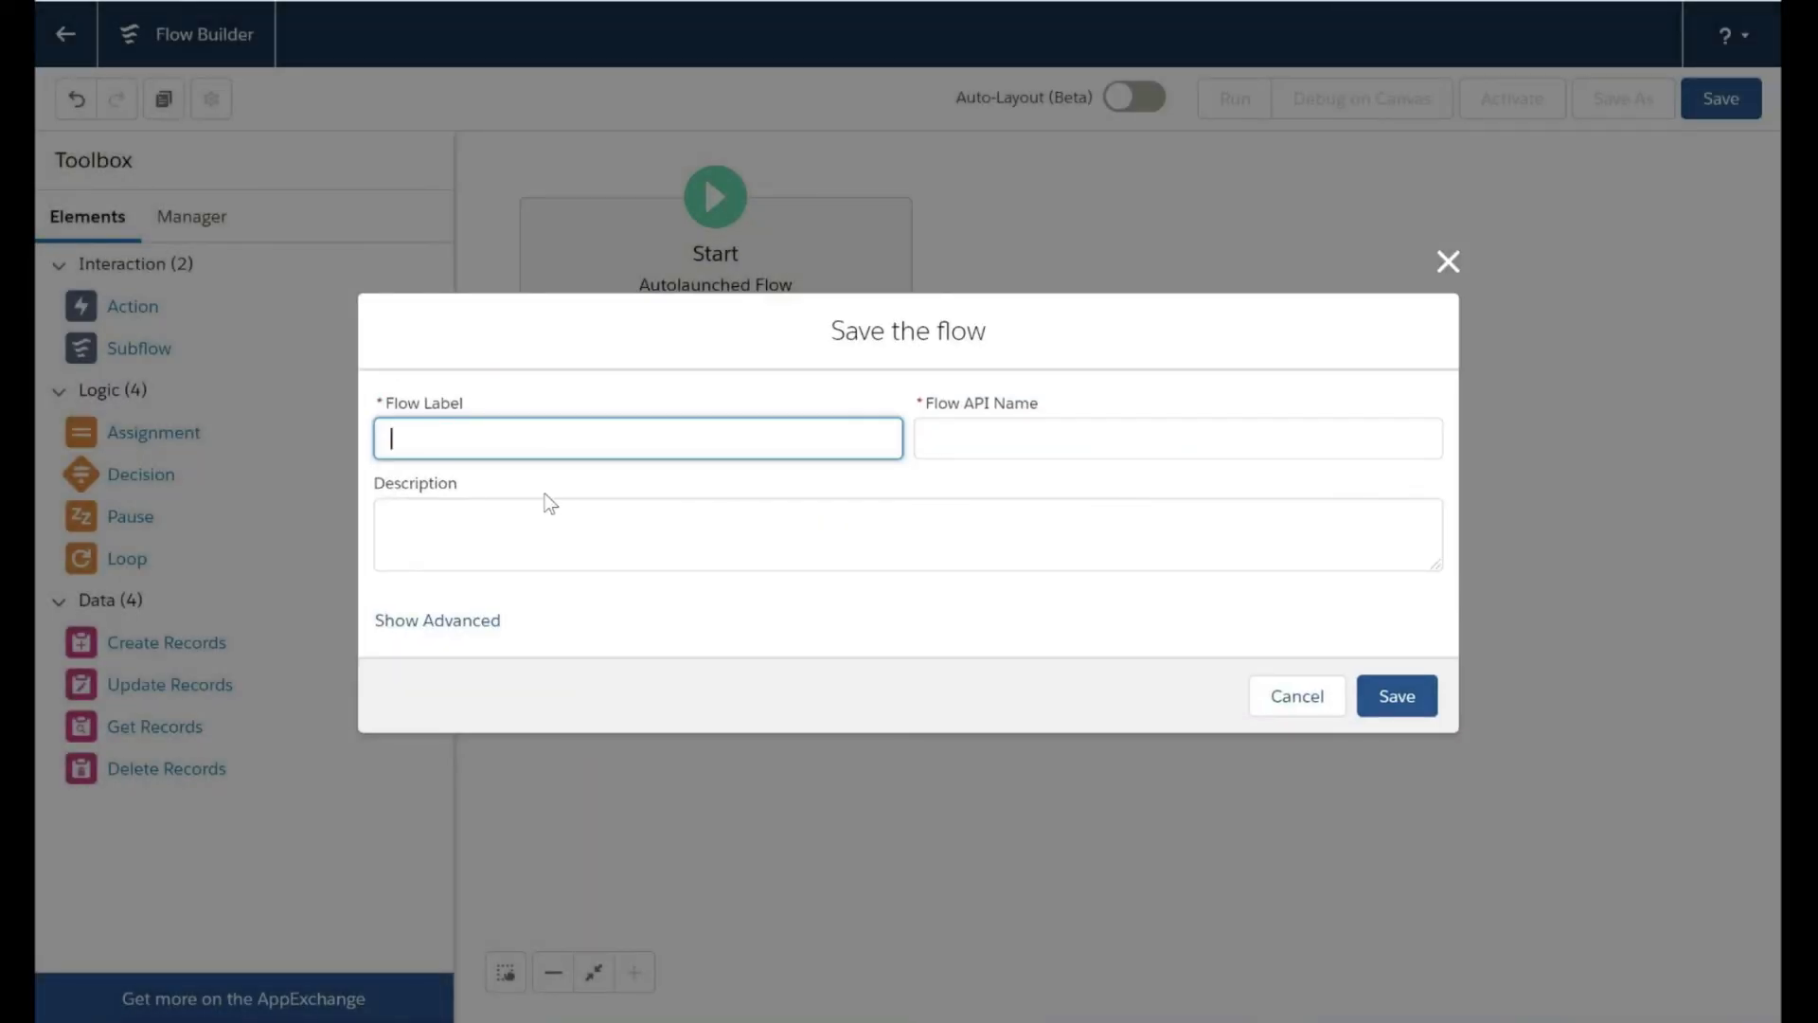
{"action": "type", "text": "create_contact_role"}
{"action": "left_click", "coordinate": [1432, 703]}
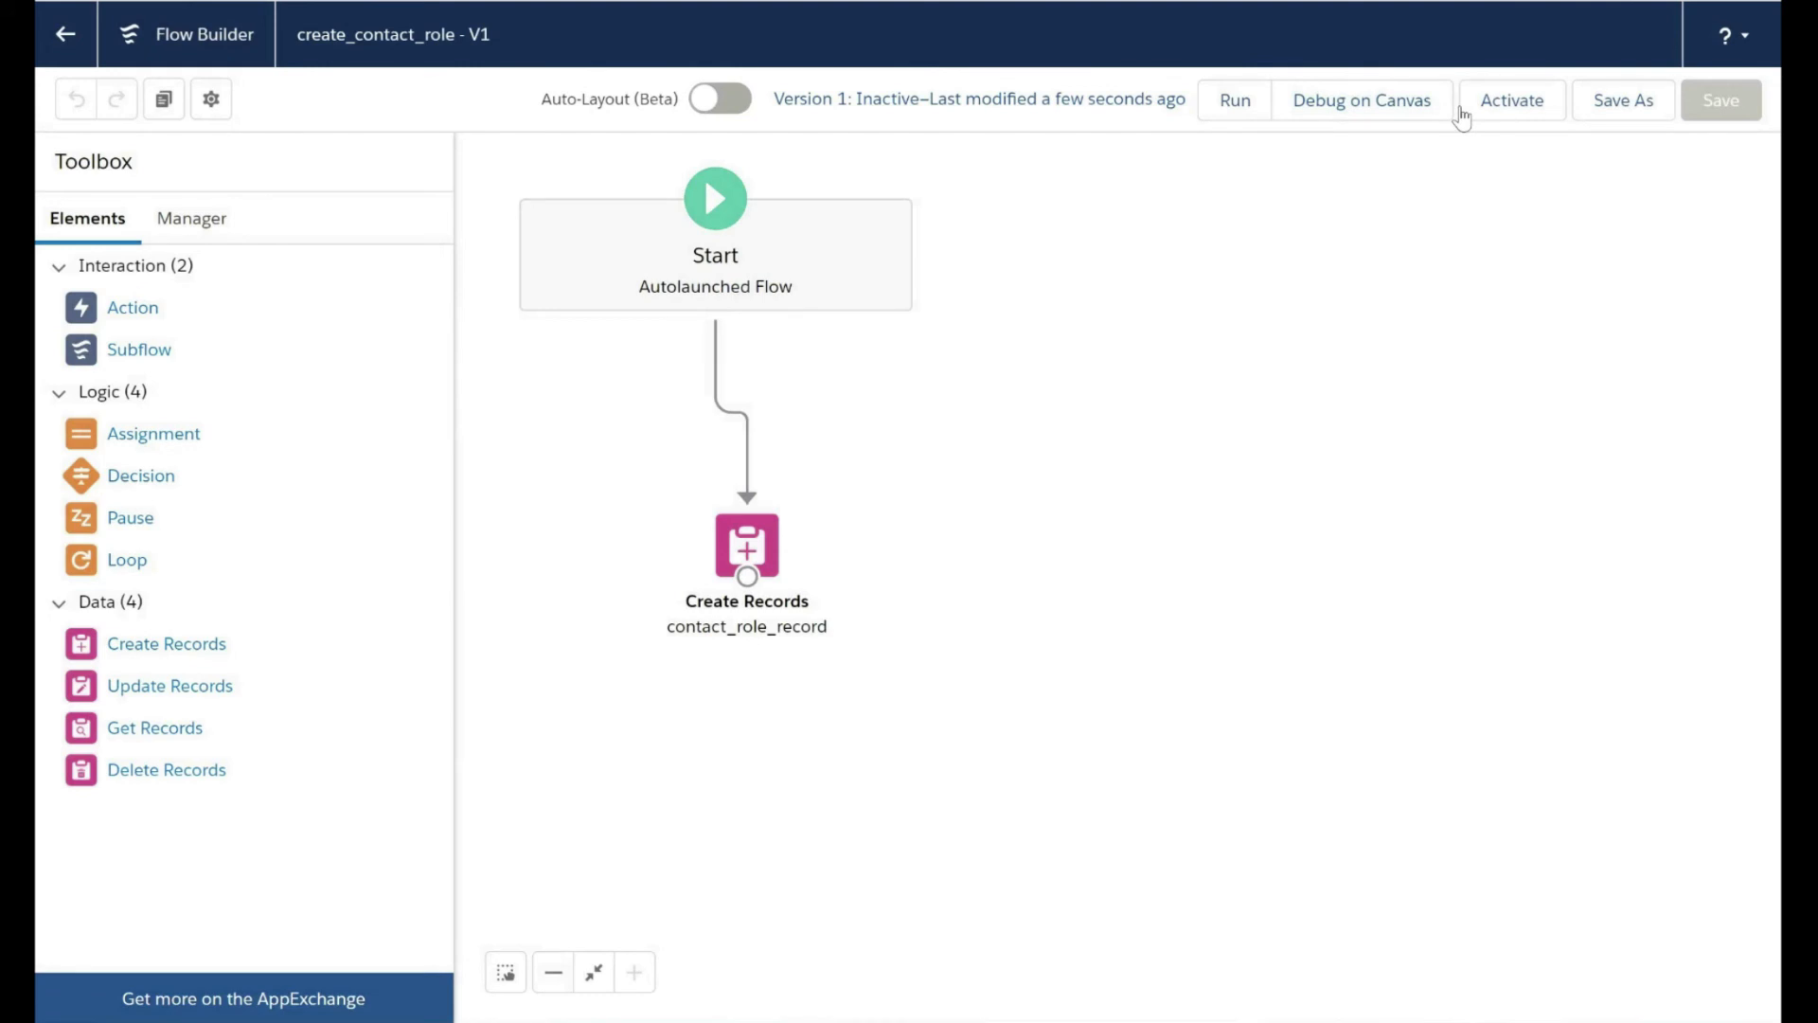
{"action": "left_click", "coordinate": [1518, 114]}
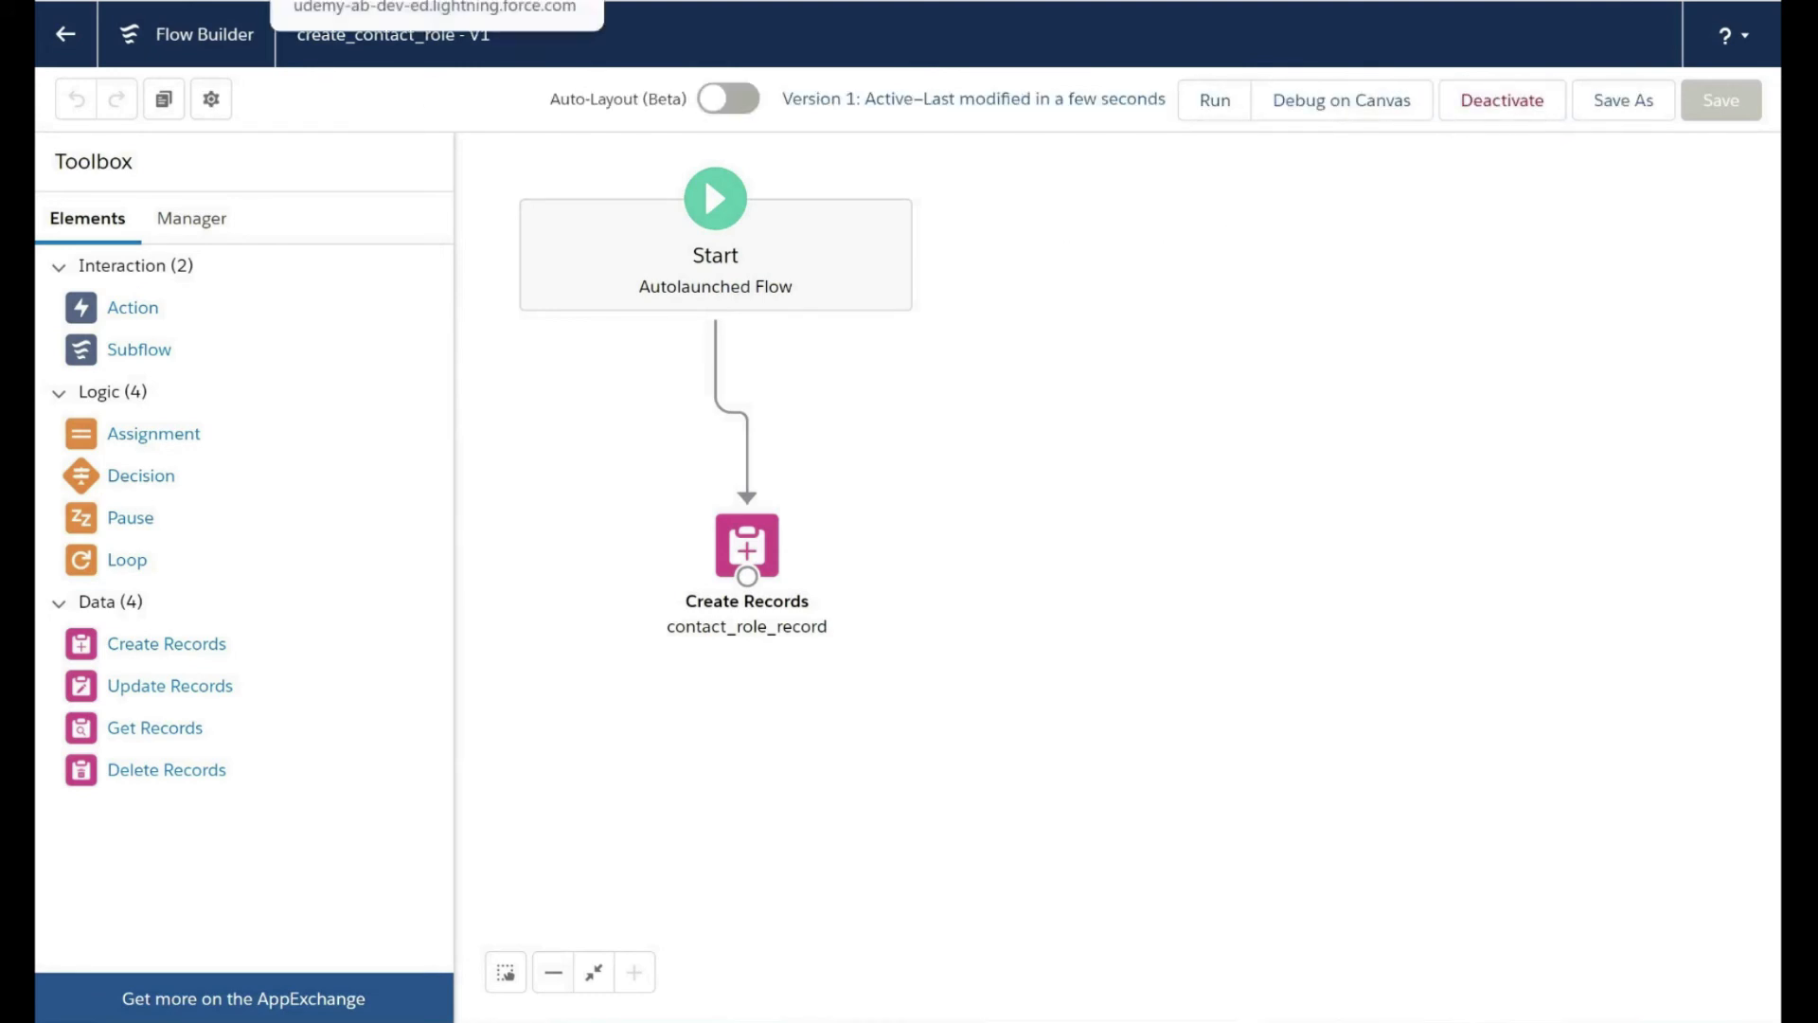
Return to Setup and find and open Process Builder.
{"action": "left_click", "coordinate": [66, 34]}
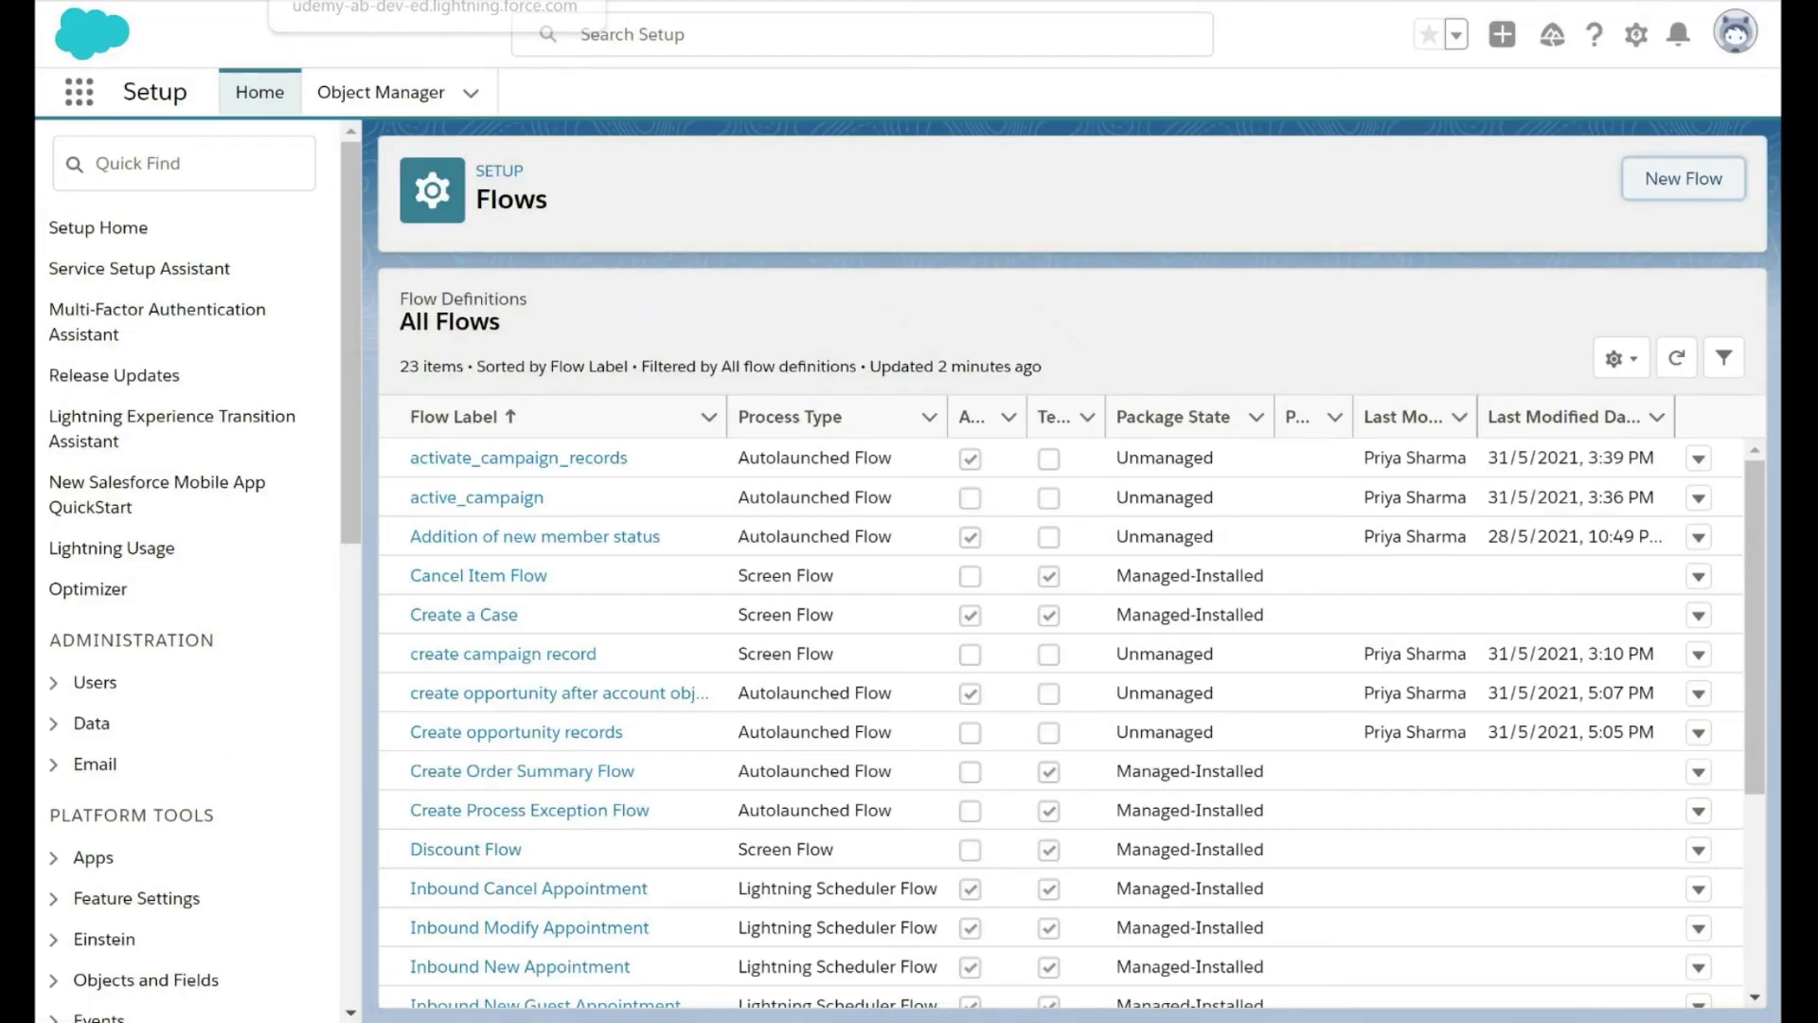
{"action": "left_click", "coordinate": [263, 152]}
{"action": "type", "text": "process"}
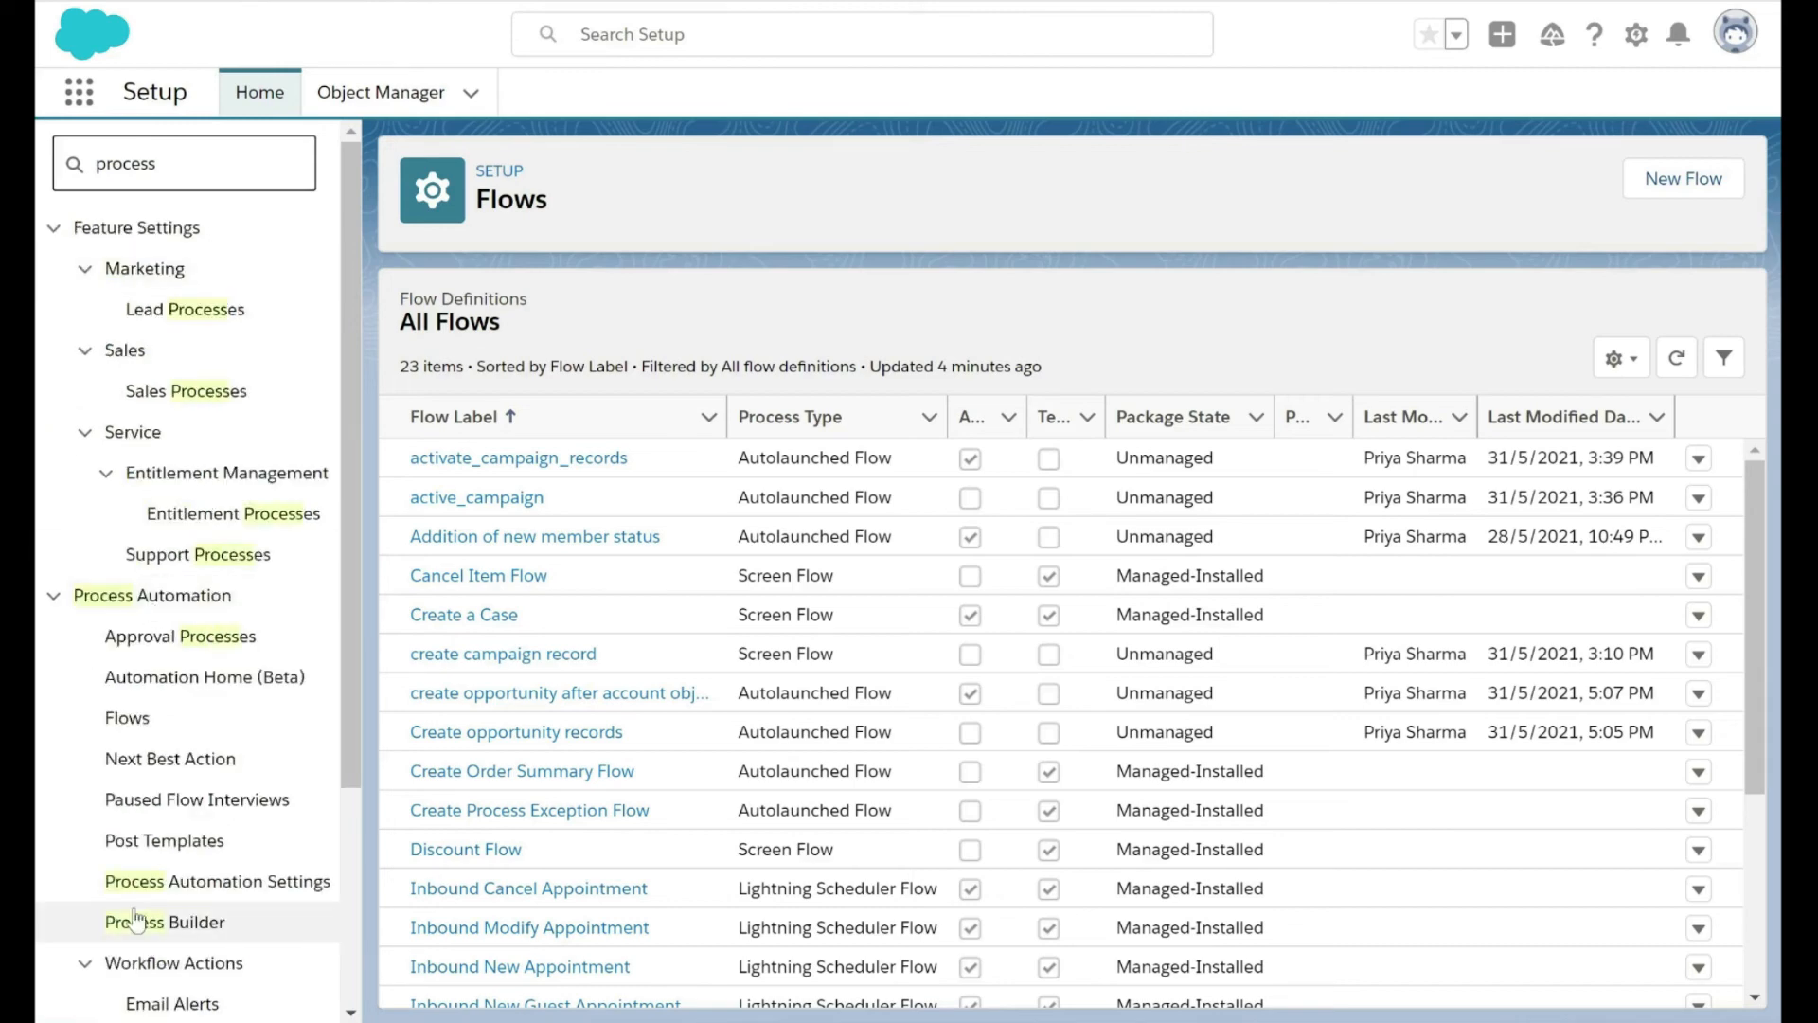
{"action": "left_click", "coordinate": [178, 924]}
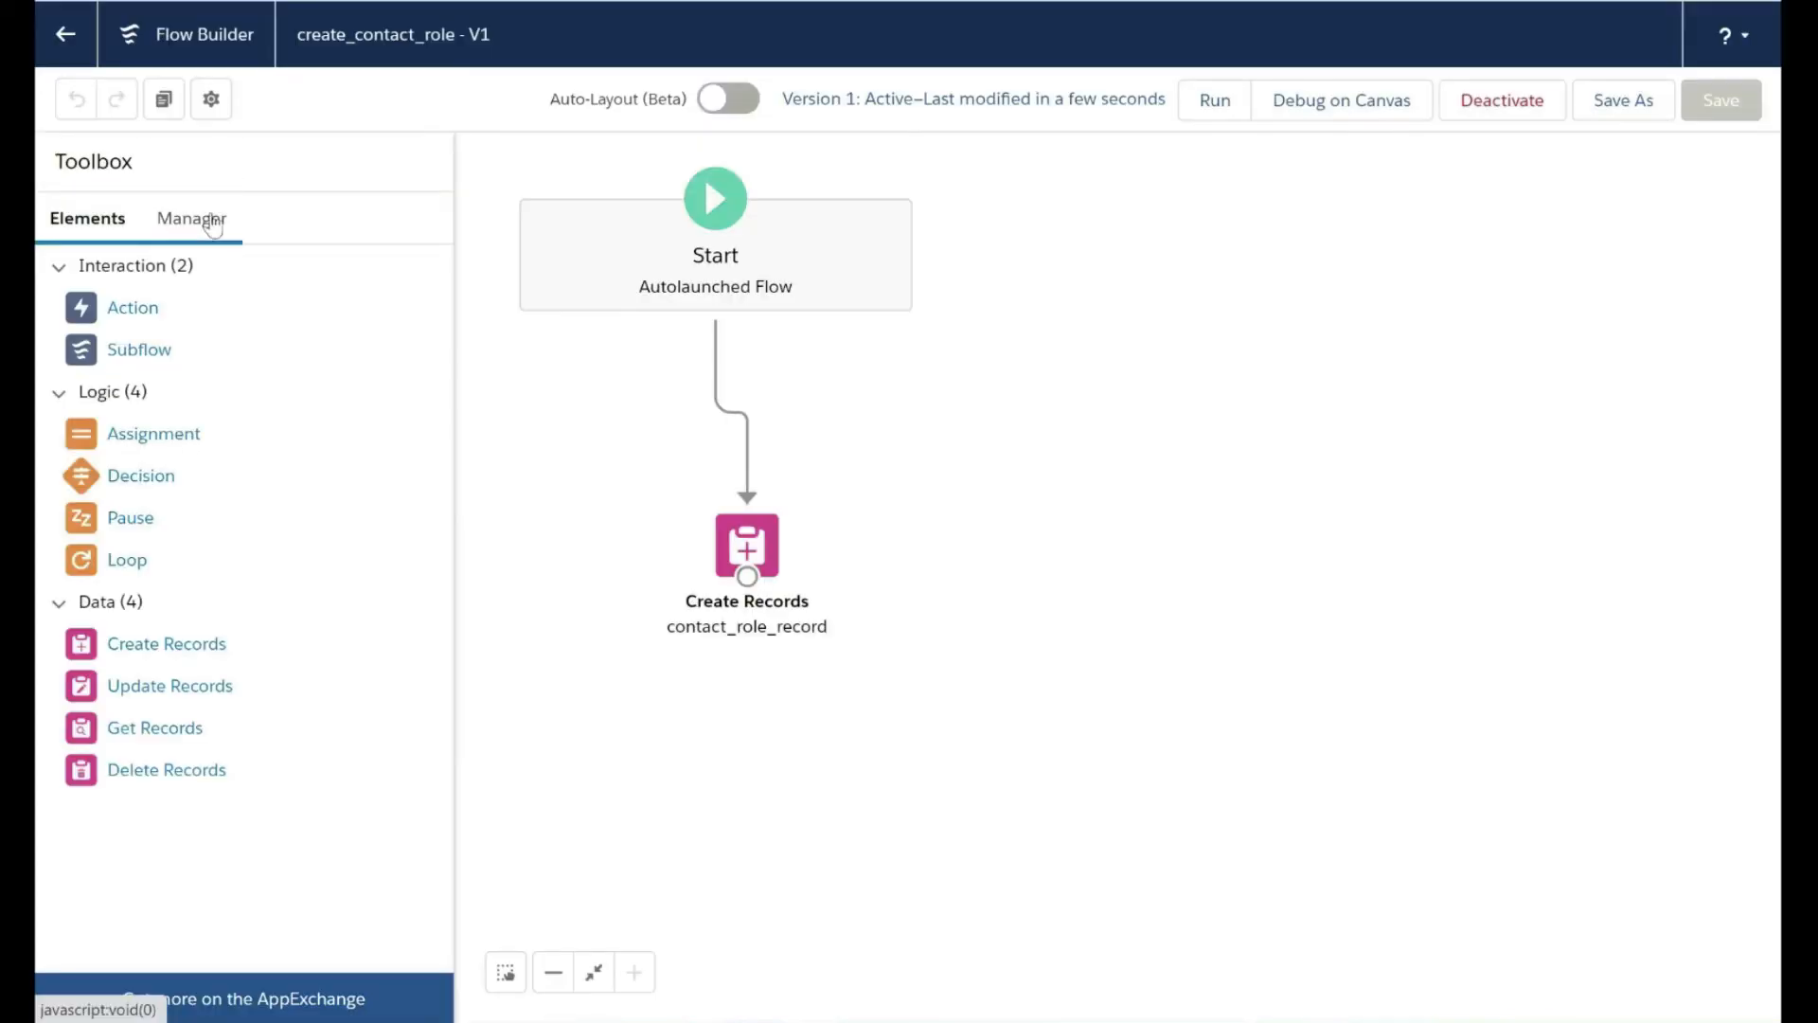
{"action": "left_click", "coordinate": [212, 223]}
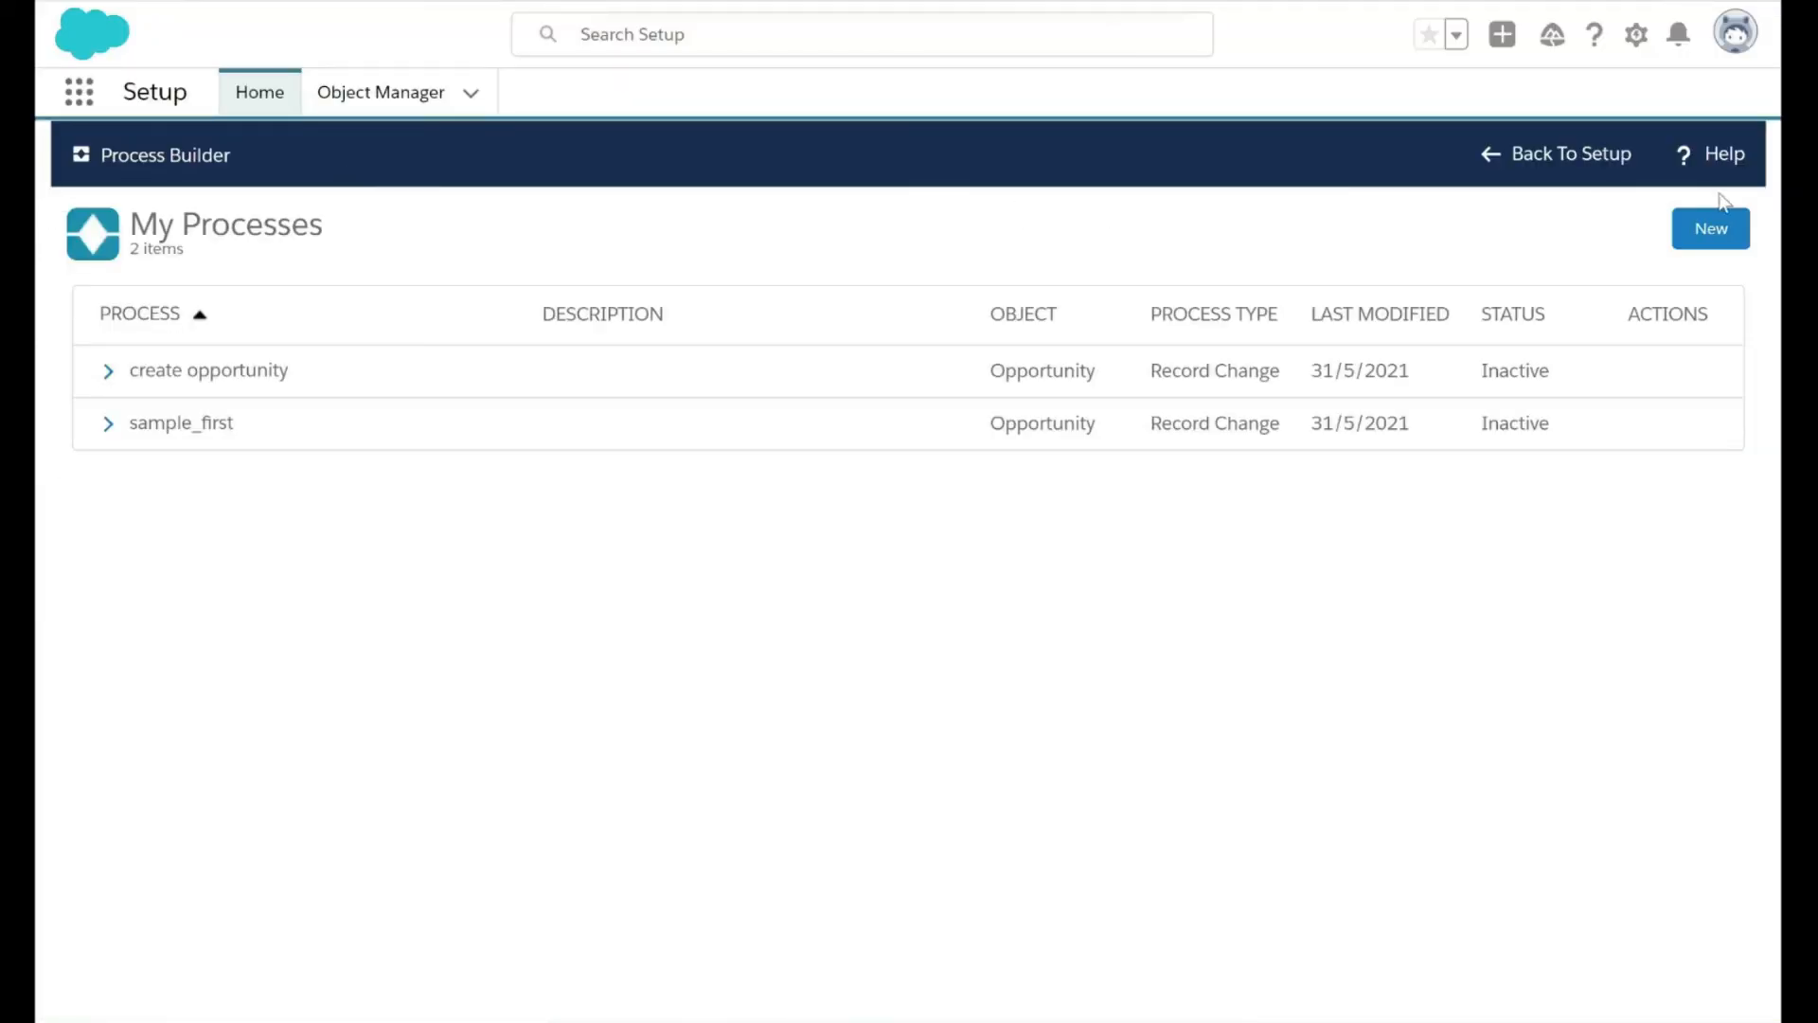
Try to create a process named "create contact role" that starts when a record changes.
{"action": "left_click", "coordinate": [1717, 228]}
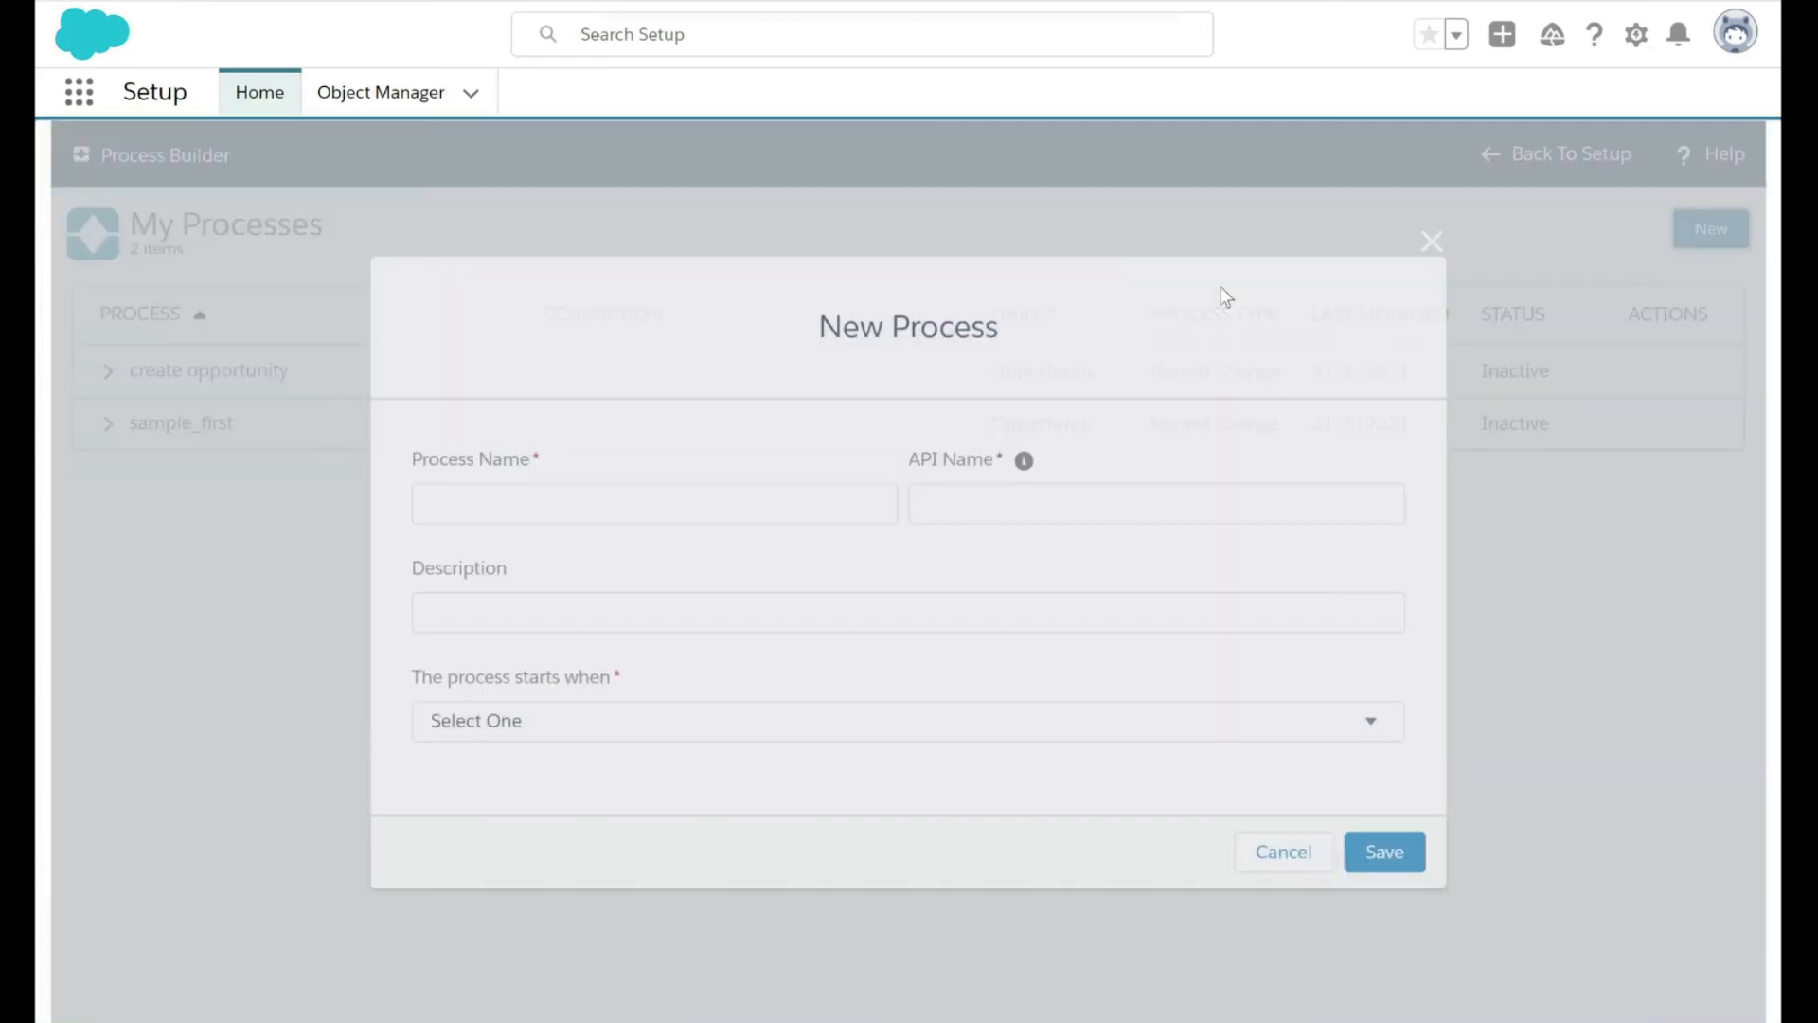
{"action": "type", "text": "crea"}
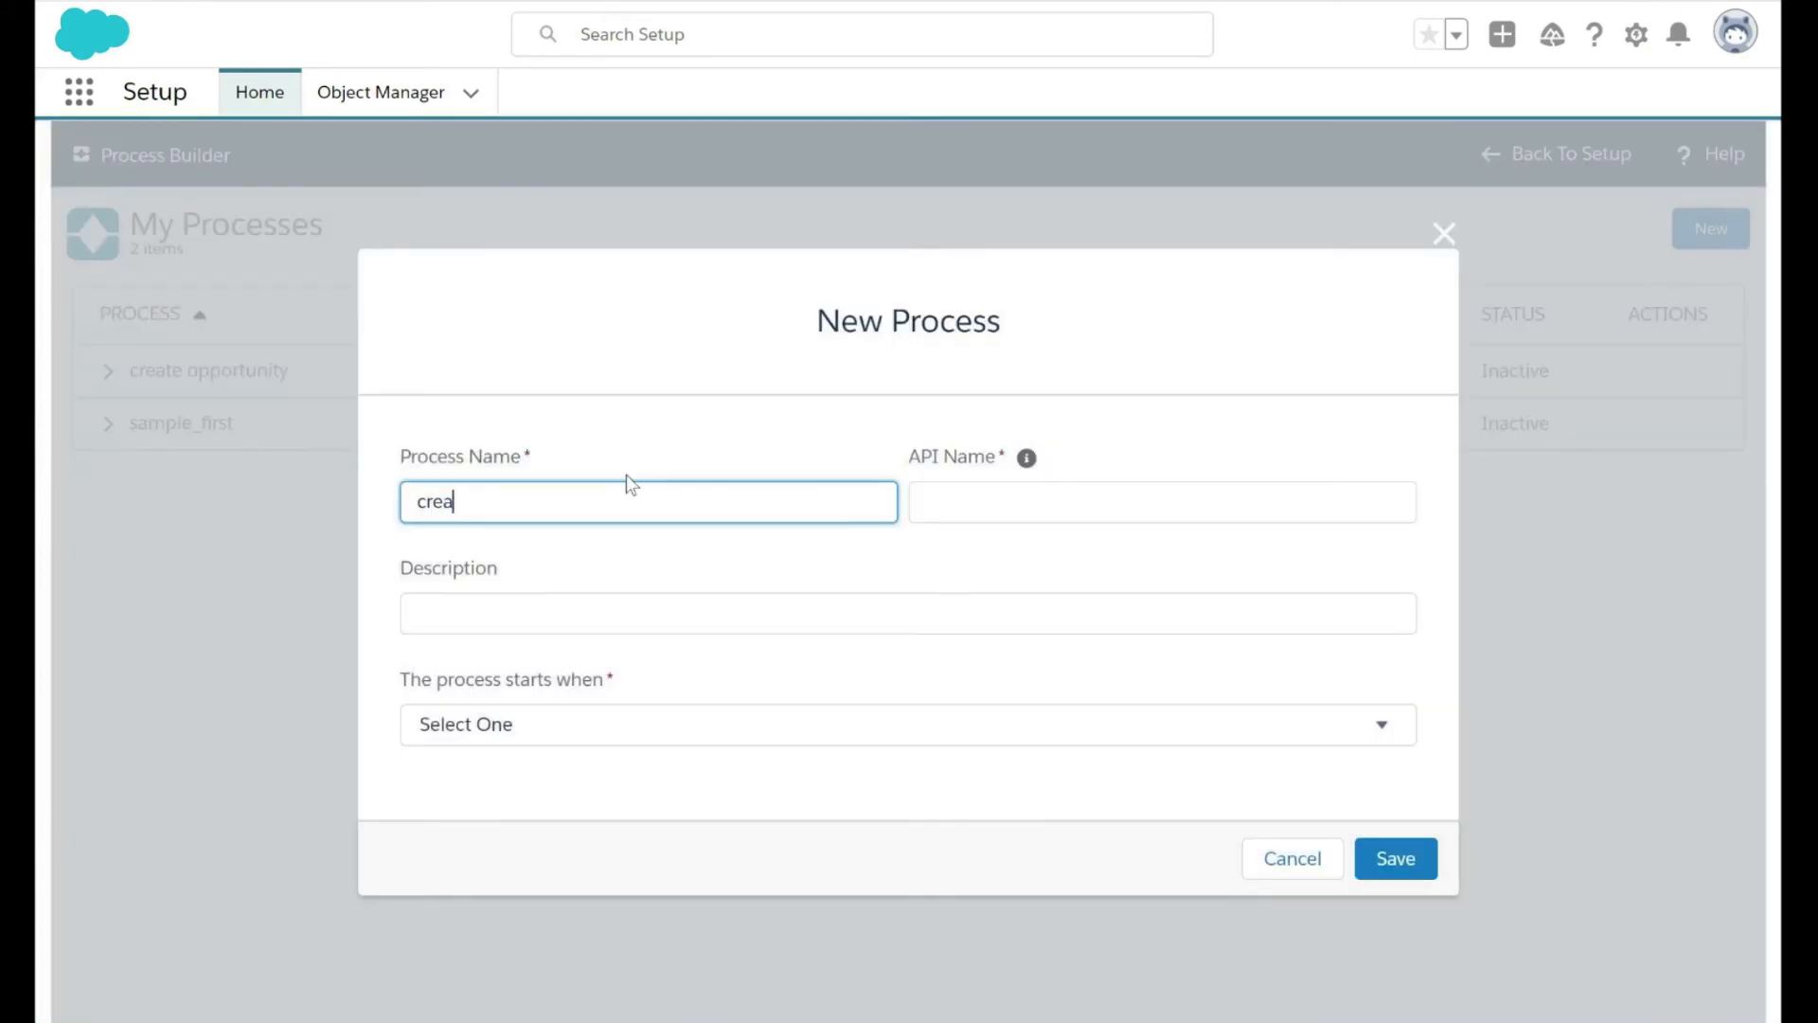
{"action": "type", "text": "te contact role"}
{"action": "left_click", "coordinate": [763, 611]}
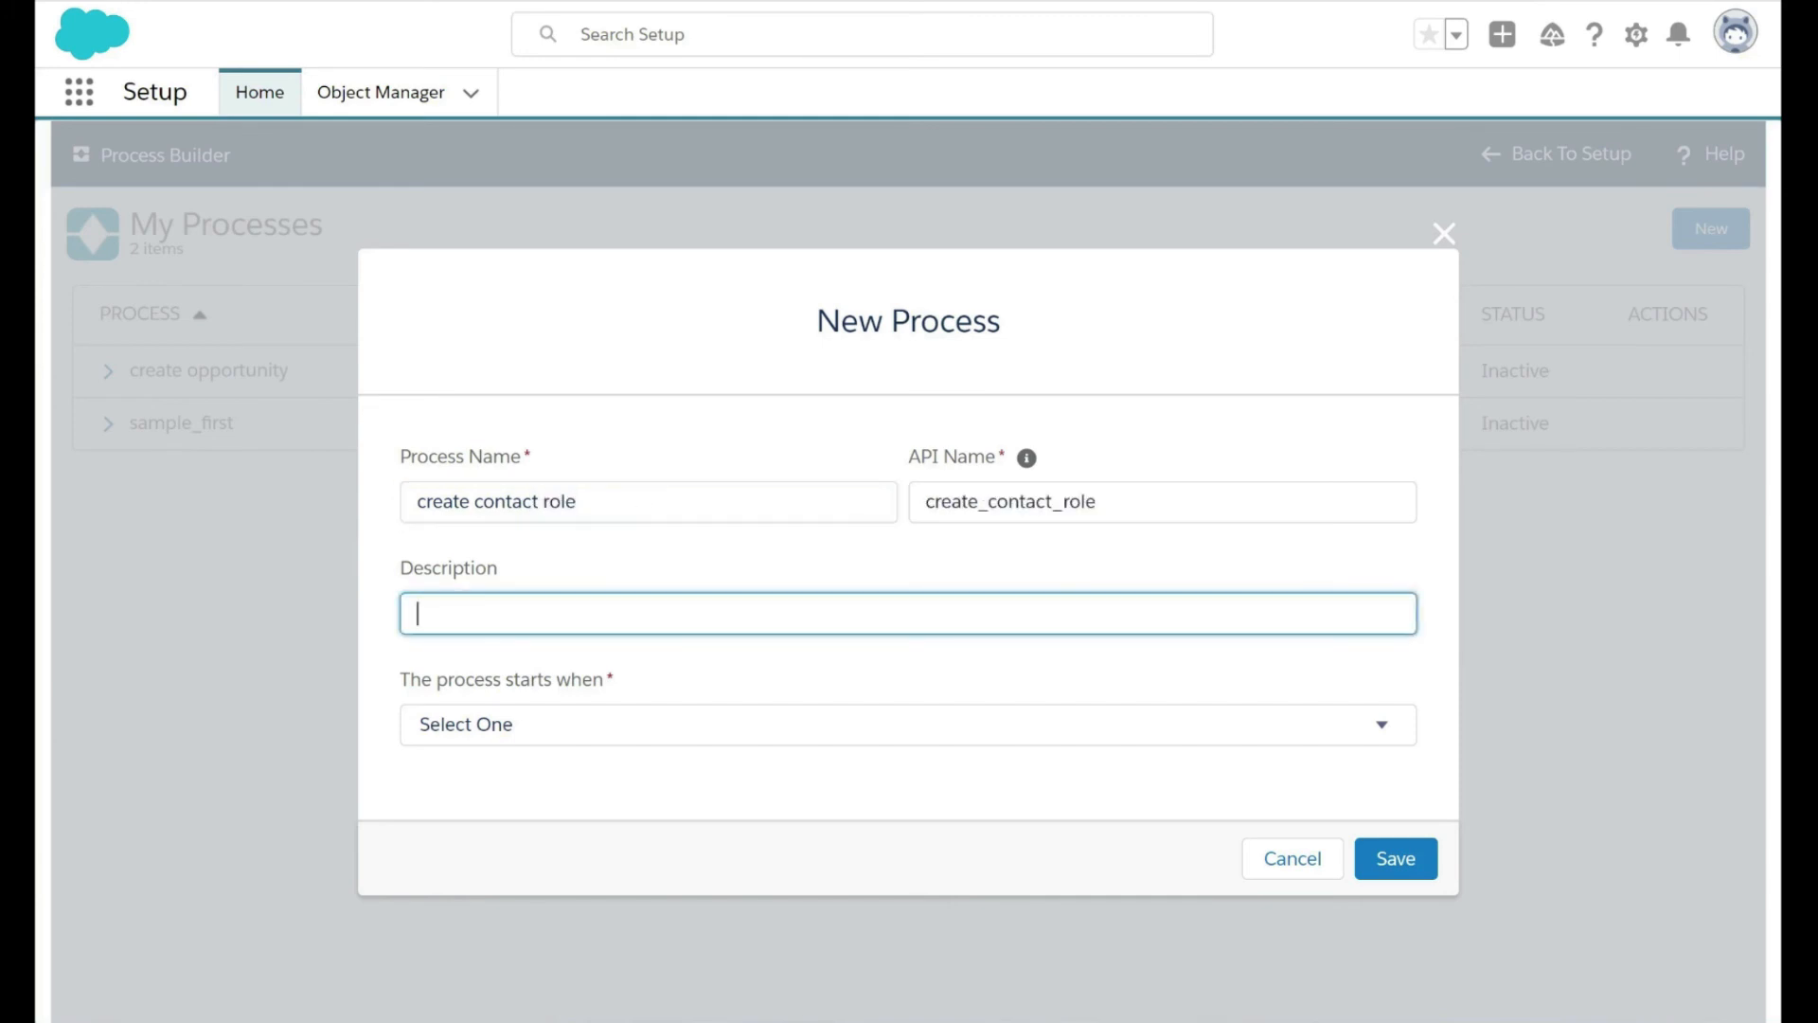
{"action": "left_click", "coordinate": [612, 723]}
{"action": "left_click", "coordinate": [588, 807]}
{"action": "left_click", "coordinate": [1388, 862]}
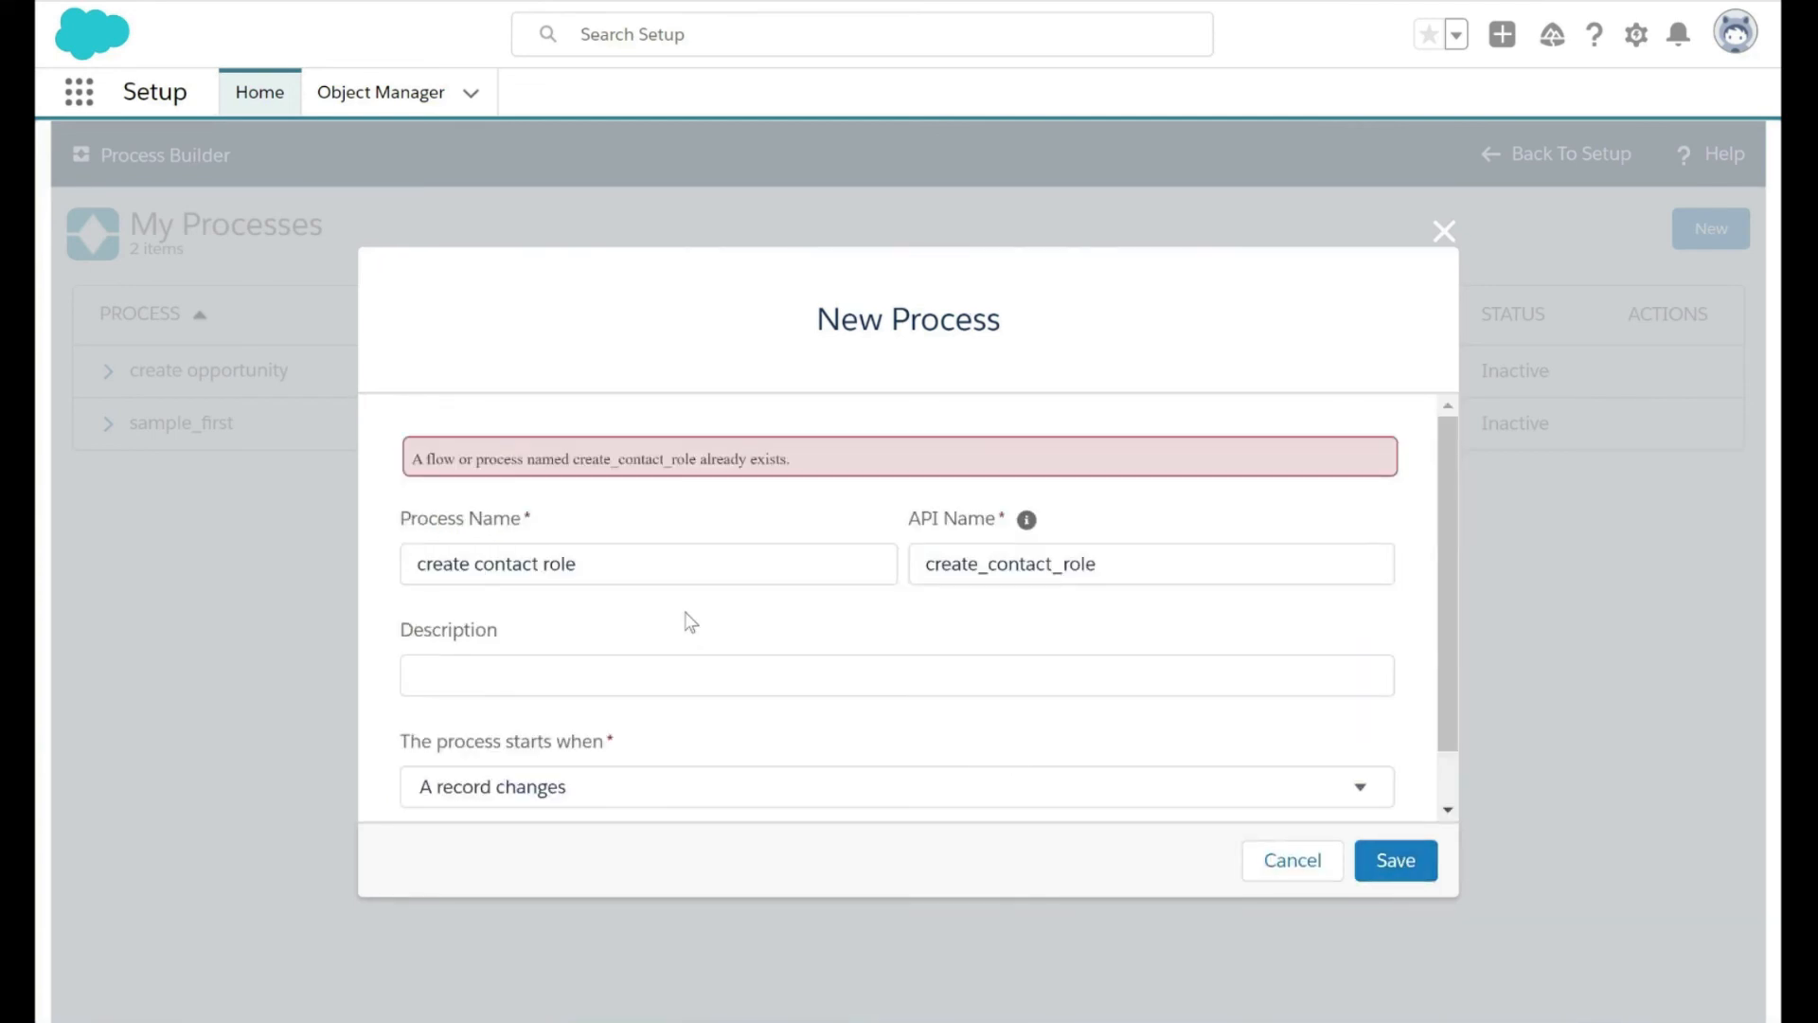
Rename the process "create contact role for opportunity" with API name create_contact_role_for_opportunity, and save it.
{"action": "scroll", "coordinate": [690, 621], "scroll_direction": "down", "scroll_amount": 1}
{"action": "scroll", "coordinate": [898, 607], "scroll_direction": "up", "scroll_amount": 1}
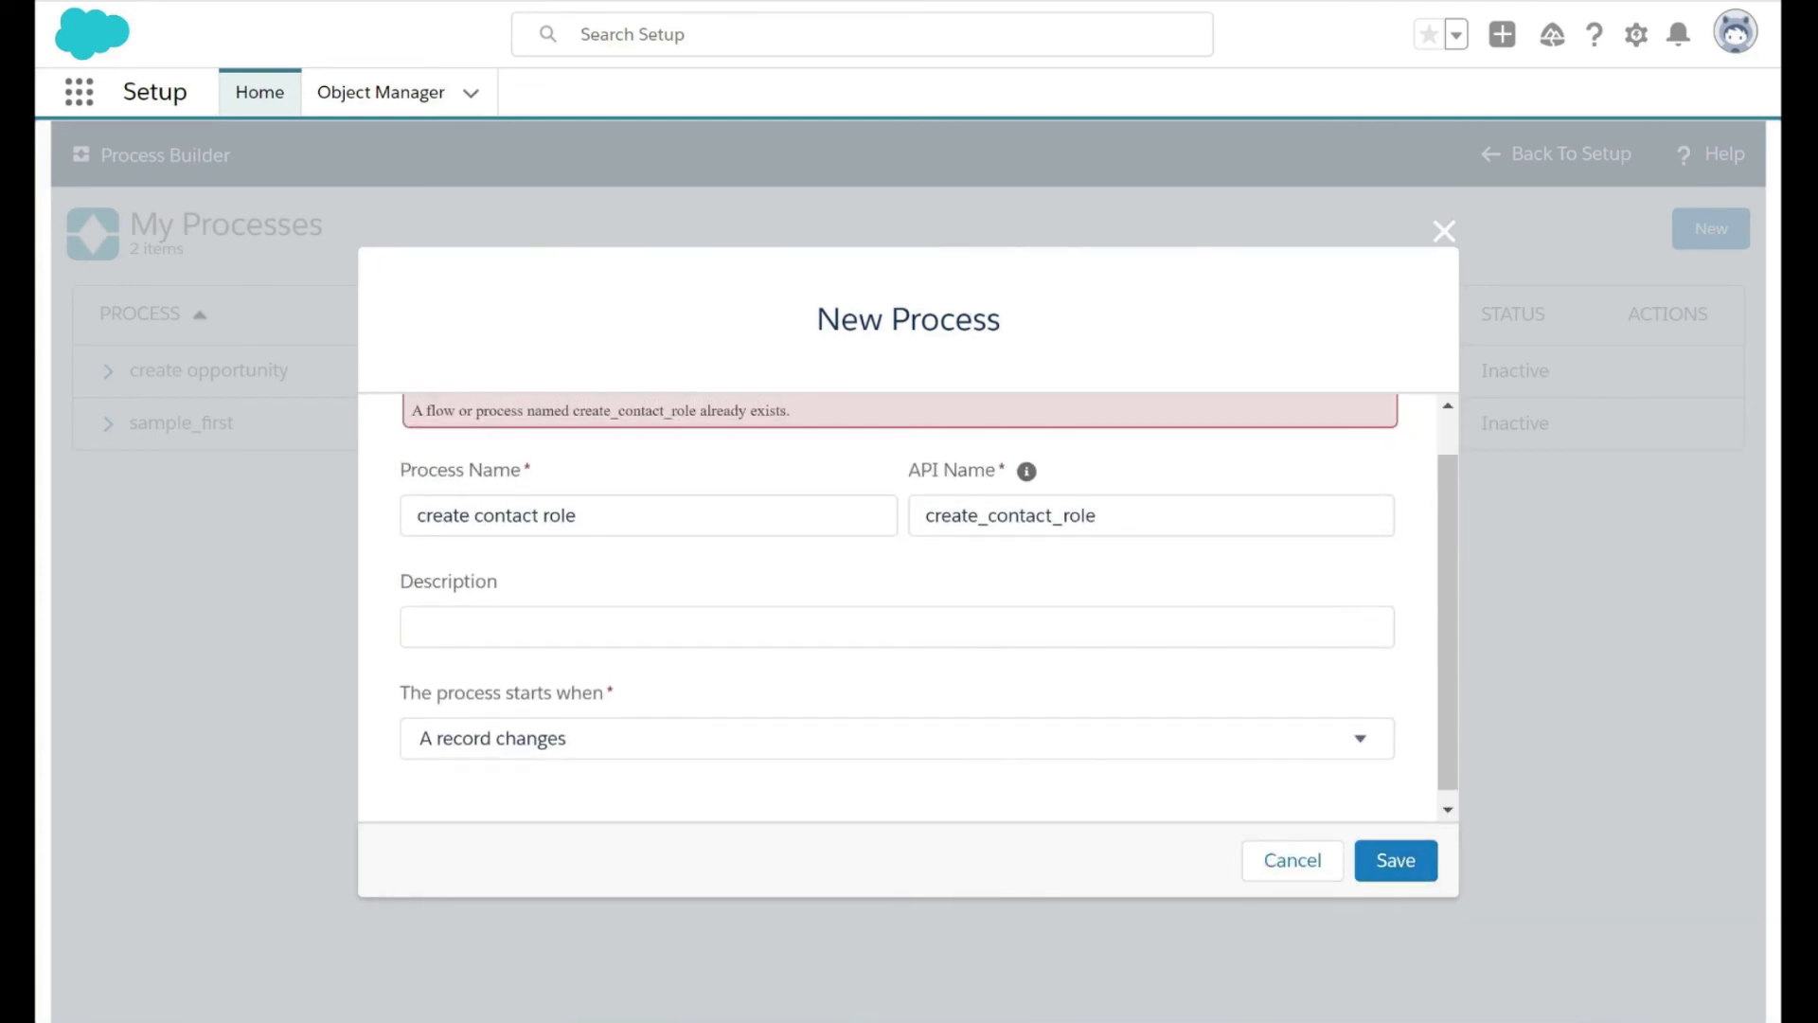
{"action": "left_click", "coordinate": [634, 492]}
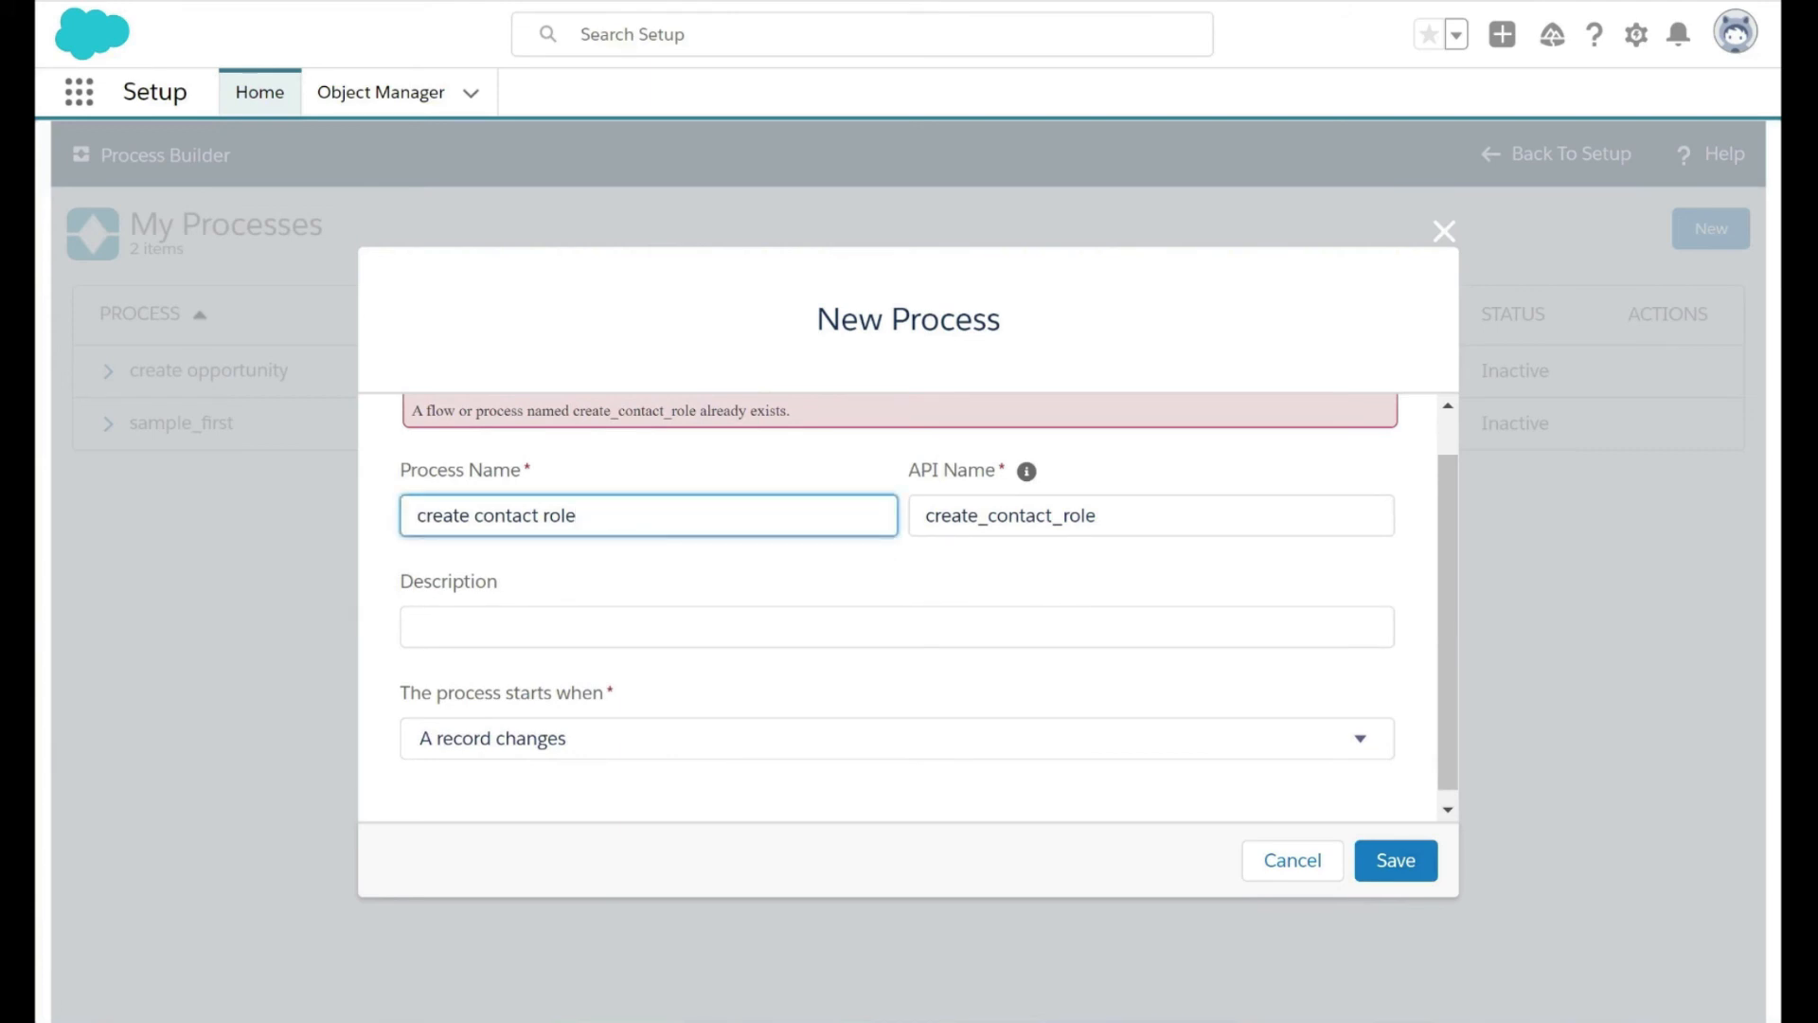
{"action": "type", "text": "for"}
{"action": "type", "text": "unity"}
{"action": "left_click", "coordinate": [1098, 516]}
{"action": "type", "text": "_for"}
{"action": "key", "text": "BackSpace"}
{"action": "type", "text": "_opportunity"}
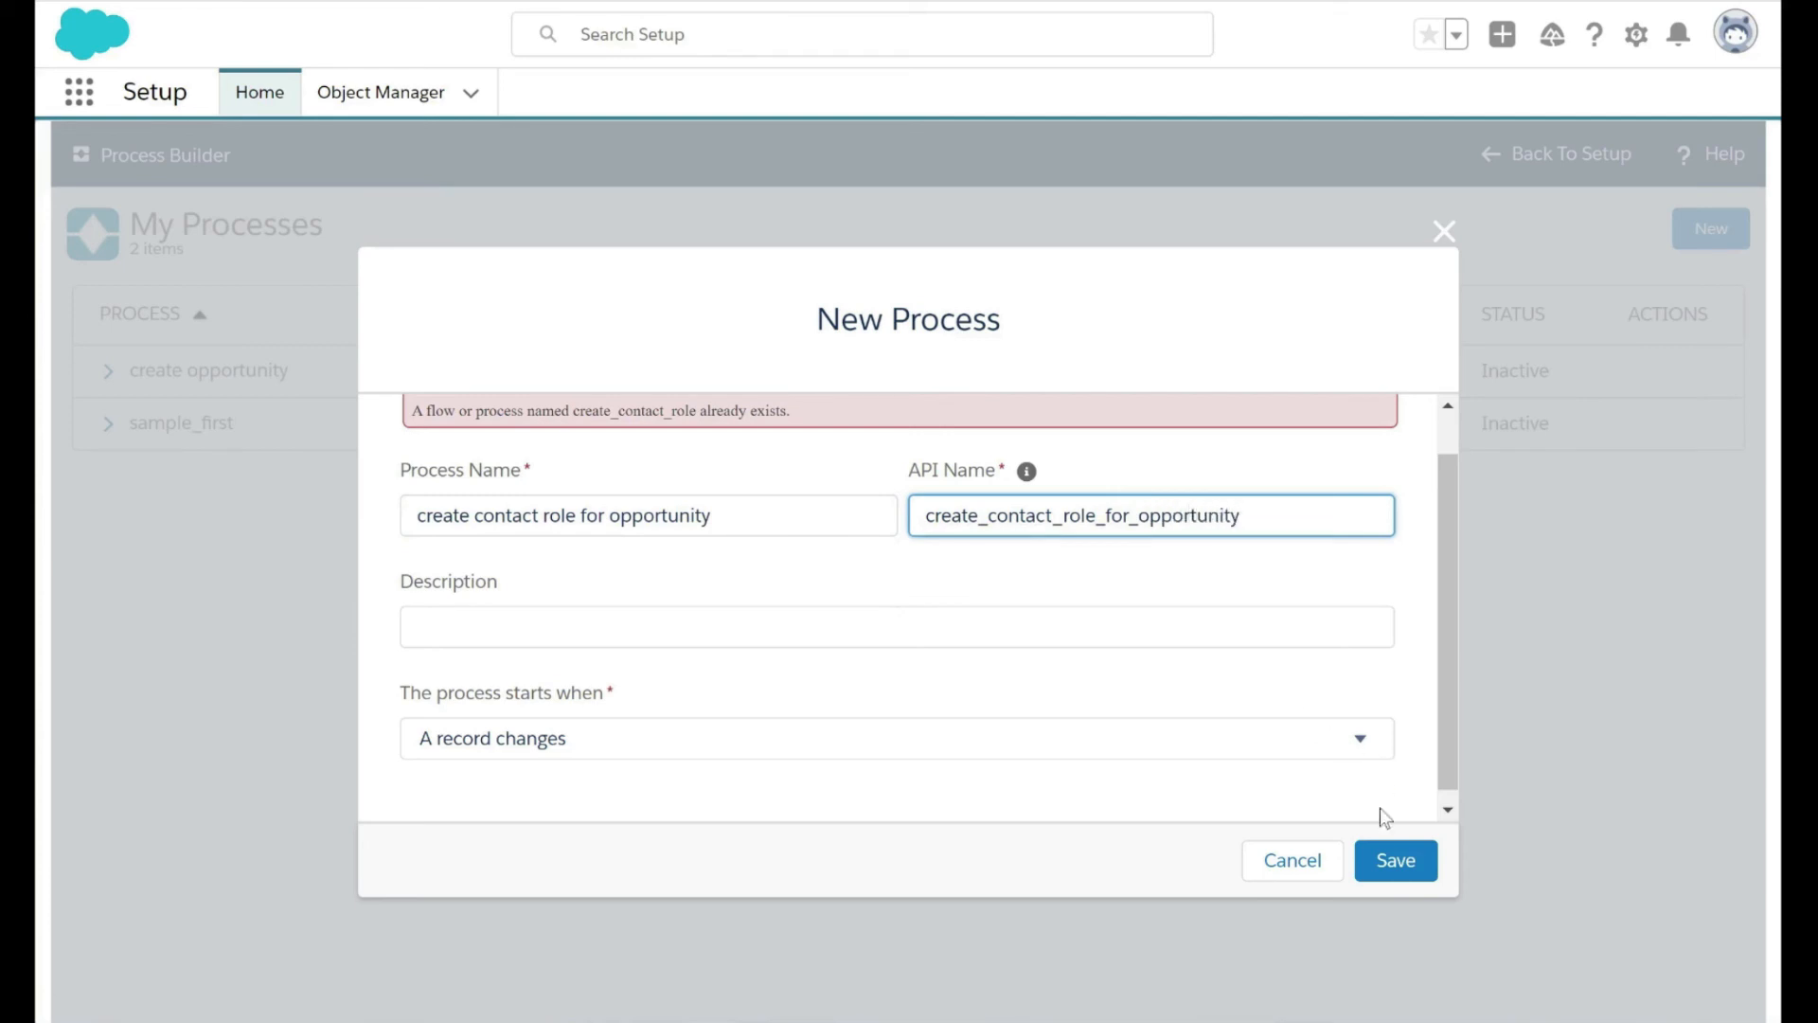
{"action": "left_click", "coordinate": [1397, 859]}
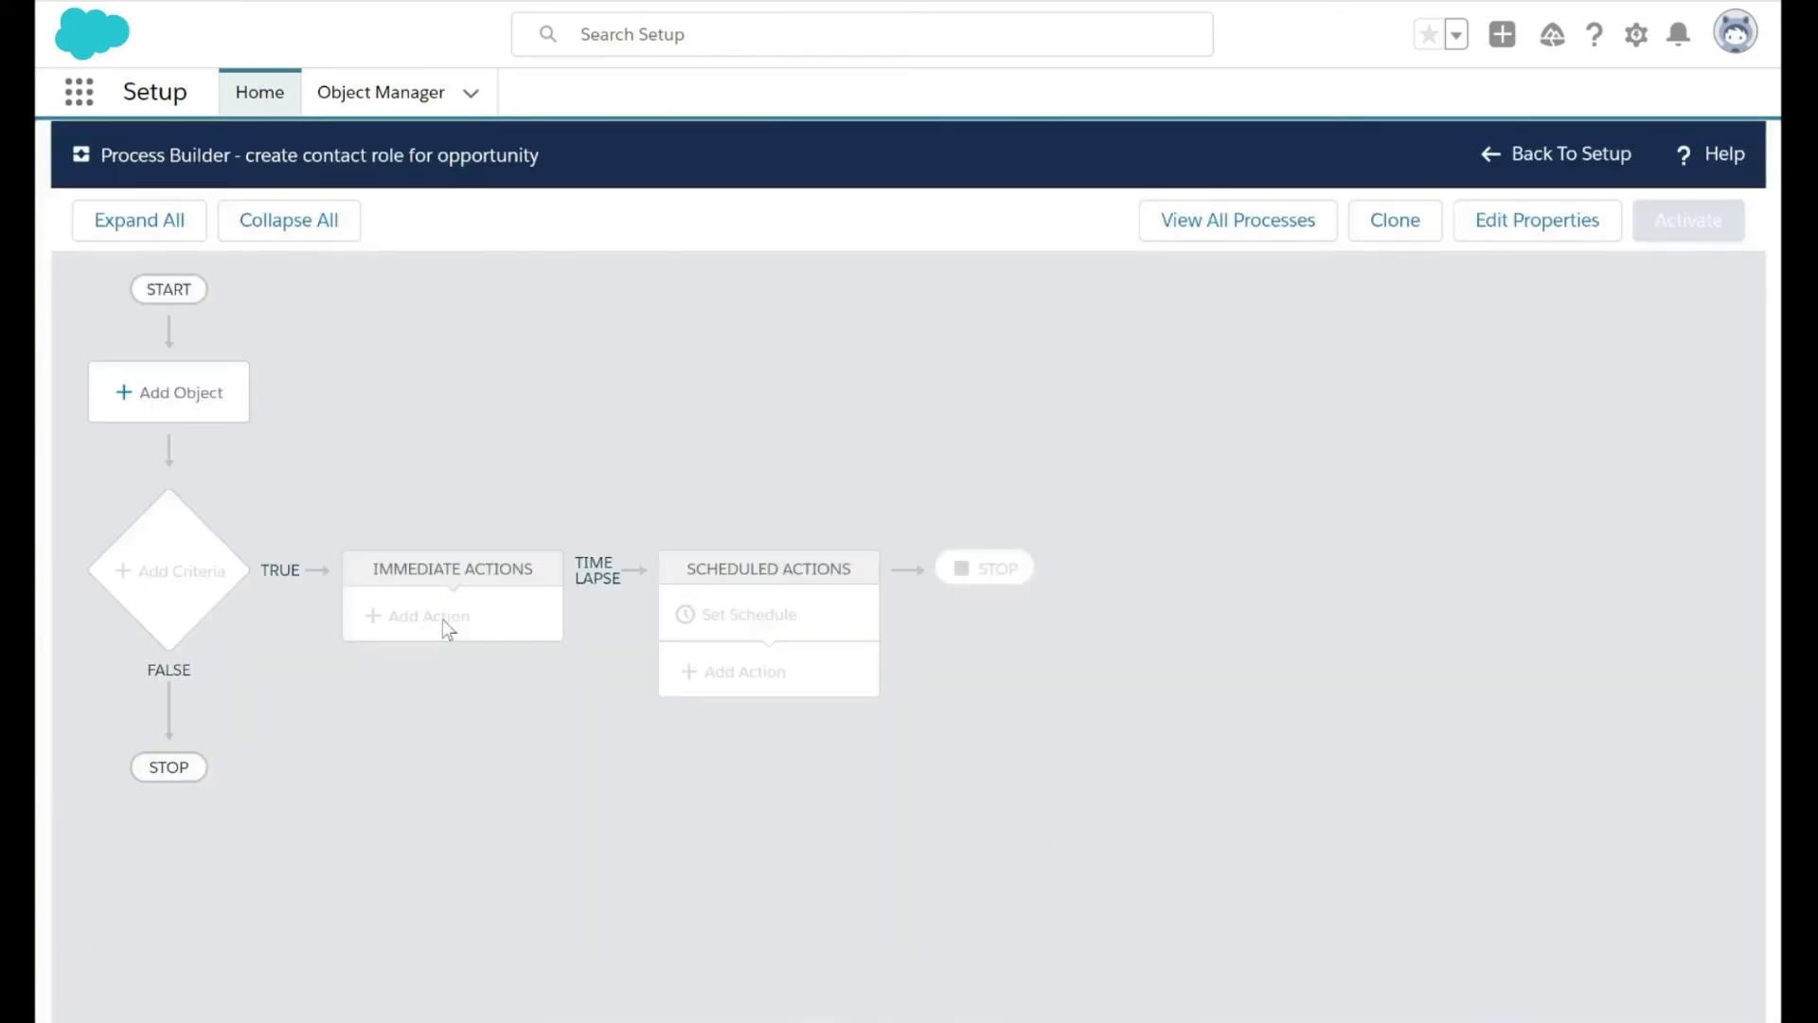
Set the process object to Opportunity, starting only when a record is created, and save it.
{"action": "left_click", "coordinate": [197, 393]}
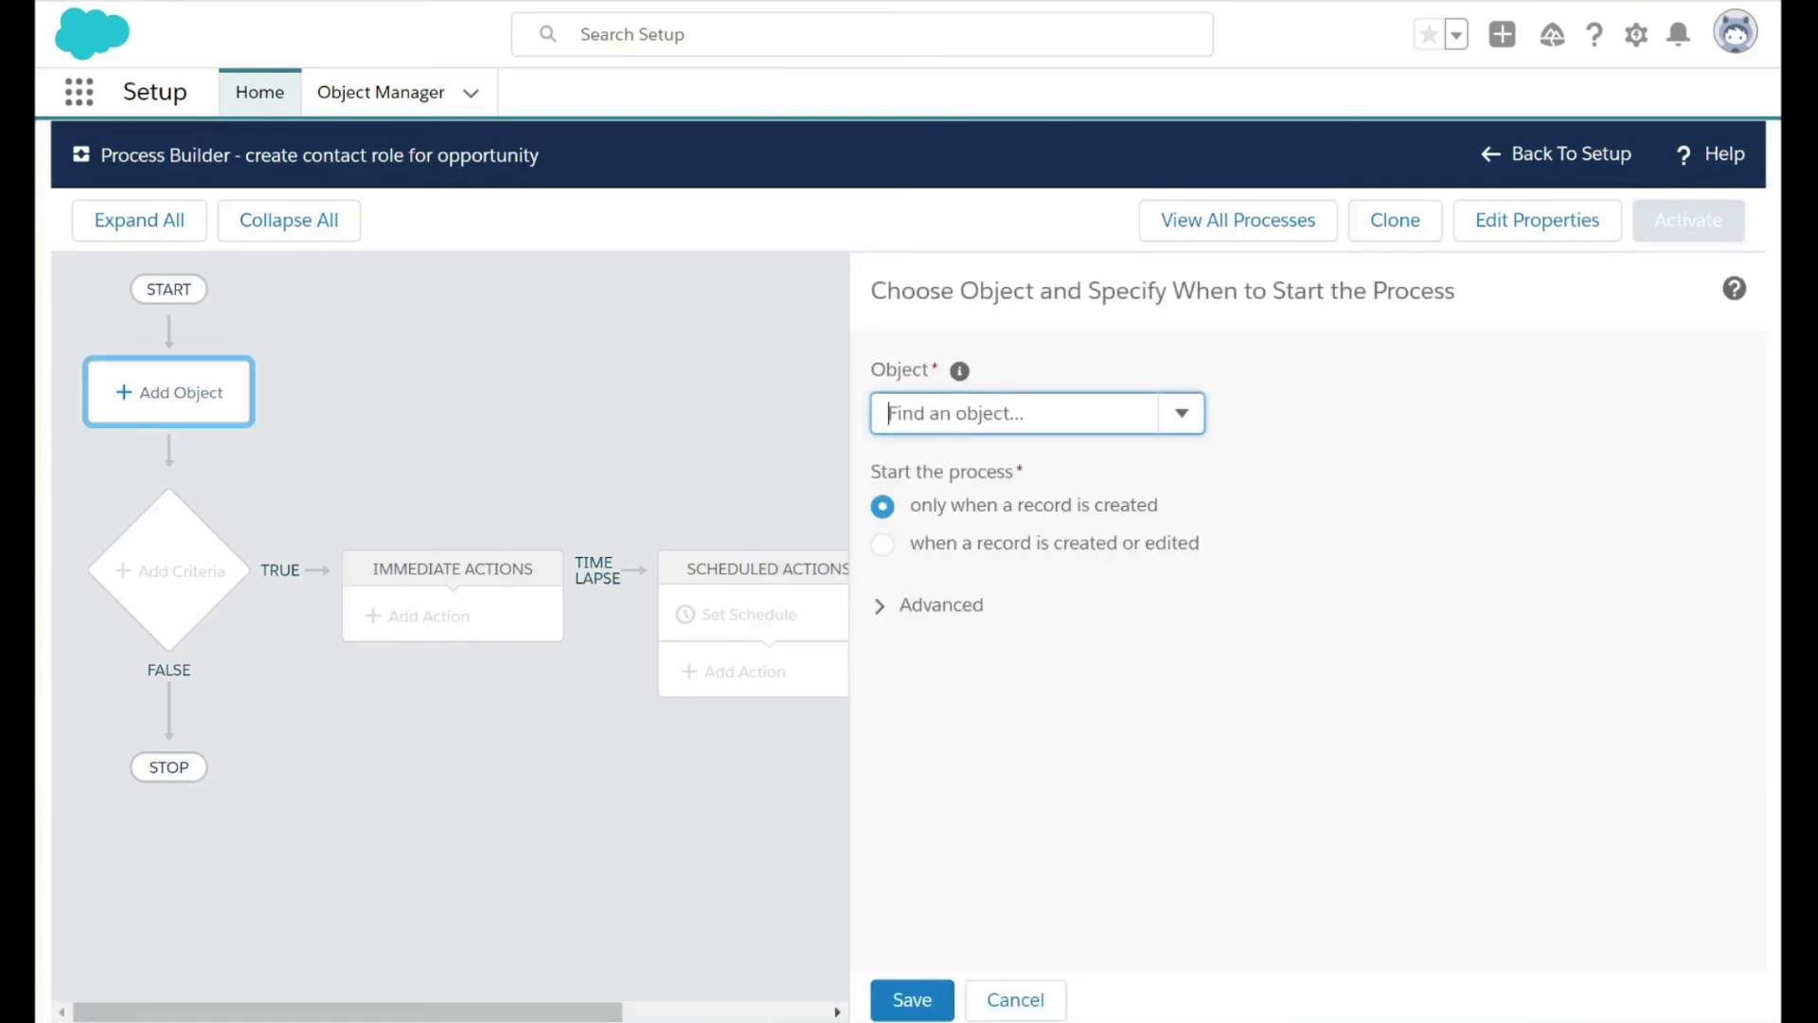
{"action": "type", "text": "opoo"}
{"action": "key", "text": "BackSpace"}
{"action": "key", "text": "BackSpace"}
{"action": "type", "text": "p"}
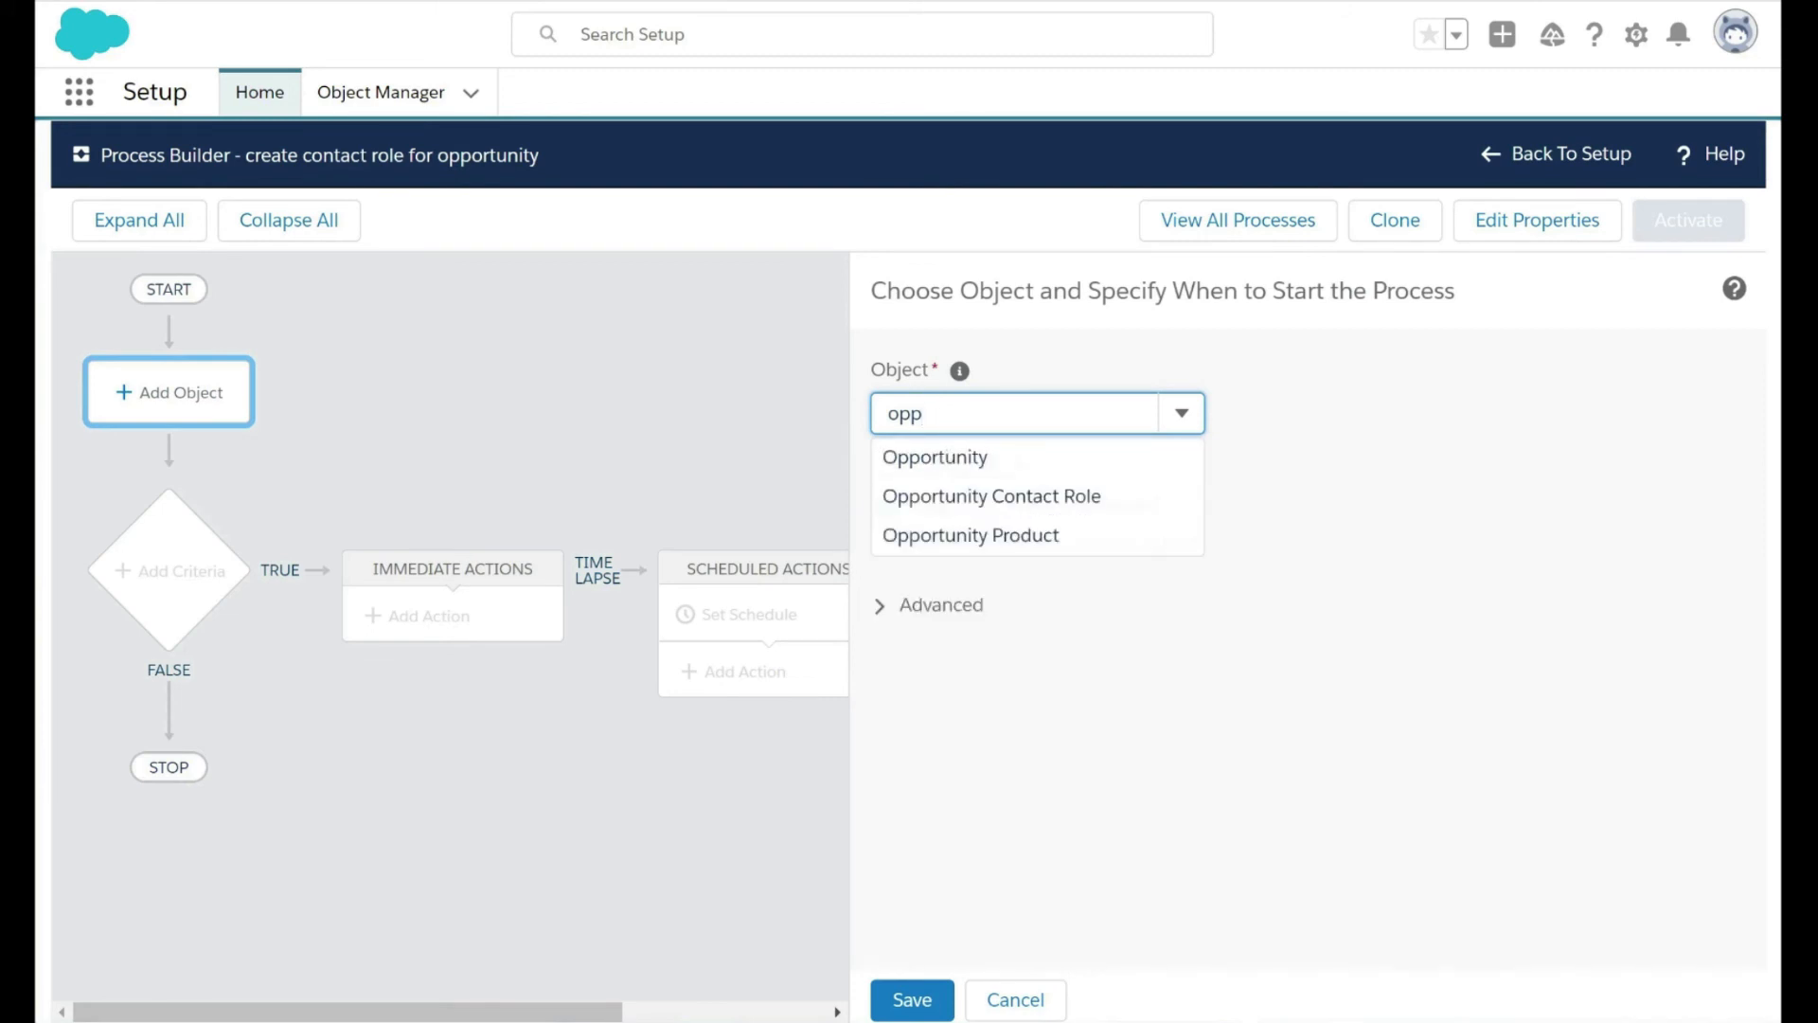
{"action": "left_click", "coordinate": [963, 457]}
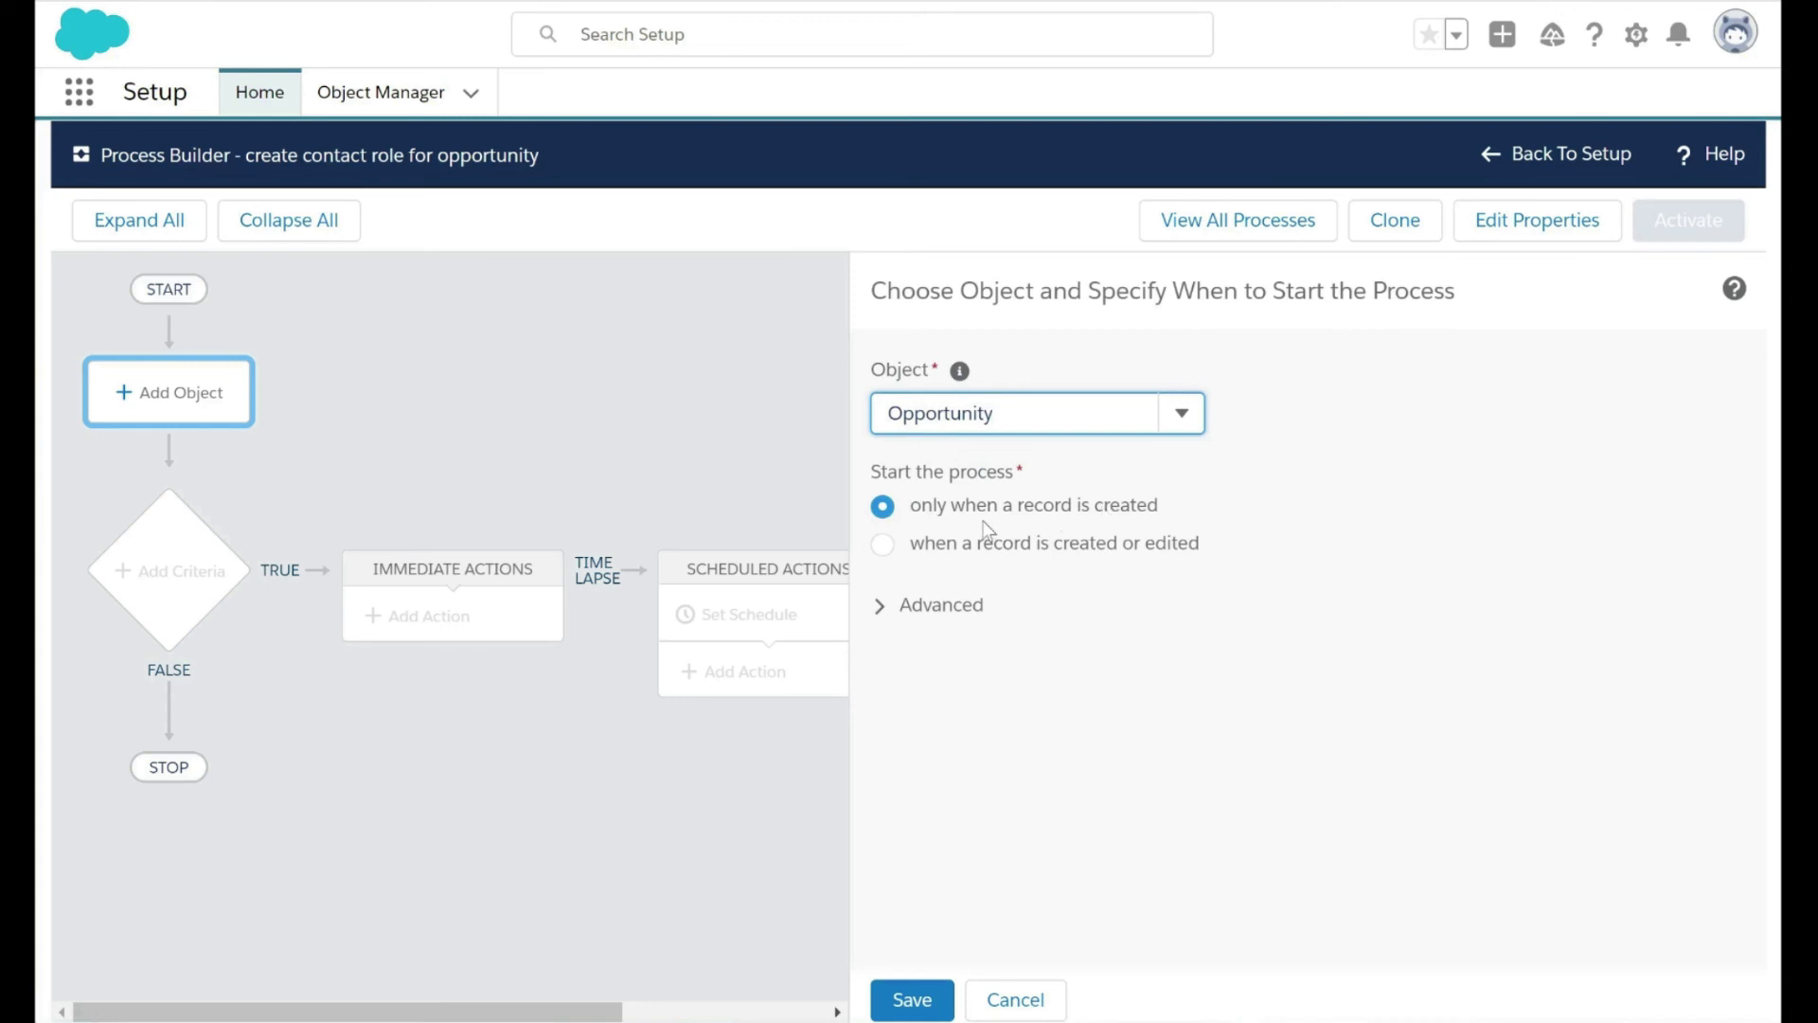
{"action": "left_click", "coordinate": [911, 1002]}
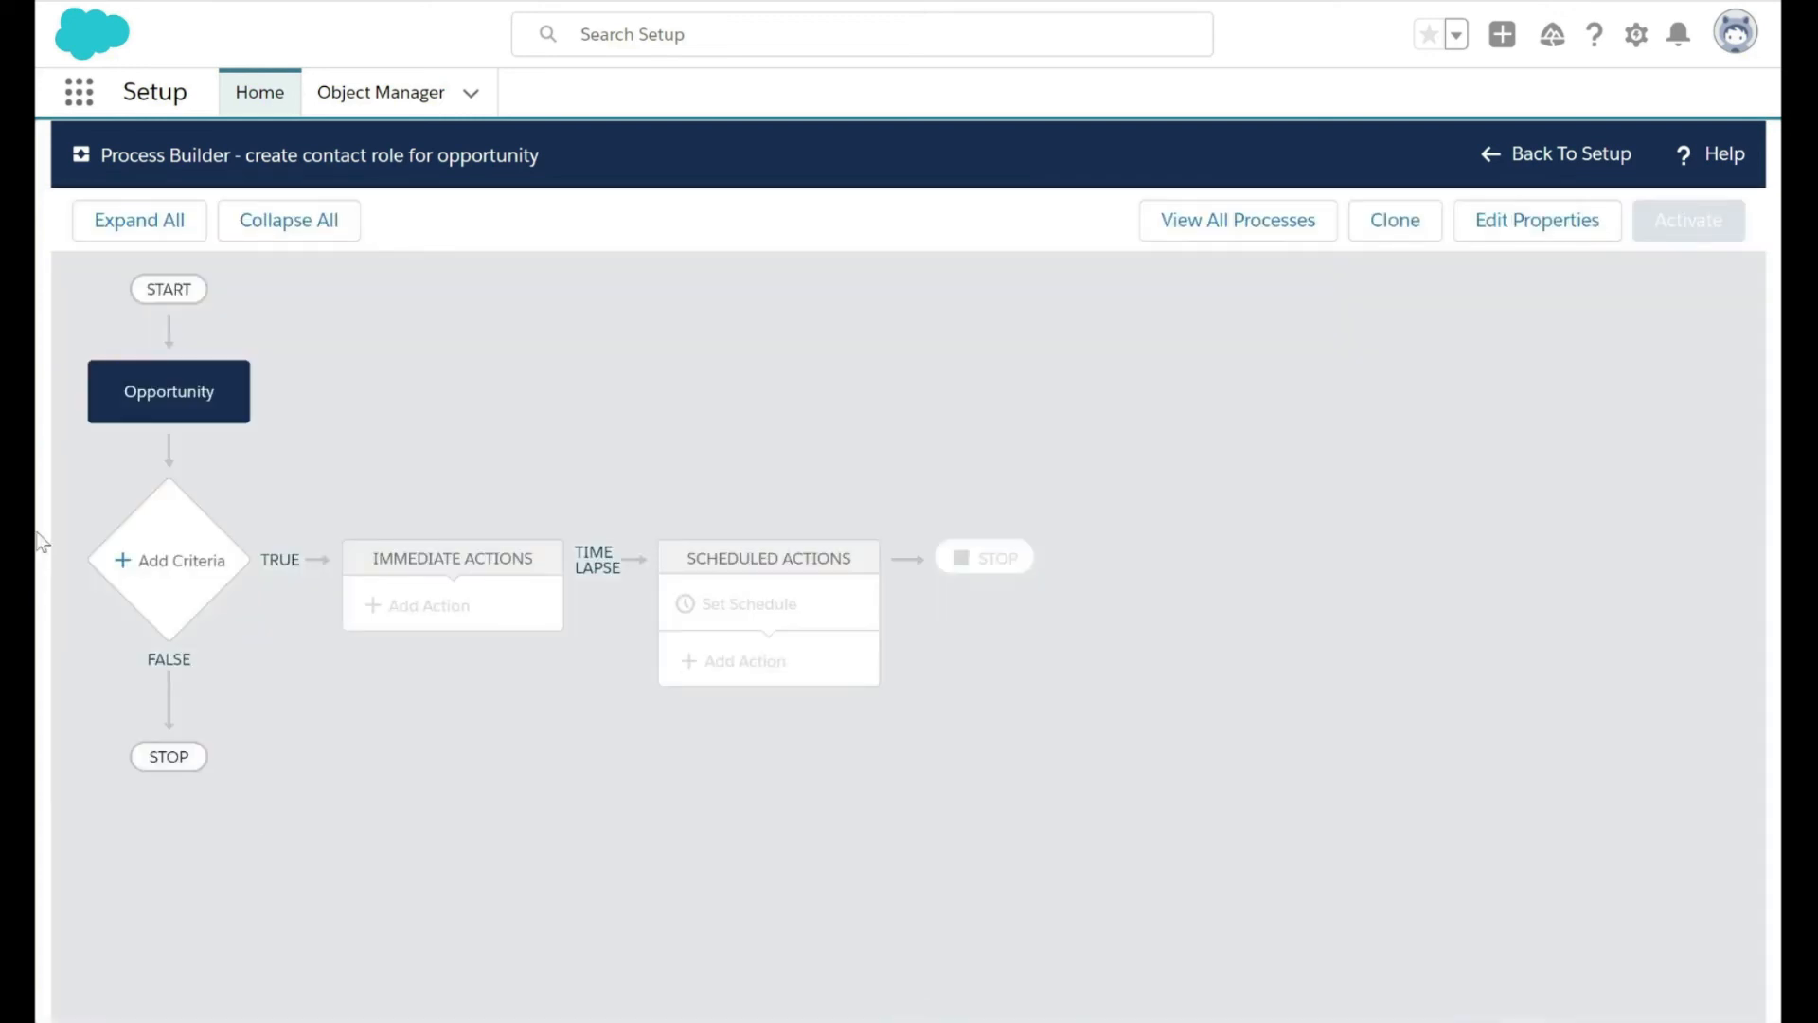
Add a criteria node named "No criteria" that executes its actions without any criteria, and save it.
{"action": "left_click", "coordinate": [185, 557]}
{"action": "left_click", "coordinate": [833, 413]}
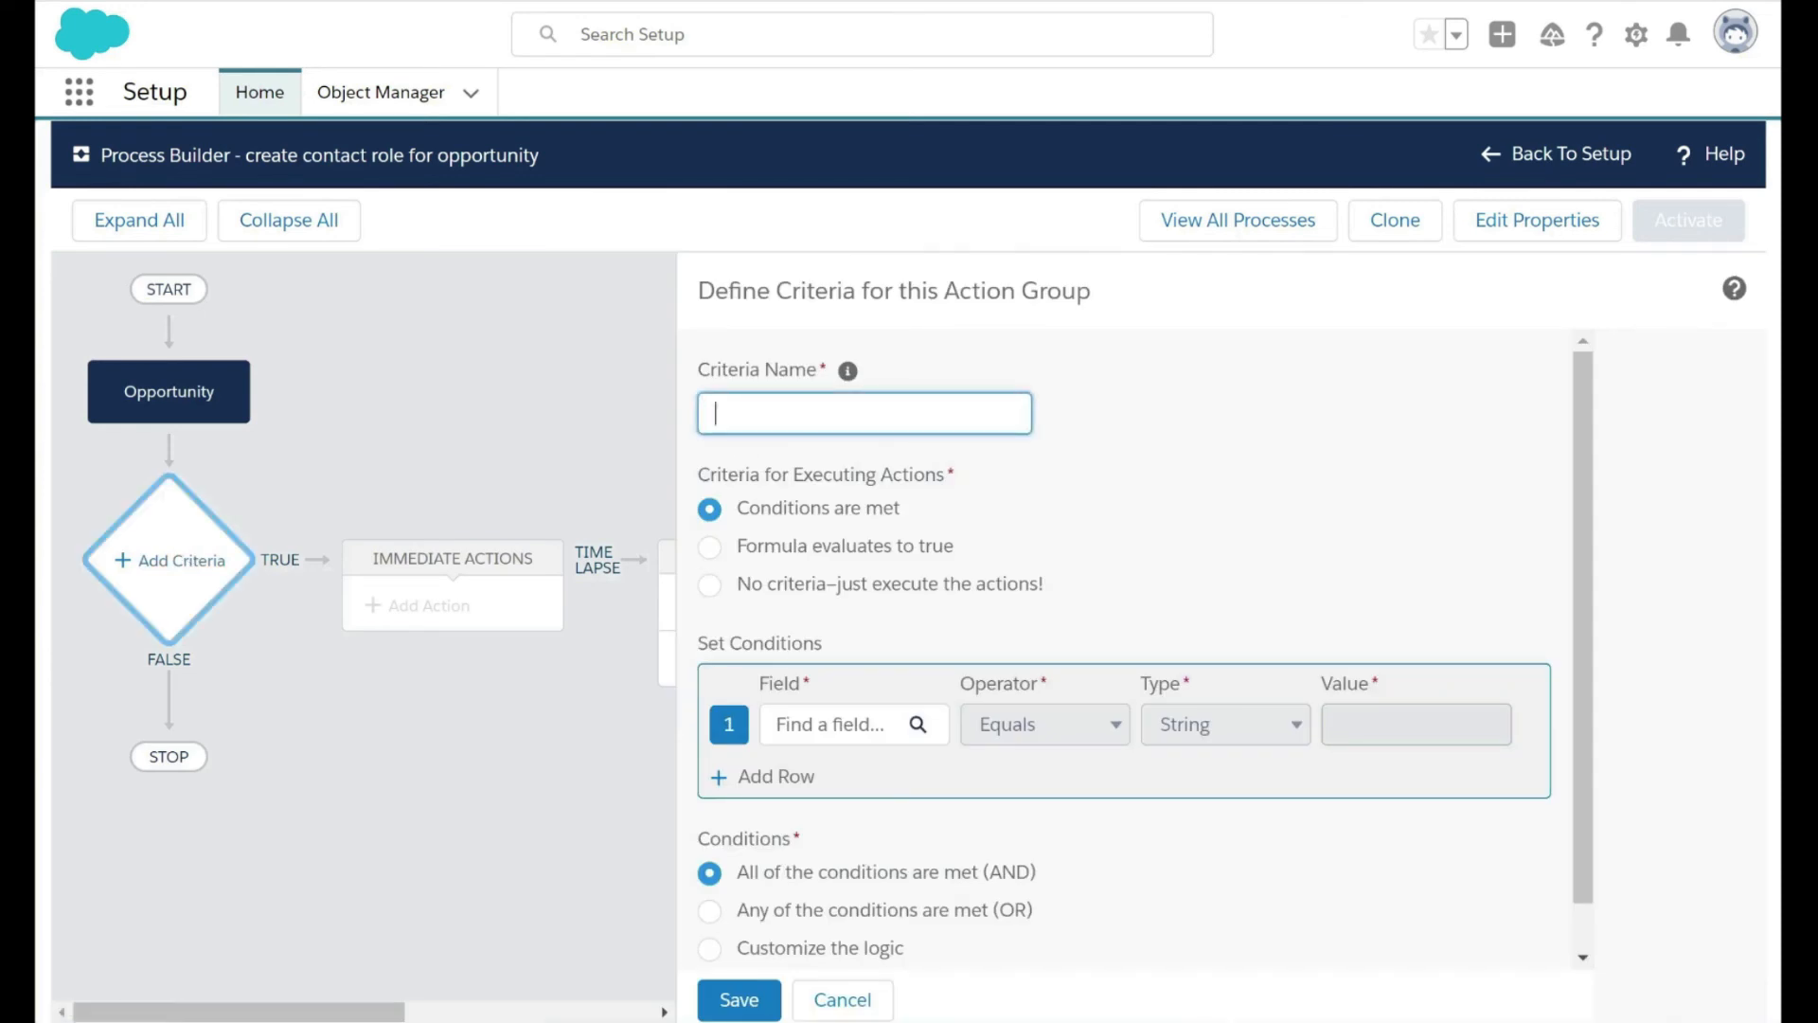
{"action": "left_click", "coordinate": [206, 405]}
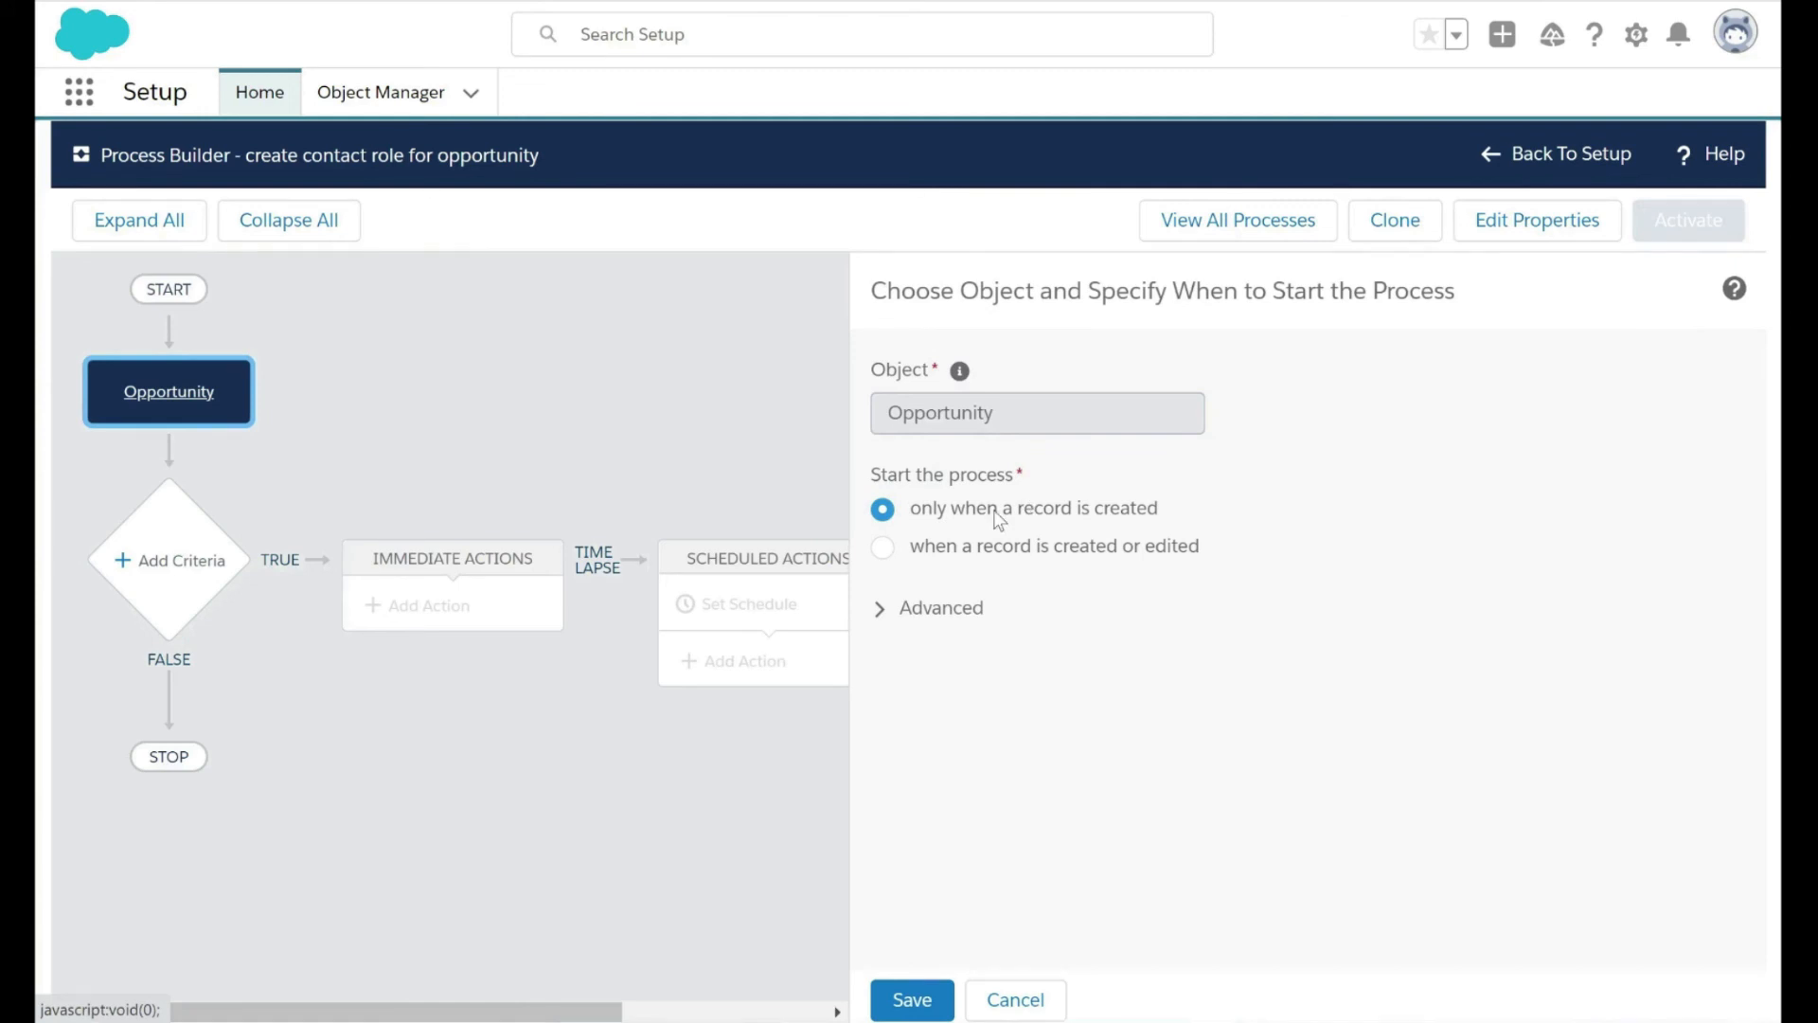
{"action": "left_click", "coordinate": [159, 580]}
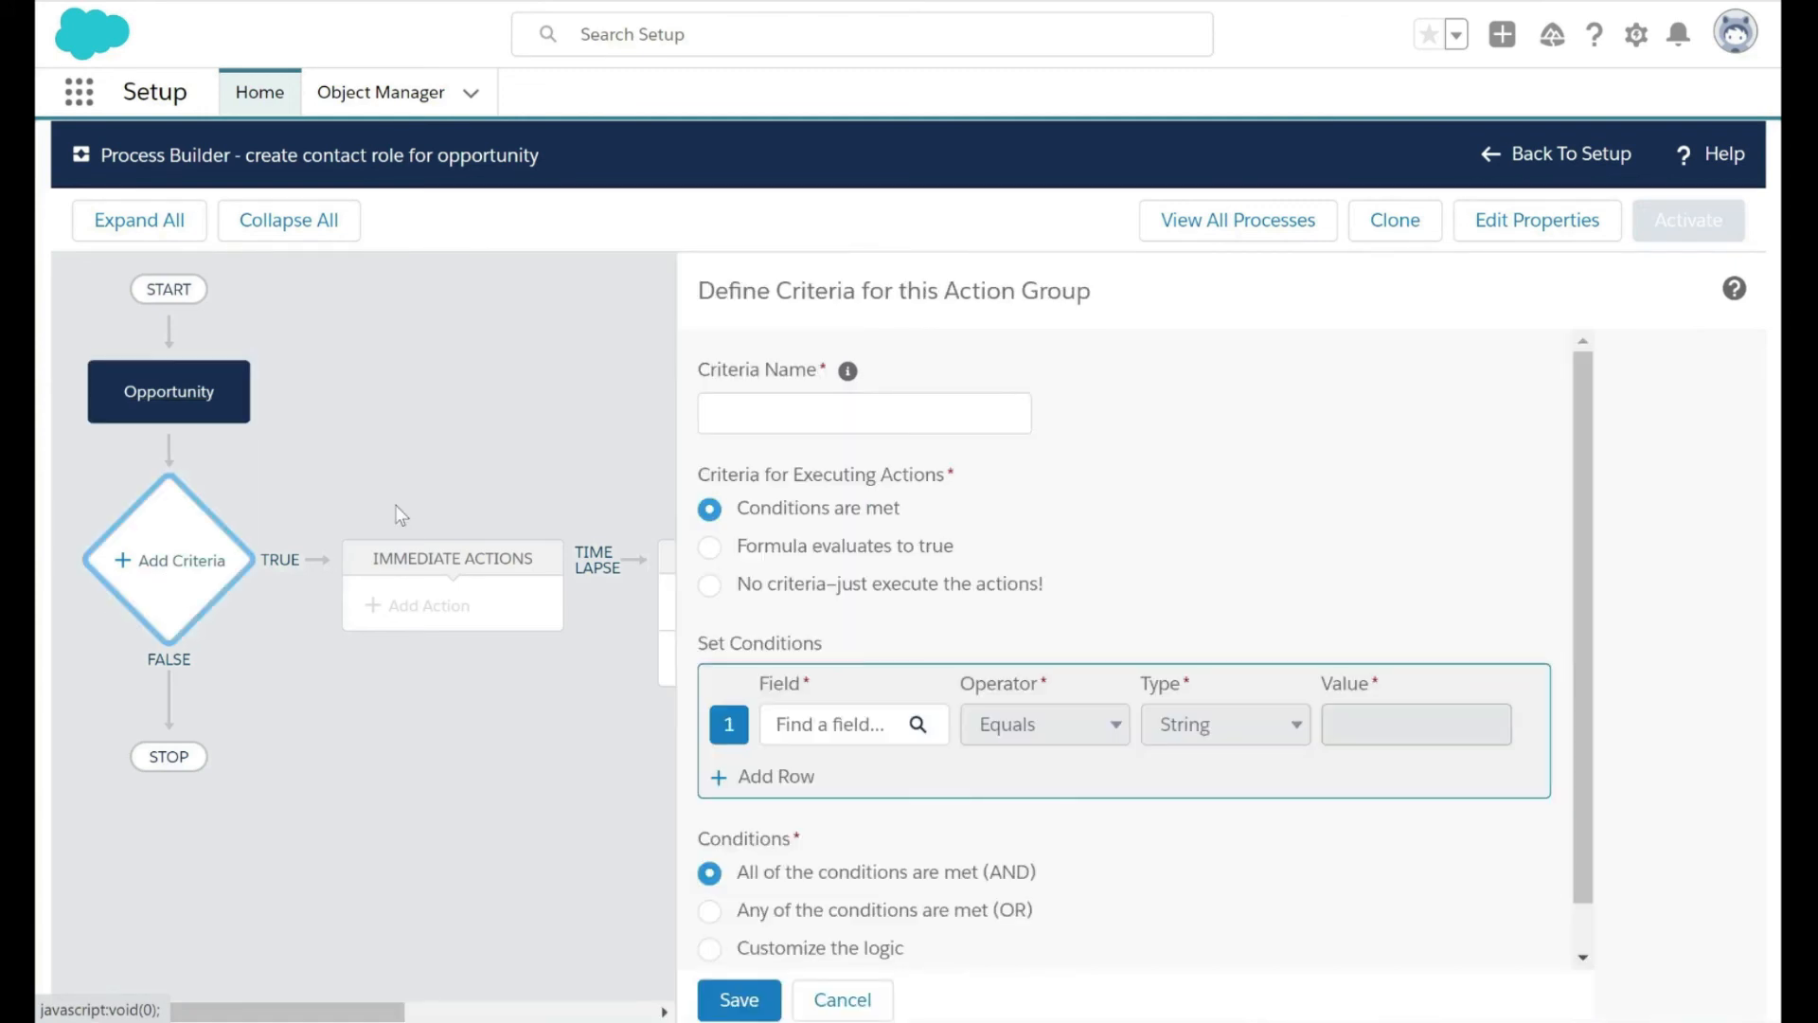
{"action": "scroll", "coordinate": [718, 530], "scroll_direction": "down", "scroll_amount": 1}
{"action": "scroll", "coordinate": [718, 537], "scroll_direction": "up", "scroll_amount": 1}
{"action": "left_click", "coordinate": [758, 413]}
{"action": "type", "text": "No criteria"}
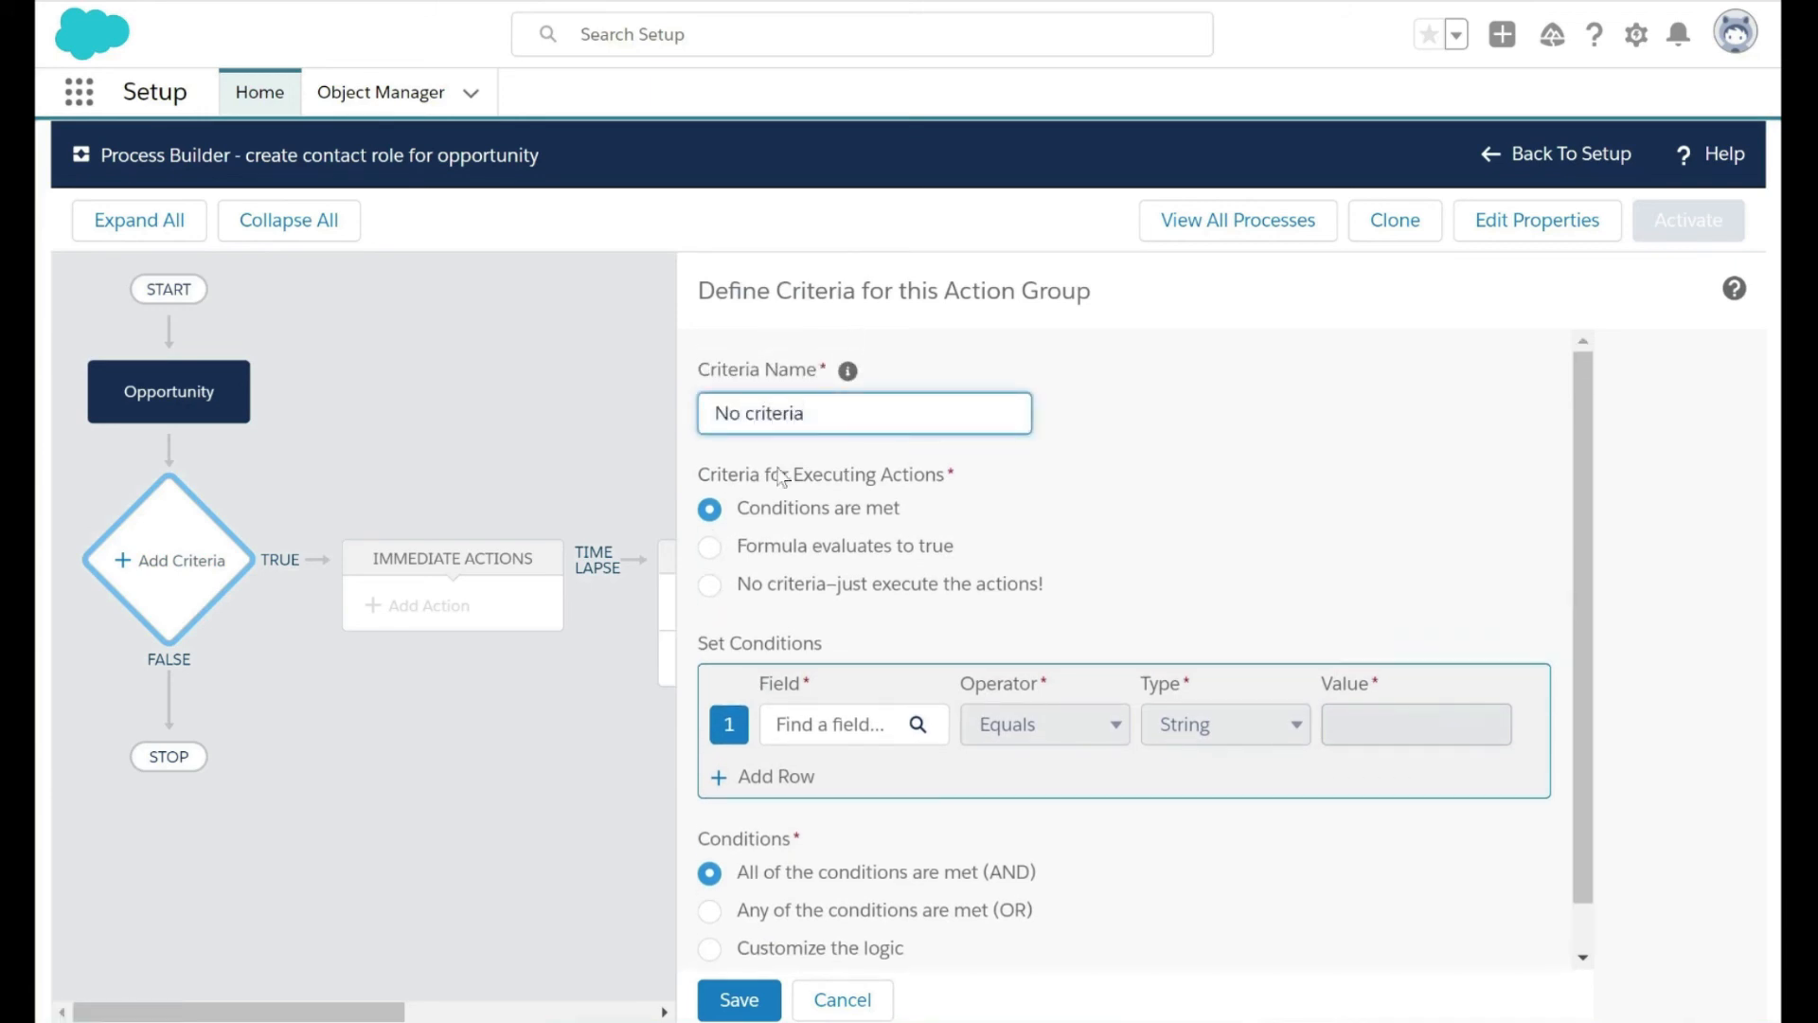
{"action": "left_click", "coordinate": [709, 584]}
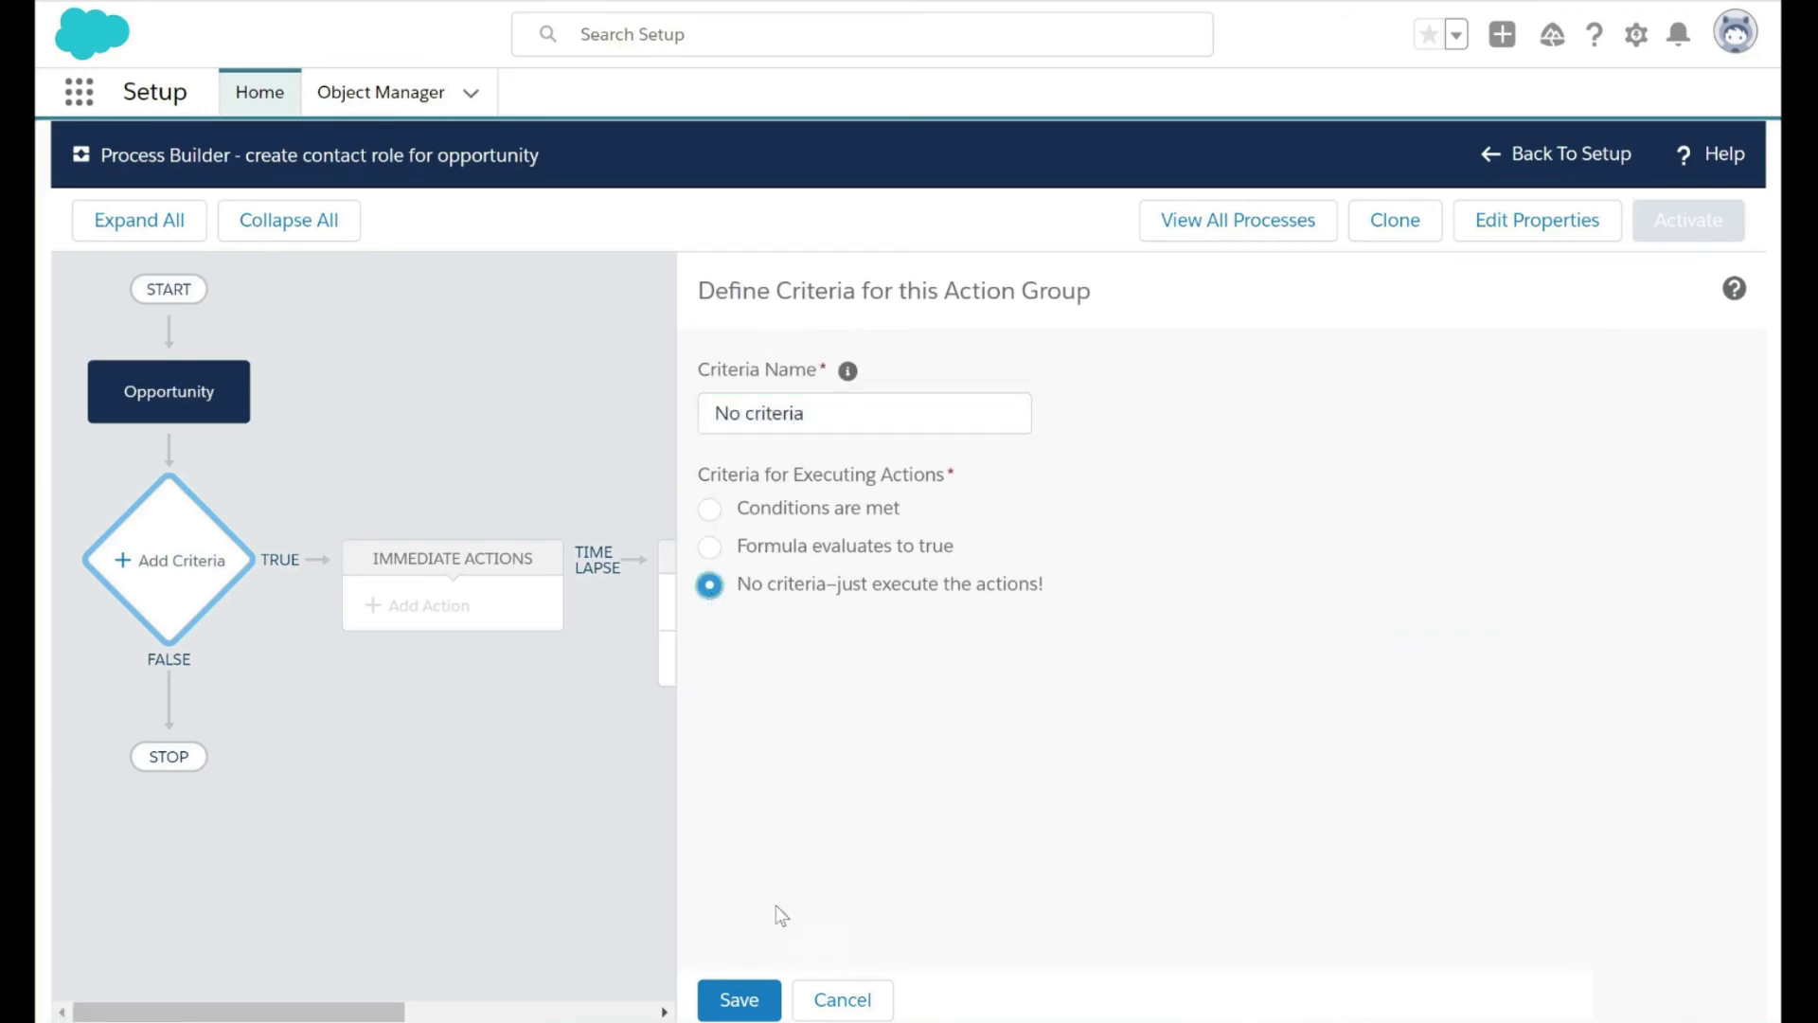
{"action": "left_click", "coordinate": [740, 1000]}
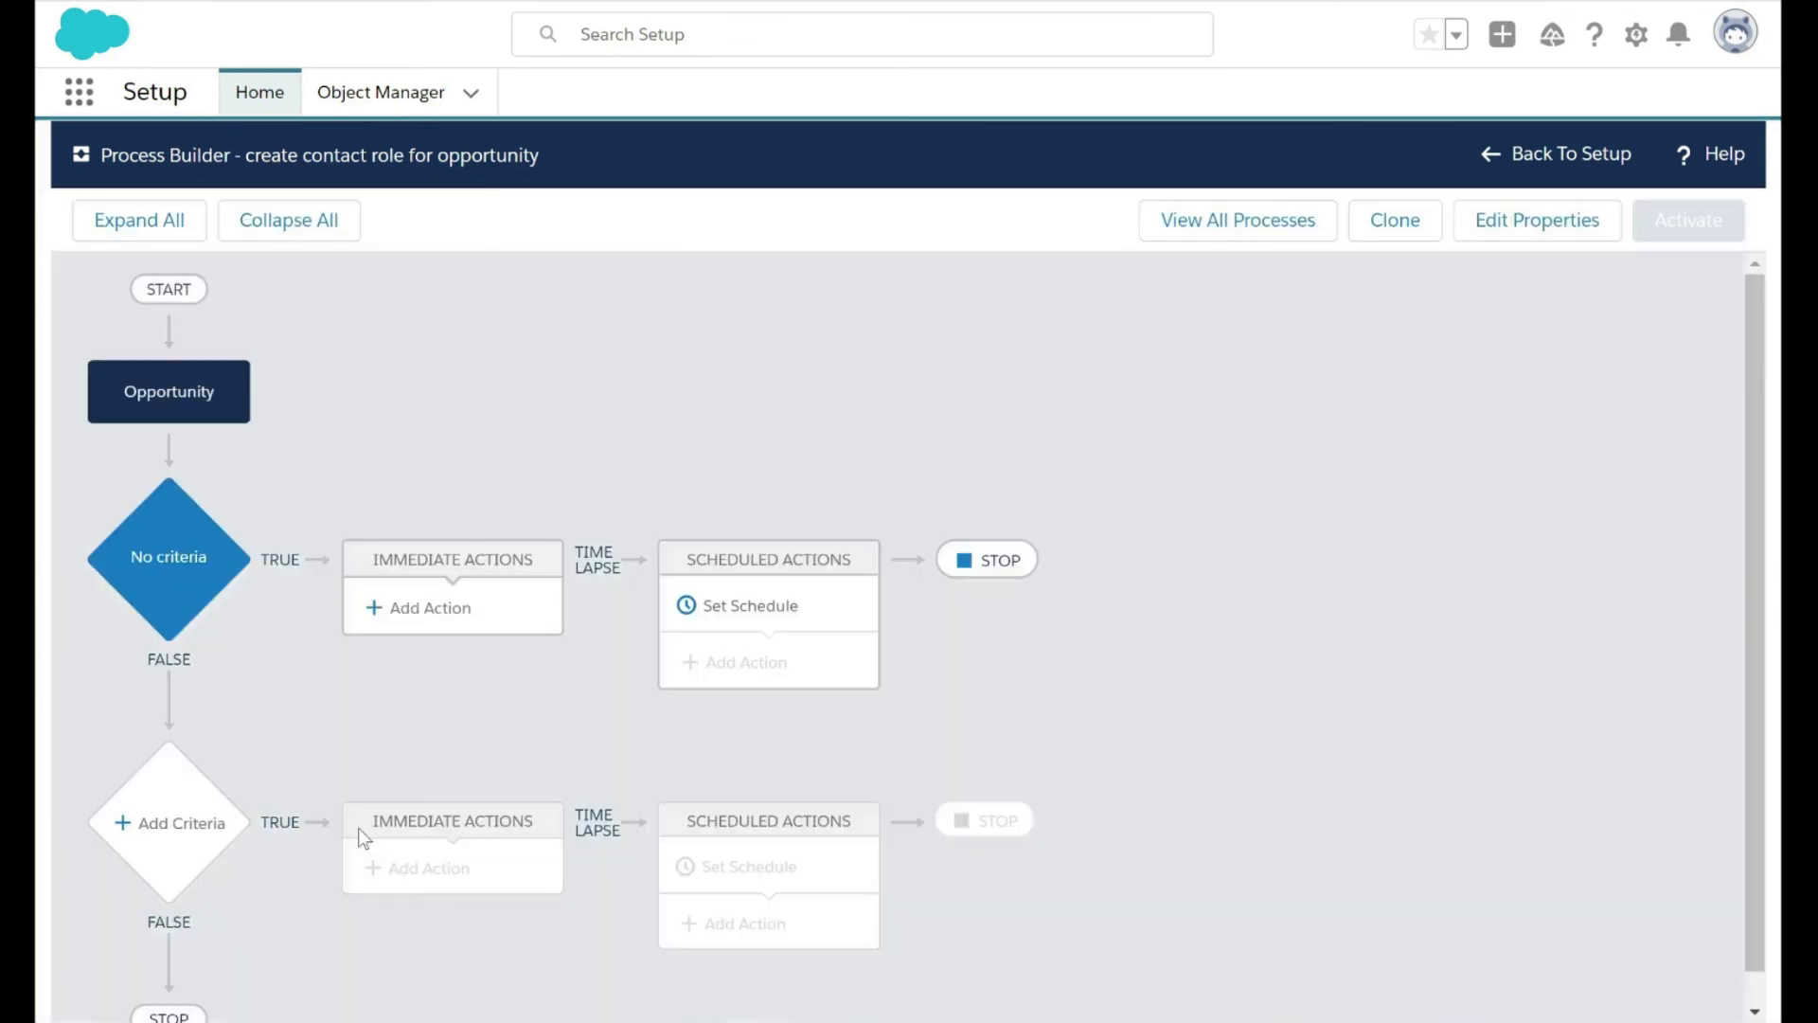
Add an immediate action of type Flows named "populate ids" that runs the create_contact_role flow.
{"action": "left_click", "coordinate": [450, 606]}
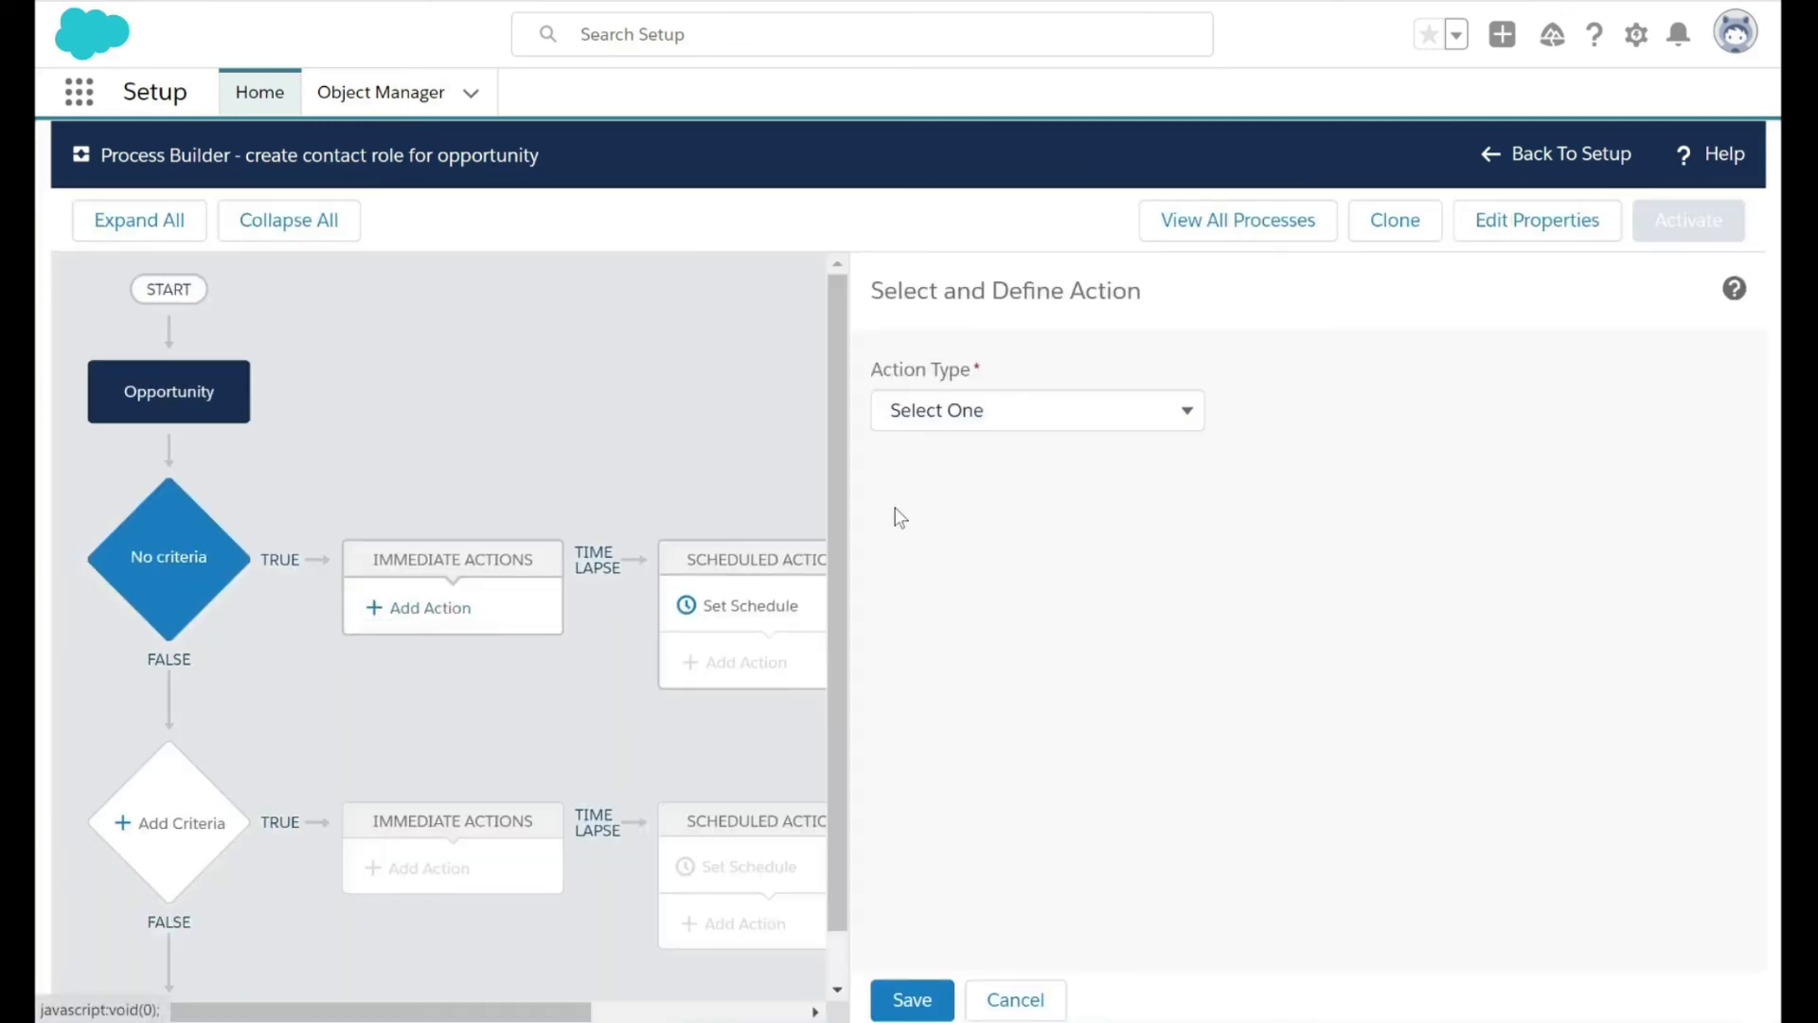
{"action": "left_click", "coordinate": [1021, 408]}
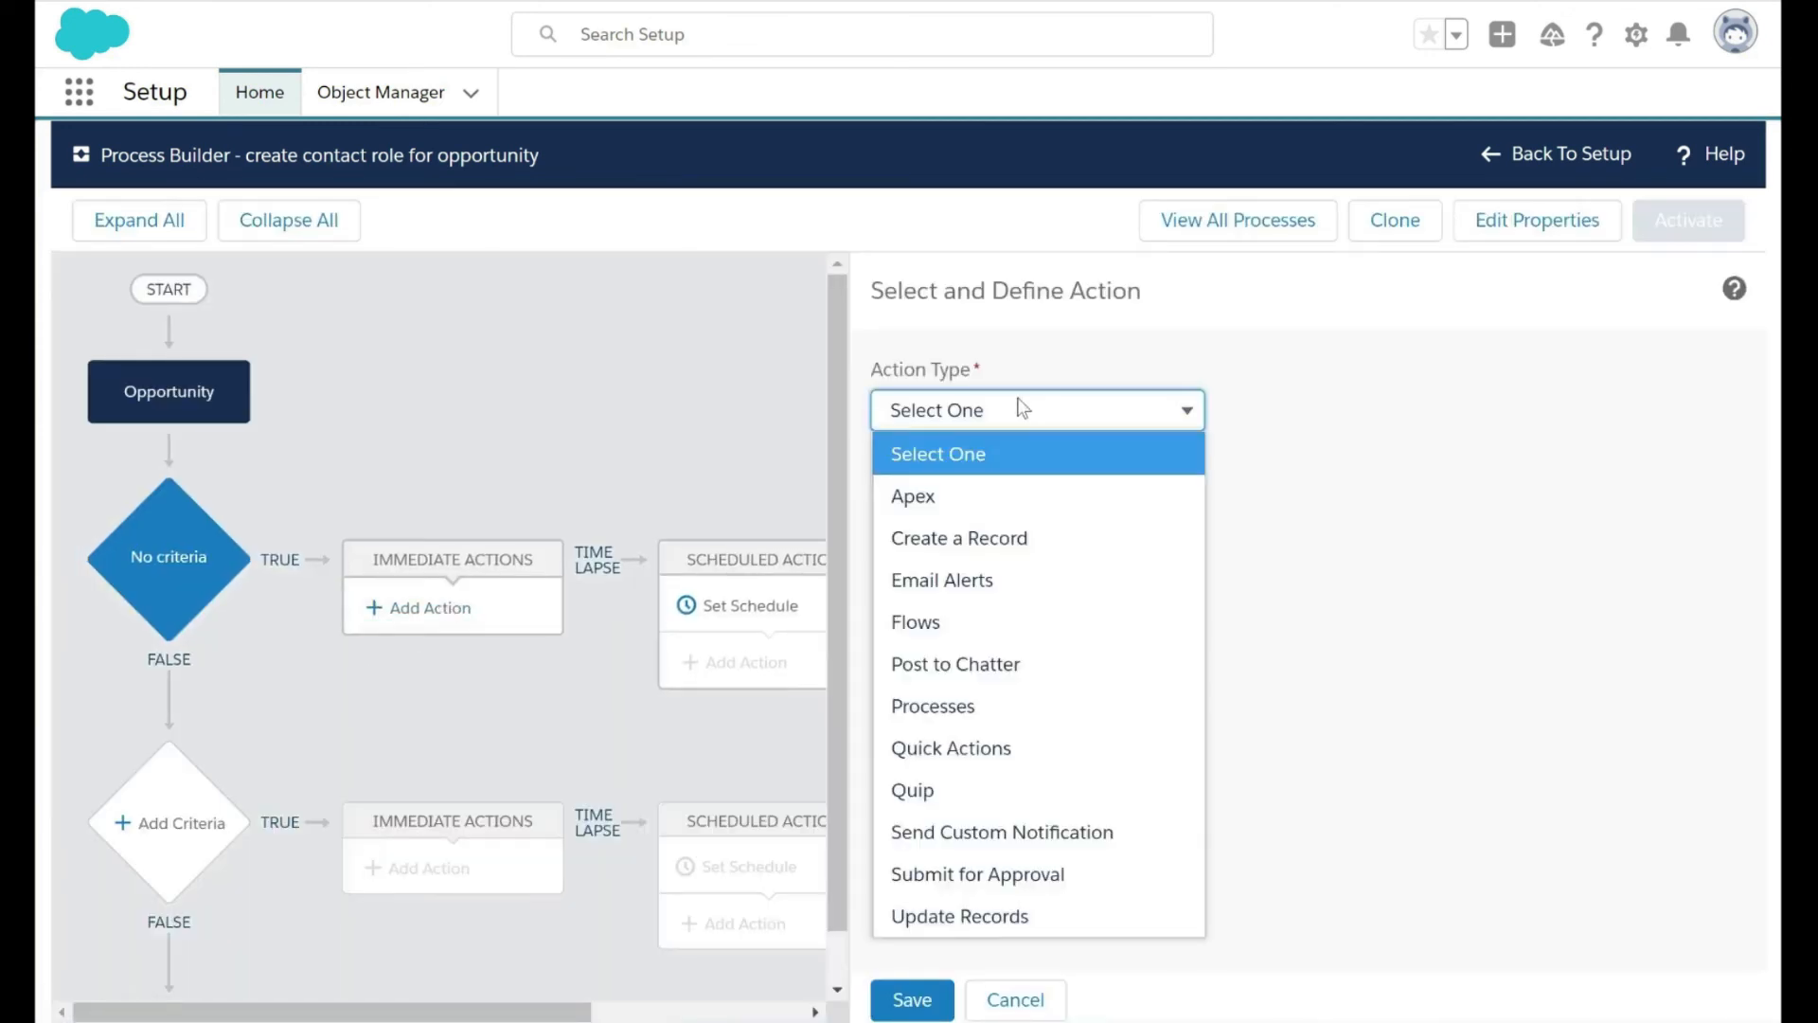
{"action": "left_click", "coordinate": [972, 619]}
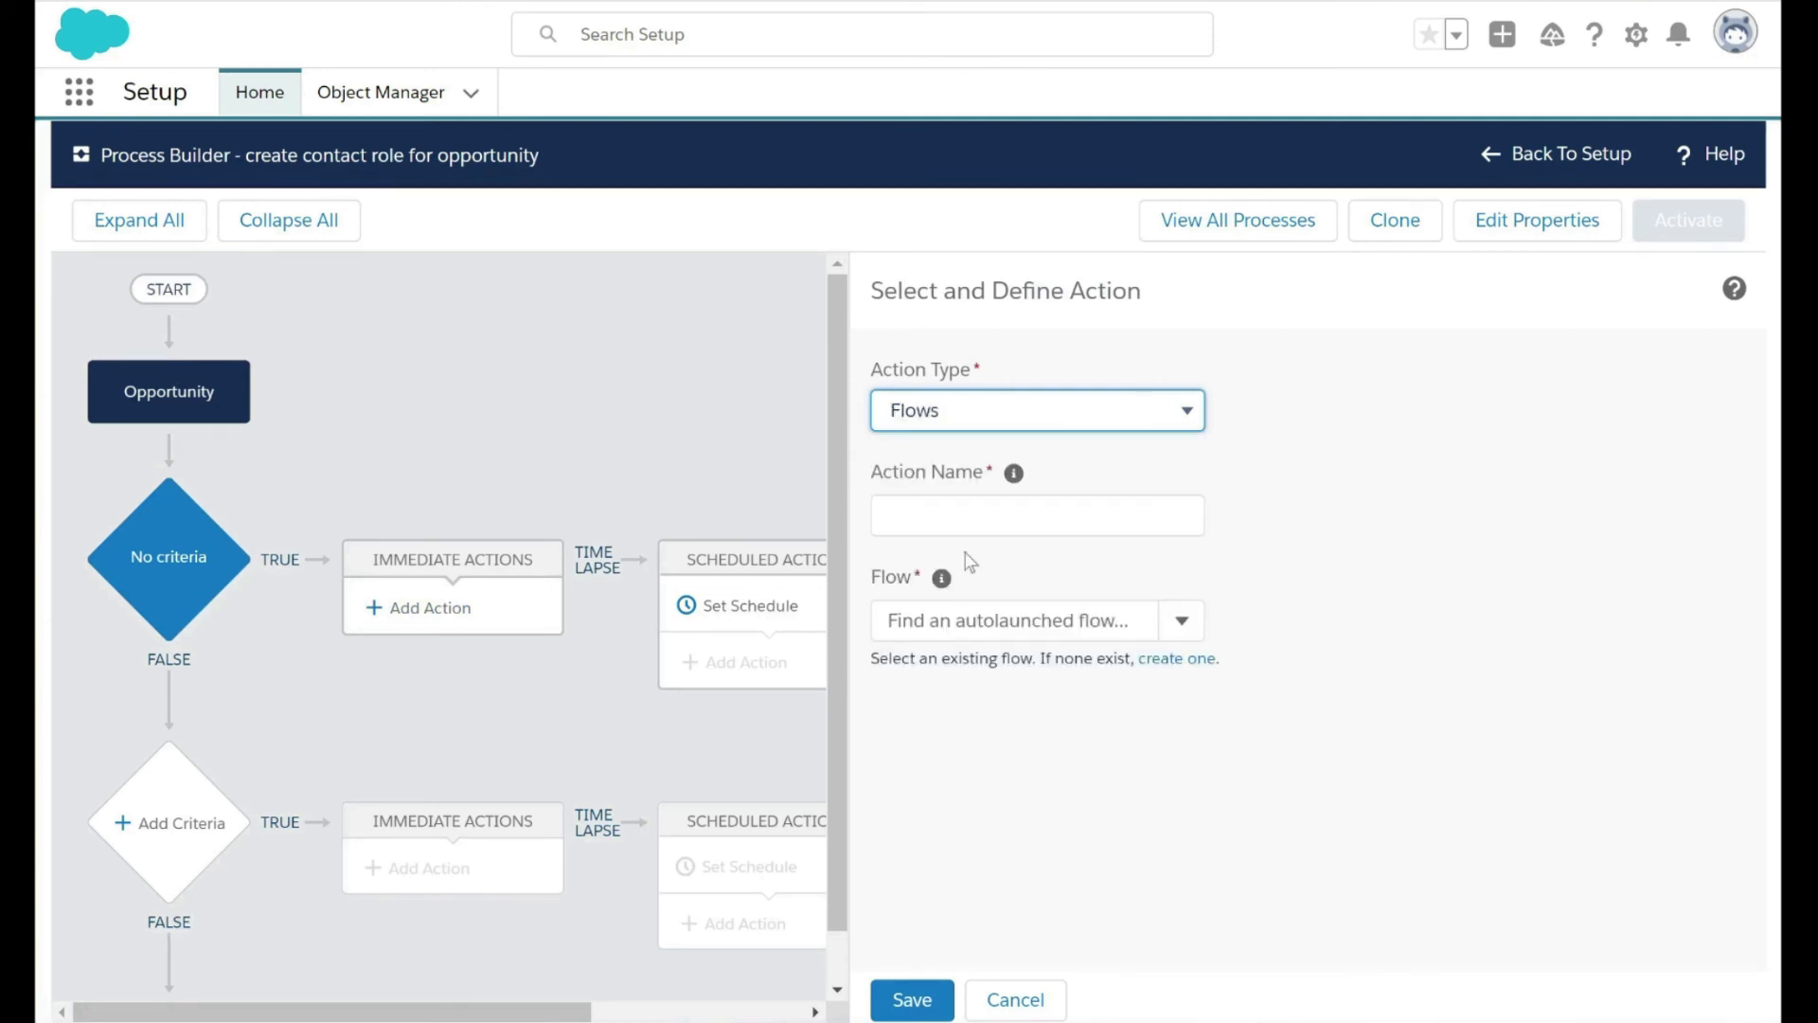
{"action": "left_click", "coordinate": [1030, 528]}
{"action": "type", "text": "populate ids"}
{"action": "key", "text": "Tab"}
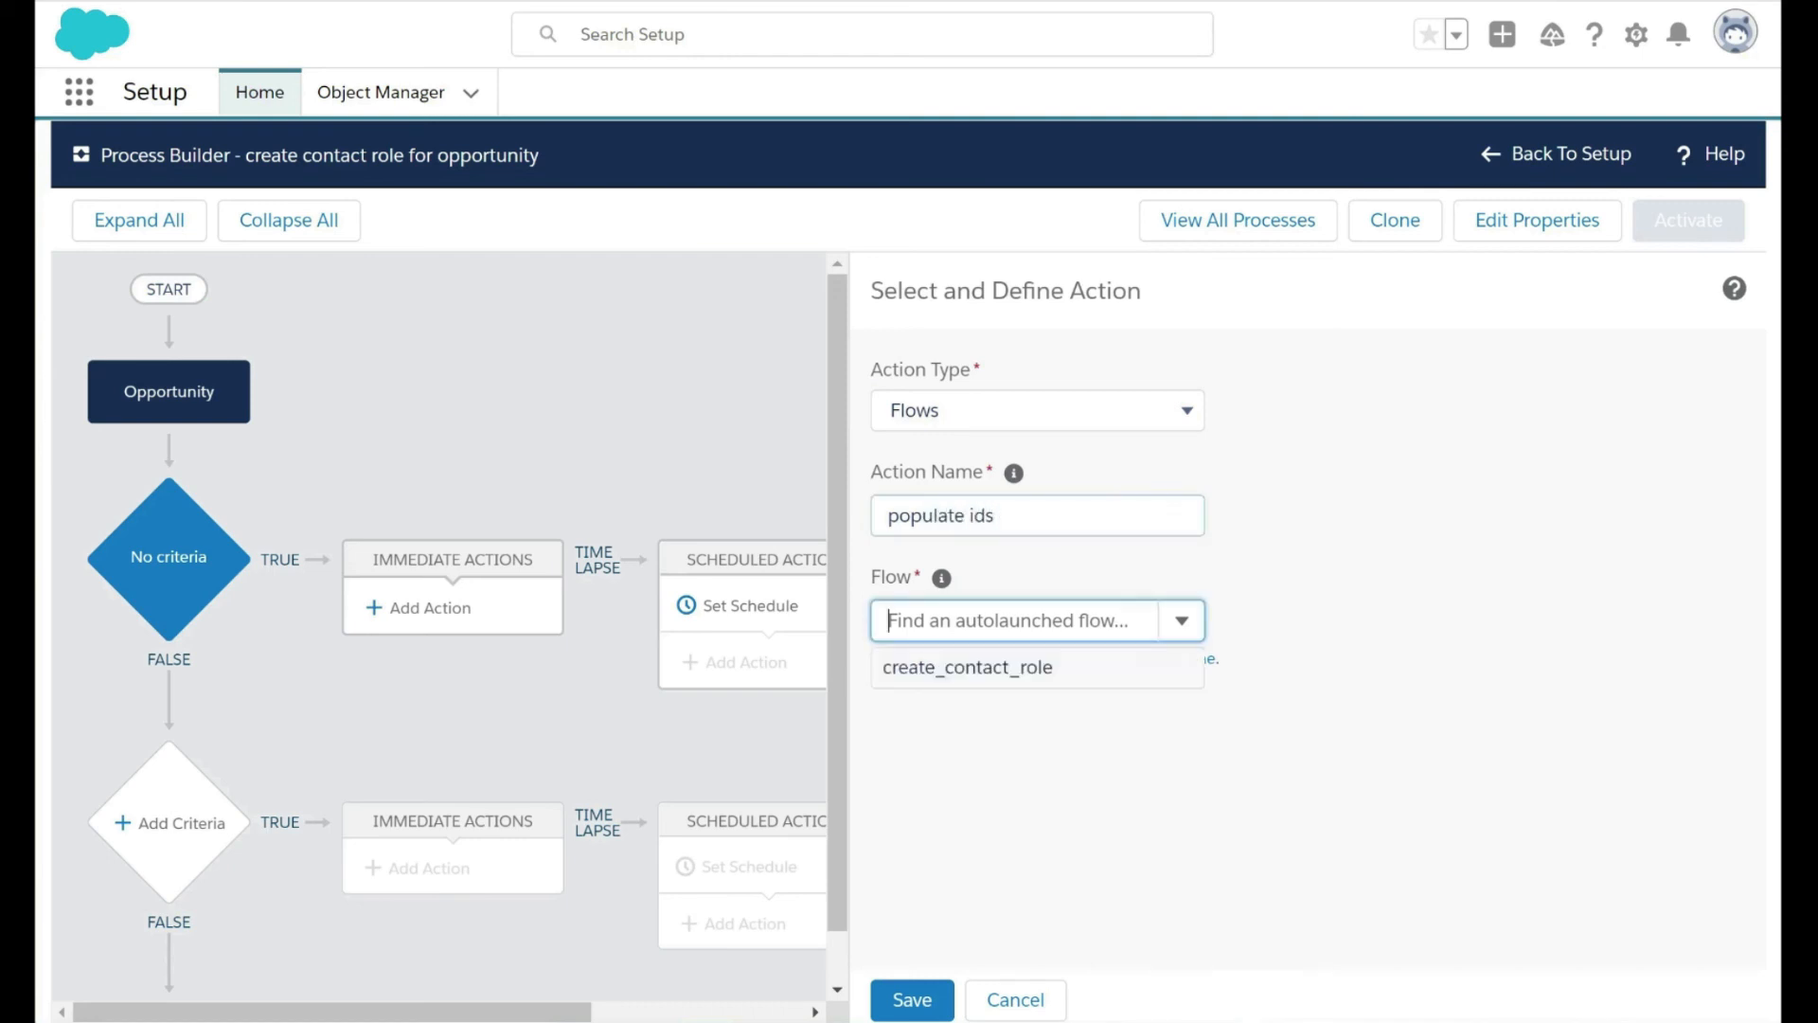
{"action": "left_click", "coordinate": [1003, 678]}
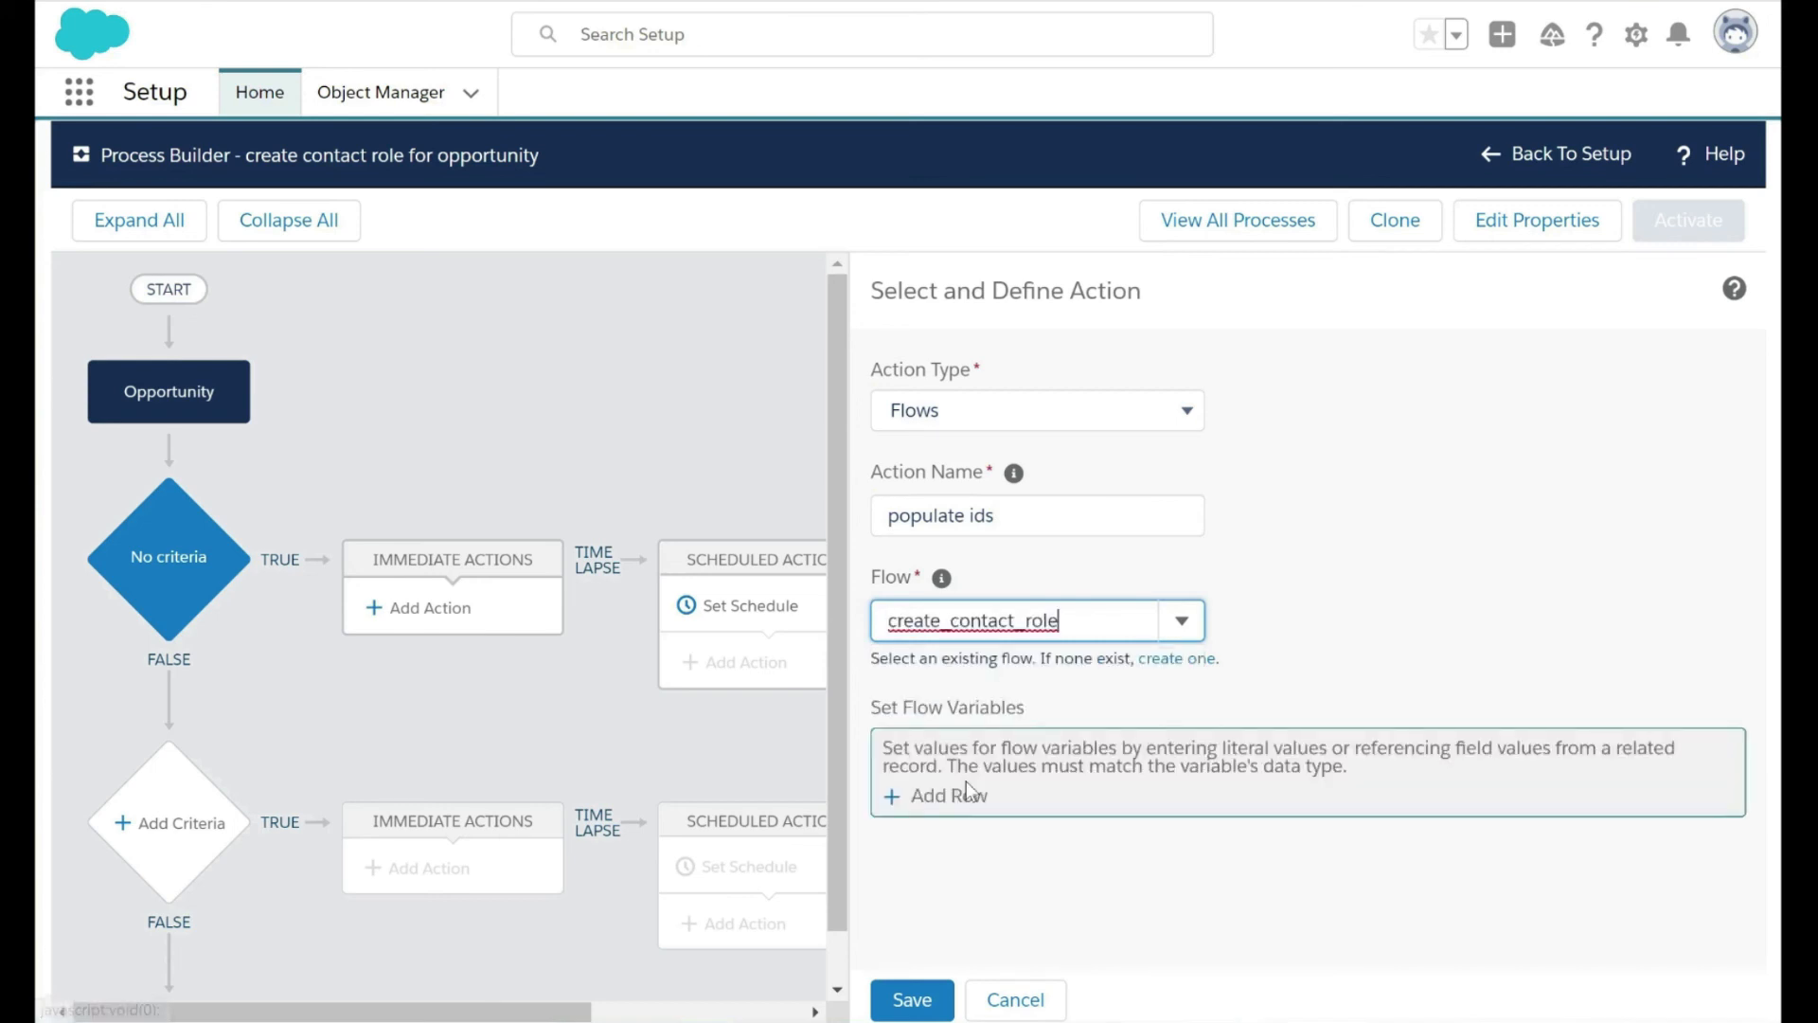
Add a flow variable row for contact_id with the type Field Reference.
{"action": "left_click", "coordinate": [944, 800]}
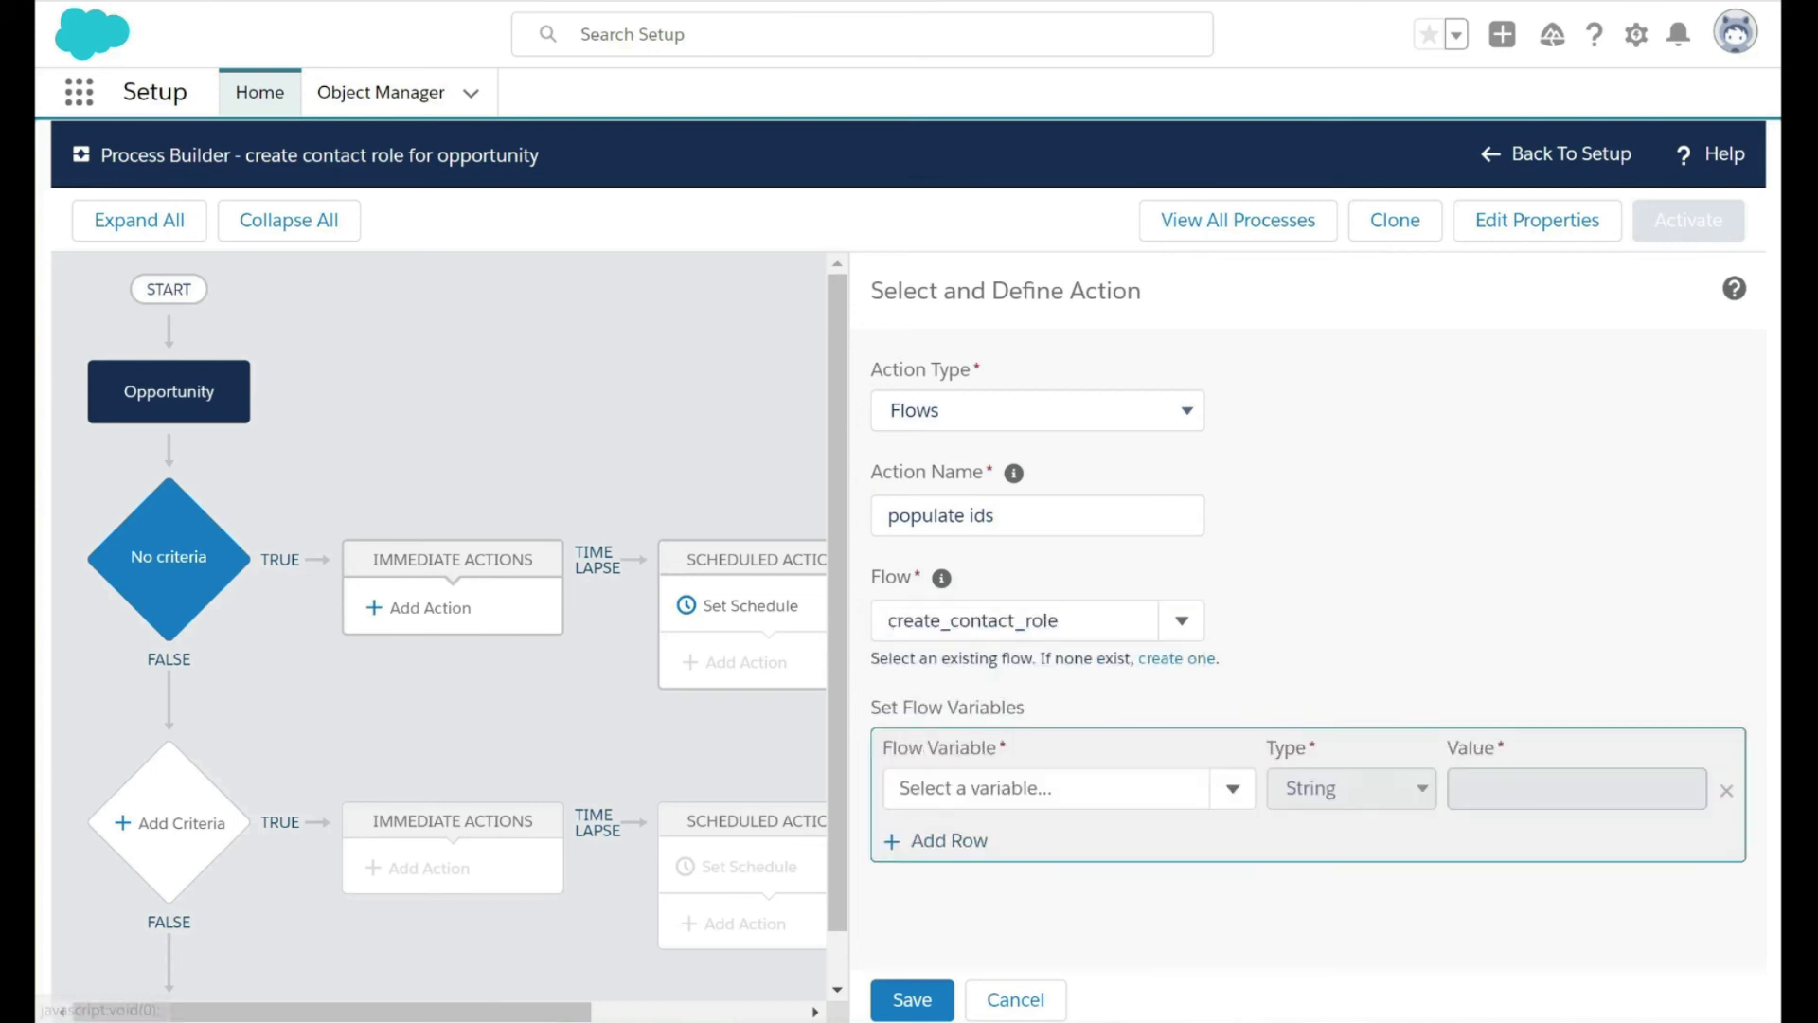
{"action": "left_click", "coordinate": [1050, 789]}
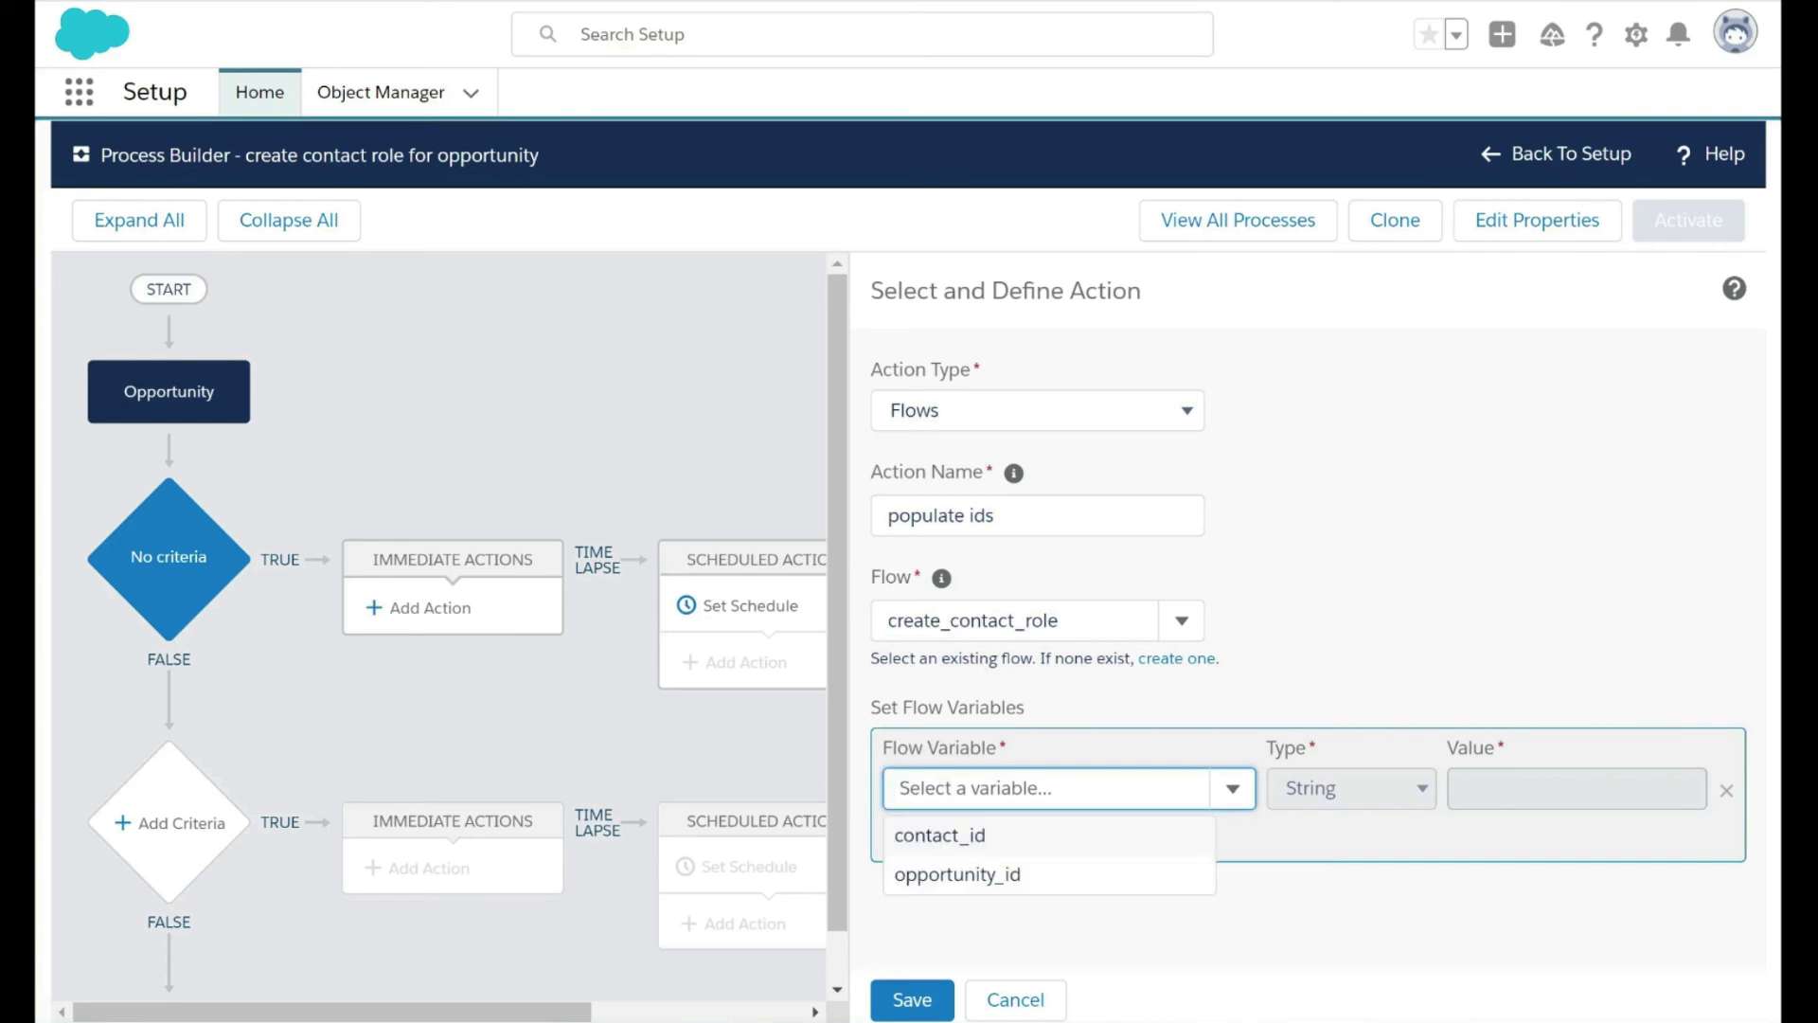
{"action": "left_click", "coordinate": [985, 837]}
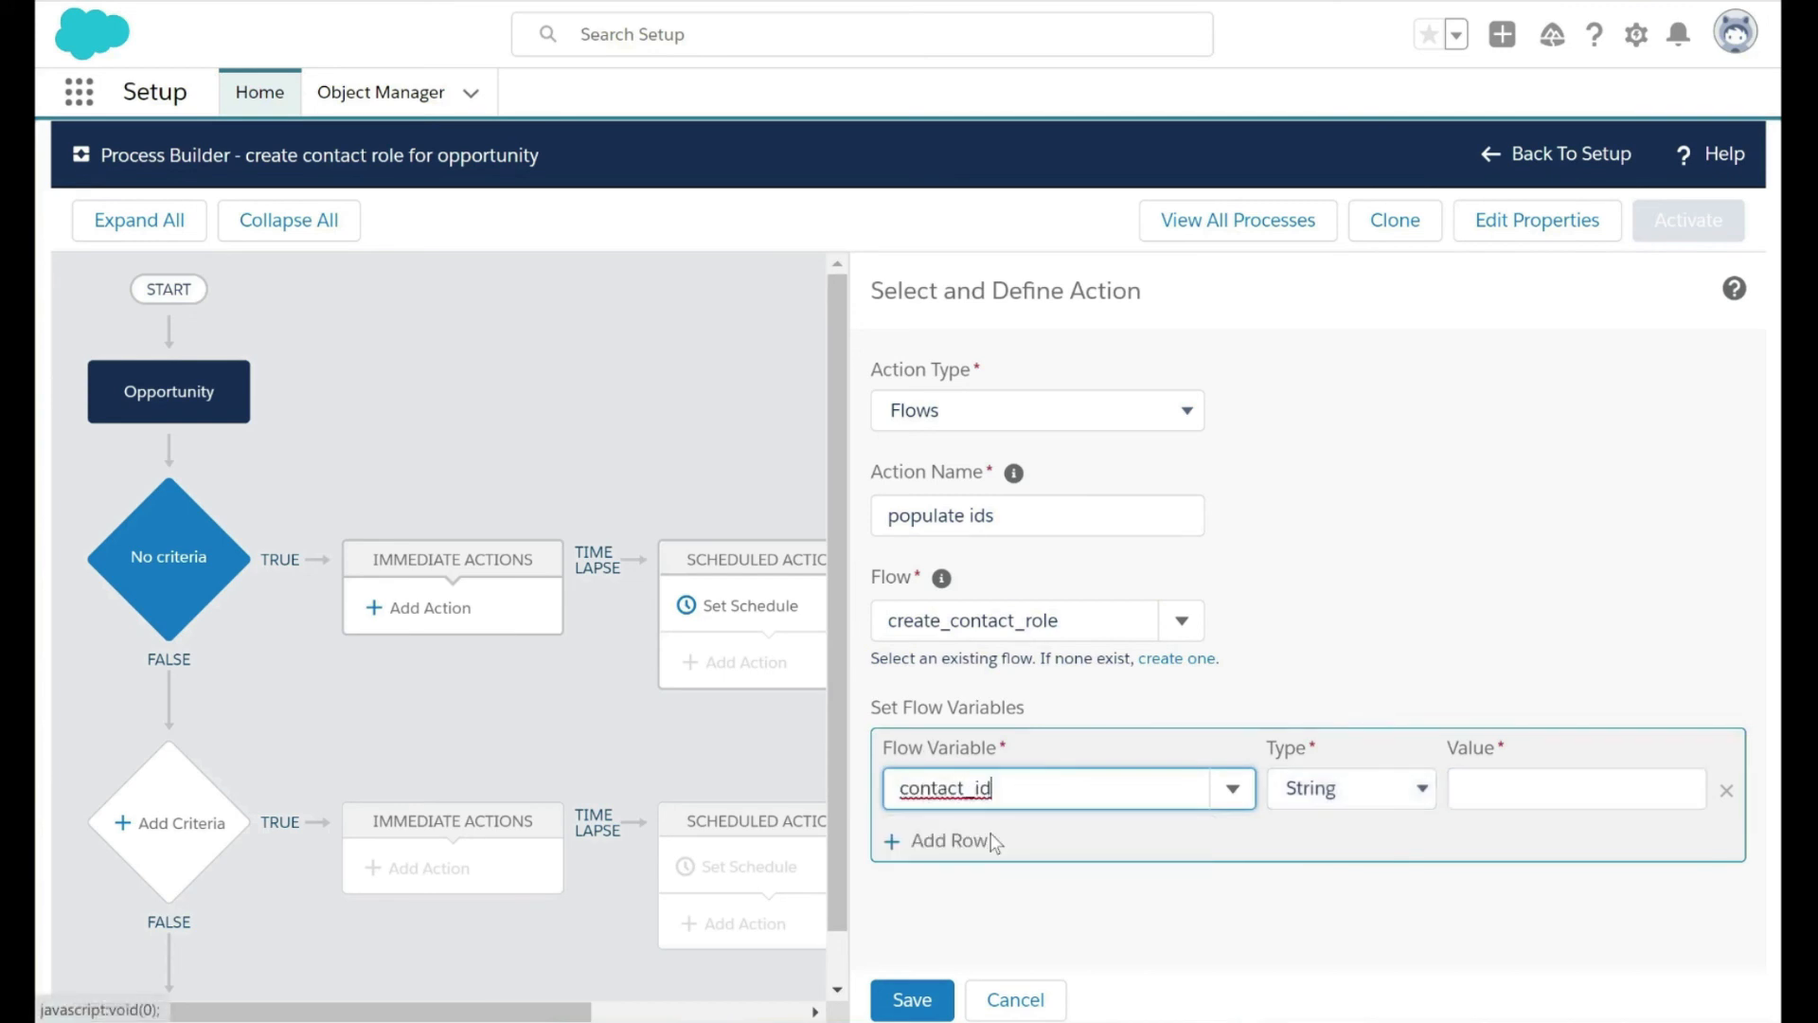
{"action": "left_click", "coordinate": [1349, 794]}
{"action": "left_click", "coordinate": [1349, 874]}
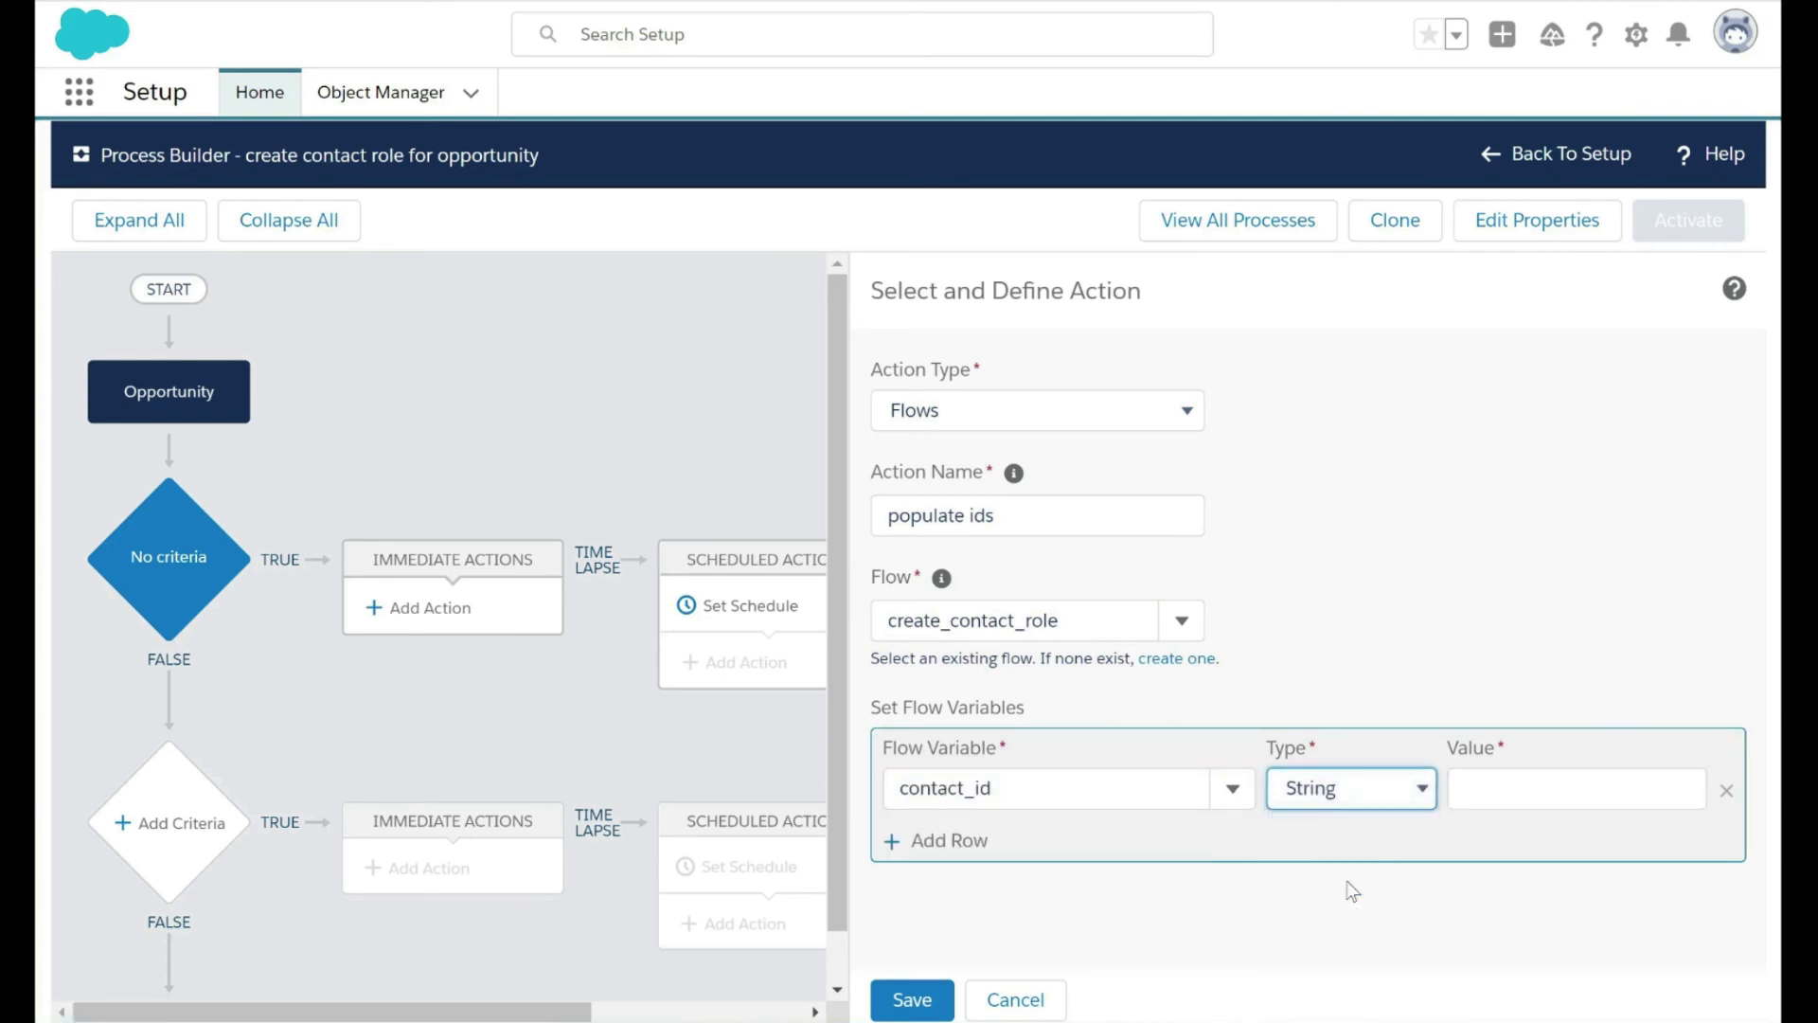
Set the contact_id value to the Contact ID field reached from Opportunity through Account ID and Contact.
{"action": "left_click", "coordinate": [1518, 805]}
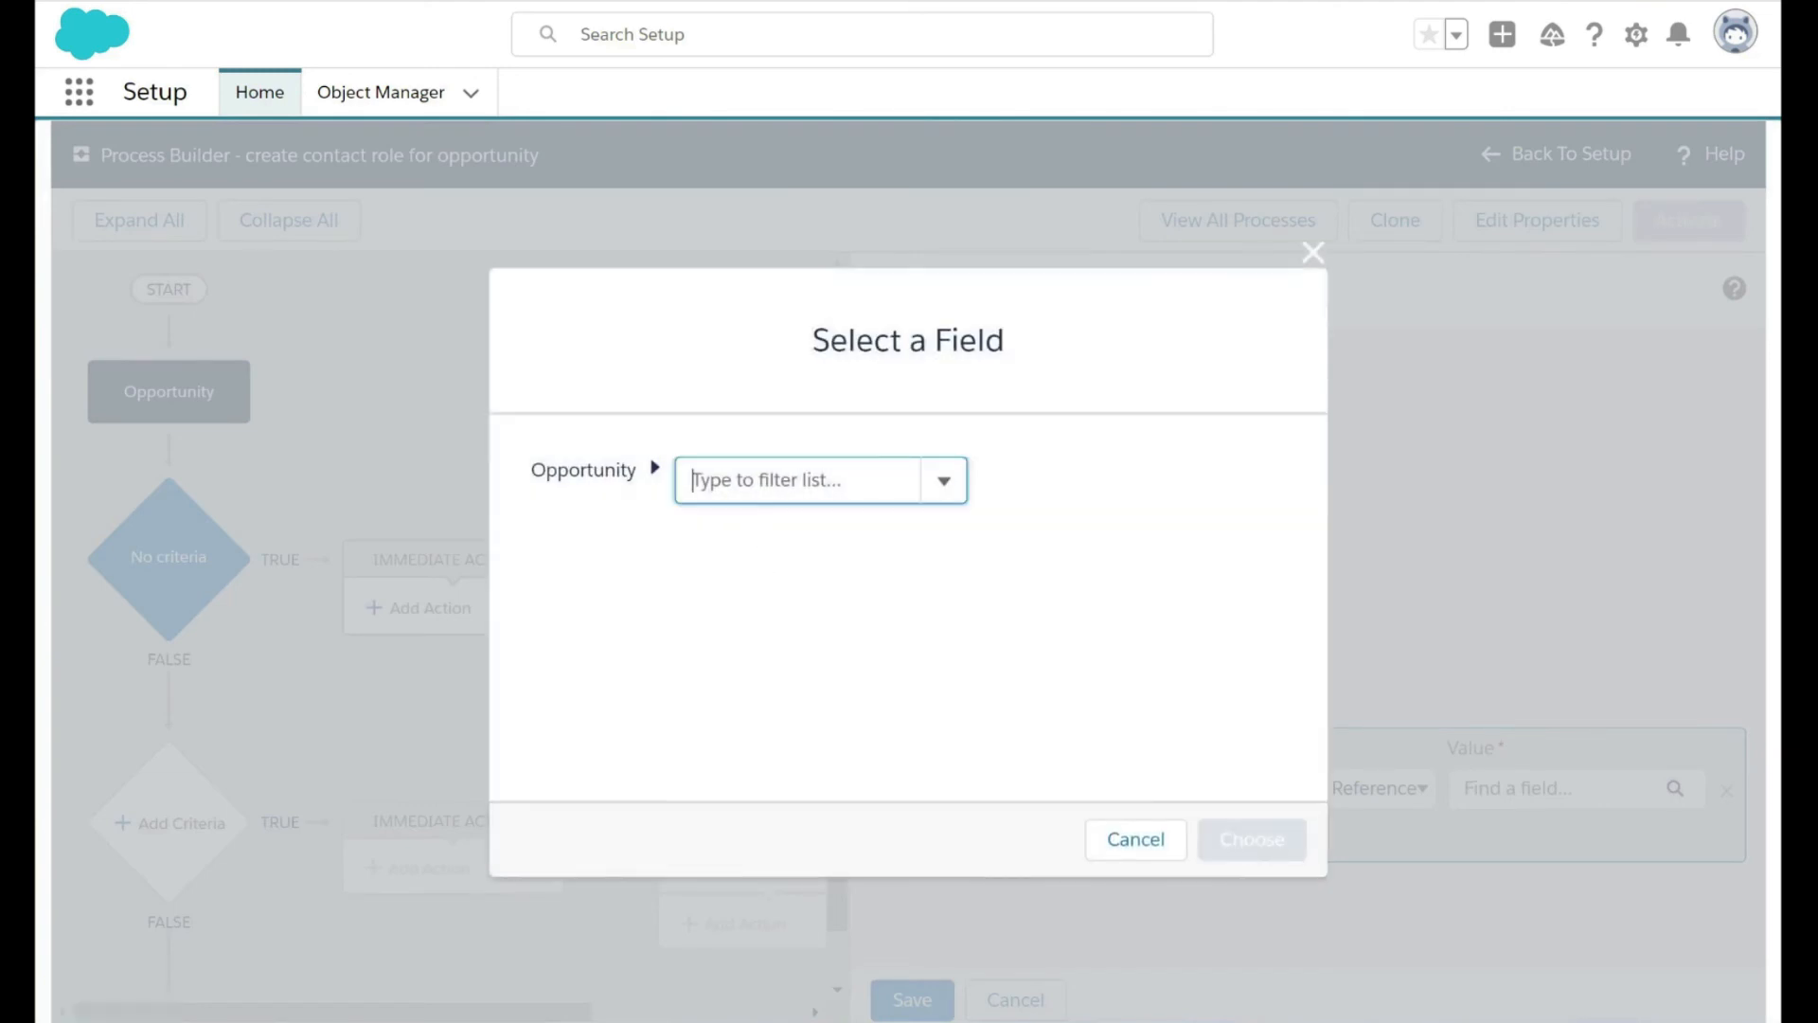
{"action": "type", "text": "a"}
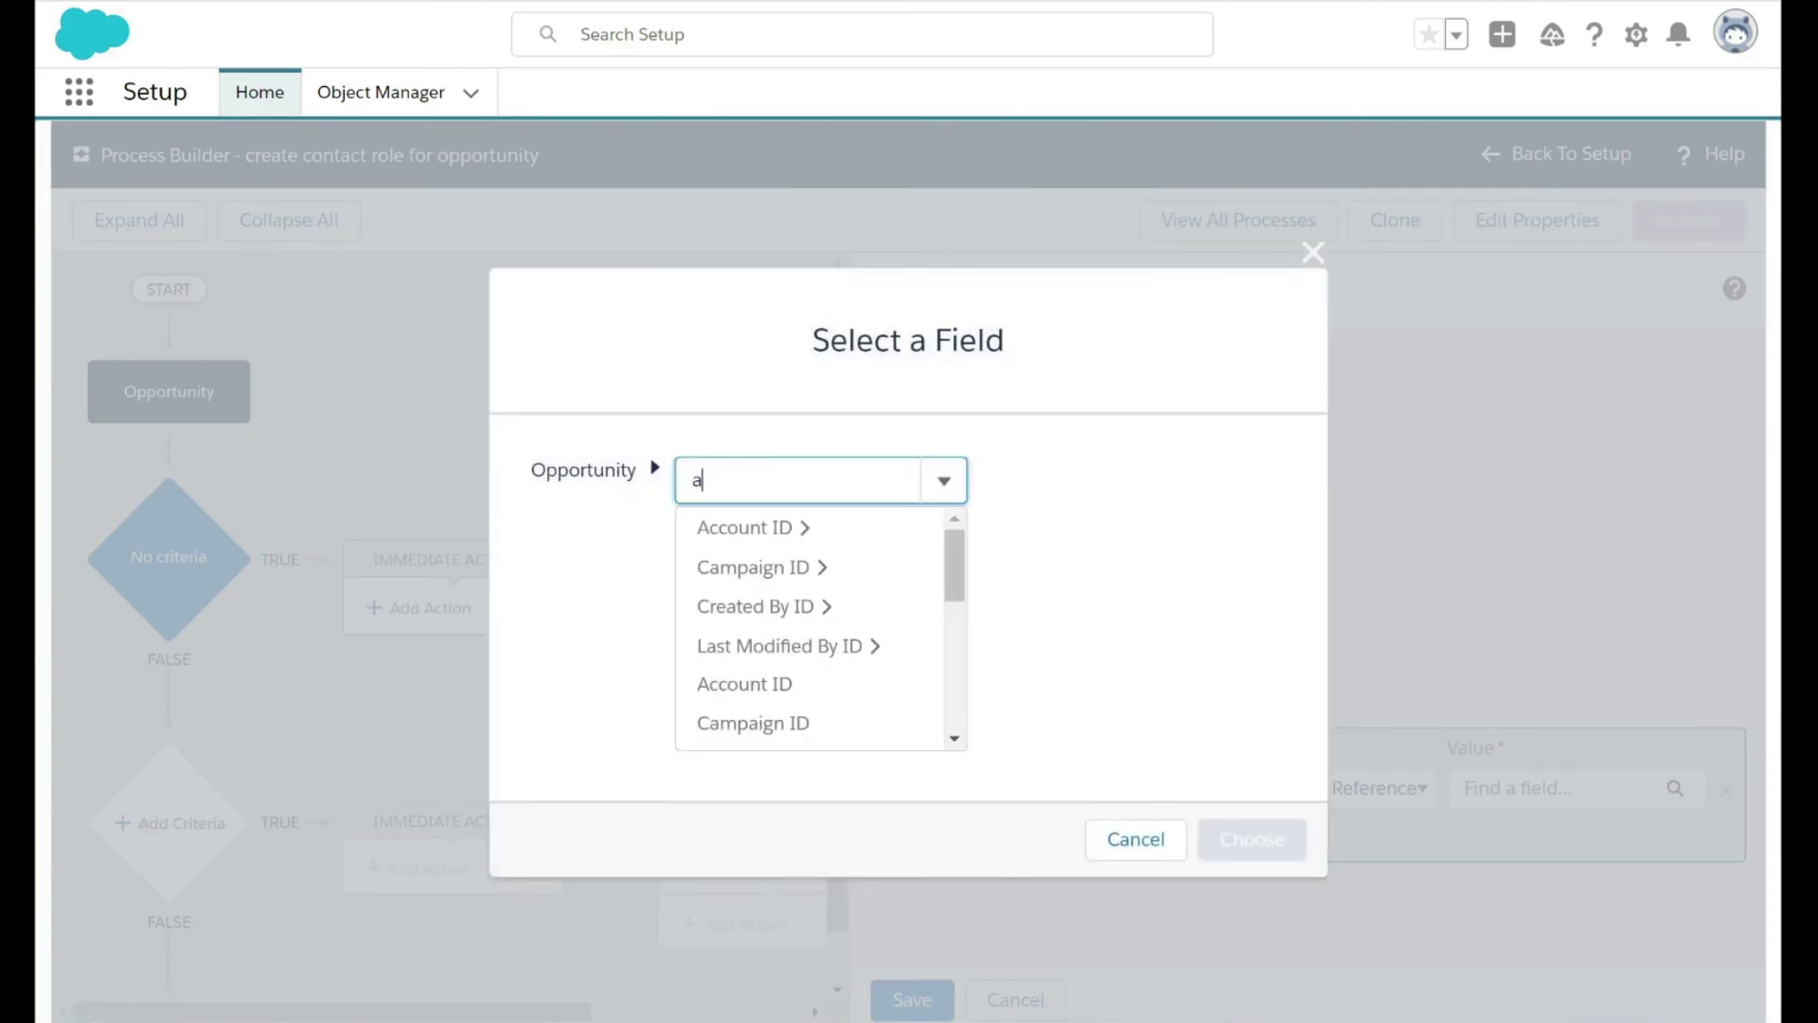
{"action": "key", "text": "BackSpace"}
{"action": "type", "text": "con"}
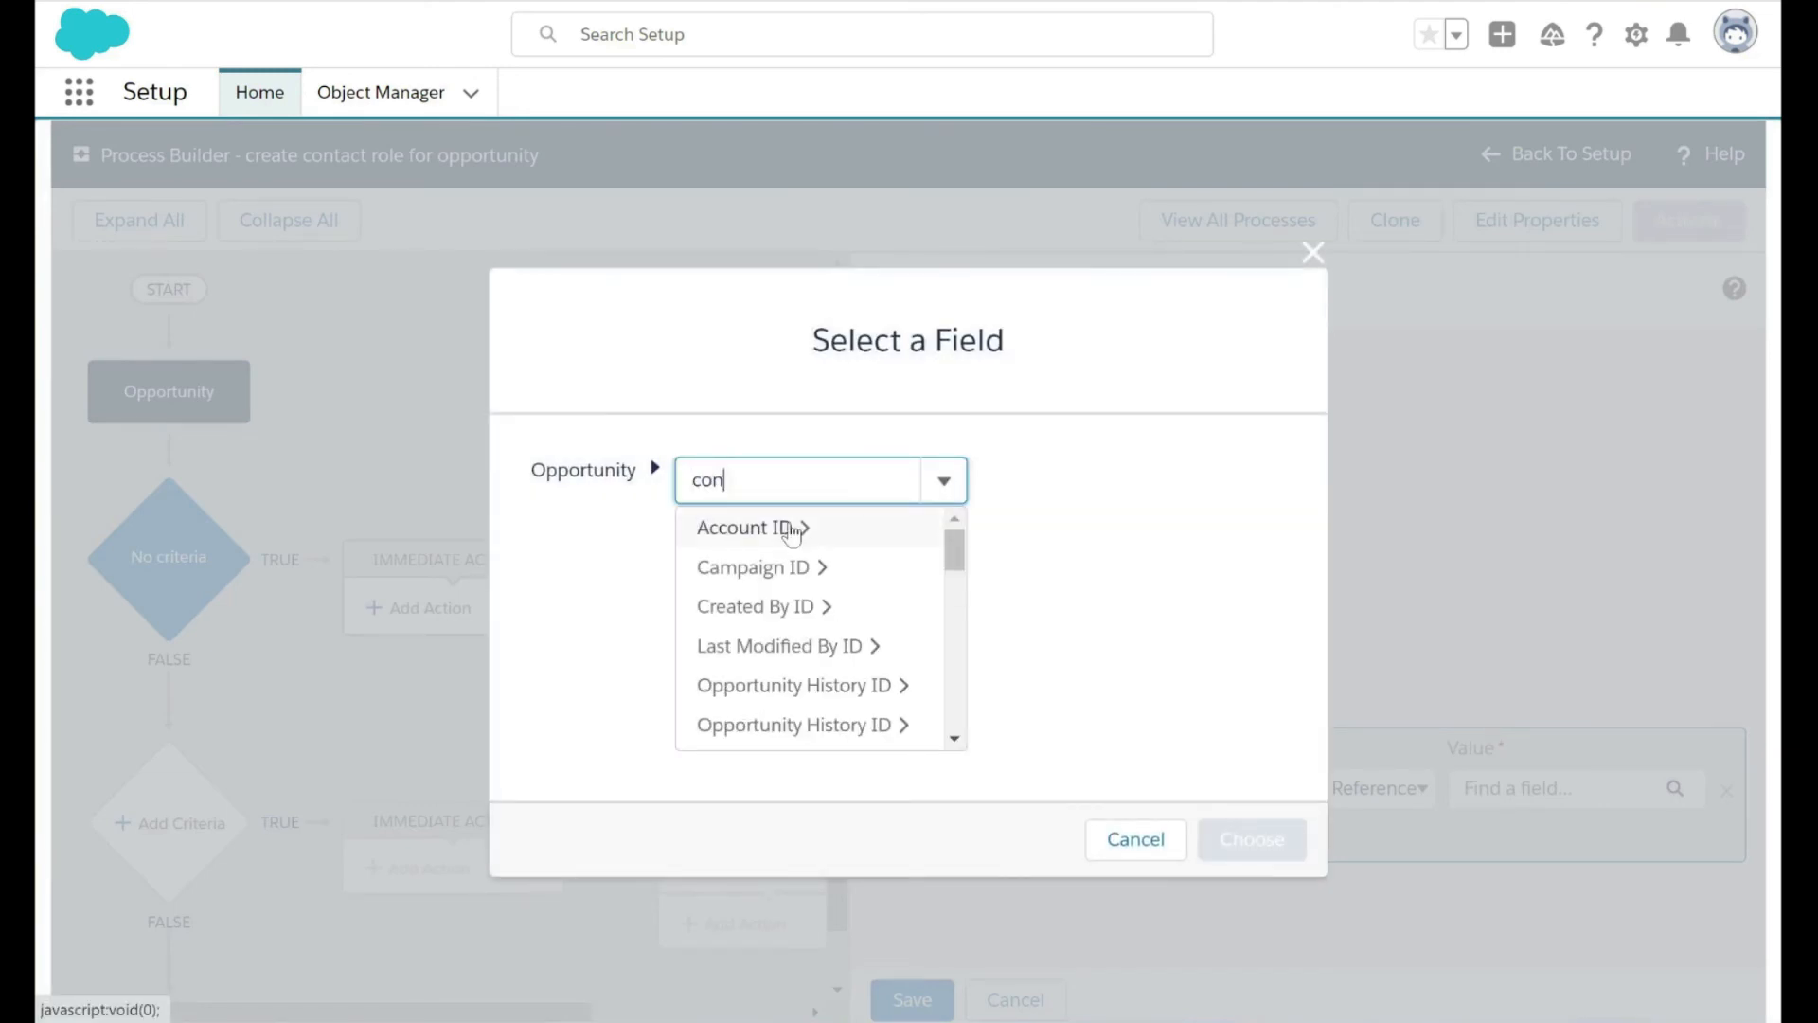
{"action": "key", "text": "BackSpace"}
{"action": "key", "text": "BackSpace"}
{"action": "key", "text": "BackSpace"}
{"action": "type", "text": "acc"}
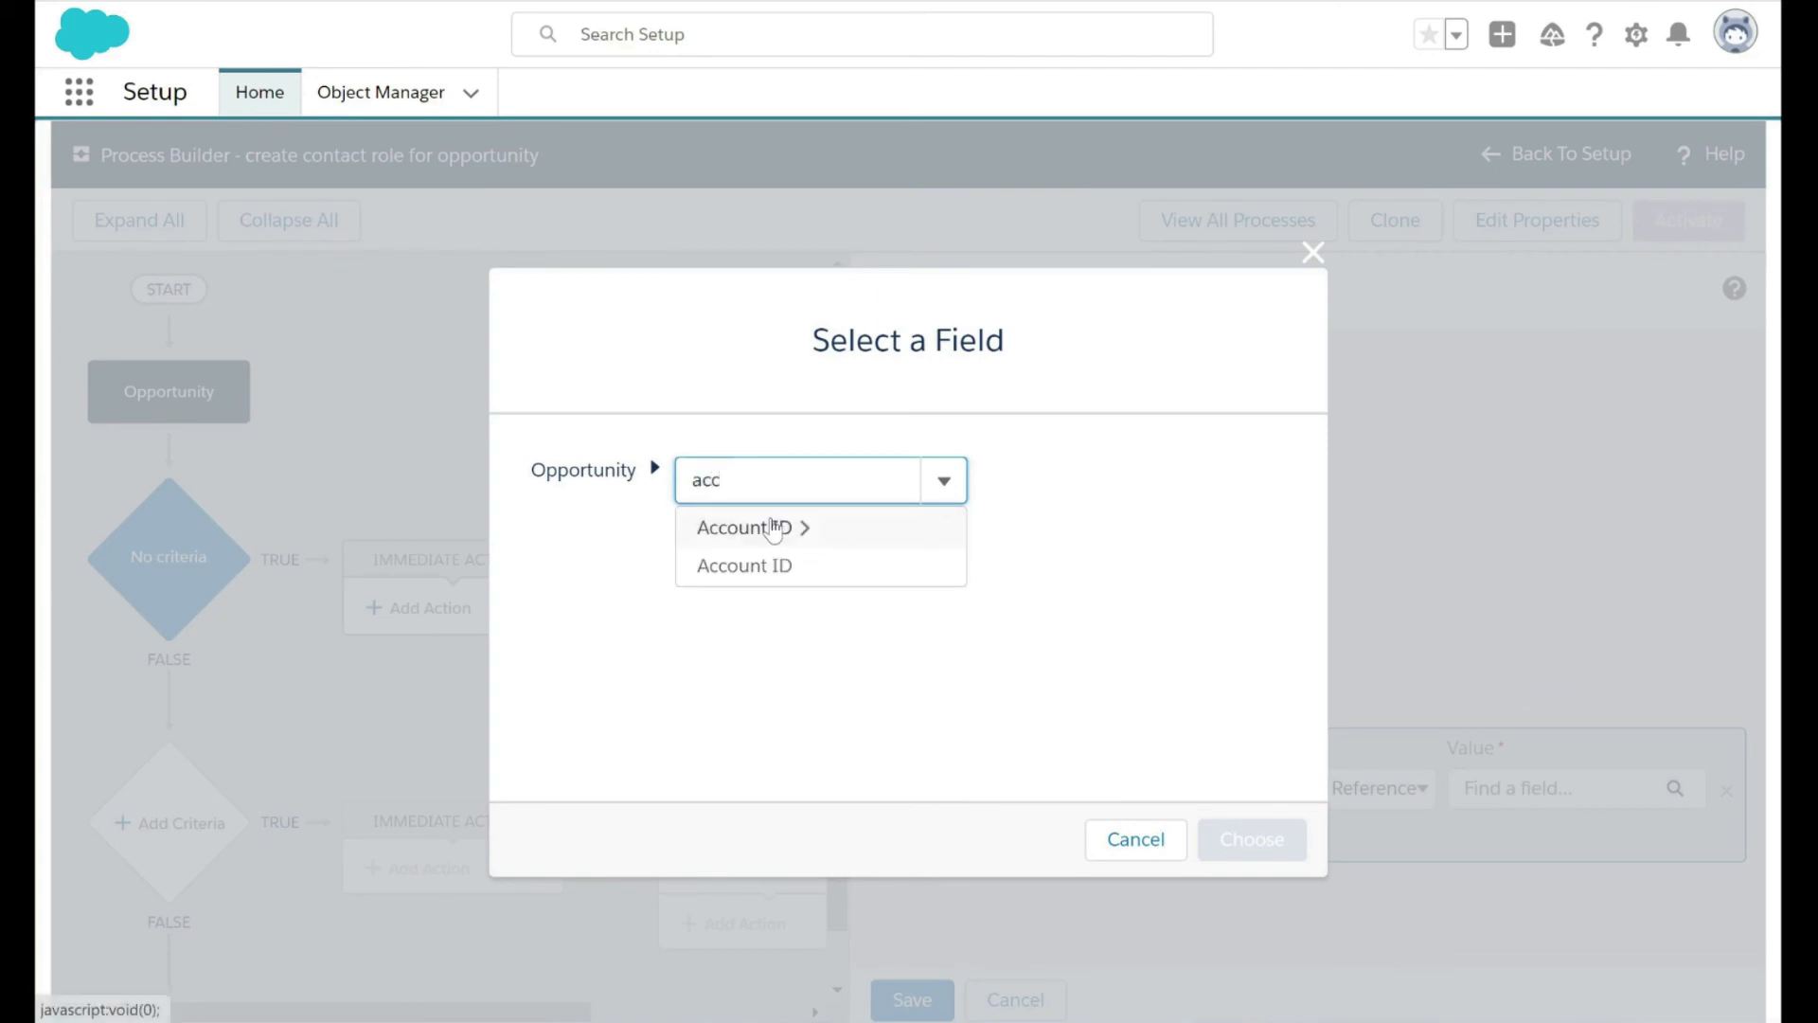
{"action": "left_click", "coordinate": [775, 528]}
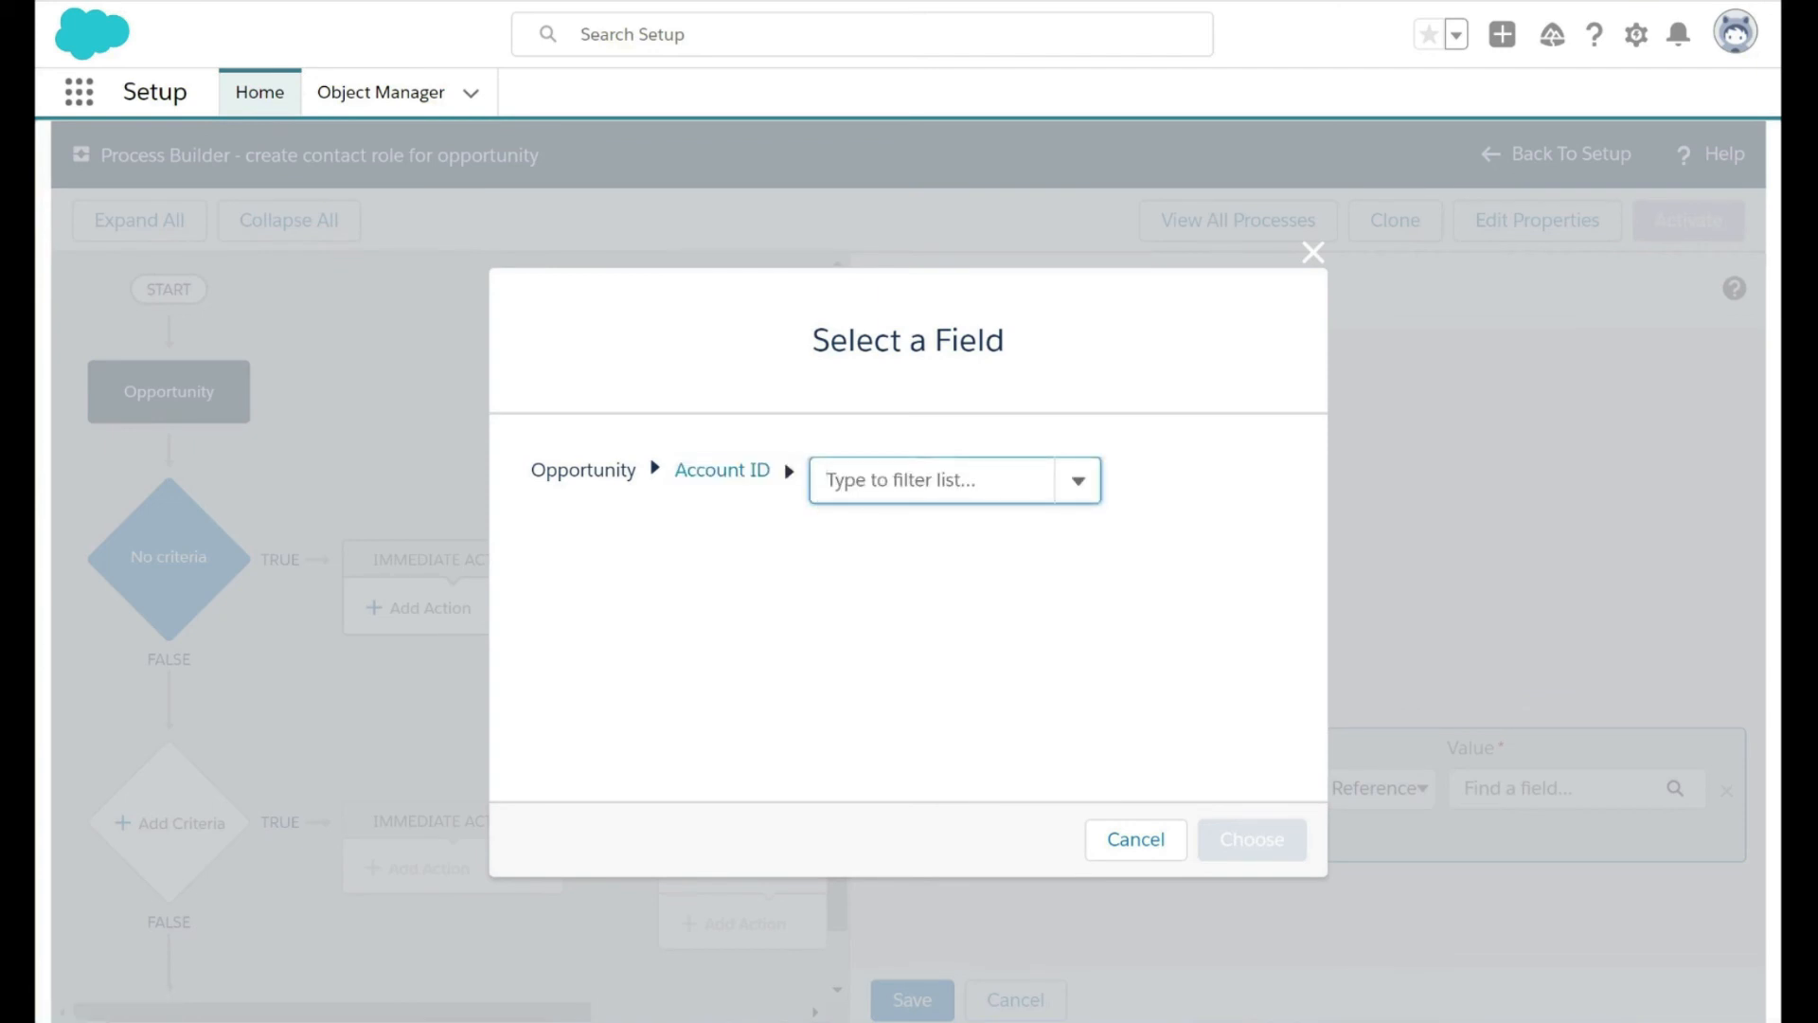
{"action": "type", "text": "con"}
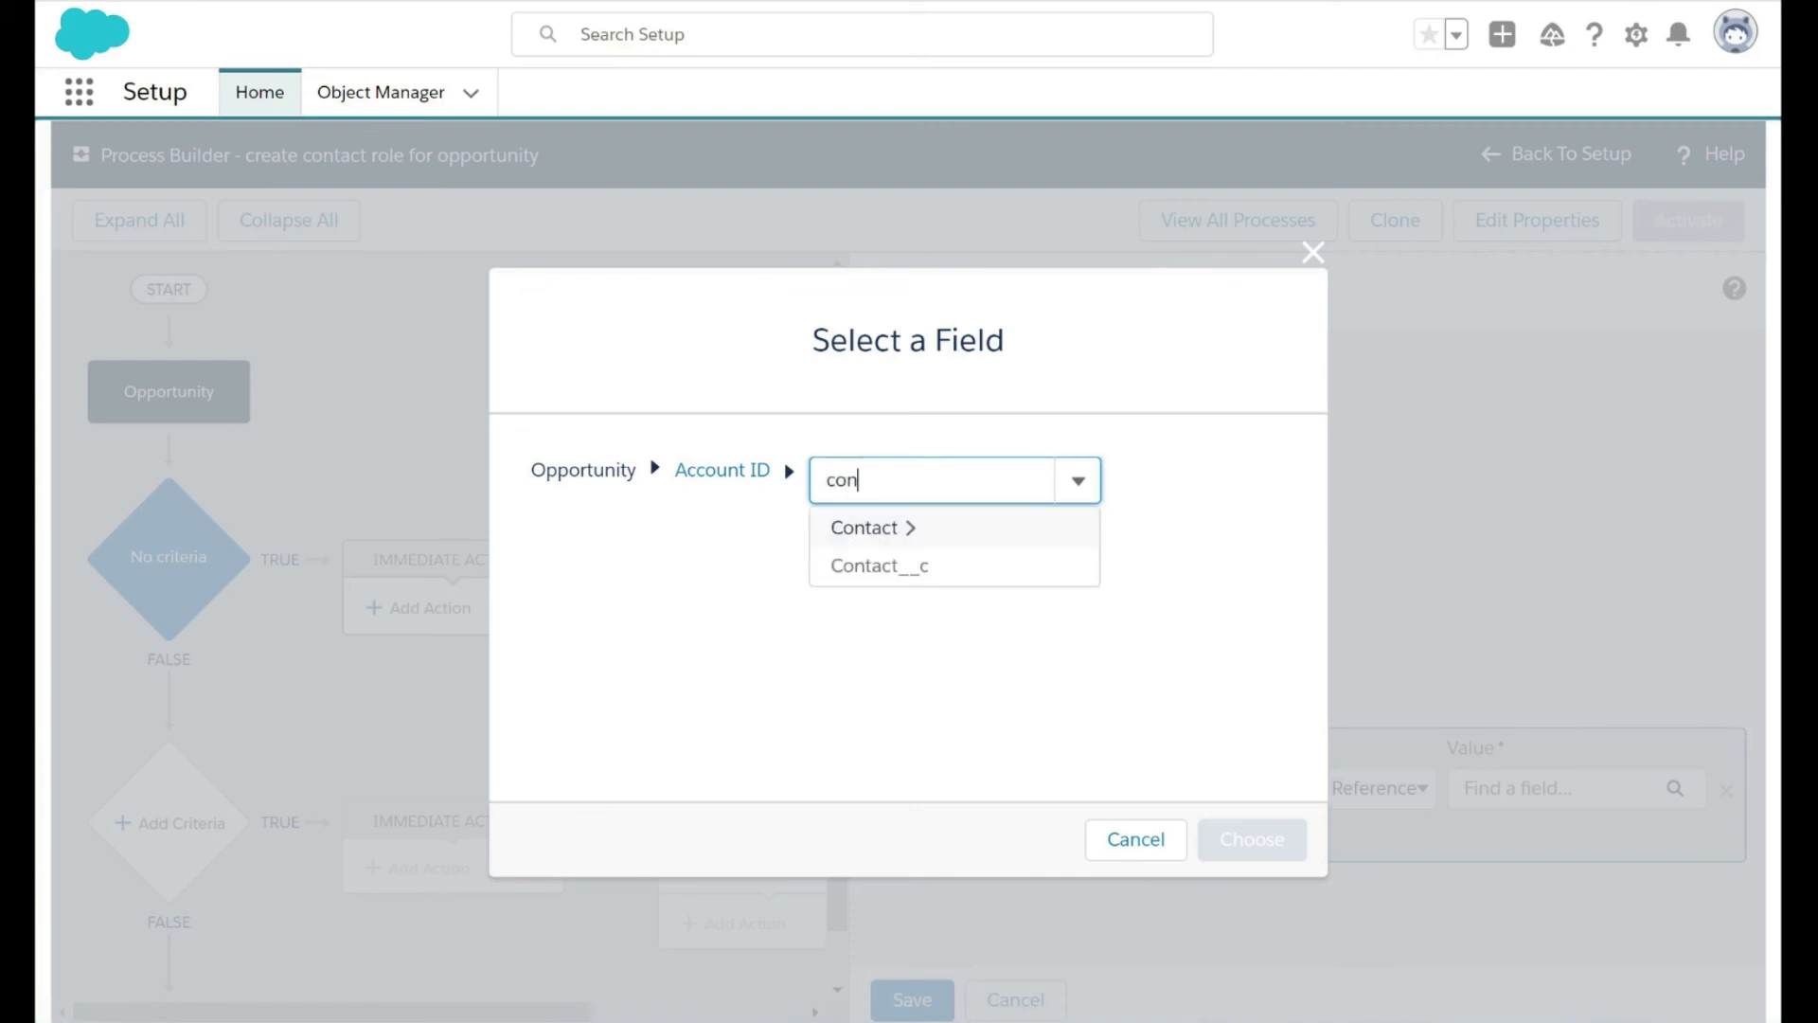
{"action": "left_click", "coordinate": [902, 528]}
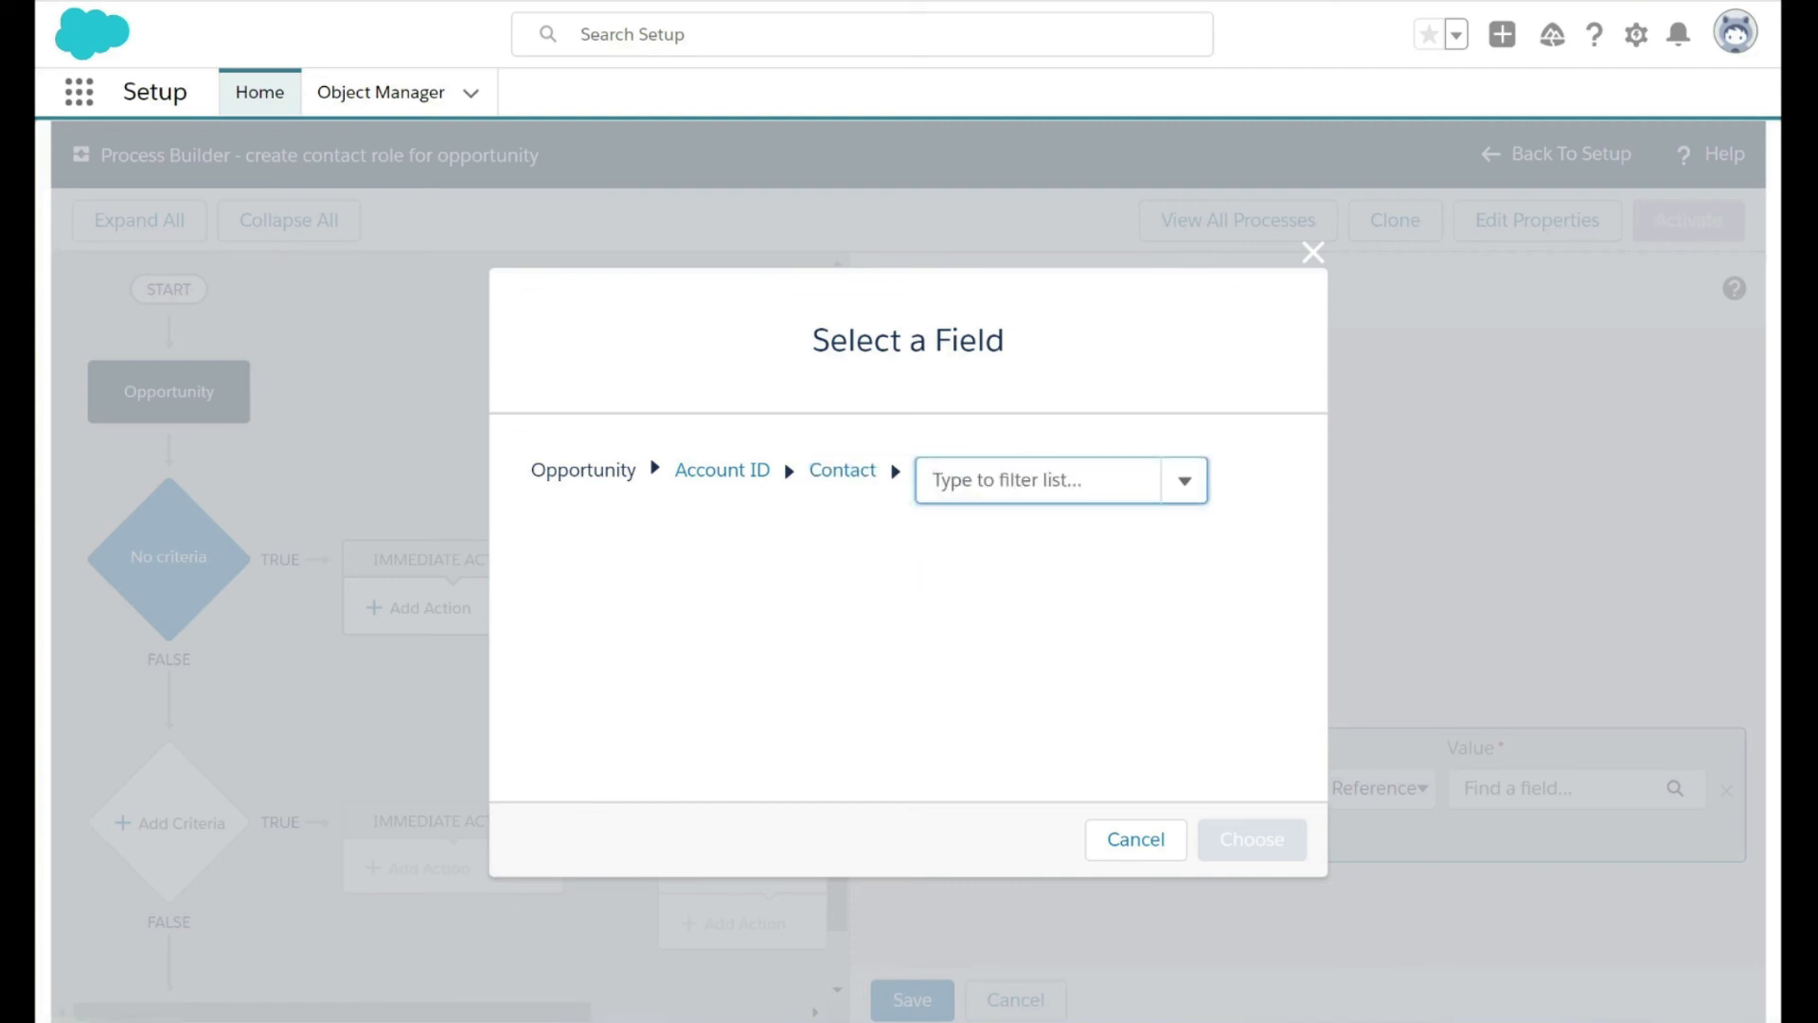
{"action": "type", "text": "id"}
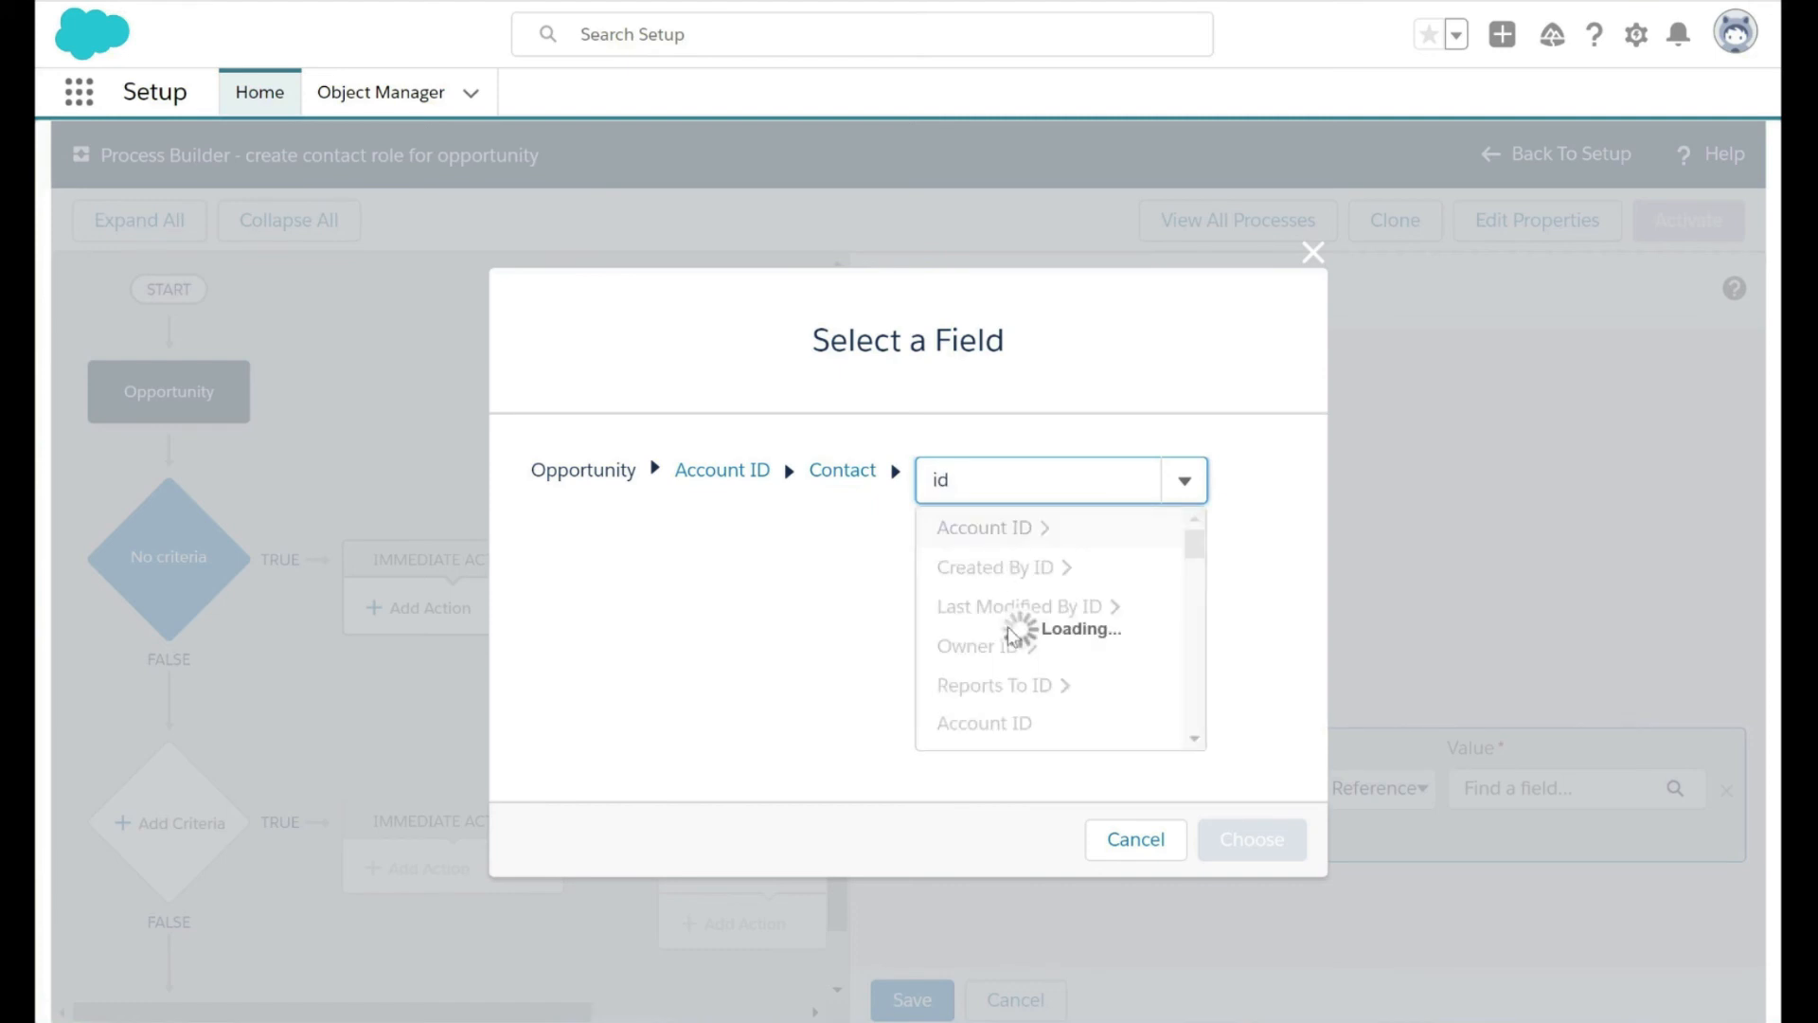
{"action": "scroll", "coordinate": [1011, 640], "scroll_direction": "down", "scroll_amount": 5}
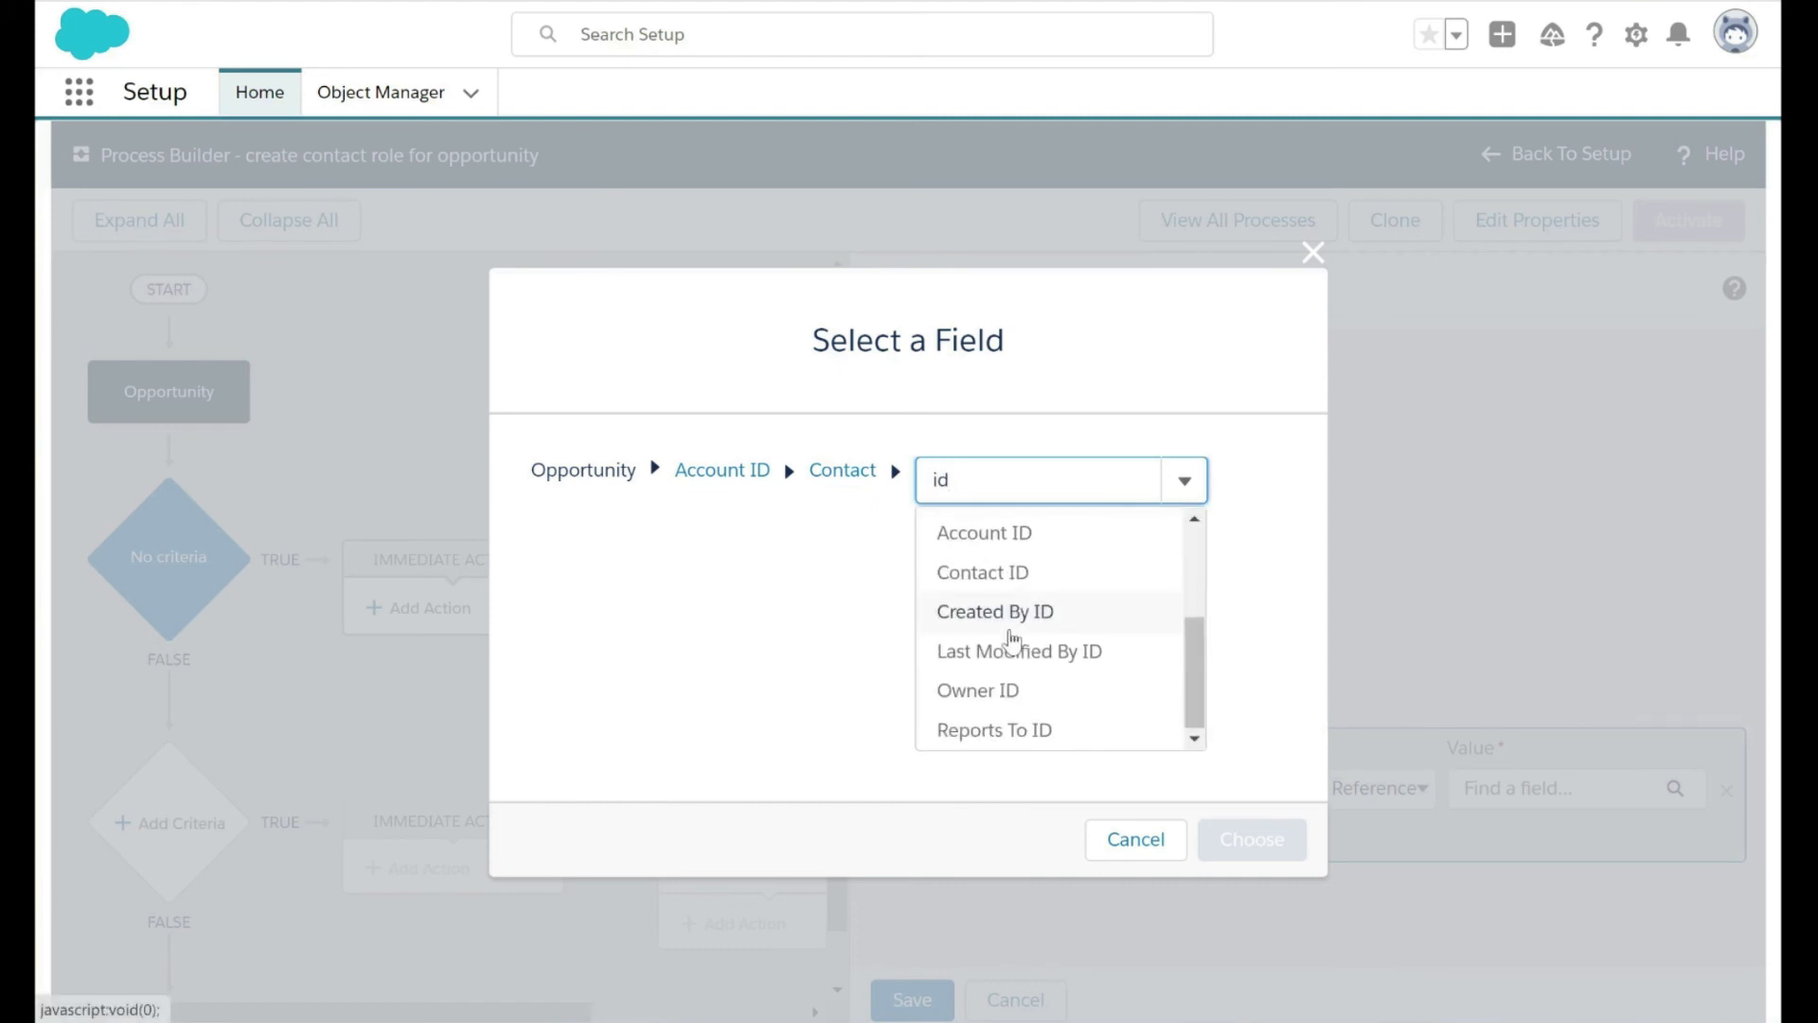
{"action": "scroll", "coordinate": [1012, 640], "scroll_direction": "up", "scroll_amount": 1}
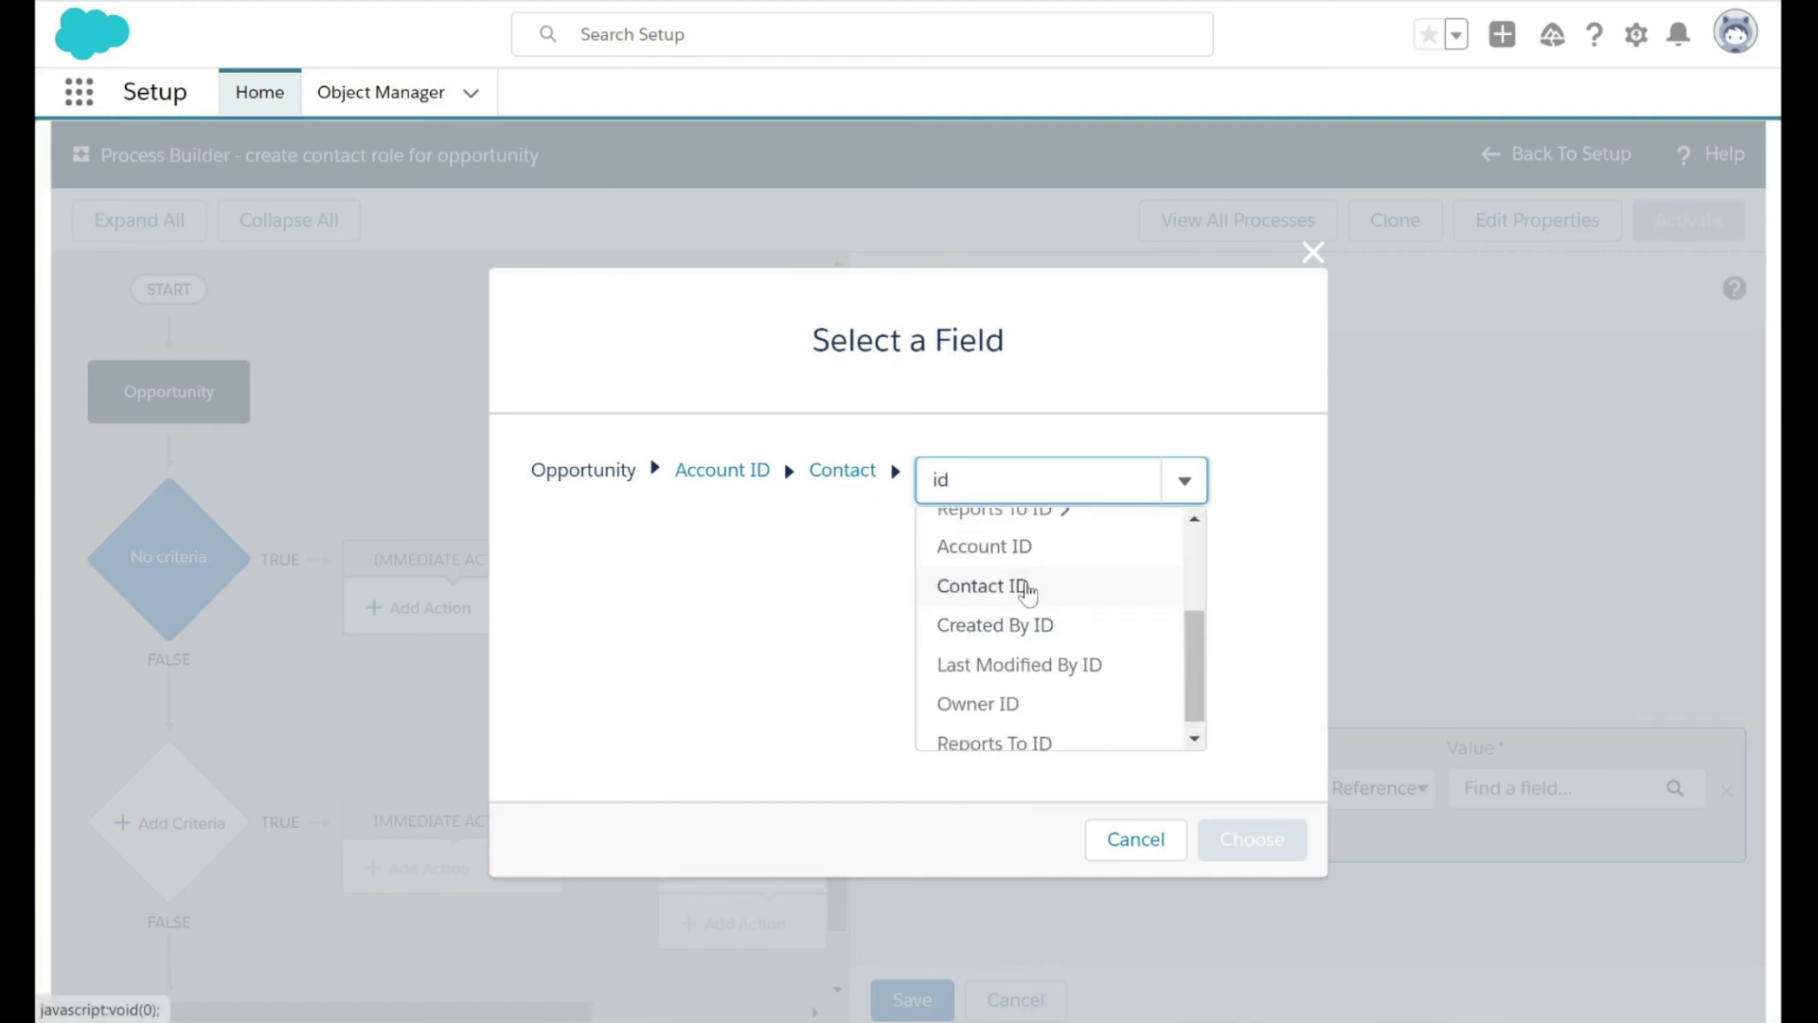
{"action": "left_click", "coordinate": [1028, 587]}
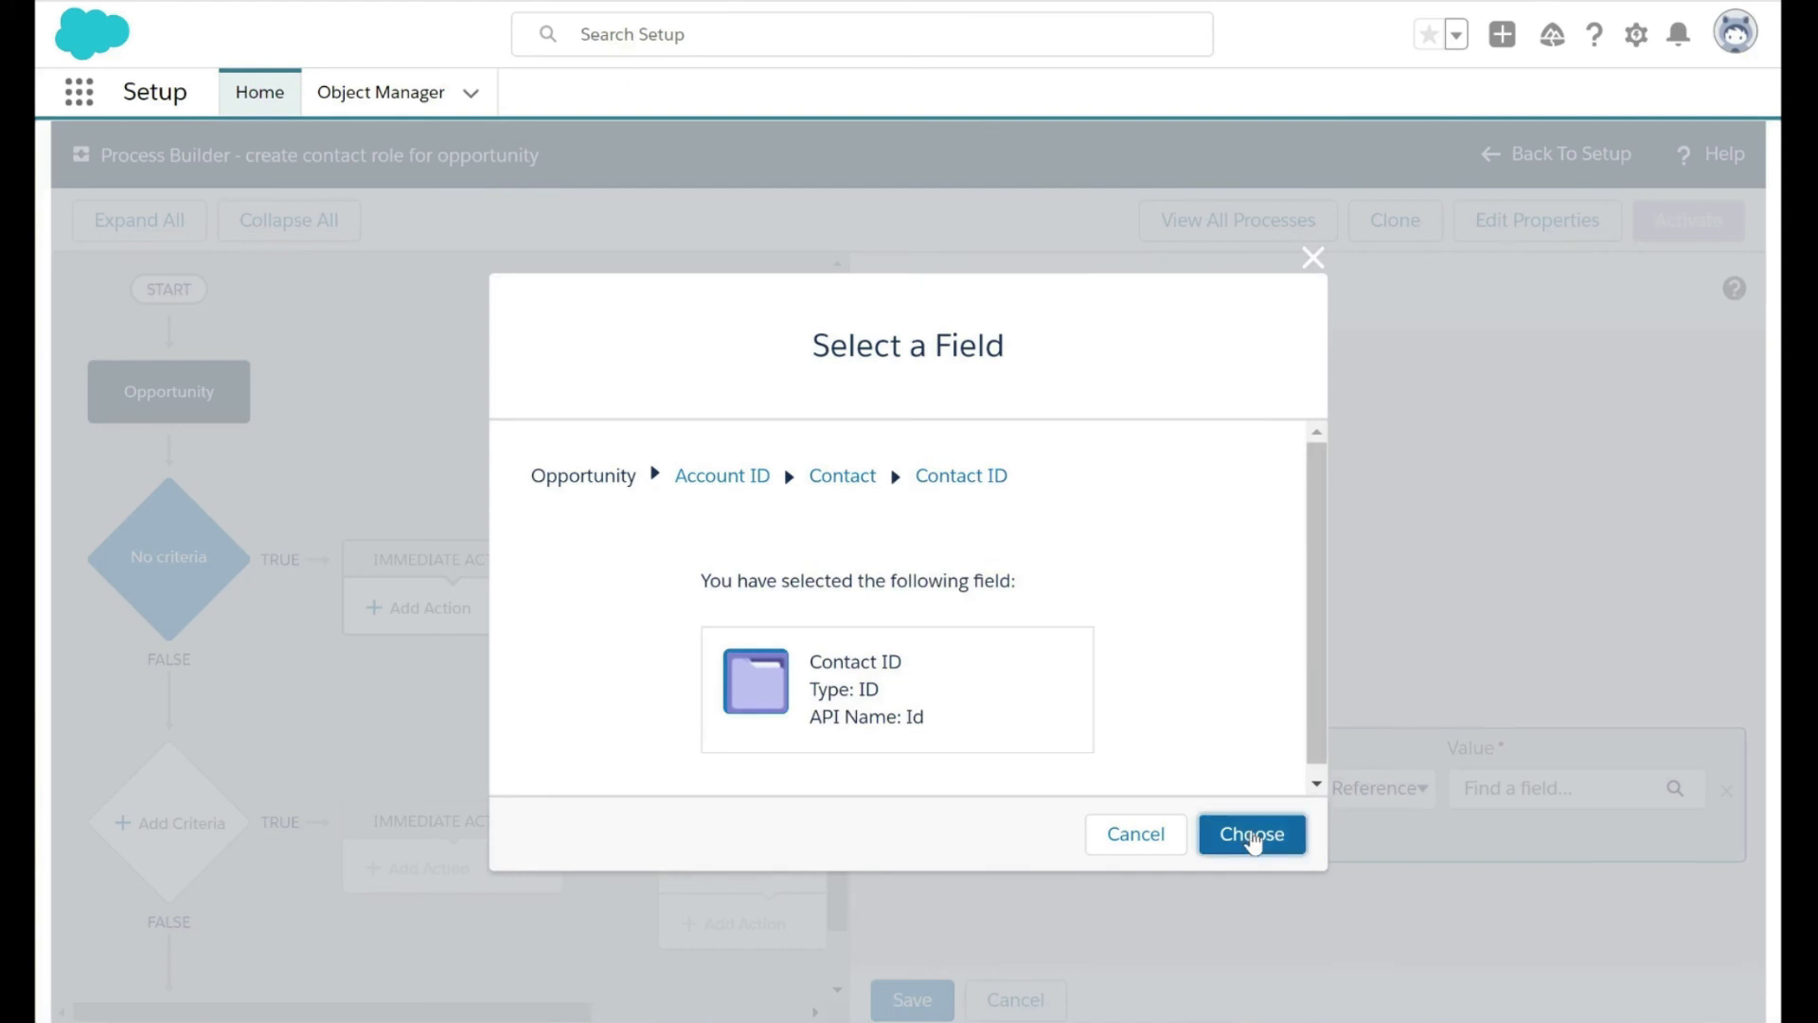
{"action": "left_click", "coordinate": [1252, 834]}
Add a second flow variable, opportunity_id, as a Field Reference to the opportunity's Opportunity ID.
{"action": "left_click", "coordinate": [1046, 840]}
{"action": "type", "text": "oppo"}
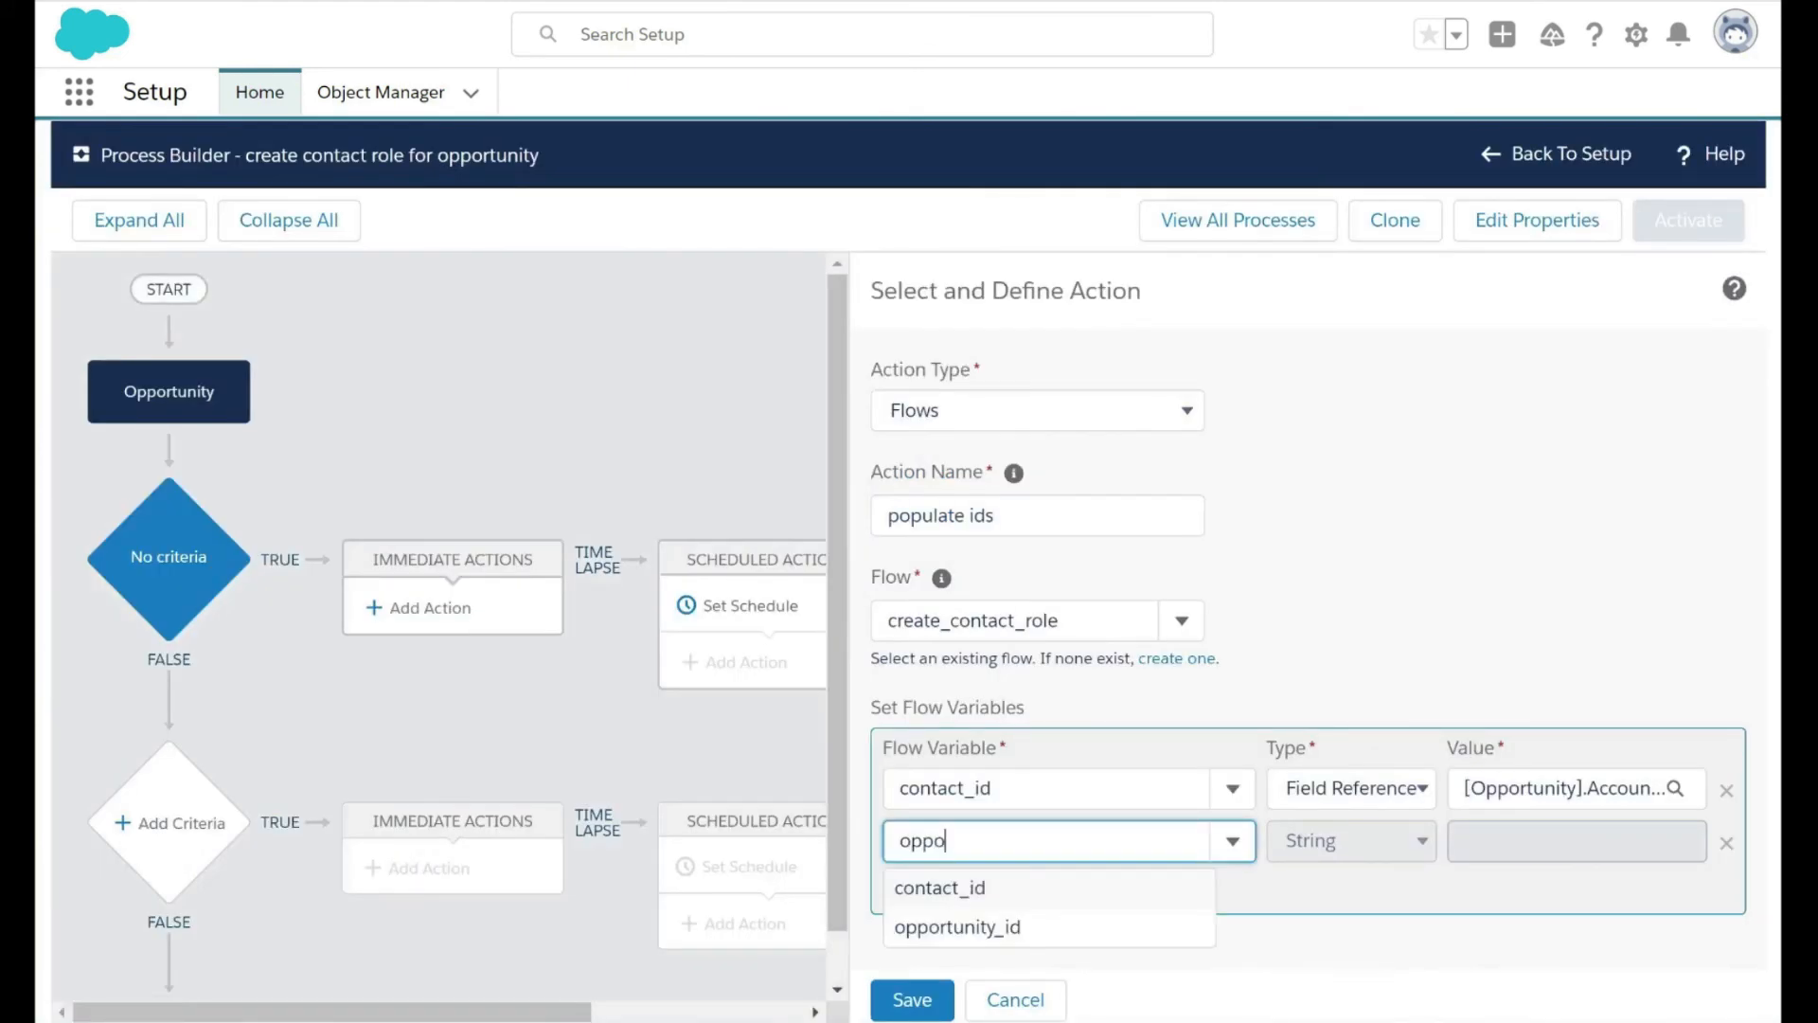
{"action": "left_click", "coordinate": [955, 887]}
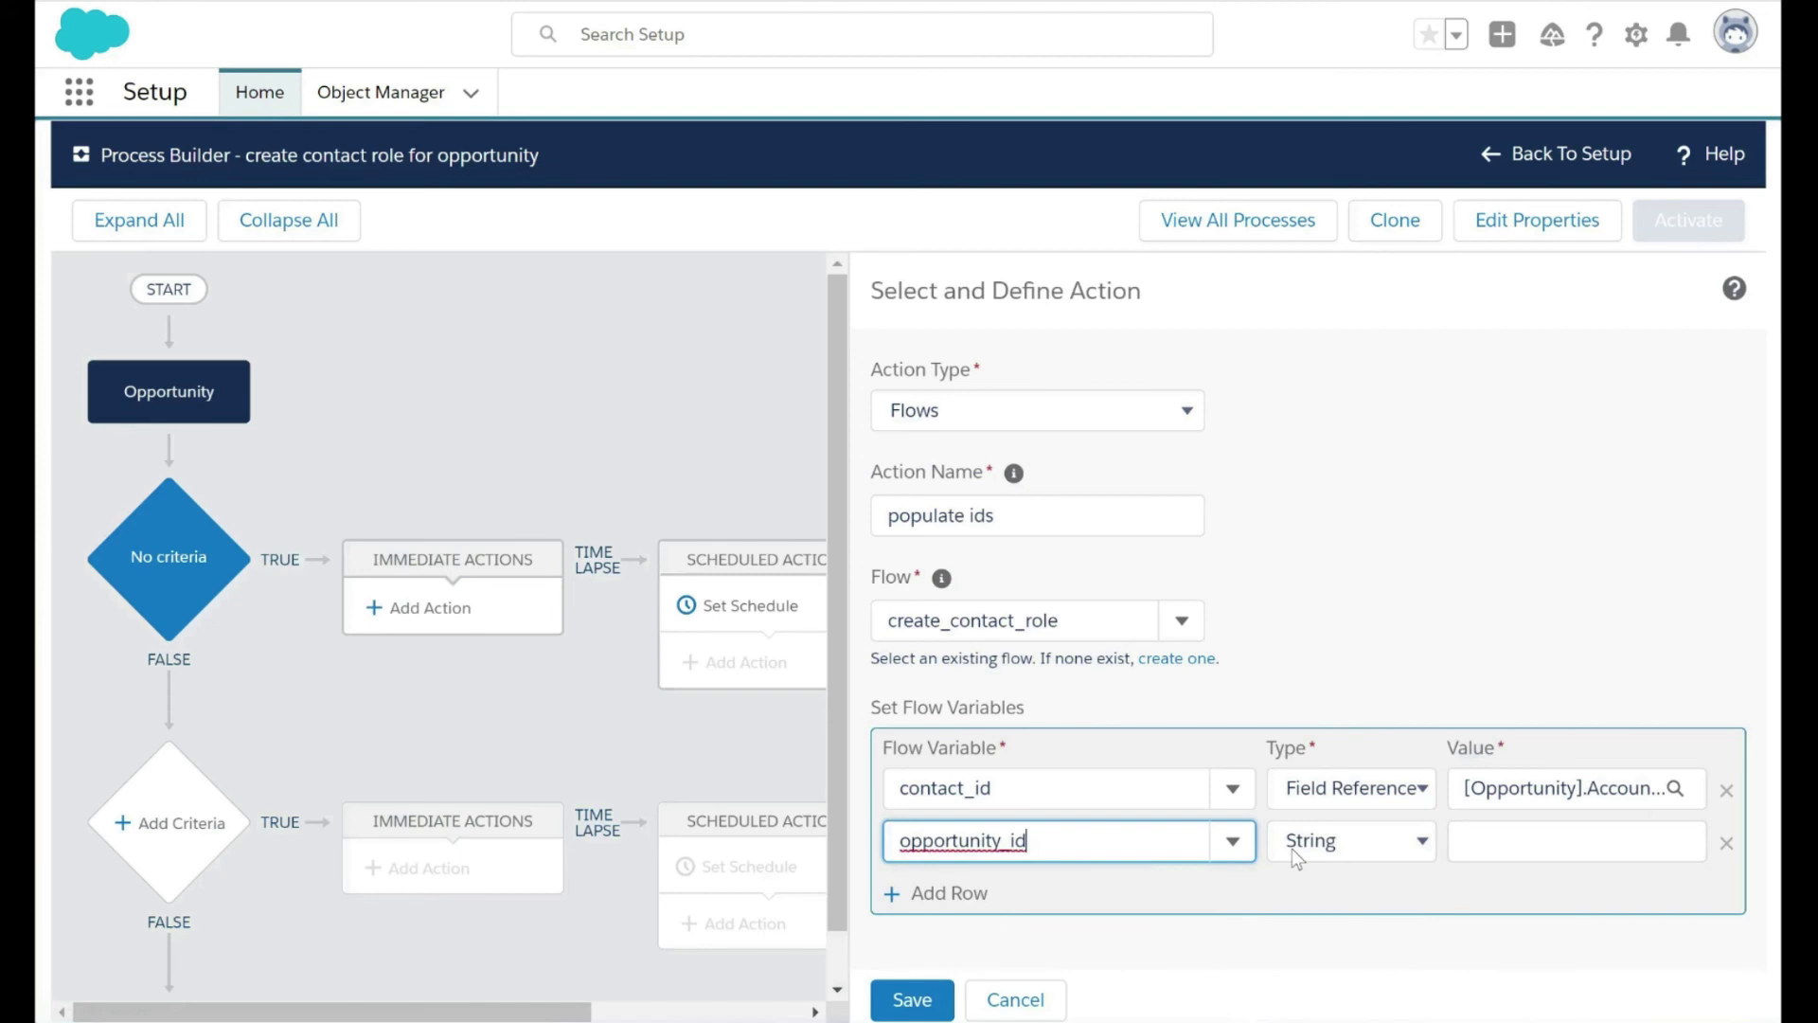
{"action": "left_click", "coordinate": [1291, 848]}
{"action": "left_click", "coordinate": [1325, 670]}
{"action": "left_click", "coordinate": [1502, 843]}
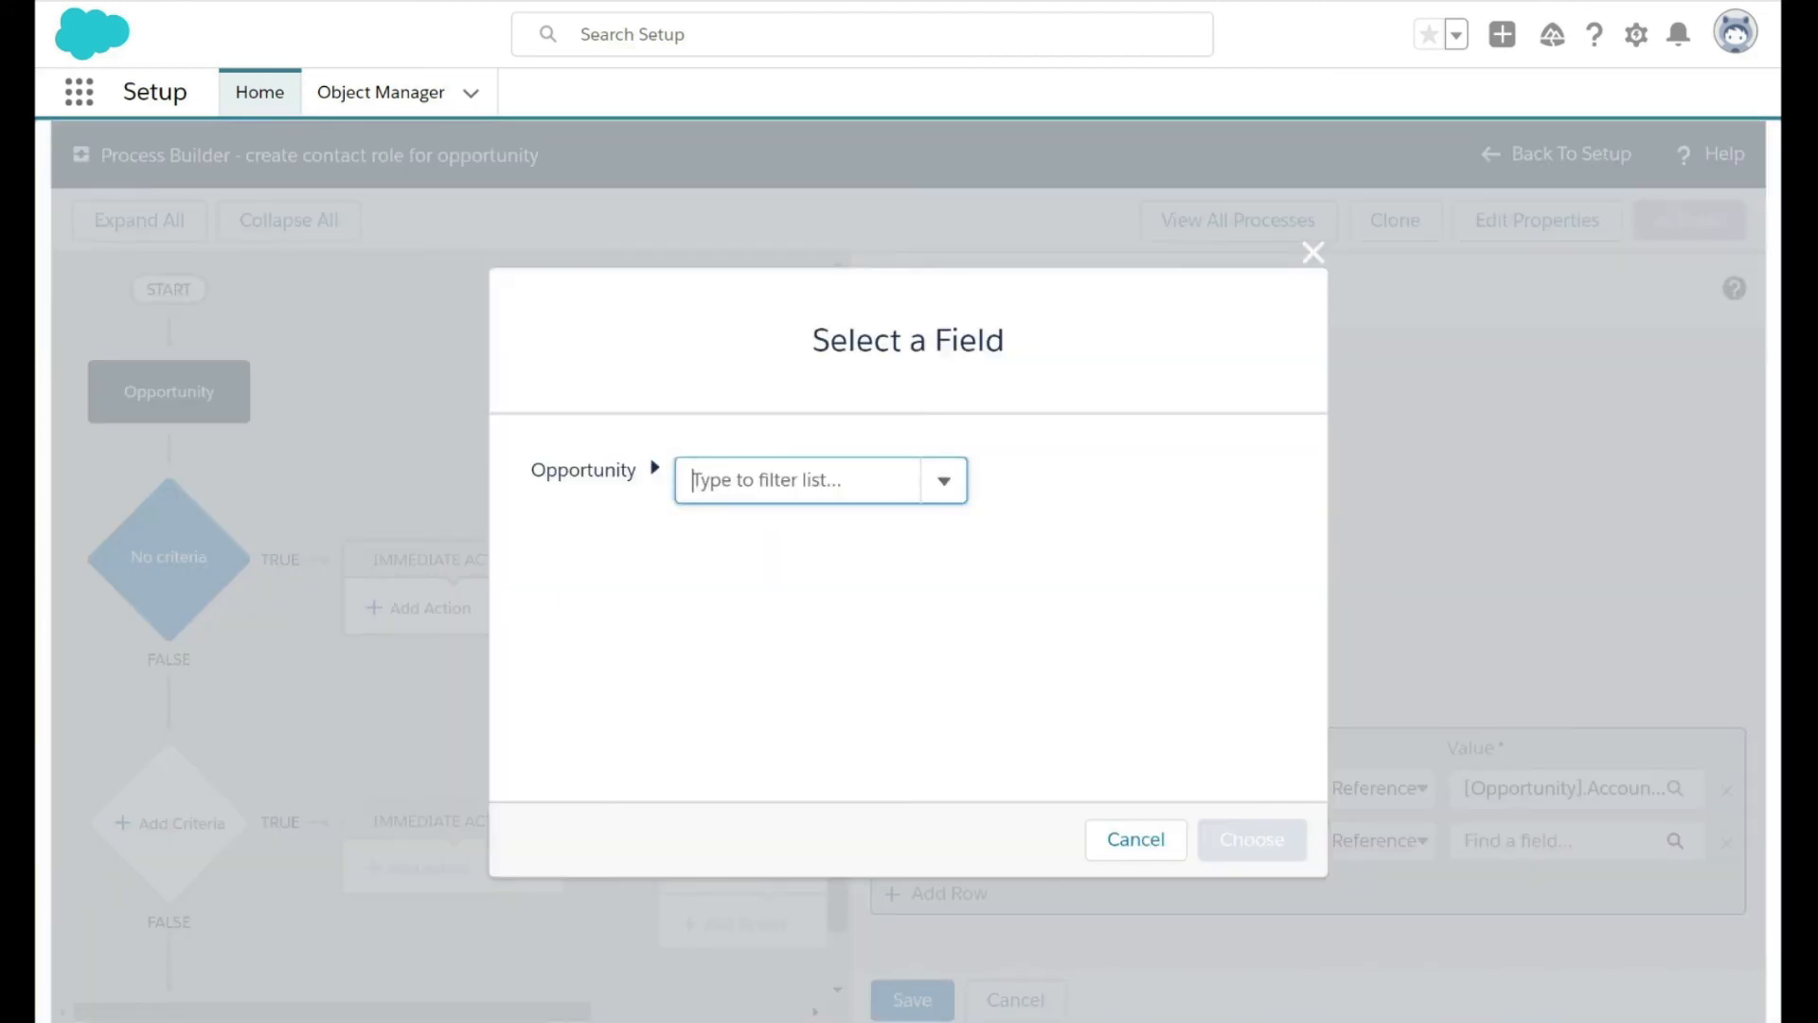
{"action": "type", "text": "id"}
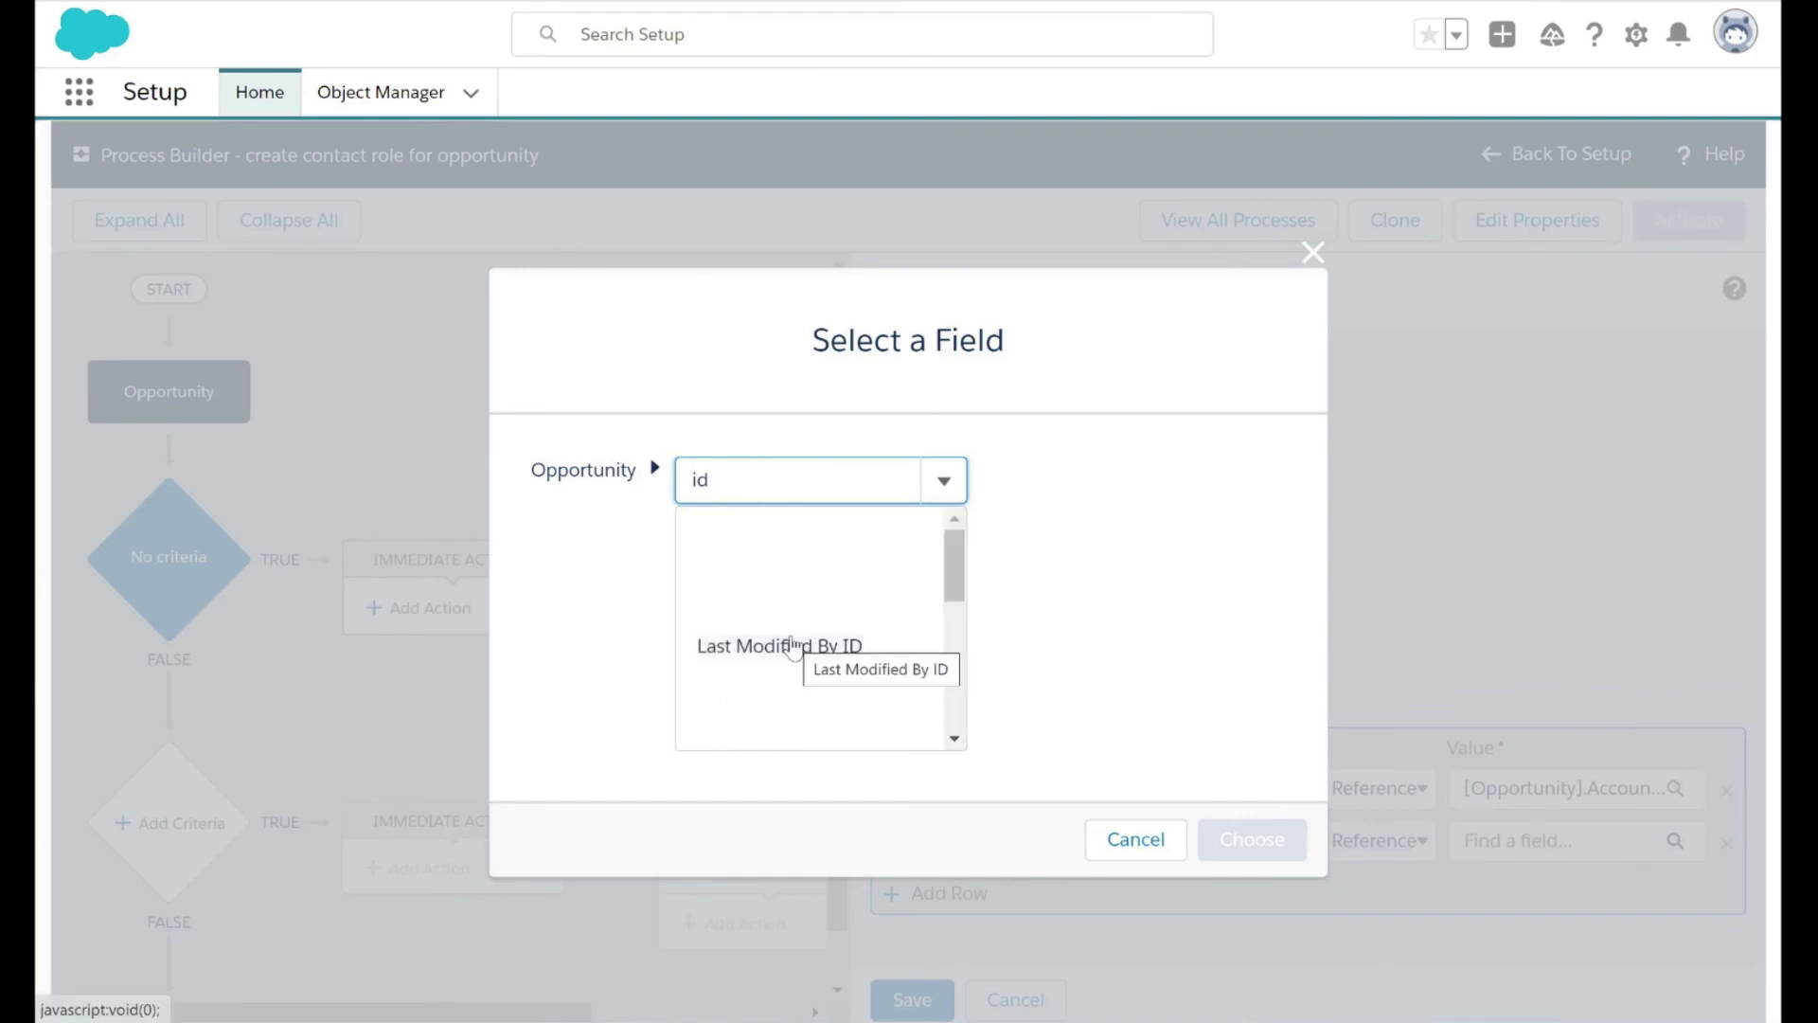
{"action": "scroll", "coordinate": [804, 580], "scroll_direction": "down", "scroll_amount": 5}
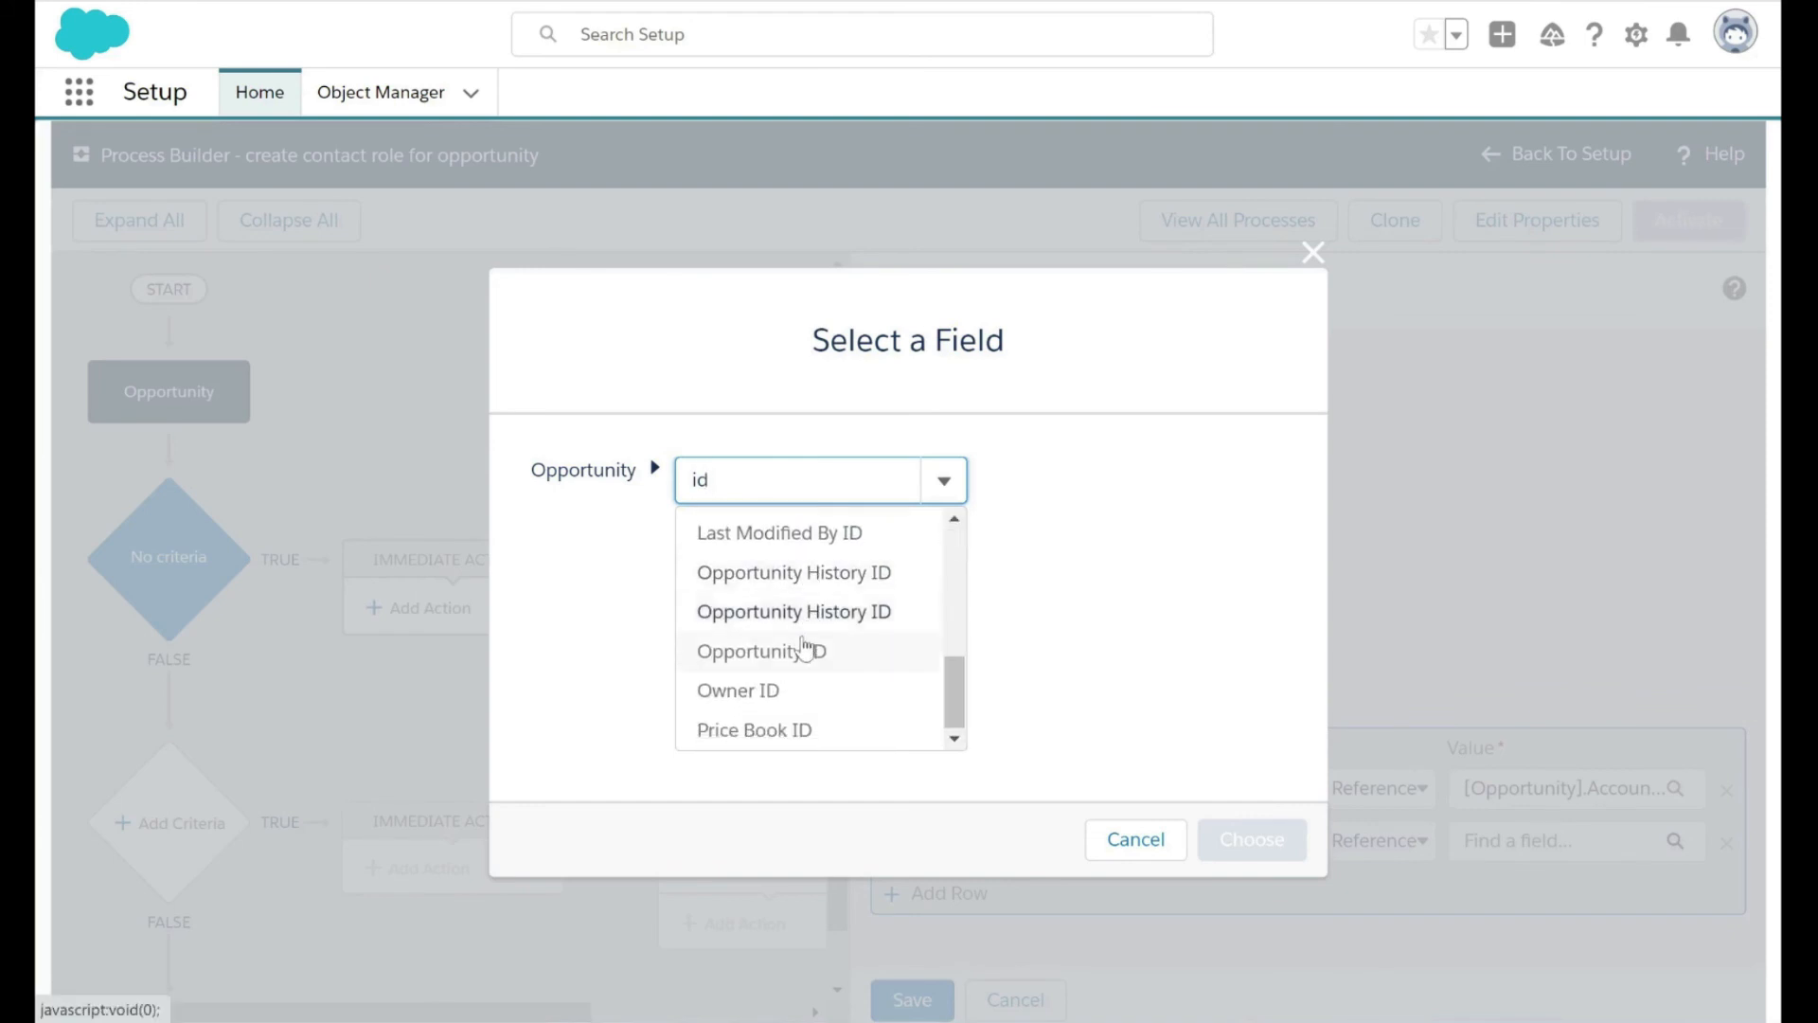
{"action": "left_click", "coordinate": [812, 658]}
{"action": "left_click", "coordinate": [1238, 837]}
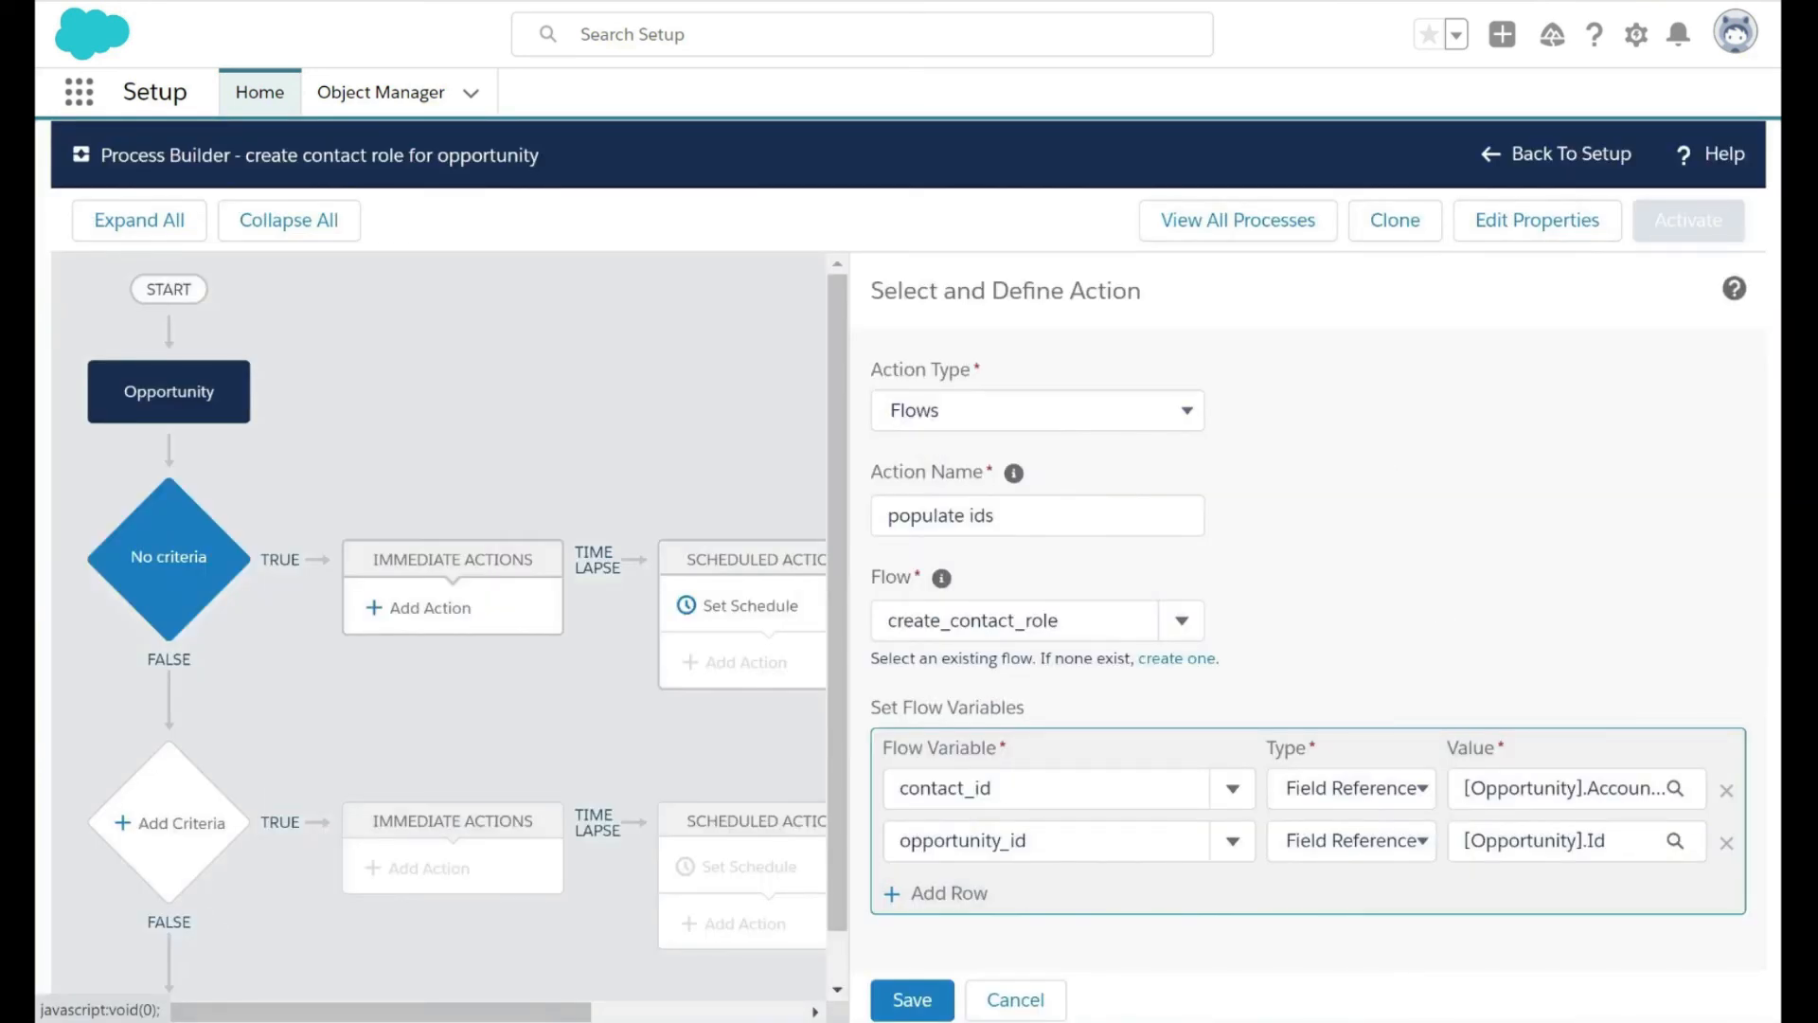
Save the flow action and activate the process version.
{"action": "left_click", "coordinate": [923, 995]}
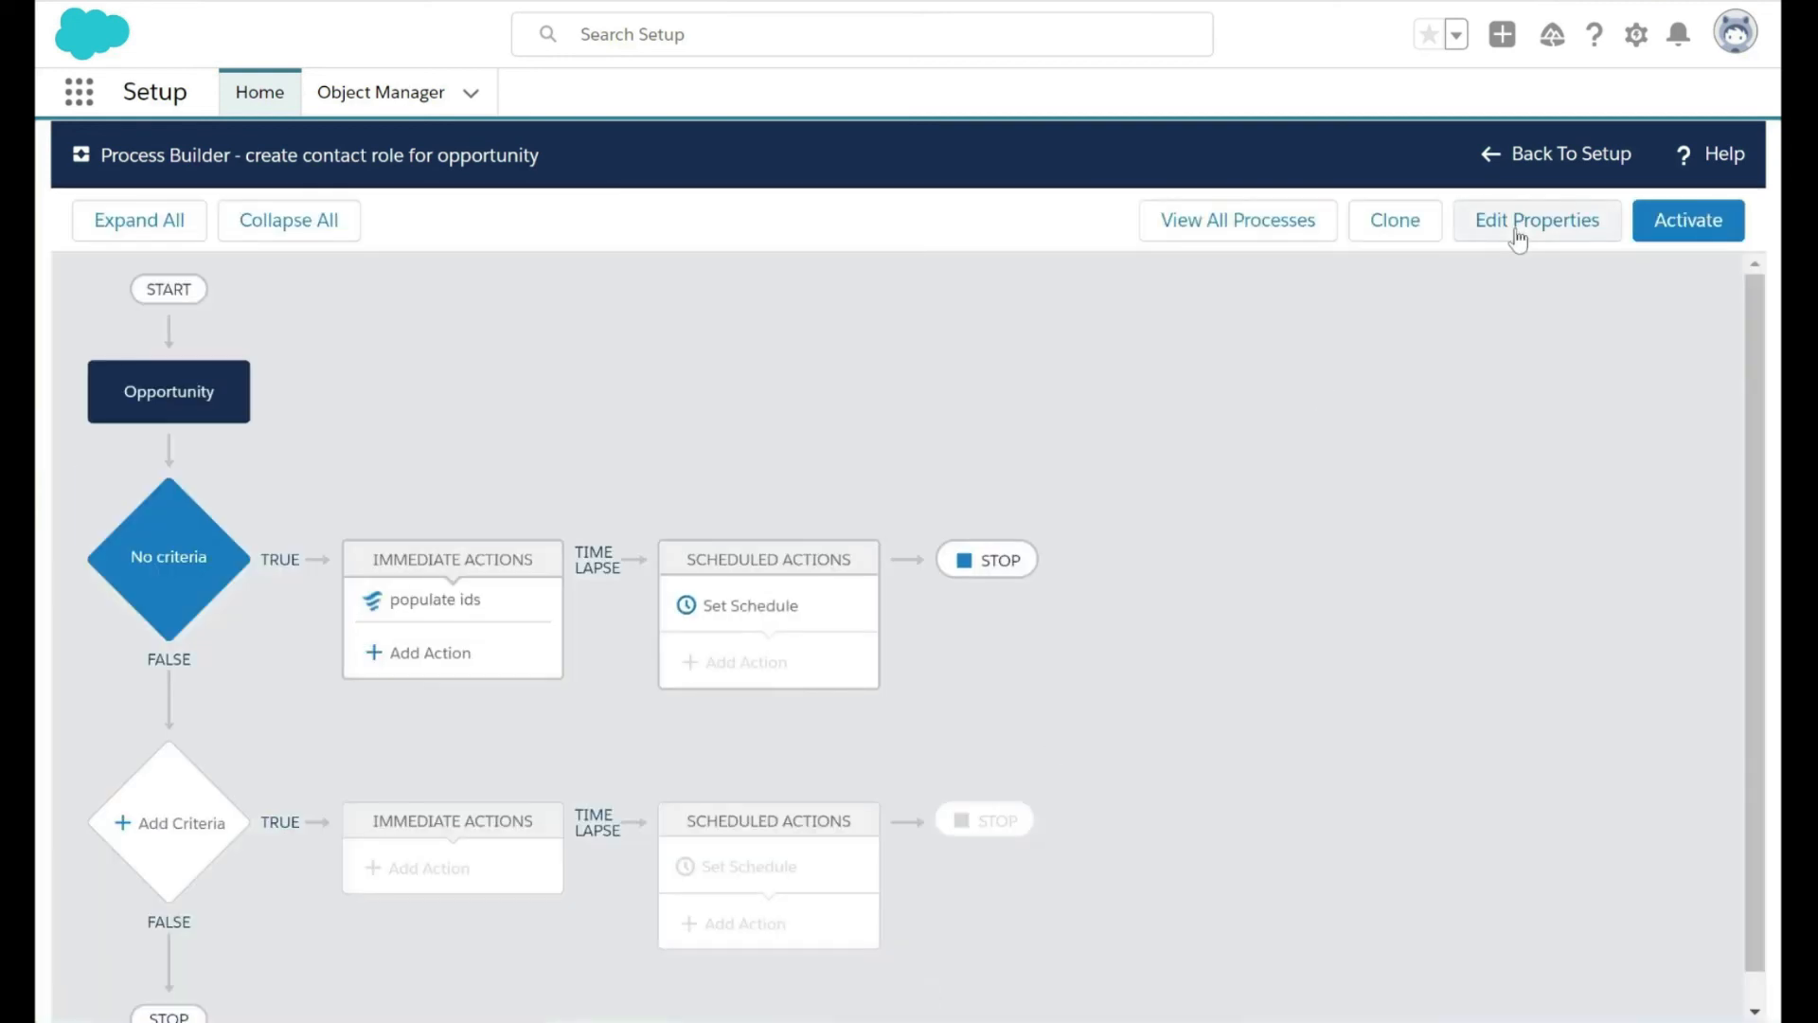
{"action": "left_click", "coordinate": [1694, 223]}
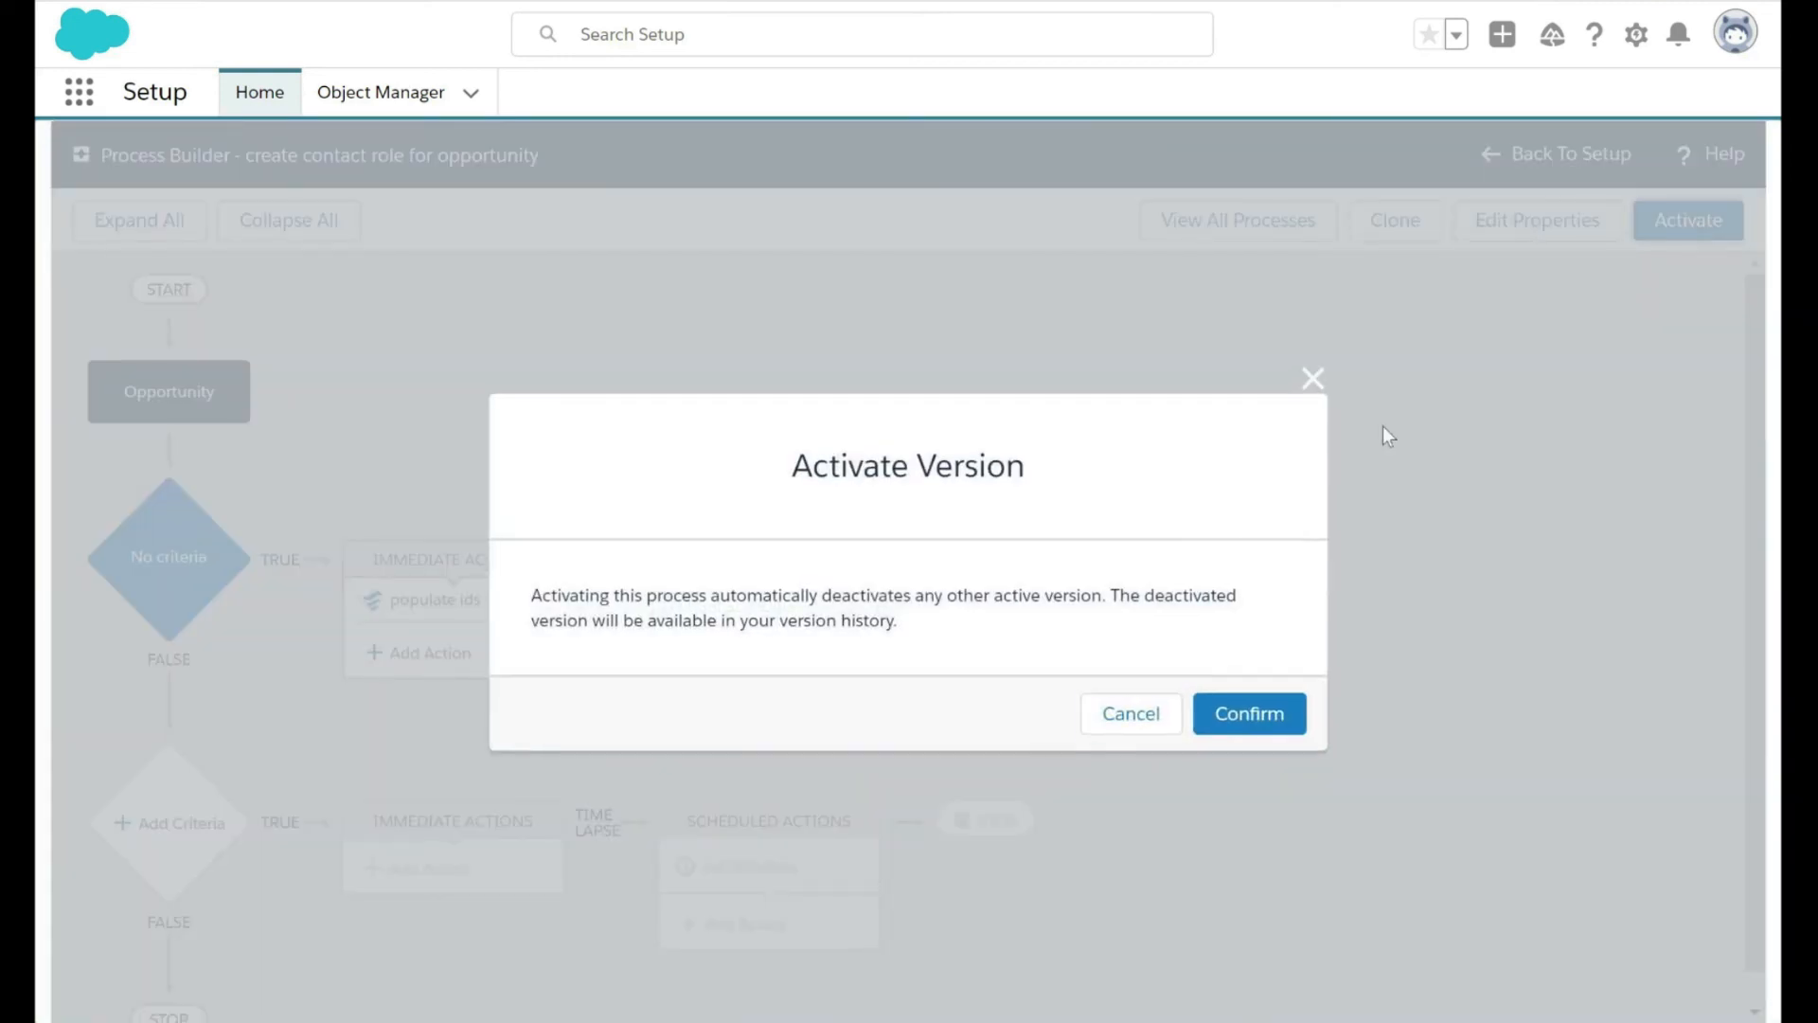
{"action": "left_click", "coordinate": [1275, 725]}
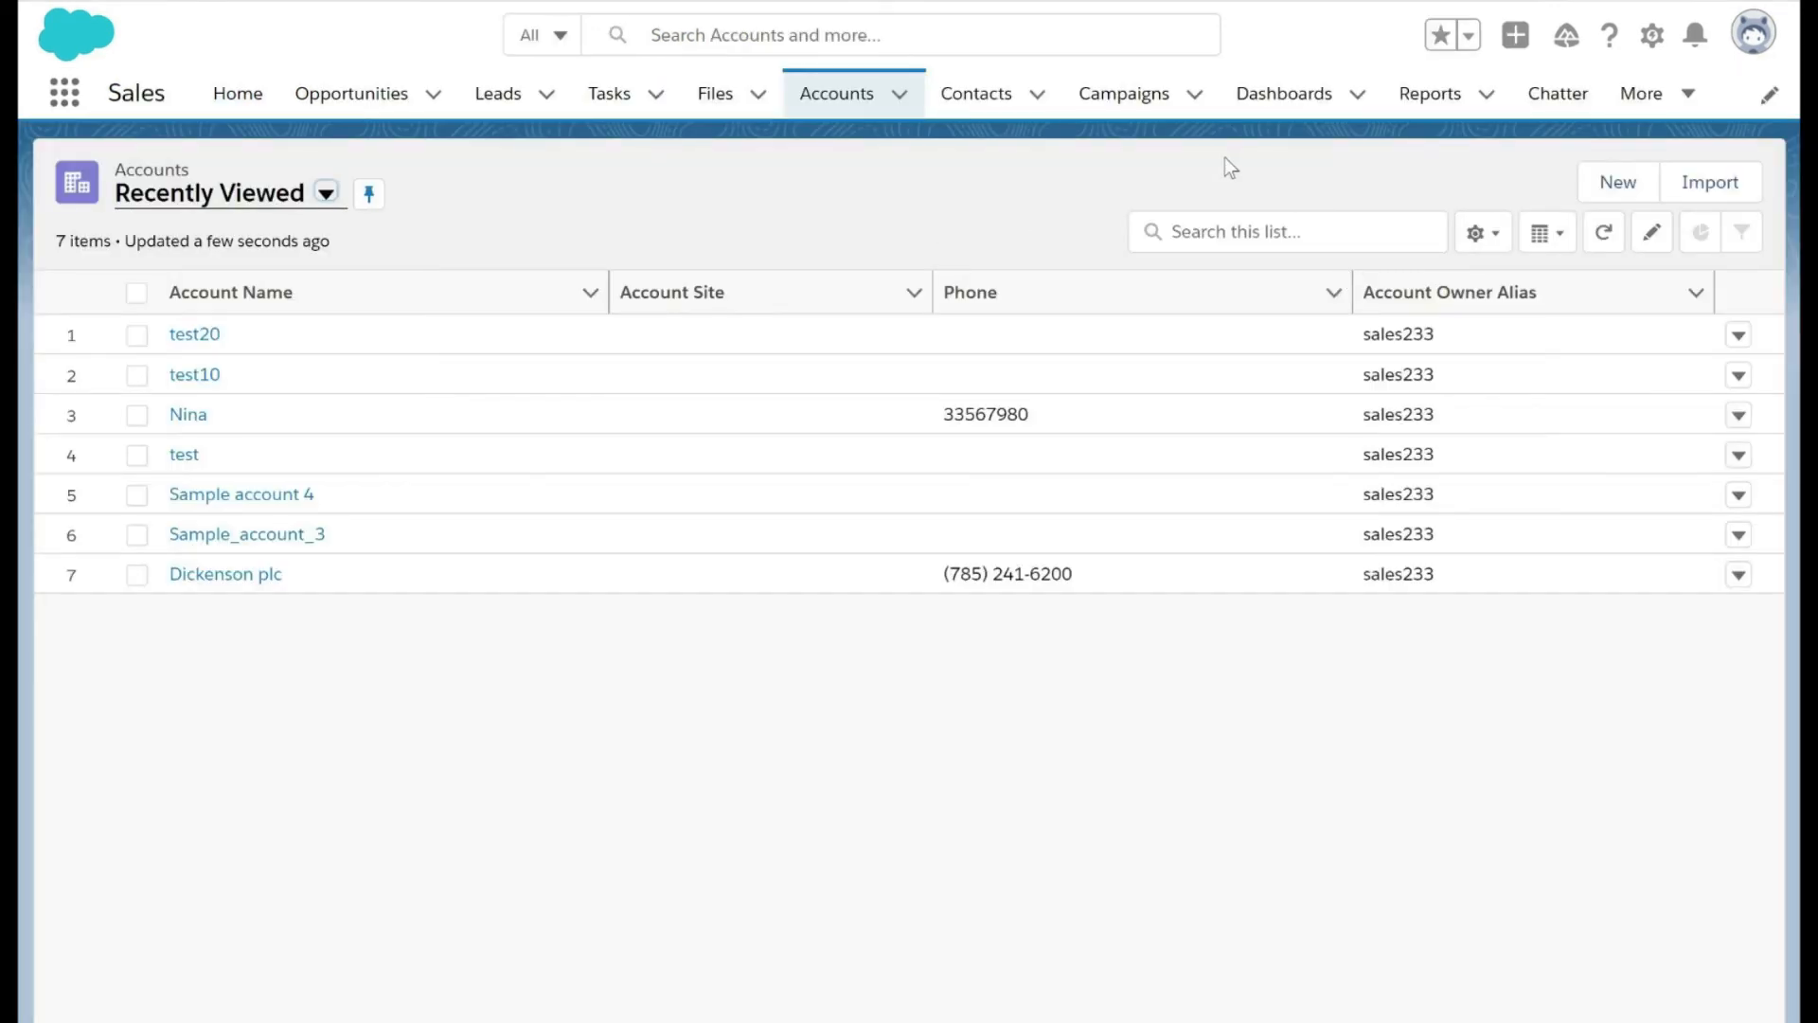
Create and save an account named test30, choosing the third recent contact for its Contact field.
{"action": "left_click", "coordinate": [1620, 183]}
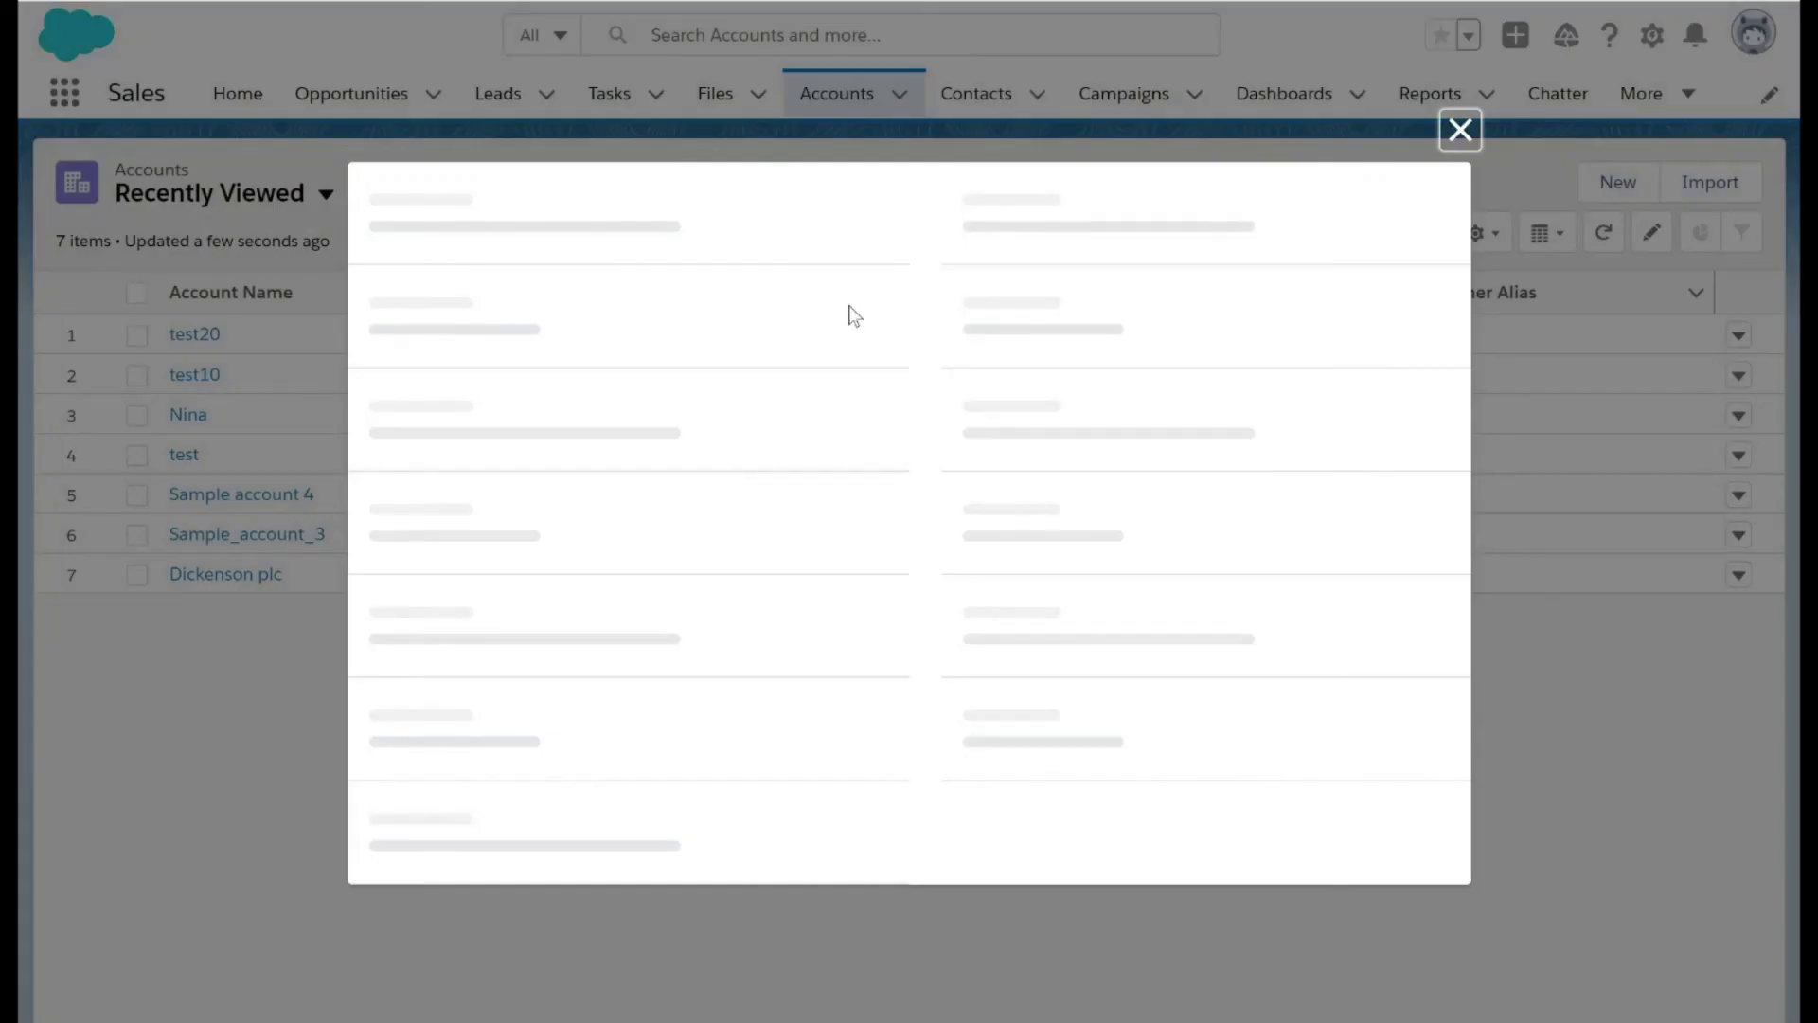
{"action": "left_click", "coordinate": [572, 344]}
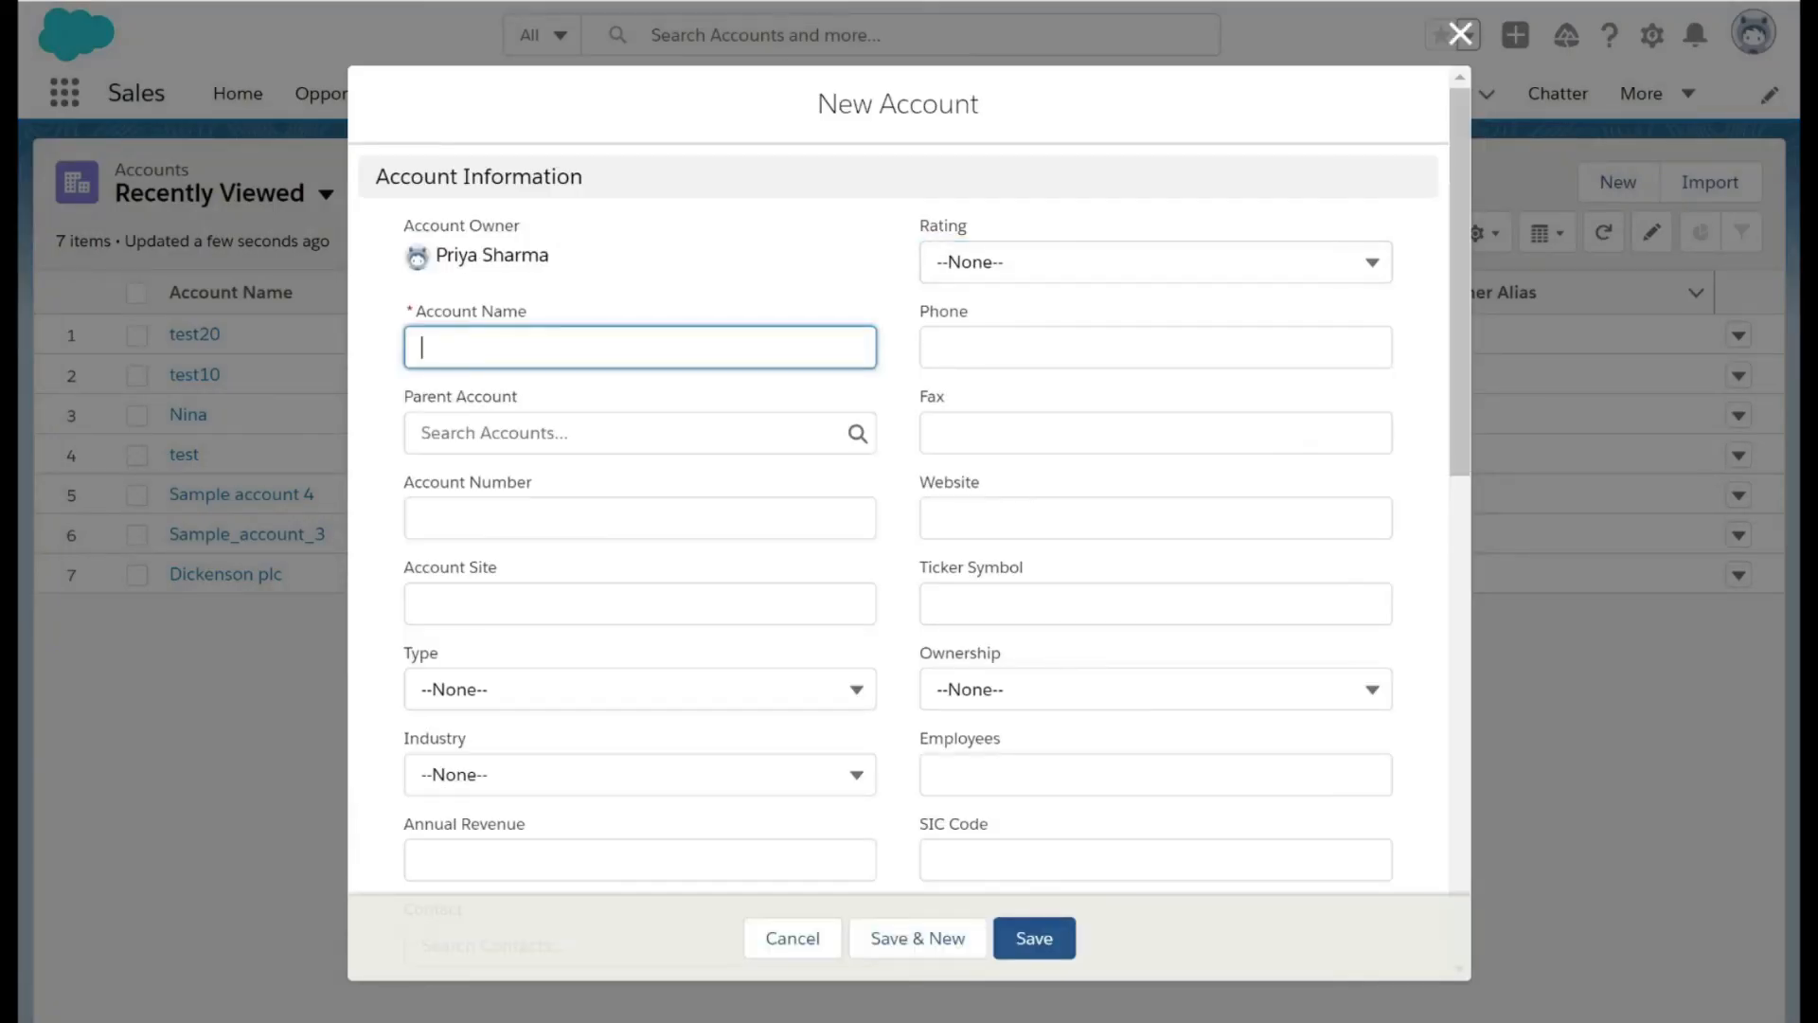
{"action": "type", "text": "test30"}
{"action": "scroll", "coordinate": [496, 540], "scroll_direction": "down", "scroll_amount": 2}
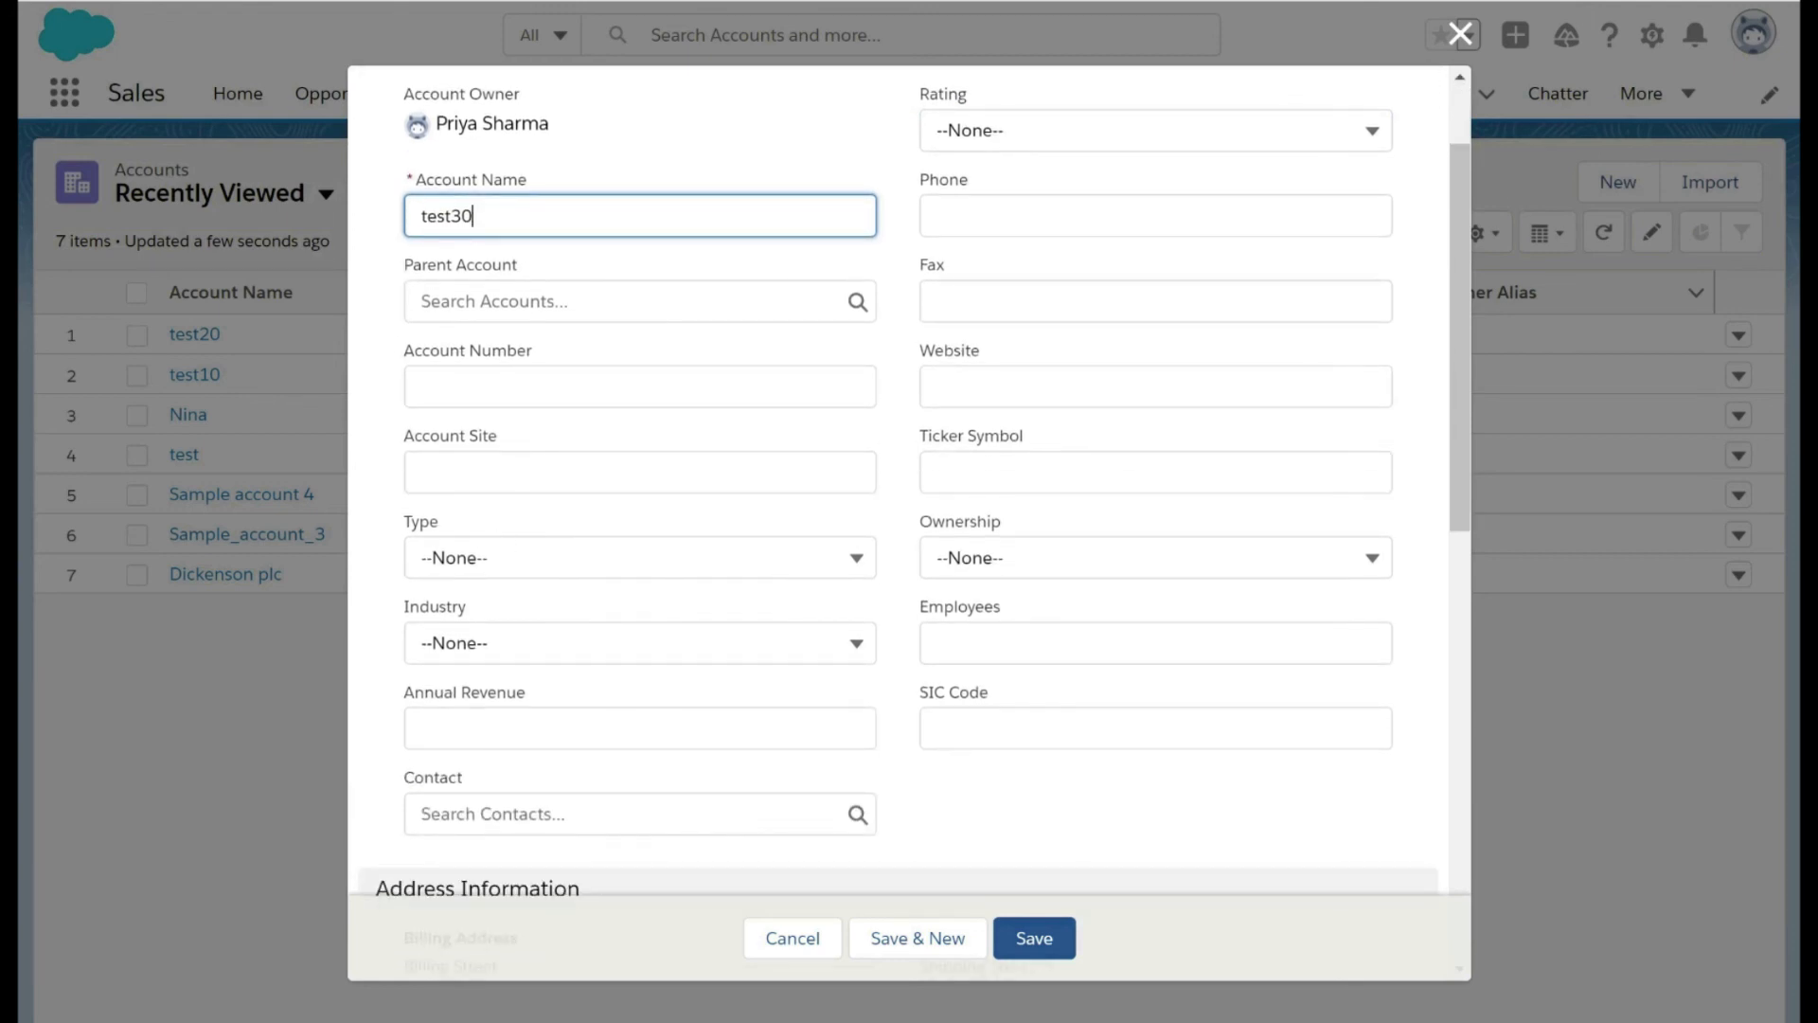
{"action": "scroll", "coordinate": [821, 731], "scroll_direction": "down", "scroll_amount": 1}
{"action": "left_click", "coordinate": [822, 731]}
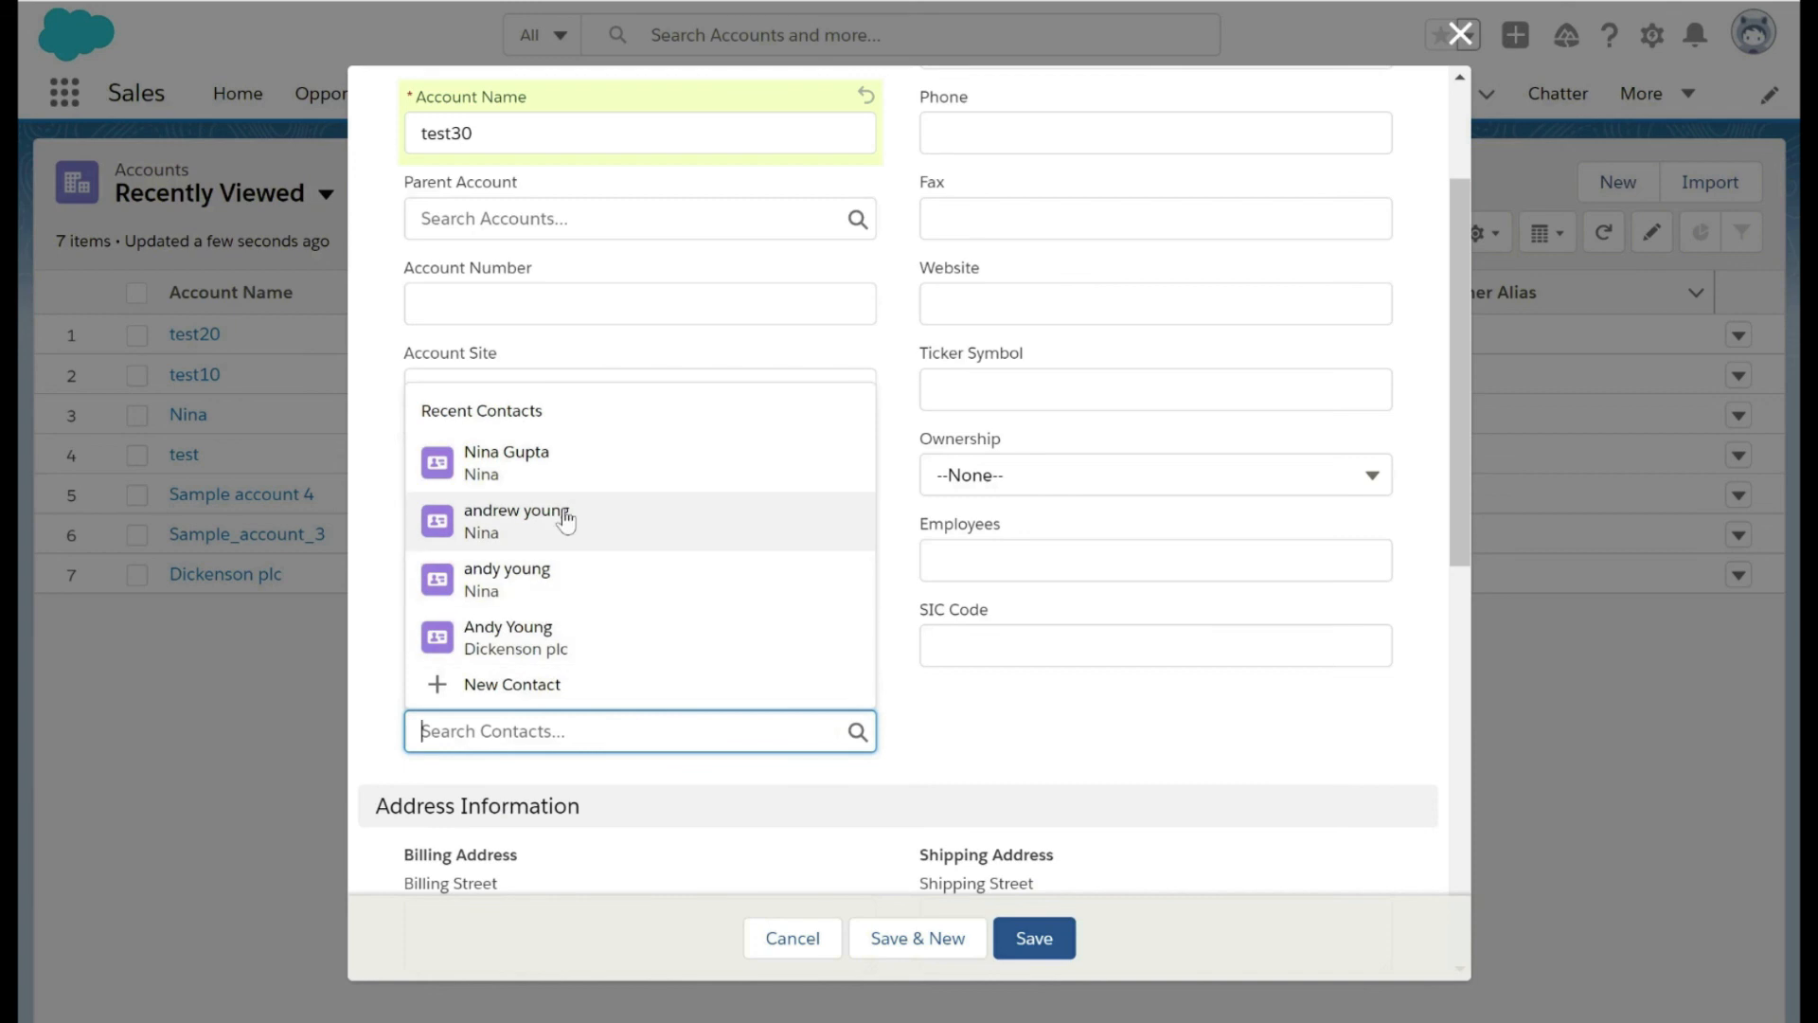
{"action": "left_click", "coordinate": [539, 583]}
{"action": "scroll", "coordinate": [899, 568], "scroll_direction": "down", "scroll_amount": 6}
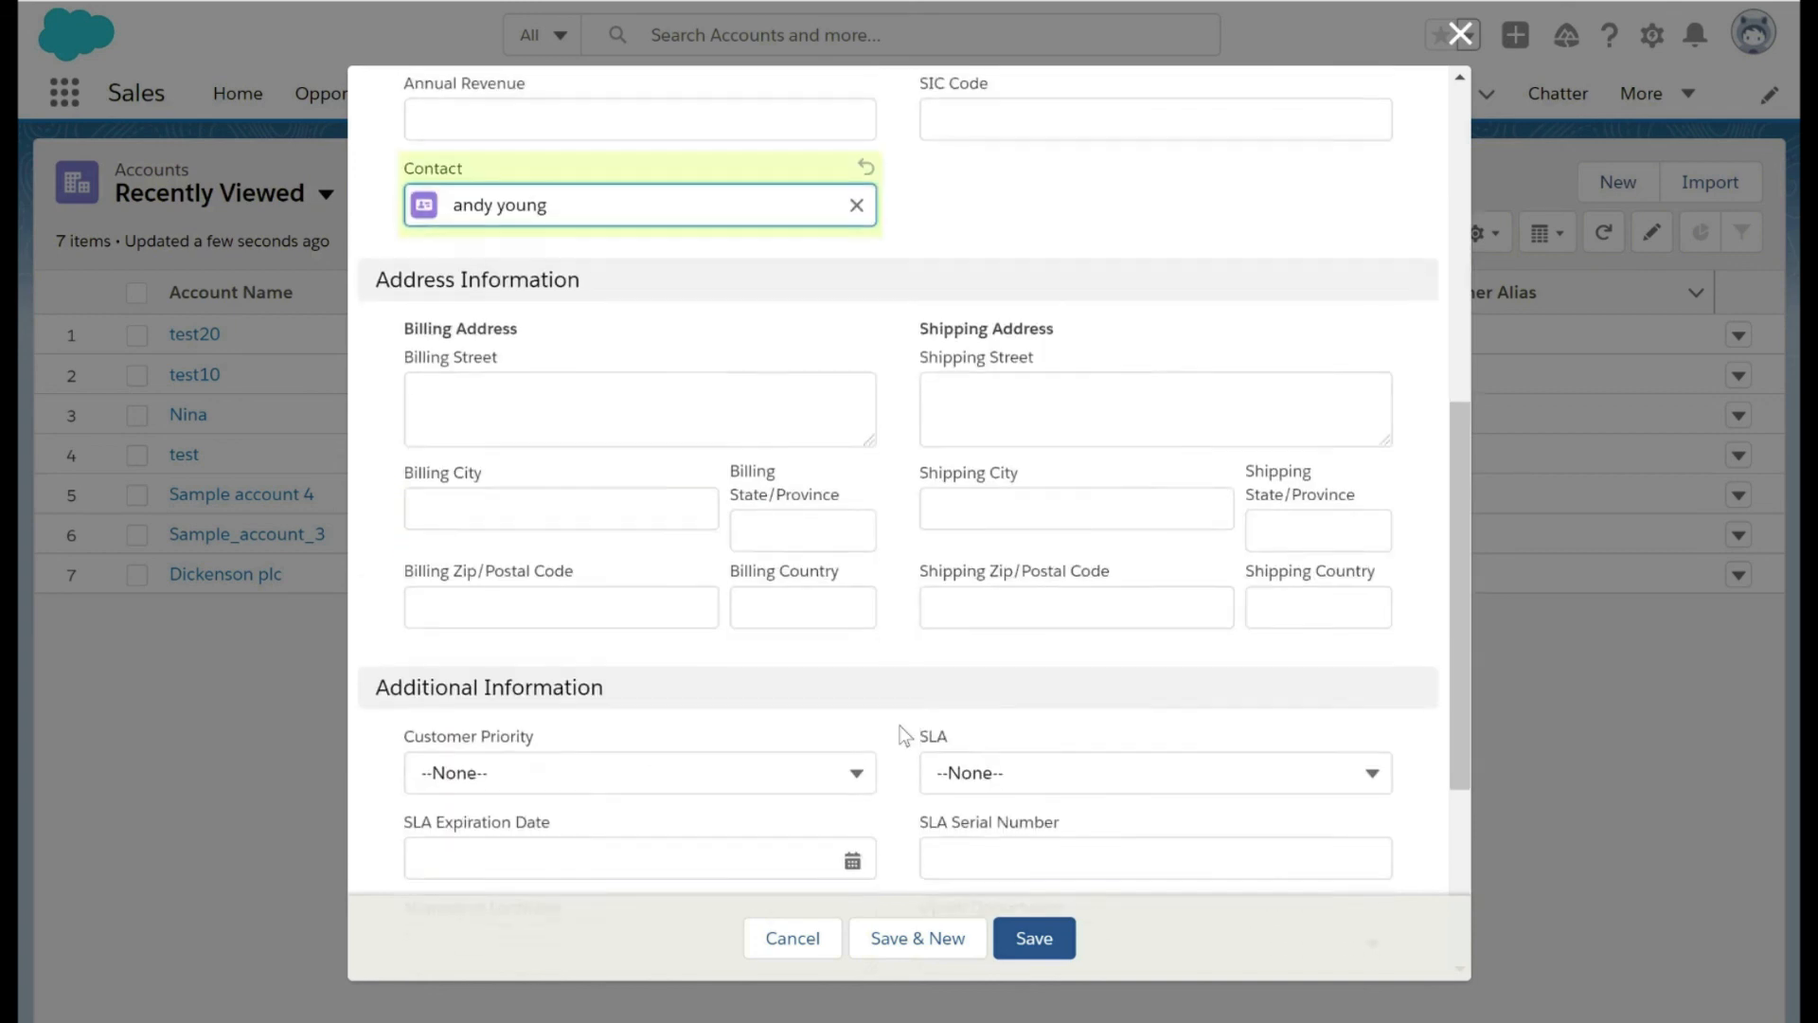
{"action": "left_click", "coordinate": [1027, 947]}
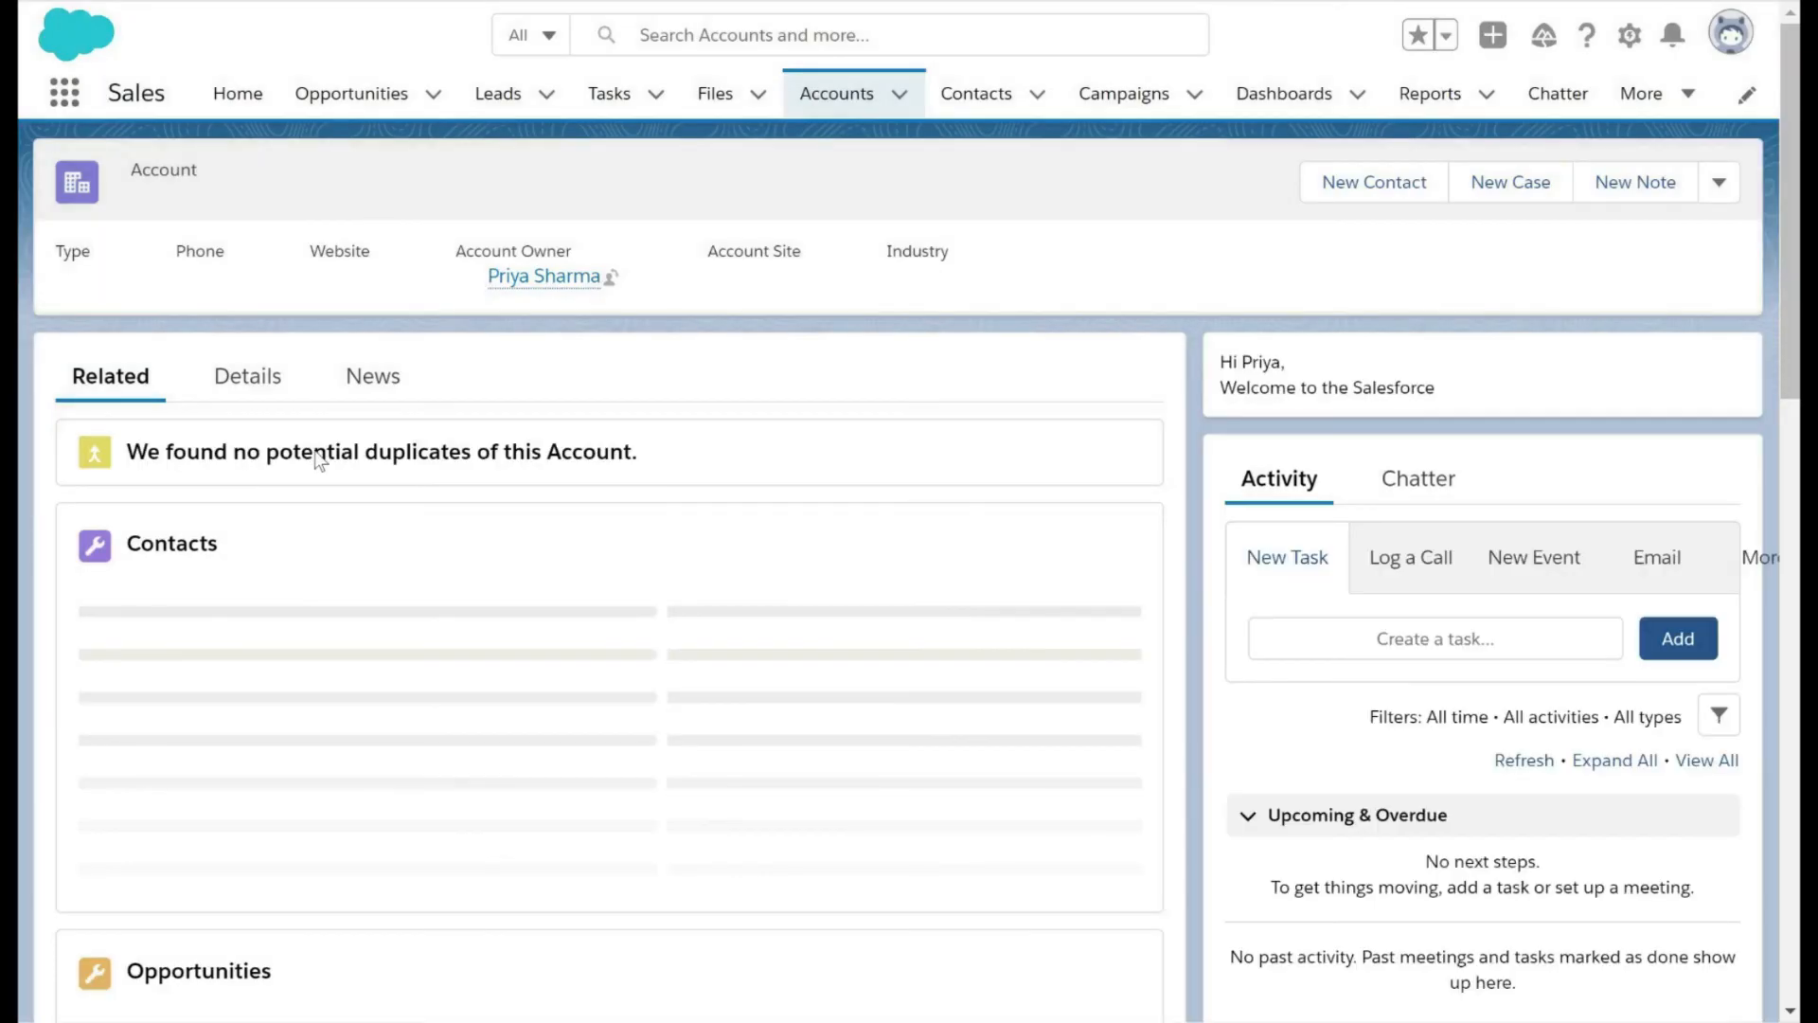
Review the test30 account's details and its related opportunities.
{"action": "left_click", "coordinate": [262, 388]}
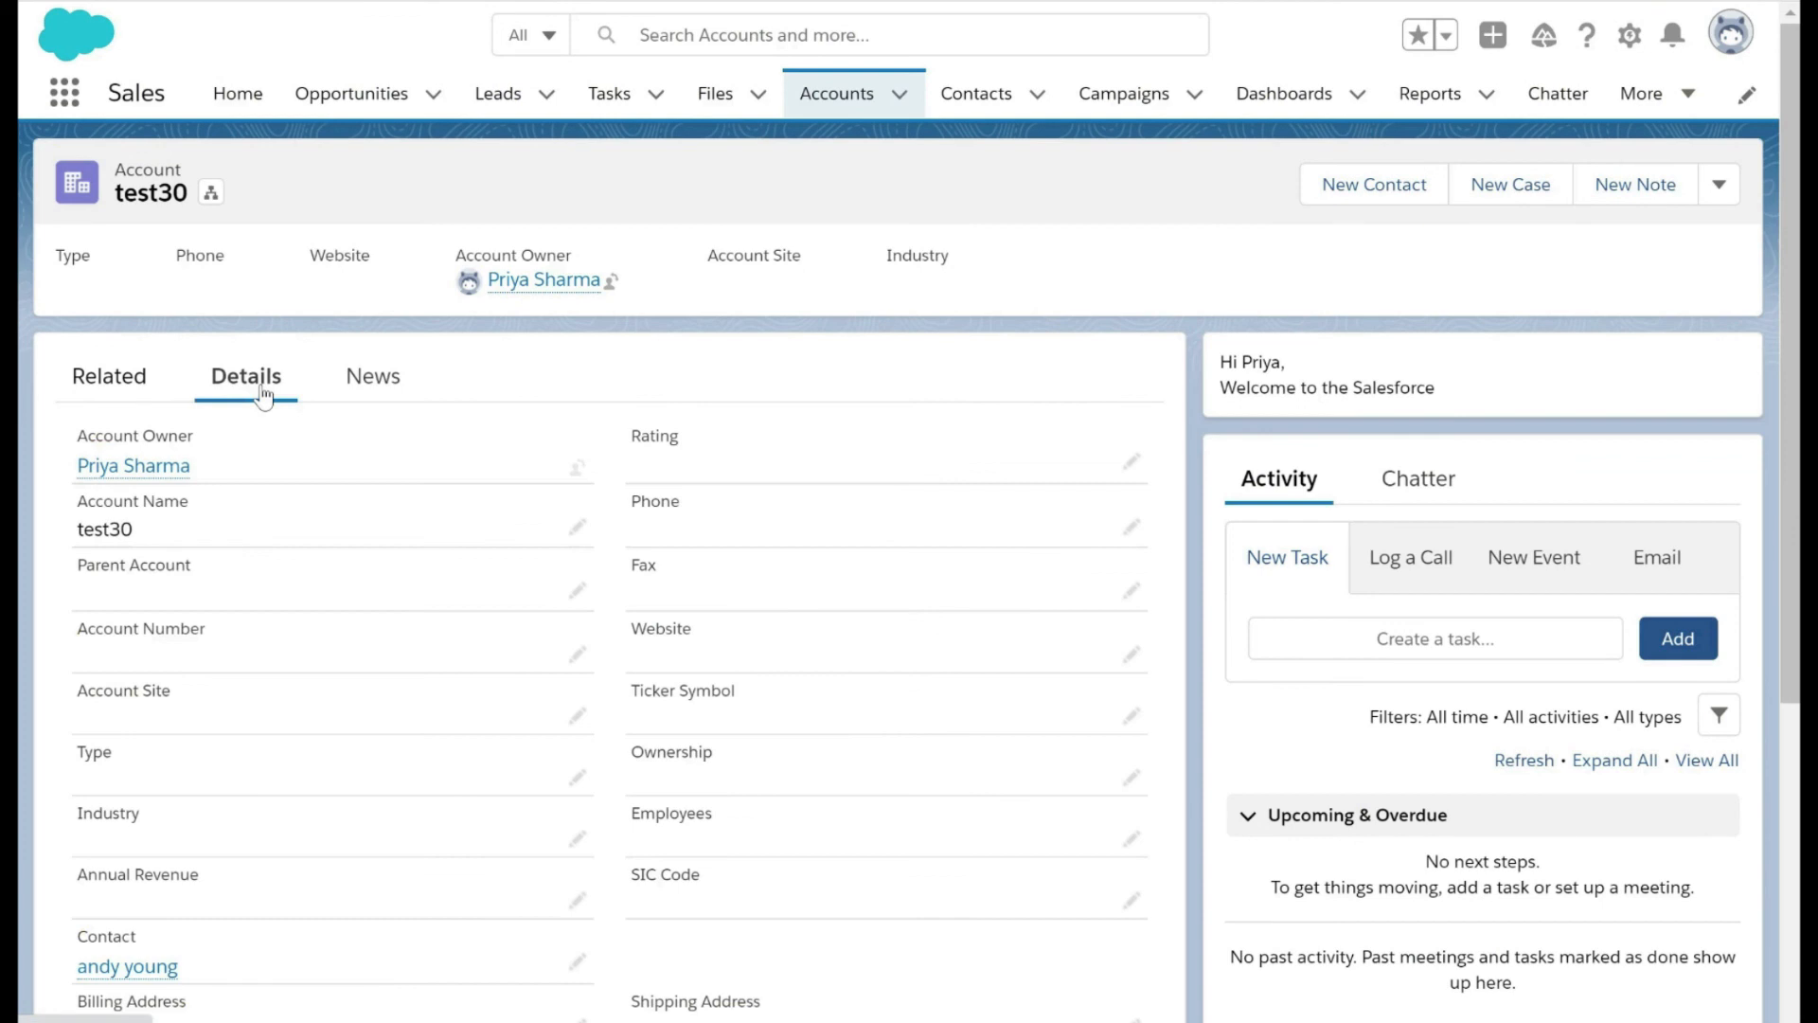
{"action": "scroll", "coordinate": [348, 675], "scroll_direction": "down", "scroll_amount": 3}
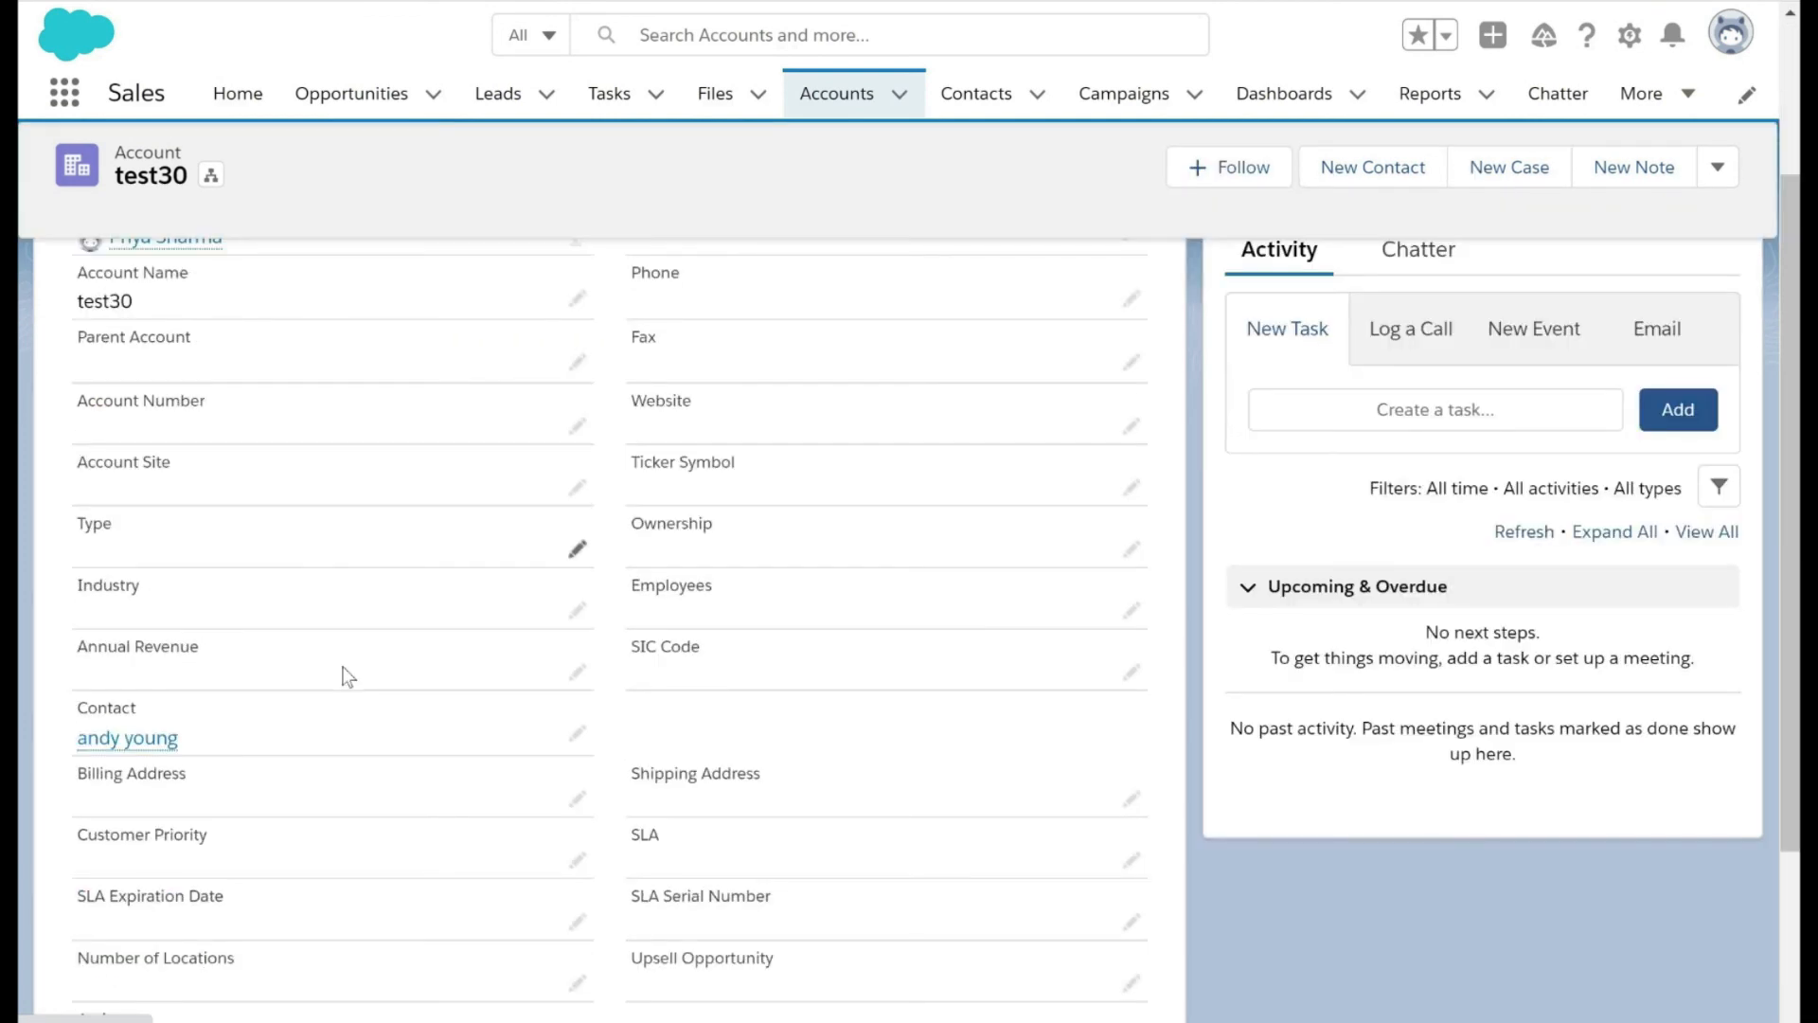
{"action": "scroll", "coordinate": [347, 676], "scroll_direction": "down", "scroll_amount": 3}
{"action": "scroll", "coordinate": [347, 675], "scroll_direction": "up", "scroll_amount": 6}
{"action": "left_click", "coordinate": [102, 385]}
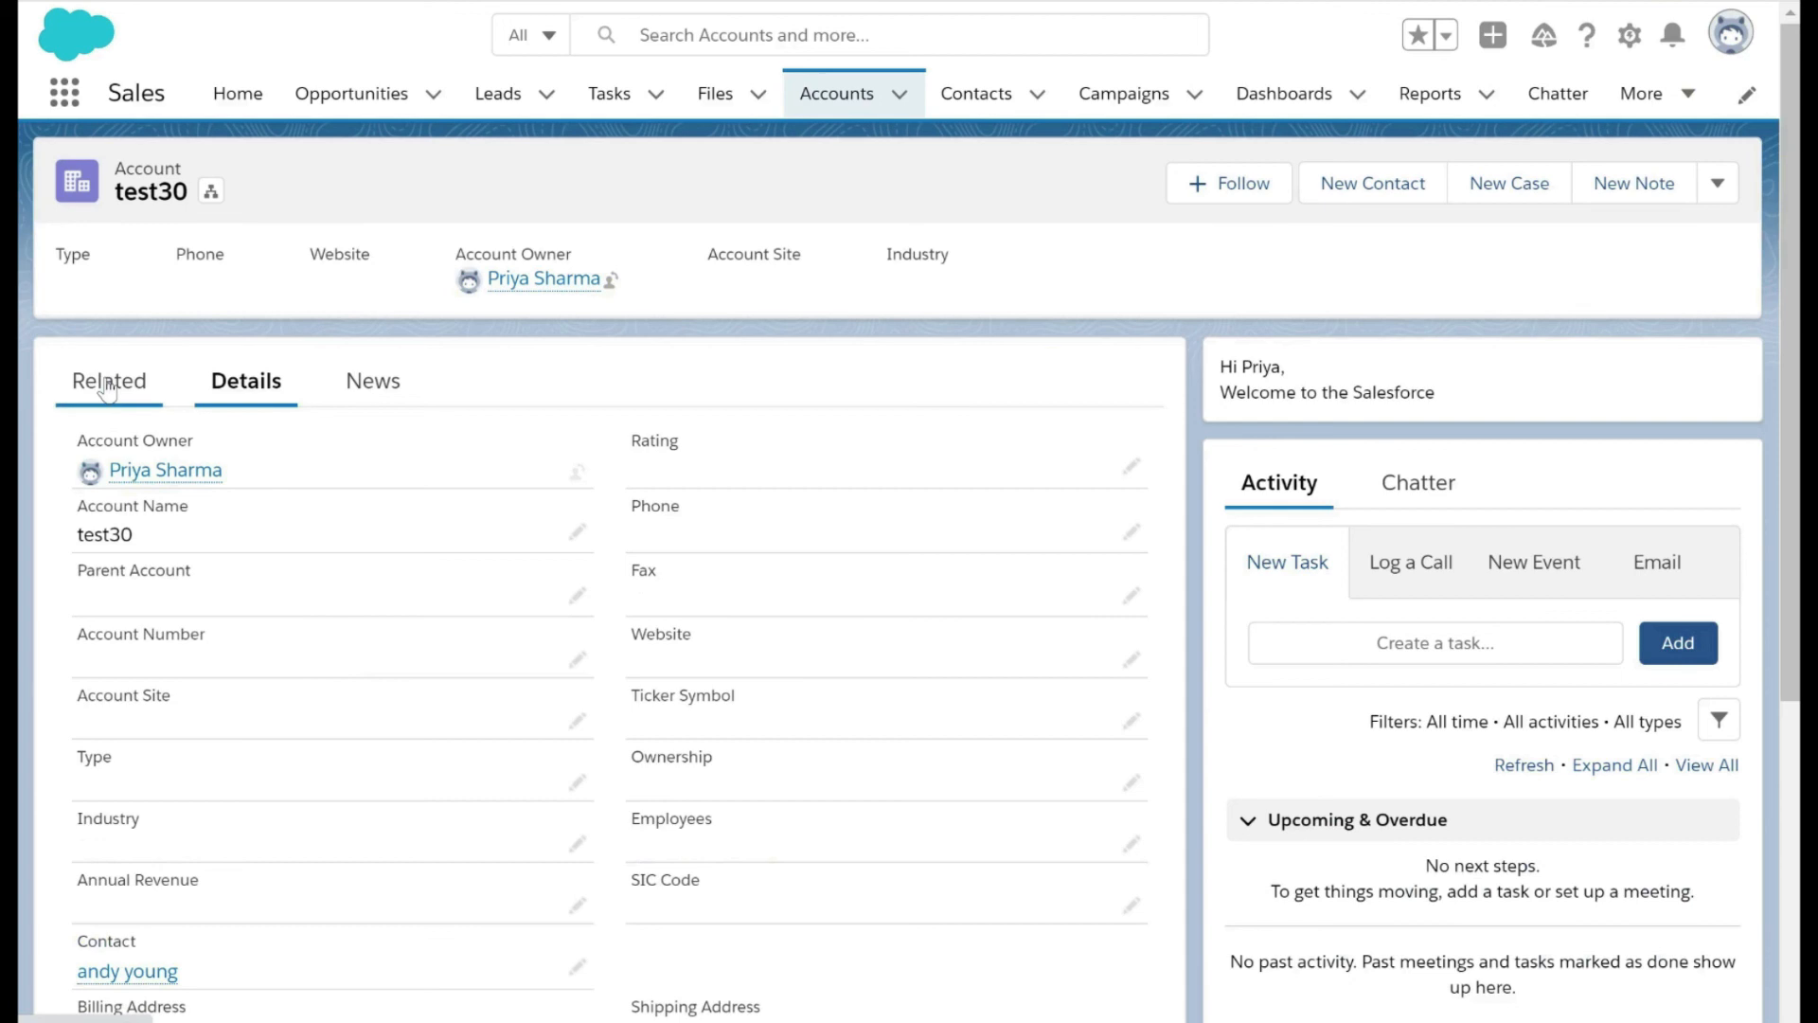
{"action": "scroll", "coordinate": [385, 644], "scroll_direction": "down", "scroll_amount": 2}
{"action": "scroll", "coordinate": [385, 644], "scroll_direction": "up", "scroll_amount": 1}
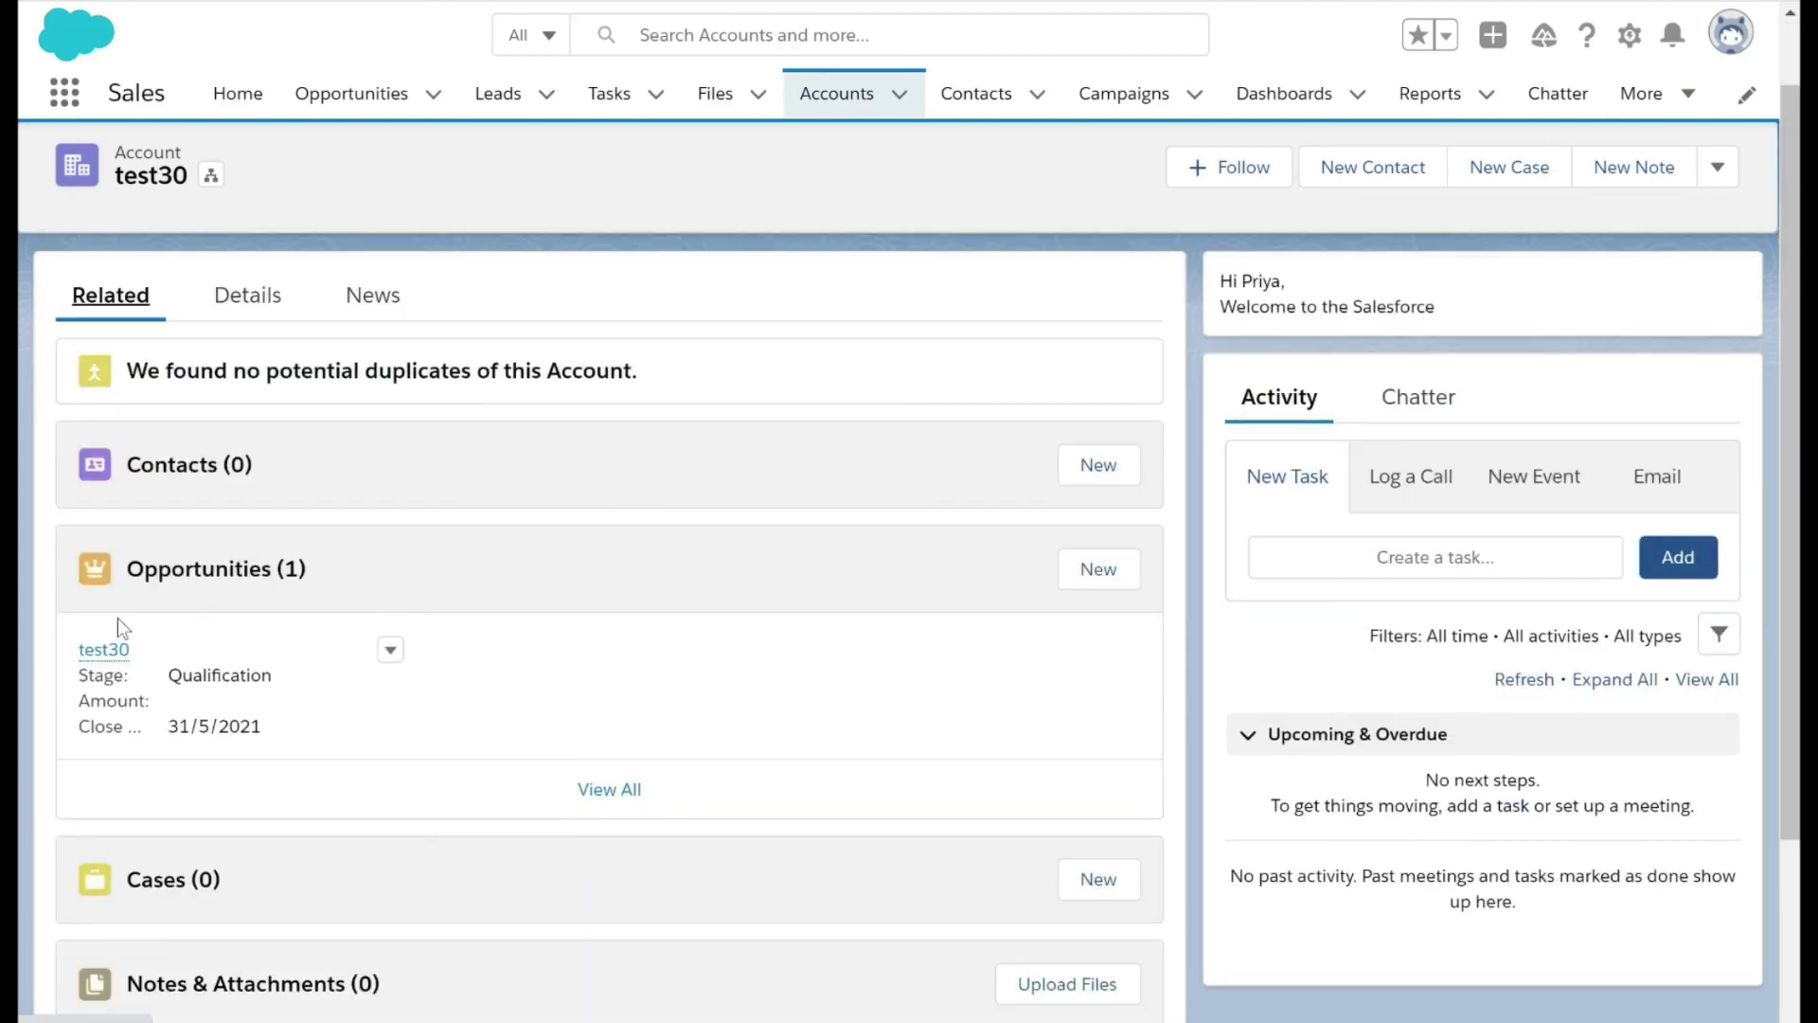
Open the account's related test30 opportunity and examine its details and the full list of contact roles.
{"action": "mouse_move", "coordinate": [120, 653]}
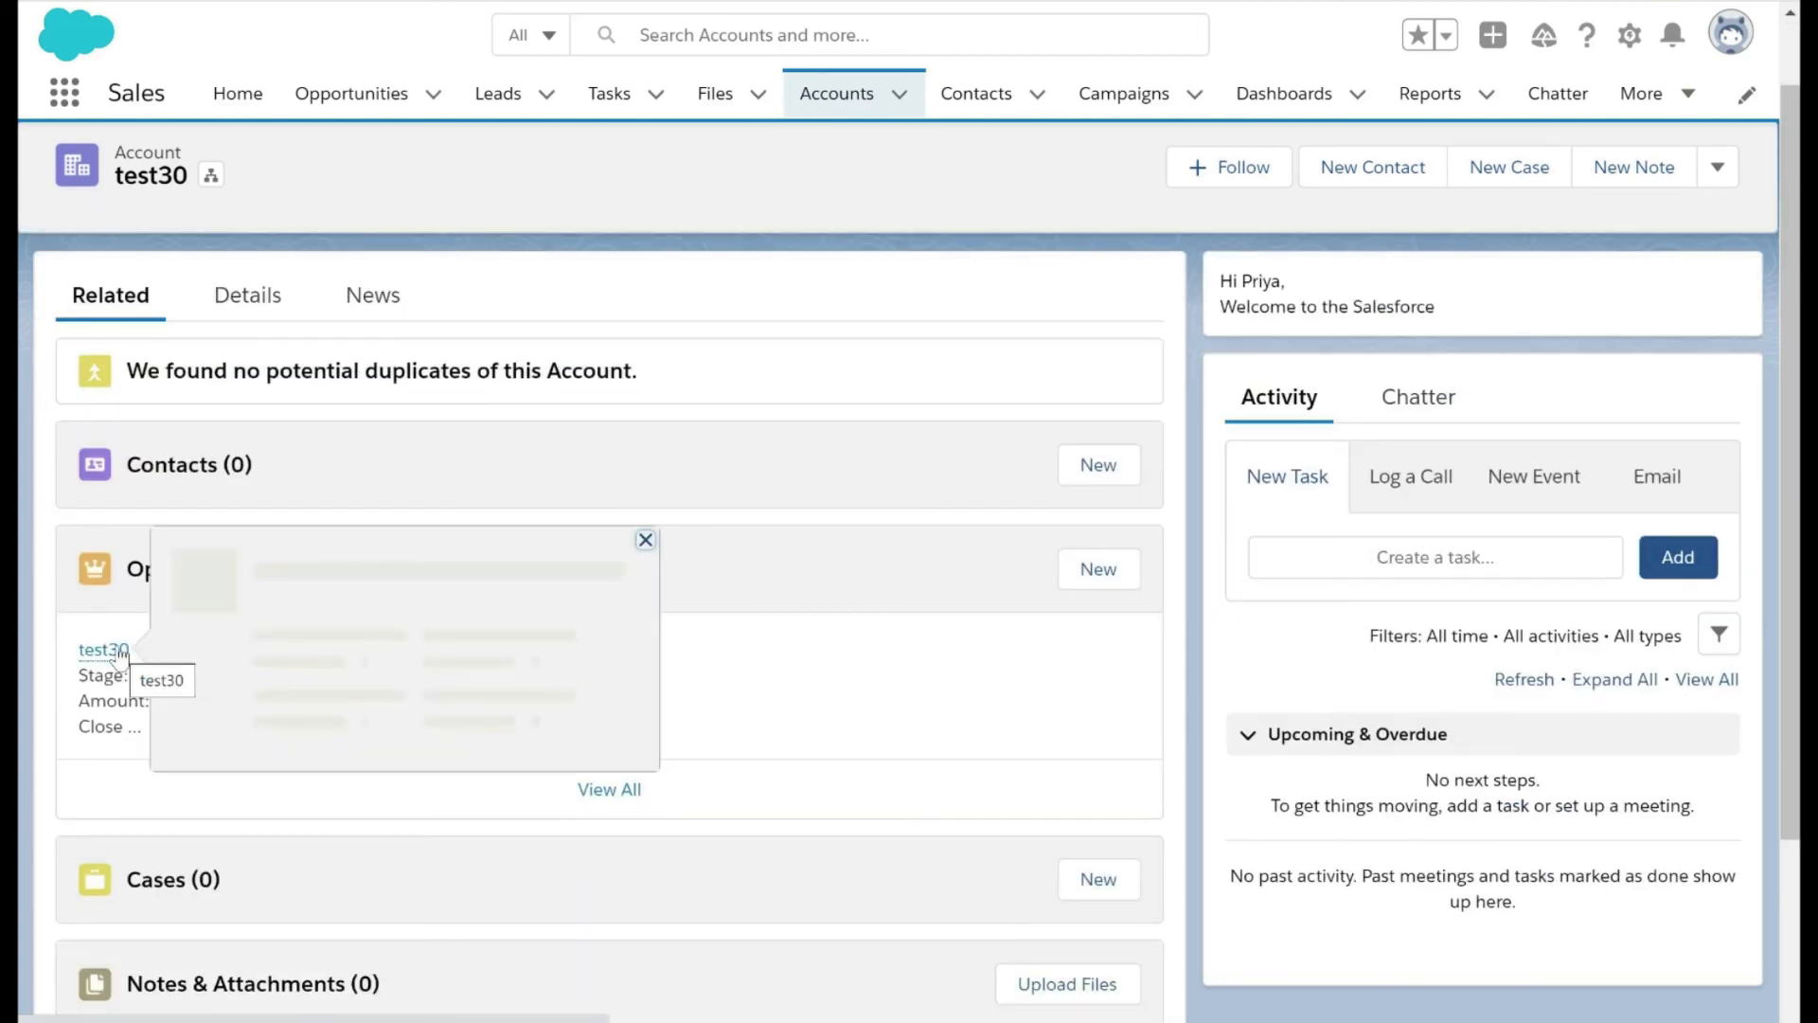
{"action": "left_click", "coordinate": [120, 653]}
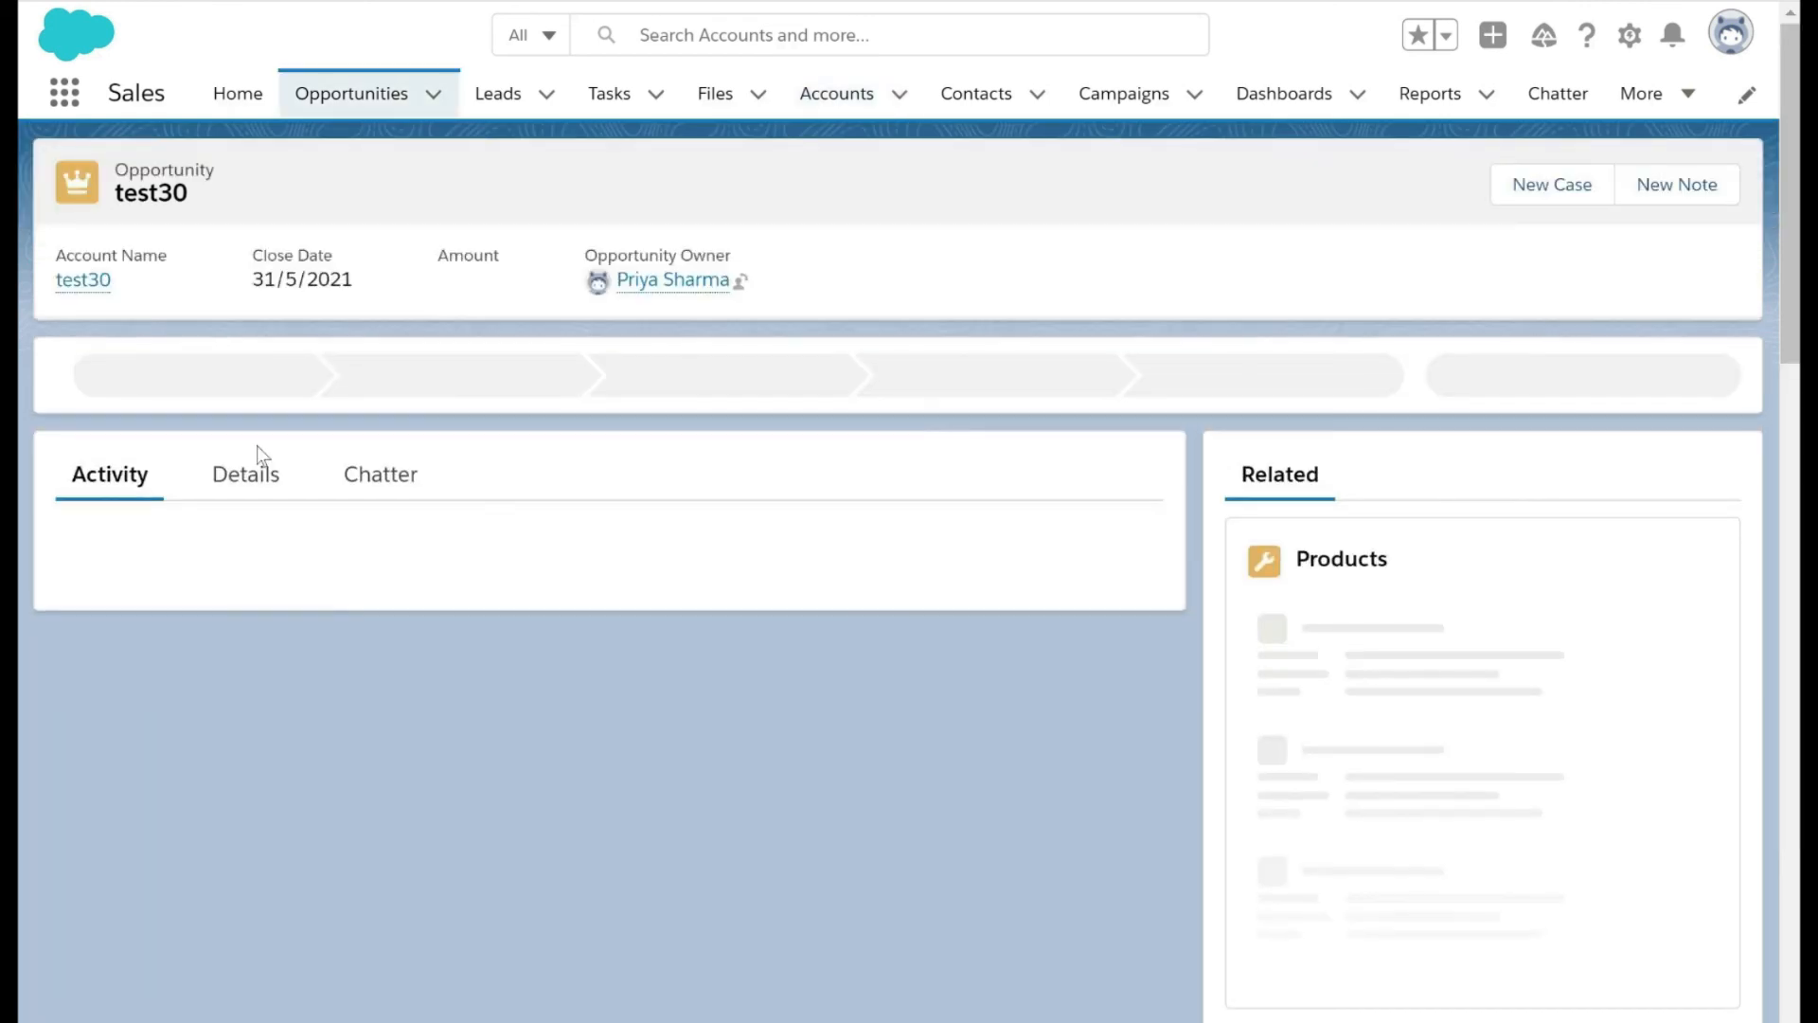
{"action": "left_click", "coordinate": [240, 483]}
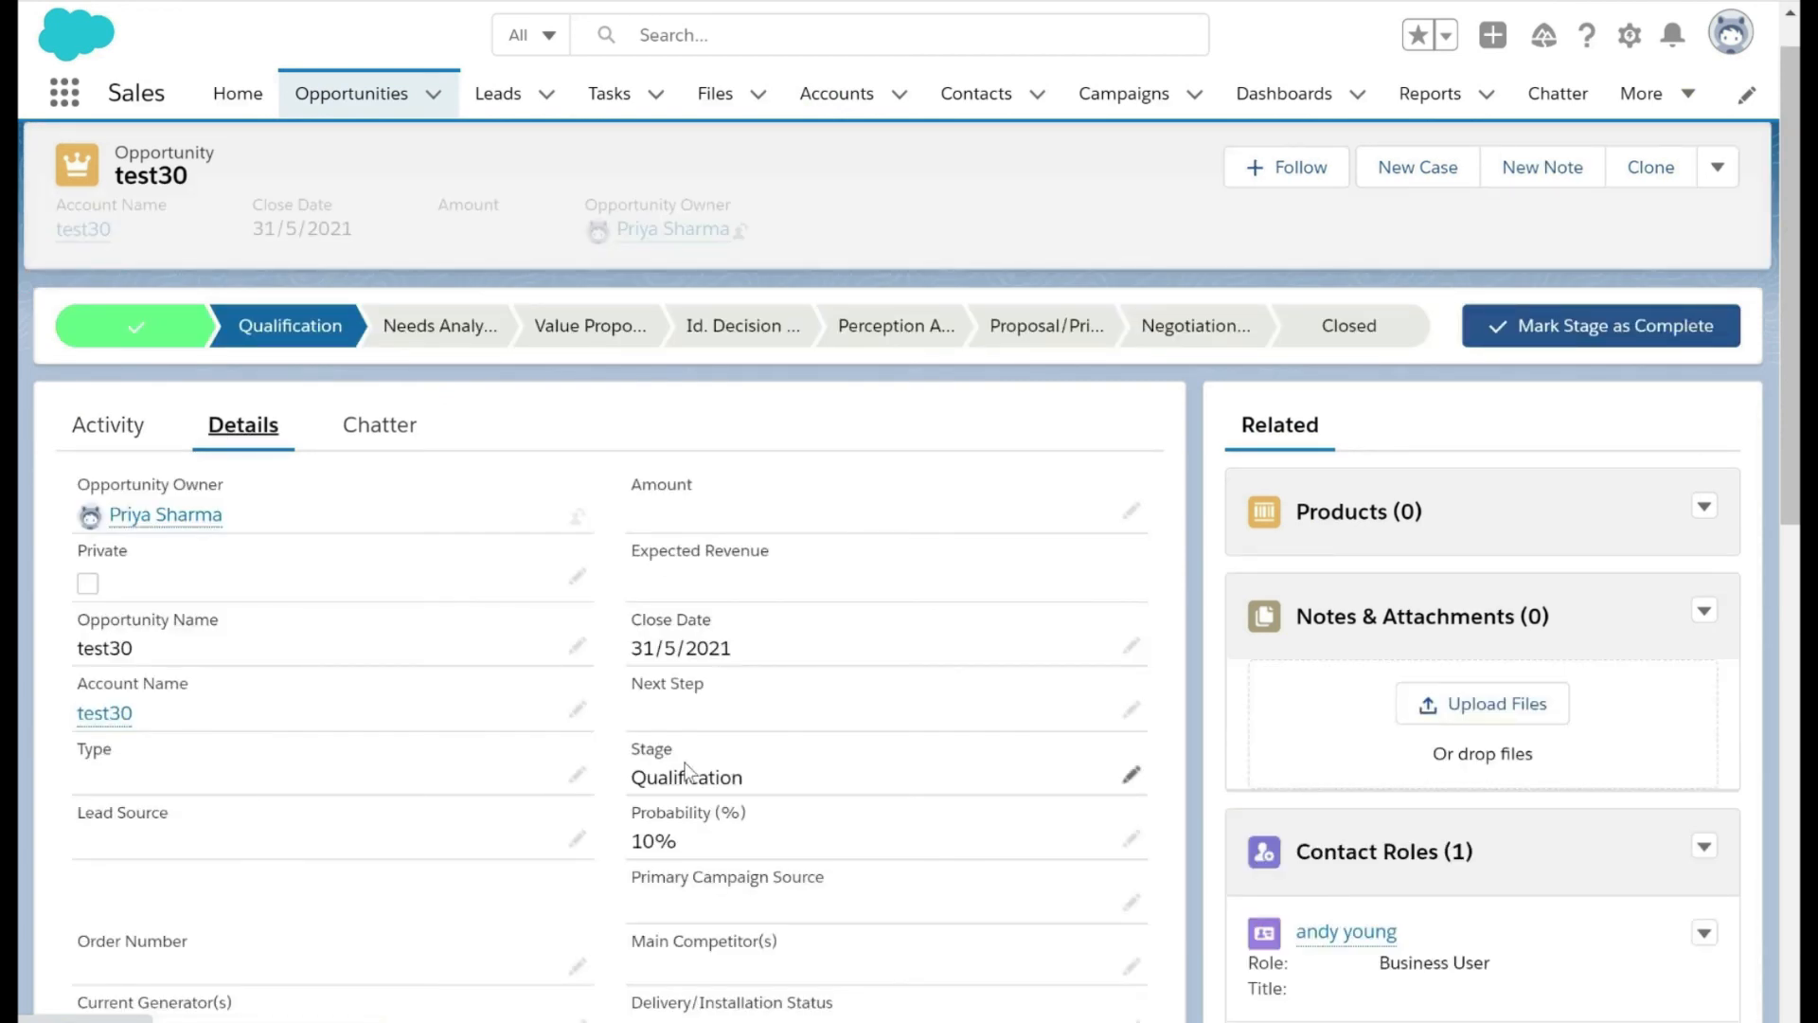
{"action": "scroll", "coordinate": [879, 708], "scroll_direction": "down", "scroll_amount": 1}
{"action": "scroll", "coordinate": [807, 510], "scroll_direction": "down", "scroll_amount": 1}
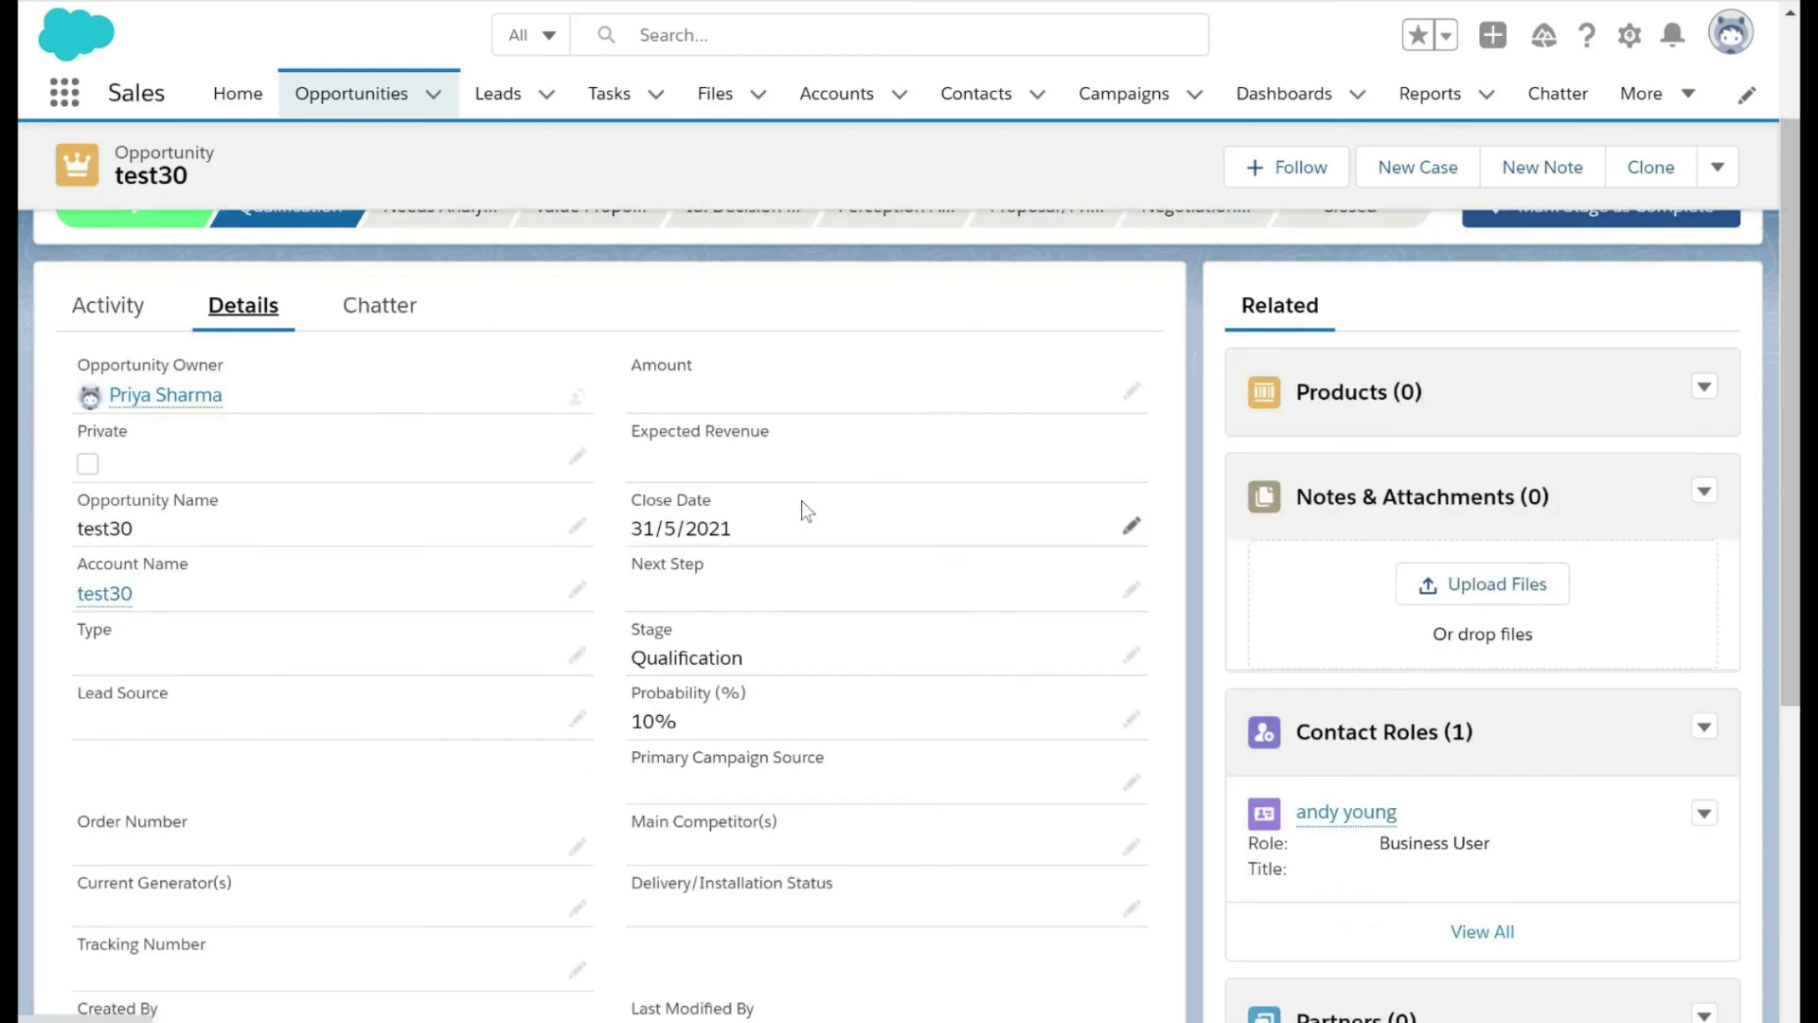
{"action": "scroll", "coordinate": [801, 502], "scroll_direction": "down", "scroll_amount": 1}
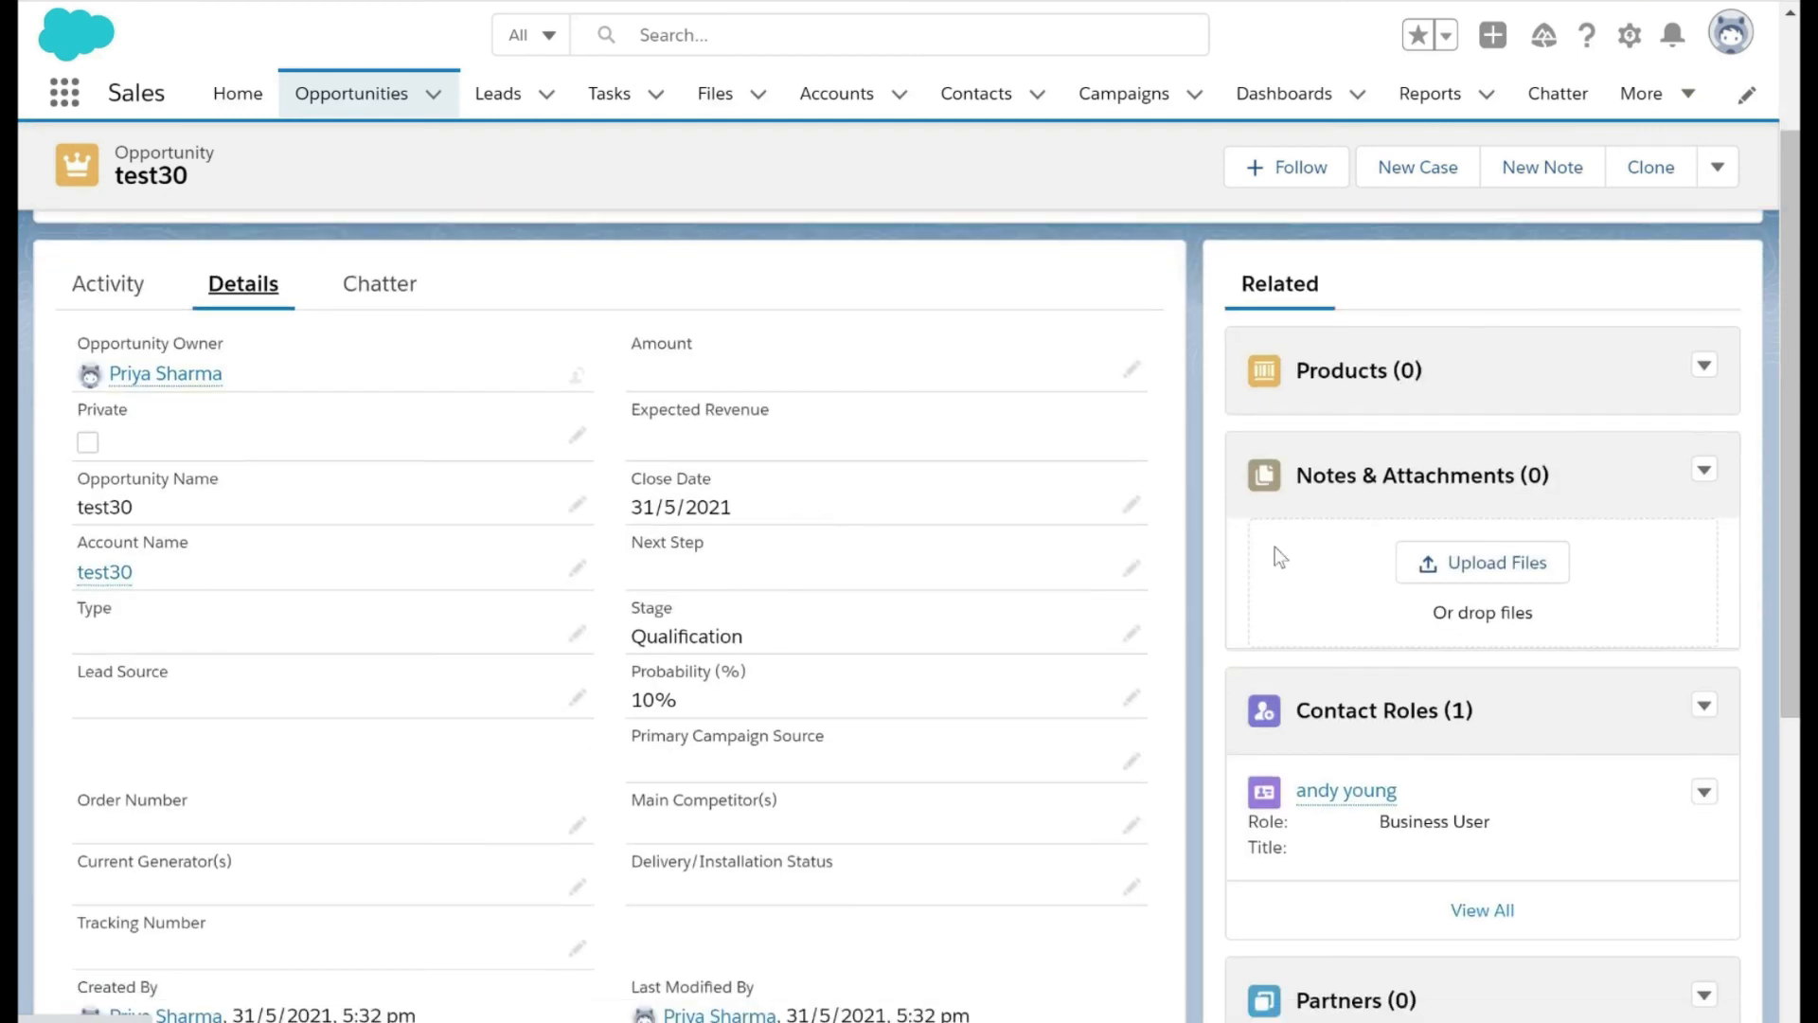
{"action": "scroll", "coordinate": [1275, 557], "scroll_direction": "down", "scroll_amount": 1}
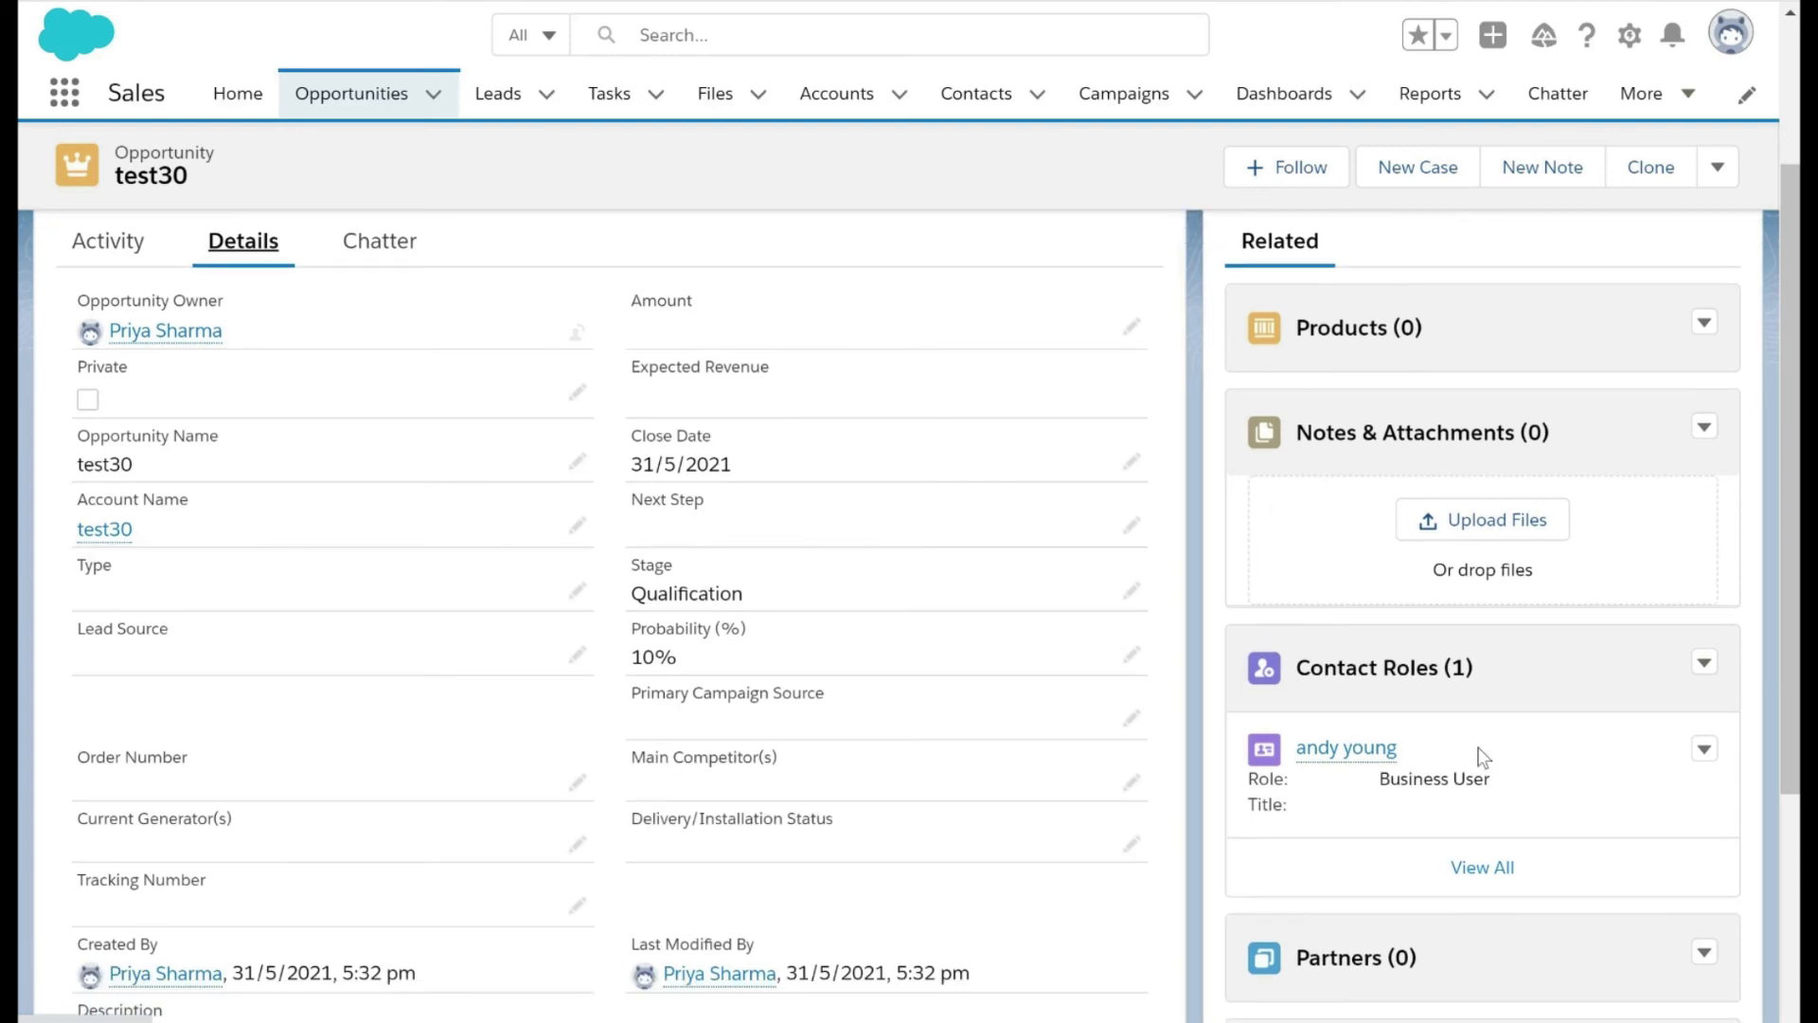
{"action": "left_click", "coordinate": [1483, 869]}
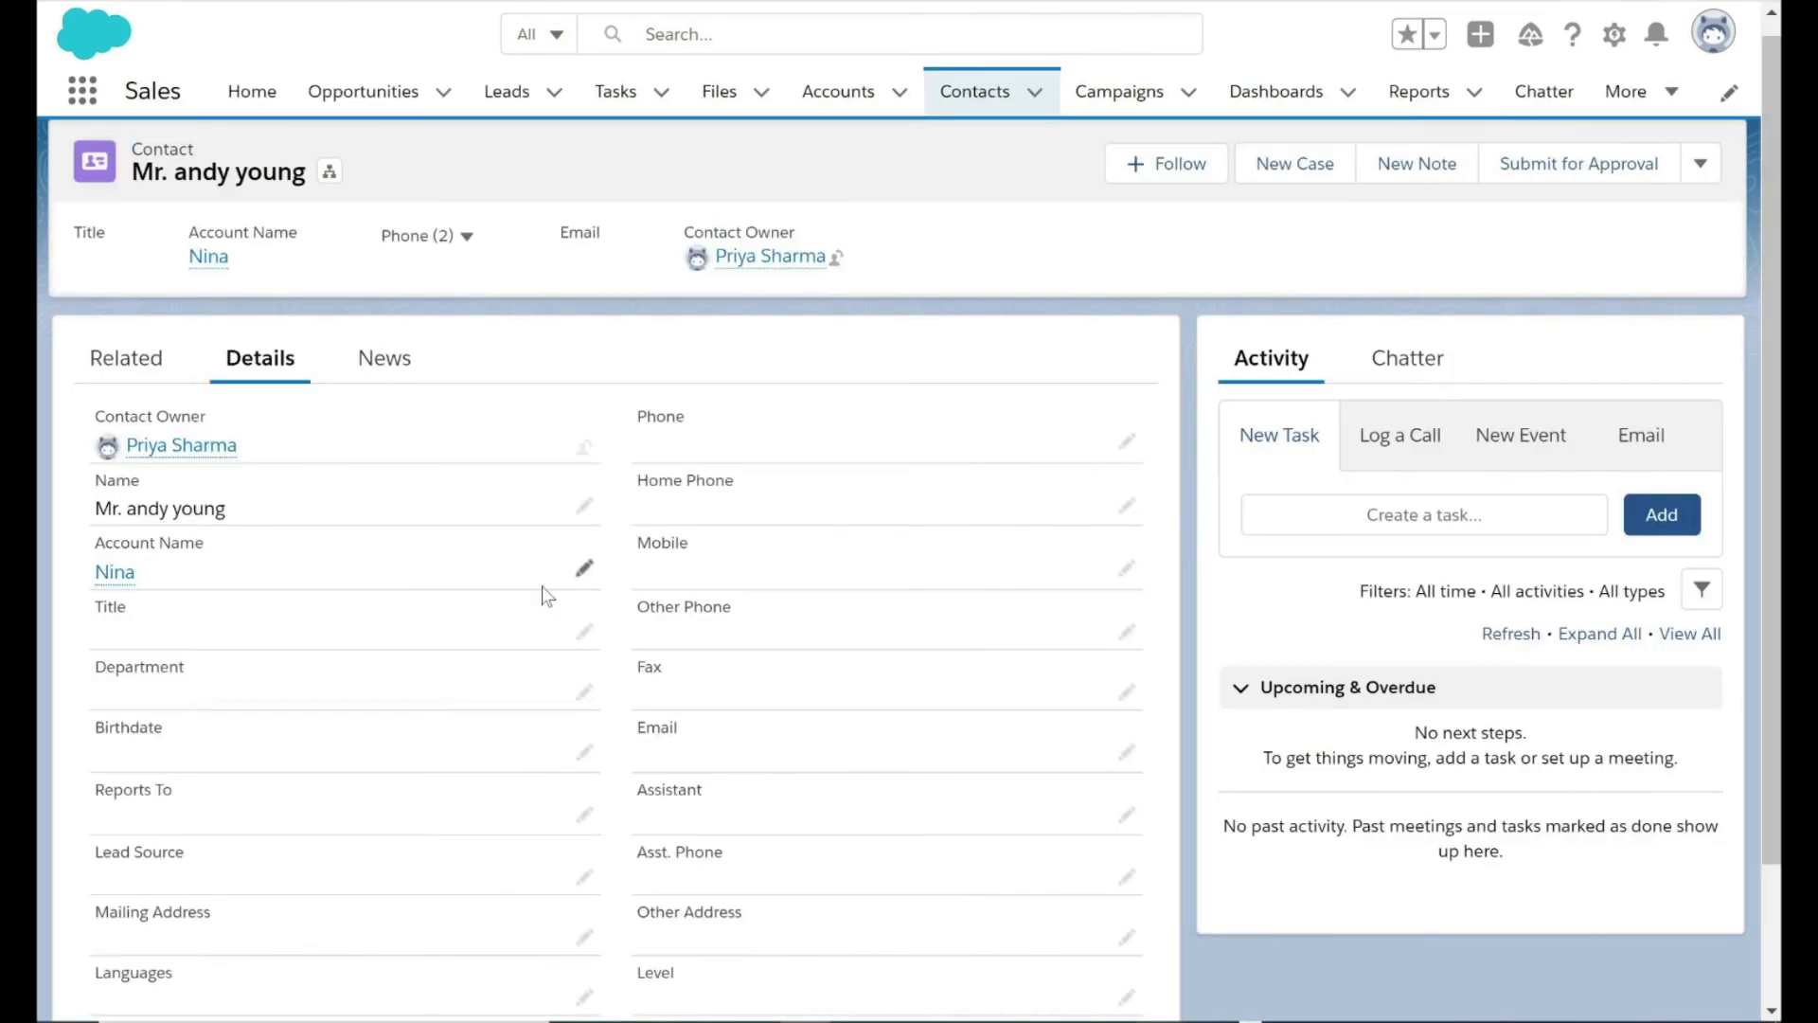
Change the contact's Account Name to test30 and save the record.
{"action": "scroll", "coordinate": [388, 607], "scroll_direction": "down", "scroll_amount": 1}
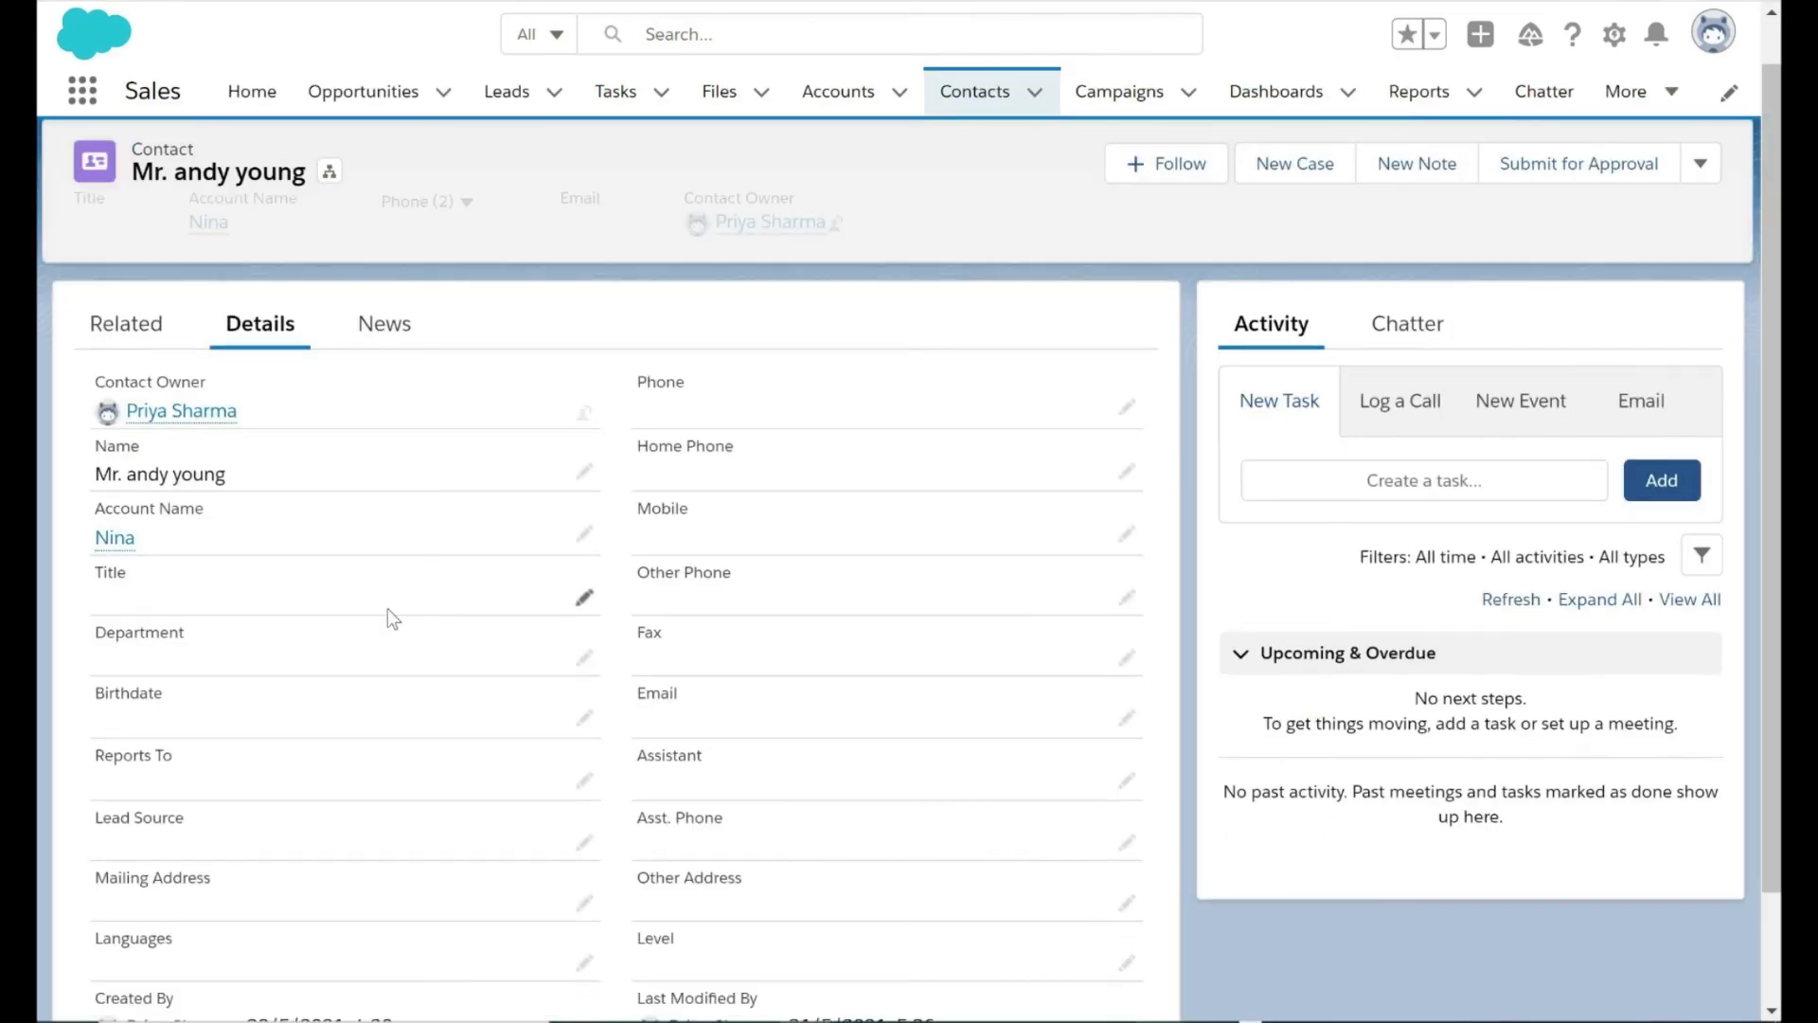
{"action": "scroll", "coordinate": [388, 608], "scroll_direction": "up", "scroll_amount": 1}
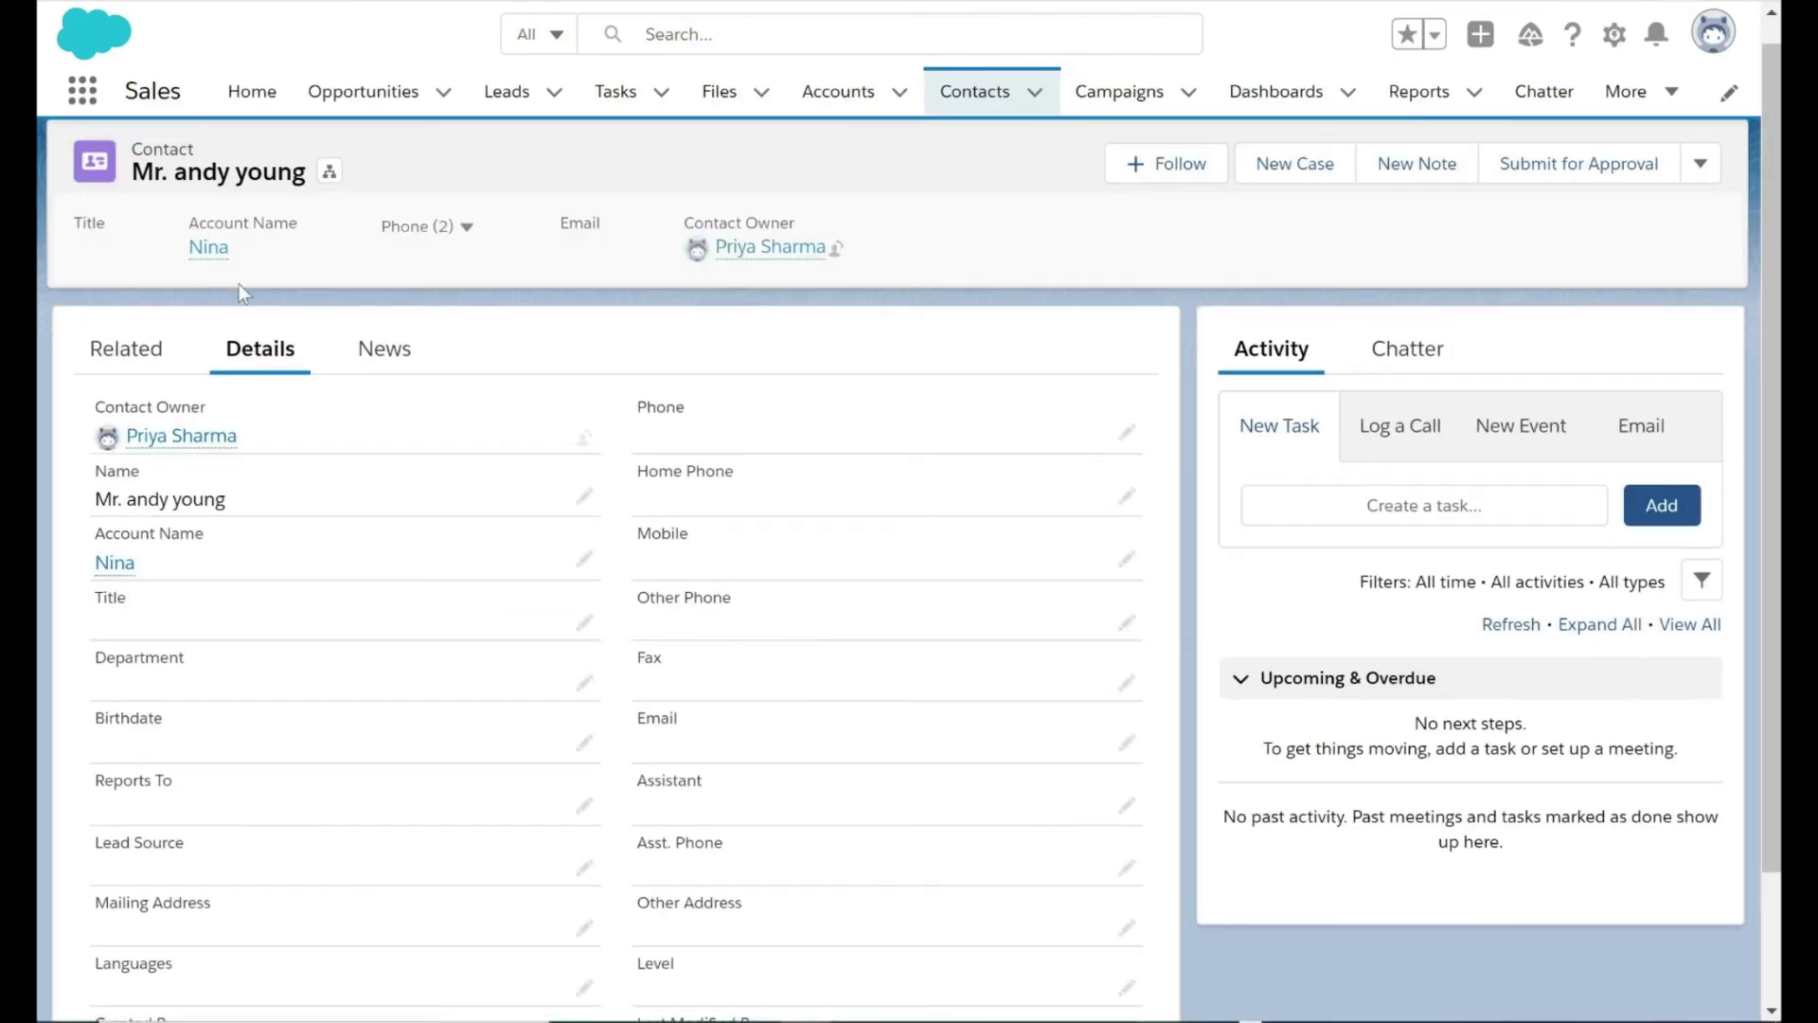
{"action": "left_click", "coordinate": [585, 559]}
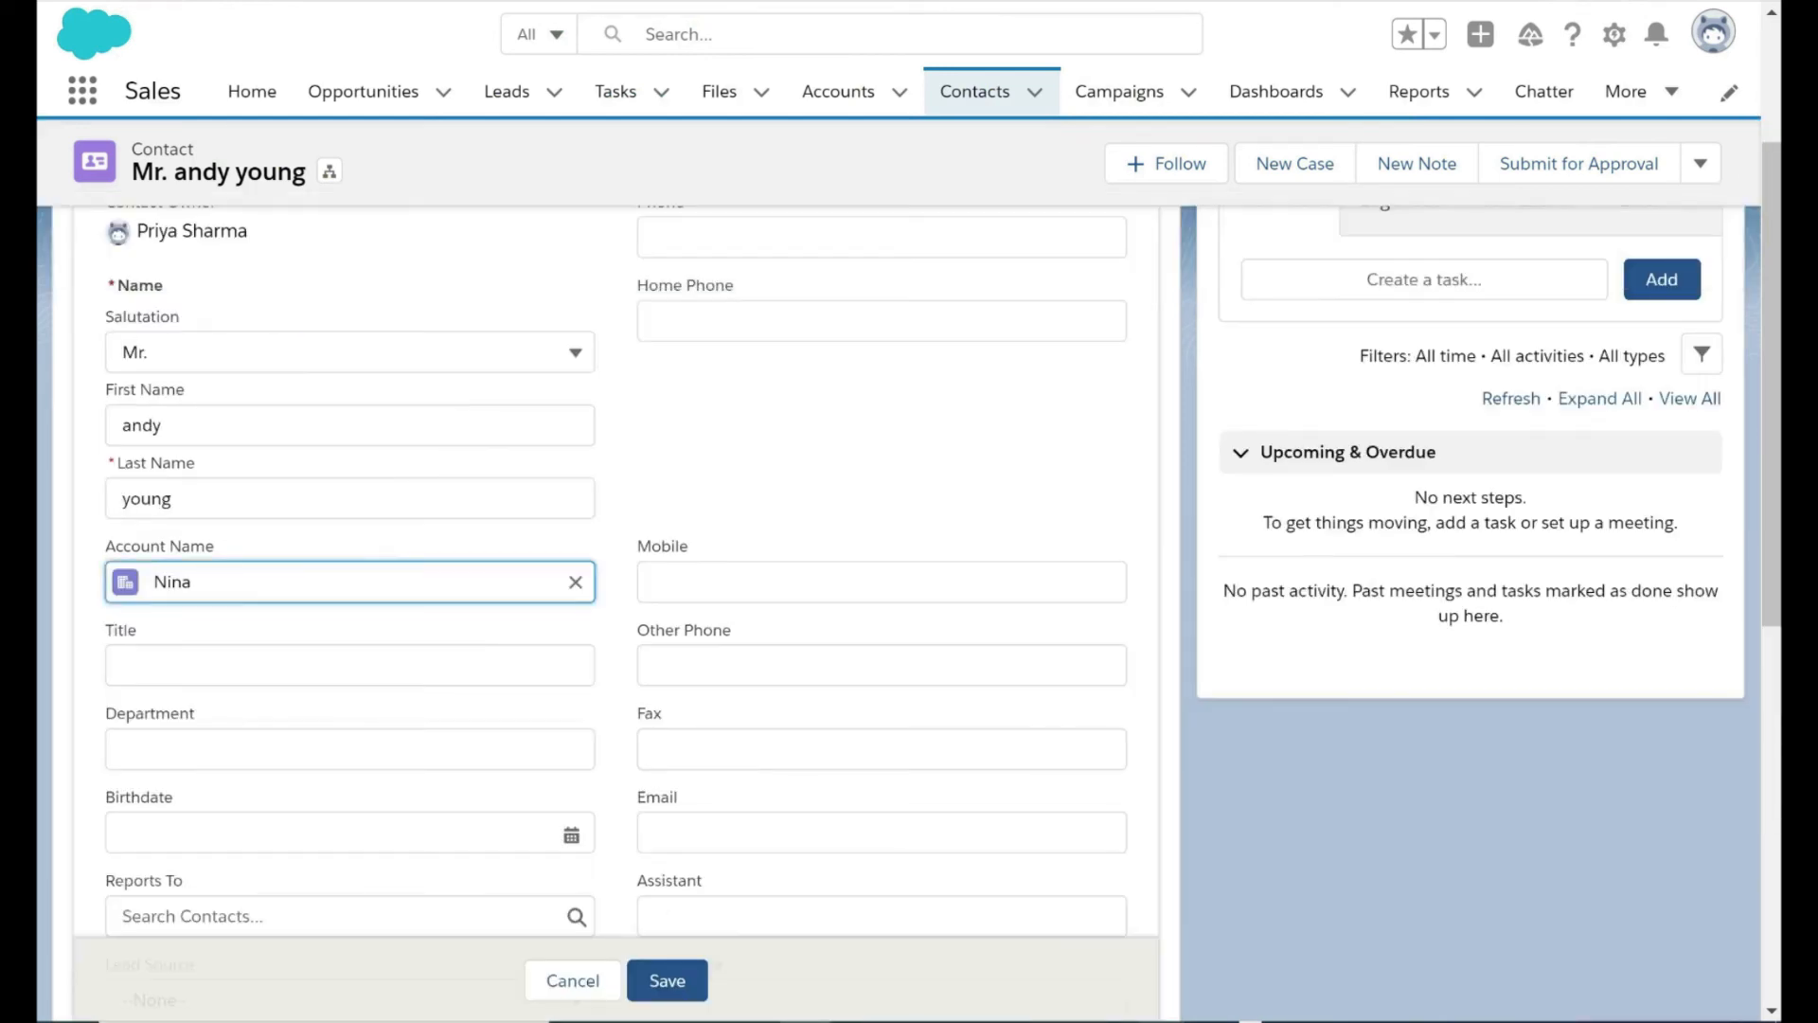
{"action": "left_click", "coordinate": [572, 580]}
{"action": "type", "text": "test30"}
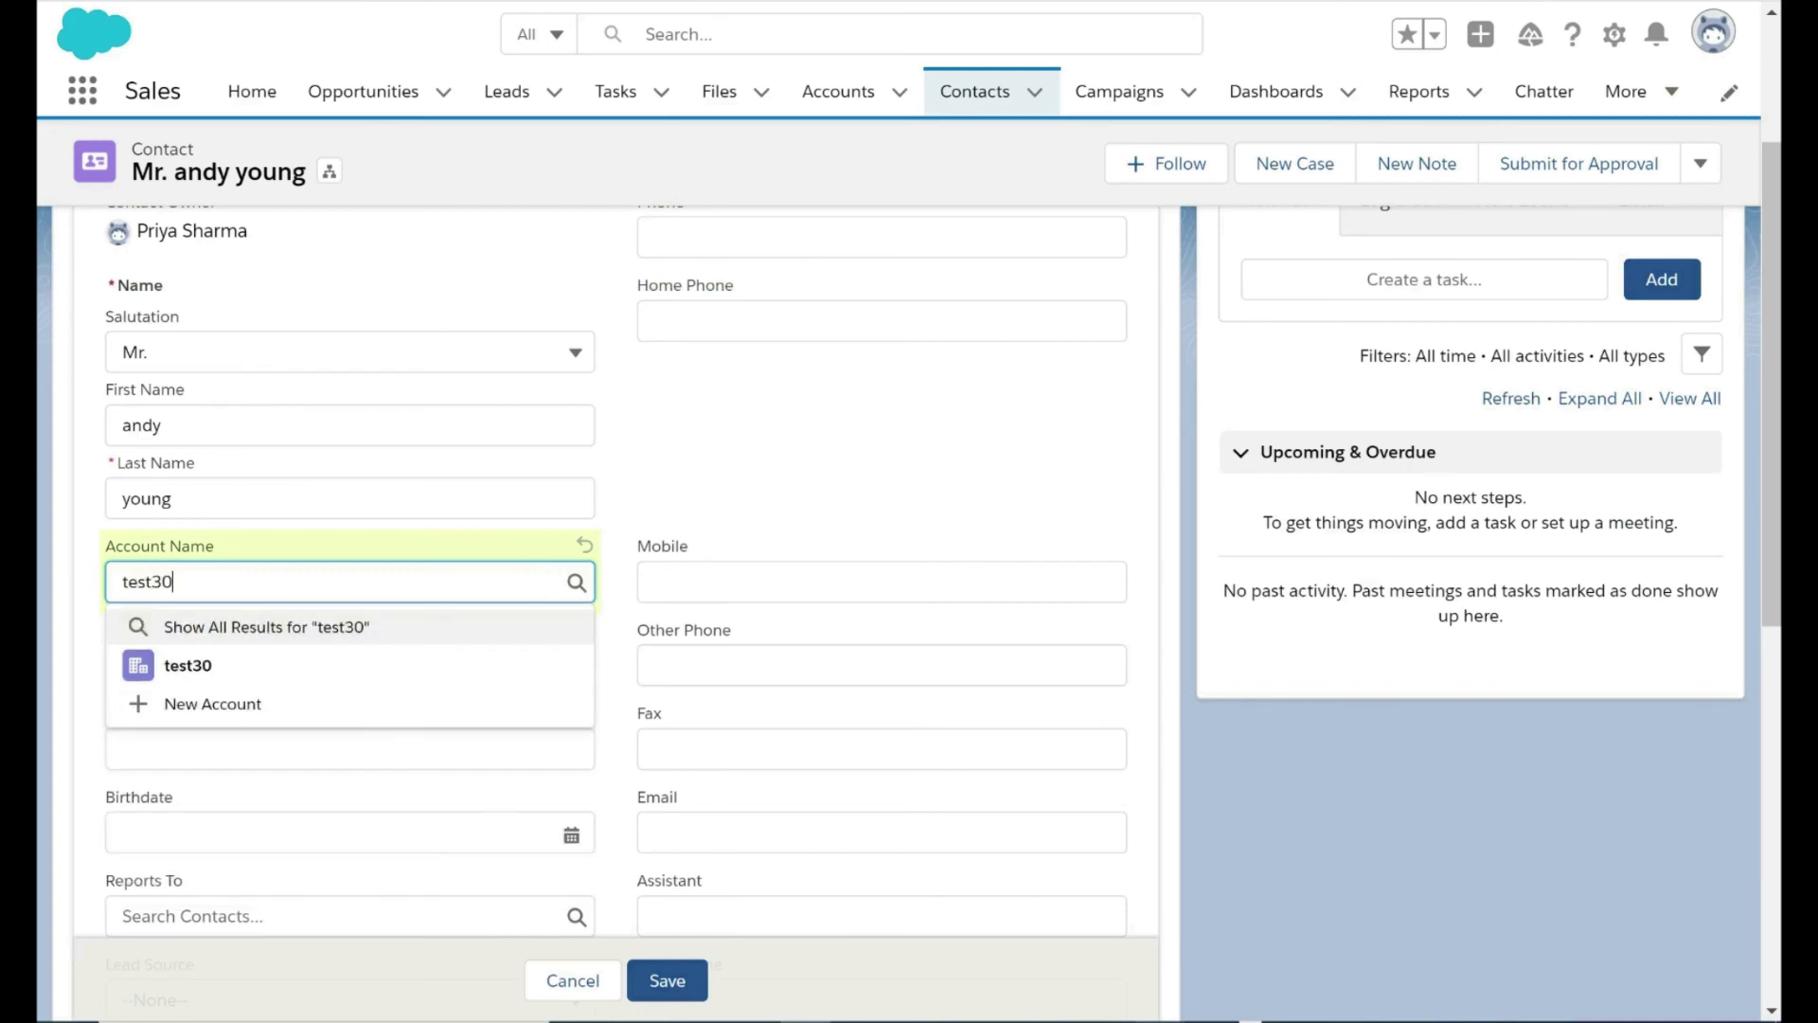
{"action": "left_click", "coordinate": [248, 662]}
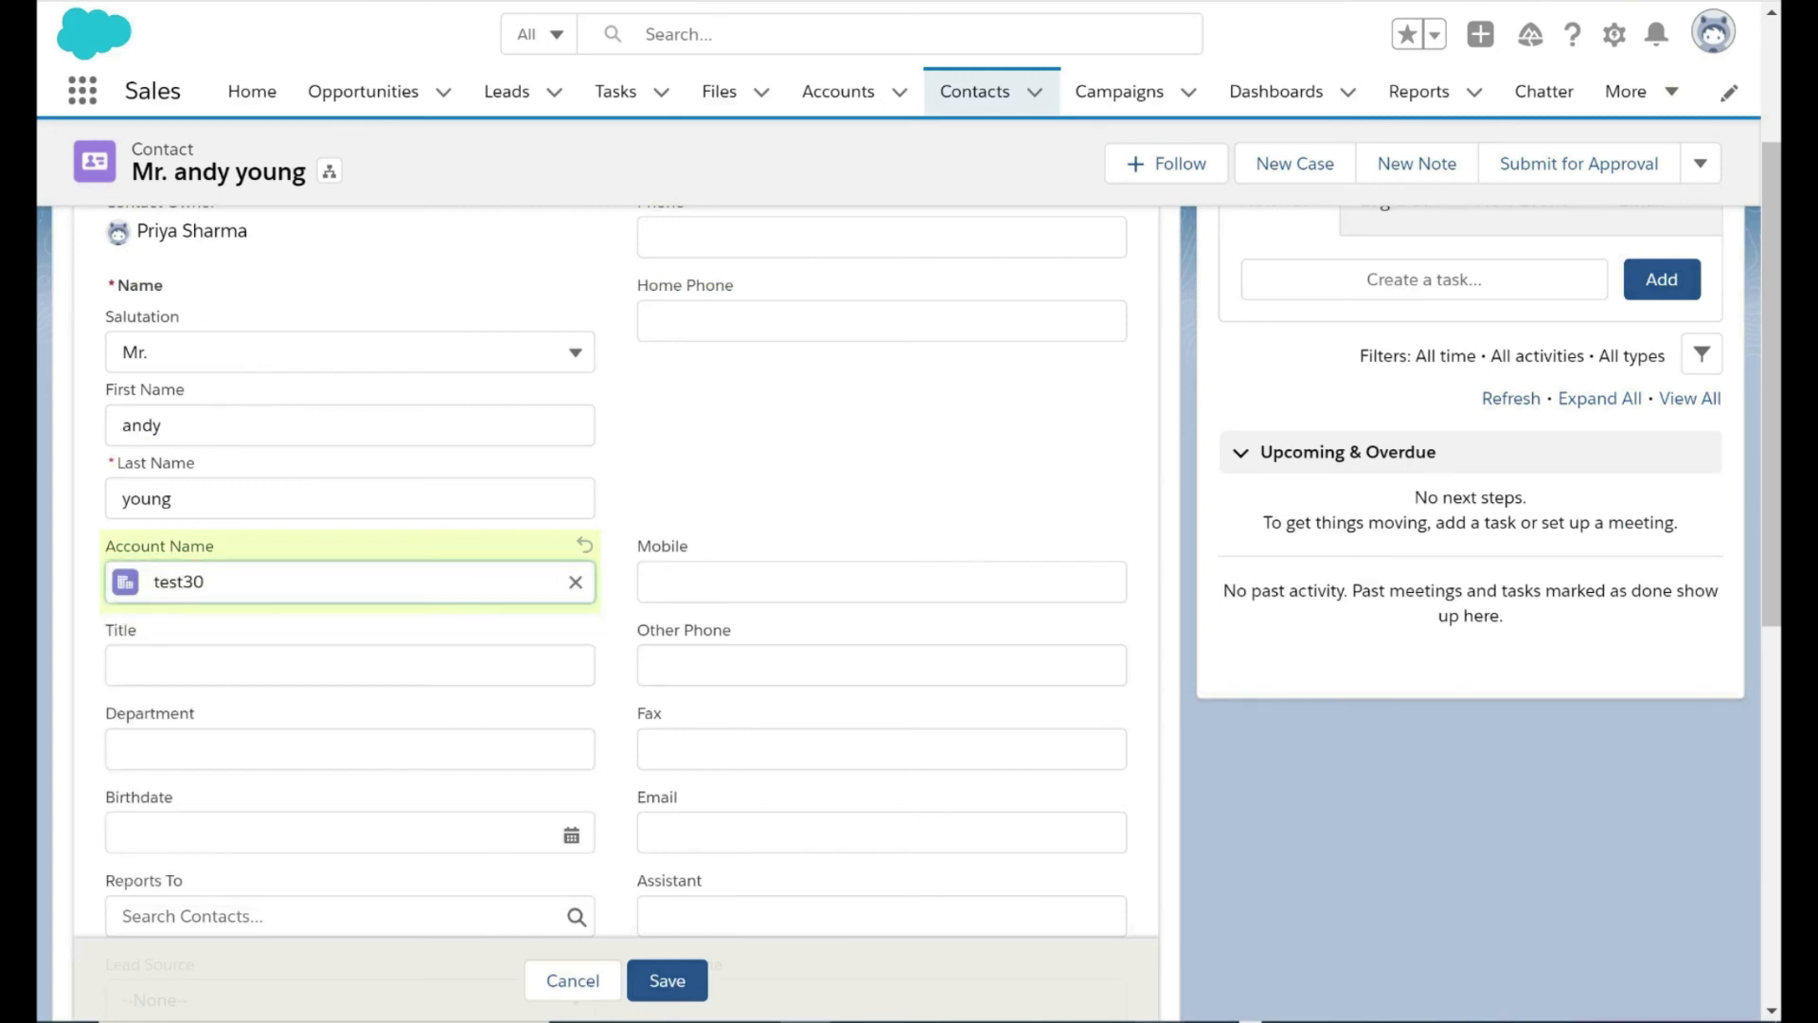
{"action": "left_click", "coordinate": [688, 982]}
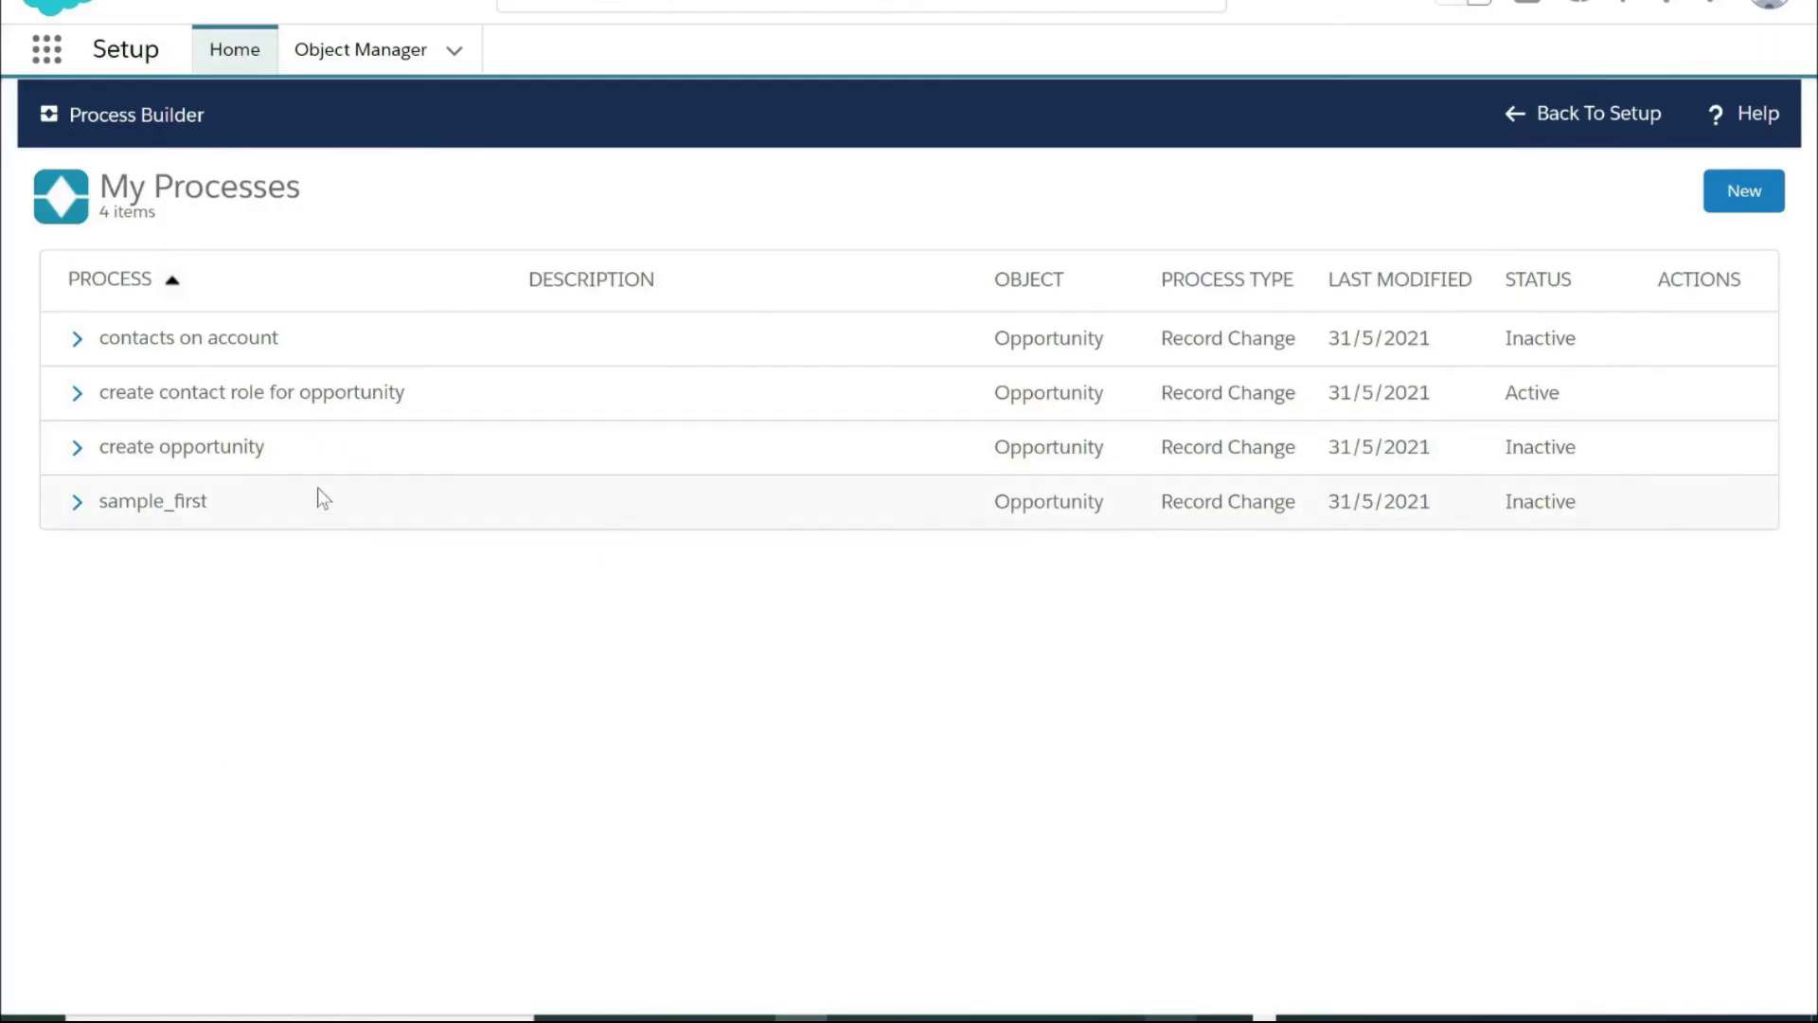
Open version 1 of the "create contact role for opportunity" process and deactivate it.
{"action": "left_click", "coordinate": [76, 396]}
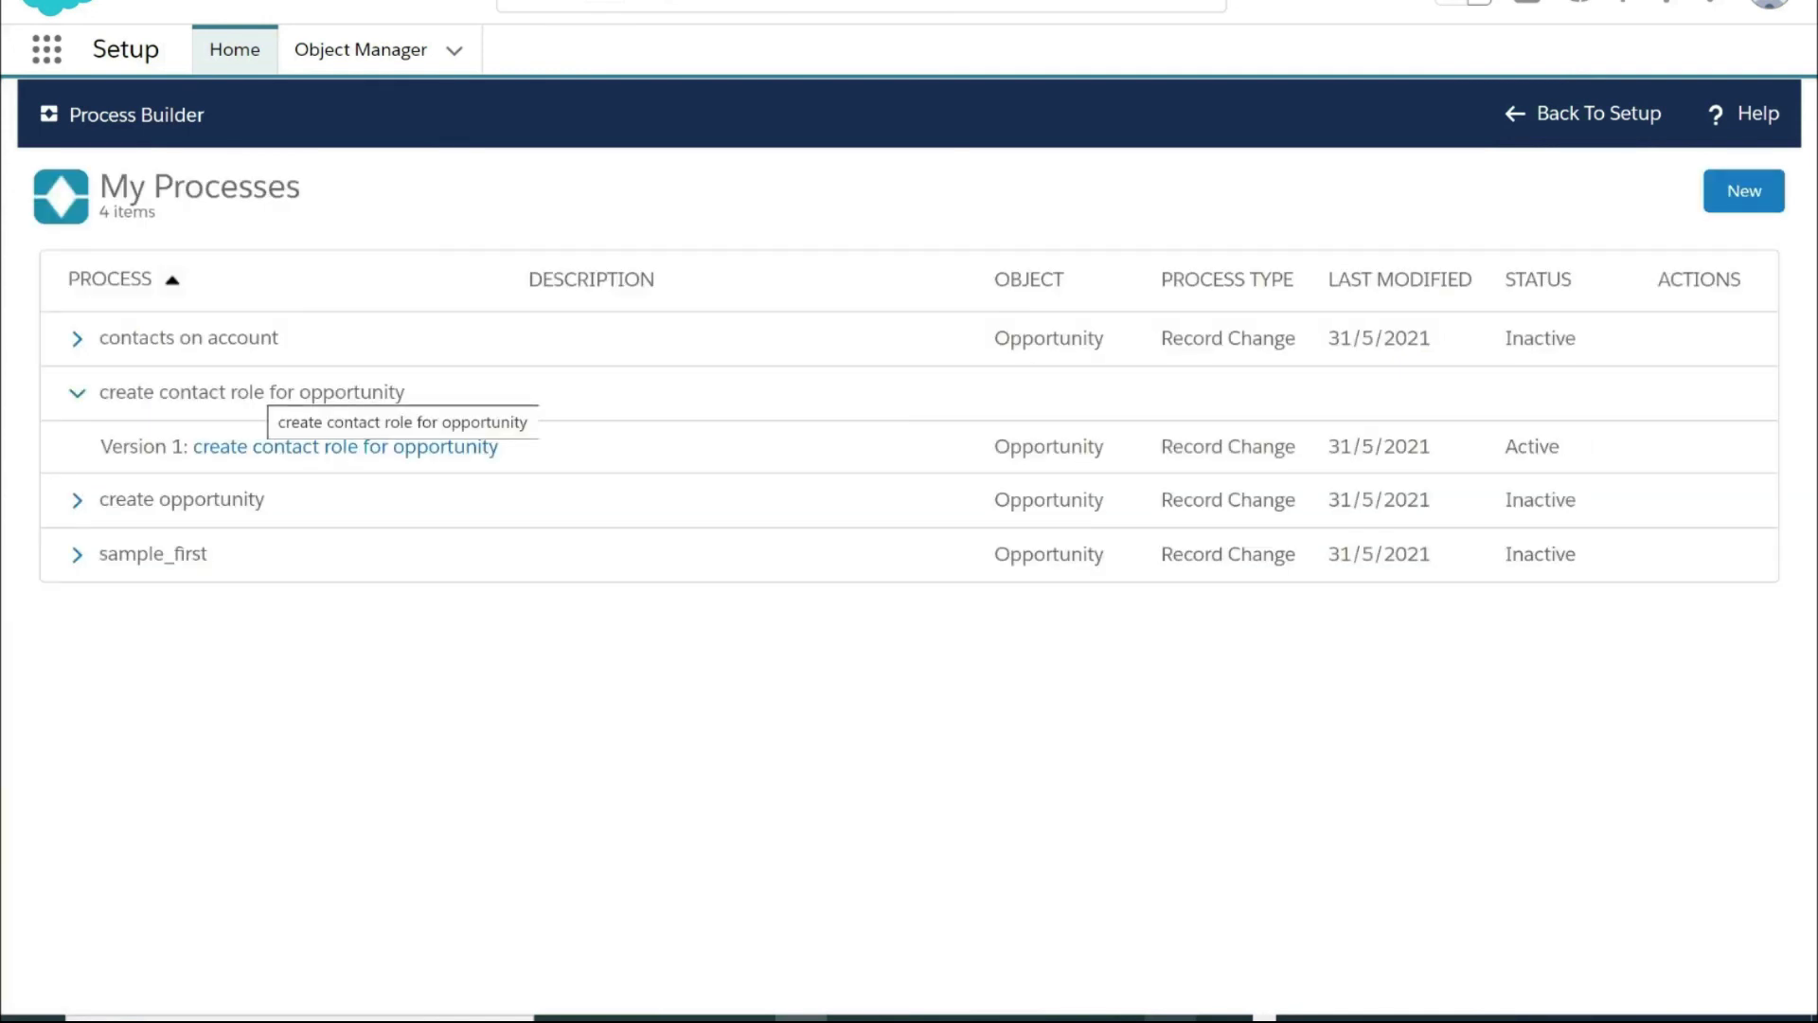
{"action": "left_click", "coordinate": [414, 448]}
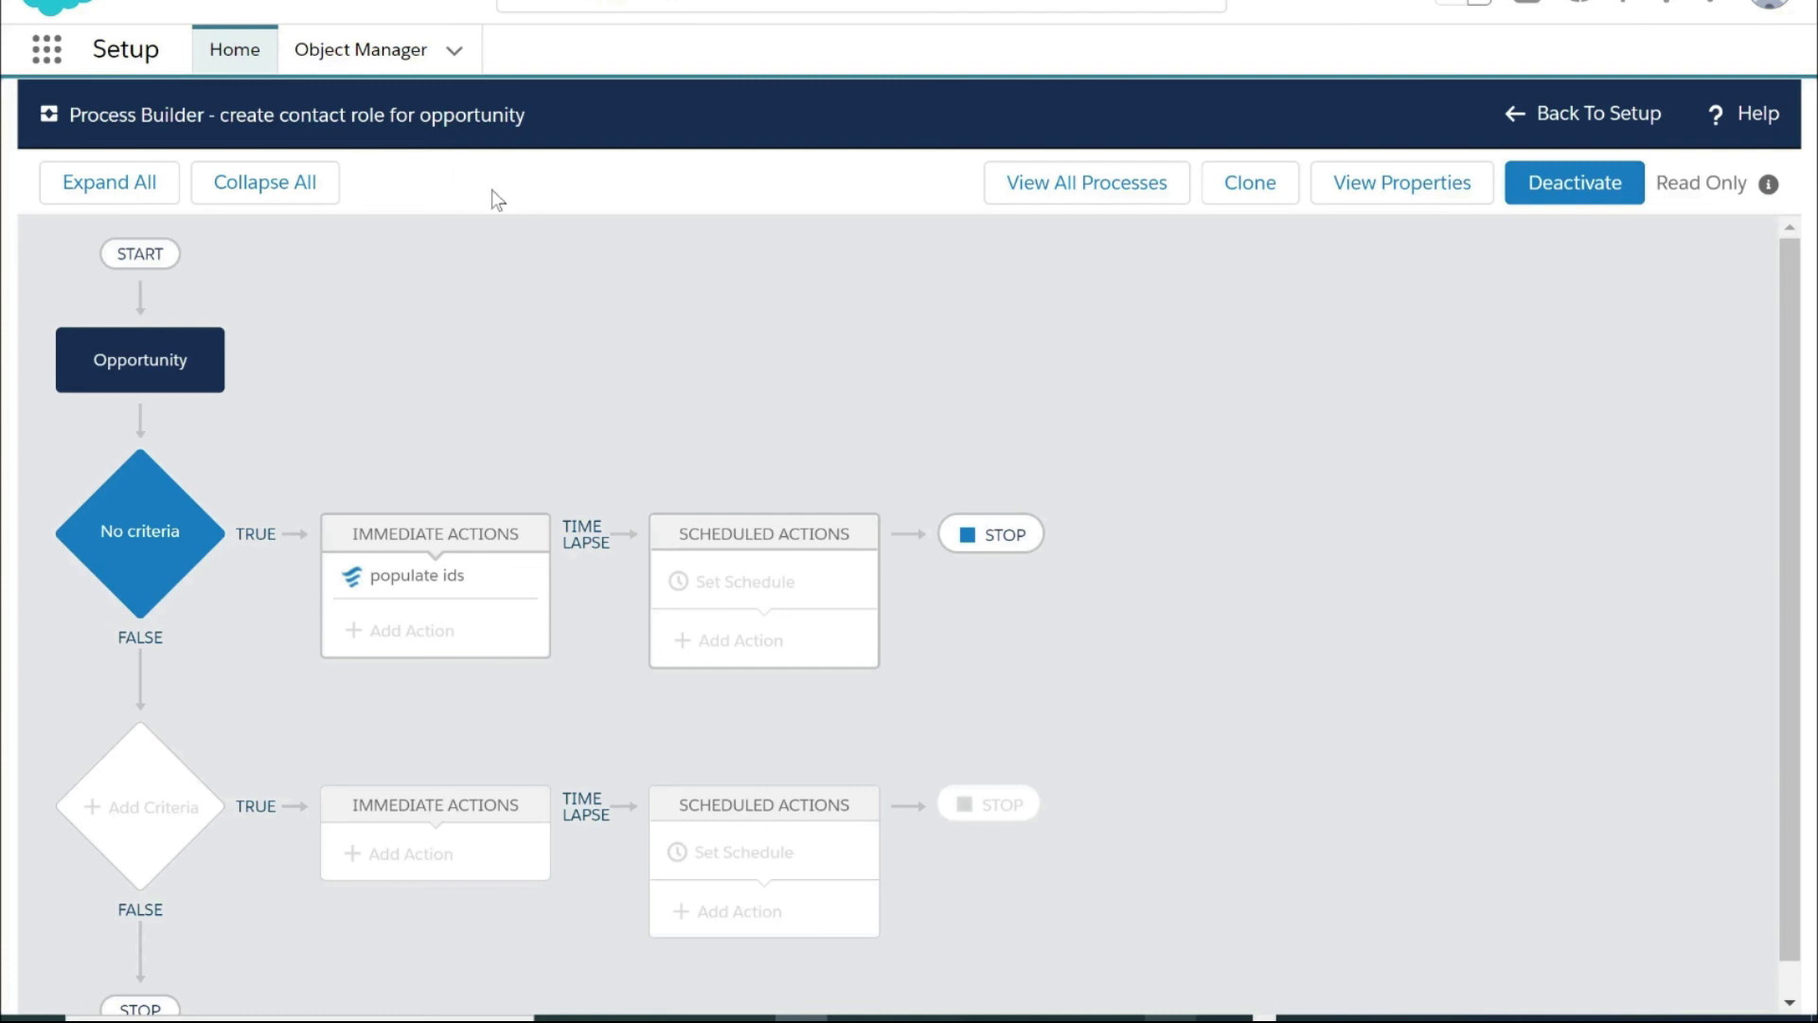
{"action": "left_click", "coordinate": [1564, 192]}
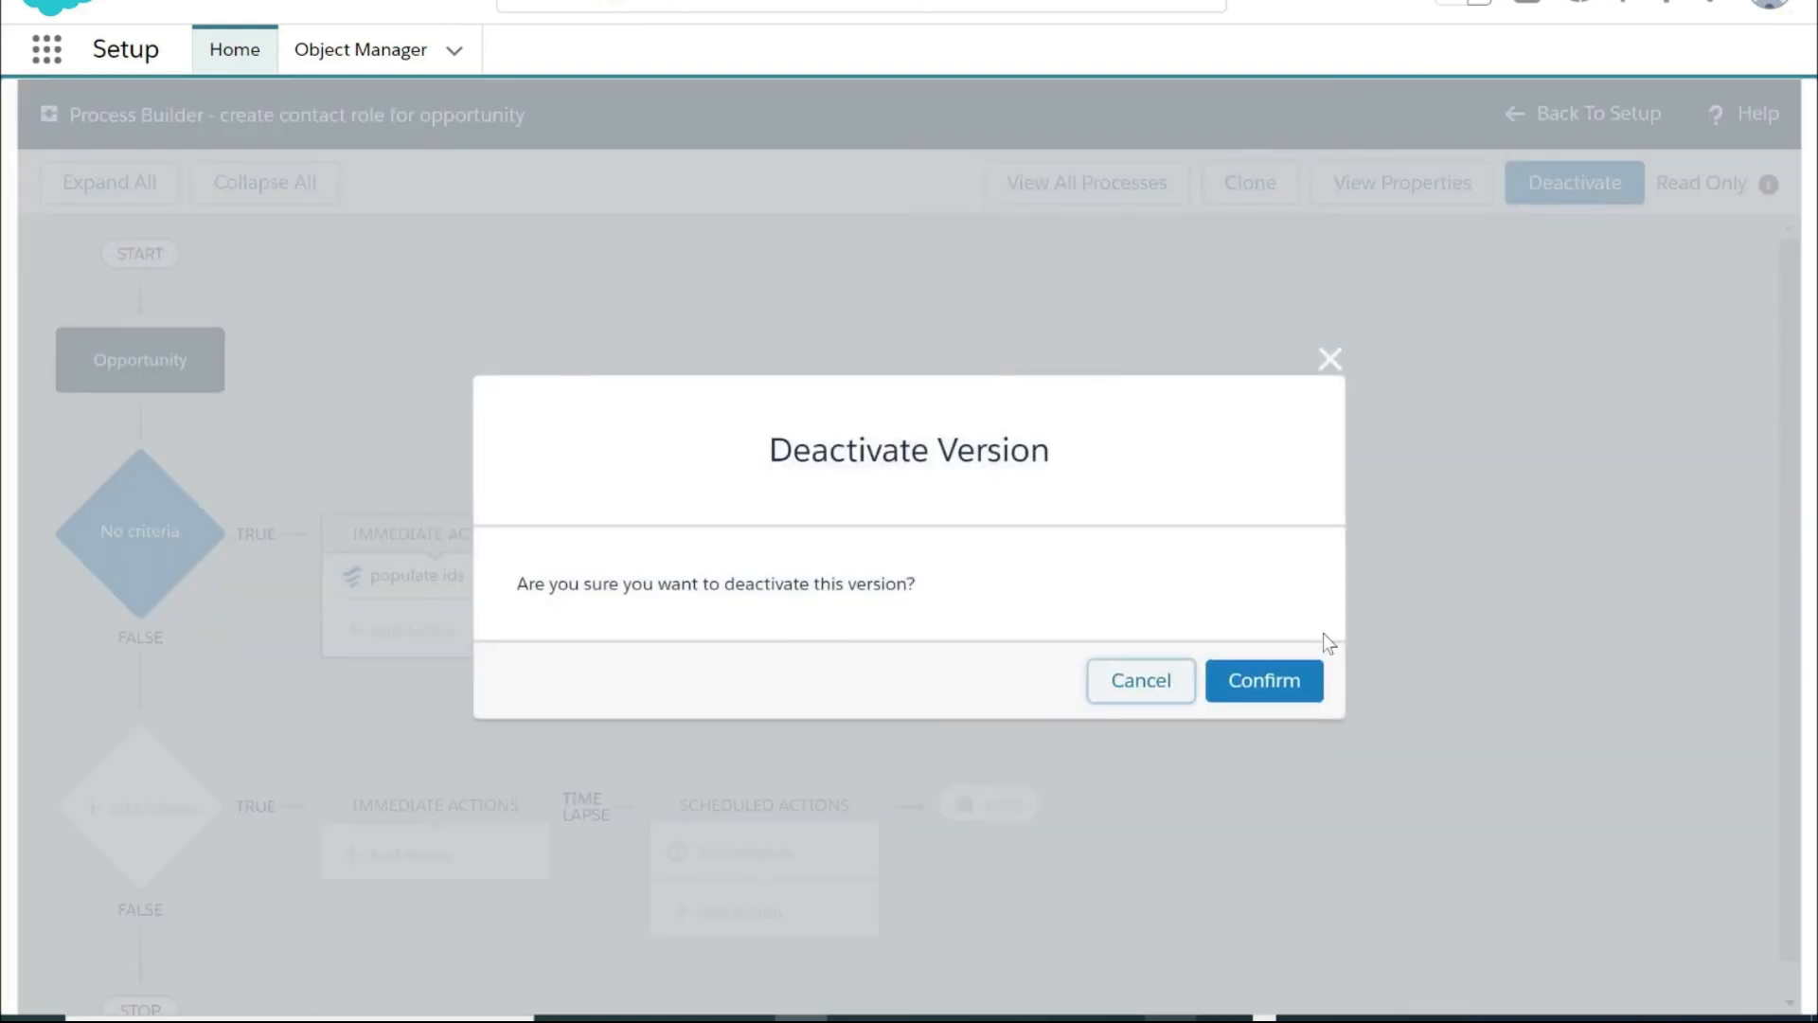
{"action": "left_click", "coordinate": [1291, 688]}
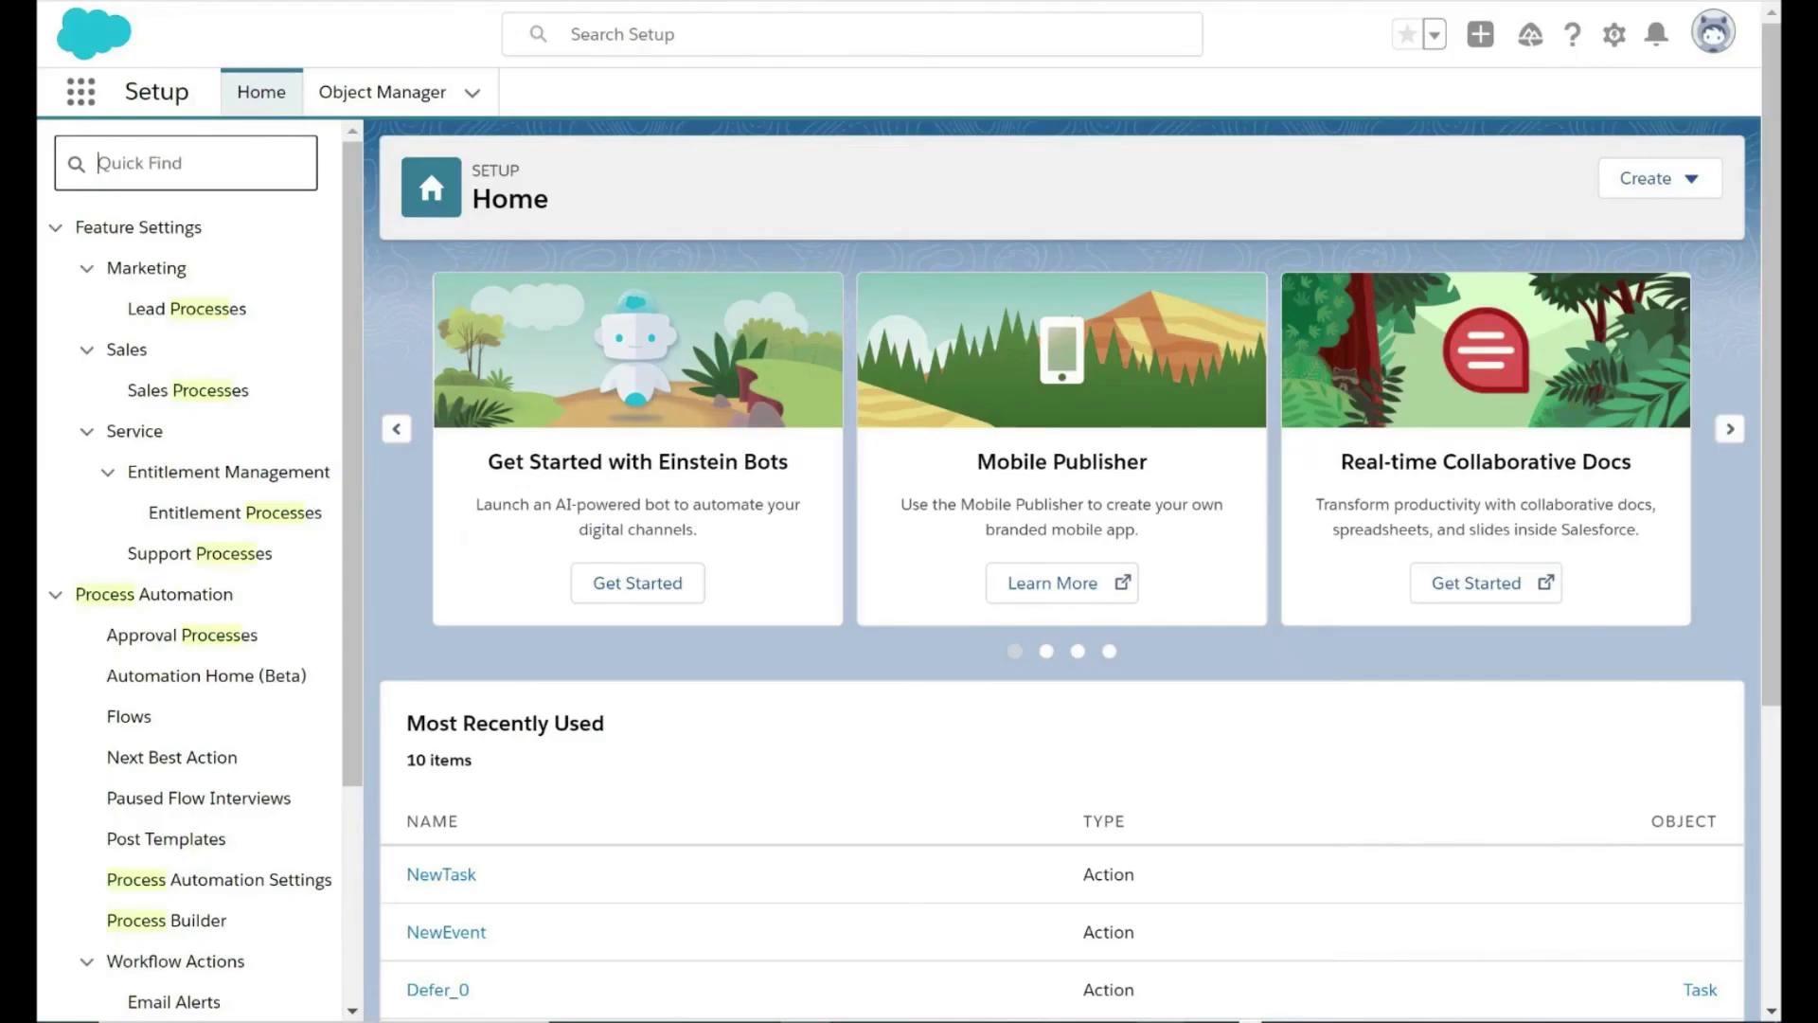
Find Flows in Setup and start a new Autolaunched Flow (No Trigger) with the Freeform layout.
{"action": "type", "text": "flow"}
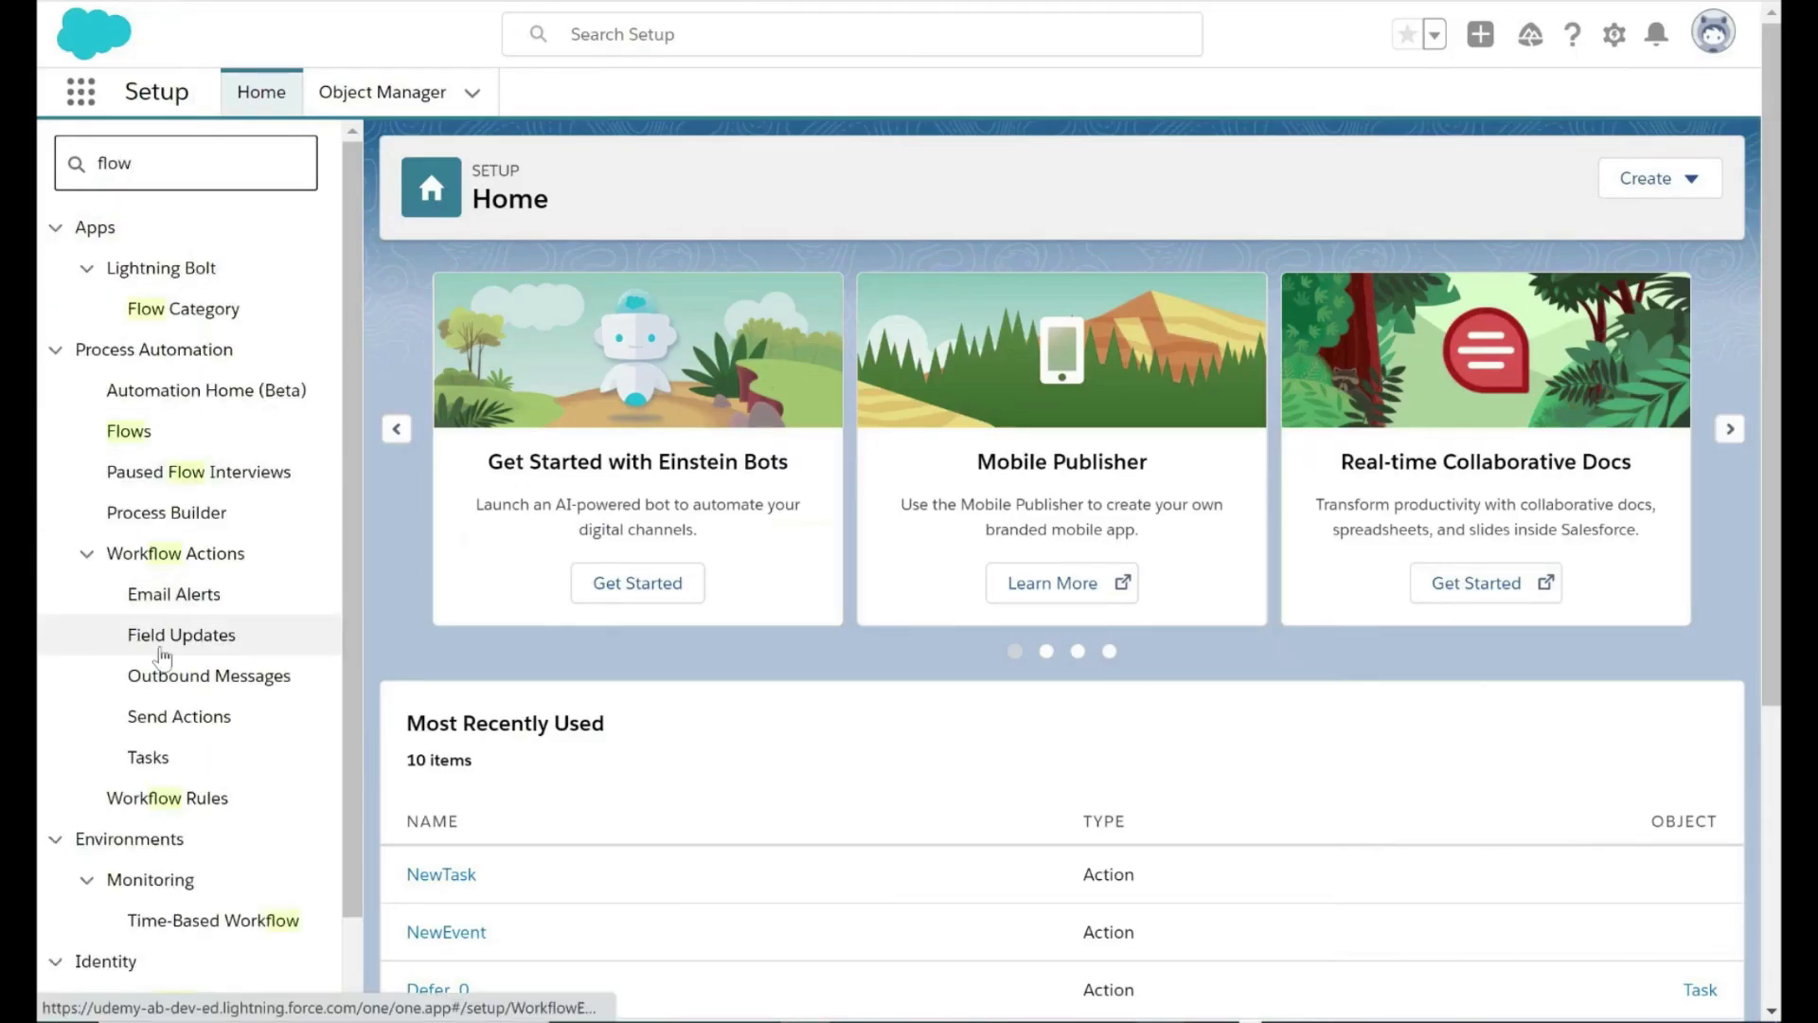
{"action": "left_click", "coordinate": [156, 432]}
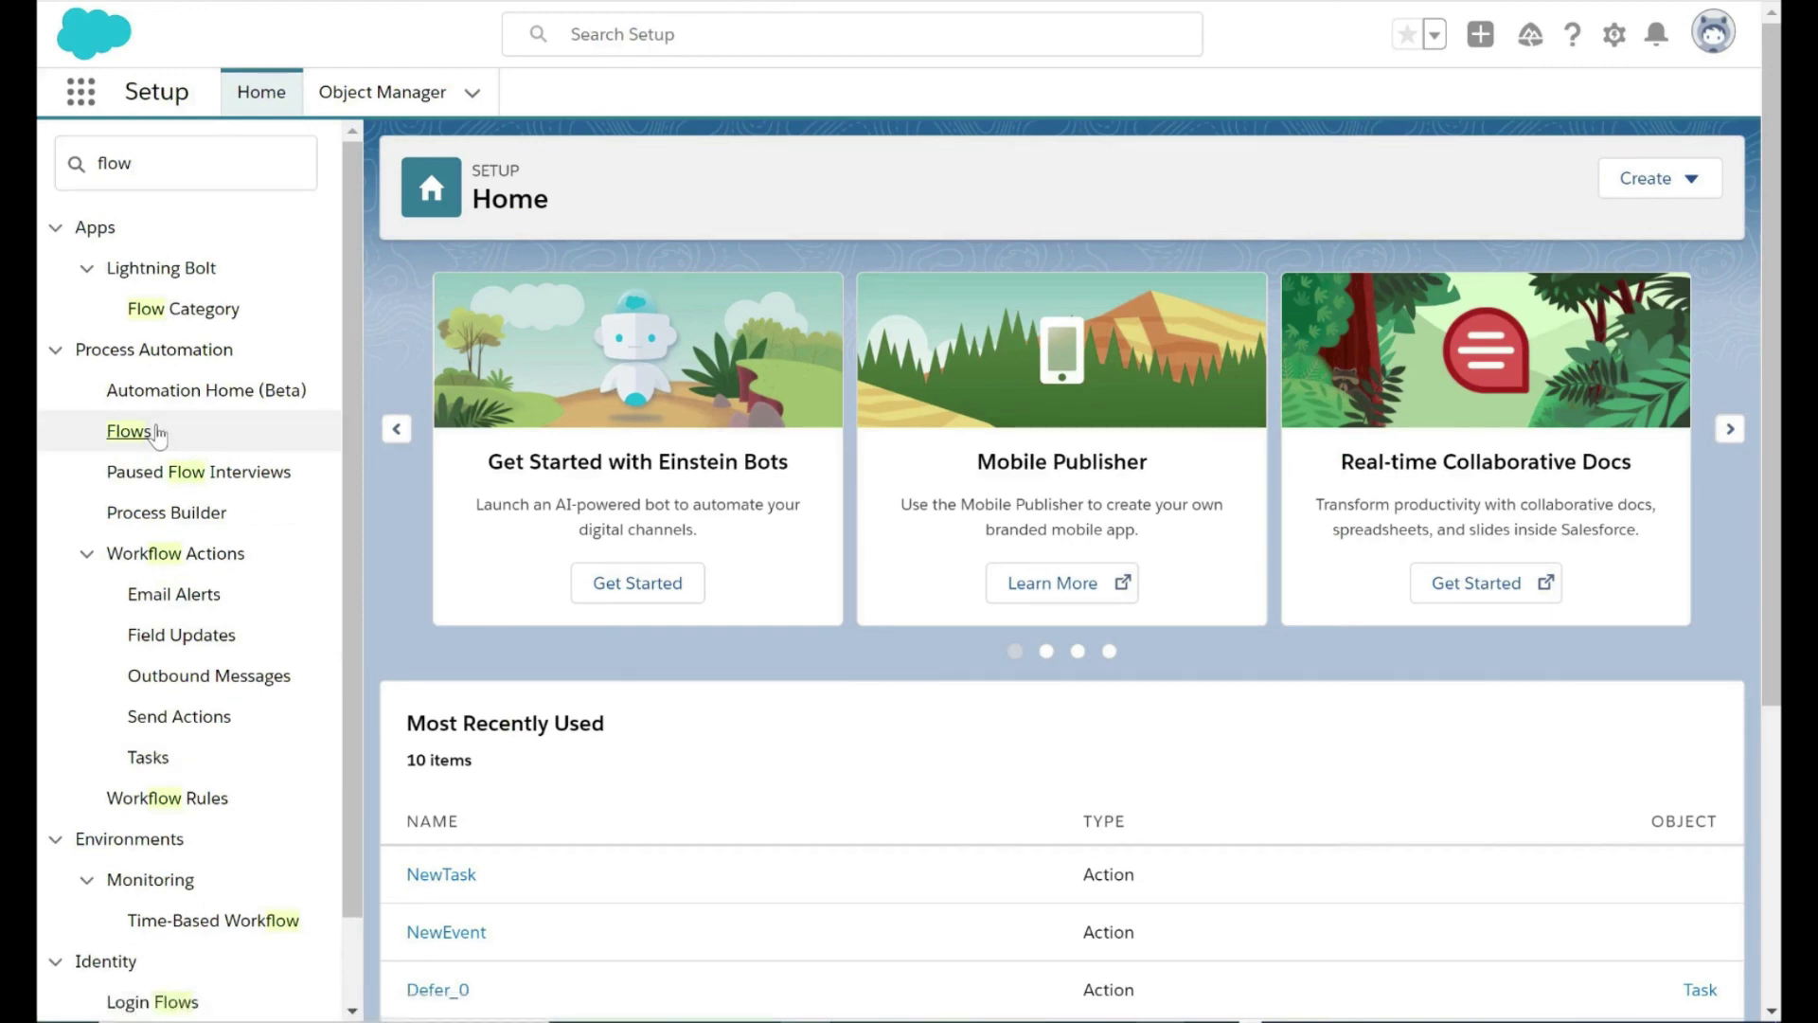
{"action": "left_click", "coordinate": [131, 432]}
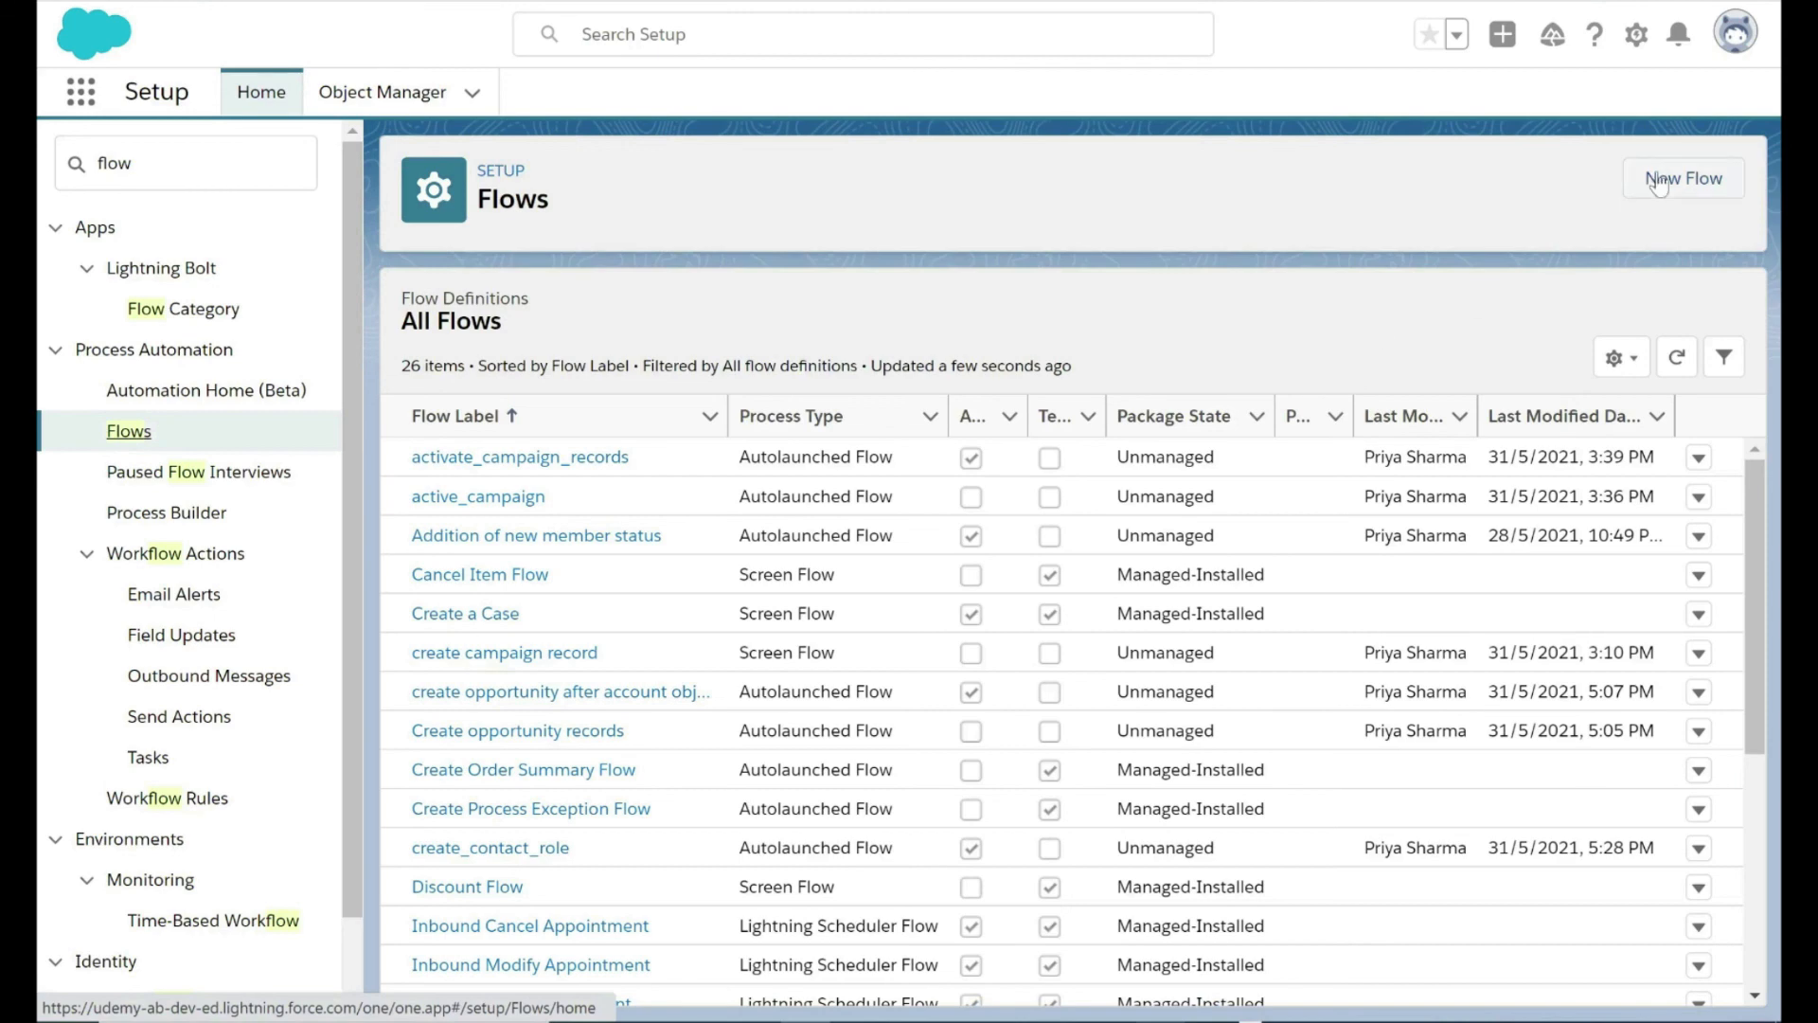
{"action": "left_click", "coordinate": [1695, 180]}
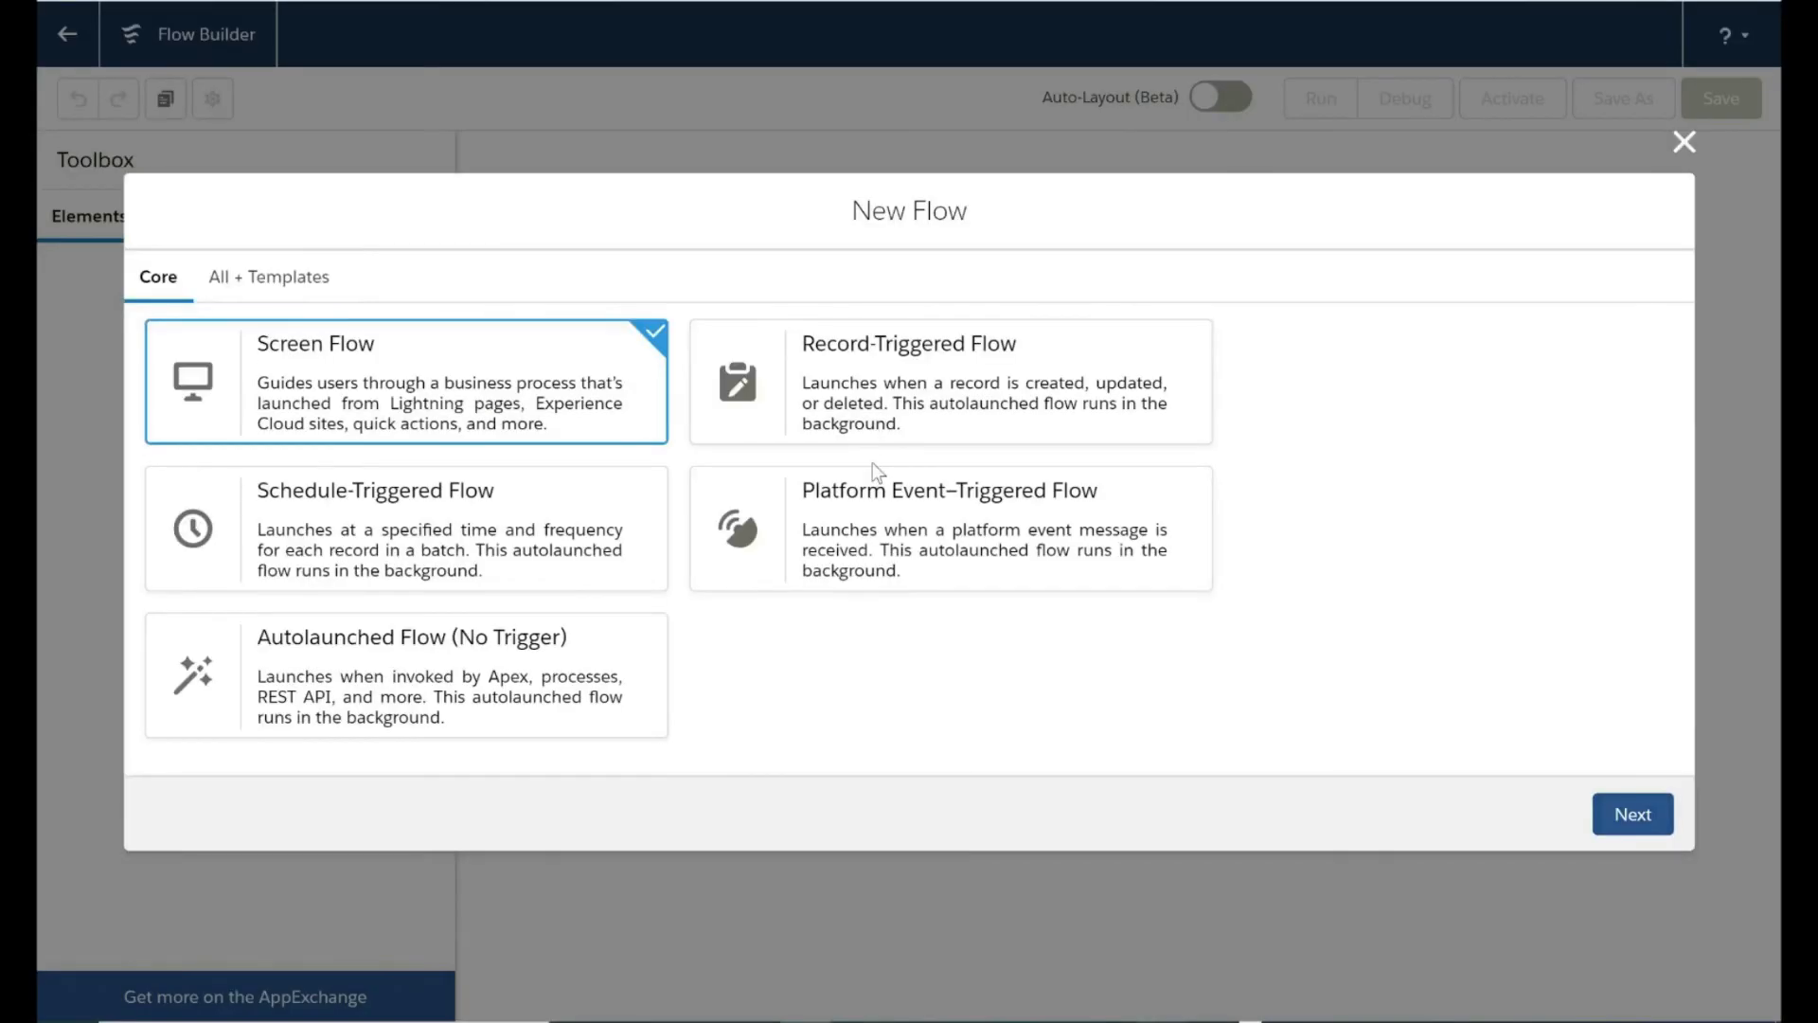
{"action": "left_click", "coordinate": [441, 692]}
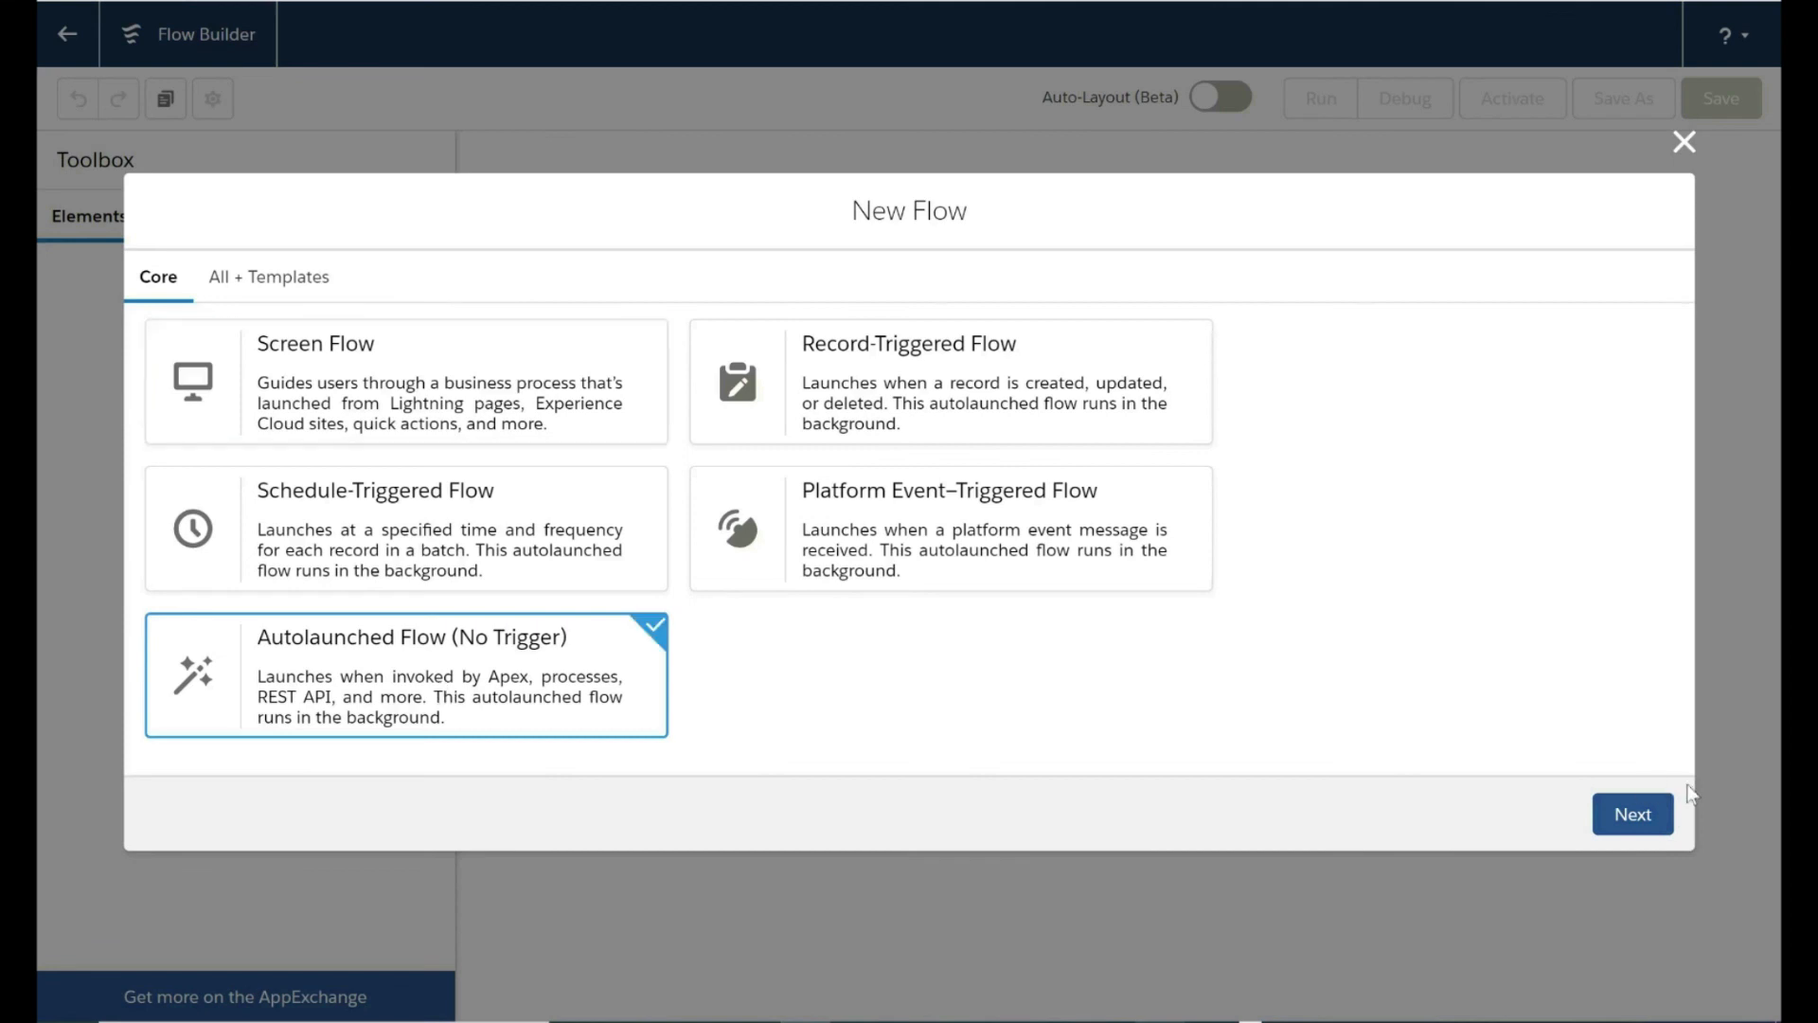
{"action": "left_click", "coordinate": [1617, 830]}
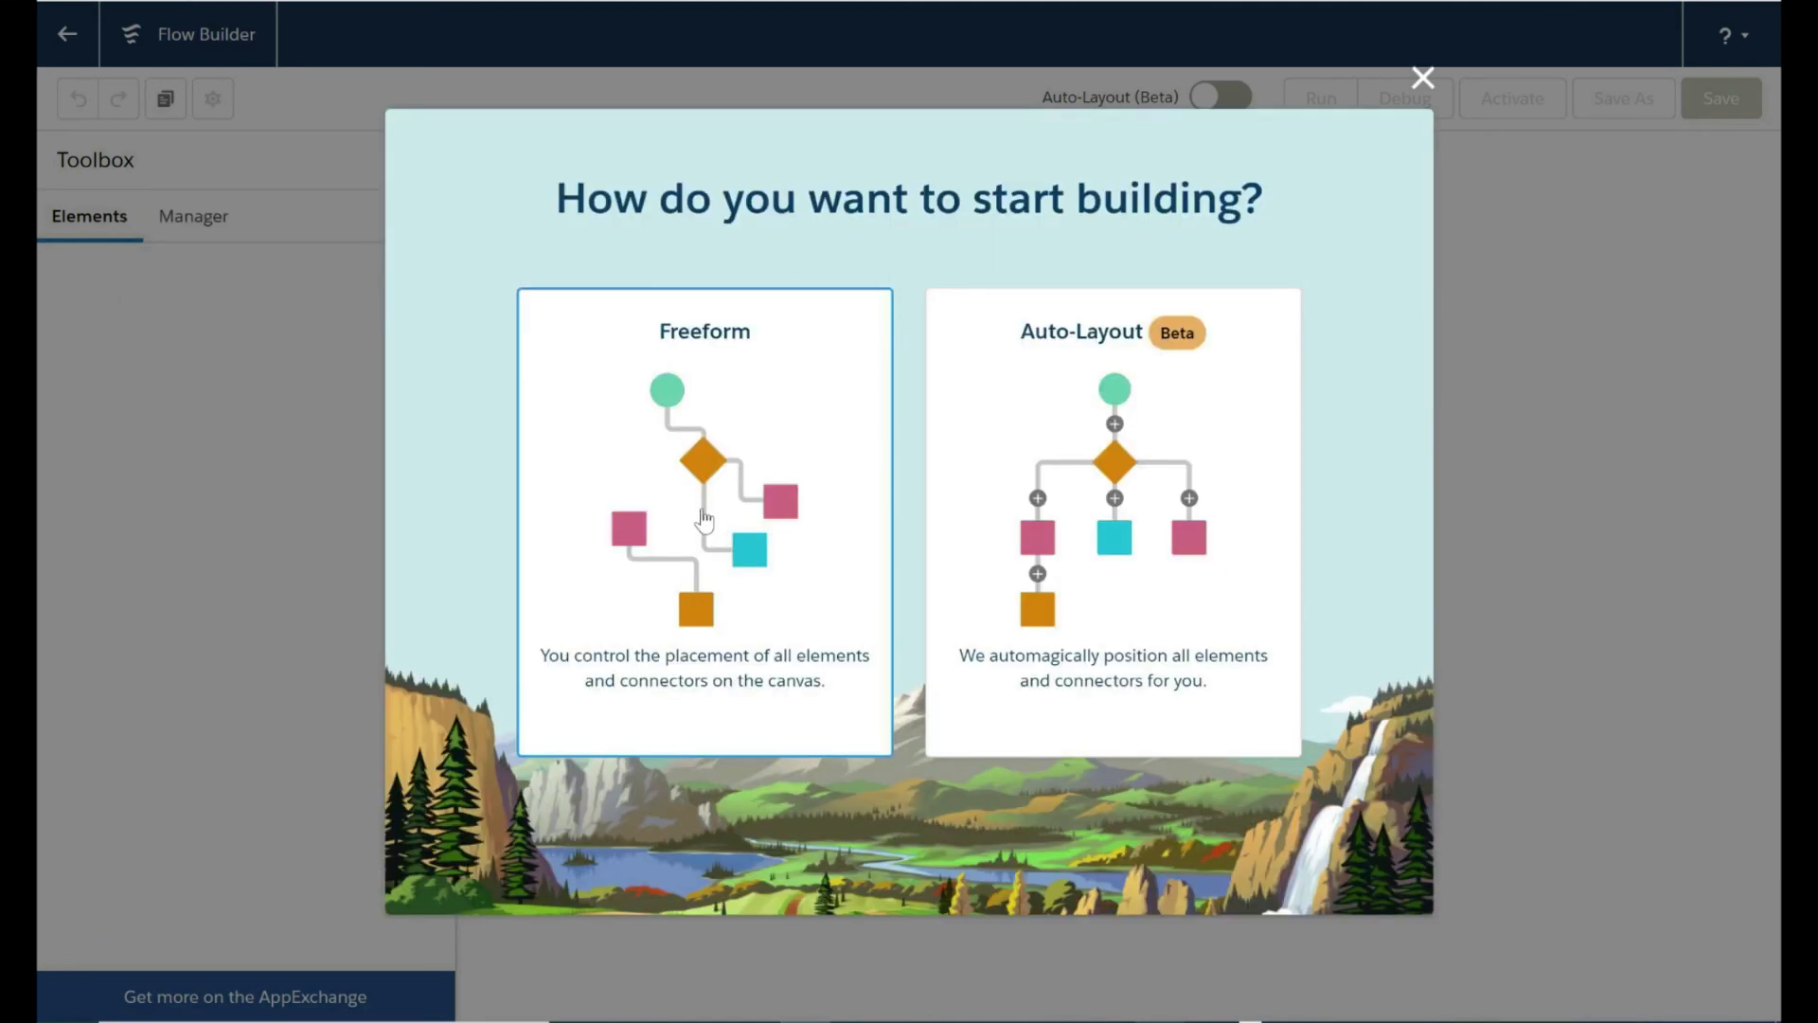
{"action": "left_click", "coordinate": [703, 519]}
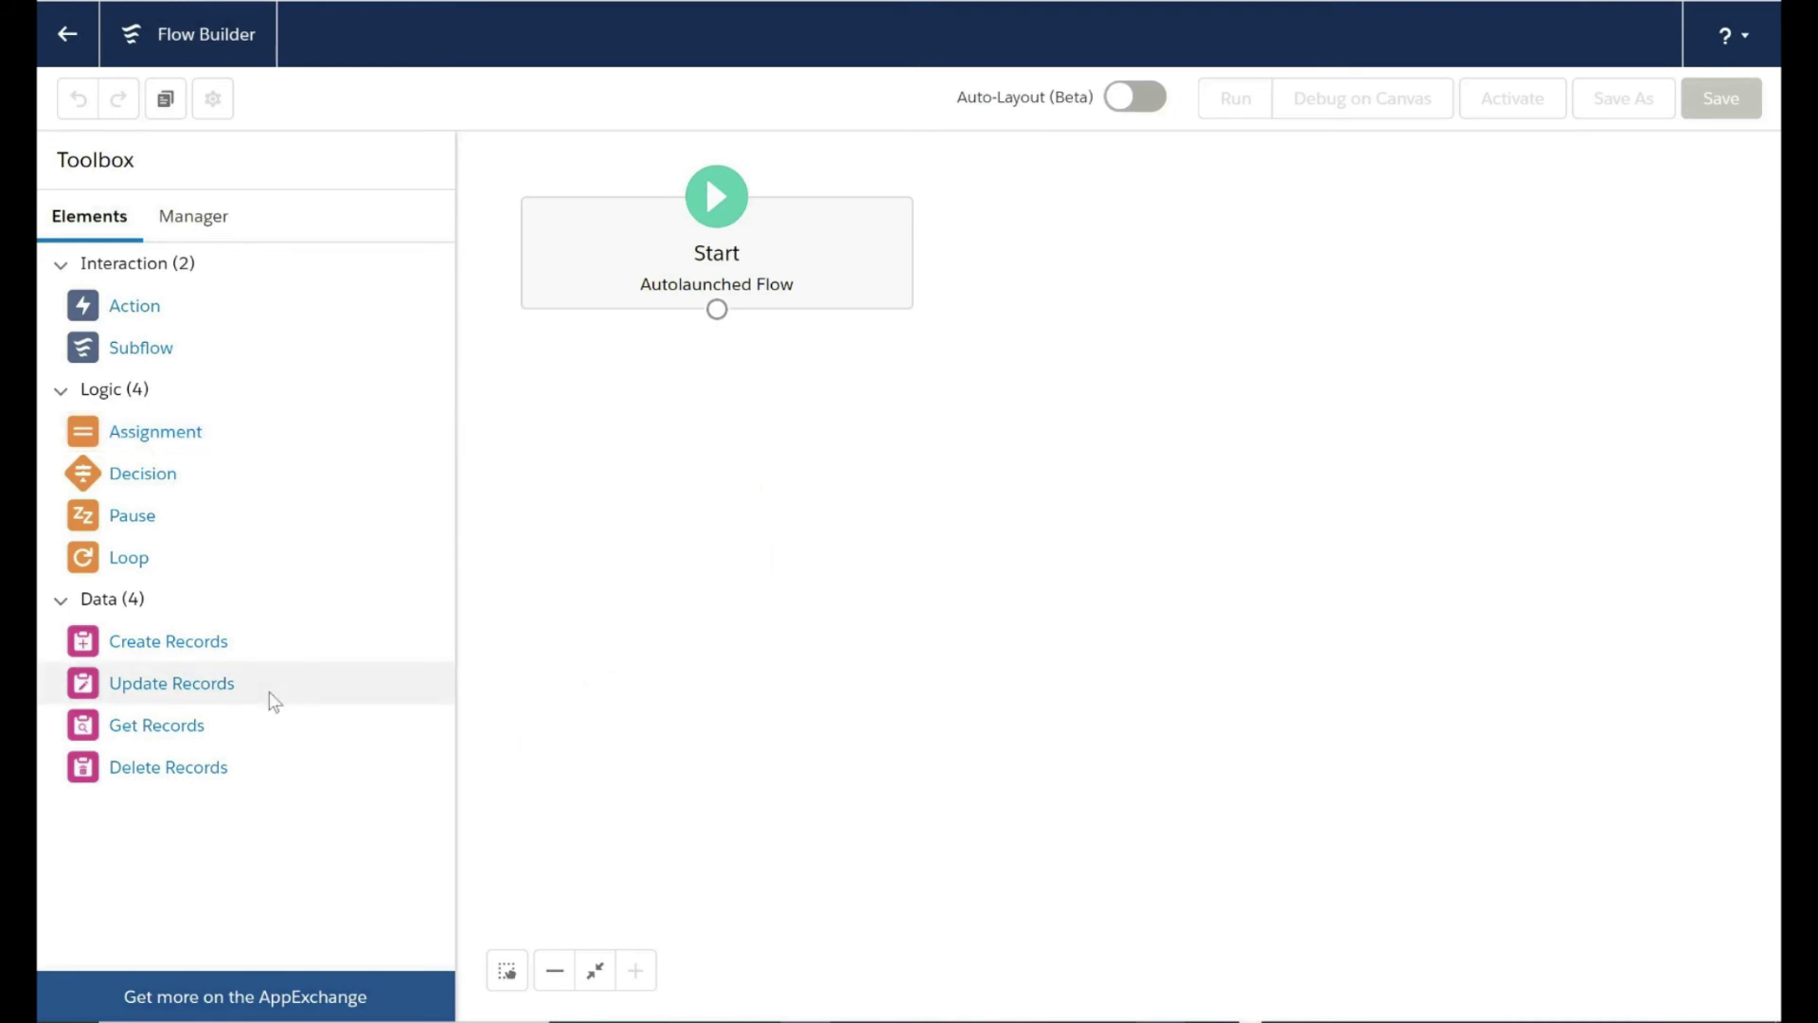
Add an Update Records element labelled update_opportunity_percent that specifies conditions to identify Opportunity records and sets fields individually.
{"action": "left_click_drag", "start_coordinate": [269, 692], "coordinate": [531, 357]}
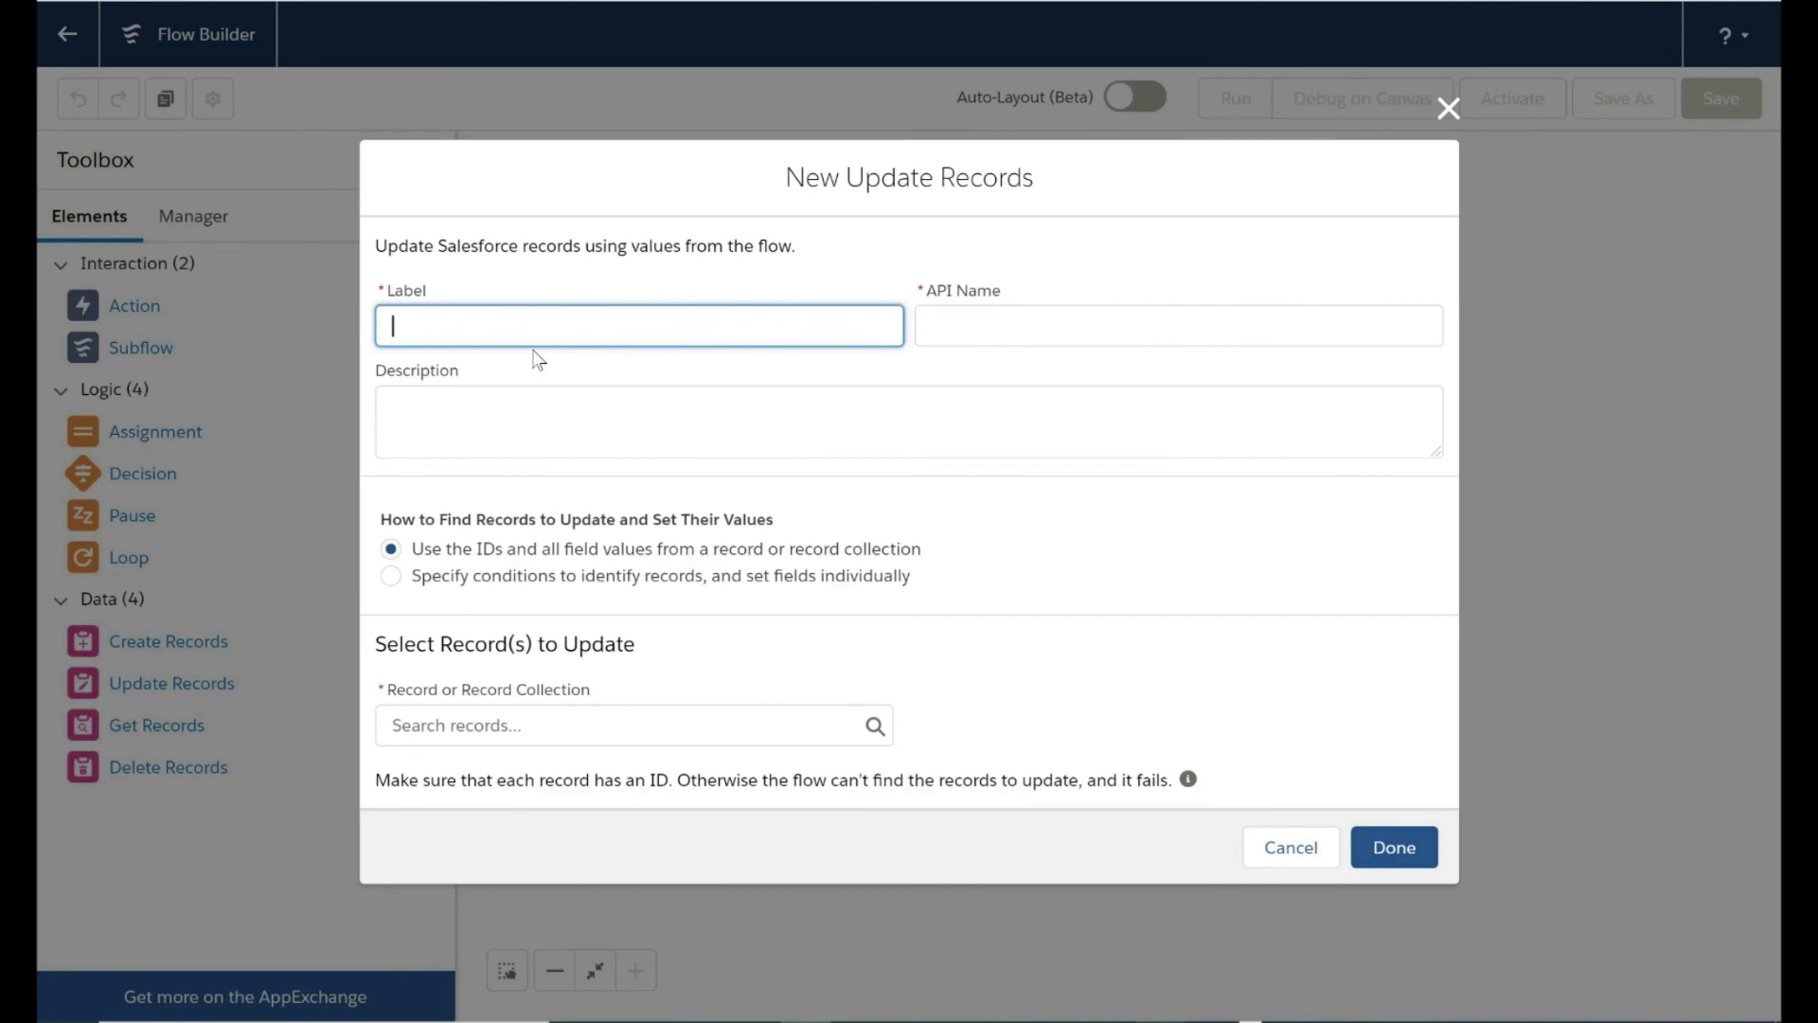
{"action": "type", "text": "update_opportunity_percent"}
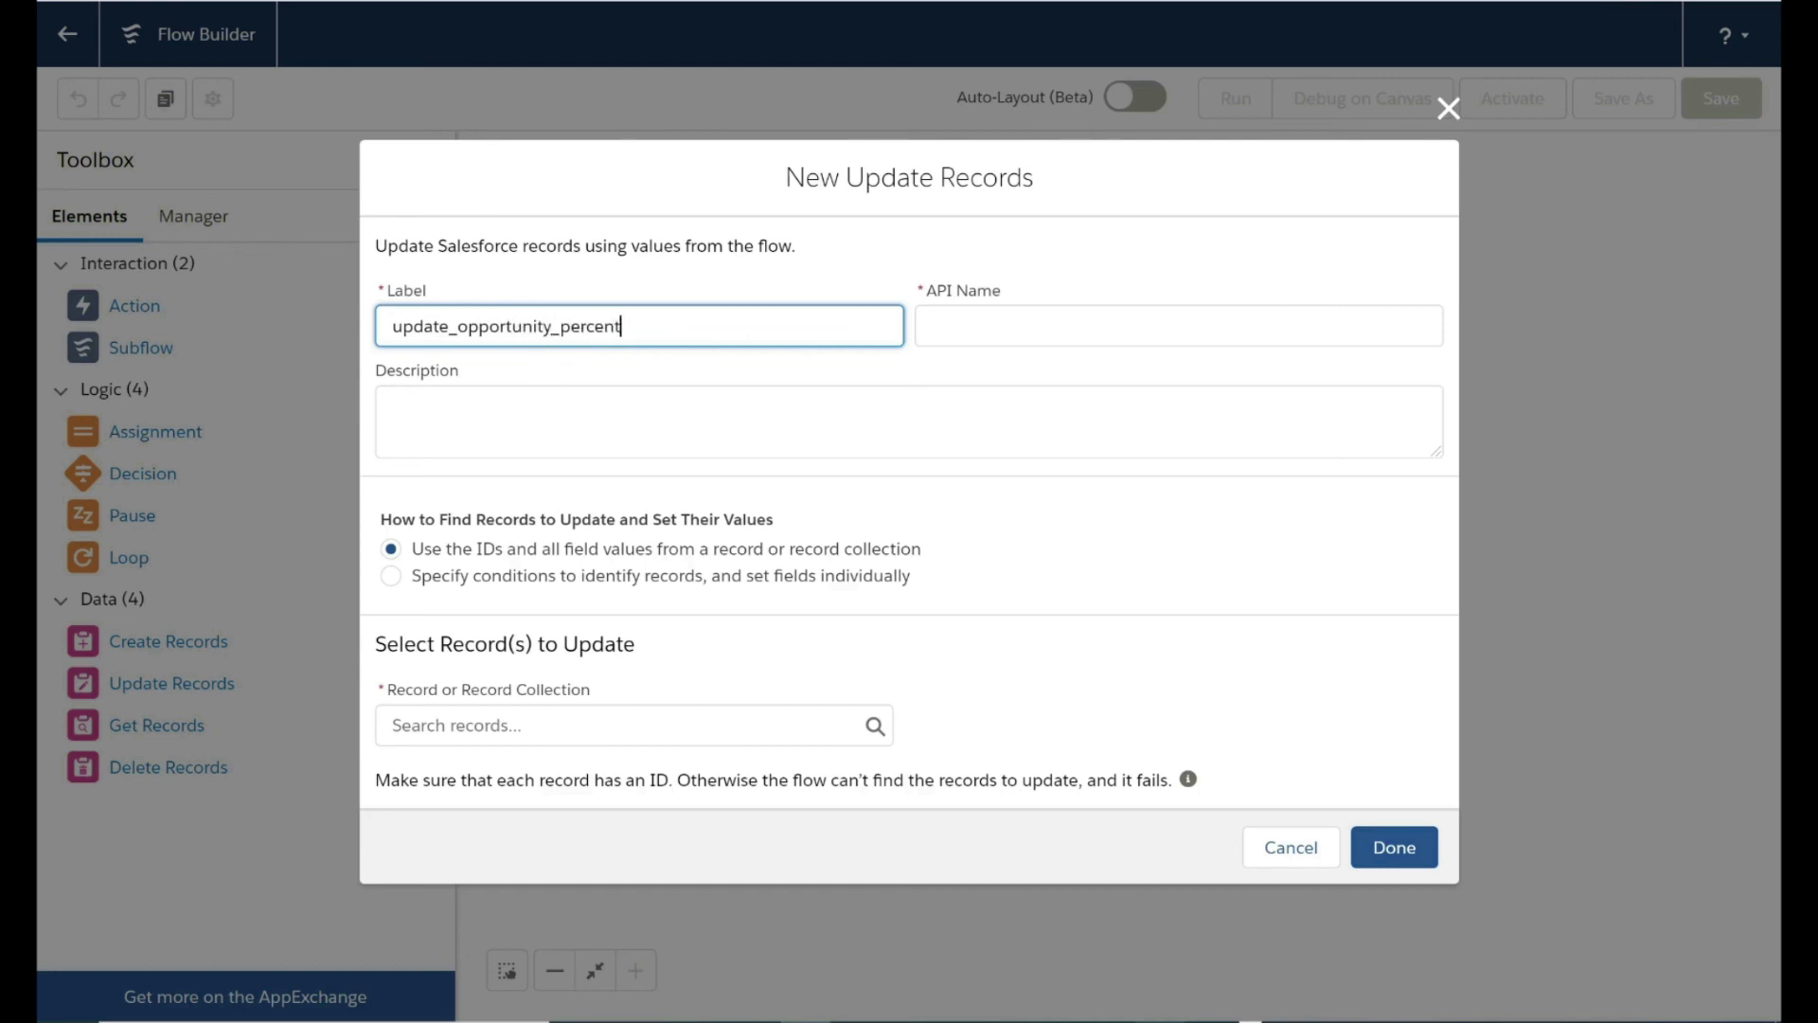
{"action": "left_click", "coordinate": [795, 426]}
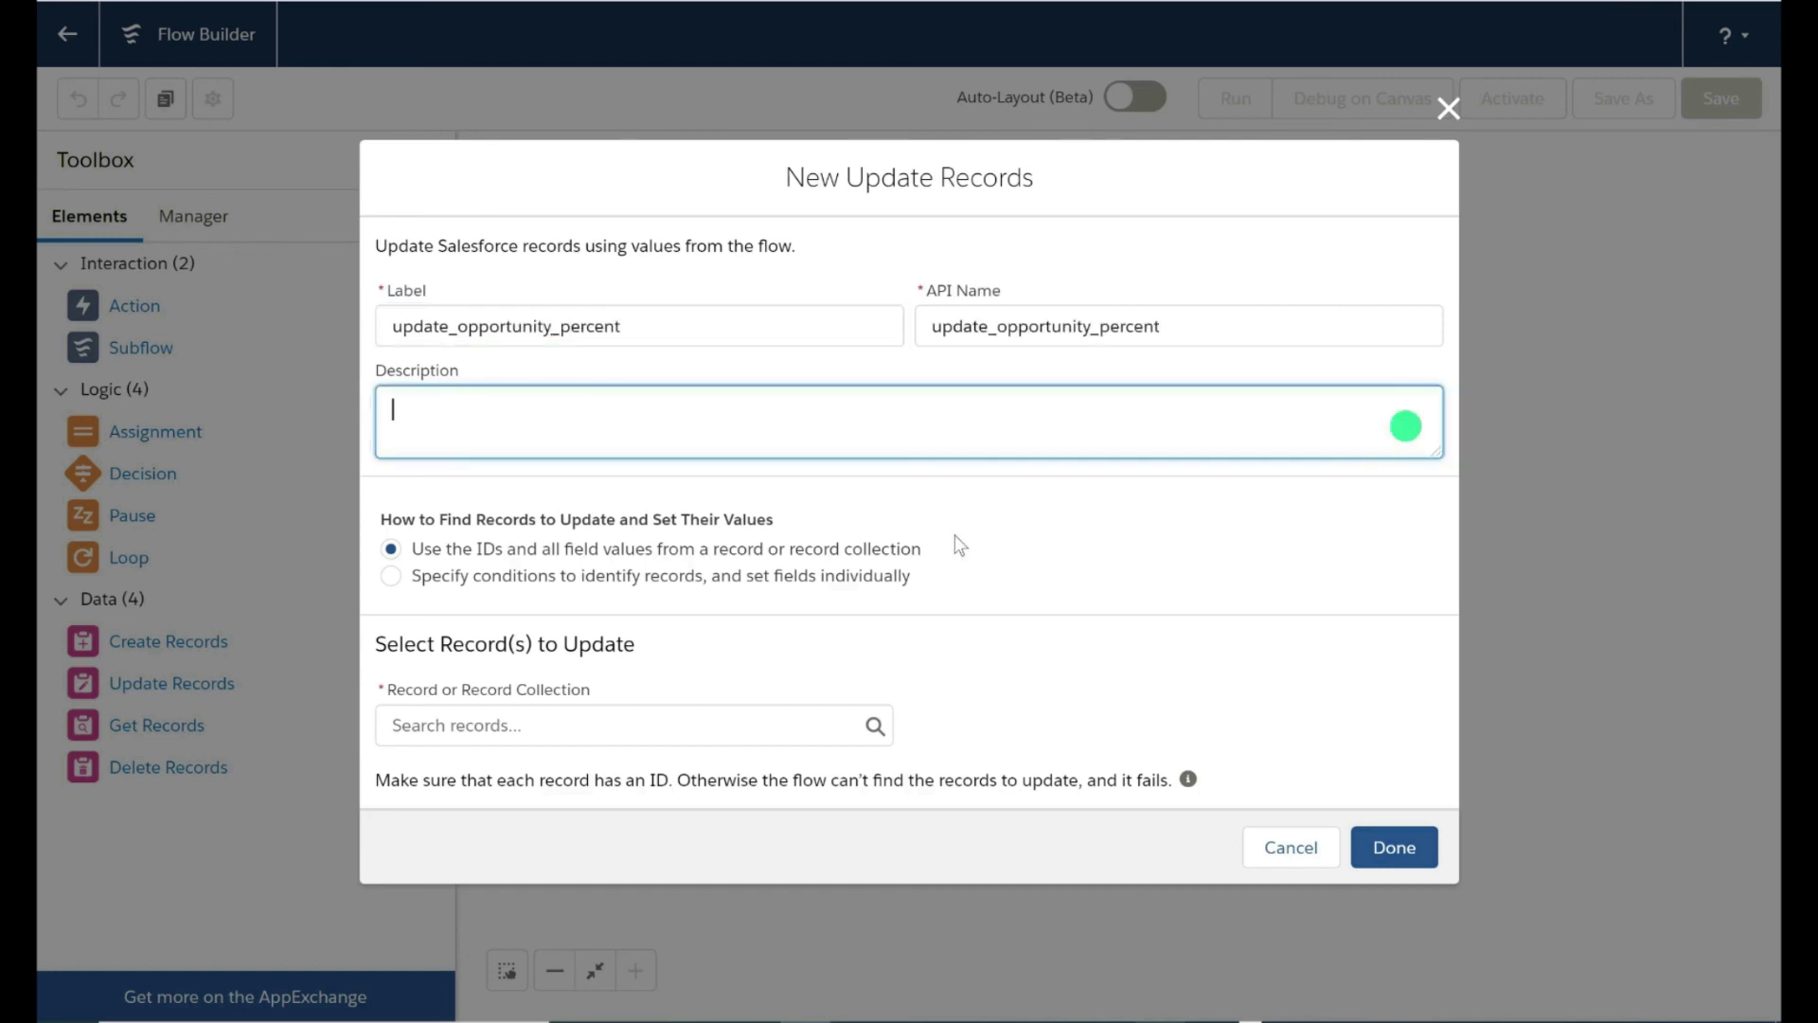
{"action": "left_click", "coordinate": [389, 575]}
{"action": "left_click", "coordinate": [393, 748]}
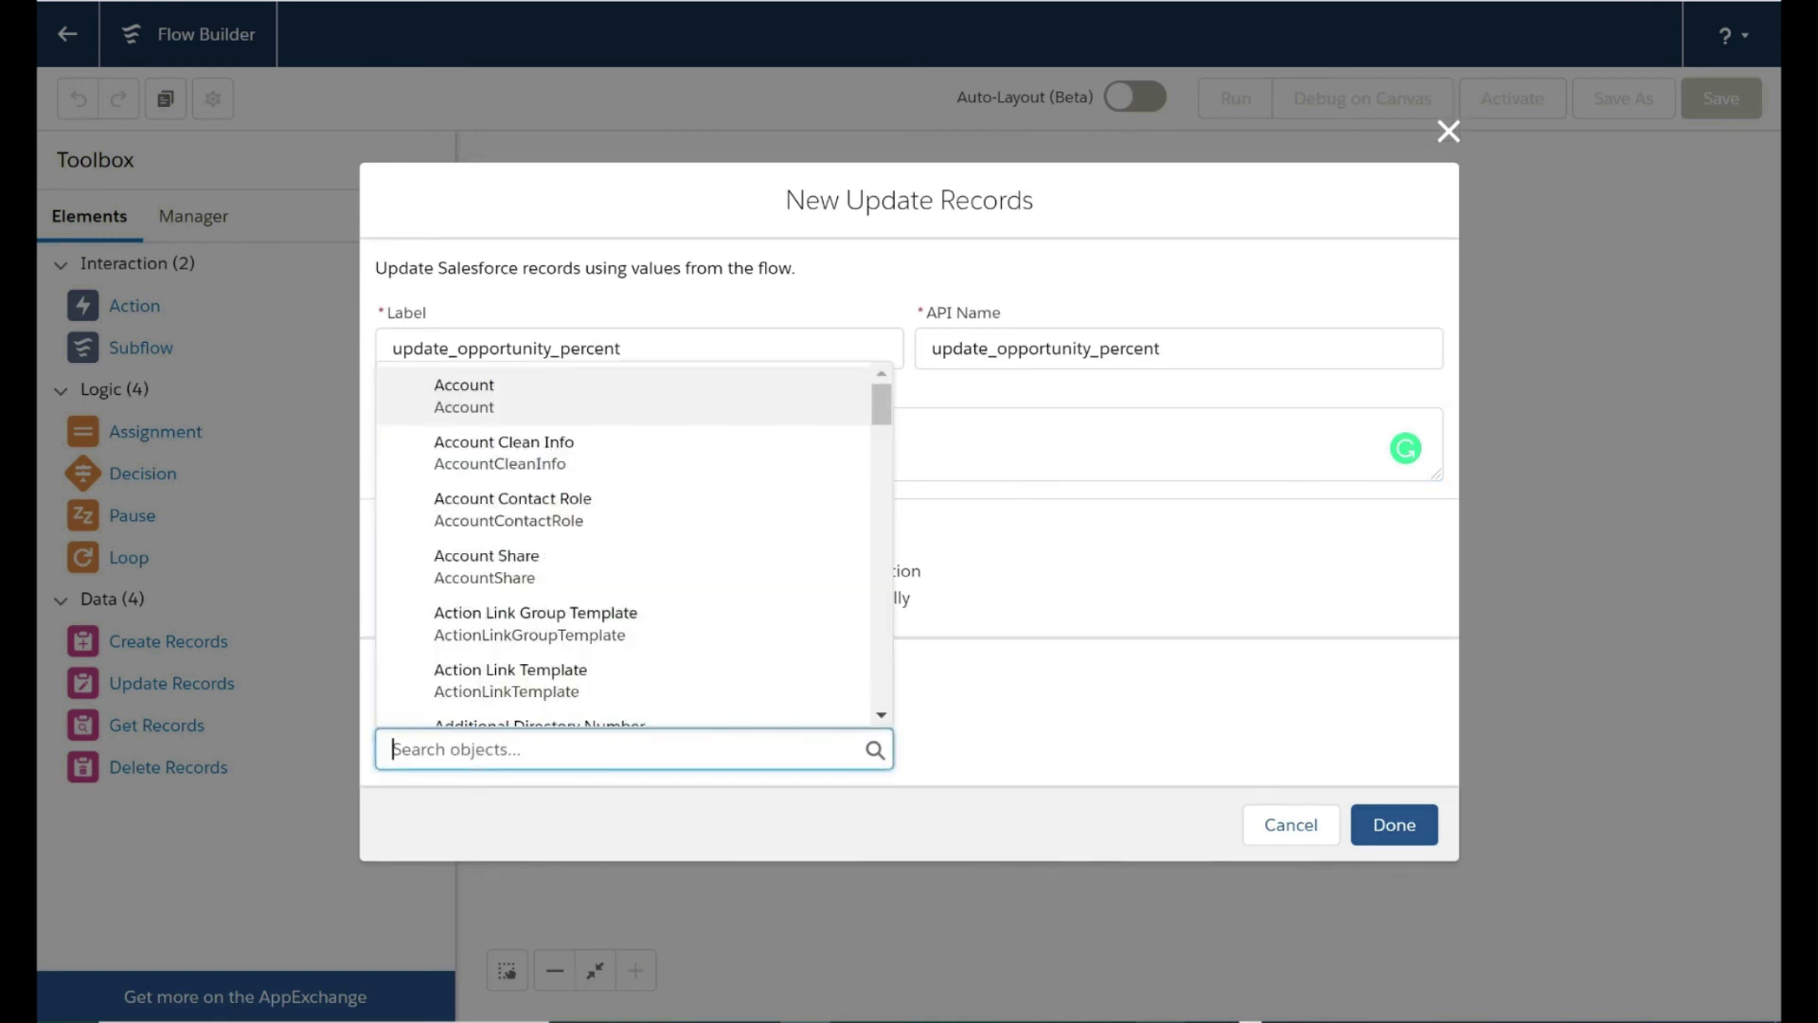
{"action": "type", "text": "opportun"}
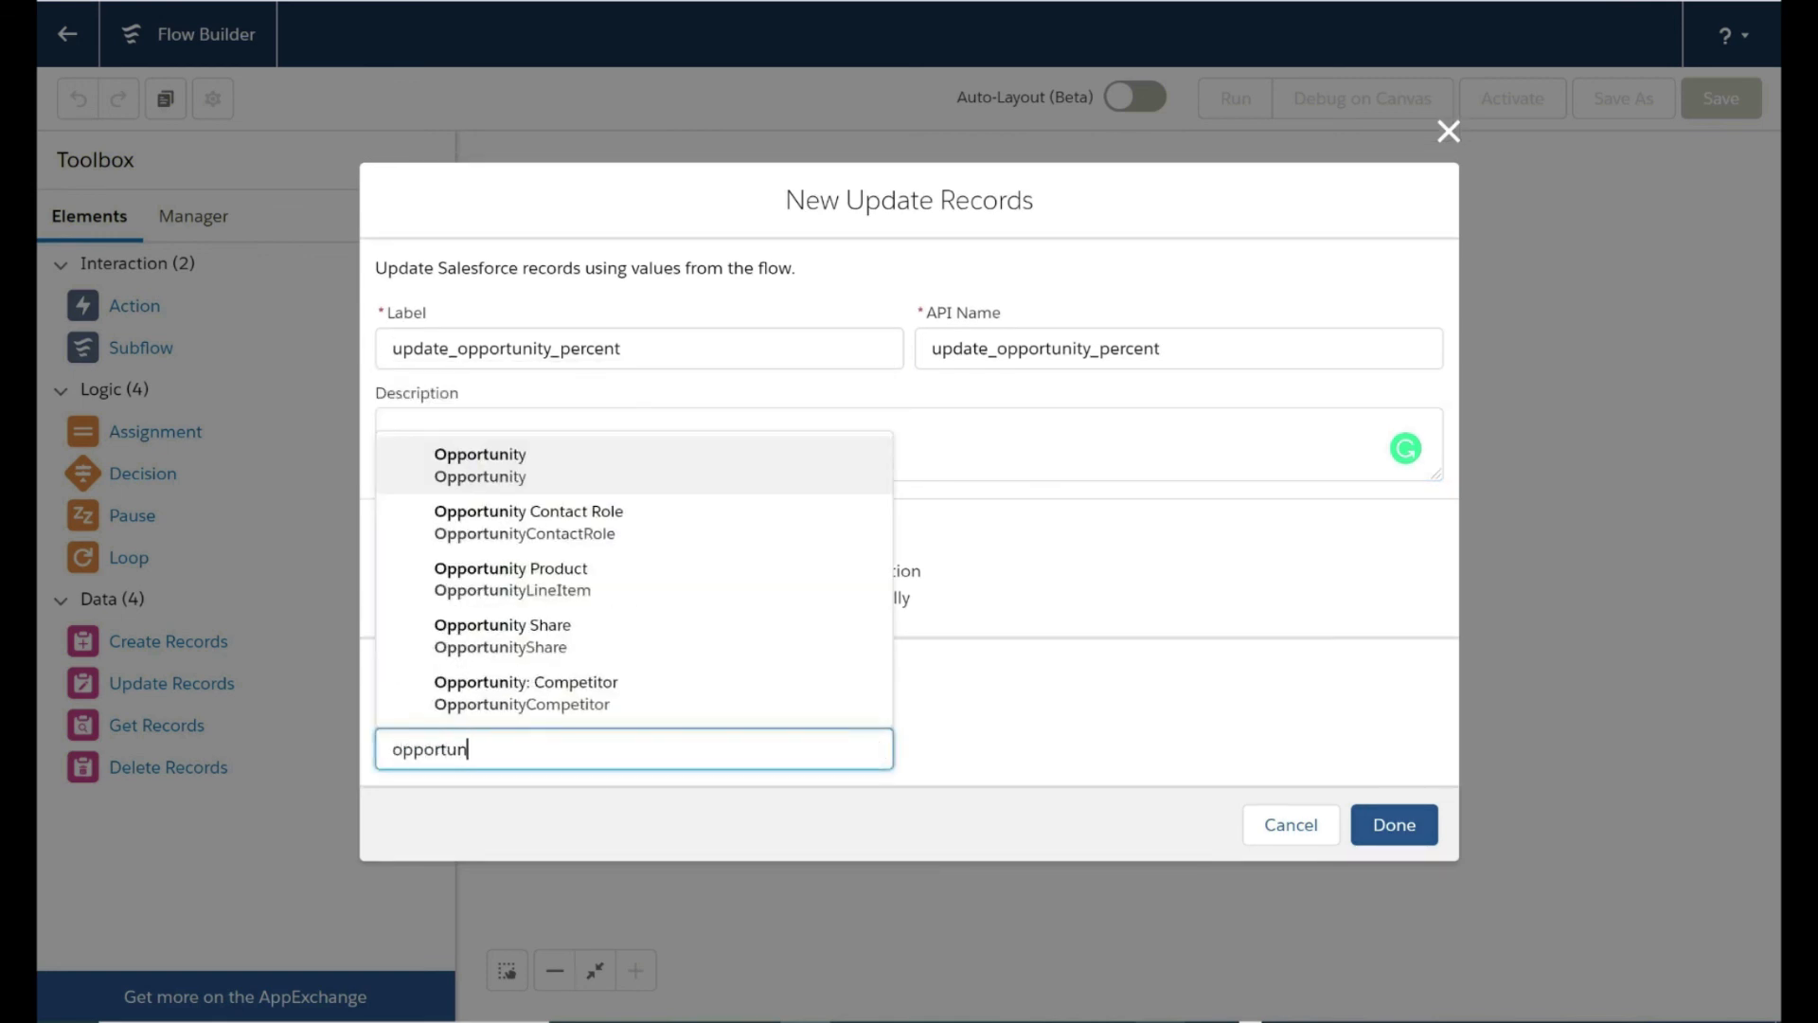
{"action": "left_click", "coordinate": [587, 474]}
Add a filter condition on the Opportunity Id field using the Equals operator.
{"action": "scroll", "coordinate": [758, 587], "scroll_direction": "down", "scroll_amount": 2}
{"action": "scroll", "coordinate": [617, 729], "scroll_direction": "down", "scroll_amount": 3}
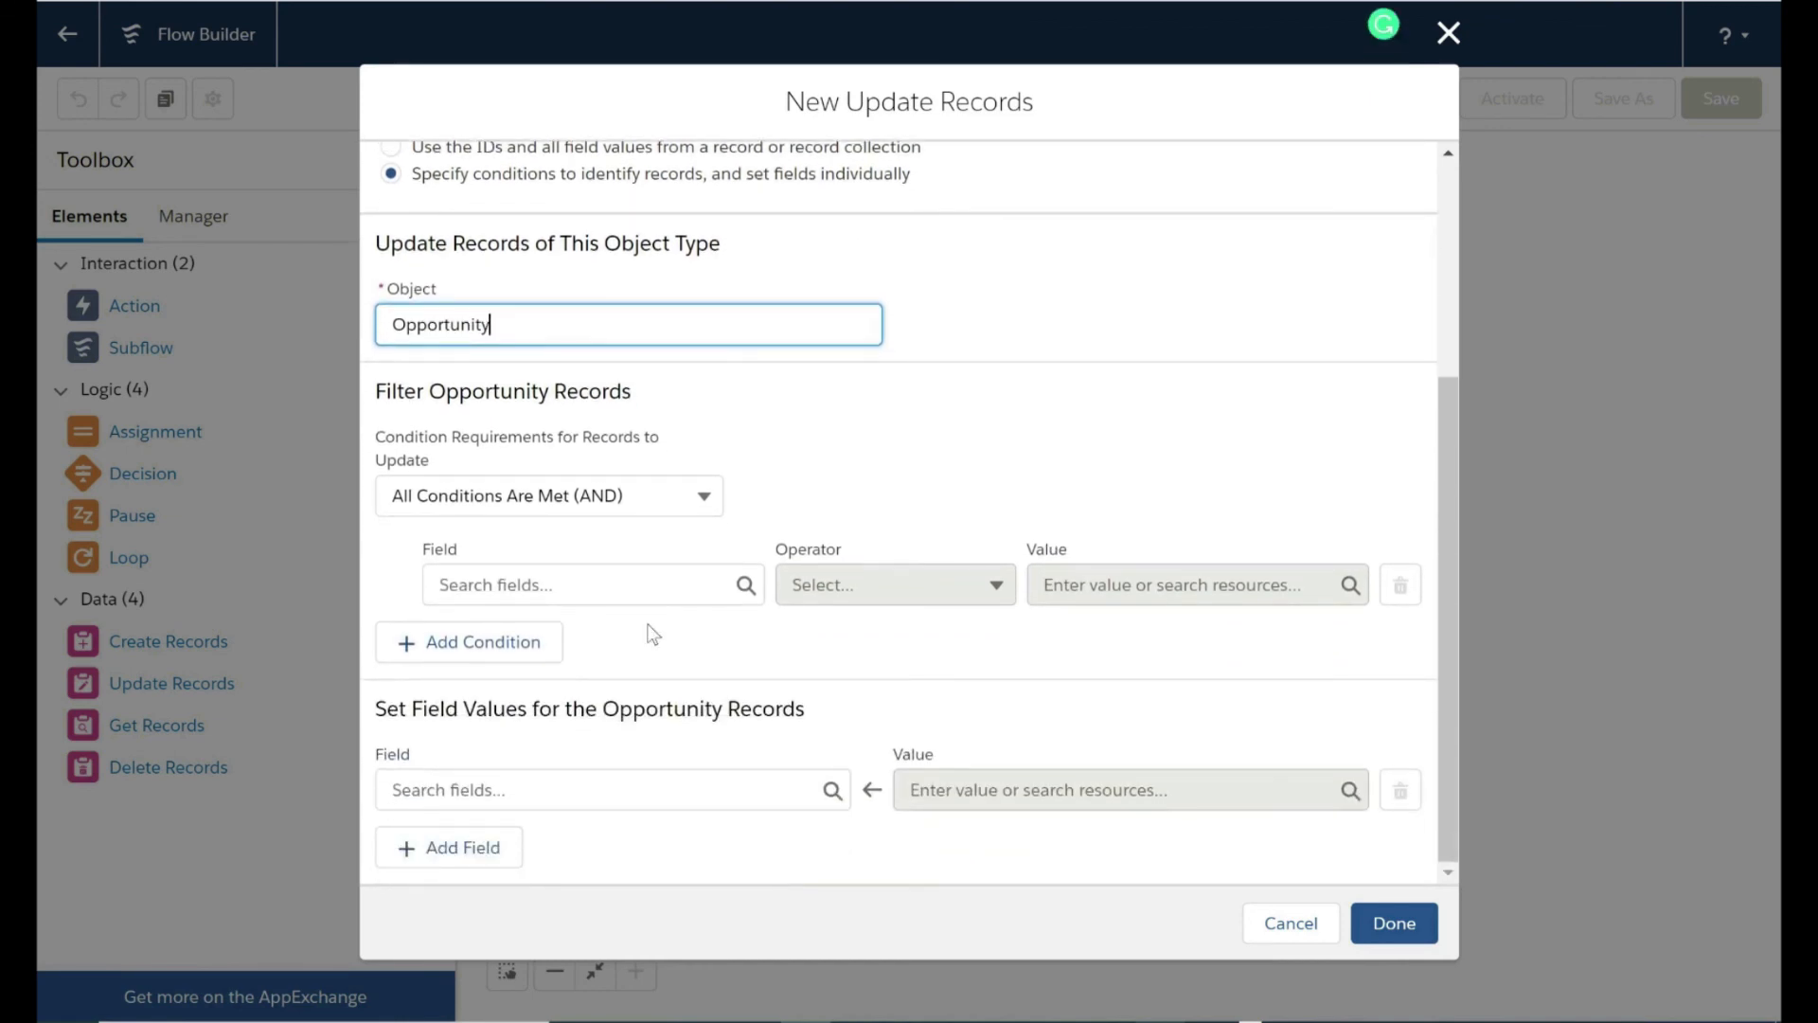
{"action": "left_click", "coordinate": [583, 584]}
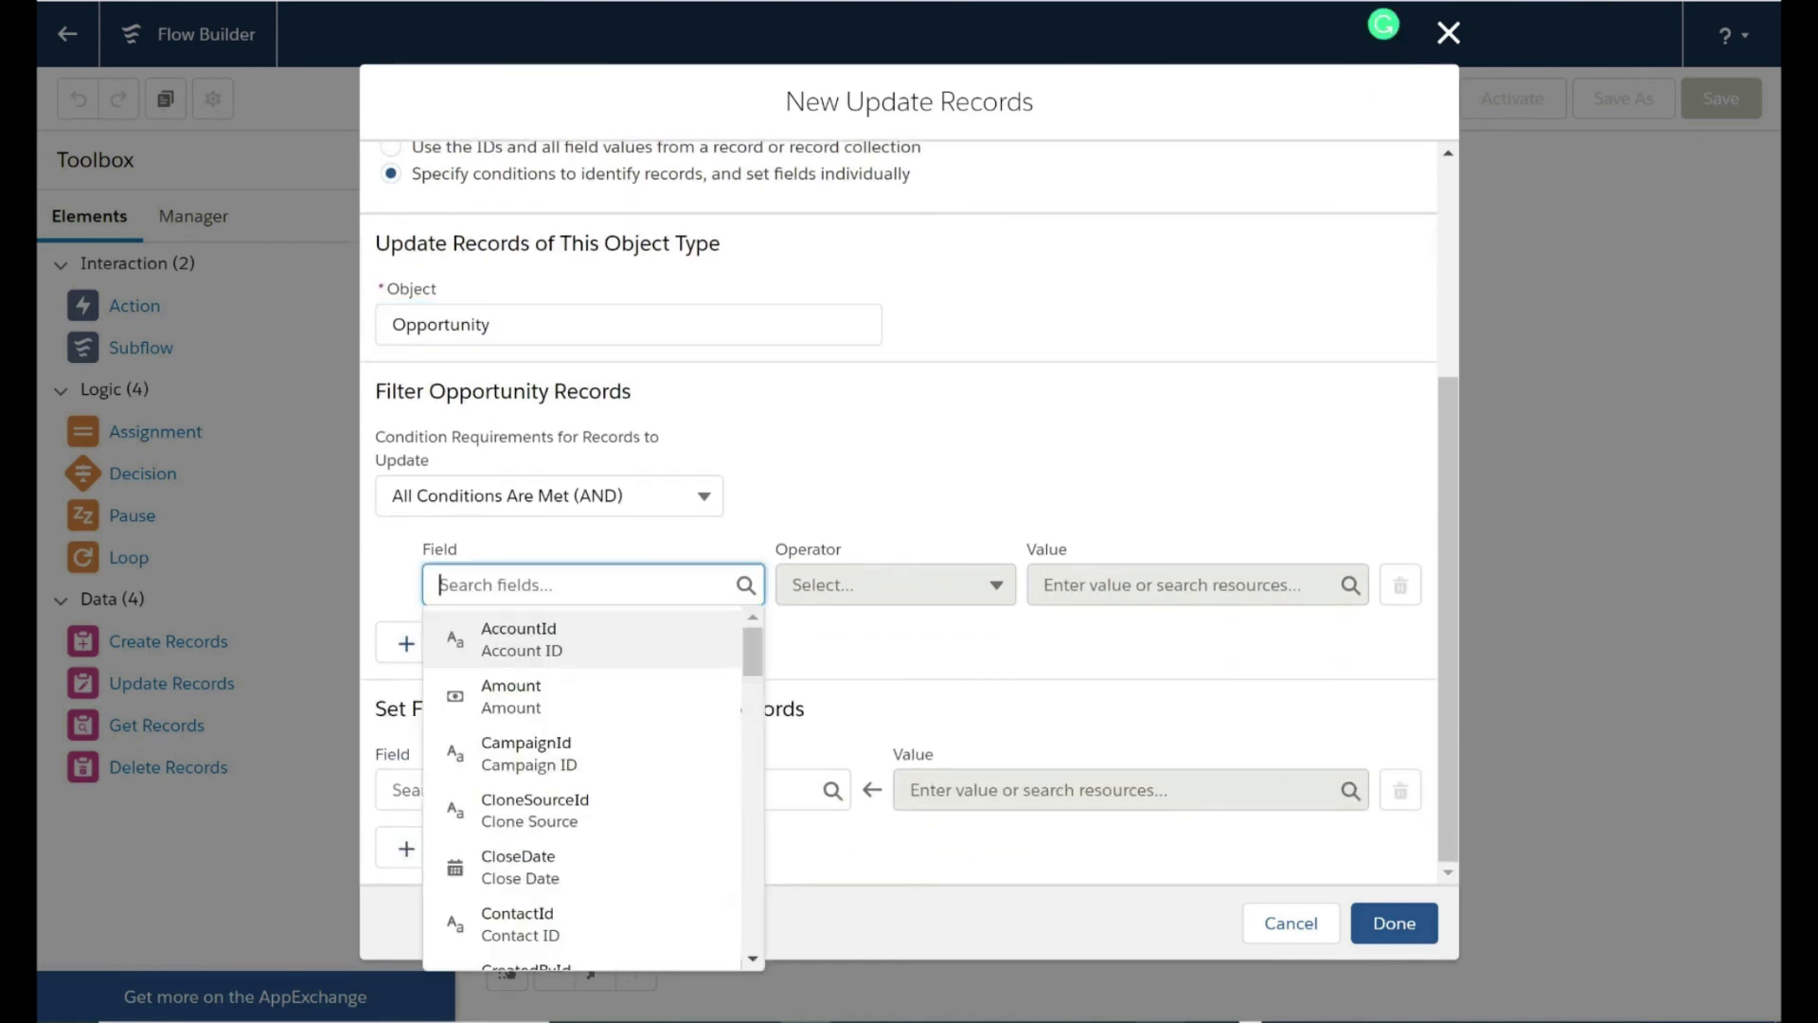
{"action": "type", "text": "id"}
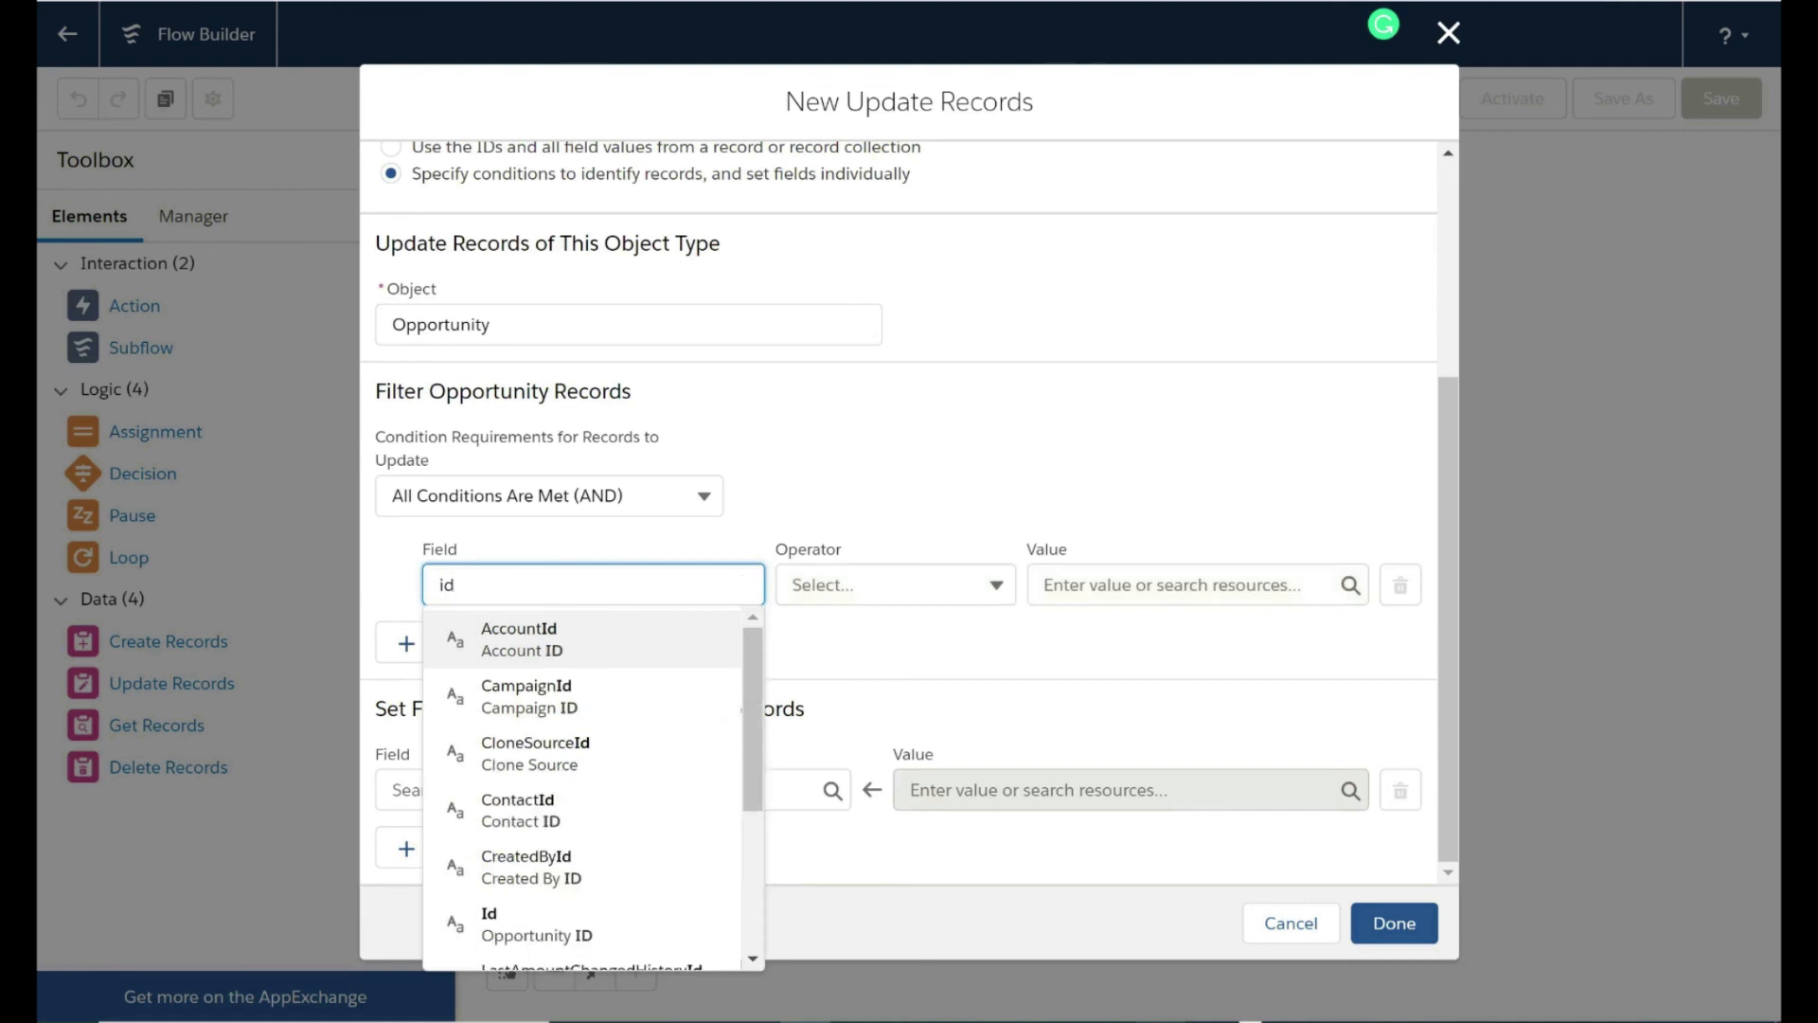
{"action": "left_click", "coordinate": [1017, 652]}
Create a Text variable named opportunity_id, available for input, as the value of the Id condition.
{"action": "left_click", "coordinate": [1174, 585]}
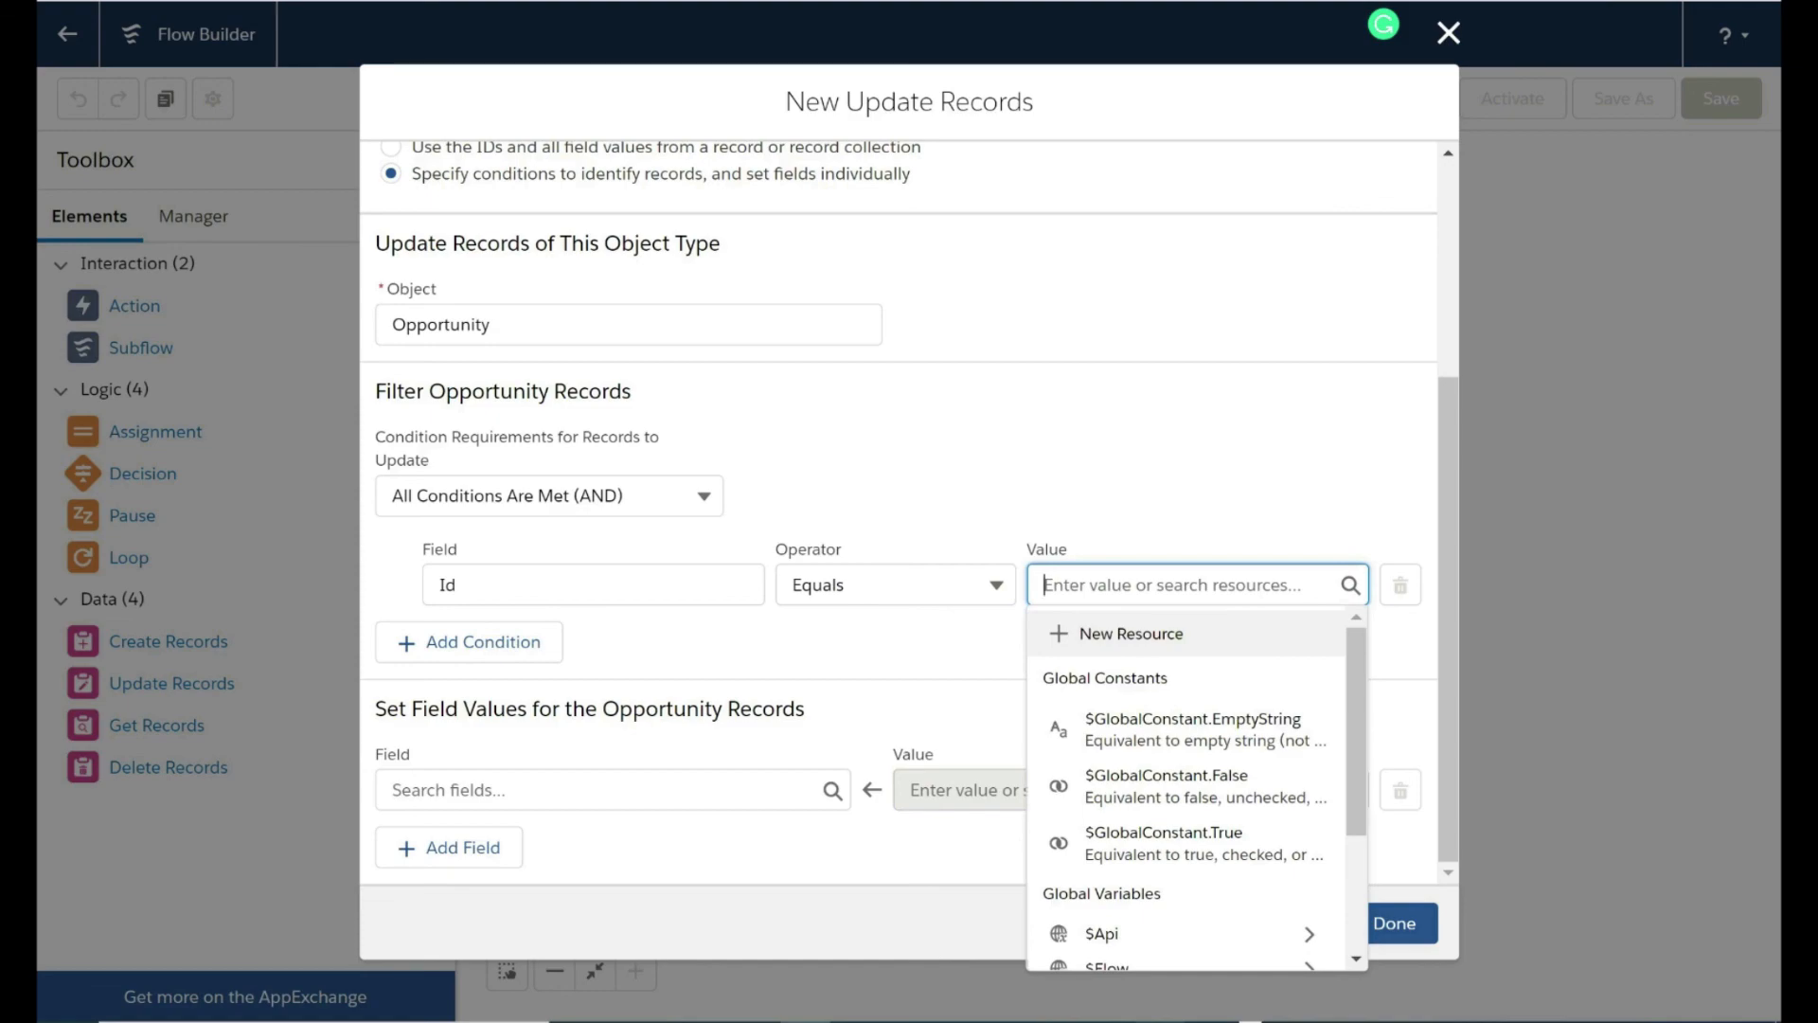
{"action": "left_click", "coordinate": [1123, 635]}
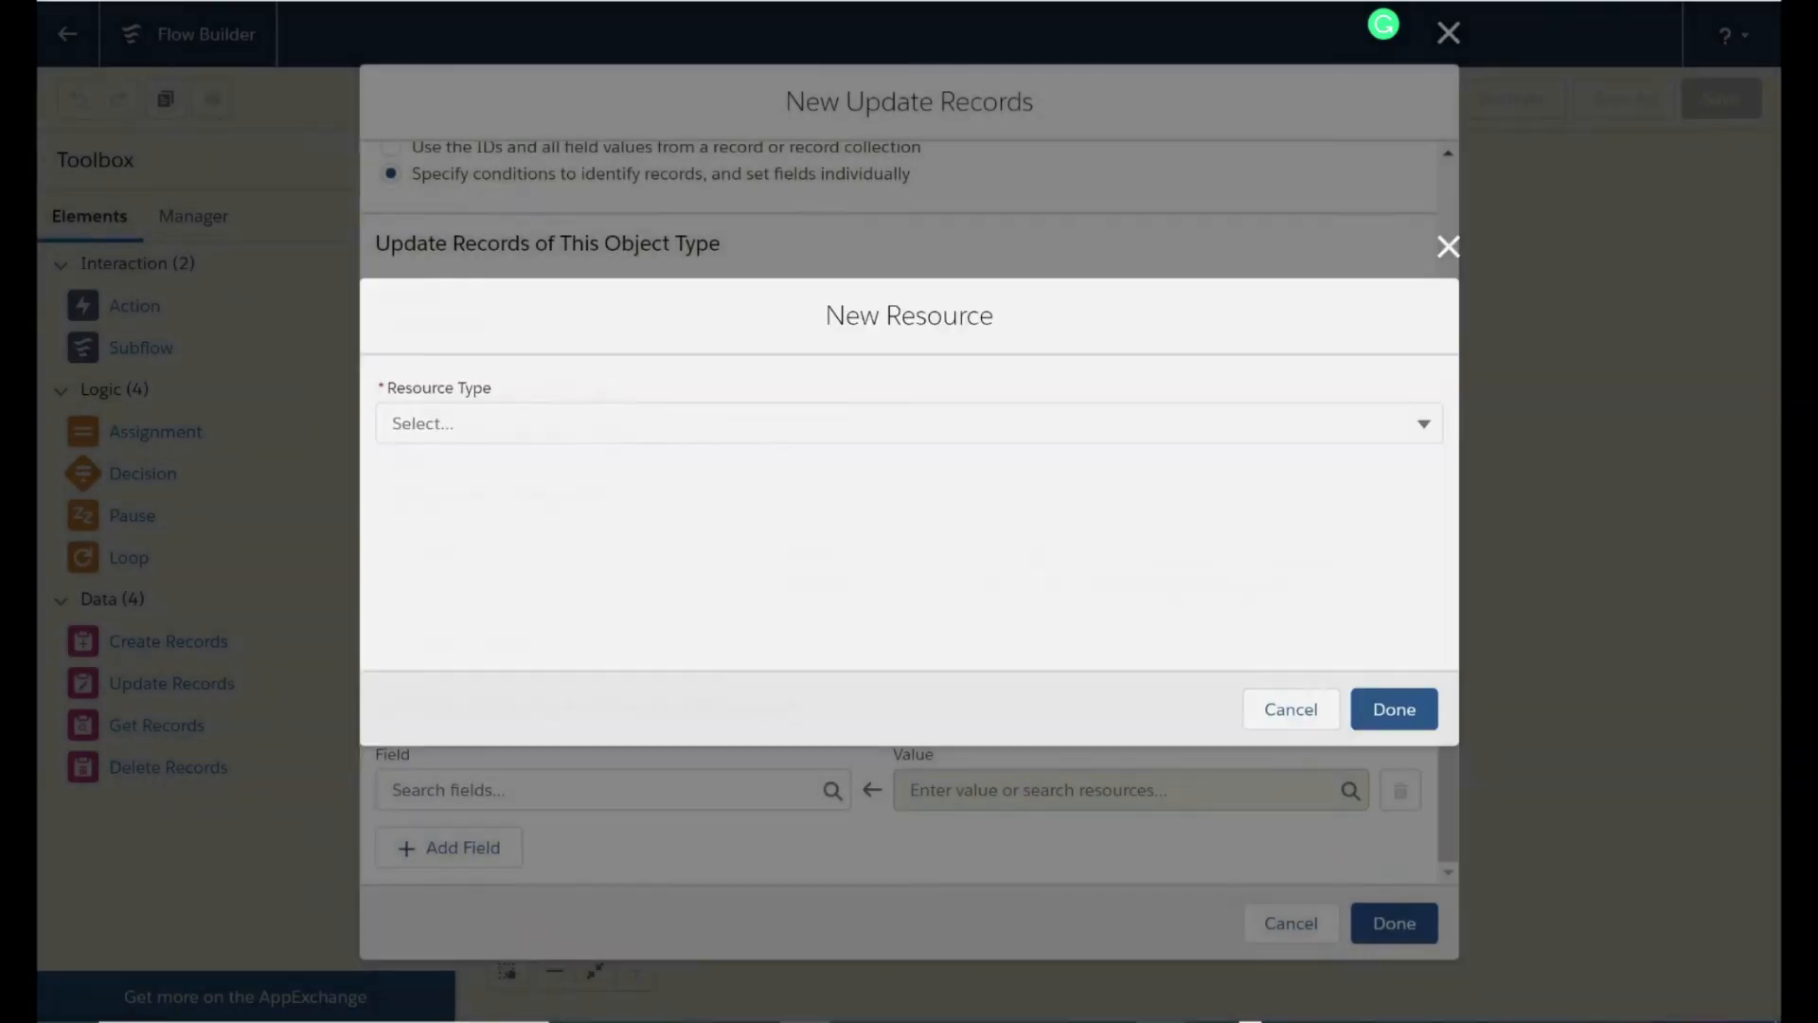
{"action": "left_click", "coordinate": [502, 423]}
{"action": "left_click", "coordinate": [497, 473]}
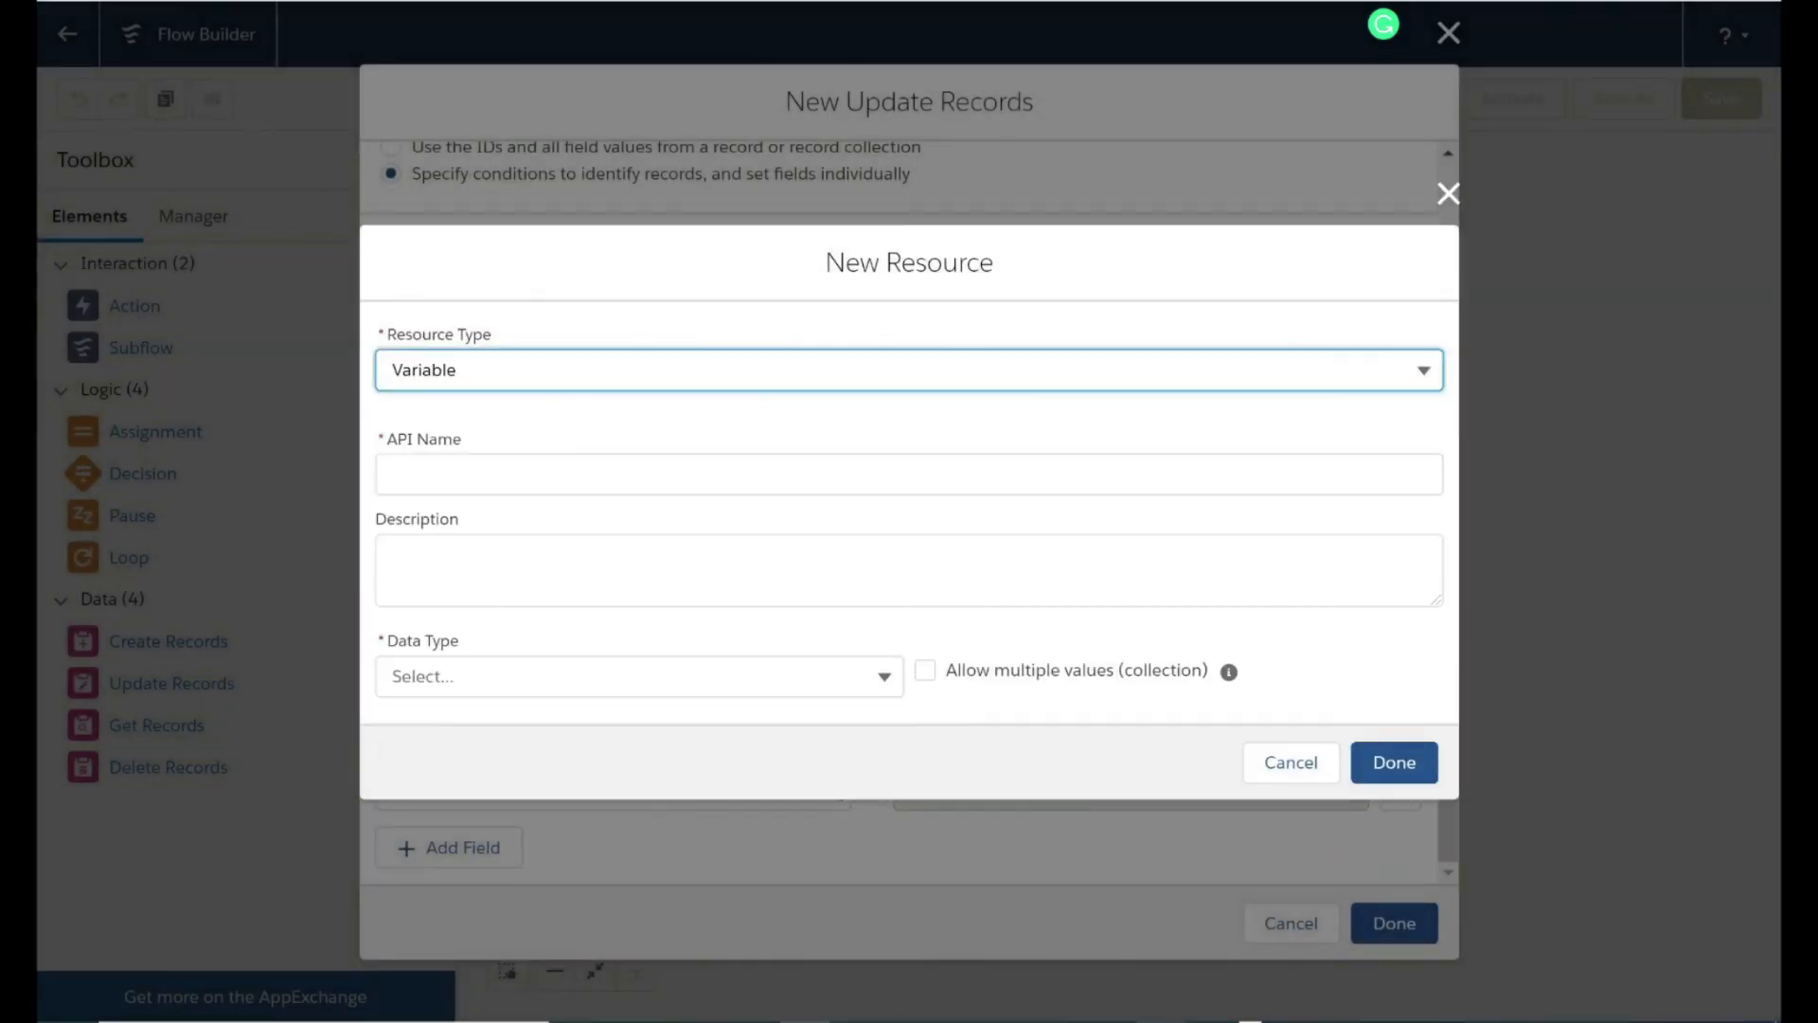
{"action": "left_click", "coordinate": [439, 485]}
{"action": "type", "text": "opportunity_id"}
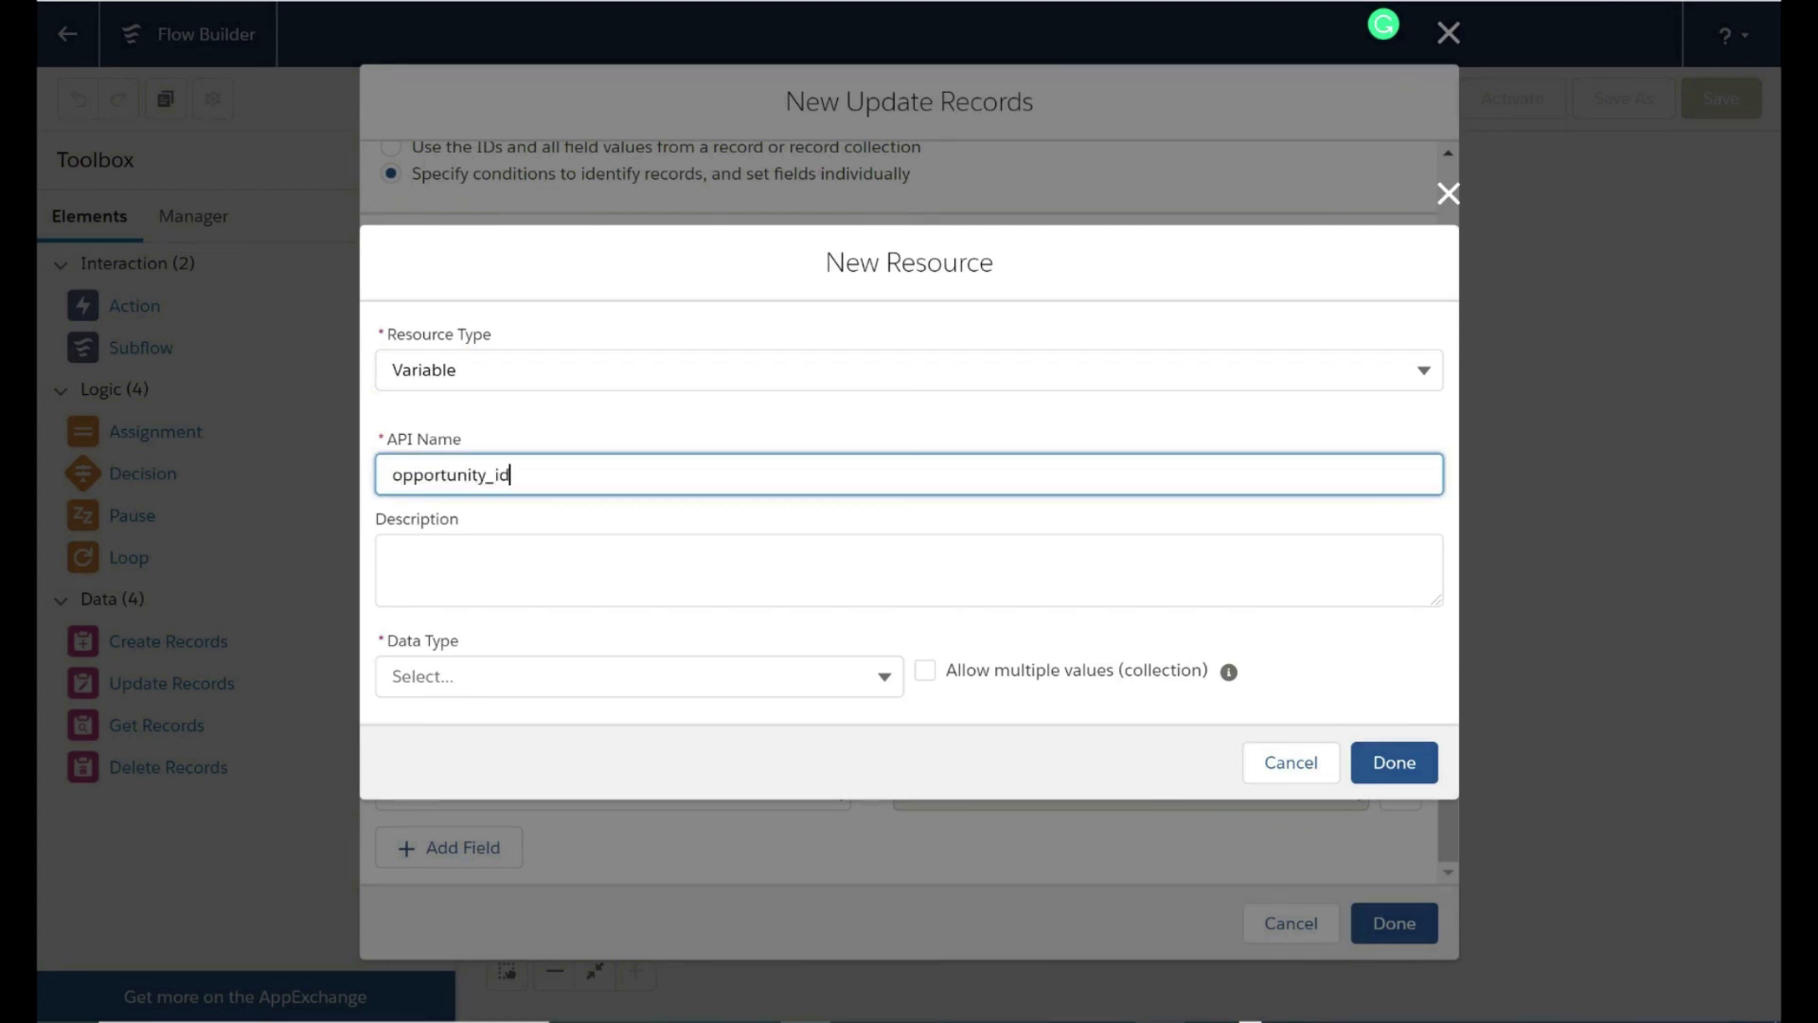
{"action": "key", "text": "Tab"}
{"action": "left_click", "coordinate": [587, 676]}
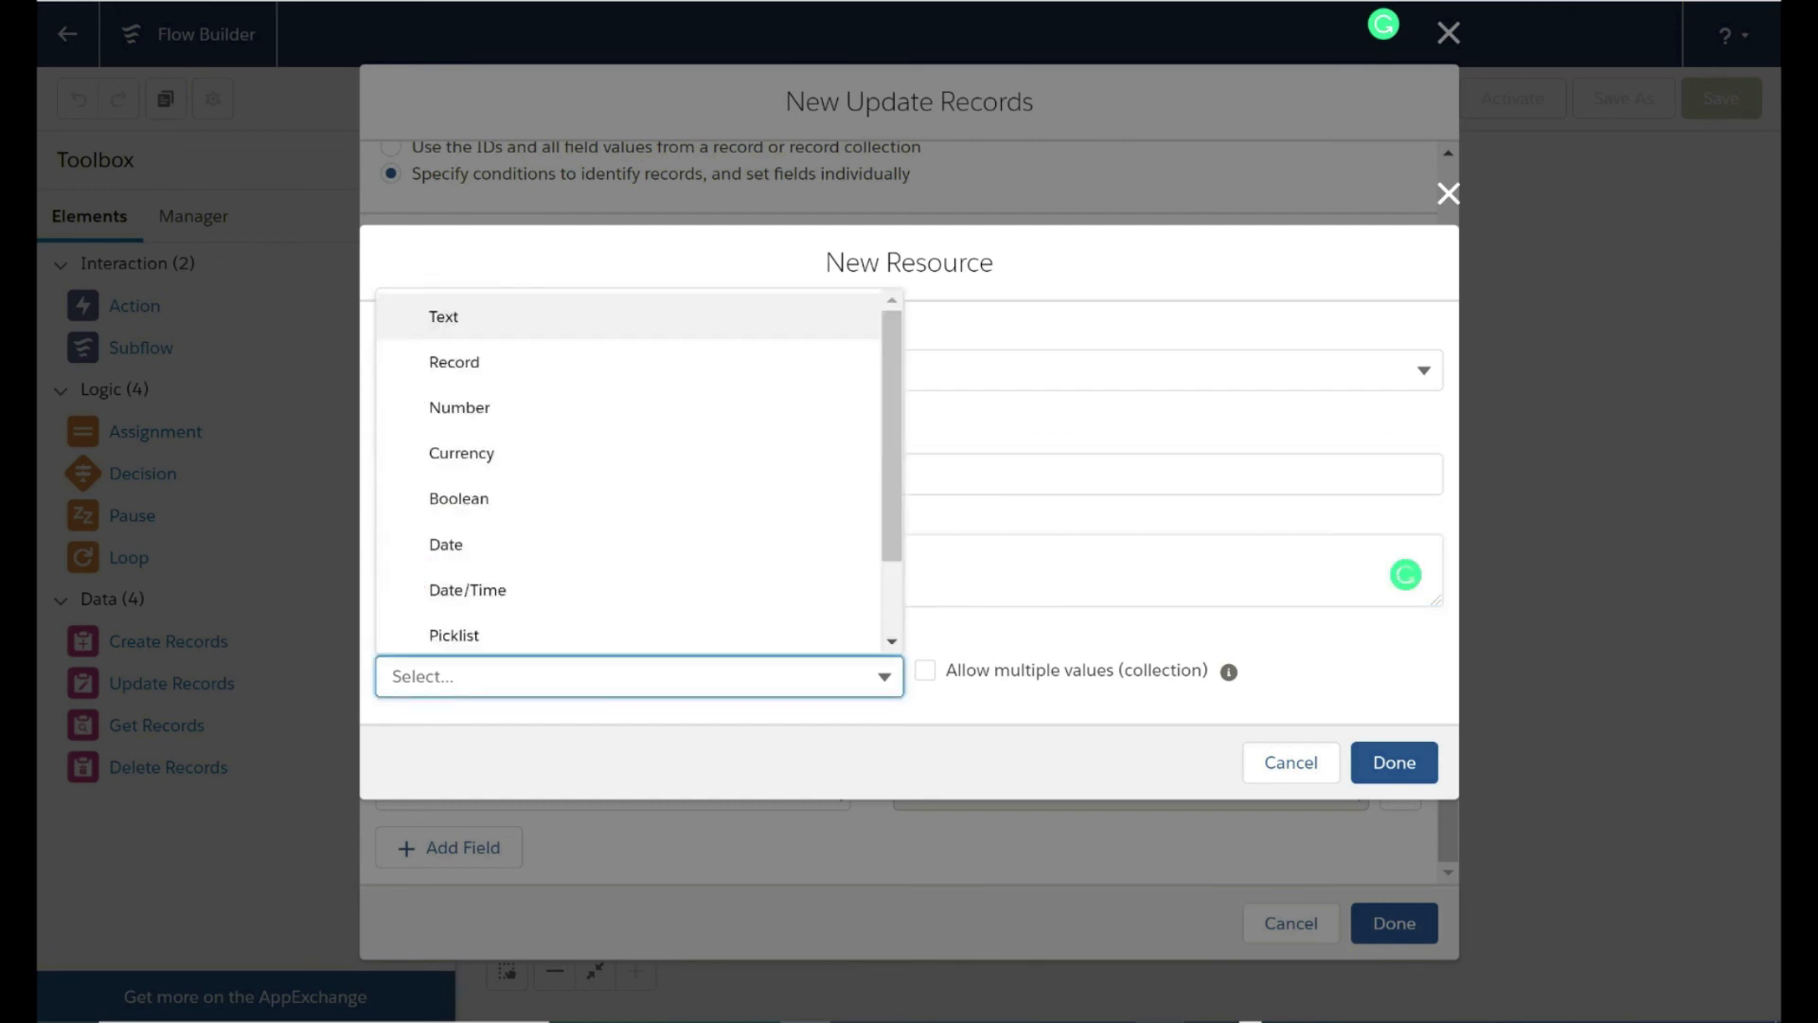
{"action": "left_click", "coordinate": [519, 325]}
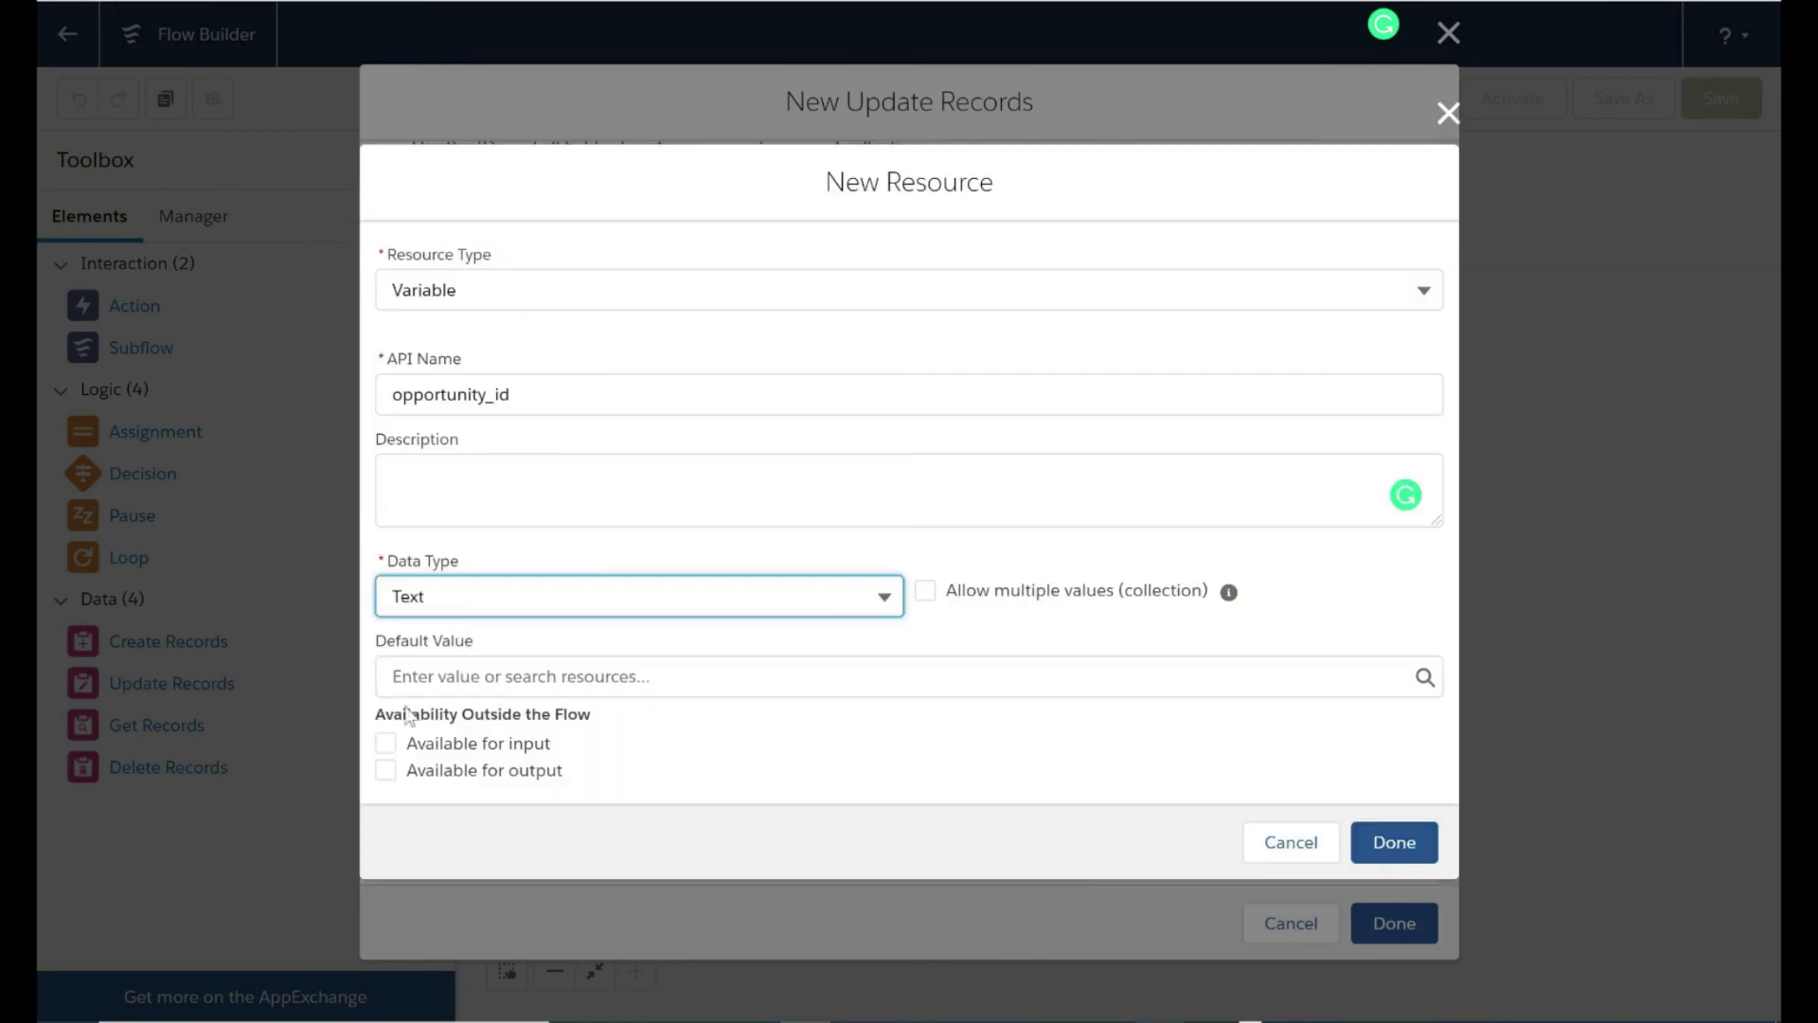
{"action": "left_click", "coordinate": [385, 747]}
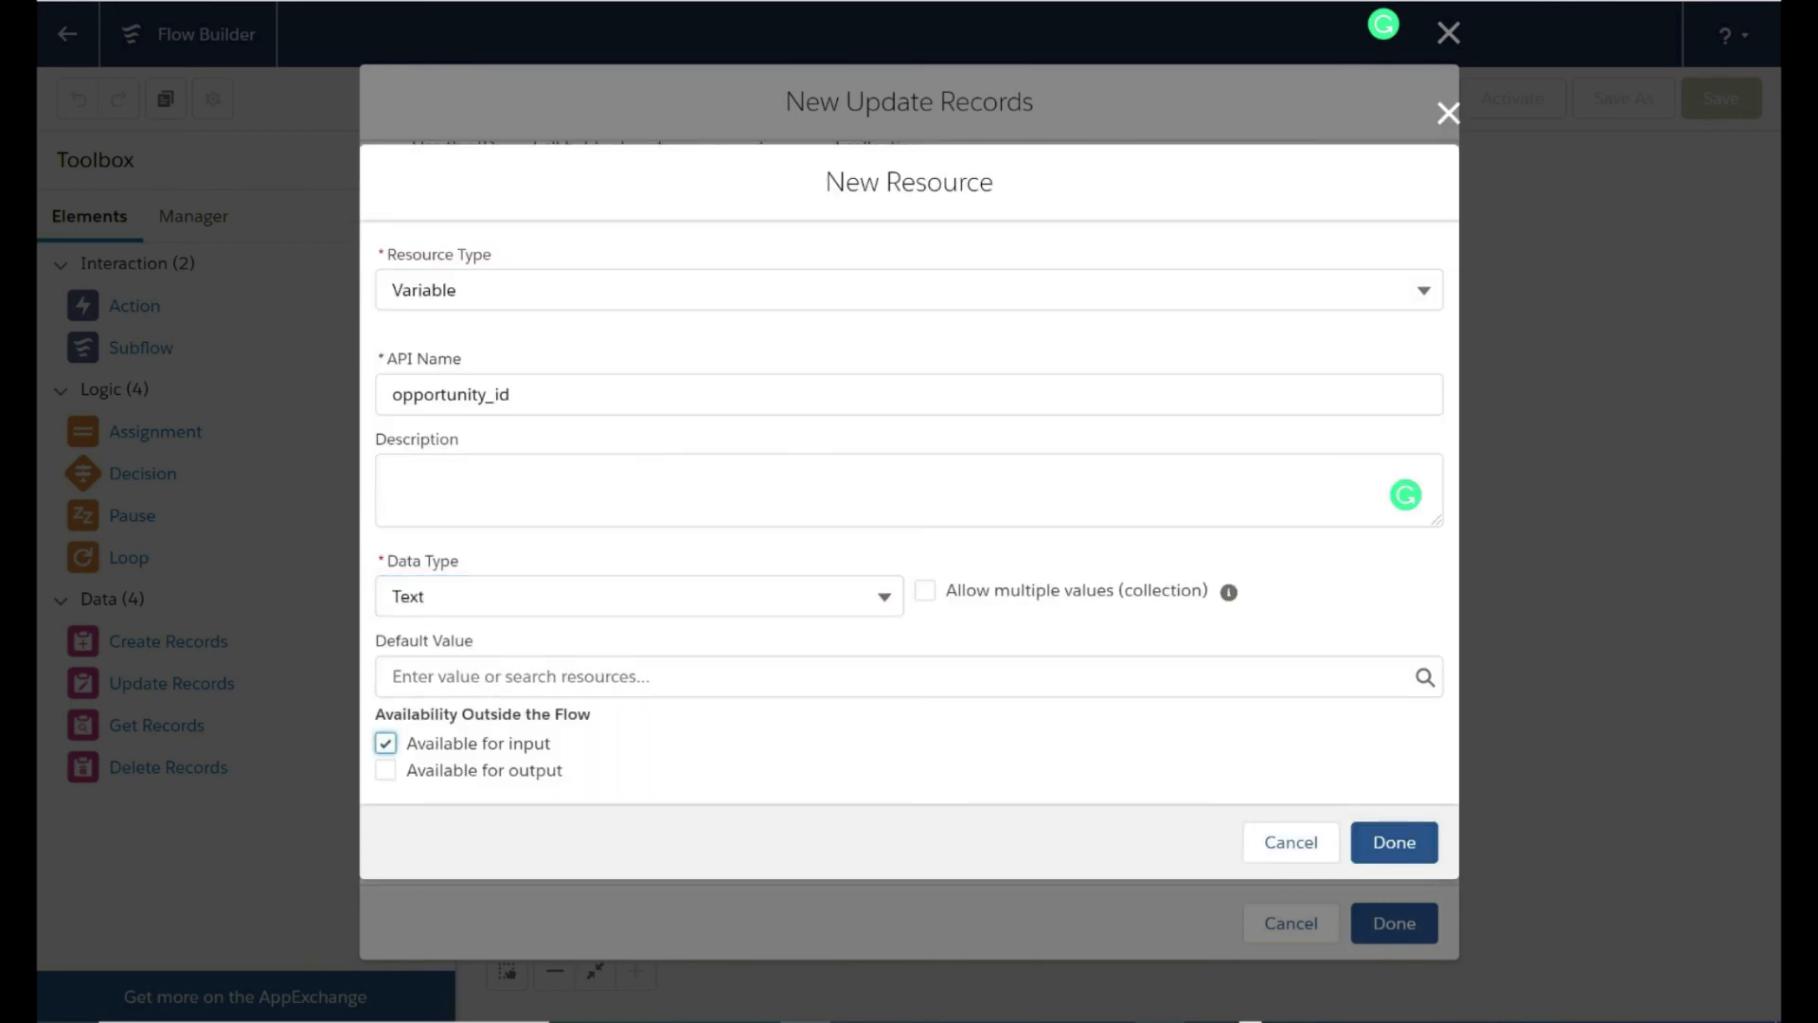
{"action": "left_click", "coordinate": [1394, 844]}
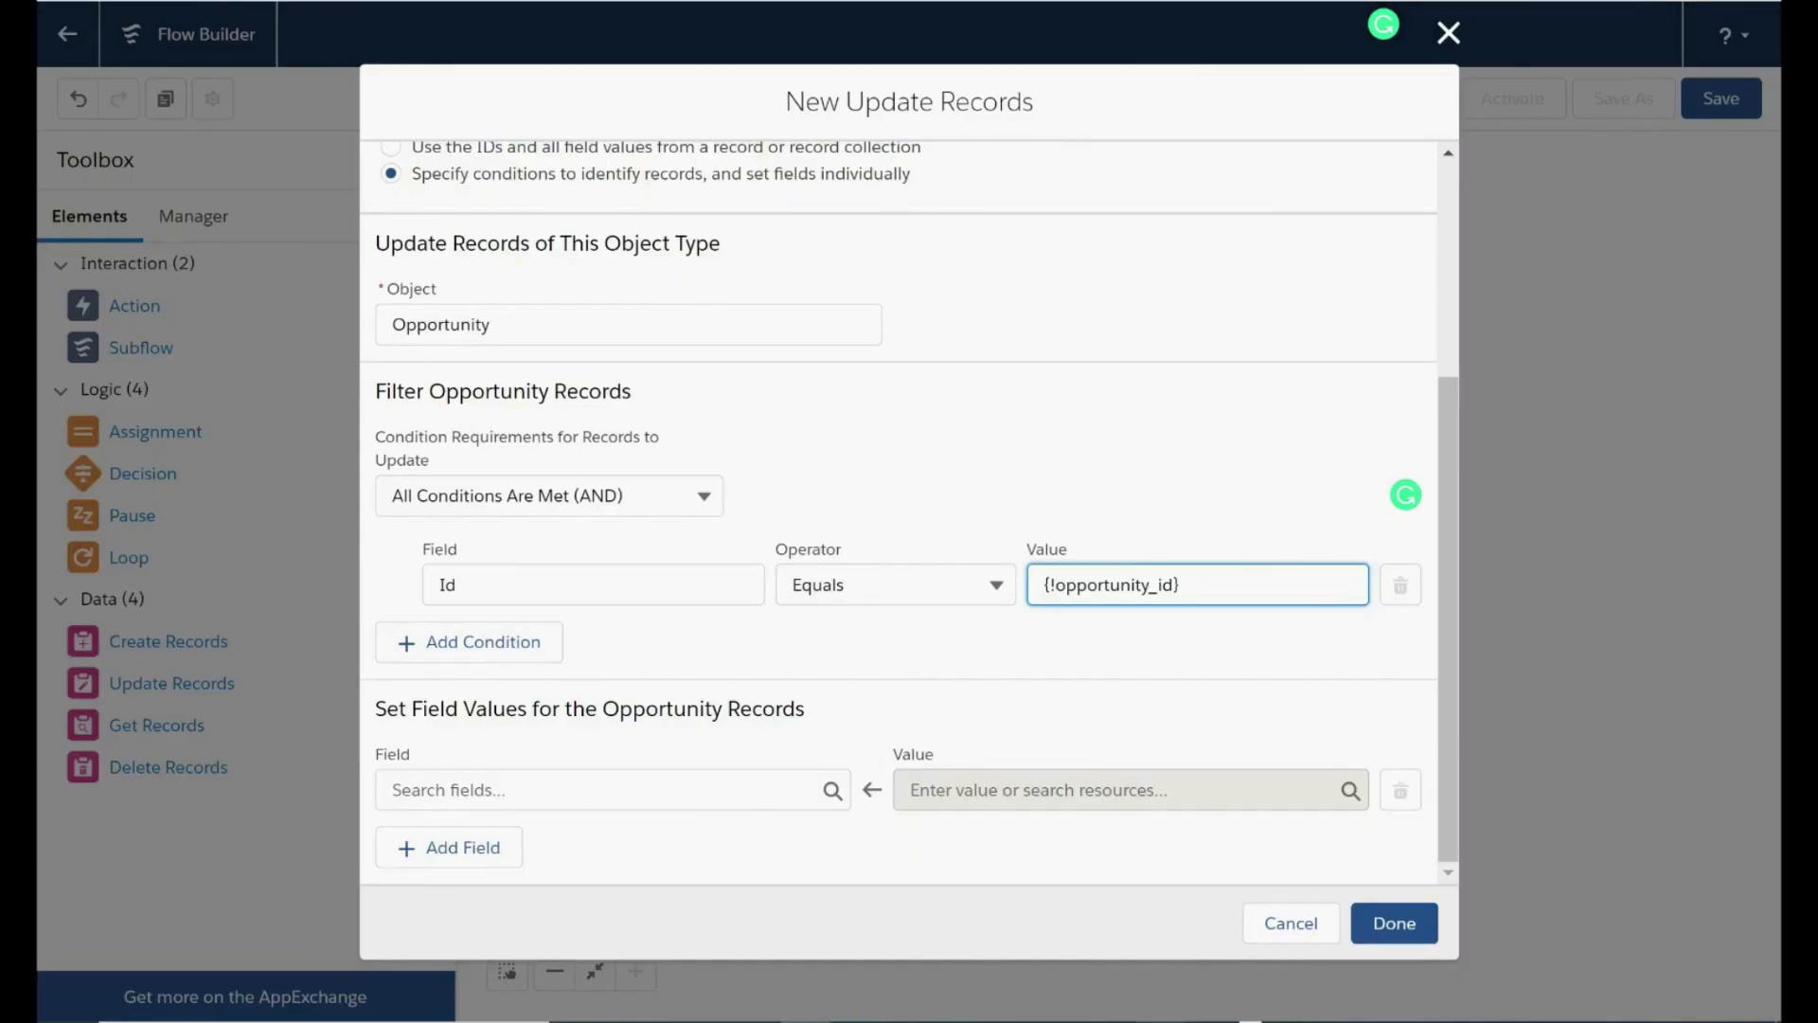
Set the Opportunity Probability field to 100 and finish the Update Records element.
{"action": "left_click", "coordinate": [596, 790]}
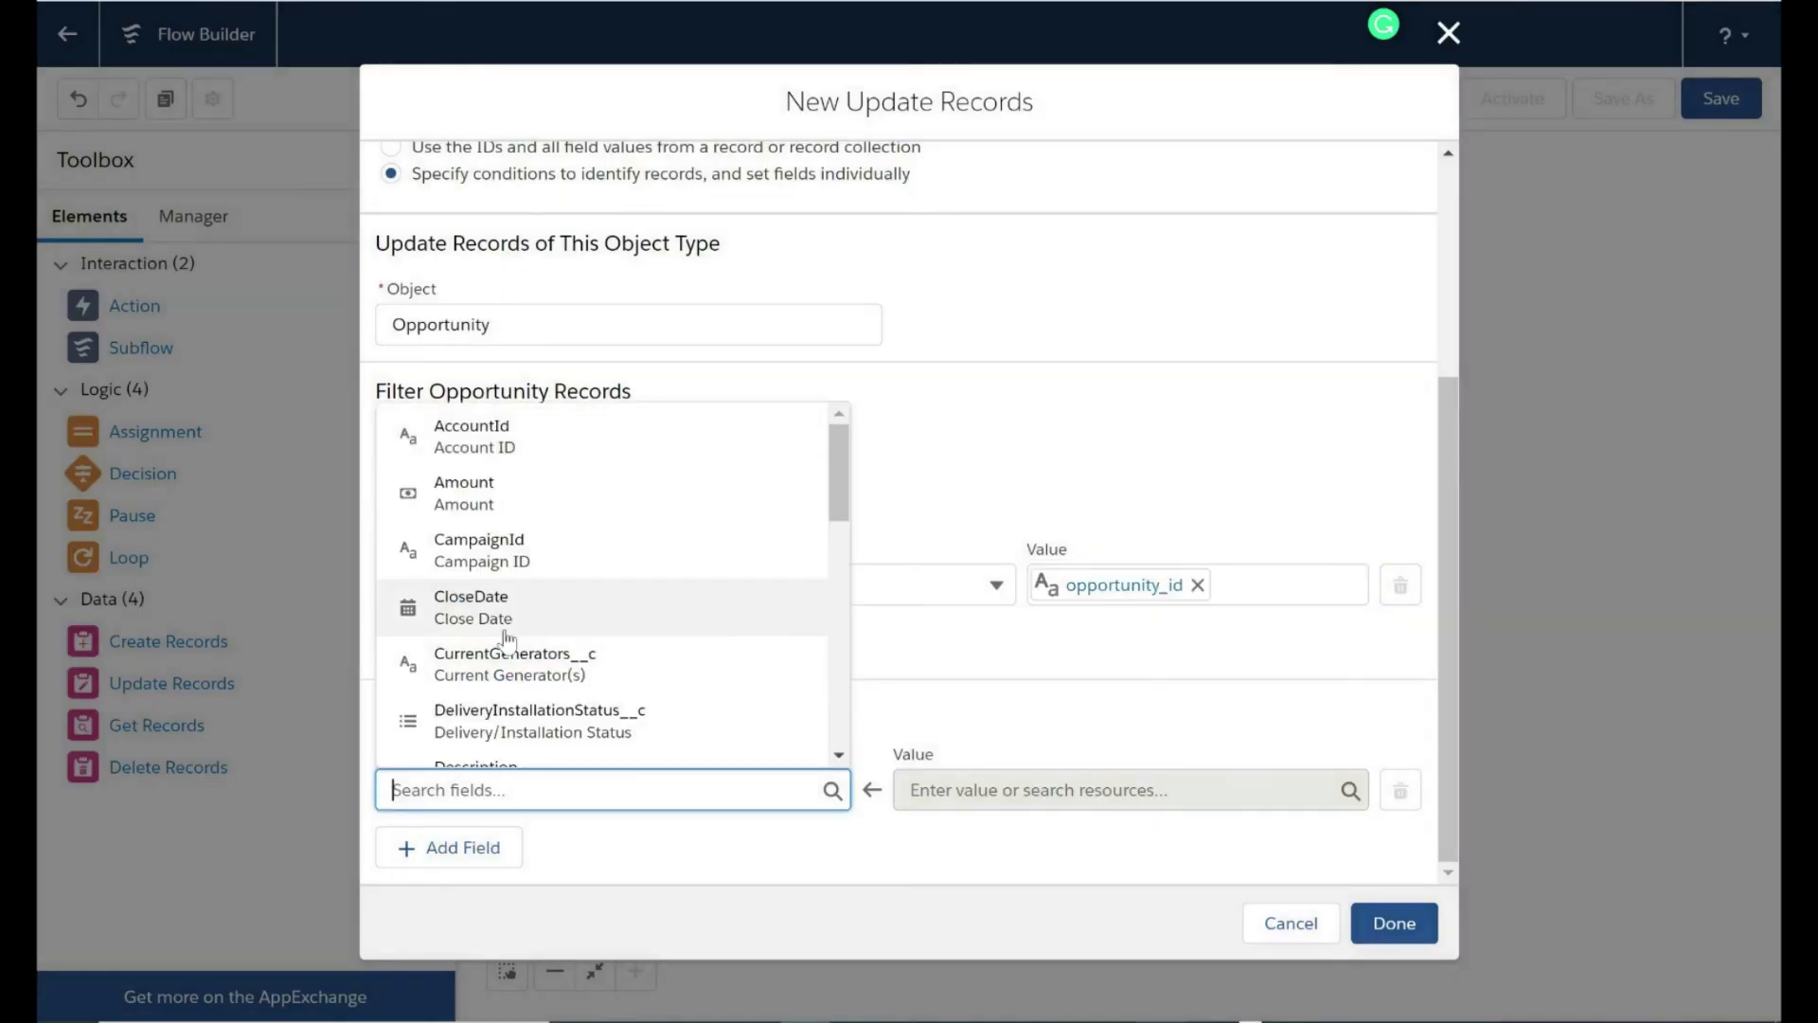
{"action": "scroll", "coordinate": [507, 643], "scroll_direction": "down", "scroll_amount": 5}
{"action": "type", "text": "prob"}
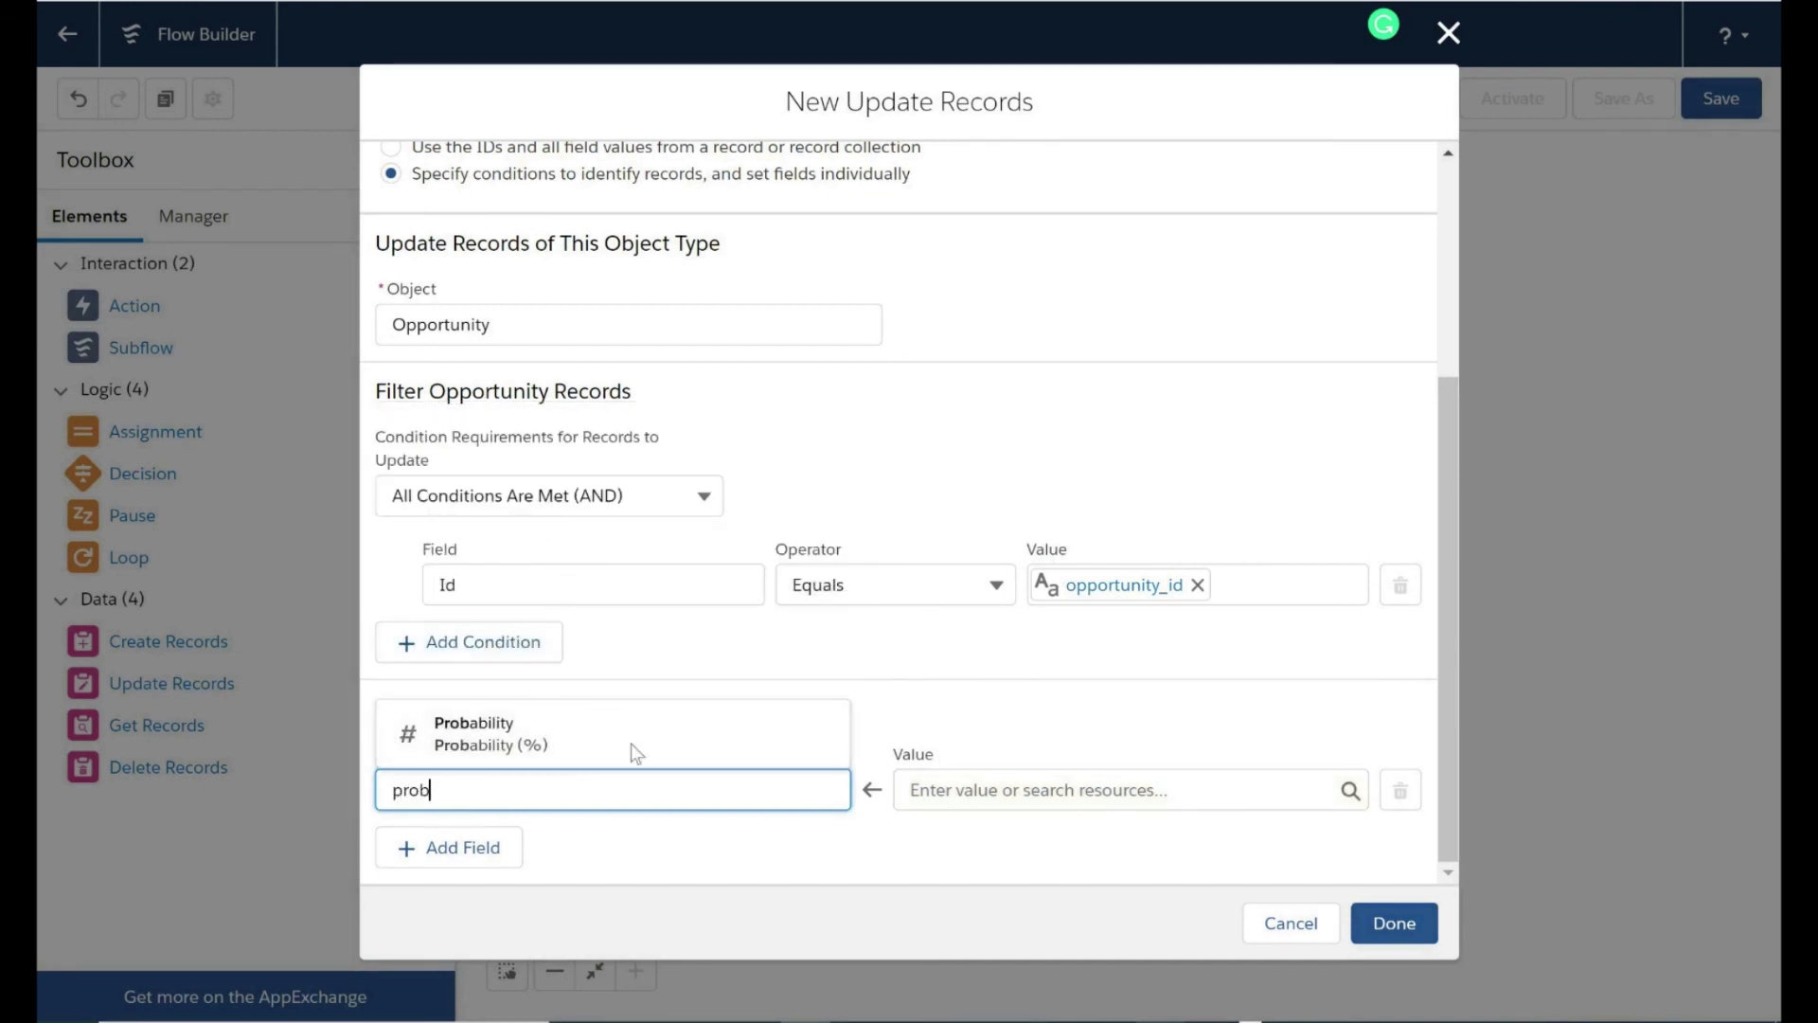
{"action": "left_click", "coordinate": [690, 743]}
{"action": "key", "text": "Tab"}
{"action": "type", "text": "100"}
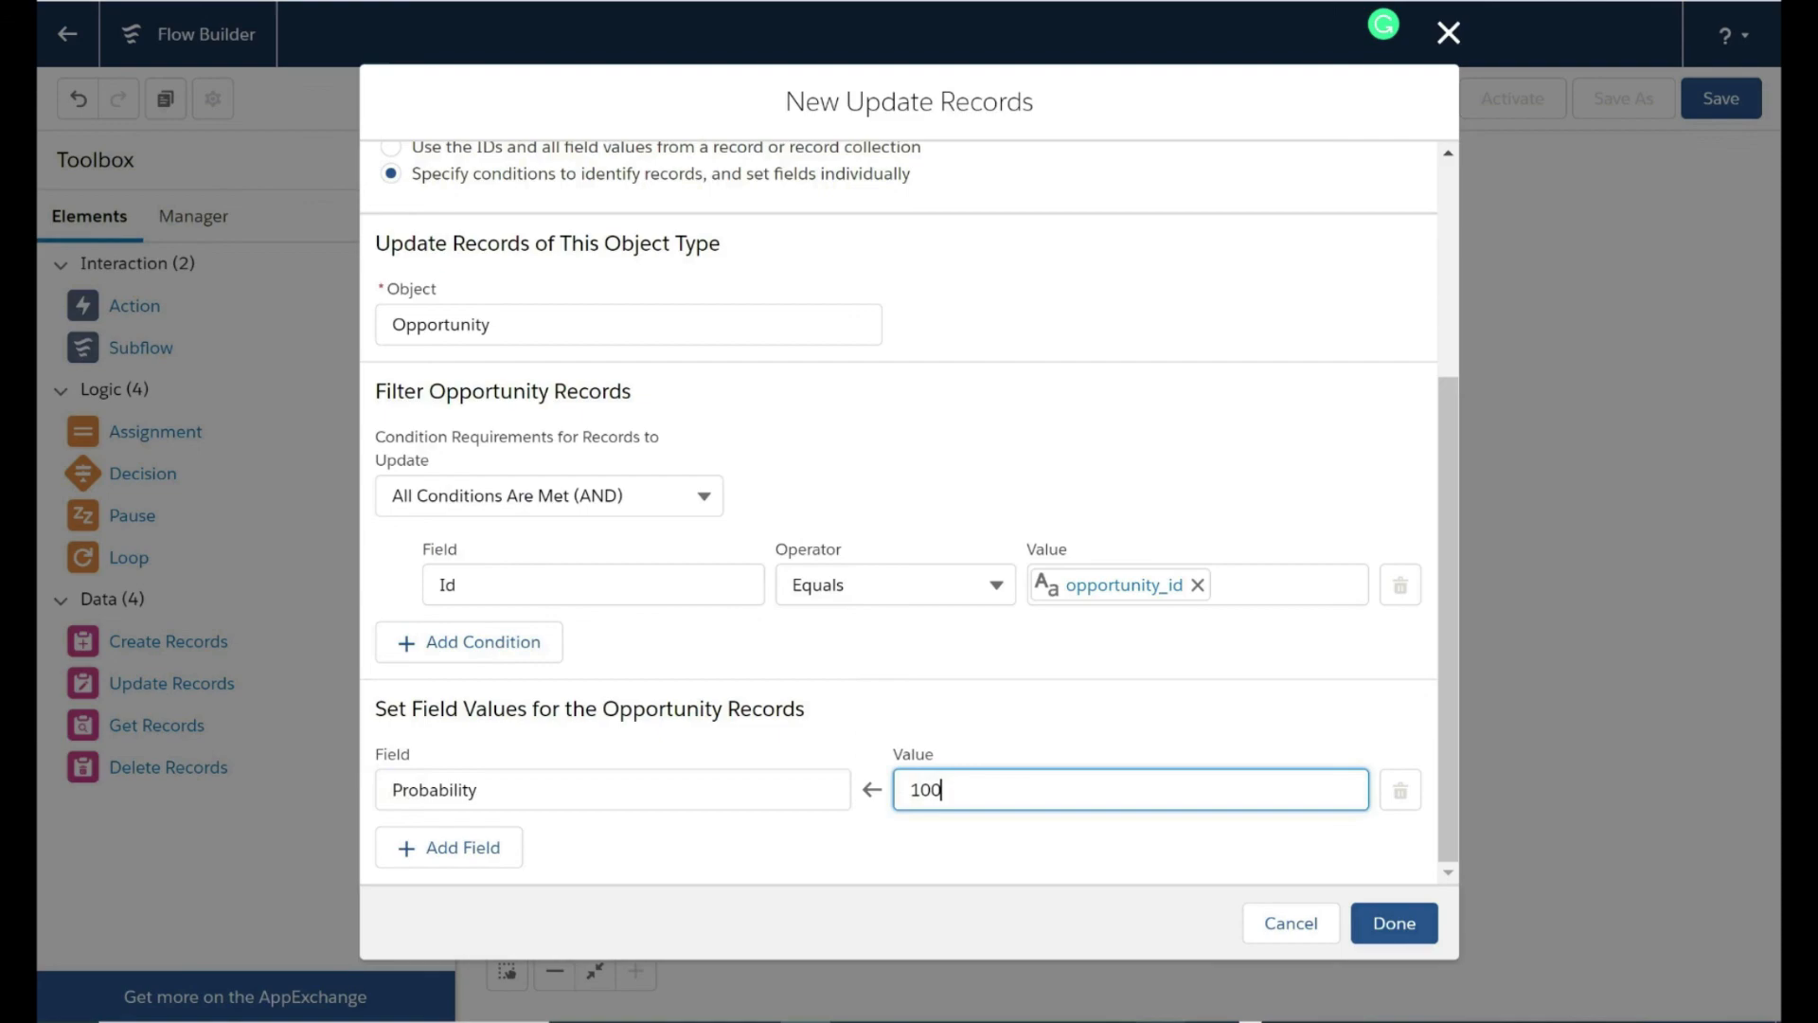
{"action": "left_click", "coordinate": [1385, 912]}
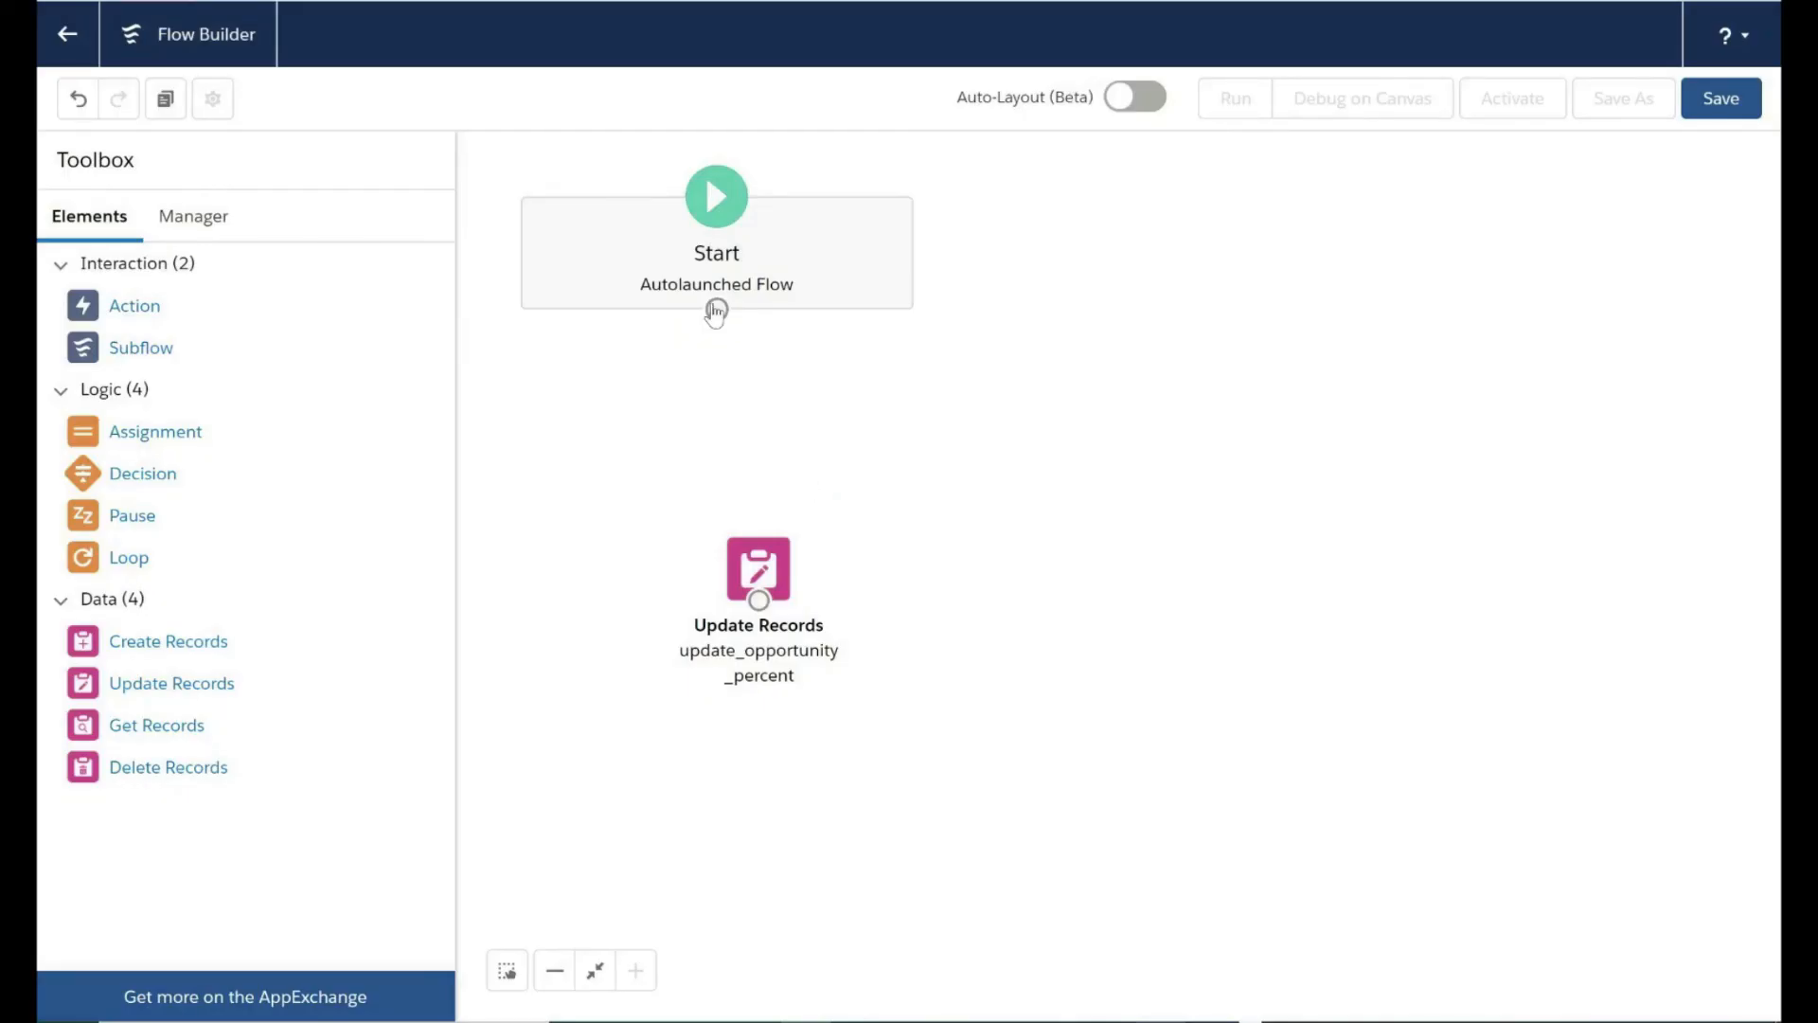
Connect the Start element to update_opportunity_percent and review that element's record filter settings.
{"action": "left_click_drag", "start_coordinate": [716, 309], "coordinate": [763, 574]}
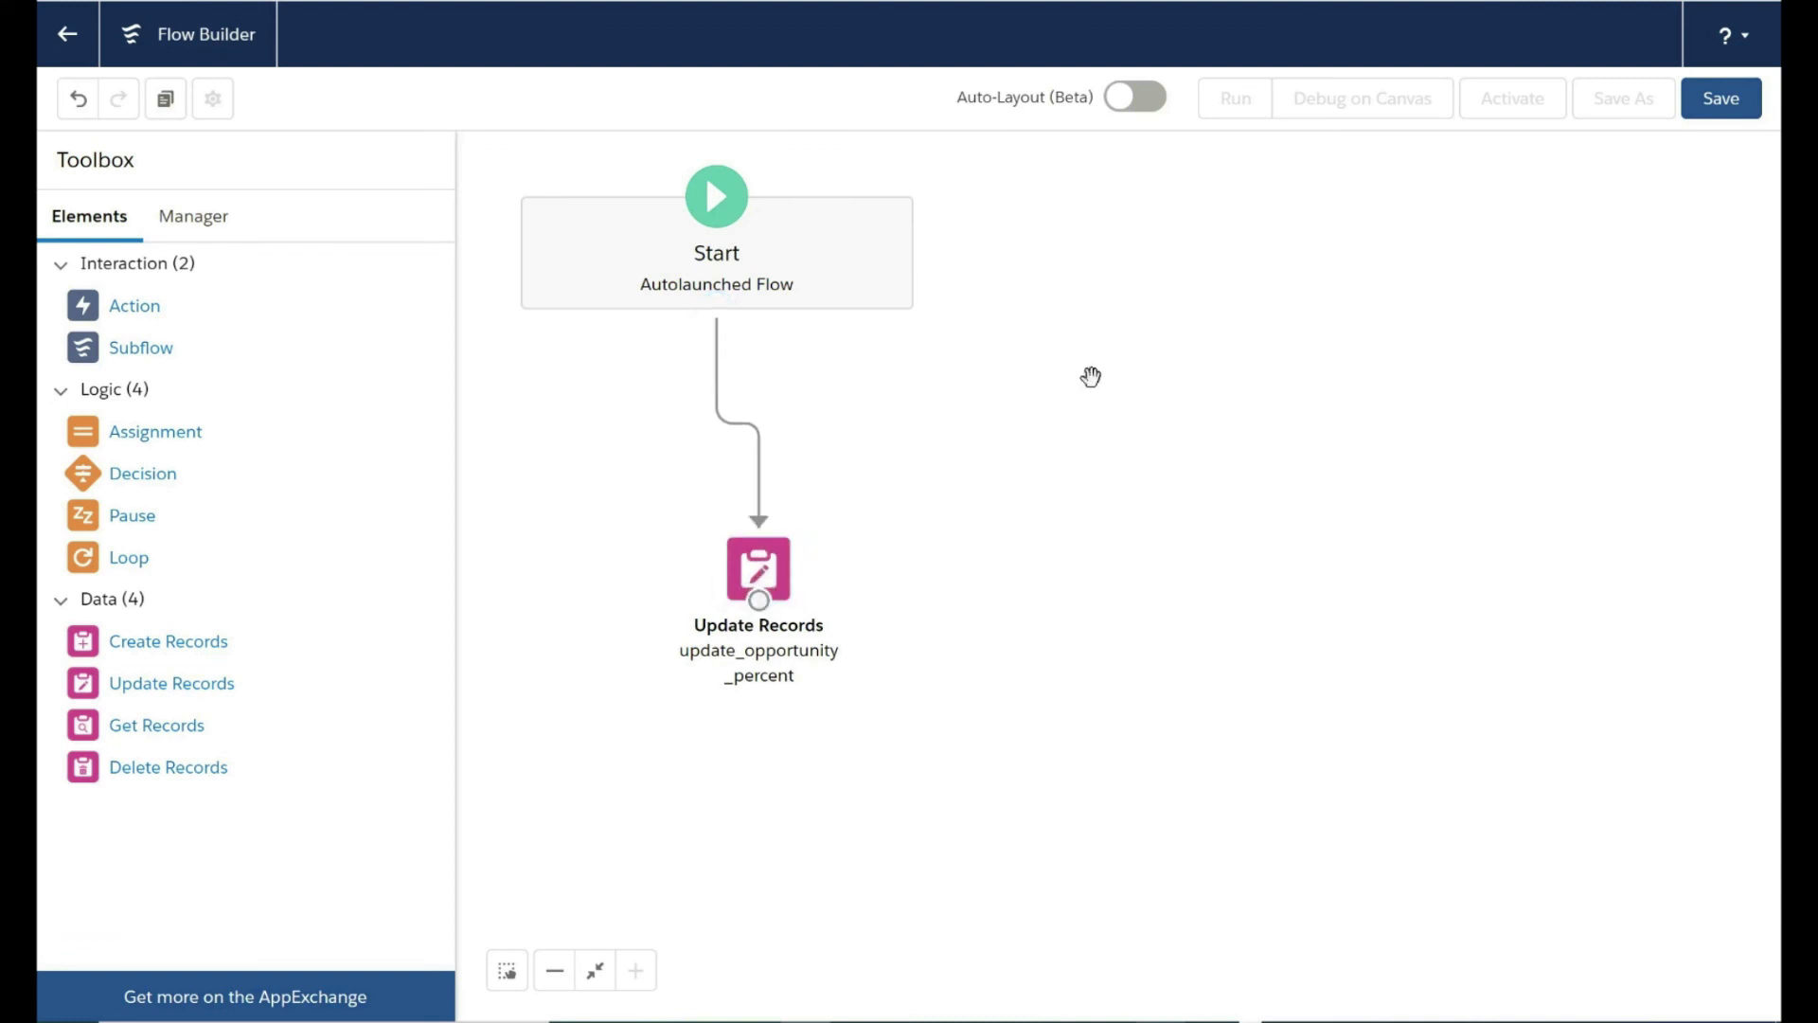
{"action": "left_click", "coordinate": [775, 573]}
{"action": "double_click", "coordinate": [774, 574]}
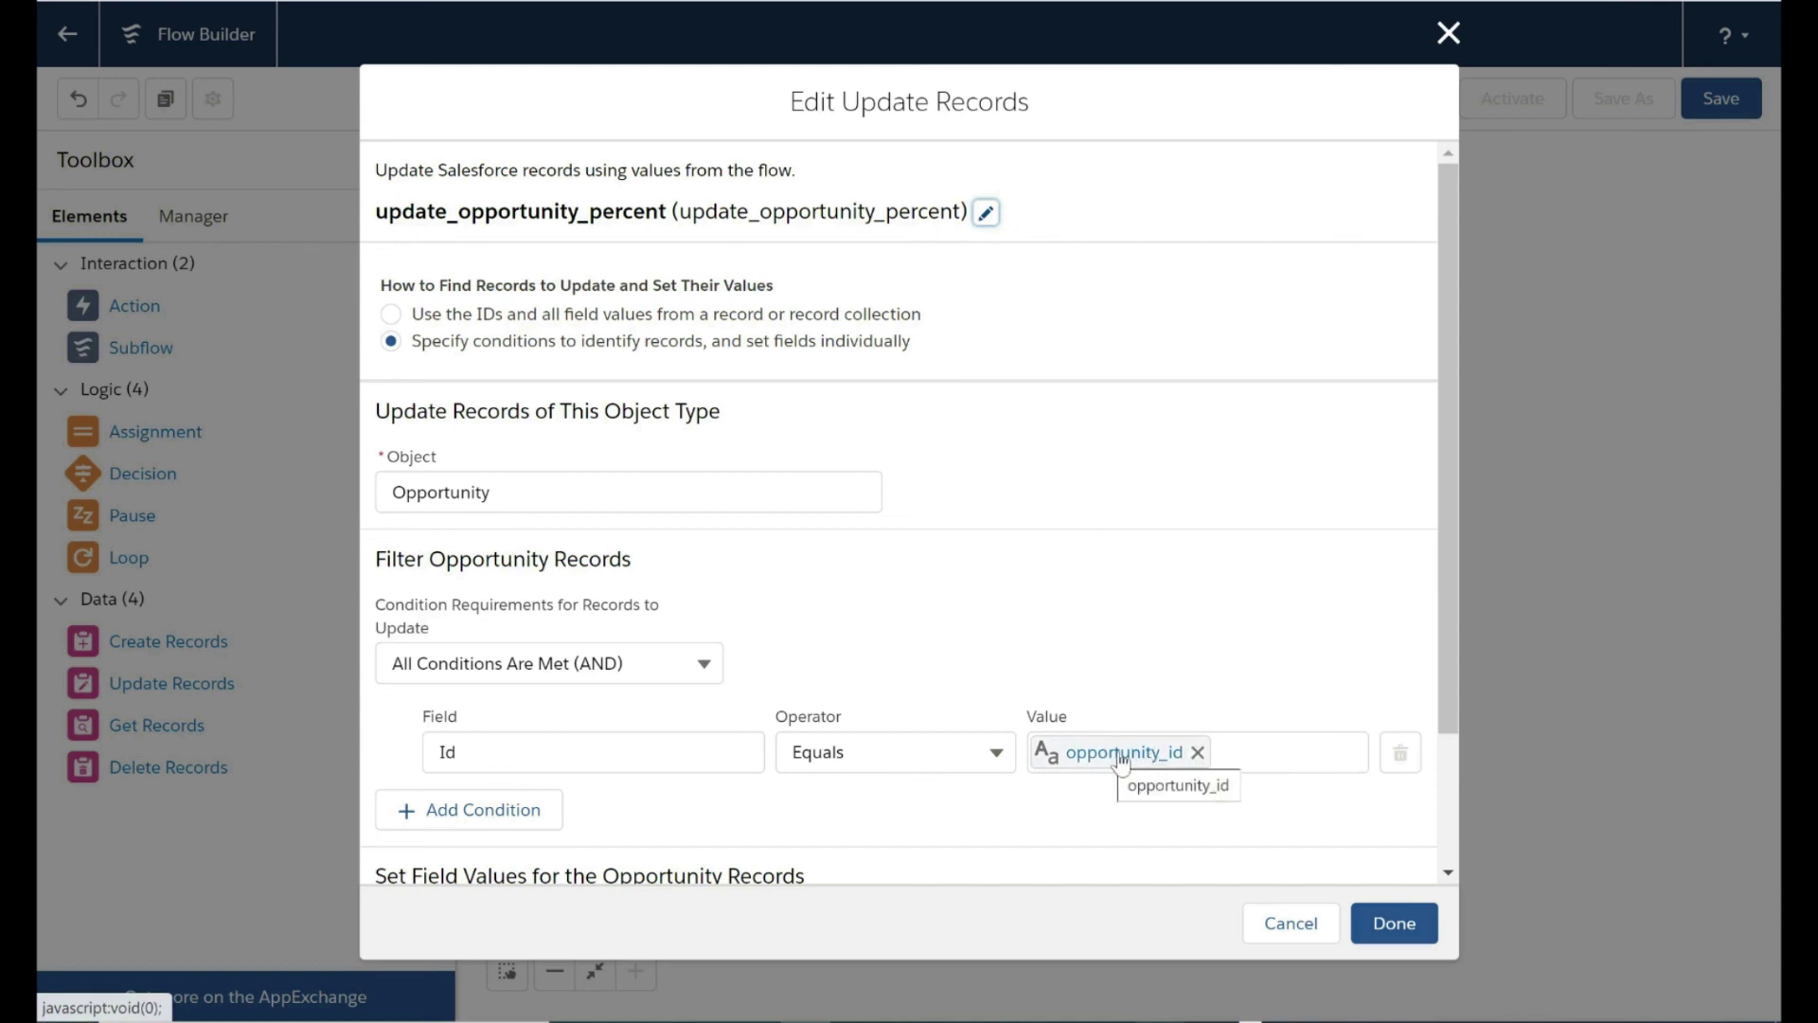
{"action": "left_click", "coordinate": [1402, 935]}
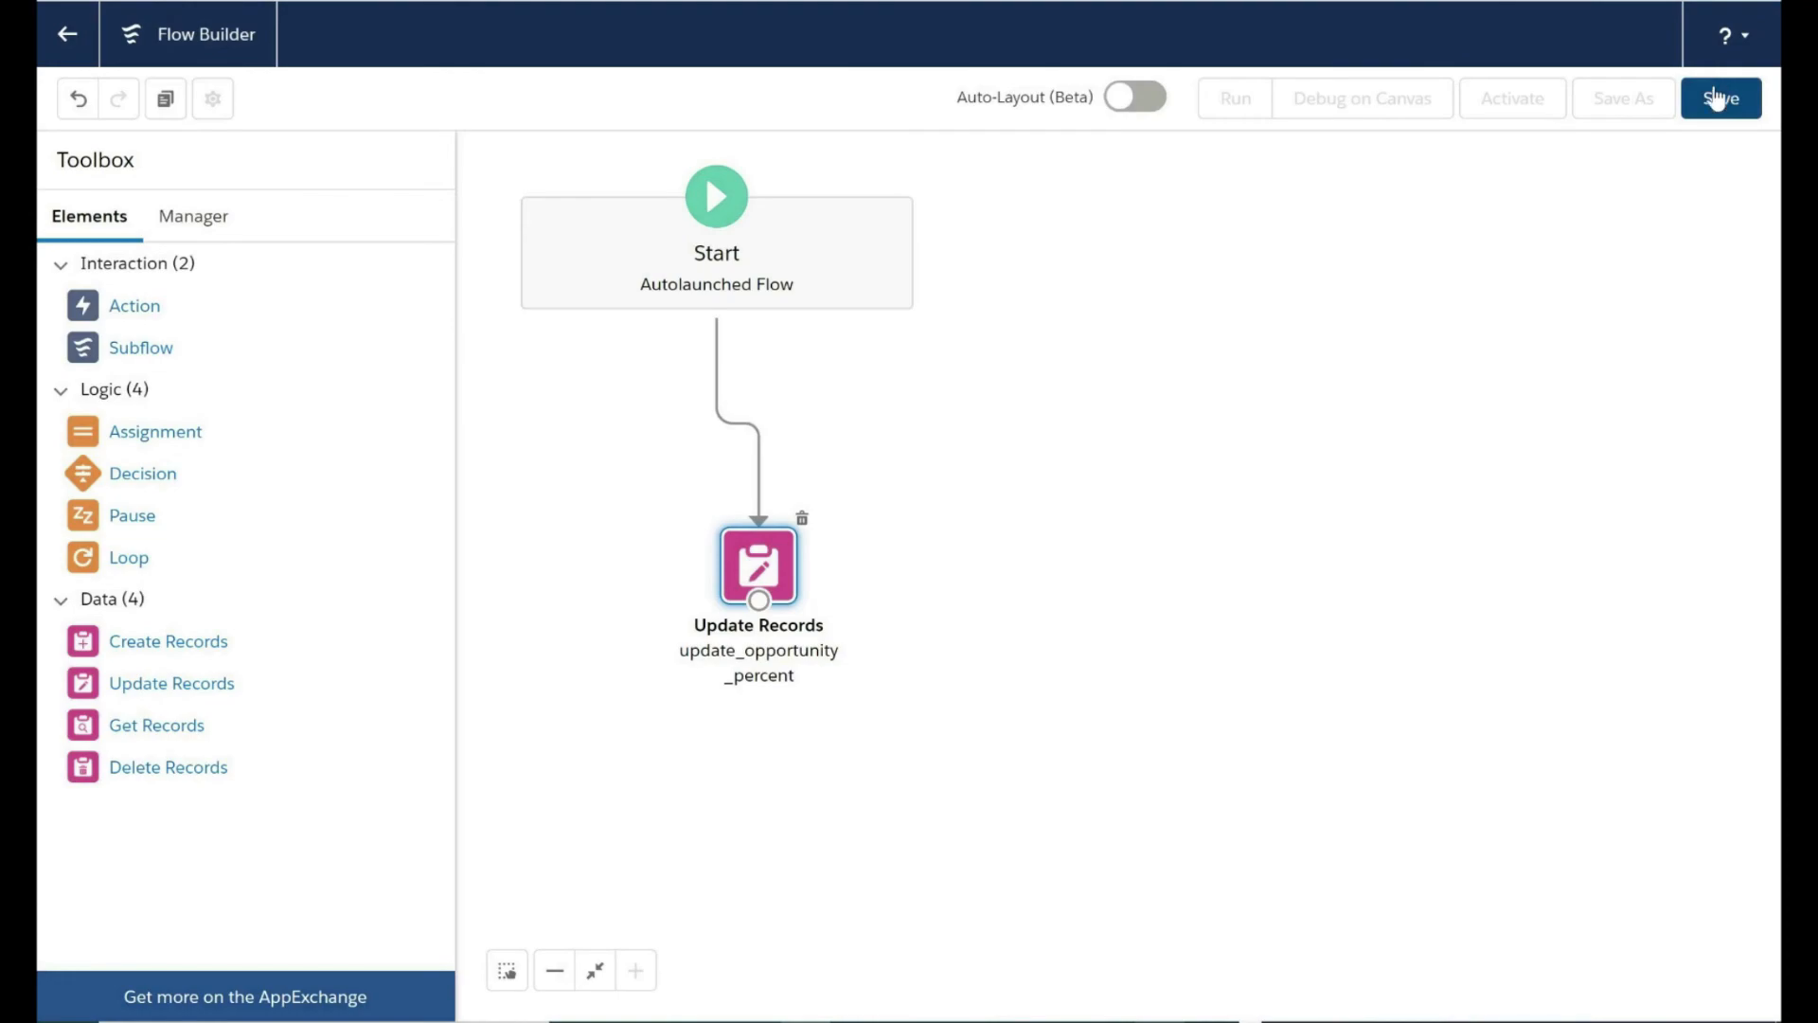
Save the flow with the label oppotunity_probability_percent and activate it.
{"action": "left_click", "coordinate": [1719, 94]}
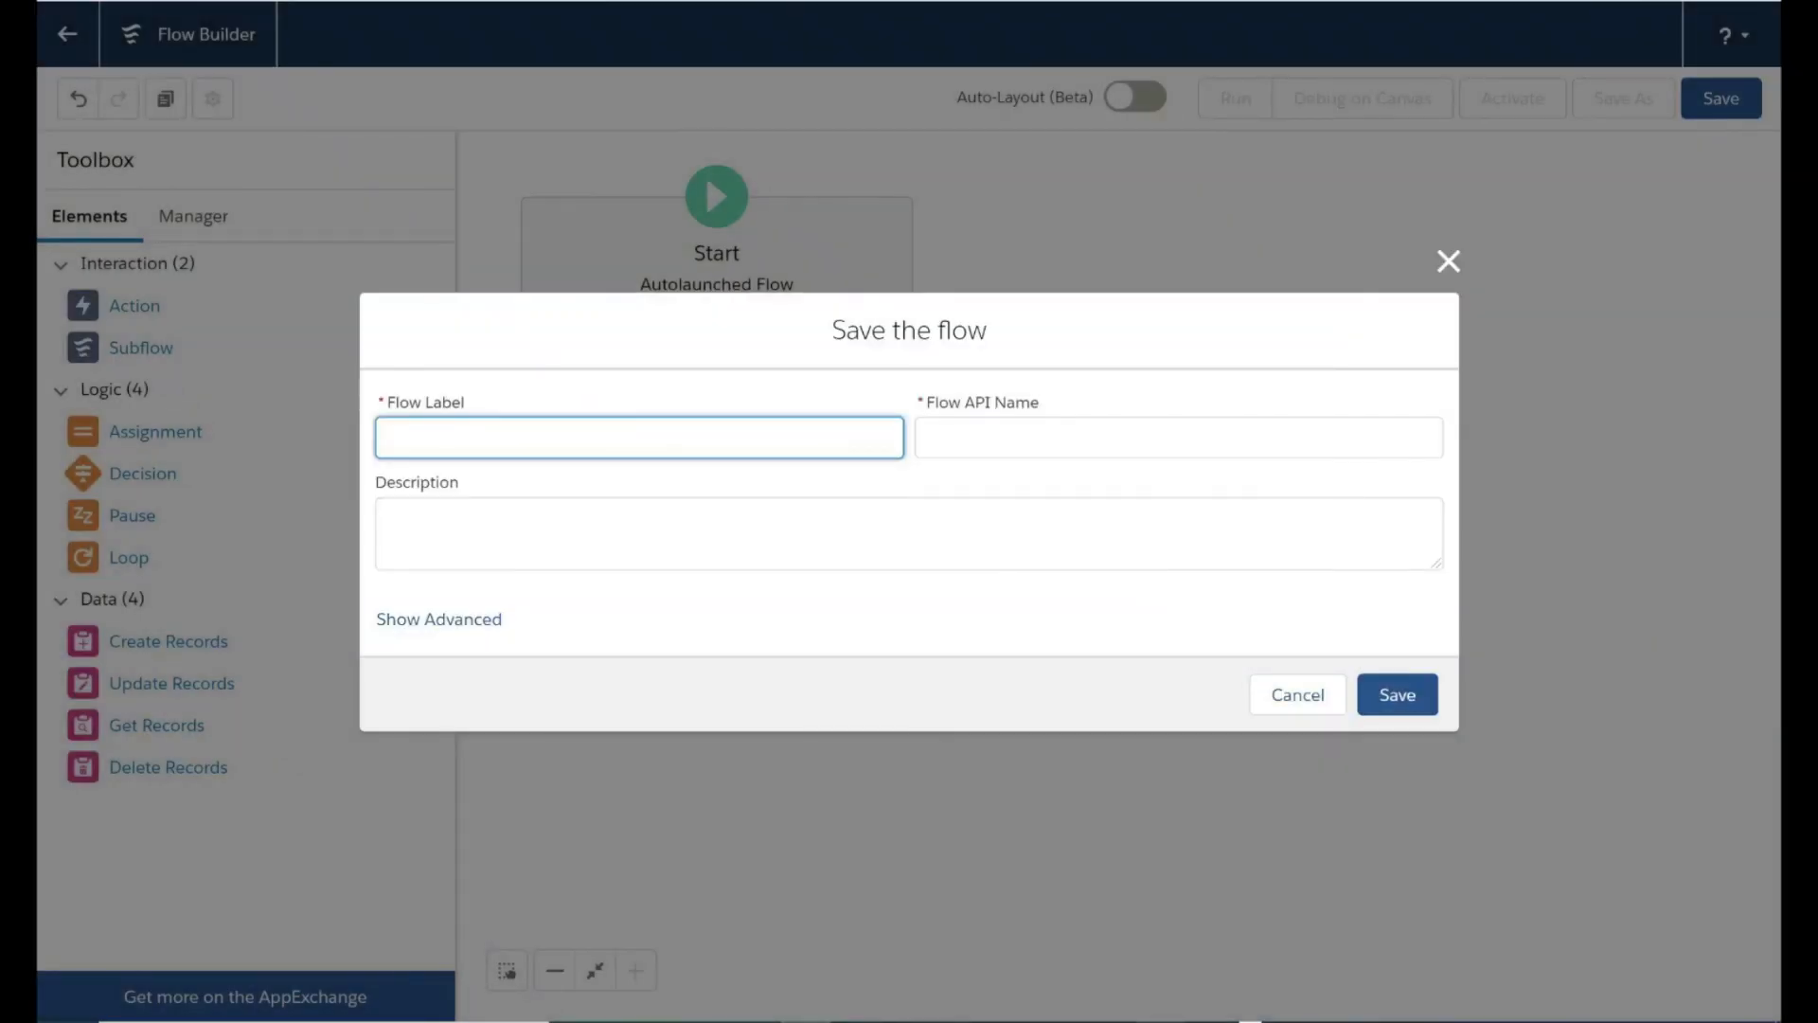
{"action": "type", "text": "oppotunity_probability_pr"}
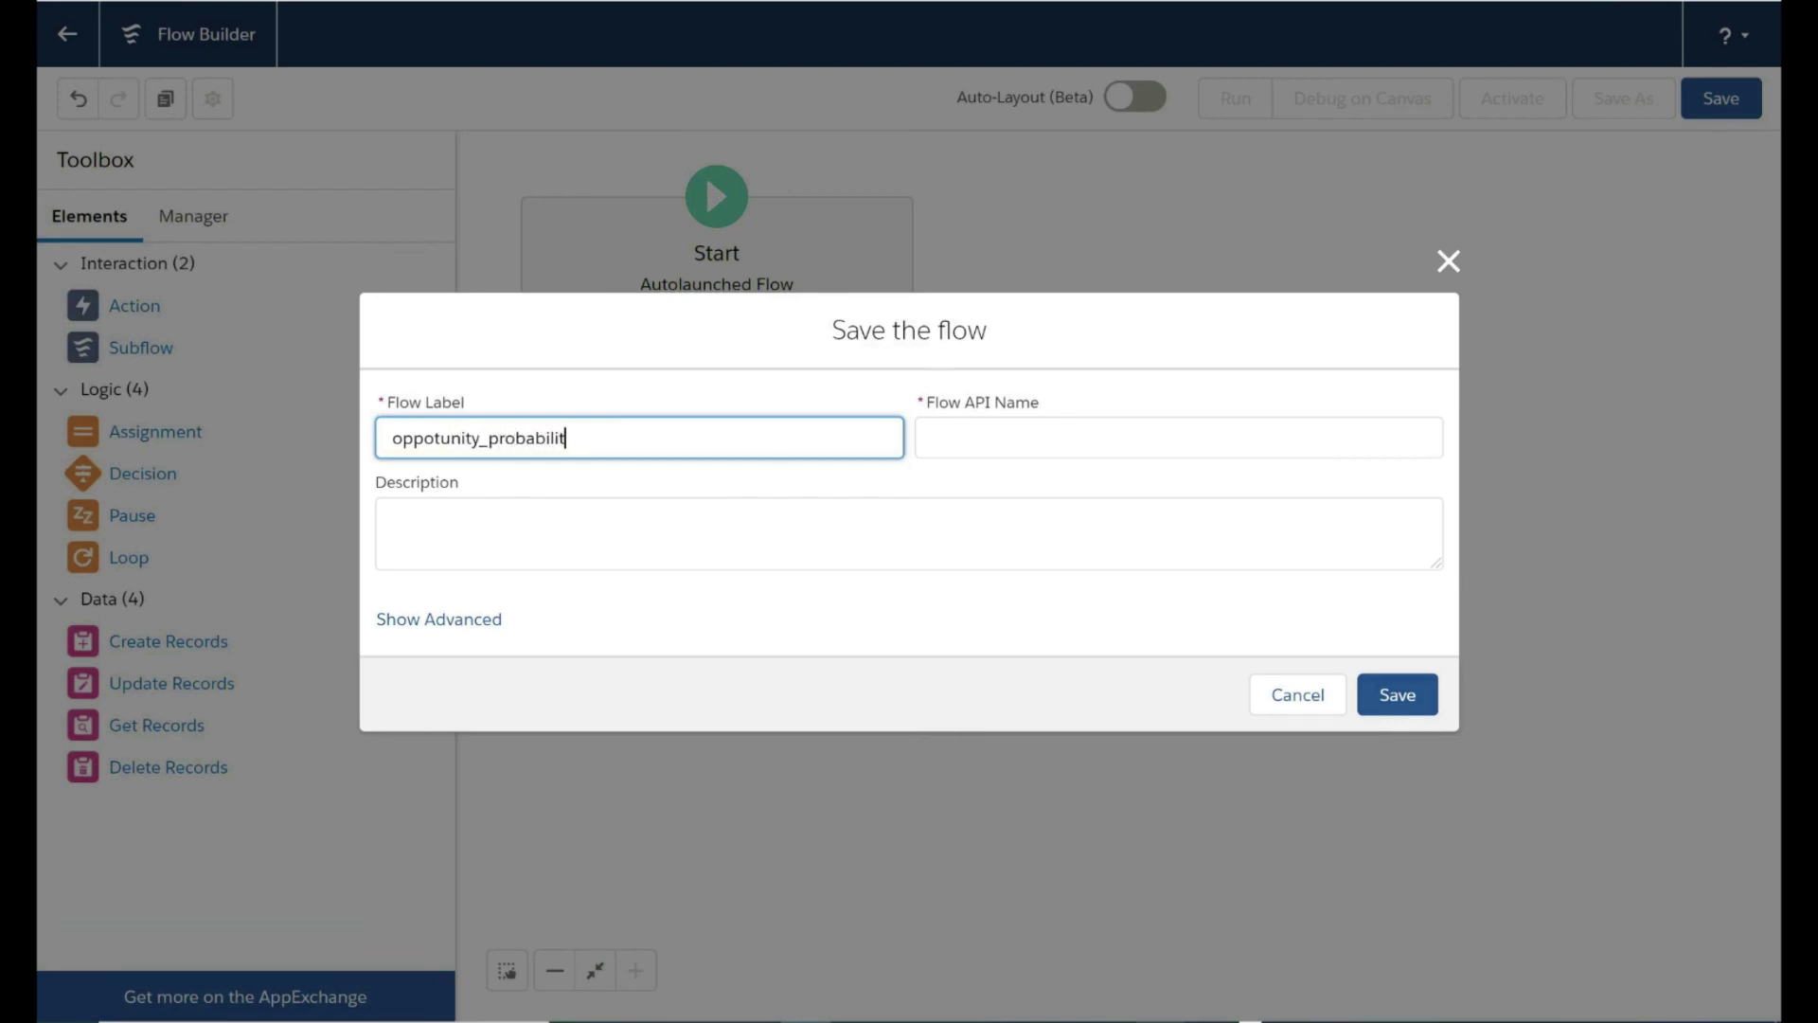
{"action": "key", "text": "BackSpace"}
{"action": "type", "text": "ercent"}
{"action": "left_click", "coordinate": [1397, 694]}
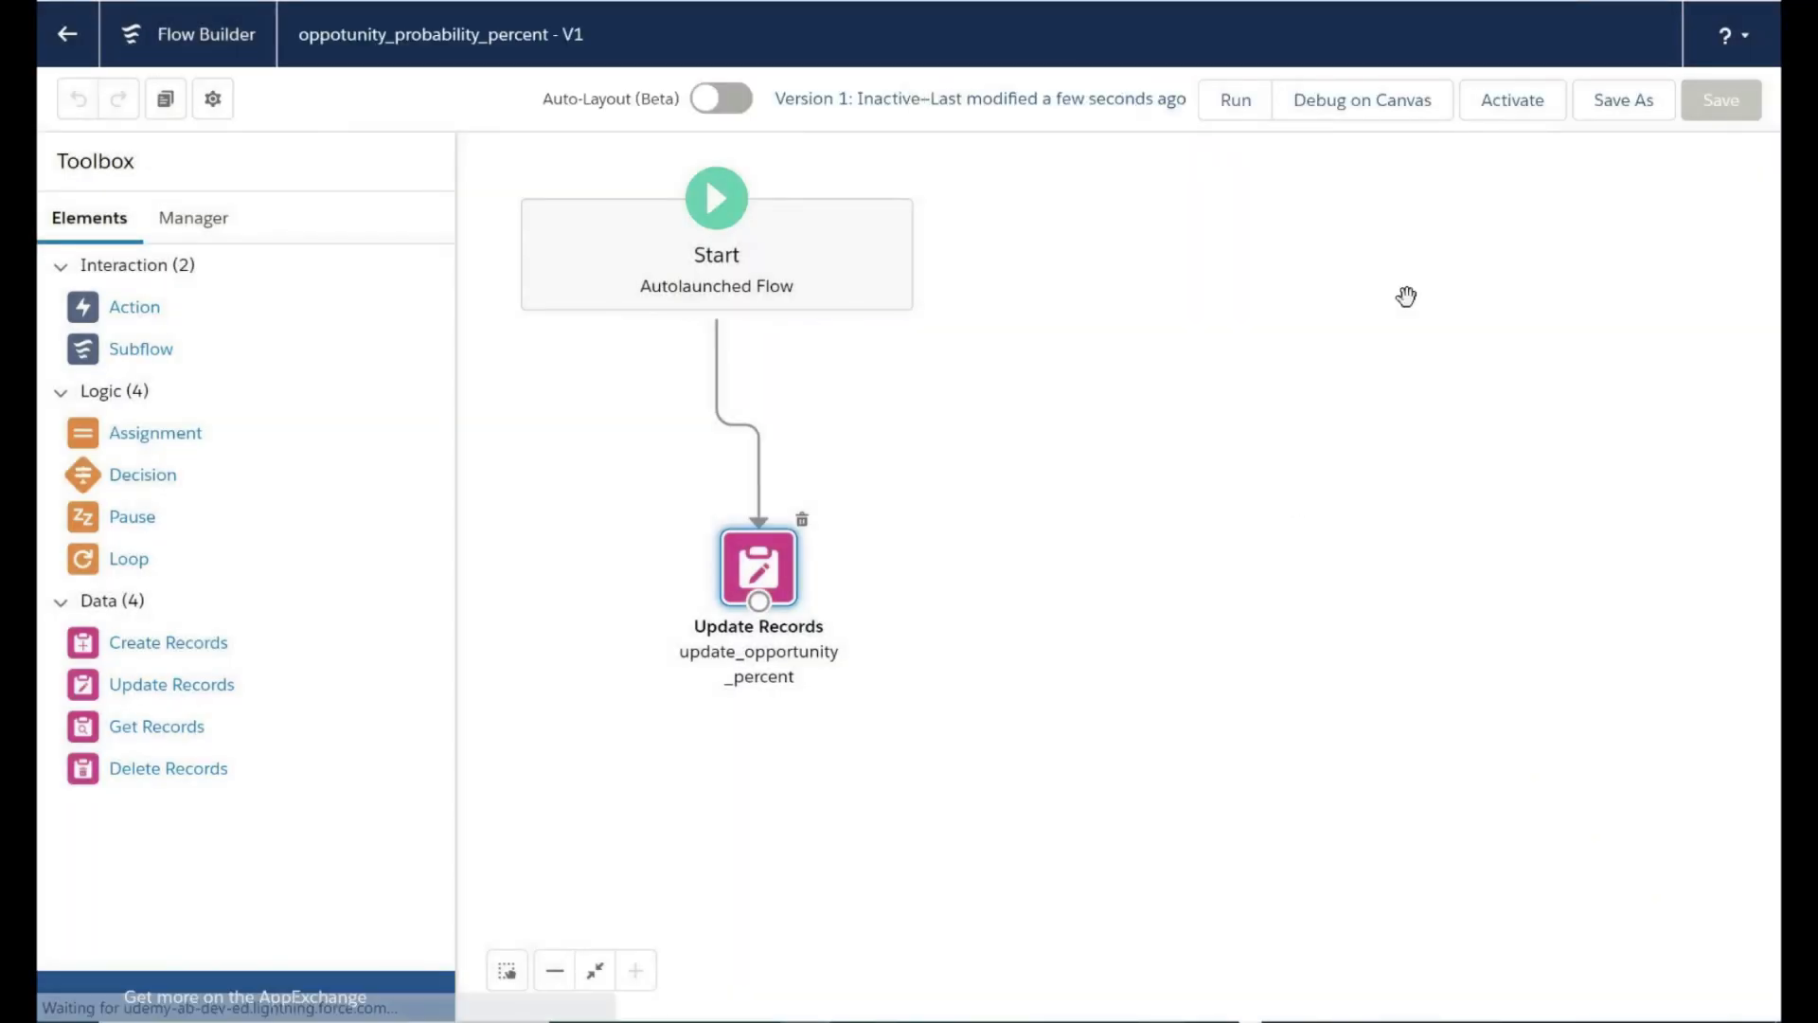
{"action": "left_click", "coordinate": [1560, 112]}
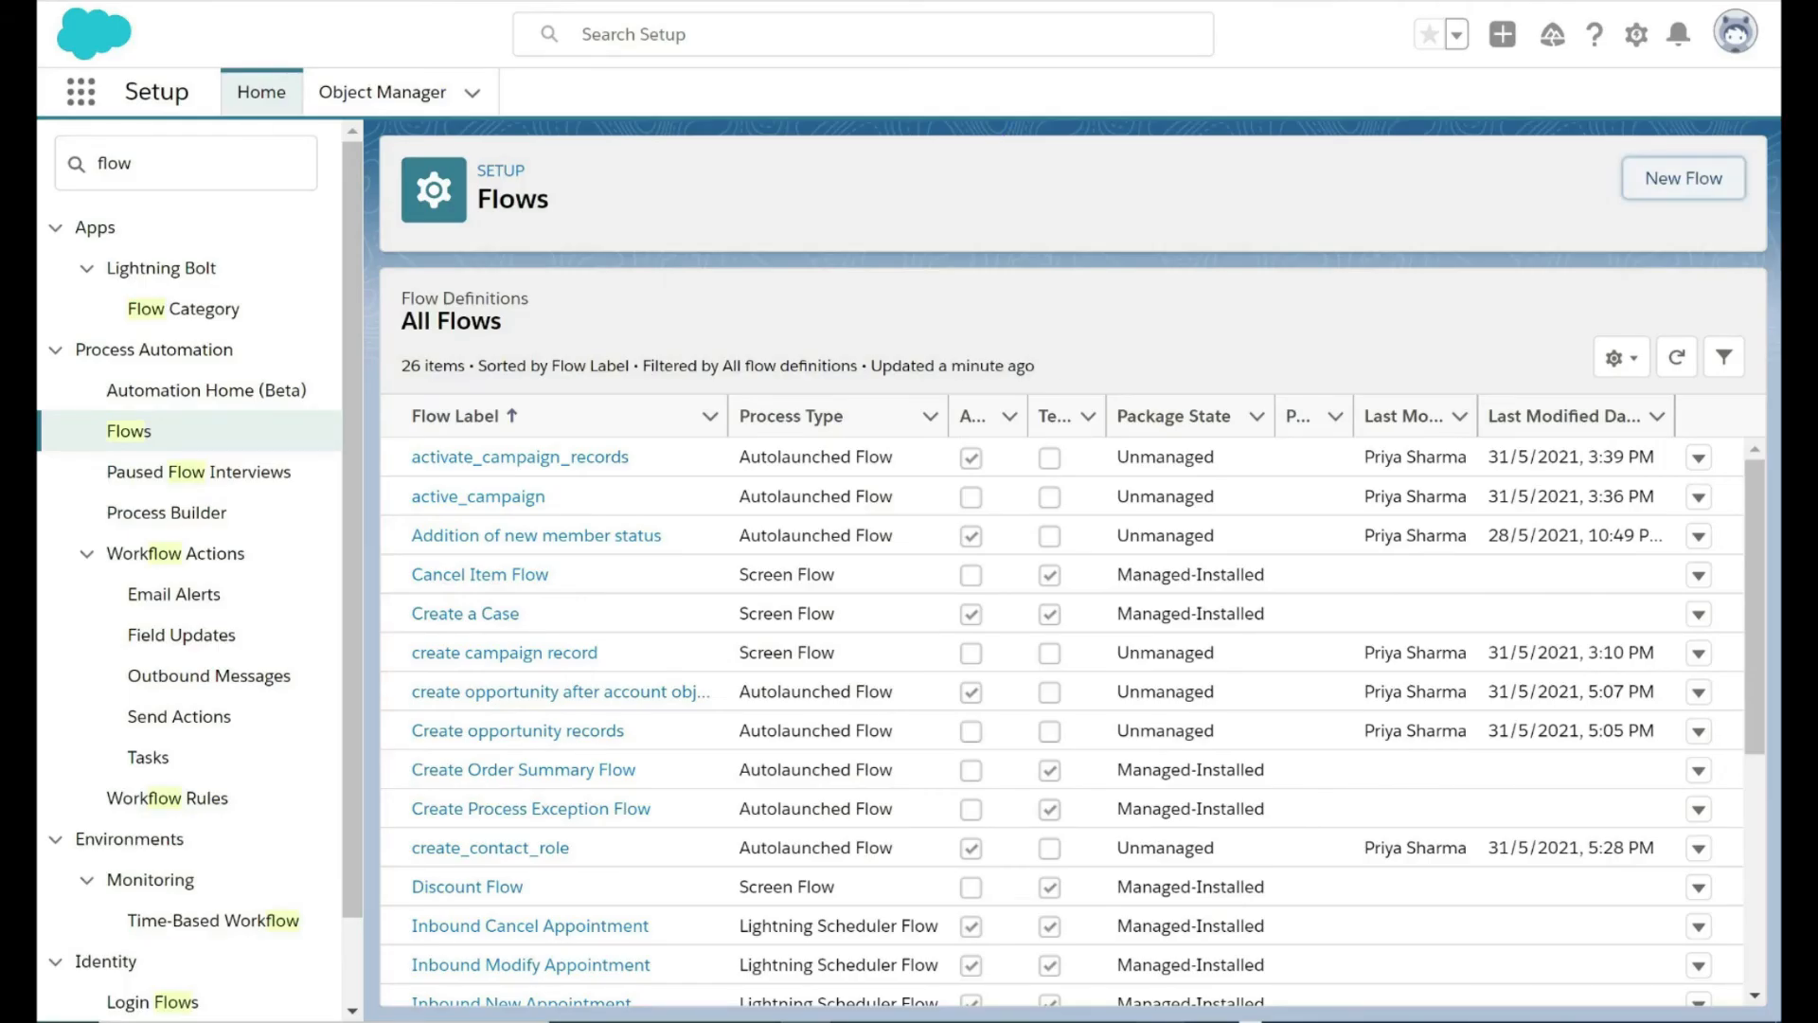
Search Setup for "process" and open Process Builder.
{"action": "left_click", "coordinate": [186, 163]}
{"action": "key", "text": "BackSpace"}
{"action": "key", "text": "BackSpace"}
{"action": "key", "text": "BackSpace"}
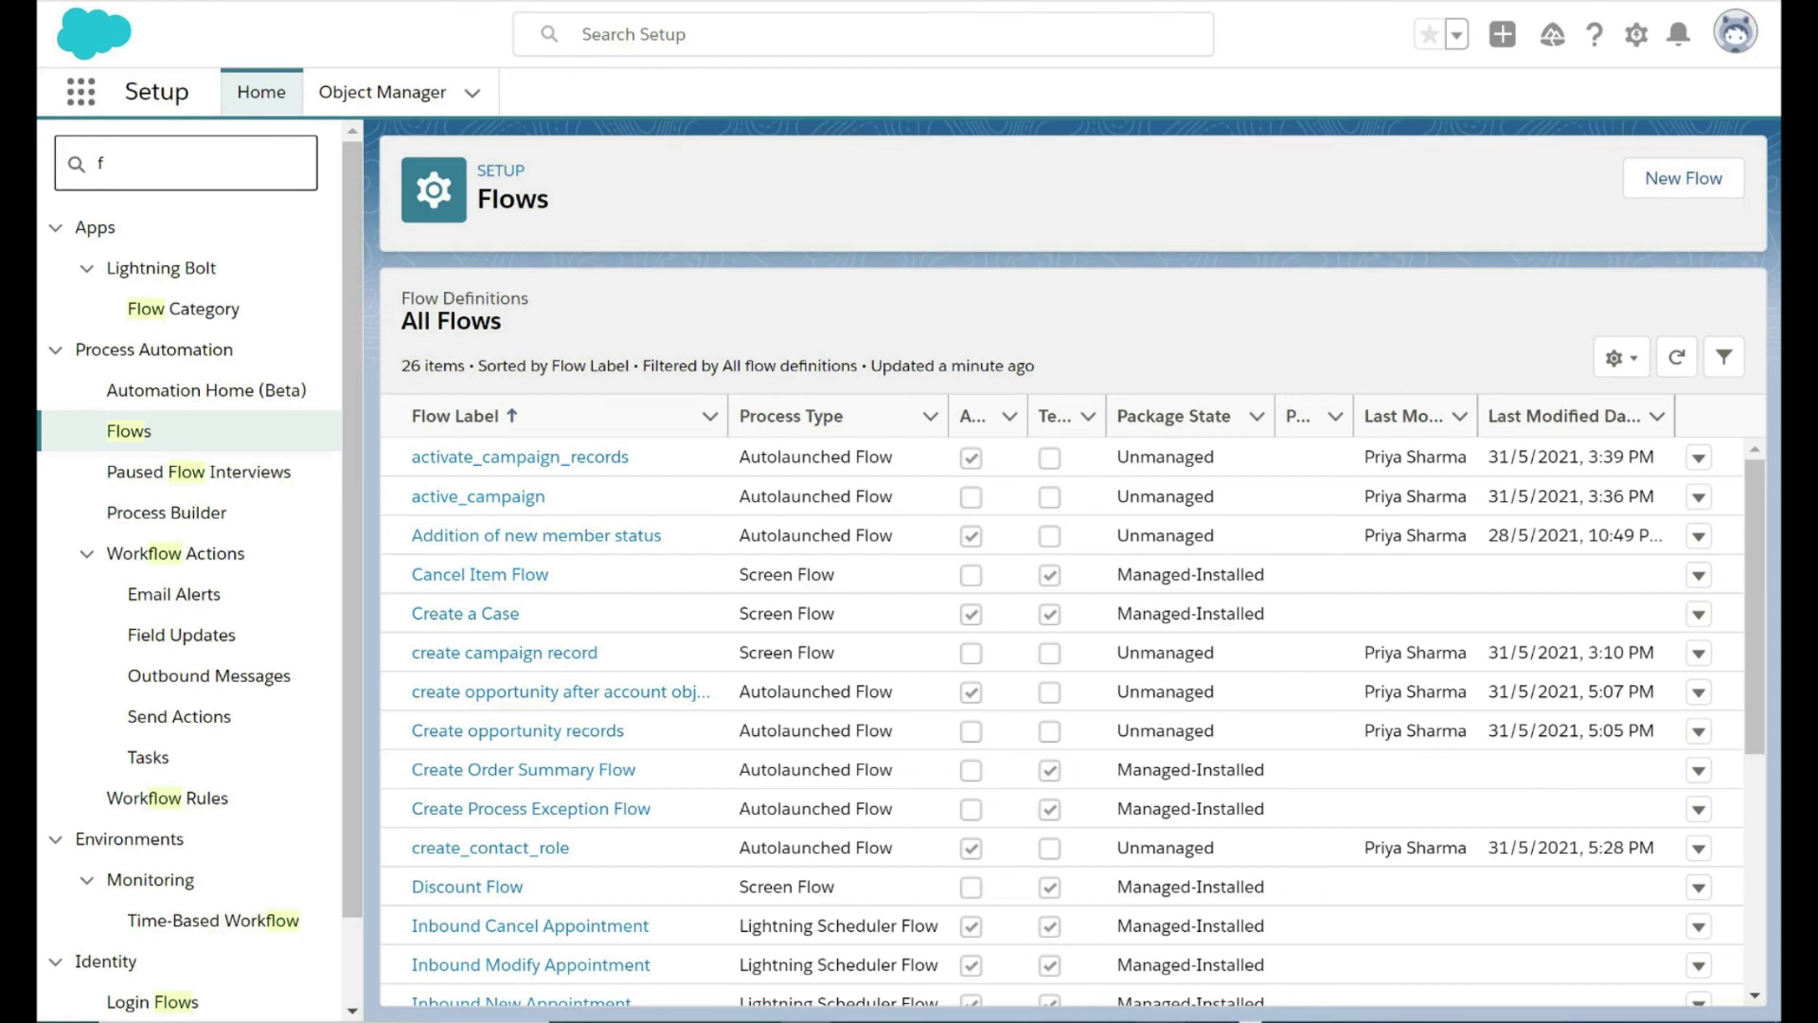
{"action": "key", "text": "BackSpace"}
{"action": "type", "text": "proc"}
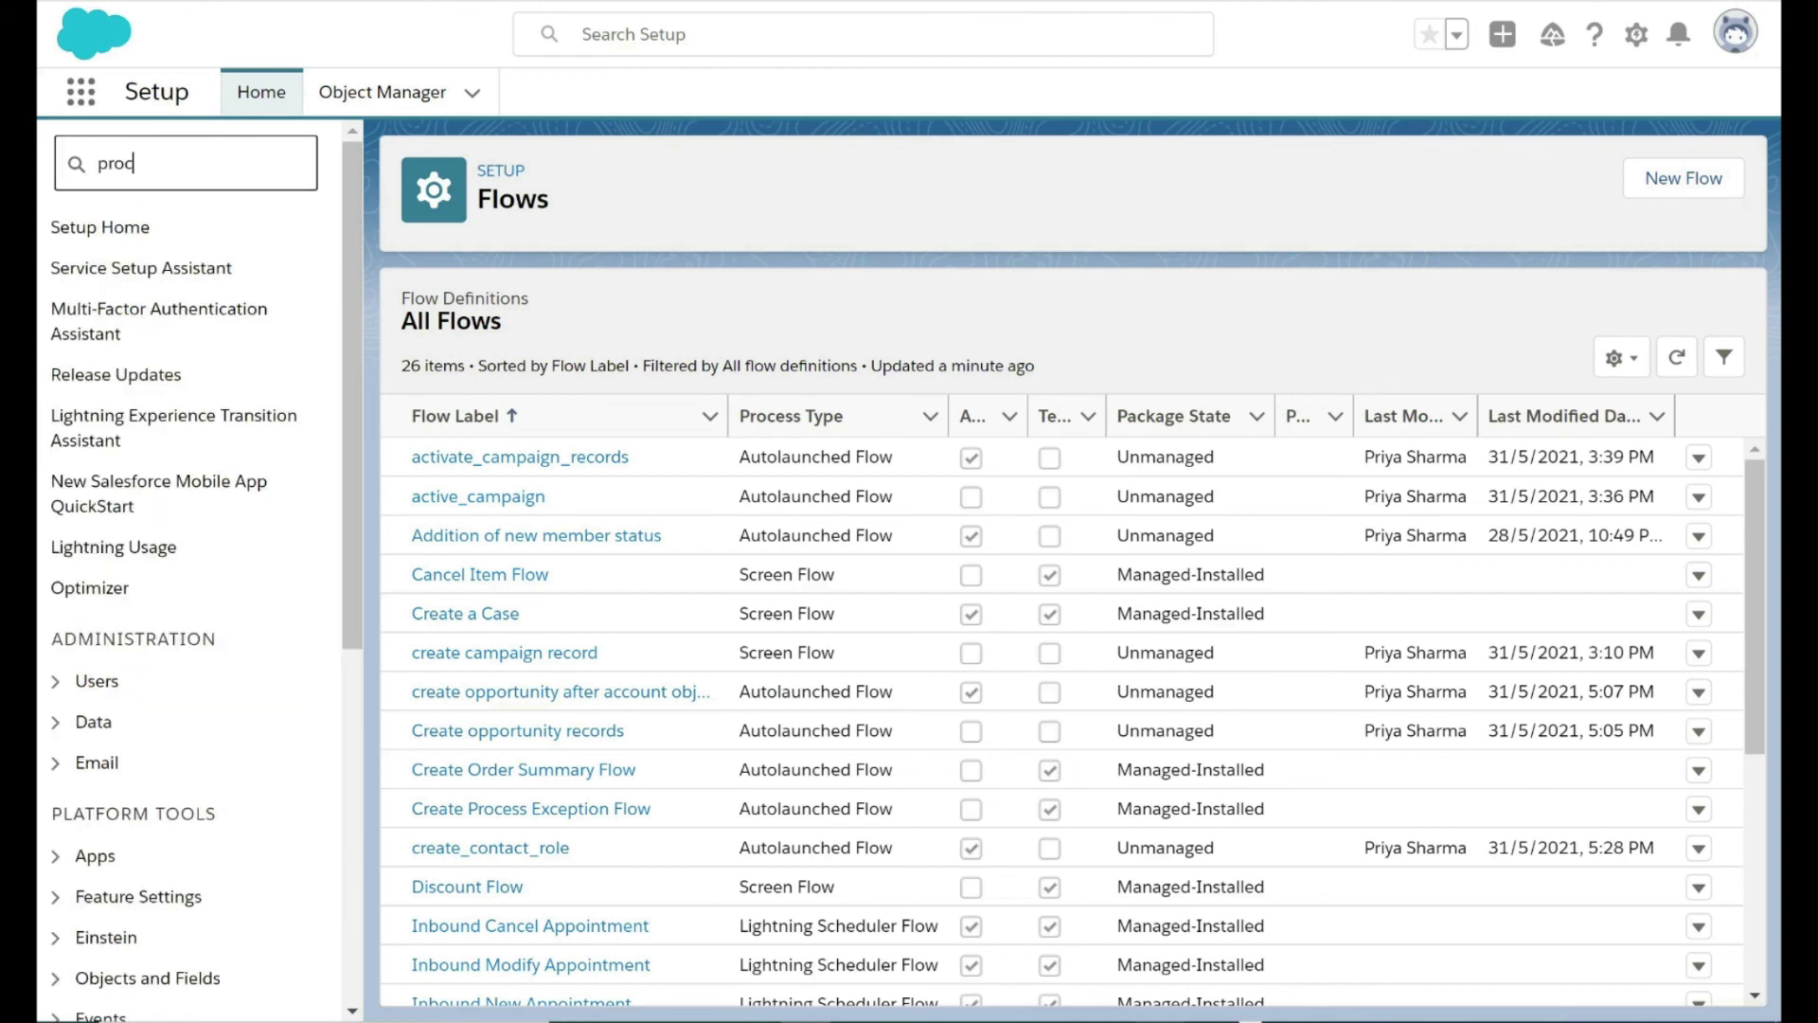
{"action": "type", "text": "ess"}
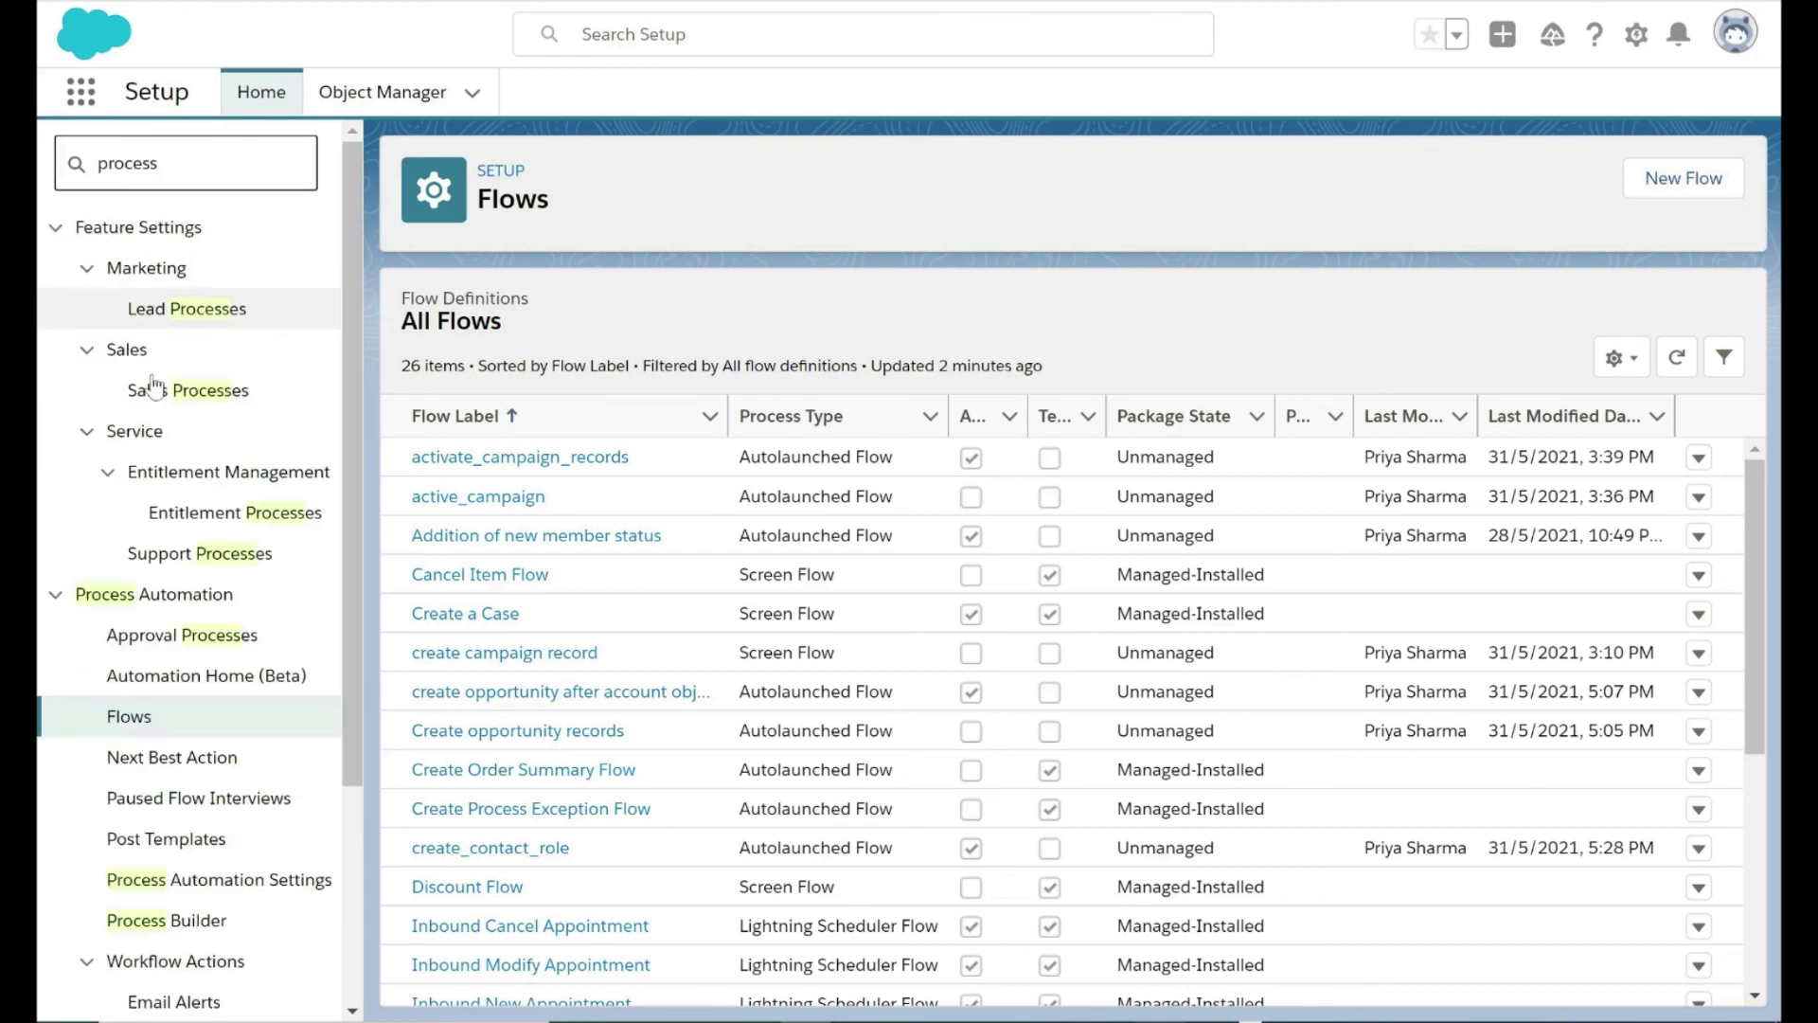
{"action": "scroll", "coordinate": [180, 625], "scroll_direction": "down", "scroll_amount": 1}
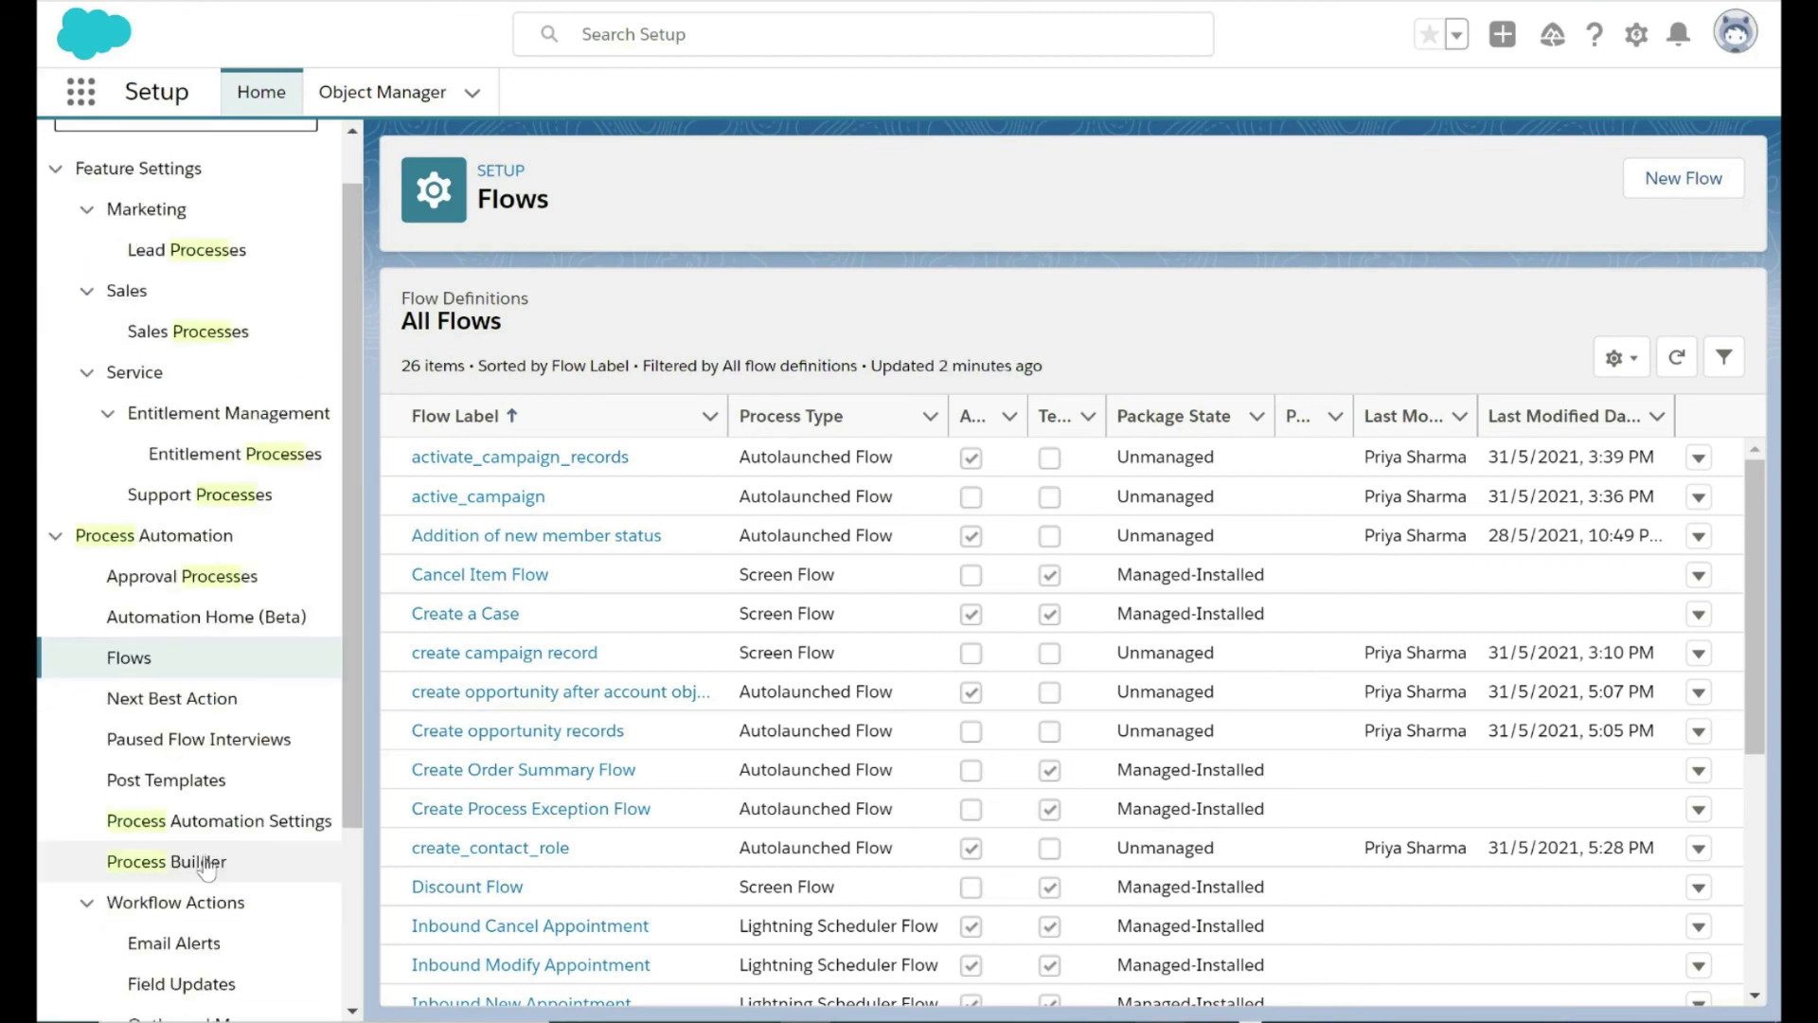
{"action": "left_click", "coordinate": [206, 862]}
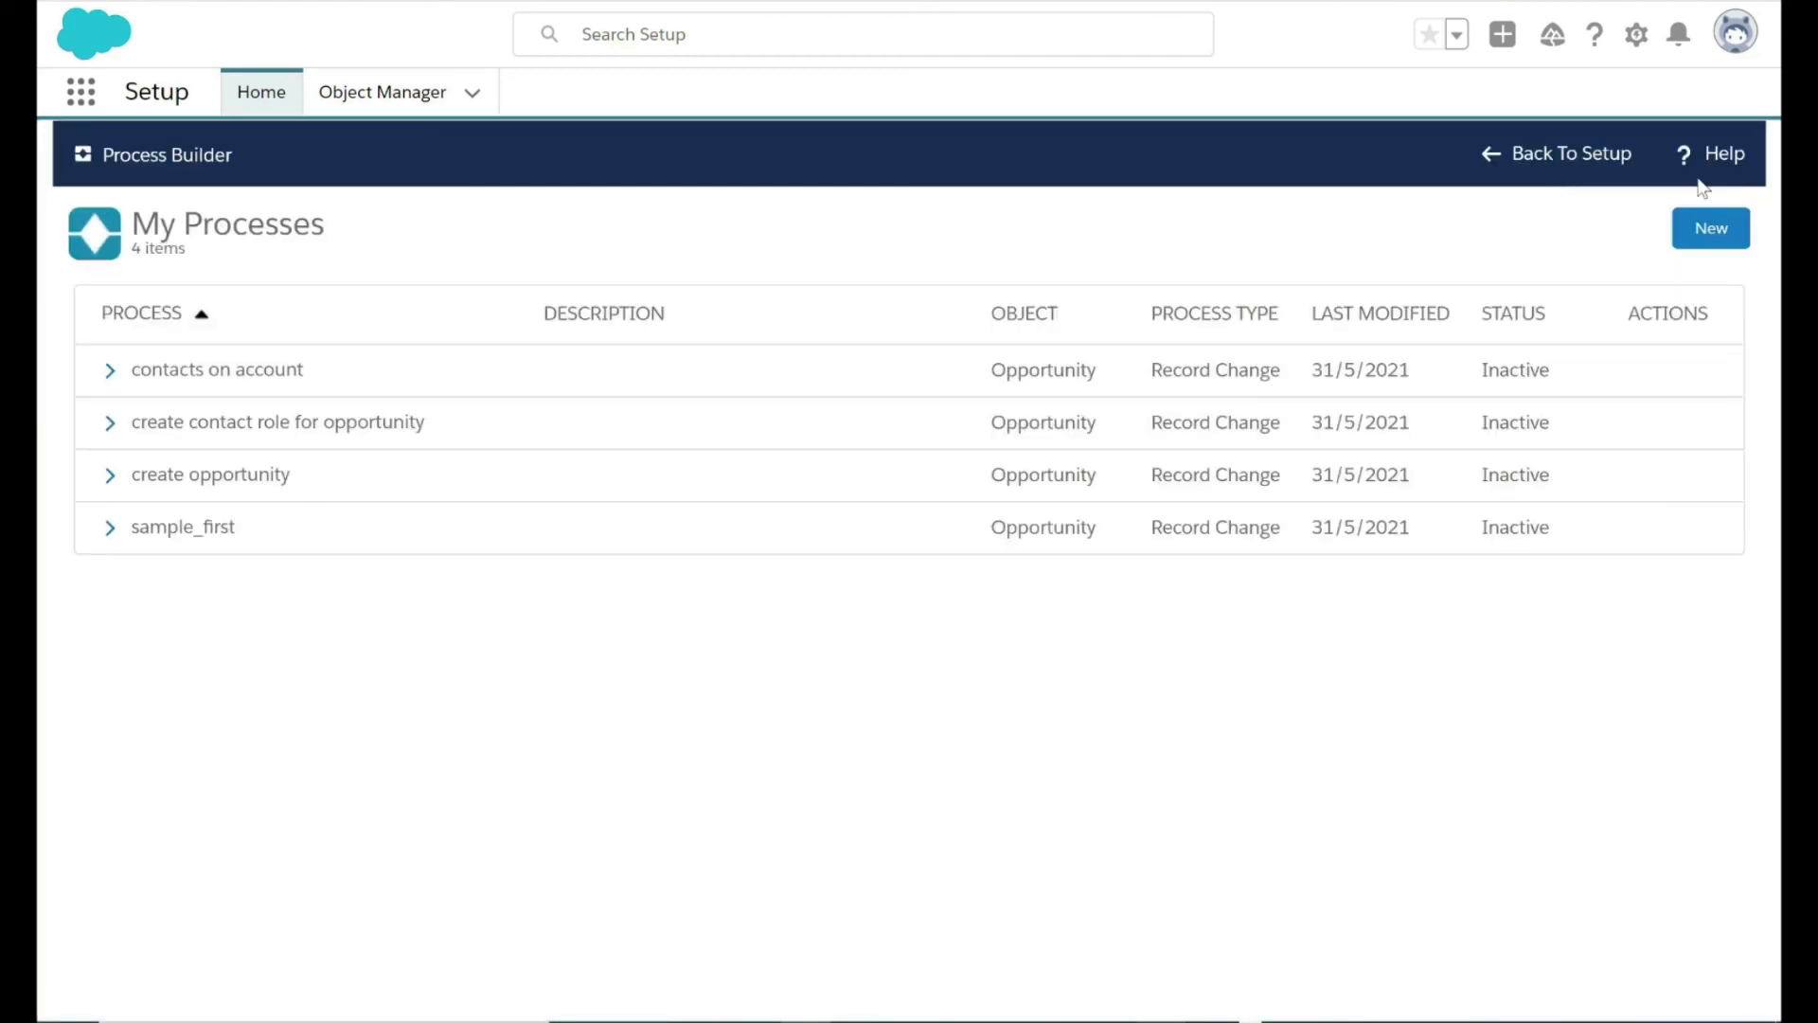
Create a new process named "create opportunity percent" that starts when a record changes.
{"action": "left_click", "coordinate": [1710, 228]}
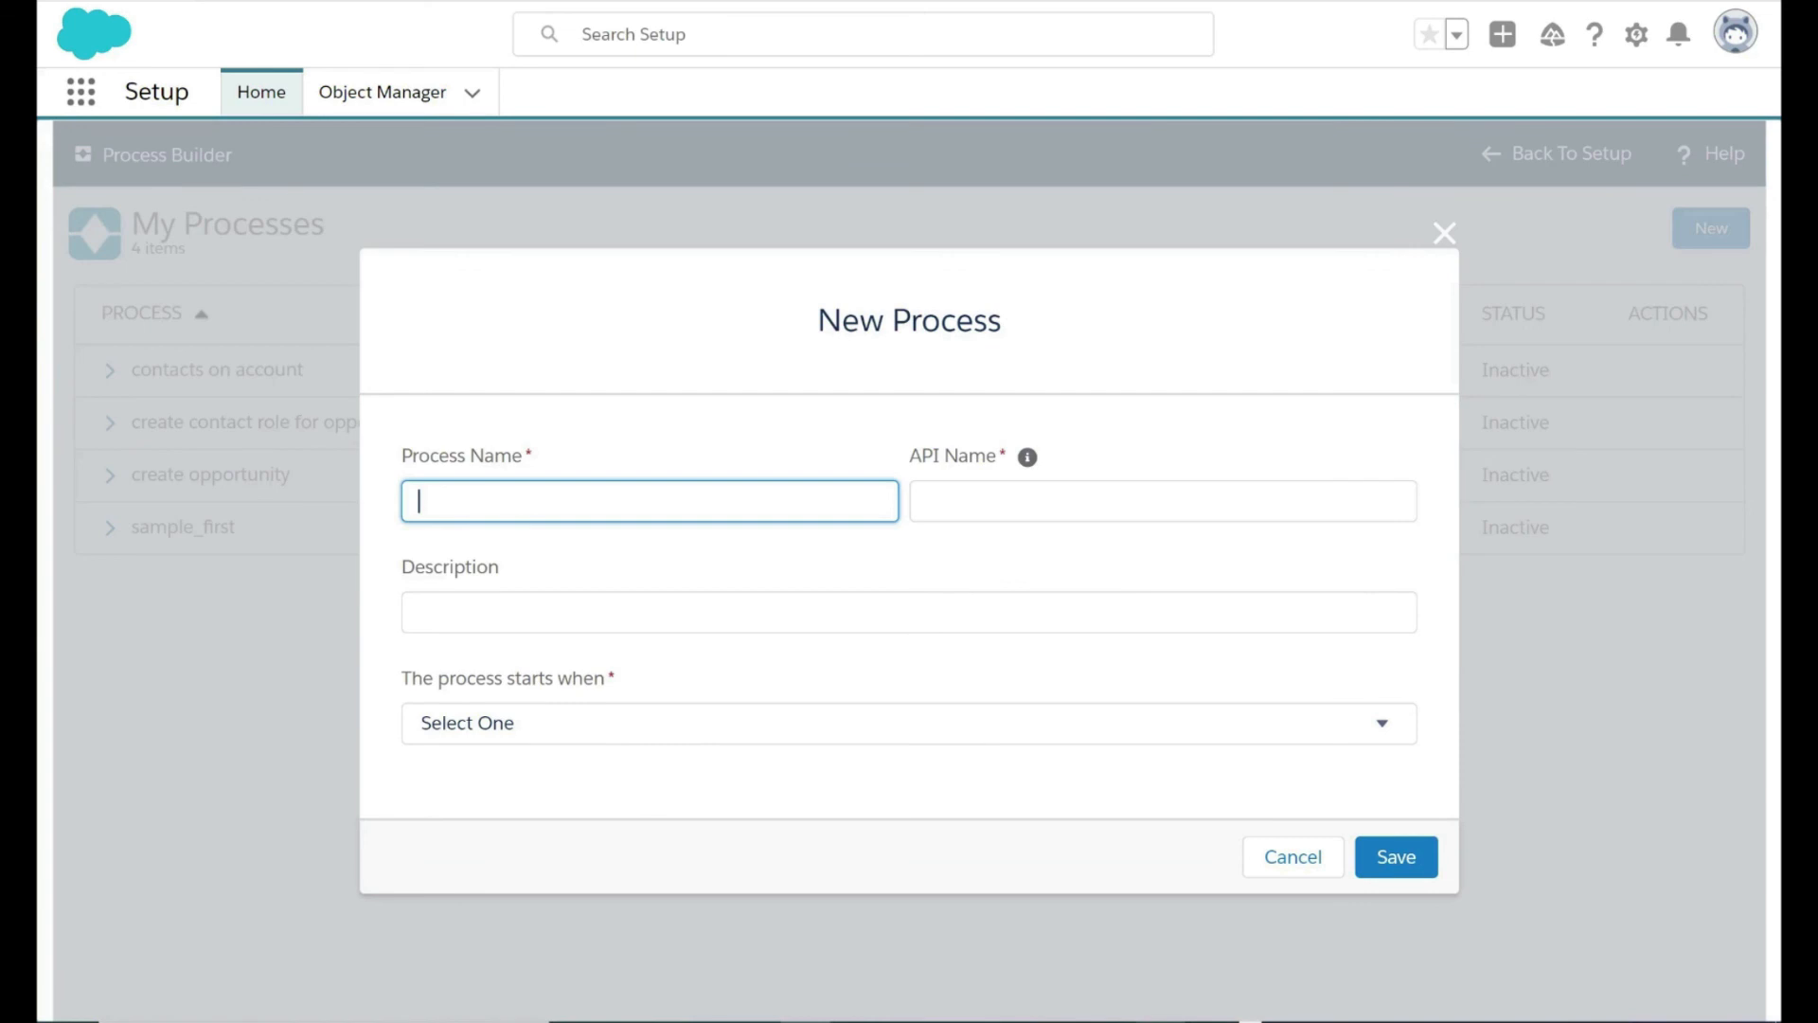
{"action": "type", "text": "create opportunity percent"}
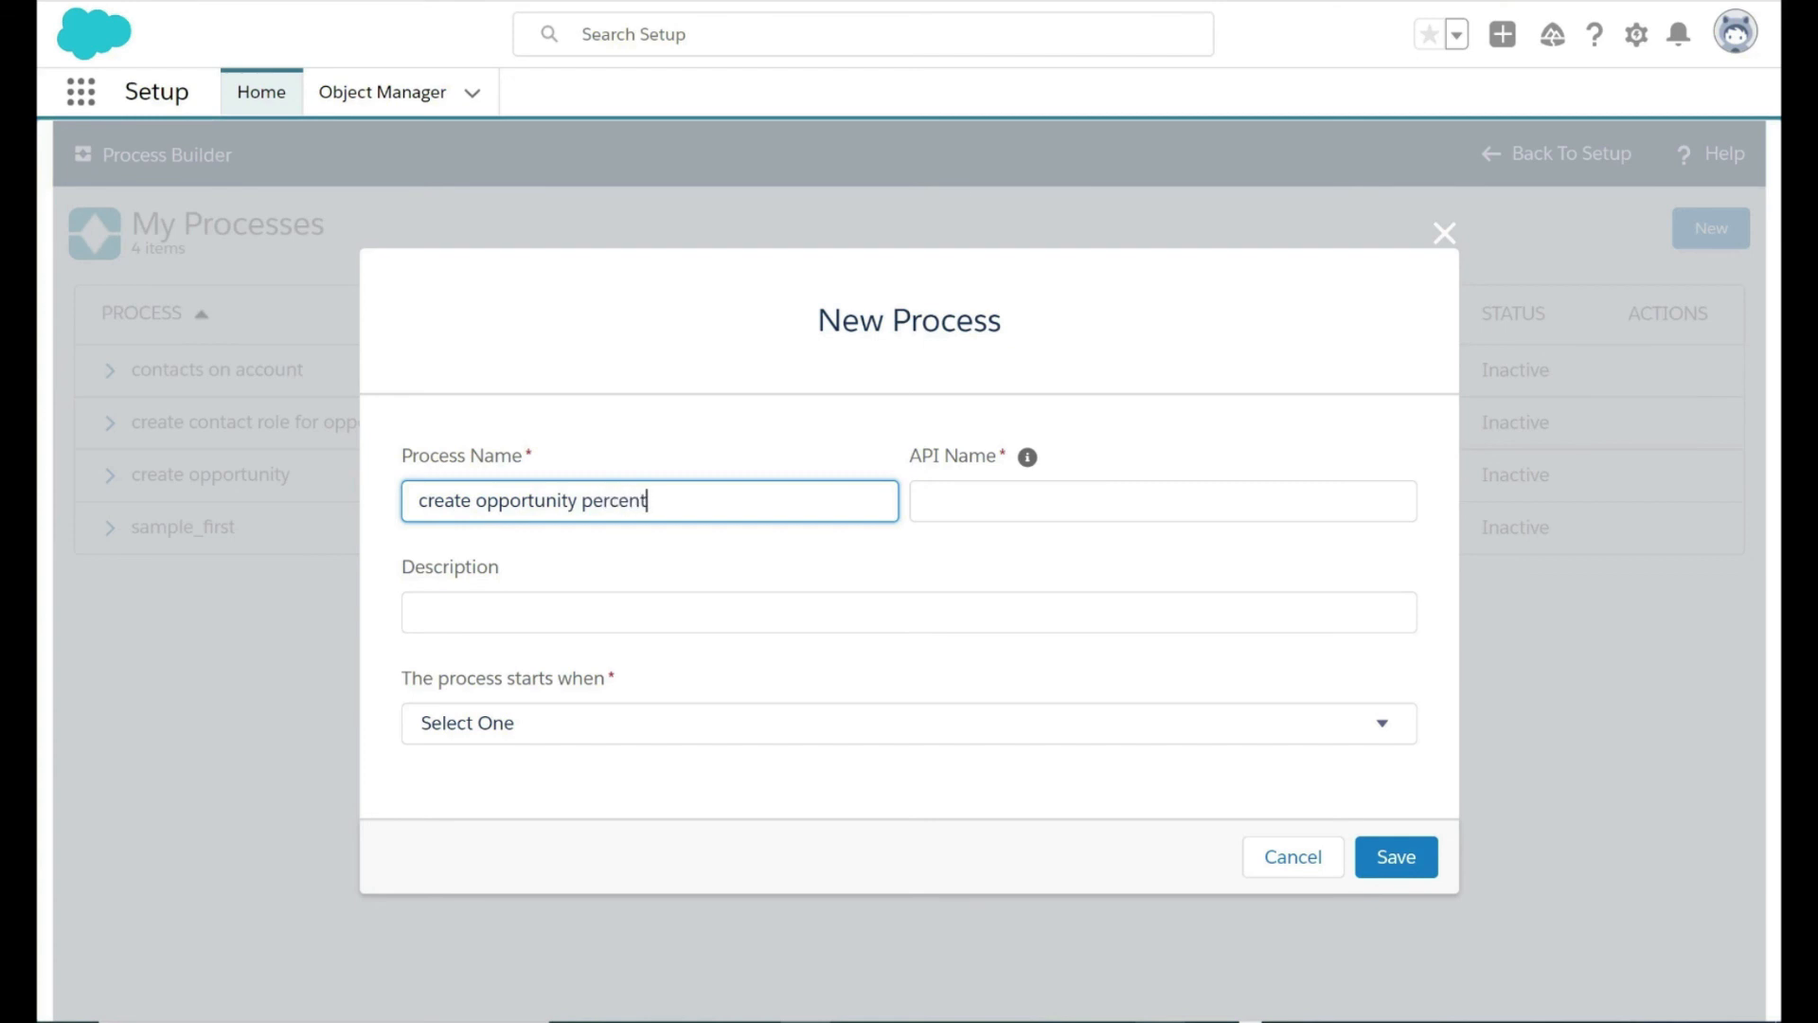
{"action": "left_click", "coordinate": [762, 418]}
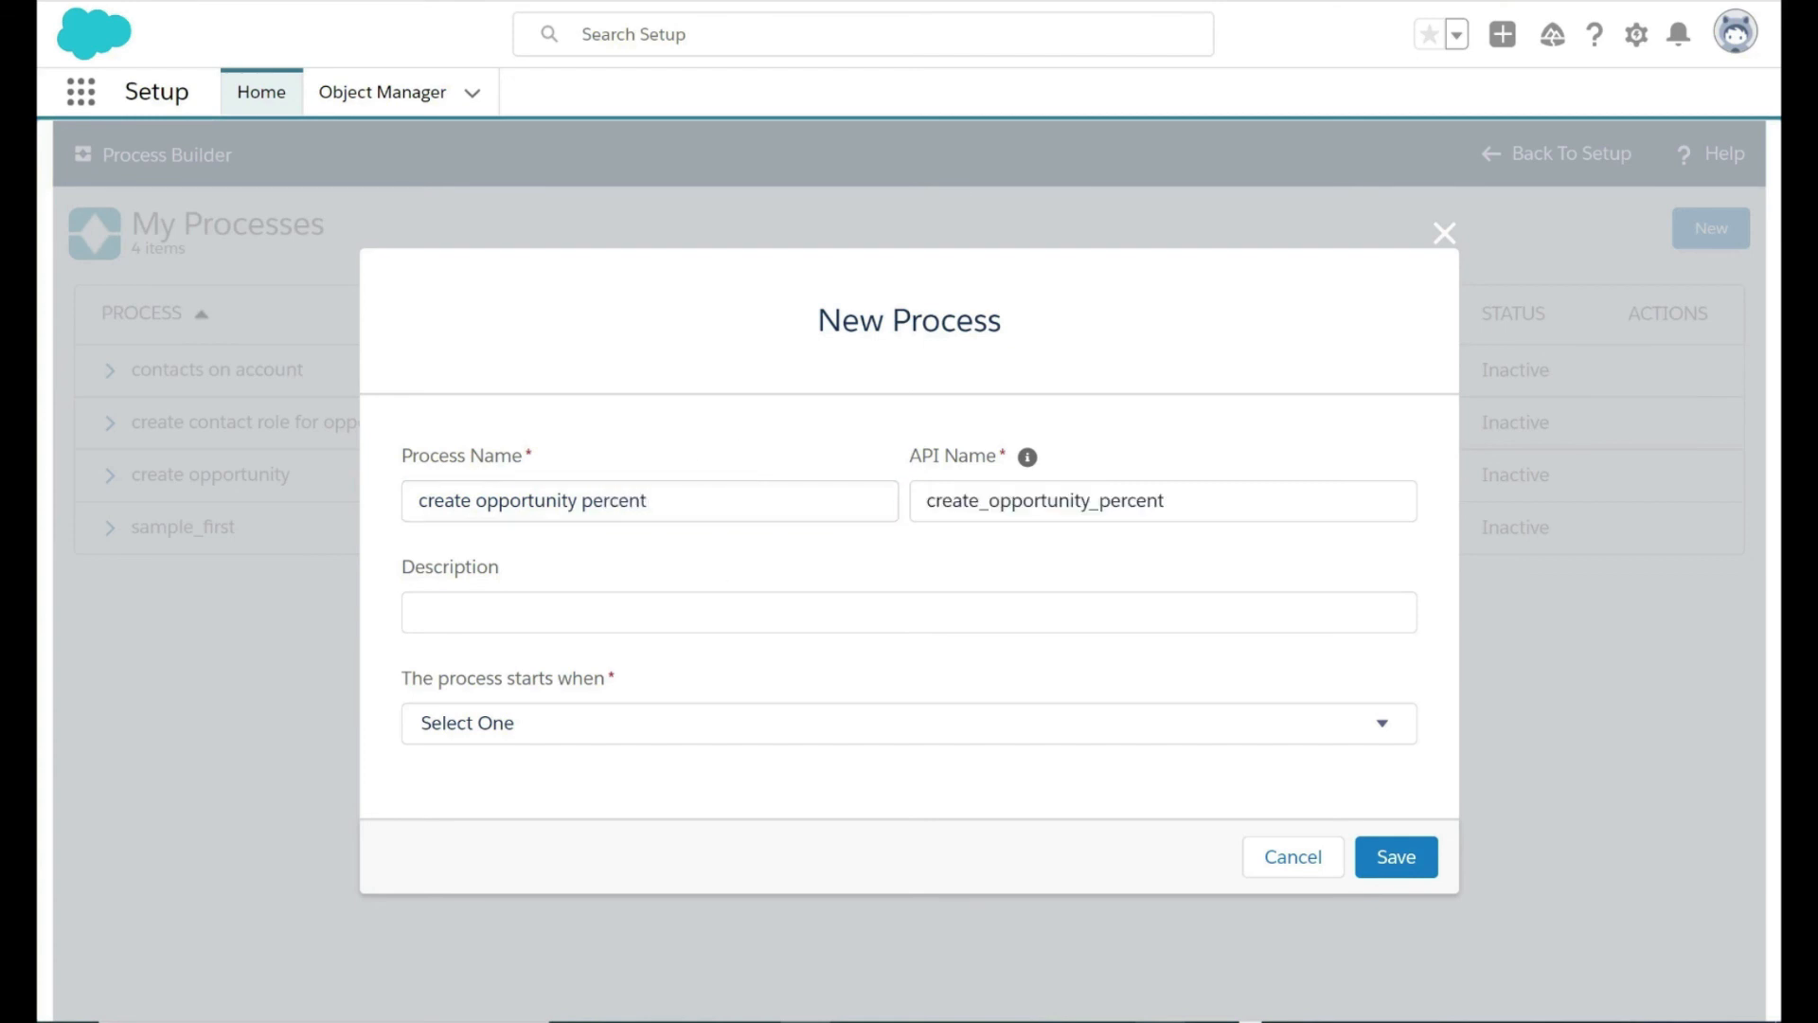
{"action": "left_click", "coordinate": [669, 720]}
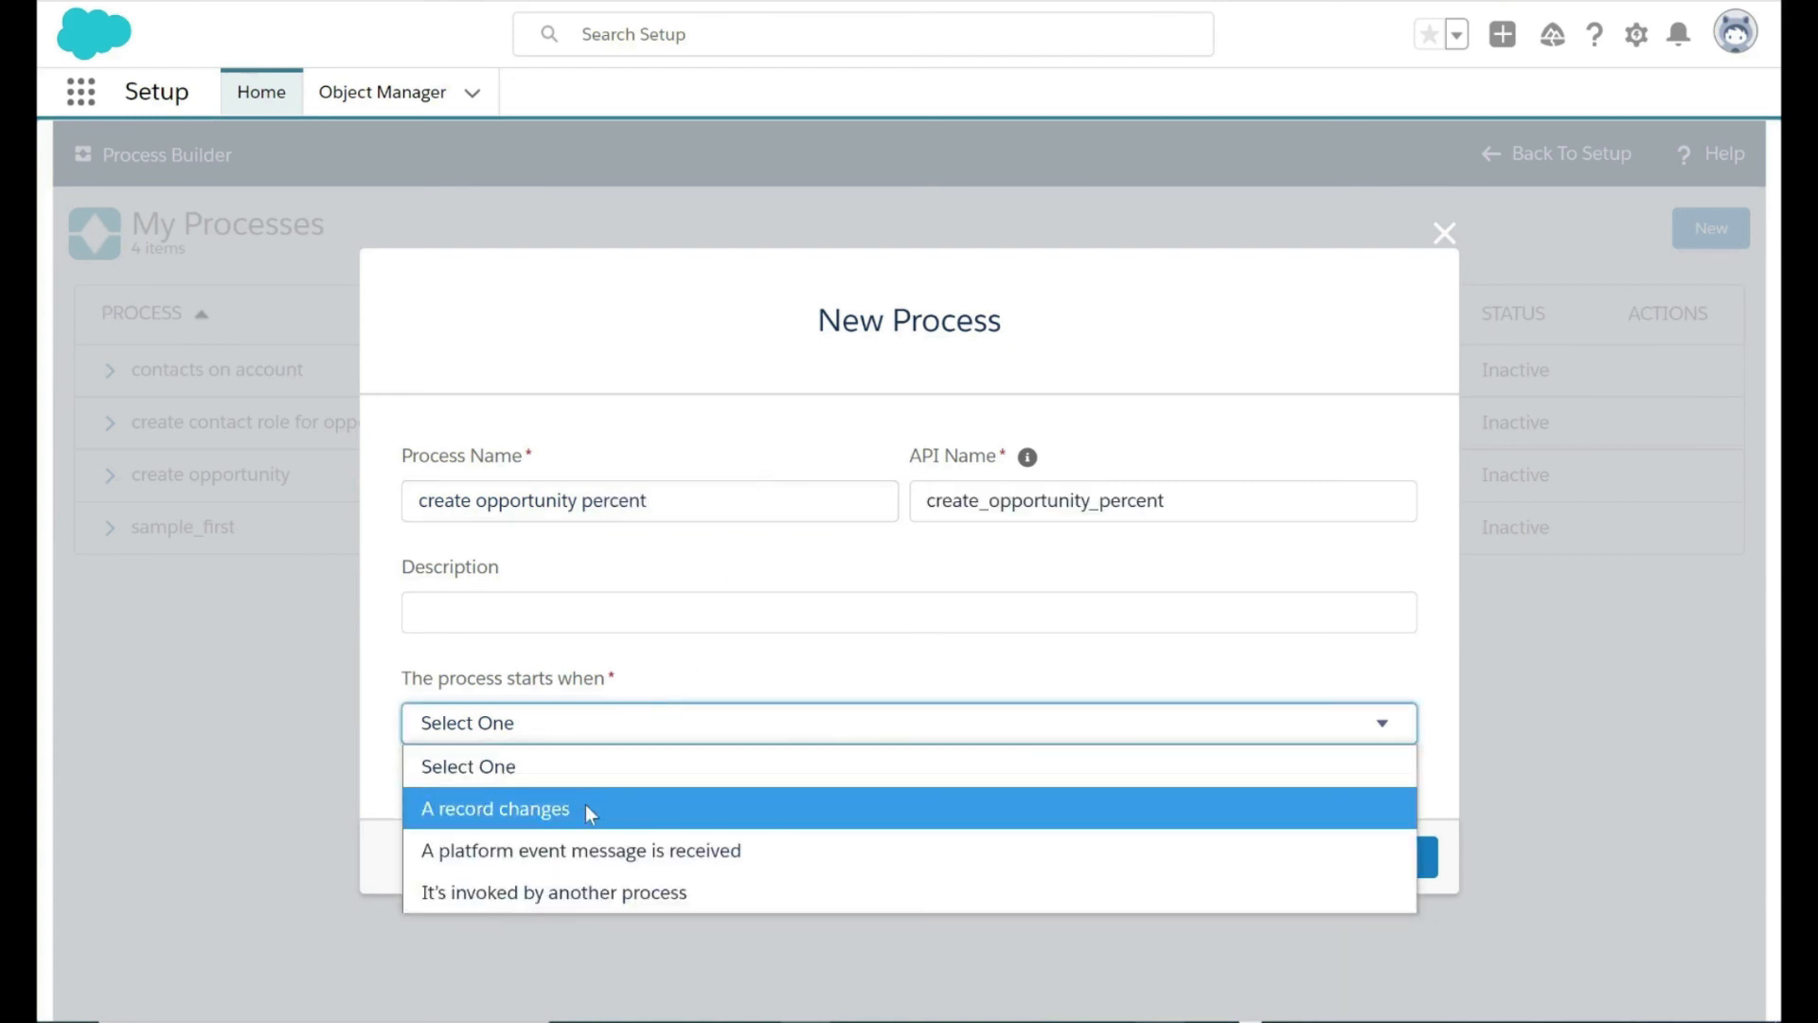
{"action": "left_click", "coordinate": [586, 804]}
{"action": "left_click", "coordinate": [1406, 863]}
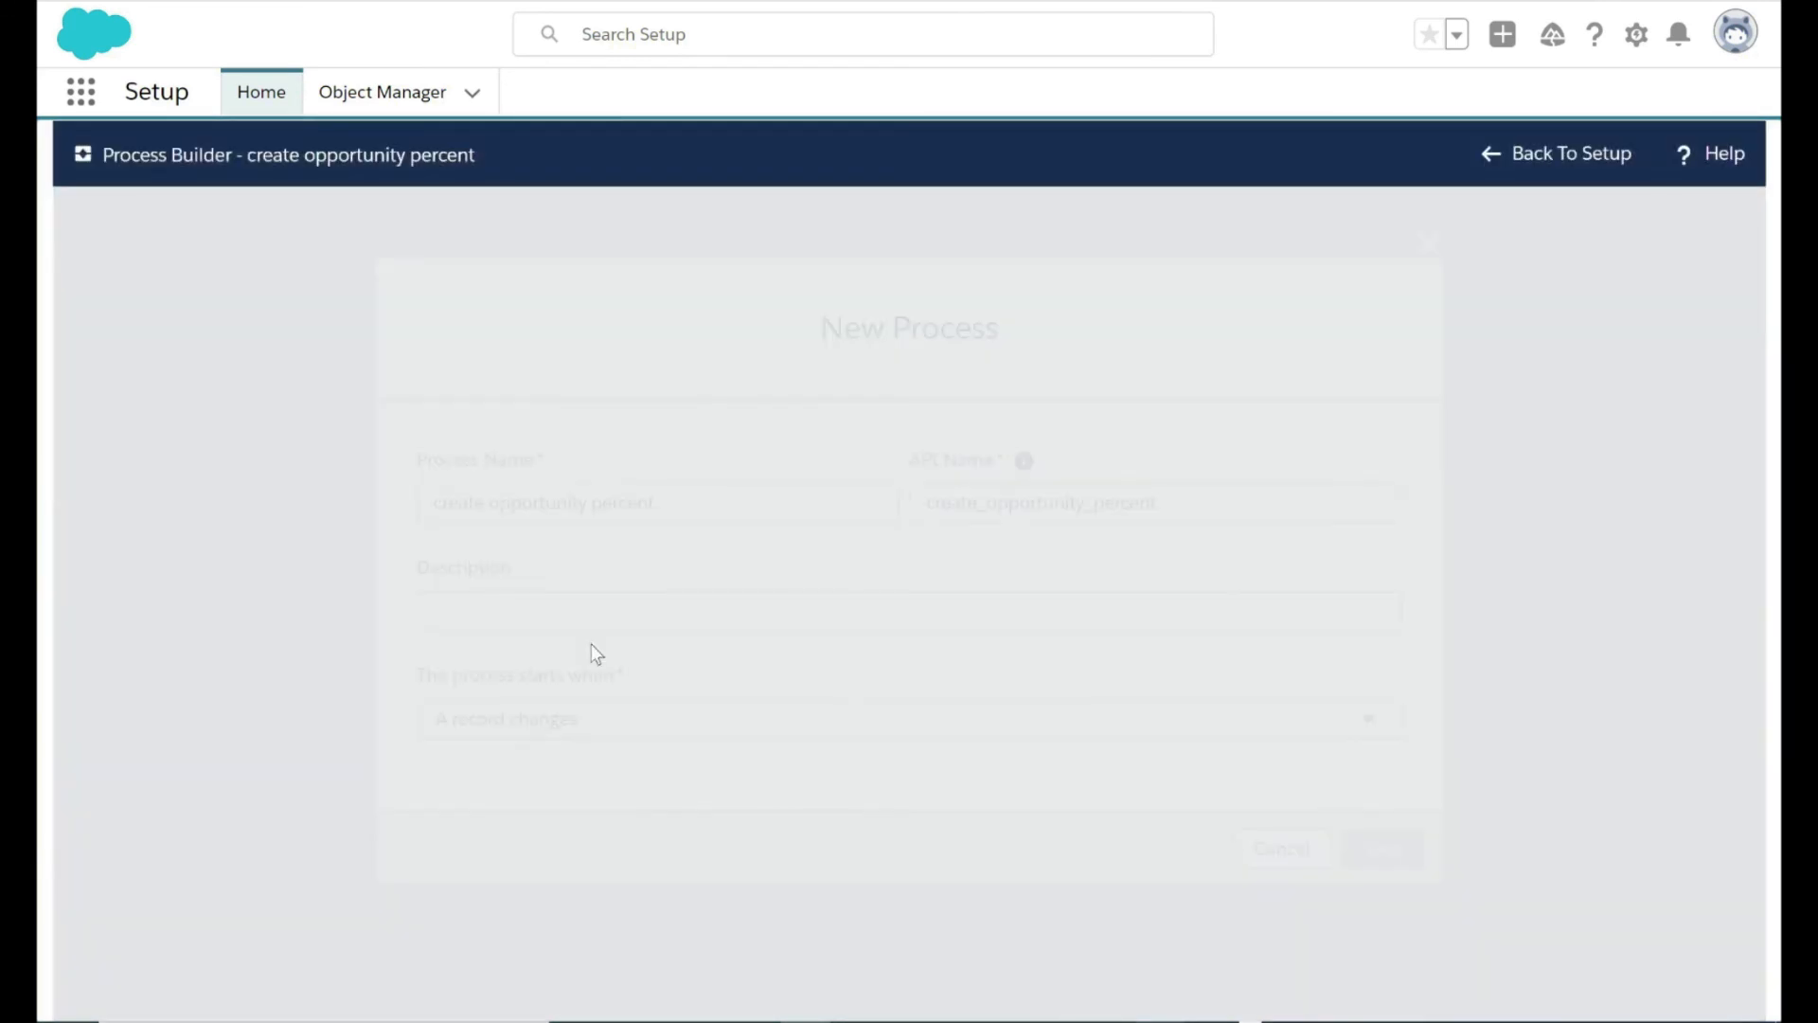
Set Opportunity as the process object, starting only when a record is created, and save it.
{"action": "left_click", "coordinate": [198, 399]}
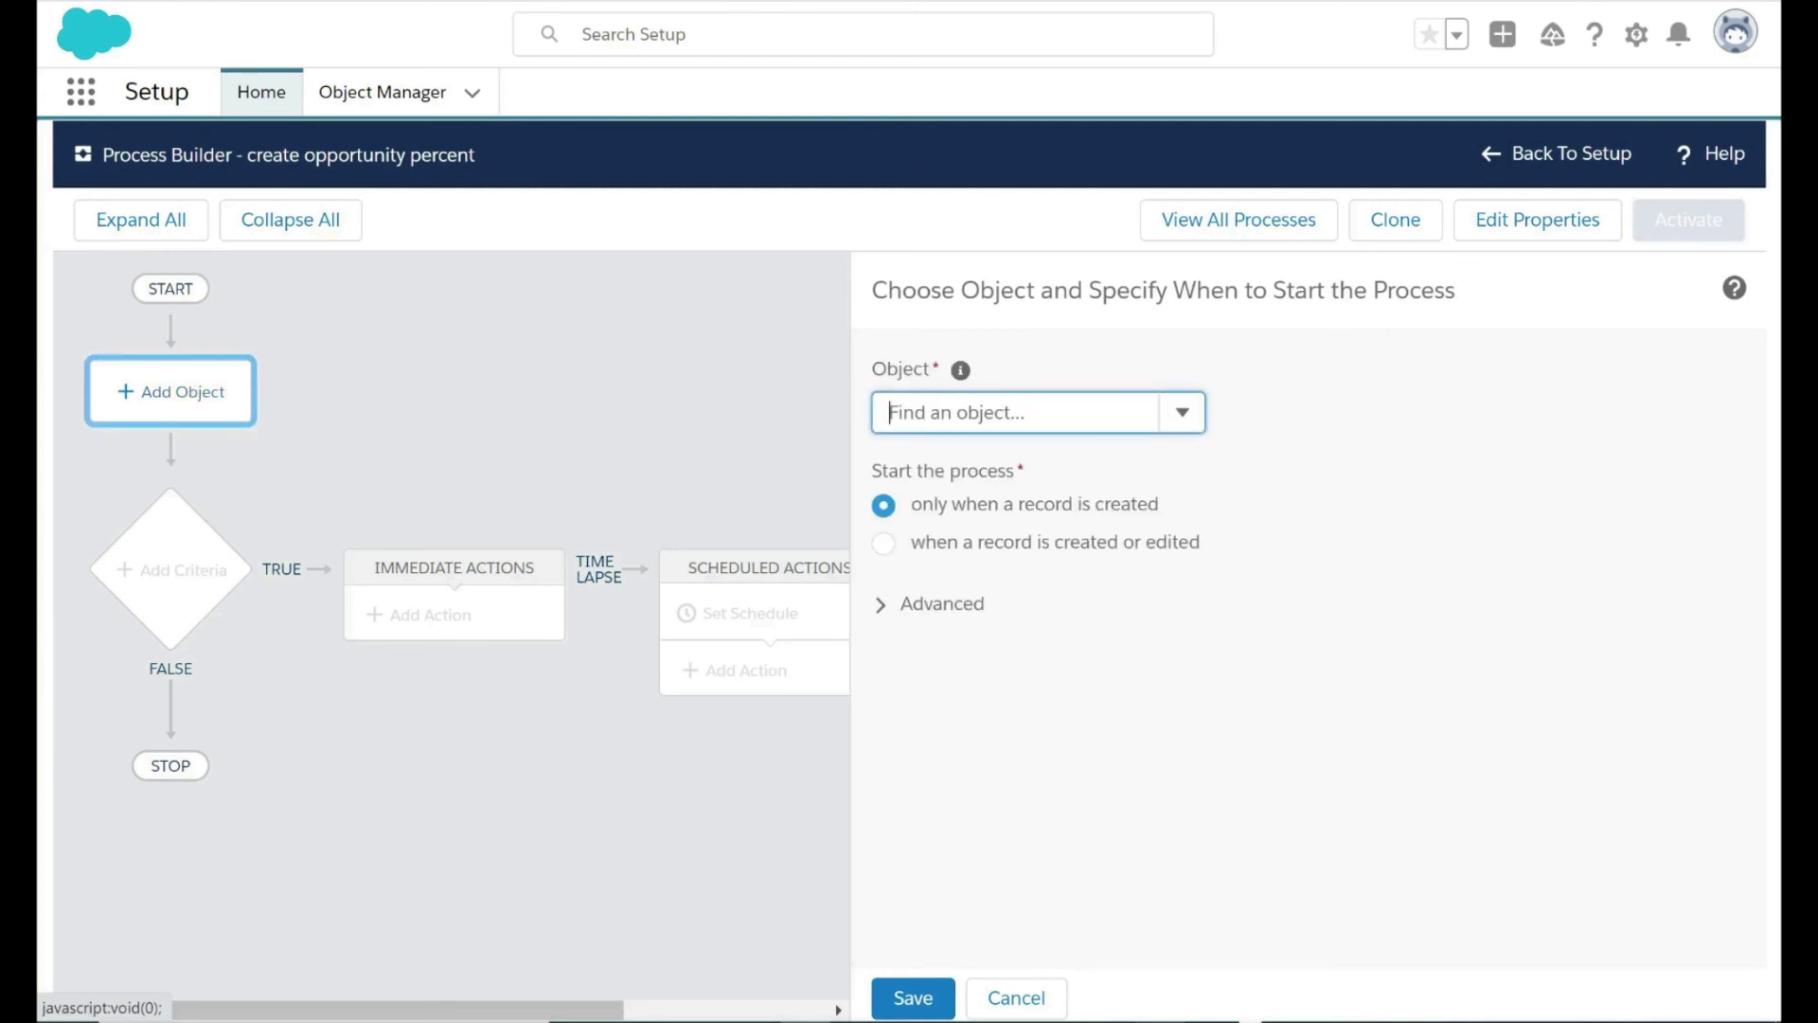
{"action": "type", "text": "oppo"}
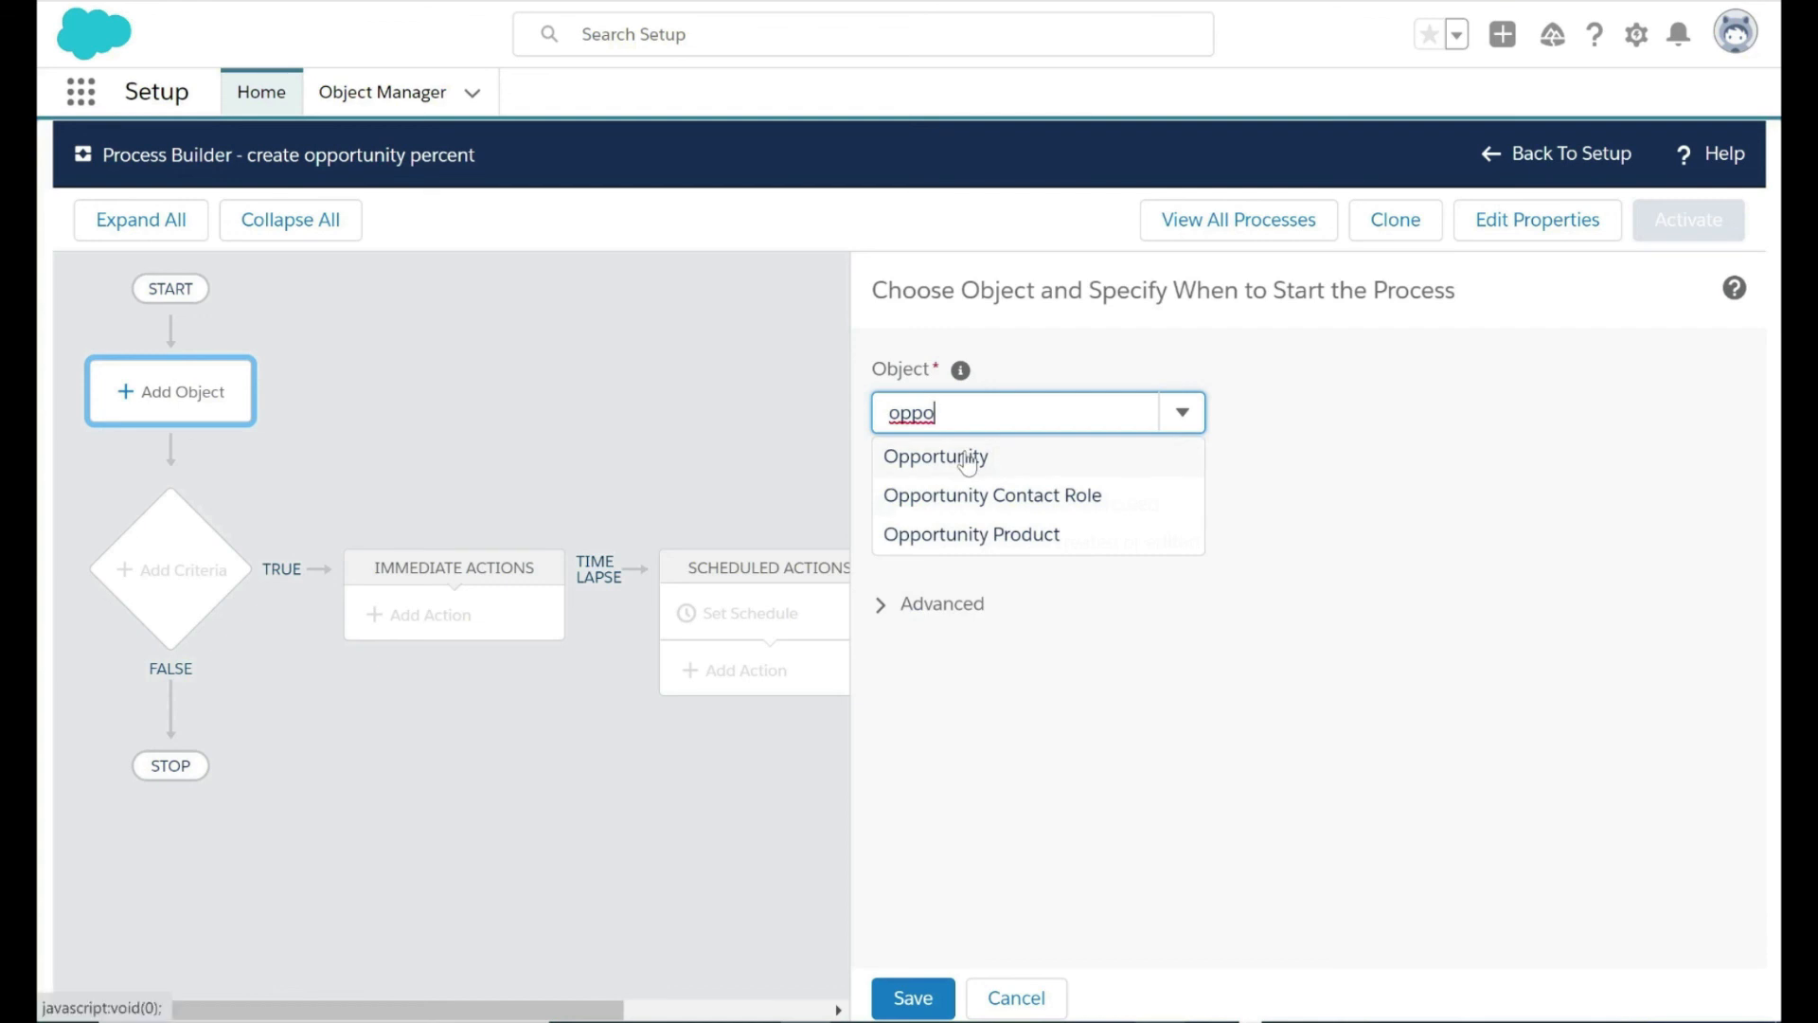
{"action": "left_click", "coordinate": [967, 462]}
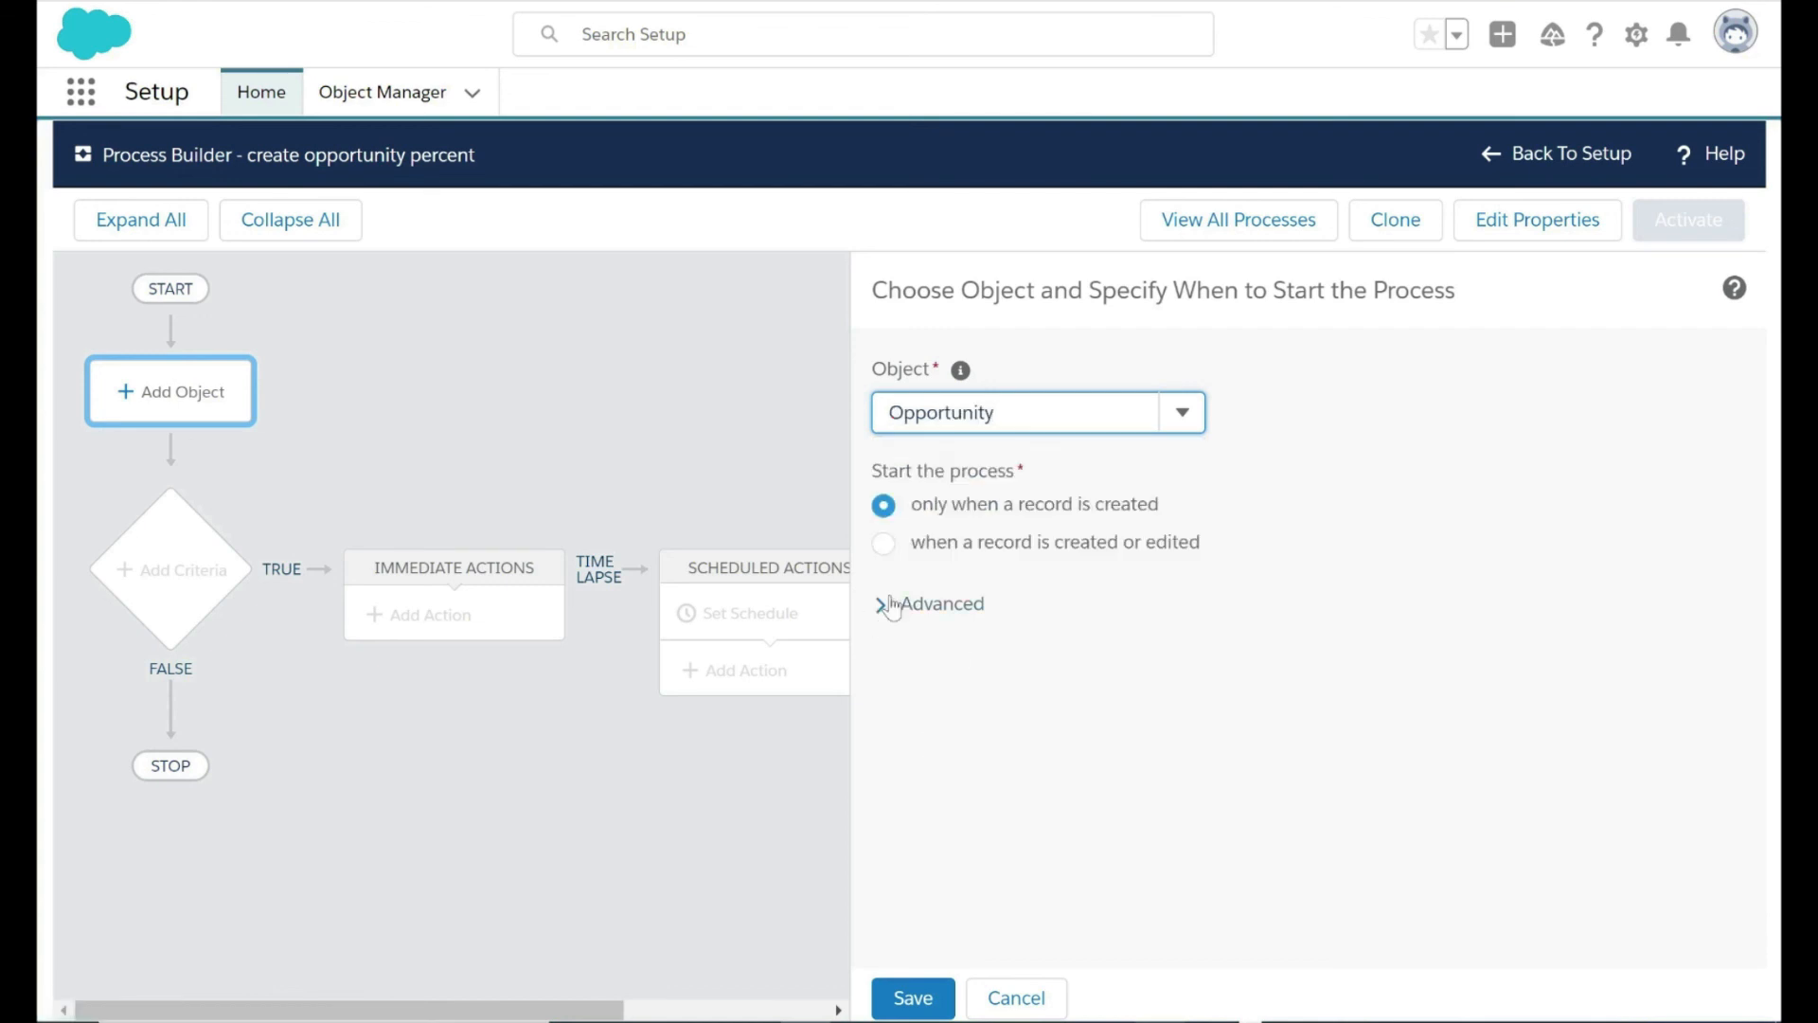
{"action": "left_click", "coordinate": [908, 1000]}
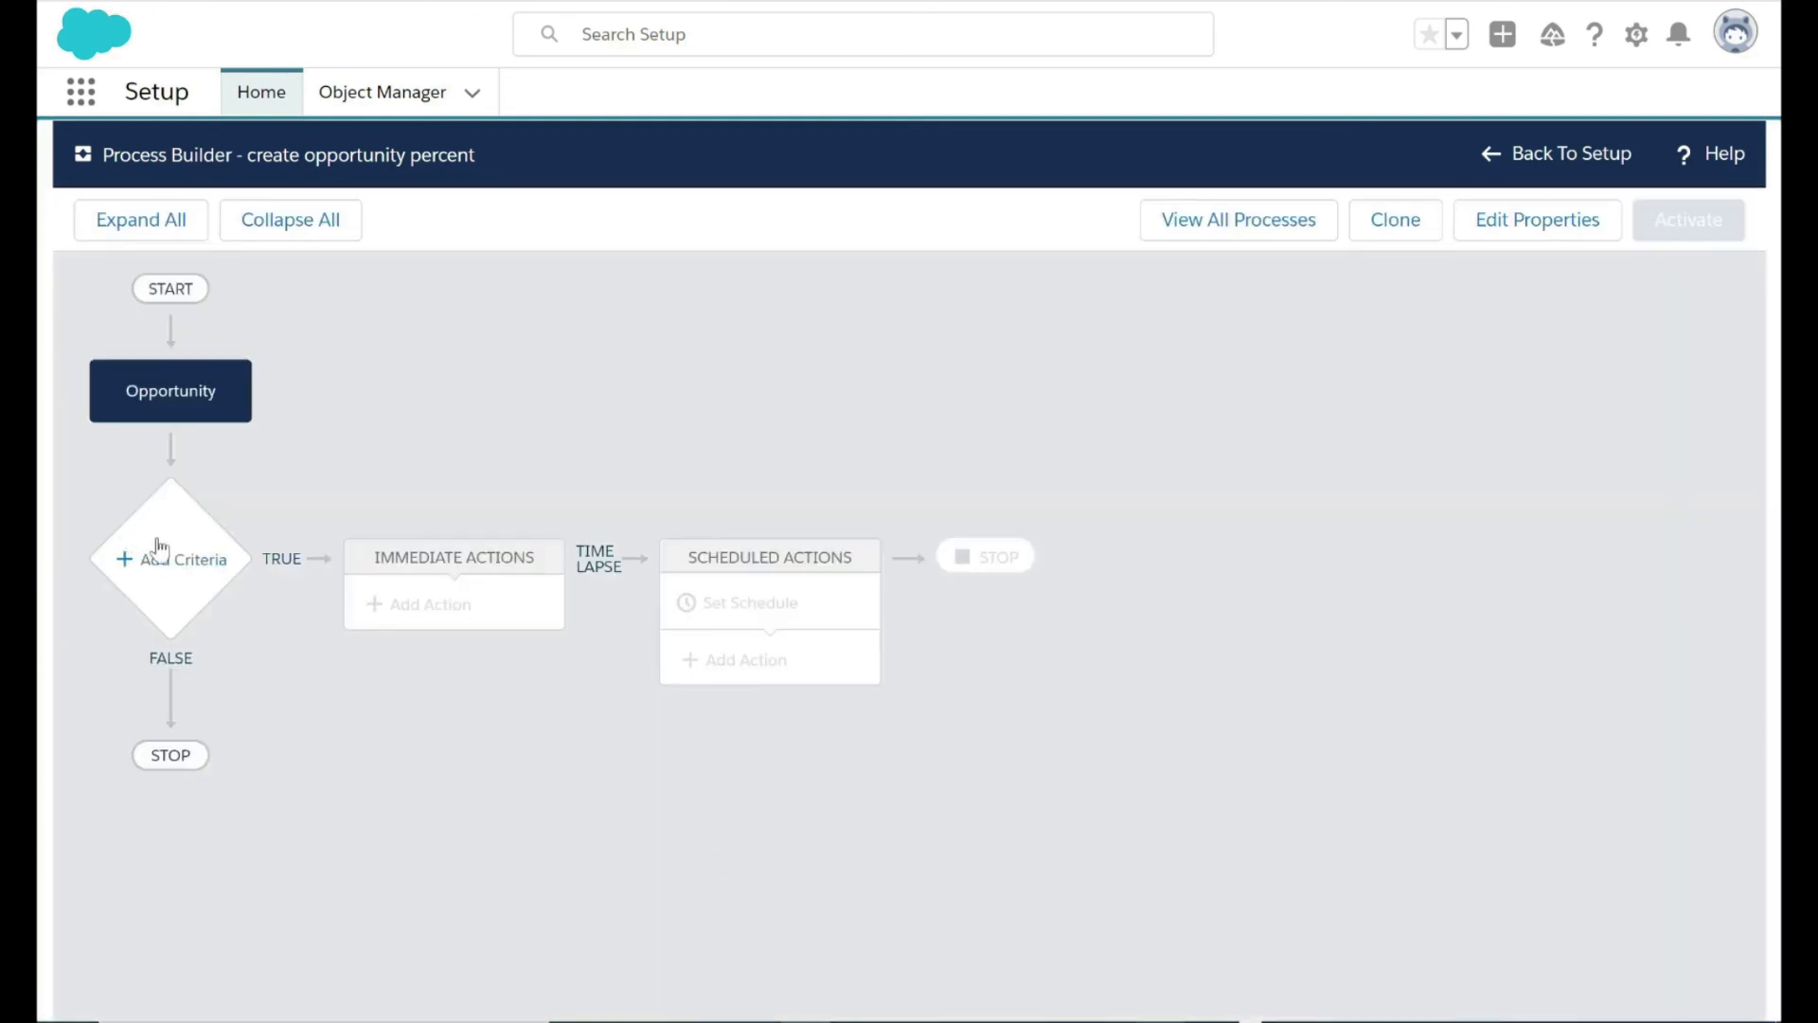
Add a criteria node named "No criteria" that executes the actions without any conditions, and save it.
{"action": "left_click", "coordinate": [164, 551]}
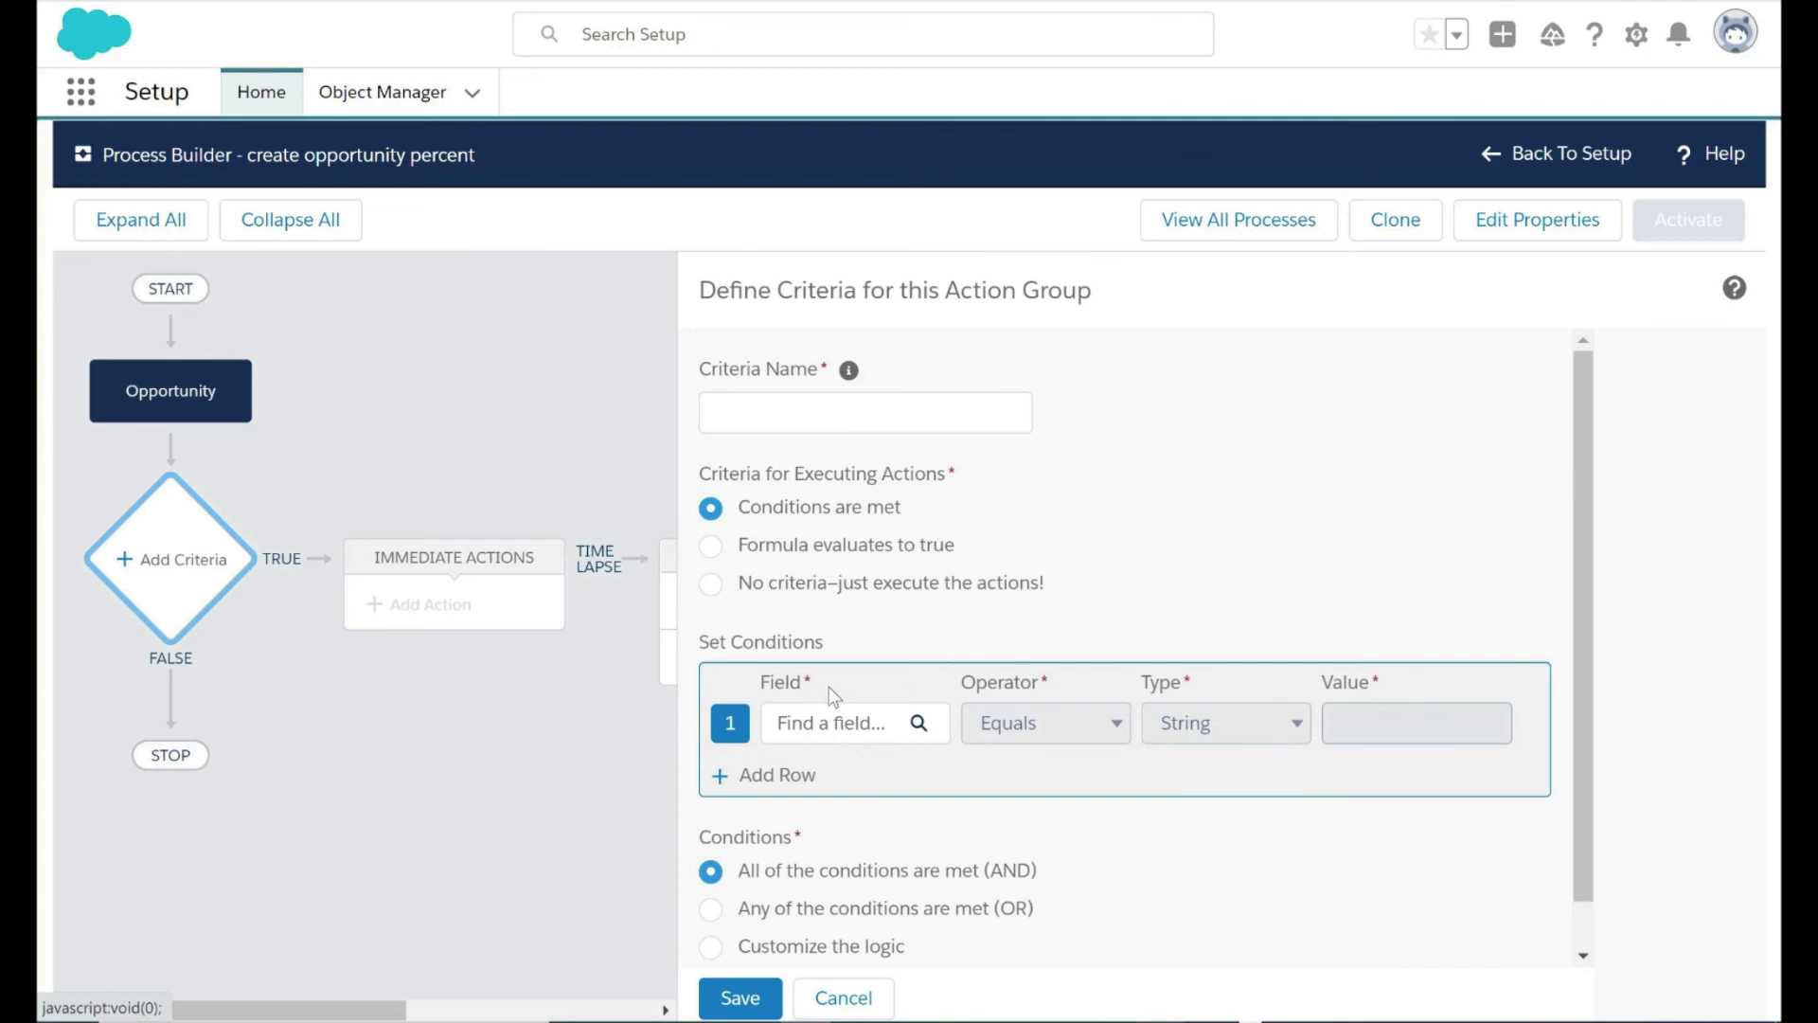
{"action": "left_click", "coordinate": [711, 582]}
{"action": "left_click", "coordinate": [805, 412]}
{"action": "type", "text": "No cri"}
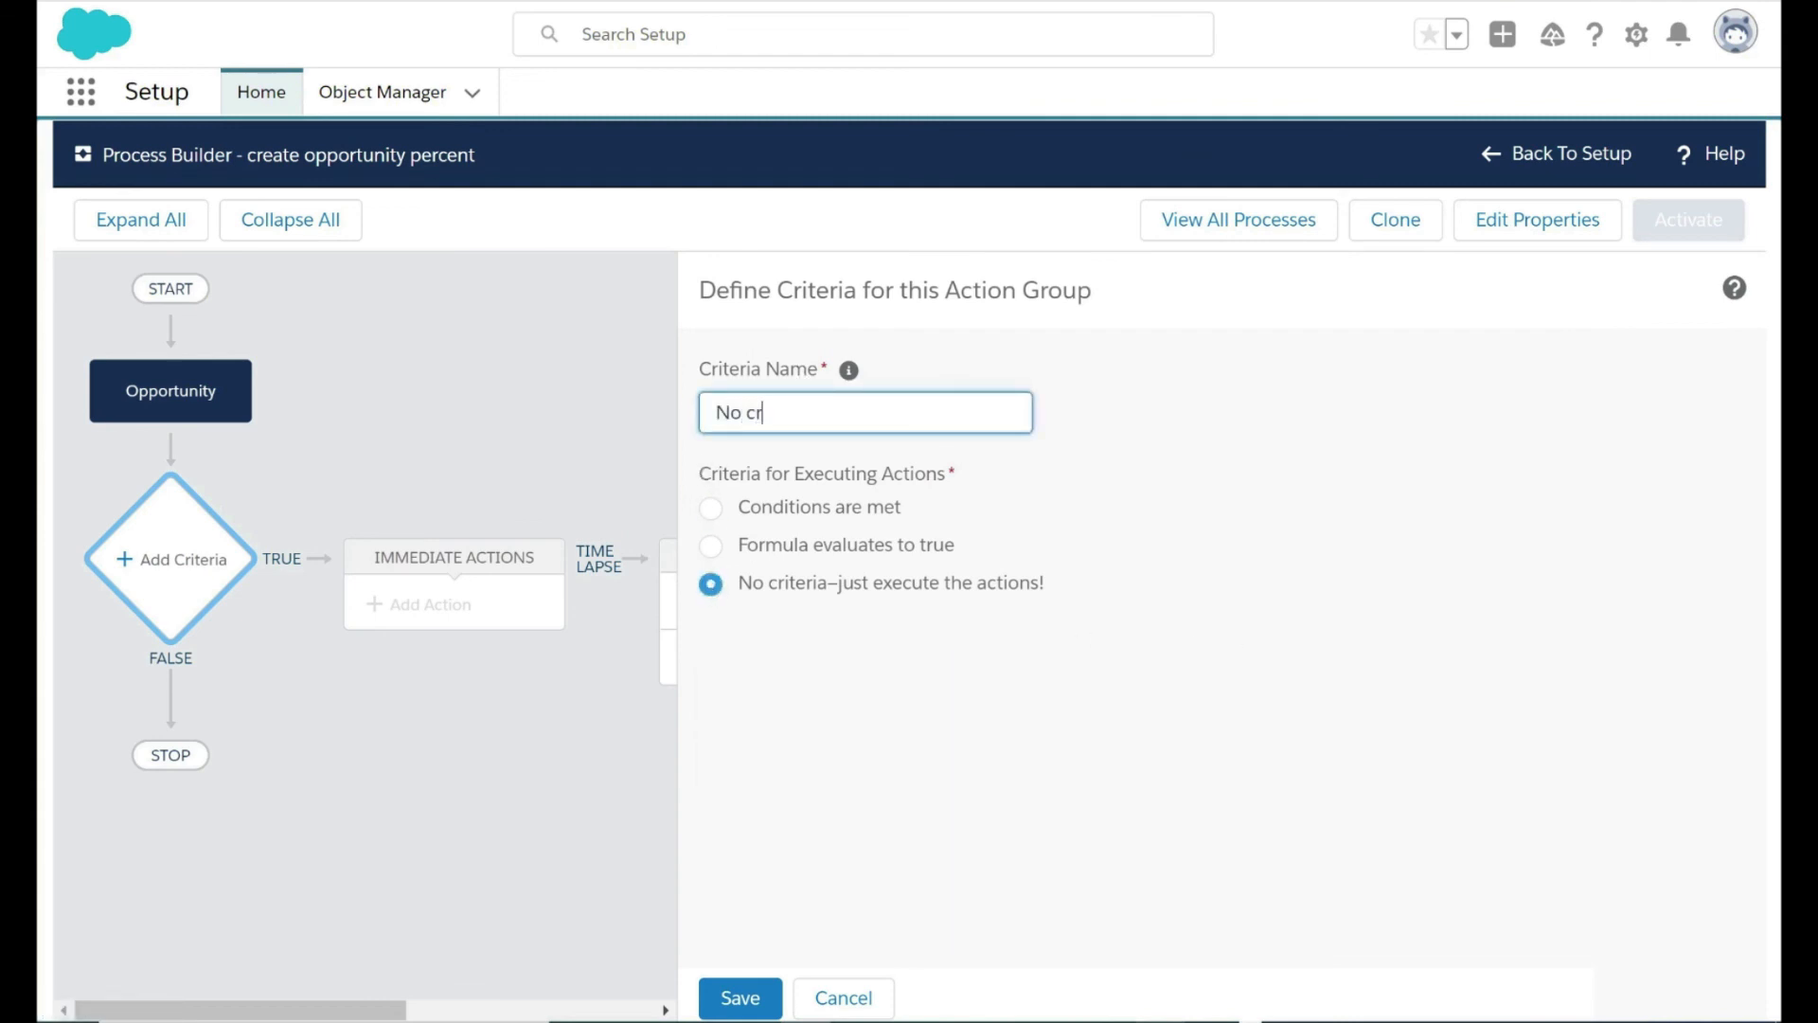
{"action": "type", "text": "teria"}
{"action": "left_click", "coordinate": [740, 997]}
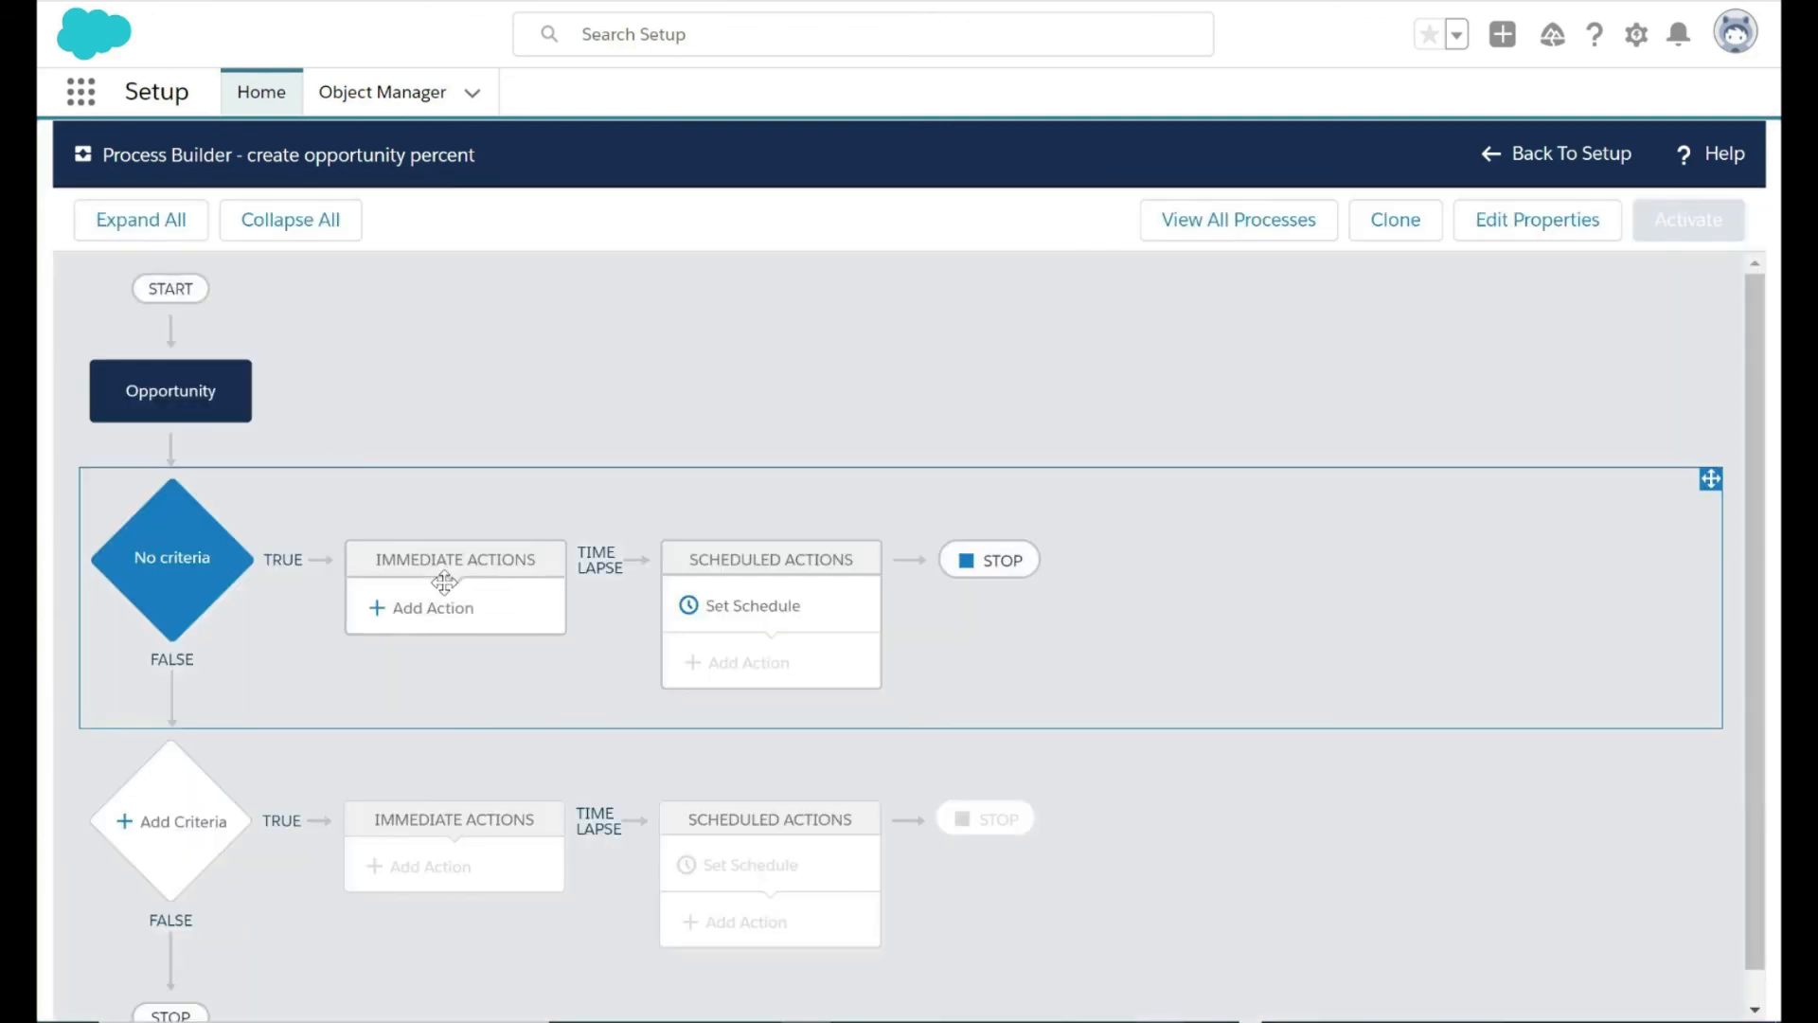
Add an immediate action of type Flows named "populate id" that uses the flow oppotunity_probability_percent.
{"action": "left_click", "coordinate": [465, 620]}
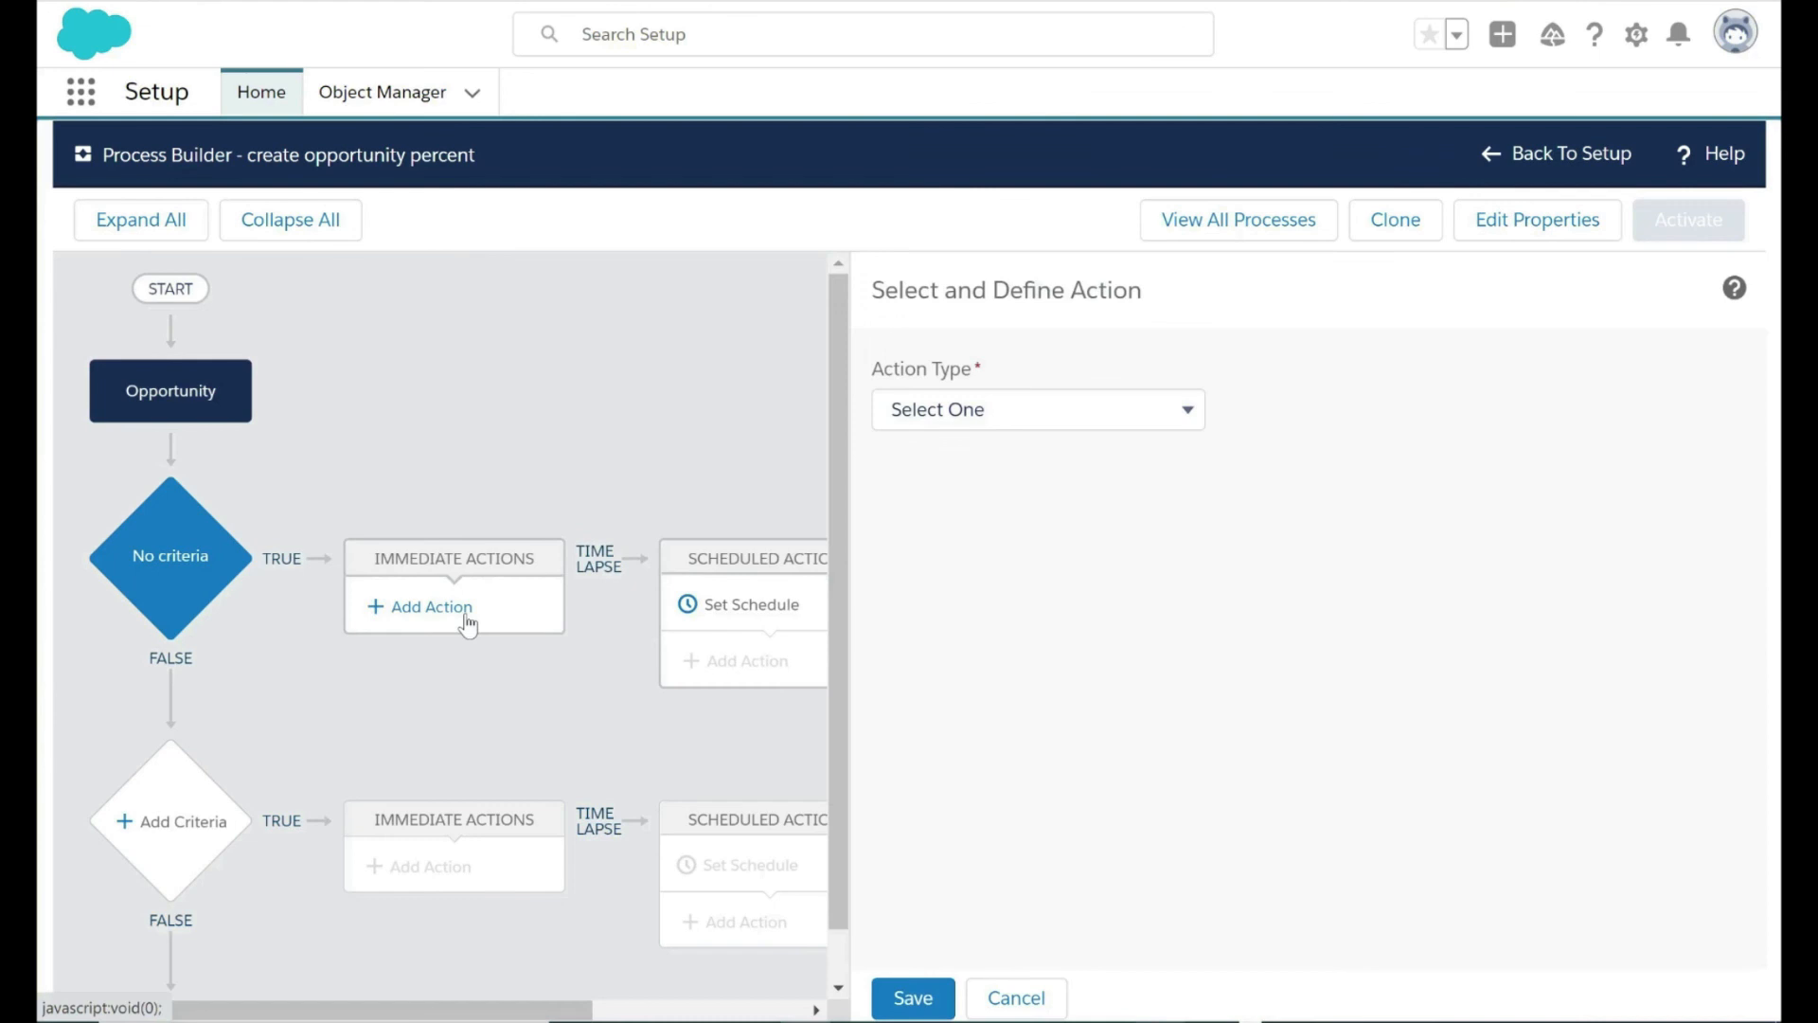
{"action": "left_click", "coordinate": [1038, 409]}
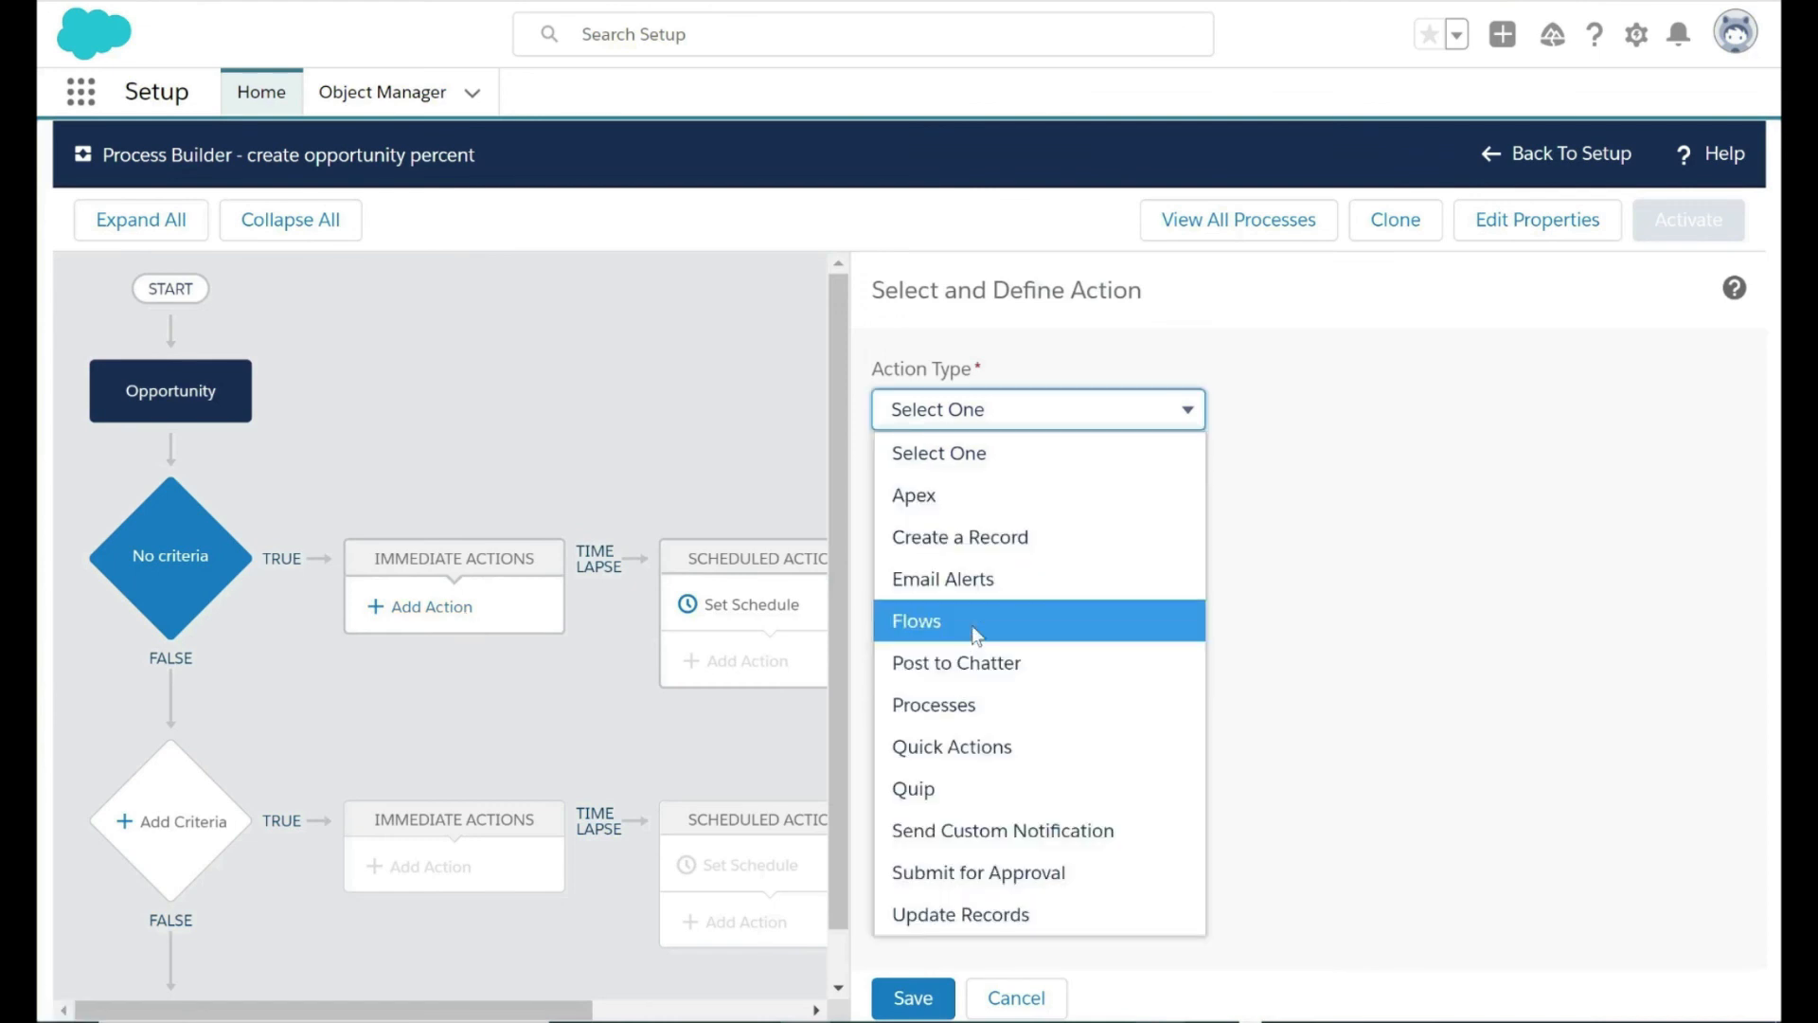
{"action": "left_click", "coordinate": [977, 633]}
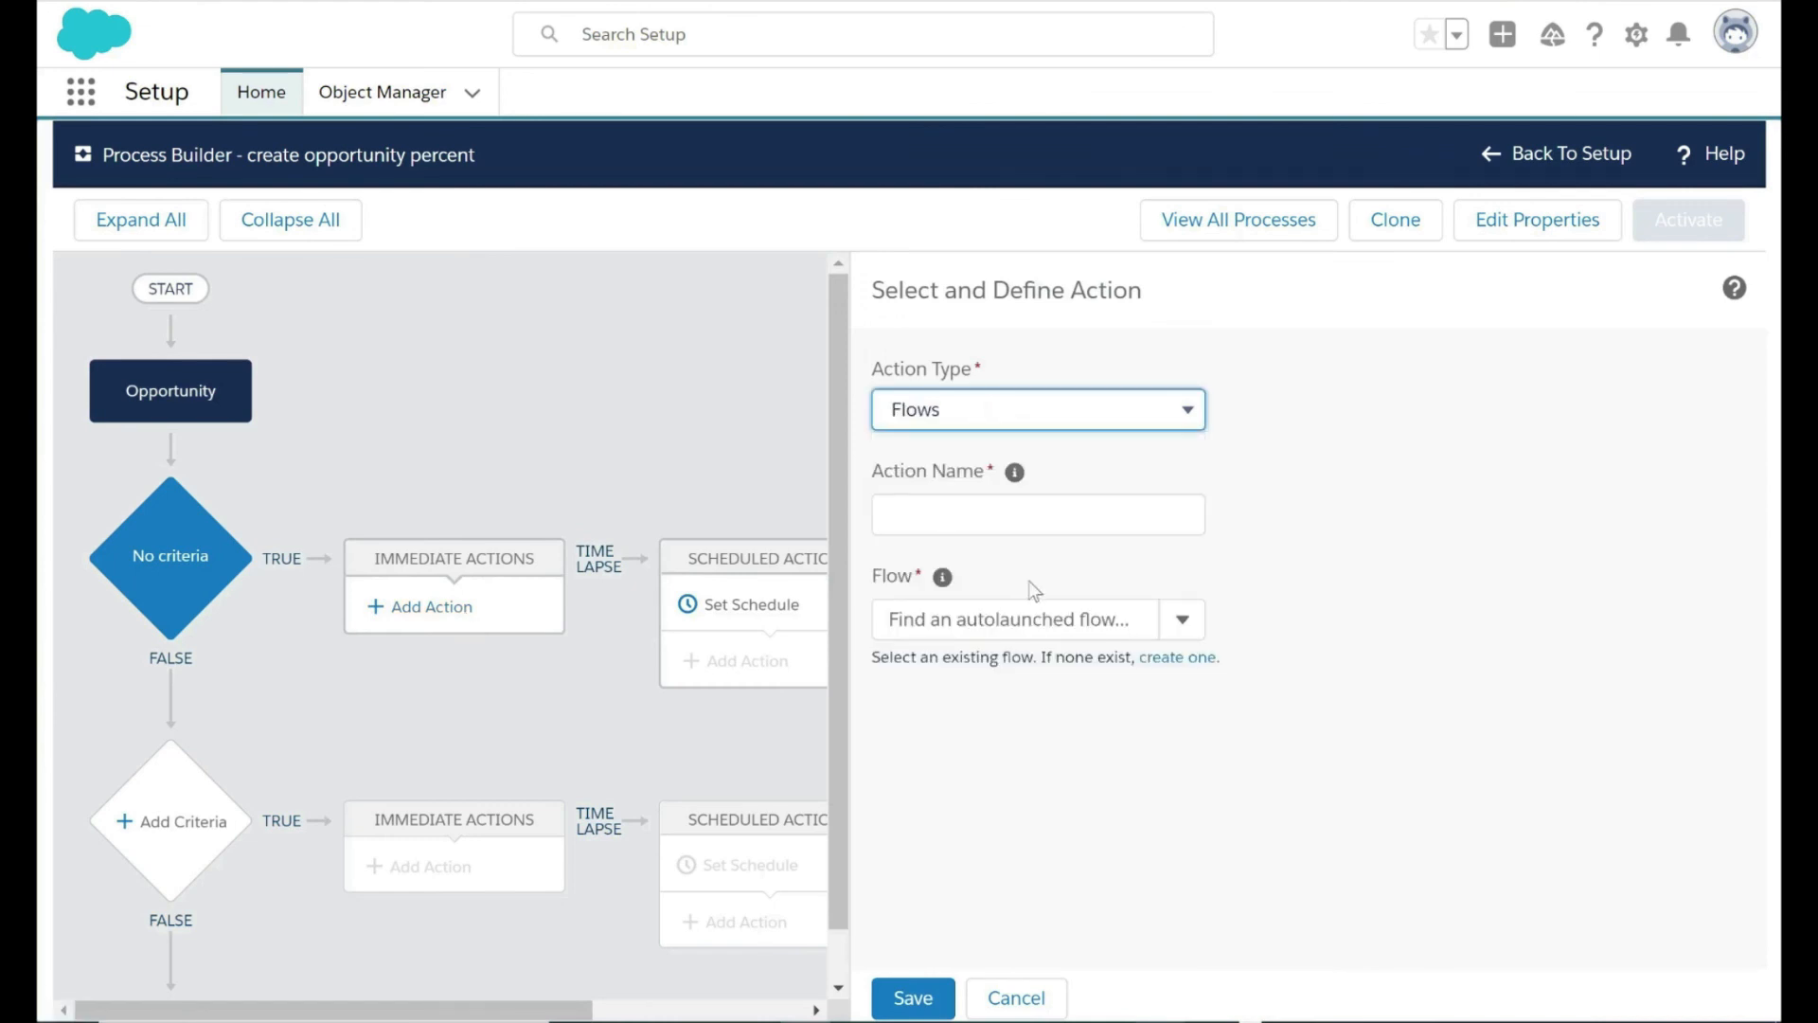
{"action": "key", "text": "Tab"}
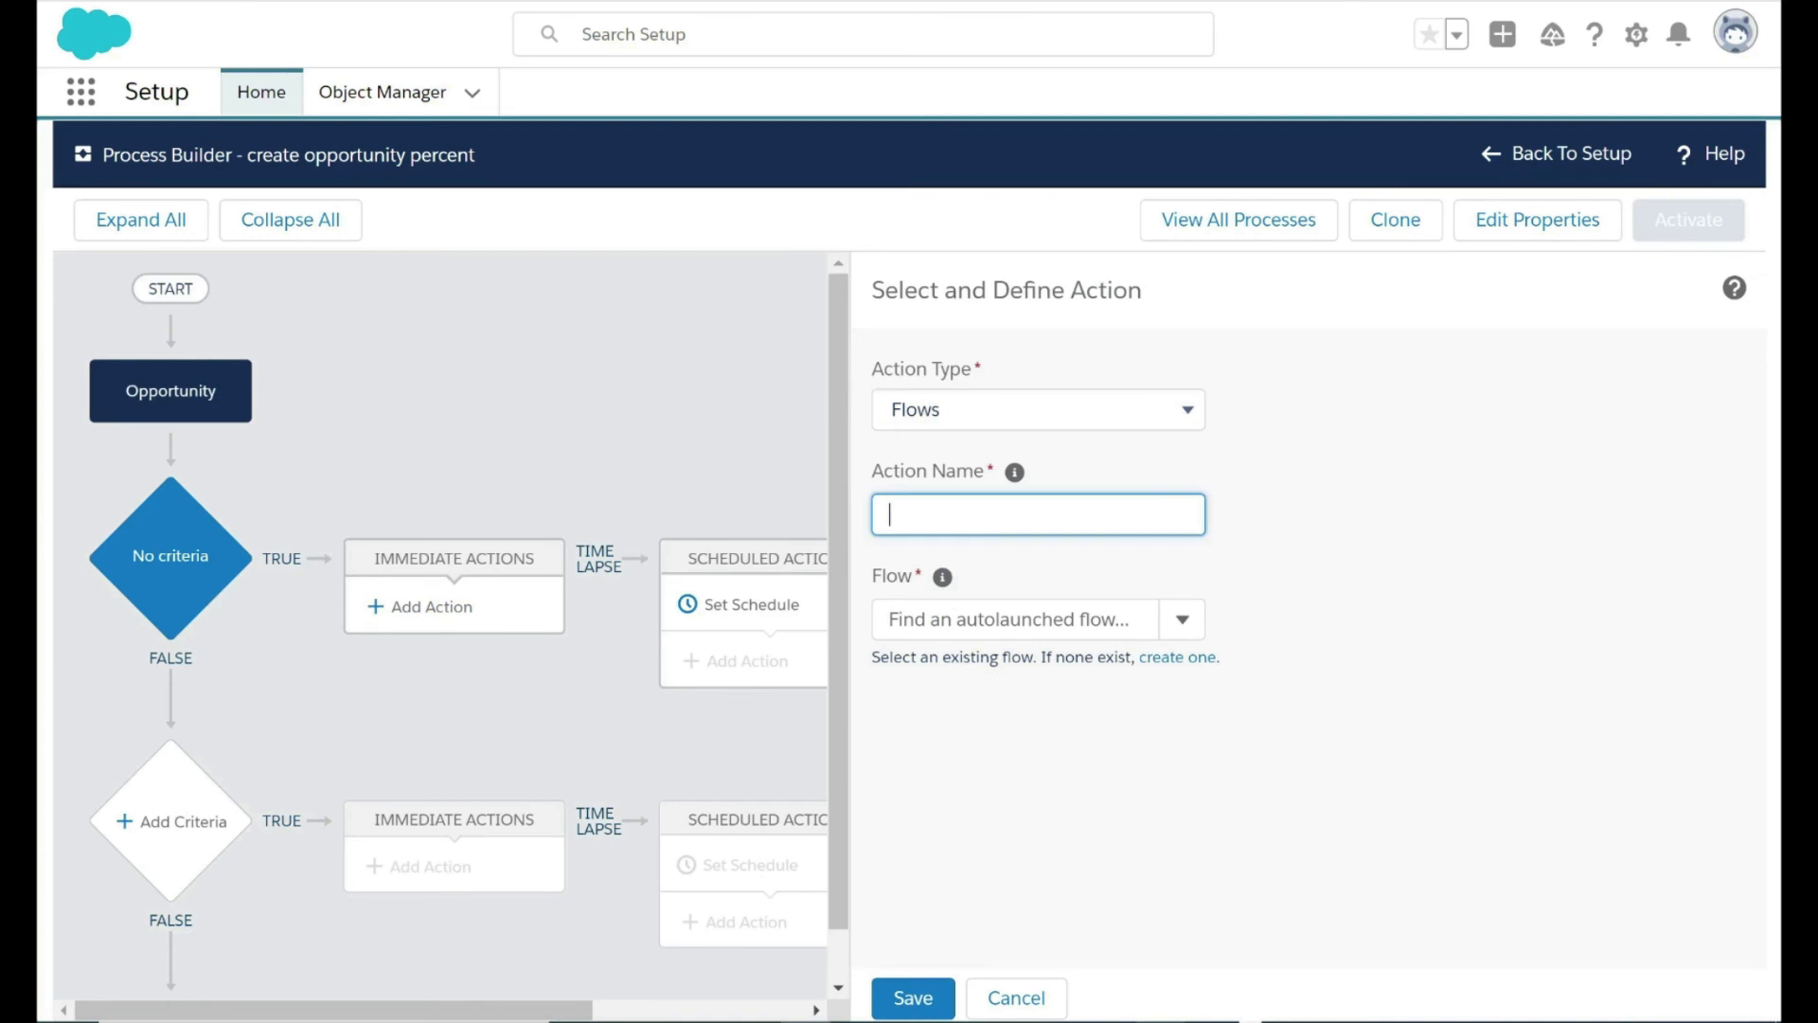
{"action": "type", "text": "populate id"}
{"action": "key", "text": "Tab"}
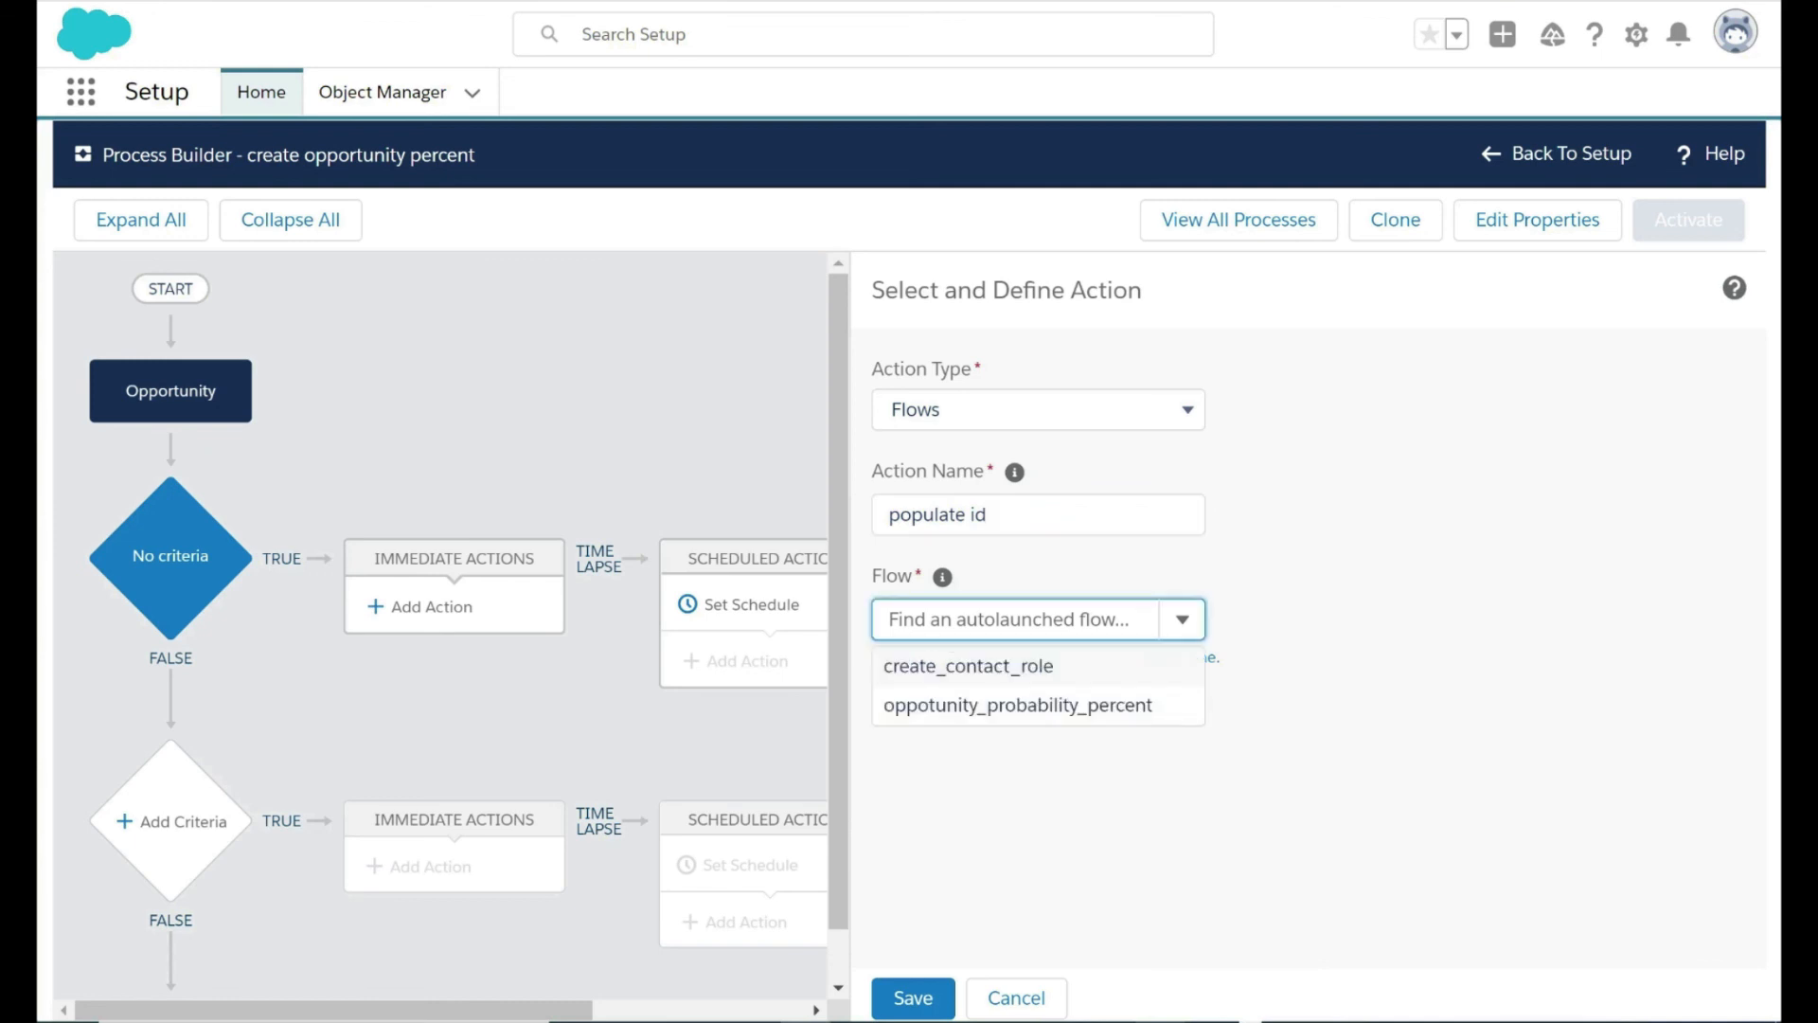
{"action": "left_click", "coordinate": [1033, 706]}
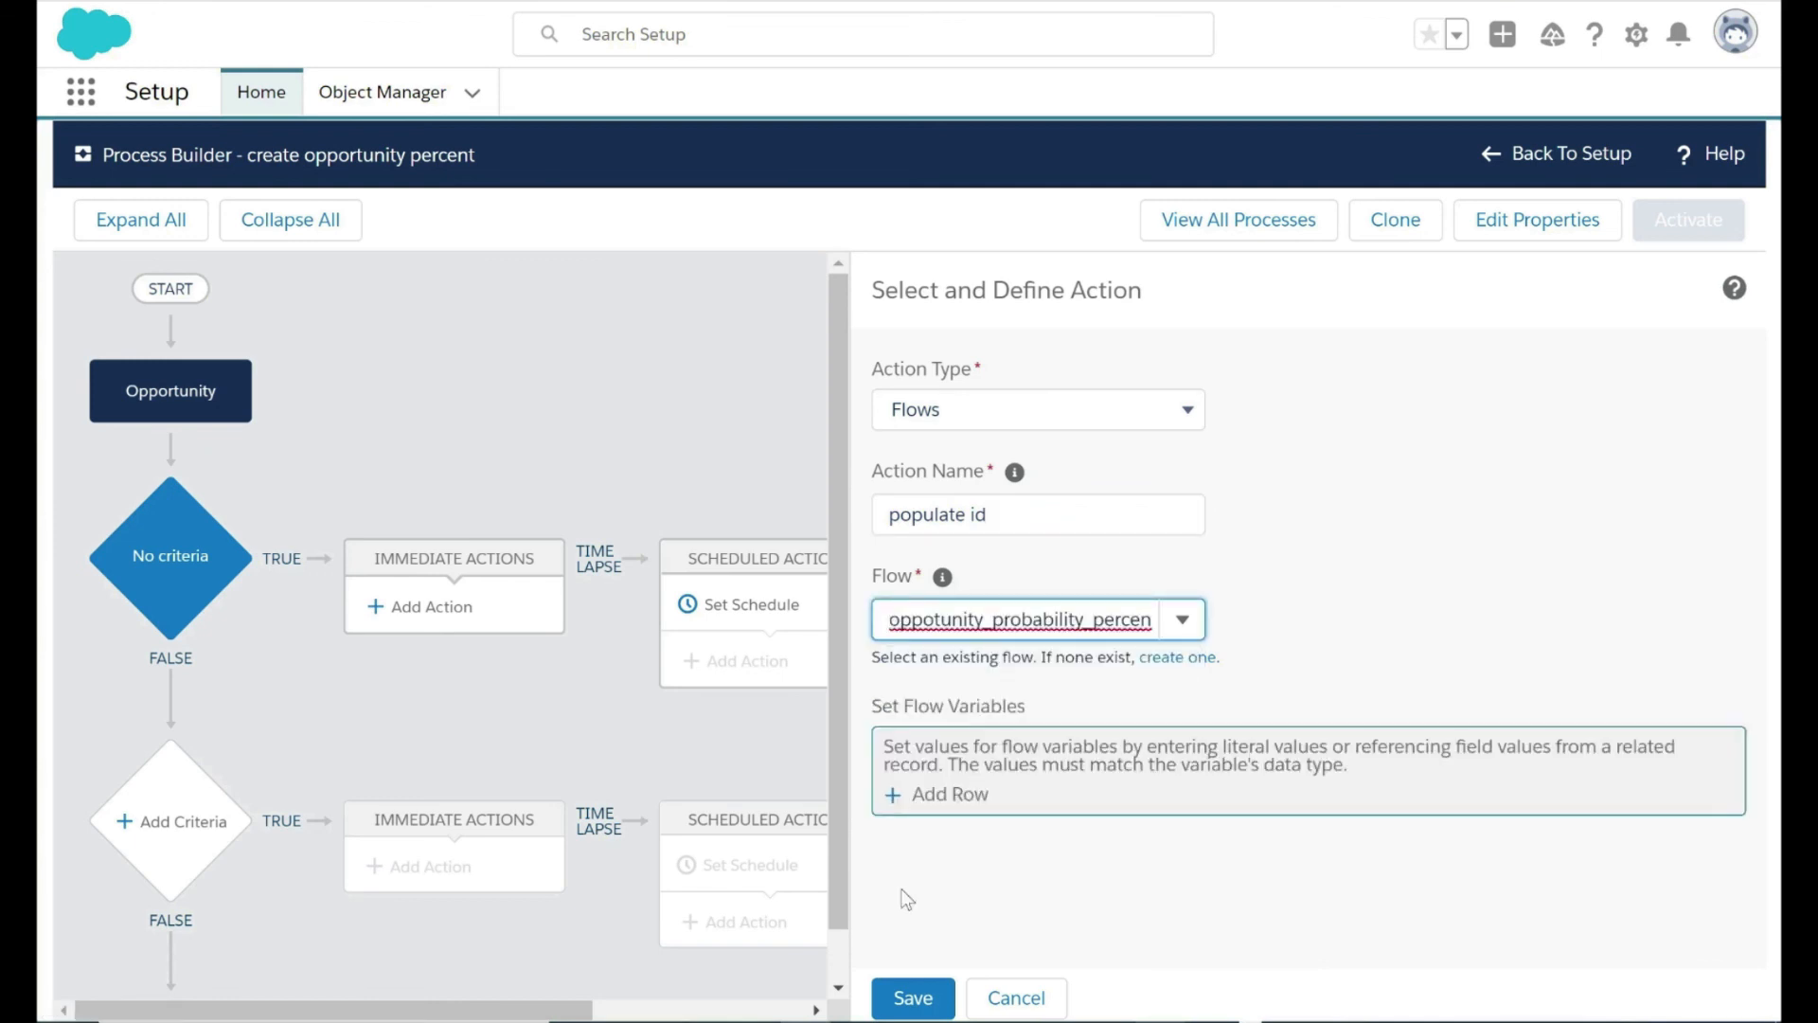
Assign the Opportunity ID field reference to the flow variable opportunity_id, then save the action and activate the process.
{"action": "left_click", "coordinate": [900, 794]}
{"action": "left_click", "coordinate": [1046, 787]}
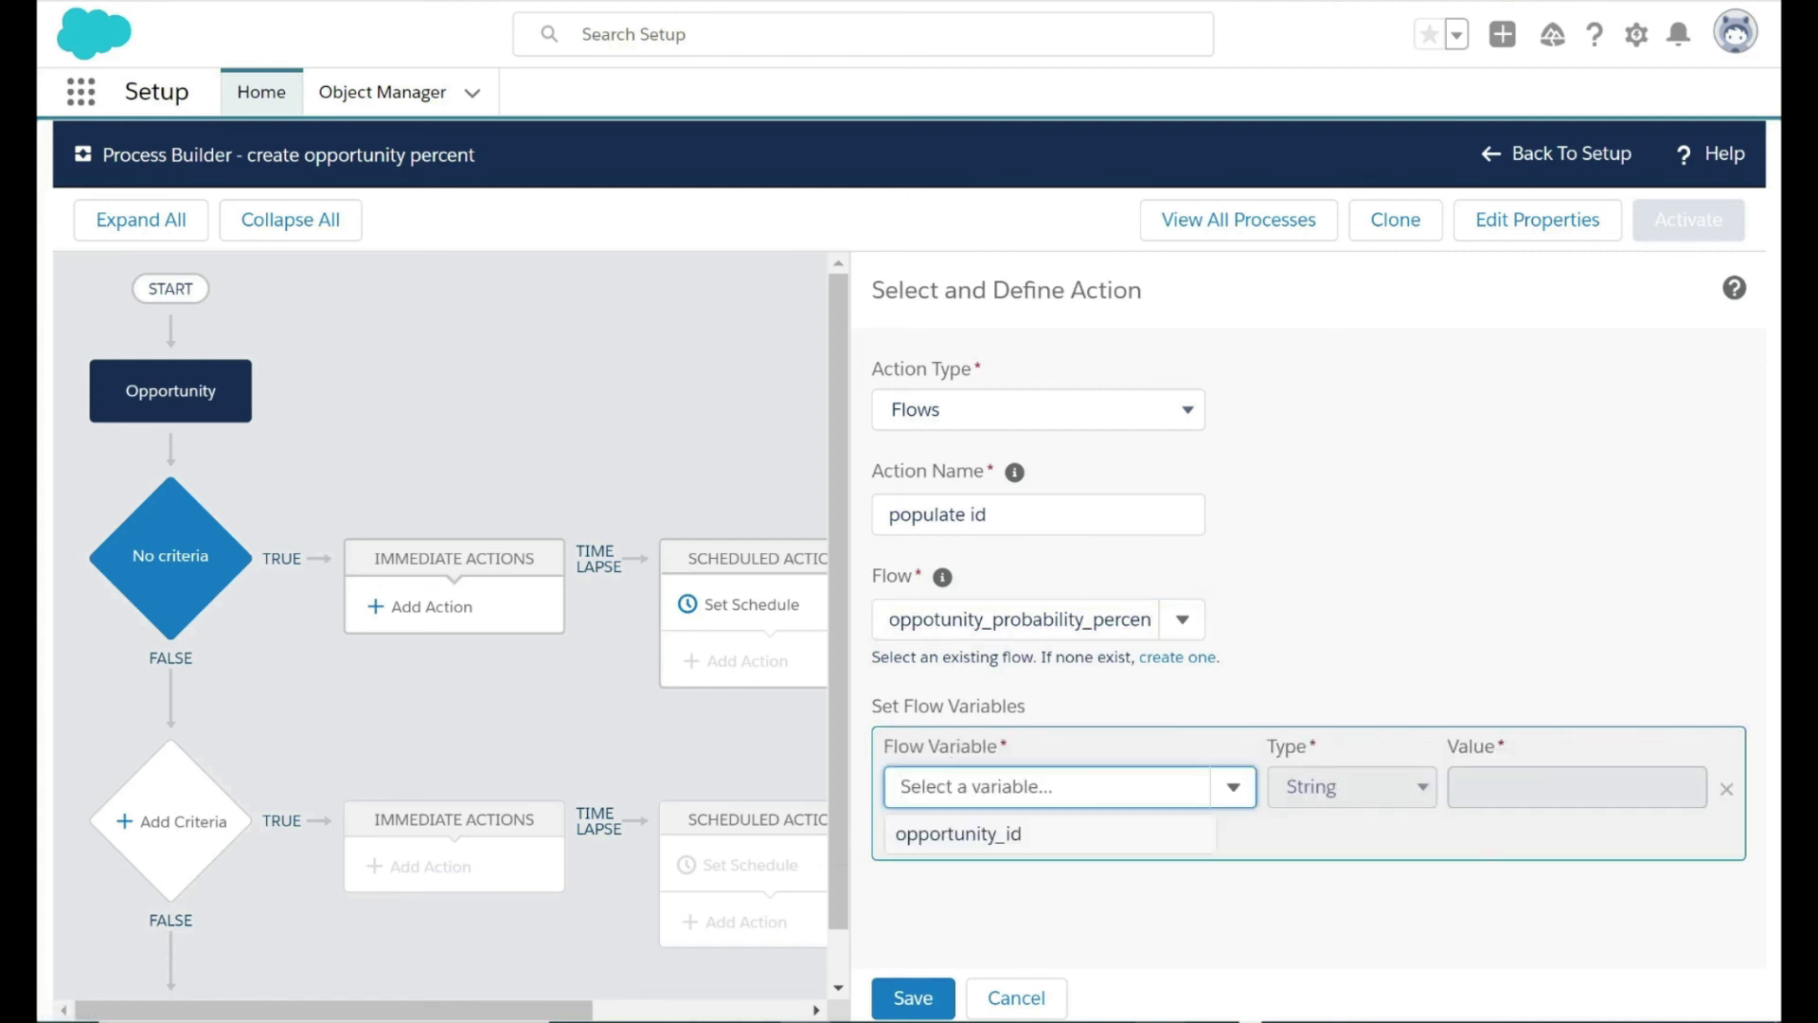
{"action": "left_click", "coordinate": [1068, 833]}
{"action": "left_click", "coordinate": [1286, 788]}
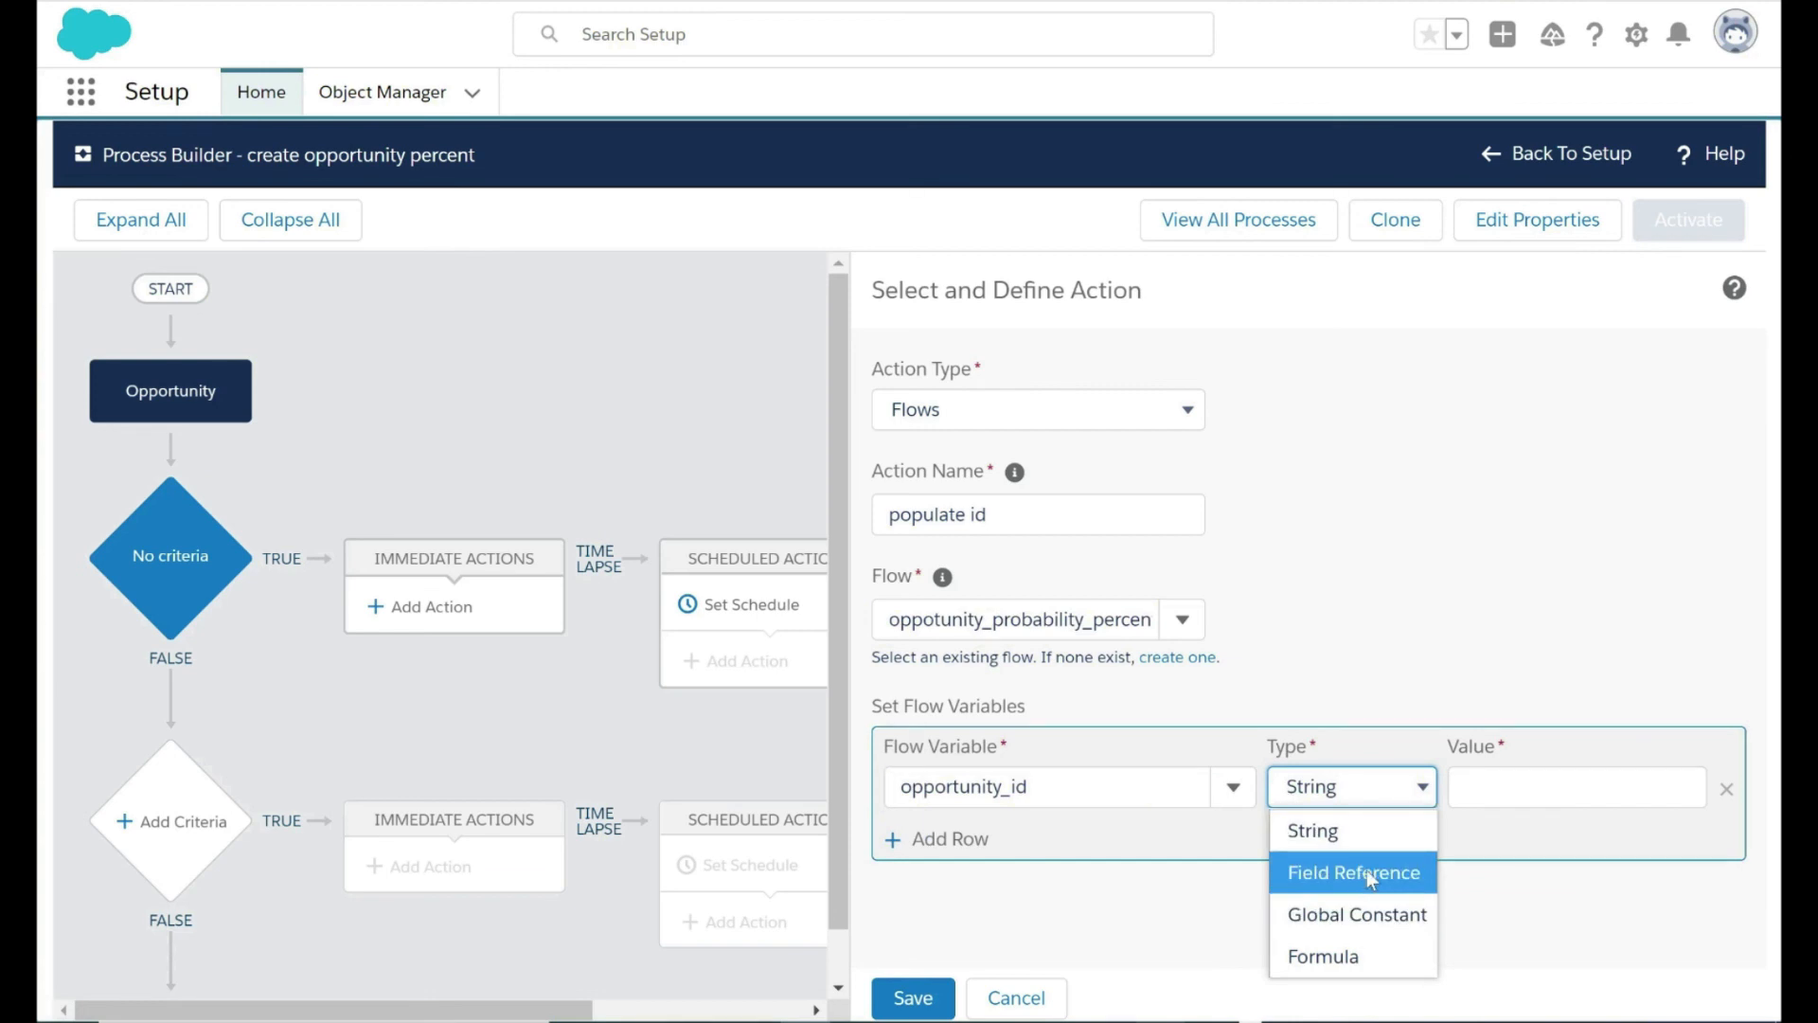
{"action": "left_click", "coordinate": [1366, 870]}
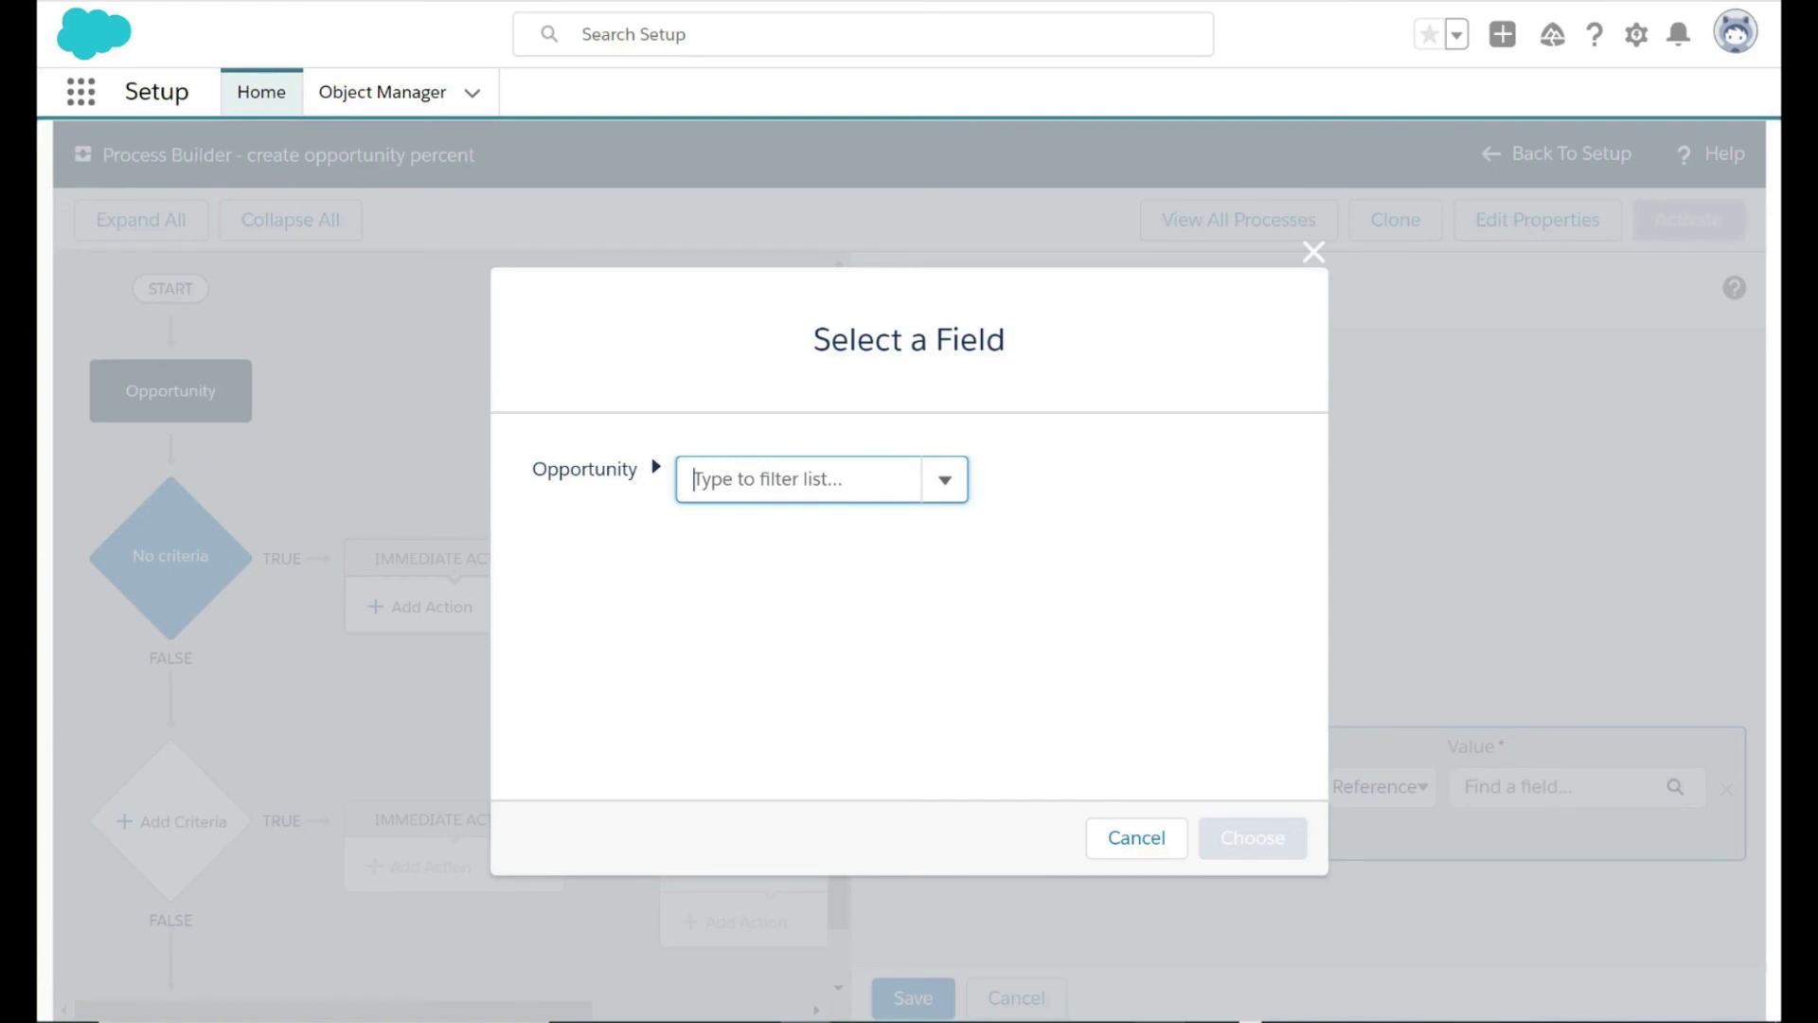
{"action": "type", "text": "id"}
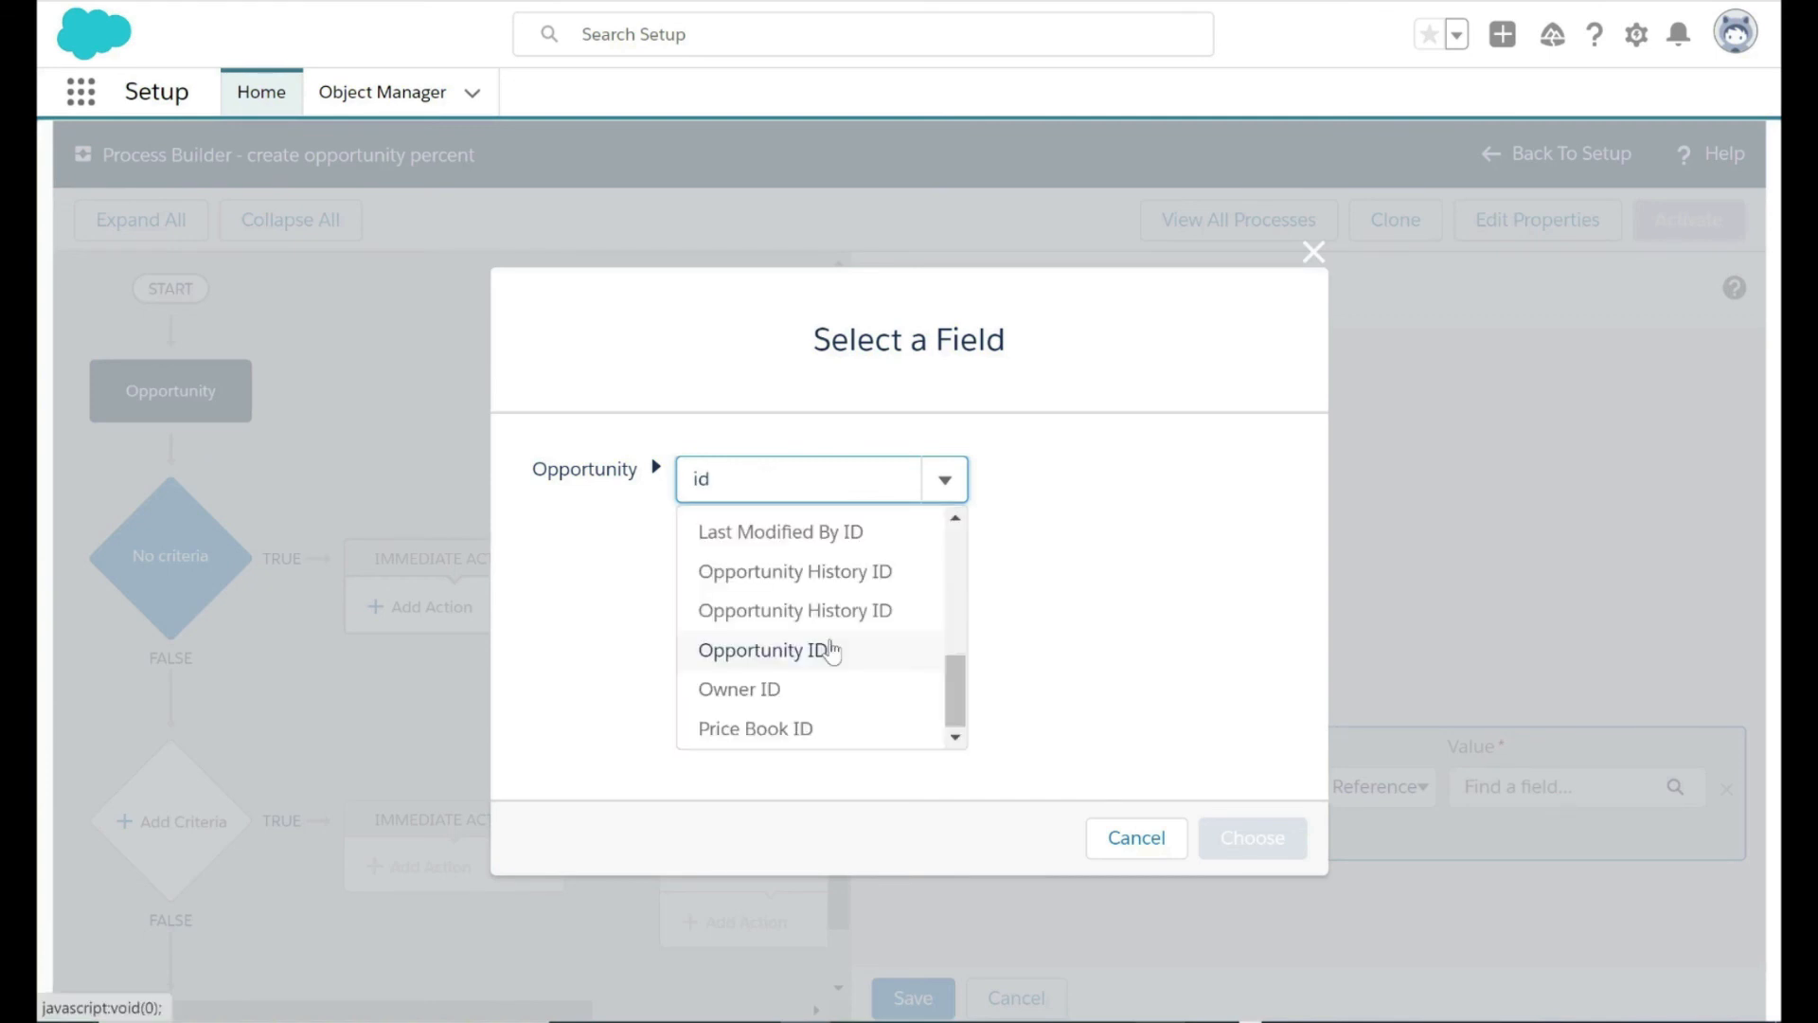
{"action": "left_click", "coordinate": [832, 650]}
{"action": "left_click", "coordinate": [1252, 837]}
{"action": "left_click", "coordinate": [913, 997]}
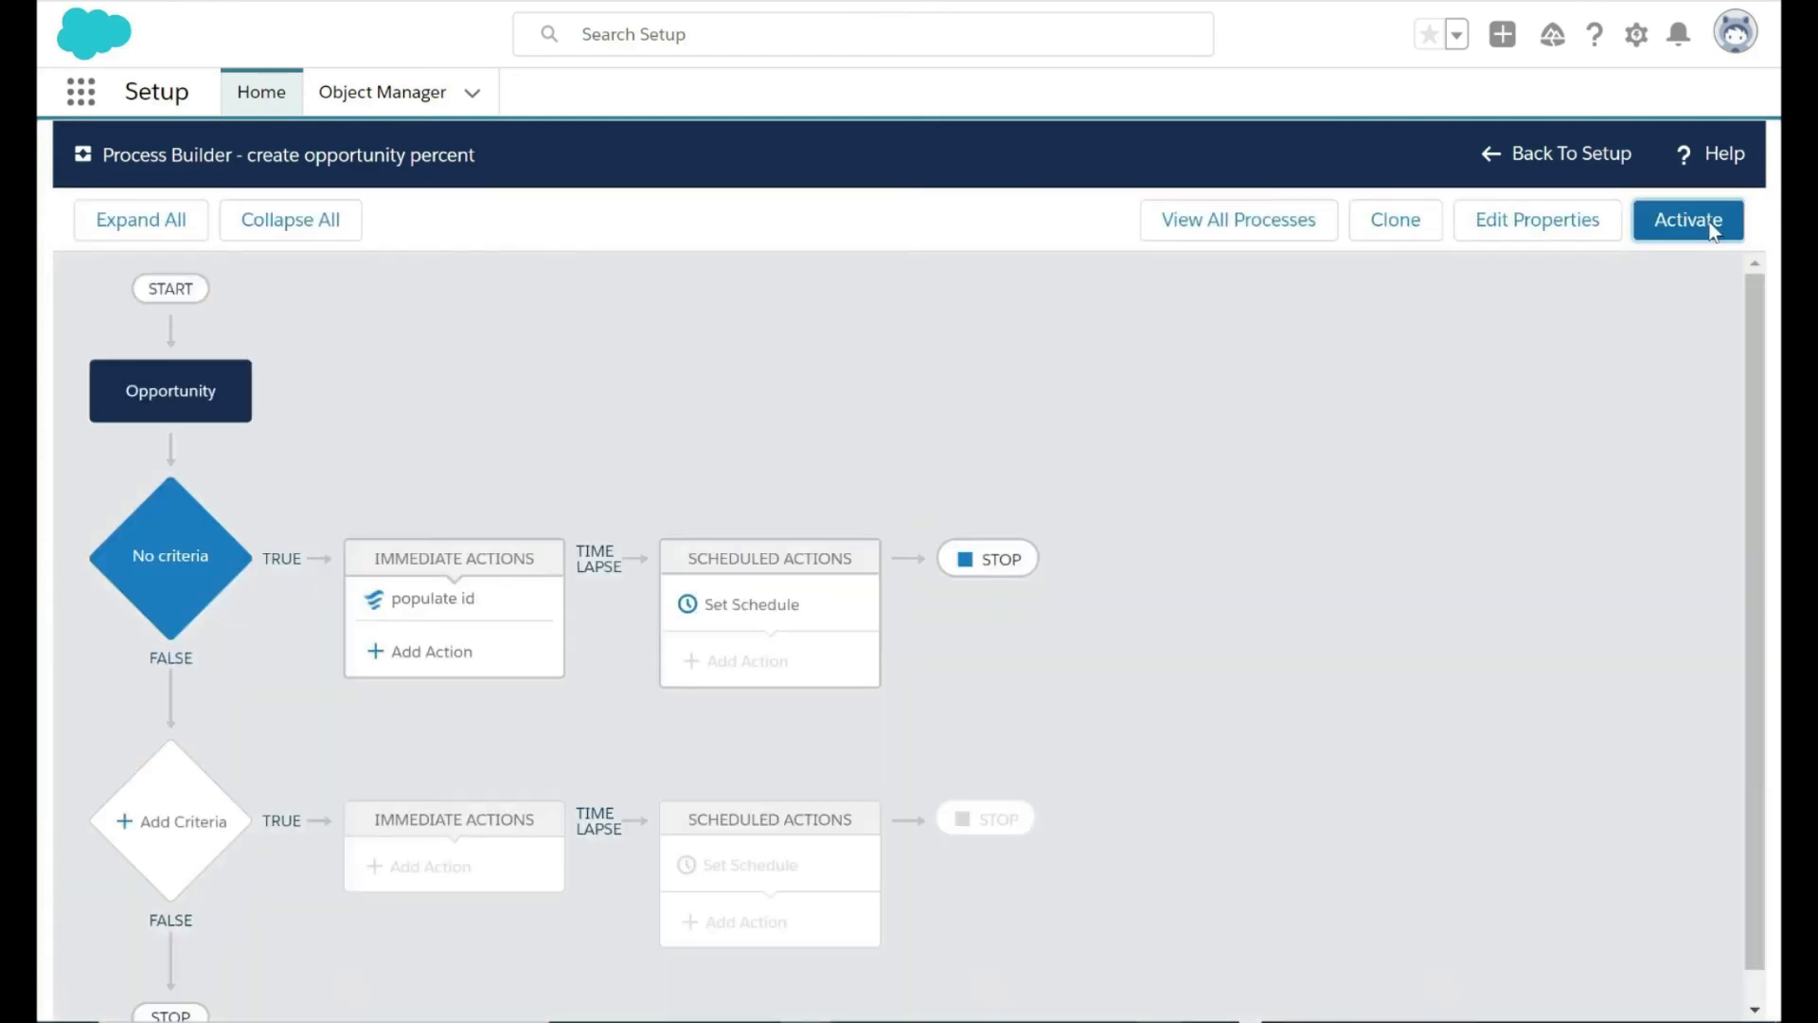
{"action": "left_click", "coordinate": [1708, 222]}
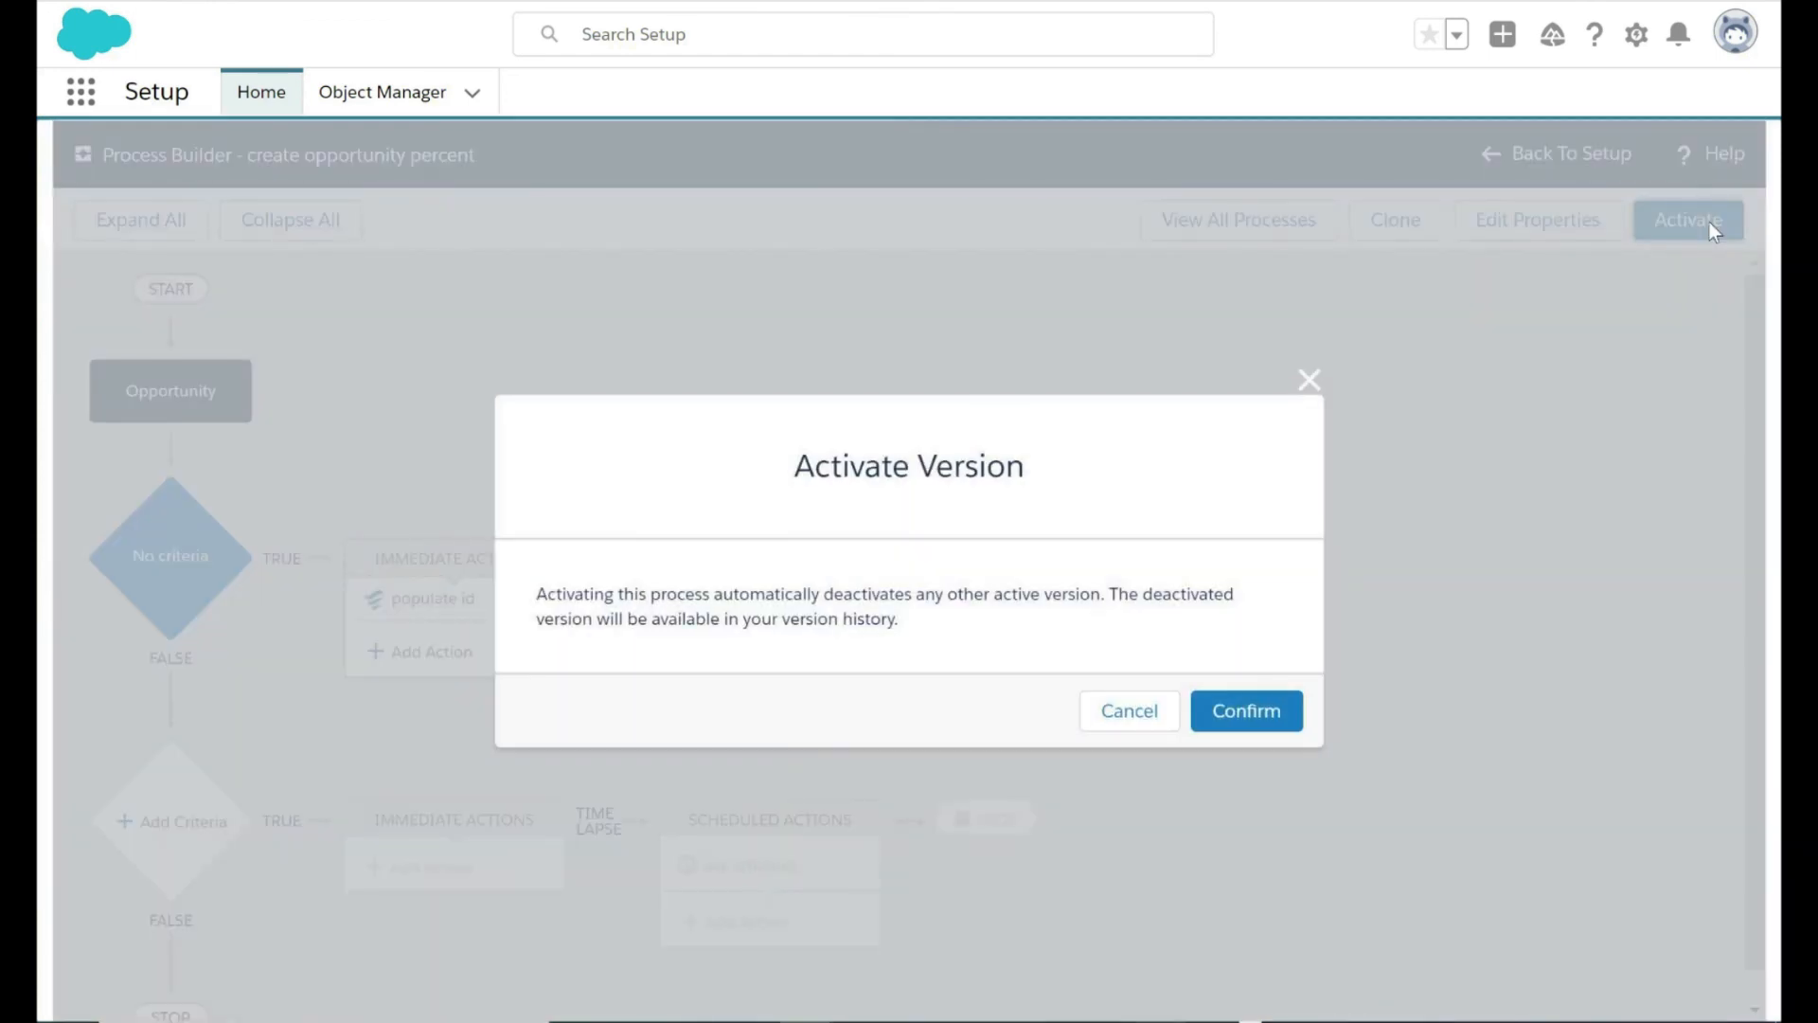
{"action": "left_click", "coordinate": [1269, 711]}
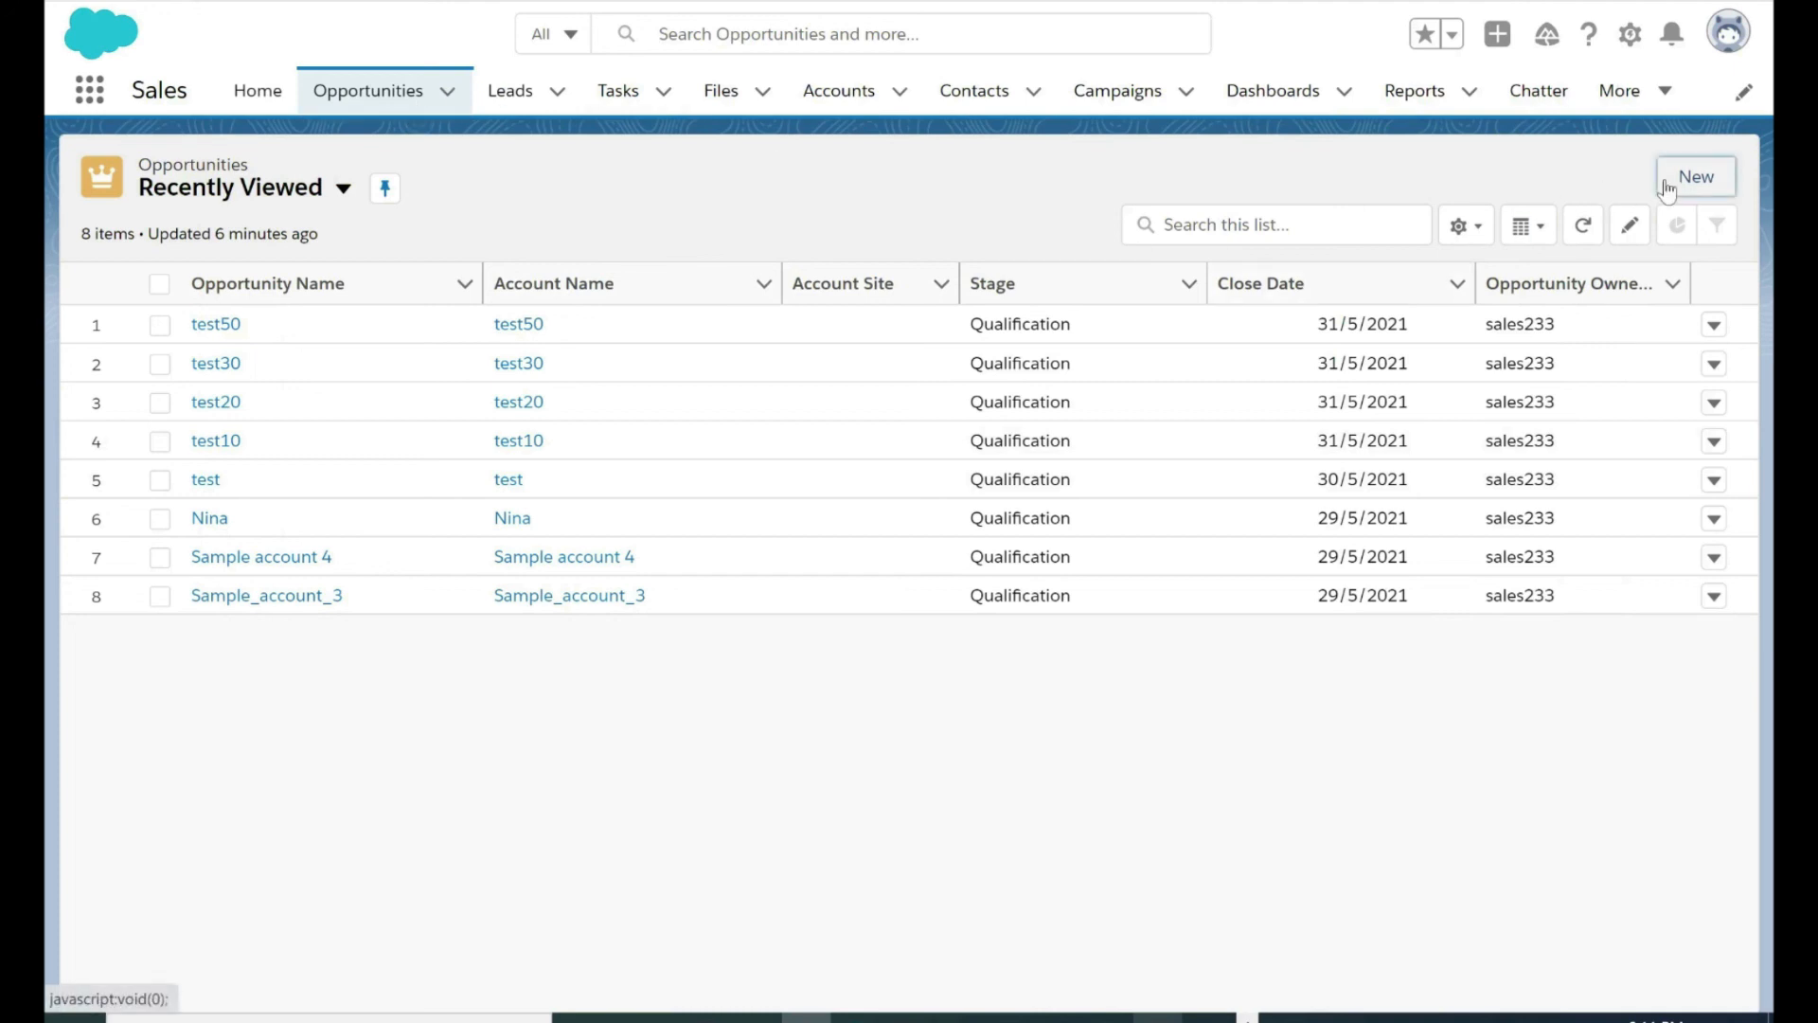
In the Sales app, create and save an opportunity named test60 with stage Prospecting and close date 31/5/2021.
{"action": "left_click", "coordinate": [1696, 176]}
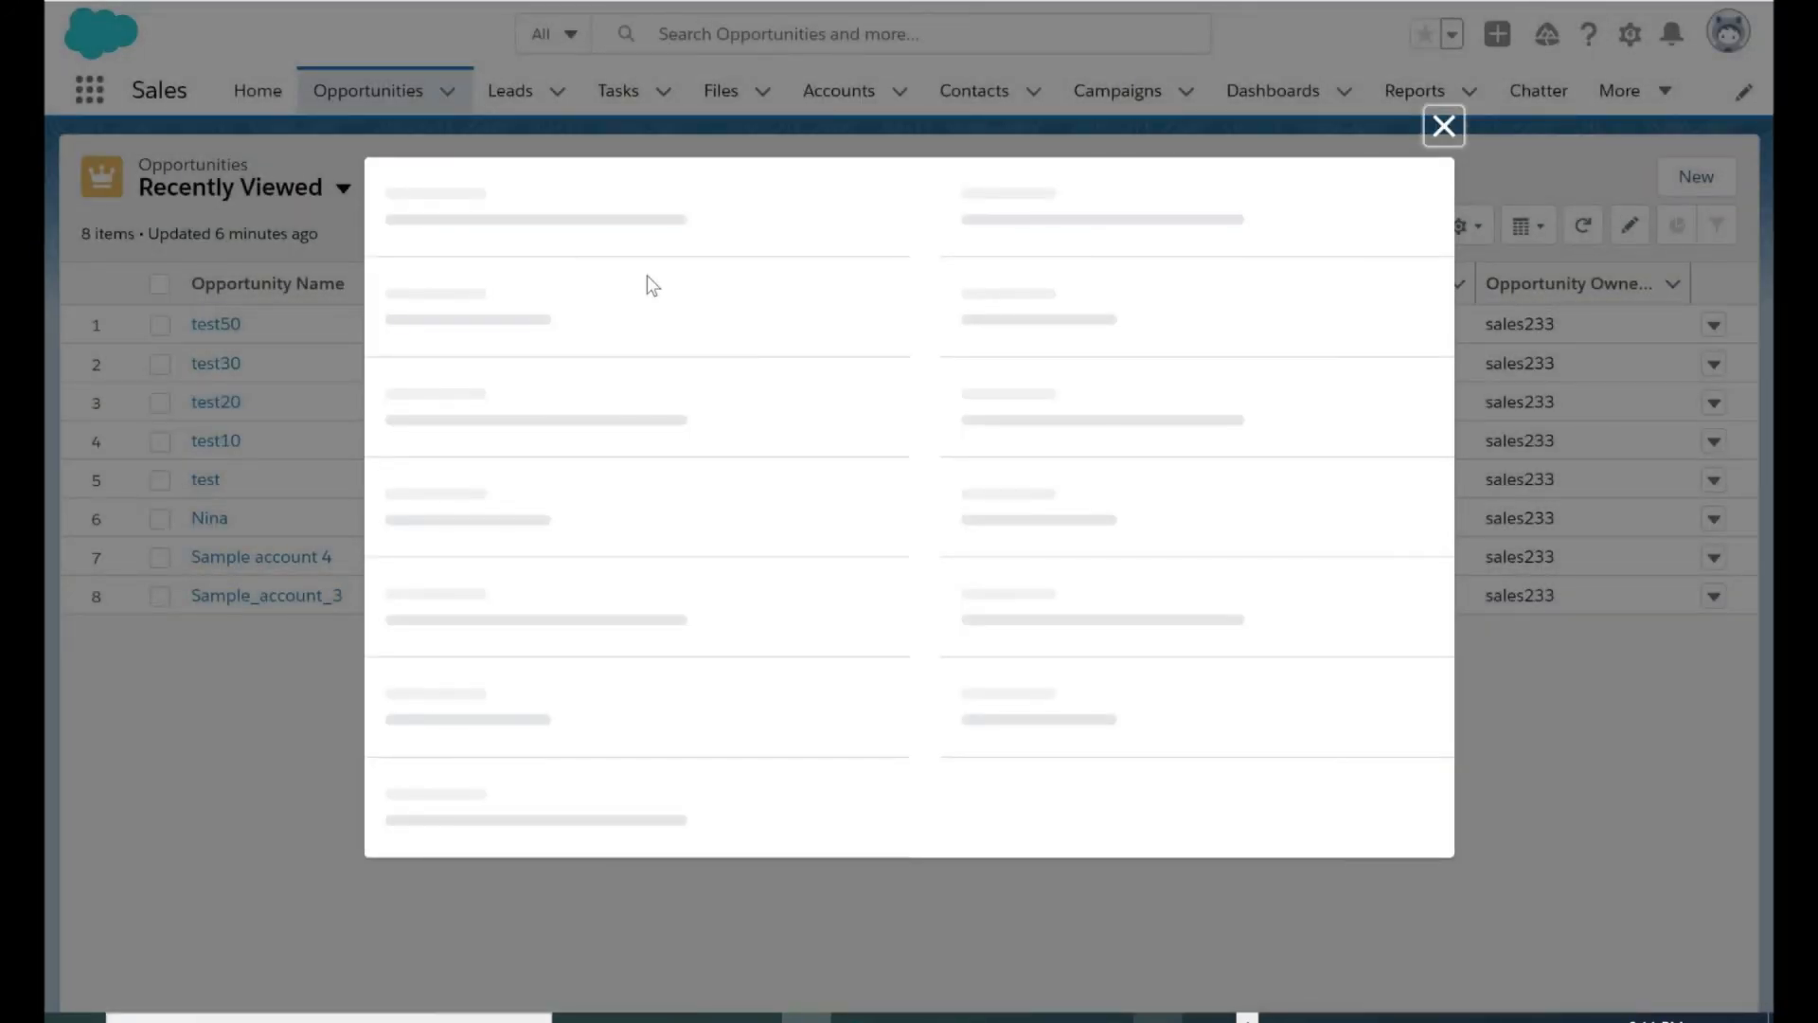
{"action": "left_click", "coordinate": [516, 419]}
{"action": "type", "text": "test60"}
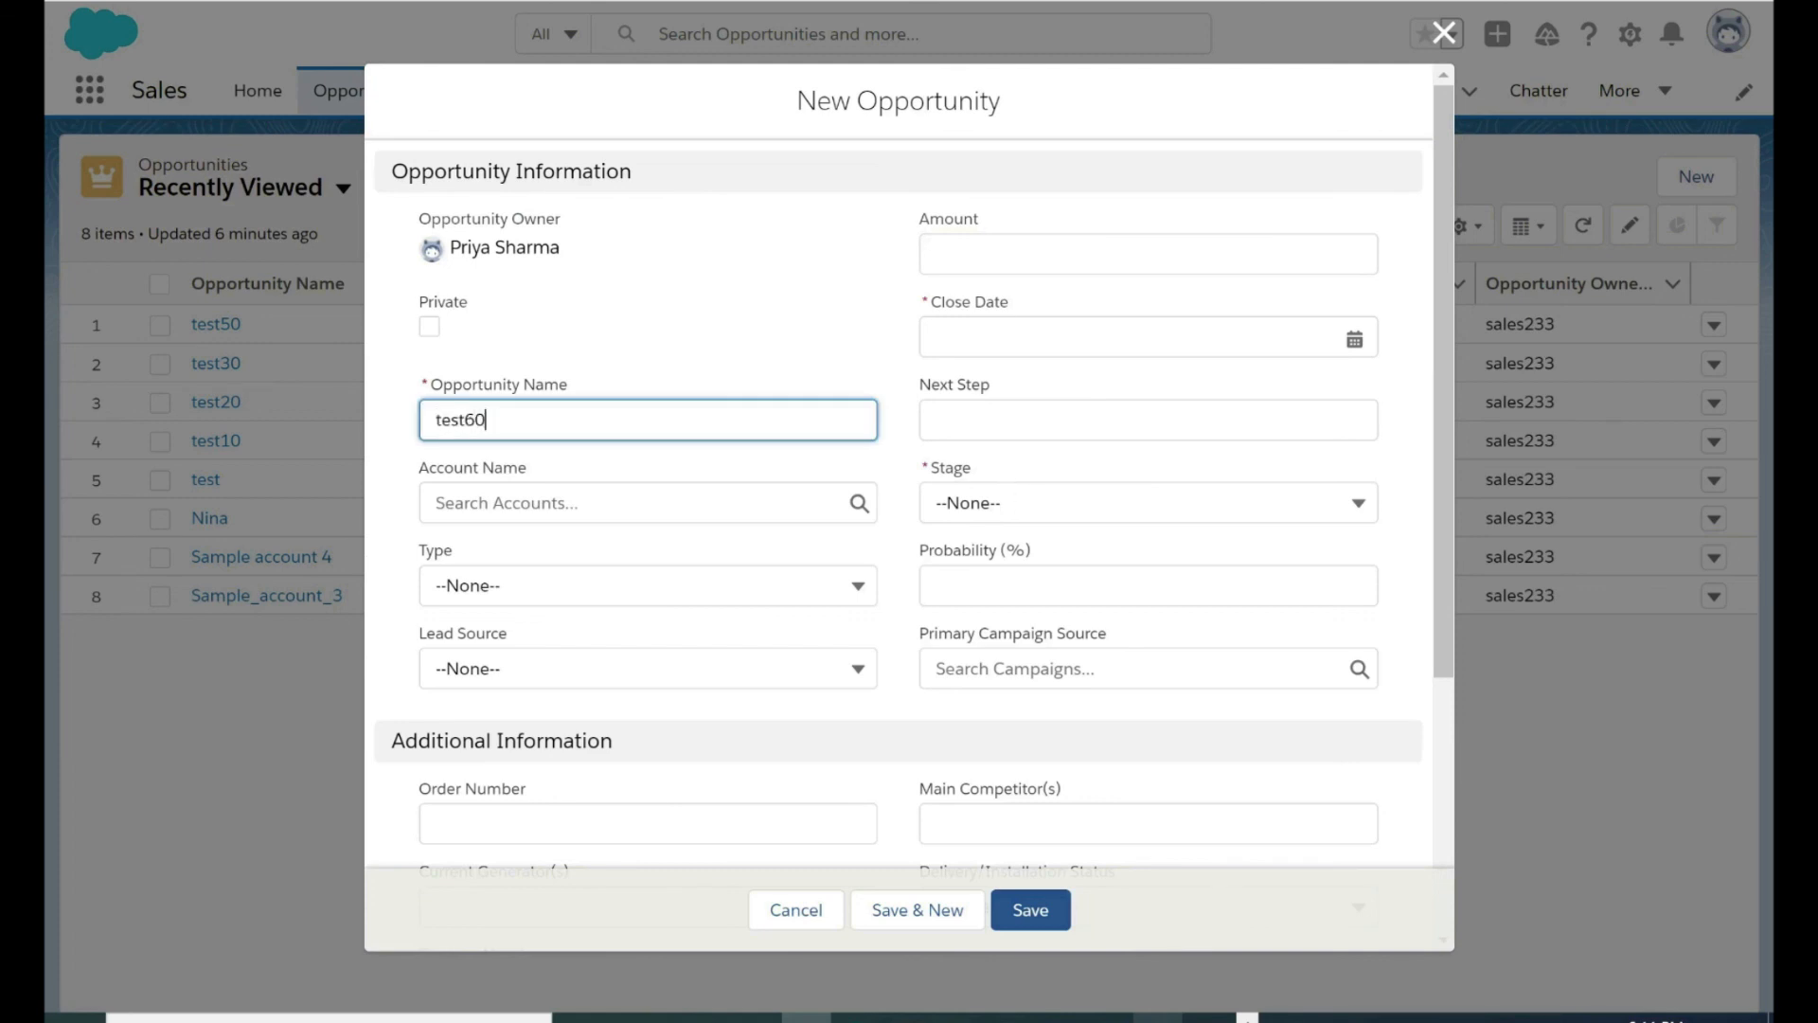
{"action": "left_click", "coordinate": [1012, 503]}
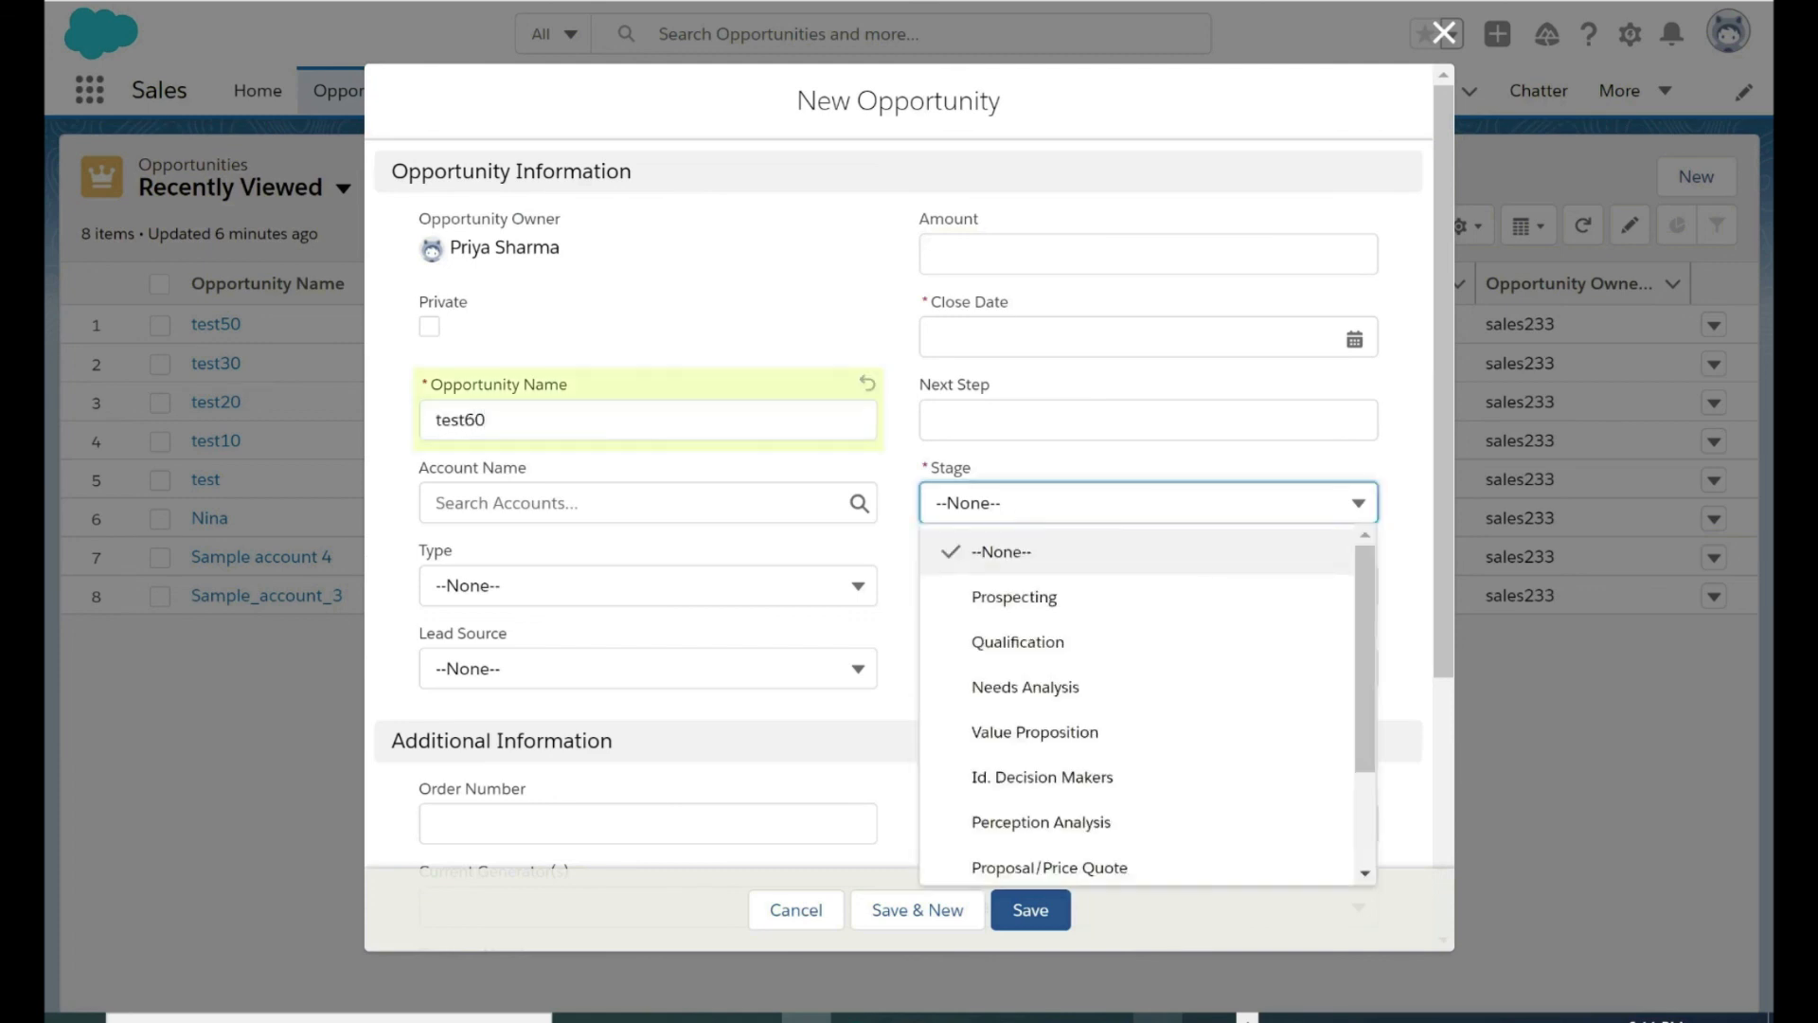
{"action": "left_click", "coordinate": [1063, 598]}
{"action": "left_click", "coordinate": [1219, 324]}
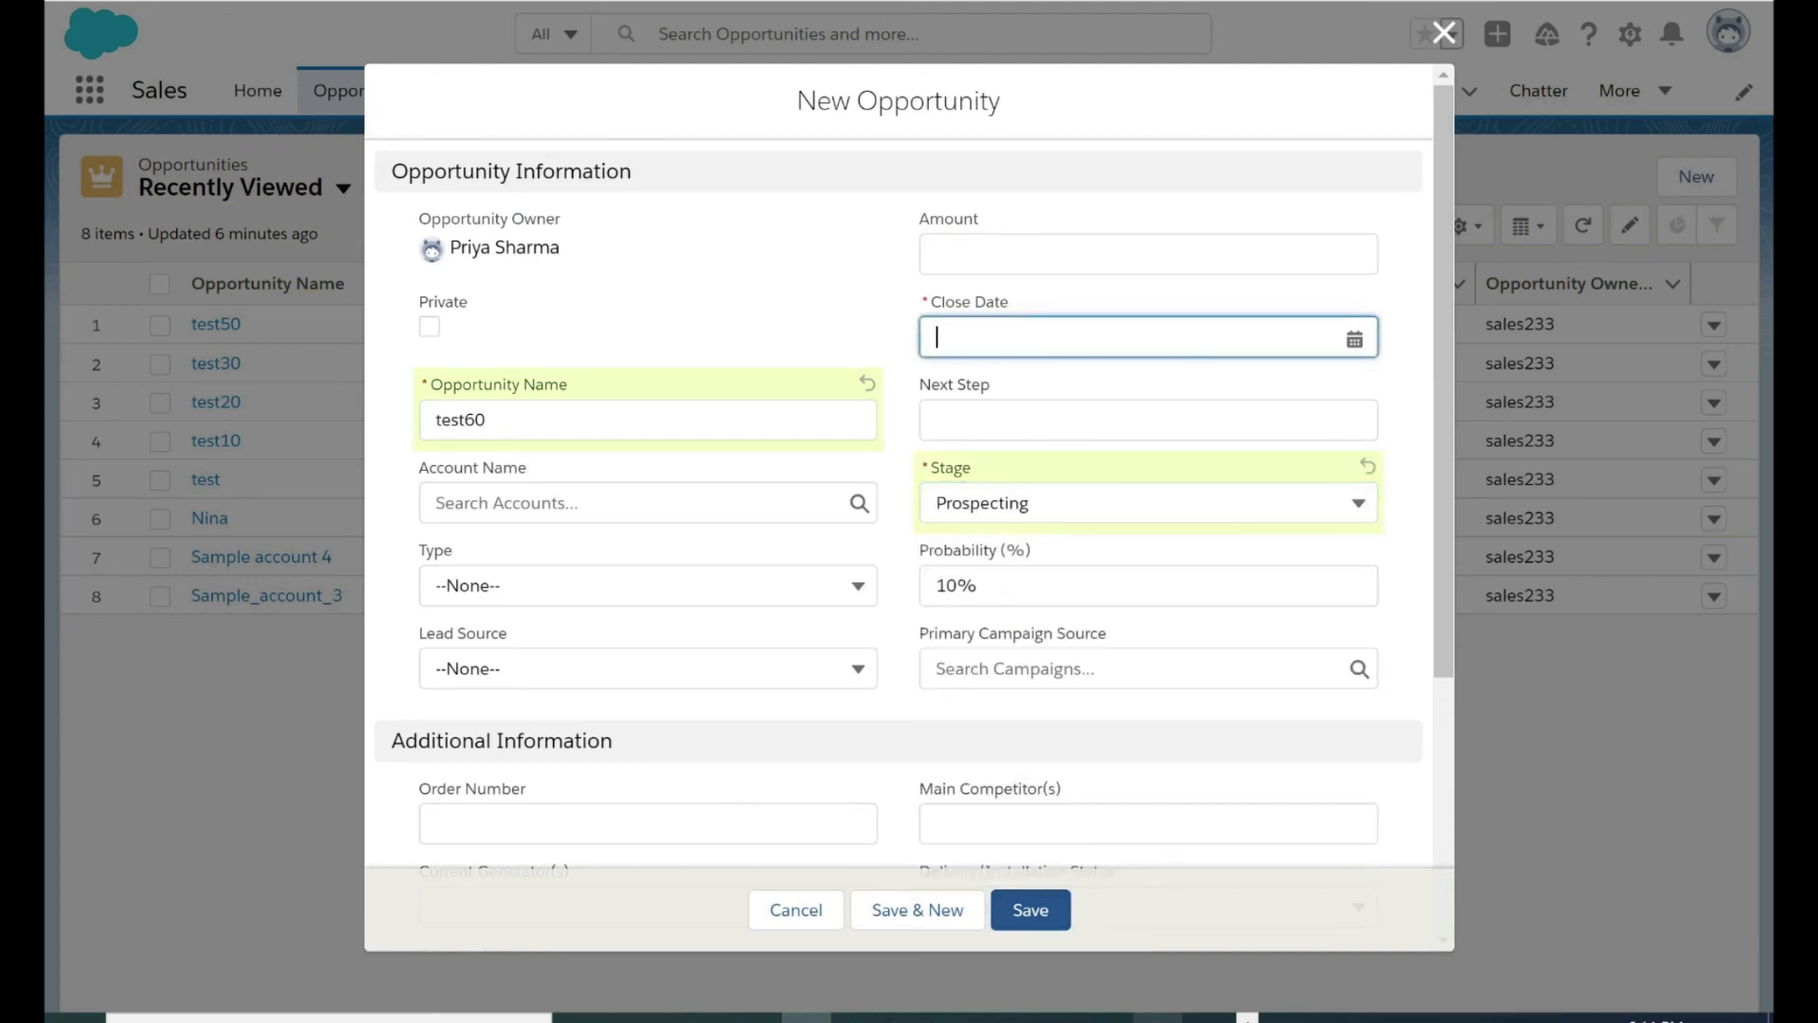
{"action": "left_click", "coordinate": [1082, 737]}
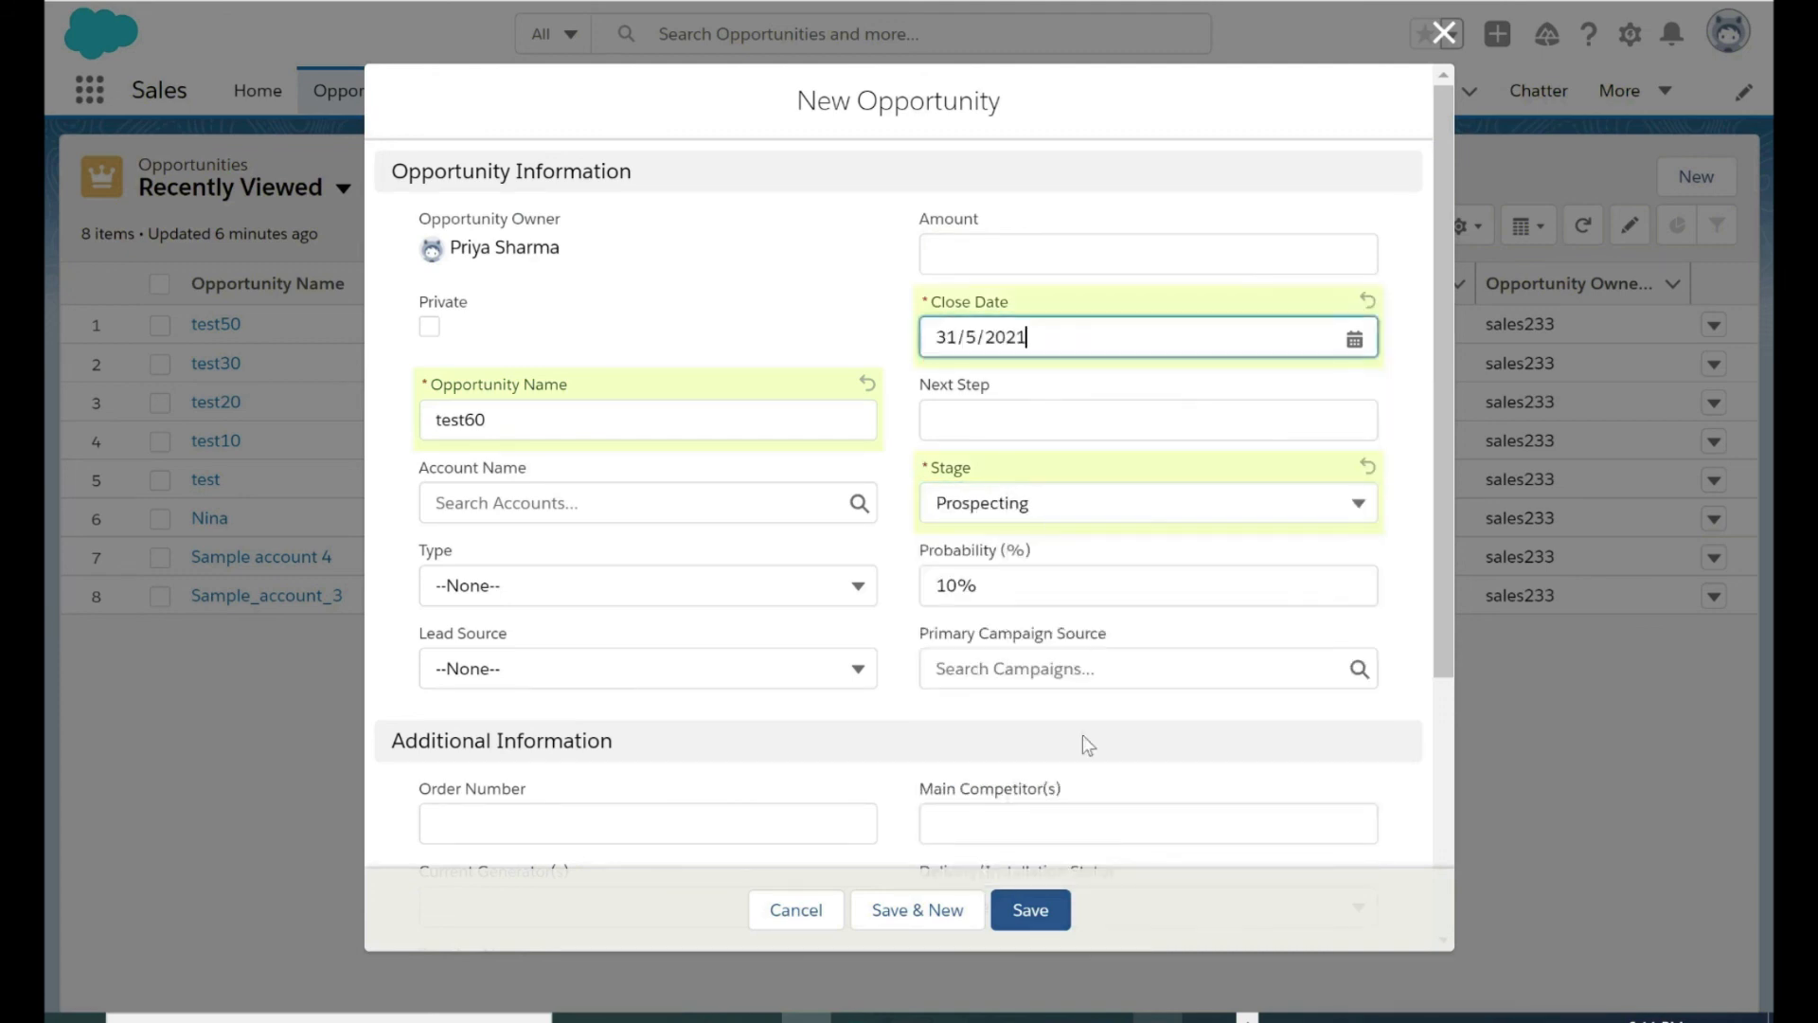
{"action": "scroll", "coordinate": [691, 633], "scroll_direction": "down", "scroll_amount": 2}
{"action": "left_click", "coordinate": [1054, 909]}
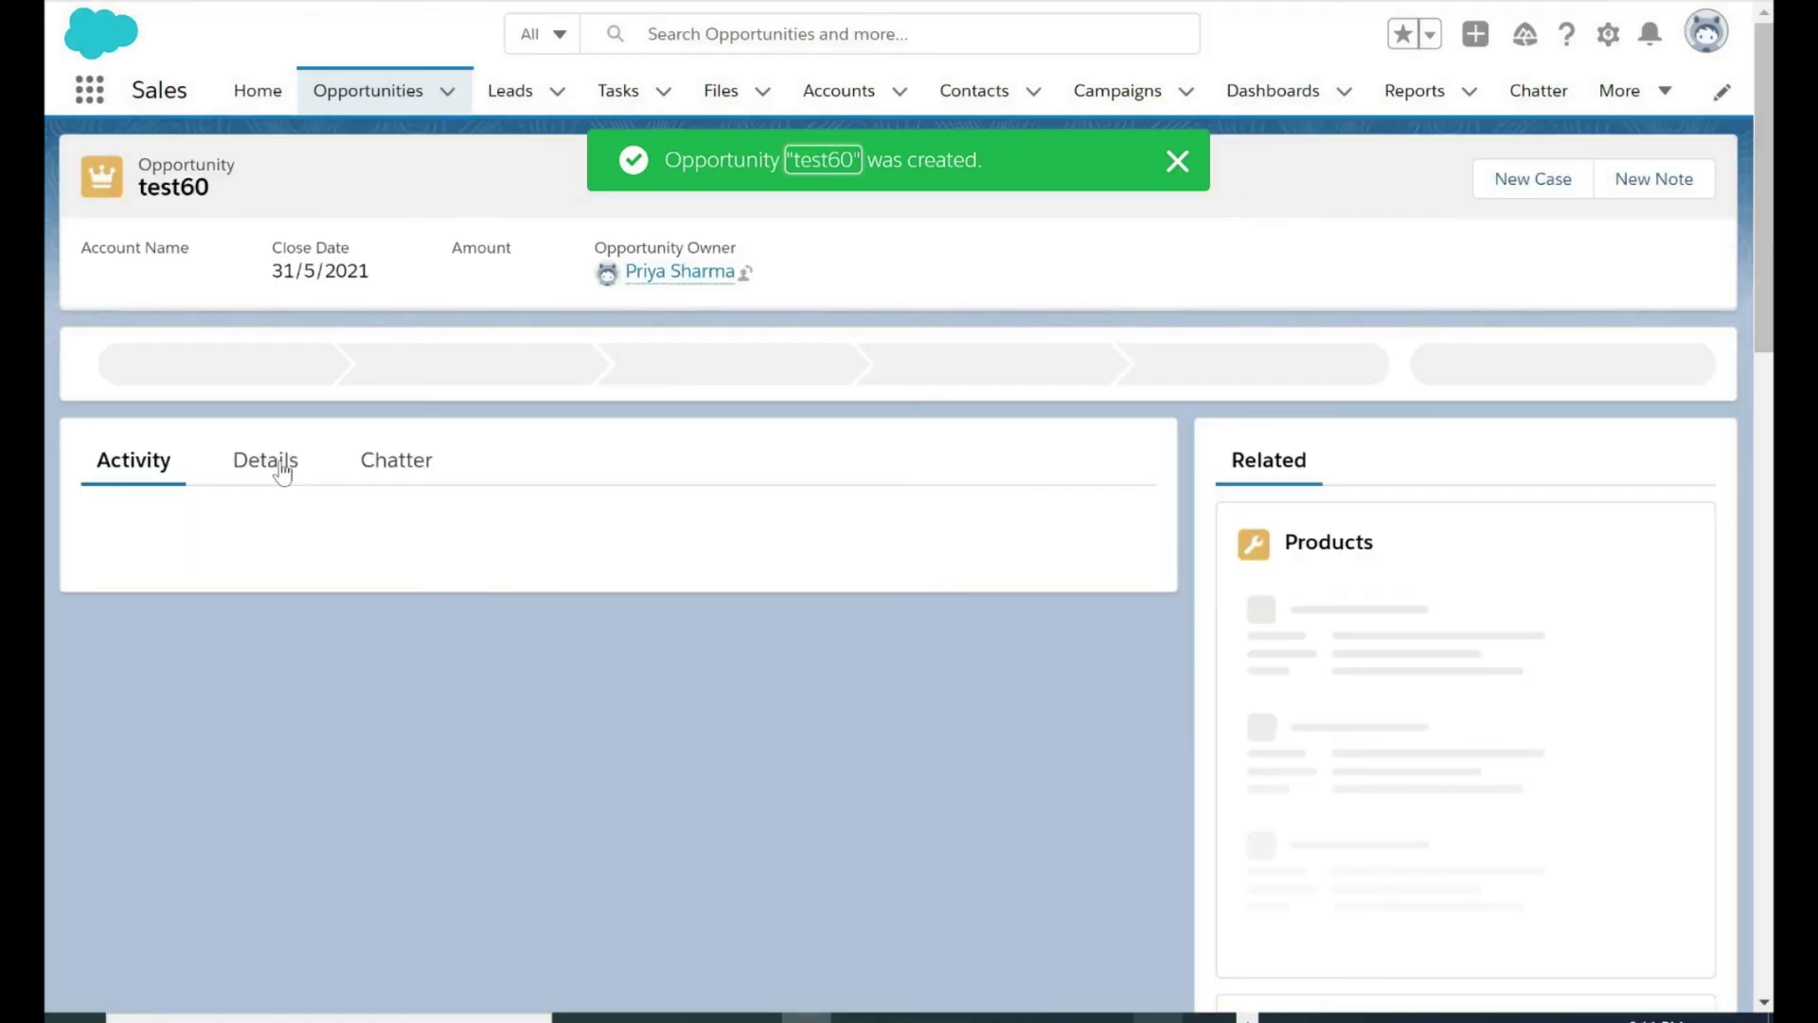
Check the Probability value in the details of the test60 opportunity.
{"action": "left_click", "coordinate": [281, 466]}
{"action": "scroll", "coordinate": [675, 724], "scroll_direction": "down", "scroll_amount": 1}
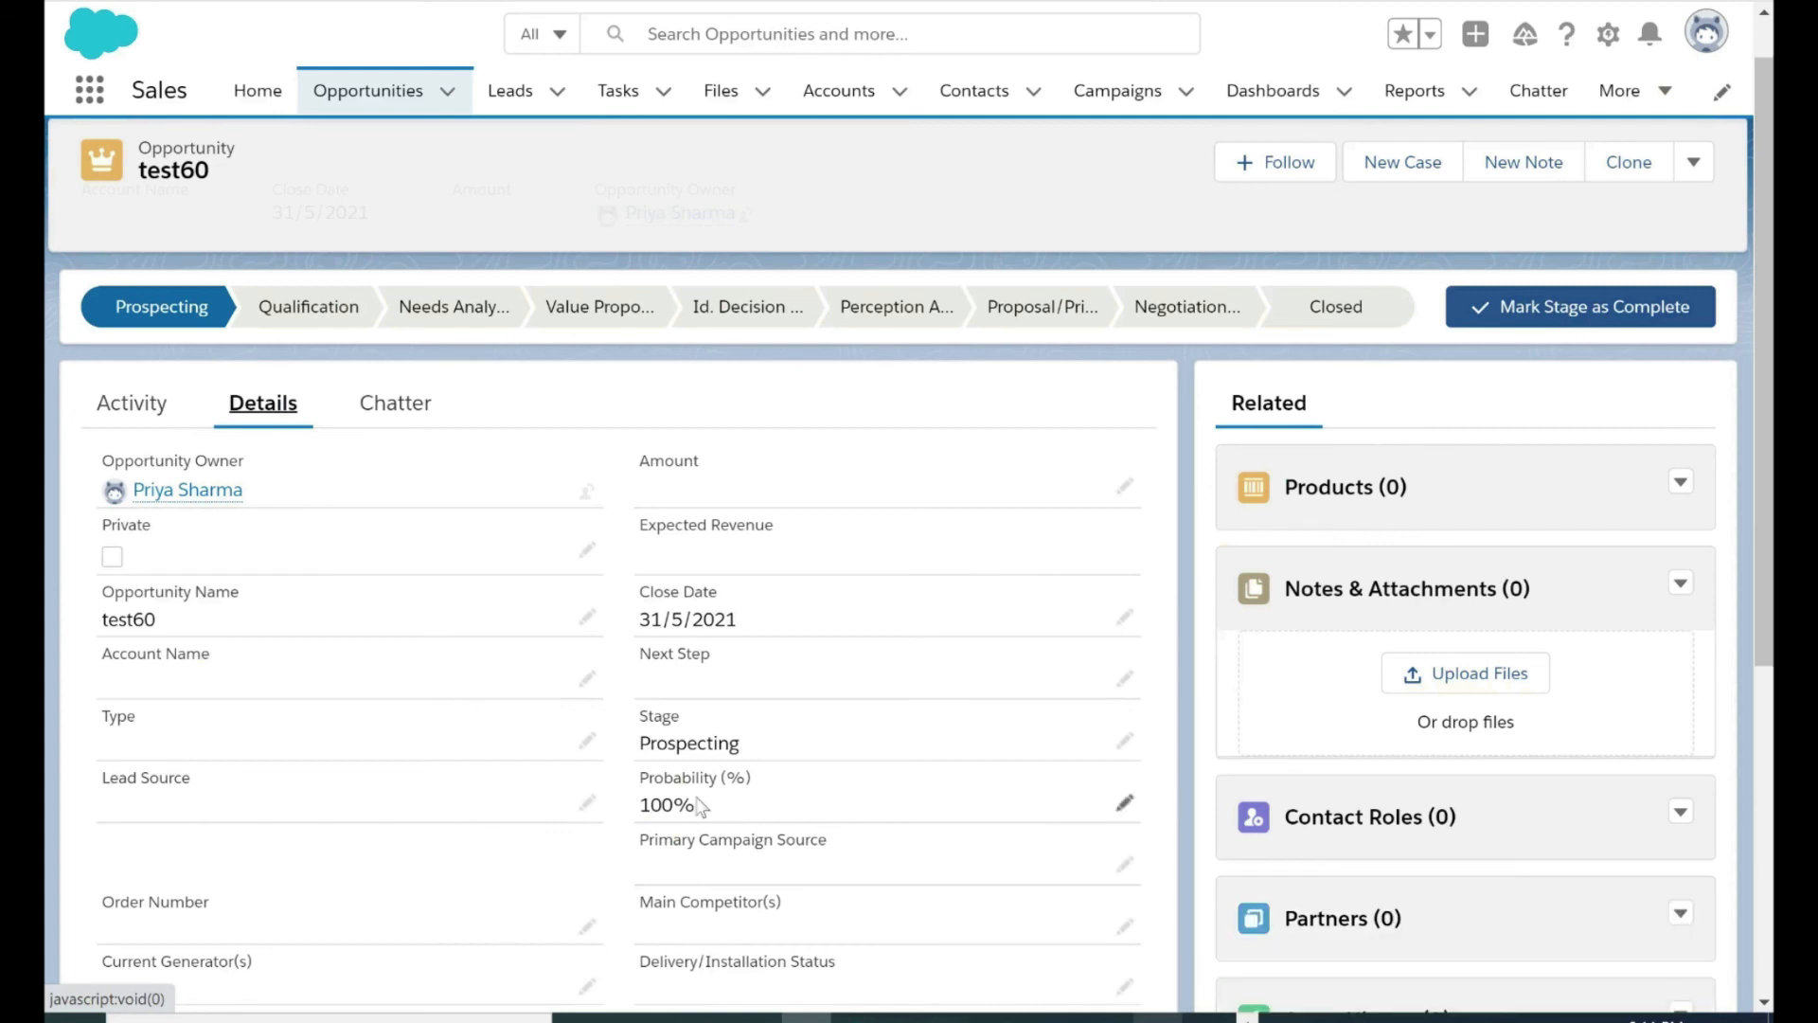
{"action": "scroll", "coordinate": [729, 790], "scroll_direction": "down", "scroll_amount": 1}
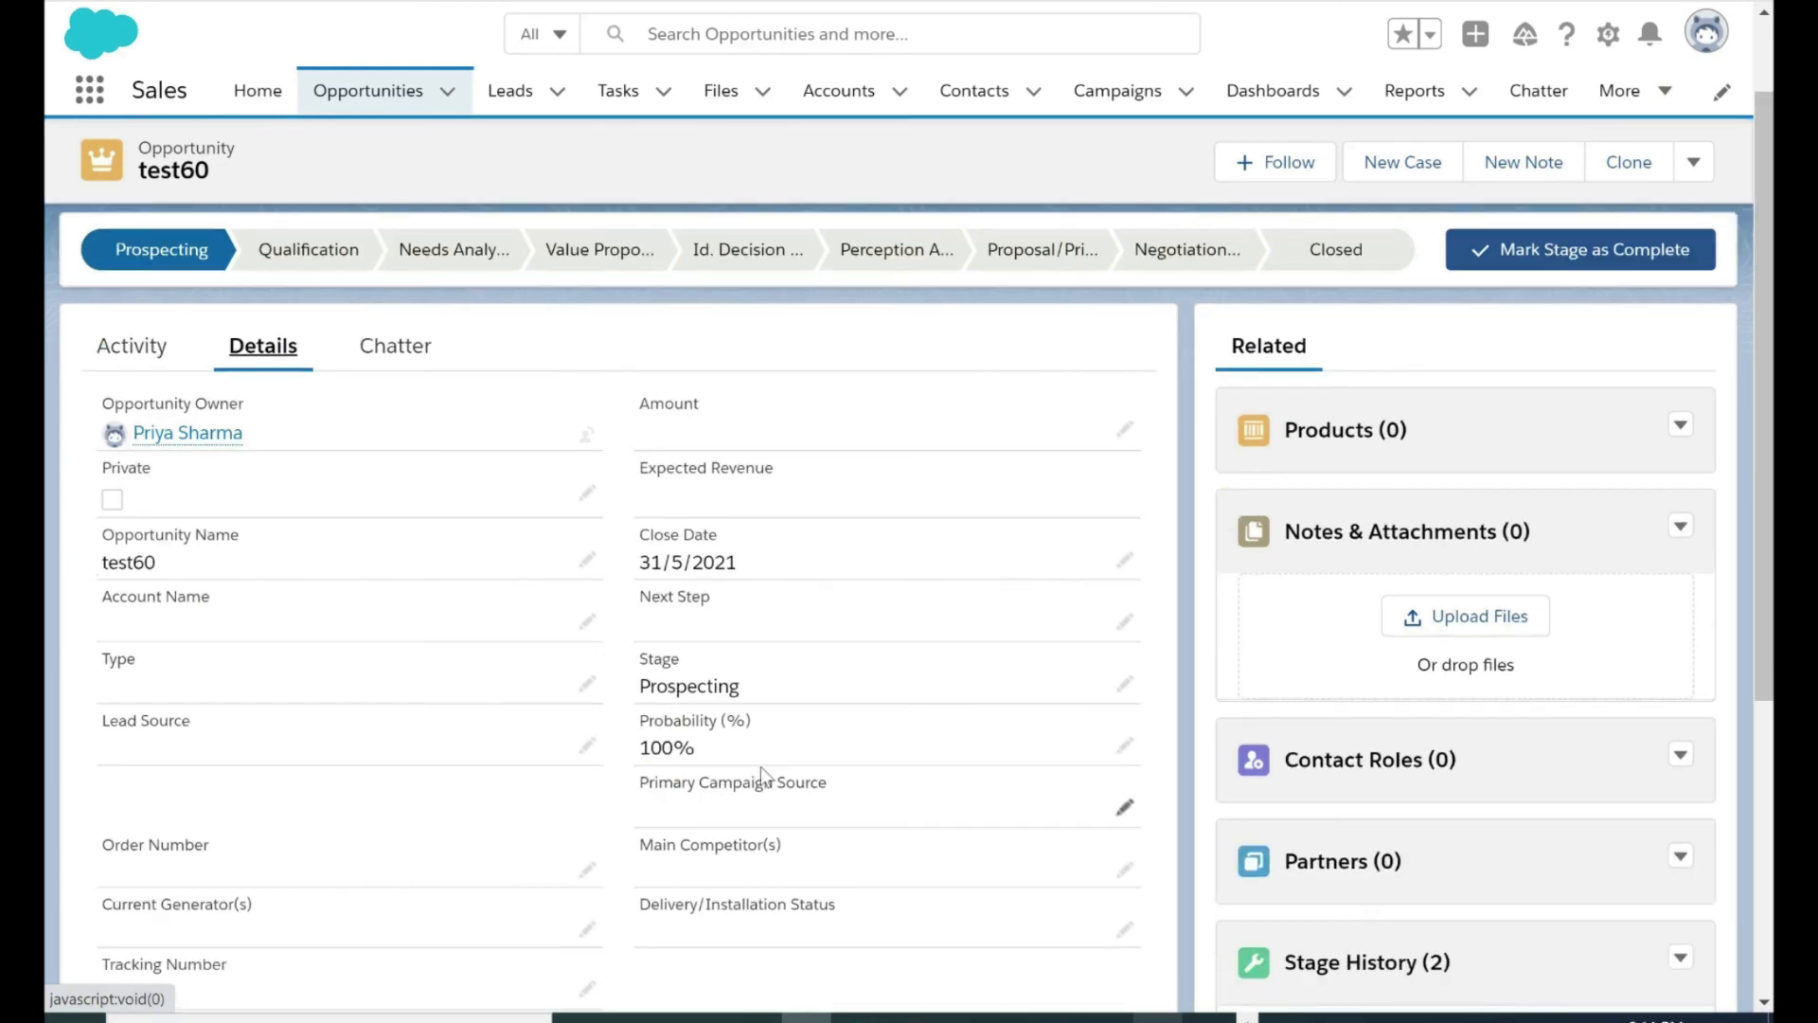